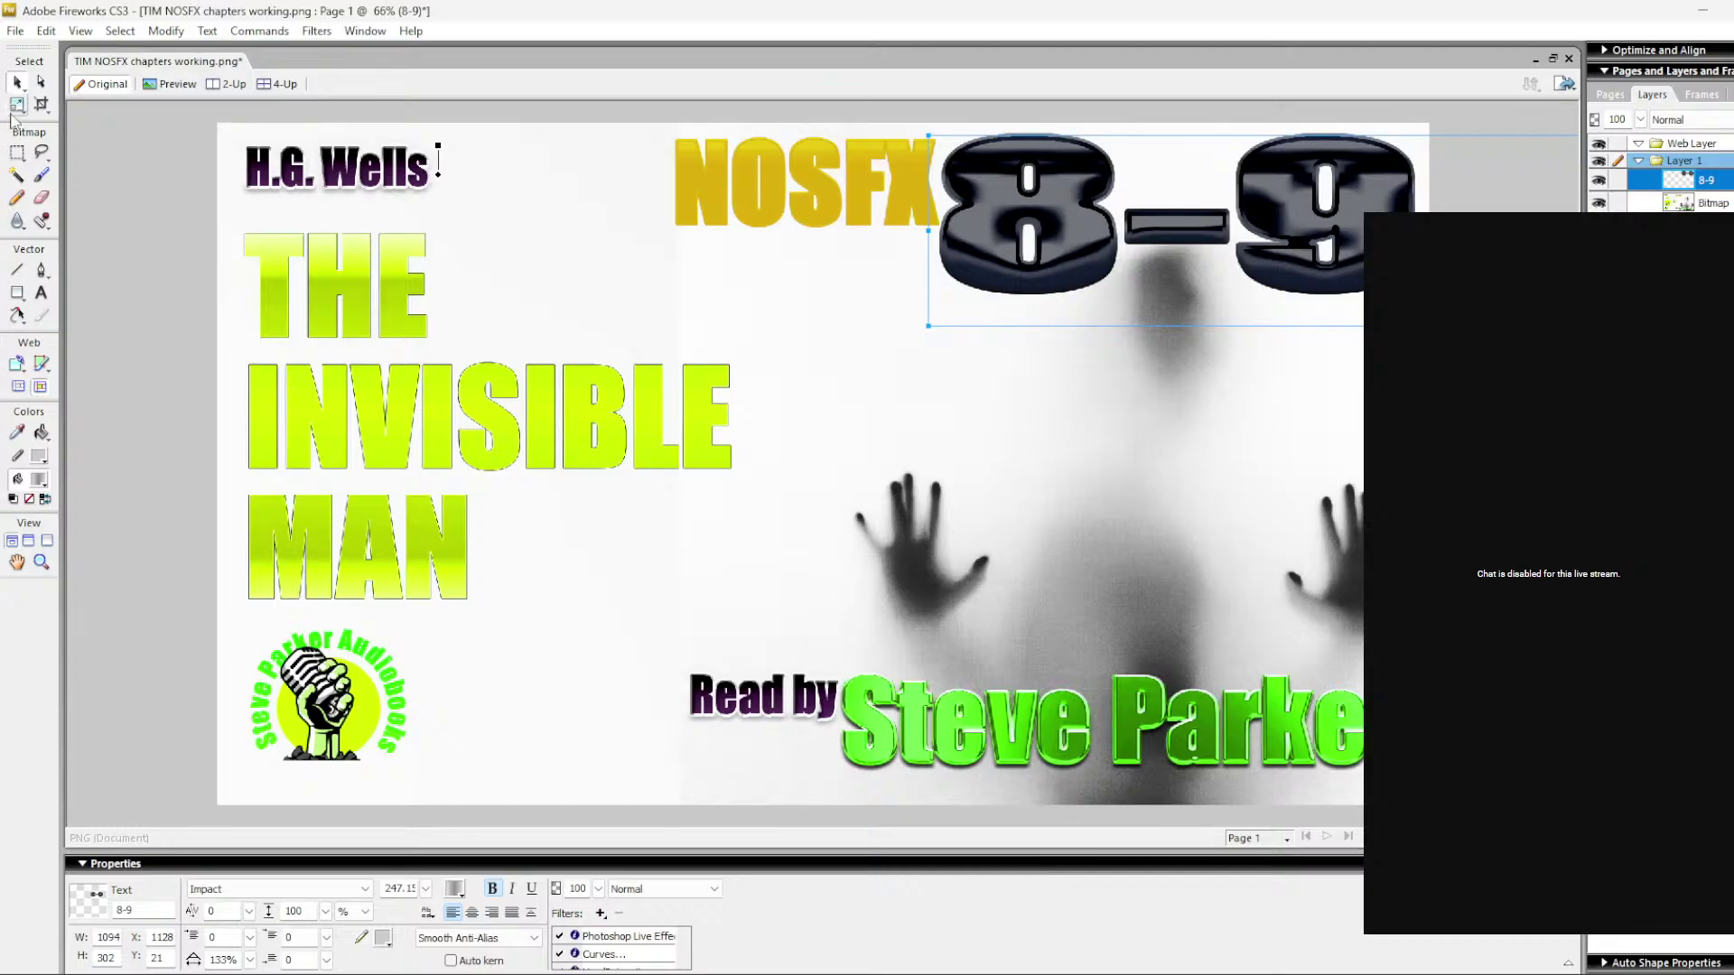
Step: Export the 8-9 image to the Thumbs folder as TIM NOSFX 08-09, images only, accepting replacement of existing files
{"action": "left_click", "coordinate": [15, 32]}
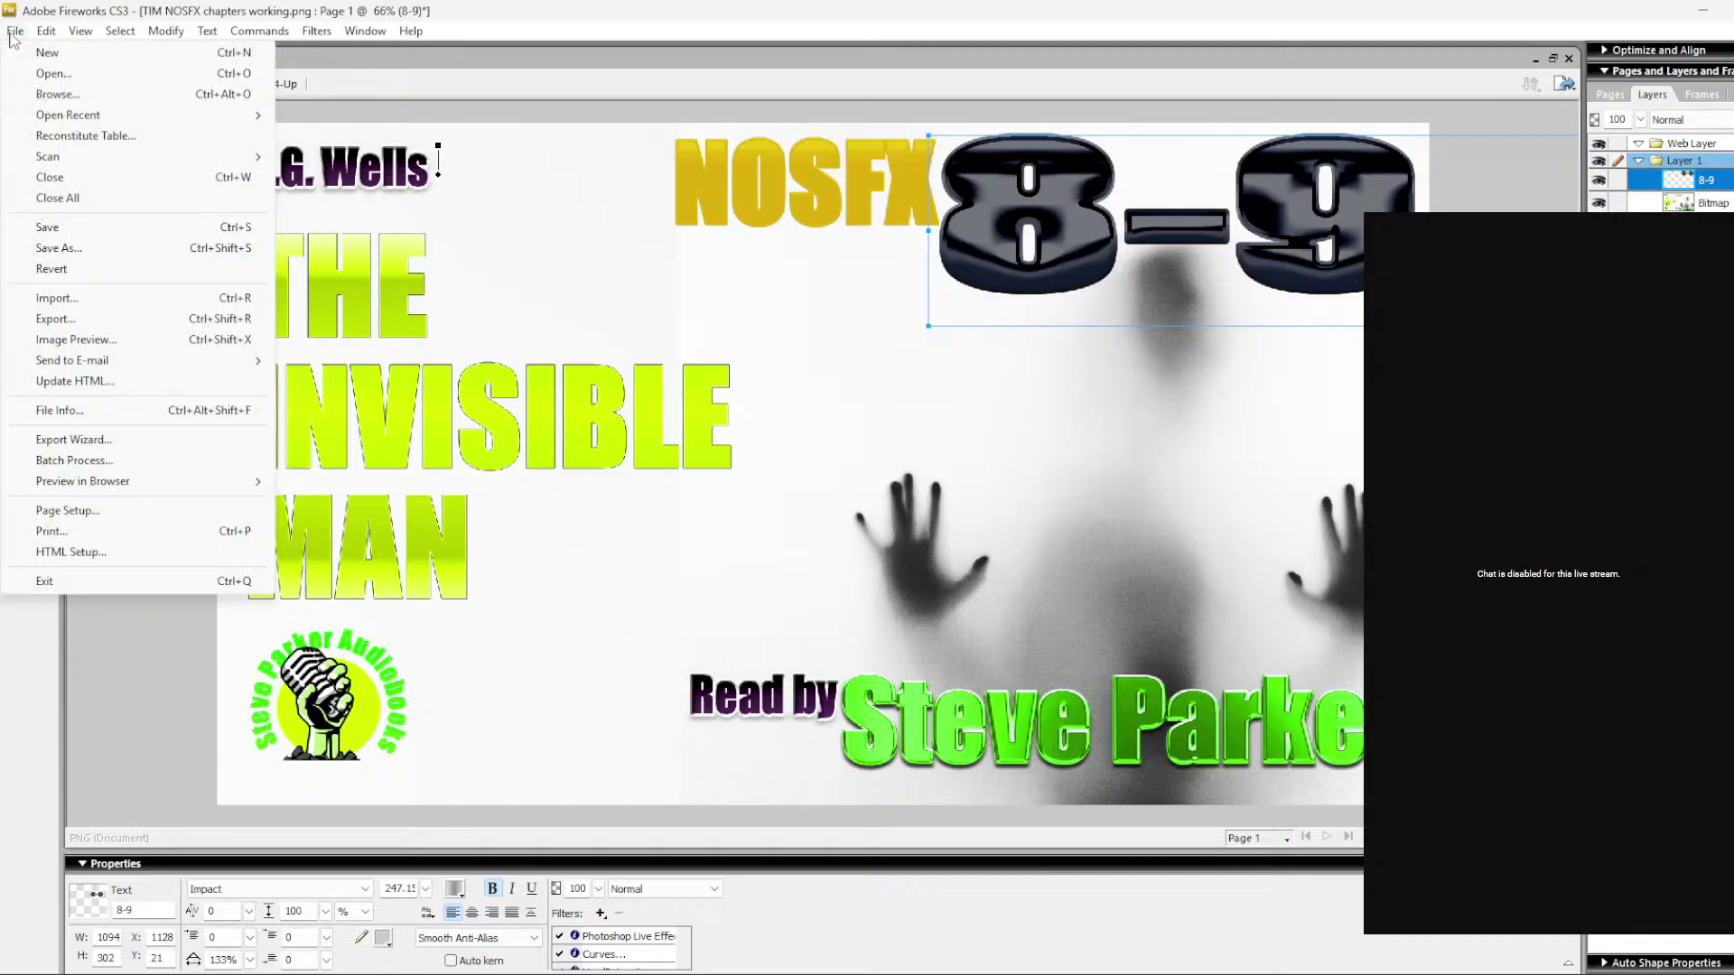
{"action": "left_click", "coordinate": [56, 319]}
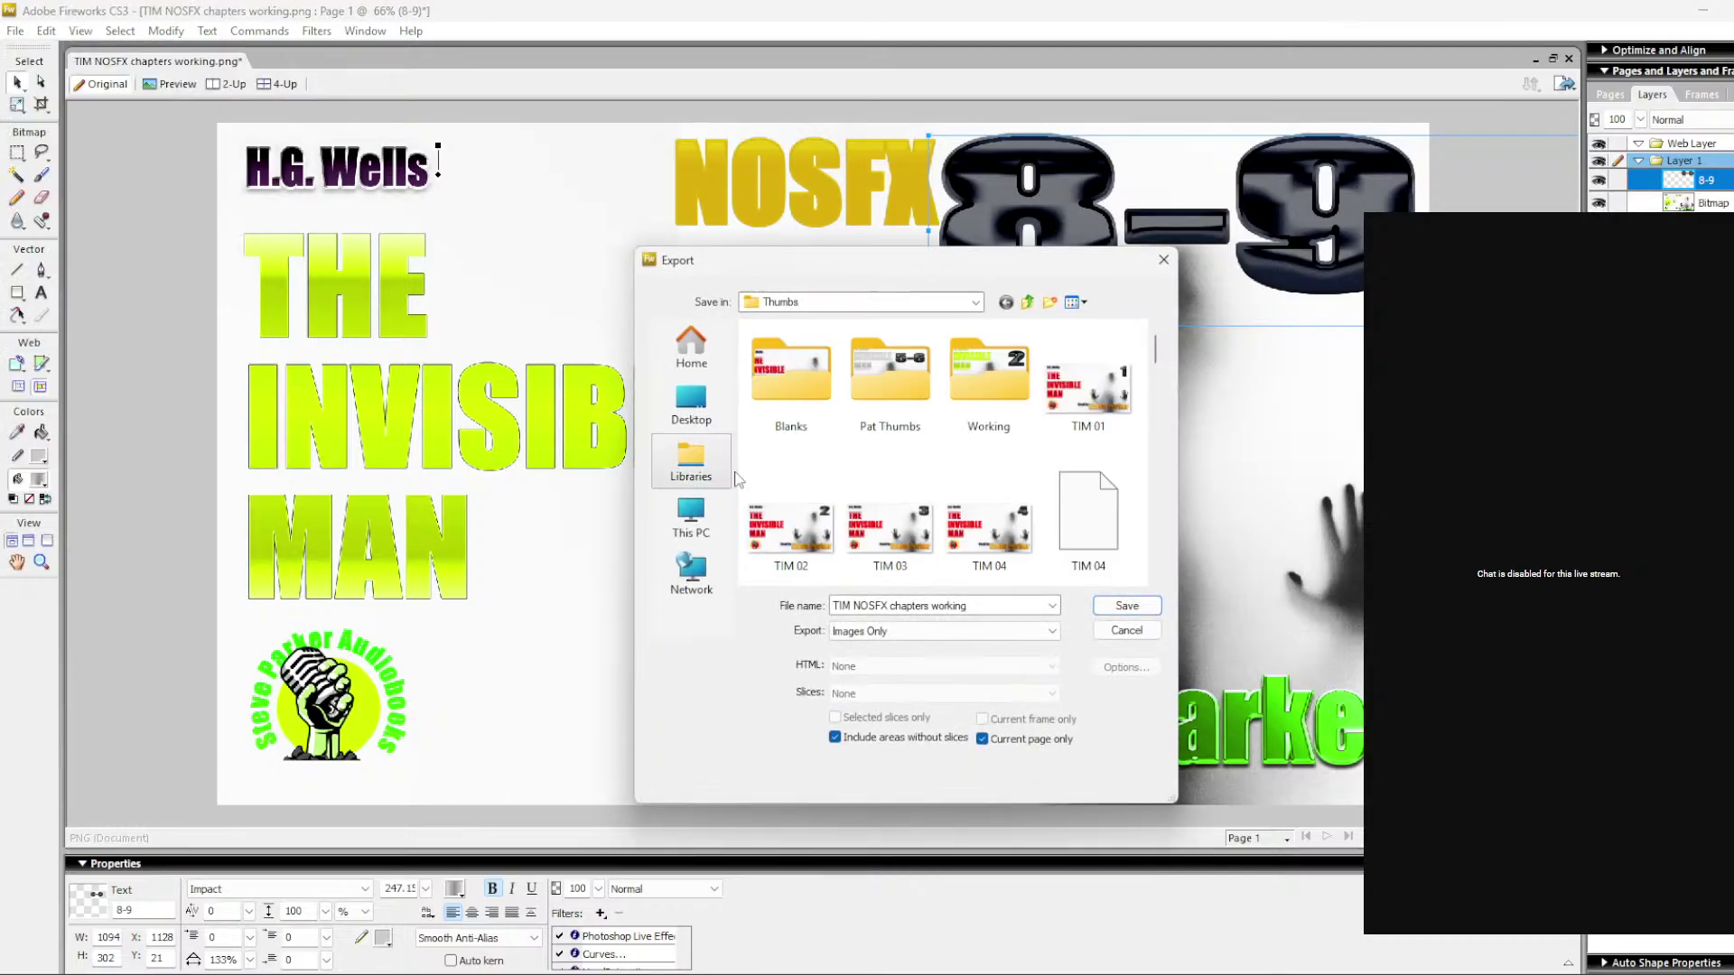
{"action": "scroll", "coordinate": [930, 456], "scroll_direction": "down", "scroll_amount": 5}
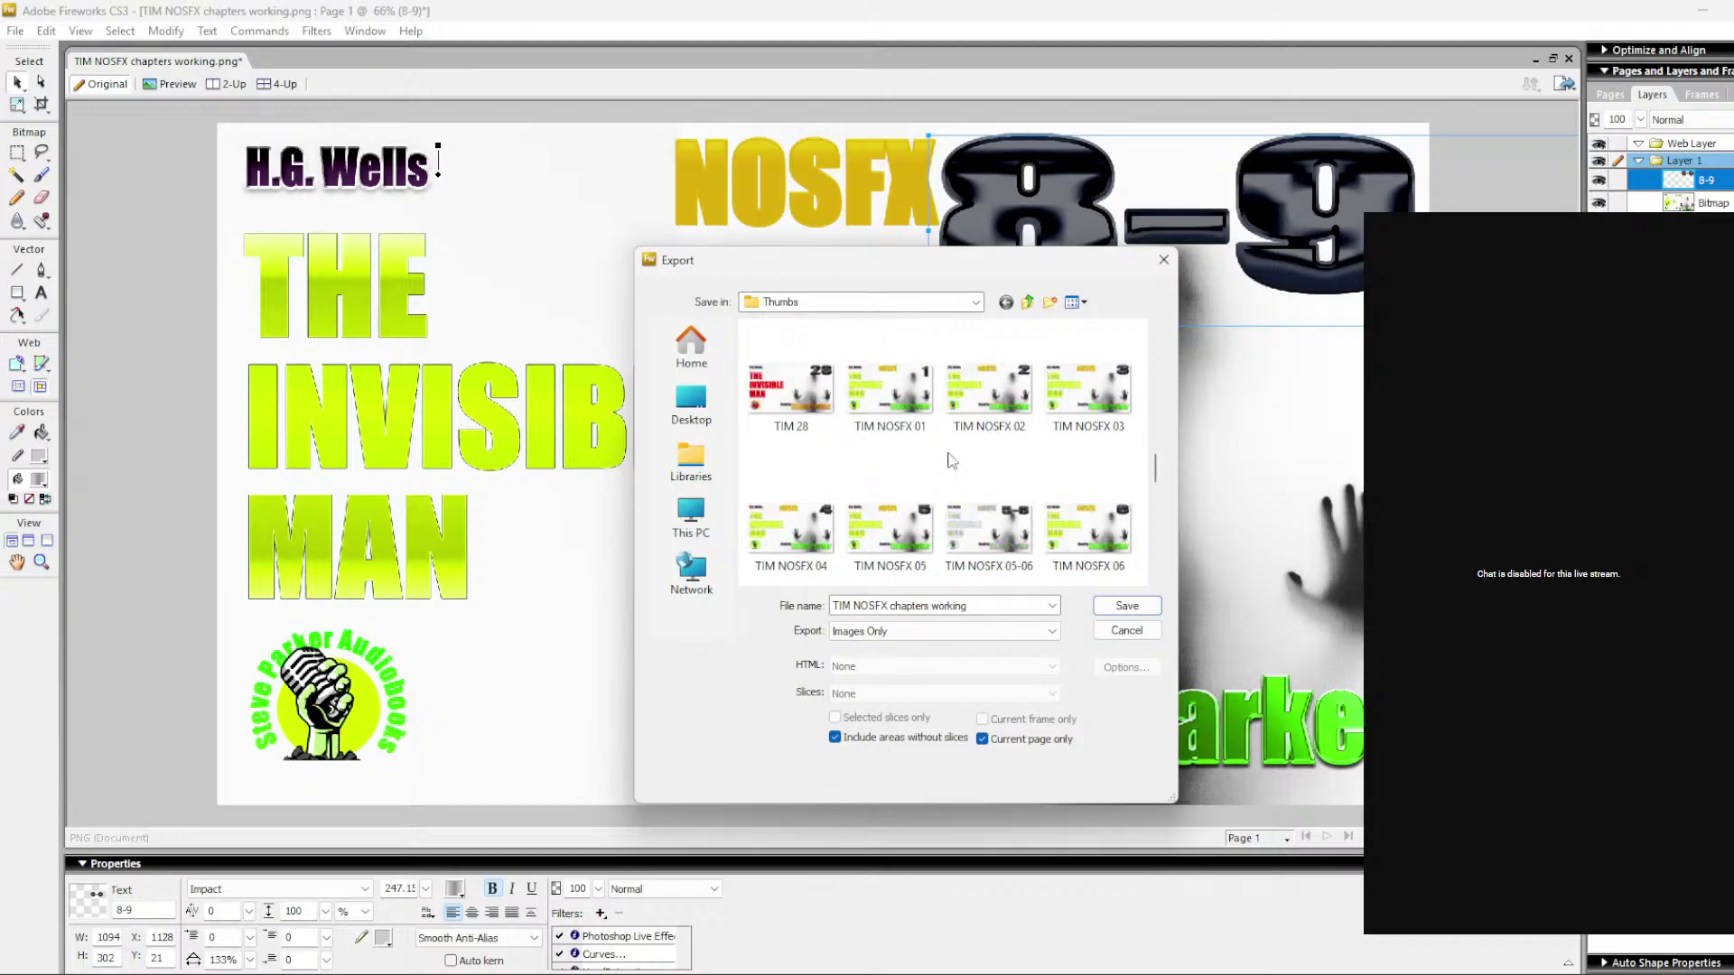
{"action": "left_click", "coordinate": [889, 389]}
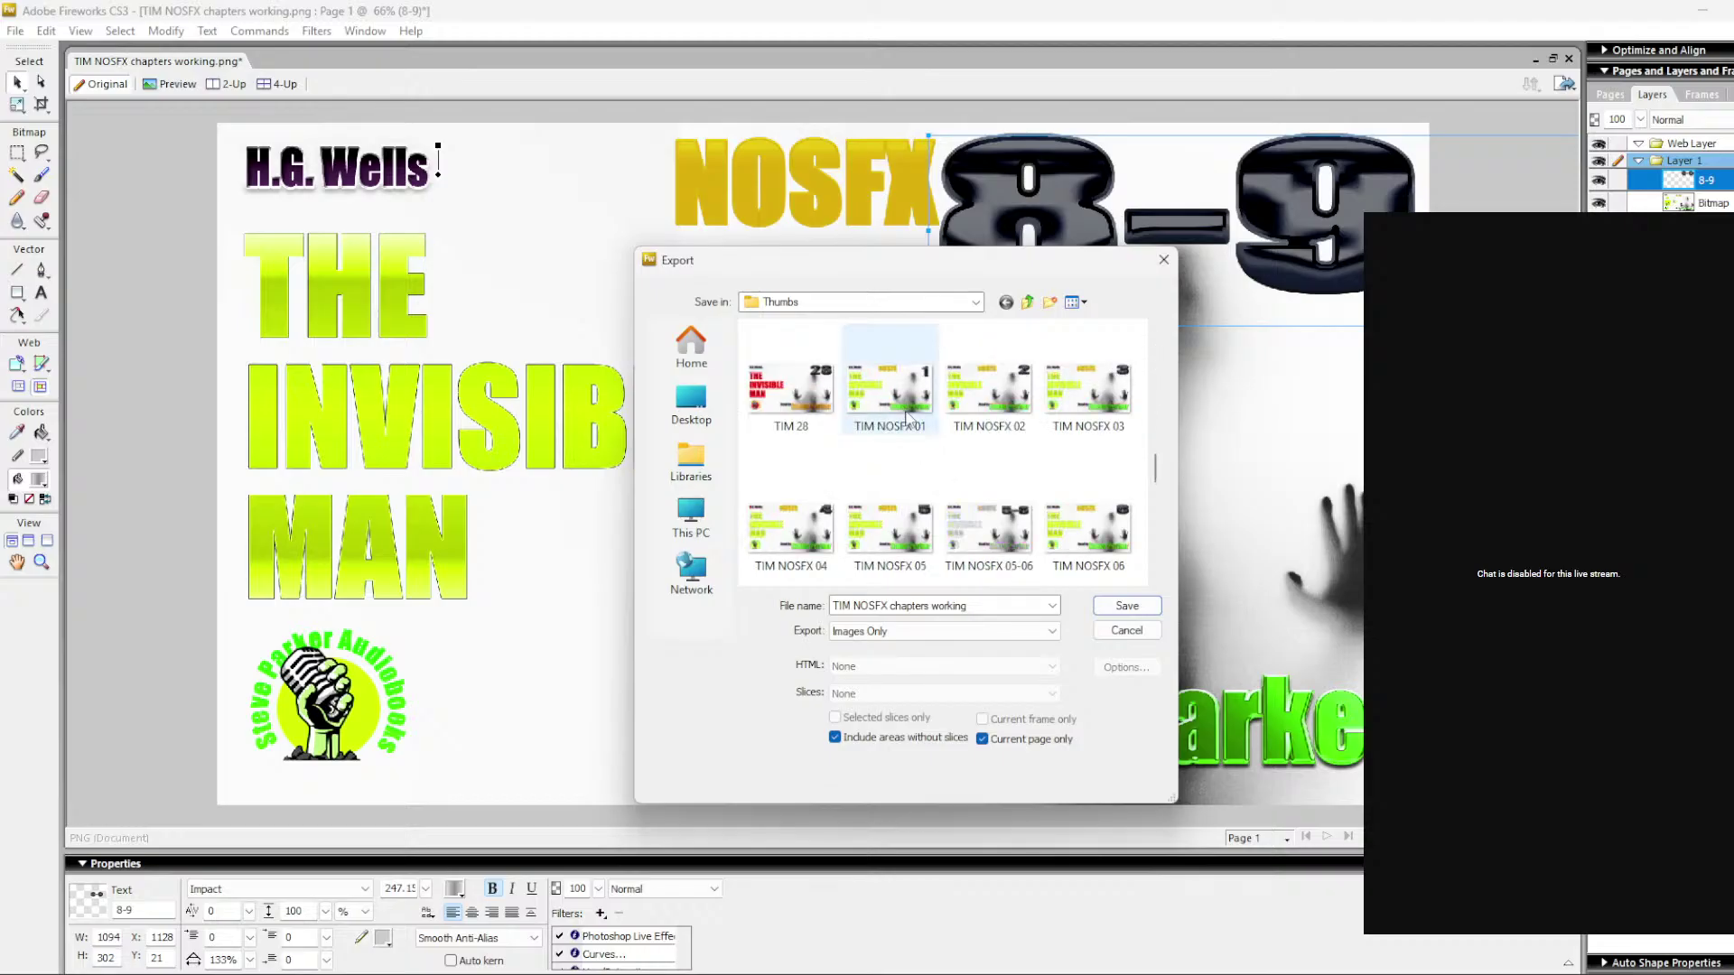
{"action": "left_click", "coordinate": [924, 606]}
{"action": "key", "text": "BackSpace"}
{"action": "type", "text": "8-09"}
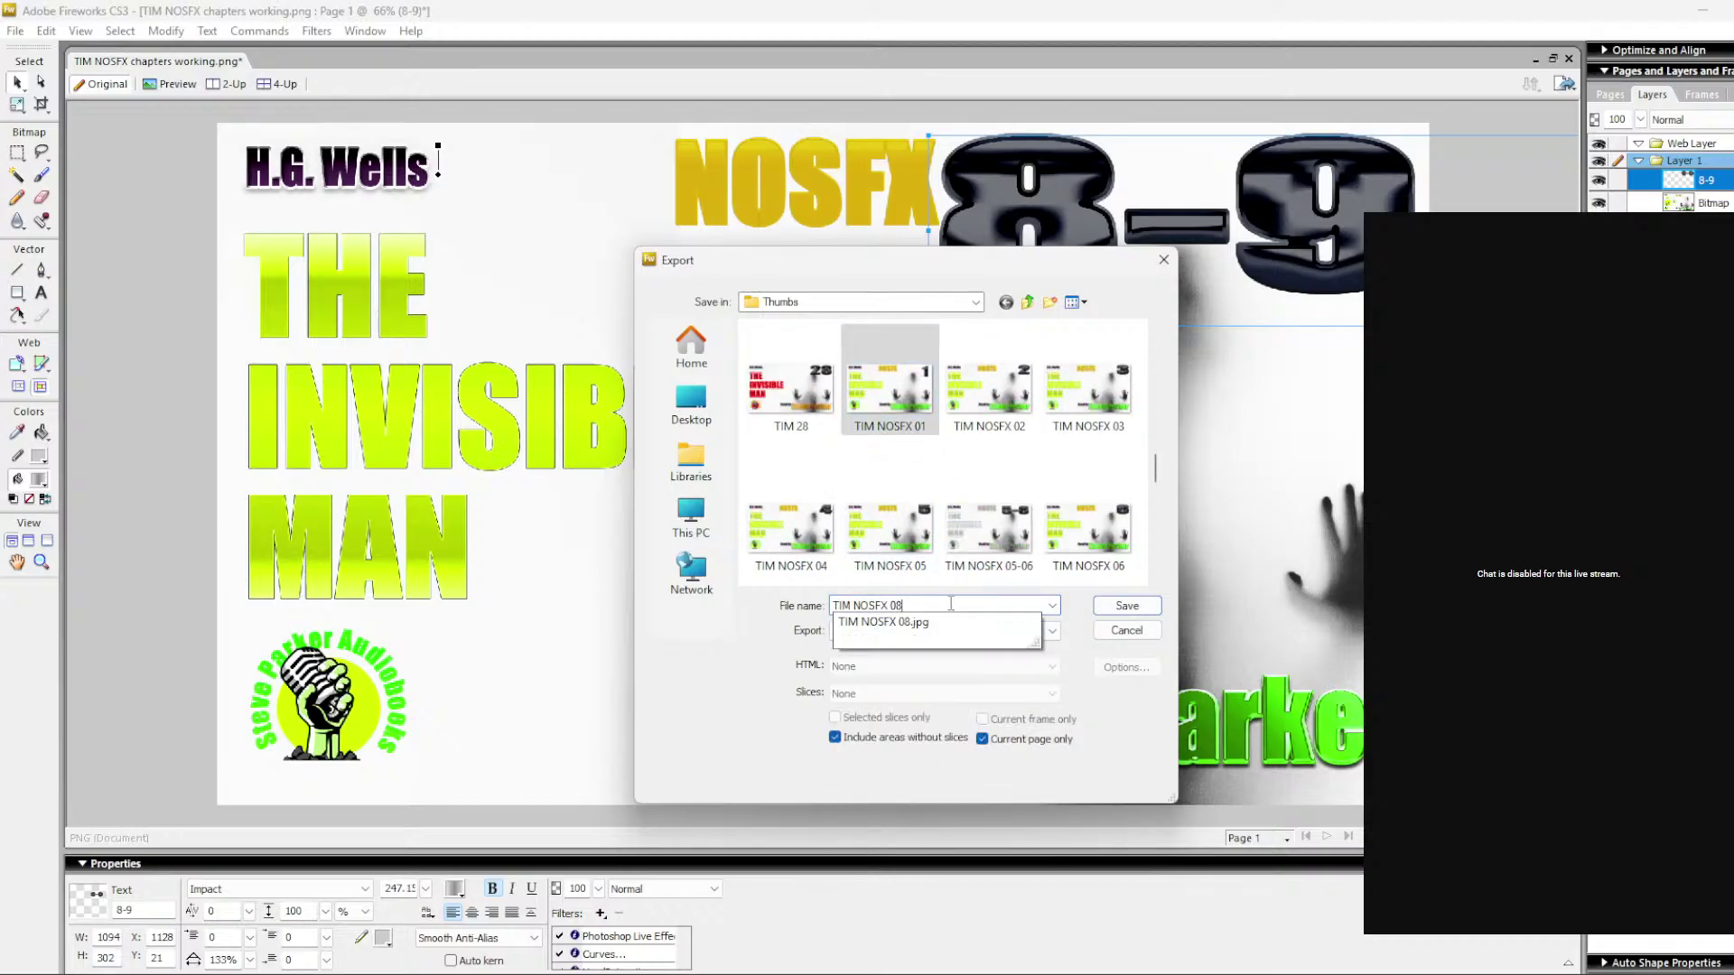
{"action": "left_click", "coordinate": [1129, 607]}
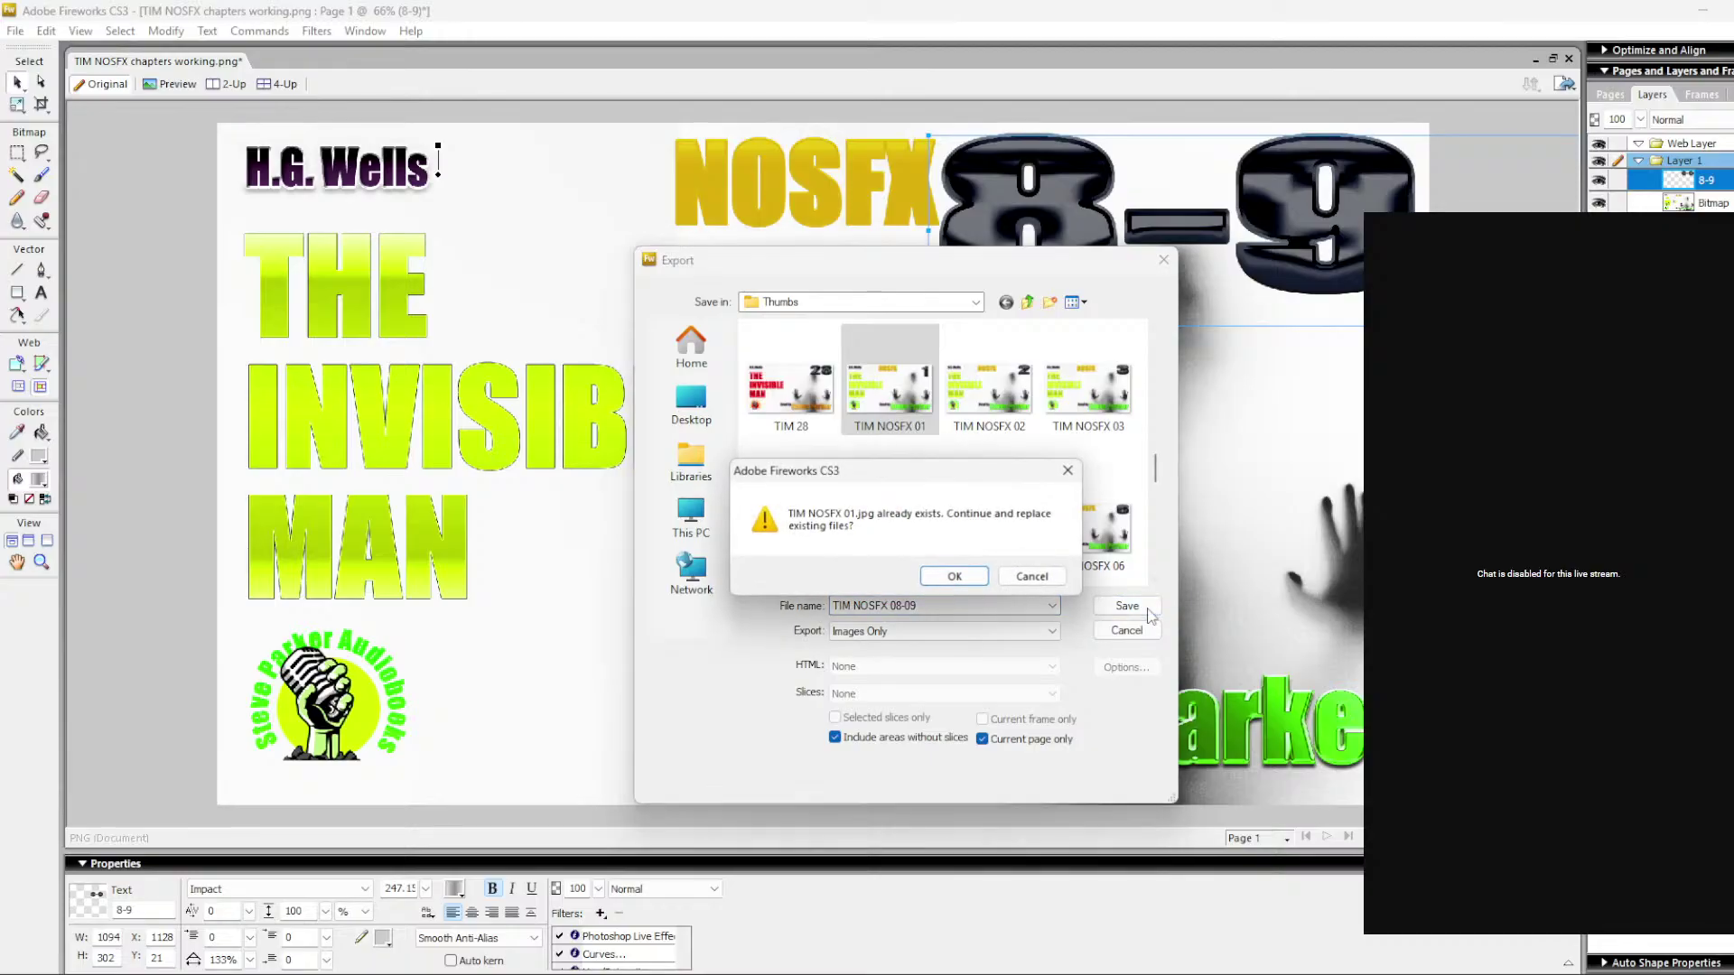
{"action": "left_click", "coordinate": [955, 577]}
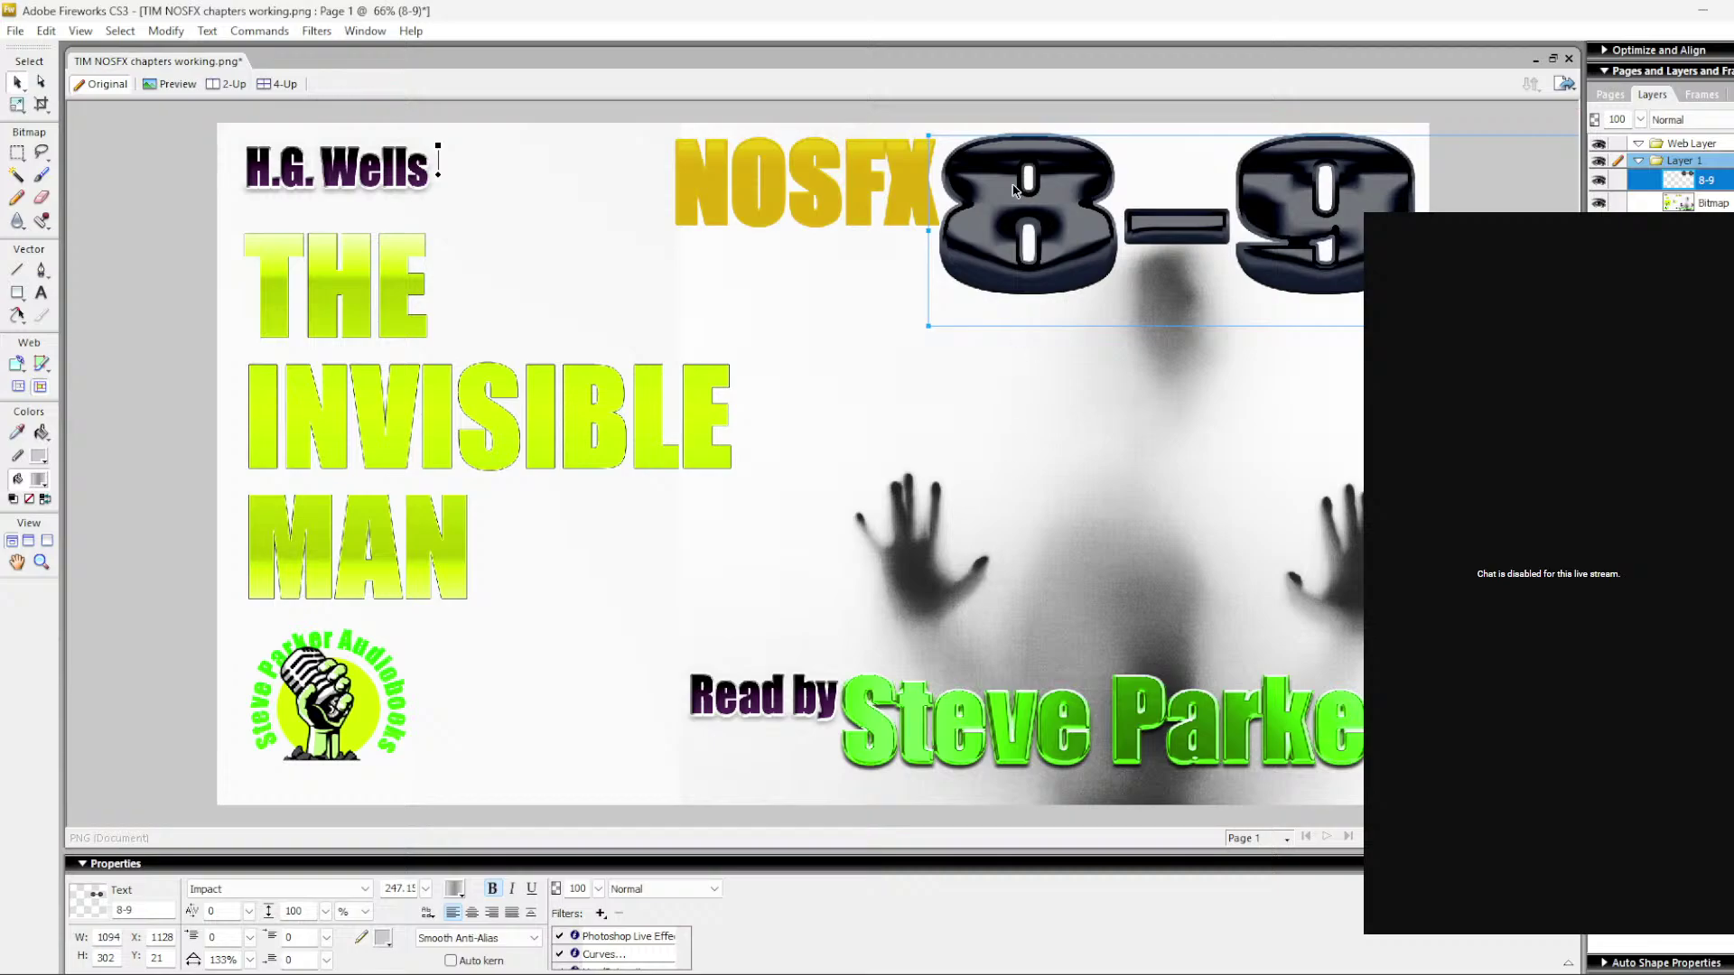
Step: Close the document without saving its changes and open TIM PAT chapters working from the Working folder in File Explorer
{"action": "left_click", "coordinate": [1568, 58]}
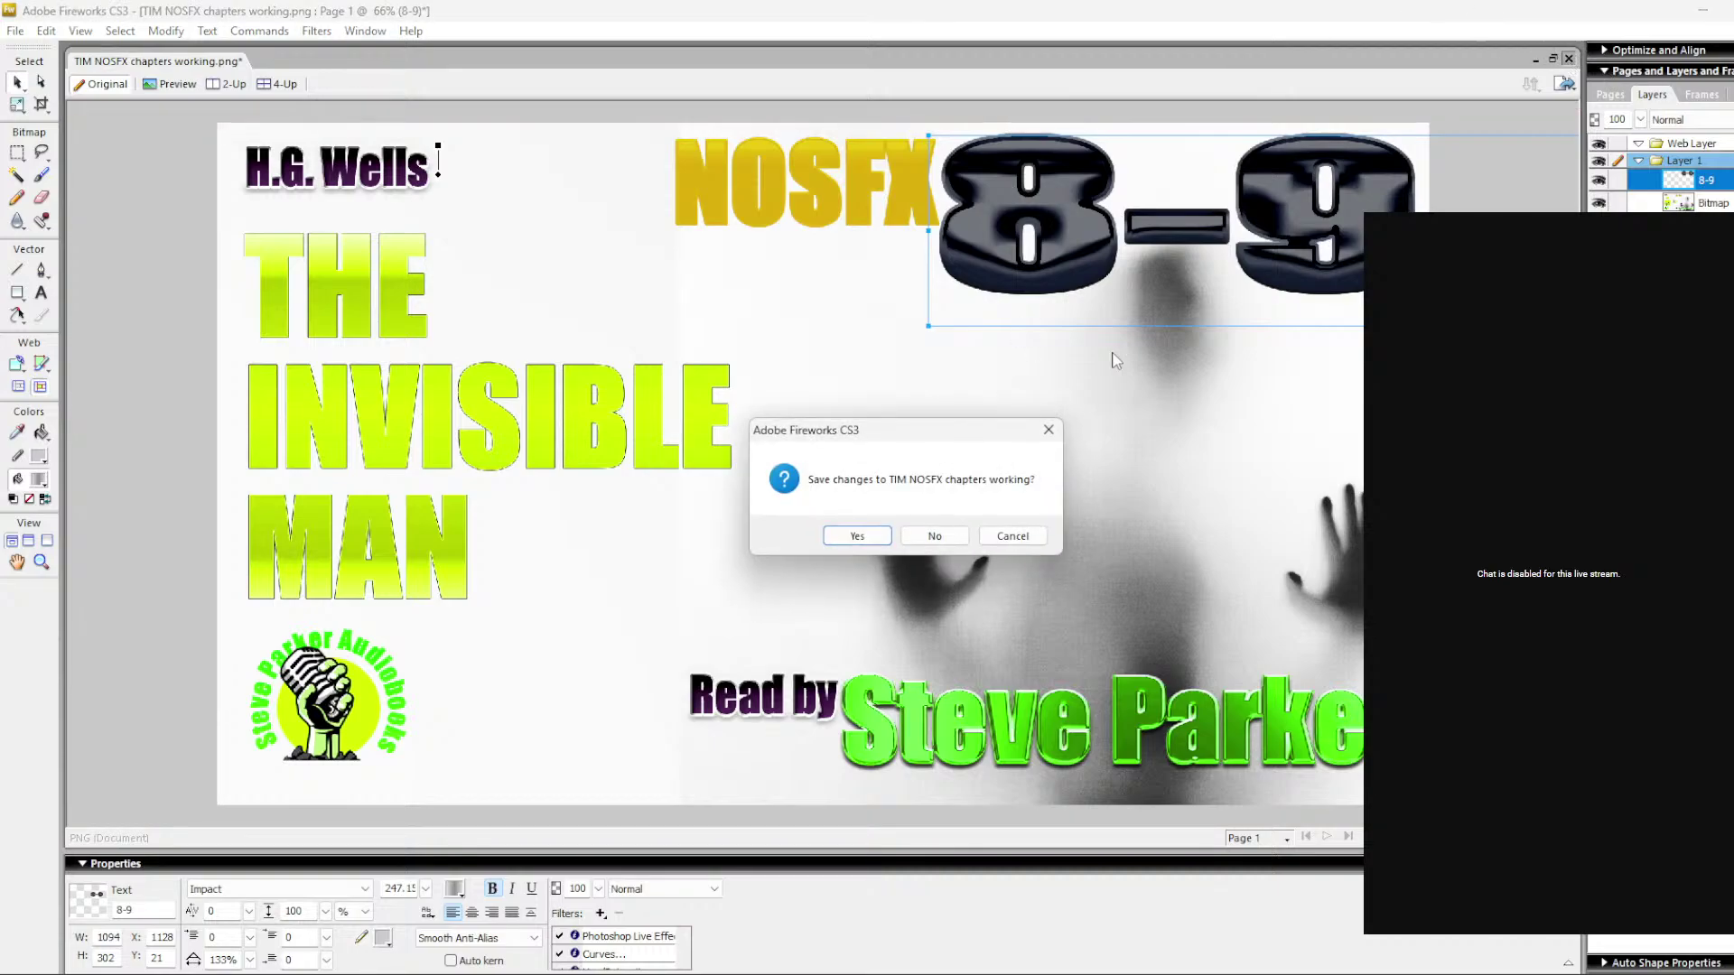
{"action": "left_click", "coordinate": [924, 541]}
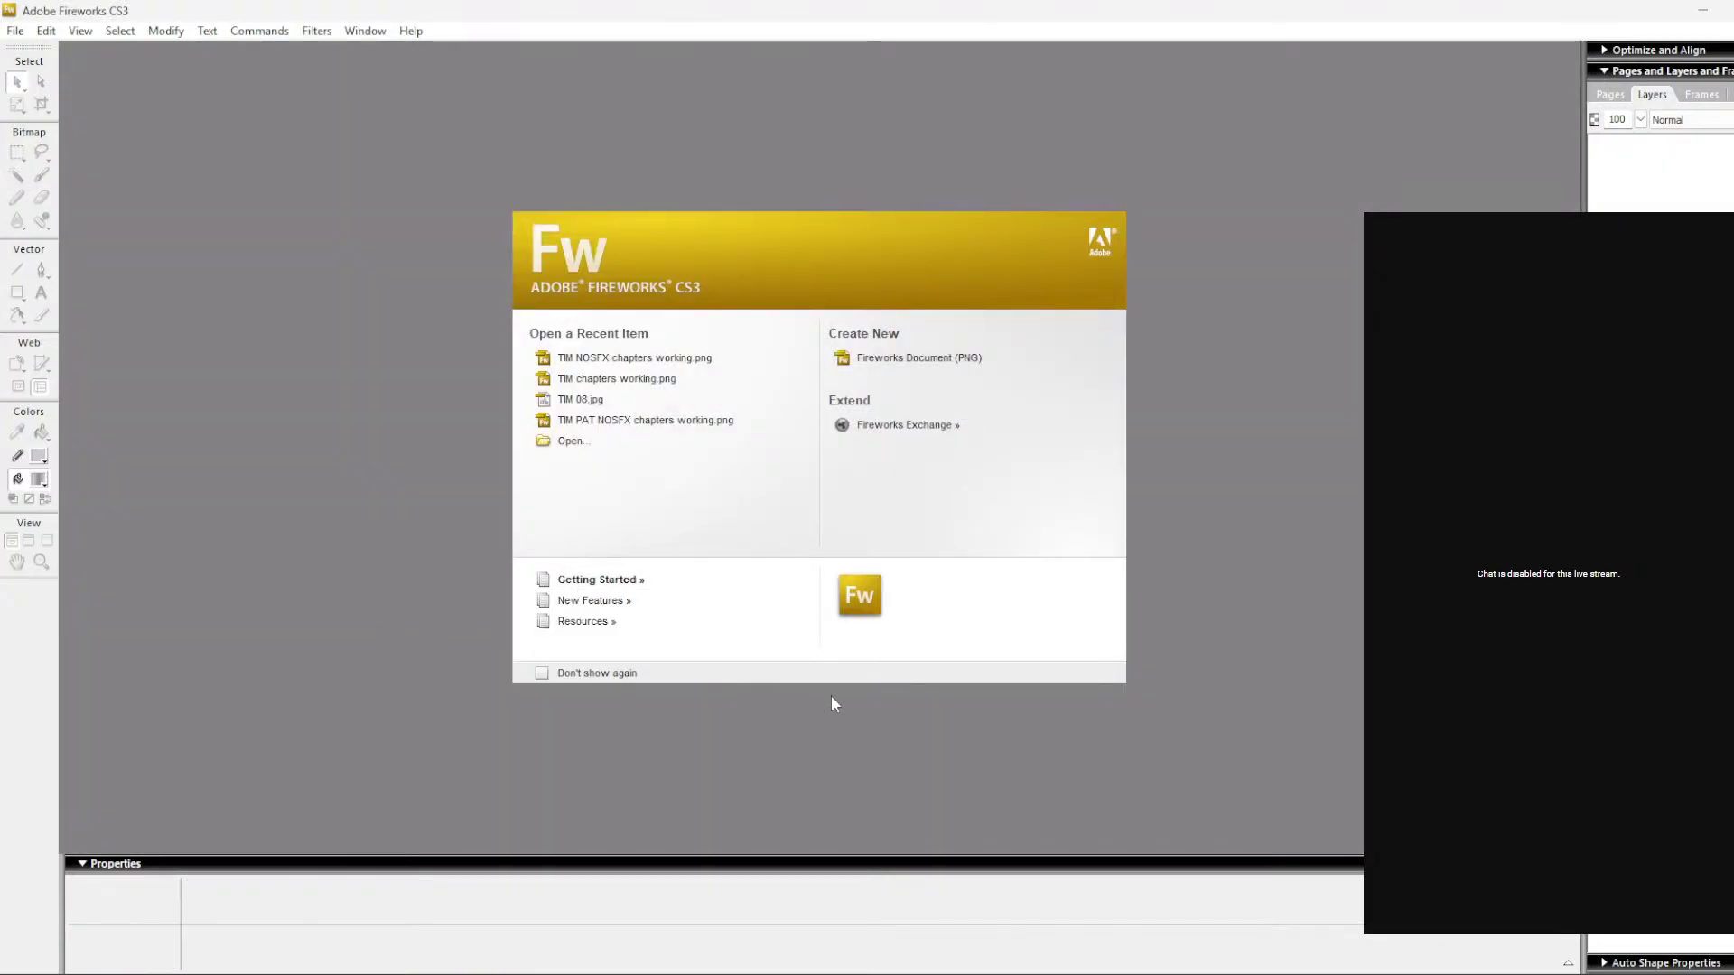
{"action": "key", "text": "alt+Tab"}
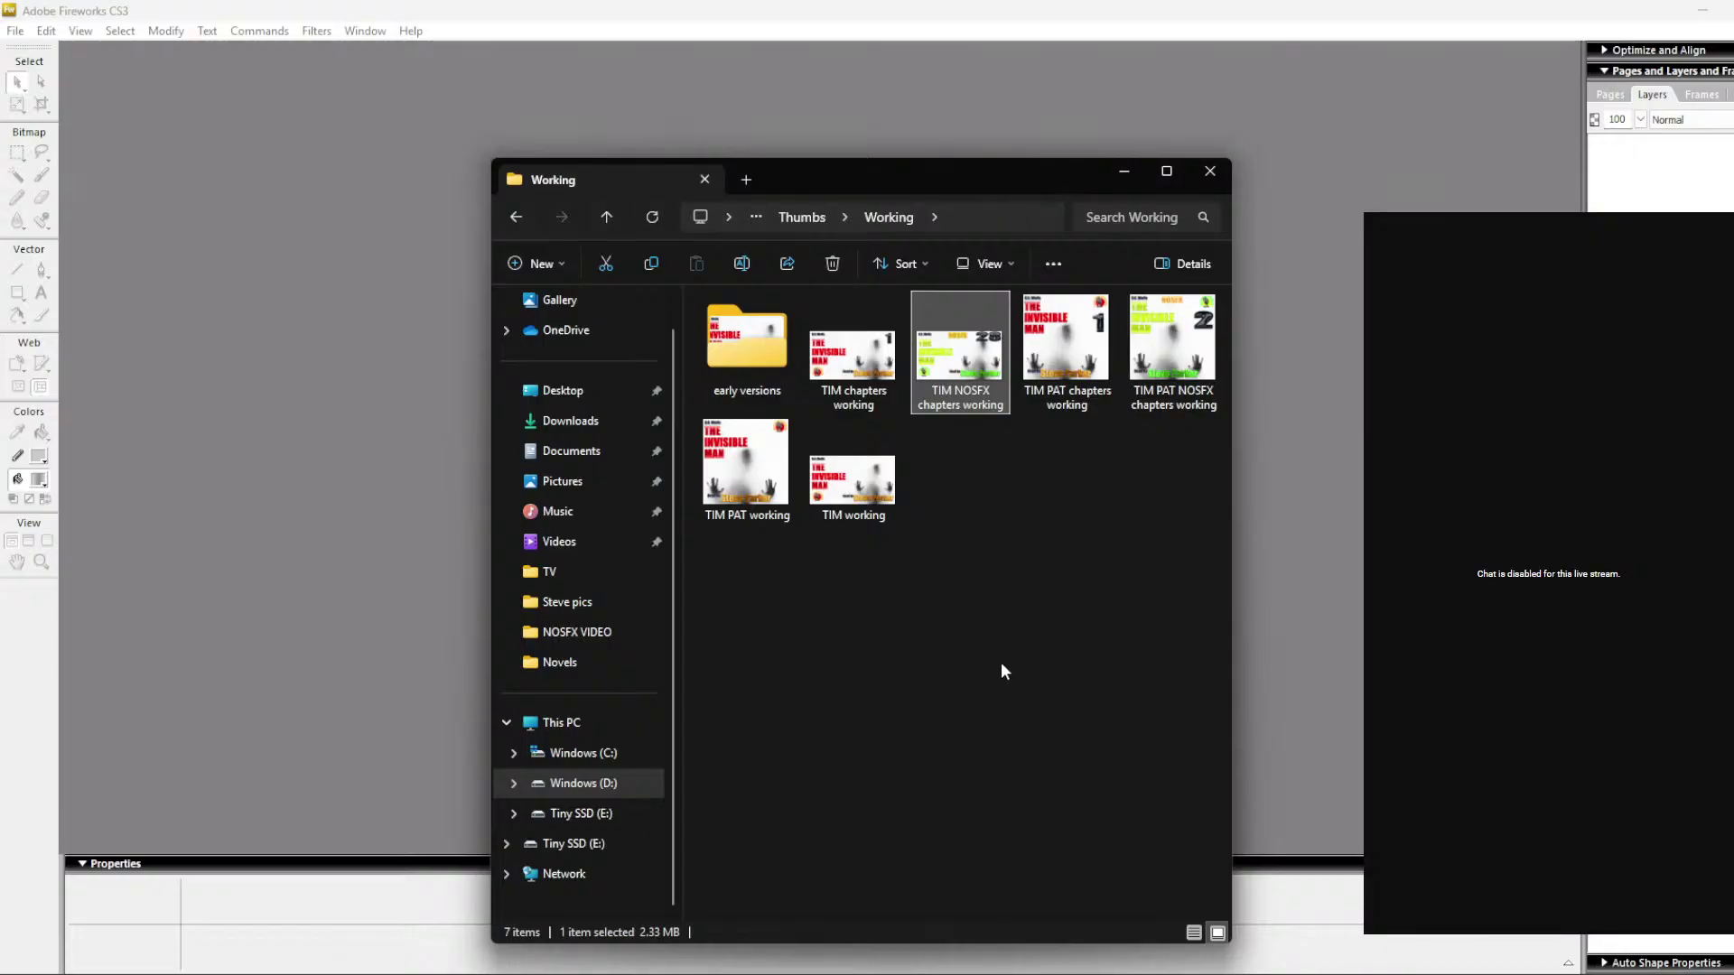
{"action": "left_click_drag", "start_coordinate": [1073, 352], "coordinate": [1240, 266]}
{"action": "left_click", "coordinate": [1189, 62]}
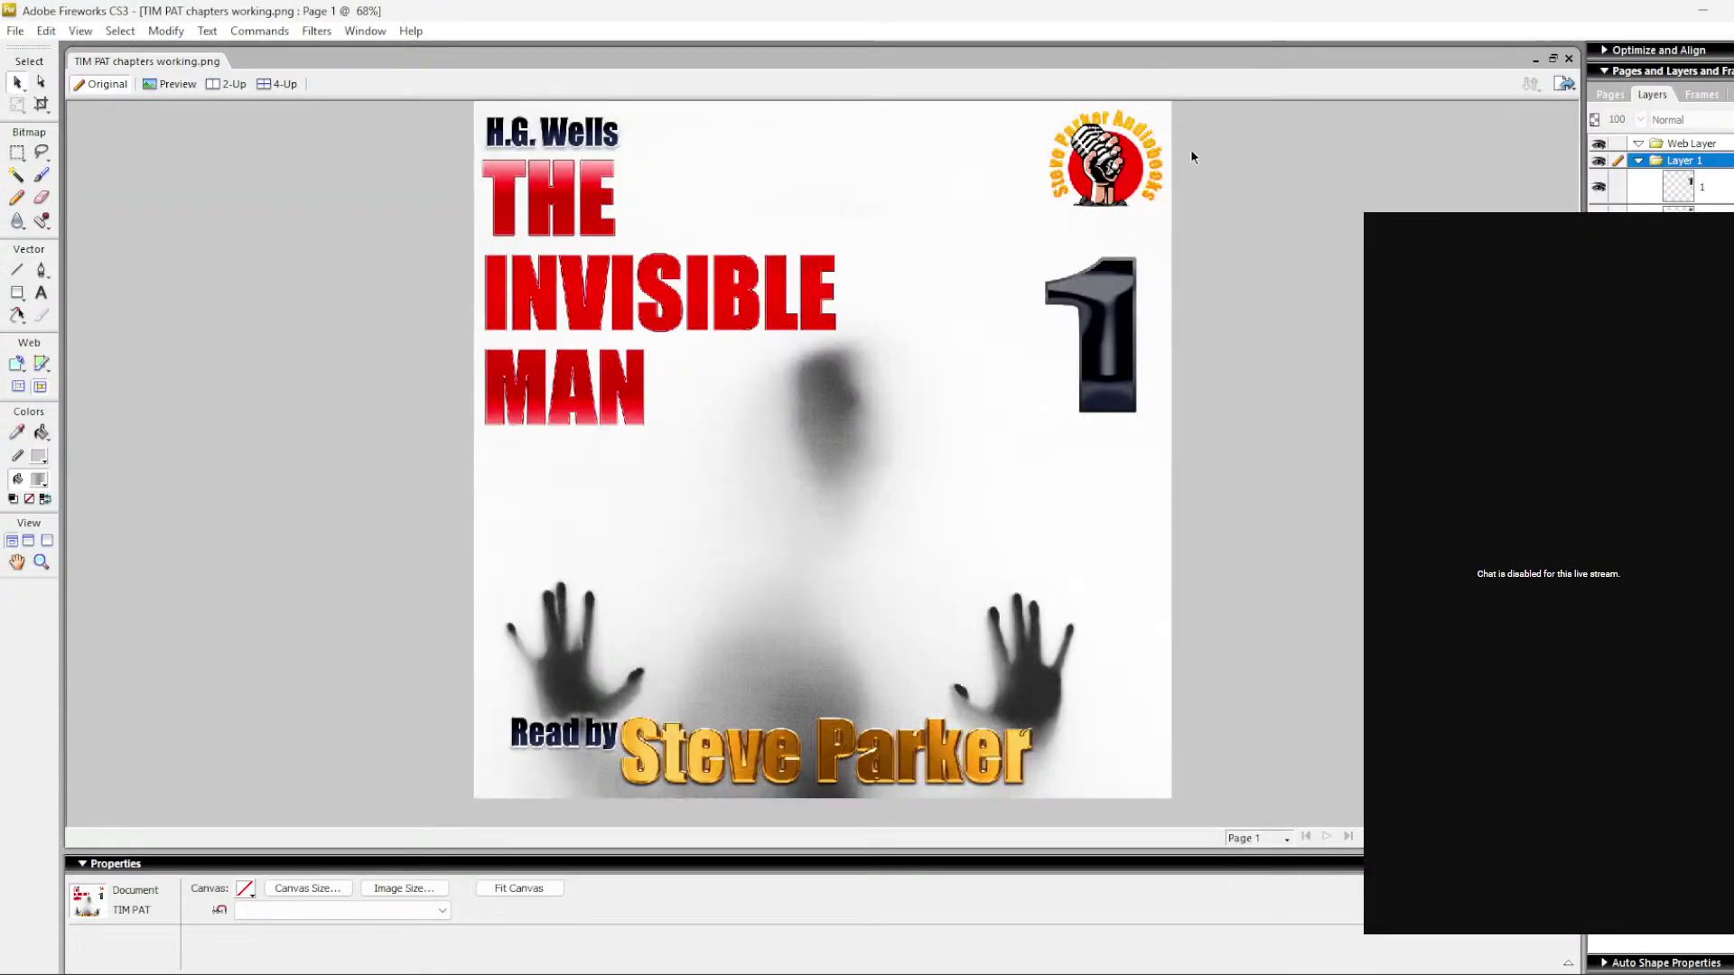
Step: Delete the chapter number 1 from the square cover and paste the copied 8-9 text in its place
{"action": "left_click", "coordinate": [1116, 329]}
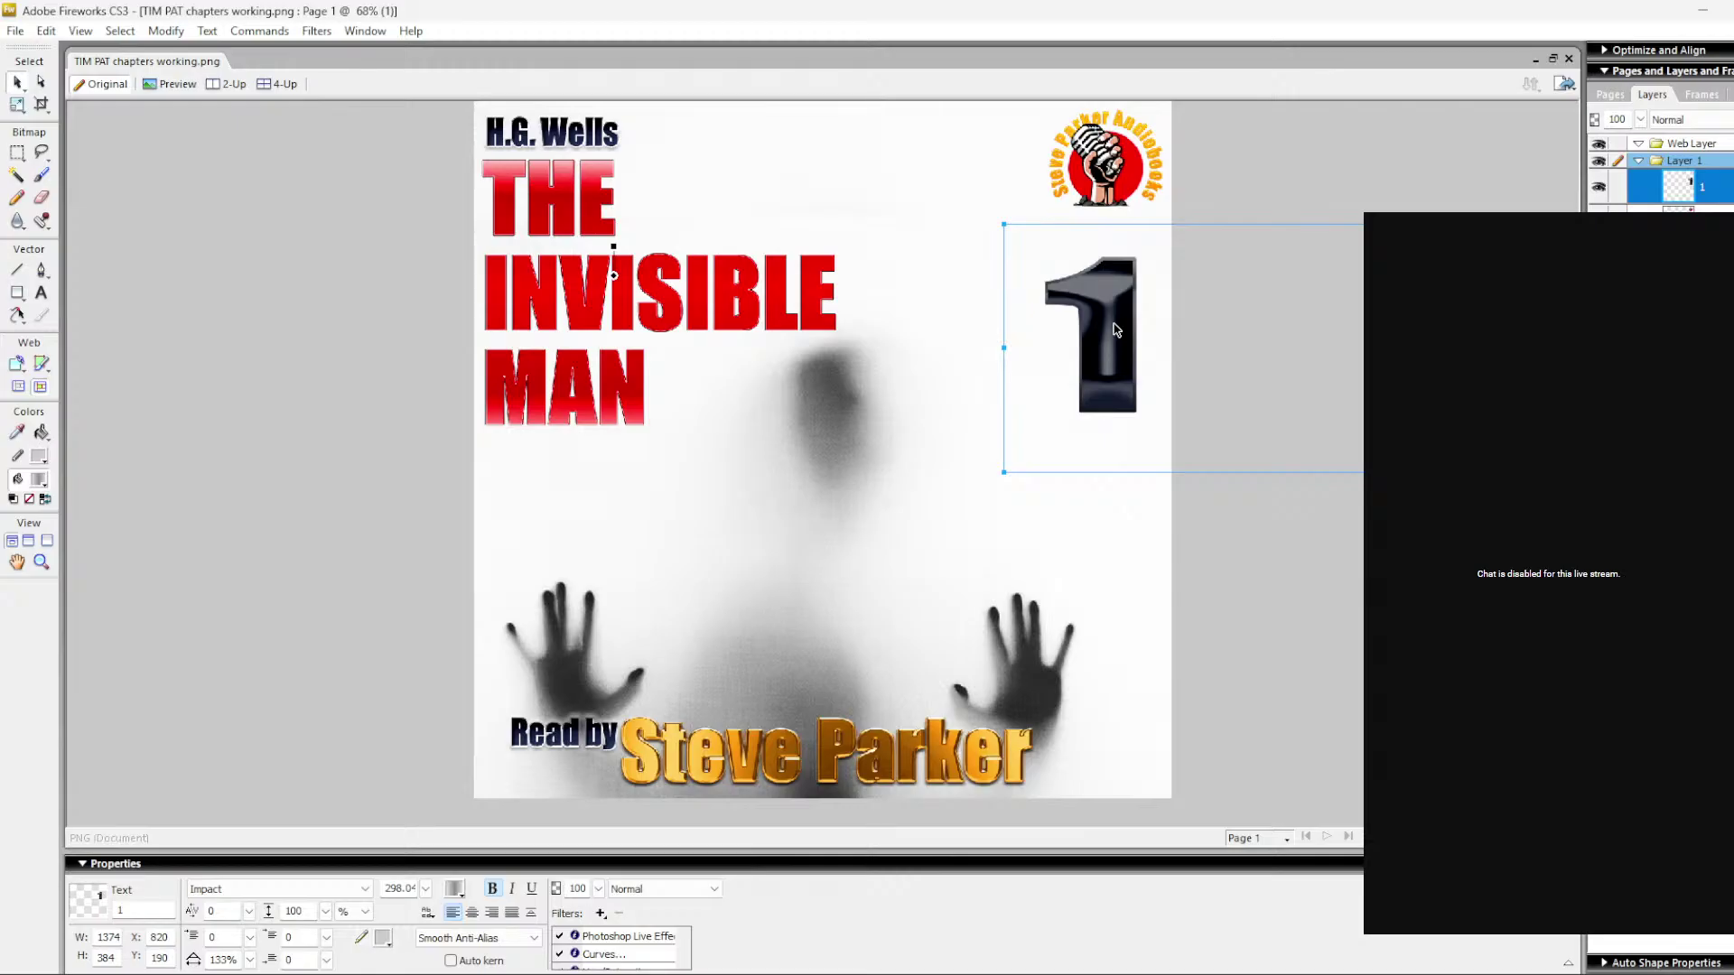
{"action": "key", "text": "Delete"}
{"action": "key", "text": "ctrl+v"}
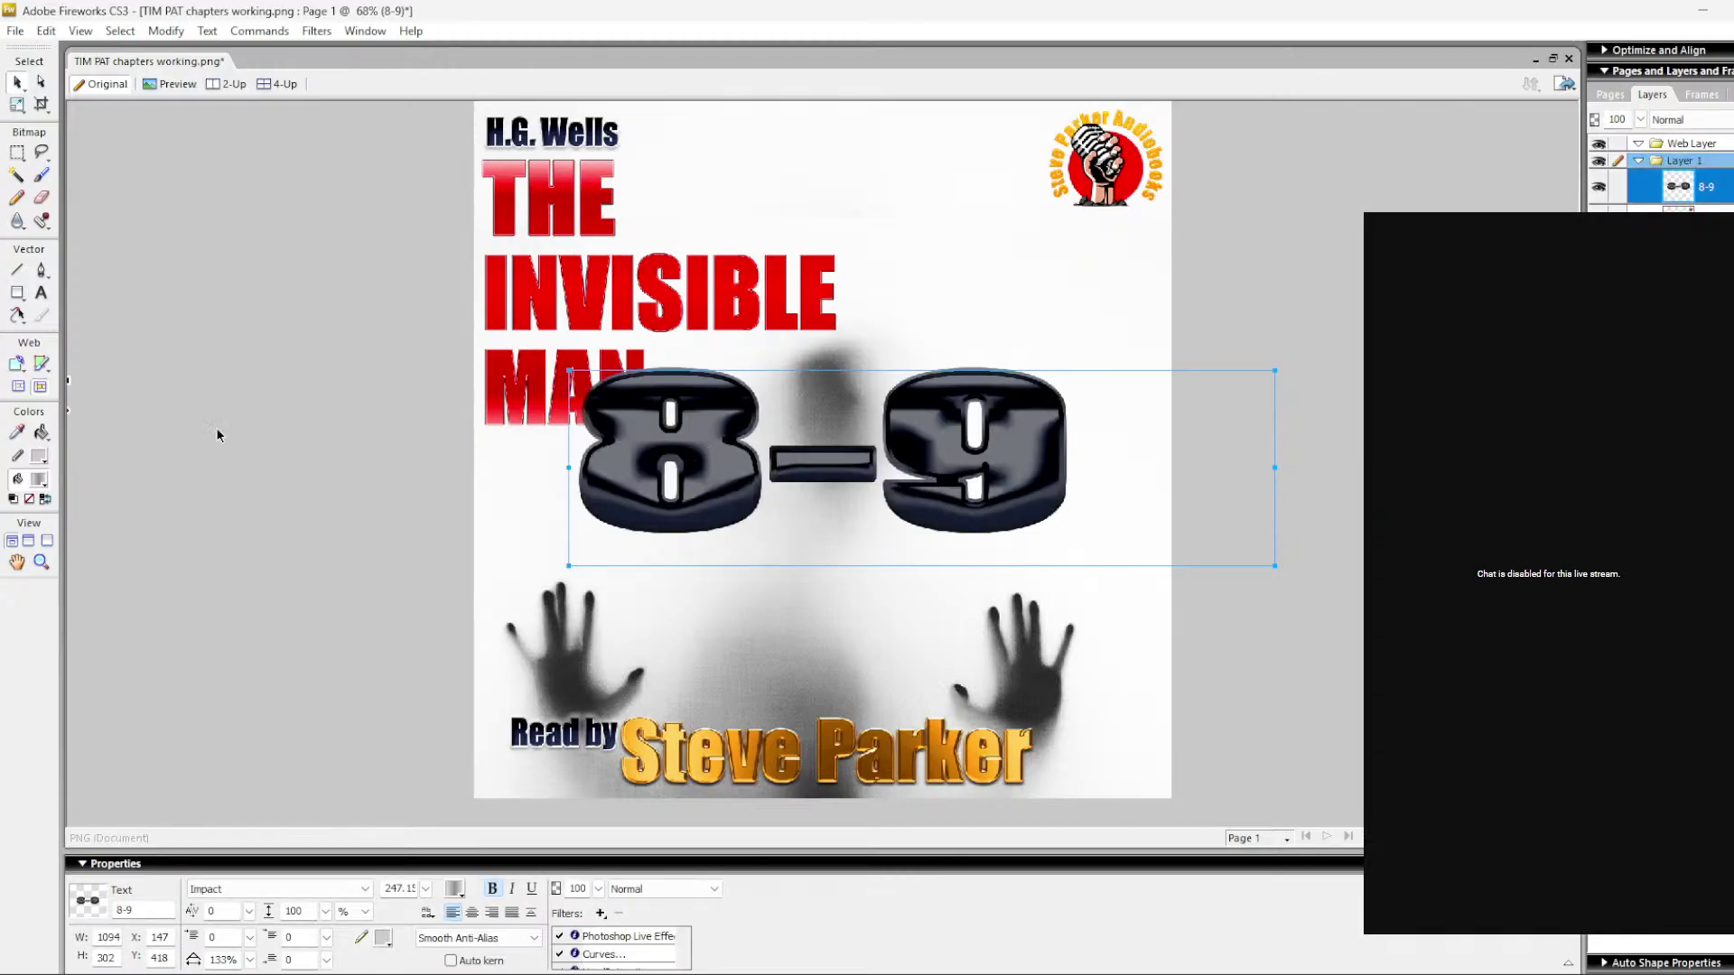
Step: Scale the 8-9 text to about 637 × 171 px and place it beside the word INVISIBLE, below the logo
{"action": "key", "text": "q"}
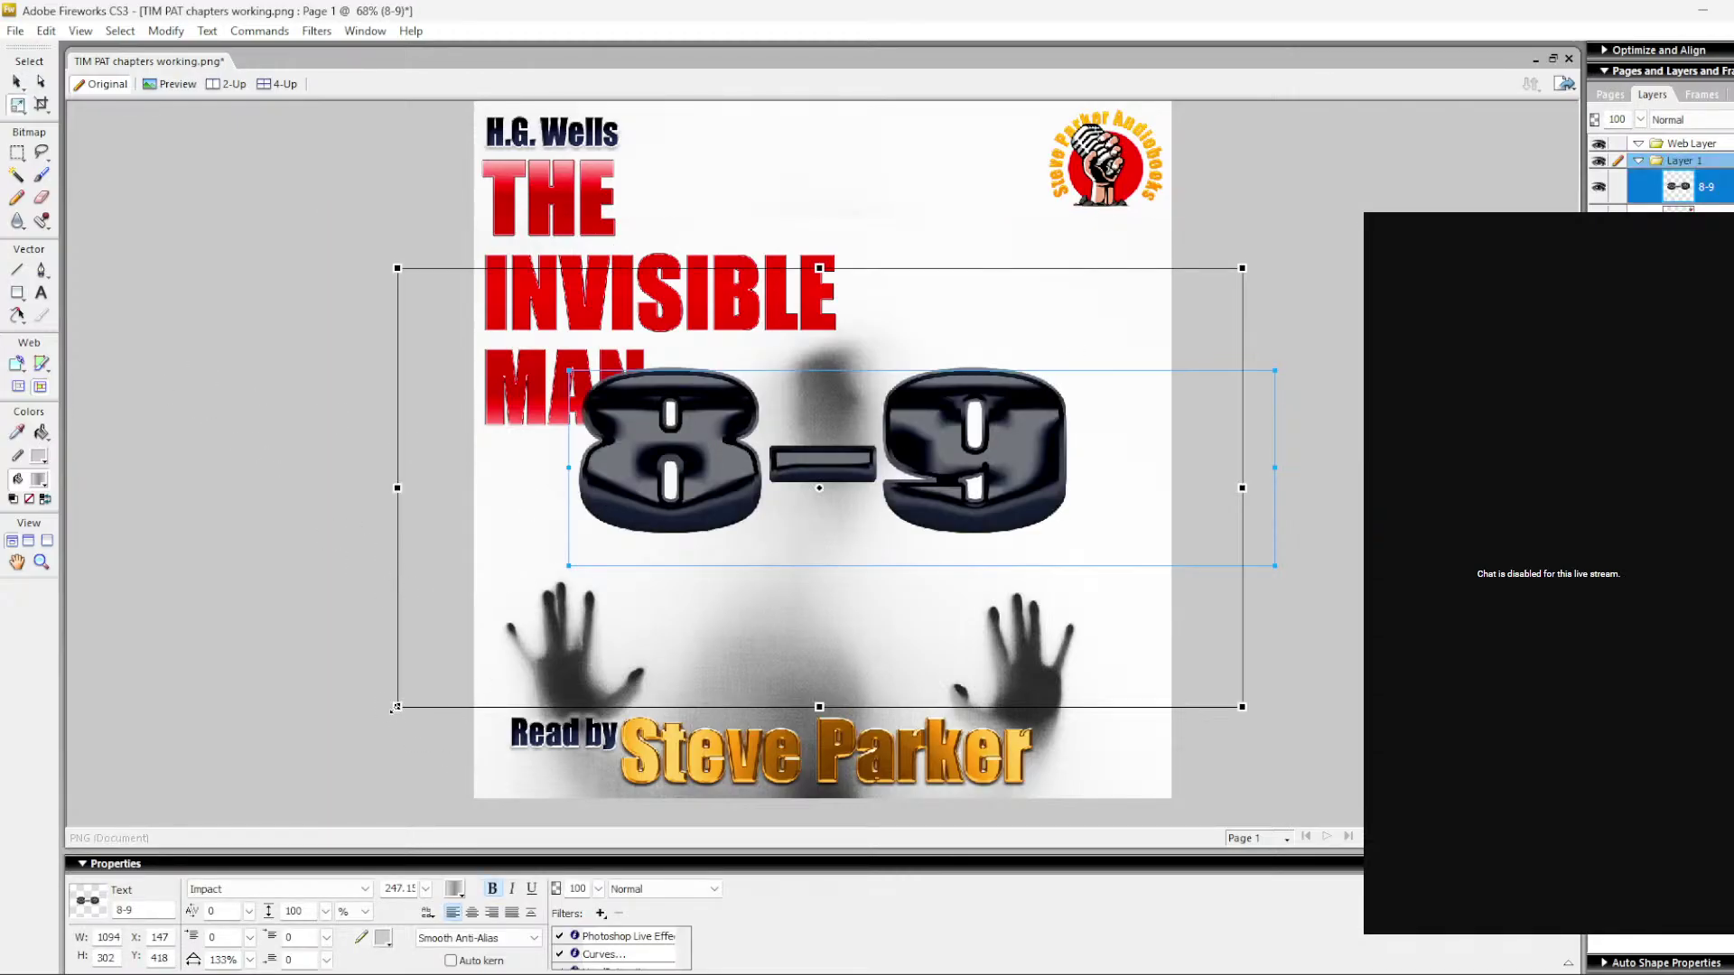
{"action": "left_click_drag", "start_coordinate": [395, 709], "coordinate": [640, 581]}
{"action": "left_click_drag", "start_coordinate": [1065, 425], "coordinate": [1134, 321]}
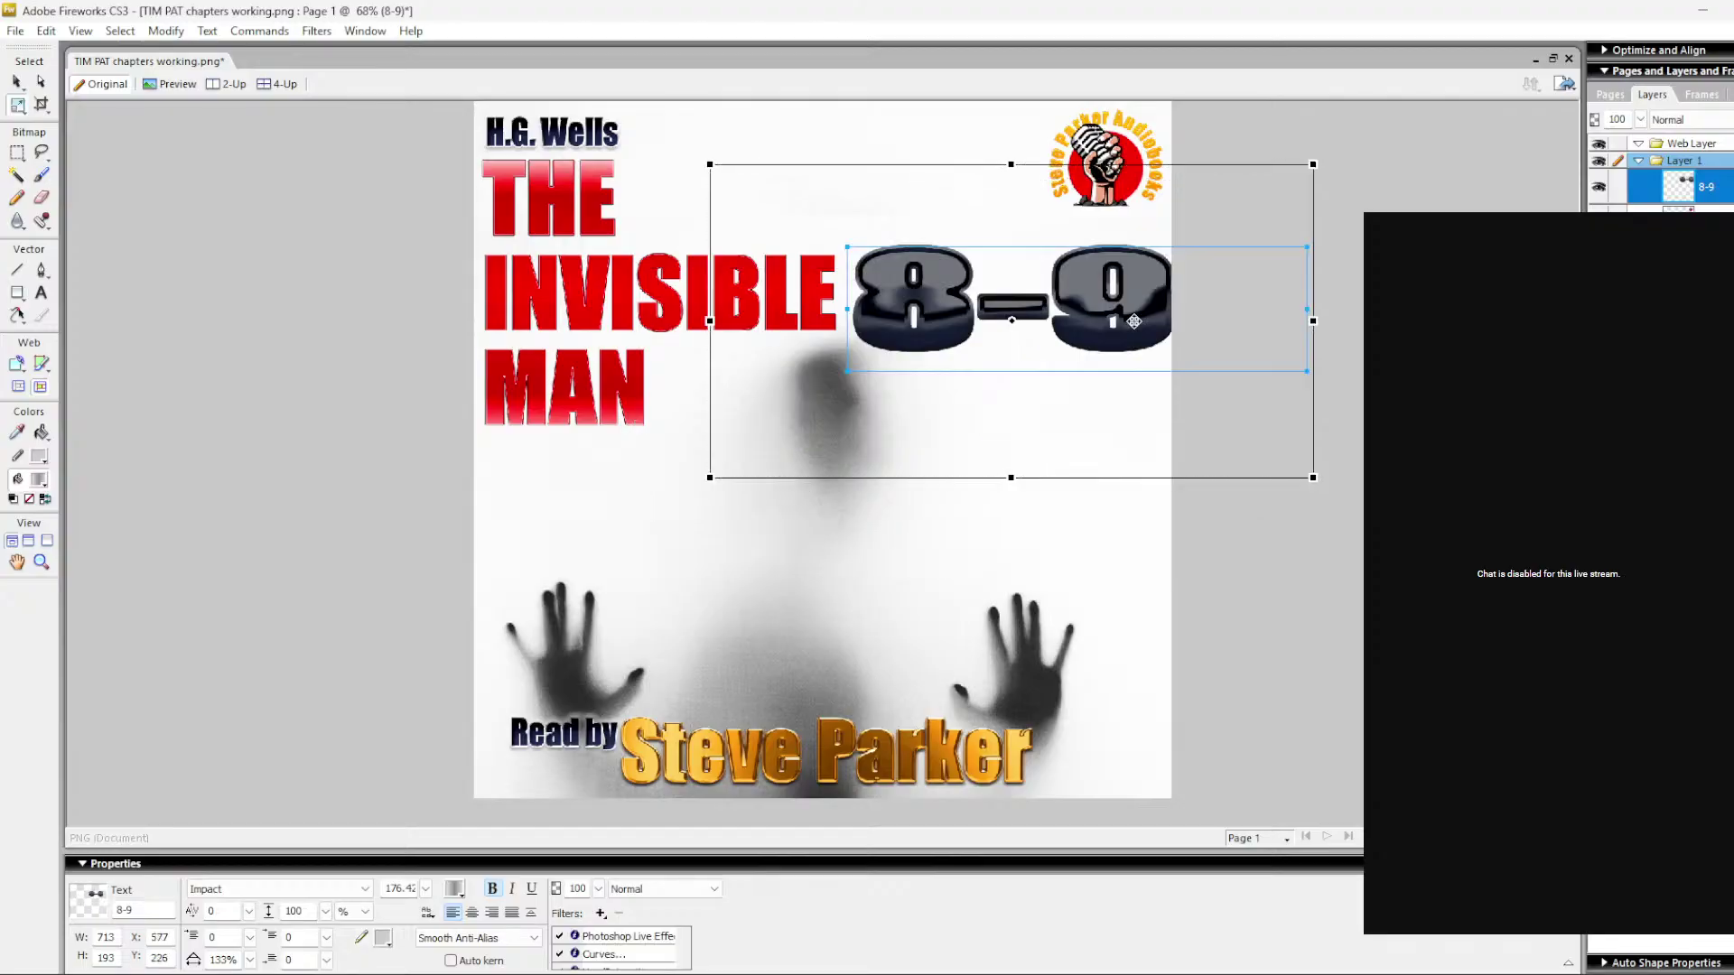
{"action": "left_click_drag", "start_coordinate": [710, 482], "coordinate": [828, 298]}
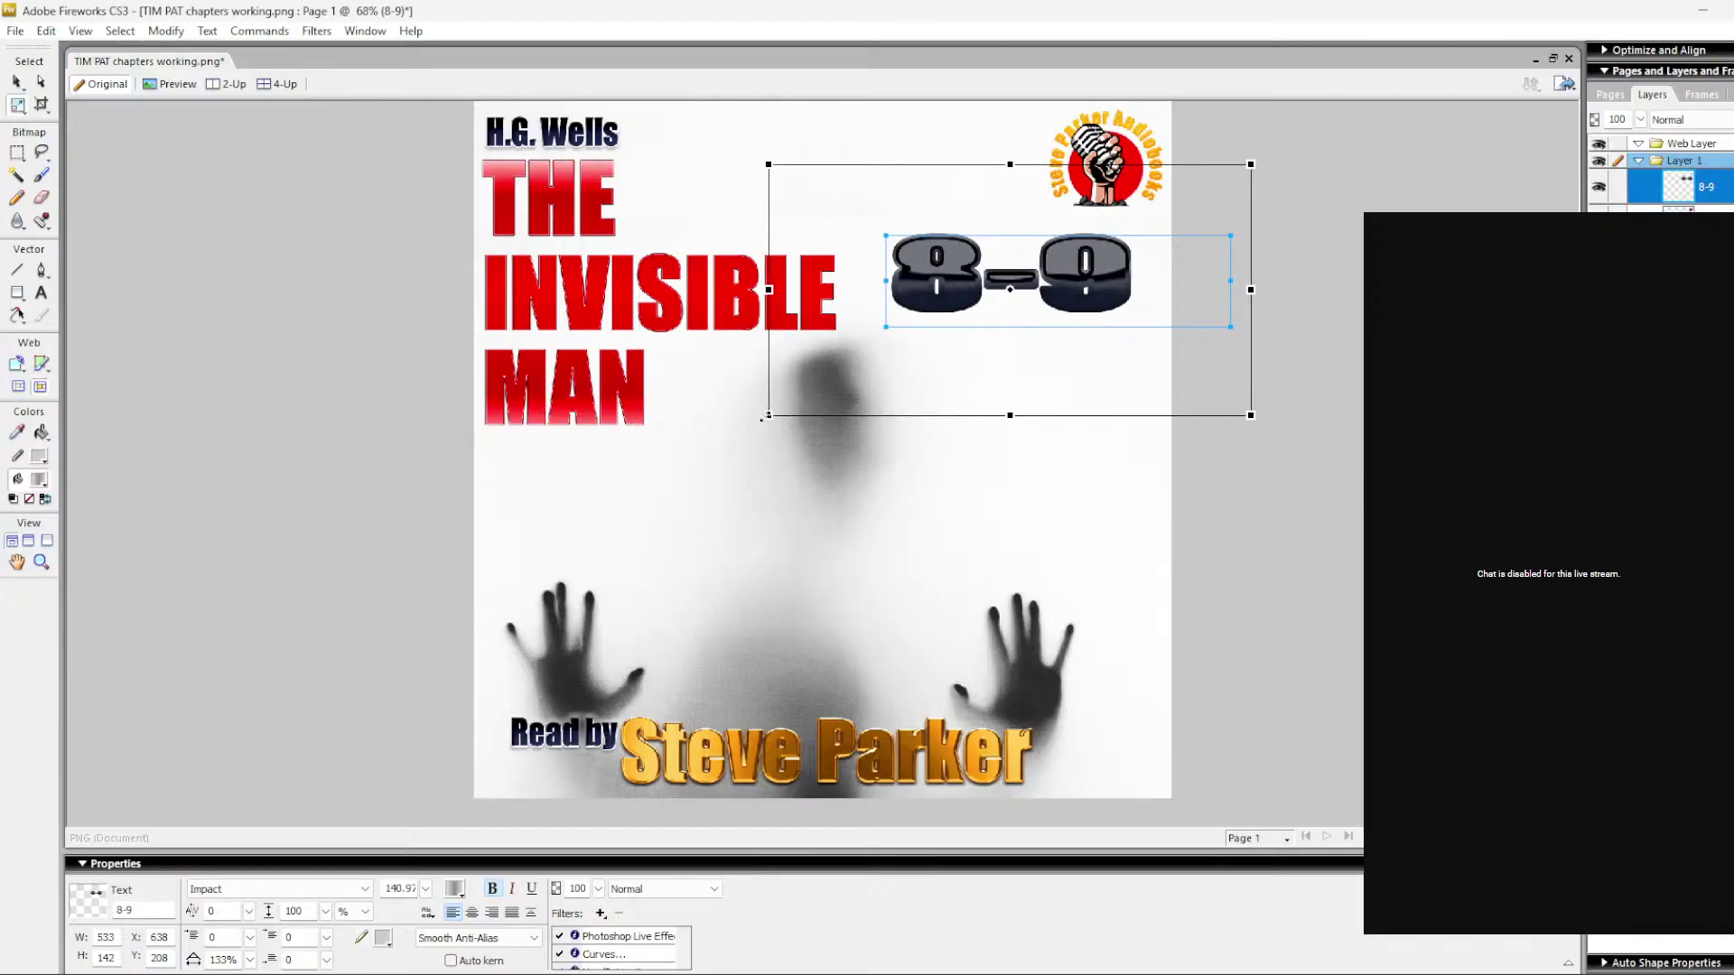
{"action": "left_click_drag", "start_coordinate": [766, 416], "coordinate": [698, 451]}
{"action": "left_click_drag", "start_coordinate": [978, 376], "coordinate": [1000, 375]}
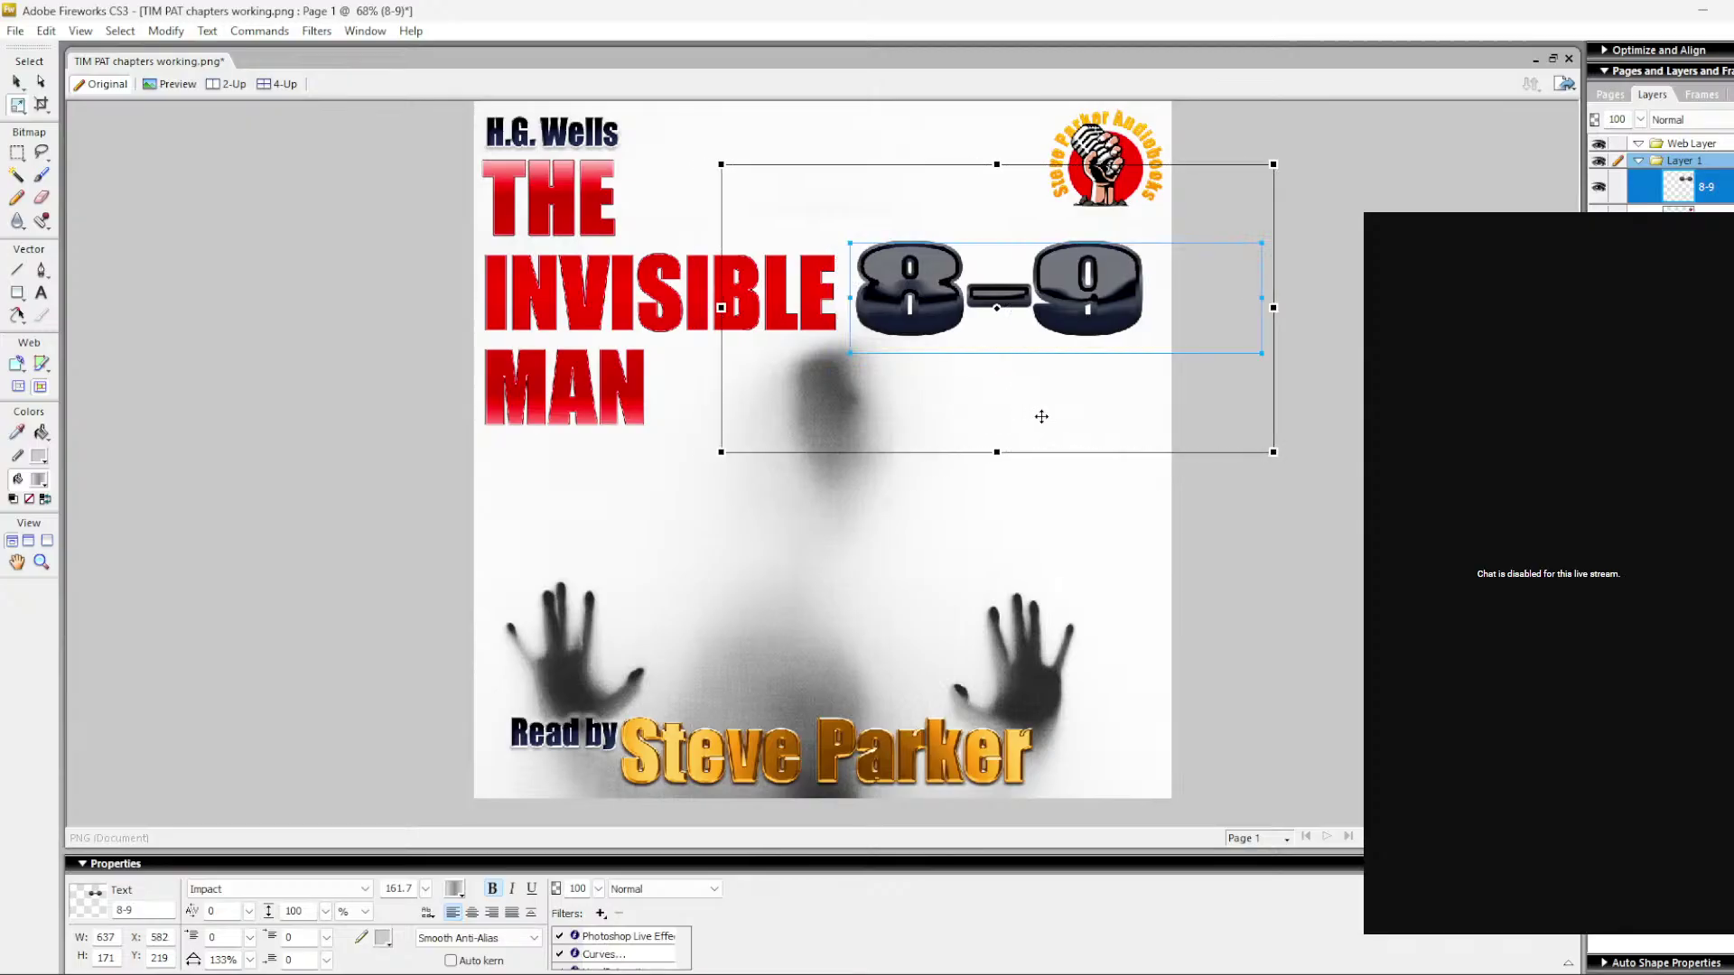
{"action": "left_click", "coordinate": [17, 82]}
{"action": "left_click", "coordinate": [214, 340]}
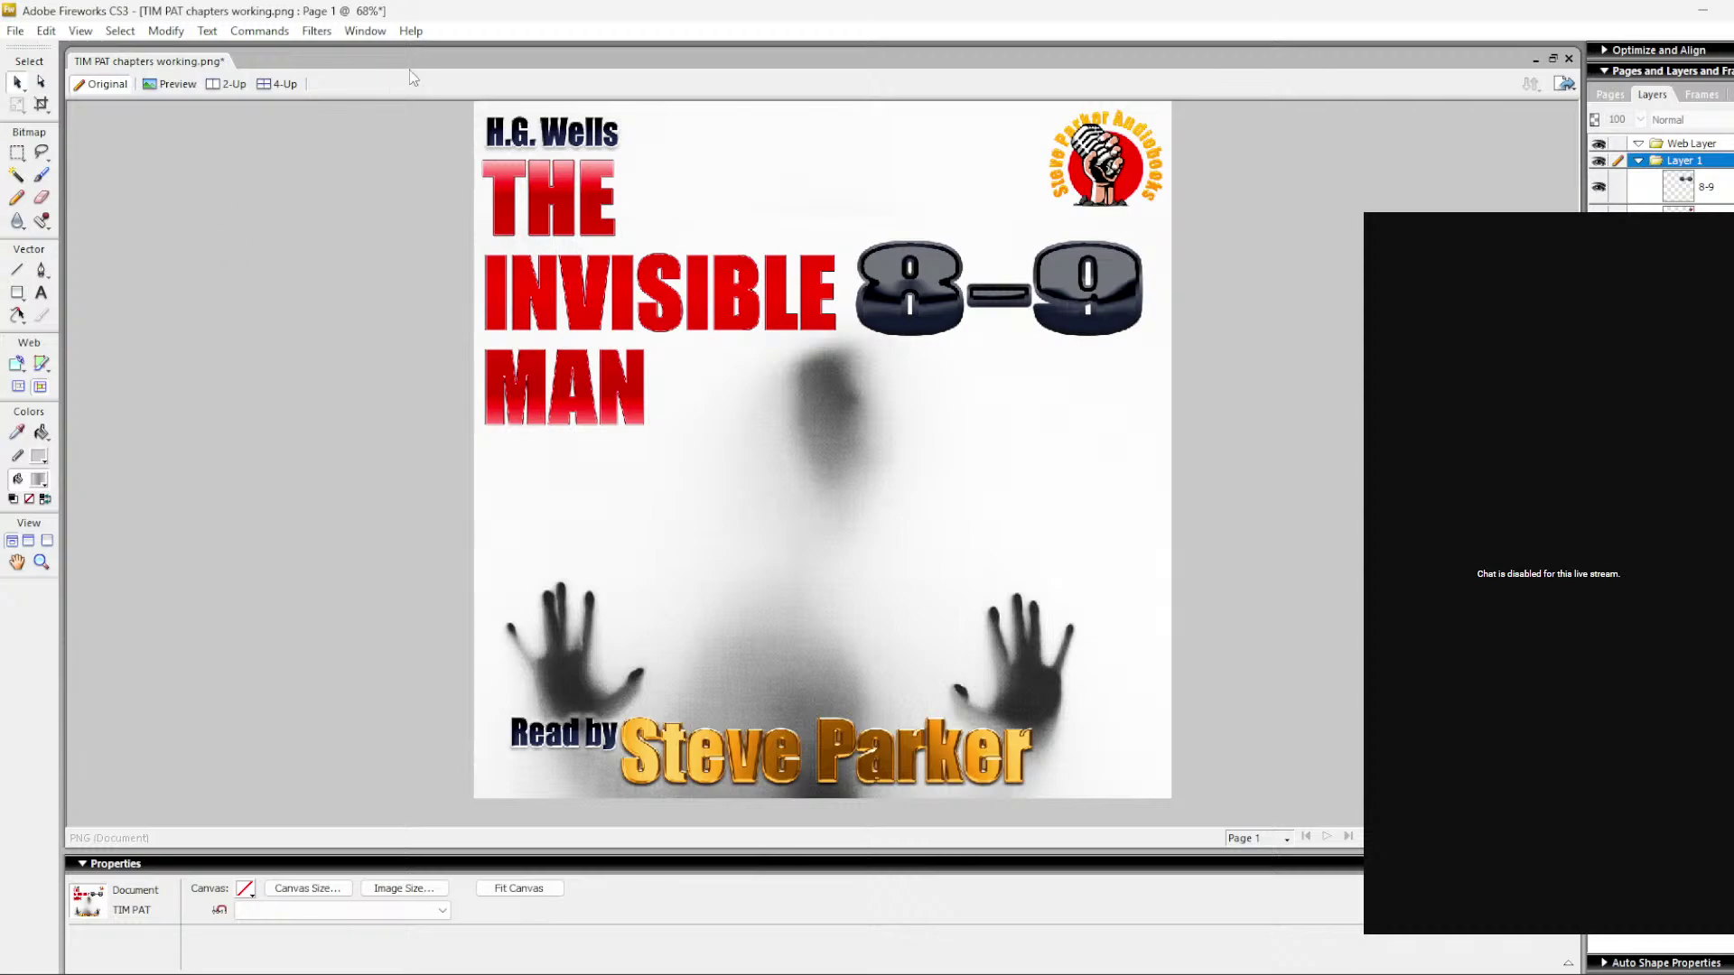
Step: View the program's About information to check its version, and close it again
{"action": "left_click", "coordinate": [411, 31]}
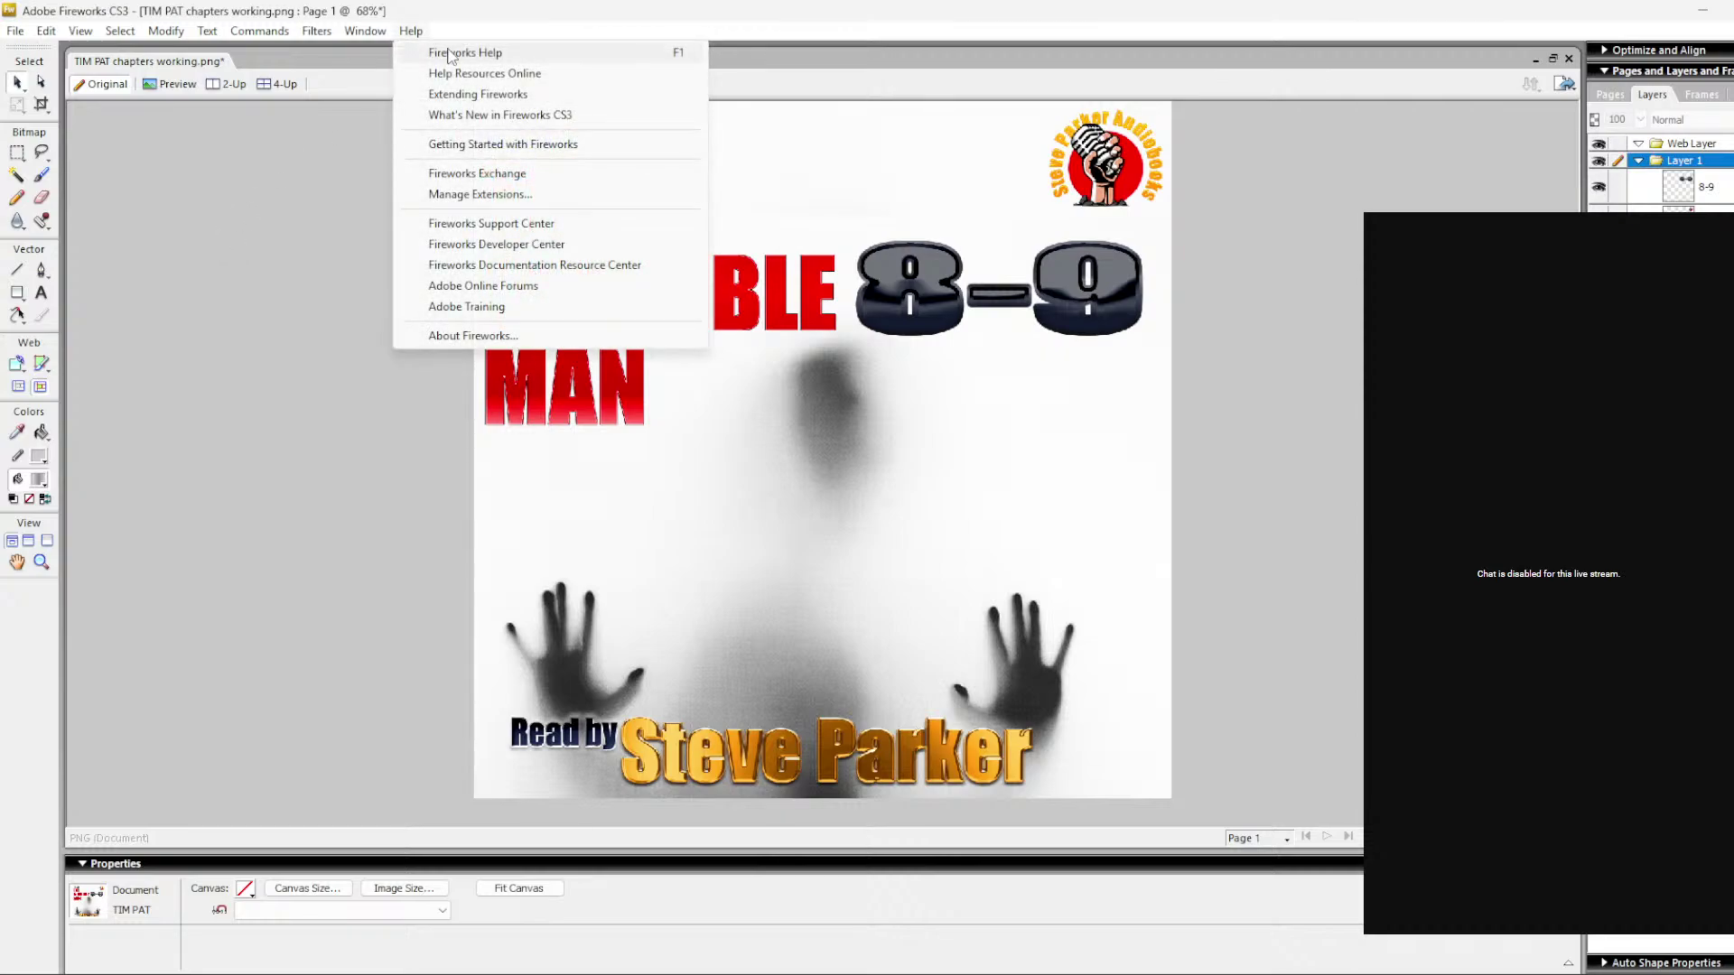
{"action": "left_click", "coordinate": [471, 336]}
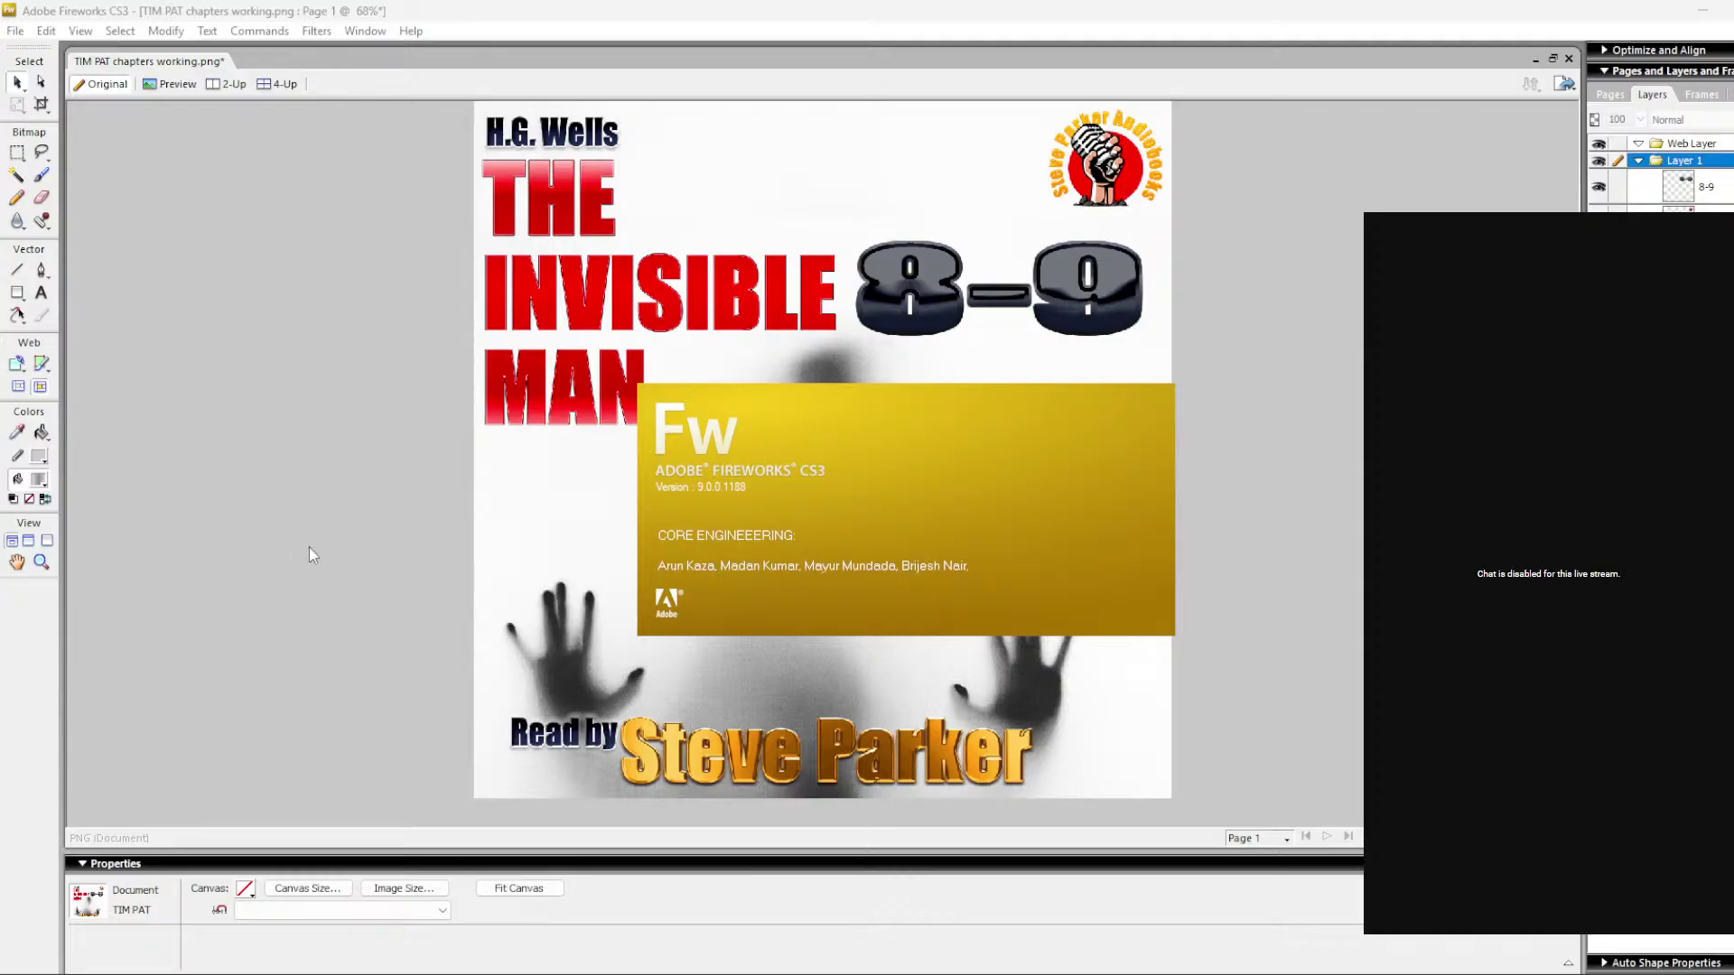
{"action": "left_click", "coordinate": [287, 529]}
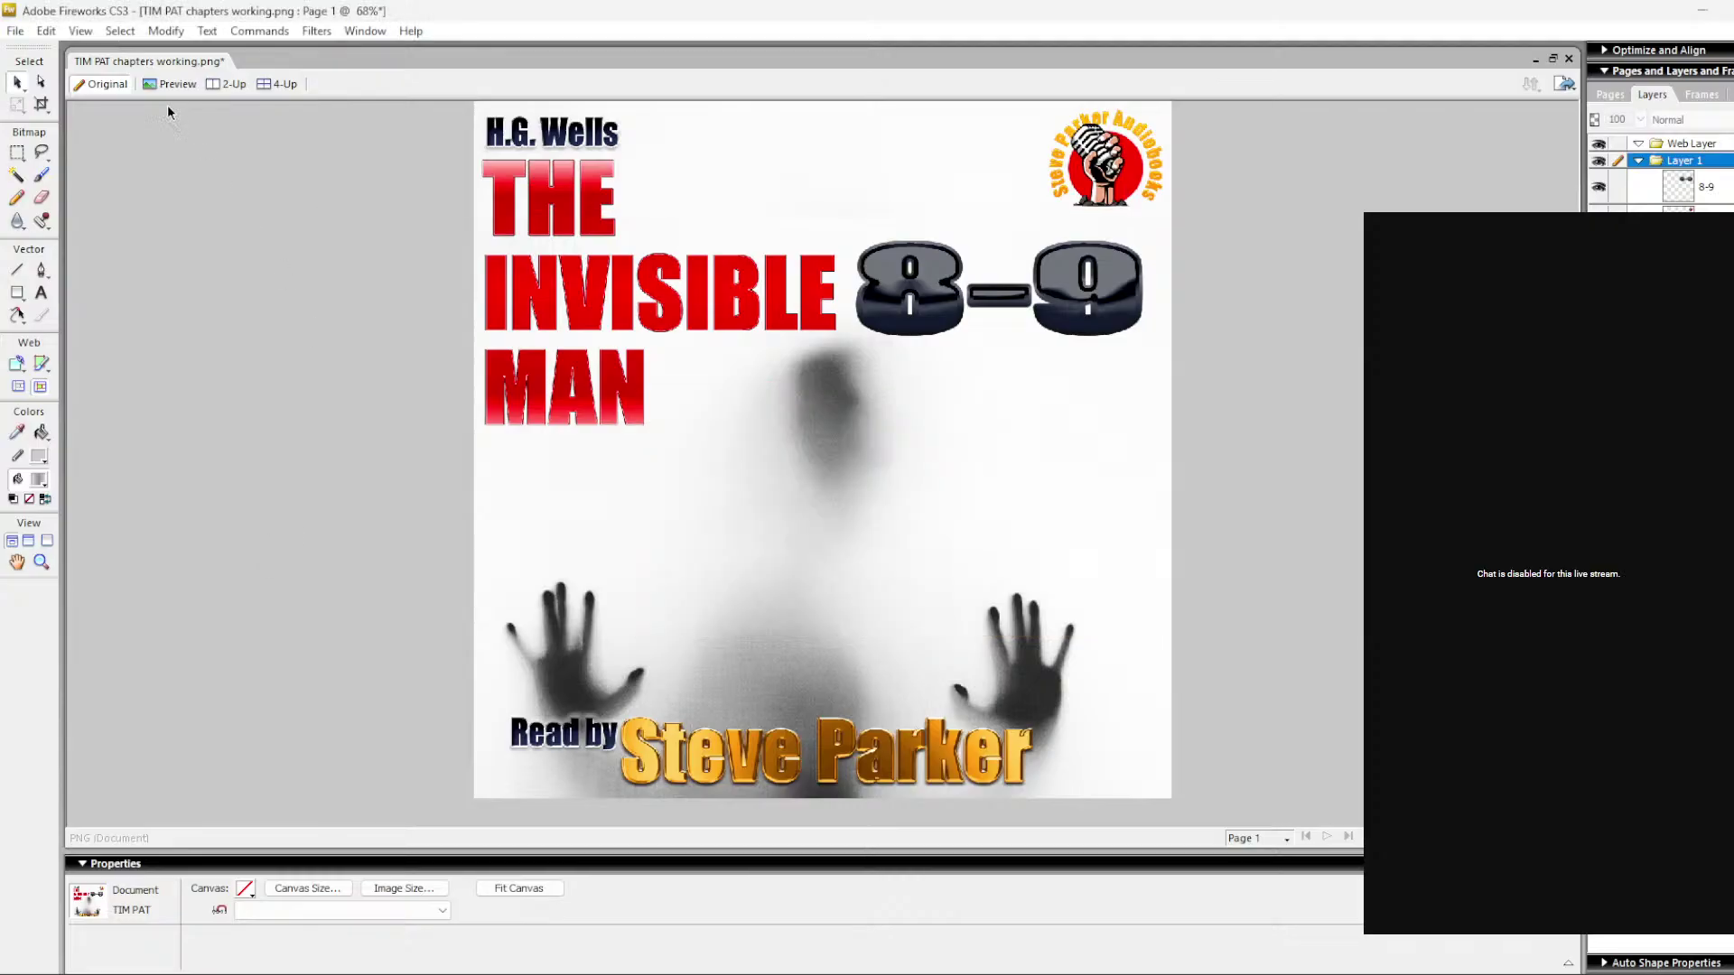
Step: Save the square cover as a JPEG named TIM PAT 08-09 in the Pat Thumbs folder inside Thumbs
{"action": "left_click", "coordinate": [9, 32]}
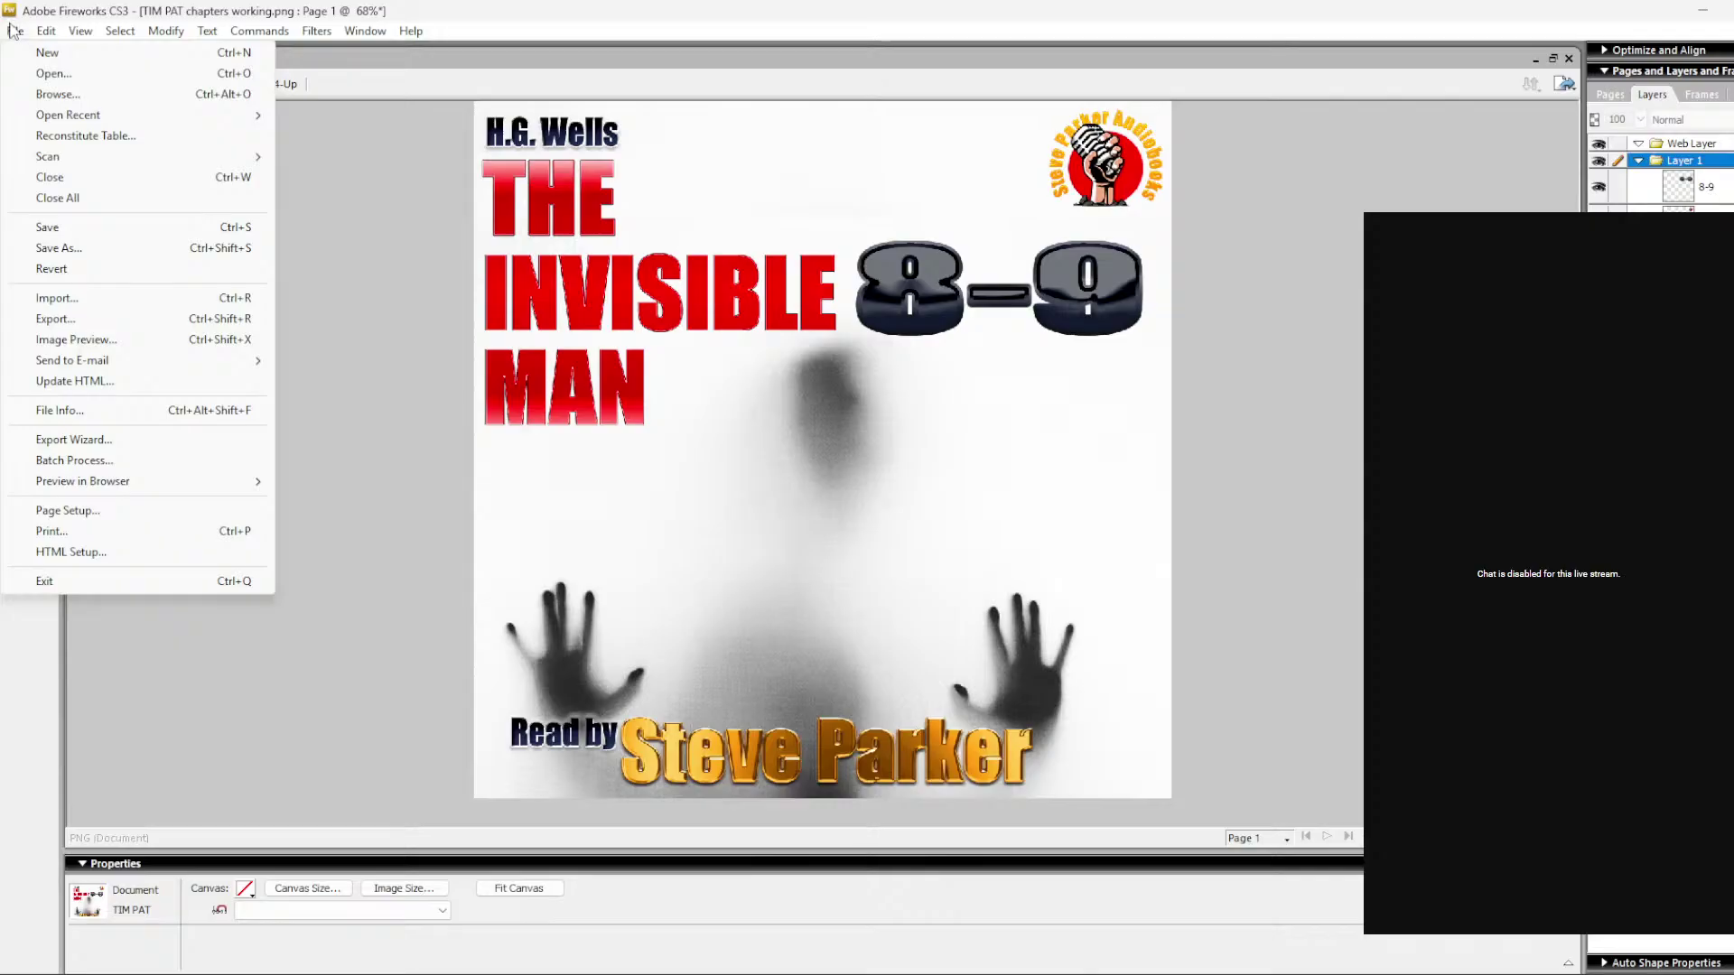
{"action": "left_click", "coordinate": [77, 251]}
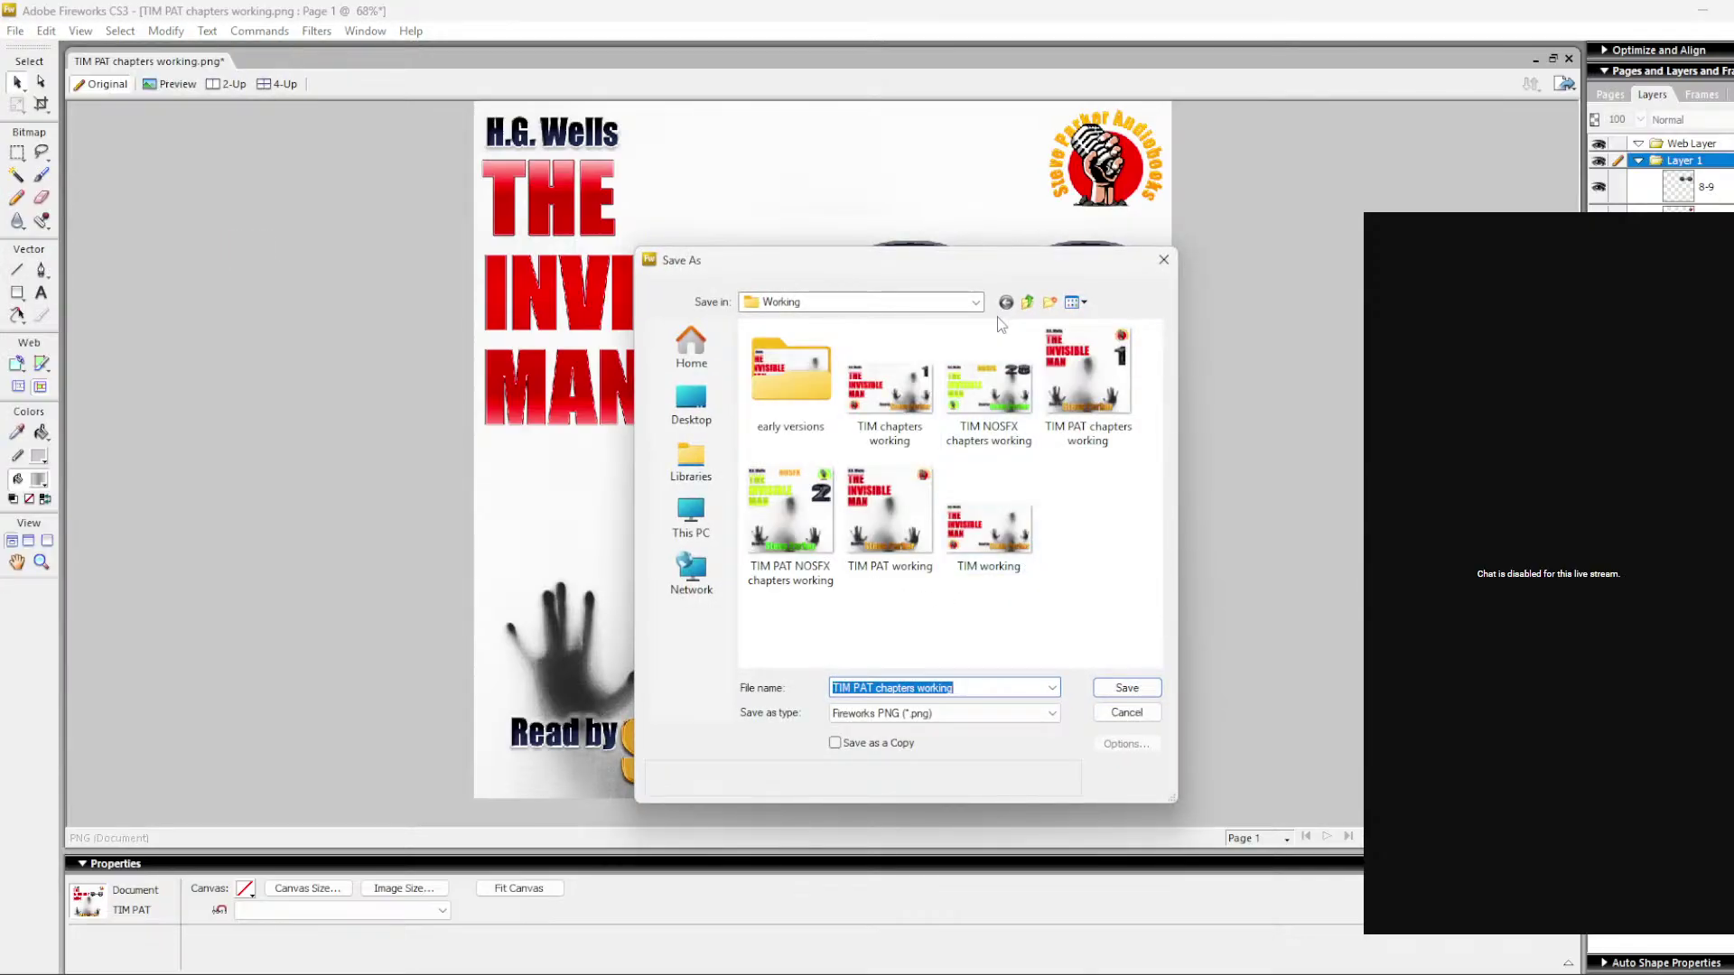
{"action": "left_click", "coordinate": [1029, 304]}
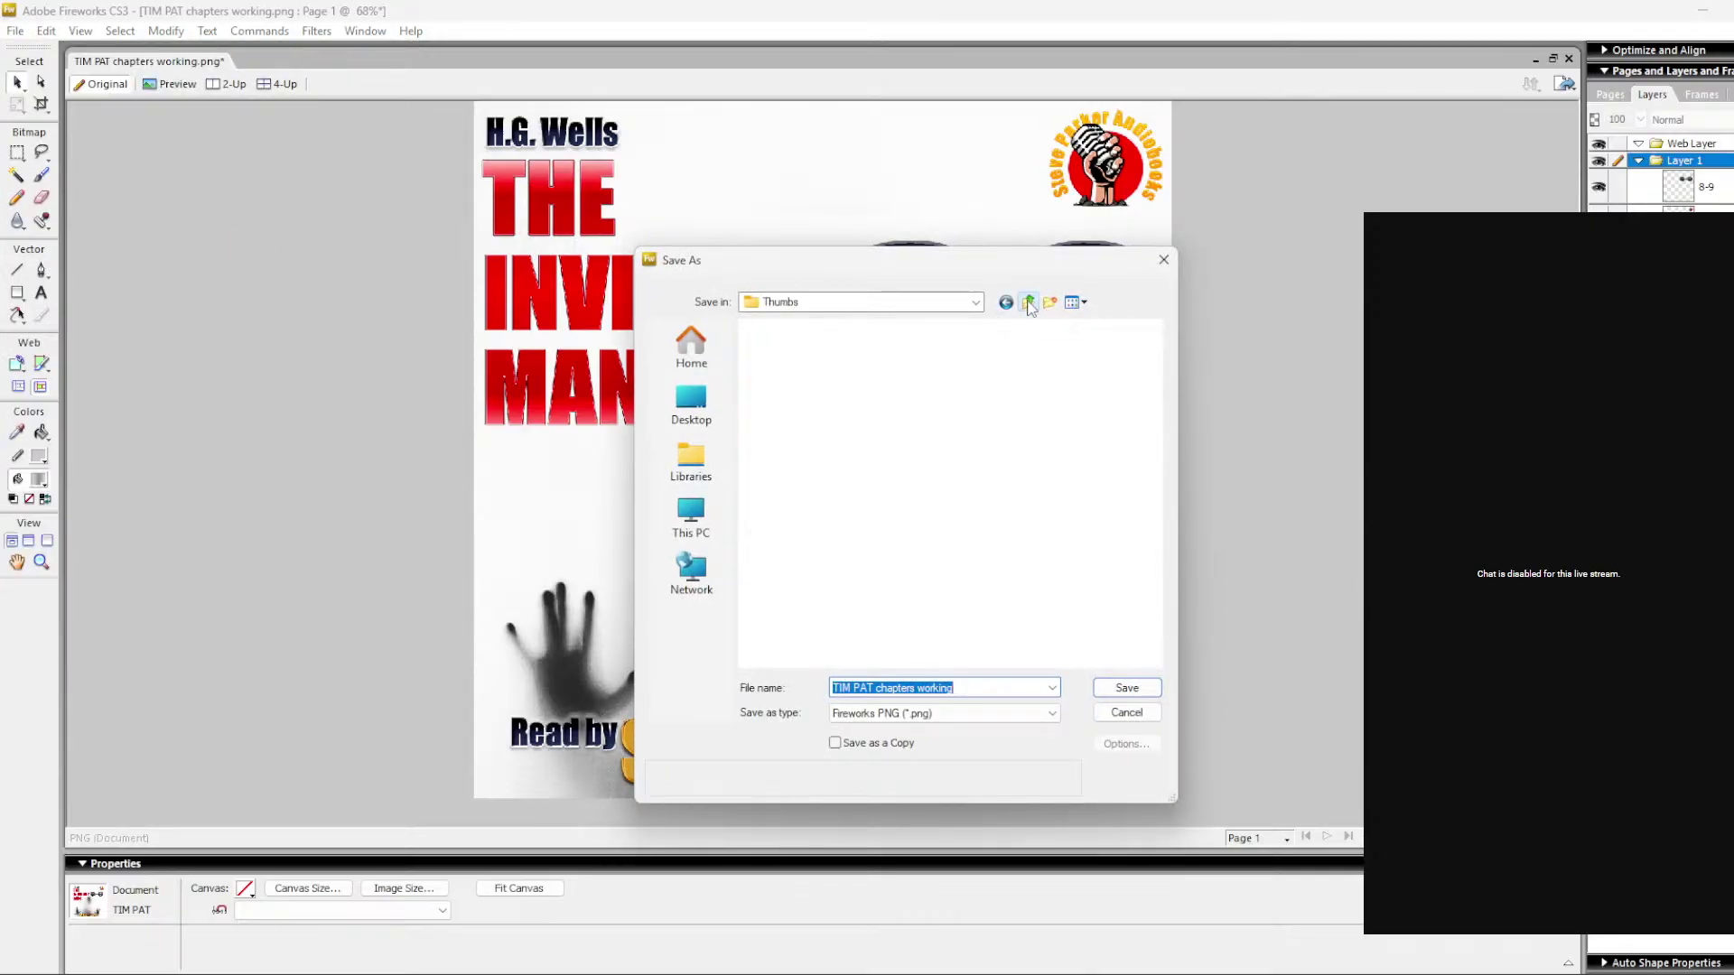
{"action": "left_click", "coordinate": [962, 715]}
{"action": "left_click", "coordinate": [963, 792]}
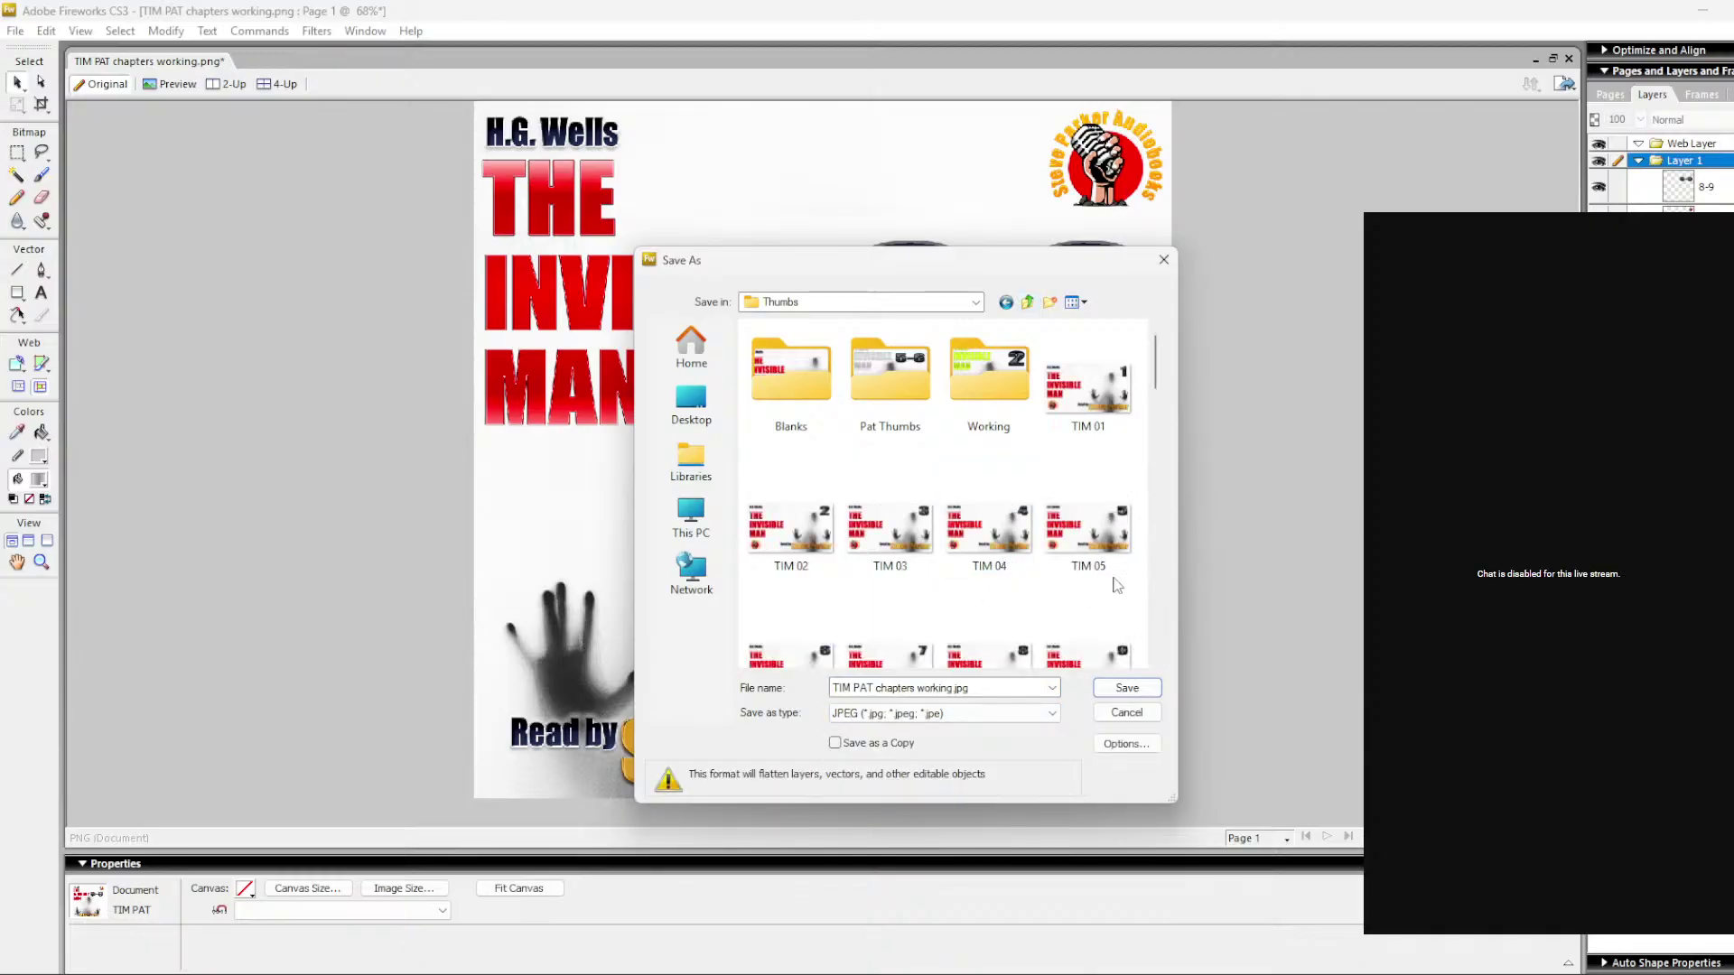
{"action": "scroll", "coordinate": [1068, 593], "scroll_direction": "down", "scroll_amount": 5}
{"action": "scroll", "coordinate": [1066, 593], "scroll_direction": "up", "scroll_amount": 10}
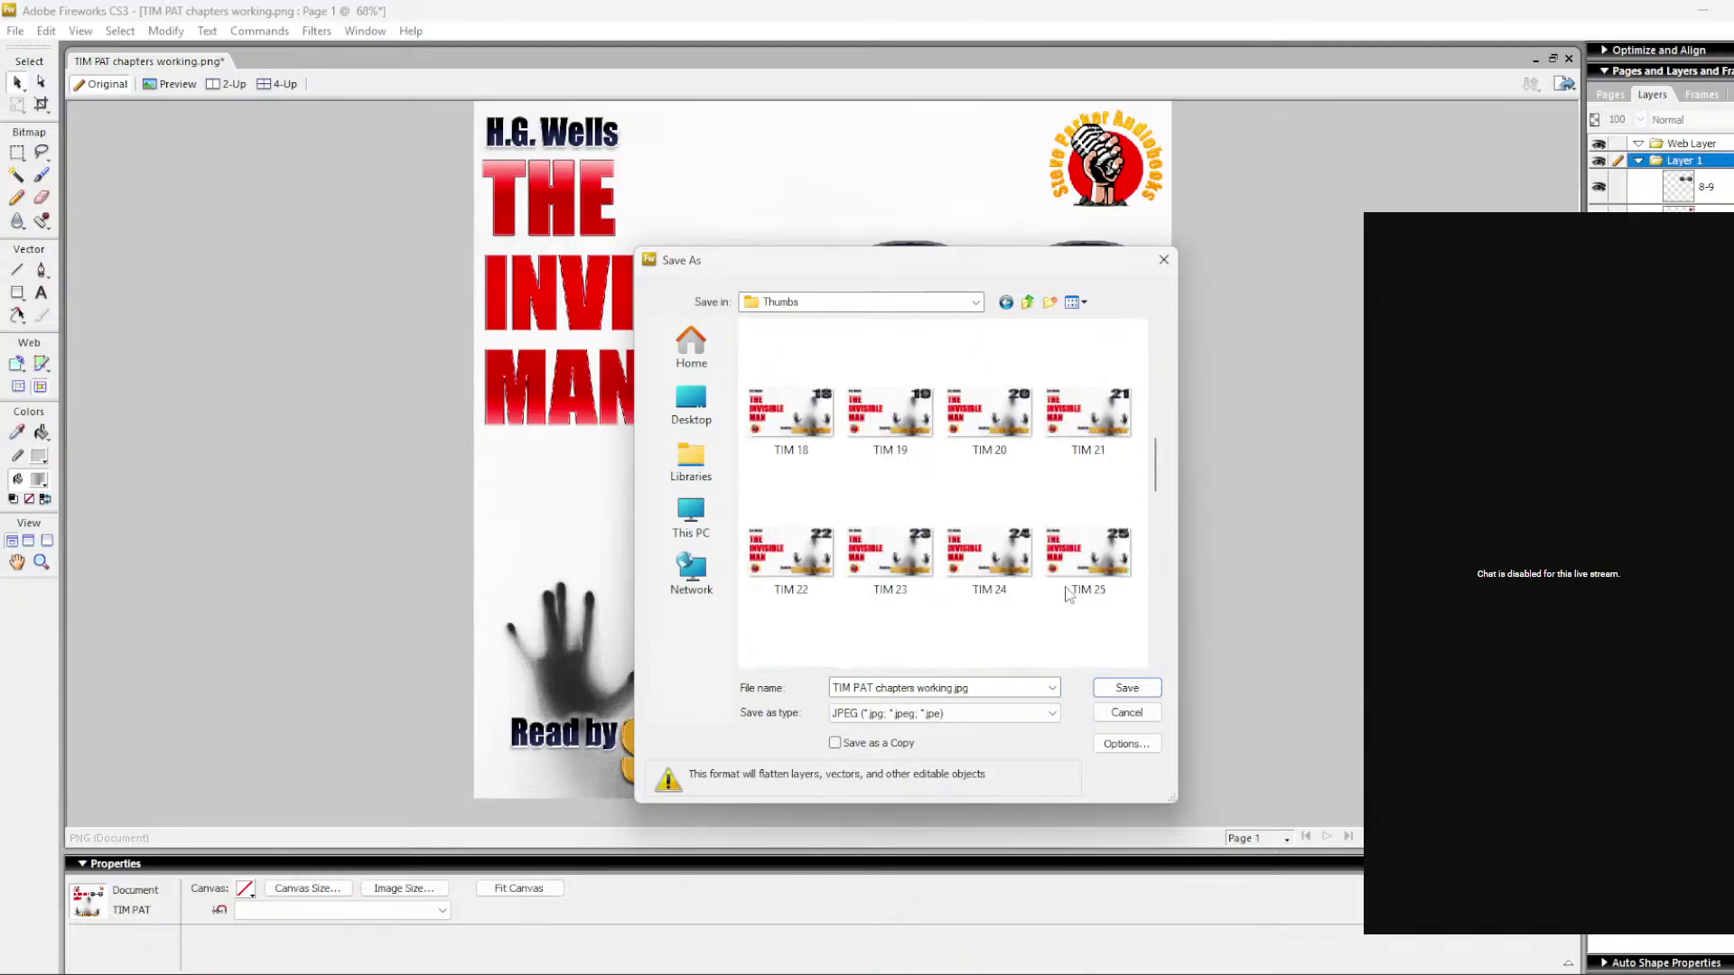
{"action": "double_click", "coordinate": [912, 386]}
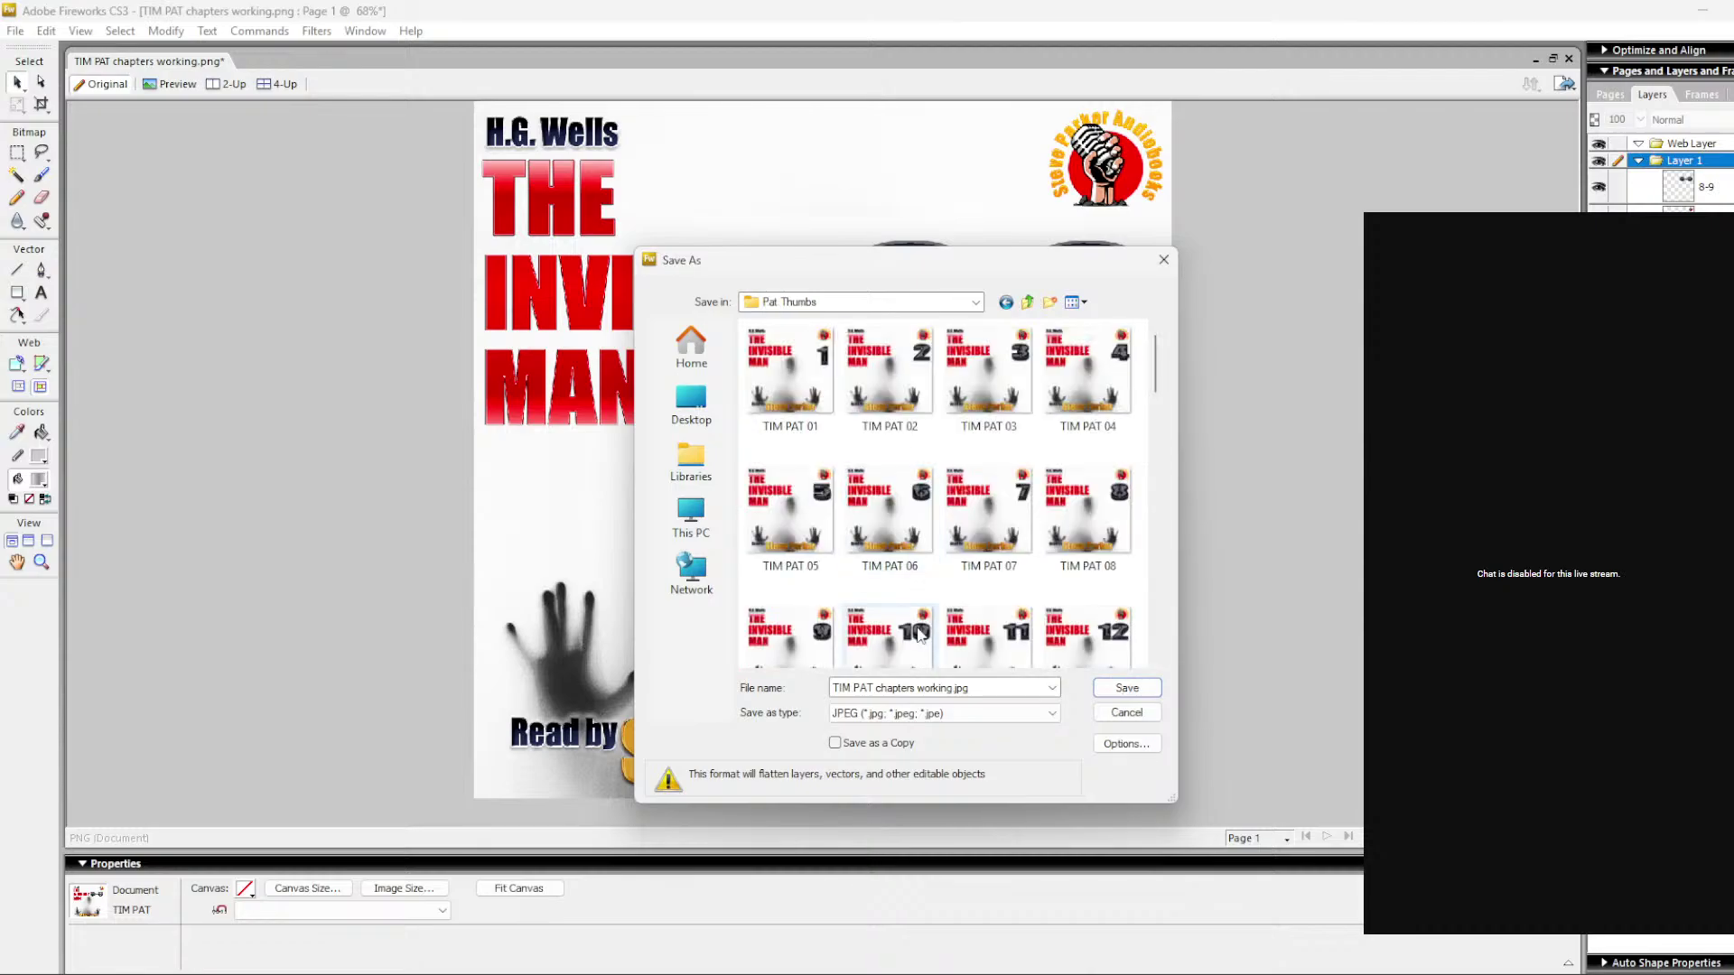
{"action": "left_click", "coordinate": [1001, 553]}
{"action": "double_click", "coordinate": [923, 687]}
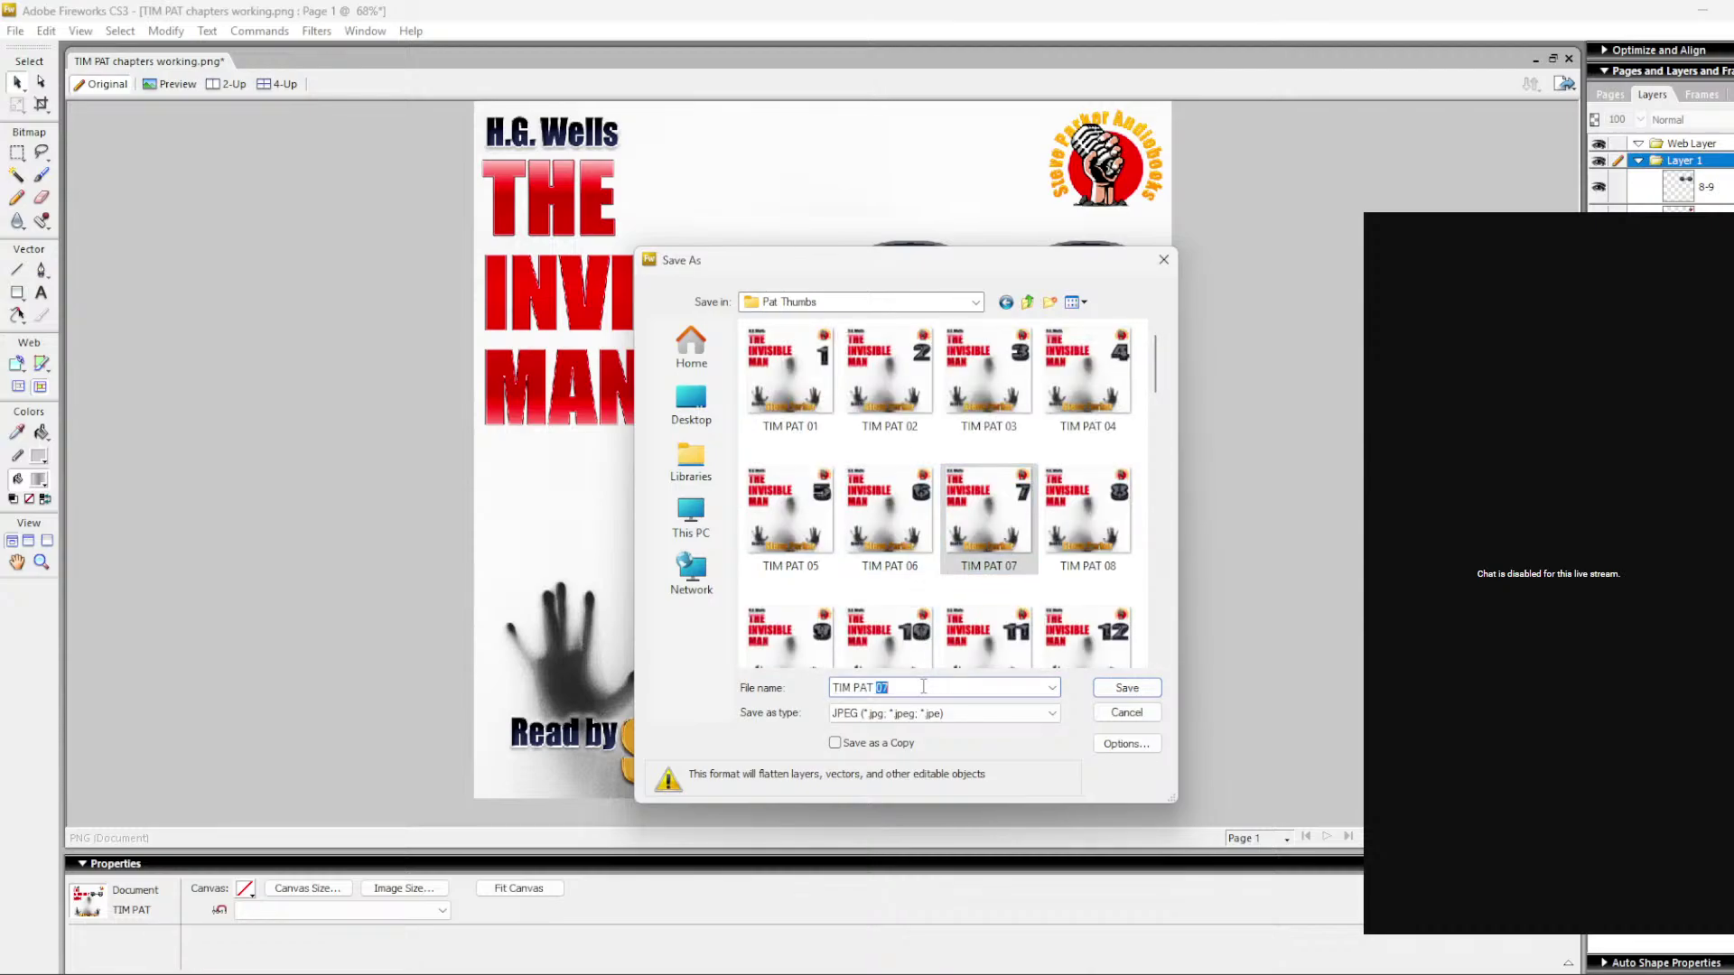
{"action": "type", "text": "08-09"}
{"action": "left_click", "coordinate": [1107, 684]}
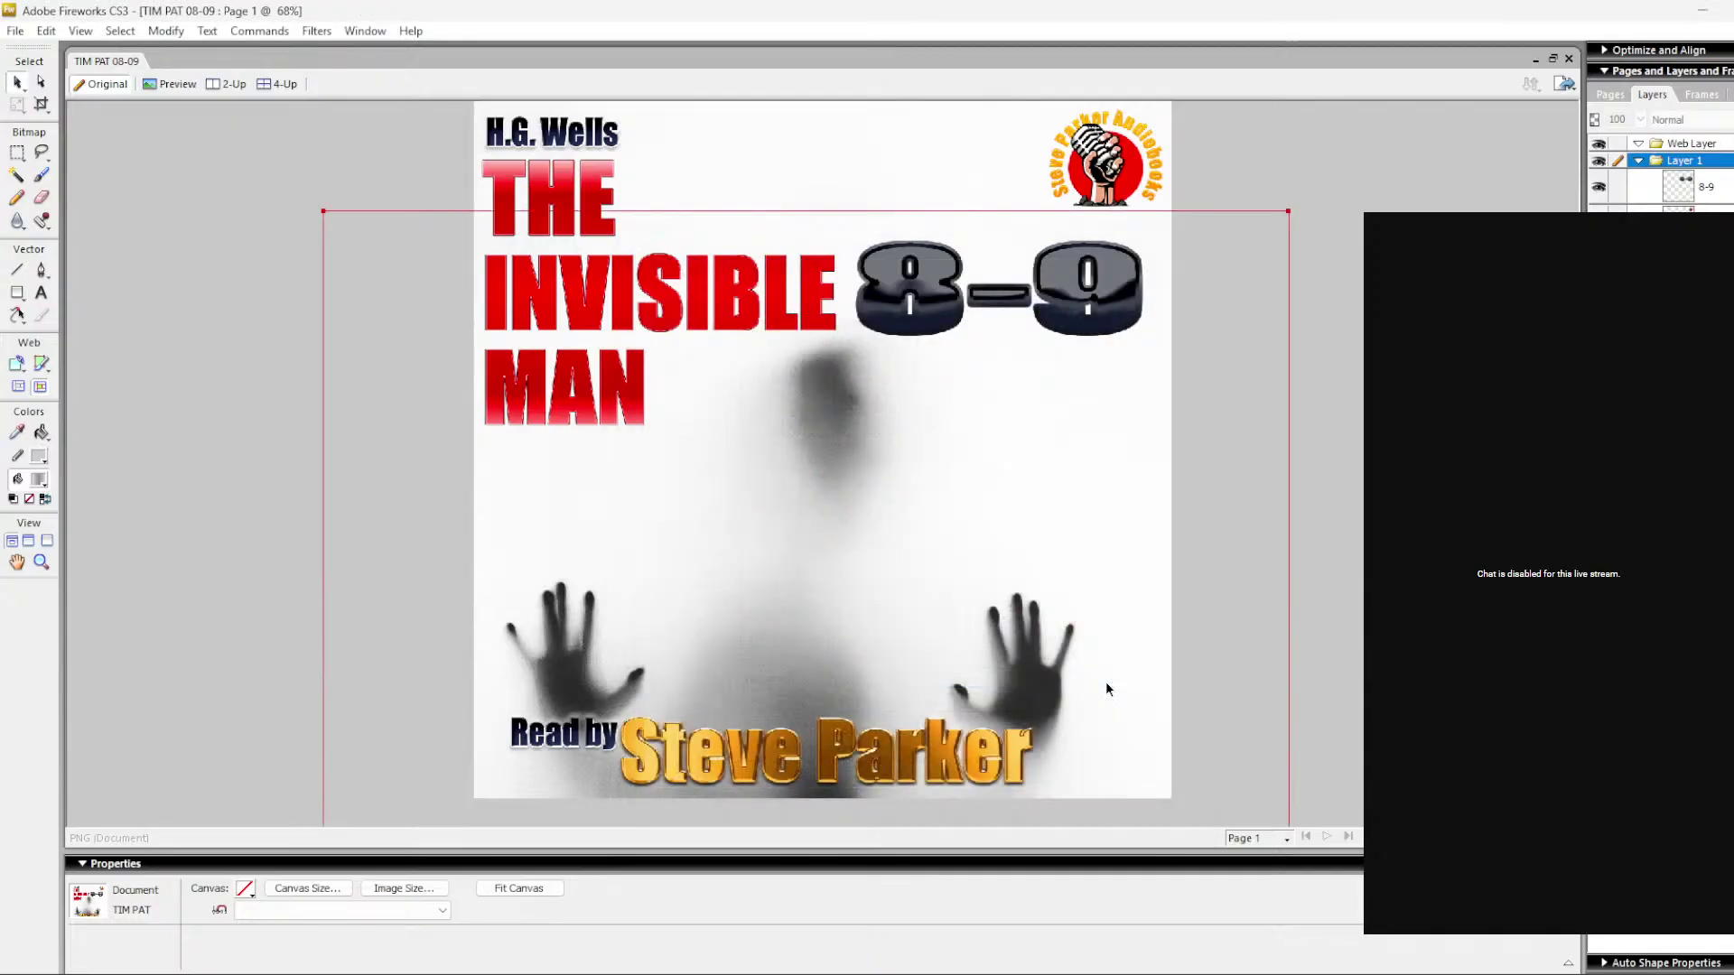
Step: Copy the resized 8-9 text and close the document without saving a Fireworks PNG
{"action": "left_click", "coordinate": [969, 271]}
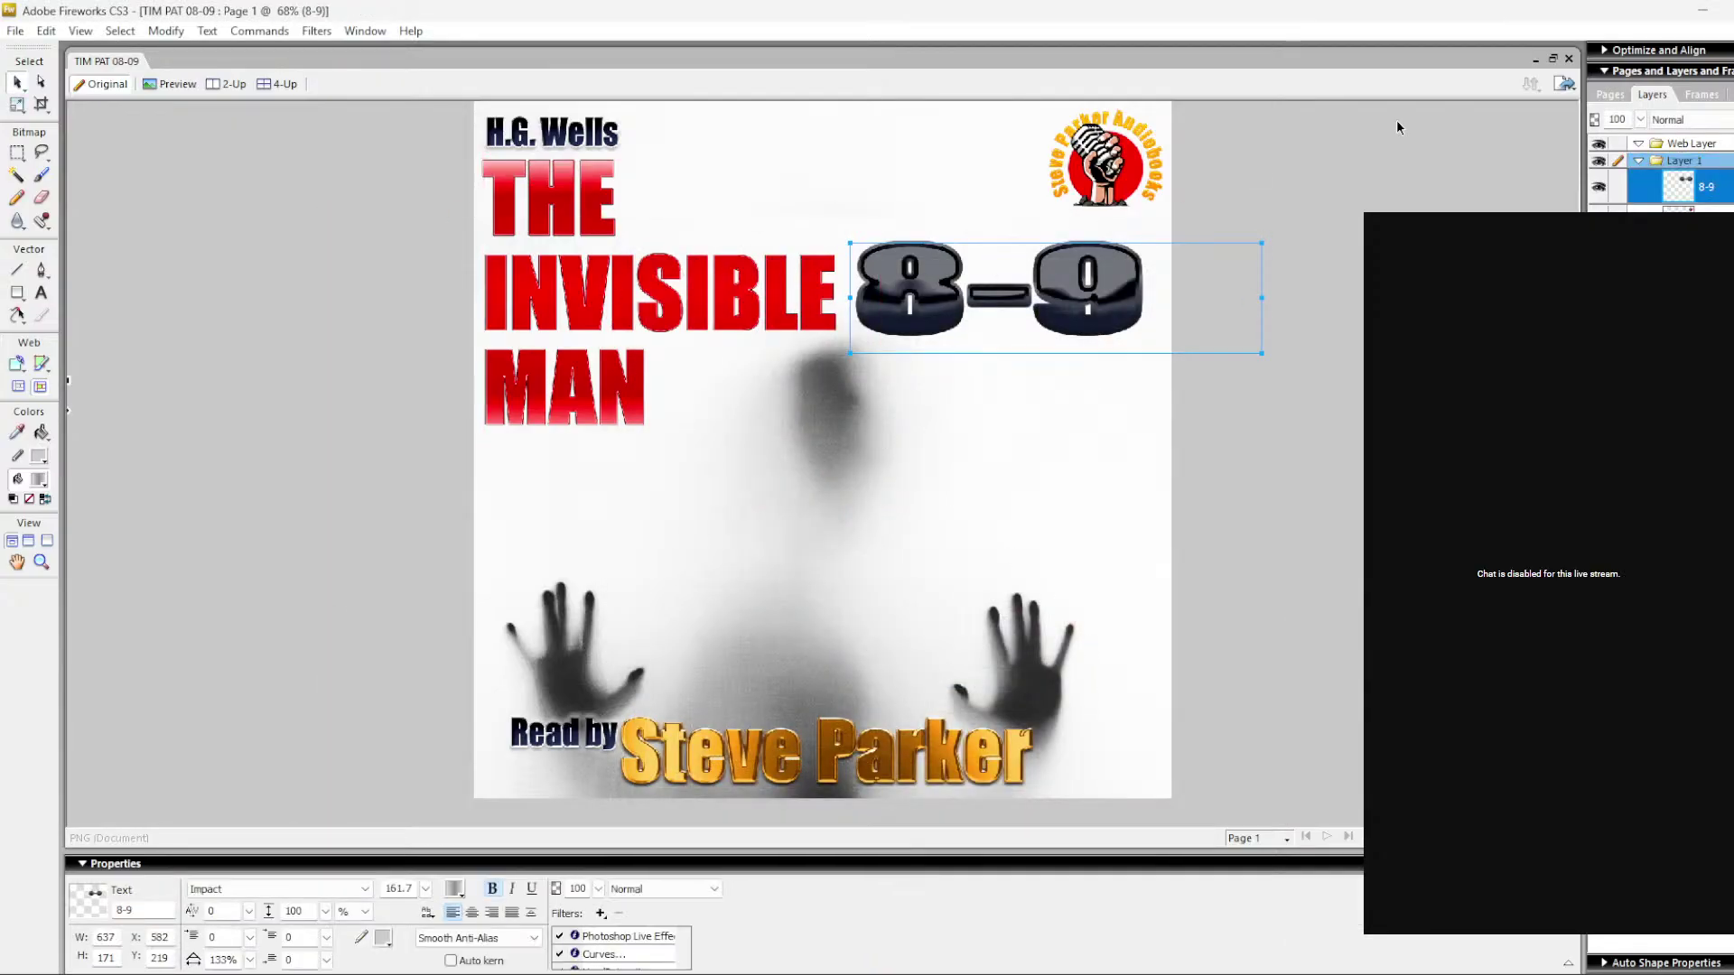
{"action": "left_click", "coordinate": [1569, 59]}
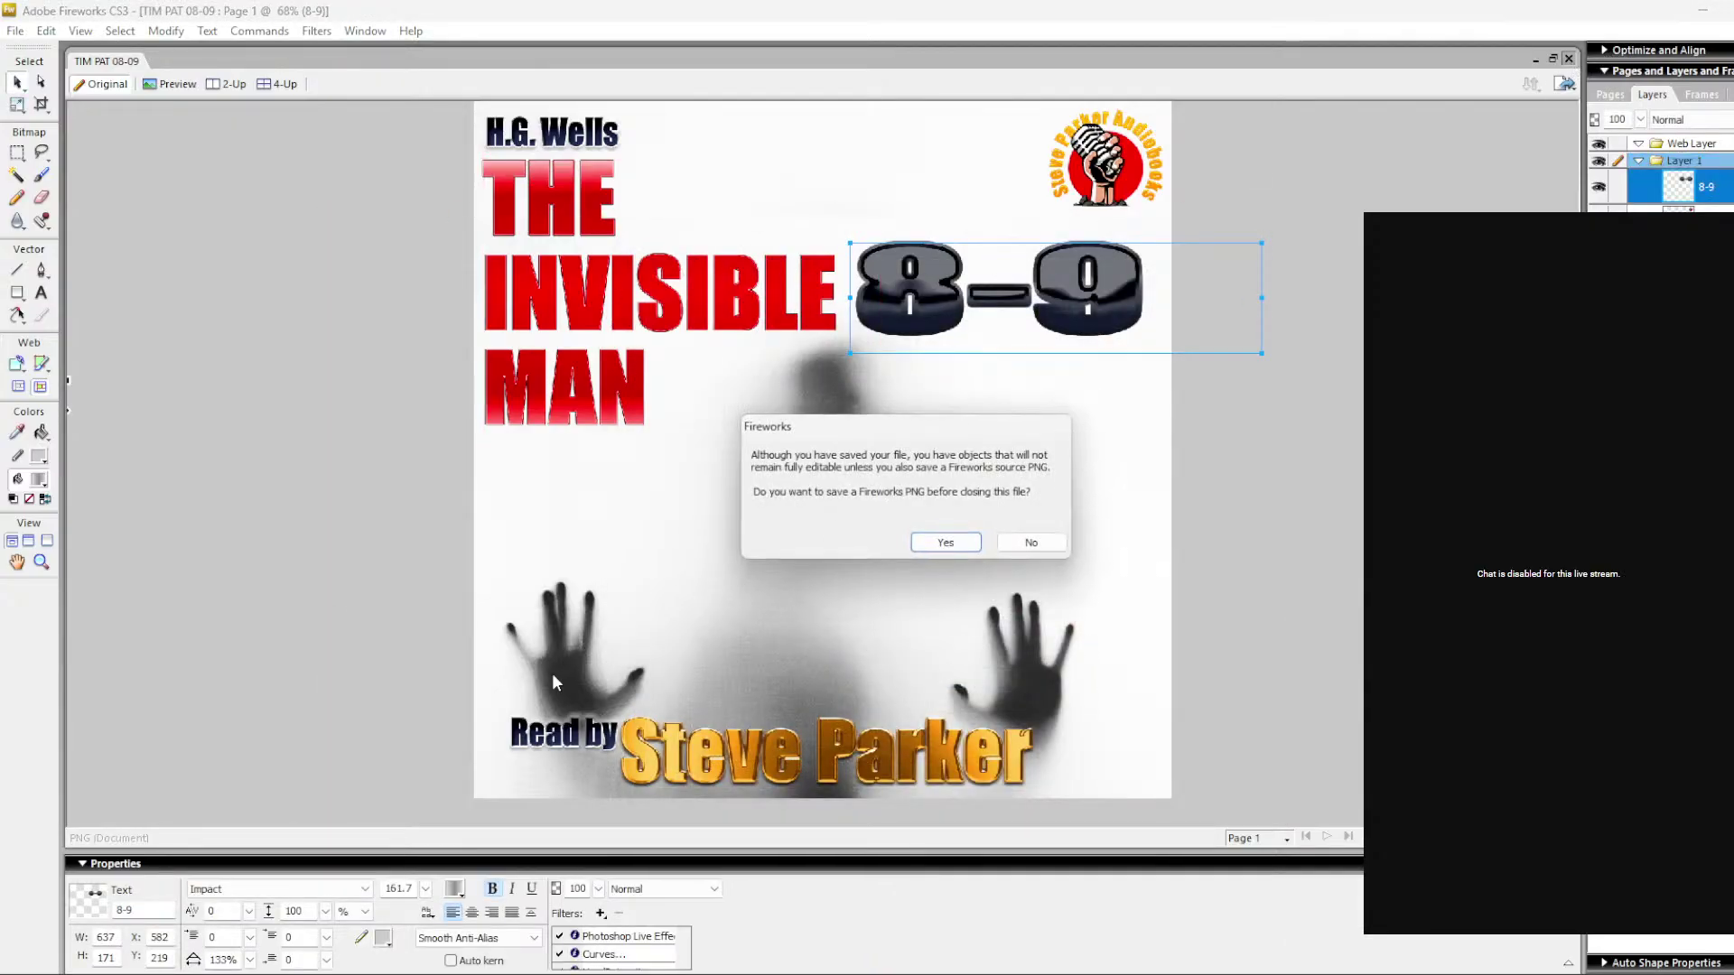
{"action": "left_click", "coordinate": [1031, 542]}
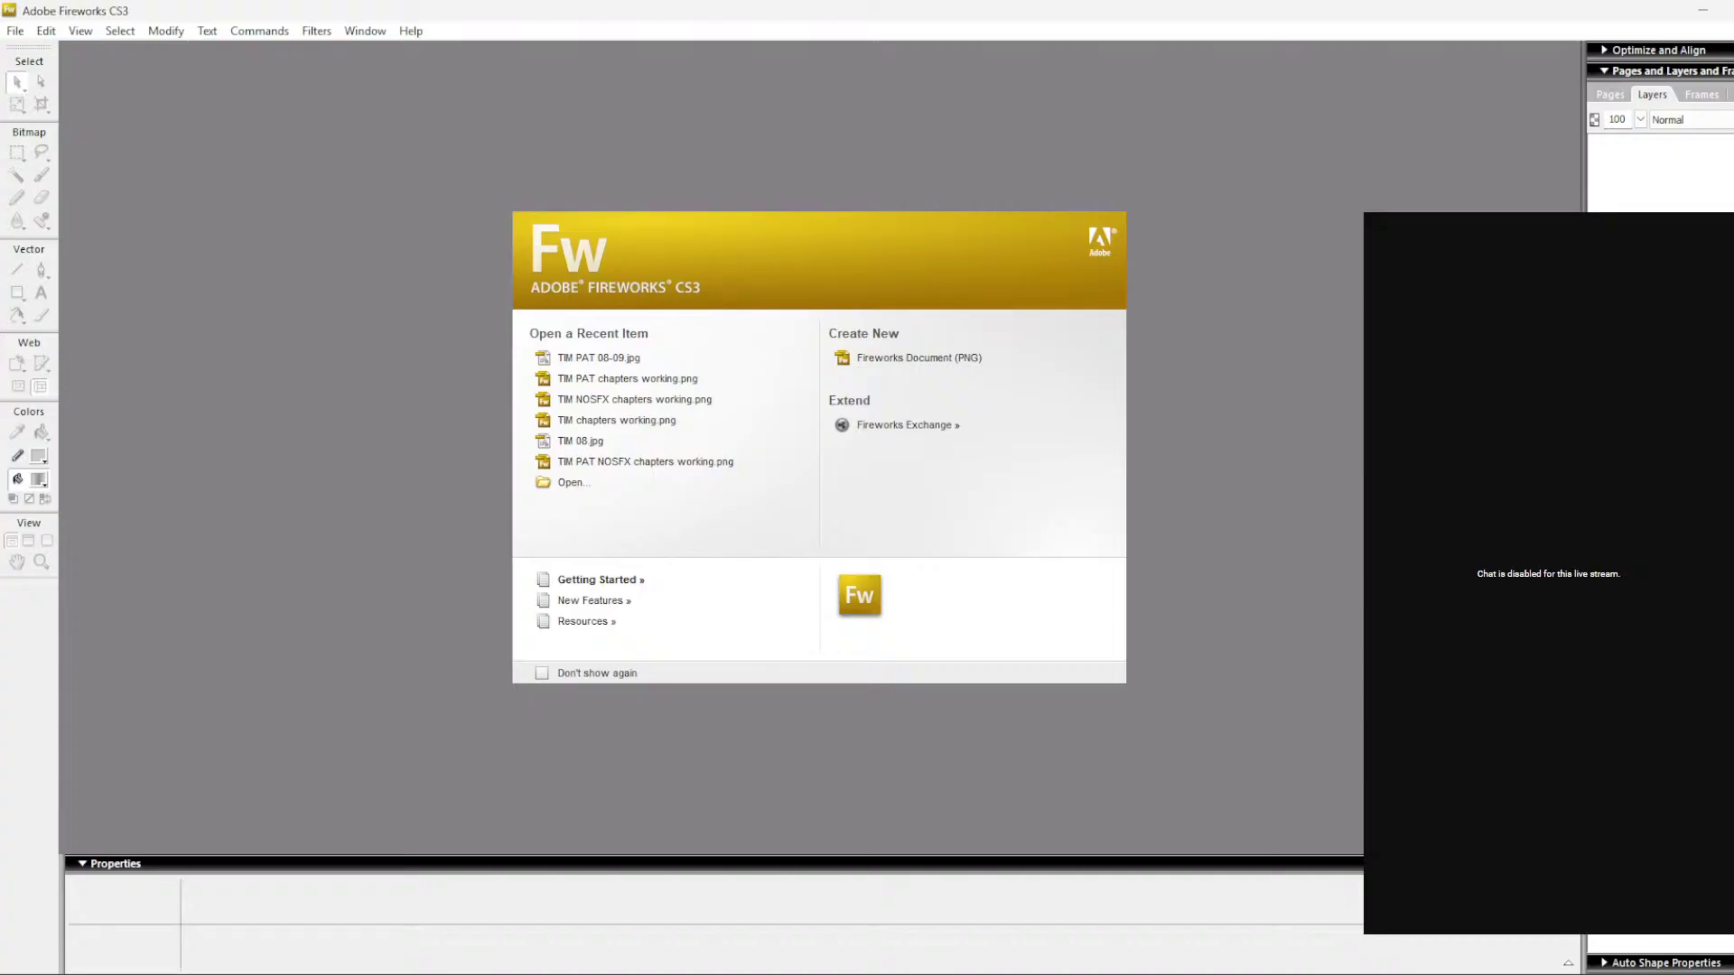
Step: Switch to File Explorer and open TIM PAT NOSFX chapters working from the Working folder
{"action": "key", "text": "alt+Tab"}
{"action": "left_click", "coordinate": [1181, 367]}
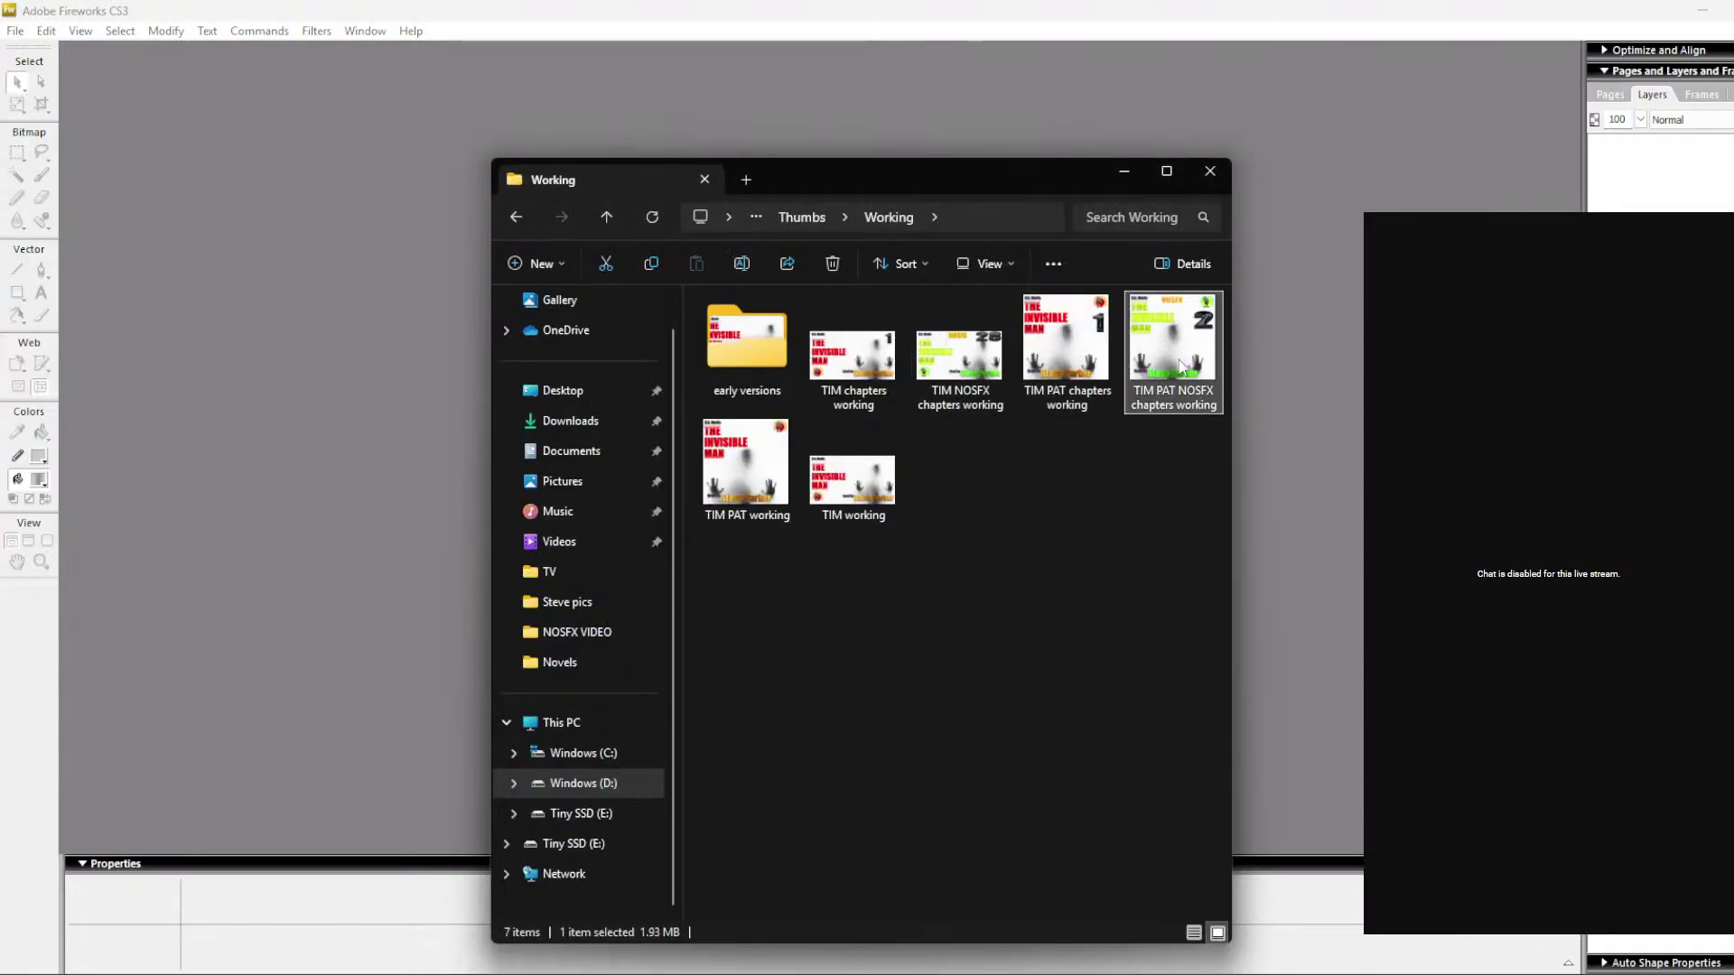
{"action": "key", "text": "Return"}
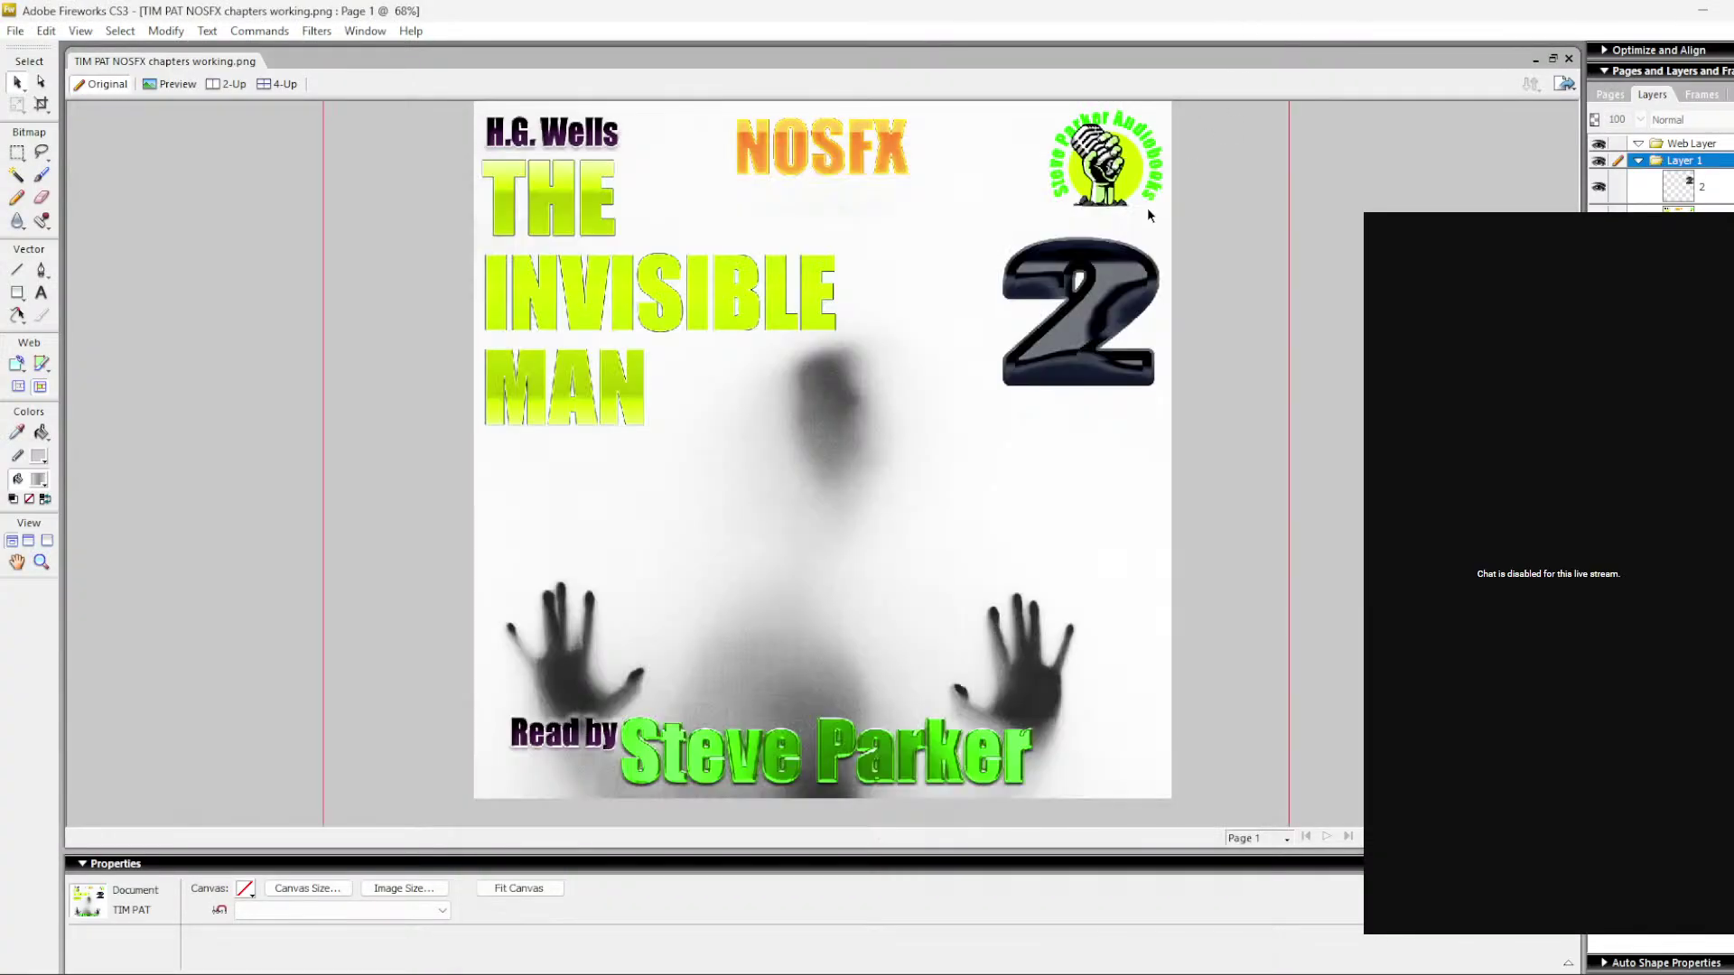
Step: Delete the chapter number 2 from the NOSFX square cover and paste the copied 8-9 text in its place
{"action": "key", "text": "Delete"}
{"action": "key", "text": "ctrl+v"}
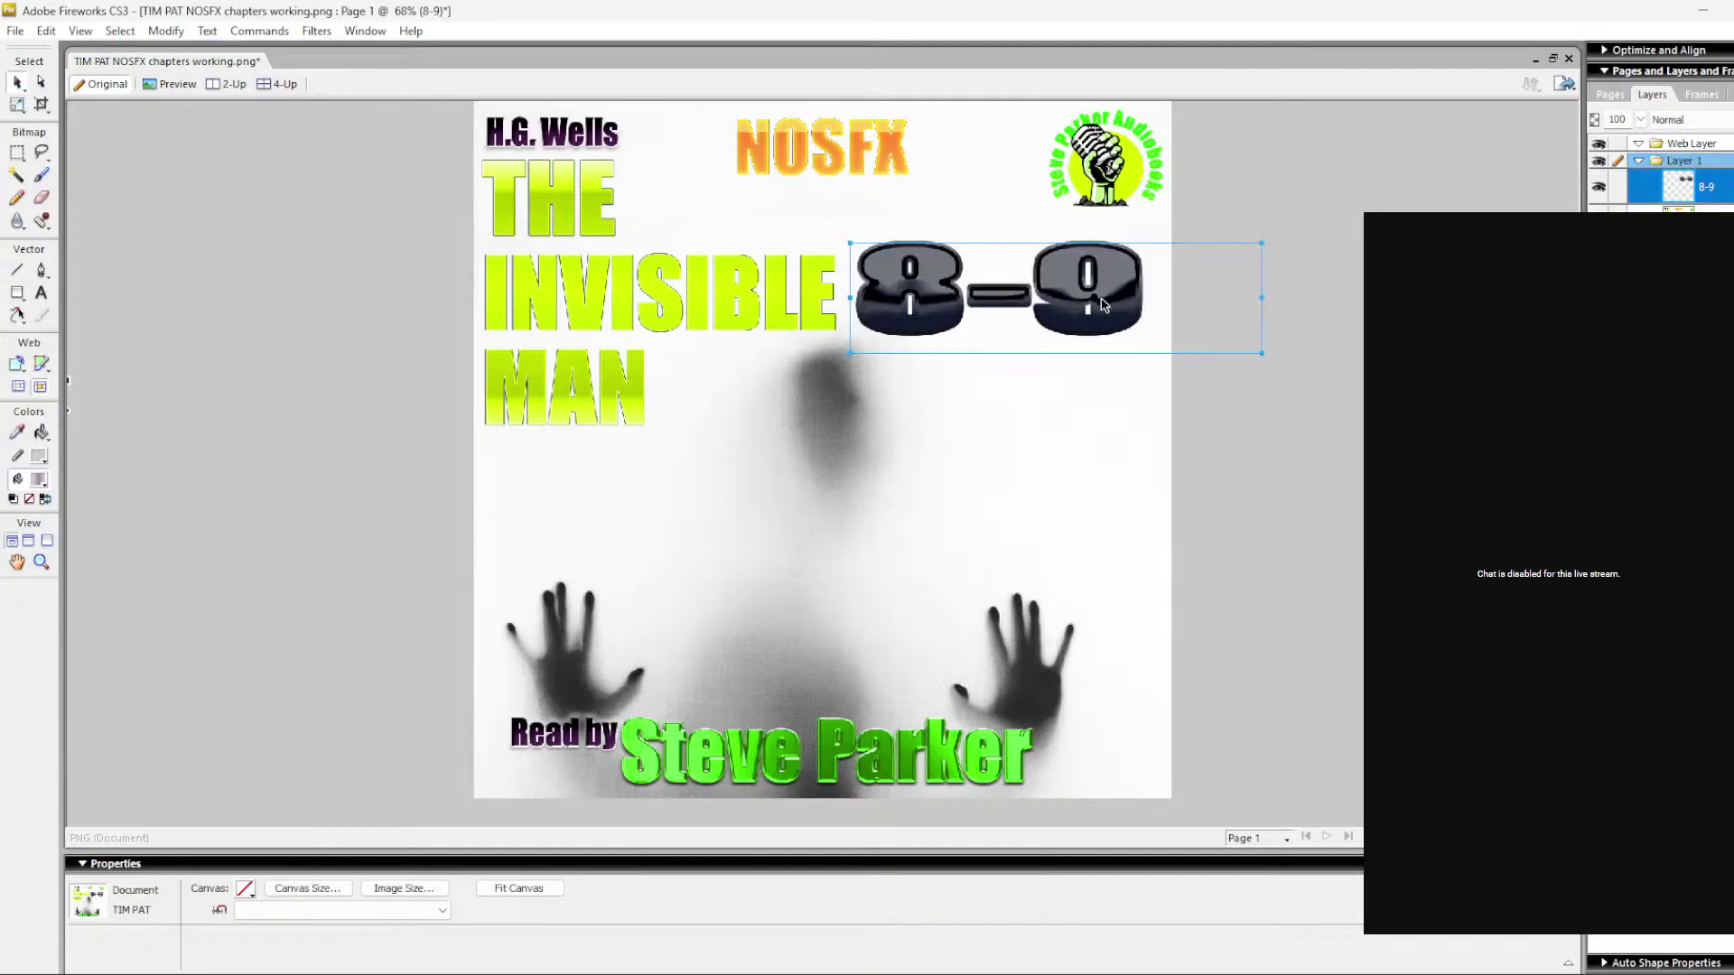
Step: Shift the 8-9 text slightly right, away from the title, and set up saving the cover as a JPEG in the Pat Thumbs folder
{"action": "left_click_drag", "start_coordinate": [1066, 291], "coordinate": [1086, 291]}
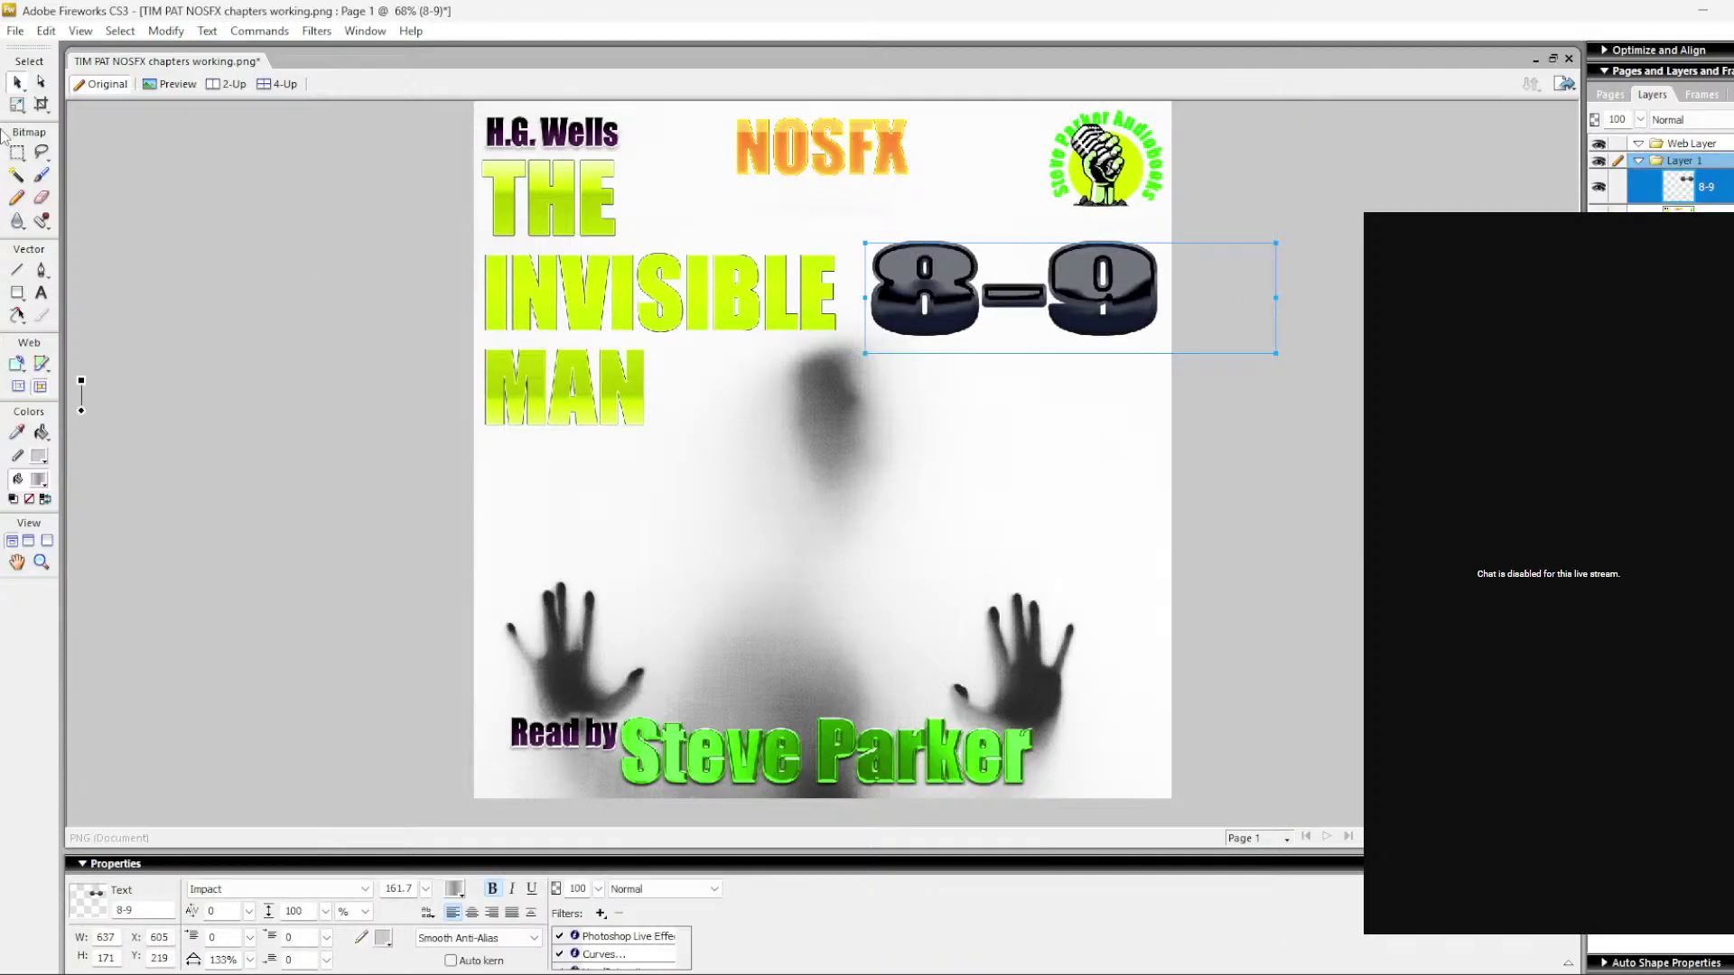
{"action": "left_click", "coordinate": [20, 35]}
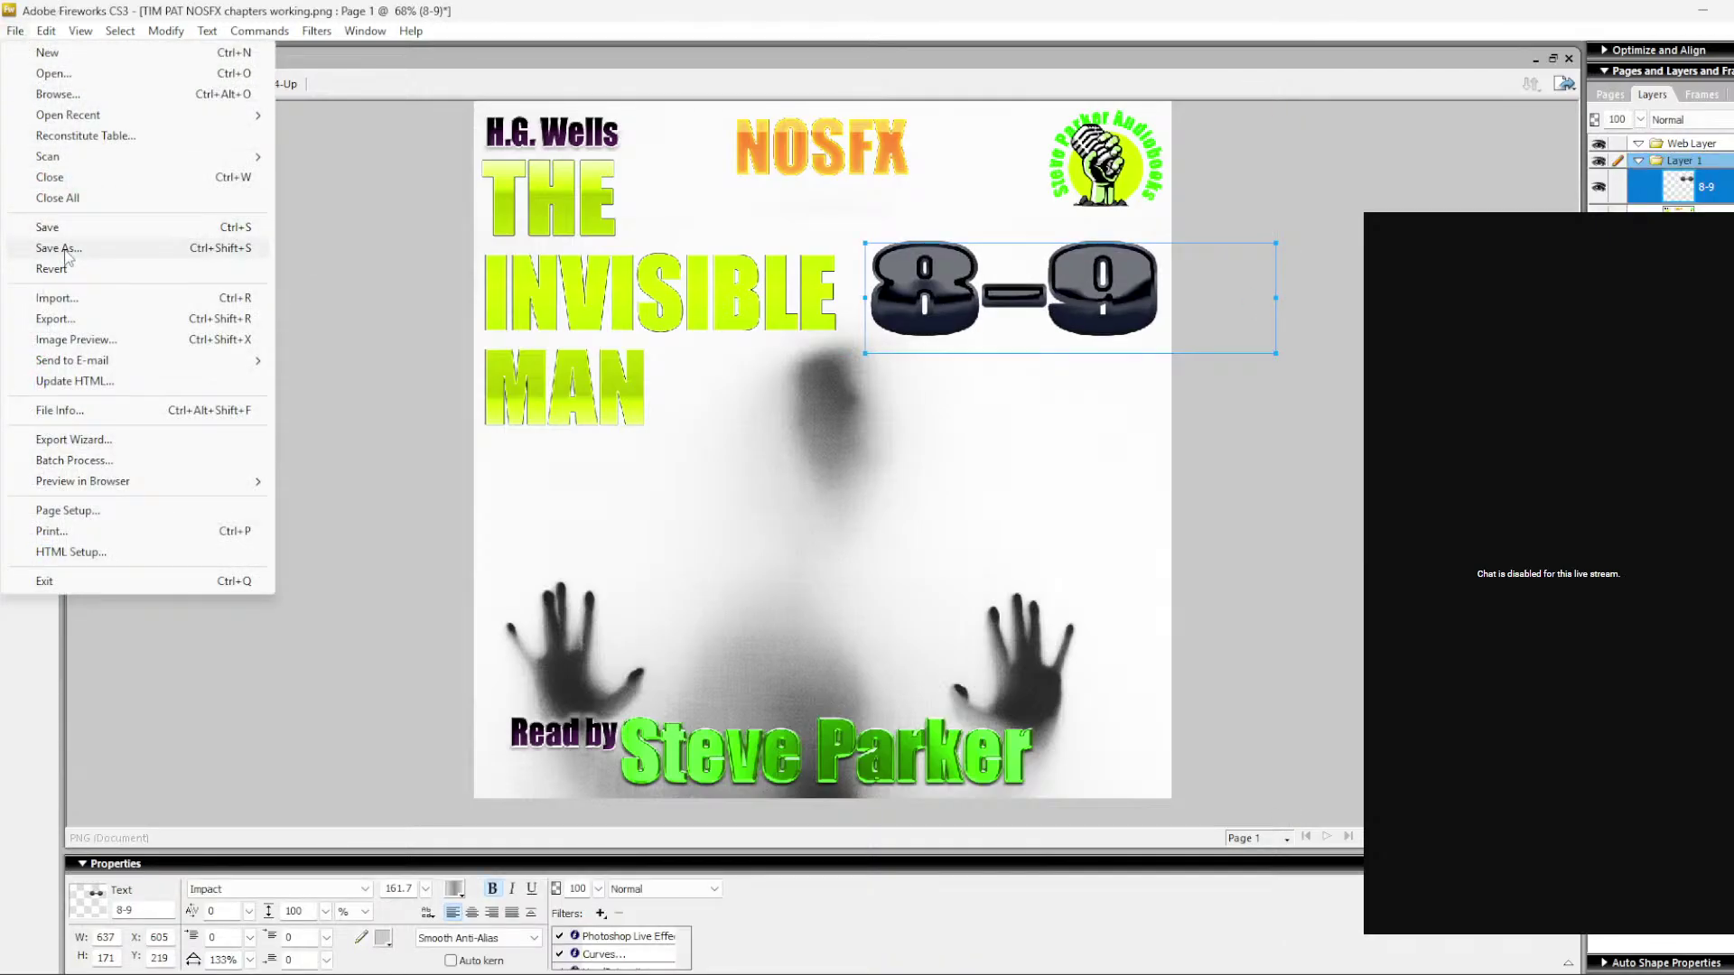
{"action": "left_click", "coordinate": [57, 248]}
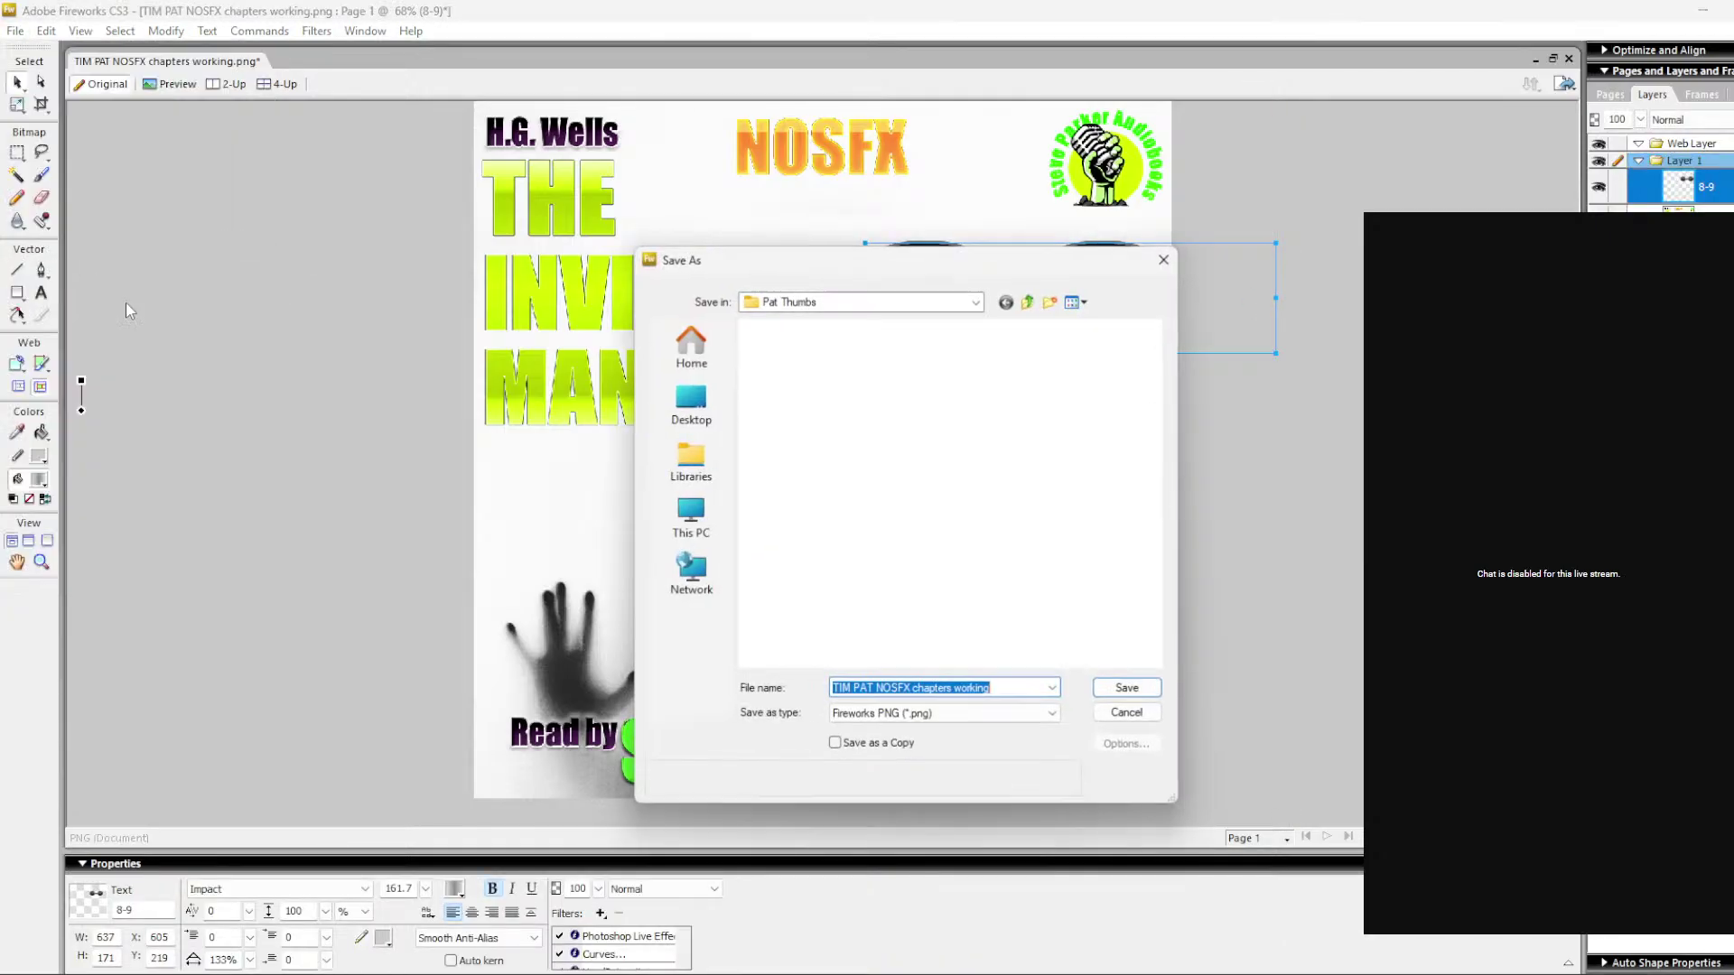
{"action": "left_click", "coordinate": [1027, 302]}
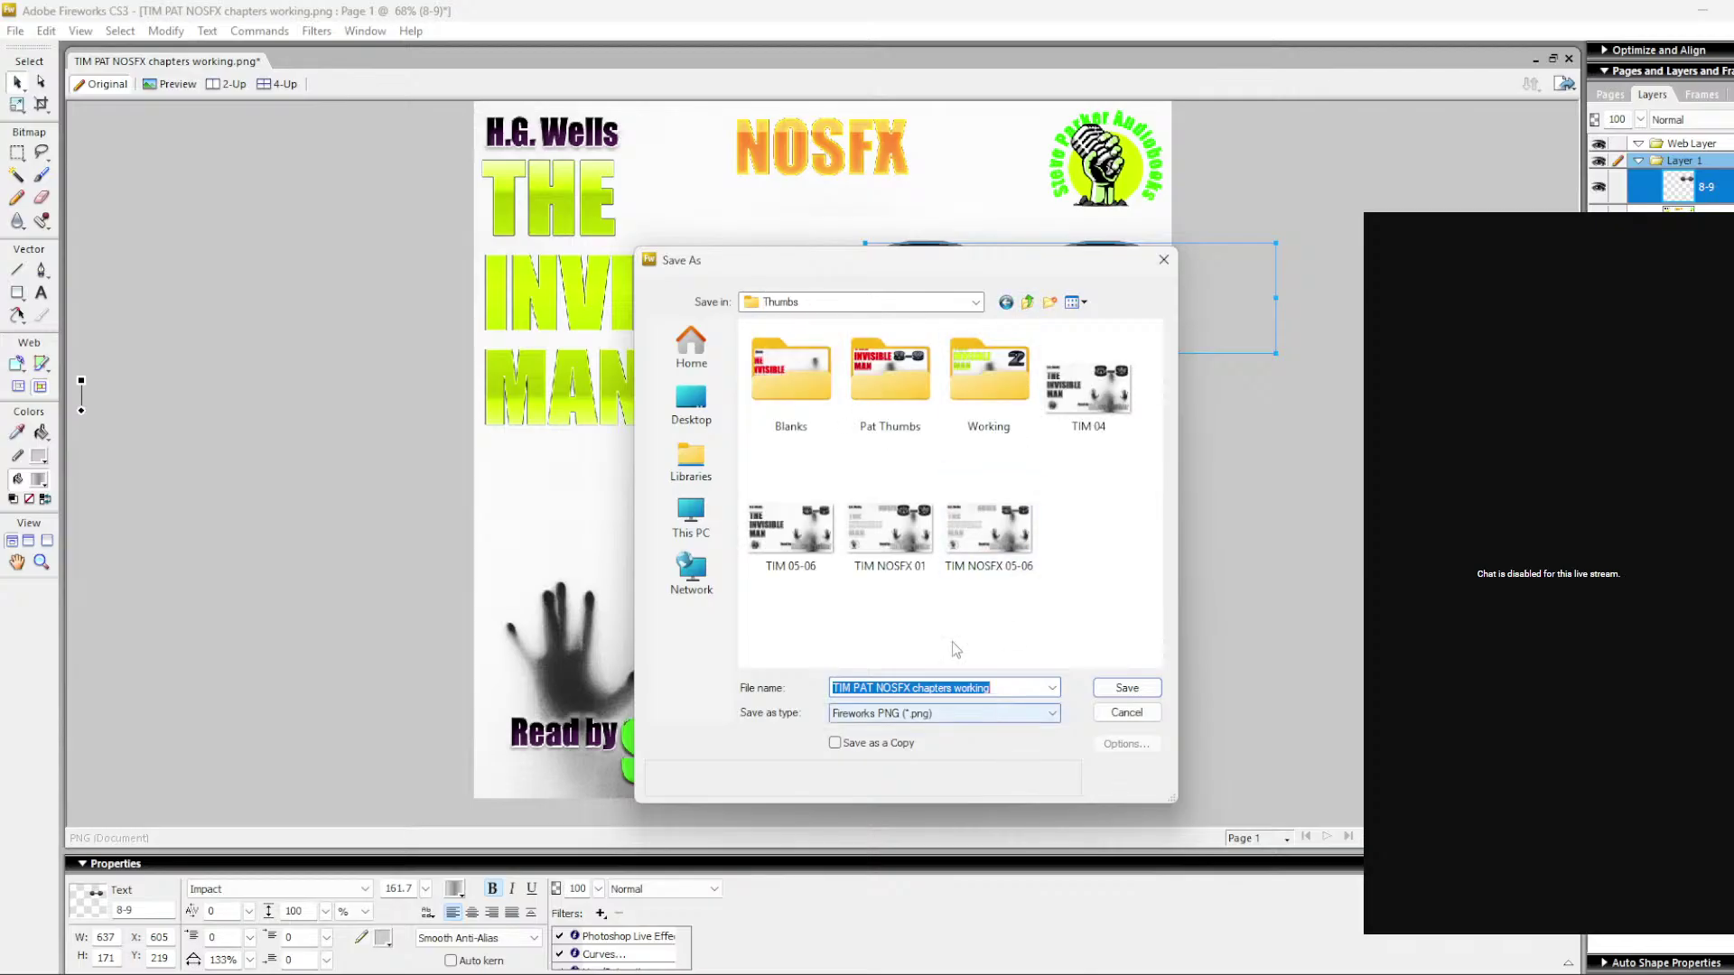
{"action": "double_click", "coordinate": [889, 366]}
{"action": "left_click", "coordinate": [958, 714]}
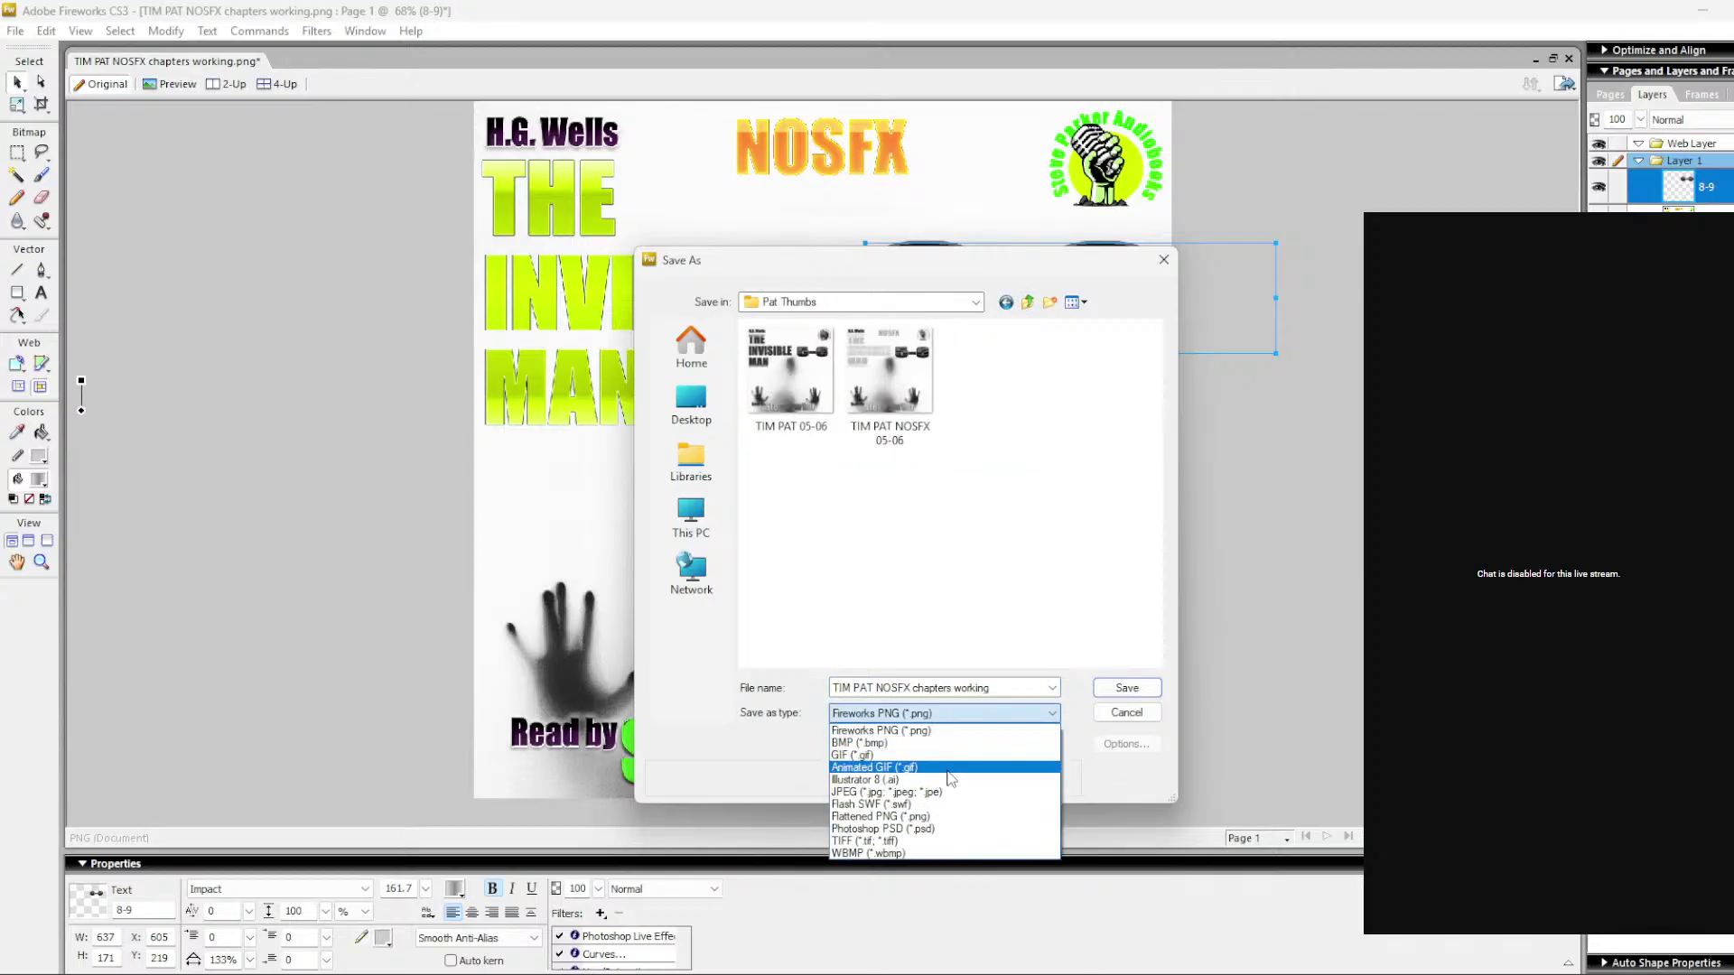
{"action": "left_click", "coordinate": [943, 800]}
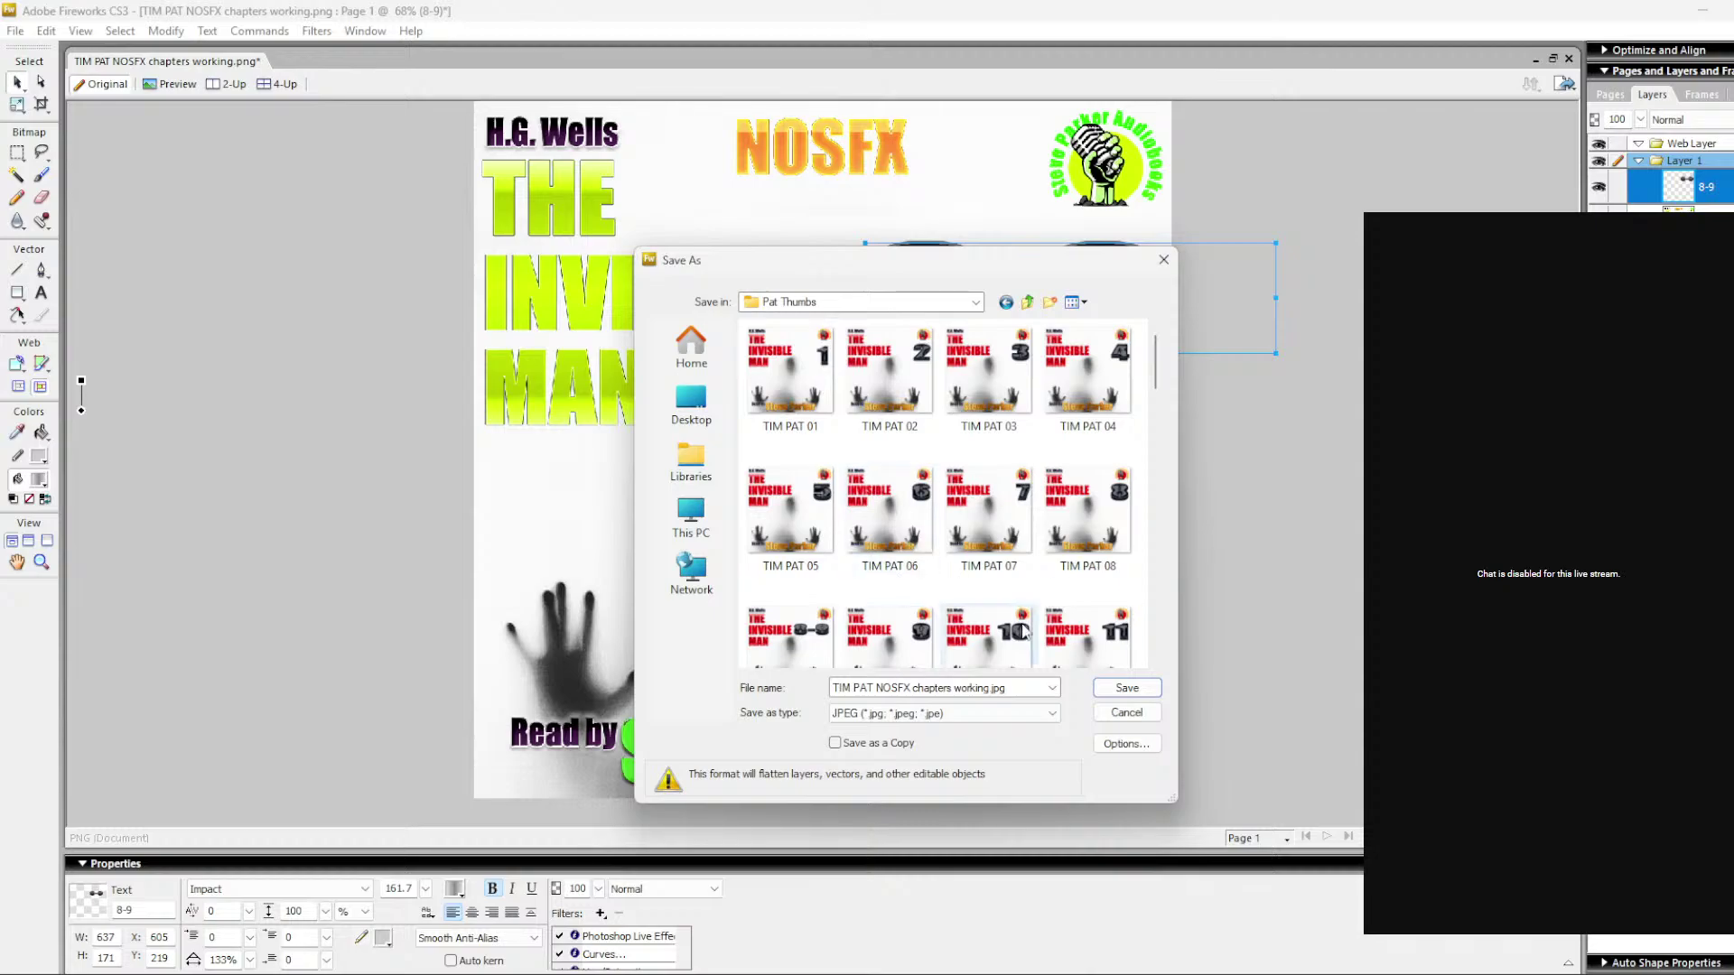
Step: Save the cover as TIM PAT NOSFX 08-09 and close the document without saving a Fireworks PNG
{"action": "scroll", "coordinate": [959, 560], "scroll_direction": "down", "scroll_amount": 5}
{"action": "left_click", "coordinate": [989, 446]}
{"action": "left_click", "coordinate": [946, 689]}
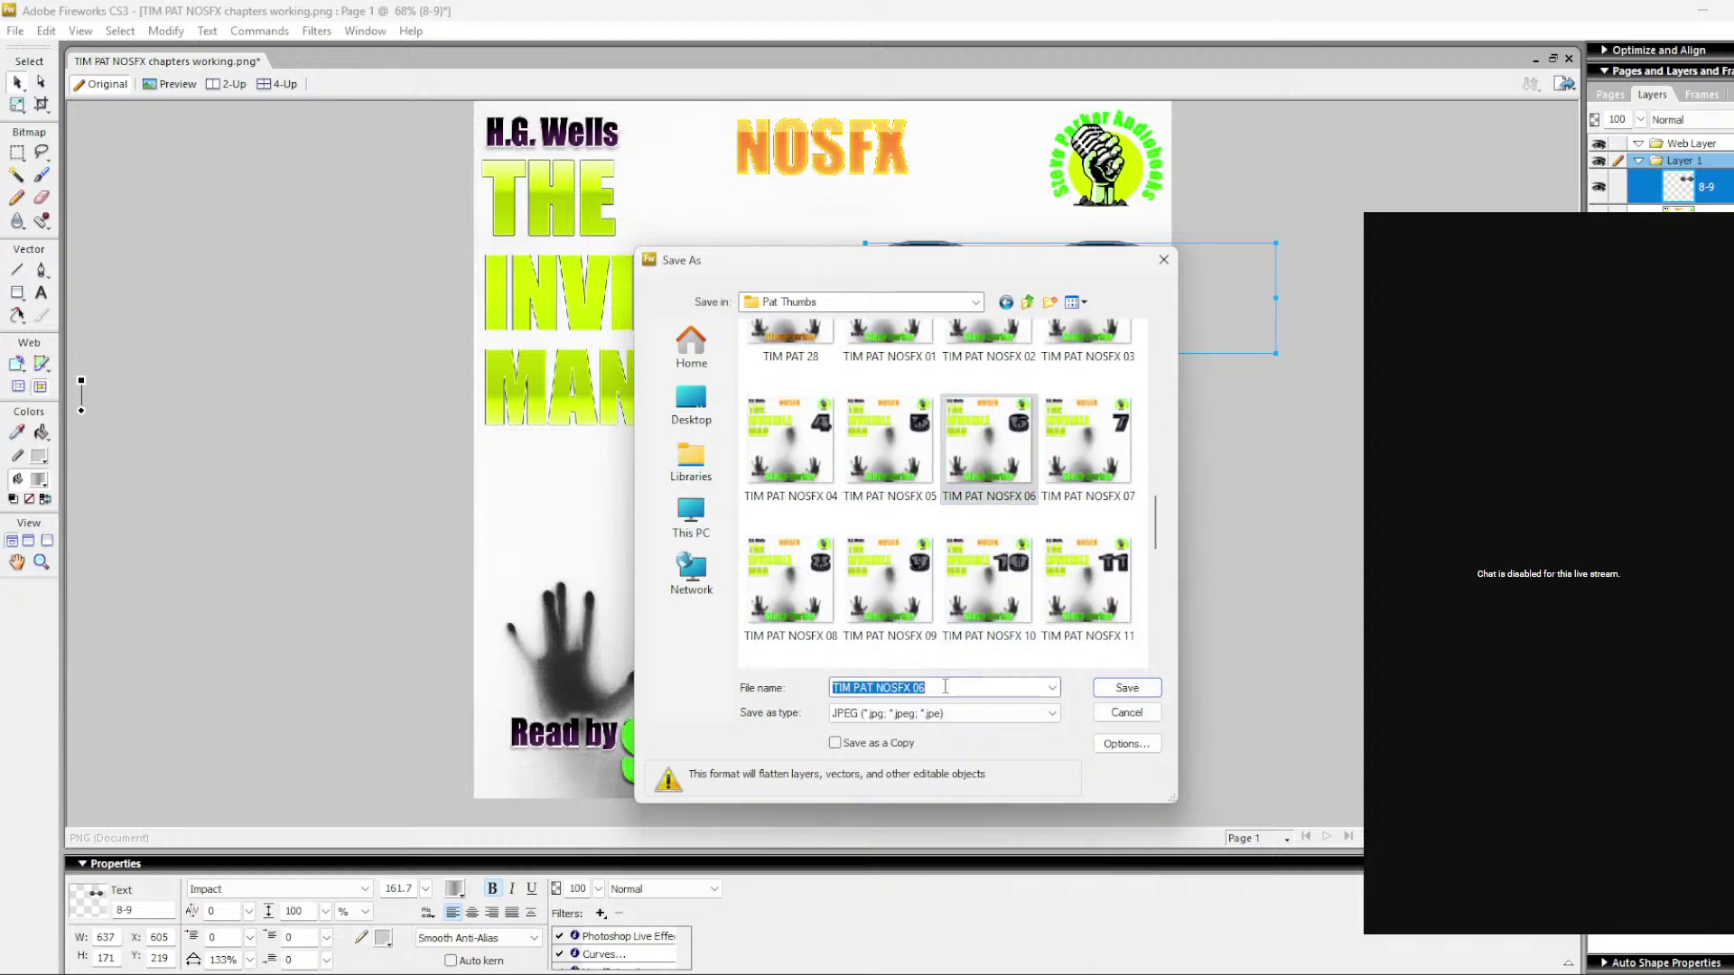
{"action": "key", "text": "BackSpace"}
{"action": "type", "text": "8-09"}
{"action": "key", "text": "Return"}
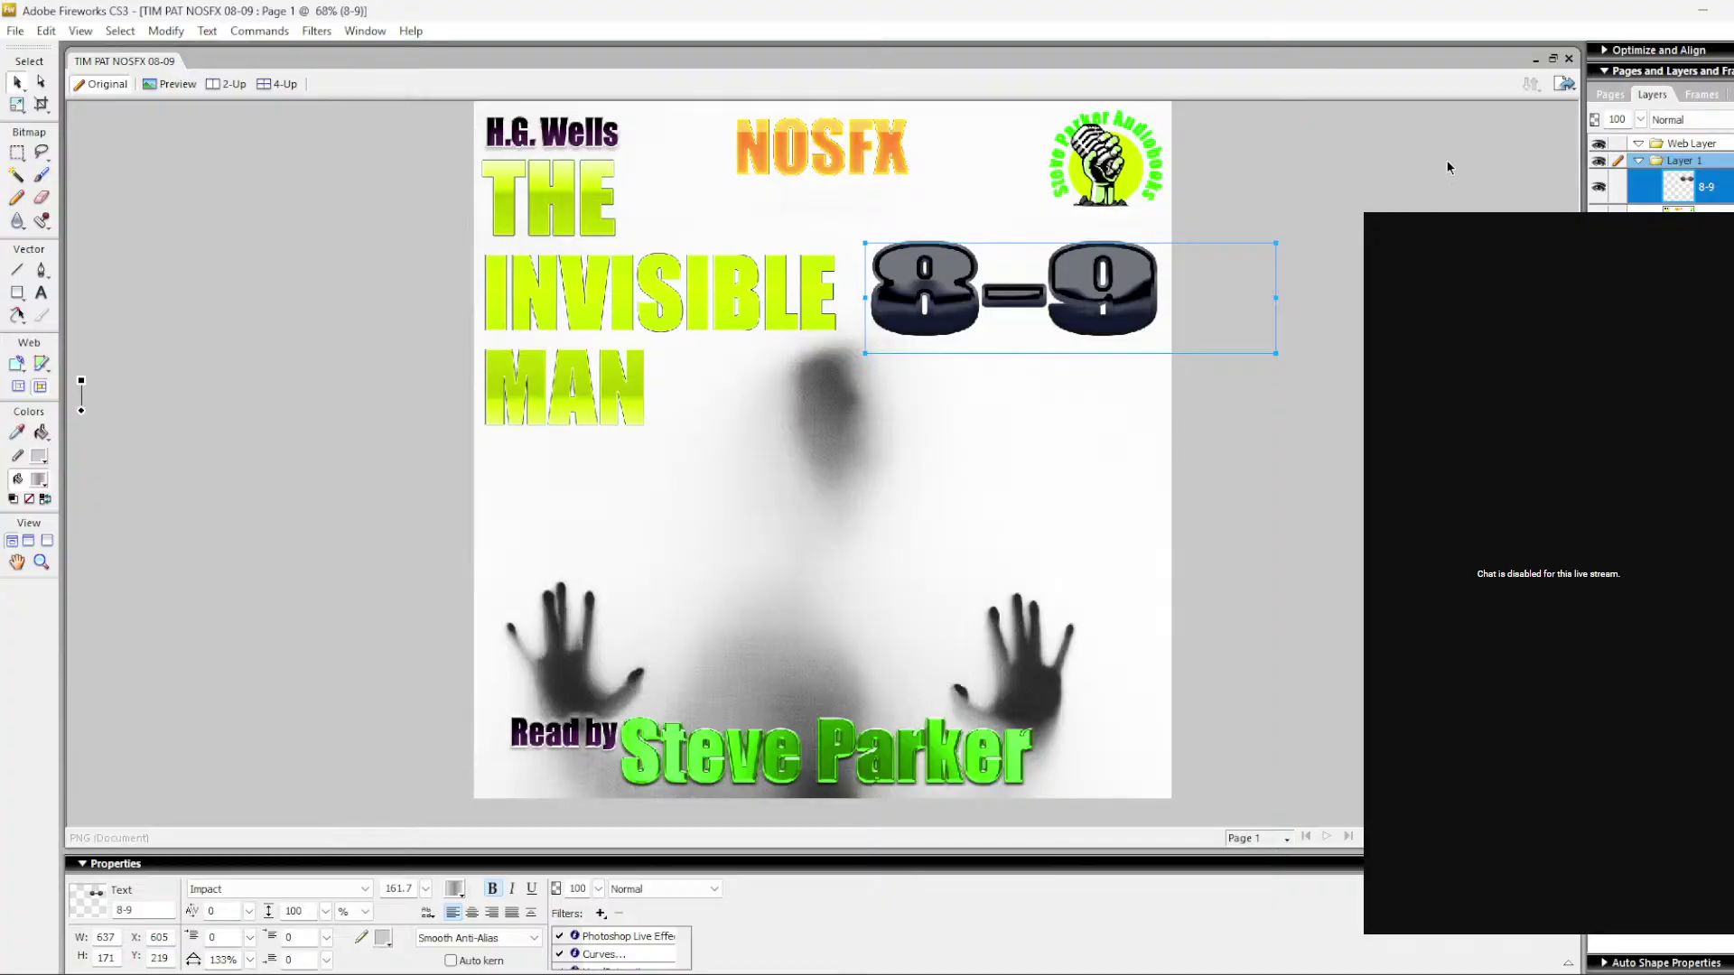
{"action": "left_click", "coordinate": [1720, 7]}
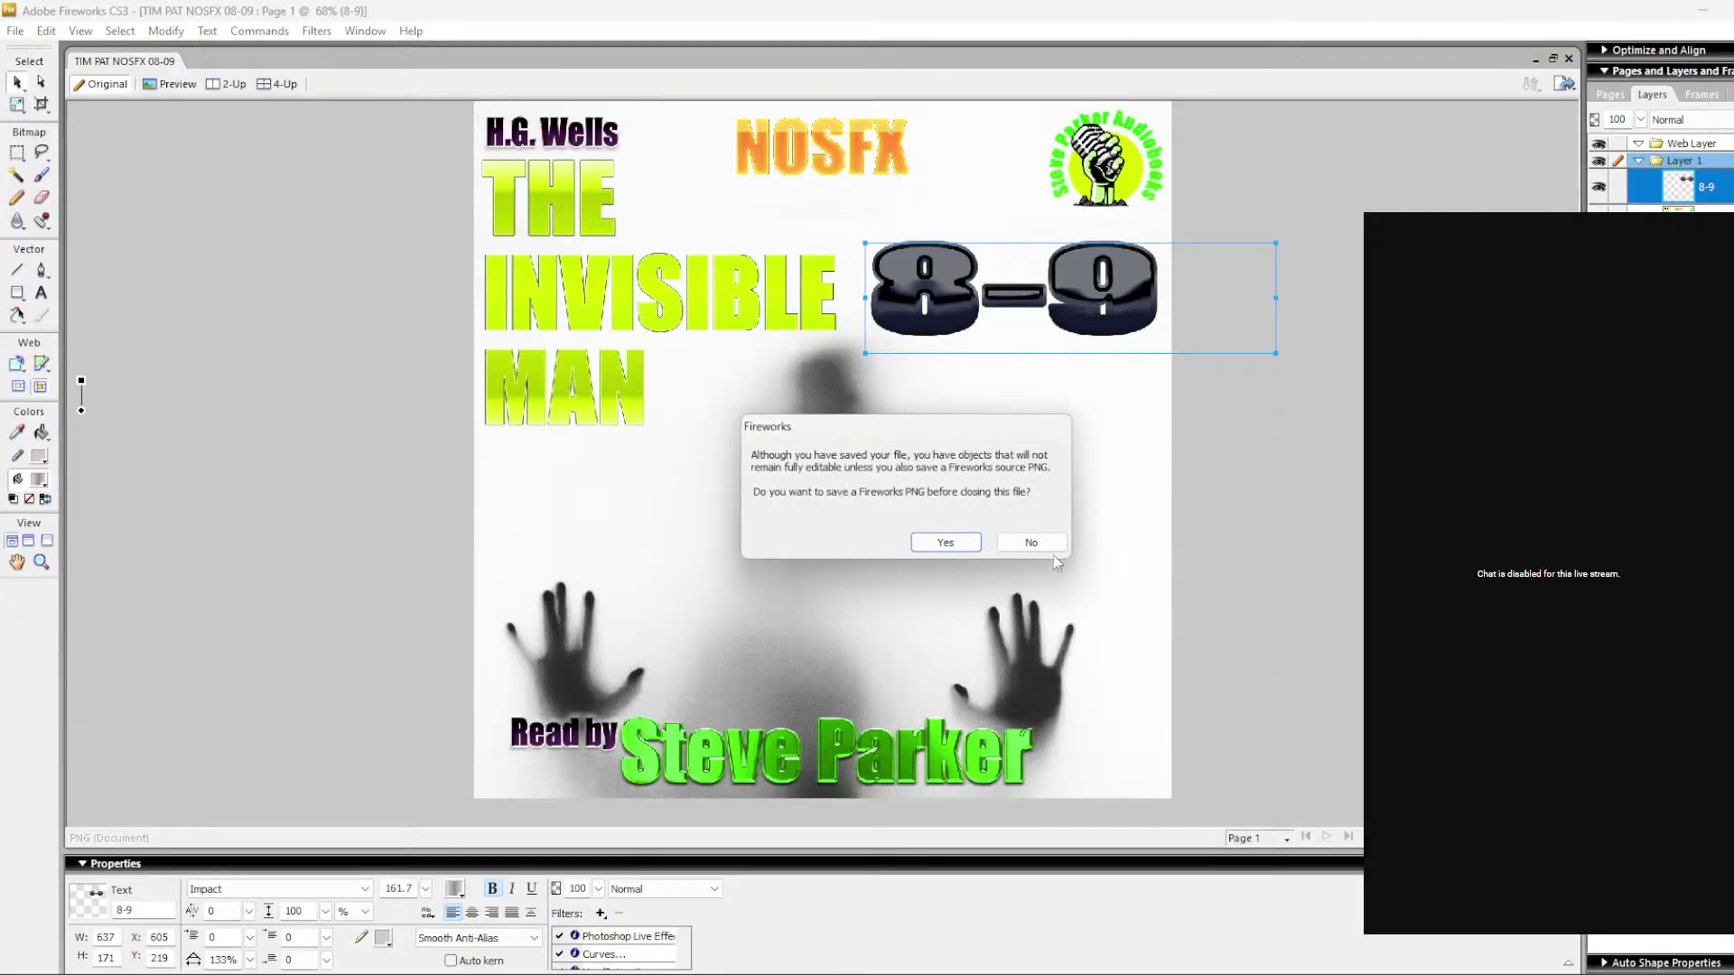
{"action": "left_click", "coordinate": [1031, 542]}
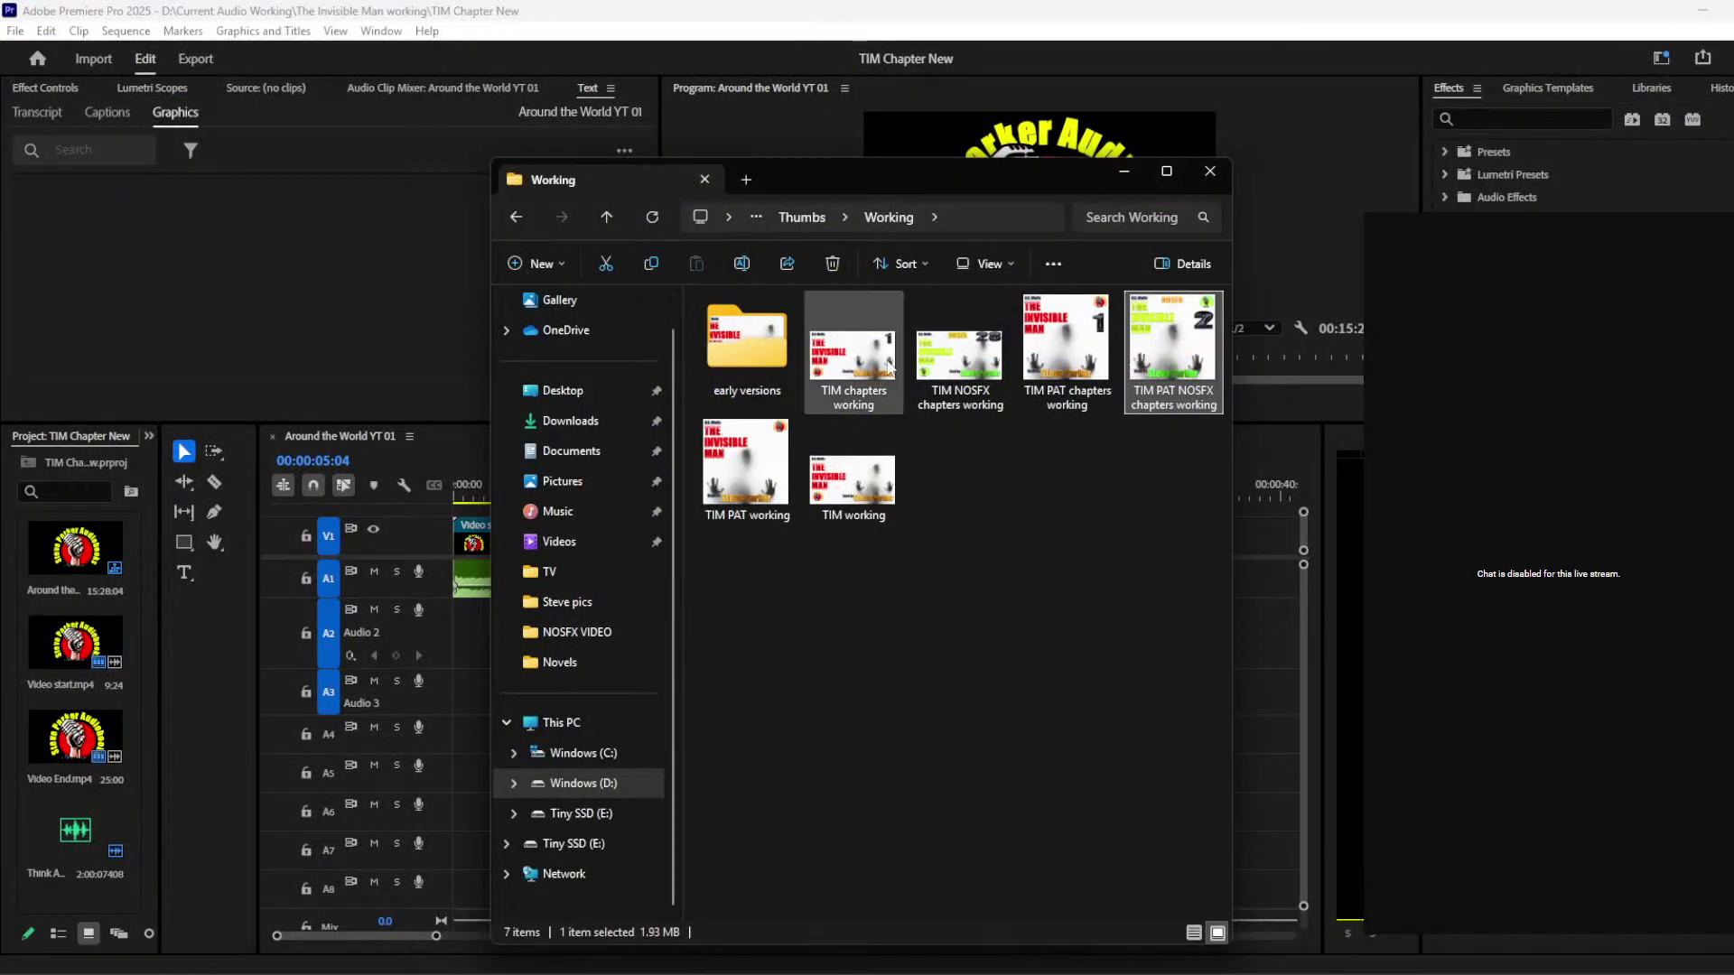
Step: Locate the grey TIM NOSFX 01 PNG in the Thumbs folder, open it in Fireworks to check its chapter numbers, and close it
{"action": "left_click", "coordinate": [611, 218]}
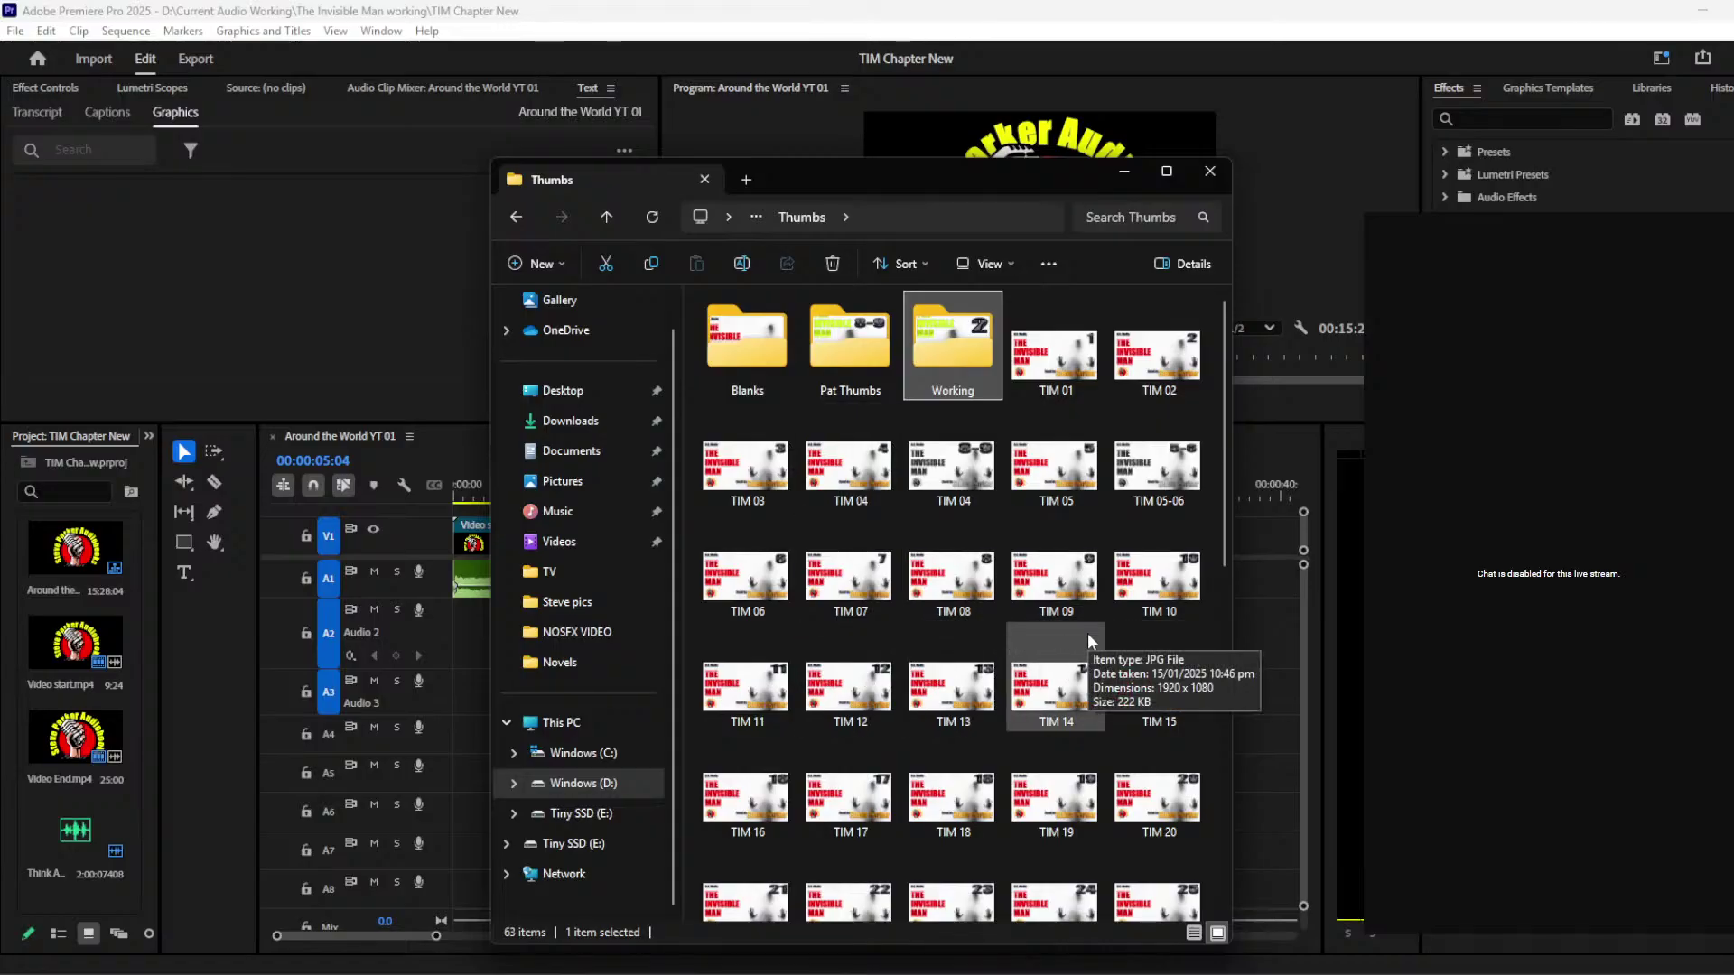
{"action": "left_click_drag", "start_coordinate": [1222, 457], "coordinate": [1229, 591]}
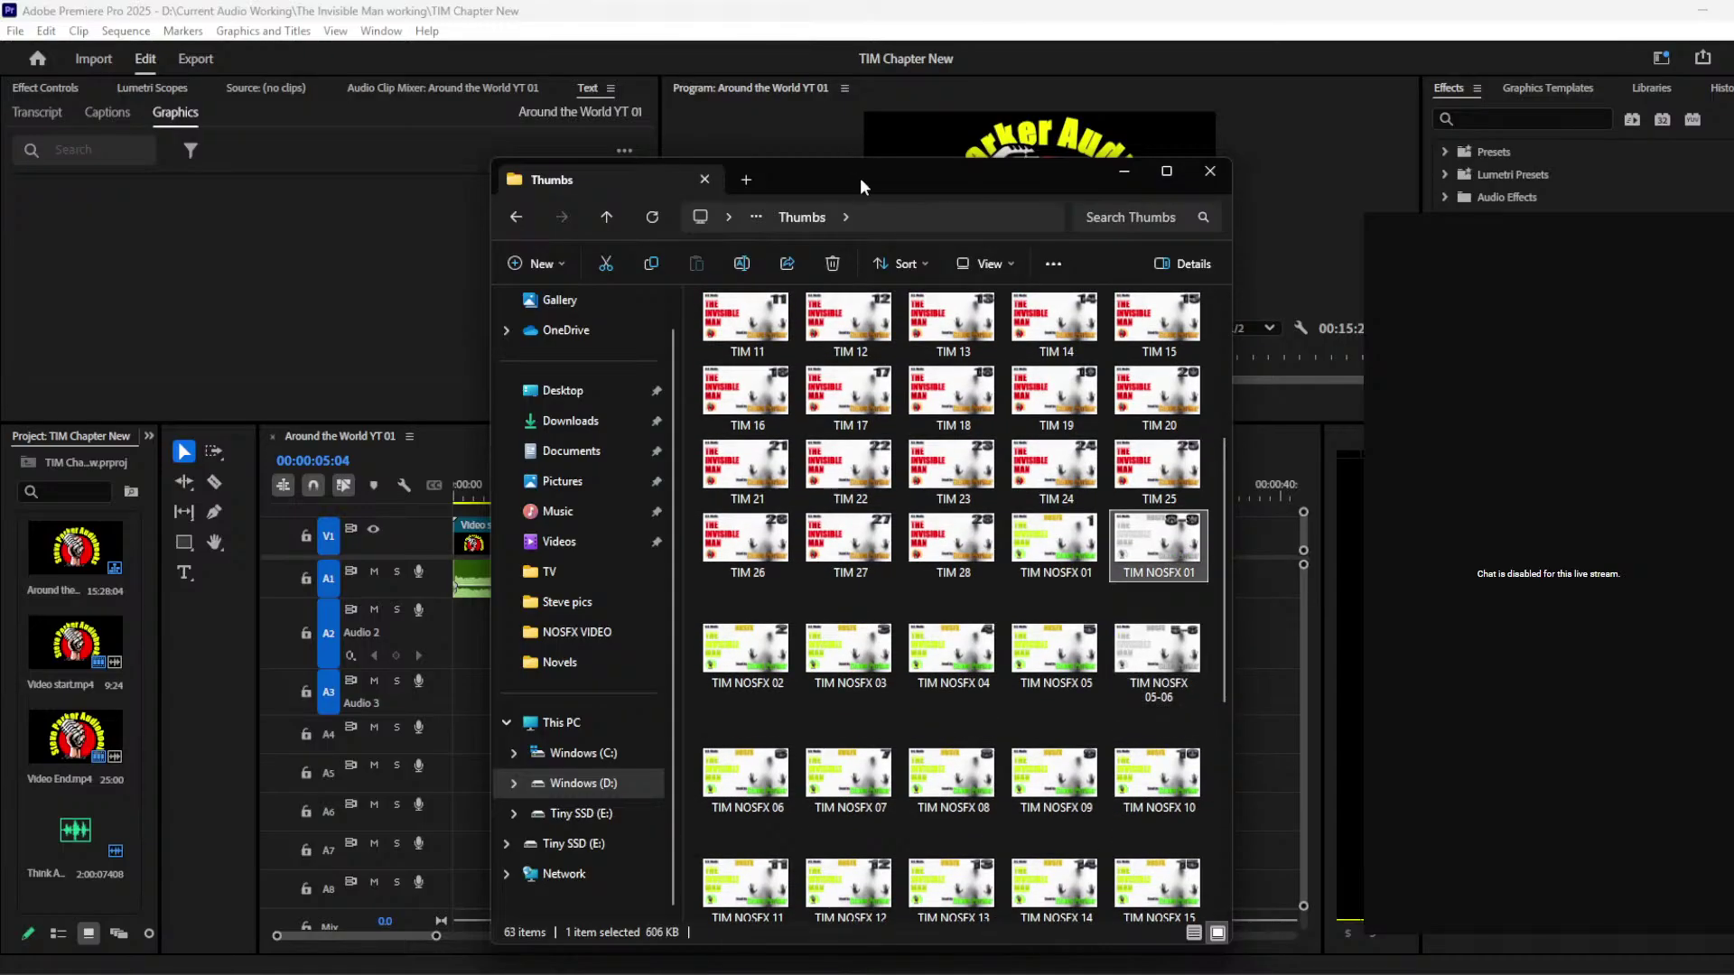
{"action": "left_click_drag", "start_coordinate": [860, 176], "coordinate": [1107, 179]}
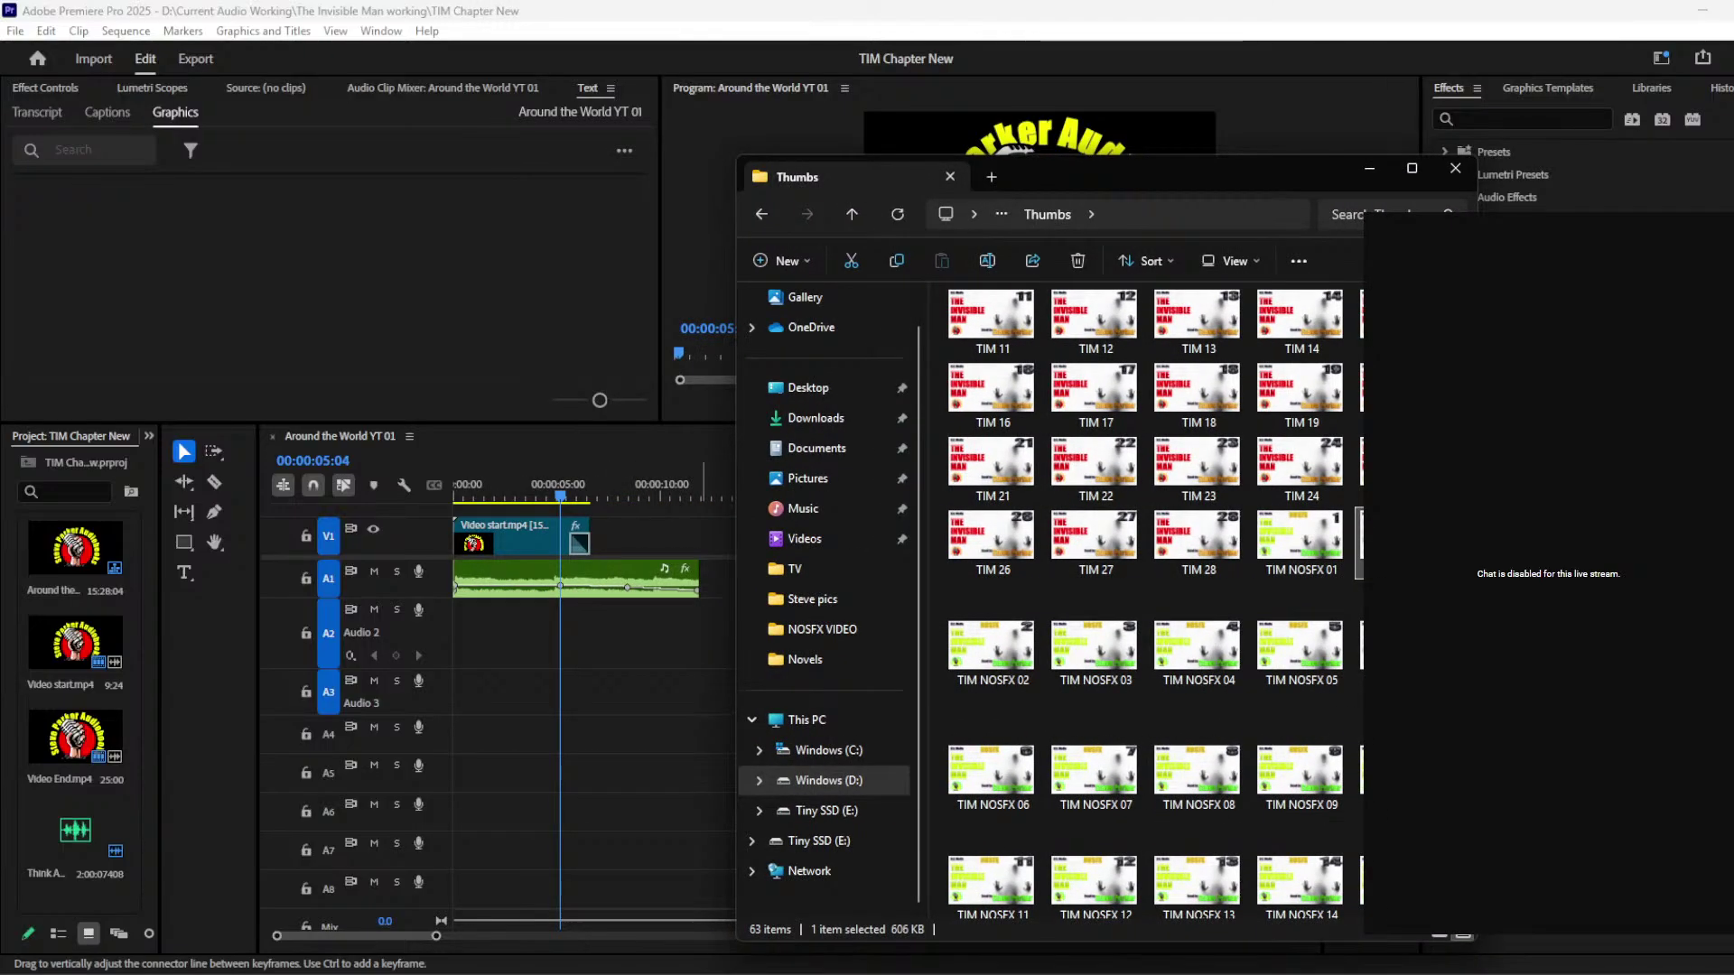
{"action": "left_click", "coordinate": [618, 970]}
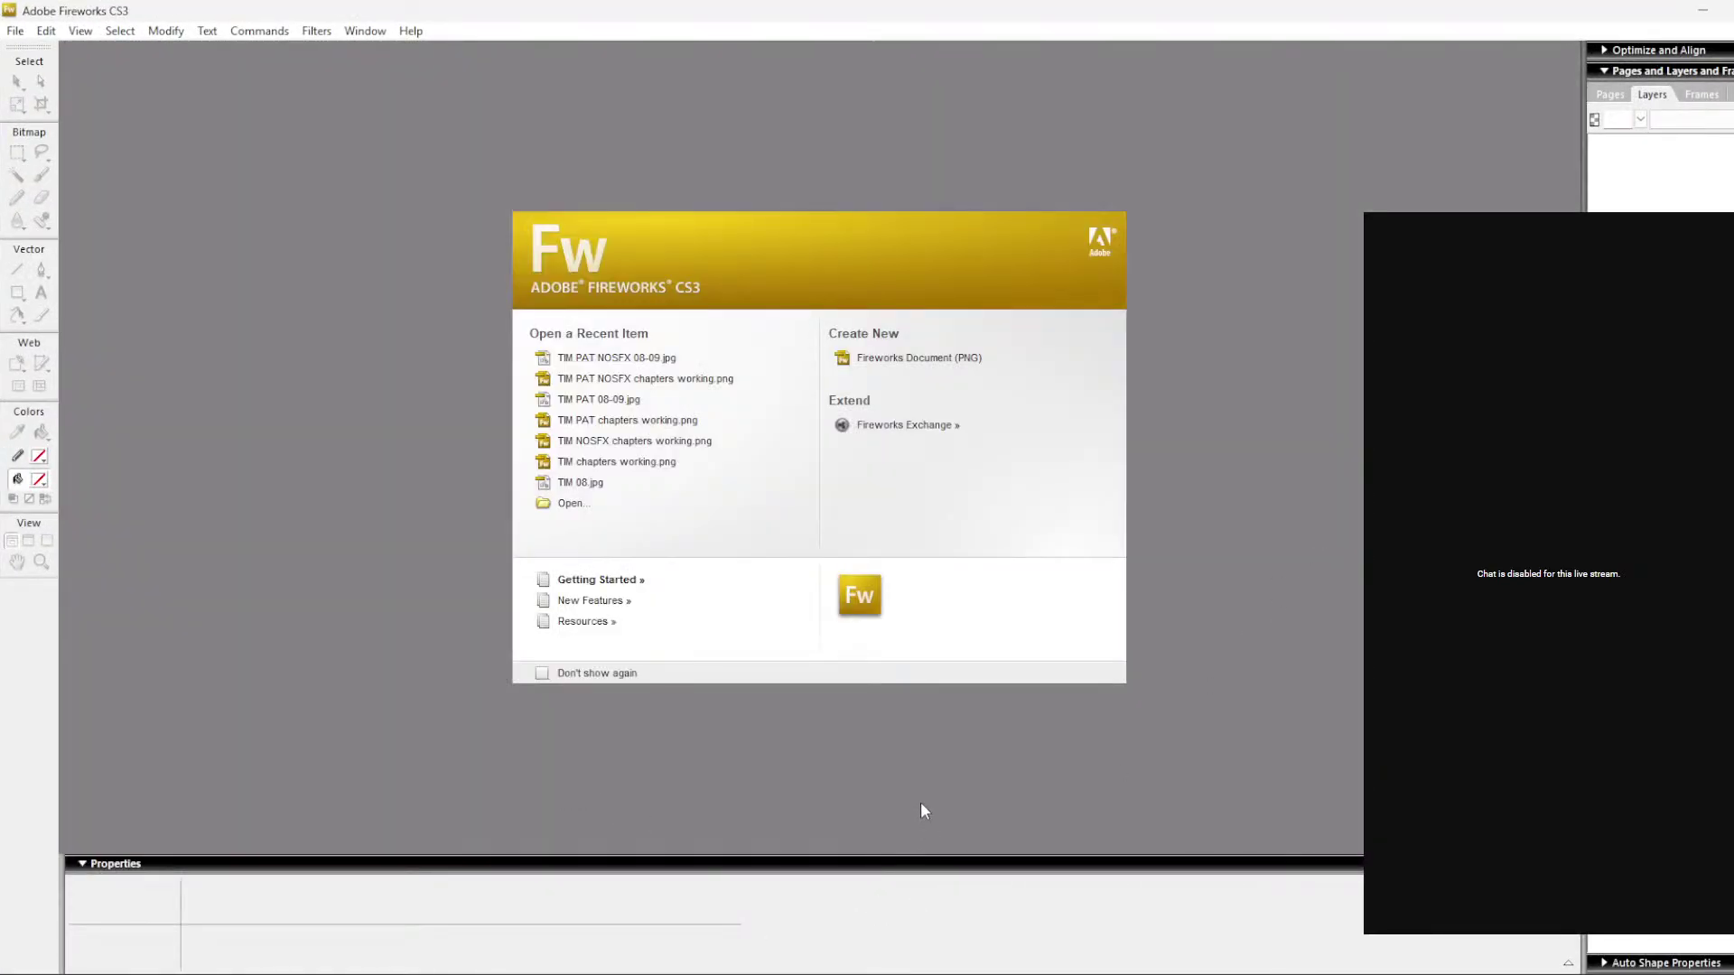
{"action": "key", "text": "alt+Tab"}
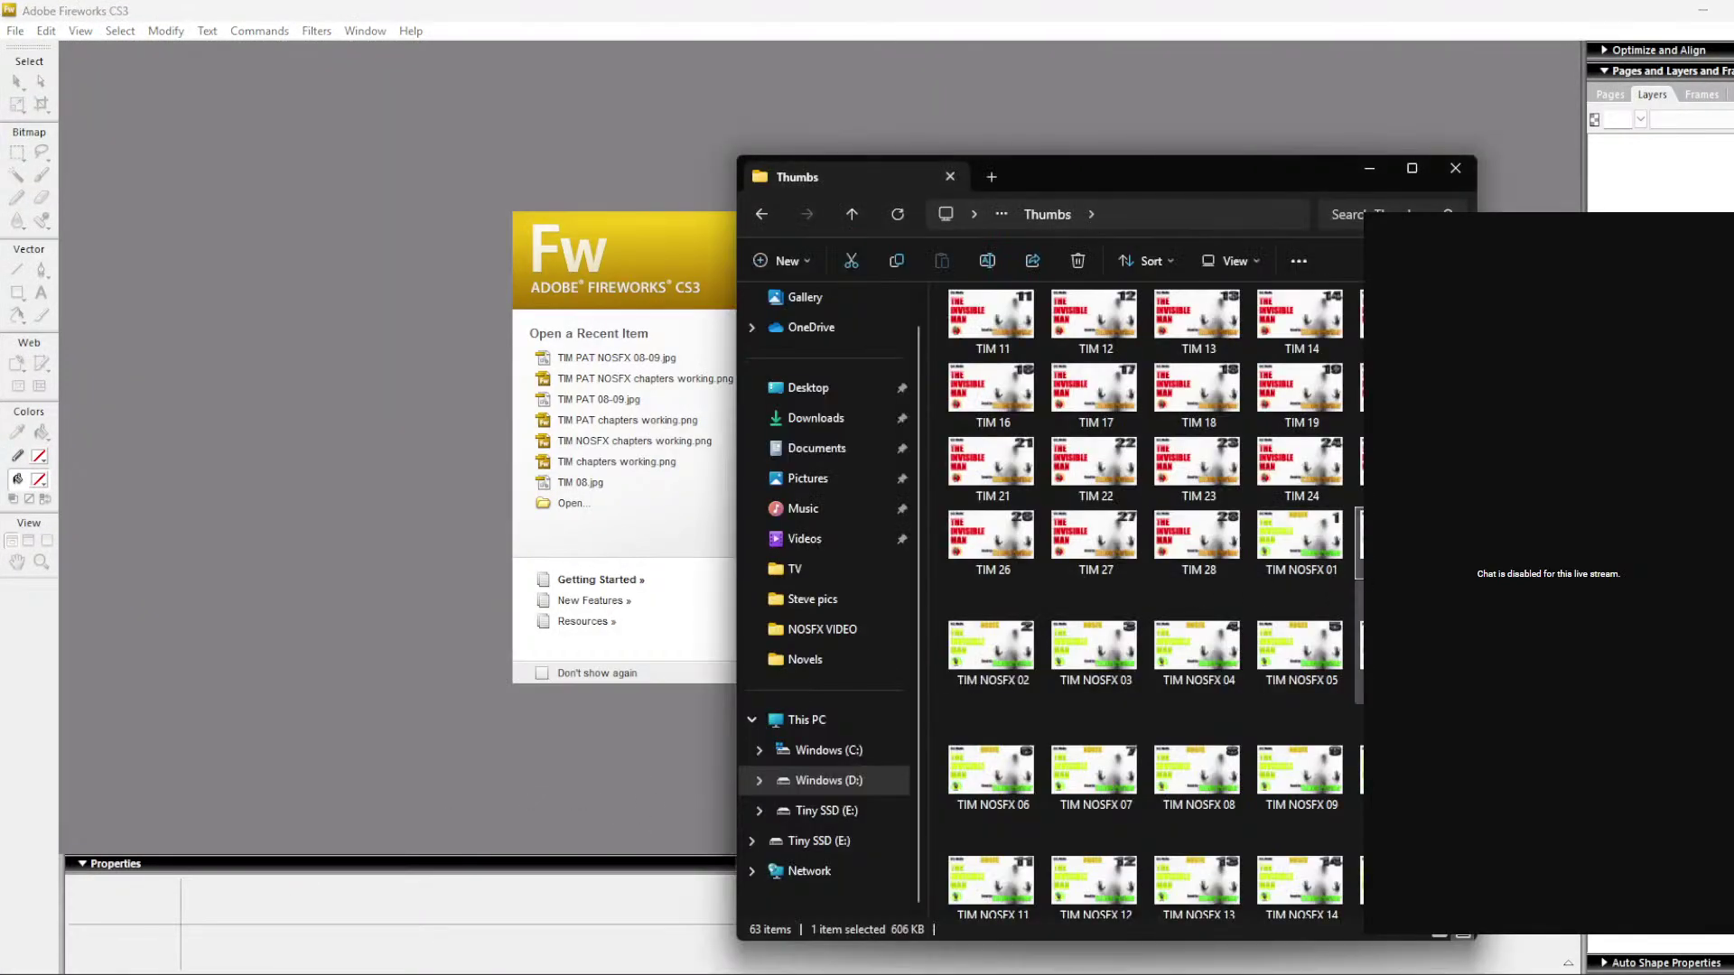
{"action": "left_click_drag", "start_coordinate": [263, 471], "coordinate": [389, 473]}
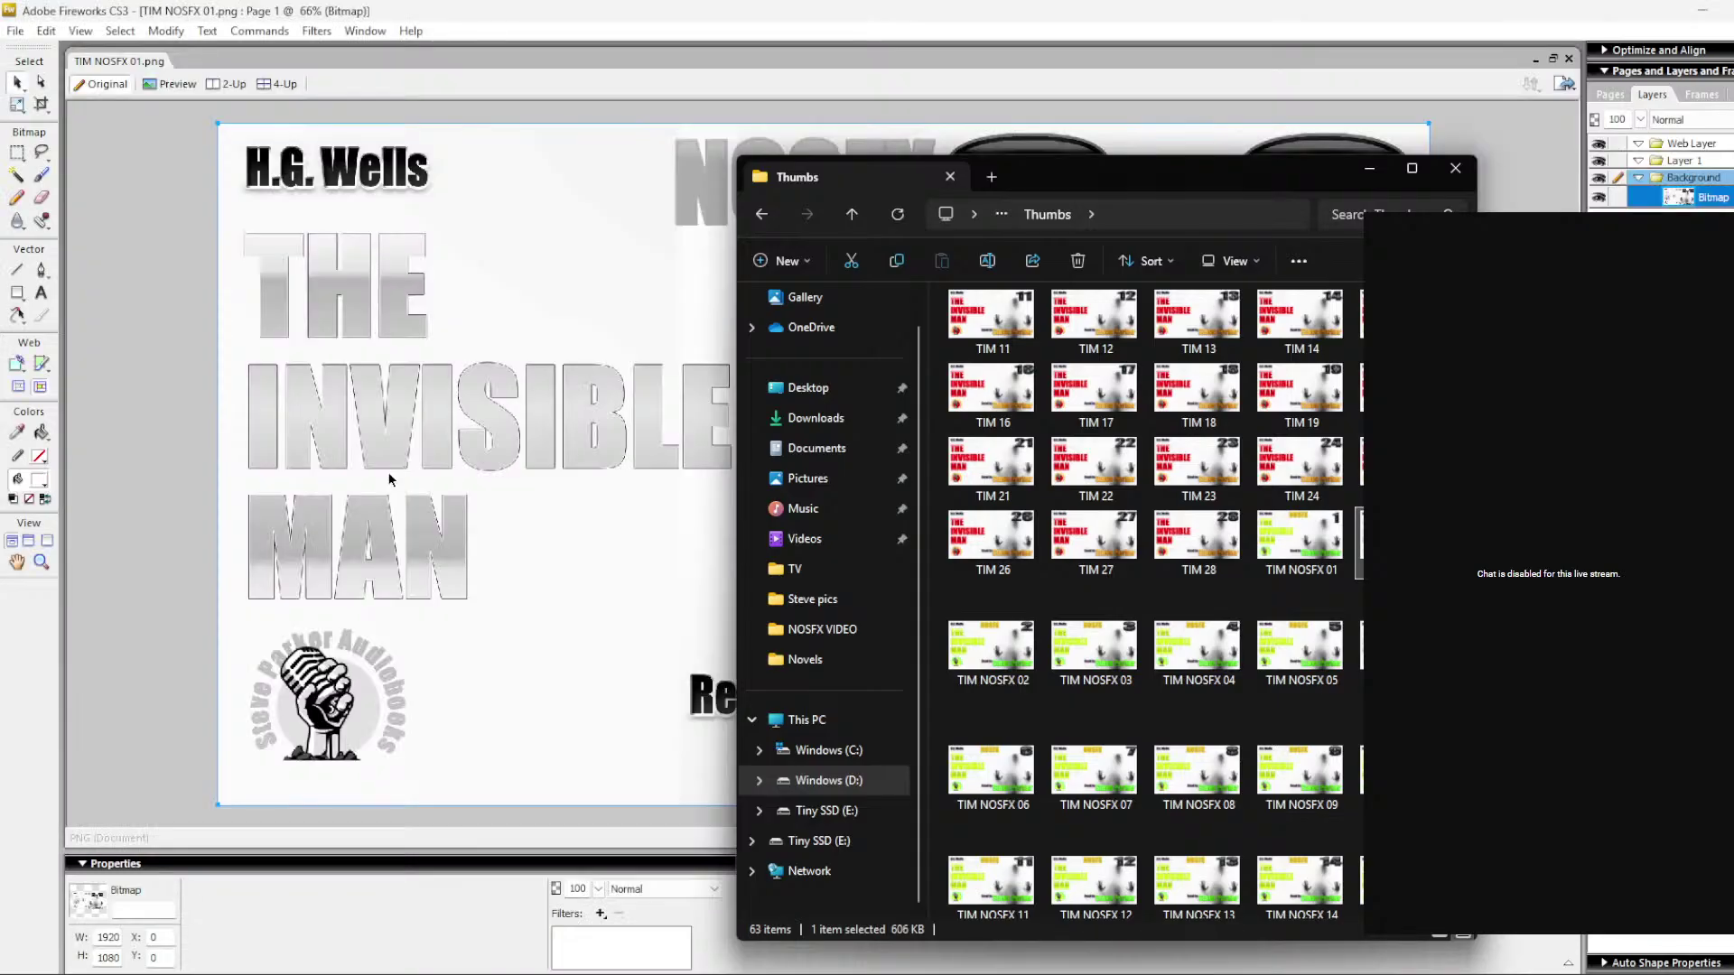
{"action": "left_click", "coordinate": [577, 642]}
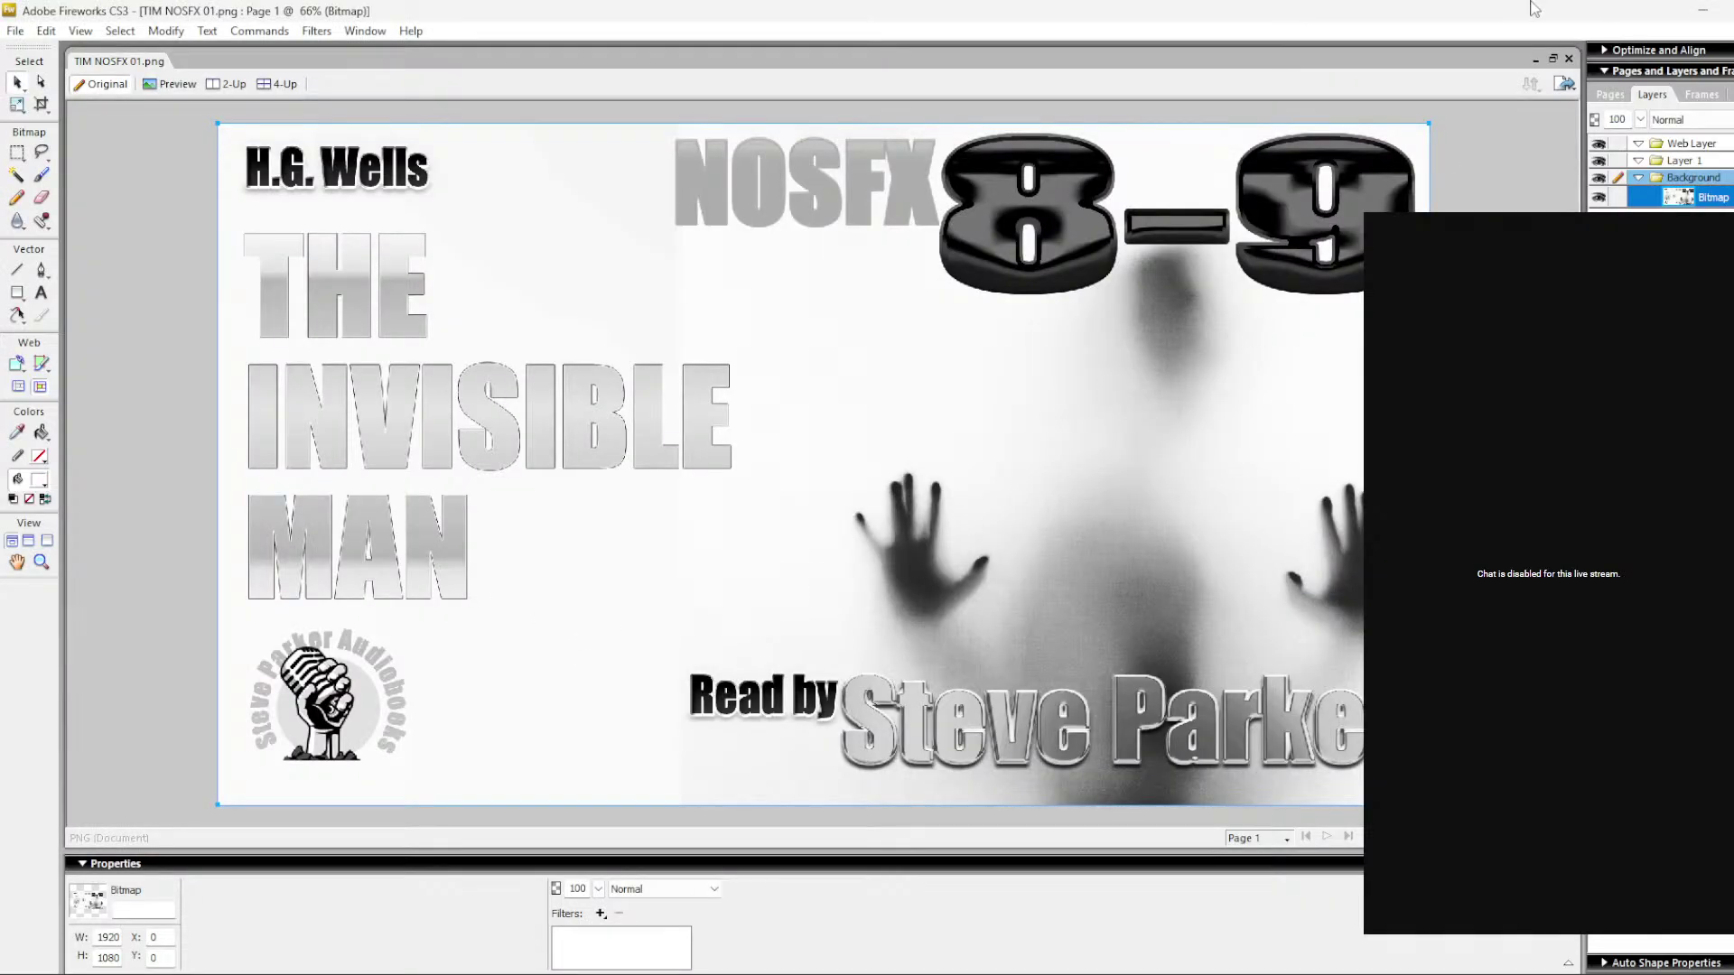
{"action": "left_click", "coordinate": [1568, 59]}
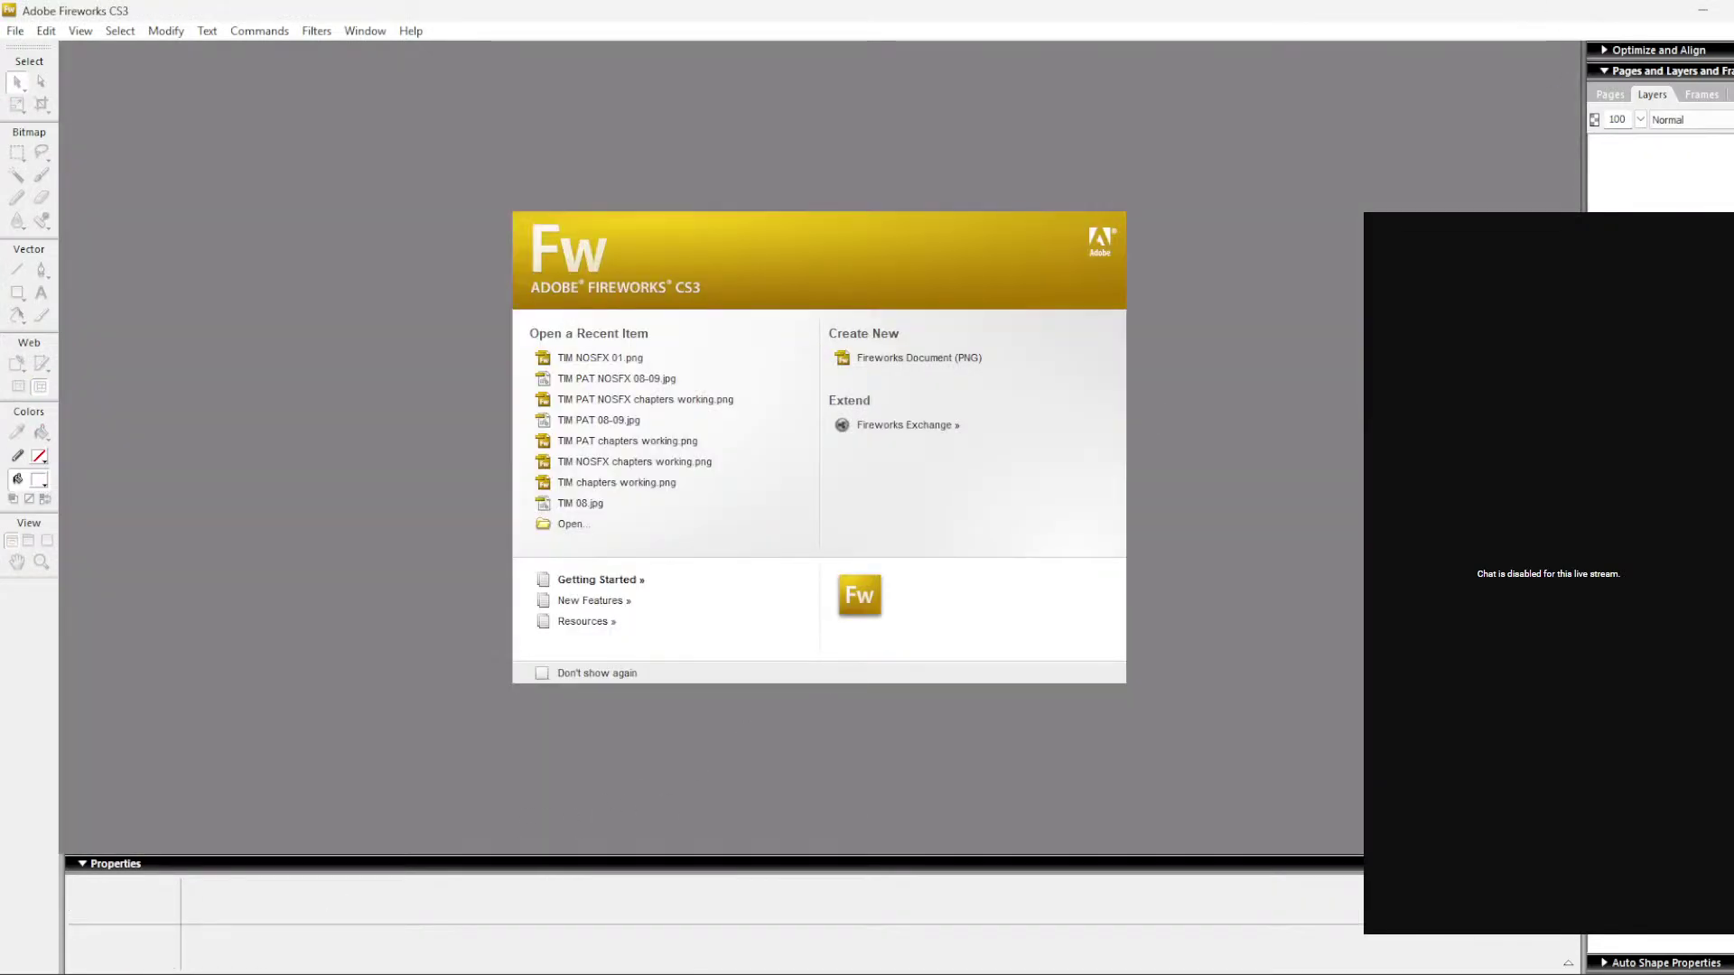
Step: Switch to File Explorer and open TIM chapters working from the Working folder inside Thumbs in Fireworks
{"action": "key", "text": "alt+Tab"}
{"action": "left_click", "coordinate": [849, 214]}
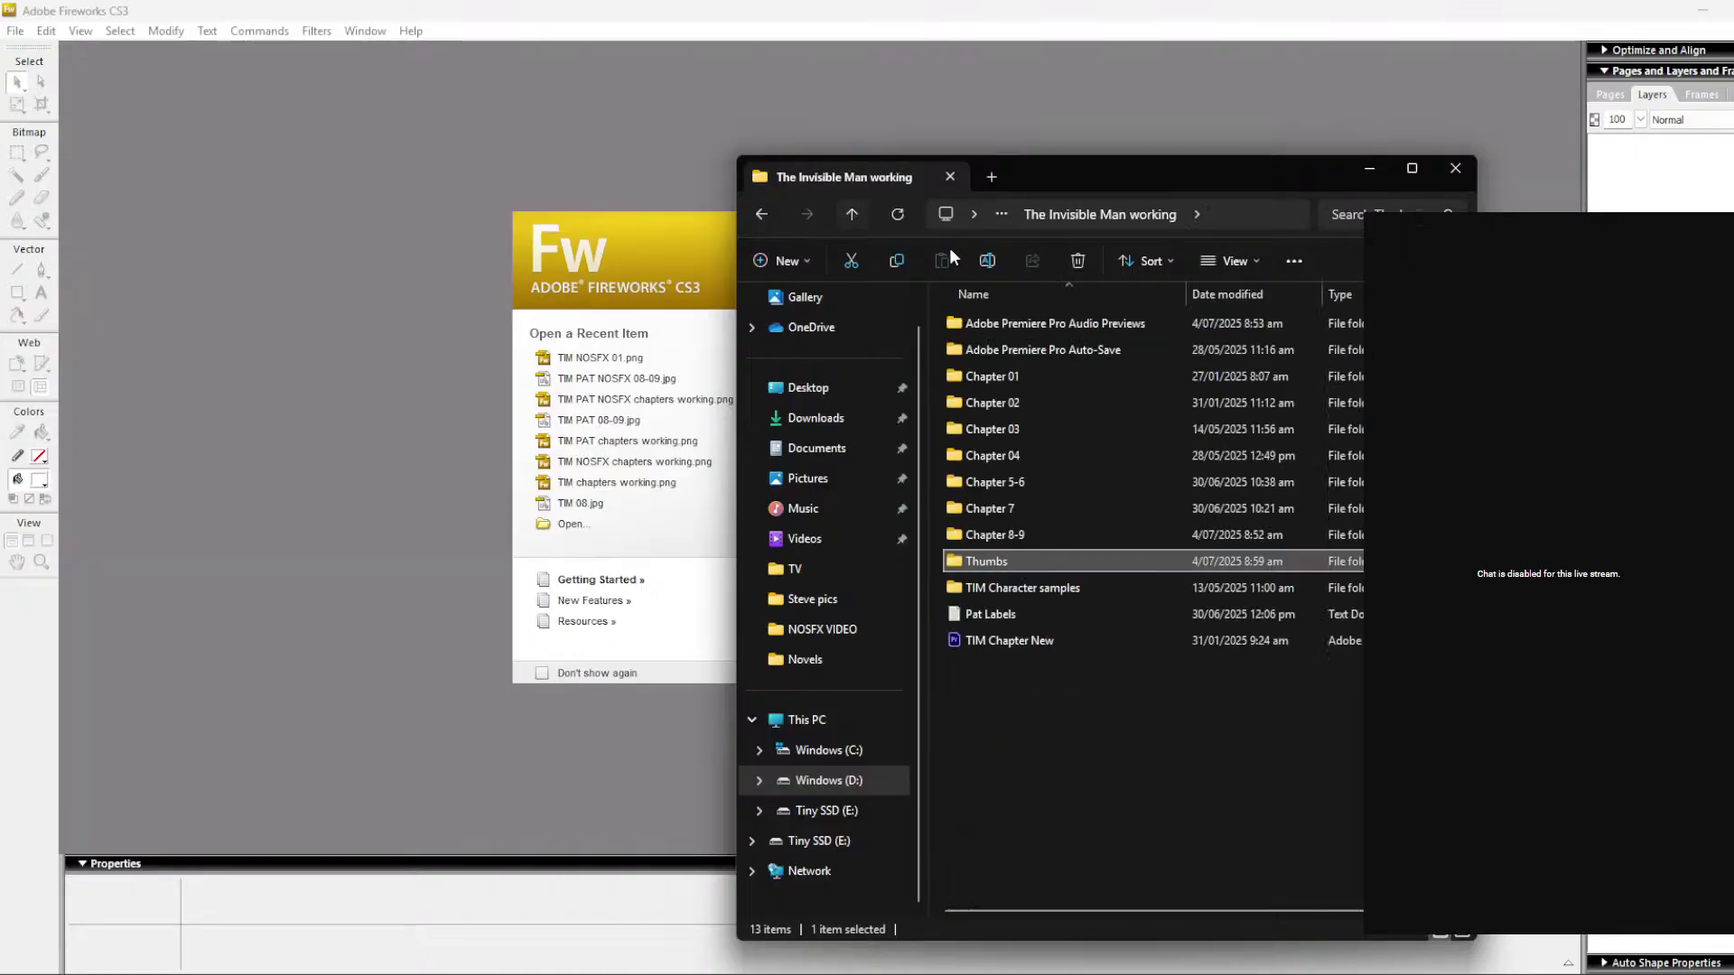
{"action": "double_click", "coordinate": [1022, 561]}
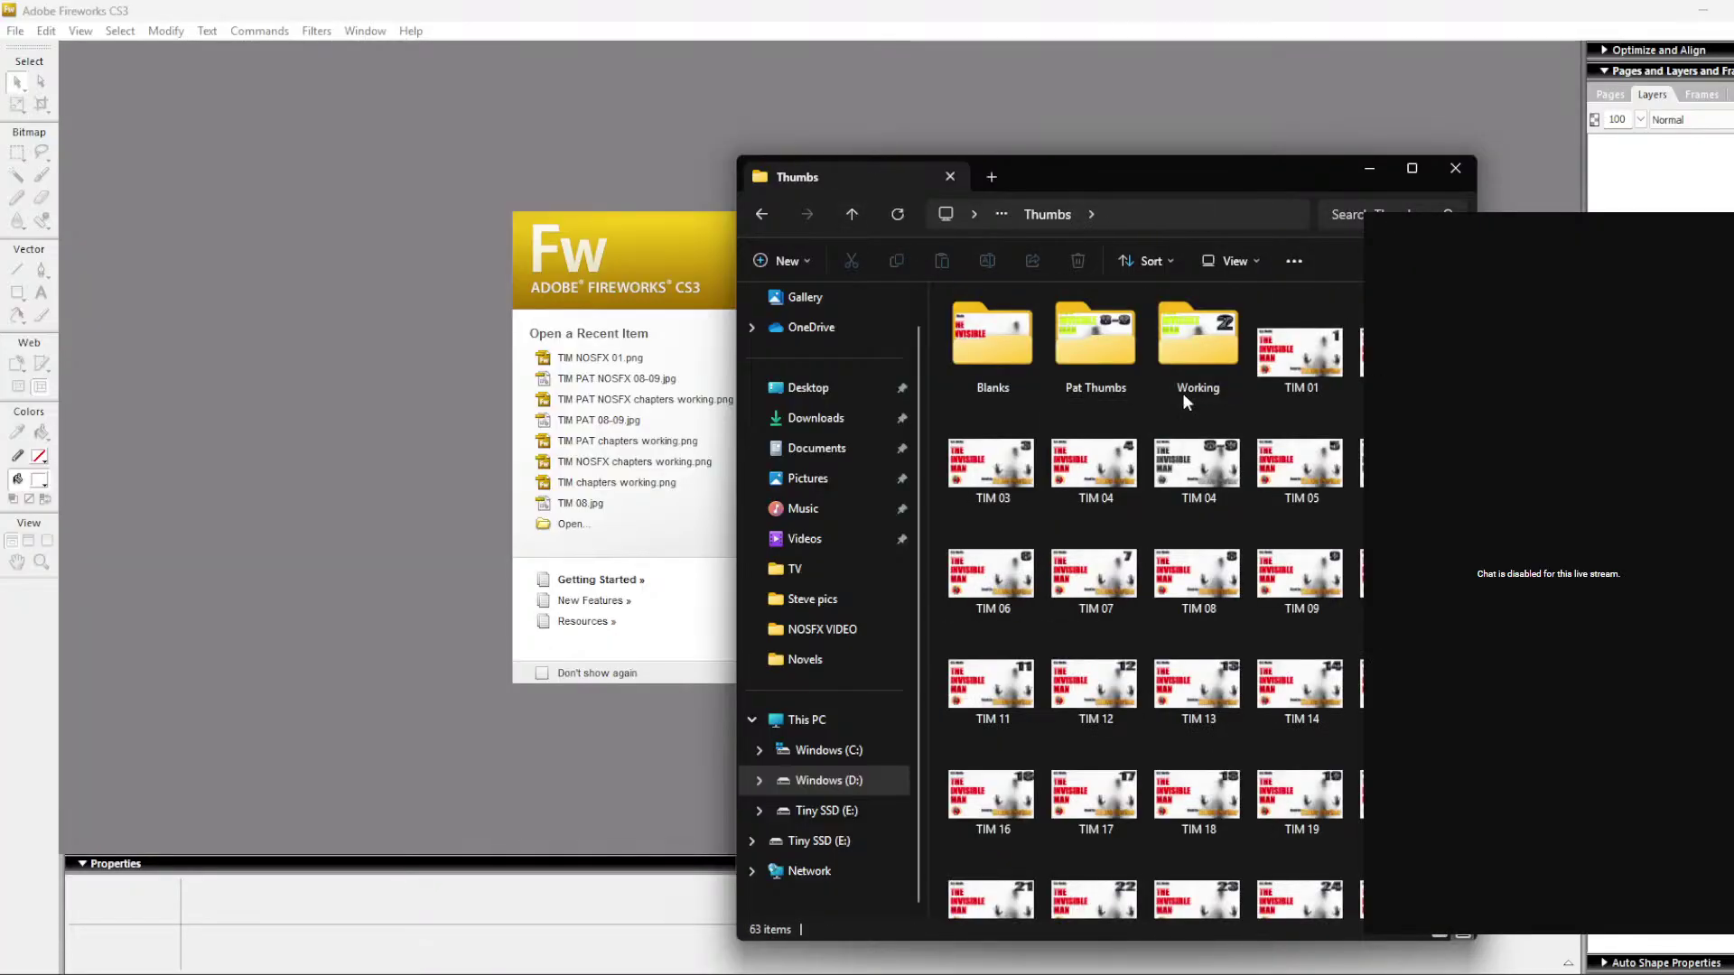
{"action": "double_click", "coordinate": [1216, 355]}
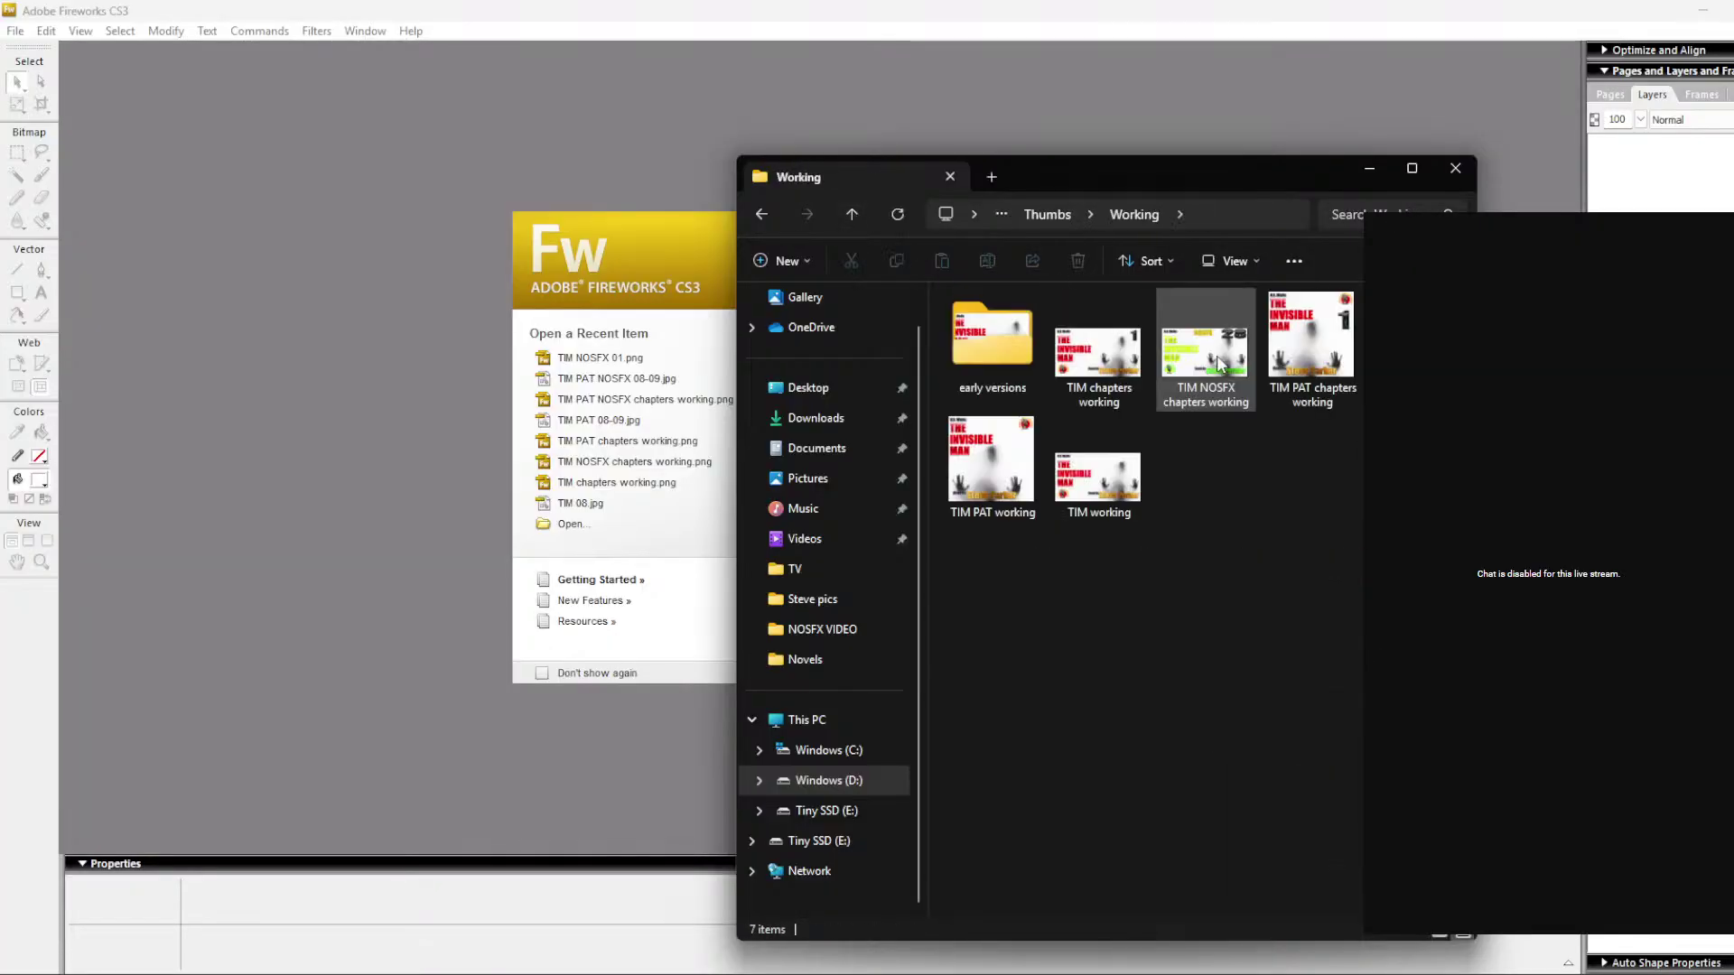
{"action": "left_click", "coordinate": [1109, 402]}
{"action": "left_click_drag", "start_coordinate": [438, 379], "coordinate": [403, 394]}
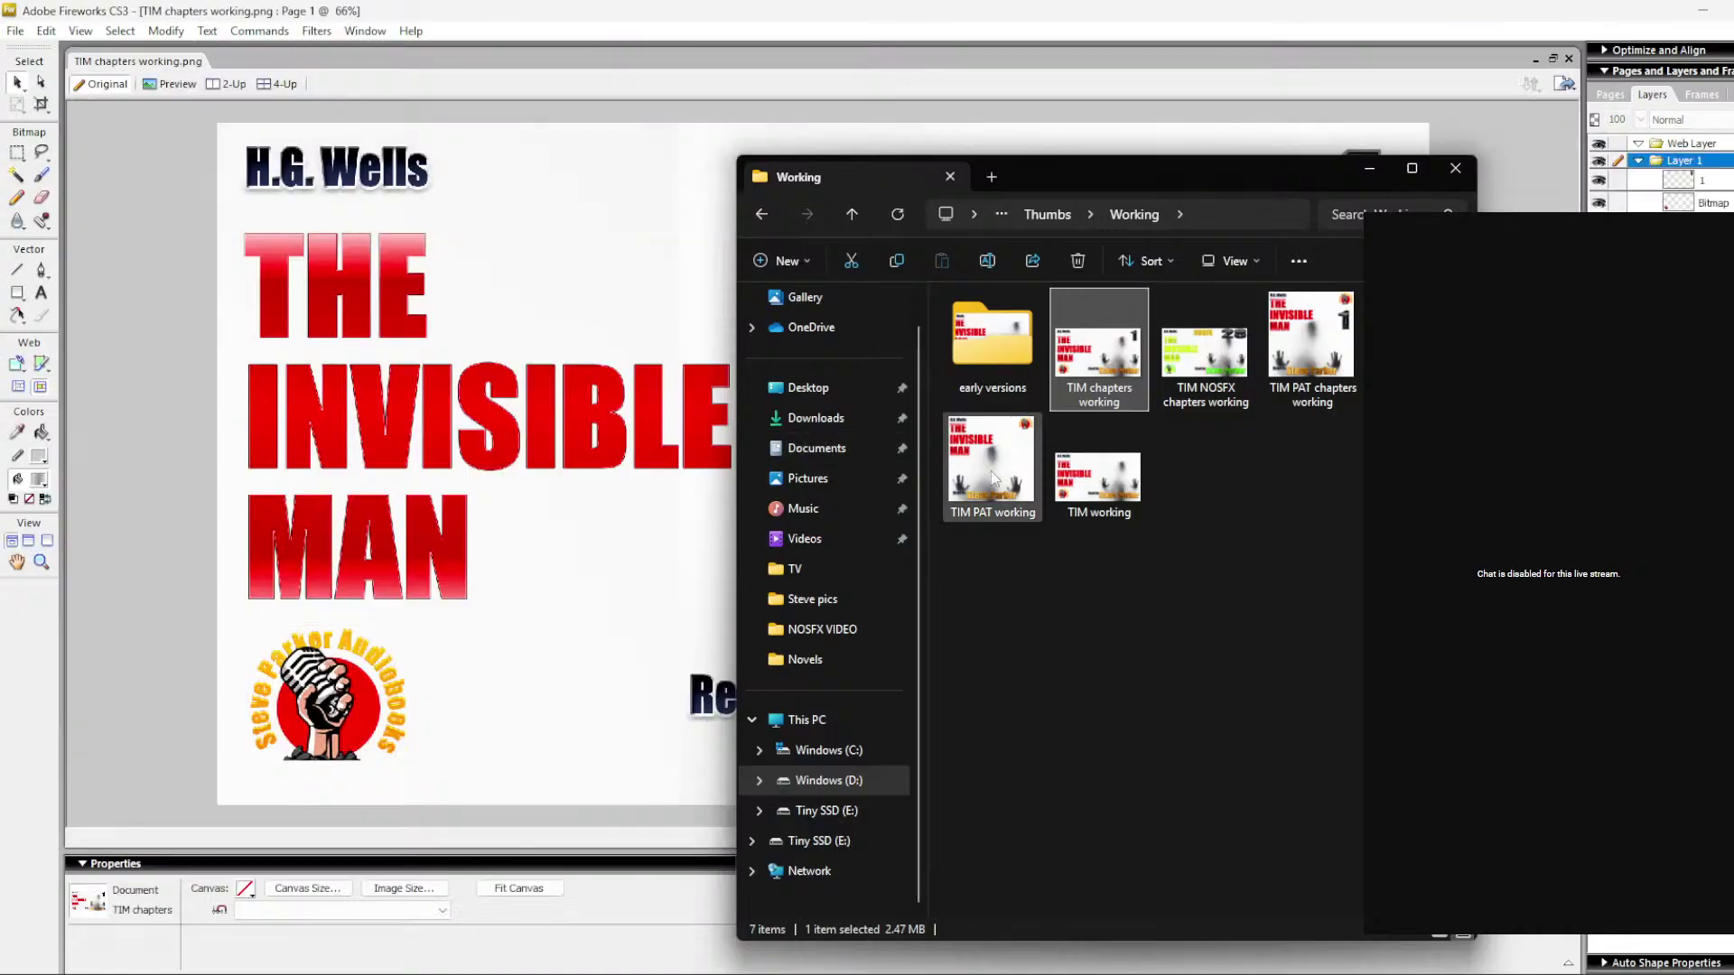
Step: Move the chapter number 1 left on the standard cover and replace its text with 8-9
{"action": "left_click", "coordinate": [1127, 5]}
{"action": "left_click_drag", "start_coordinate": [1358, 236], "coordinate": [1050, 257]}
{"action": "double_click", "coordinate": [1050, 258]}
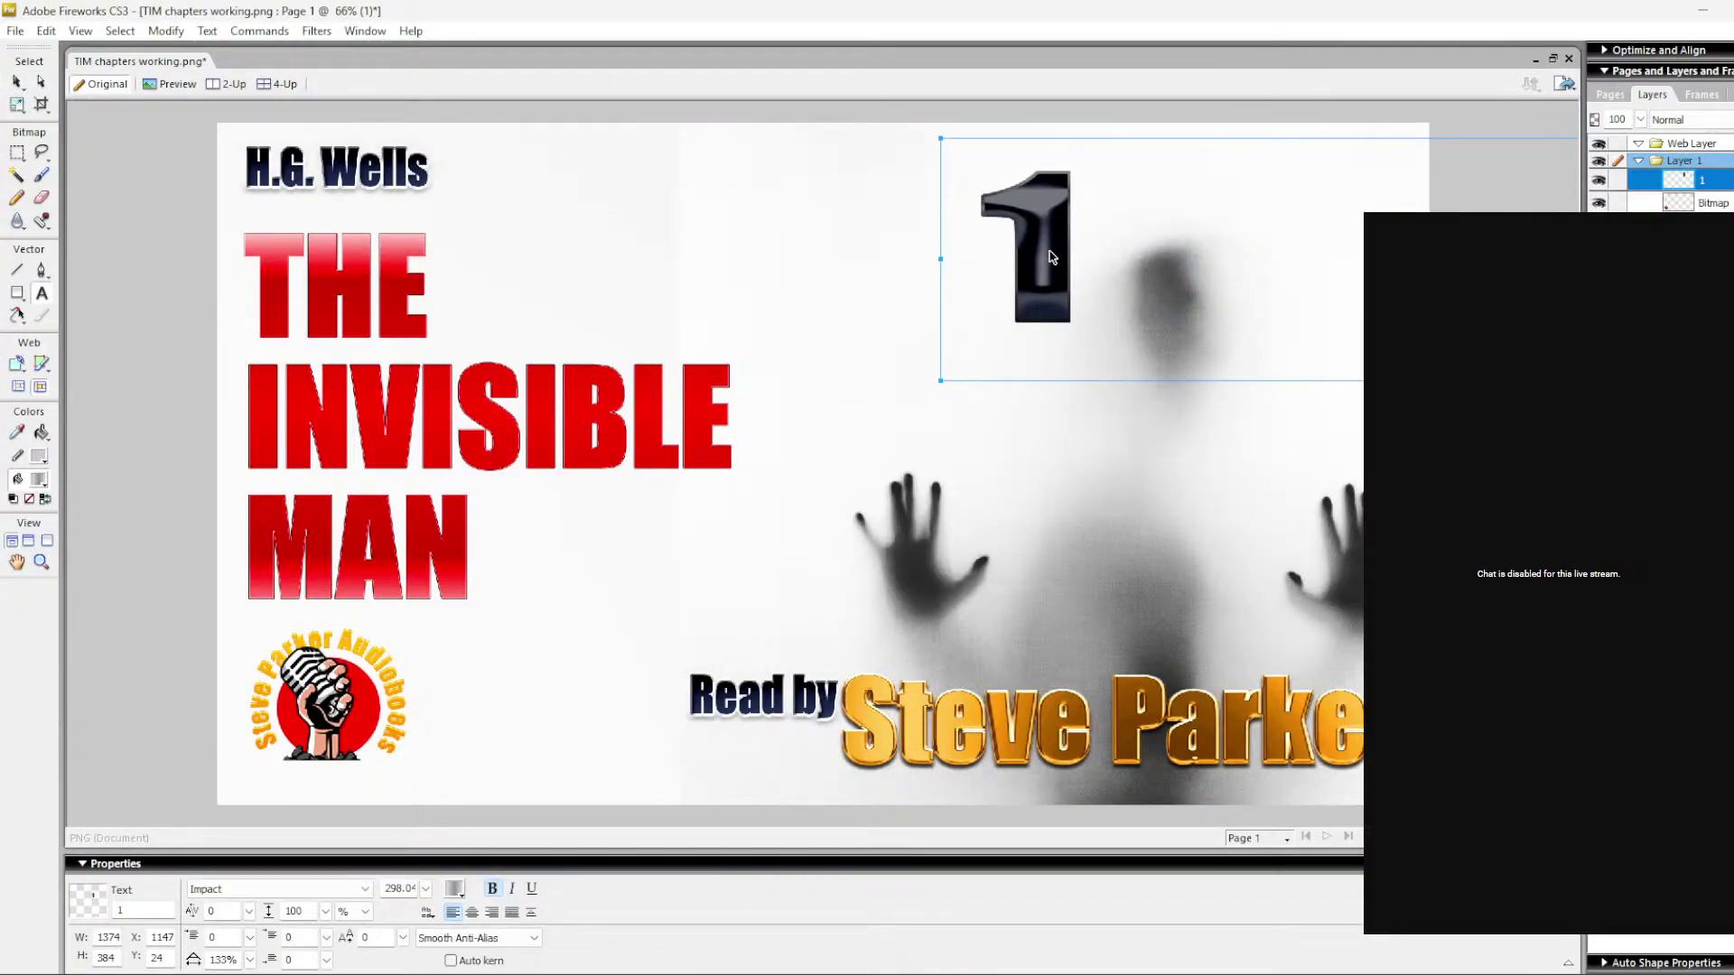
{"action": "type", "text": "8"}
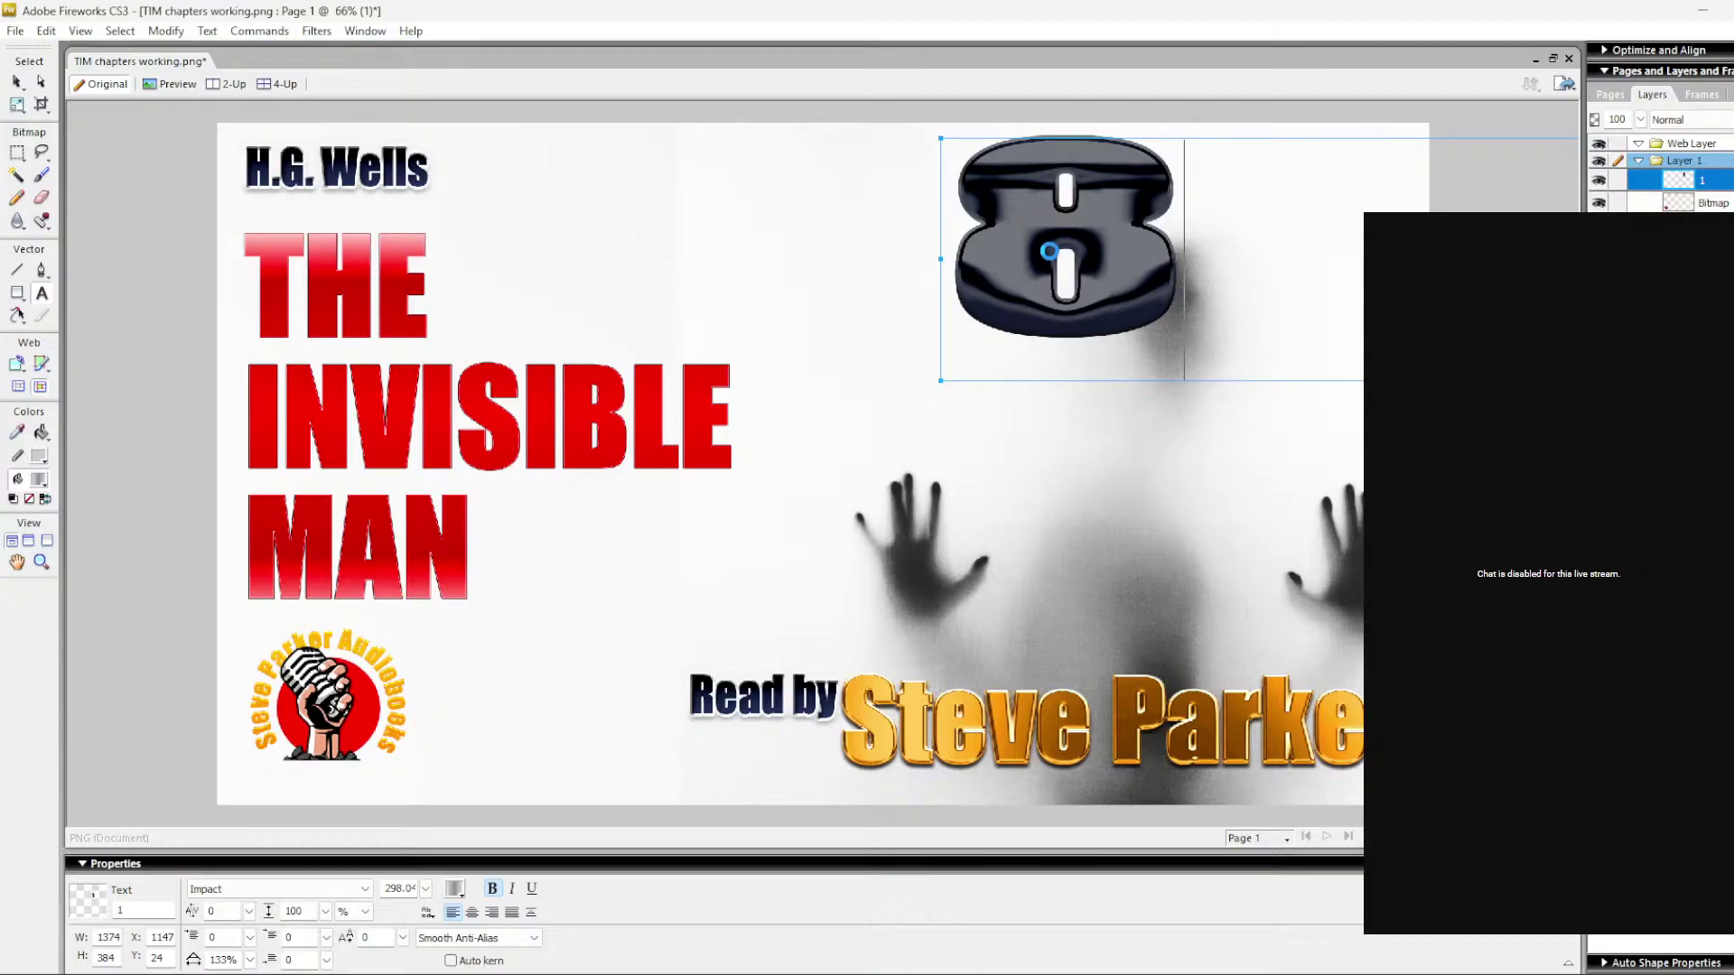
{"action": "type", "text": "-9"}
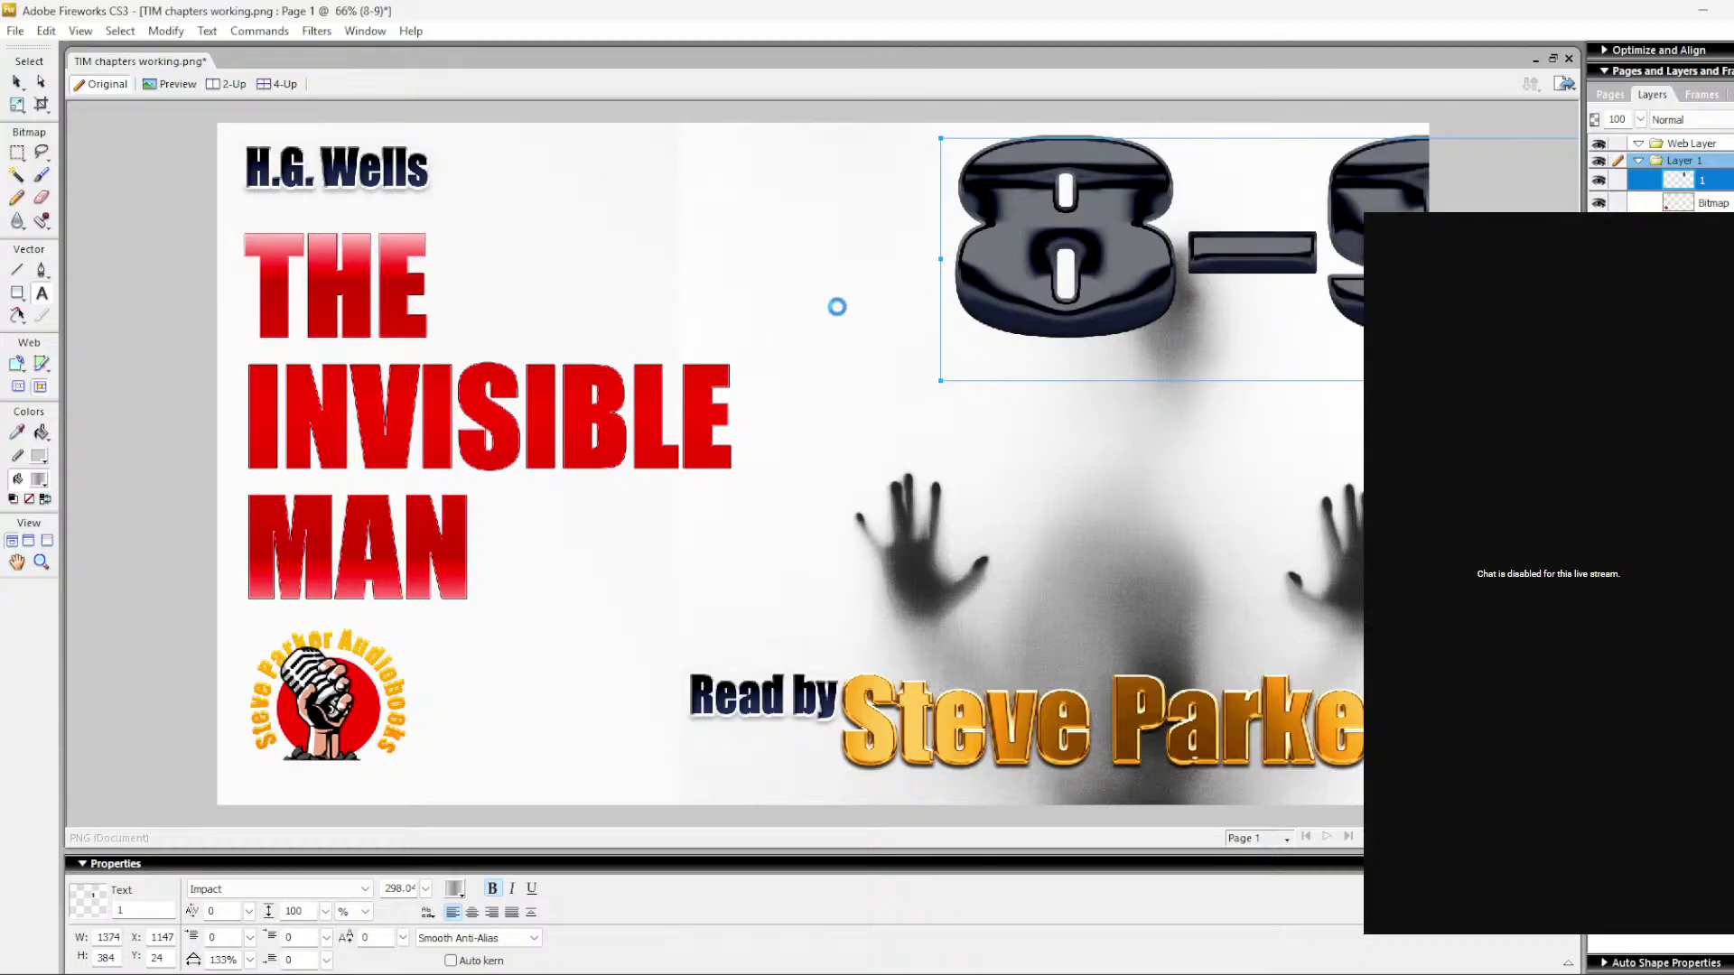
Step: Scale the 8-9 text box down to about 977 by 268 px and place it at about X 1176, Y 34
{"action": "key", "text": "ctrl+t"}
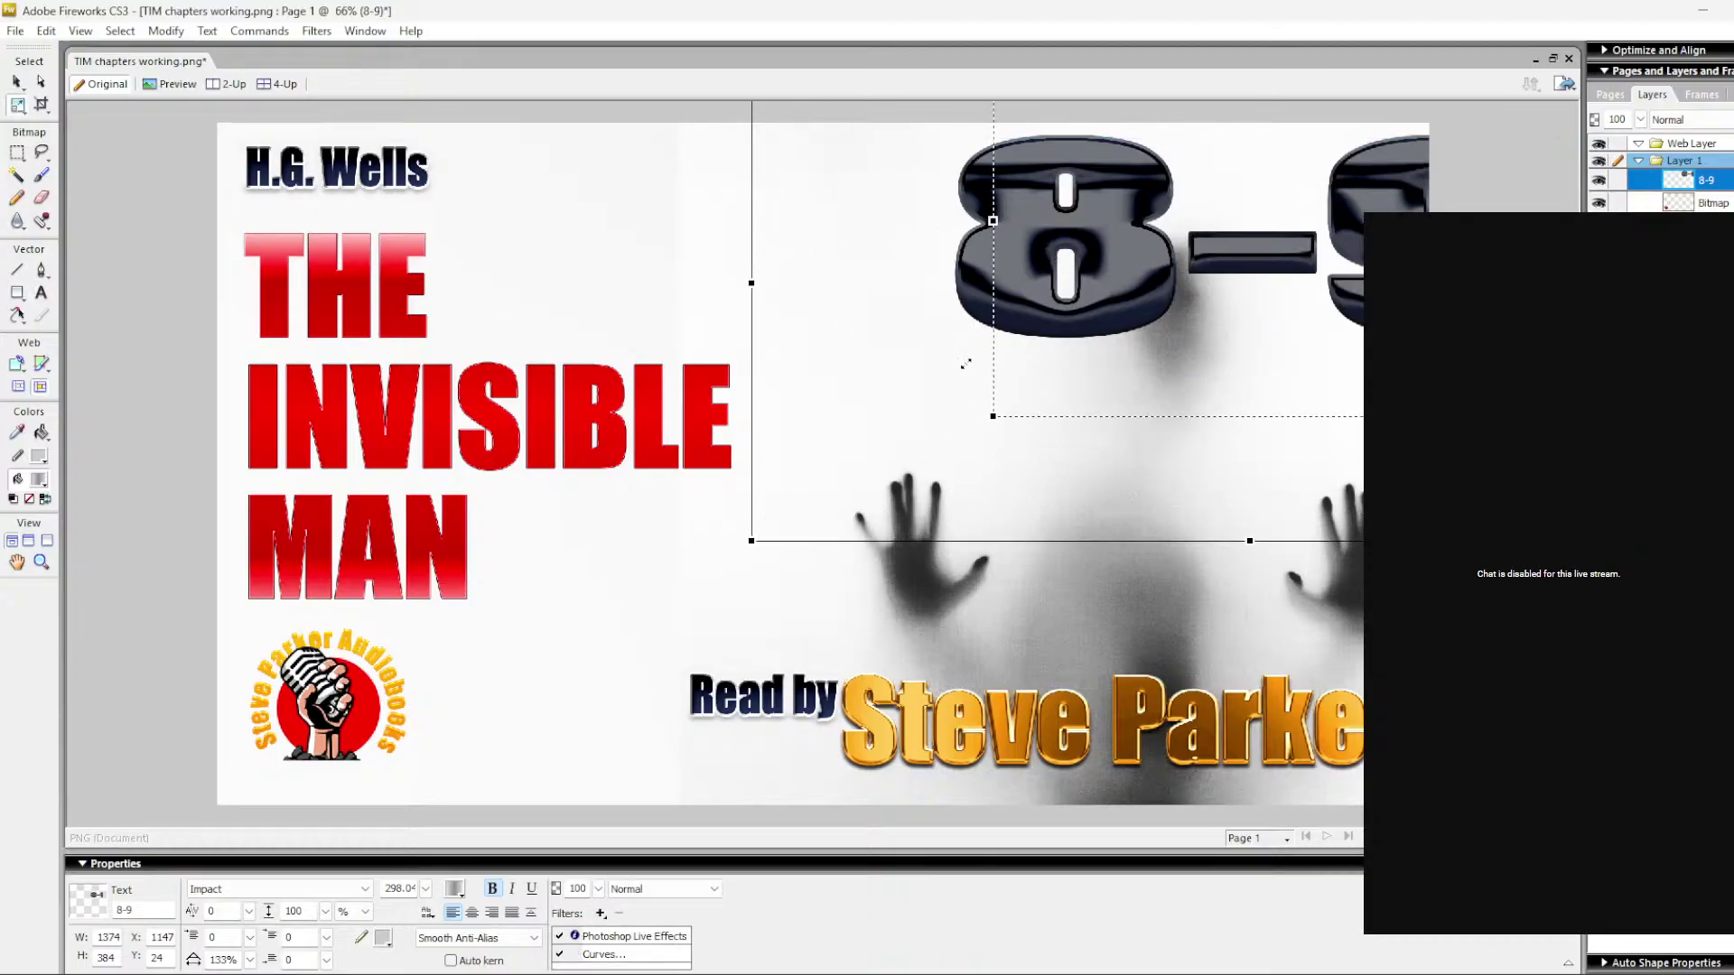
{"action": "left_click_drag", "start_coordinate": [750, 539], "coordinate": [875, 461]}
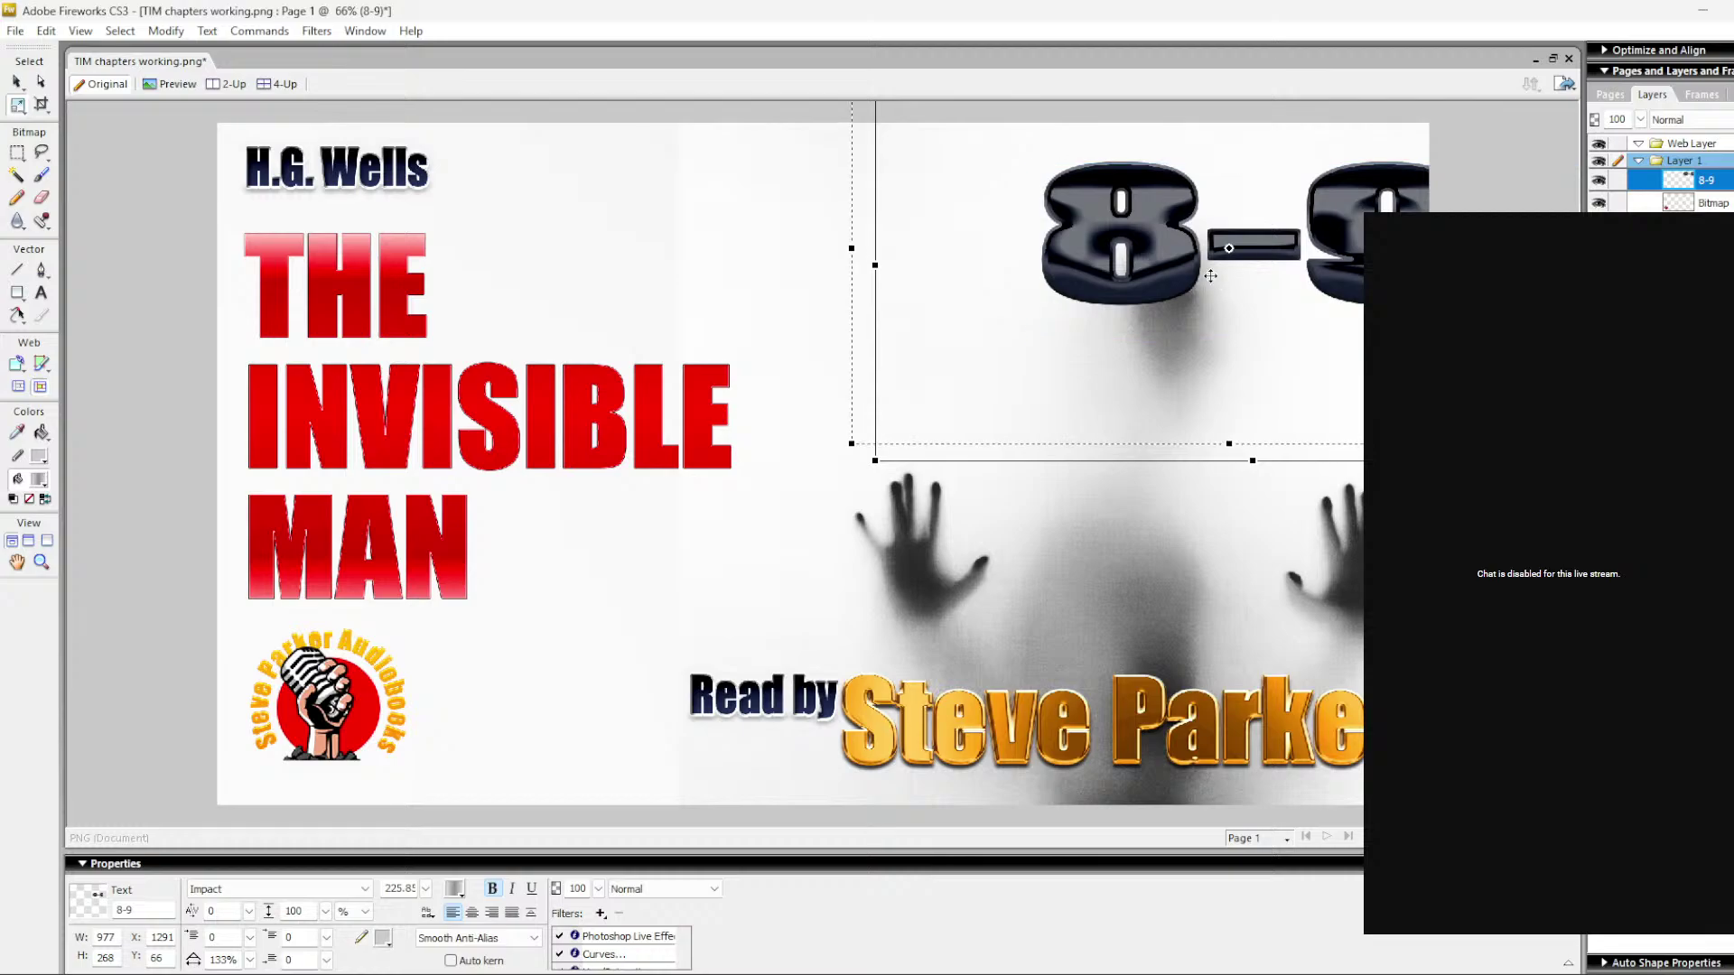
{"action": "left_click_drag", "start_coordinate": [1232, 296], "coordinate": [1188, 258]}
Step: Set up saving the standard cover as a JPEG in the Thumbs folder
{"action": "left_click", "coordinate": [16, 31]}
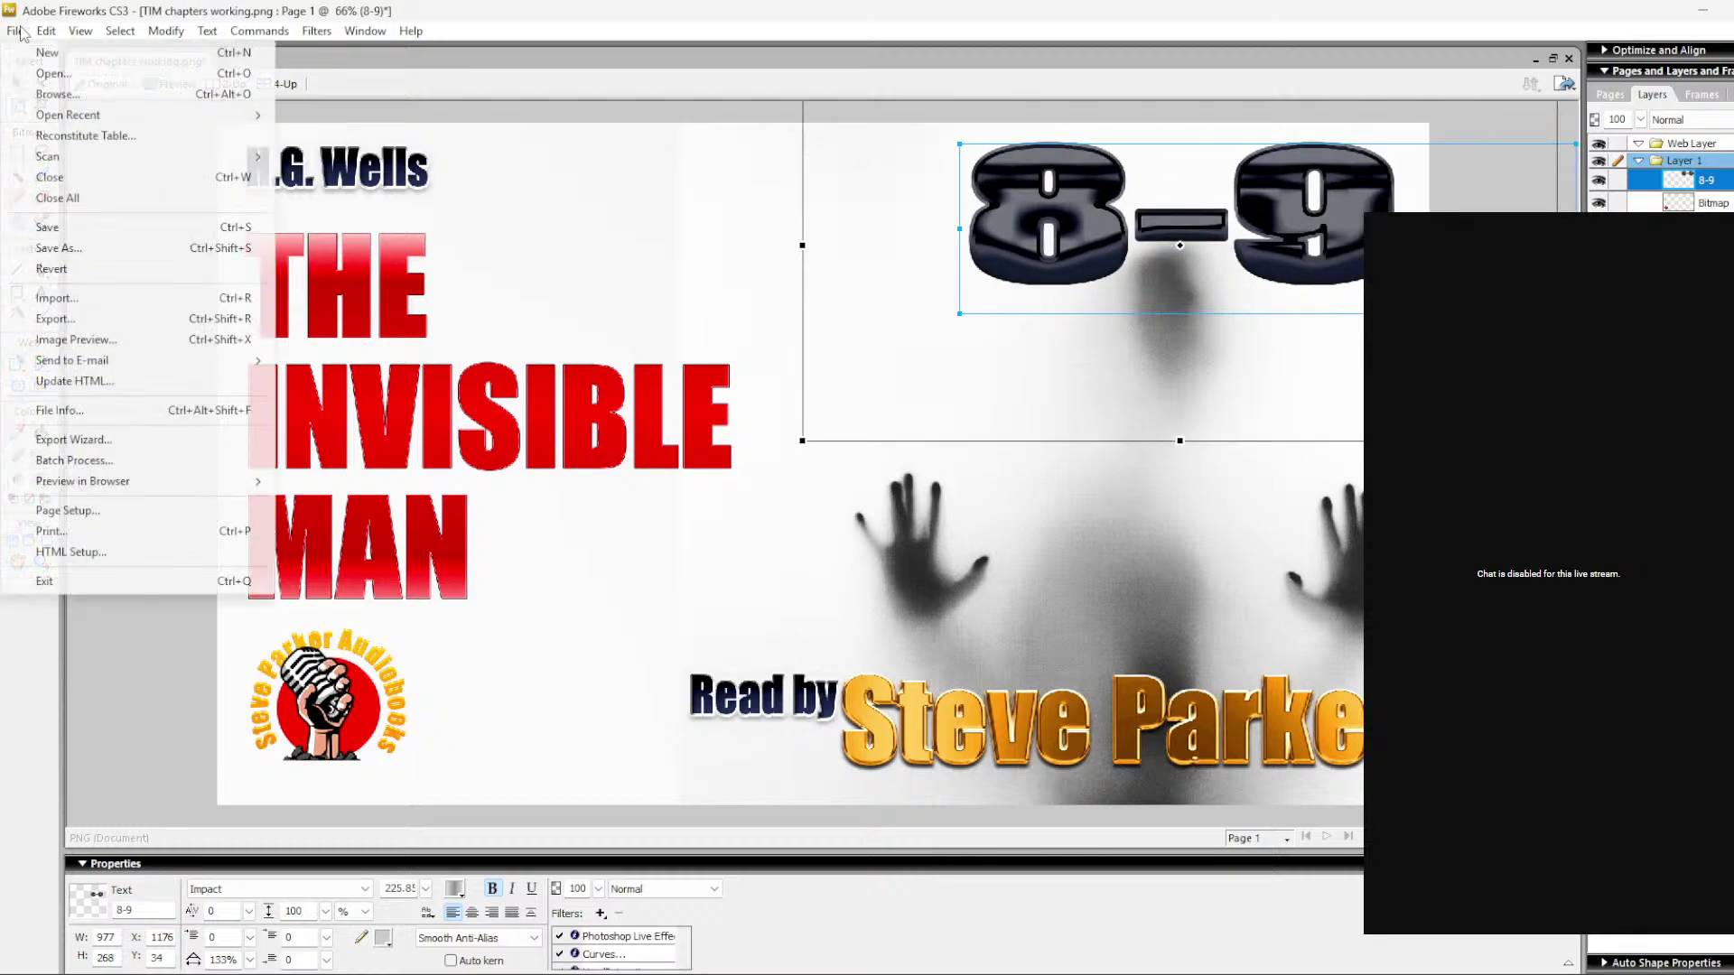
{"action": "left_click", "coordinate": [78, 251]}
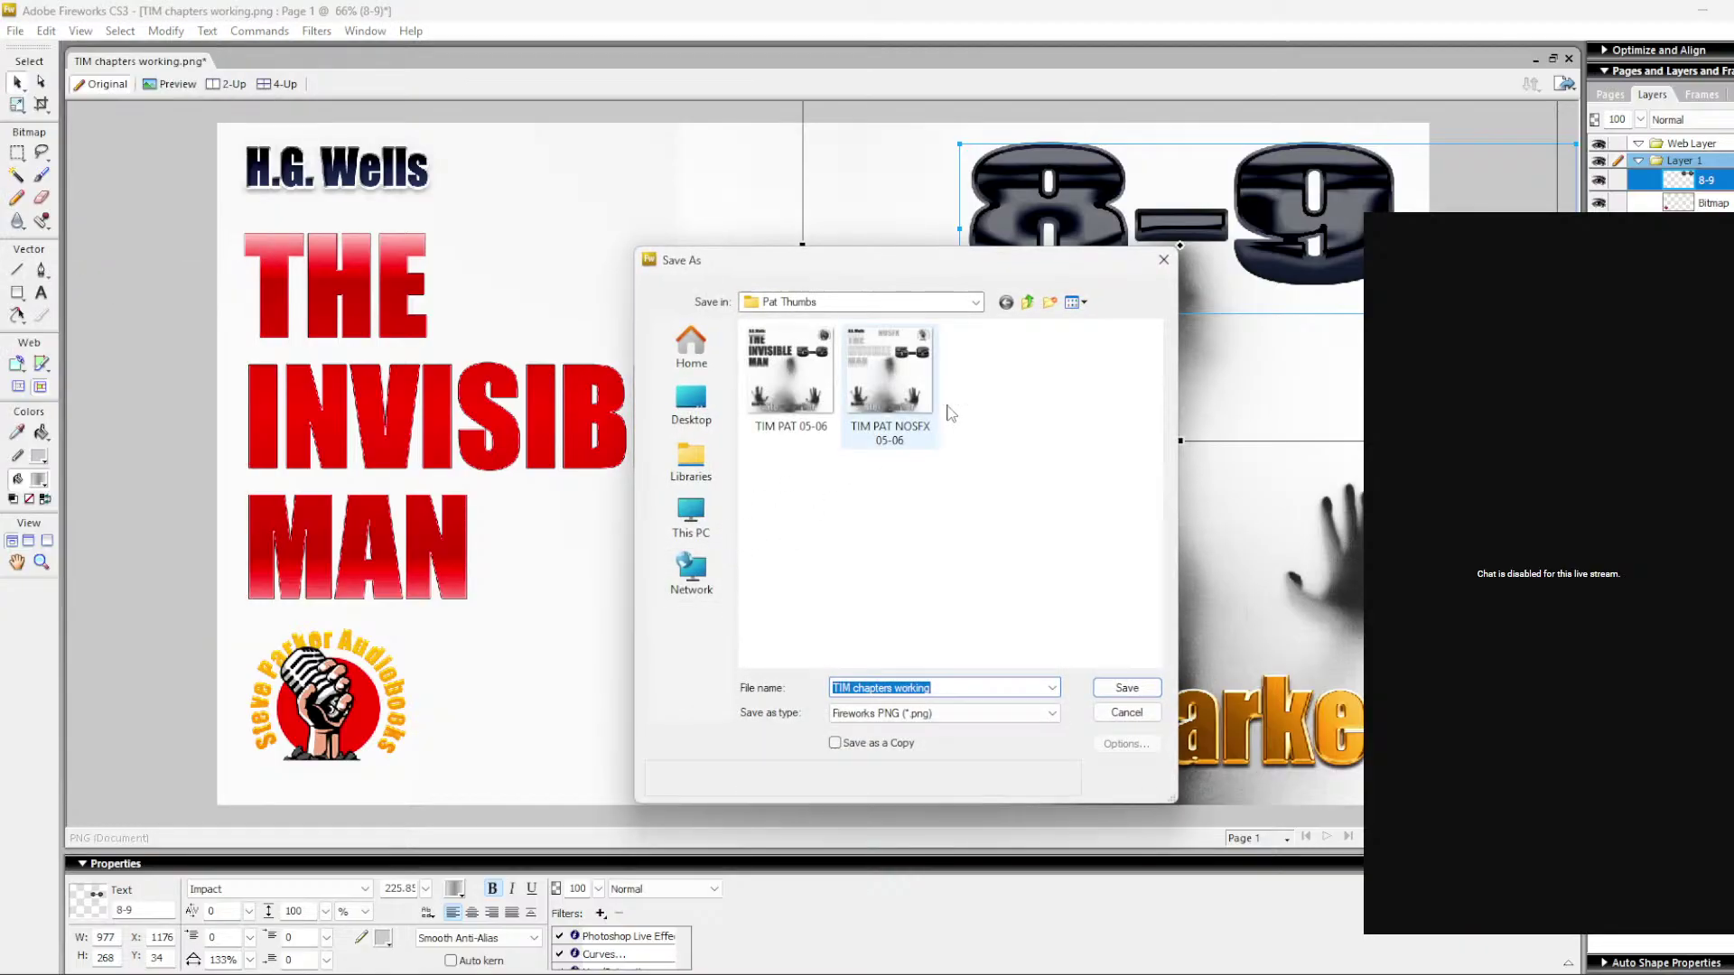
{"action": "left_click", "coordinate": [1027, 302]}
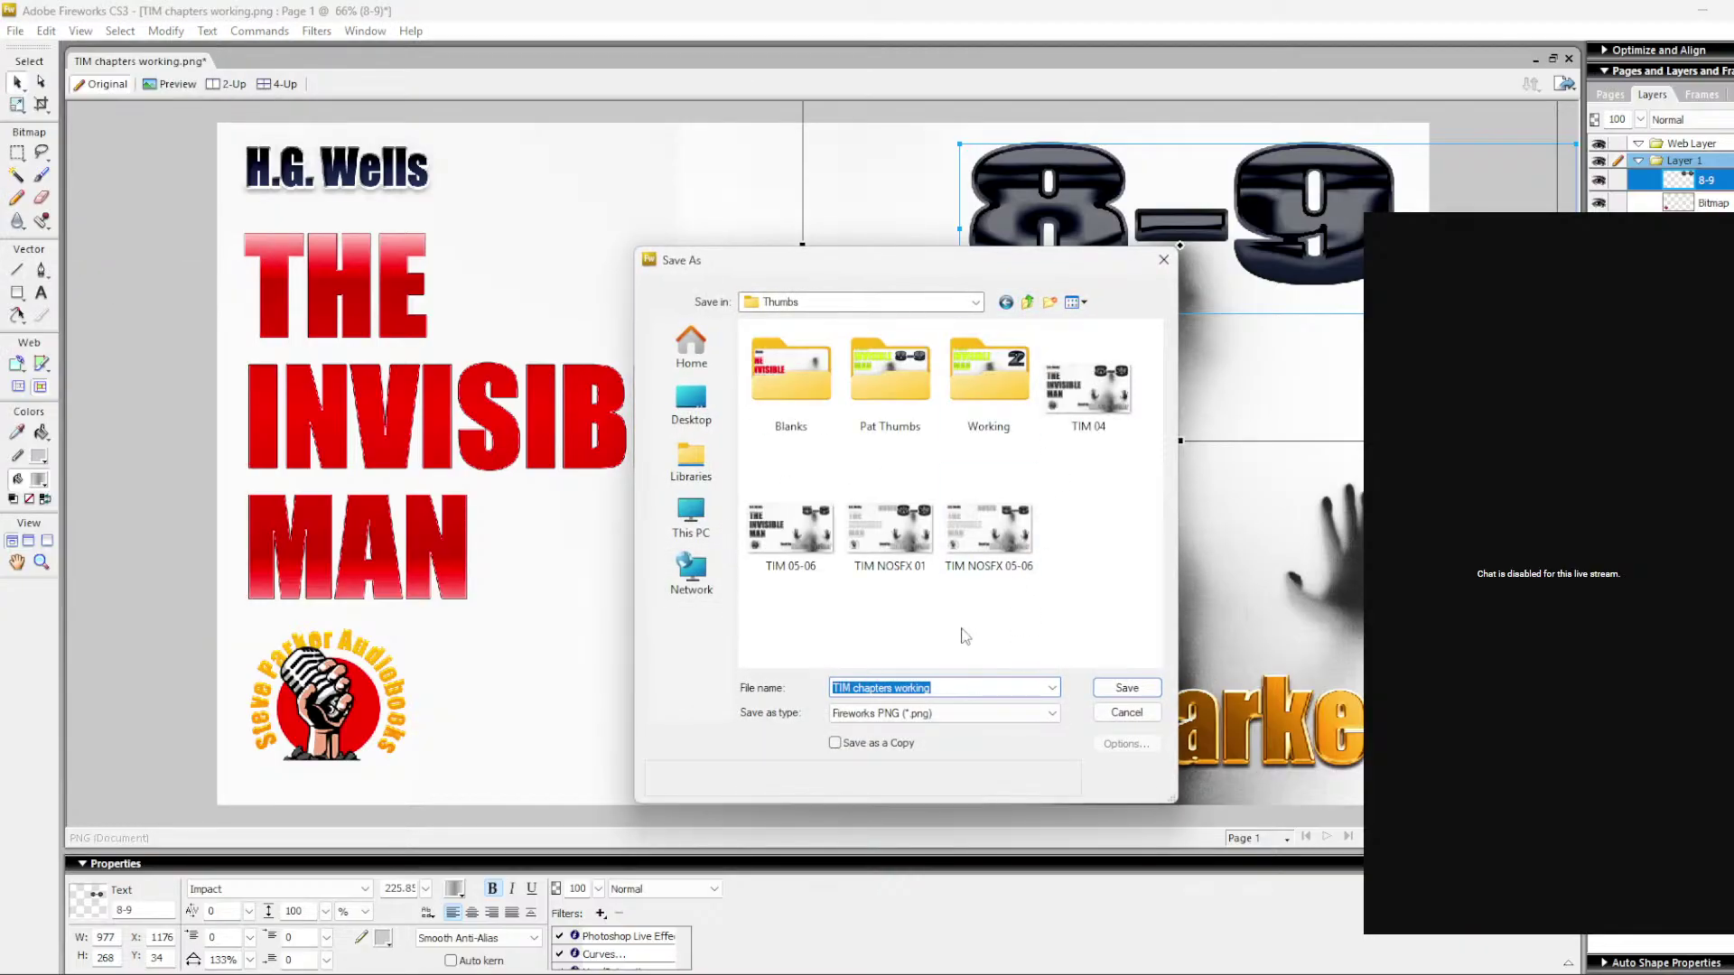
{"action": "left_click", "coordinate": [978, 713]}
{"action": "left_click", "coordinate": [964, 790]}
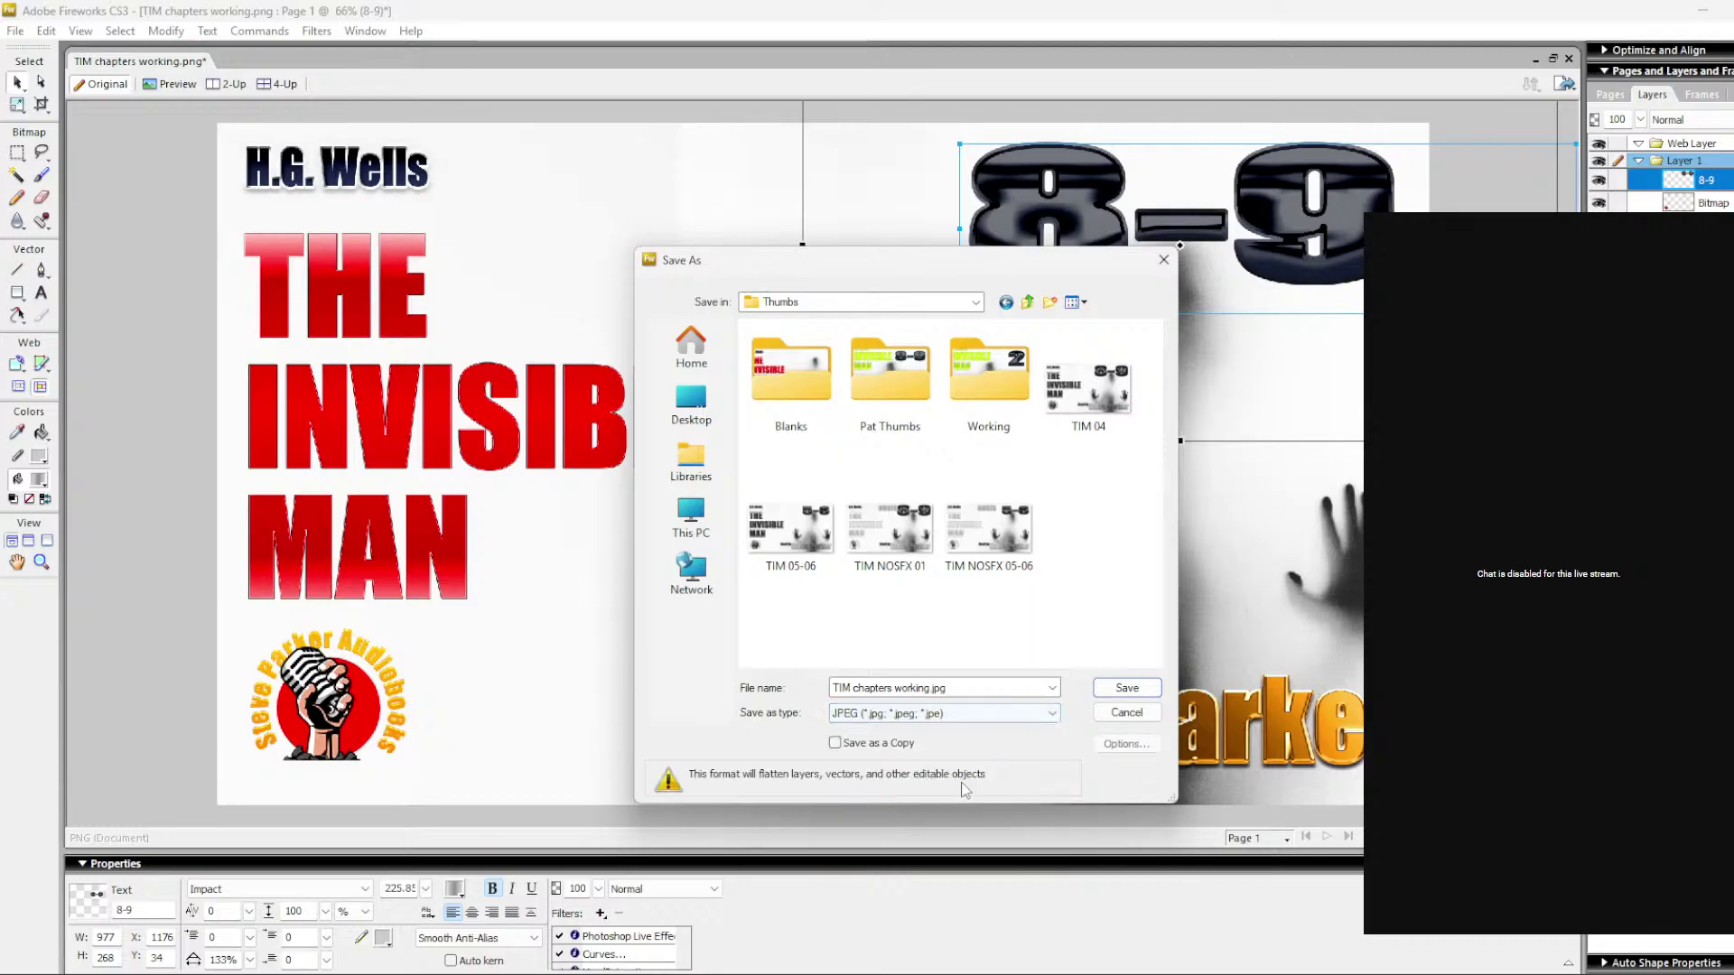
Step: Save the cover as TIM 08-09 and close the document without saving a Fireworks PNG
{"action": "left_click", "coordinate": [989, 528]}
{"action": "left_click", "coordinate": [889, 688]}
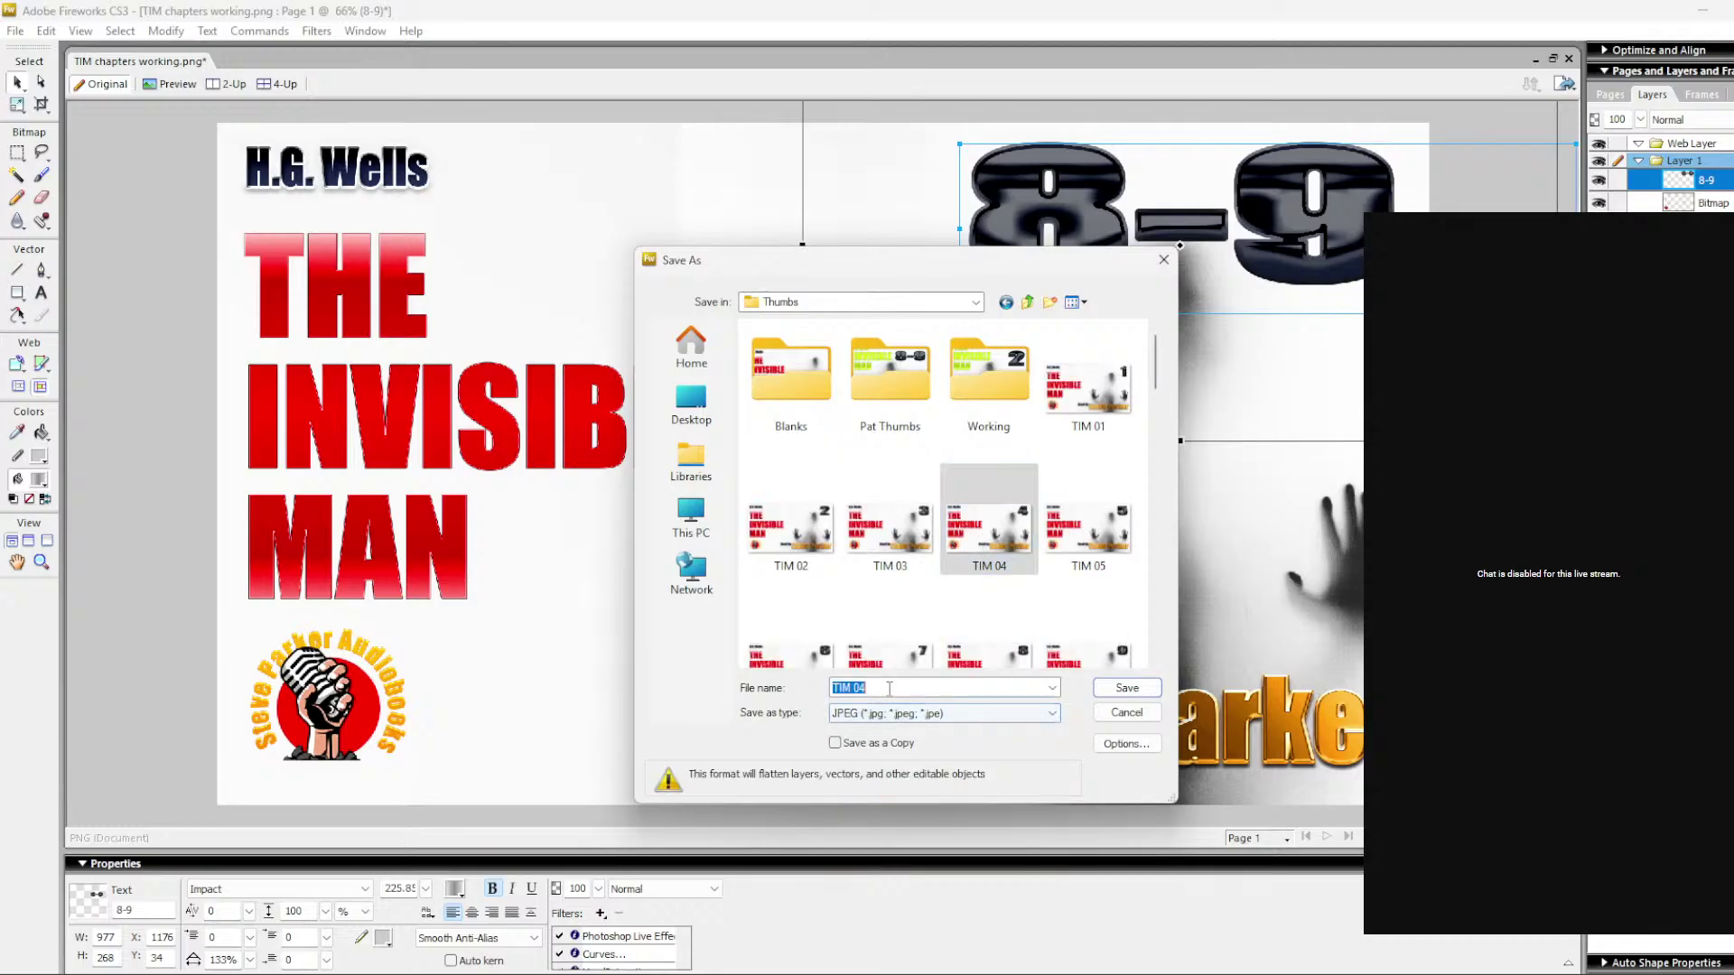
{"action": "left_click", "coordinate": [904, 685]}
{"action": "key", "text": "BackSpace"}
{"action": "type", "text": "8-09"}
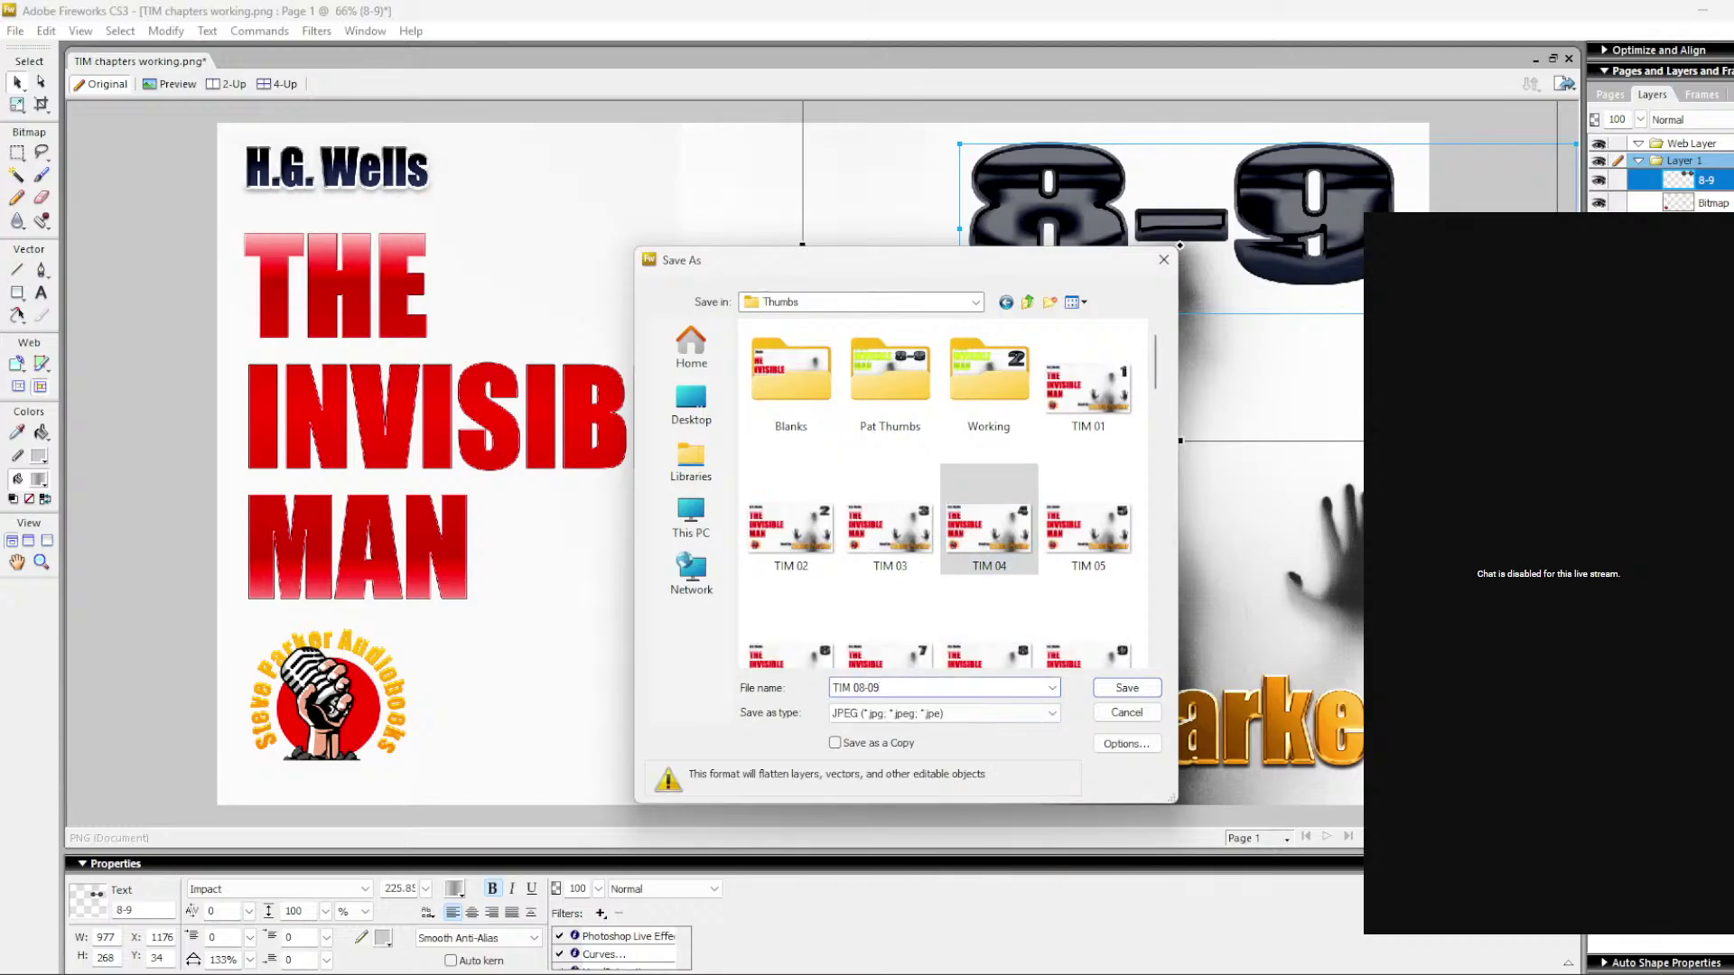
{"action": "key", "text": "Return"}
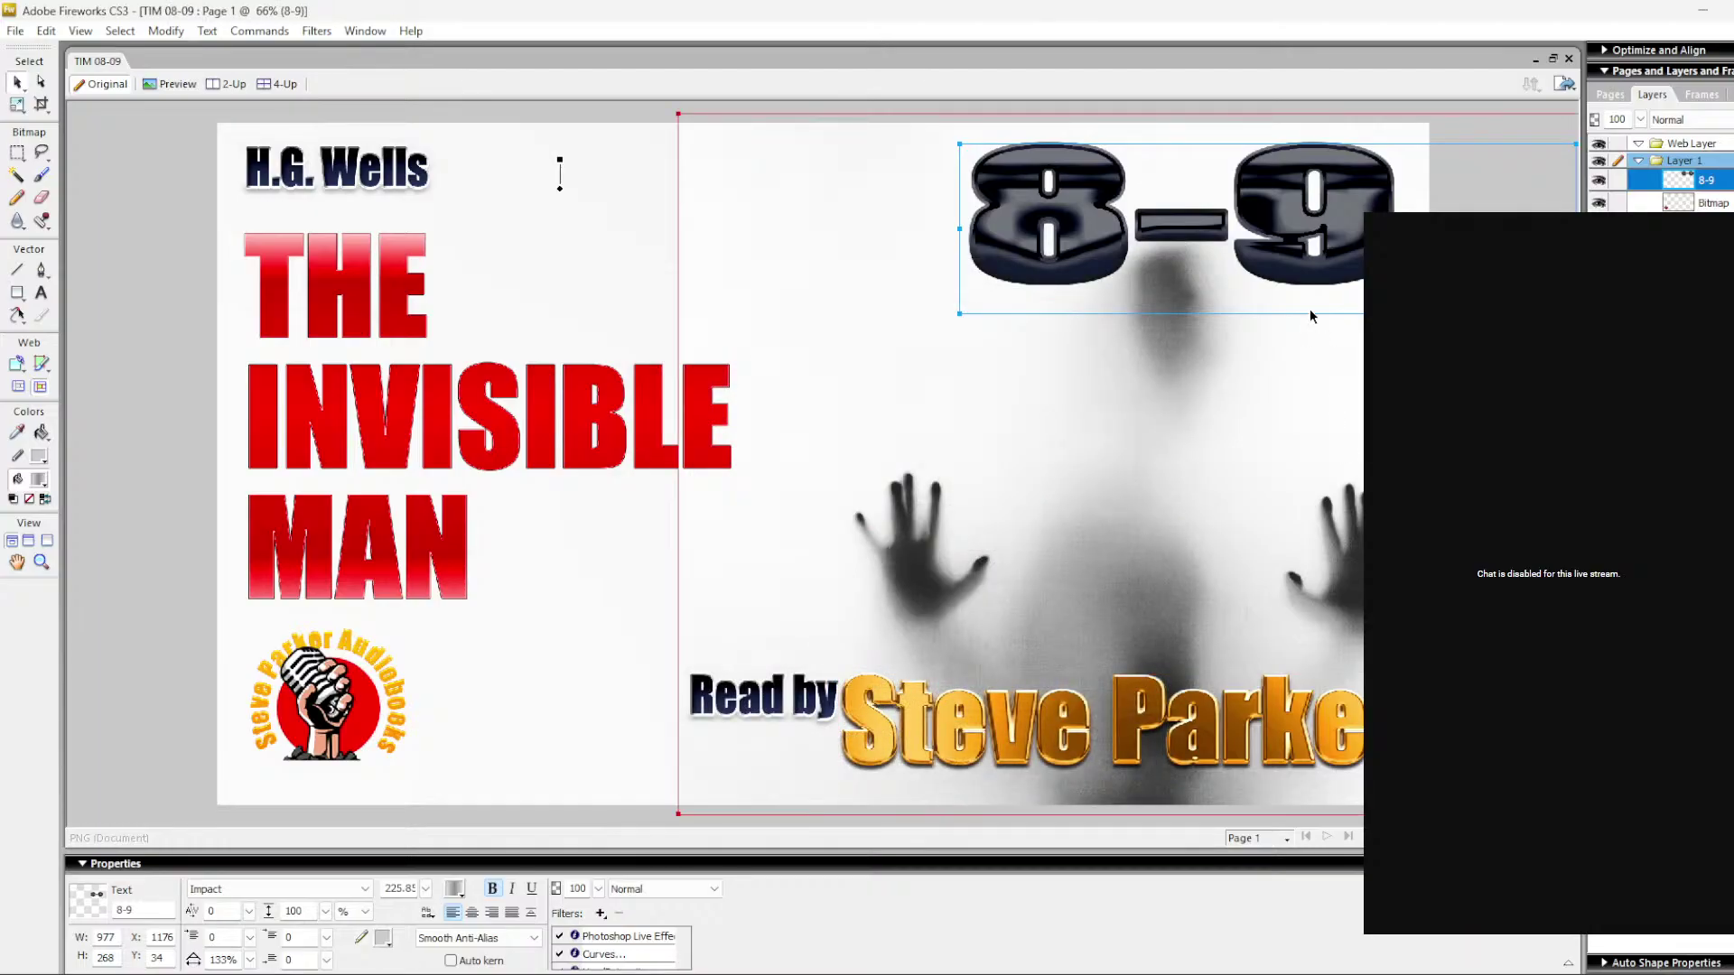
{"action": "left_click", "coordinate": [1568, 58]}
{"action": "left_click", "coordinate": [1022, 541]}
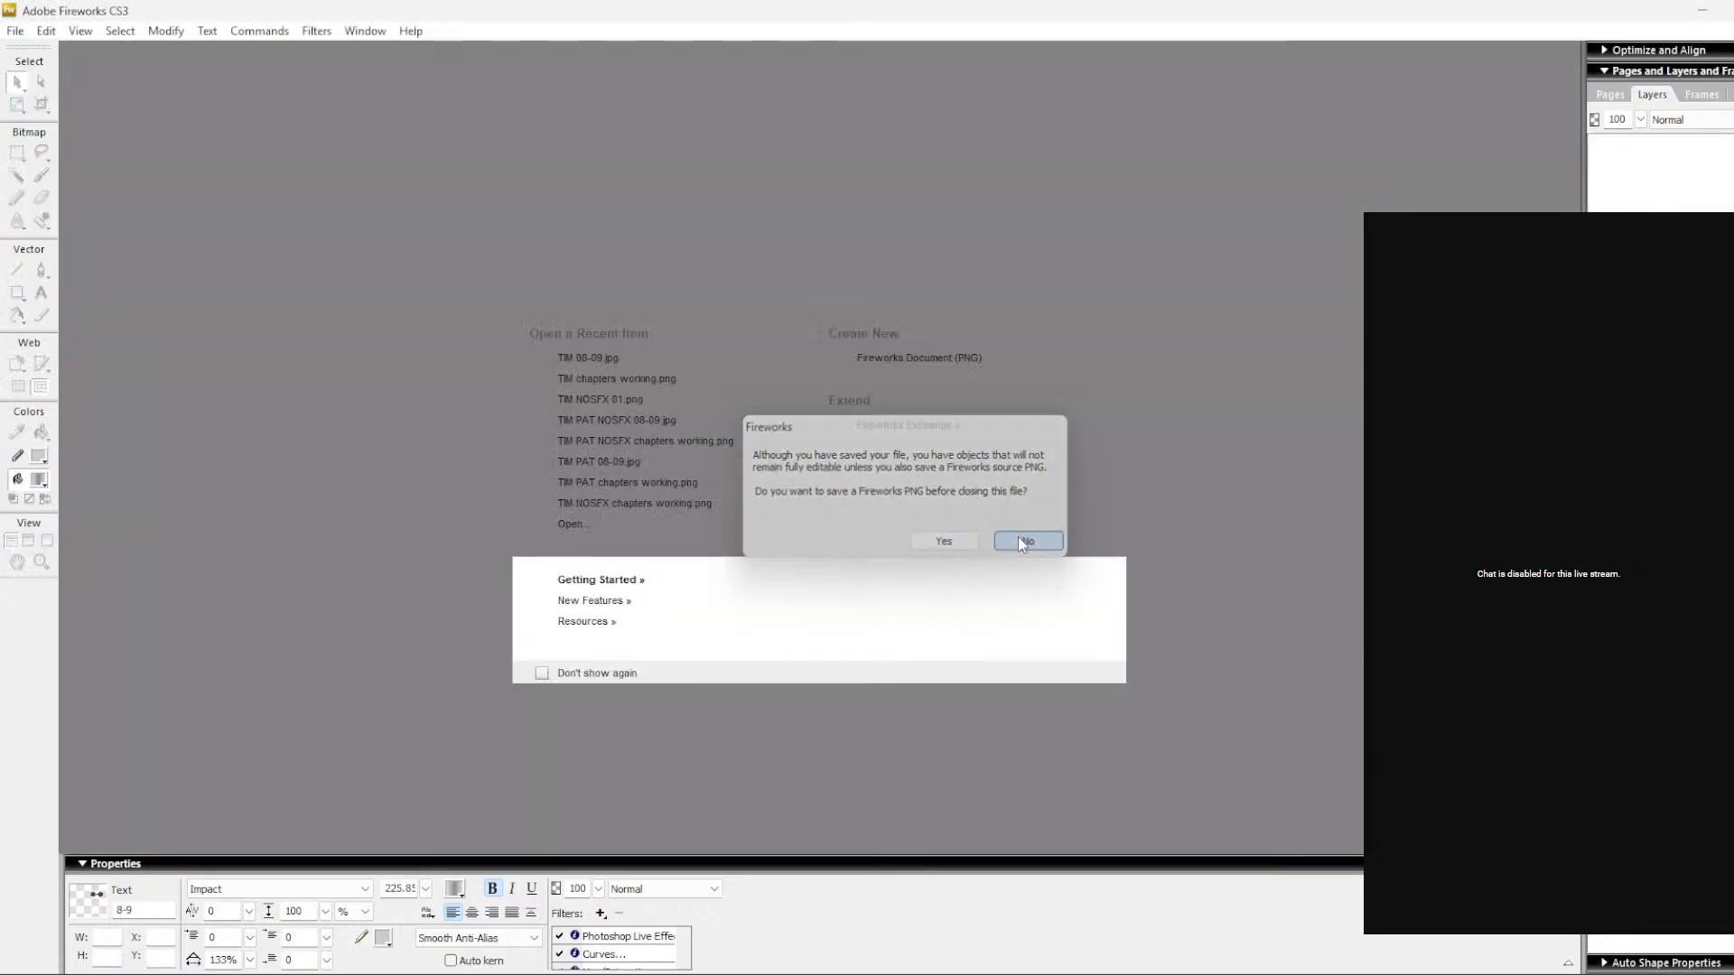
Step: Open the TIM NOSFX chapters working file from the Working folder and replace its chapter number 28 with the copied 8-9 text
{"action": "key", "text": "alt+Tab"}
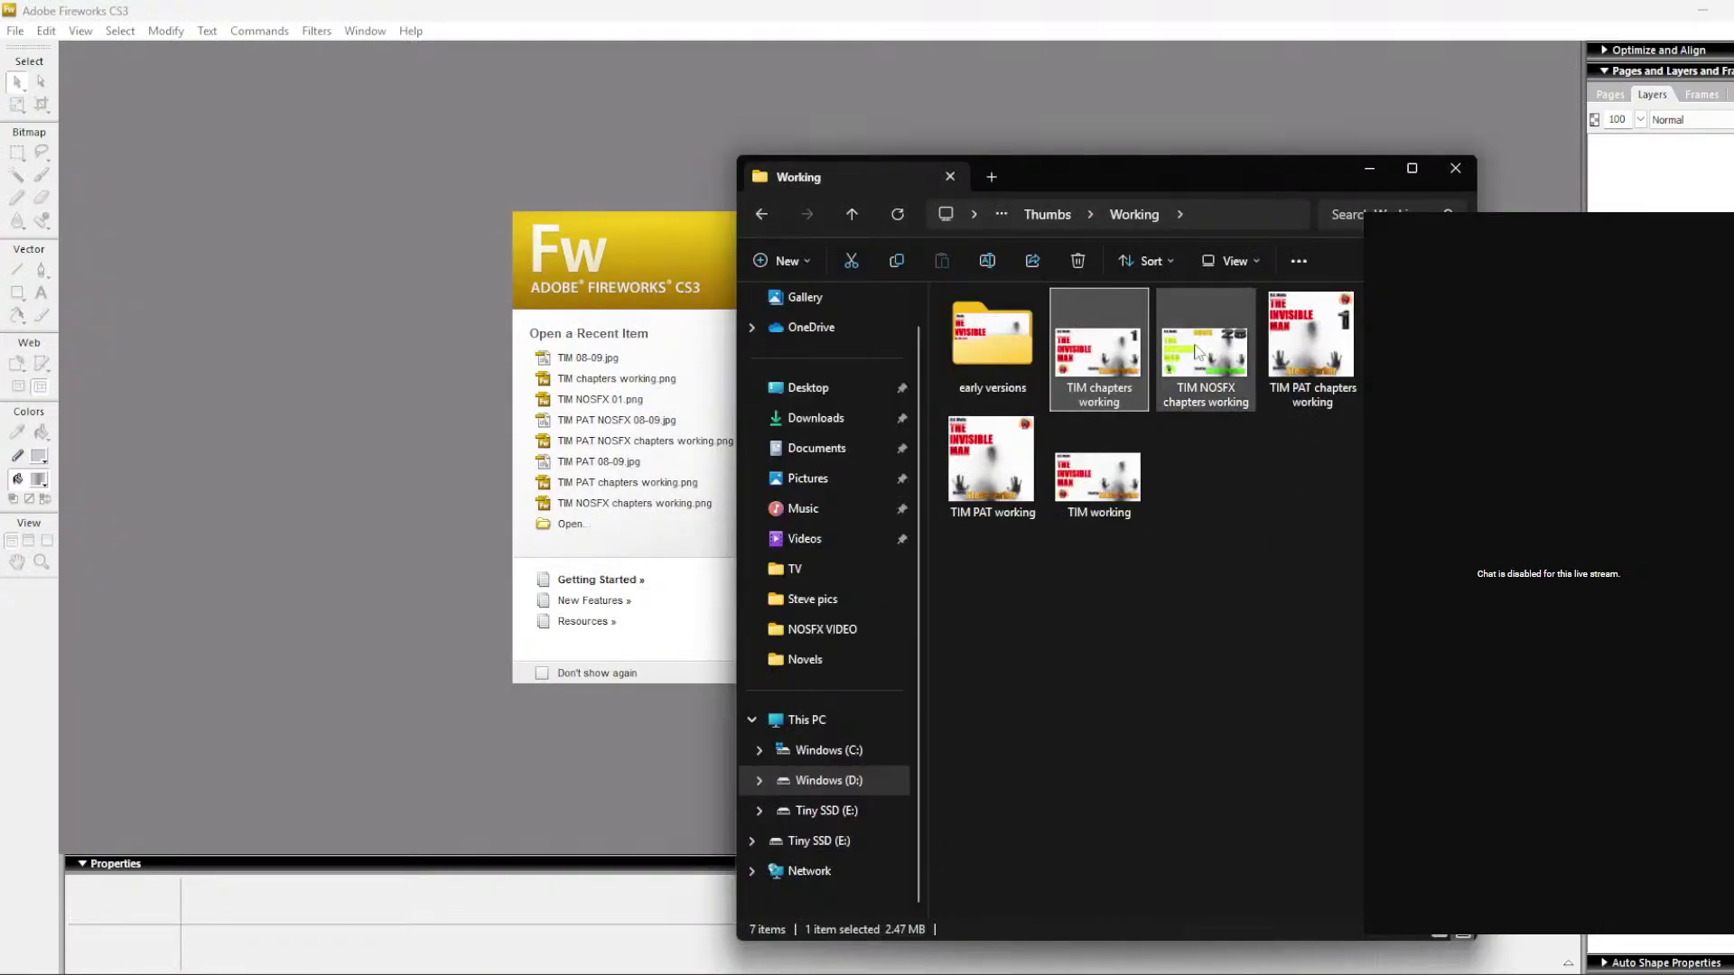
{"action": "left_click_drag", "start_coordinate": [1196, 352], "coordinate": [381, 415]}
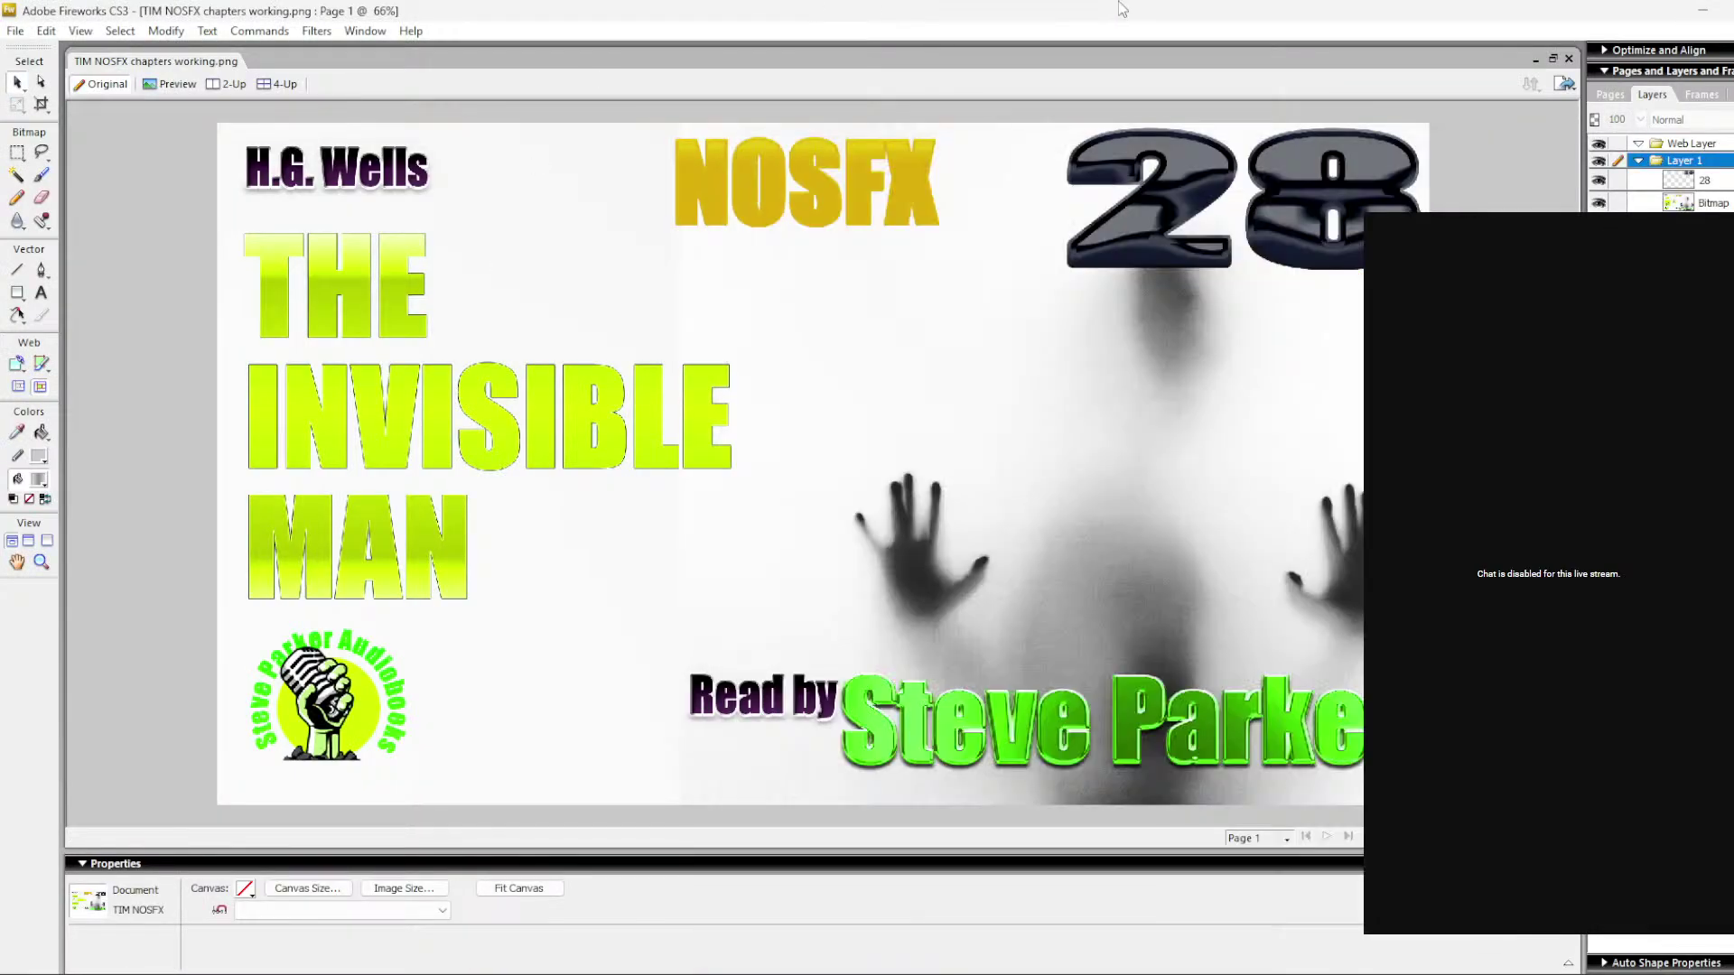
{"action": "left_click", "coordinate": [1285, 216]}
{"action": "key", "text": "Delete"}
{"action": "key", "text": "ctrl+v"}
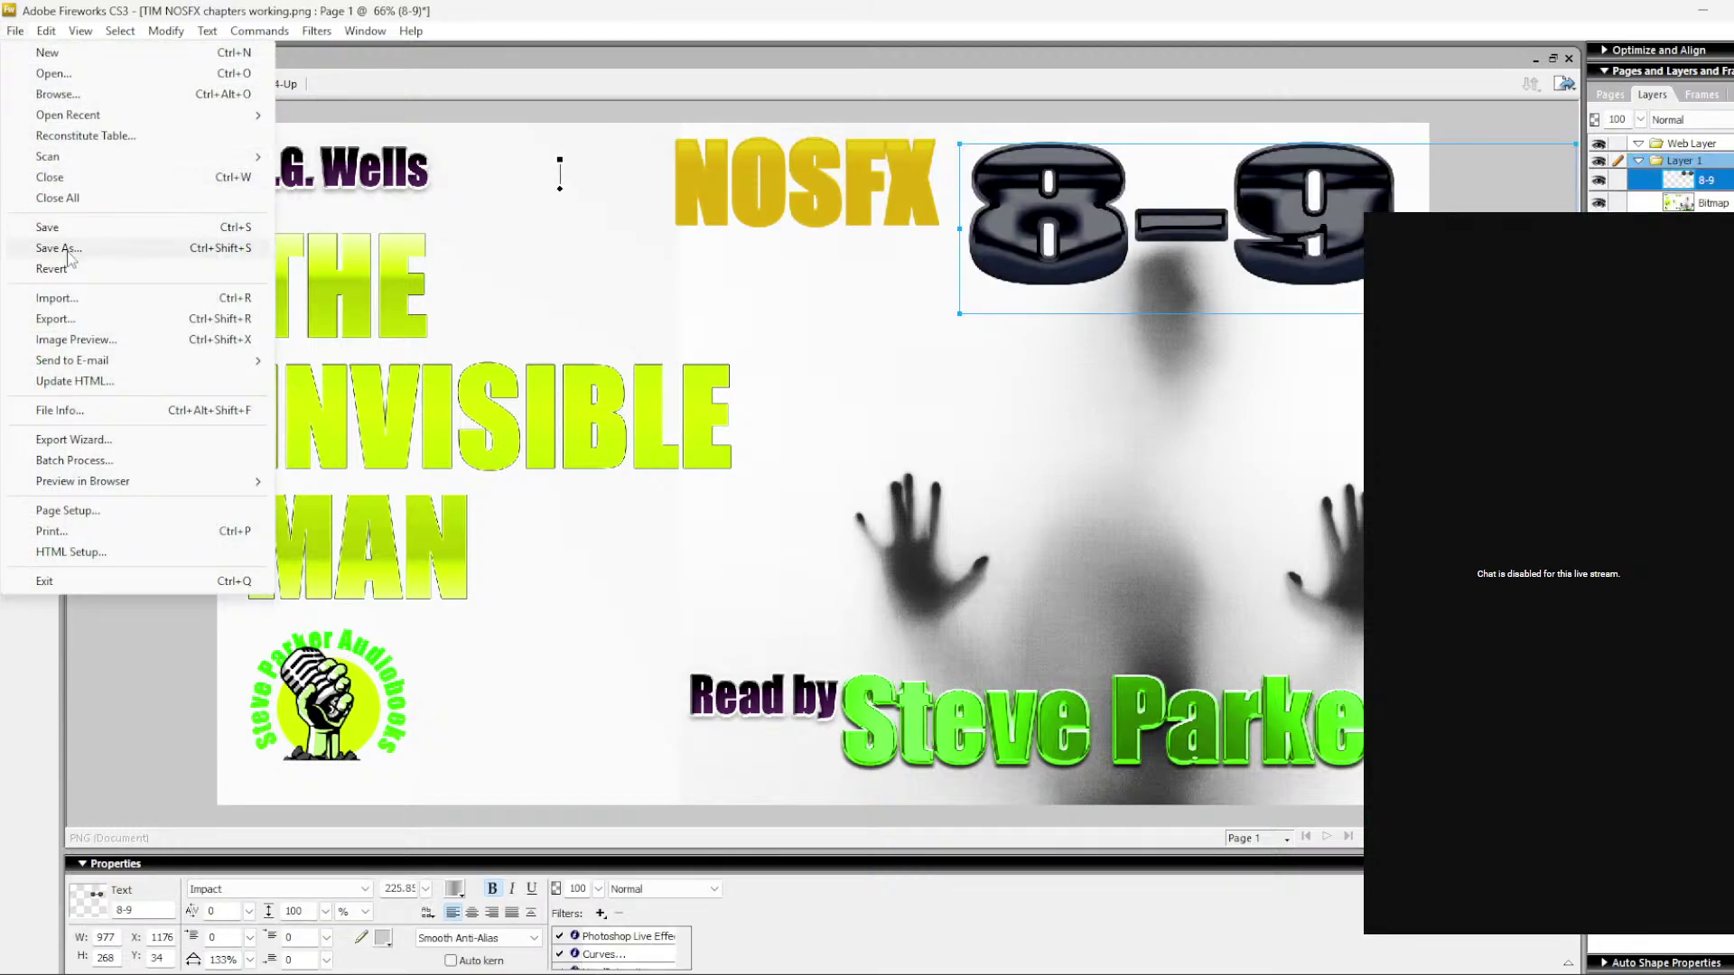
Step: Save the NOSFX cover as a JPEG named TIM NOSFX 08-09 in the Thumbs folder and close it without saving a Fireworks PNG
{"action": "left_click", "coordinate": [59, 247]}
{"action": "left_click", "coordinate": [948, 713]}
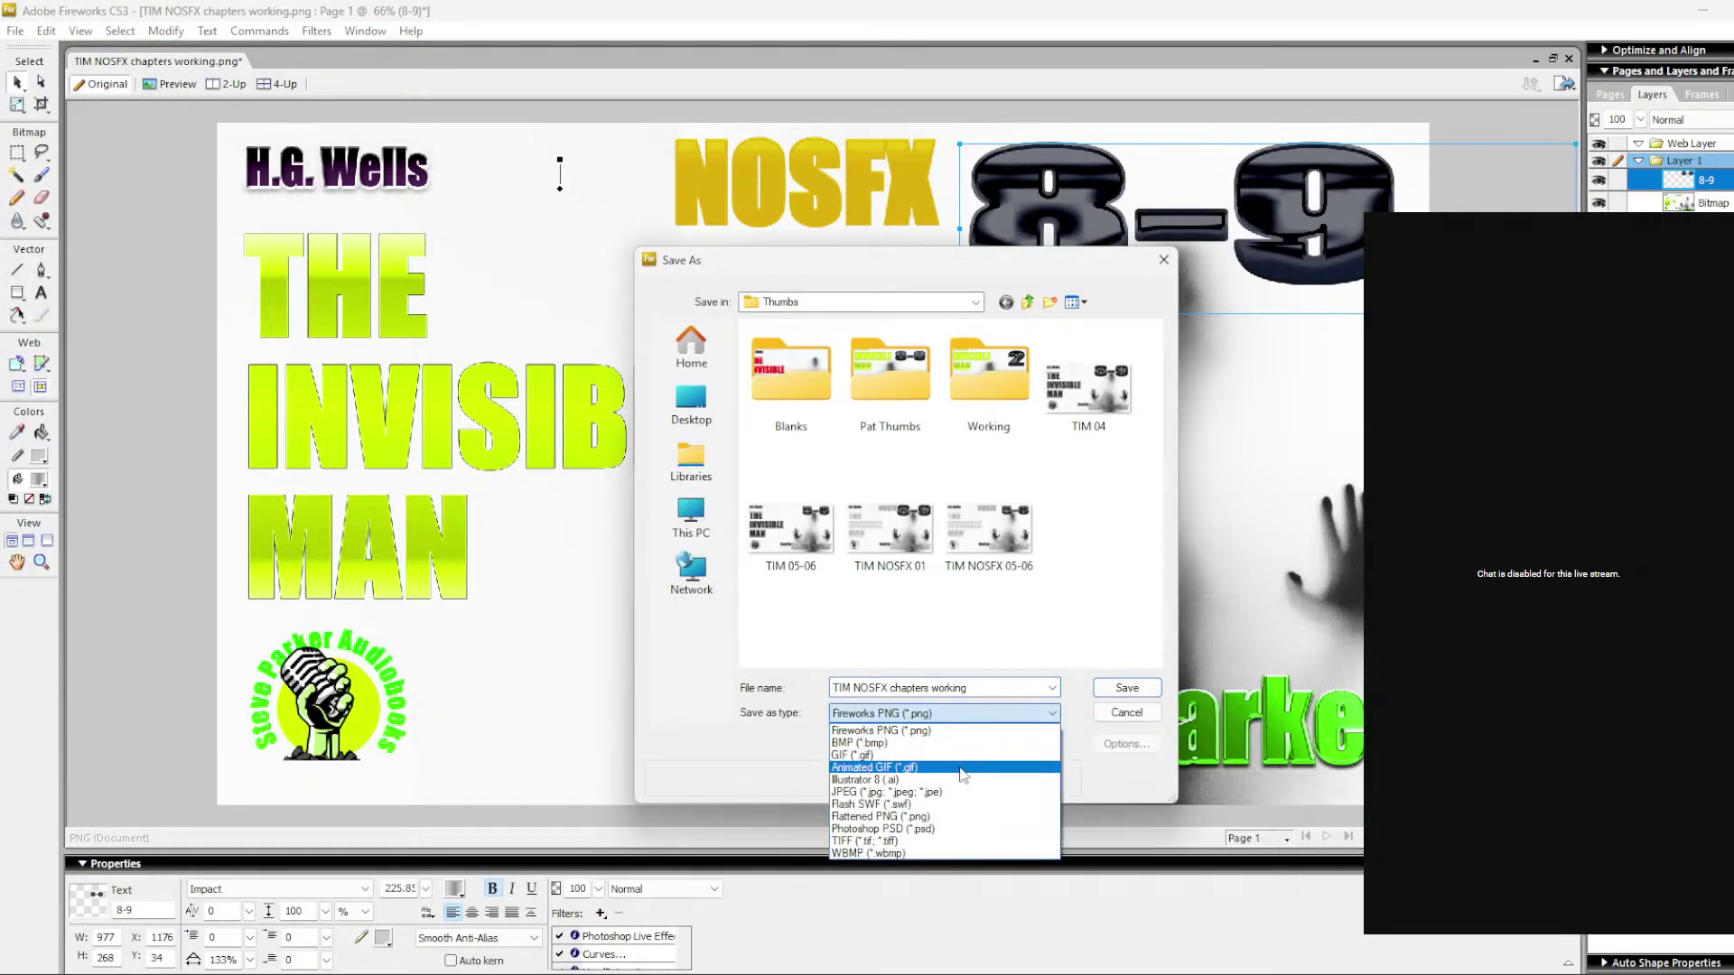
{"action": "left_click", "coordinate": [939, 789]}
{"action": "scroll", "coordinate": [989, 542], "scroll_direction": "down", "scroll_amount": 10}
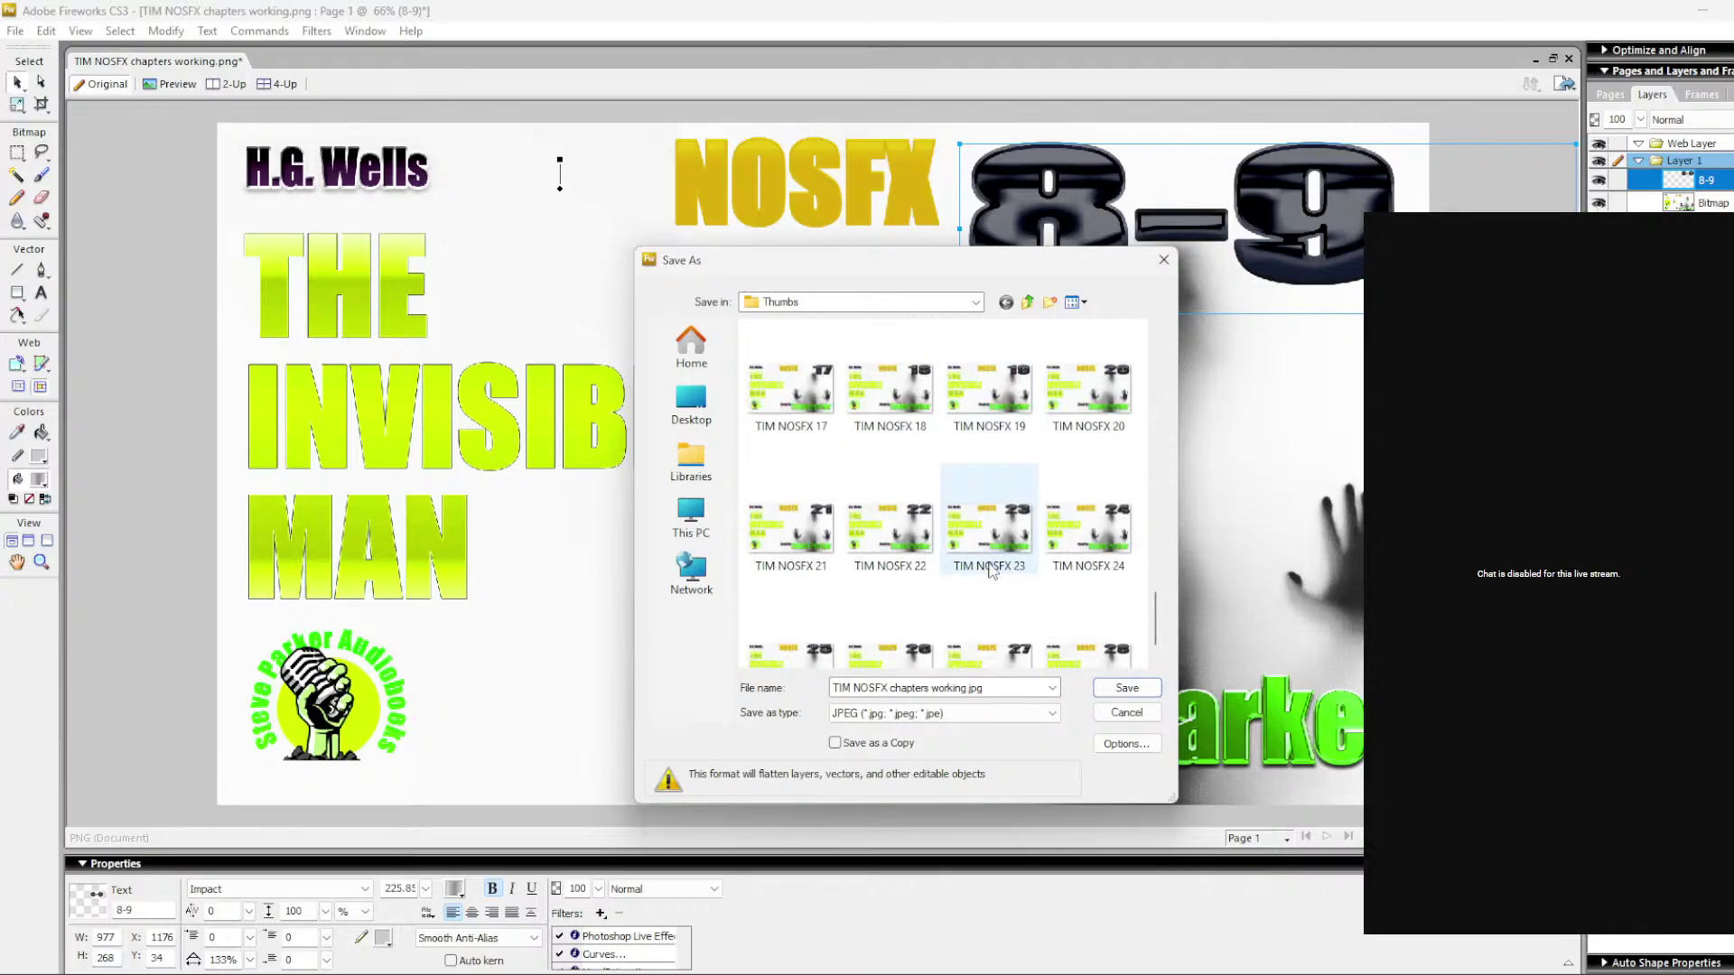
{"action": "left_click", "coordinate": [989, 533]}
{"action": "double_click", "coordinate": [936, 687]}
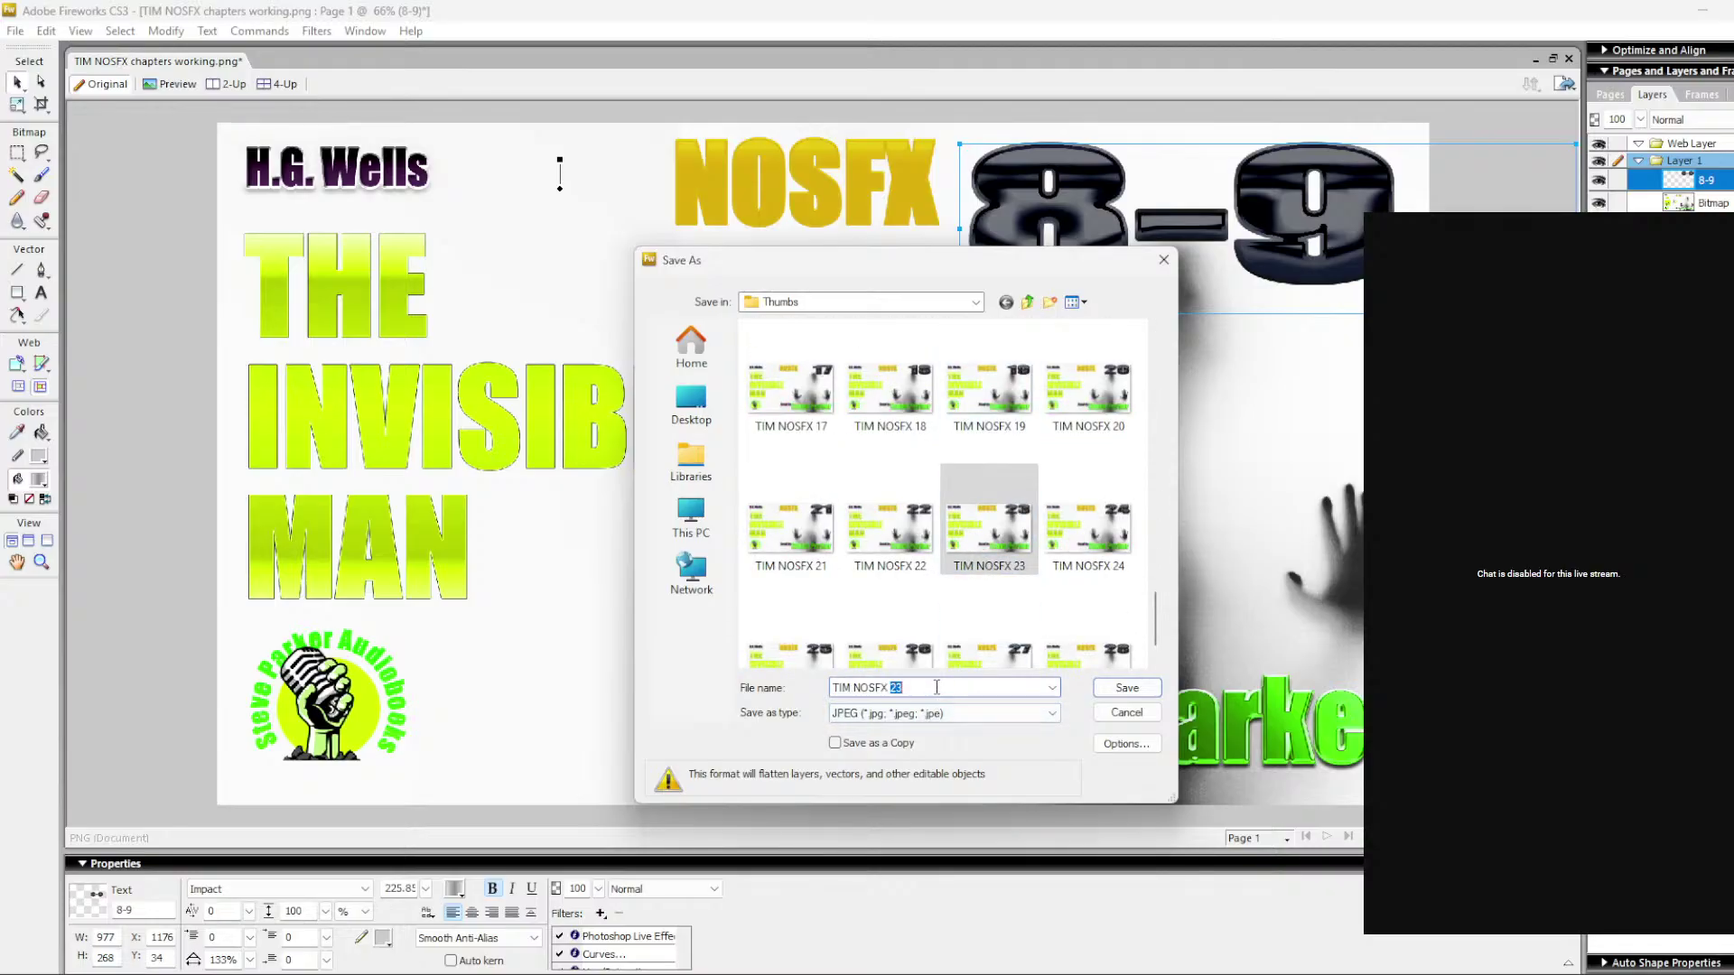
{"action": "type", "text": "08-09"}
{"action": "key", "text": "Return"}
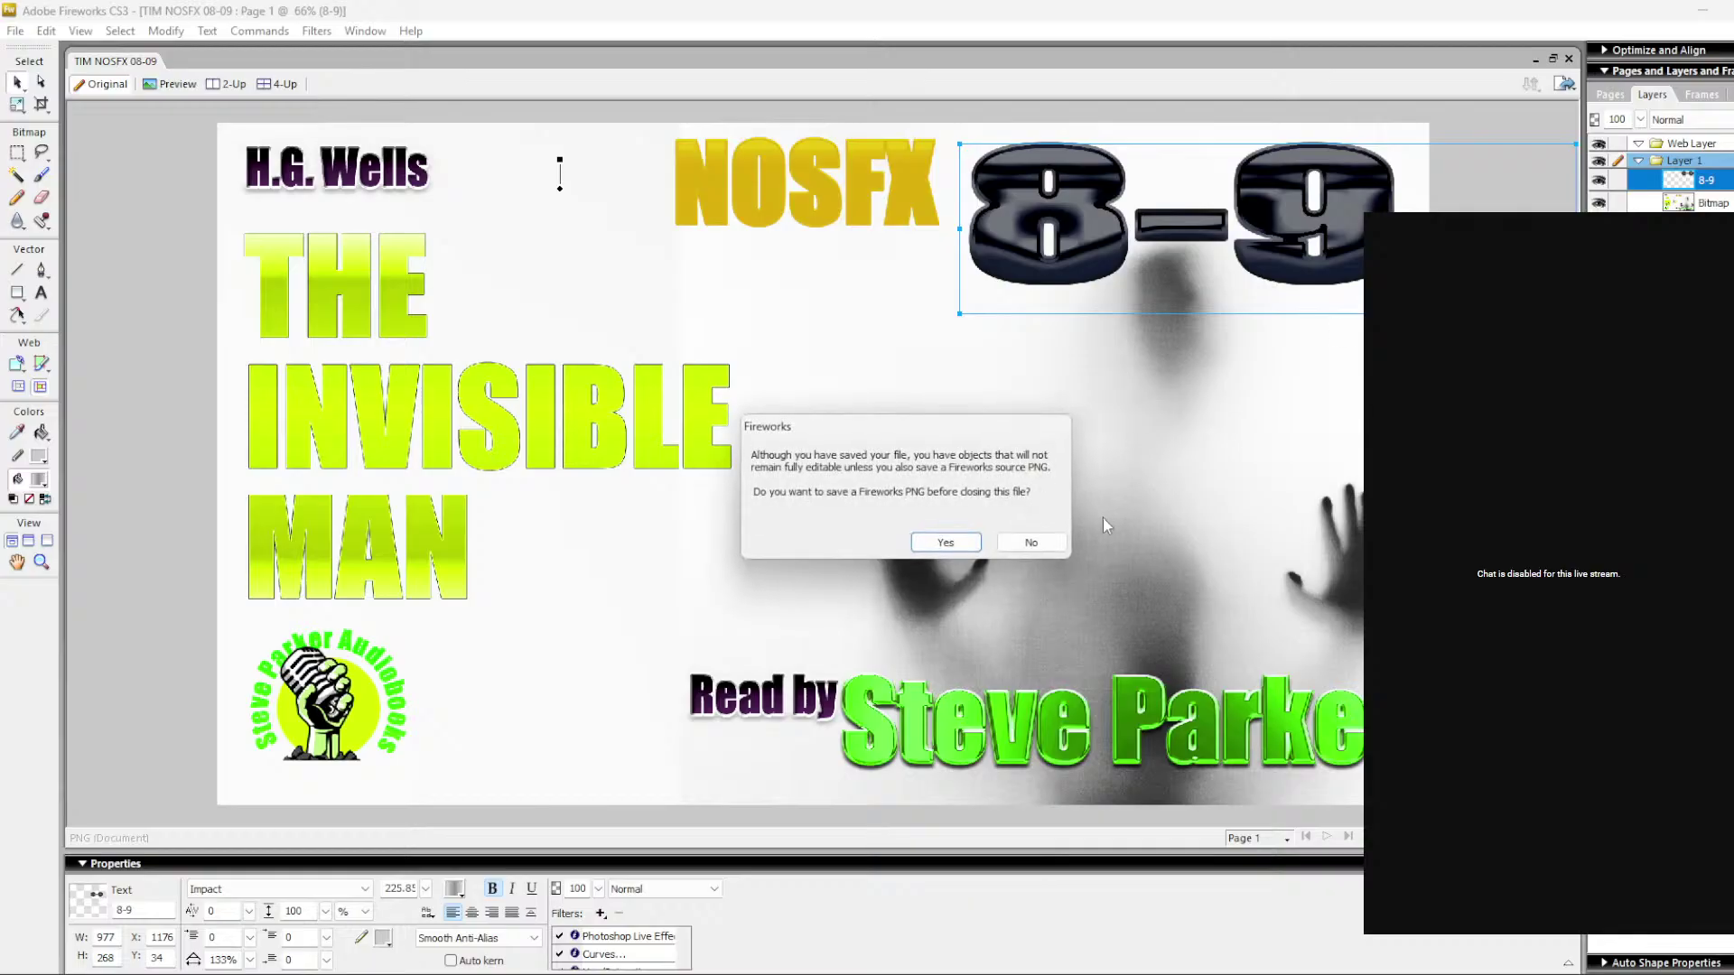
{"action": "left_click", "coordinate": [1032, 543]}
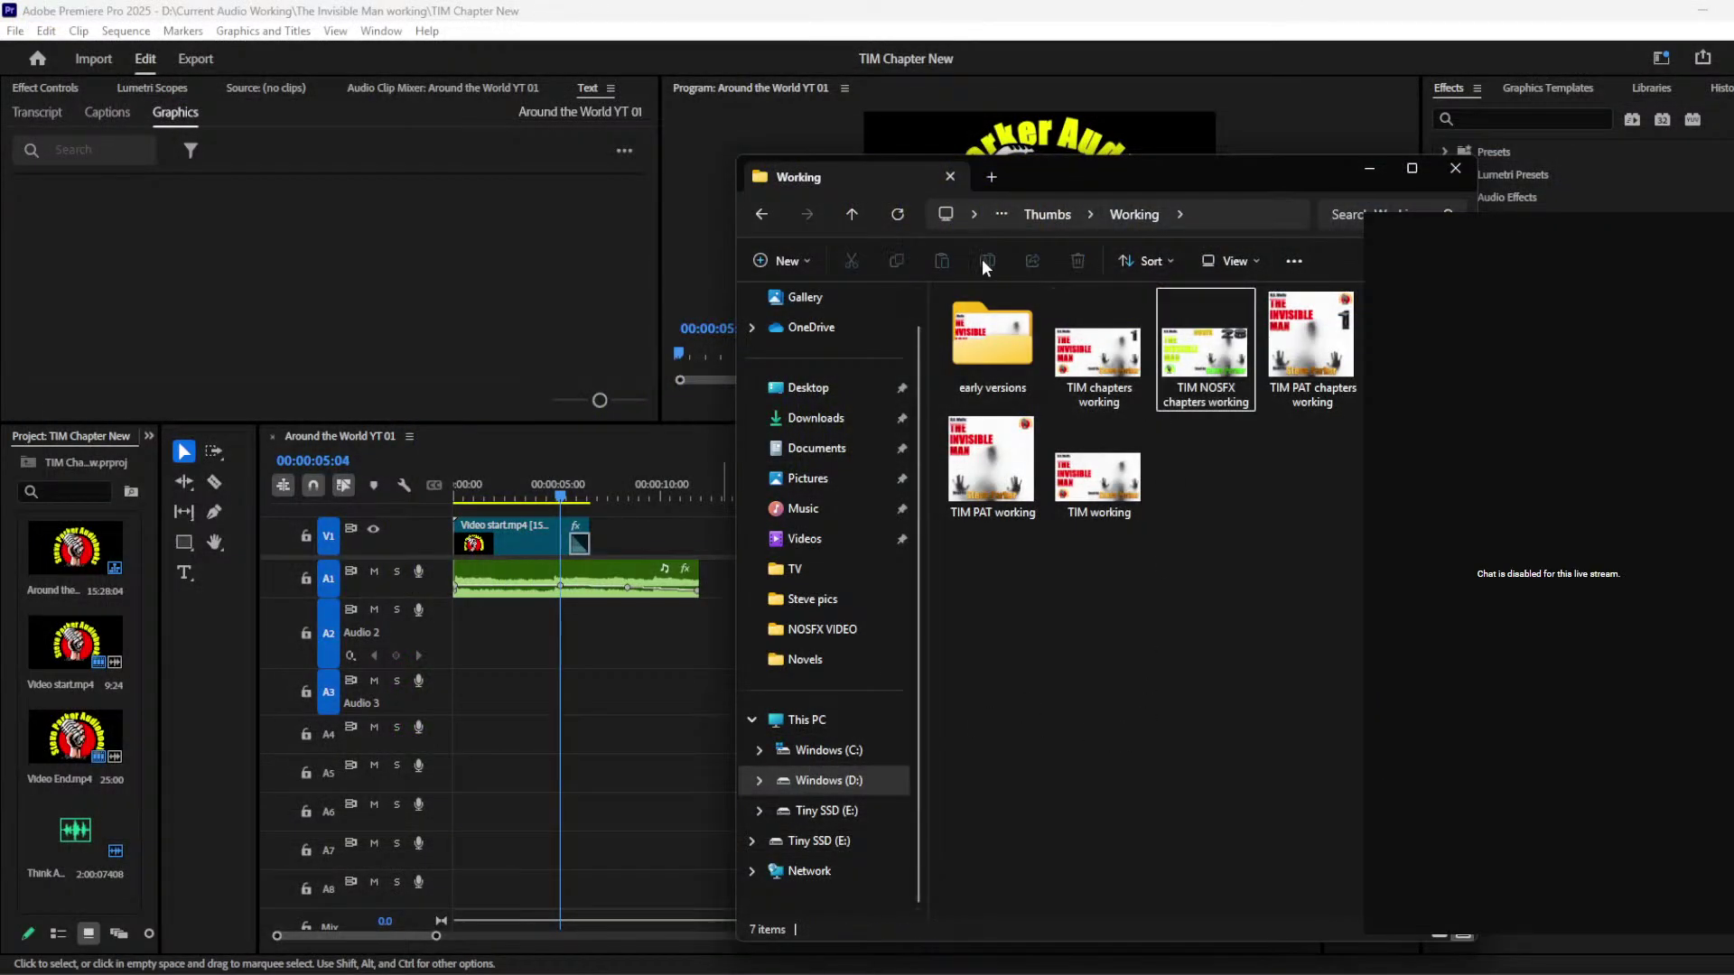
Step: Switch to Premiere Pro and add the TIM 08 cover from the Thumbs folder to track V1, directly after the Video start clip
{"action": "left_click", "coordinate": [852, 214]}
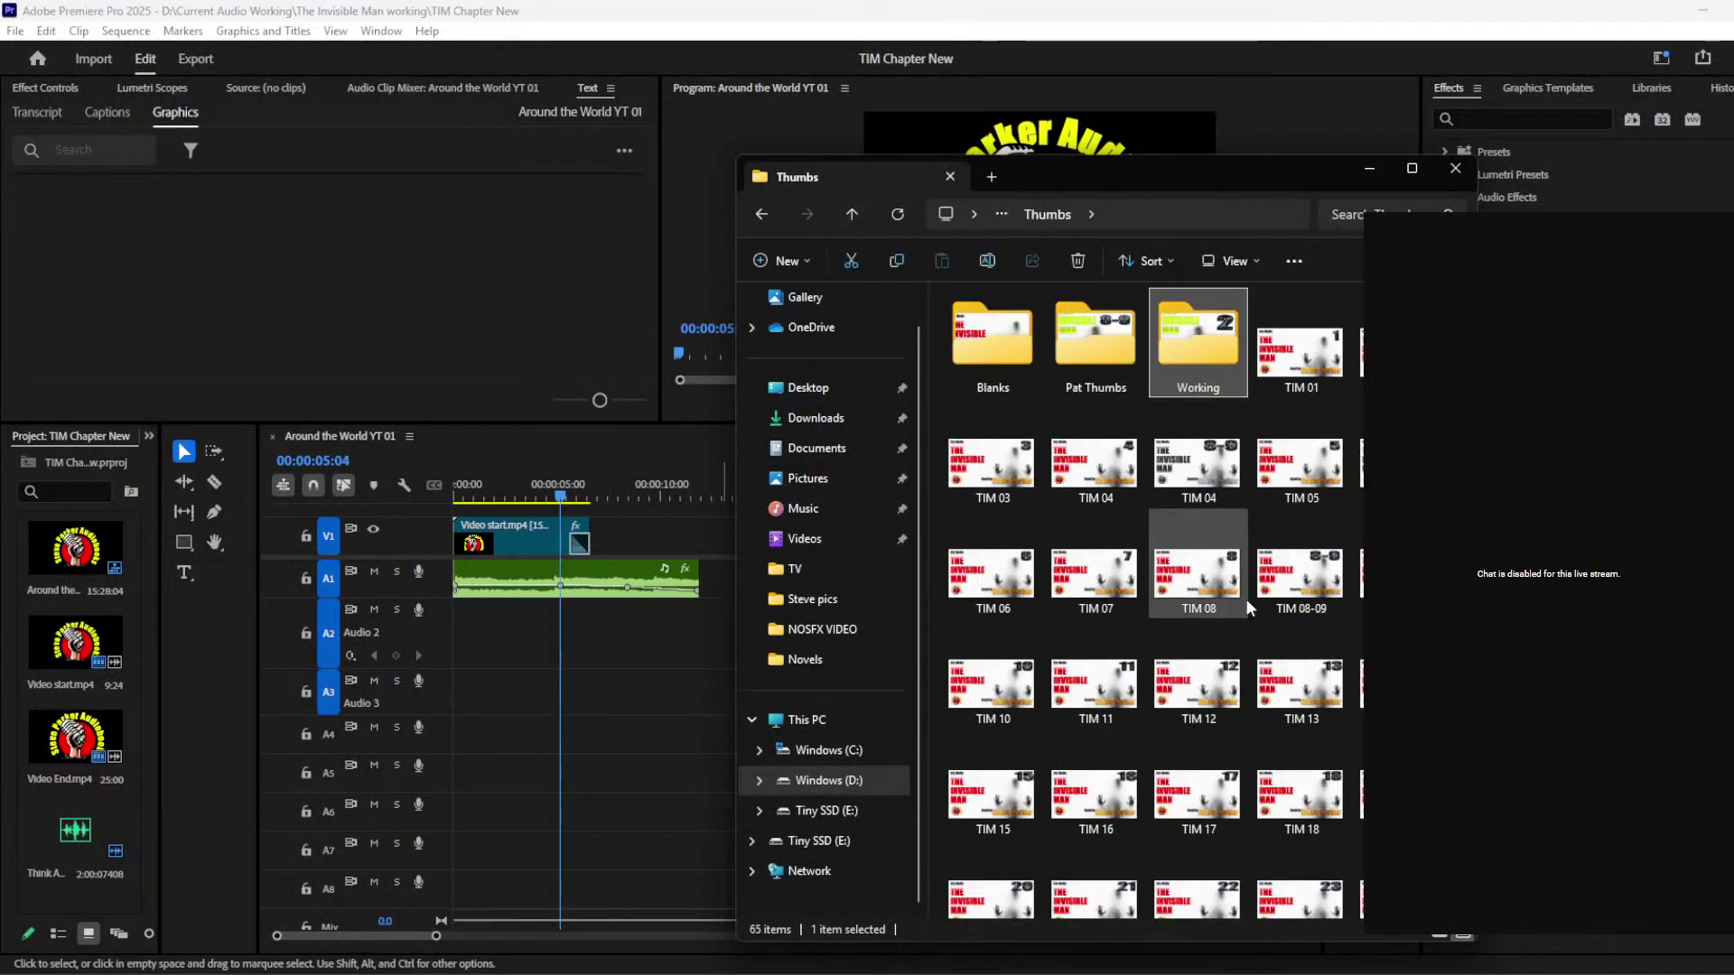
{"action": "left_click", "coordinate": [1309, 601]}
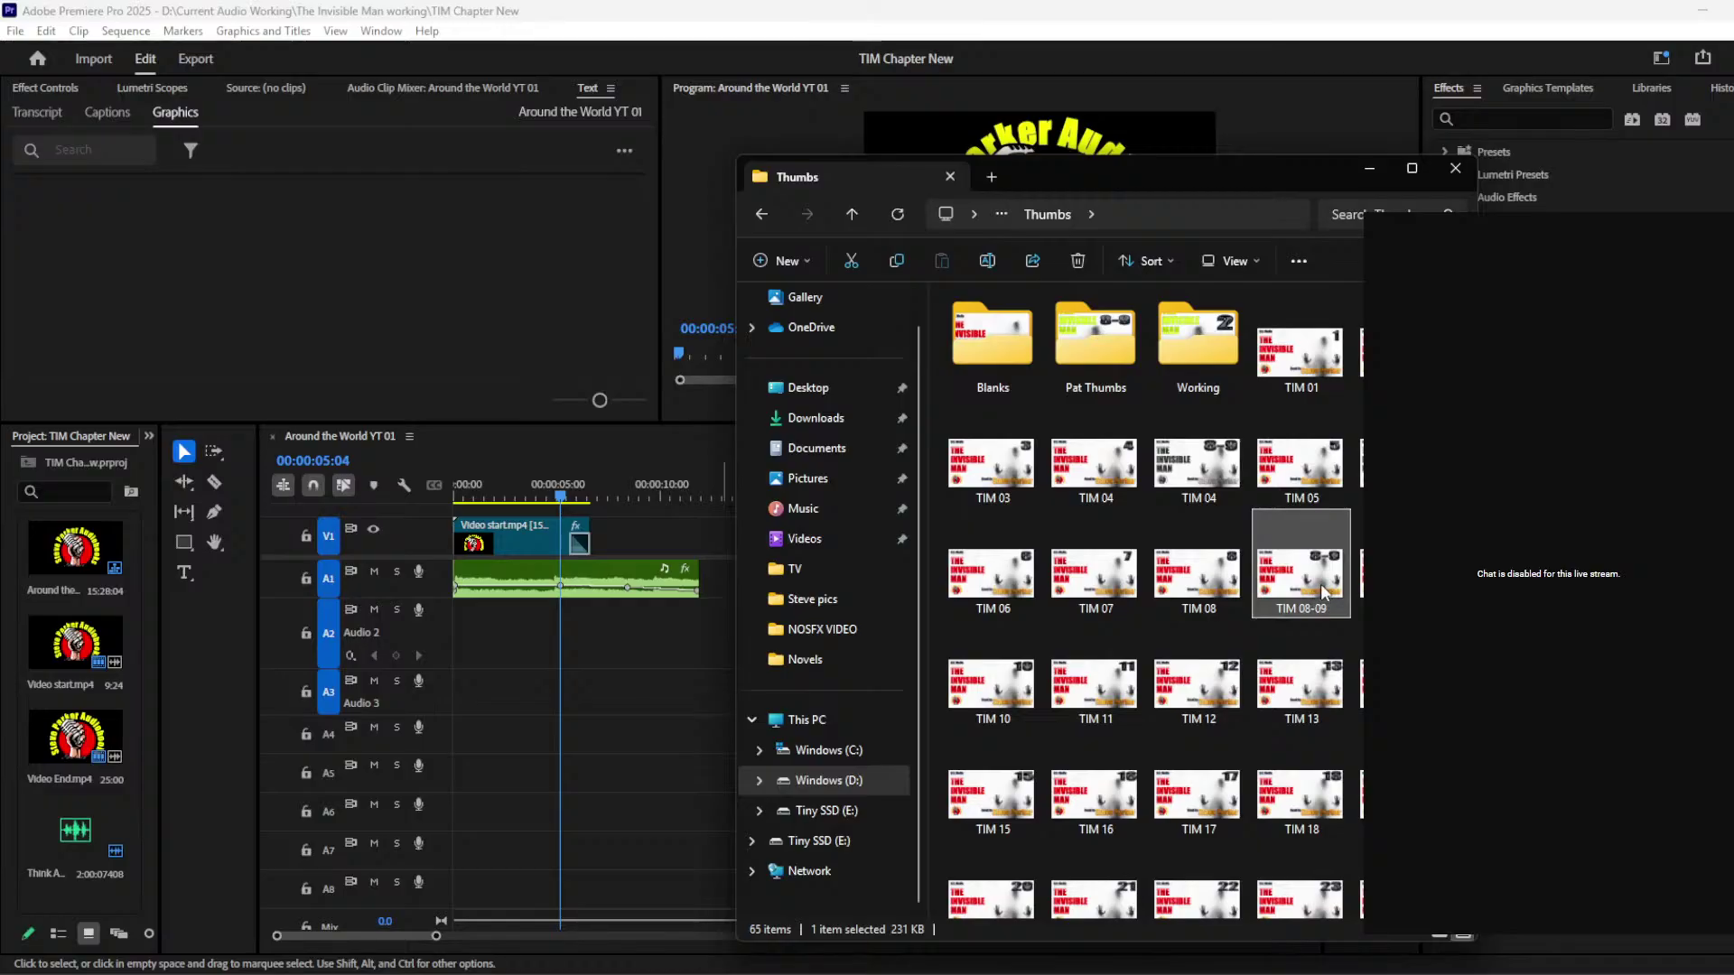
{"action": "left_click_drag", "start_coordinate": [1323, 591], "coordinate": [939, 609]}
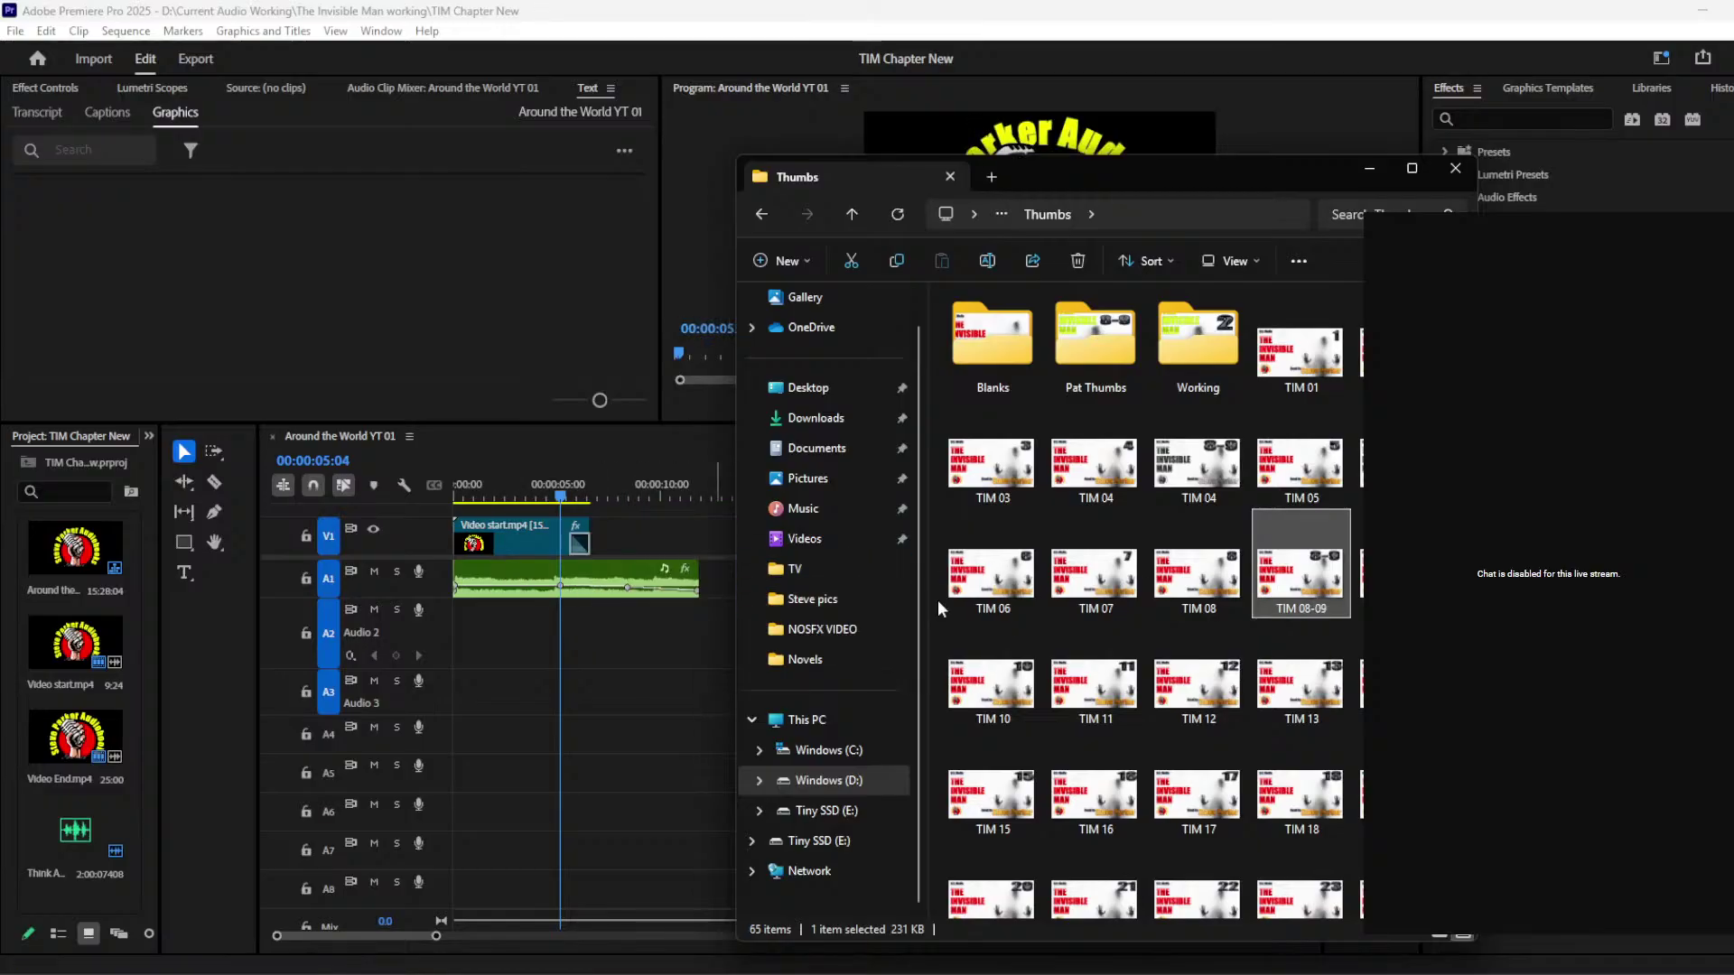
{"action": "left_click_drag", "start_coordinate": [1212, 585], "coordinate": [650, 539]}
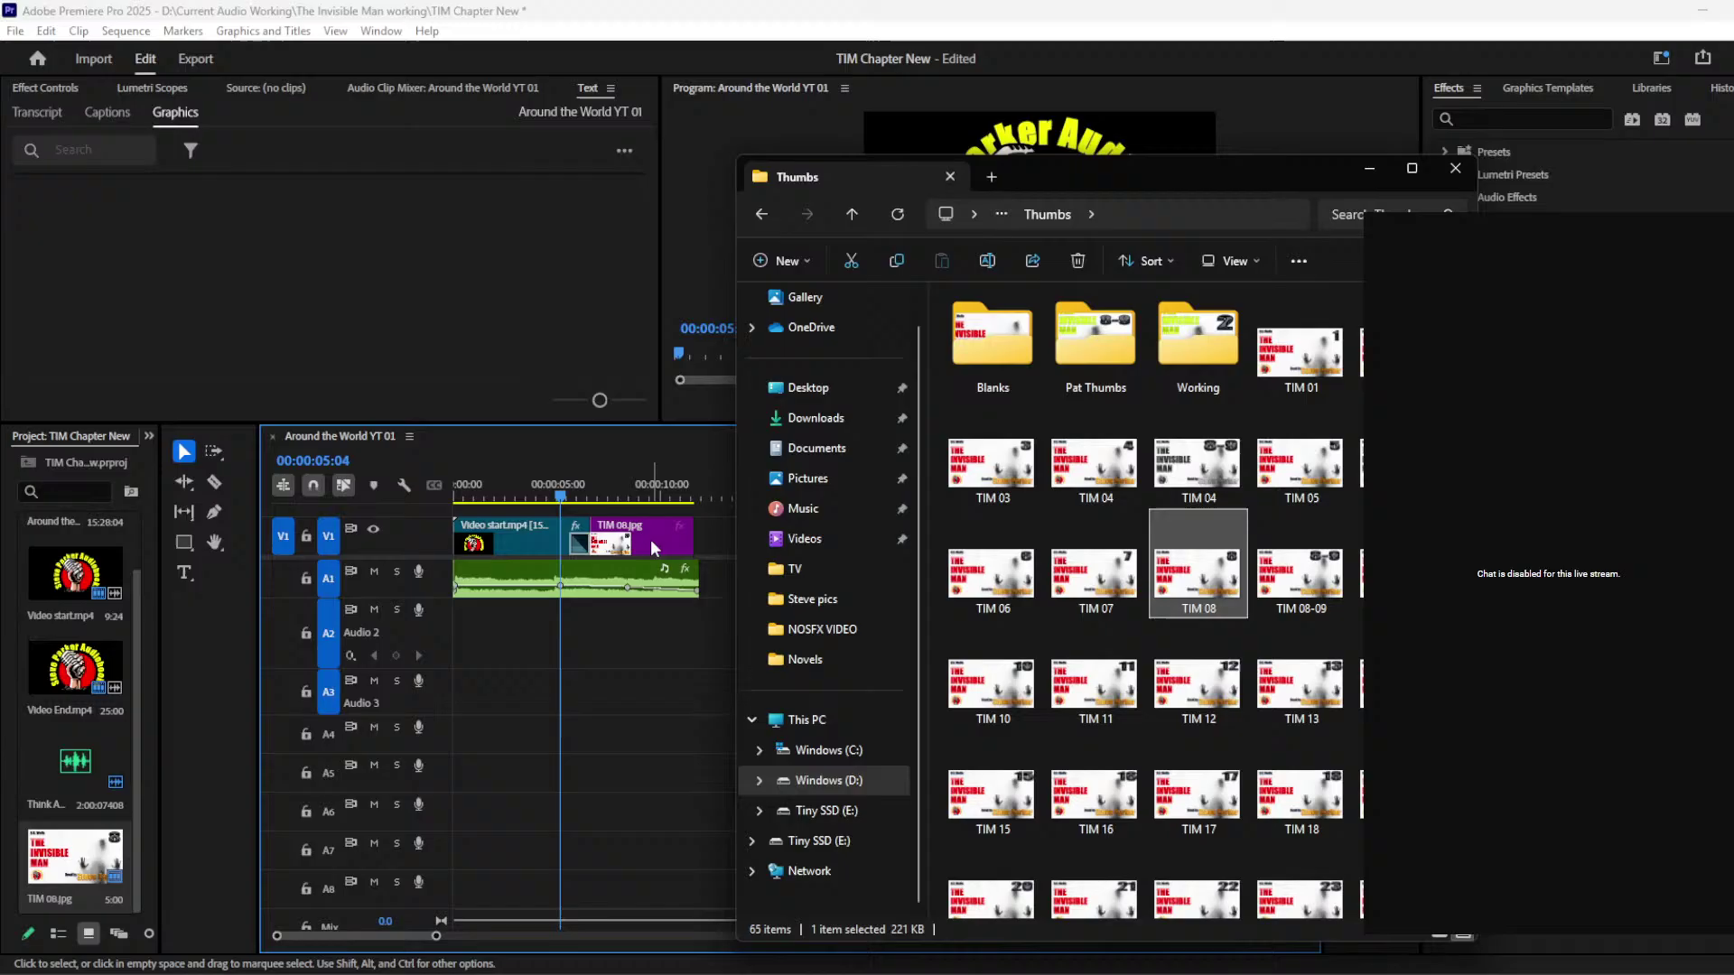
{"action": "left_click", "coordinate": [619, 715]}
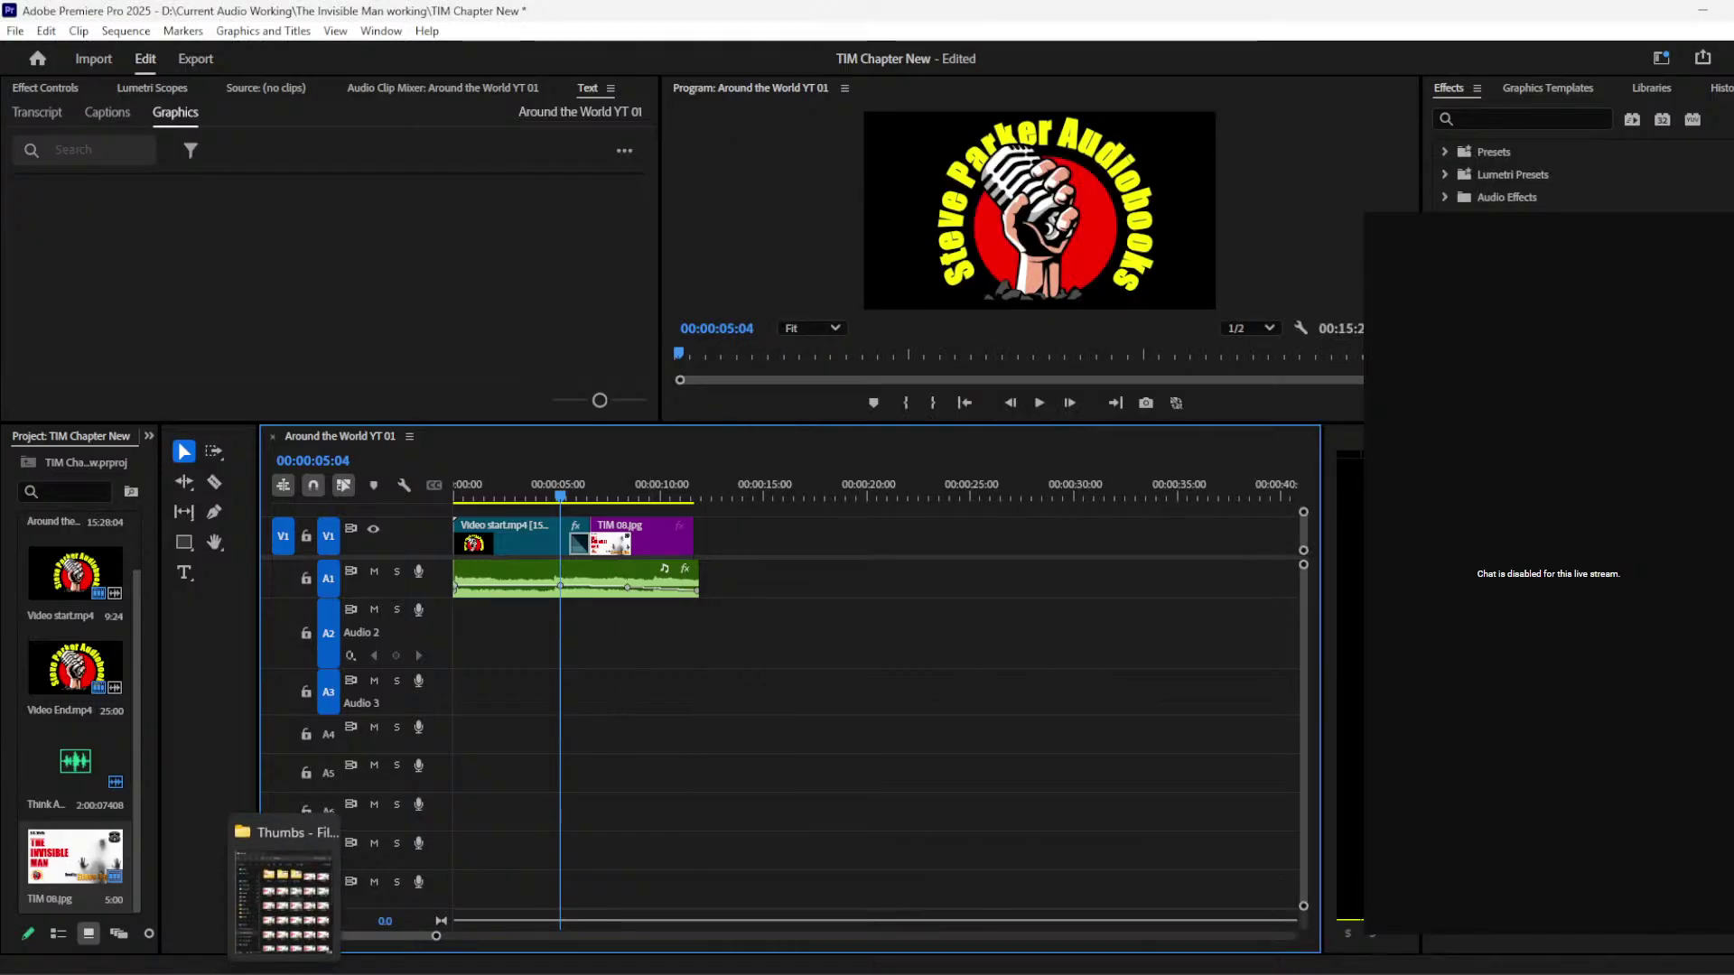
Step: Add the Tim c8 narration file from Downloads to the Audio 2 track and shift it to start at about 2.4 seconds
{"action": "left_click", "coordinate": [286, 973]}
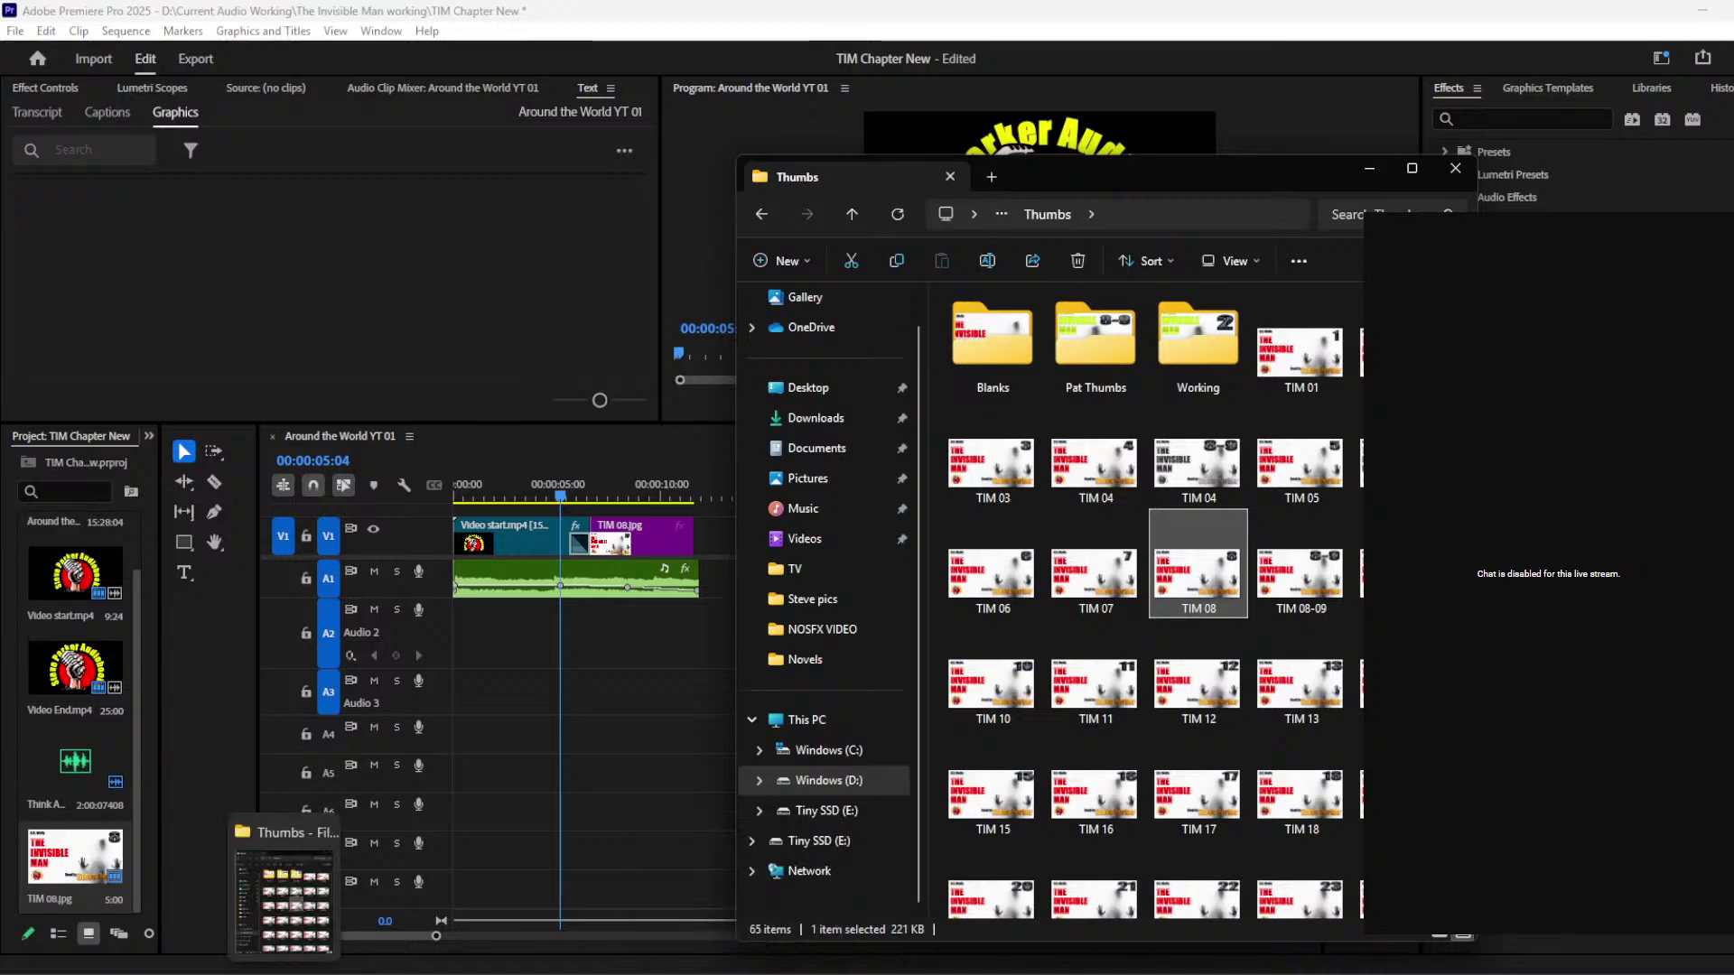
{"action": "right_click", "coordinate": [285, 972]}
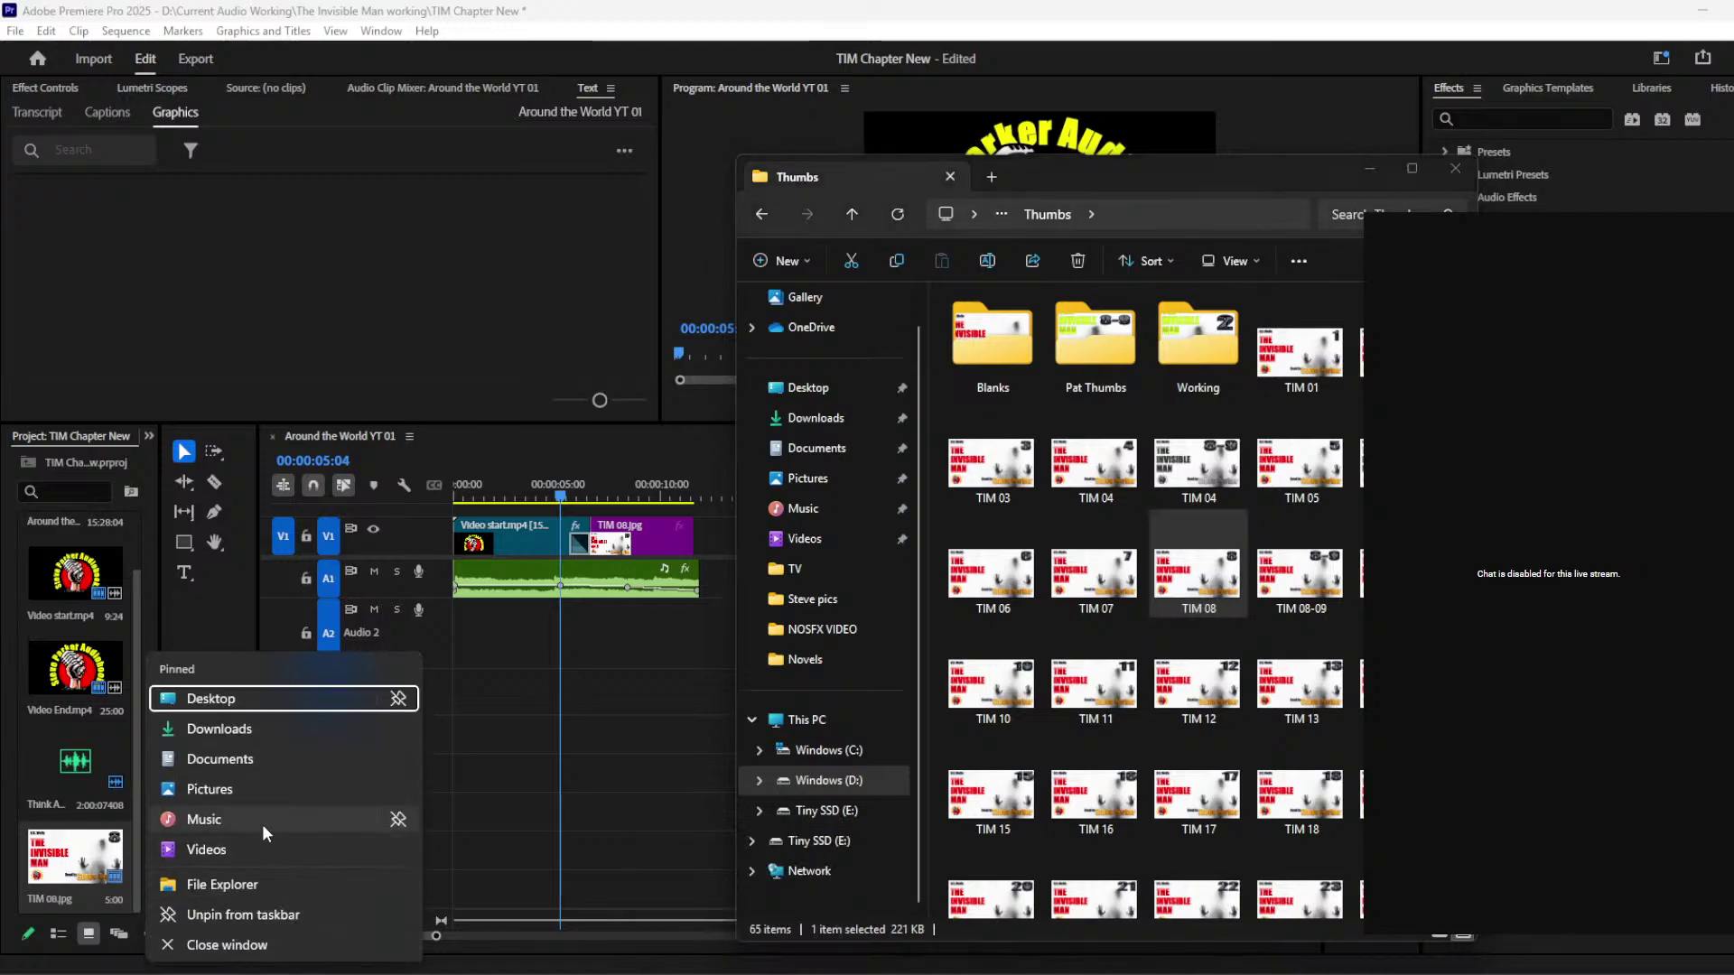
{"action": "left_click", "coordinate": [247, 733]}
{"action": "left_click_drag", "start_coordinate": [1075, 377], "coordinate": [578, 633]}
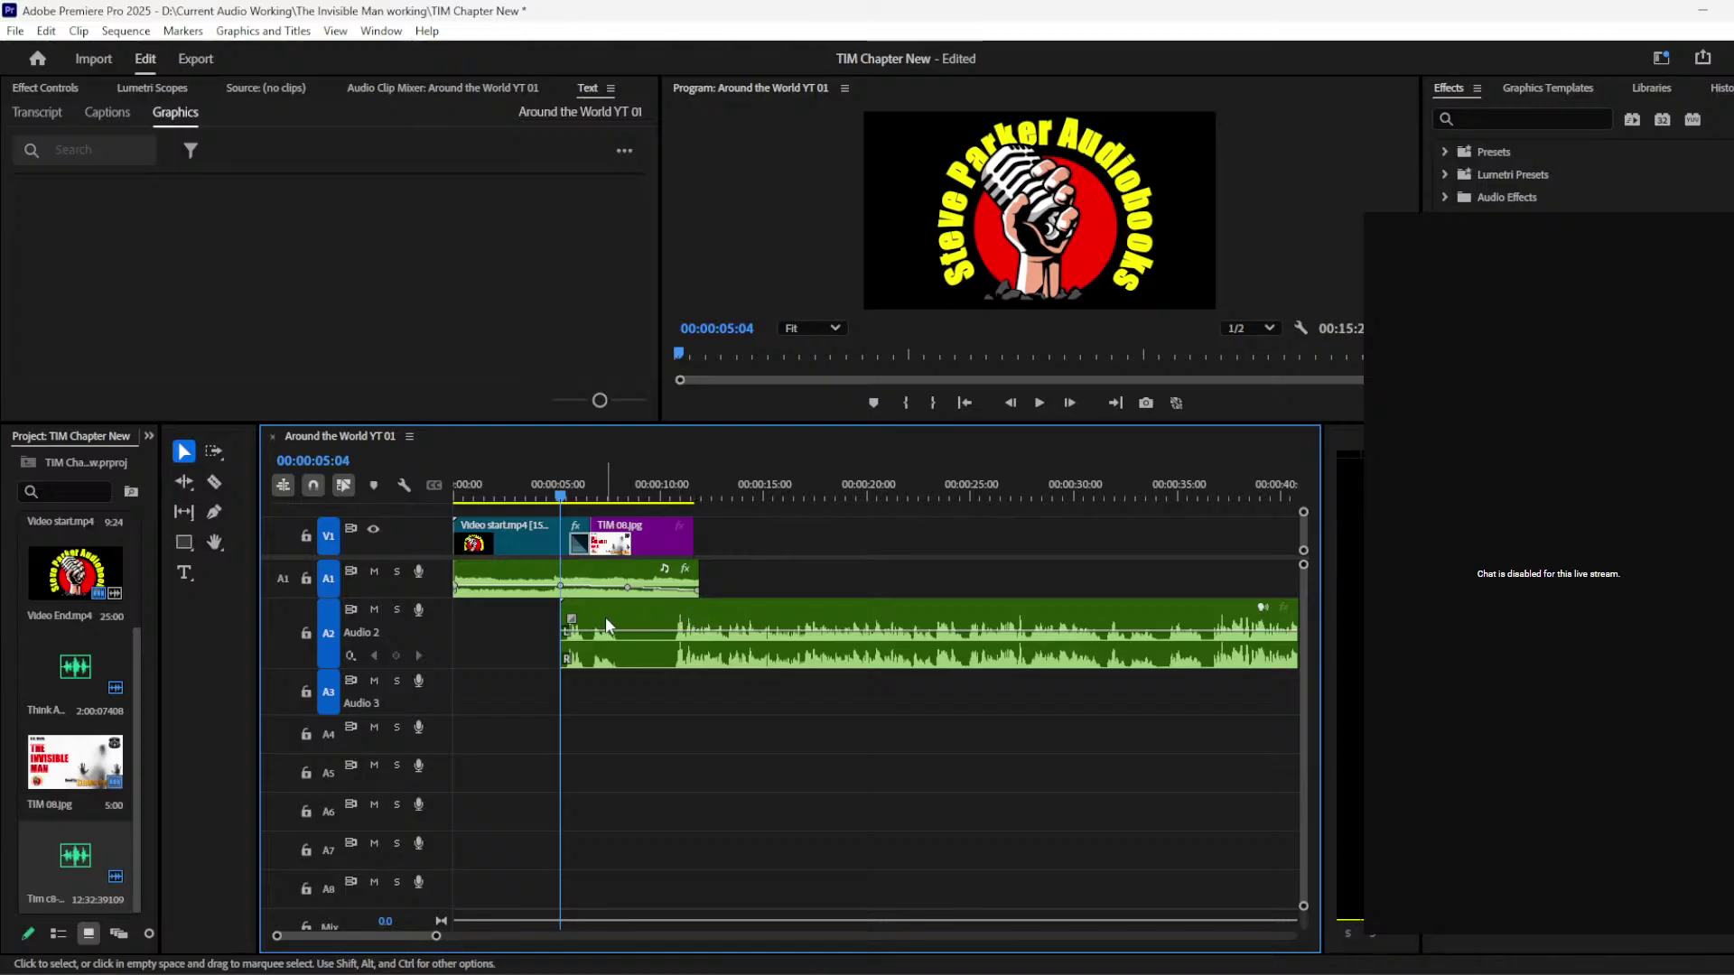
{"action": "left_click_drag", "start_coordinate": [679, 629], "coordinate": [629, 631]}
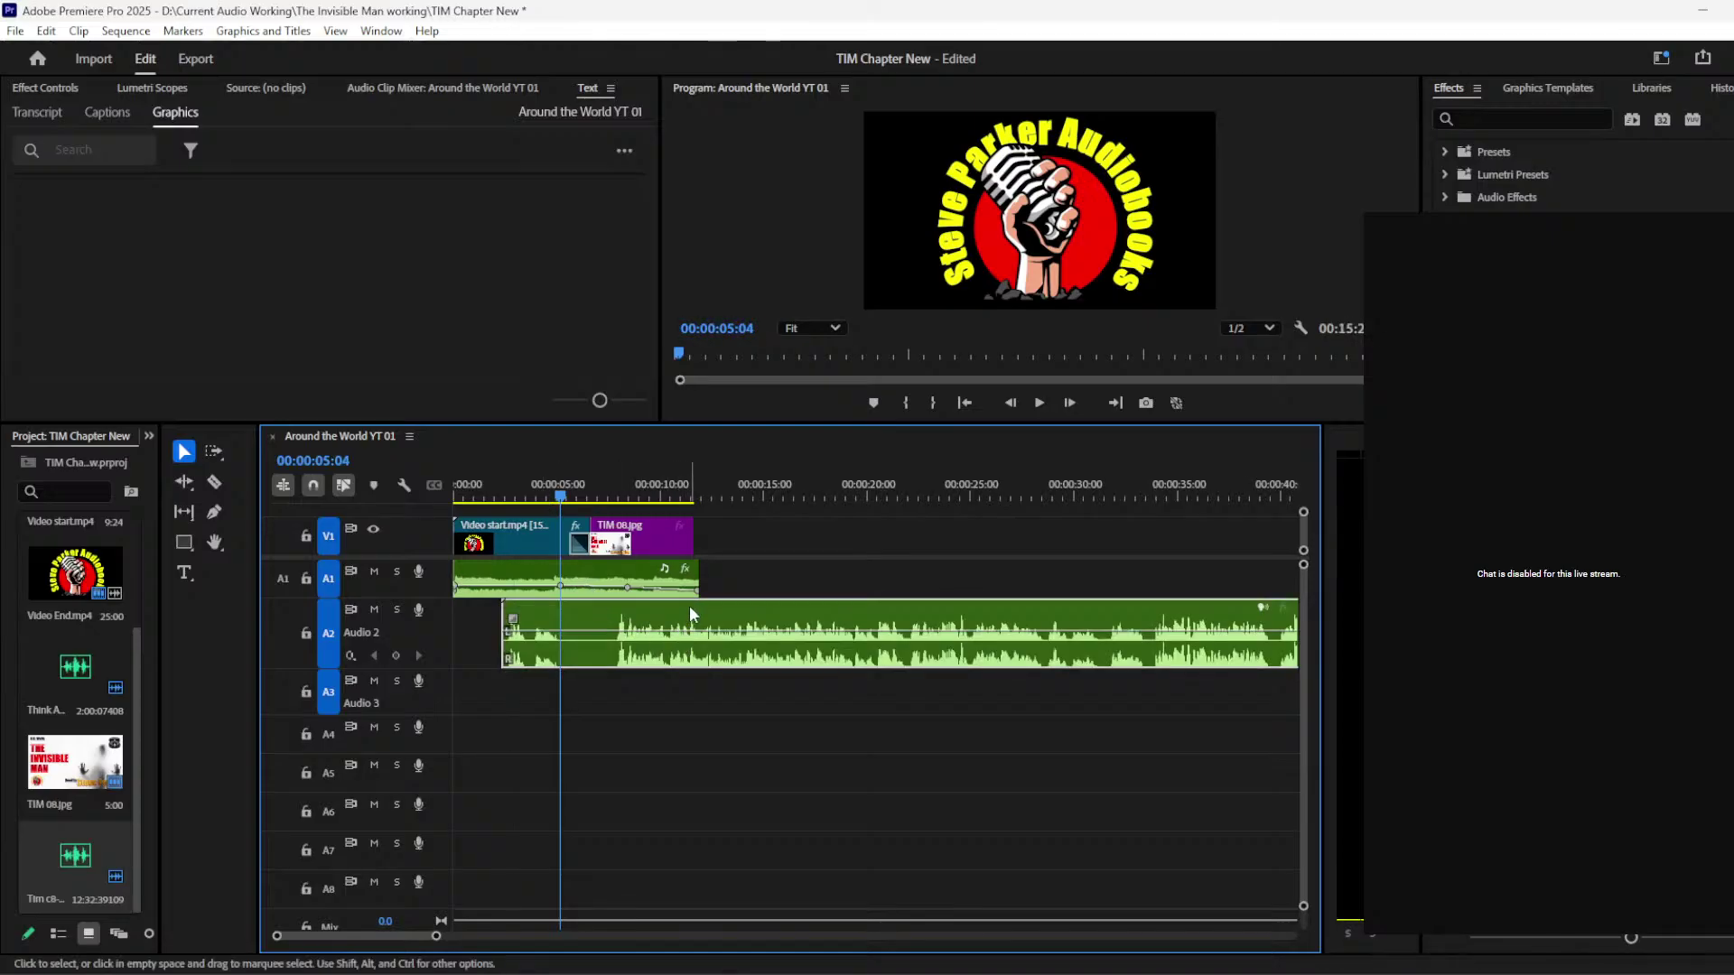
Step: Apply an audio gain setting to the narration clip and play the opening from about 2 seconds
{"action": "key", "text": "g"}
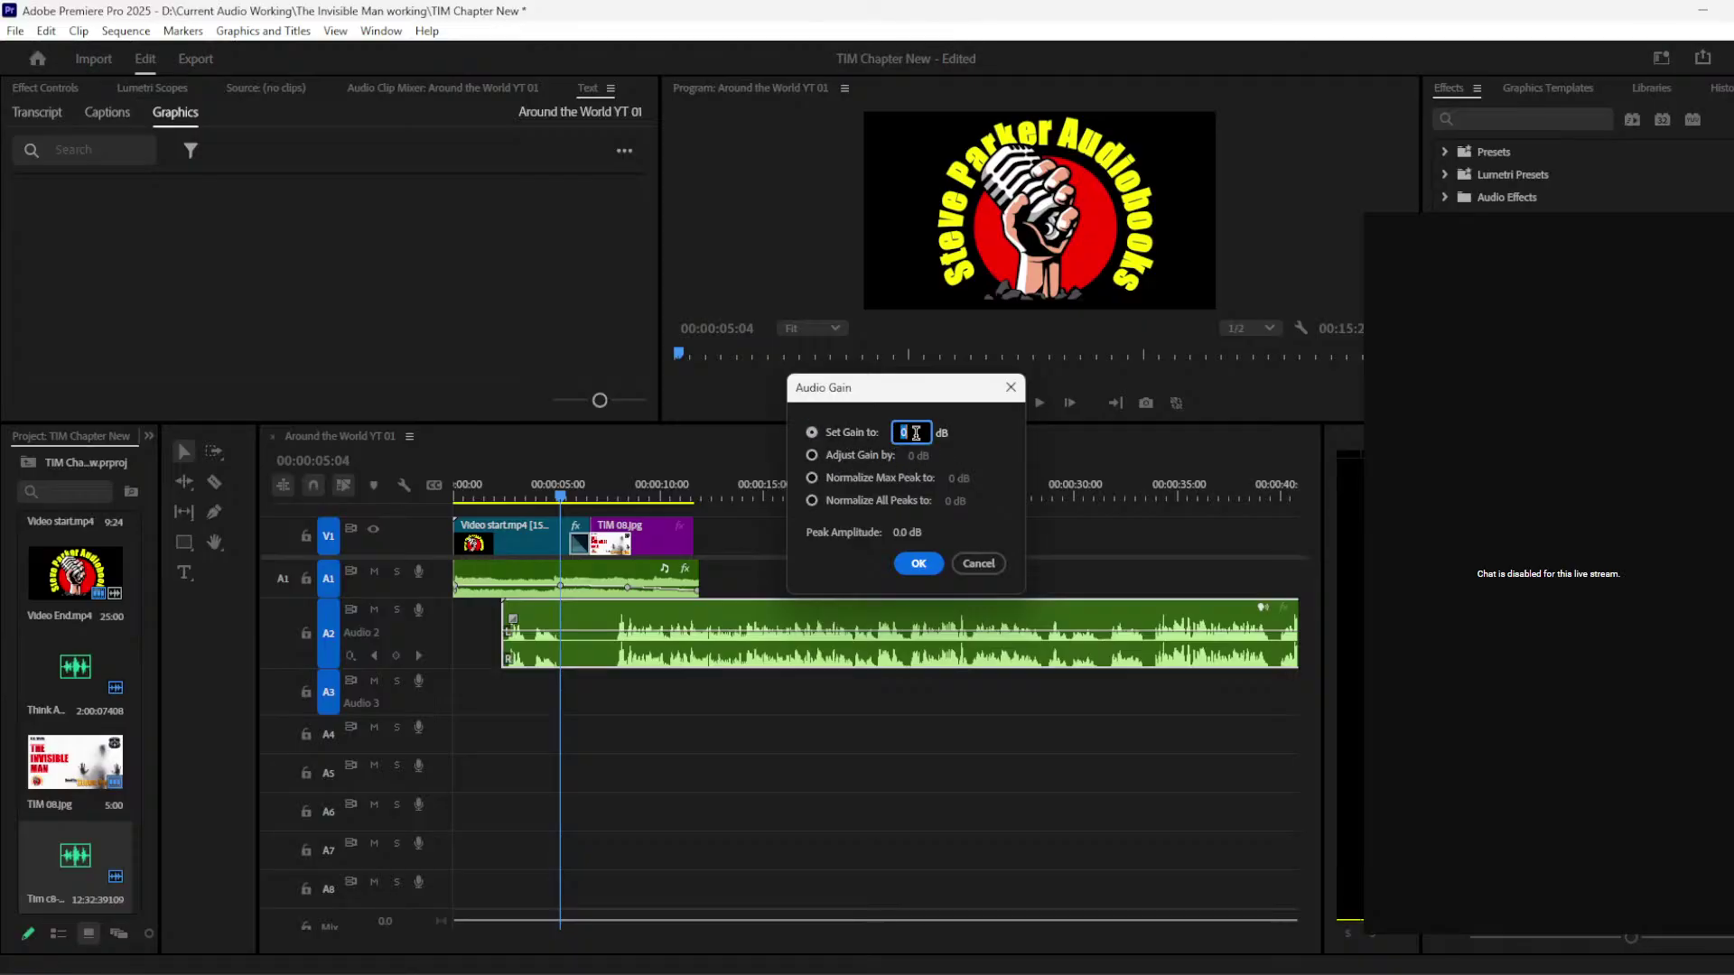
{"action": "key", "text": "Return"}
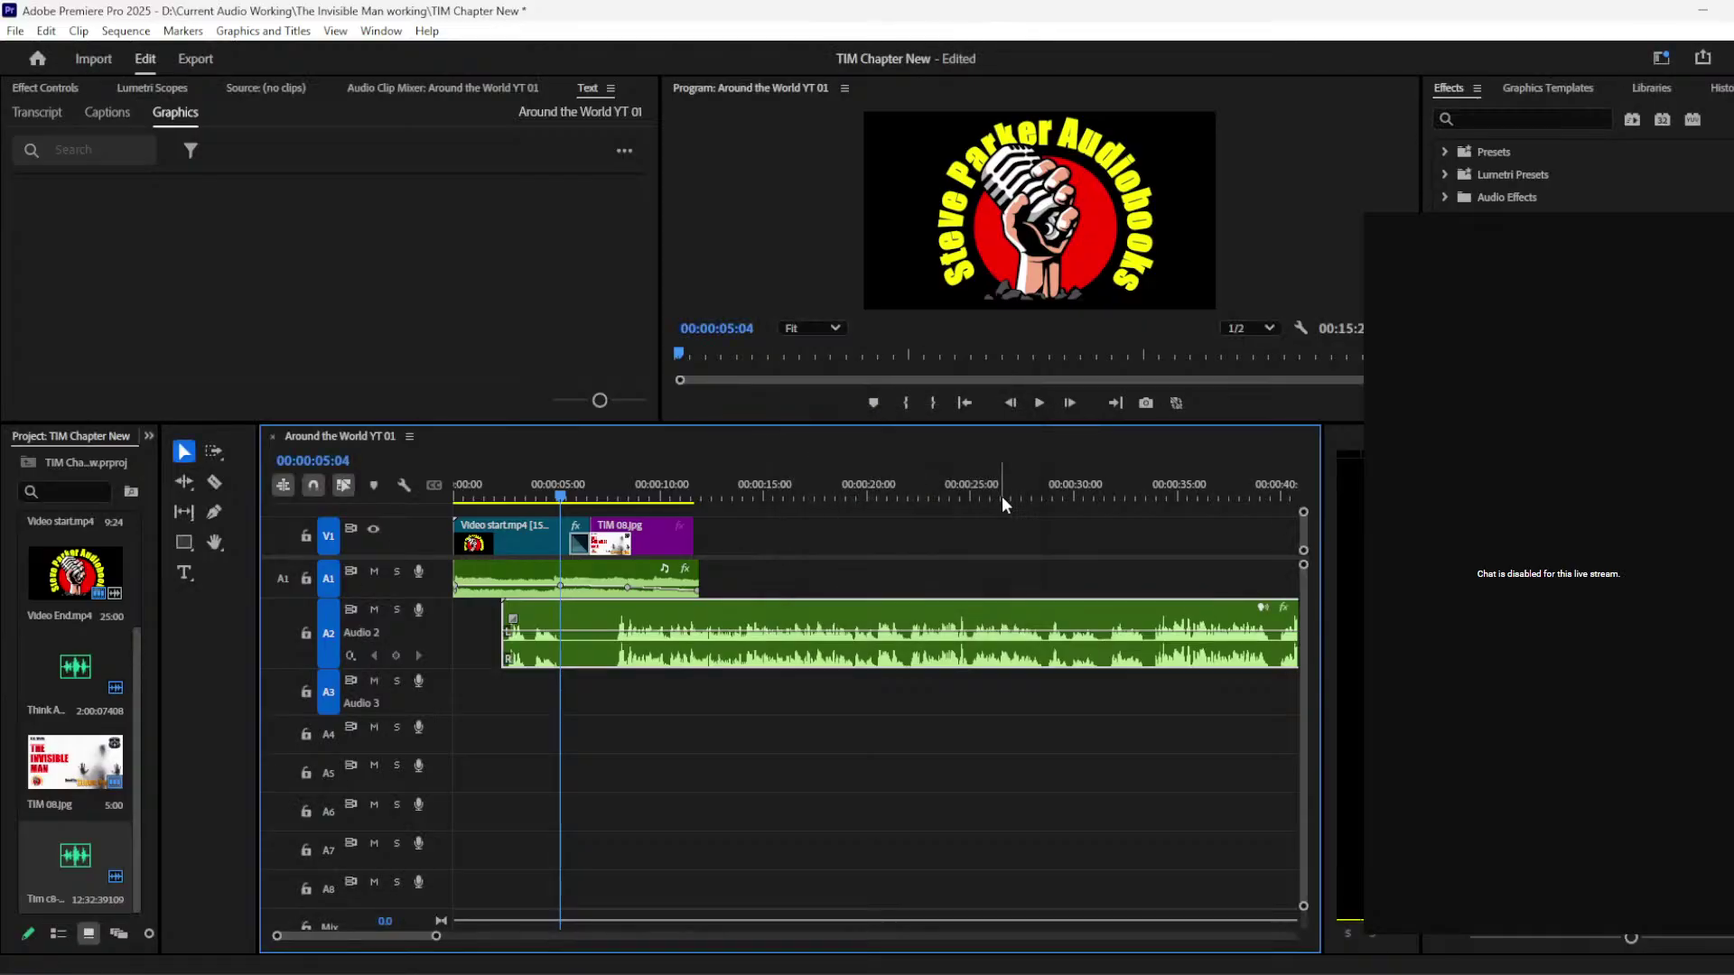
{"action": "left_click", "coordinate": [494, 487]}
{"action": "key", "text": "space"}
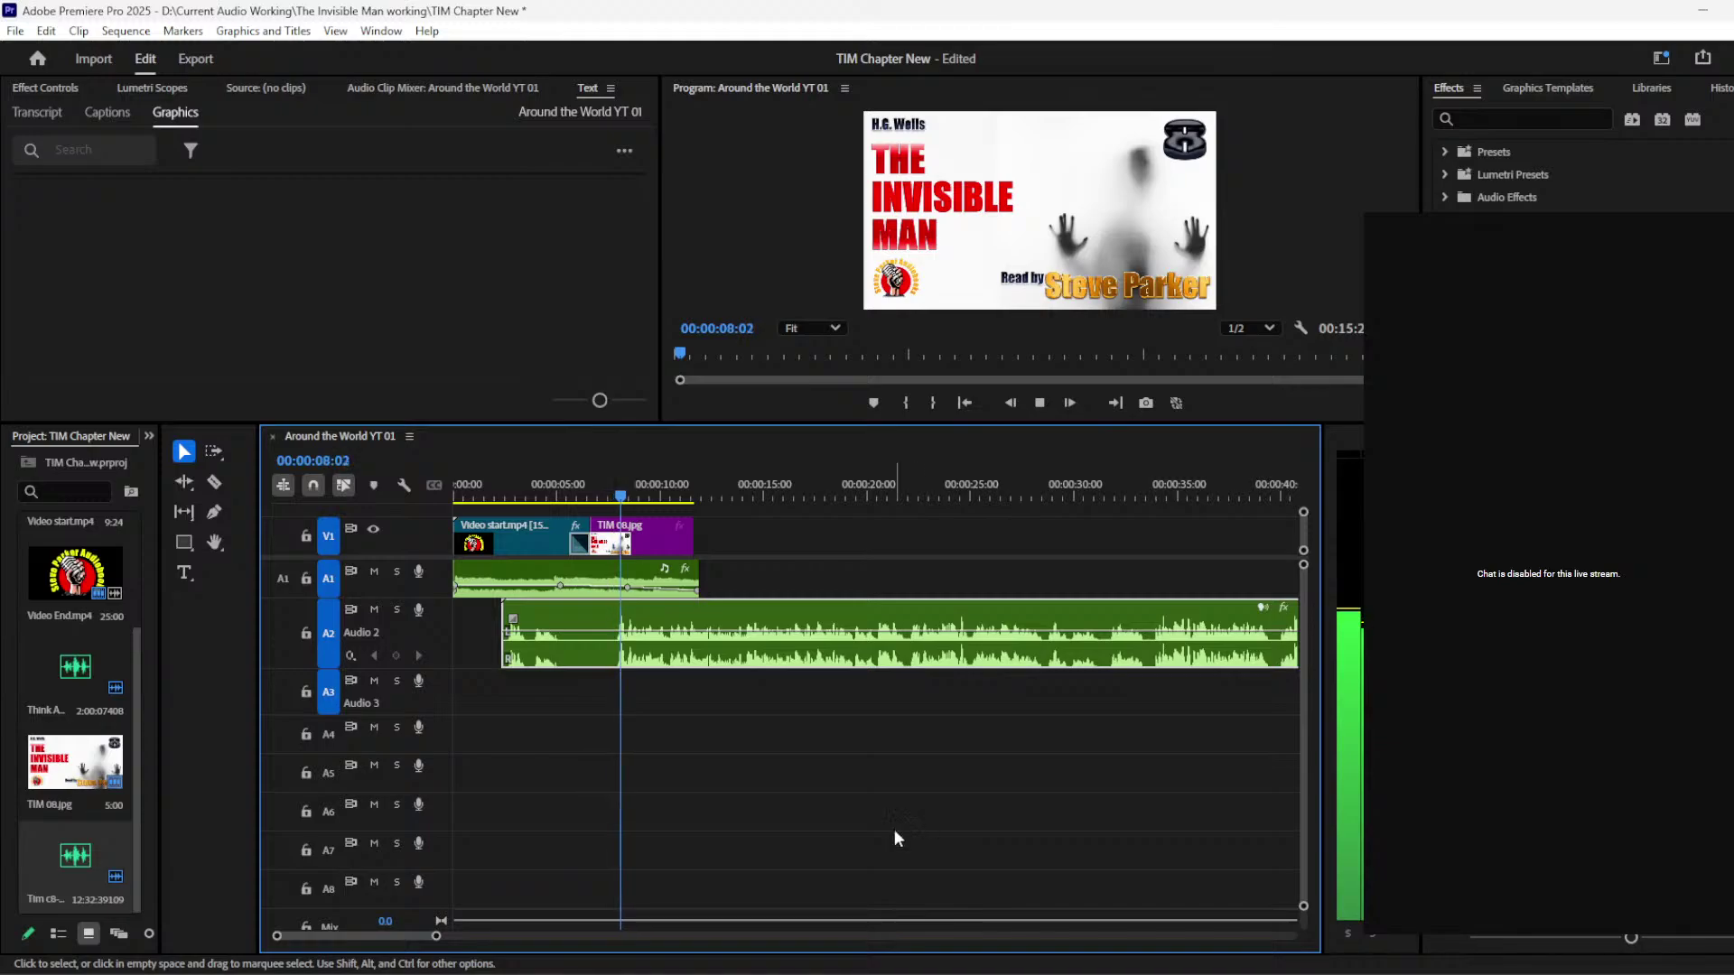
Step: Open the Places folder inside 01 SFX on drive D in File Explorer
{"action": "mouse_move", "coordinate": [284, 966]}
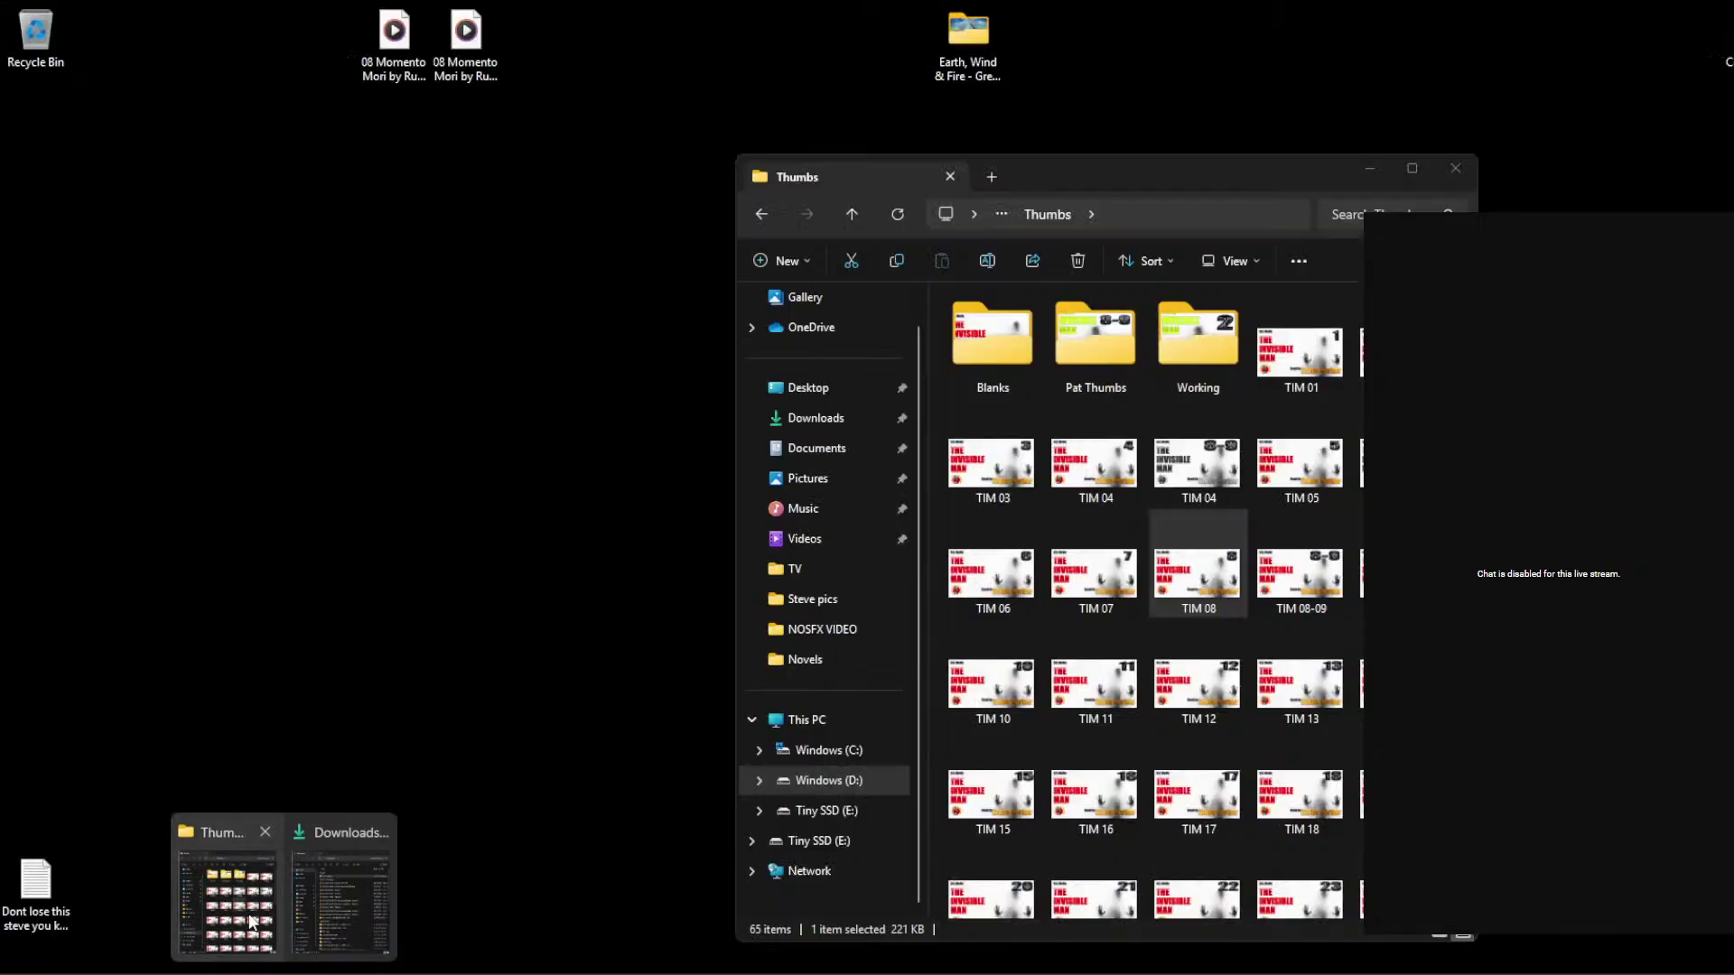
{"action": "left_click", "coordinate": [251, 921]}
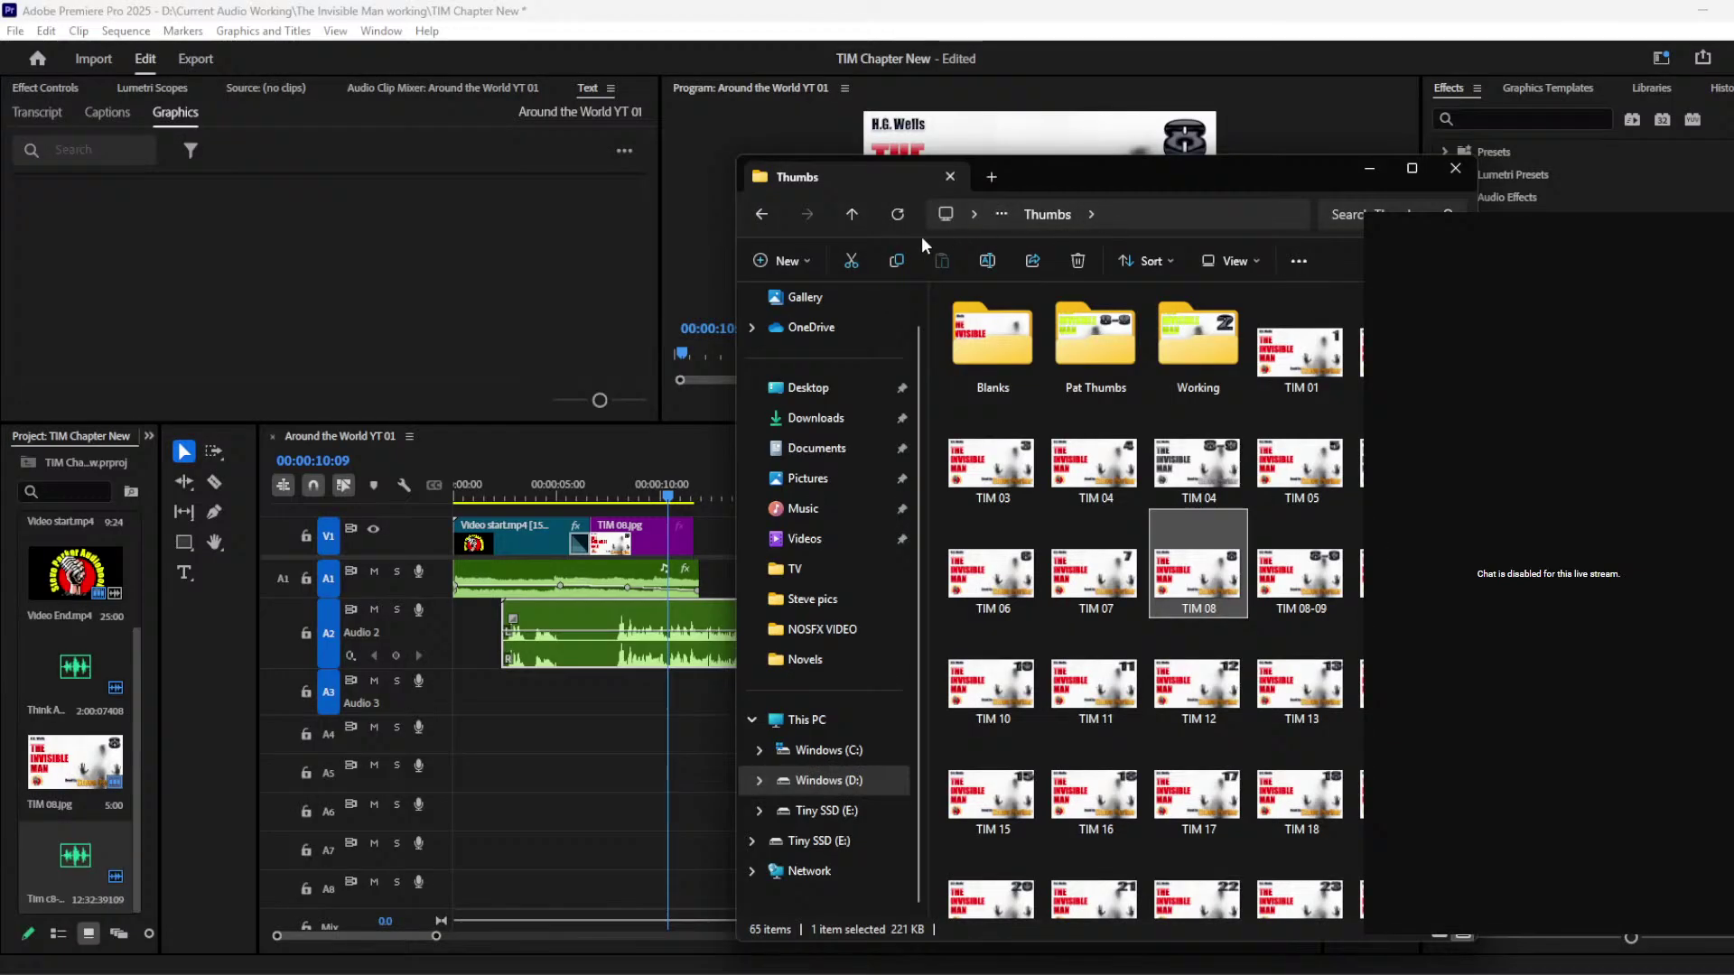
{"action": "left_click", "coordinate": [828, 780]}
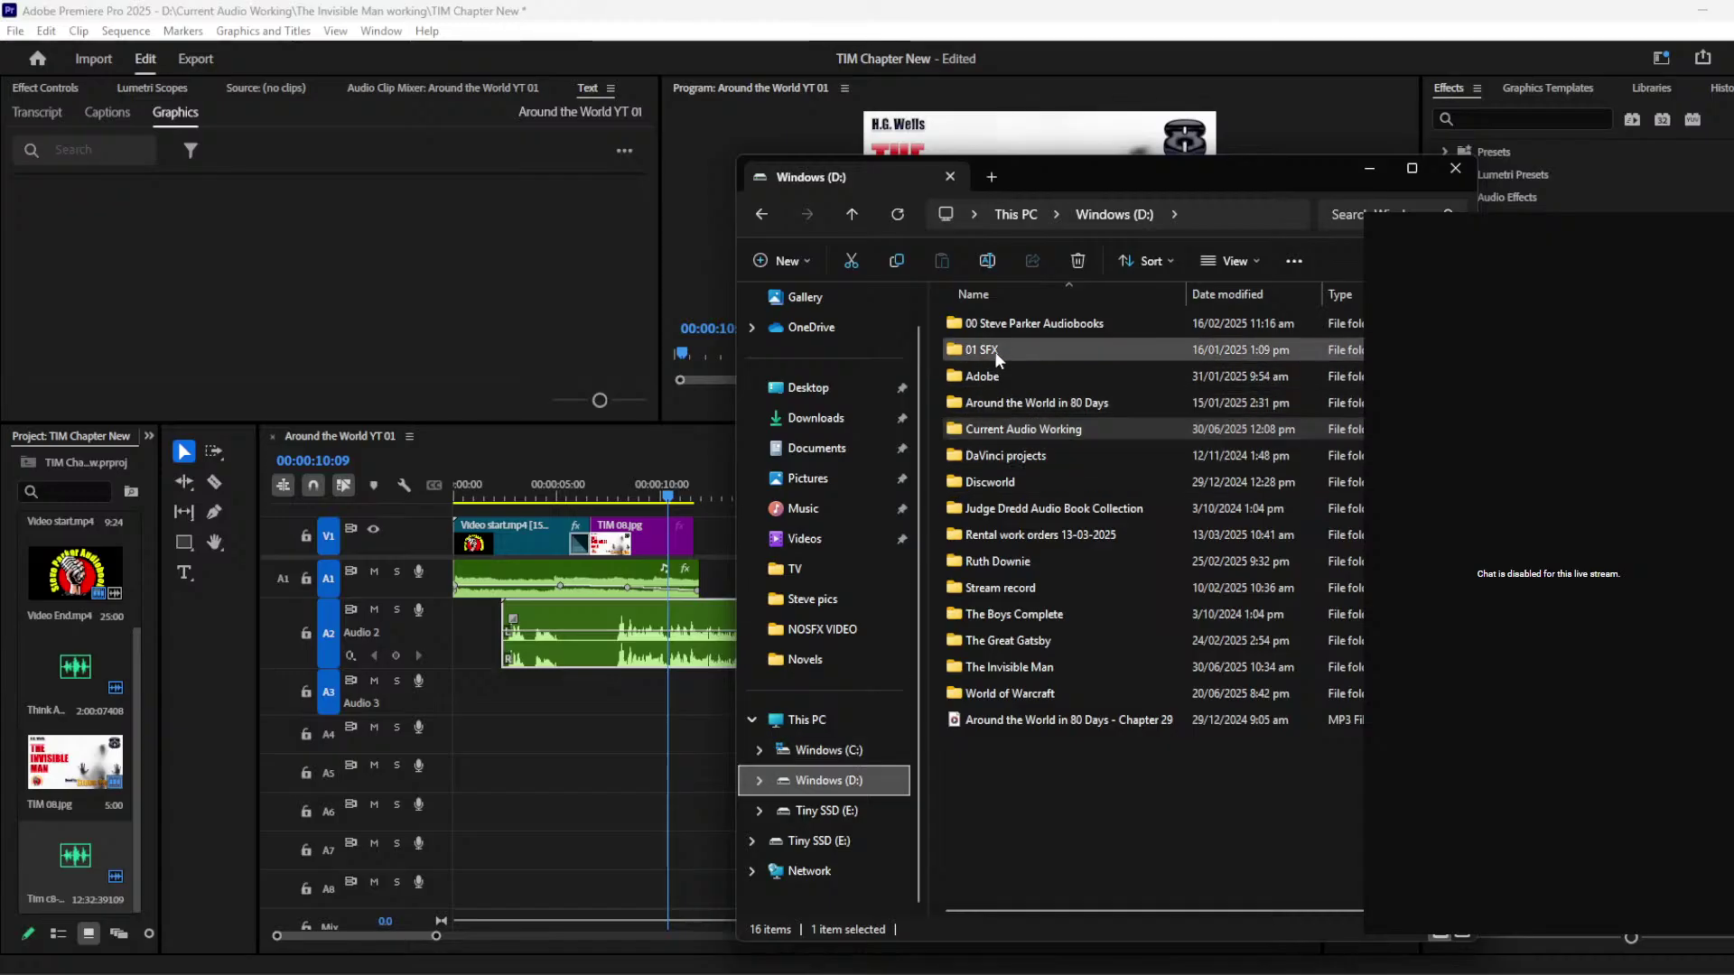
{"action": "double_click", "coordinate": [994, 351]}
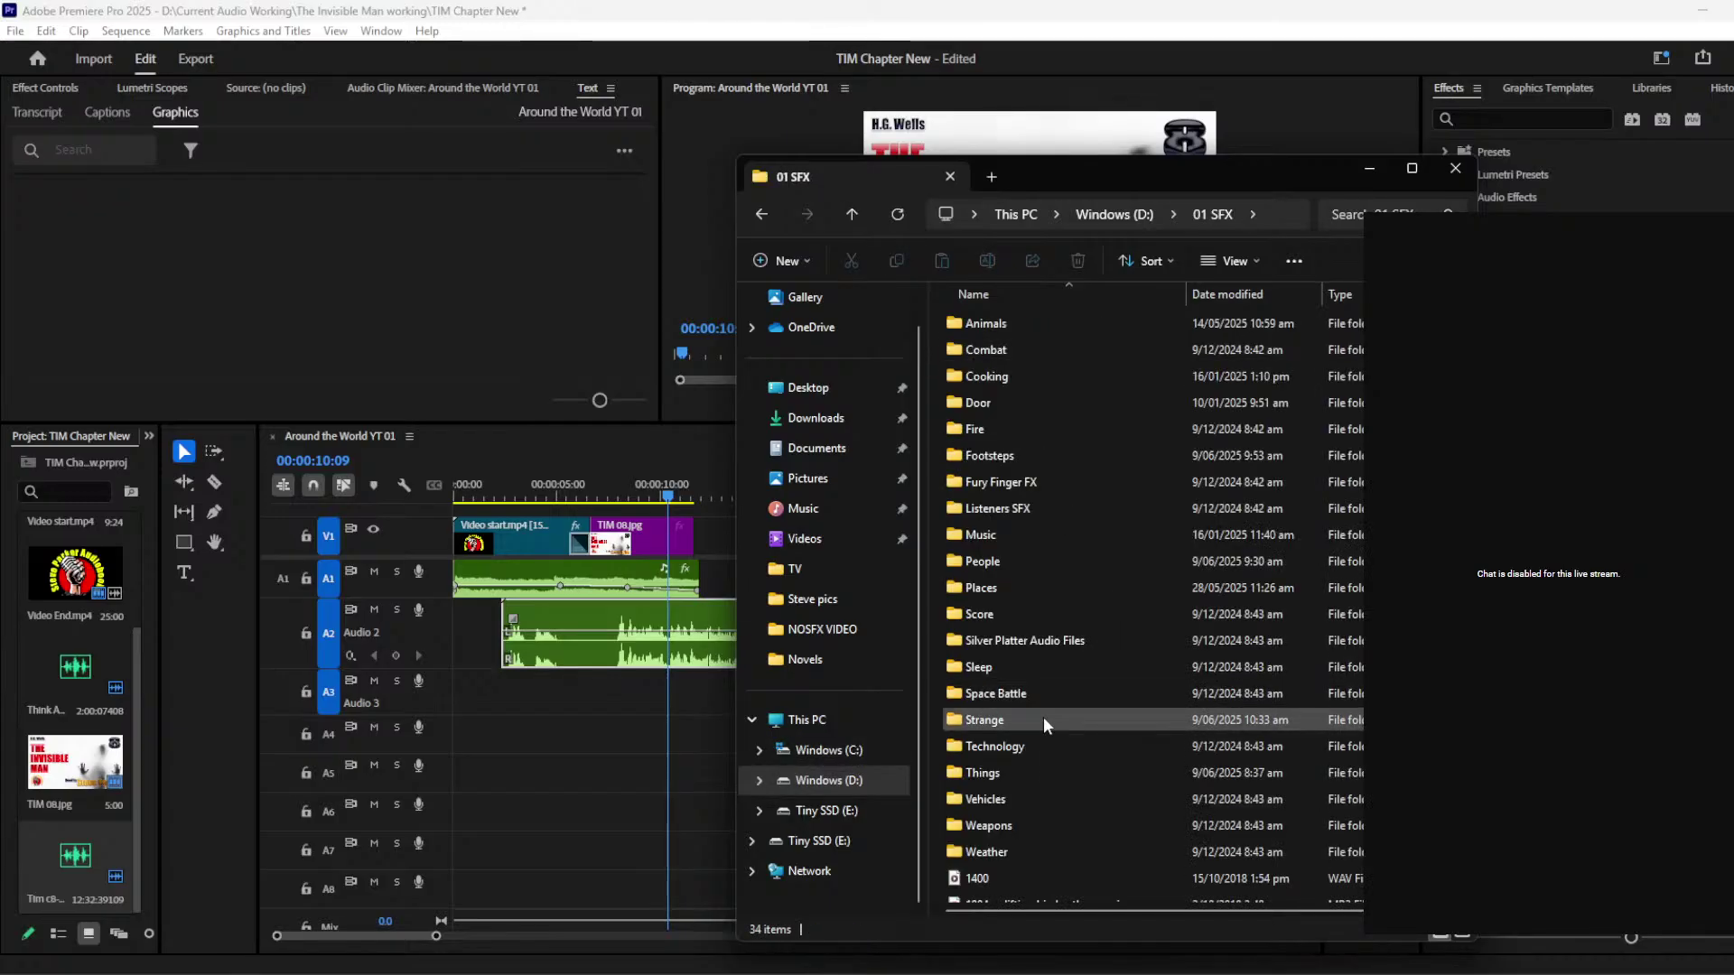
{"action": "double_click", "coordinate": [1026, 592]}
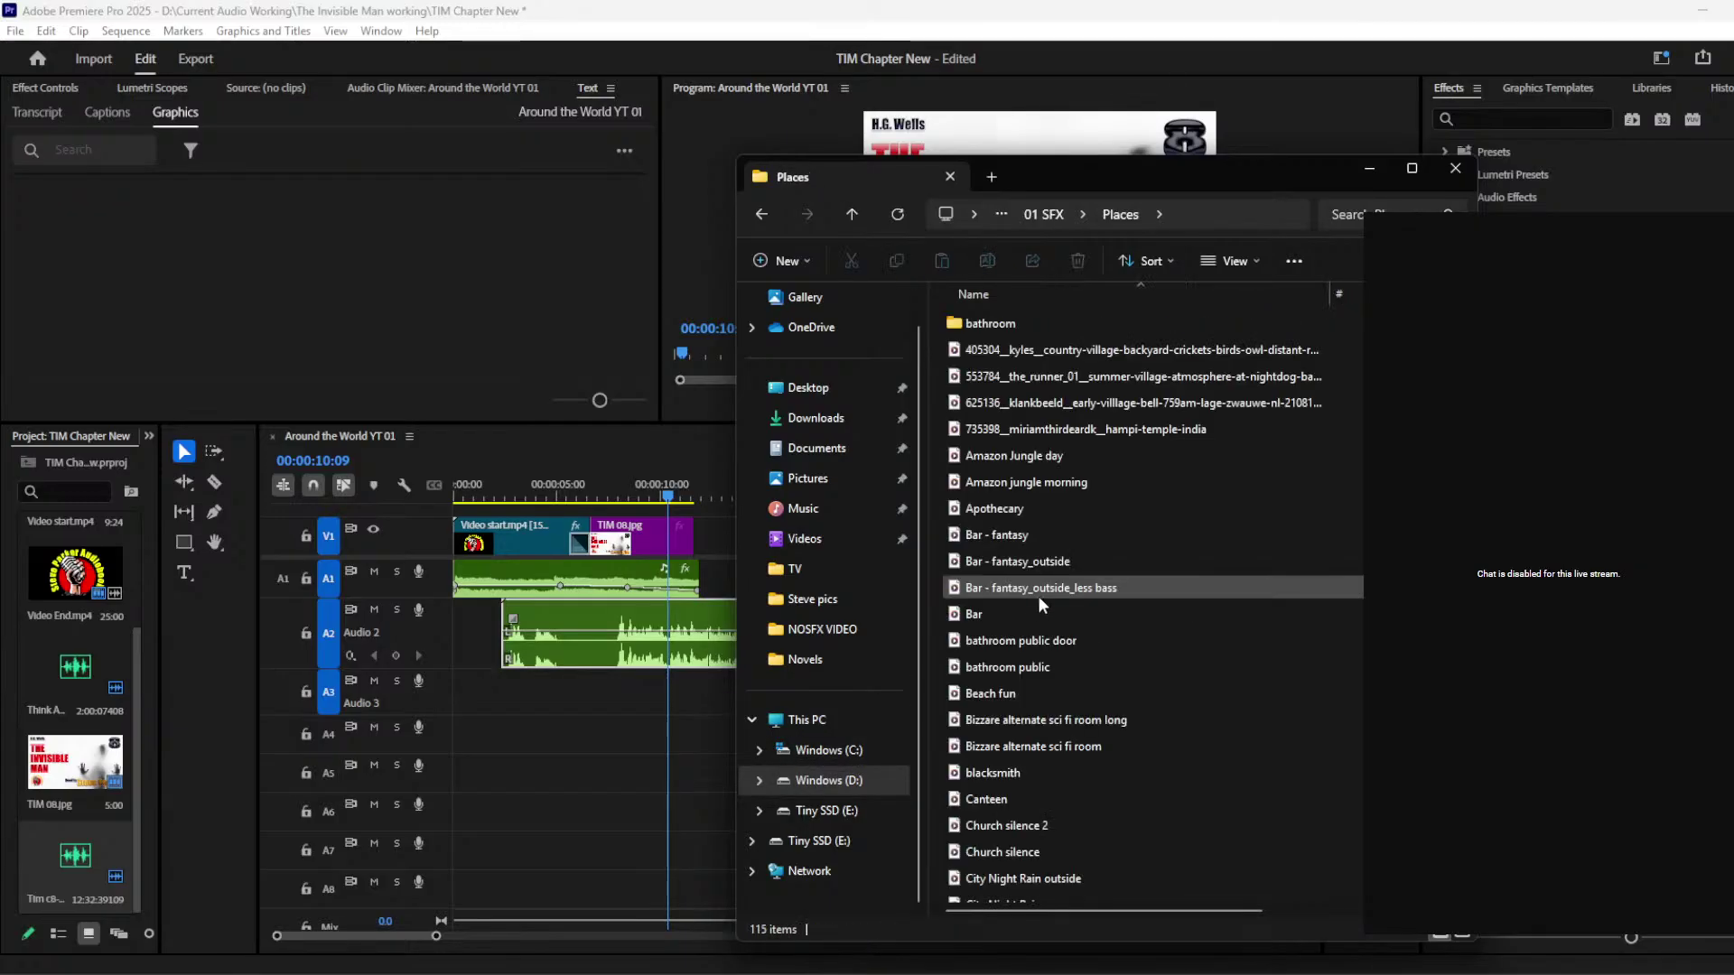
Step: Add the Countryside English summer sound to the Audio 3 track, starting at about 5 seconds, and move the playhead to its start
{"action": "scroll", "coordinate": [1190, 605], "scroll_direction": "down", "scroll_amount": 15}
{"action": "scroll", "coordinate": [1188, 609], "scroll_direction": "down", "scroll_amount": 5}
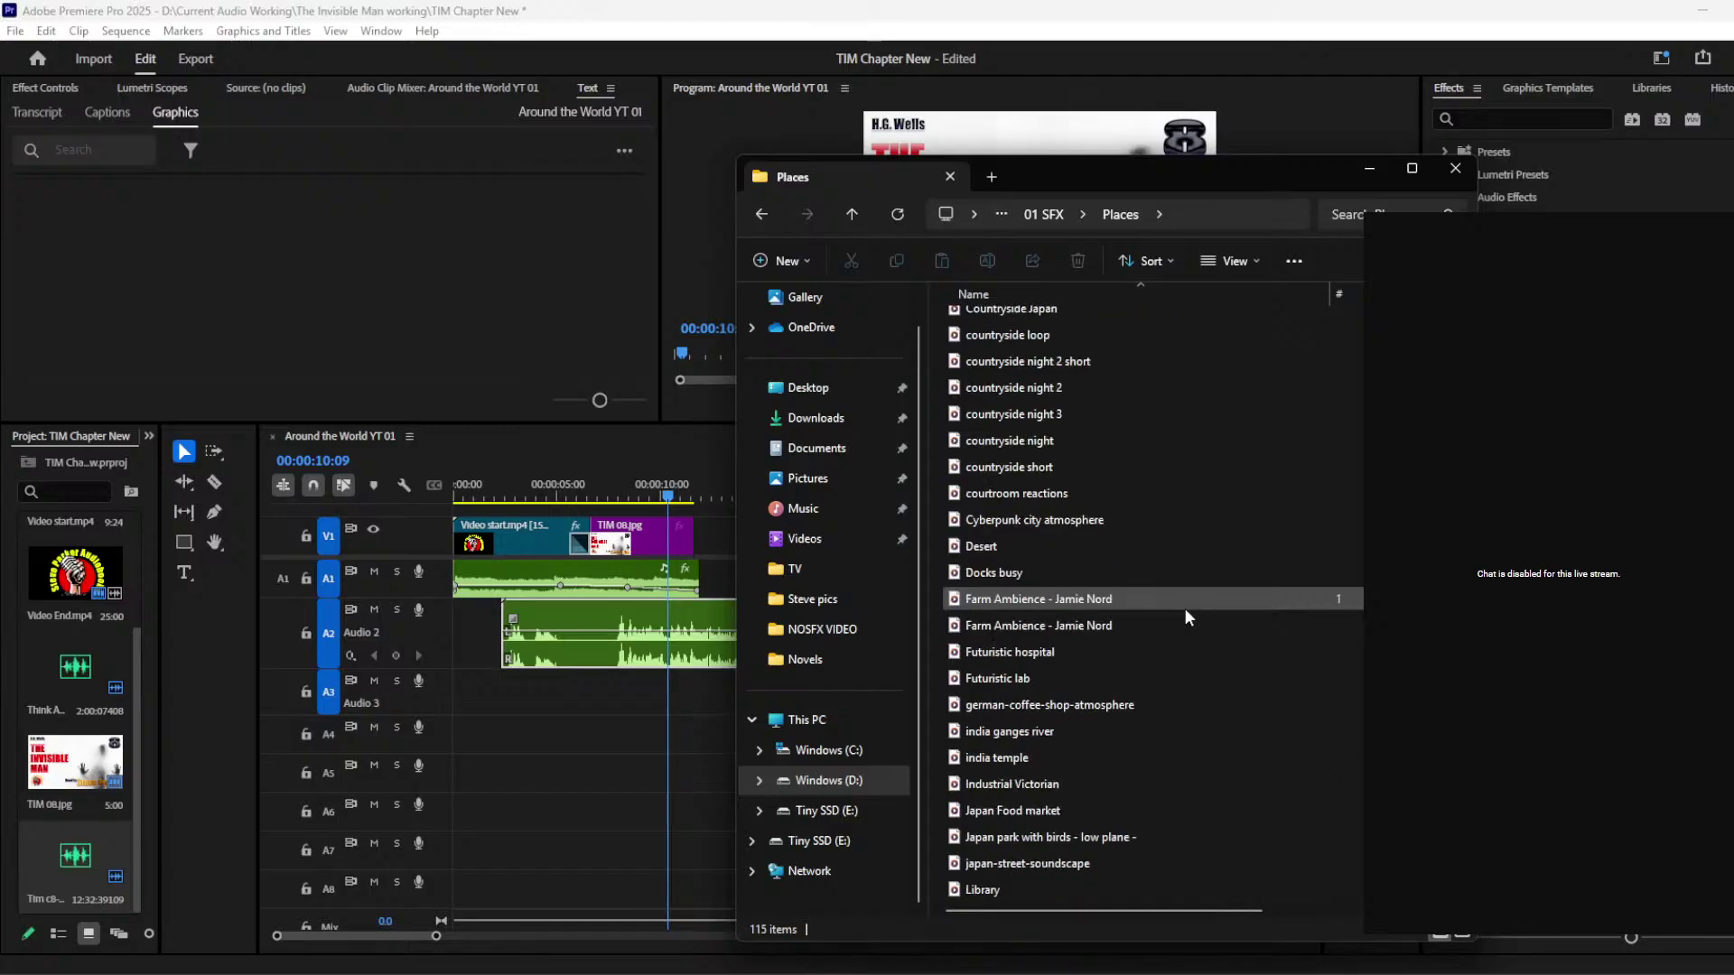
{"action": "scroll", "coordinate": [1184, 609], "scroll_direction": "up", "scroll_amount": 5}
{"action": "left_click", "coordinate": [1104, 440]}
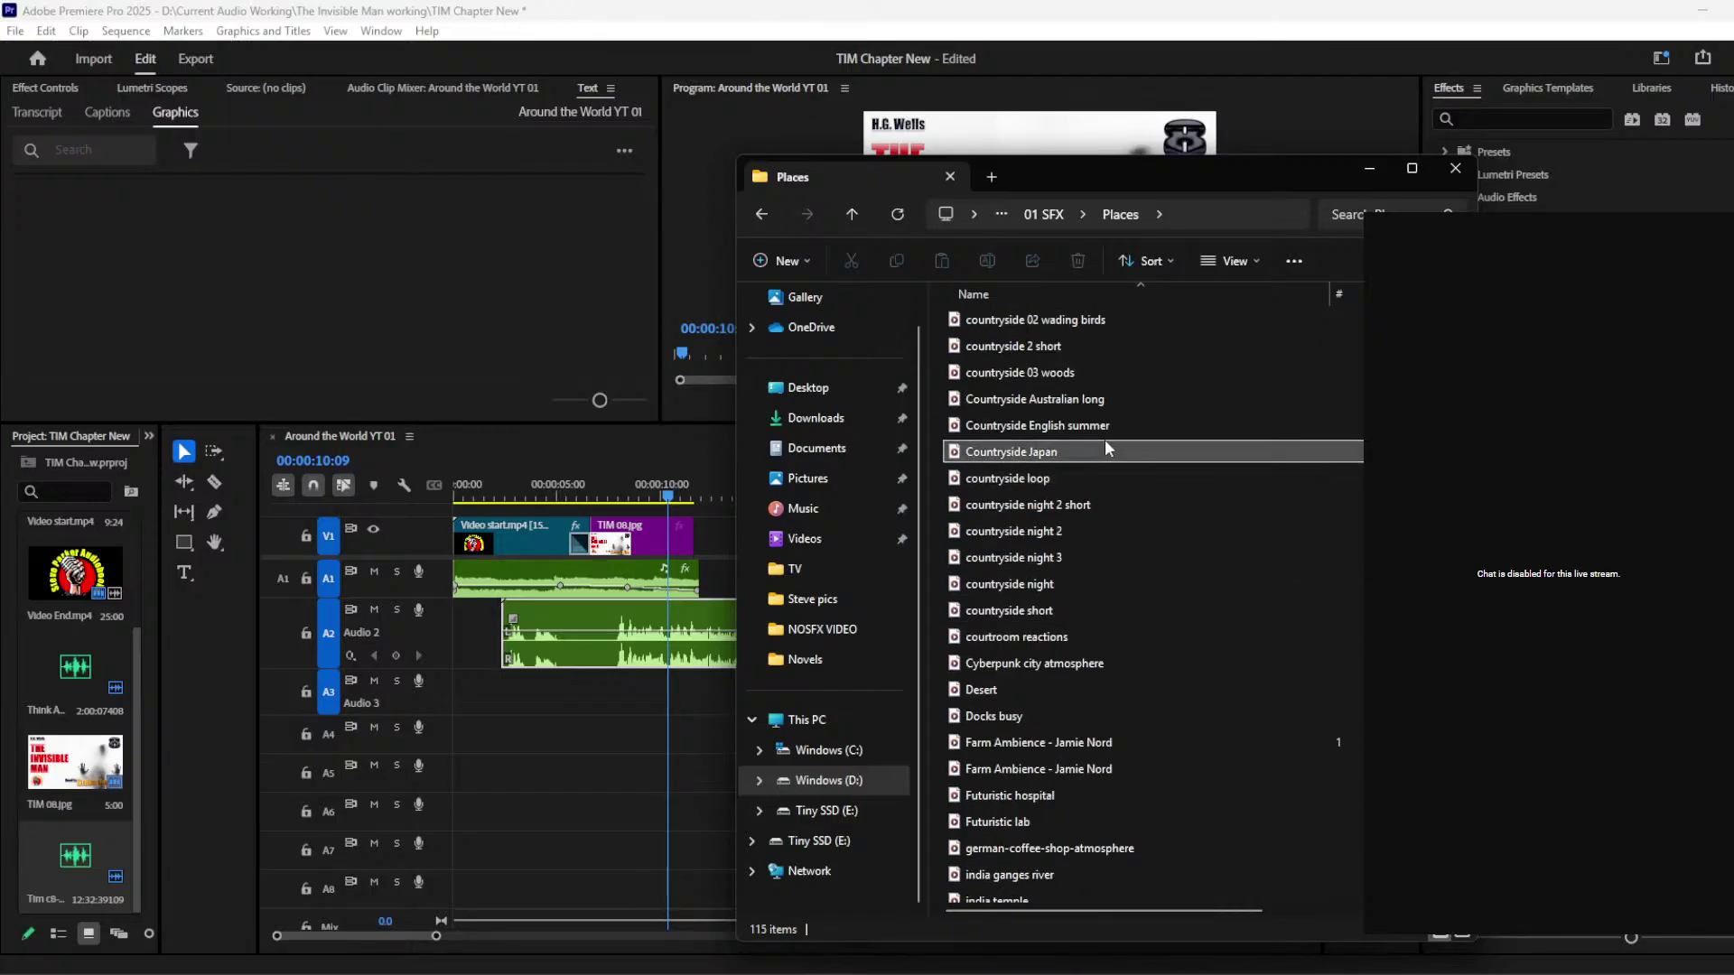
{"action": "left_click_drag", "start_coordinate": [1110, 426], "coordinate": [981, 706]}
{"action": "left_click", "coordinate": [632, 795]}
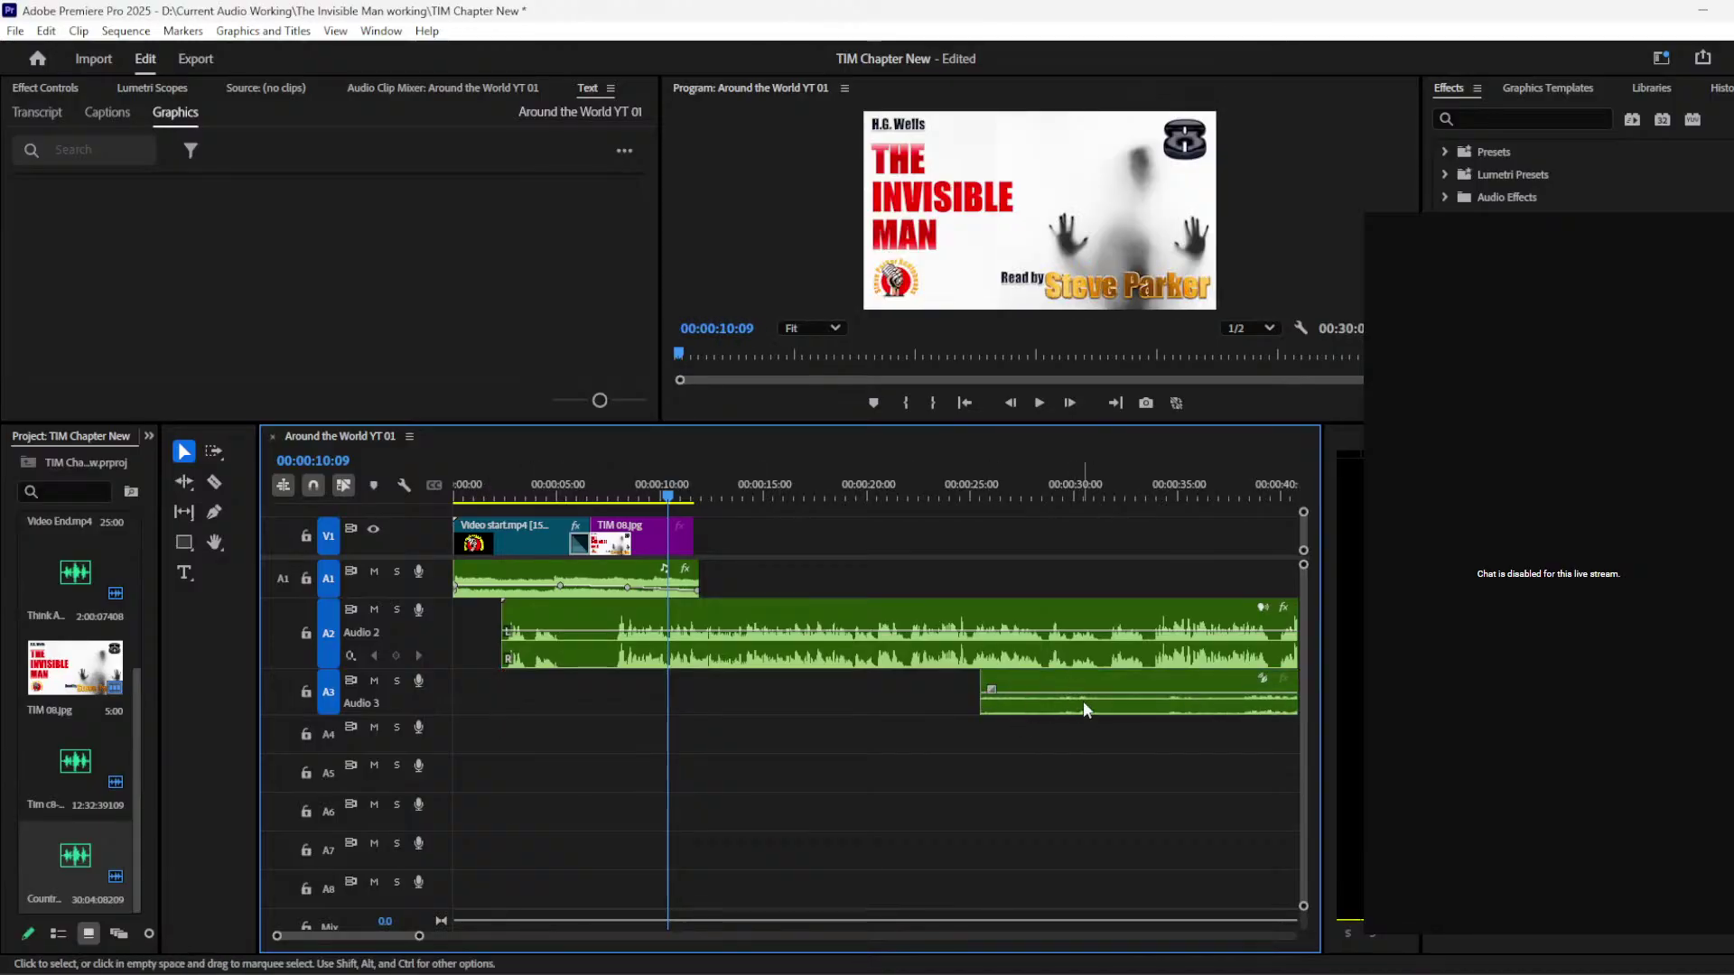
{"action": "left_click_drag", "start_coordinate": [1092, 714], "coordinate": [669, 720]}
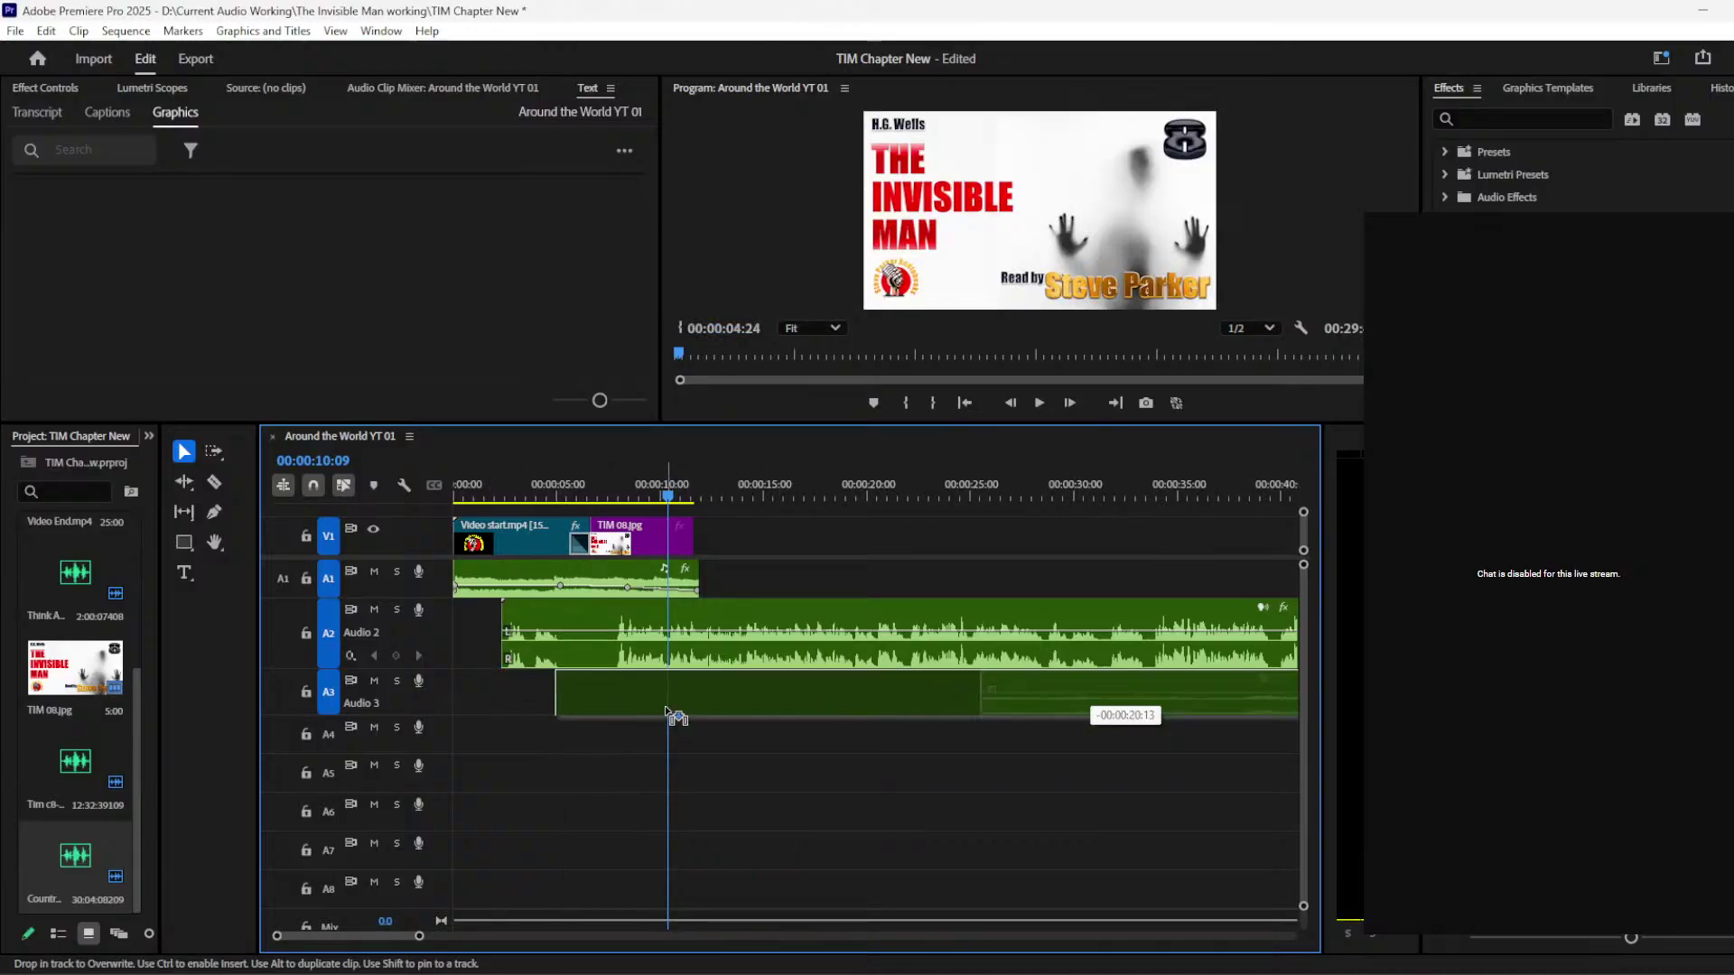
{"action": "left_click_drag", "start_coordinate": [601, 494], "coordinate": [553, 494]}
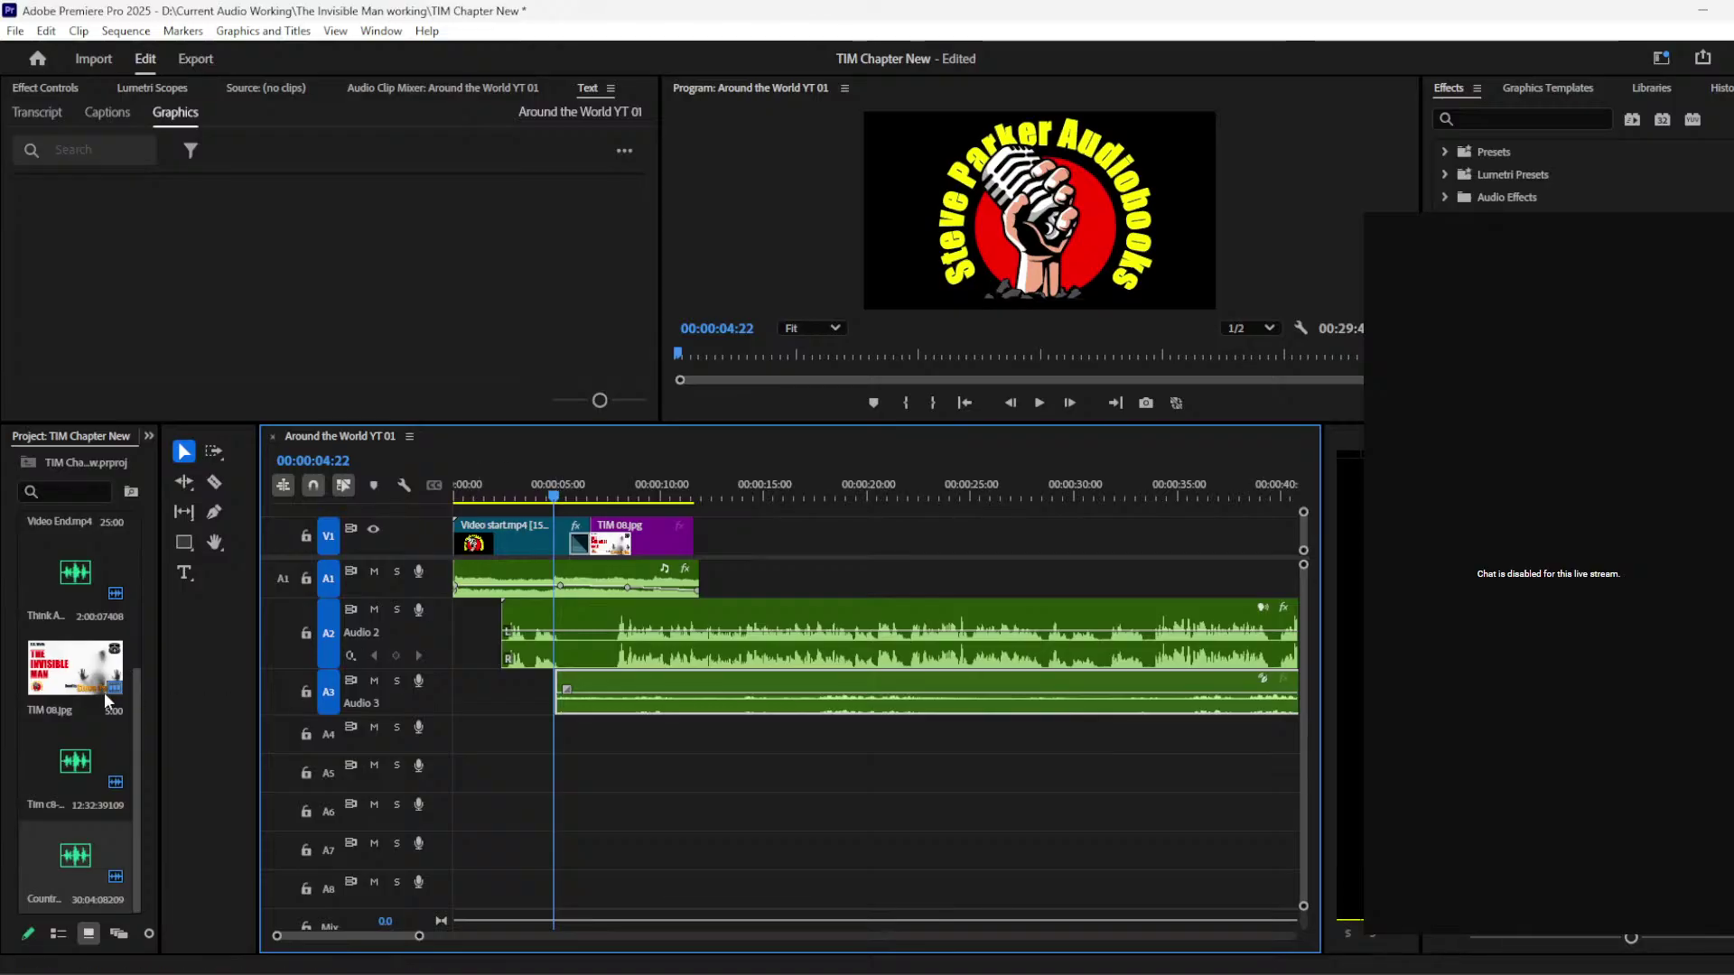
Step: Keyframe a volume fade-in at the start of the countryside clip and raise the level between its next keyframes to about 8.2 dB
{"action": "left_click_drag", "start_coordinate": [278, 941], "coordinate": [304, 945]}
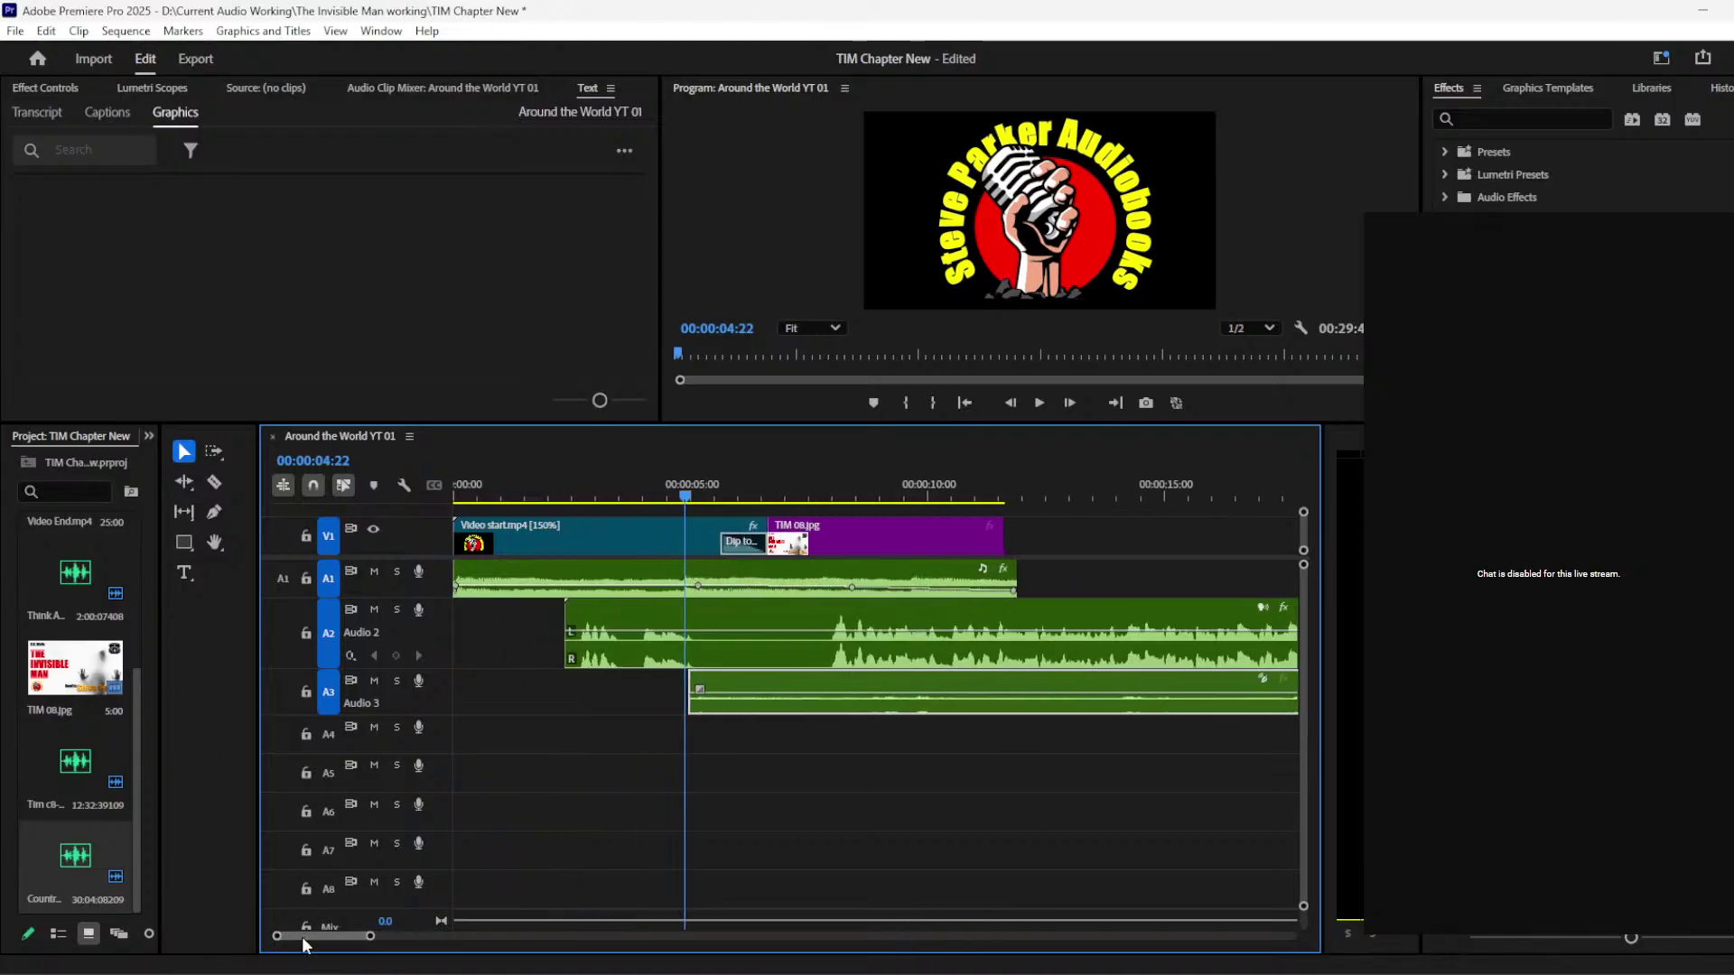
{"action": "left_click", "coordinate": [214, 512]}
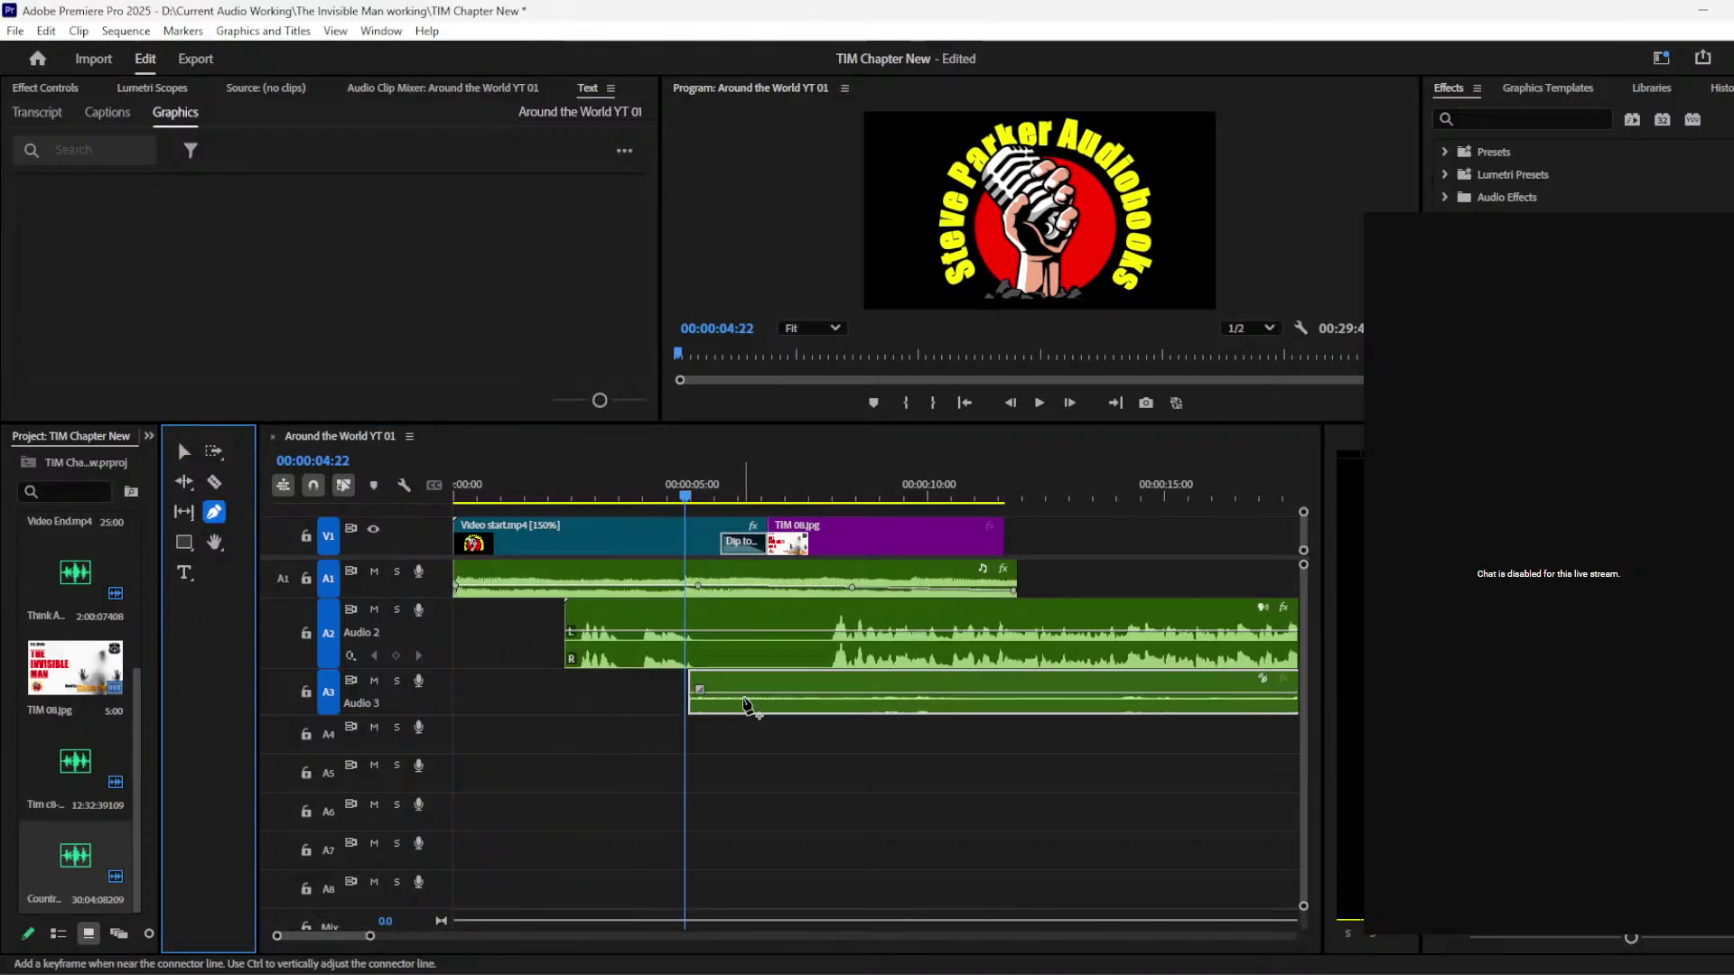
{"action": "left_click", "coordinate": [738, 698]}
{"action": "left_click_drag", "start_coordinate": [714, 695], "coordinate": [713, 703]}
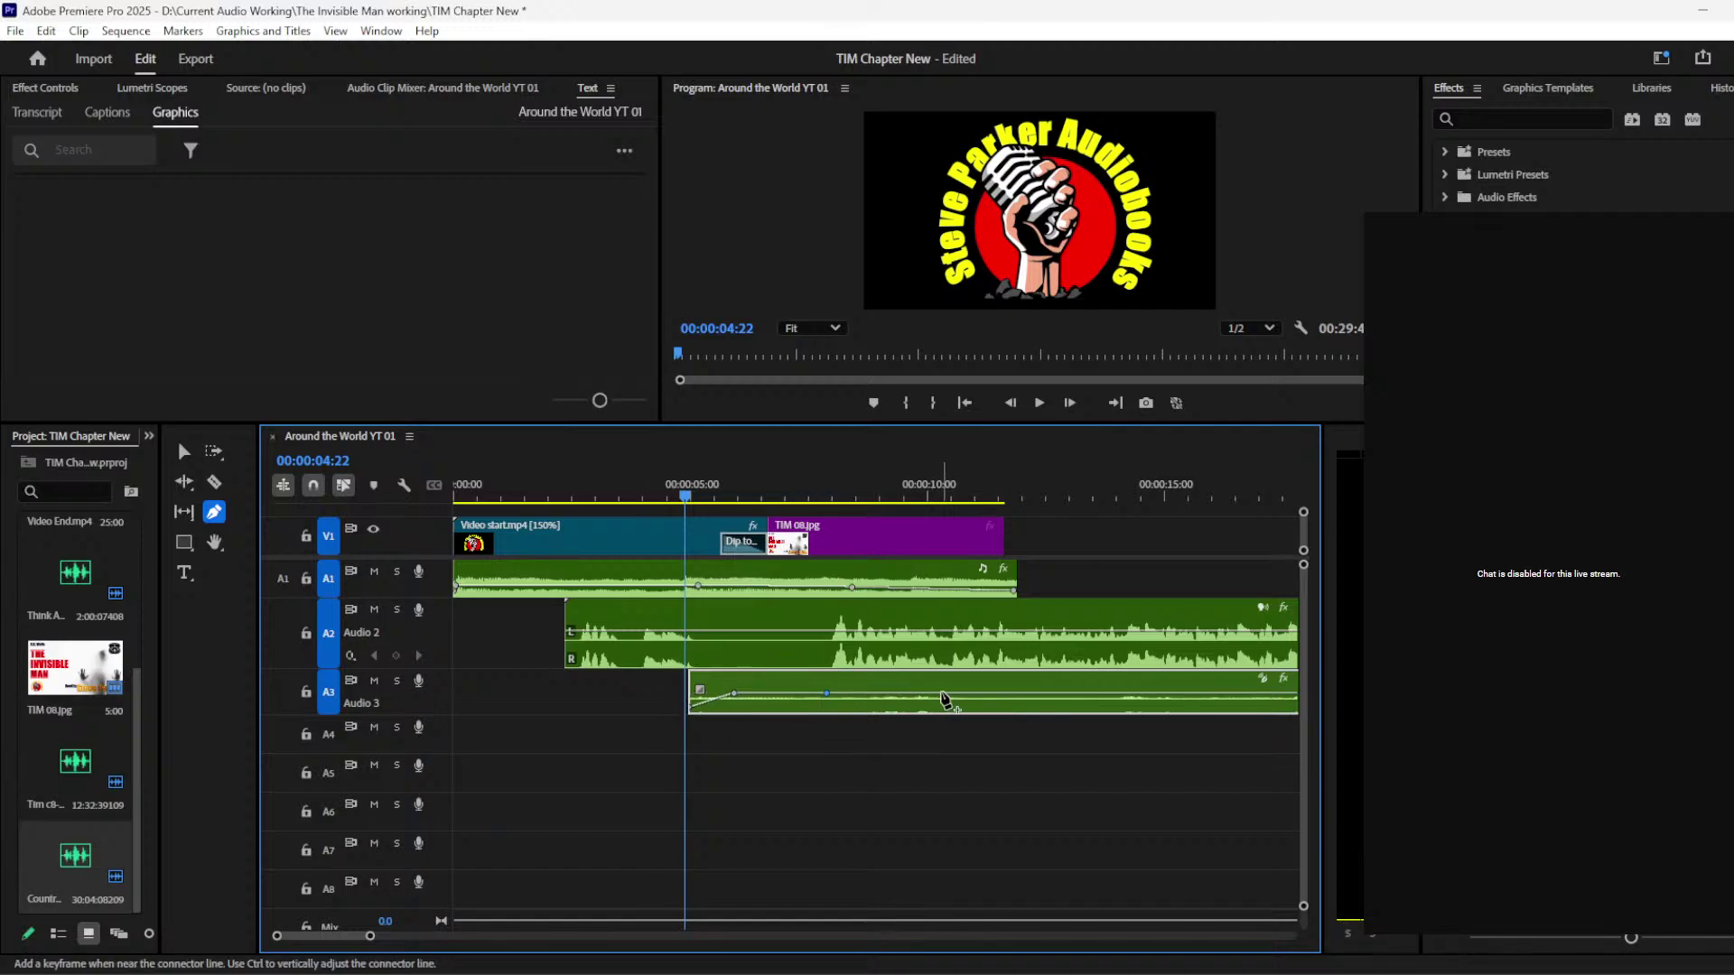
{"action": "left_click", "coordinate": [185, 452]}
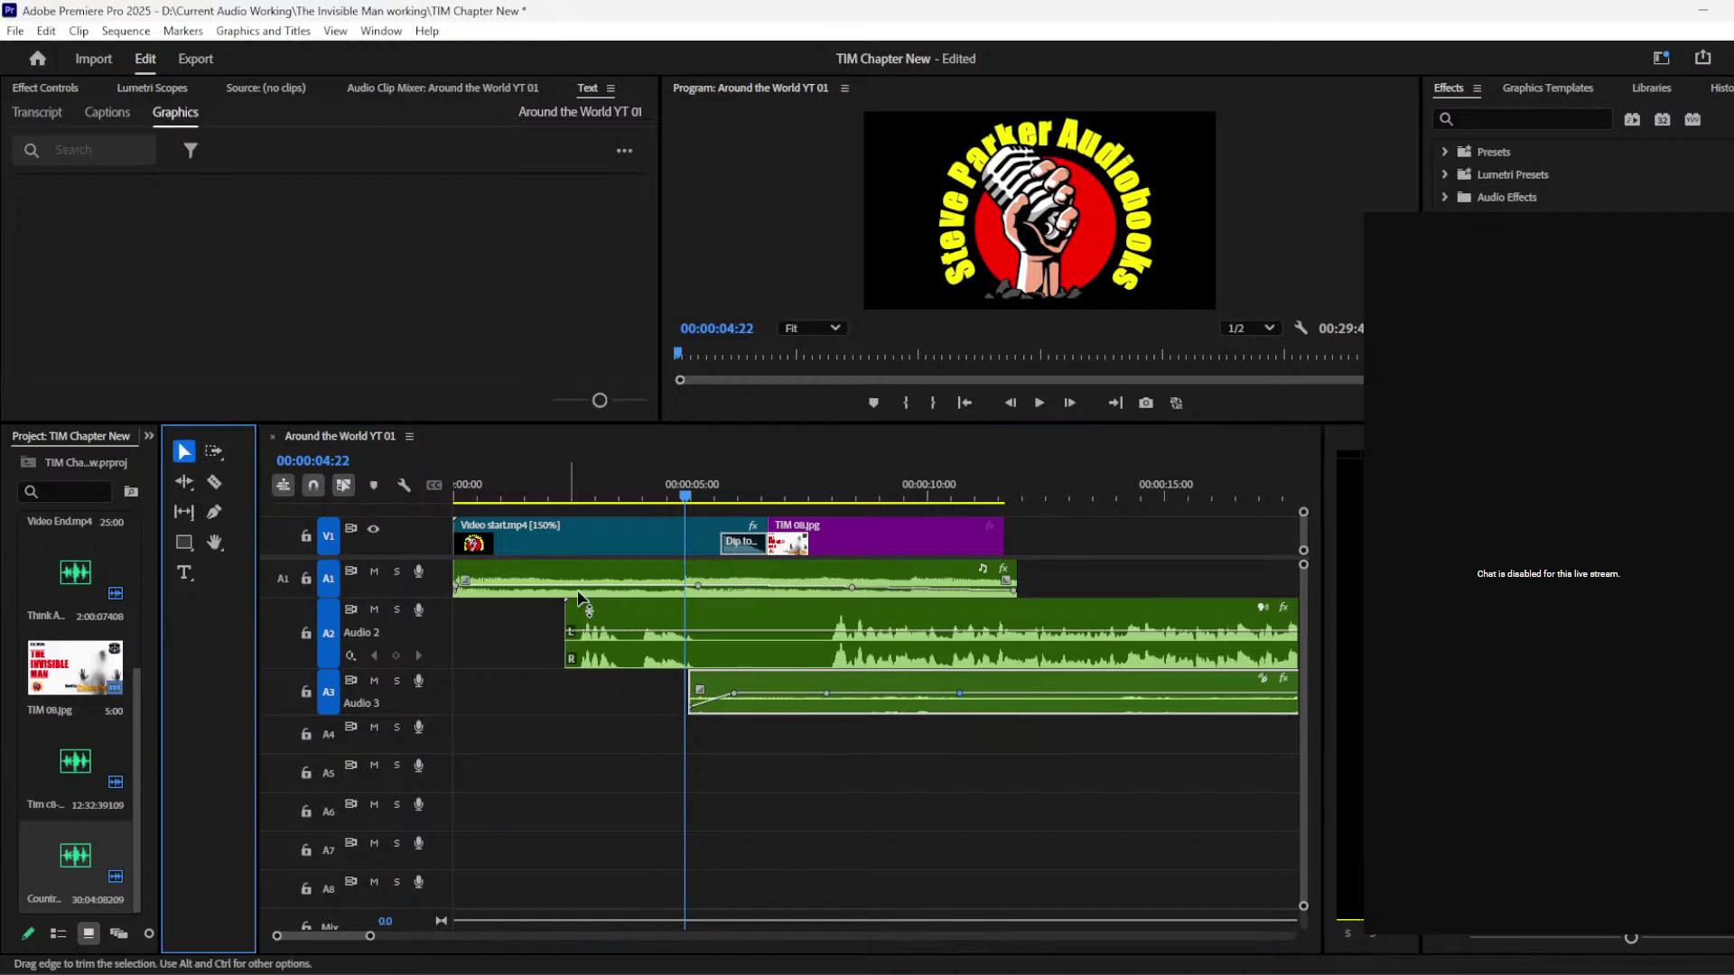
{"action": "left_click_drag", "start_coordinate": [768, 700], "coordinate": [768, 695]}
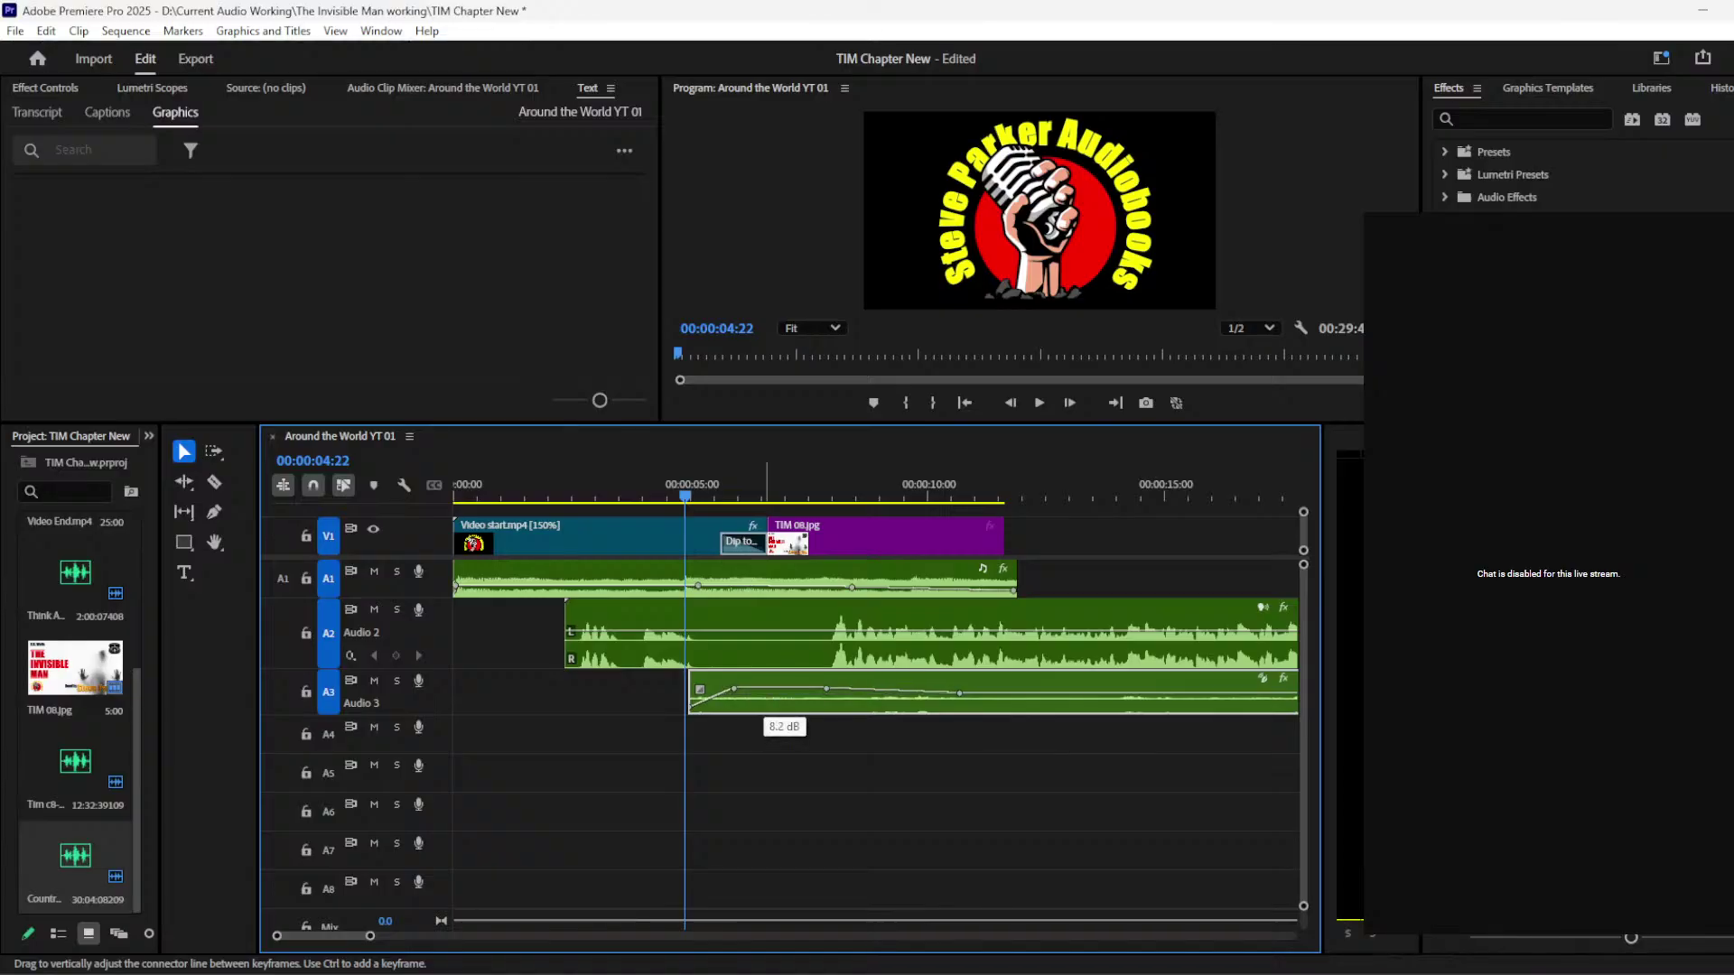
Step: Shift the keyframe ending the countryside clip's fade-in to about 6.6 seconds and play the opening transition
{"action": "left_click", "coordinate": [636, 484]}
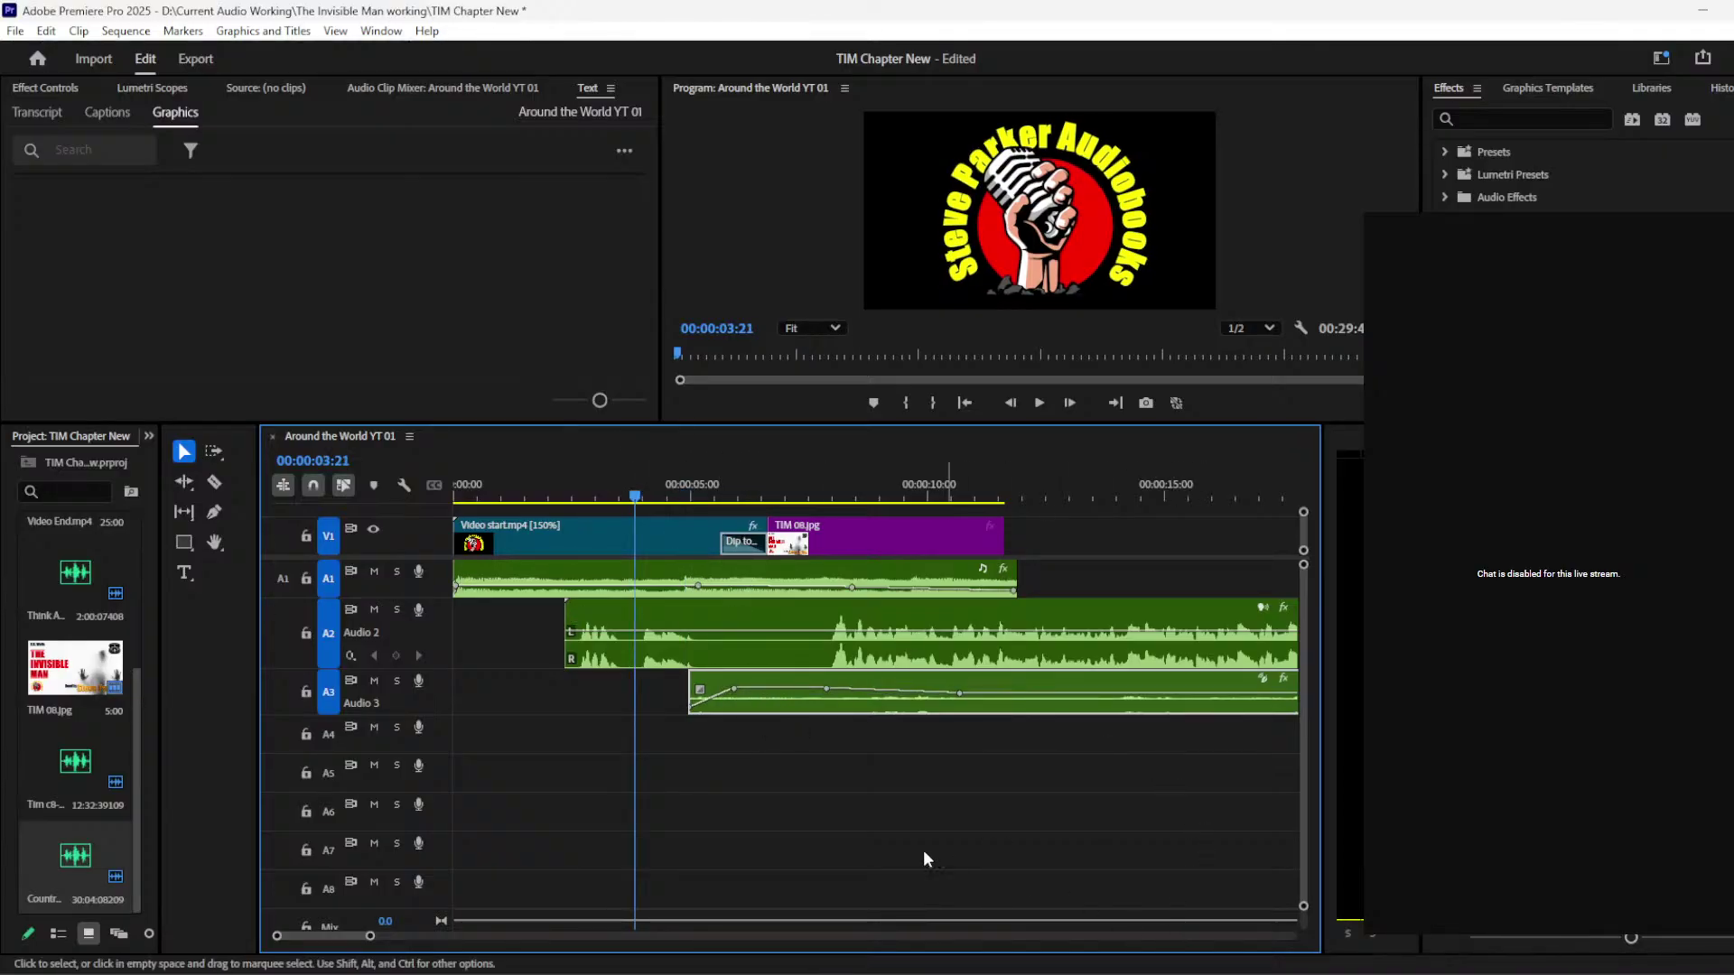
{"action": "key", "text": "space"}
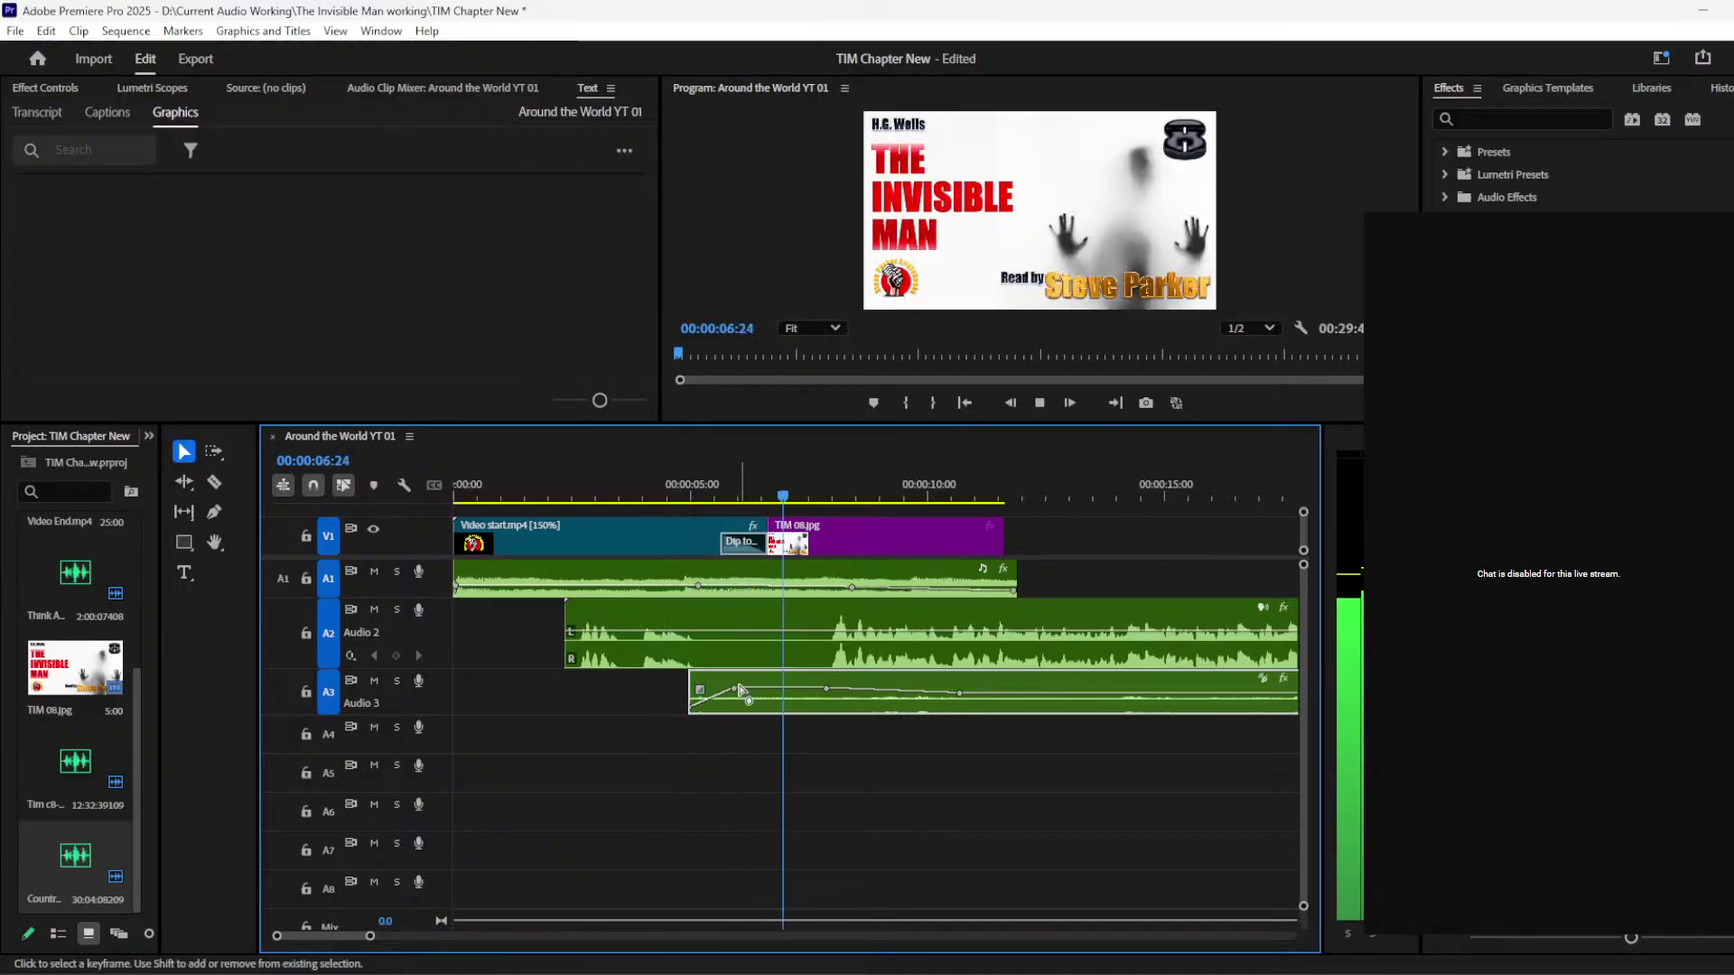
{"action": "key", "text": "space"}
{"action": "left_click_drag", "start_coordinate": [737, 692], "coordinate": [769, 689]}
{"action": "left_click", "coordinate": [668, 490]}
{"action": "key", "text": "space"}
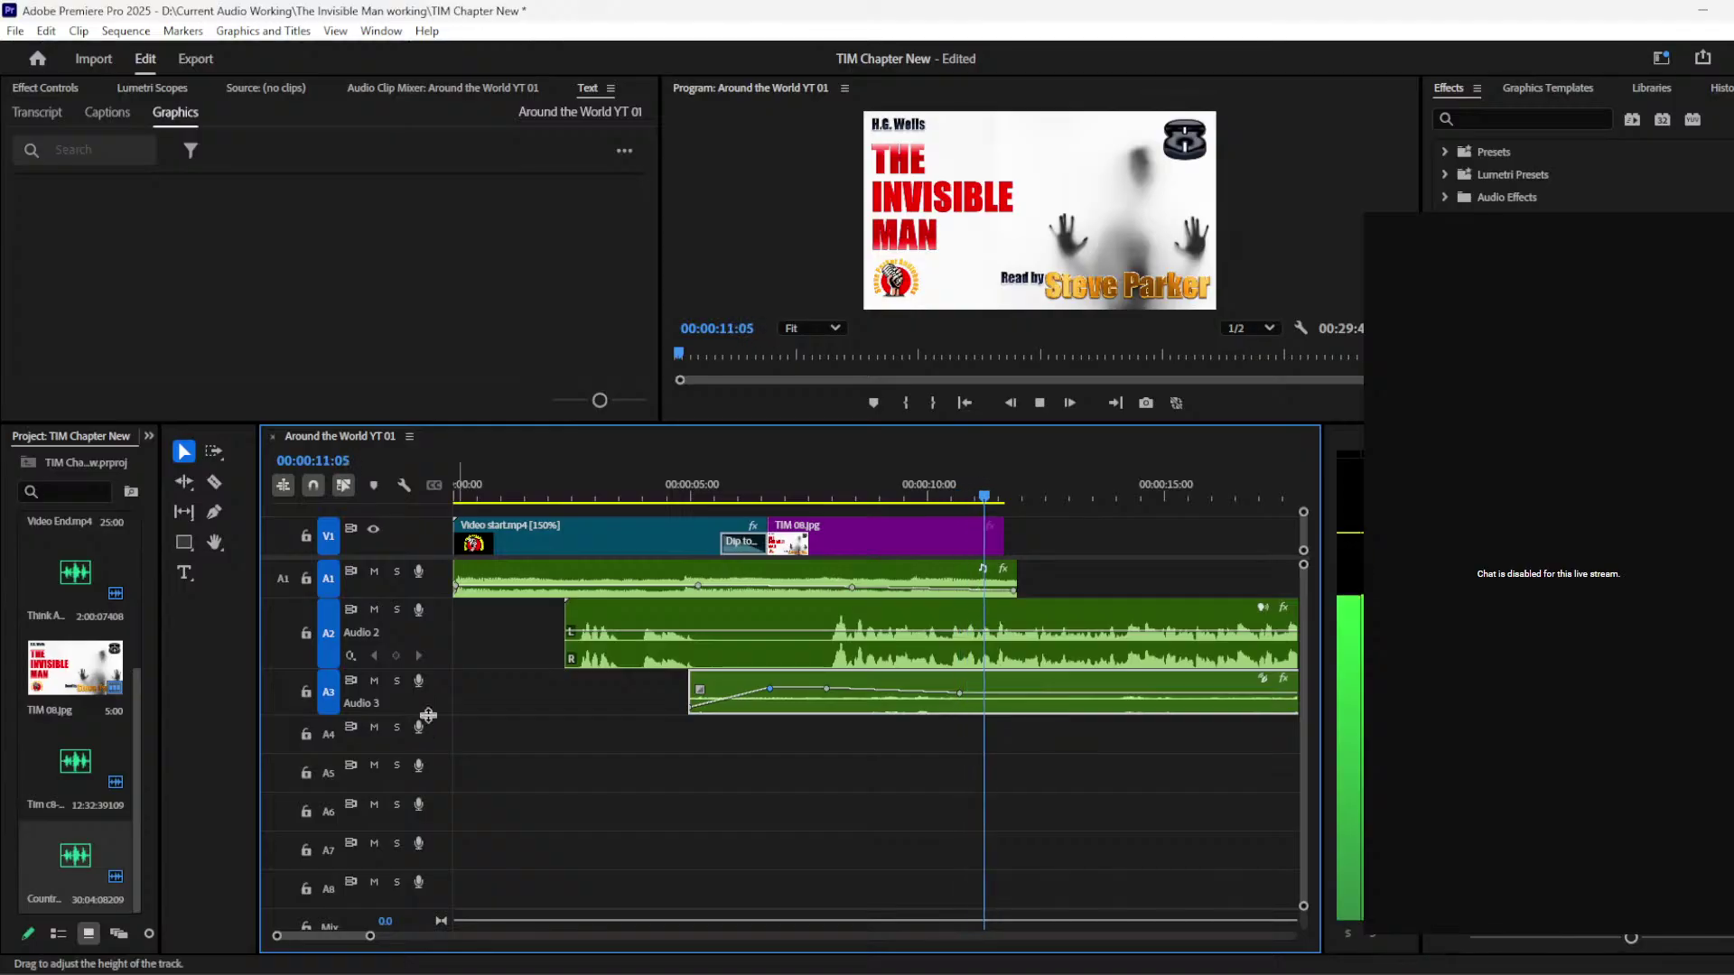
Step: Enlarge the Audio 3 track's height and lower the countryside clip's volume keyframe at about 10.7 seconds
{"action": "left_click_drag", "start_coordinate": [423, 716], "coordinate": [422, 761]}
{"action": "left_click_drag", "start_coordinate": [960, 711], "coordinate": [967, 732]}
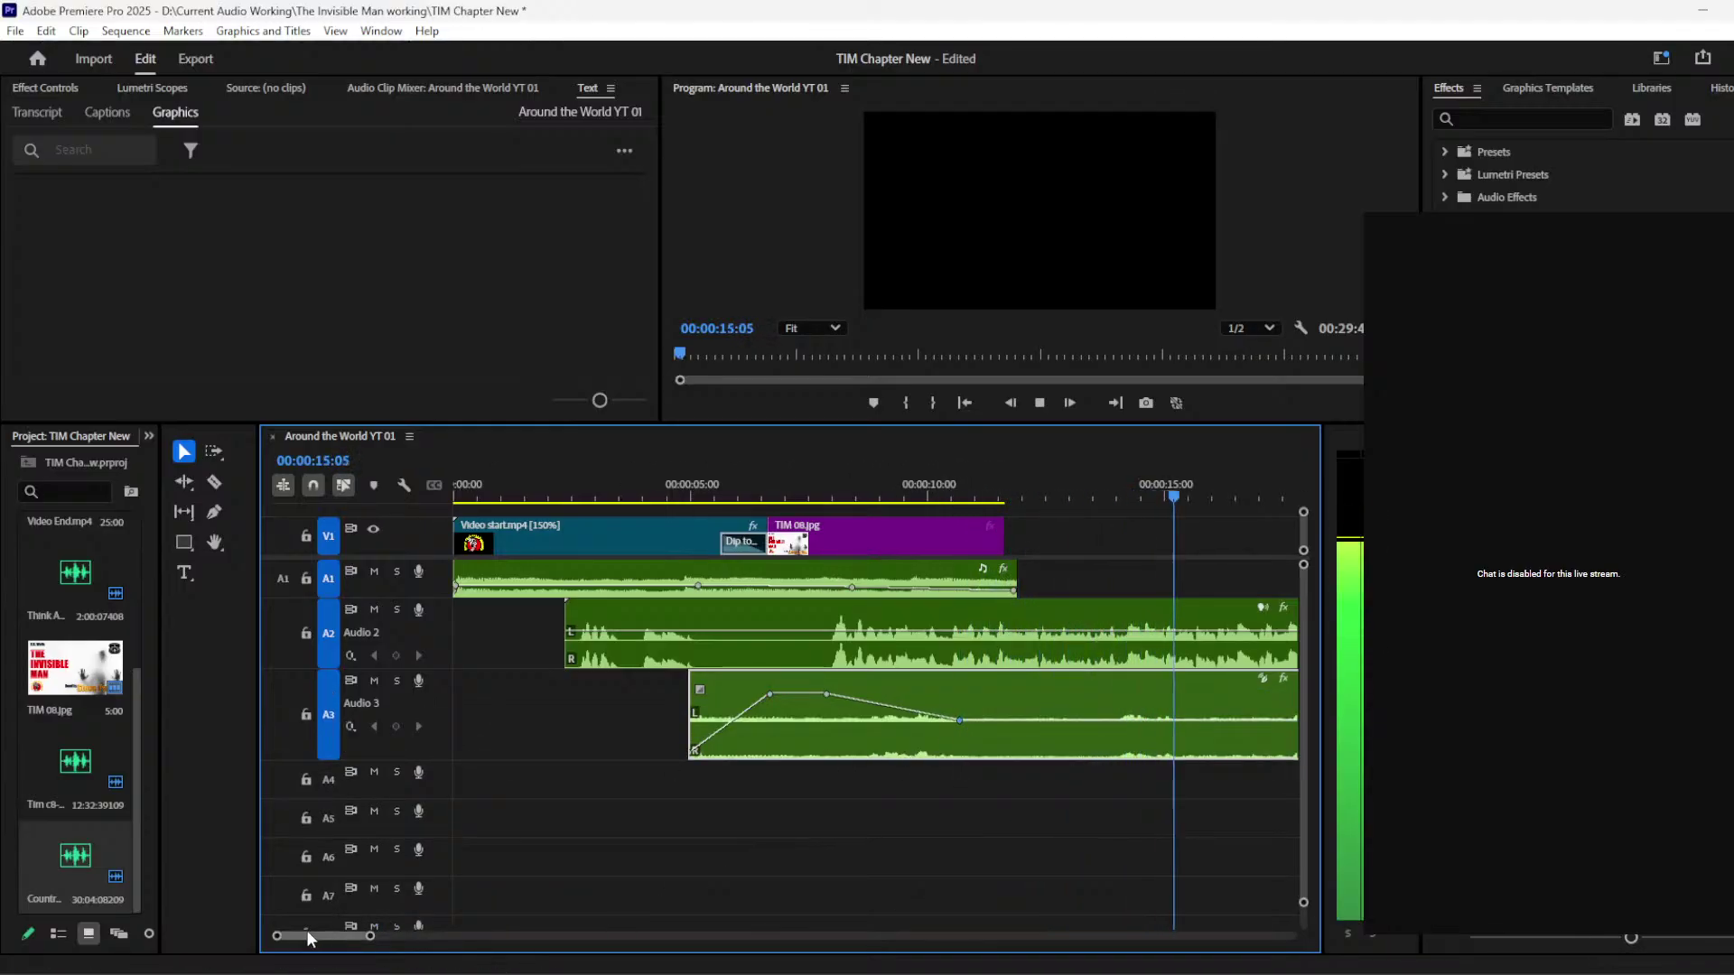
{"action": "left_click_drag", "start_coordinate": [371, 942], "coordinate": [548, 936]}
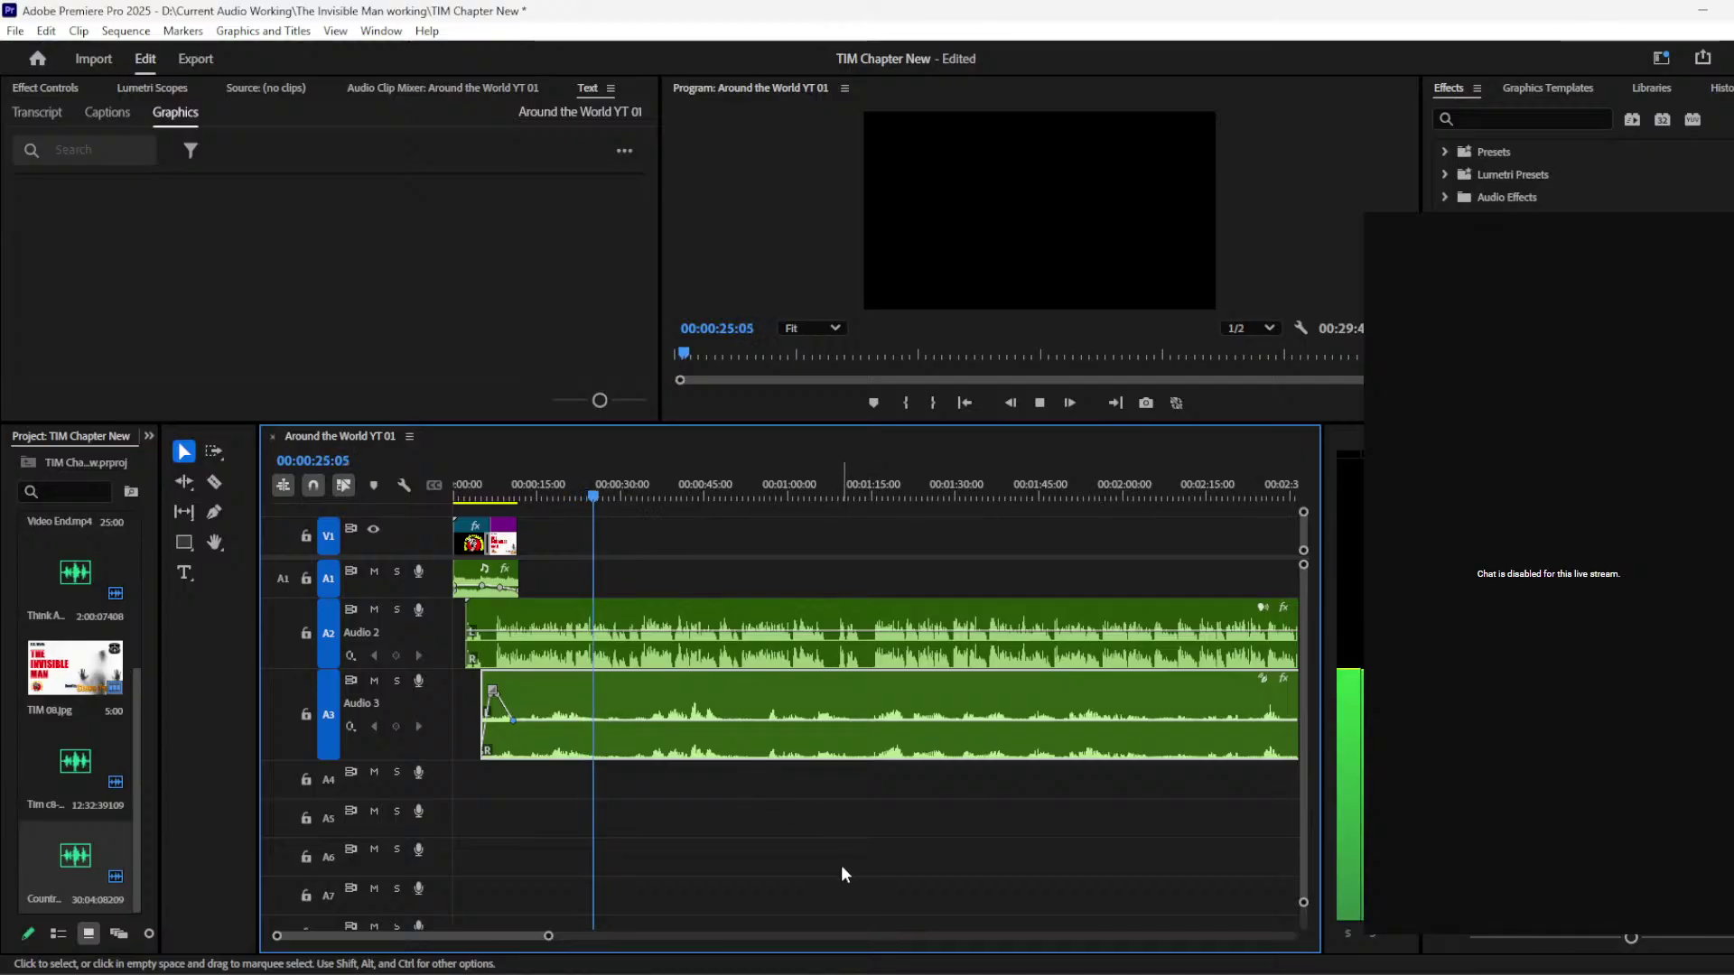
Step: Browse the People folder inside 01 SFX in File Explorer, select the Sneezing various sound, and return to the Premiere Pro timeline
{"action": "key", "text": "alt+Tab"}
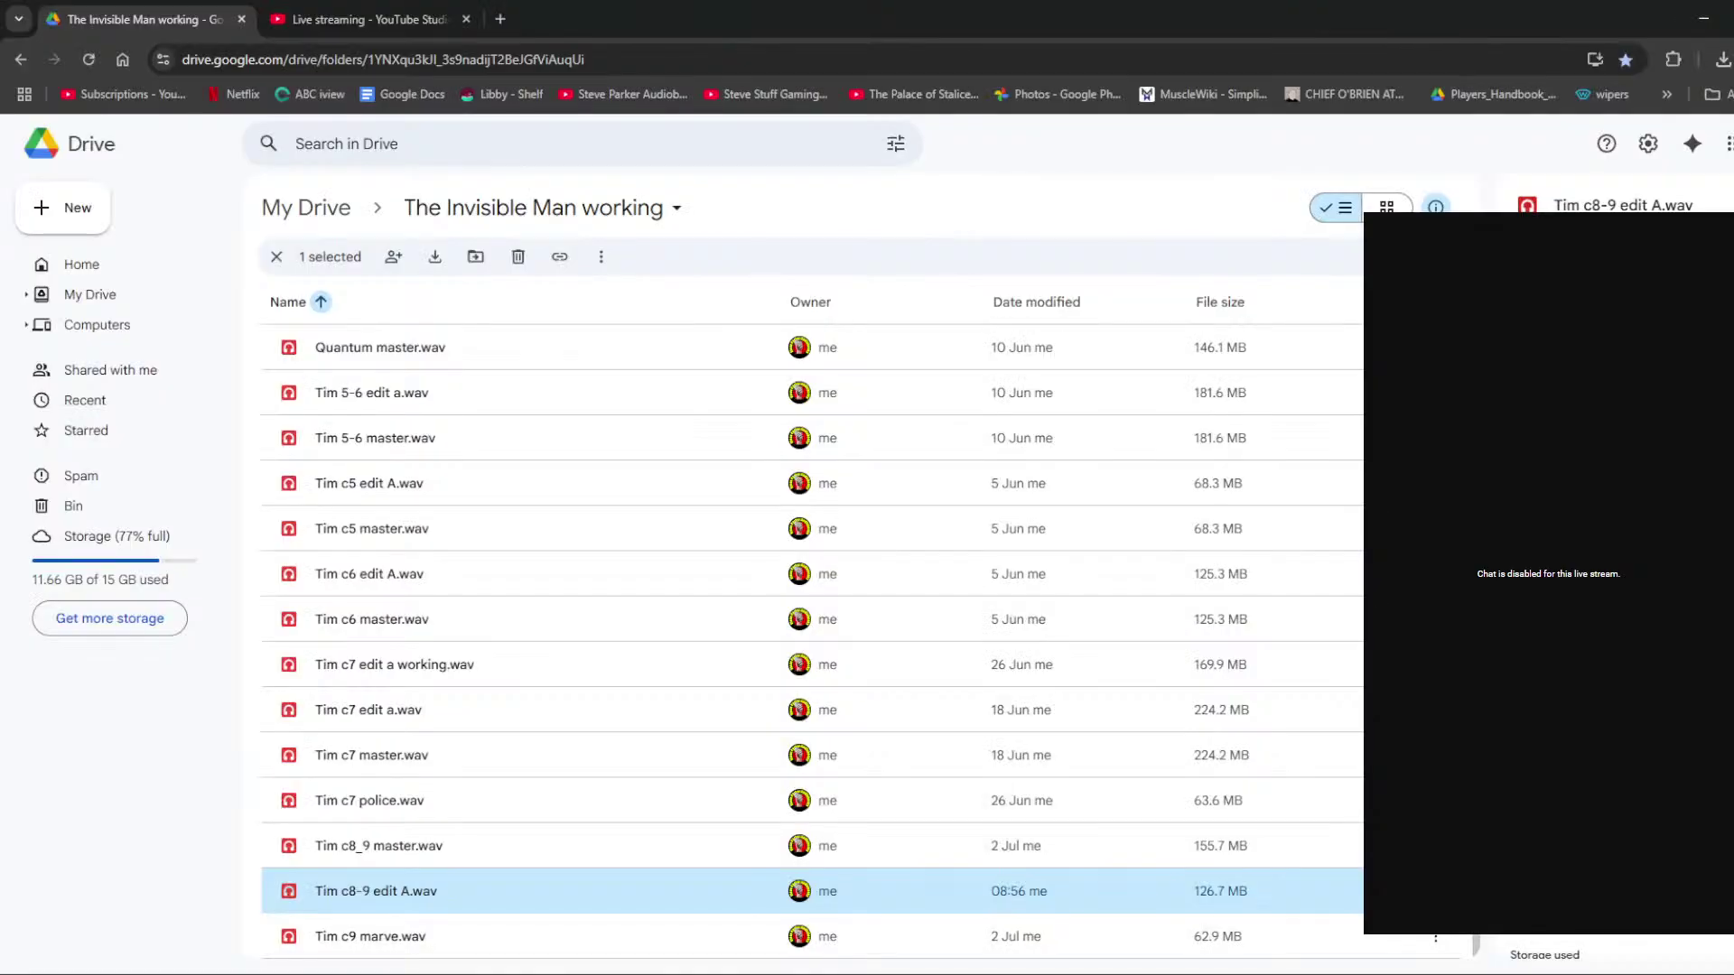
{"action": "left_click", "coordinate": [1703, 20]}
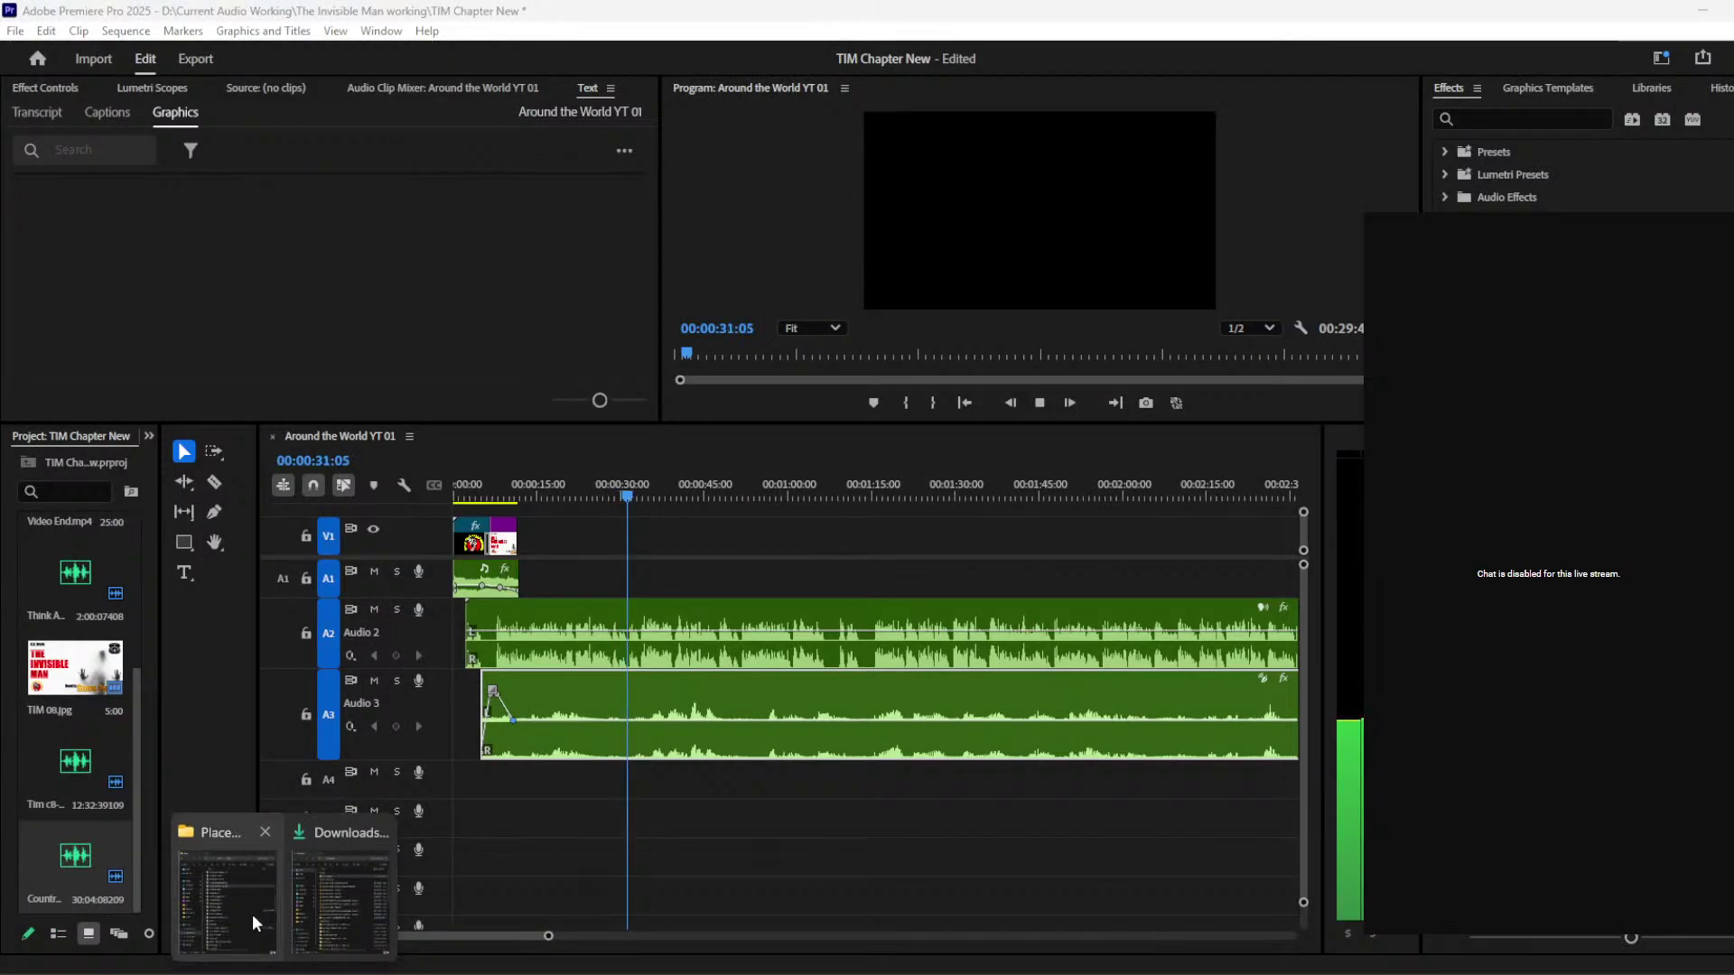
{"action": "left_click", "coordinate": [256, 923]}
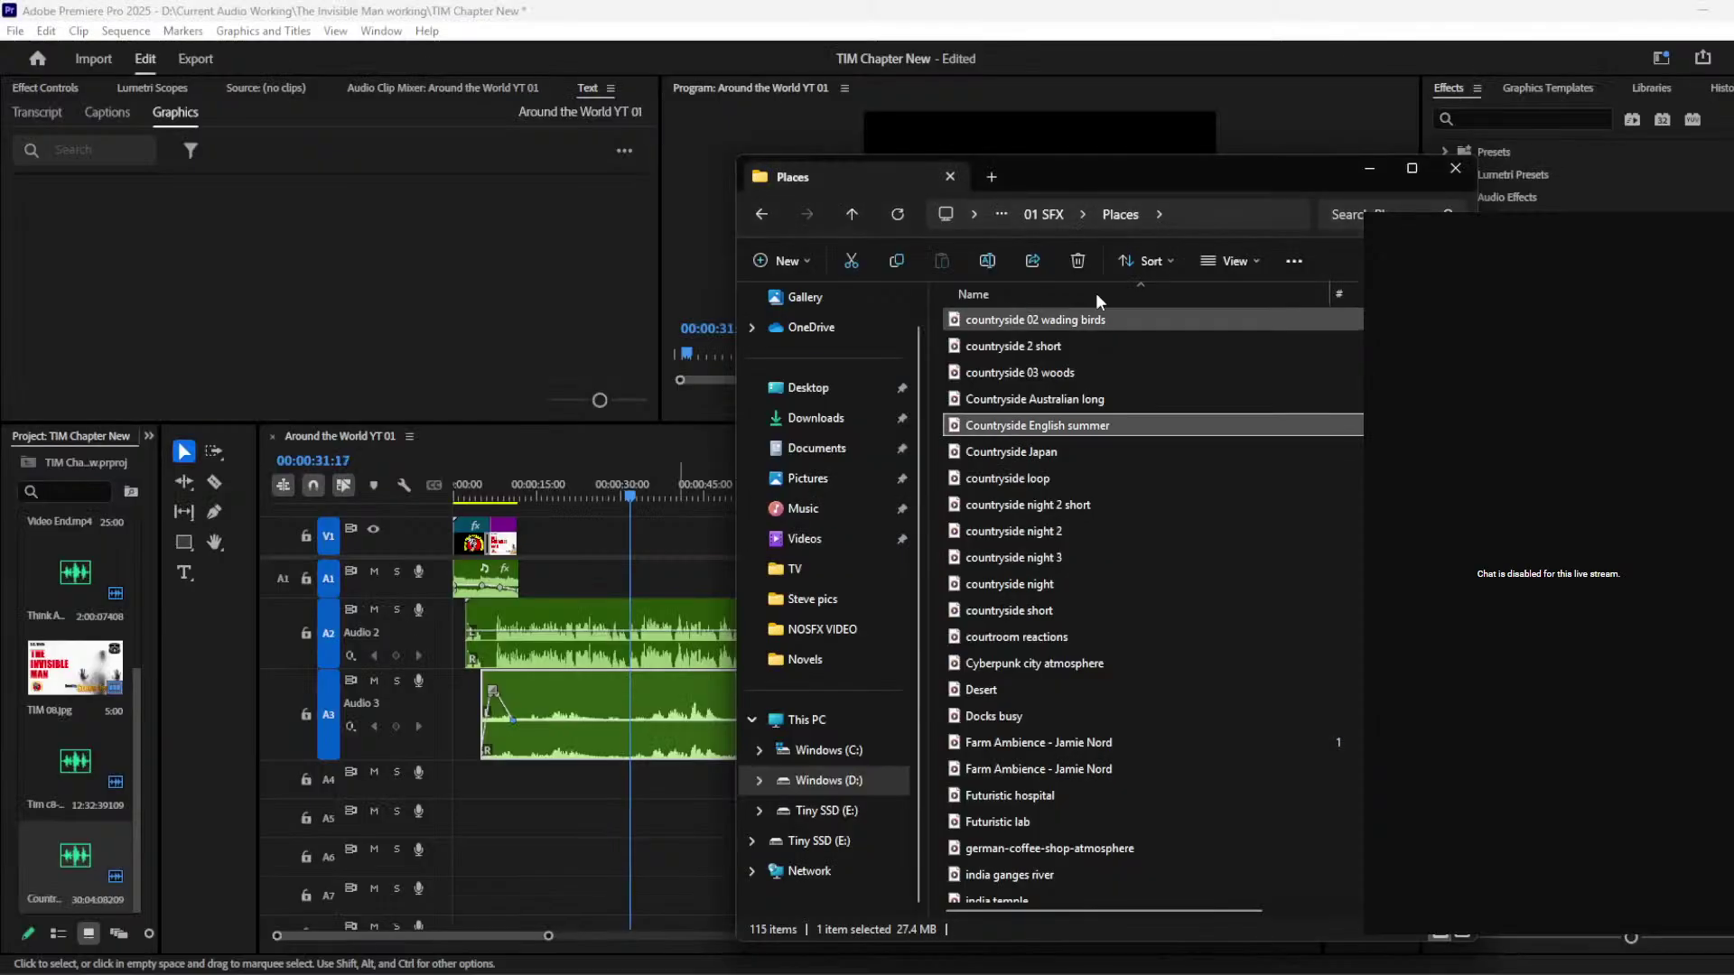
{"action": "left_click", "coordinate": [1043, 214]}
{"action": "double_click", "coordinate": [1072, 561]}
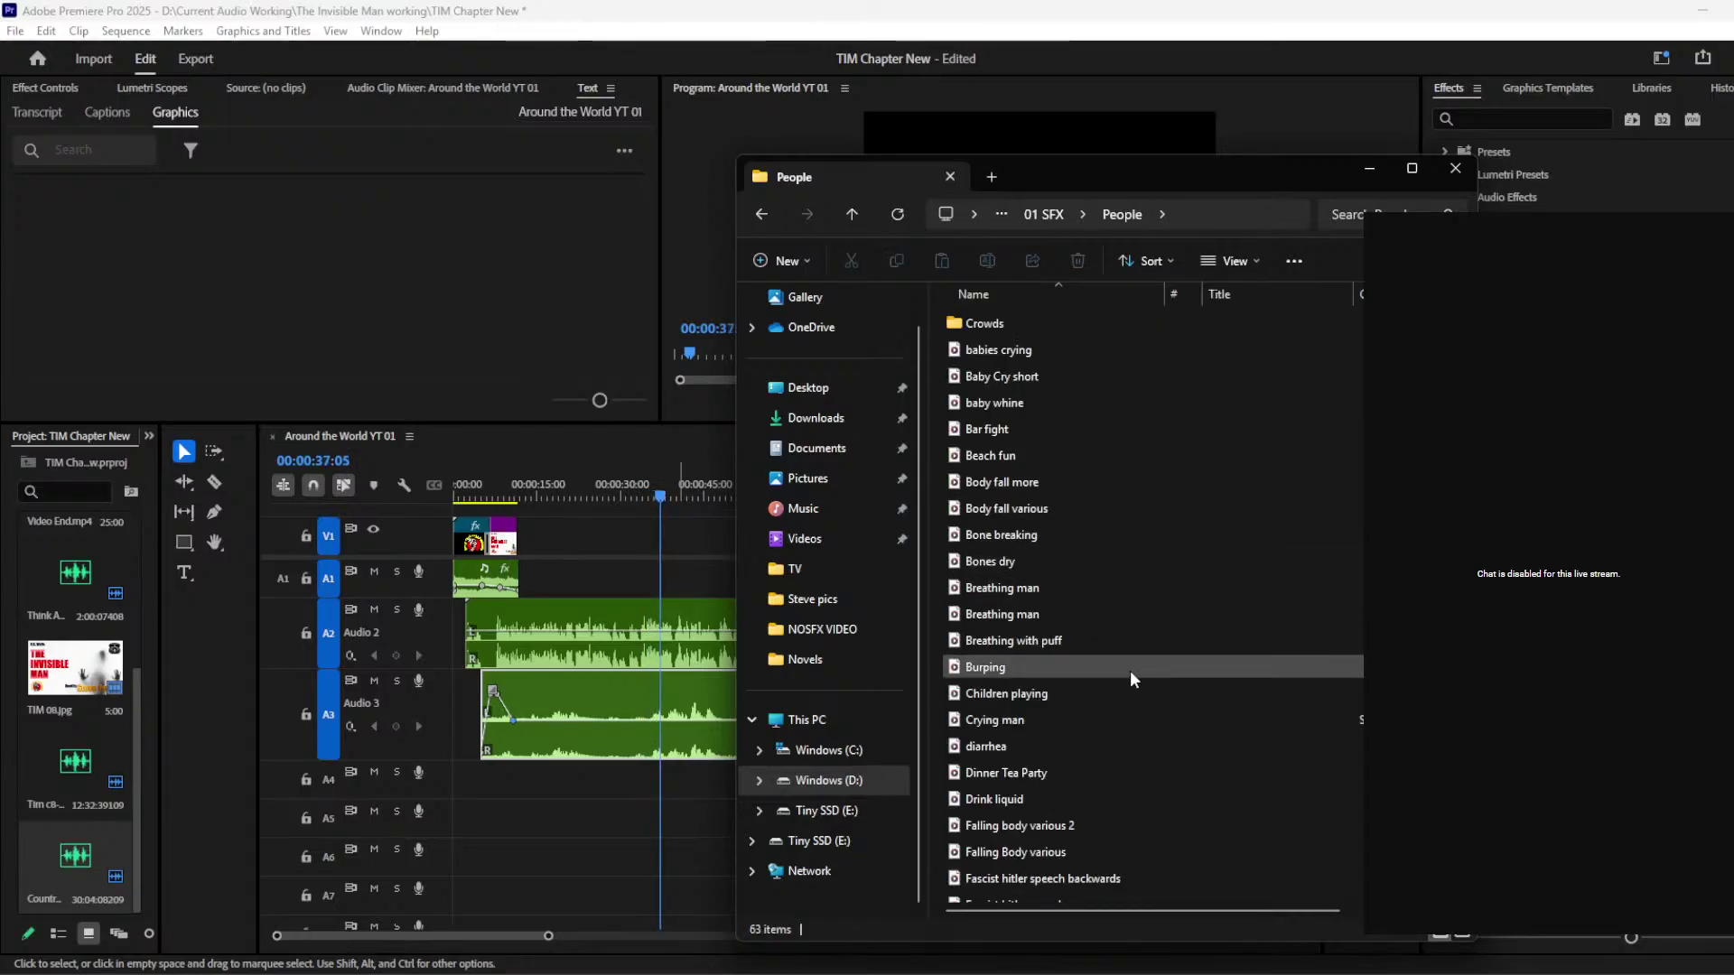
{"action": "scroll", "coordinate": [1131, 670], "scroll_direction": "down", "scroll_amount": 3}
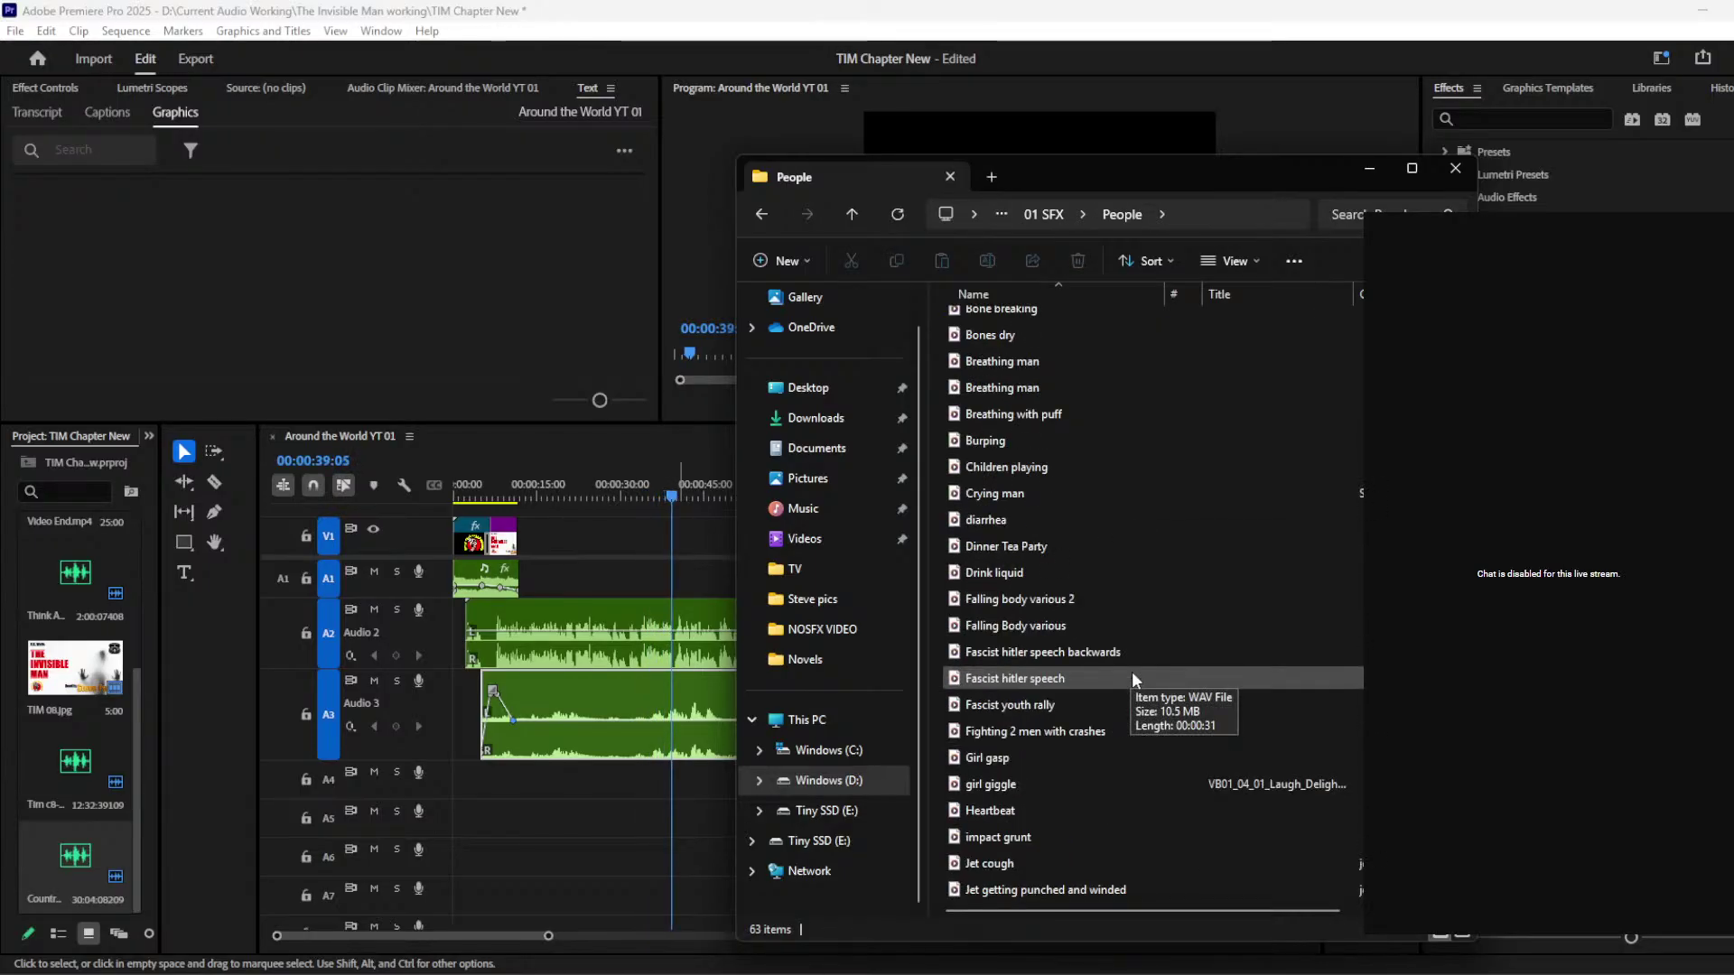
{"action": "scroll", "coordinate": [1131, 670], "scroll_direction": "down", "scroll_amount": 8}
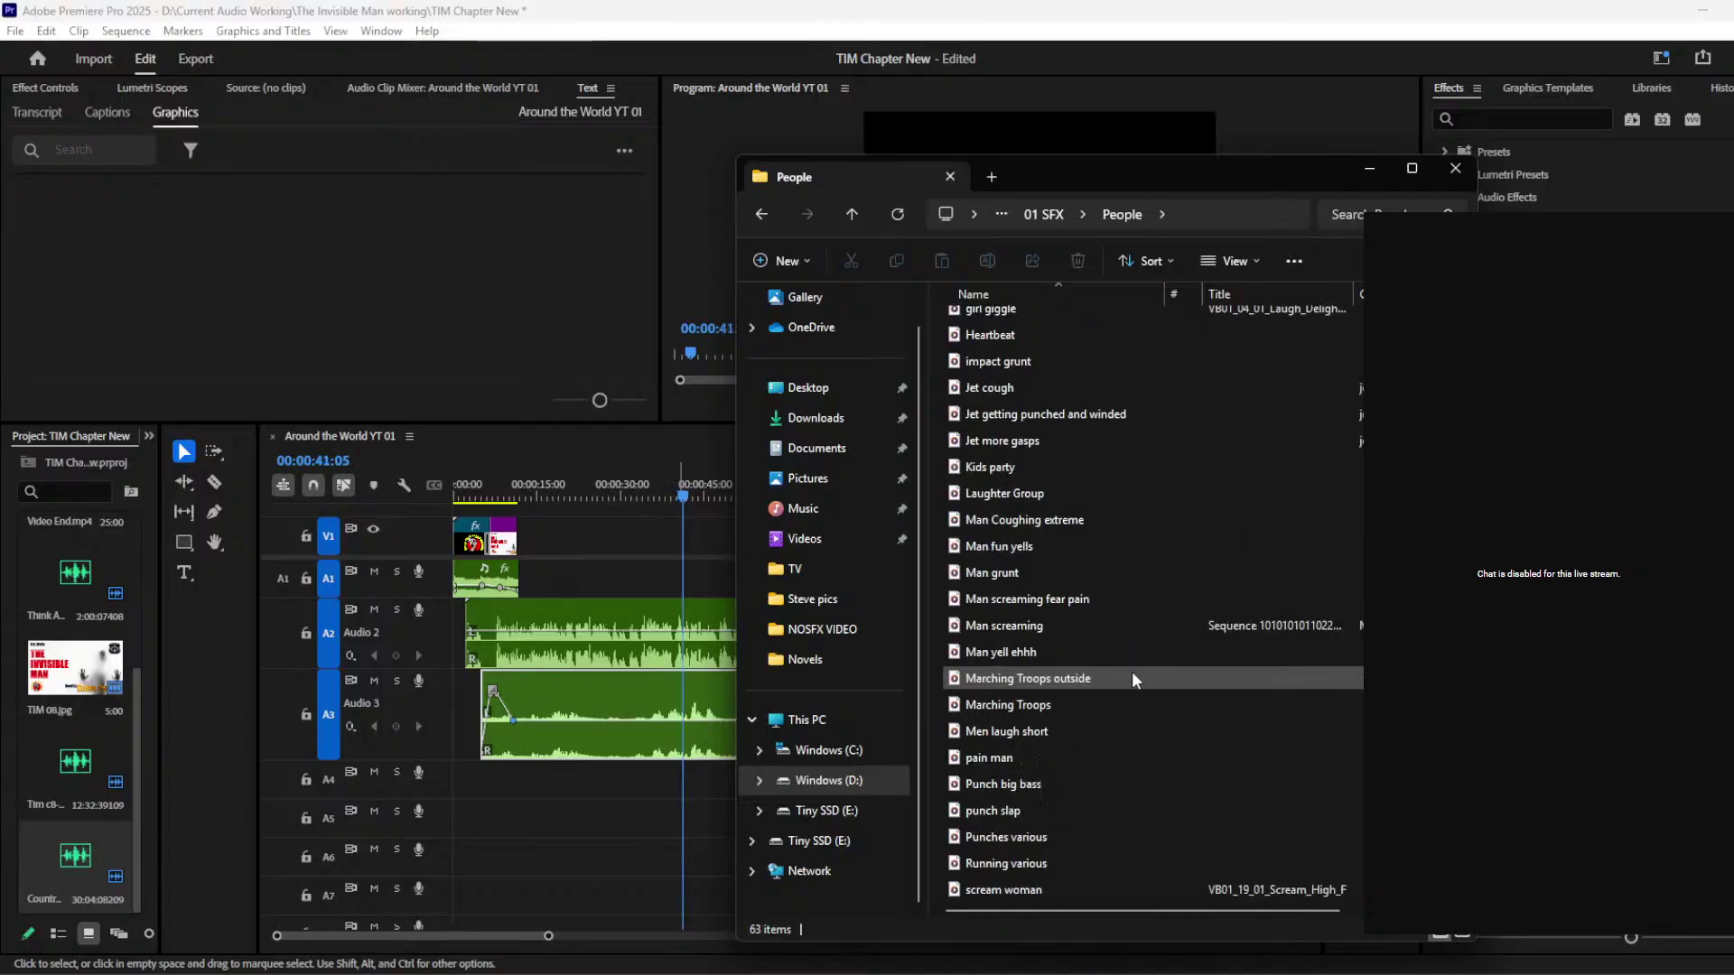
{"action": "scroll", "coordinate": [1130, 670], "scroll_direction": "down", "scroll_amount": 3}
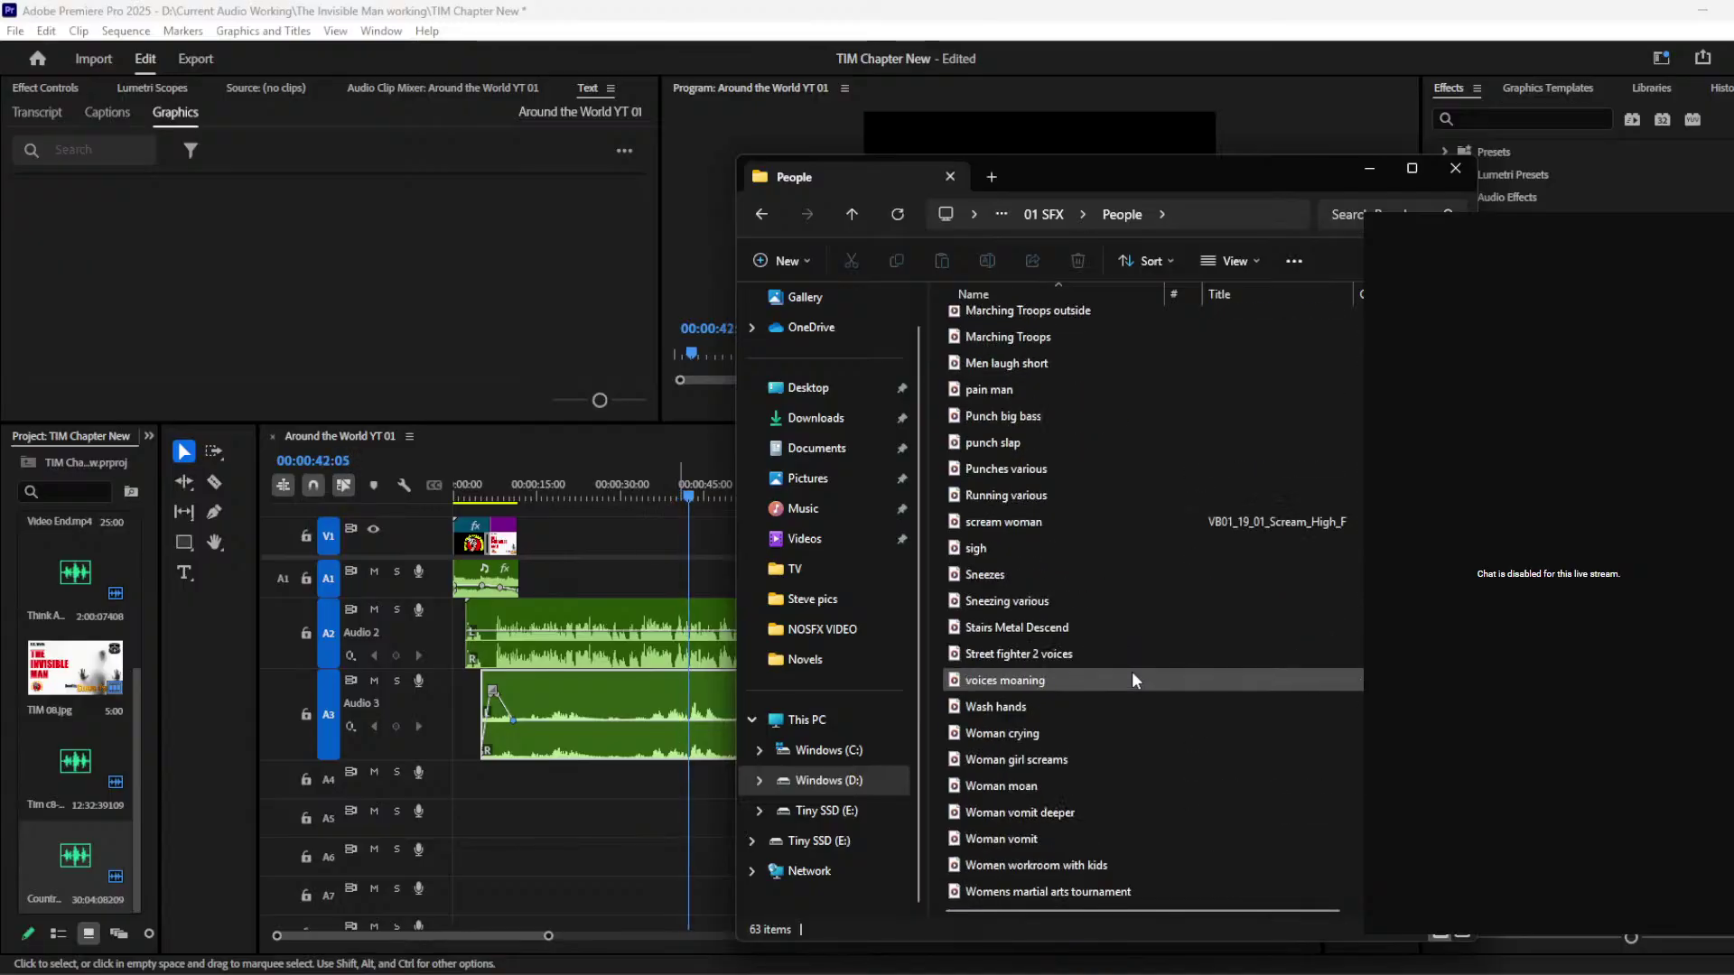
{"action": "left_click", "coordinate": [1038, 604]}
{"action": "left_click", "coordinate": [639, 865]}
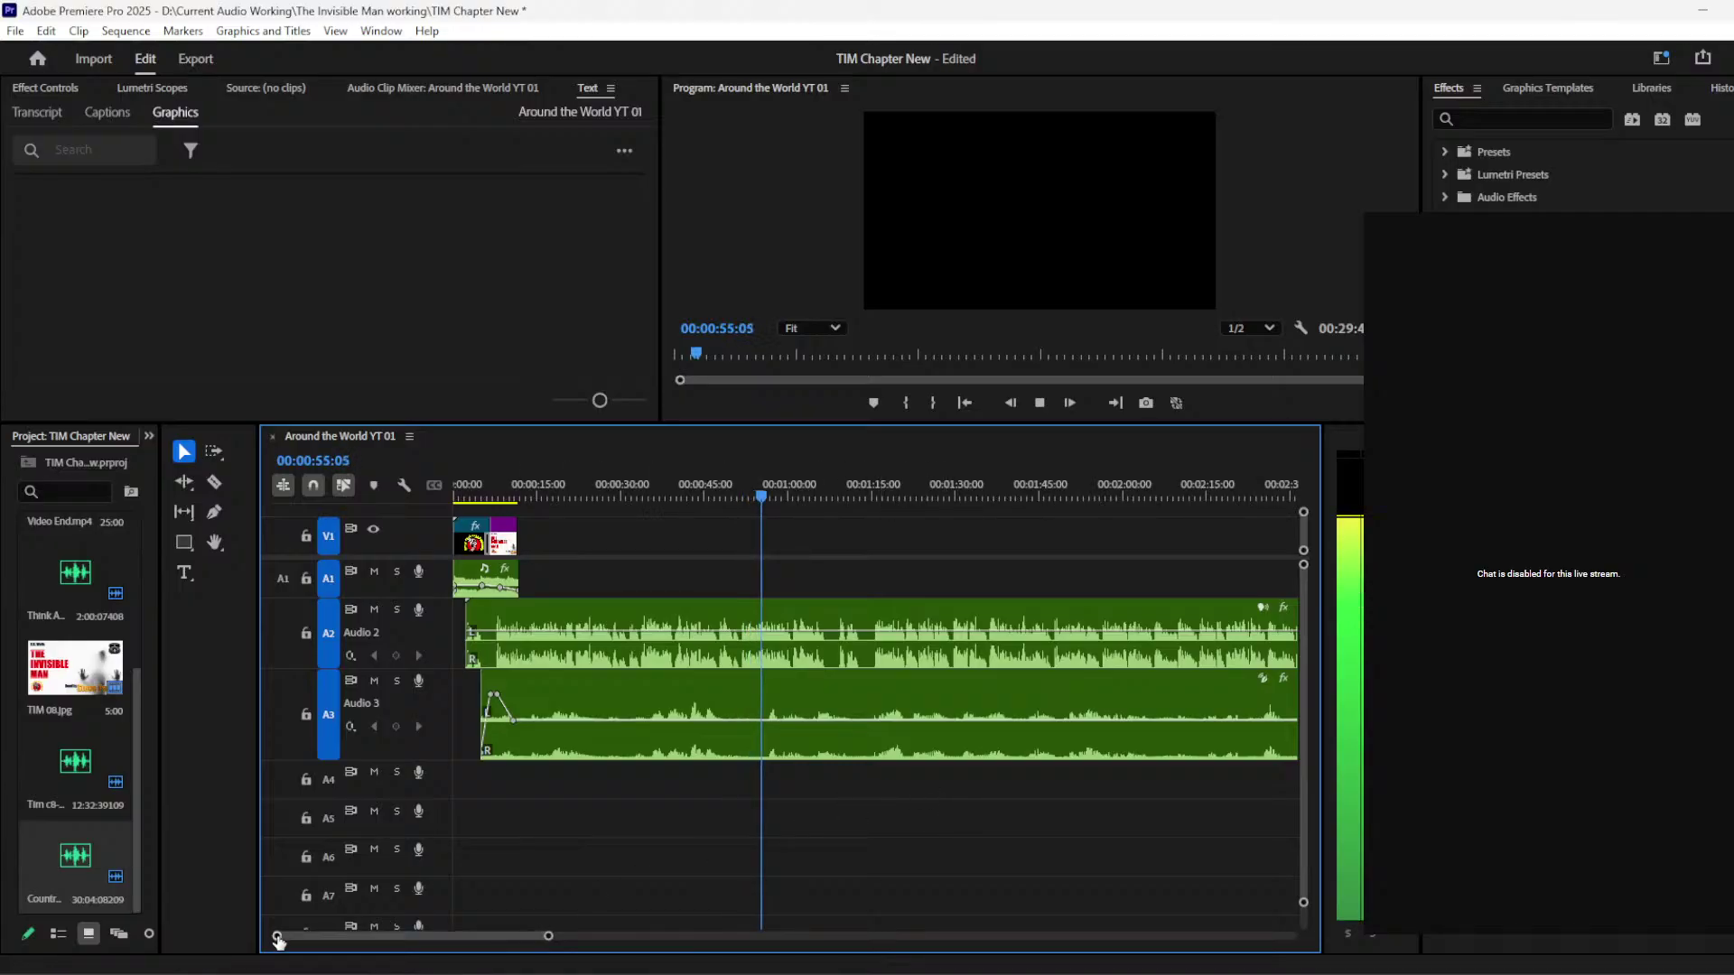
Step: Keyframe a volume dip on the countryside clip, falling from about 1:04 to 1:09 and rising from about 1:12 to 1:15
{"action": "left_click_drag", "start_coordinate": [277, 939], "coordinate": [287, 937]}
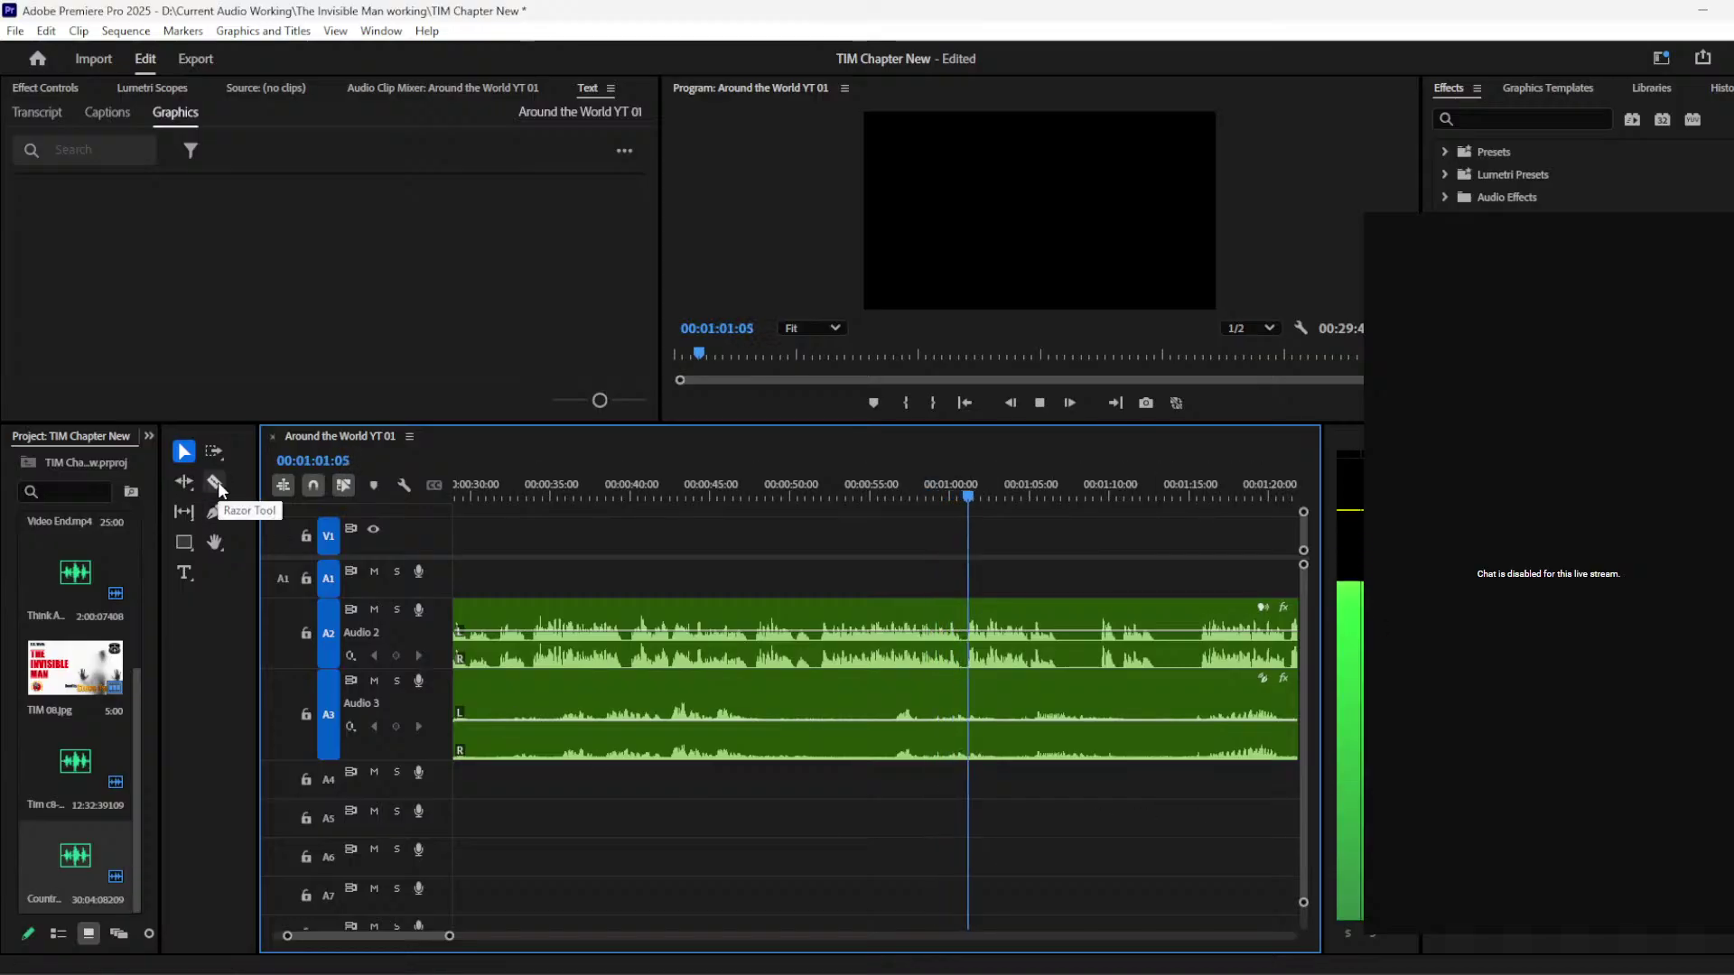
{"action": "left_click", "coordinate": [215, 511]}
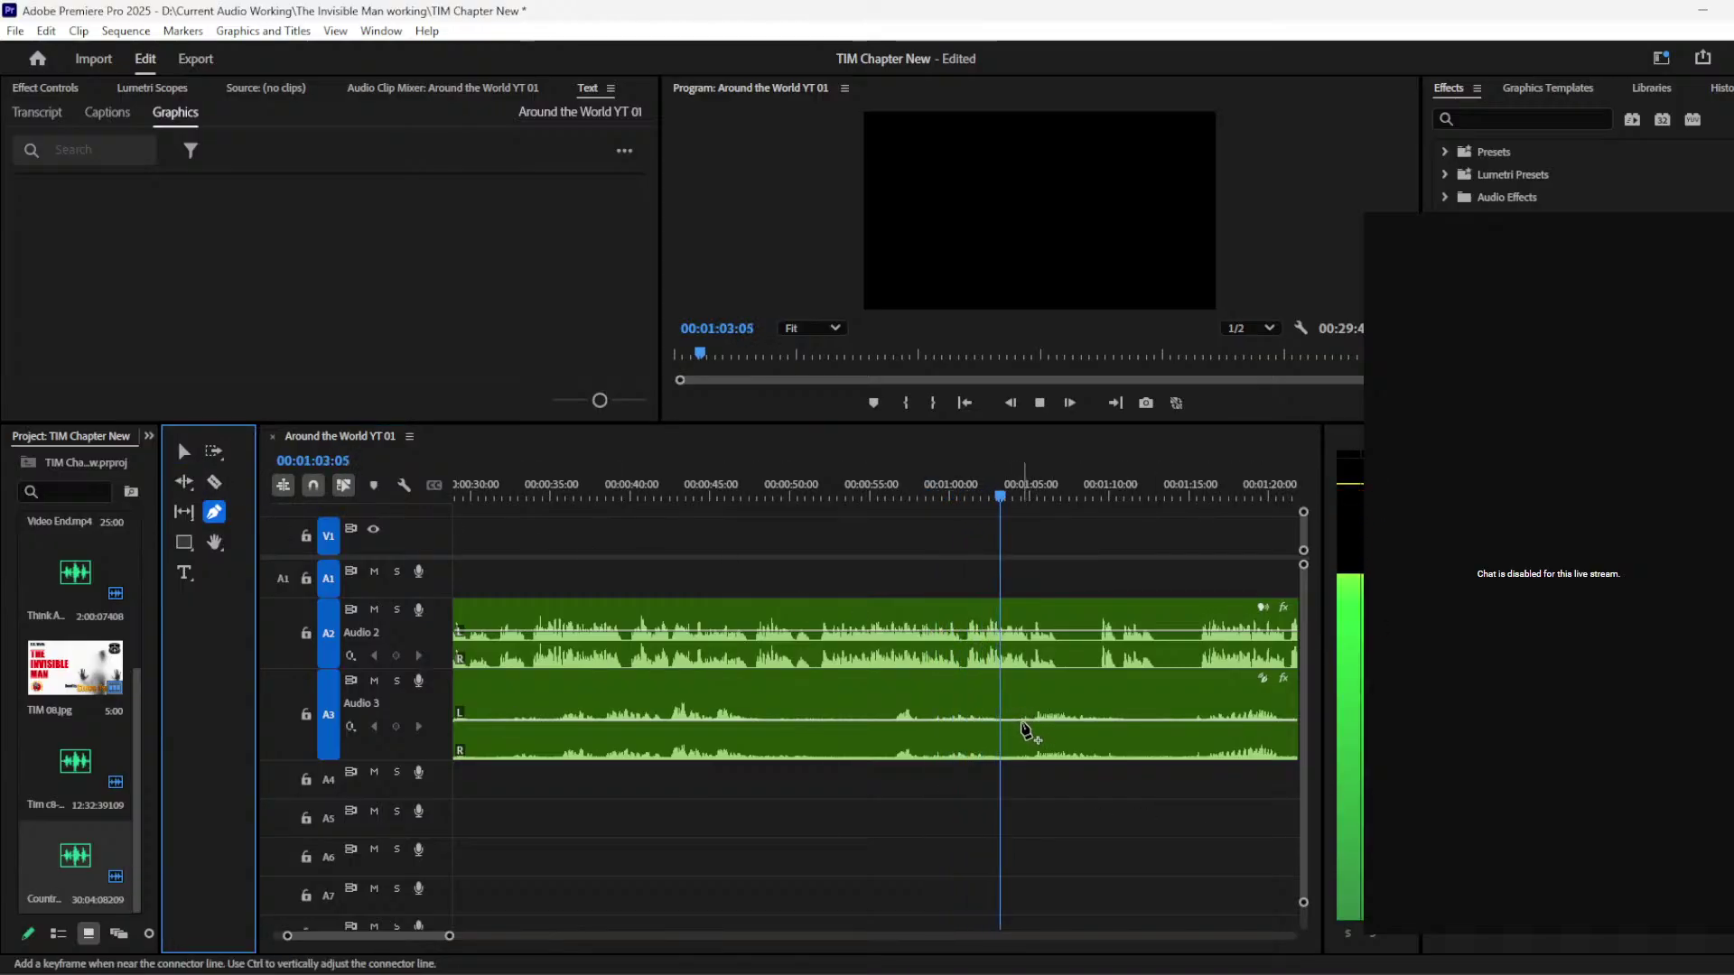
{"action": "left_click", "coordinate": [1021, 721]}
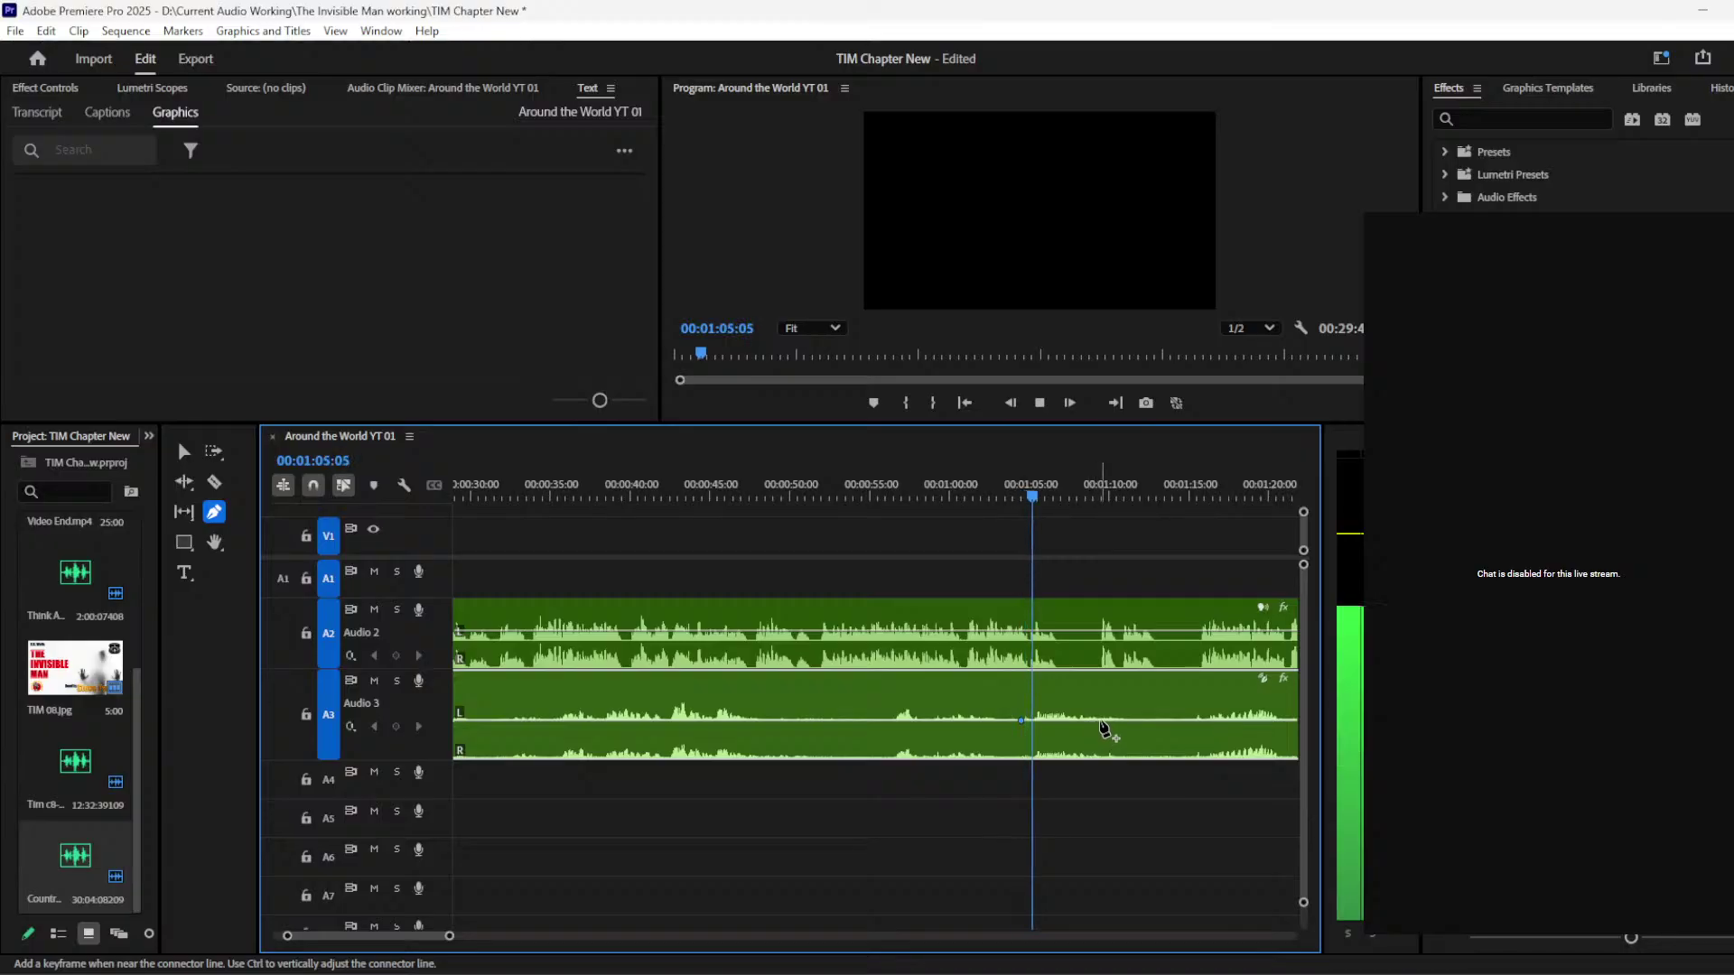
{"action": "left_click_drag", "start_coordinate": [1101, 724], "coordinate": [1095, 753]}
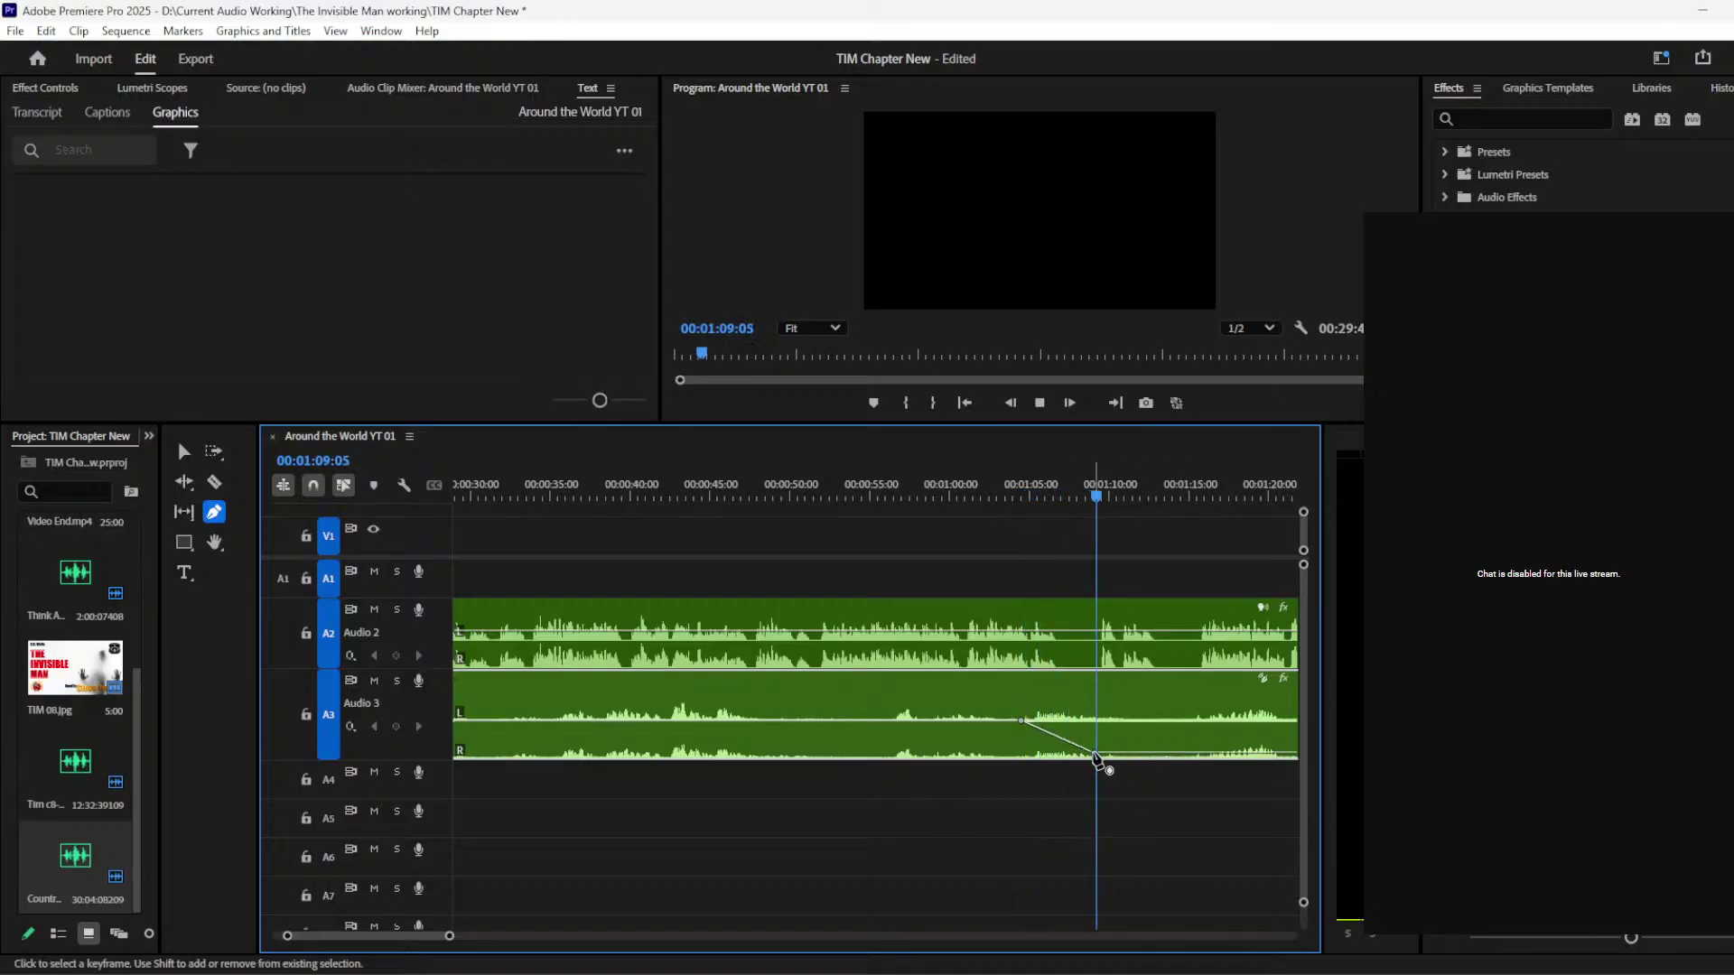
{"action": "left_click_drag", "start_coordinate": [1097, 755], "coordinate": [1196, 720]}
{"action": "left_click", "coordinate": [1143, 752]}
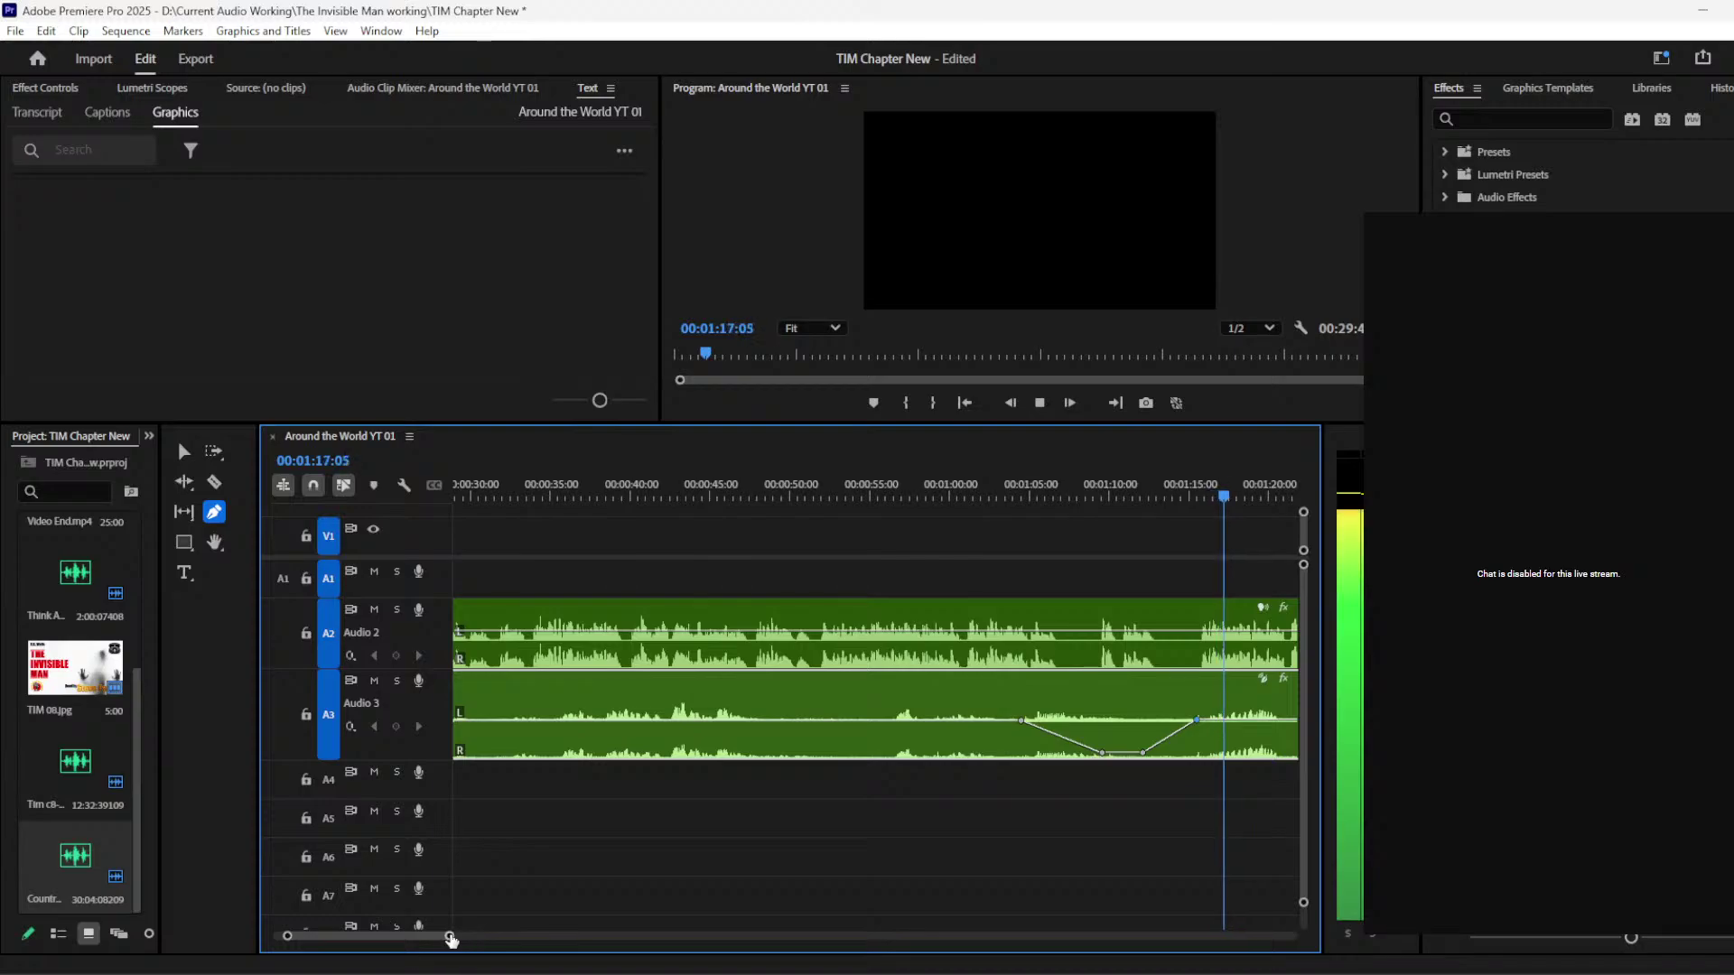
Step: Start the countryside clip's volume dip earlier, at about 1:01, and play the passage from about 0:53
{"action": "left_click_drag", "start_coordinate": [450, 937], "coordinate": [522, 936]}
{"action": "left_click", "coordinate": [764, 483]}
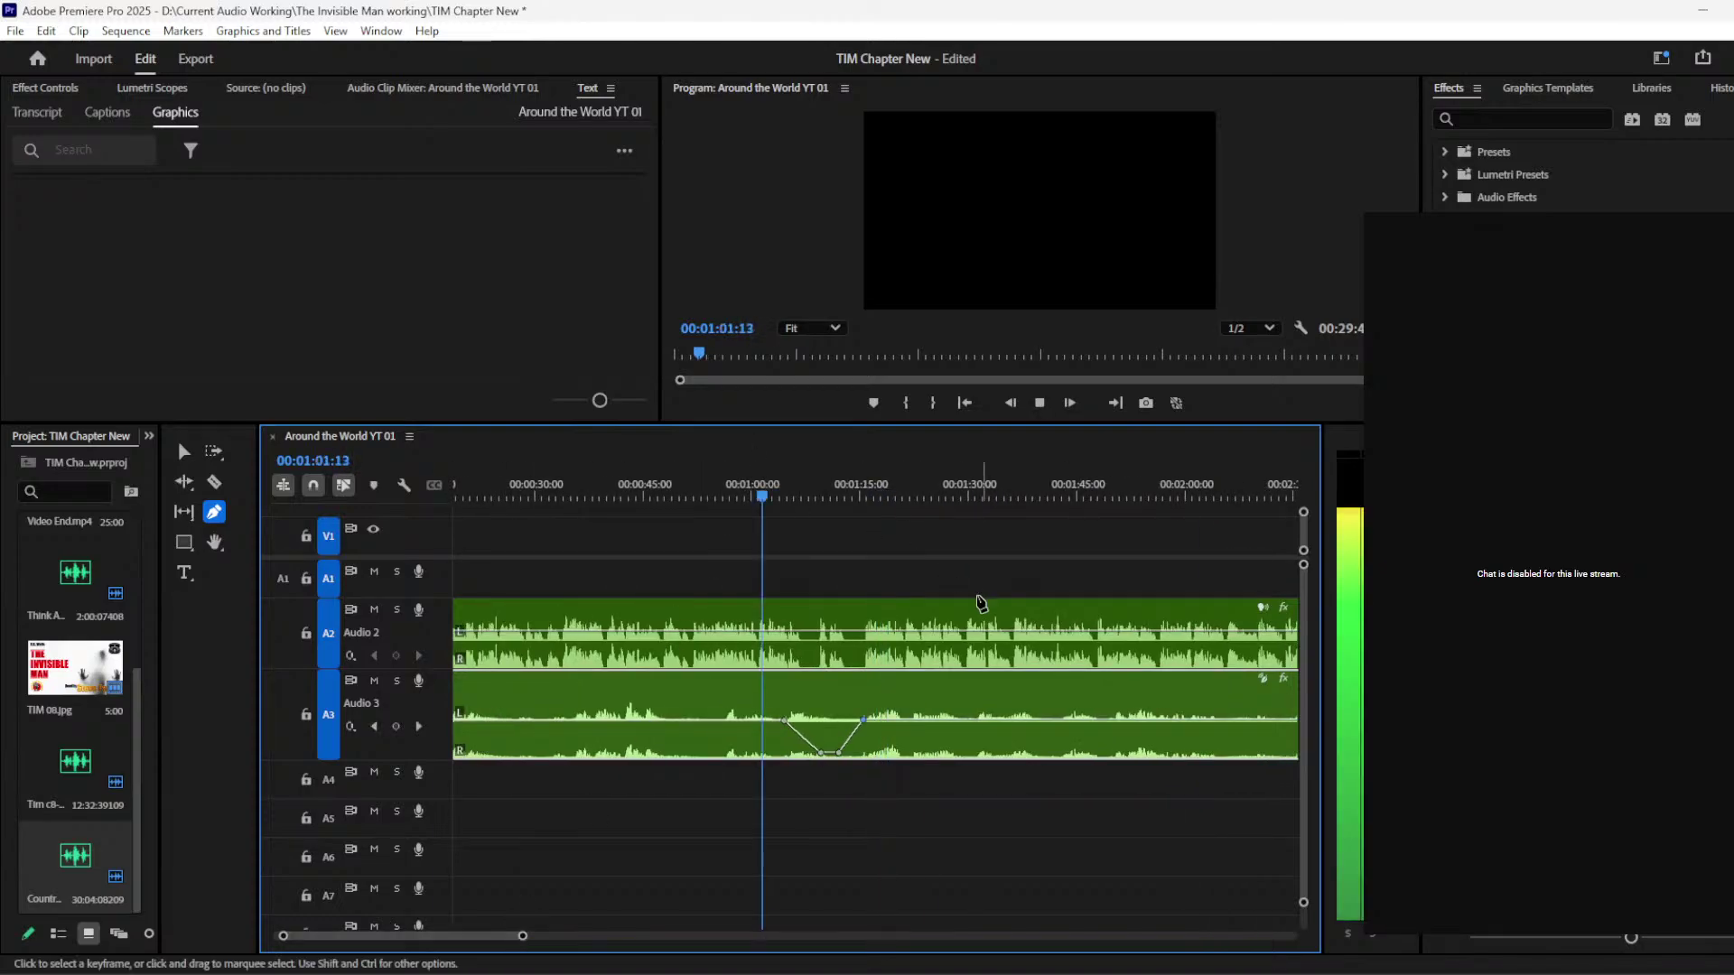
{"action": "key", "text": "space"}
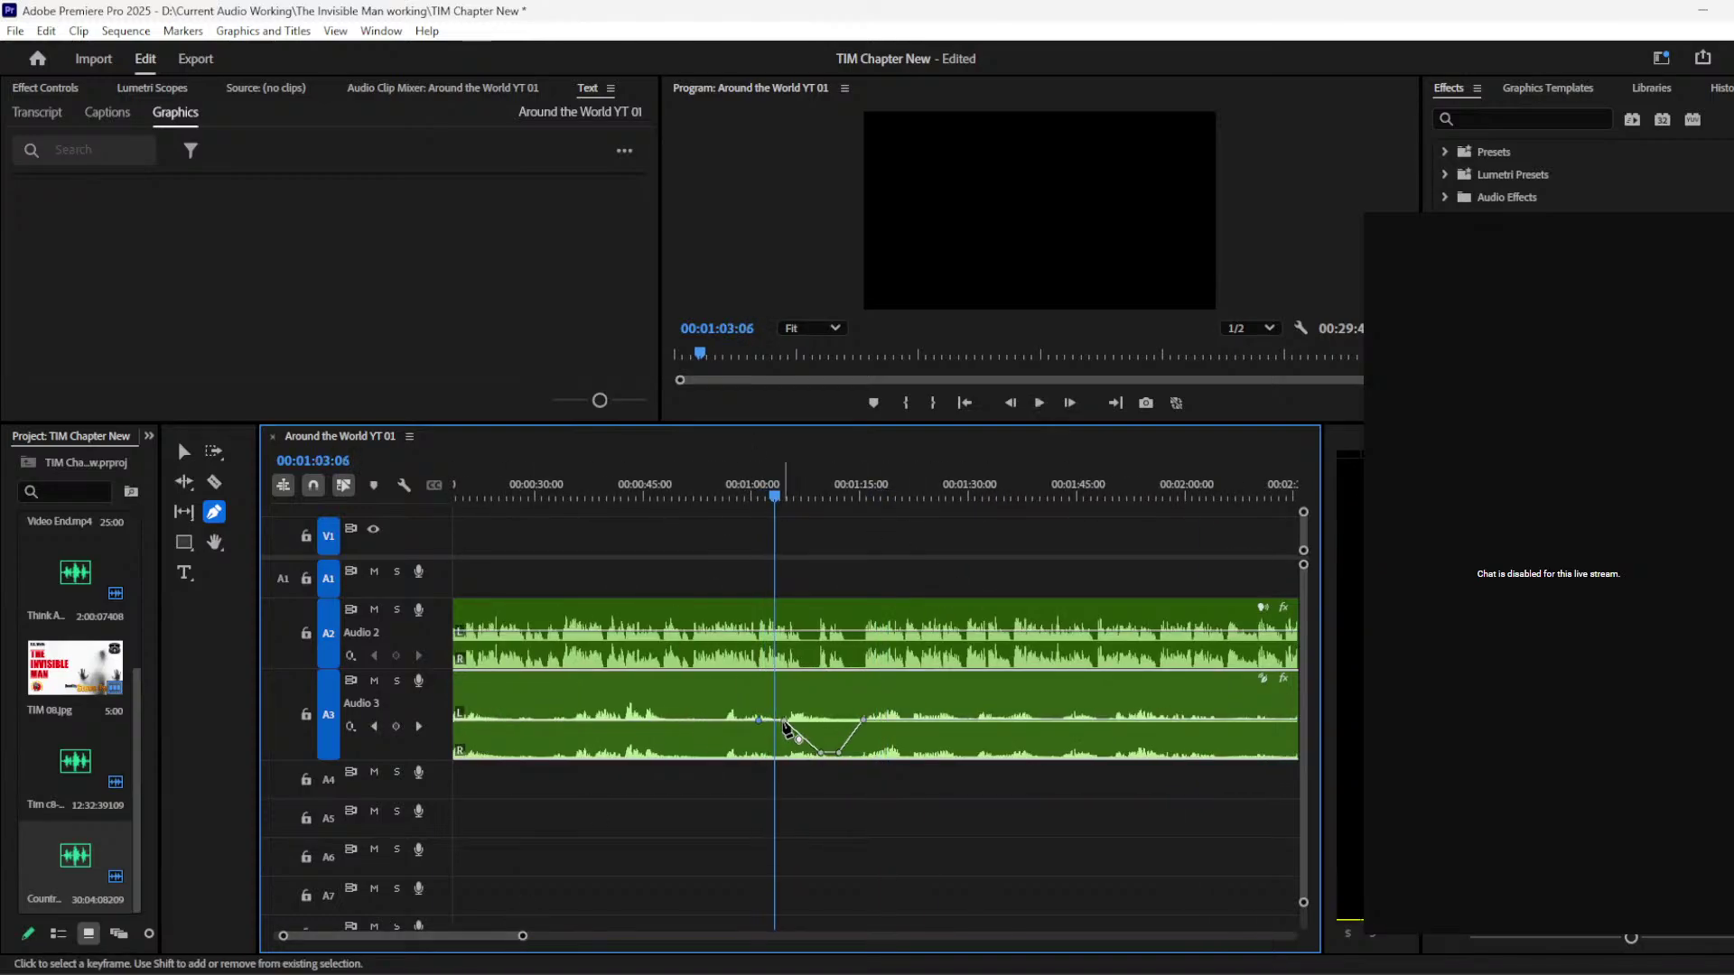
{"action": "left_click", "coordinate": [702, 488]}
{"action": "key", "text": "space"}
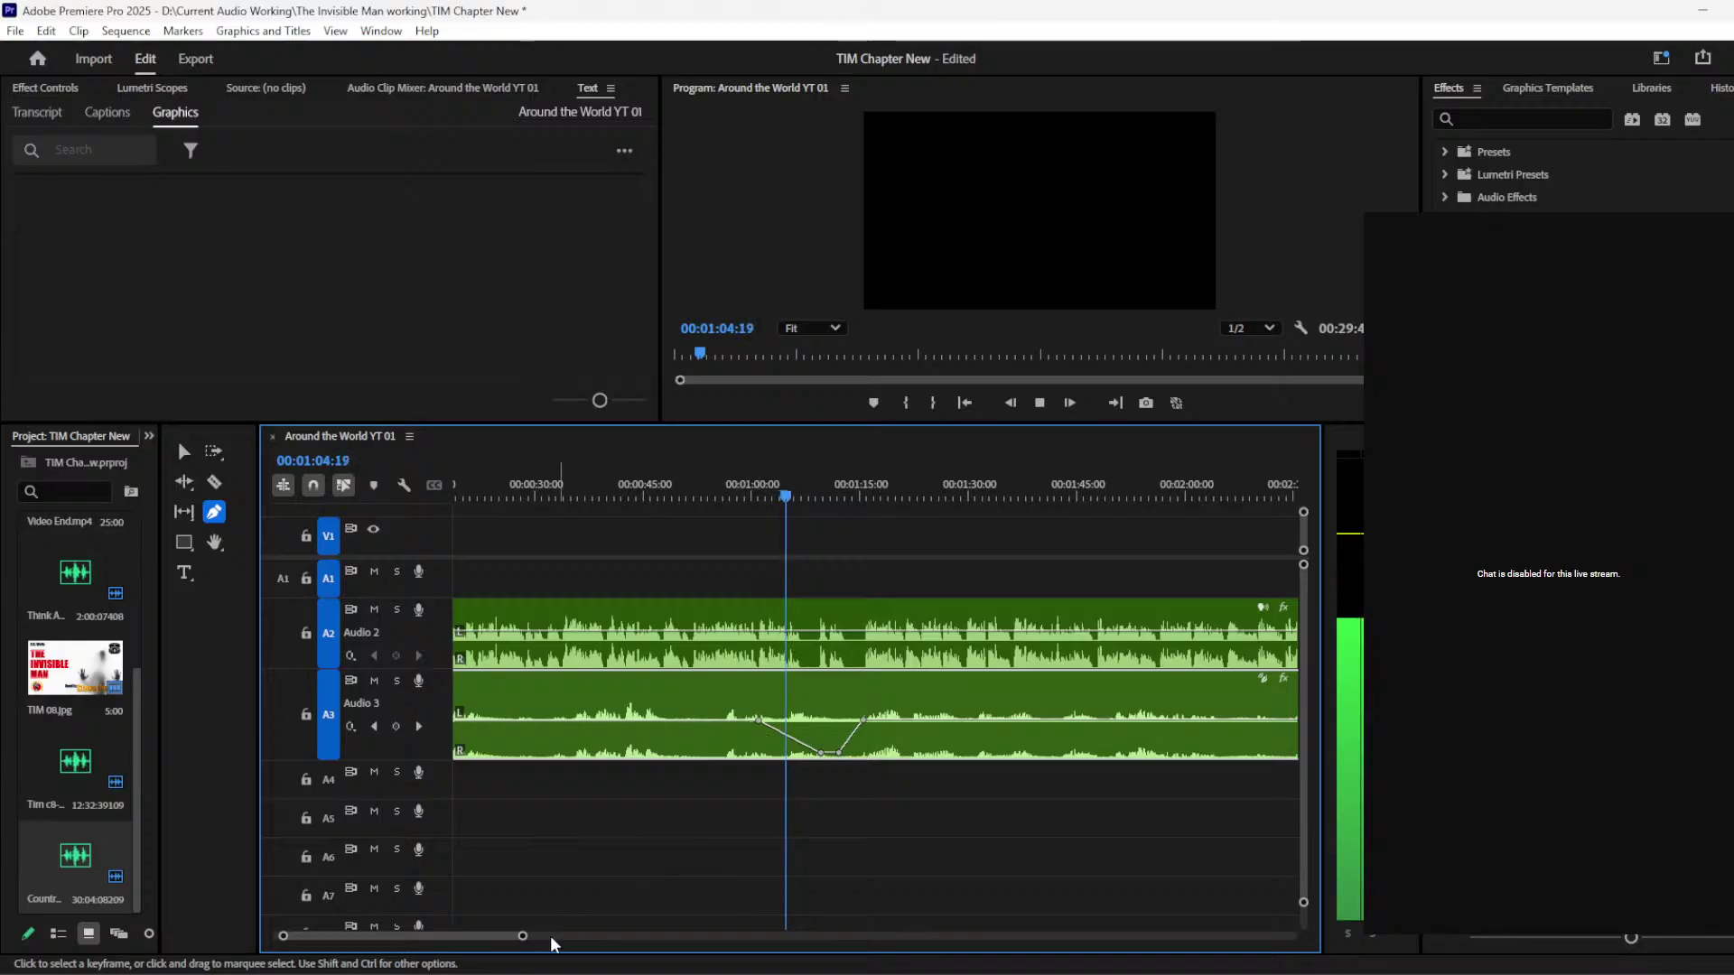
Step: Switch to OBS and set the Headset Speaker source's device to Headset Earphone (Logitech USB Headset)
{"action": "left_click", "coordinate": [543, 974]}
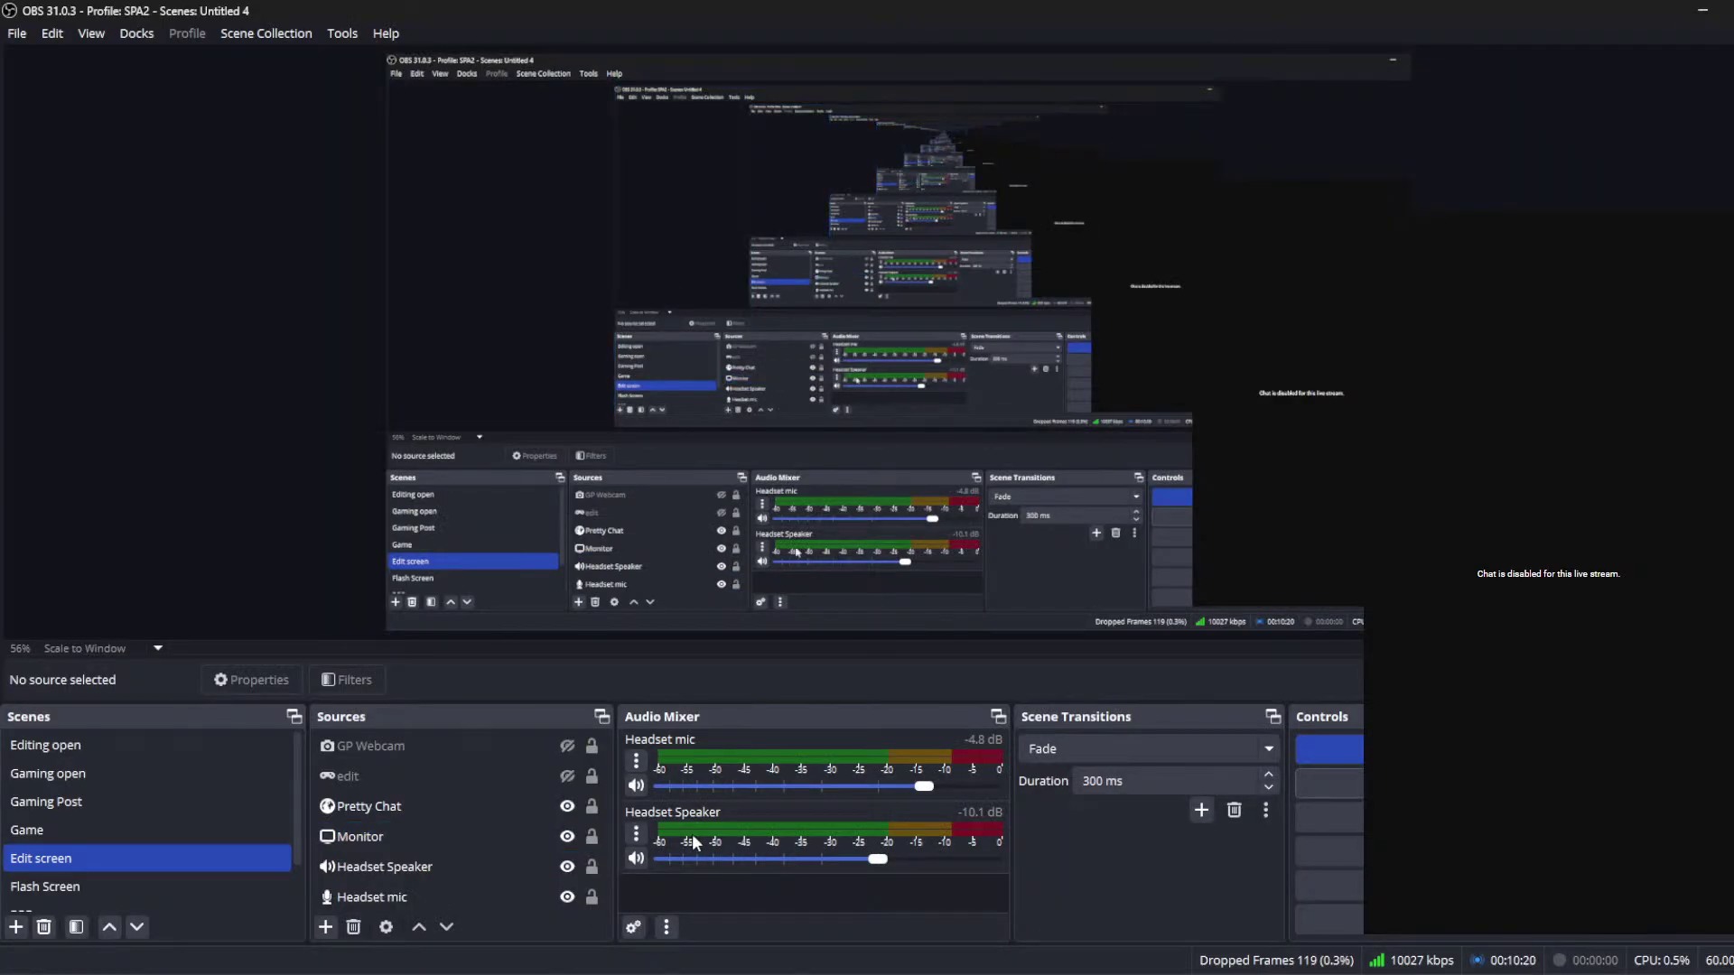
{"action": "left_click", "coordinate": [410, 869]}
{"action": "left_click", "coordinate": [506, 866]}
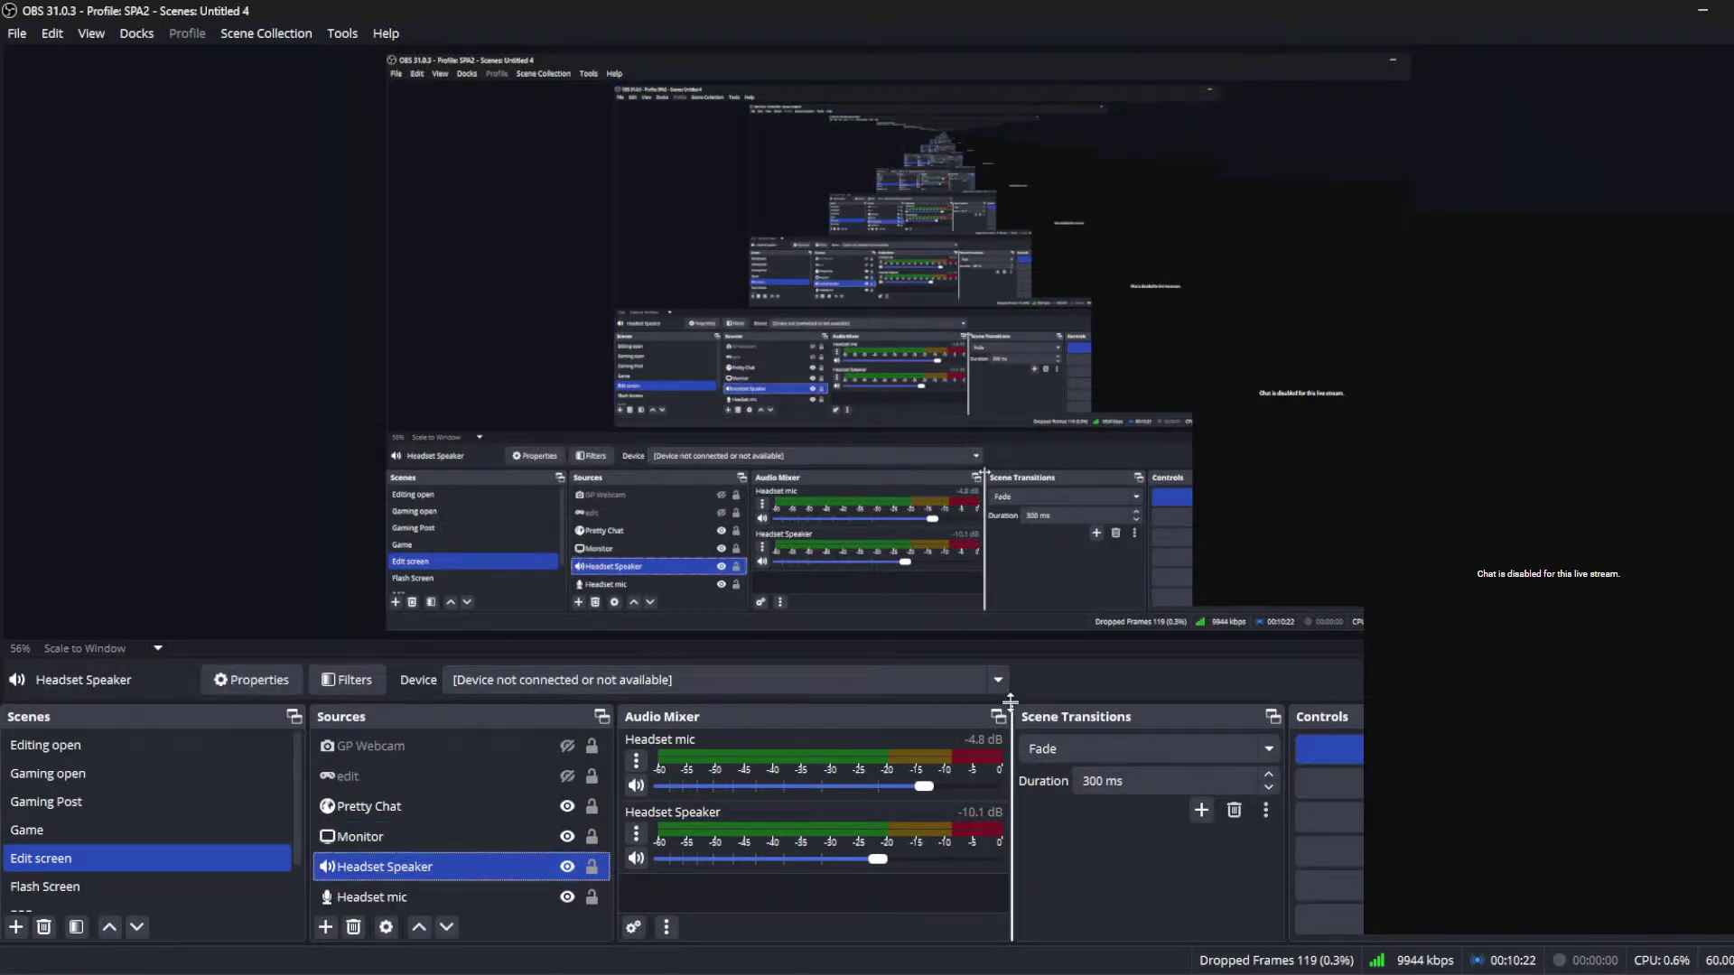
{"action": "left_click", "coordinate": [995, 685]}
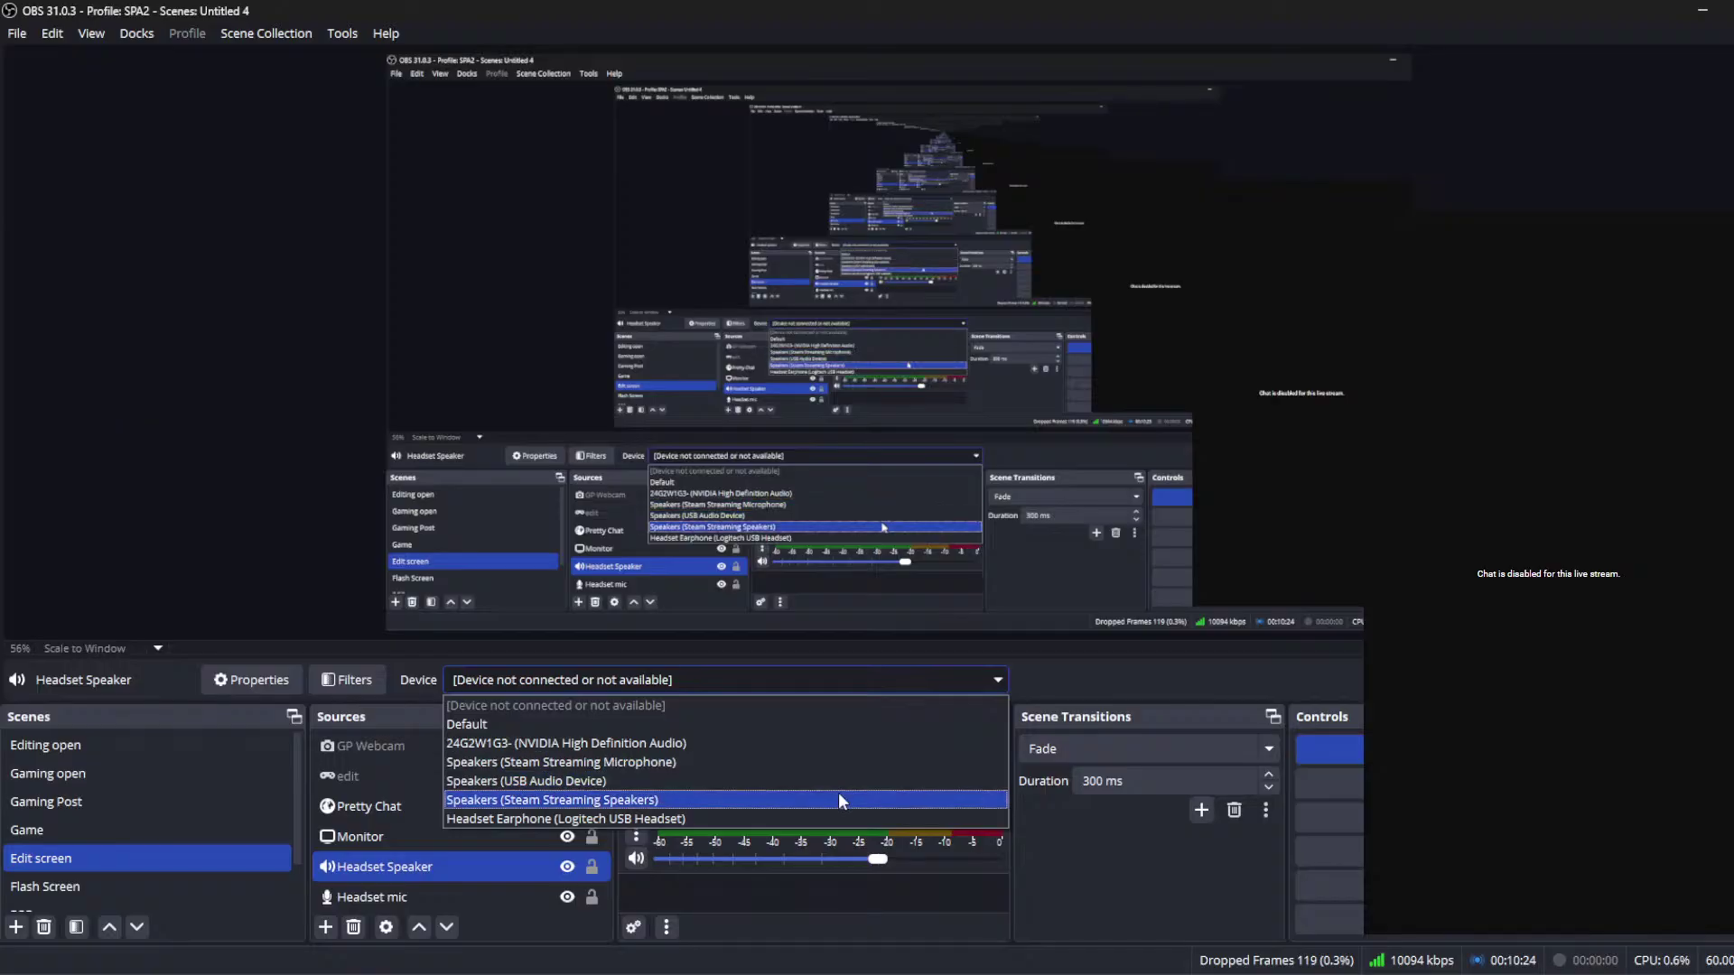
{"action": "left_click", "coordinate": [830, 819]}
Step: Set the Headset mic source's device to Headset Microphone (Logitech USB Headset)
{"action": "left_click", "coordinate": [391, 897], "text": "ctrl"}
{"action": "left_click", "coordinate": [434, 900]}
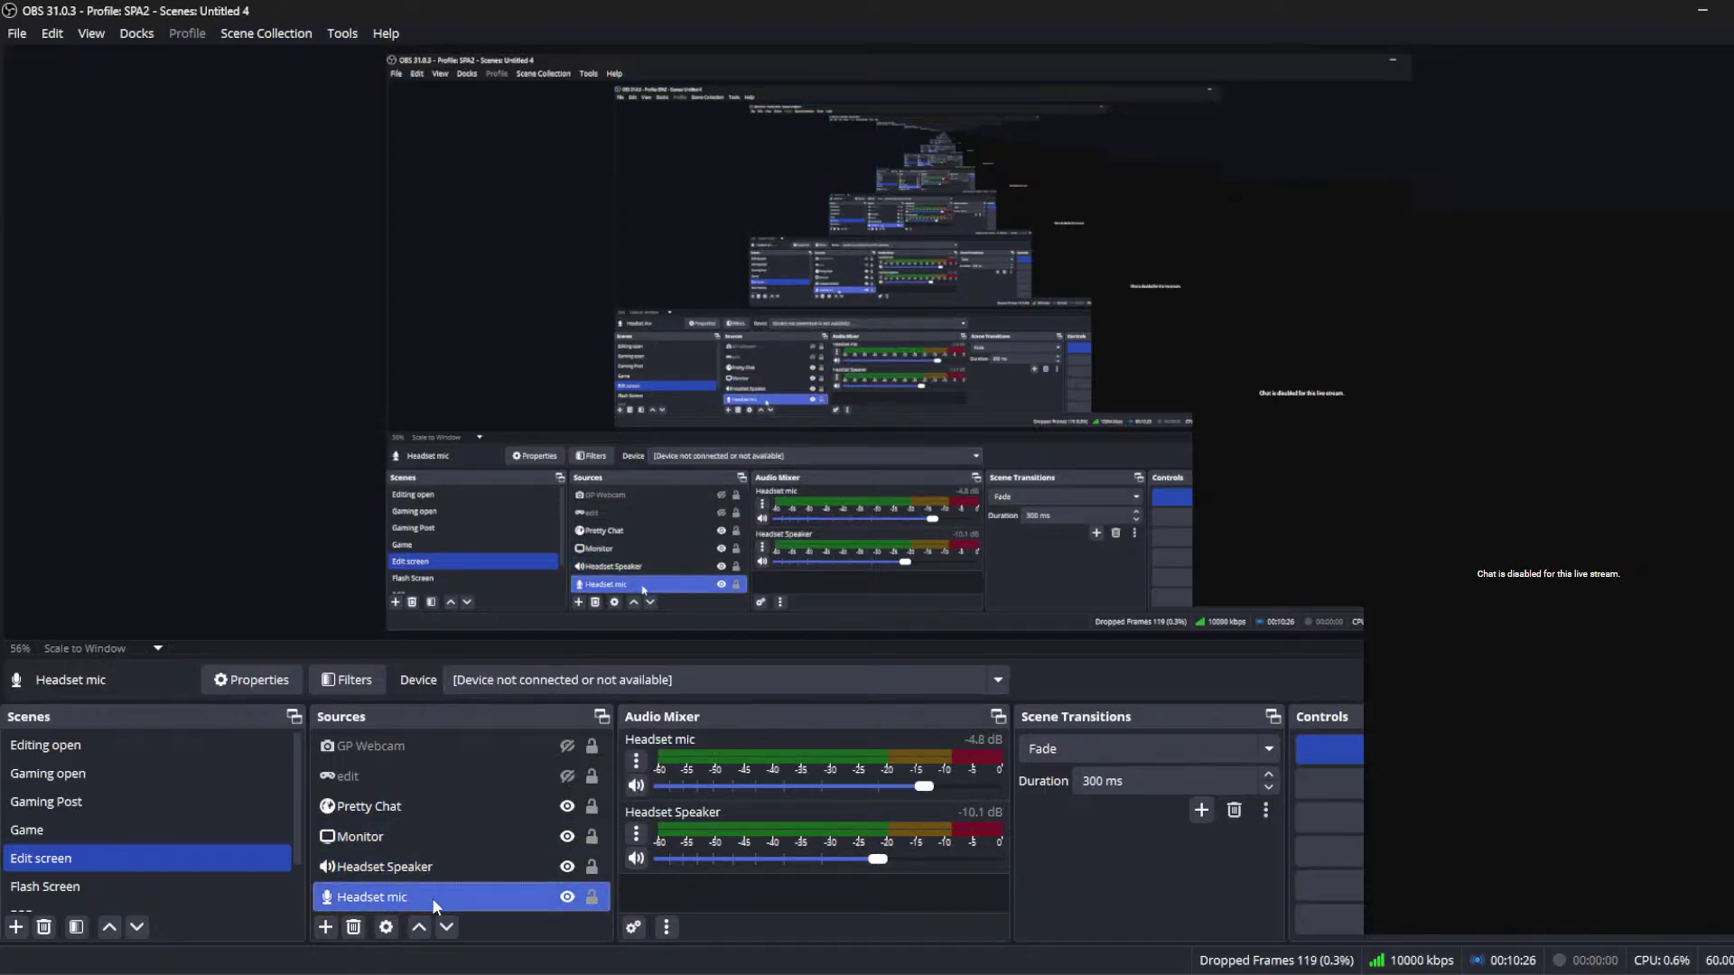
{"action": "left_click", "coordinate": [731, 685]}
{"action": "left_click", "coordinate": [720, 780]}
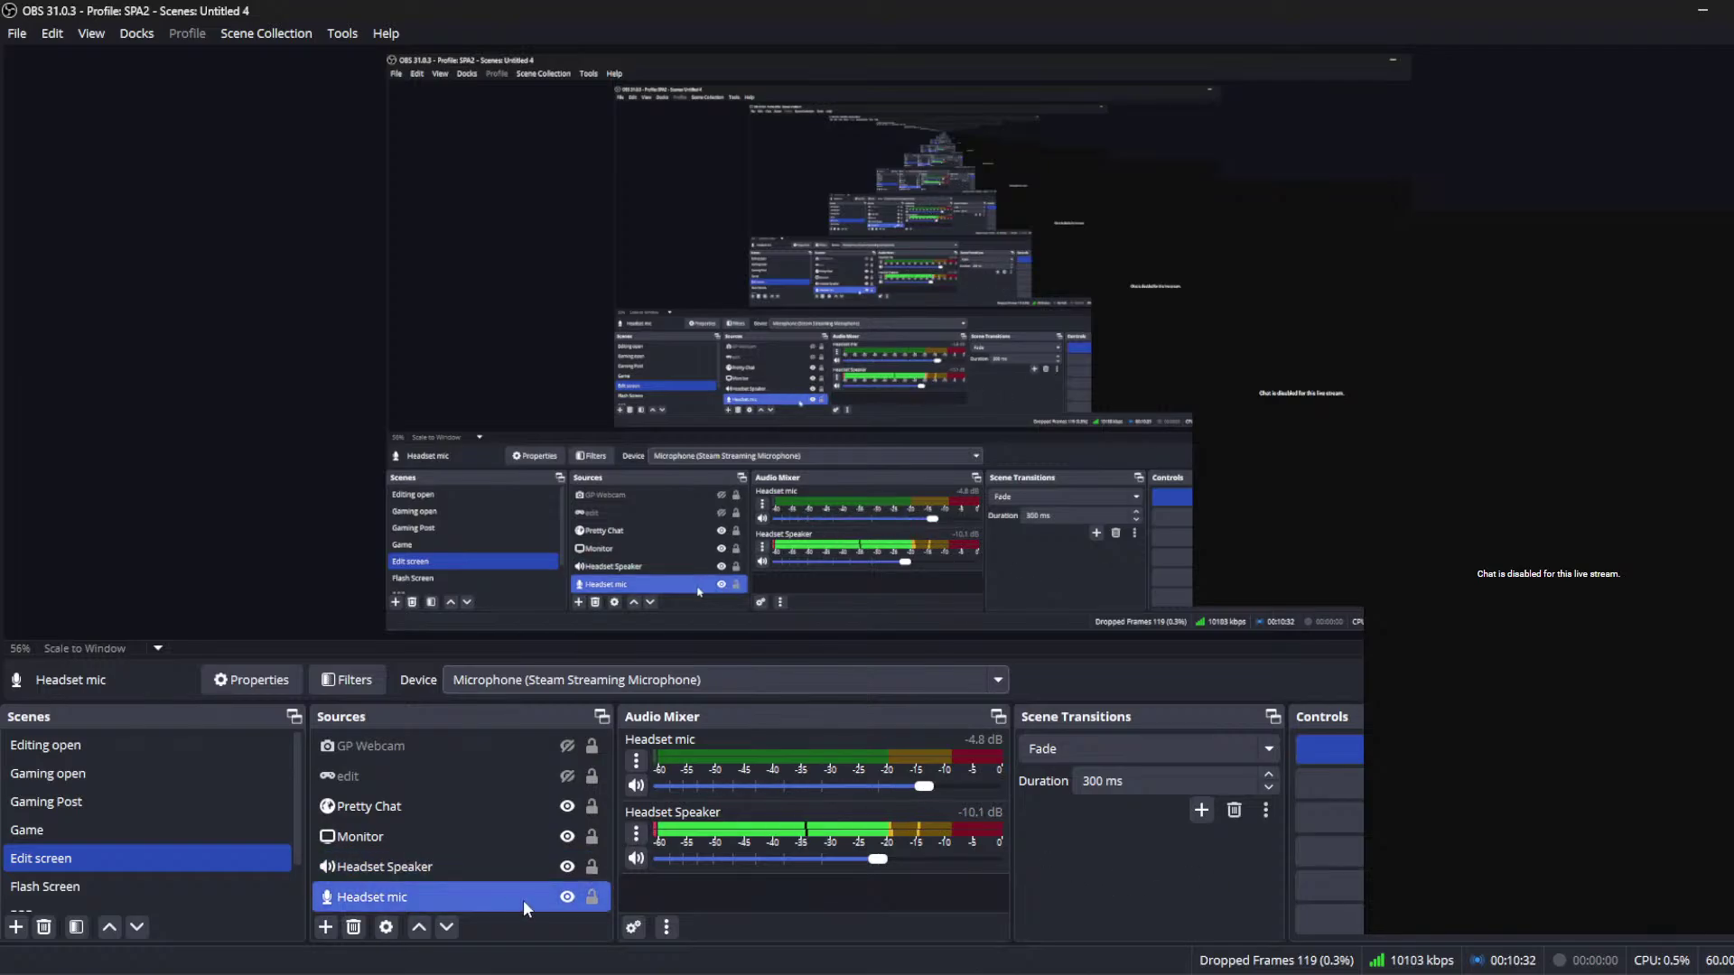
{"action": "left_click", "coordinate": [1000, 677]}
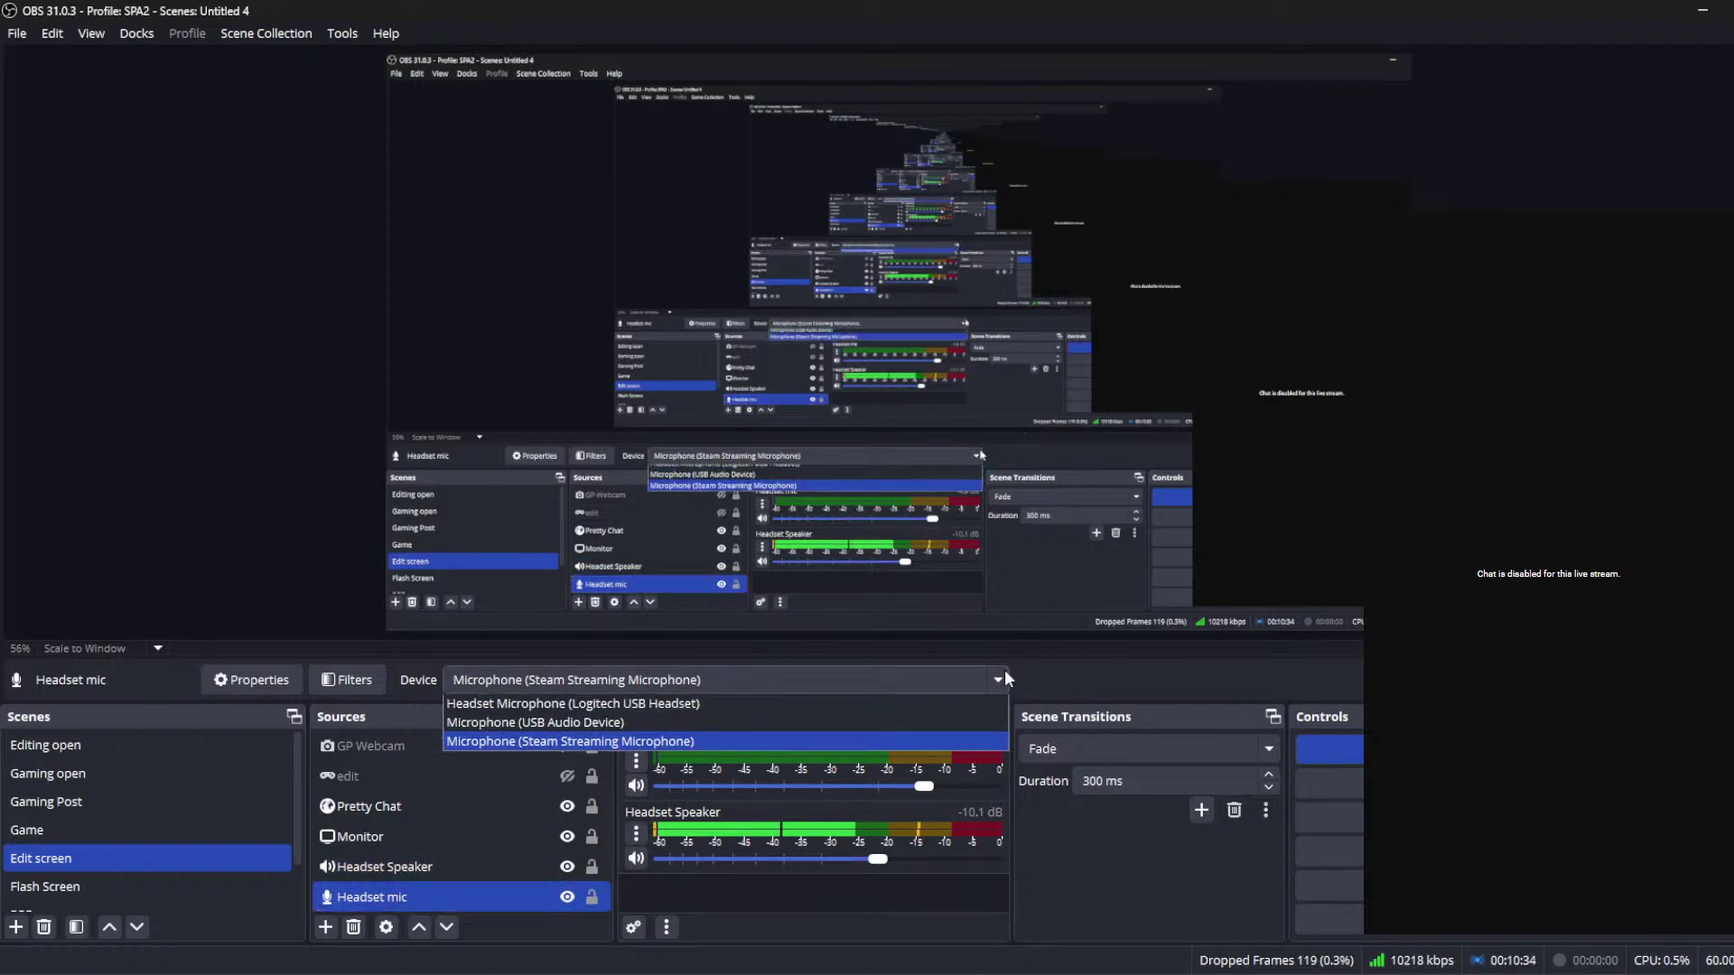
{"action": "left_click", "coordinate": [880, 742]}
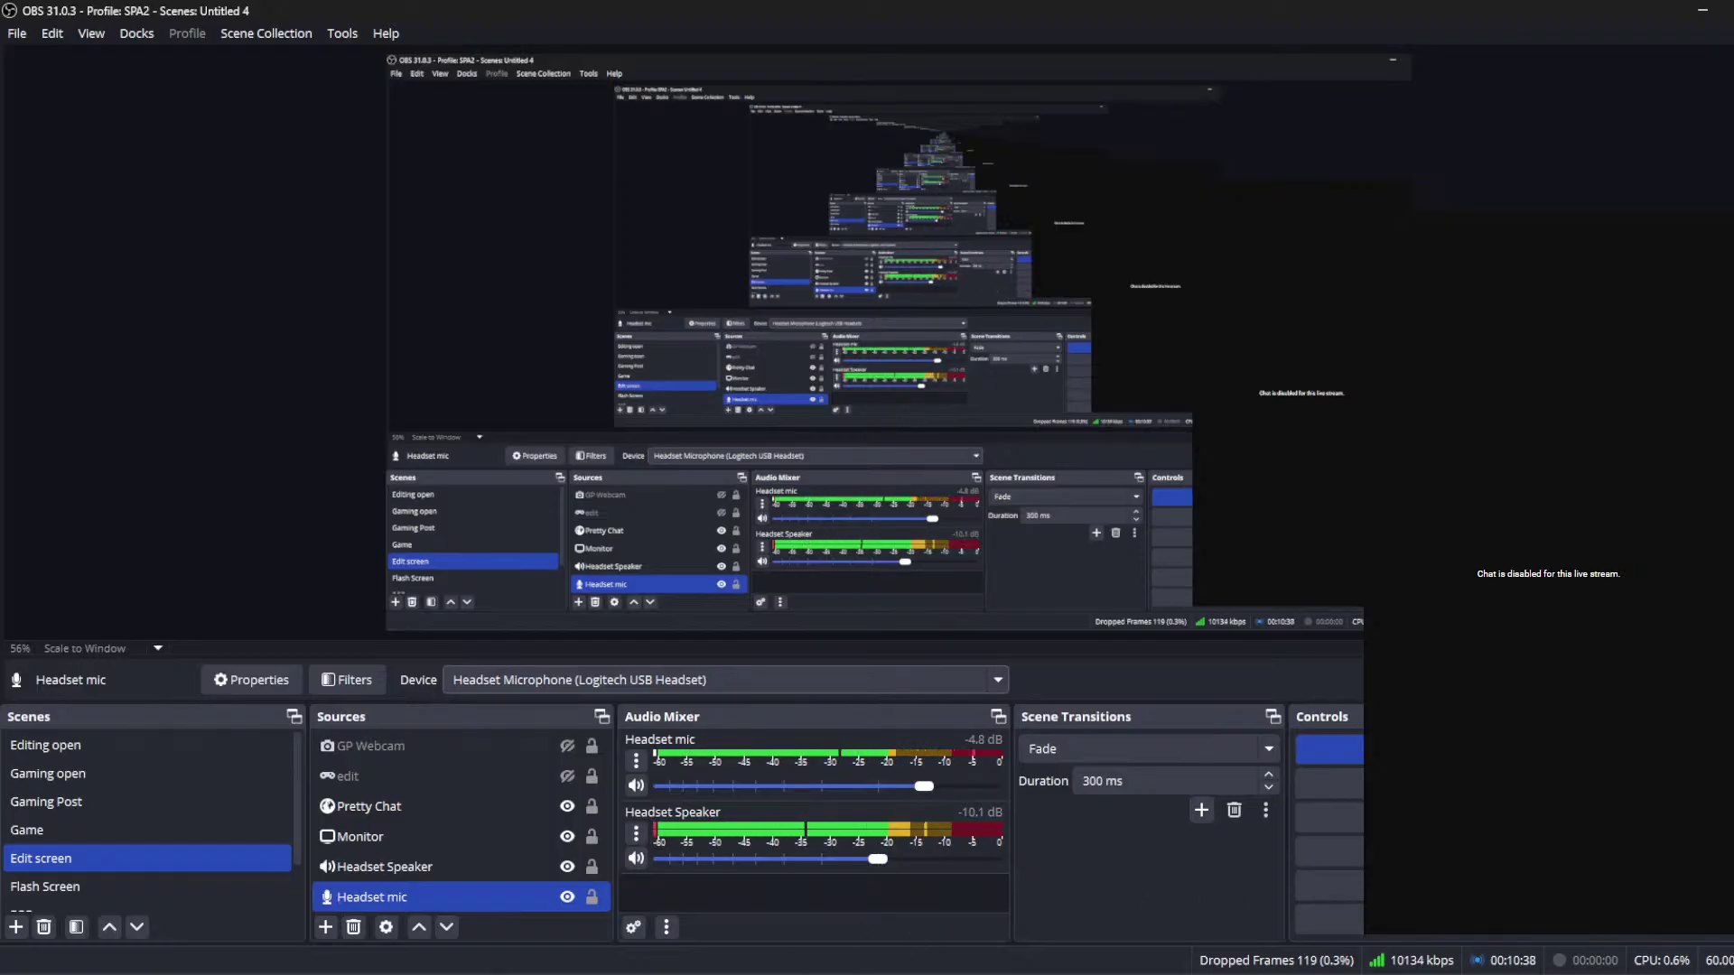
Step: Lower the Headset mic level to -8.7 dB and the Headset Speaker level to -19.1 dB in the audio mixer
{"action": "mouse_move", "coordinate": [535, 971]}
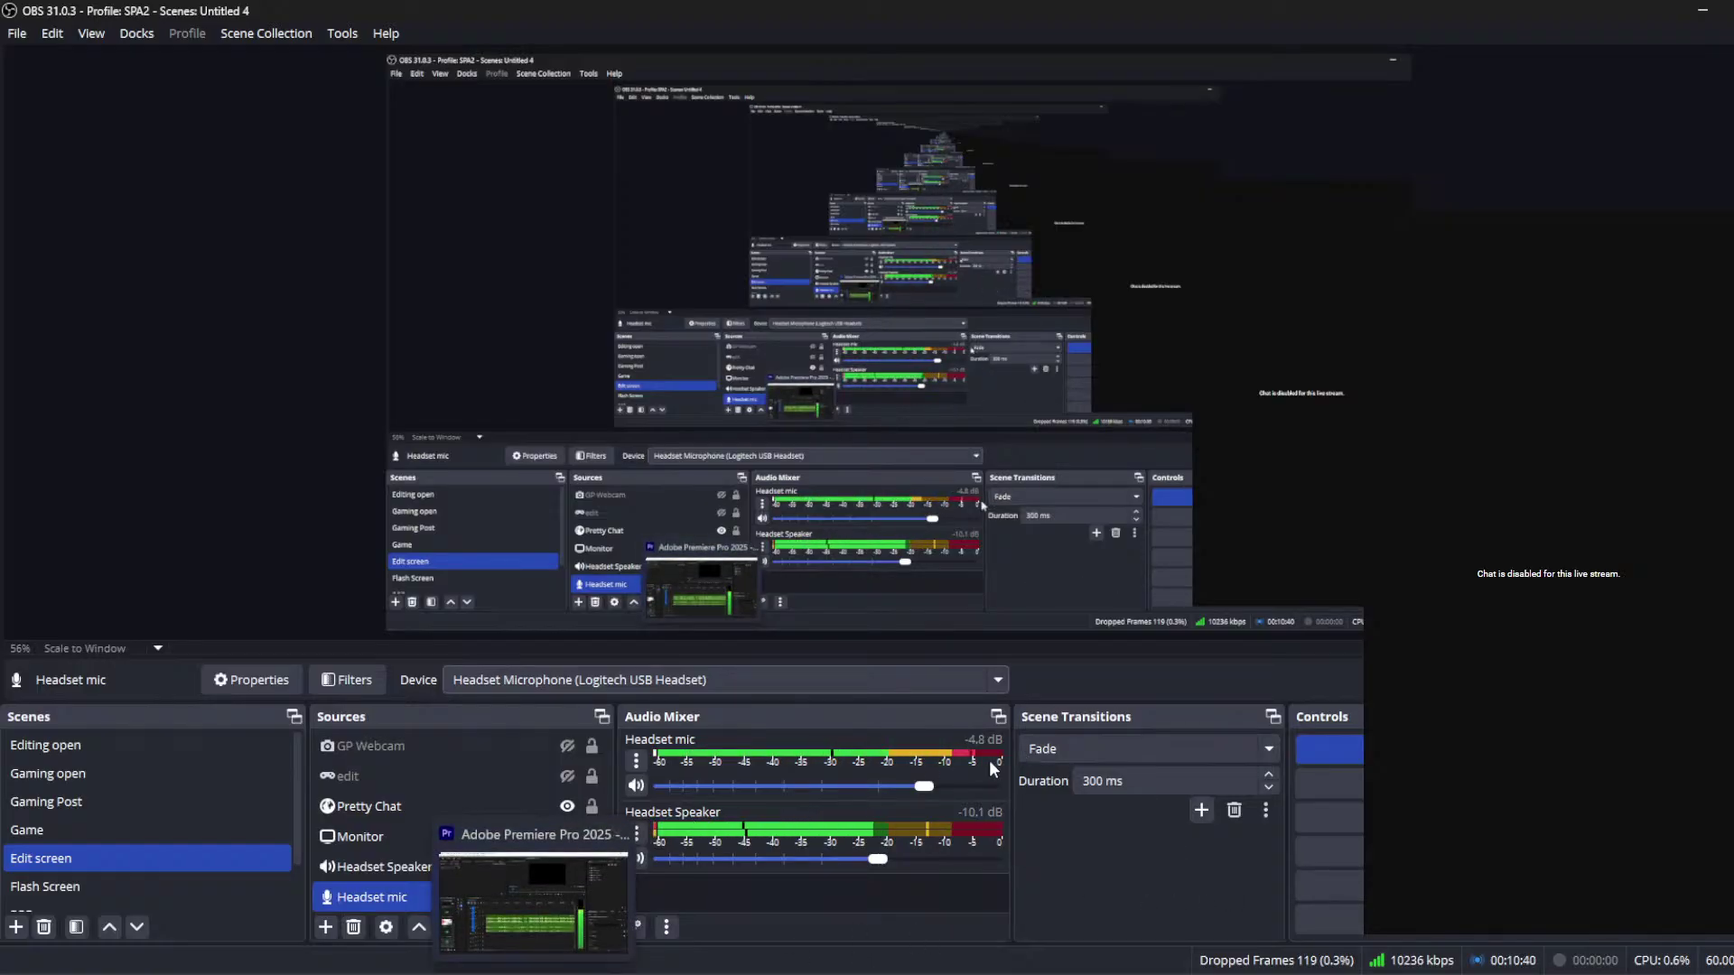
{"action": "left_click_drag", "start_coordinate": [907, 788], "coordinate": [887, 787]}
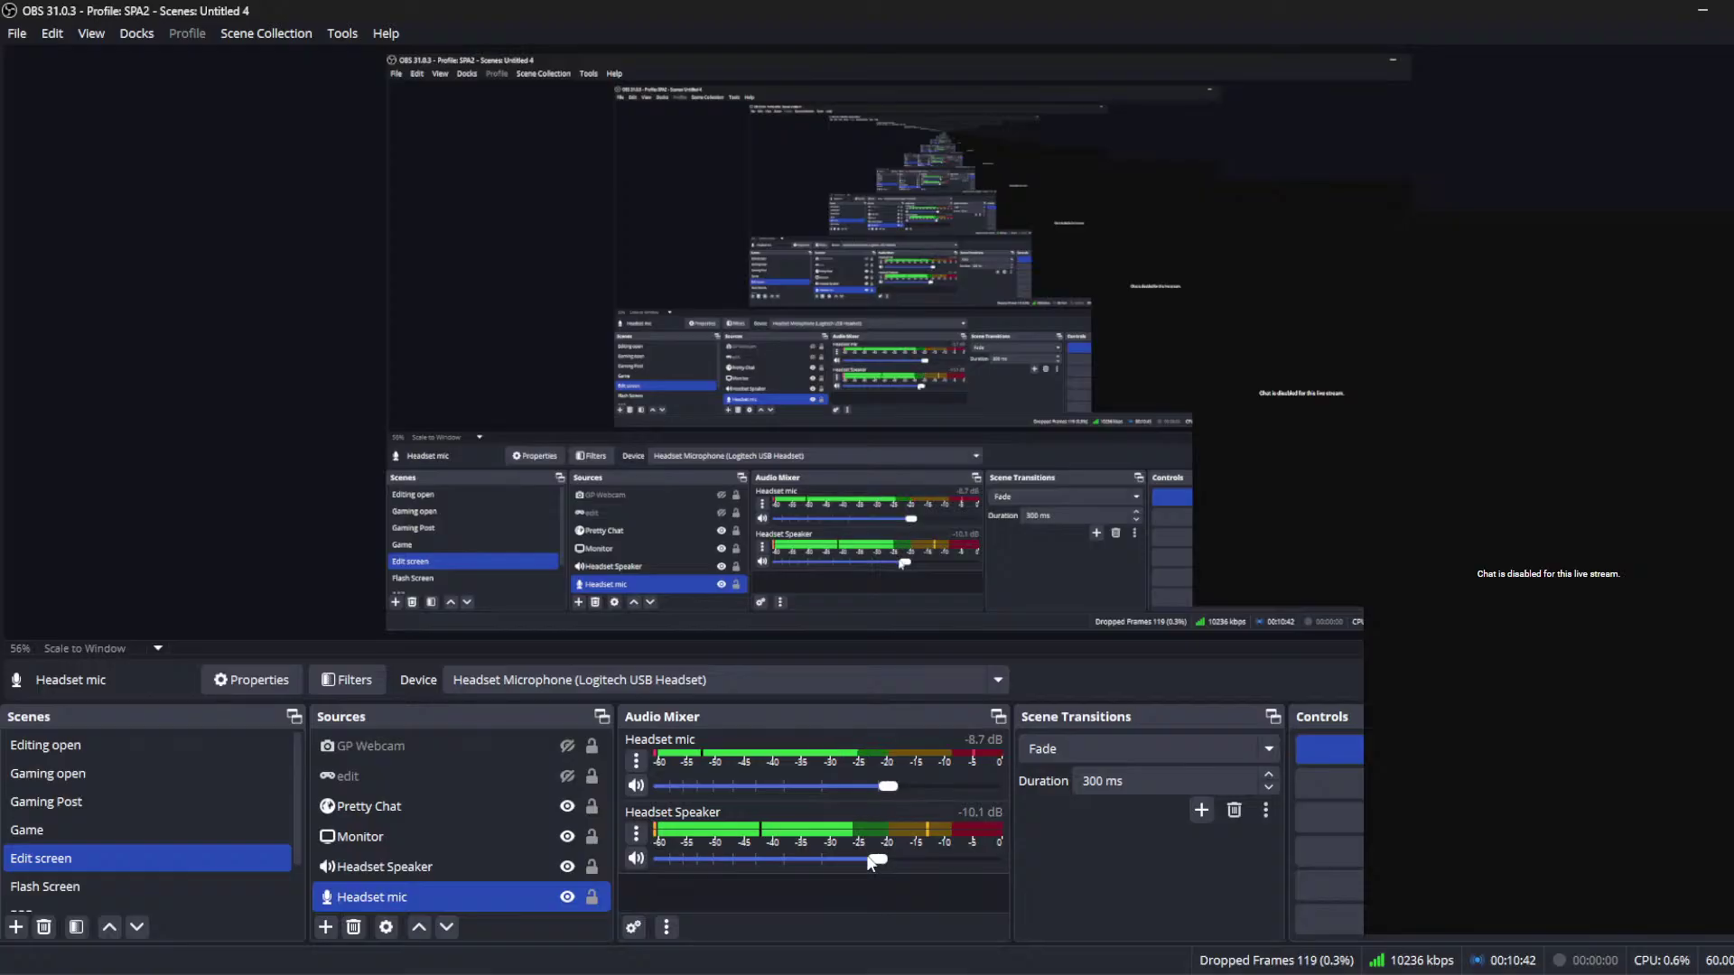
{"action": "left_click_drag", "start_coordinate": [878, 859], "coordinate": [832, 860]}
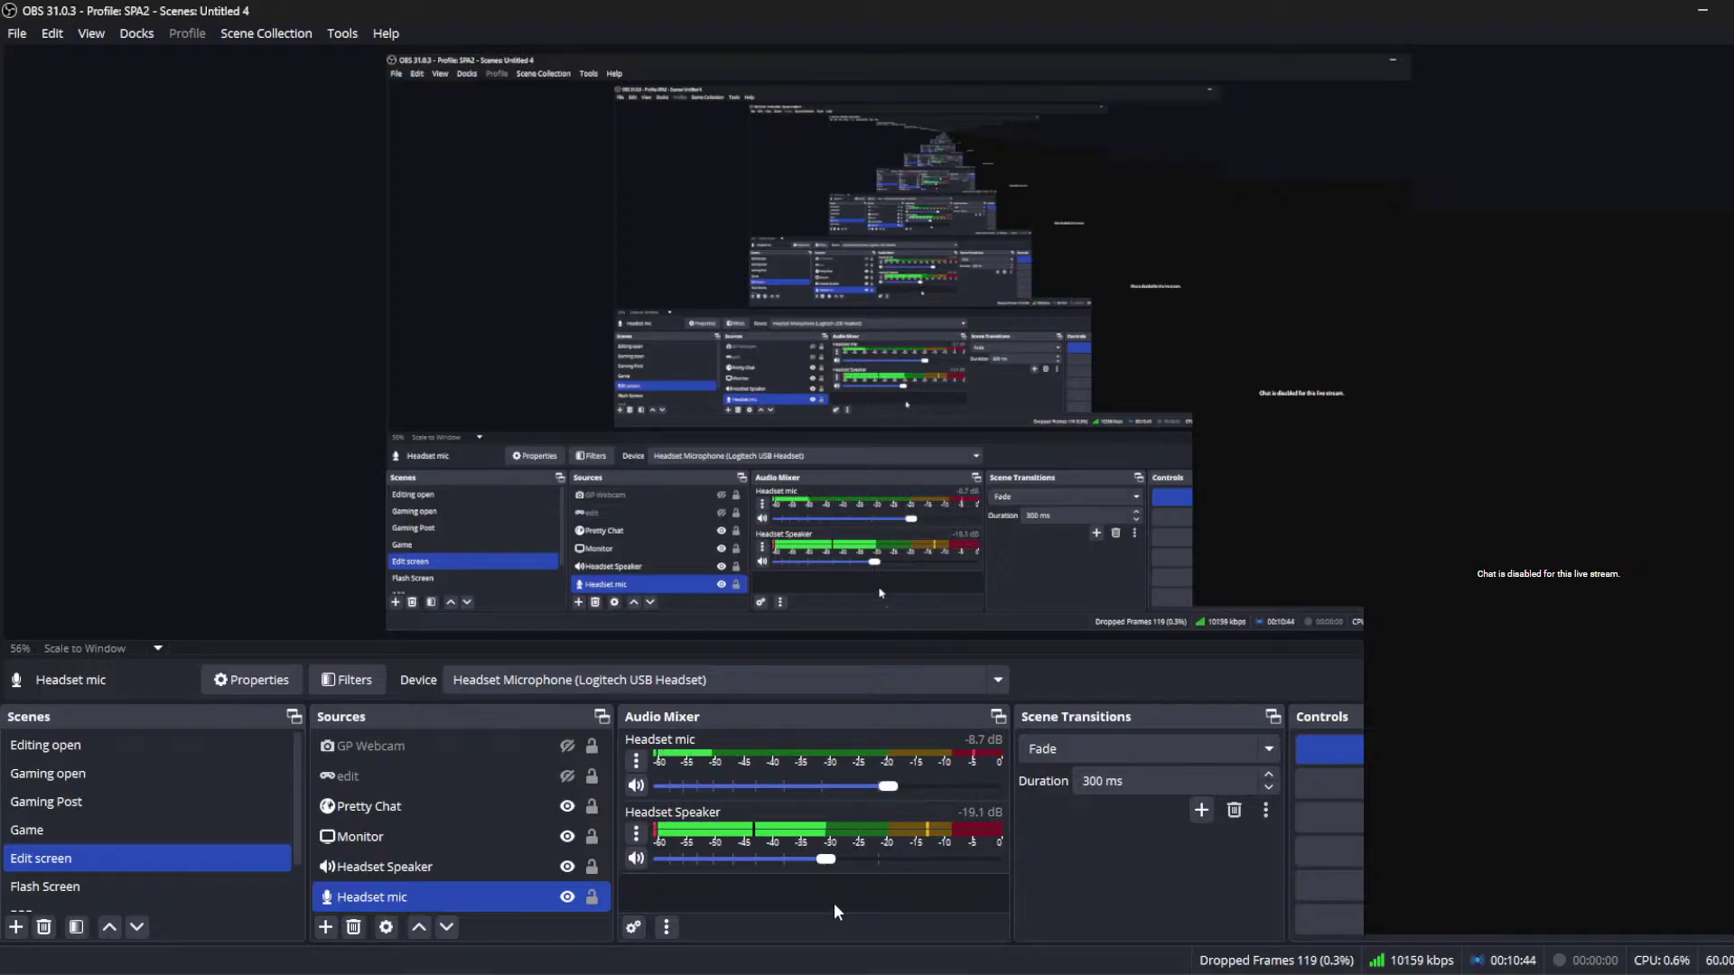
Step: Switch back to Premiere Pro, show about nine minutes of the timeline, and activate the Selection tool
{"action": "mouse_move", "coordinate": [535, 971]}
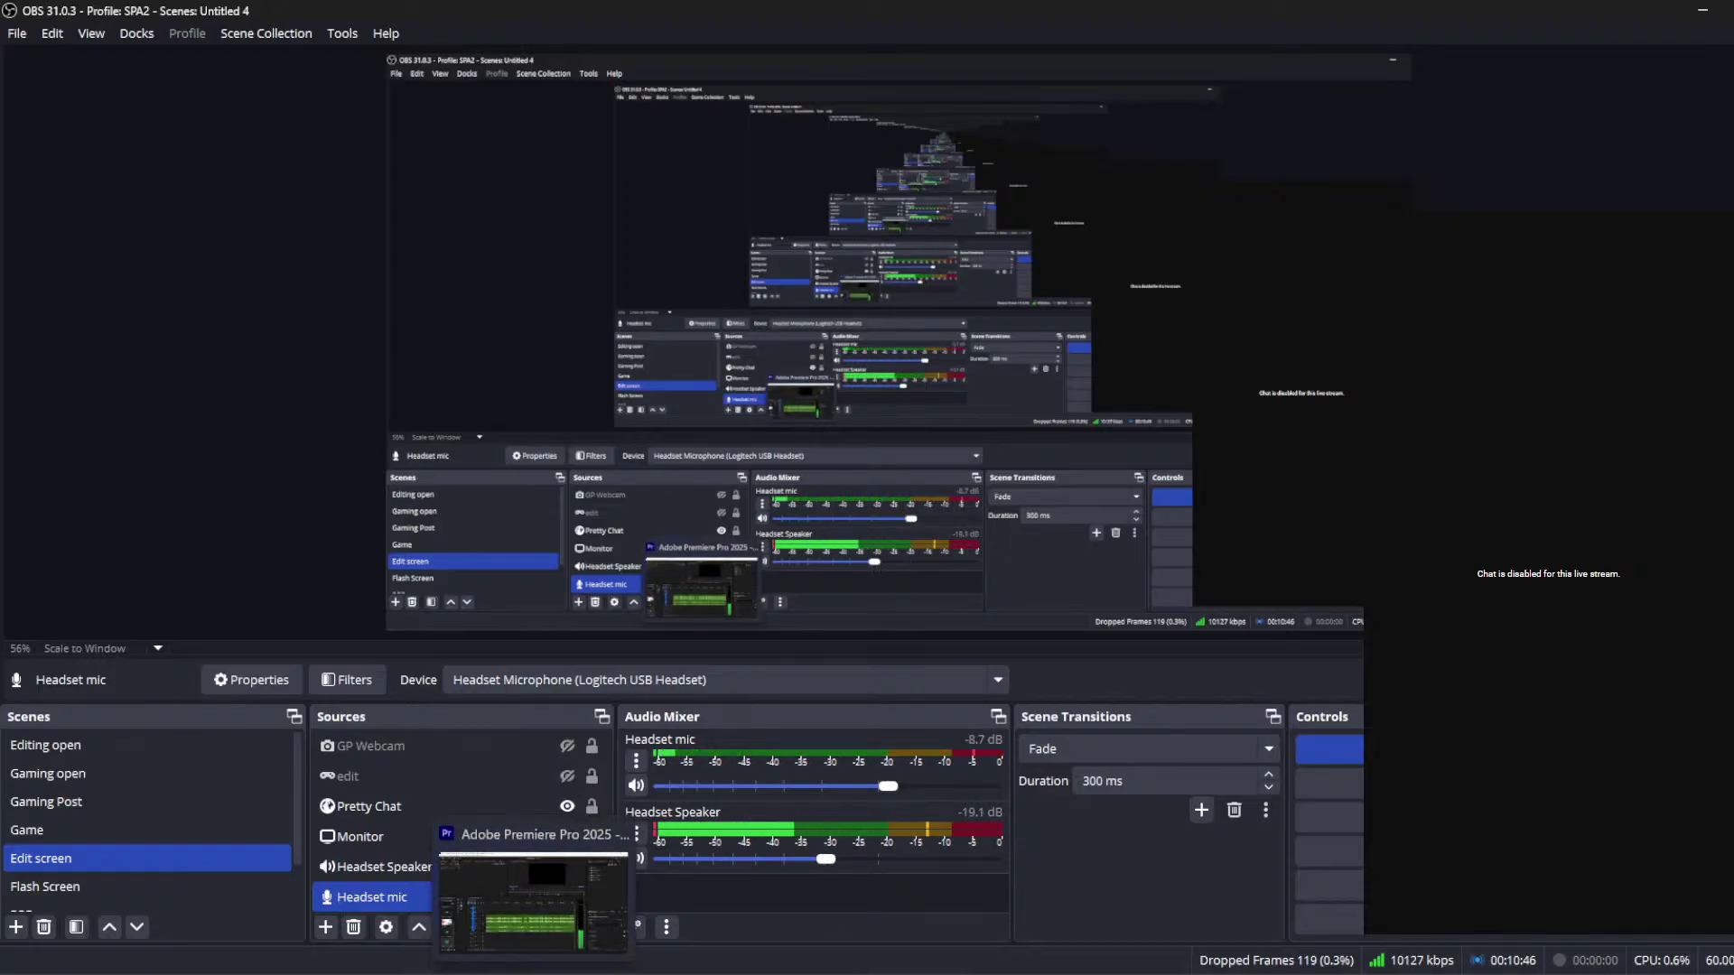
{"action": "left_click", "coordinate": [561, 893]}
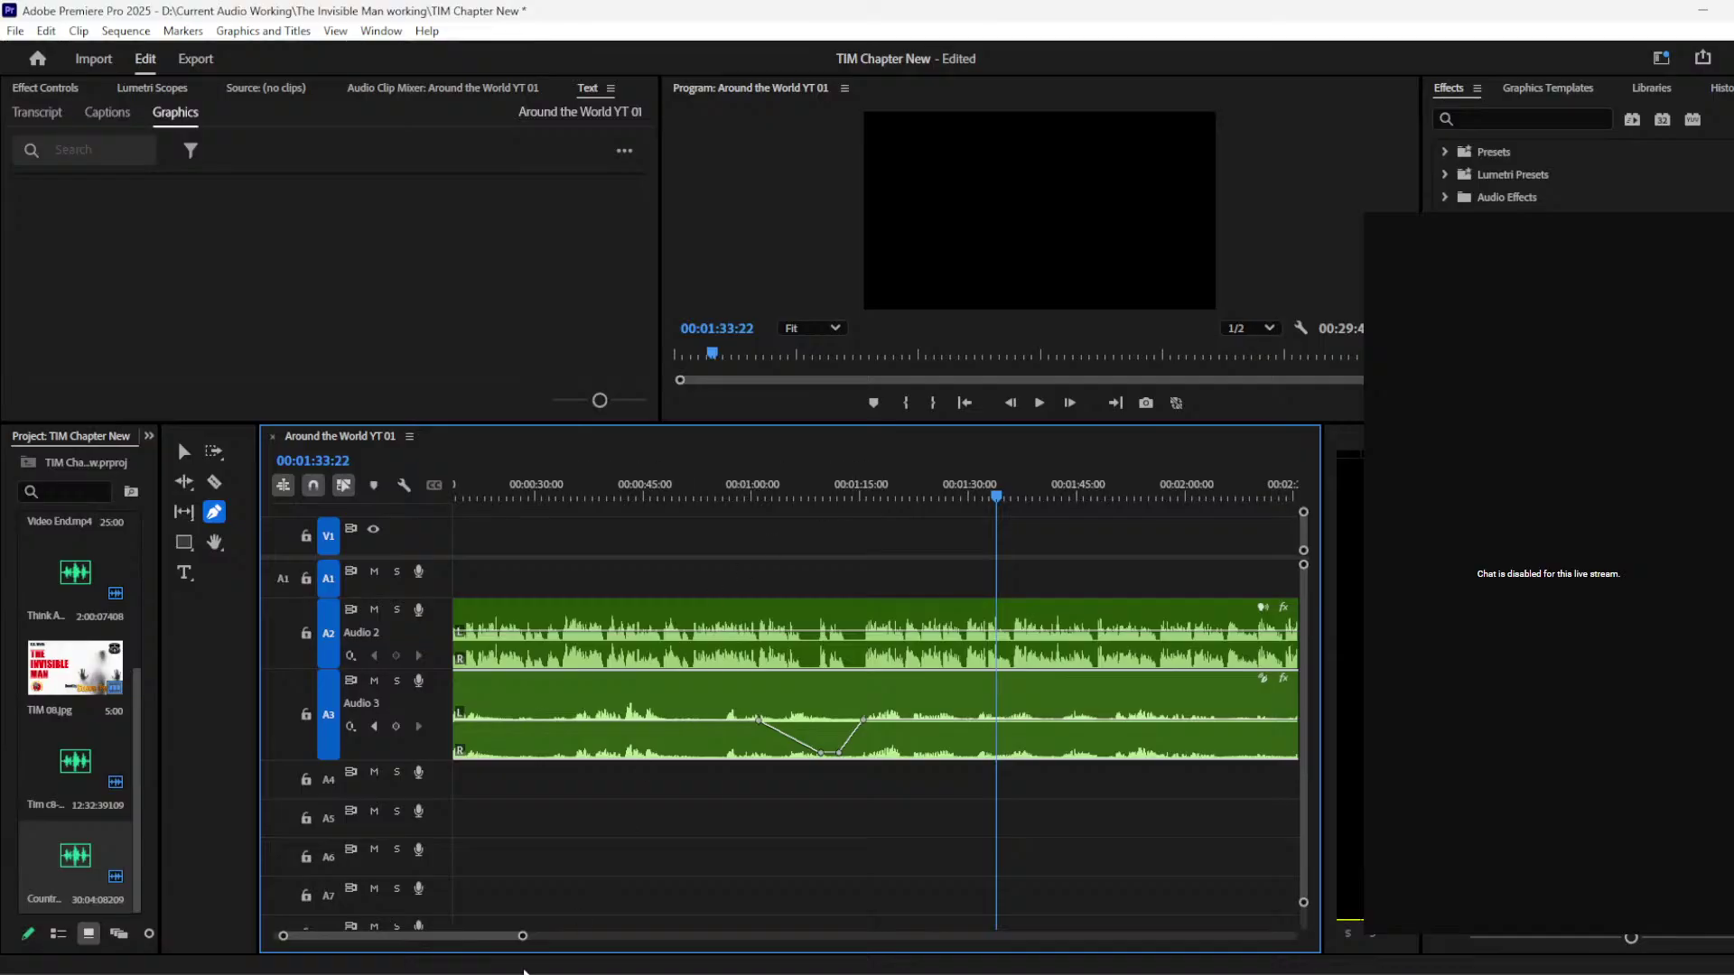
{"action": "left_click_drag", "start_coordinate": [522, 939], "coordinate": [766, 945]}
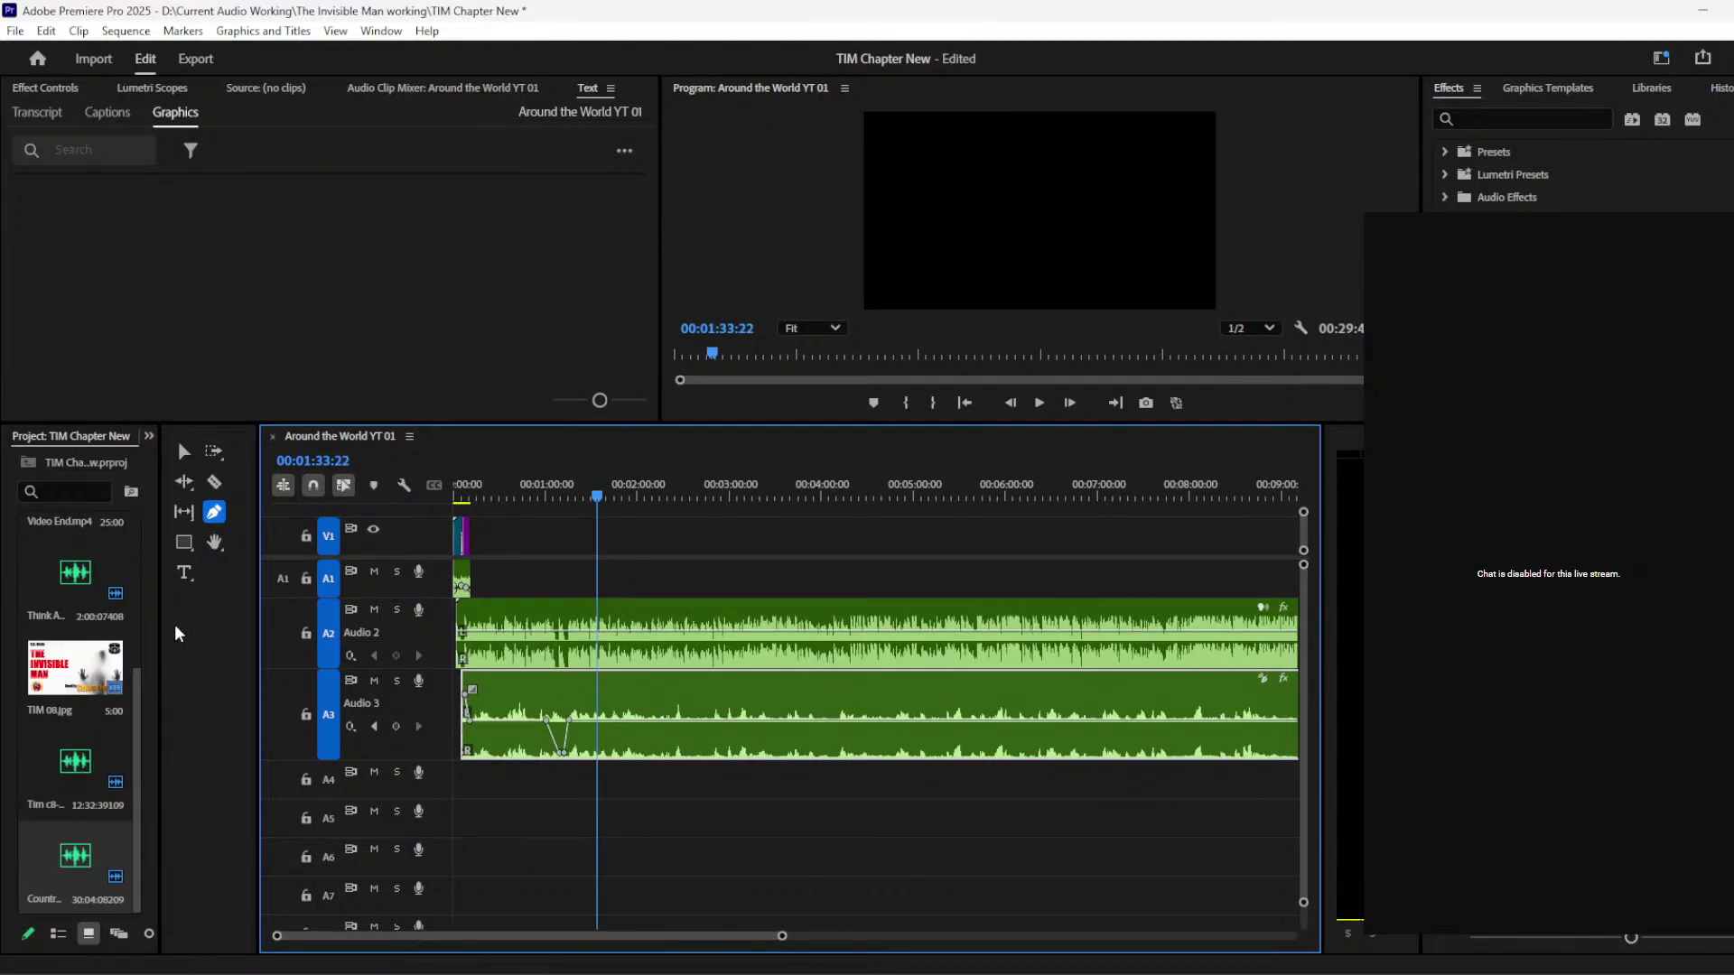
{"action": "left_click", "coordinate": [183, 450]}
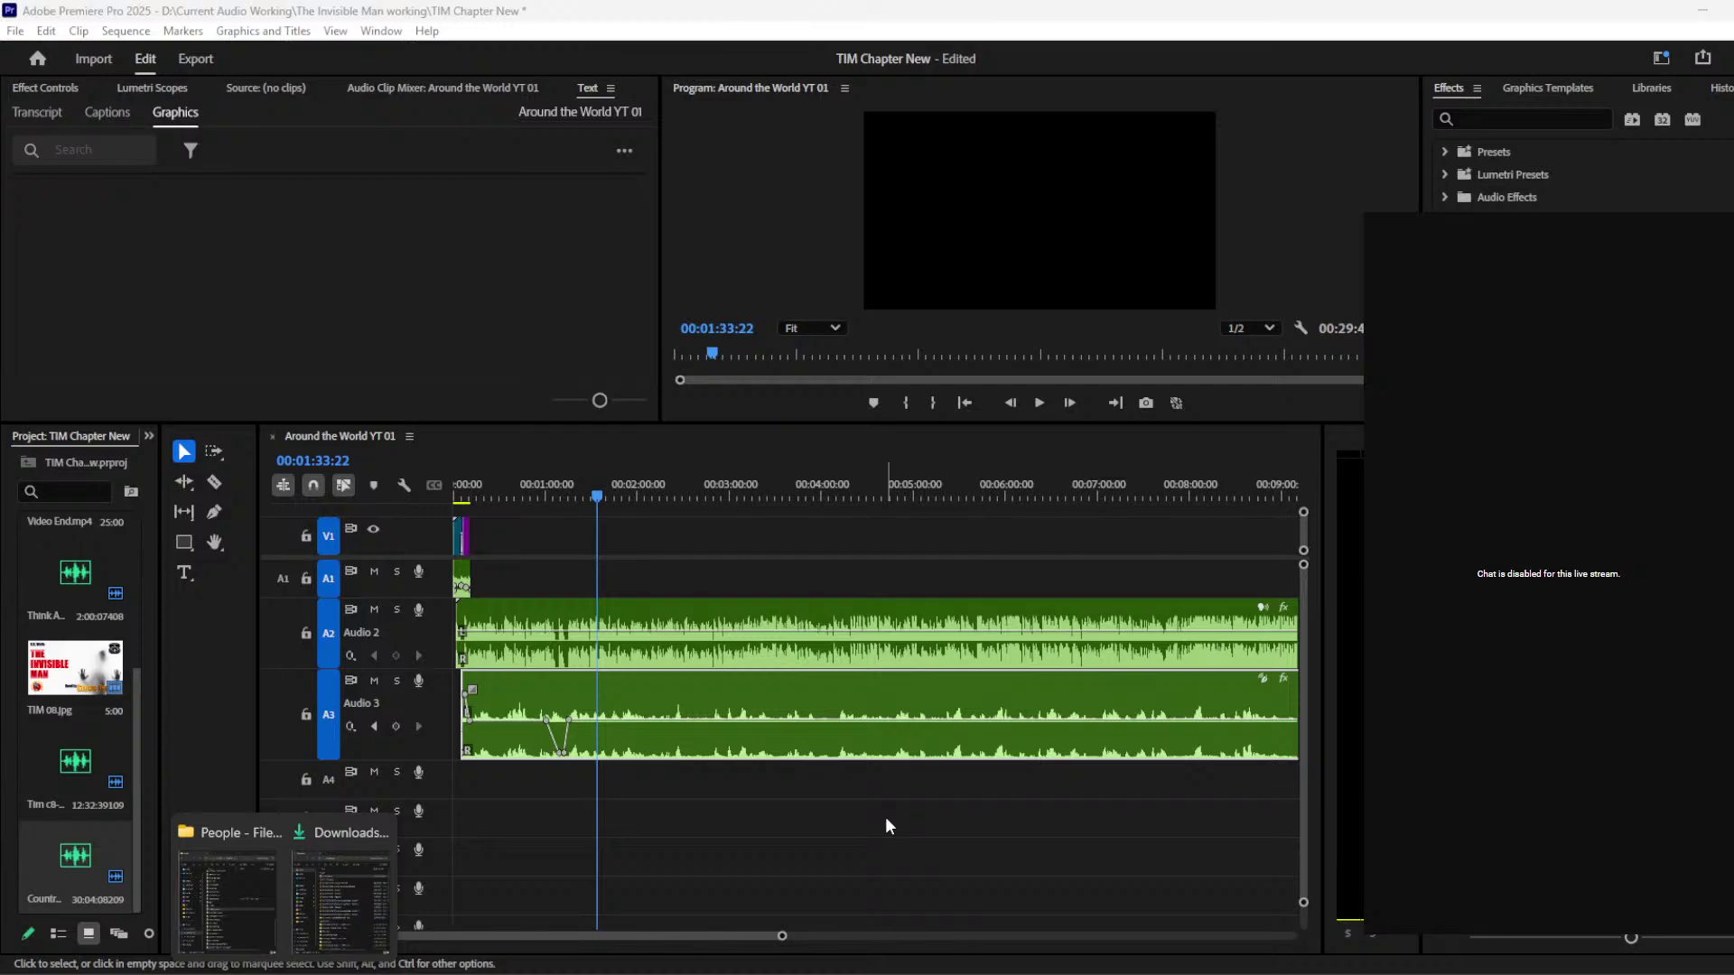
Step: Extend the TIM 08.jpg image on V1 to 00:01:09:08, at the pause in the narration where the ambient sound dips
{"action": "left_click", "coordinate": [553, 493]}
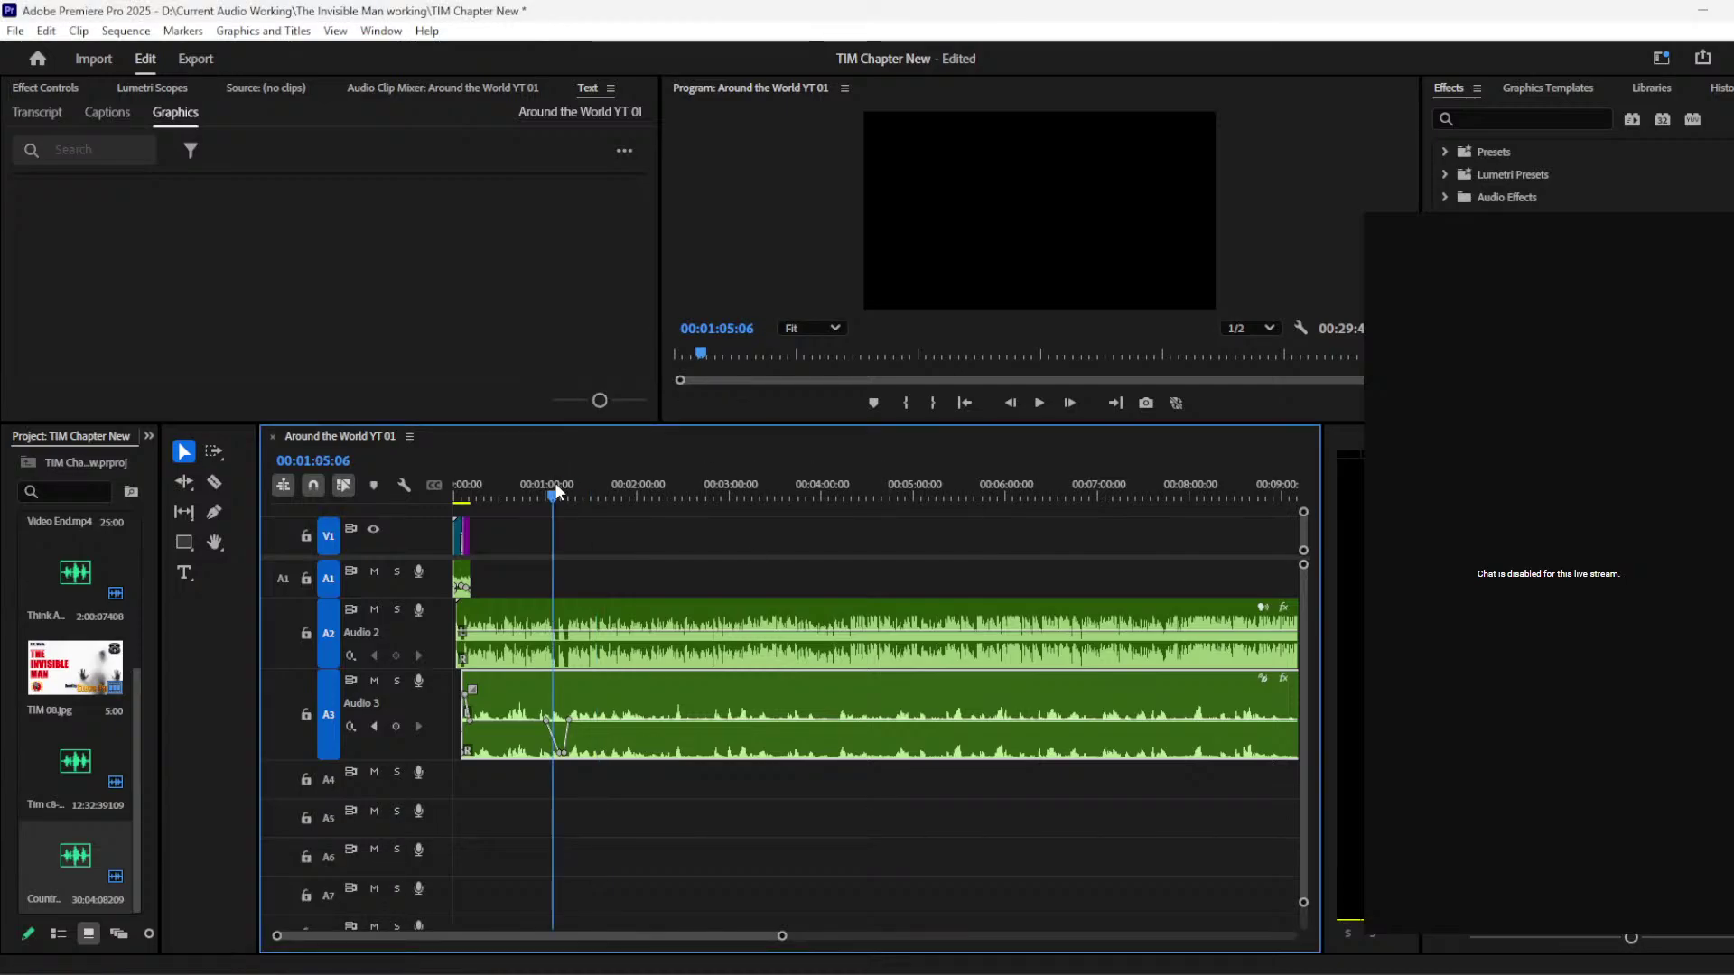
{"action": "left_click_drag", "start_coordinate": [554, 484], "coordinate": [560, 484]}
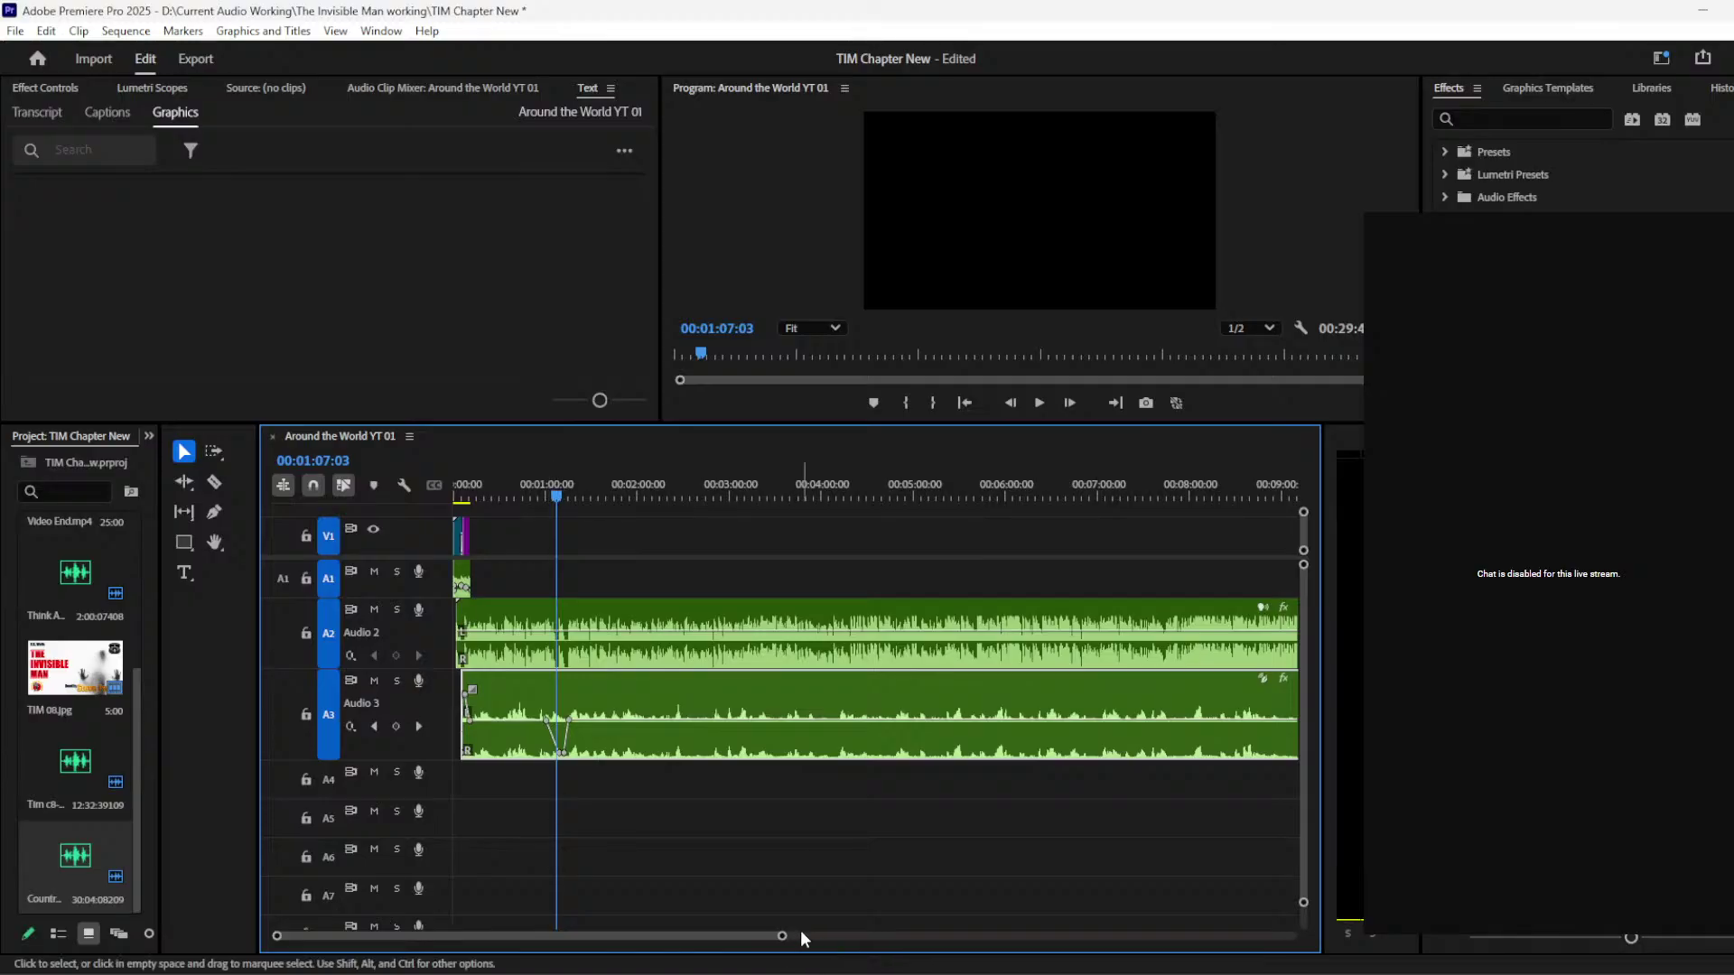
{"action": "left_click_drag", "start_coordinate": [782, 937], "coordinate": [1051, 936]}
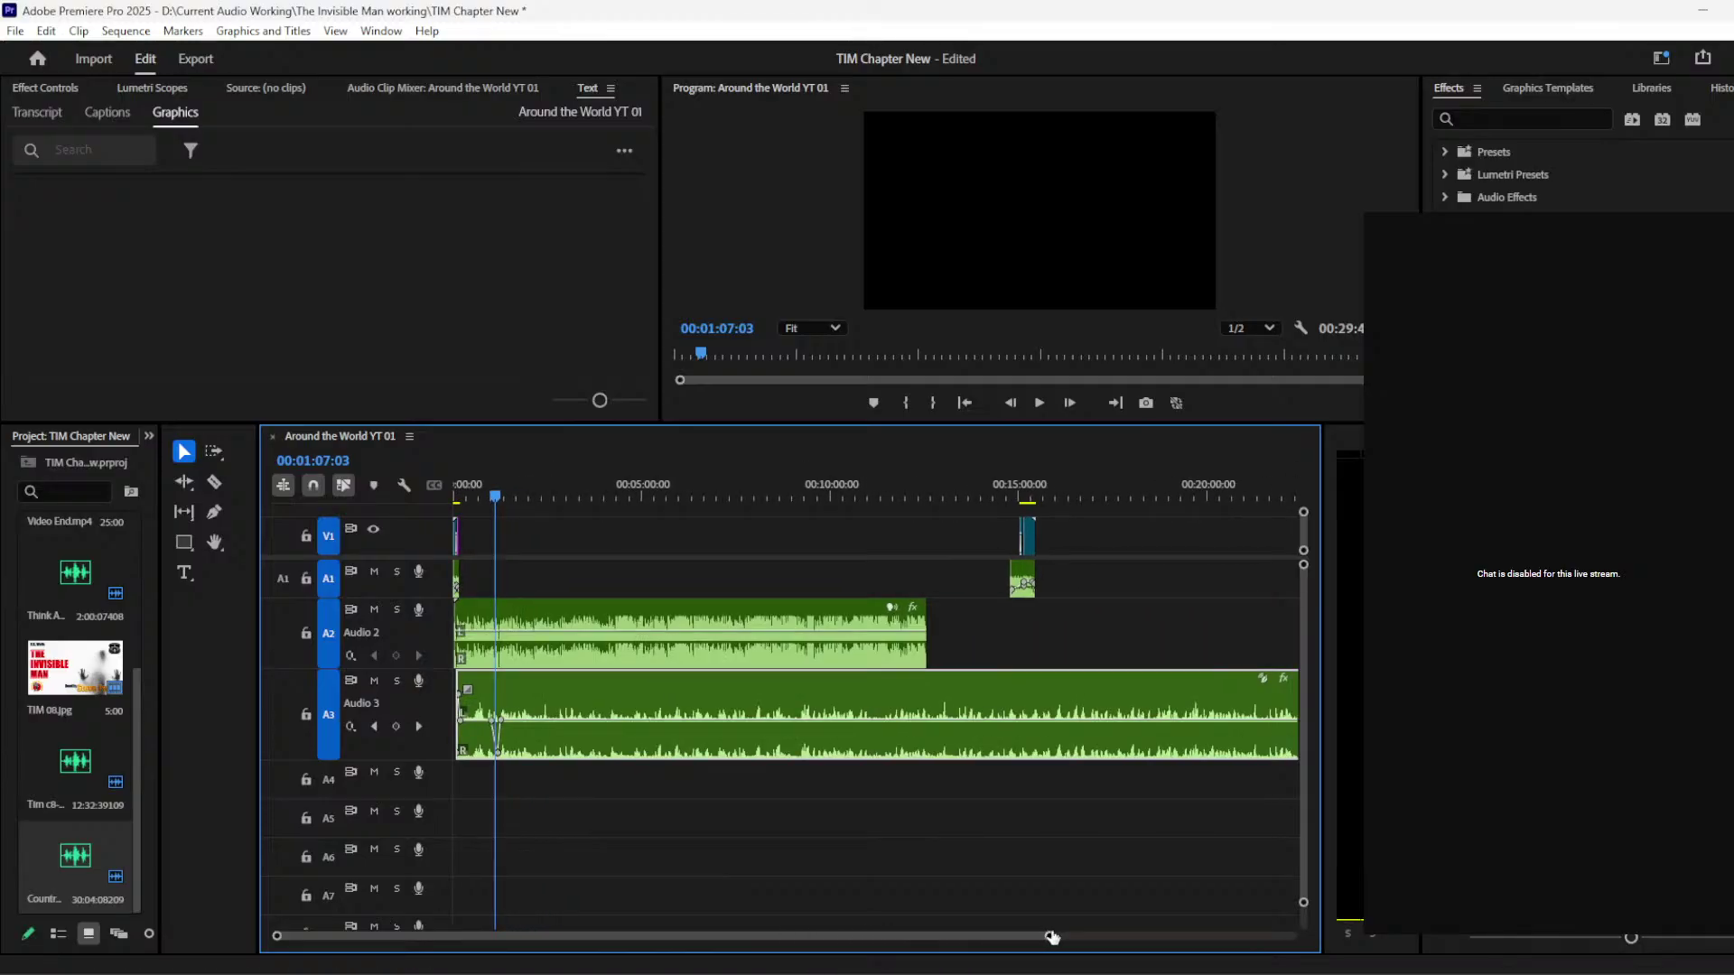
{"action": "left_click", "coordinate": [926, 487]}
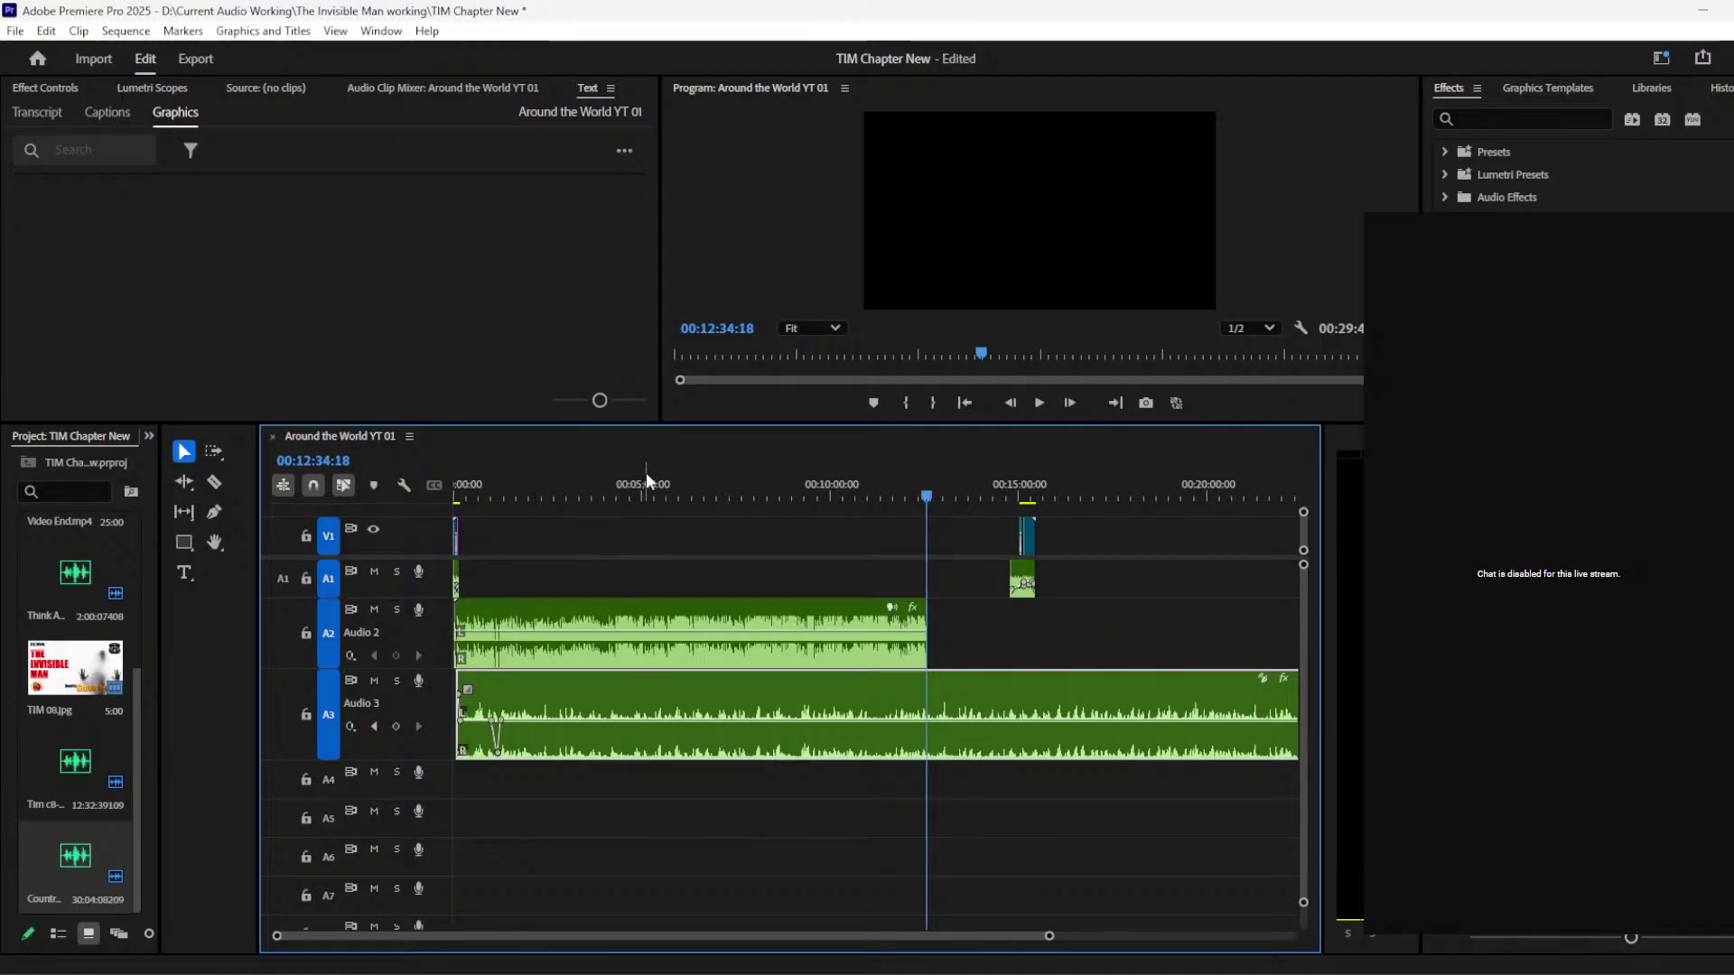
{"action": "left_click_drag", "start_coordinate": [574, 483], "coordinate": [507, 479]}
{"action": "key", "text": "Home"}
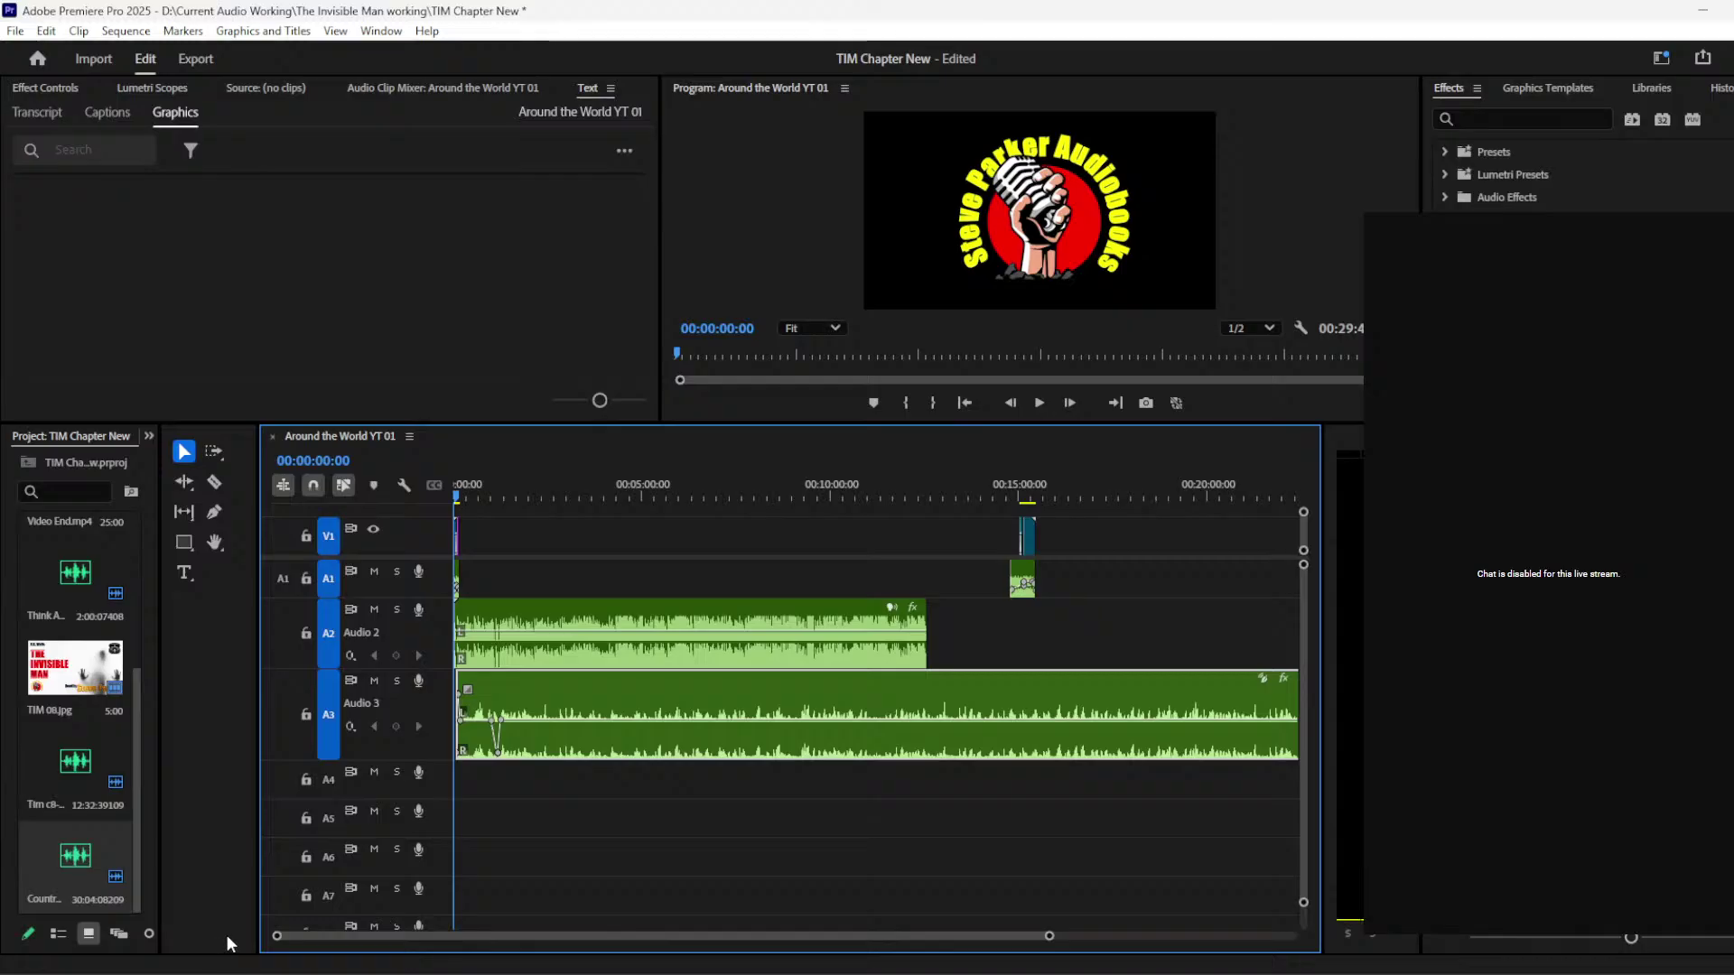
{"action": "left_click_drag", "start_coordinate": [277, 939], "coordinate": [524, 935]}
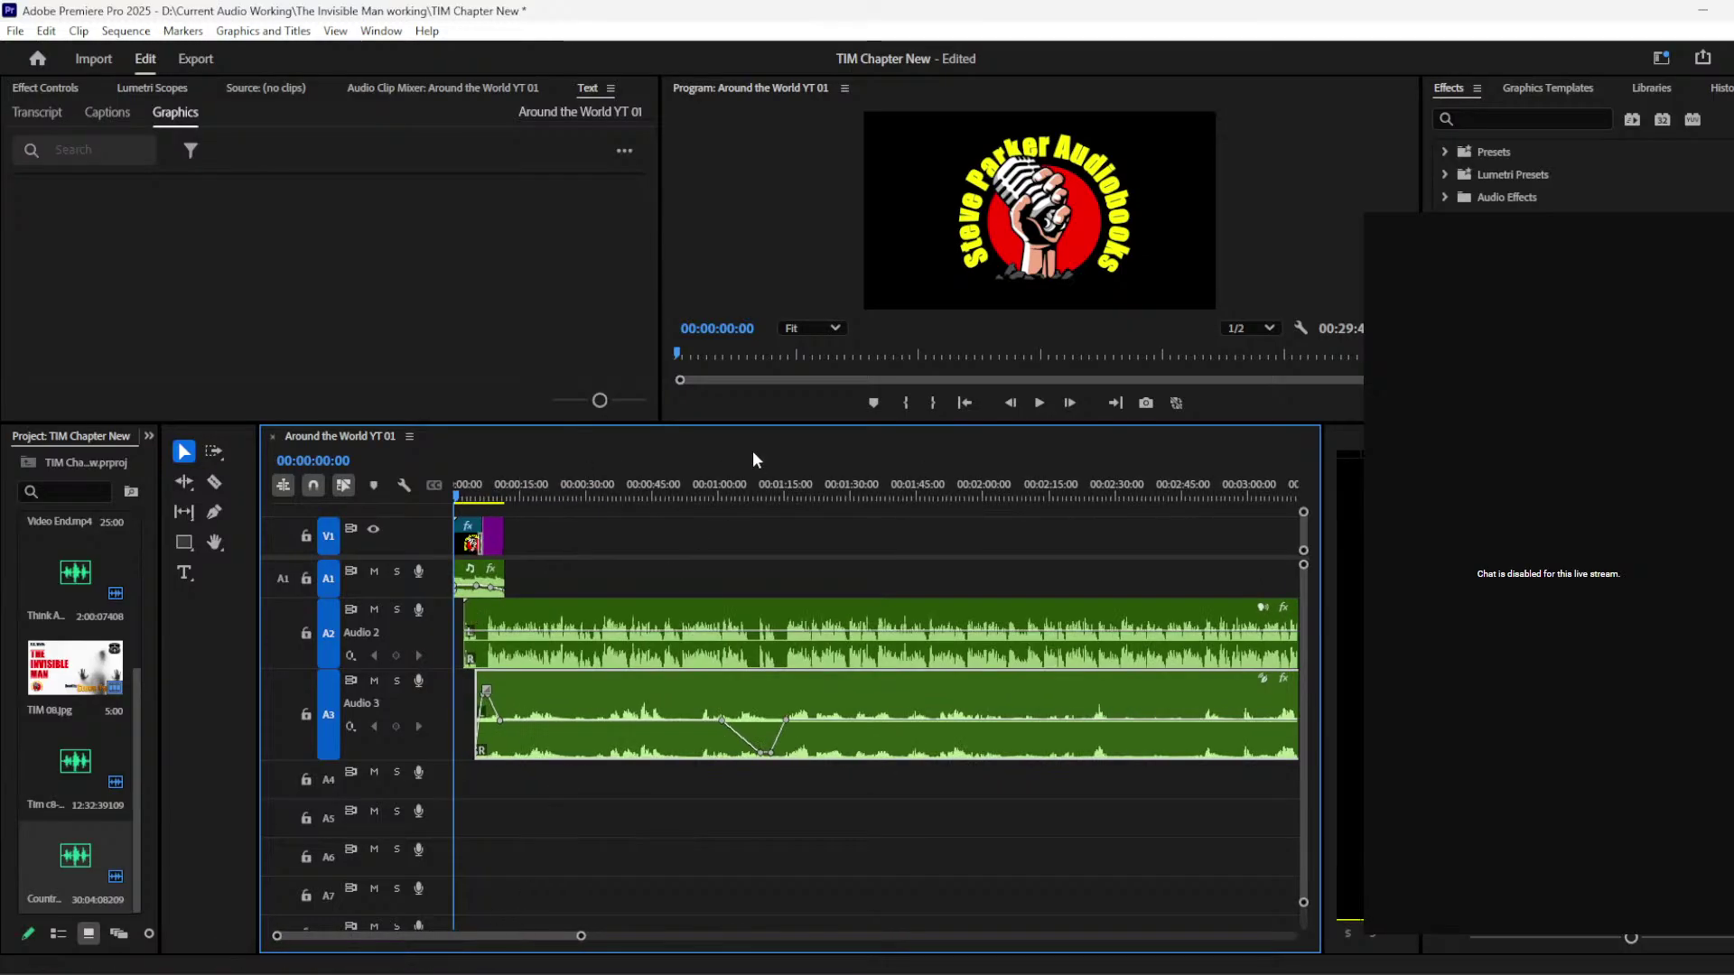
{"action": "left_click", "coordinate": [698, 488]}
{"action": "left_click_drag", "start_coordinate": [741, 484], "coordinate": [760, 484]}
{"action": "left_click_drag", "start_coordinate": [520, 538], "coordinate": [759, 539]}
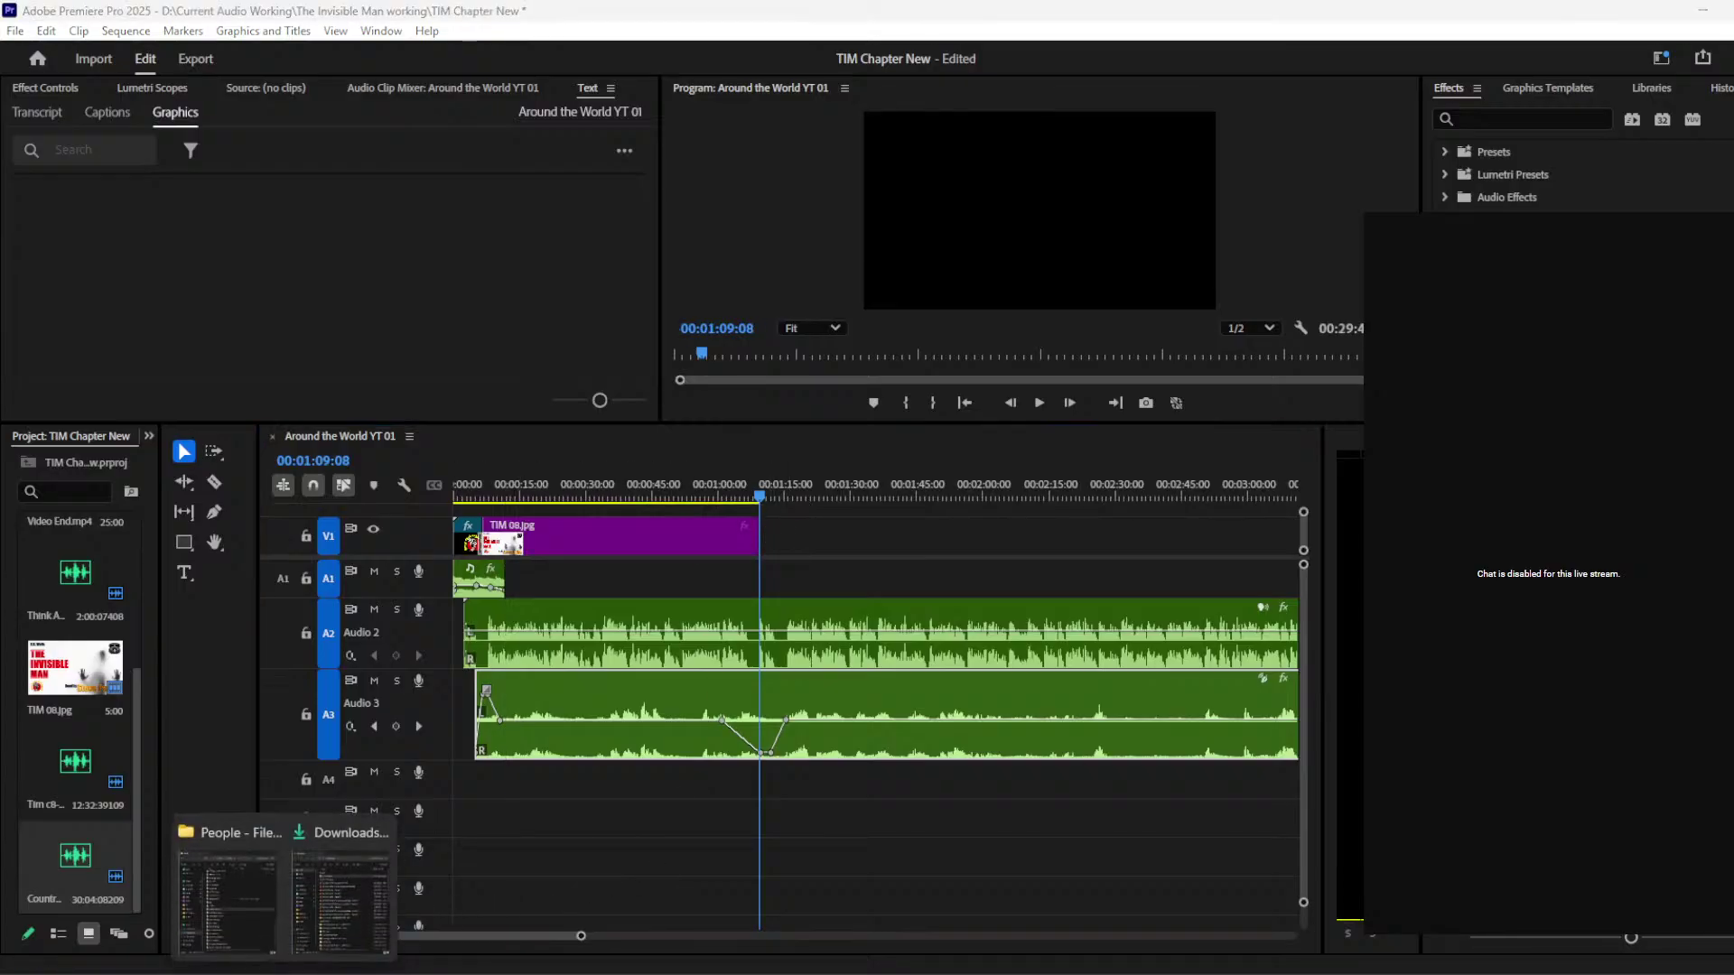
Step: Close the Downloads window and open The Invisible Man working's Thumbs folder in a new File Explorer window
{"action": "mouse_move", "coordinate": [327, 901]}
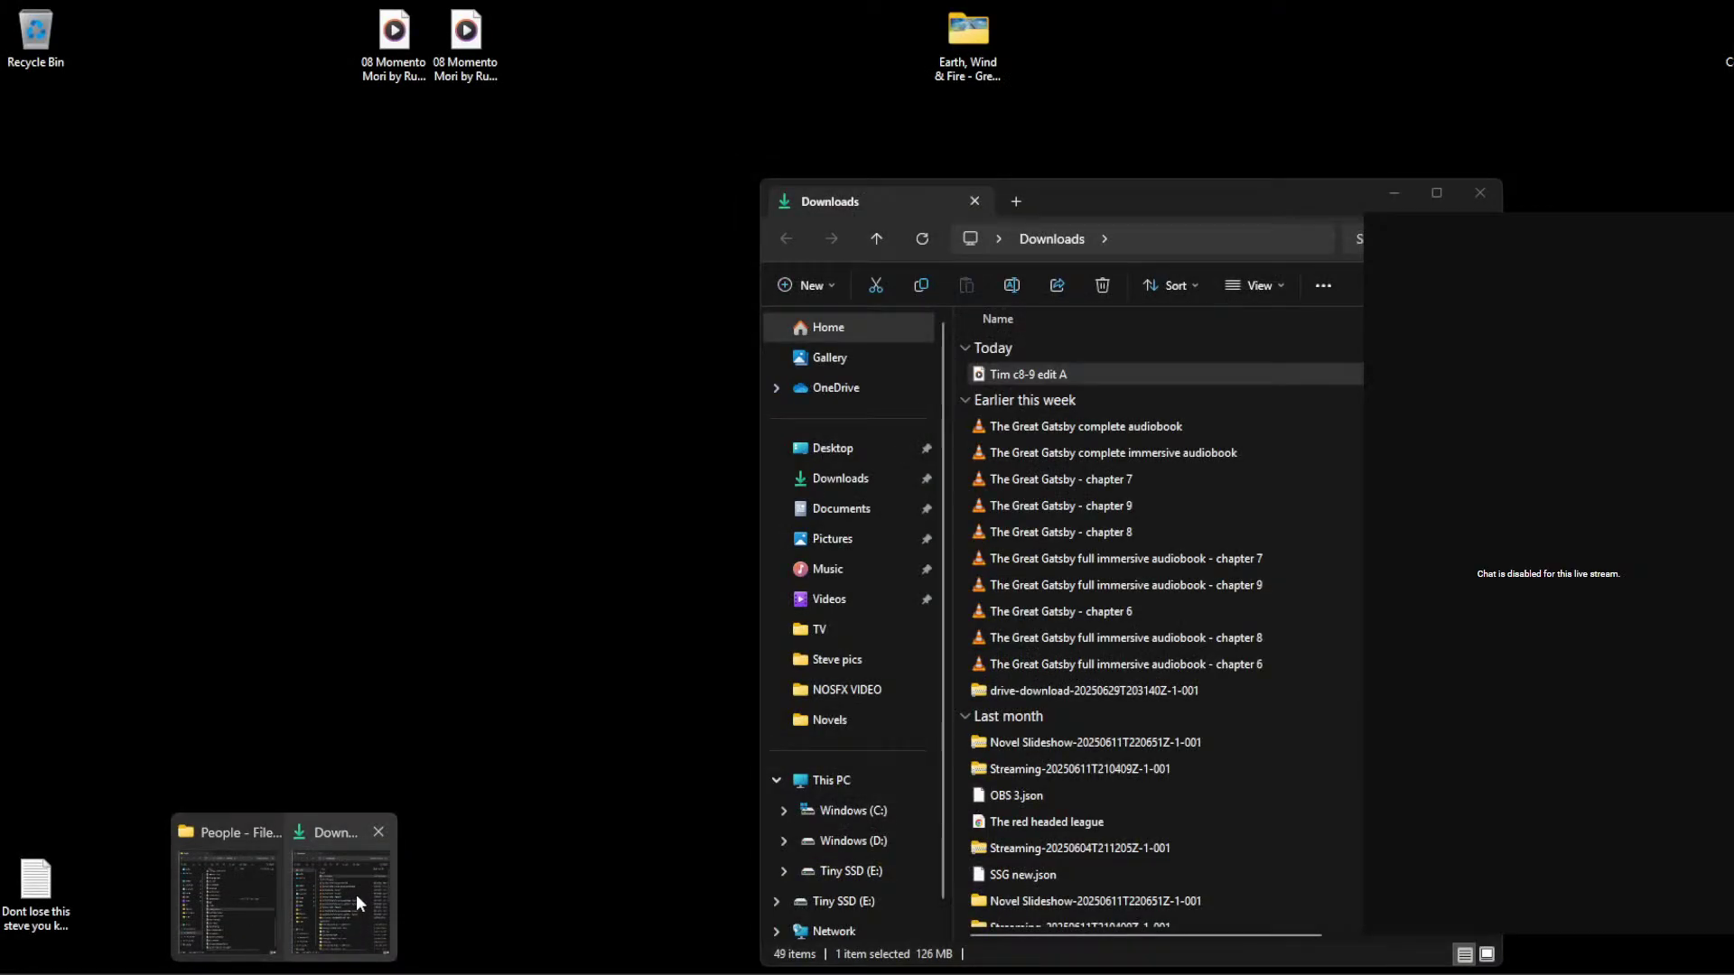
{"action": "left_click", "coordinate": [378, 831]}
{"action": "left_click", "coordinate": [294, 901]}
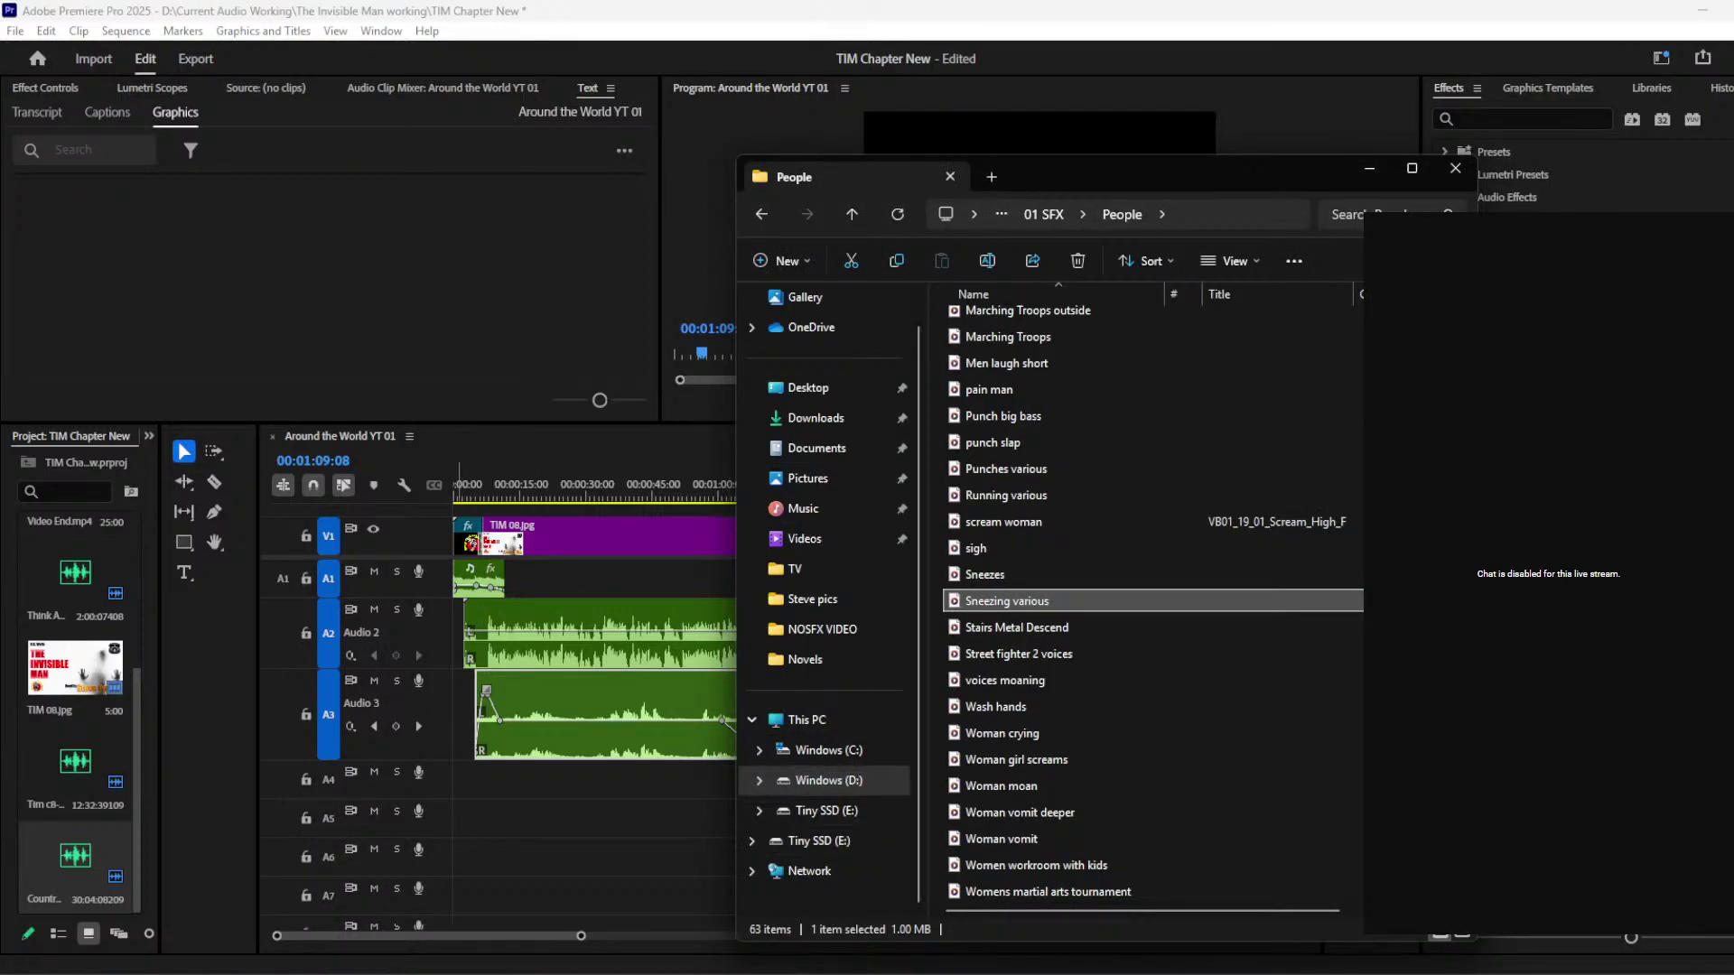
{"action": "right_click", "coordinate": [285, 971]}
{"action": "left_click", "coordinate": [255, 695]}
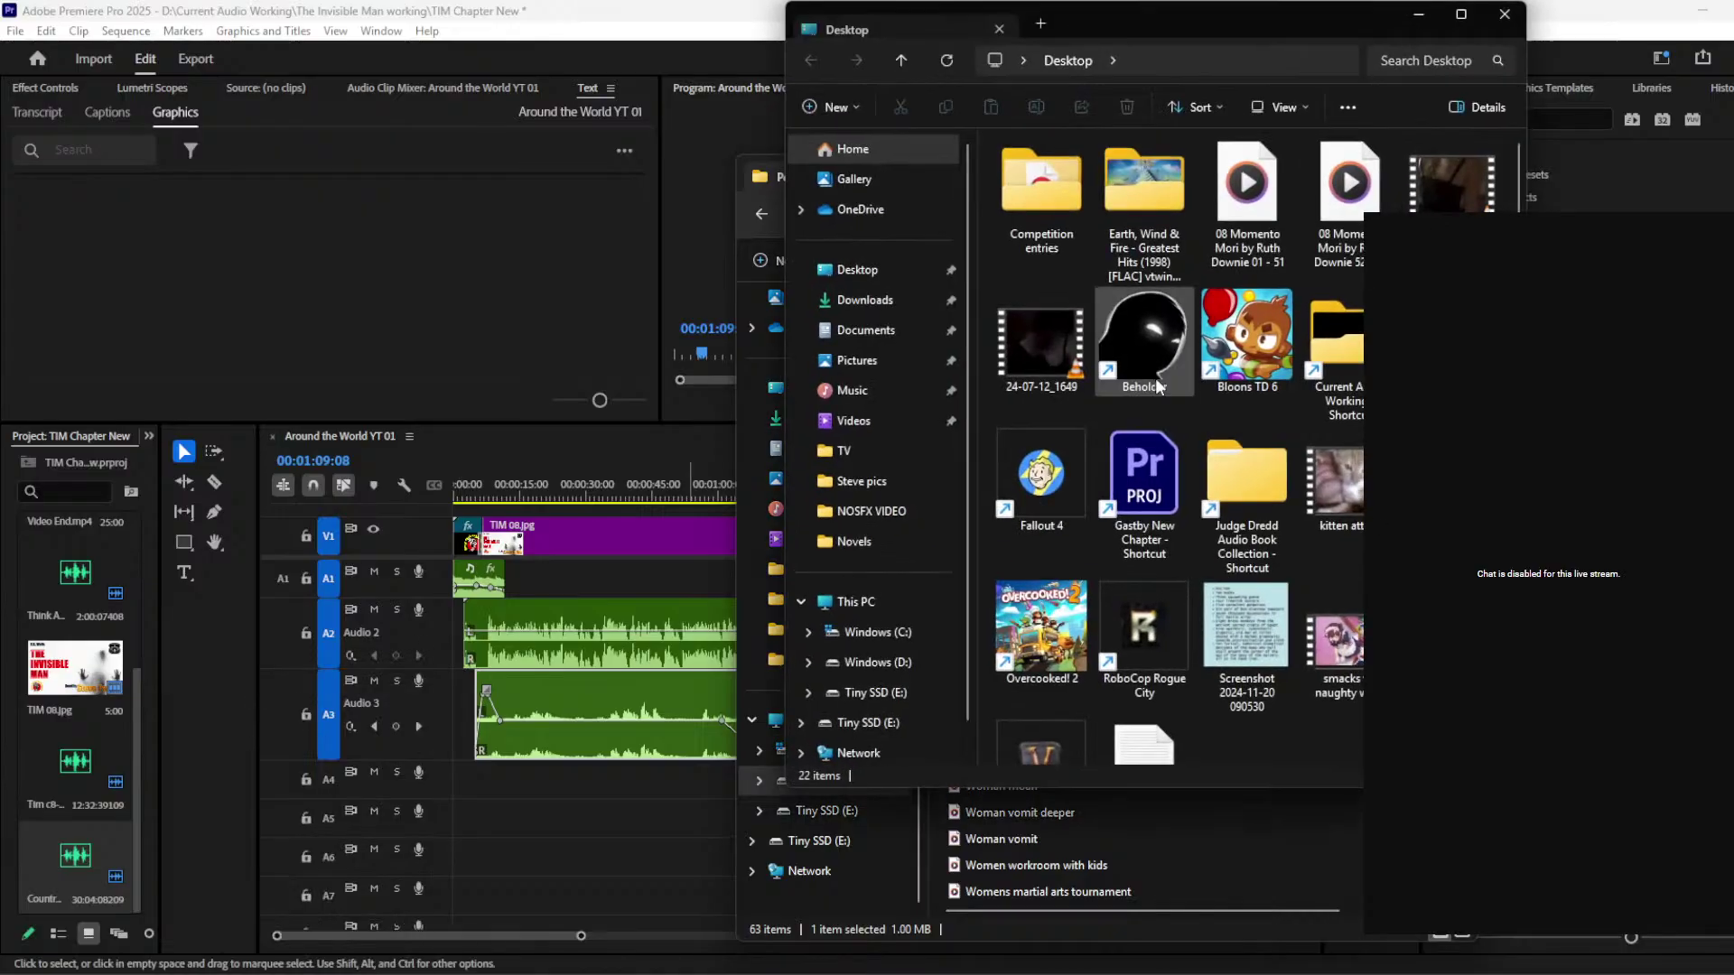
{"action": "scroll", "coordinate": [1300, 478], "scroll_direction": "down", "scroll_amount": 1}
{"action": "double_click", "coordinate": [1336, 289]}
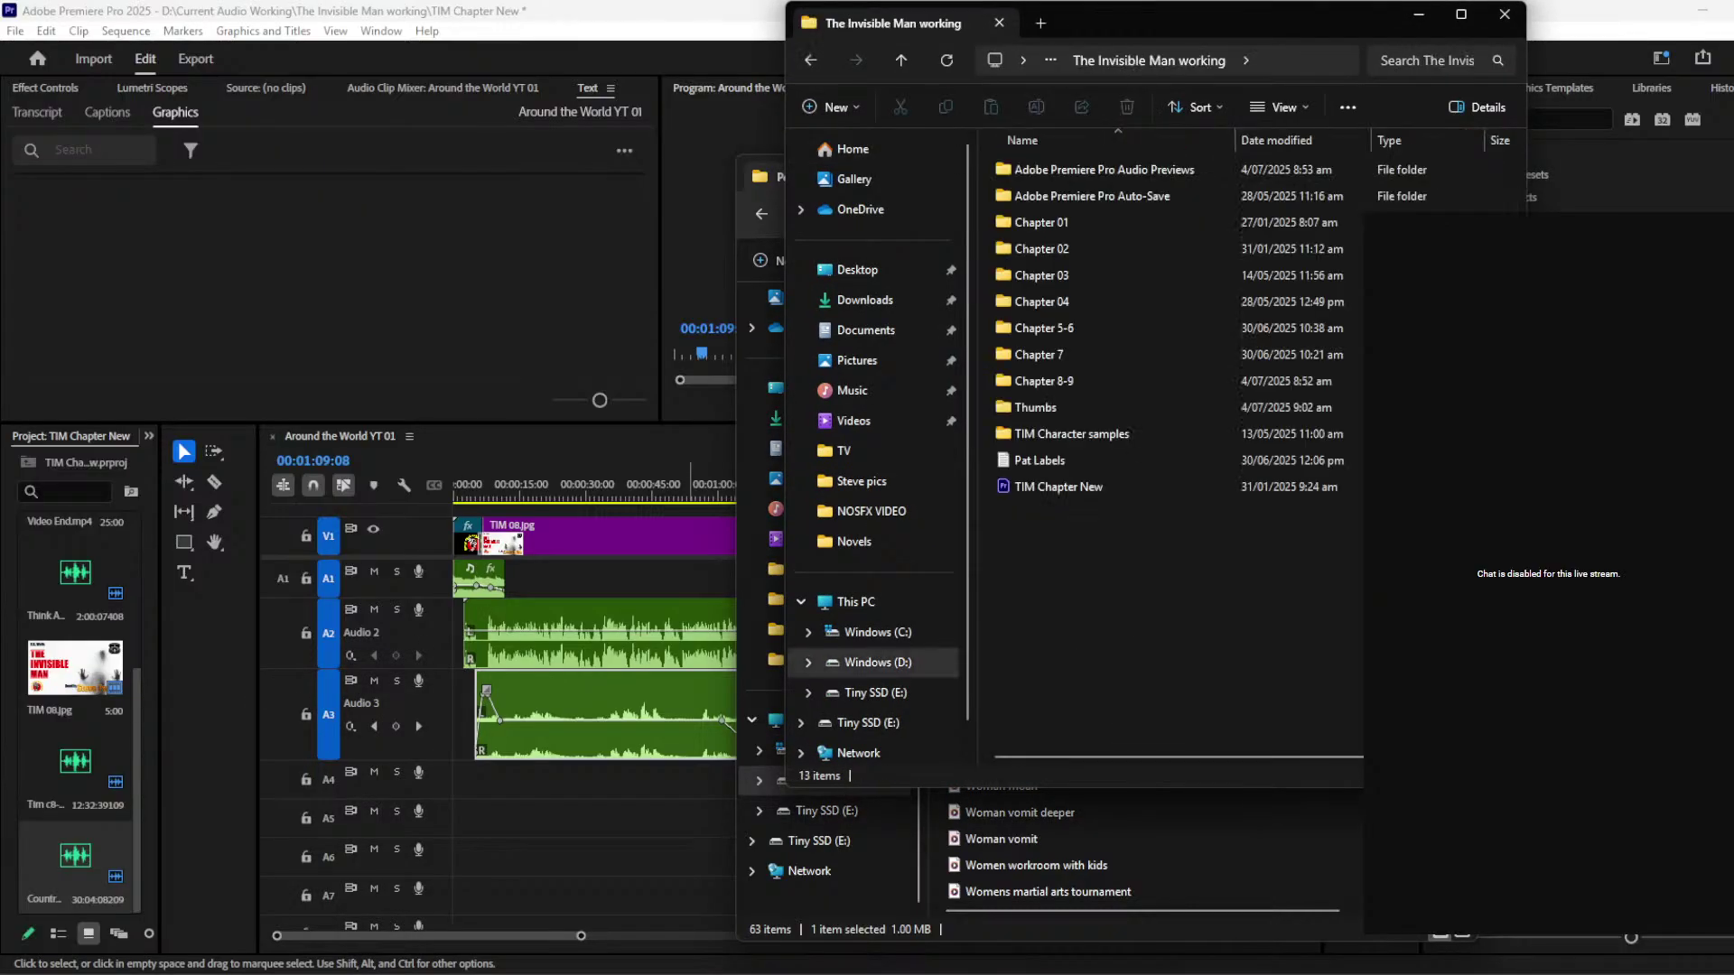
{"action": "double_click", "coordinate": [1039, 406]}
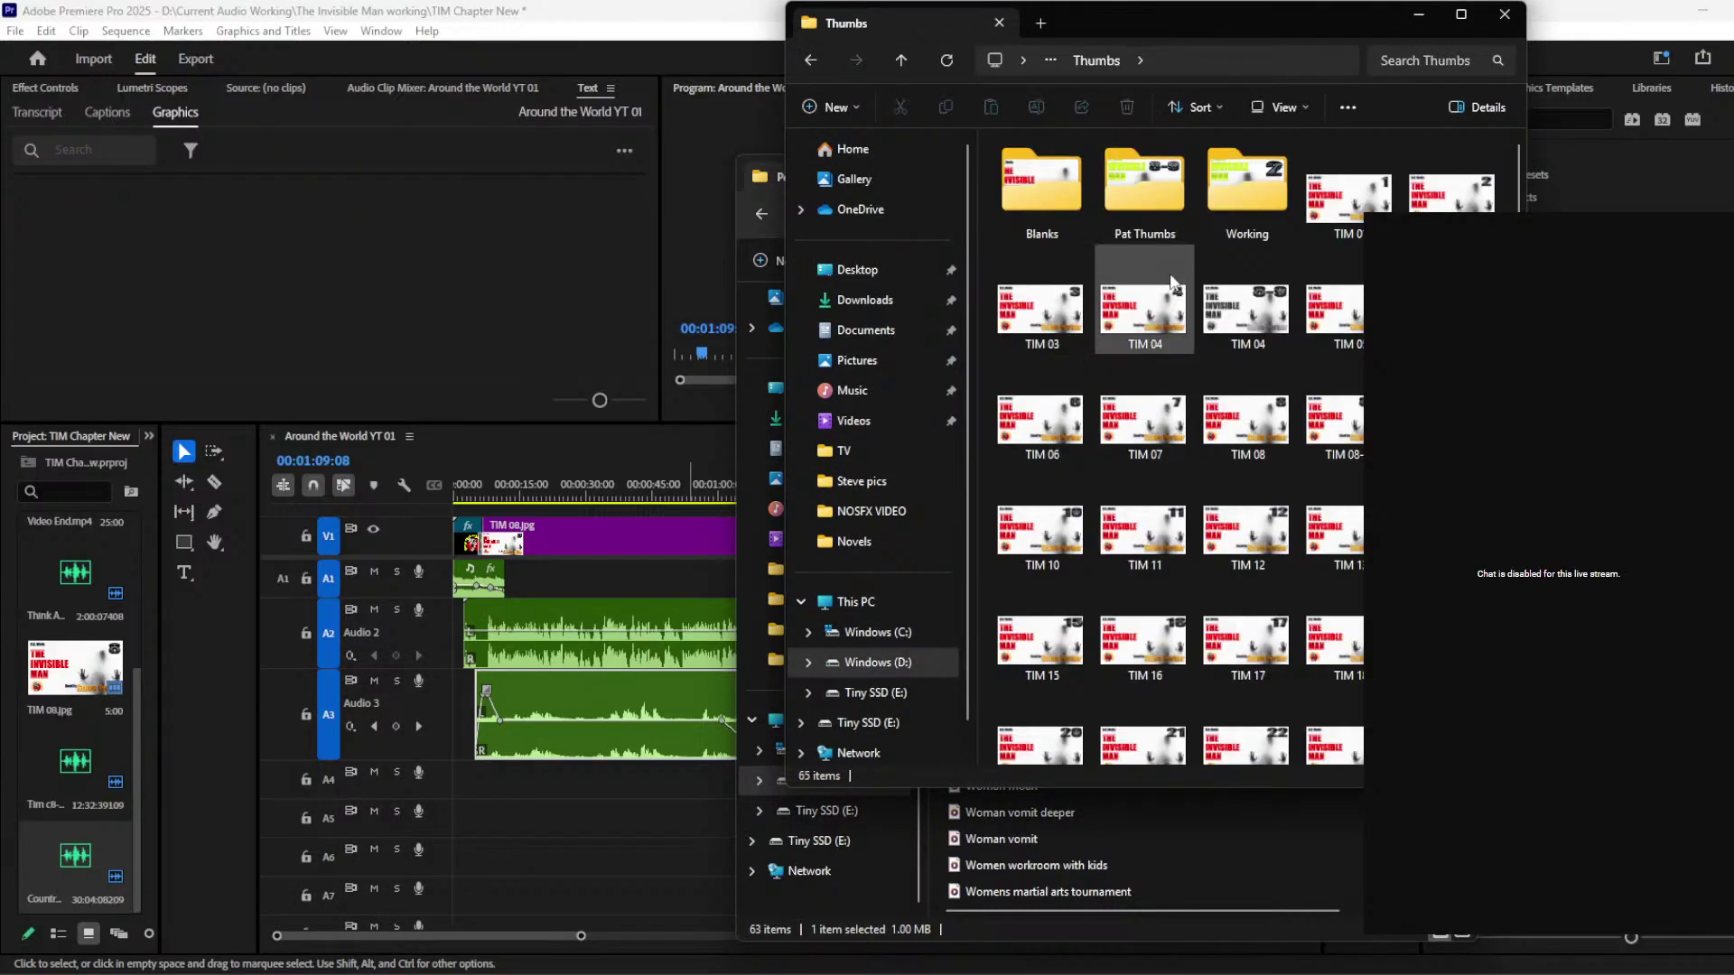
Step: Add the TIM 09 thumbnail from the Thumbs folder to V1 at 00:01:09:08, directly after TIM 08.jpg
{"action": "left_click", "coordinate": [1450, 420]}
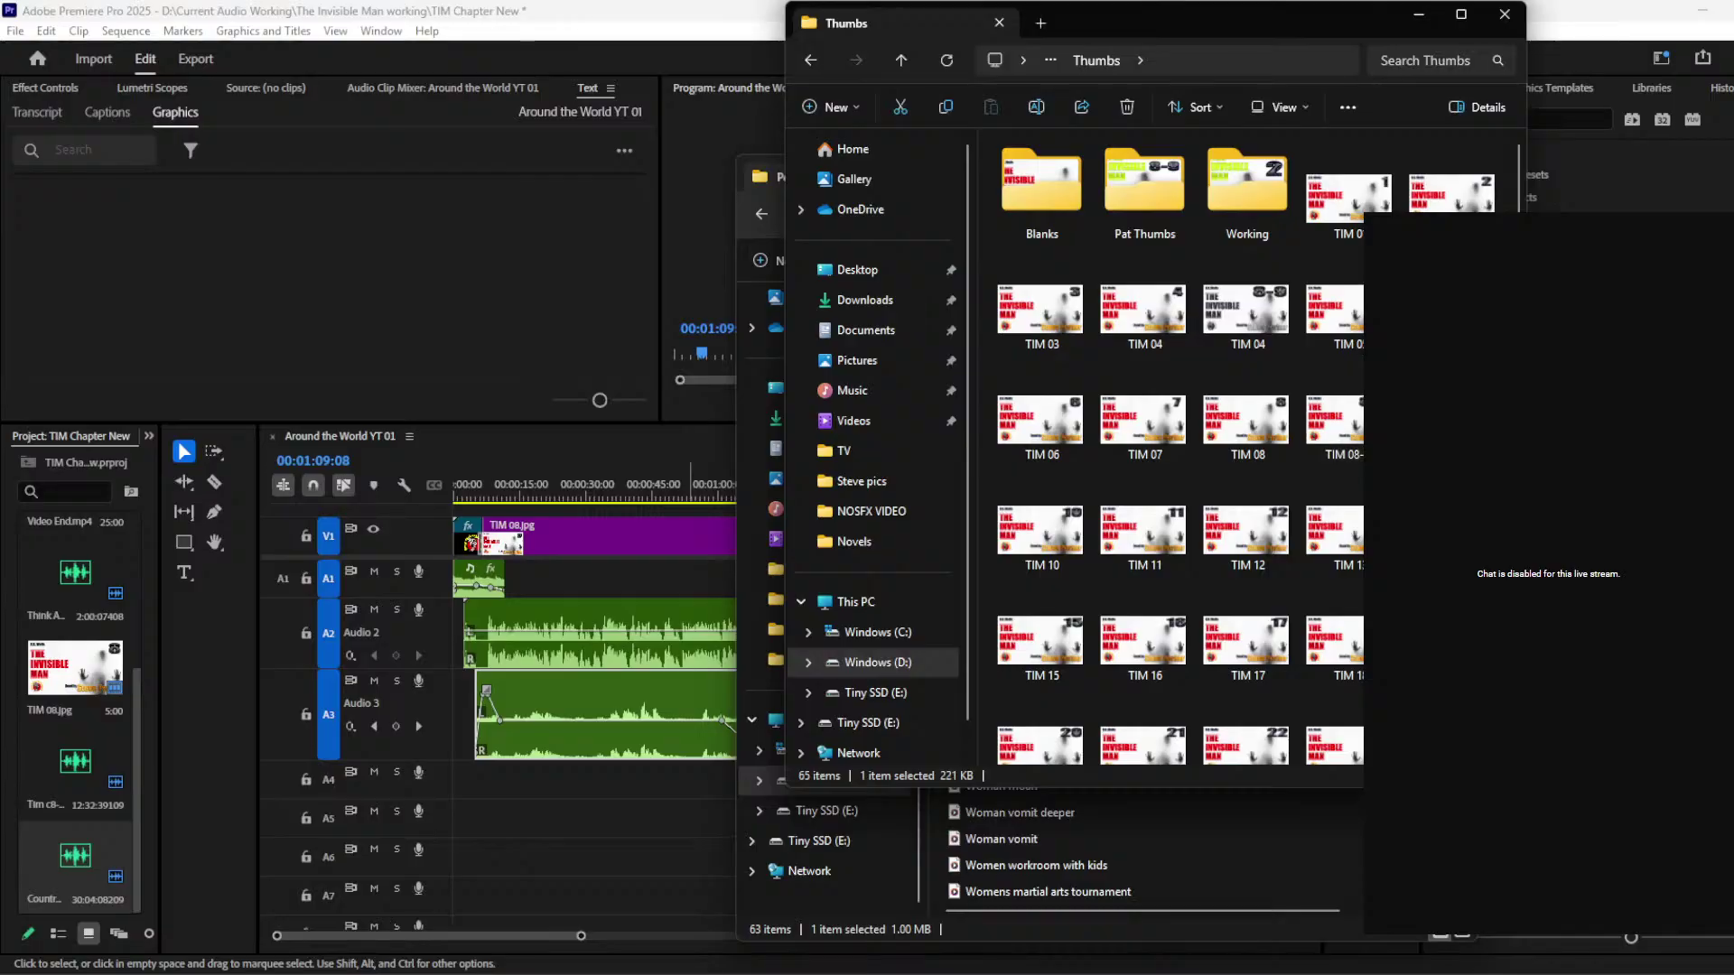
{"action": "left_click_drag", "start_coordinate": [1174, 25], "coordinate": [358, 162]}
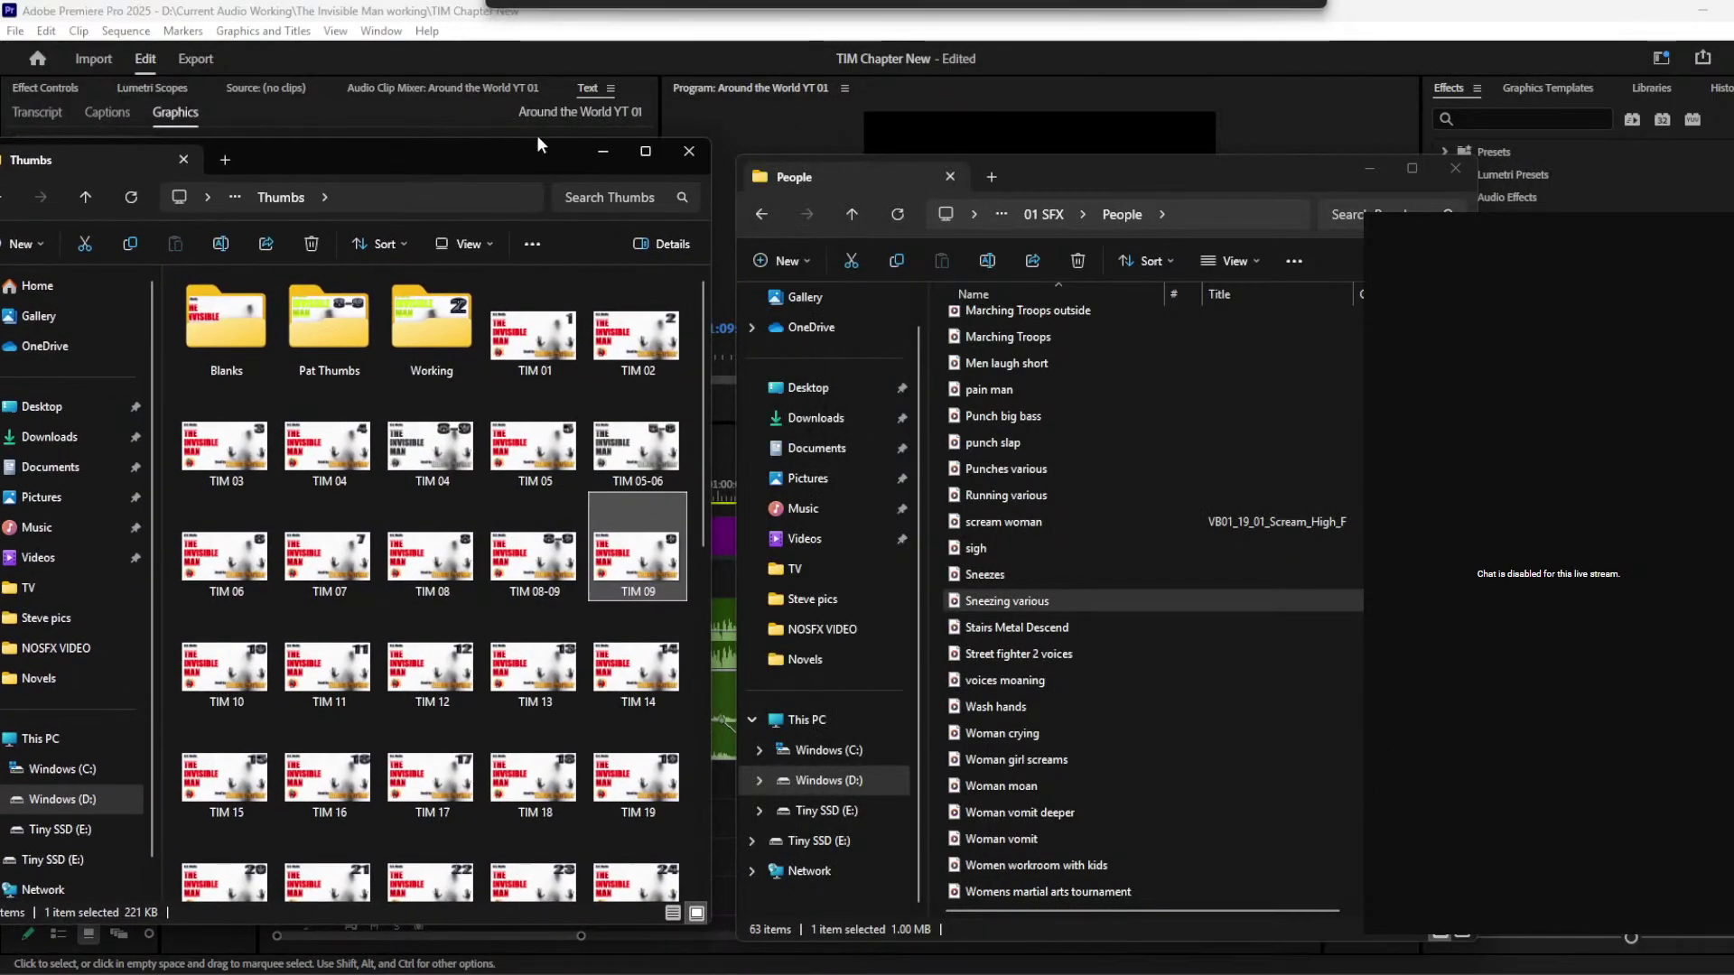
{"action": "left_click", "coordinate": [1370, 170]}
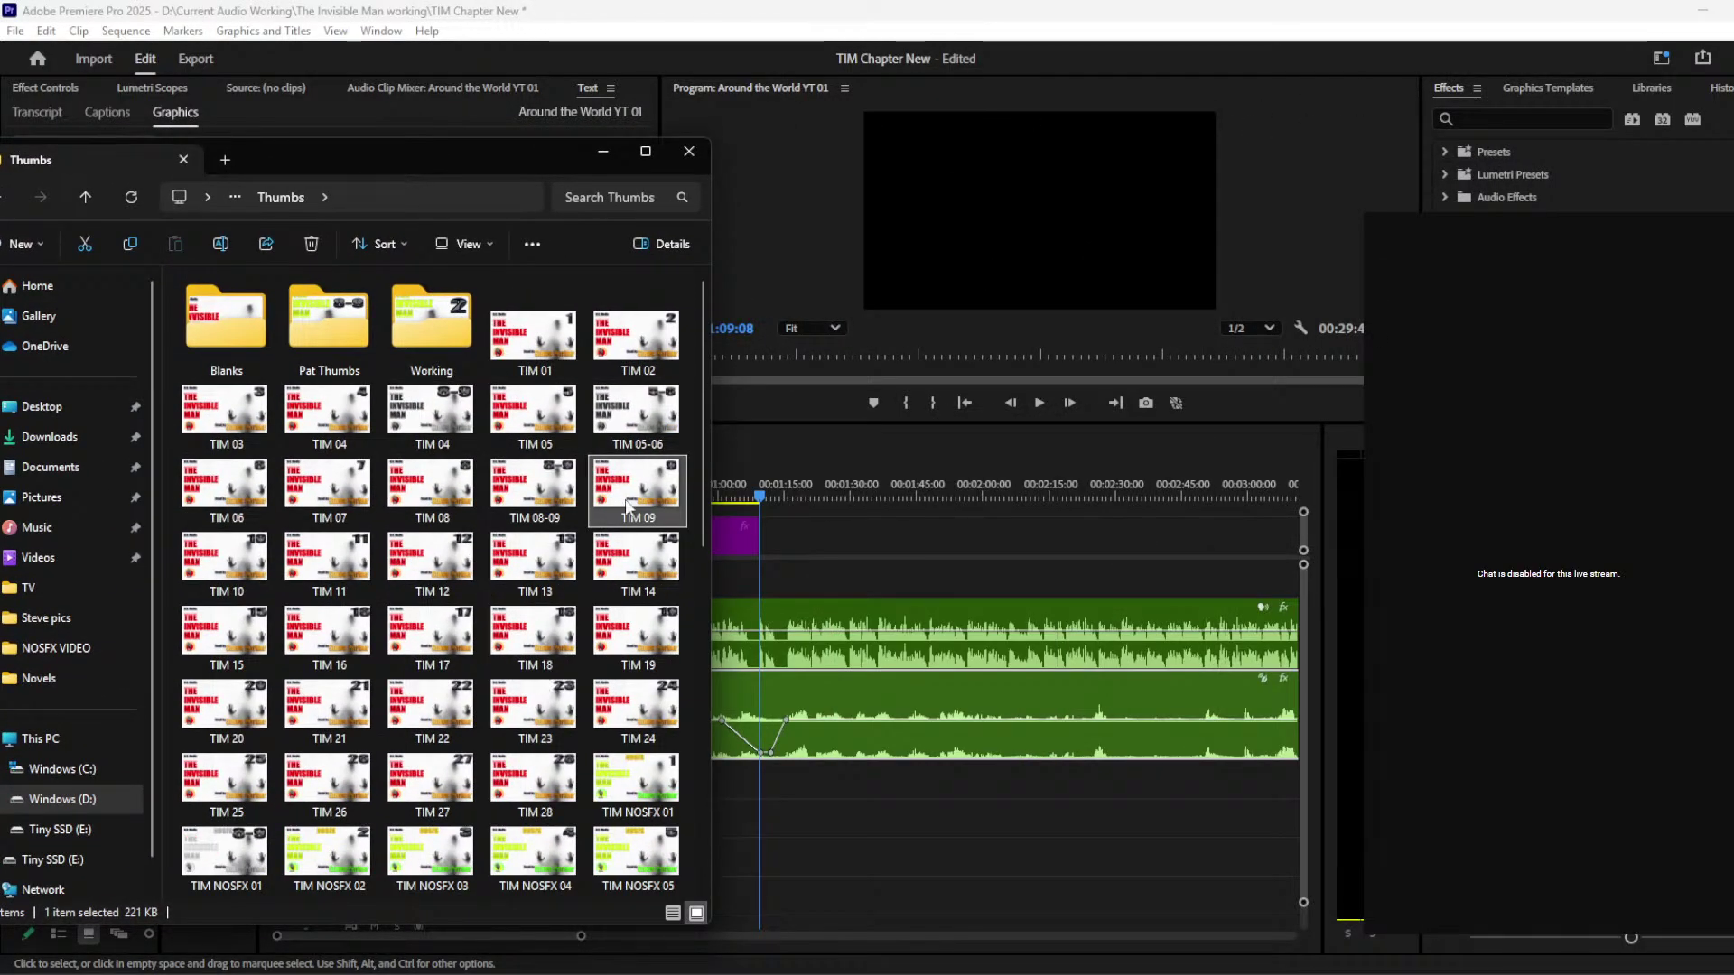
{"action": "left_click_drag", "start_coordinate": [643, 492], "coordinate": [782, 553]}
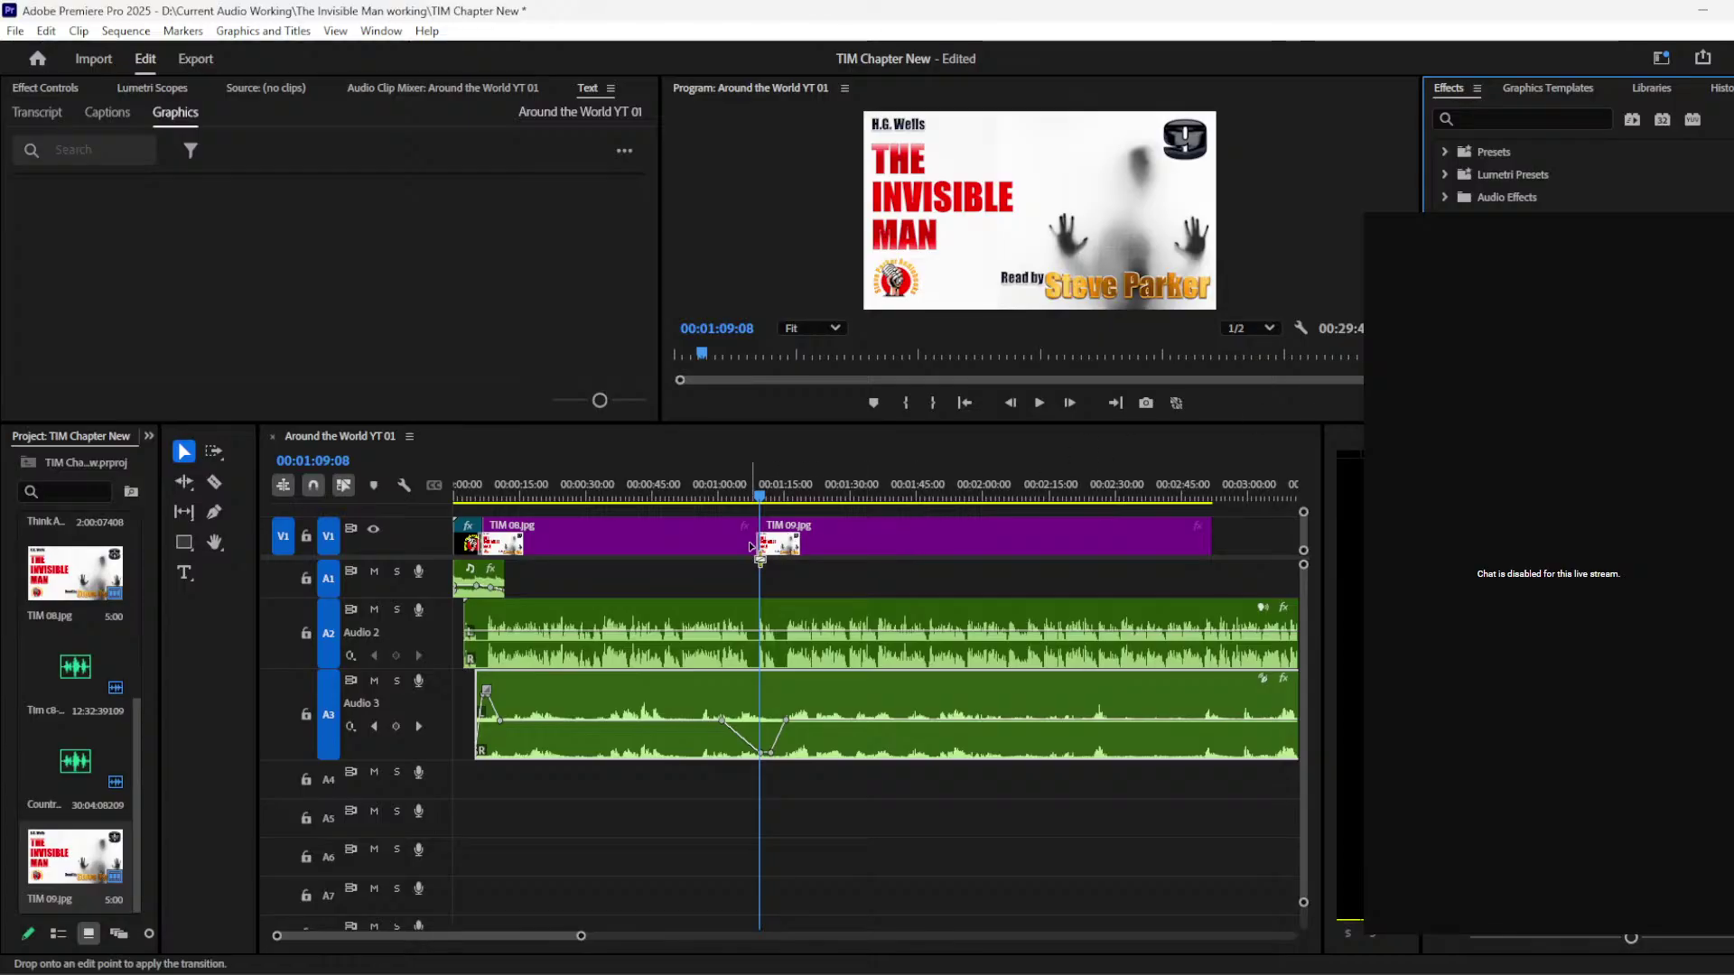
Step: Apply Dip to Black across the cut between TIM 08.jpg and TIM 09.jpg, preview it and lengthen it to about 4 seconds
{"action": "left_click_drag", "start_coordinate": [752, 546], "coordinate": [757, 544]}
{"action": "key", "text": "shift+k"}
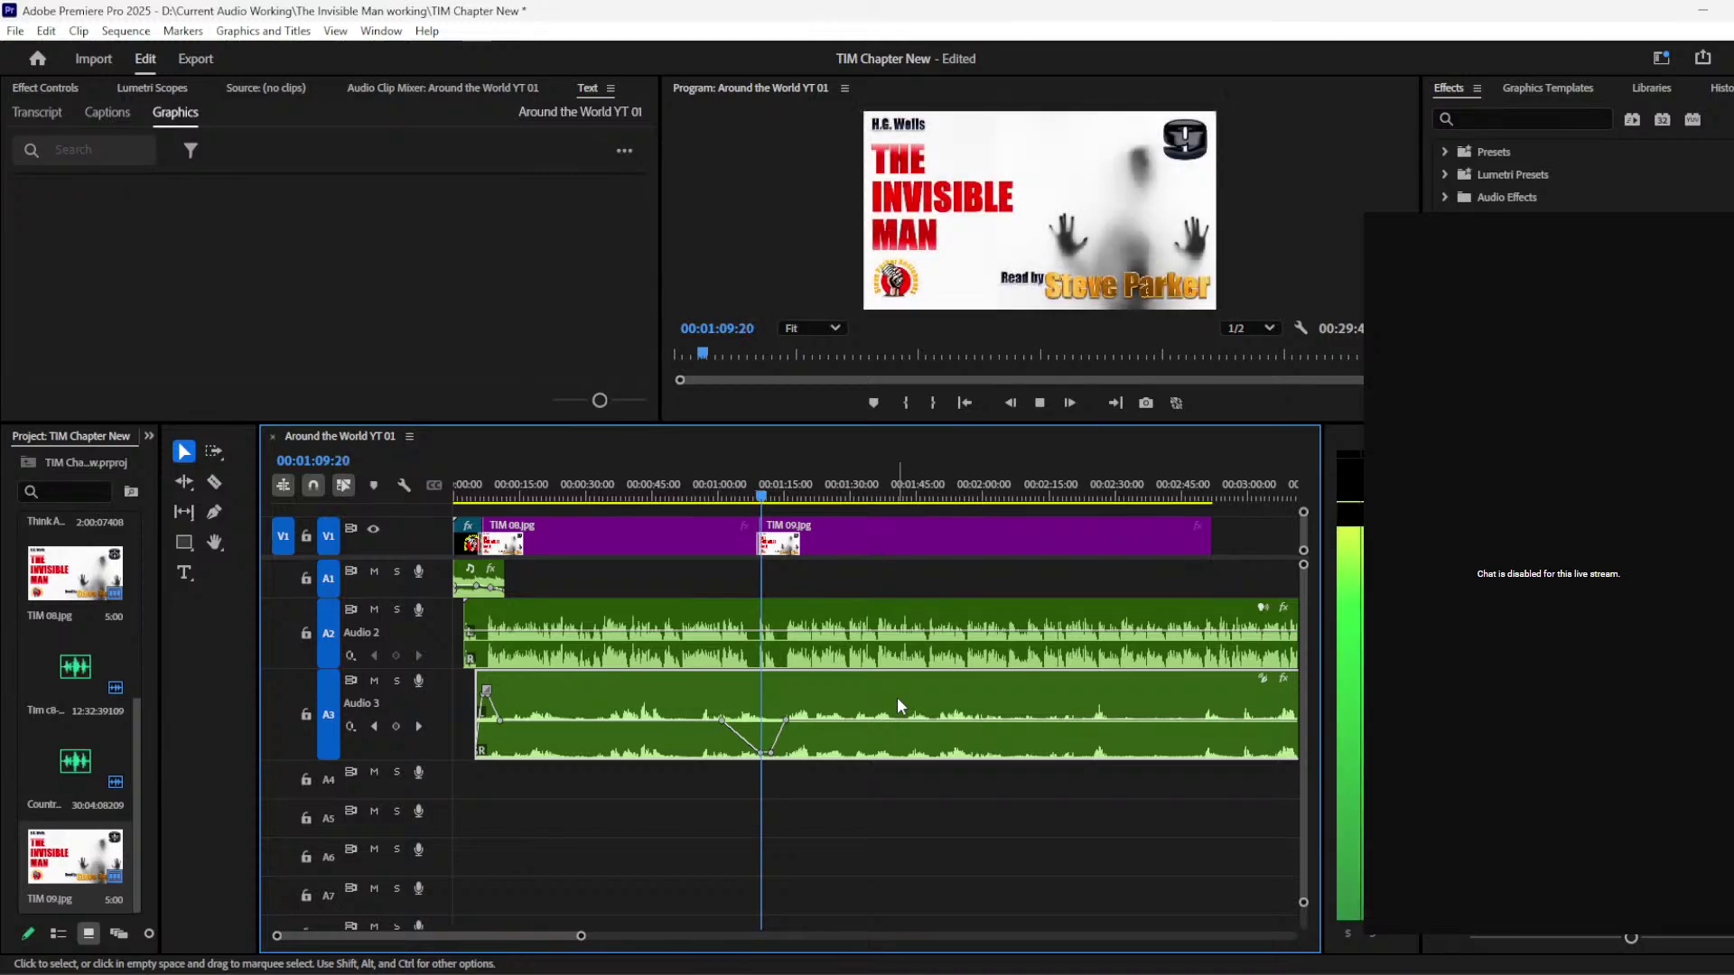
{"action": "left_click", "coordinate": [752, 490]}
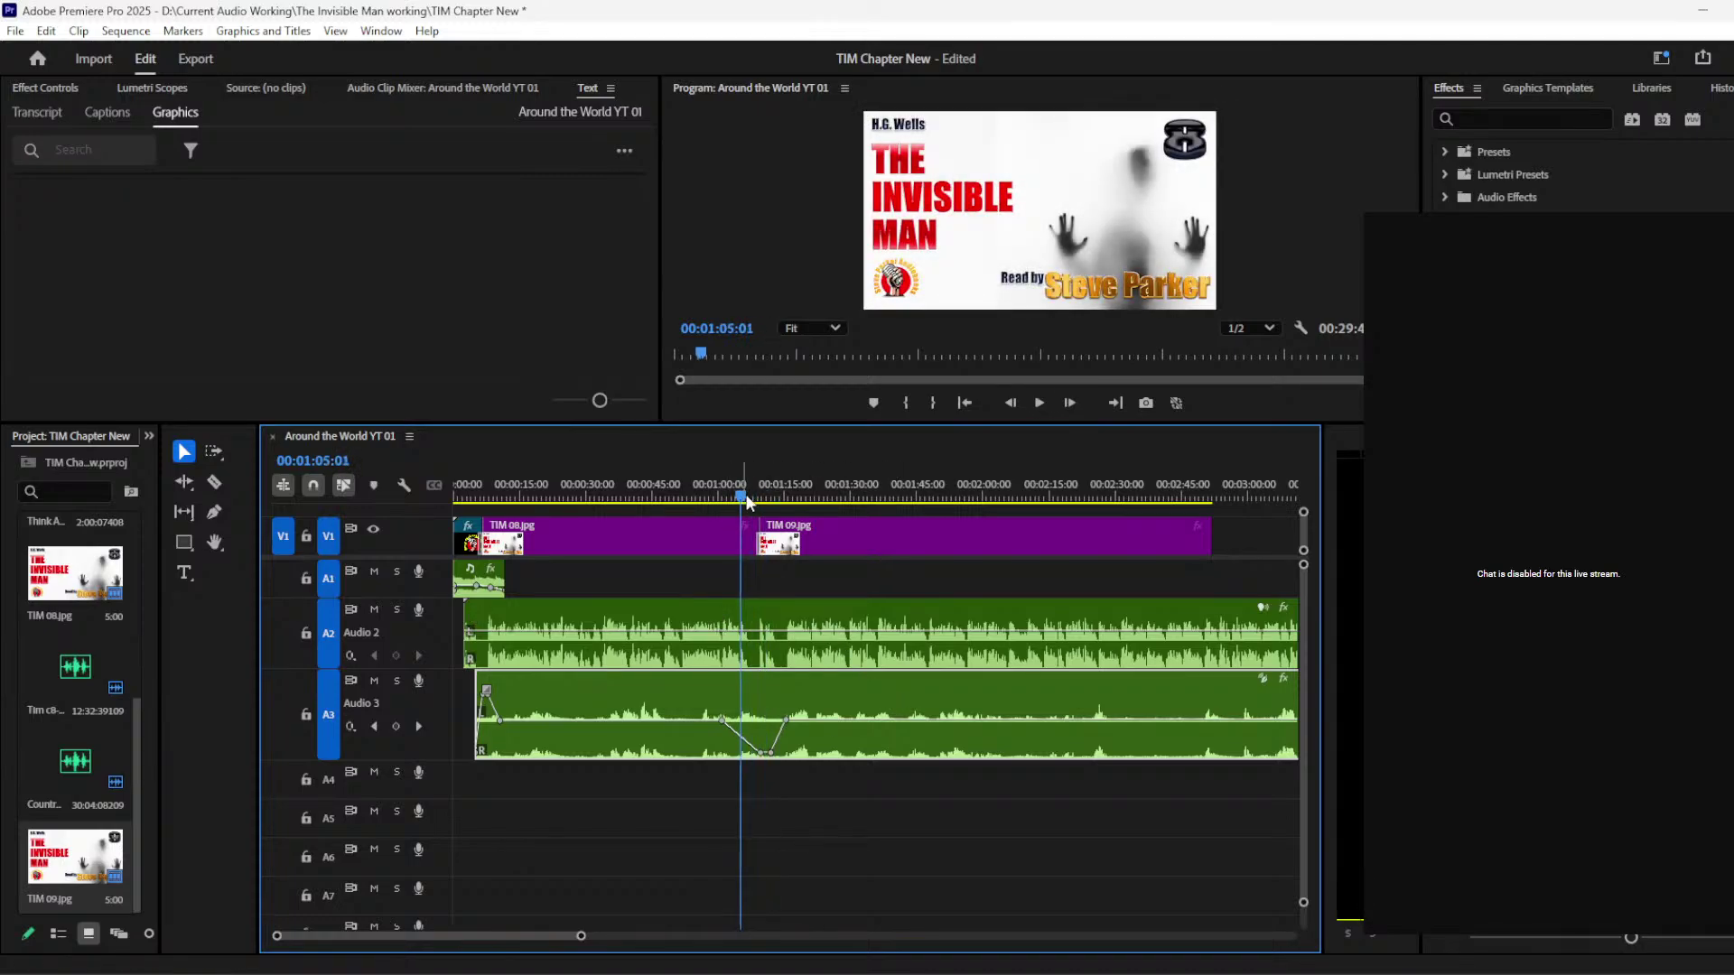
{"action": "key", "text": "space"}
{"action": "scroll", "coordinate": [282, 937], "scroll_direction": "up", "scroll_amount": 5}
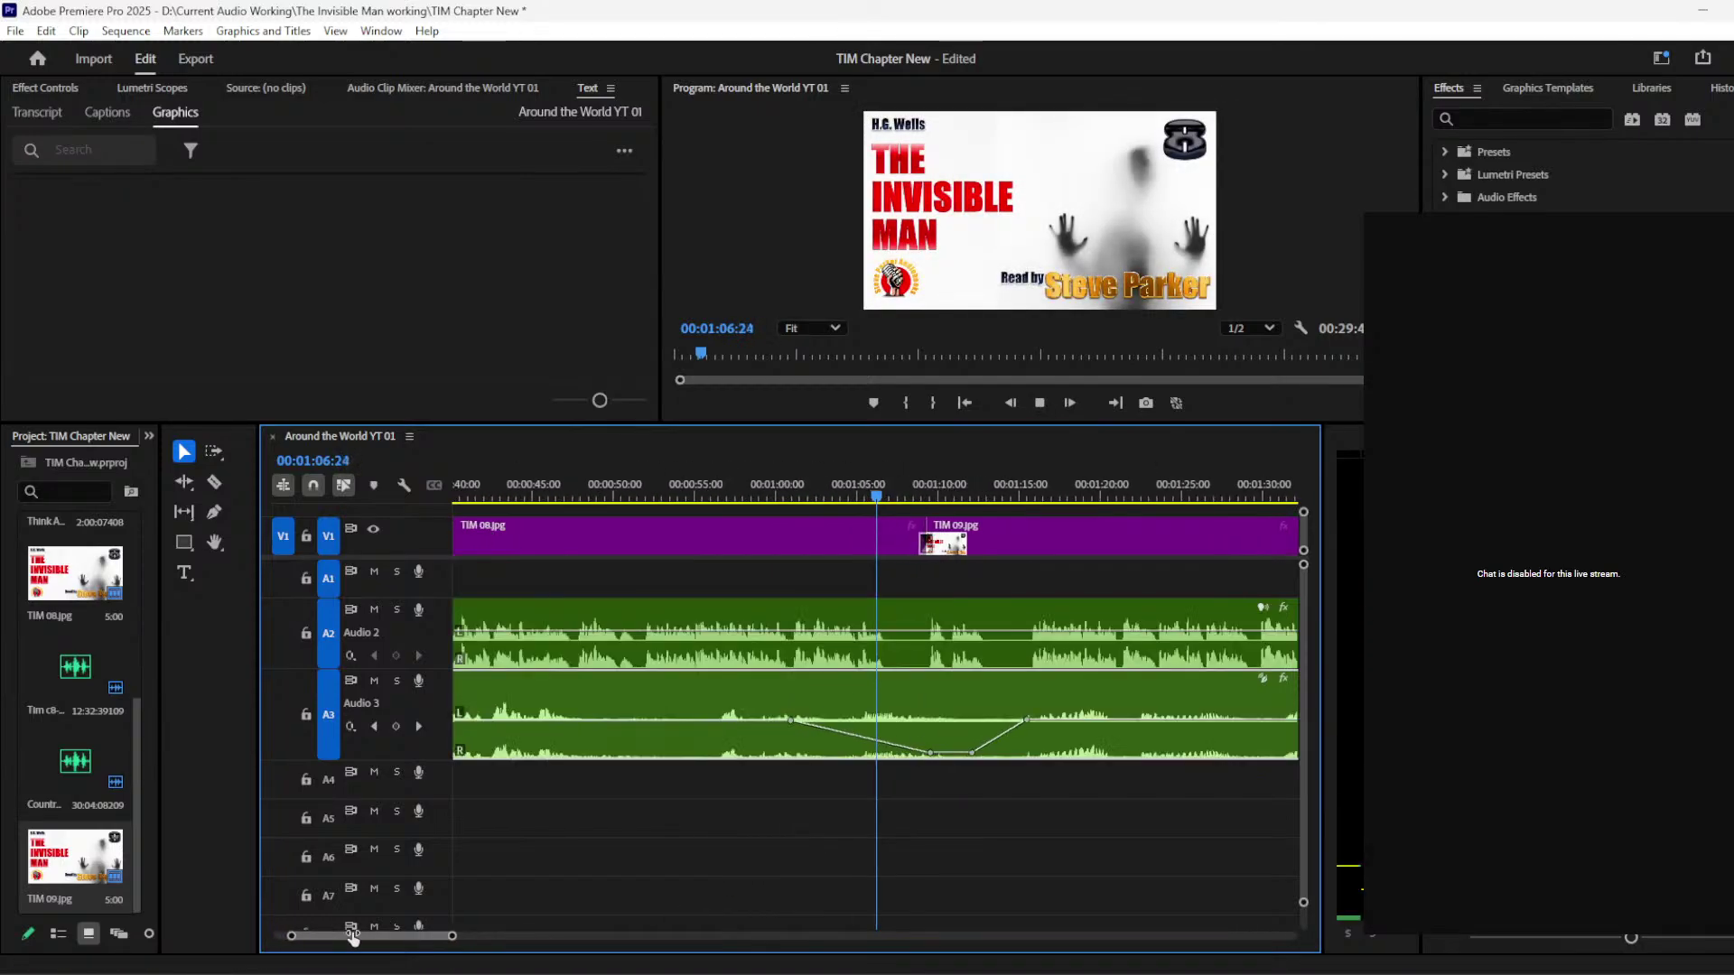
{"action": "scroll", "coordinate": [353, 938], "scroll_direction": "up", "scroll_amount": 2}
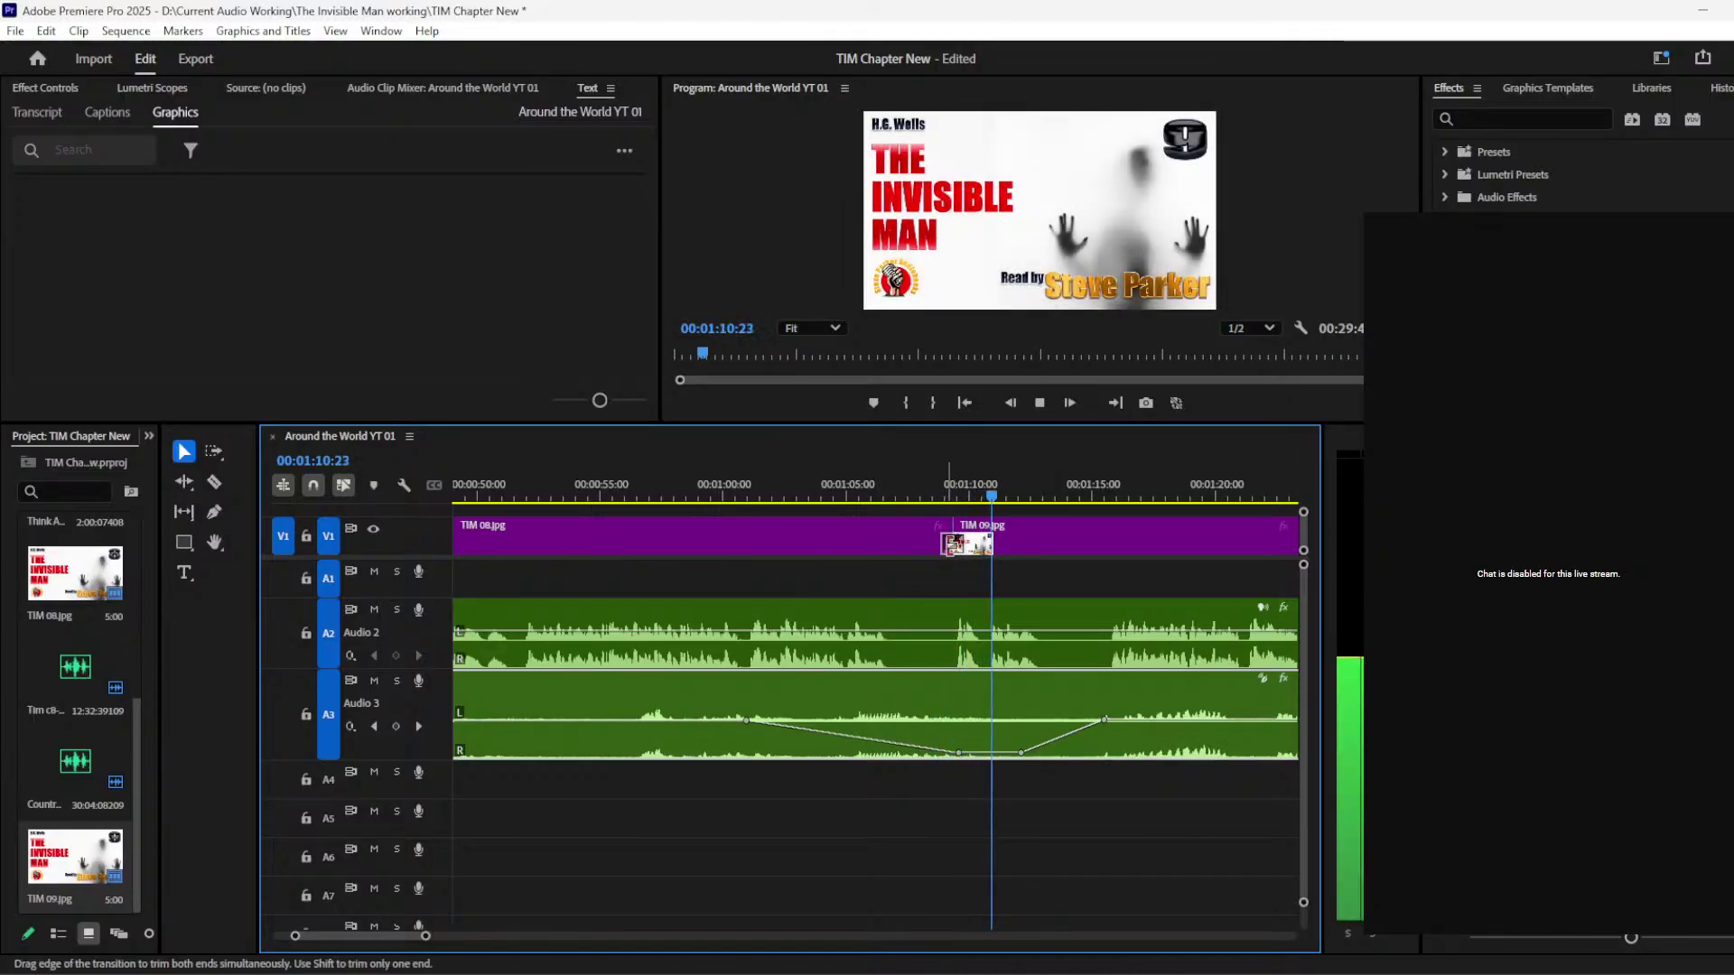
{"action": "mouse_move", "coordinate": [950, 546]}
{"action": "left_mouse_down"}
{"action": "mouse_move", "coordinate": [903, 545]}
{"action": "mouse_move", "coordinate": [921, 543]}
{"action": "left_mouse_up"}
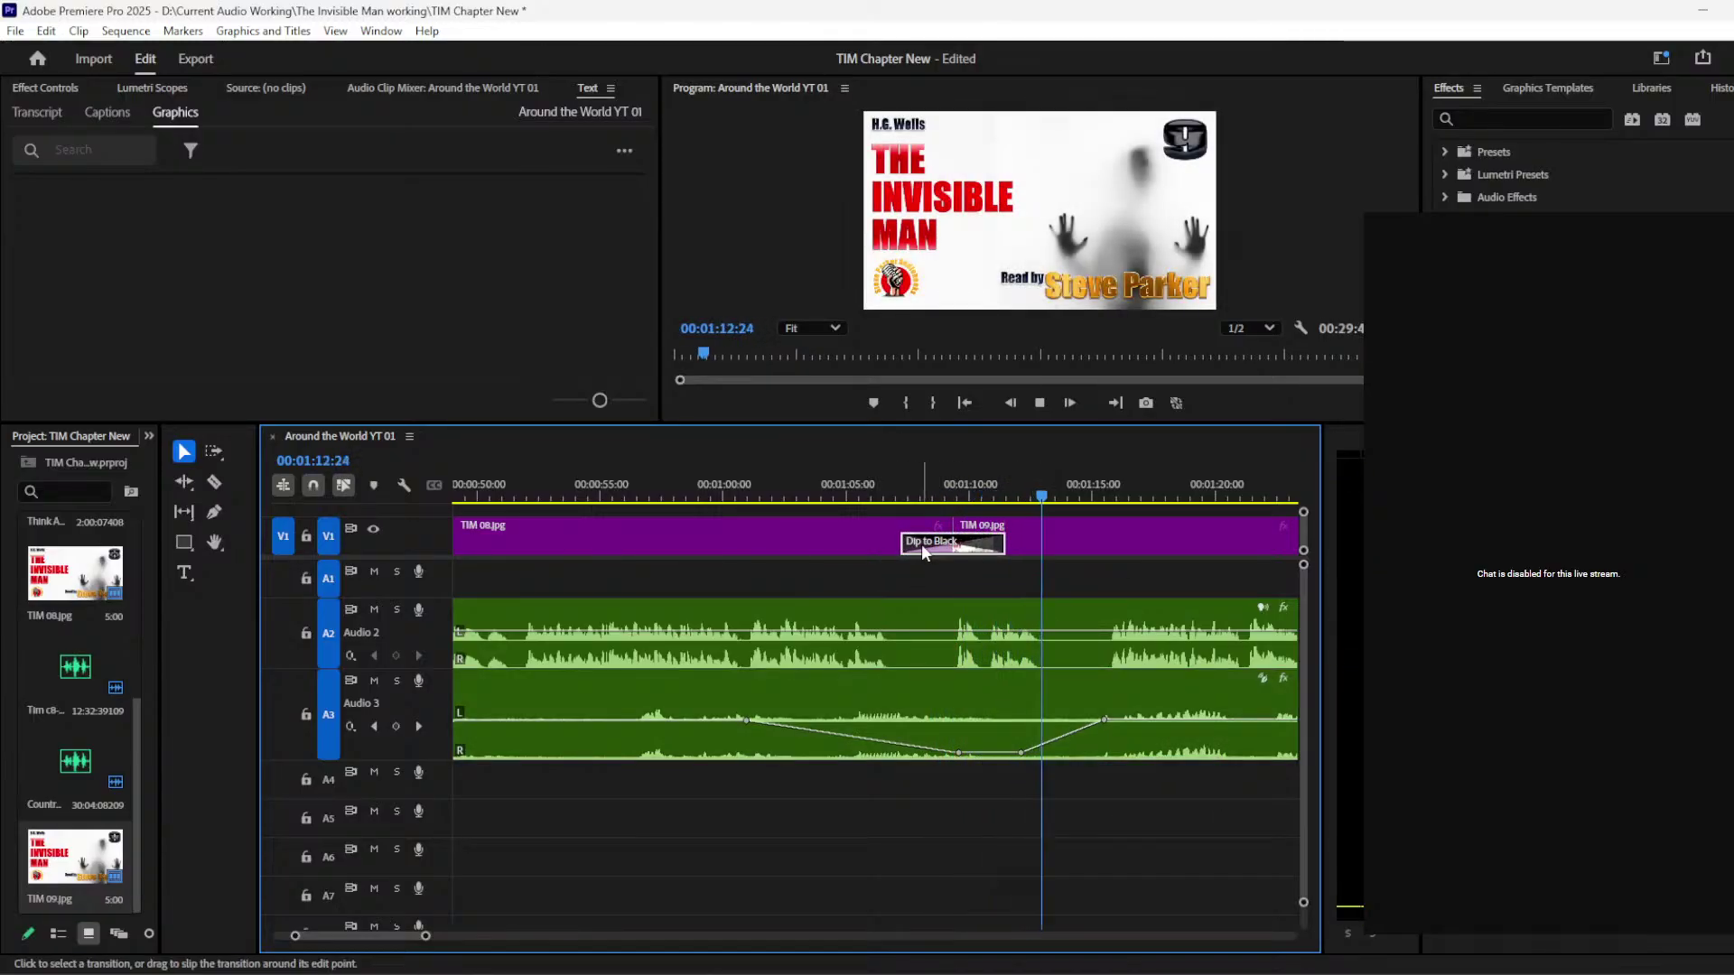
{"action": "key", "text": "space"}
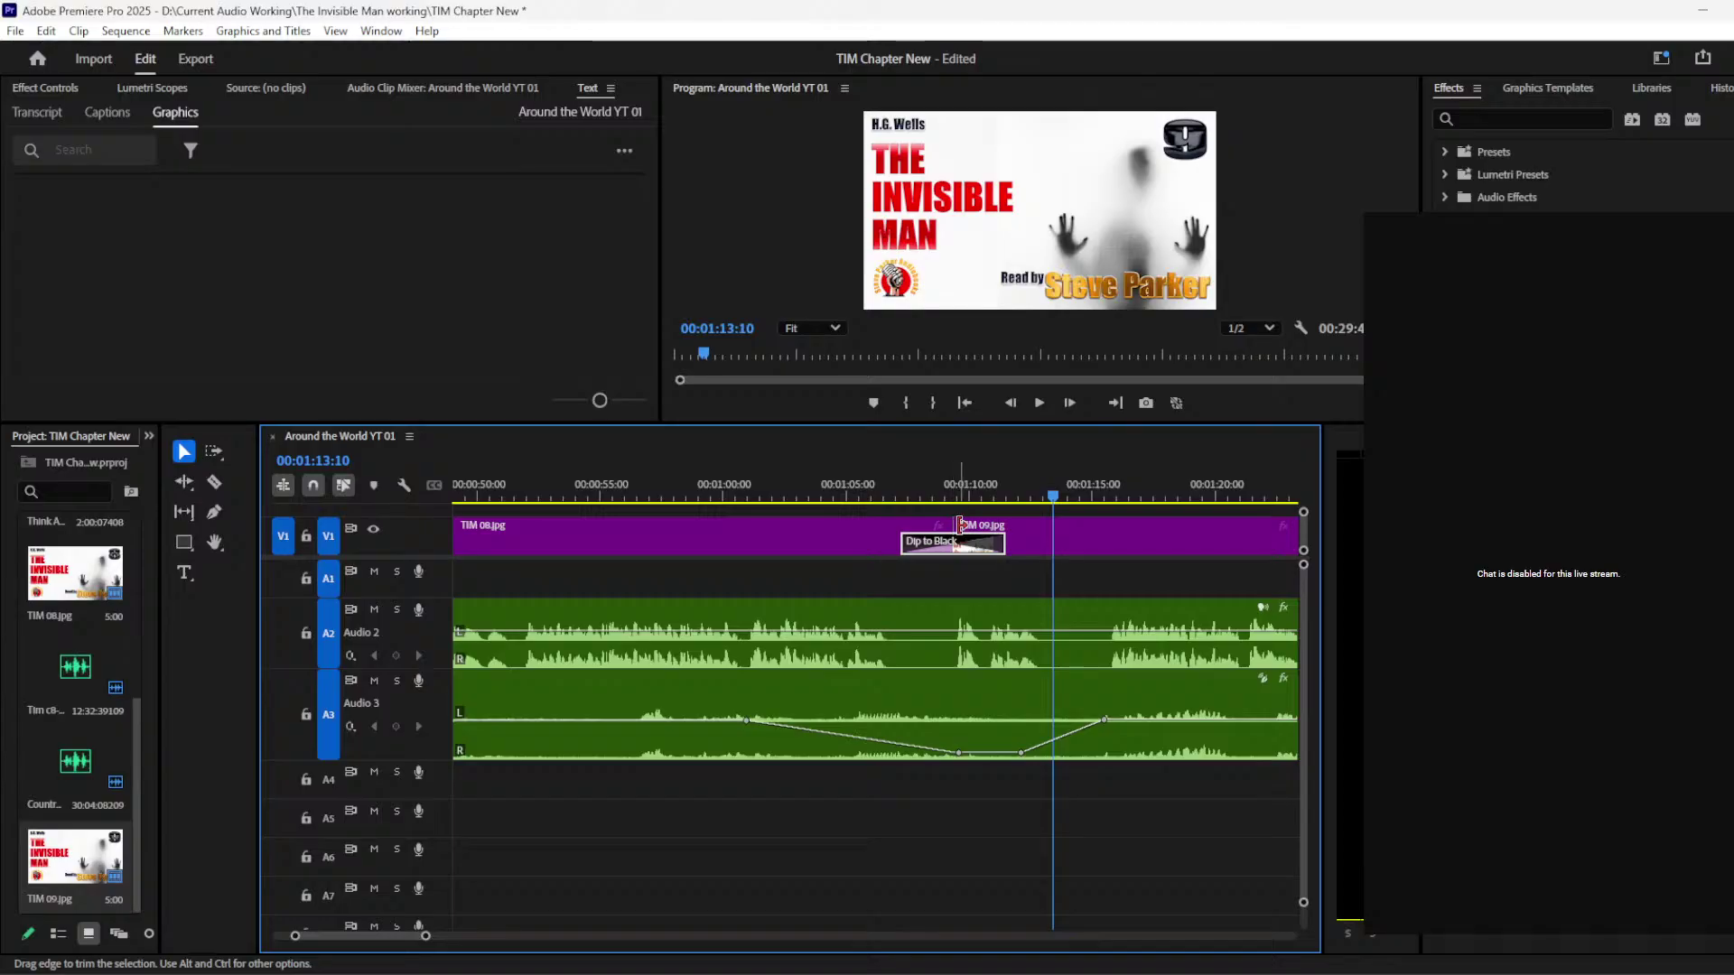
Step: Trim one frame off the start of TIM 09.jpg to open a one-frame gap after TIM 08.jpg
{"action": "left_click_drag", "start_coordinate": [960, 523], "coordinate": [965, 525]}
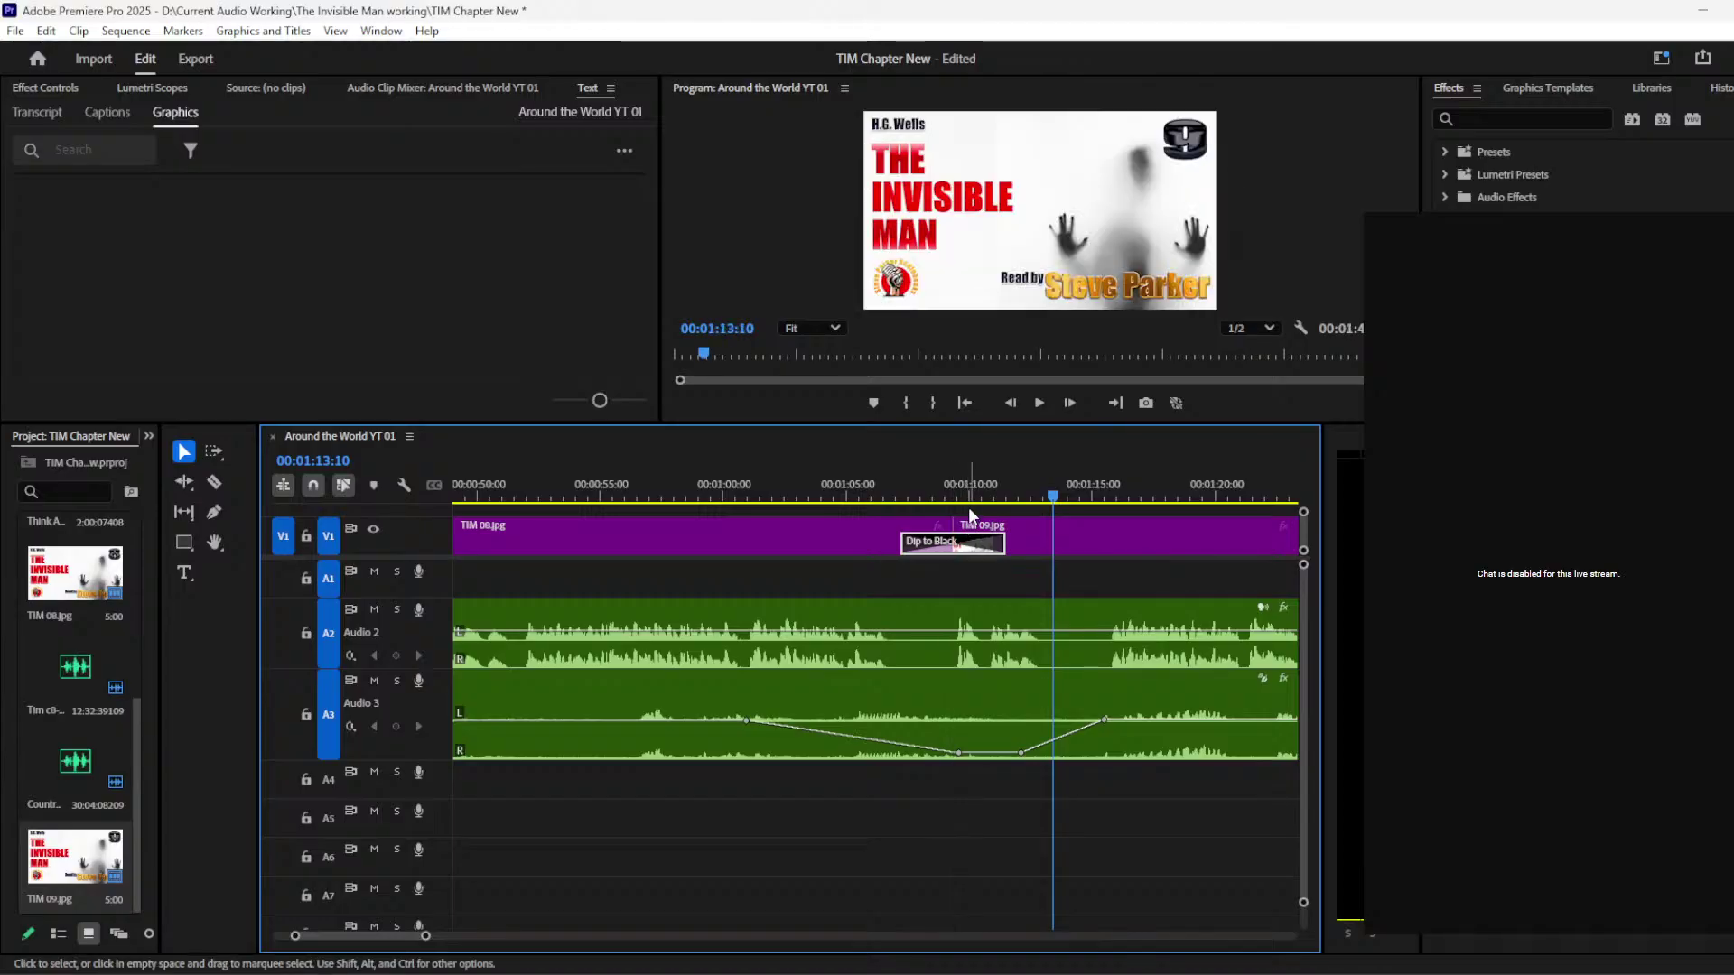
{"action": "left_click", "coordinate": [954, 495]}
{"action": "left_click", "coordinate": [1069, 403]}
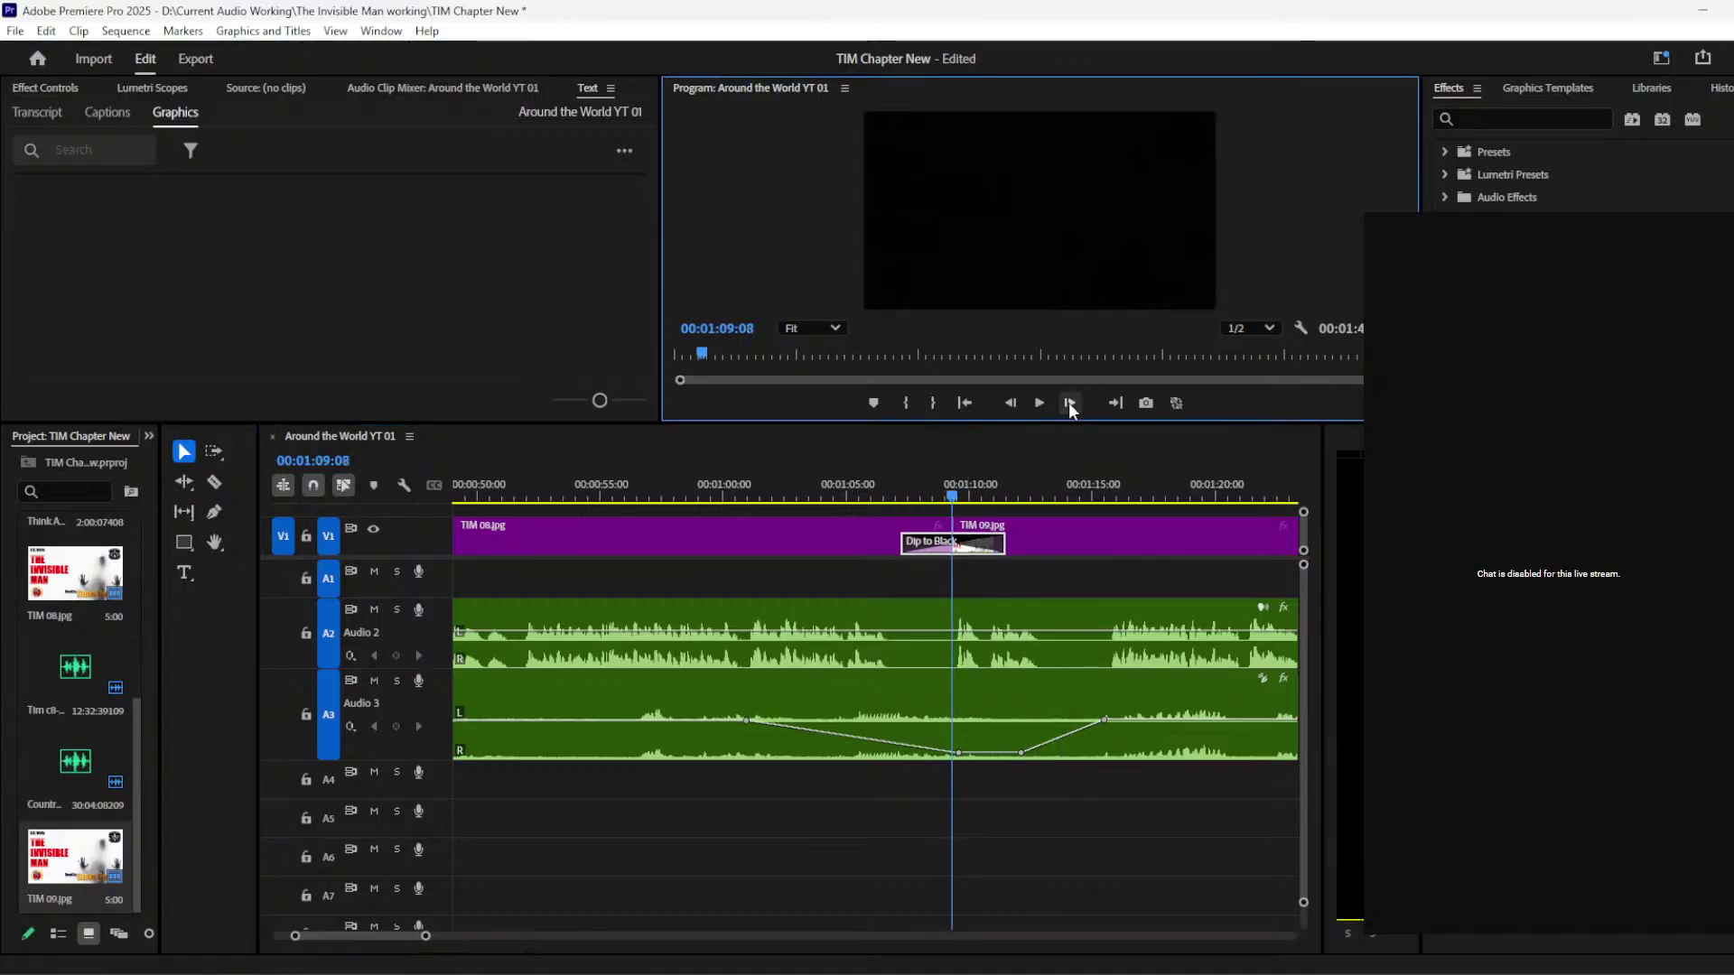
{"action": "left_click", "coordinate": [1069, 403]}
{"action": "left_click", "coordinate": [1069, 403]}
{"action": "left_click", "coordinate": [1069, 402]}
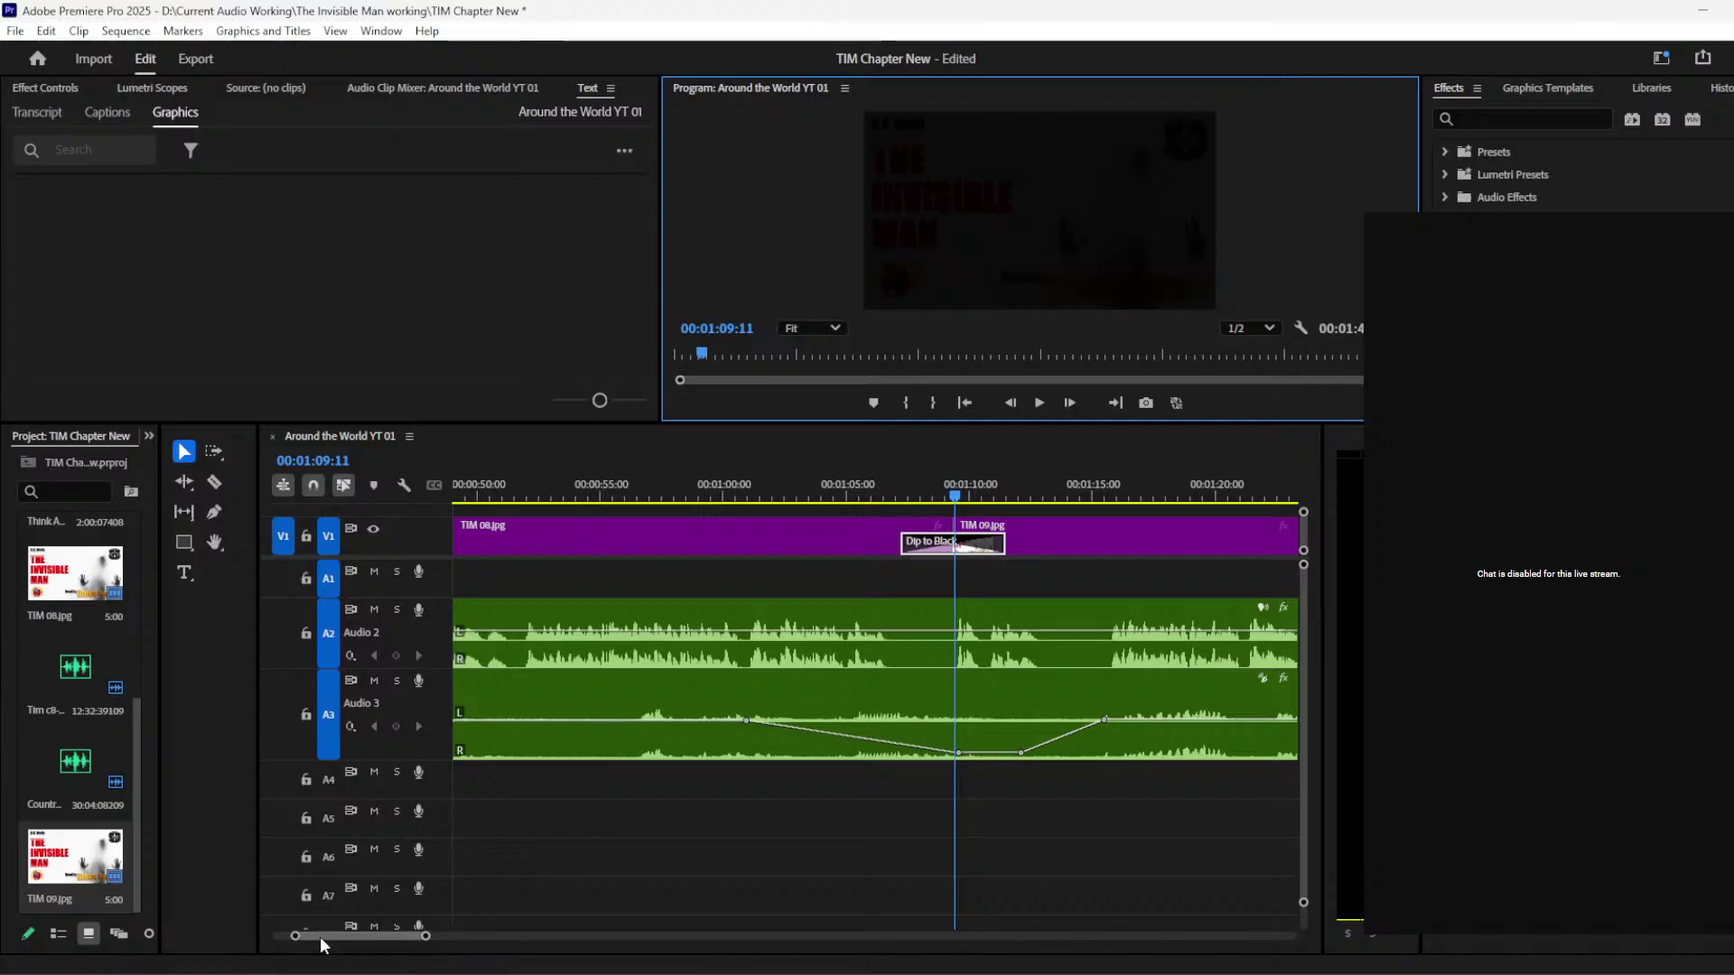
{"action": "left_click_drag", "start_coordinate": [300, 940], "coordinate": [374, 937]}
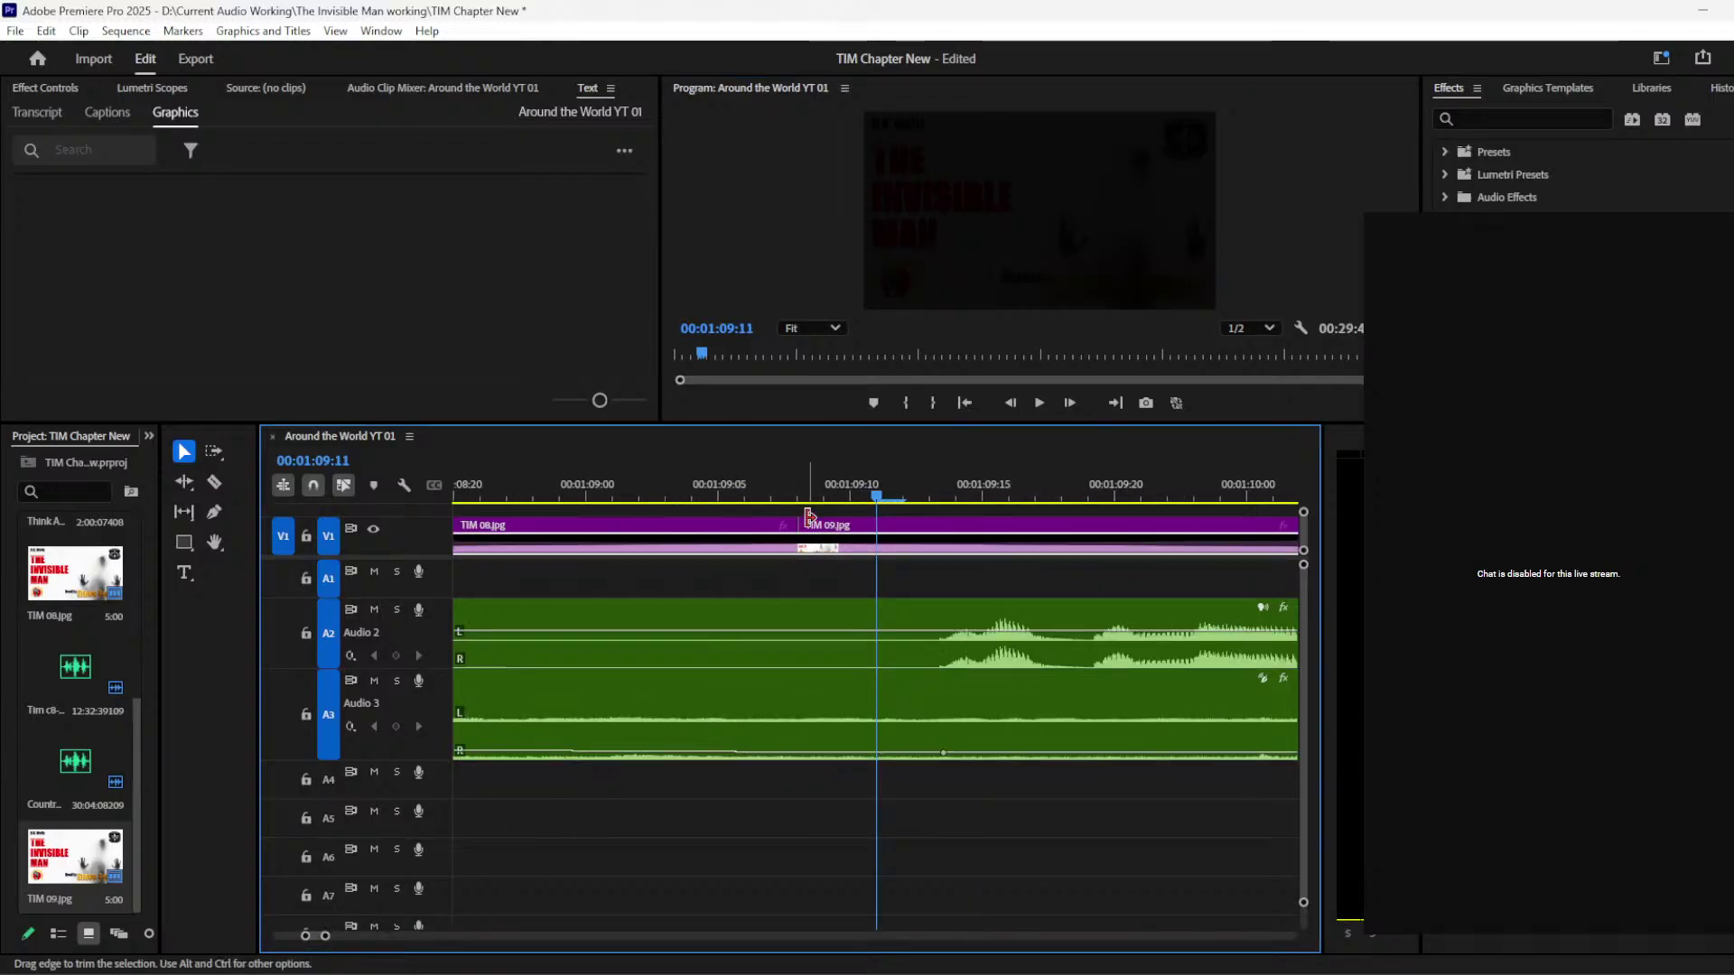
{"action": "left_click_drag", "start_coordinate": [803, 525], "coordinate": [840, 522]}
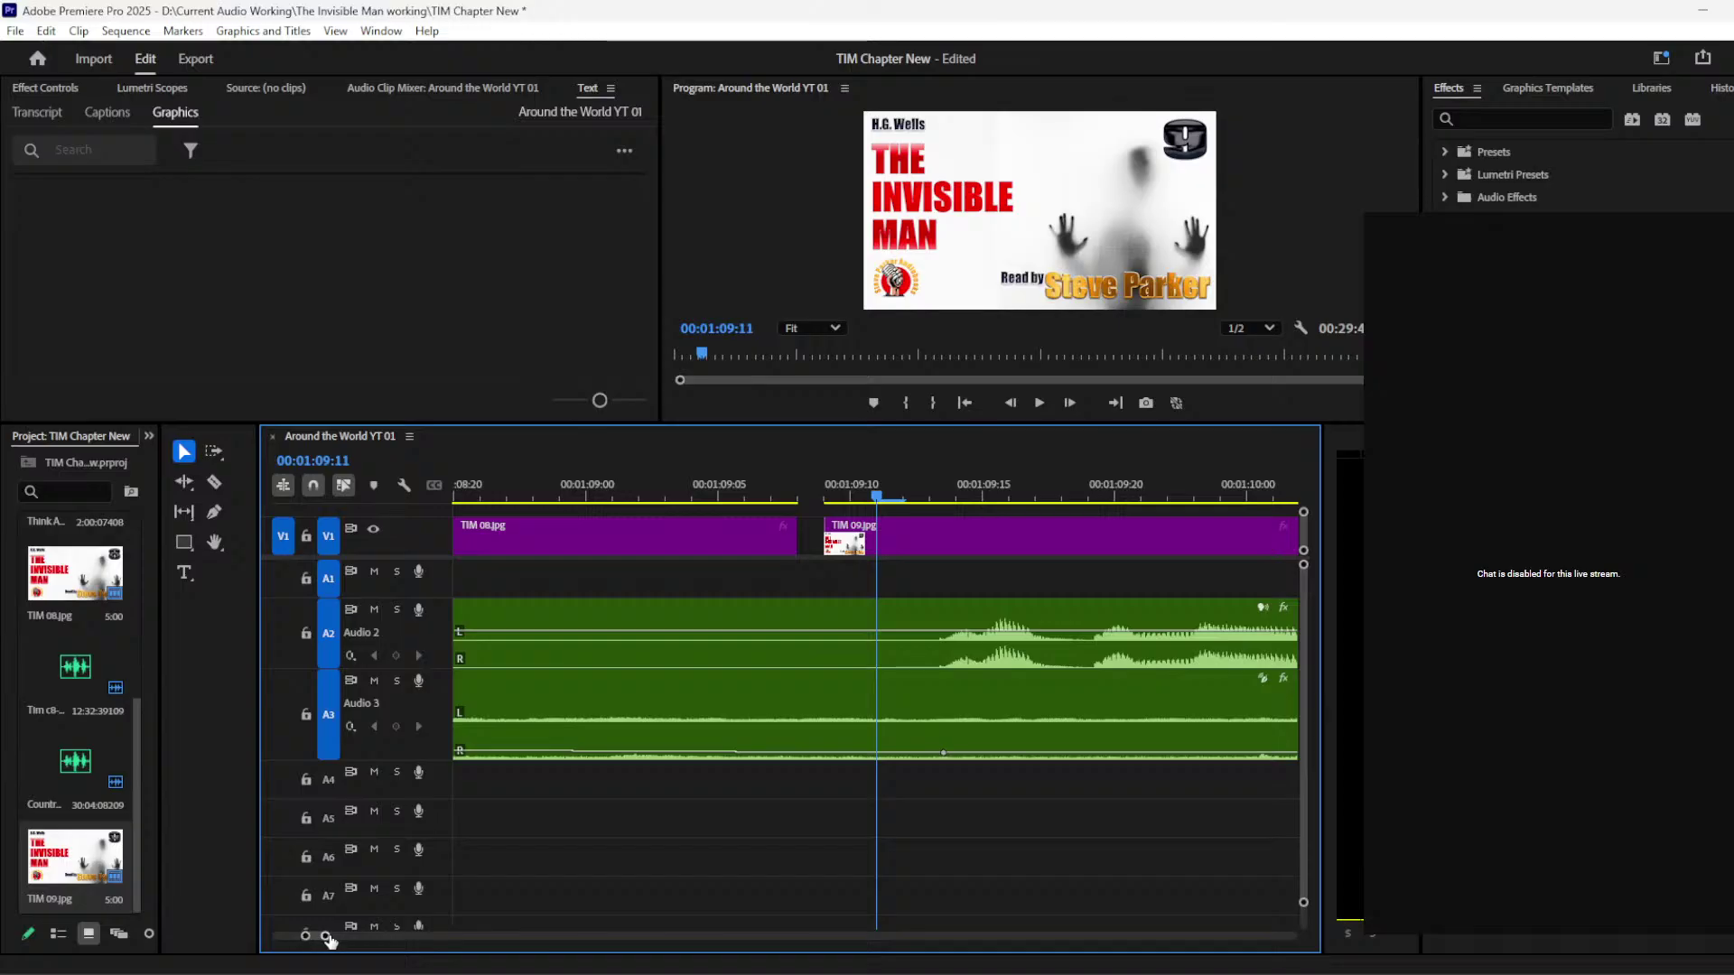
{"action": "left_click_drag", "start_coordinate": [327, 937], "coordinate": [434, 936]}
Step: Apply Dip to Black to the end of TIM 08.jpg only, lengthen it to about 4 seconds and play it back
{"action": "key", "text": "shift+7"}
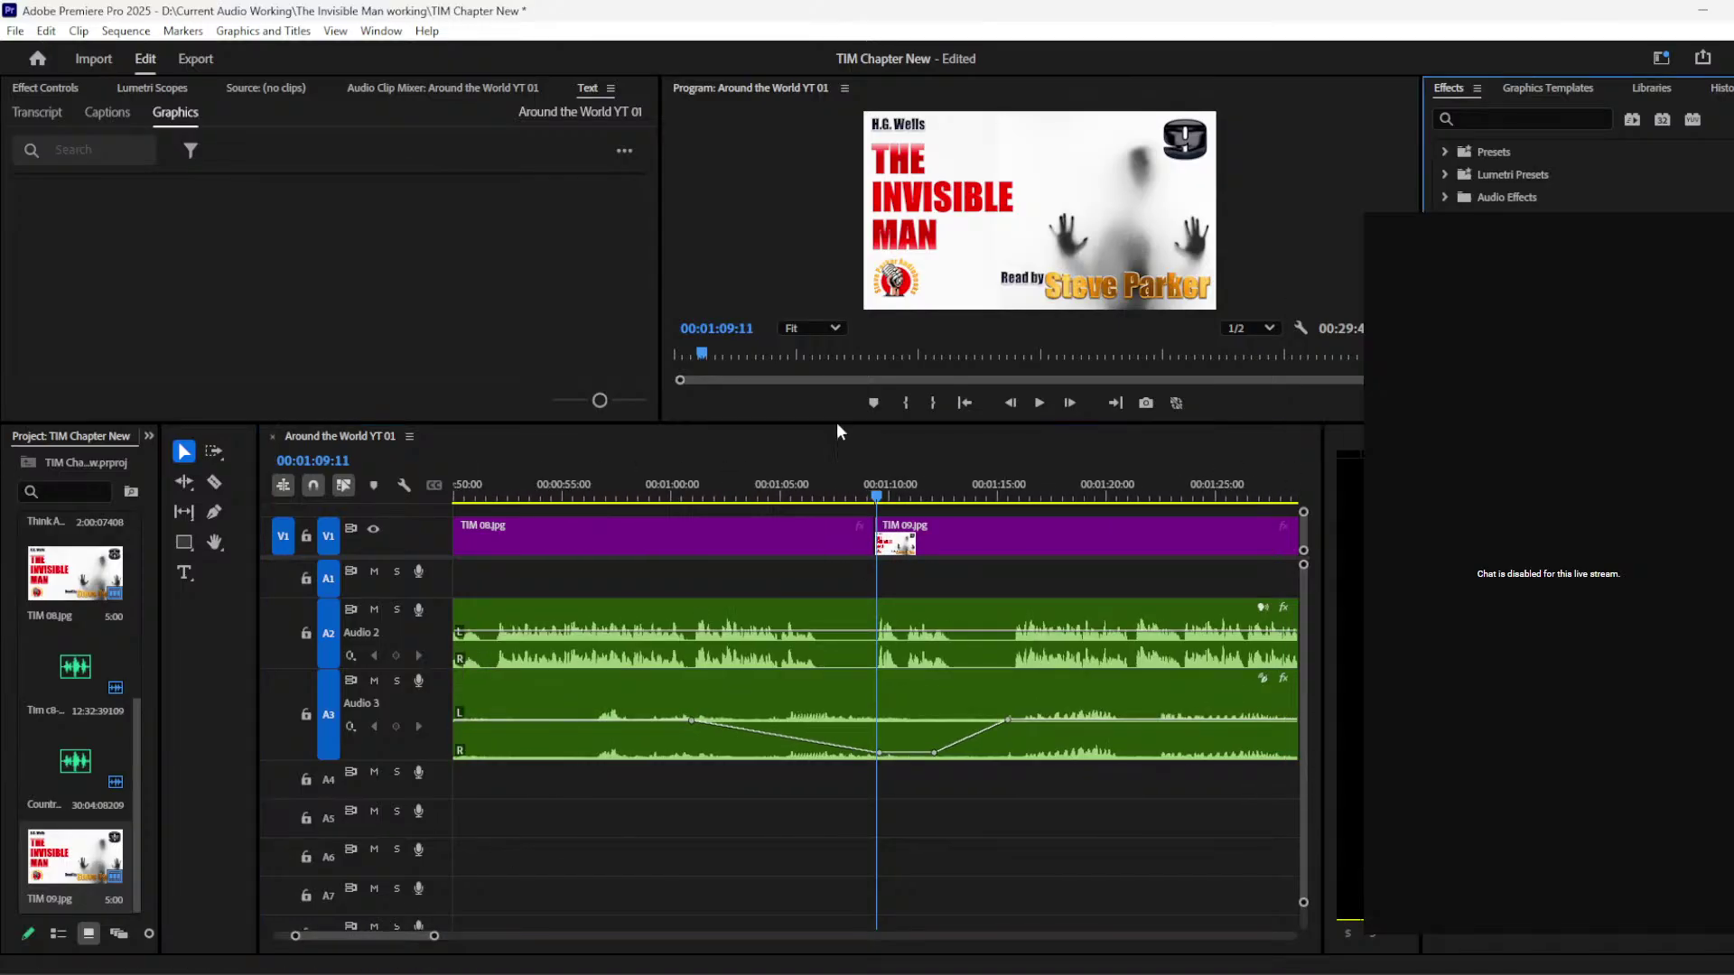
{"action": "left_click_drag", "start_coordinate": [862, 542], "coordinate": [785, 542]}
{"action": "left_click", "coordinate": [762, 495]}
{"action": "key", "text": "space"}
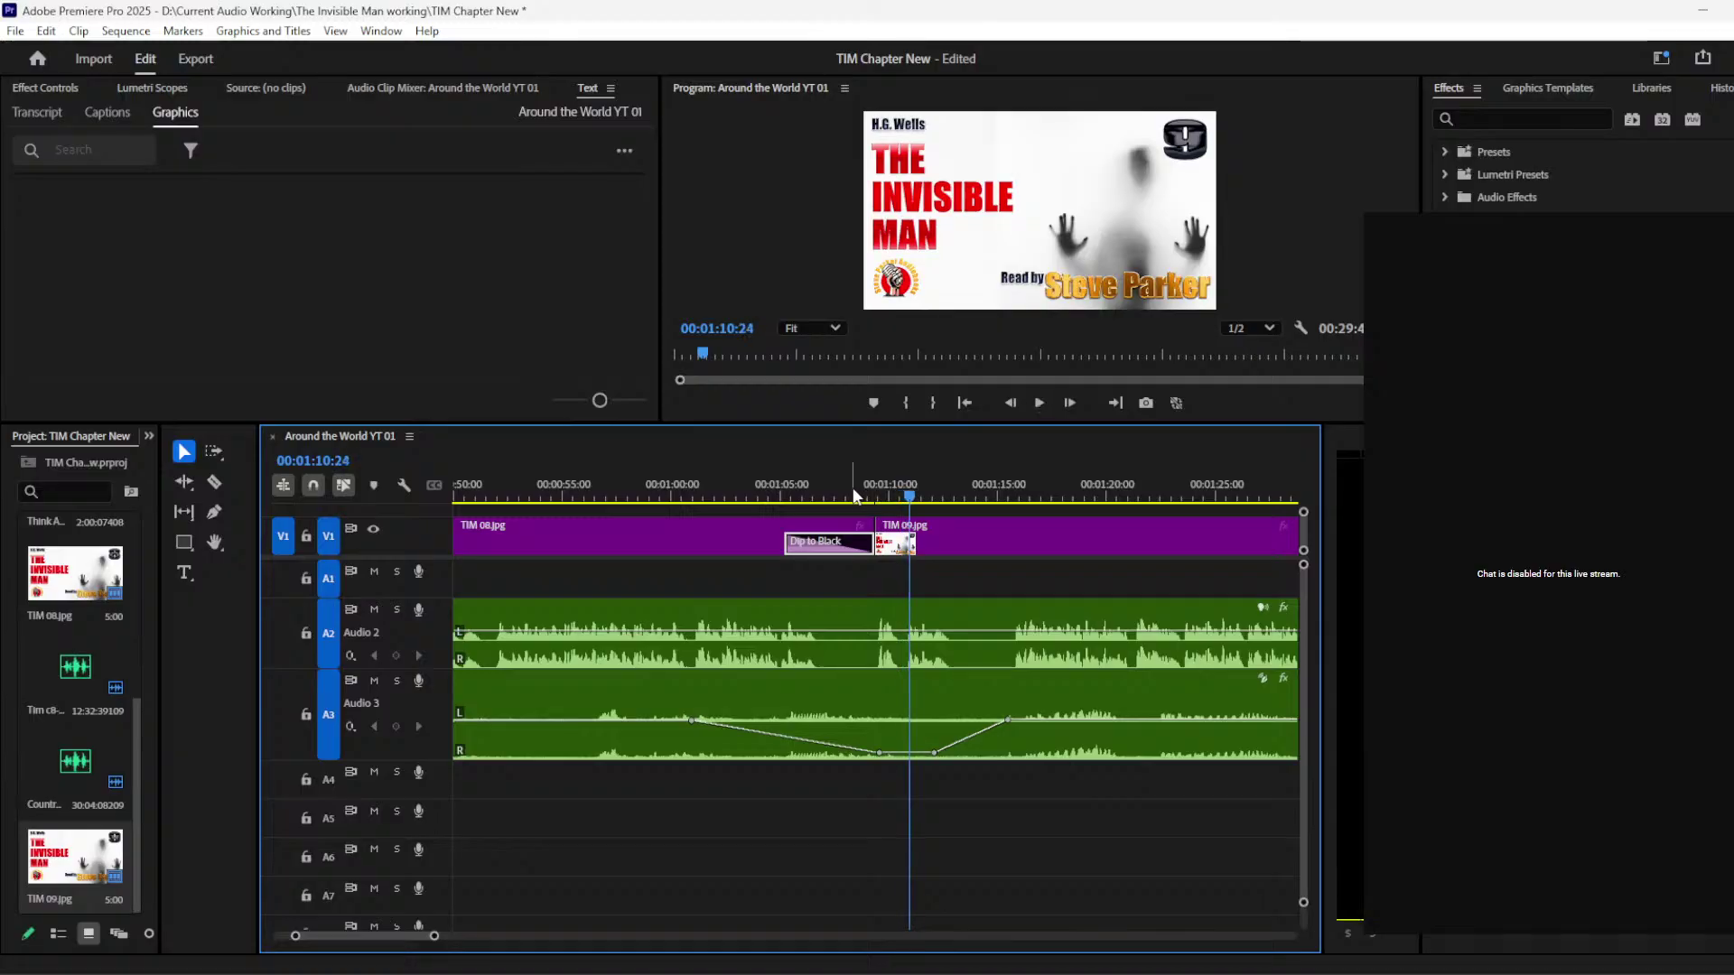
Step: Trim the end of TIM 08.jpg back to 00:01:08:00 and split the Audio 2 narration at the same point
{"action": "left_click_drag", "start_coordinate": [853, 487], "coordinate": [845, 526]}
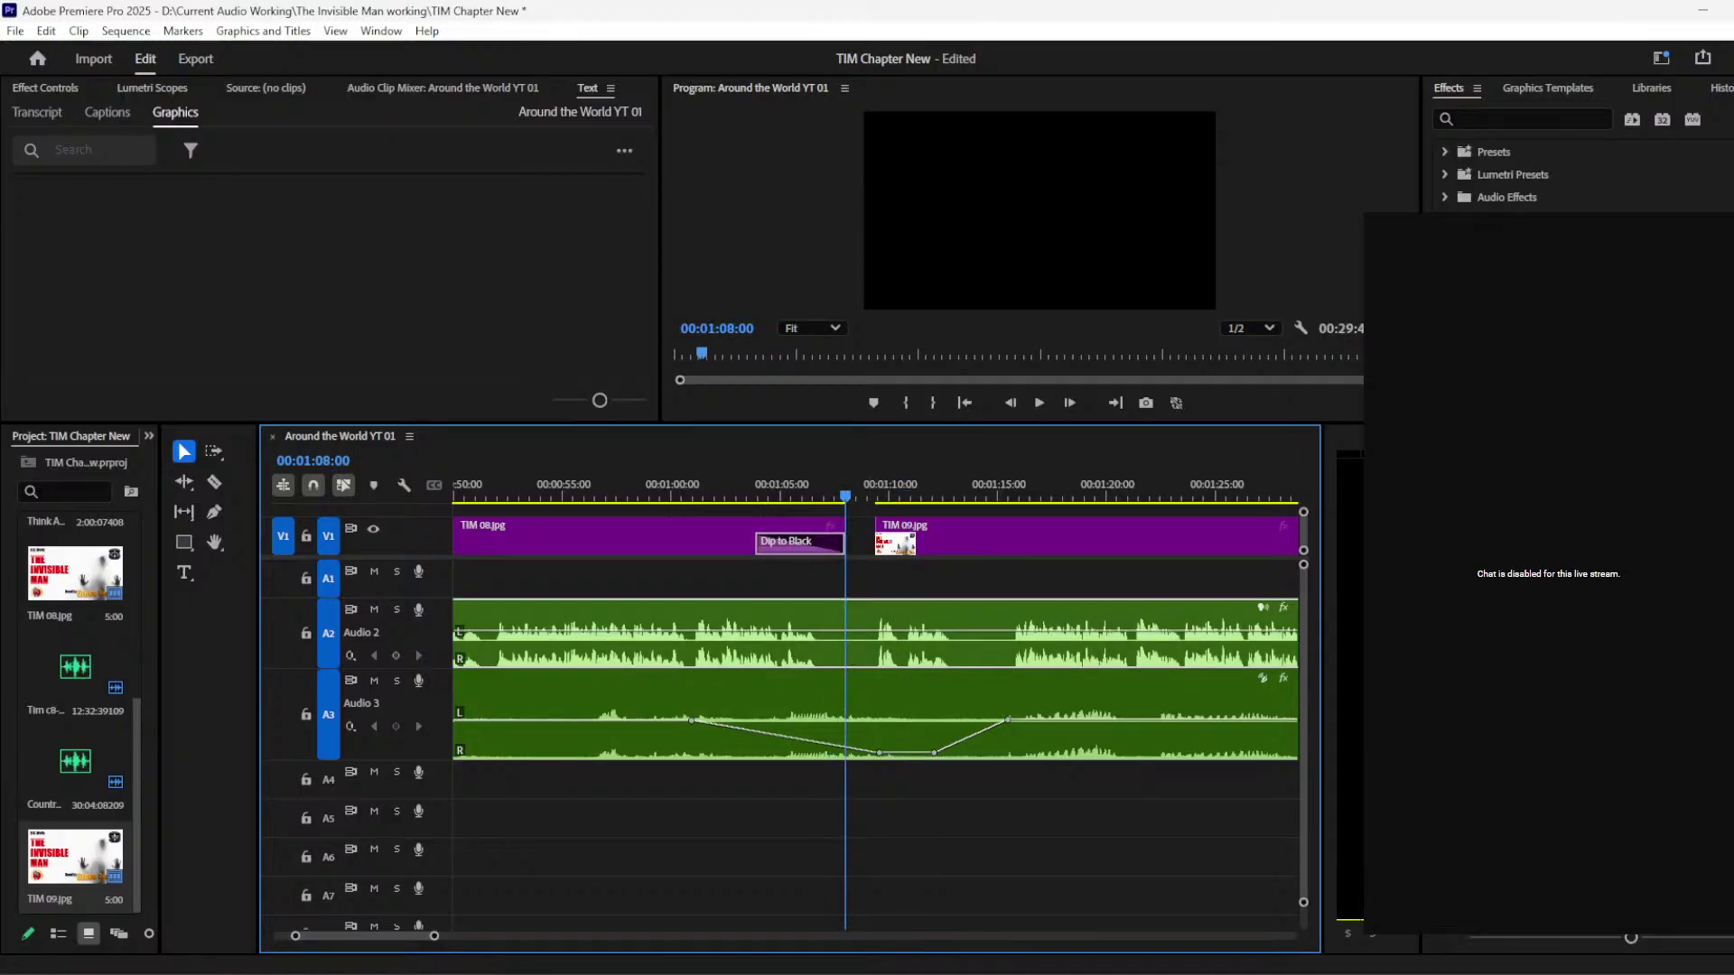
{"action": "left_click", "coordinate": [215, 483]}
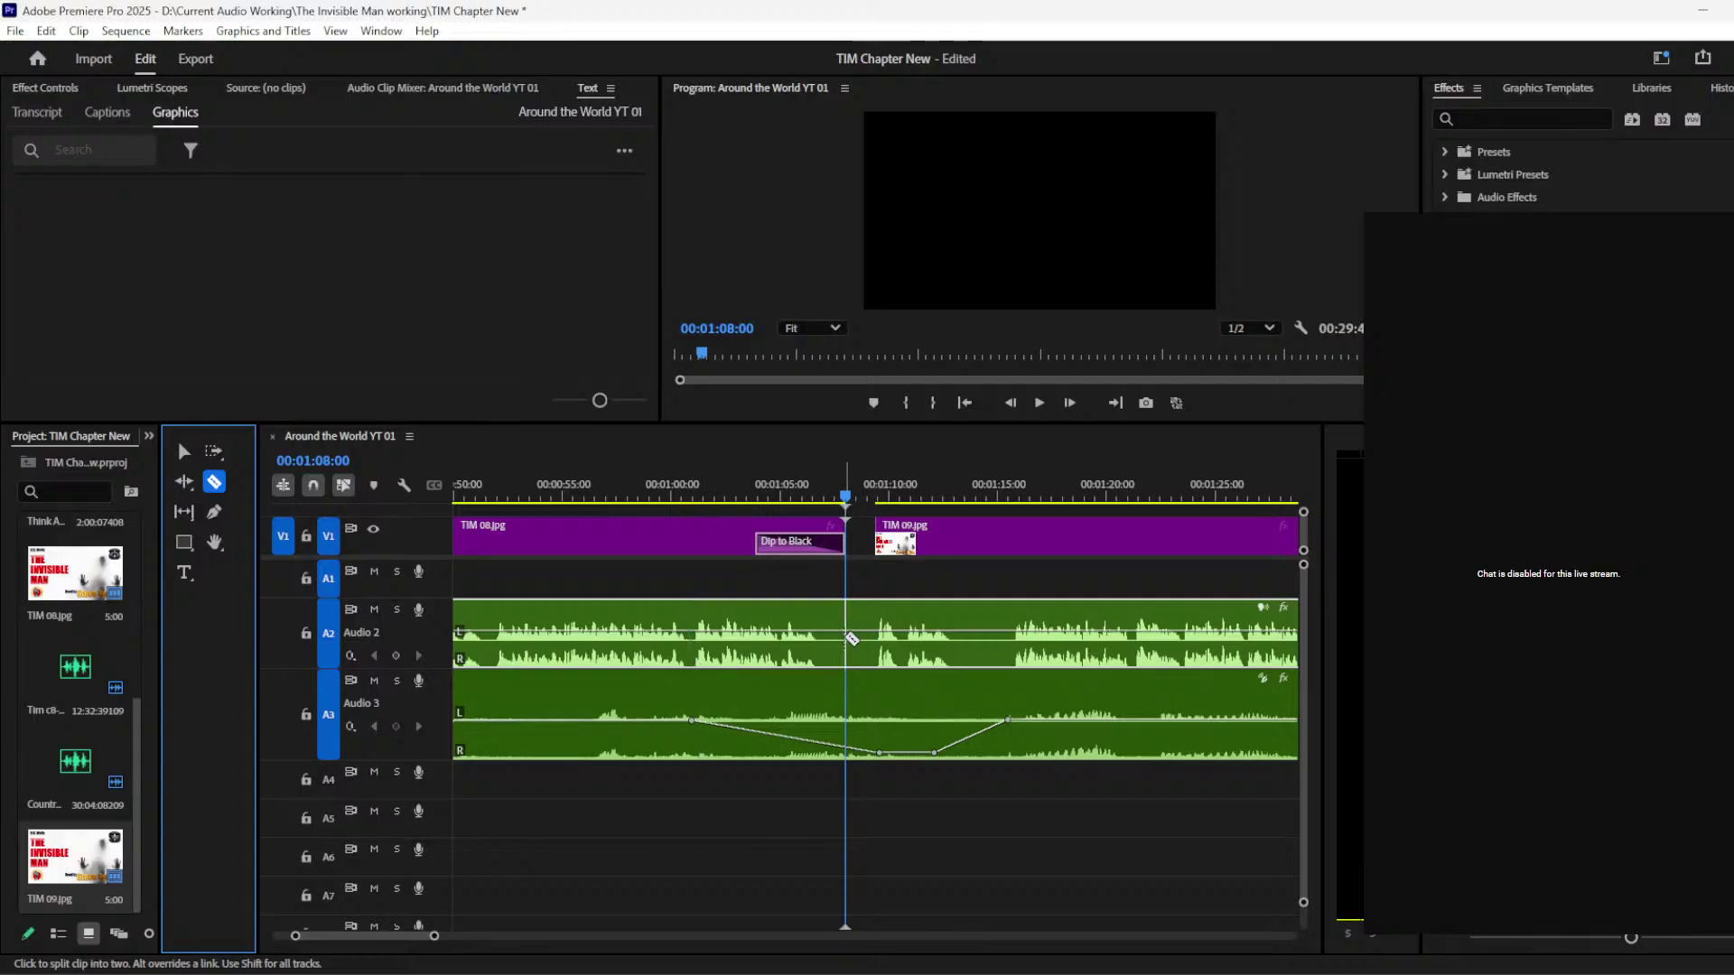
{"action": "key", "text": "ctrl+k"}
{"action": "key", "text": "v"}
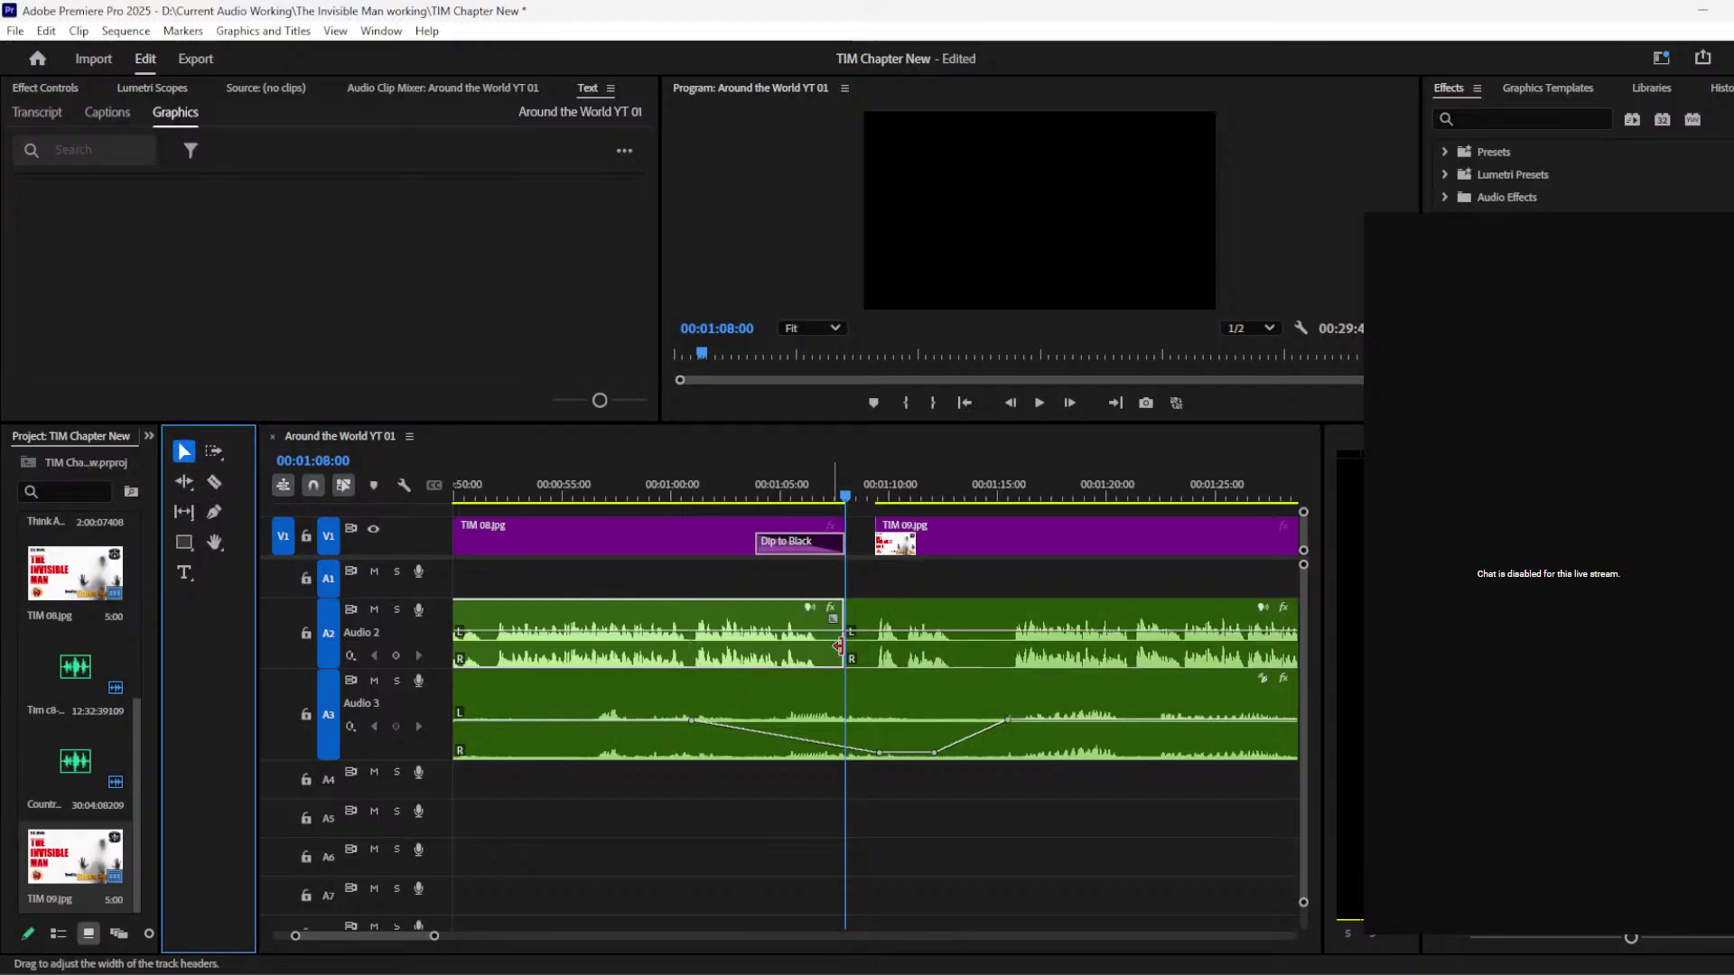
Step: Trim the second narration part's start to align with TIM 09.jpg, and move both clips back together to 00:01:08:01
{"action": "left_click_drag", "start_coordinate": [847, 646], "coordinate": [877, 646]}
{"action": "left_click", "coordinate": [881, 534]}
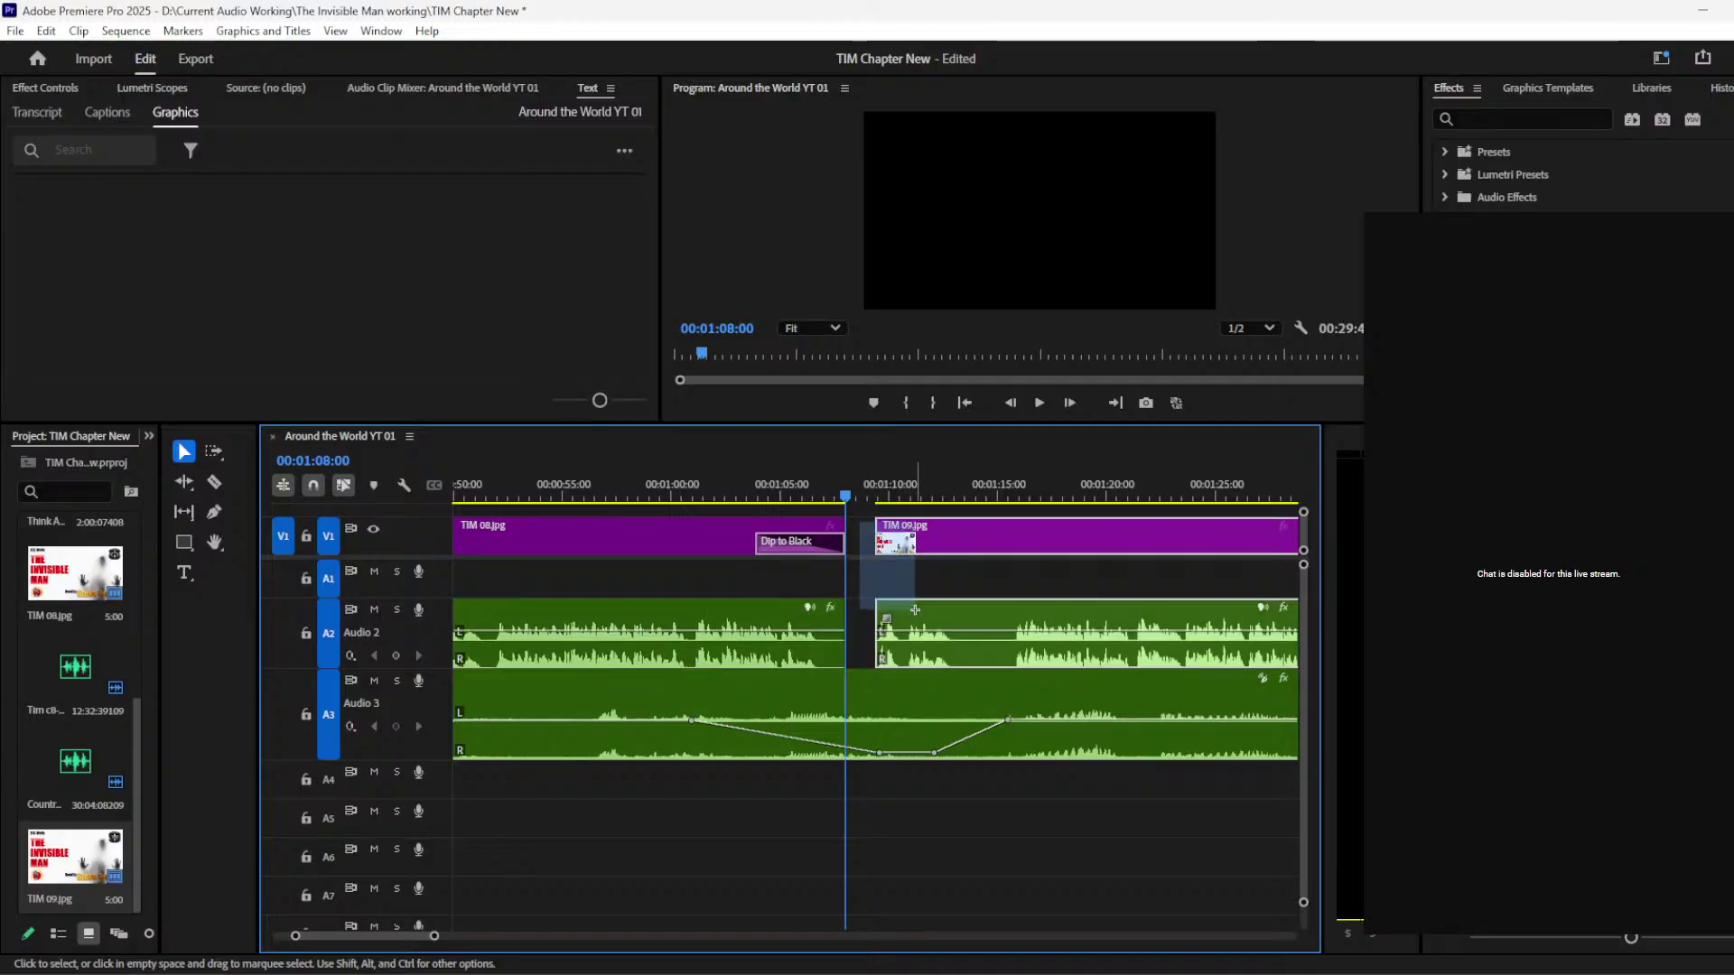
{"action": "left_click", "coordinate": [1069, 402]}
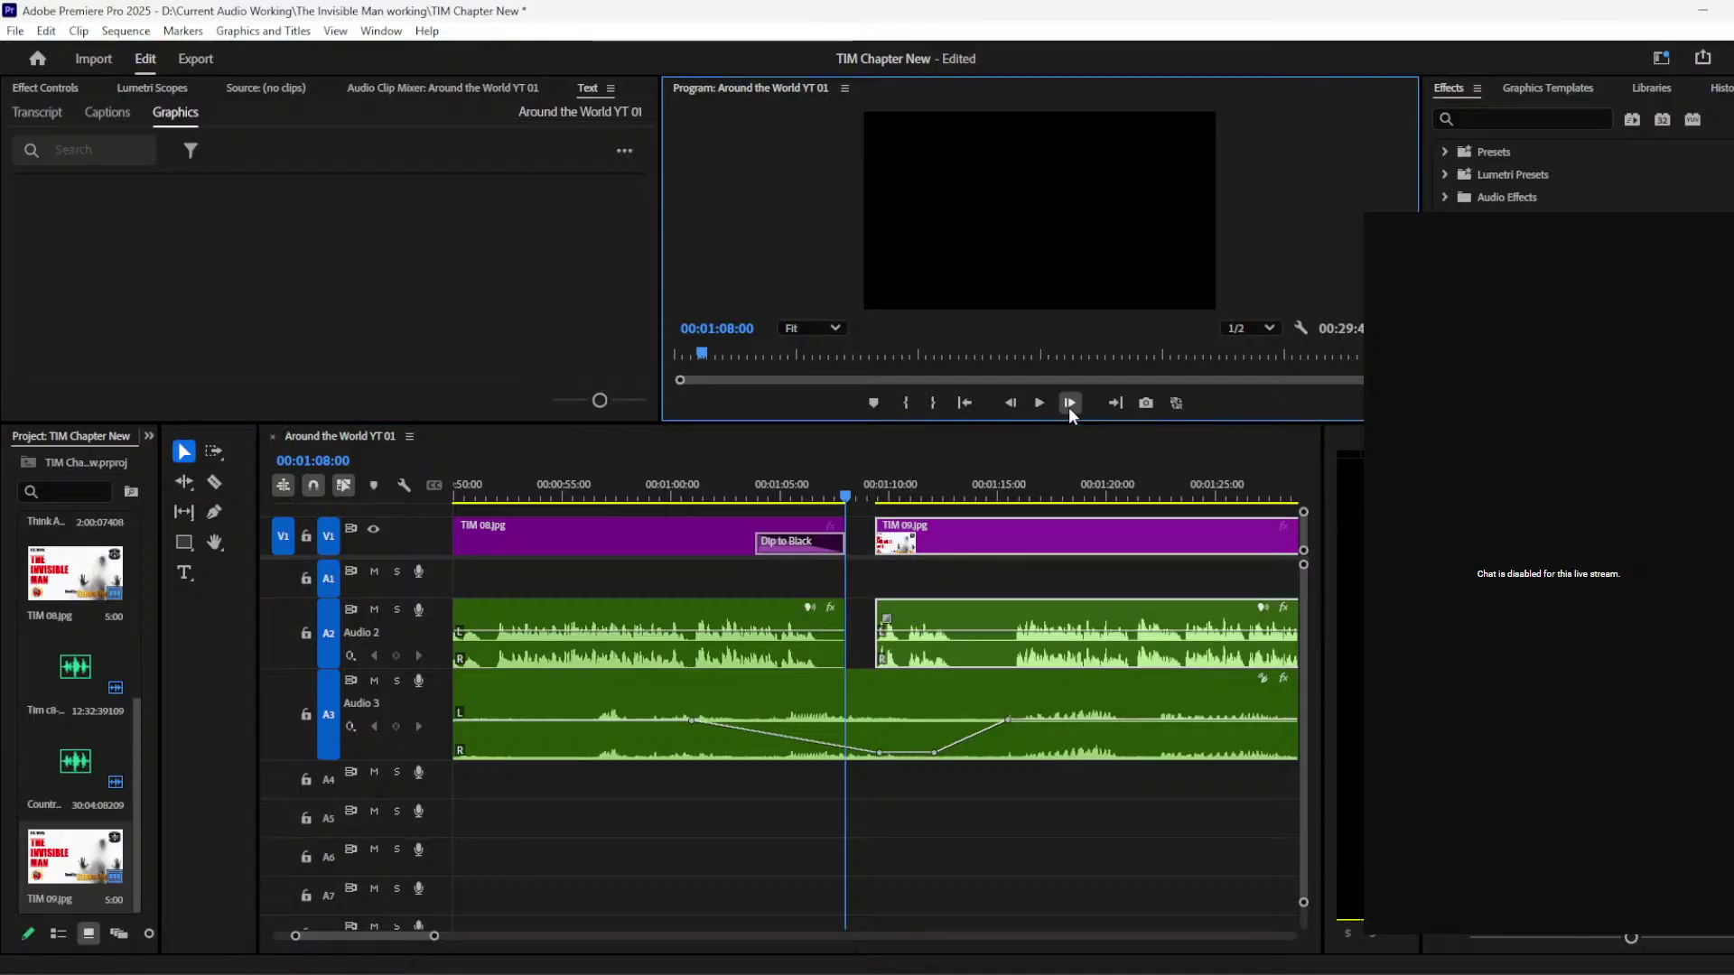
{"action": "left_click_drag", "start_coordinate": [963, 534], "coordinate": [948, 540]}
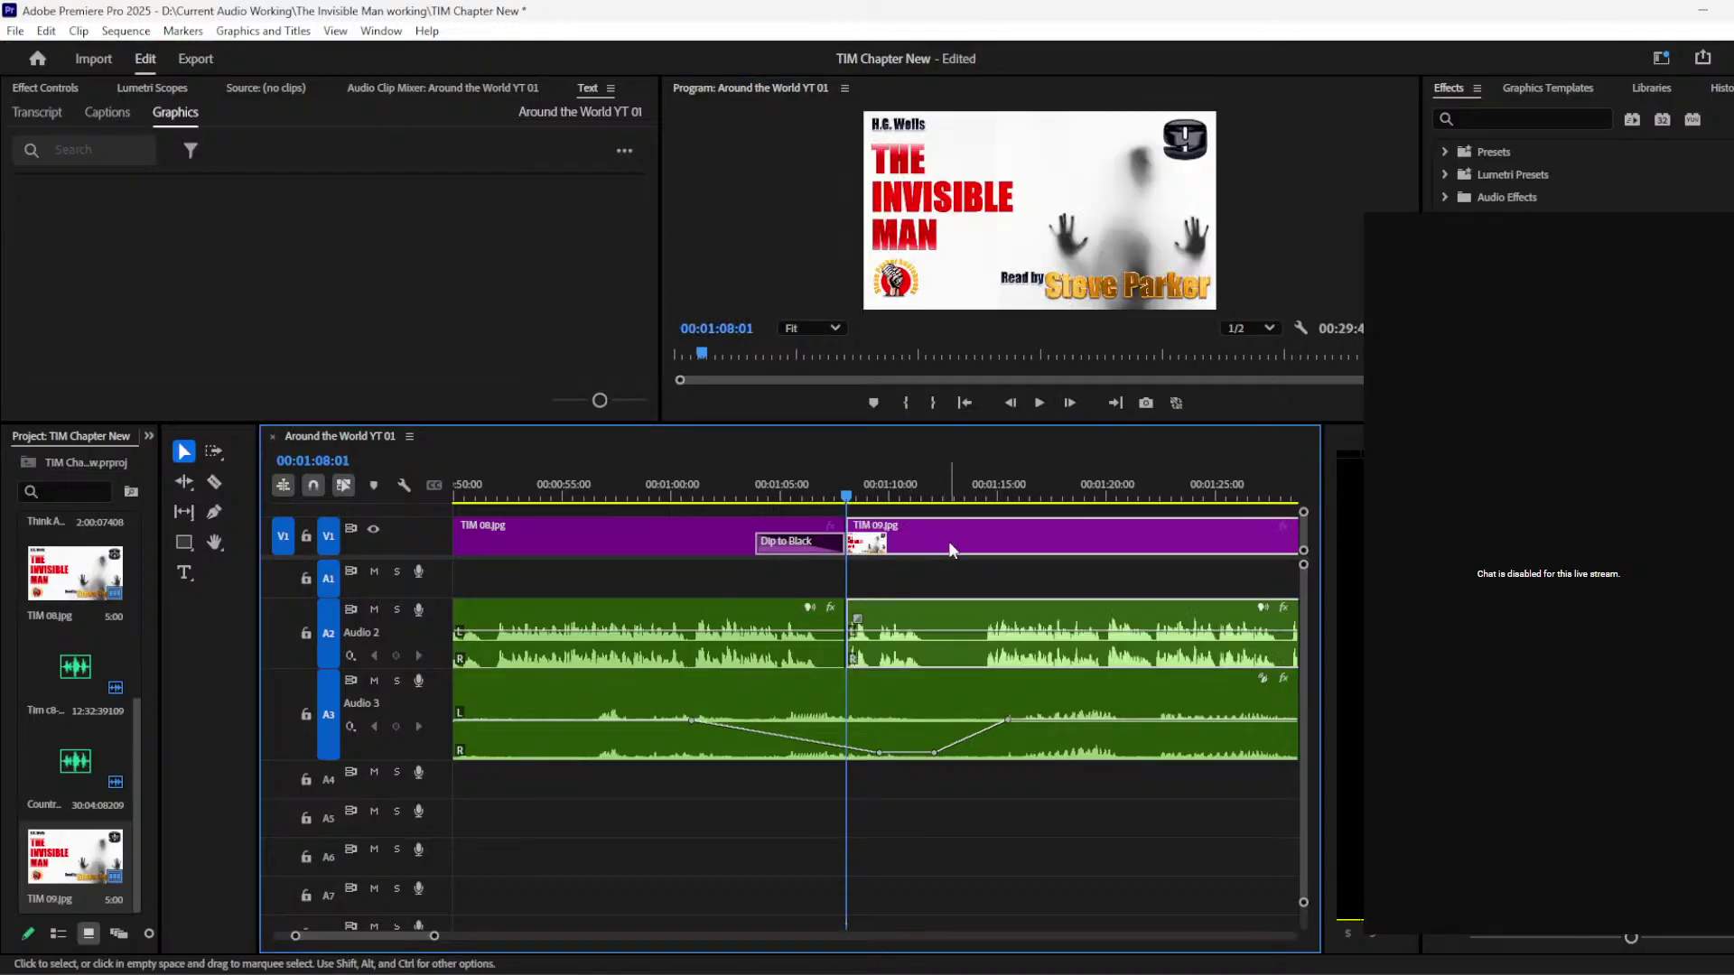
Step: Play back the chapter change and move the Audio 3 fade keyframes earlier, reaching minimum near 00:01:07 and full level near 00:01:12
{"action": "left_click_drag", "start_coordinate": [812, 542], "coordinate": [740, 492]}
{"action": "key", "text": "space"}
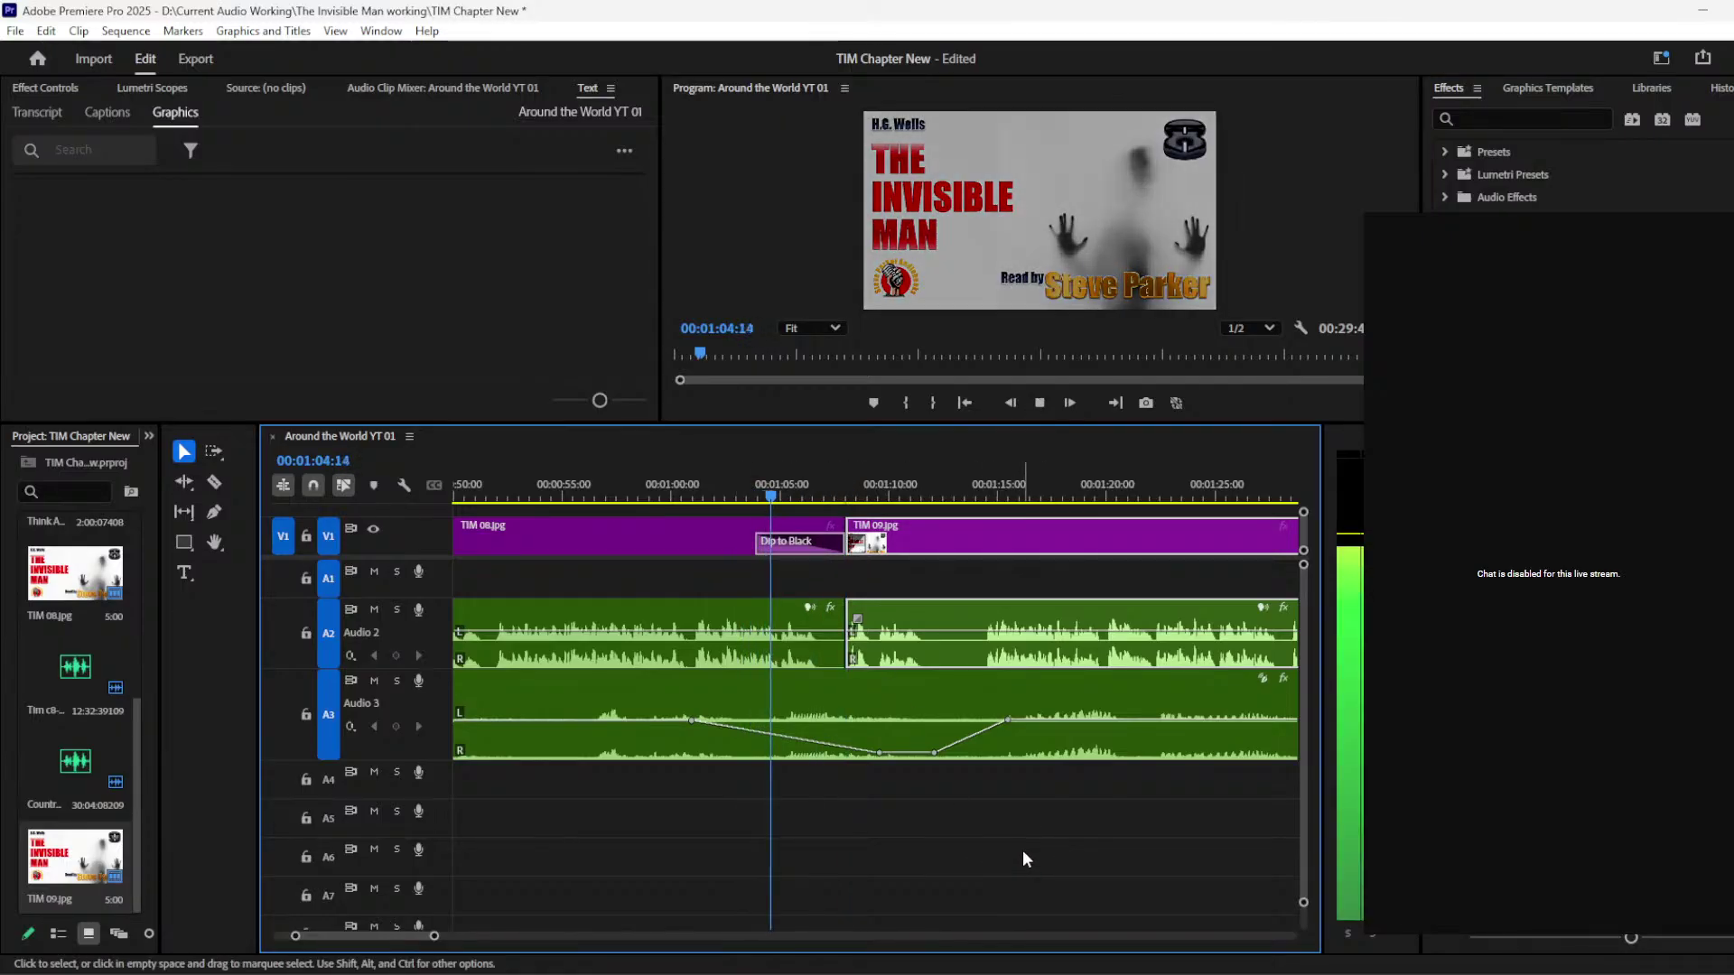
{"action": "left_click_drag", "start_coordinate": [879, 752], "coordinate": [799, 752]}
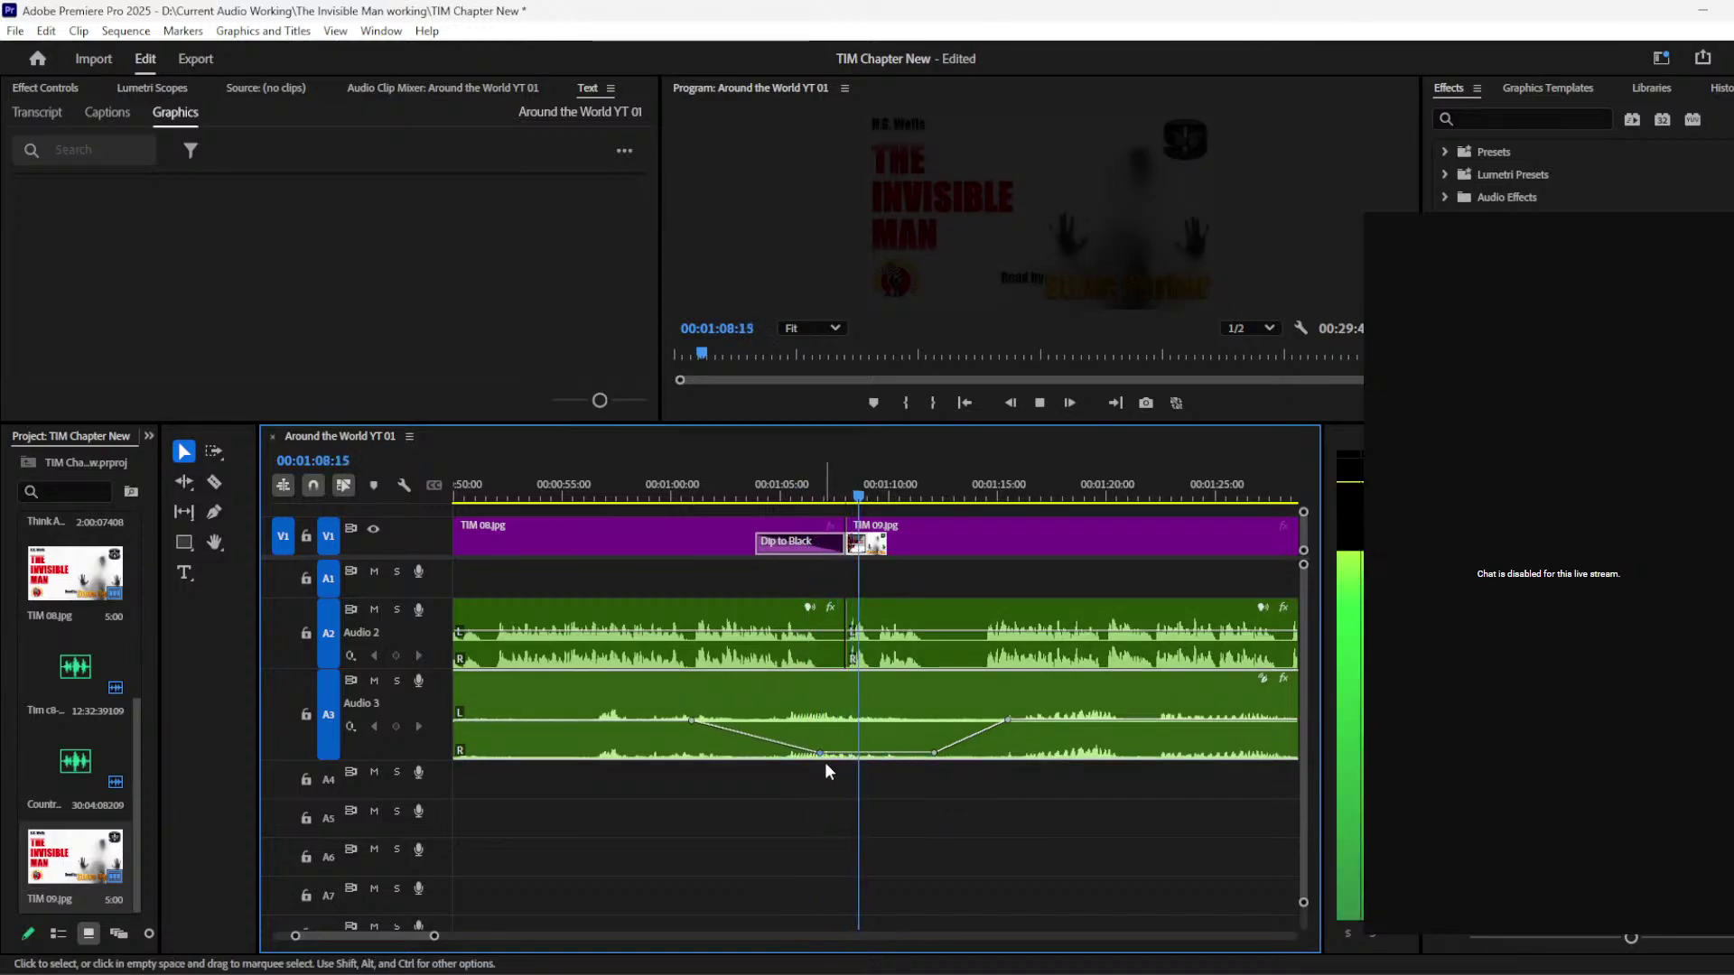
{"action": "mouse_move", "coordinate": [934, 752]}
{"action": "left_mouse_down"}
{"action": "mouse_move", "coordinate": [968, 720]}
{"action": "mouse_move", "coordinate": [946, 720]}
{"action": "left_mouse_up"}
{"action": "key", "text": "space"}
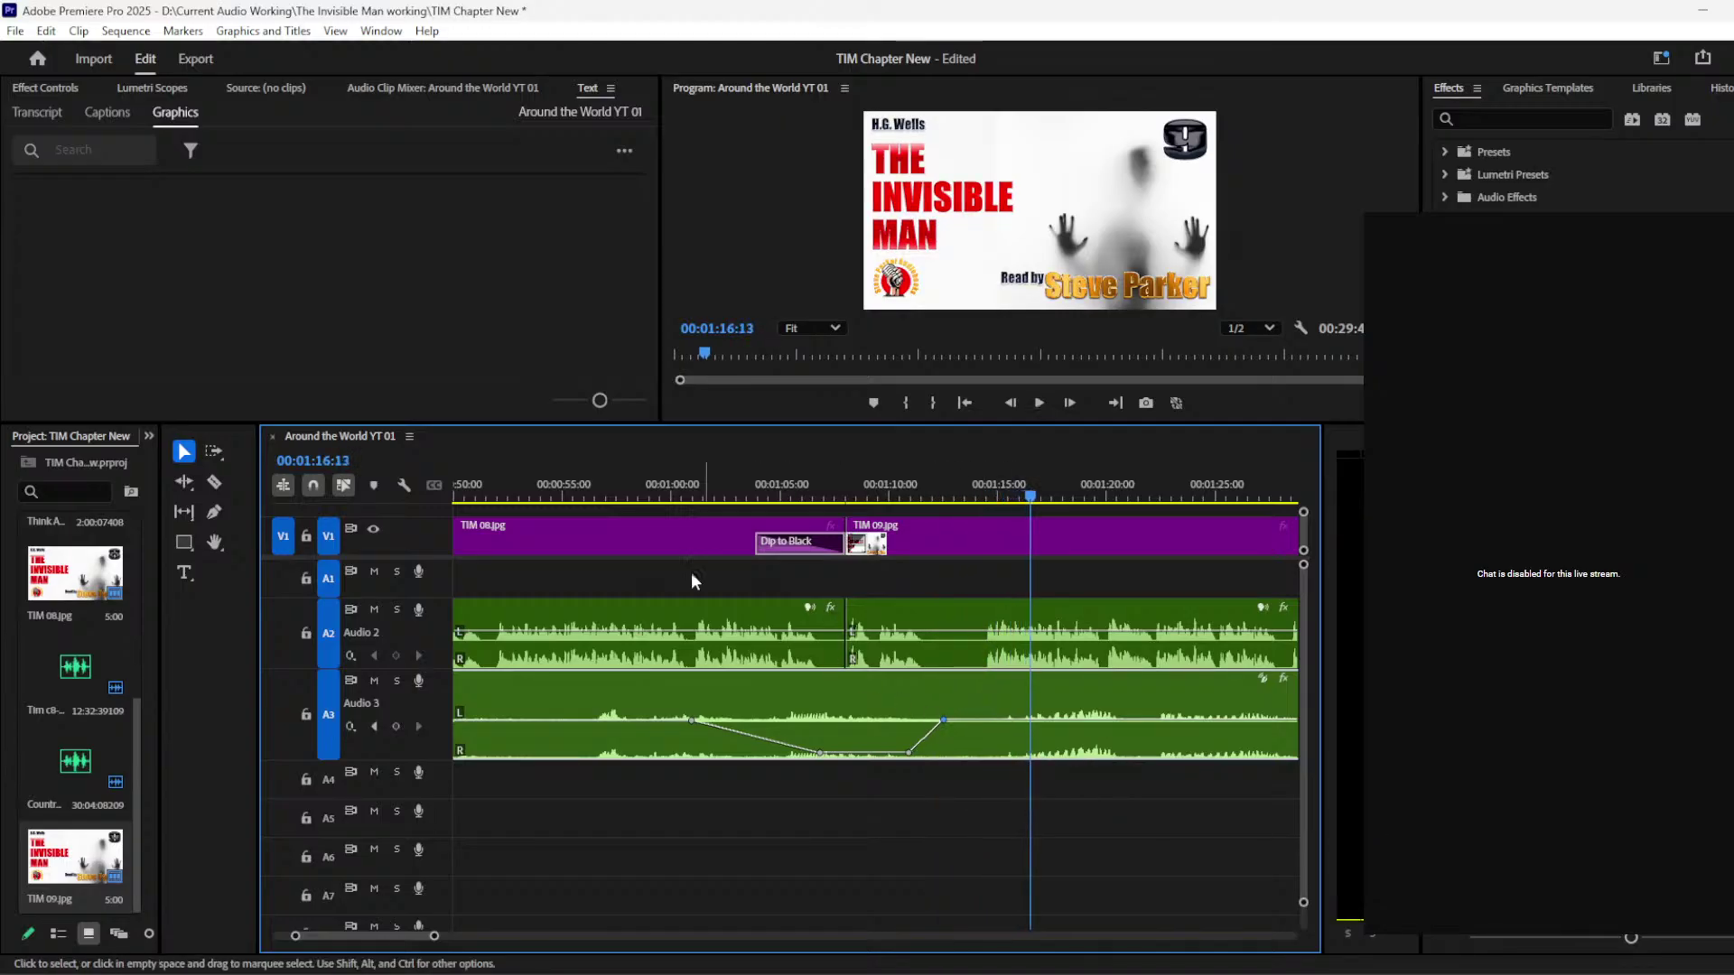
Step: Split the Audio 3 ambience at the start of TIM 09.jpg, trim the second part past its fade-in keyframes and move it back to the cut
{"action": "left_click", "coordinate": [214, 481]}
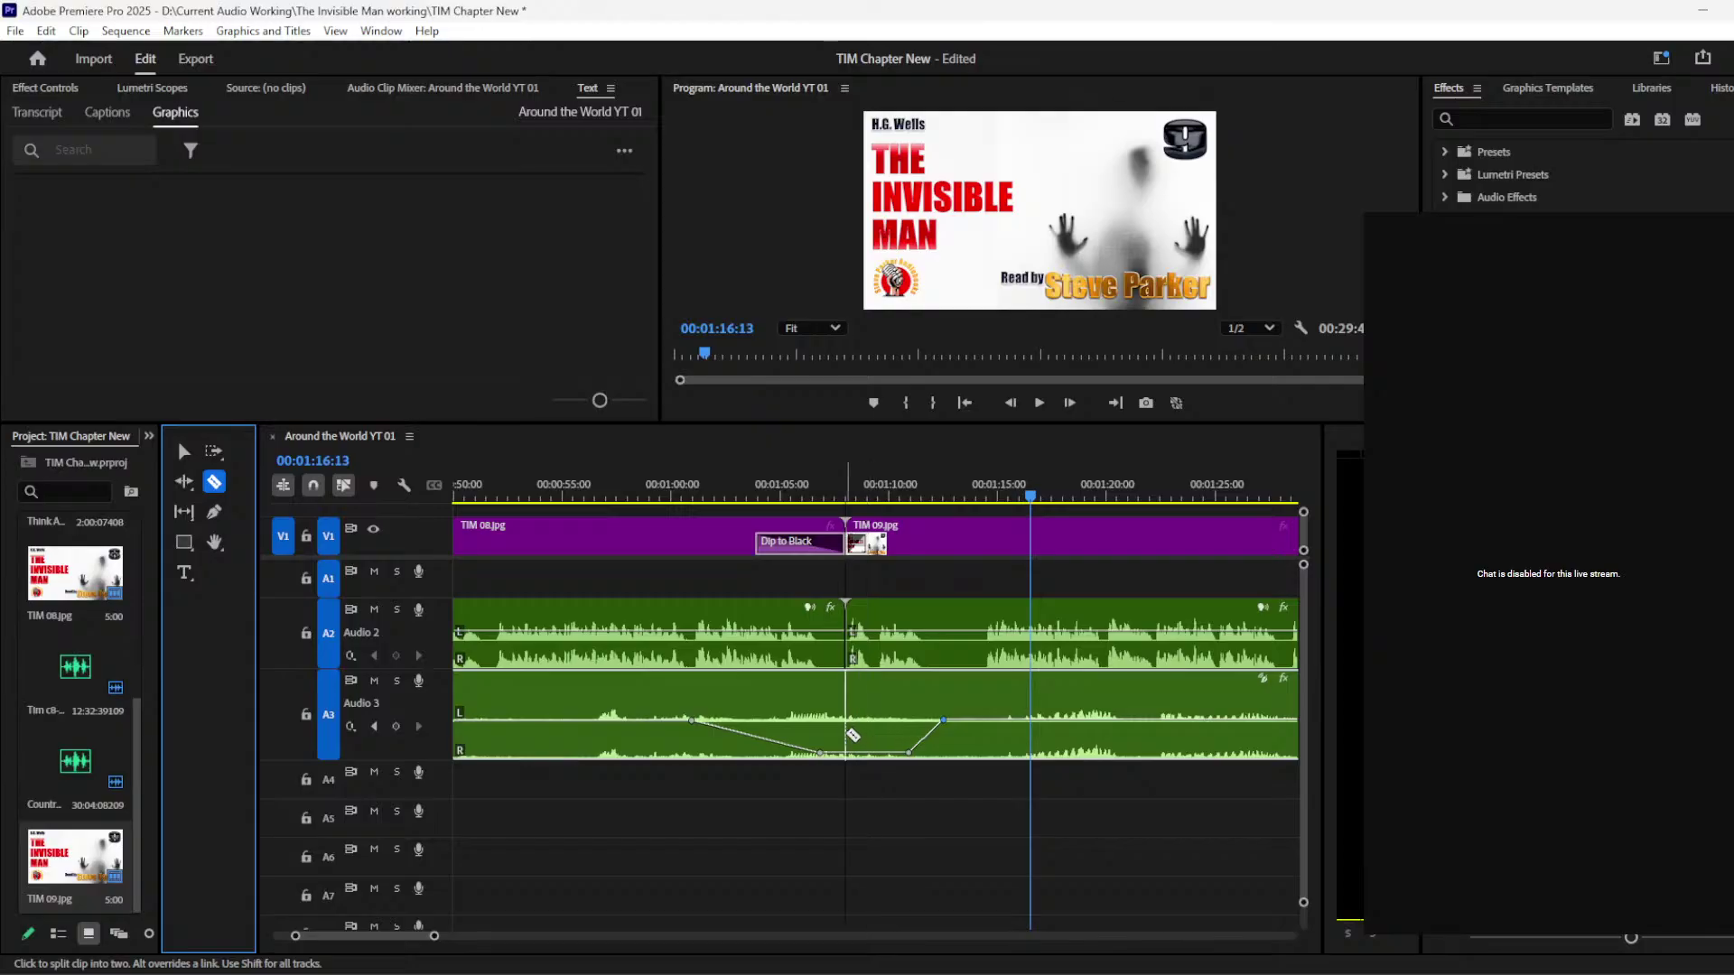
{"action": "left_click", "coordinate": [849, 736]}
{"action": "left_click", "coordinate": [183, 451]}
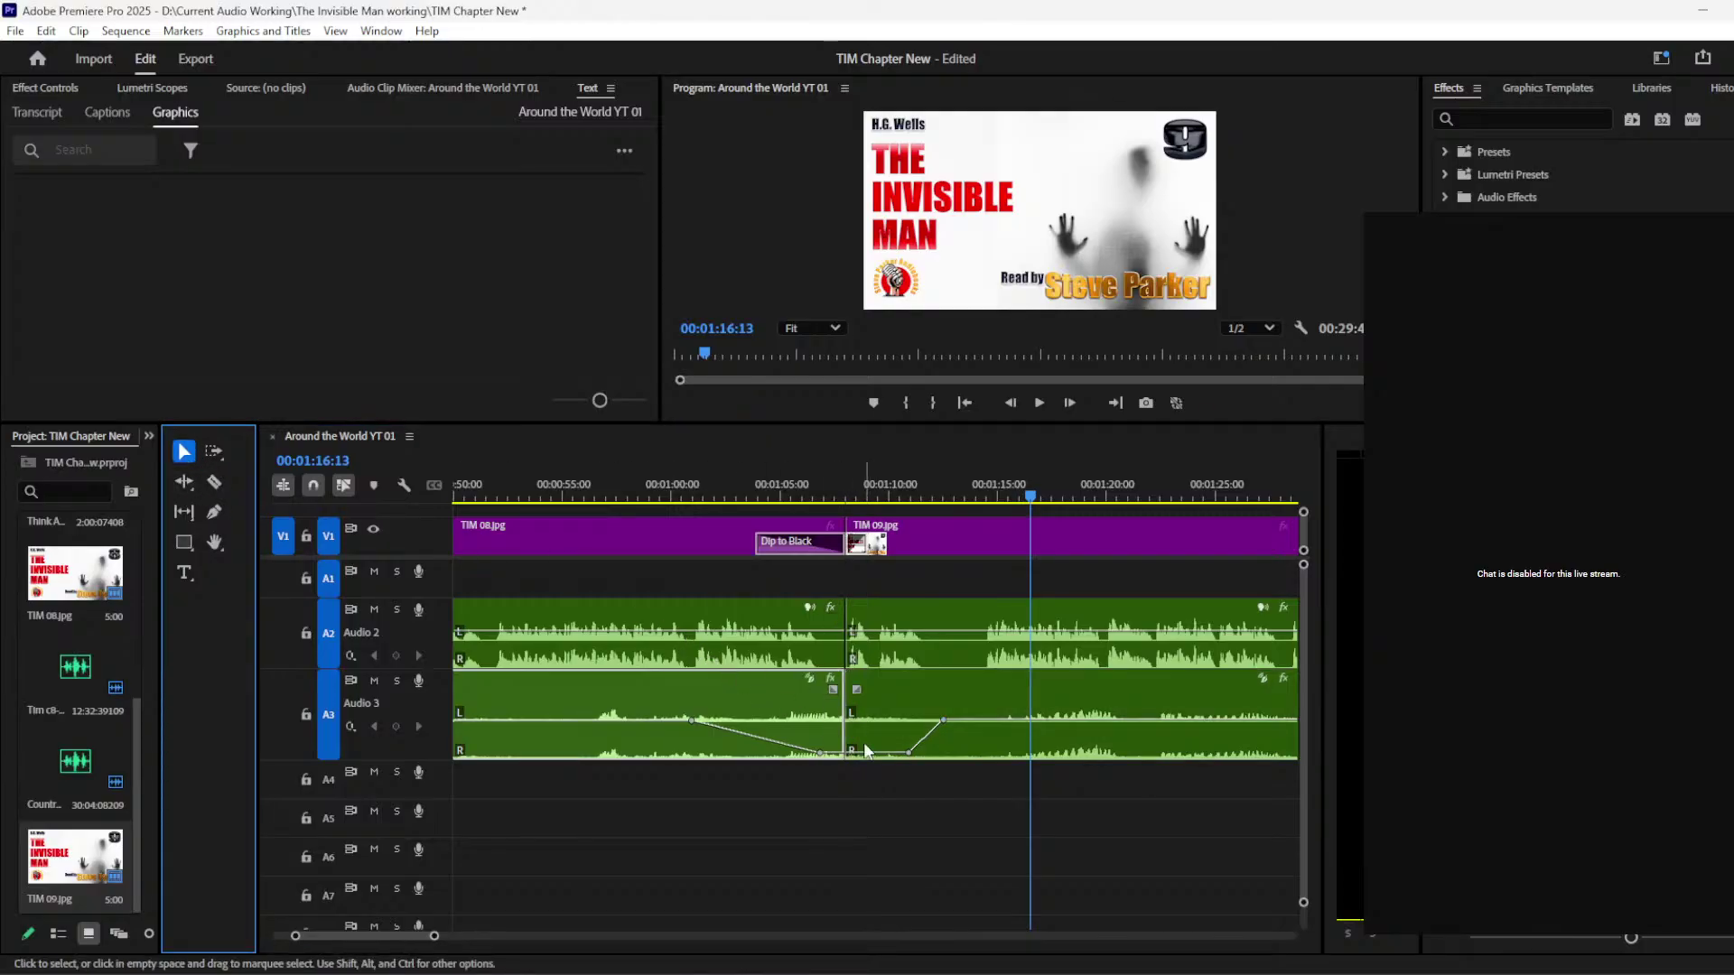
{"action": "left_click_drag", "start_coordinate": [853, 727], "coordinate": [968, 725]}
{"action": "left_click_drag", "start_coordinate": [1099, 712], "coordinate": [989, 711]}
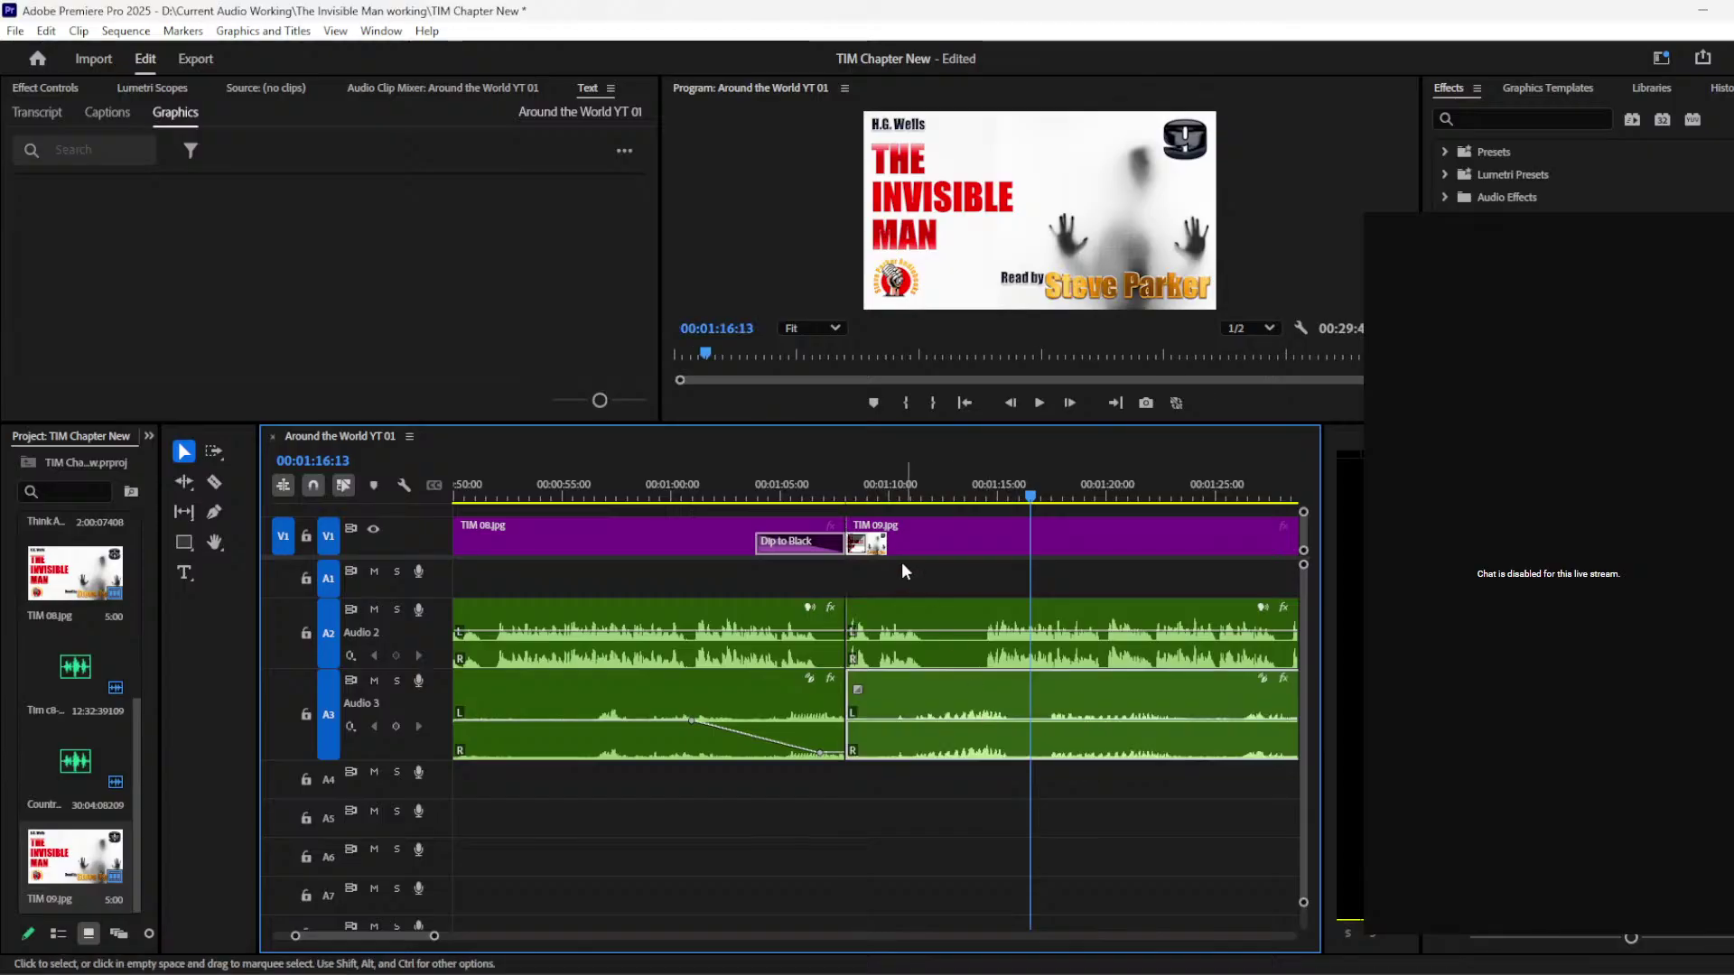
Step: Keyframe a fade-in on the second Audio 3 part from its start to about 00:01:11 and play back the chapter change
{"action": "left_click", "coordinate": [210, 519]}
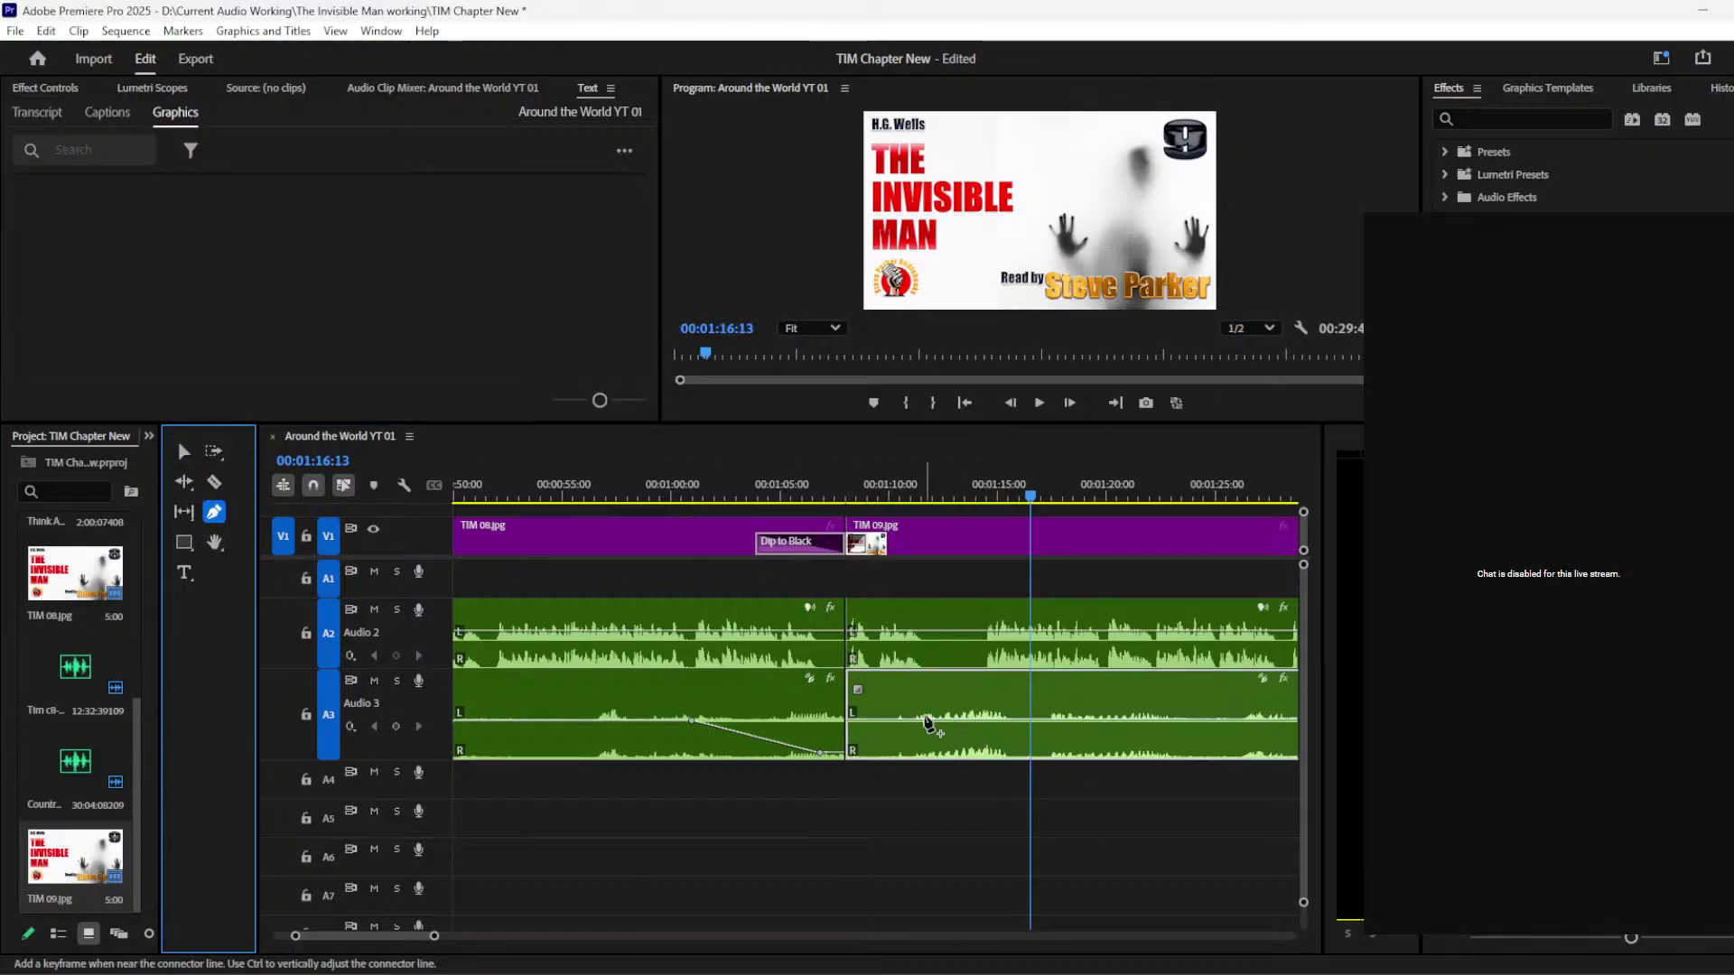
{"action": "left_click", "coordinate": [924, 719]}
{"action": "left_click_drag", "start_coordinate": [873, 723], "coordinate": [823, 767]}
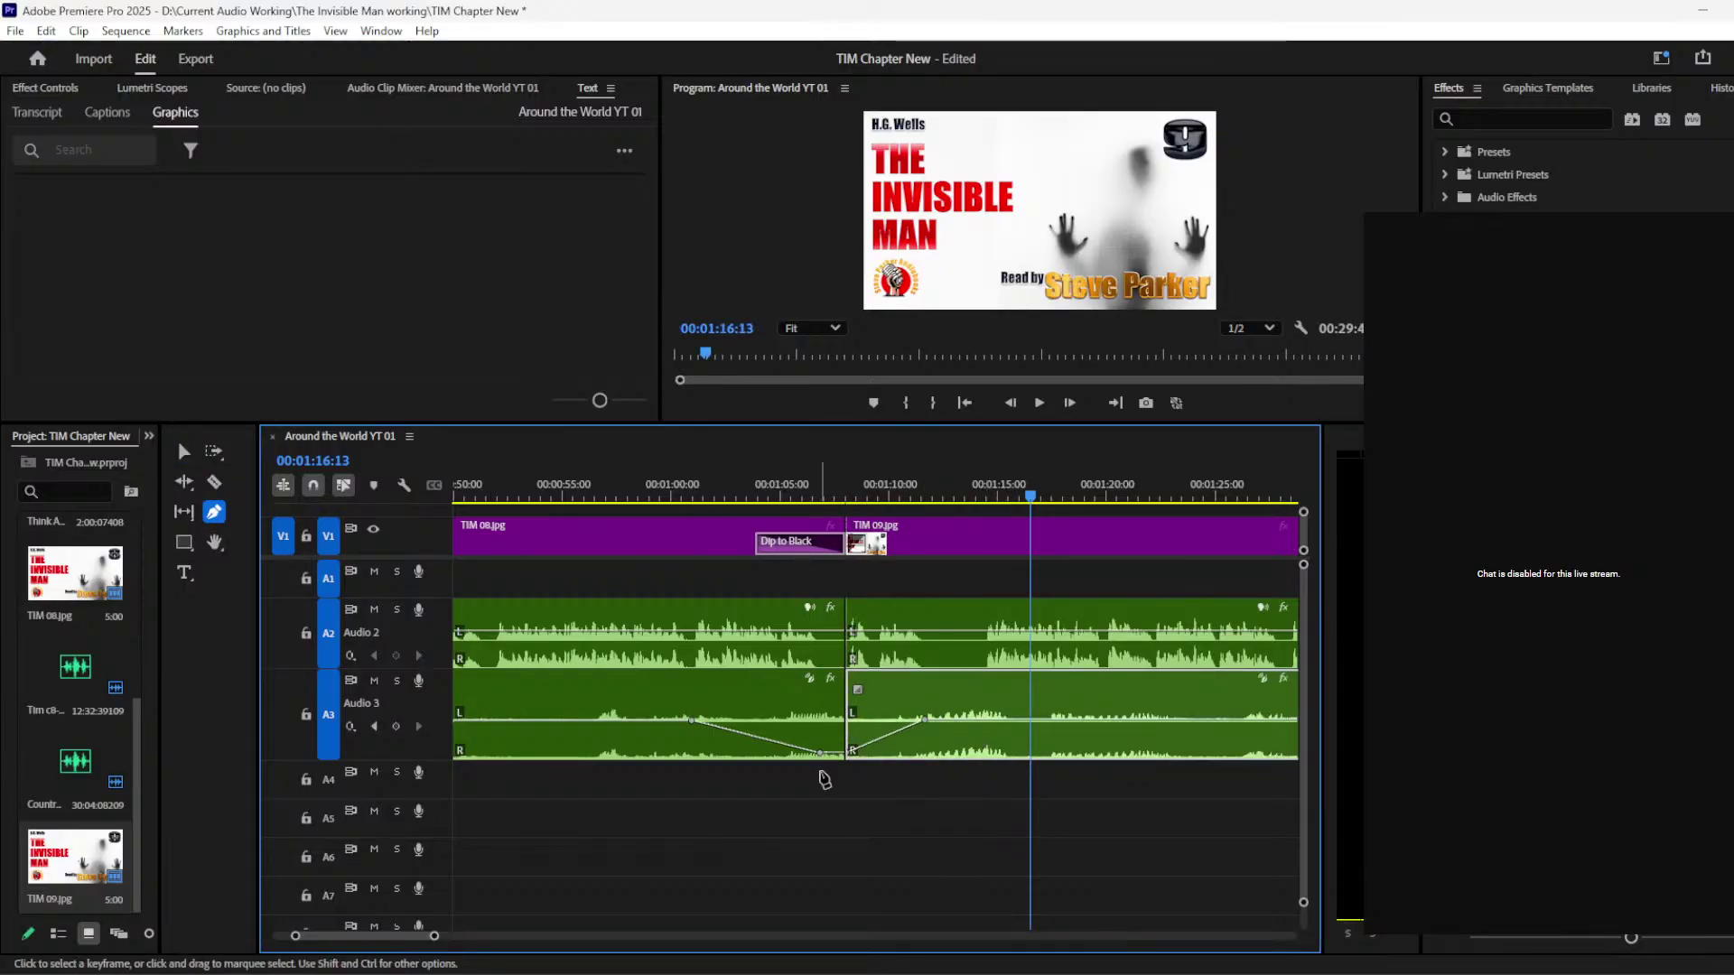
{"action": "left_click_drag", "start_coordinate": [764, 492], "coordinate": [706, 492]}
{"action": "key", "text": "space"}
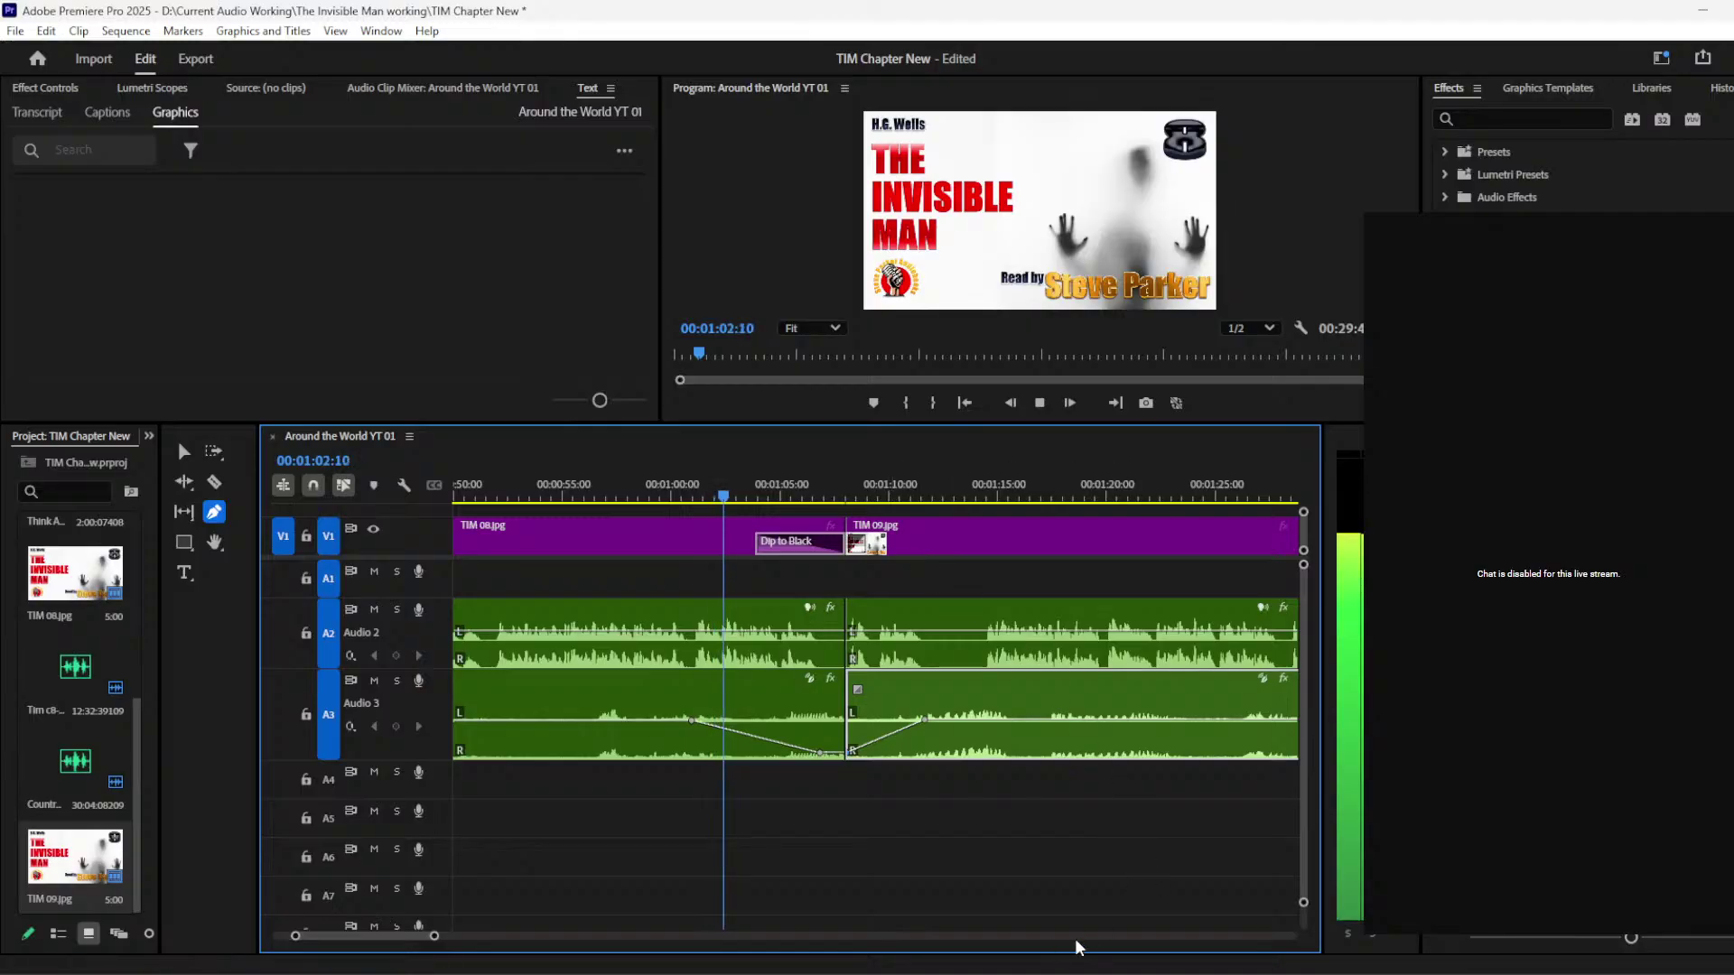
{"action": "key", "text": "v"}
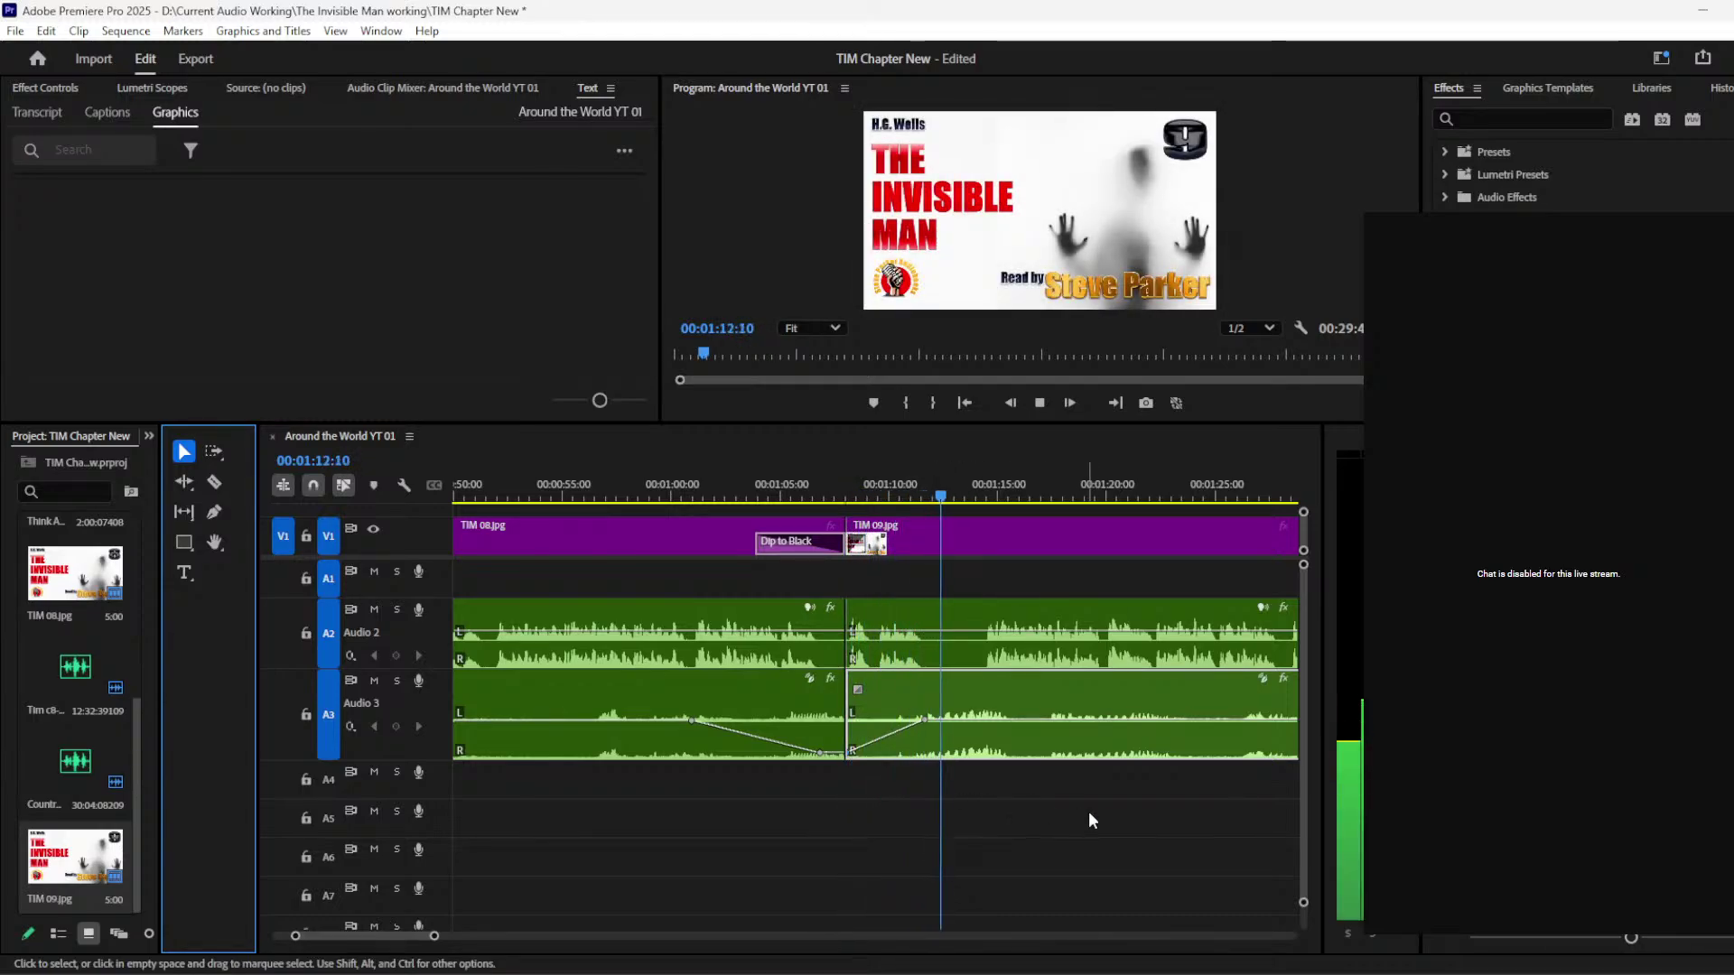
Step: Add two Audio 3 keyframes near 00:01:14 and 00:01:18, and lower the second slightly to reduce the ambience under the narration
{"action": "left_click", "coordinate": [213, 513]}
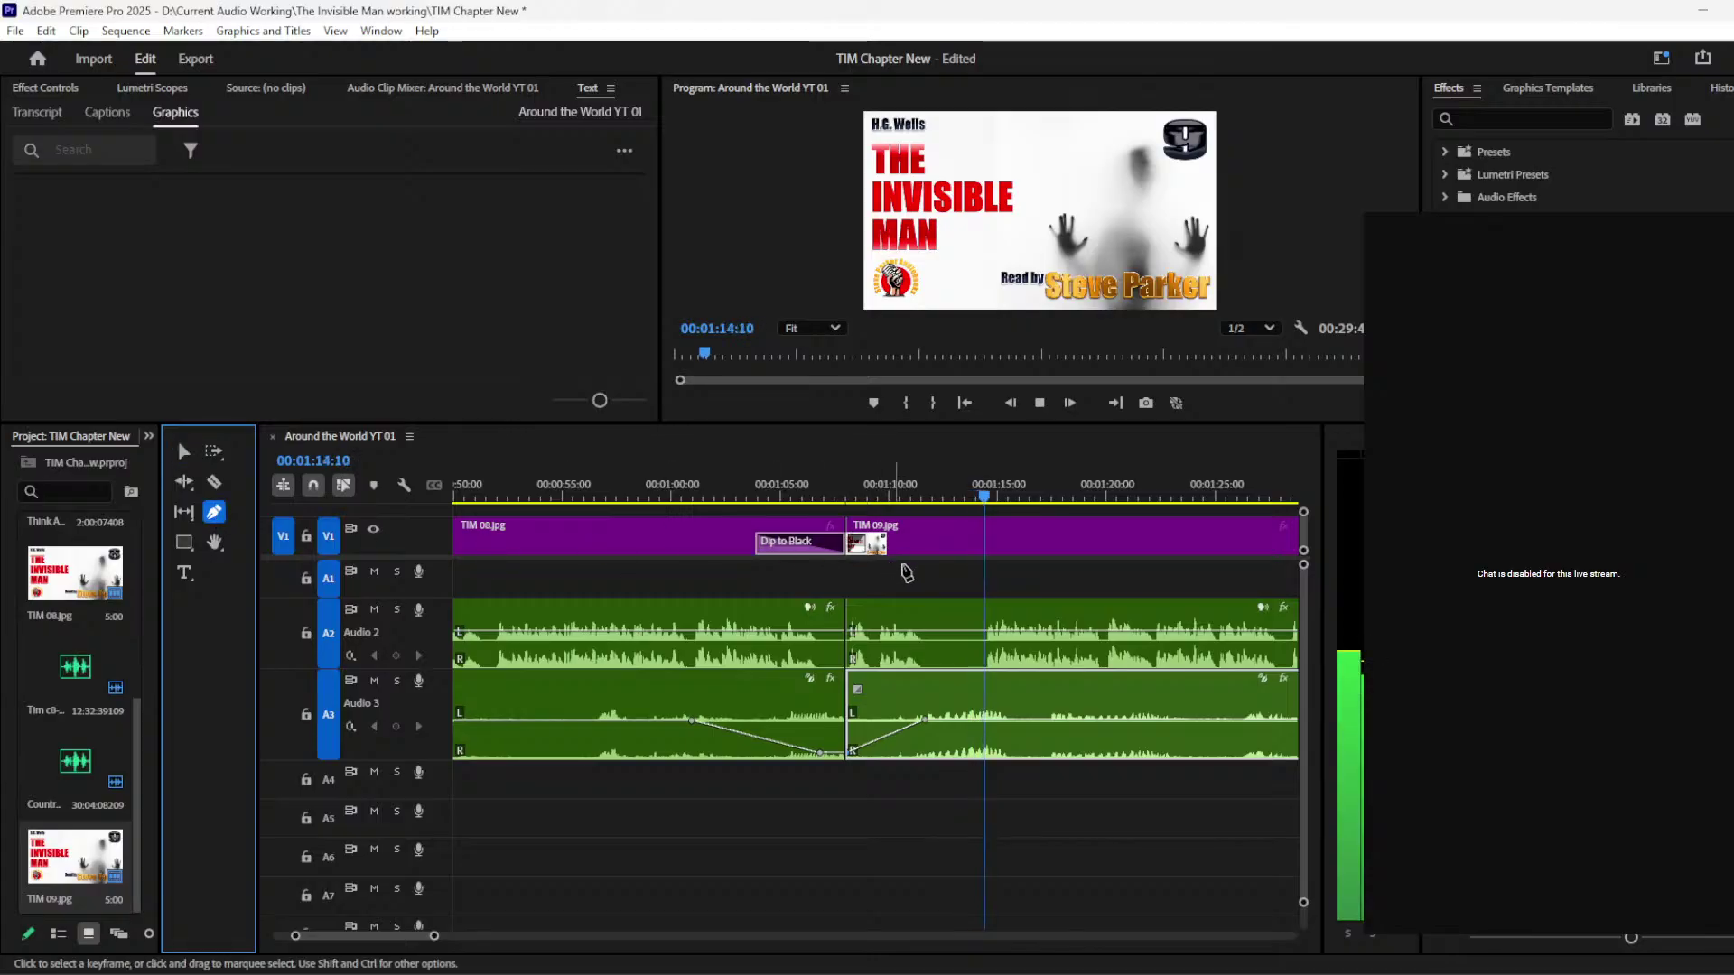
{"action": "left_click", "coordinate": [987, 720]}
{"action": "left_click_drag", "start_coordinate": [1061, 719], "coordinate": [1055, 726]}
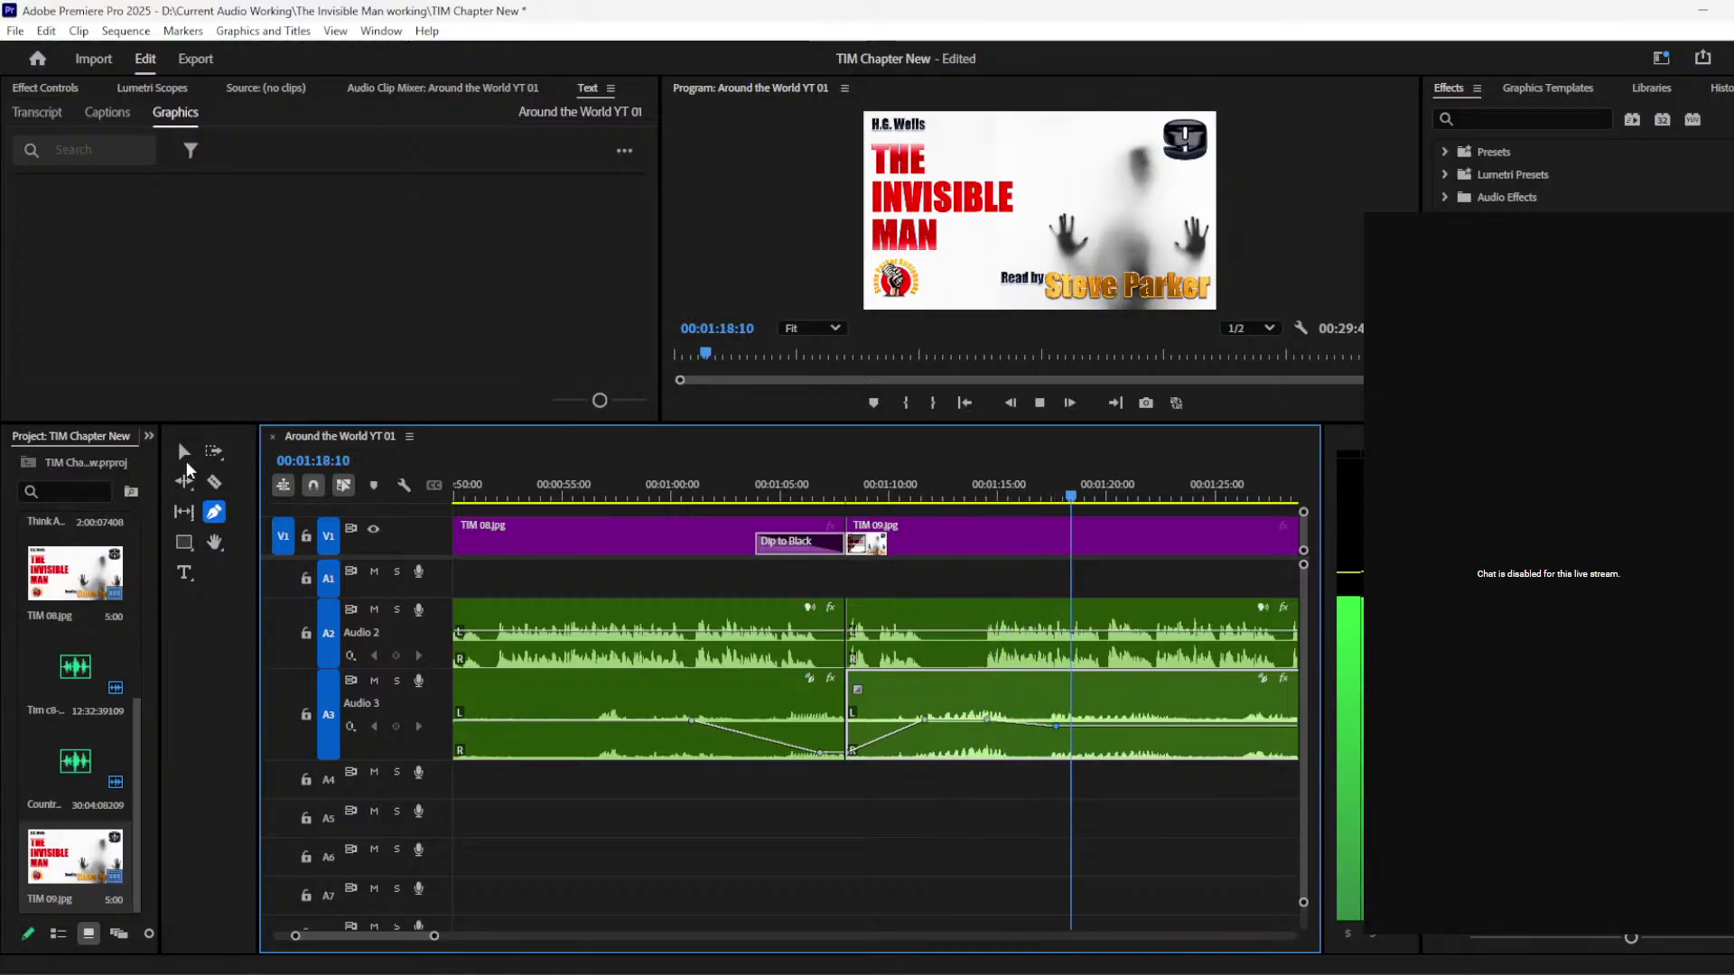
{"action": "left_click", "coordinate": [183, 450]}
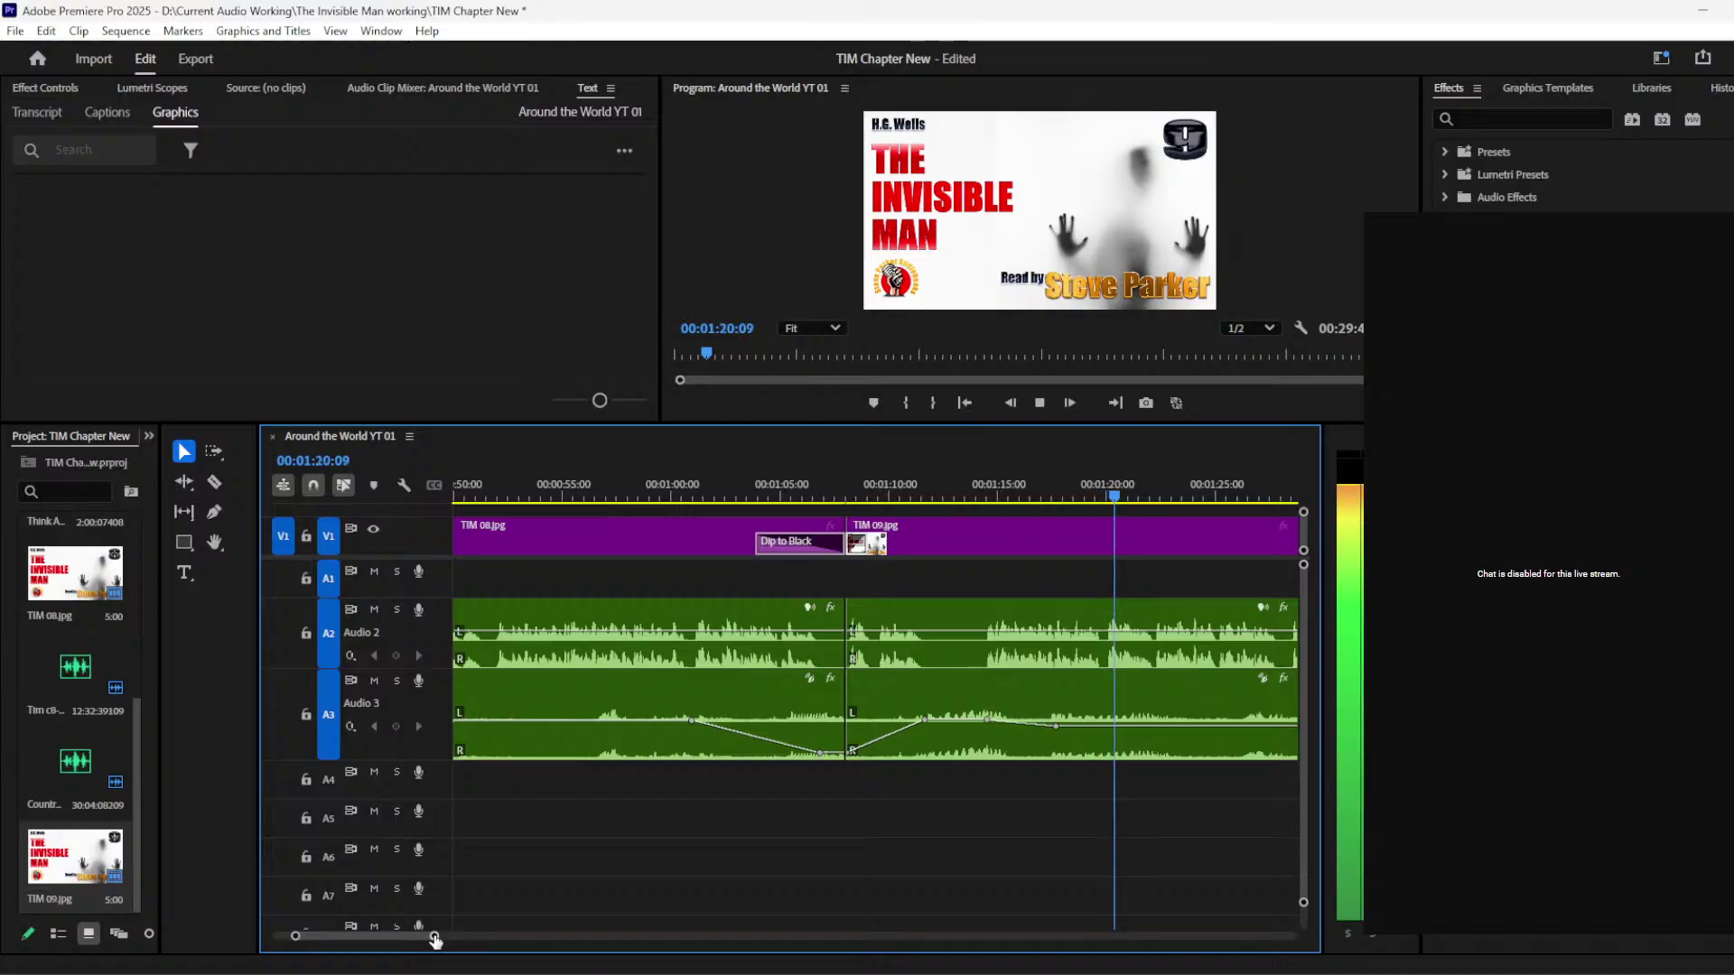
Step: Extend TIM 09.jpg towards the end of the narration and move the closing video and music clips to finish together with Audio 2
{"action": "left_click_drag", "start_coordinate": [436, 936], "coordinate": [1003, 930]}
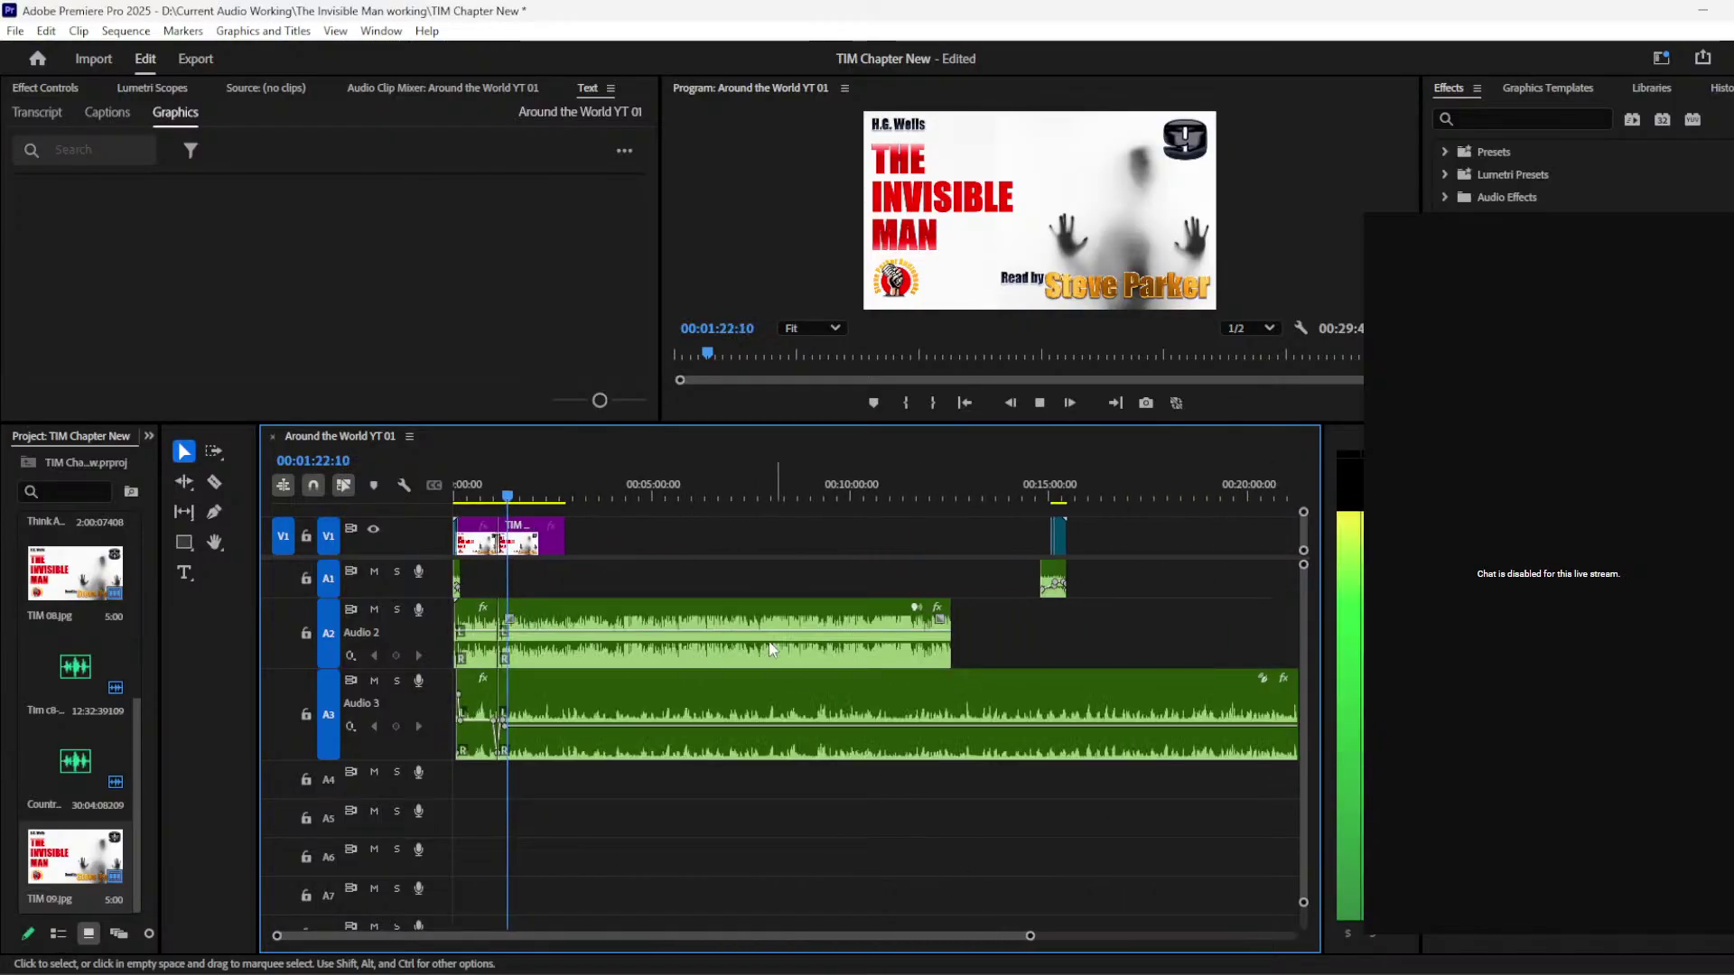
{"action": "left_click_drag", "start_coordinate": [566, 536], "coordinate": [907, 535]}
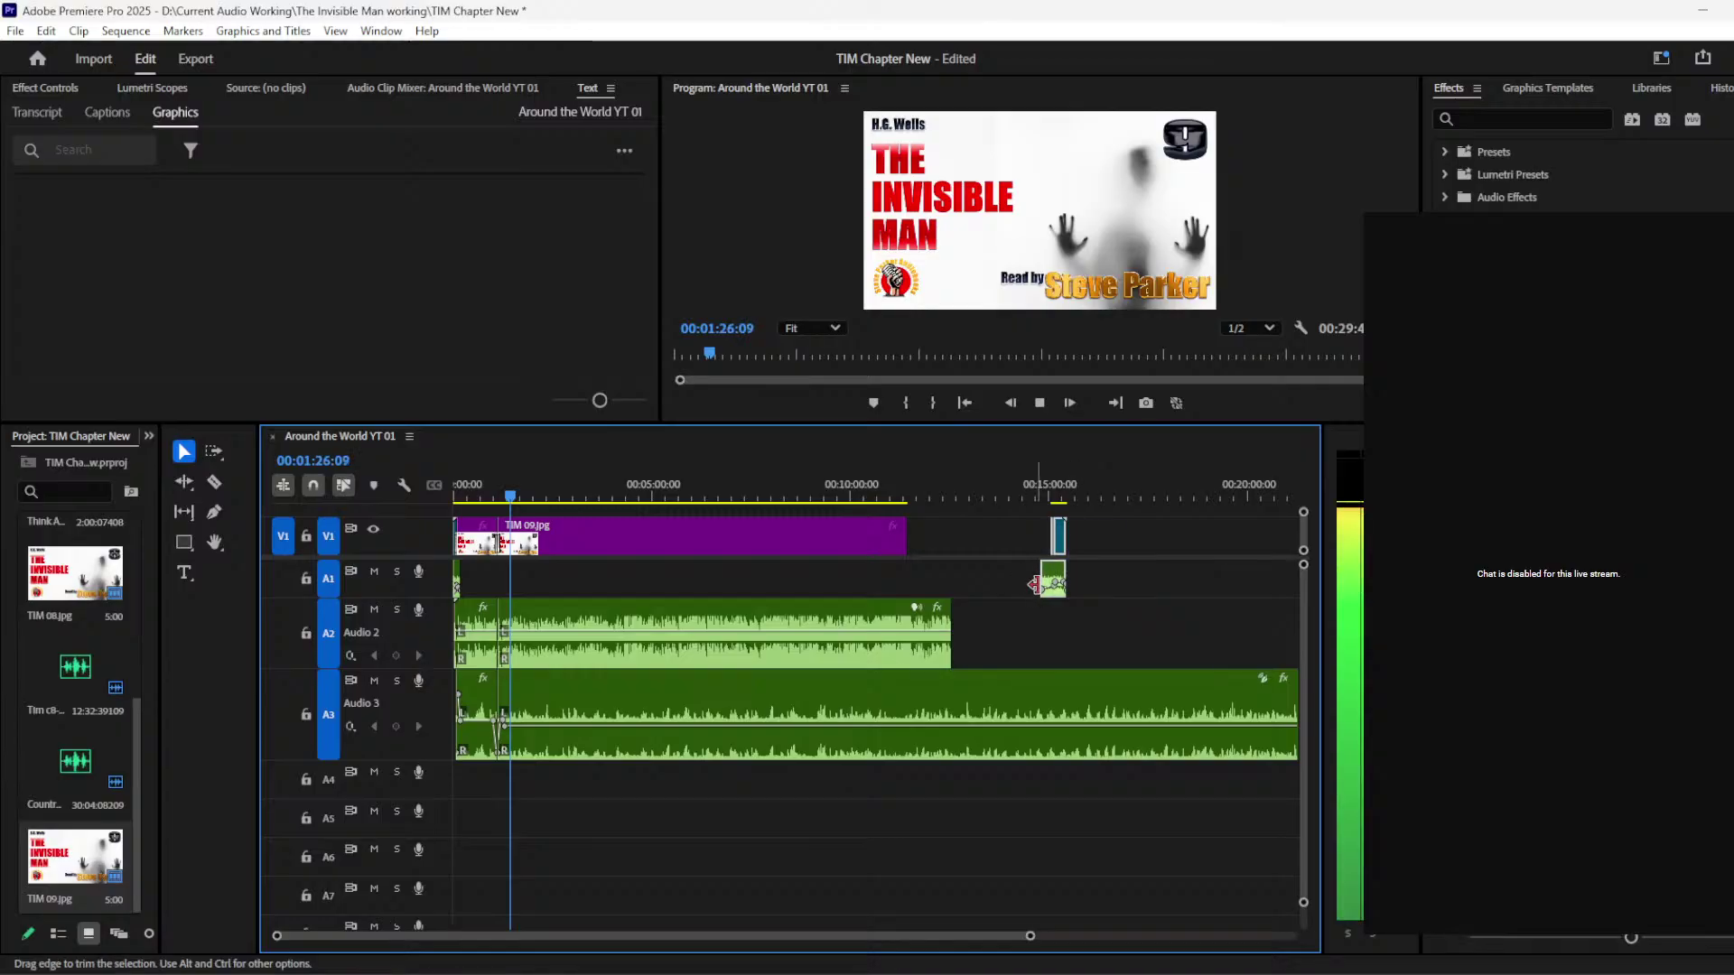
{"action": "left_click_drag", "start_coordinate": [1059, 575], "coordinate": [936, 532]}
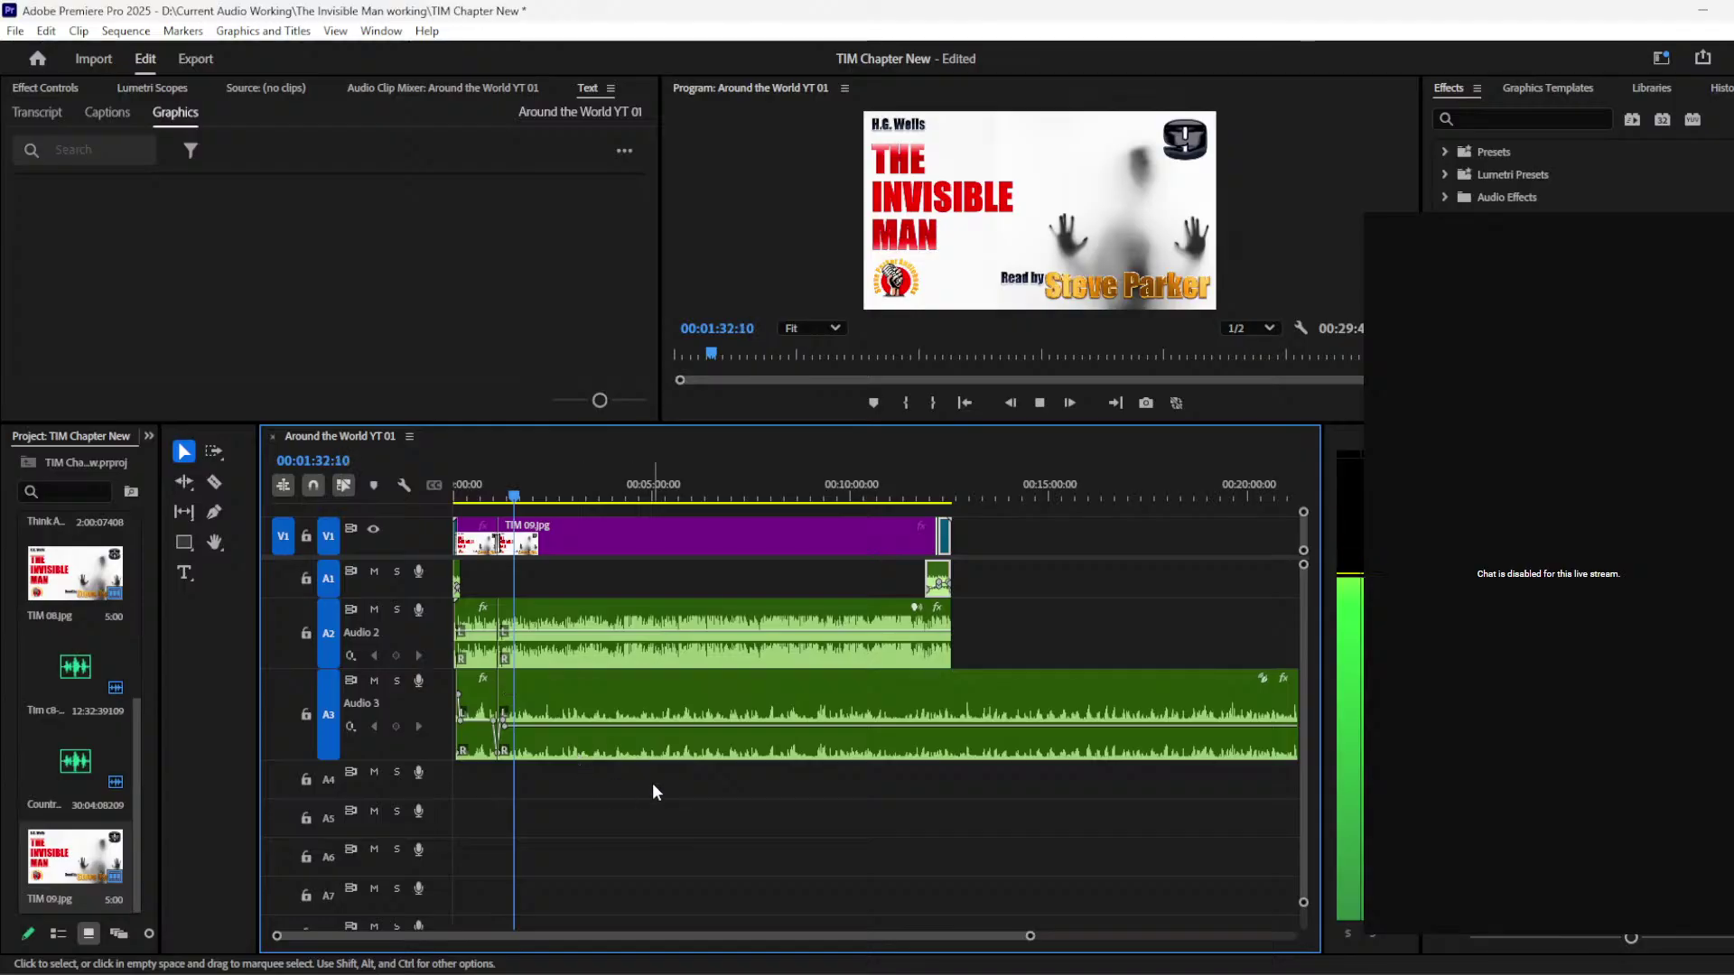
Step: Split the Audio 3 ambience where the closing clips end and delete the leftover part after the cut
{"action": "left_click", "coordinate": [217, 482]}
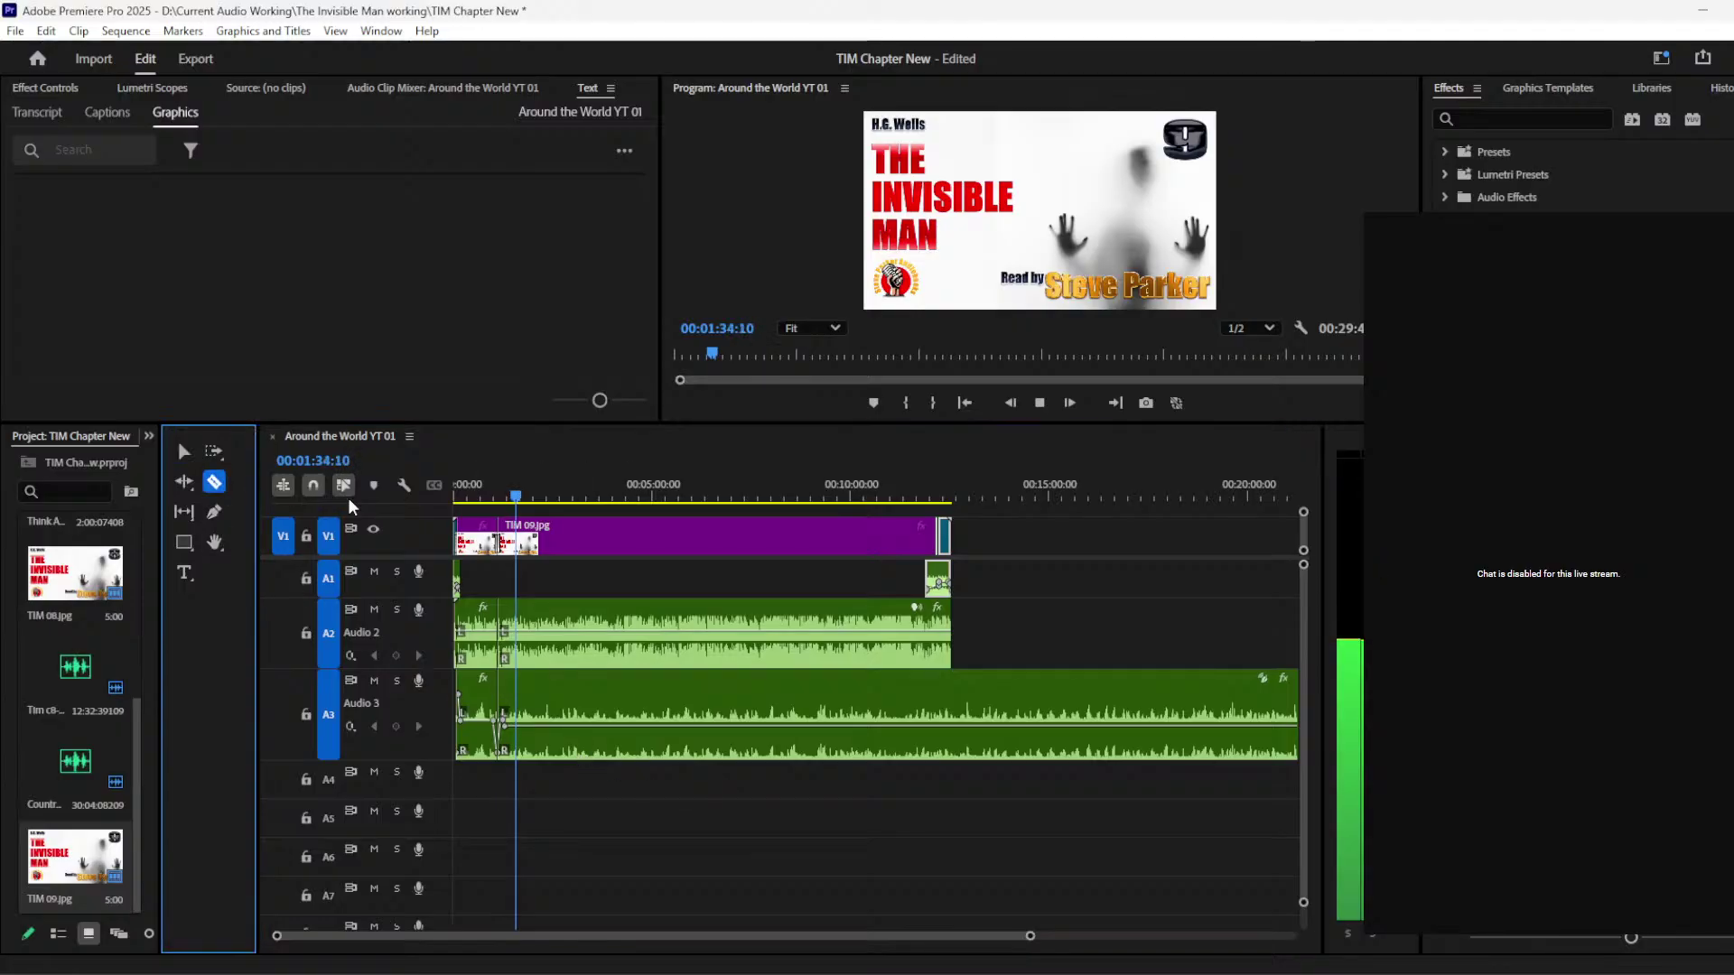
{"action": "left_click", "coordinate": [953, 723]}
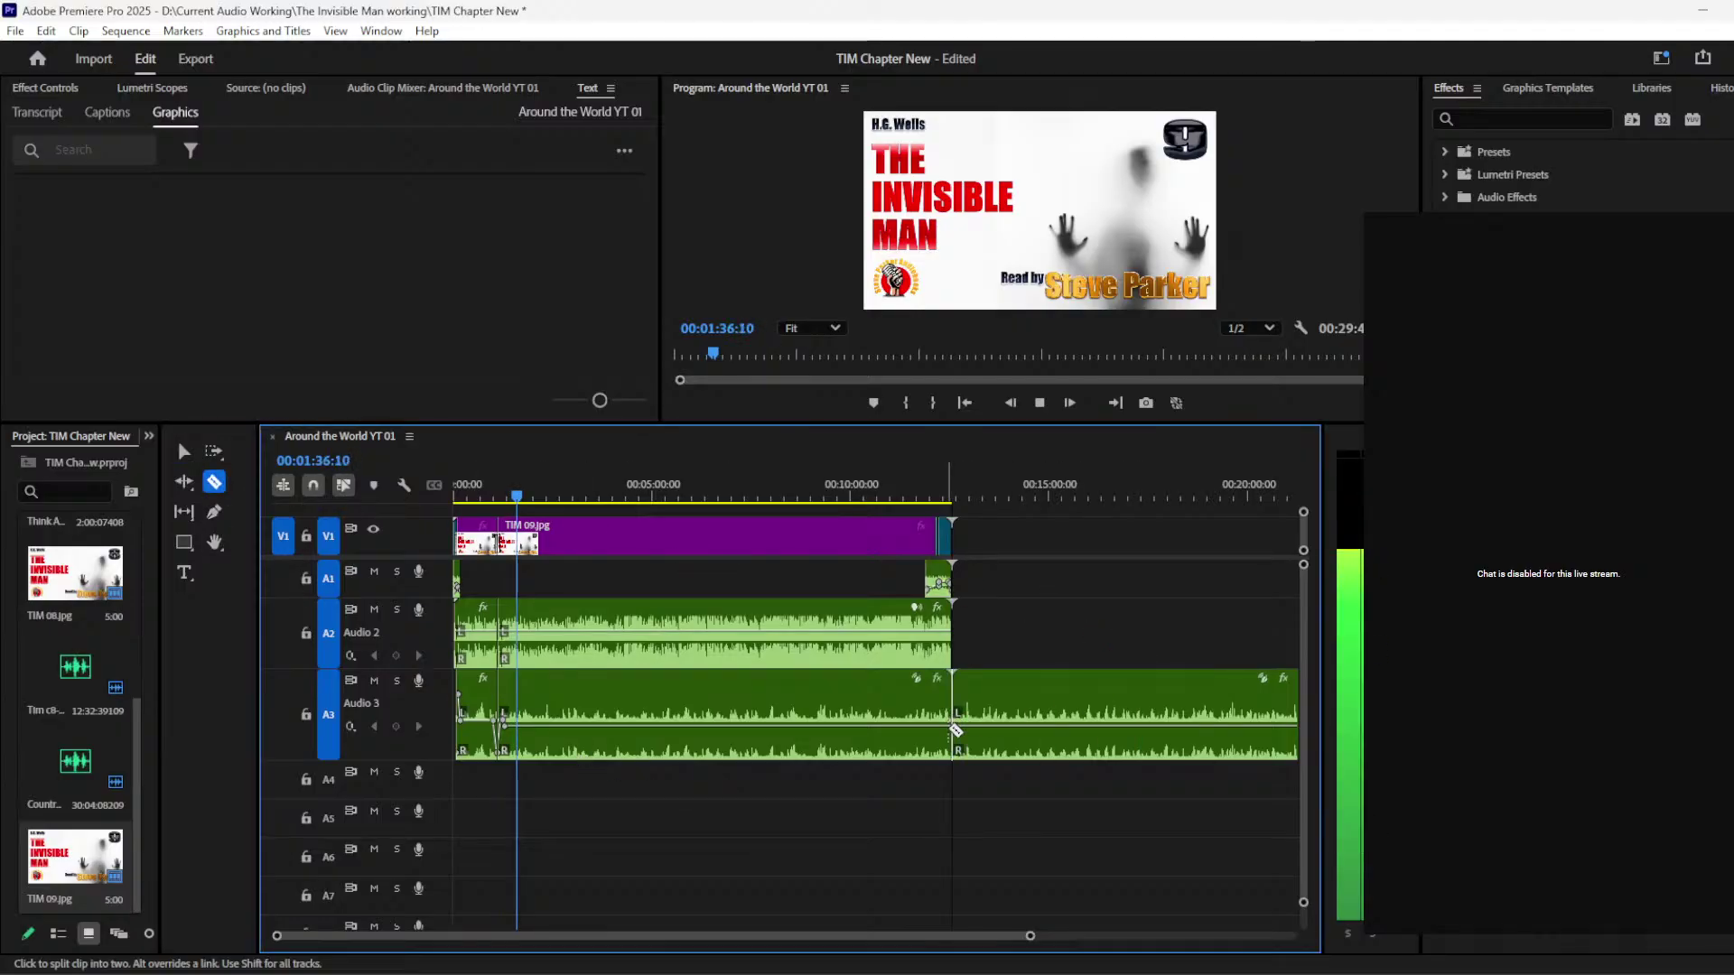
{"action": "left_click", "coordinate": [184, 450]}
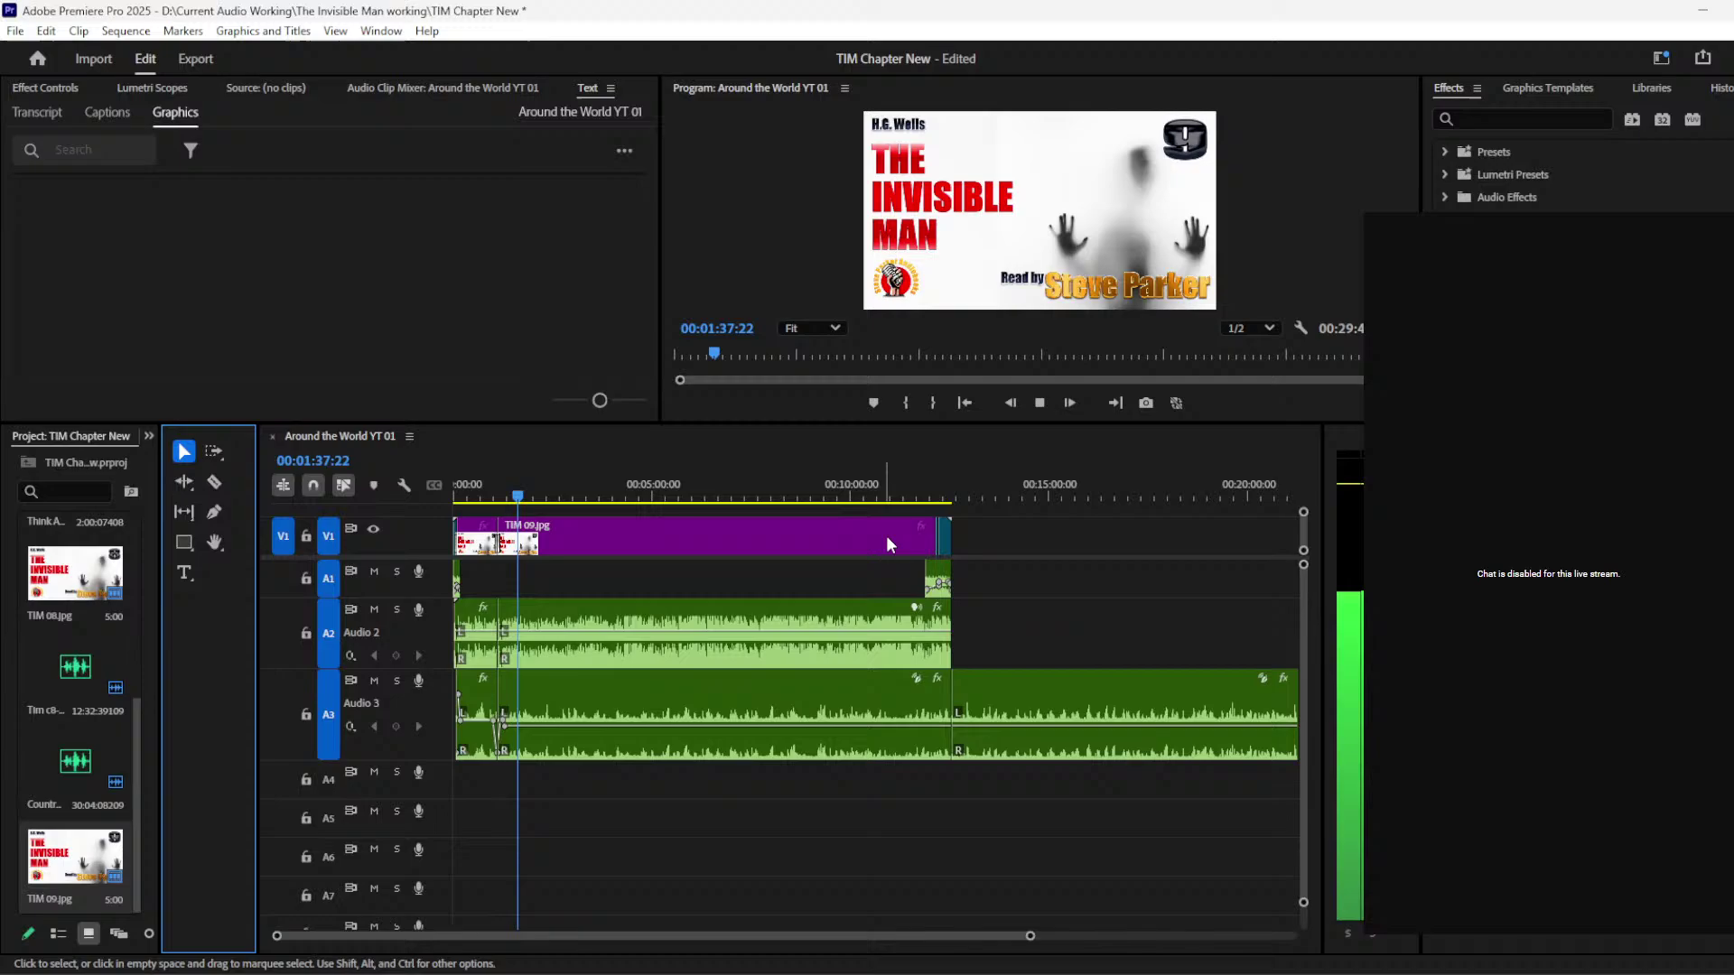
{"action": "left_click", "coordinate": [1081, 692]}
{"action": "key", "text": "Delete"}
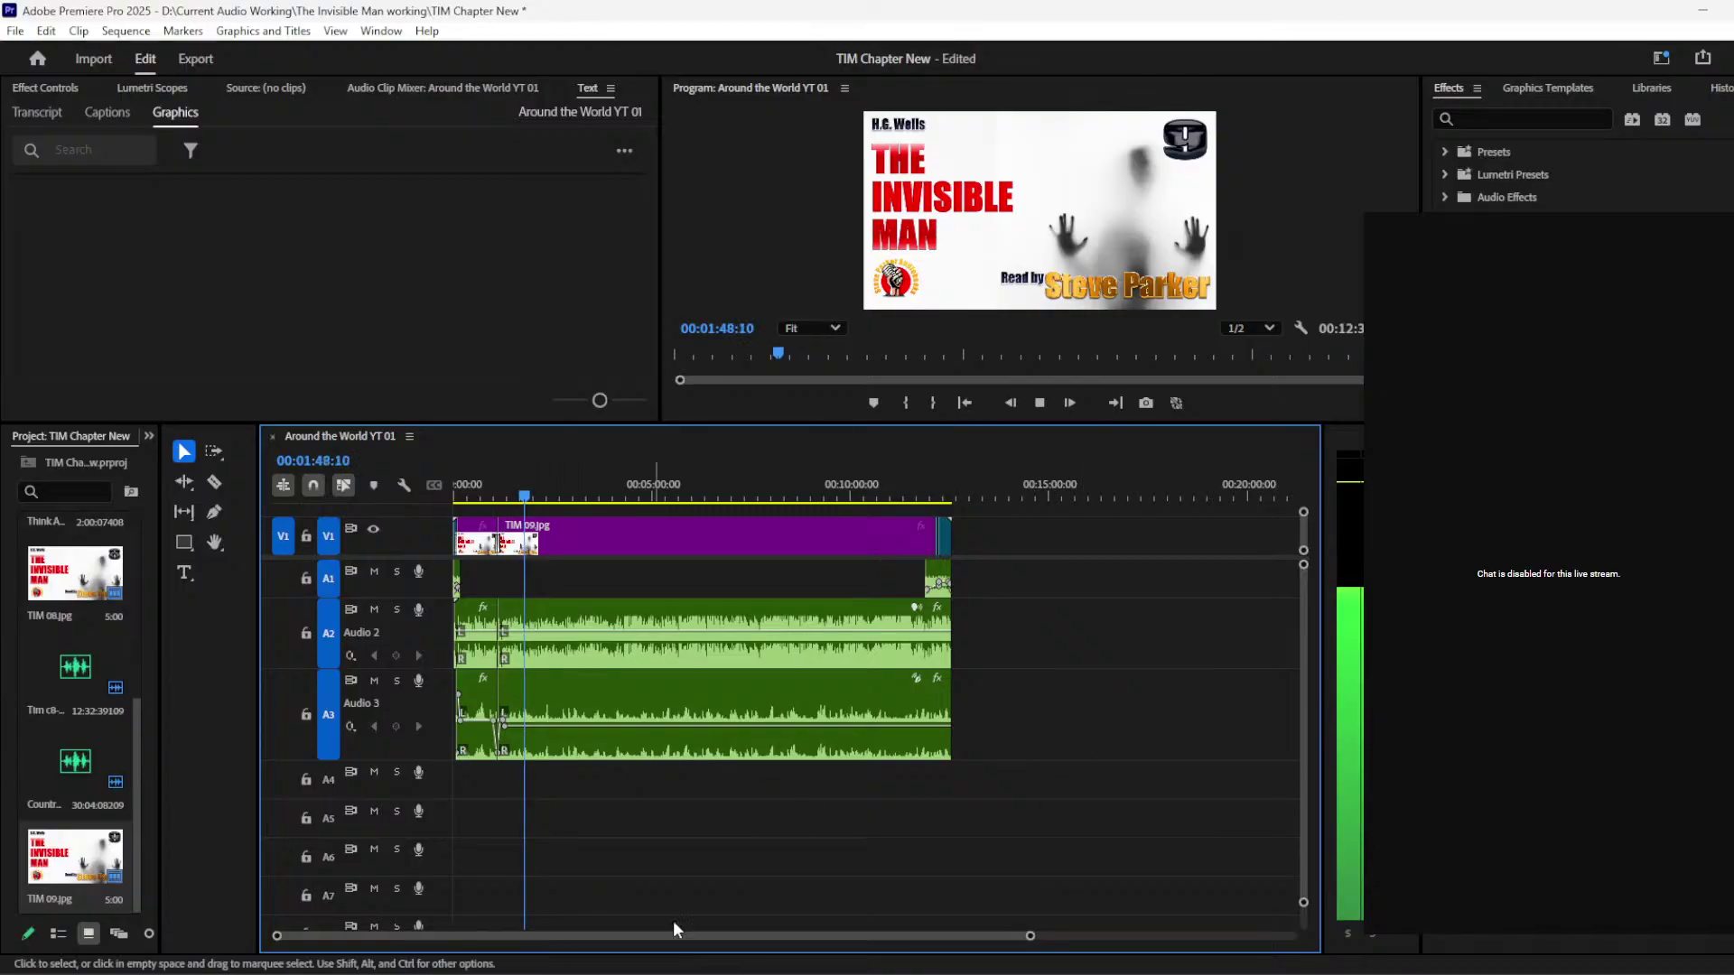
Step: Play through the chapter 9 narration and ambience up to about 00:04:12, checking for a spot that calls for a sound effect
{"action": "left_click_drag", "start_coordinate": [1031, 935], "coordinate": [844, 955]}
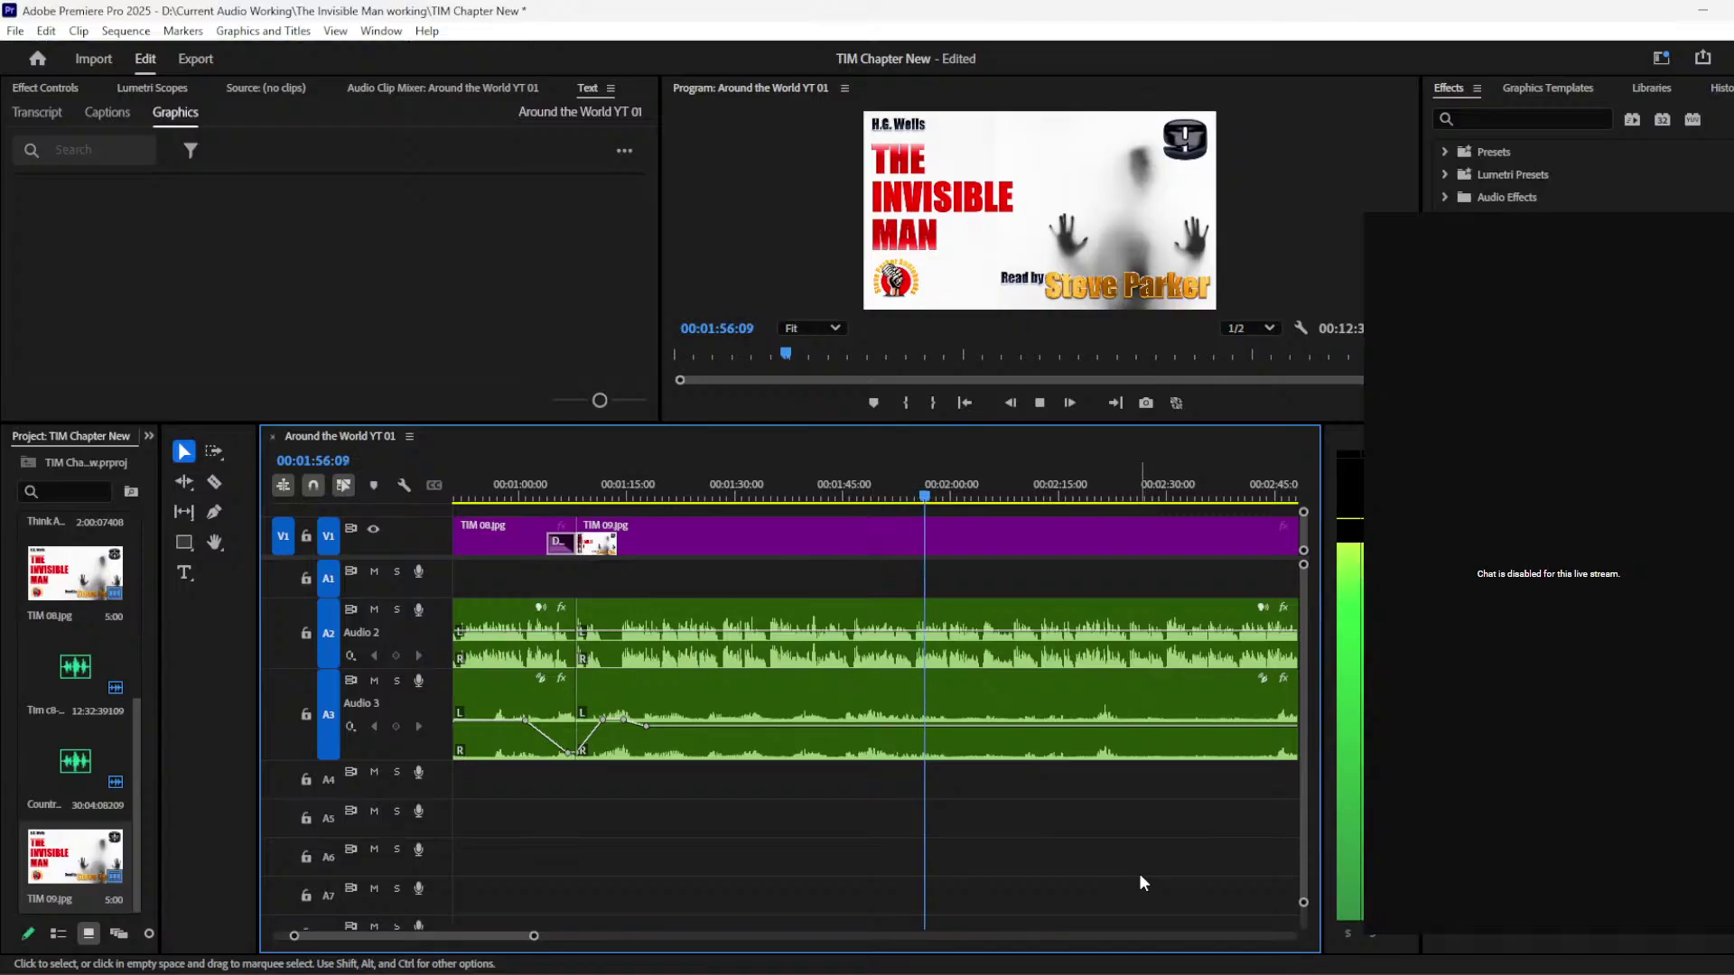
{"action": "left_click_drag", "start_coordinate": [535, 939], "coordinate": [607, 935]}
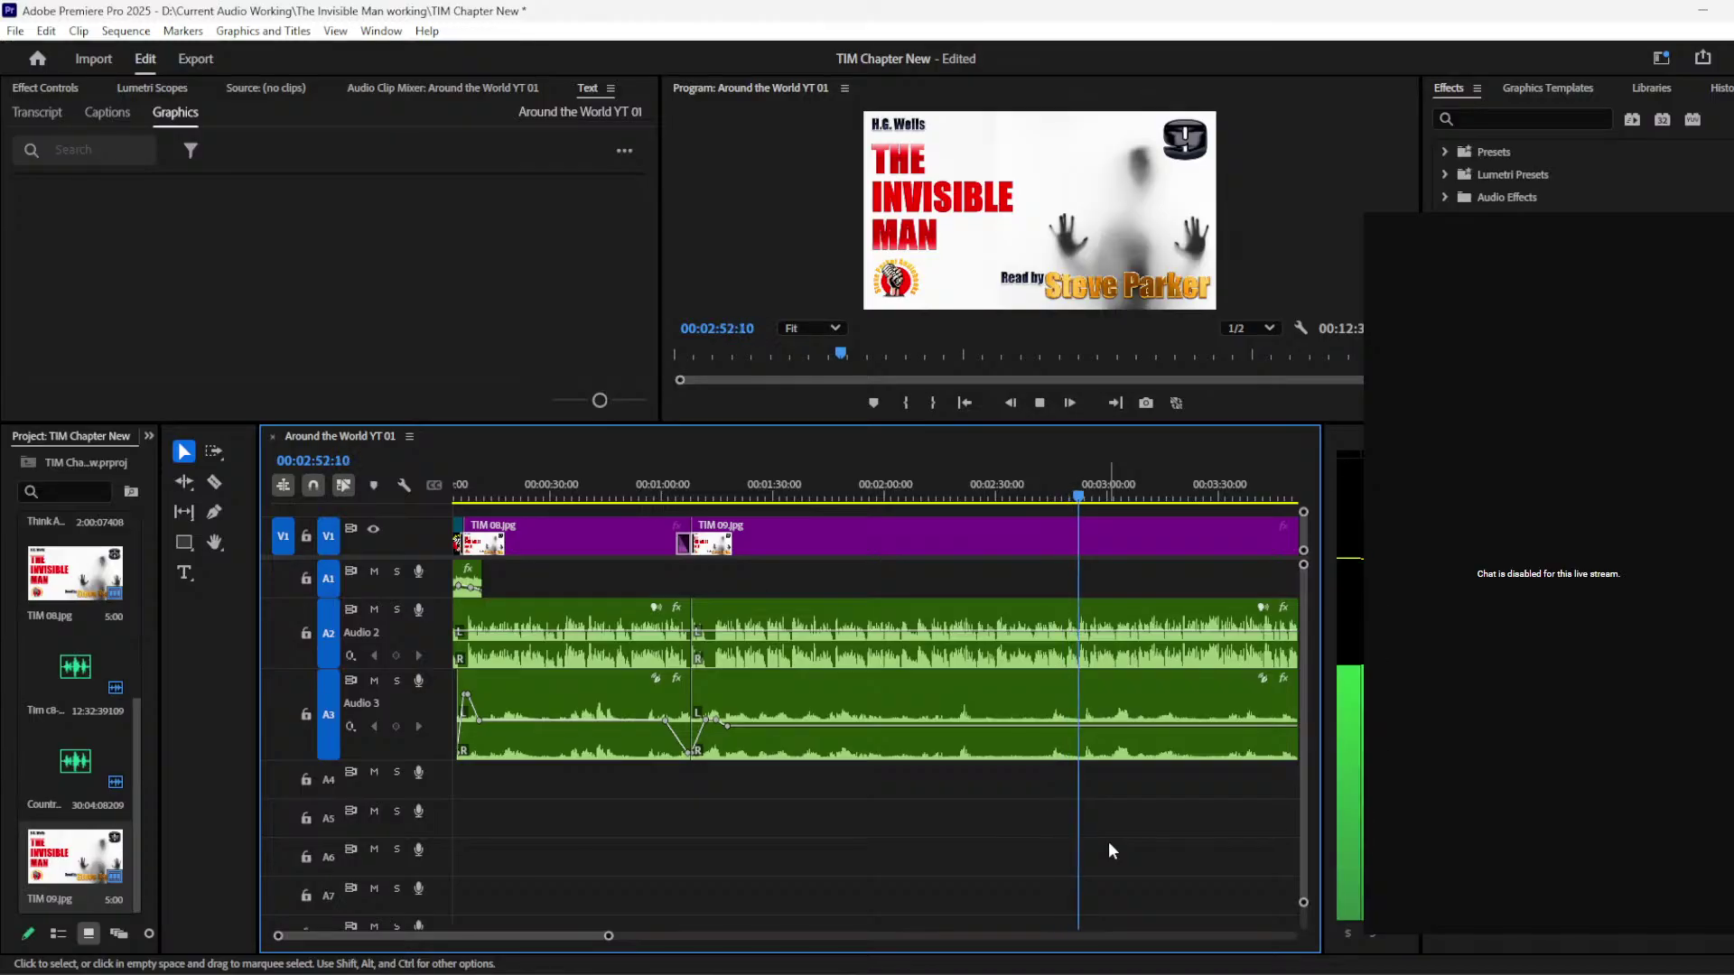
{"action": "left_click_drag", "start_coordinate": [543, 934], "coordinate": [582, 934]}
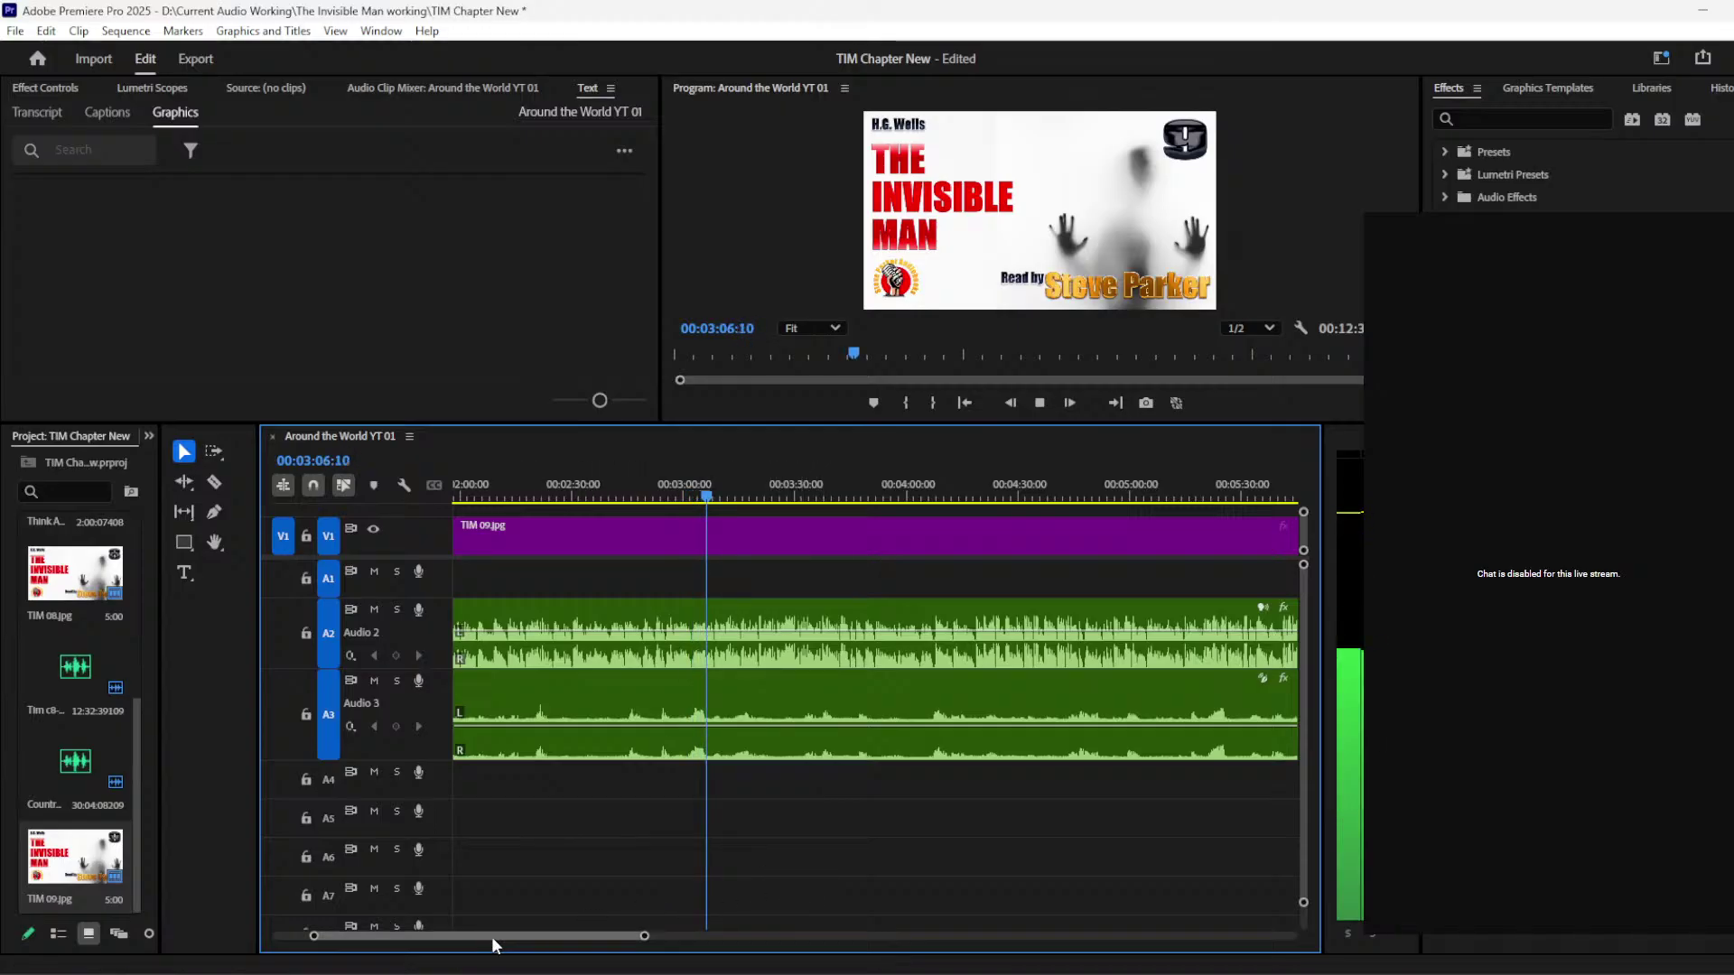
{"action": "scroll", "coordinate": [491, 935], "scroll_direction": "down", "scroll_amount": 2}
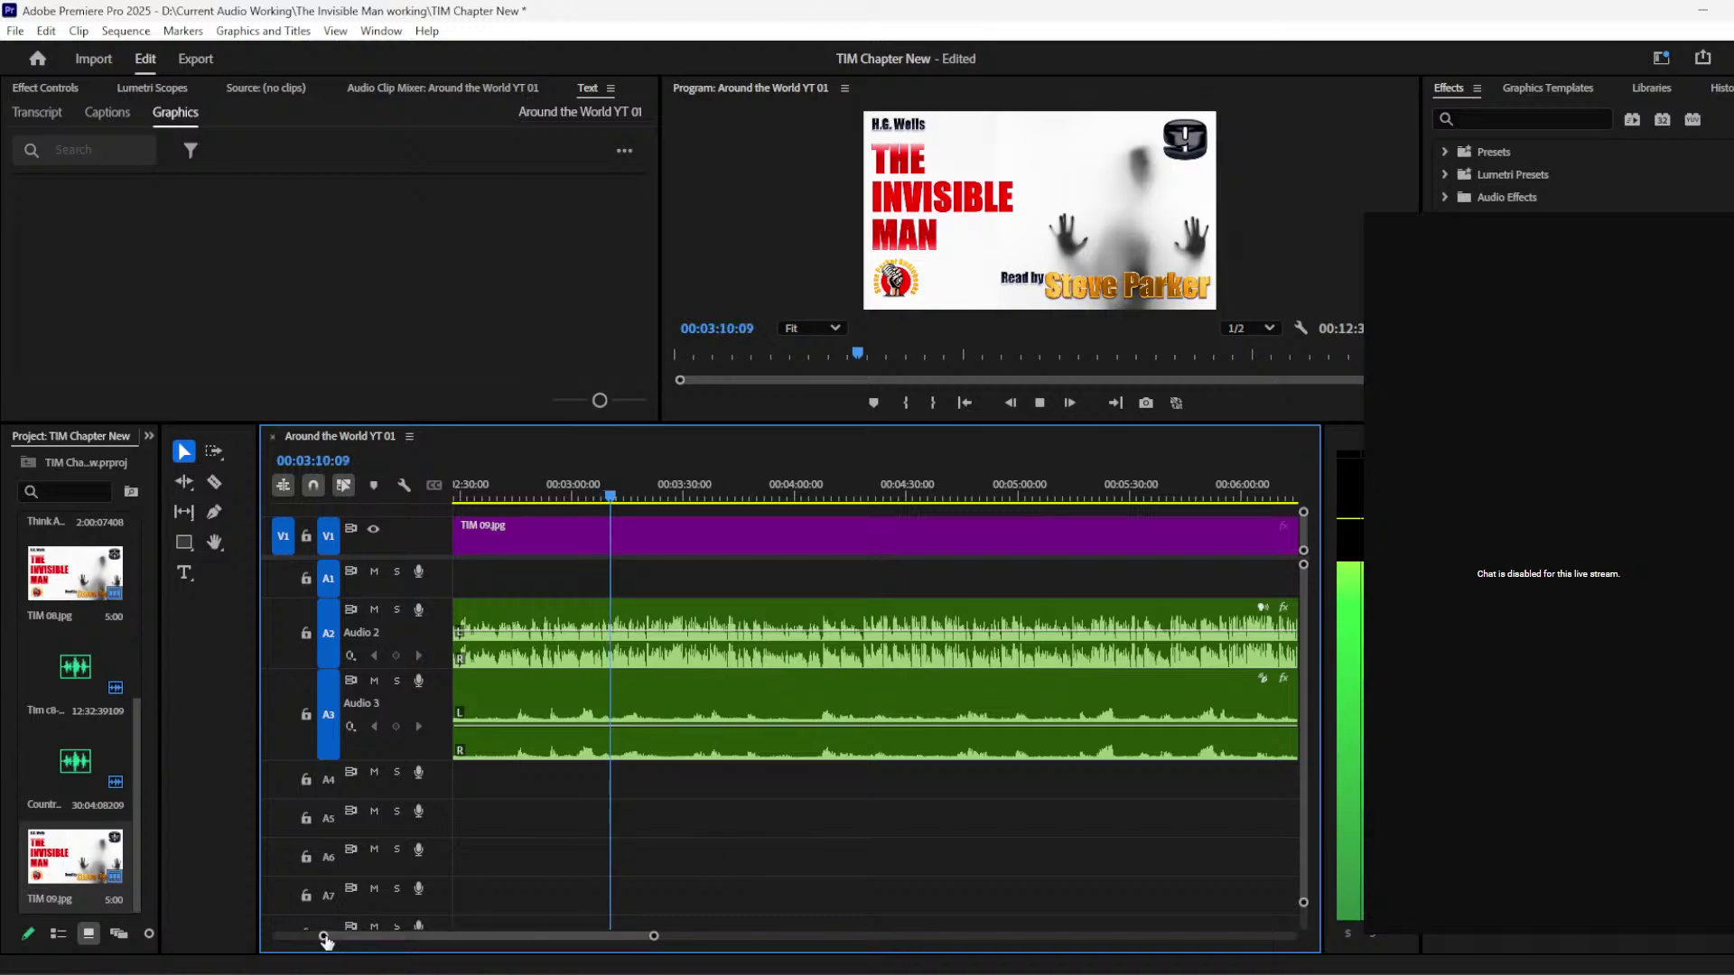
{"action": "scroll", "coordinate": [359, 935], "scroll_direction": "up", "scroll_amount": 2}
{"action": "scroll", "coordinate": [426, 936], "scroll_direction": "down", "scroll_amount": 4}
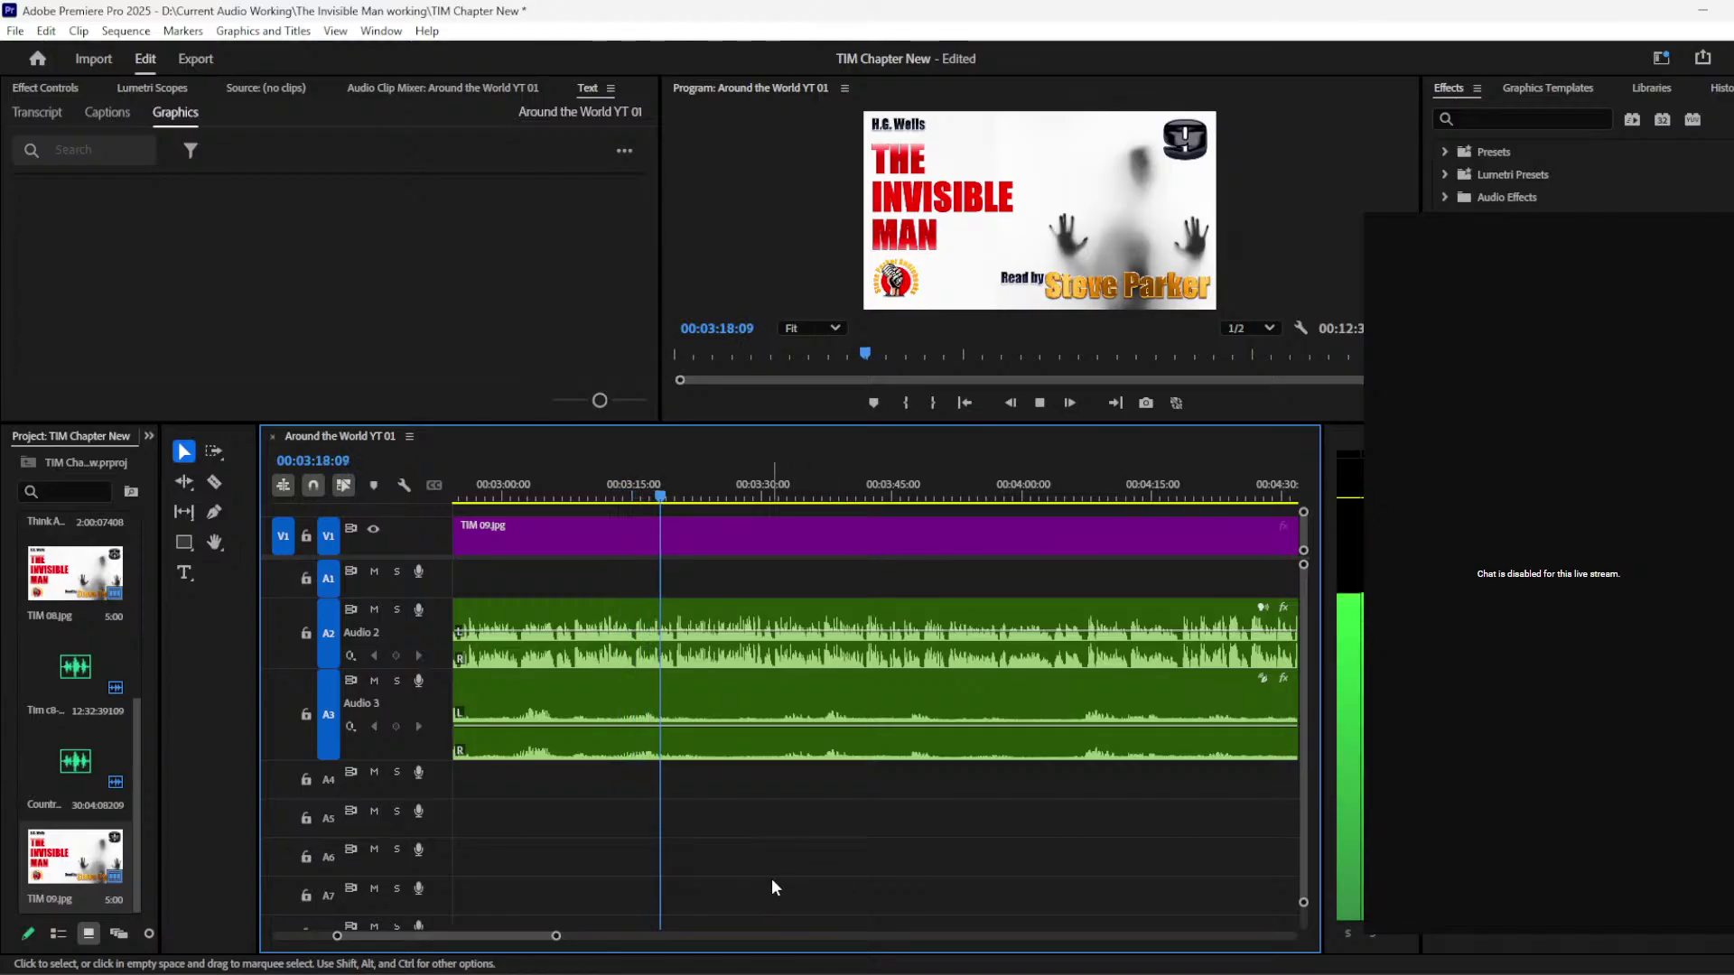
{"action": "left_click_drag", "start_coordinate": [468, 934], "coordinate": [474, 933]}
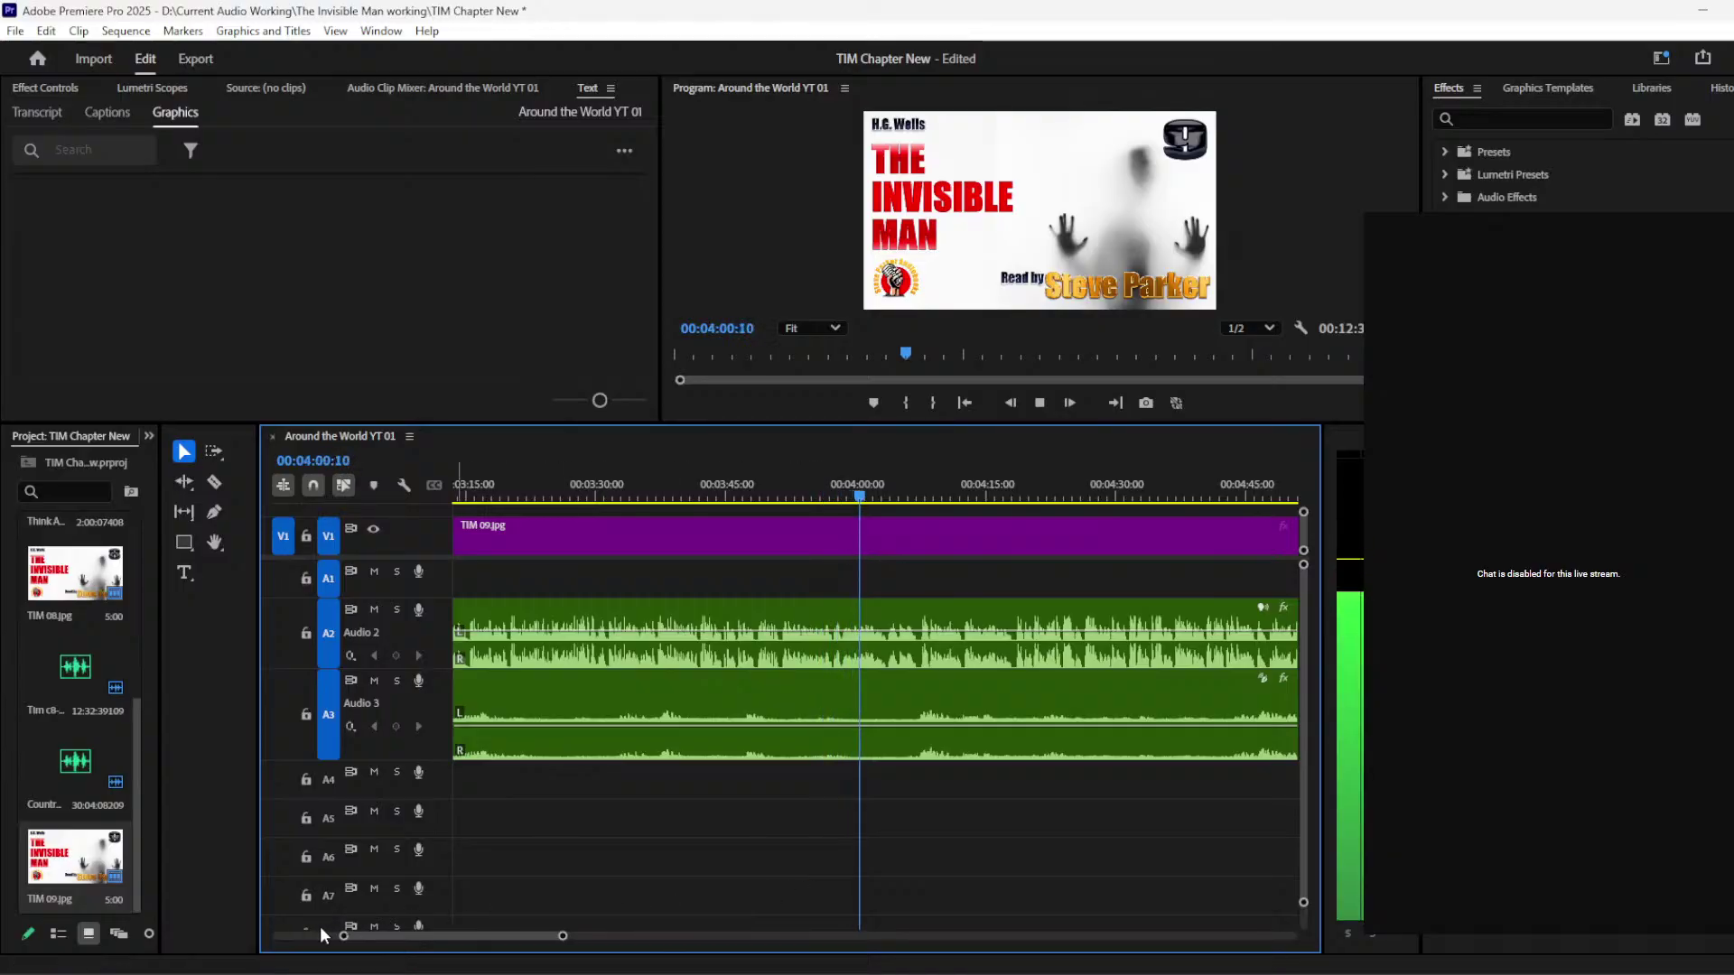
{"action": "left_click_drag", "start_coordinate": [344, 936], "coordinate": [387, 938]}
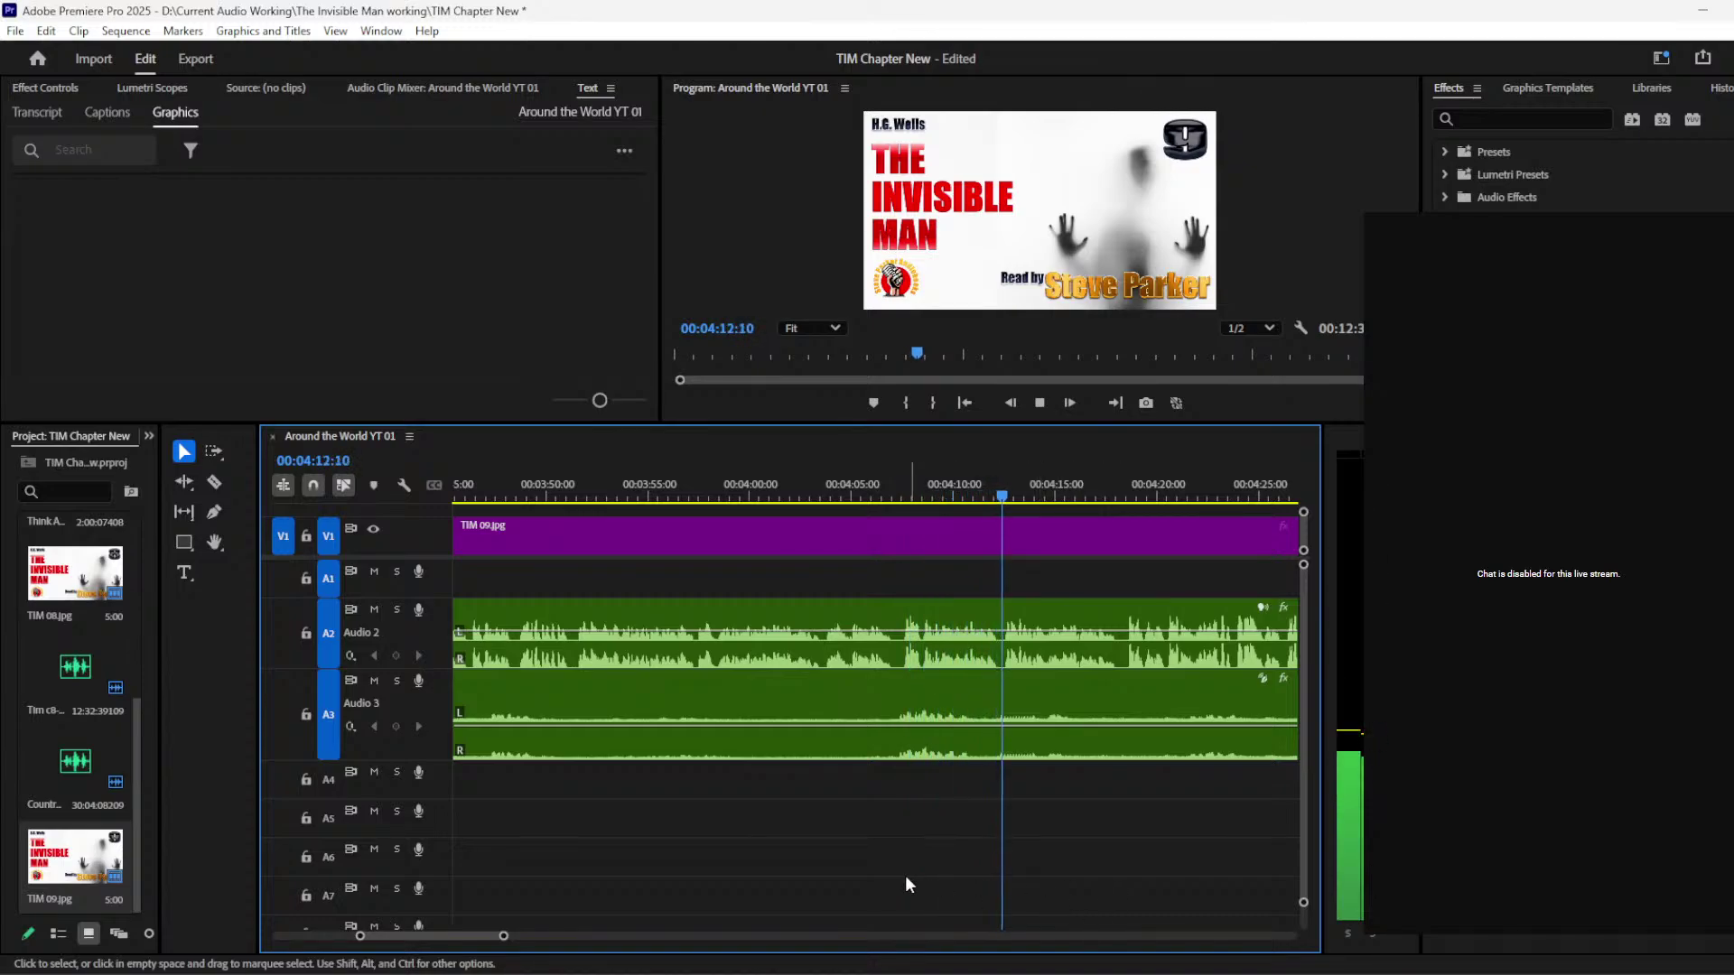
Step: Return the playhead to 00:04:10:16, switch to the File Explorer window showing the People sounds and open the parent 01 SFX folder
{"action": "left_click_drag", "start_coordinate": [987, 493], "coordinate": [967, 495]}
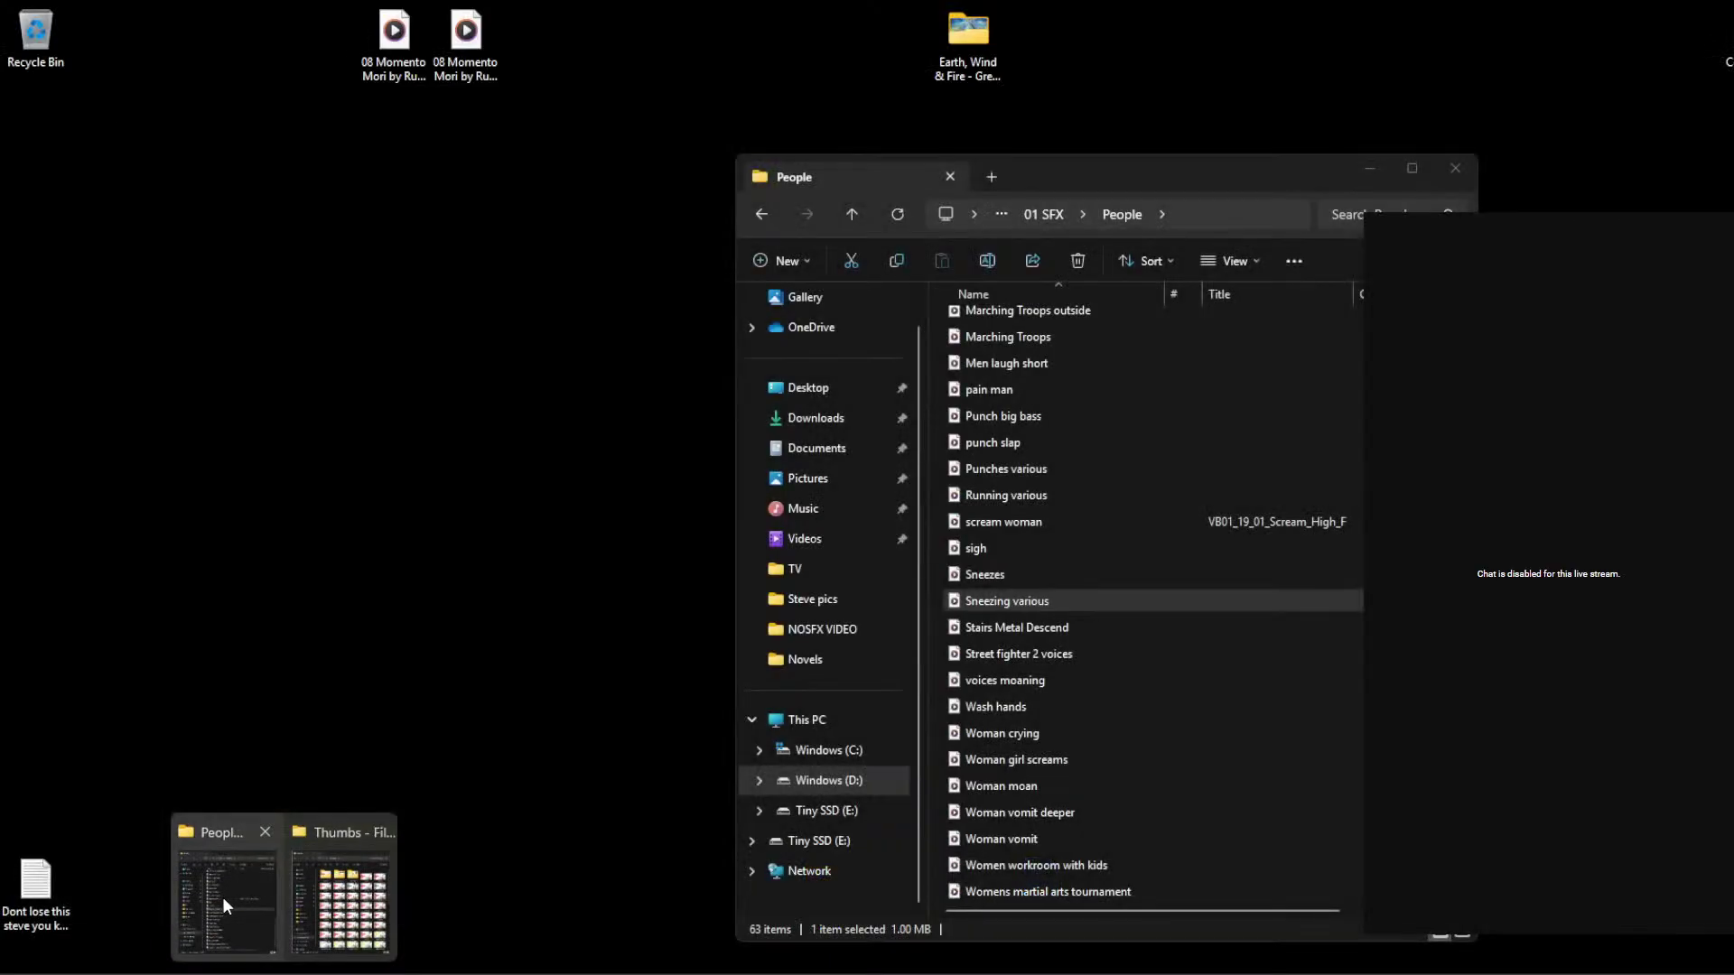
{"action": "left_click", "coordinate": [222, 897]}
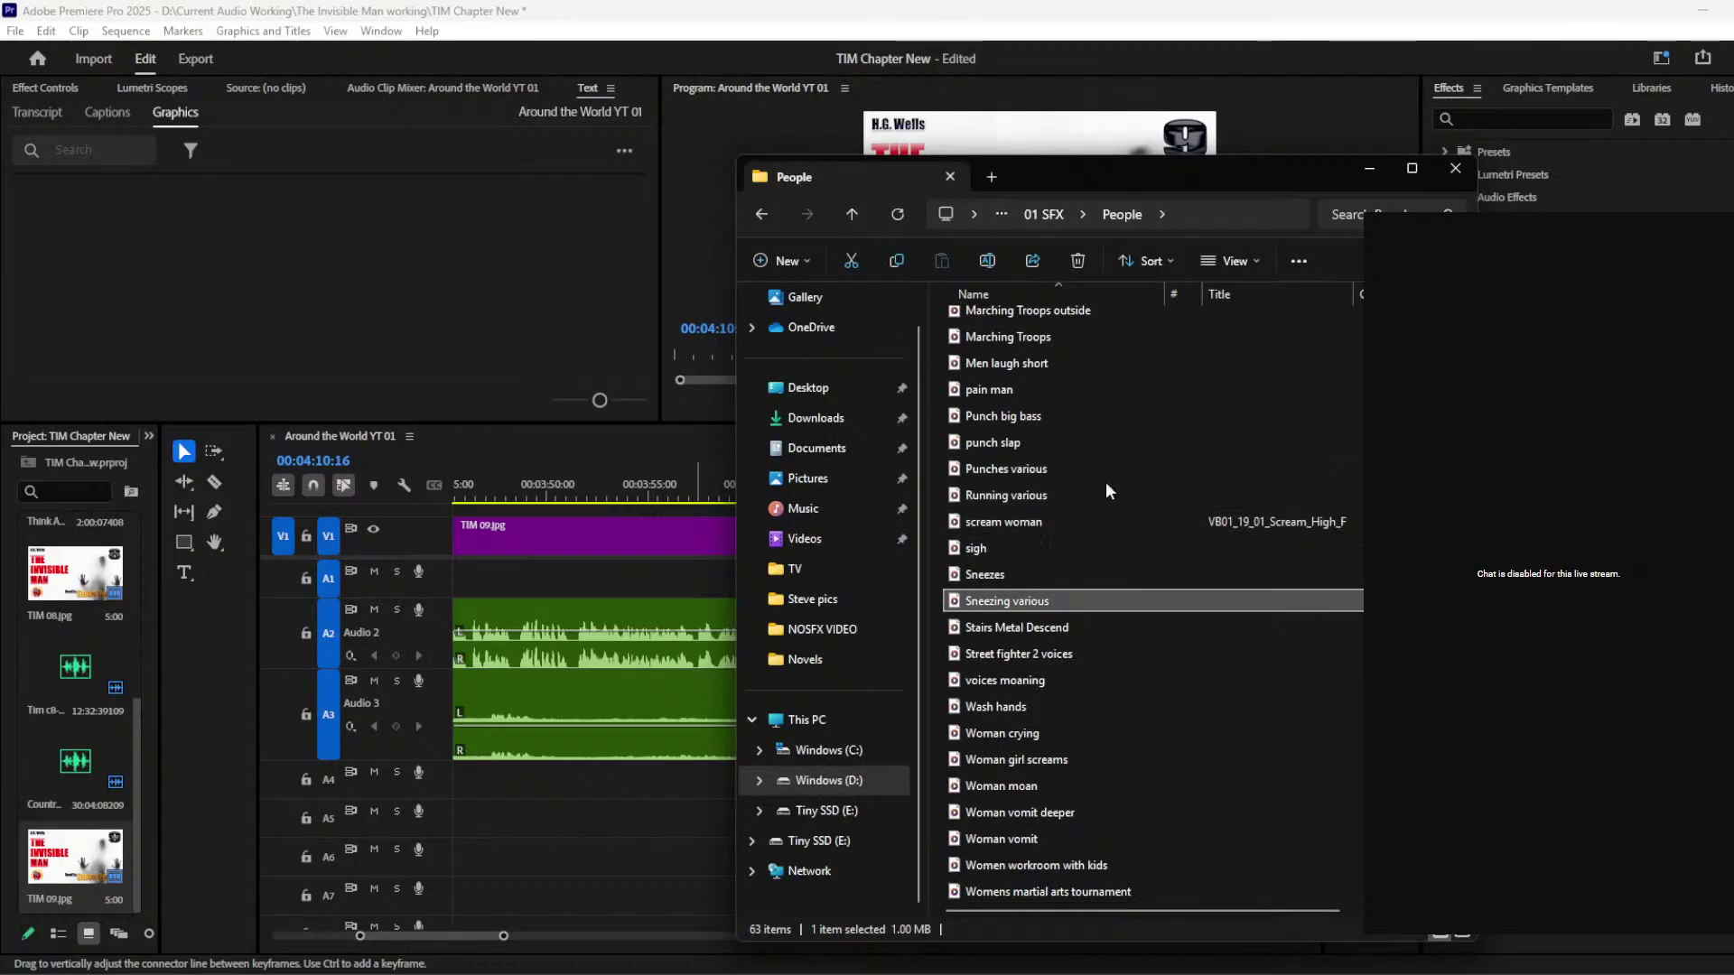
{"action": "left_click", "coordinate": [1048, 214]}
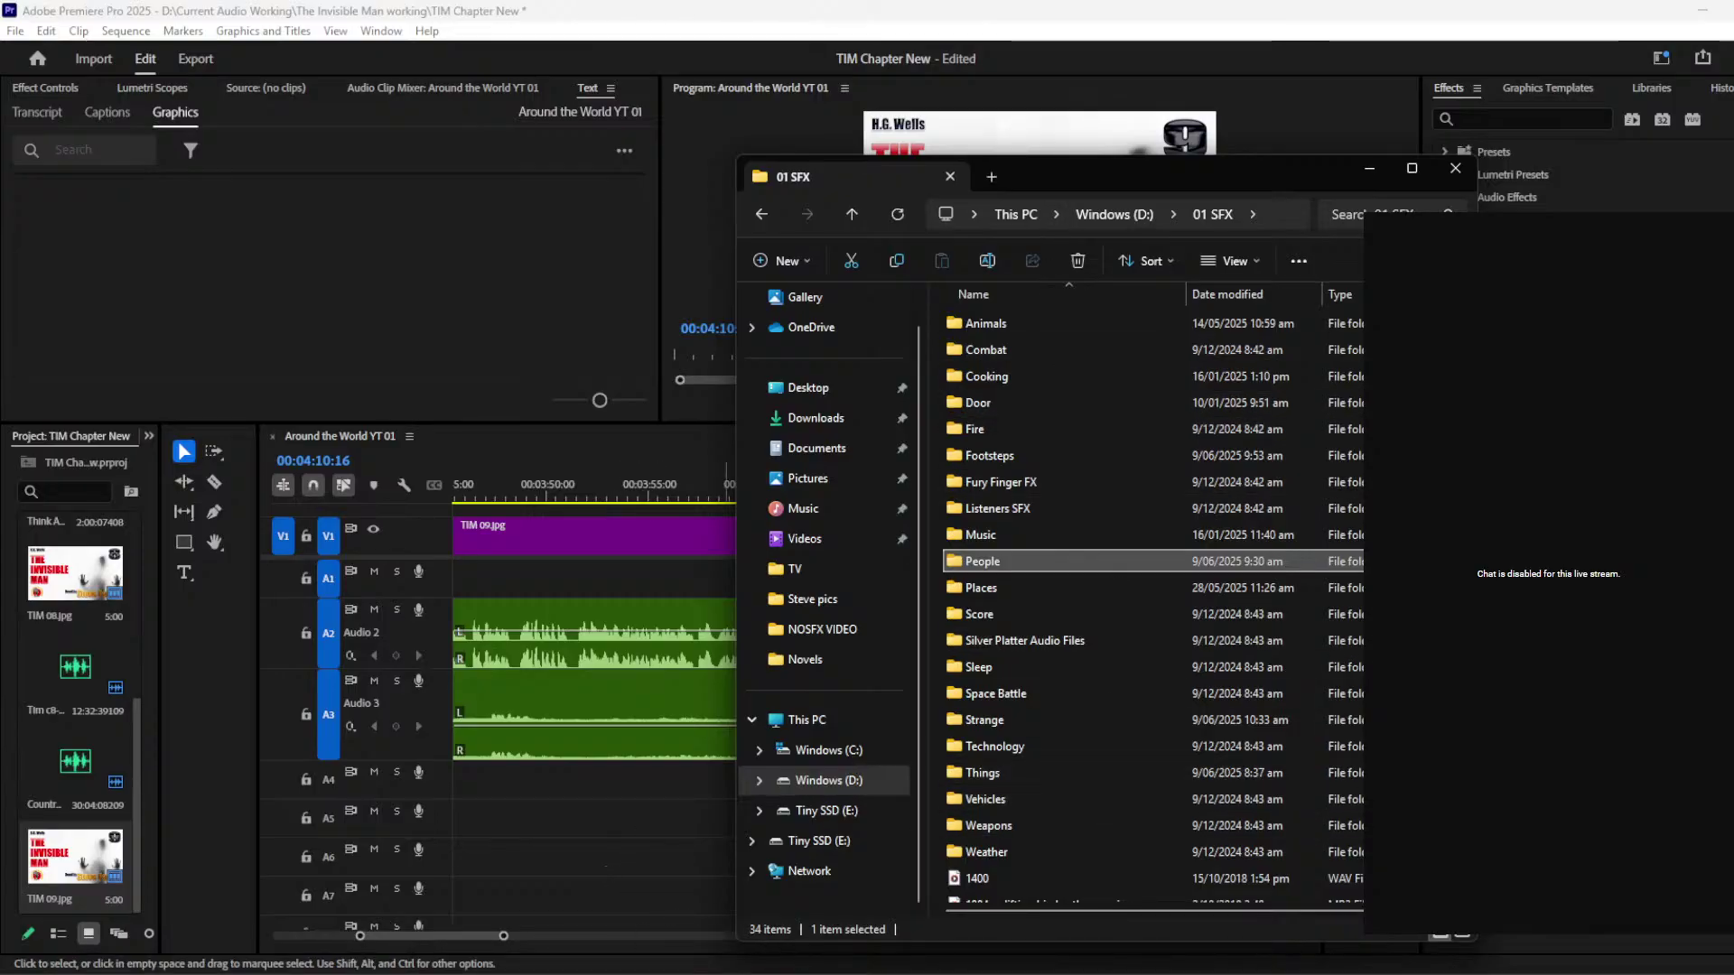
Step: Switch to the browser, open the bookmarked Freesound site and search for "rustling grass"
{"action": "key", "text": "alt+Tab"}
{"action": "left_click", "coordinate": [1716, 94]}
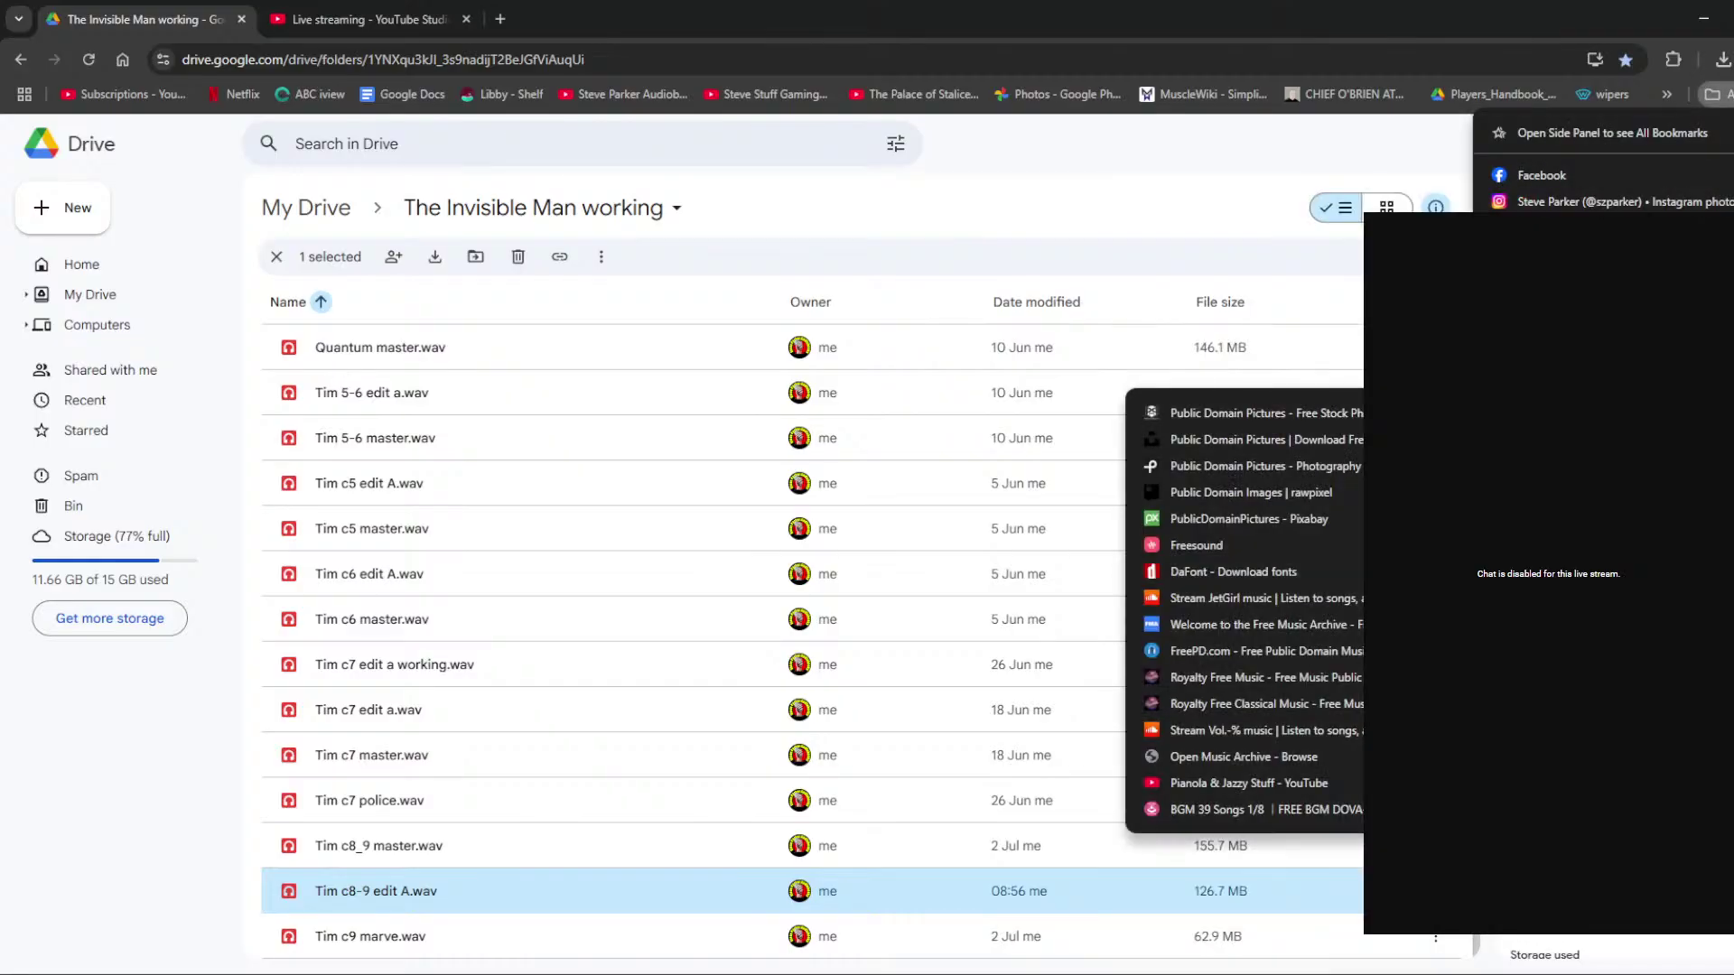
{"action": "left_click", "coordinate": [1254, 554]}
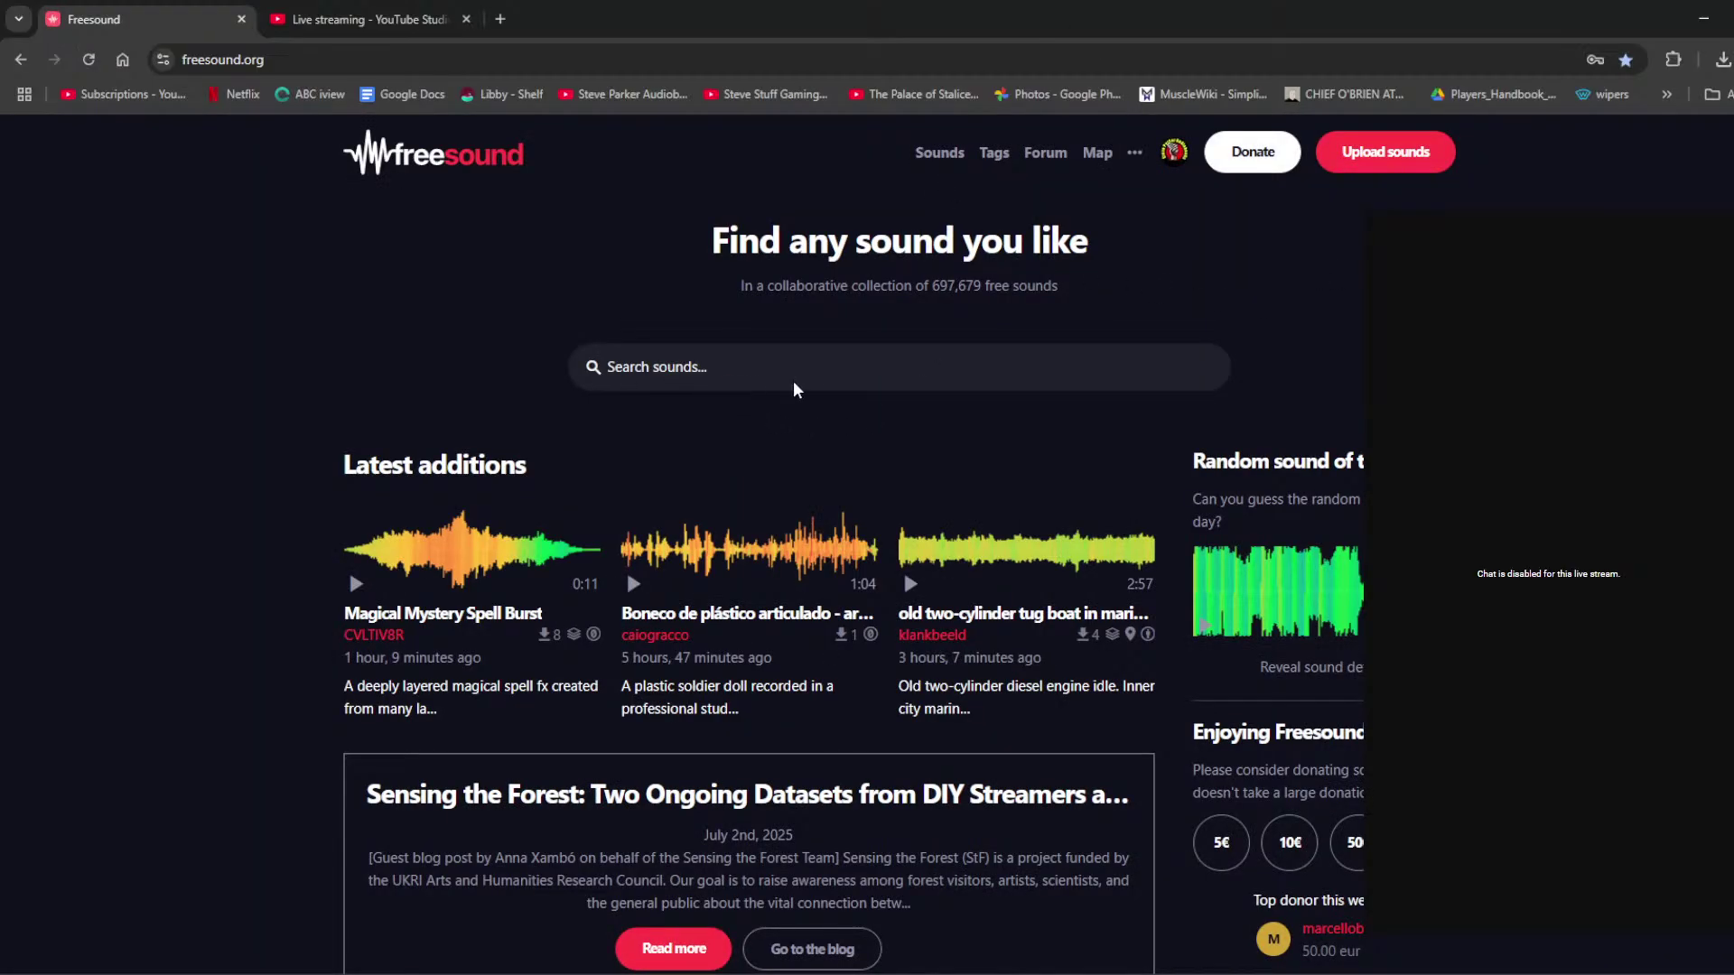
{"action": "left_click", "coordinate": [815, 373]}
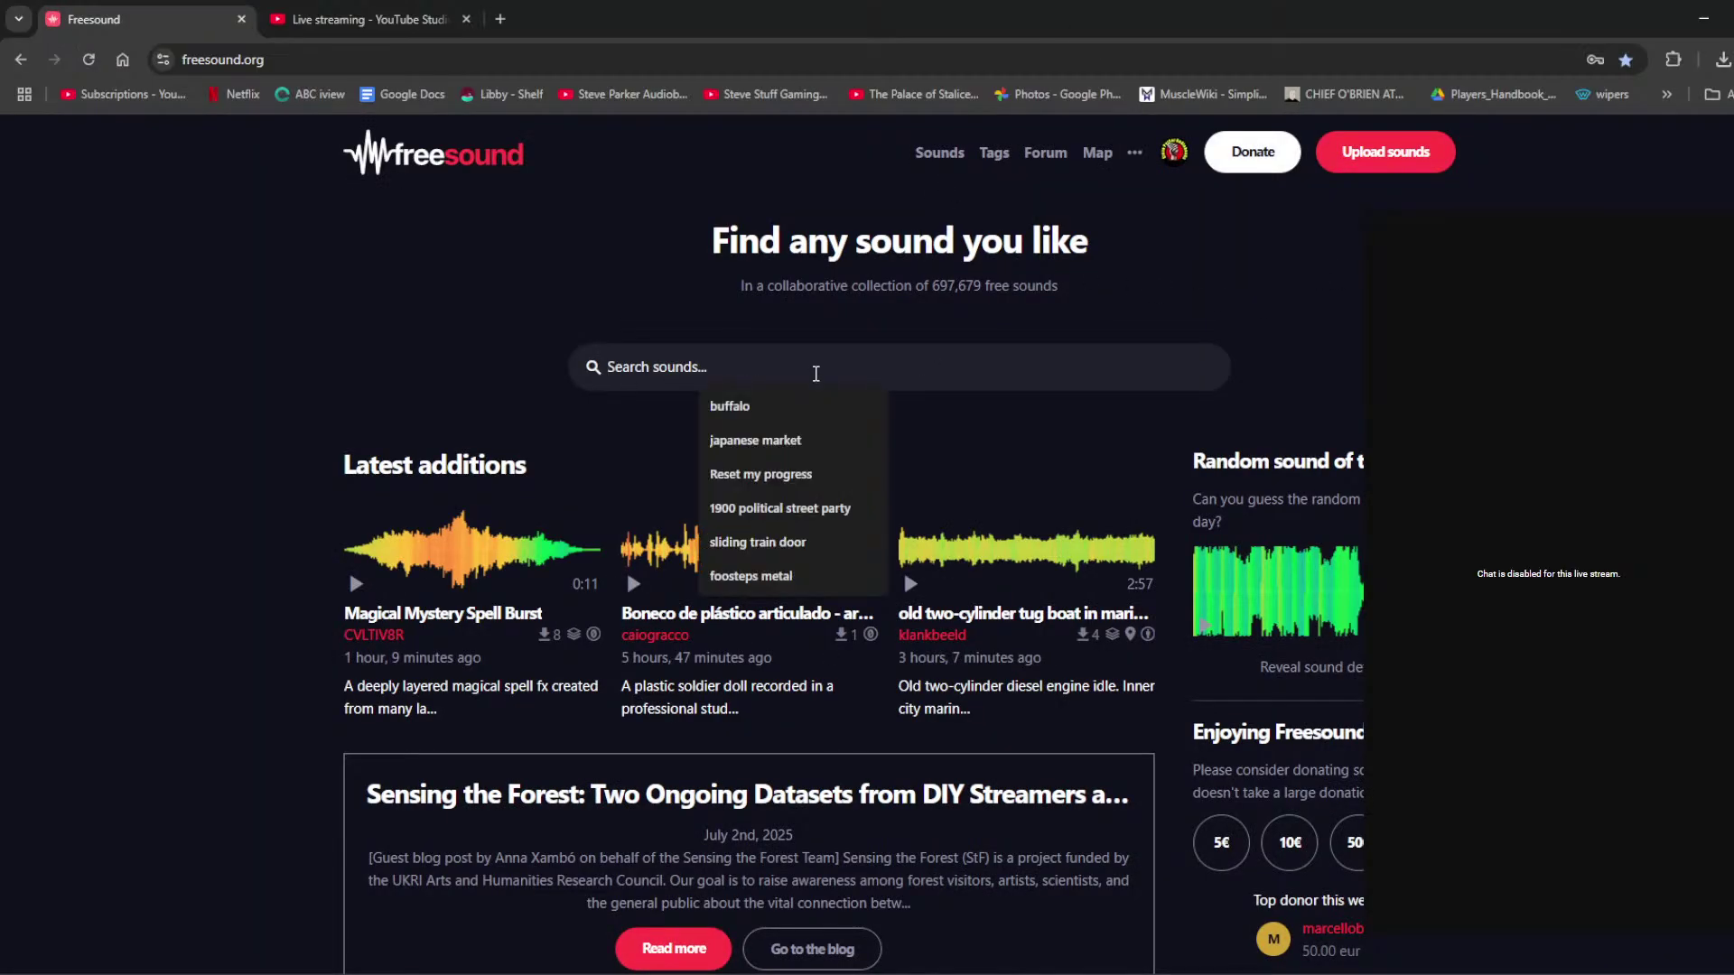
{"action": "type", "text": "rustling grass"}
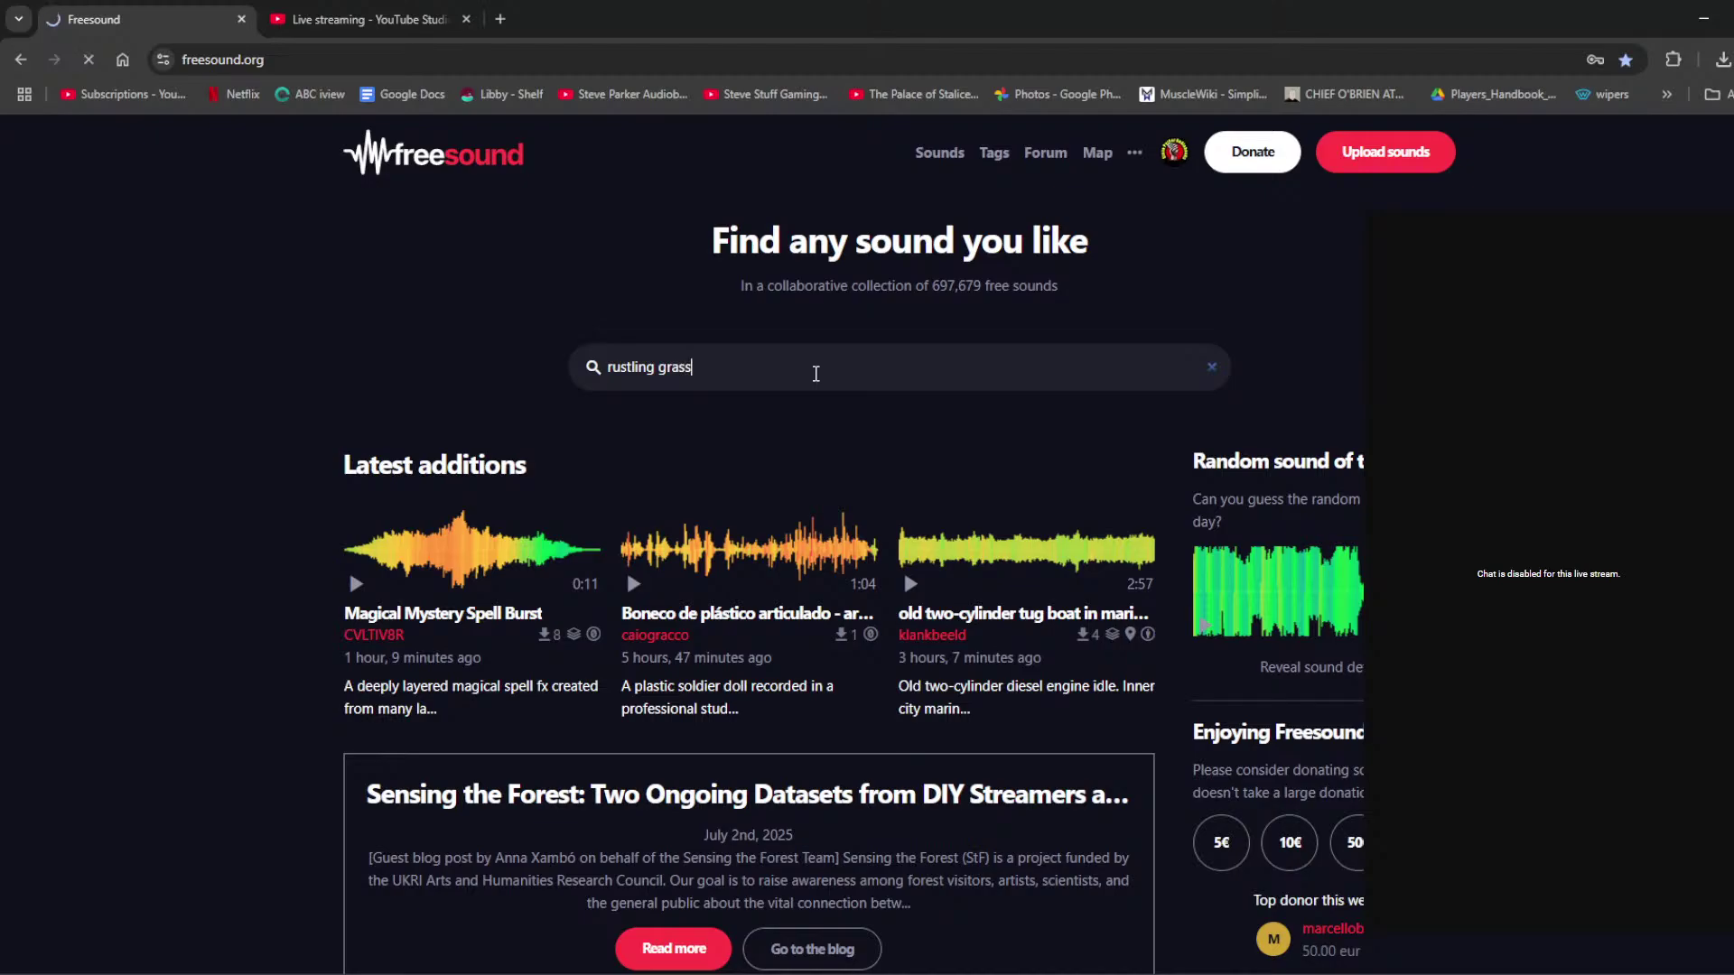
{"action": "key", "text": "Return"}
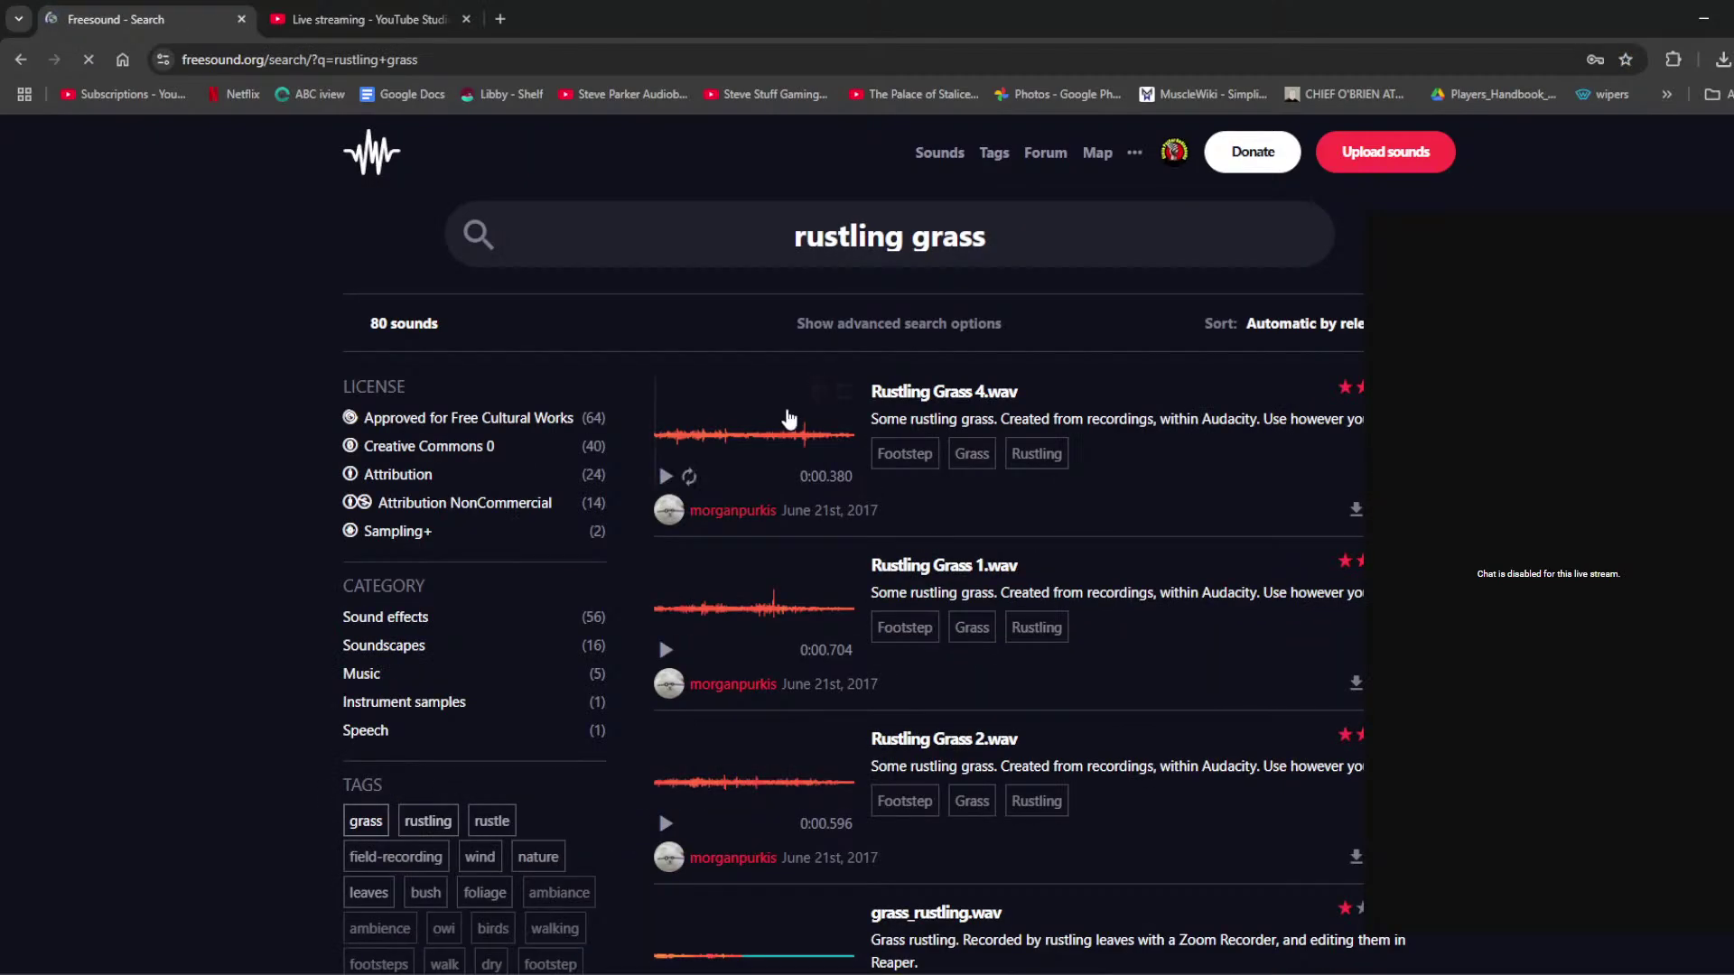
Step: Preview the first short rustling grass results one after another to judge how well they suit the scene
{"action": "left_click", "coordinate": [665, 478]}
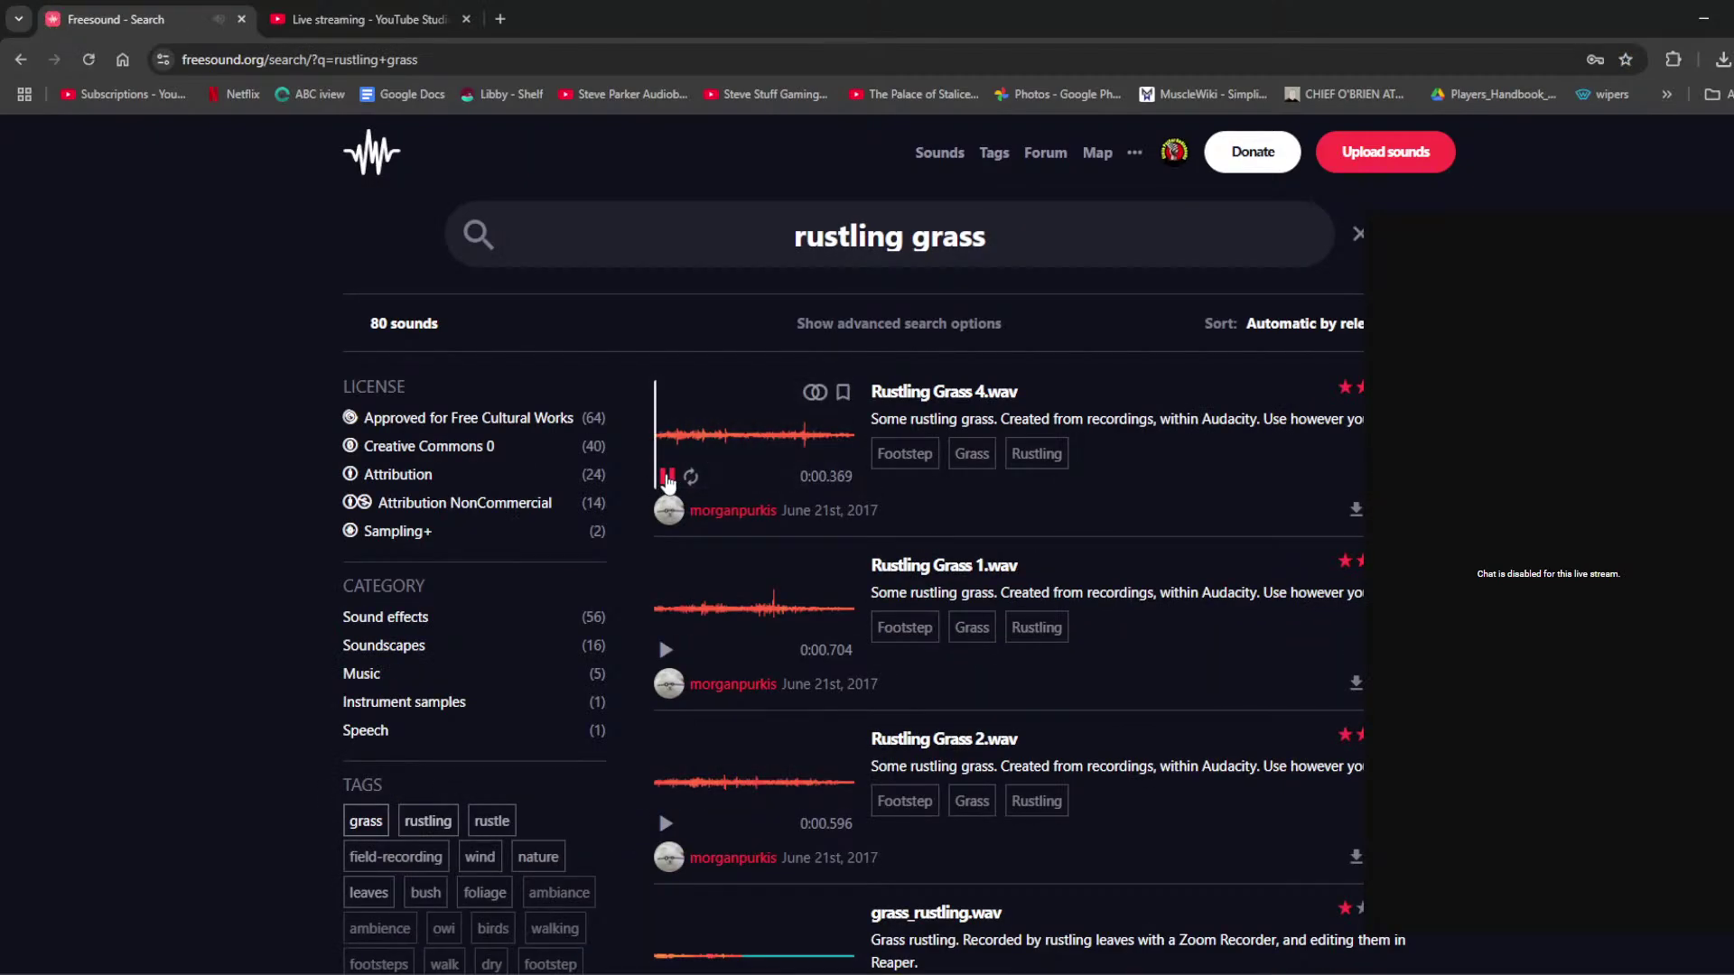
{"action": "left_click", "coordinate": [665, 650]}
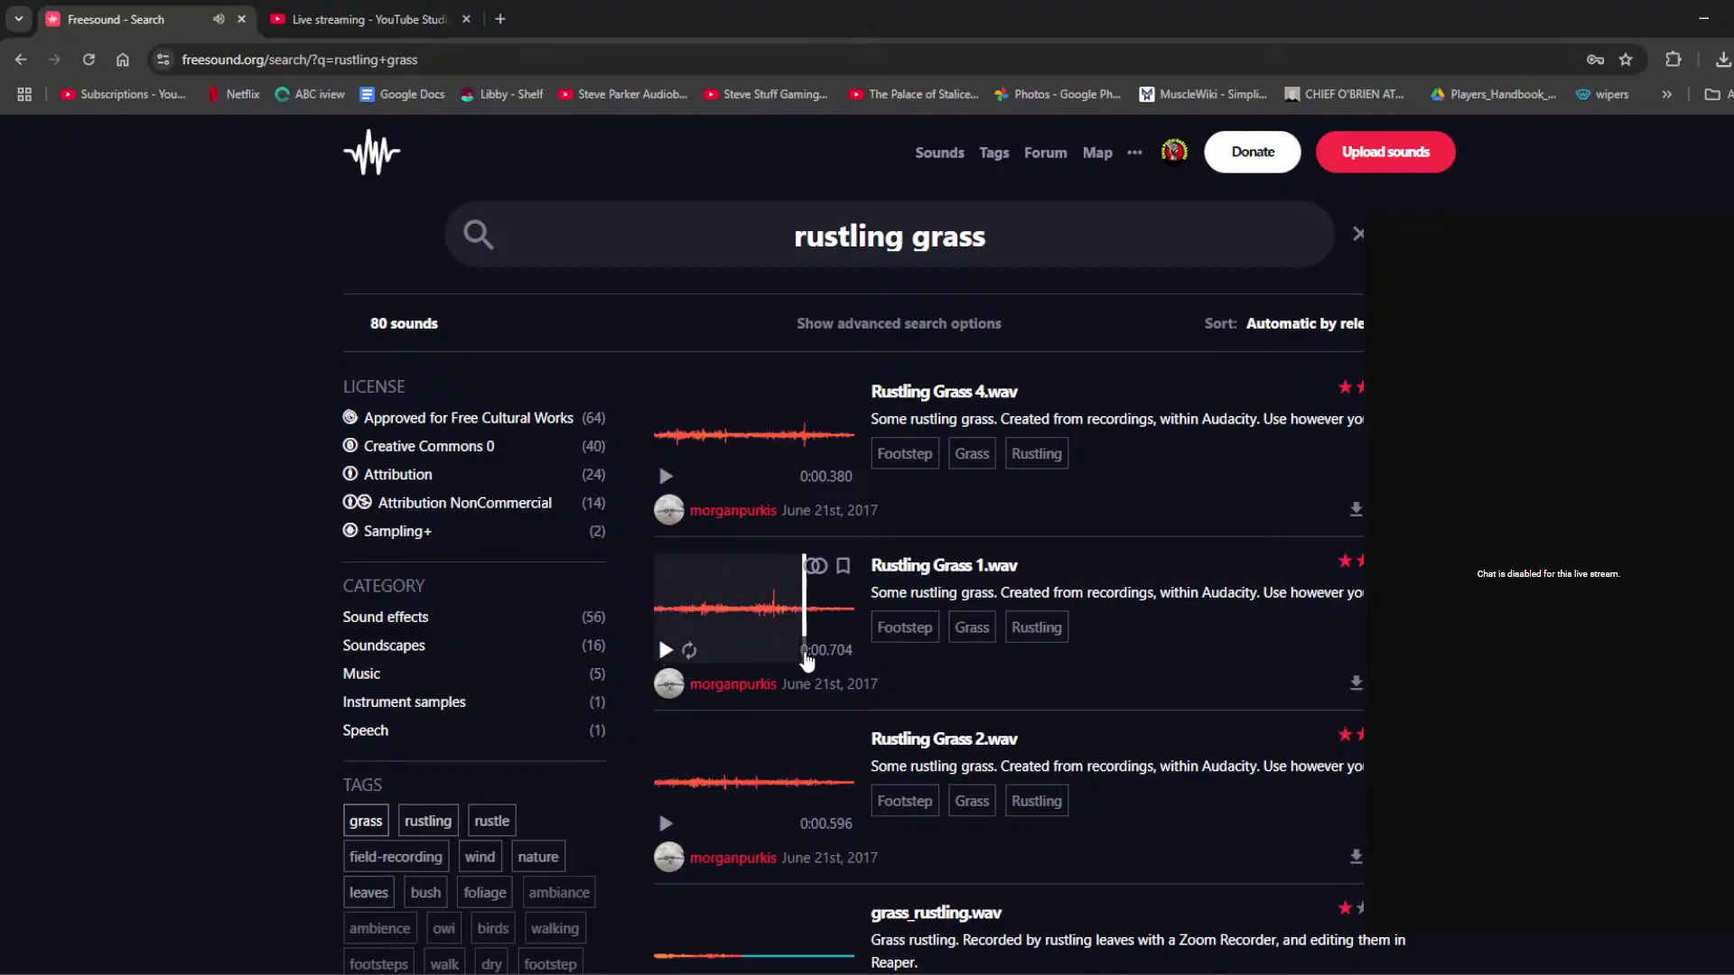
{"action": "scroll", "coordinate": [785, 669], "scroll_direction": "down", "scroll_amount": 2}
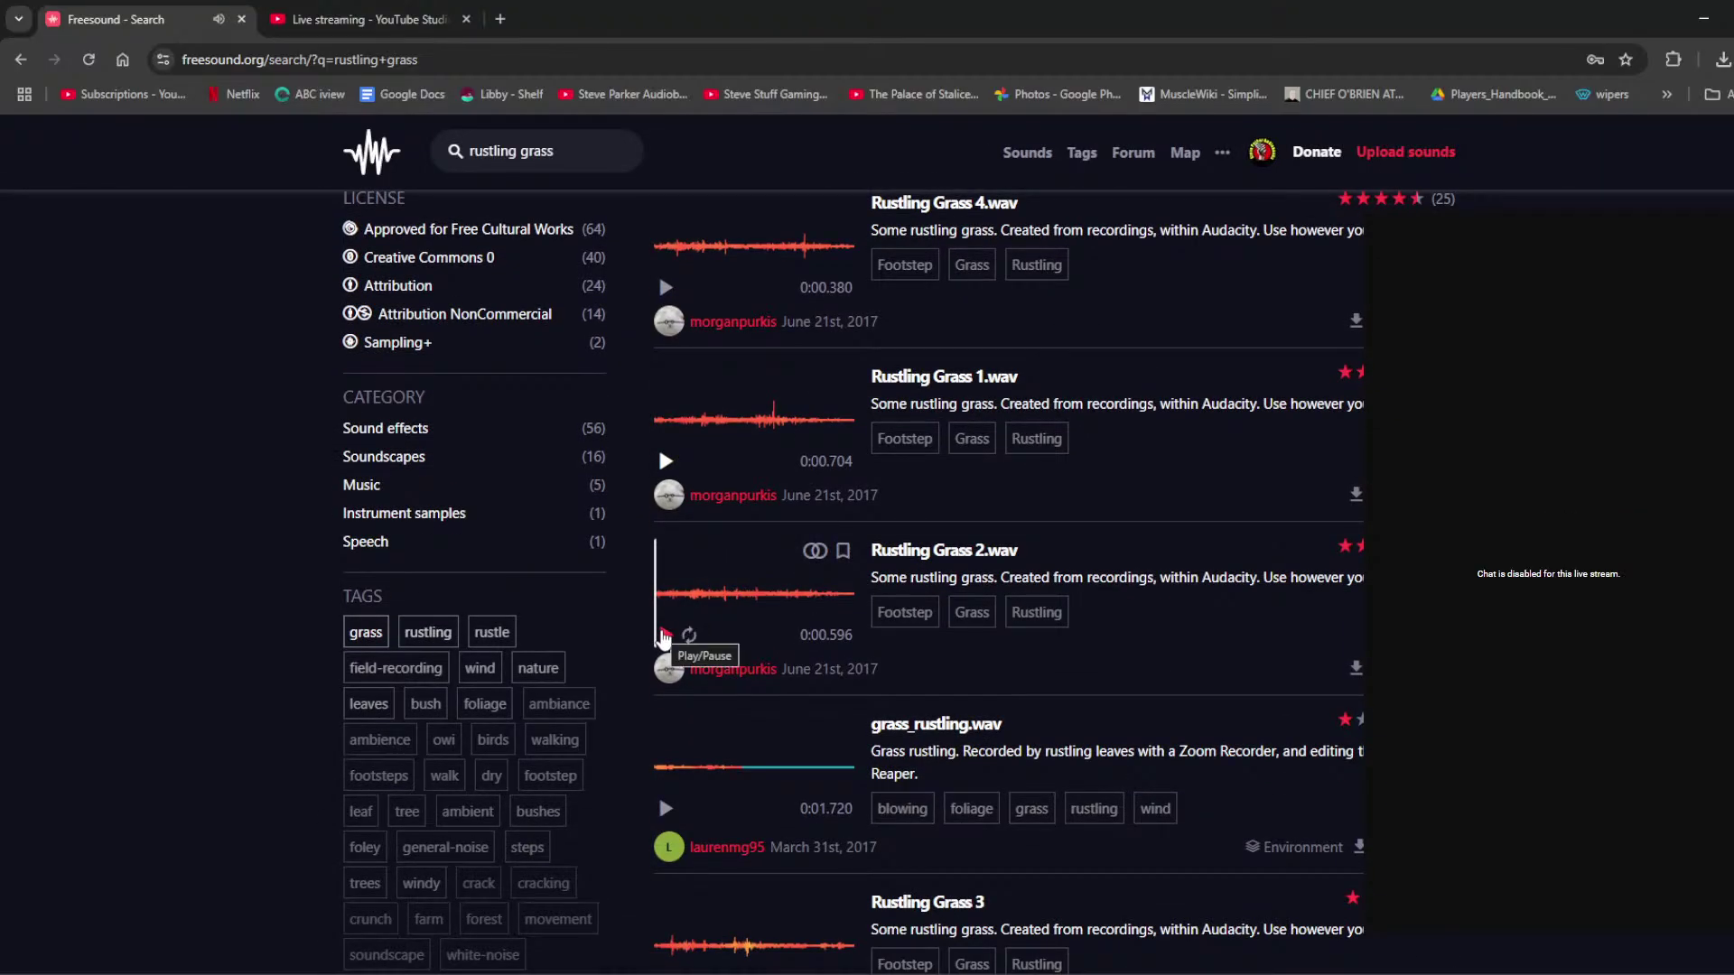
{"action": "left_click", "coordinate": [664, 635]}
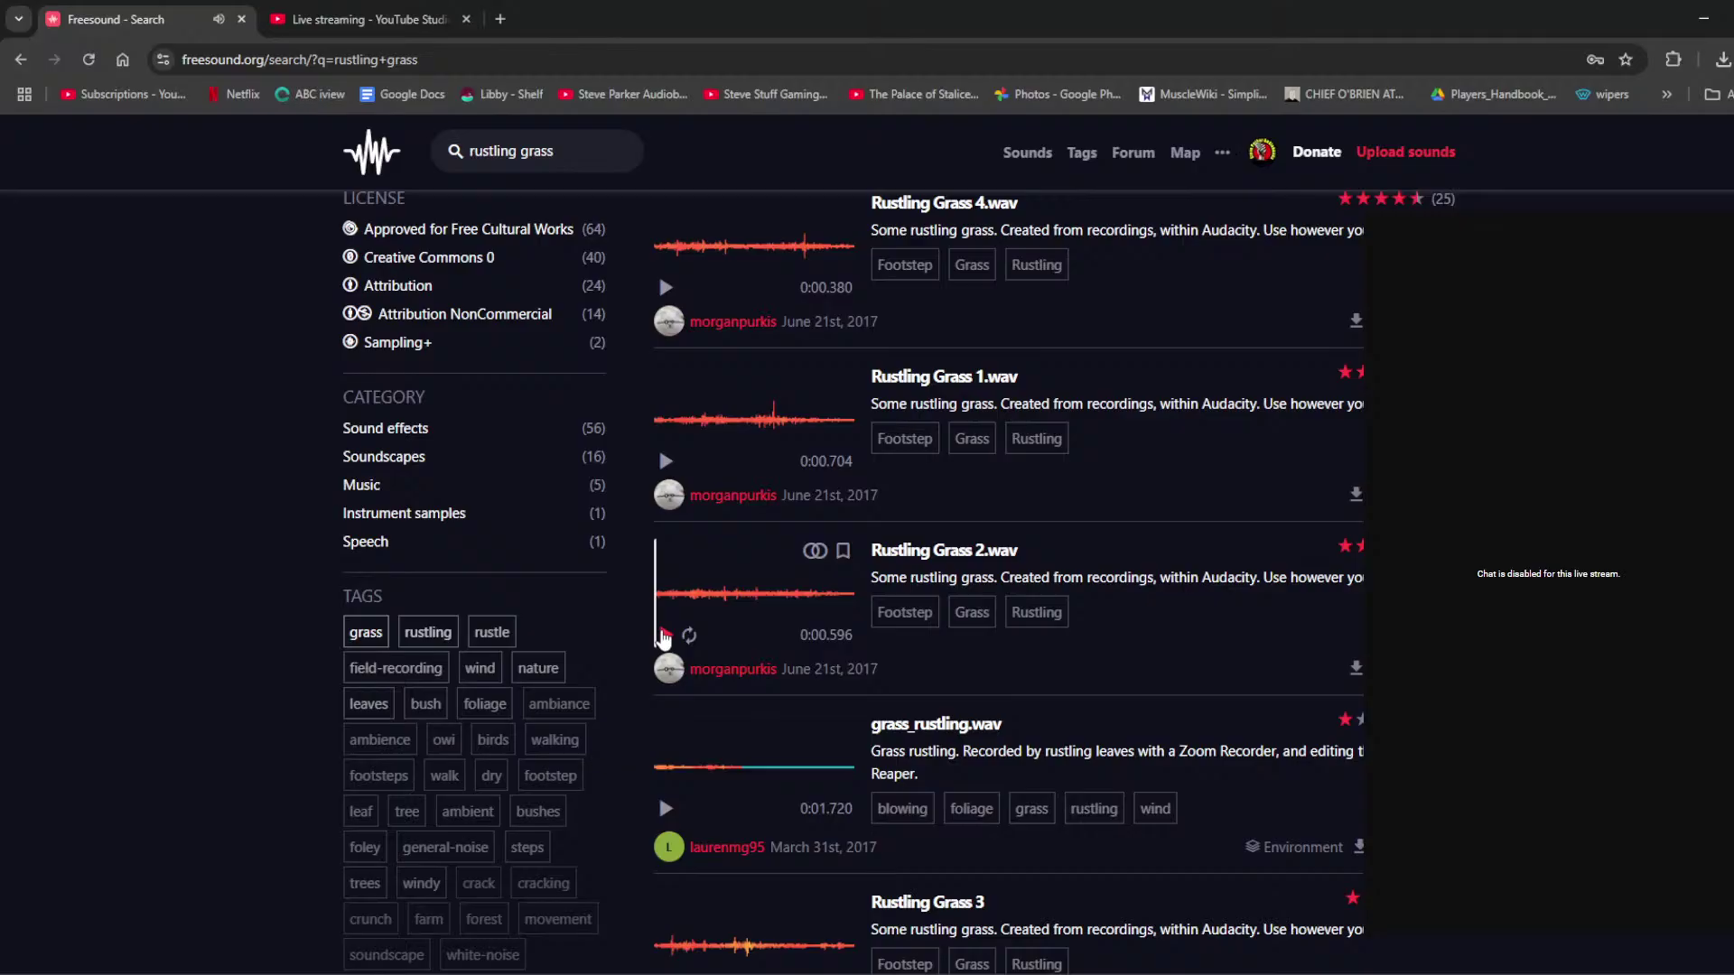
{"action": "scroll", "coordinate": [664, 638], "scroll_direction": "down", "scroll_amount": 2}
{"action": "left_click", "coordinate": [666, 621]}
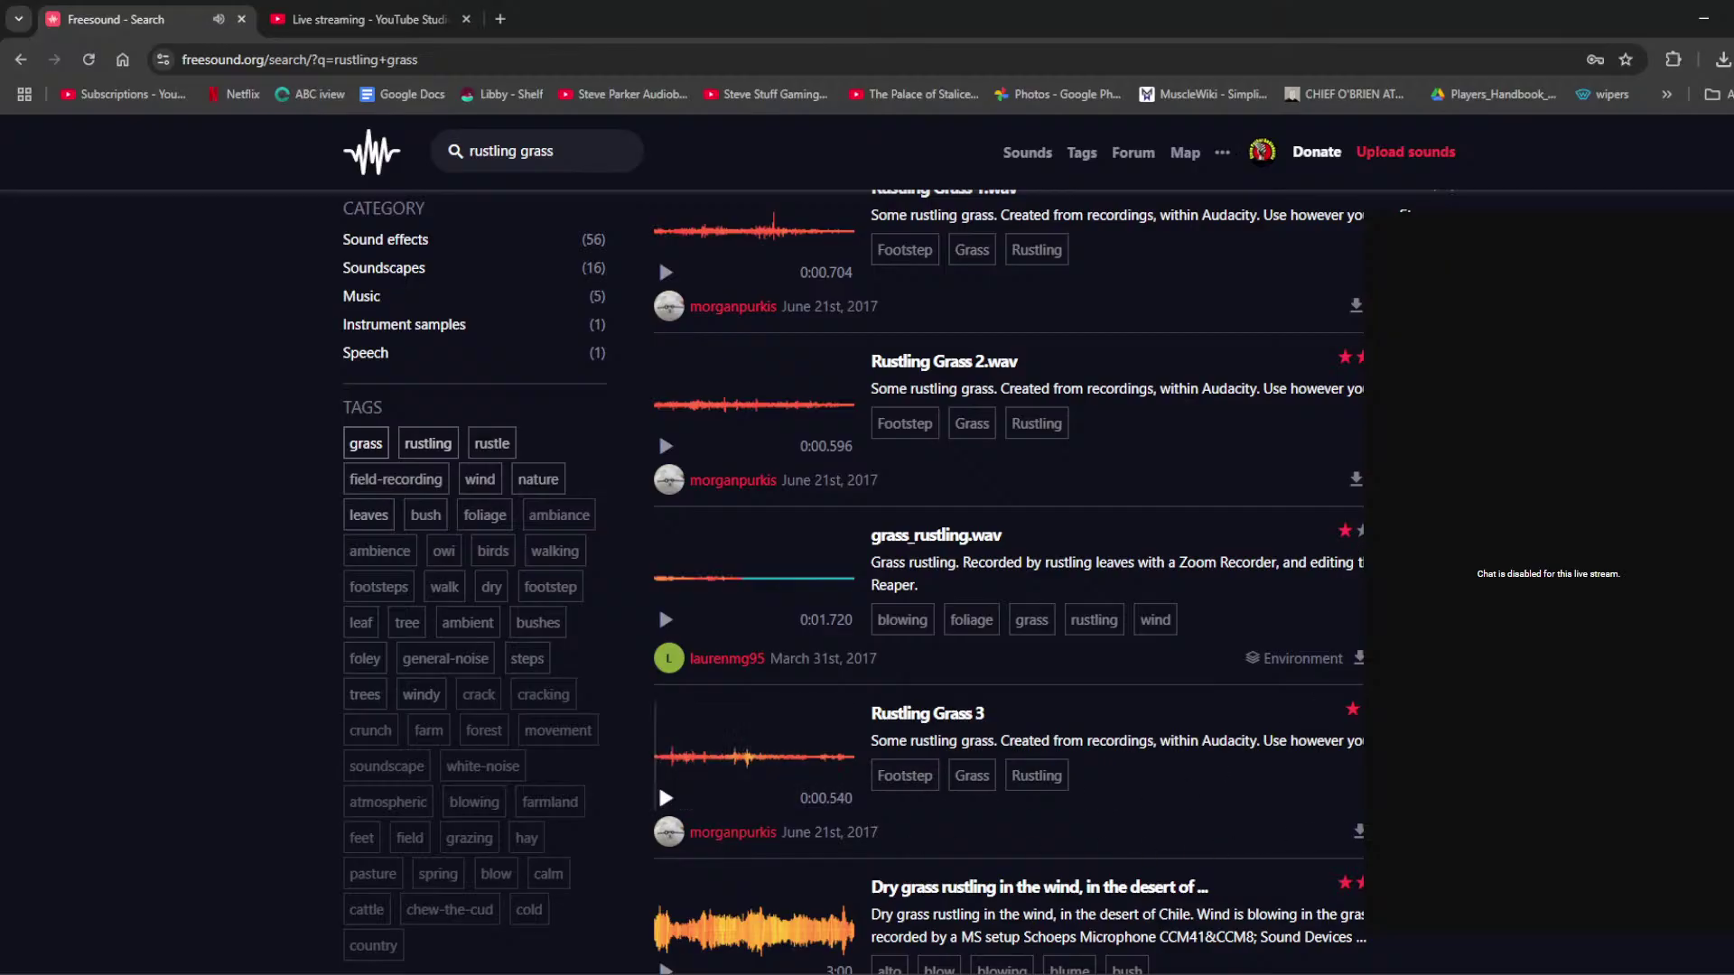
Step: Preview the longer results further down, including Dry grass rustling in the wind, Rustling.m4a, grass_rustling_uncut.wav and tall grass rustling.wav
{"action": "scroll", "coordinate": [668, 795], "scroll_direction": "down", "scroll_amount": 4}
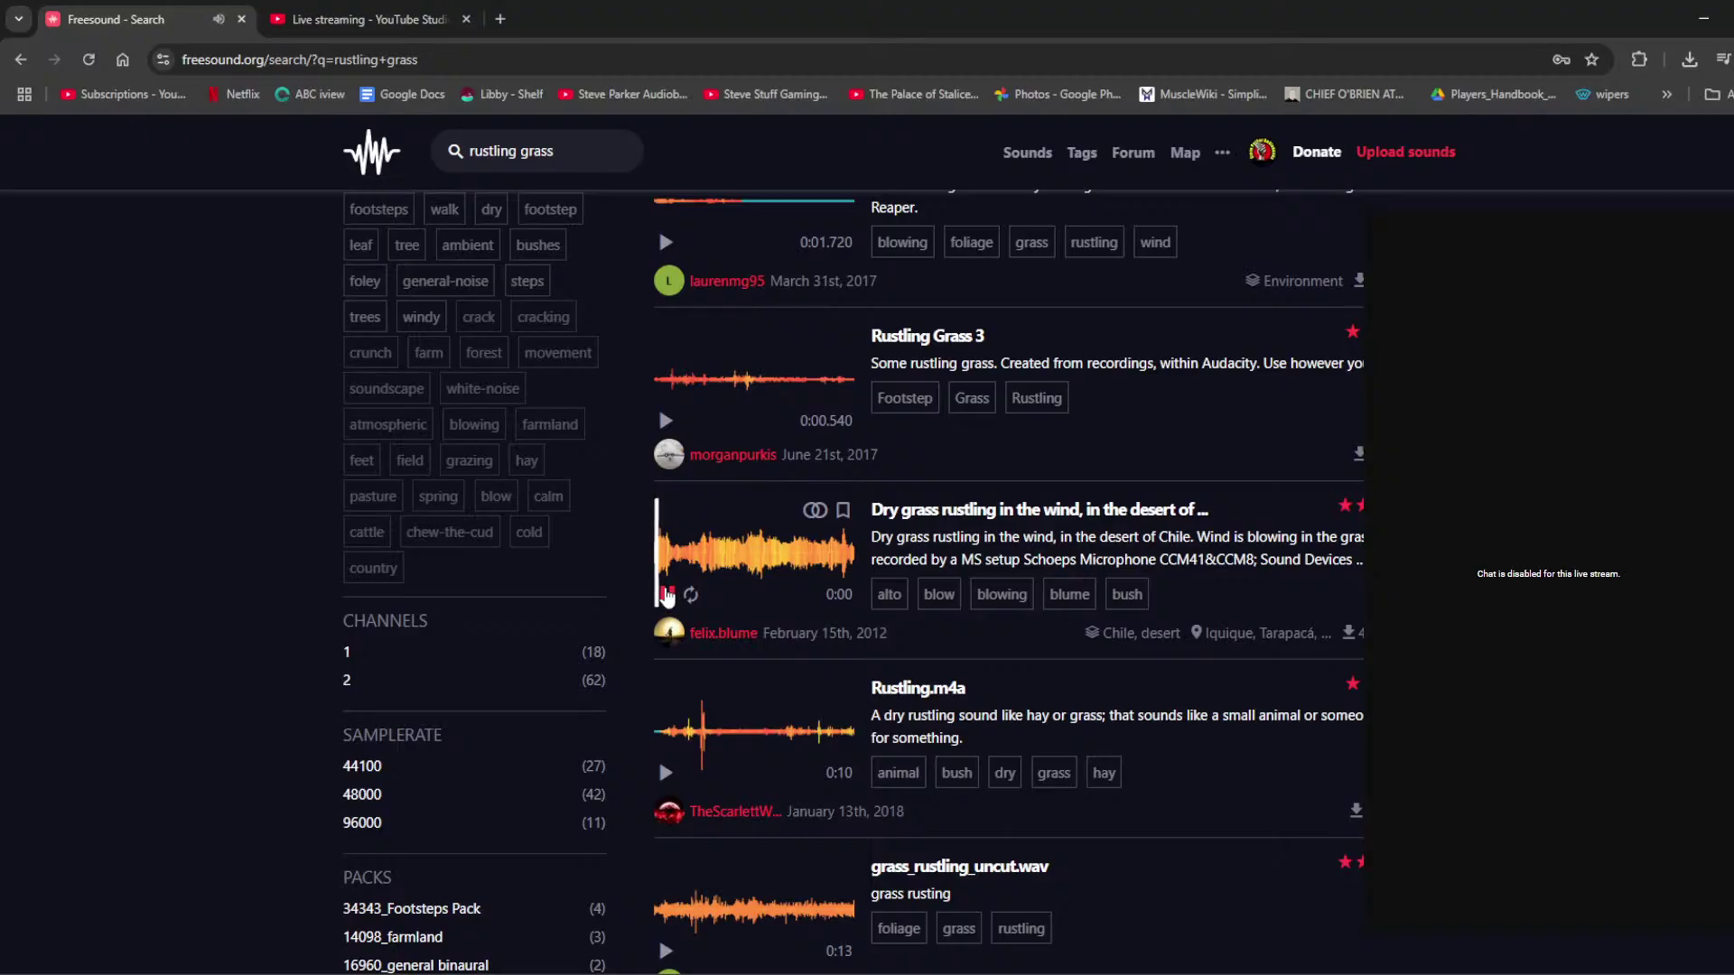
{"action": "left_click", "coordinate": [667, 594]}
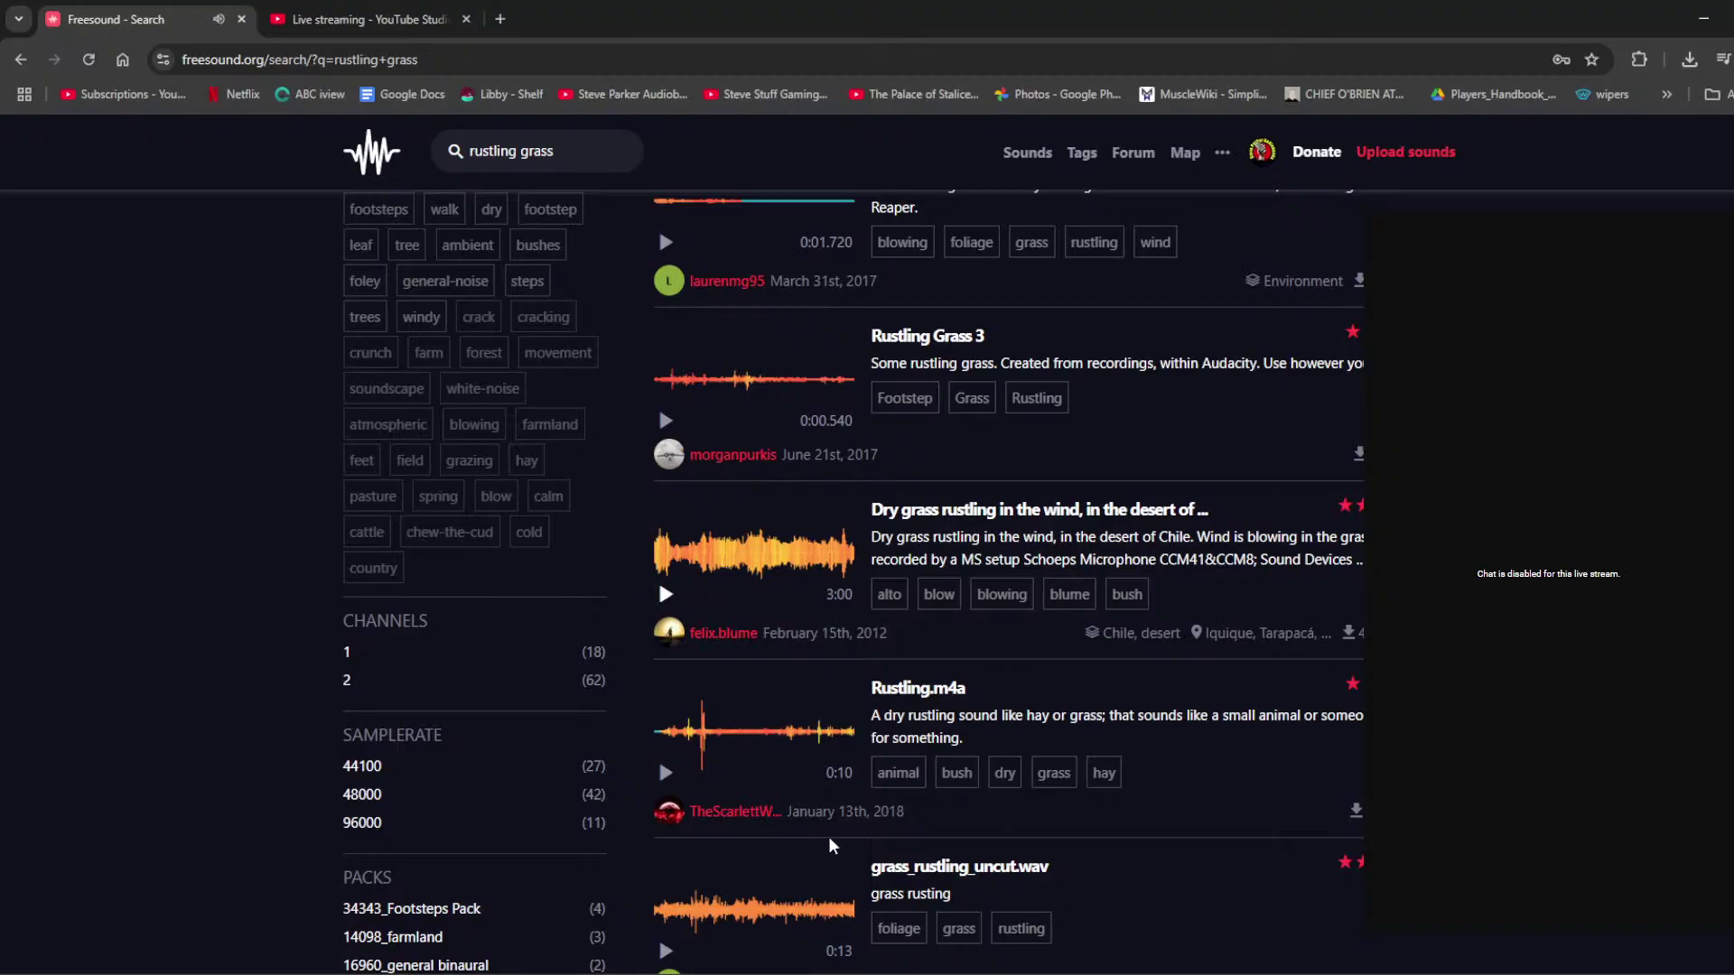
{"action": "left_click", "coordinate": [661, 771]}
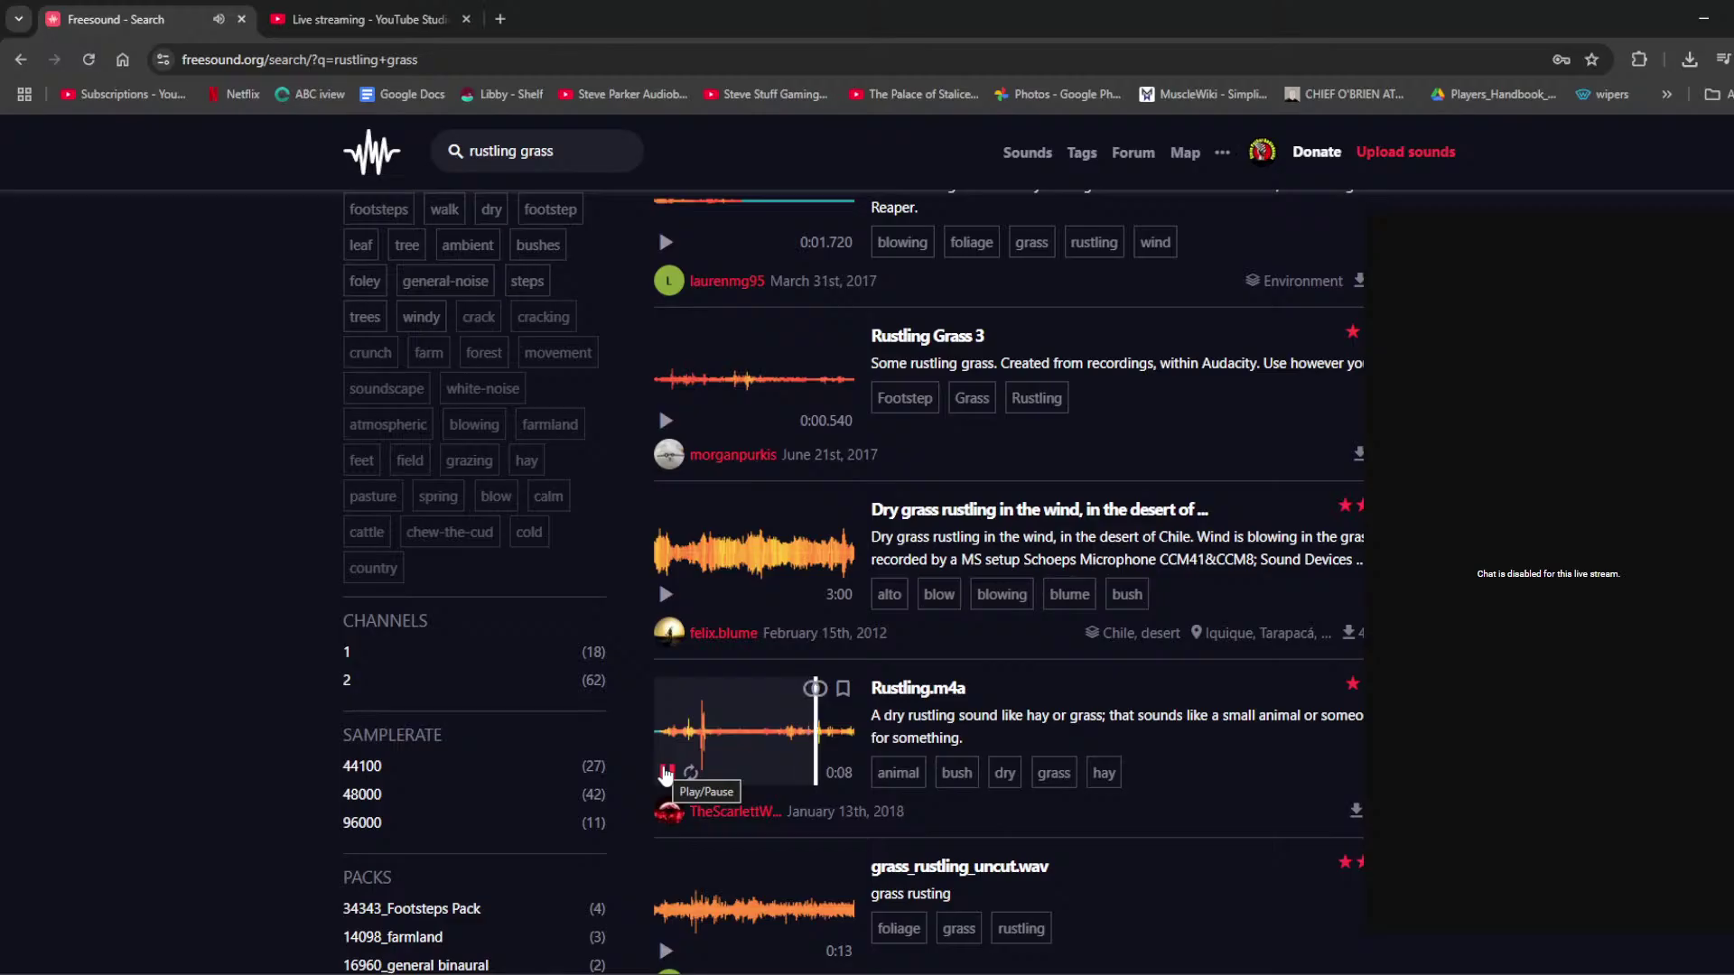
{"action": "scroll", "coordinate": [1083, 785], "scroll_direction": "down", "scroll_amount": 3}
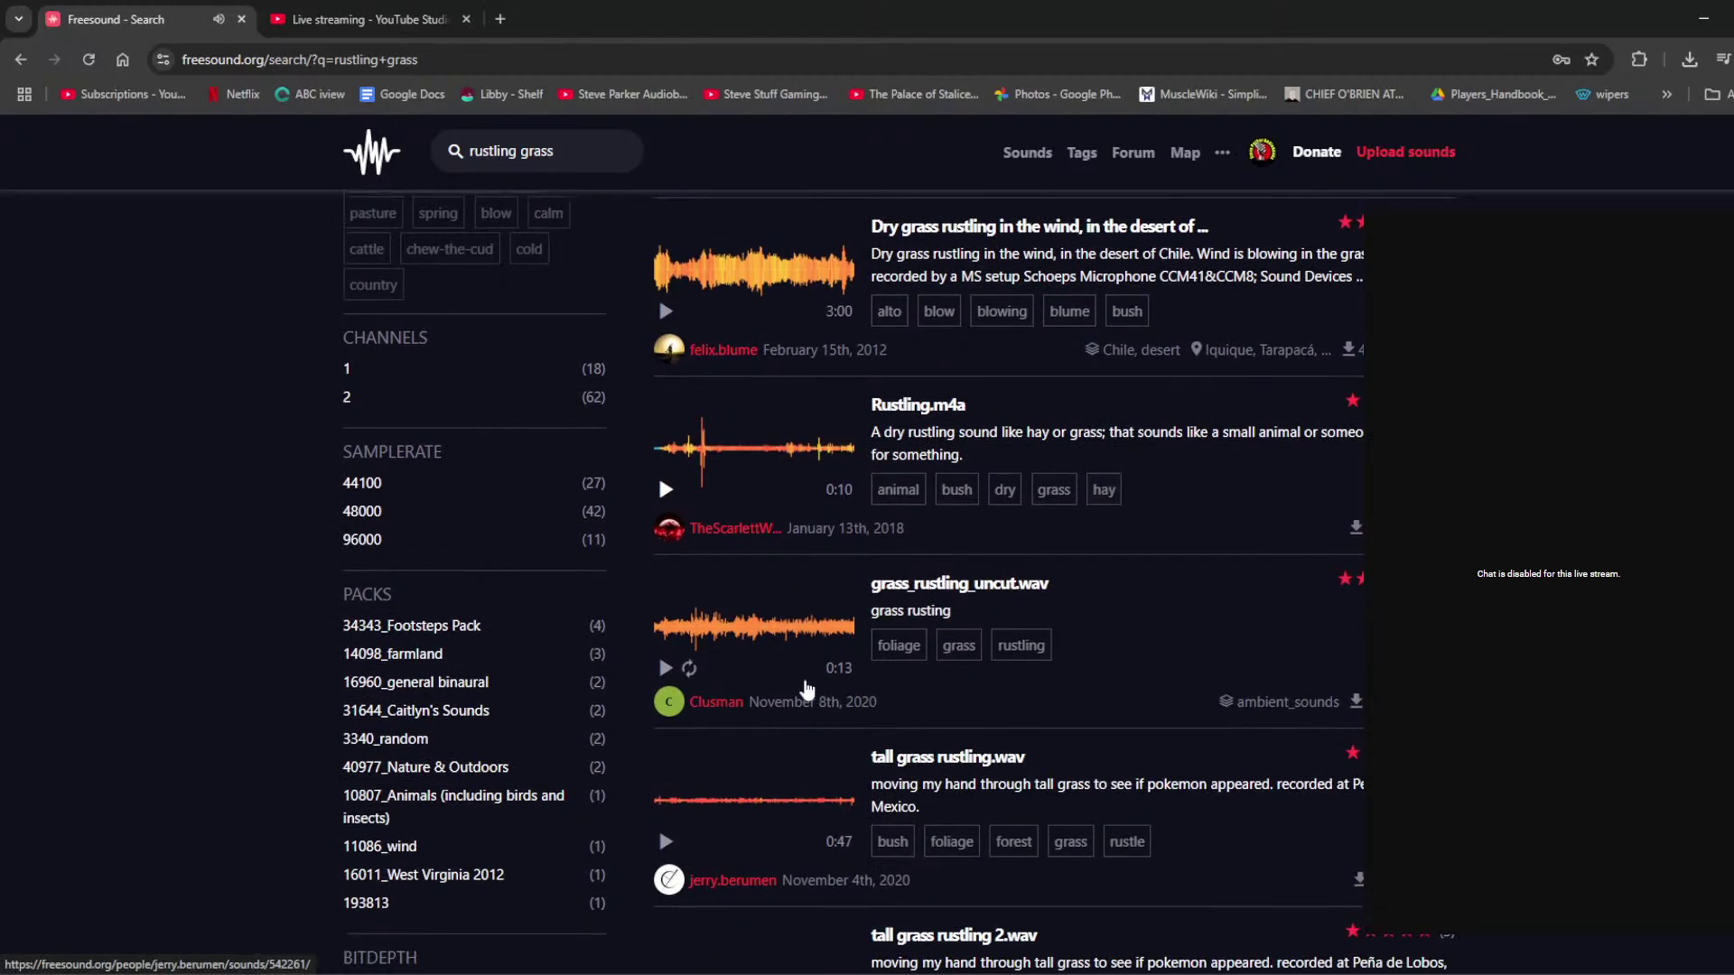
{"action": "left_click", "coordinate": [667, 670]}
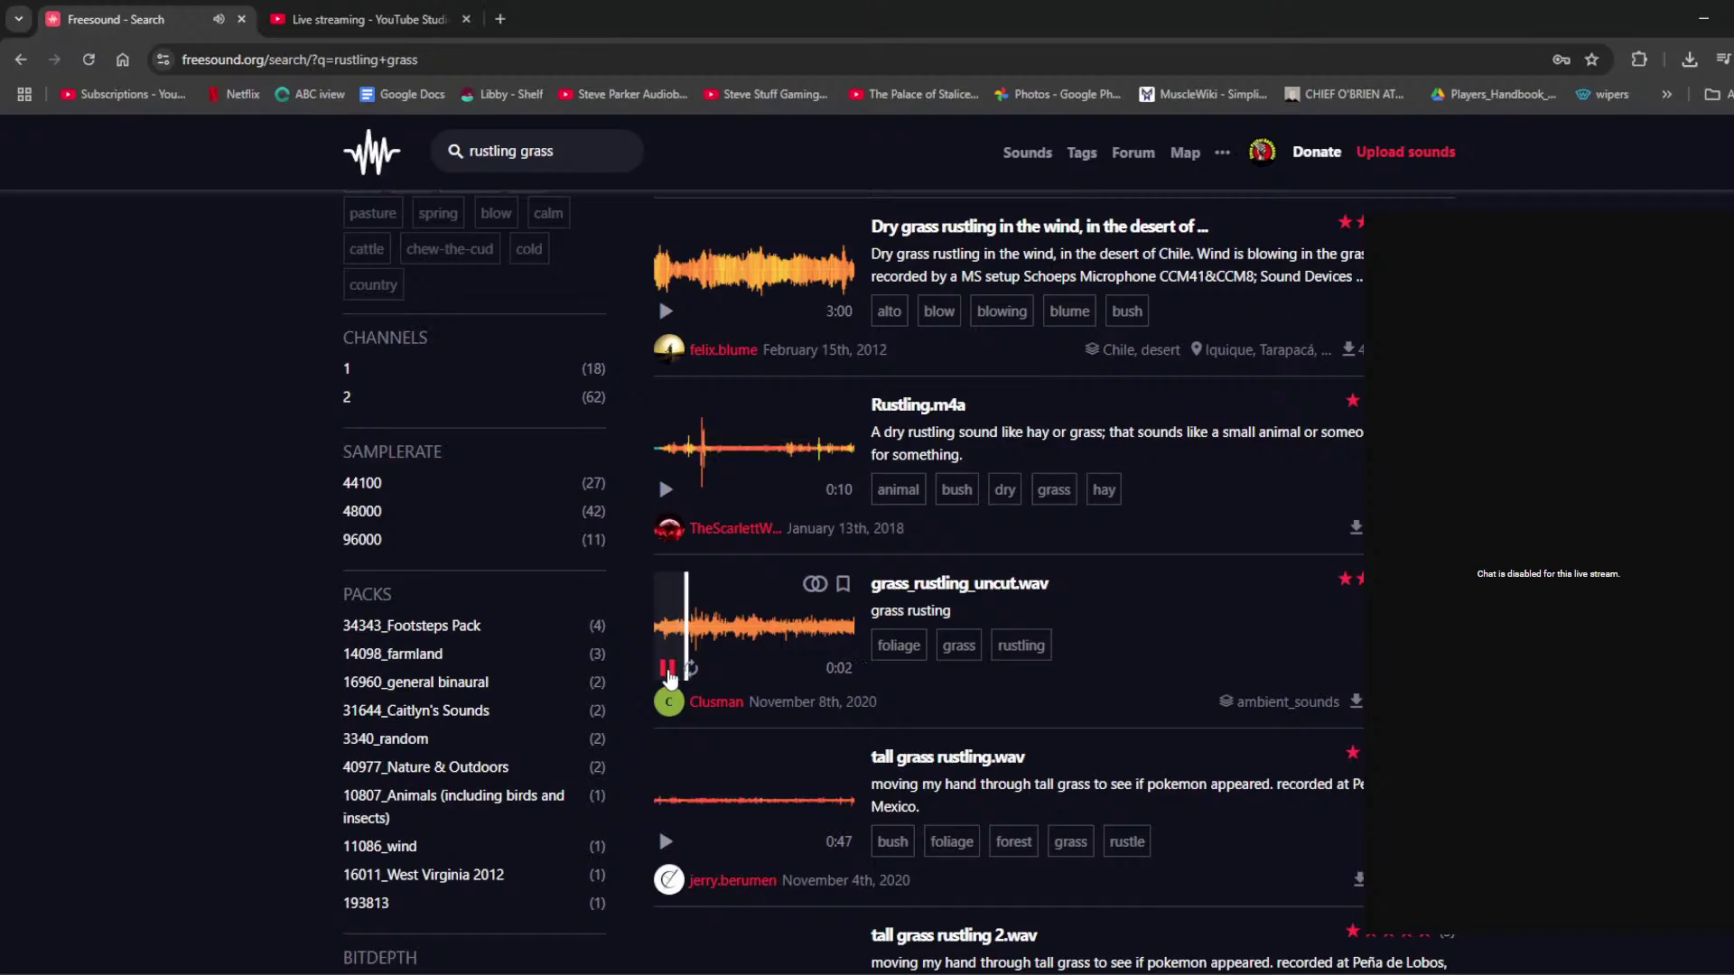
{"action": "left_click", "coordinate": [666, 841]}
{"action": "left_click", "coordinate": [685, 841]}
{"action": "scroll", "coordinate": [993, 722], "scroll_direction": "down", "scroll_amount": 3}
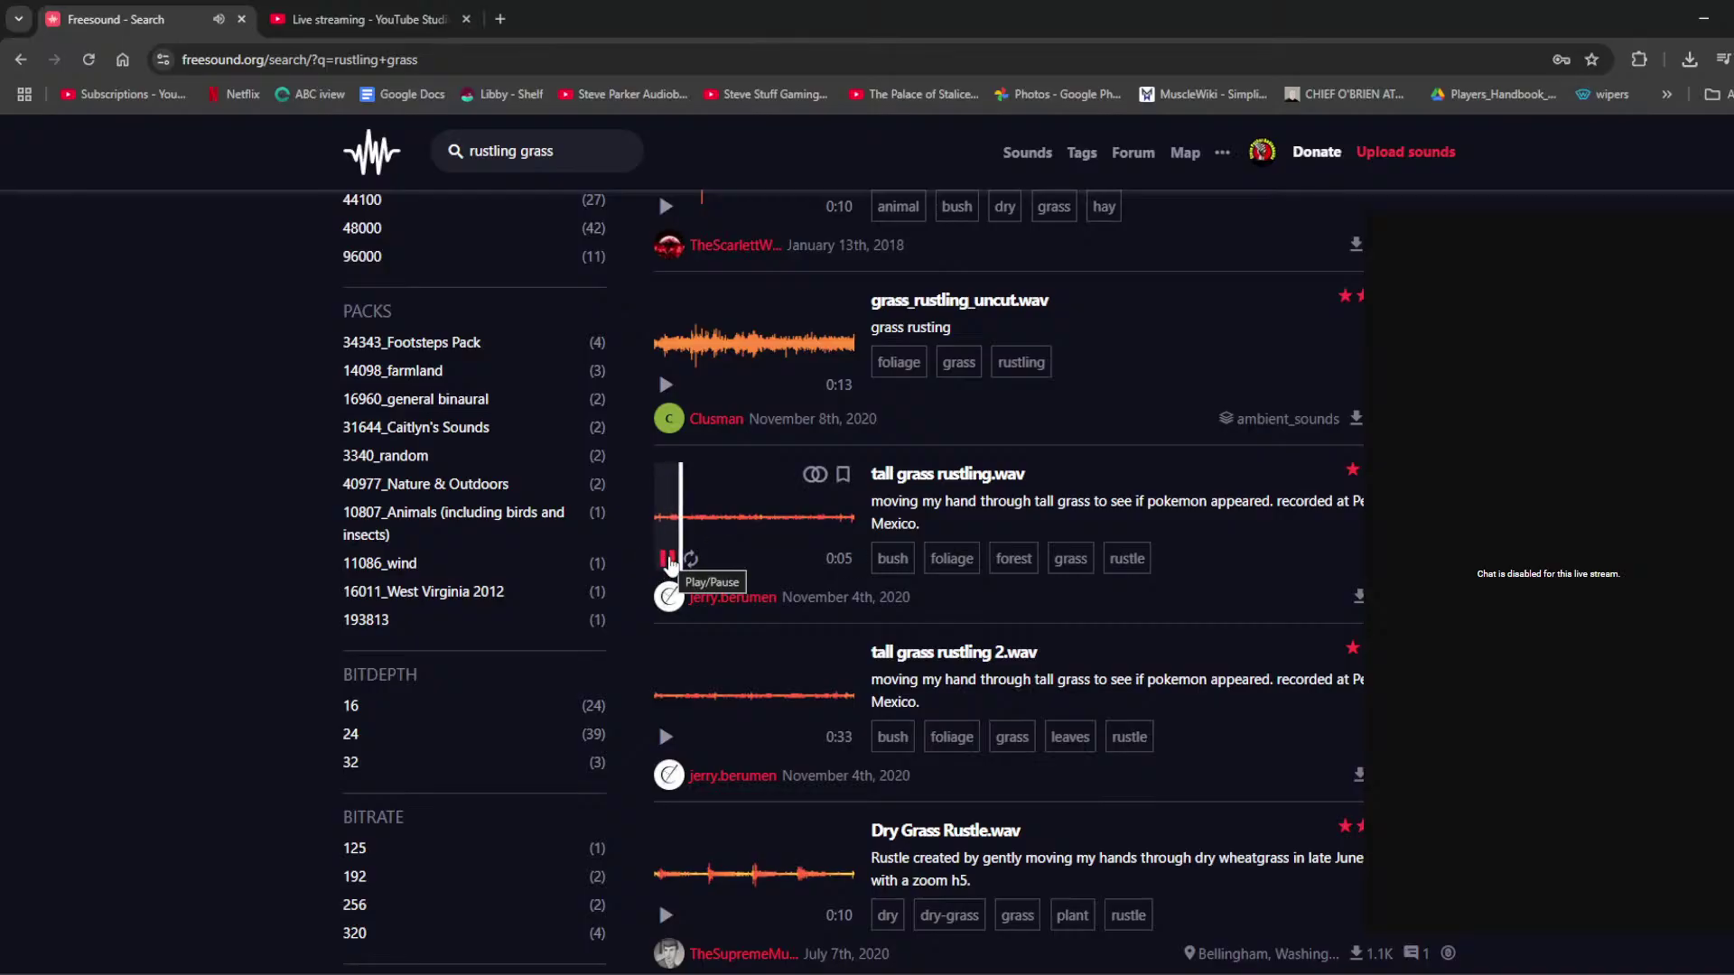
{"action": "left_click", "coordinate": [666, 560]}
Step: Open the Rustling Grass 2.wav, Rustling Grass 1.wav and Rustling Grass 4.wav pages in separate tabs and show the Rustling Grass 2.wav page
{"action": "scroll", "coordinate": [1171, 555], "scroll_direction": "up", "scroll_amount": 15}
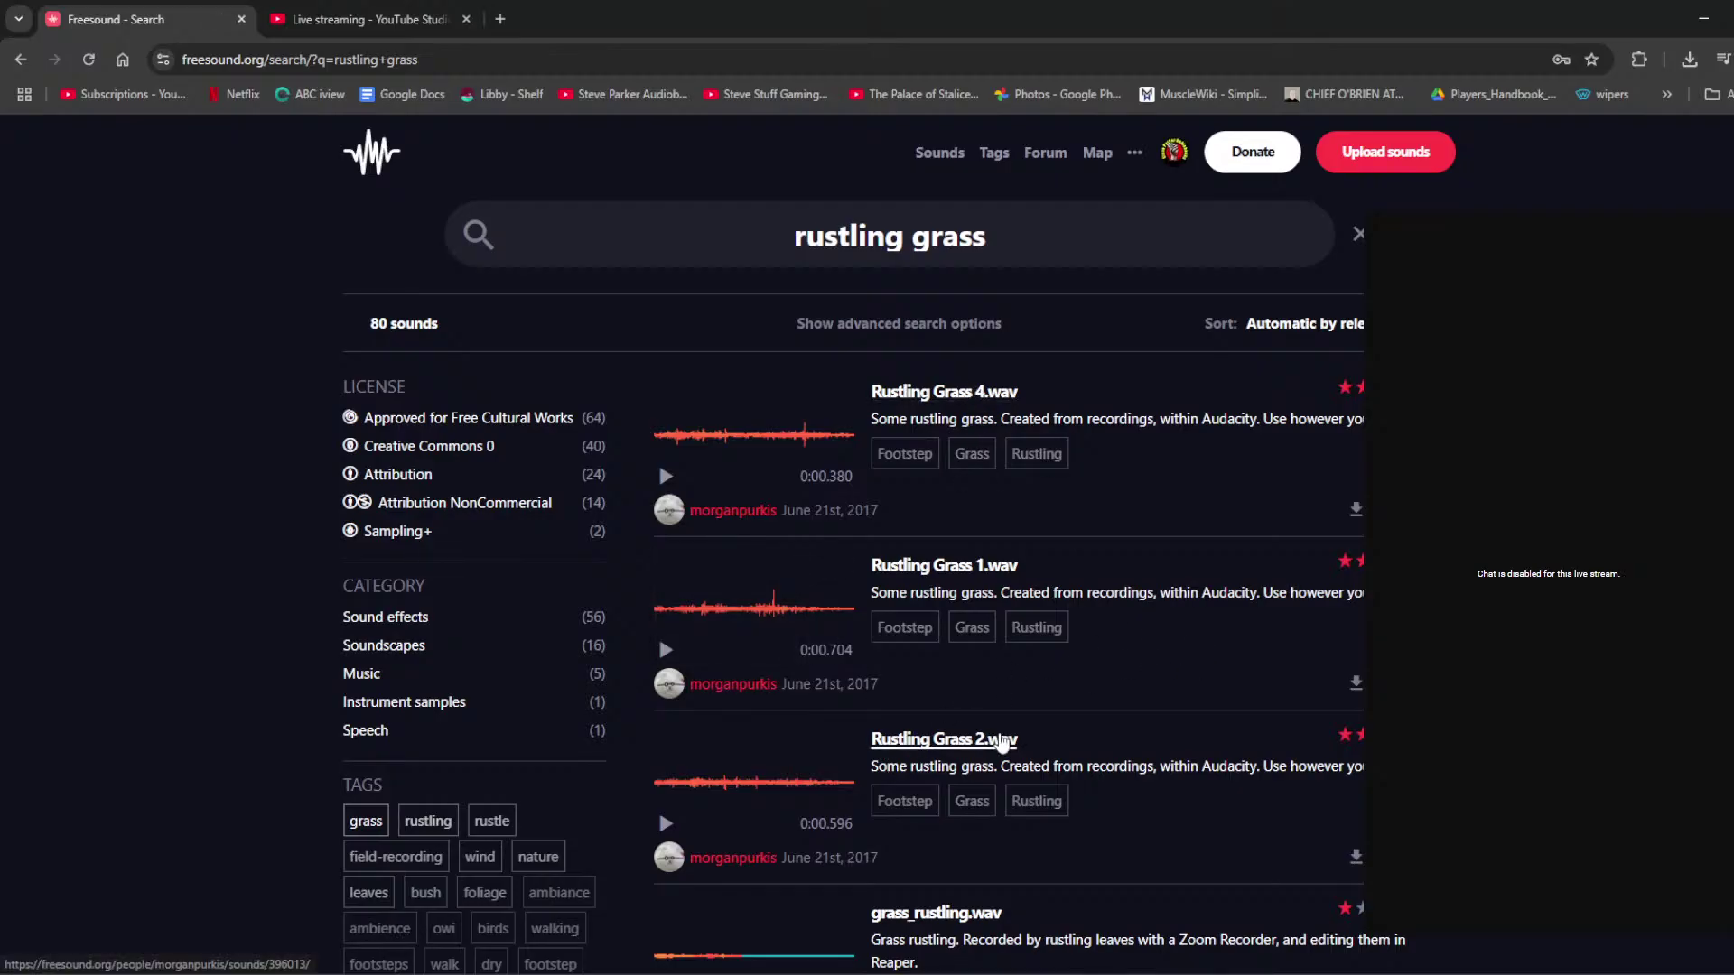
{"action": "middle_click", "coordinate": [975, 740]}
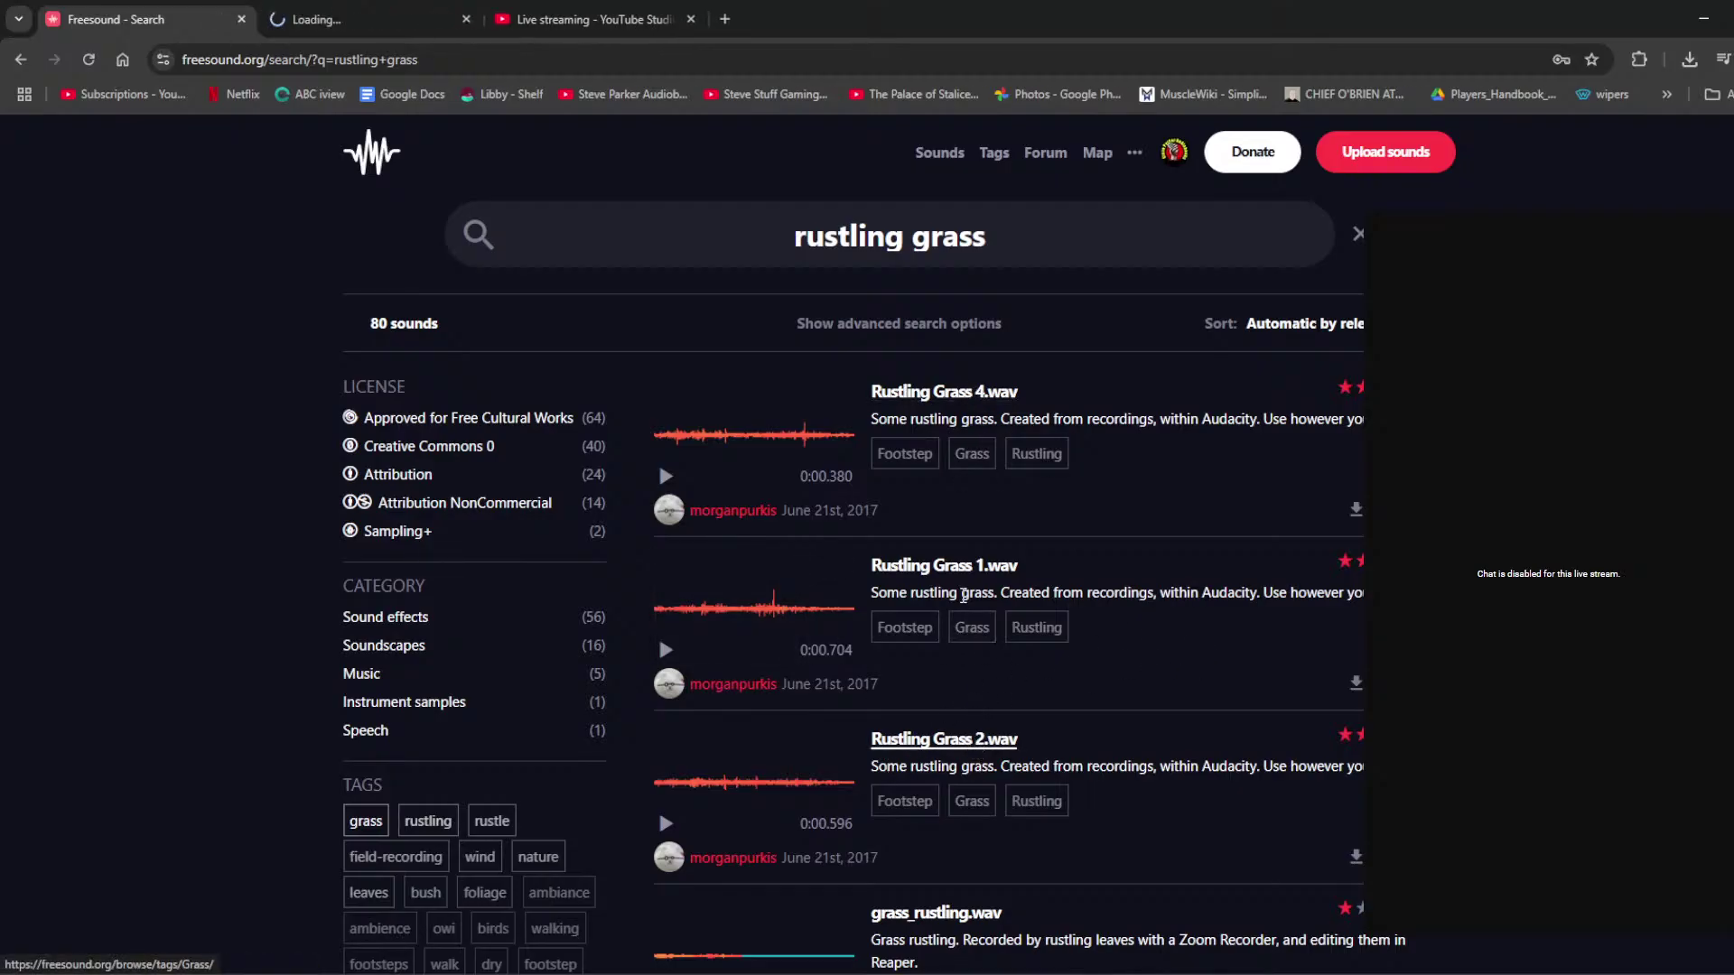
{"action": "middle_click", "coordinate": [943, 566]}
{"action": "middle_click", "coordinate": [964, 394]}
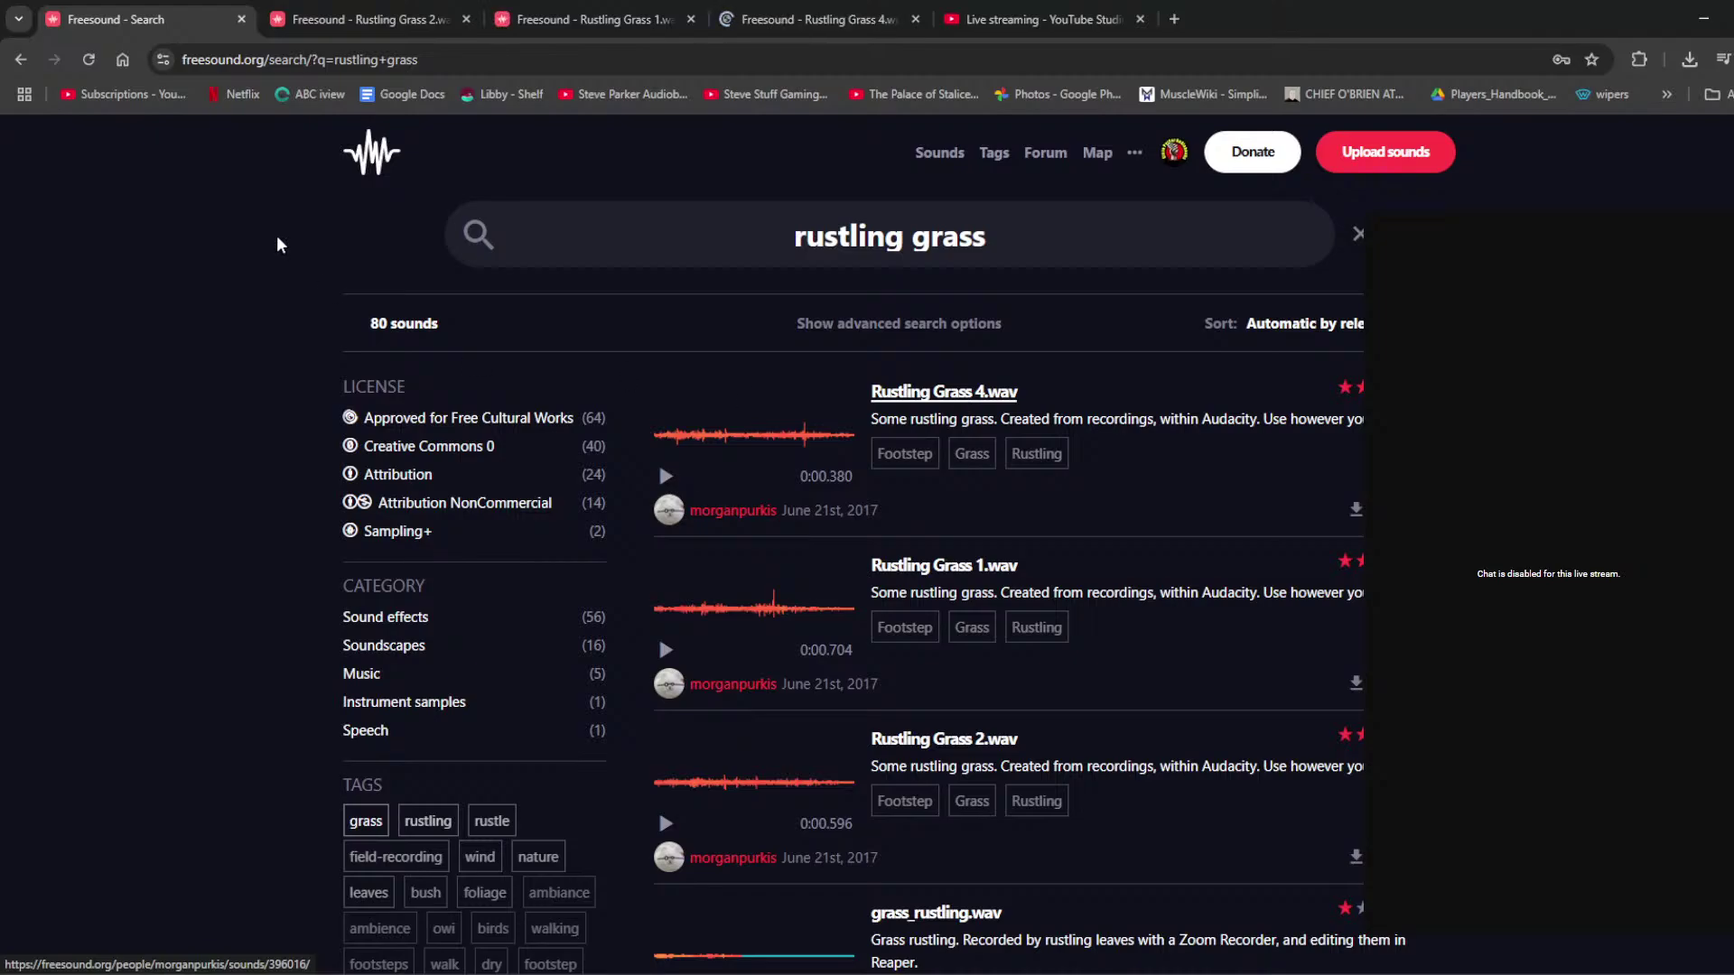
{"action": "left_click", "coordinate": [352, 19]}
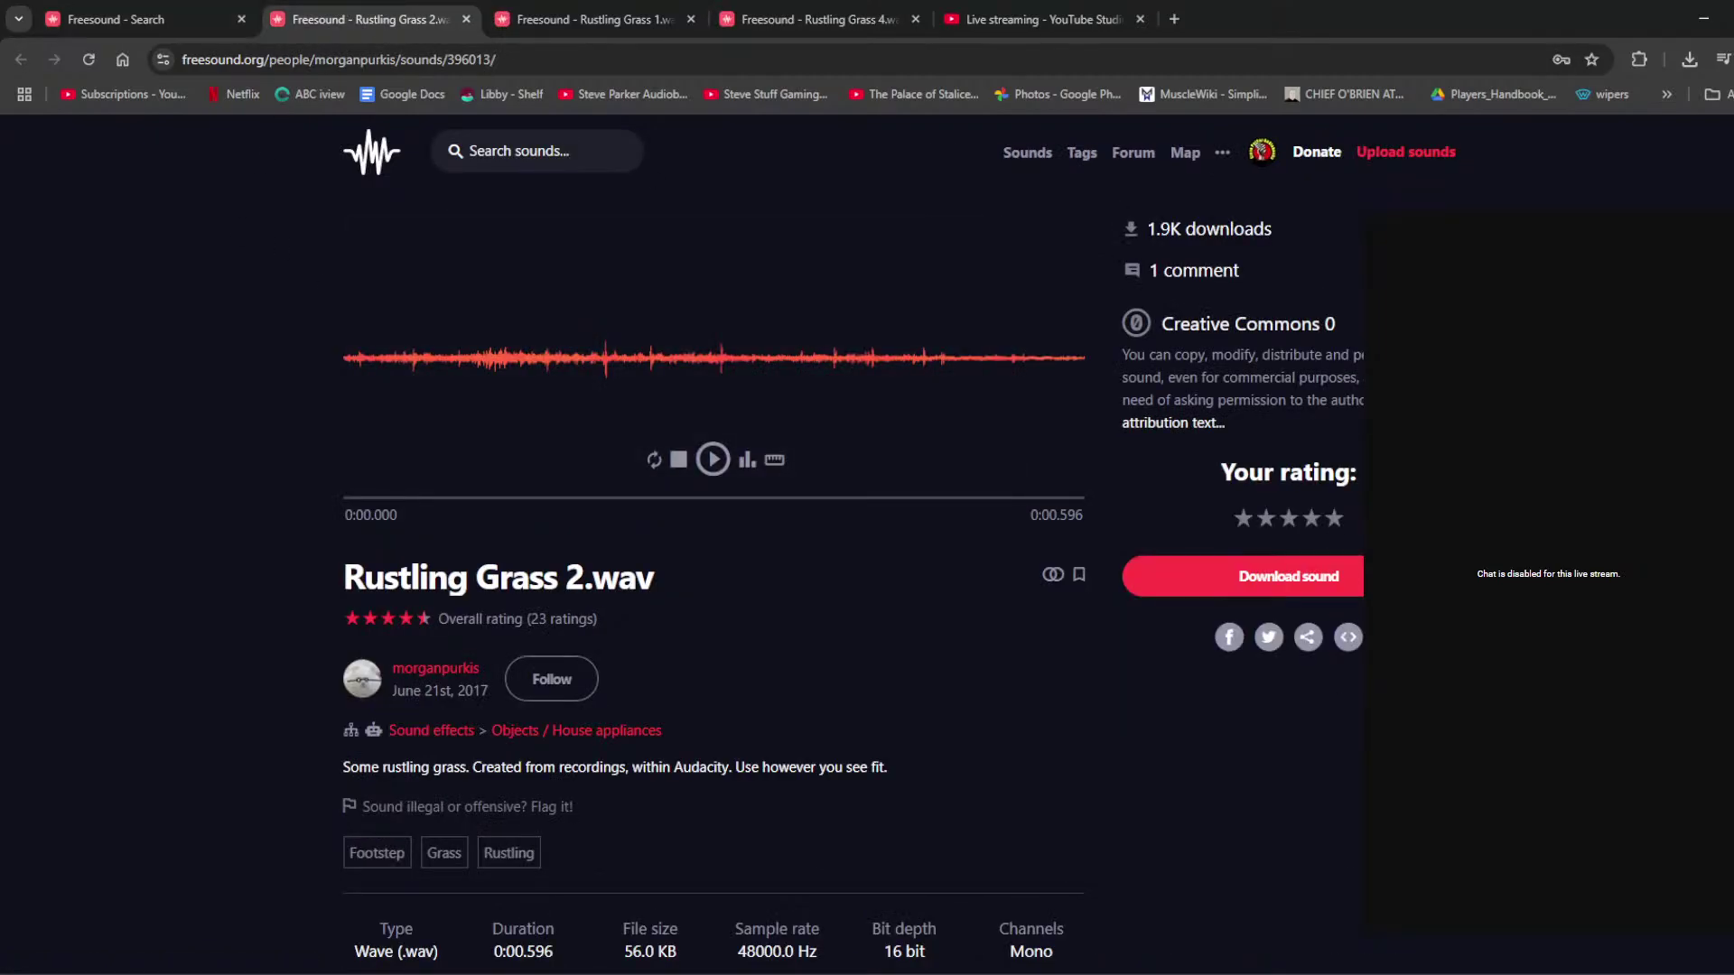
Step: Switch to Premiere Pro, add a marker at 00:04:10:16 in the sequence and save the project
{"action": "key", "text": "alt+Tab"}
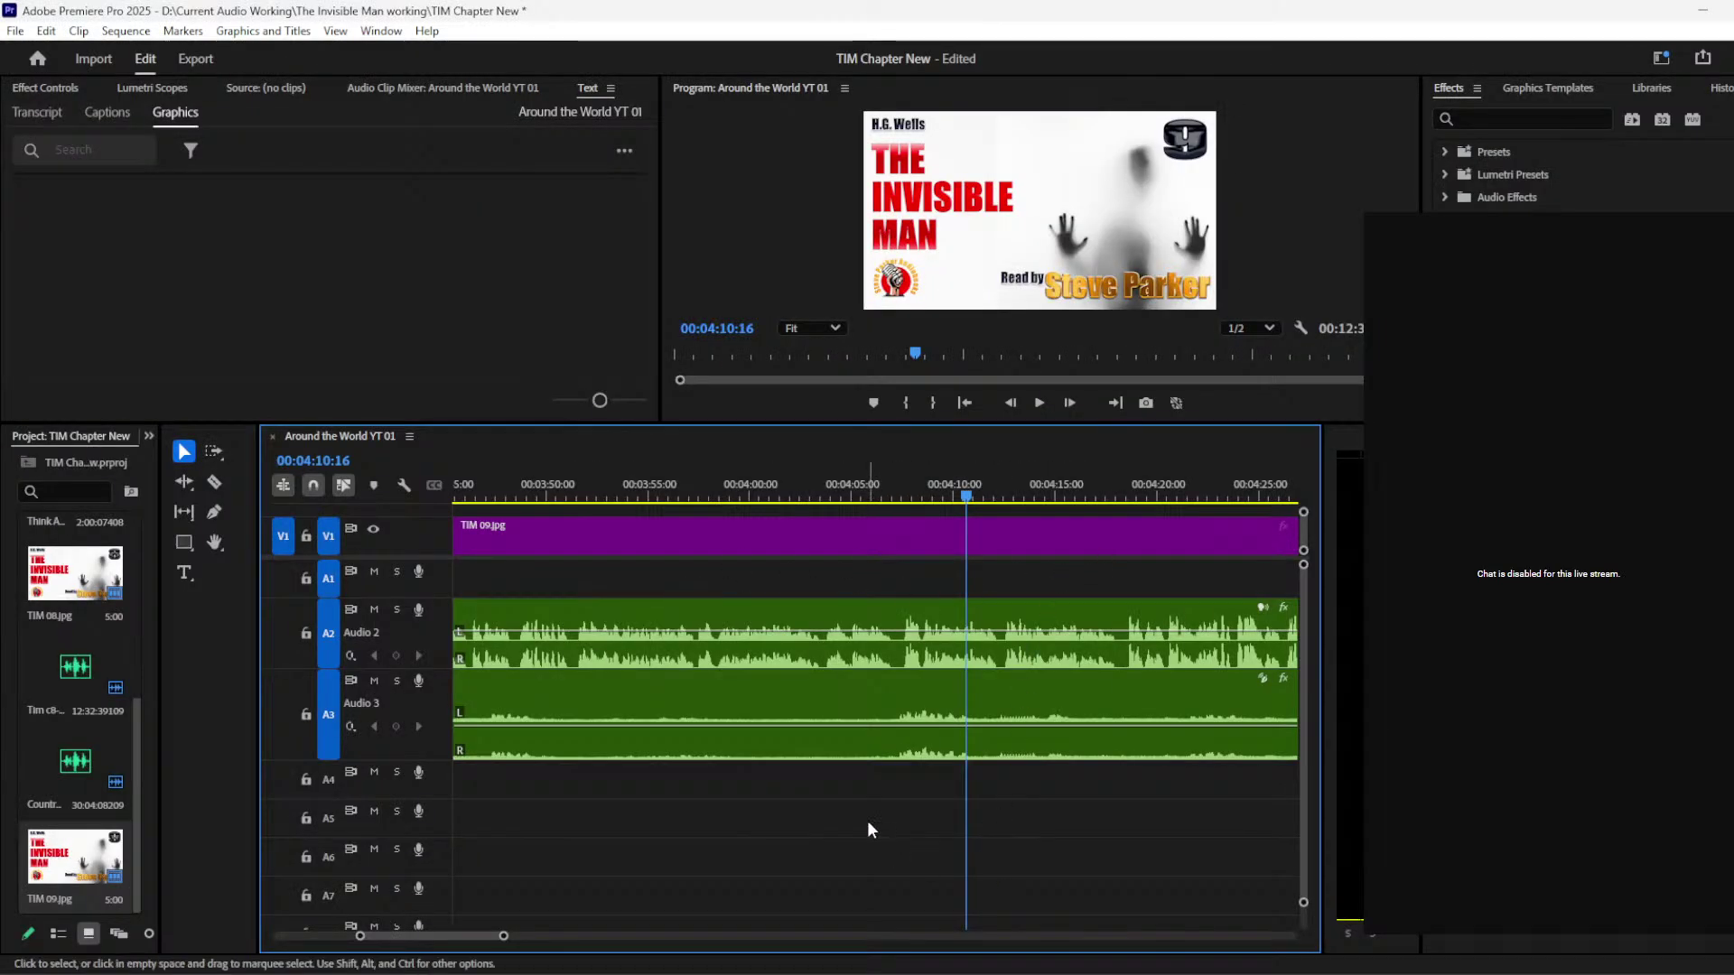
{"action": "left_click", "coordinate": [875, 402]}
{"action": "key", "text": "ctrl+s"}
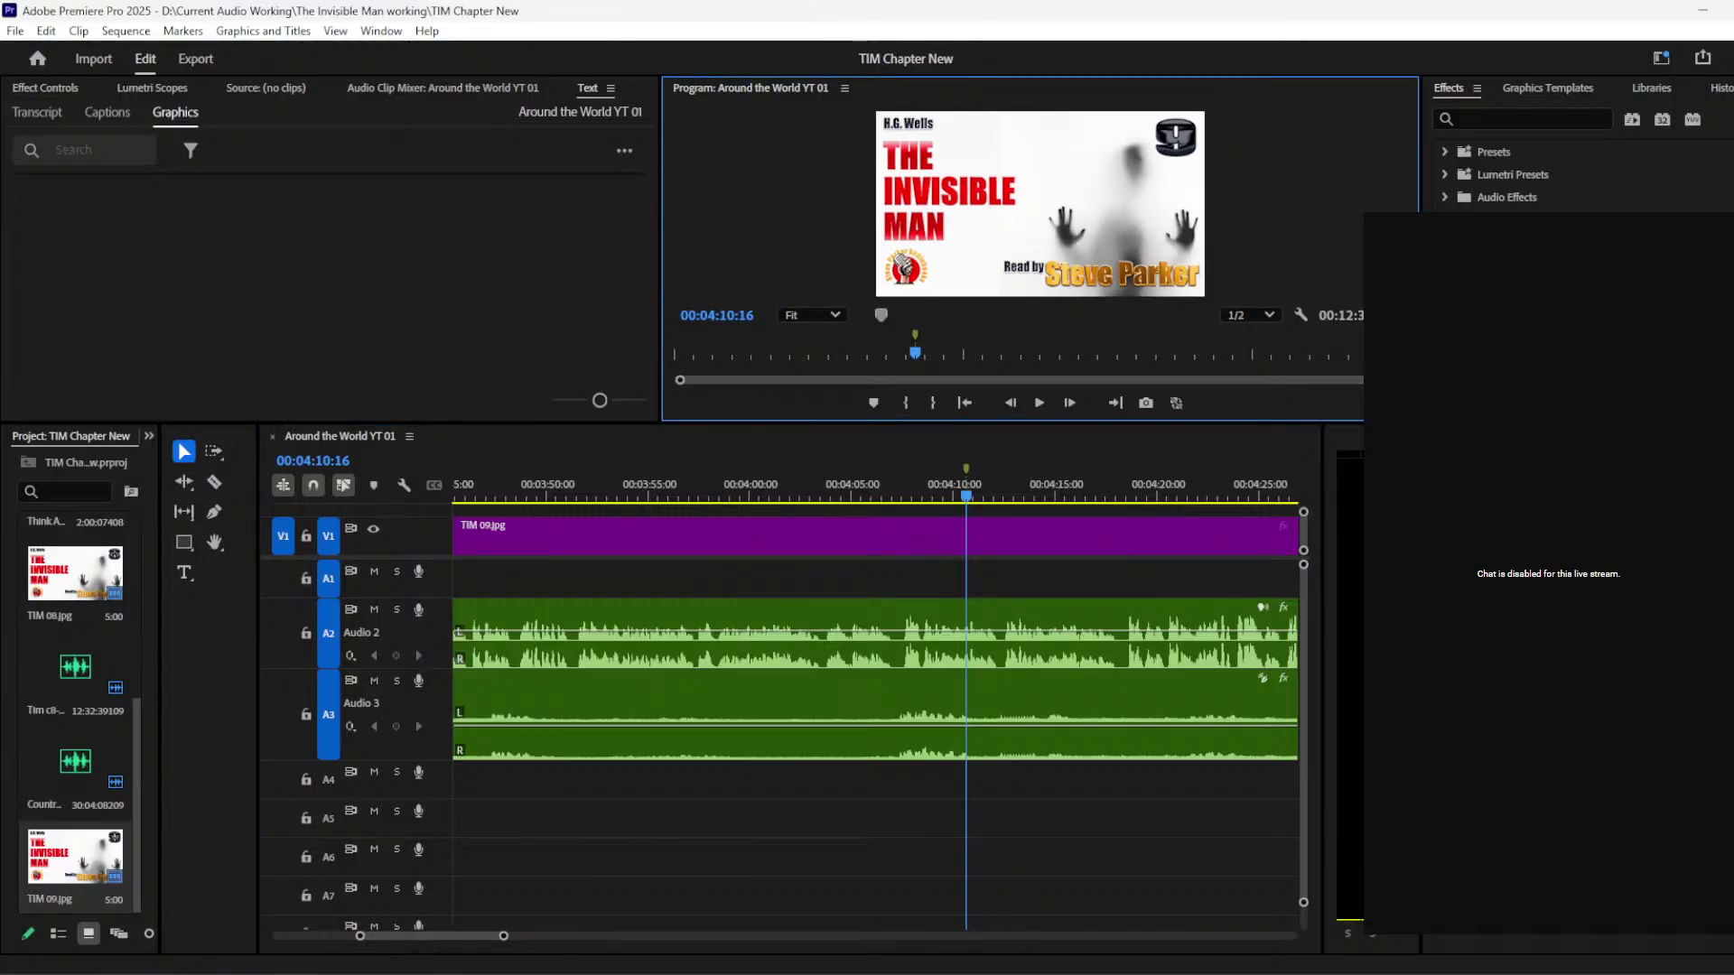
Step: Save the project under the name TIM Chapter 8-9 in the Chapter 8-9 folder
{"action": "left_click", "coordinate": [14, 31]}
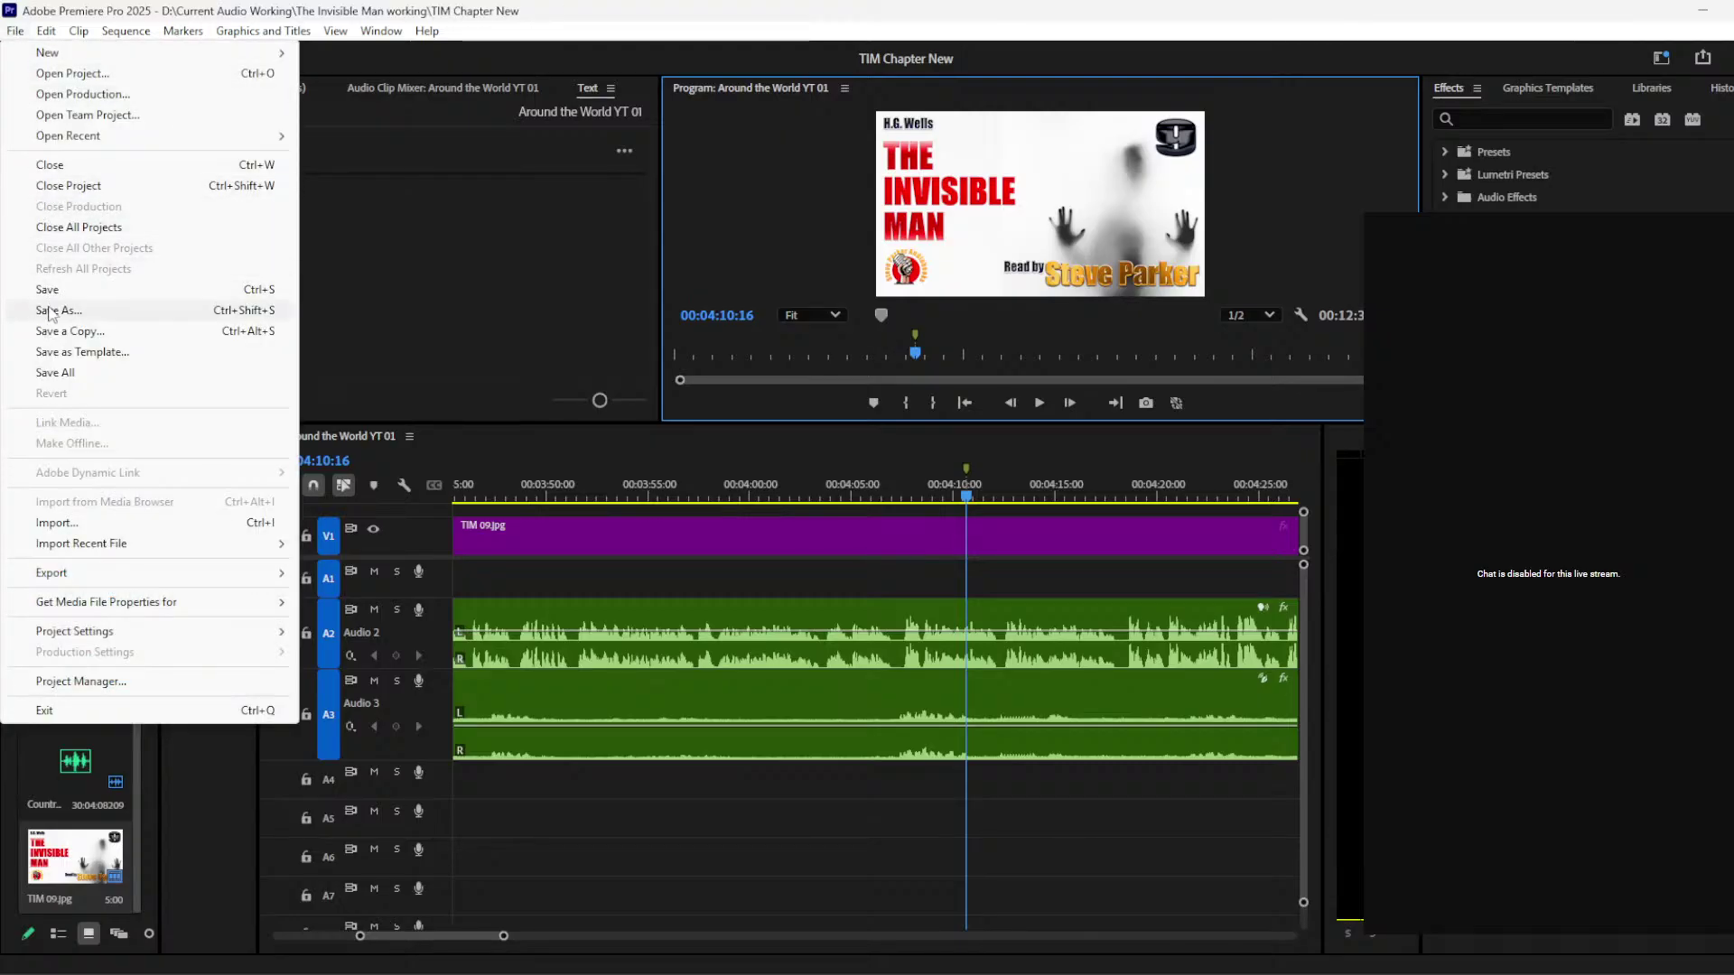
{"action": "left_click", "coordinate": [49, 311]}
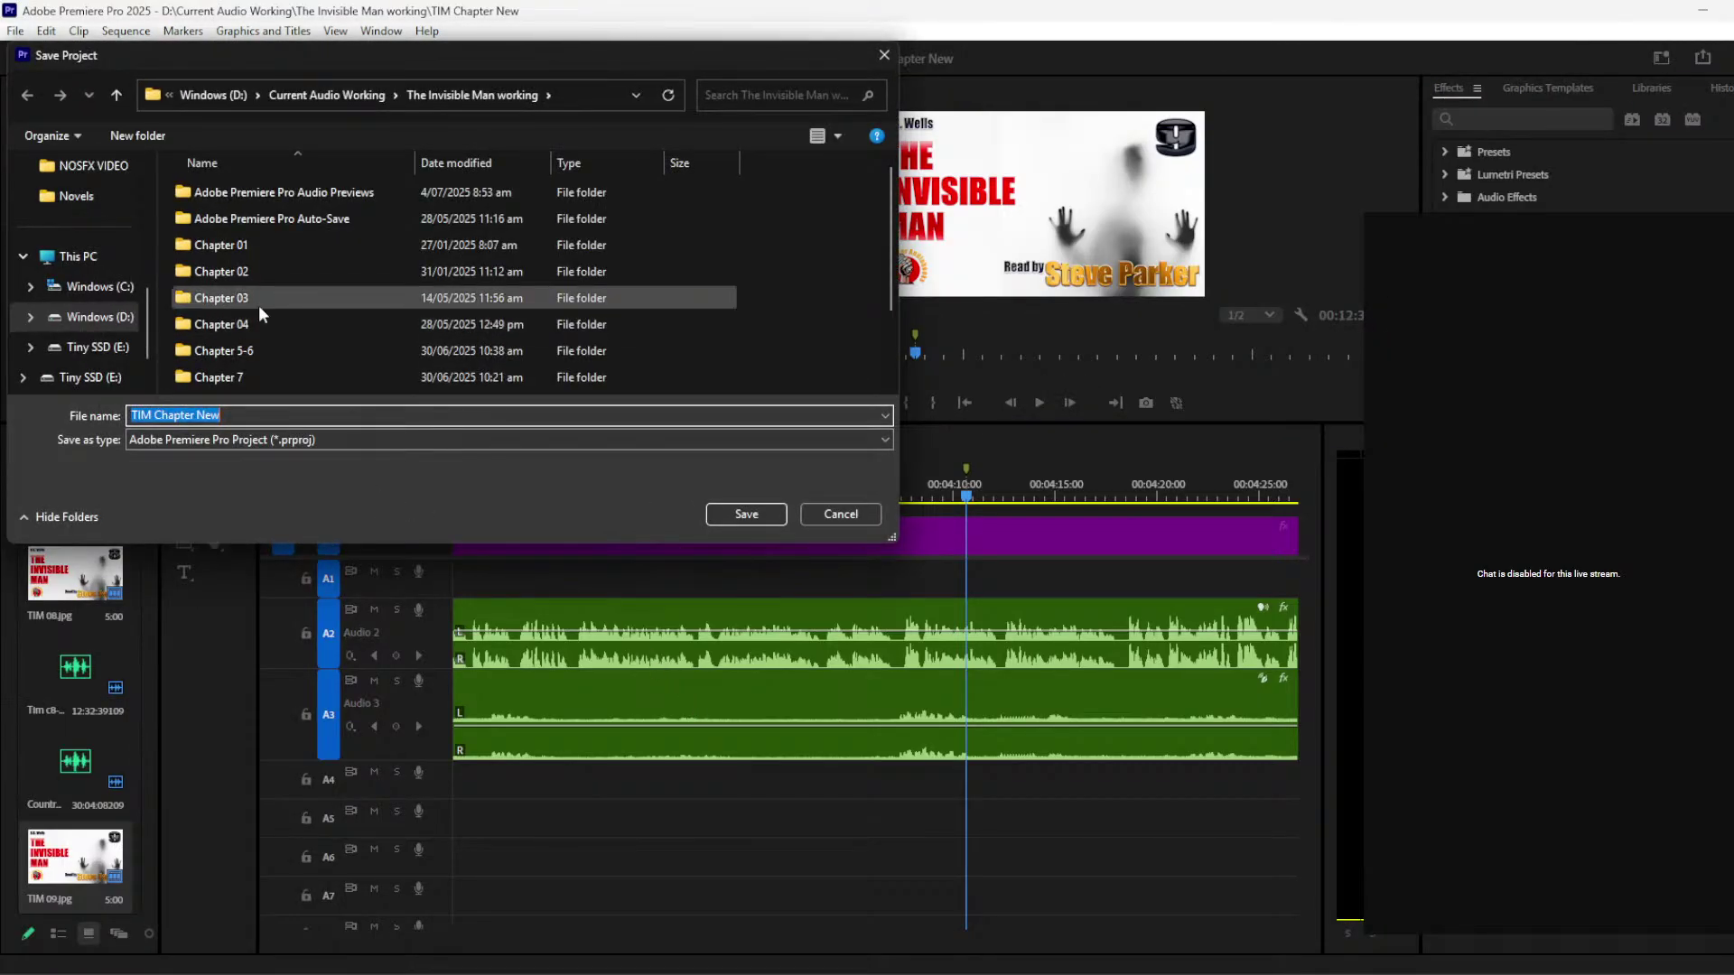
{"action": "double_click", "coordinate": [253, 300]}
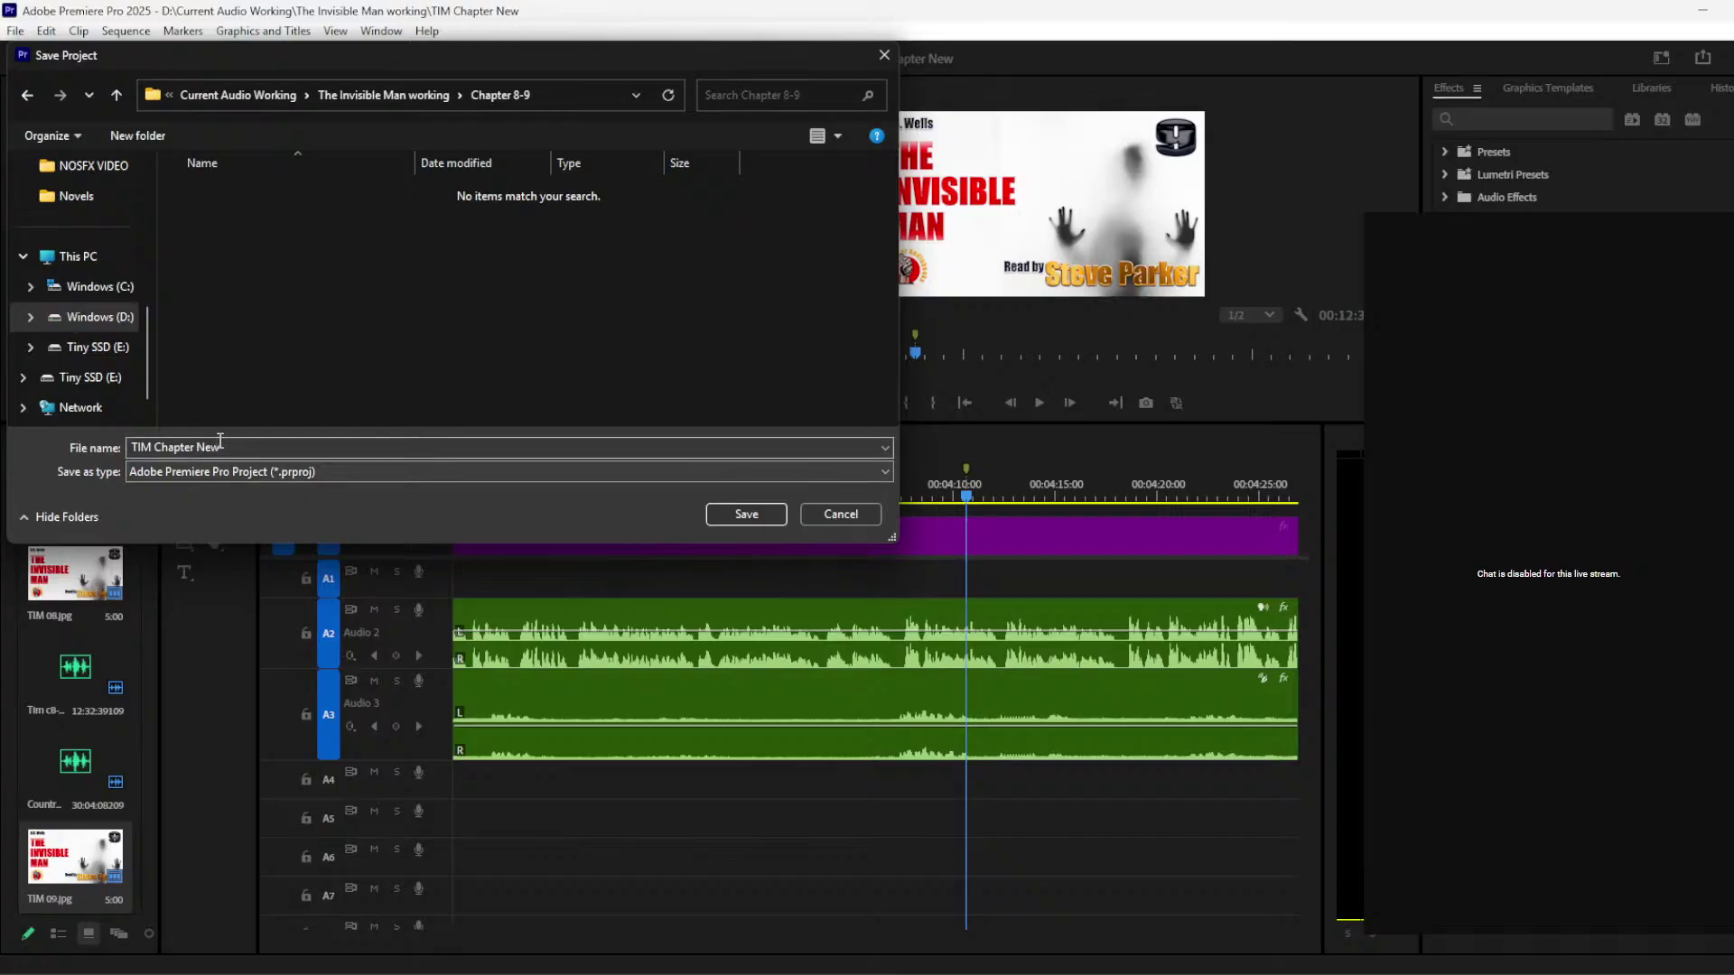
{"action": "double_click", "coordinate": [279, 451]}
{"action": "type", "text": "8-9"}
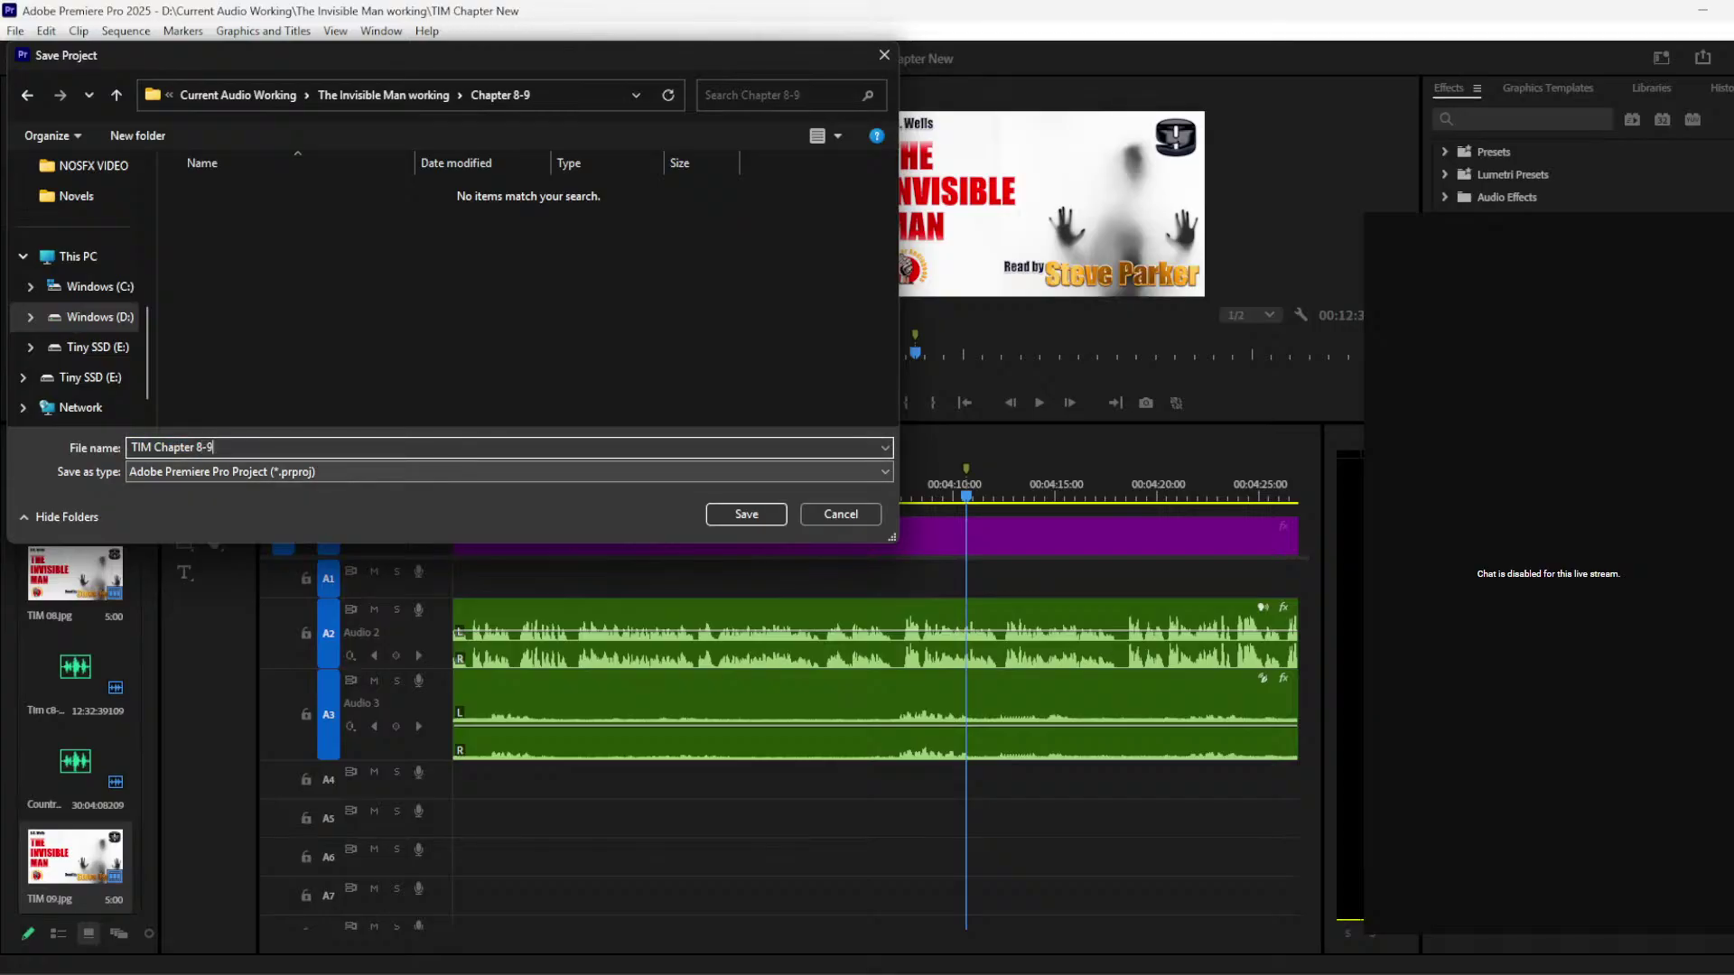
{"action": "key", "text": "Return"}
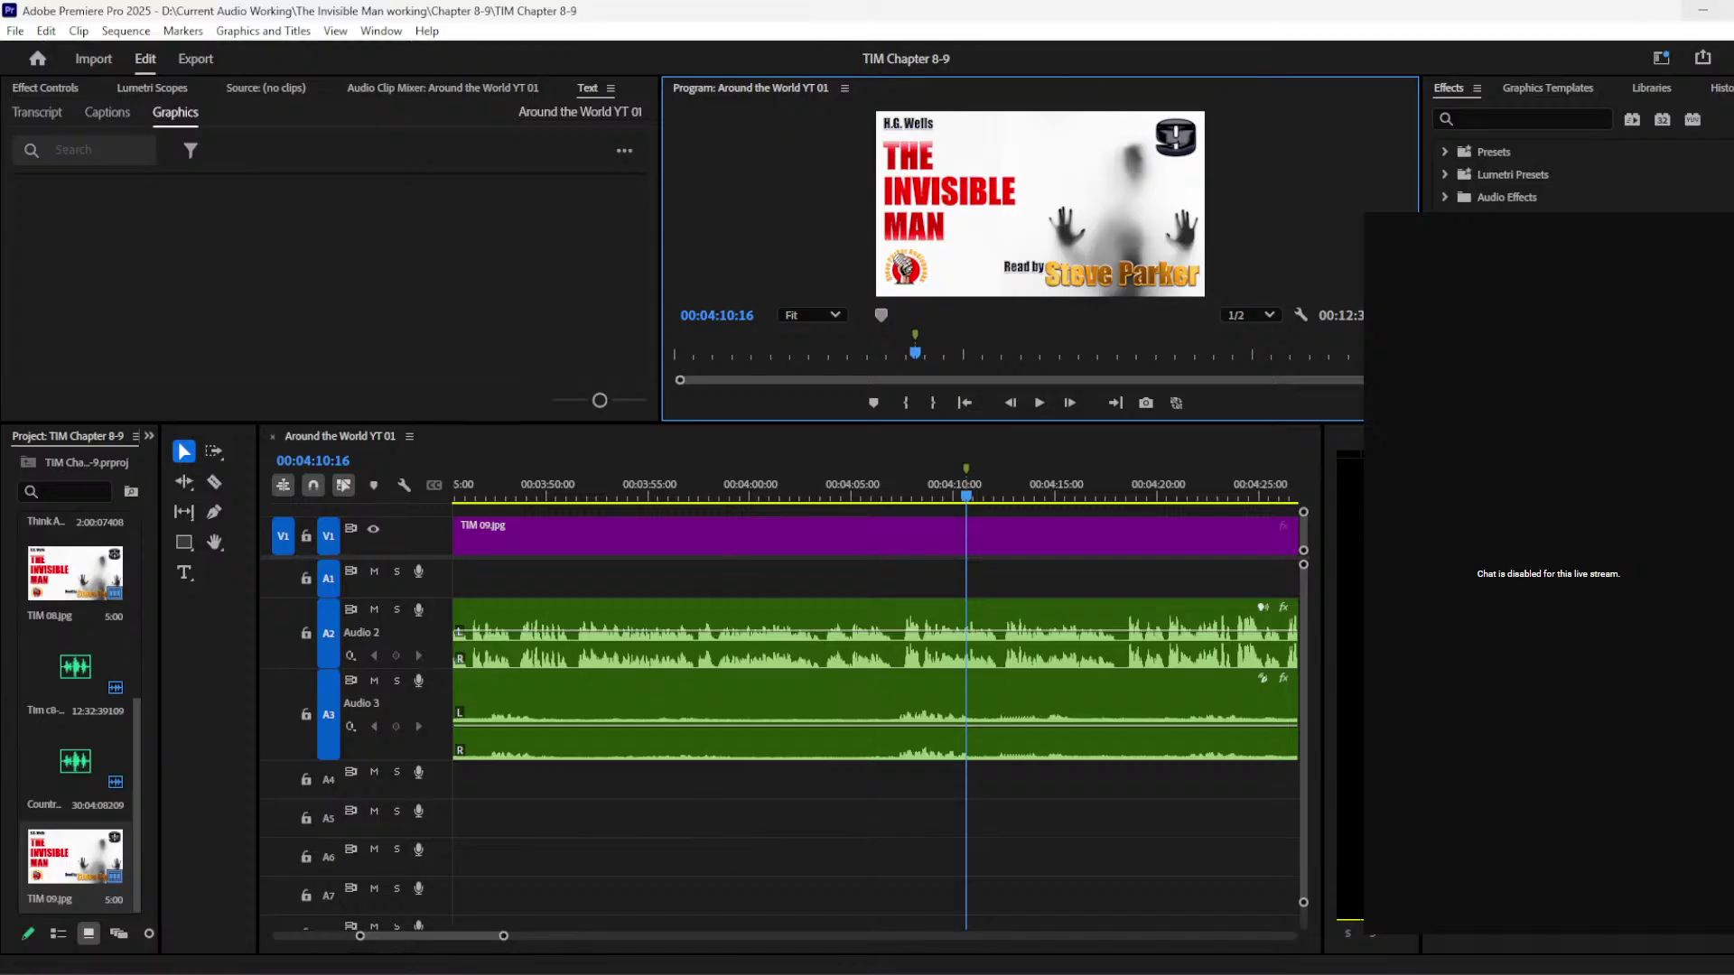
Step: Create a new project named Untitled in the Videos folder without a template, replacing the existing project of that name
{"action": "key", "text": "alt+Tab"}
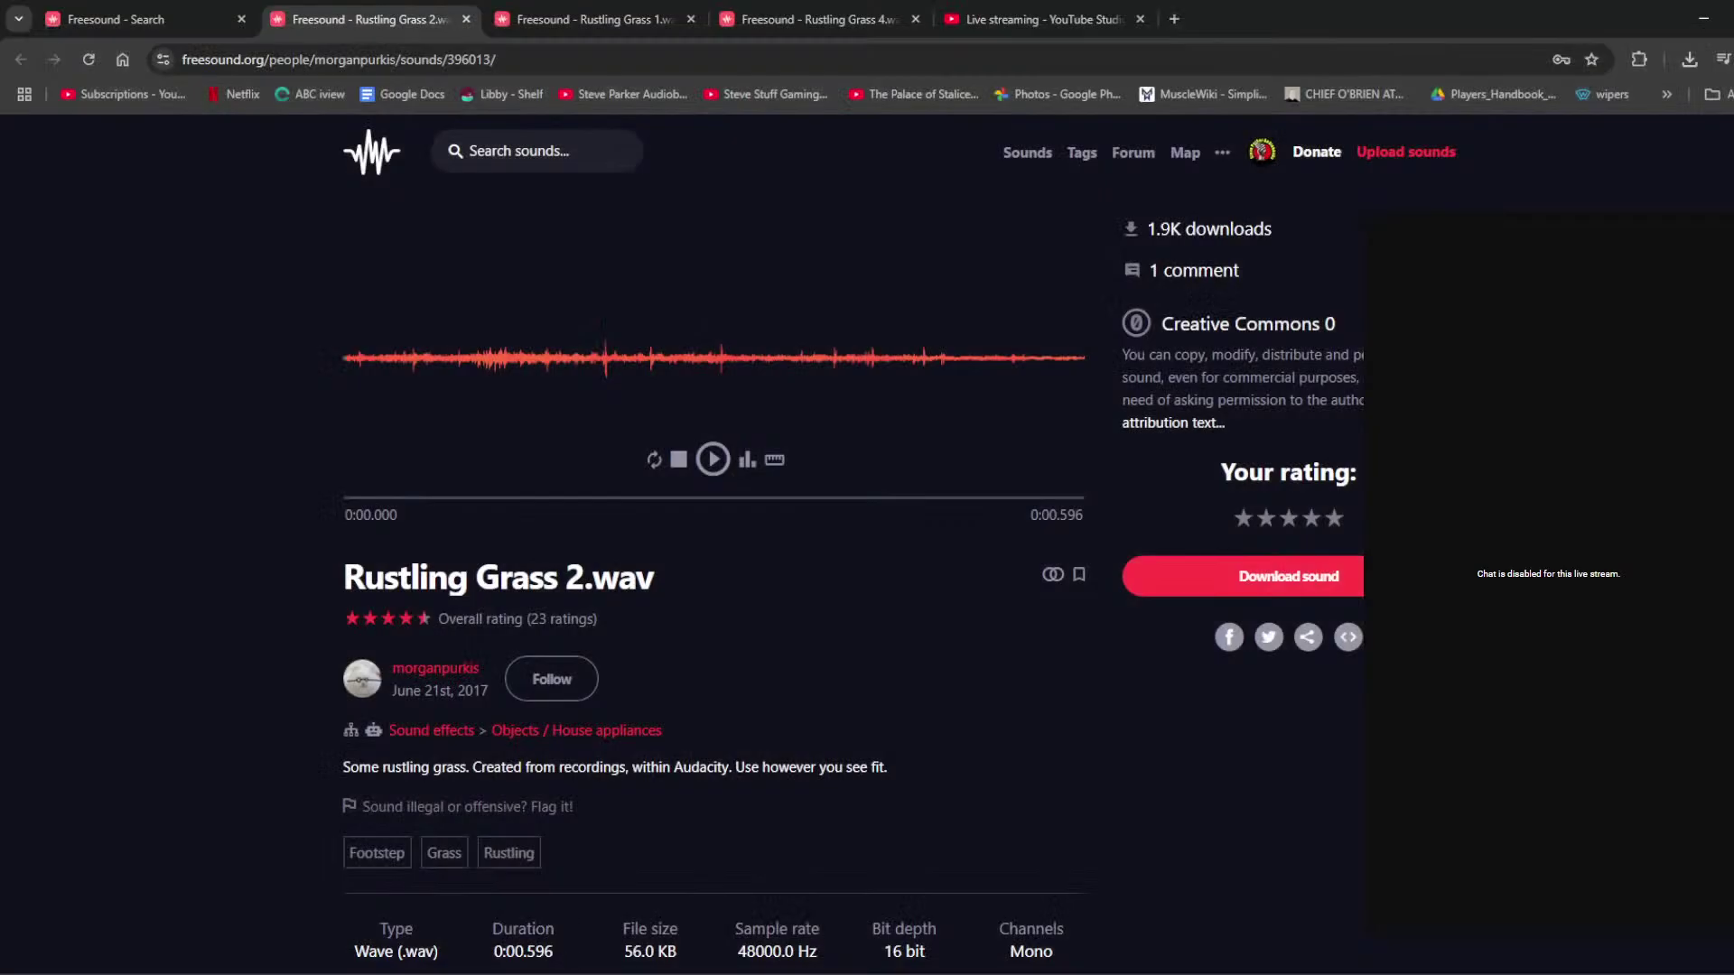
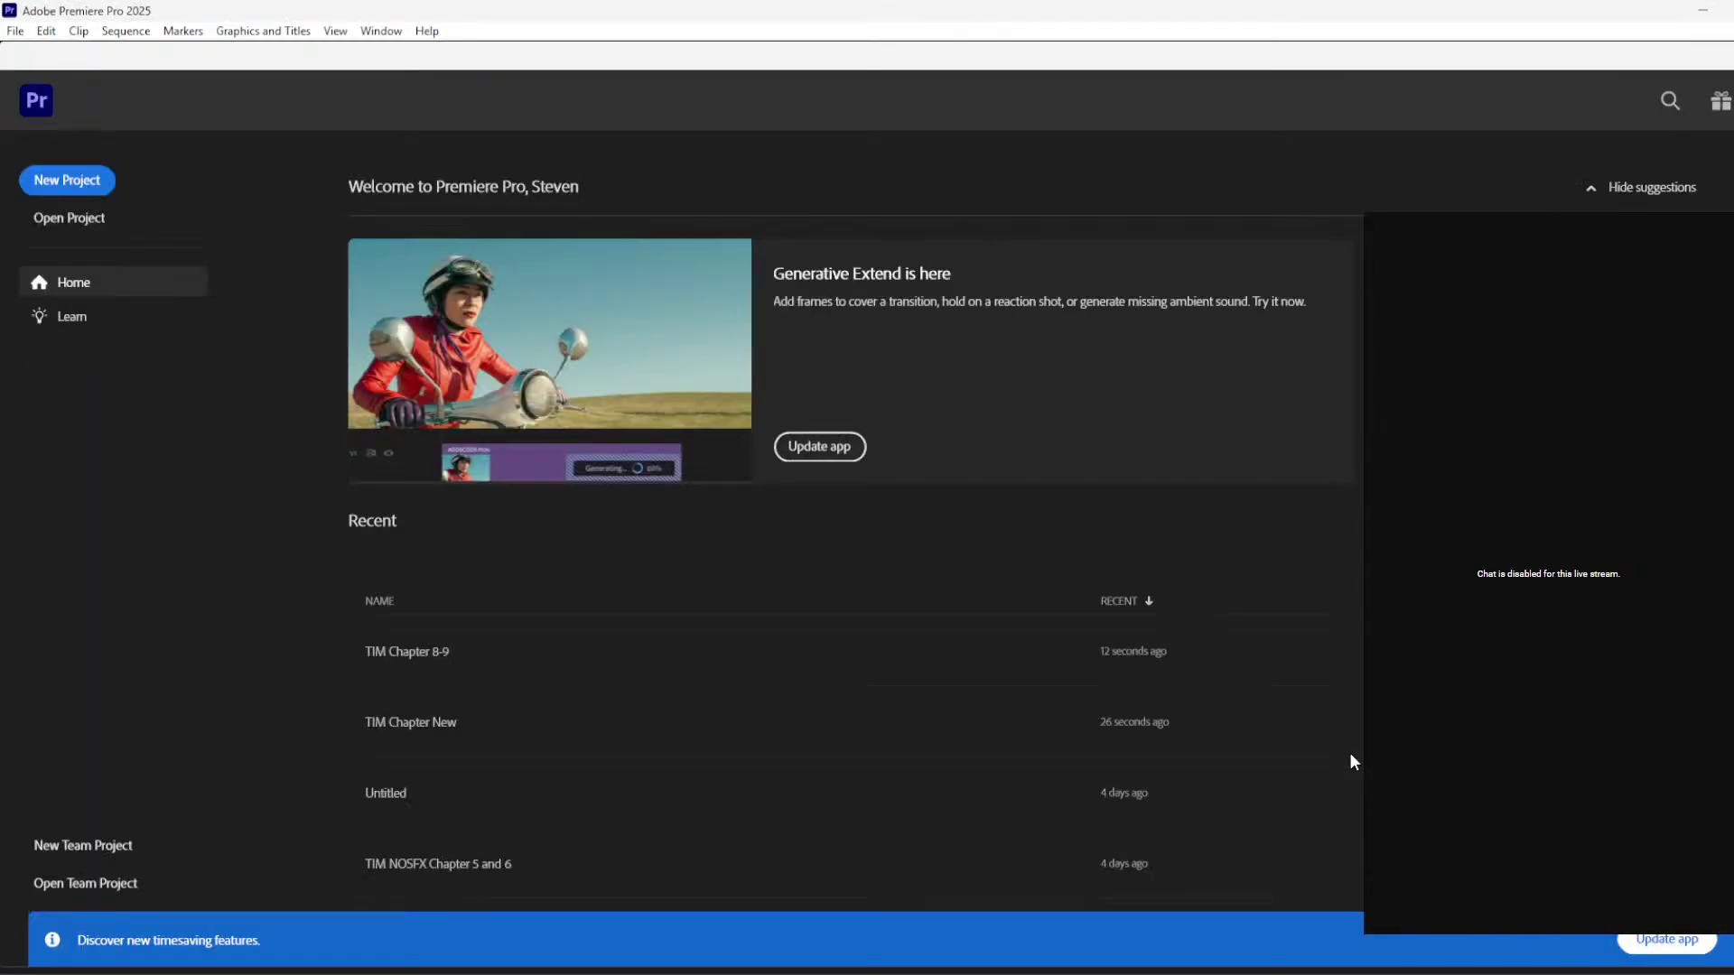
{"action": "left_click", "coordinate": [67, 180]}
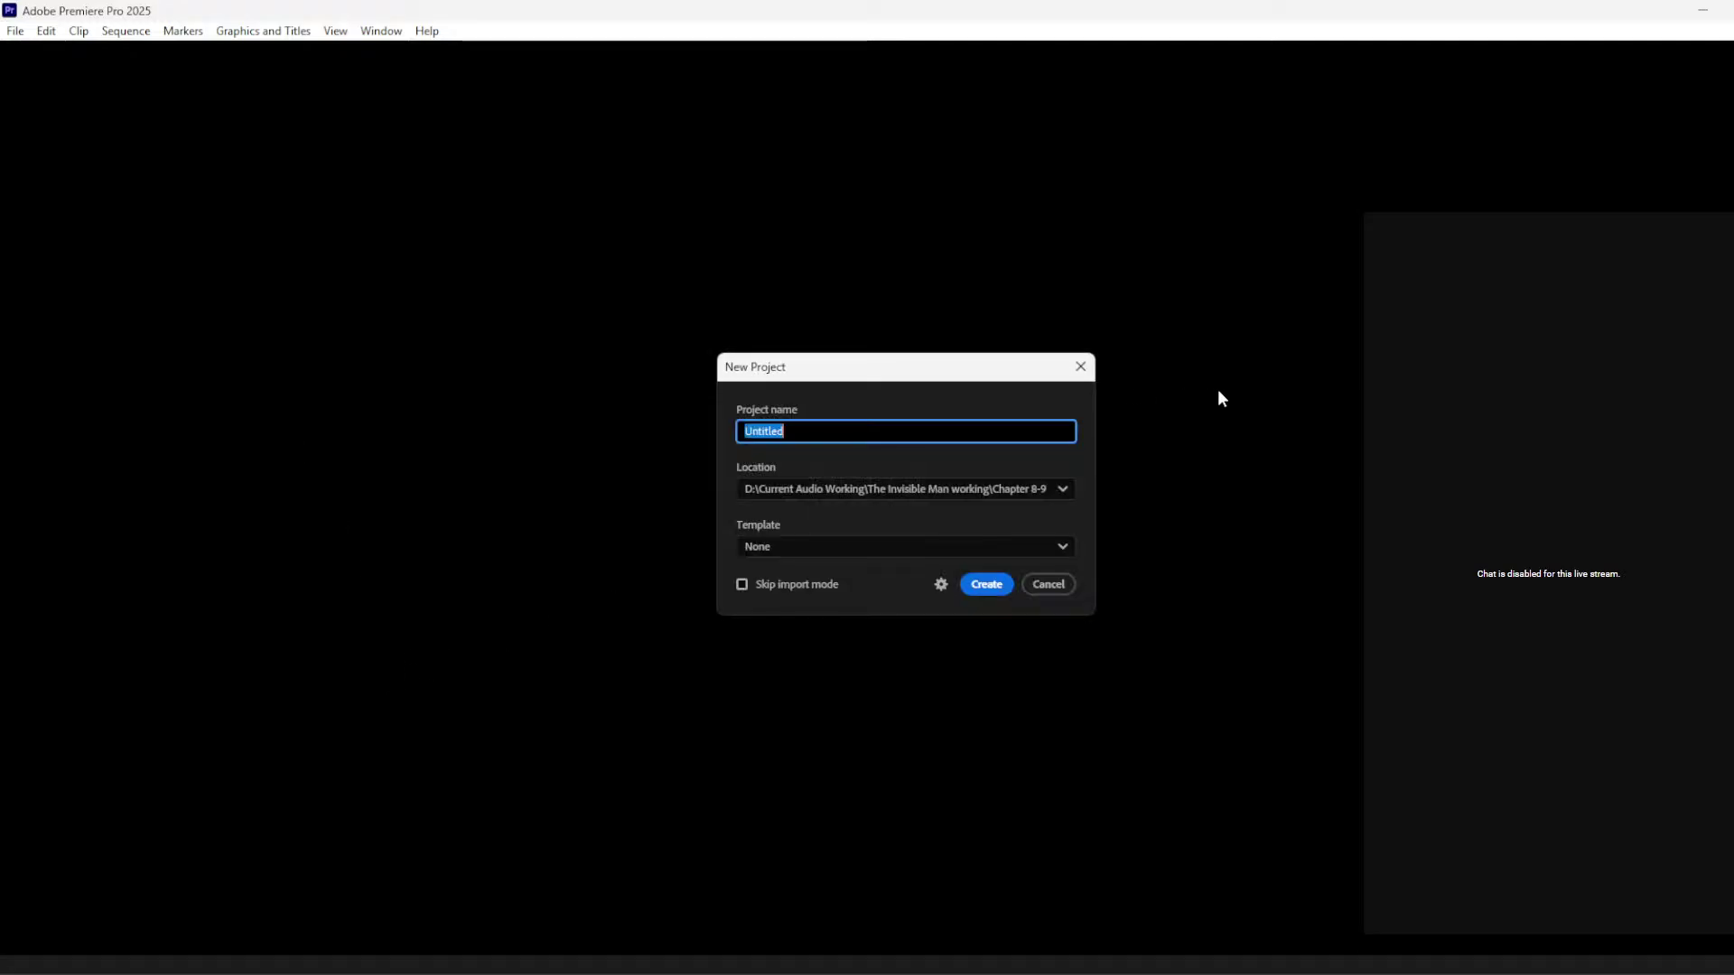
{"action": "left_click", "coordinate": [1058, 490]}
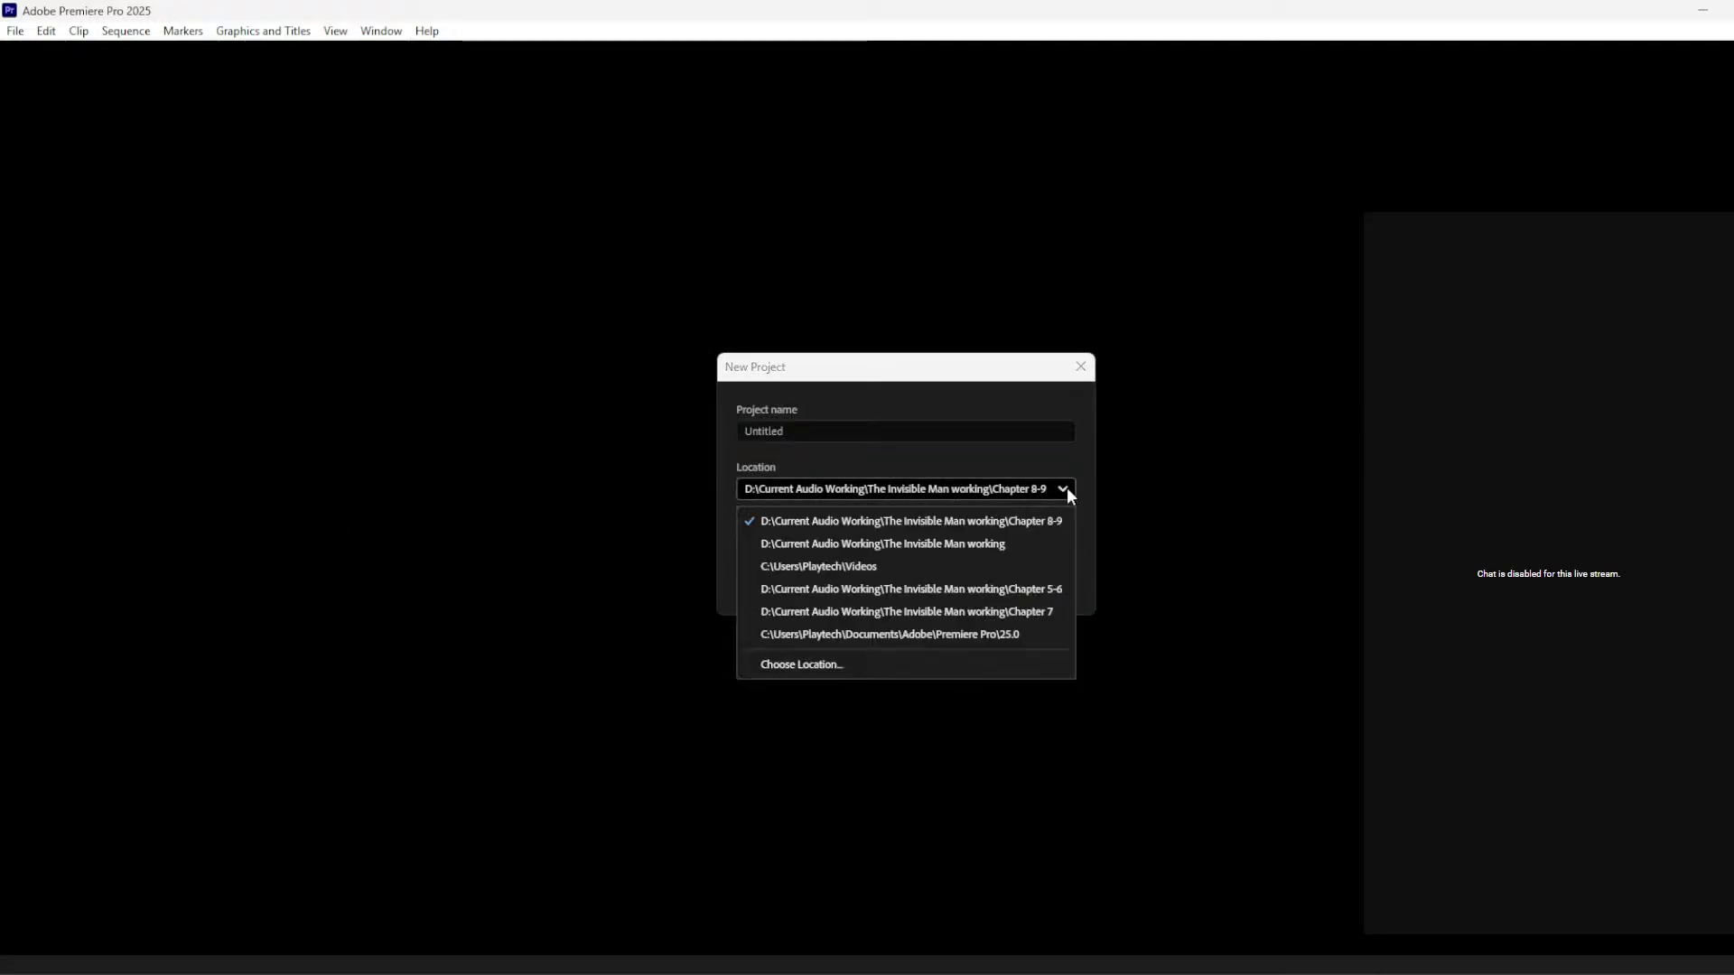
{"action": "left_click", "coordinate": [995, 565]}
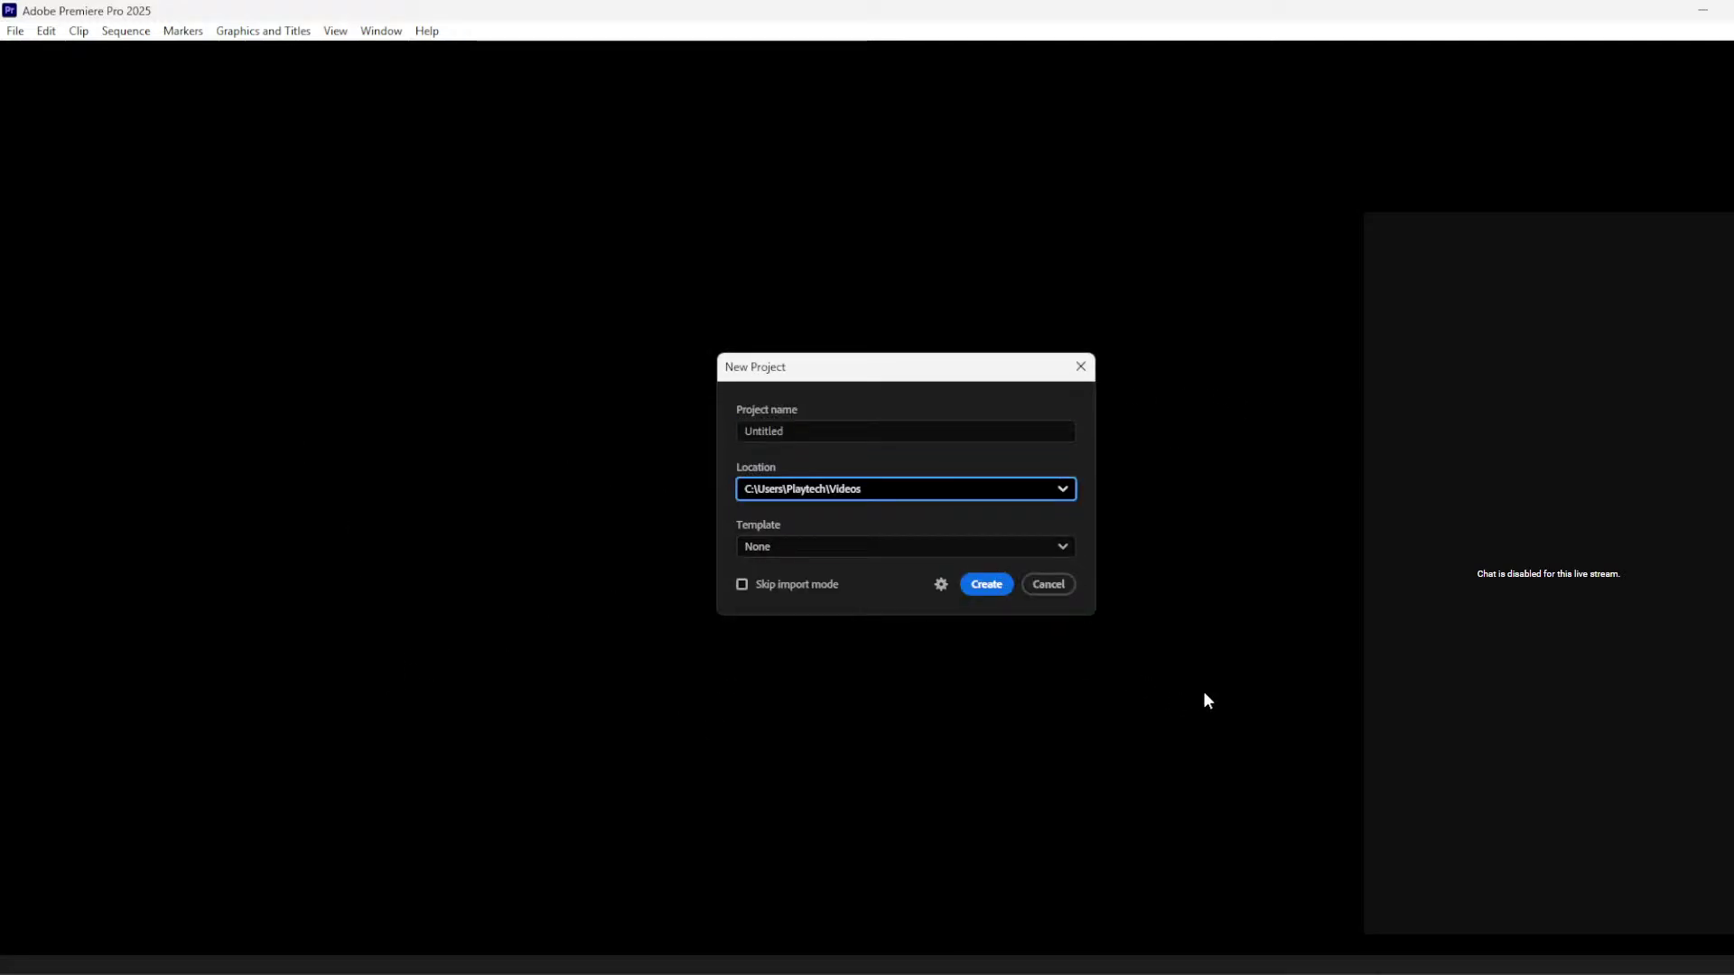
{"action": "left_click", "coordinate": [984, 585]}
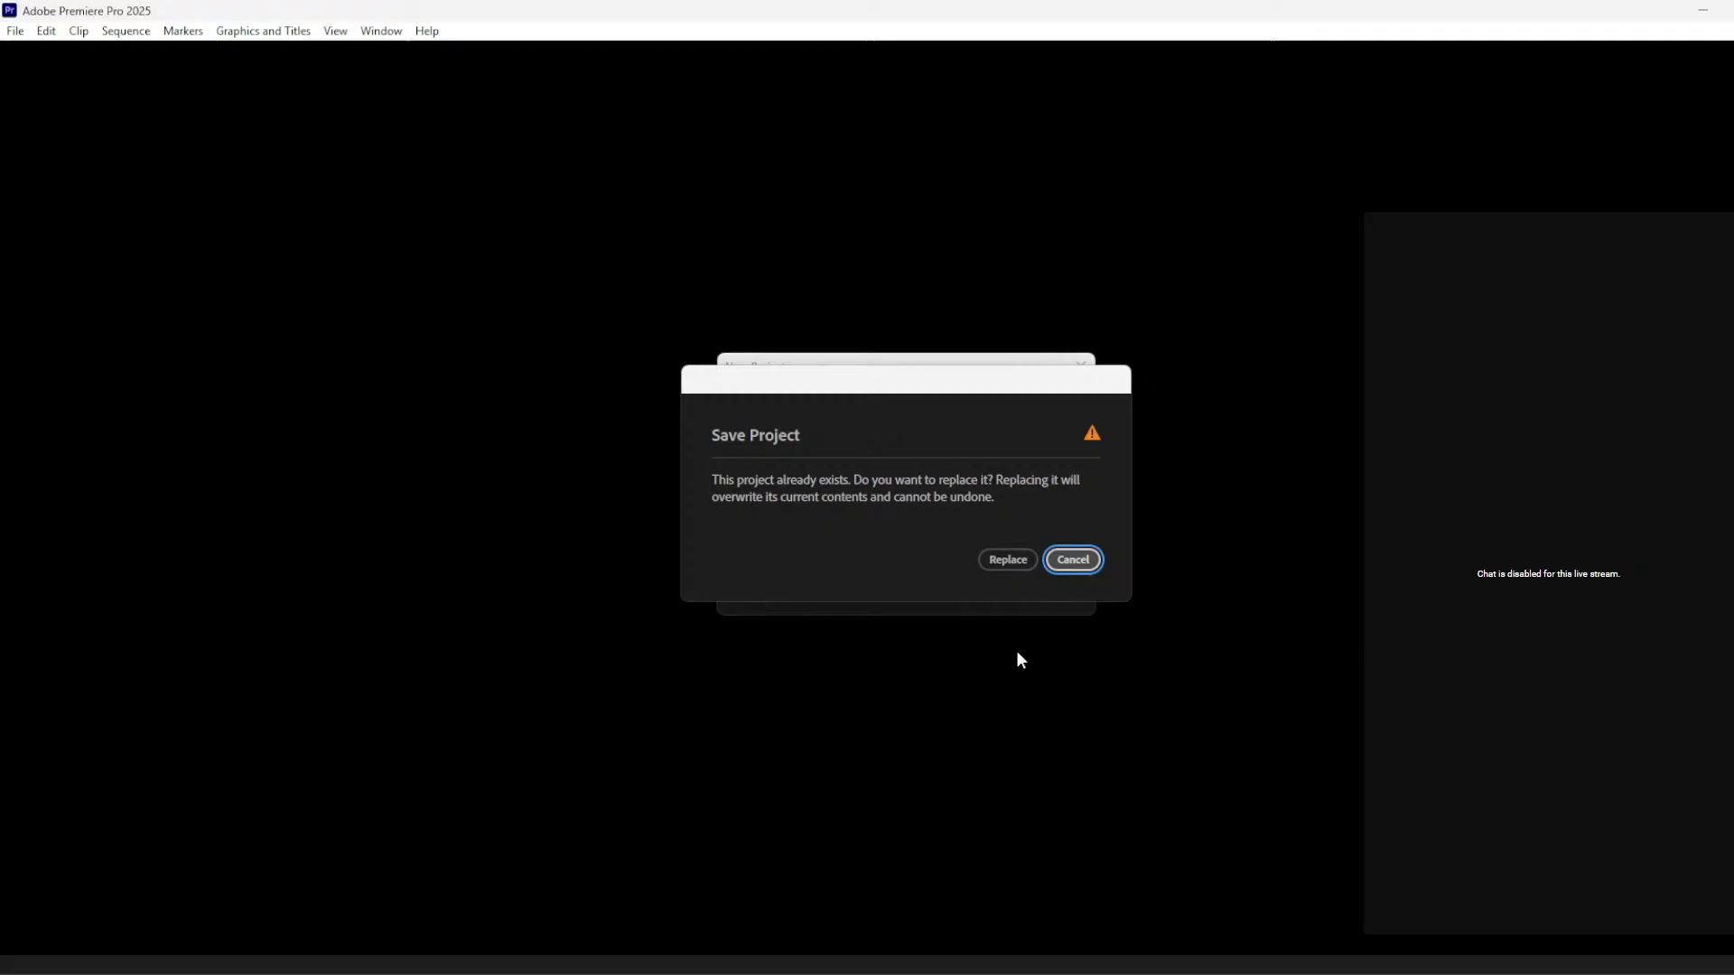
{"action": "left_click", "coordinate": [1010, 560]}
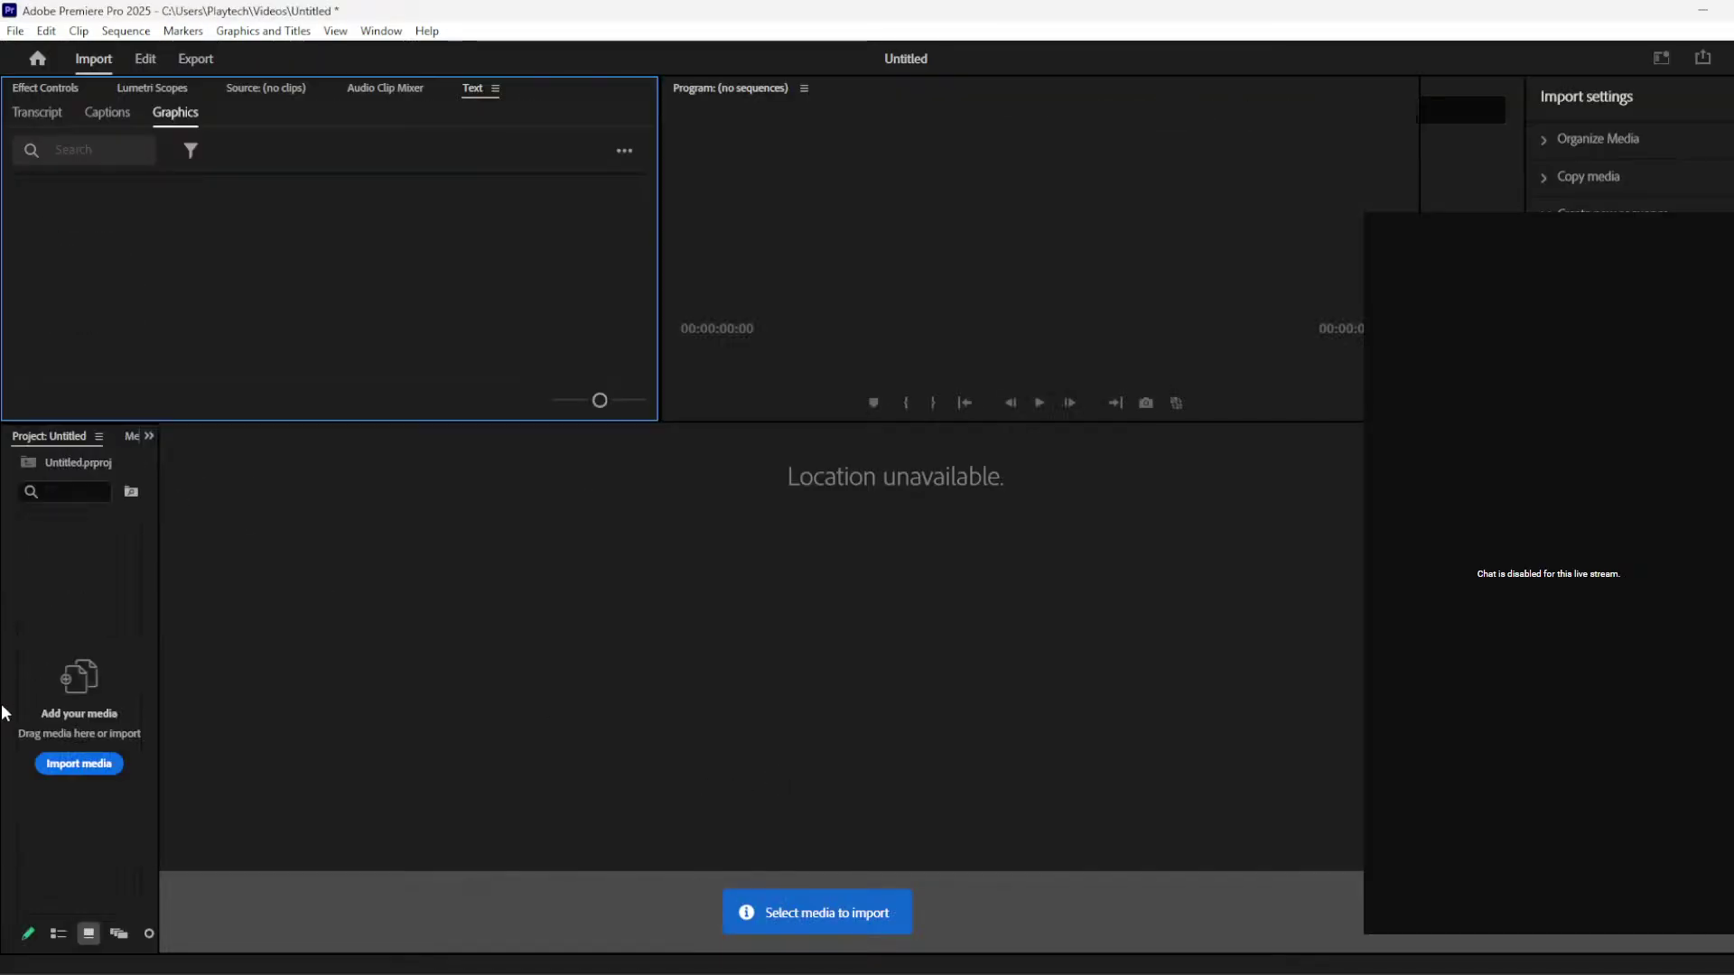
Step: Switch to the browser, rate Rustling Grass 2.wav, Rustling Grass 1.wav and Rustling Grass 4.wav five stars and download all three
{"action": "left_click", "coordinate": [236, 889]}
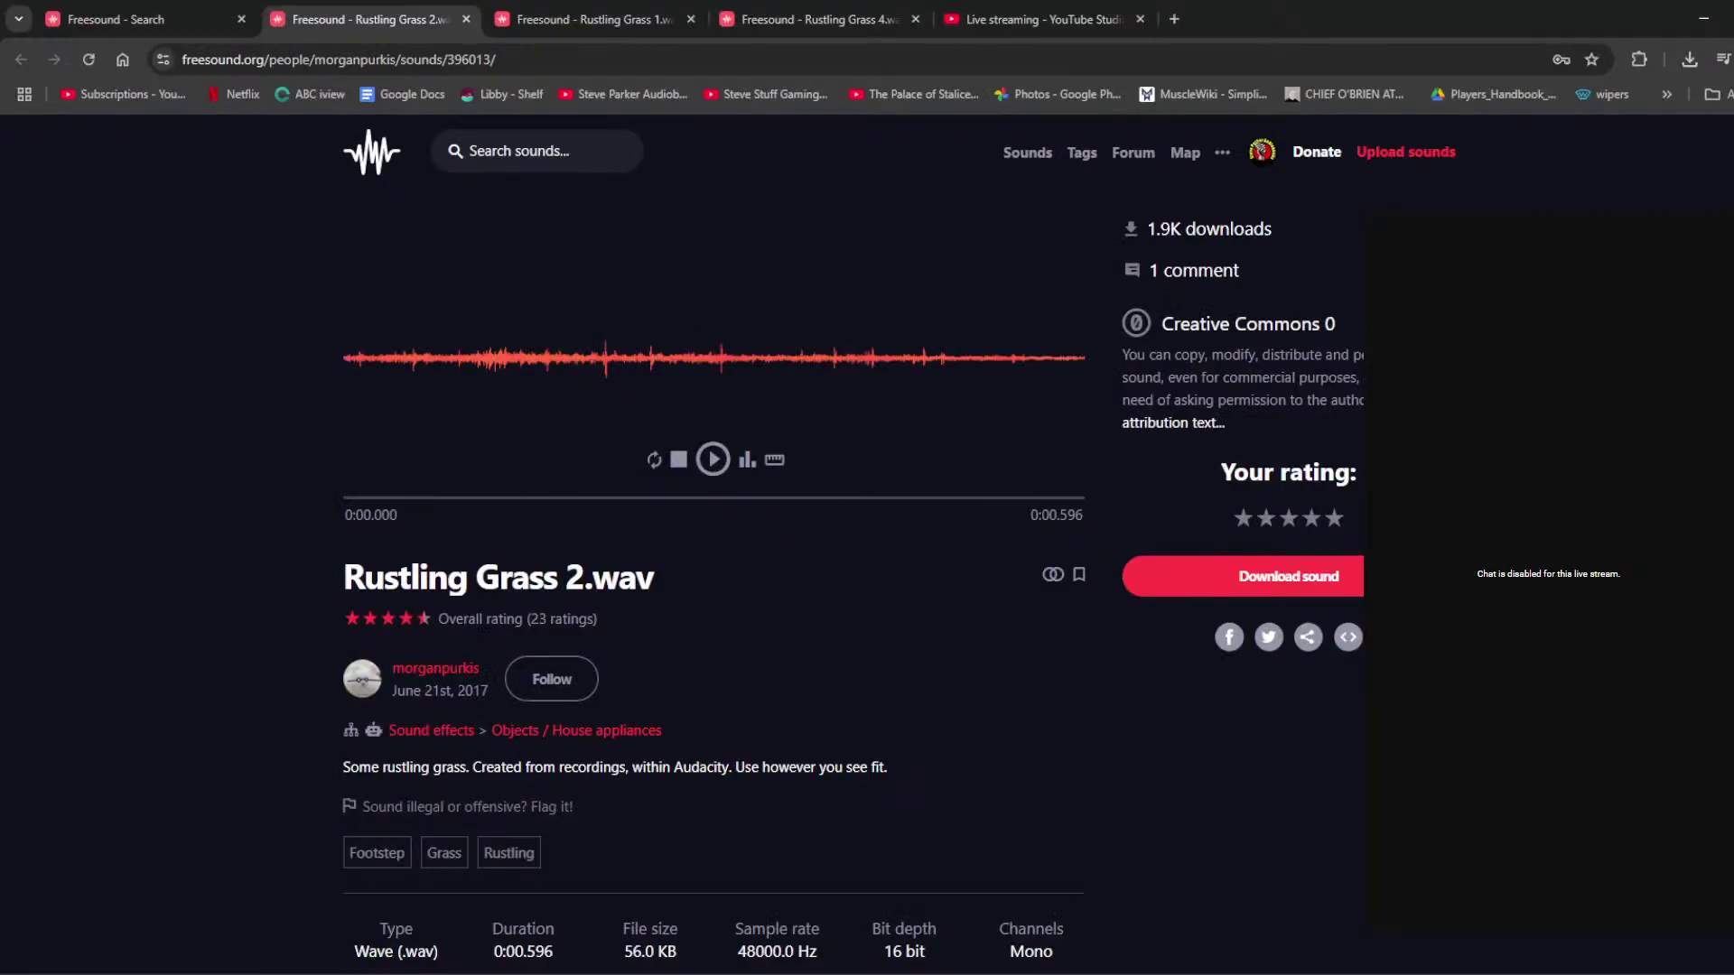
{"action": "left_click", "coordinate": [1334, 520]}
{"action": "left_click", "coordinate": [1316, 587]}
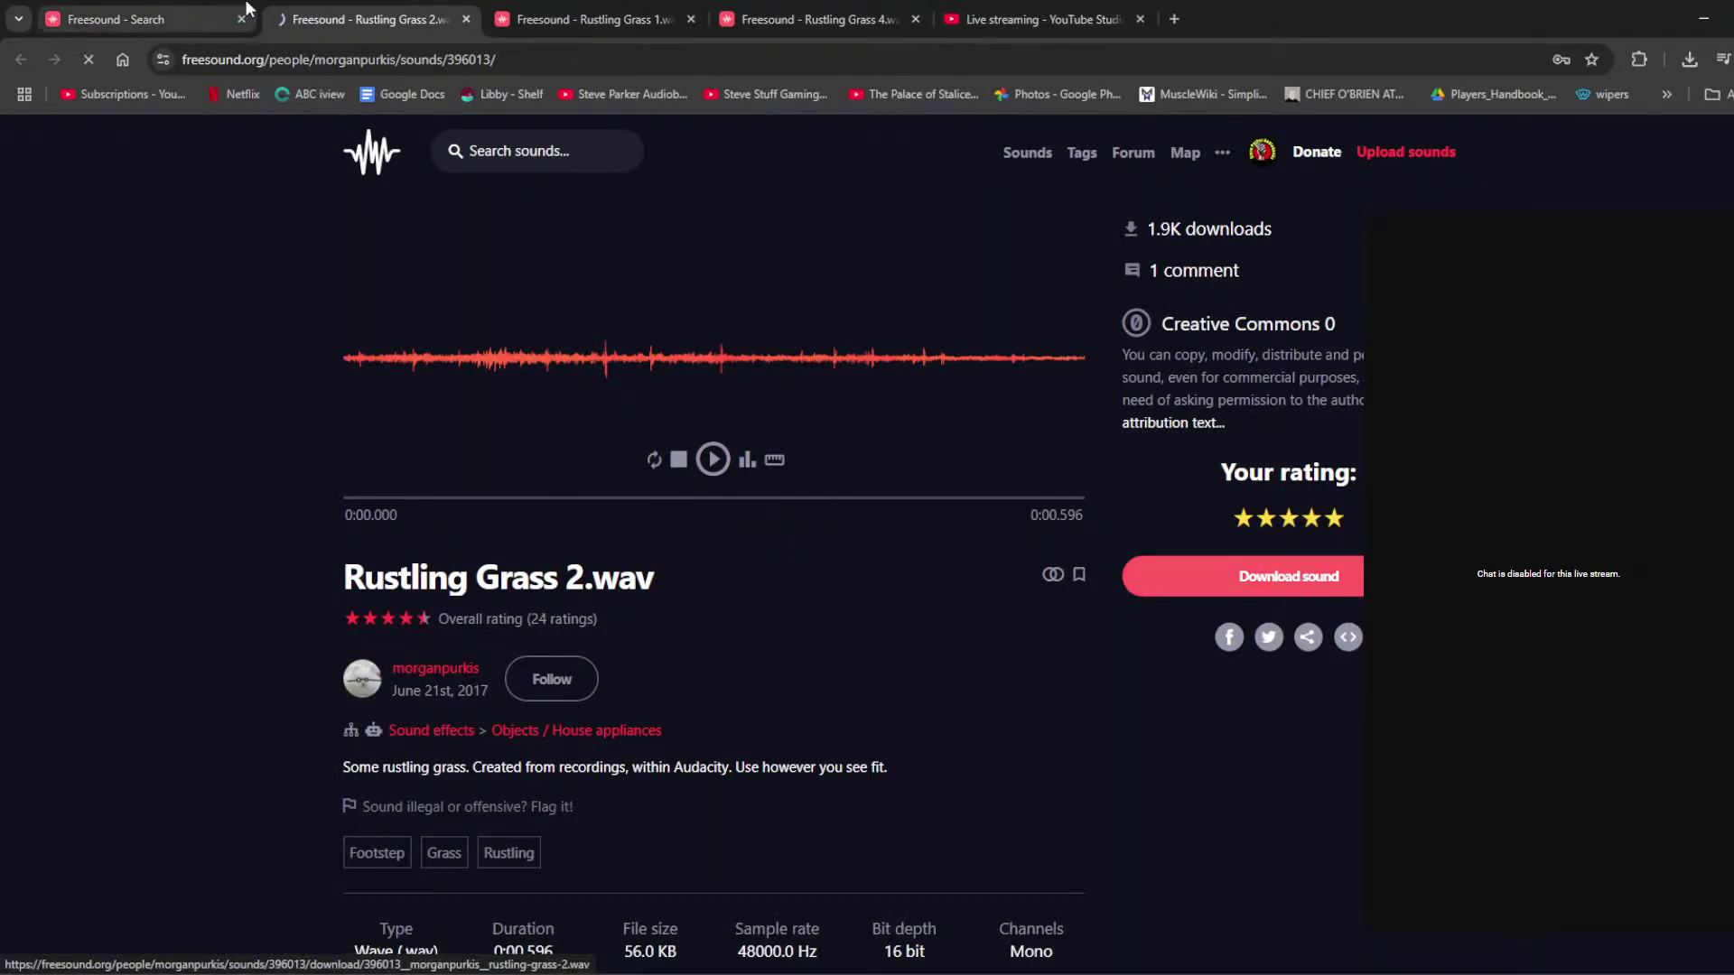
{"action": "left_click", "coordinate": [587, 19]}
{"action": "left_click", "coordinate": [1334, 517]}
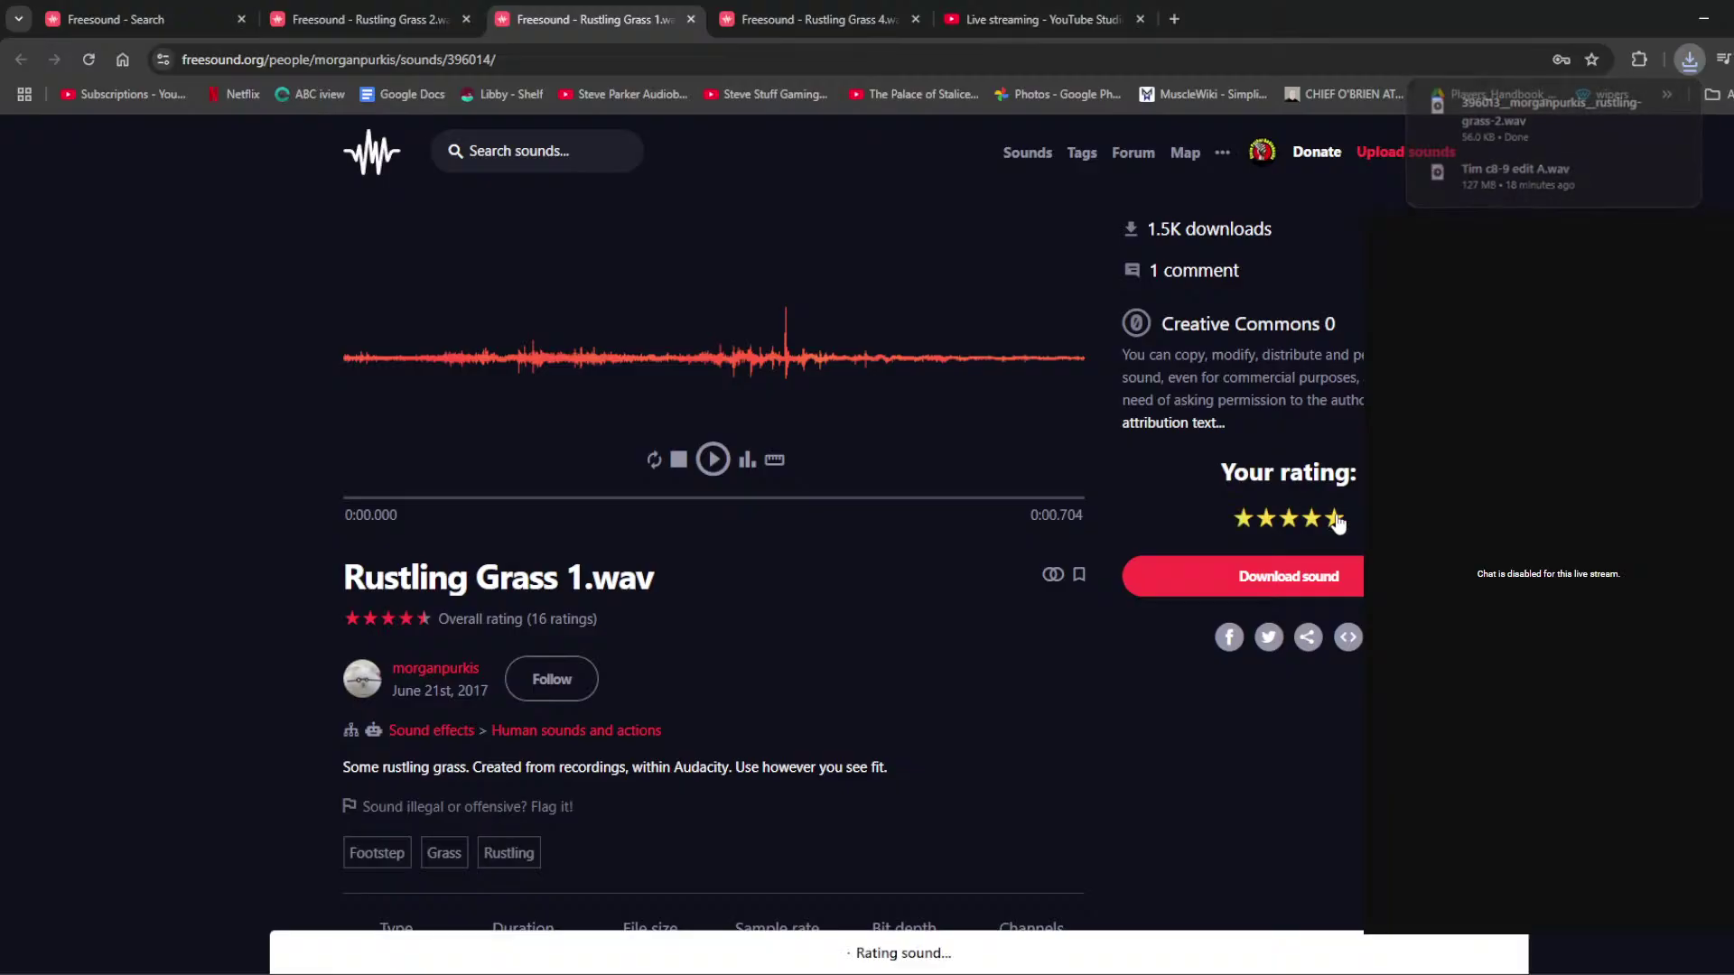
{"action": "left_click", "coordinate": [1315, 578]}
{"action": "key", "text": "ctrl+Tab"}
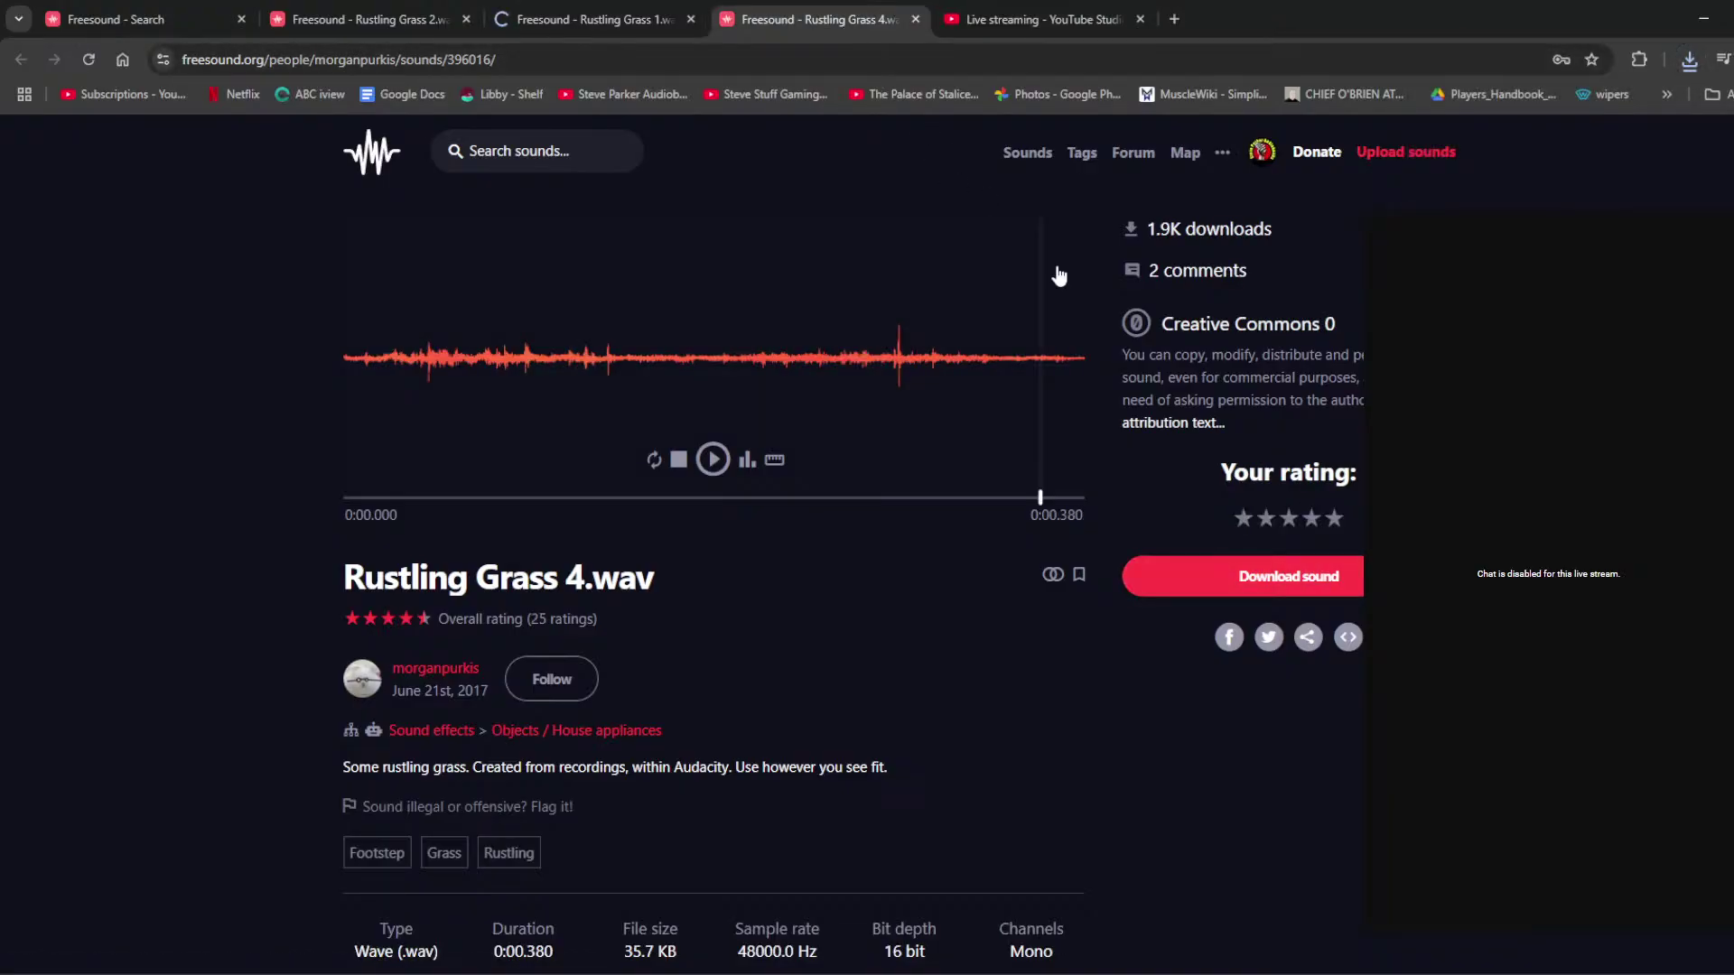
{"action": "left_click", "coordinate": [1333, 527]}
{"action": "left_click", "coordinate": [1321, 577]}
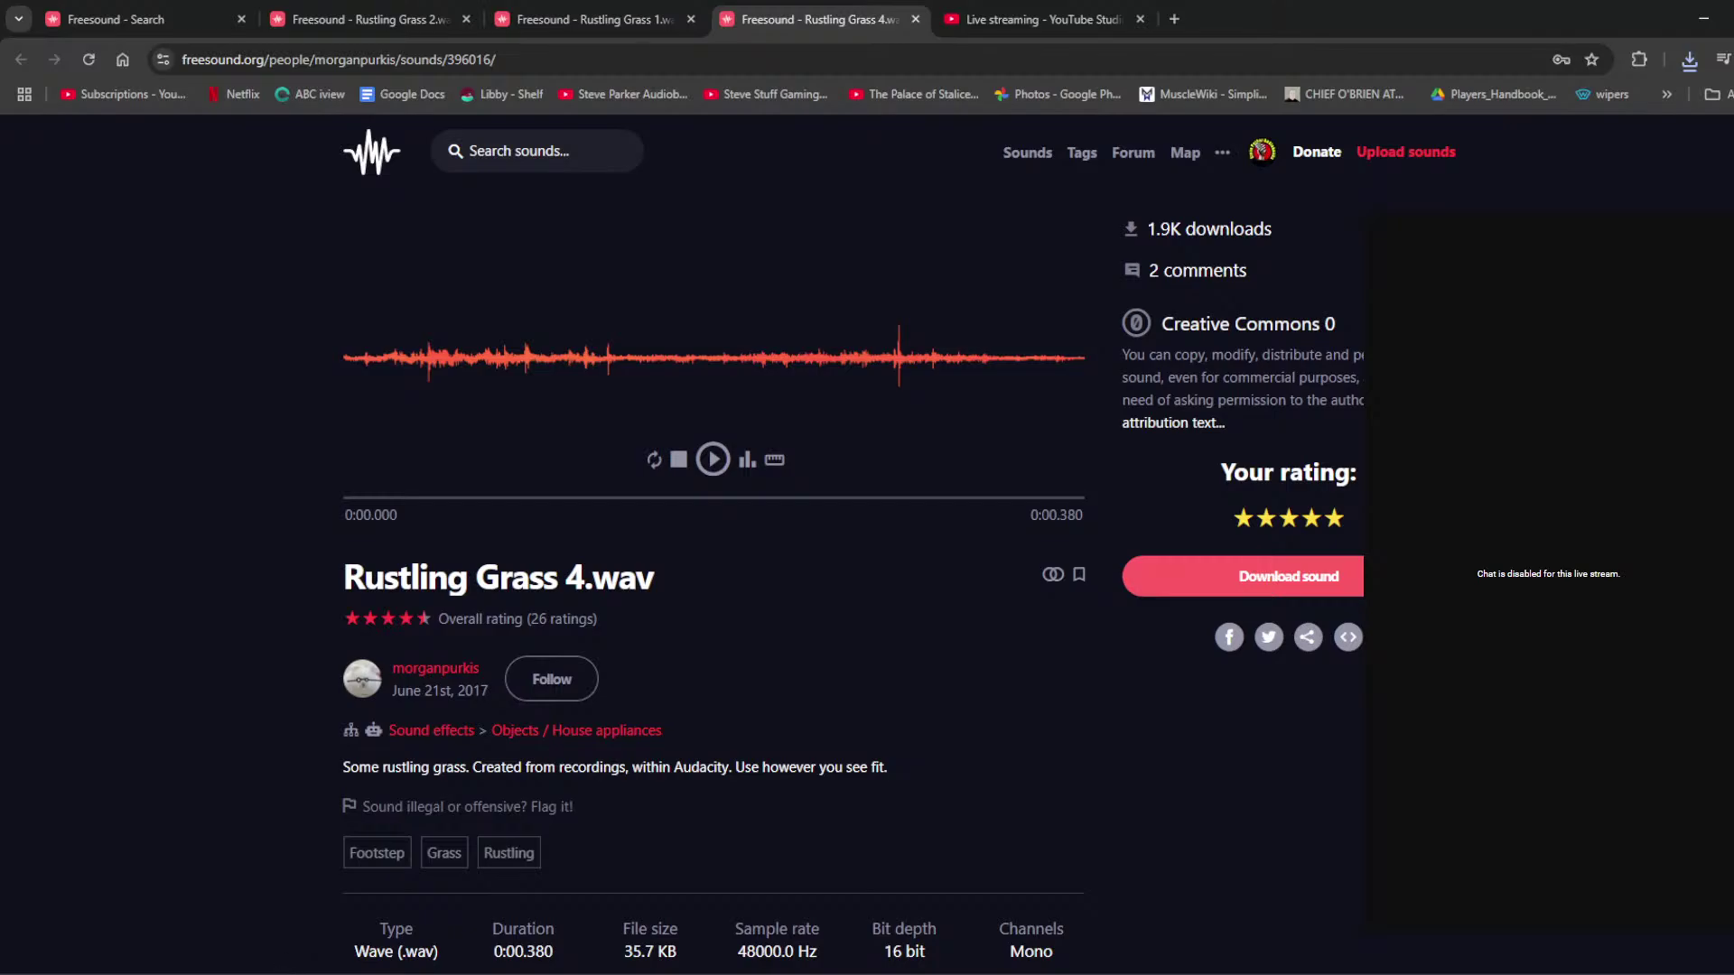
{"action": "mouse_move", "coordinate": [298, 971]}
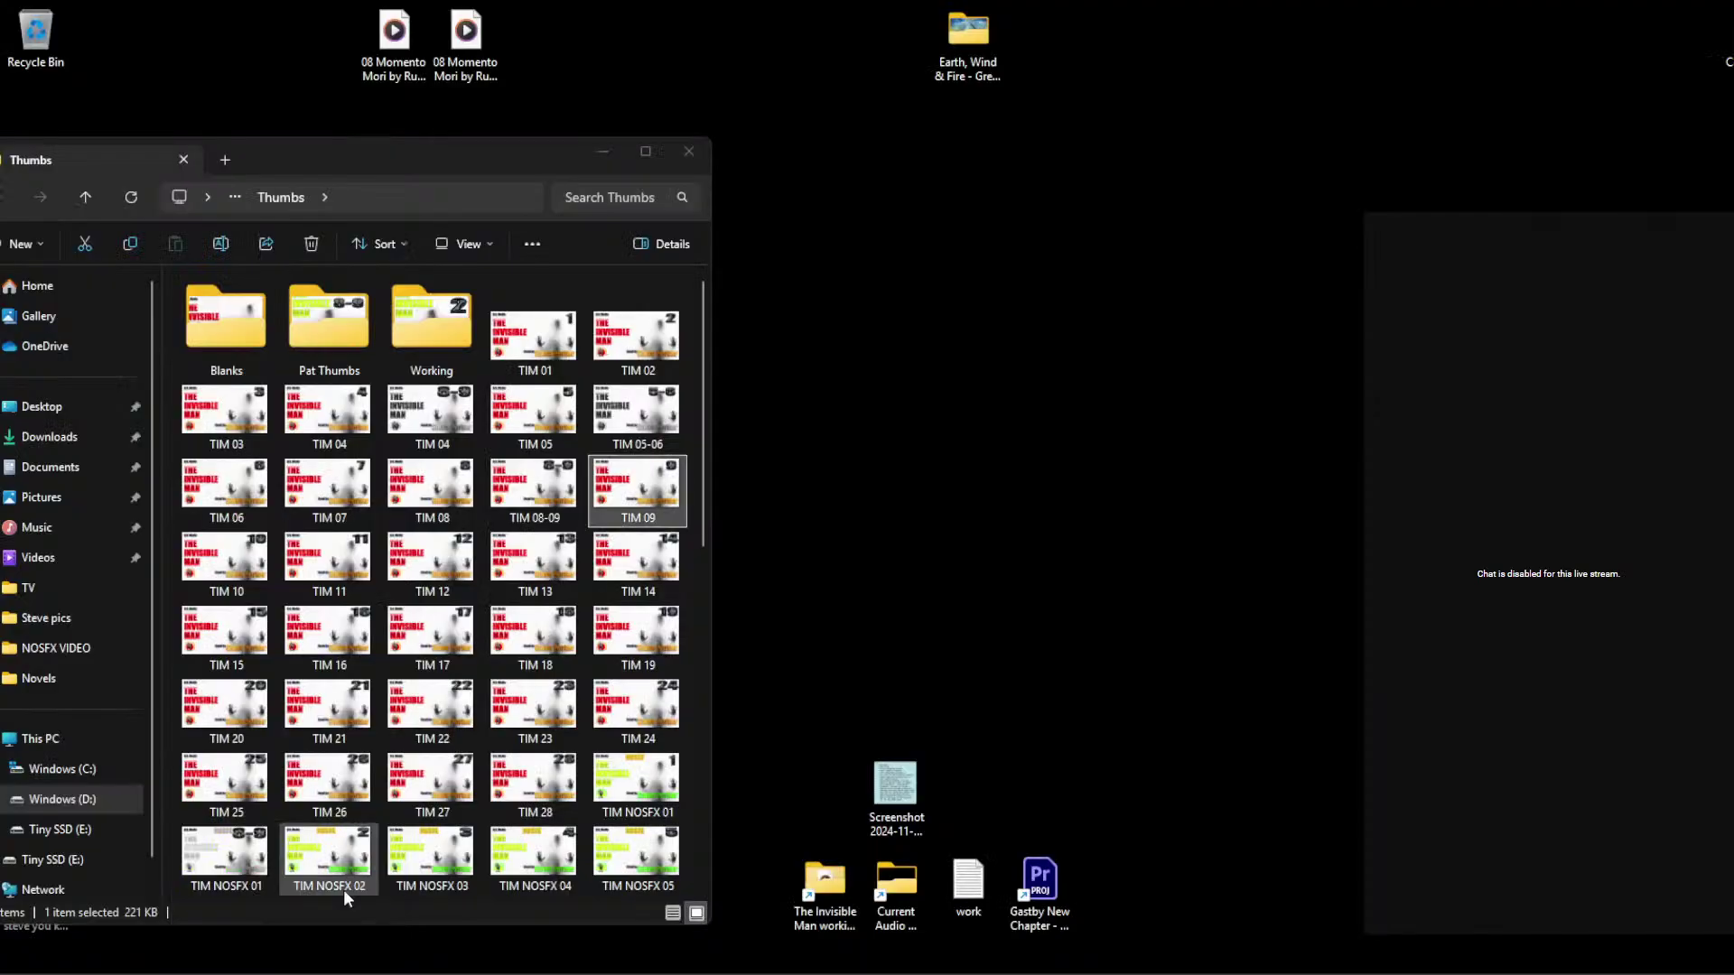
Step: Add the three downloaded rustling-grass sounds from the Downloads folder to the Untitled project's timeline in Premiere Pro and play them
{"action": "left_click", "coordinate": [343, 891]}
{"action": "left_click", "coordinate": [41, 406]}
{"action": "left_click", "coordinate": [54, 438]}
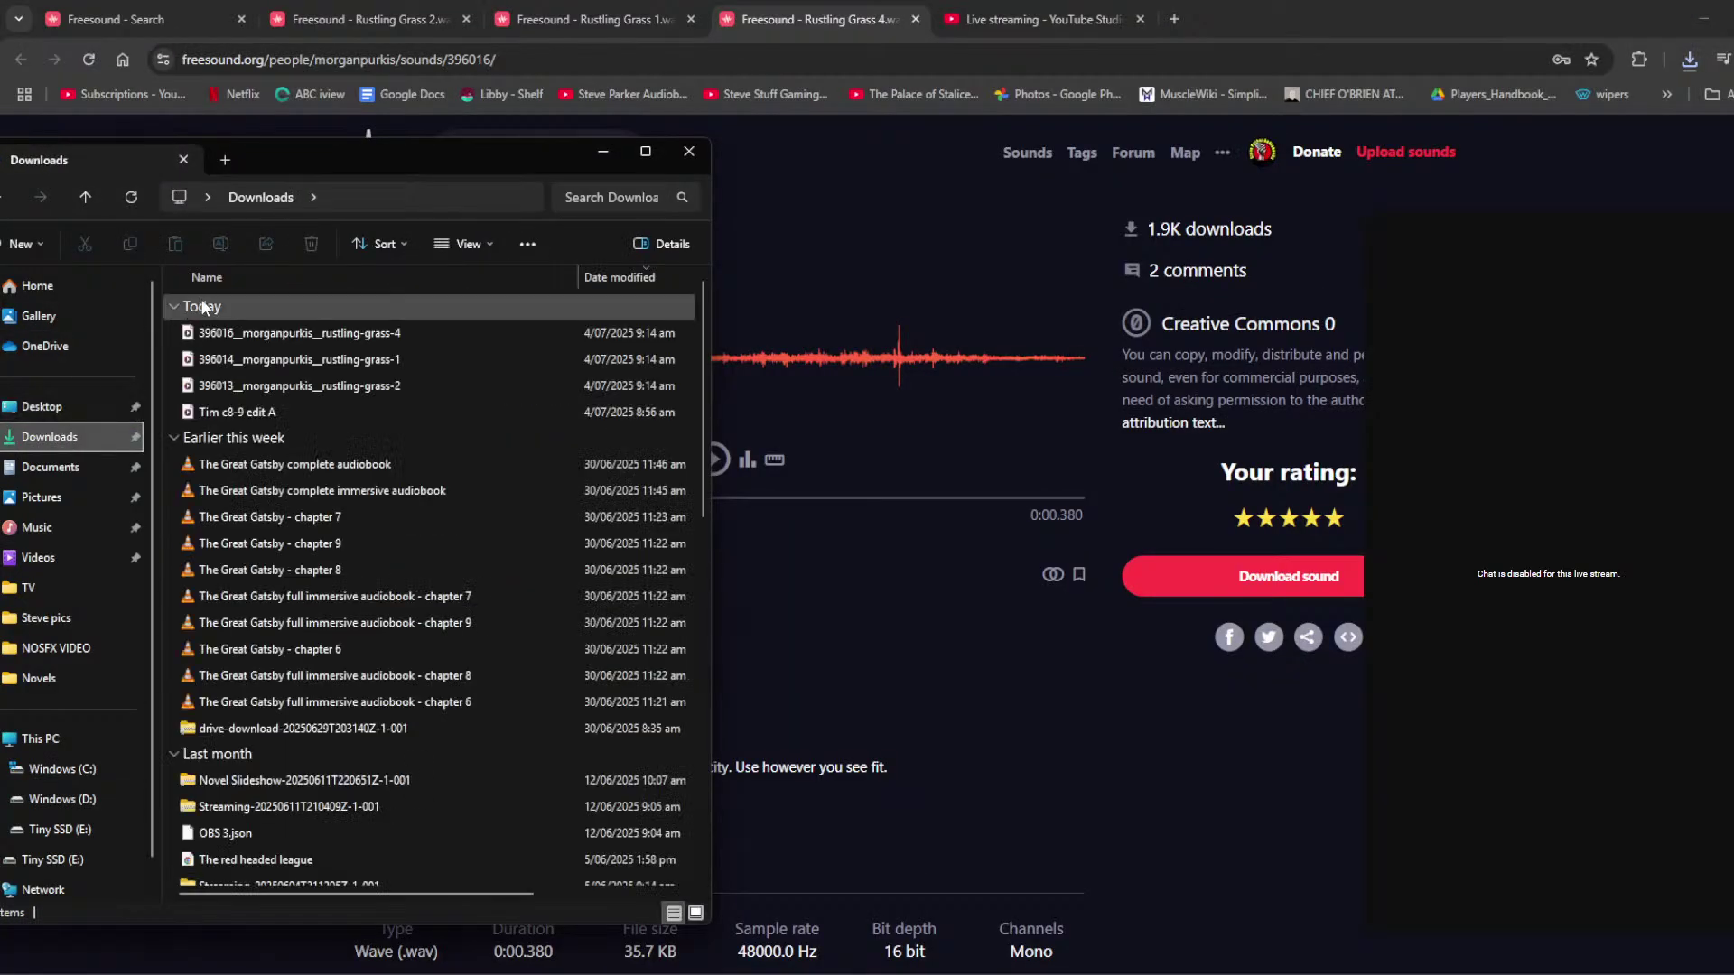
{"action": "left_click", "coordinate": [298, 332]}
{"action": "left_click", "coordinate": [307, 386], "text": "ctrl"}
{"action": "left_click", "coordinate": [296, 359], "text": "ctrl"}
{"action": "left_click_drag", "start_coordinate": [296, 360], "coordinate": [565, 720]}
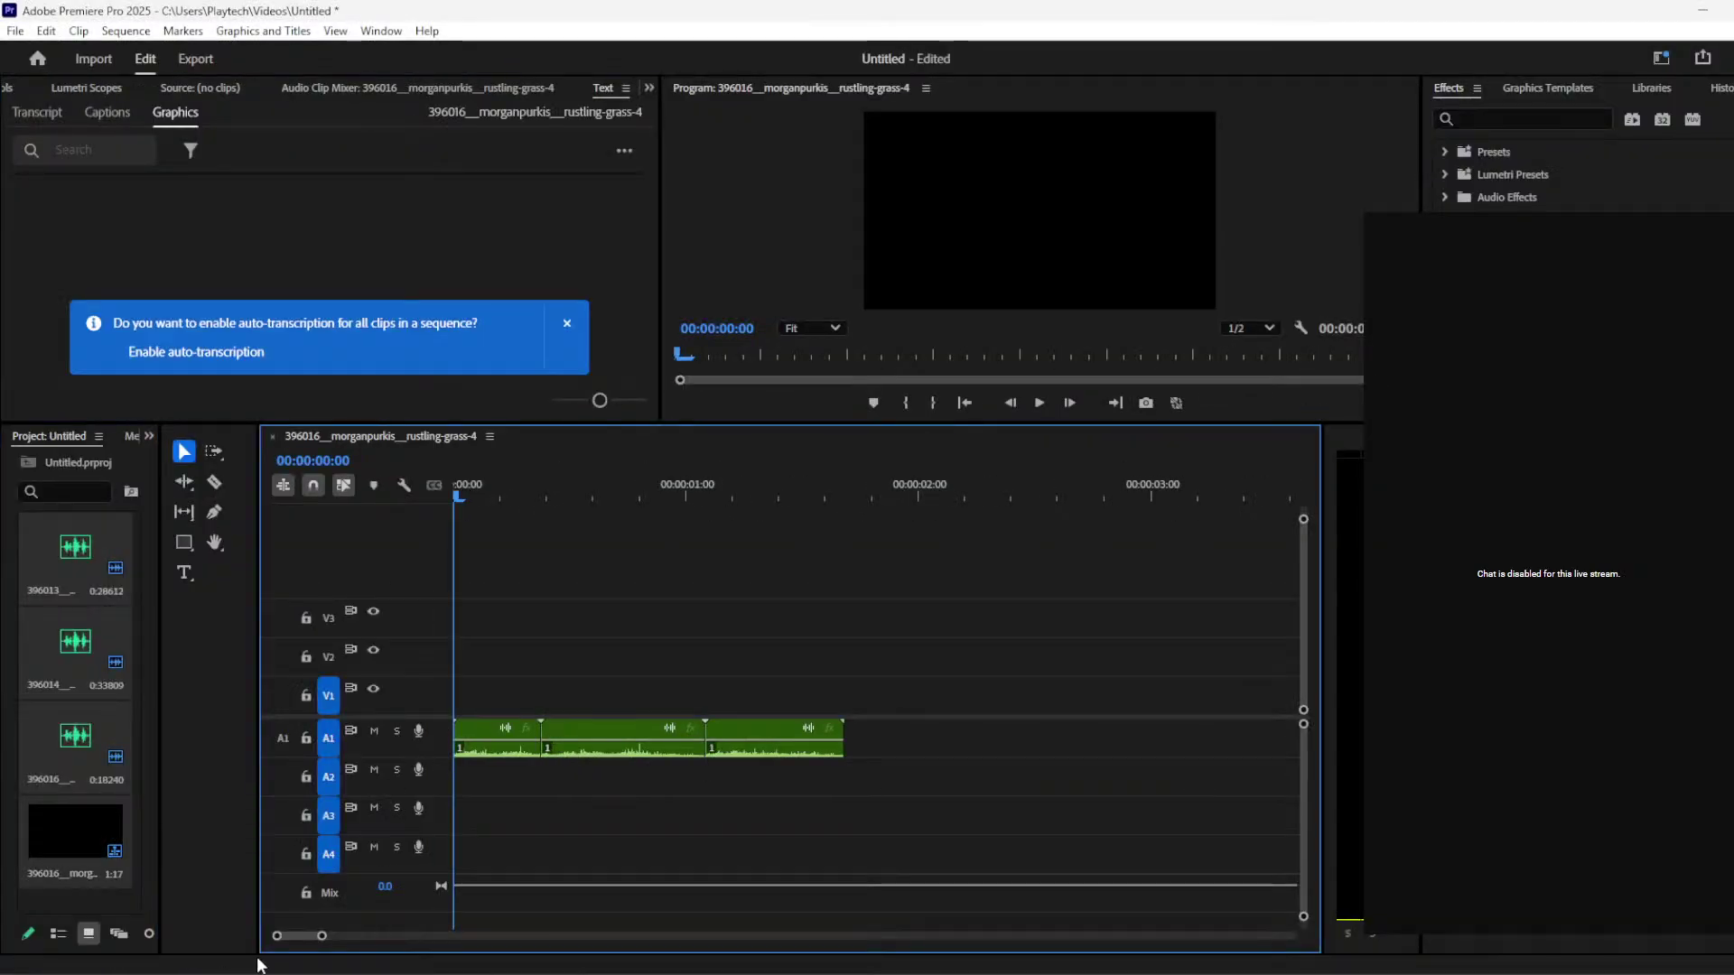
{"action": "key", "text": "space"}
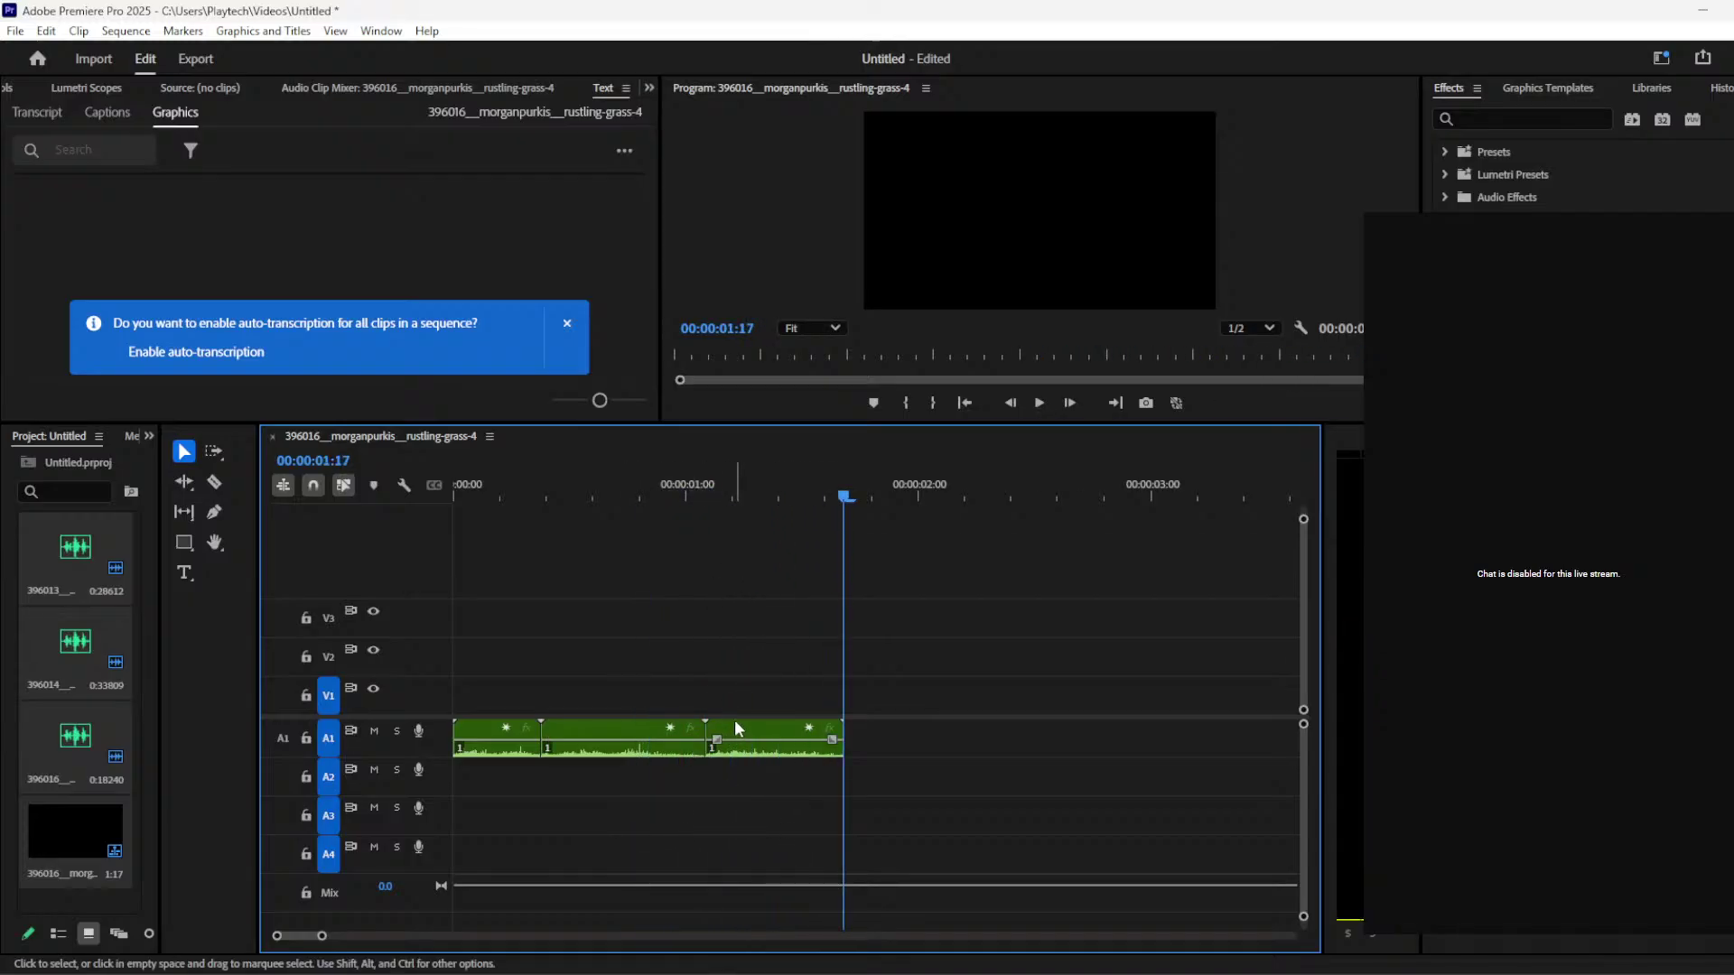
Step: Move the rustling-grass-2 clip onto A2 beneath the other two, and paste a copy of all three clips at 00:00:01:17
{"action": "left_click_drag", "start_coordinate": [734, 724], "coordinate": [547, 782]}
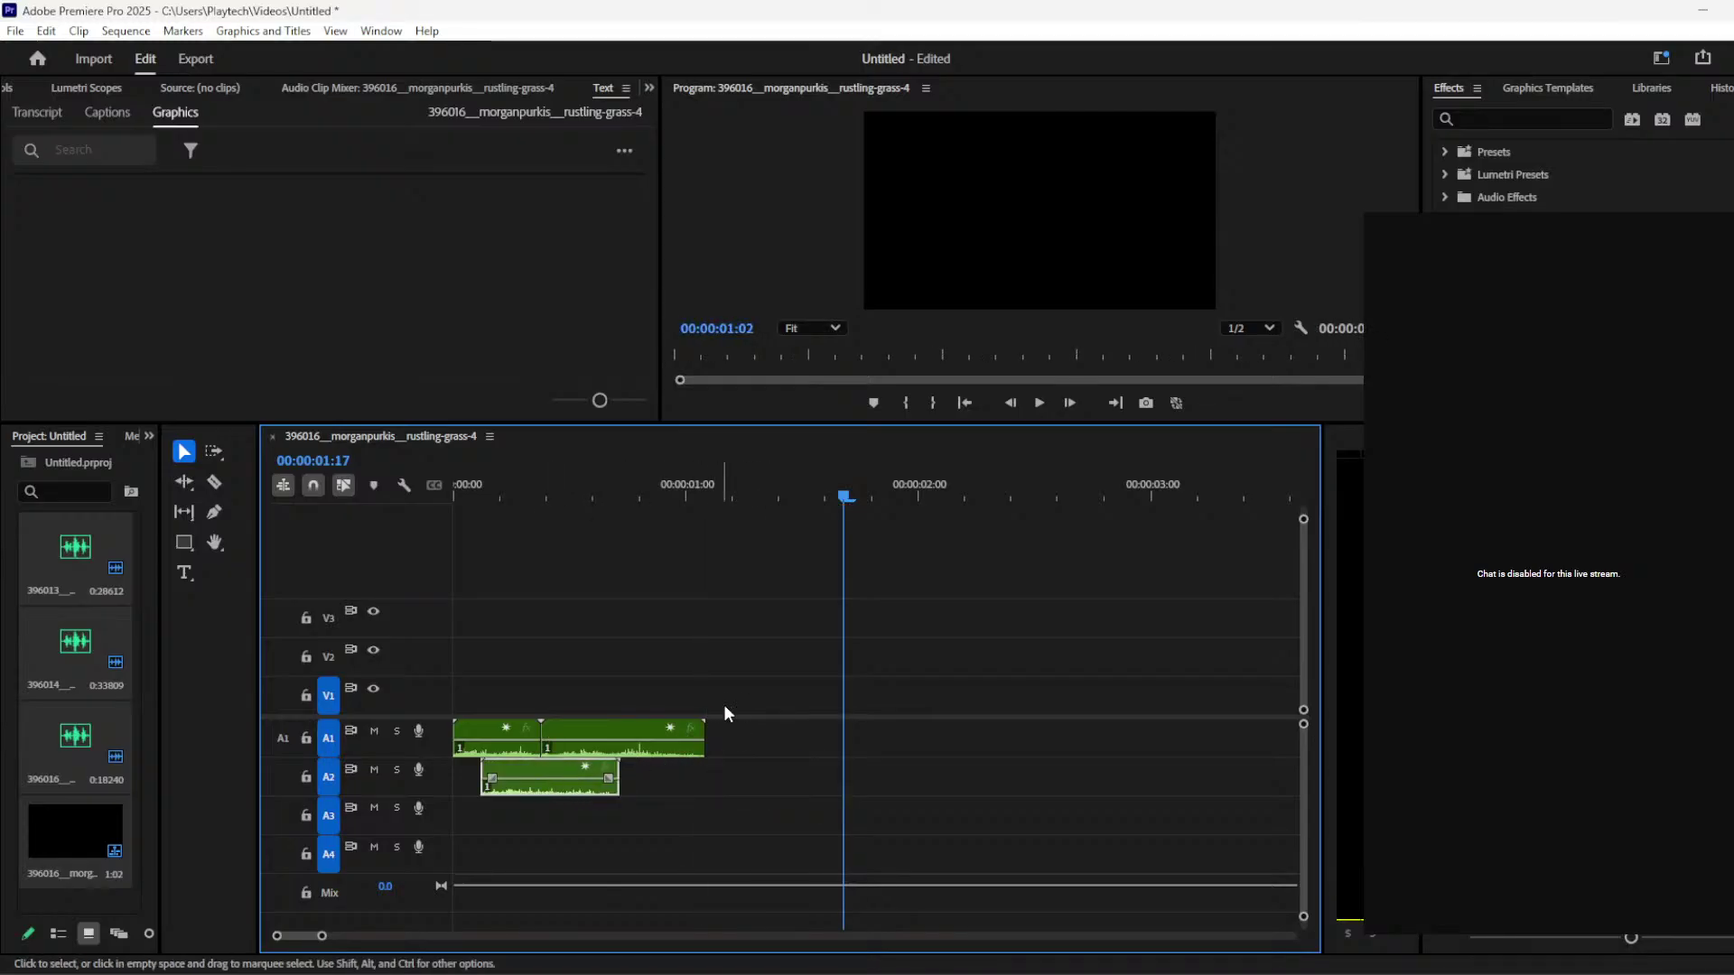
{"action": "left_click_drag", "start_coordinate": [783, 682], "coordinate": [456, 849]}
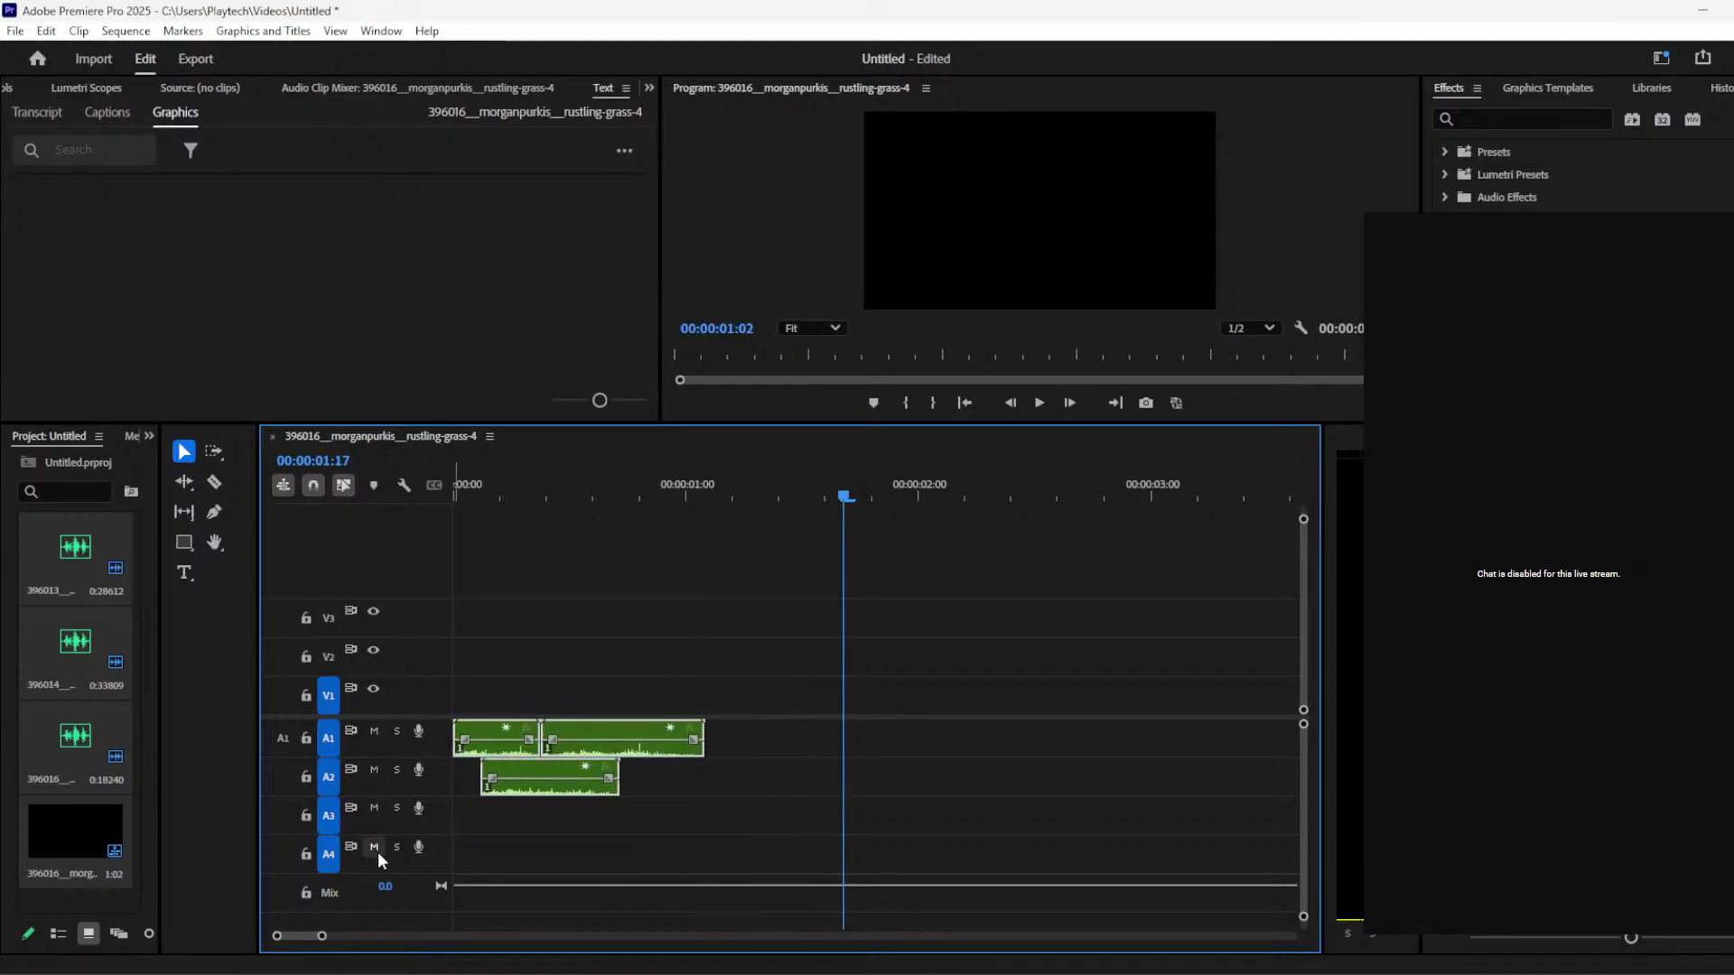
{"action": "left_click", "coordinate": [882, 789]}
{"action": "key", "text": "ctrl+v"}
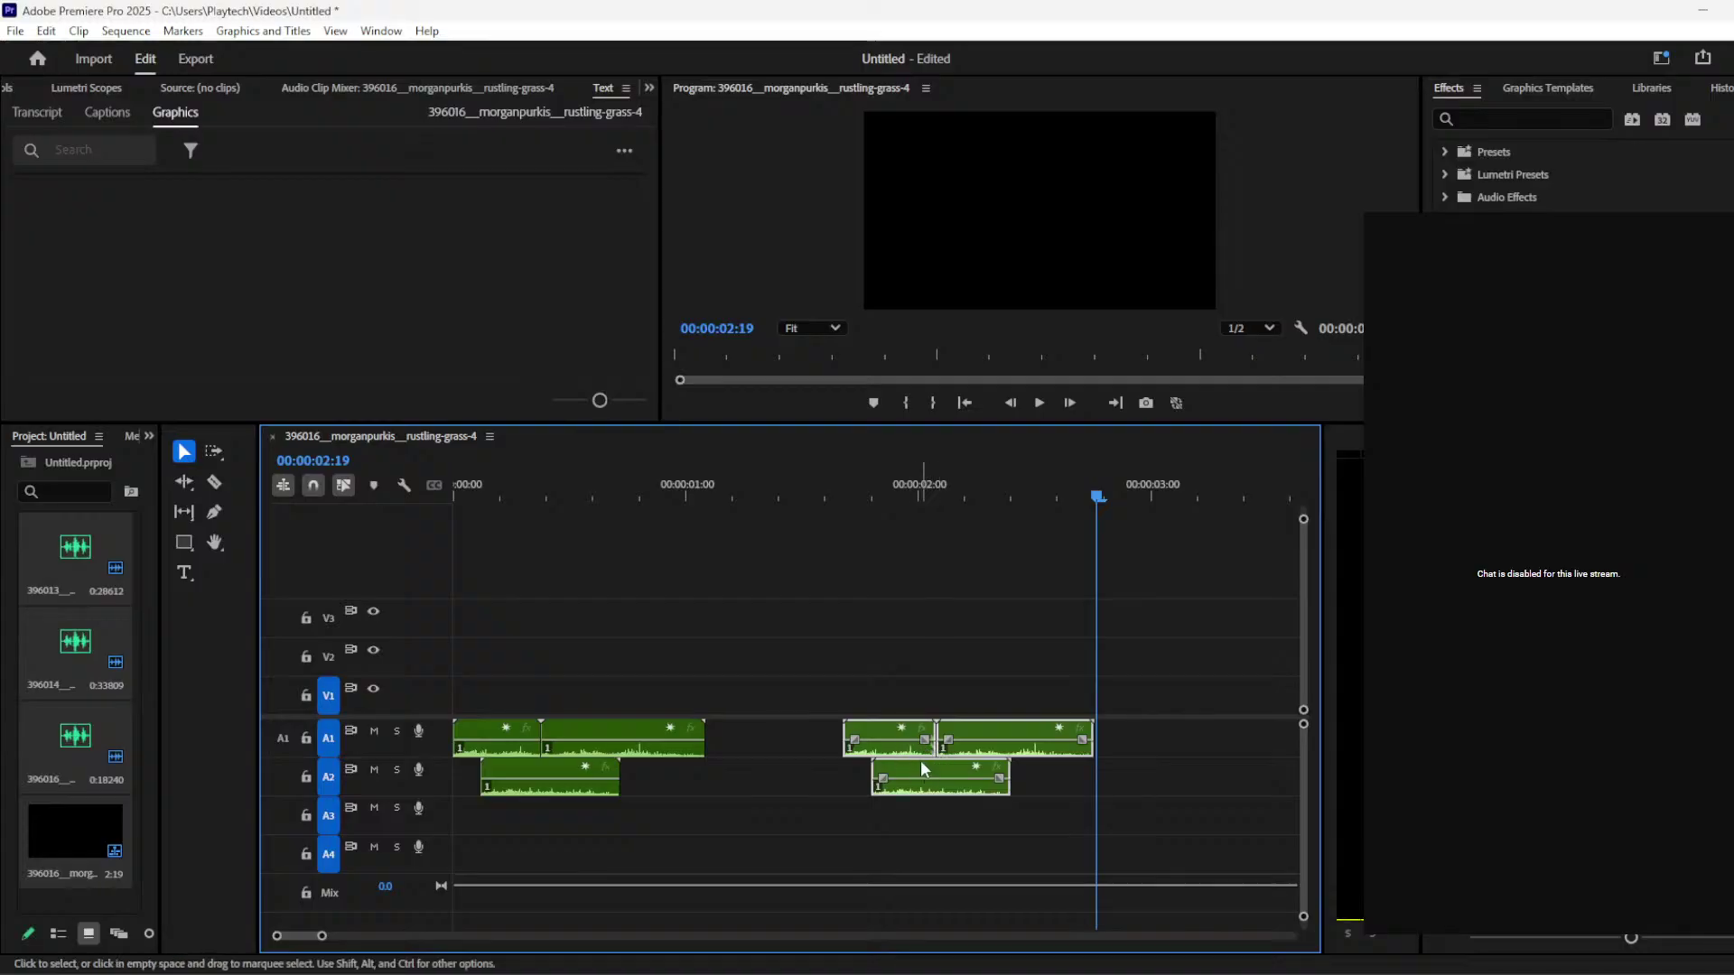
Step: Rearrange the pasted copies with rustling-grass-2 on A1 and the other two on A2, closing the gap after the first group
{"action": "left_click", "coordinate": [1130, 777]}
{"action": "left_click_drag", "start_coordinate": [998, 723], "coordinate": [862, 819]}
{"action": "left_click", "coordinate": [880, 733]}
{"action": "left_click_drag", "start_coordinate": [881, 733], "coordinate": [993, 817]}
{"action": "left_click_drag", "start_coordinate": [1109, 812], "coordinate": [769, 764]}
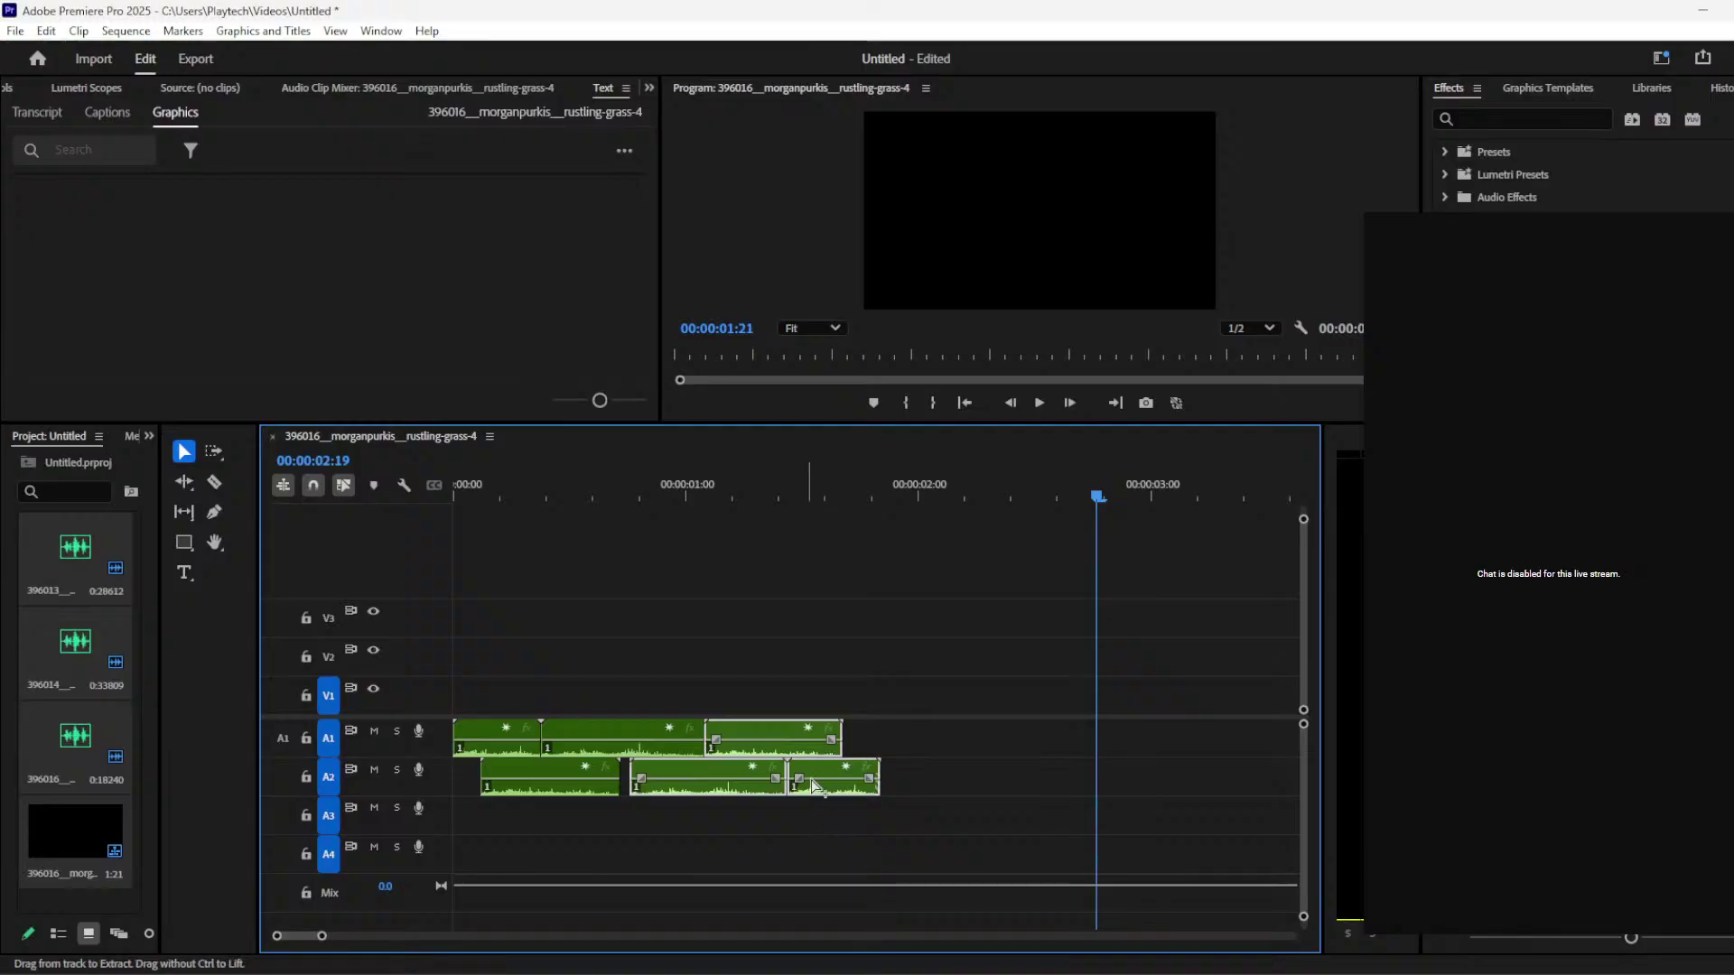
Step: Duplicate all six rustling-grass clips at 00:00:02:19 on A1 and A2
{"action": "left_click_drag", "start_coordinate": [1022, 684], "coordinate": [419, 857]}
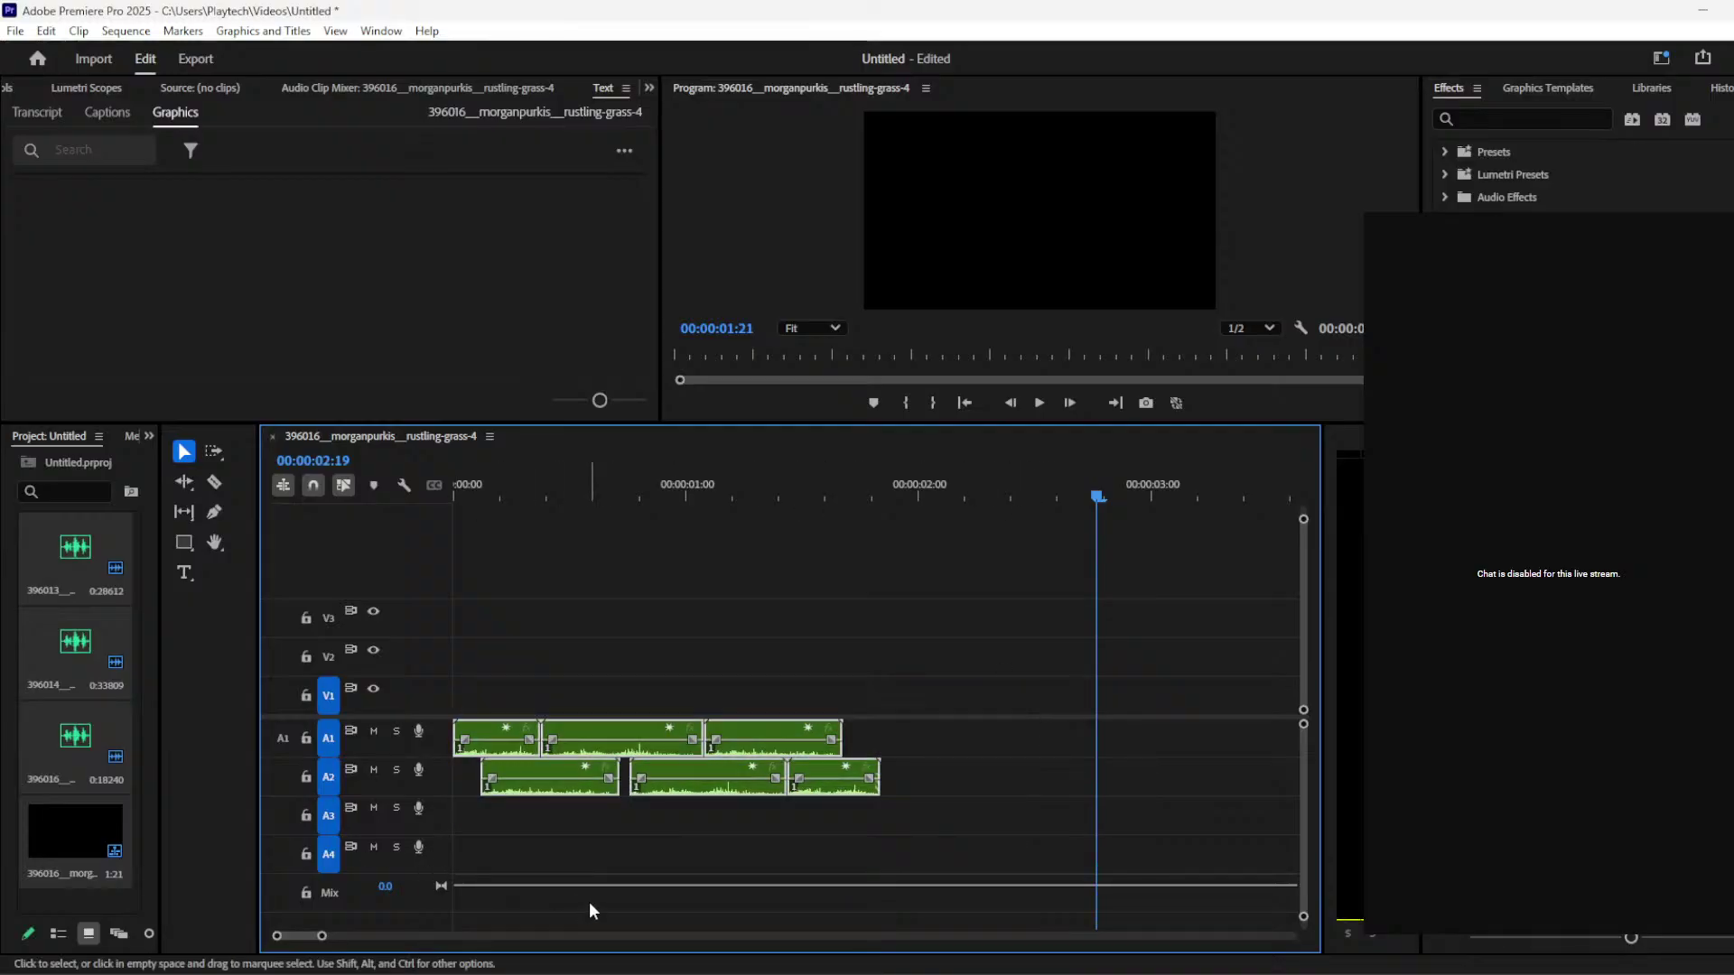
{"action": "left_click", "coordinate": [935, 684]}
{"action": "key", "text": "End"}
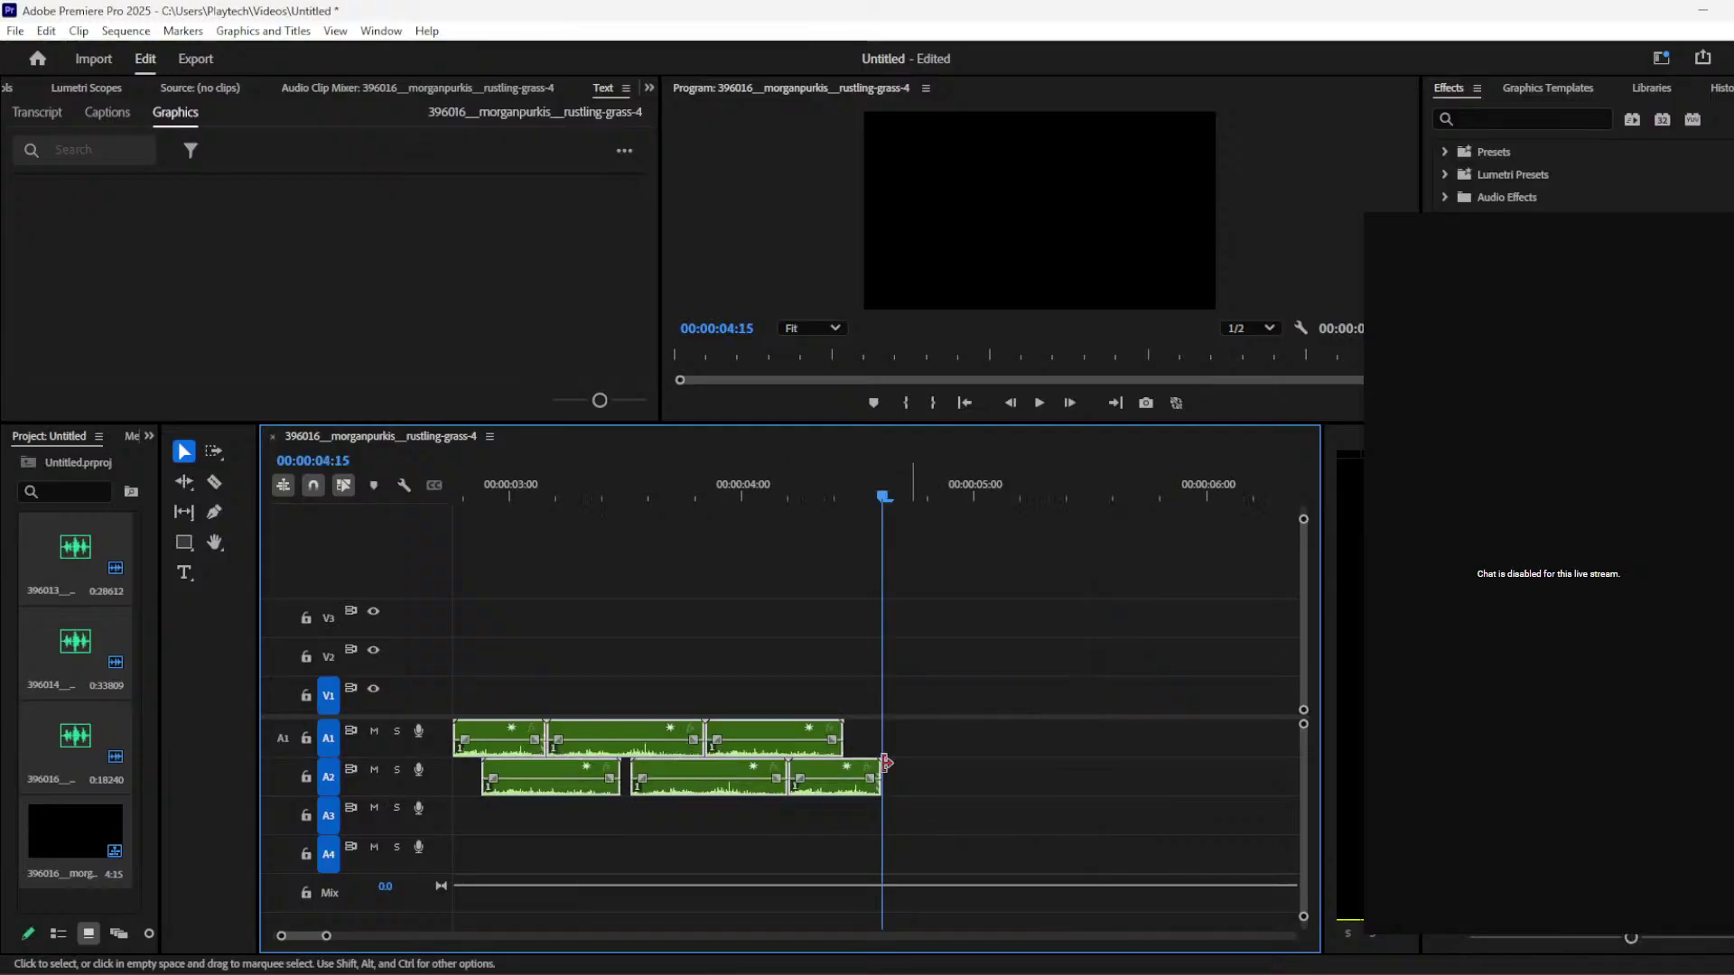
{"action": "scroll", "coordinate": [598, 934], "scroll_direction": "down", "scroll_amount": 6}
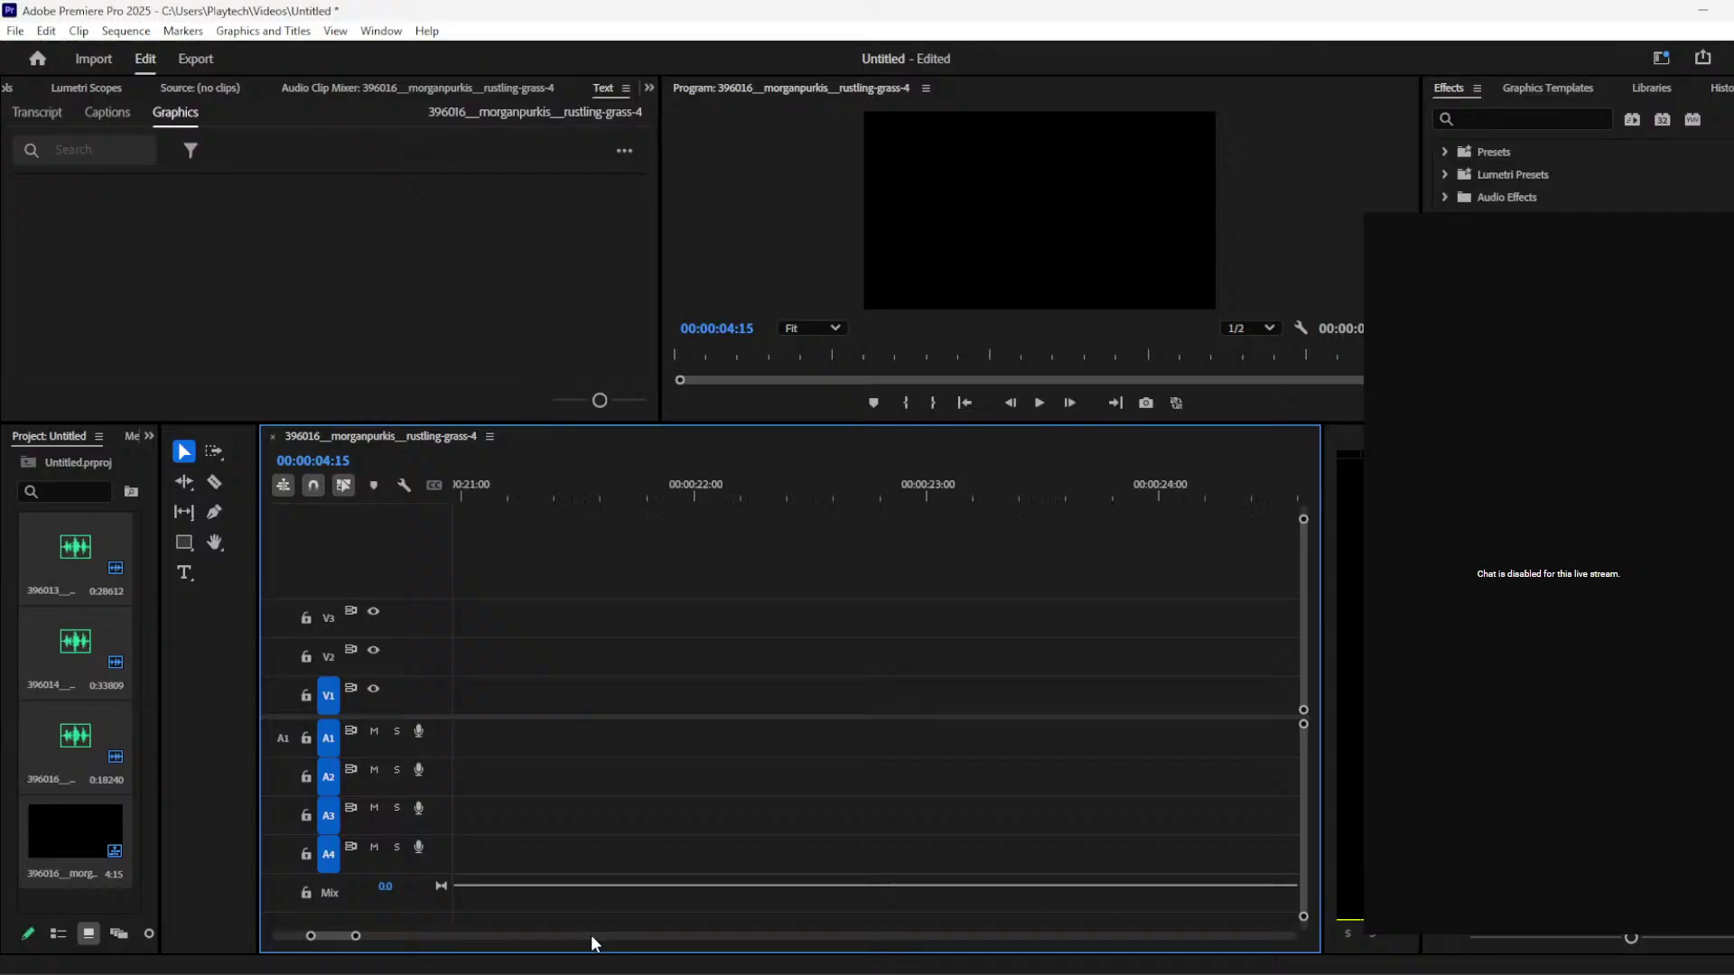
{"action": "mouse_move", "coordinate": [310, 937]}
{"action": "left_mouse_down"}
{"action": "mouse_move", "coordinate": [277, 936]}
{"action": "mouse_move", "coordinate": [321, 936]}
{"action": "left_mouse_up"}
{"action": "left_click", "coordinate": [636, 497]}
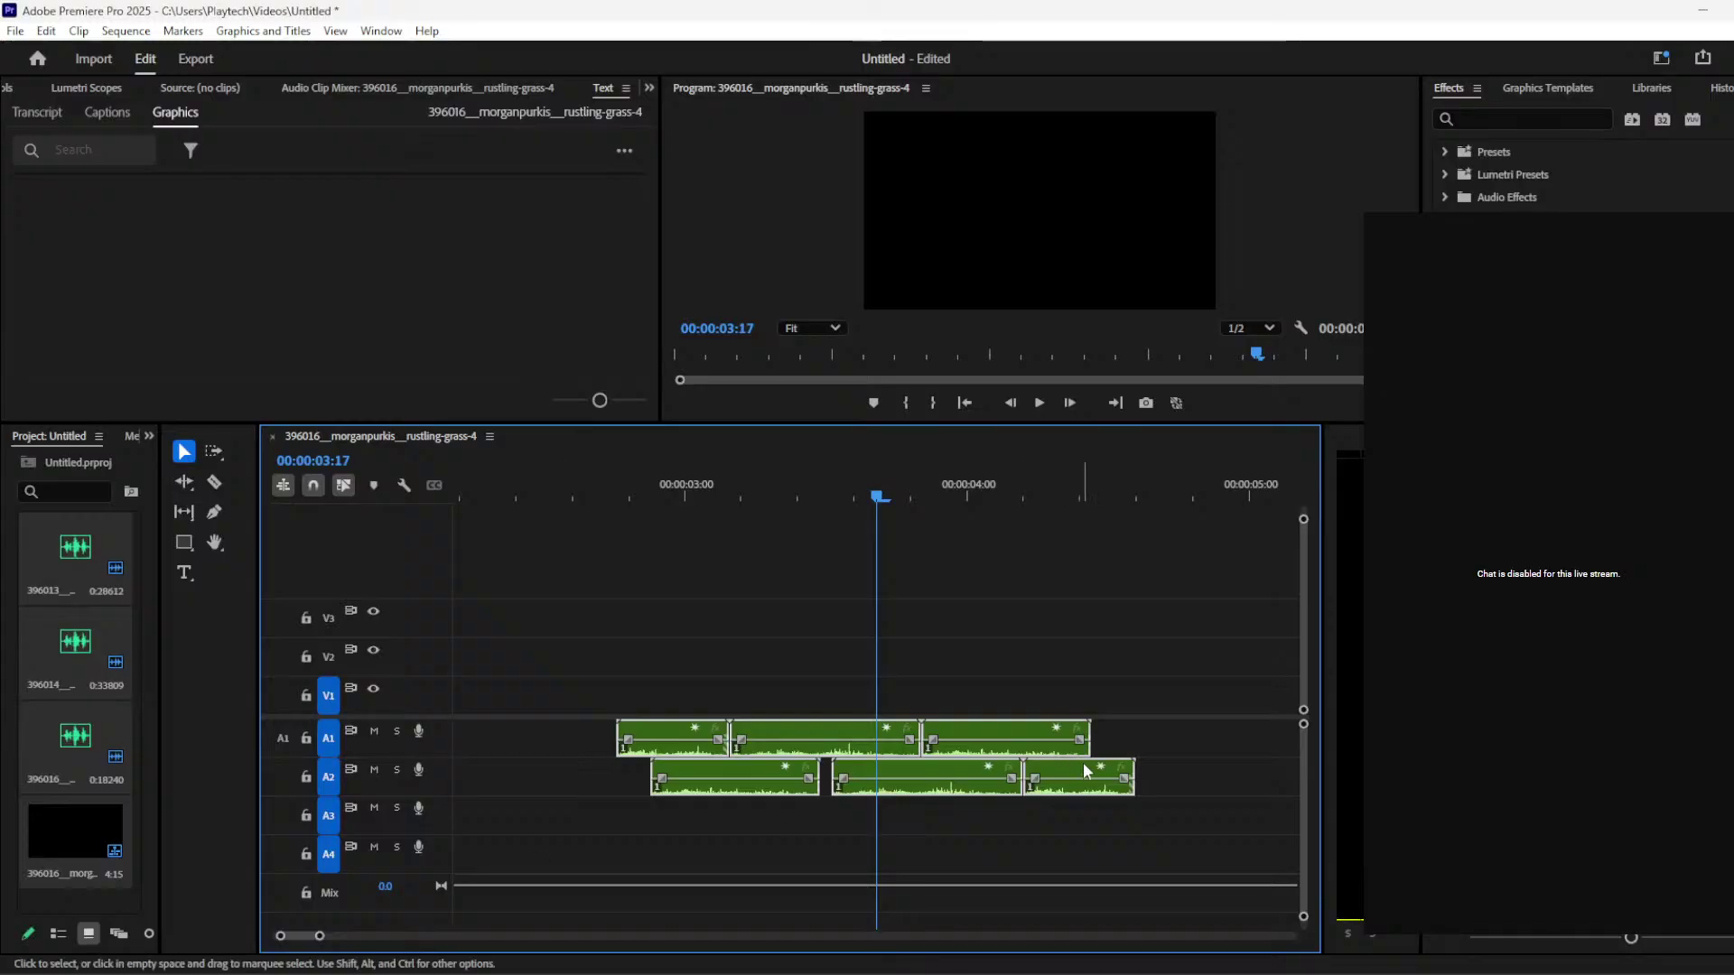
{"action": "left_click", "coordinate": [995, 820]}
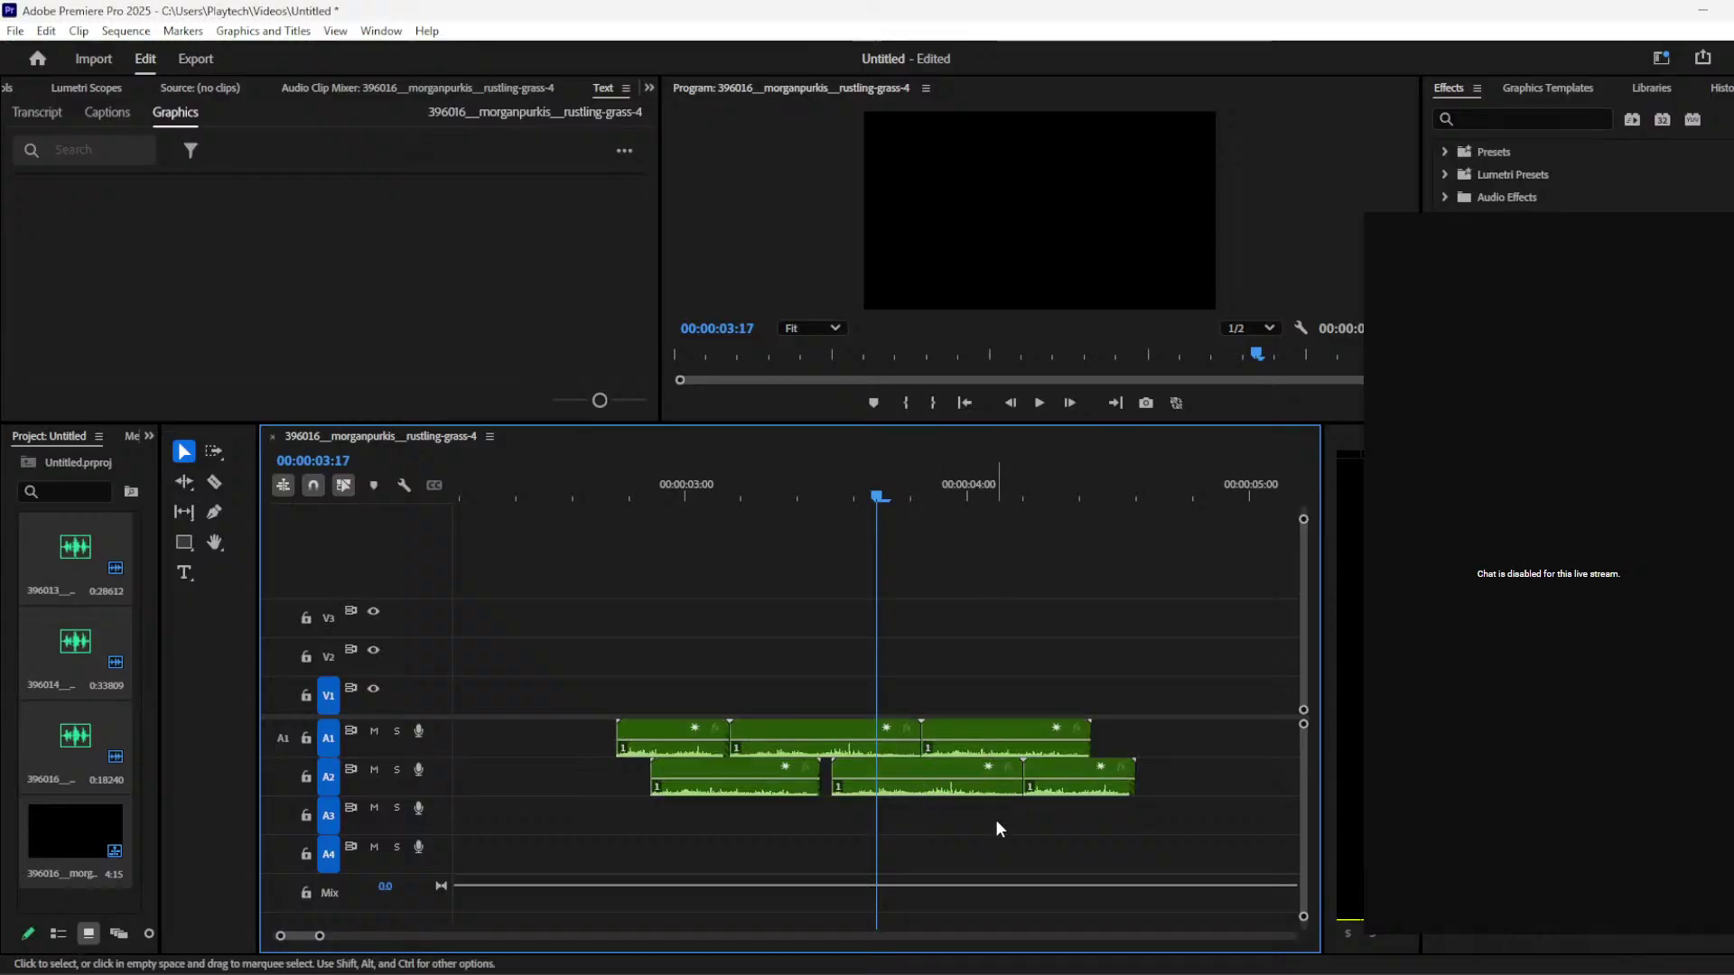
Step: Stagger the duplicated group by moving its two longer A1 clips onto A3 and its short A1 clip onto A4
{"action": "left_click", "coordinate": [1017, 728]}
{"action": "left_click_drag", "start_coordinate": [1017, 727], "coordinate": [825, 808]}
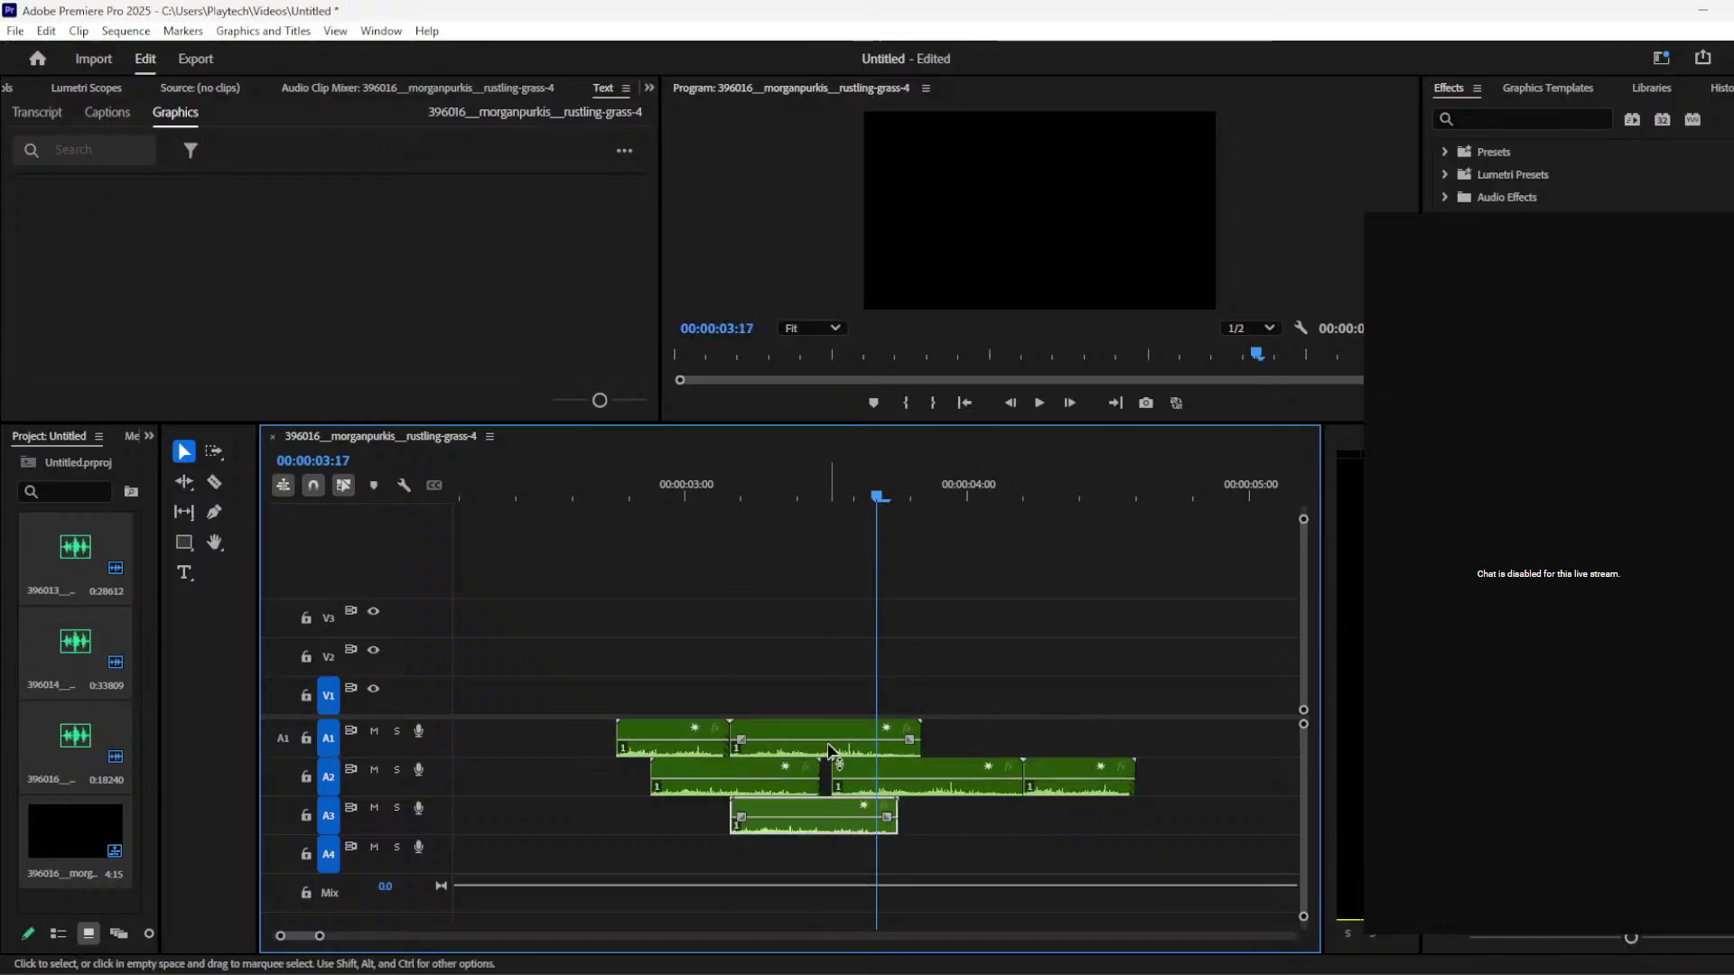
{"action": "left_click", "coordinate": [821, 728]}
{"action": "double_click", "coordinate": [822, 728]}
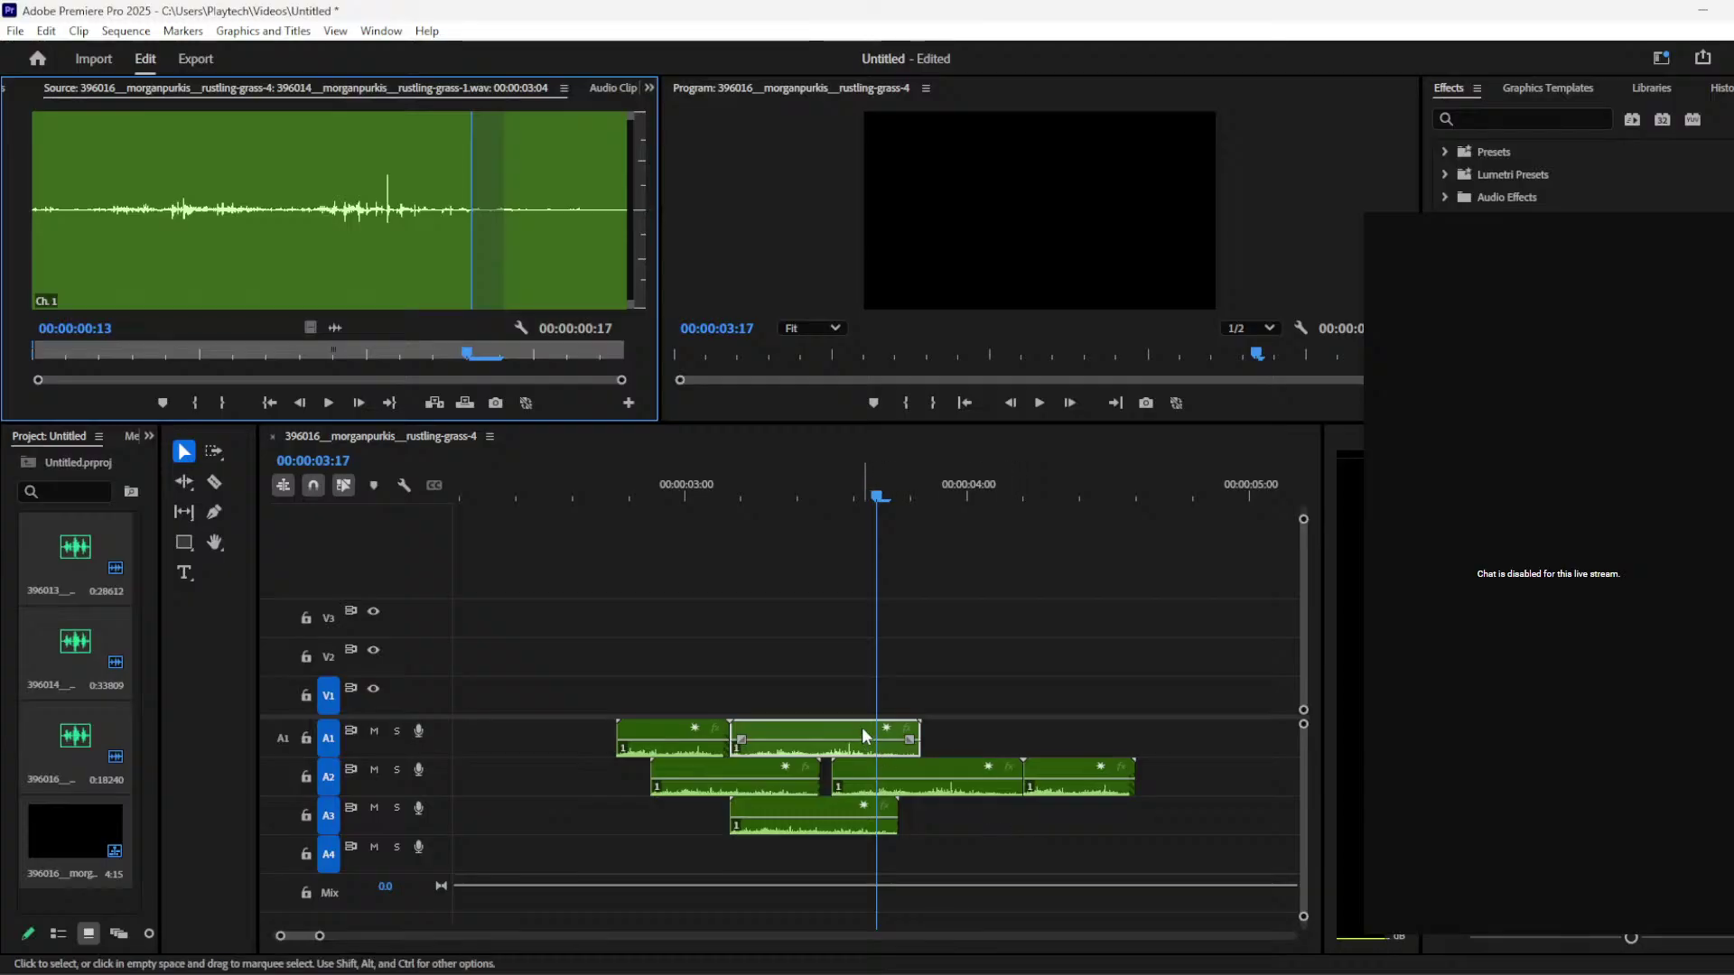
{"action": "left_click_drag", "start_coordinate": [860, 736], "coordinate": [1040, 813]}
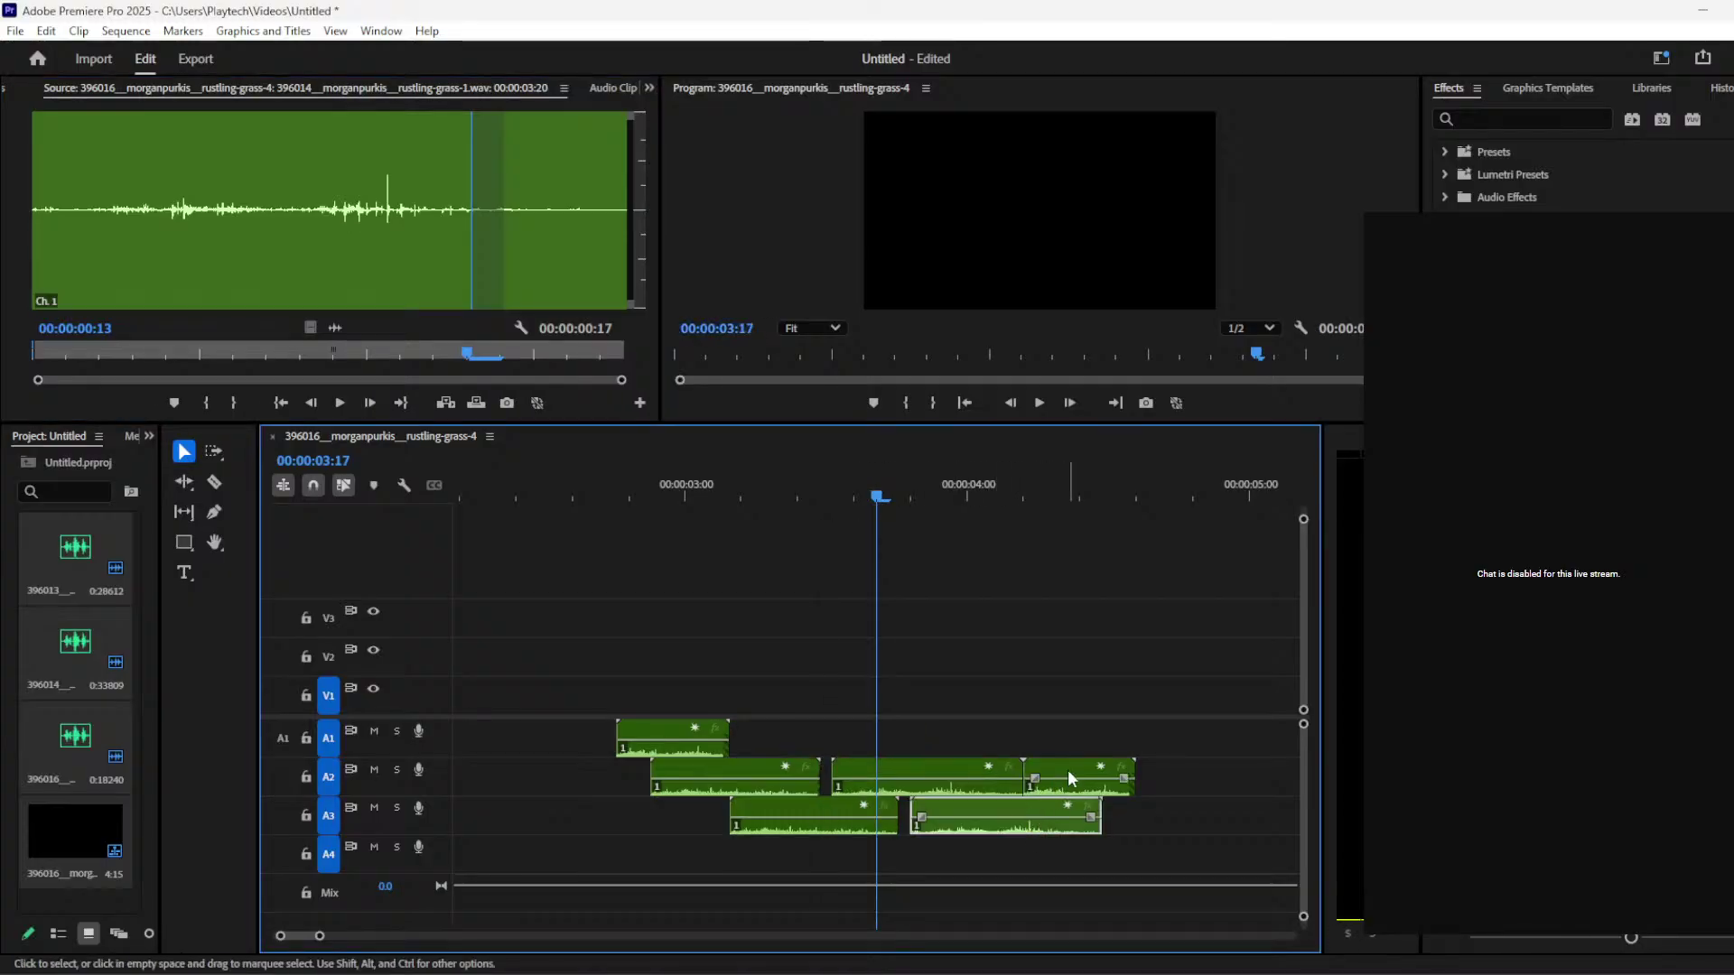
{"action": "left_click_drag", "start_coordinate": [670, 733], "coordinate": [907, 854]}
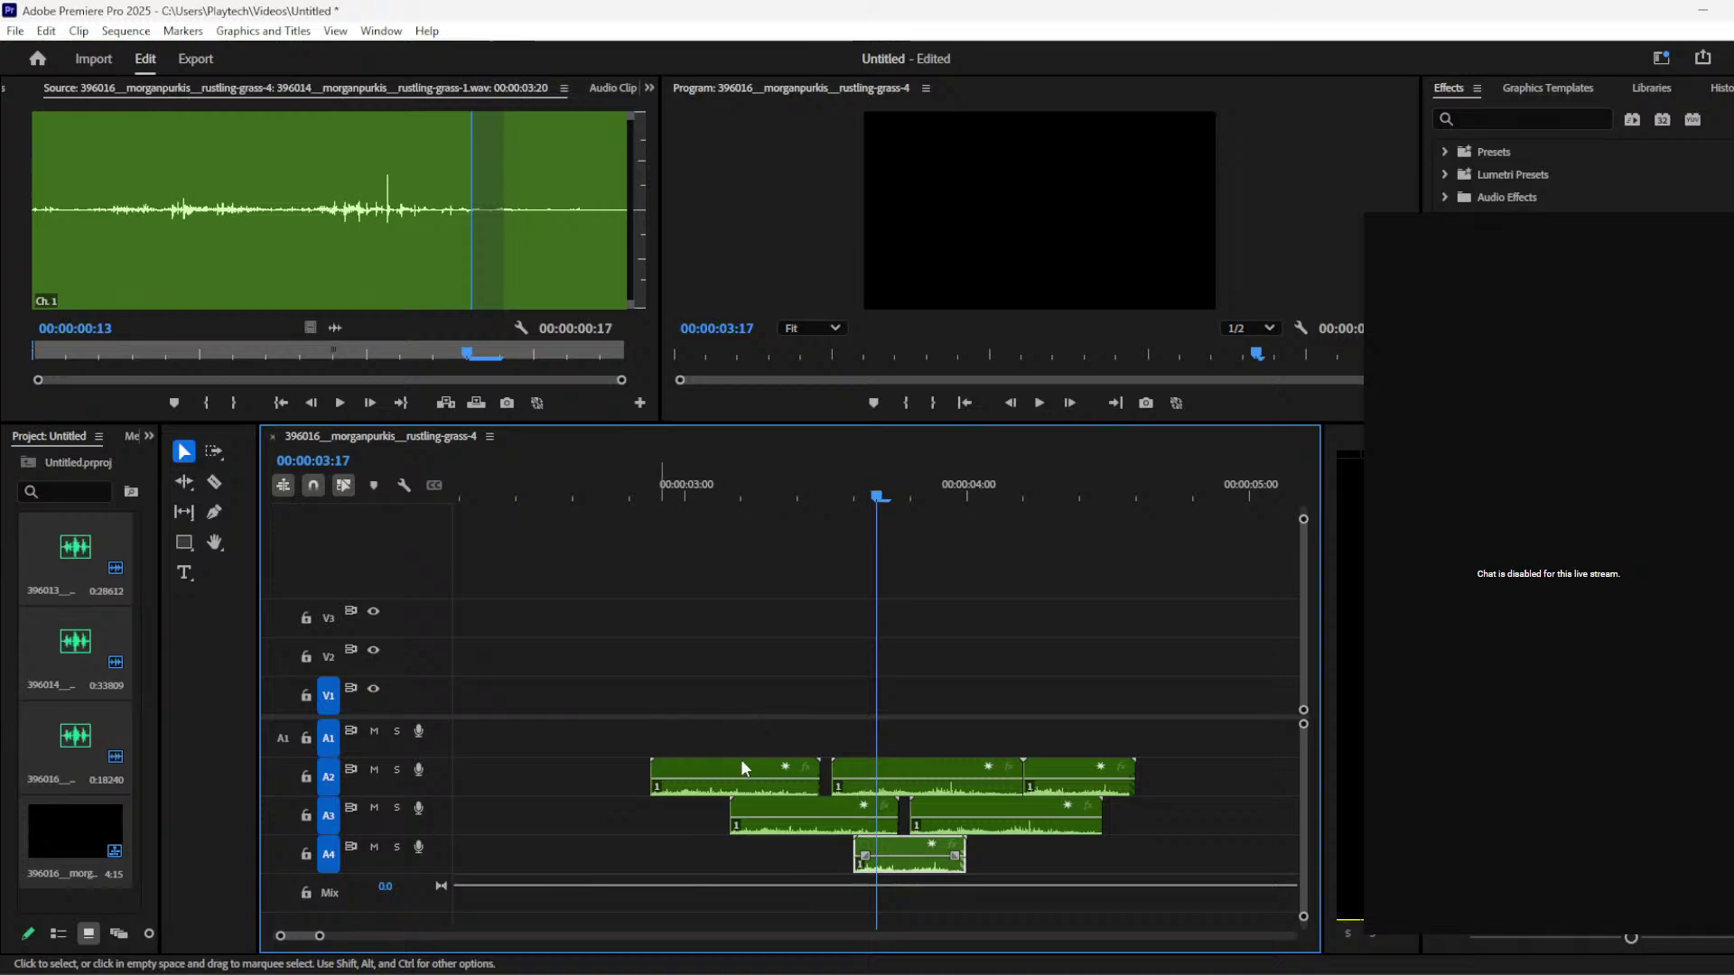
Step: Move the staggered group up one track, directly after the earlier A1 clips, and play the sequence
{"action": "left_click_drag", "start_coordinate": [1181, 874], "coordinate": [647, 753]}
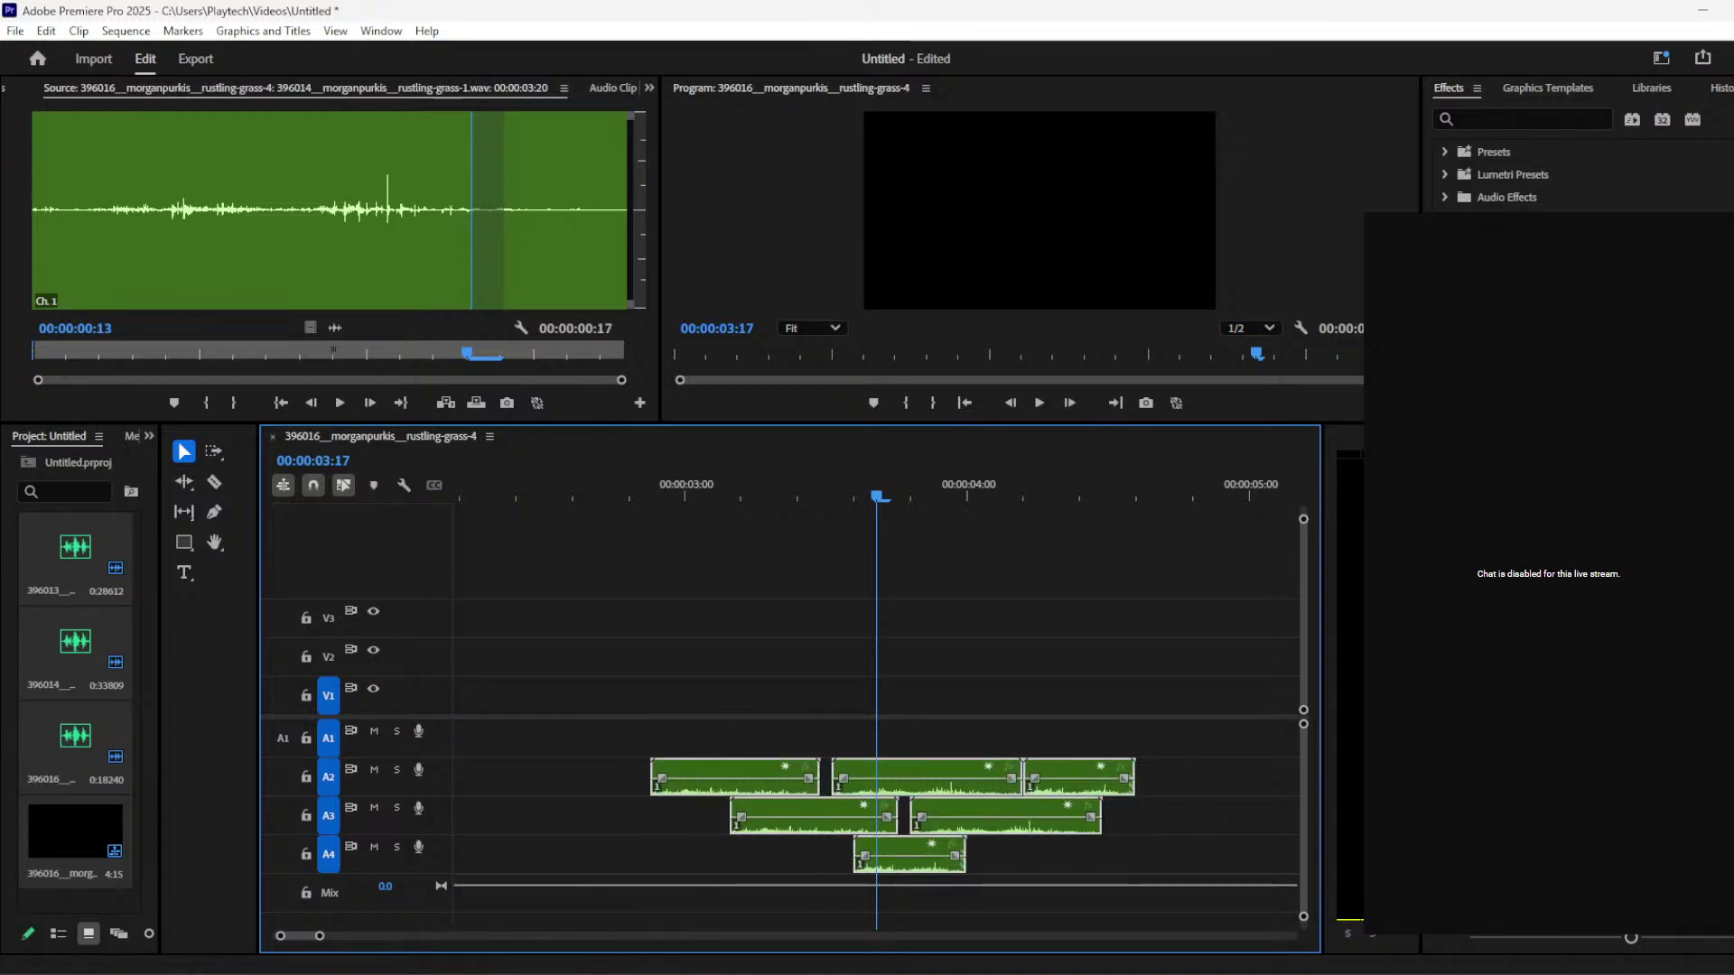
{"action": "left_click_drag", "start_coordinate": [318, 936], "coordinate": [358, 936]}
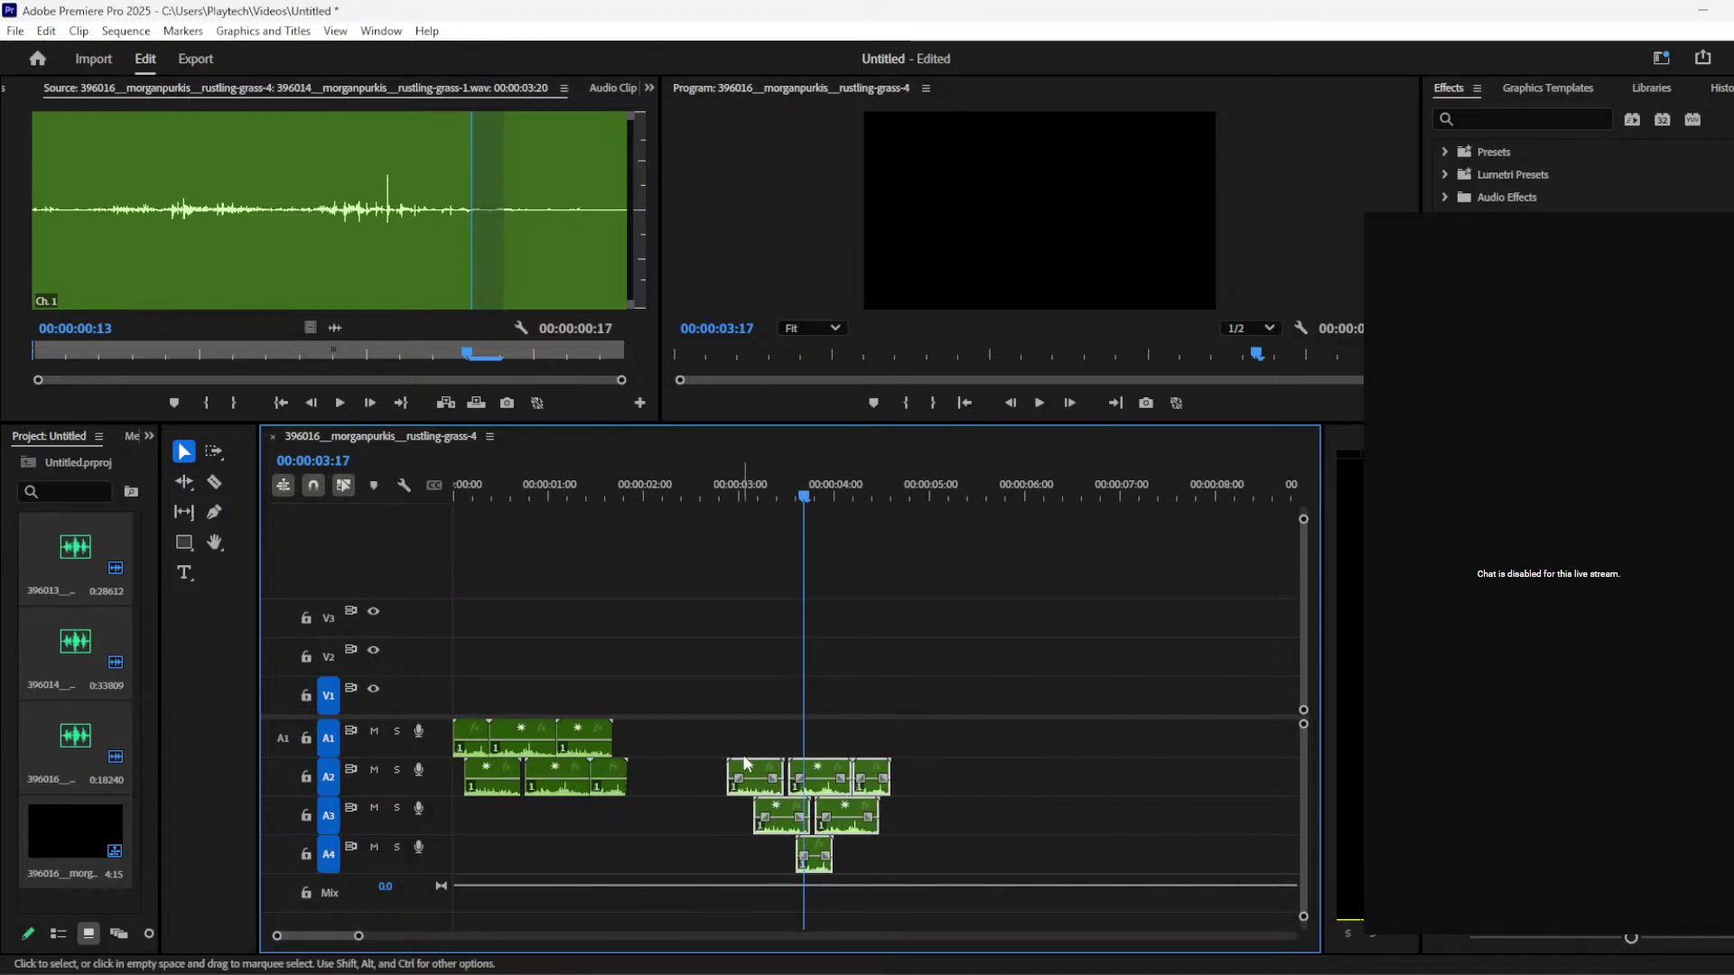
{"action": "left_click_drag", "start_coordinate": [763, 774], "coordinate": [648, 755]}
{"action": "key", "text": "space"}
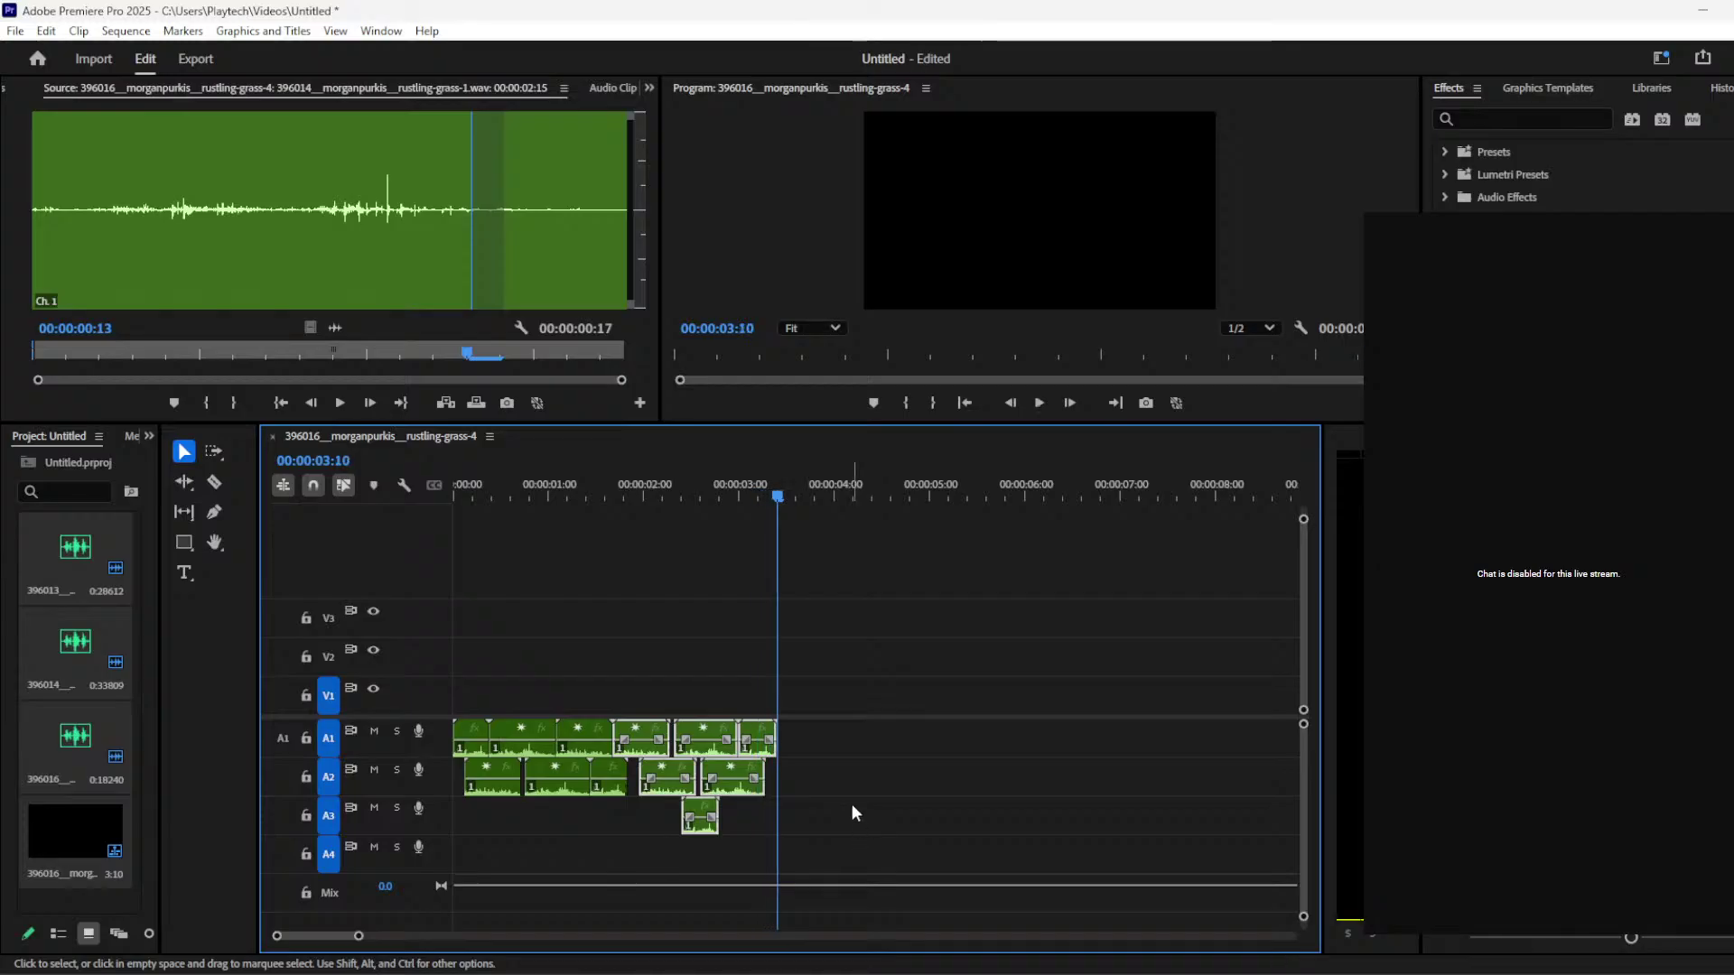
Step: Delete the last clip on A1 and play the sequence again
{"action": "left_click", "coordinate": [827, 739]}
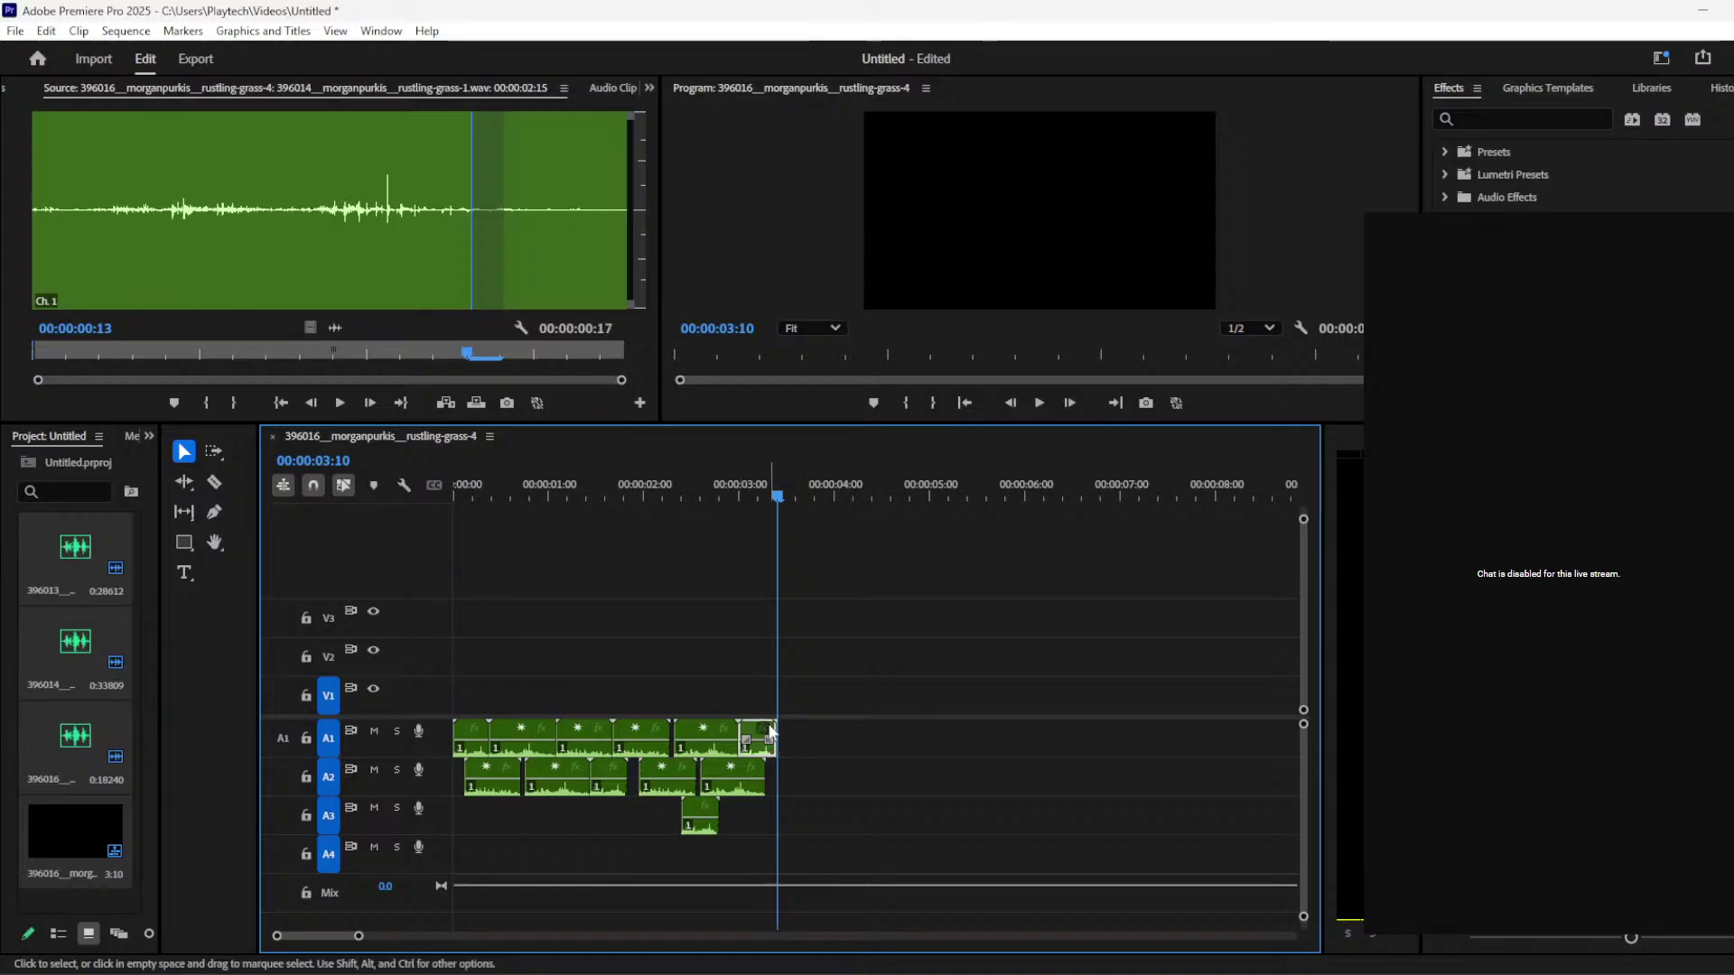
{"action": "key", "text": "Delete"}
{"action": "key", "text": "space"}
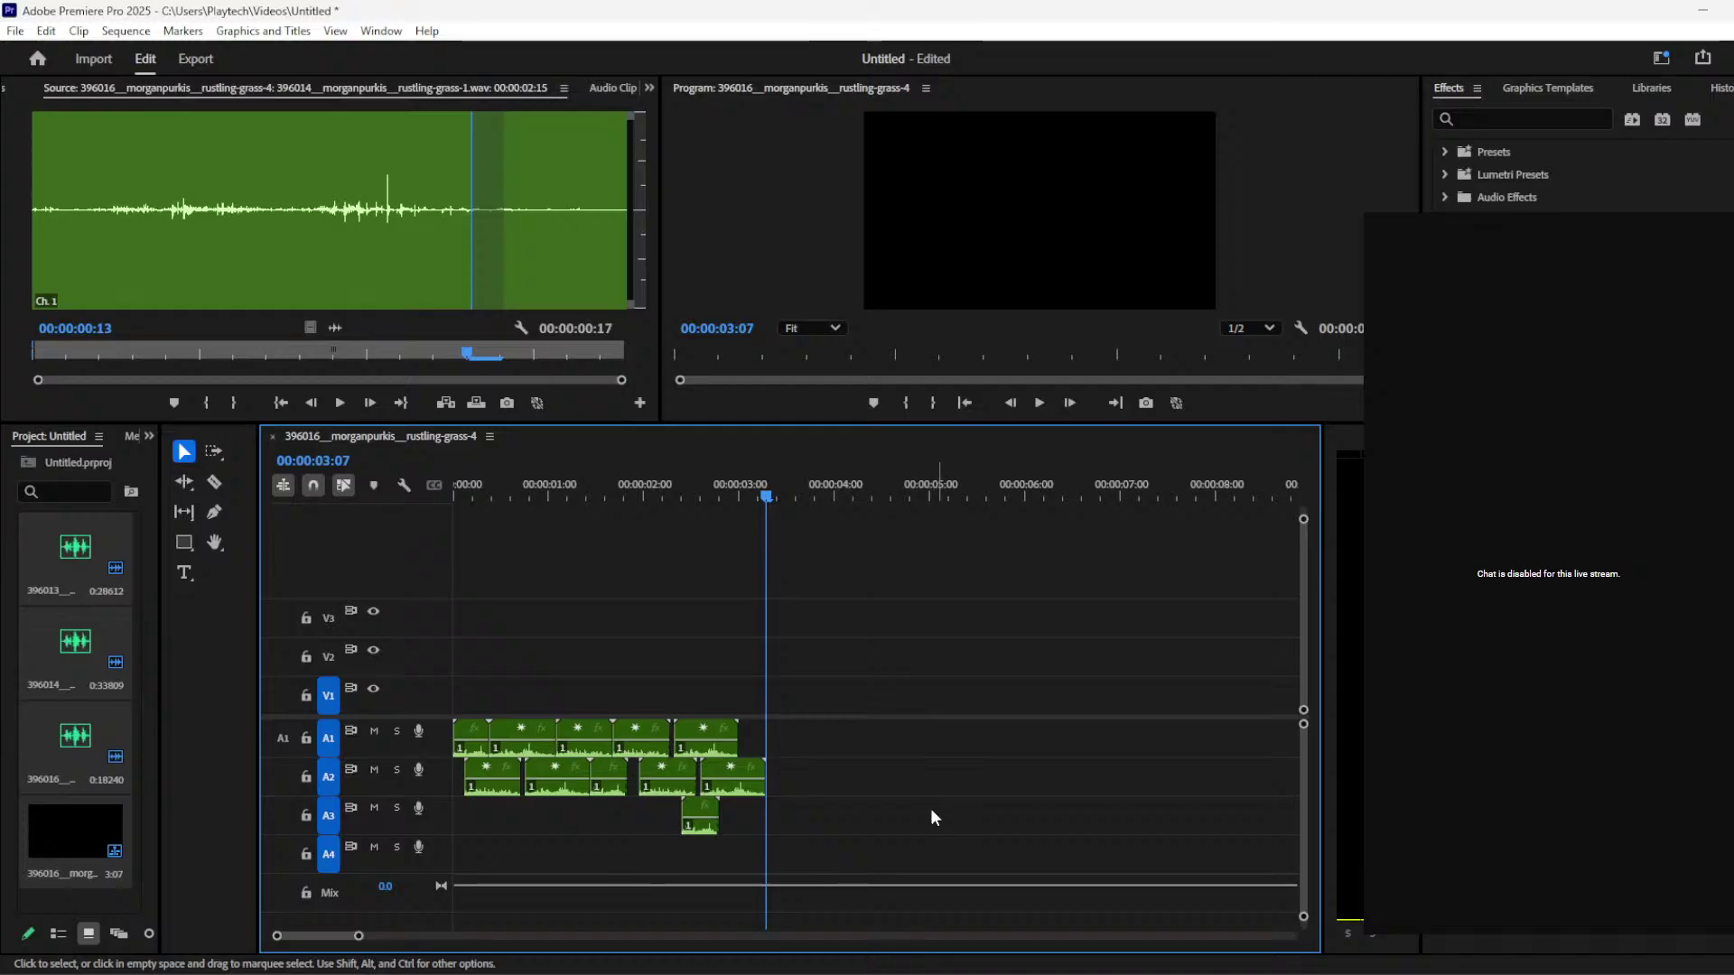
Step: Shift every clip after the first one later so that the first A2 clip starts at 00:00:00:07
{"action": "left_click_drag", "start_coordinate": [845, 732], "coordinate": [517, 831]}
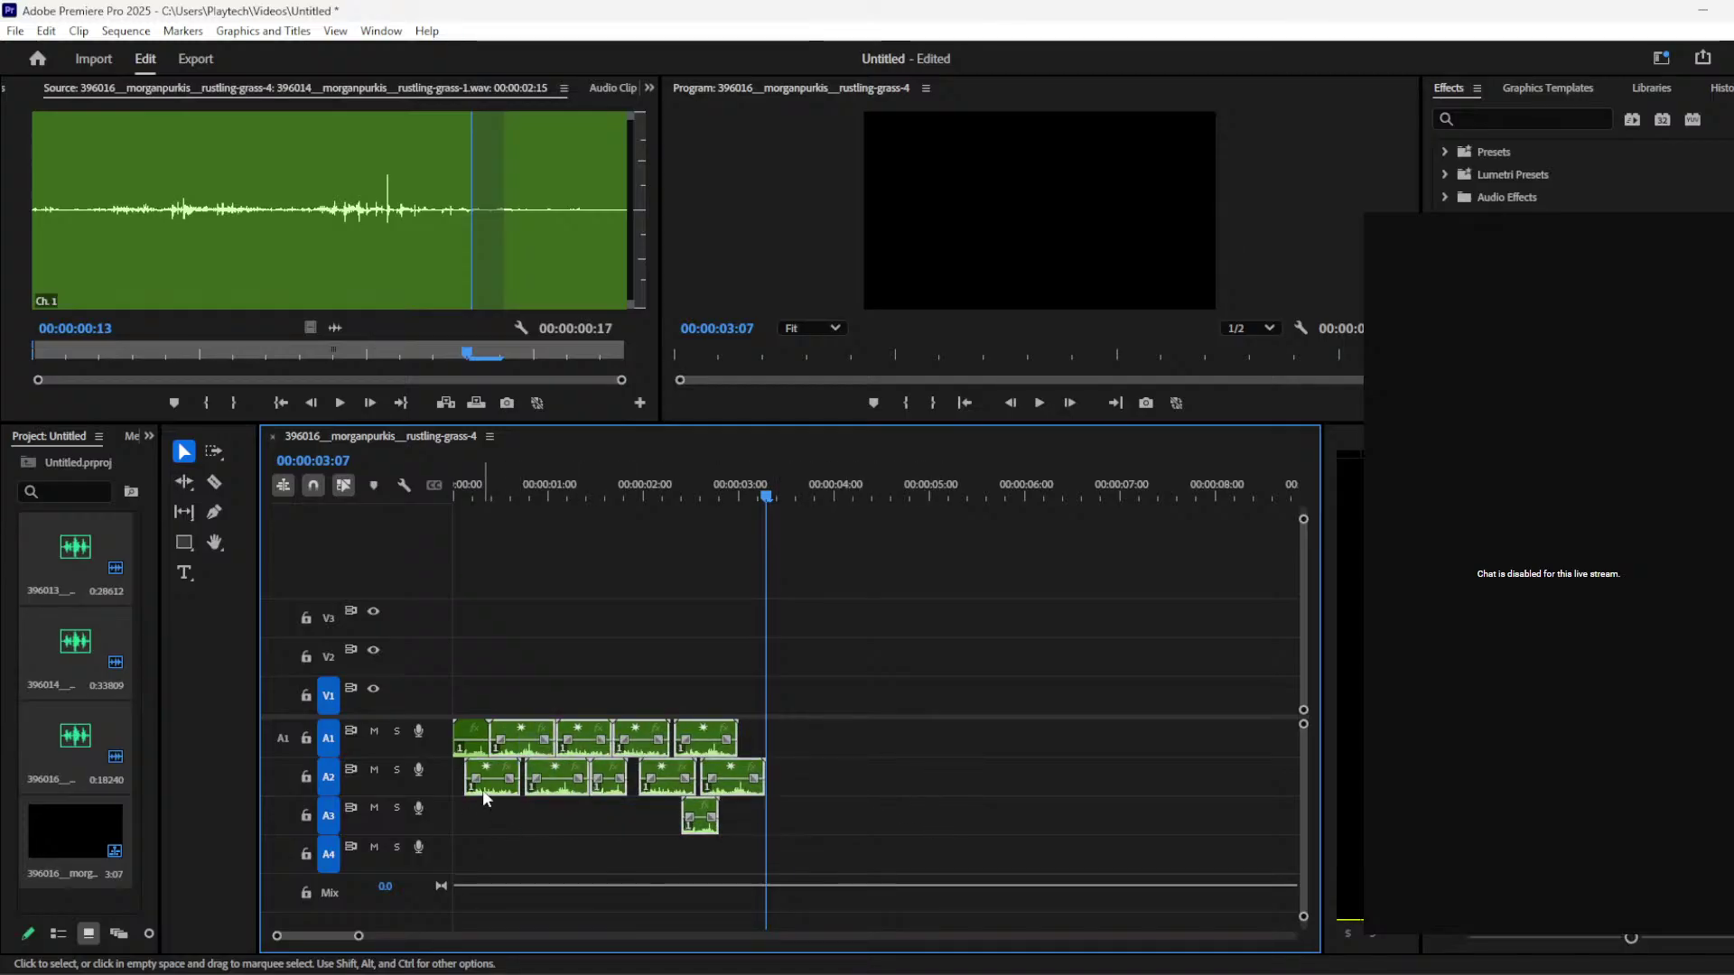
{"action": "left_click", "coordinate": [485, 497]}
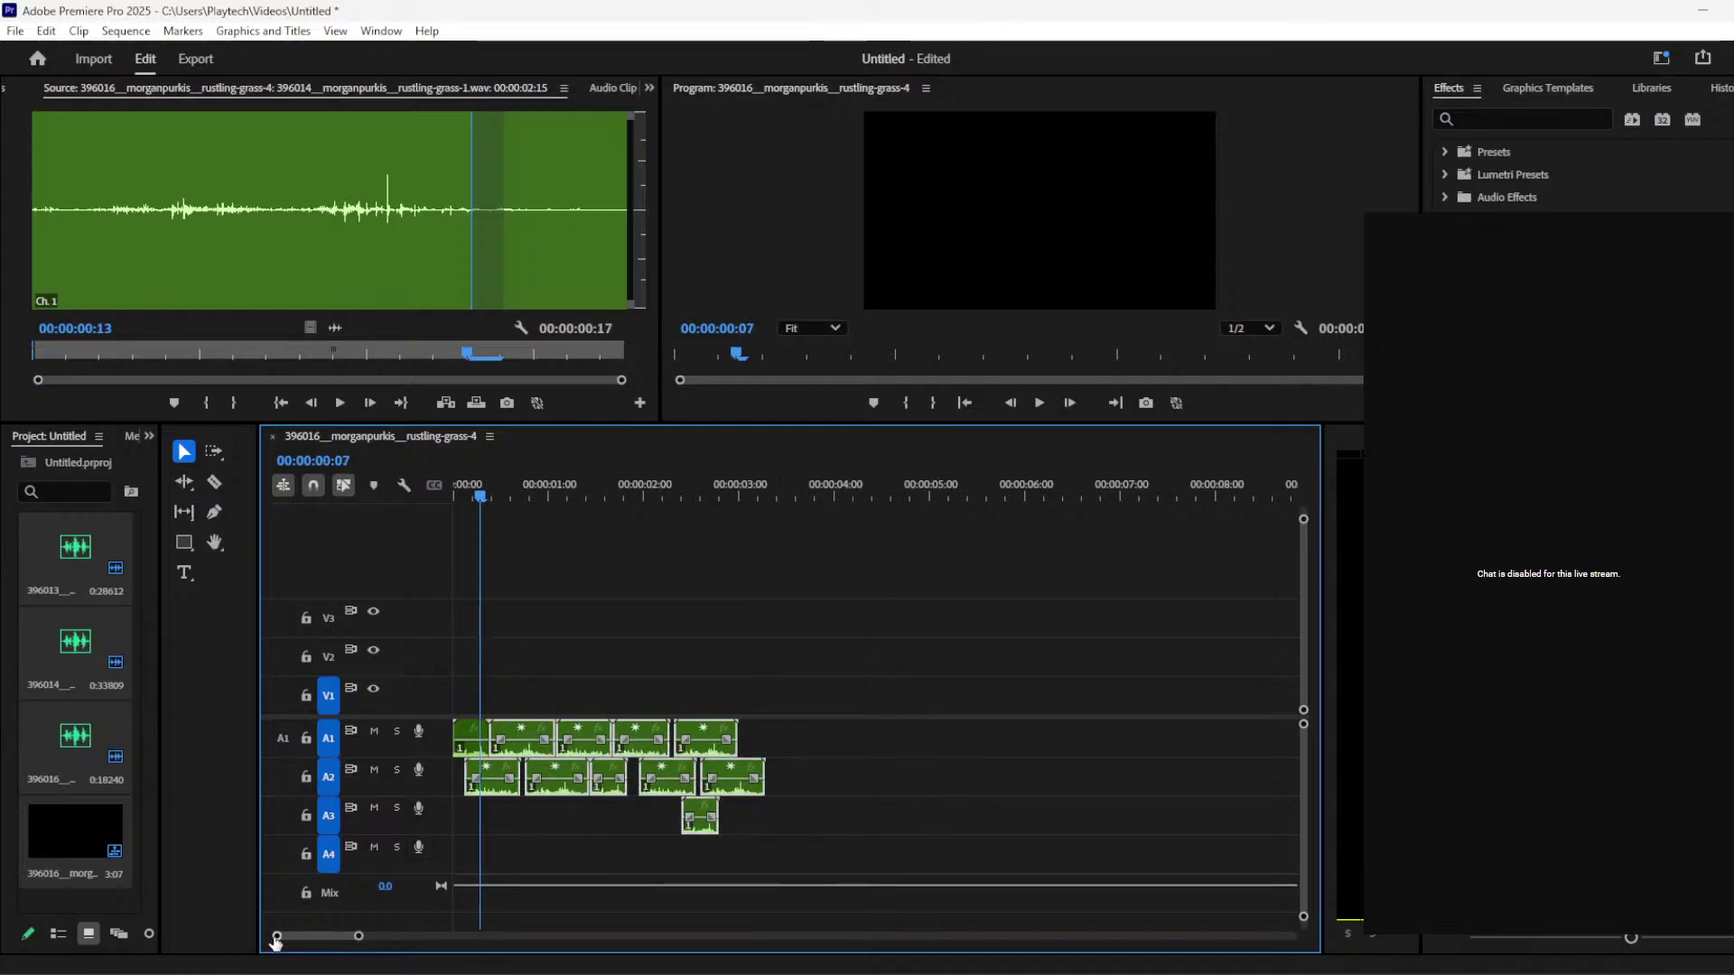
{"action": "scroll", "coordinate": [277, 937], "scroll_direction": "up", "scroll_amount": 5}
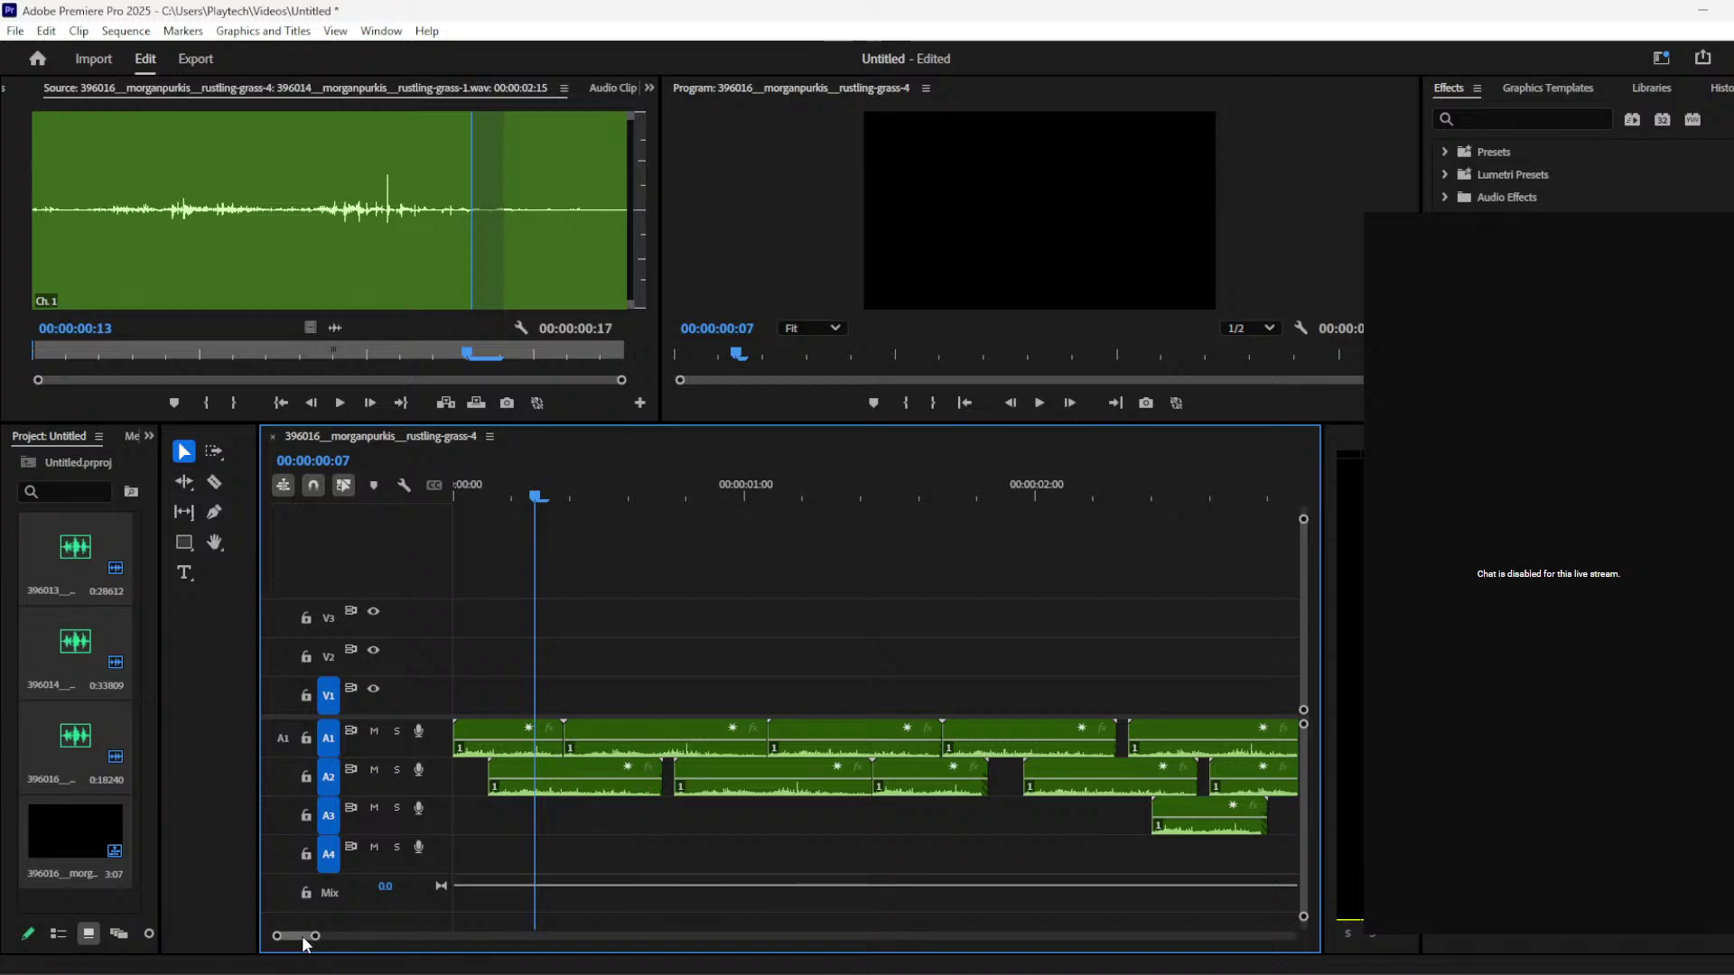
{"action": "left_click_drag", "start_coordinate": [318, 937], "coordinate": [349, 936]}
{"action": "left_click_drag", "start_coordinate": [898, 716], "coordinate": [503, 839]}
{"action": "left_click_drag", "start_coordinate": [347, 937], "coordinate": [308, 939]}
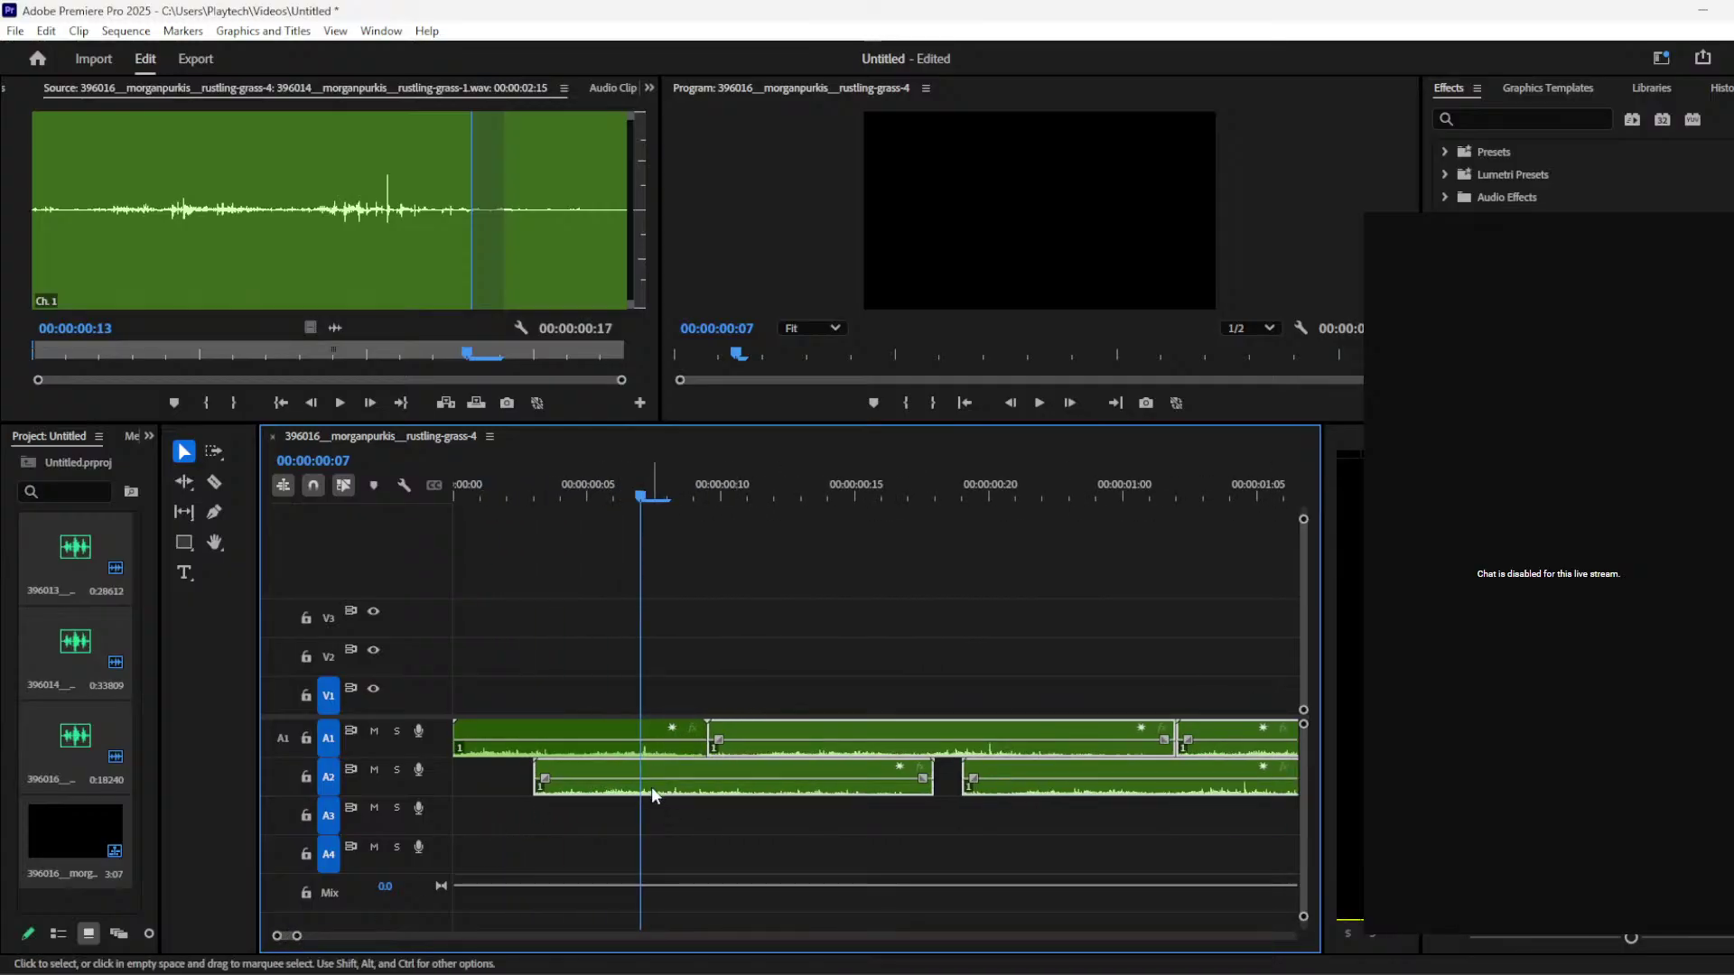
{"action": "left_click_drag", "start_coordinate": [652, 787], "coordinate": [763, 786]}
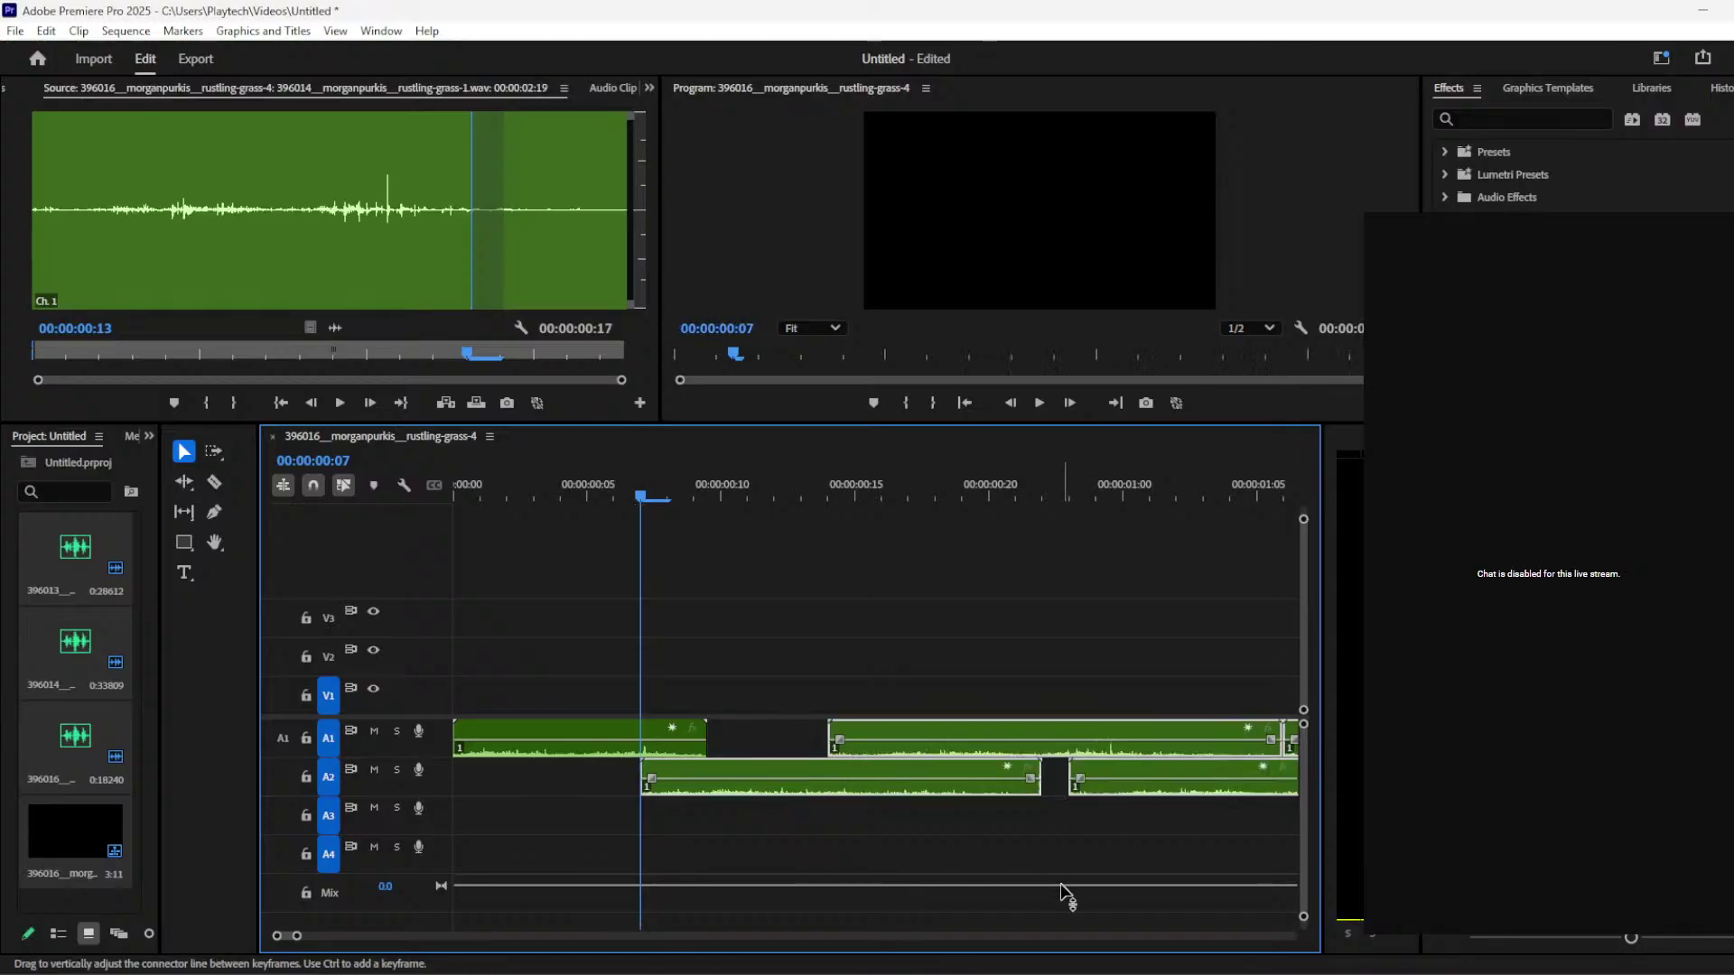
Step: Shift all clips after the first one on each of A1 and A2 about six frames later
{"action": "left_click_drag", "start_coordinate": [298, 939], "coordinate": [340, 936]}
{"action": "left_click_drag", "start_coordinate": [1072, 708], "coordinate": [611, 869]}
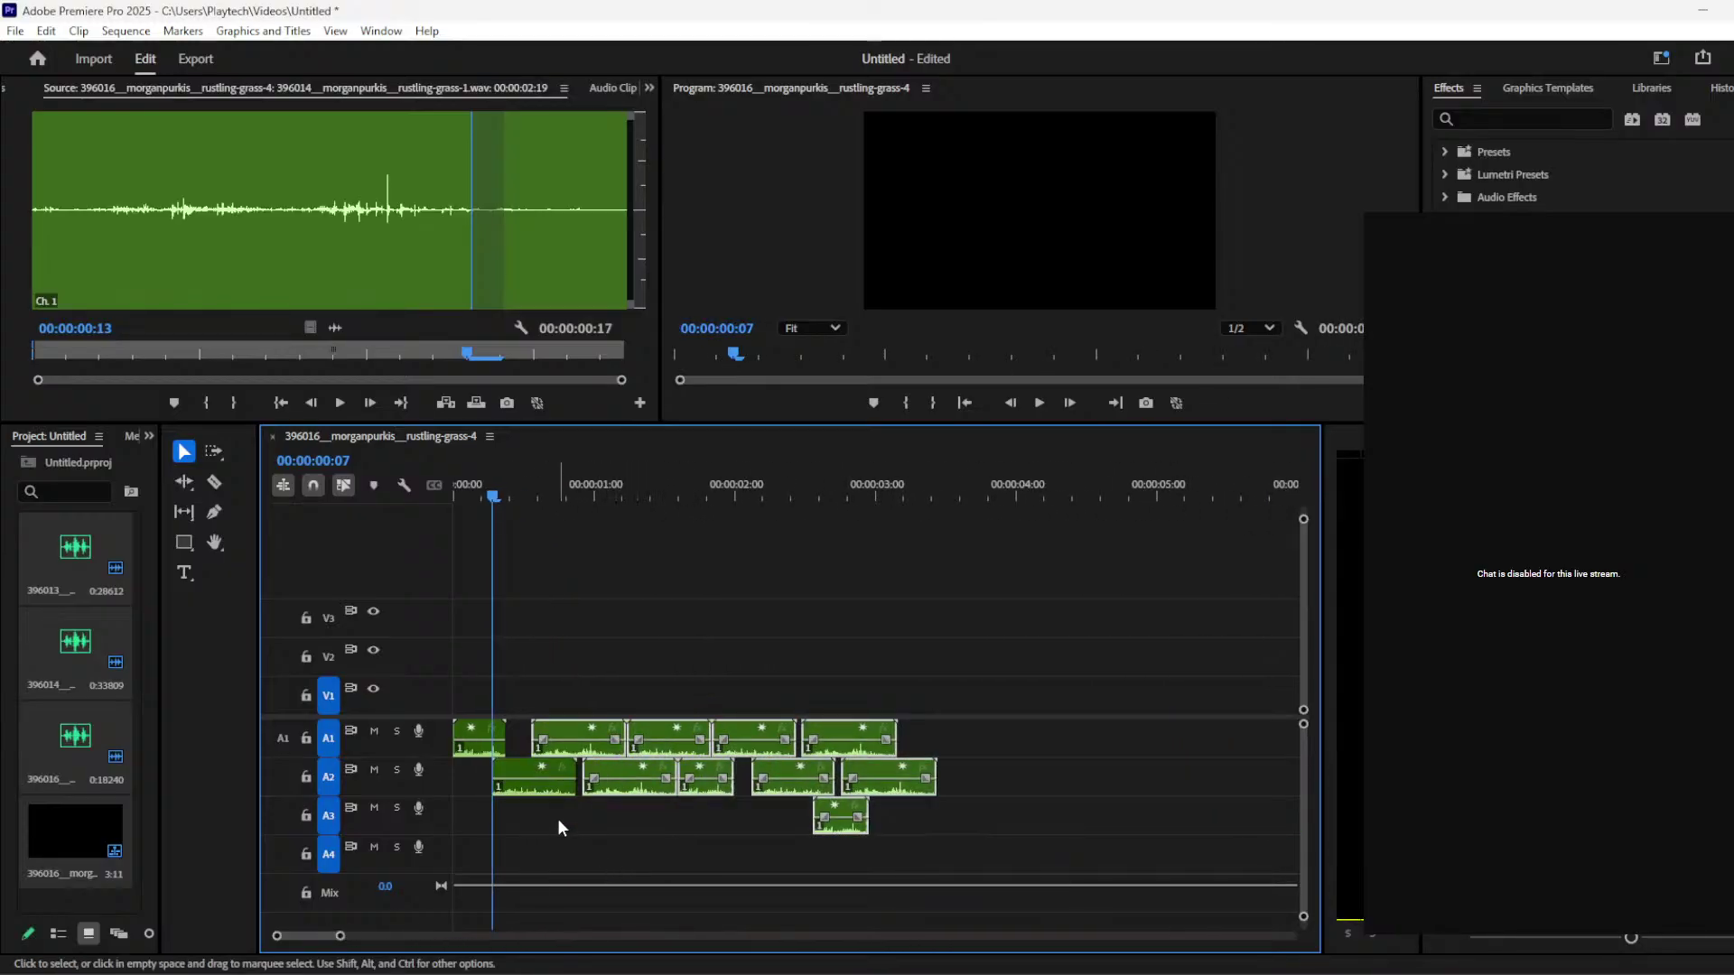
{"action": "left_click_drag", "start_coordinate": [563, 734], "coordinate": [622, 732]}
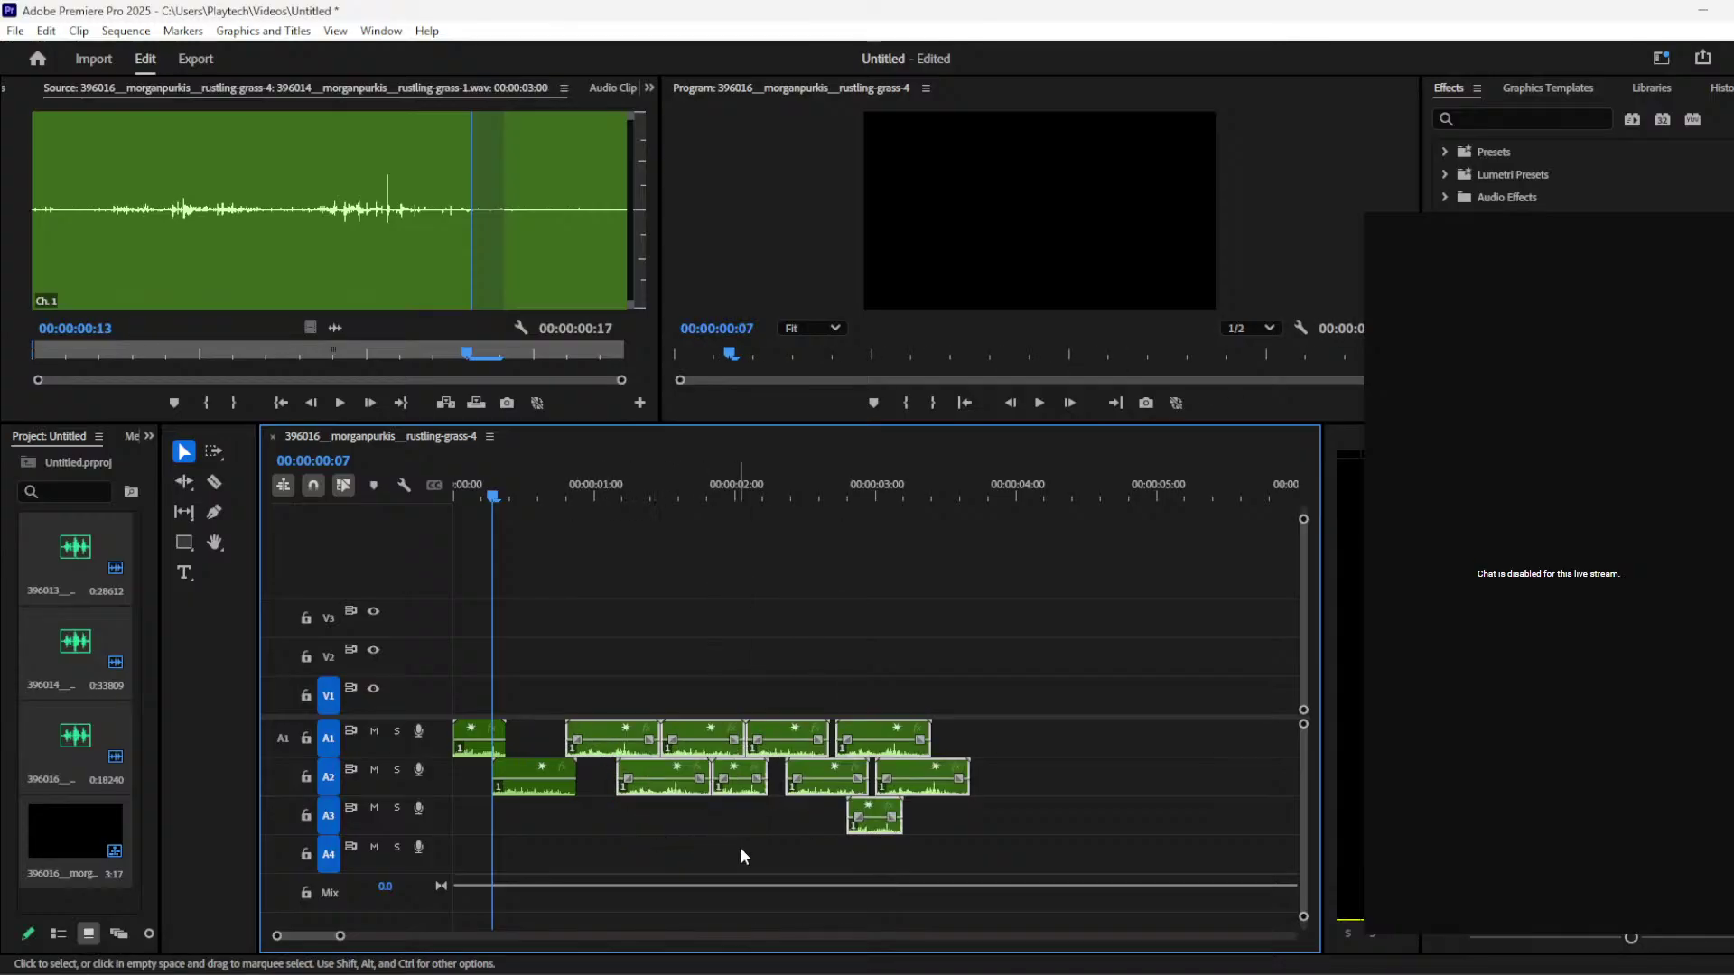
Step: Shift all clips after the first four 11 frames later, move the second A2 clip about six frames later, and play the sequence
{"action": "left_click_drag", "start_coordinate": [1105, 676], "coordinate": [720, 853]}
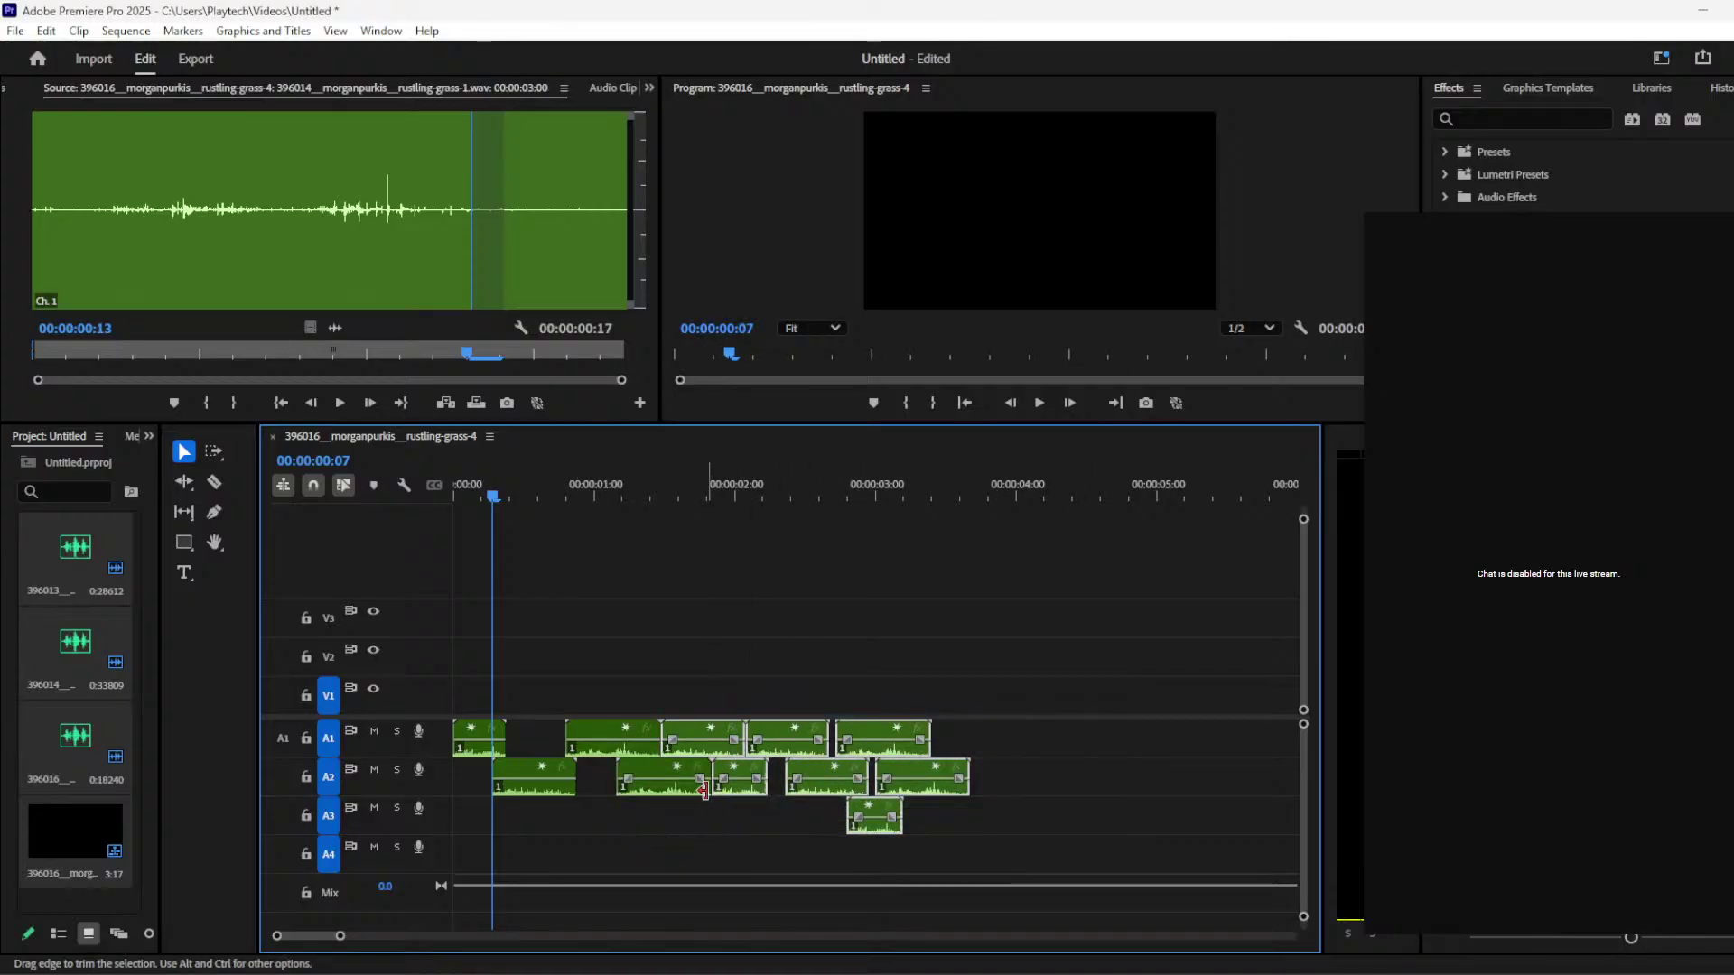
{"action": "left_click_drag", "start_coordinate": [695, 737], "coordinate": [756, 737]}
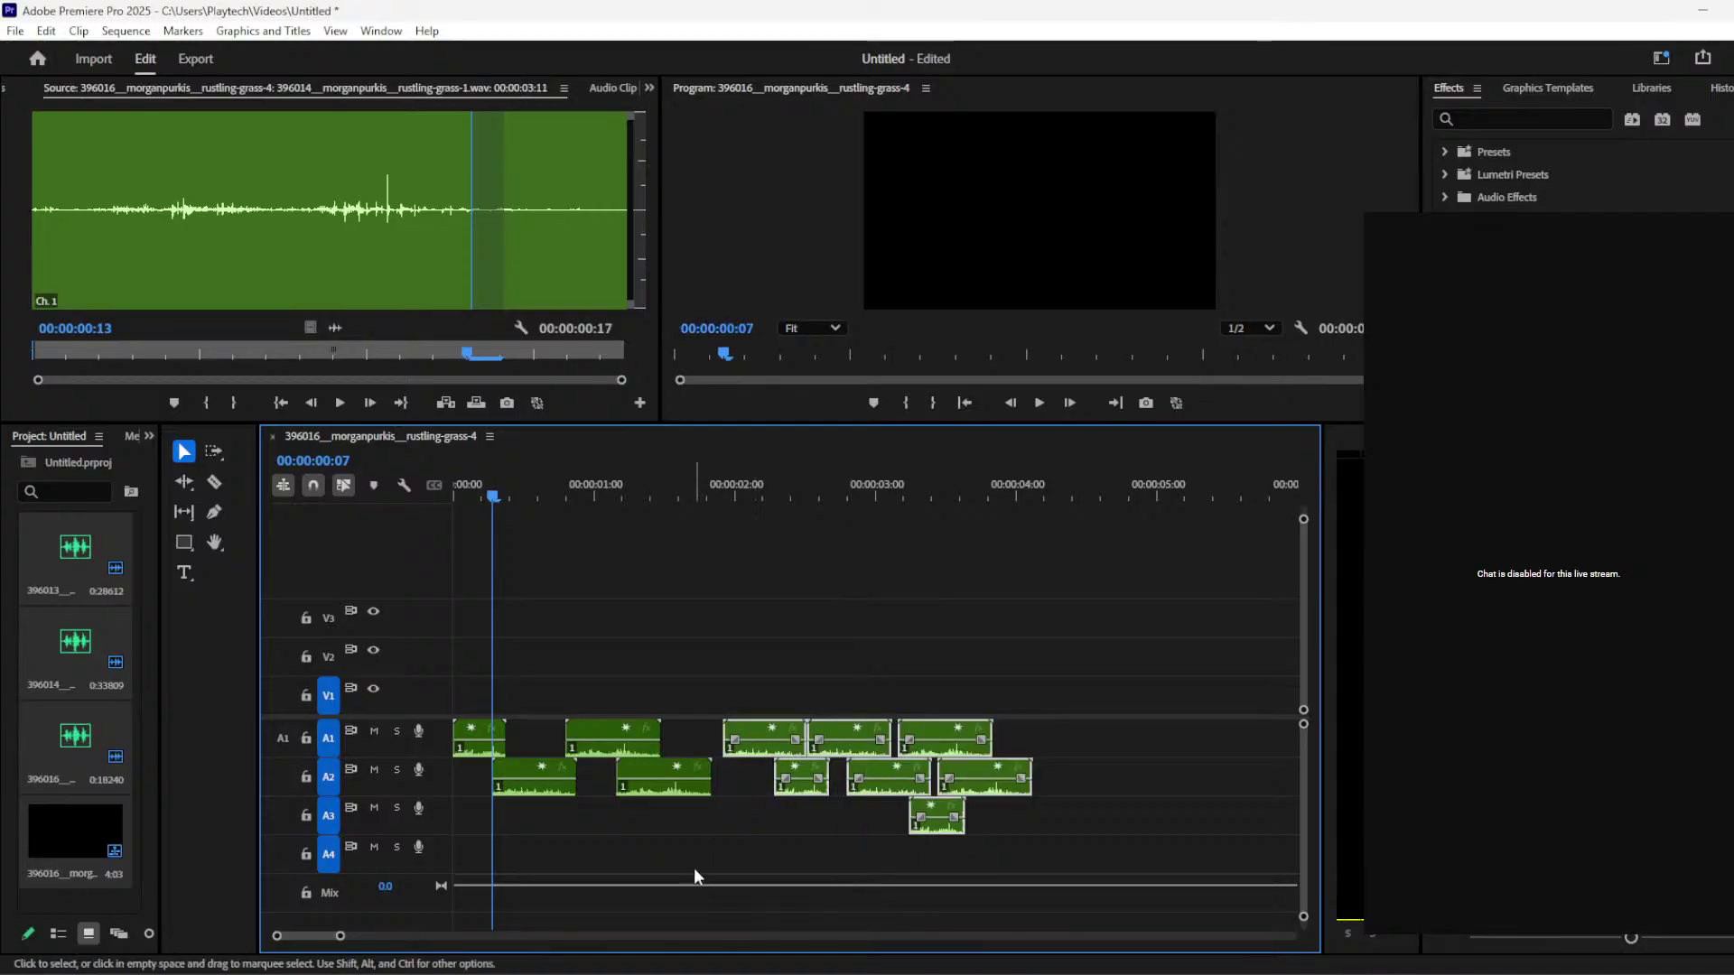
{"action": "left_click", "coordinate": [693, 869]}
{"action": "left_click_drag", "start_coordinate": [648, 766], "coordinate": [667, 774]}
{"action": "key", "text": "space"}
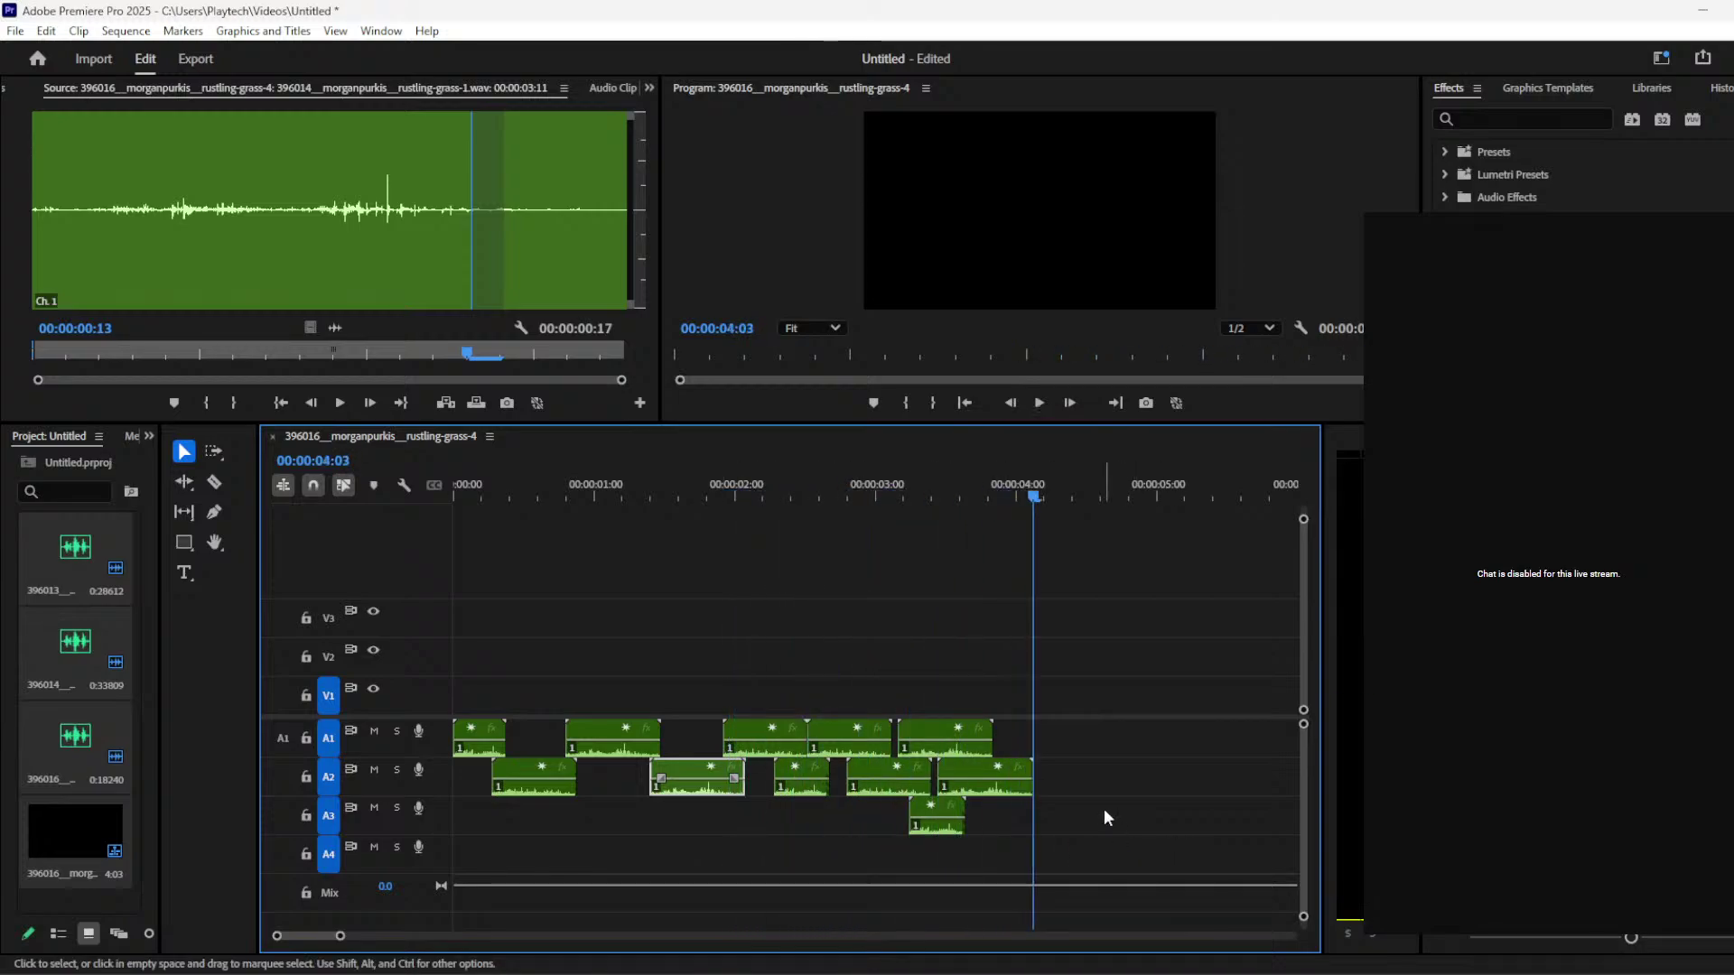
Step: Delete every clip after the first three, keeping two on A1 and one on A2
{"action": "left_click_drag", "start_coordinate": [1124, 767], "coordinate": [776, 851]}
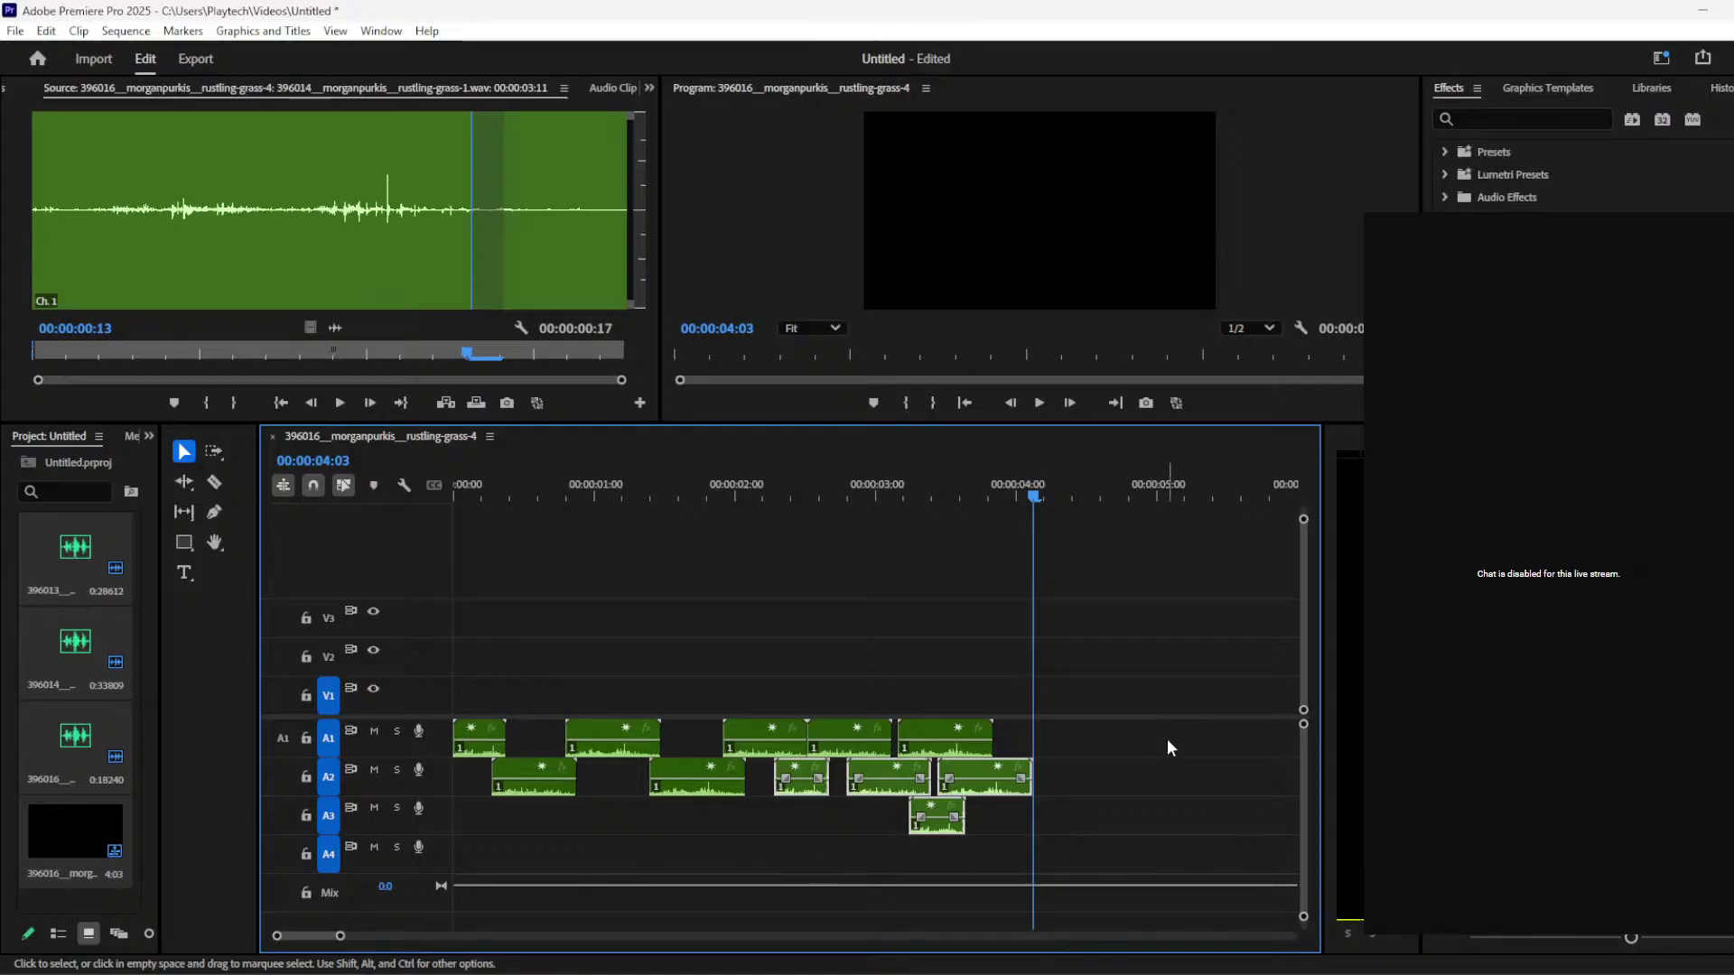
{"action": "left_click_drag", "start_coordinate": [1162, 733], "coordinate": [693, 865]}
{"action": "key", "text": "Delete"}
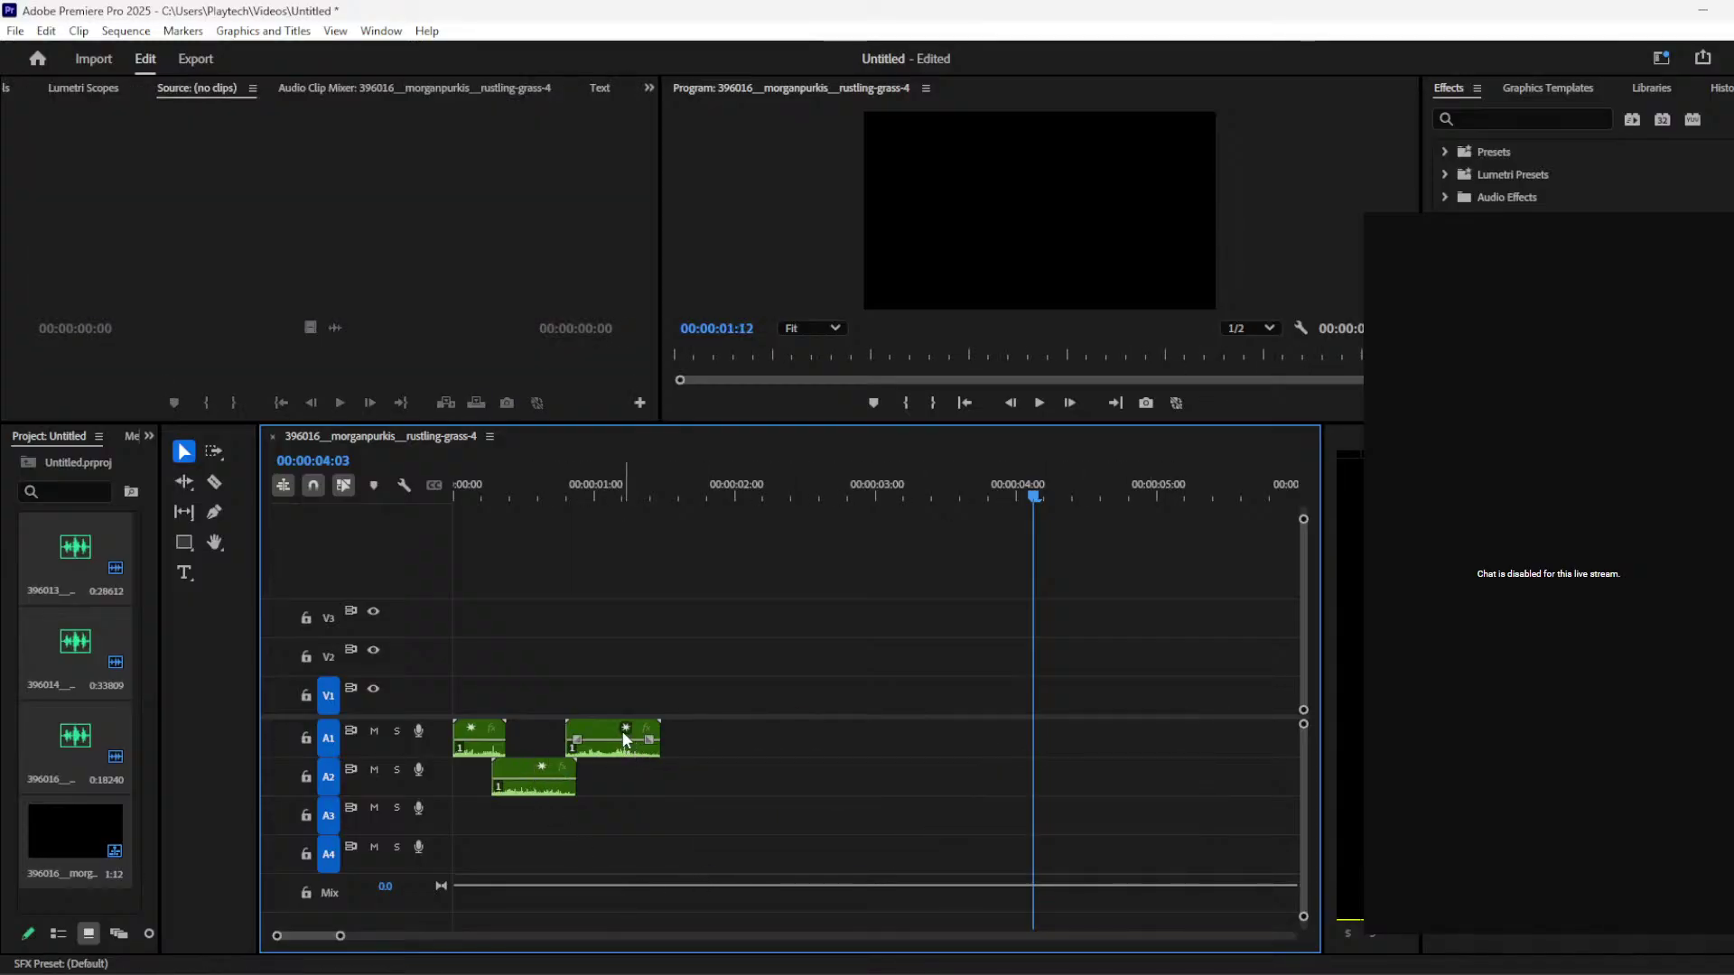
Step: Try later positions for the second and third clips, restore their previous spacing, and play the sequence from the start
{"action": "left_click_drag", "start_coordinate": [596, 729], "coordinate": [672, 733]}
{"action": "mouse_move", "coordinate": [511, 765]}
{"action": "left_mouse_down"}
{"action": "mouse_move", "coordinate": [567, 737]}
{"action": "mouse_move", "coordinate": [514, 774]}
{"action": "mouse_move", "coordinate": [533, 779]}
{"action": "left_mouse_up"}
{"action": "left_click_drag", "start_coordinate": [659, 735], "coordinate": [603, 725]}
{"action": "left_click_drag", "start_coordinate": [533, 772], "coordinate": [518, 770]}
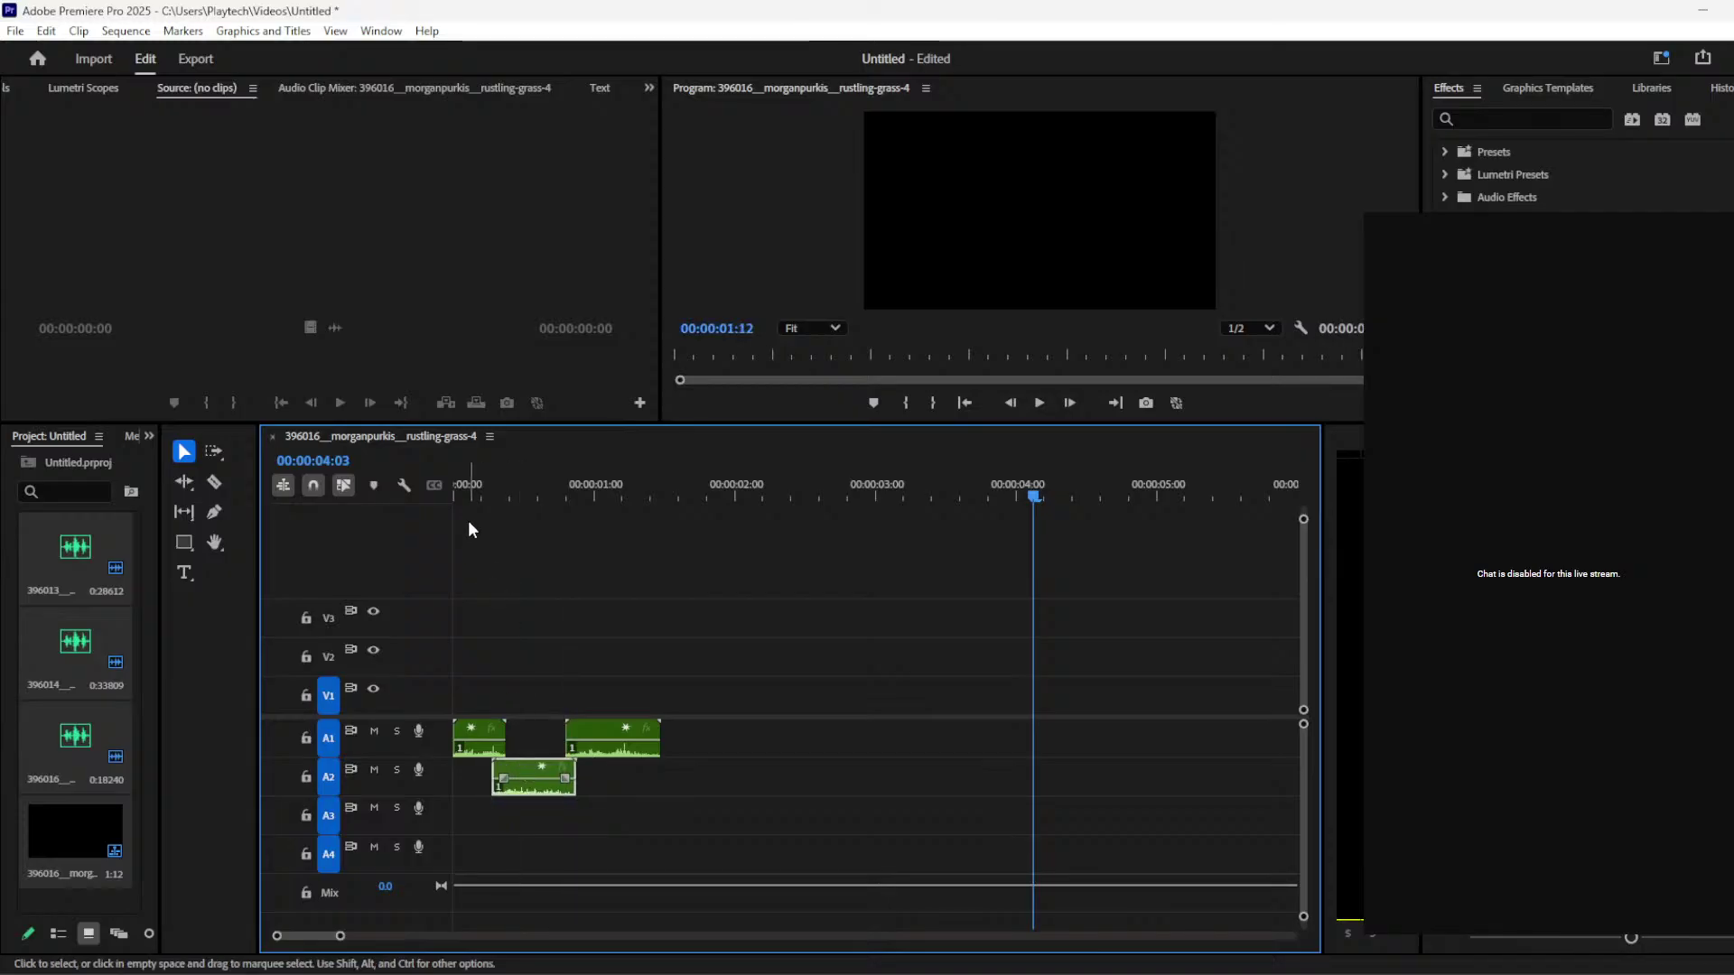
{"action": "left_click_drag", "start_coordinate": [477, 492], "coordinate": [391, 491]}
{"action": "key", "text": "space"}
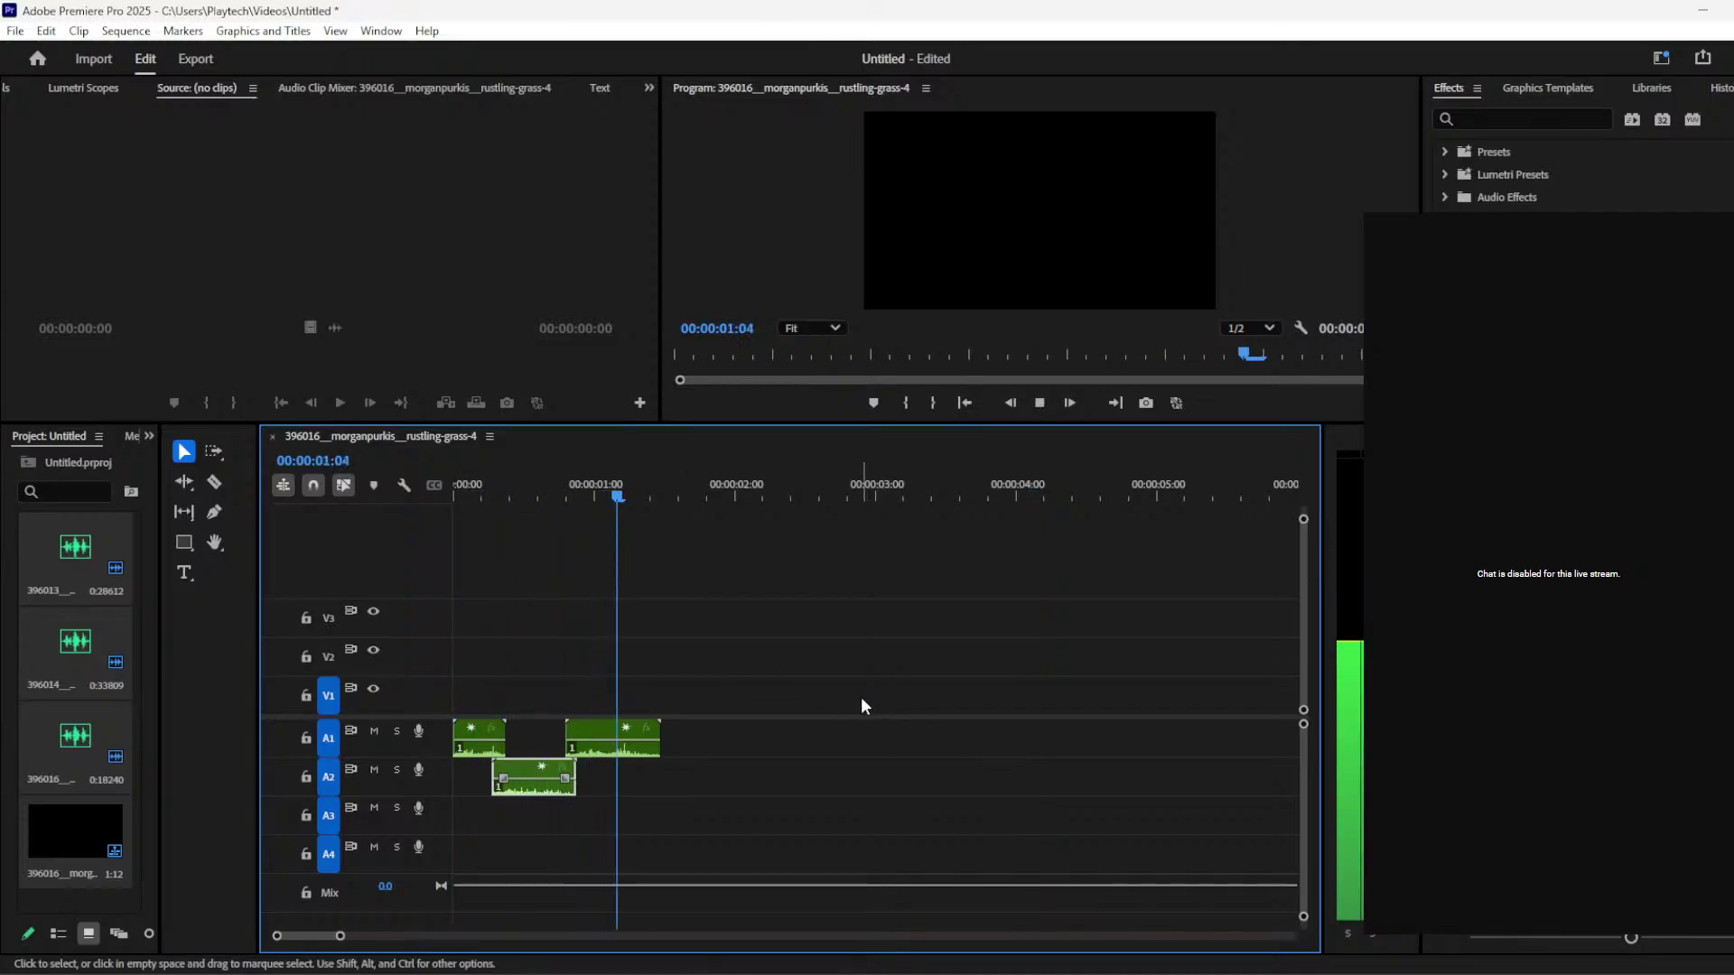
Step: Duplicate the three clips directly after the originals, starting at 00:00:01:12
{"action": "left_click", "coordinate": [720, 774]}
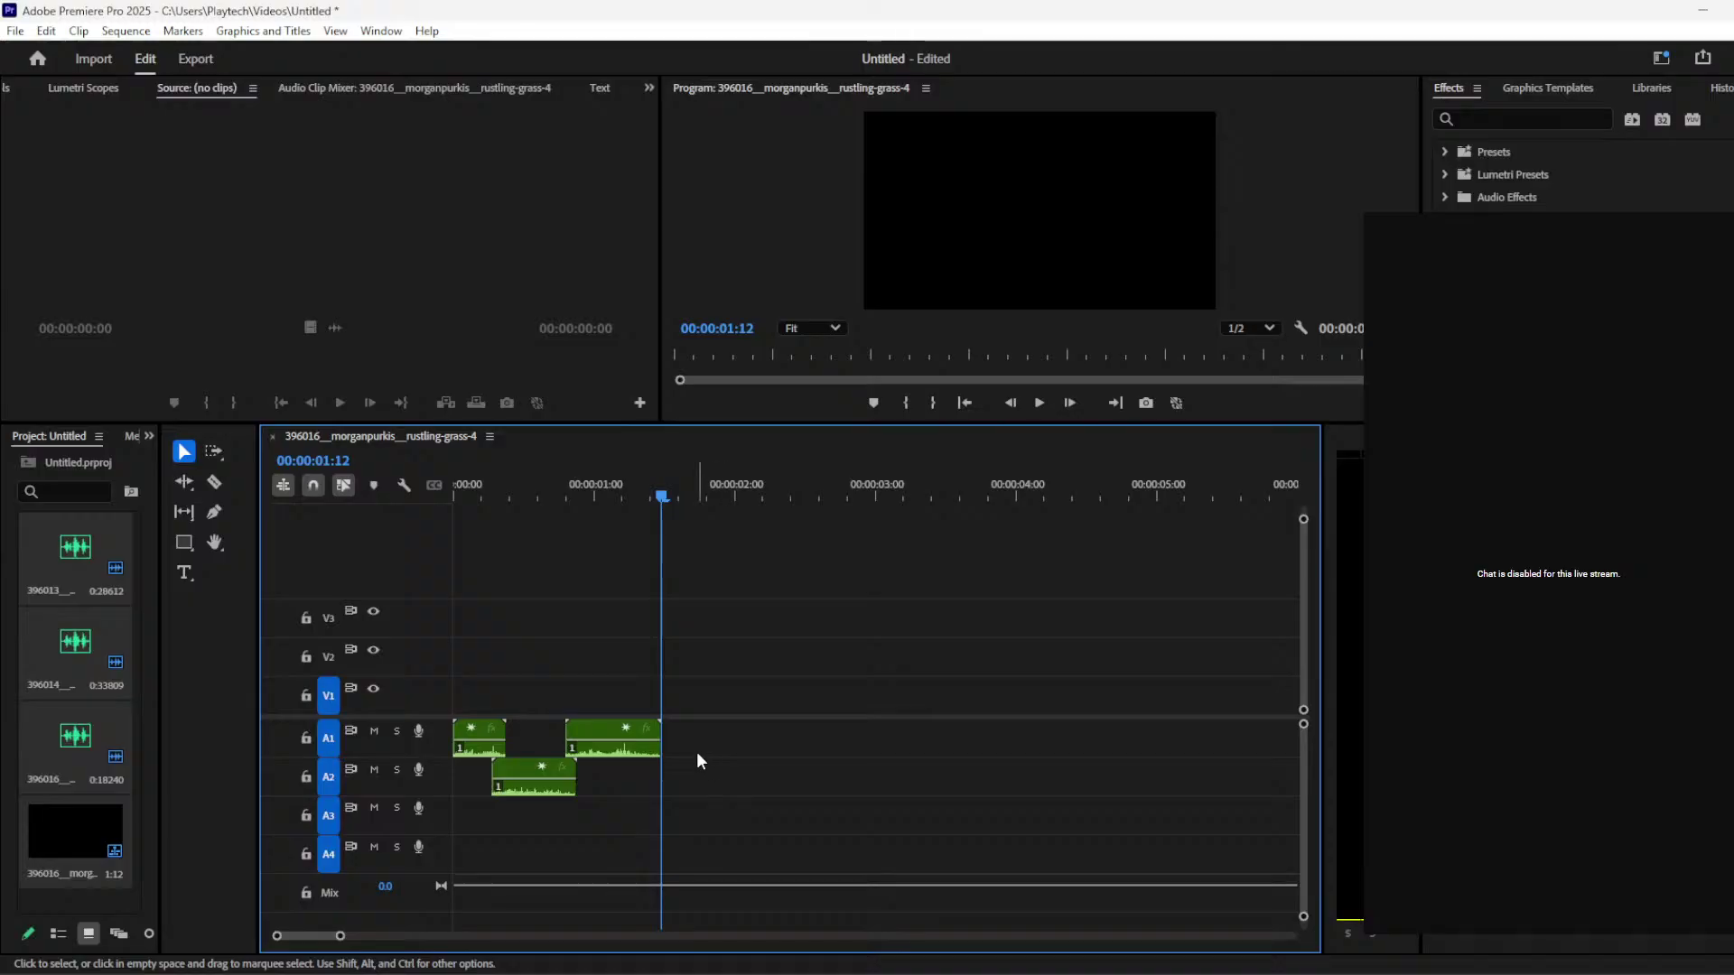
{"action": "left_click_drag", "start_coordinate": [722, 733], "coordinate": [452, 798]}
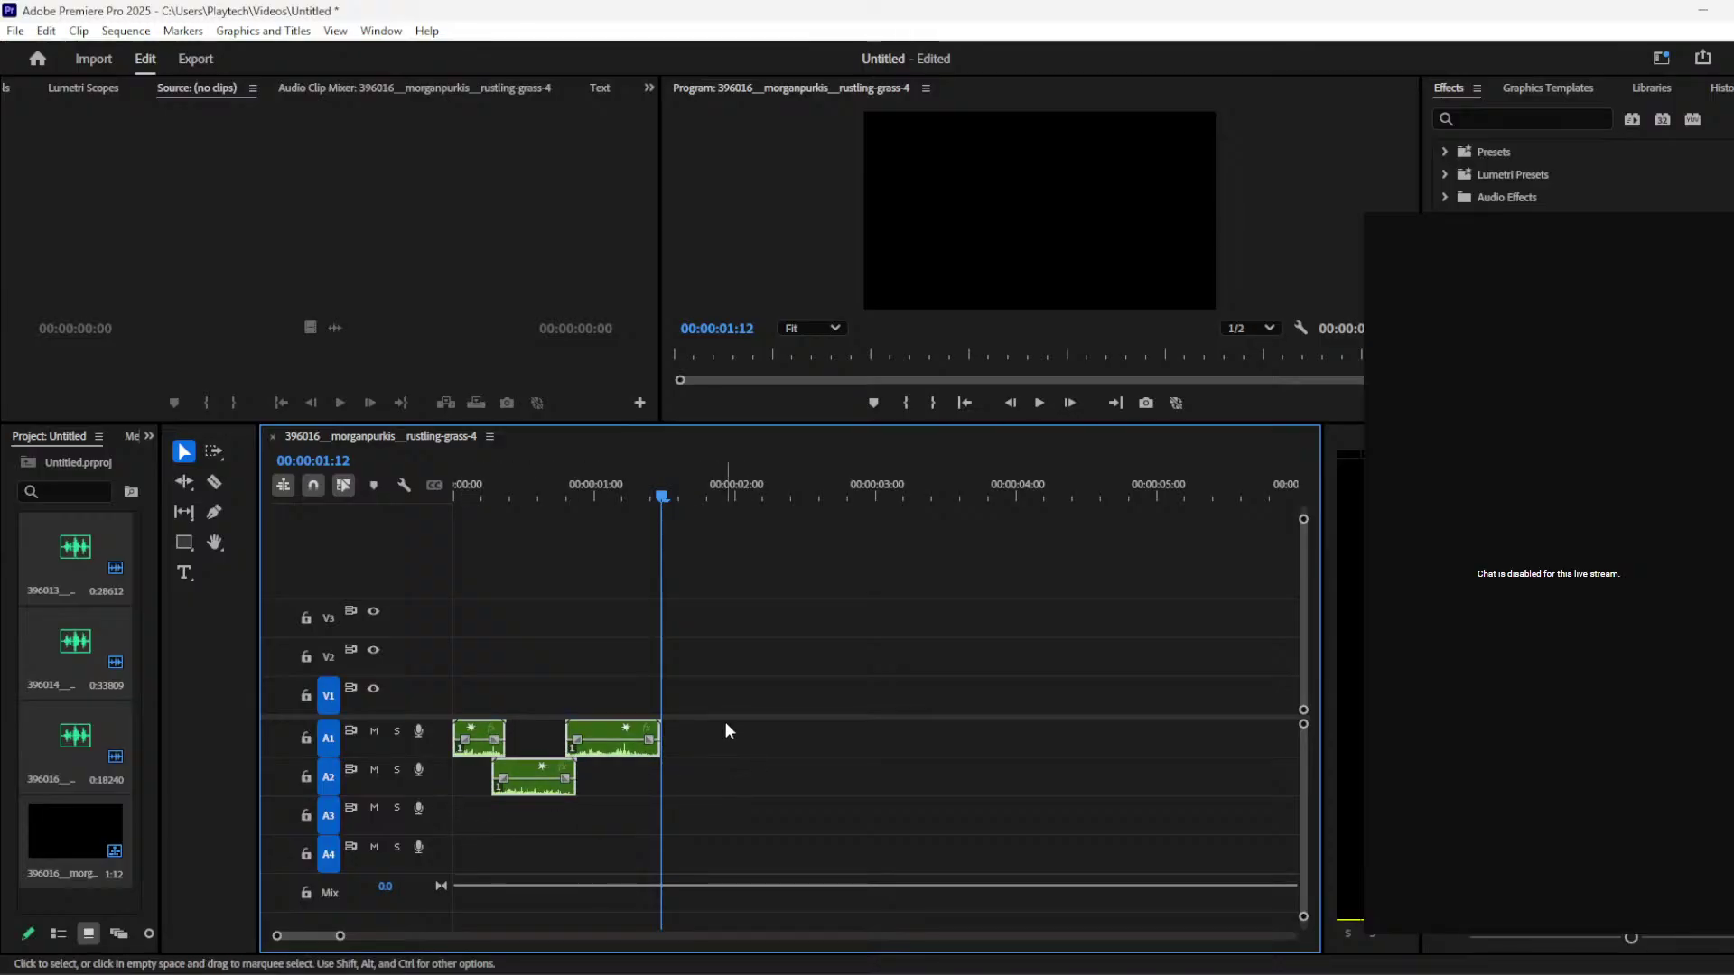
{"action": "key", "text": "ctrl+v"}
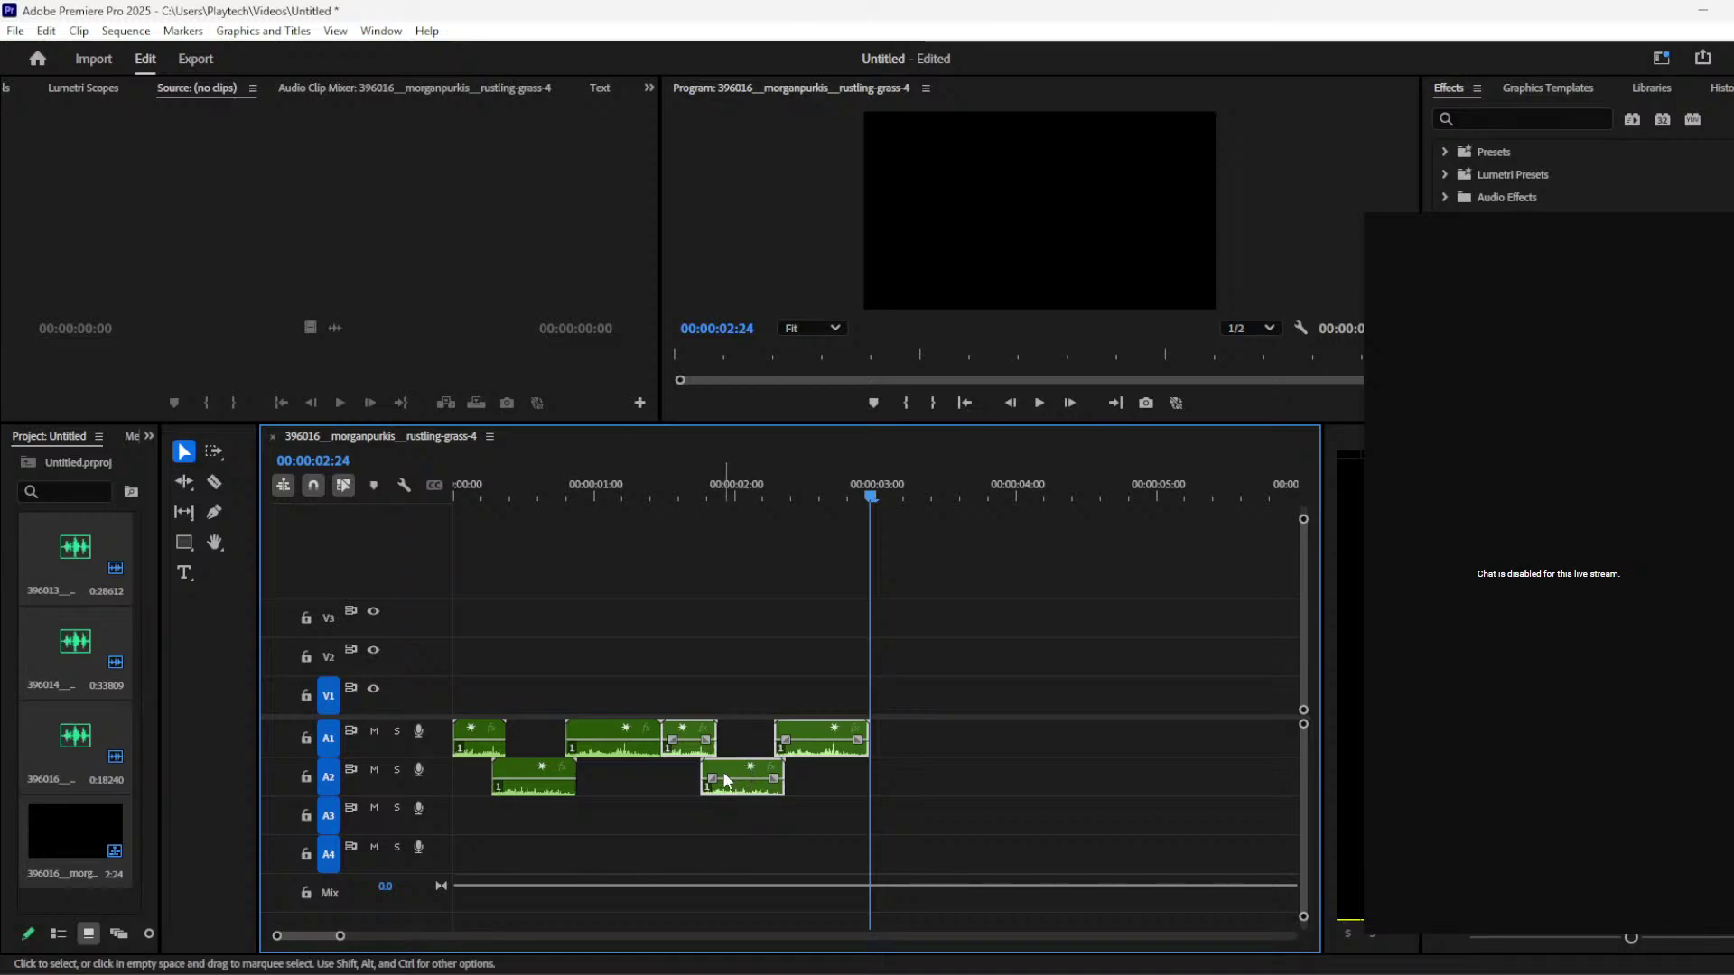
Step: Move the three copies about one second later and place the last copy ahead of the other two on A2
{"action": "left_click_drag", "start_coordinate": [746, 791], "coordinate": [897, 787]}
{"action": "left_click", "coordinate": [979, 754]}
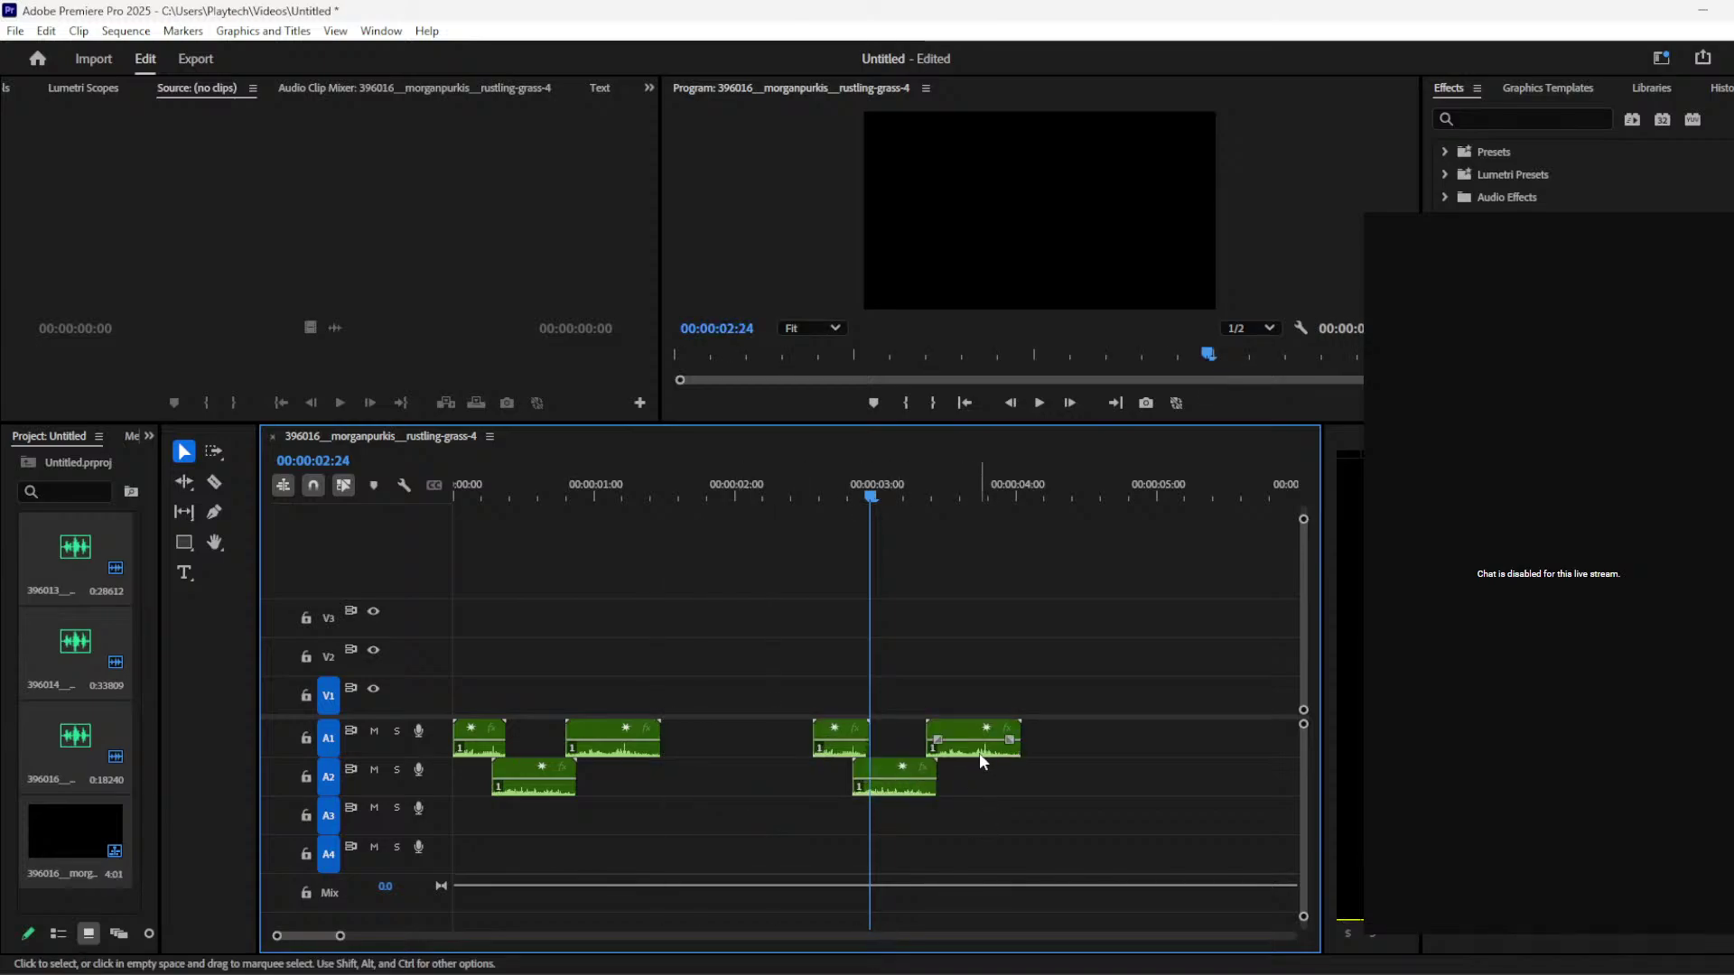
{"action": "left_click_drag", "start_coordinate": [979, 748], "coordinate": [785, 782]}
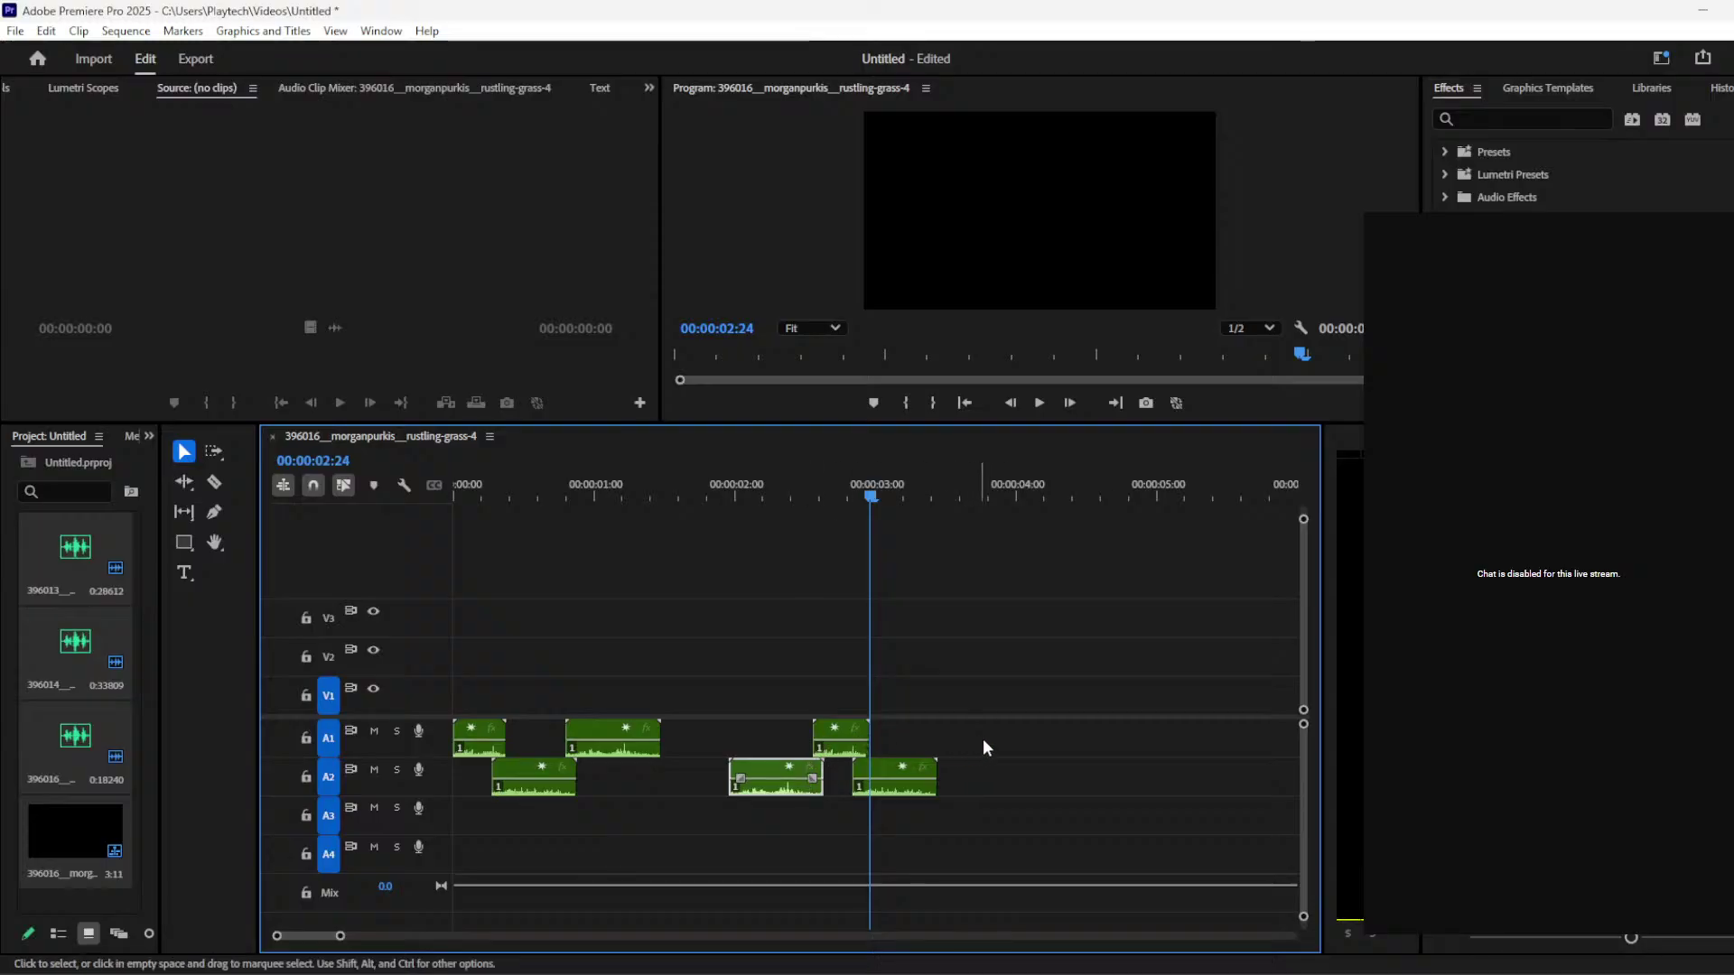
Step: Set the speed of the three copied clips to 90%
{"action": "left_click_drag", "start_coordinate": [985, 727], "coordinate": [770, 777]}
{"action": "right_click", "coordinate": [771, 766]}
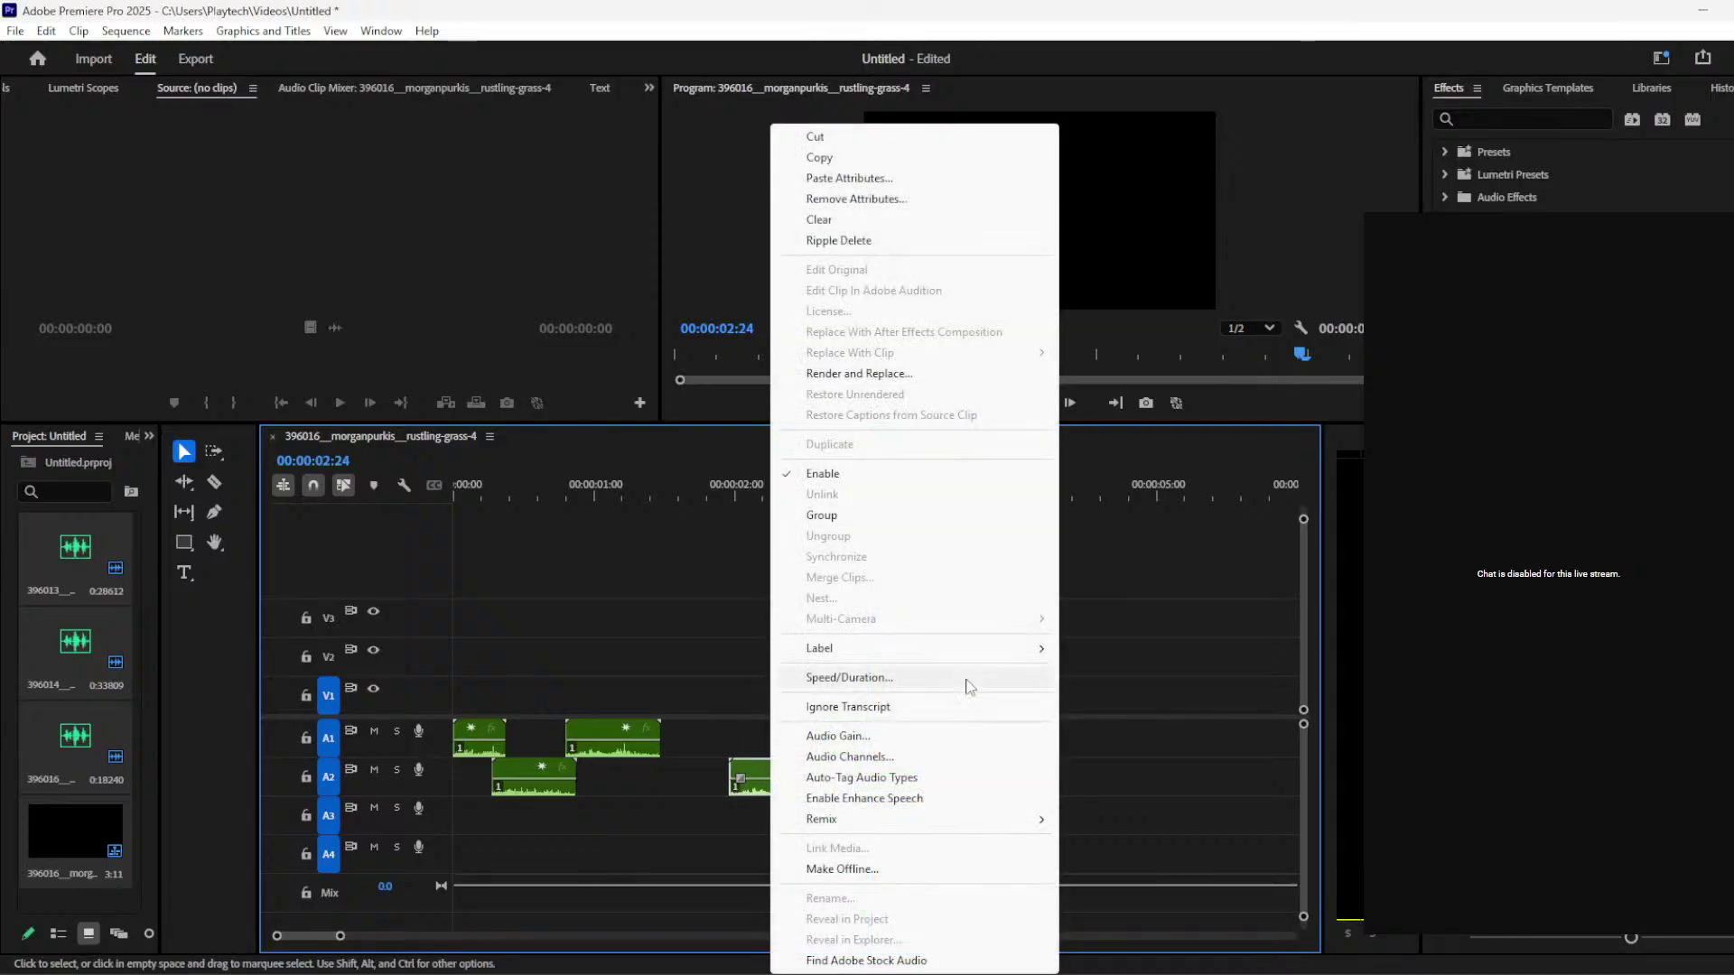
{"action": "left_click", "coordinate": [968, 683]}
{"action": "type", "text": "90"}
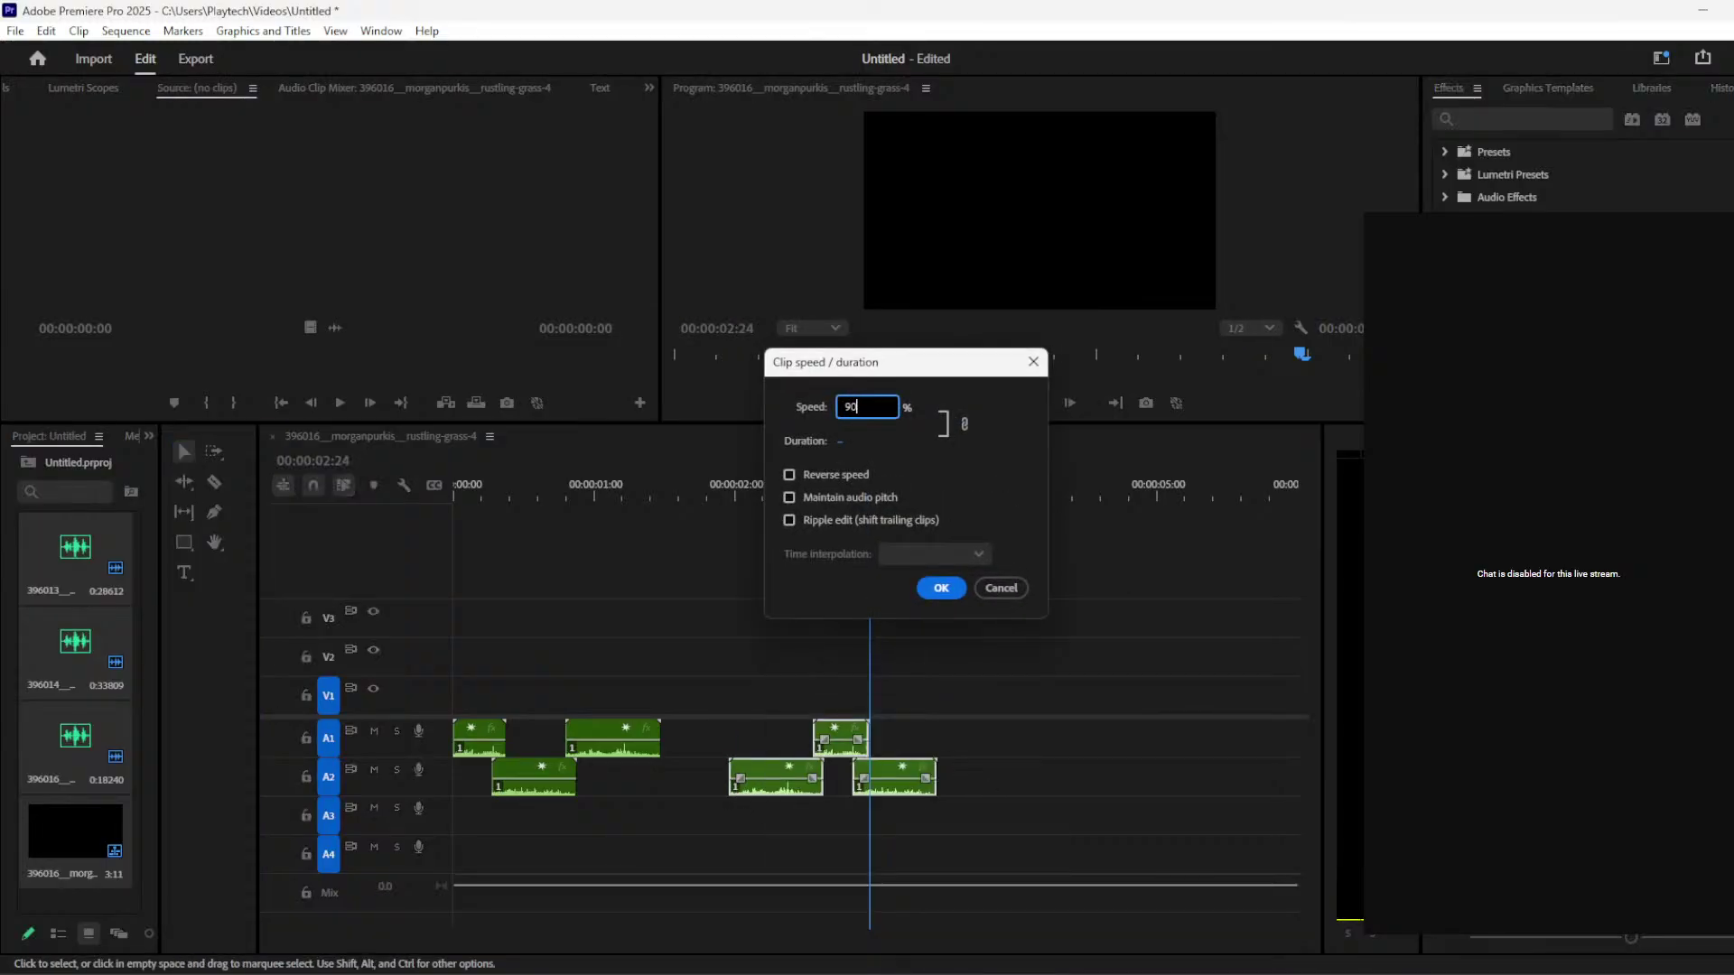
{"action": "left_click", "coordinate": [941, 588]}
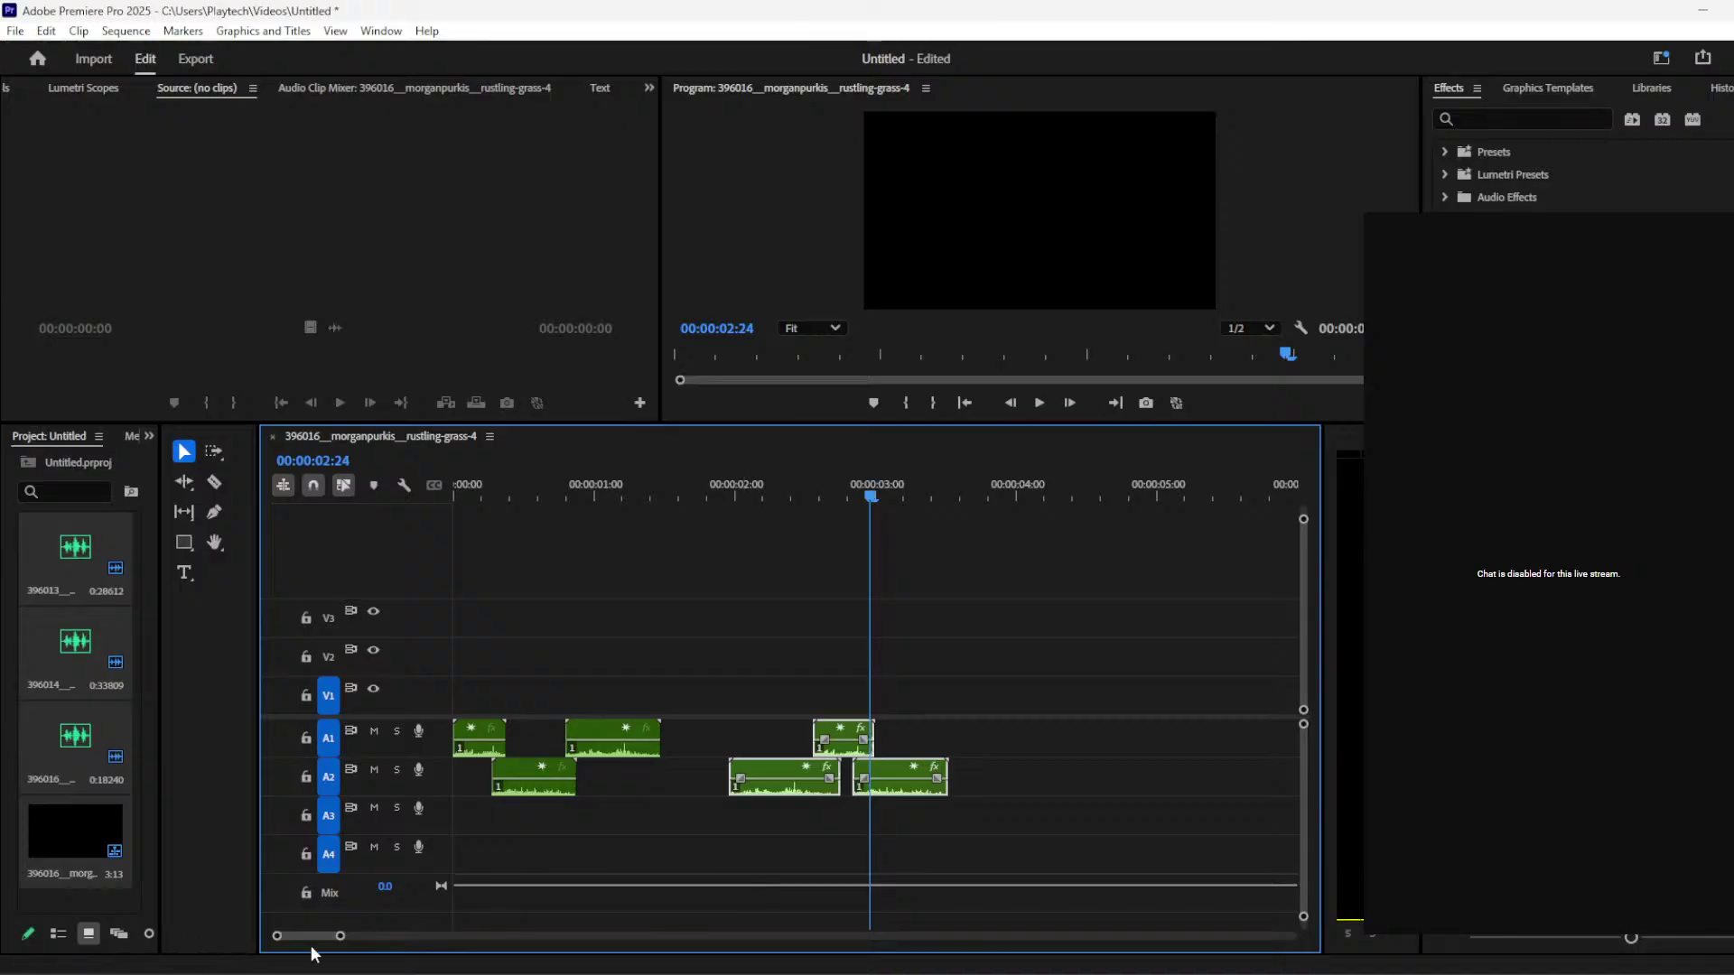
Step: Add volume keyframes that fade in from silence at the start of each of the three slowed clips
{"action": "left_click_drag", "start_coordinate": [276, 938], "coordinate": [307, 937]}
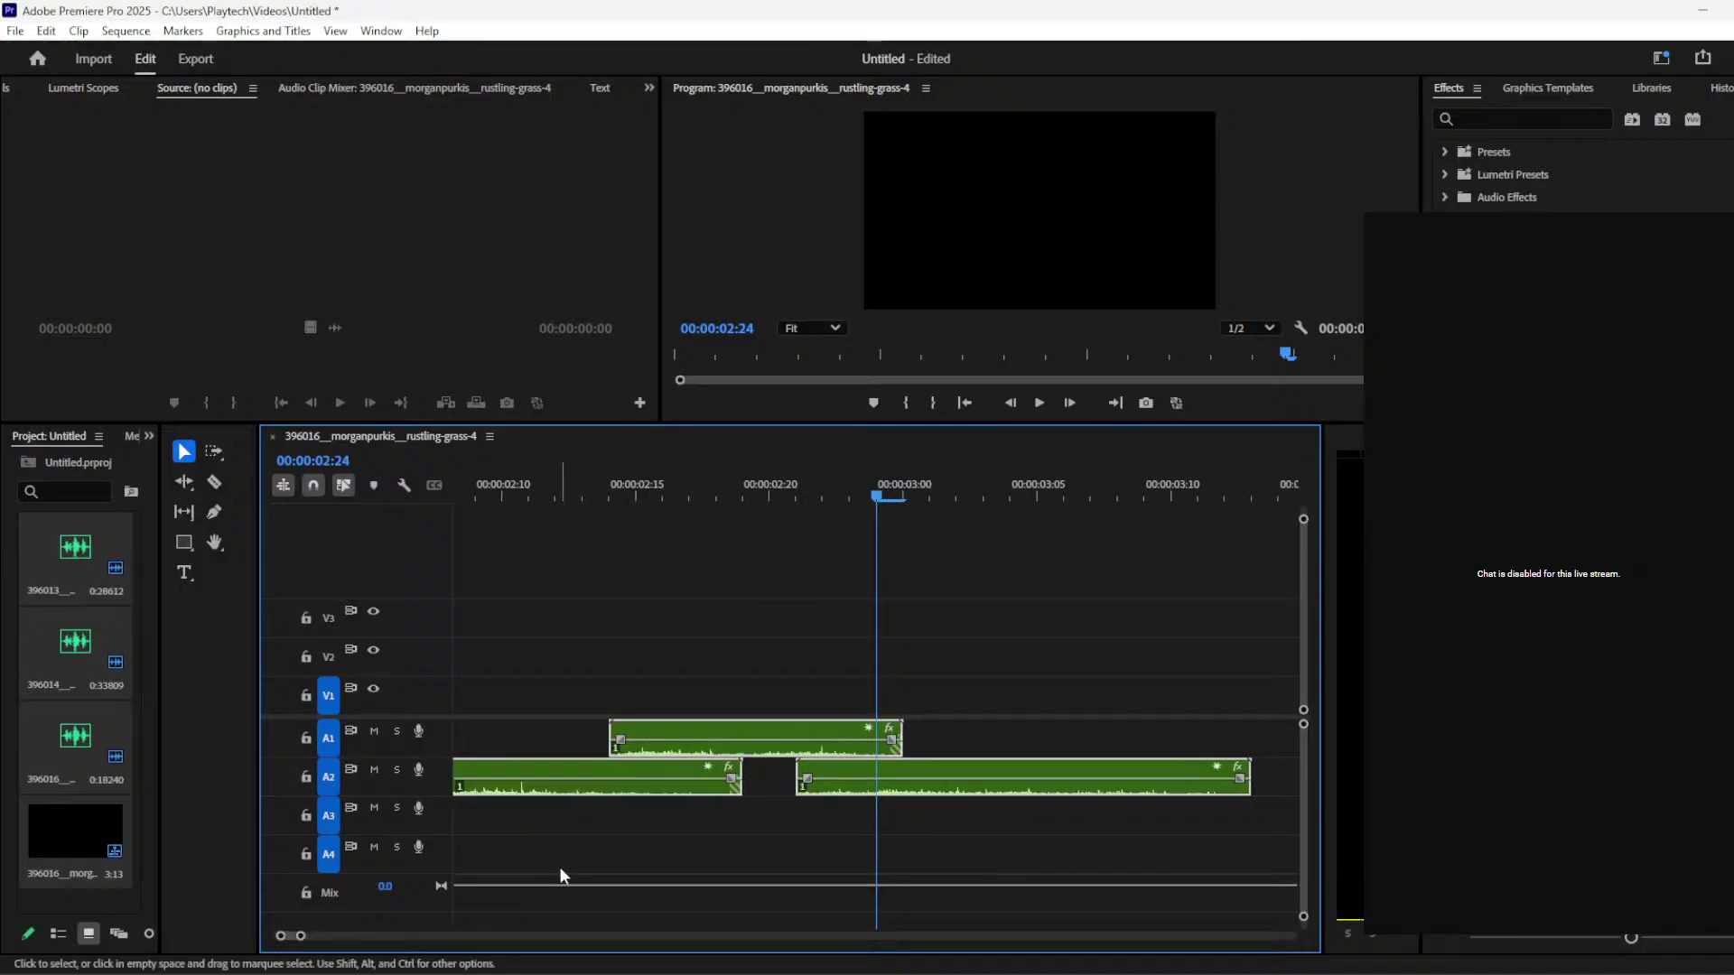
{"action": "left_click", "coordinate": [560, 865]}
{"action": "left_click", "coordinate": [218, 491]}
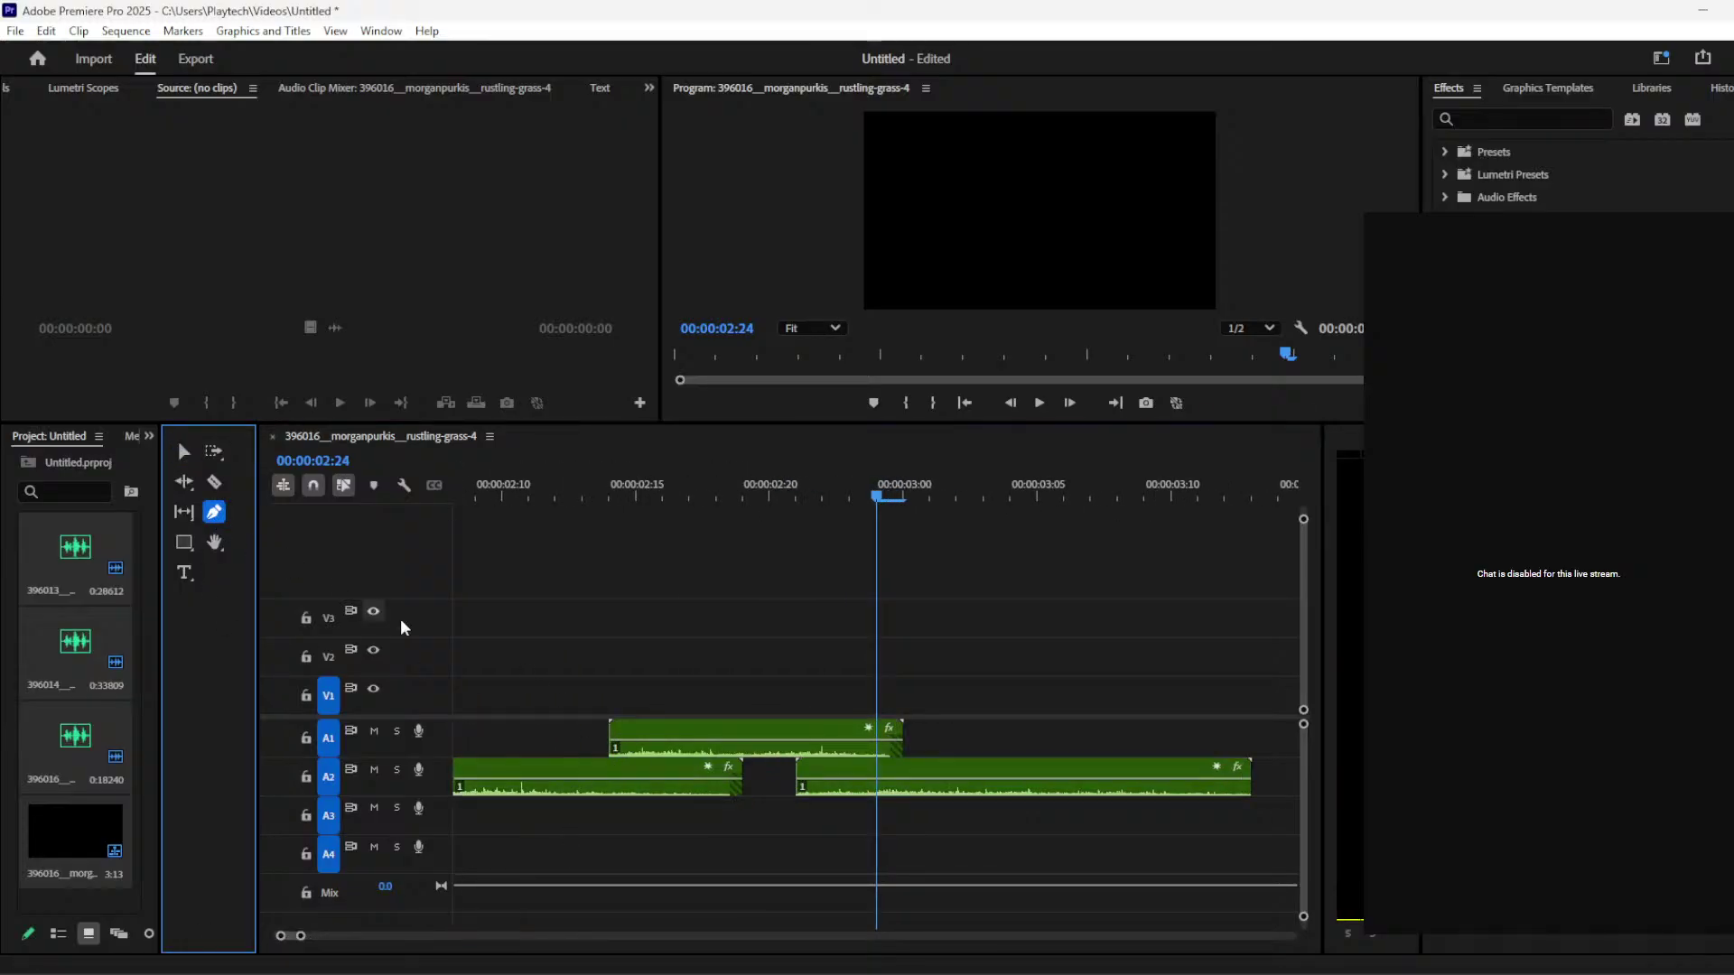
{"action": "left_click", "coordinate": [677, 741]}
{"action": "left_click_drag", "start_coordinate": [618, 739], "coordinate": [617, 747]}
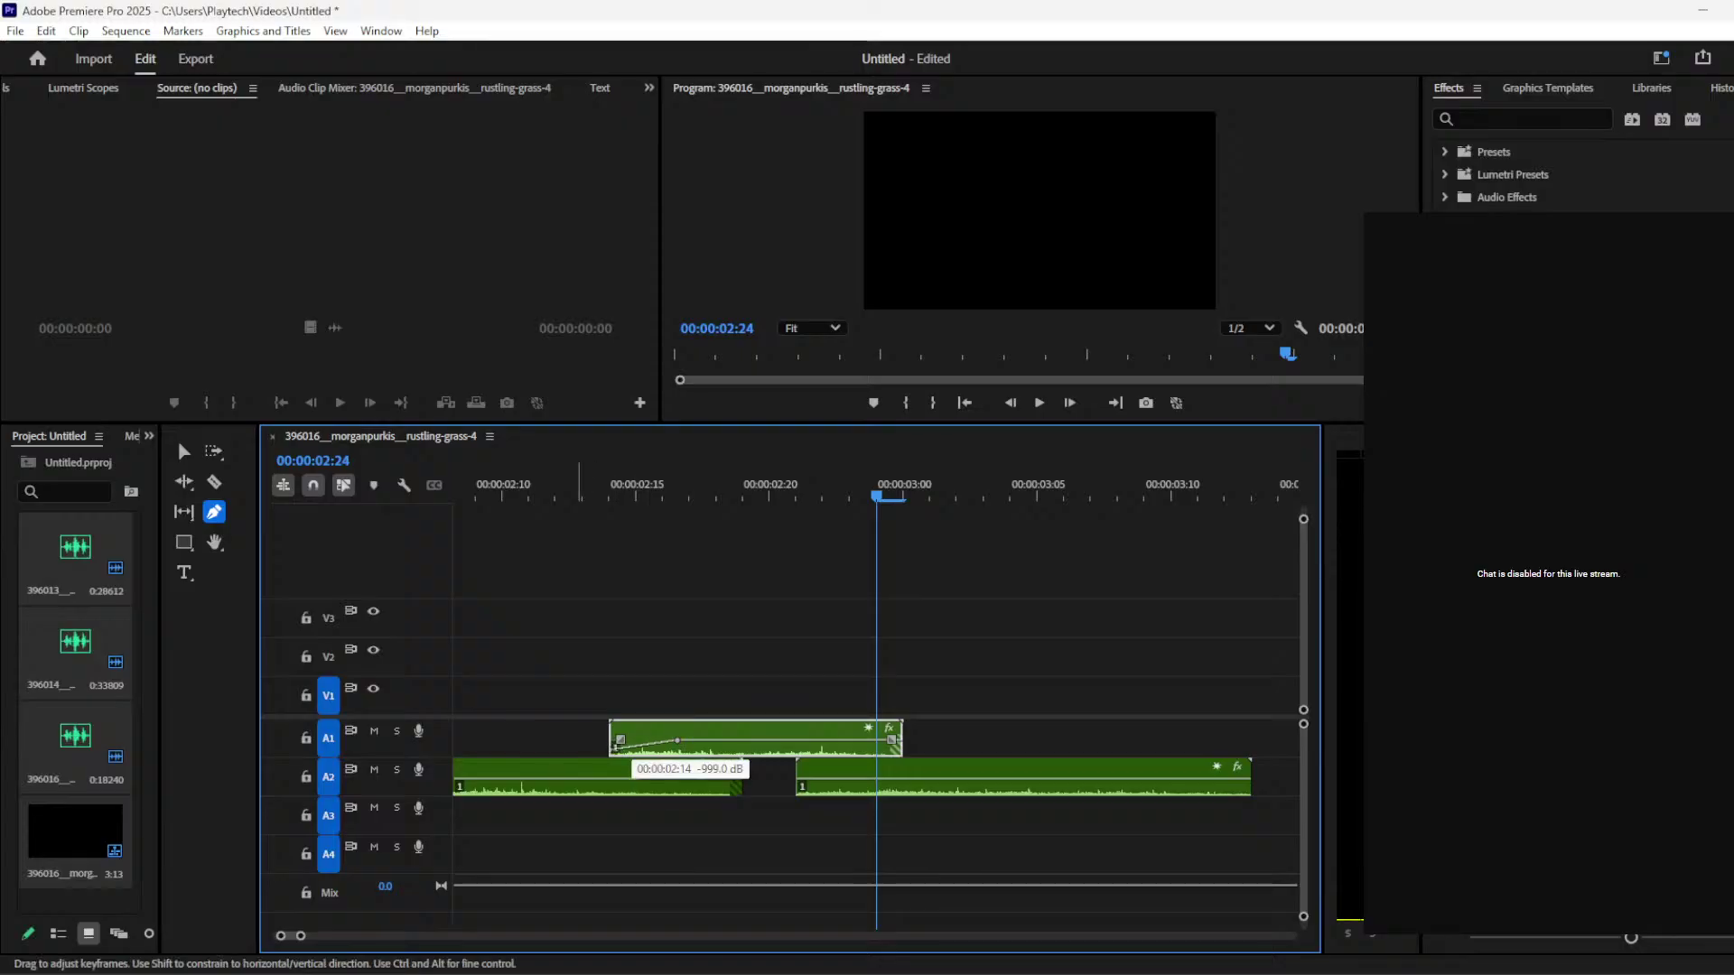
{"action": "left_click", "coordinate": [845, 779]}
{"action": "left_click_drag", "start_coordinate": [801, 779], "coordinate": [801, 788]}
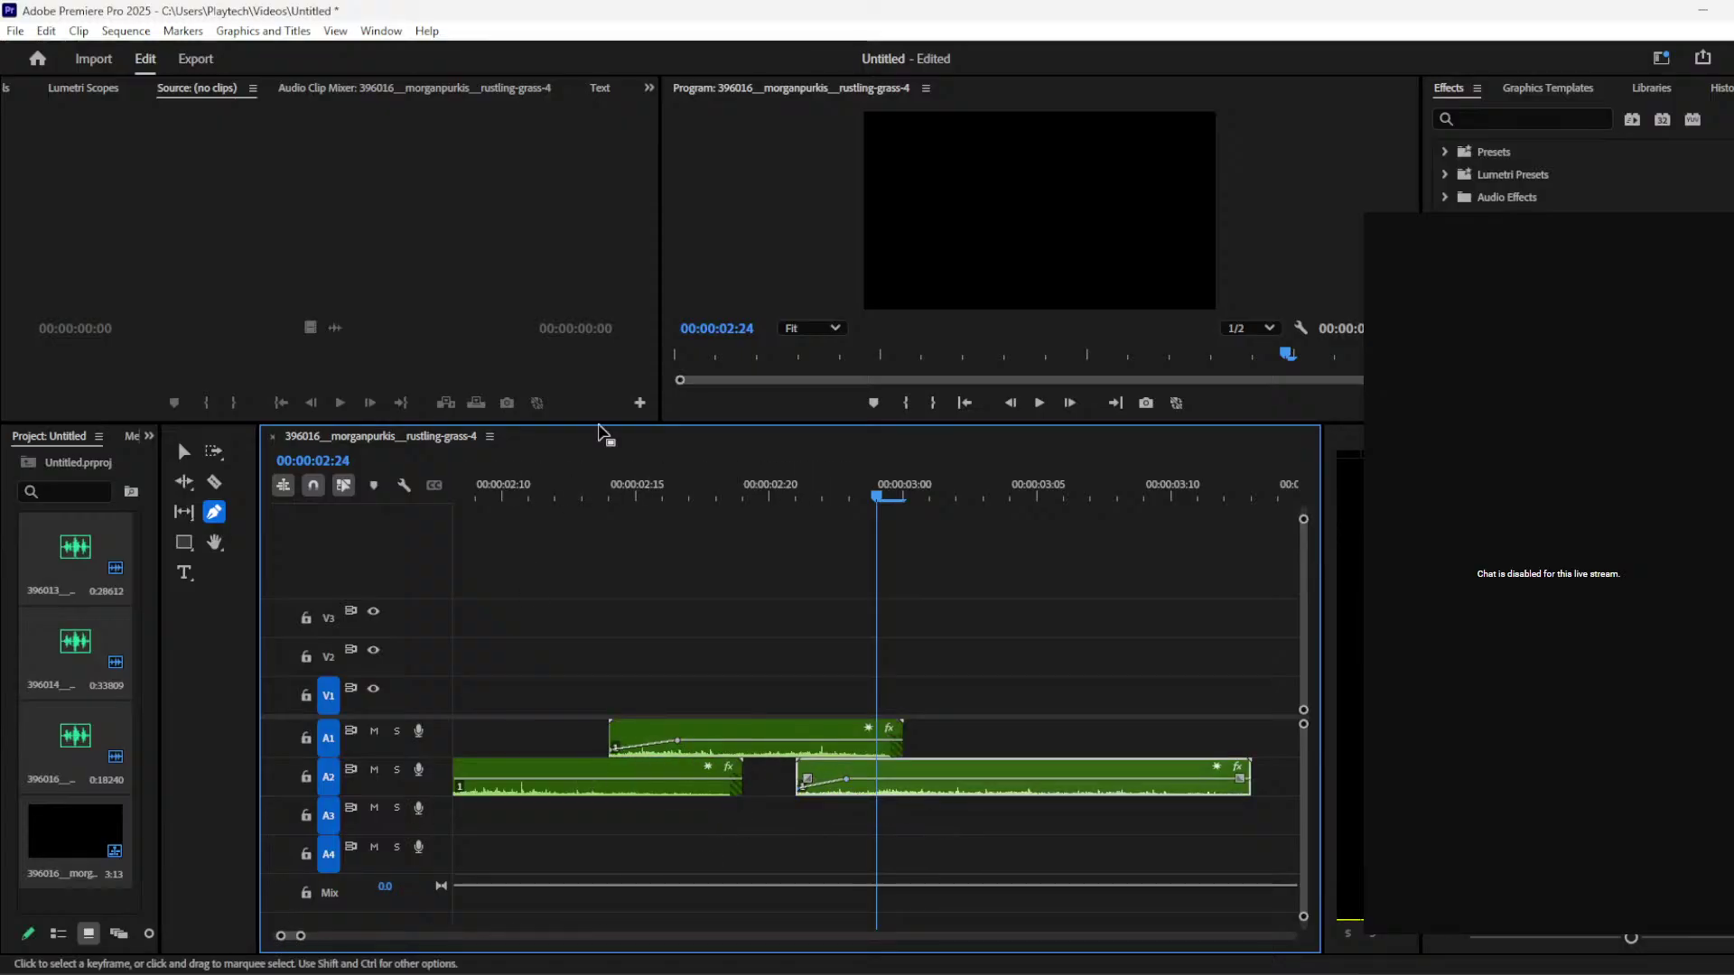
{"action": "left_click_drag", "start_coordinate": [600, 502], "coordinate": [1047, 501]}
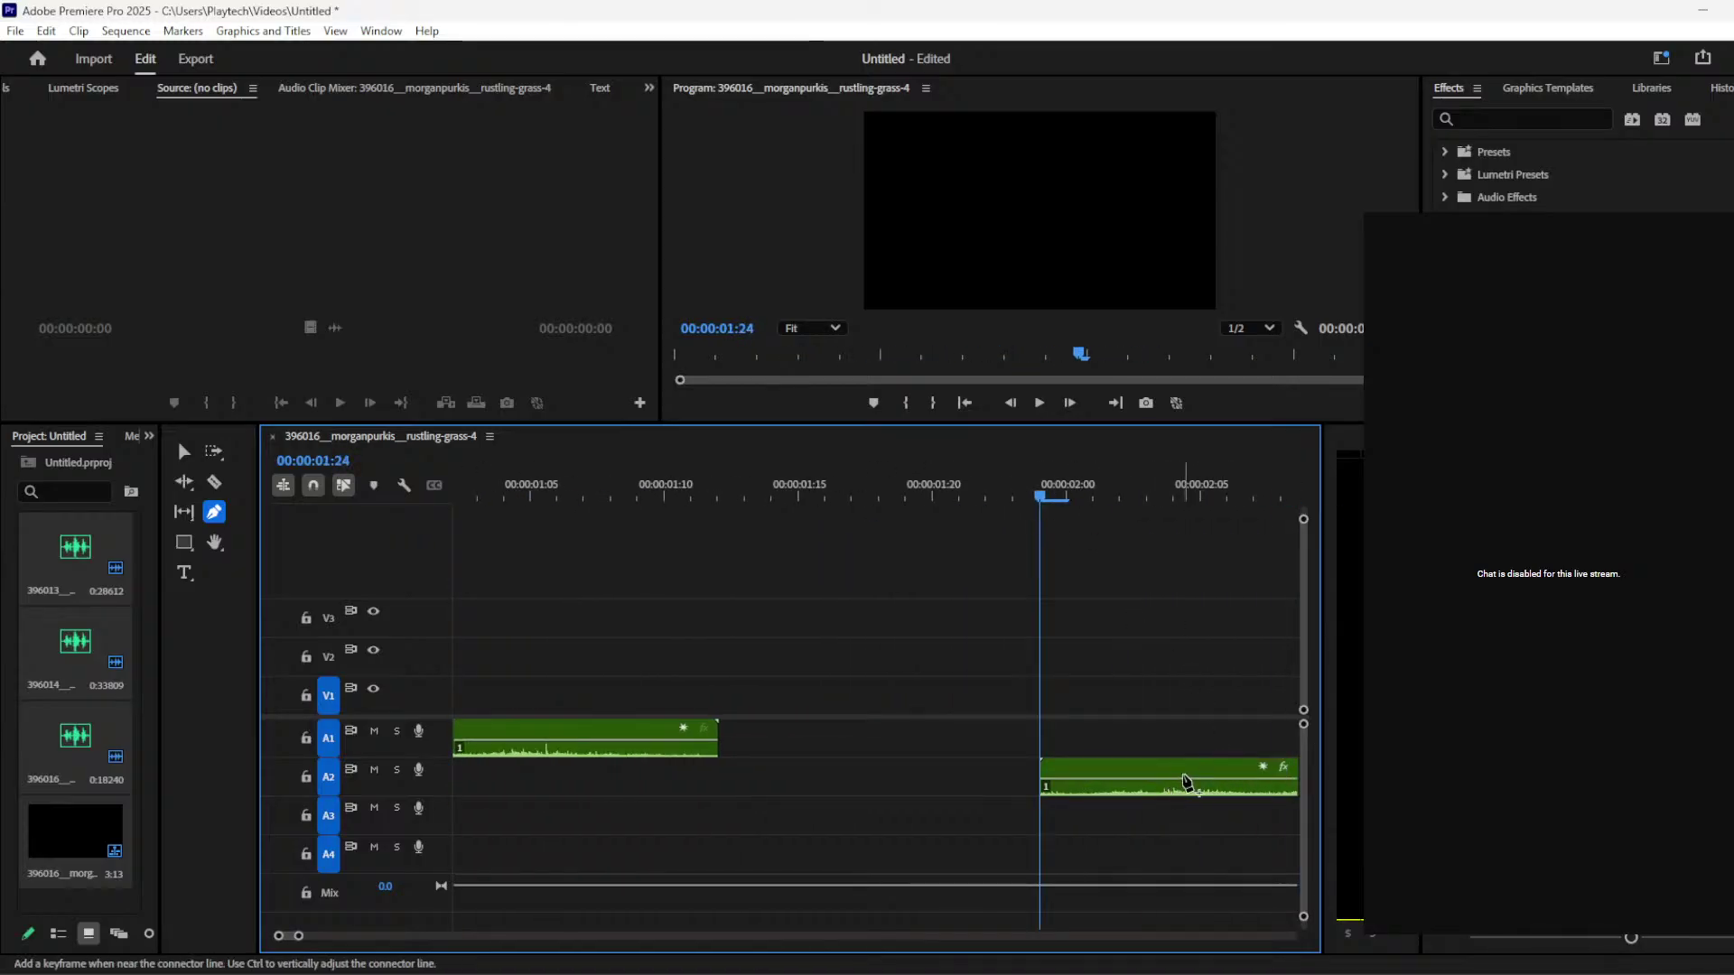
{"action": "left_click", "coordinate": [1183, 779]}
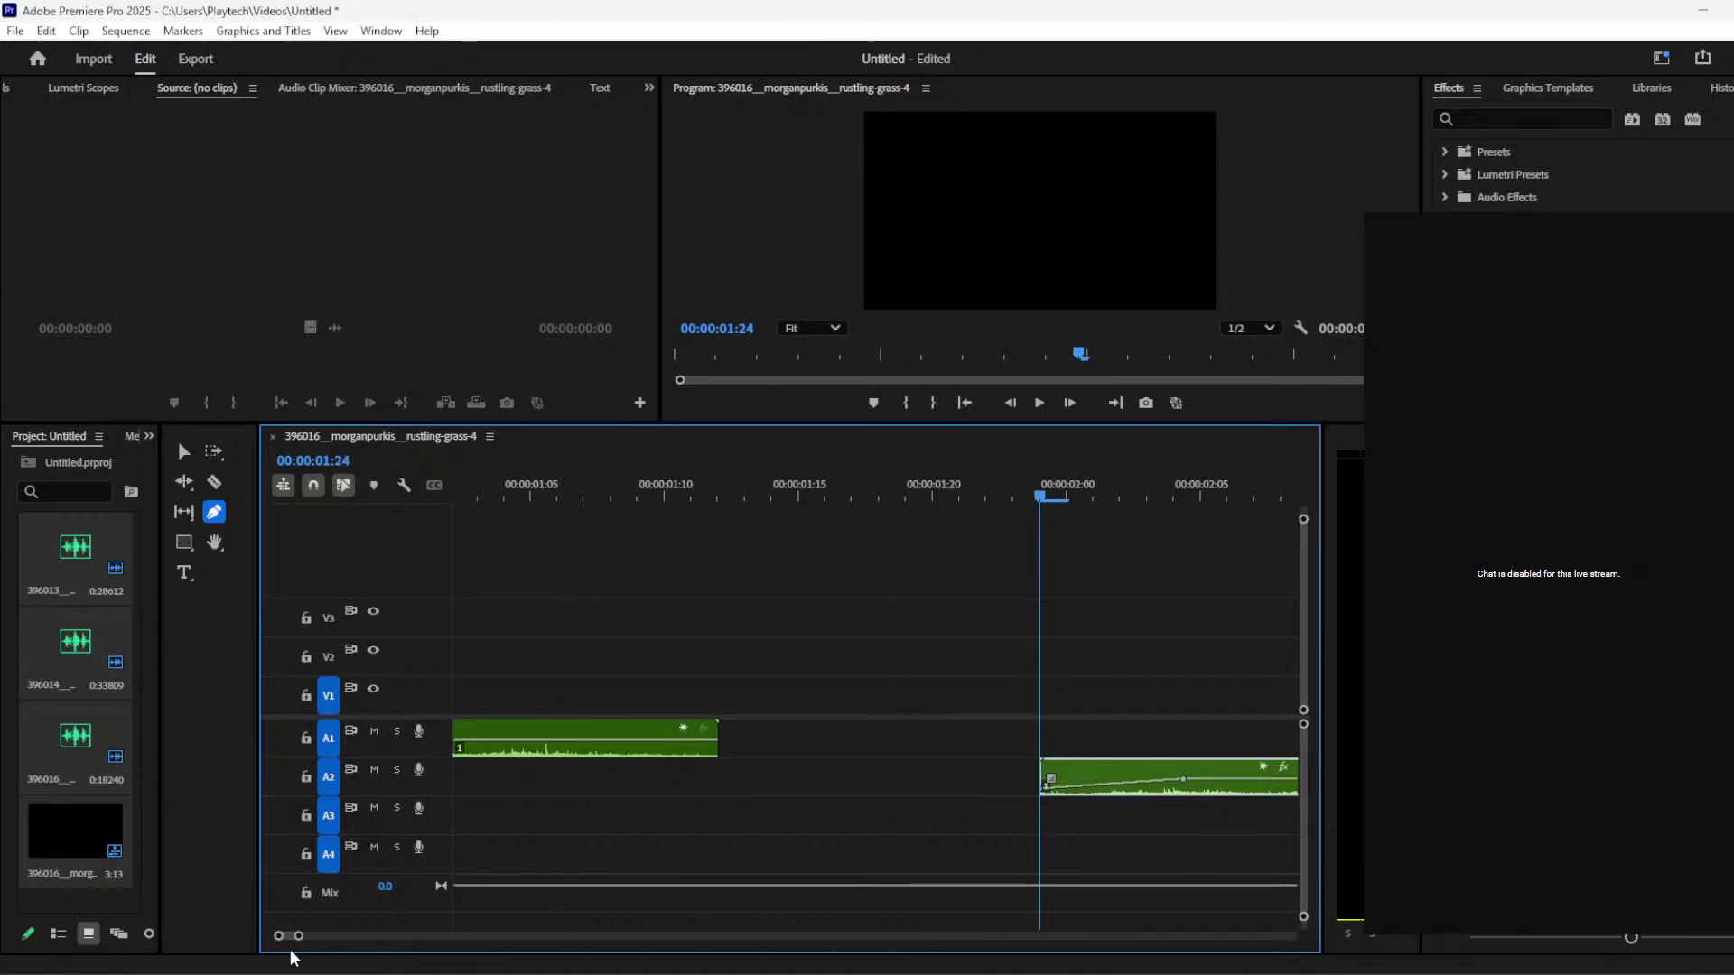
Step: Move the three slowed clips 15 frames earlier to overlap the original group, and play the sequence from the start
{"action": "left_click_drag", "start_coordinate": [297, 940], "coordinate": [345, 936]}
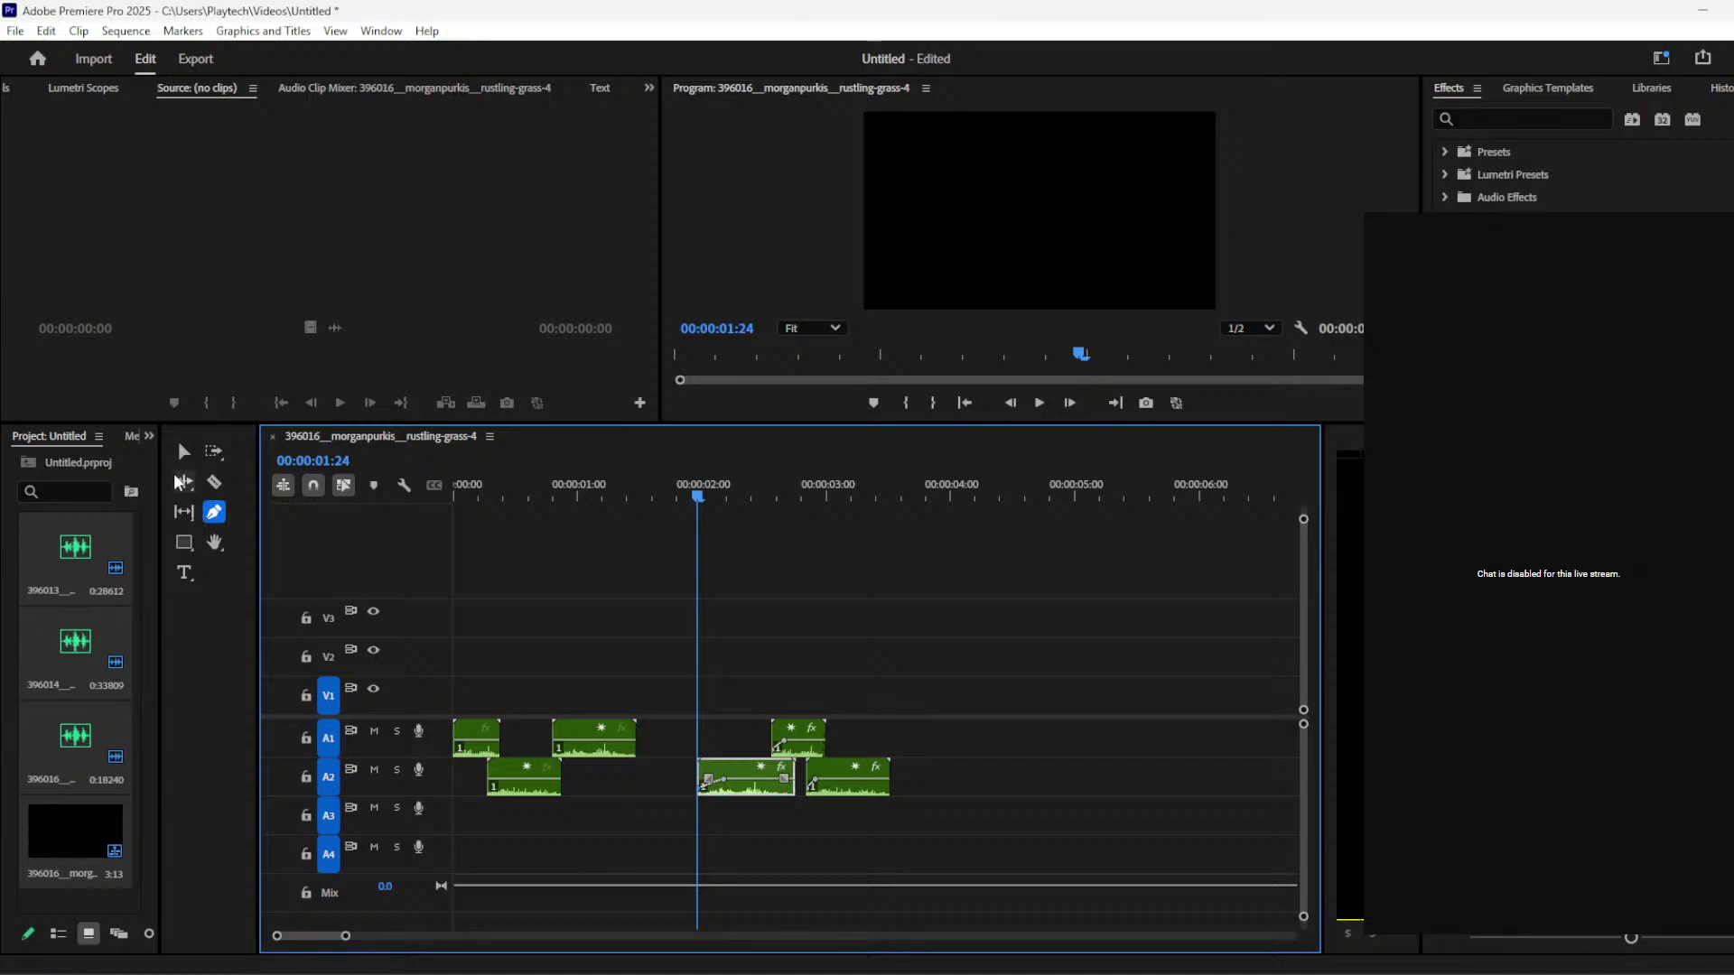
{"action": "left_click", "coordinate": [183, 452]}
{"action": "mouse_move", "coordinate": [988, 714]}
{"action": "left_mouse_down"}
{"action": "mouse_move", "coordinate": [722, 813]}
{"action": "mouse_move", "coordinate": [659, 772]}
{"action": "left_mouse_up"}
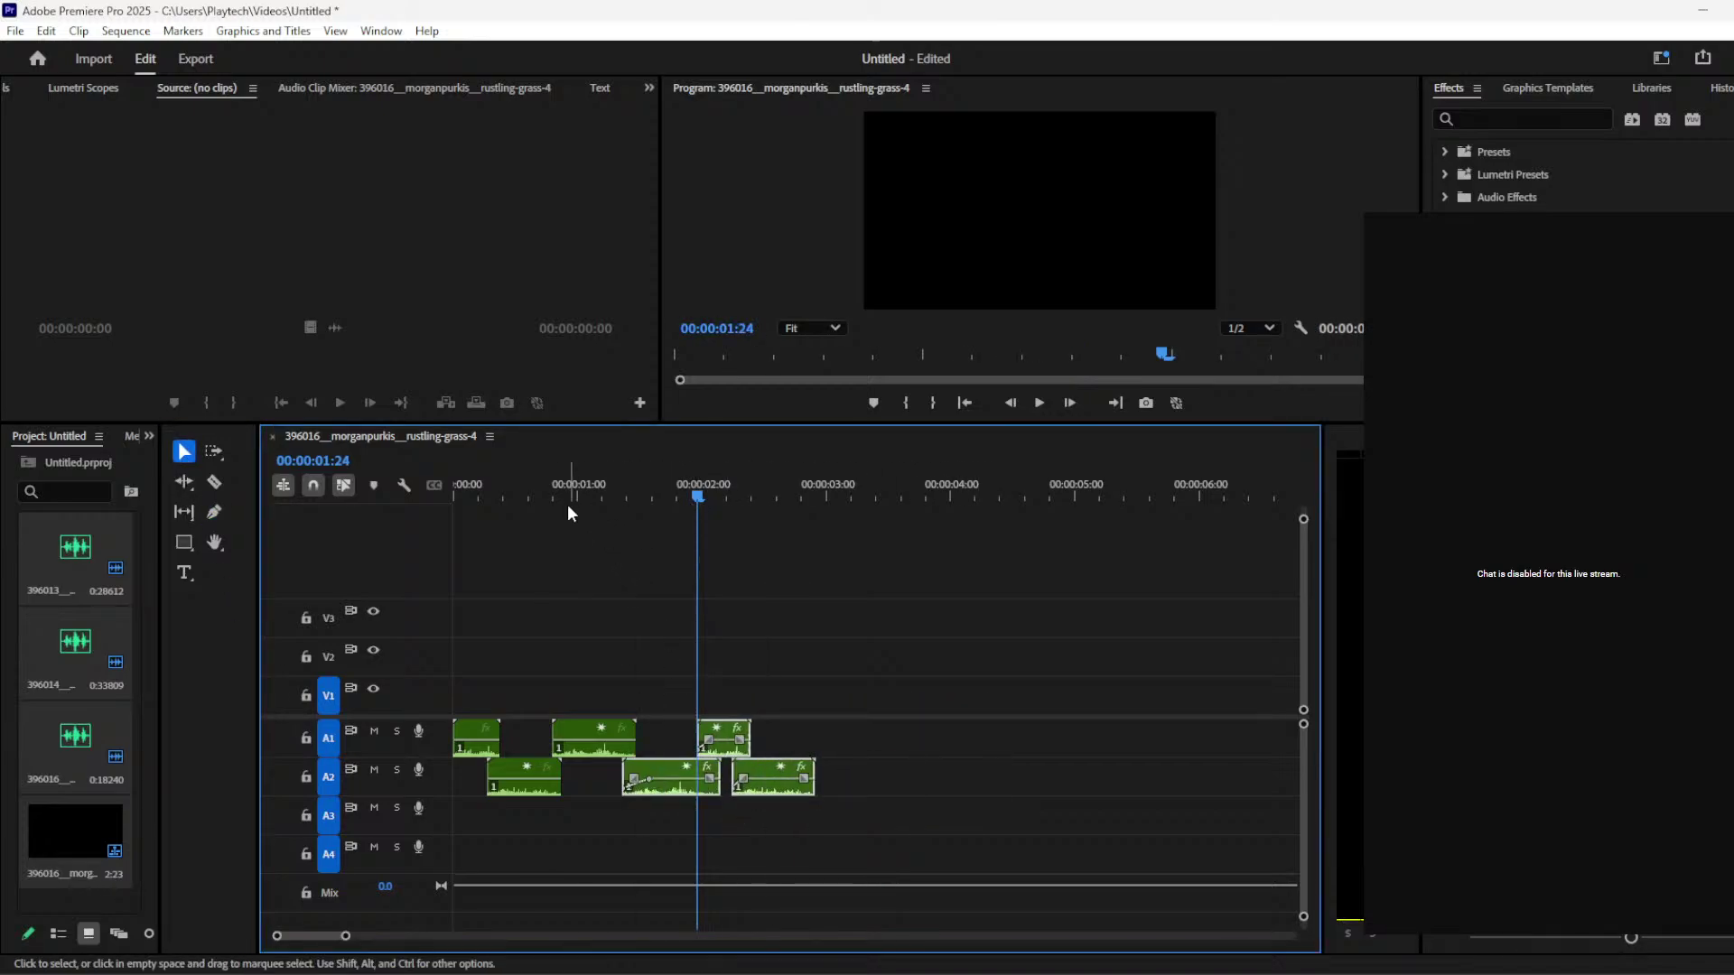
{"action": "key", "text": "Home"}
{"action": "key", "text": "space"}
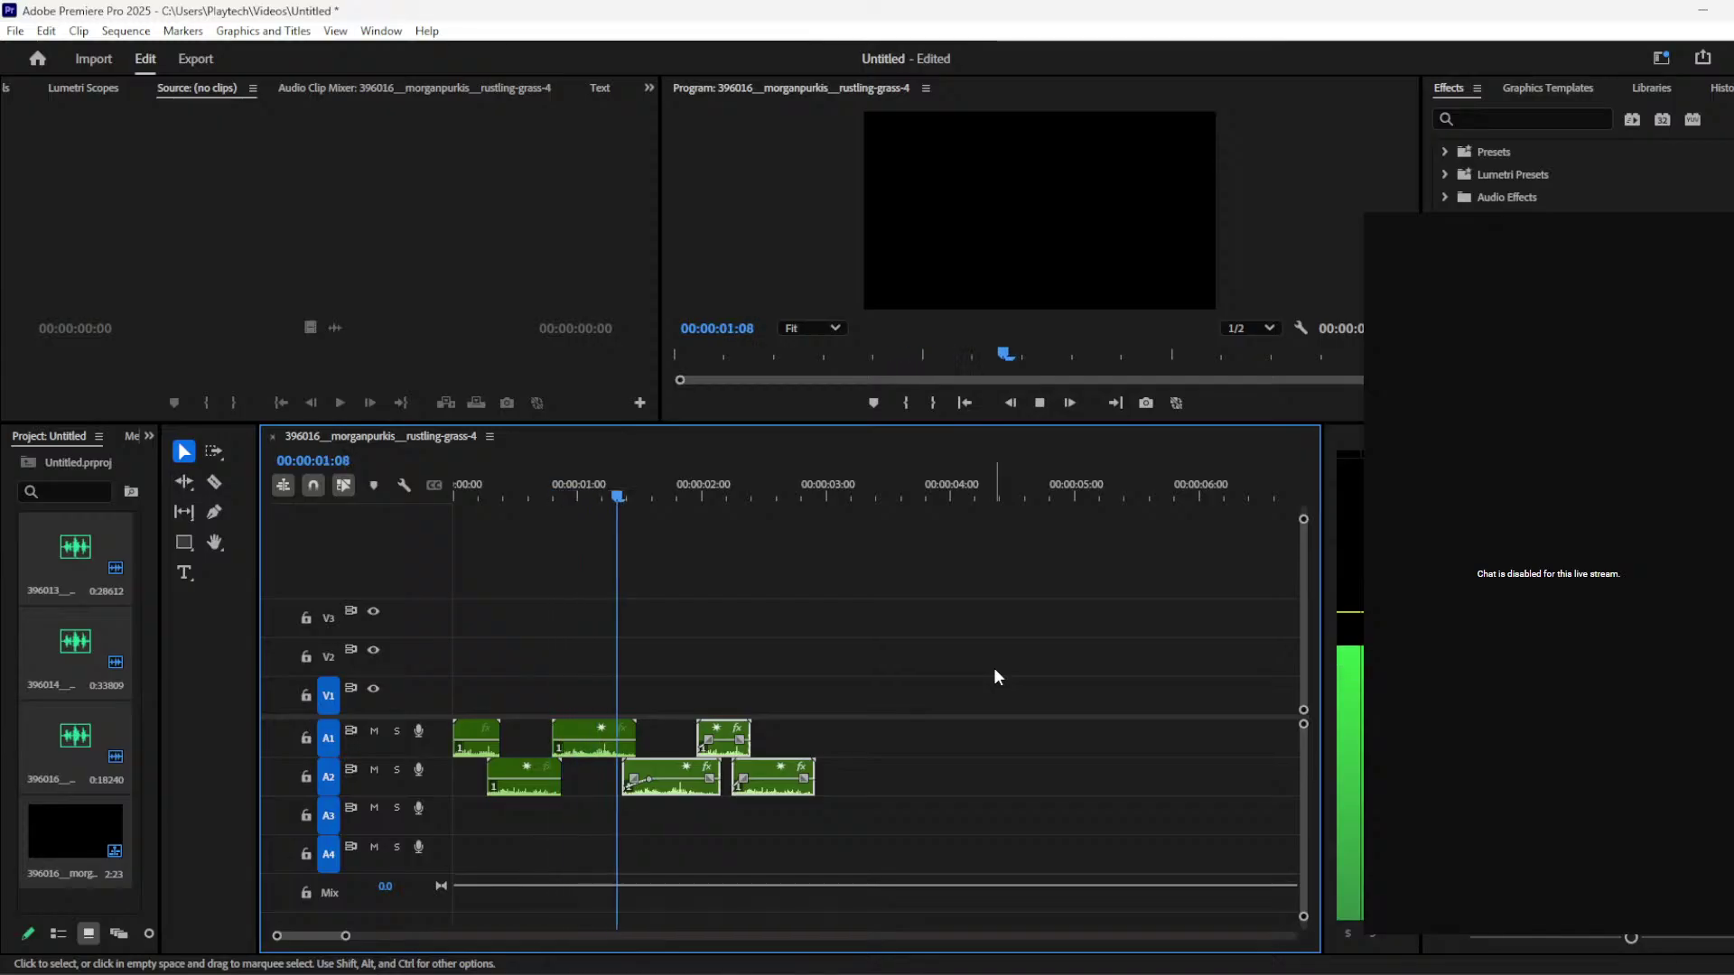
{"action": "left_click", "coordinate": [908, 797]}
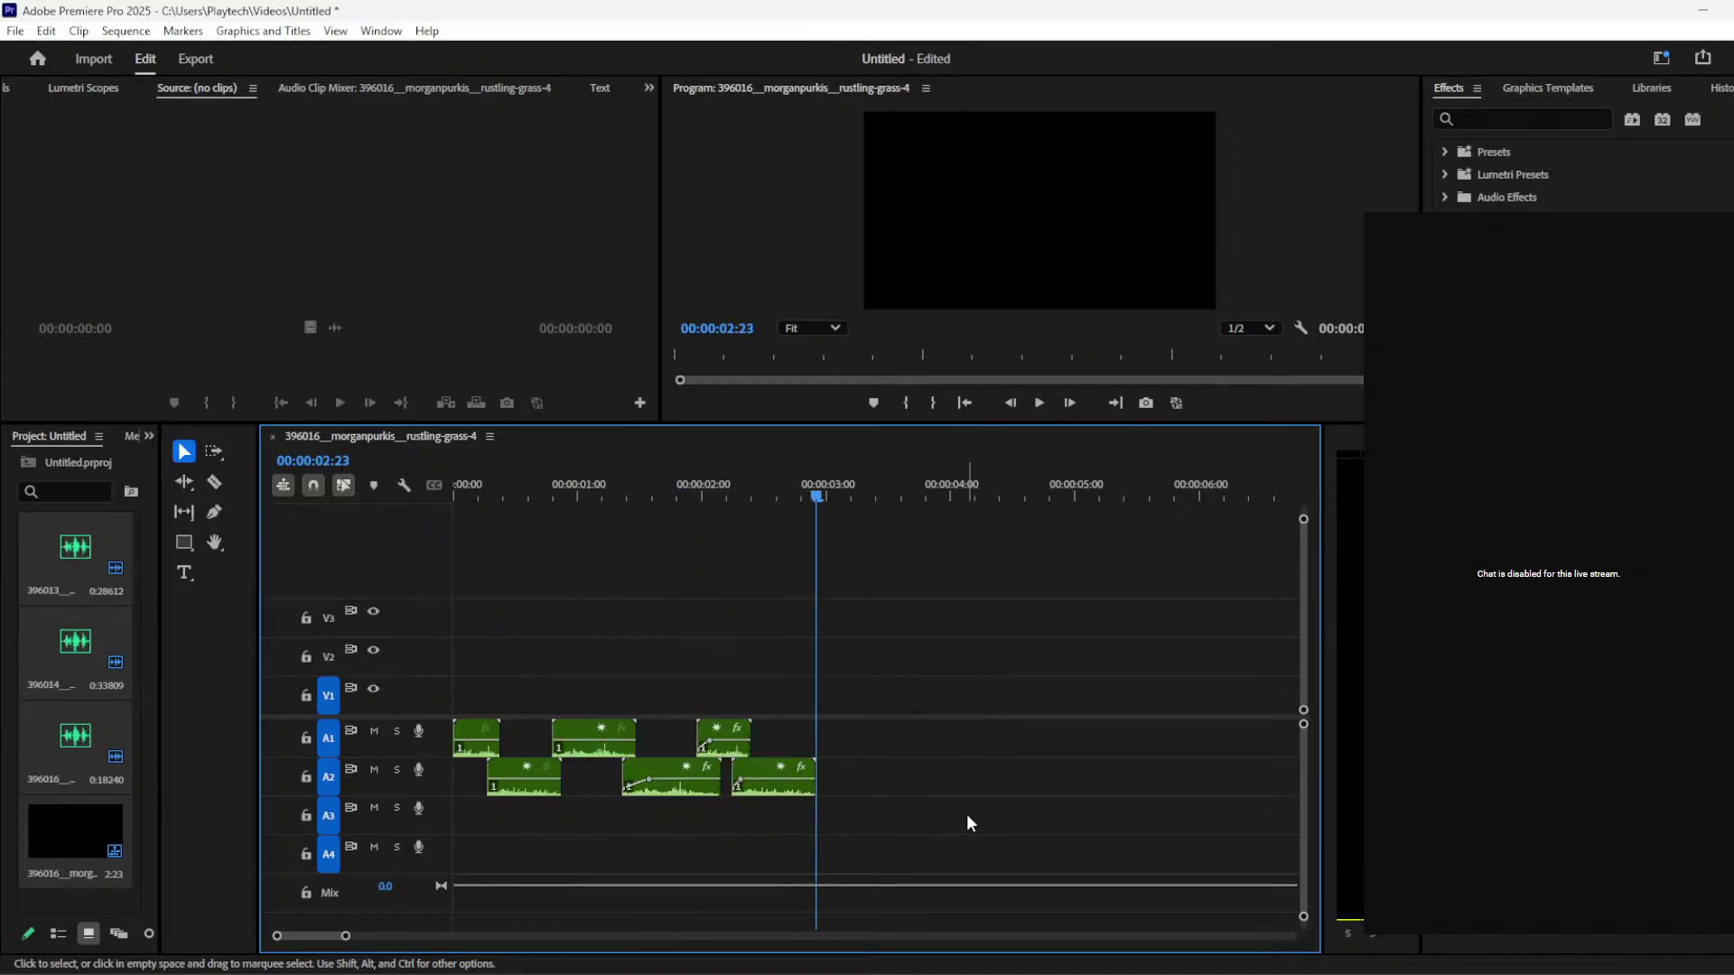
Step: Duplicate all six clips after the last one and shift the copies three frames earlier so they overlap the originals
{"action": "left_click_drag", "start_coordinate": [957, 832], "coordinate": [454, 743]}
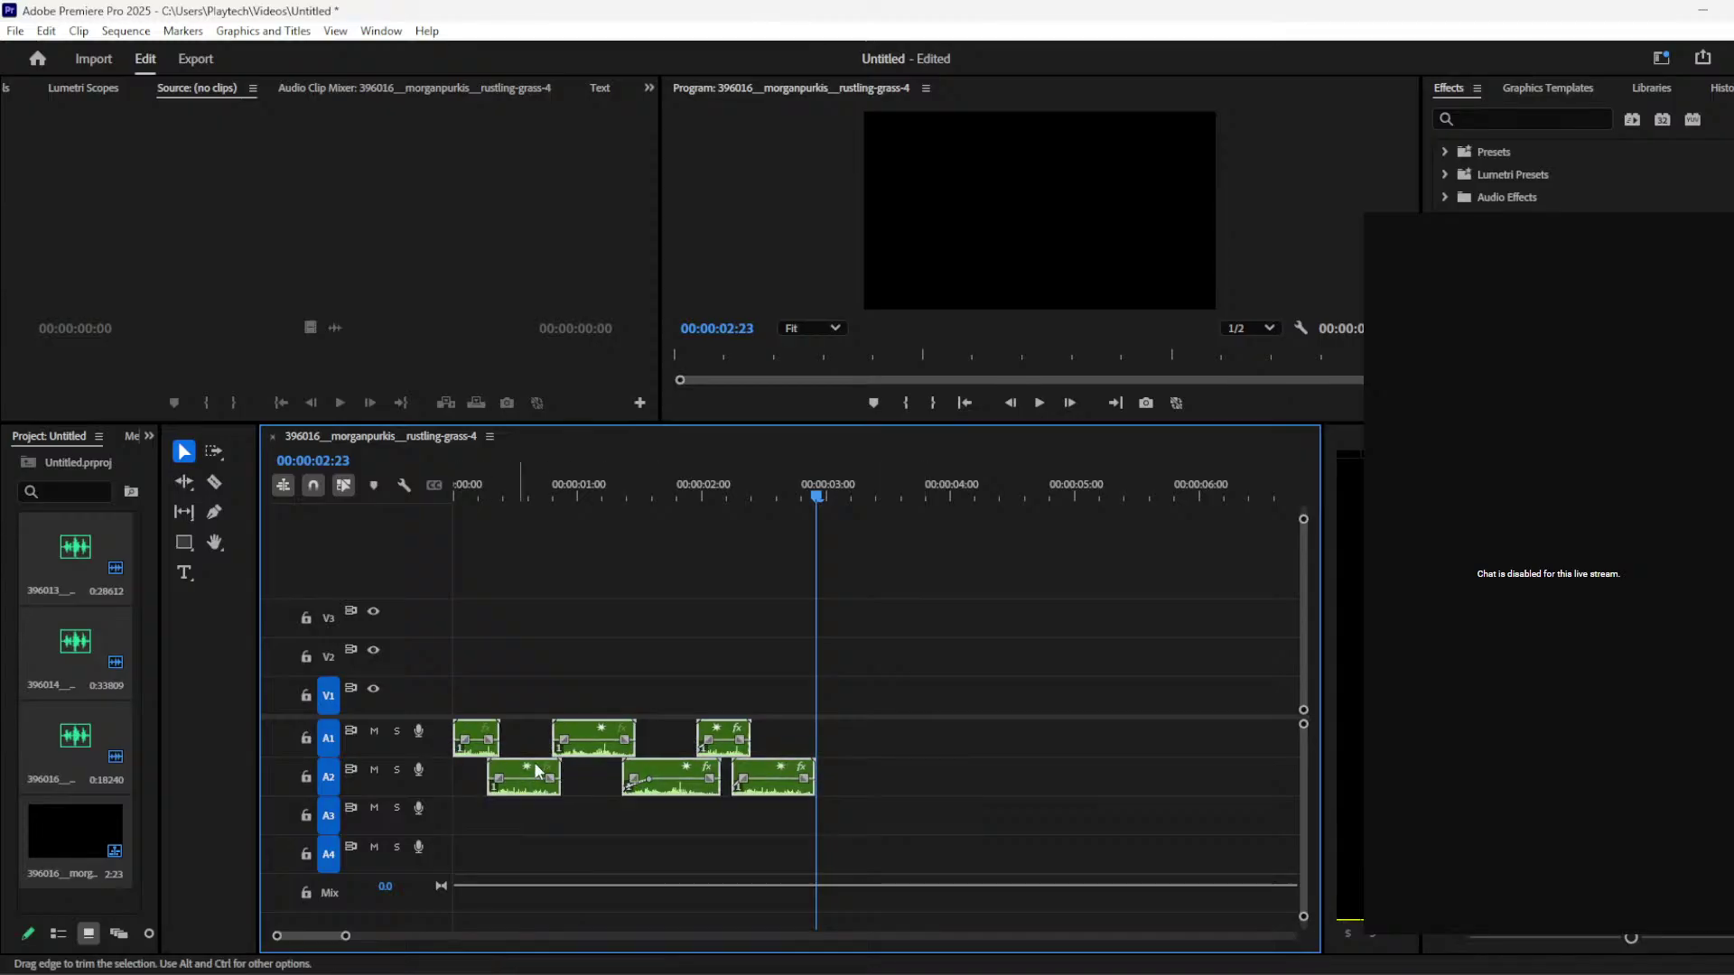
{"action": "key", "text": "ctrl+c"}
{"action": "left_click", "coordinate": [880, 755]}
{"action": "key", "text": "ctrl+v"}
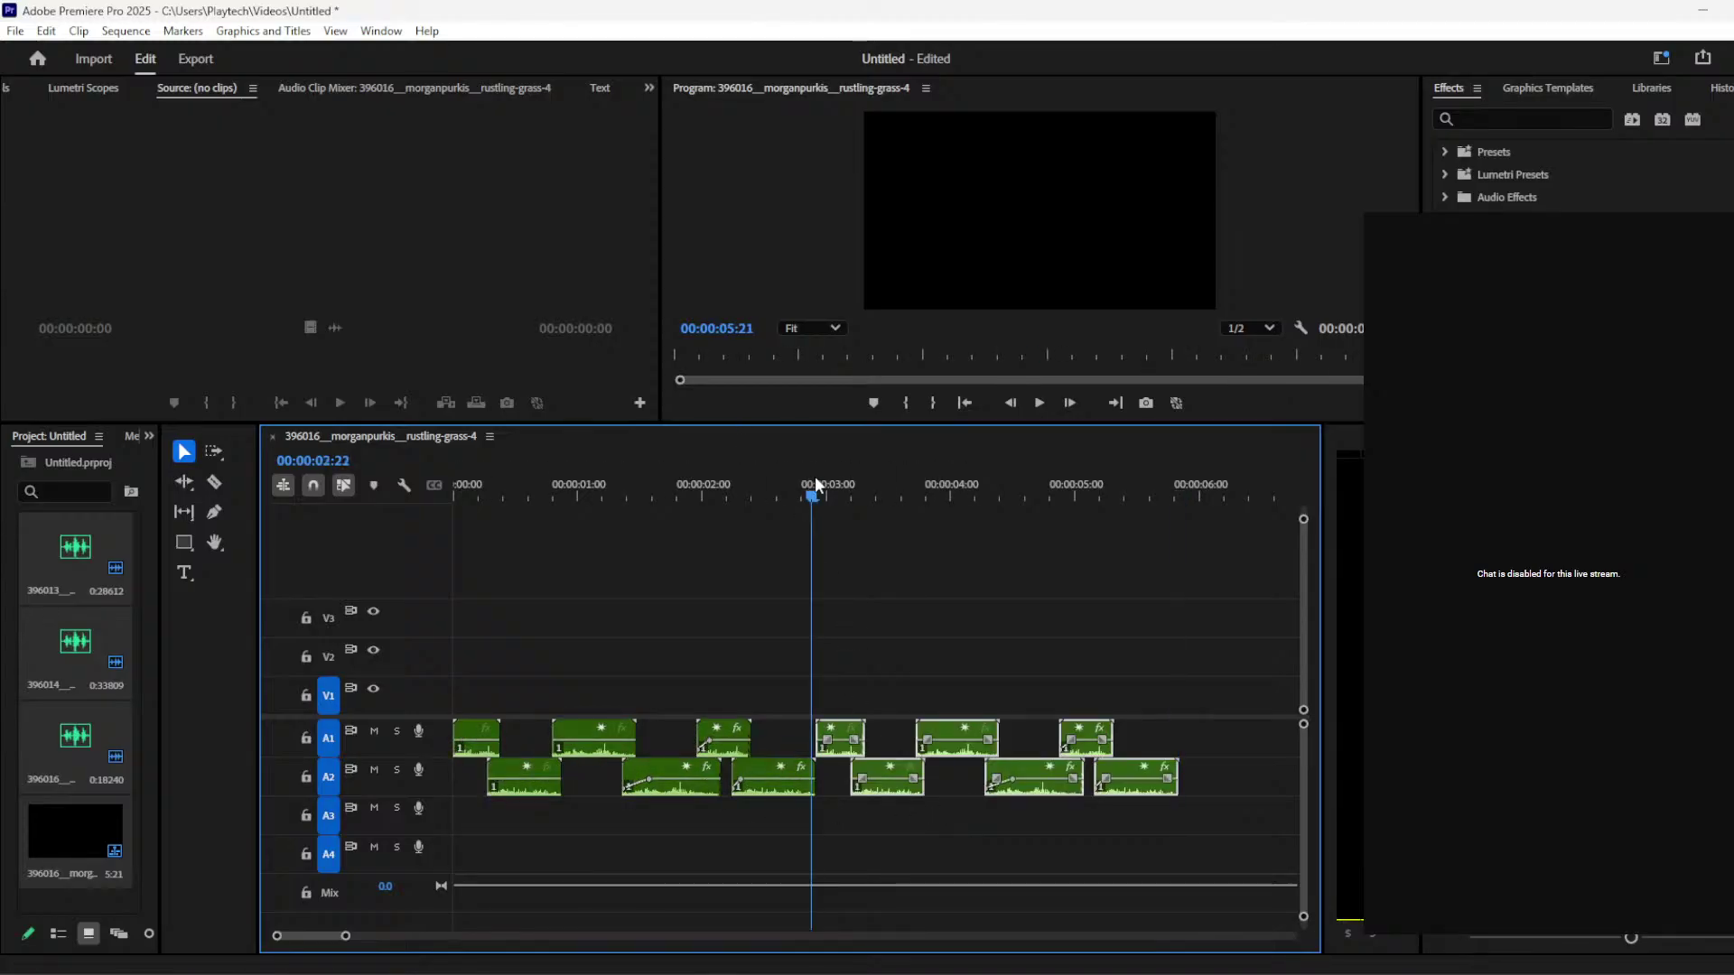
{"action": "left_click_drag", "start_coordinate": [815, 485], "coordinate": [829, 488]}
{"action": "left_click_drag", "start_coordinate": [278, 936], "coordinate": [331, 936]}
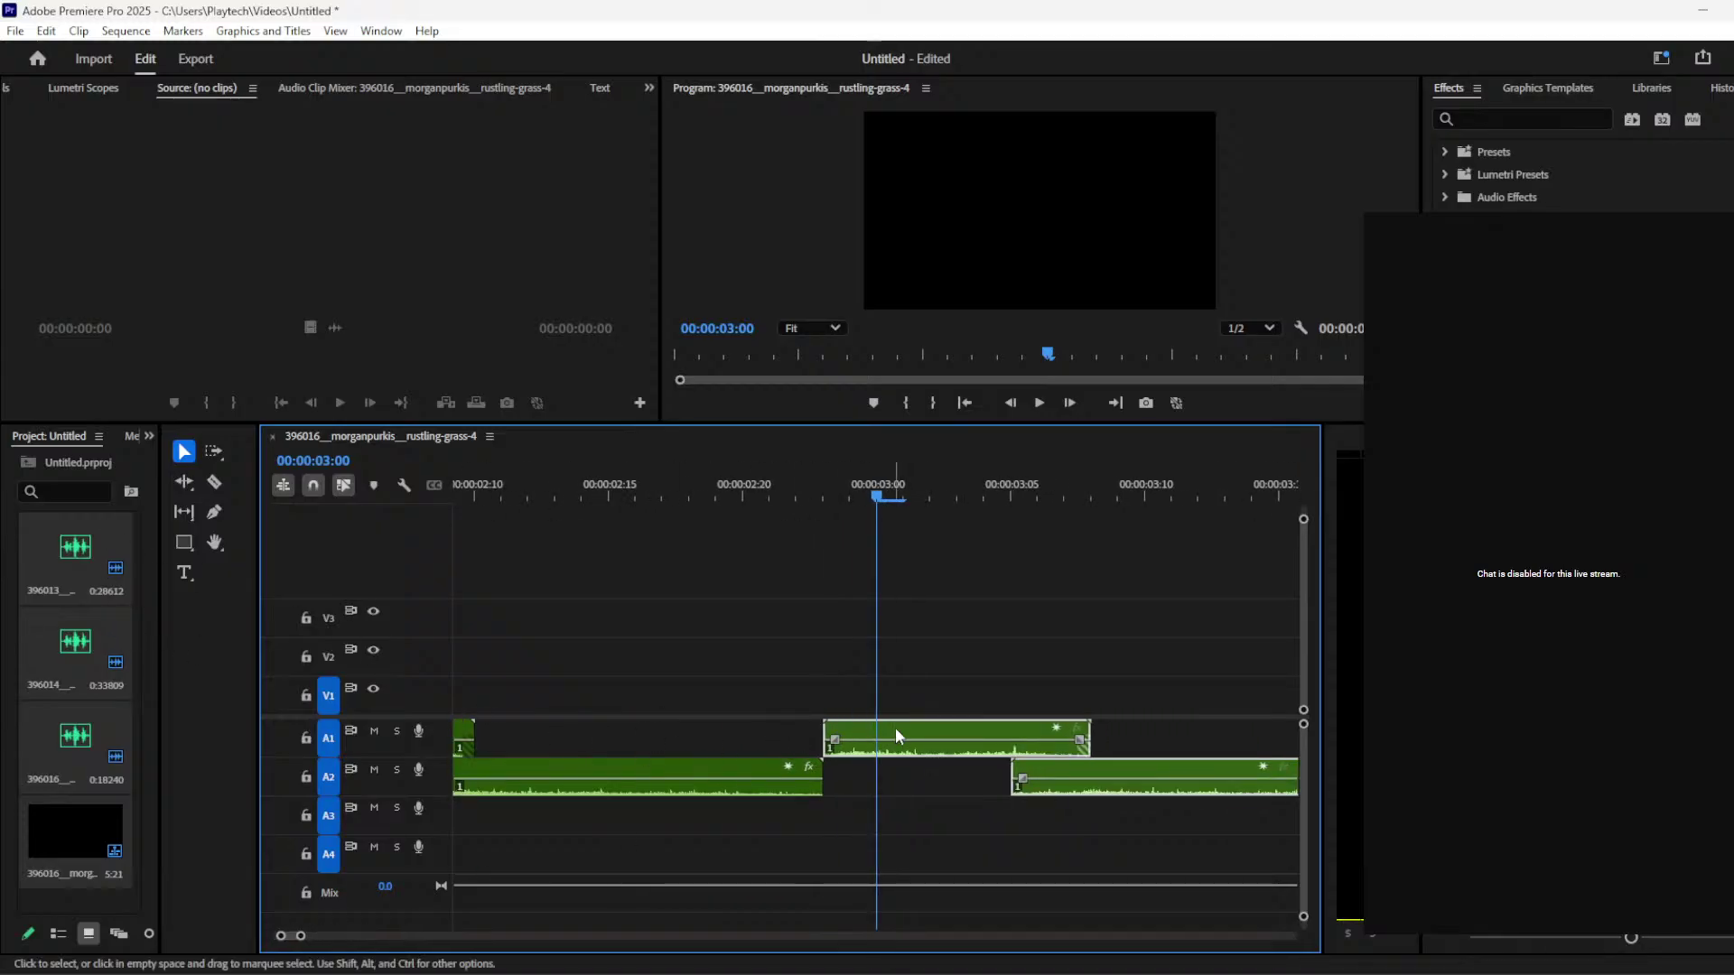
{"action": "left_click_drag", "start_coordinate": [918, 733], "coordinate": [838, 736]}
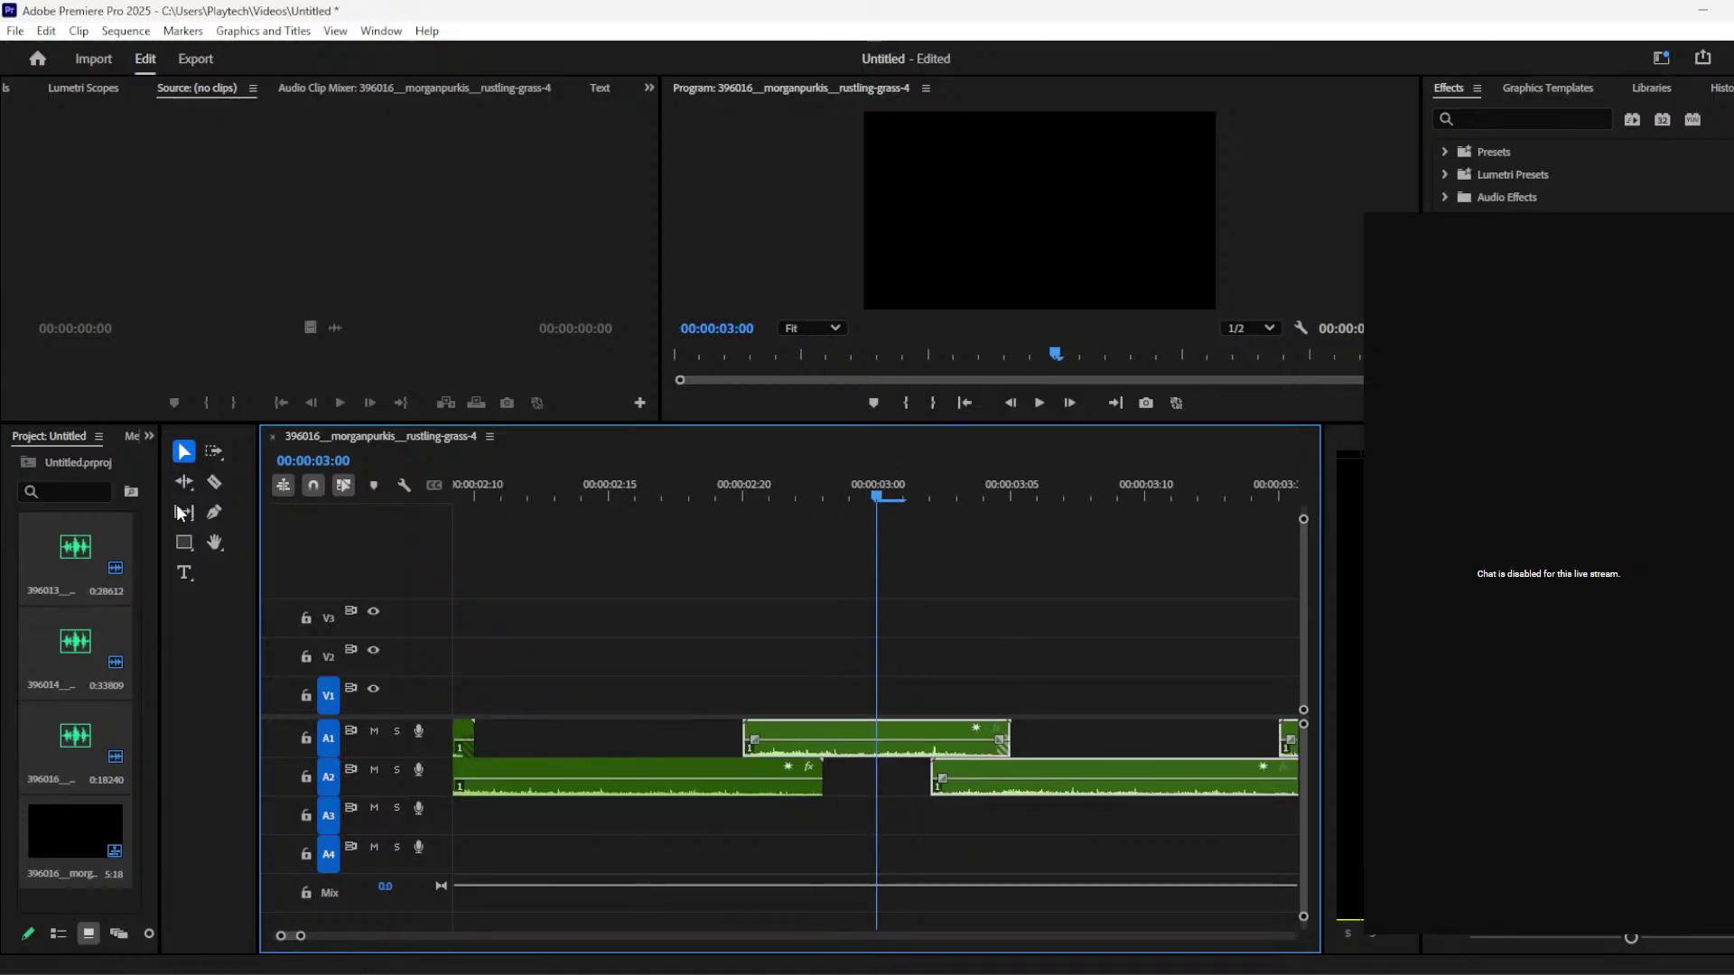
Step: Add volume keyframes that fade in from silence at the start of the first three clips in the duplicated group
{"action": "left_click", "coordinate": [215, 512]}
{"action": "left_click", "coordinate": [807, 740]}
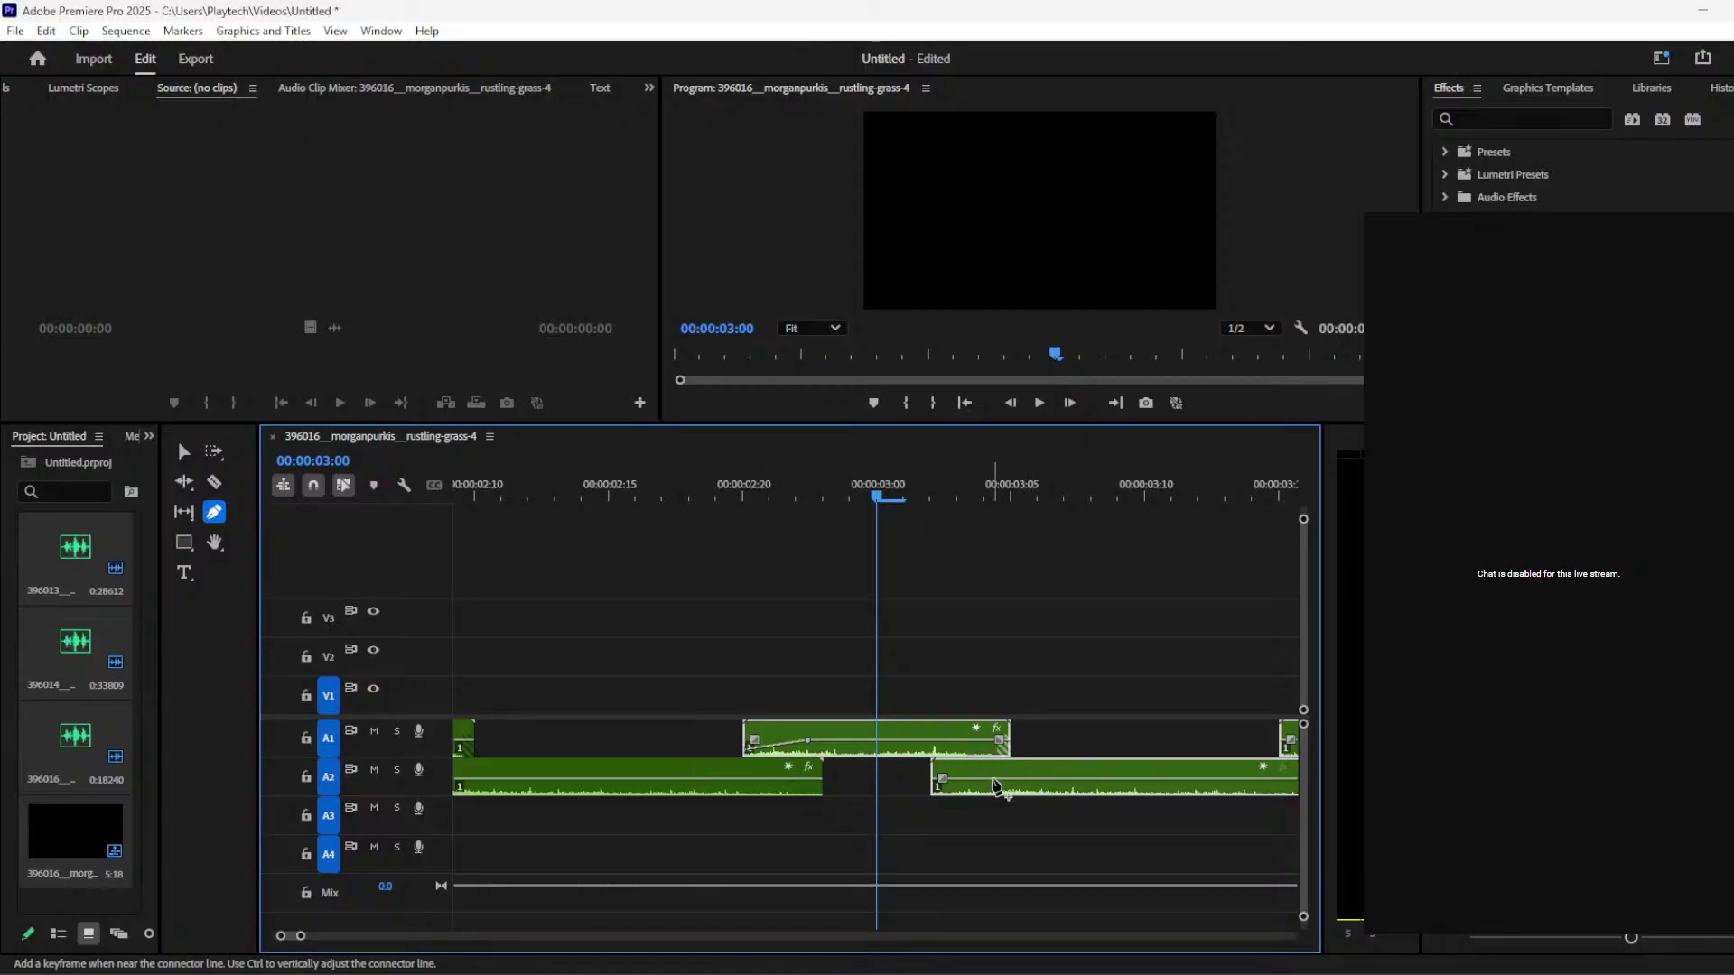
{"action": "left_click", "coordinate": [994, 780]}
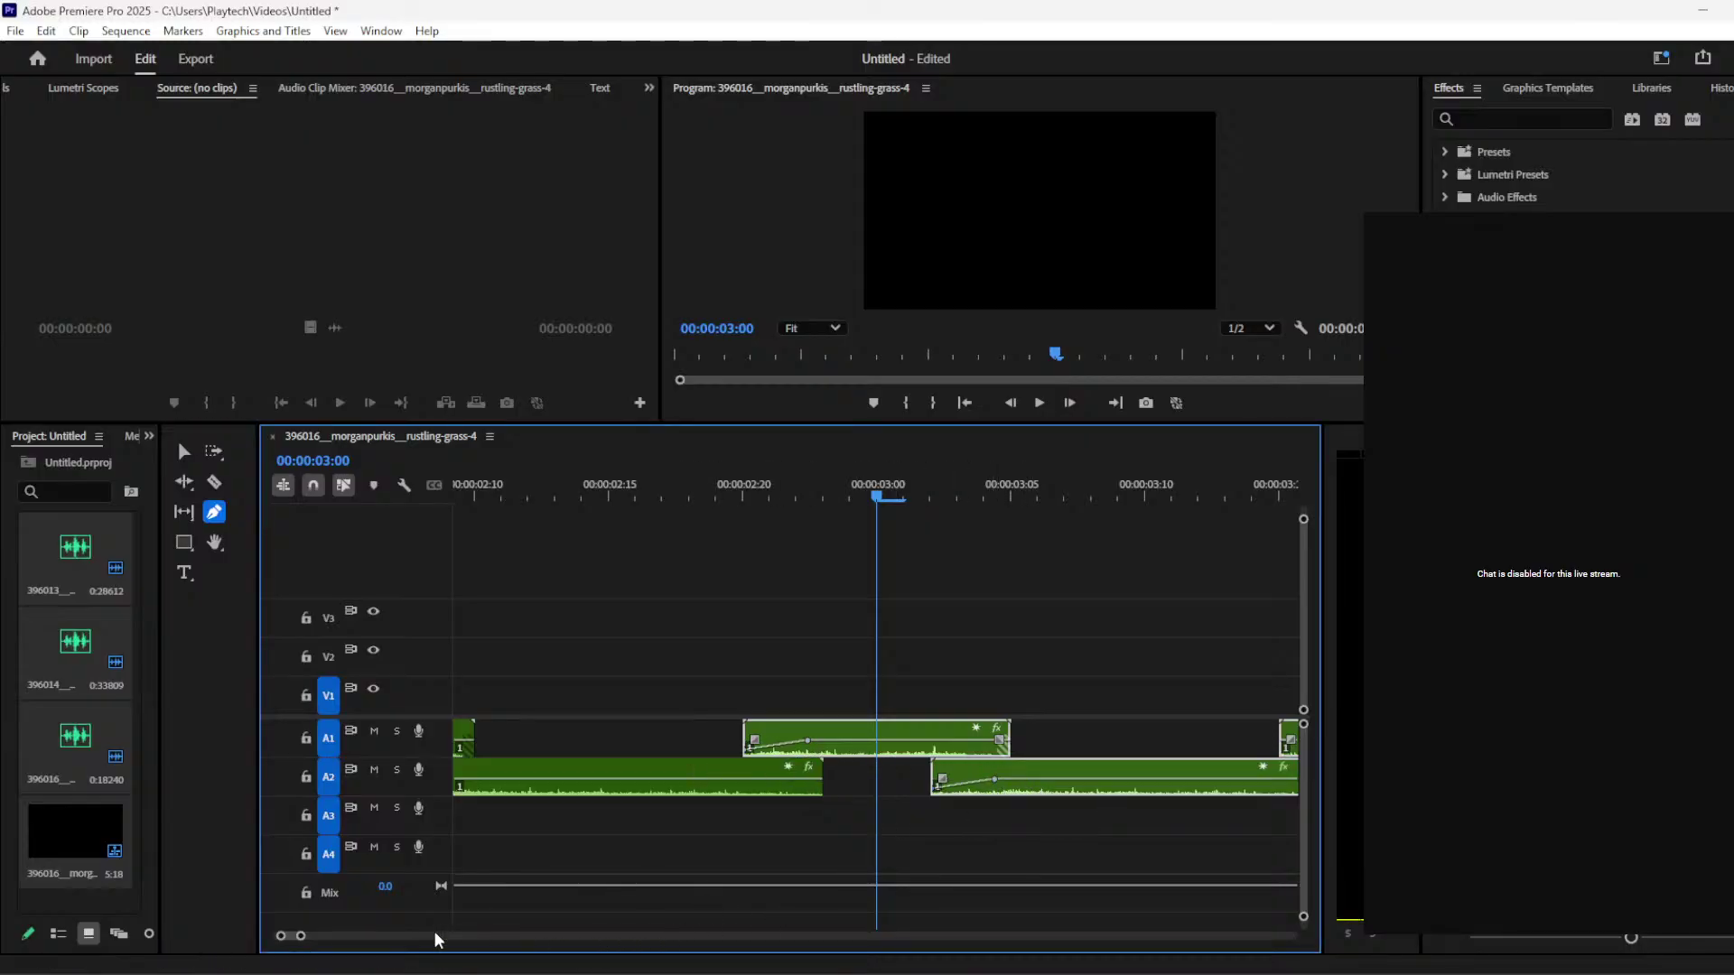
{"action": "left_click_drag", "start_coordinate": [303, 937], "coordinate": [321, 937]}
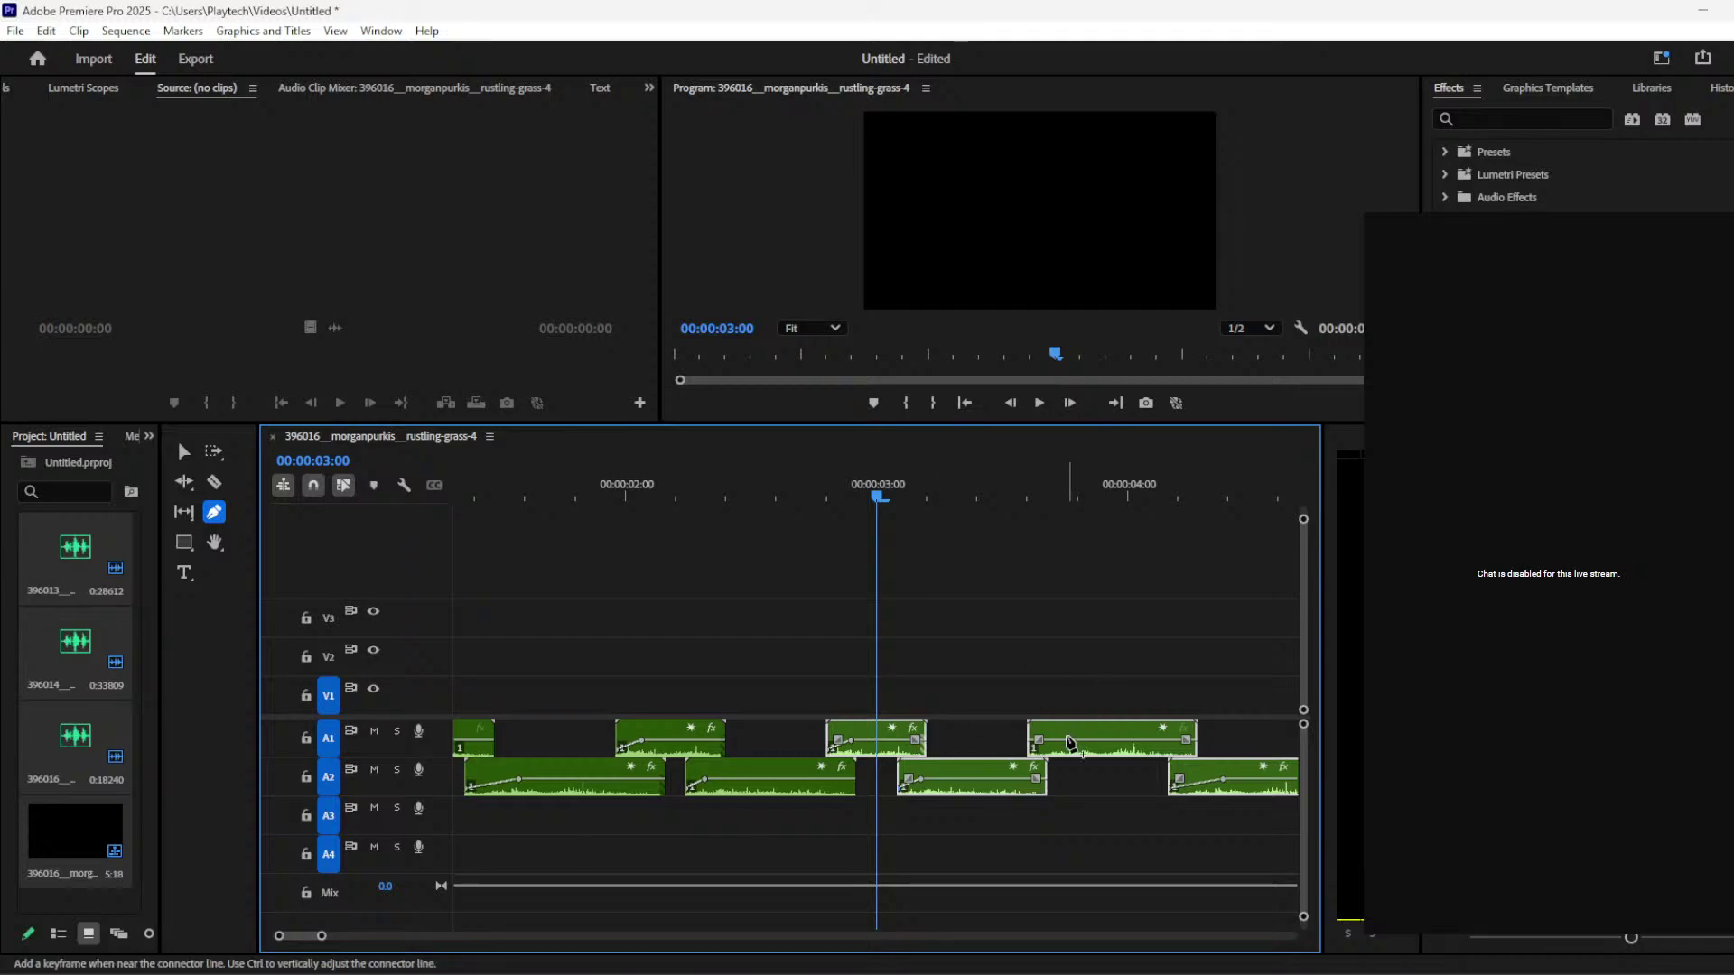
{"action": "left_click_drag", "start_coordinate": [1009, 495], "coordinate": [1027, 496]}
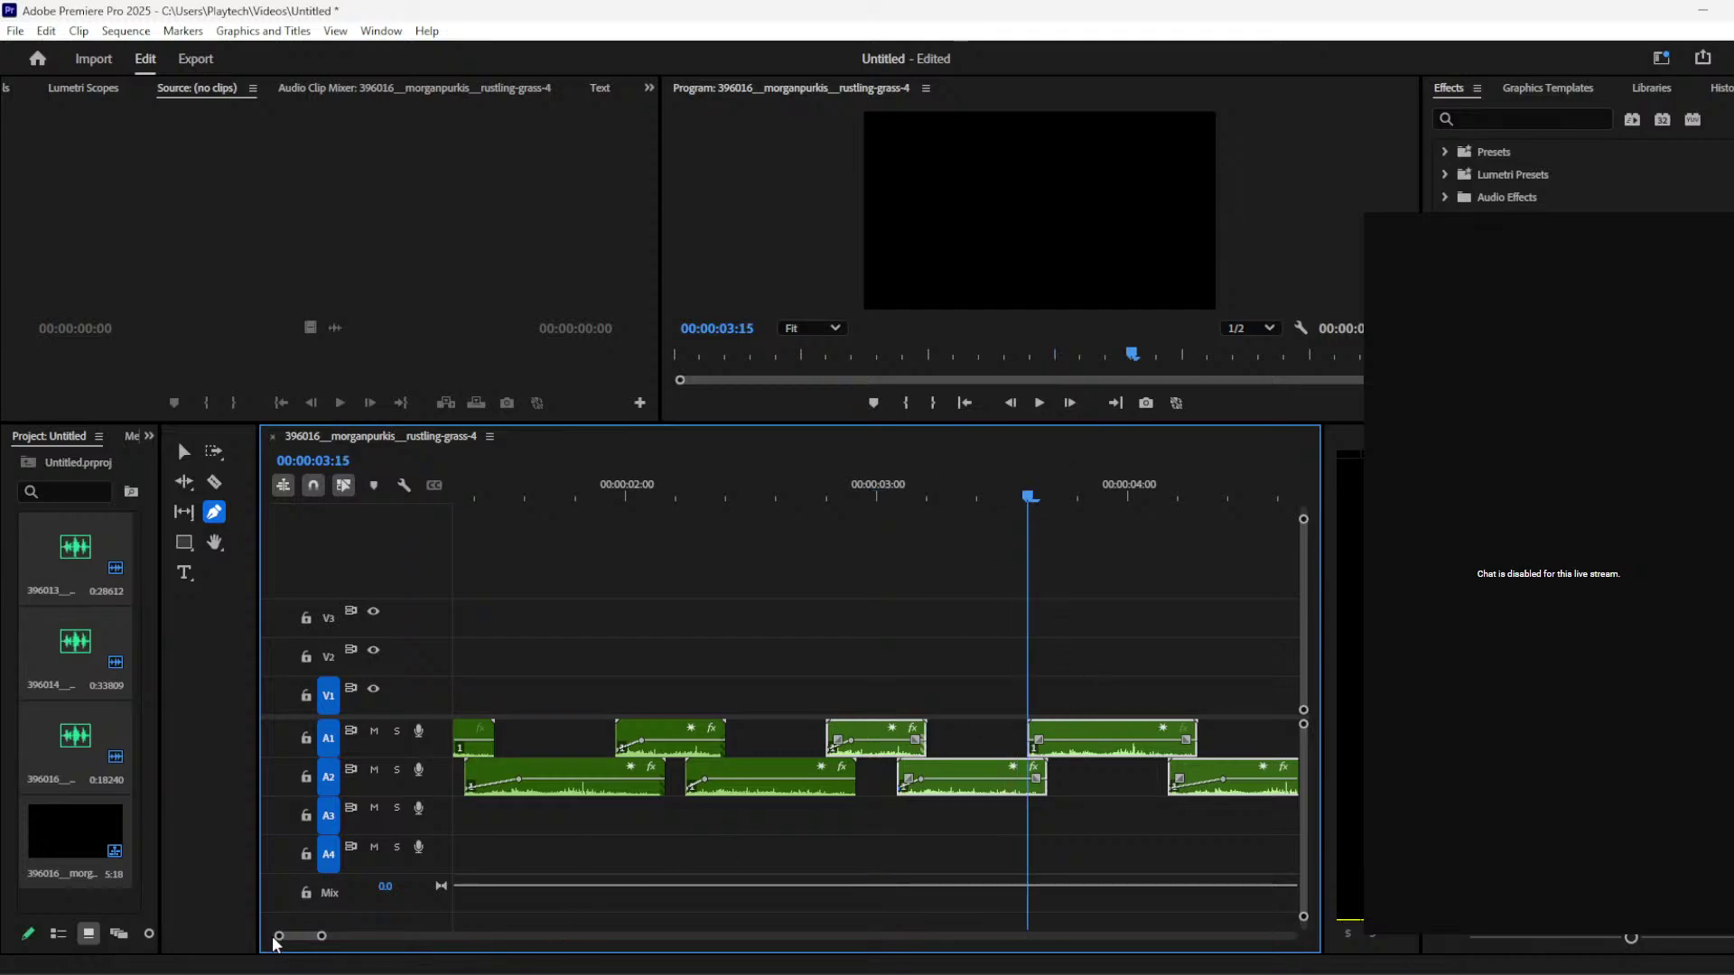
{"action": "key", "text": "equal"}
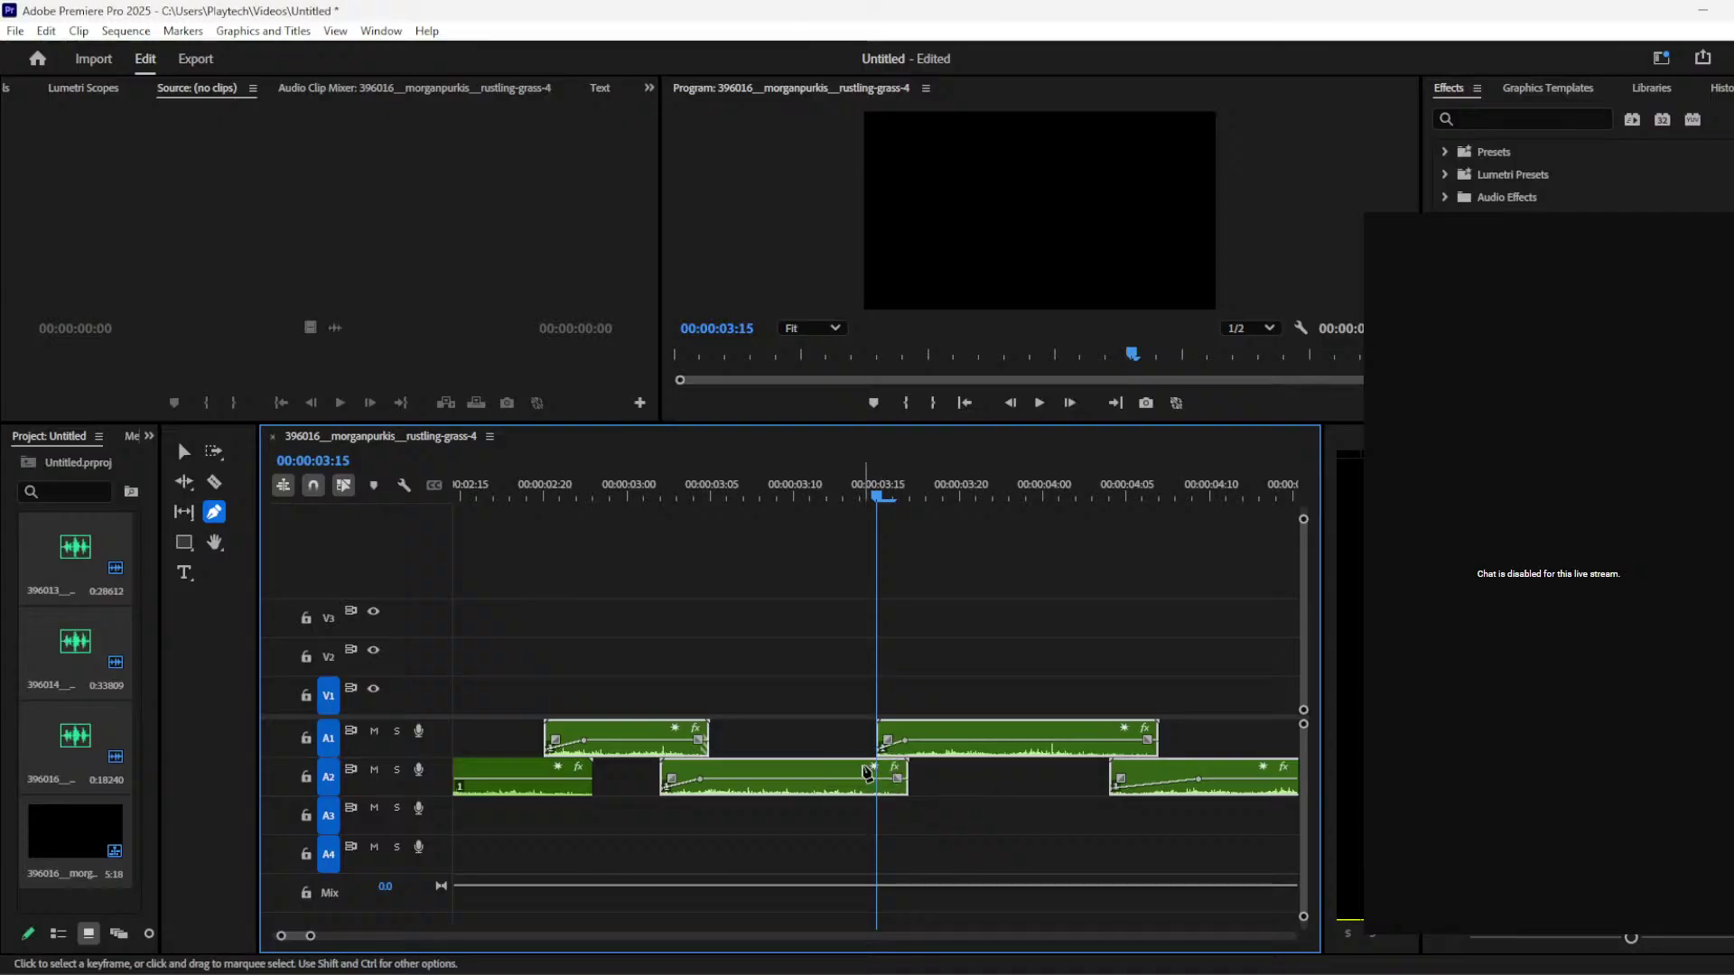
{"action": "left_click", "coordinate": [1145, 780]}
Step: Play the sequence from the start and delete its last three clips, one on A1 and two on A2
{"action": "left_click_drag", "start_coordinate": [708, 491], "coordinate": [2, 517]}
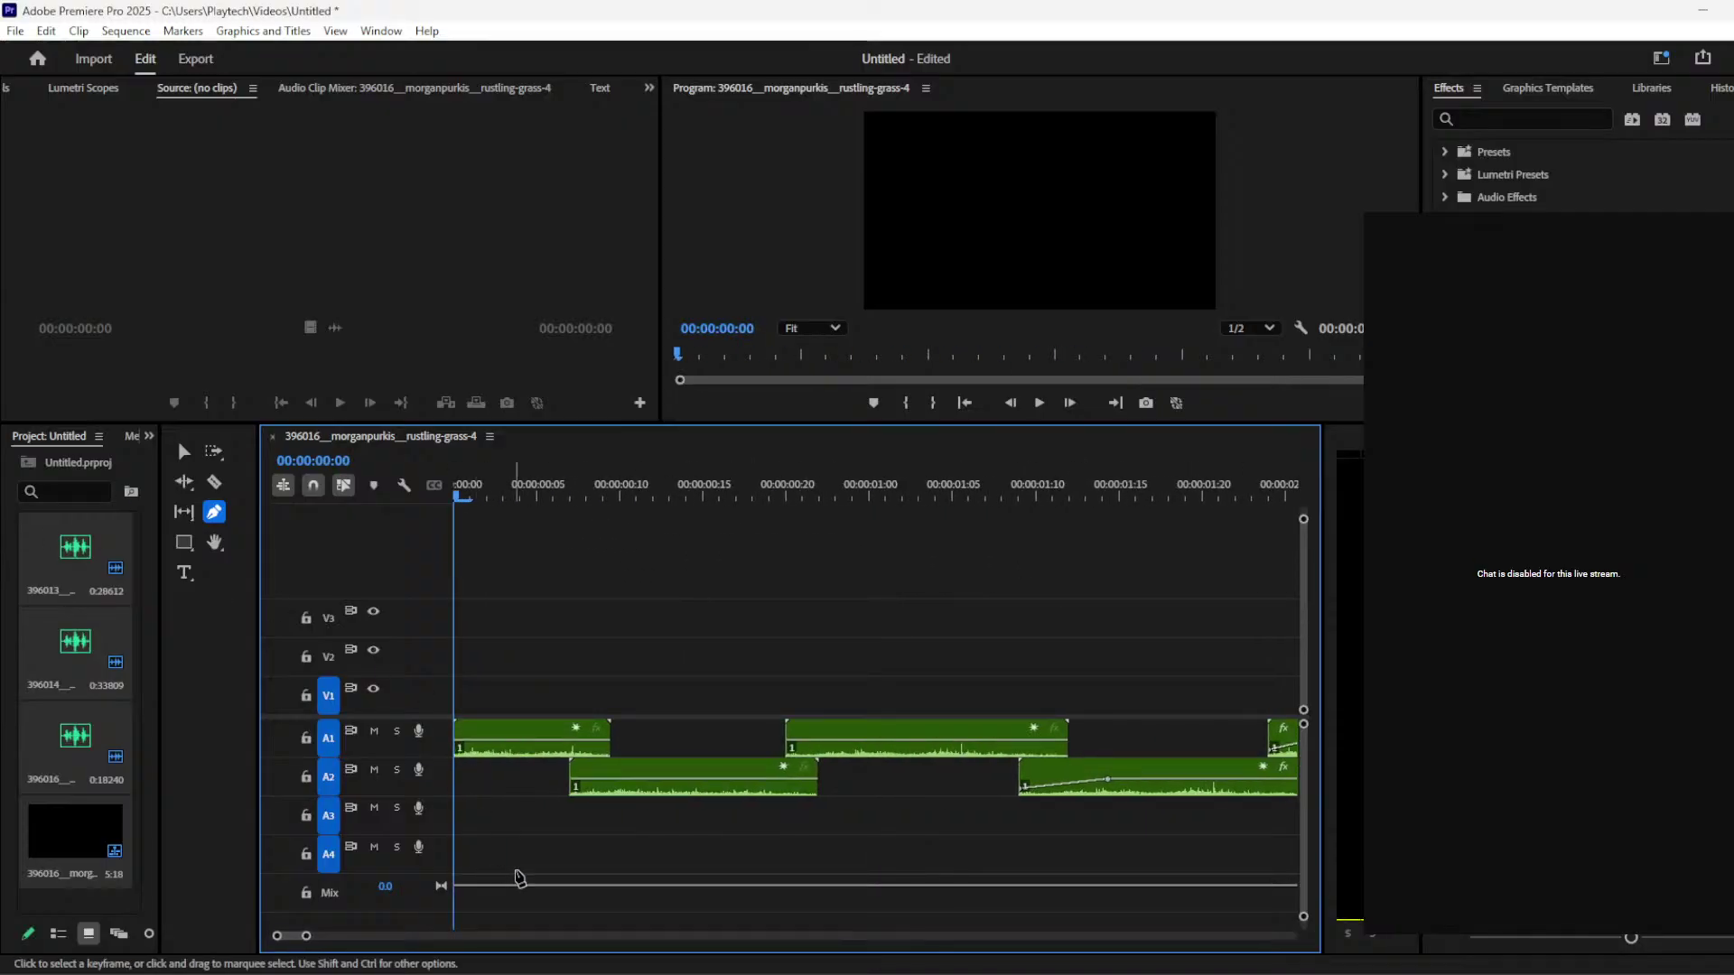
{"action": "left_click_drag", "start_coordinate": [308, 937], "coordinate": [449, 937]}
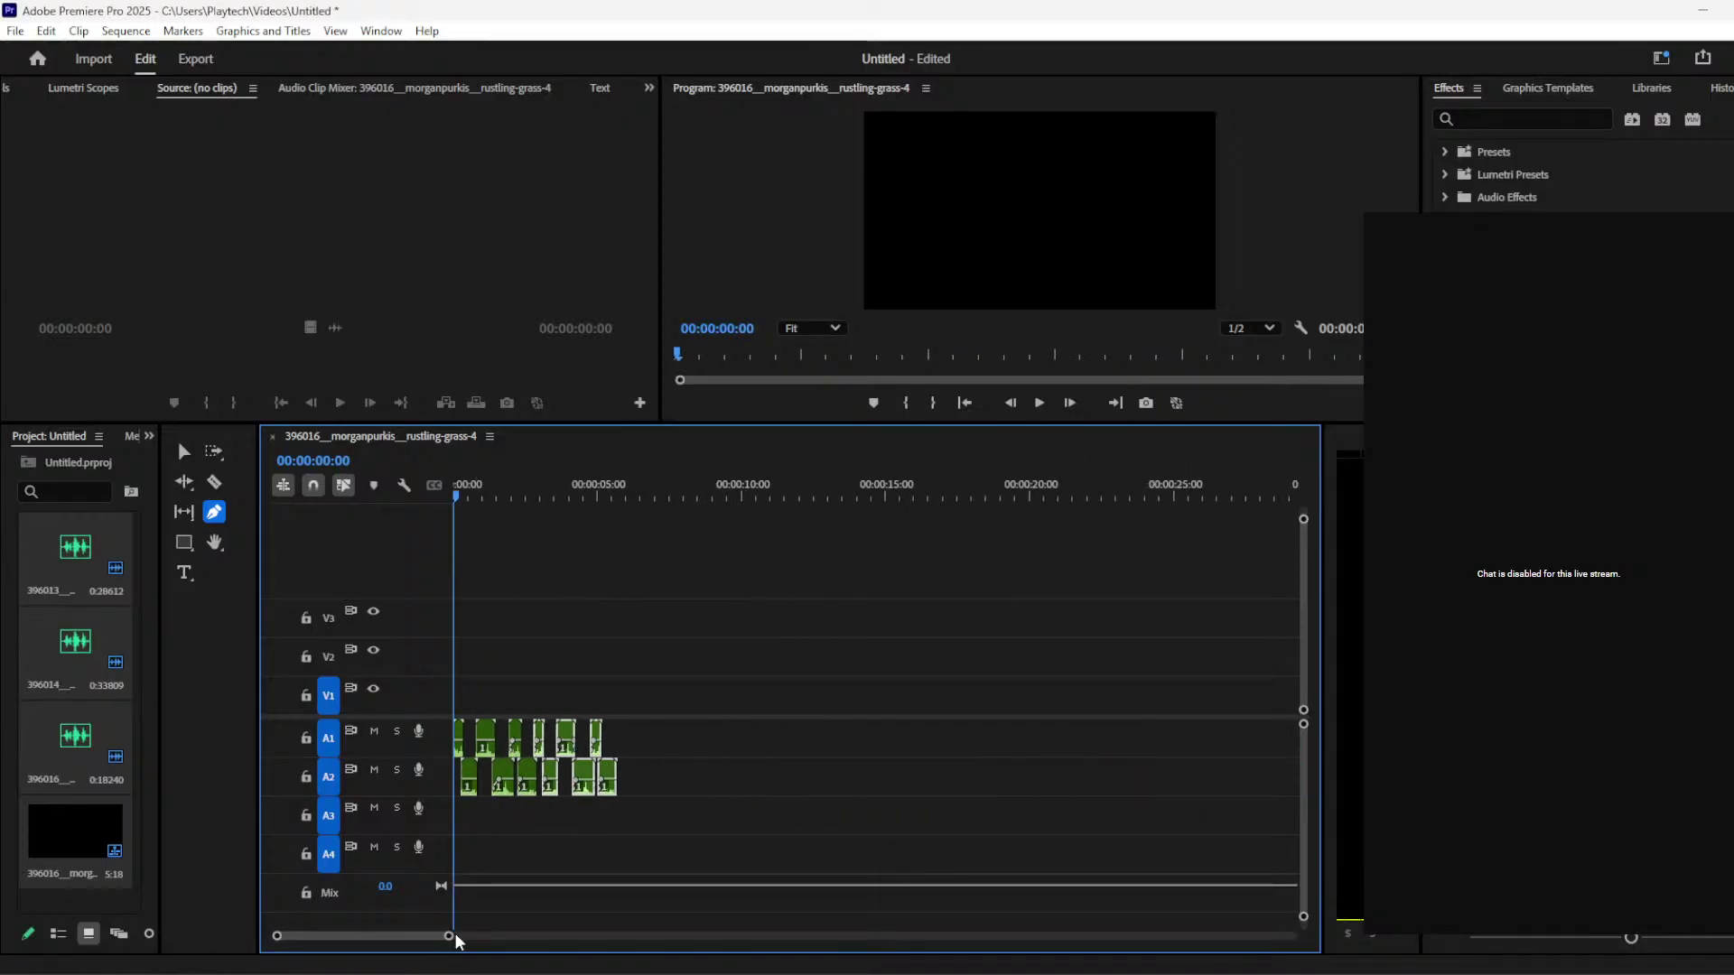
{"action": "key", "text": "space"}
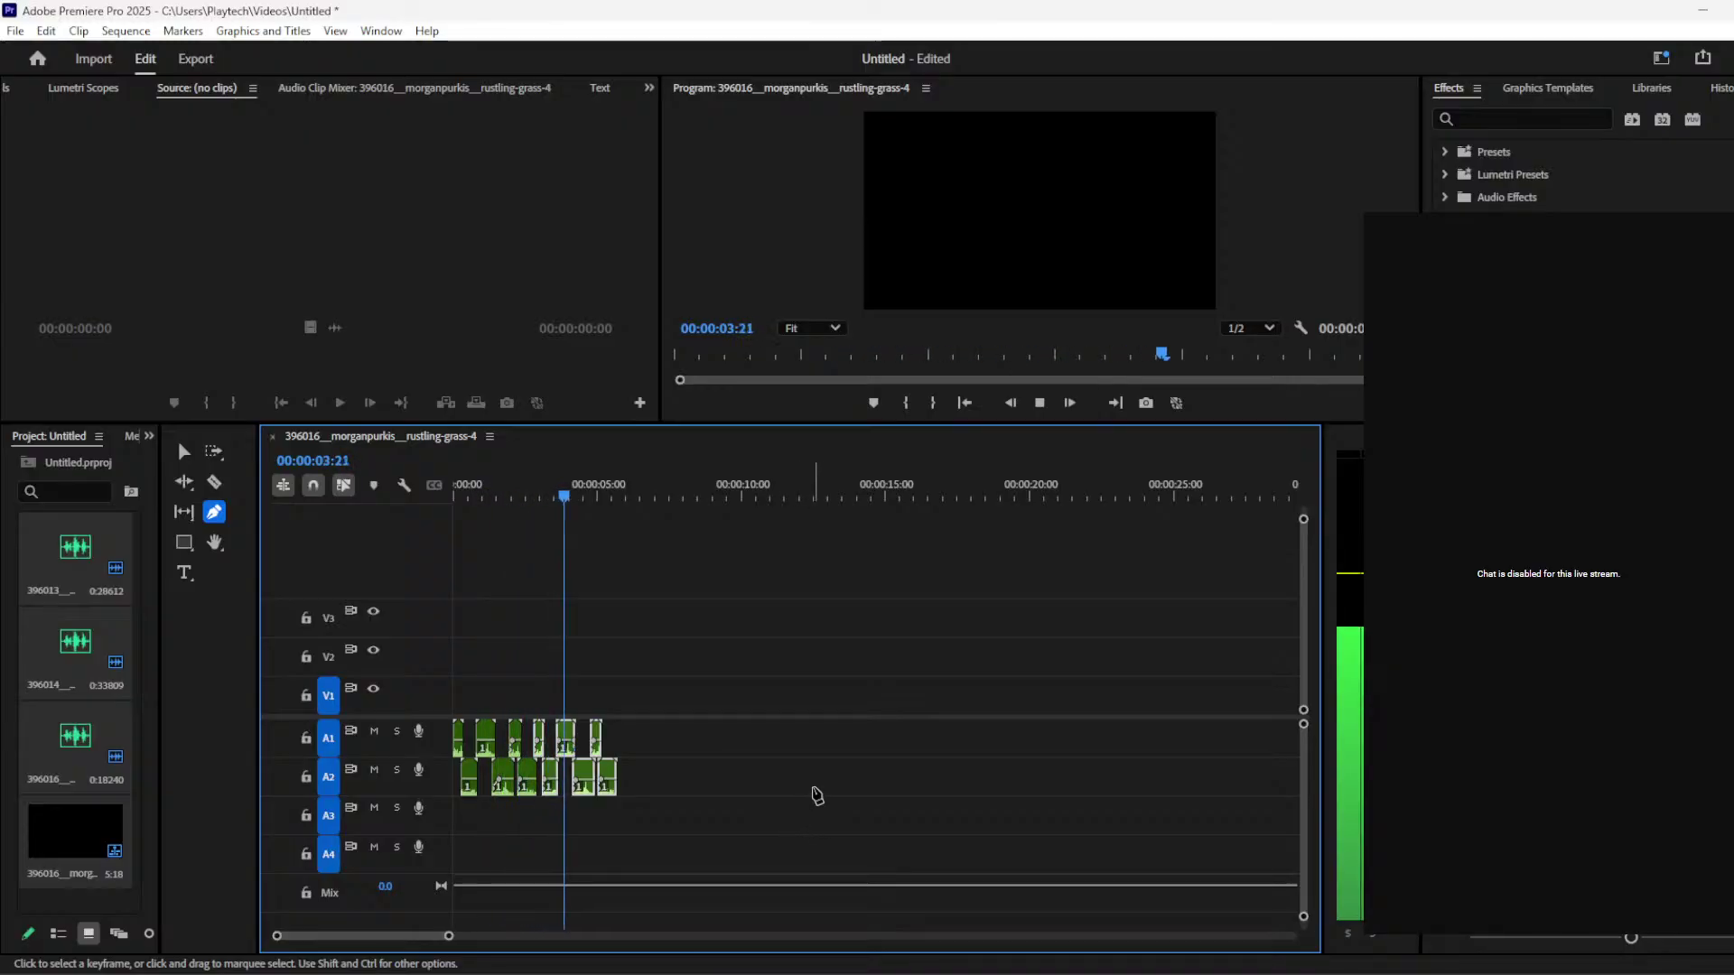
{"action": "key", "text": "space"}
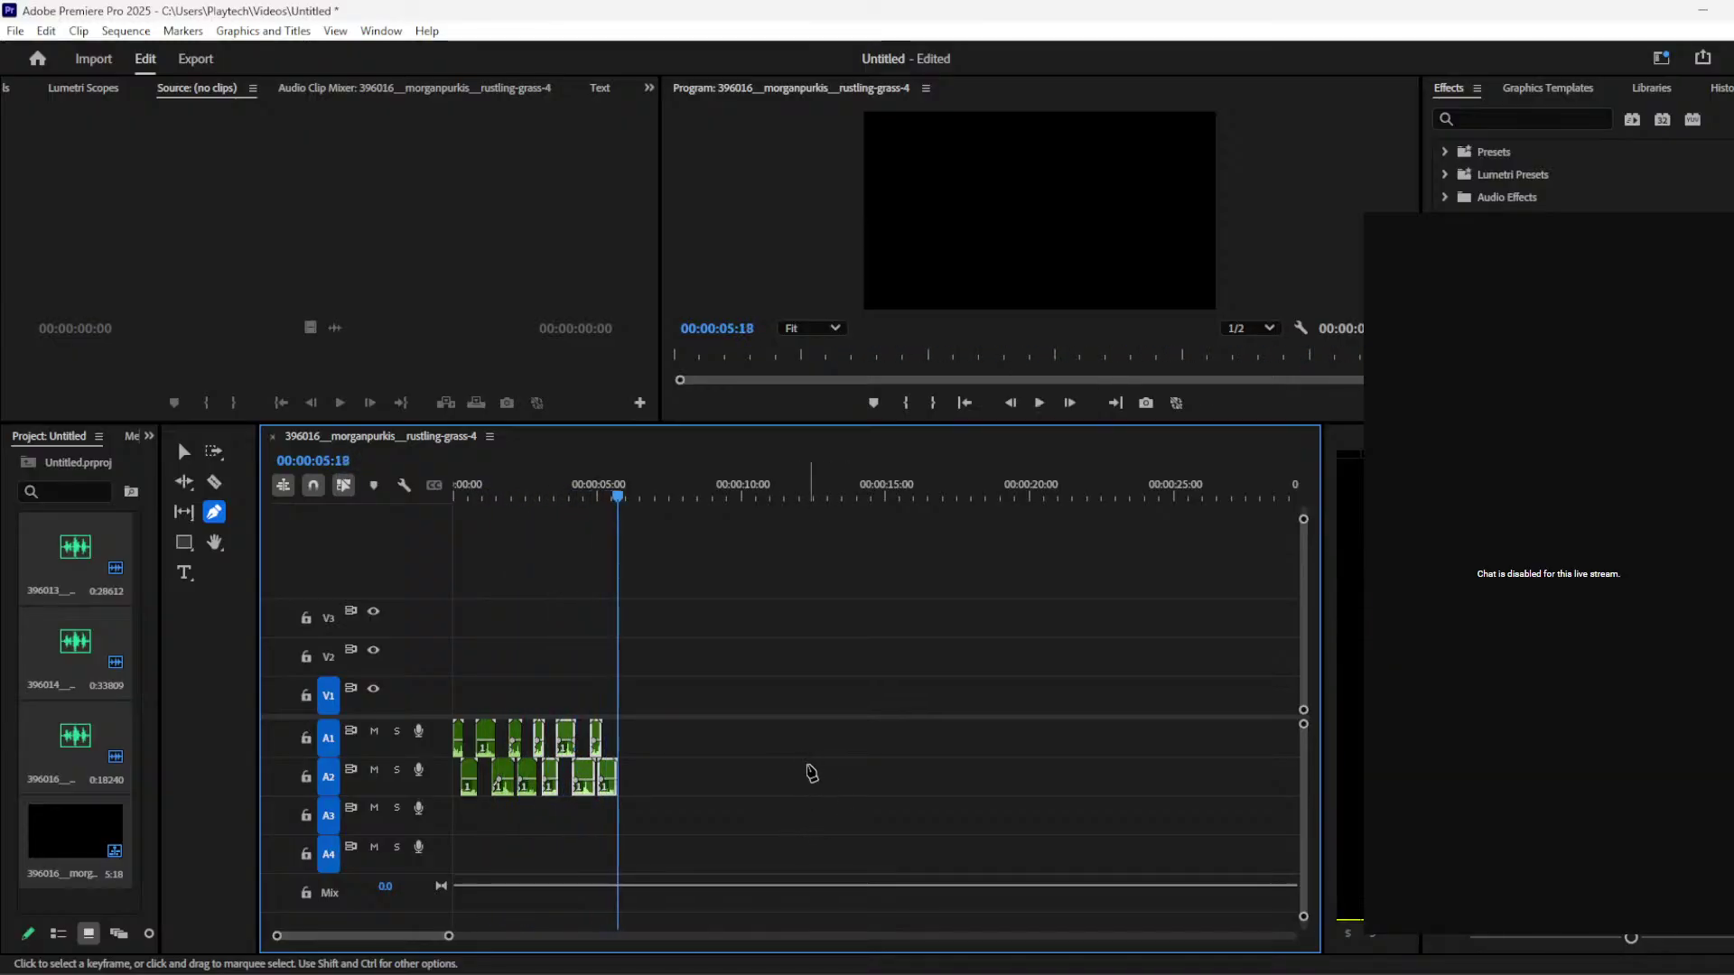
{"action": "left_click", "coordinate": [184, 452]}
{"action": "left_click_drag", "start_coordinate": [793, 738], "coordinate": [574, 813]}
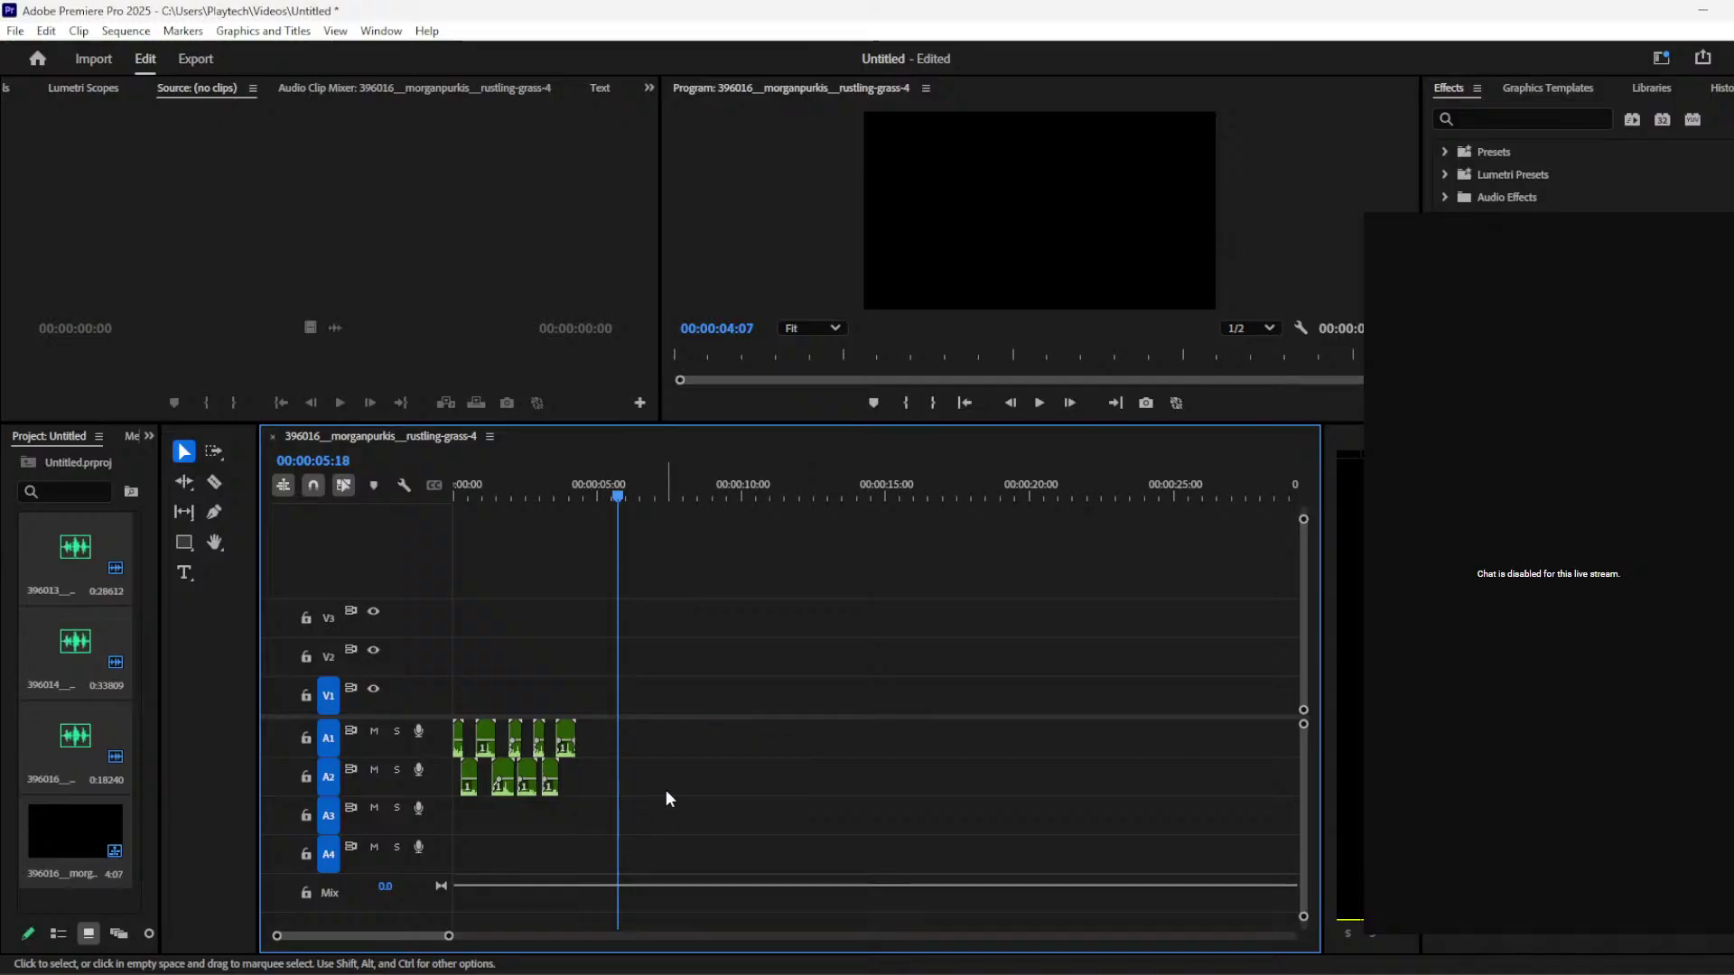
Step: Start exporting the sequence and choose the MP3 256 kbps High Quality preset
{"action": "left_click", "coordinate": [194, 60]}
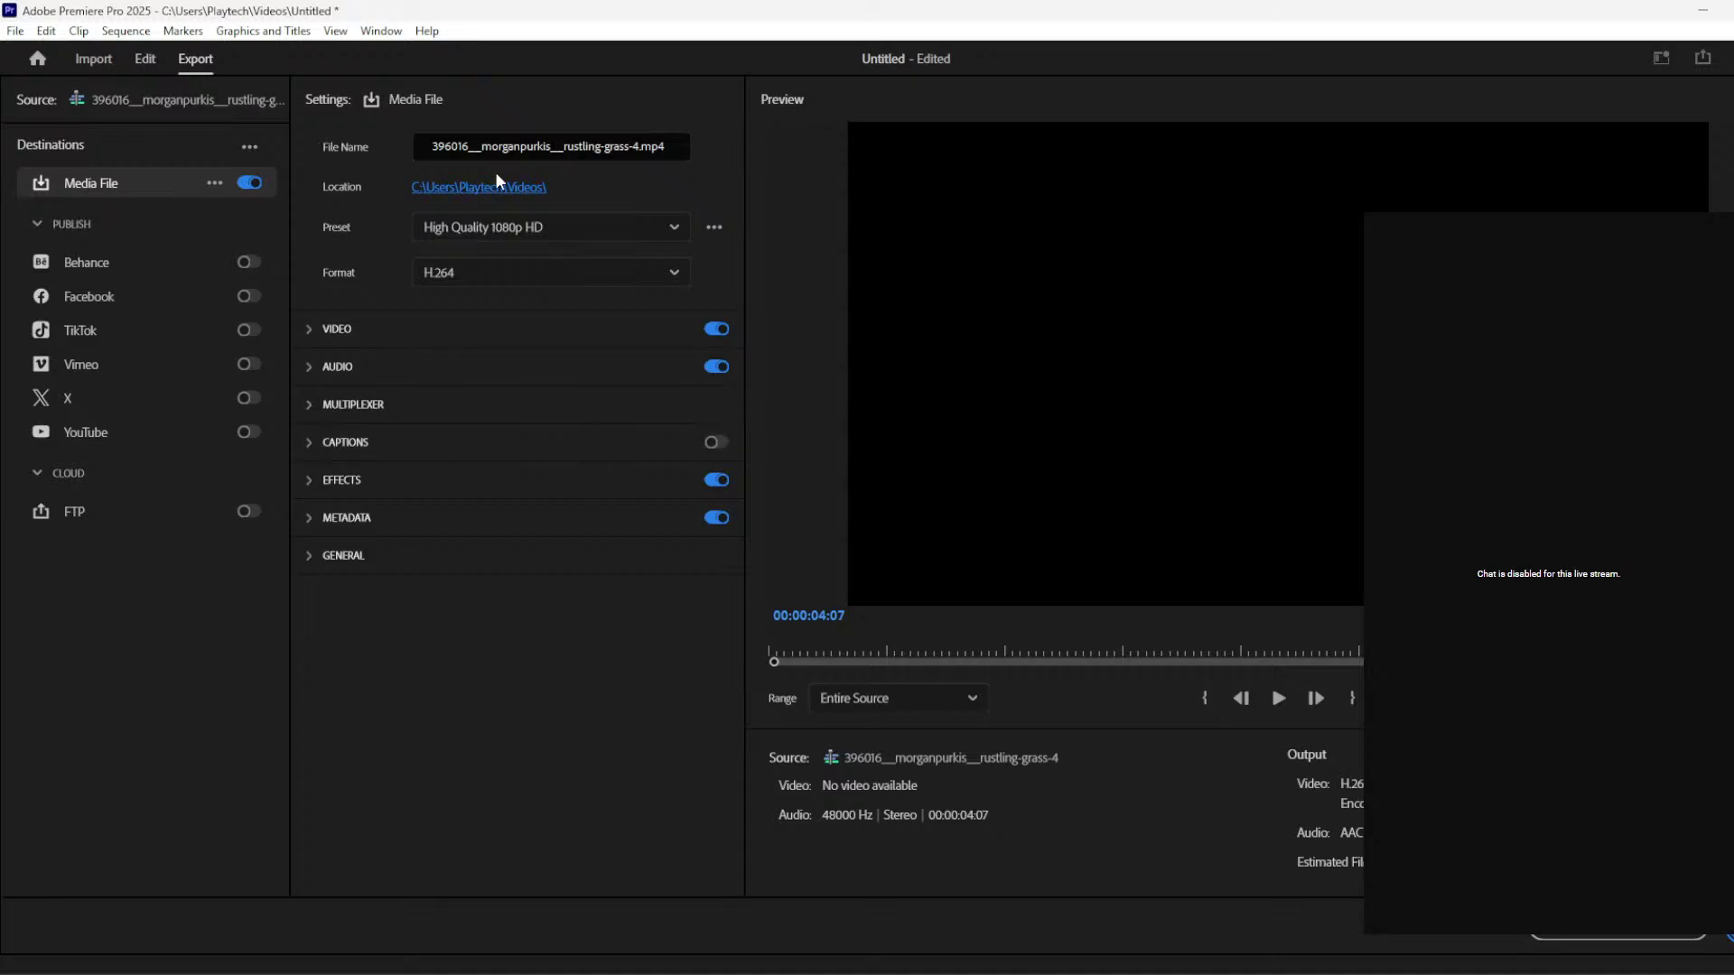
{"action": "left_click", "coordinate": [588, 229]}
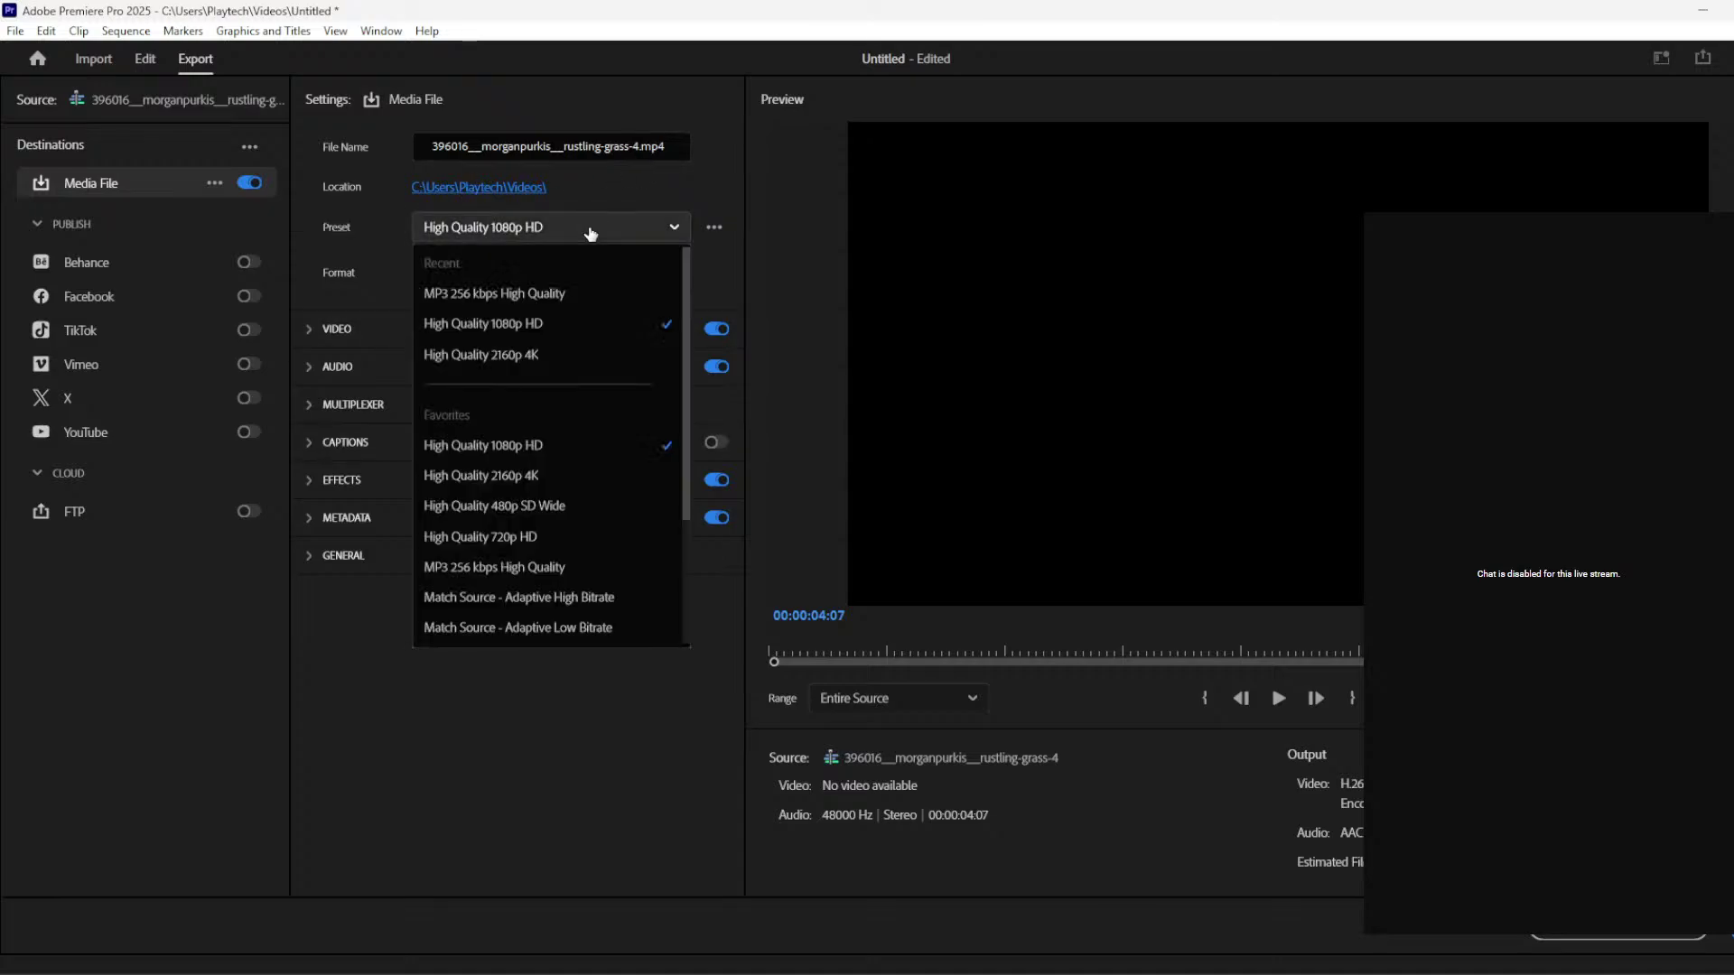
{"action": "left_click", "coordinate": [584, 293]}
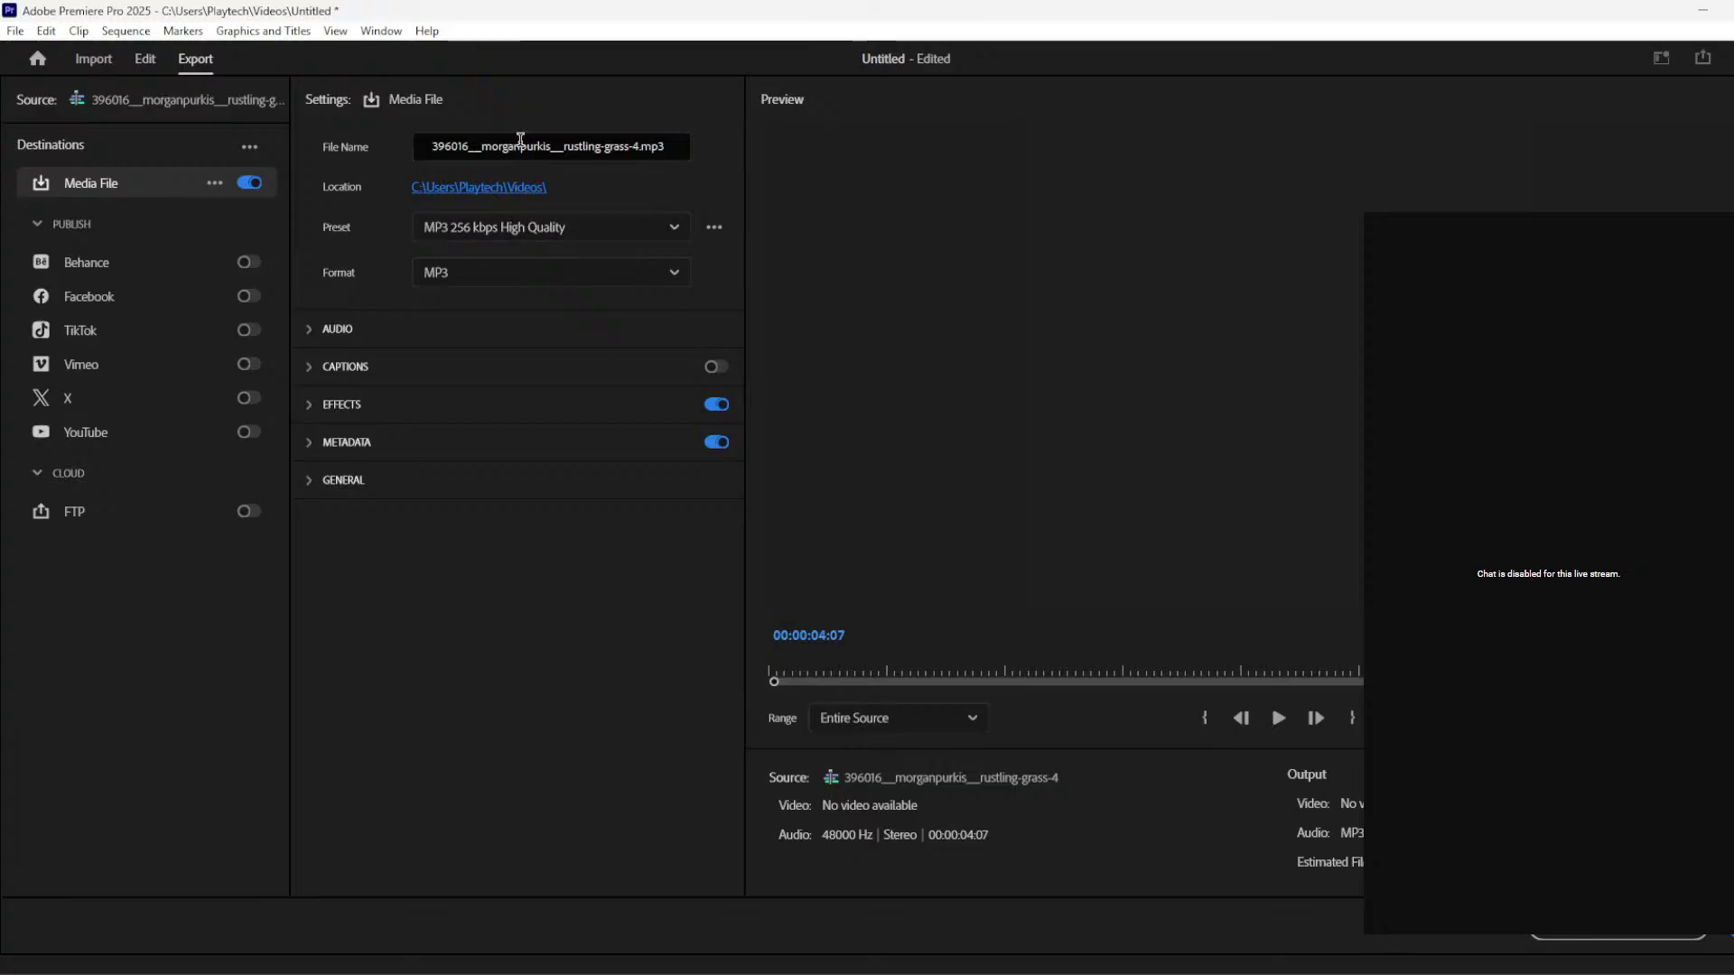
Step: Export the sequence under the file name Rustling Grass, and close the untitled project without saving its changes
{"action": "key", "text": "ctrl+a"}
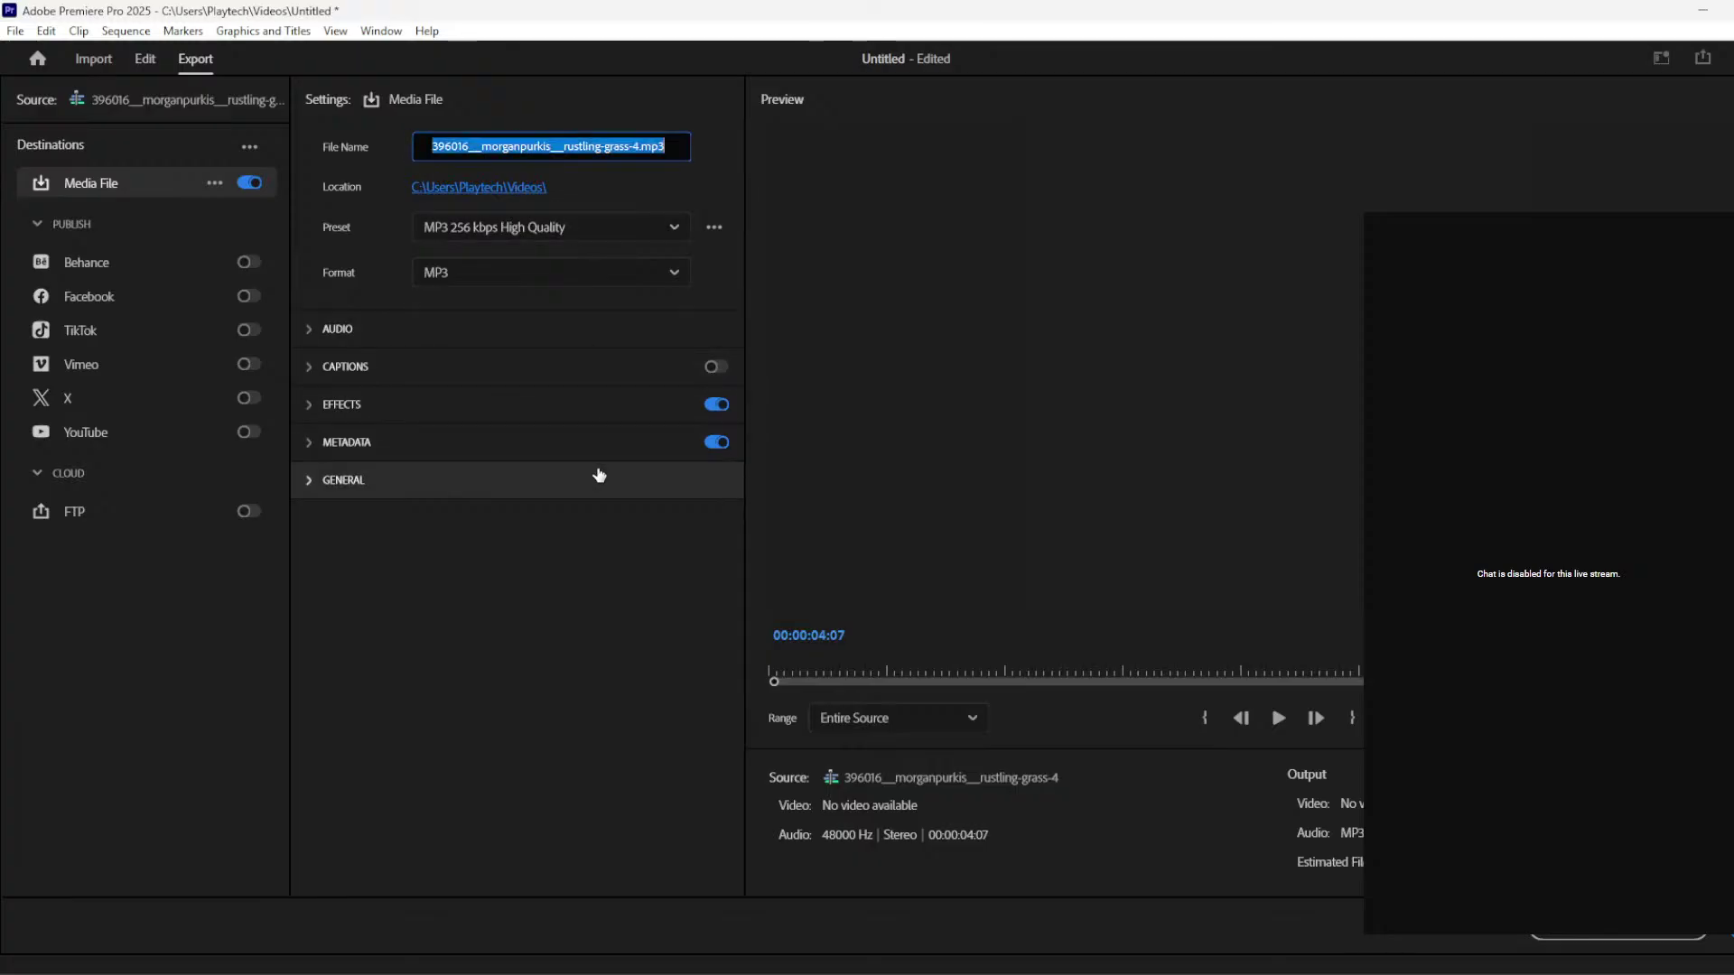
{"action": "type", "text": "Rustling Grass"}
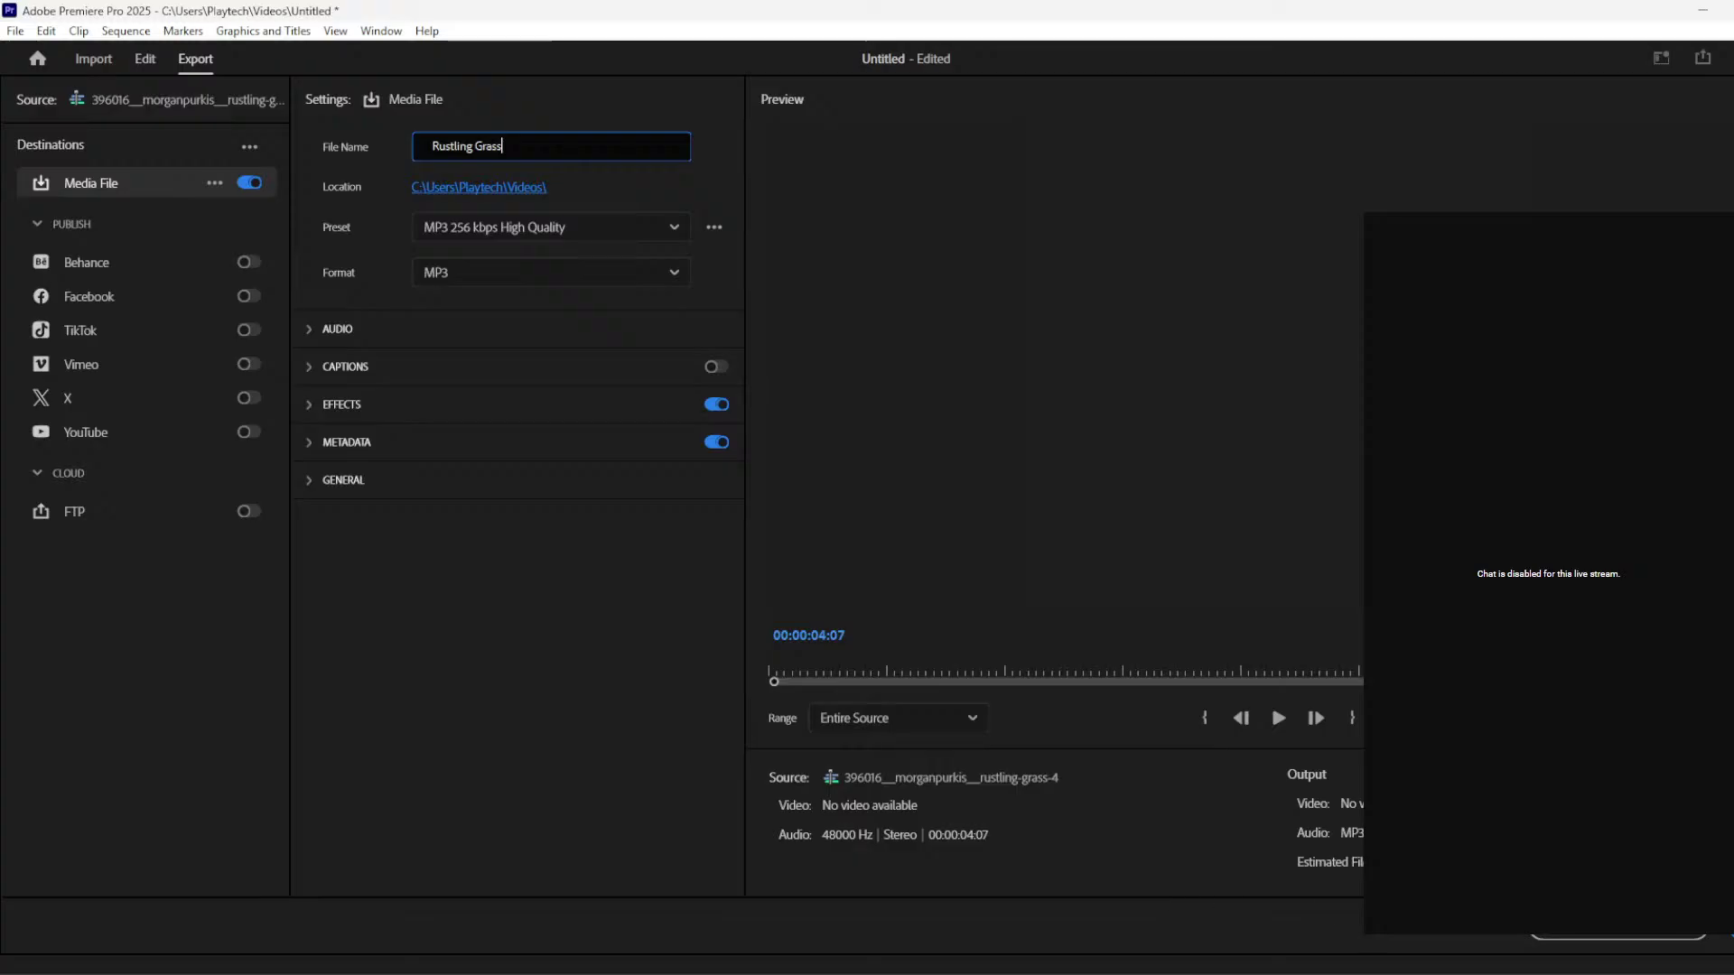
{"action": "left_click", "coordinate": [1731, 930]}
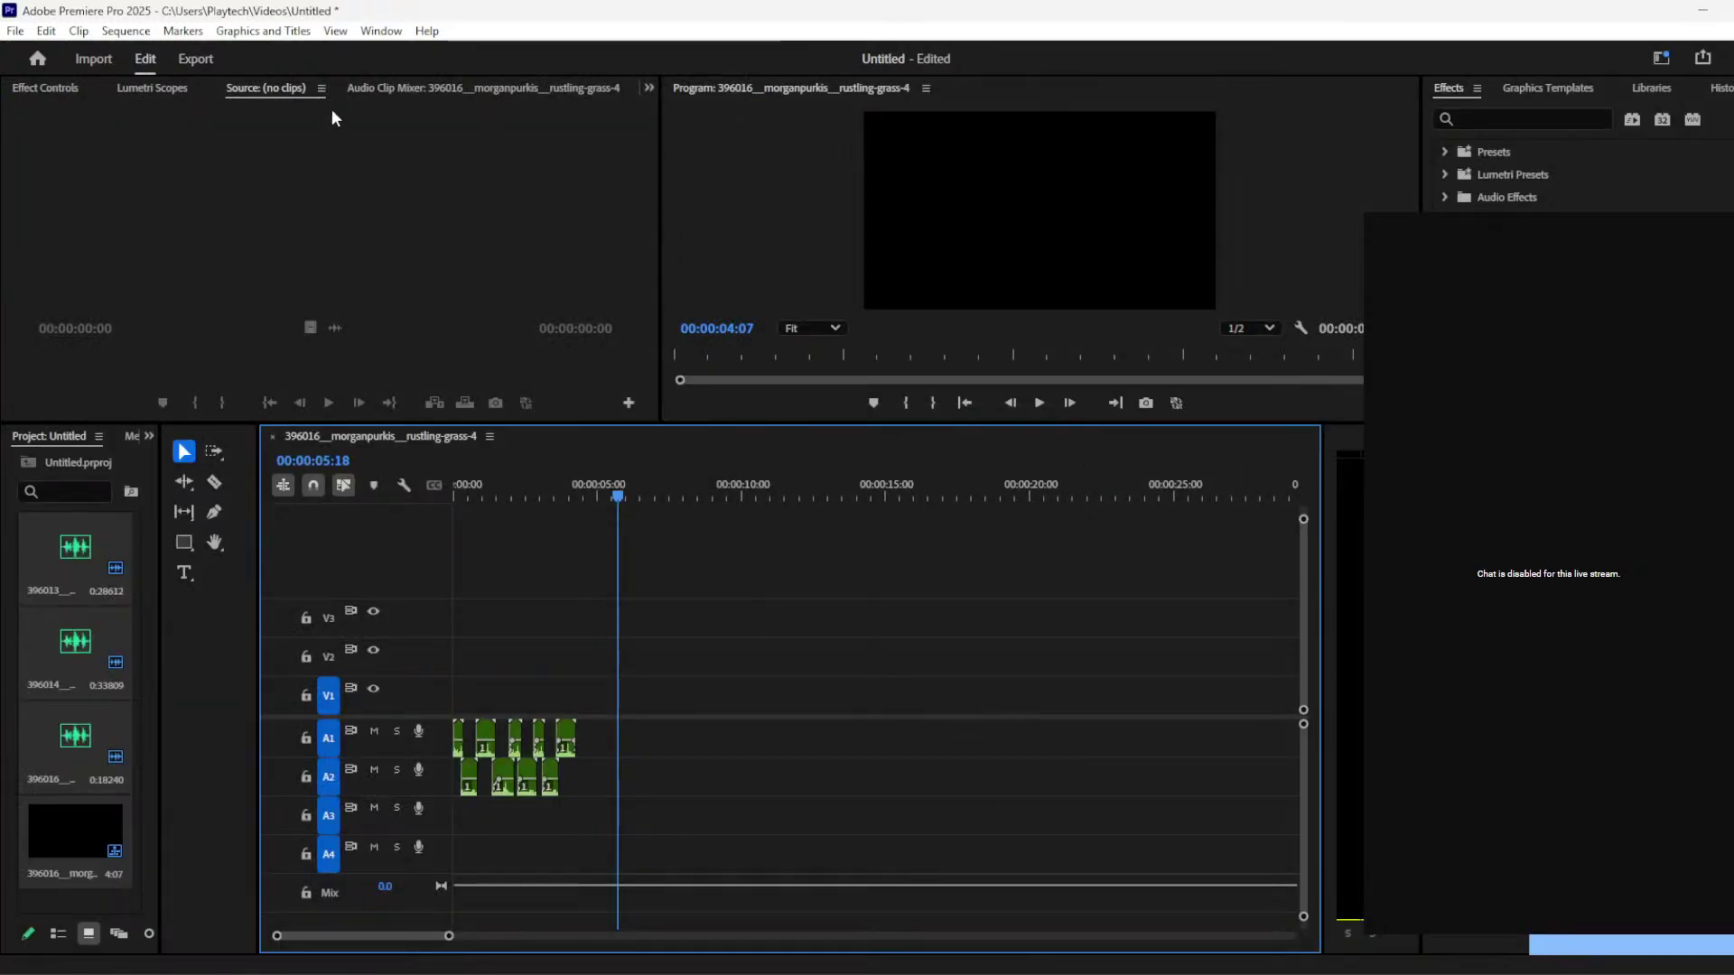
{"action": "key", "text": "ctrl+q"}
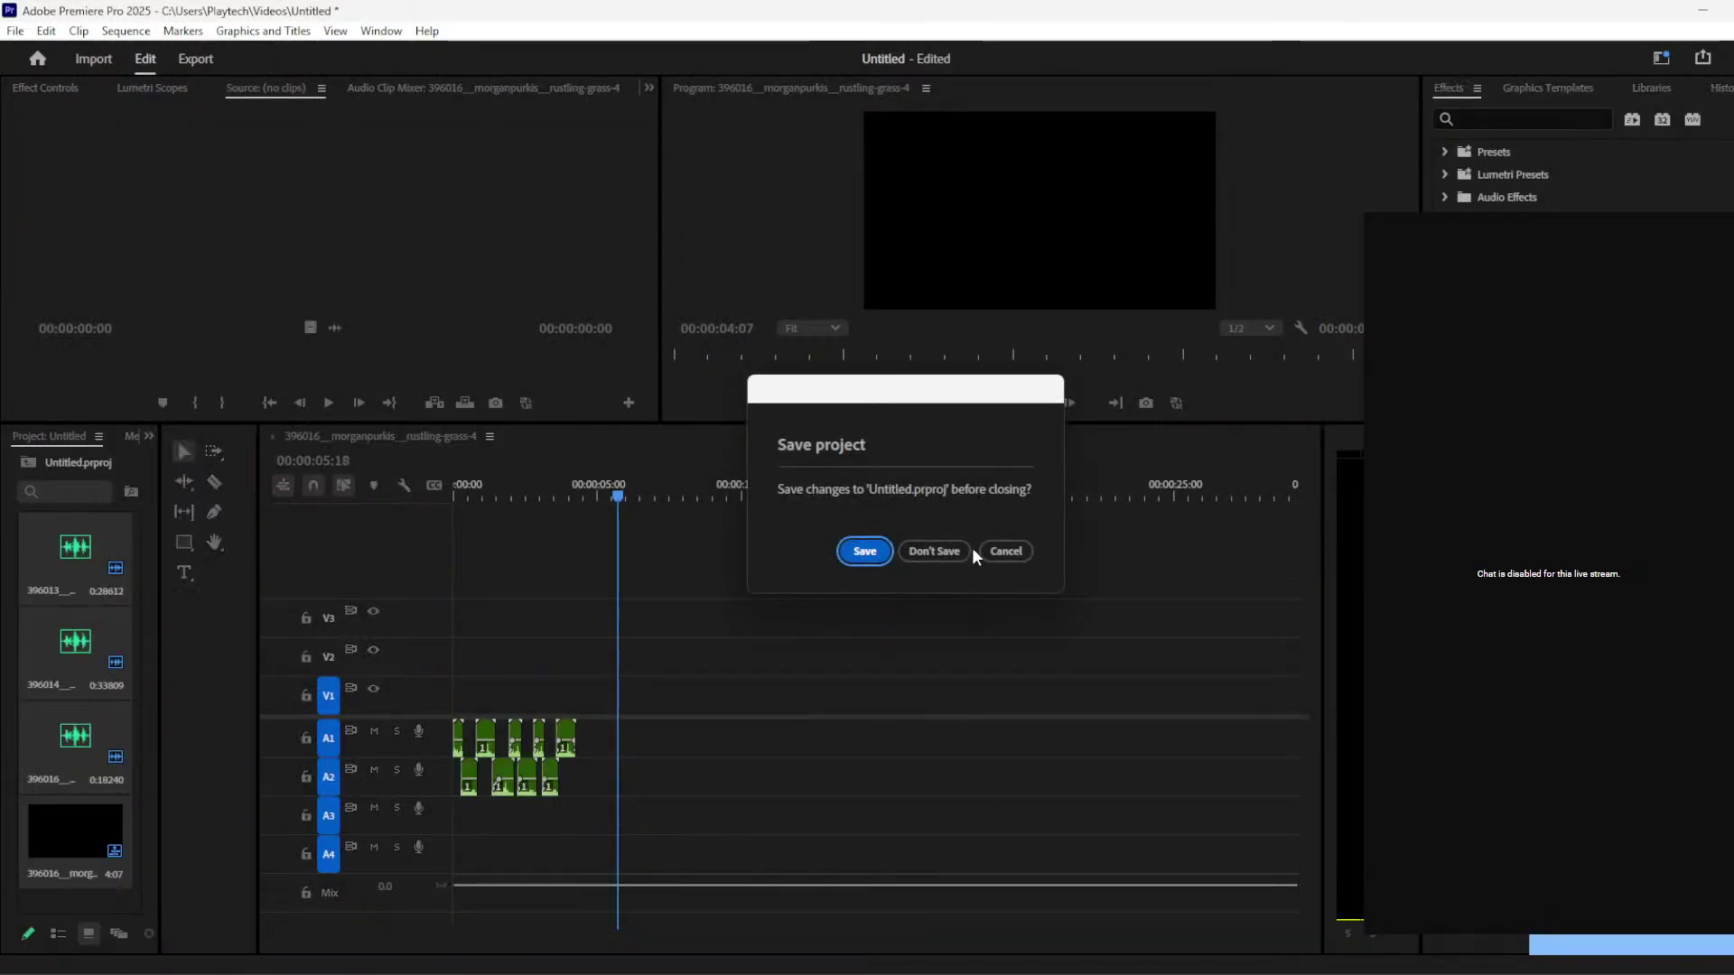
{"action": "left_click", "coordinate": [932, 549]}
Step: Open the TIM Chapter 8-9 project from The Invisible Man working shortcut's Chapter 8-9 folder on the desktop
{"action": "mouse_move", "coordinate": [285, 963]}
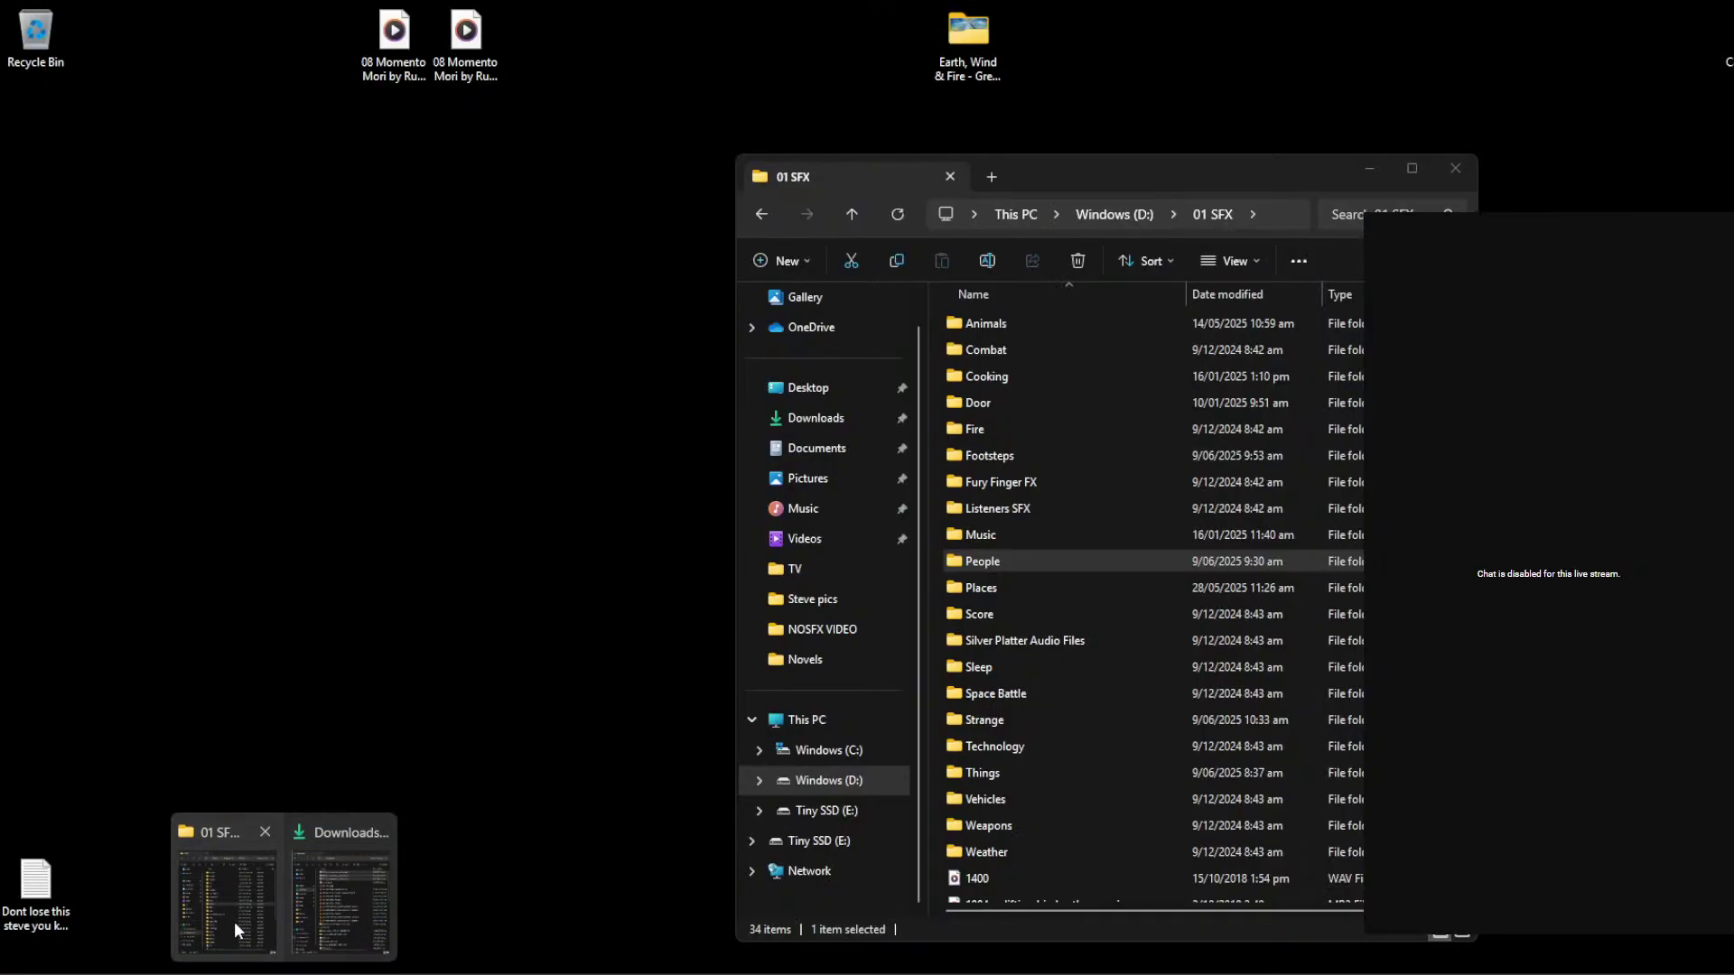
{"action": "left_click", "coordinate": [235, 921]}
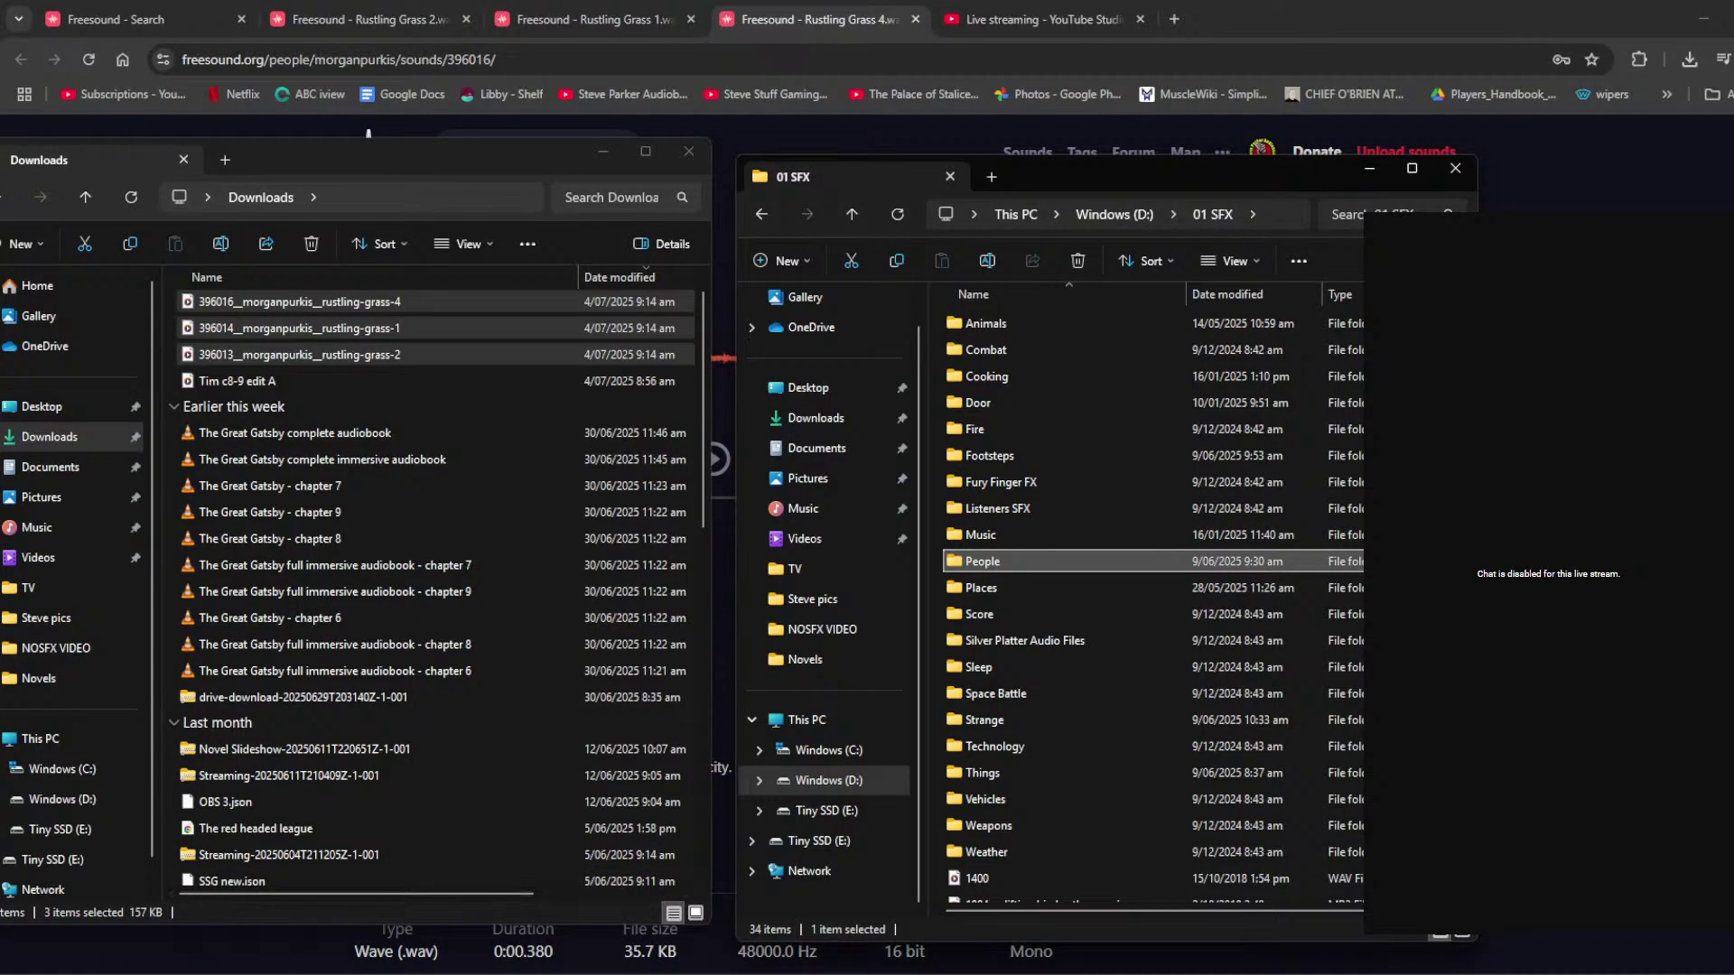
{"action": "left_click", "coordinate": [67, 411]}
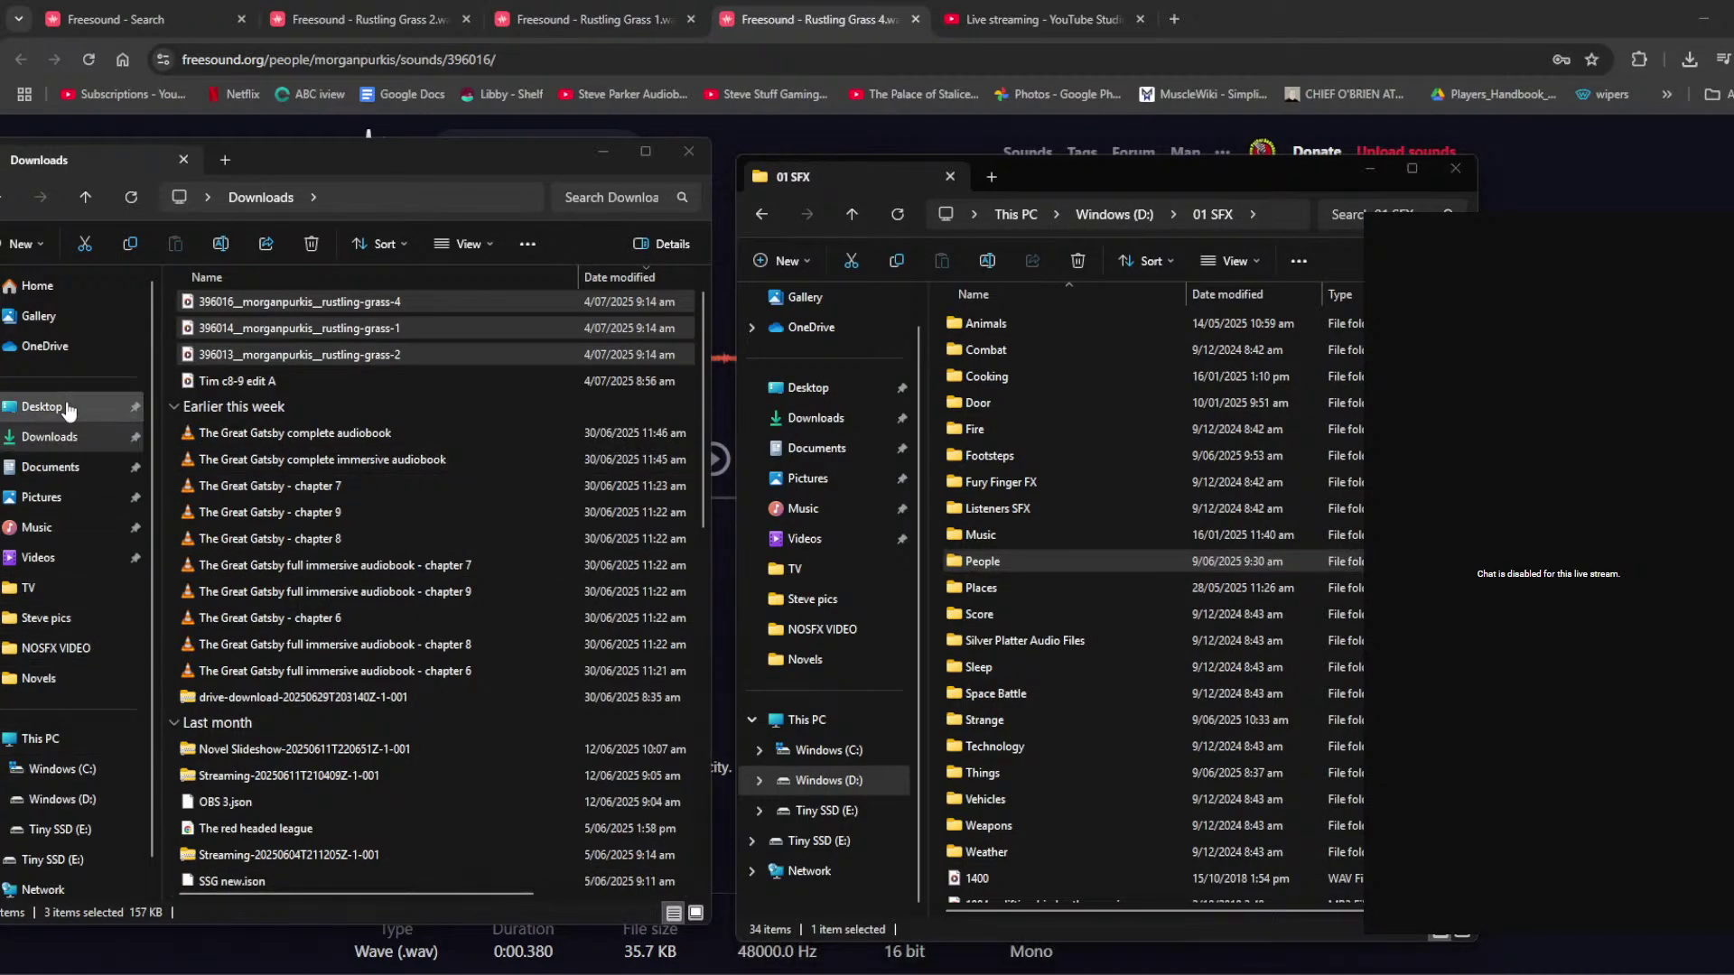
{"action": "scroll", "coordinate": [230, 513], "scroll_direction": "down", "scroll_amount": 1}
{"action": "left_click", "coordinate": [635, 689]}
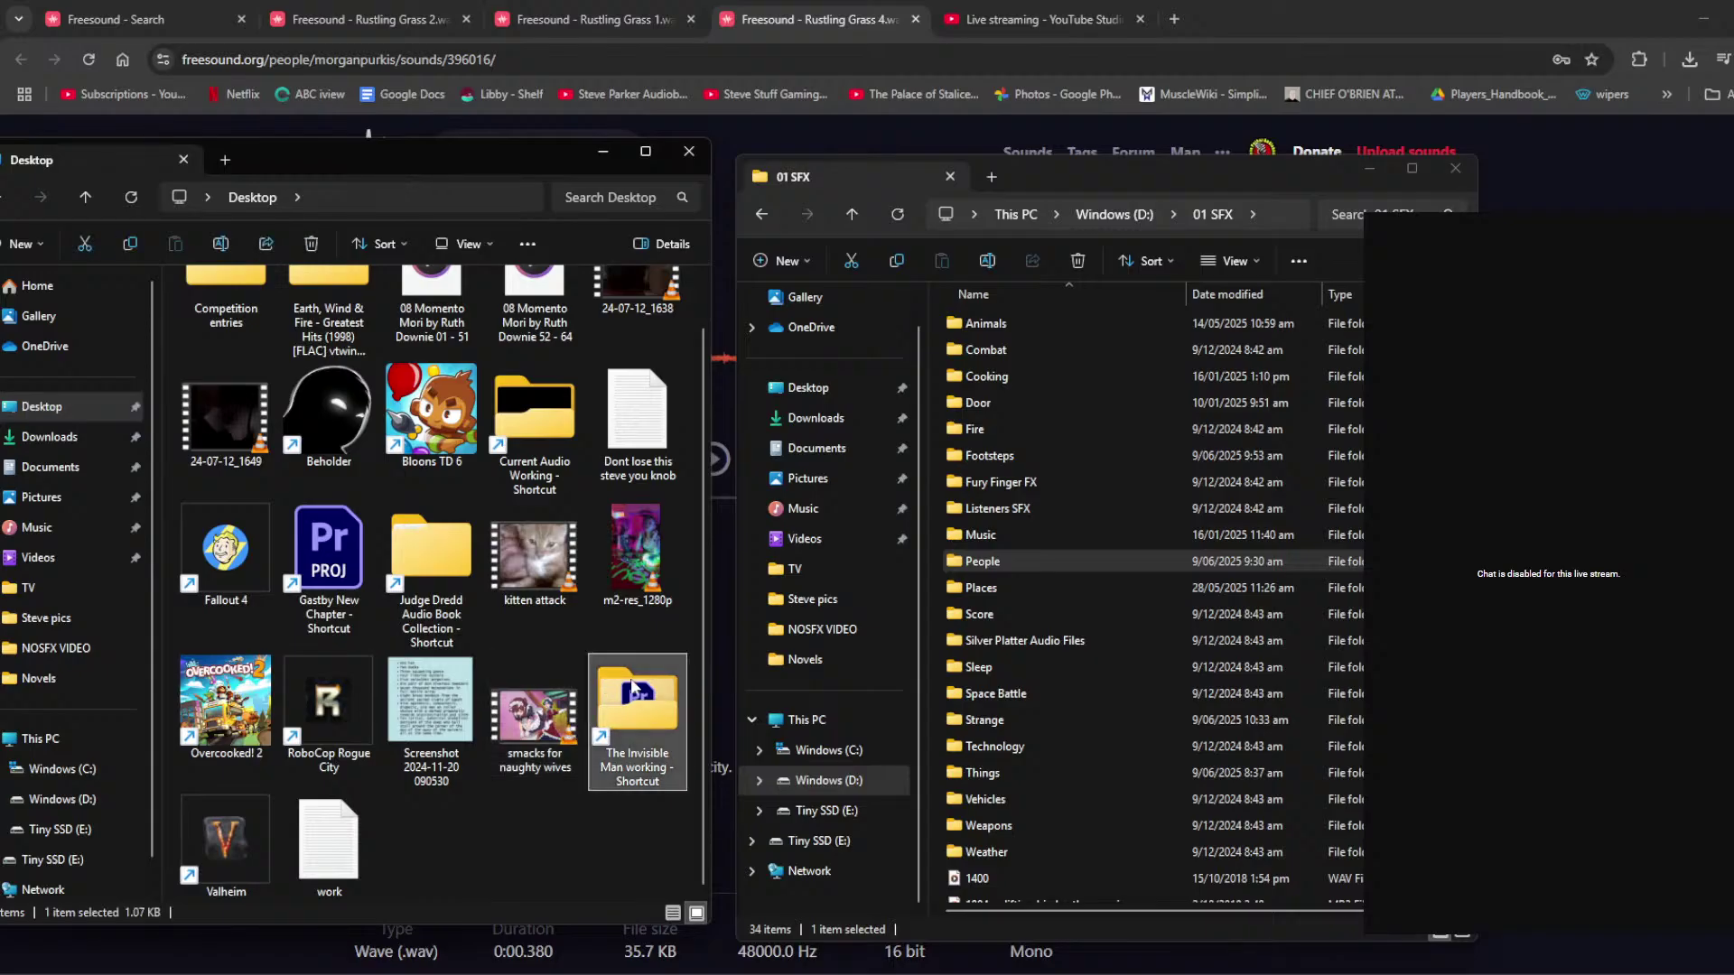
{"action": "double_click", "coordinate": [634, 688]}
{"action": "double_click", "coordinate": [258, 521]}
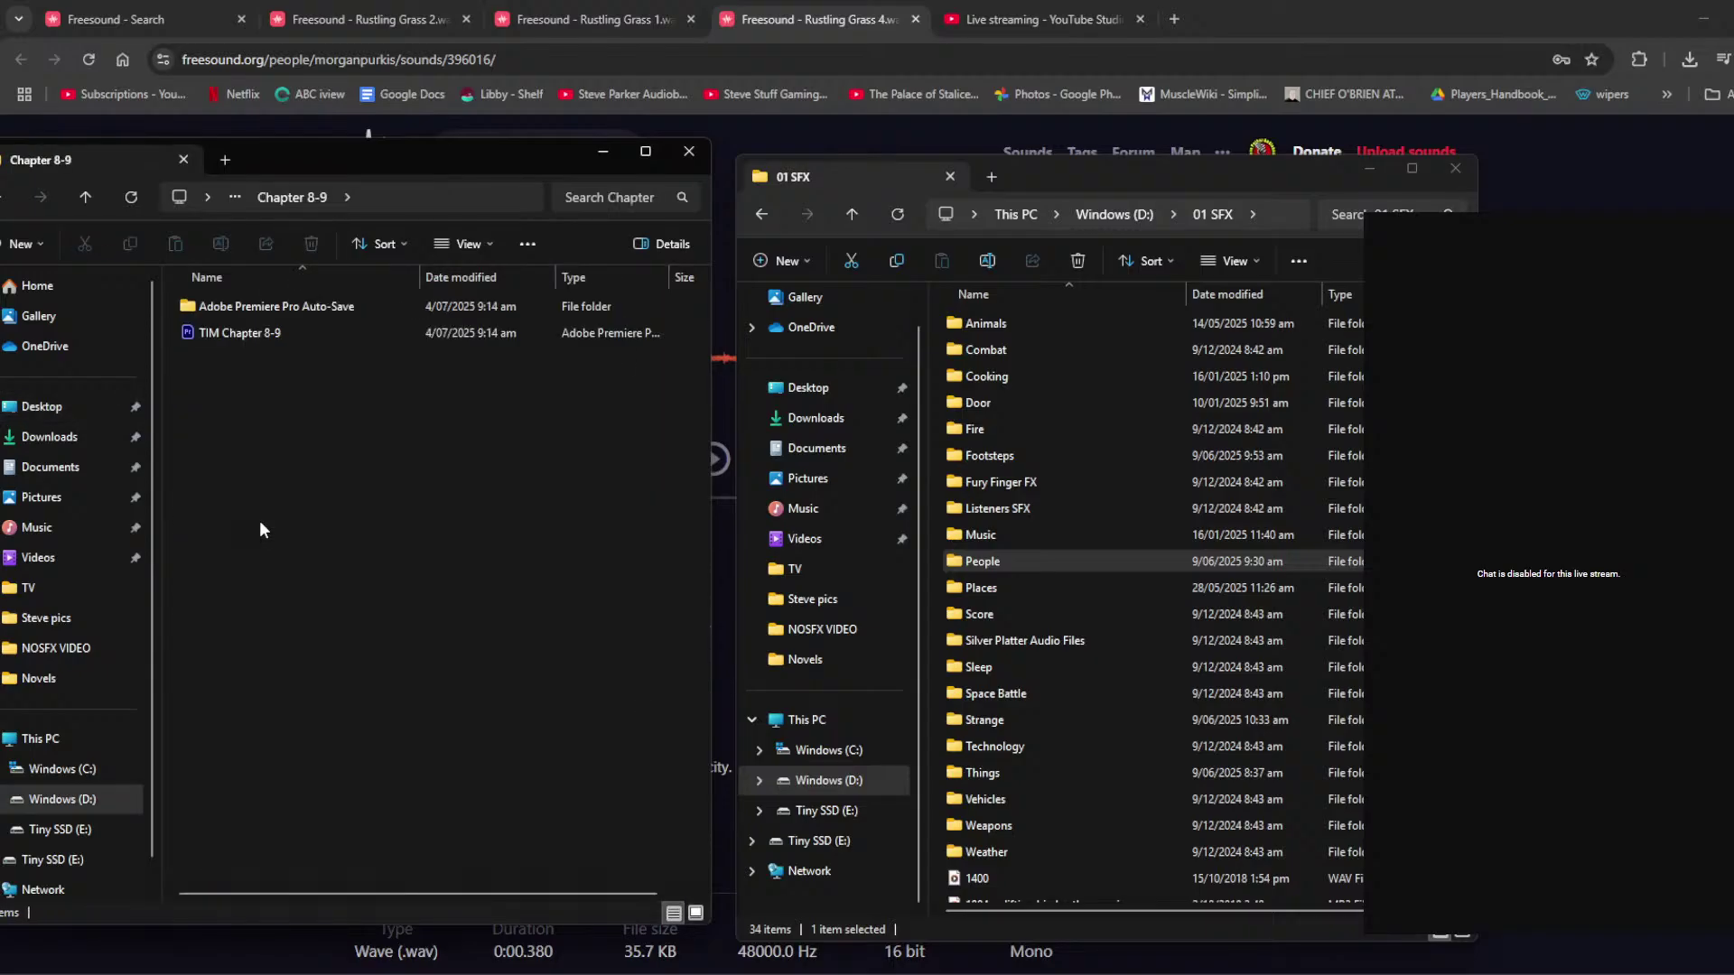
{"action": "double_click", "coordinate": [253, 330]}
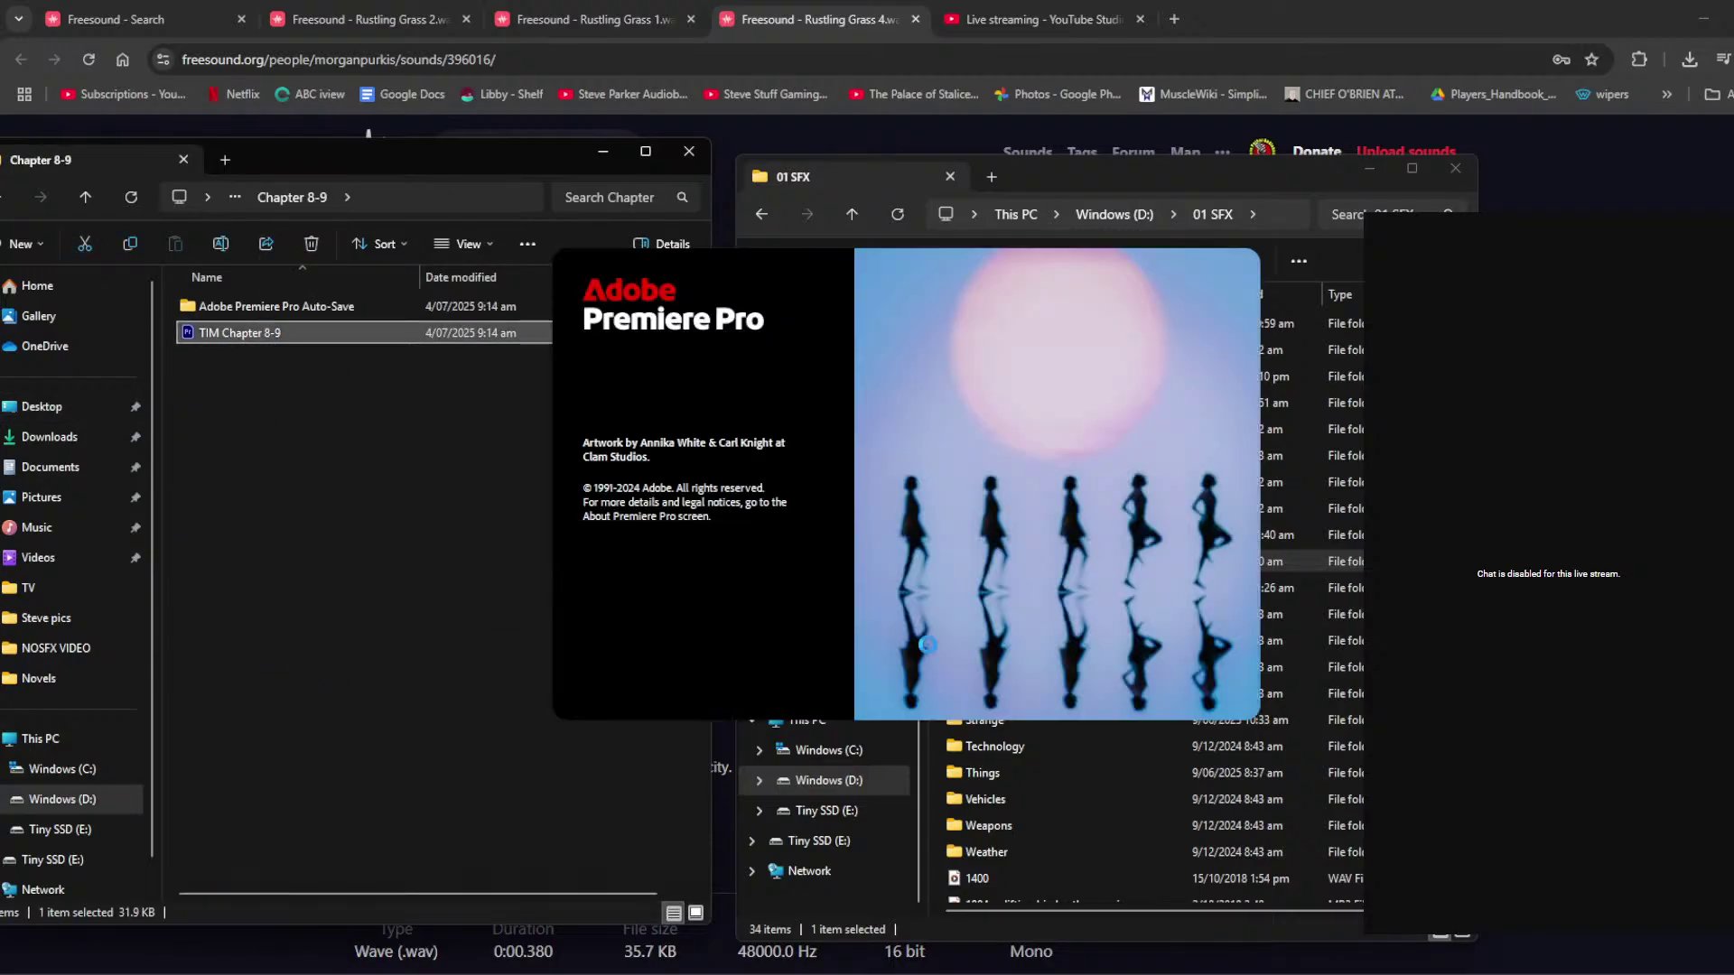
Step: Move the exported Rustling Grass file from the Videos folder into the Things folder inside 01 SFX
{"action": "left_click", "coordinate": [1172, 172]}
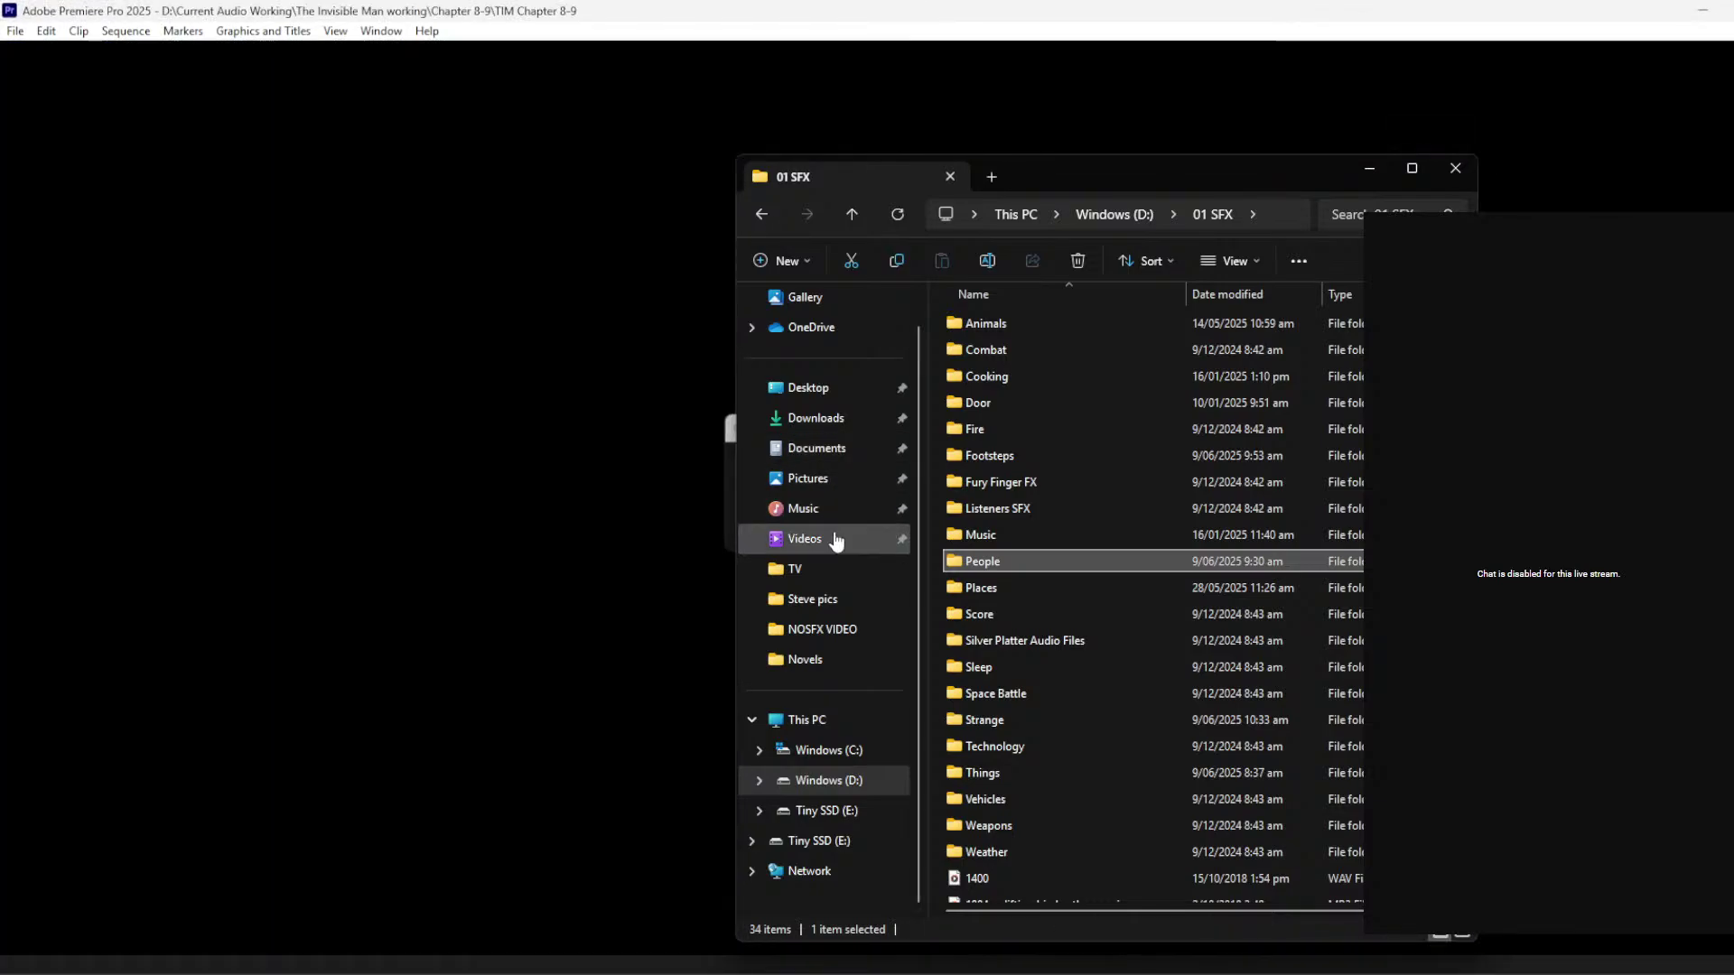
{"action": "left_click", "coordinate": [832, 539]}
{"action": "left_click", "coordinate": [1069, 517]}
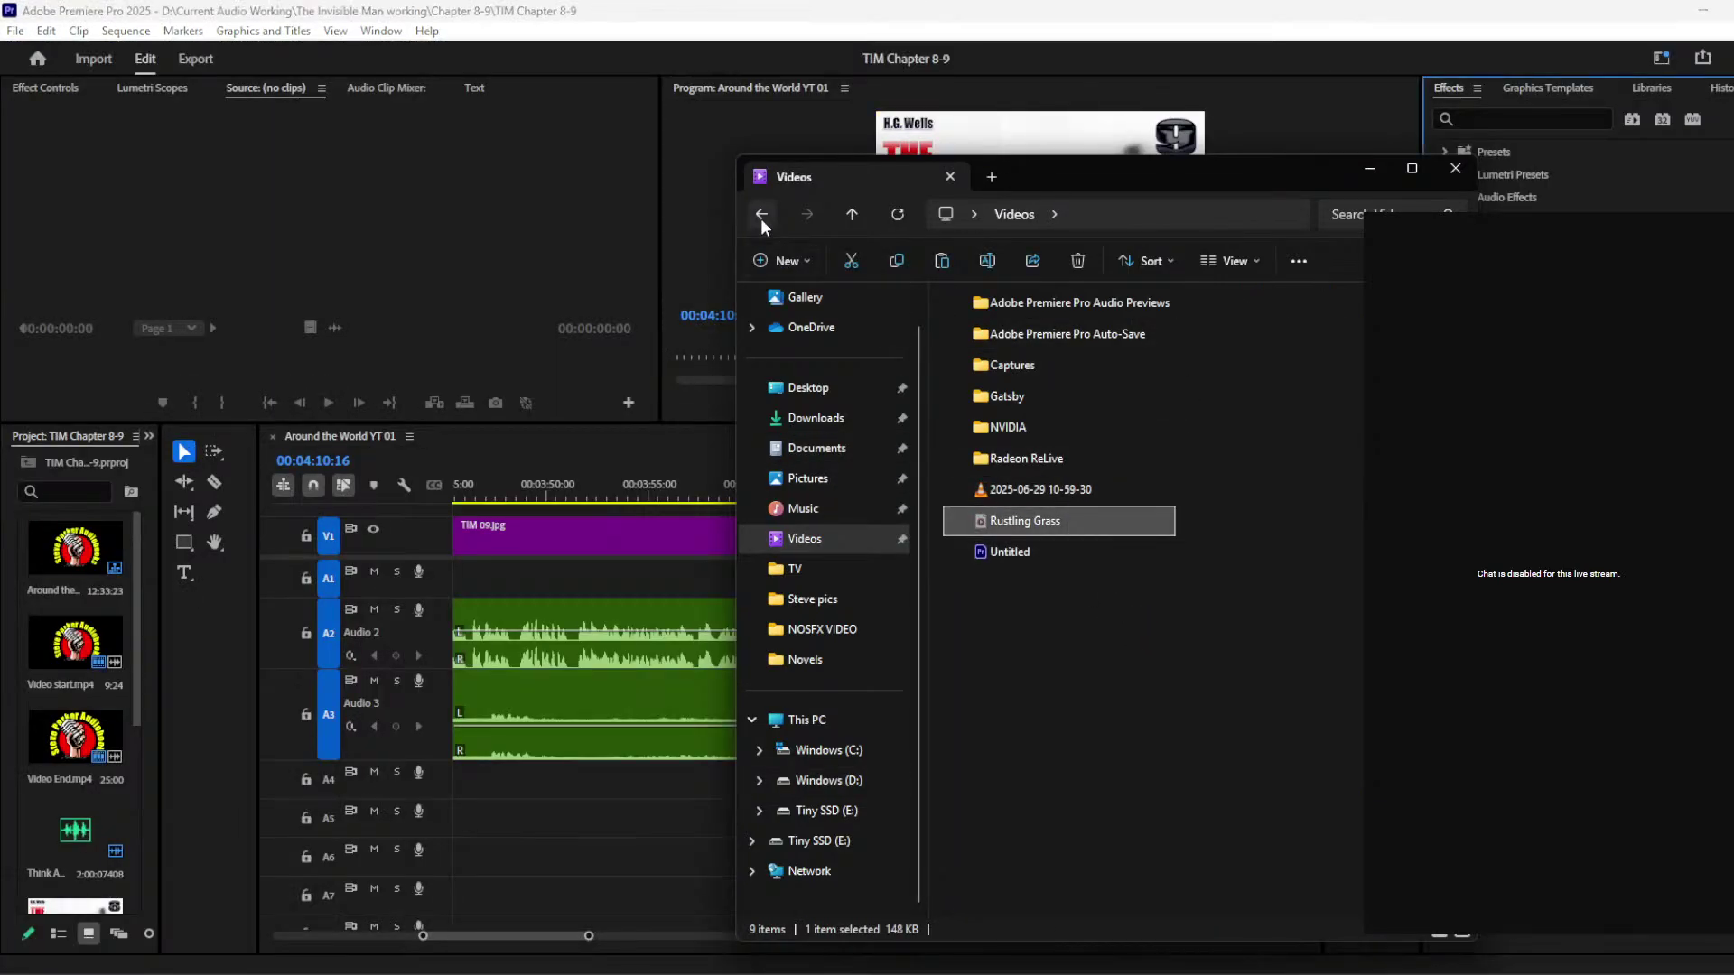
{"action": "left_click", "coordinate": [761, 214]}
{"action": "scroll", "coordinate": [1113, 513], "scroll_direction": "down", "scroll_amount": 2}
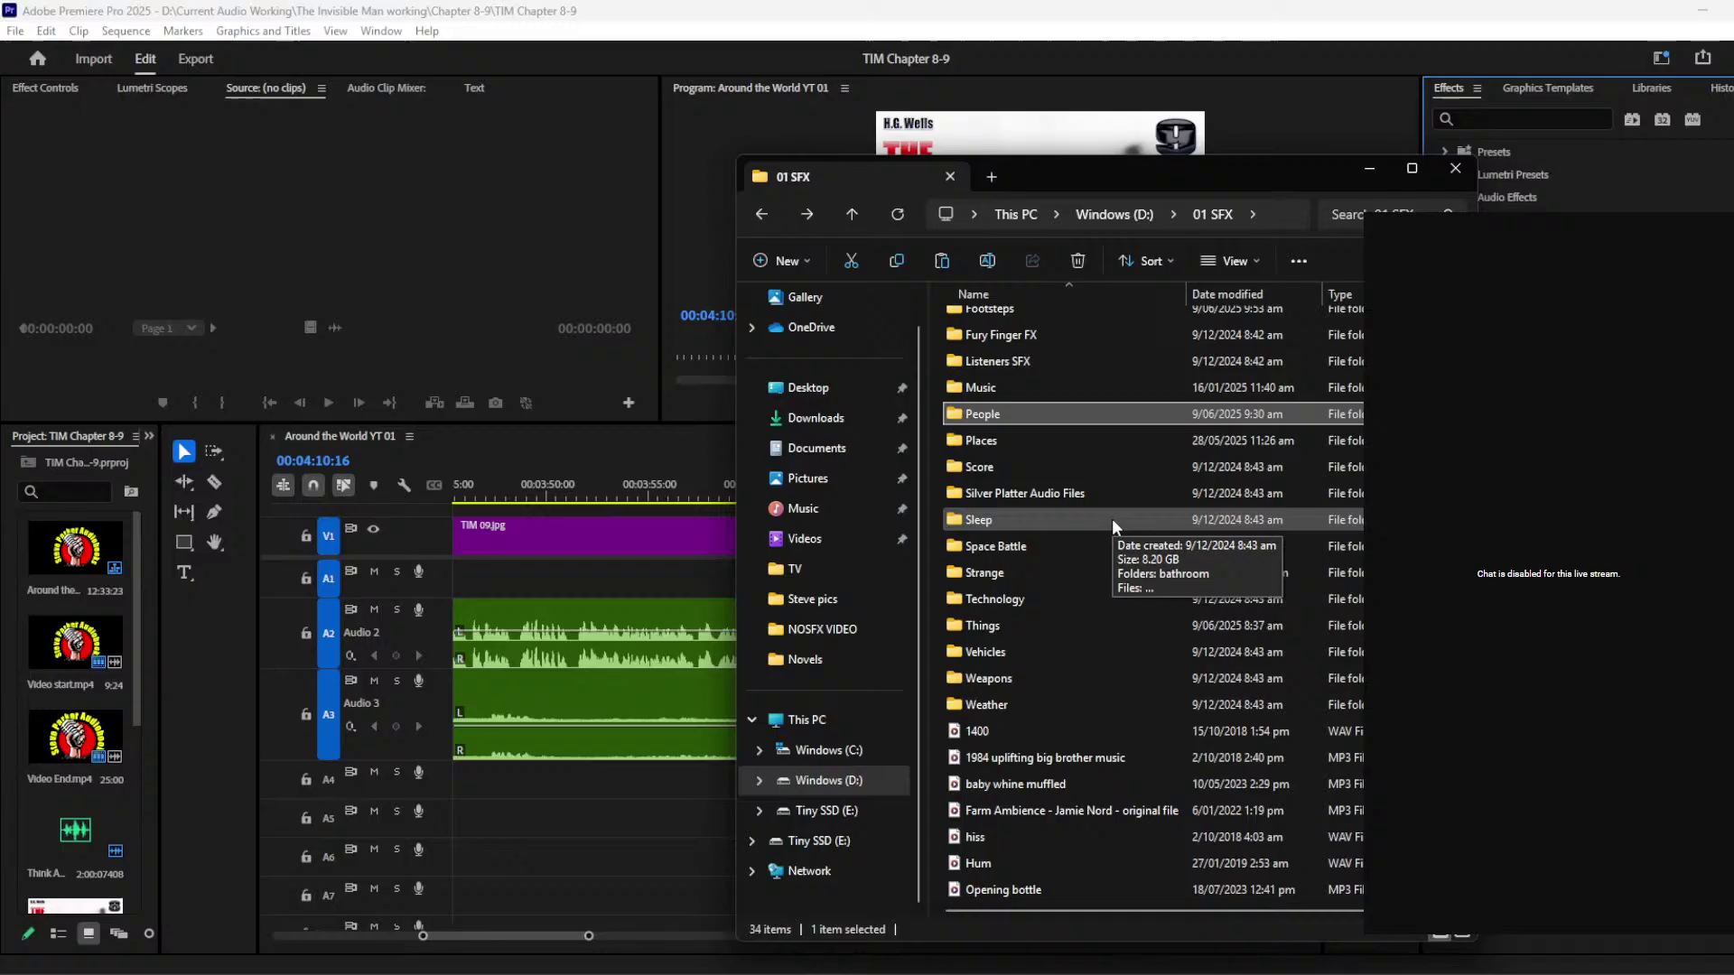
{"action": "double_click", "coordinate": [1026, 627]}
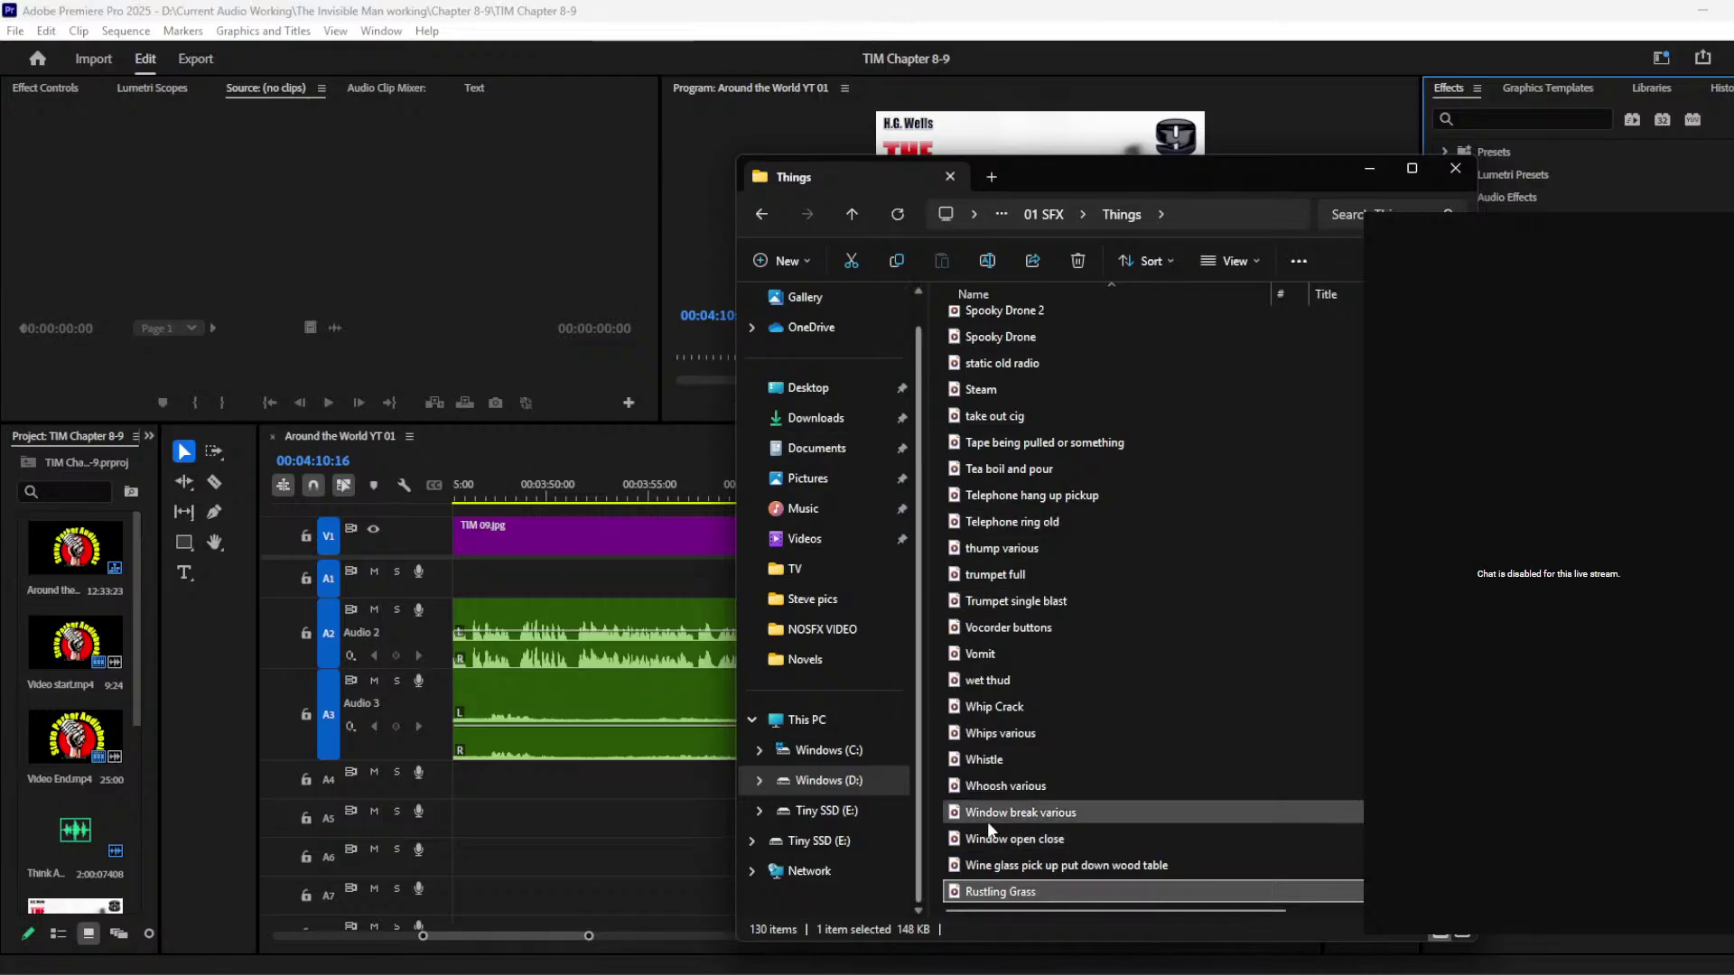
Step: Place the Rustling Grass file from the Things folder on track A6 at about 00:04:10 in the sequence
{"action": "left_click", "coordinate": [639, 14]}
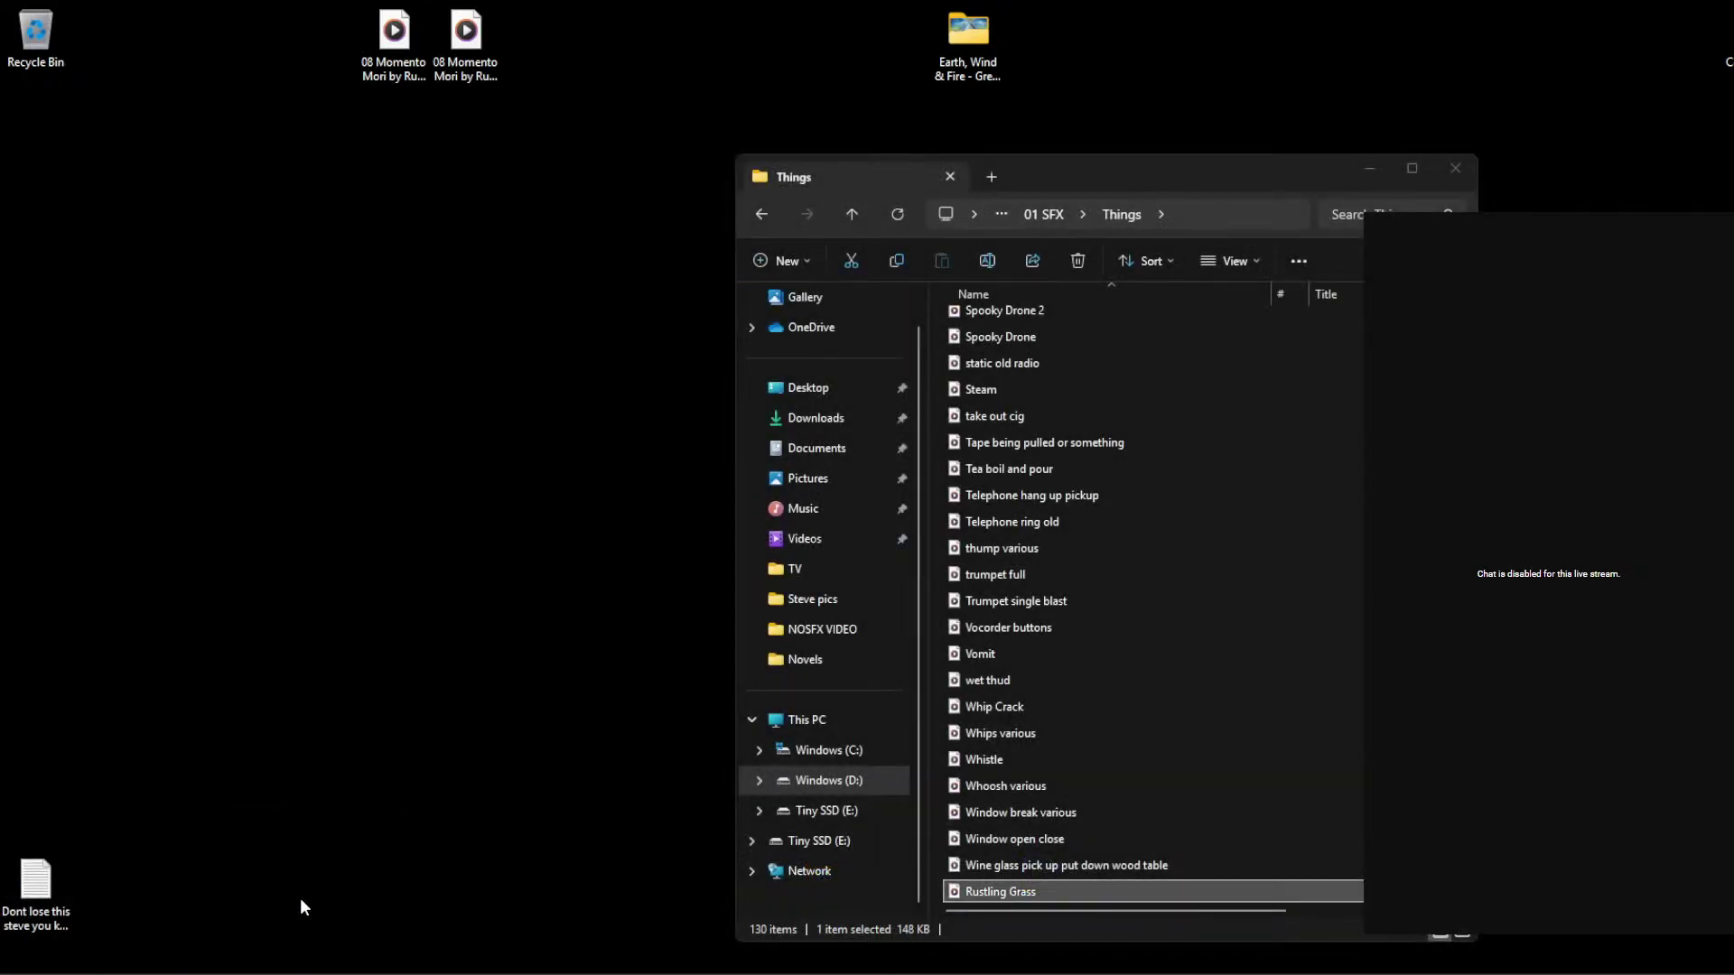
{"action": "left_click", "coordinate": [289, 903]}
{"action": "left_click_drag", "start_coordinate": [1069, 880], "coordinate": [985, 847]}
{"action": "left_click", "coordinate": [772, 9]}
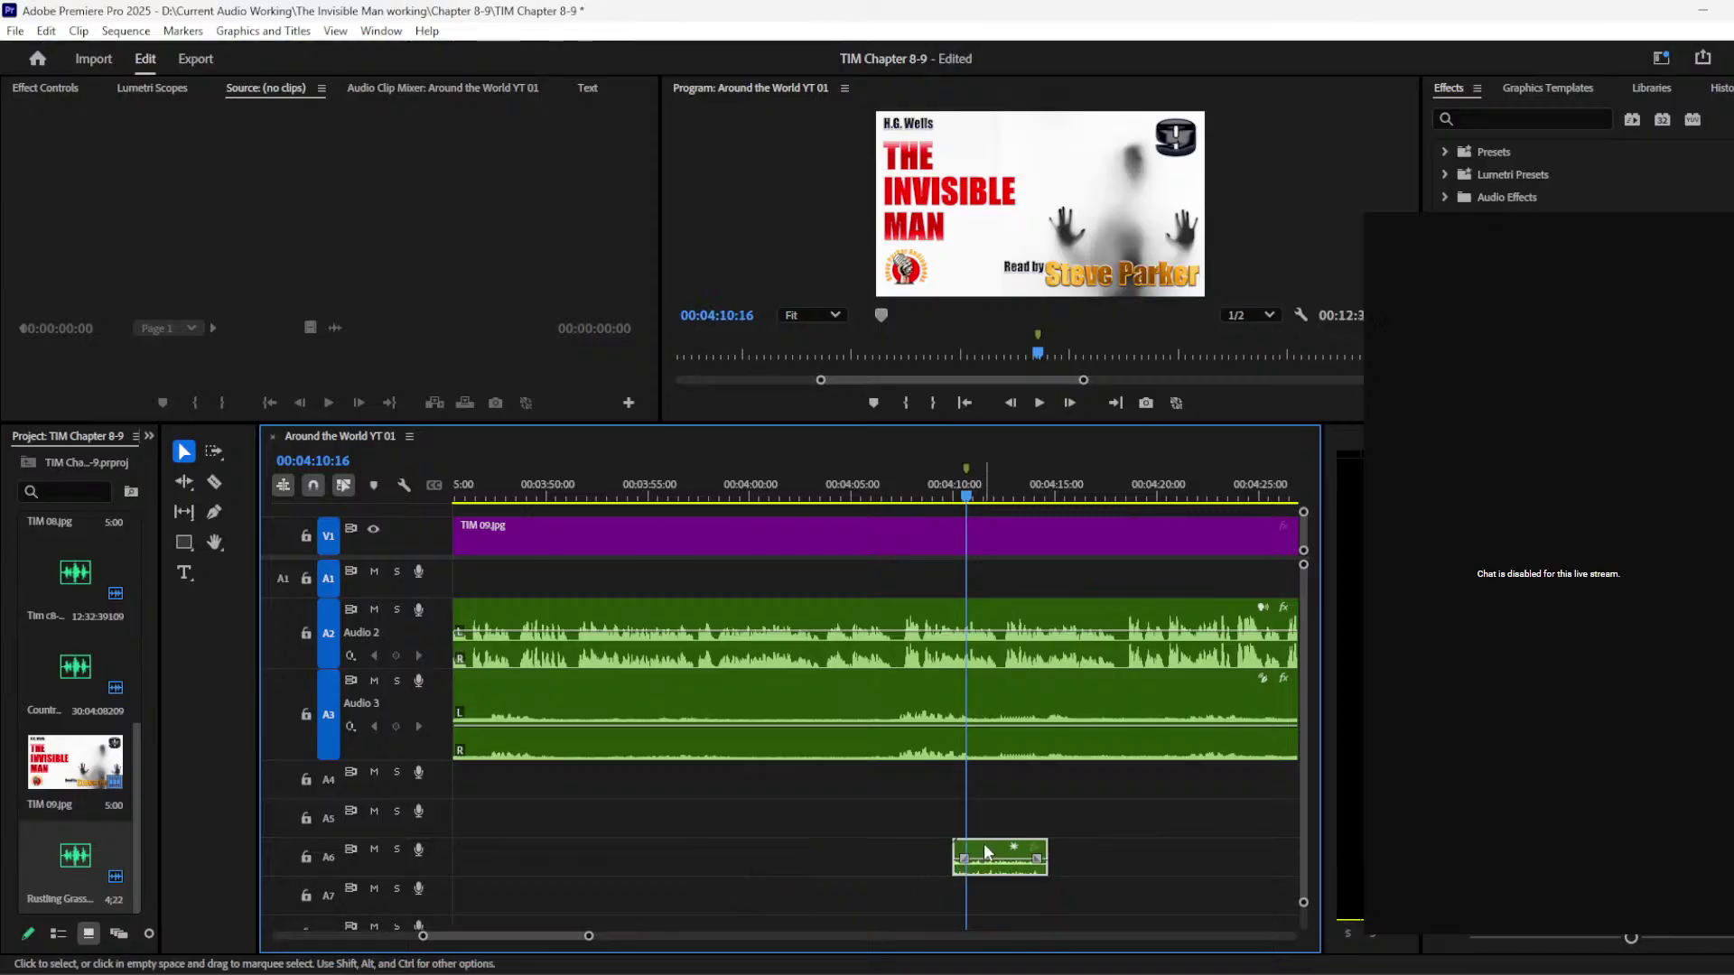
Step: Play back the narration leading up to the Rustling Grass clip, starting from two successively earlier points
{"action": "left_click_drag", "start_coordinate": [907, 485], "coordinate": [747, 510]}
{"action": "key", "text": "space"}
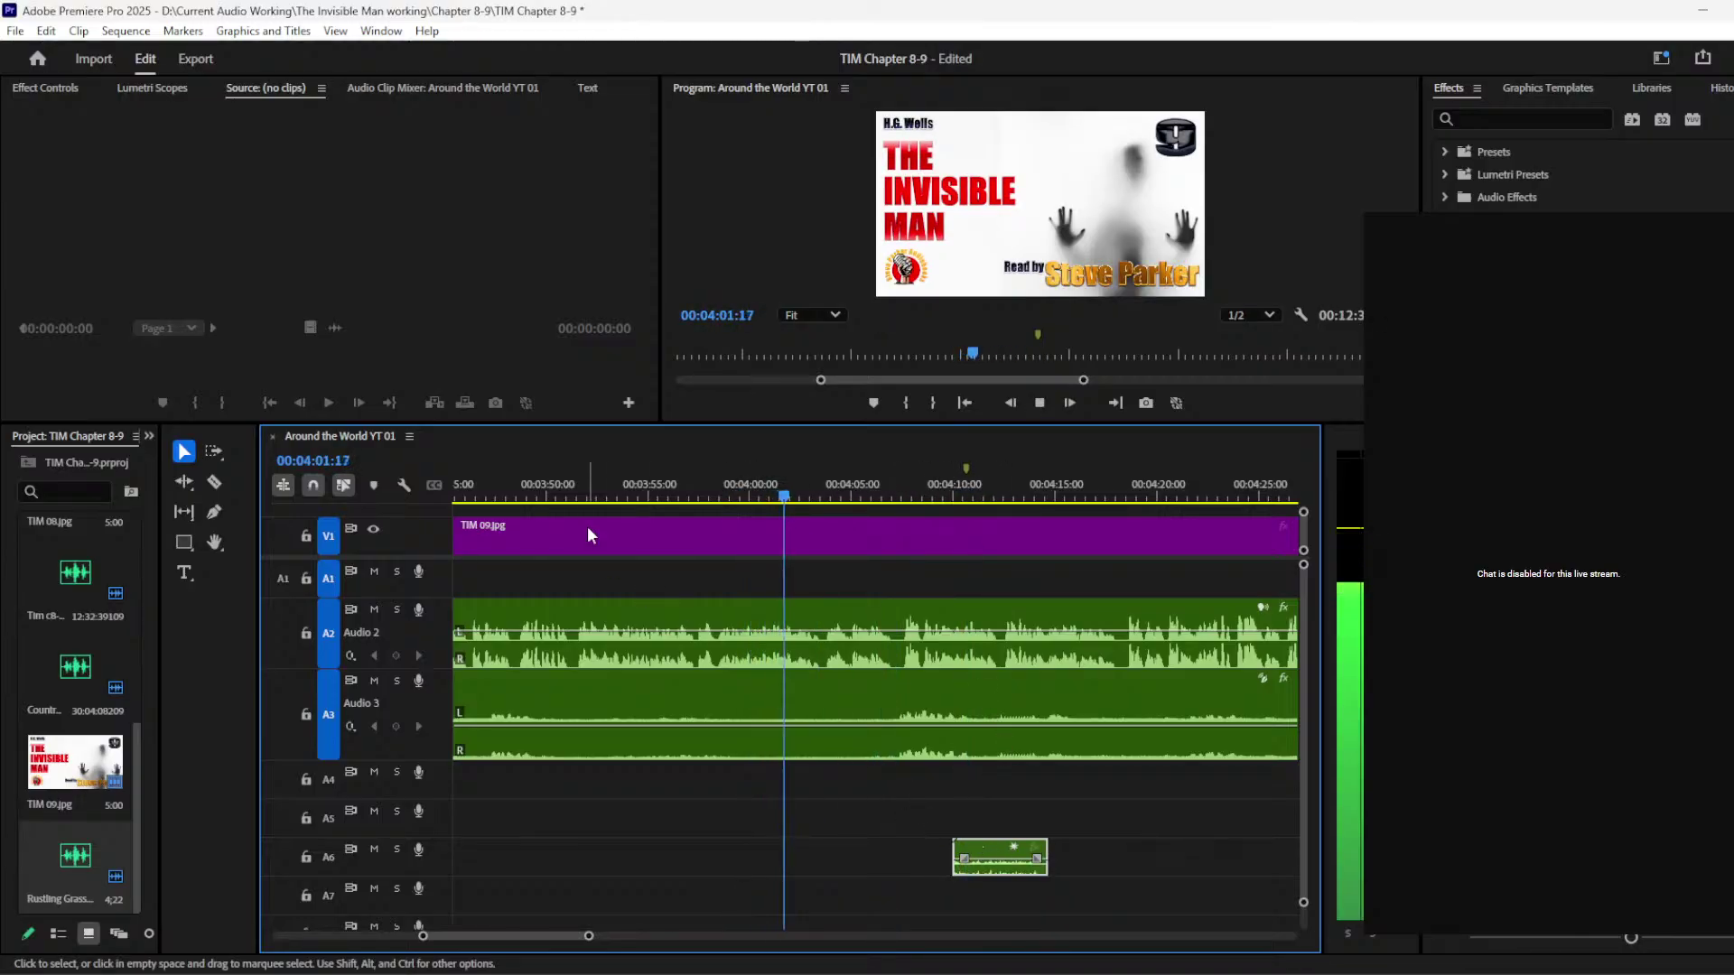
{"action": "left_click", "coordinate": [559, 499]}
{"action": "key", "text": "space"}
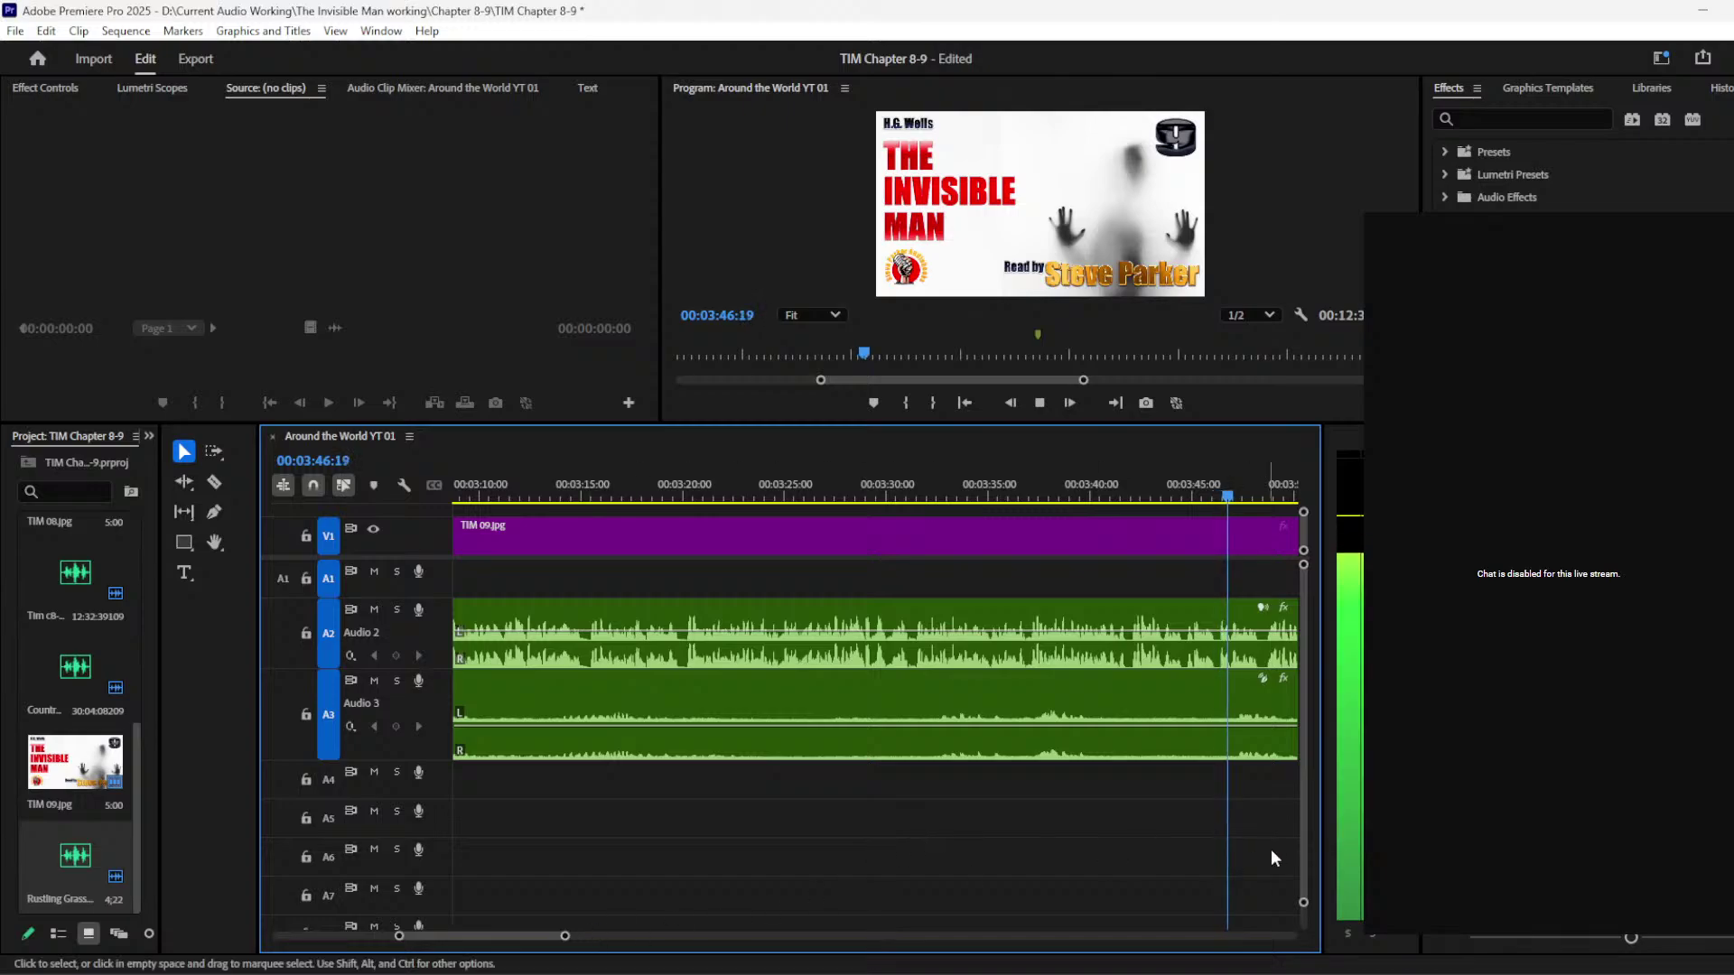
{"action": "key", "text": "minus"}
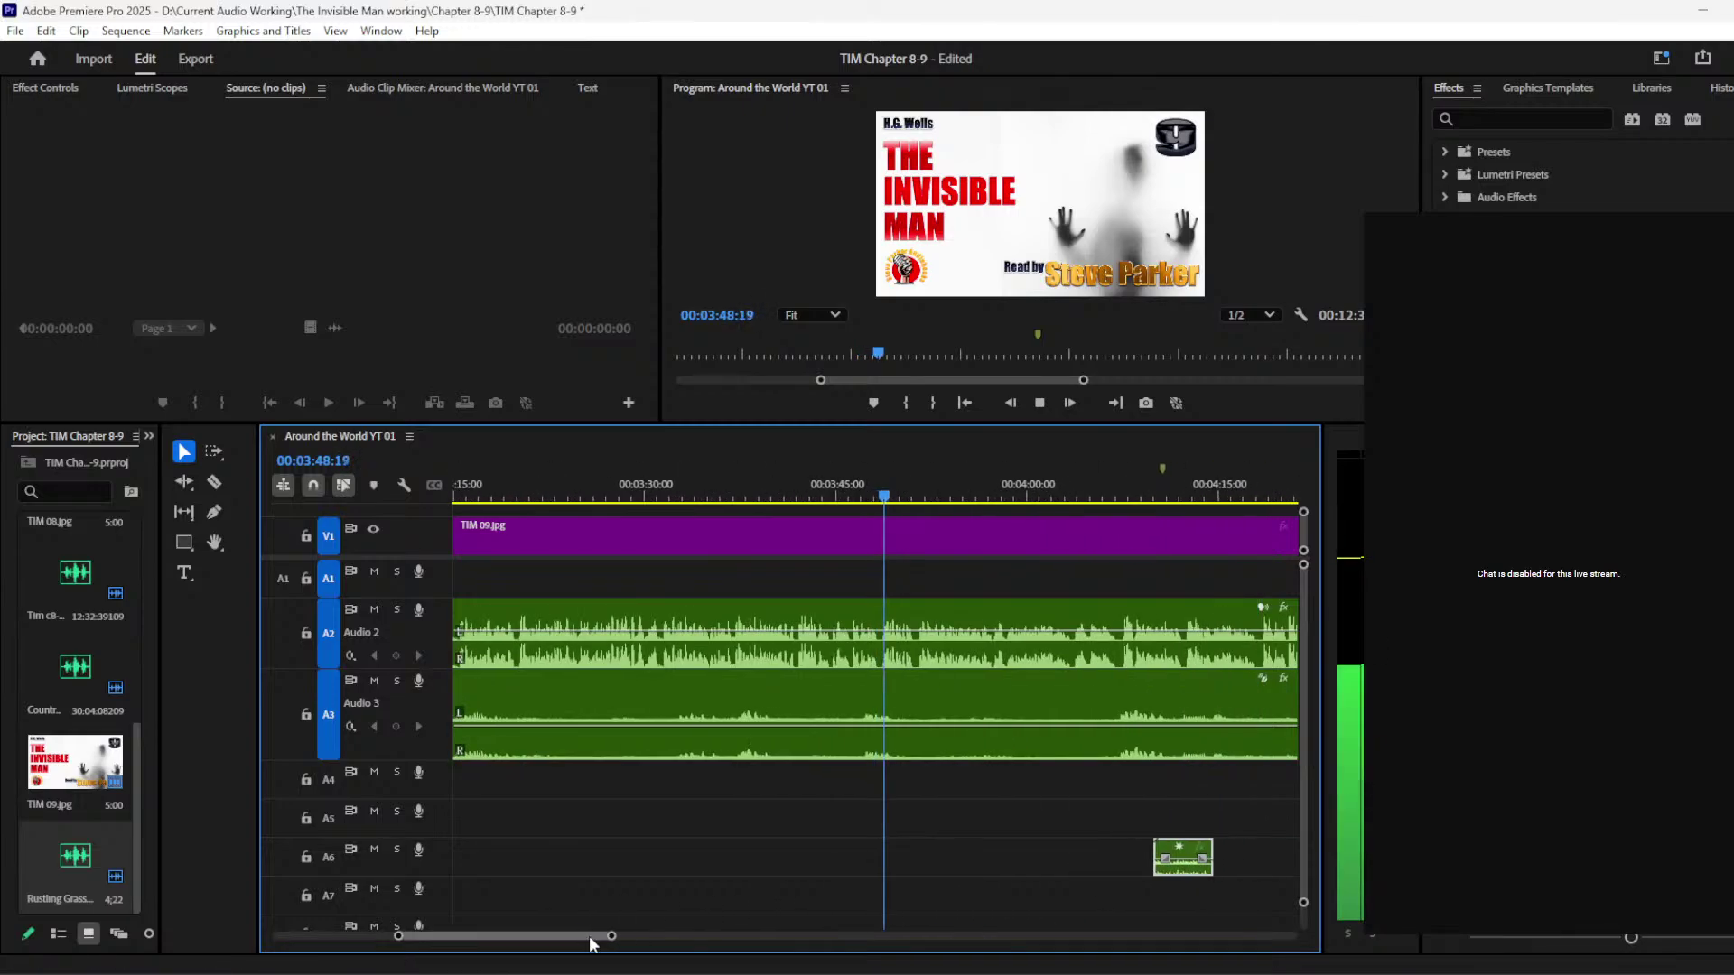
Step: Move the Rustling Grass clip to track A4 so that it starts at the marker near 00:04:10
{"action": "left_click_drag", "start_coordinate": [1176, 862], "coordinate": [948, 874]}
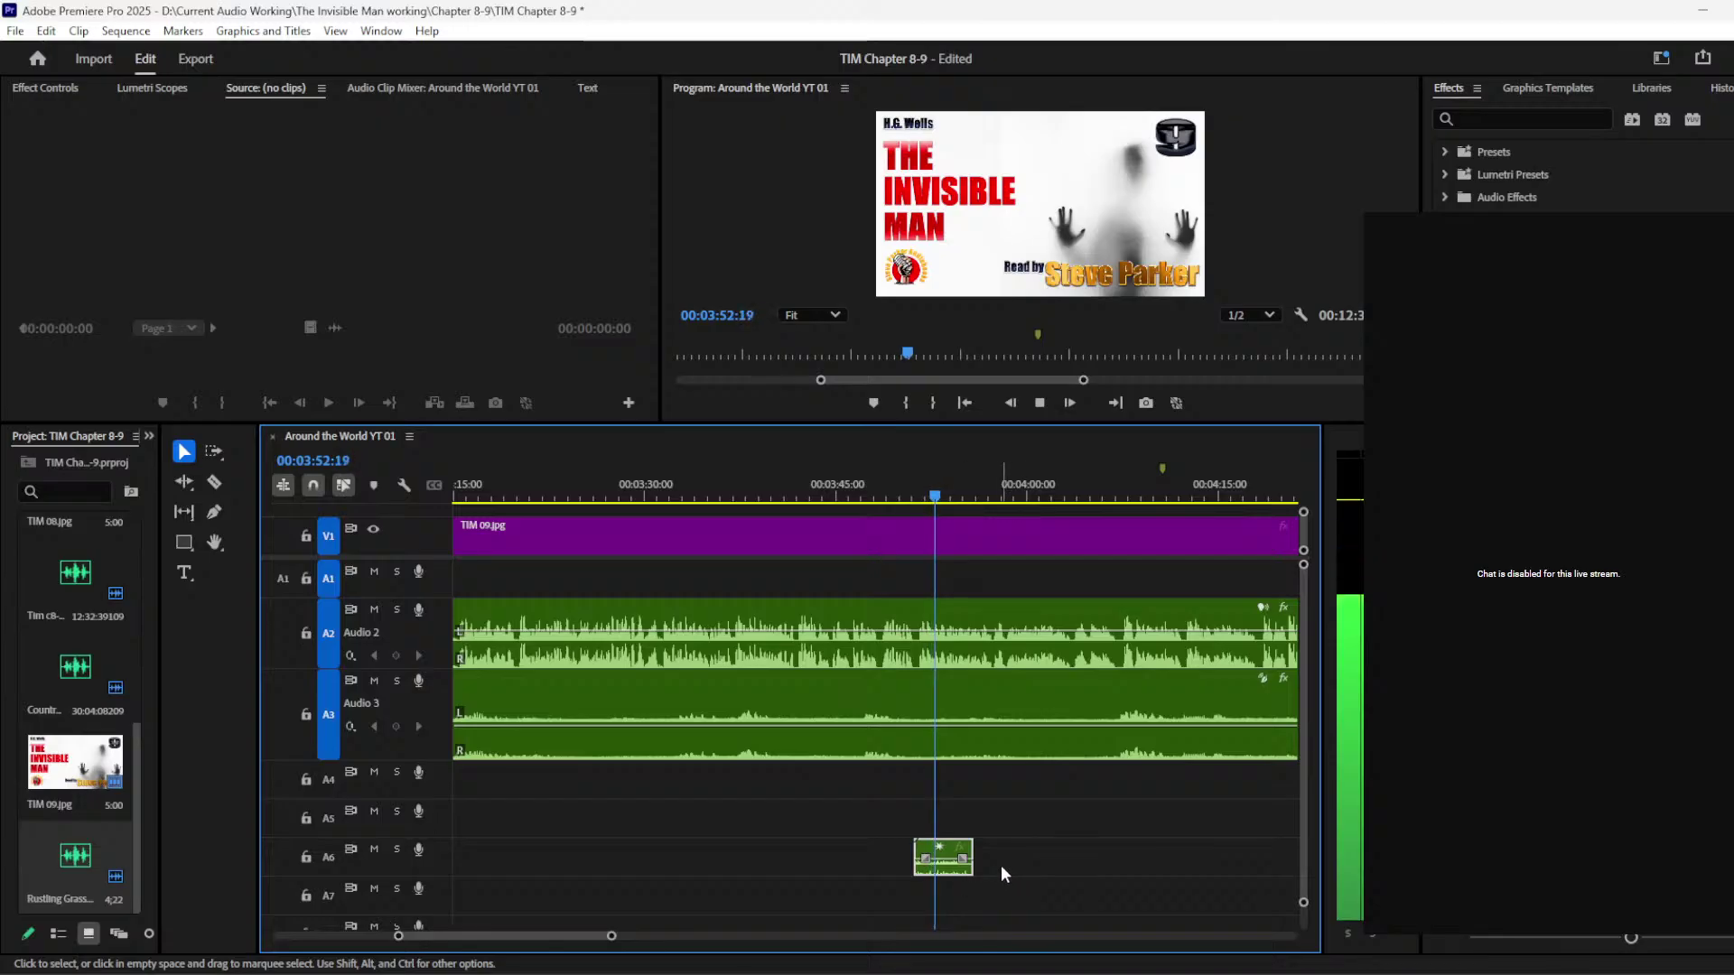
{"action": "key", "text": "ctrl+z"}
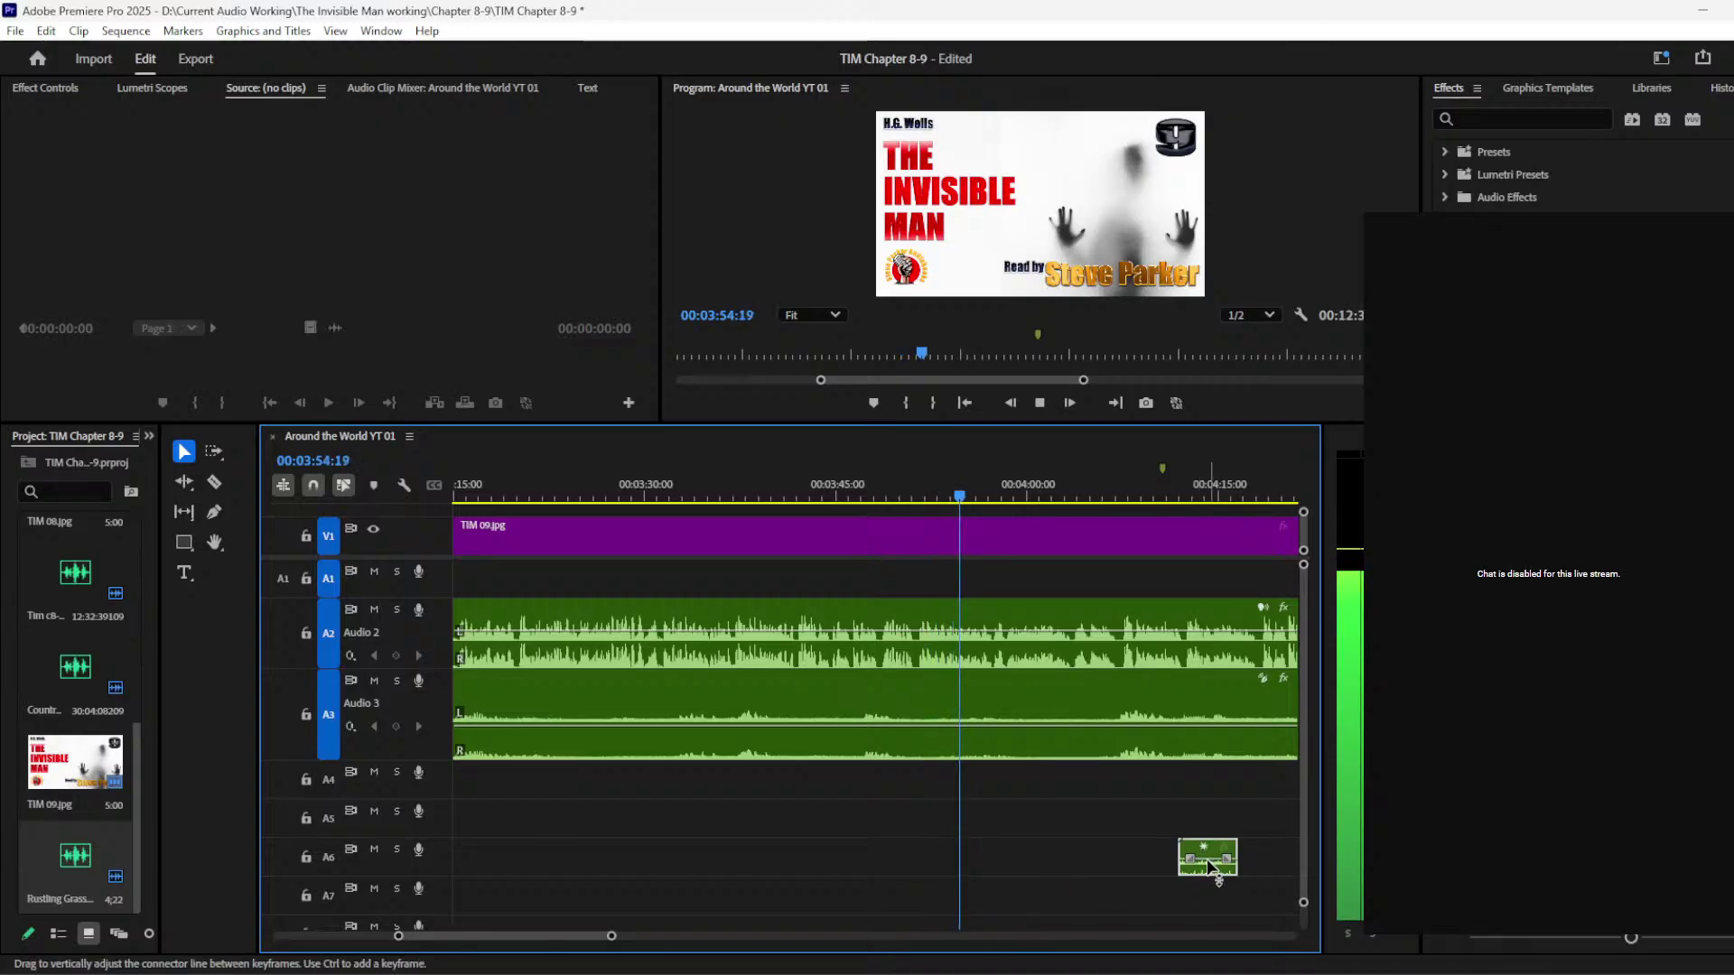
{"action": "left_click_drag", "start_coordinate": [1207, 865], "coordinate": [1143, 785]}
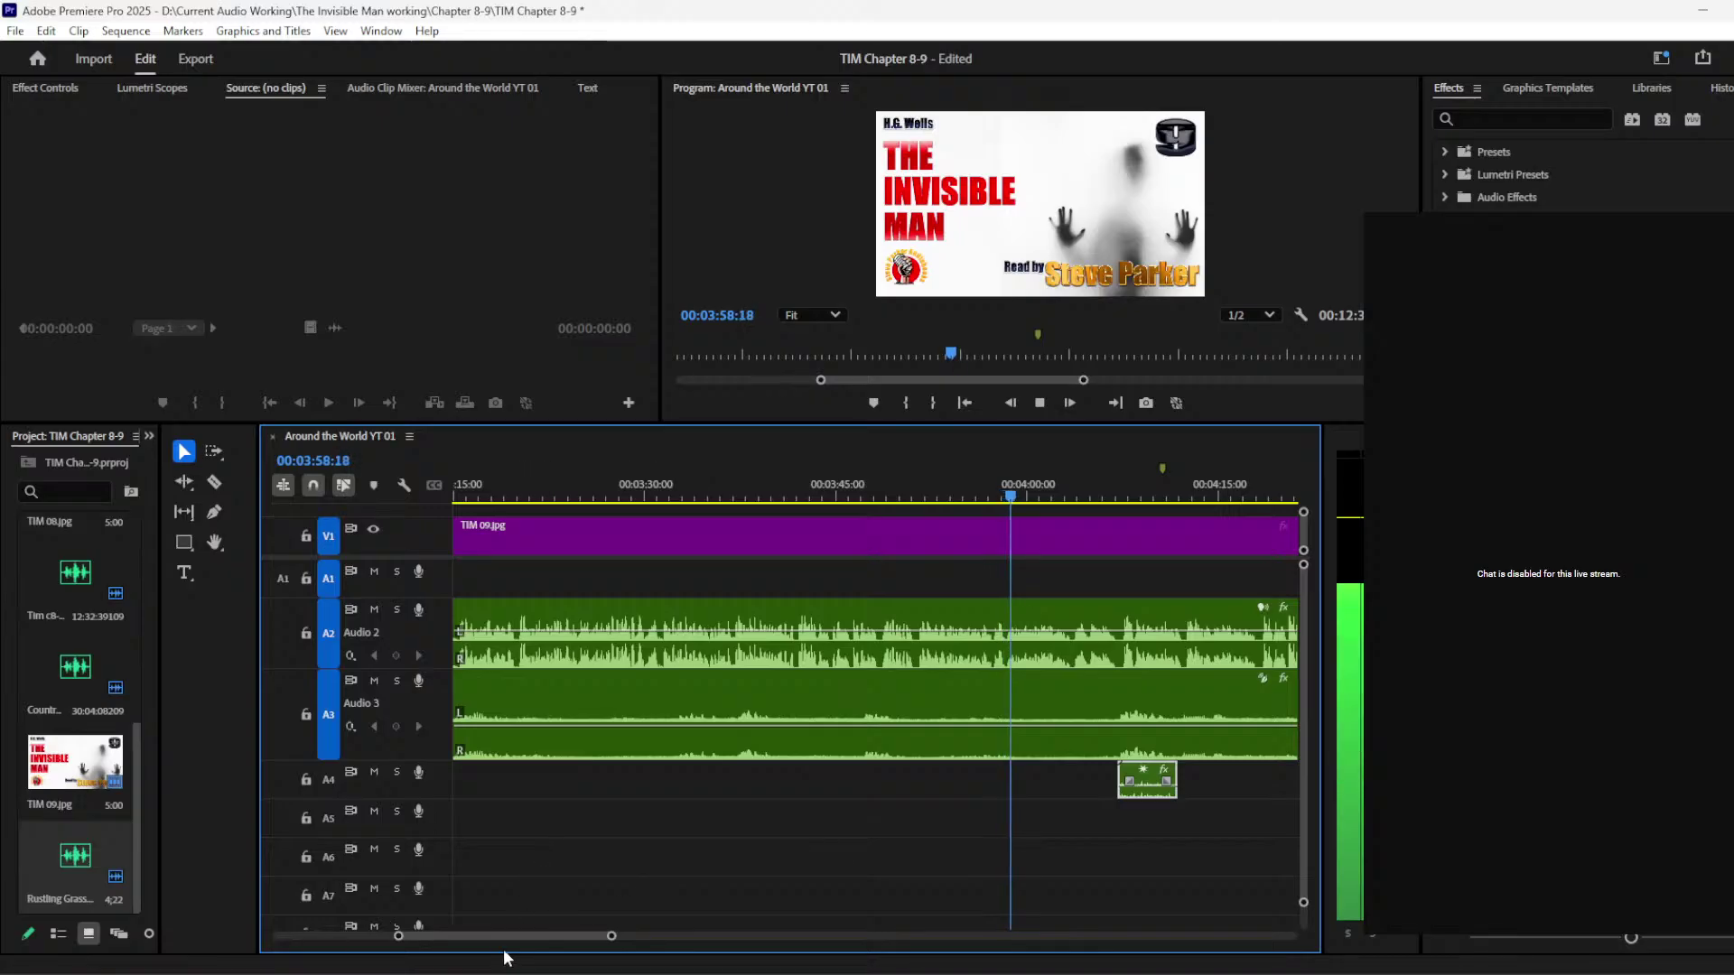
{"action": "left_click_drag", "start_coordinate": [398, 937], "coordinate": [485, 944]}
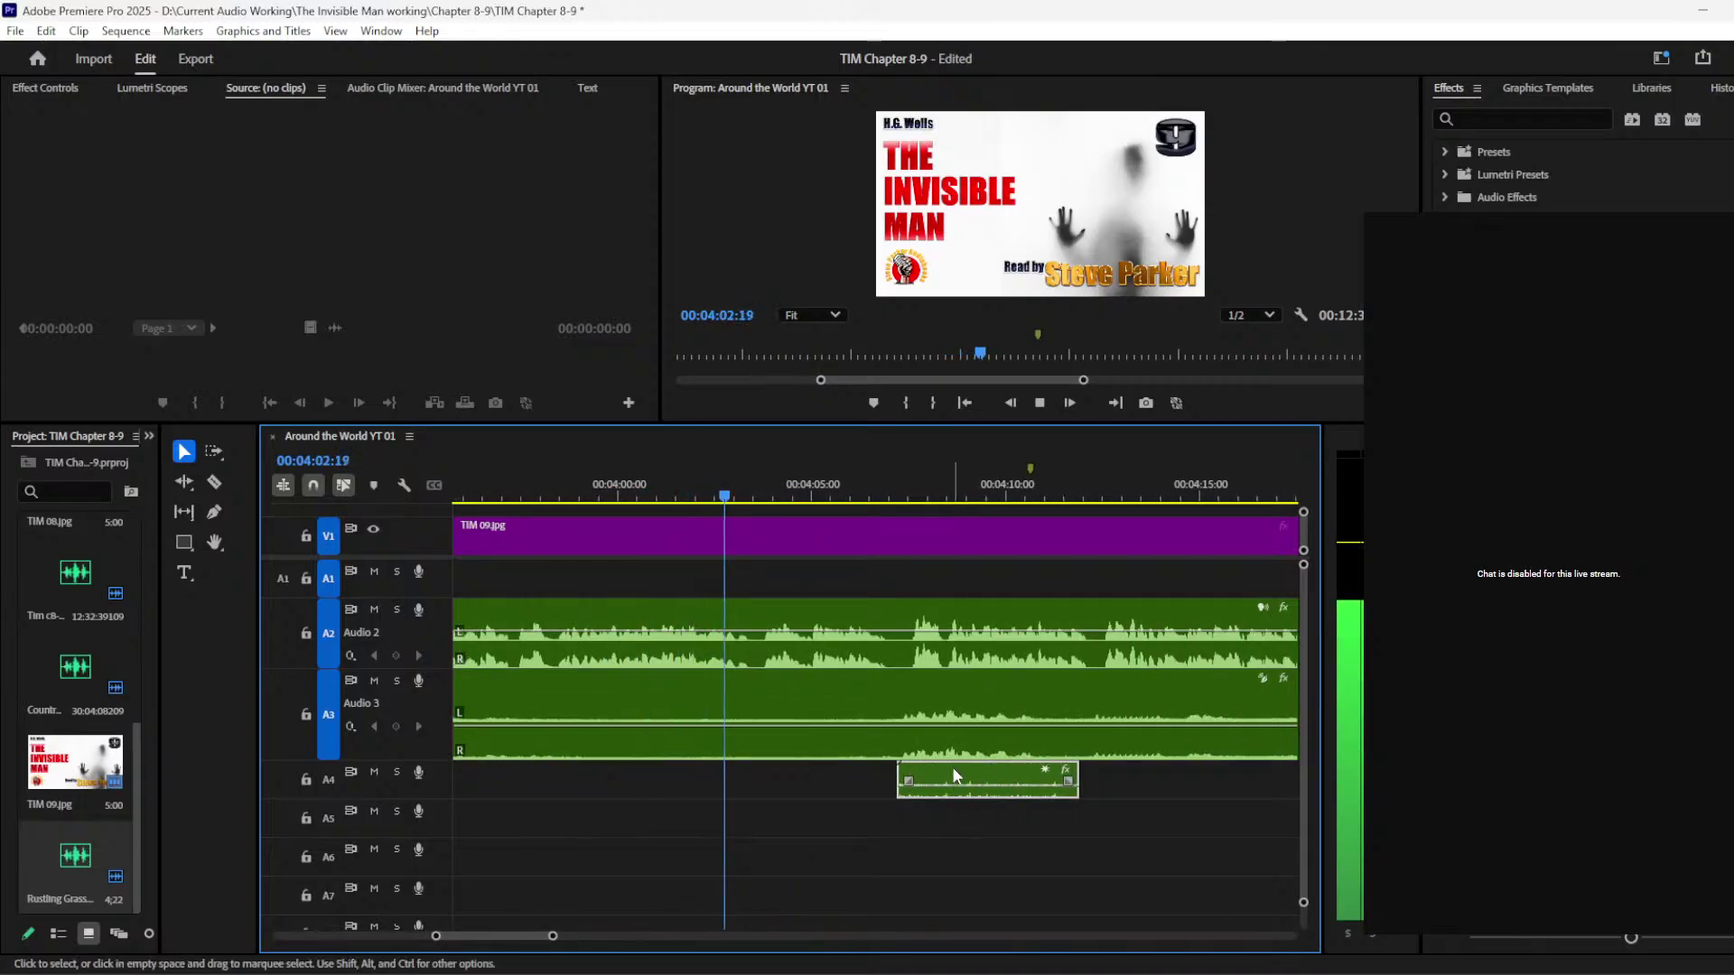
{"action": "left_click_drag", "start_coordinate": [953, 767], "coordinate": [1192, 772]}
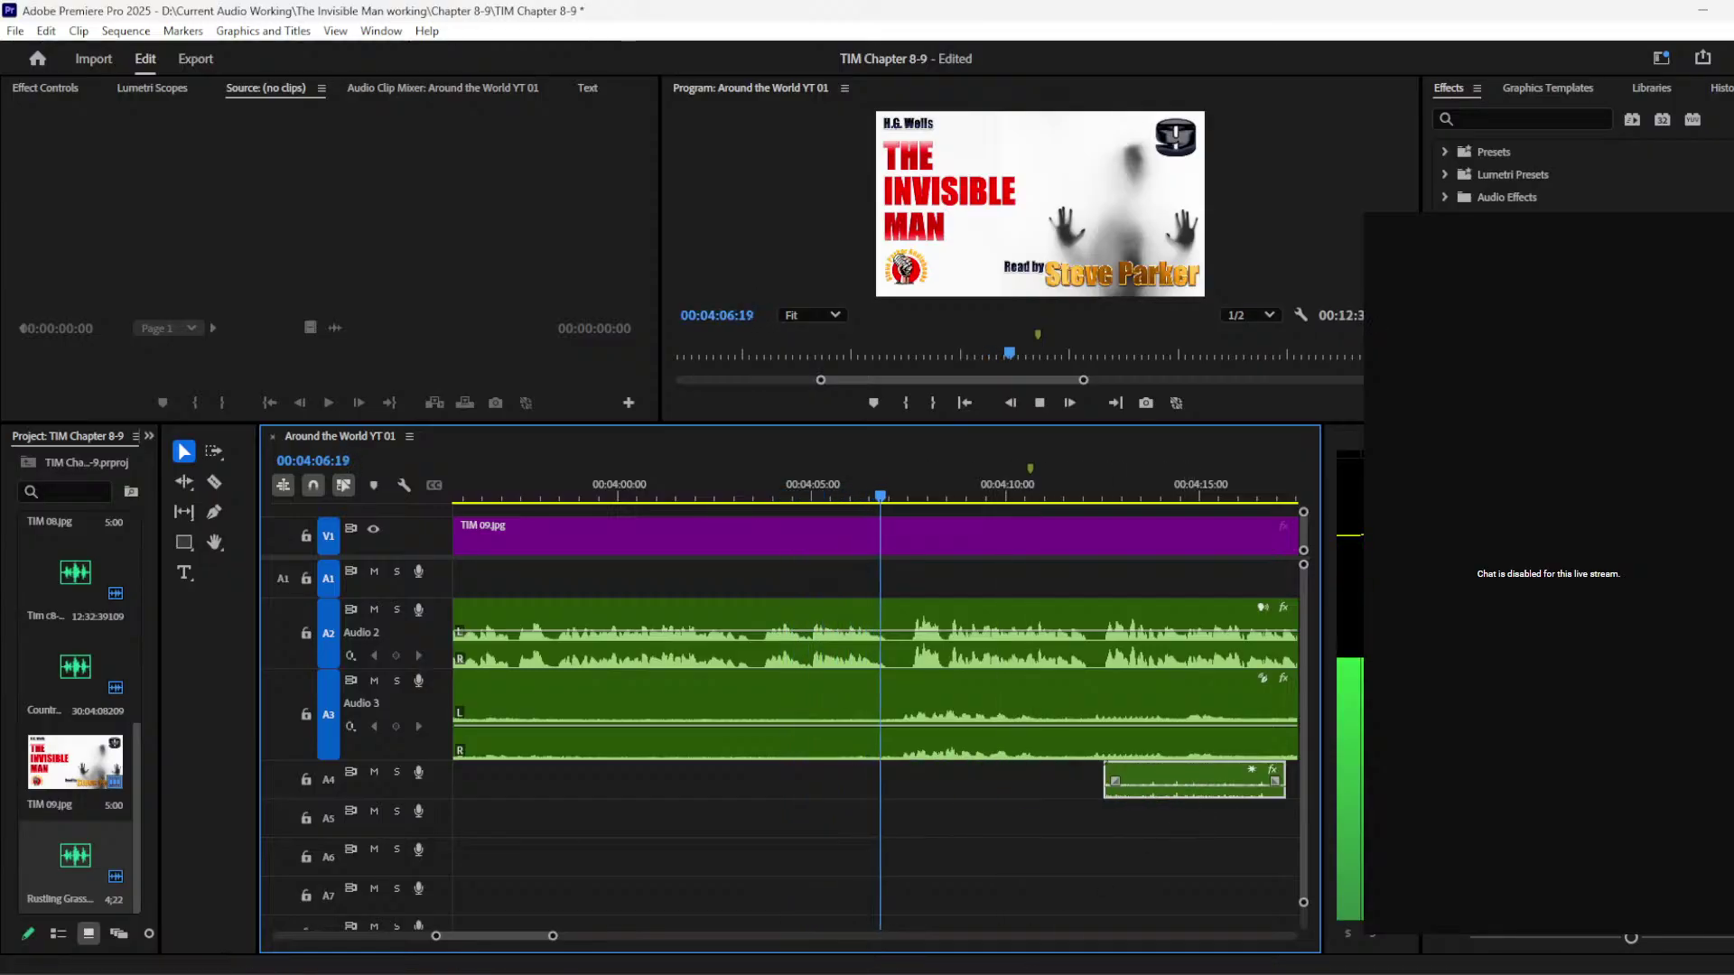
{"action": "left_click_drag", "start_coordinate": [553, 935], "coordinate": [571, 935]}
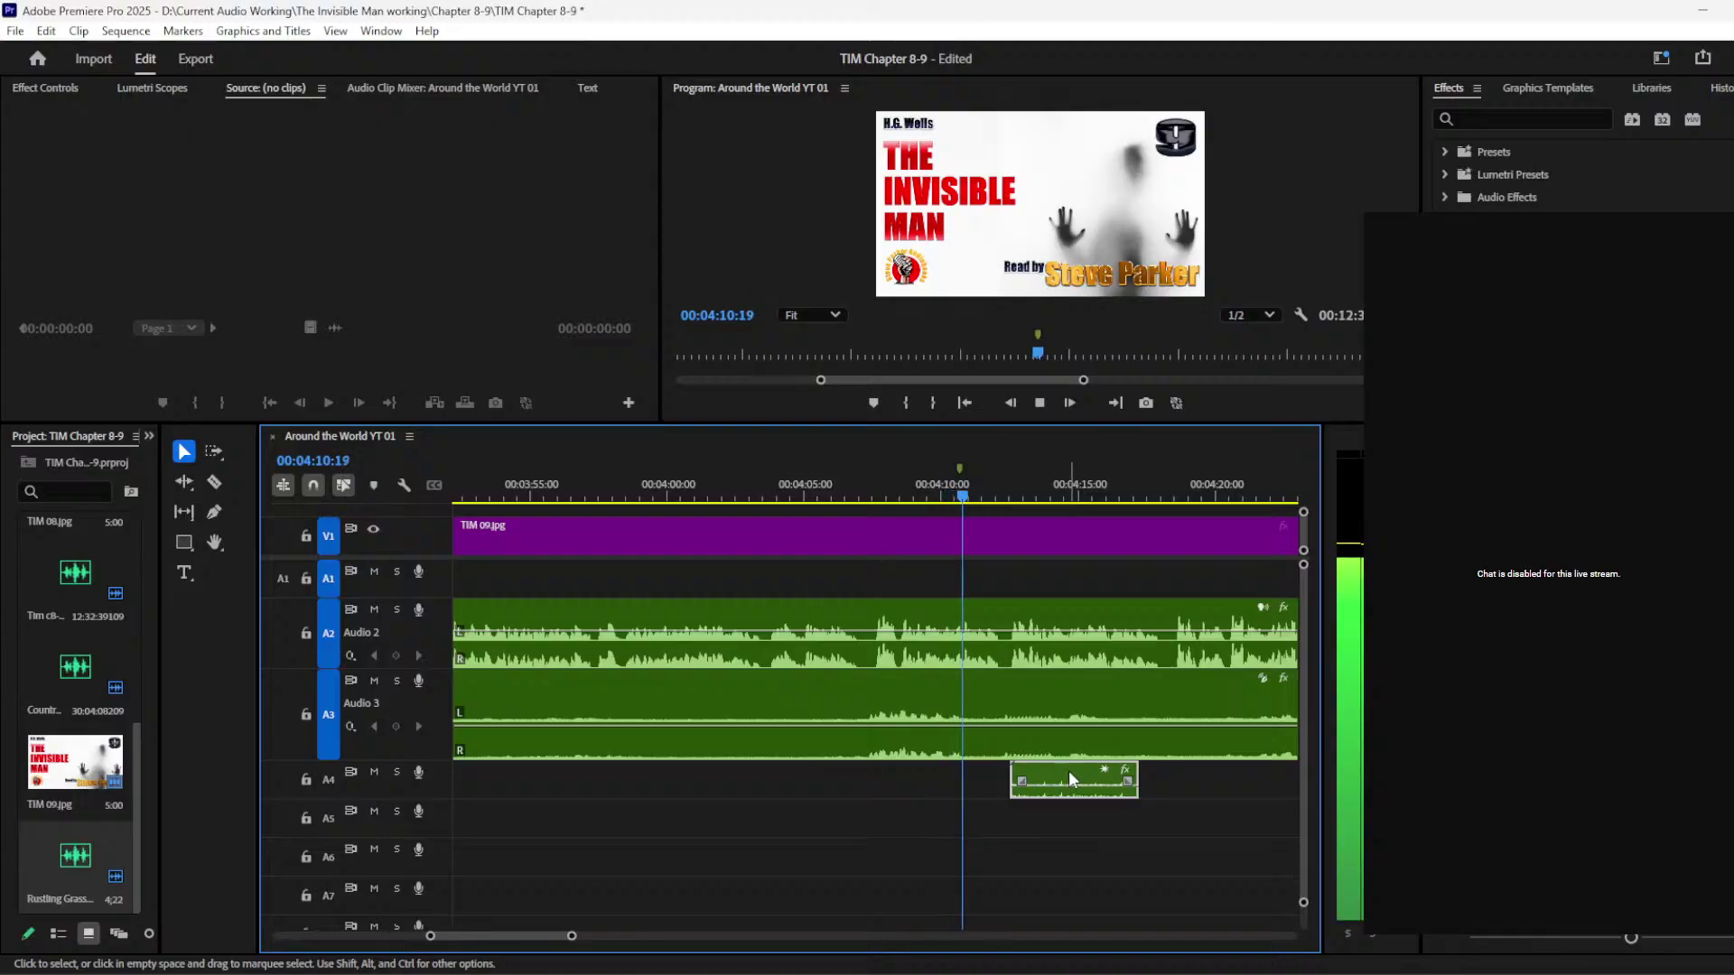
{"action": "left_click_drag", "start_coordinate": [1069, 771], "coordinate": [1024, 772]}
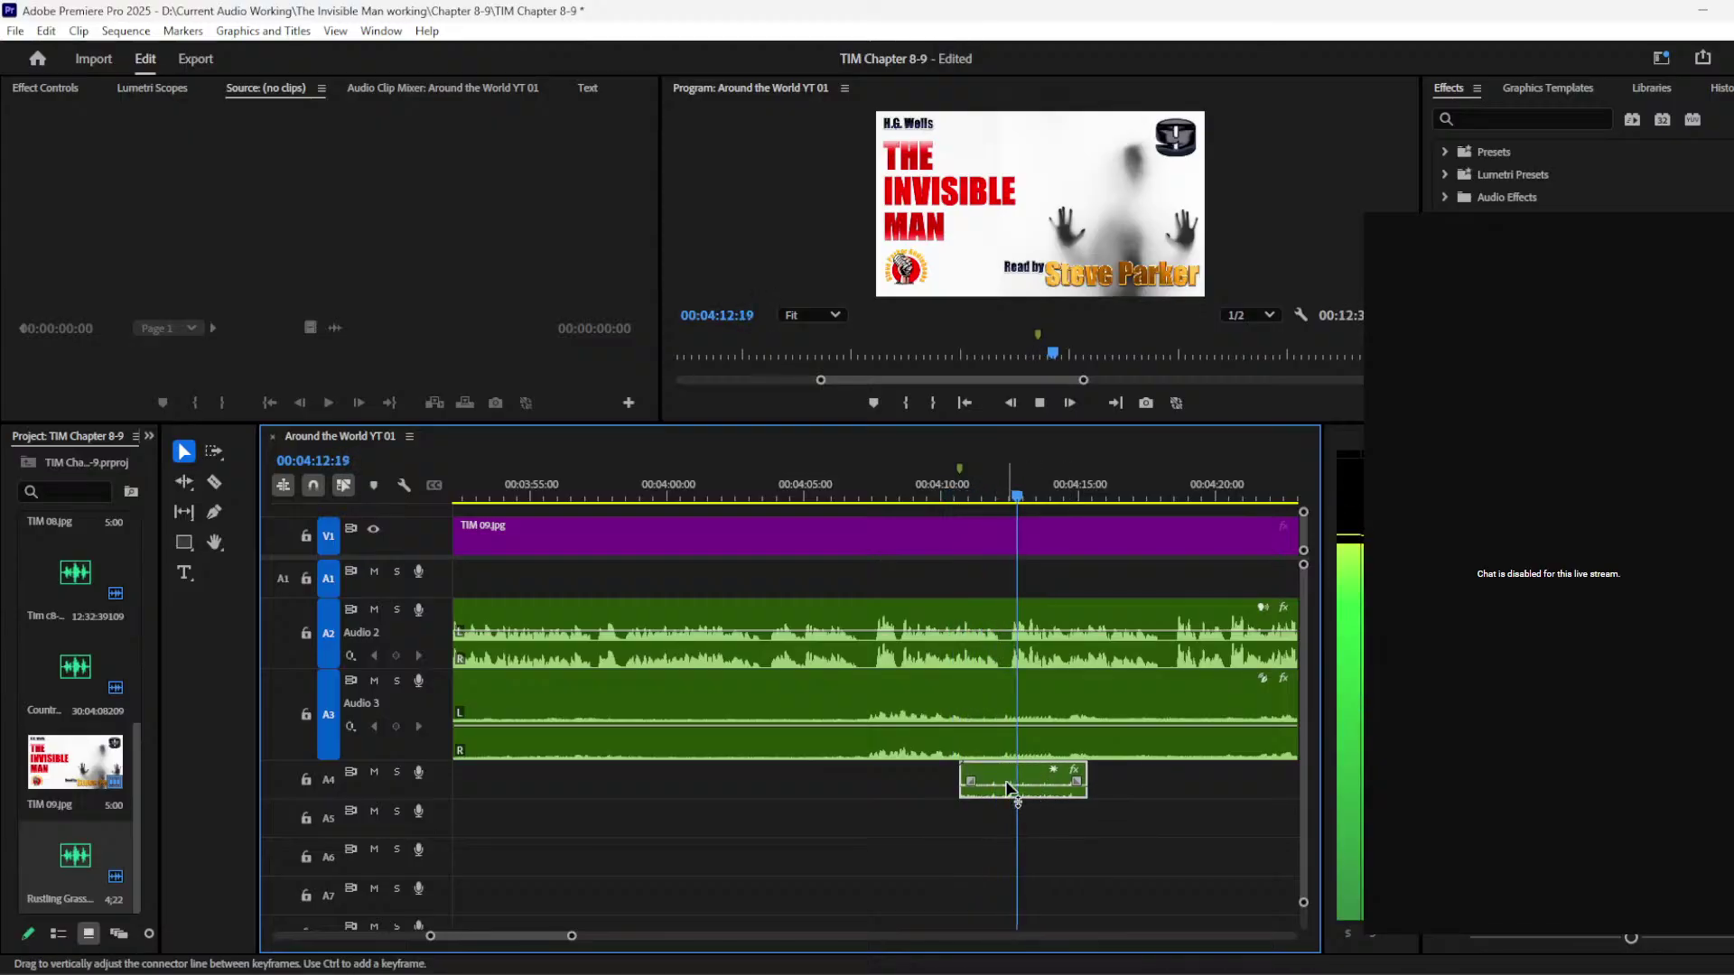
Step: Expand track A4 to show the clip's waveform, and play the sequence from shortly before the marker
{"action": "key", "text": "space"}
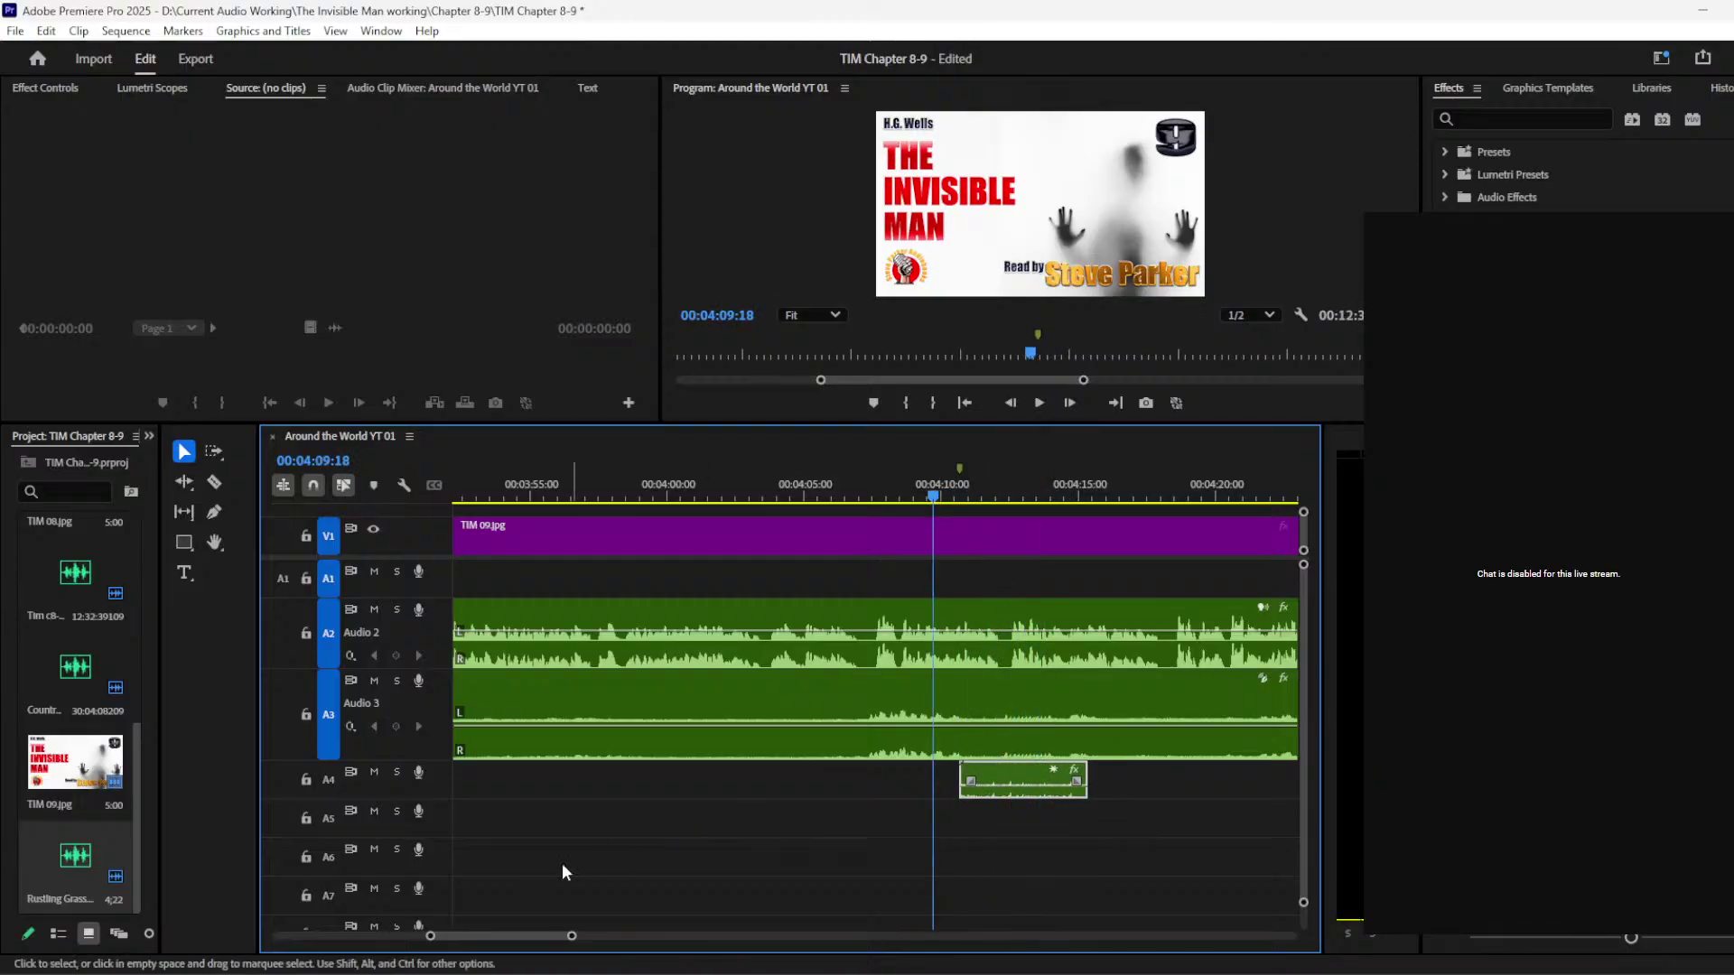
{"action": "left_click_drag", "start_coordinate": [440, 796], "coordinate": [440, 856]}
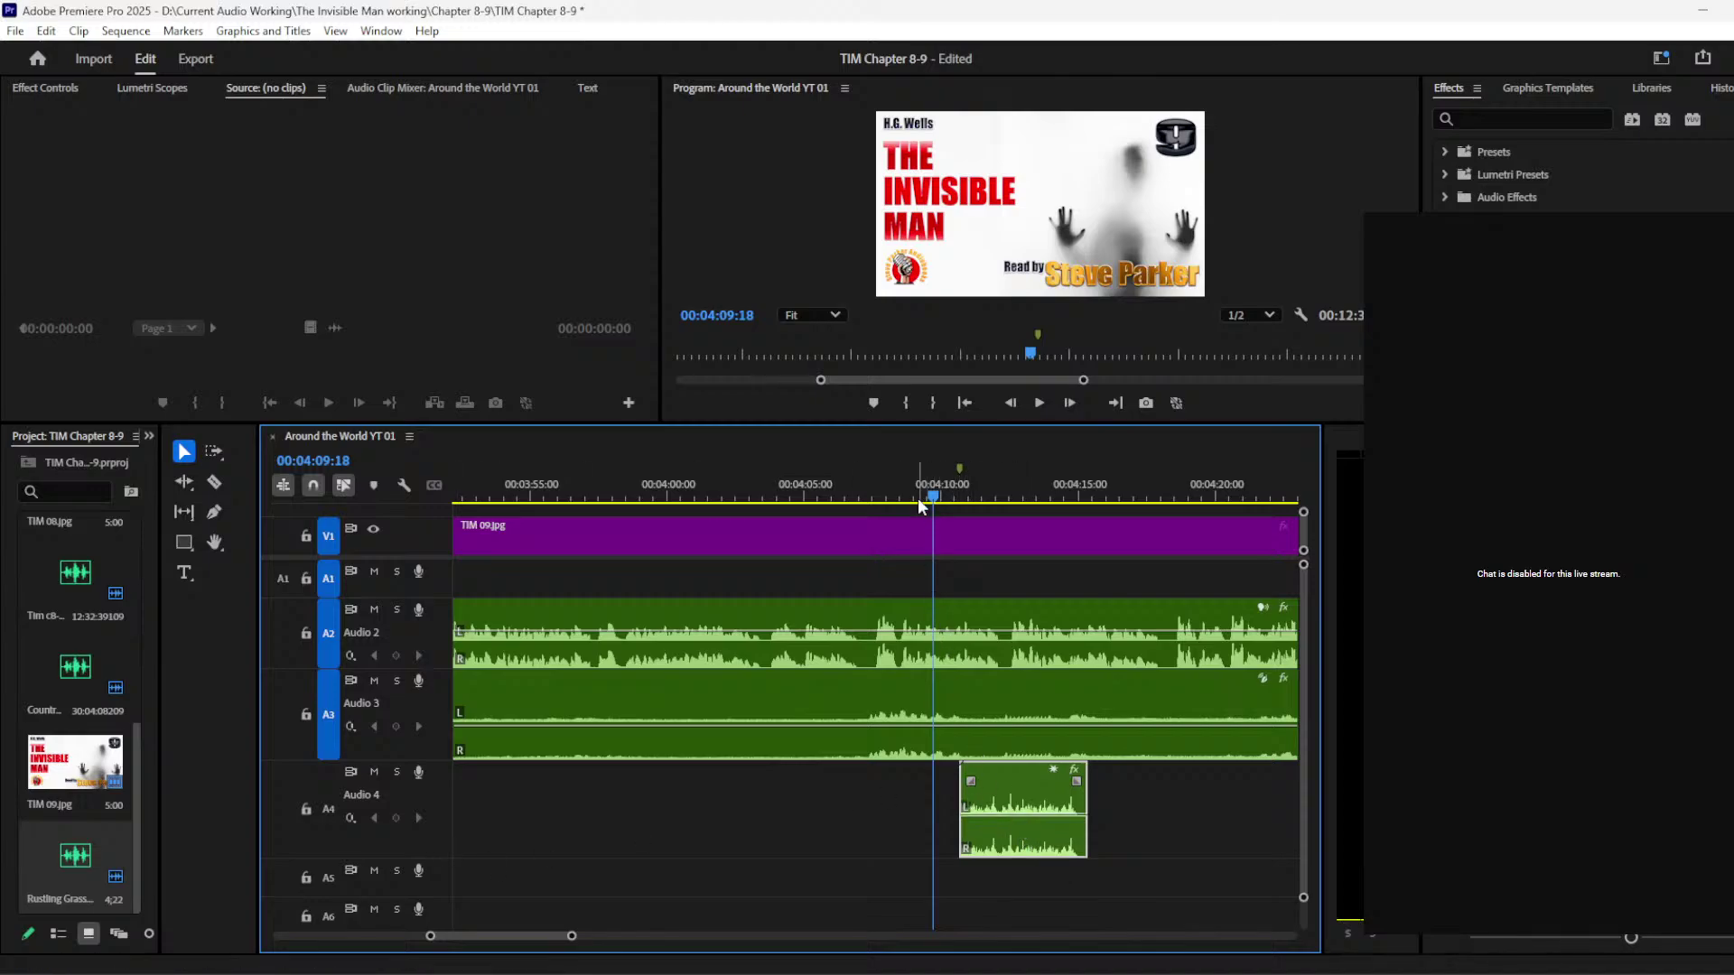
{"action": "left_click_drag", "start_coordinate": [918, 497], "coordinate": [872, 495]}
{"action": "key", "text": "space"}
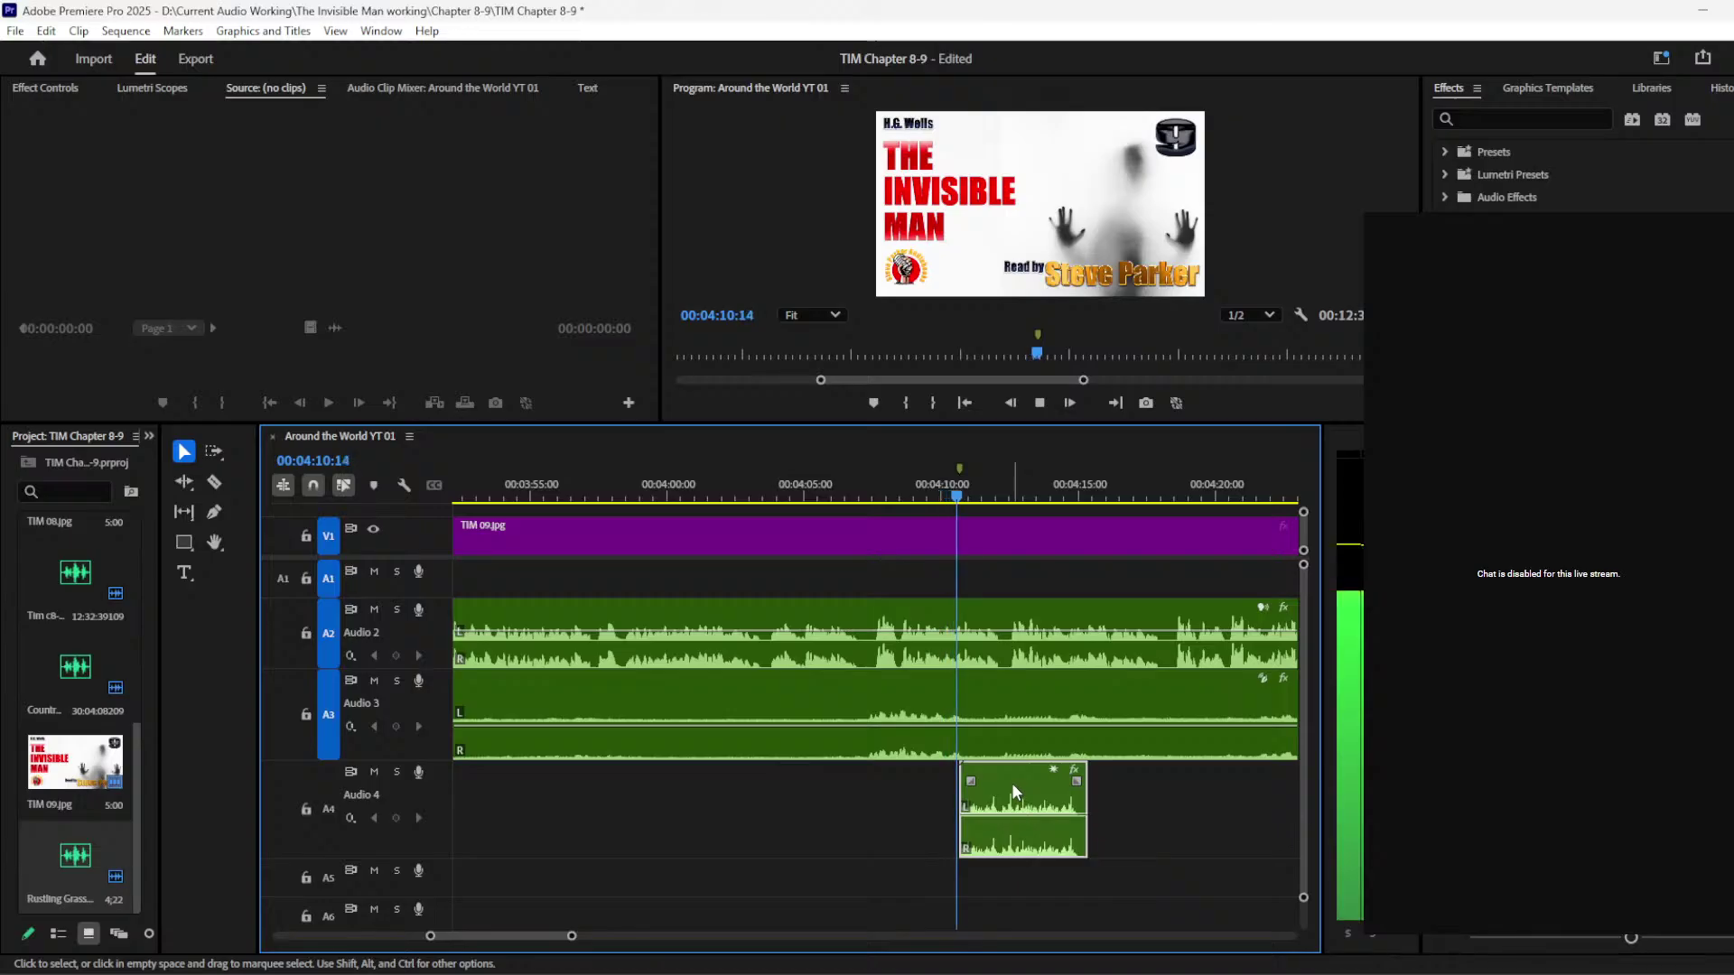
Step: Add two volume keyframes with the Pen tool so the Rustling Grass clip fades out towards its end, and listen to the result
{"action": "left_click", "coordinate": [214, 512]}
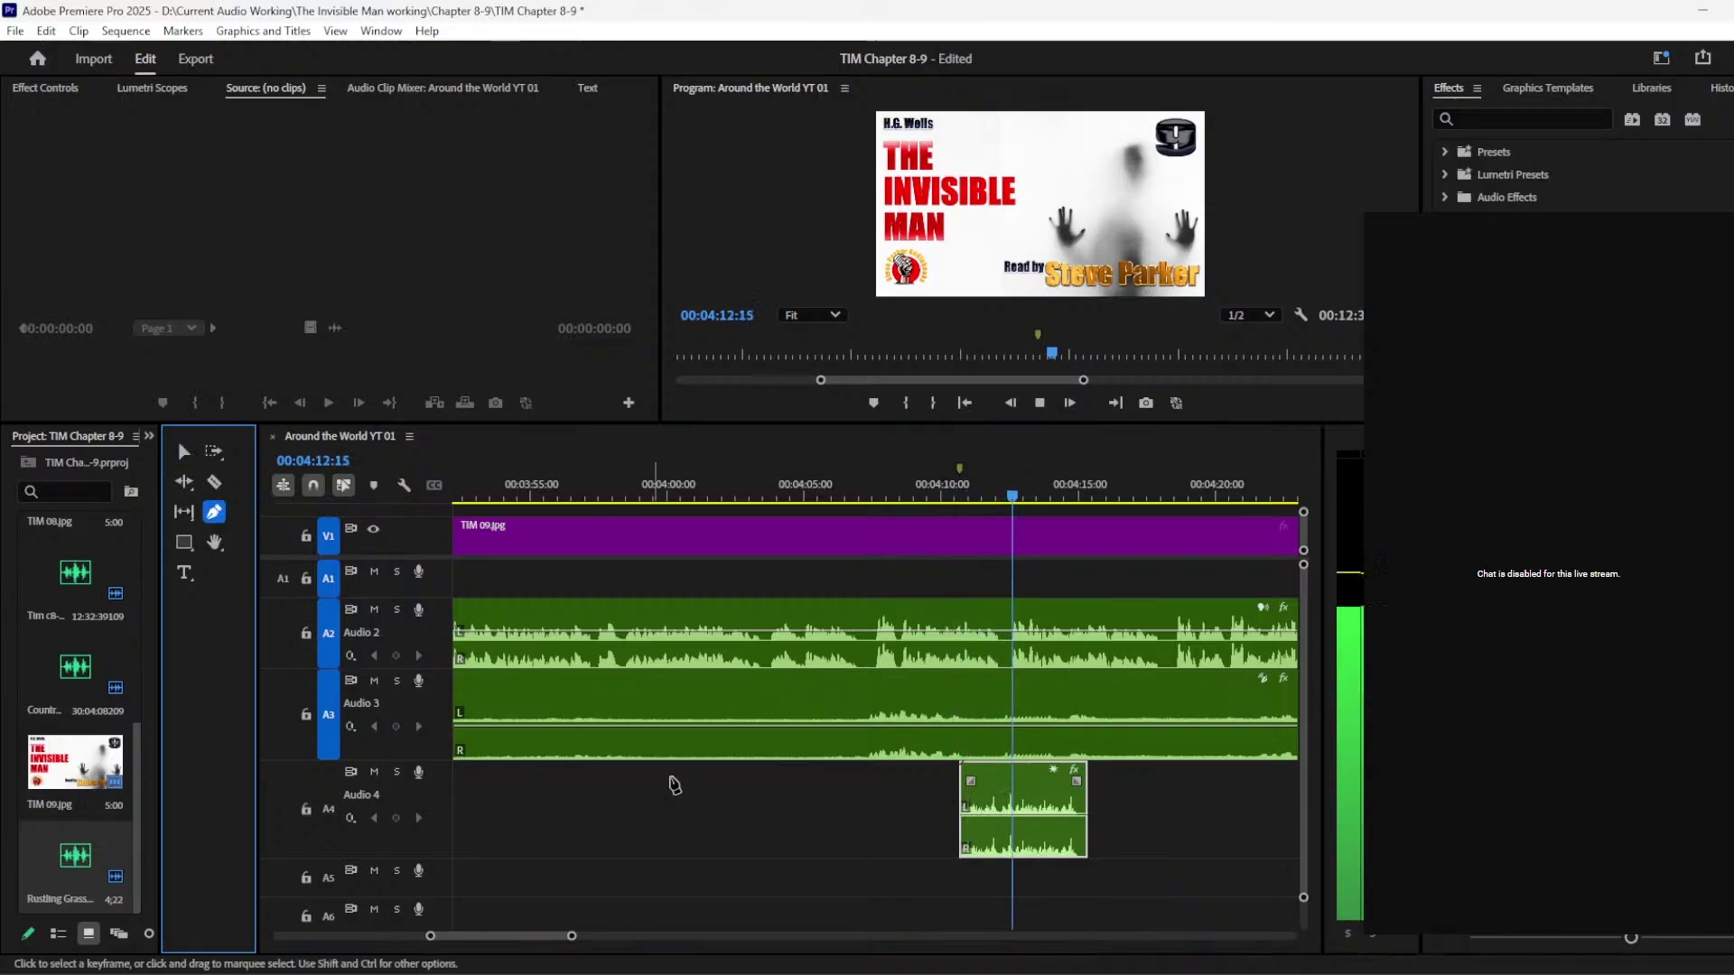
{"action": "left_click", "coordinate": [1004, 815]}
{"action": "left_click_drag", "start_coordinate": [1071, 814], "coordinate": [1071, 851]}
{"action": "key", "text": "space"}
{"action": "key", "text": "space"}
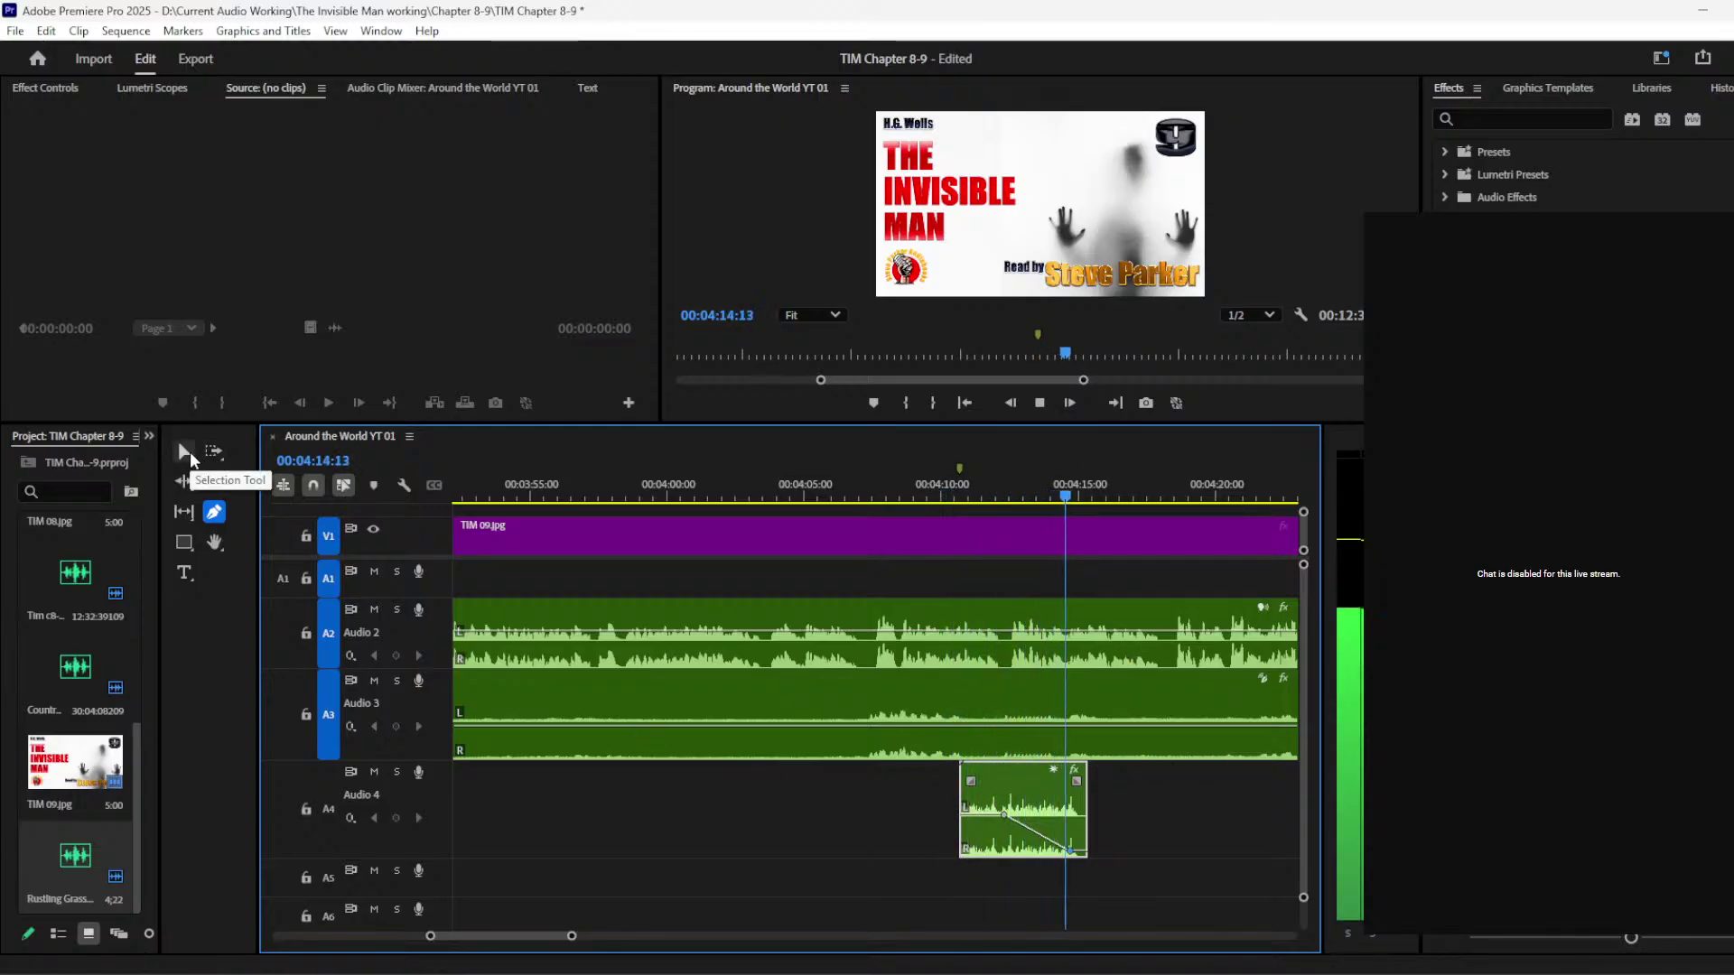
{"action": "left_click", "coordinate": [183, 452]}
Step: Save the project and keep playing the sequence beyond the Rustling Grass clip
{"action": "left_click_drag", "start_coordinate": [571, 935], "coordinate": [625, 935]}
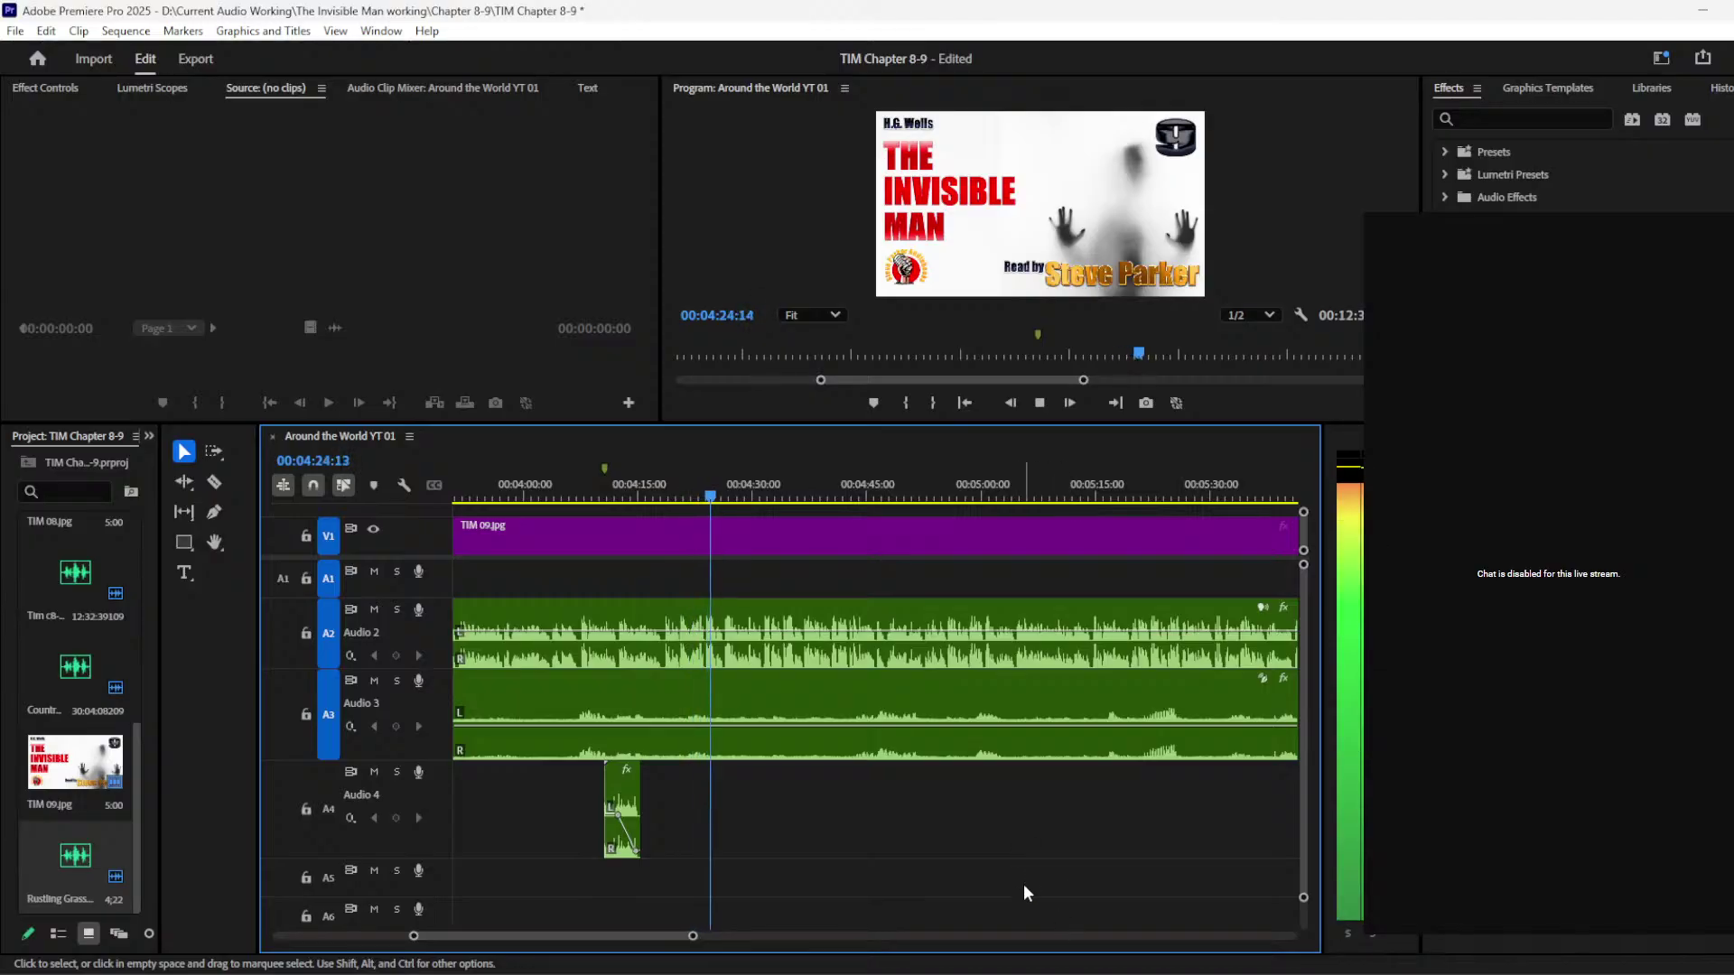
{"action": "key", "text": "ctrl+s"}
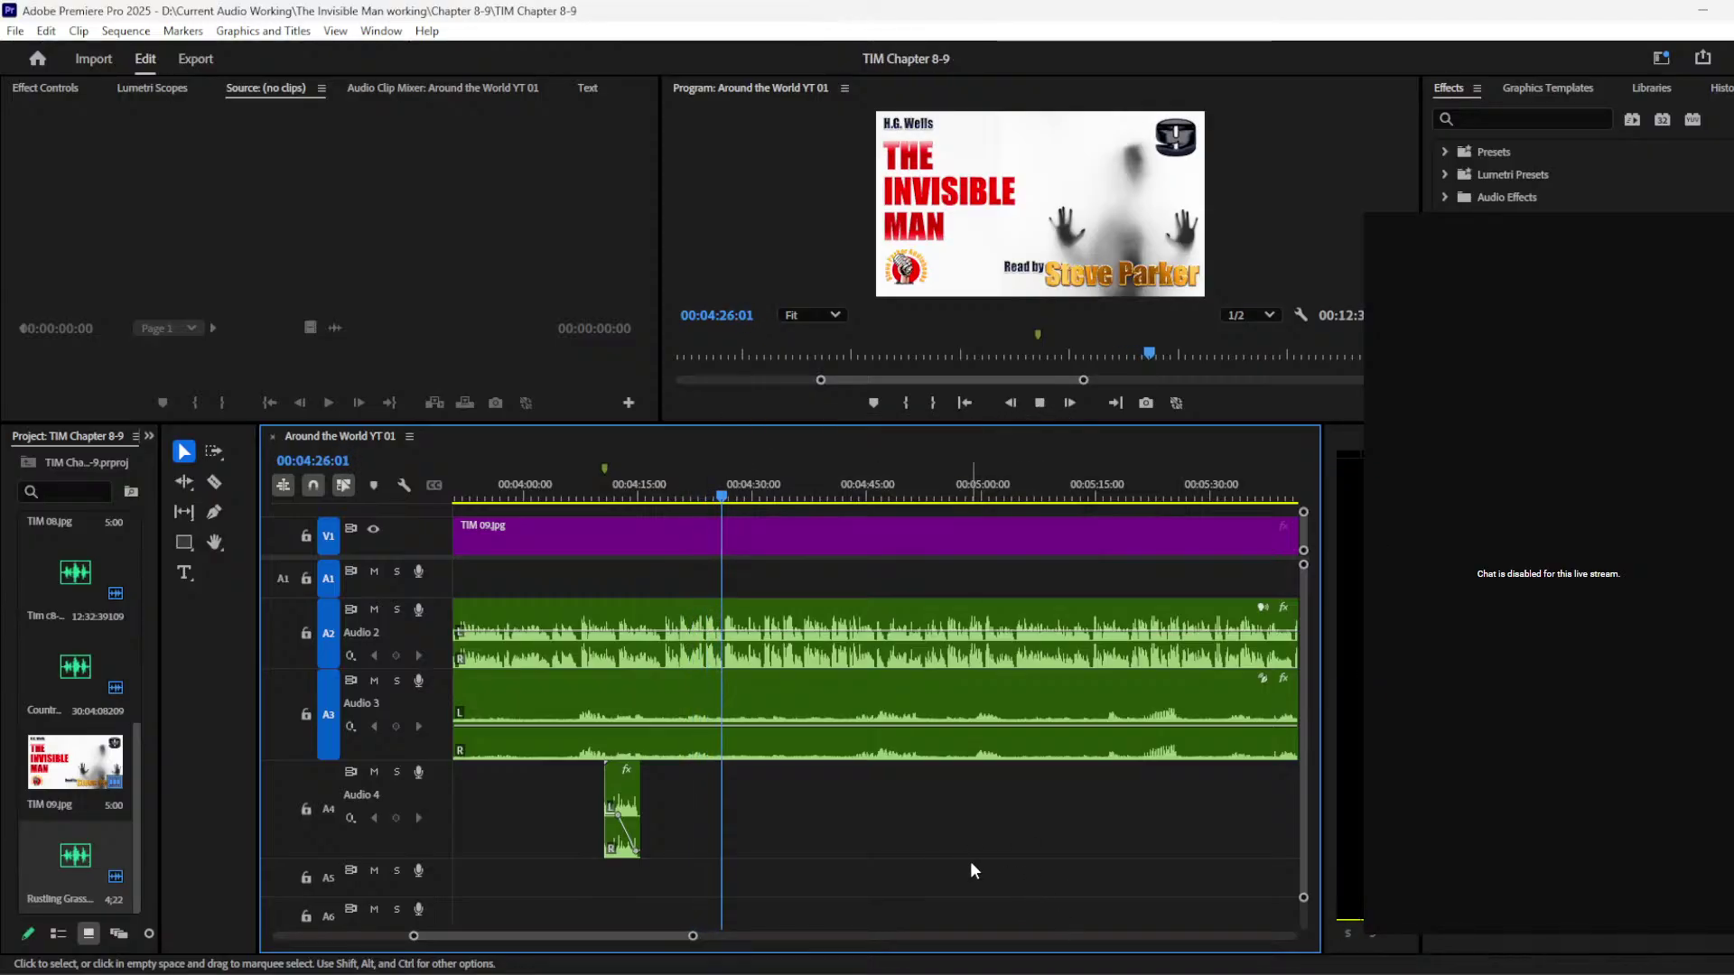
{"action": "key", "text": "space"}
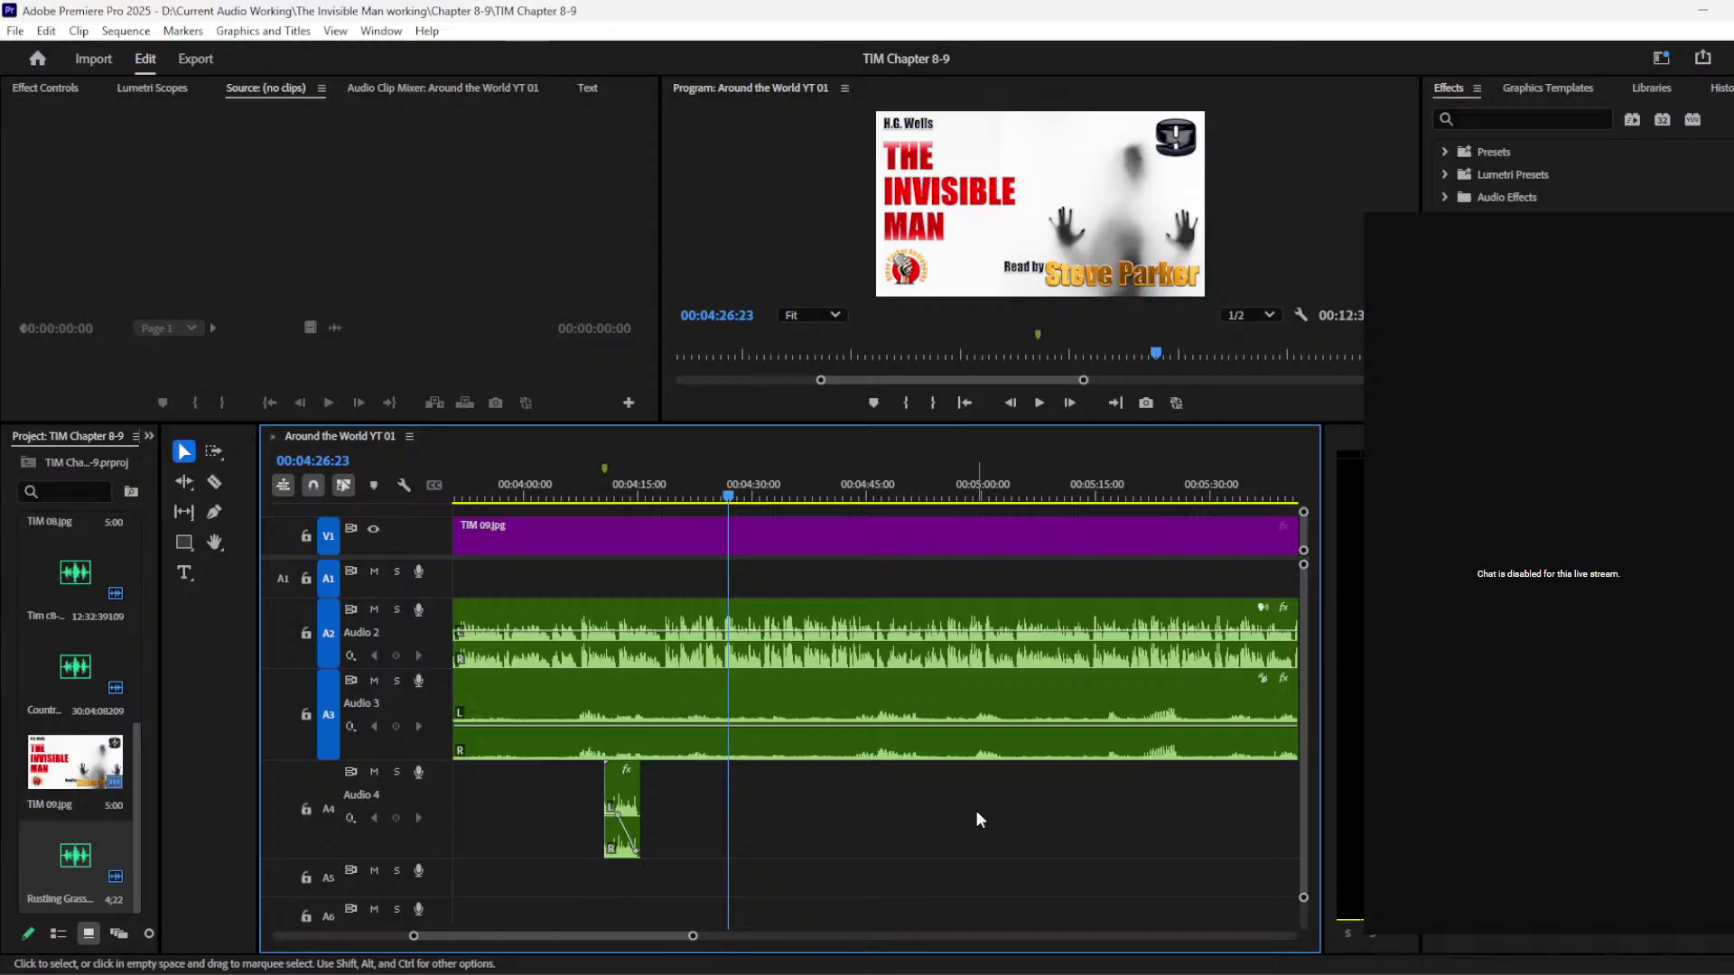
{"action": "key", "text": "space"}
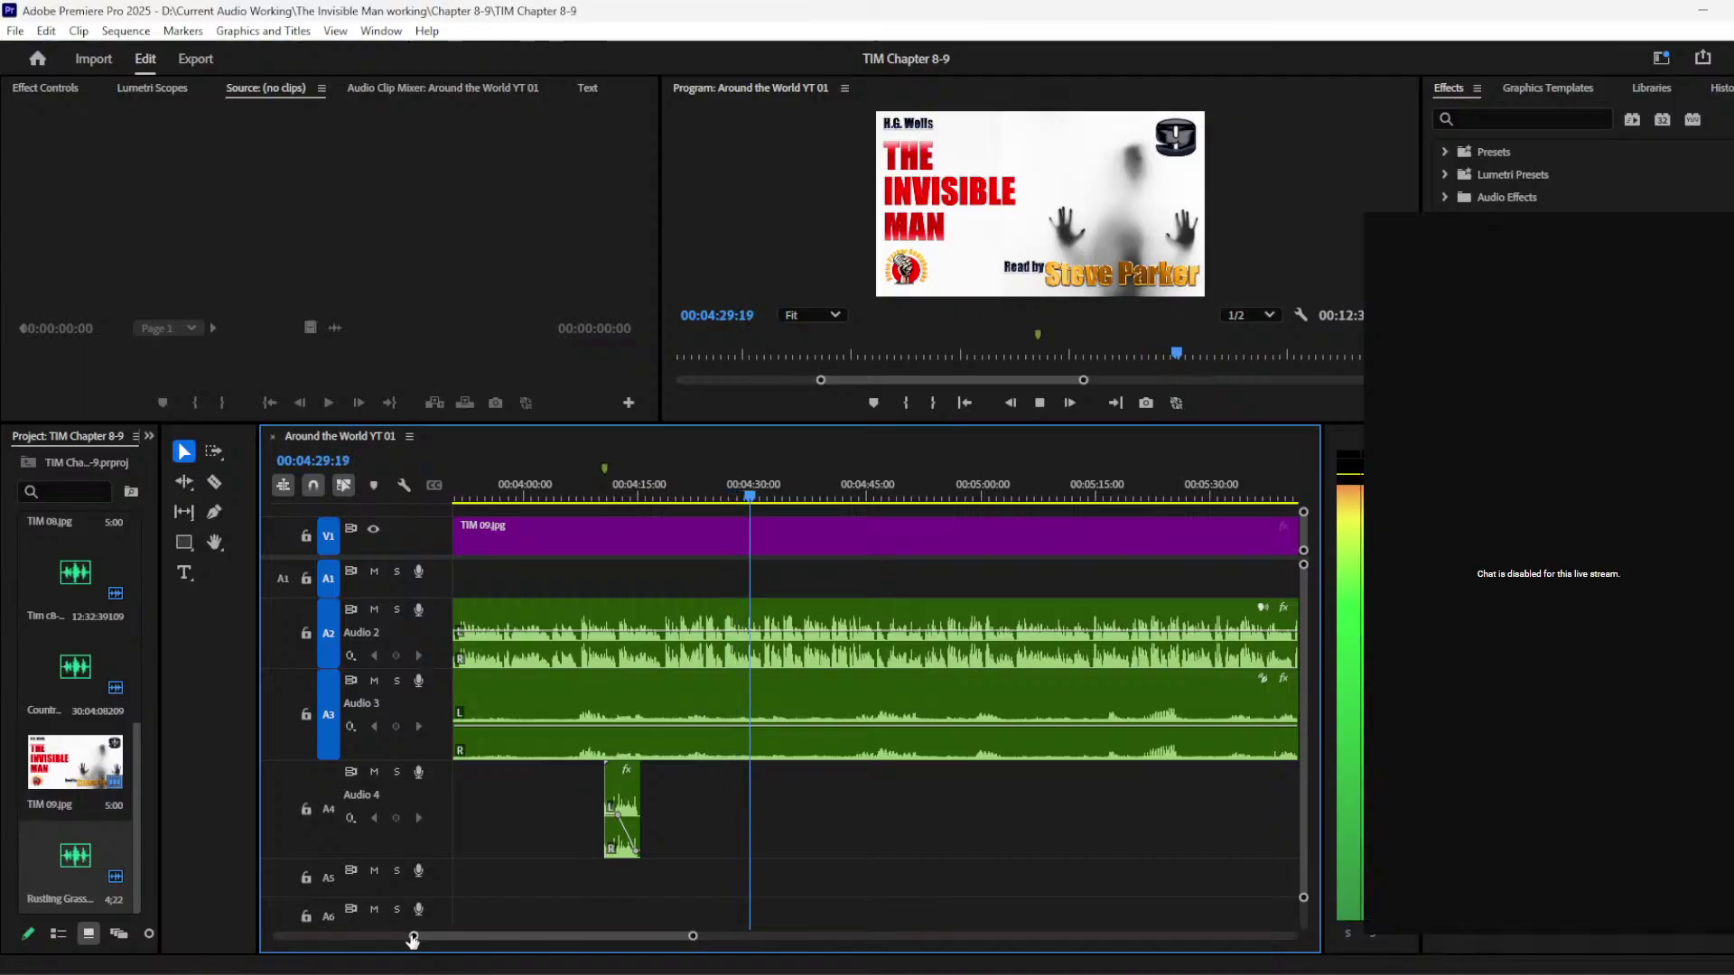
Step: Stop playback and paste a copy of the Rustling Grass clip on track A4 at about 00:04:31:19
{"action": "left_click_drag", "start_coordinate": [415, 934], "coordinate": [427, 938]}
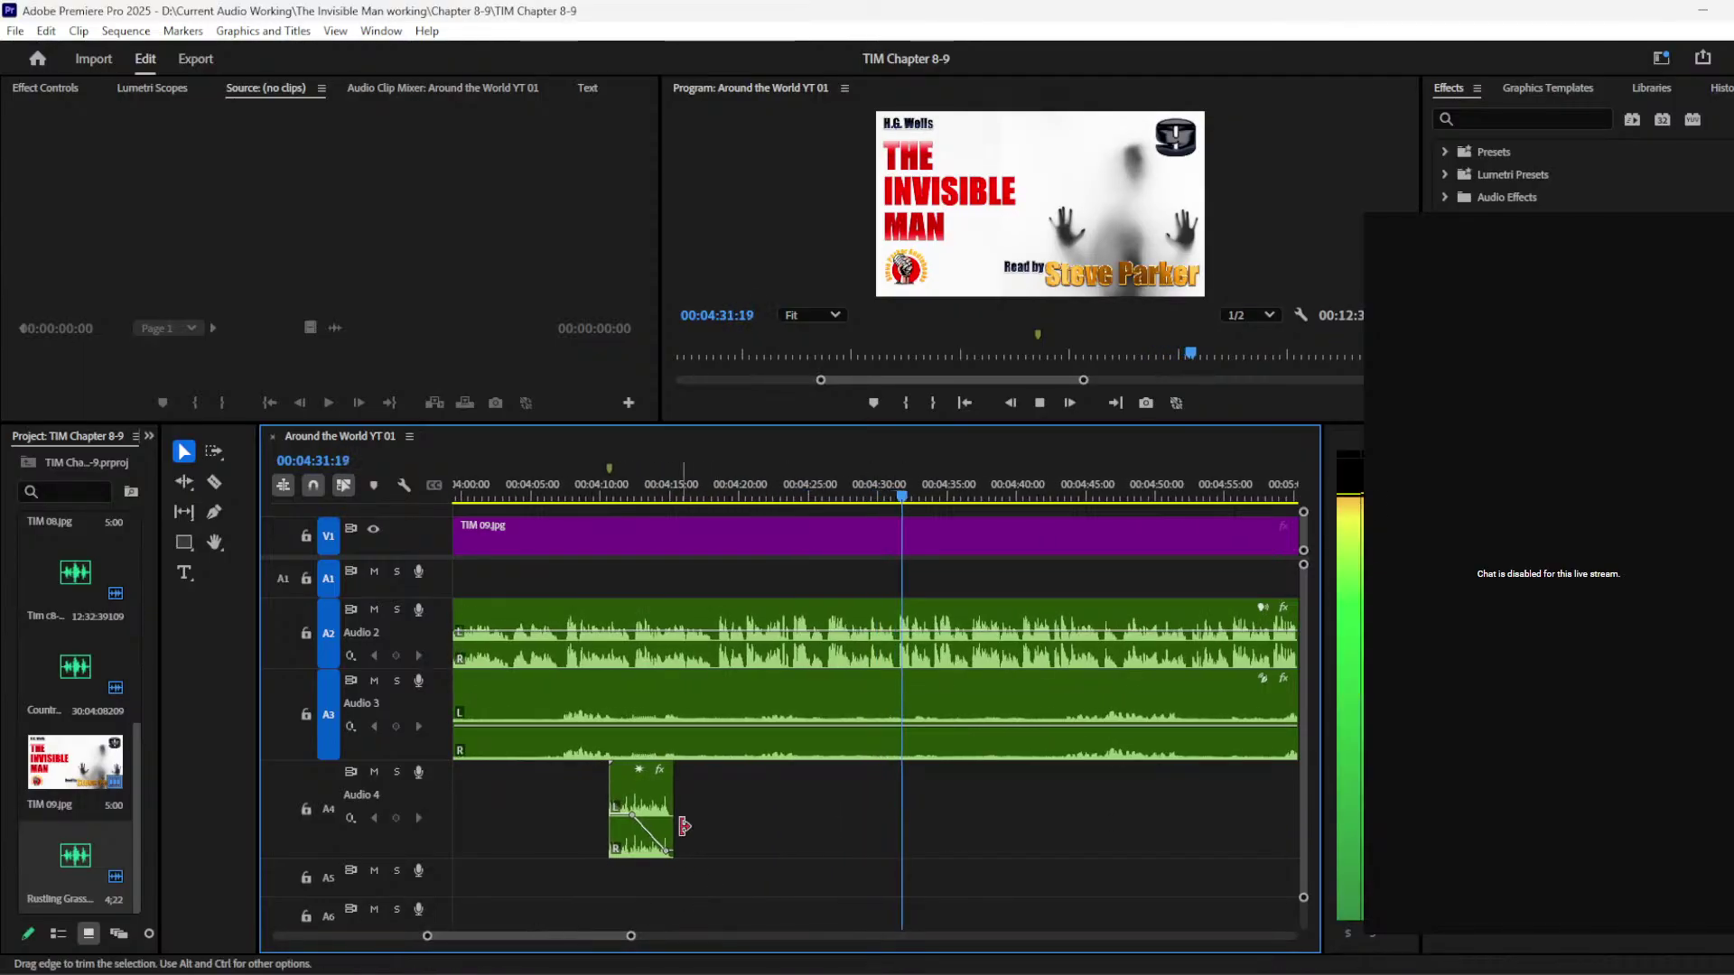
{"action": "key", "text": "space"}
{"action": "left_click", "coordinate": [648, 826]}
{"action": "key", "text": "ctrl+v"}
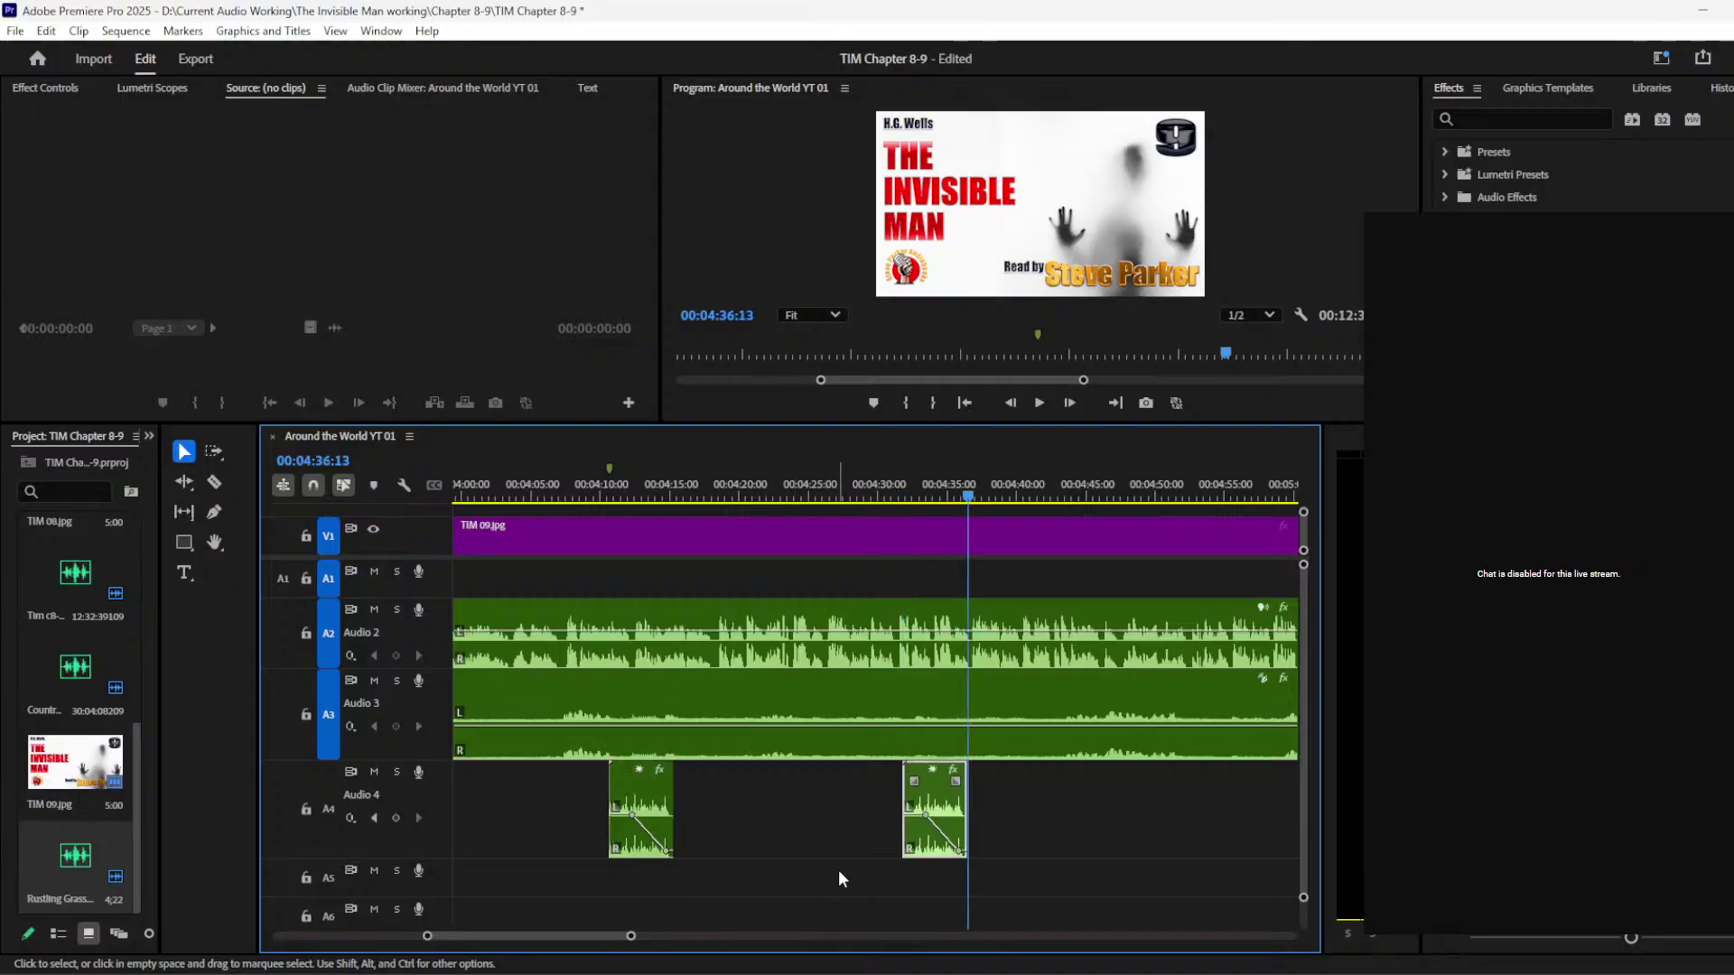
Step: Replay the narration from about 00:04:27 and move the pasted Rustling Grass clip so it starts at 00:04:29:07
{"action": "left_click", "coordinate": [878, 485]}
{"action": "left_click", "coordinate": [844, 486]}
{"action": "key", "text": "space"}
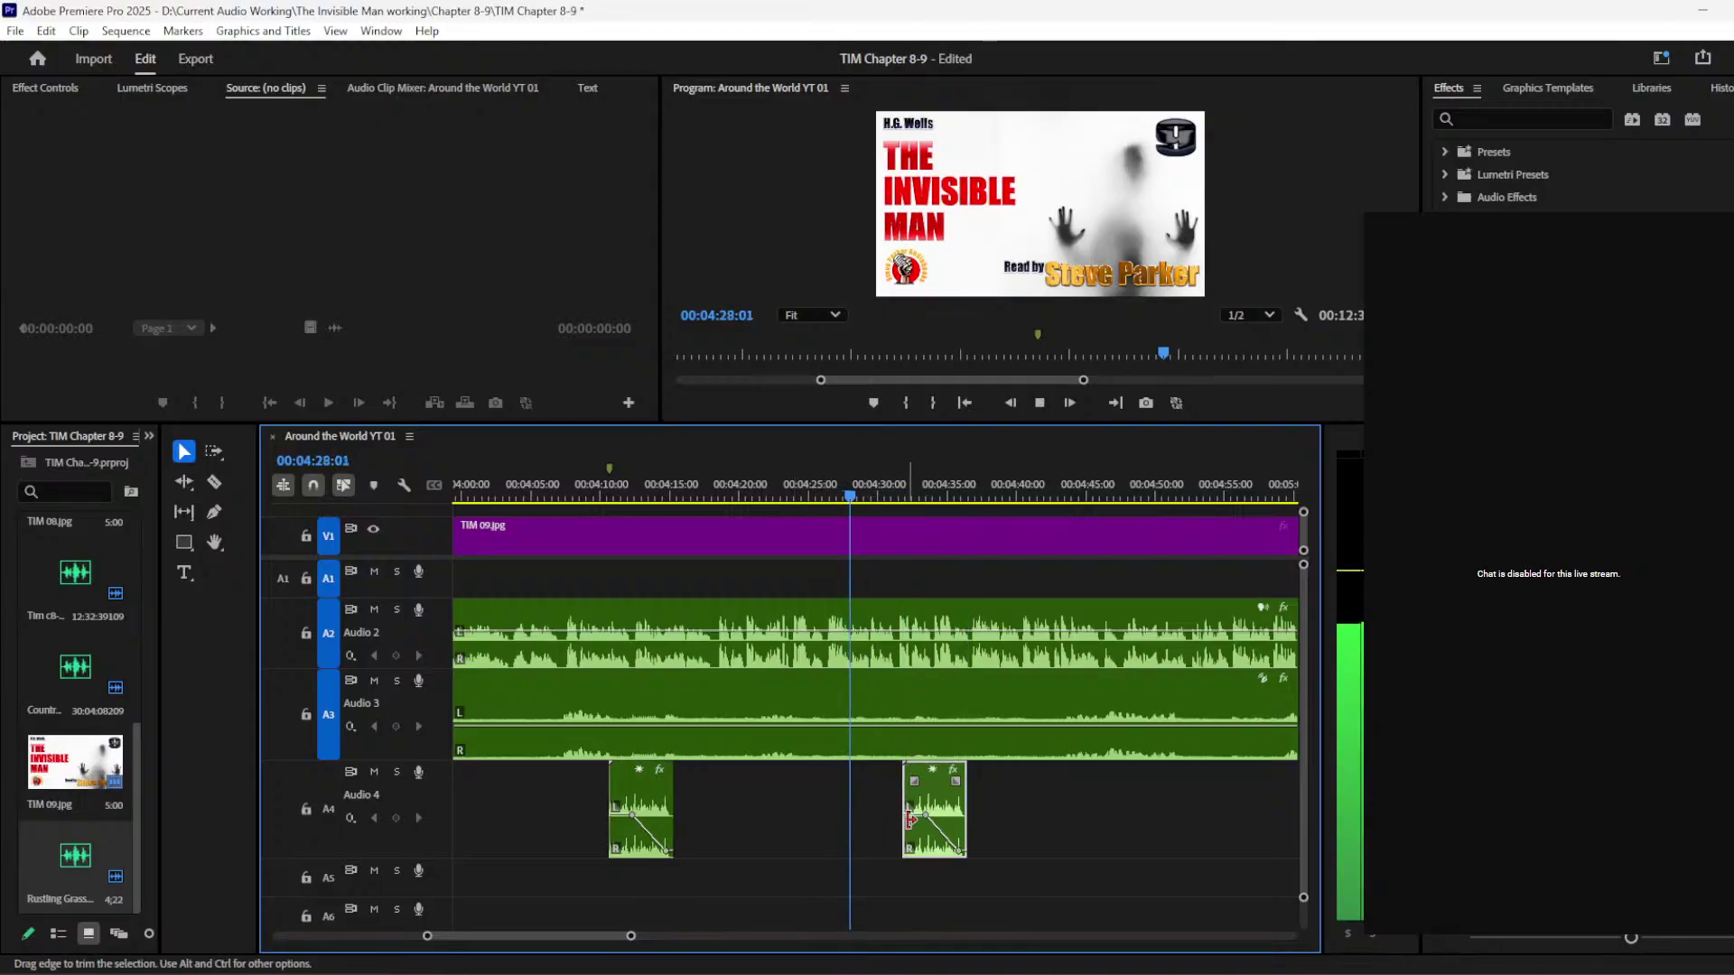
{"action": "left_click_drag", "start_coordinate": [932, 810], "coordinate": [898, 810]}
Step: Shorten the pasted Rustling Grass clip to about 2 seconds, reshape its volume keyframes into a fade-in, and listen to it
{"action": "left_click_drag", "start_coordinate": [427, 940], "coordinate": [457, 936]}
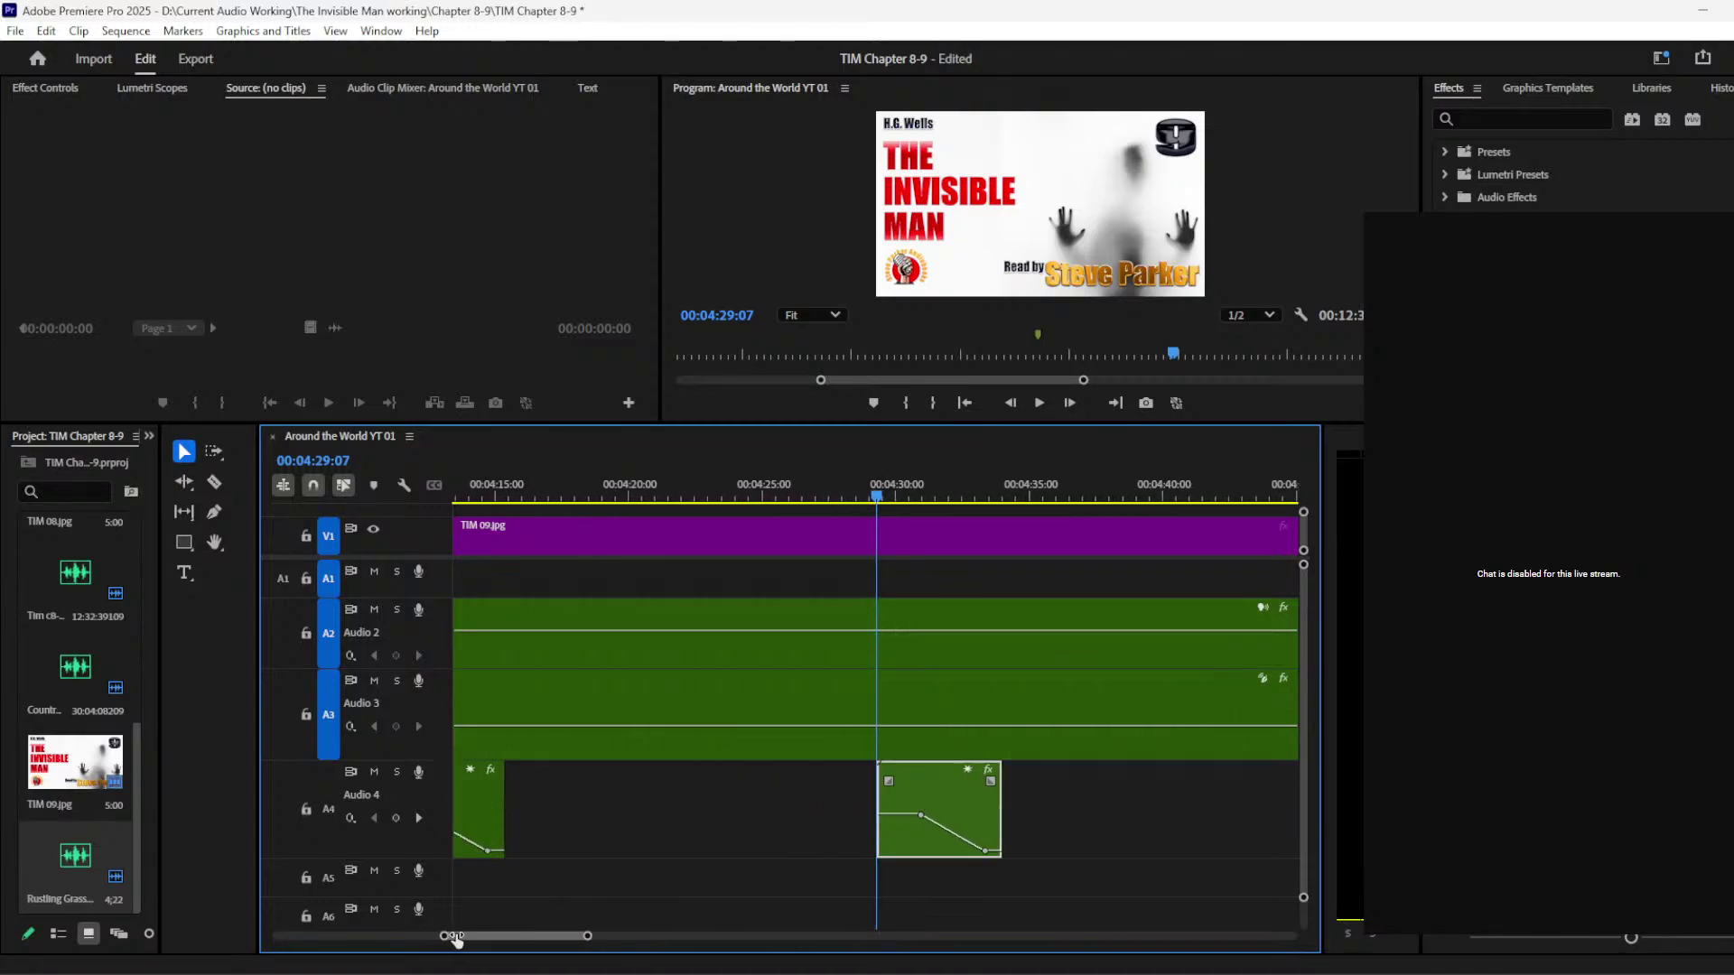
{"action": "left_click_drag", "start_coordinate": [991, 851], "coordinate": [907, 798]}
{"action": "key", "text": "space"}
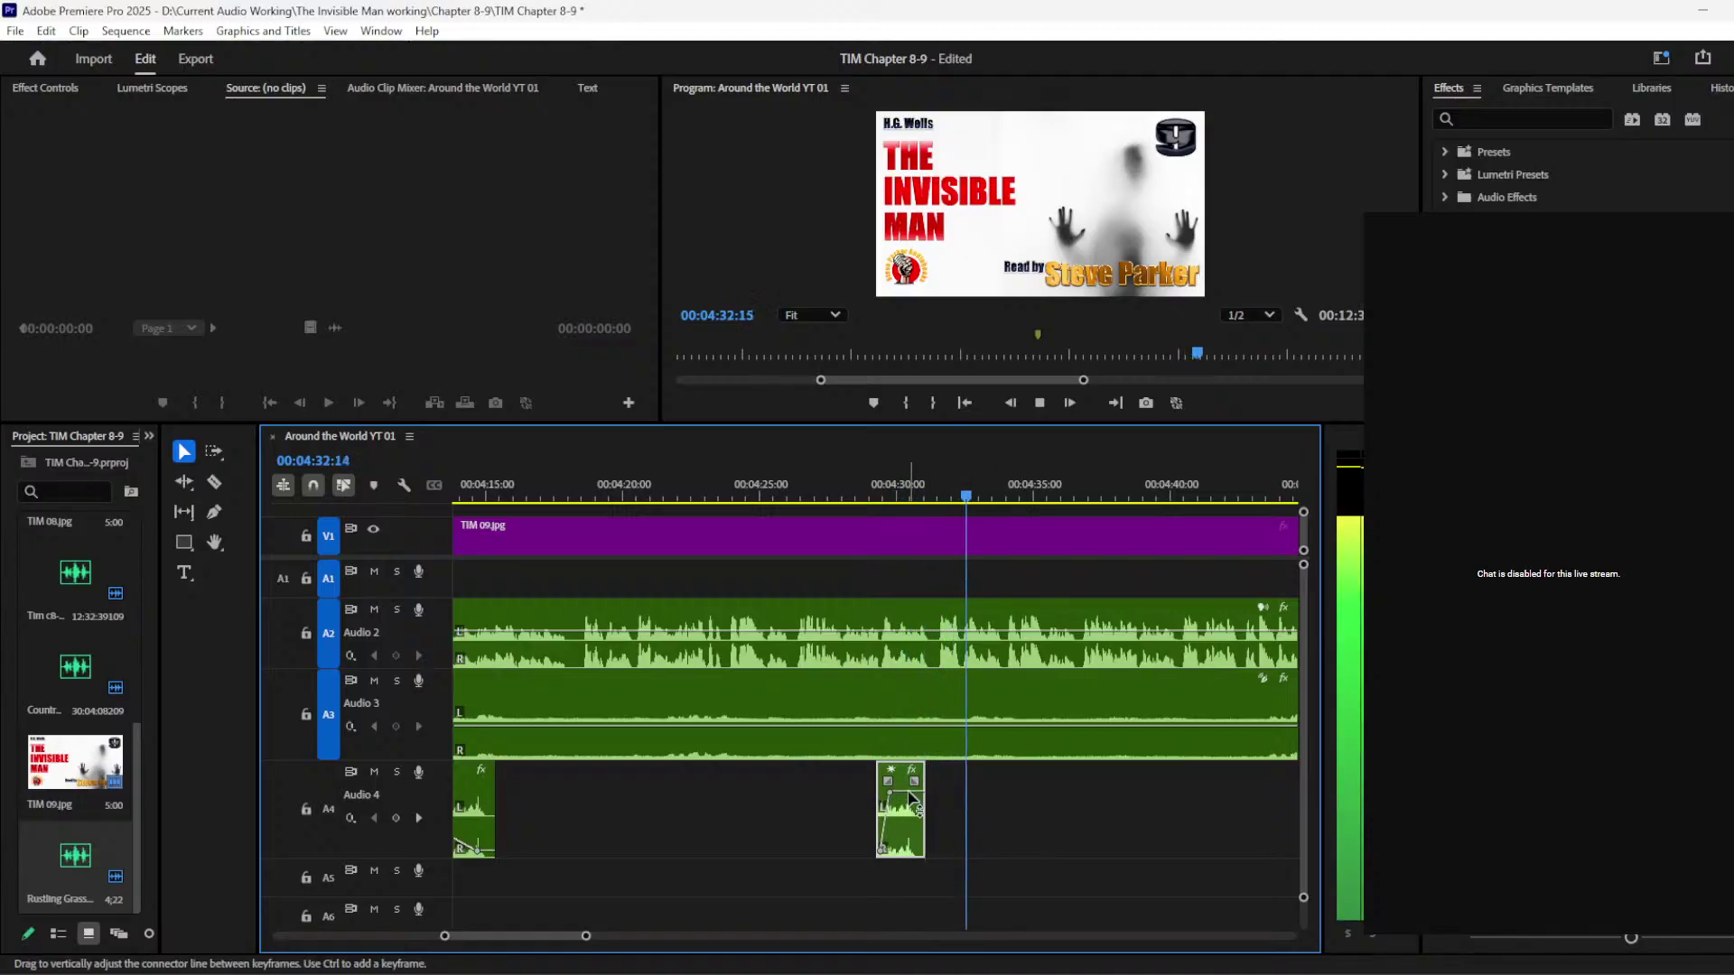
{"action": "key", "text": "space"}
Step: Lengthen the pasted Rustling Grass clip to about 3 seconds, shift it to start at about 00:04:29, and replay that passage
{"action": "mouse_move", "coordinate": [908, 827]}
{"action": "left_mouse_down"}
{"action": "mouse_move", "coordinate": [945, 823]}
{"action": "mouse_move", "coordinate": [882, 820]}
{"action": "left_mouse_up"}
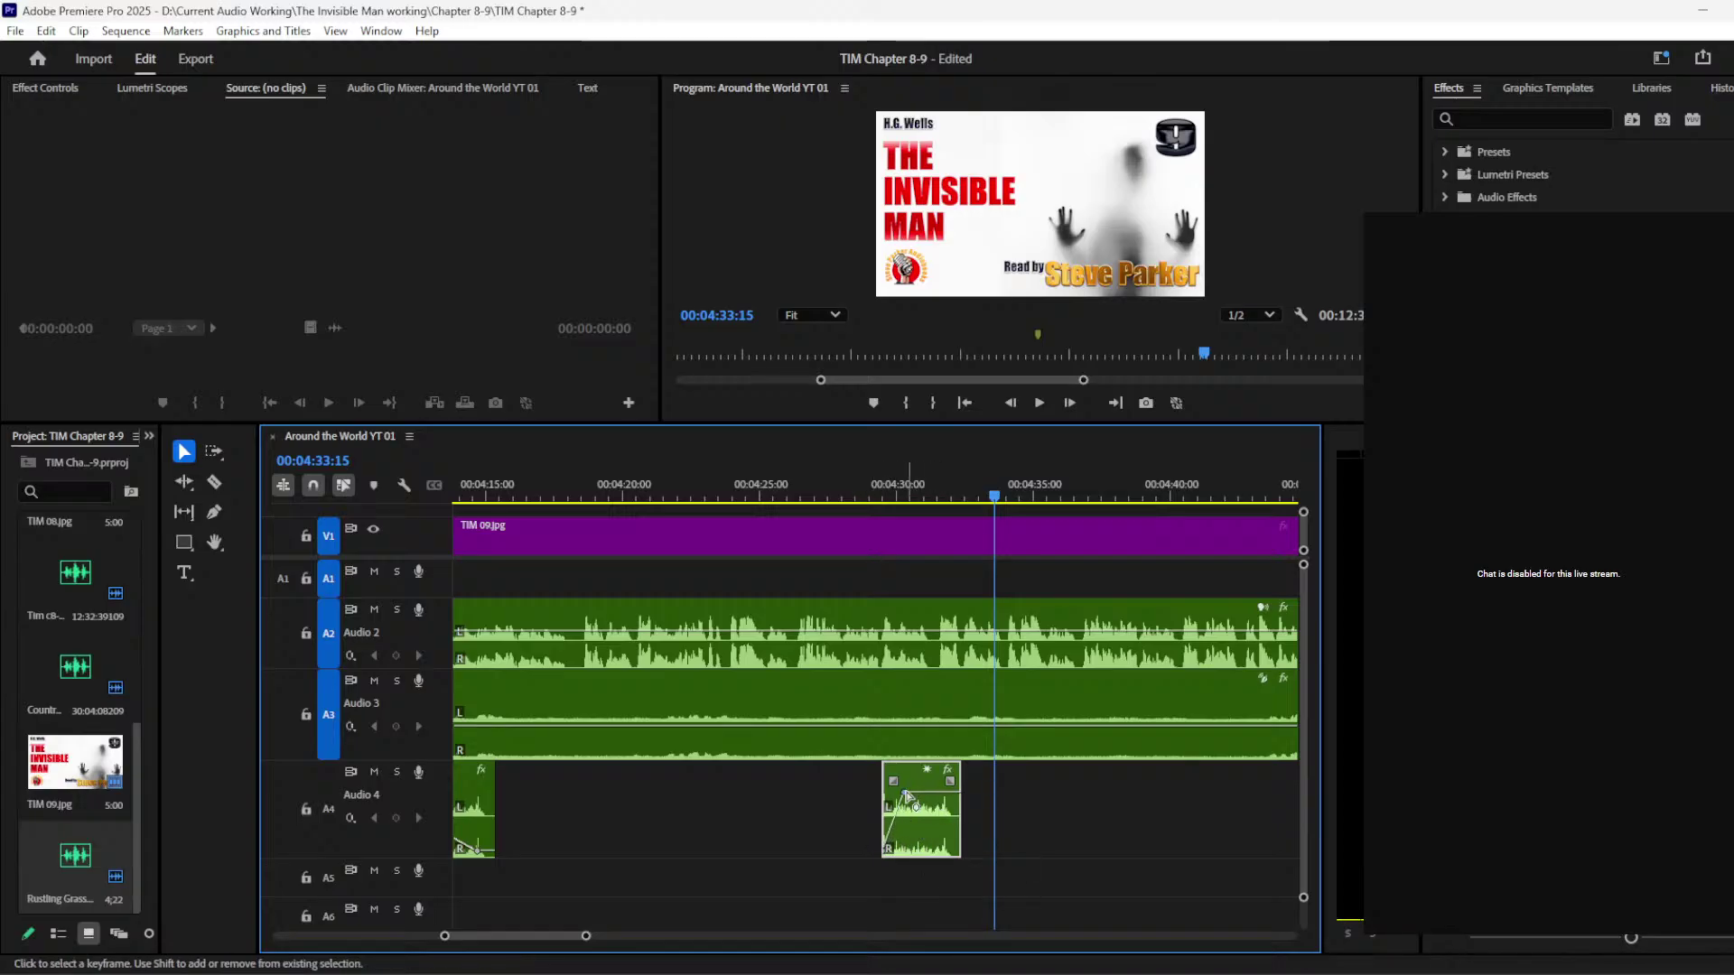
{"action": "left_click_drag", "start_coordinate": [914, 773], "coordinate": [902, 776]}
{"action": "left_click", "coordinate": [840, 488]}
{"action": "key", "text": "space"}
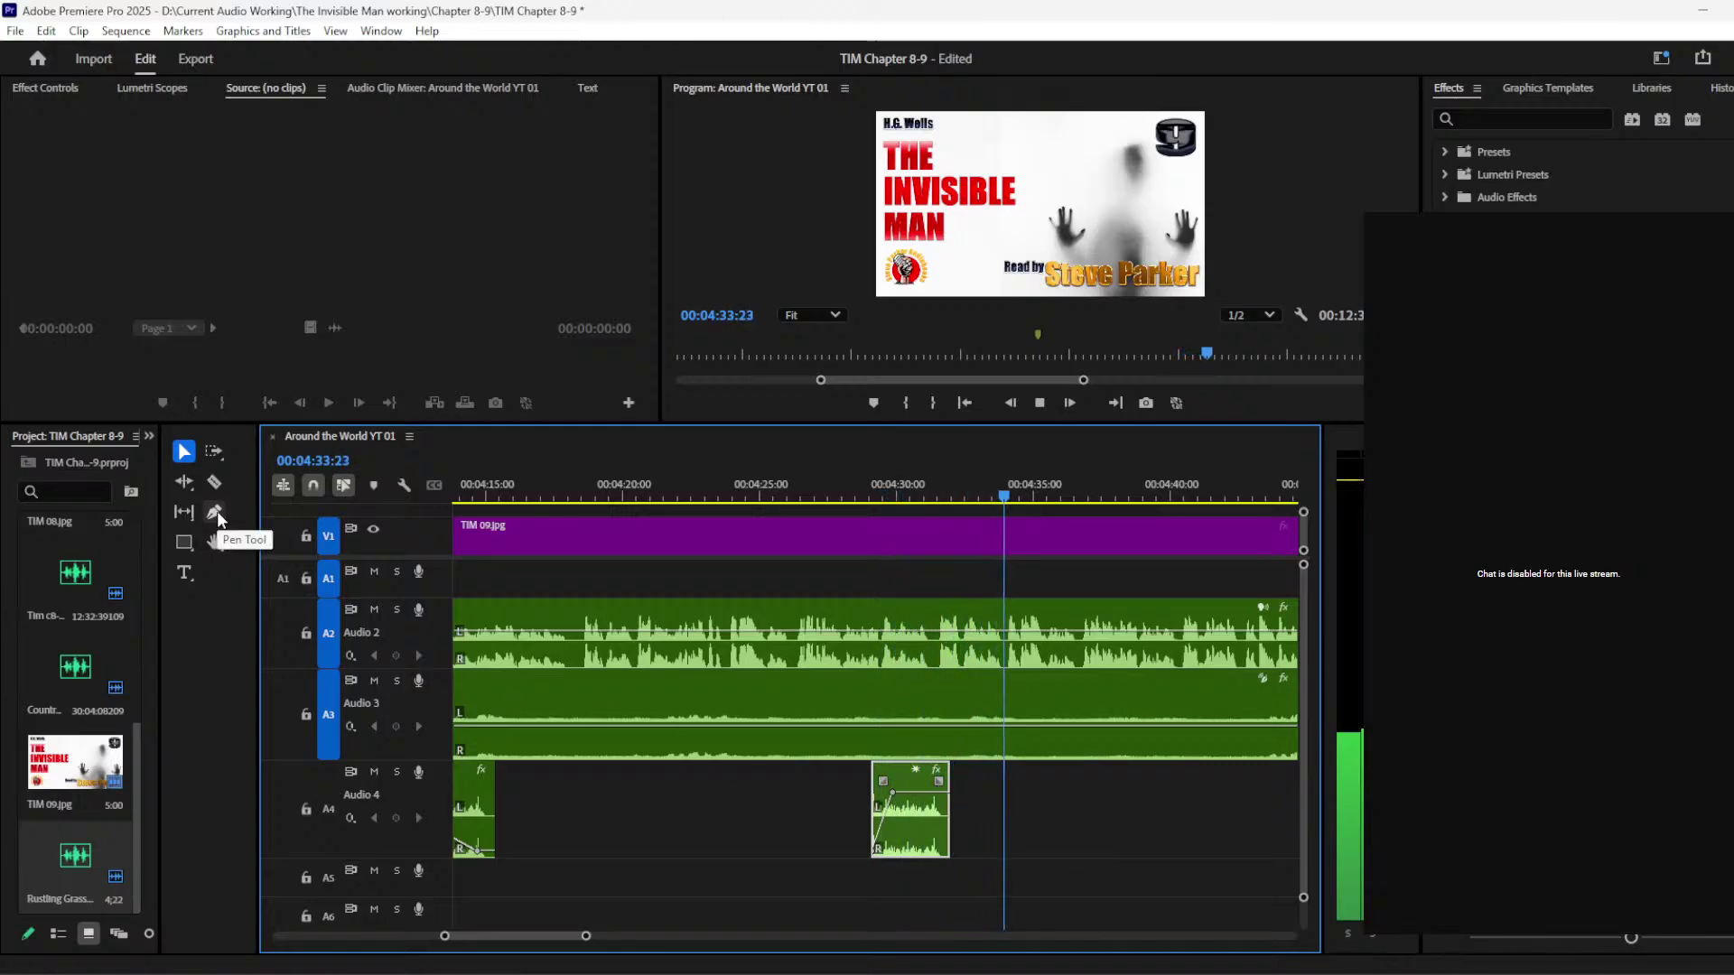
Step: Listen to the narration and ambience beyond the second Rustling Grass clip, up to about 00:05:15, for further sound effect cues
{"action": "mouse_move", "coordinate": [586, 935]}
{"action": "left_mouse_down"}
{"action": "mouse_move", "coordinate": [611, 936]}
{"action": "mouse_move", "coordinate": [573, 939]}
{"action": "left_mouse_up"}
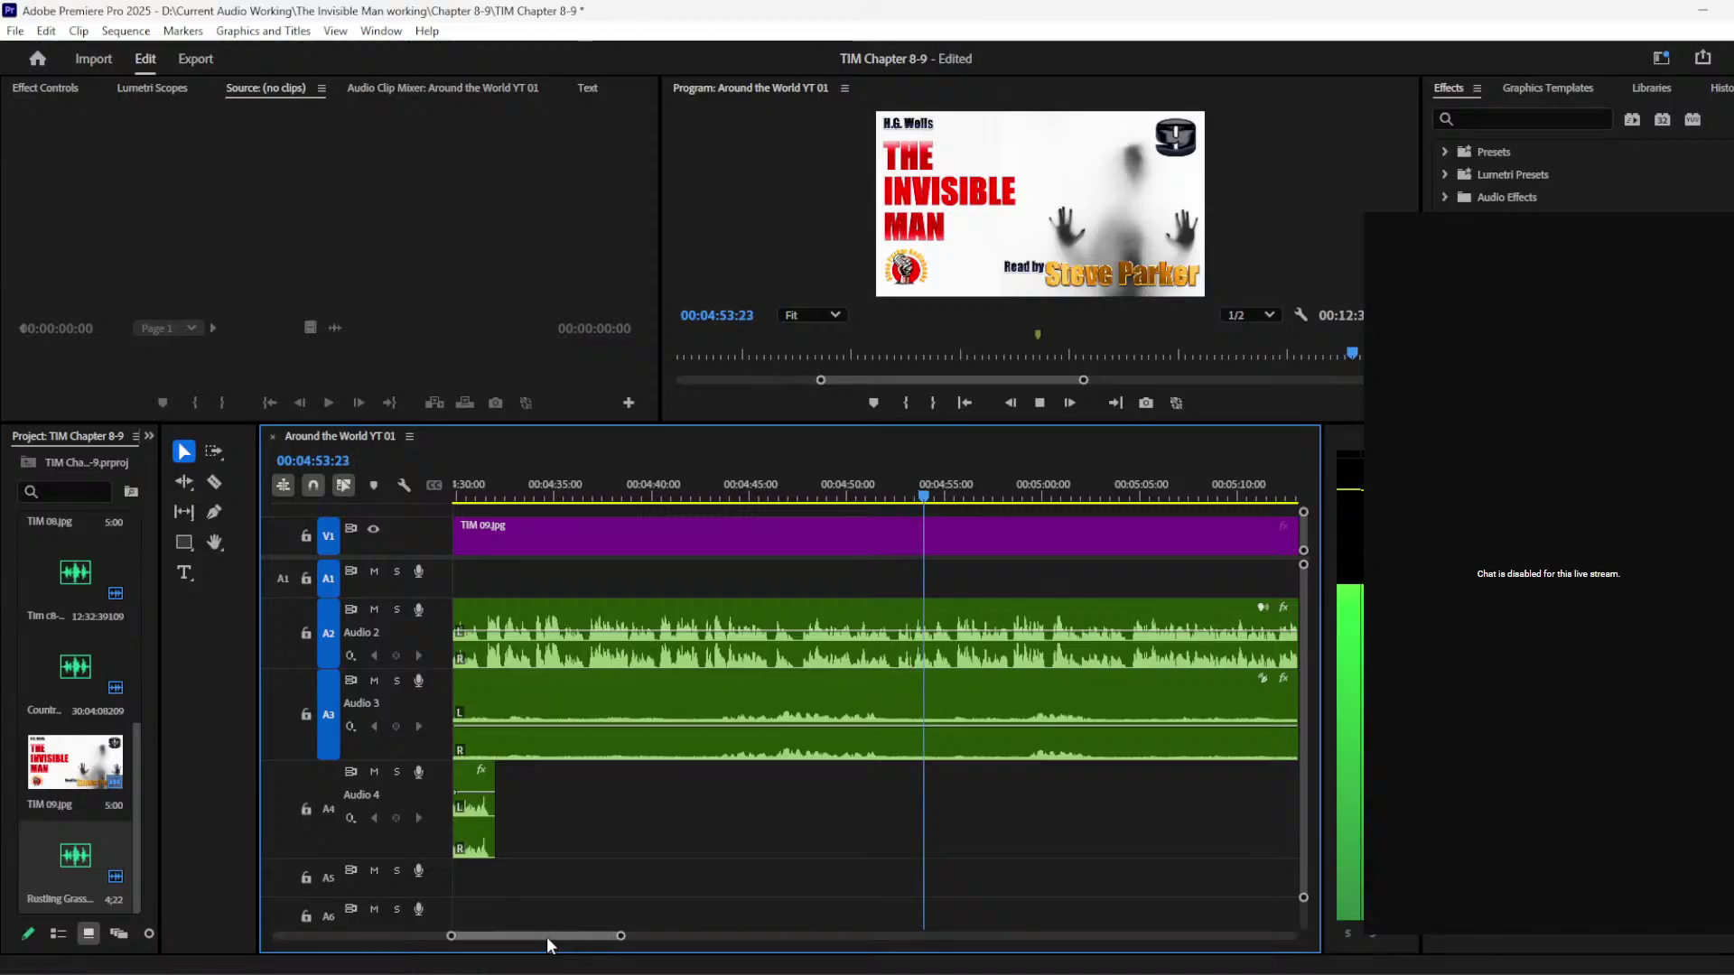
{"action": "scroll", "coordinate": [545, 936], "scroll_direction": "down", "scroll_amount": 2}
{"action": "scroll", "coordinate": [545, 936], "scroll_direction": "down", "scroll_amount": 3}
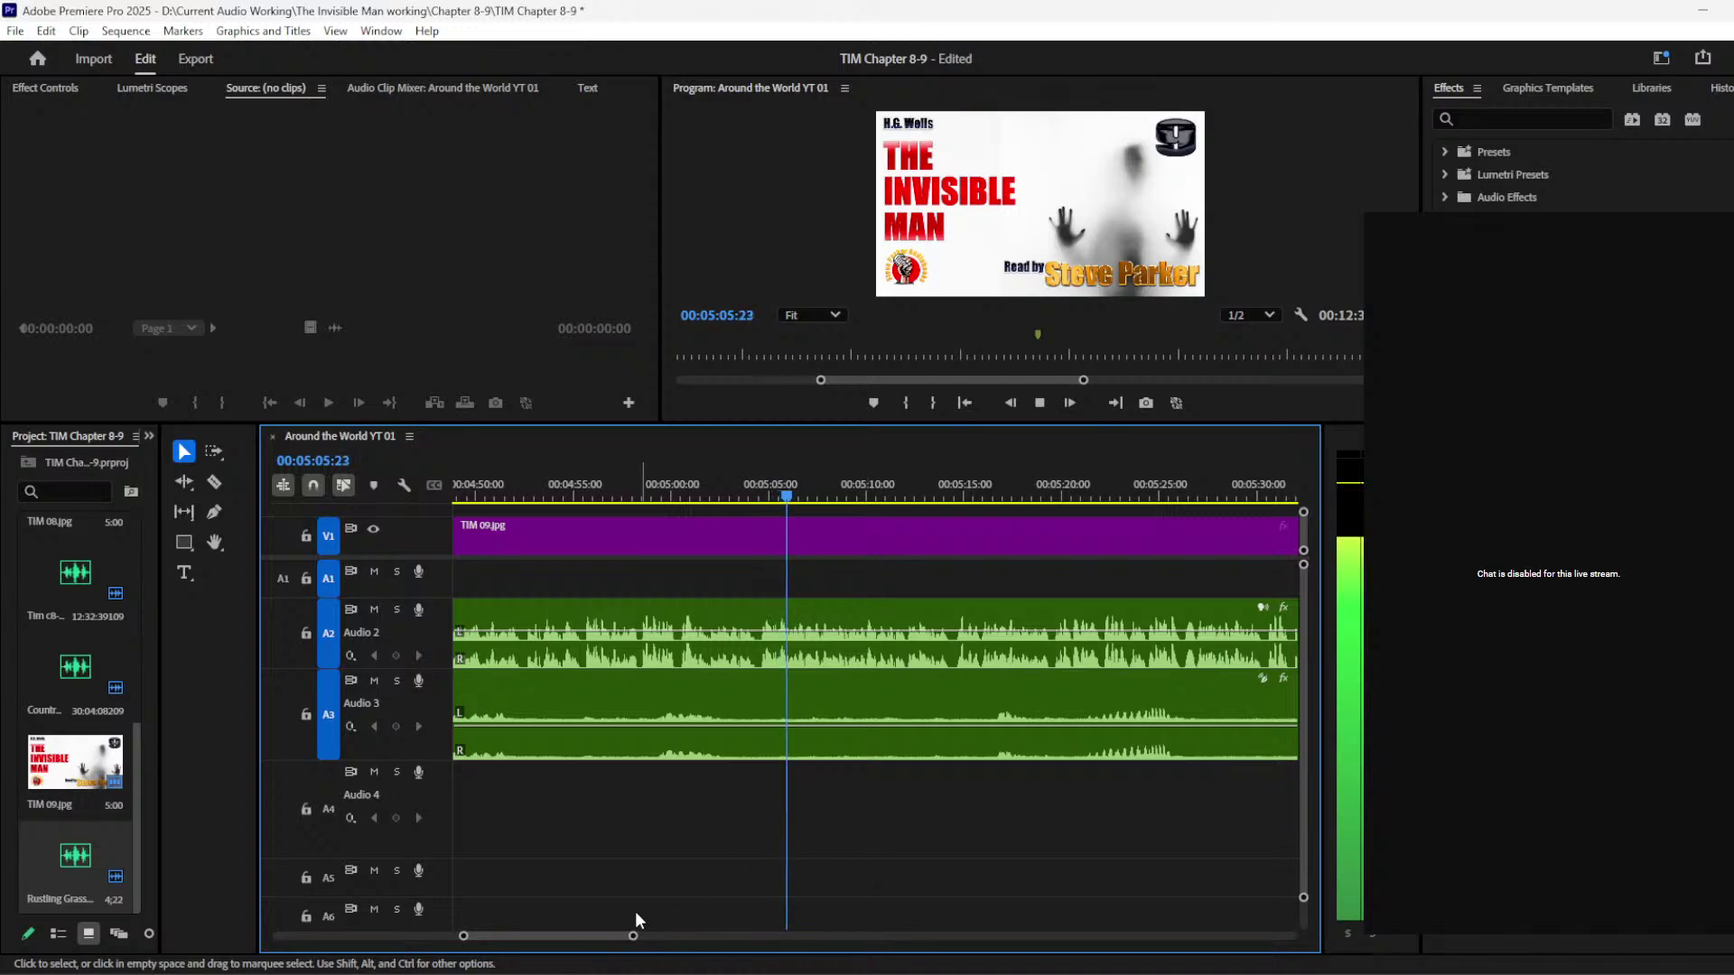
{"action": "scroll", "coordinate": [571, 936], "scroll_direction": "right", "scroll_amount": 1}
{"action": "scroll", "coordinate": [570, 933], "scroll_direction": "right", "scroll_amount": 5}
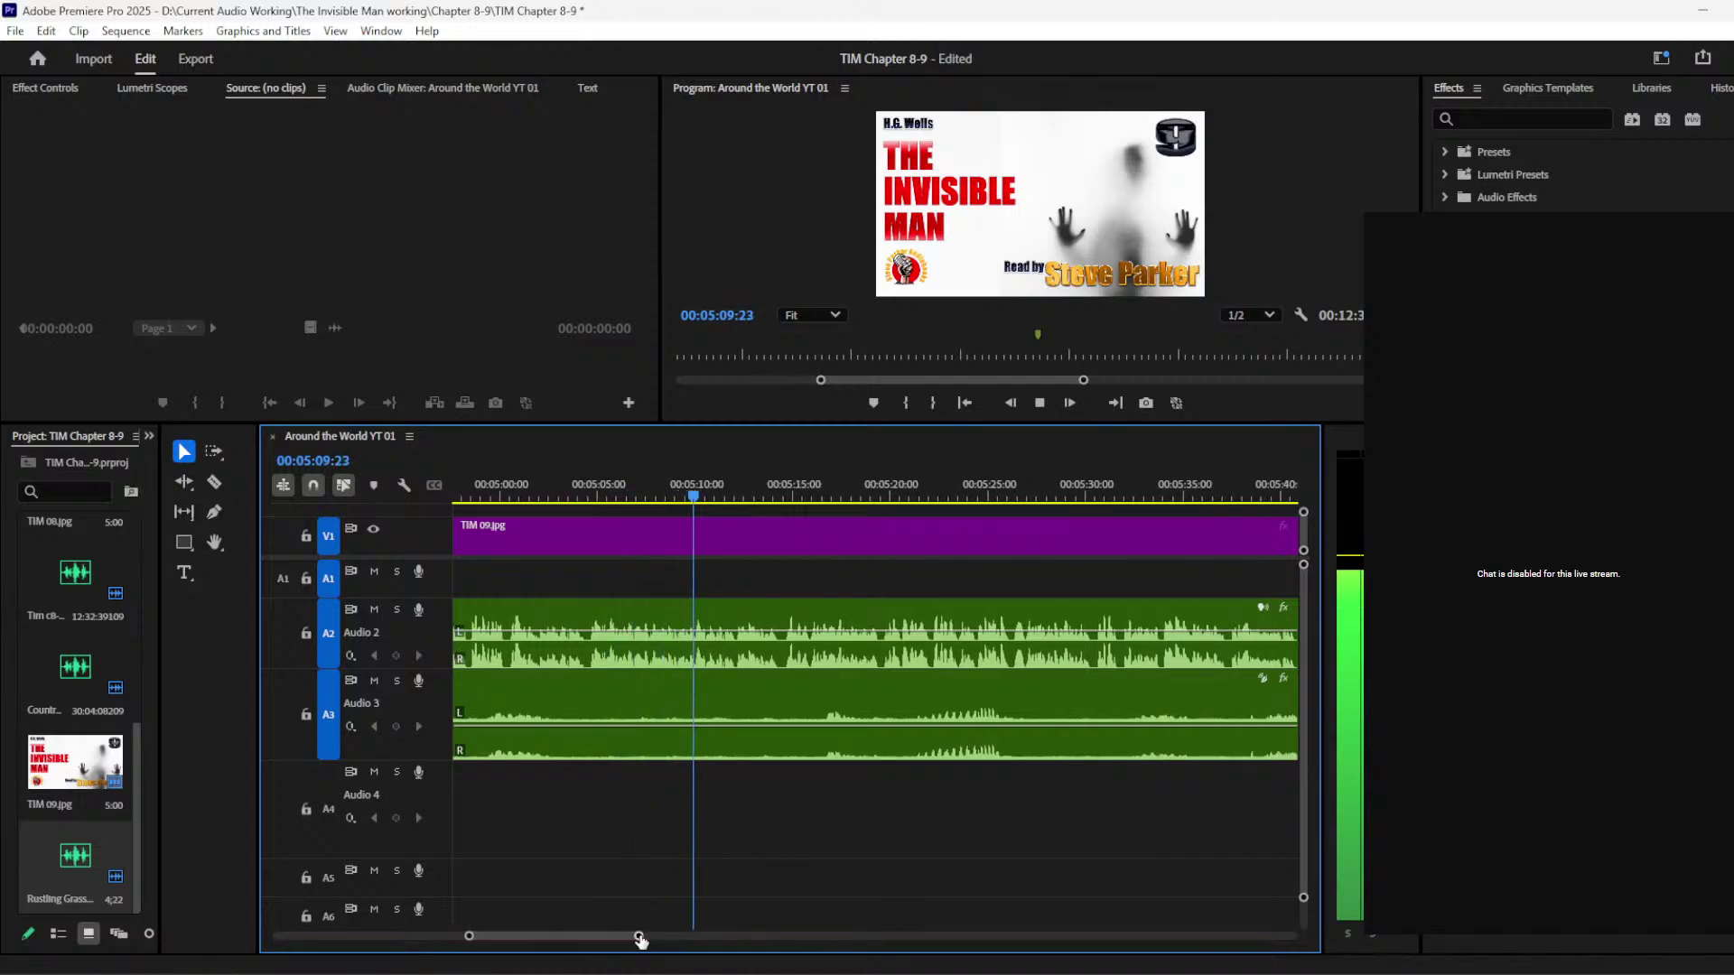
{"action": "left_click_drag", "start_coordinate": [639, 936], "coordinate": [691, 935]}
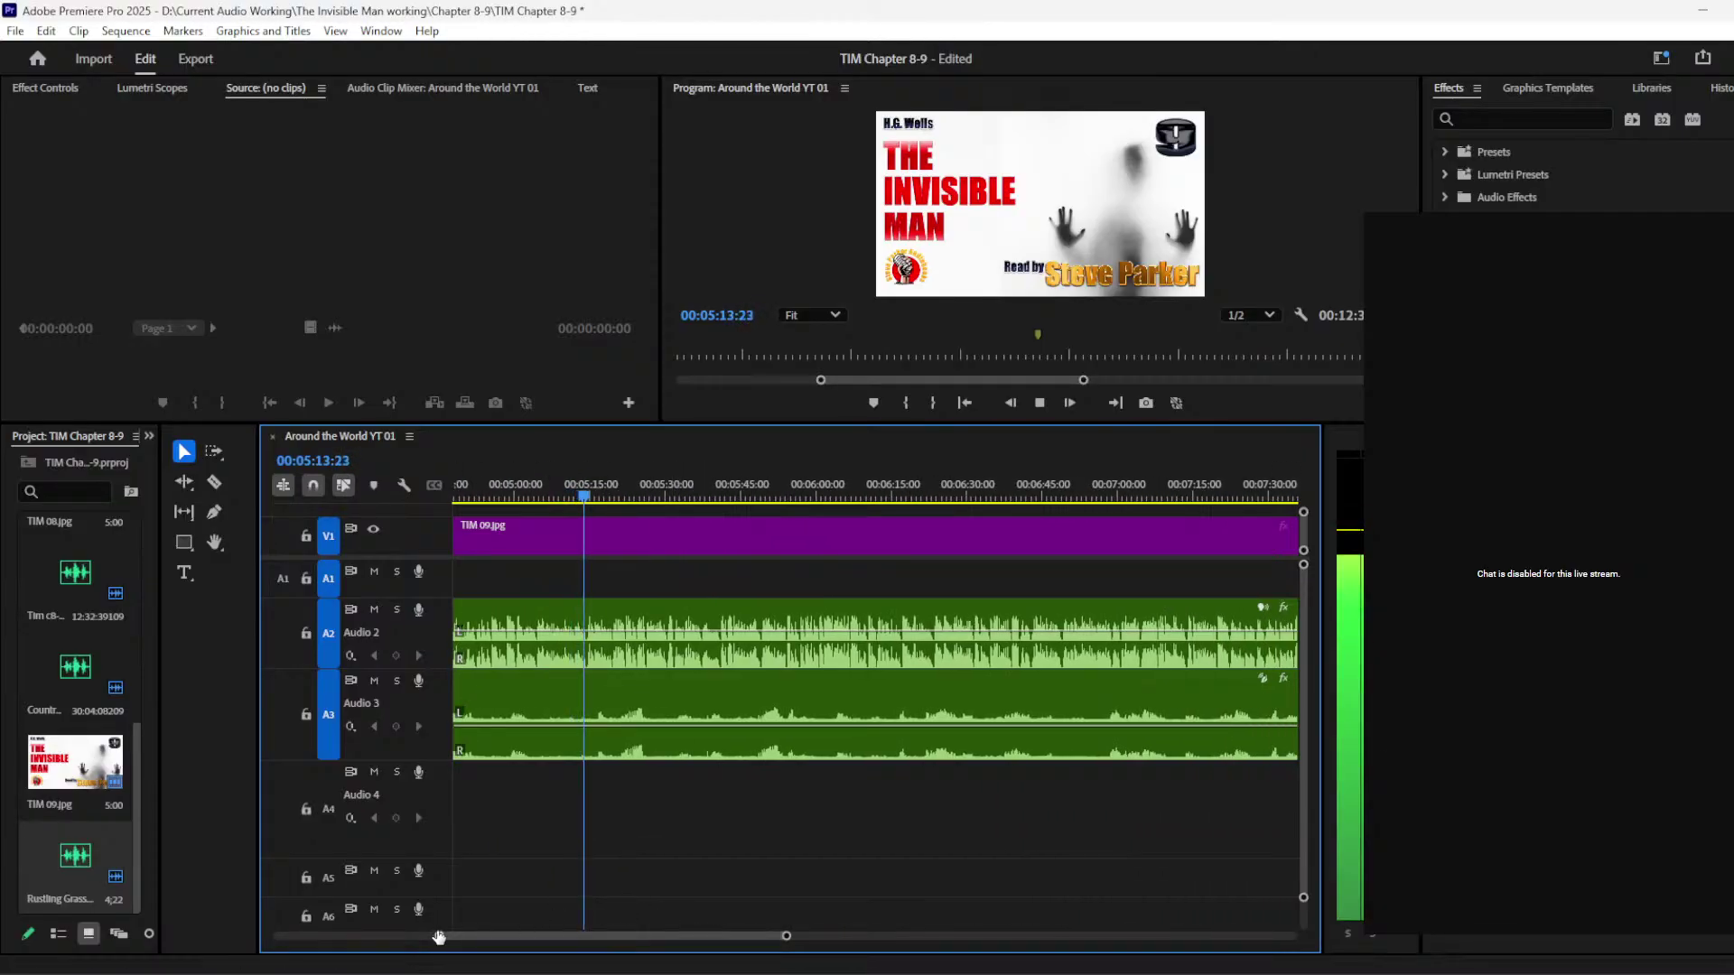
{"action": "key", "text": "="}
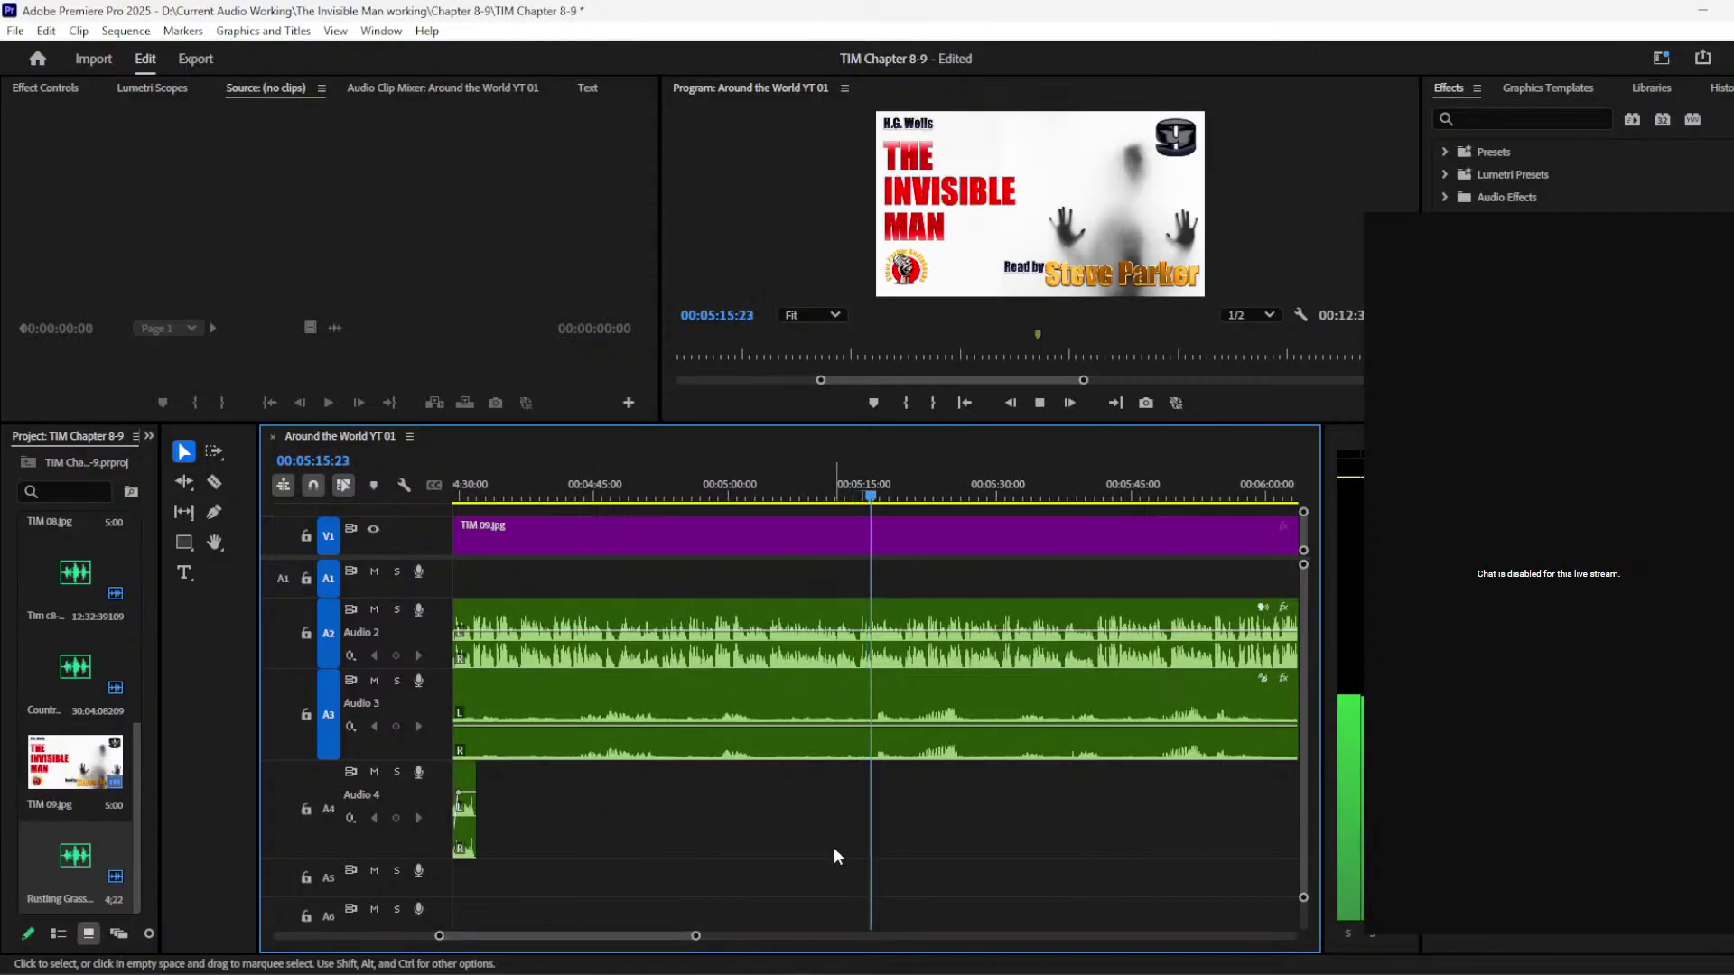
Step: Close the chapter folder window and browse the 01 SFX library to the Stone - Brick folder inside Things
{"action": "mouse_move", "coordinate": [311, 924]}
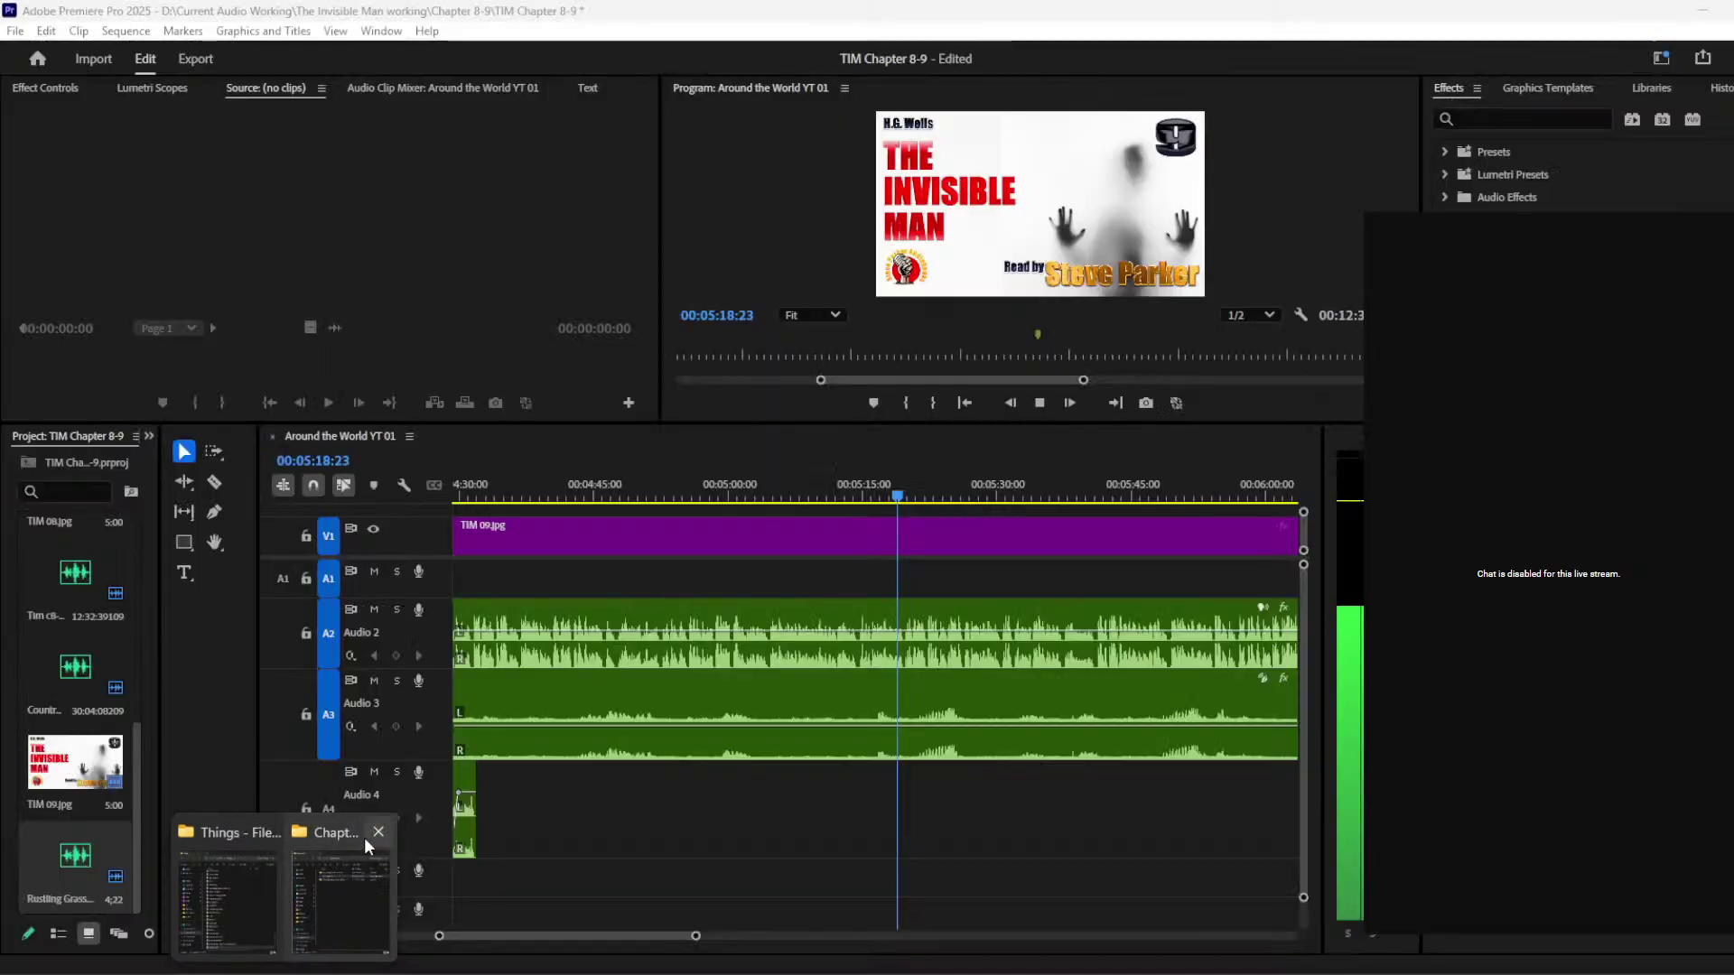
{"action": "left_click", "coordinate": [377, 832]}
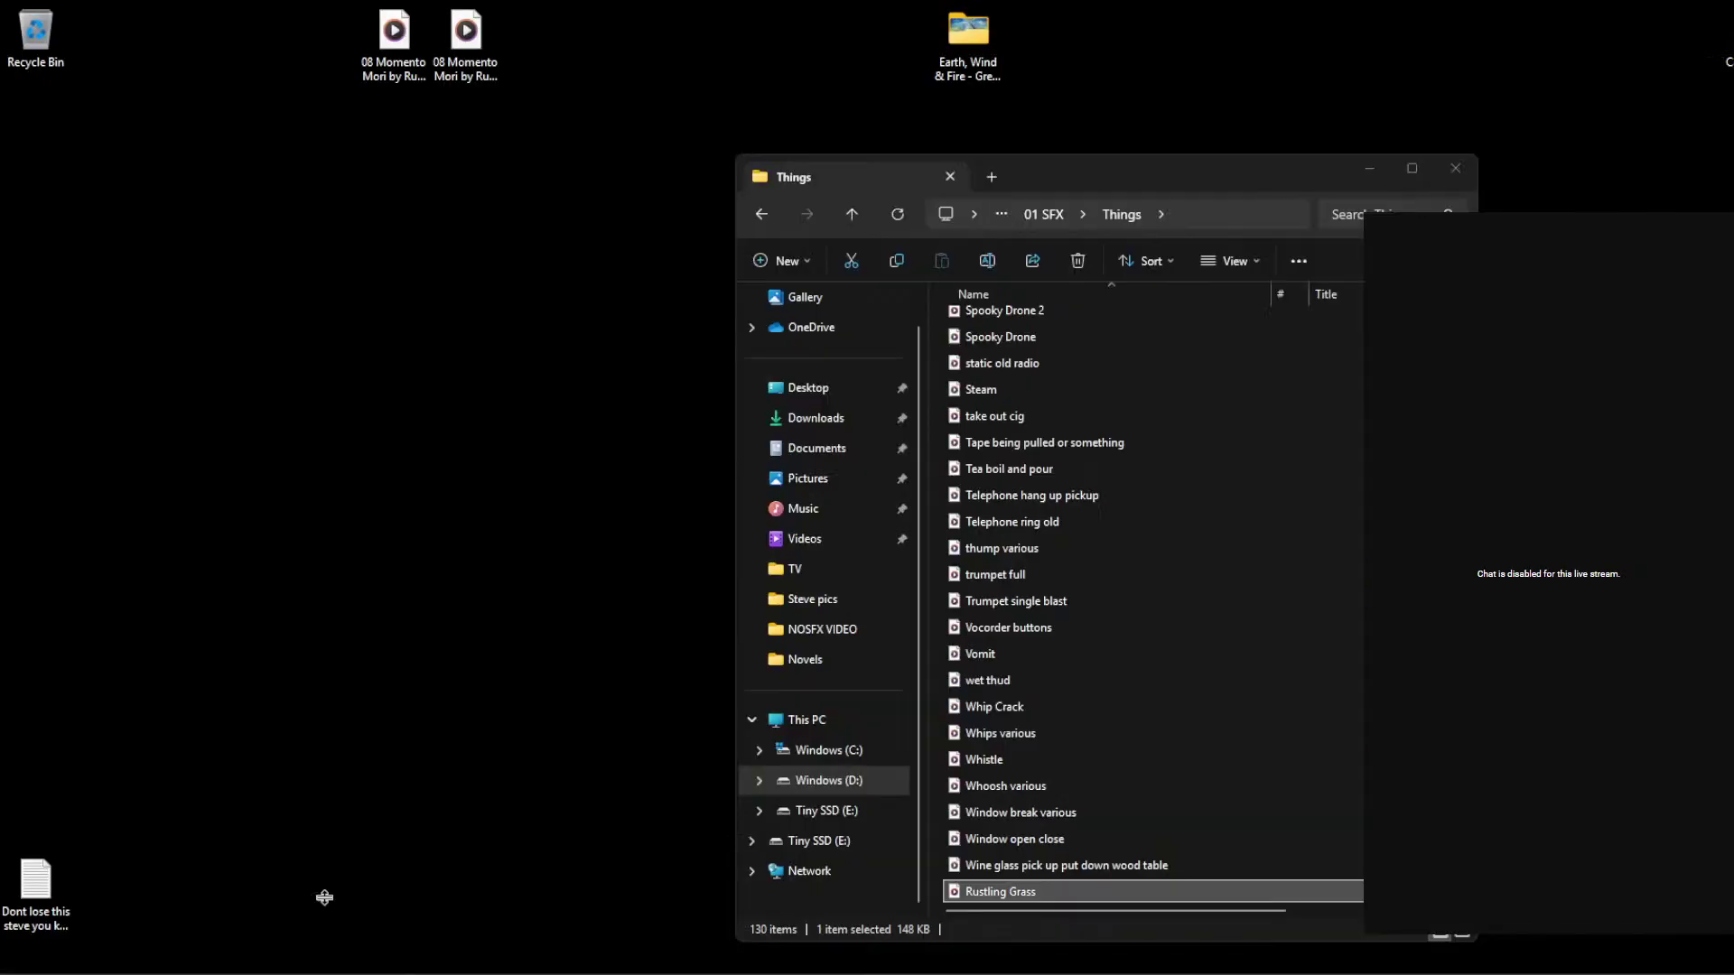
{"action": "left_click", "coordinate": [325, 897]}
{"action": "left_click", "coordinate": [1044, 214]}
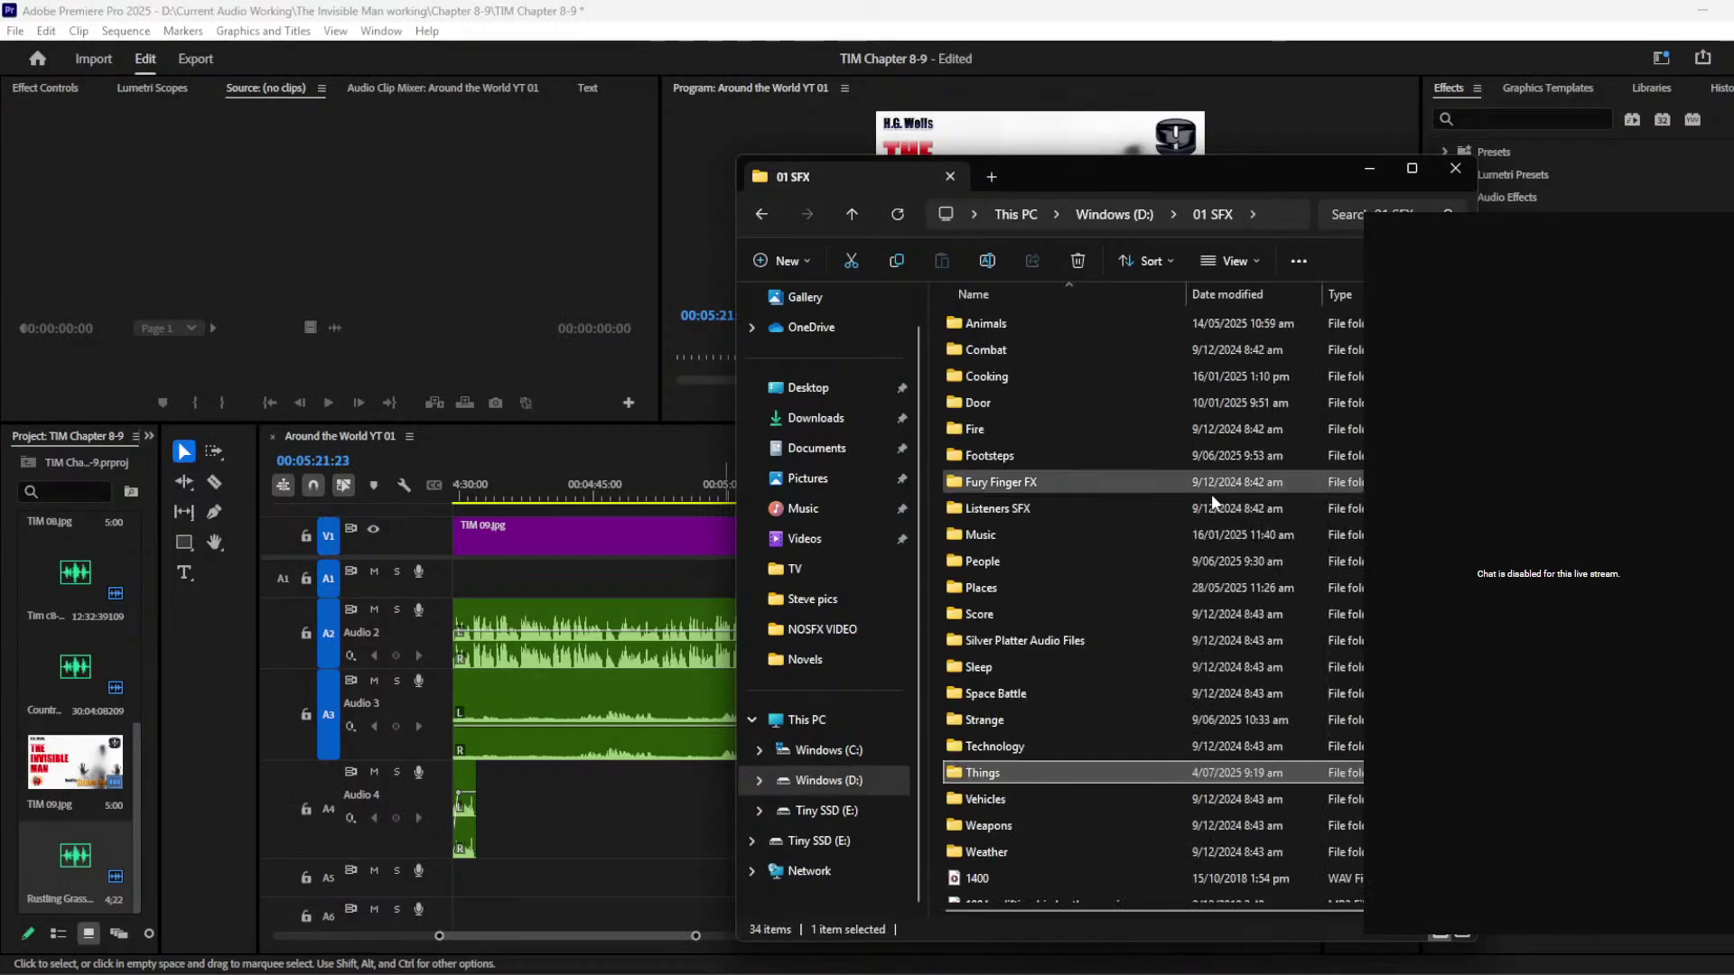
{"action": "scroll", "coordinate": [1173, 605], "scroll_direction": "down", "scroll_amount": 1}
{"action": "double_click", "coordinate": [1073, 702]}
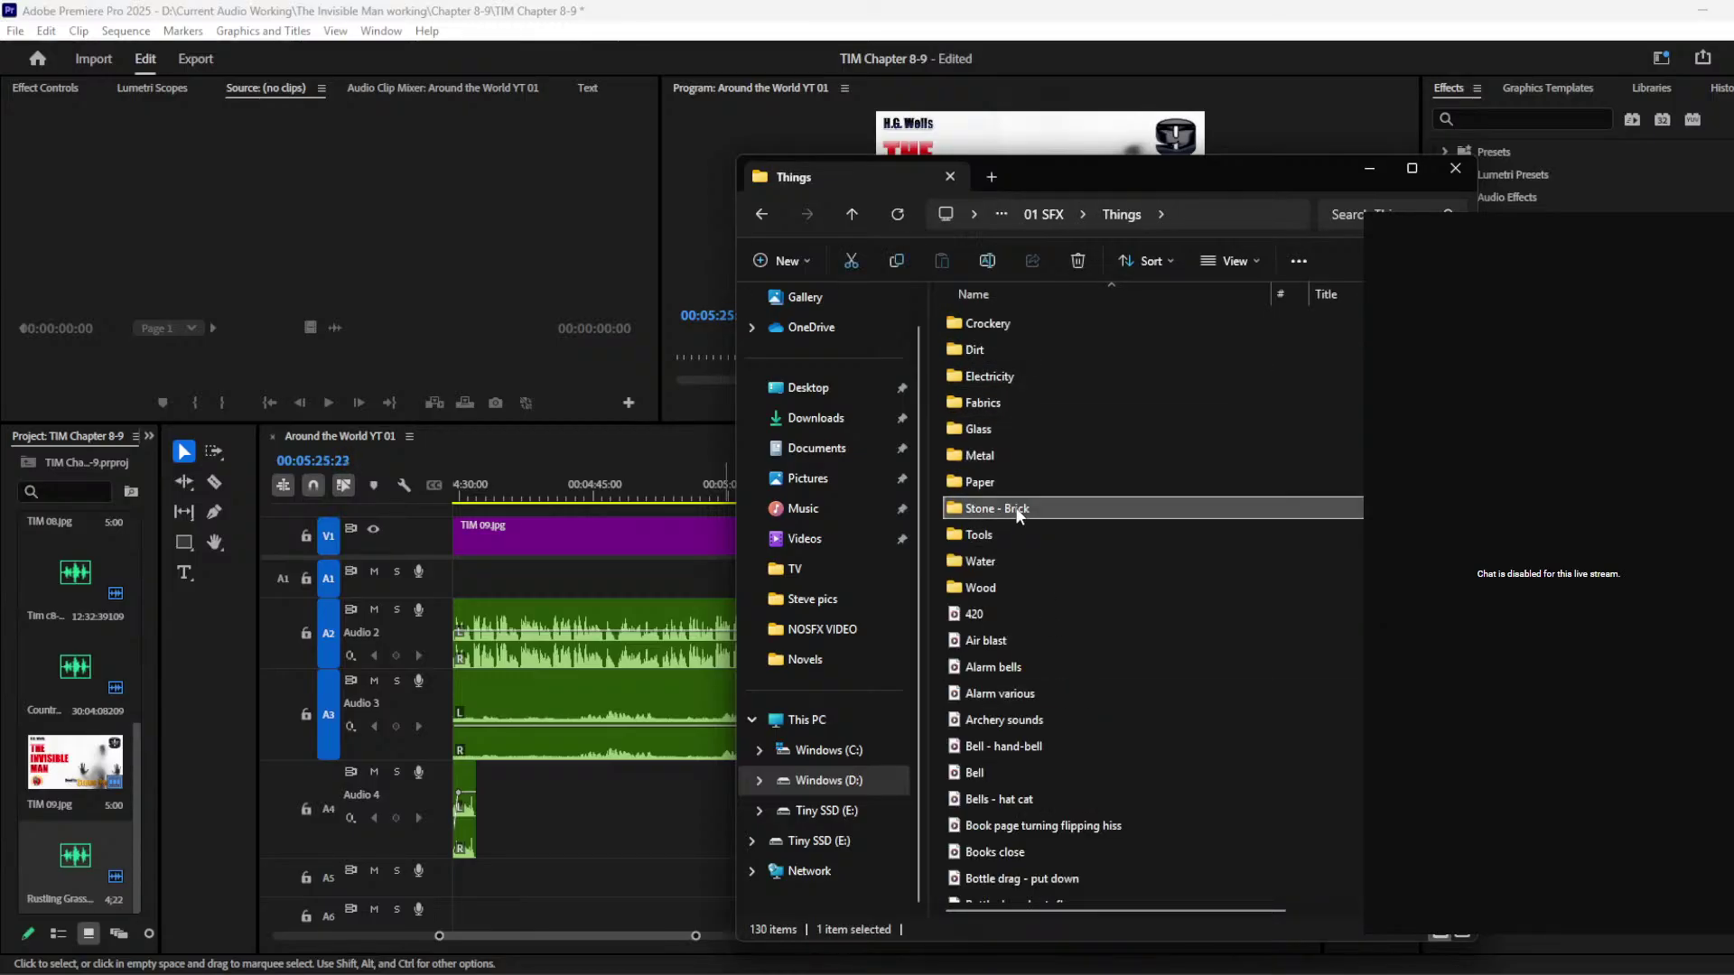
{"action": "double_click", "coordinate": [1018, 511]}
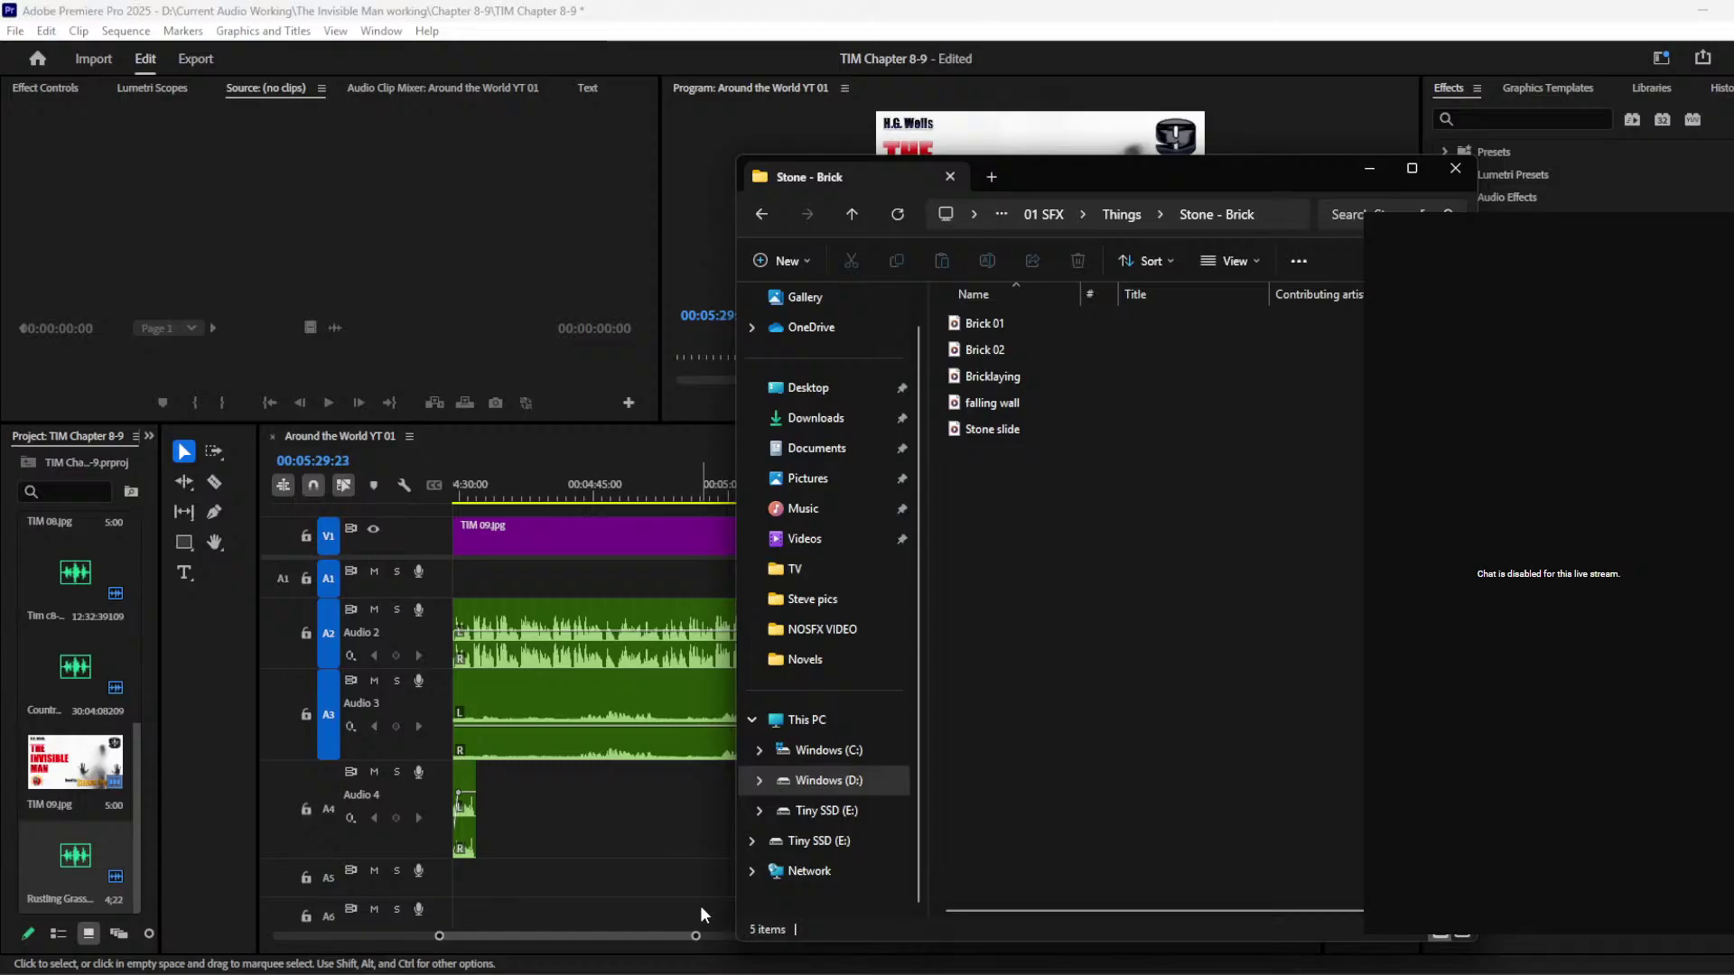
{"action": "left_click", "coordinate": [912, 9]}
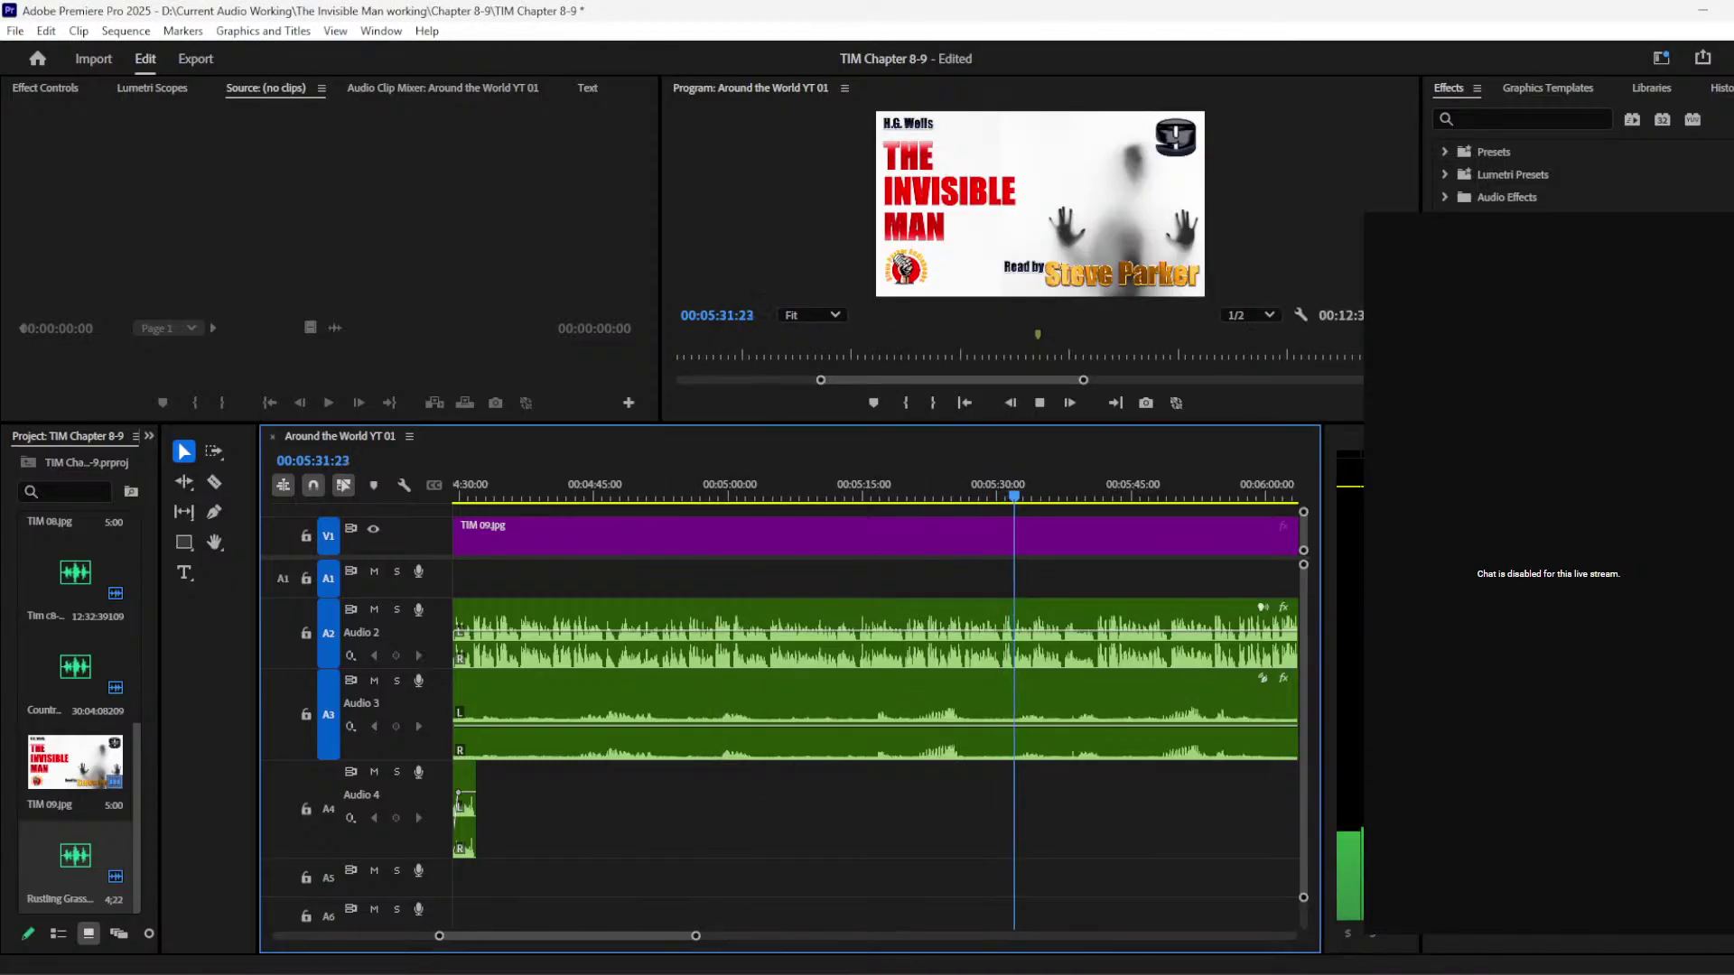
Step: Switch to the browser, close the individual Rustling Grass pages, and place the Freesound search page after the YouTube live streaming page
{"action": "key", "text": "alt+Tab"}
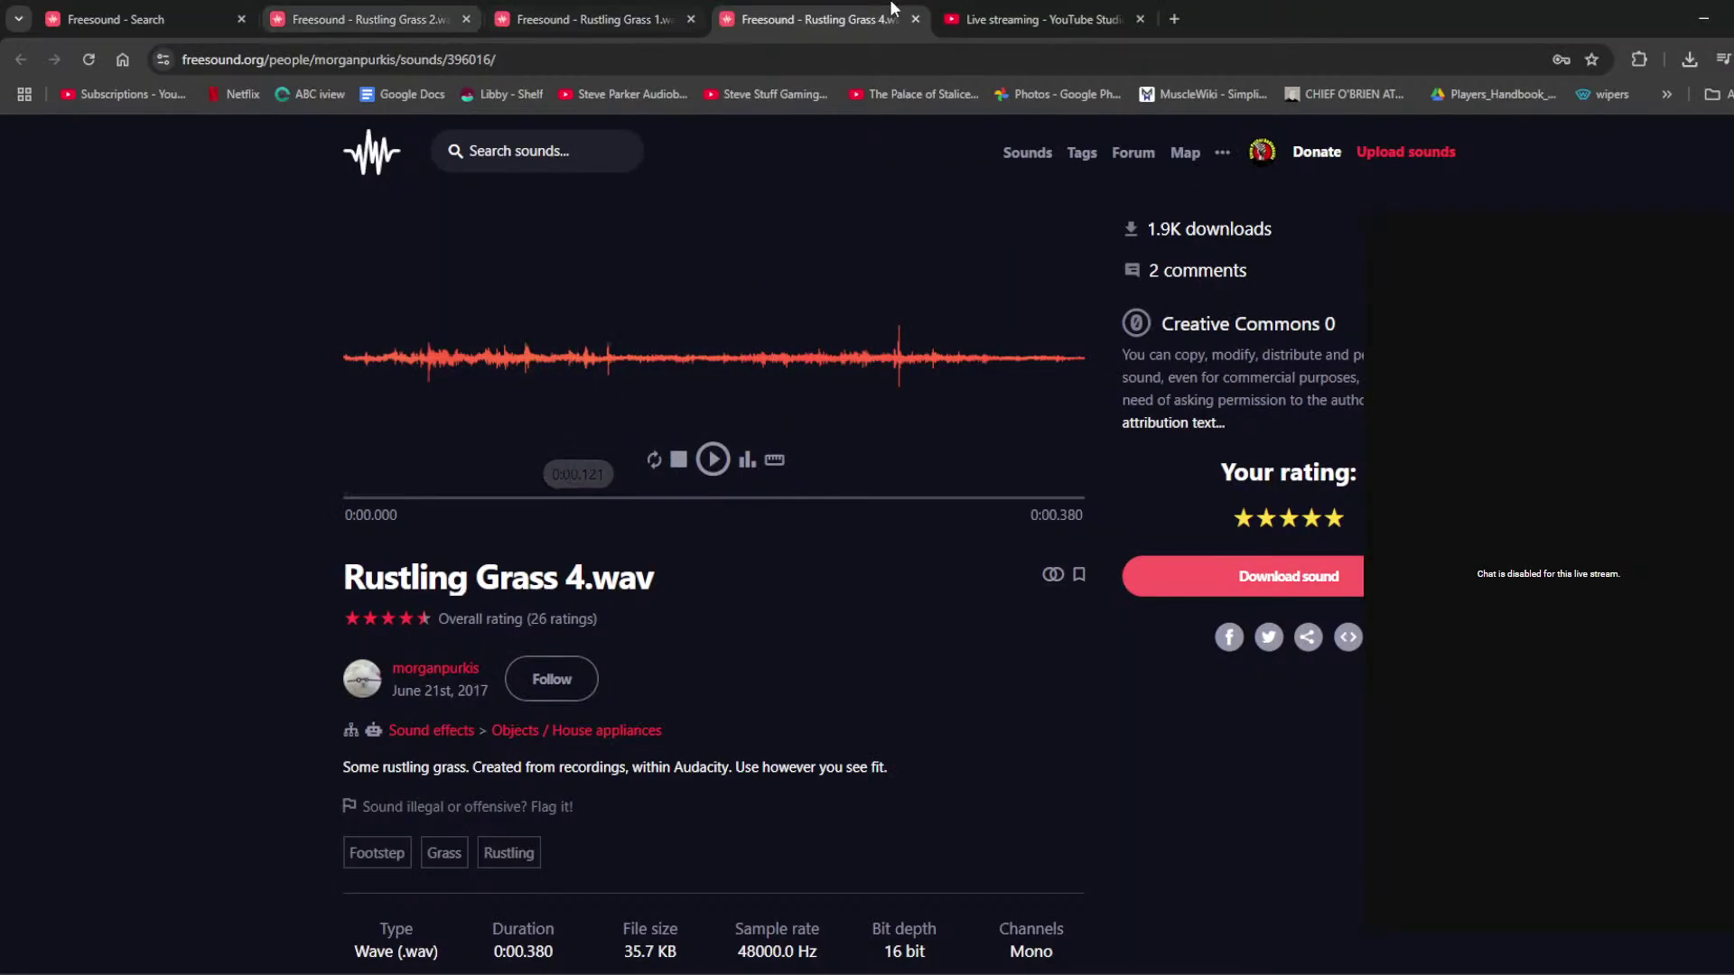
{"action": "key", "text": "ctrl+w"}
{"action": "key", "text": "ctrl+w"}
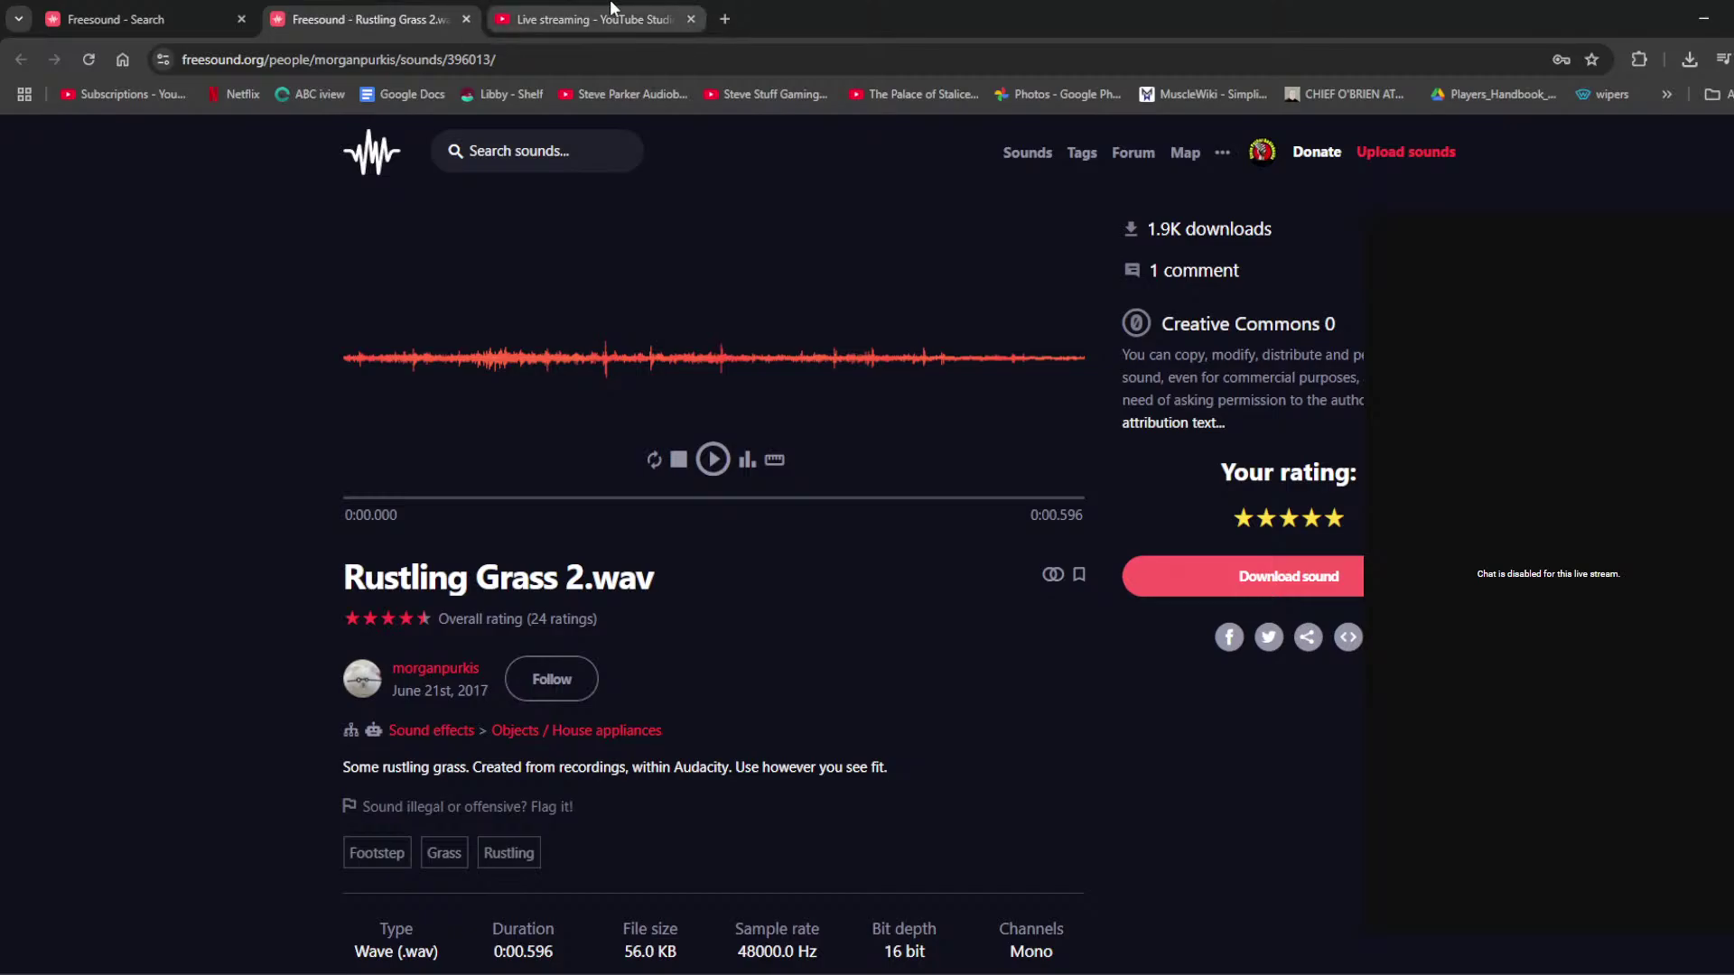
{"action": "left_click", "coordinate": [250, 9]}
{"action": "left_click_drag", "start_coordinate": [88, 18], "coordinate": [316, 18]}
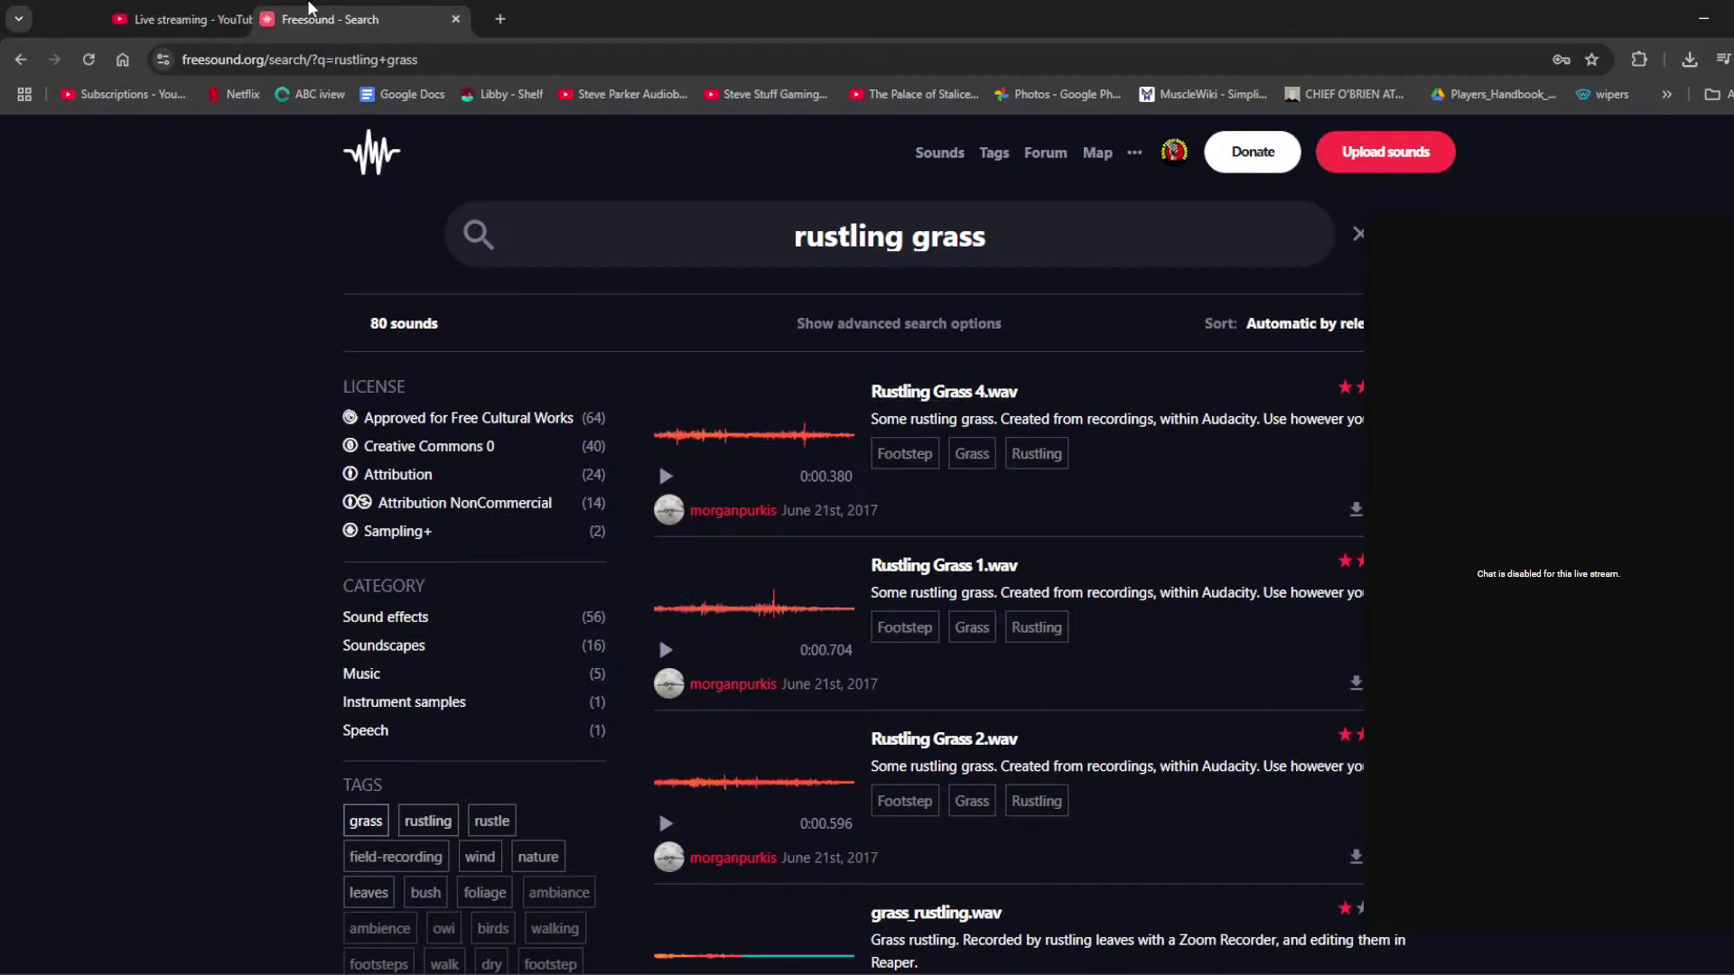
Step: Search Freesound for "small stones" in place of the rustling grass search
{"action": "left_click_drag", "start_coordinate": [1094, 232], "coordinate": [722, 280]}
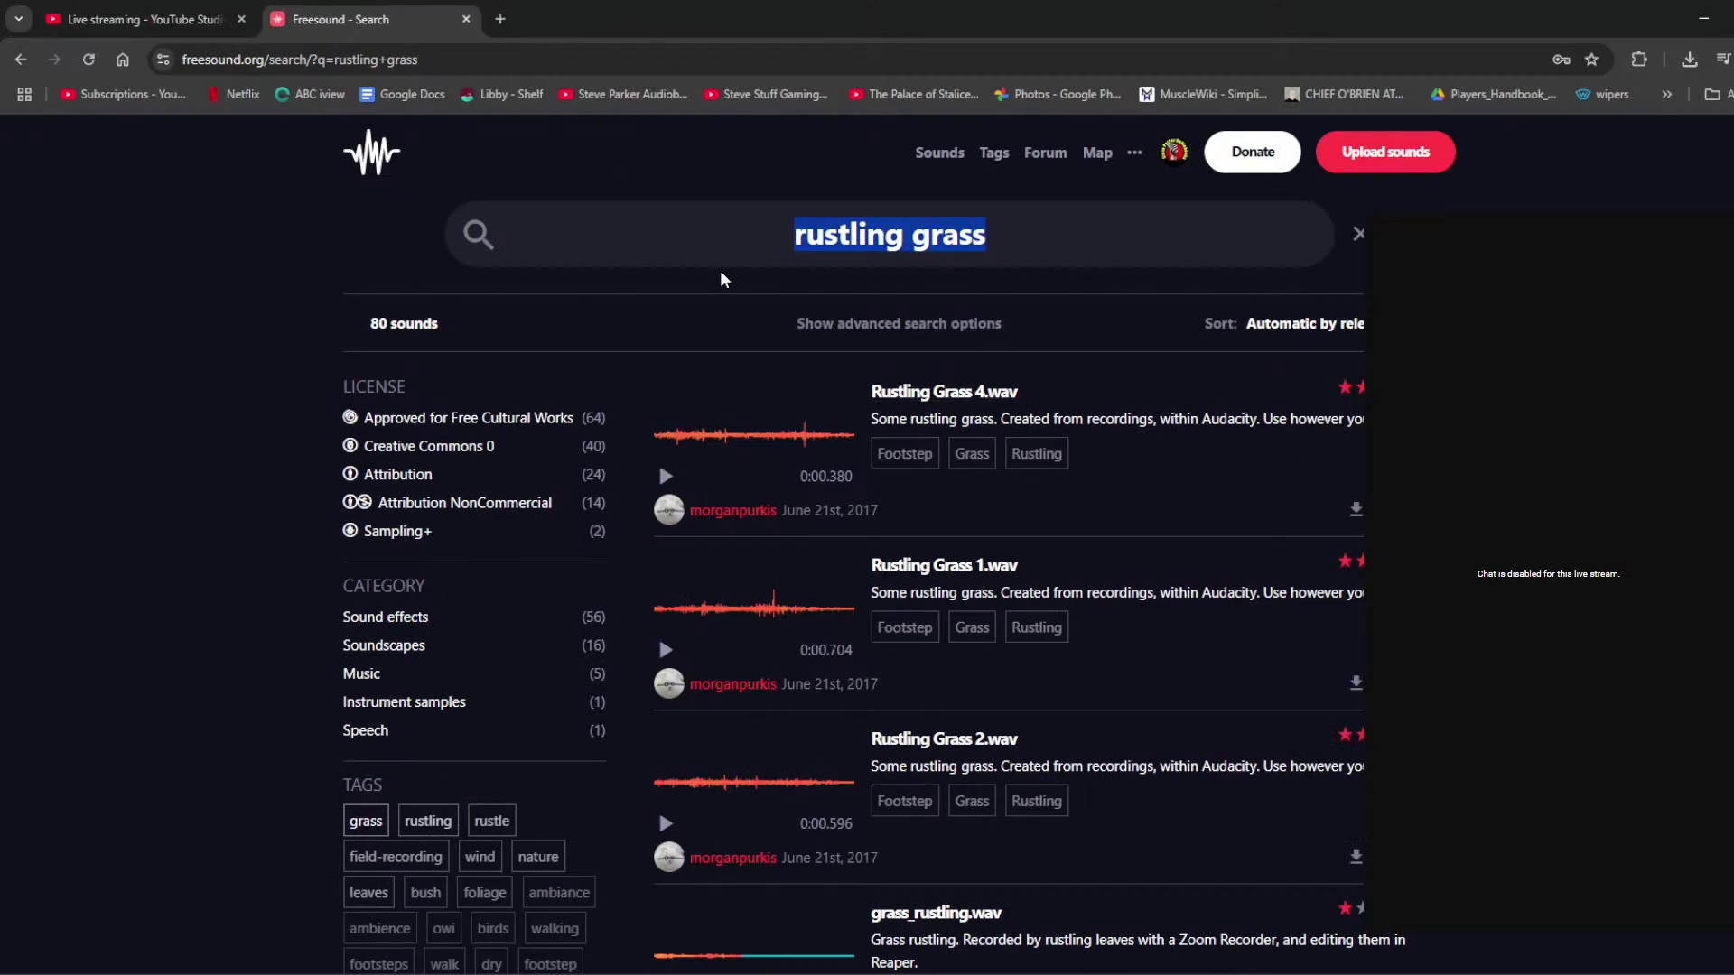
{"action": "type", "text": "small stones"}
{"action": "key", "text": "Return"}
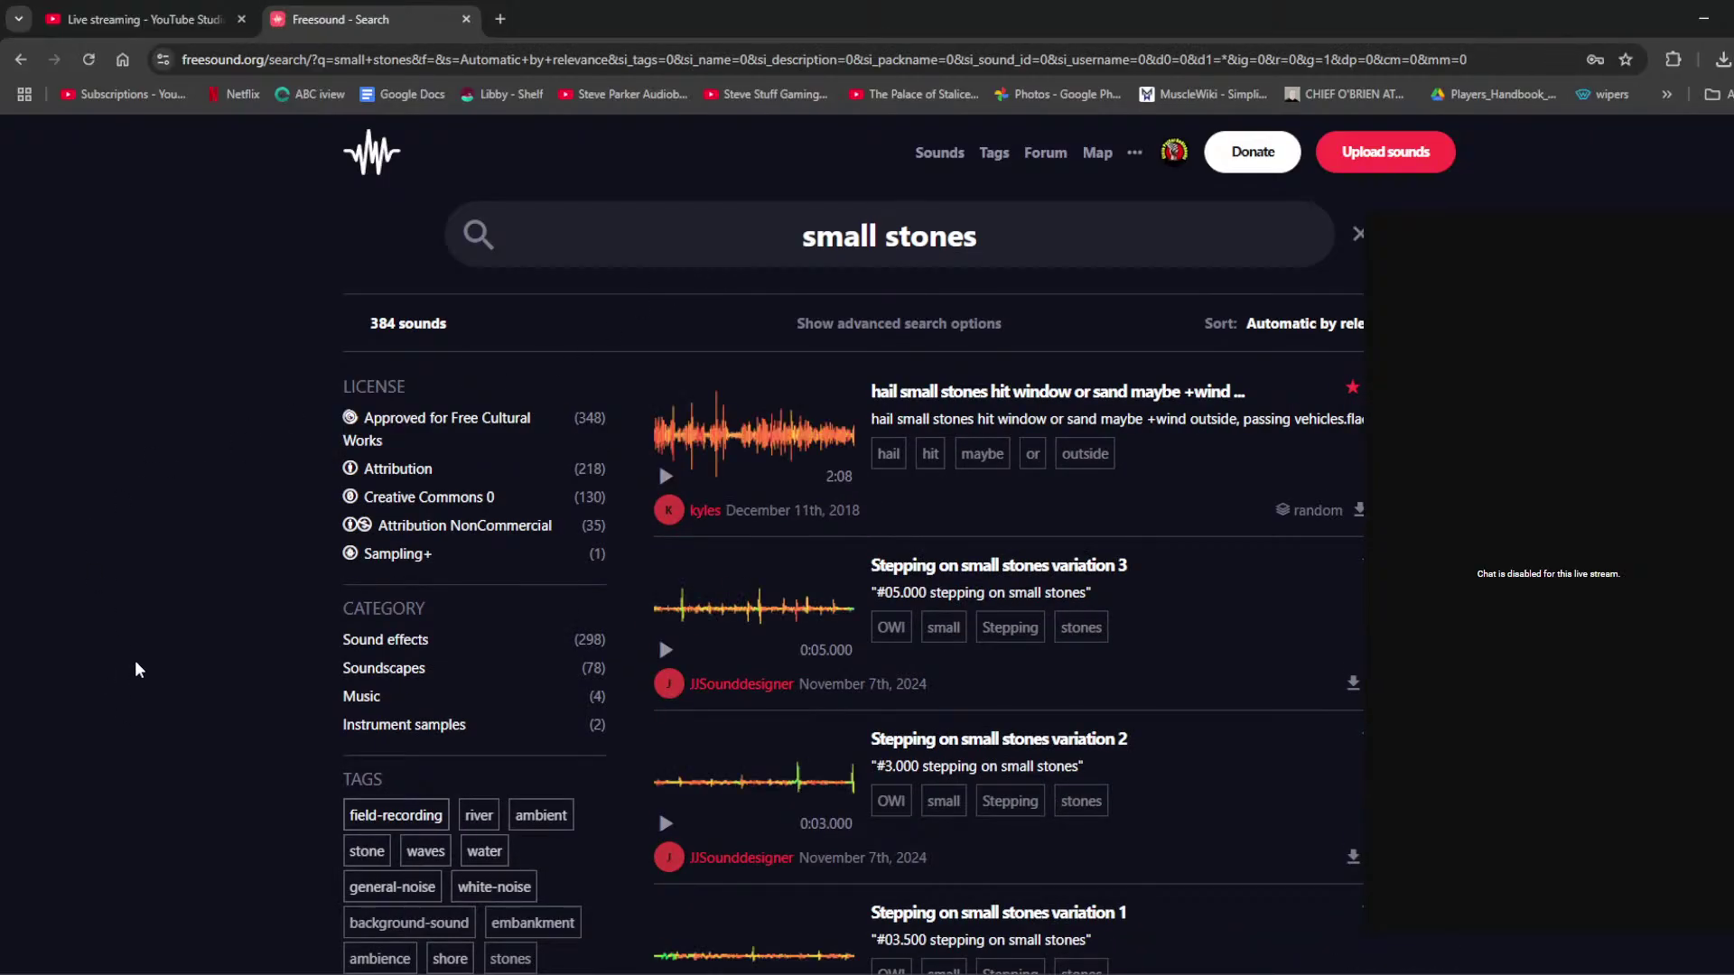
{"action": "scroll", "coordinate": [135, 668], "scroll_direction": "down", "scroll_amount": 3}
{"action": "scroll", "coordinate": [136, 668], "scroll_direction": "up", "scroll_amount": 3}
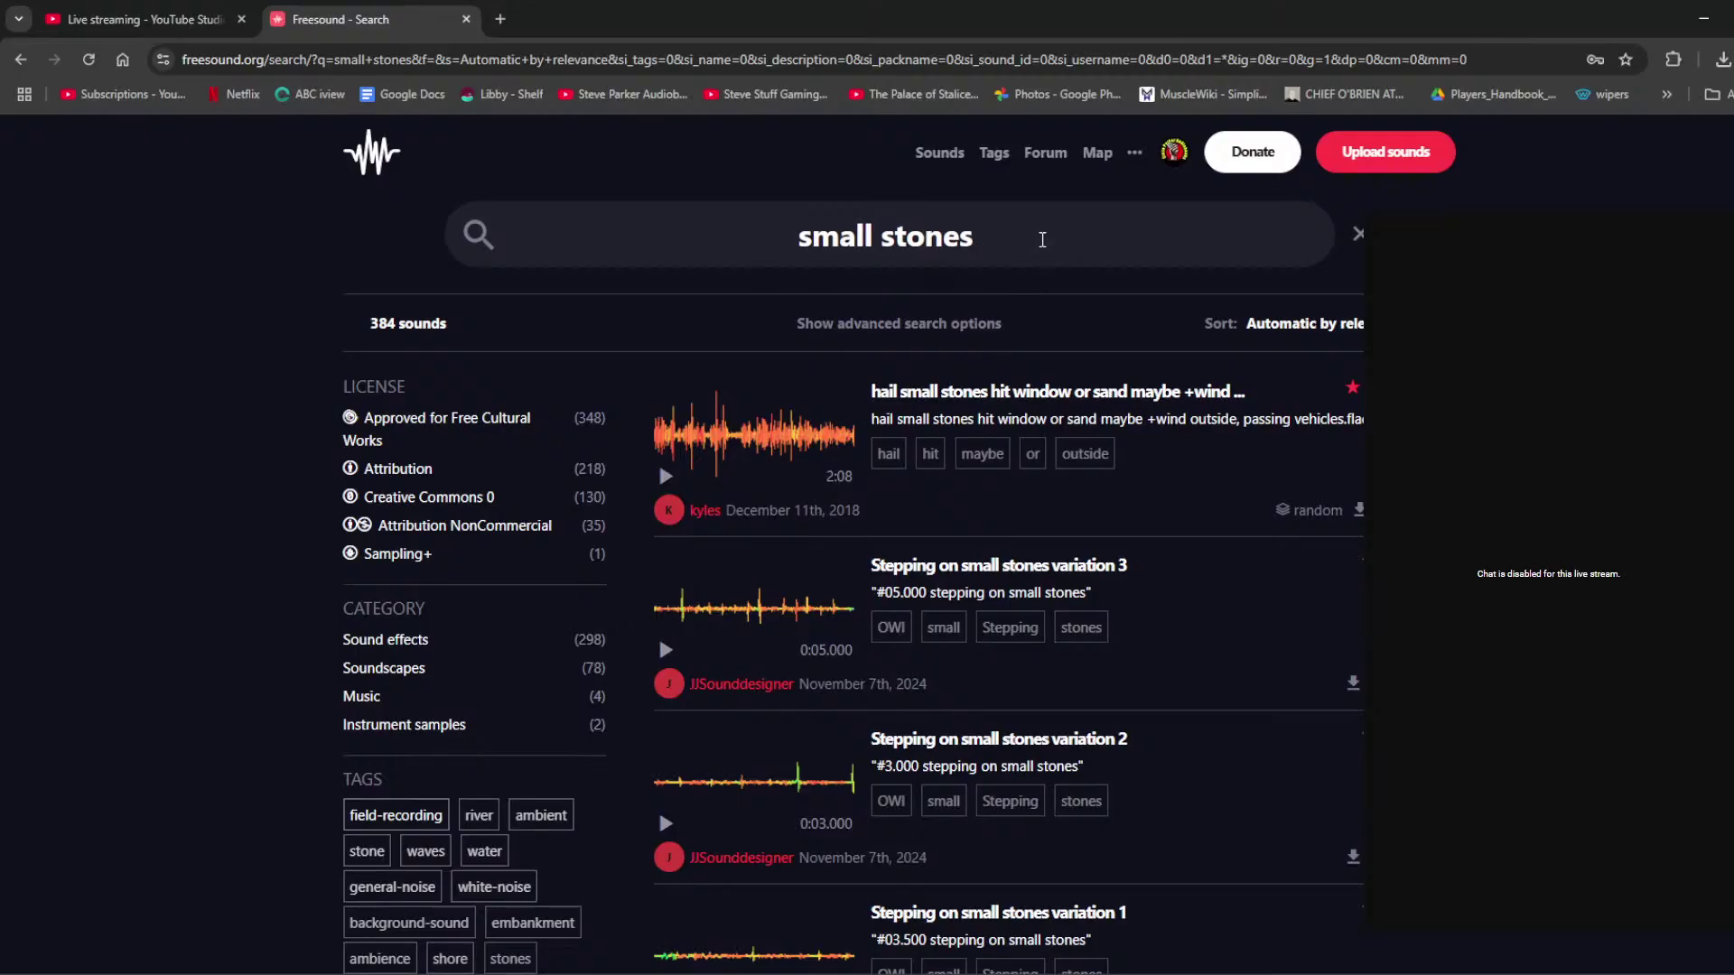
Step: Try narrowing the Freesound search to "small stones clicking" and return to the "small stones" search
{"action": "type", "text": "cking"}
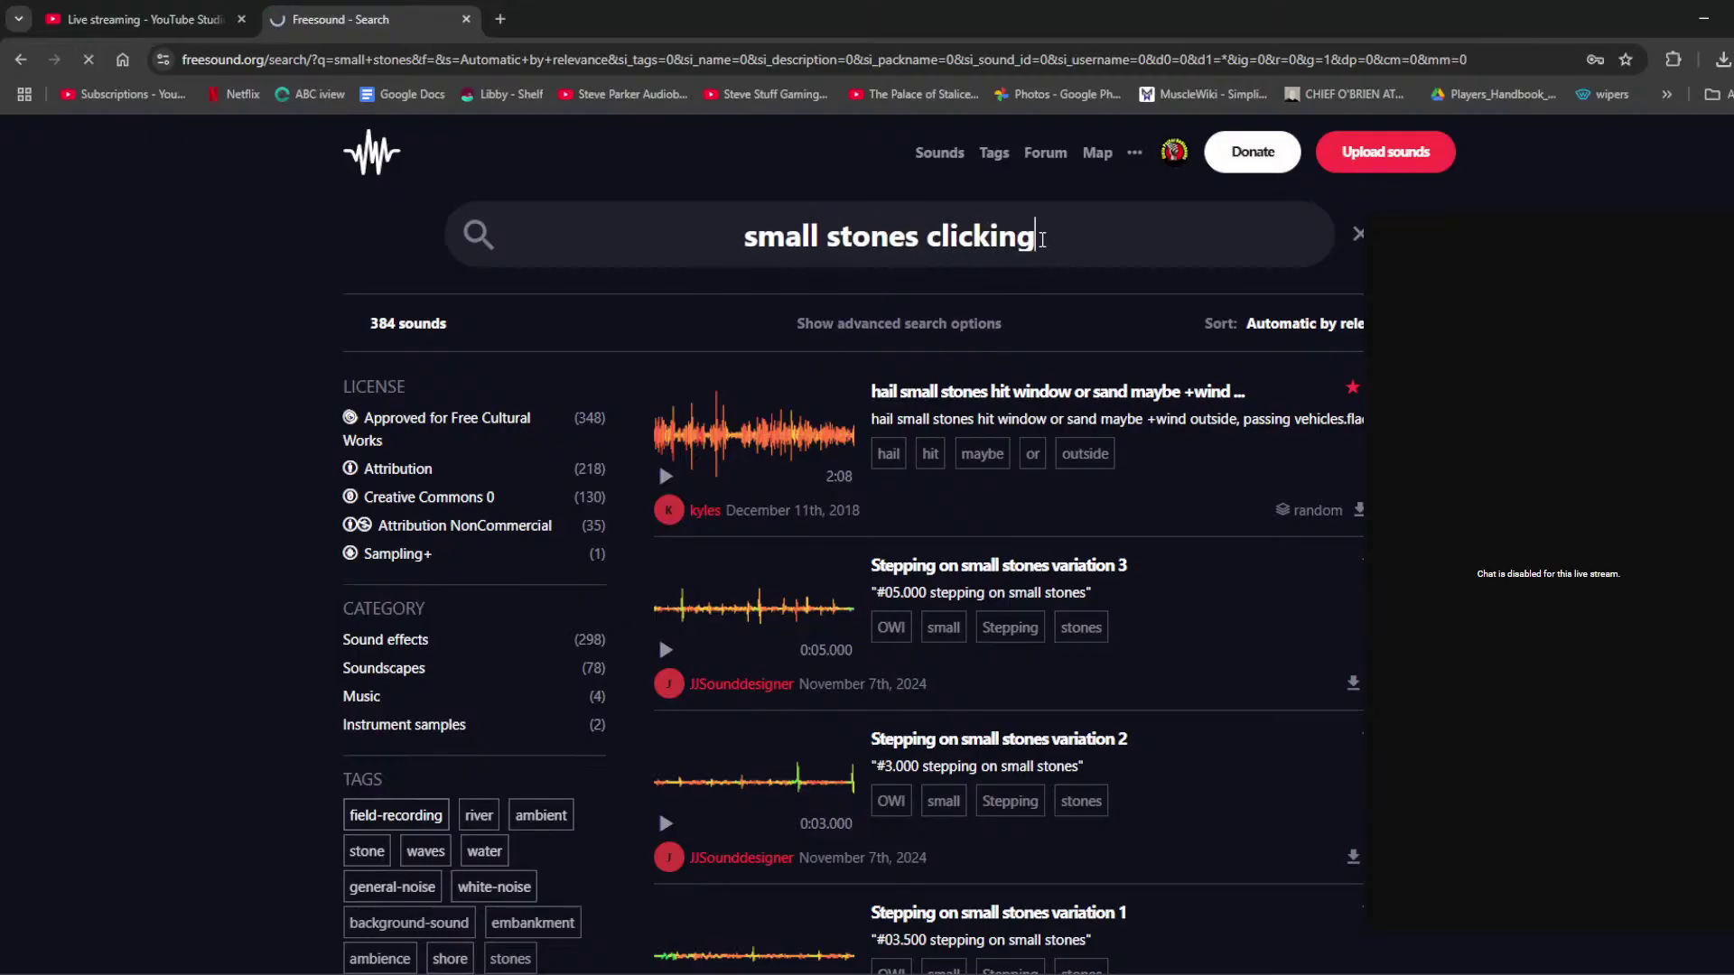
{"action": "key", "text": "Return"}
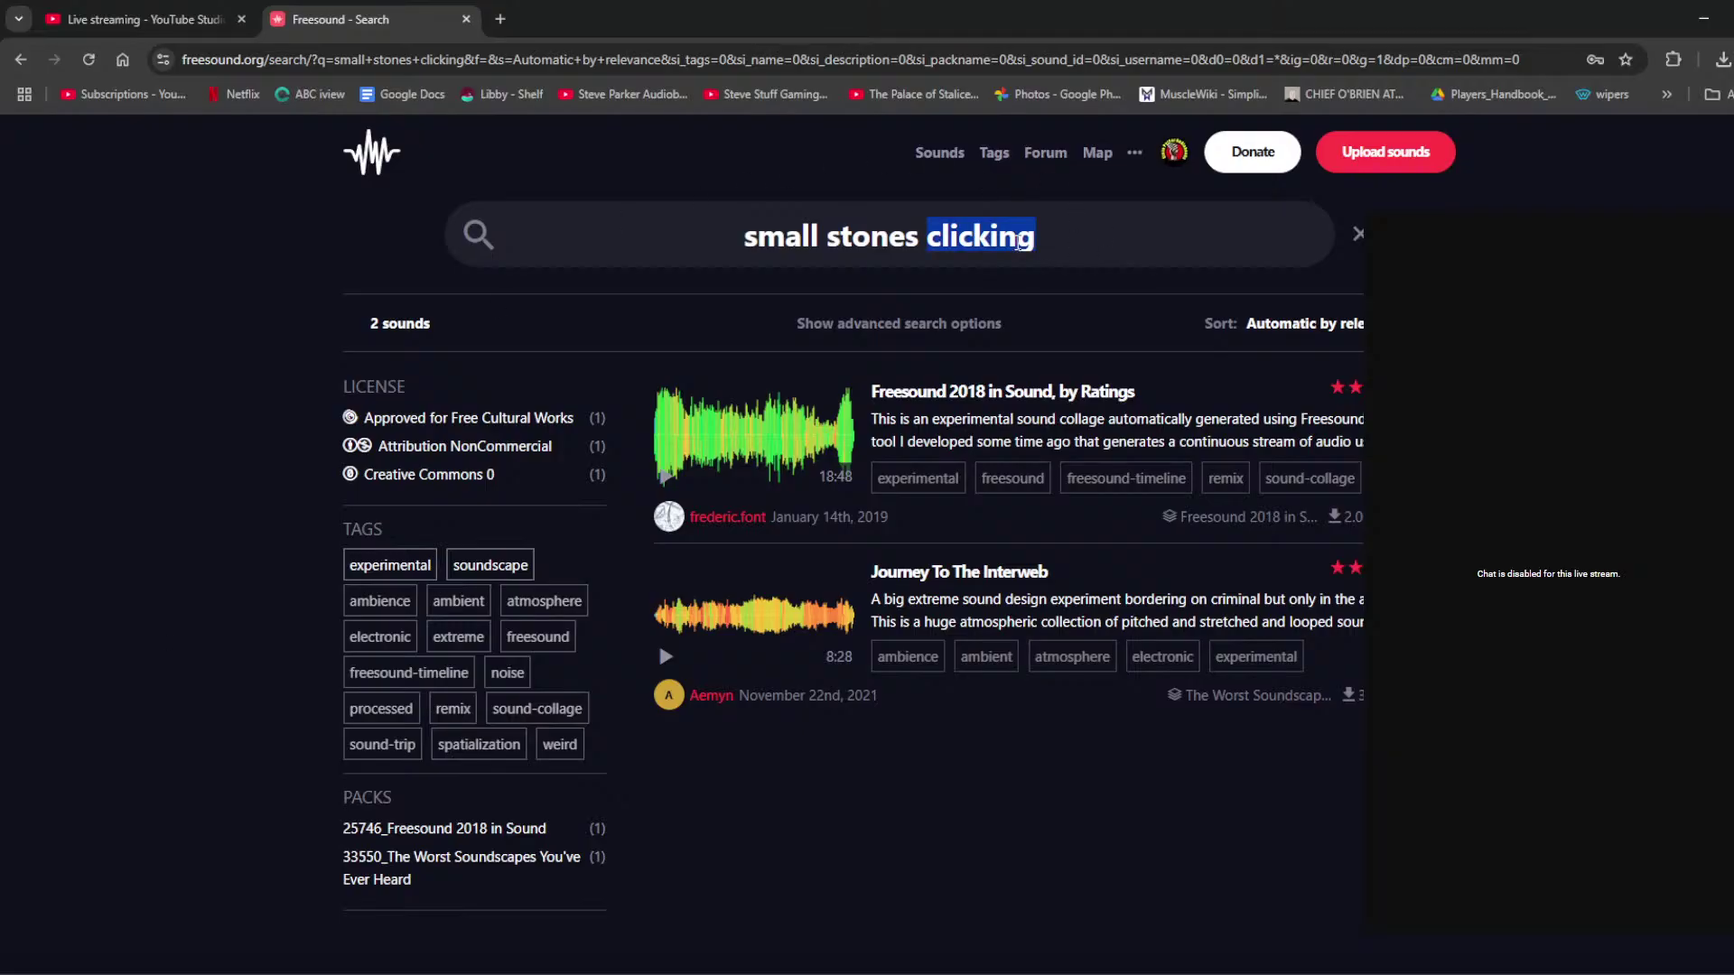
{"action": "key", "text": "BackSpace"}
{"action": "key", "text": "BackSpace"}
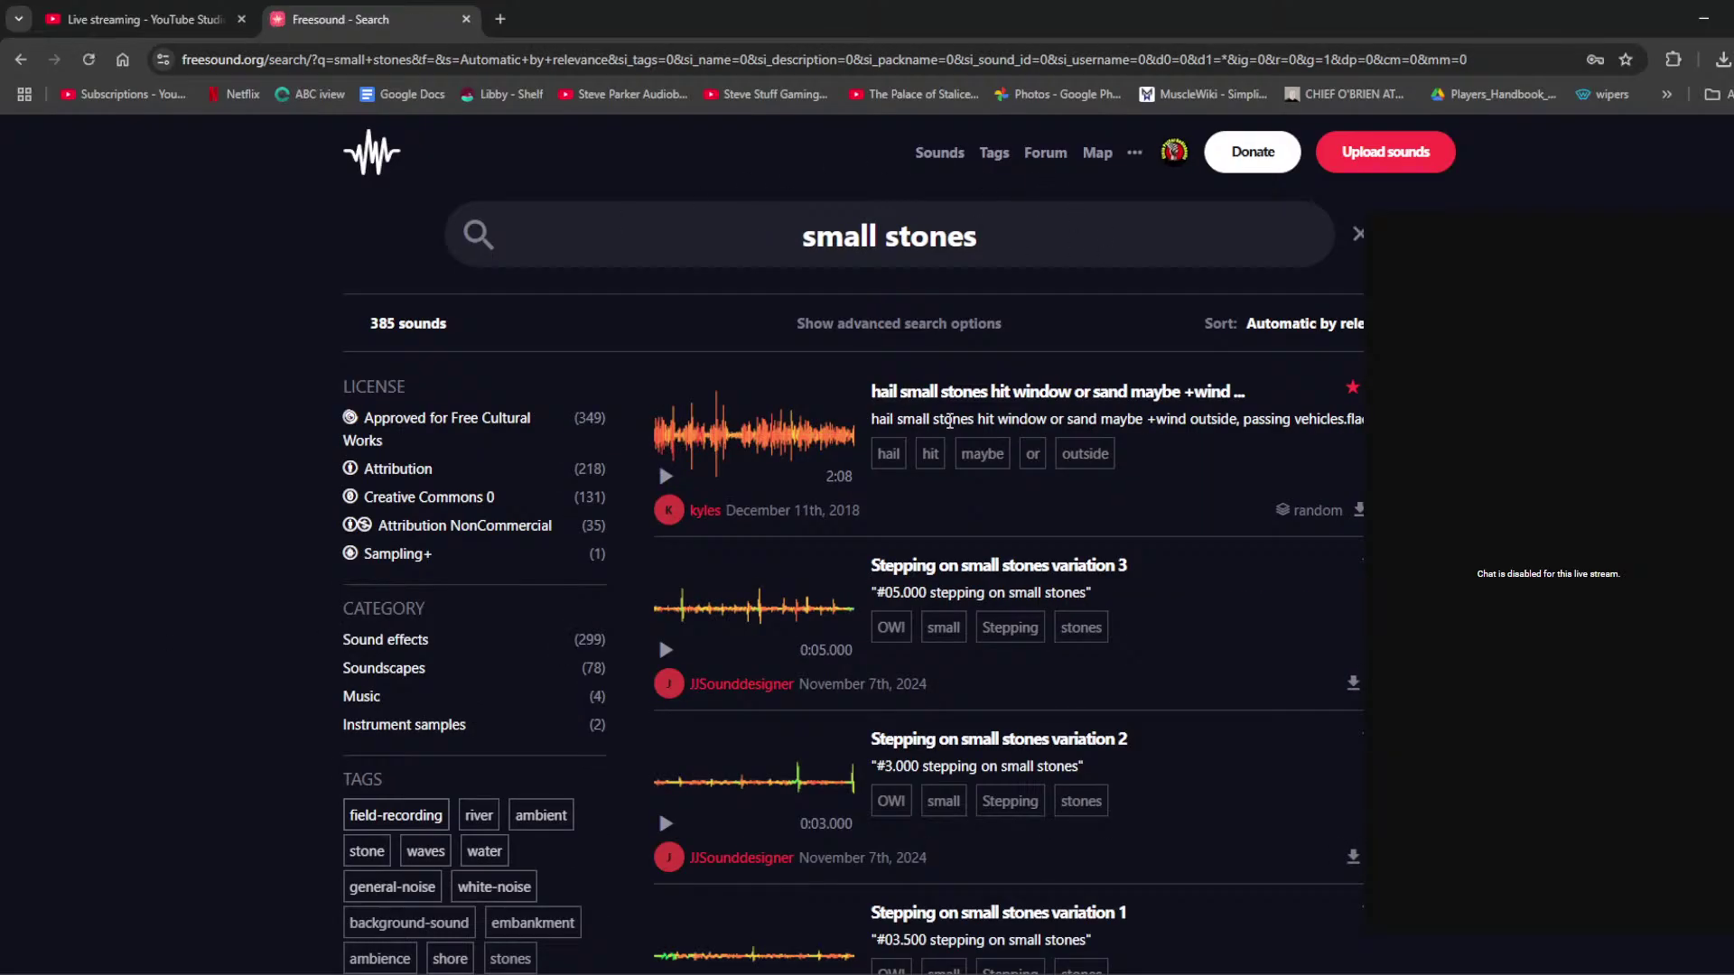
Step: Look through the "small stones" results for a suitable stone sound effect
{"action": "scroll", "coordinate": [1231, 514], "scroll_direction": "down", "scroll_amount": 5}
{"action": "scroll", "coordinate": [1232, 522], "scroll_direction": "up", "scroll_amount": 1}
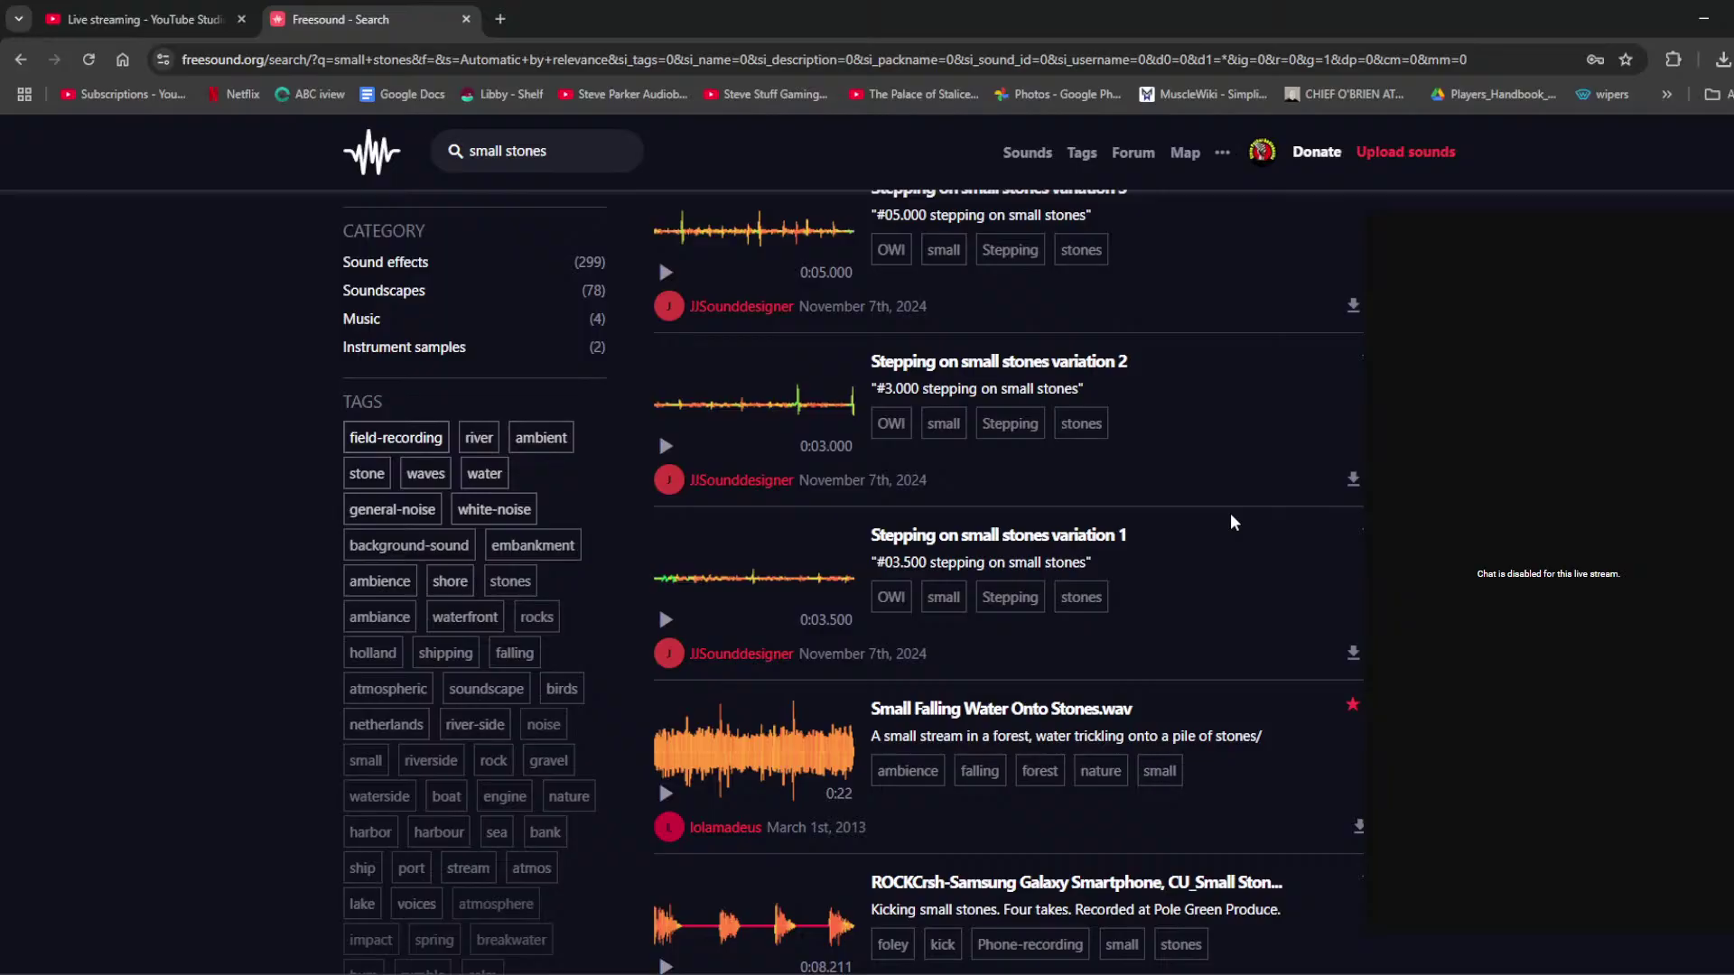
{"action": "scroll", "coordinate": [1233, 522], "scroll_direction": "down", "scroll_amount": 5}
{"action": "scroll", "coordinate": [1234, 521], "scroll_direction": "down", "scroll_amount": 4}
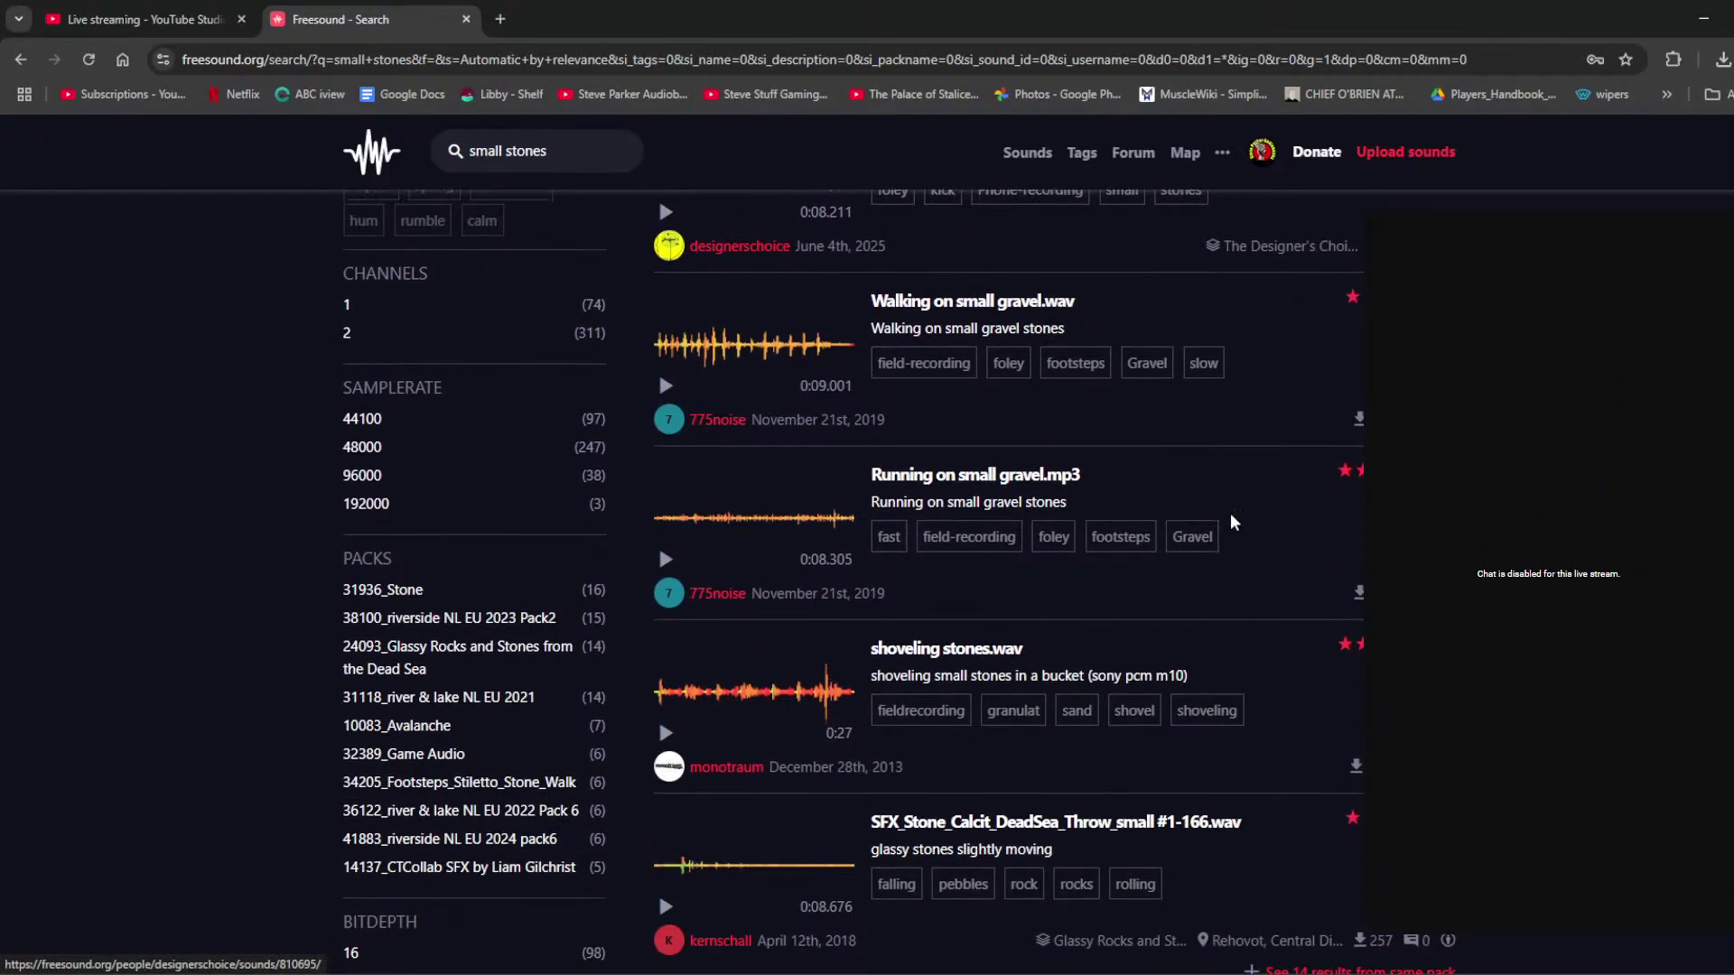
{"action": "scroll", "coordinate": [1233, 522], "scroll_direction": "down", "scroll_amount": 4}
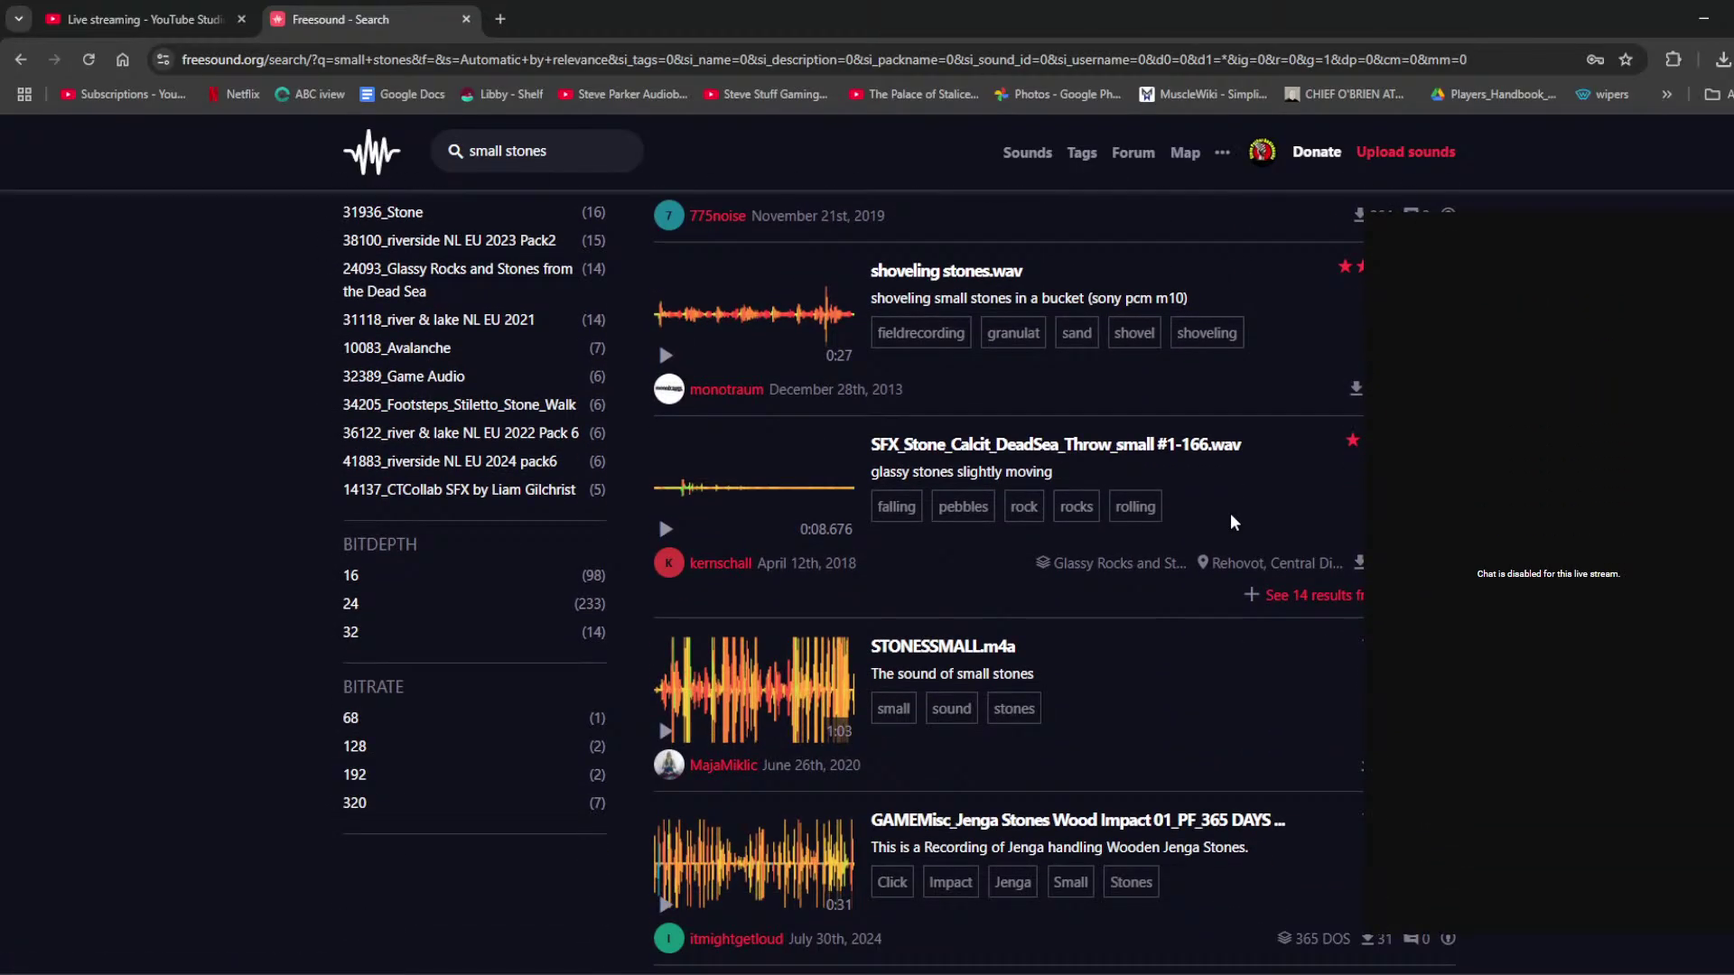
{"action": "scroll", "coordinate": [1180, 668], "scroll_direction": "down", "scroll_amount": 4}
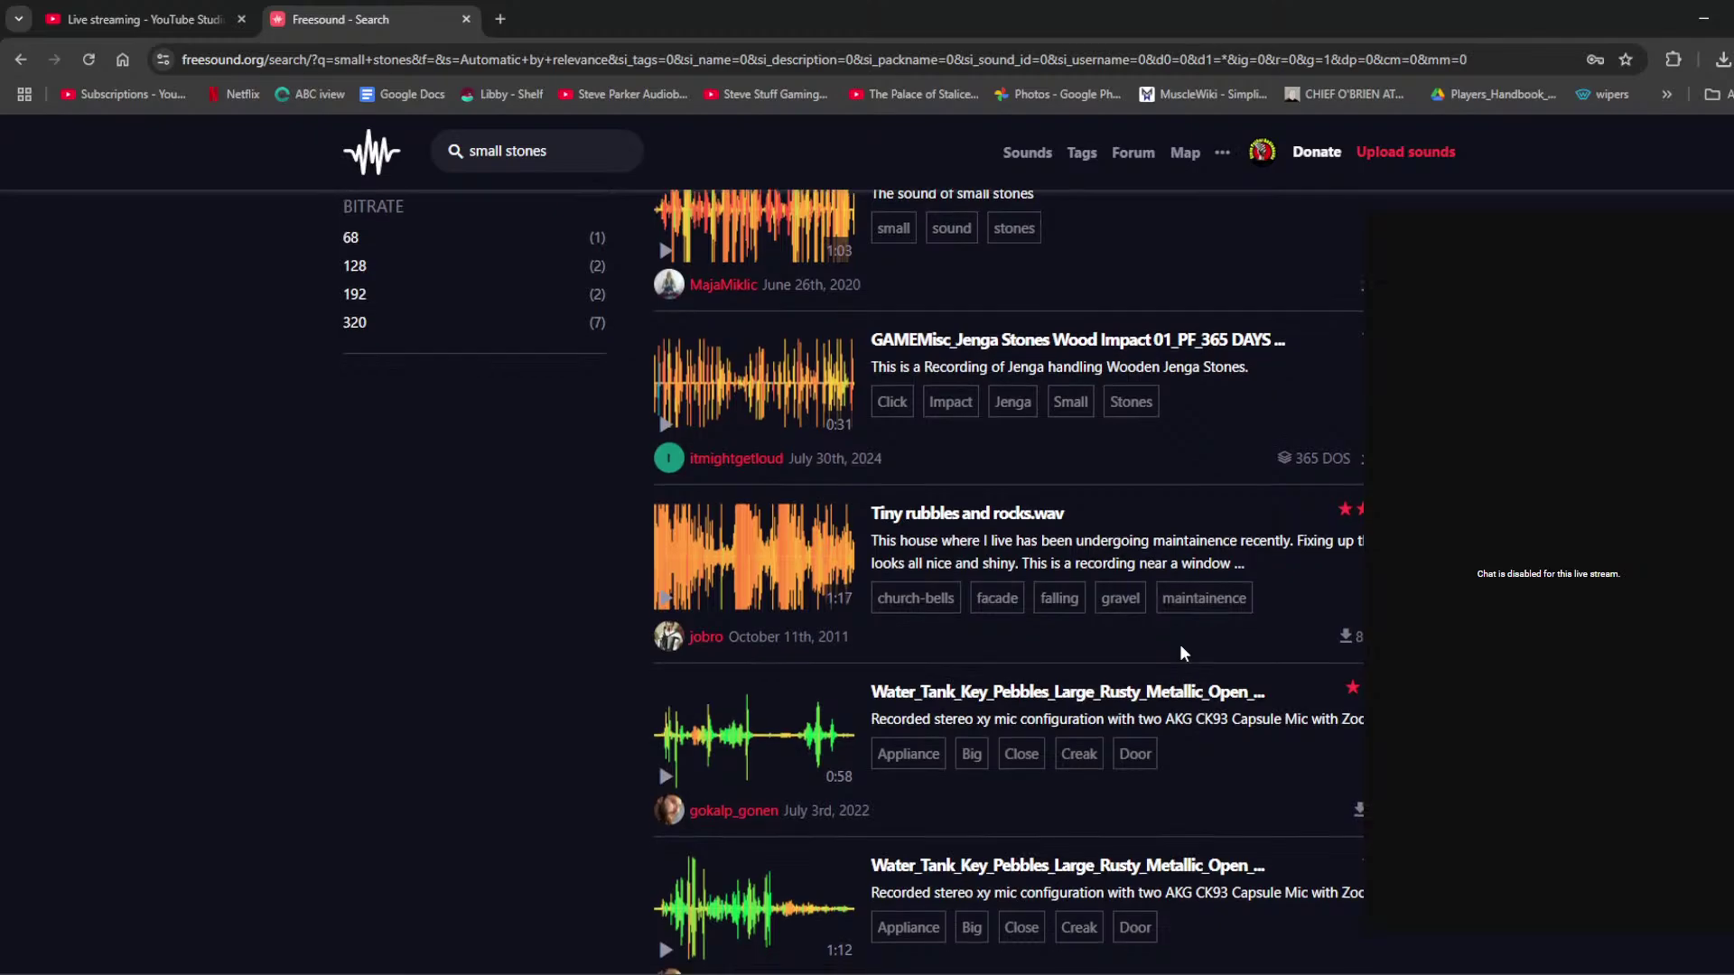
{"action": "scroll", "coordinate": [1179, 643], "scroll_direction": "down", "scroll_amount": 5}
{"action": "scroll", "coordinate": [1173, 652], "scroll_direction": "up", "scroll_amount": 20}
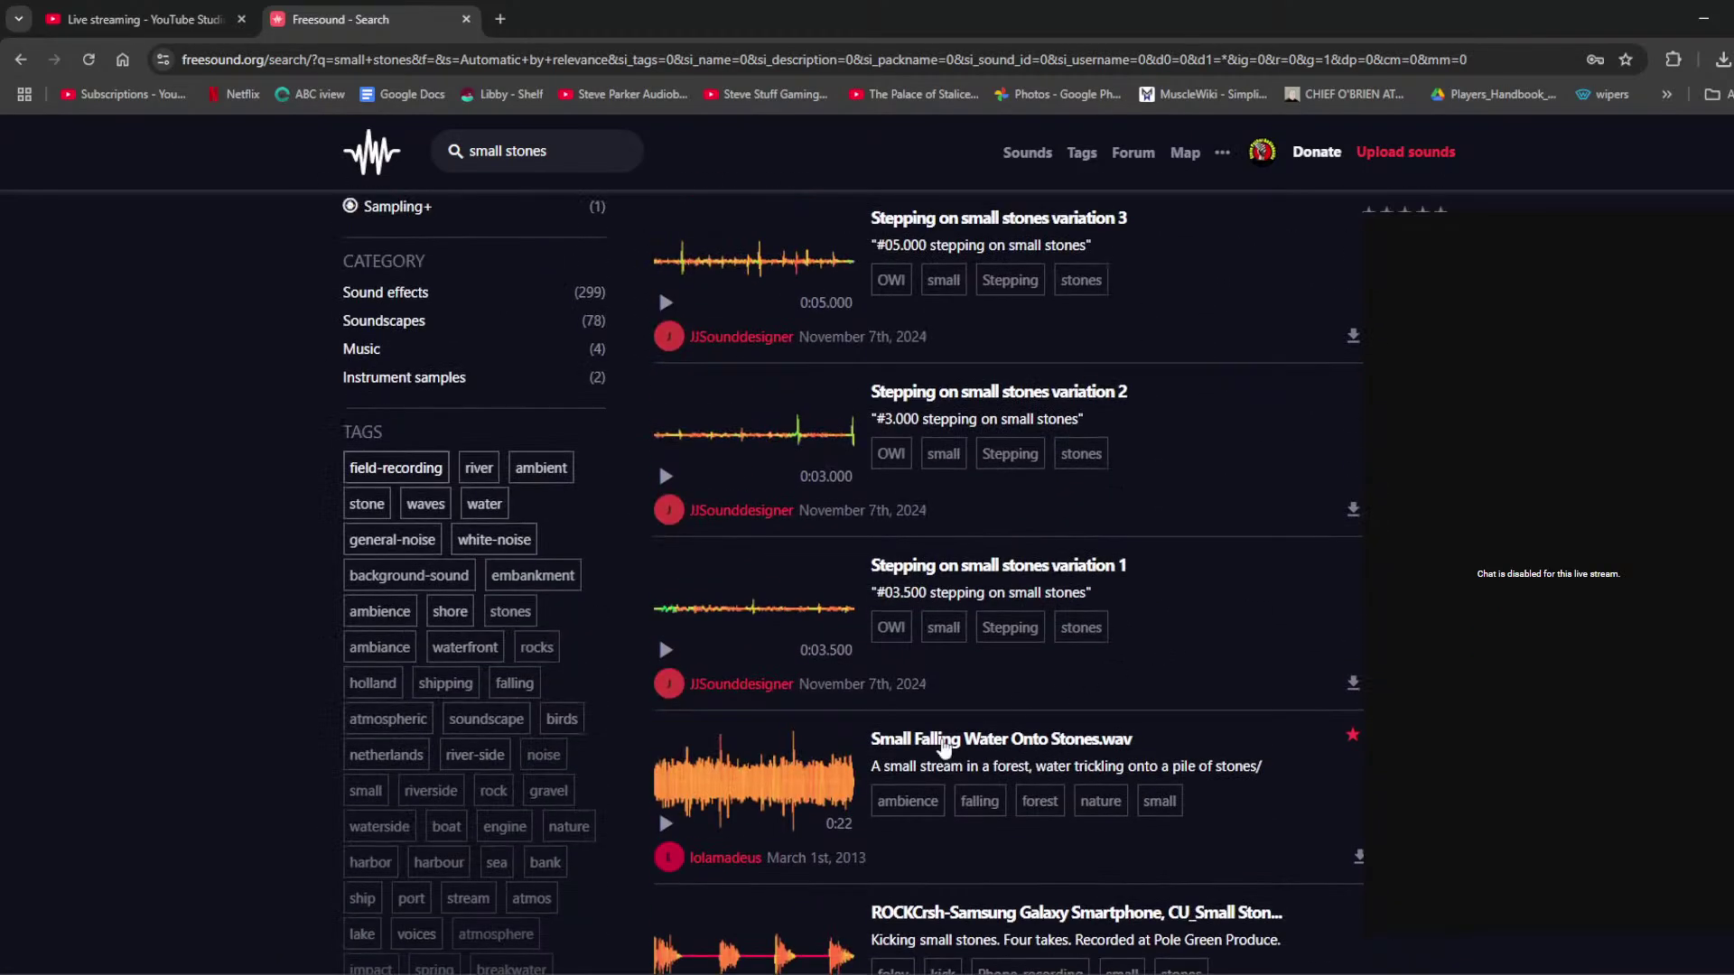
Step: Switch to Premiere Pro, follow the chapter narration as it plays along the timeline, and stop playback at 00:06:48:10
{"action": "key", "text": "alt+Tab"}
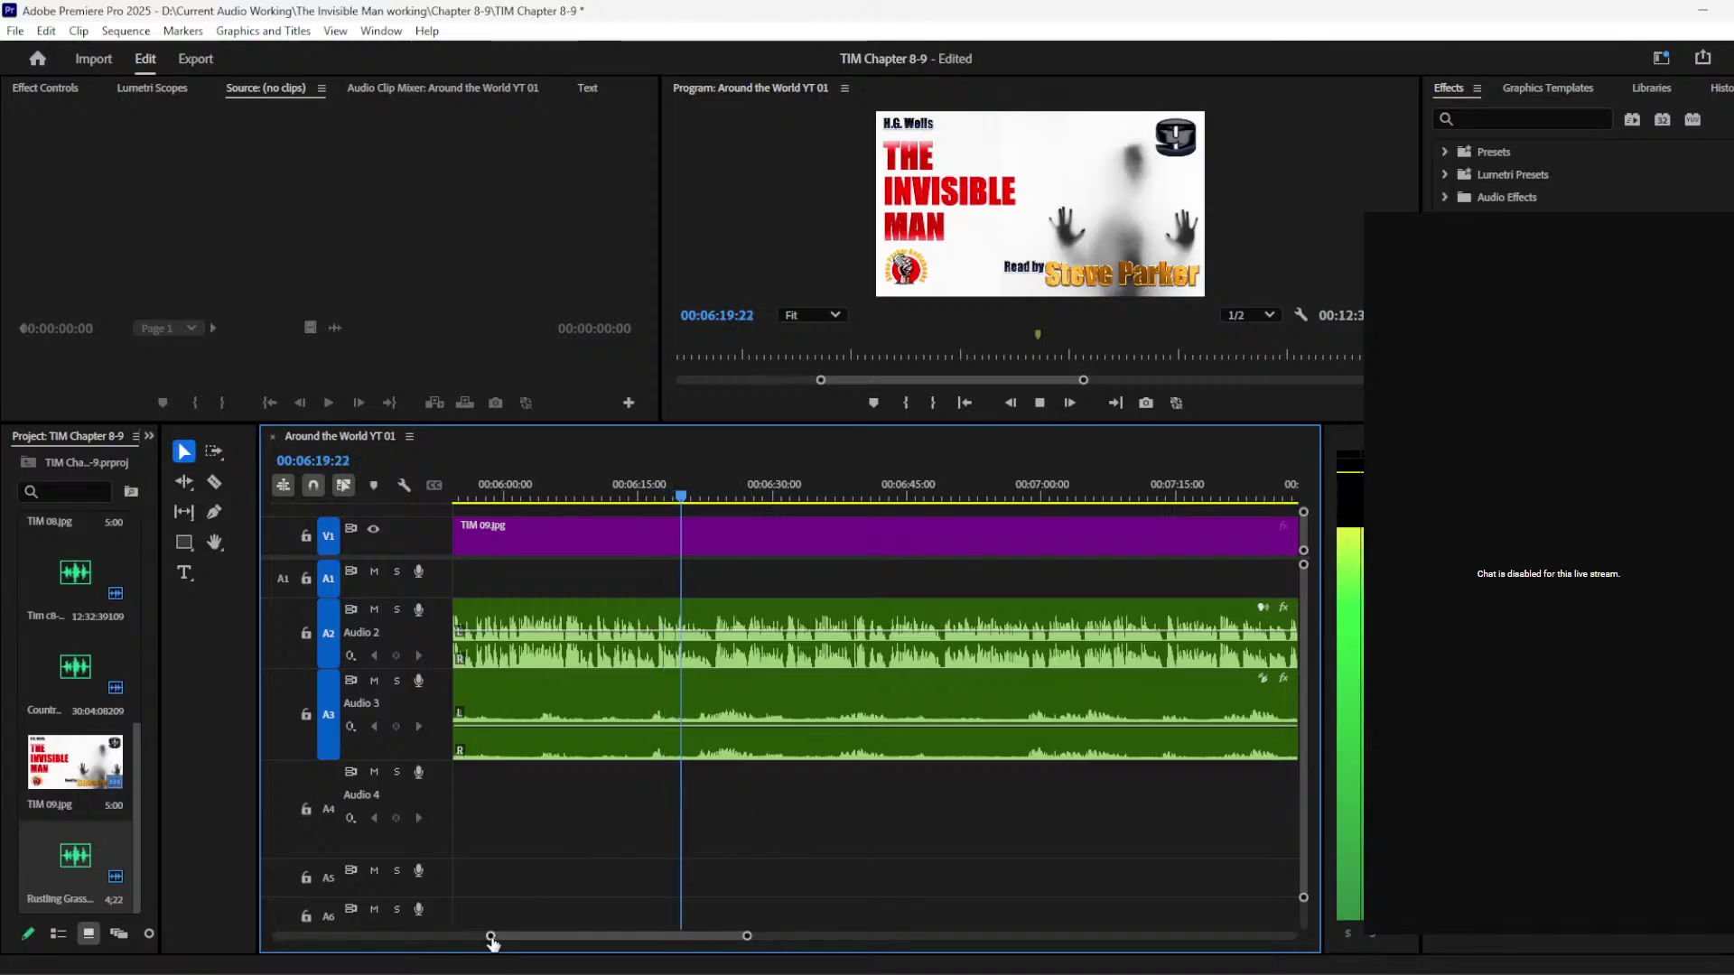
{"action": "left_click_drag", "start_coordinate": [491, 939], "coordinate": [542, 936]}
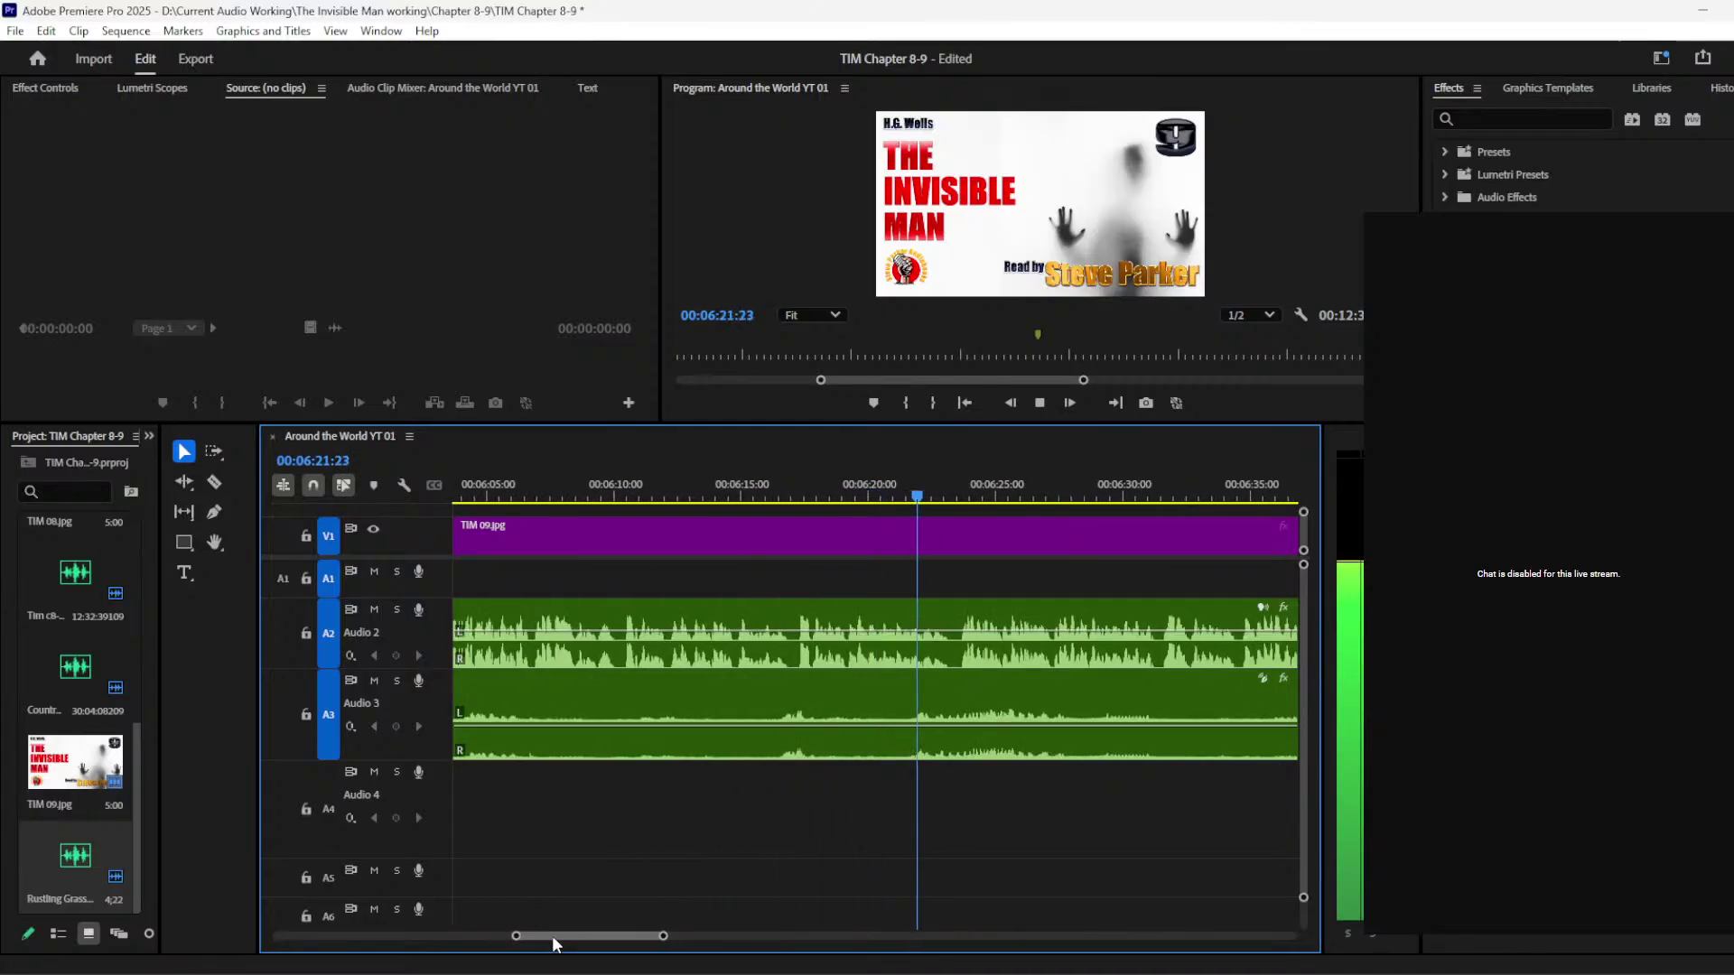
{"action": "mouse_move", "coordinate": [658, 935]}
{"action": "left_mouse_down"}
{"action": "mouse_move", "coordinate": [708, 937]}
{"action": "mouse_move", "coordinate": [655, 935]}
{"action": "left_mouse_up"}
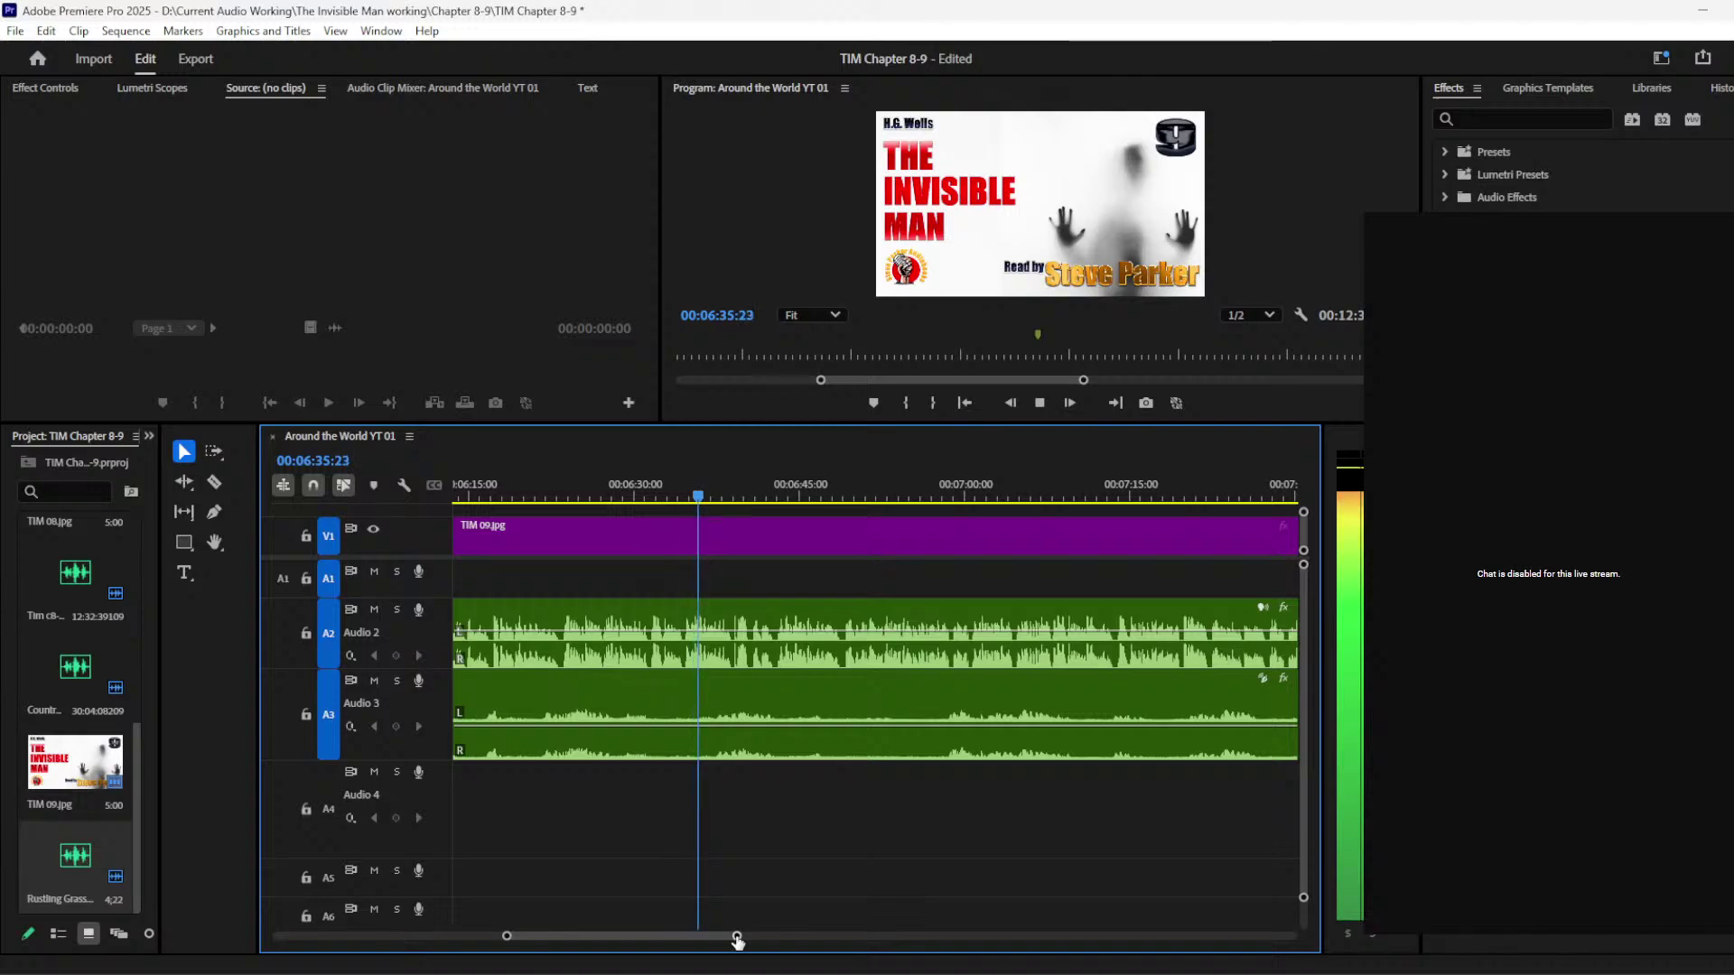
{"action": "left_click_drag", "start_coordinate": [737, 938], "coordinate": [672, 936]}
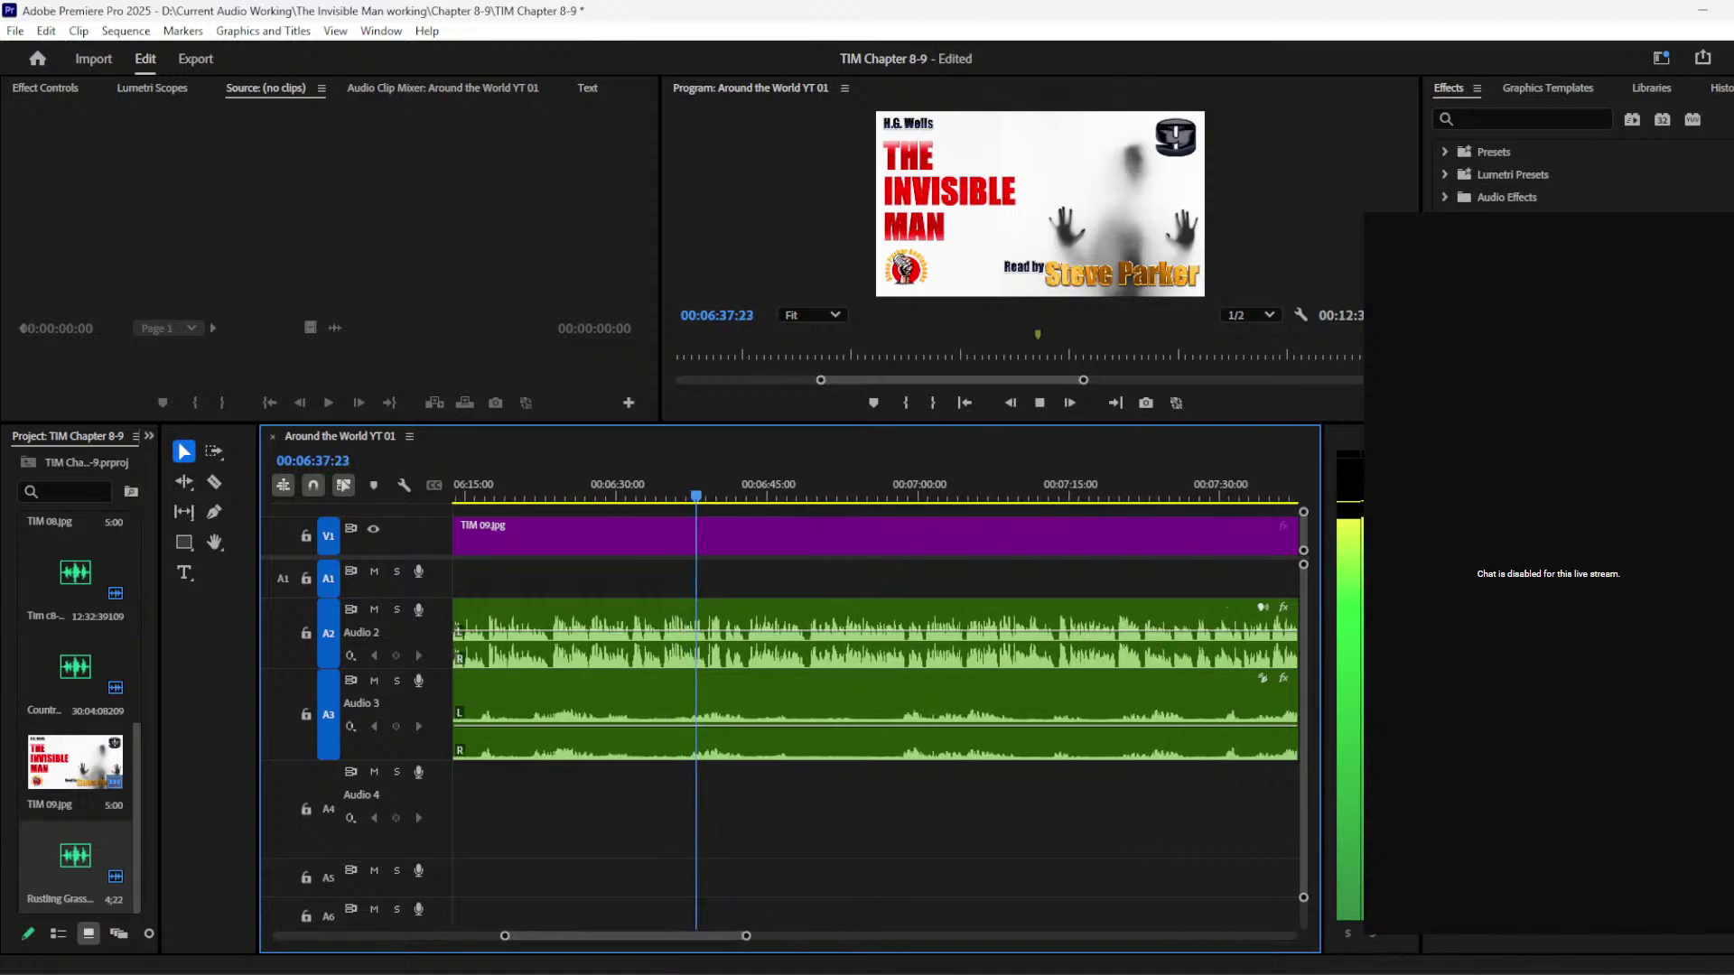
{"action": "key", "text": "alt+Tab"}
{"action": "scroll", "coordinate": [1037, 477], "scroll_direction": "up", "scroll_amount": 4}
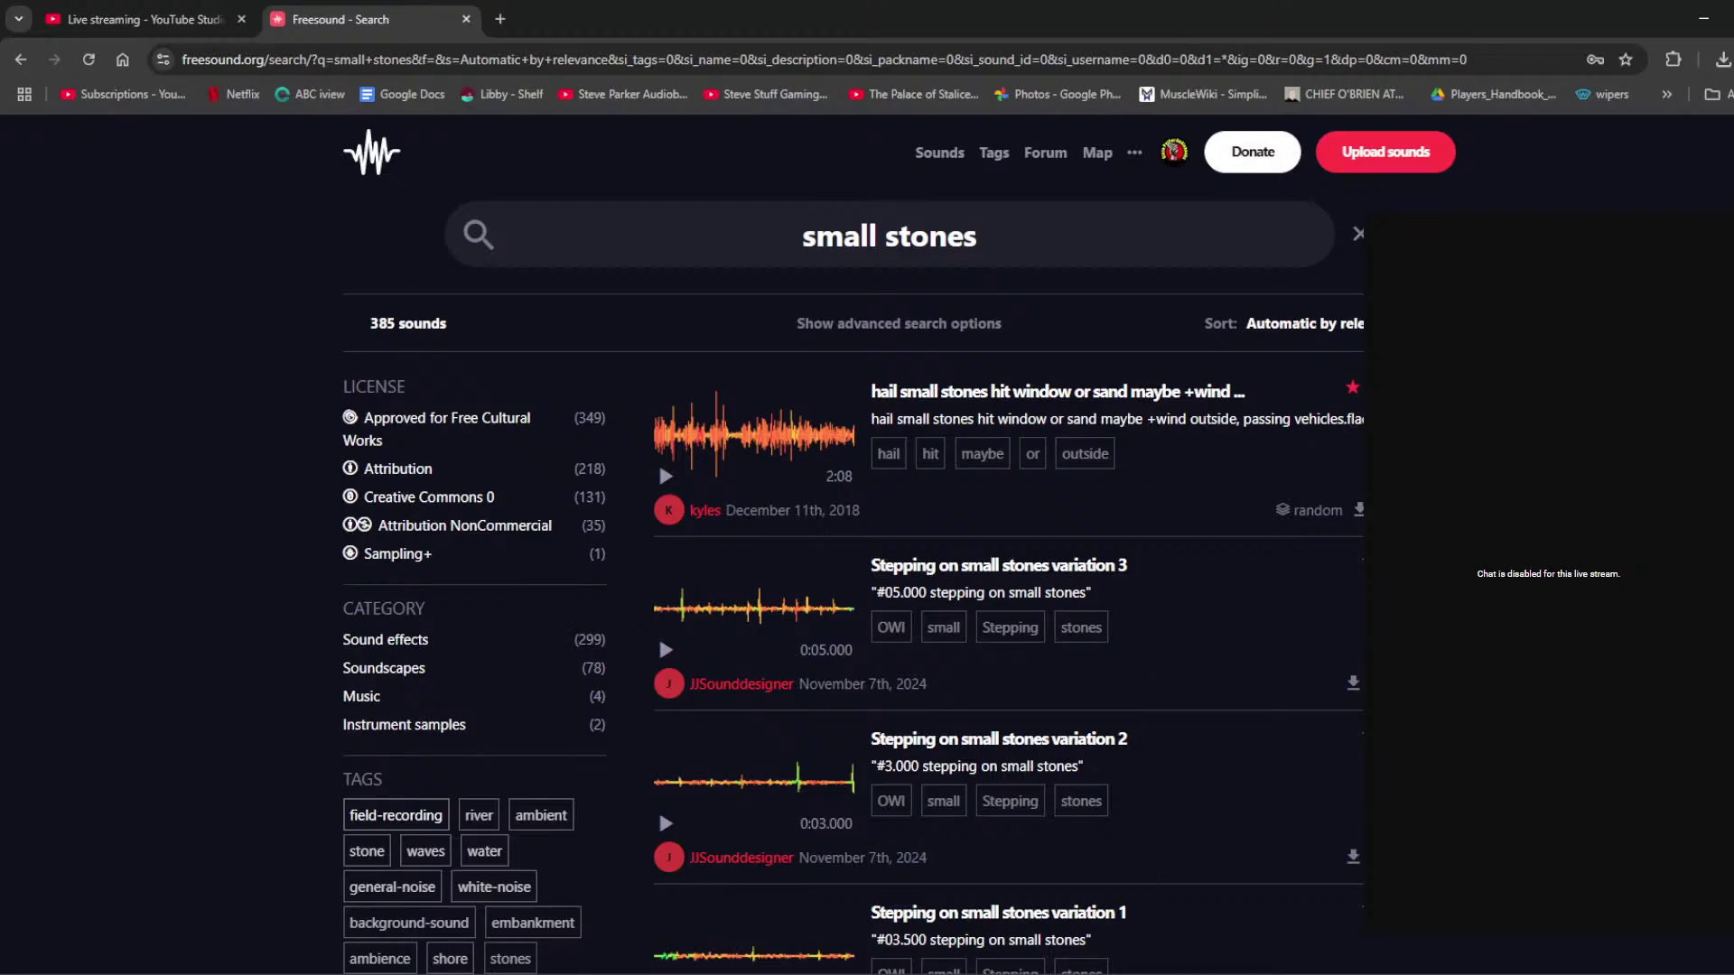
{"action": "key", "text": "alt+Tab"}
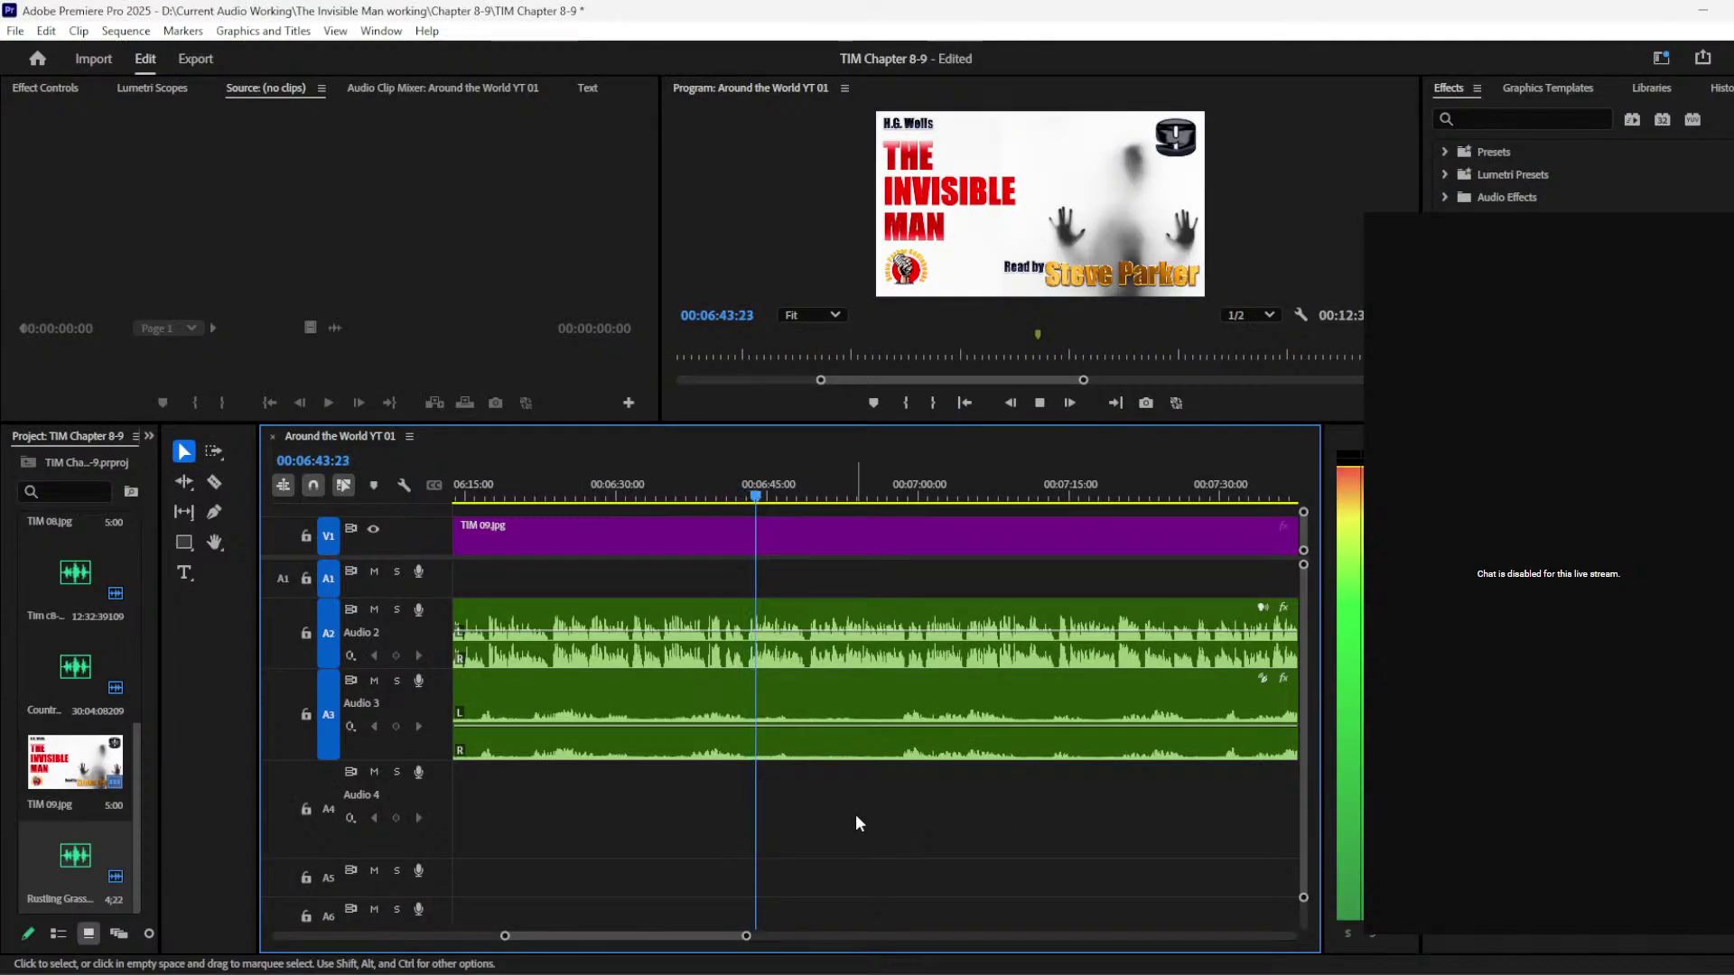
{"action": "mouse_move", "coordinate": [535, 971]}
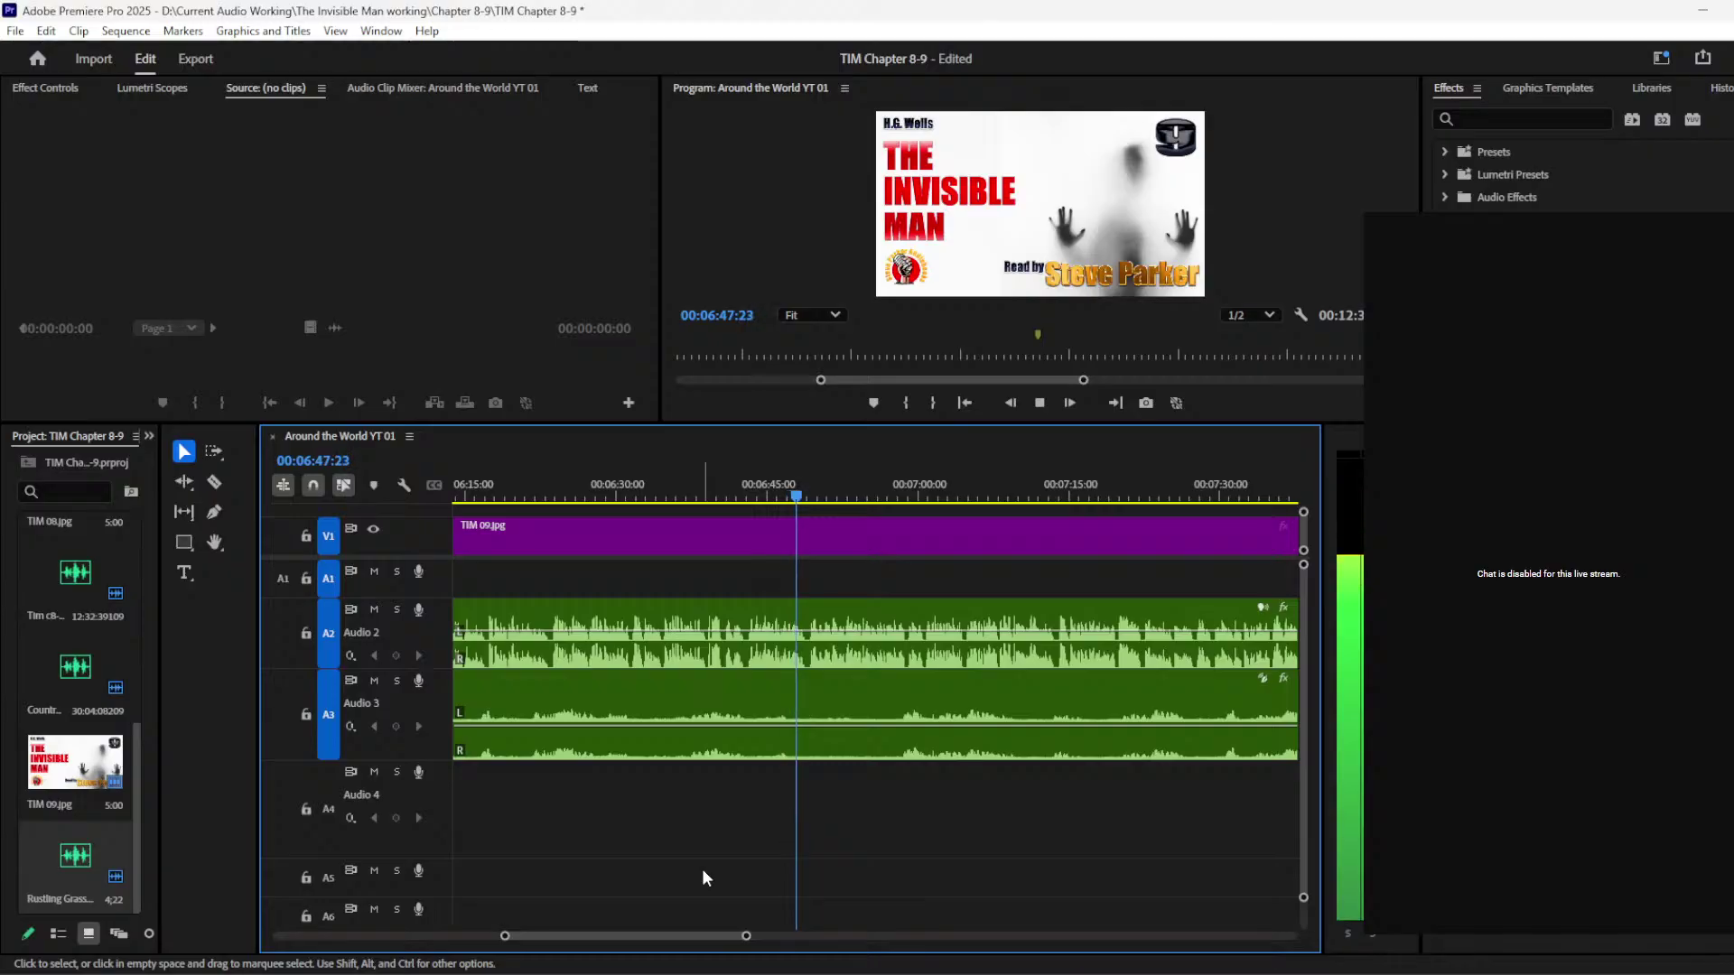
{"action": "key", "text": "space"}
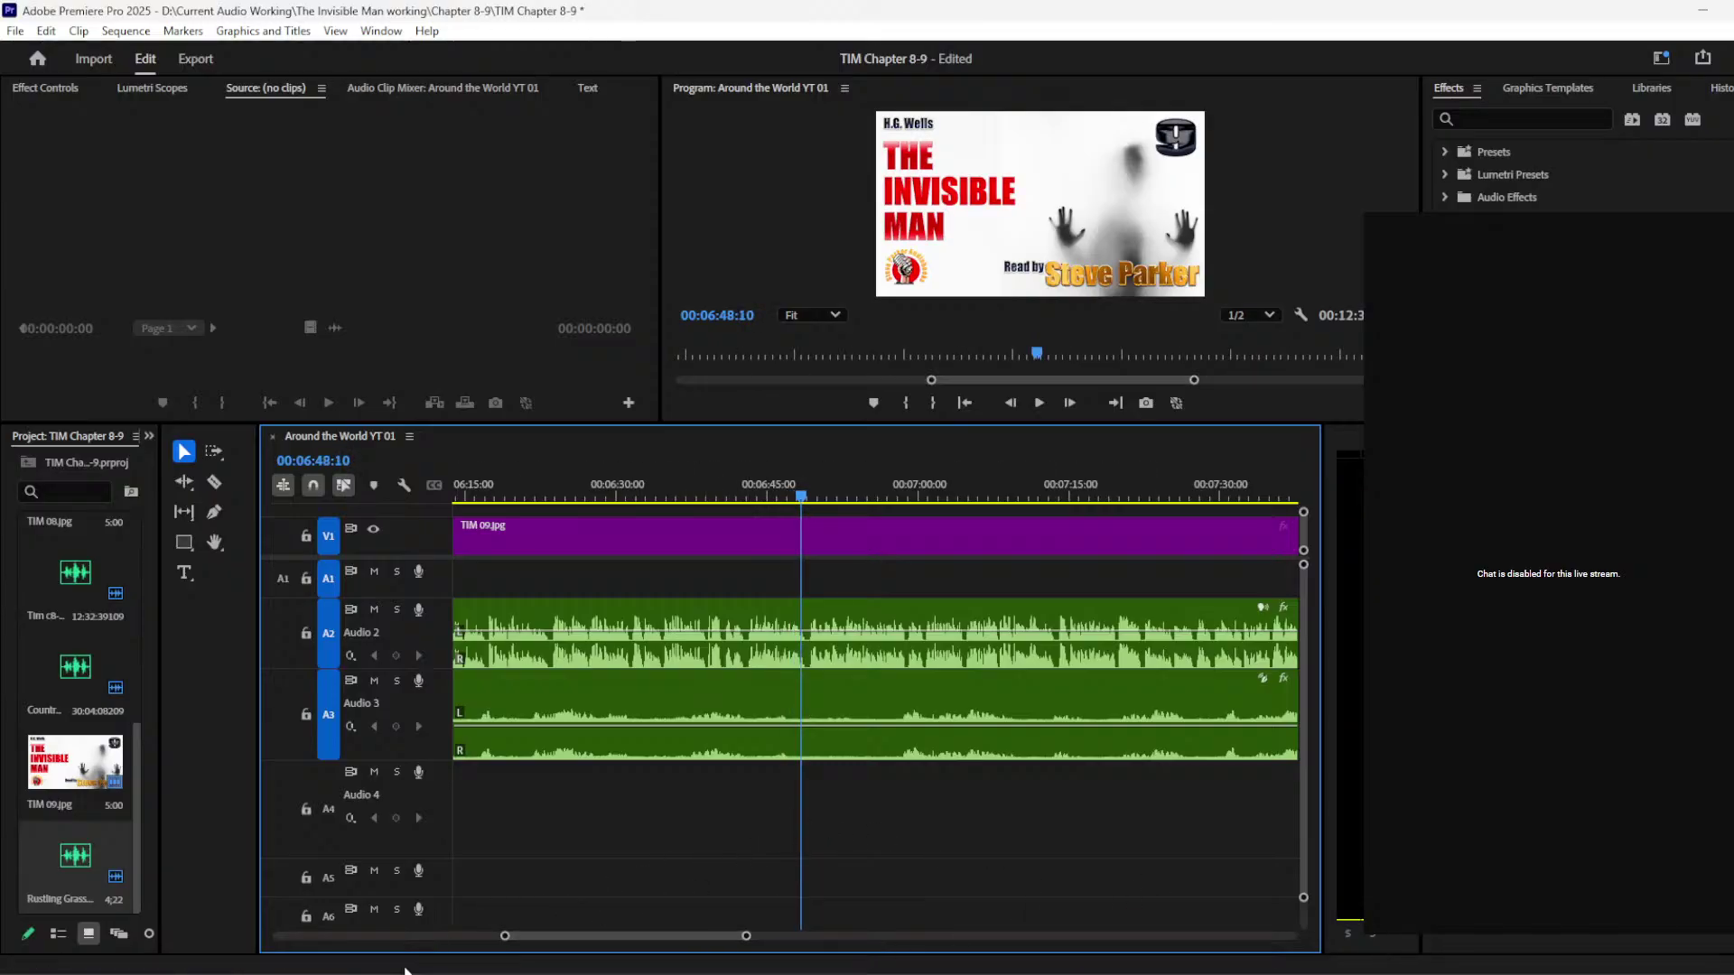
Step: Return to the 01 SFX library in File Explorer, check the Space Battle folder, and open the Strange folder
{"action": "left_click", "coordinate": [573, 973]}
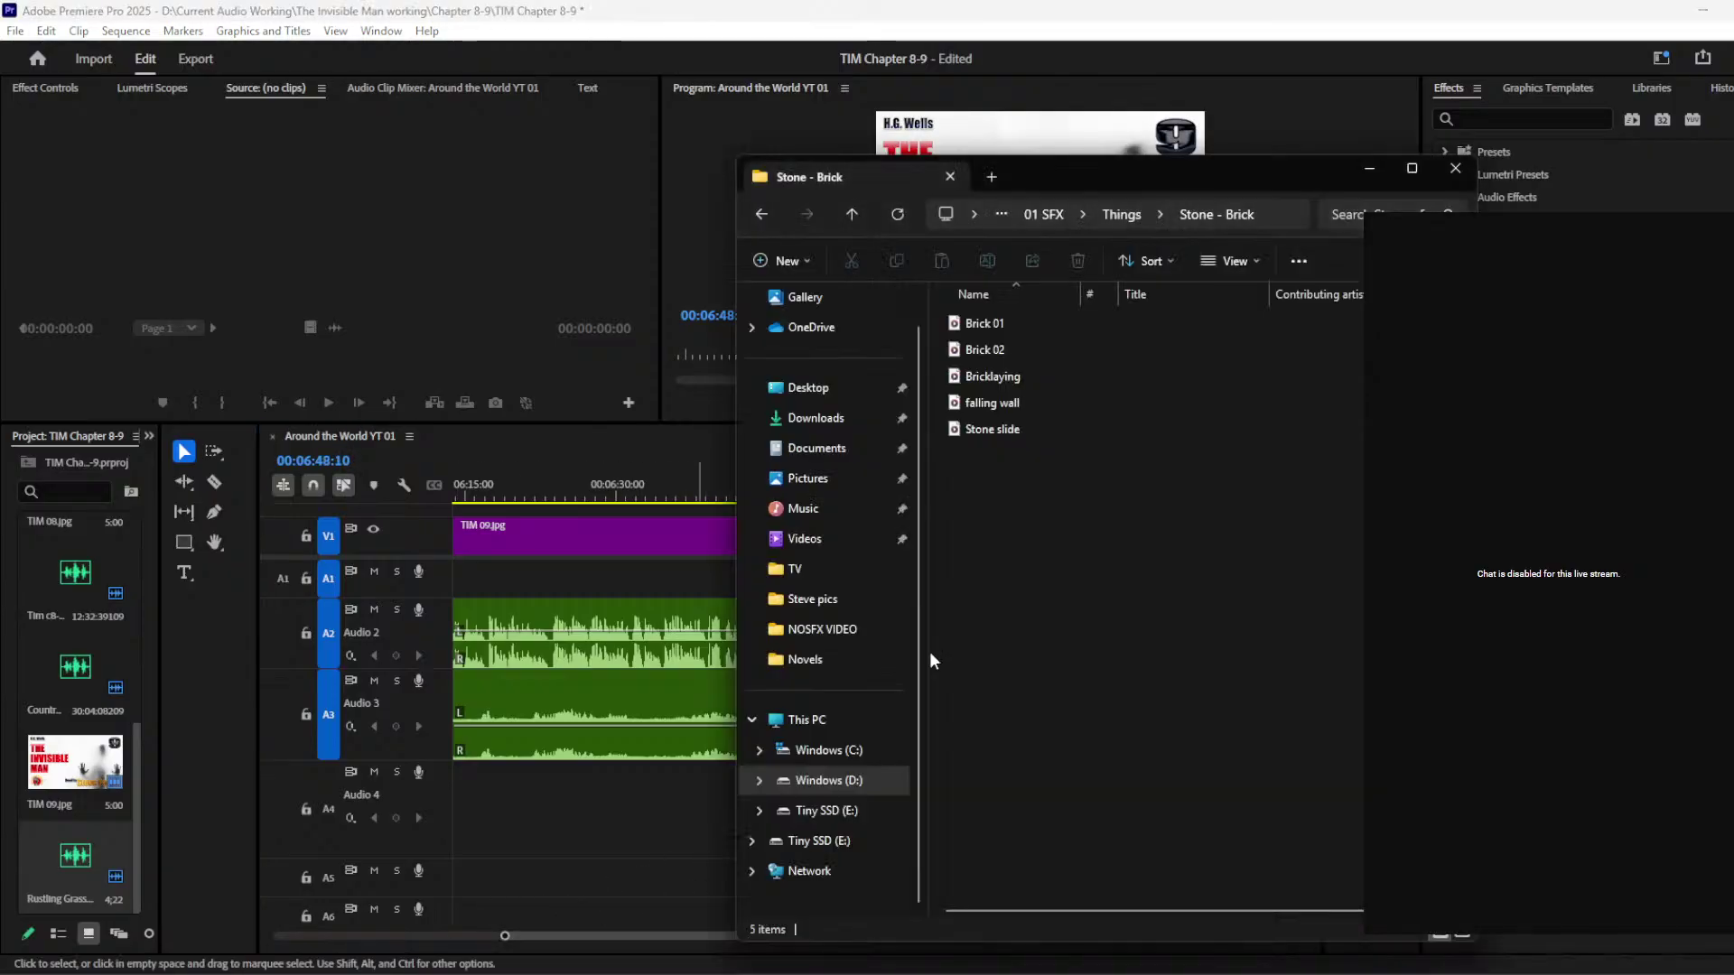
{"action": "left_click", "coordinate": [1048, 217]}
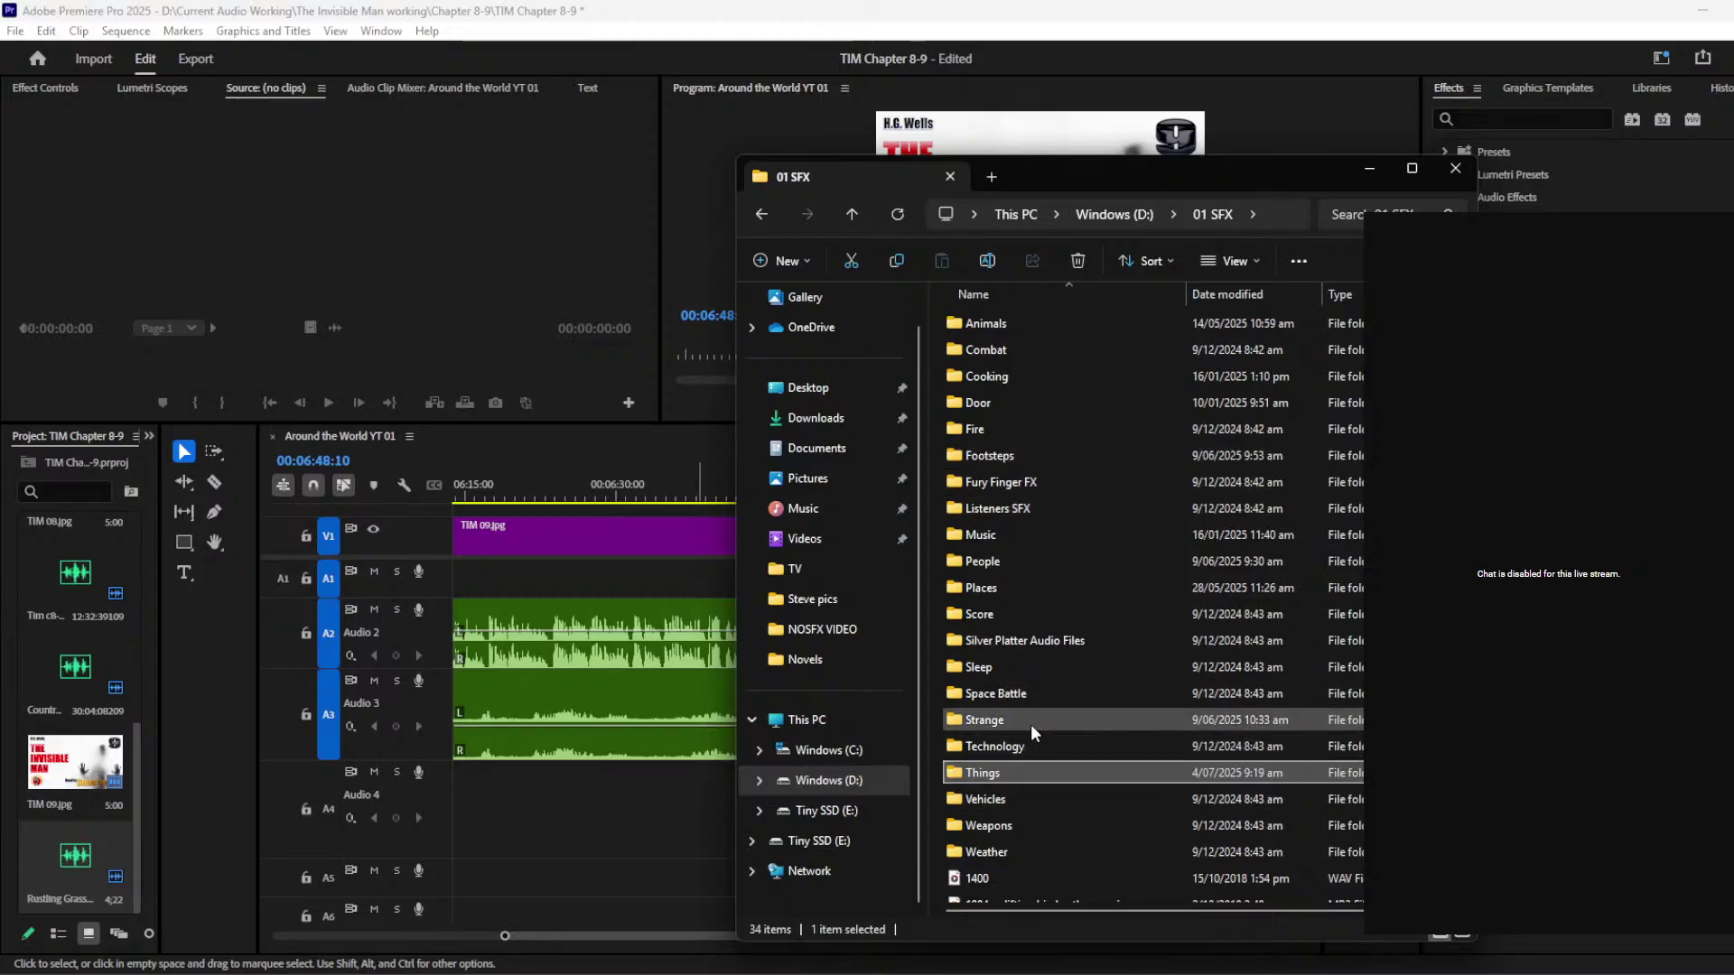
{"action": "double_click", "coordinate": [1032, 695]}
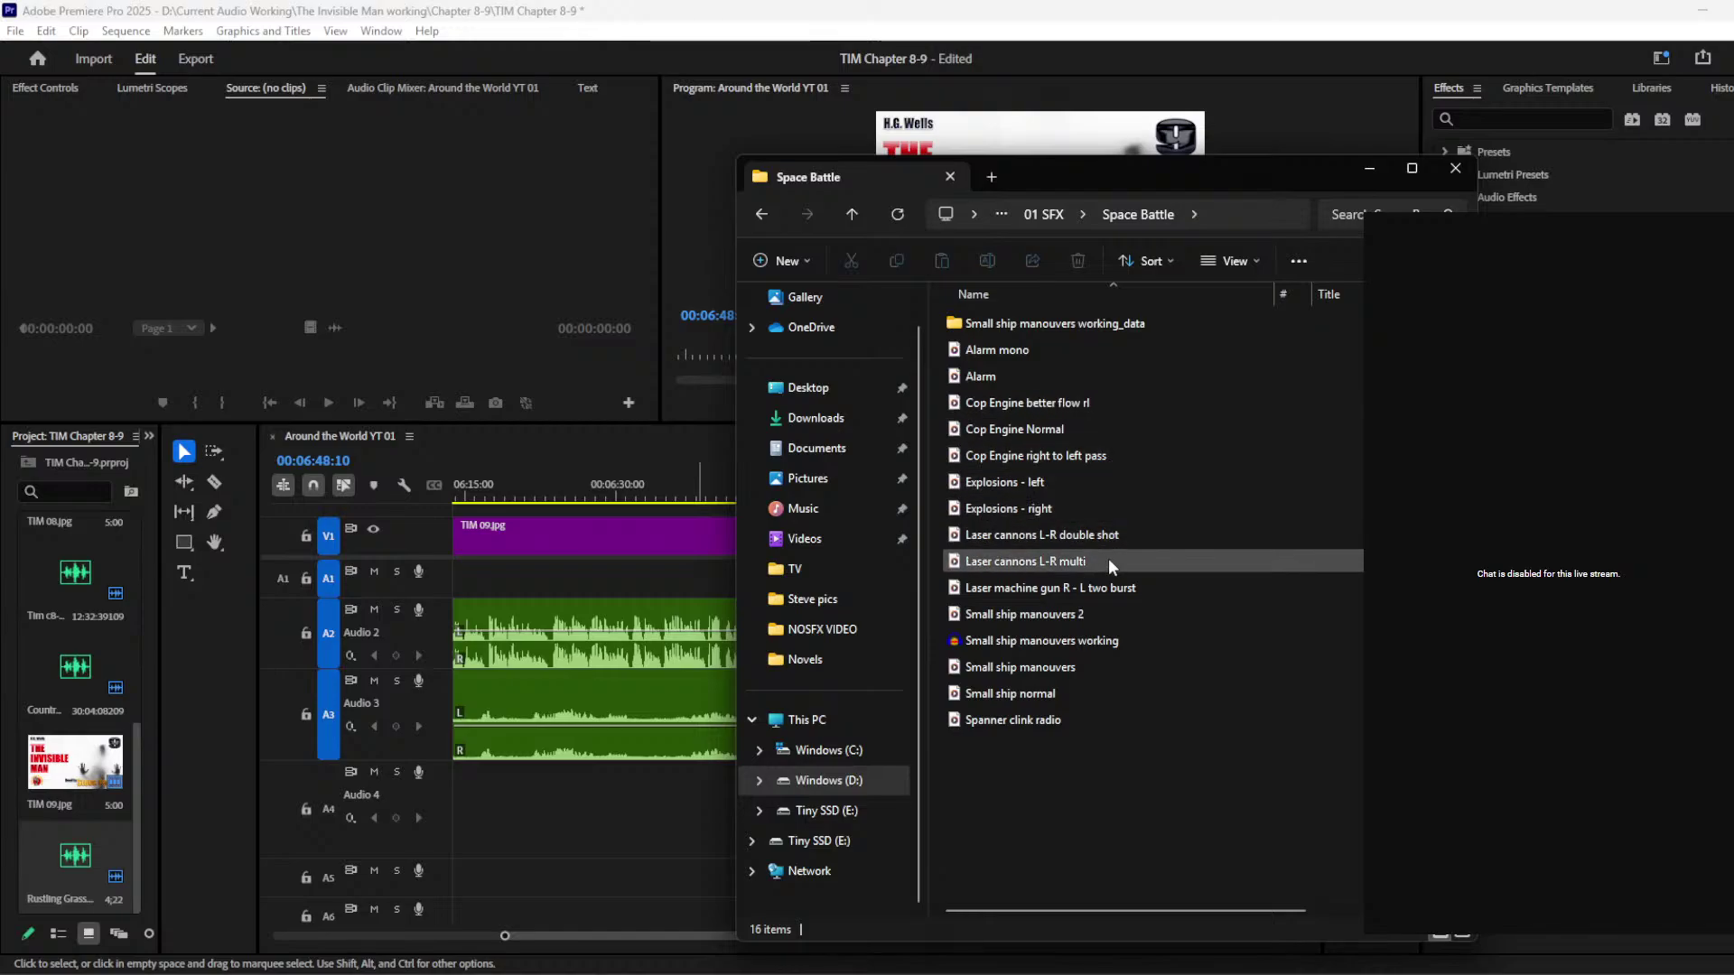
{"action": "left_click", "coordinate": [860, 215]}
{"action": "double_click", "coordinate": [1036, 728]}
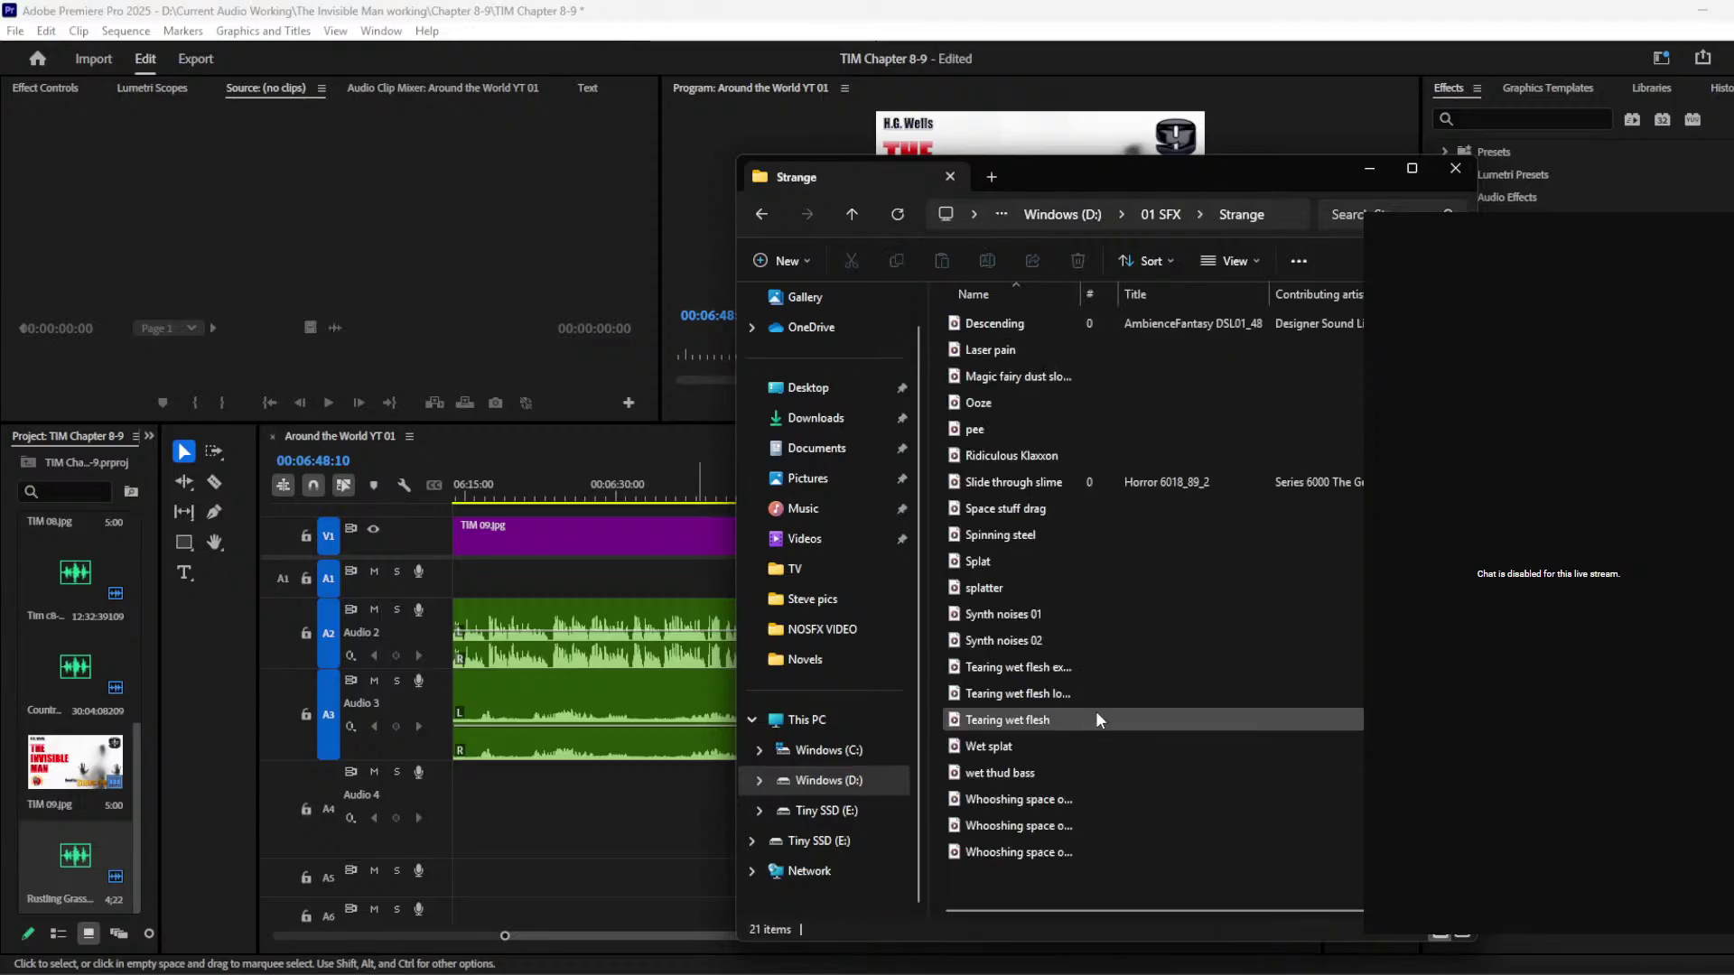
Step: Widen the Name column in the Strange folder and play the Spinning steel sound
{"action": "left_click", "coordinate": [1073, 294]}
{"action": "left_click_drag", "start_coordinate": [1081, 295], "coordinate": [1228, 294]}
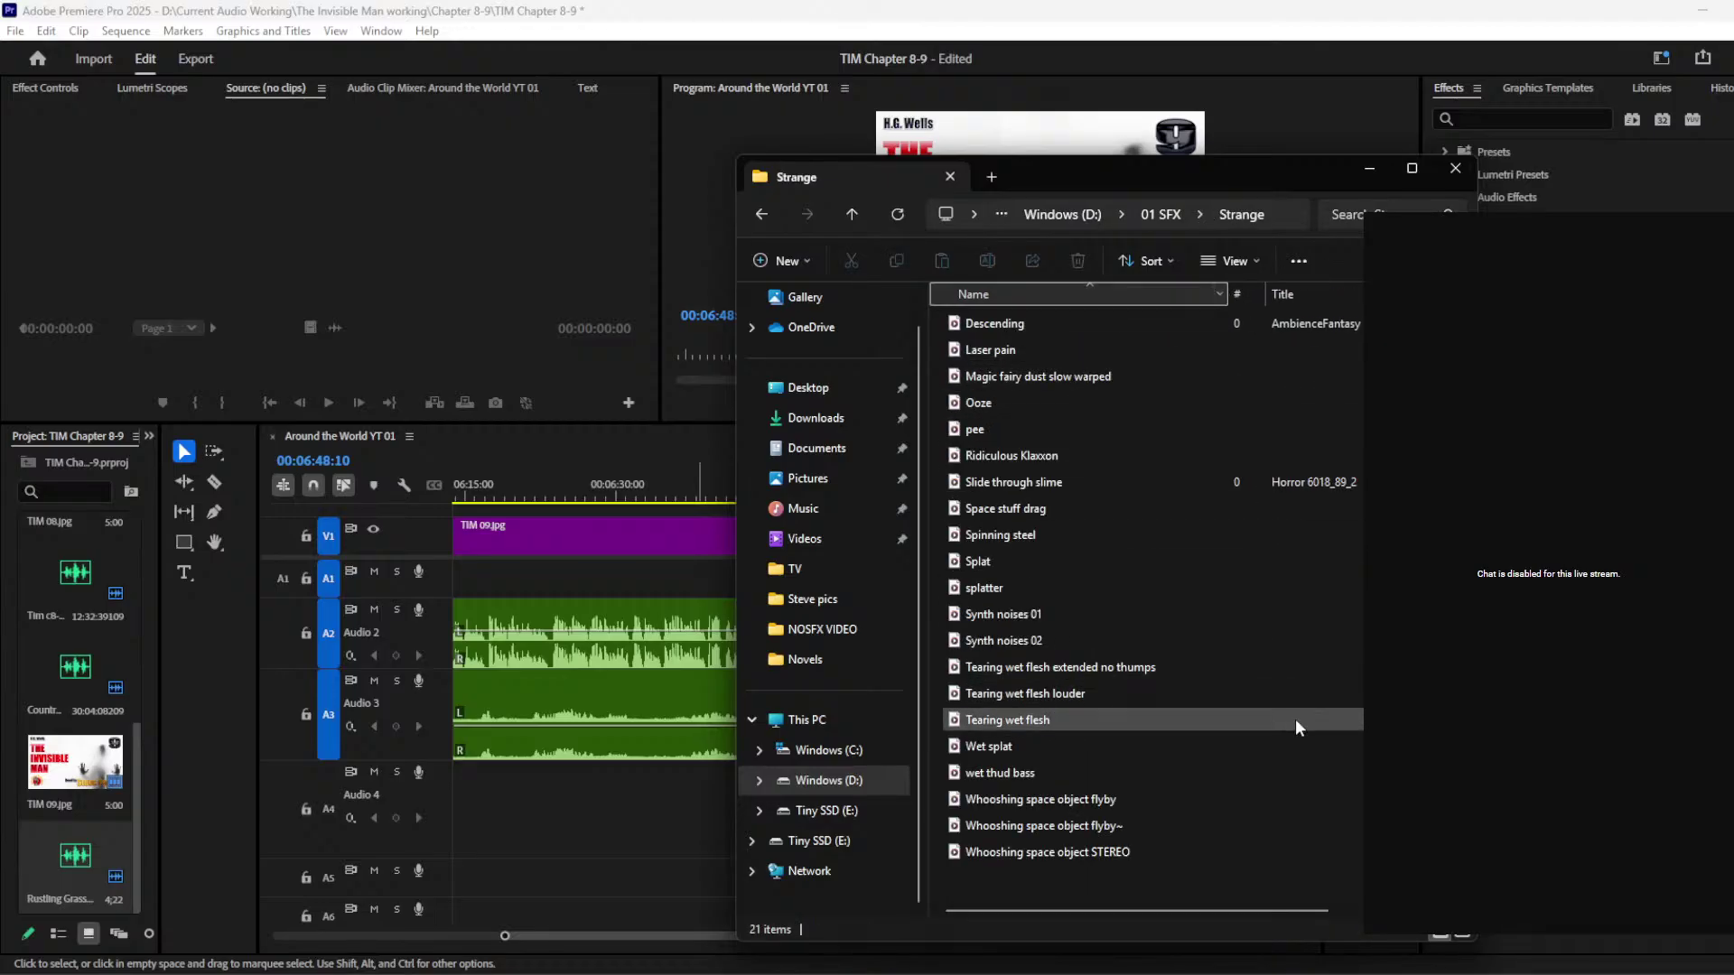
{"action": "left_click", "coordinate": [1296, 722]}
{"action": "left_click", "coordinate": [1127, 878]}
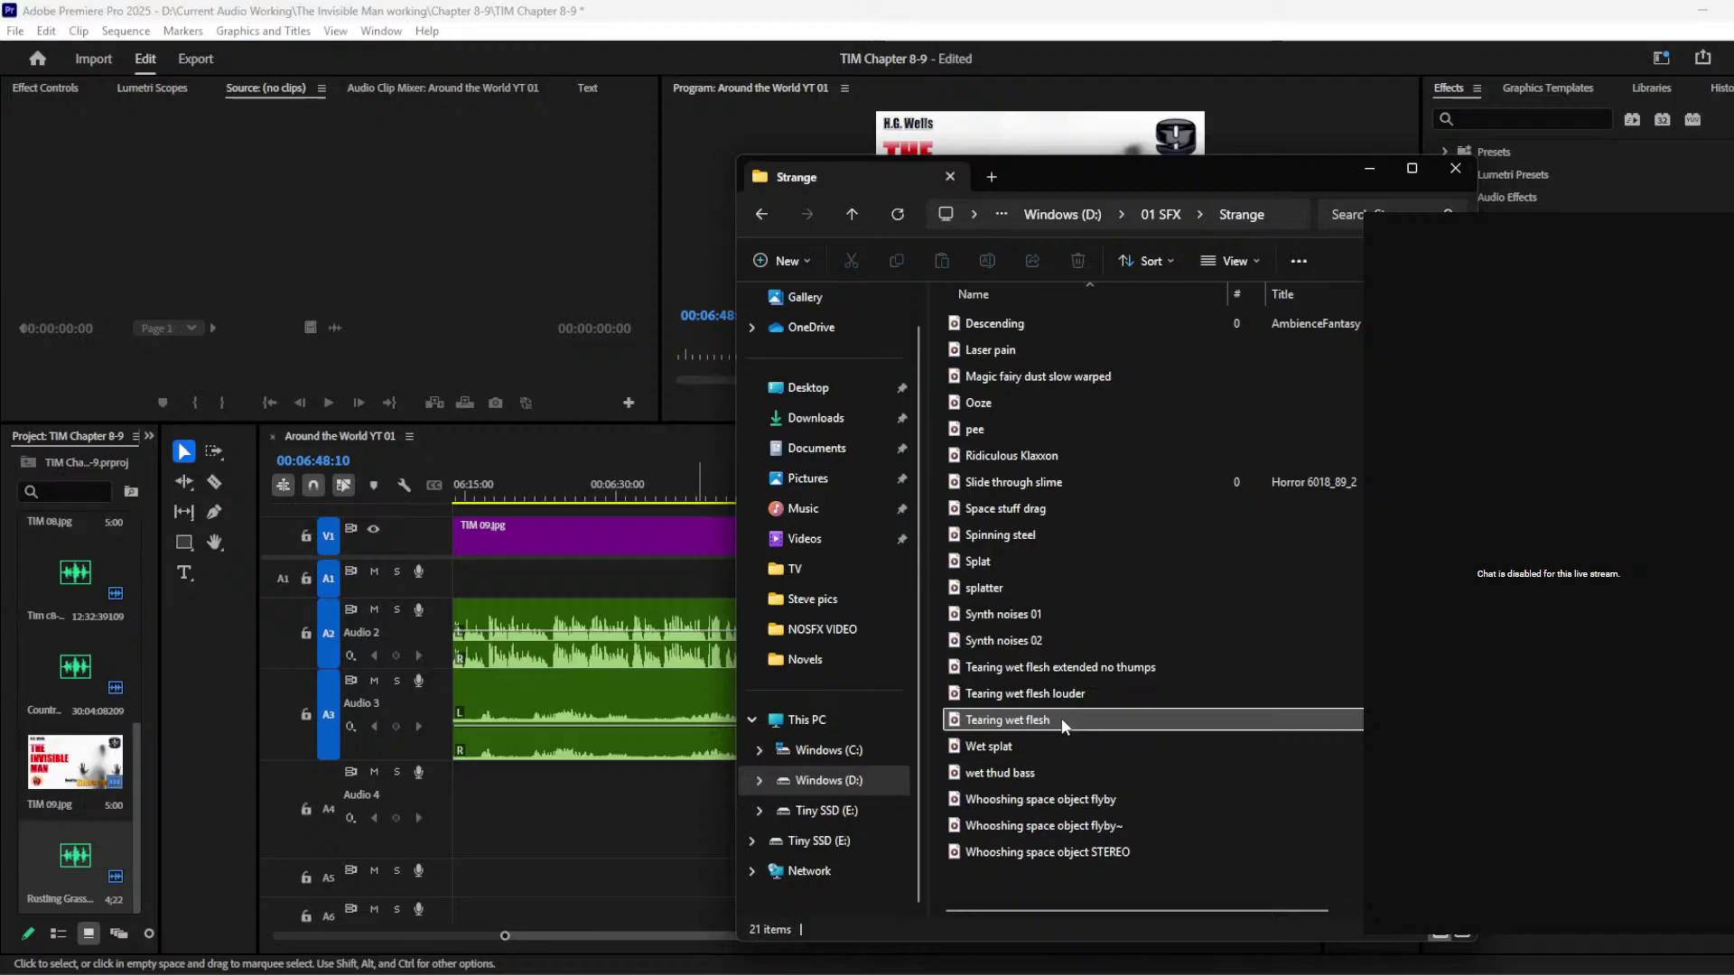
{"action": "double_click", "coordinate": [1026, 543]}
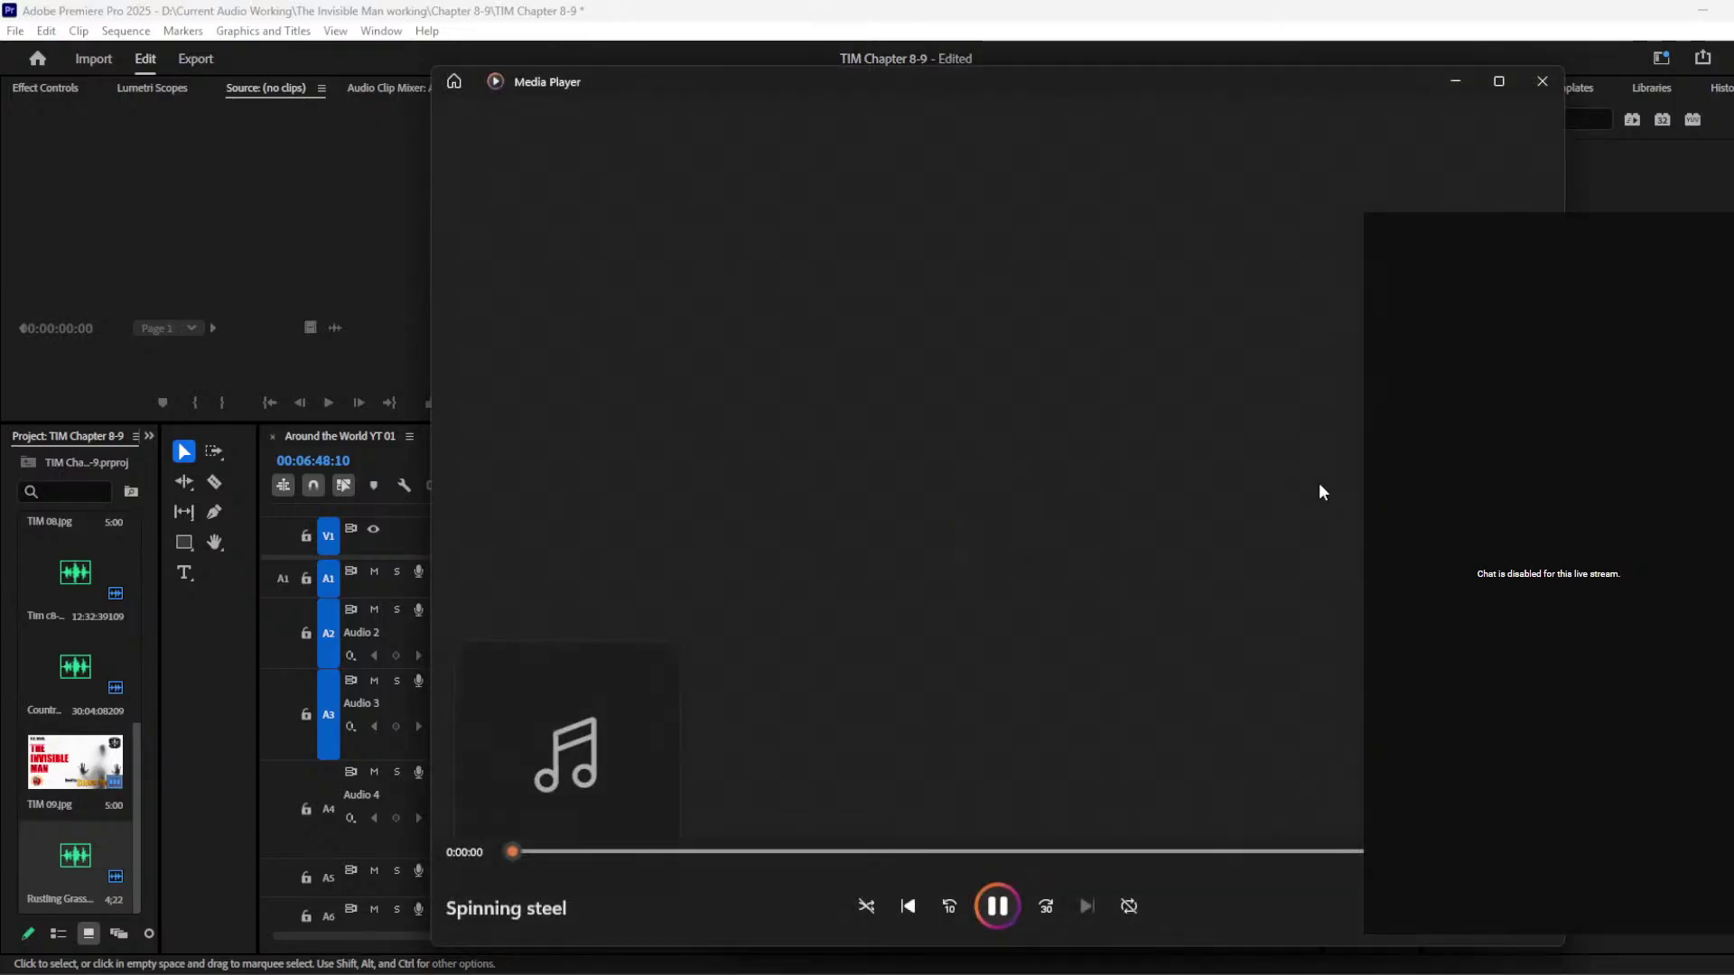
Step: Listen to the Whooshing space object flyby and Whooshing space object STEREO sounds in the Strange folder
{"action": "left_click", "coordinate": [1541, 83]}
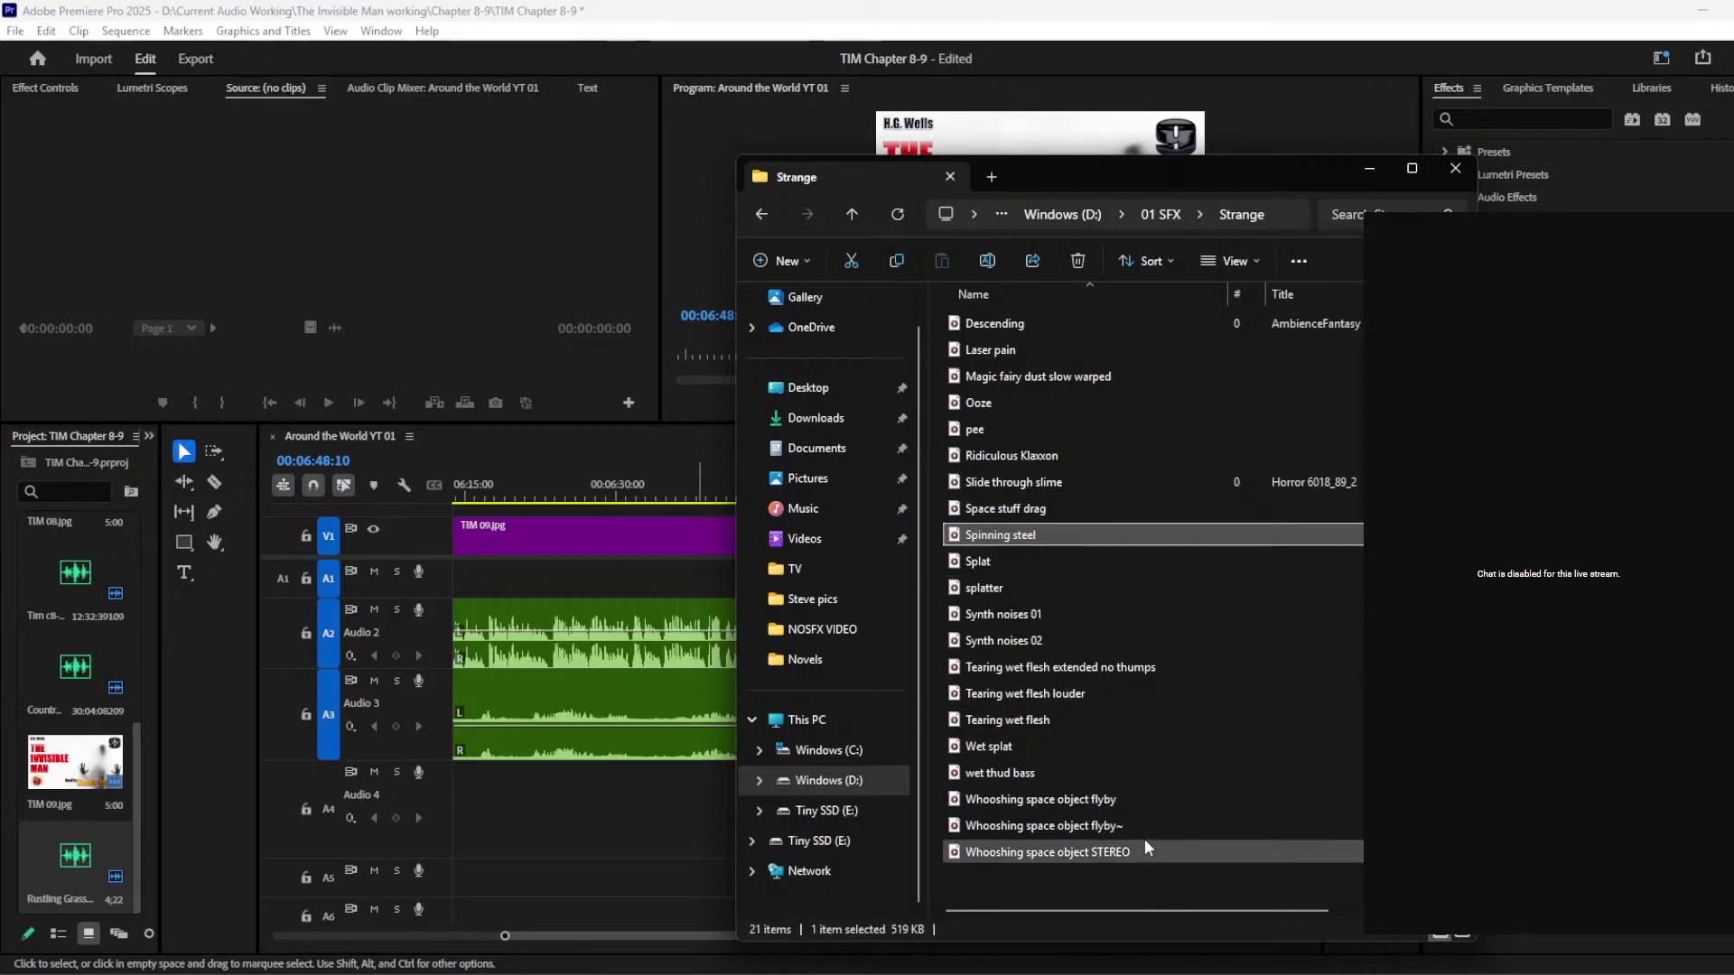
{"action": "double_click", "coordinate": [1136, 800]}
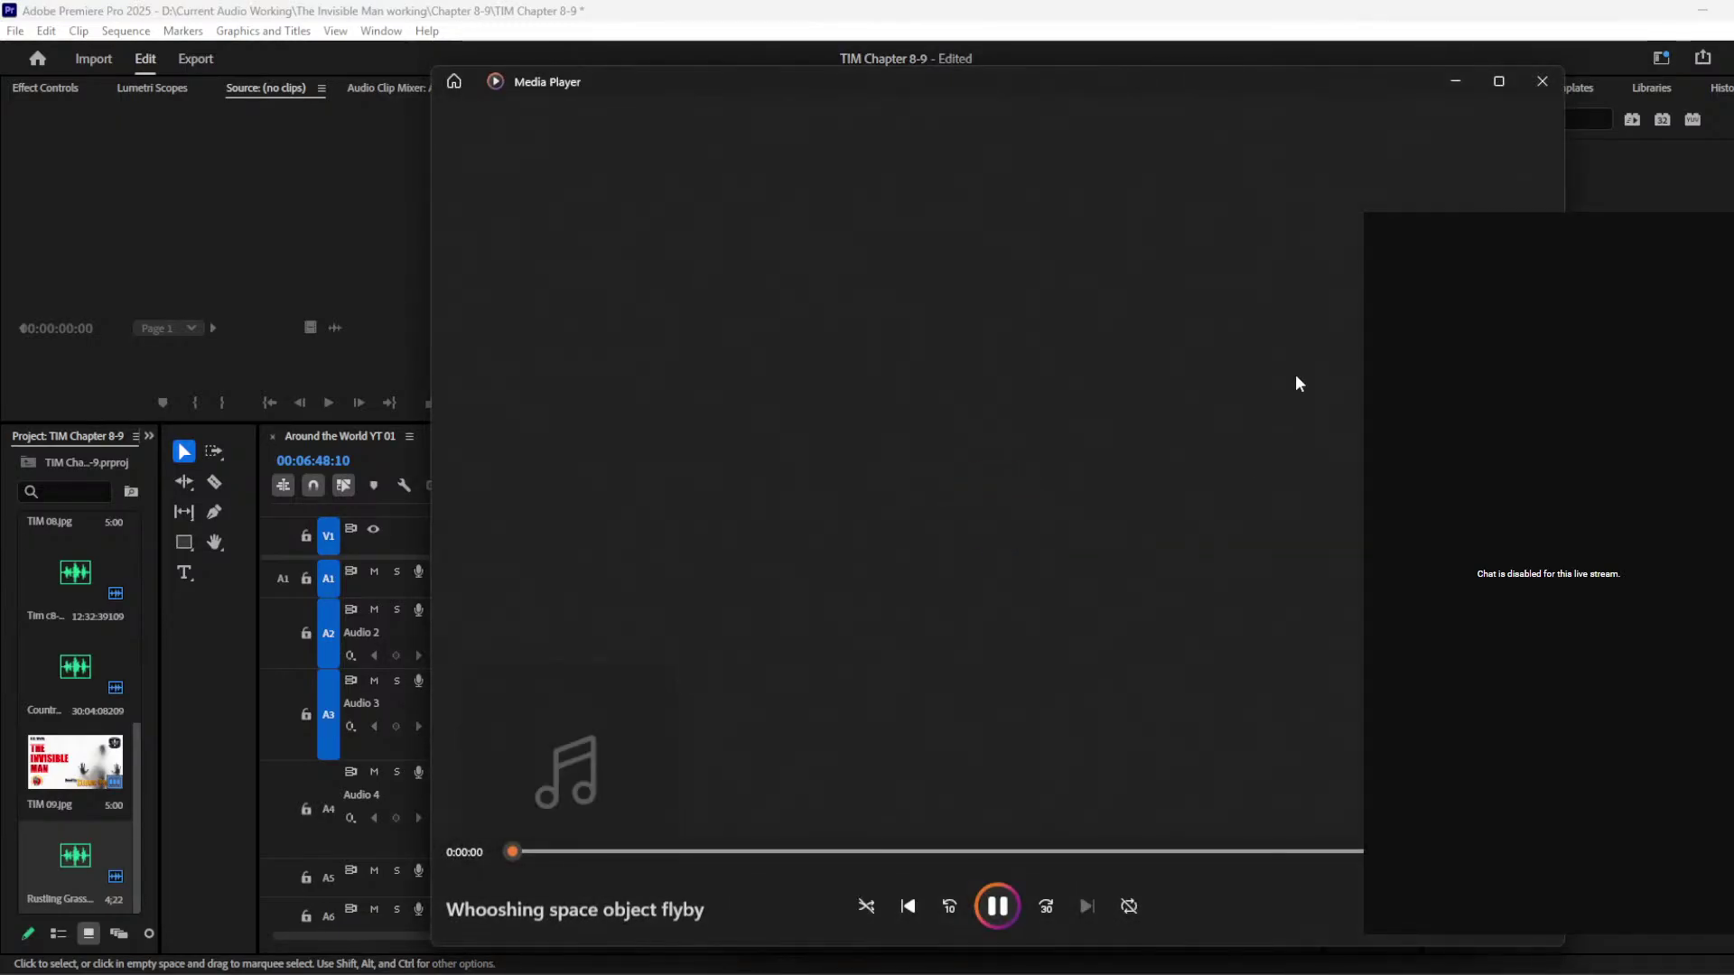
{"action": "left_click", "coordinate": [1540, 84]}
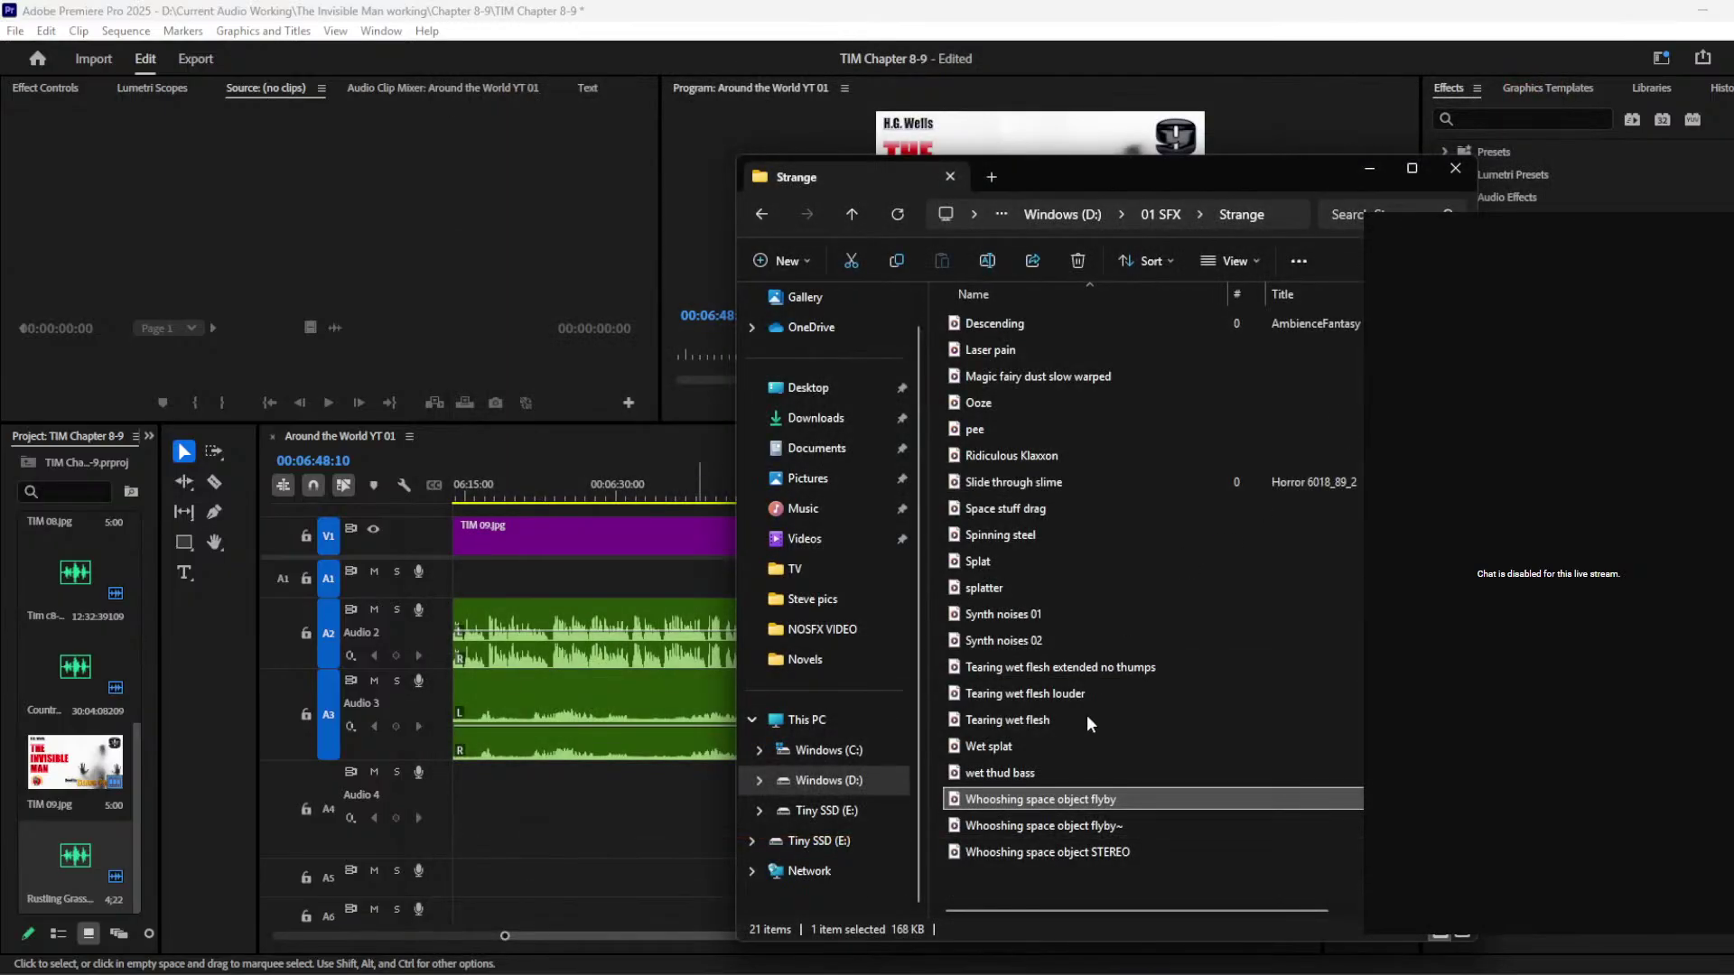
{"action": "double_click", "coordinate": [1054, 852]}
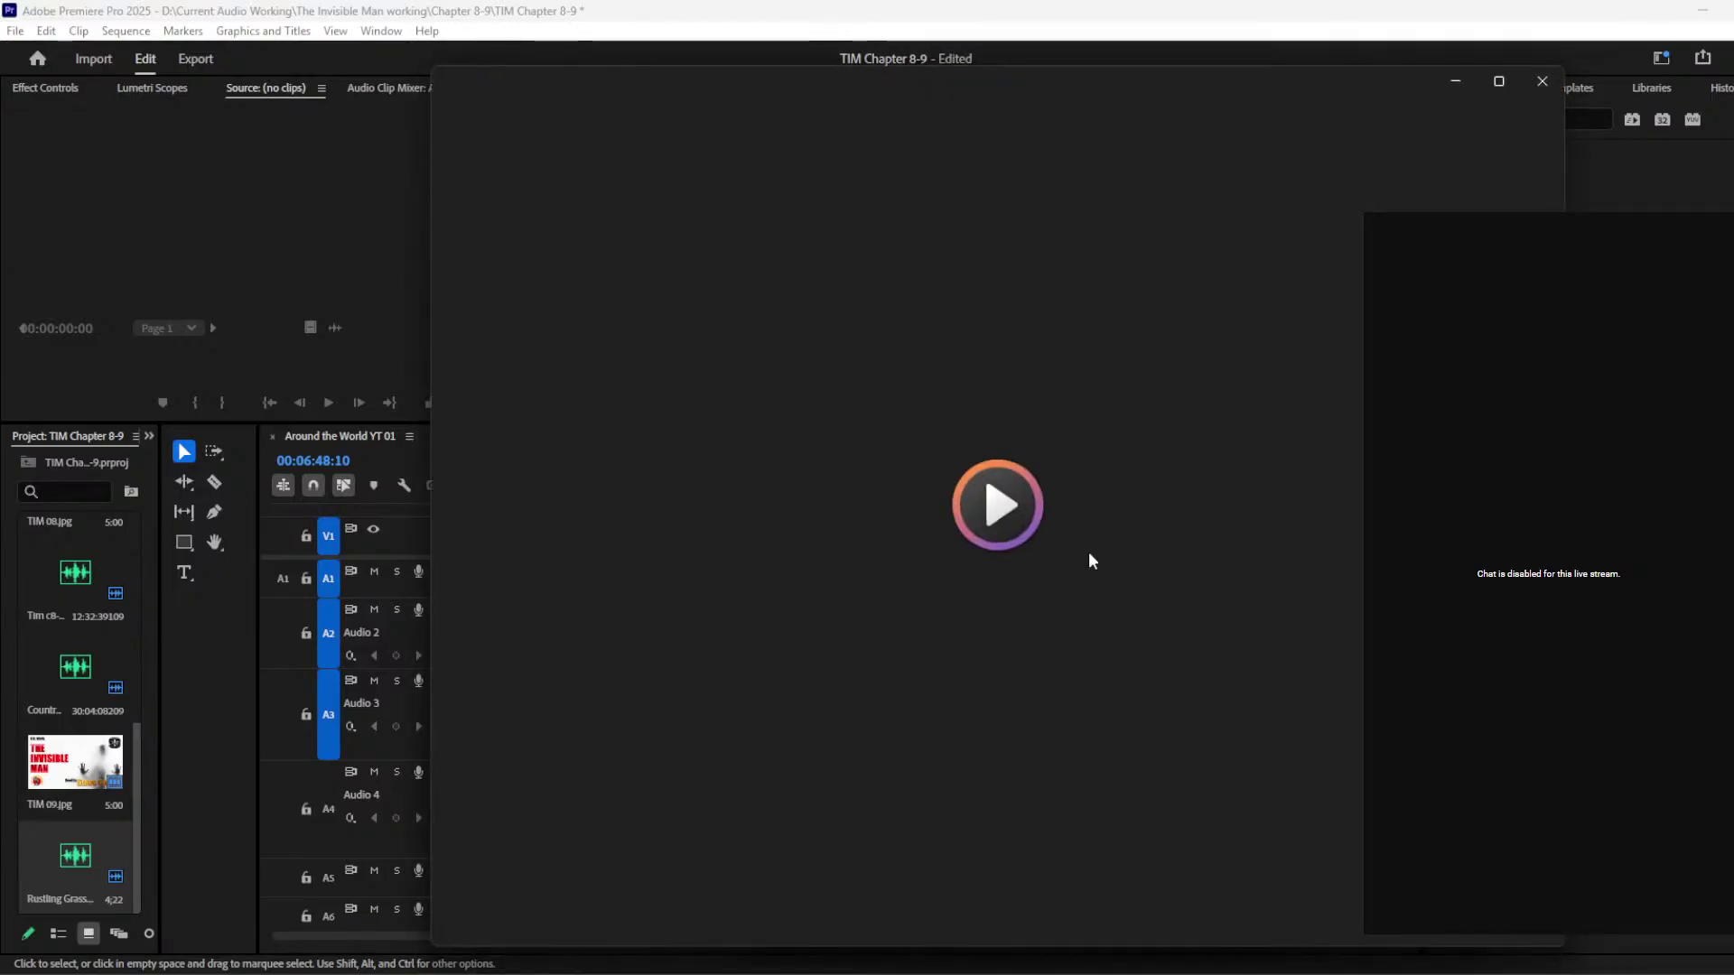
{"action": "left_click", "coordinate": [1545, 83]}
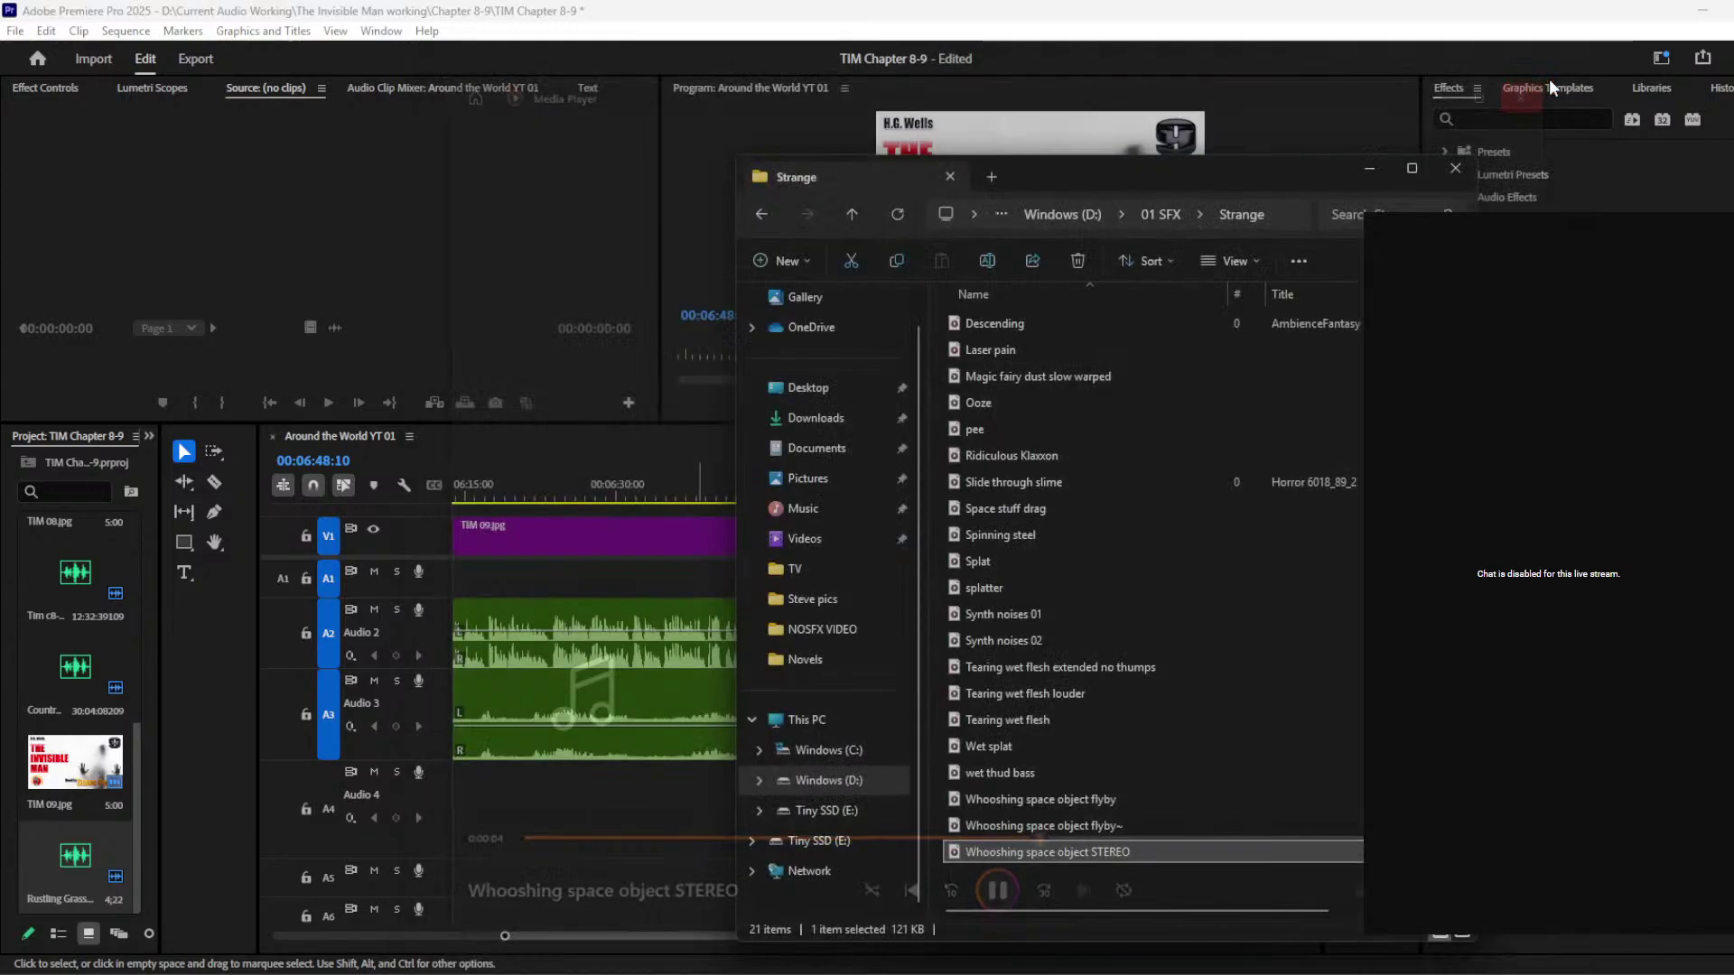
{"action": "double_click", "coordinate": [1050, 854]}
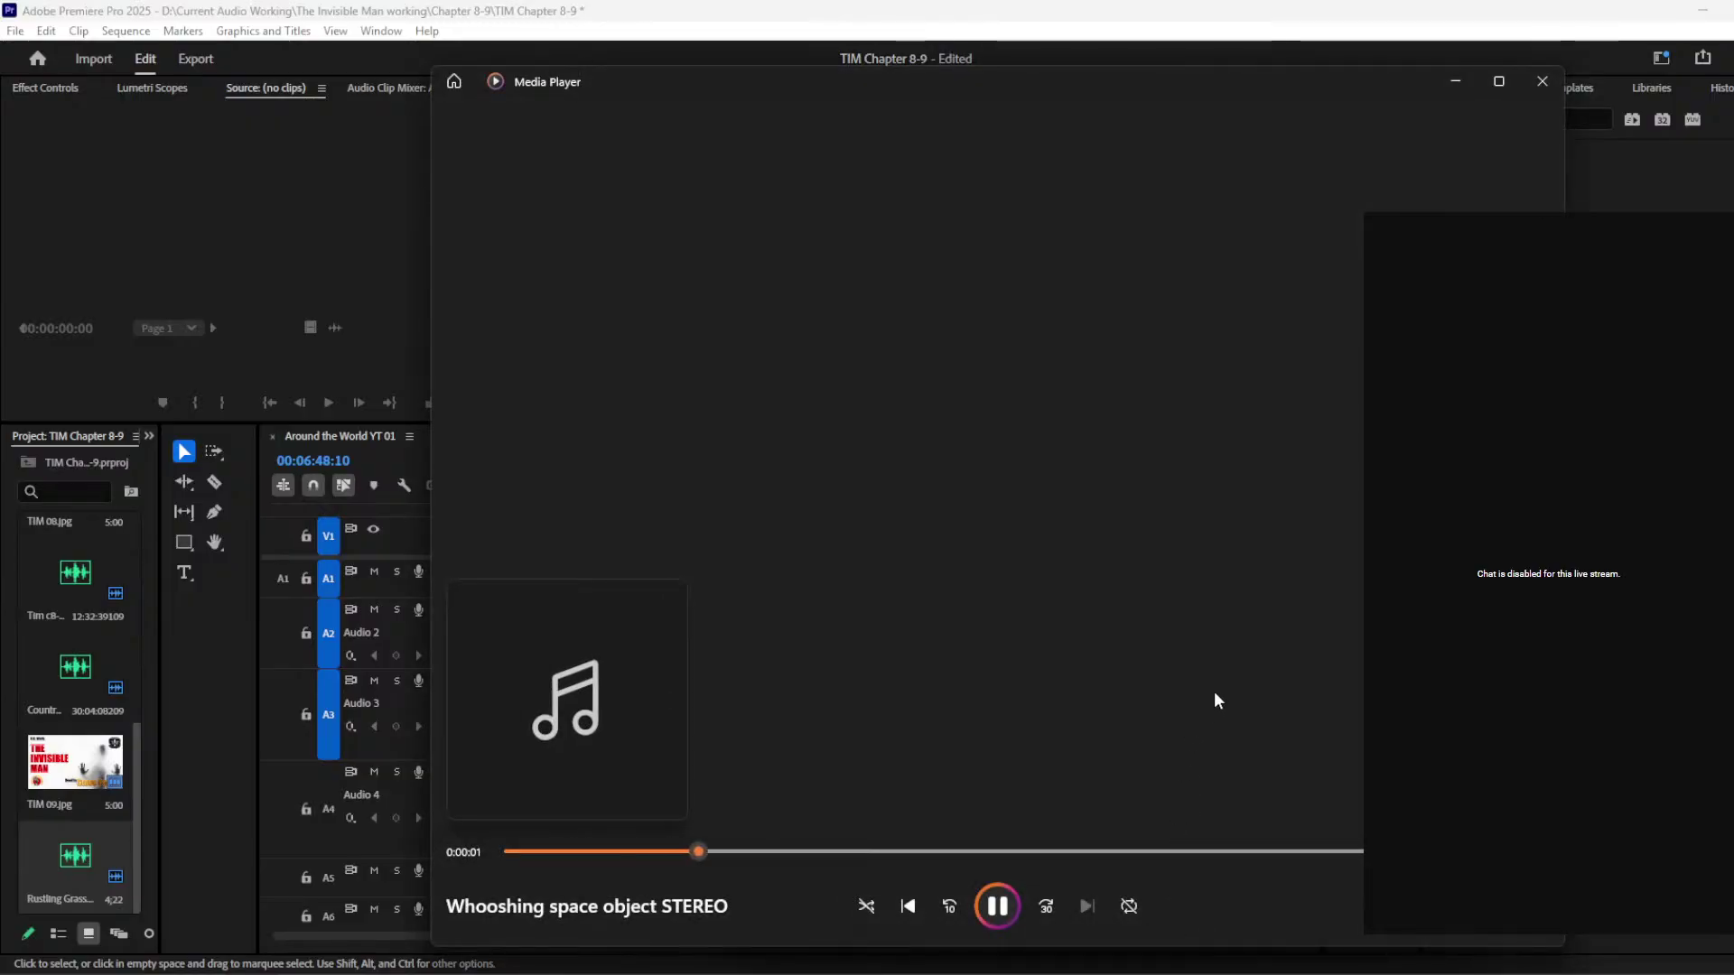
{"action": "left_click", "coordinate": [1545, 81]}
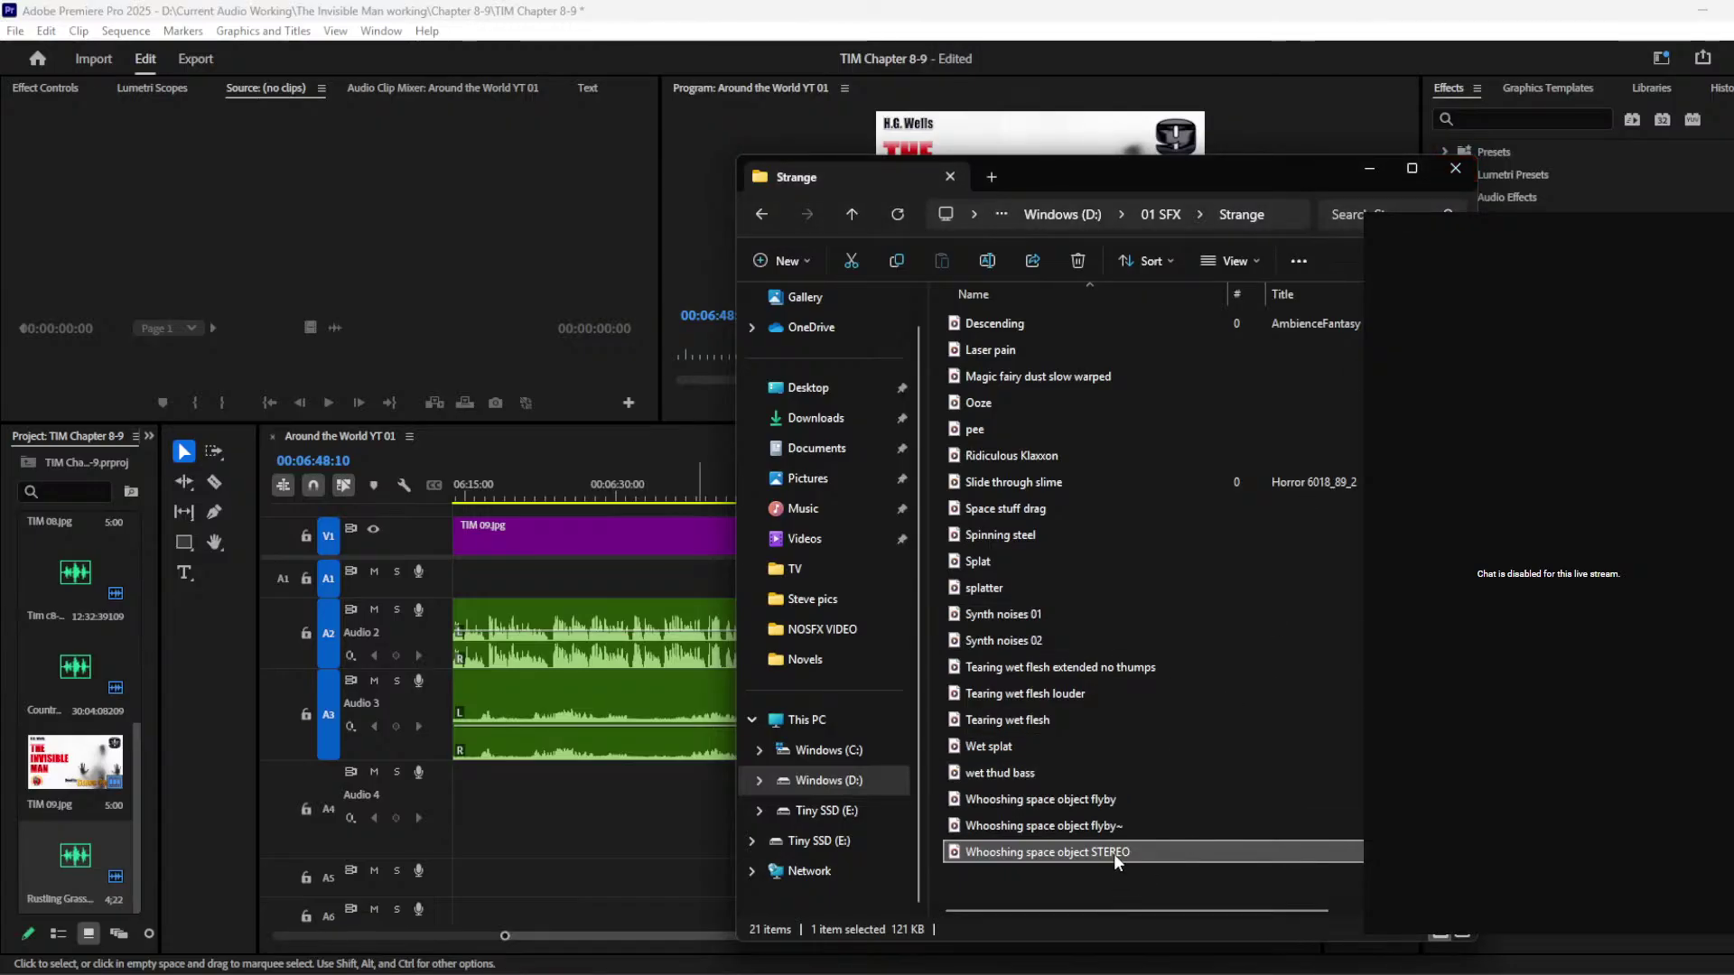
Step: Place the Whooshing space object STEREO sound on Audio 4 at about 00:06:46 and speed the clip up, checking it in playback
{"action": "mouse_move", "coordinate": [1113, 854]}
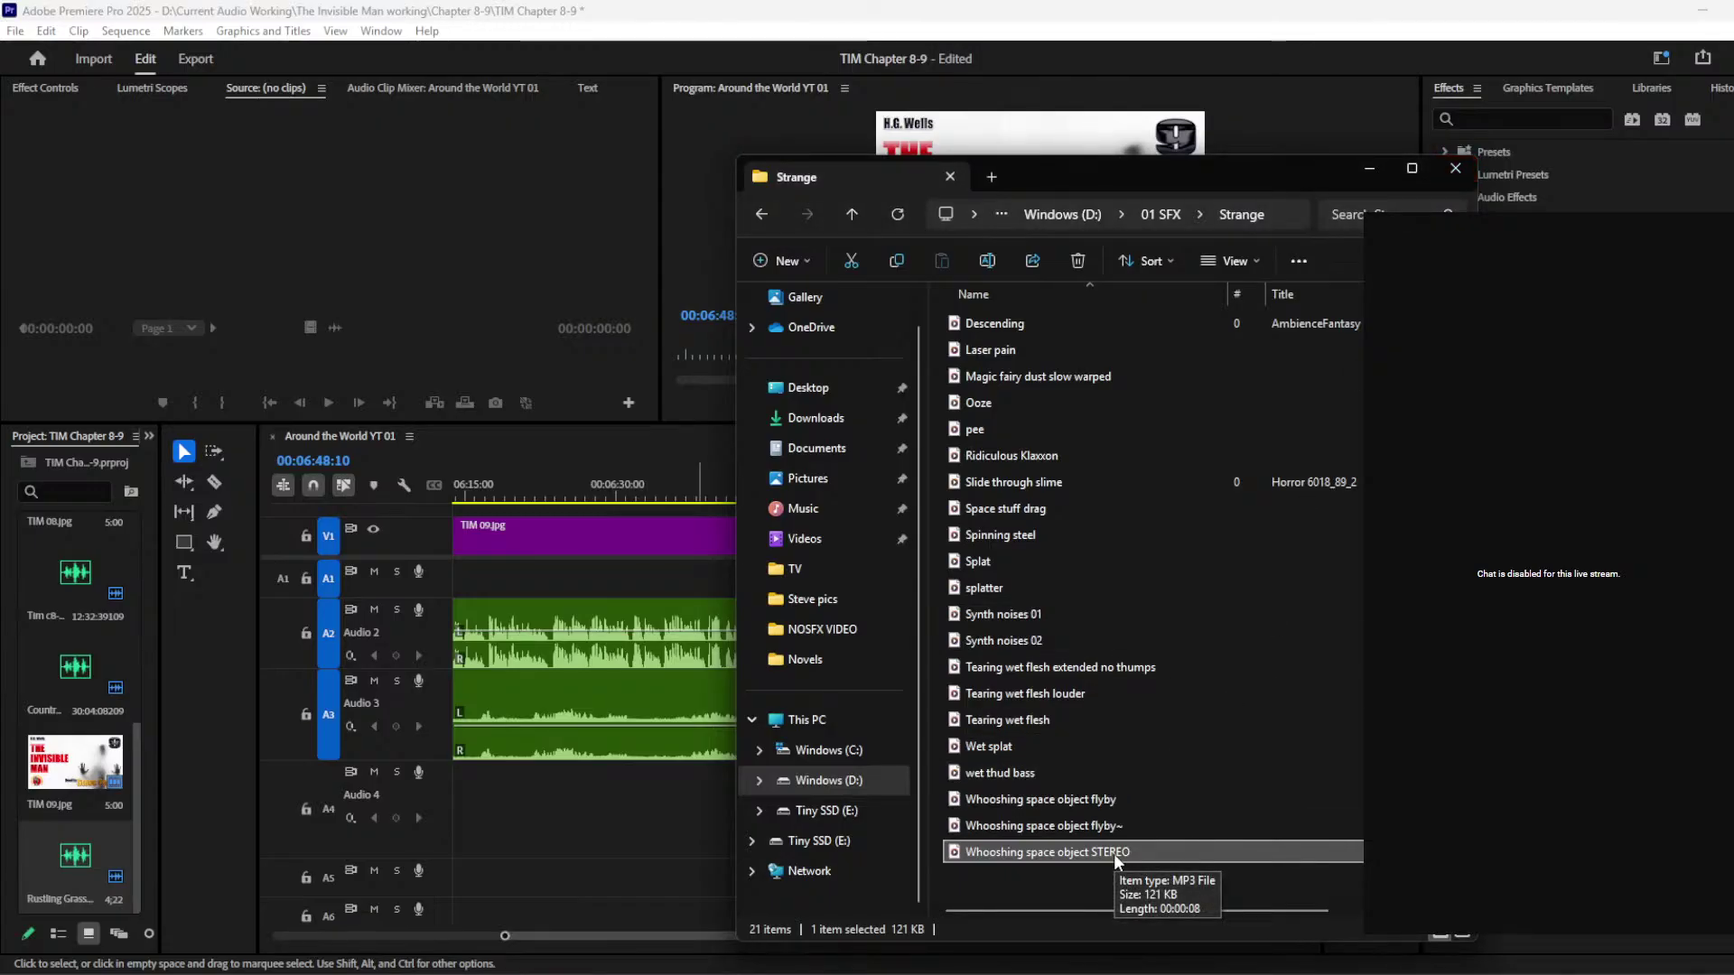
{"action": "left_click_drag", "start_coordinate": [1116, 858], "coordinate": [809, 804]}
{"action": "right_click", "coordinate": [829, 853]}
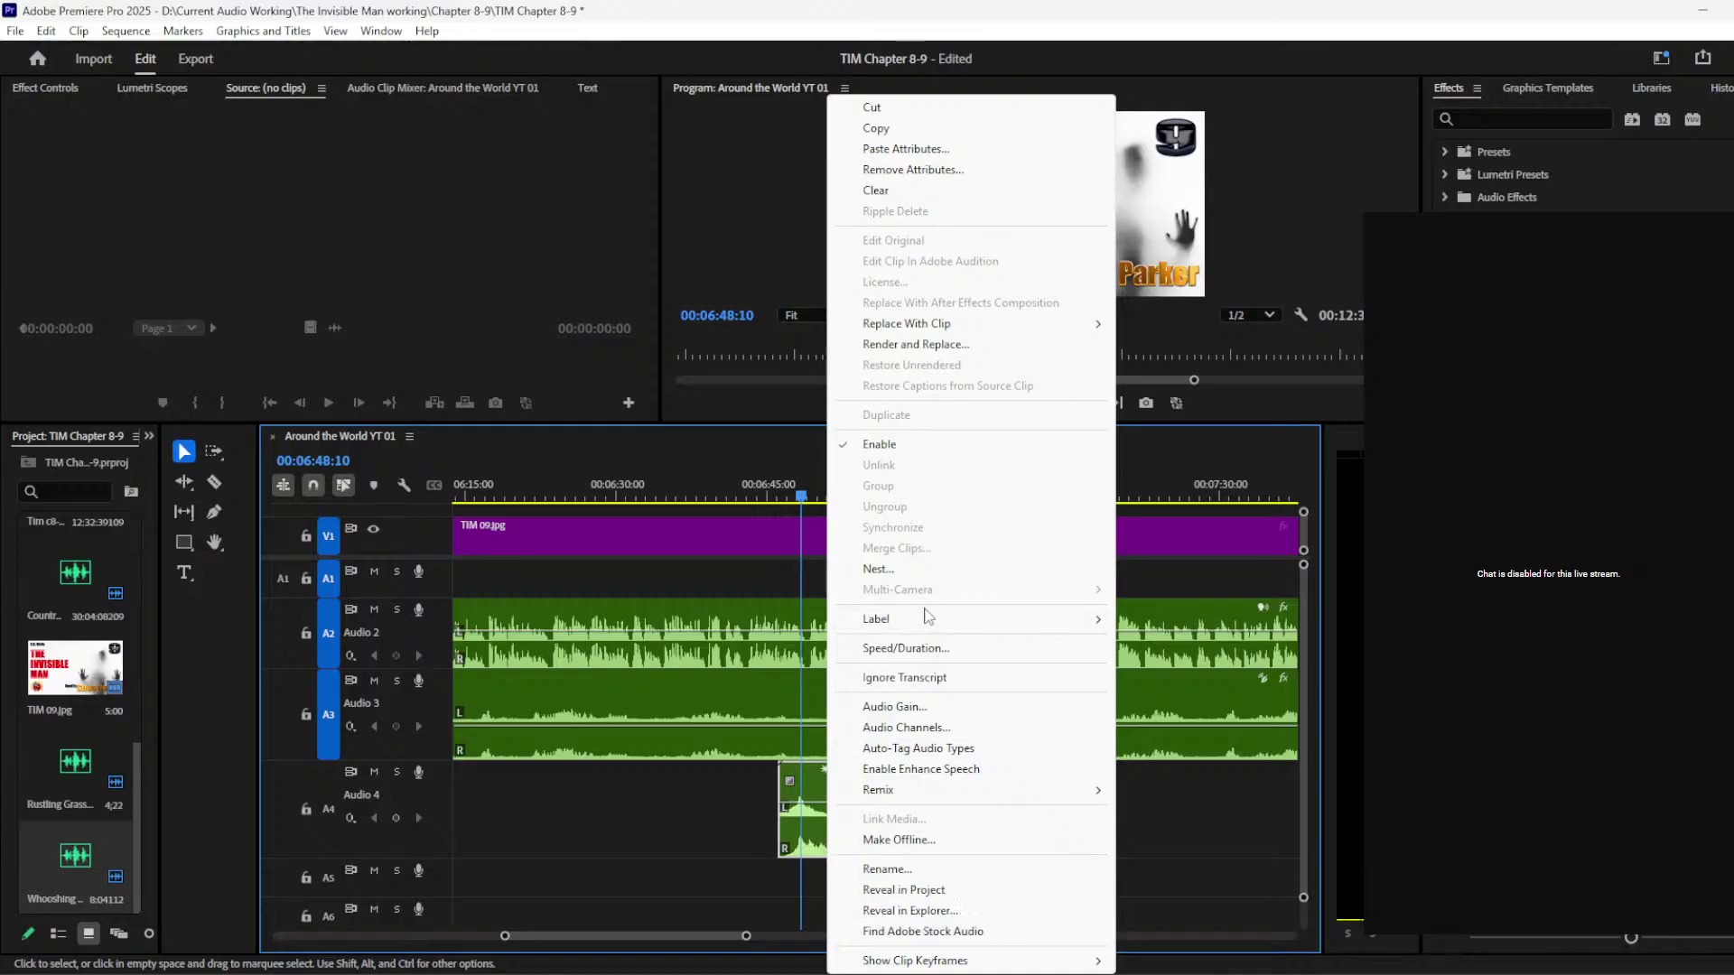
{"action": "left_click", "coordinate": [949, 648]}
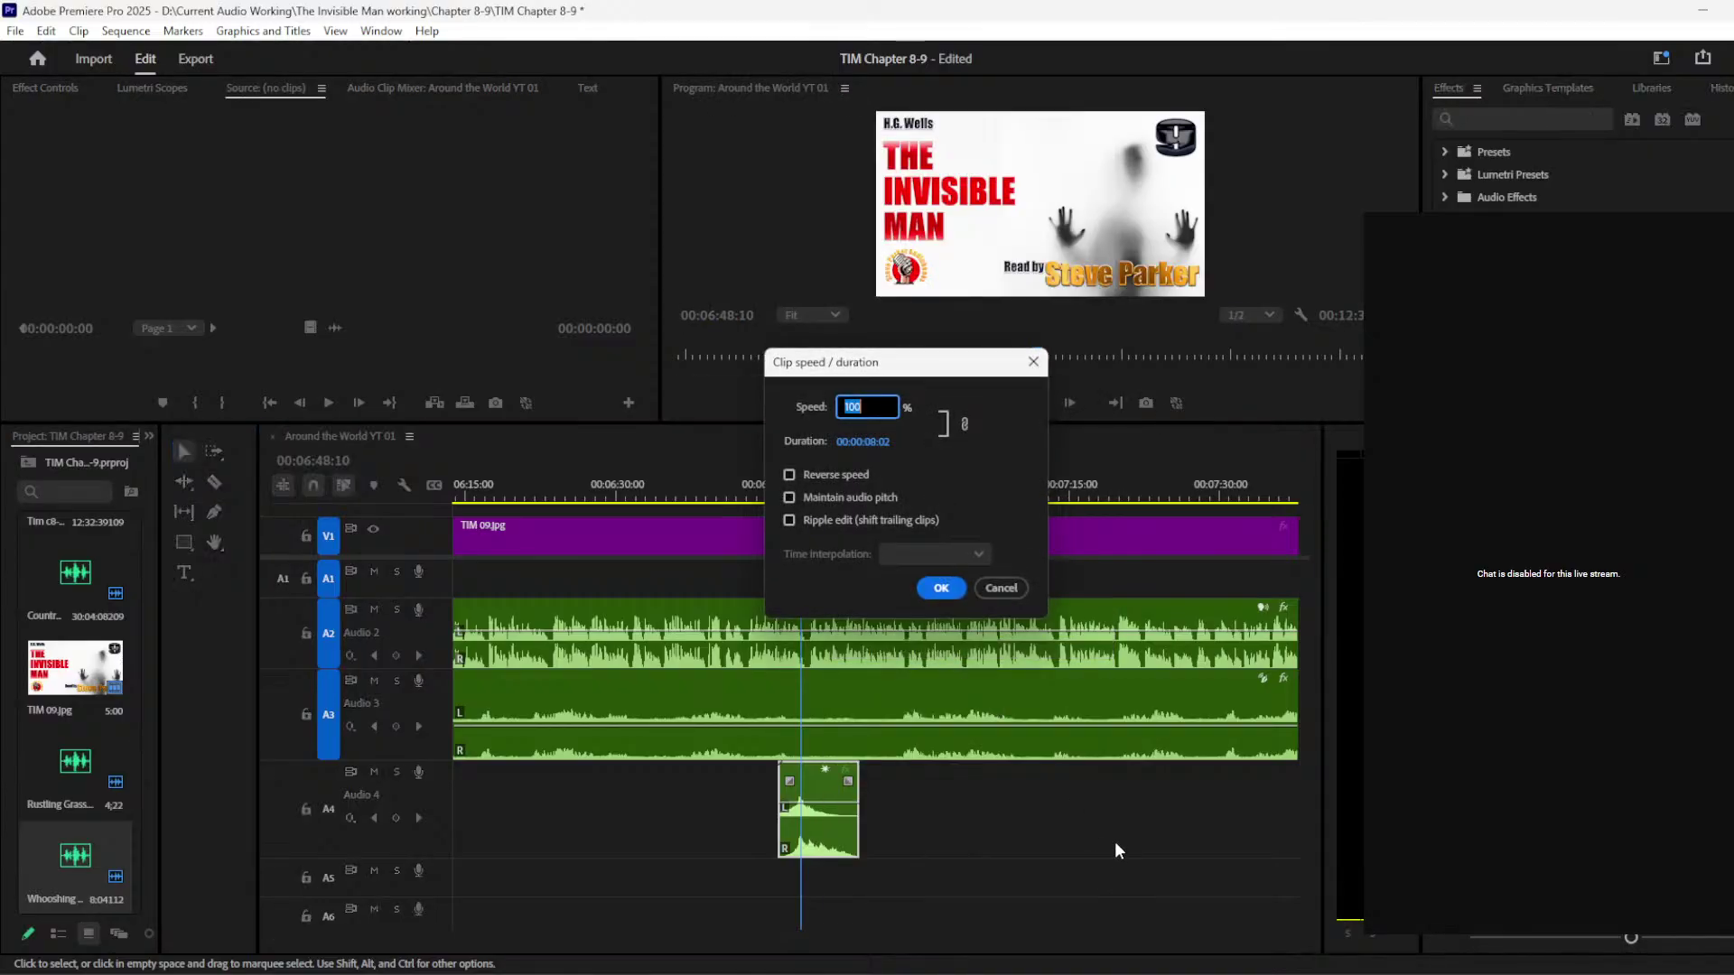
{"action": "left_click", "coordinate": [941, 585]}
{"action": "left_click", "coordinate": [772, 490]}
{"action": "key", "text": "space"}
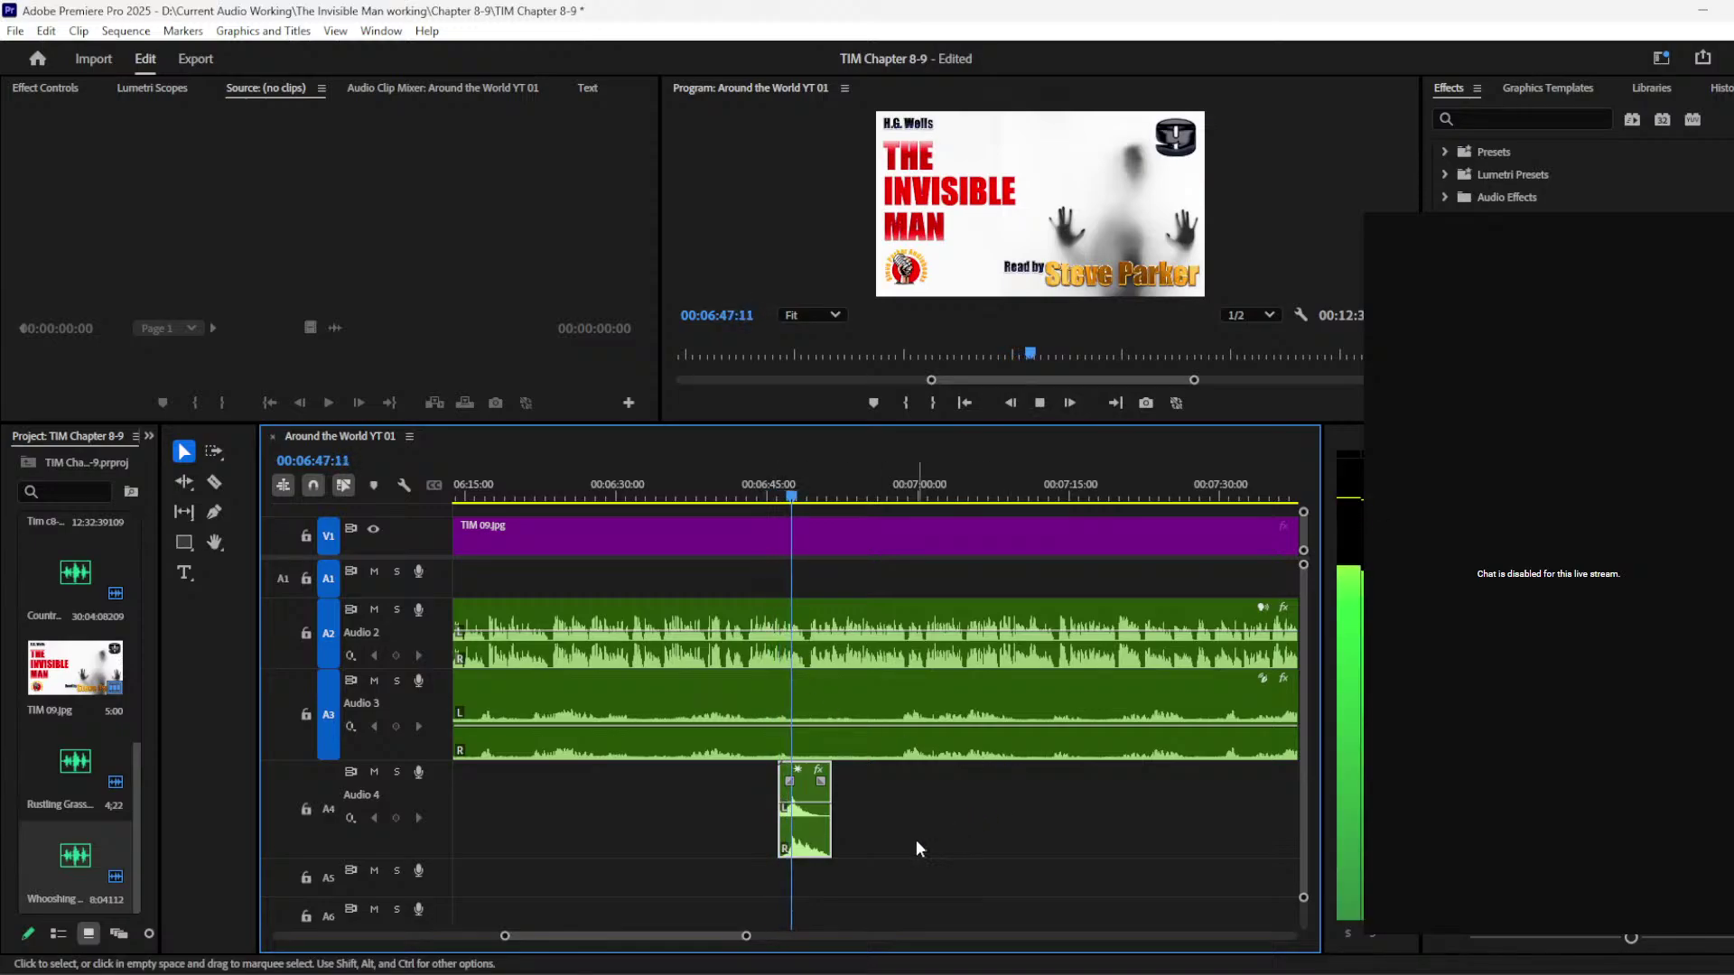
Step: Set the whoosh clip's speed to 250% and play it back against the narration
{"action": "right_click", "coordinate": [817, 841]}
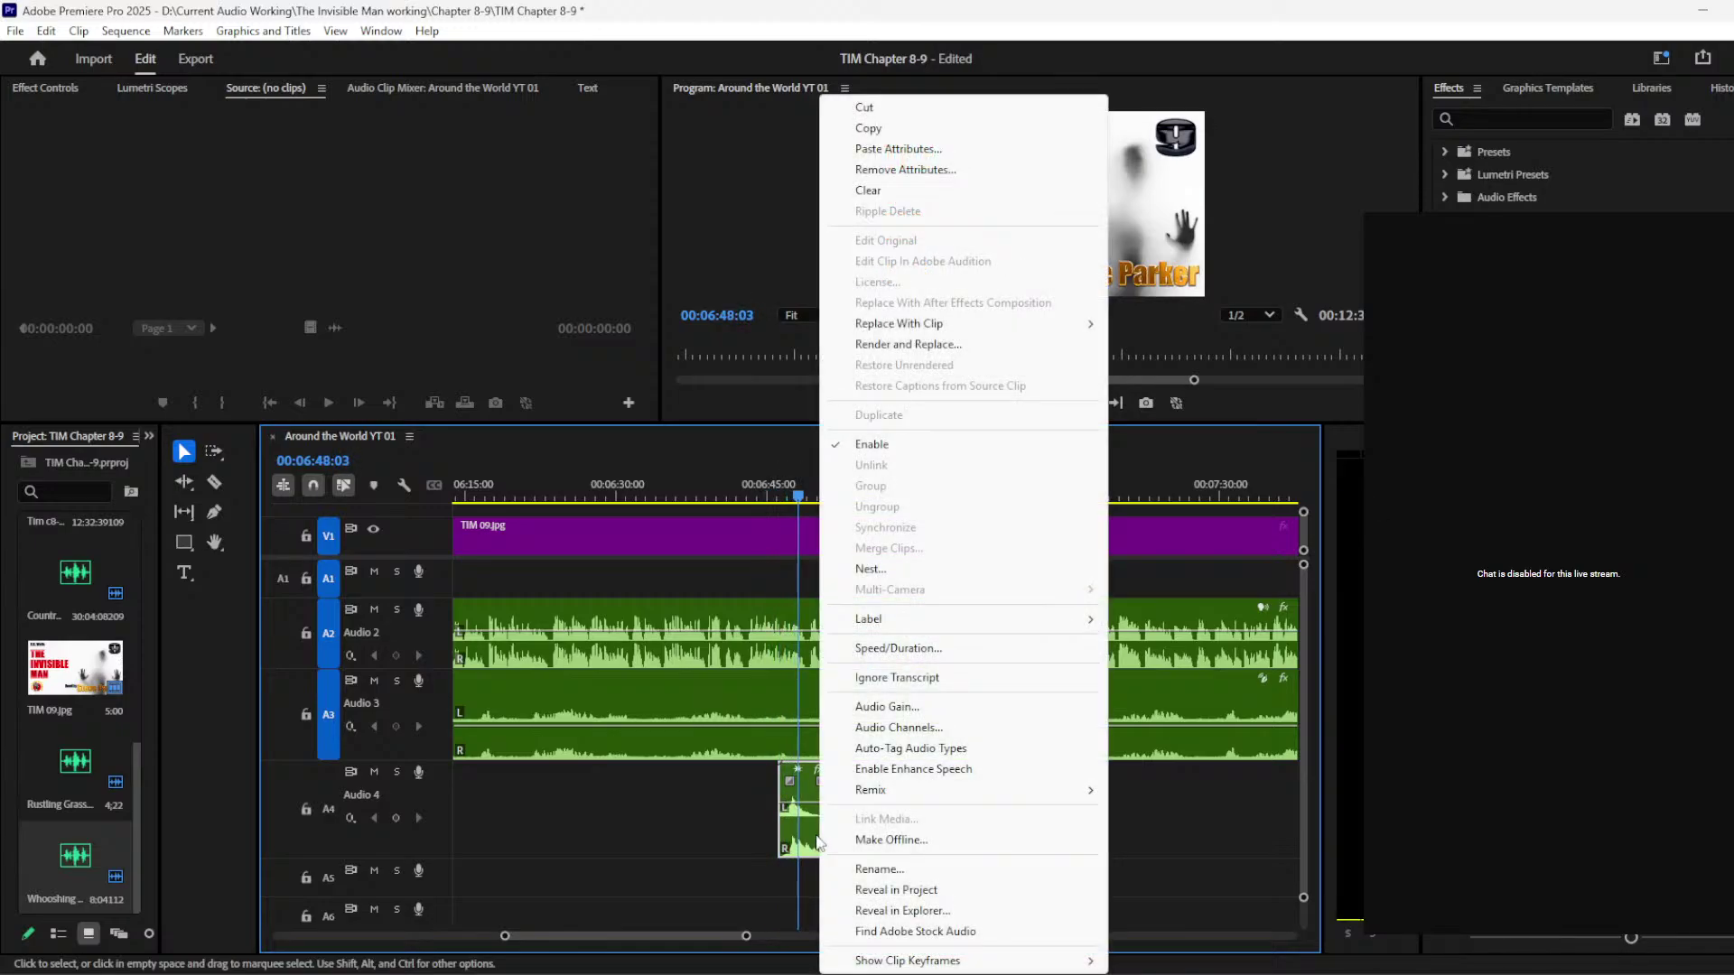
{"action": "left_click", "coordinate": [887, 648]}
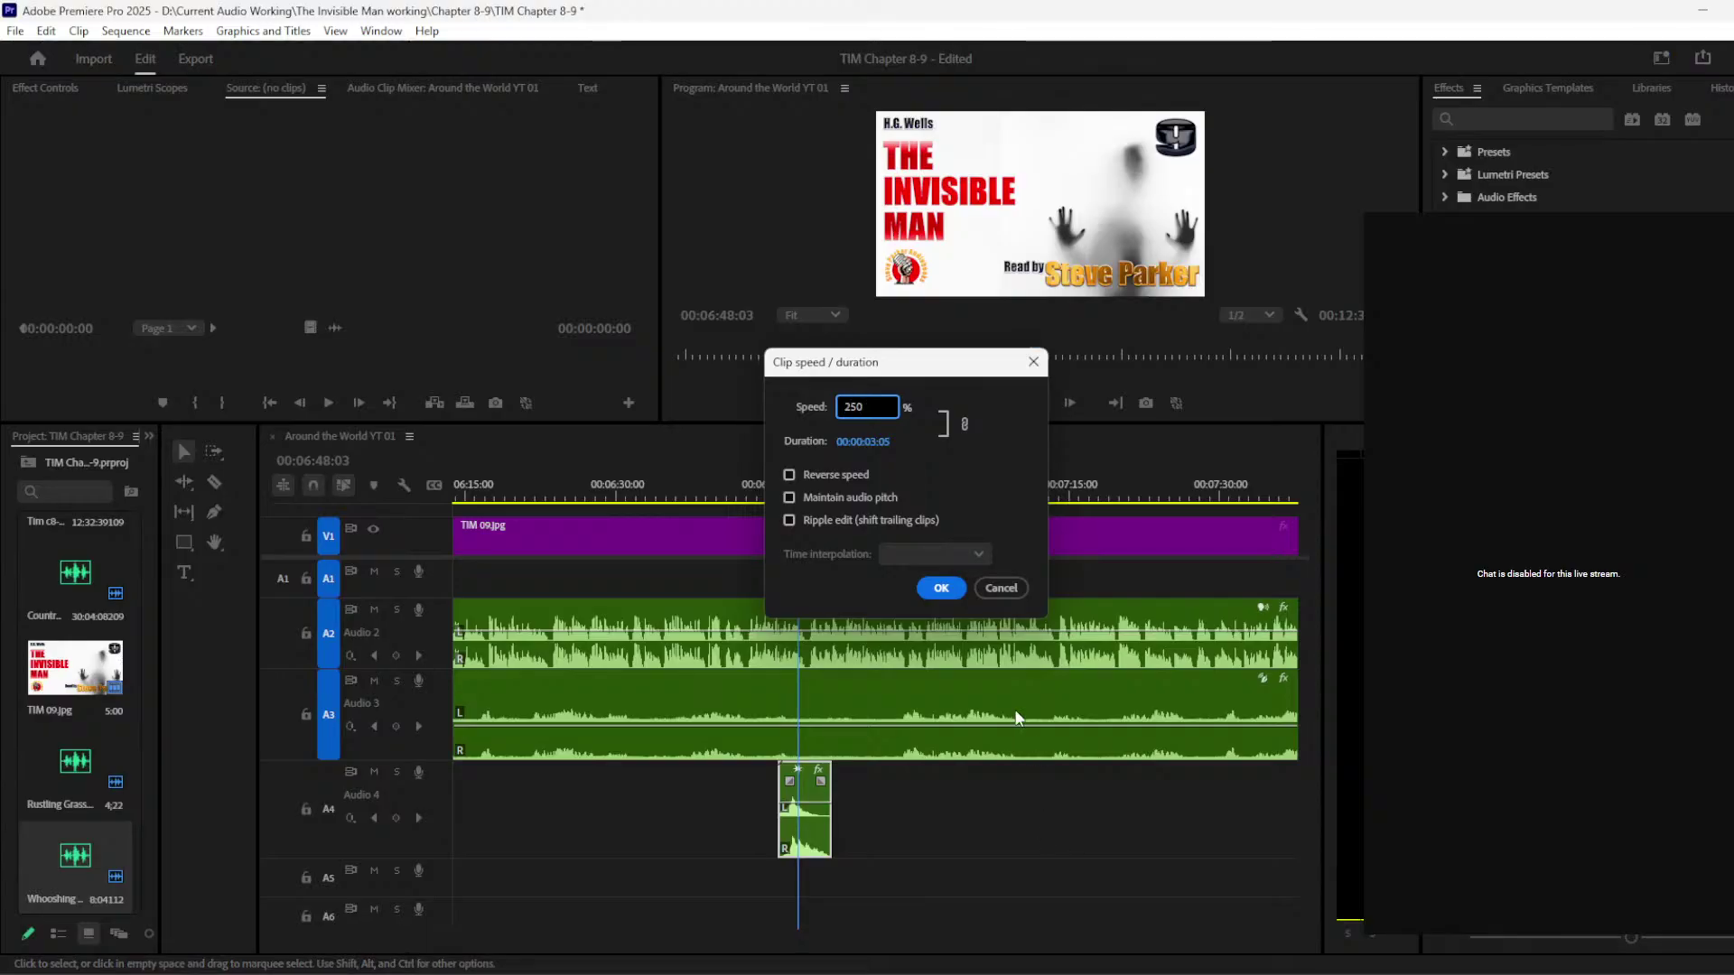
{"action": "left_click", "coordinate": [941, 588]}
{"action": "left_click", "coordinate": [761, 487]}
{"action": "key", "text": "space"}
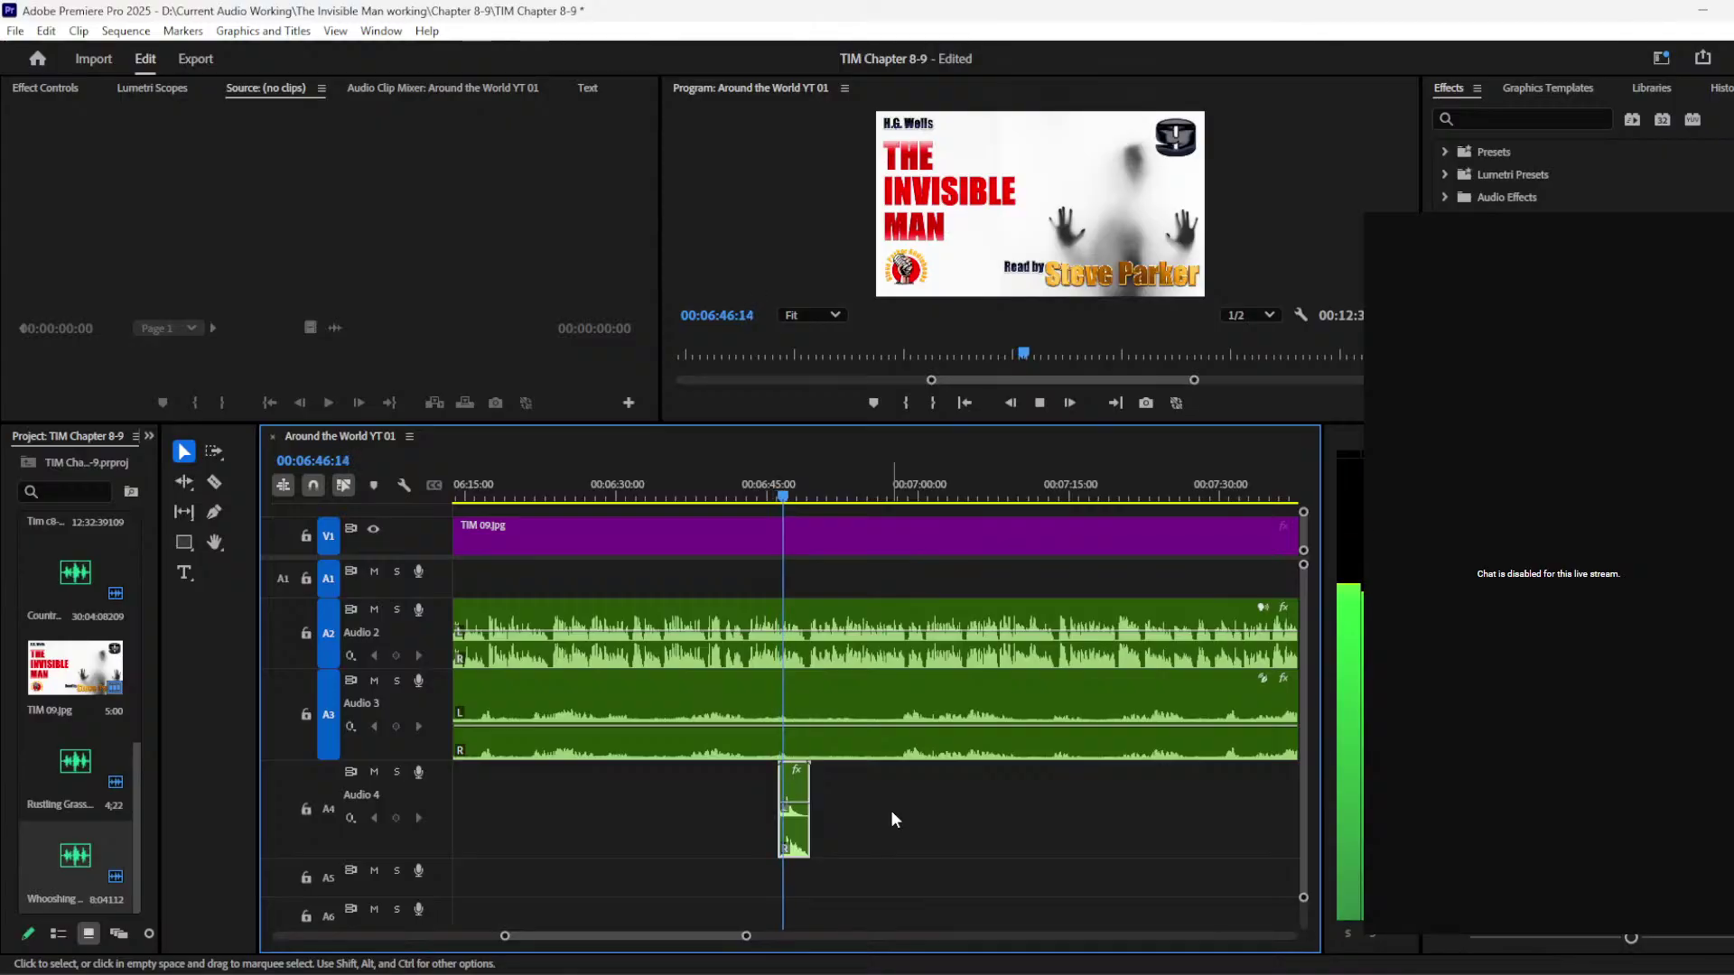
{"action": "key", "text": "space"}
Step: Increase the whoosh clip's speed to 350% and listen to it with the narration
{"action": "right_click", "coordinate": [798, 806]}
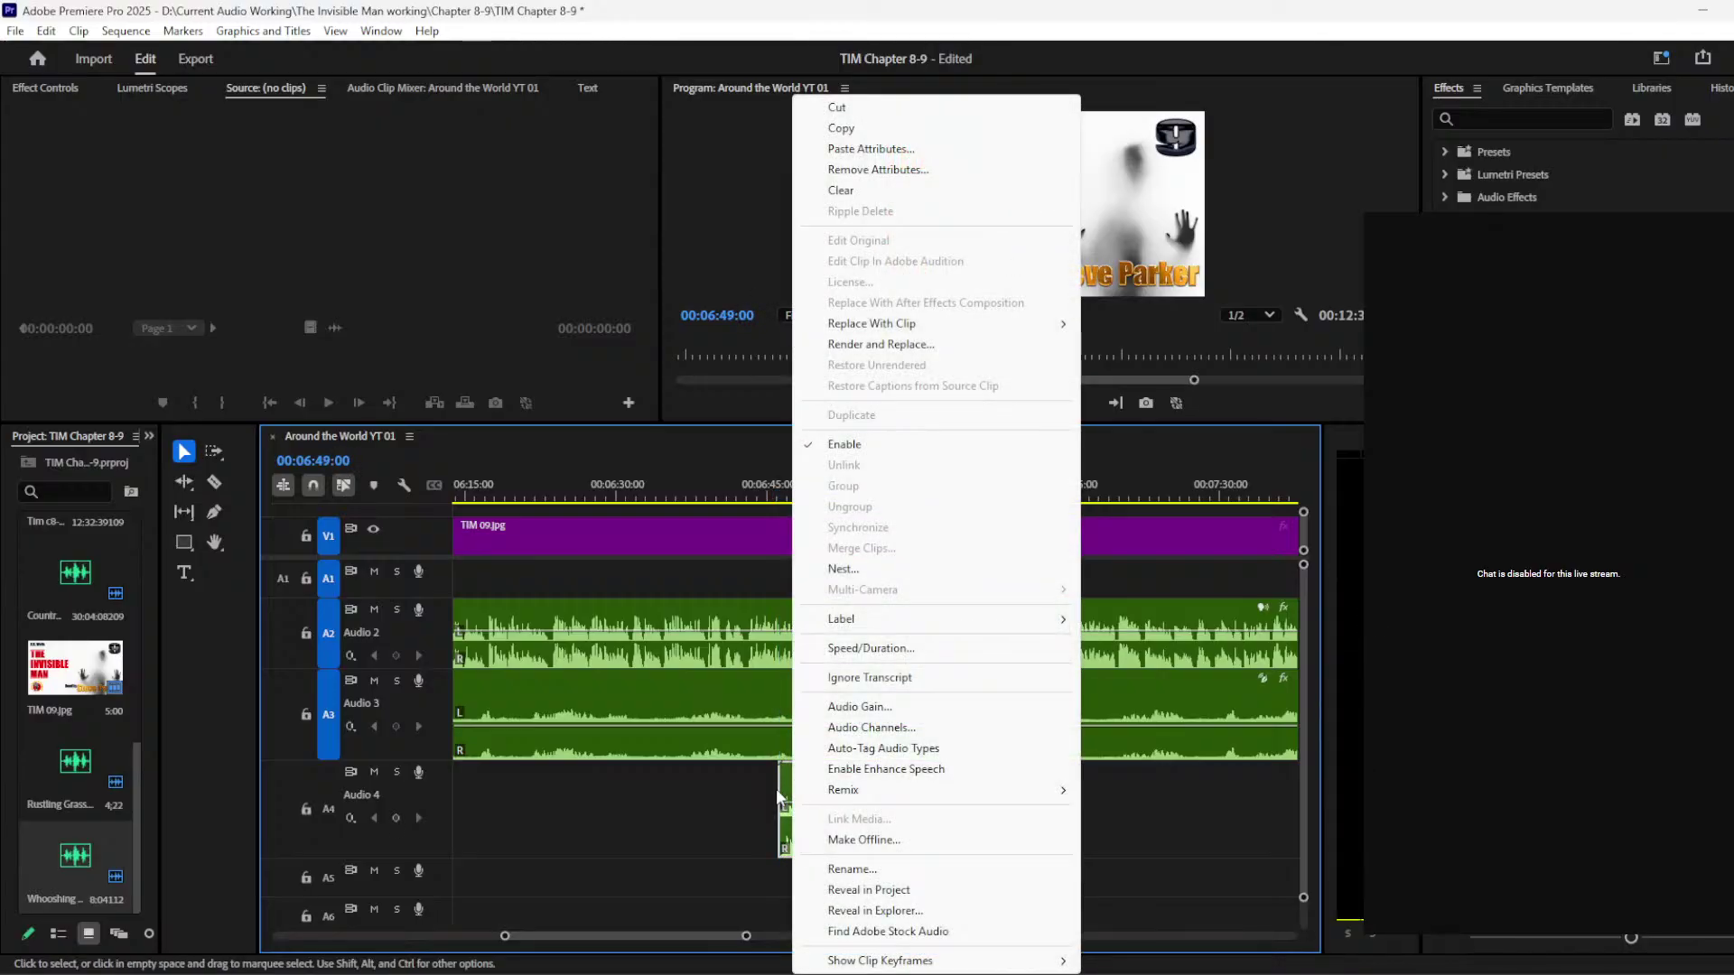
{"action": "left_click", "coordinate": [867, 648]}
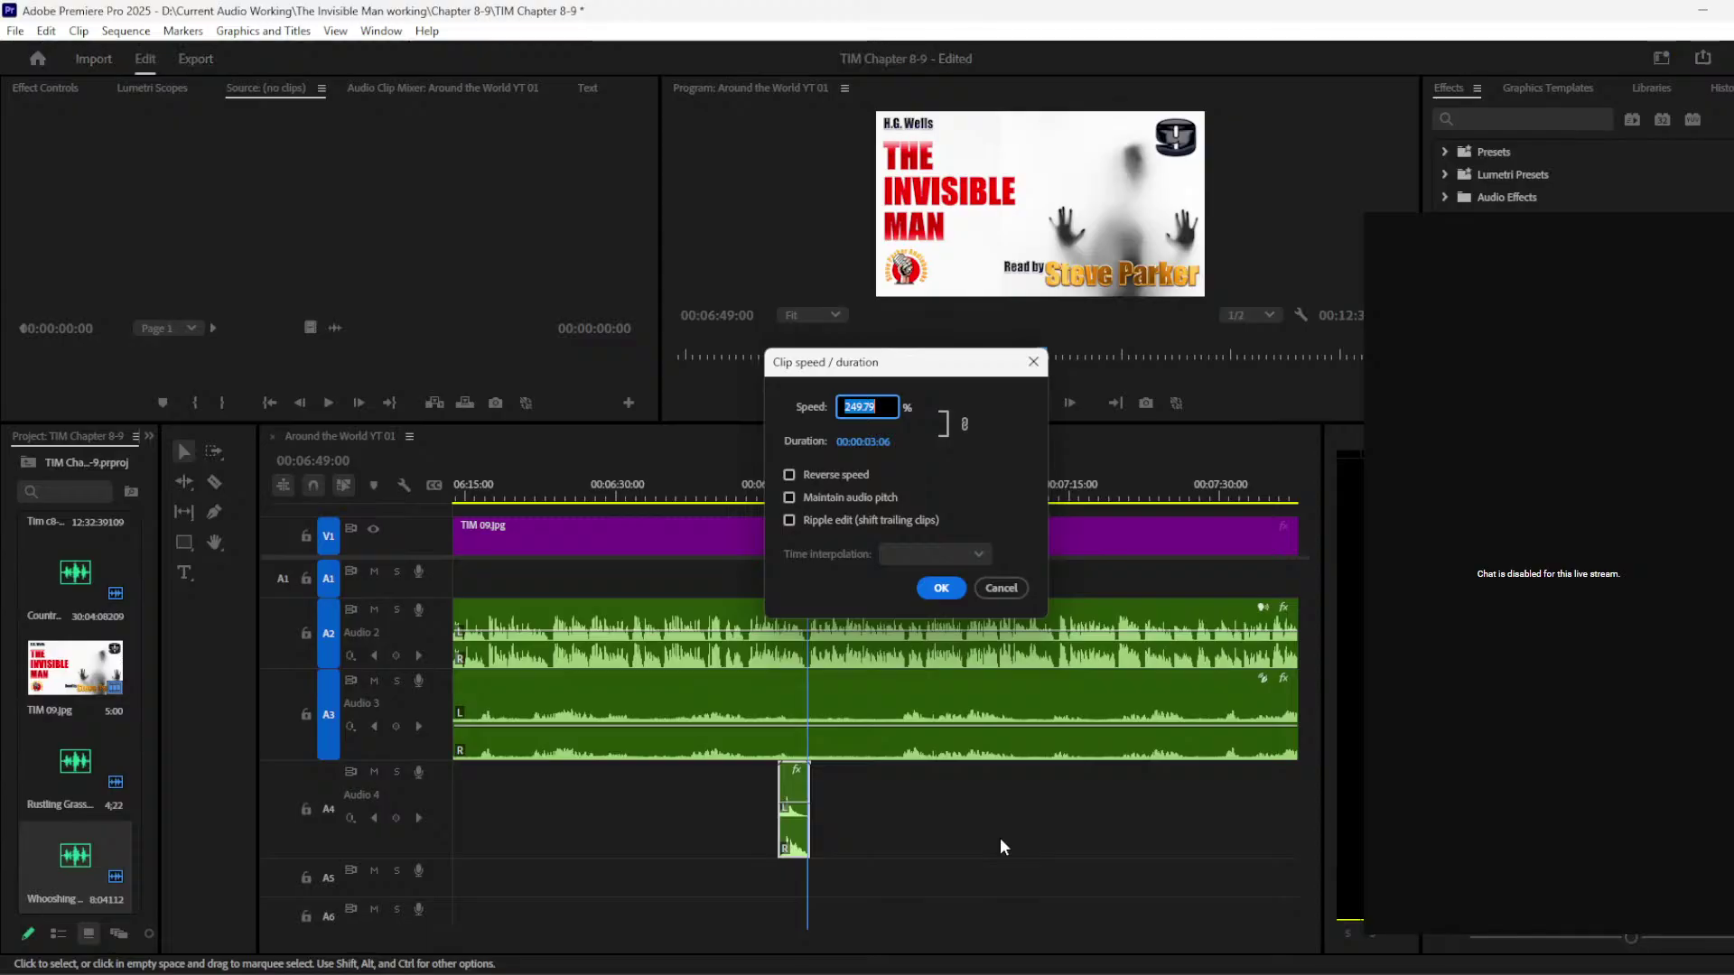
{"action": "type", "text": "350"}
{"action": "left_click", "coordinate": [939, 589]}
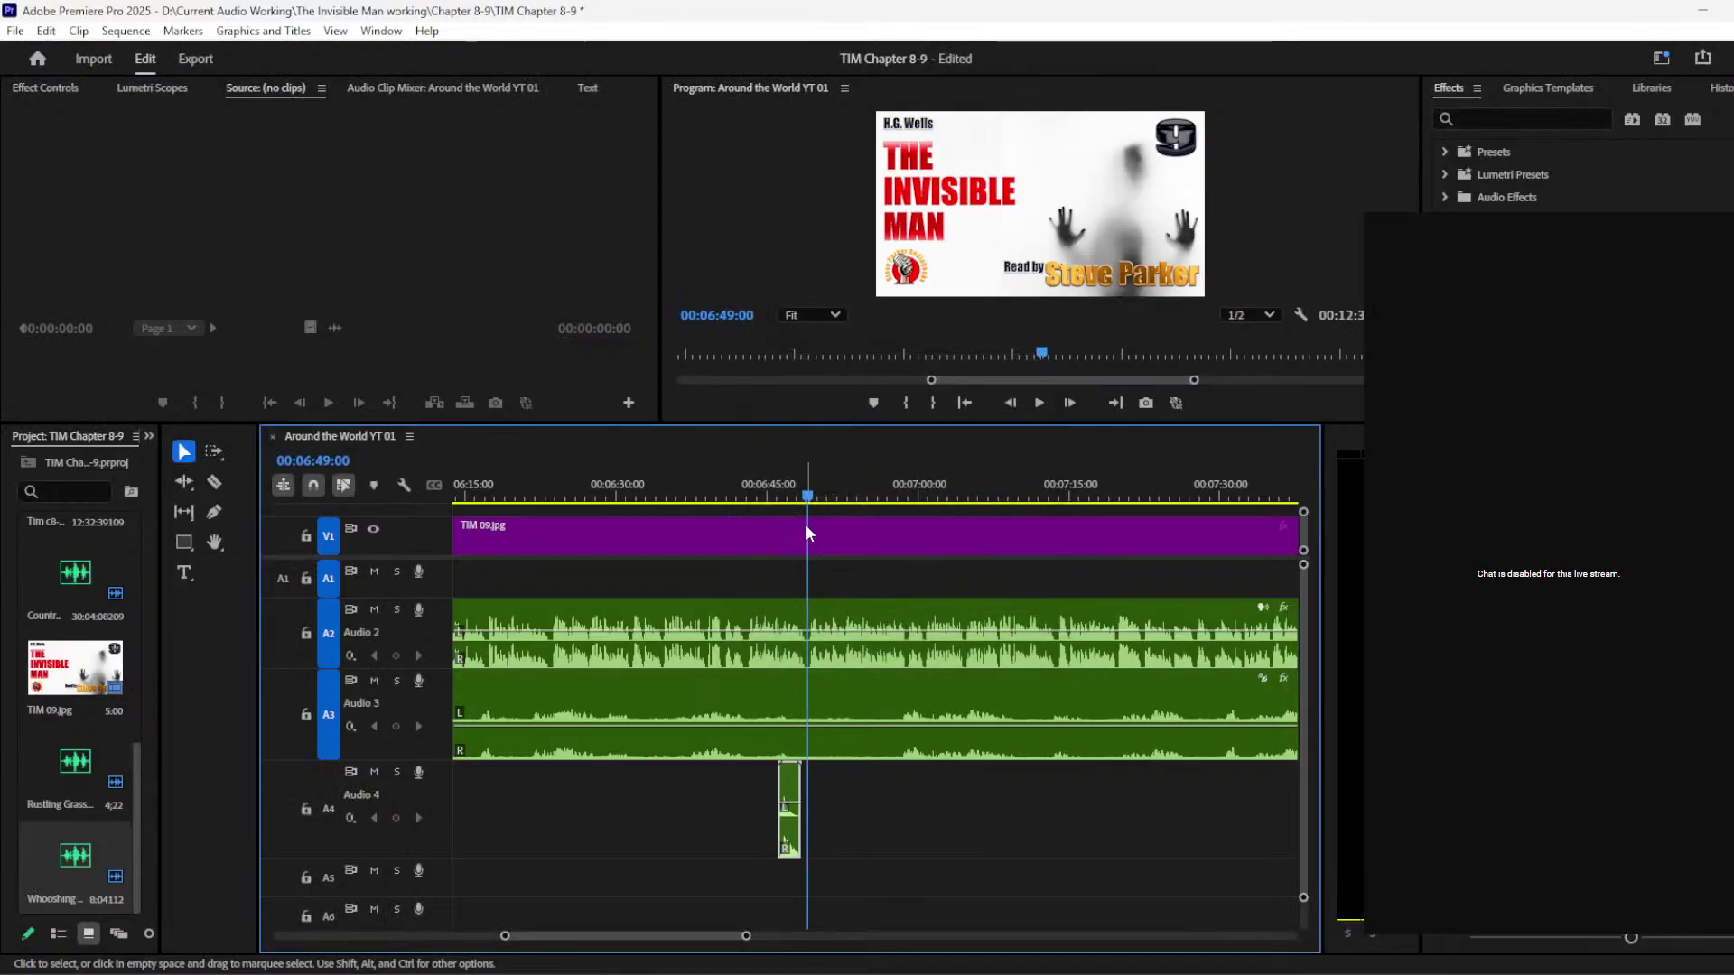
{"action": "left_click", "coordinate": [778, 495]}
{"action": "key", "text": "space"}
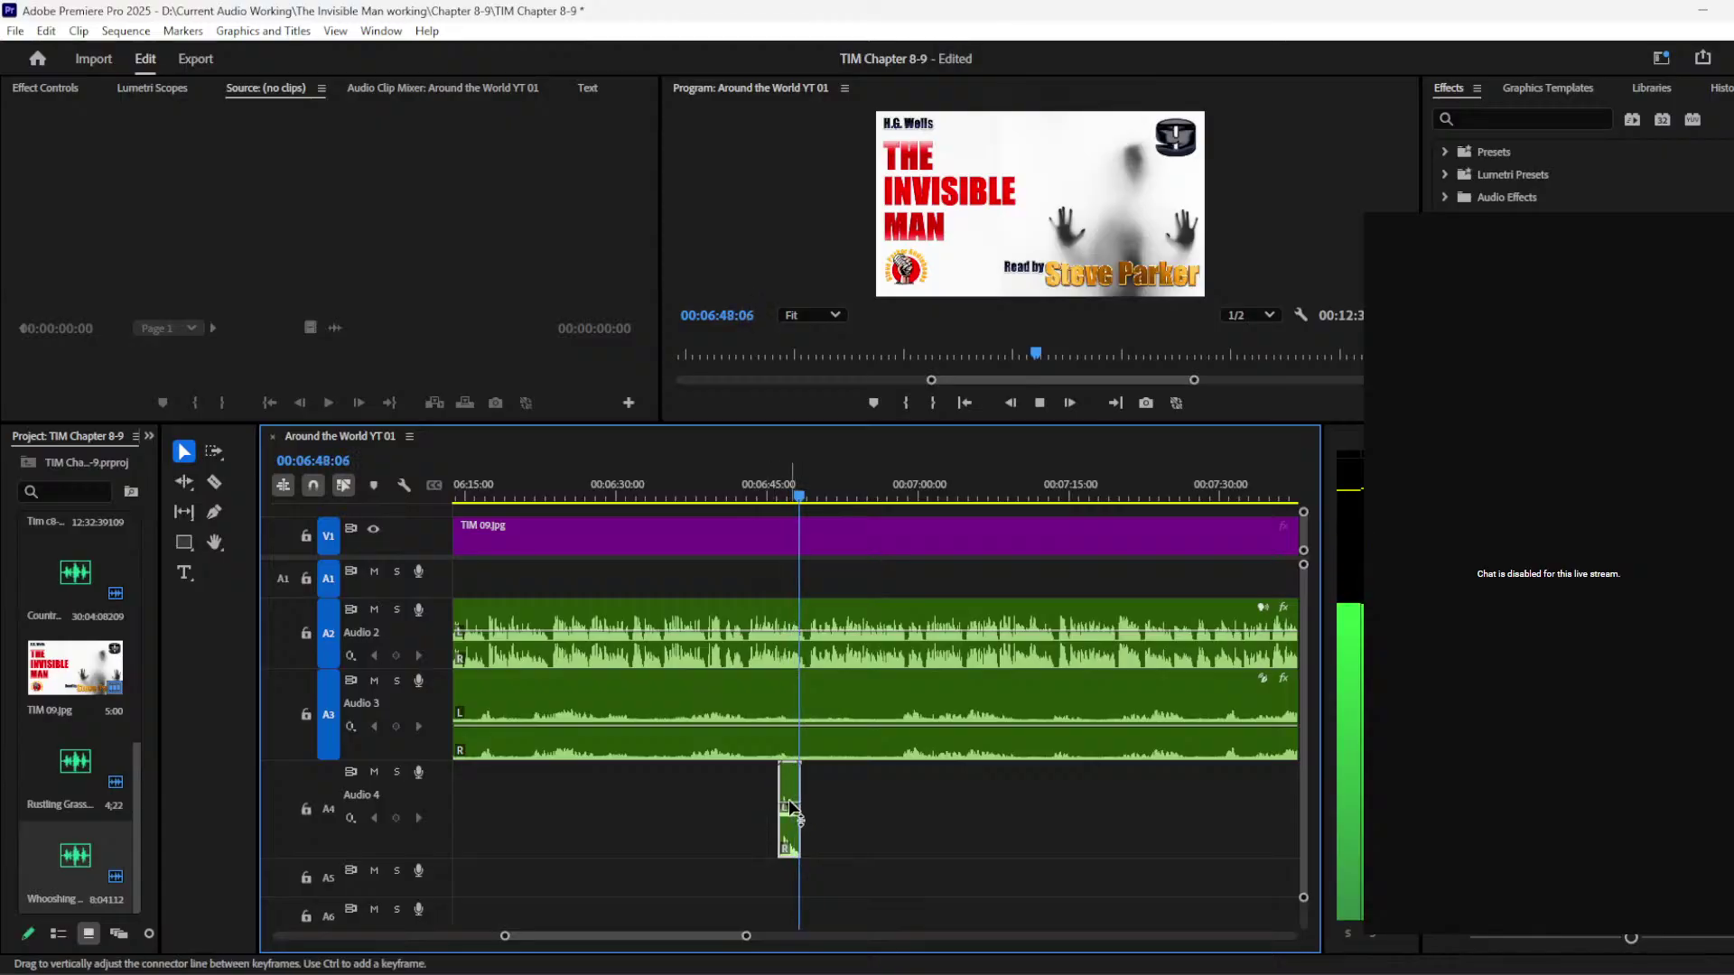
Step: Replay the narration around the whoosh clip from 00:06:45:13, then delete the clip from Audio 4
{"action": "left_click", "coordinate": [747, 496]}
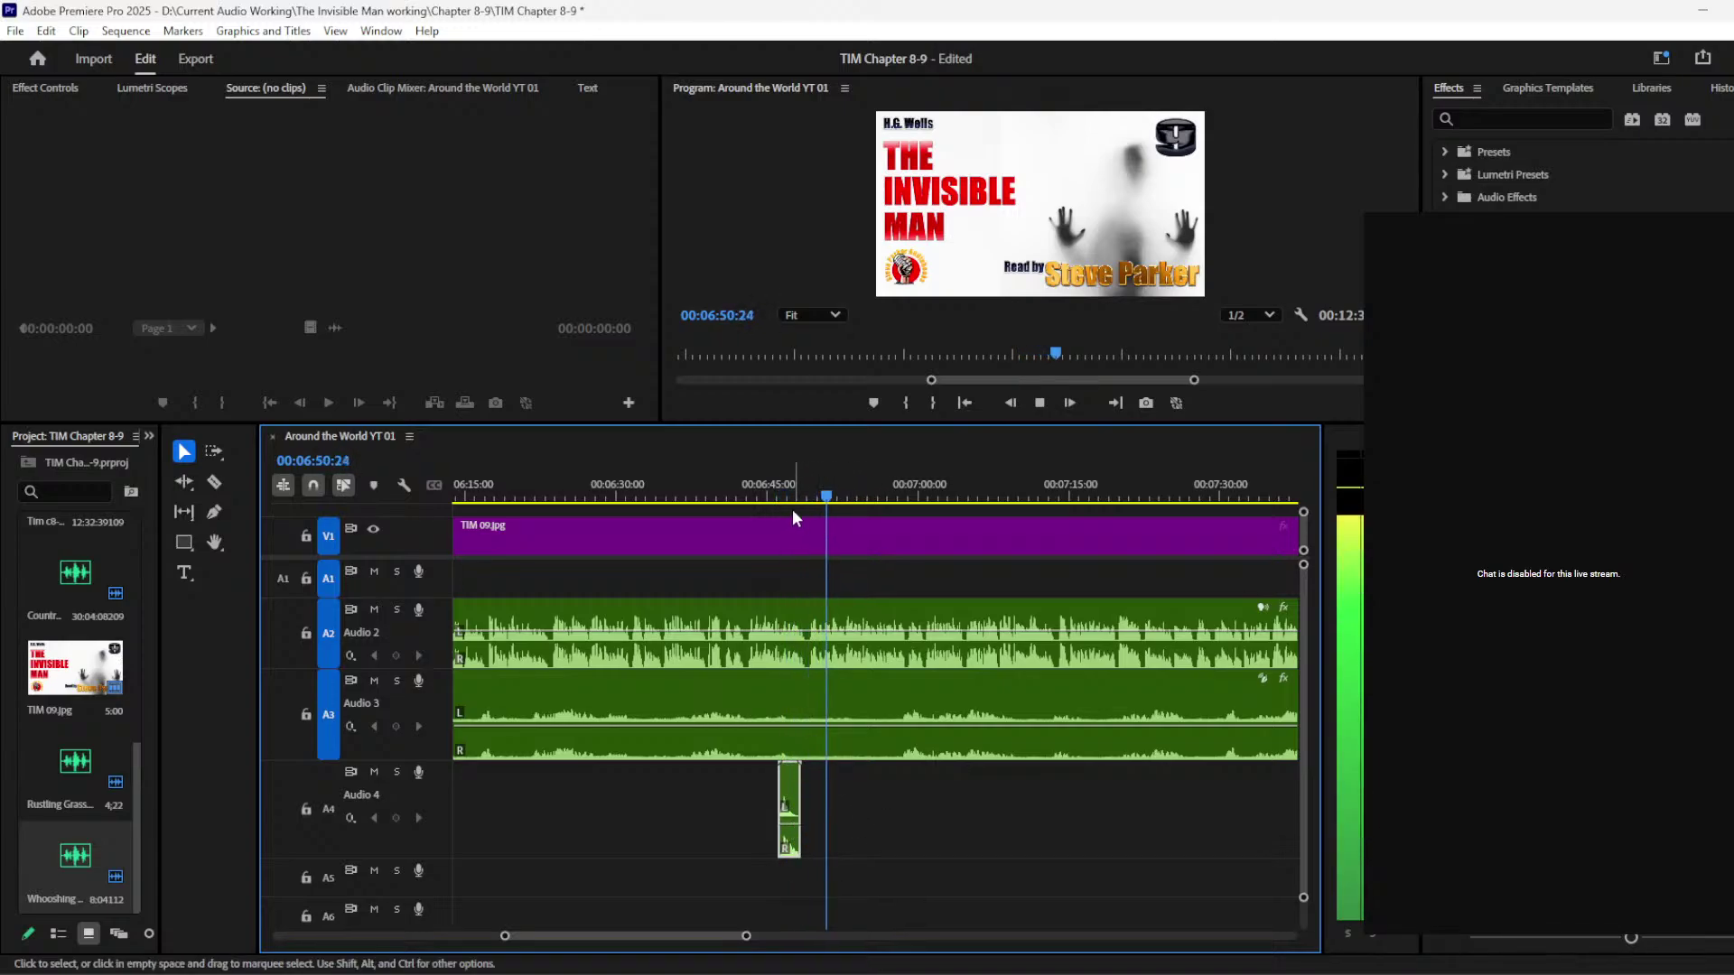
{"action": "left_click", "coordinate": [773, 495]}
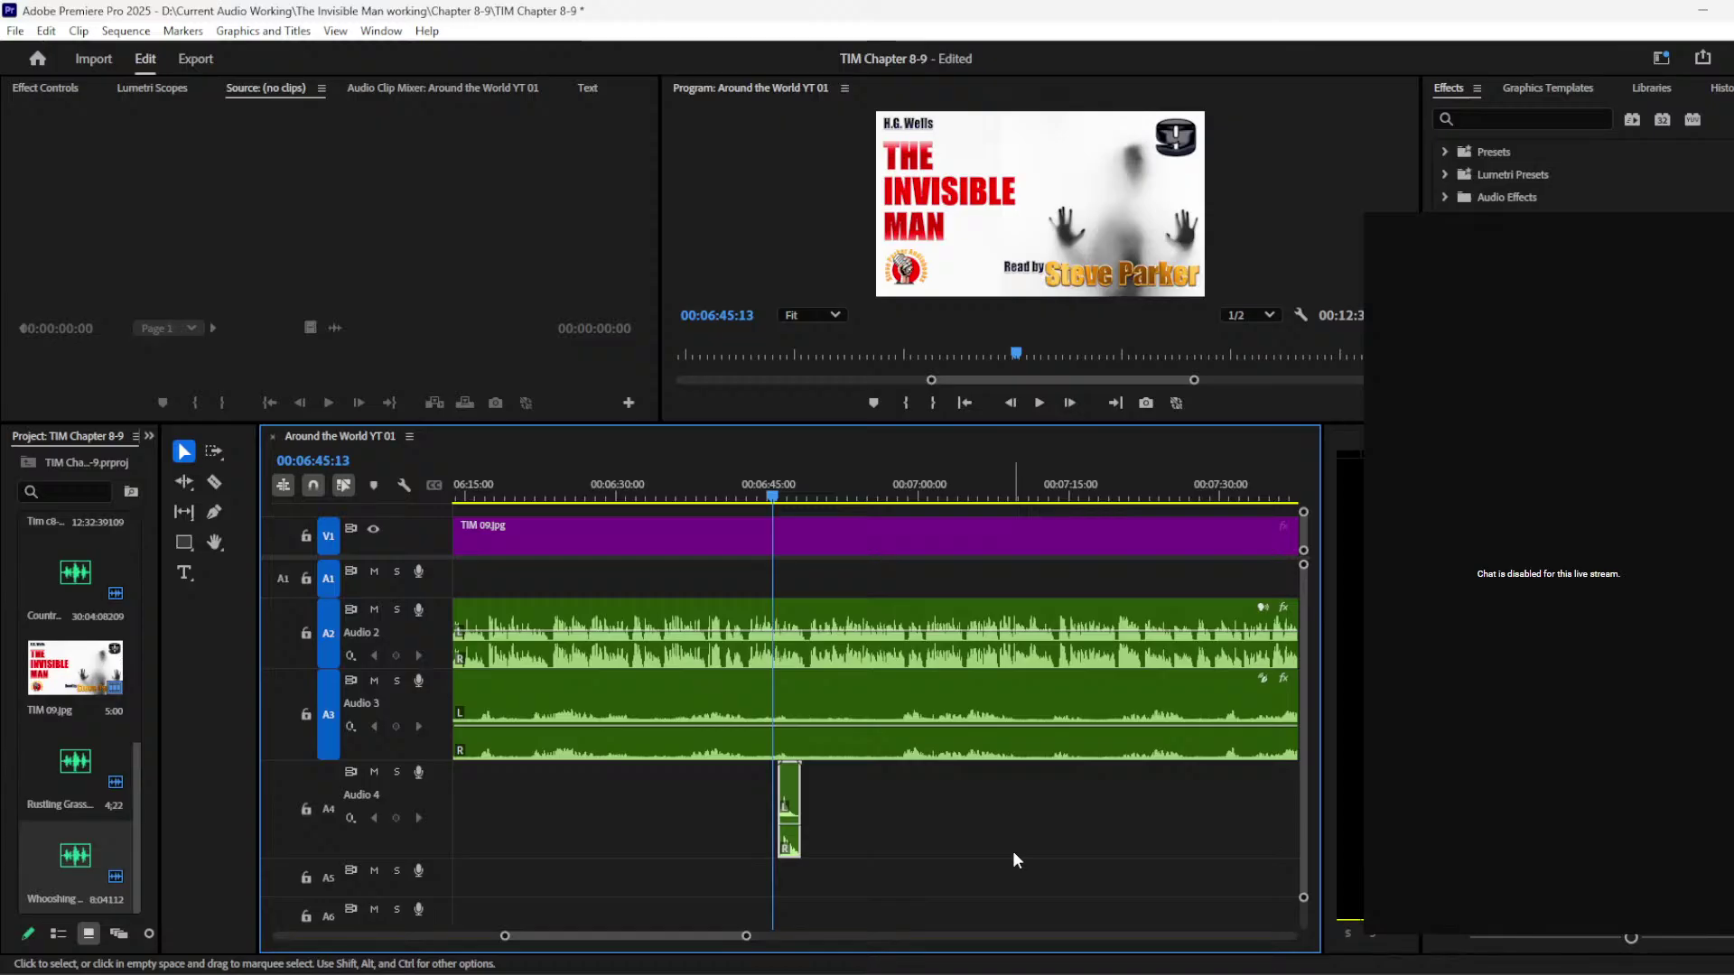
{"action": "key", "text": "space"}
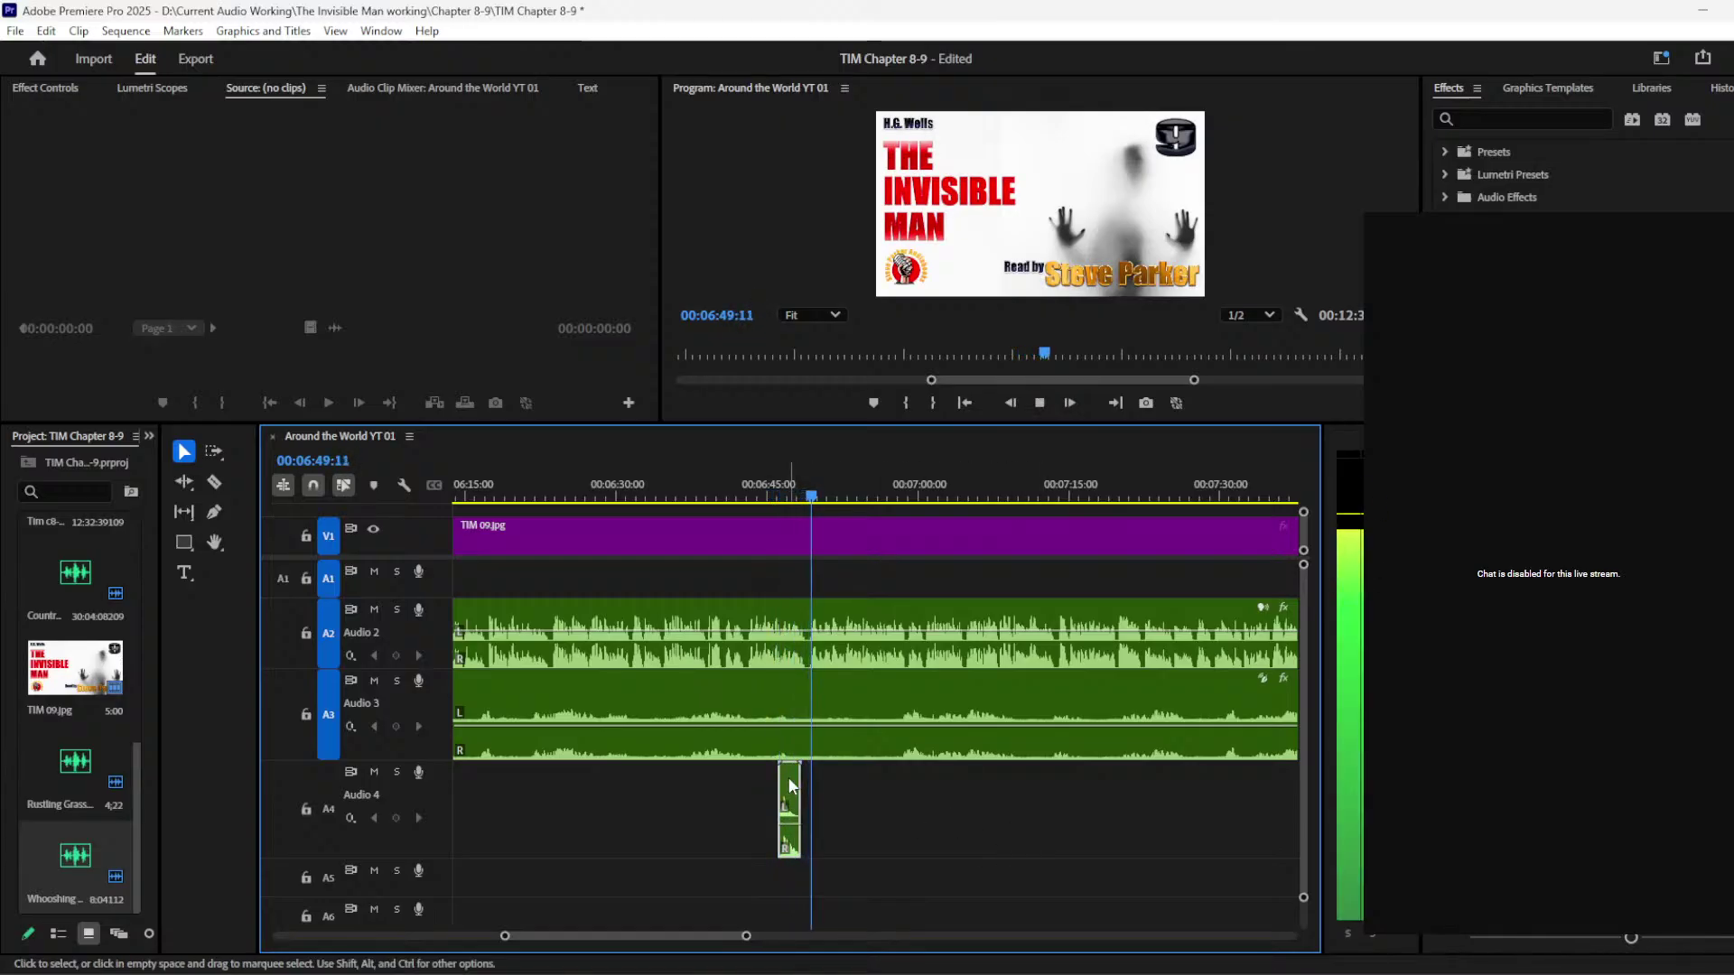
{"action": "key", "text": "Delete"}
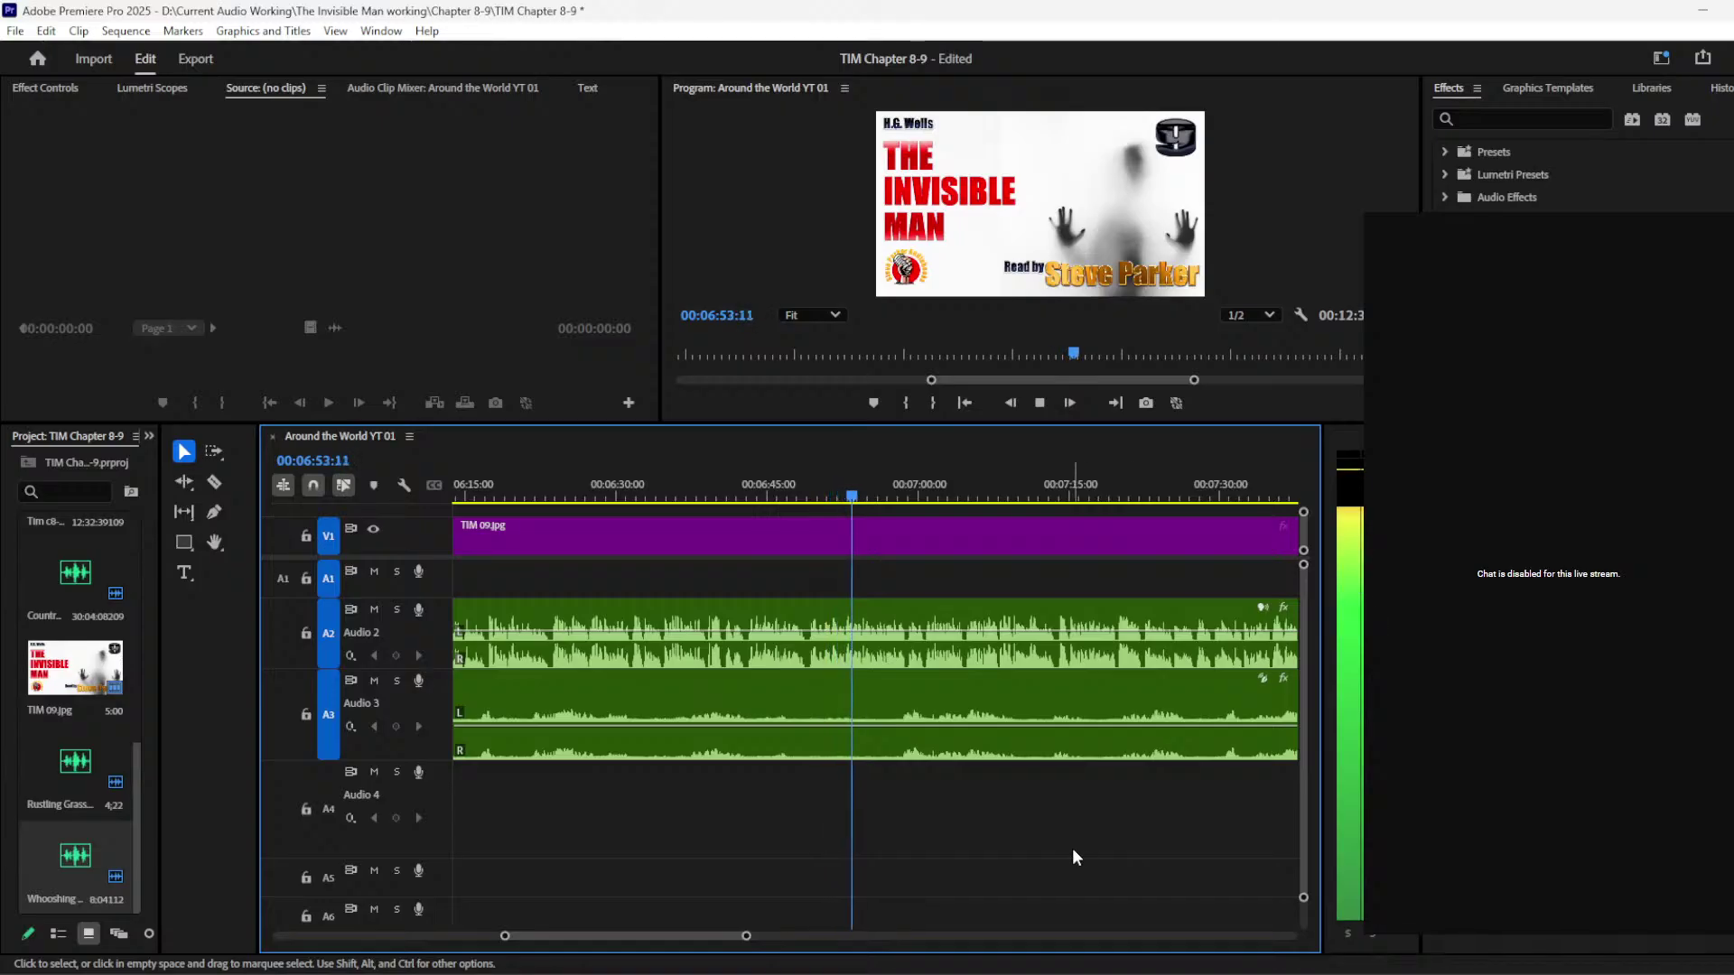
{"action": "left_click_drag", "start_coordinate": [584, 933], "coordinate": [598, 936]}
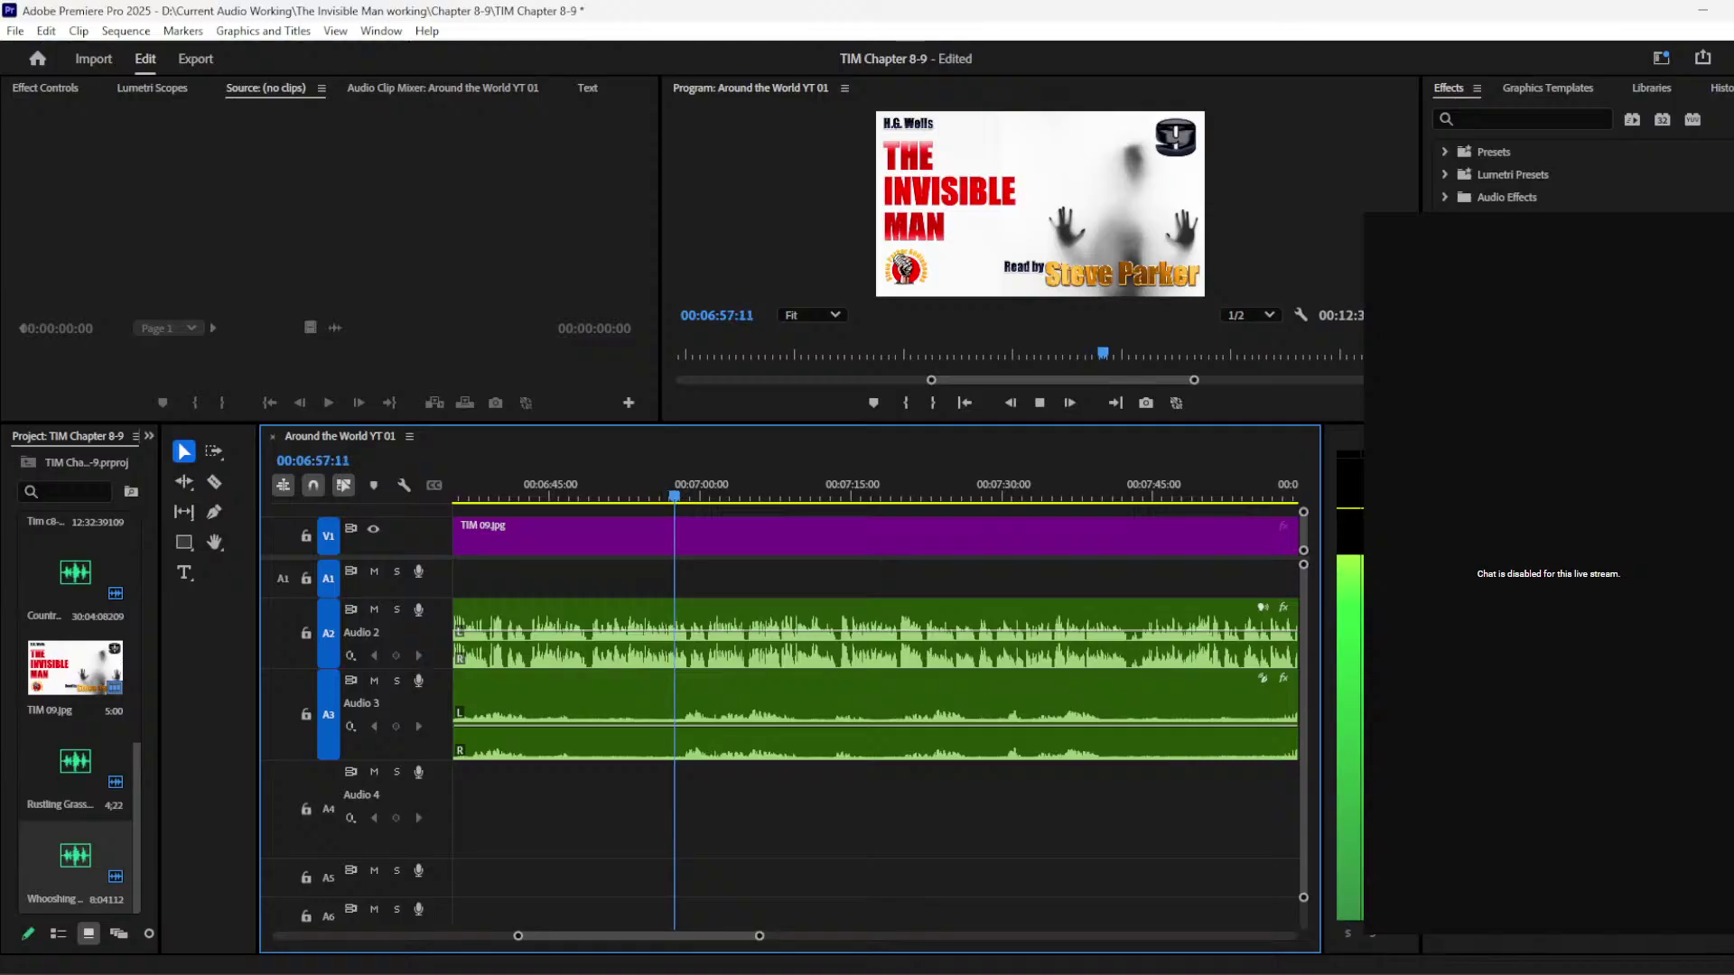
Step: Switch to Freesound in the browser, audition the "hail small stones hit window" sound, and open its page in a new tab
{"action": "left_click", "coordinate": [747, 964]}
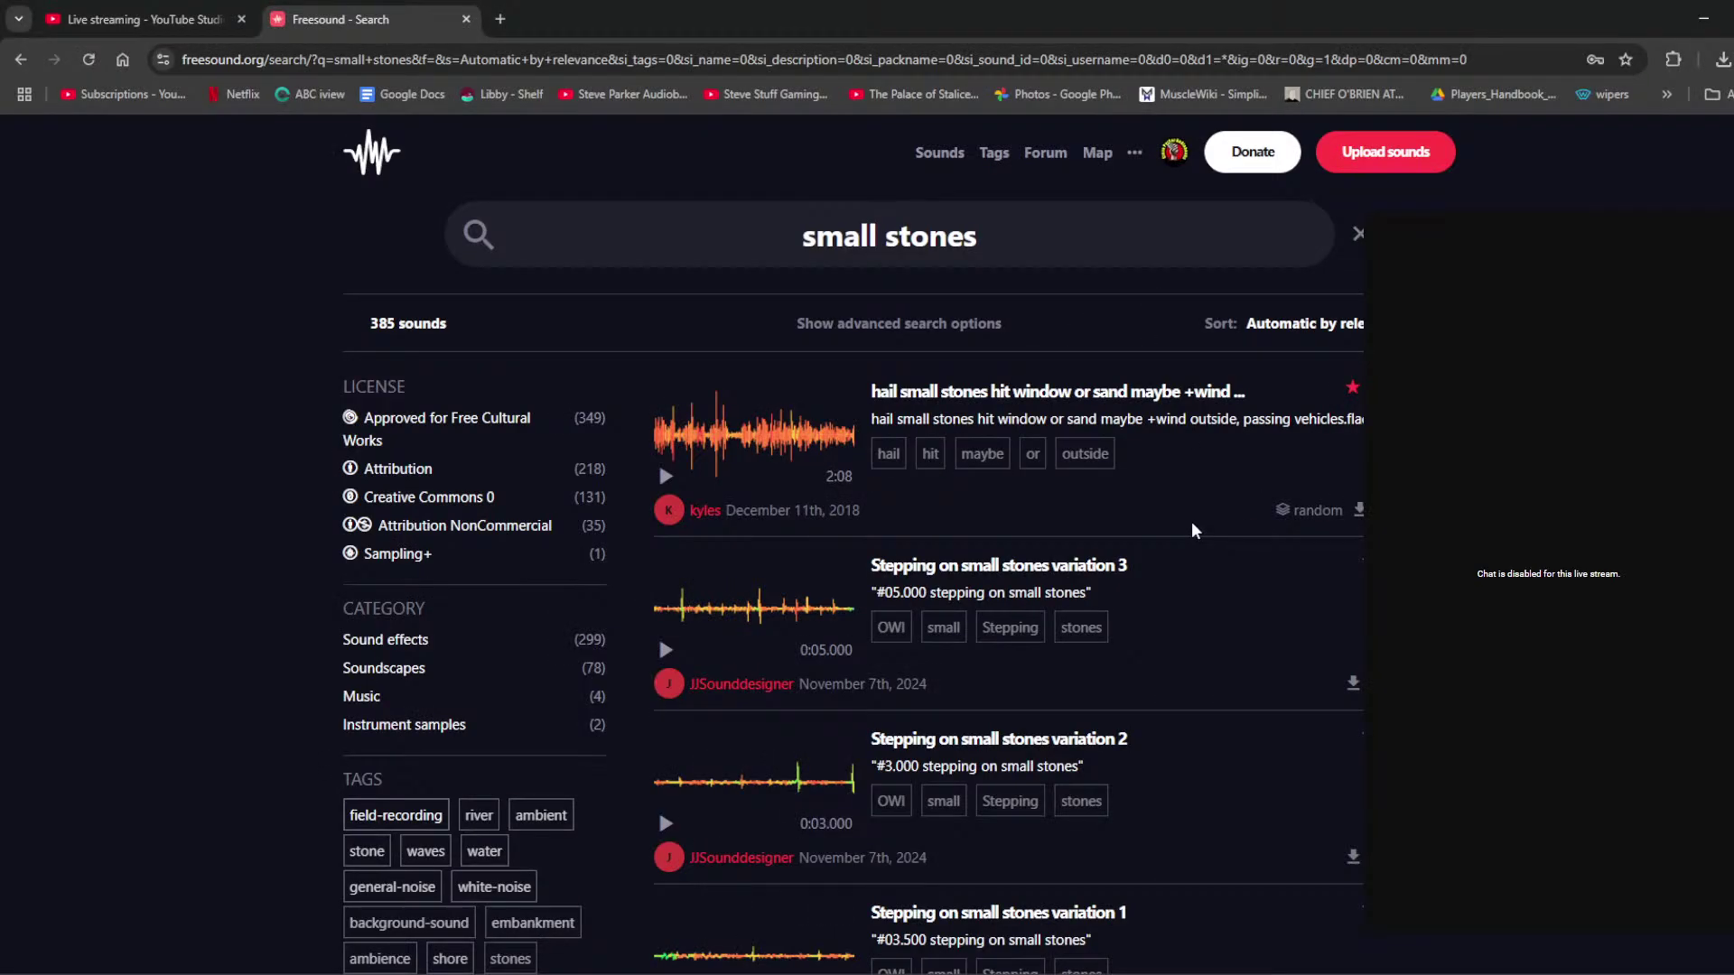
{"action": "left_click", "coordinate": [665, 476]}
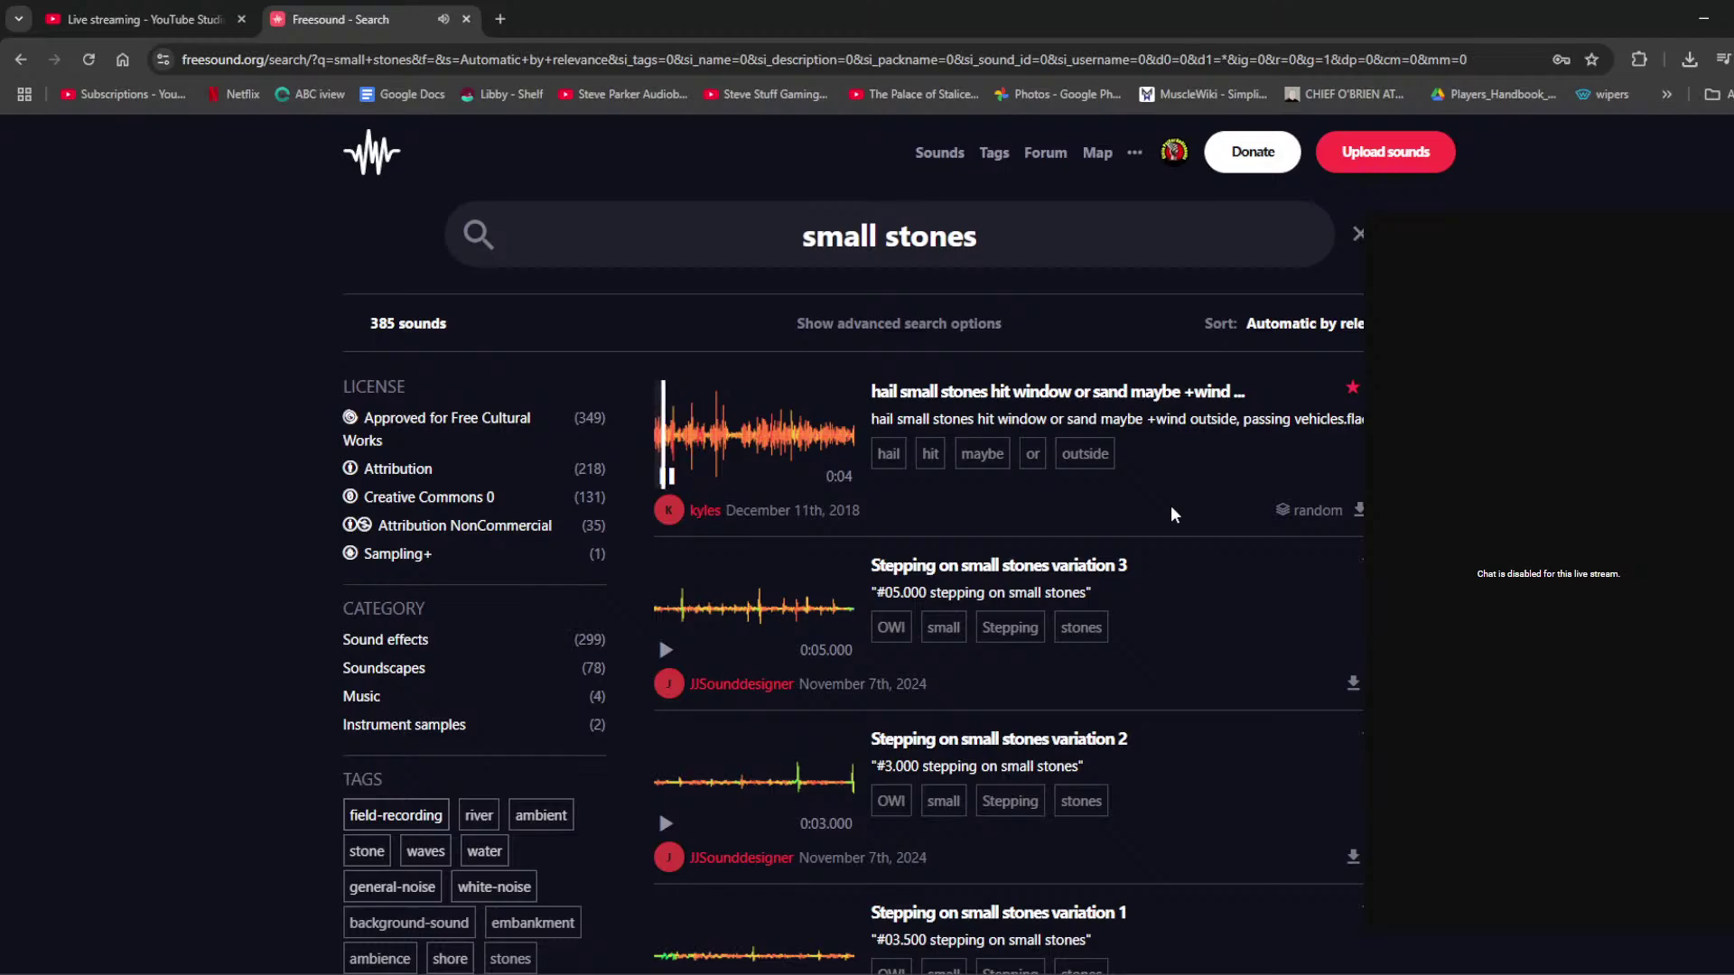
{"action": "mouse_move", "coordinate": [728, 439]}
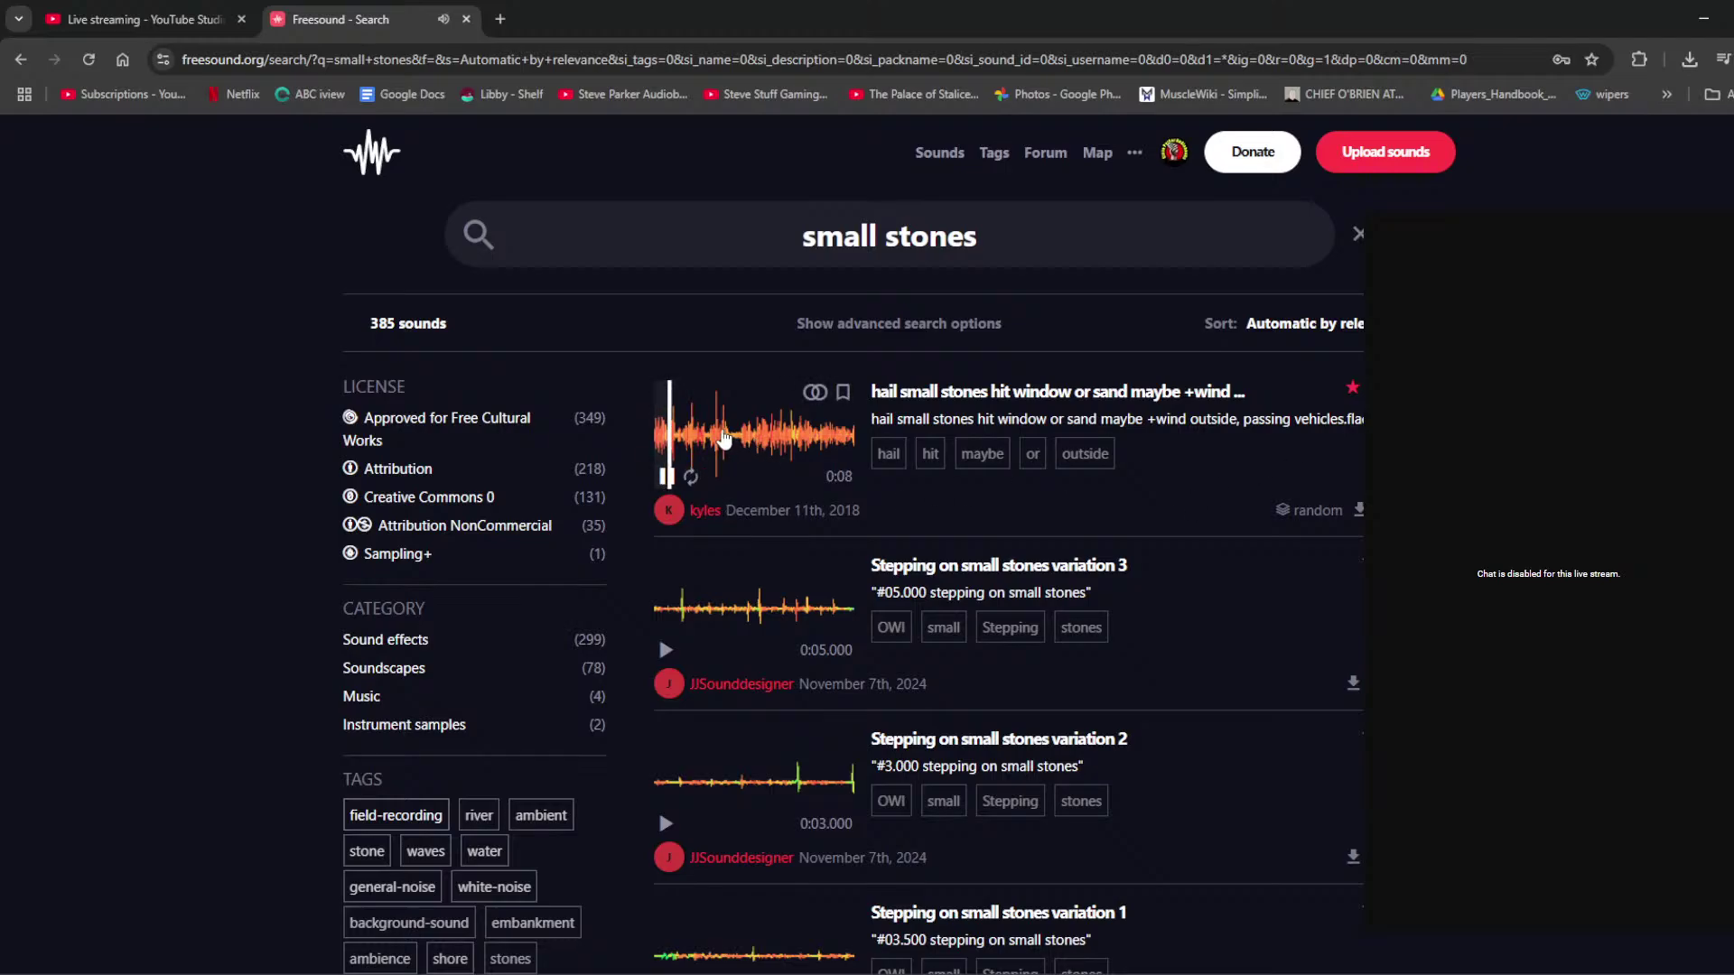
{"action": "left_click", "coordinate": [722, 440]}
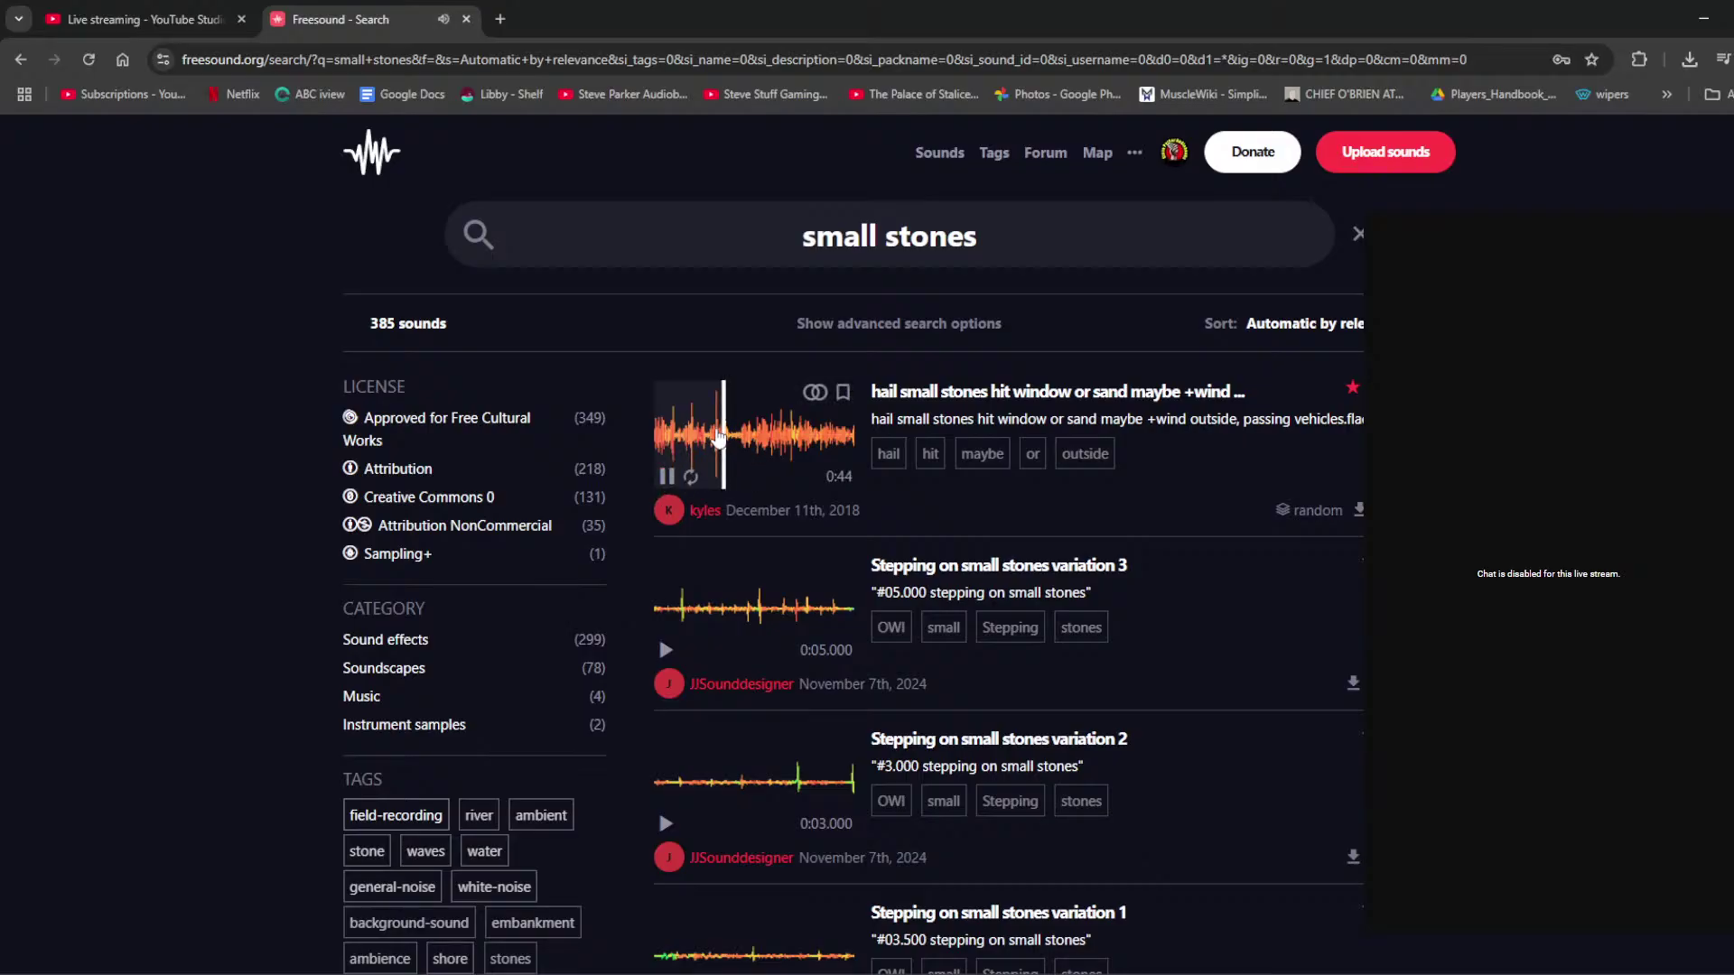
{"action": "left_click", "coordinate": [717, 438]}
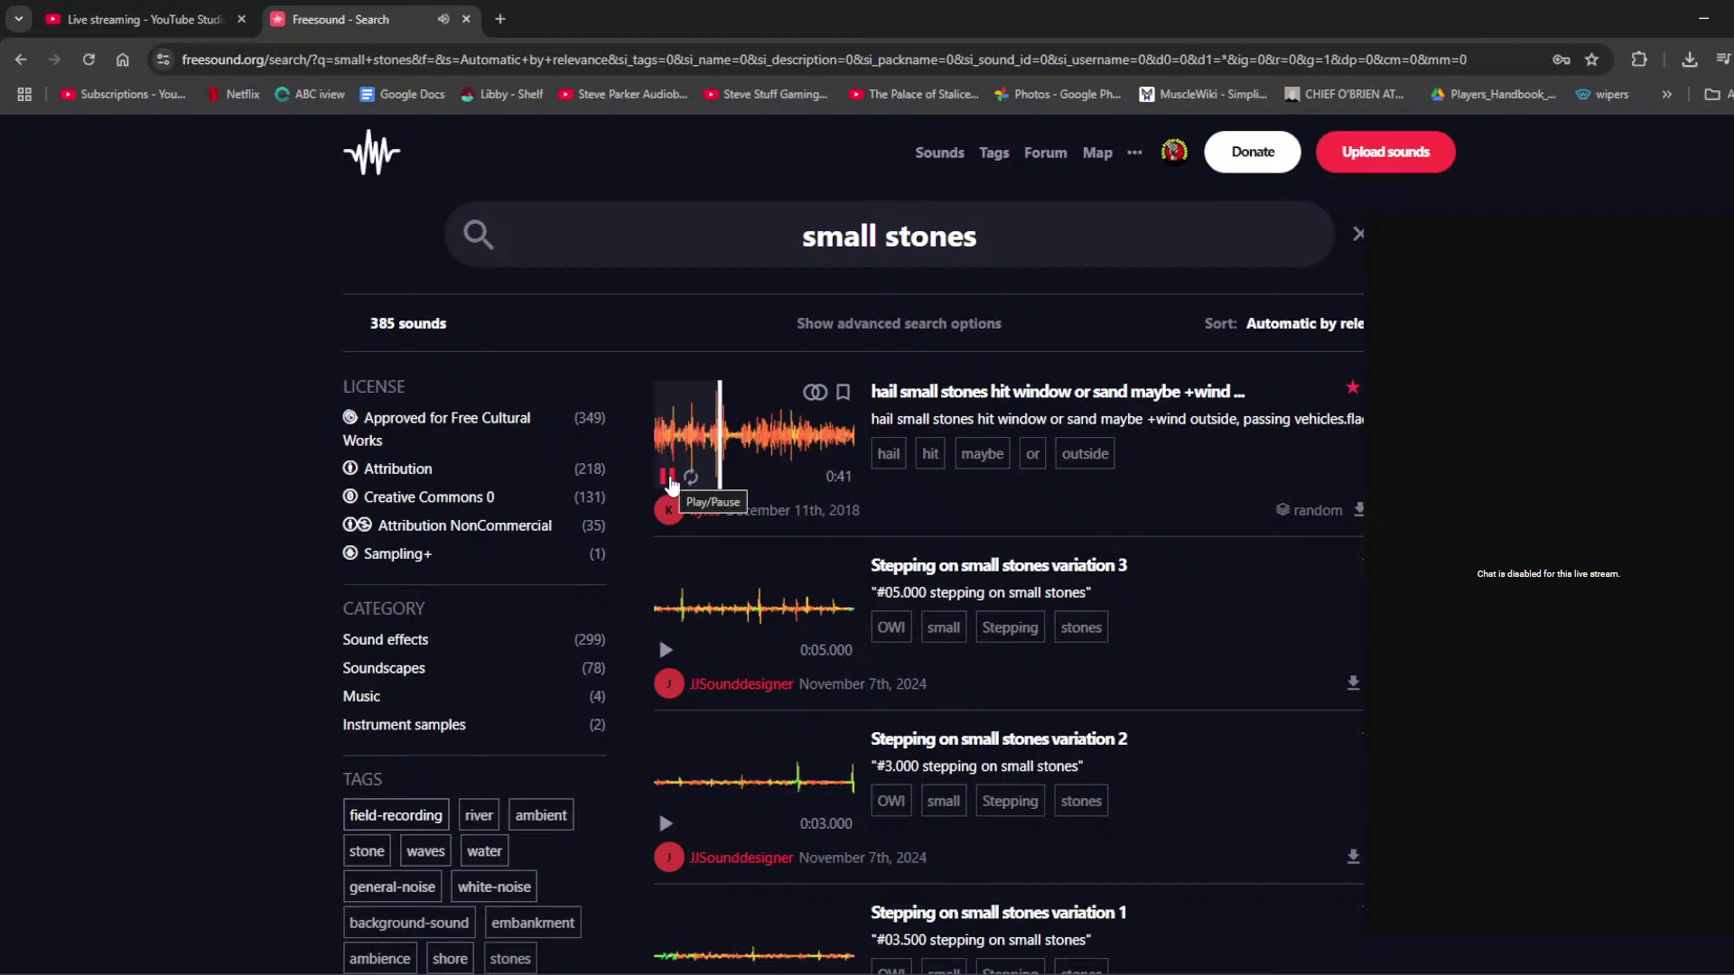
{"action": "left_click", "coordinate": [667, 478]}
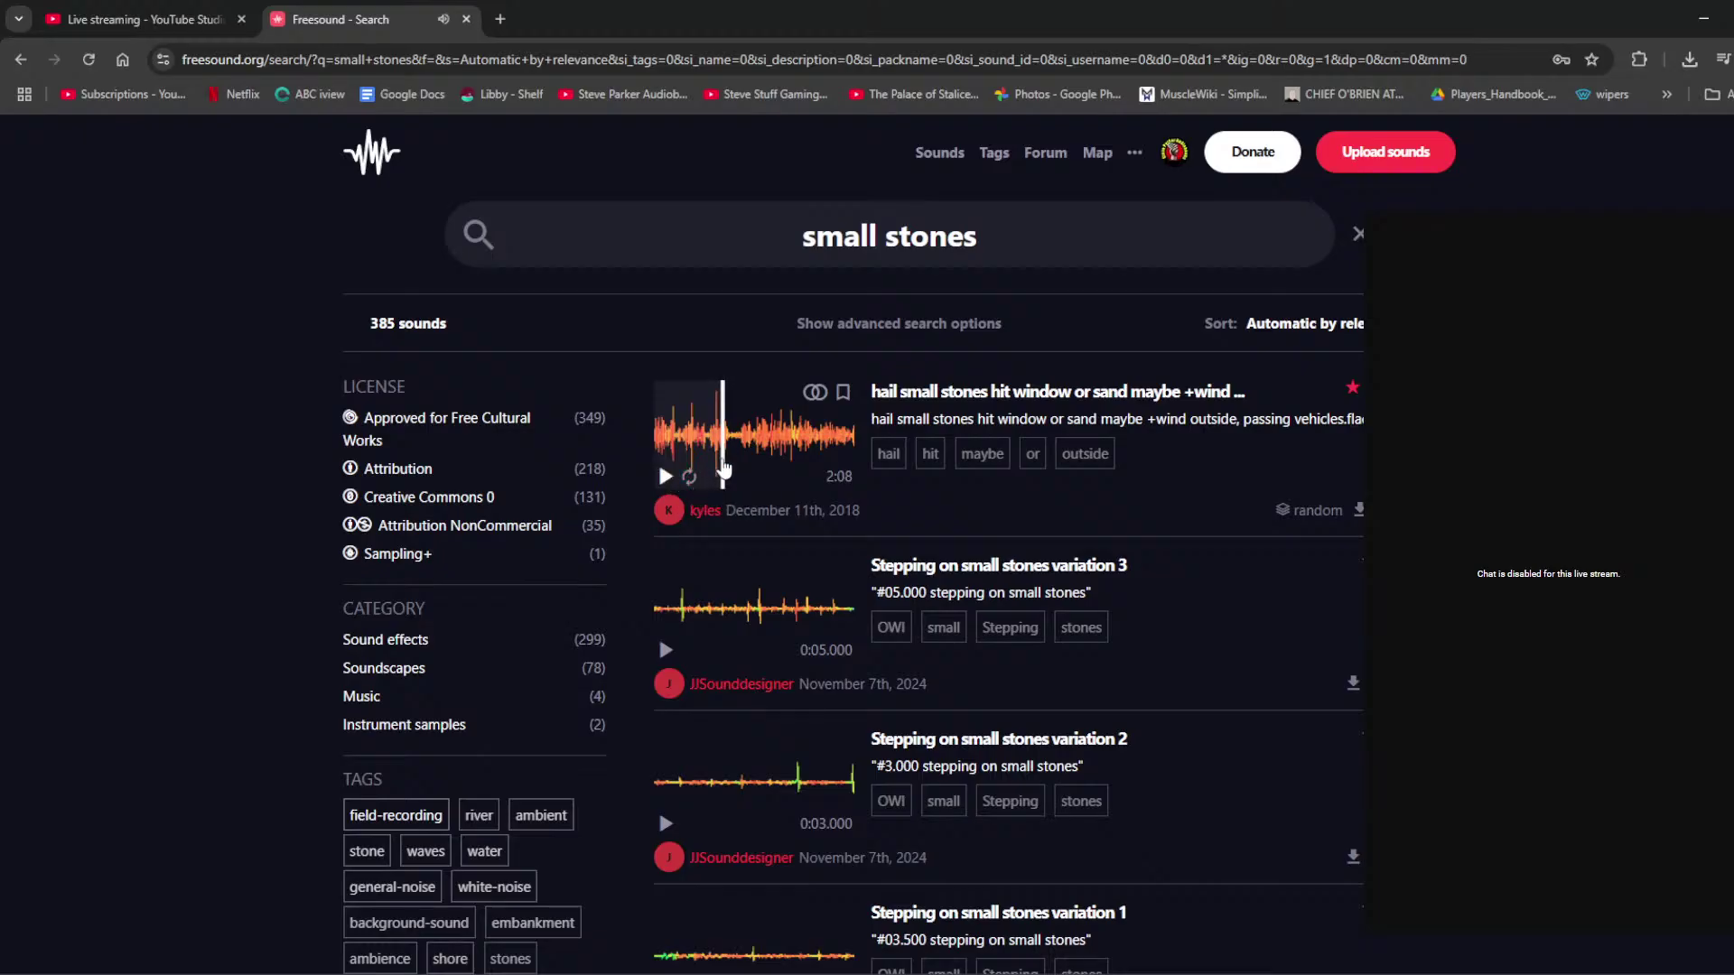
{"action": "middle_click", "coordinate": [1038, 393]}
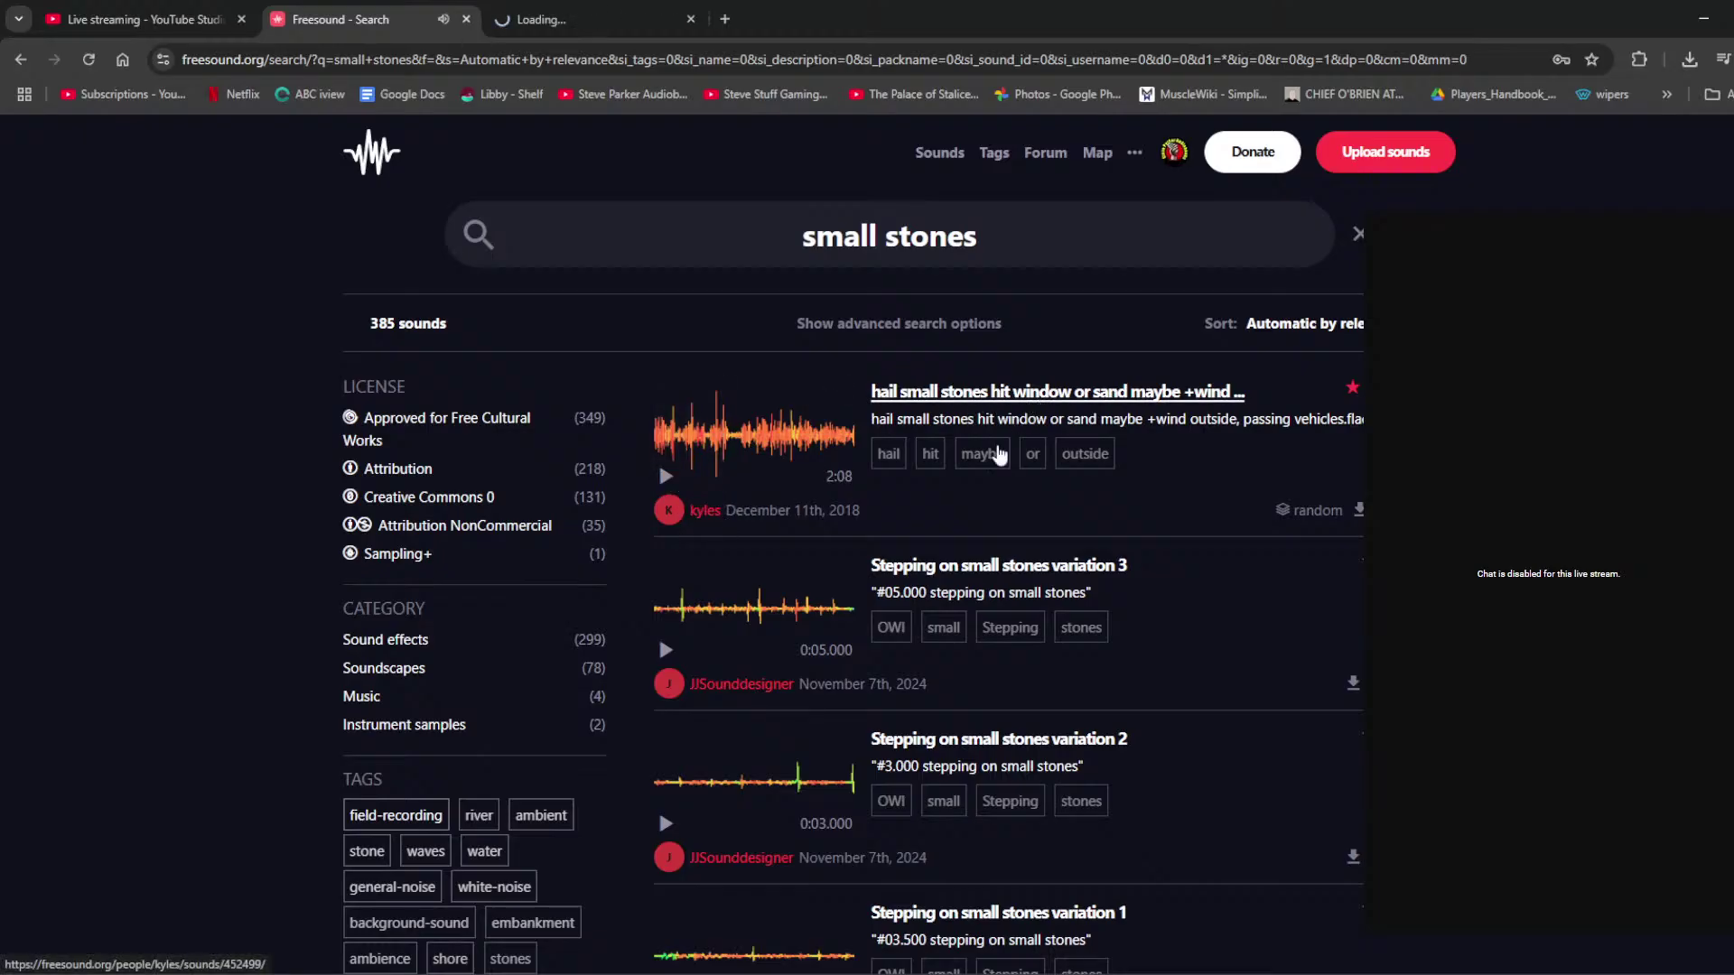
Step: Audition Stepping on small stones variations 3, 2 and 1 in the Freesound search results
{"action": "left_click", "coordinate": [665, 650]}
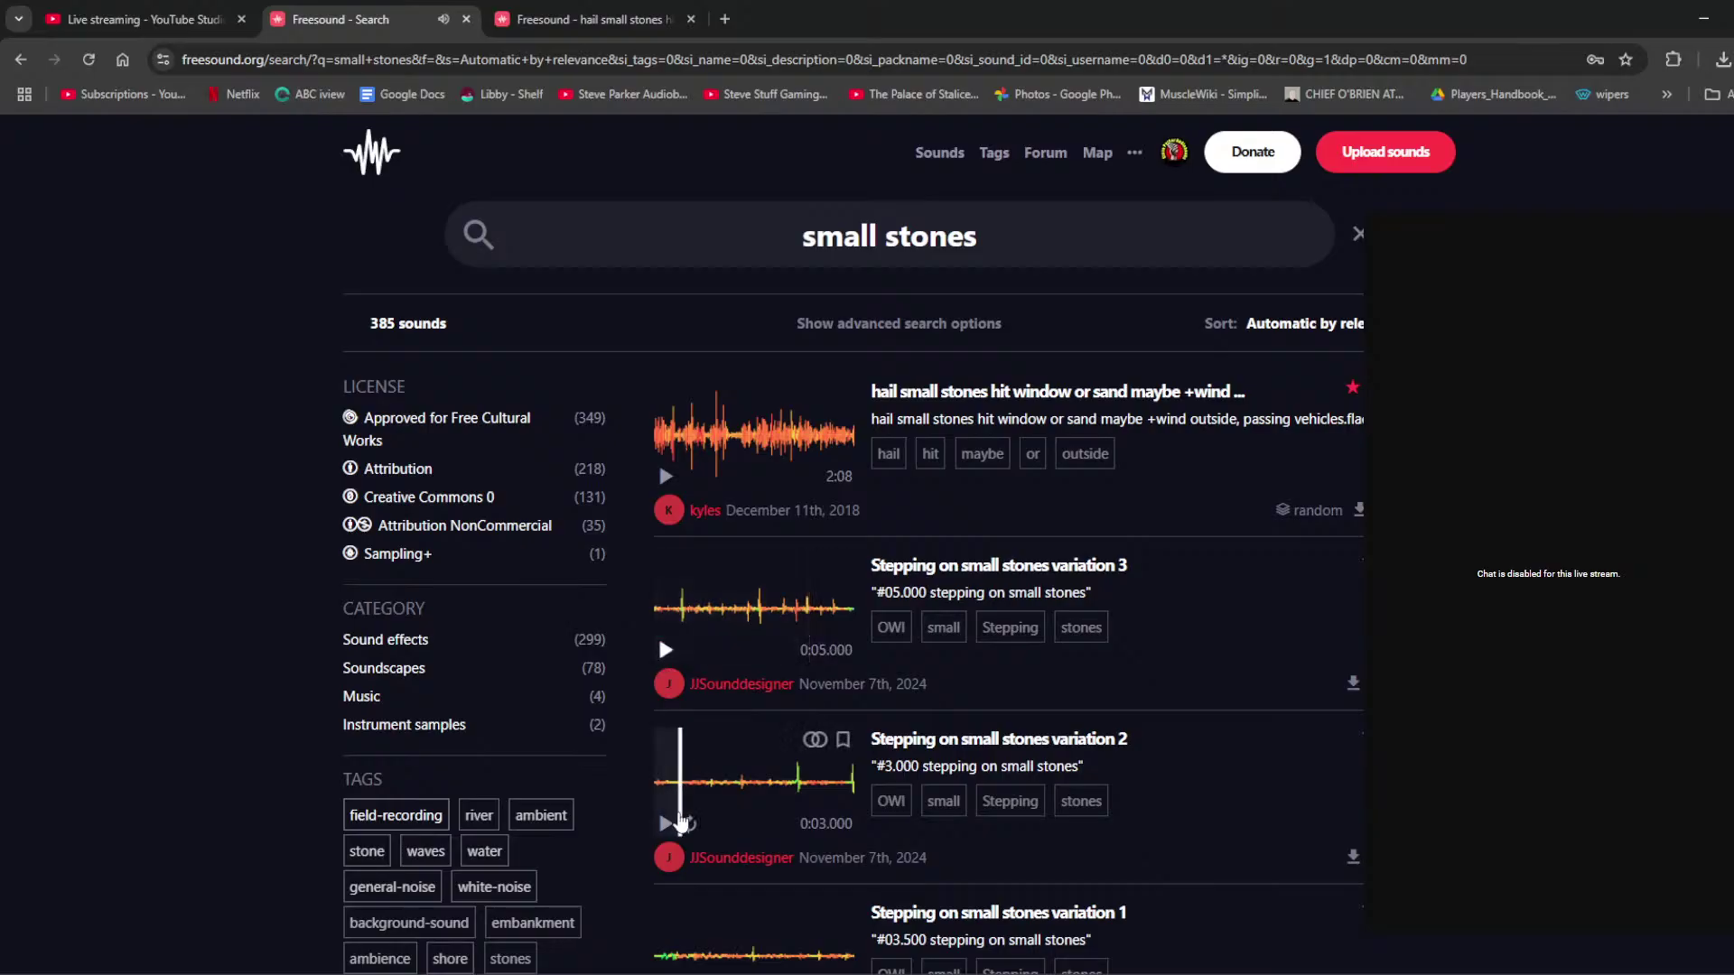
{"action": "scroll", "coordinate": [510, 958], "scroll_direction": "down", "scroll_amount": 2}
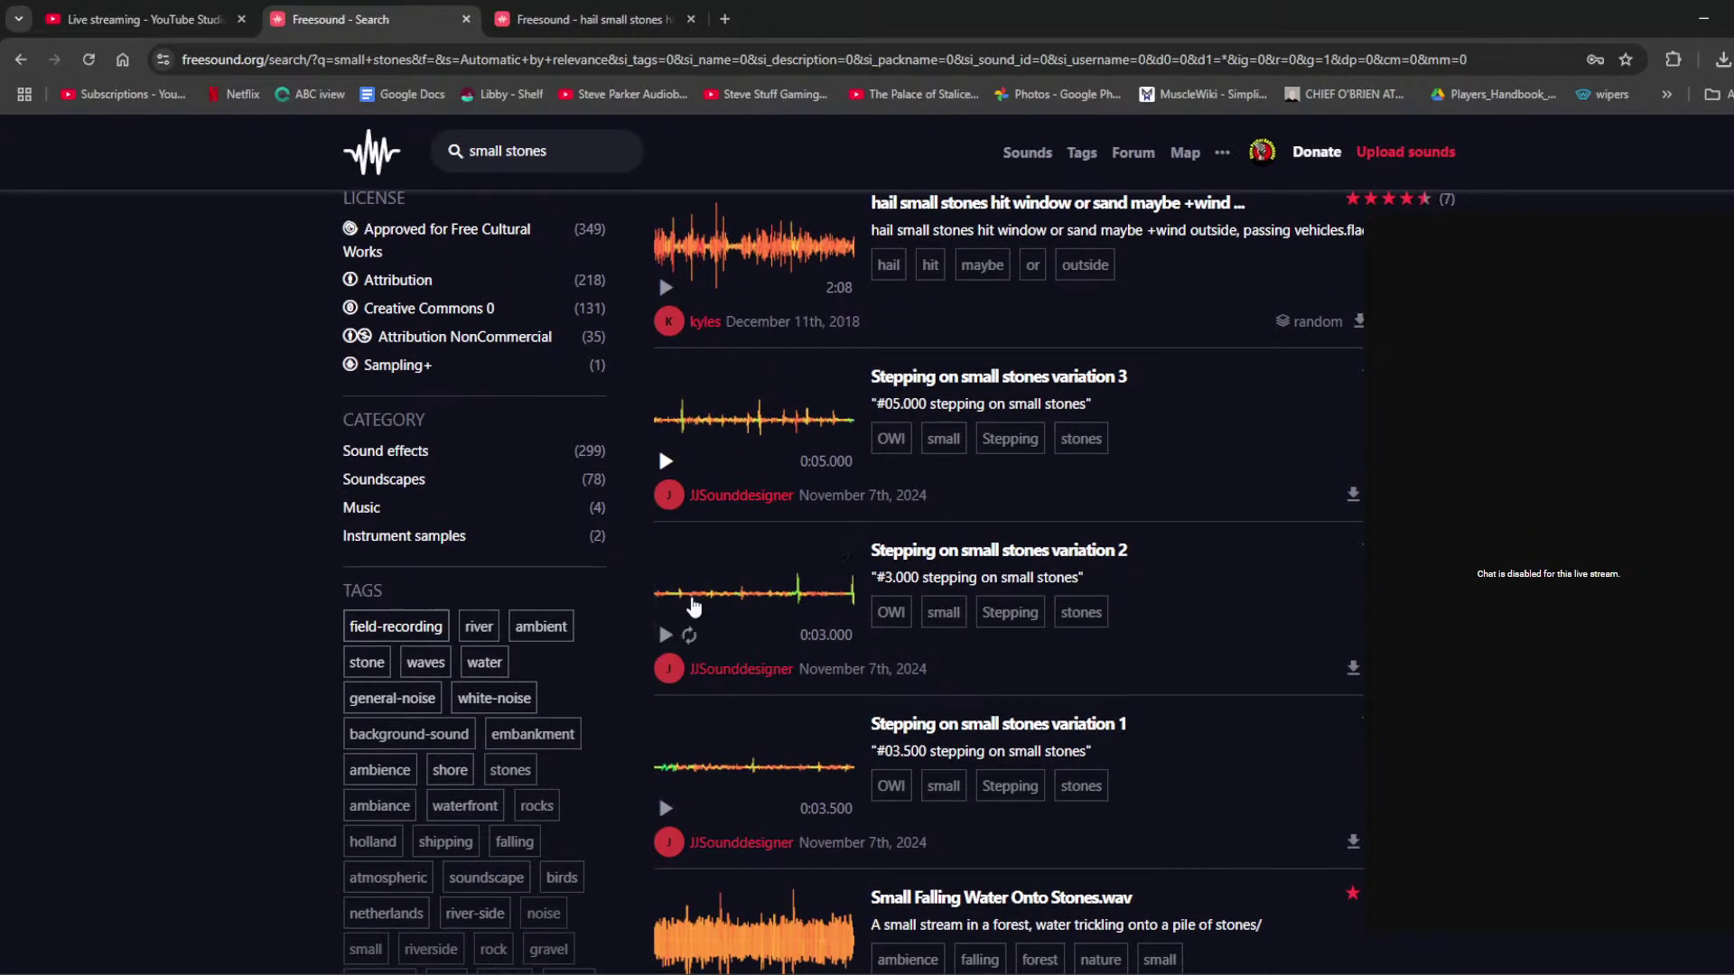
{"action": "left_click", "coordinate": [666, 638]}
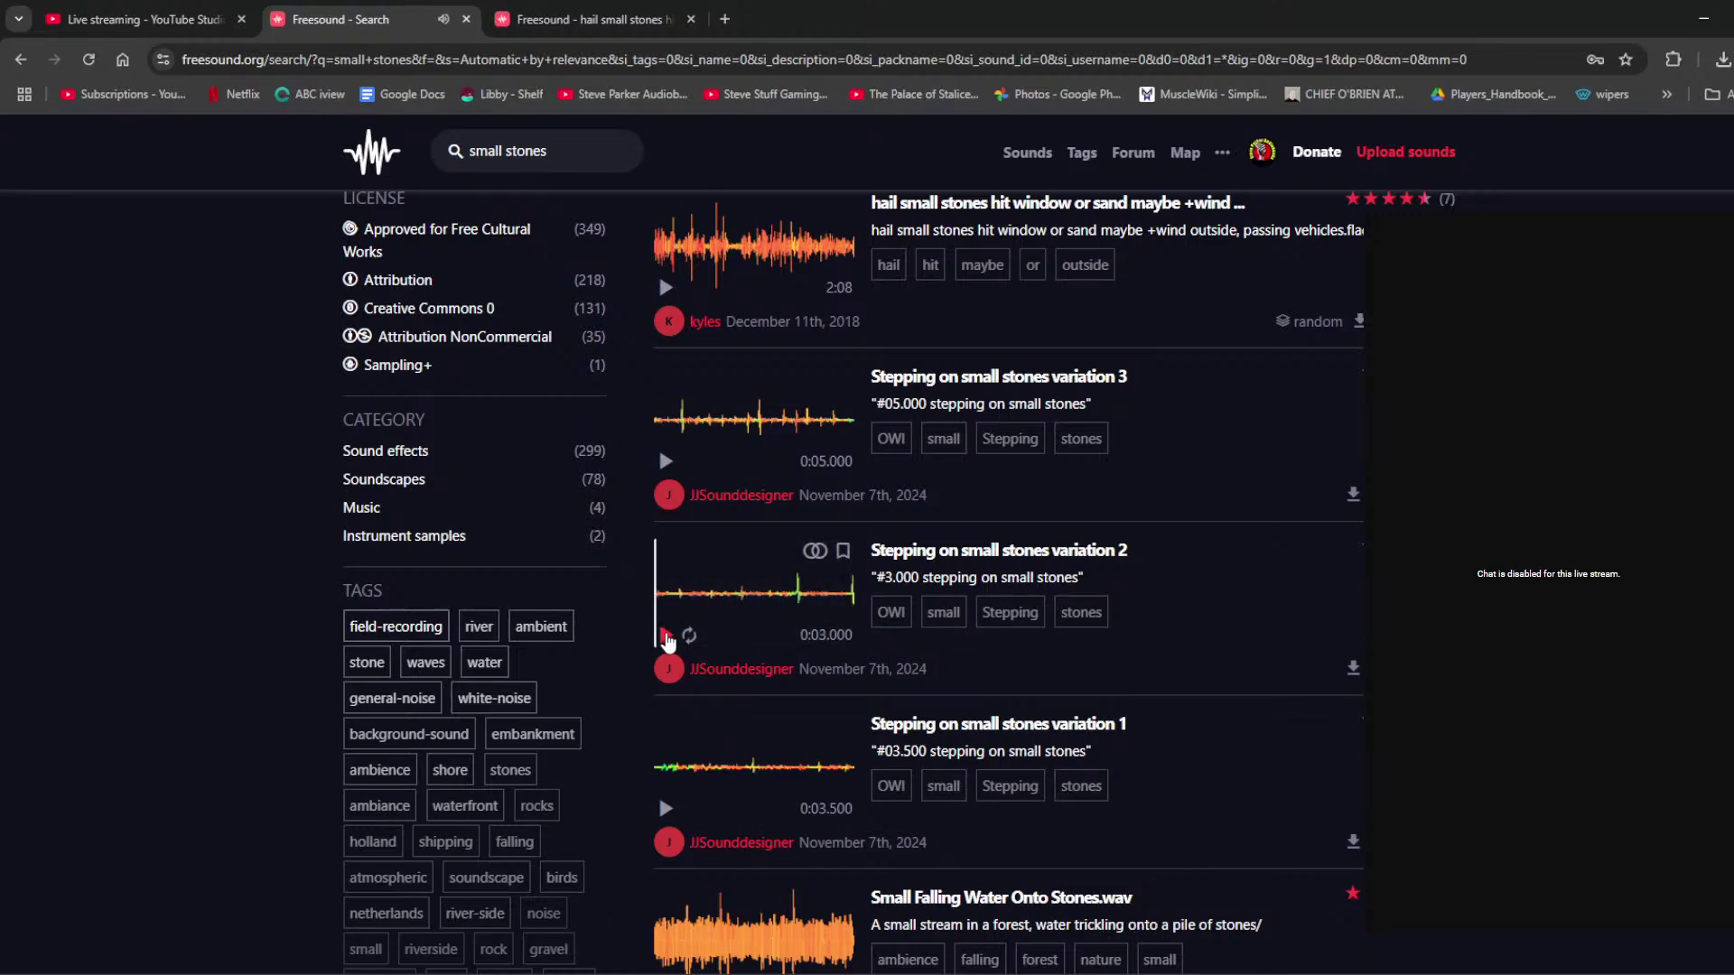
{"action": "left_click", "coordinate": [665, 808]}
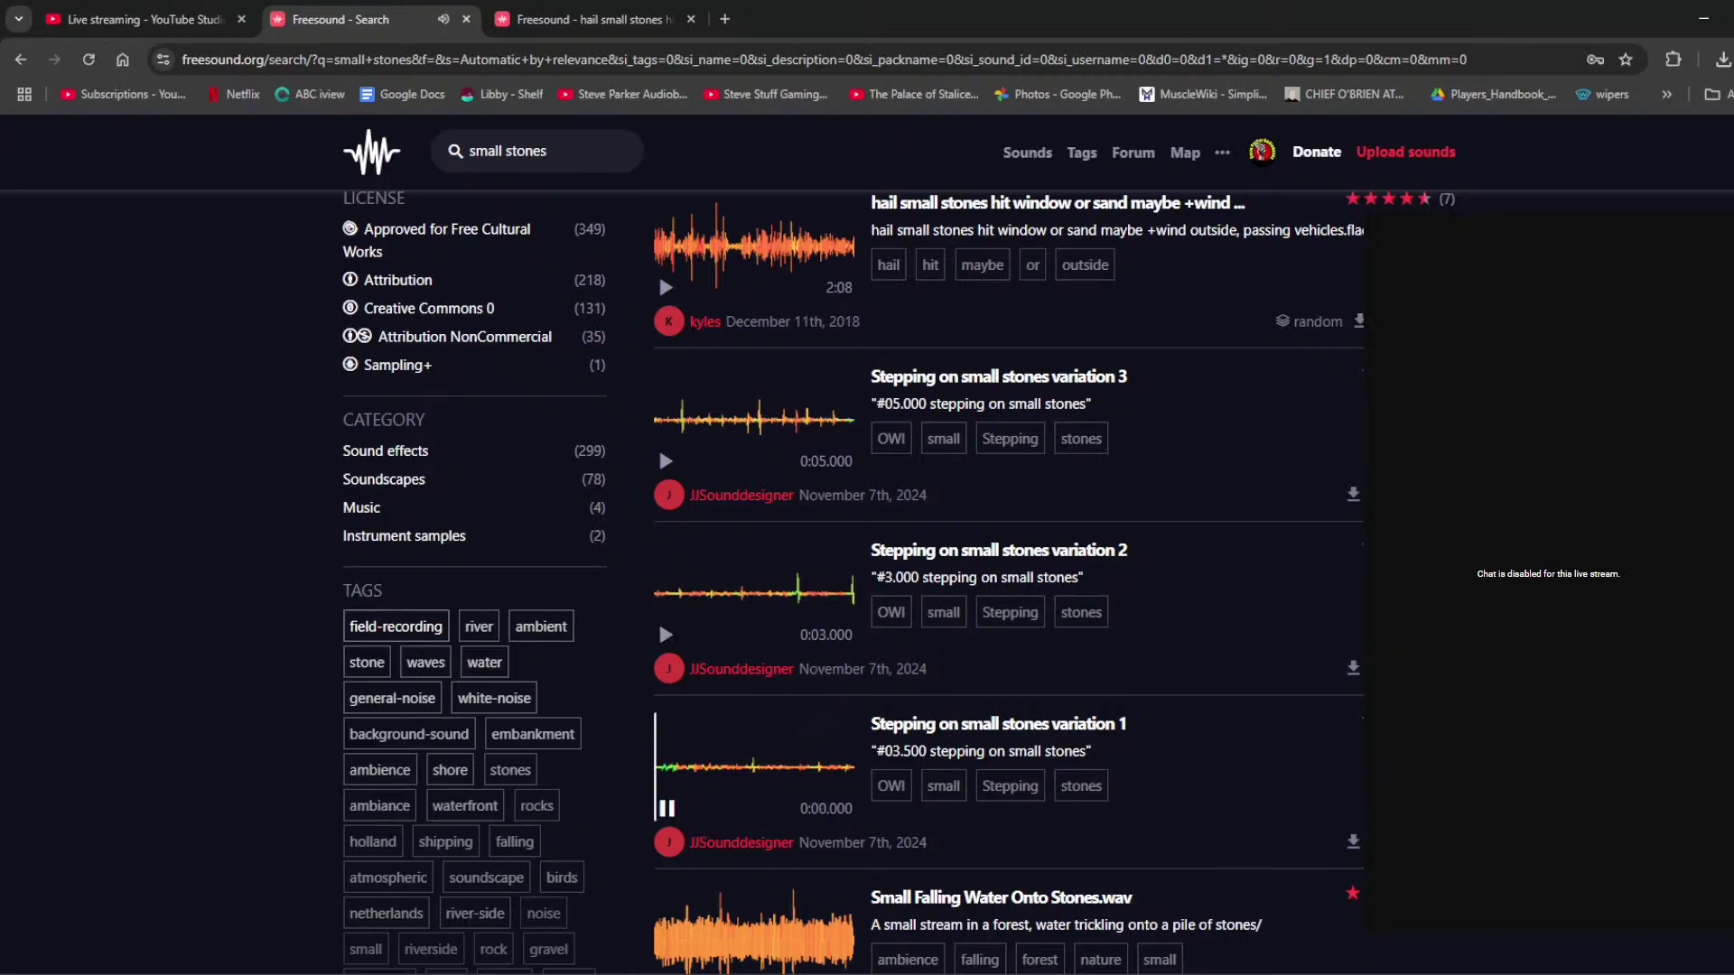
{"action": "scroll", "coordinate": [665, 808], "scroll_direction": "down", "scroll_amount": 3}
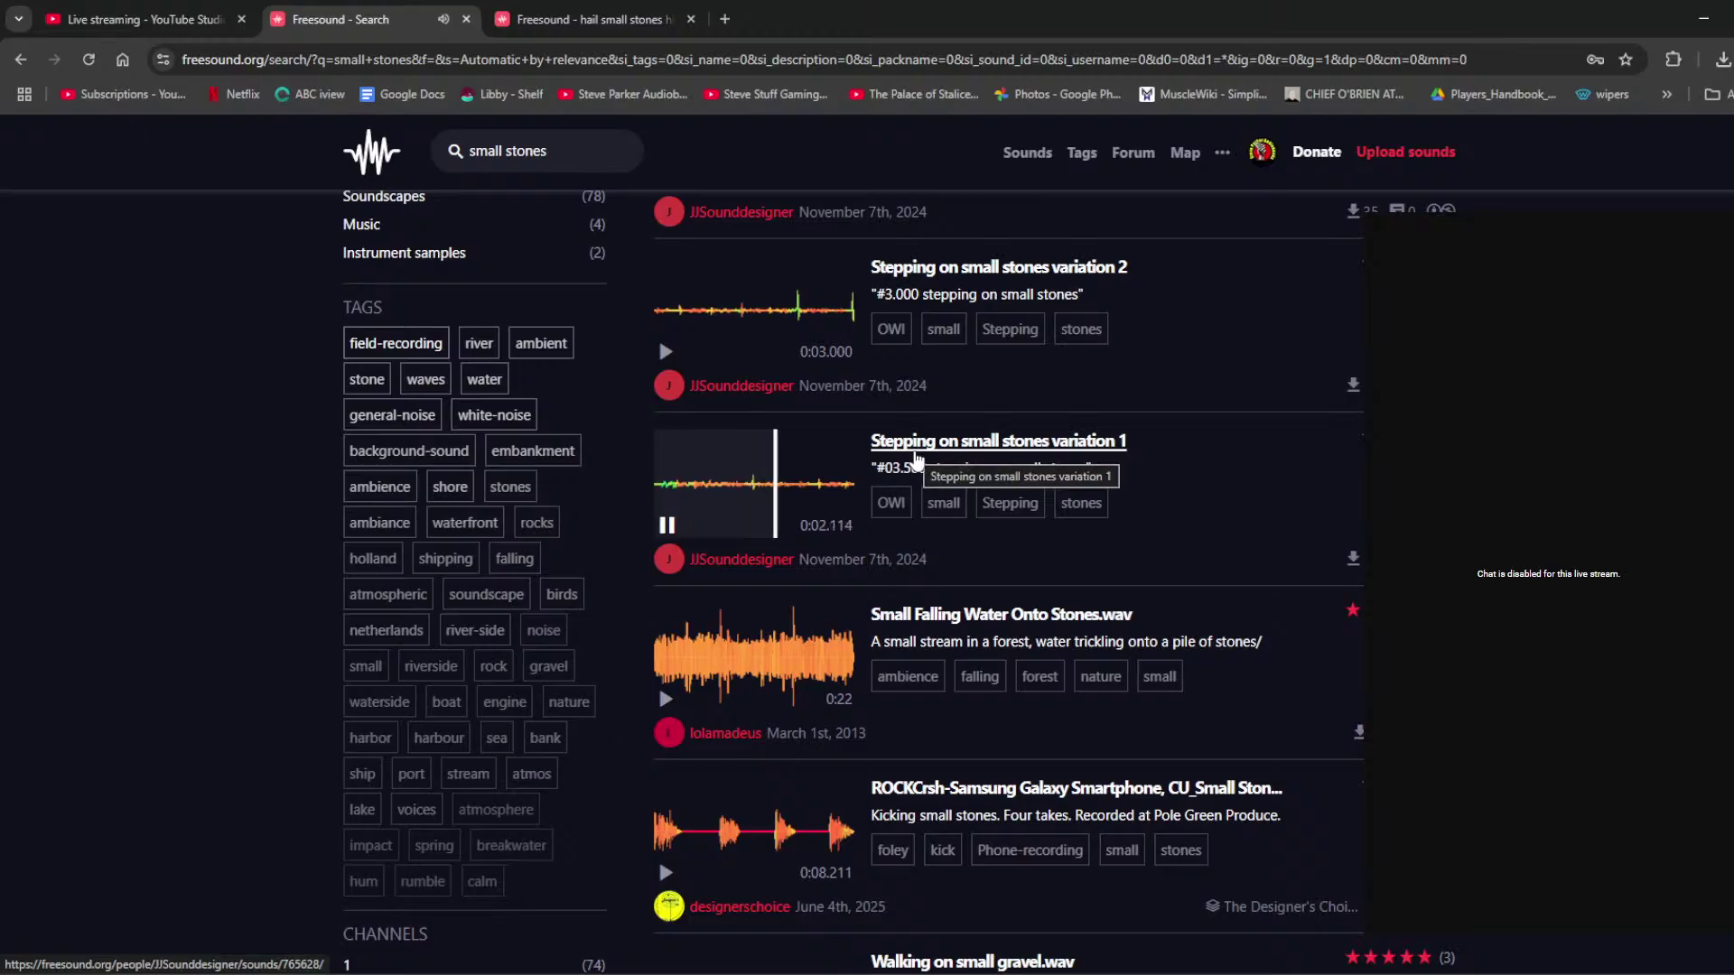
Step: Audition the Walking on small gravel.wav sound in the Freesound small stones results
{"action": "mouse_move", "coordinate": [681, 530]}
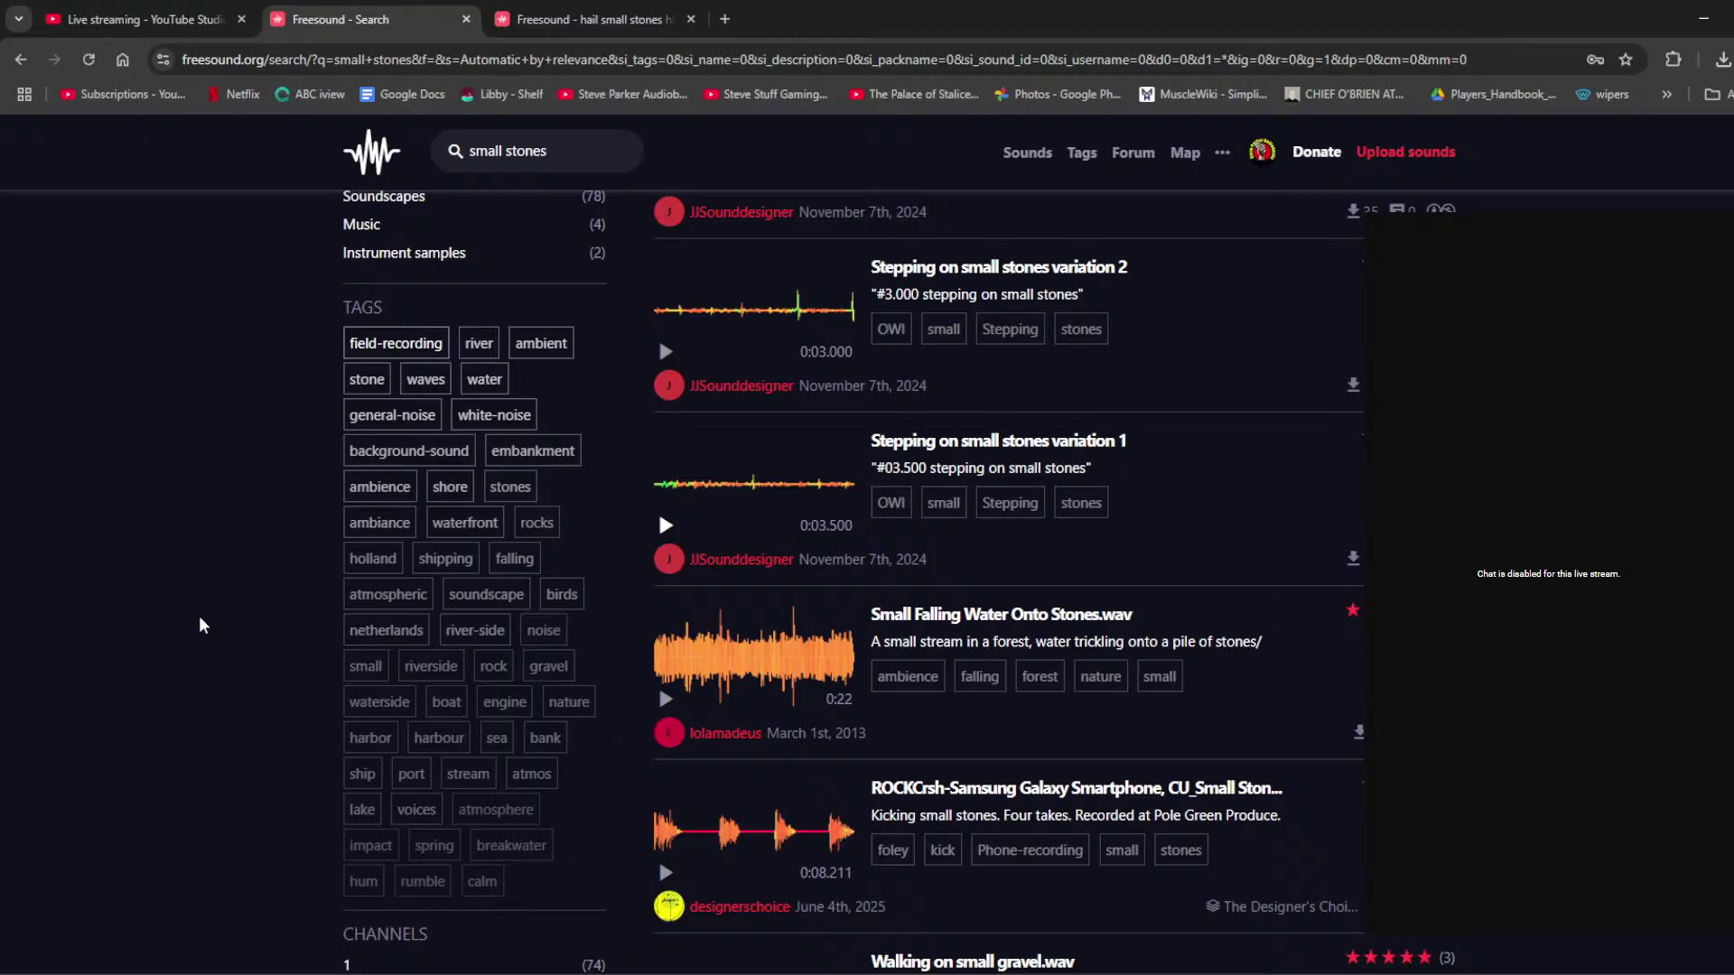
{"action": "scroll", "coordinate": [188, 623], "scroll_direction": "down", "scroll_amount": 4}
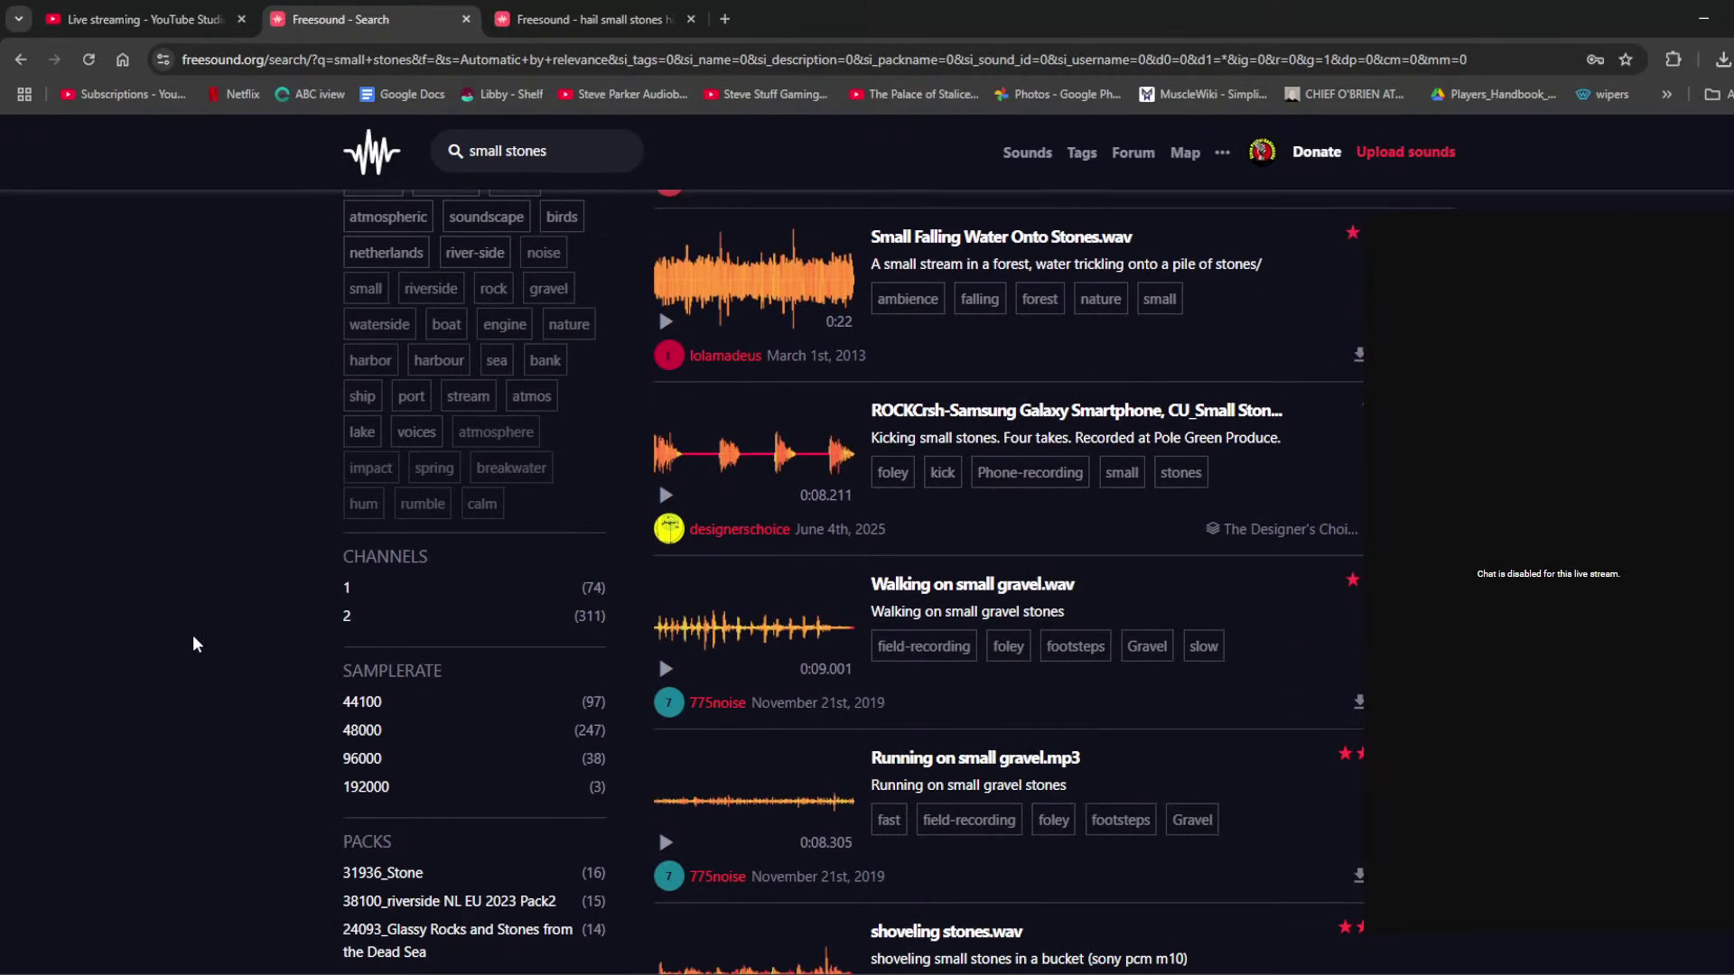
{"action": "scroll", "coordinate": [195, 643], "scroll_direction": "down", "scroll_amount": 1}
{"action": "left_click", "coordinate": [666, 575]}
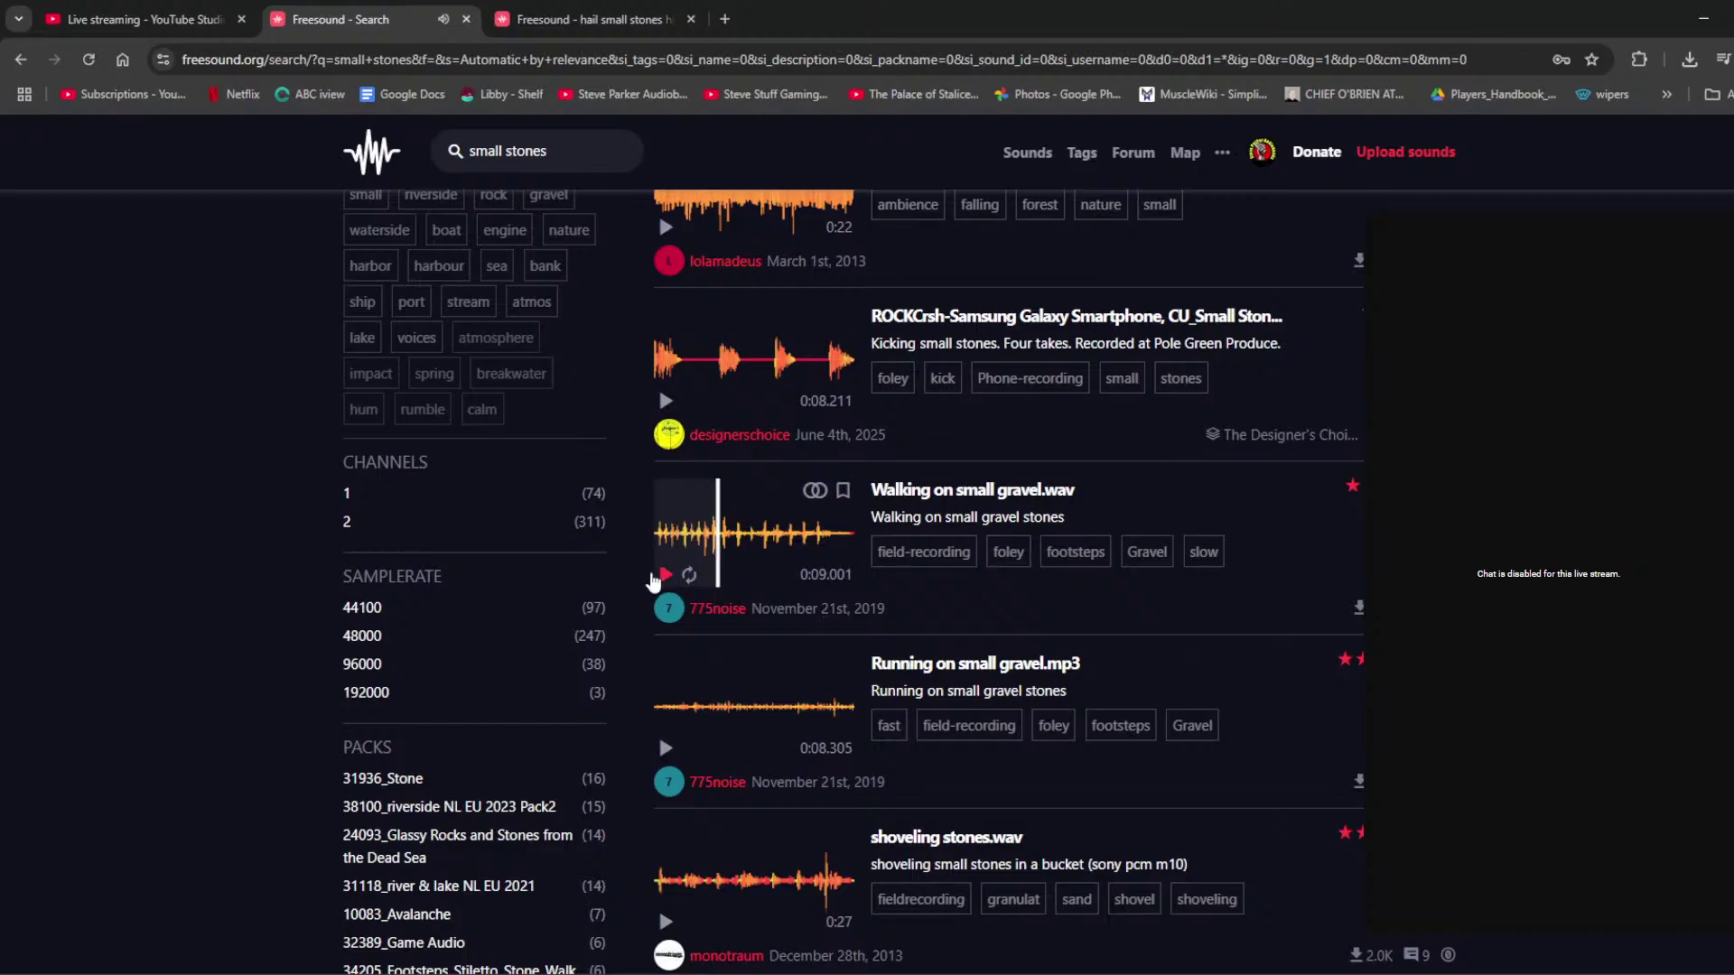
{"action": "left_click", "coordinate": [665, 574]}
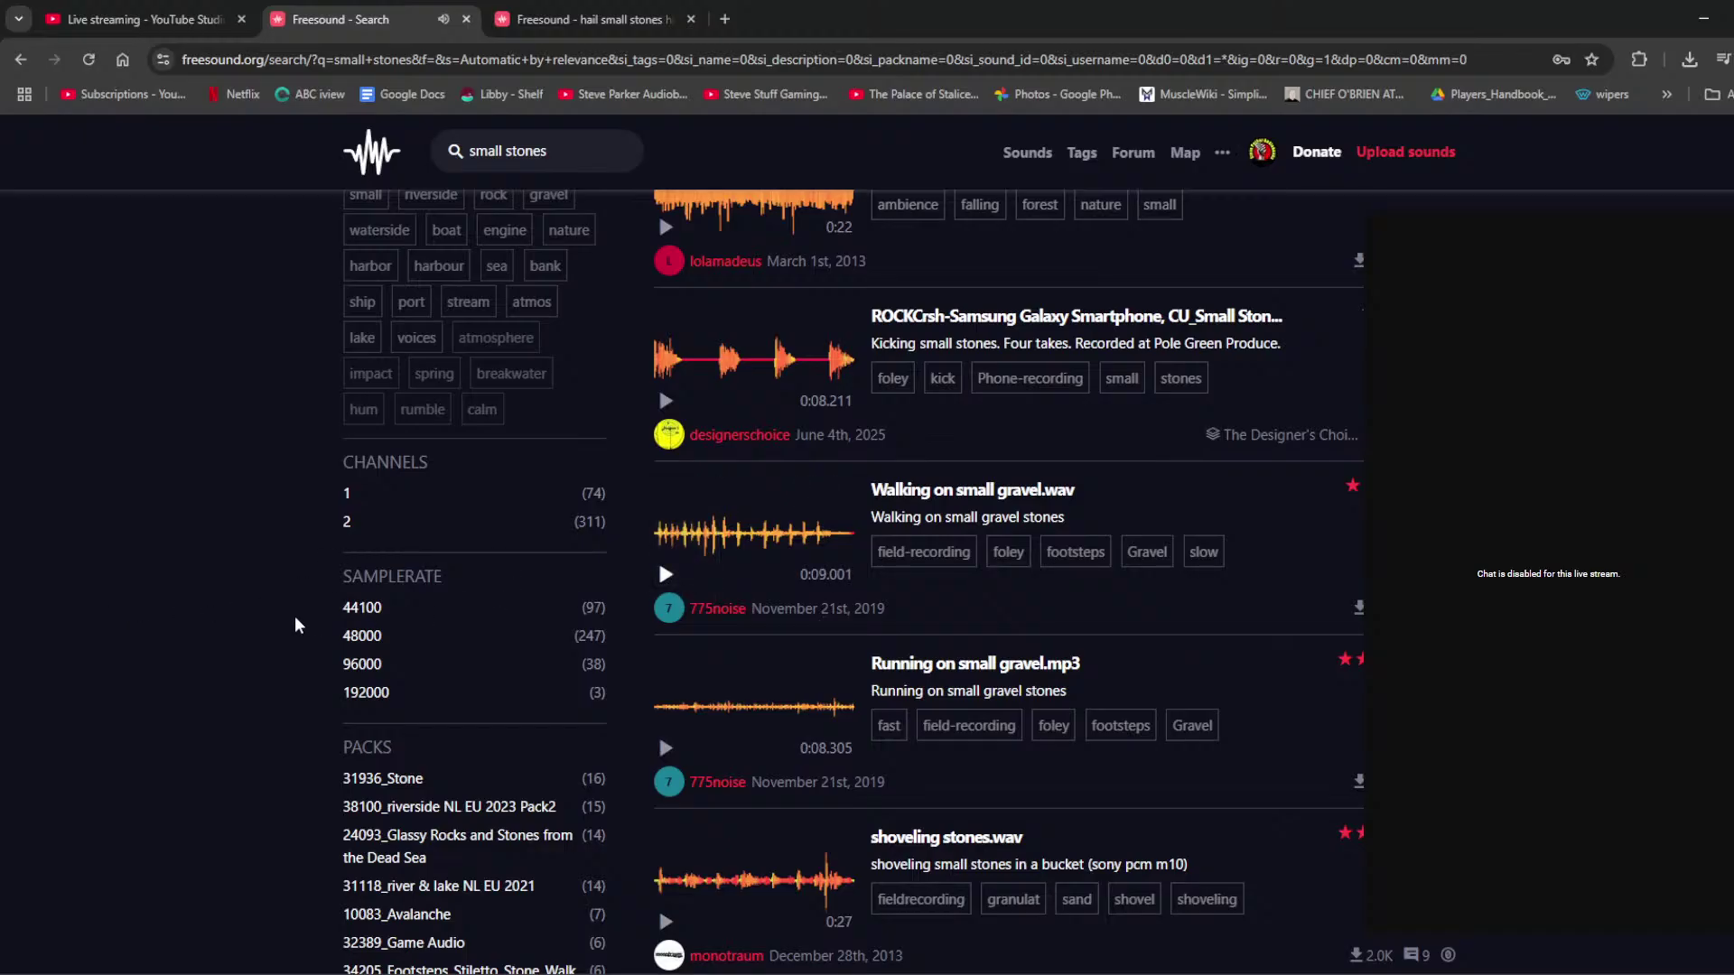
Step: Audition SFX_Stone_Calcit_DeadSea_Throw_small #1-166.wav, open its page in a new tab, and skim the remaining results
{"action": "scroll", "coordinate": [295, 625], "scroll_direction": "down", "scroll_amount": 4}
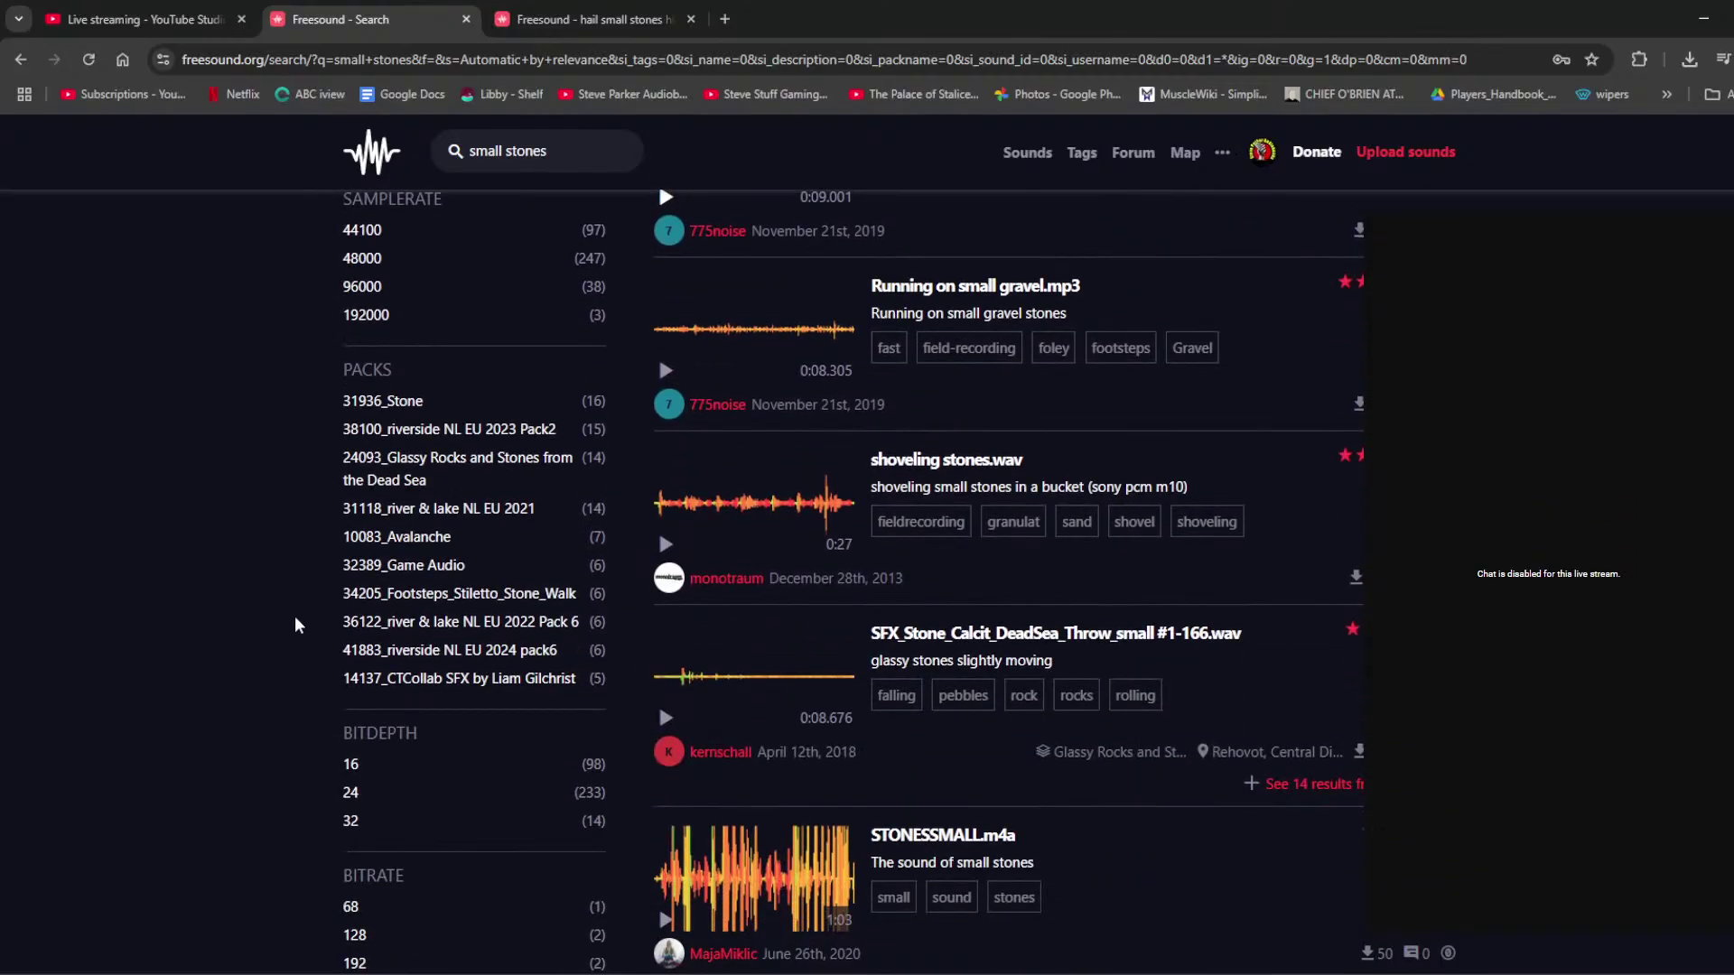
{"action": "scroll", "coordinate": [296, 625], "scroll_direction": "down", "scroll_amount": 3}
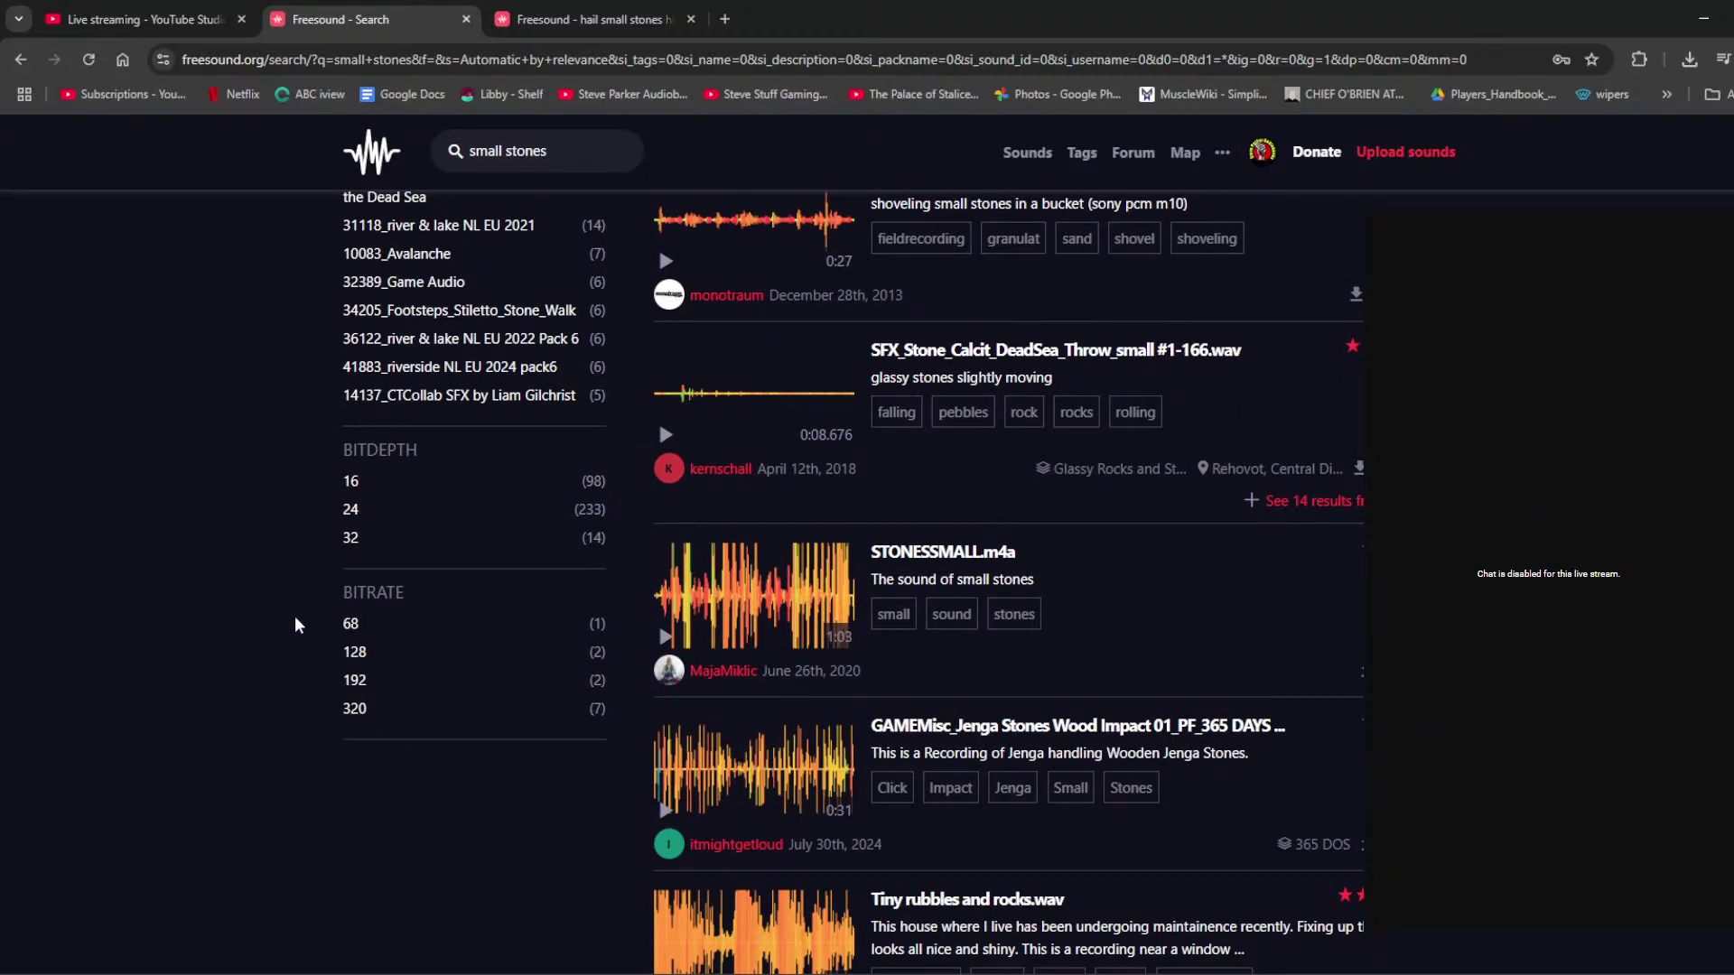
{"action": "left_click", "coordinate": [666, 435]}
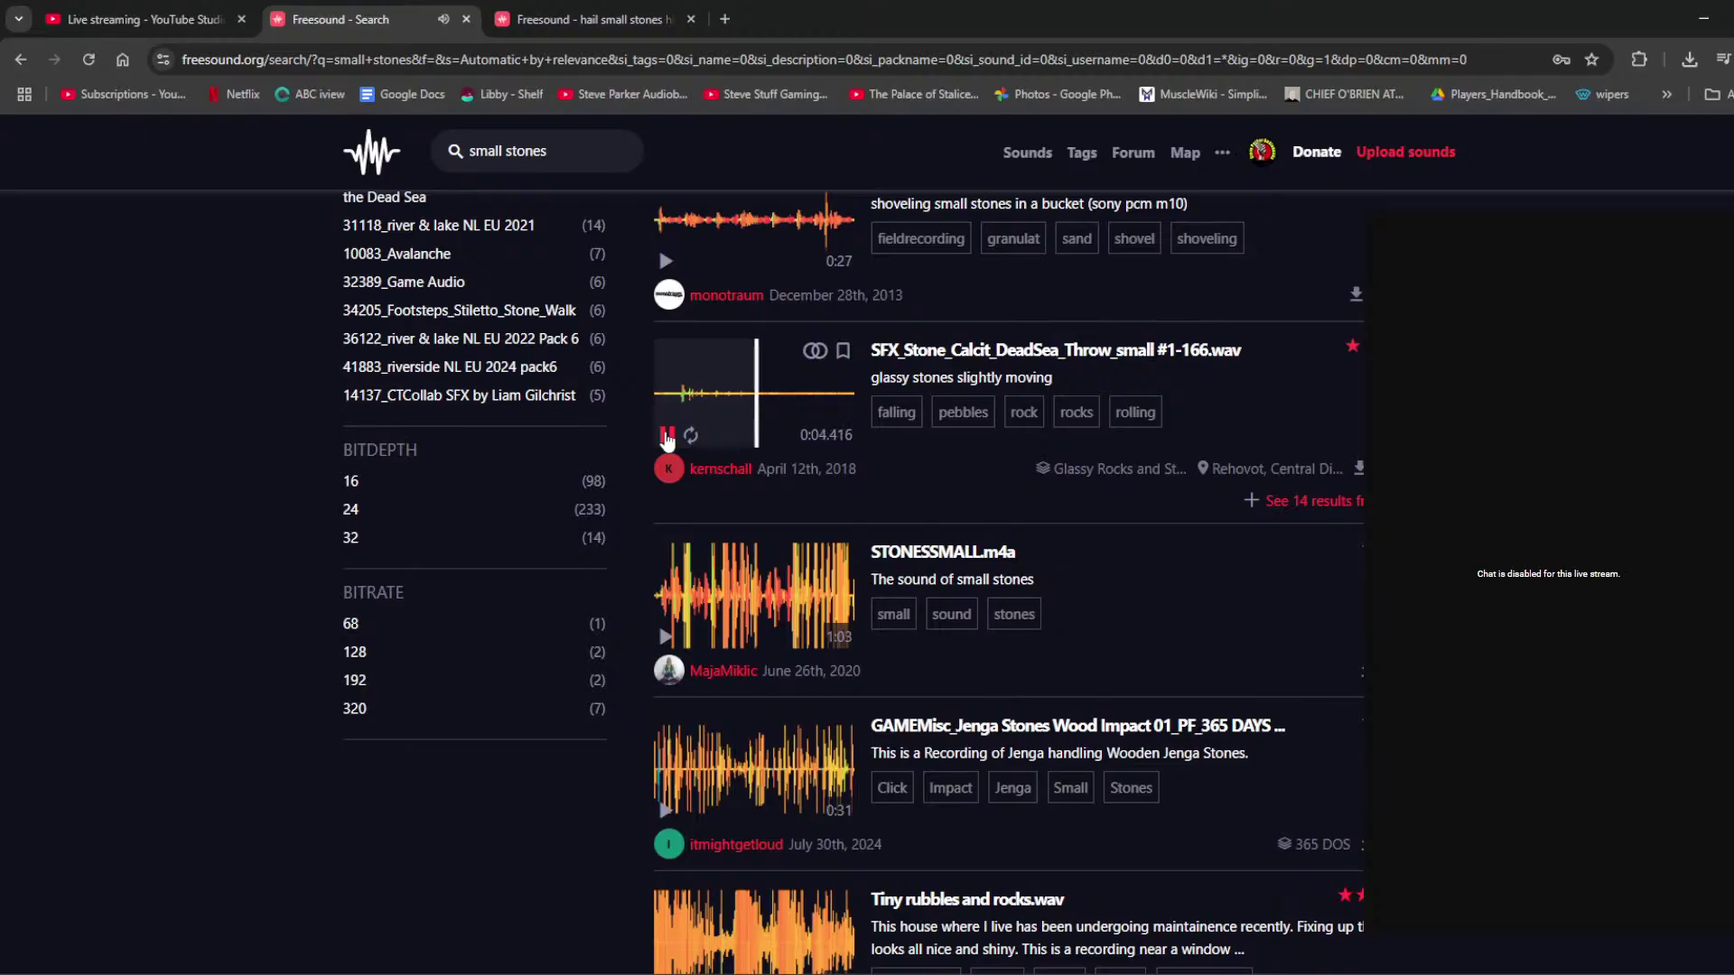
{"action": "left_click", "coordinate": [666, 437]}
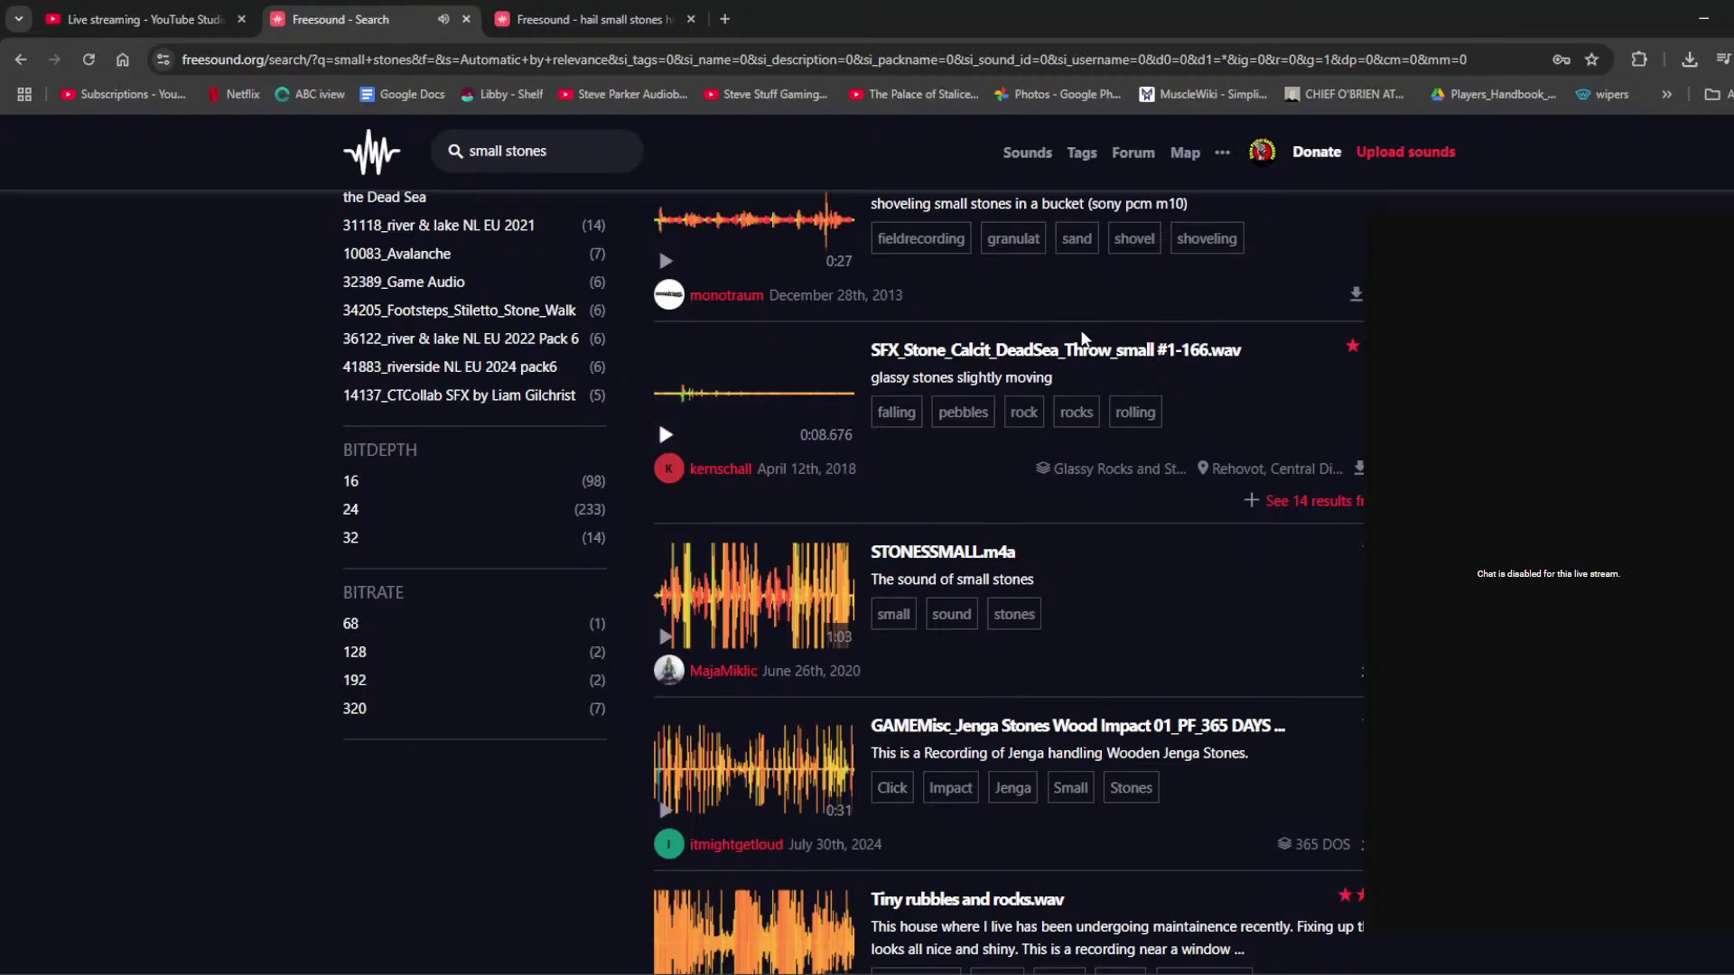
{"action": "middle_click", "coordinate": [1082, 350]}
{"action": "scroll", "coordinate": [1081, 350], "scroll_direction": "down", "scroll_amount": 1}
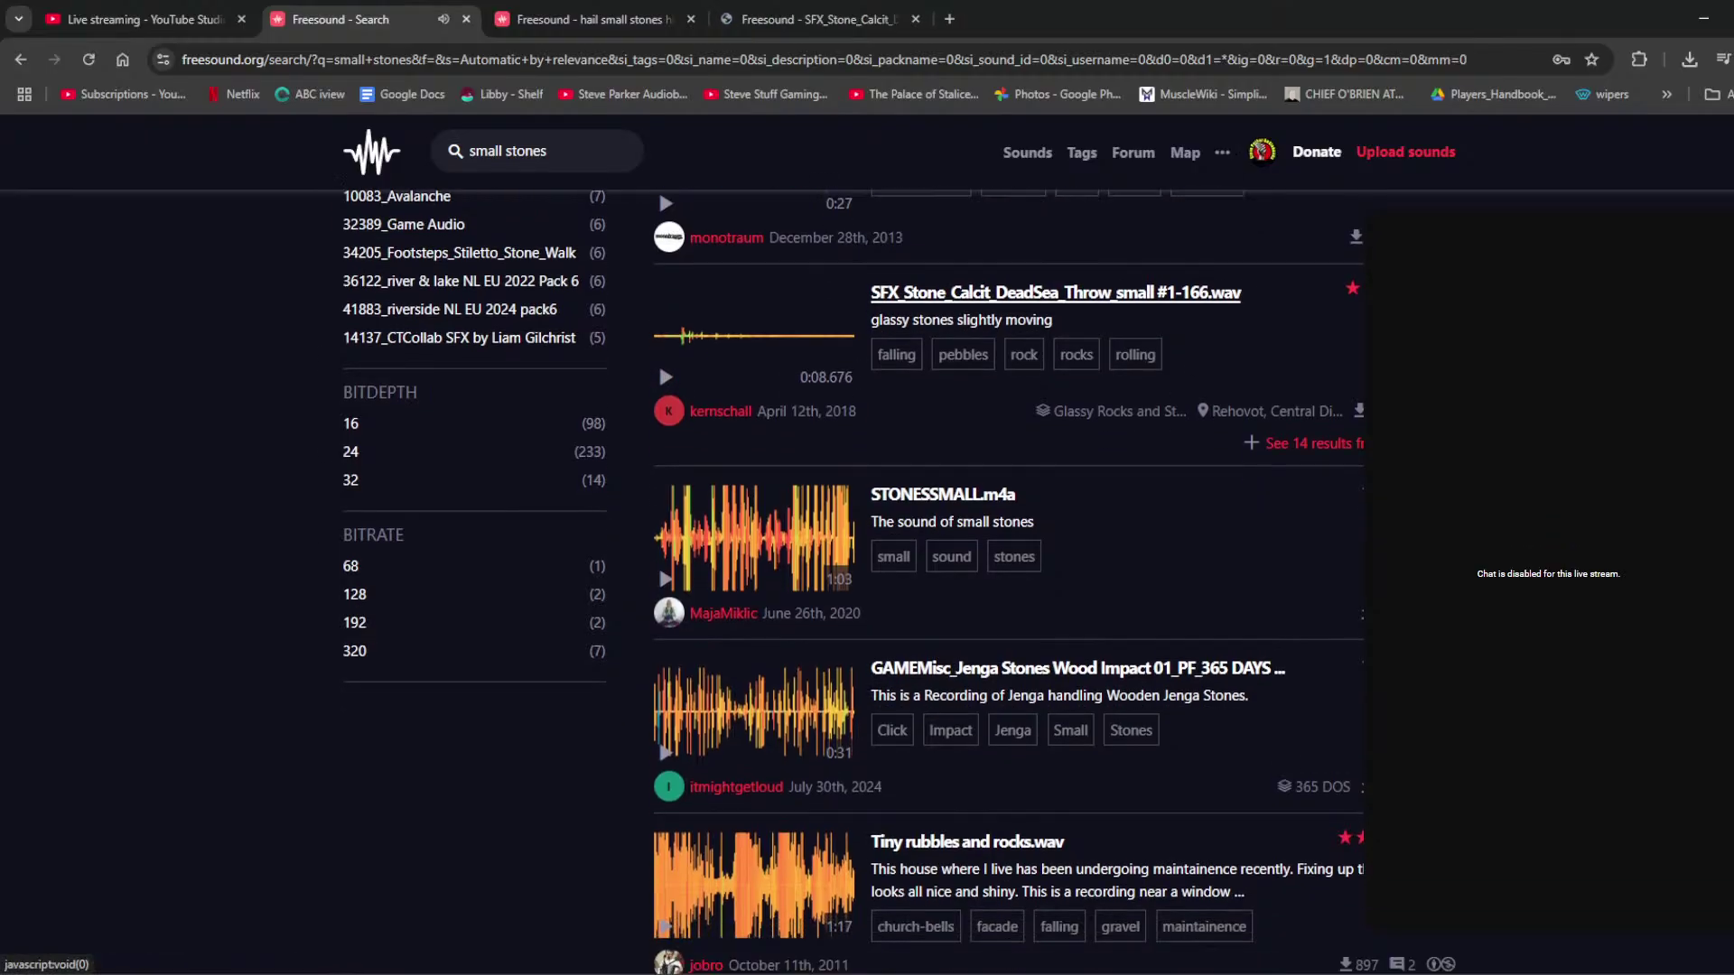
{"action": "scroll", "coordinate": [657, 658], "scroll_direction": "down", "scroll_amount": 7}
{"action": "scroll", "coordinate": [658, 658], "scroll_direction": "up", "scroll_amount": 20}
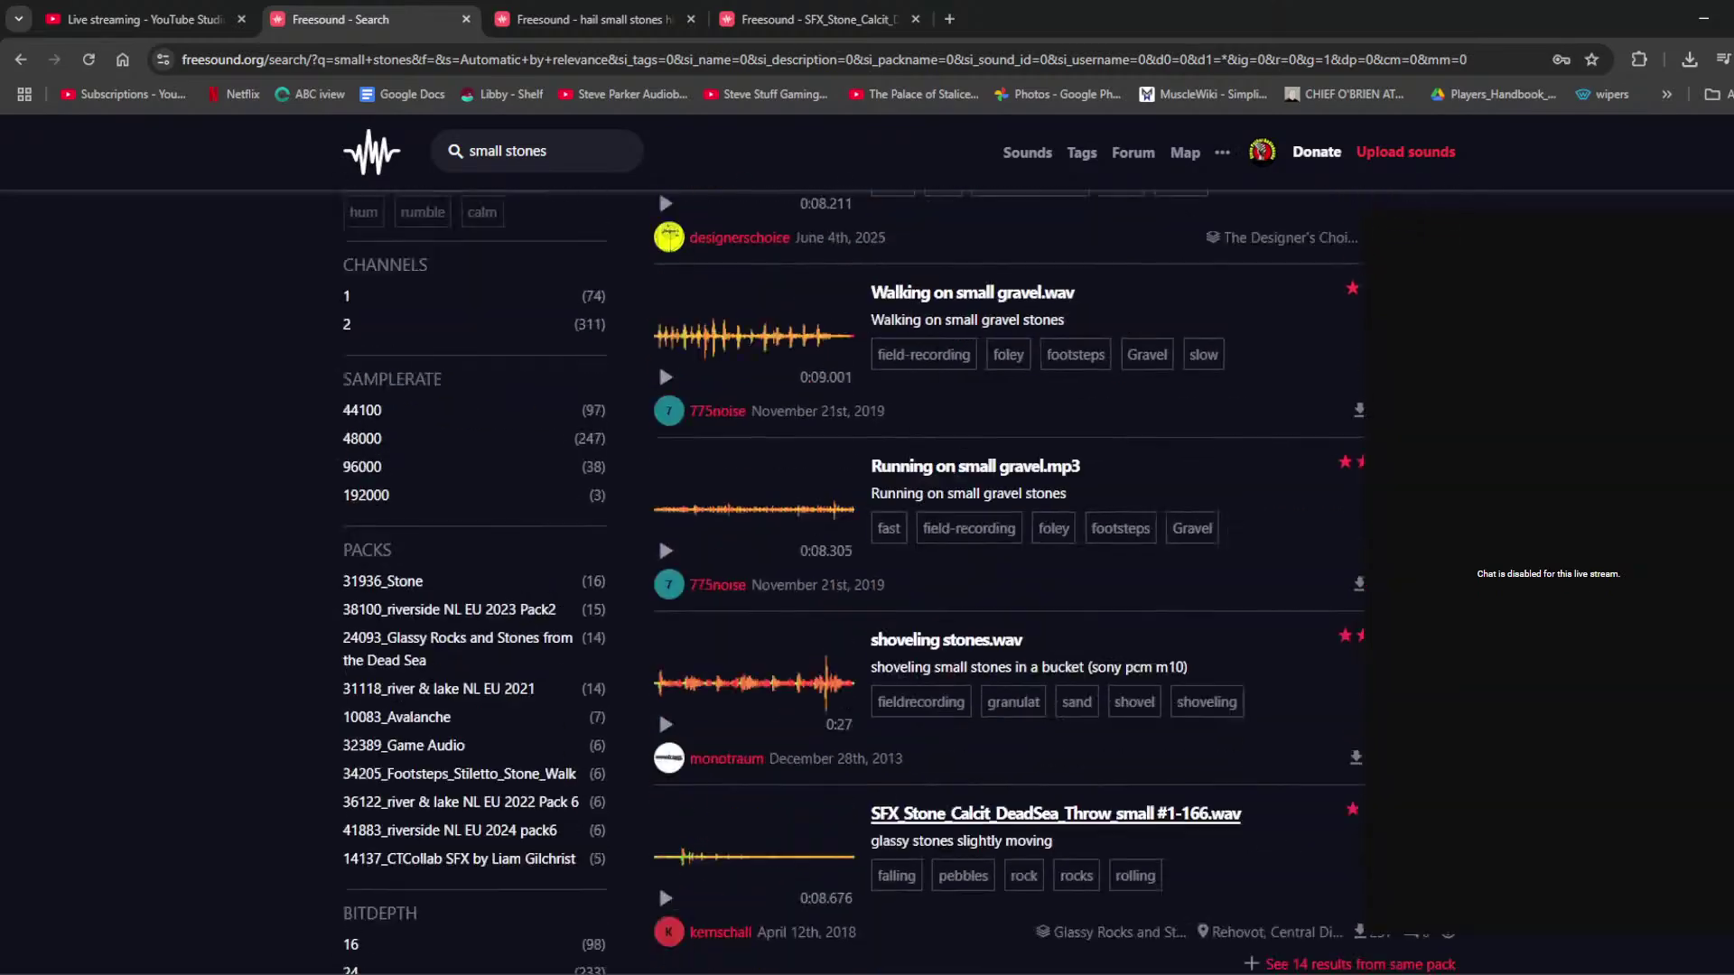
Step: Download the "hail small stones hit window" sound from its Freesound page and rate it five stars
{"action": "left_click", "coordinate": [599, 12]}
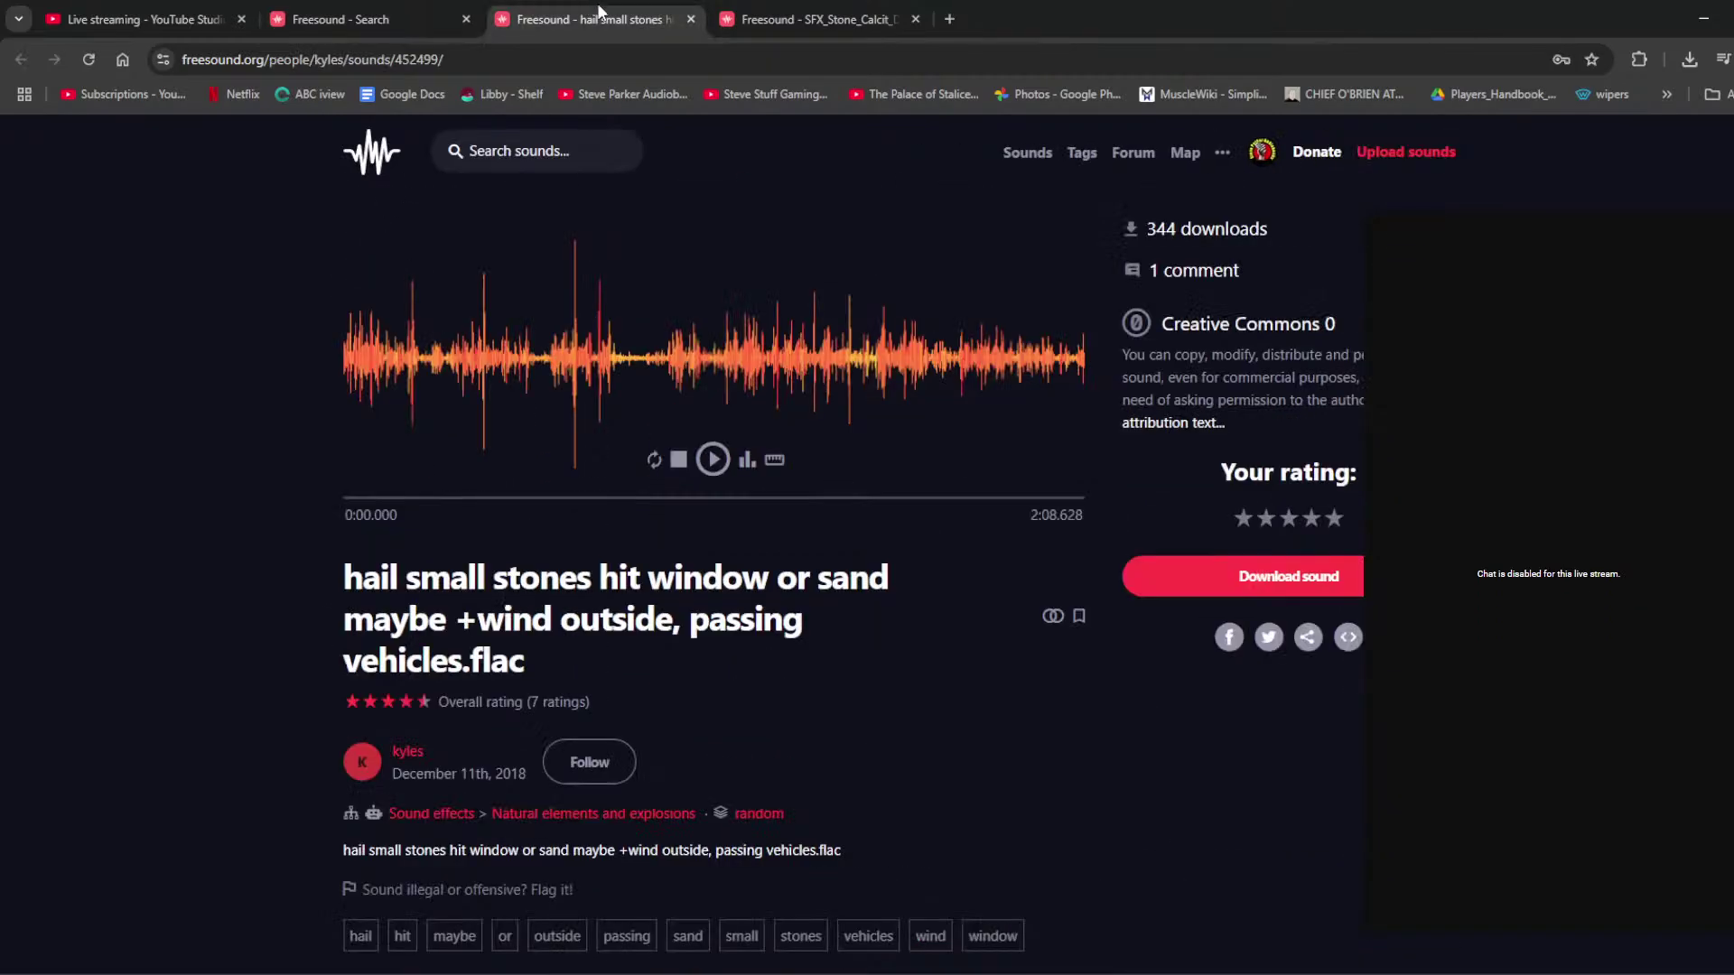
{"action": "left_click", "coordinate": [1334, 579]}
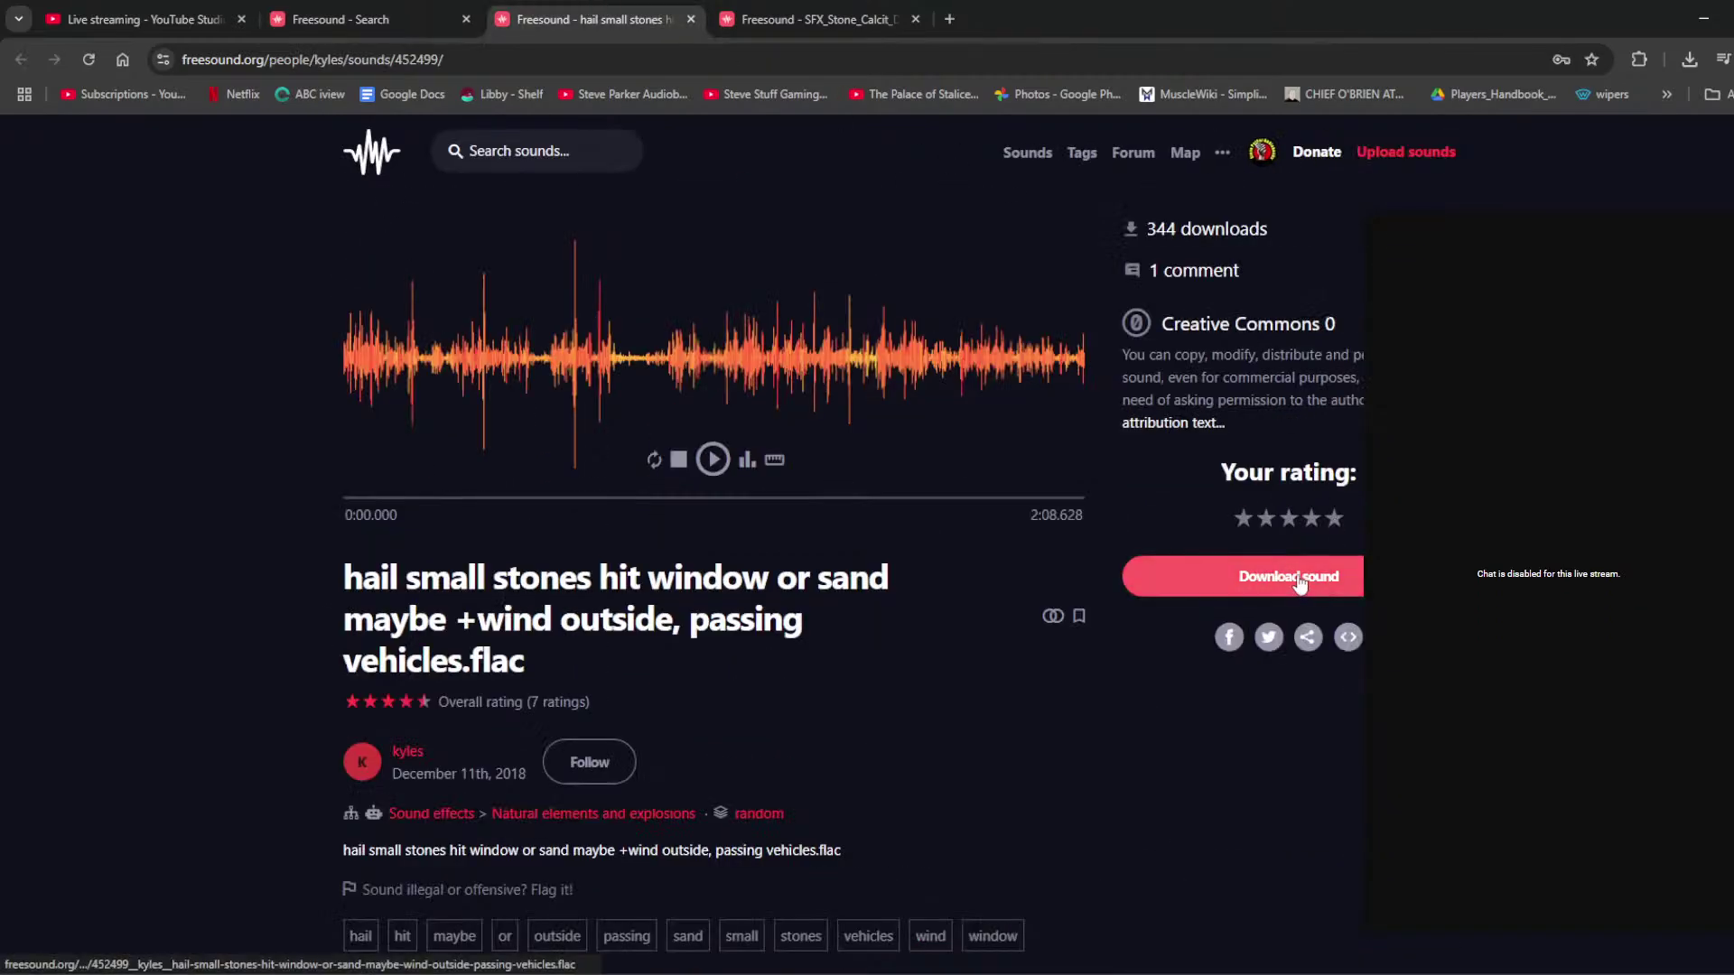
{"action": "left_click", "coordinate": [1337, 521]}
Step: Rate SFX_Stone_Calcit_DeadSea_Throw_small #1-166.wav five stars and download it from its Freesound page
{"action": "left_click", "coordinate": [817, 19]}
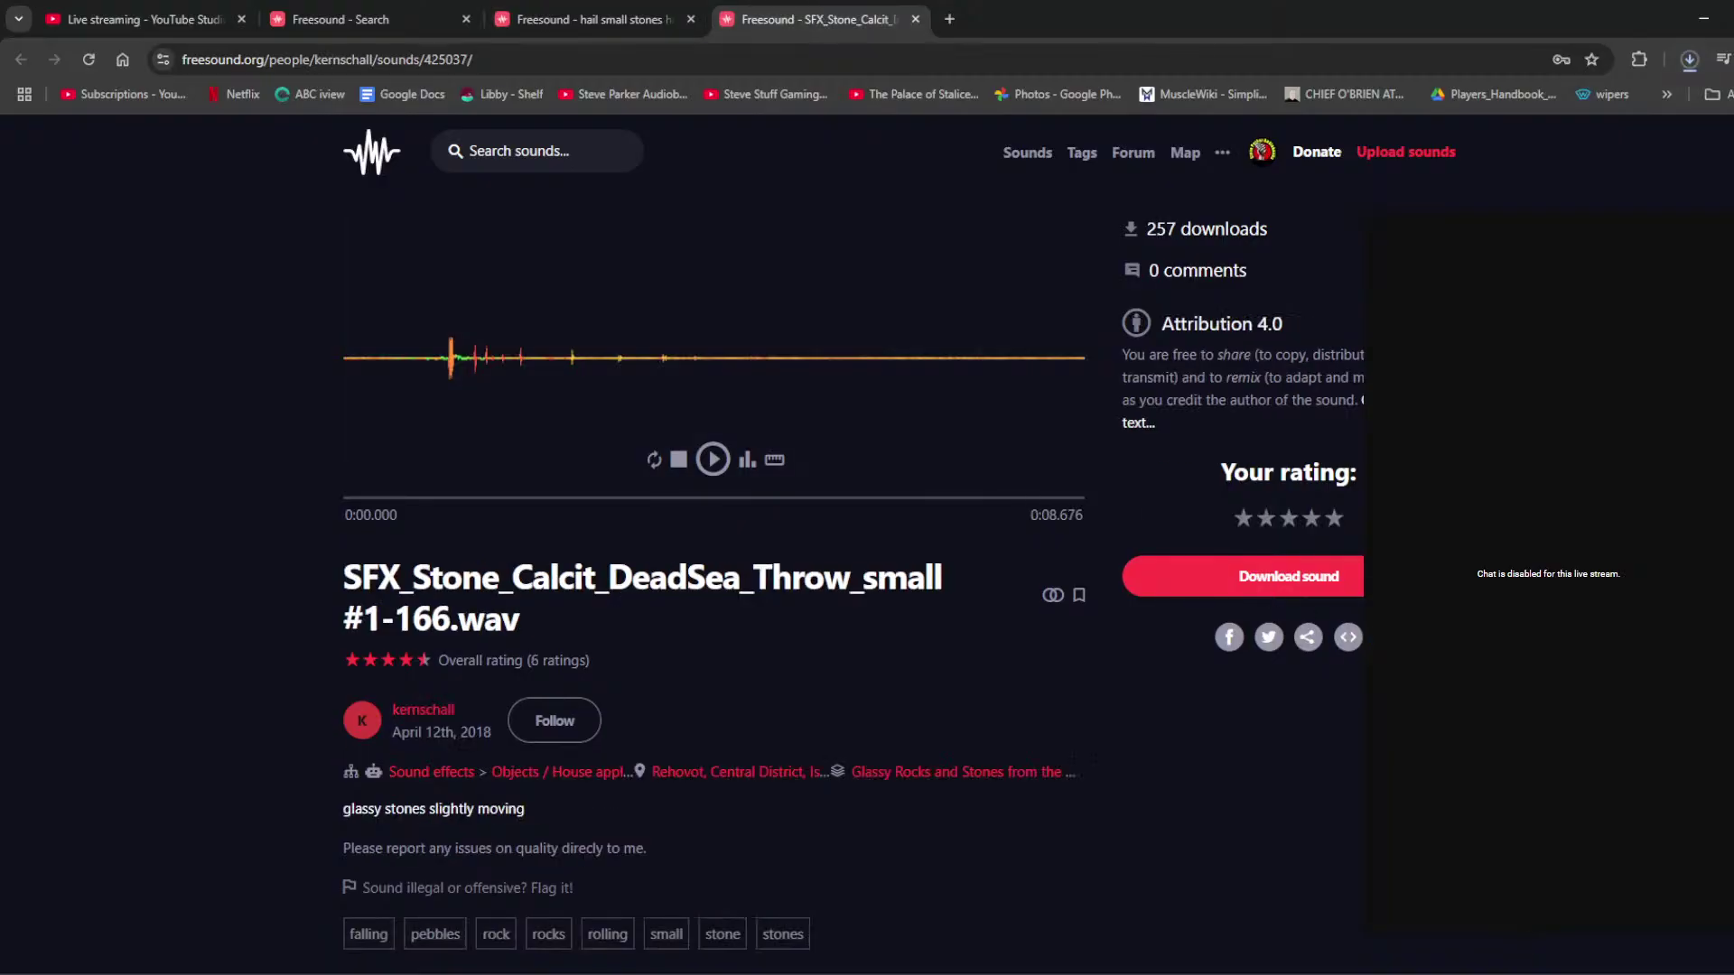
{"action": "left_click", "coordinate": [1332, 520]}
{"action": "left_click", "coordinate": [1336, 576]}
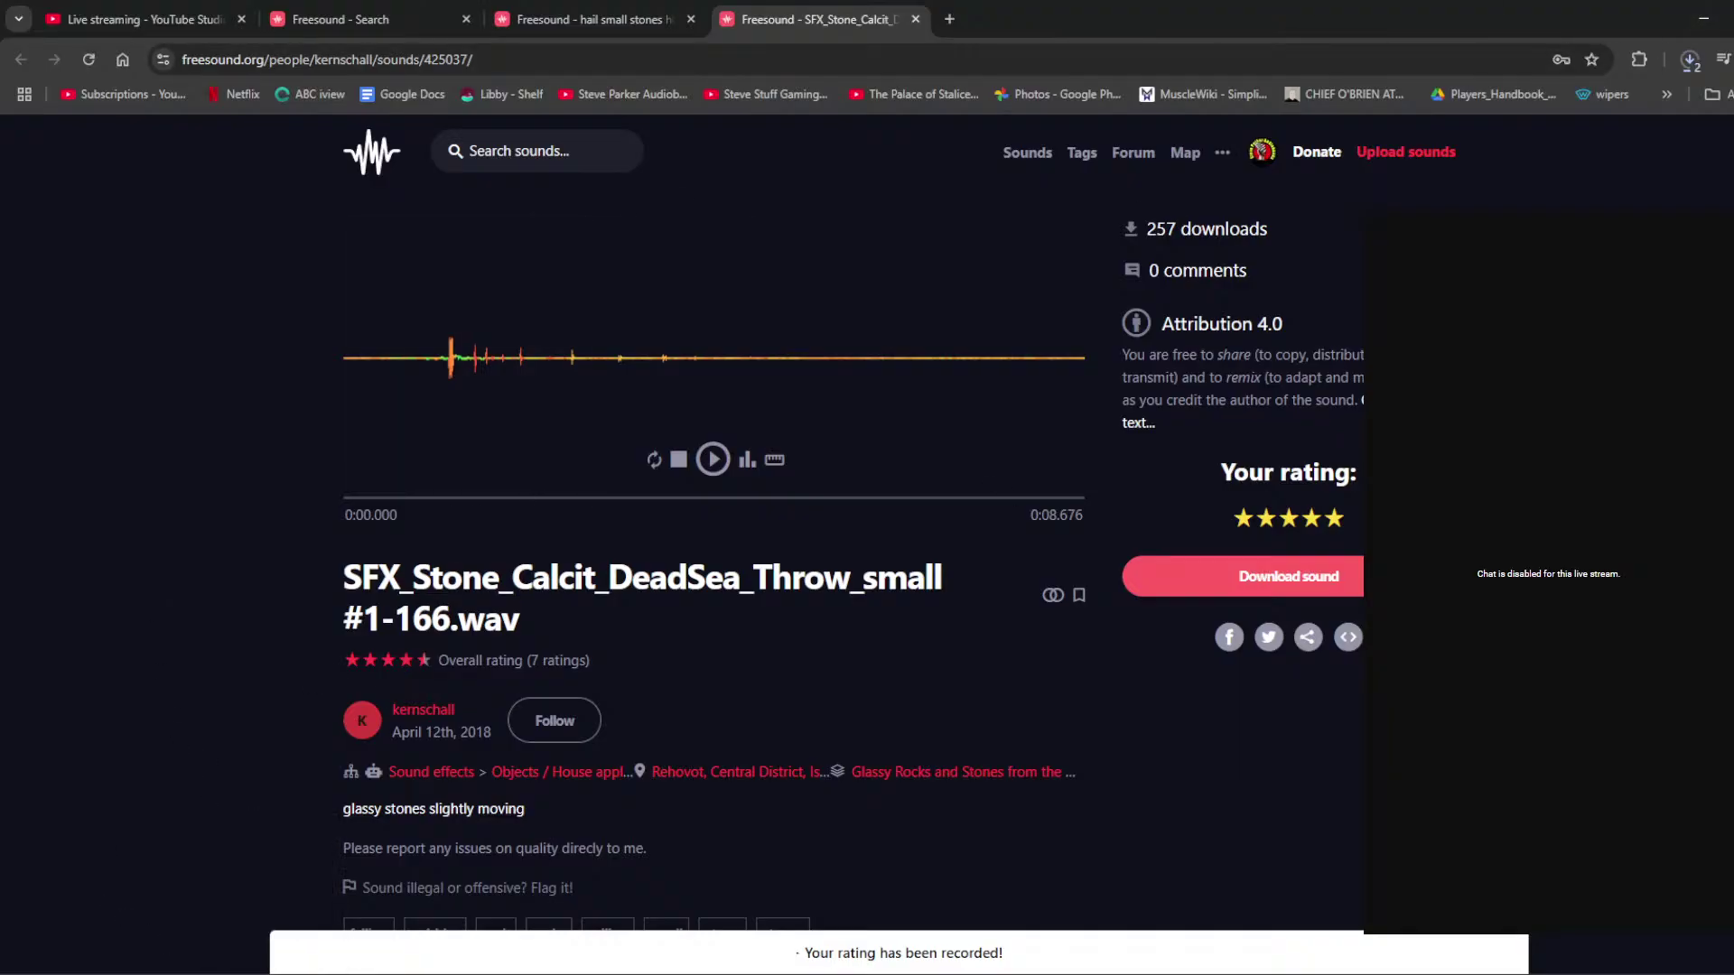
Step: Switch to File Explorer and copy the two new stone sound files from Downloads into 01 SFX > Things > Stone - Brick
{"action": "key", "text": "alt+Tab"}
{"action": "left_click", "coordinate": [796, 424]}
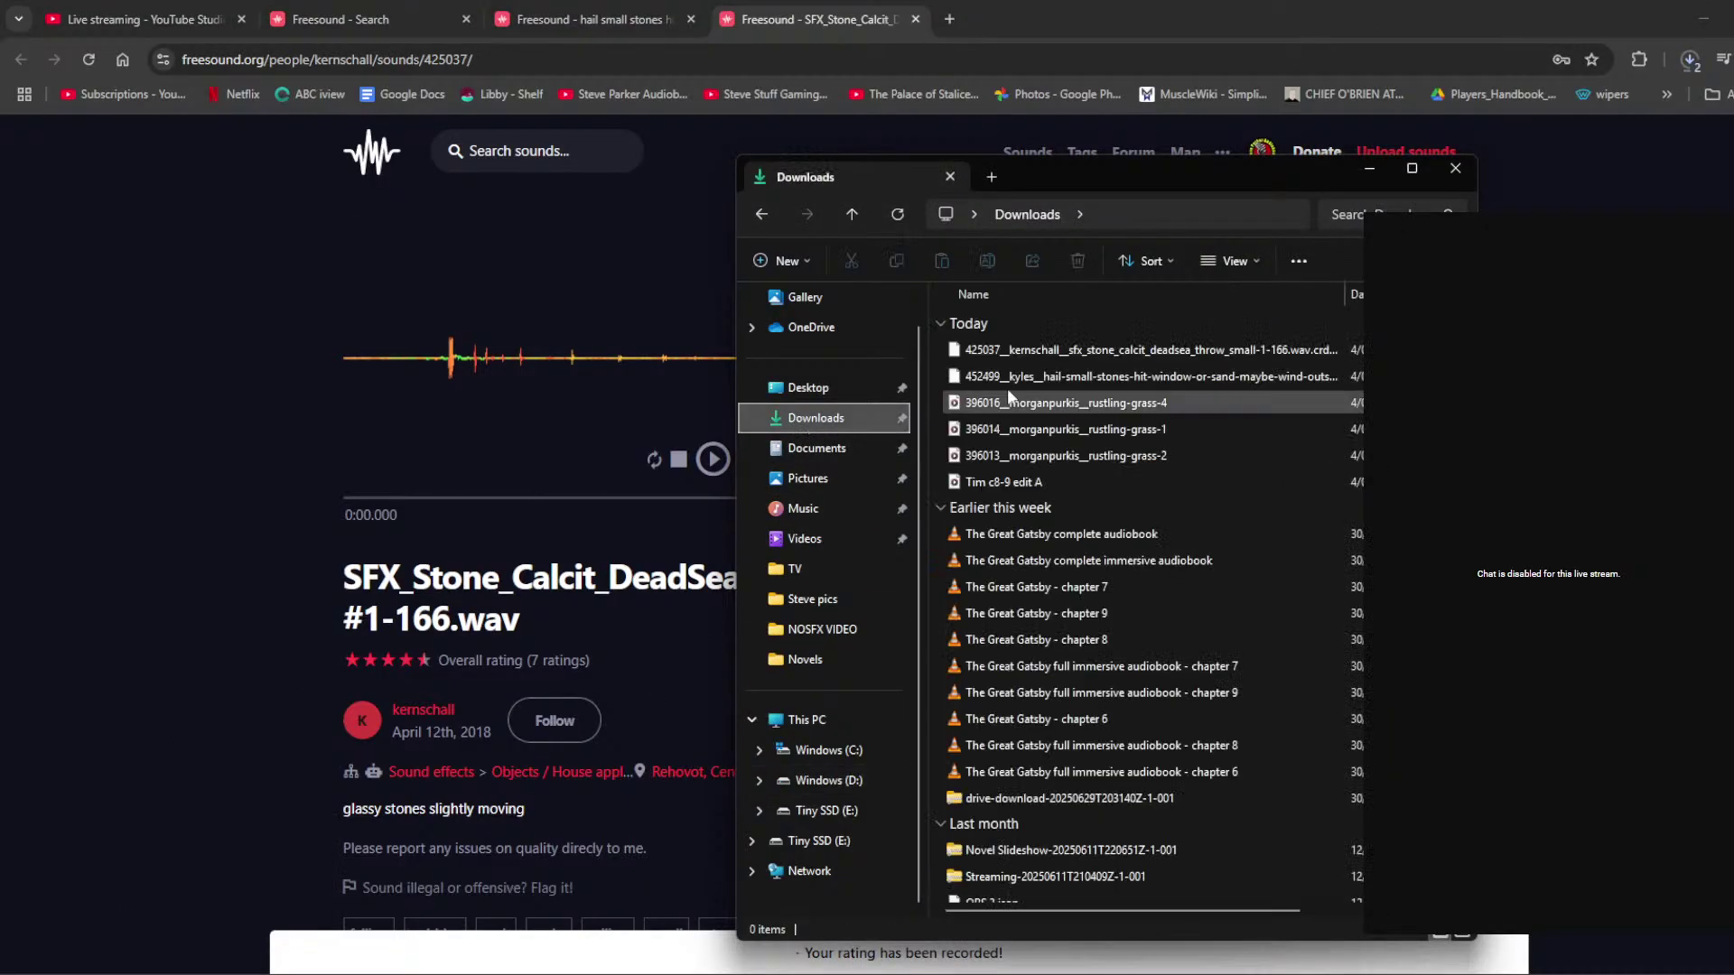
{"action": "left_click", "coordinate": [1048, 348]}
{"action": "left_click", "coordinate": [1114, 377], "text": "shift"}
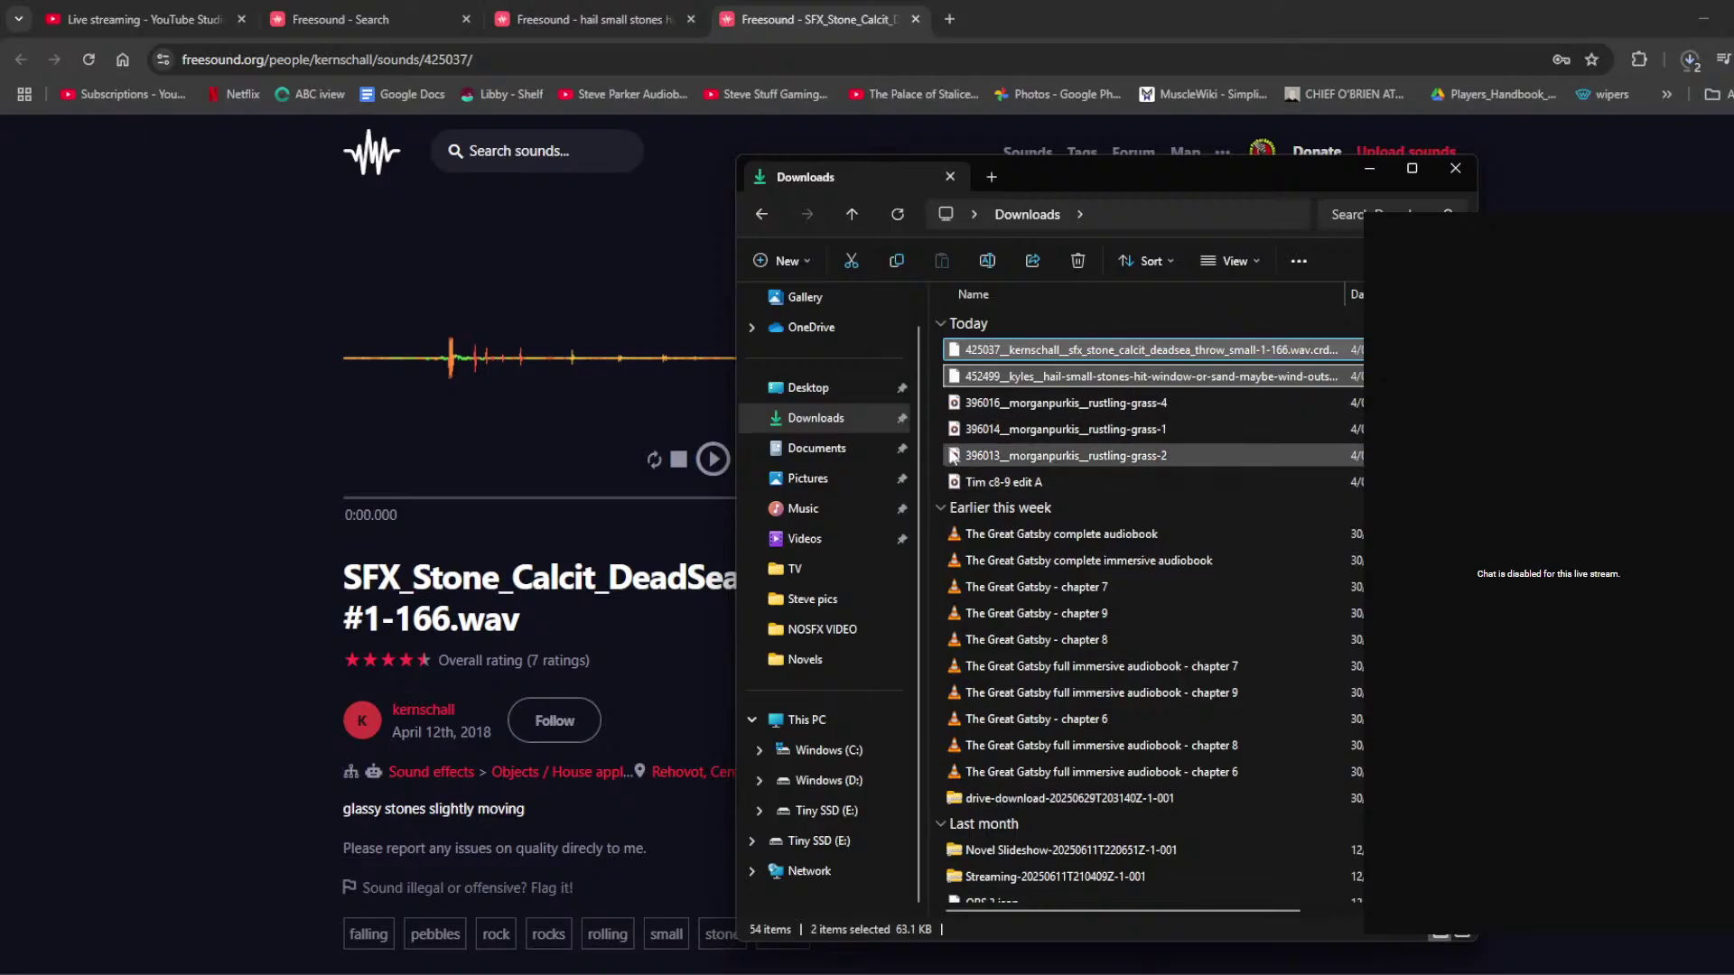
{"action": "key", "text": "ctrl+c"}
{"action": "left_click", "coordinate": [762, 214]}
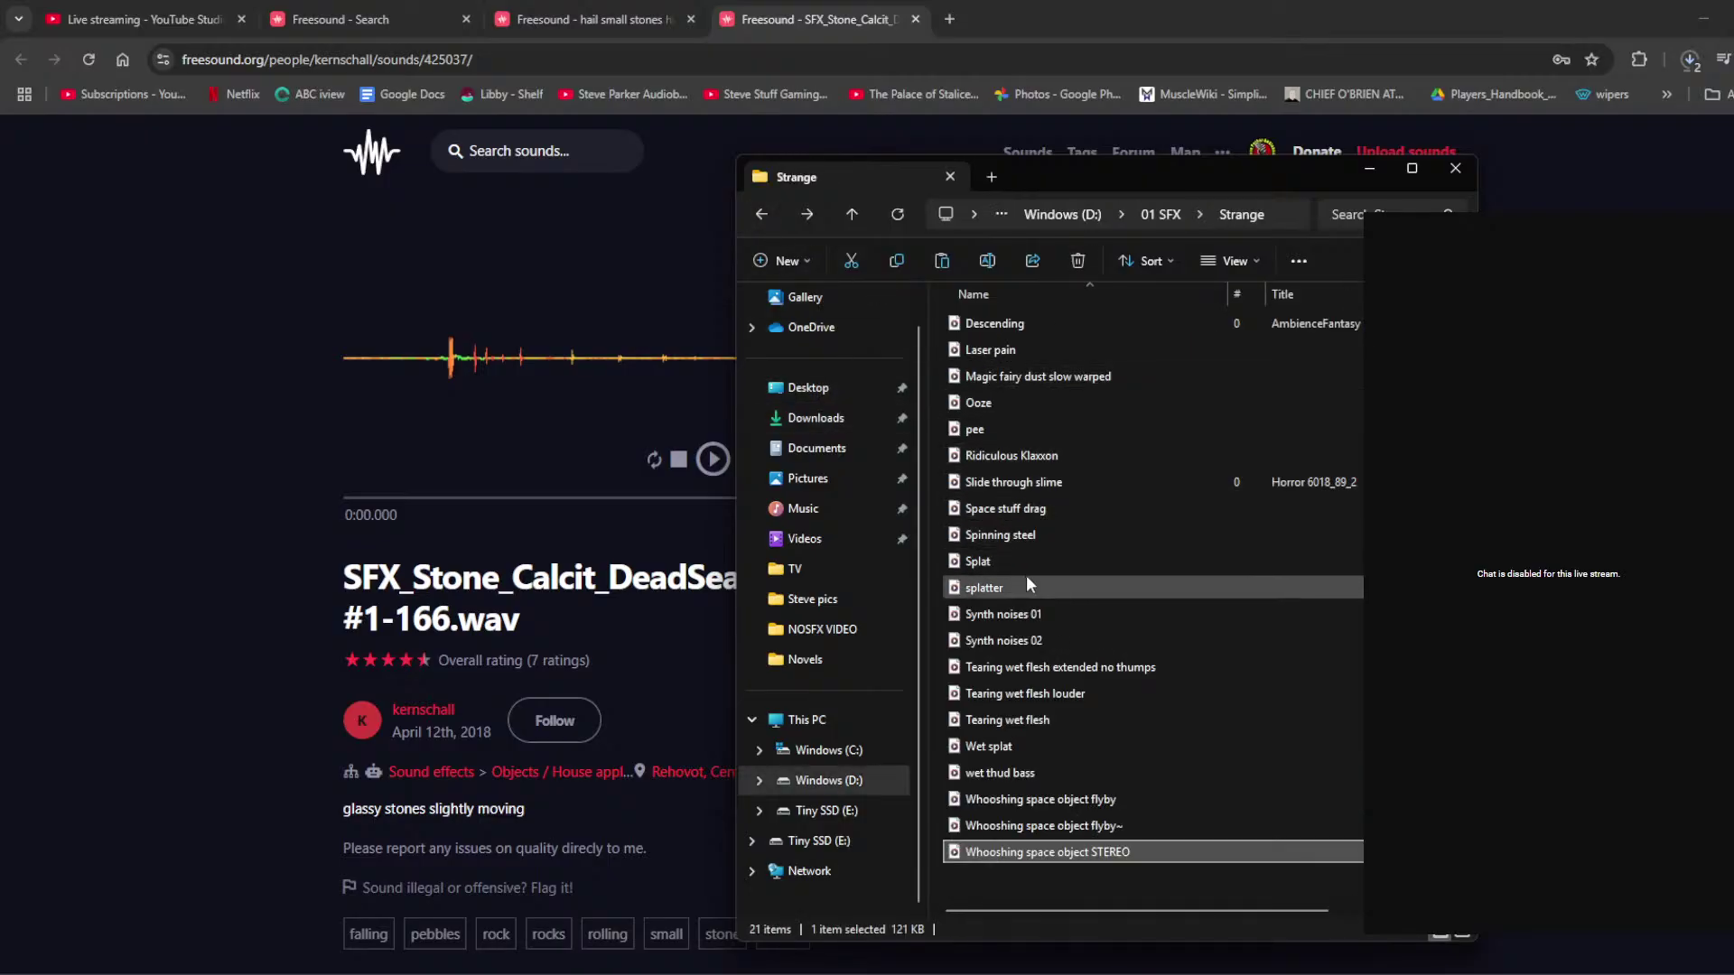
{"action": "left_click", "coordinate": [1169, 215]}
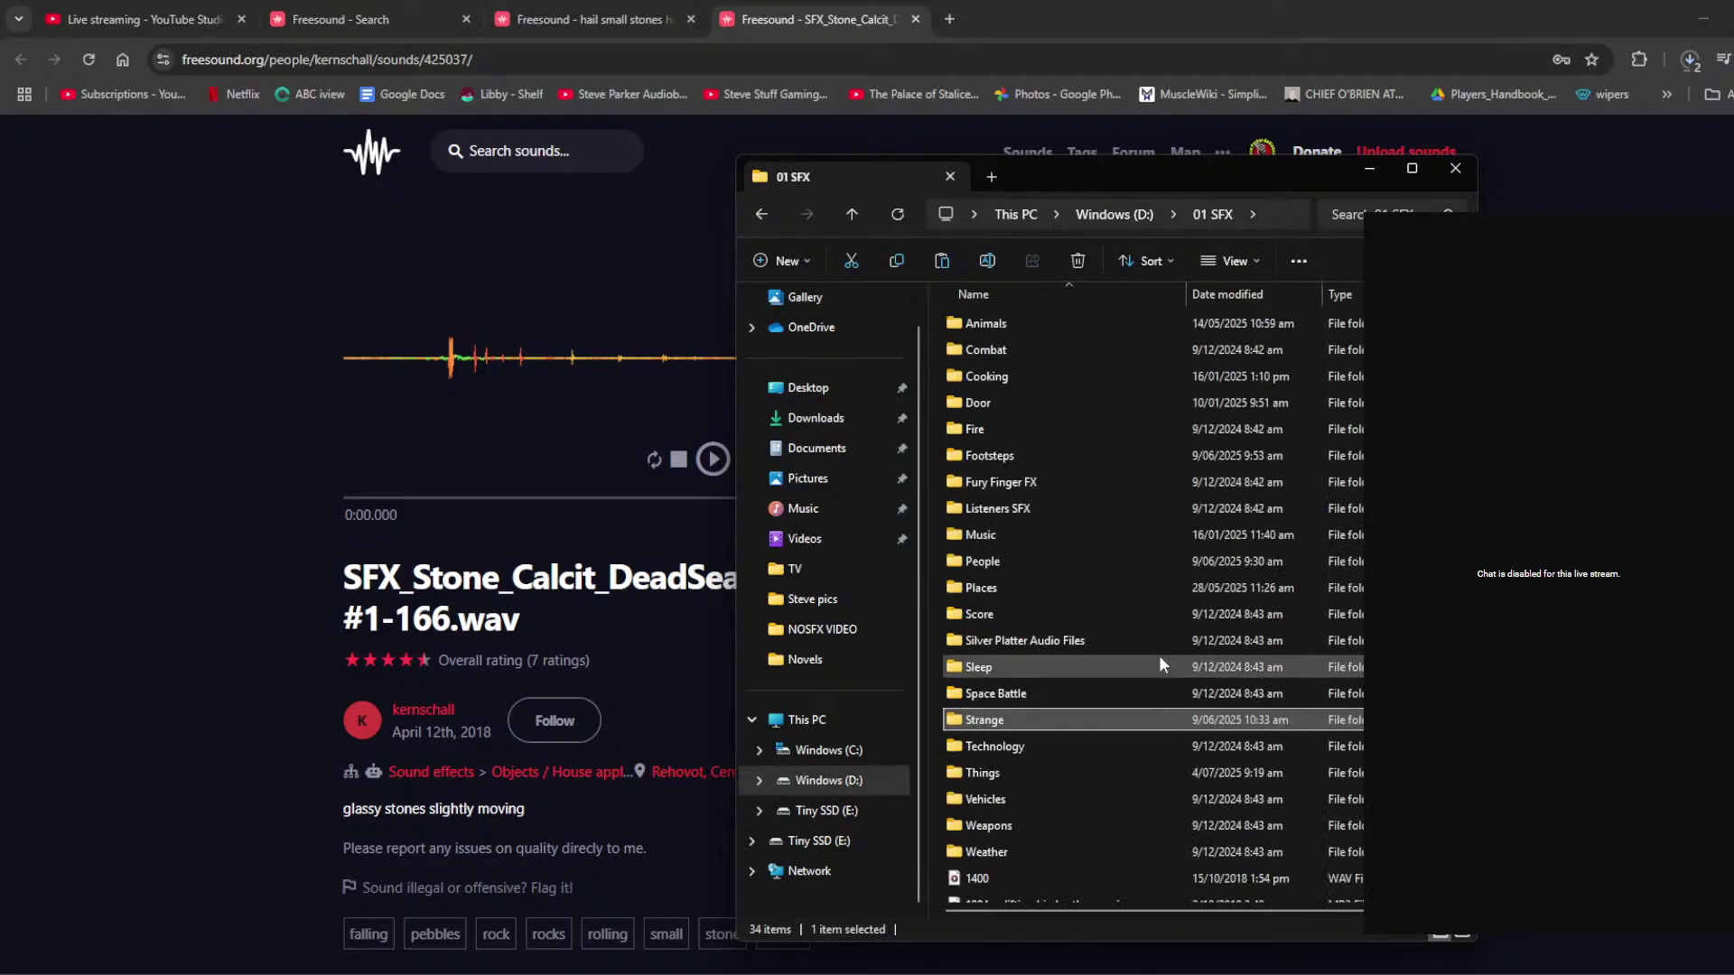
{"action": "double_click", "coordinate": [1011, 774]}
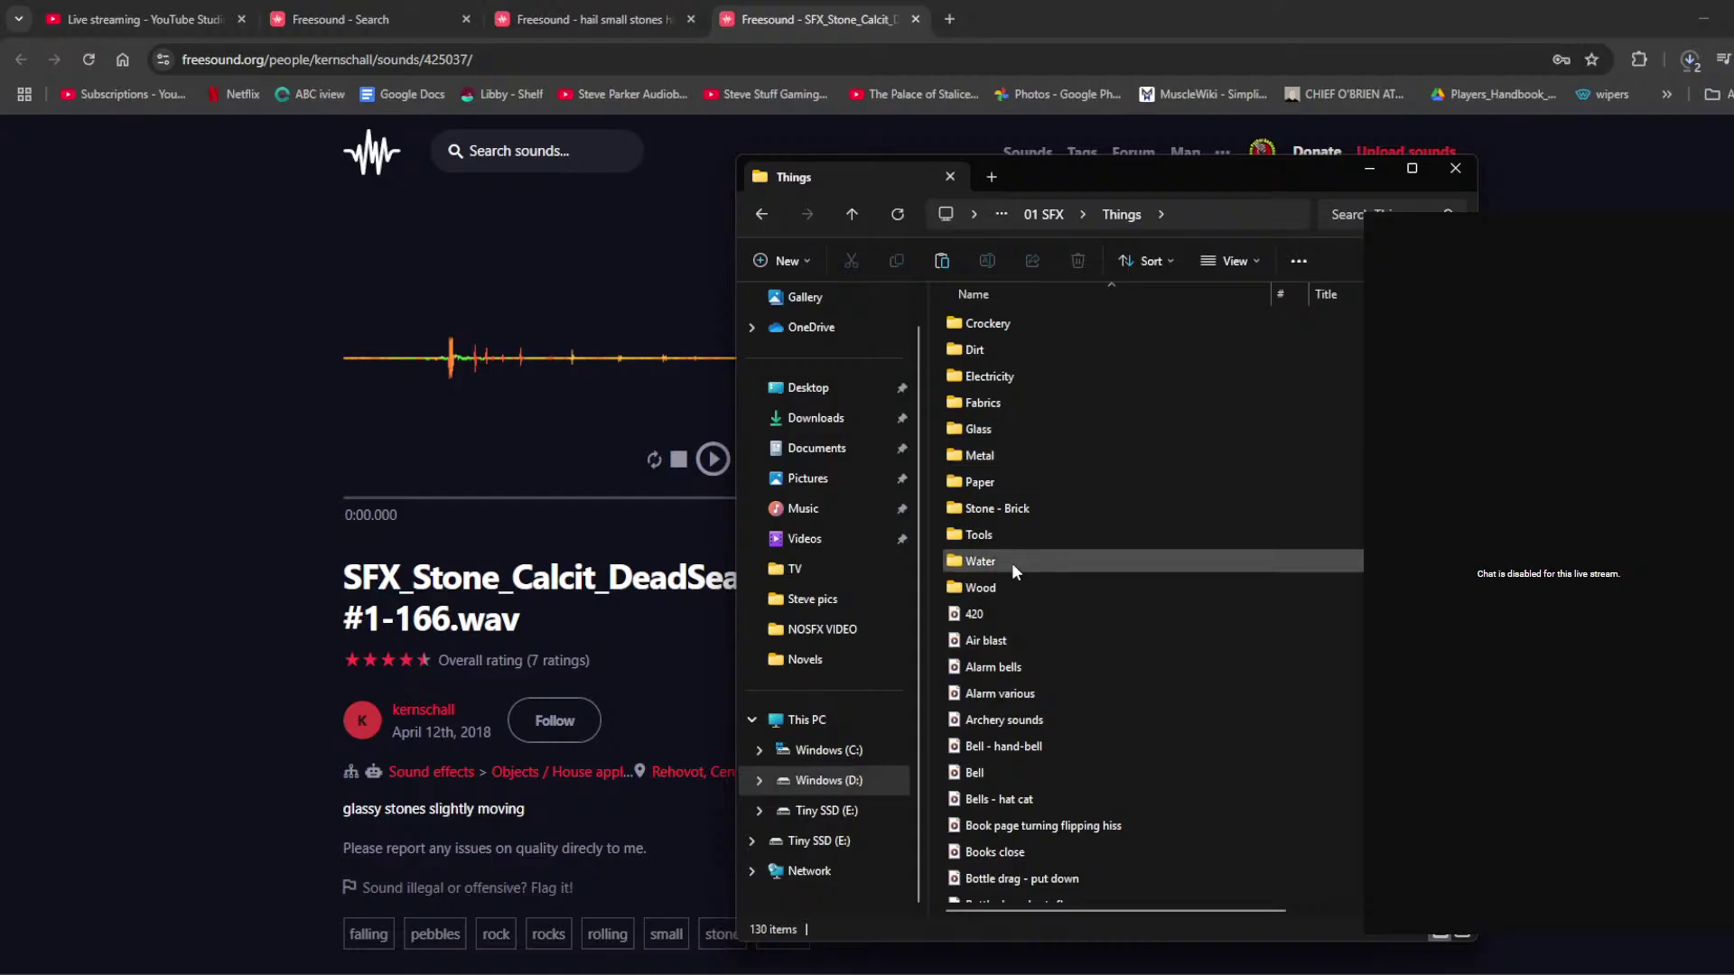
{"action": "double_click", "coordinate": [1033, 508]}
{"action": "key", "text": "ctrl+v"}
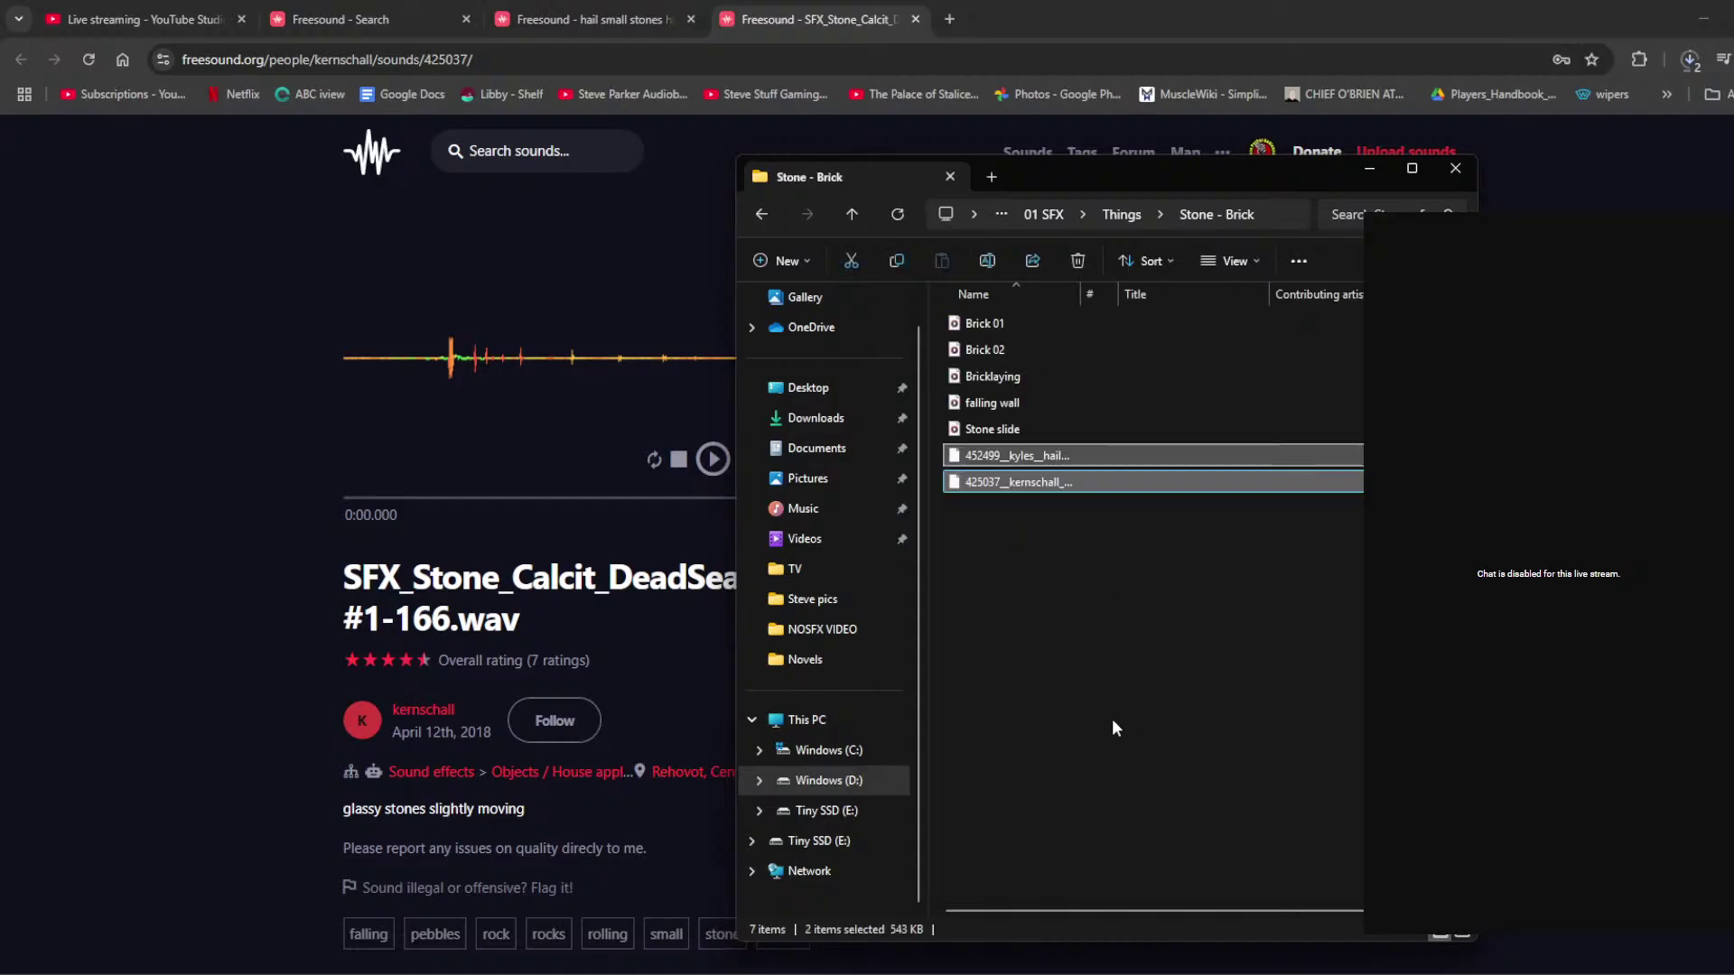
Step: Copy the hail small stones sound file from Stone - Brick into the 01 SFX > Weather folder
{"action": "left_click", "coordinate": [1080, 457]}
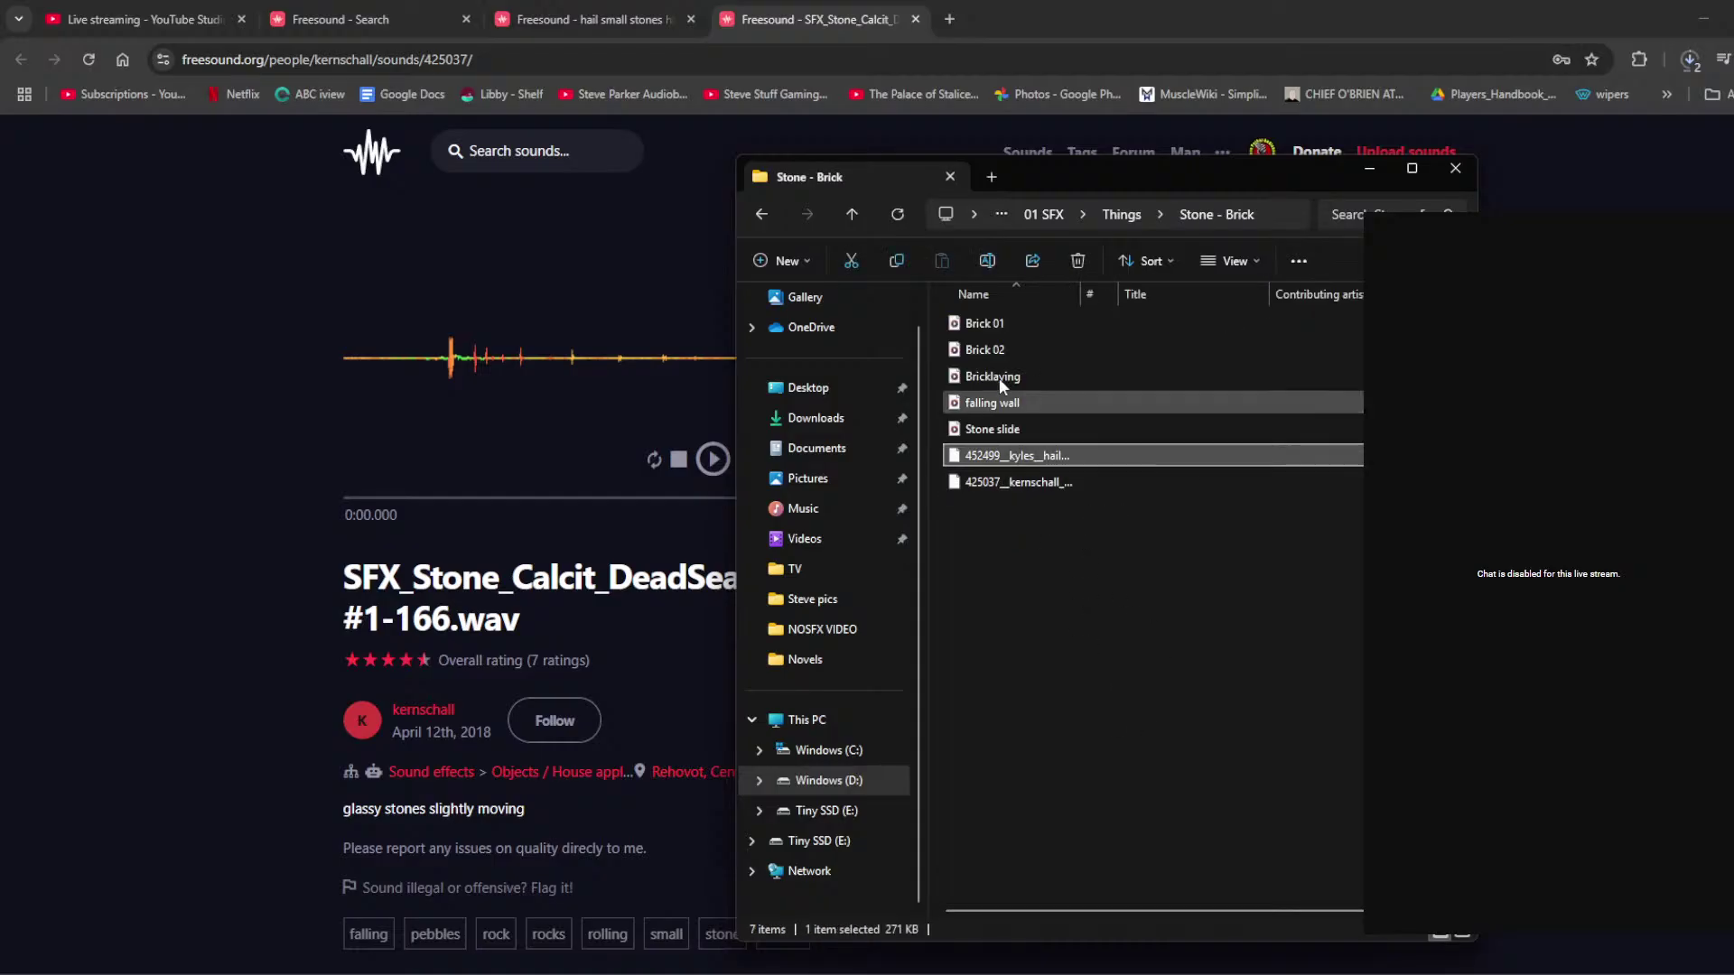
{"action": "left_click", "coordinate": [851, 213]}
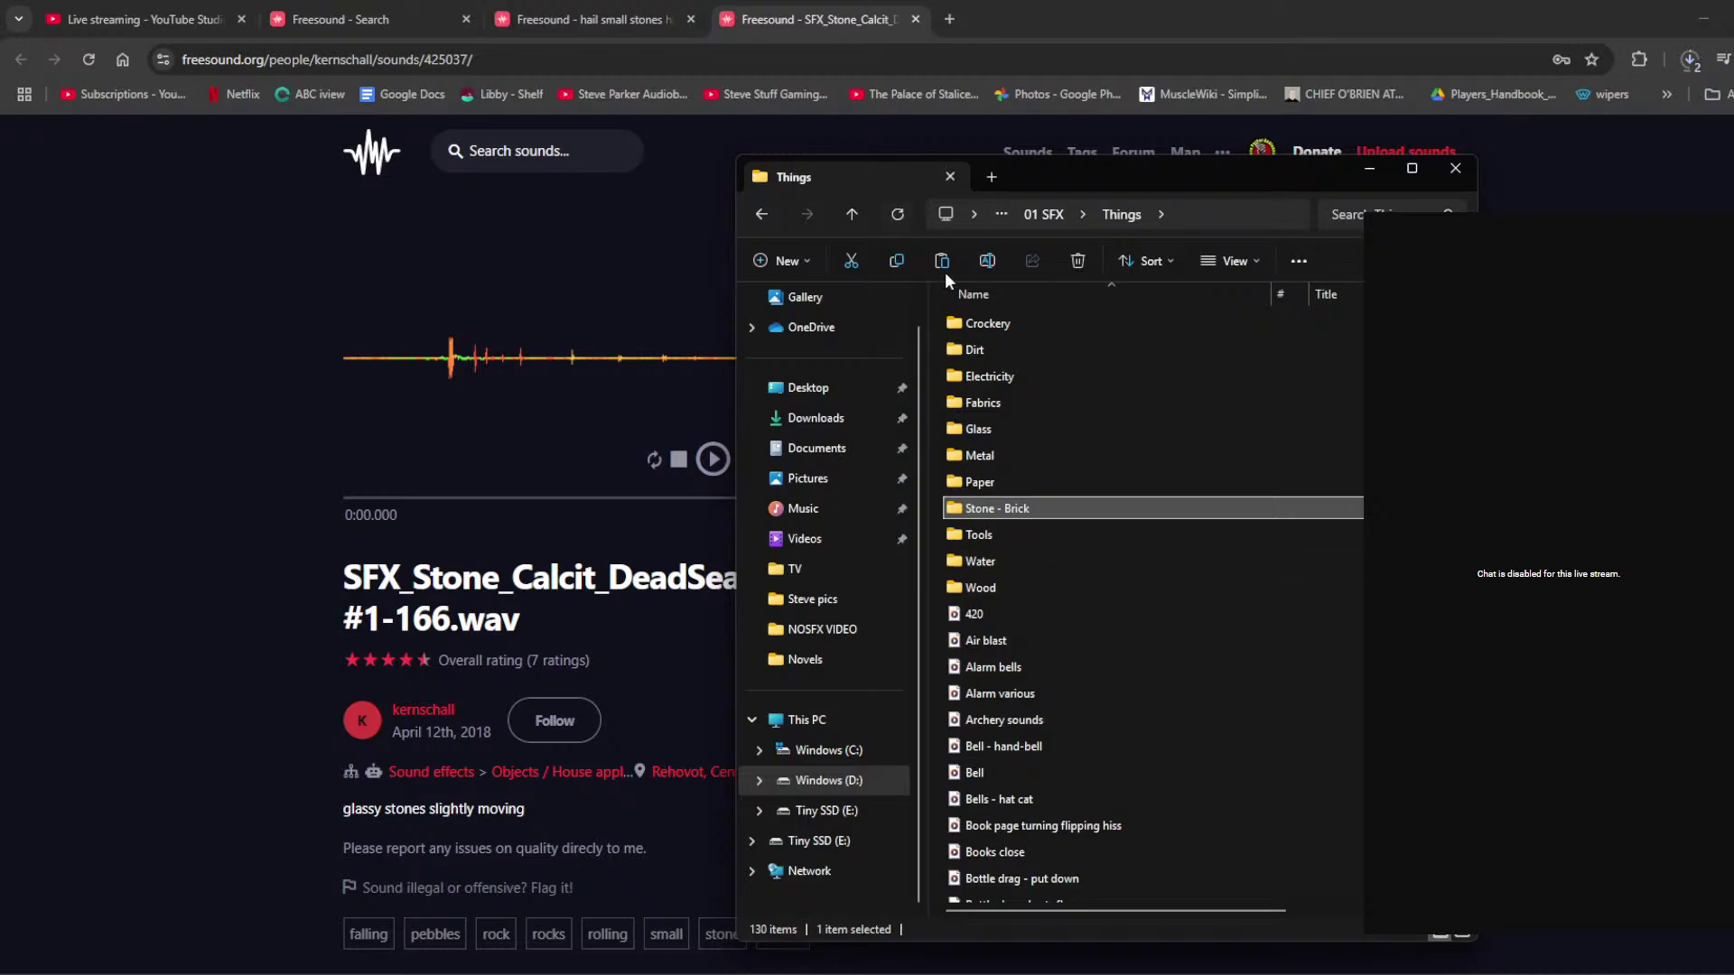
{"action": "left_click", "coordinate": [1043, 215]}
{"action": "scroll", "coordinate": [1101, 623], "scroll_direction": "down", "scroll_amount": 1}
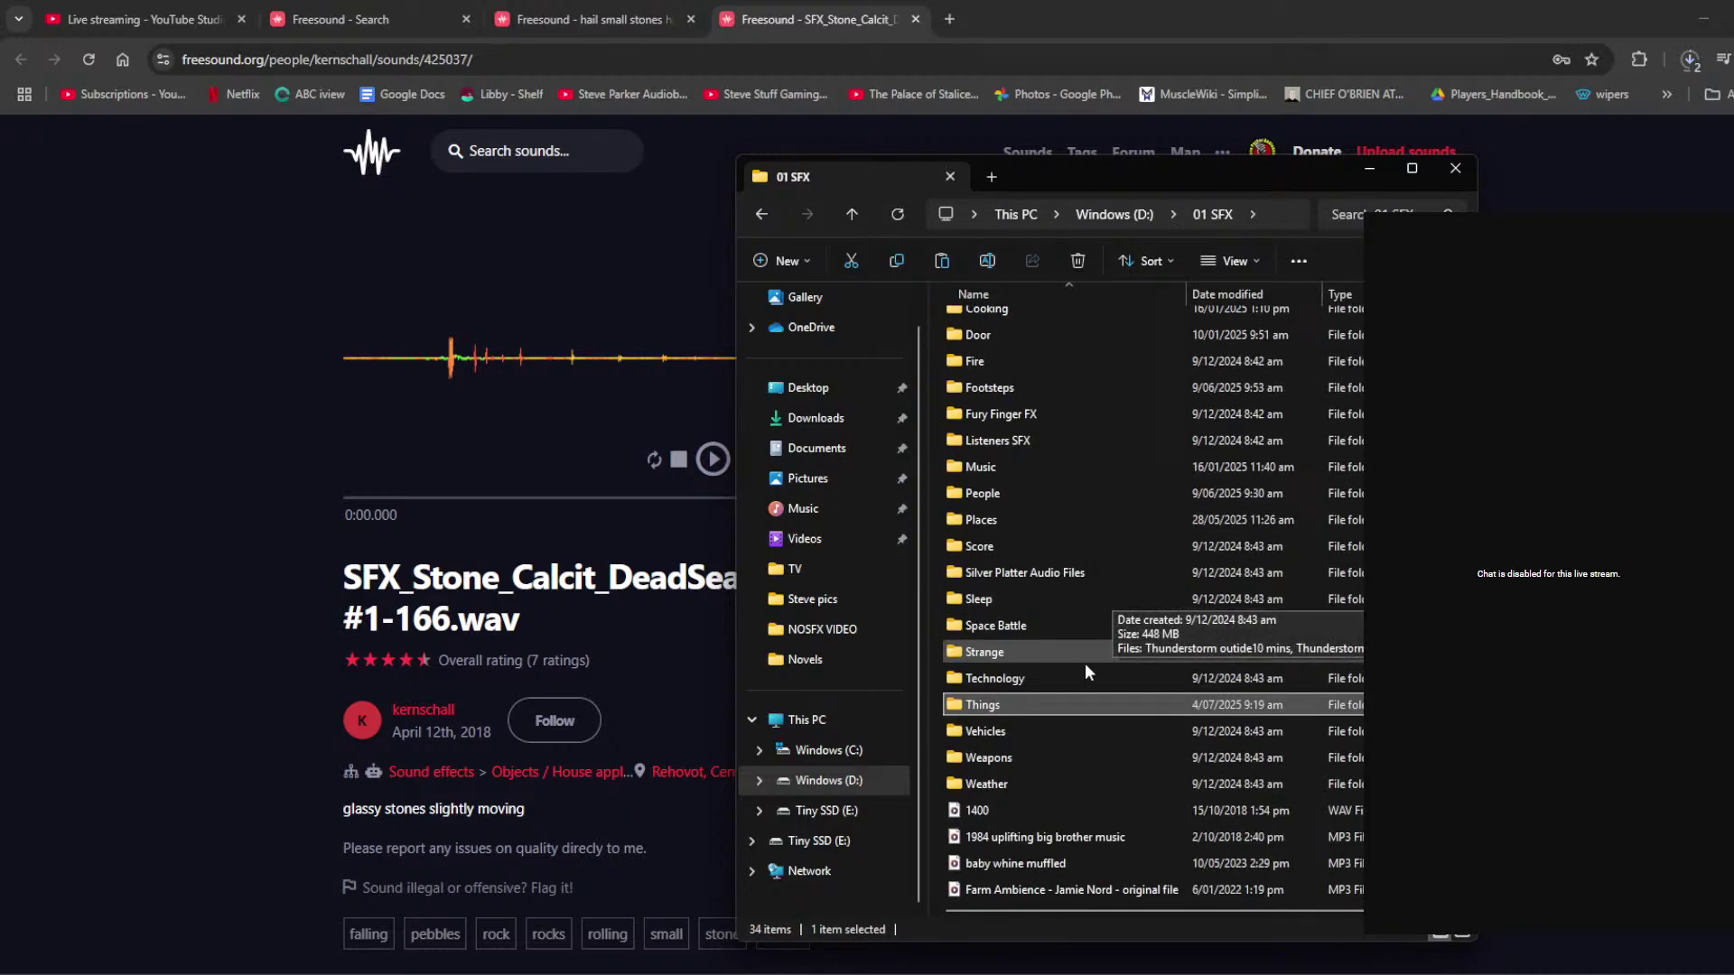
{"action": "double_click", "coordinate": [1035, 783]}
{"action": "key", "text": "ctrl+v"}
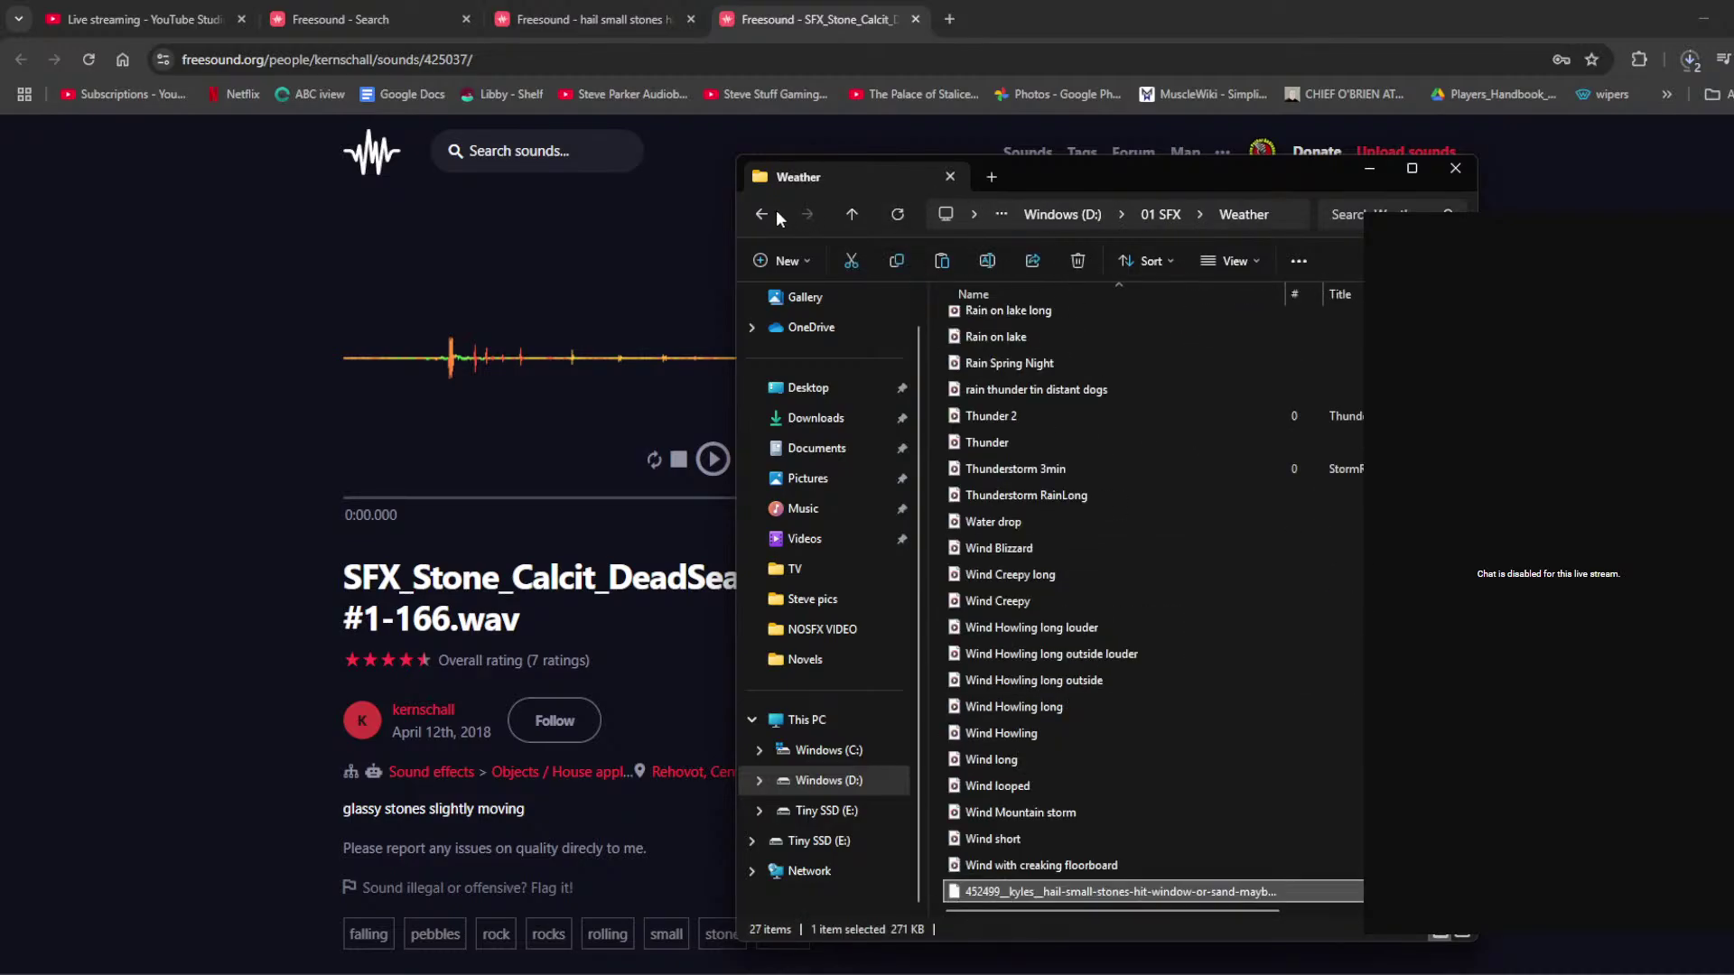
Step: Return to the Stone - Brick folder, switch to Premiere Pro behind it, and try to bring the 425037 stone throw sound into the project
{"action": "left_click", "coordinate": [852, 213]}
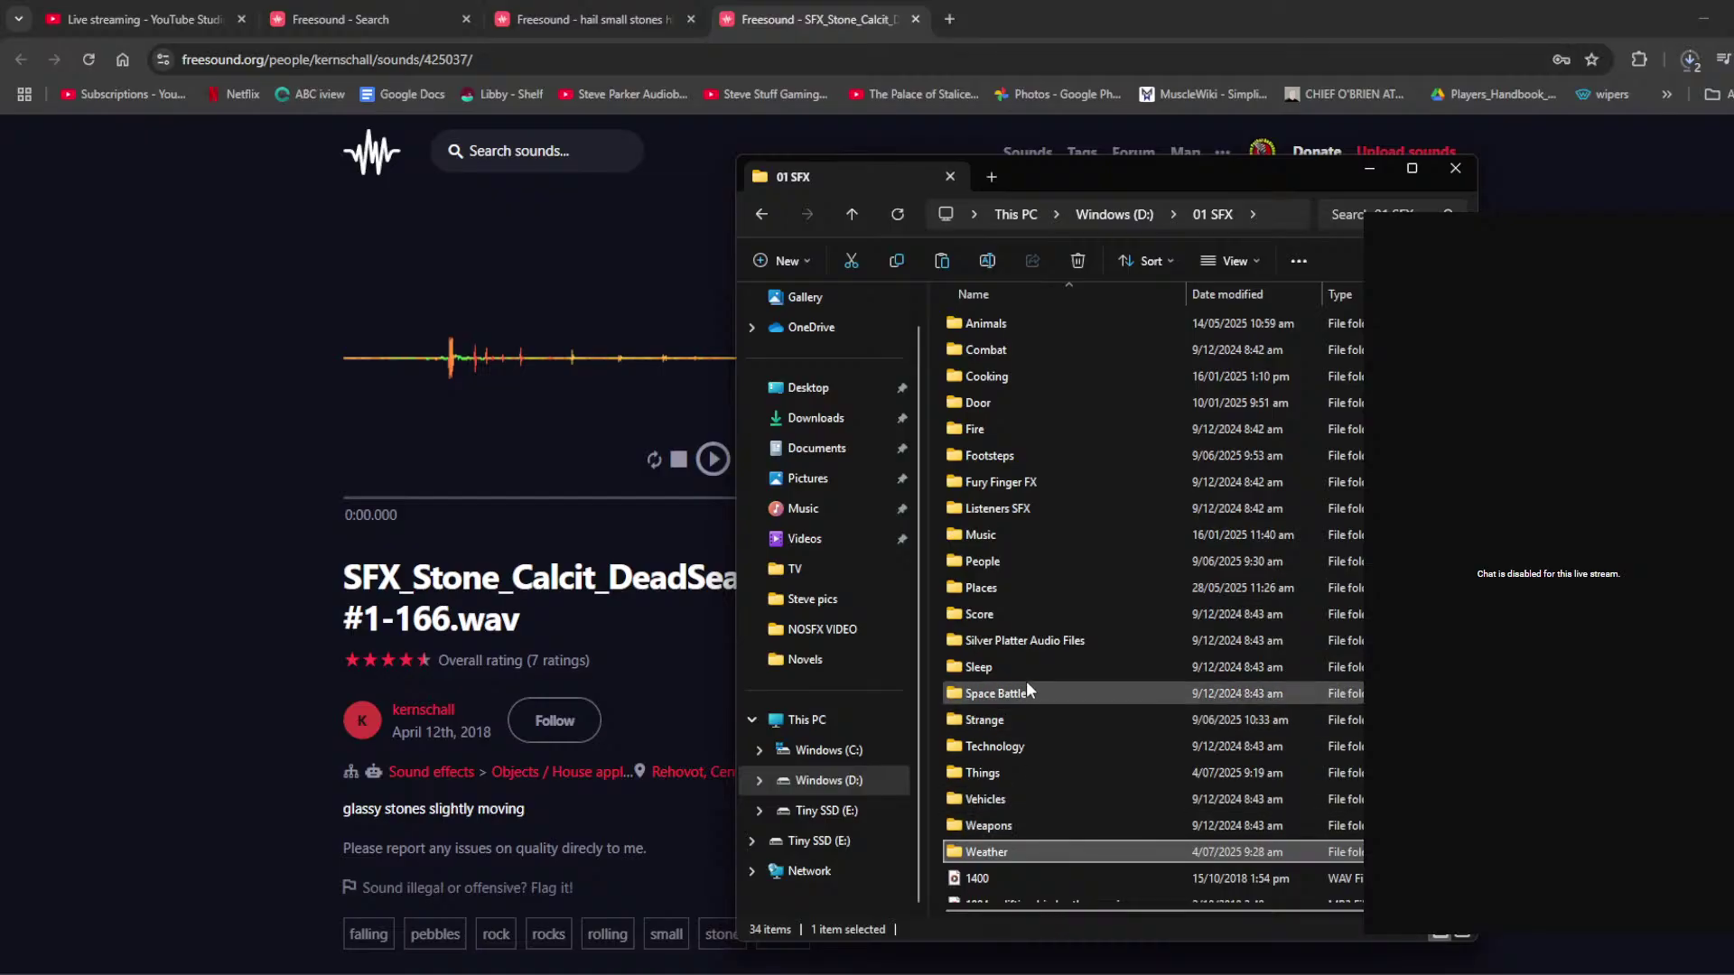
{"action": "double_click", "coordinate": [1022, 770]}
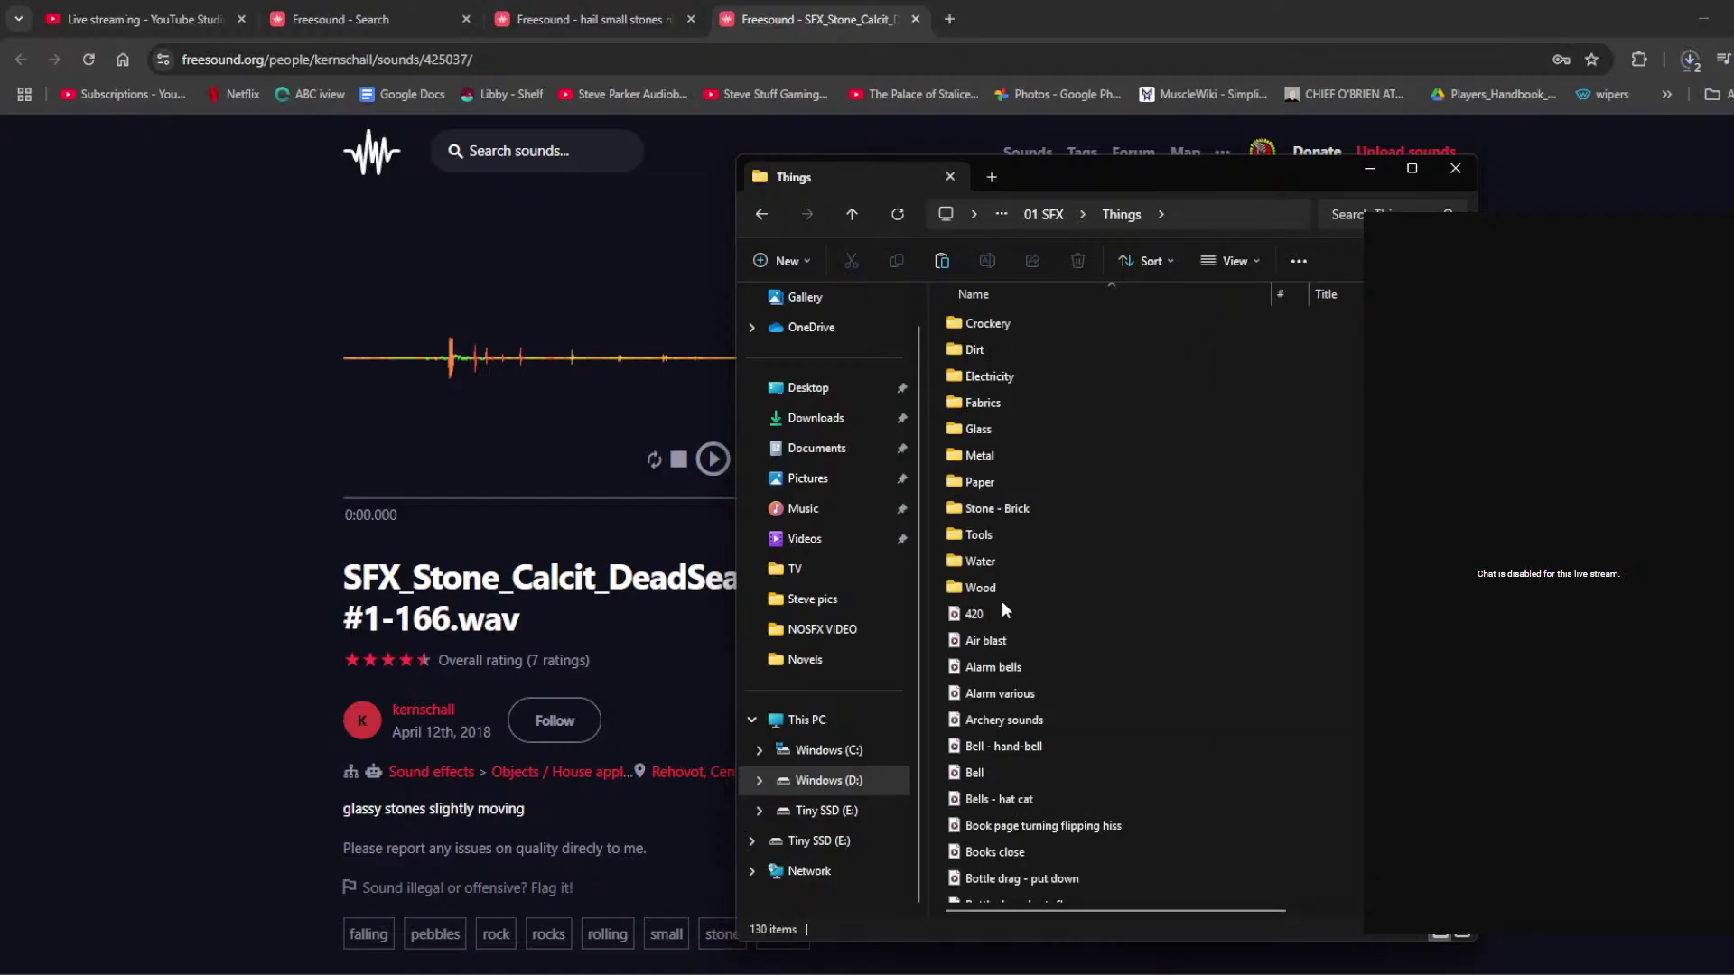
{"action": "double_click", "coordinate": [1018, 508]}
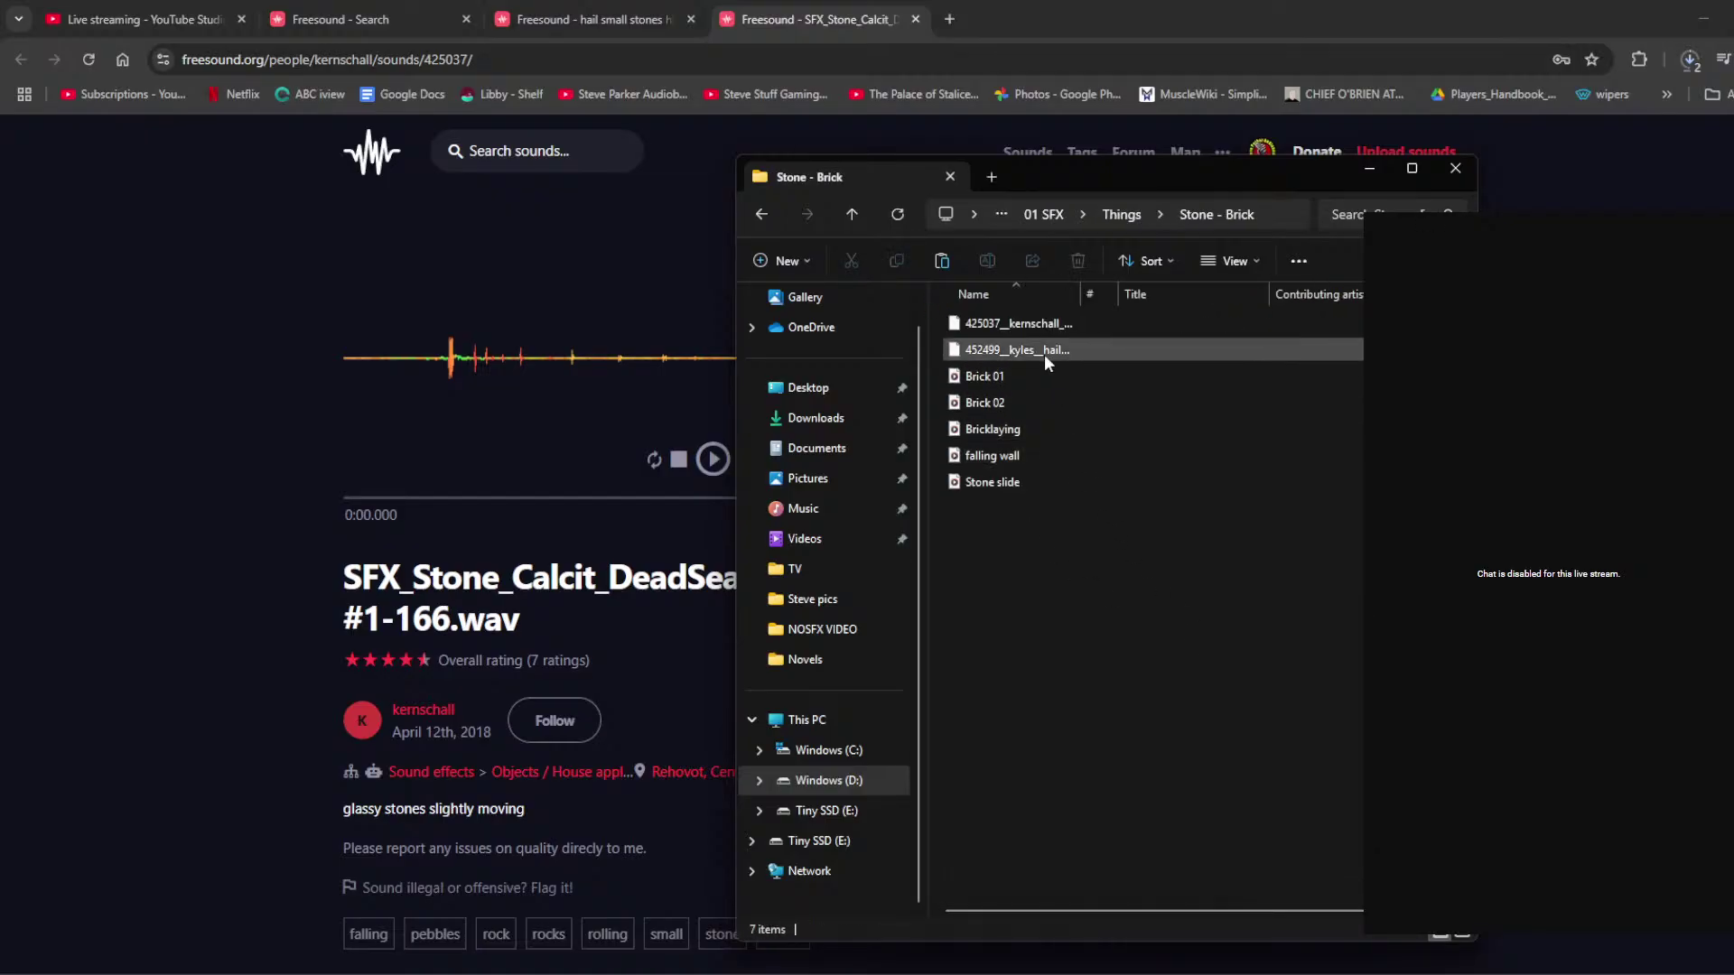
{"action": "left_click", "coordinate": [1038, 325]}
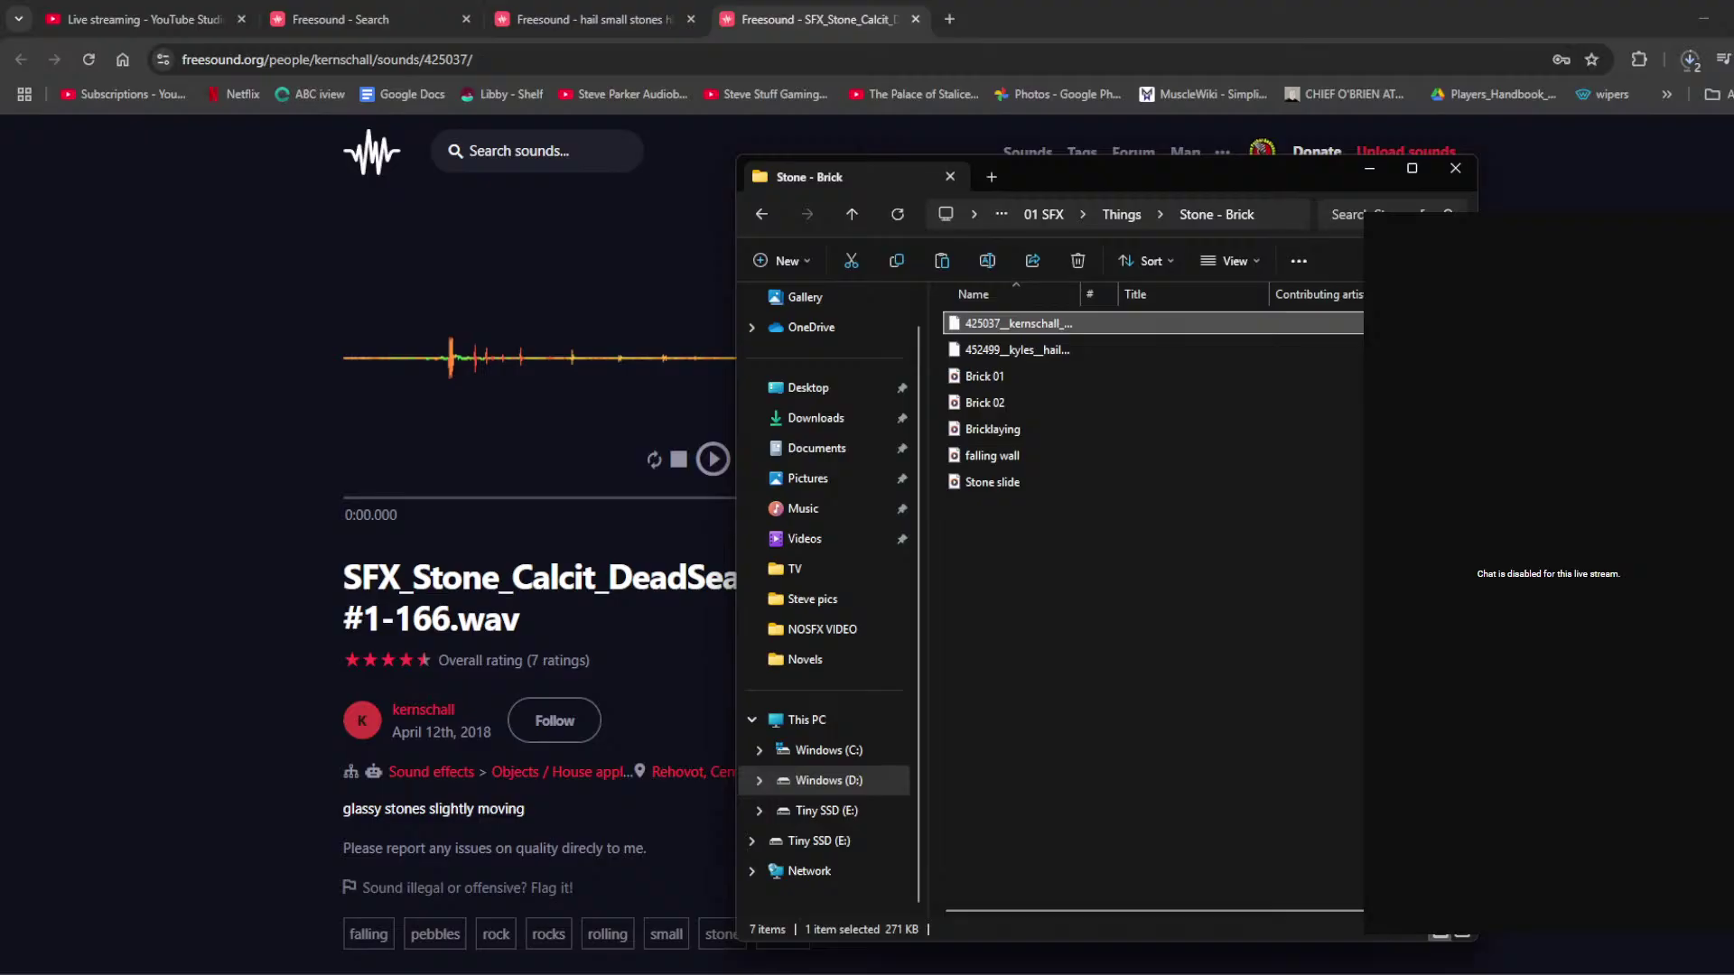
{"action": "key", "text": "alt+Tab"}
{"action": "key", "text": "alt+Tab"}
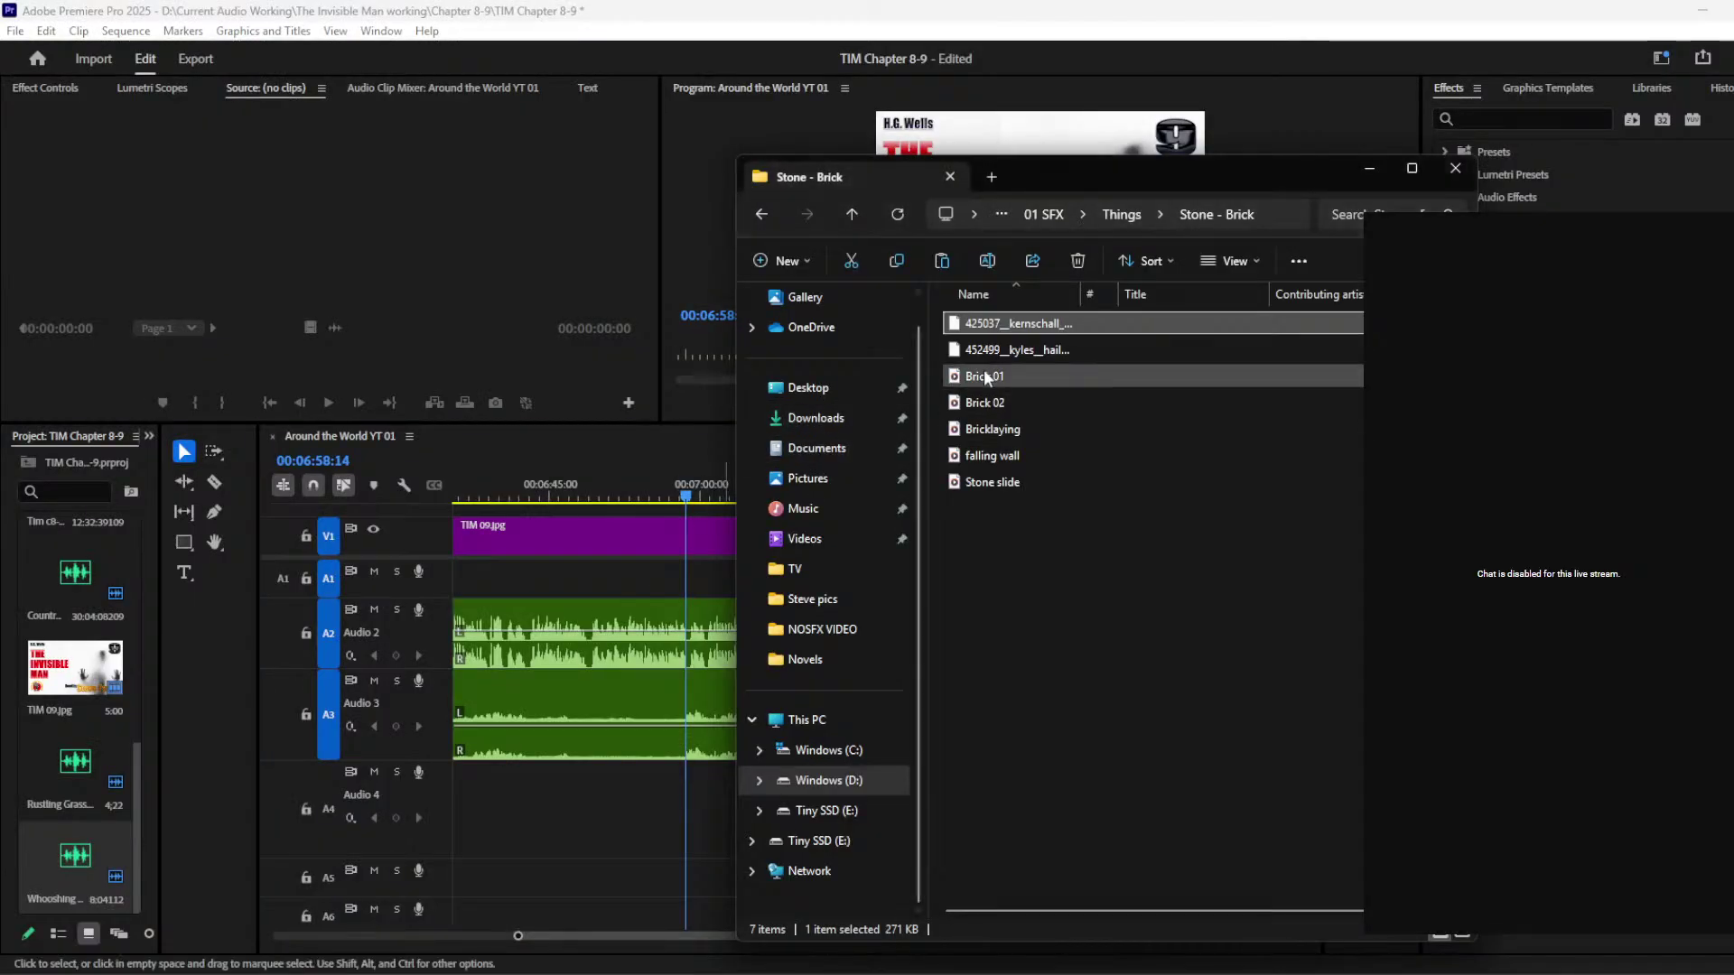
{"action": "left_click_drag", "start_coordinate": [1061, 325], "coordinate": [1018, 623]}
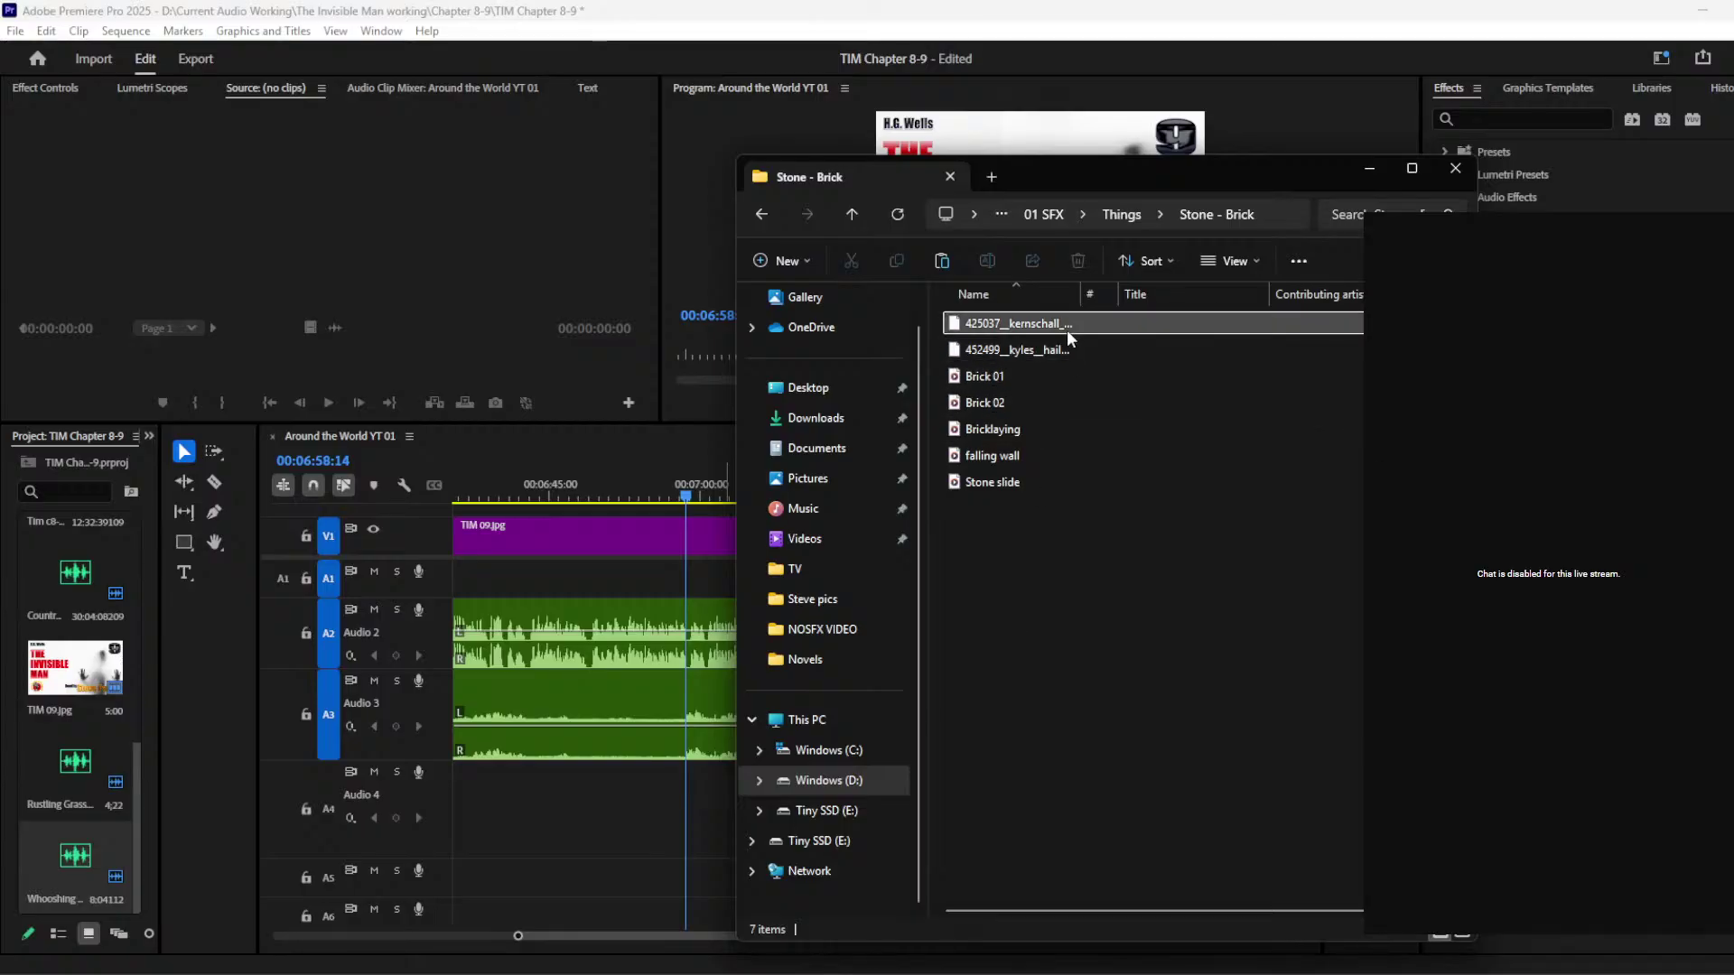
Step: Check the Downloads folder and delete both copied Freesound files, 425037 and 452499, from the Stone - Brick folder
{"action": "left_click_drag", "start_coordinate": [1085, 295], "coordinate": [1142, 313]}
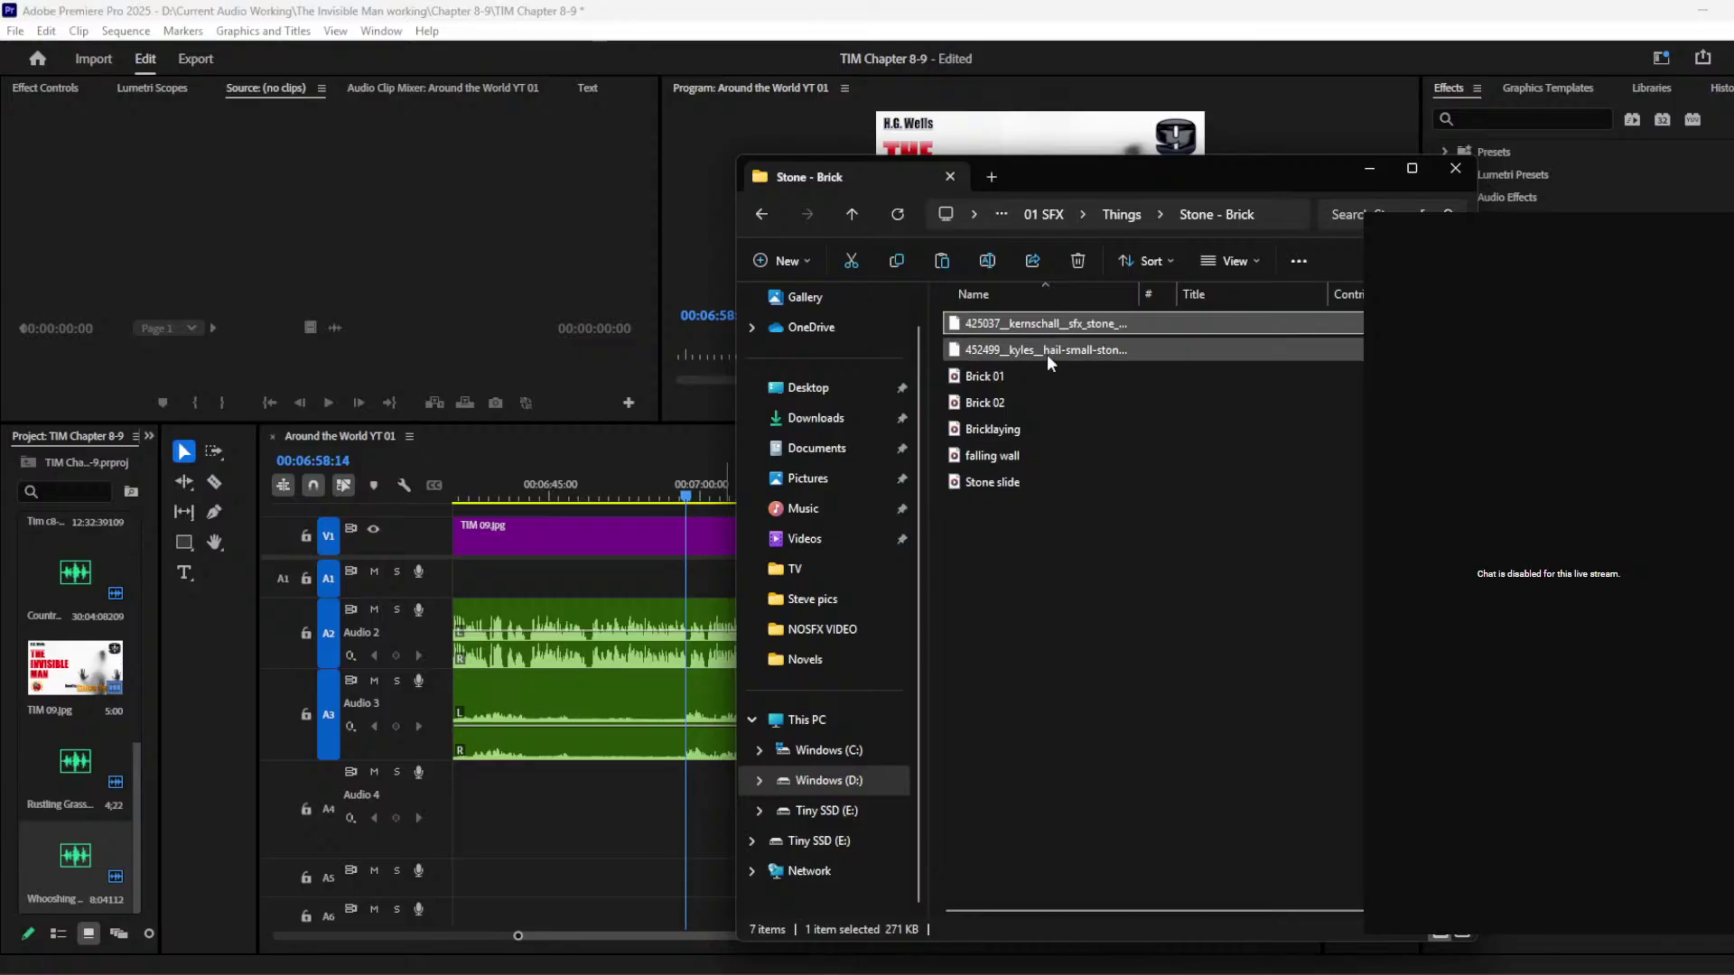
{"action": "left_click", "coordinate": [829, 421]}
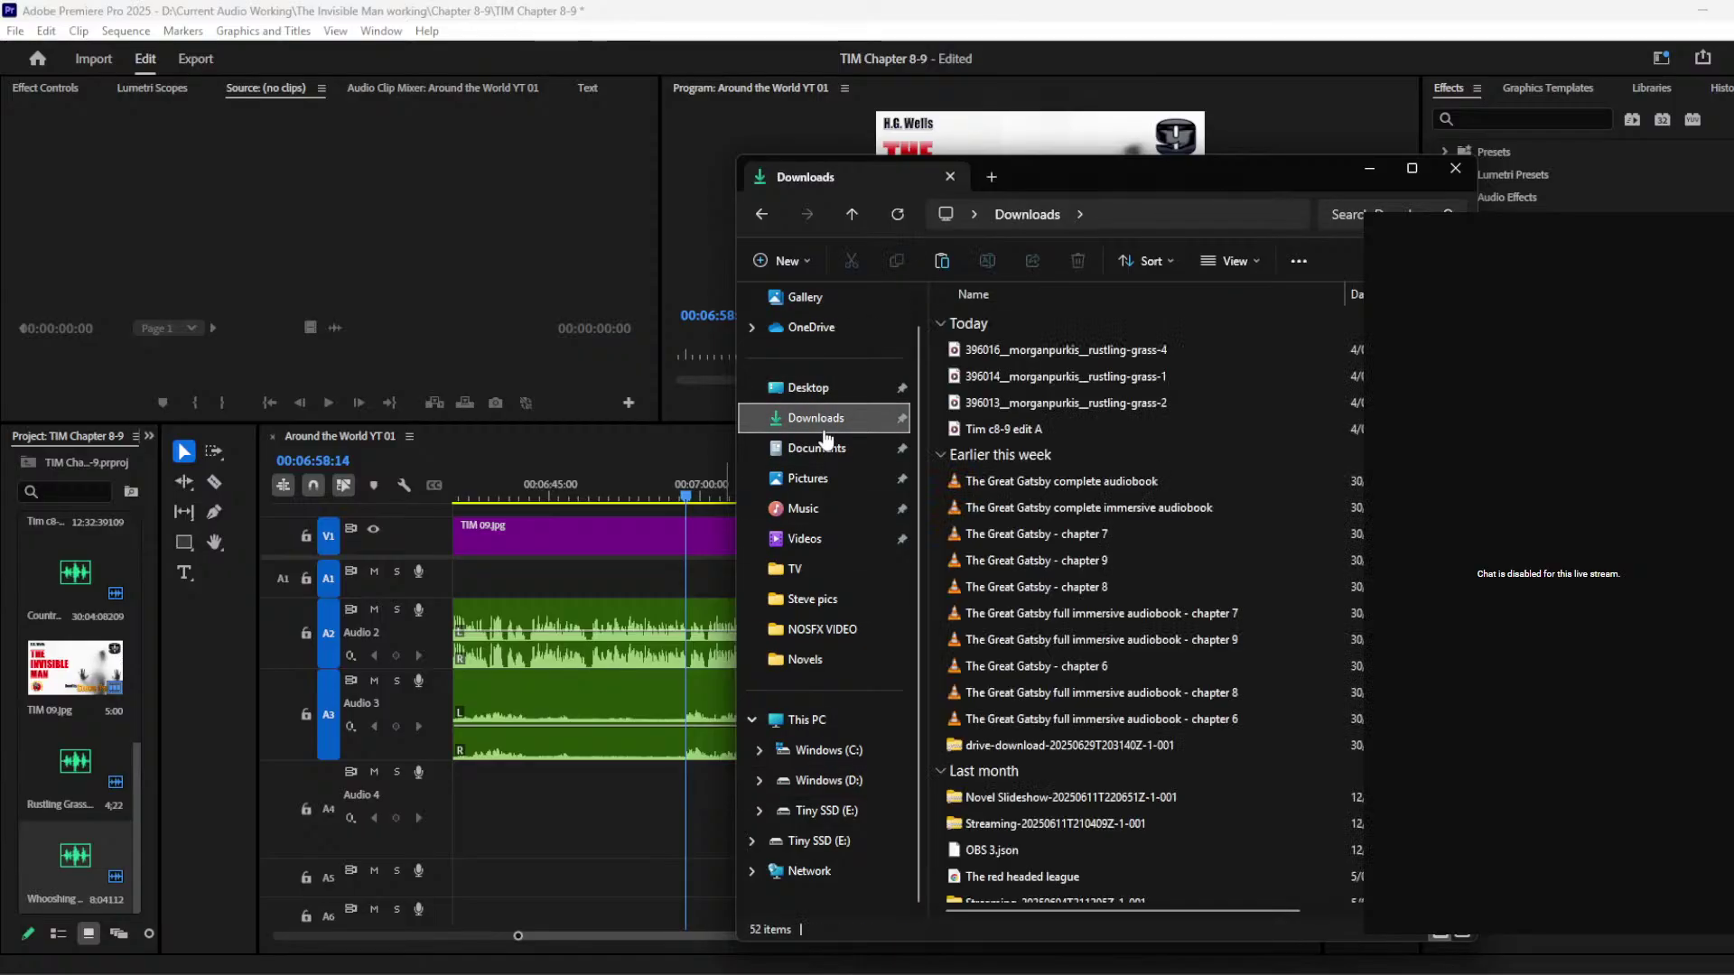
{"action": "left_click", "coordinate": [764, 219]}
{"action": "left_click", "coordinate": [1060, 348], "text": "ctrl"}
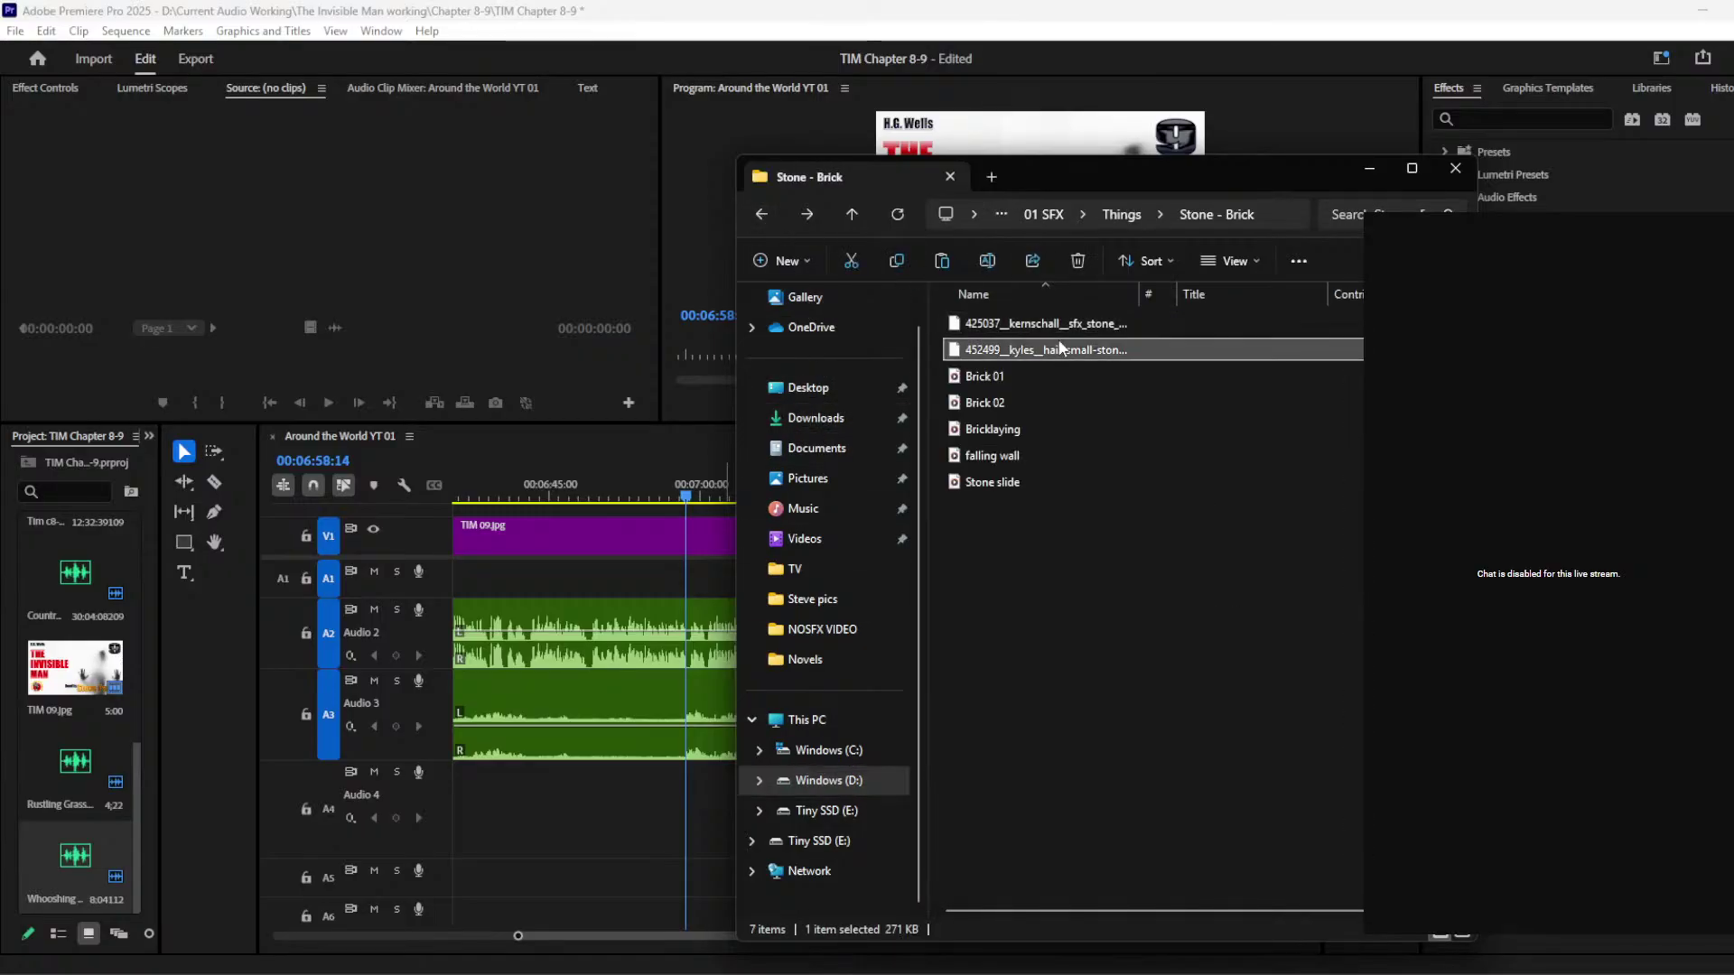
{"action": "key", "text": "Delete"}
{"action": "key", "text": "Return"}
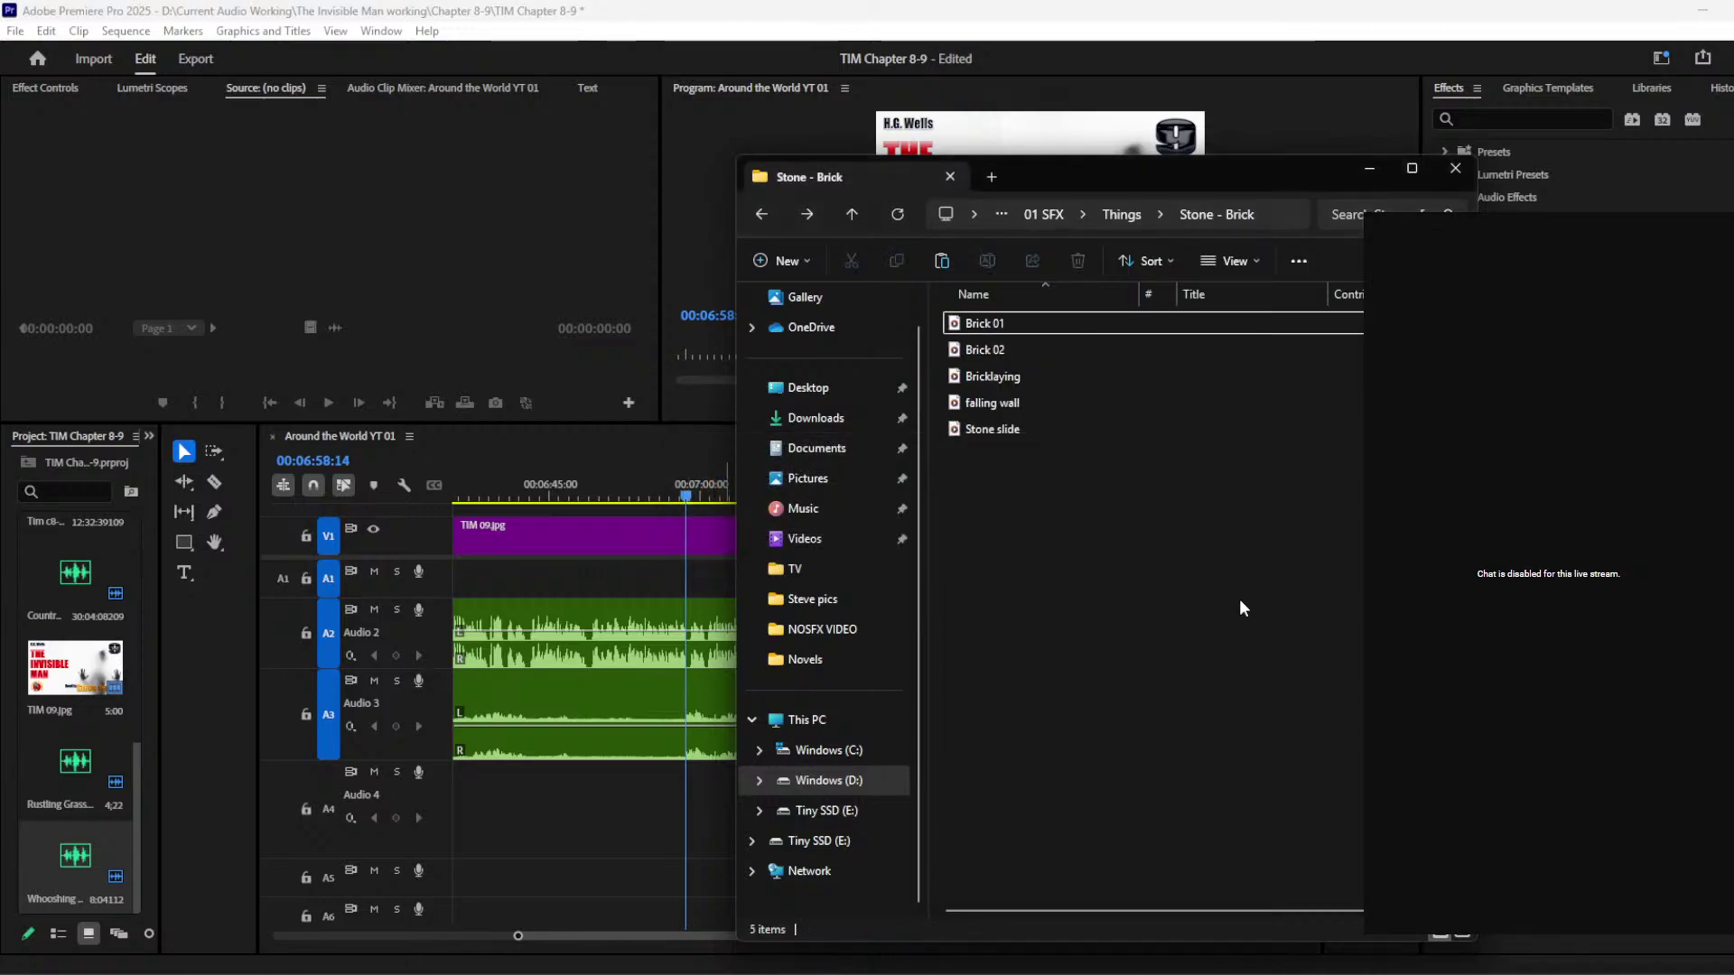
{"action": "left_click", "coordinate": [761, 216]}
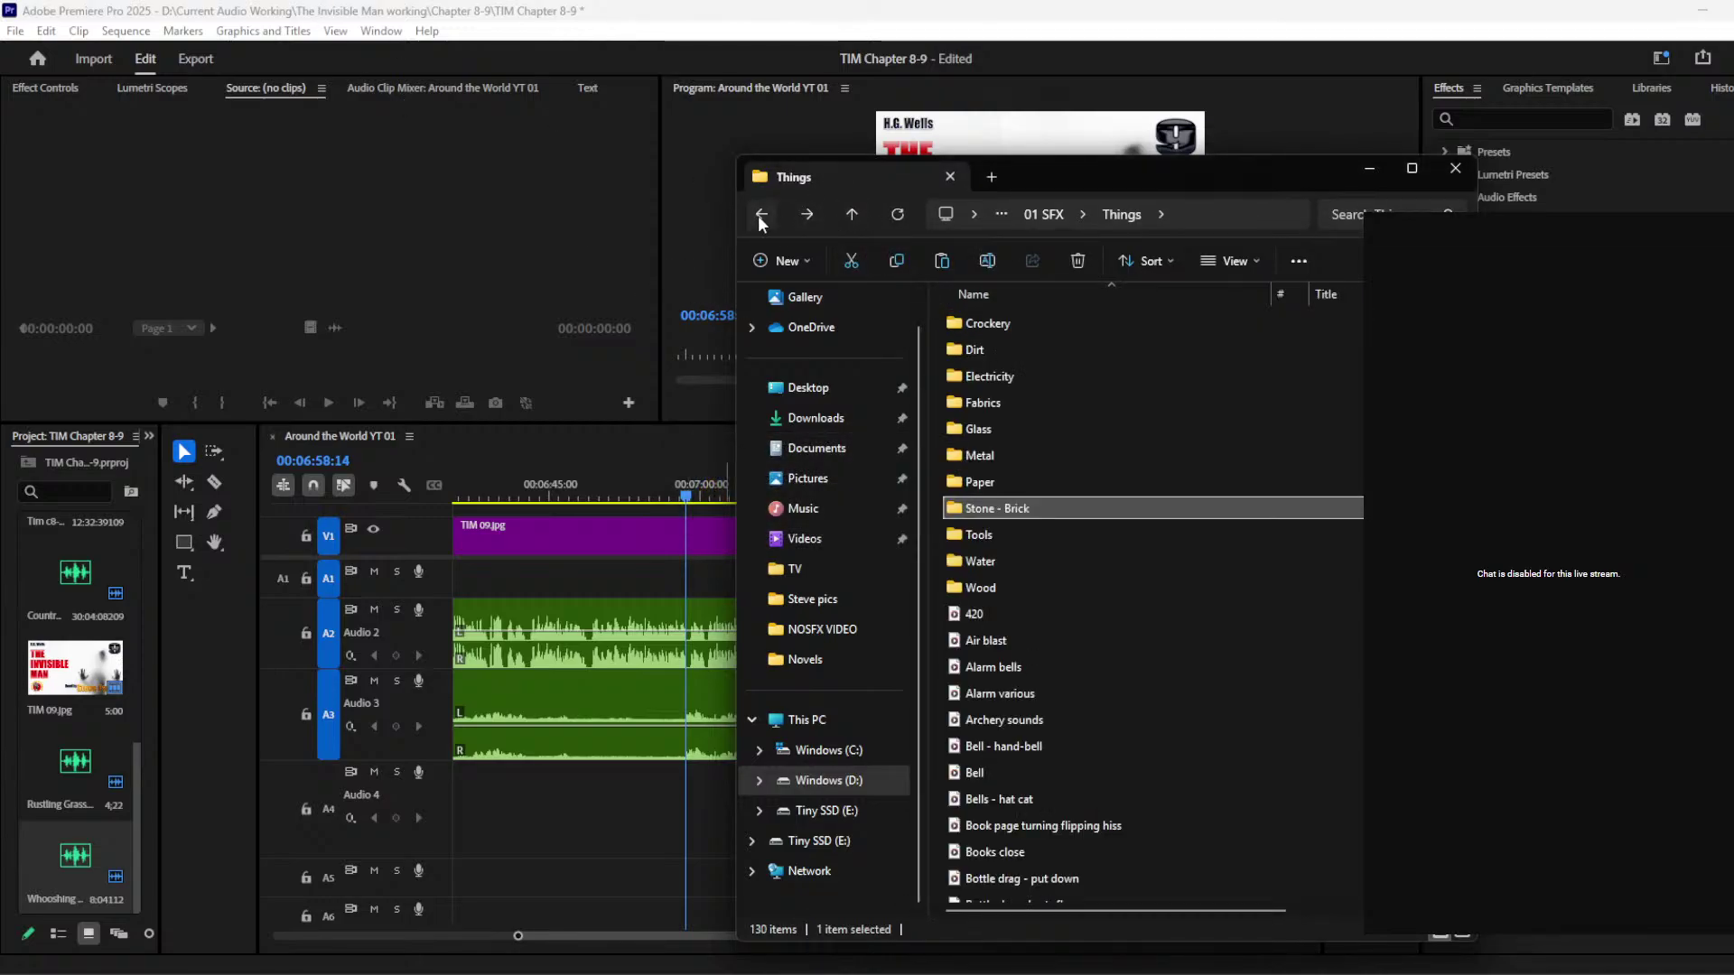
Step: Check the Stone - Brick and Downloads folders for the downloaded stone sound files
{"action": "left_click", "coordinate": [808, 214]}
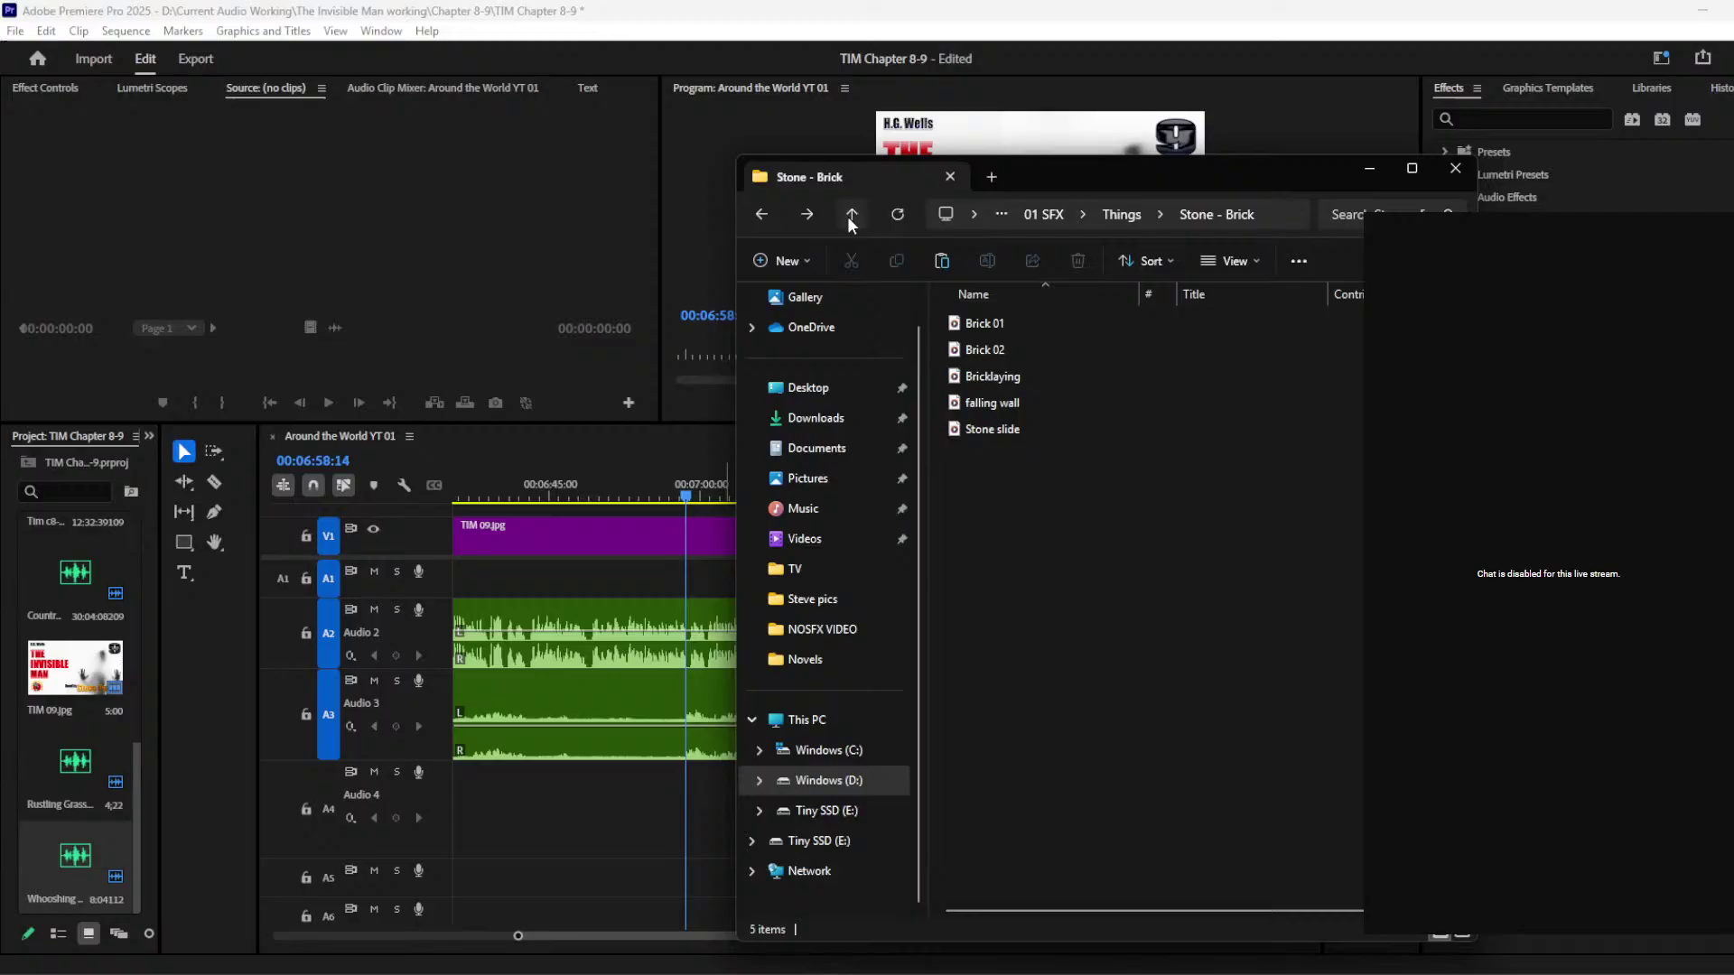
{"action": "left_click", "coordinate": [815, 418]}
{"action": "left_click", "coordinate": [1085, 350]}
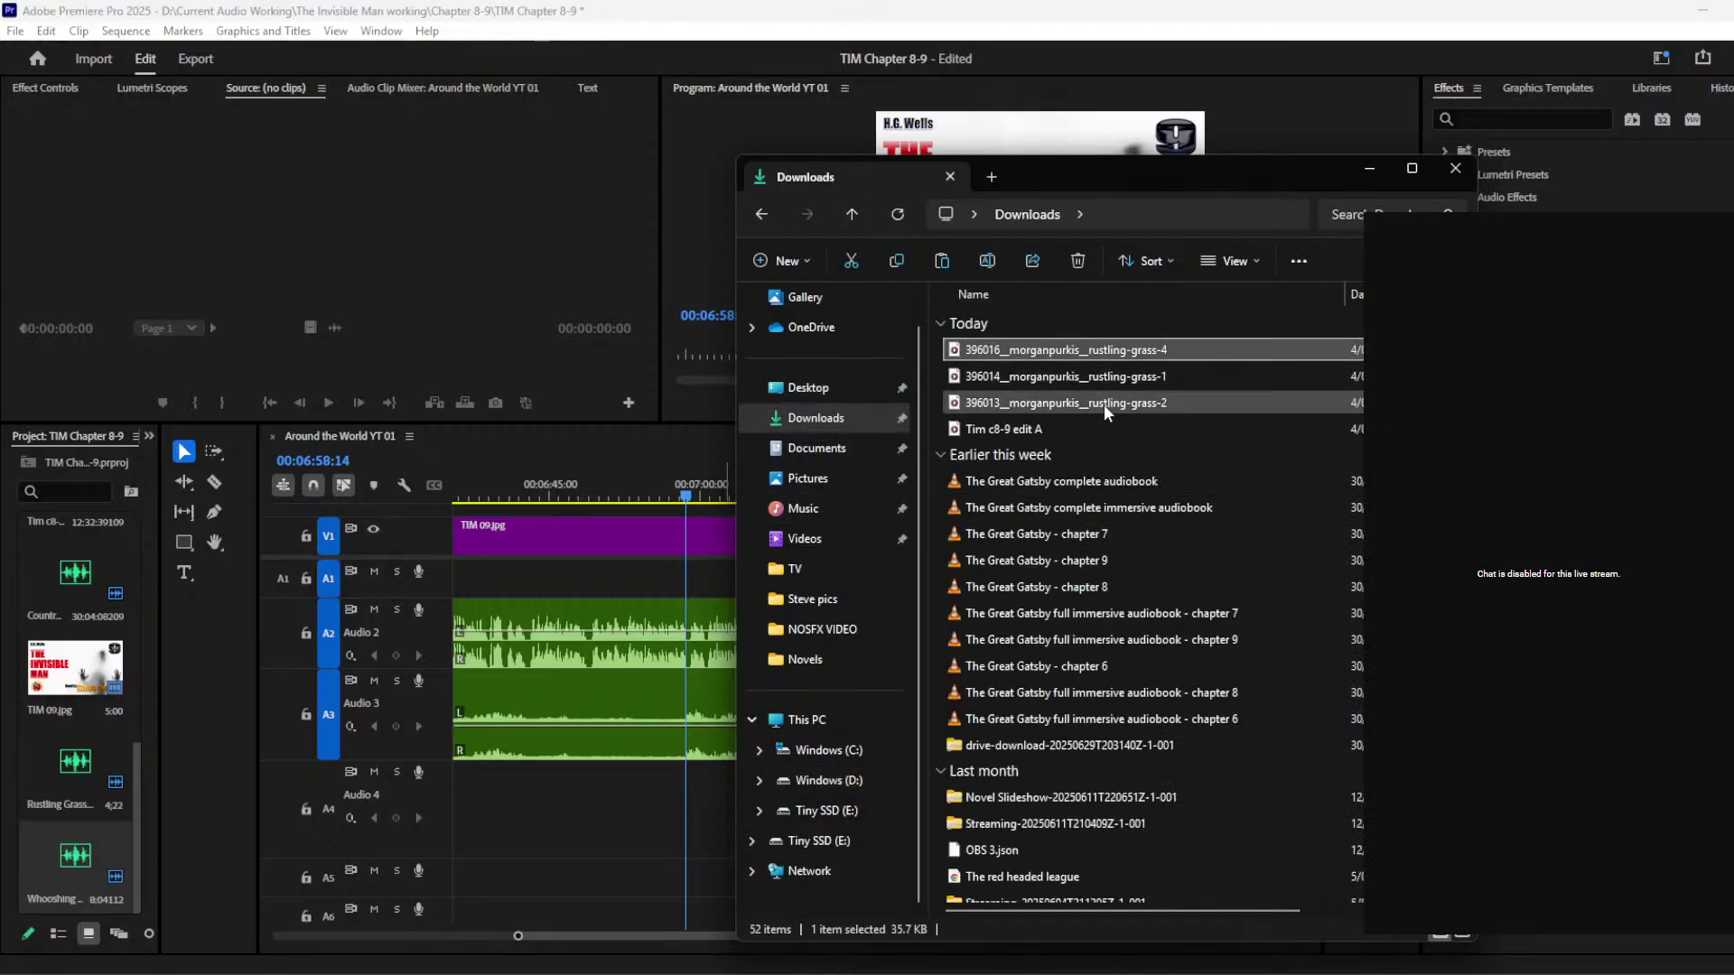
Step: Switch to the browser, check the recent downloads, and download SFX_Stone_Calcit_DeadSea_Throw_small #1-166.wav from Freesound again
{"action": "left_click", "coordinate": [759, 969]}
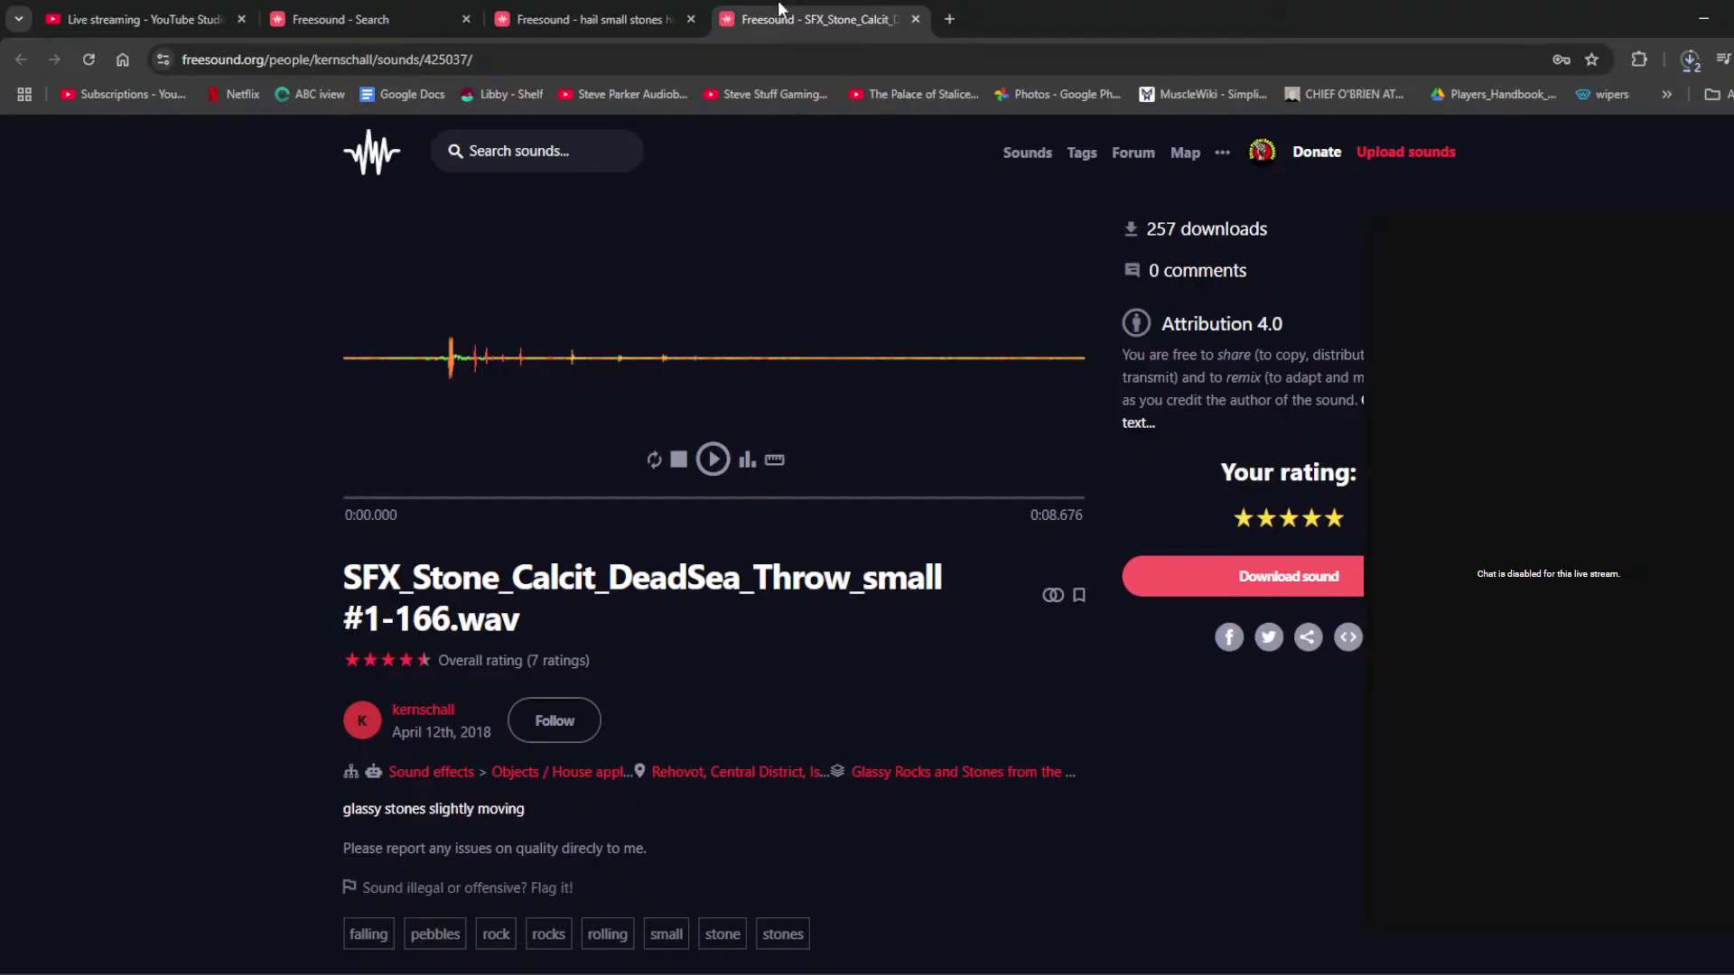
{"action": "left_click", "coordinate": [1688, 59]}
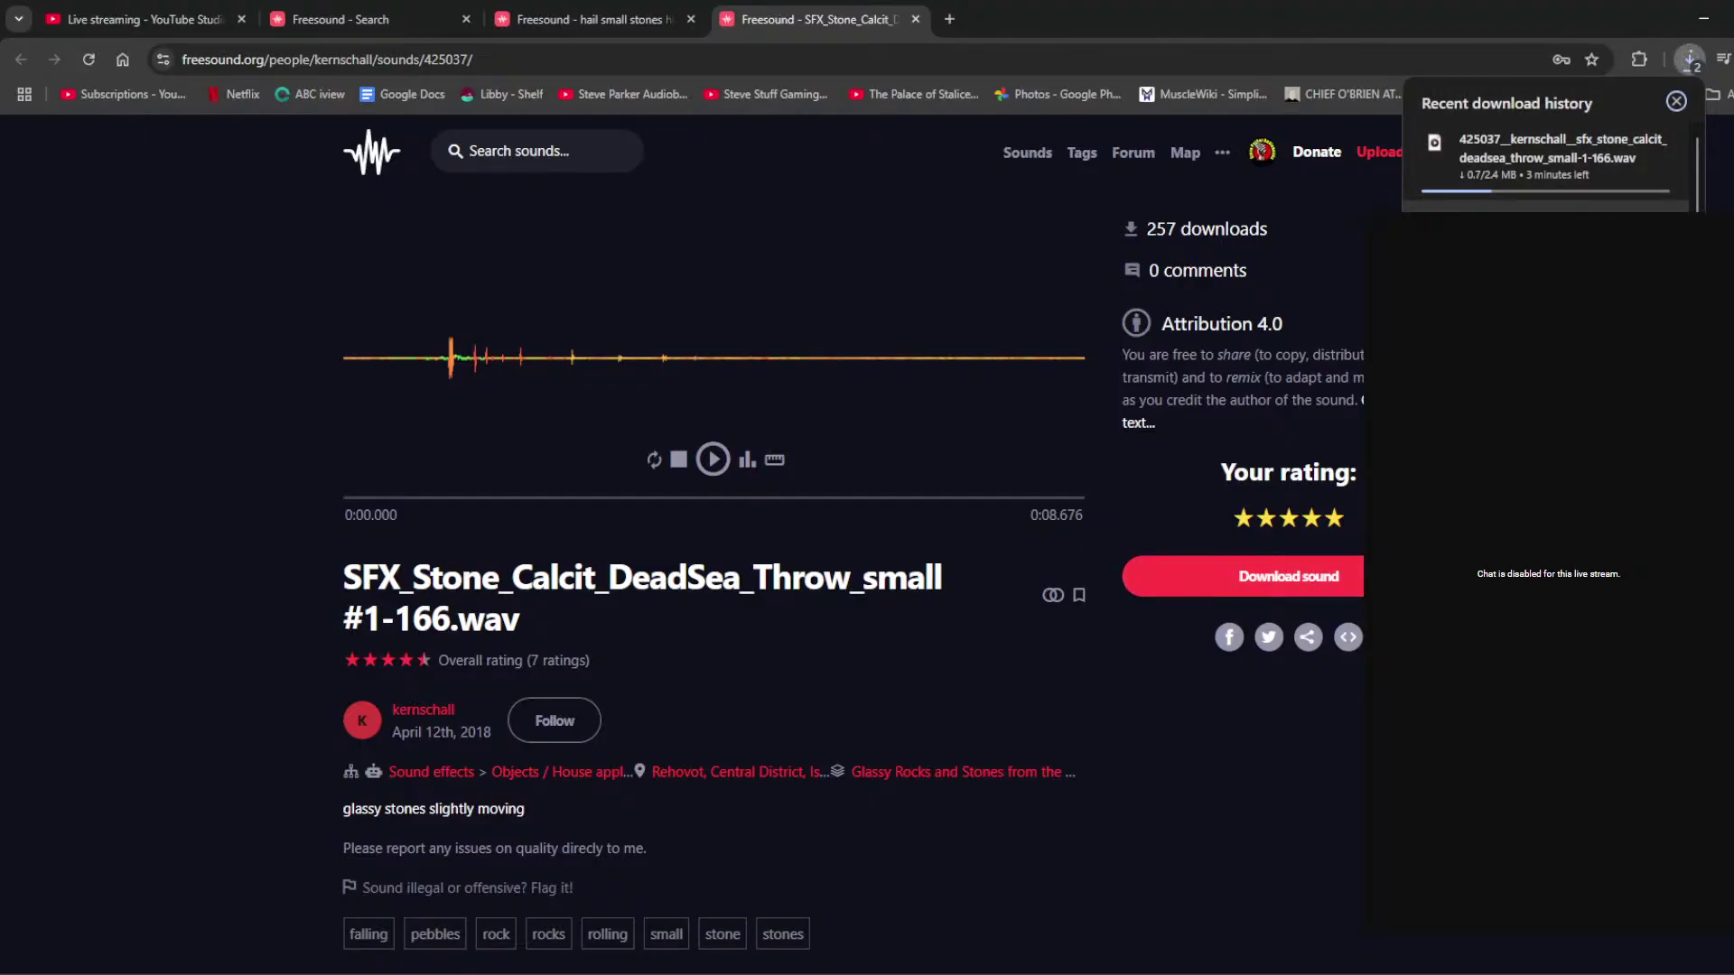
{"action": "left_click", "coordinate": [1676, 101]}
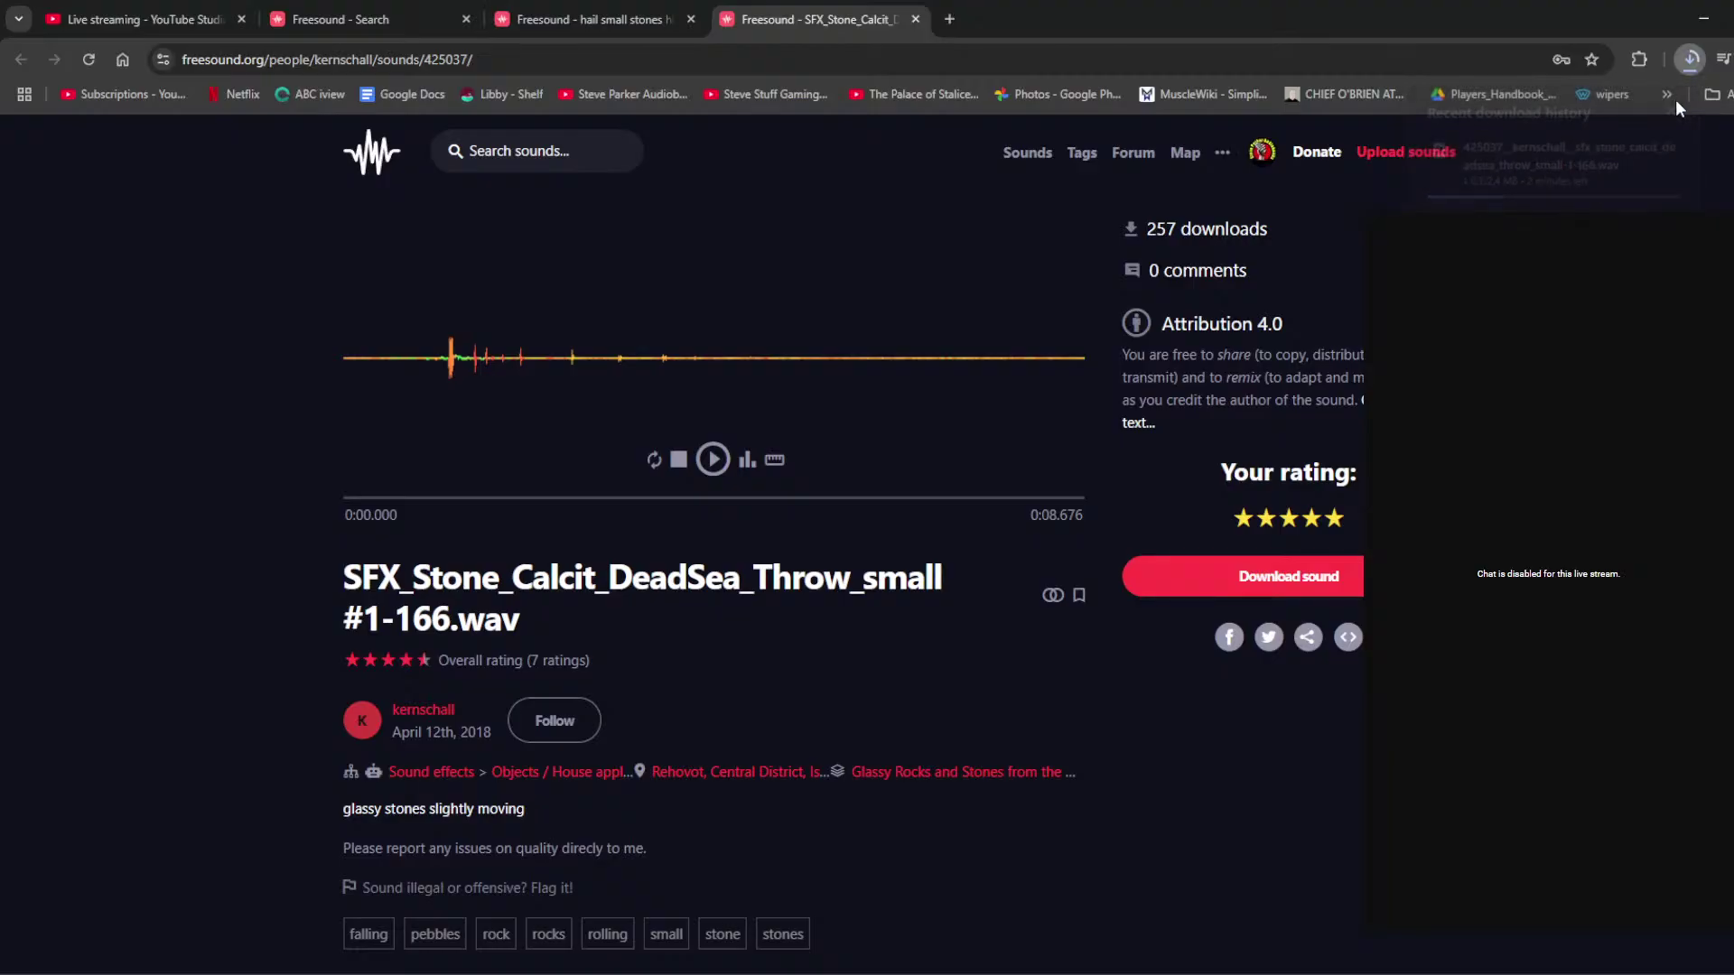
{"action": "left_click", "coordinate": [1312, 589]}
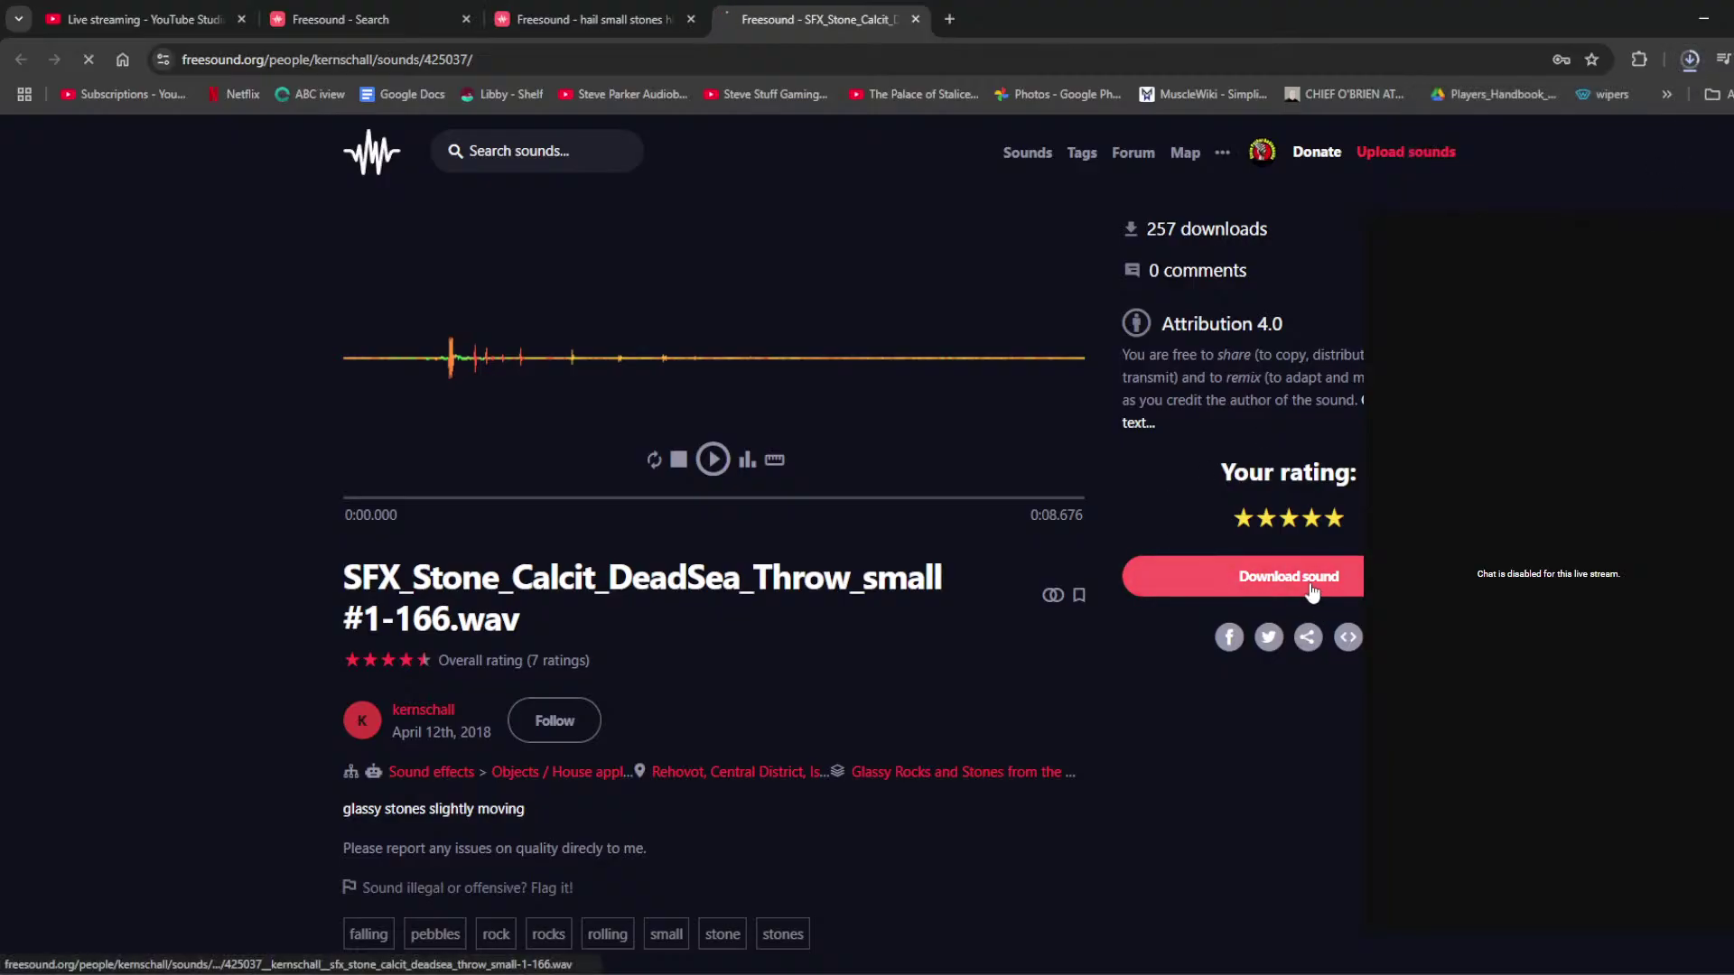
Step: Check the progress of the repeated 425037 stone throw download in the browser's recent download history
{"action": "left_click", "coordinate": [1689, 61]}
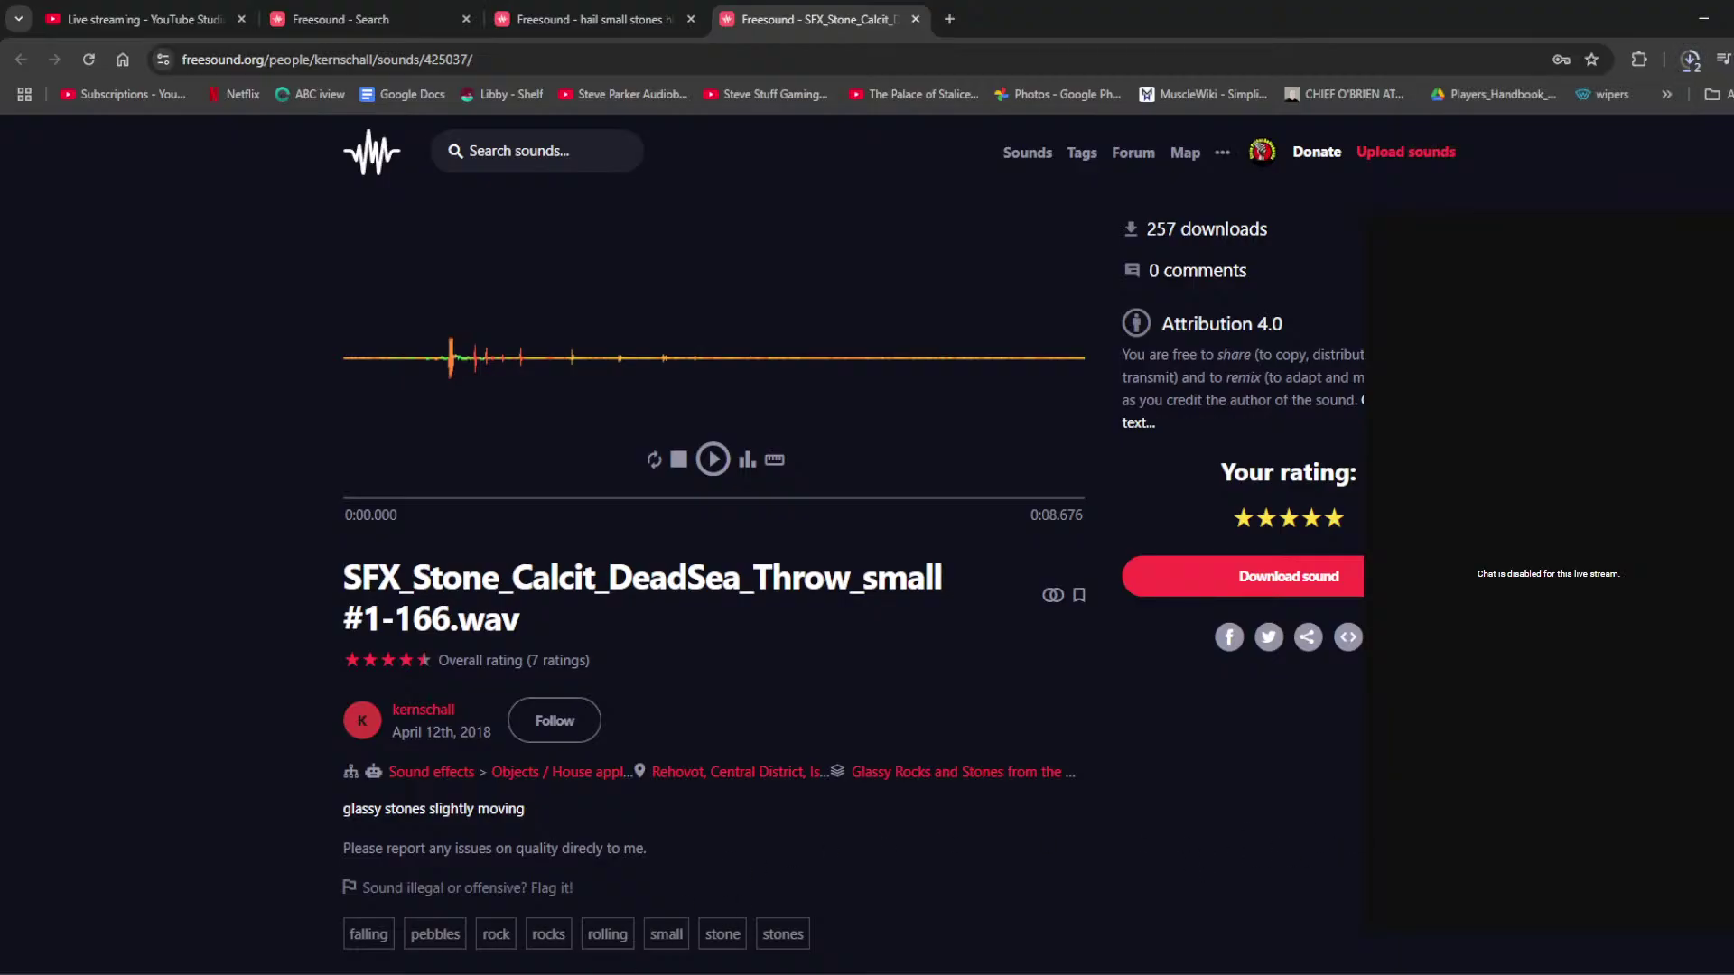
{"action": "key", "text": "alt+Tab"}
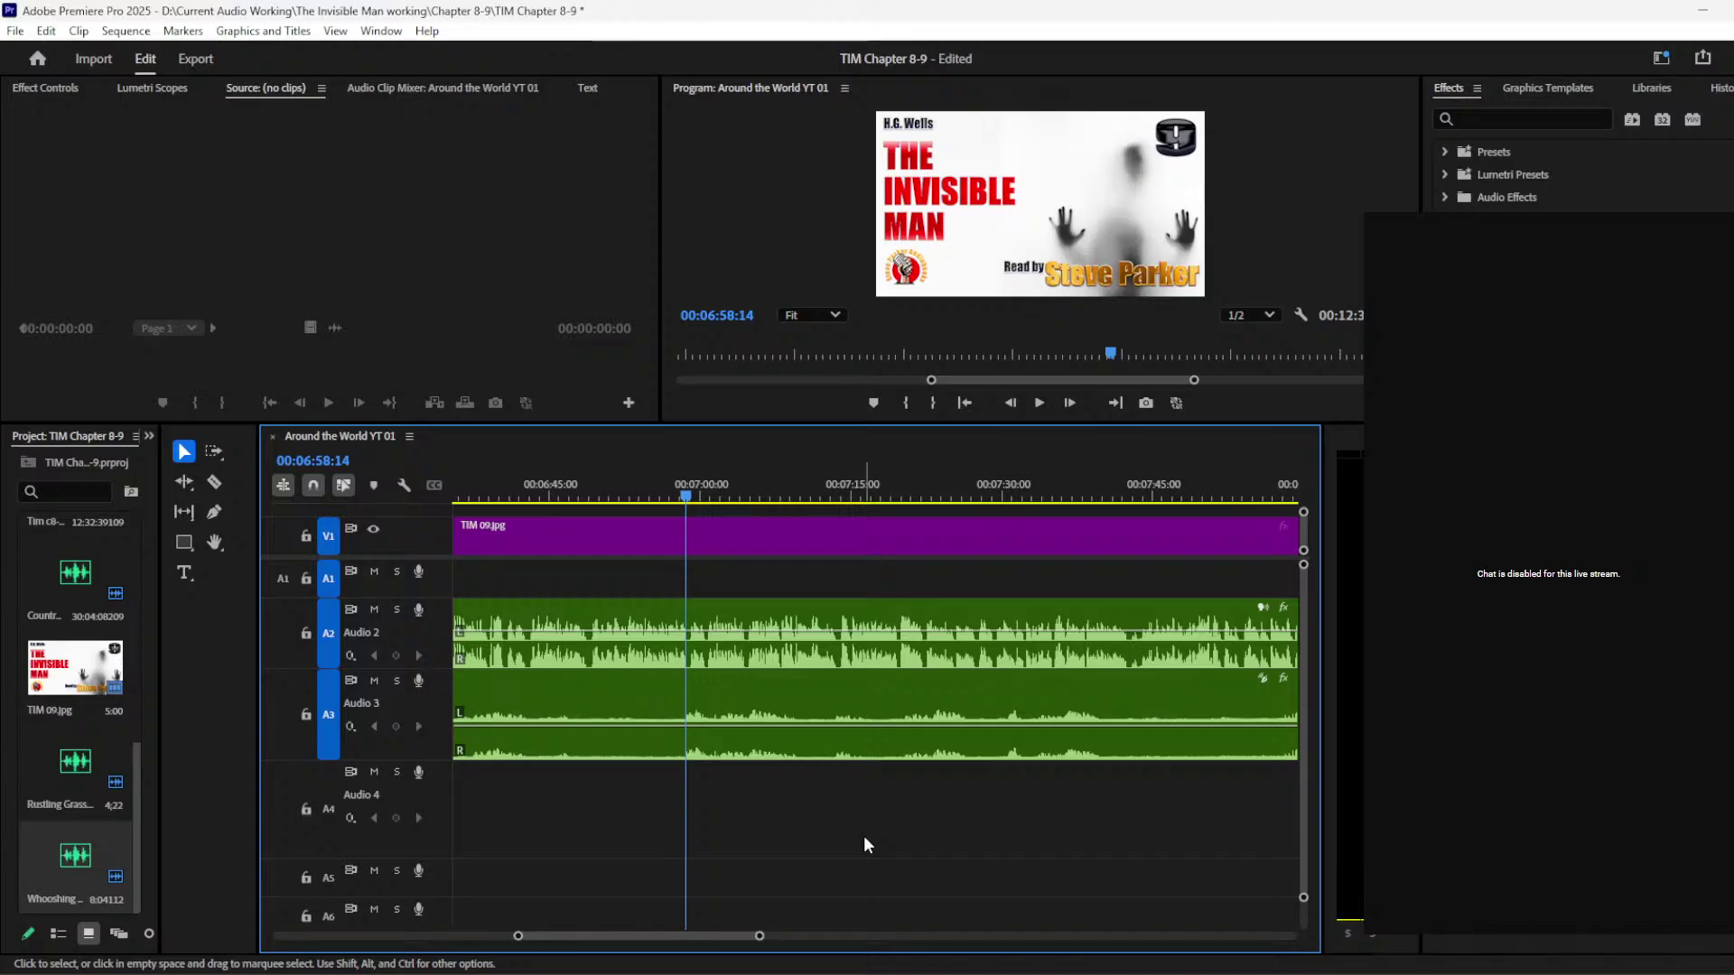
{"action": "left_click", "coordinate": [738, 880]}
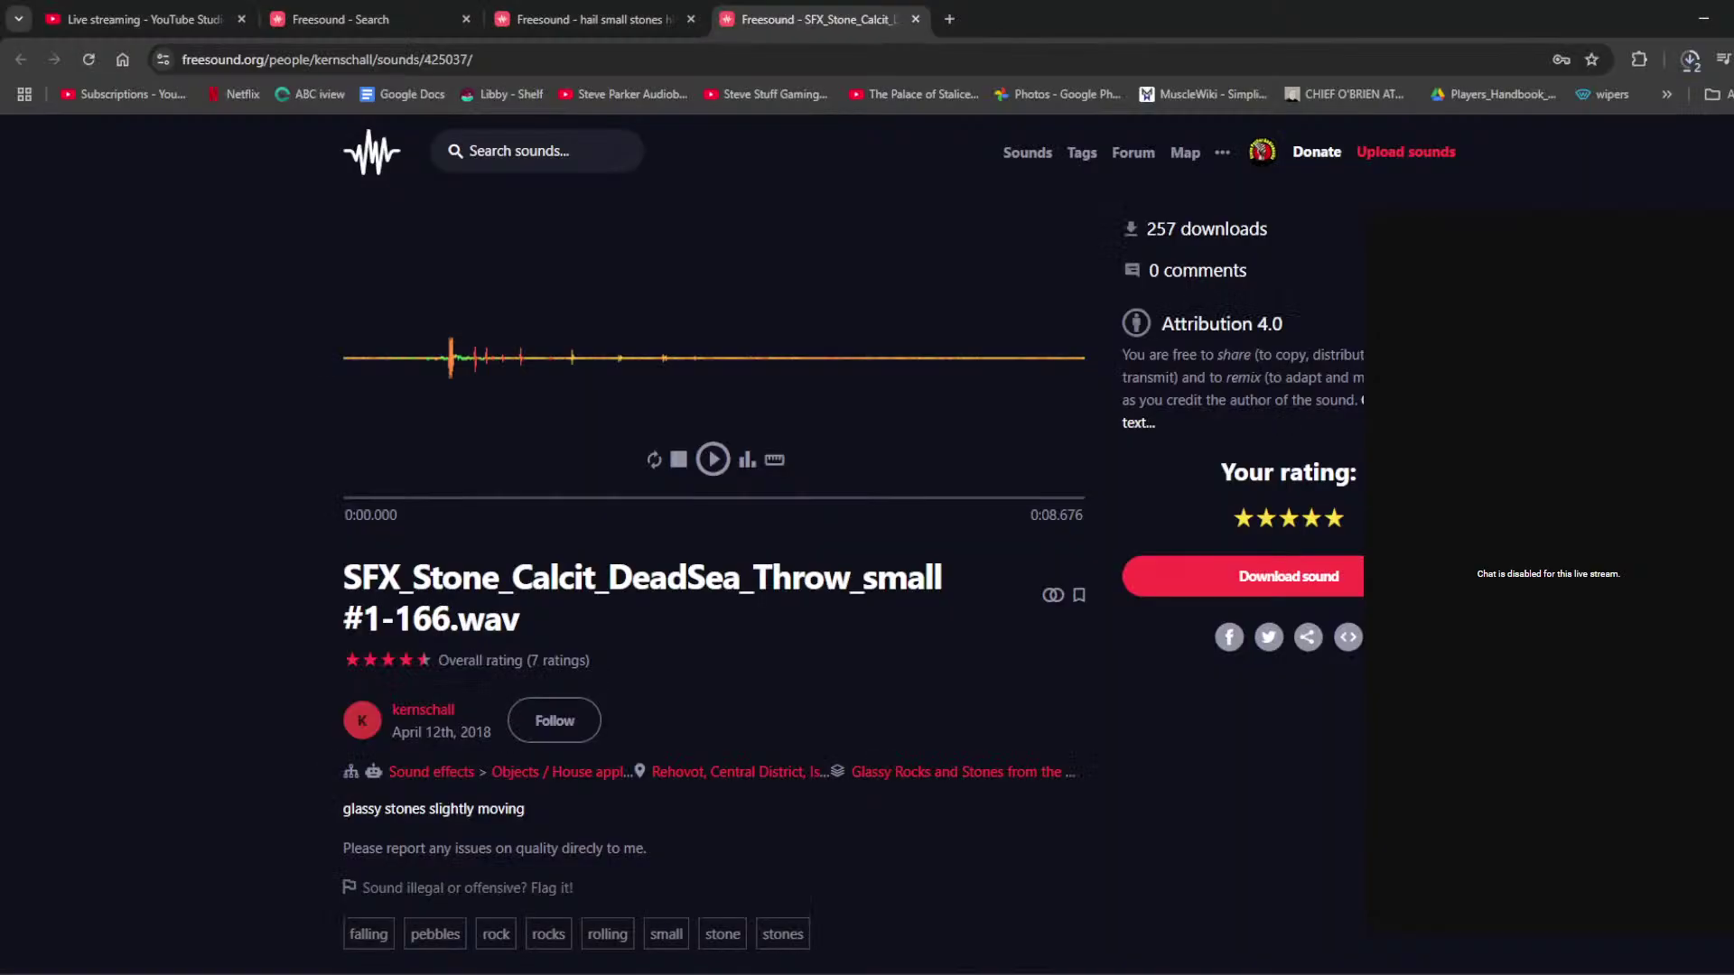
{"action": "left_click", "coordinate": [1691, 62]}
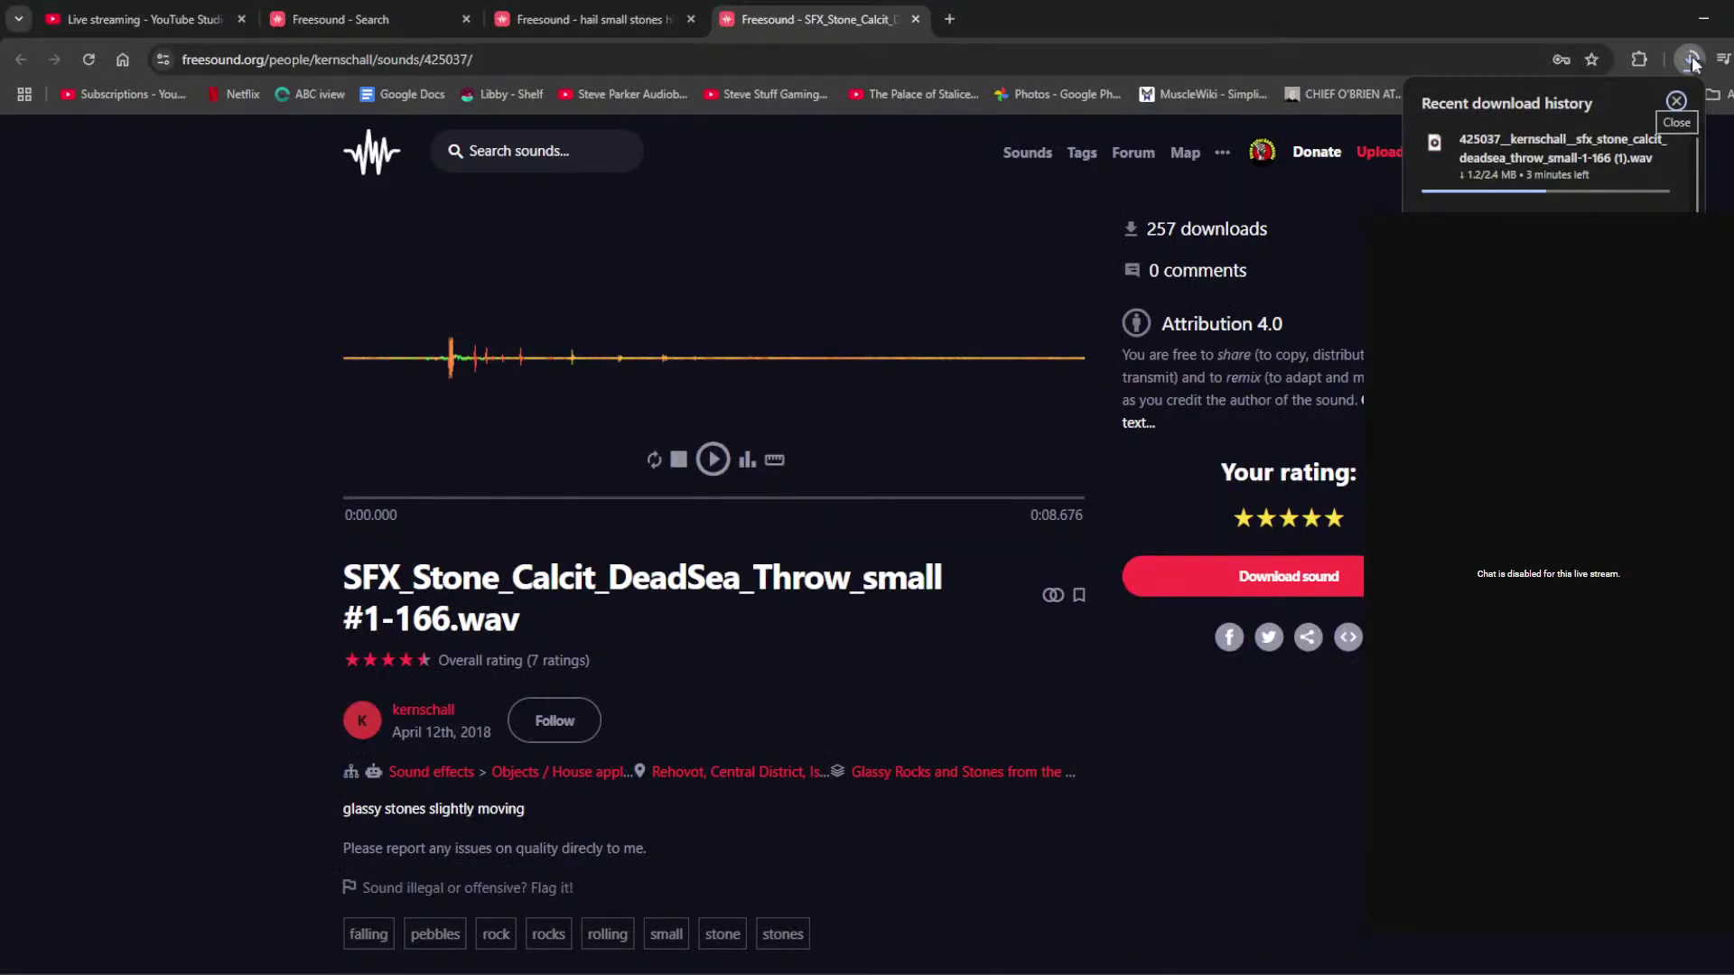
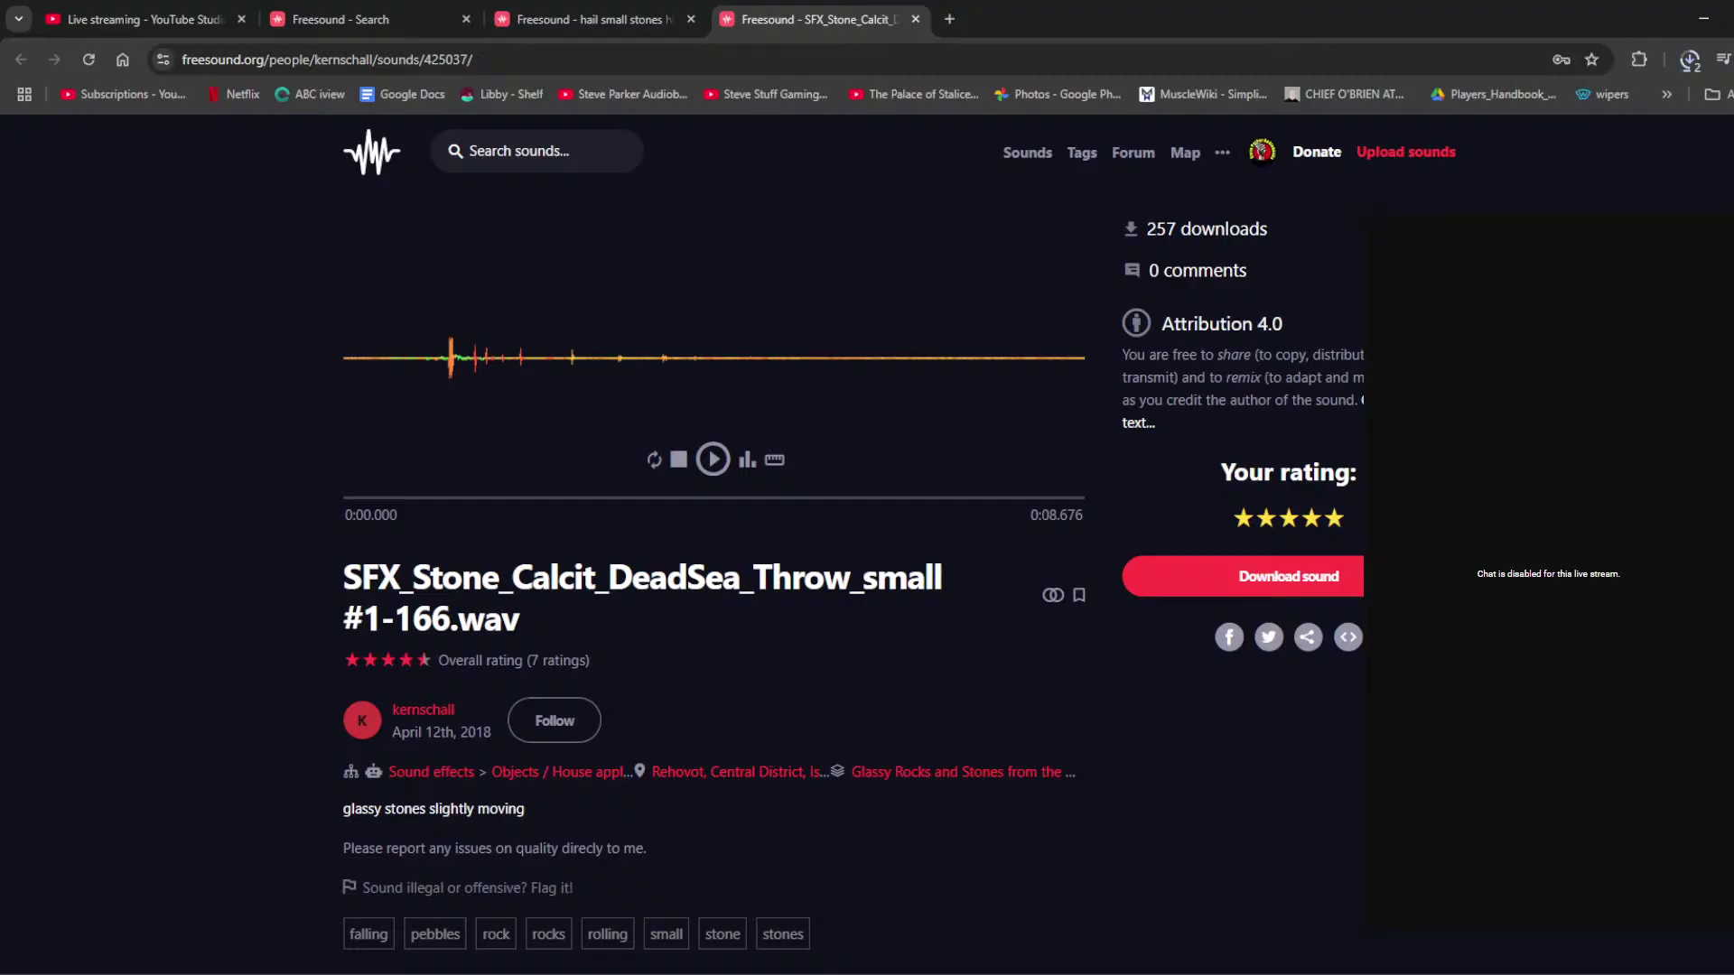
{"action": "left_click", "coordinate": [1689, 60]}
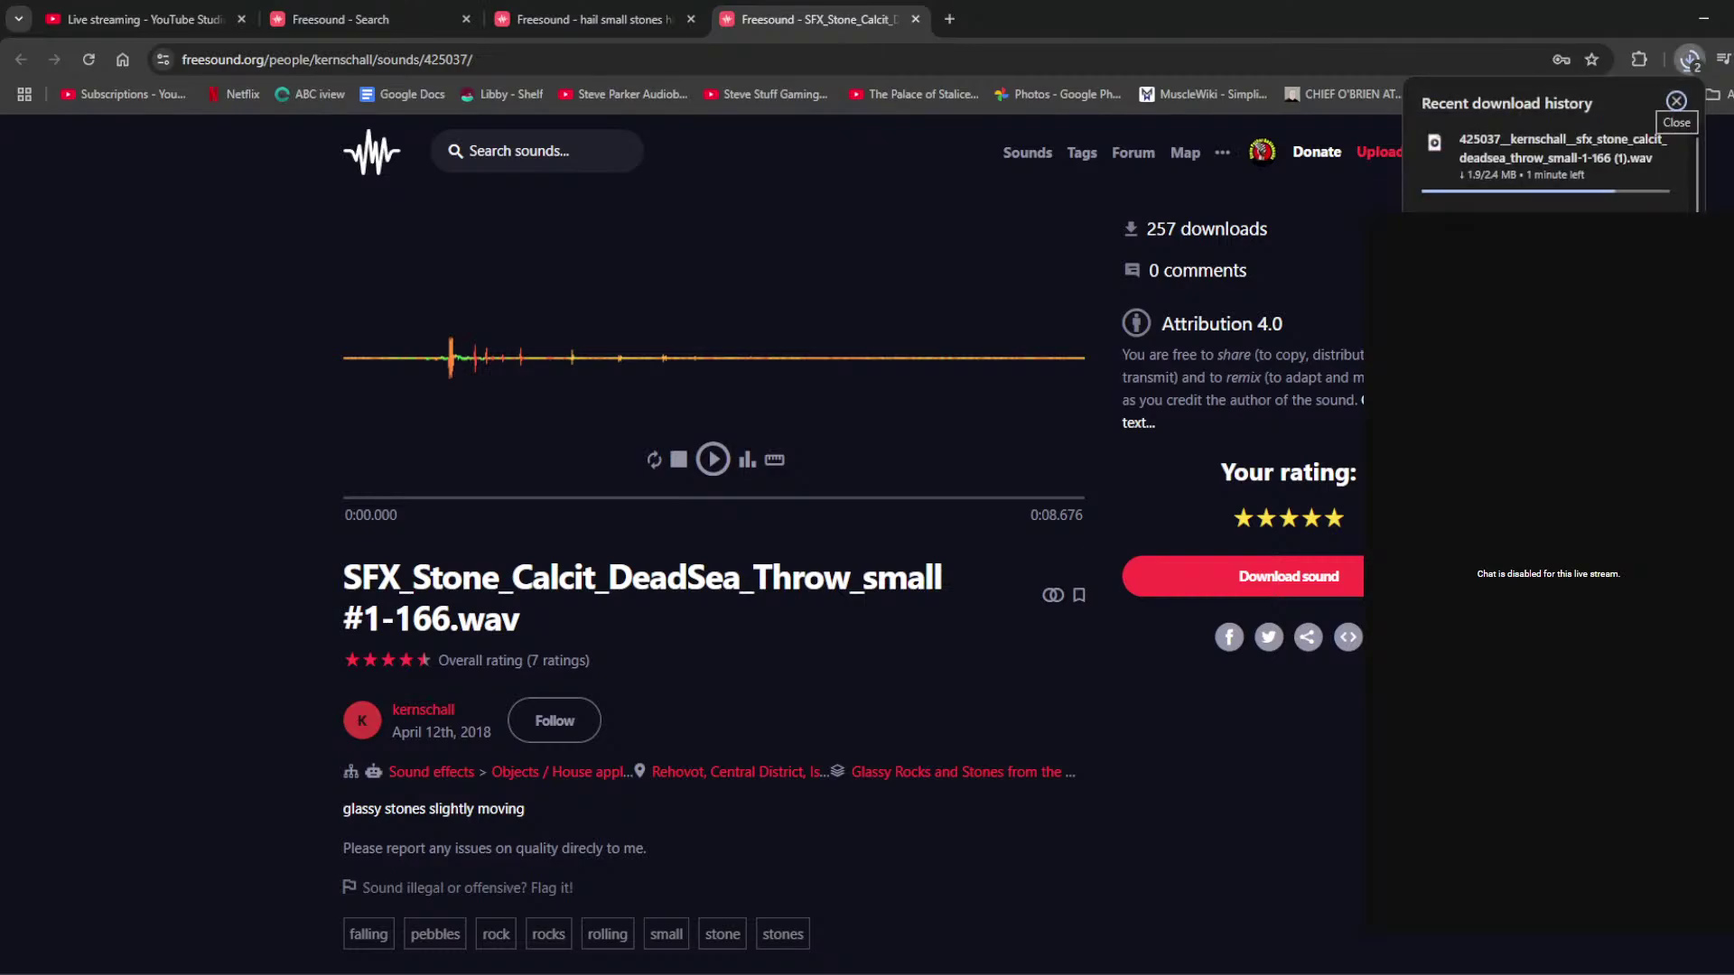
{"action": "mouse_move", "coordinate": [1494, 186]}
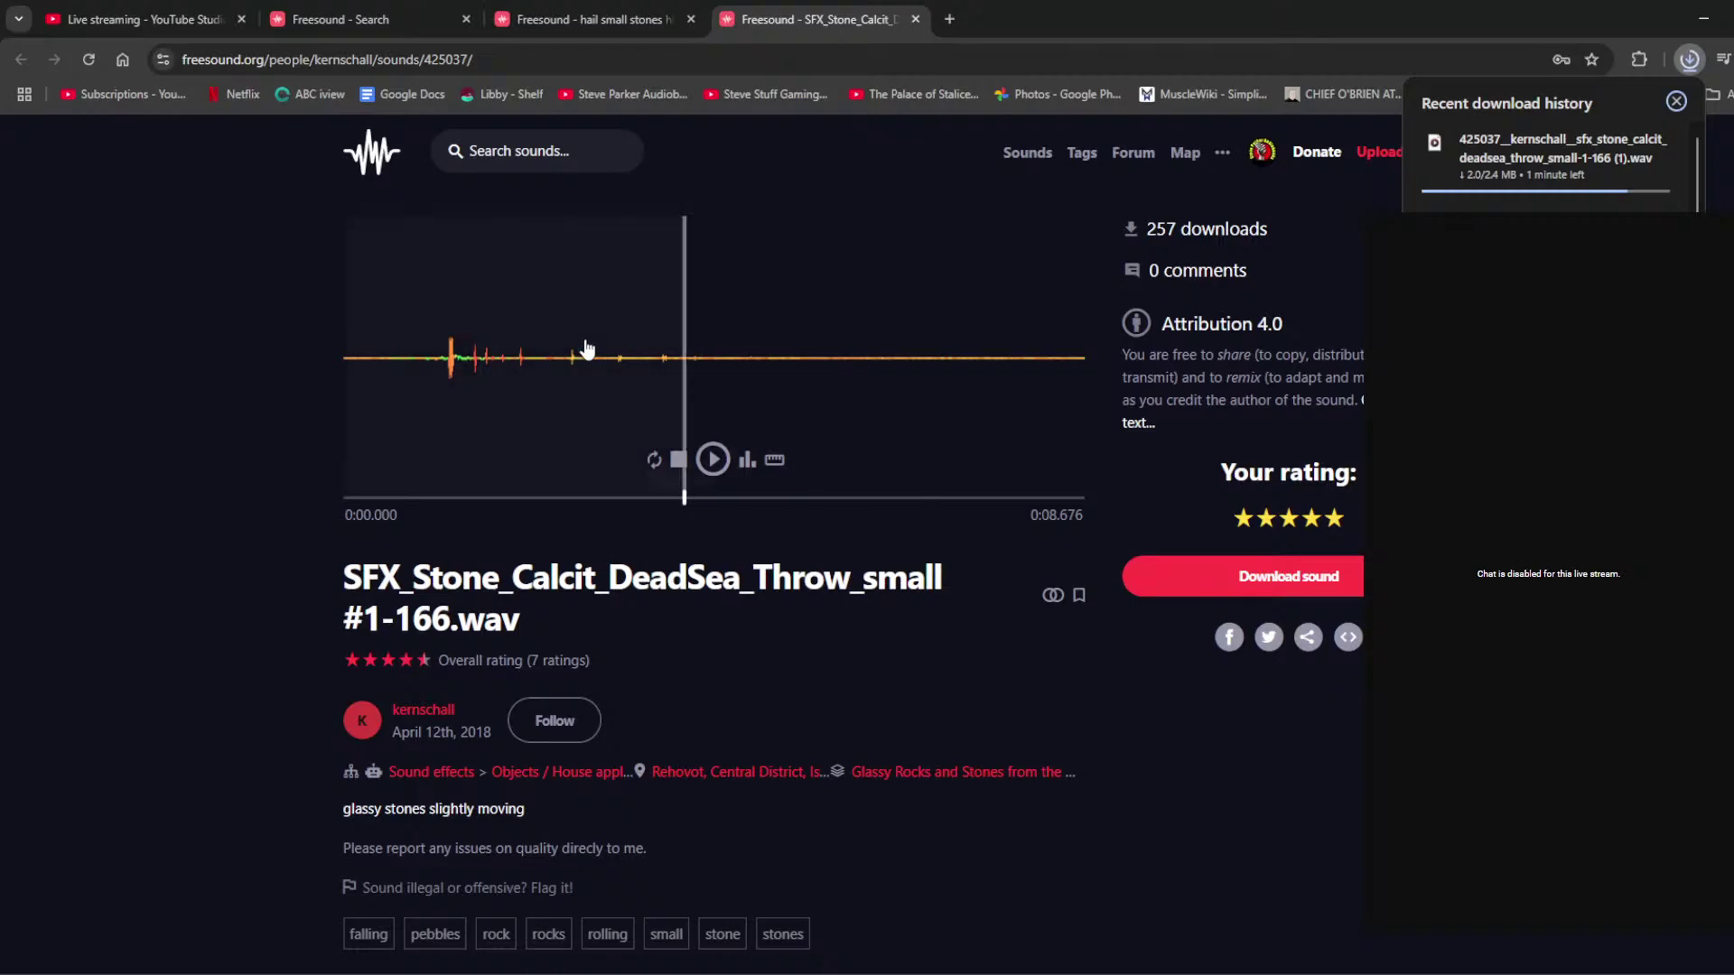
{"action": "mouse_move", "coordinate": [1584, 149]}
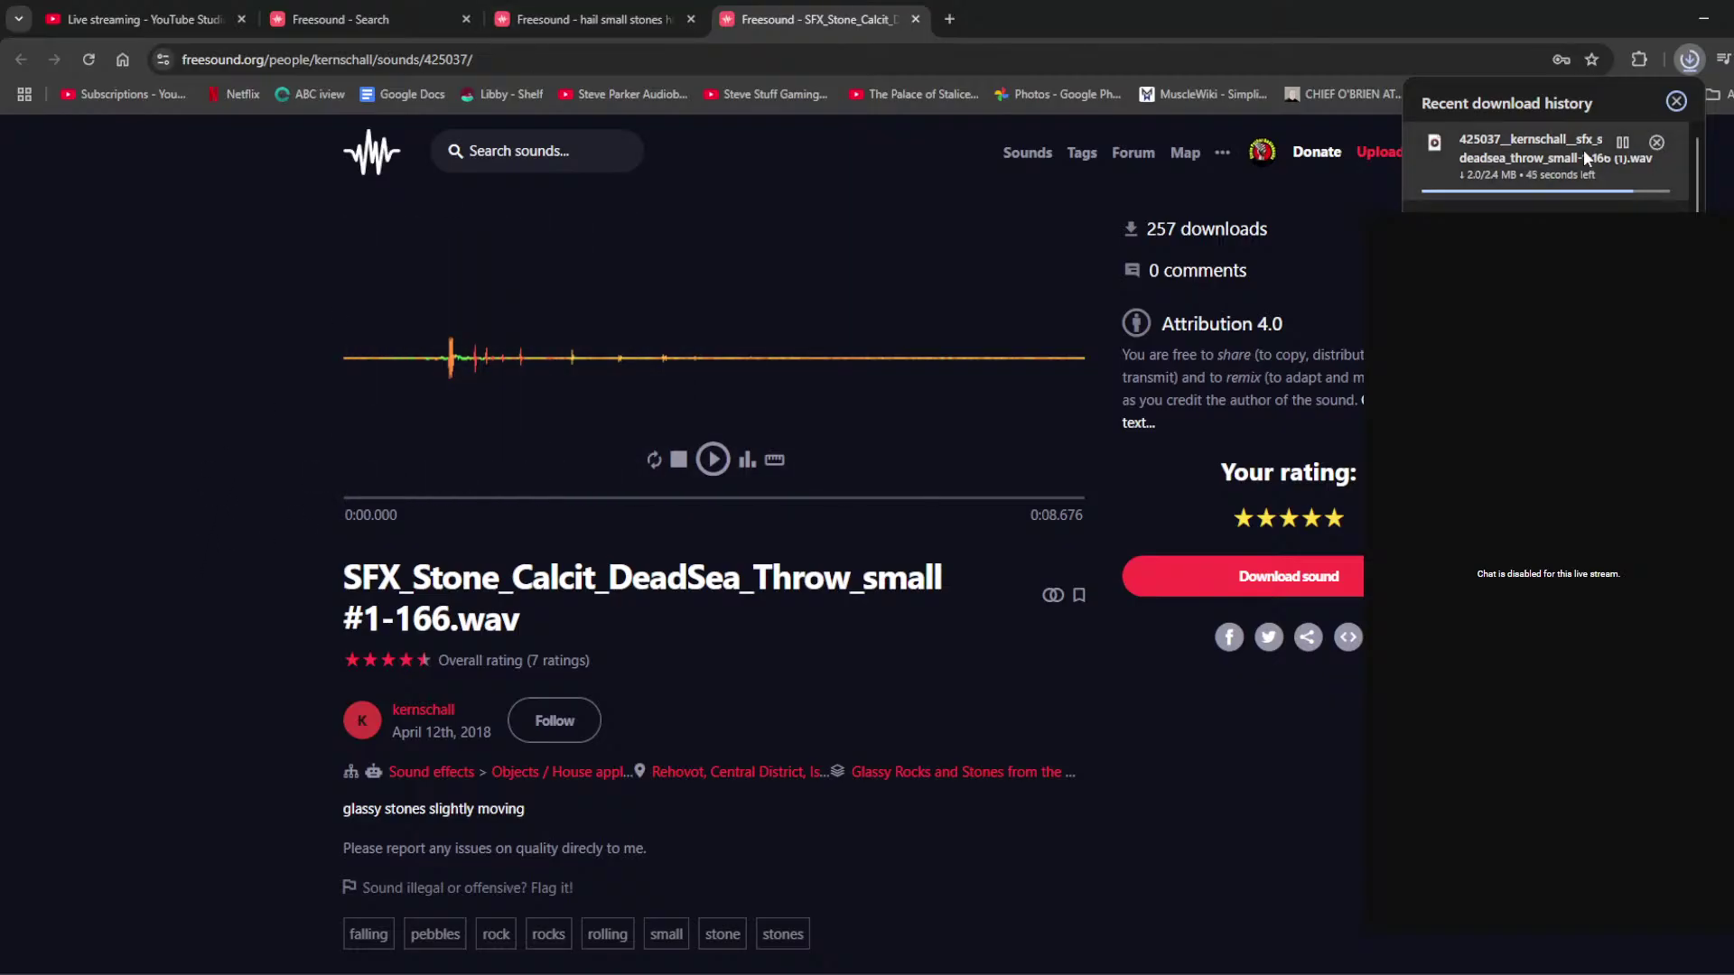
{"action": "left_click", "coordinate": [1701, 60]}
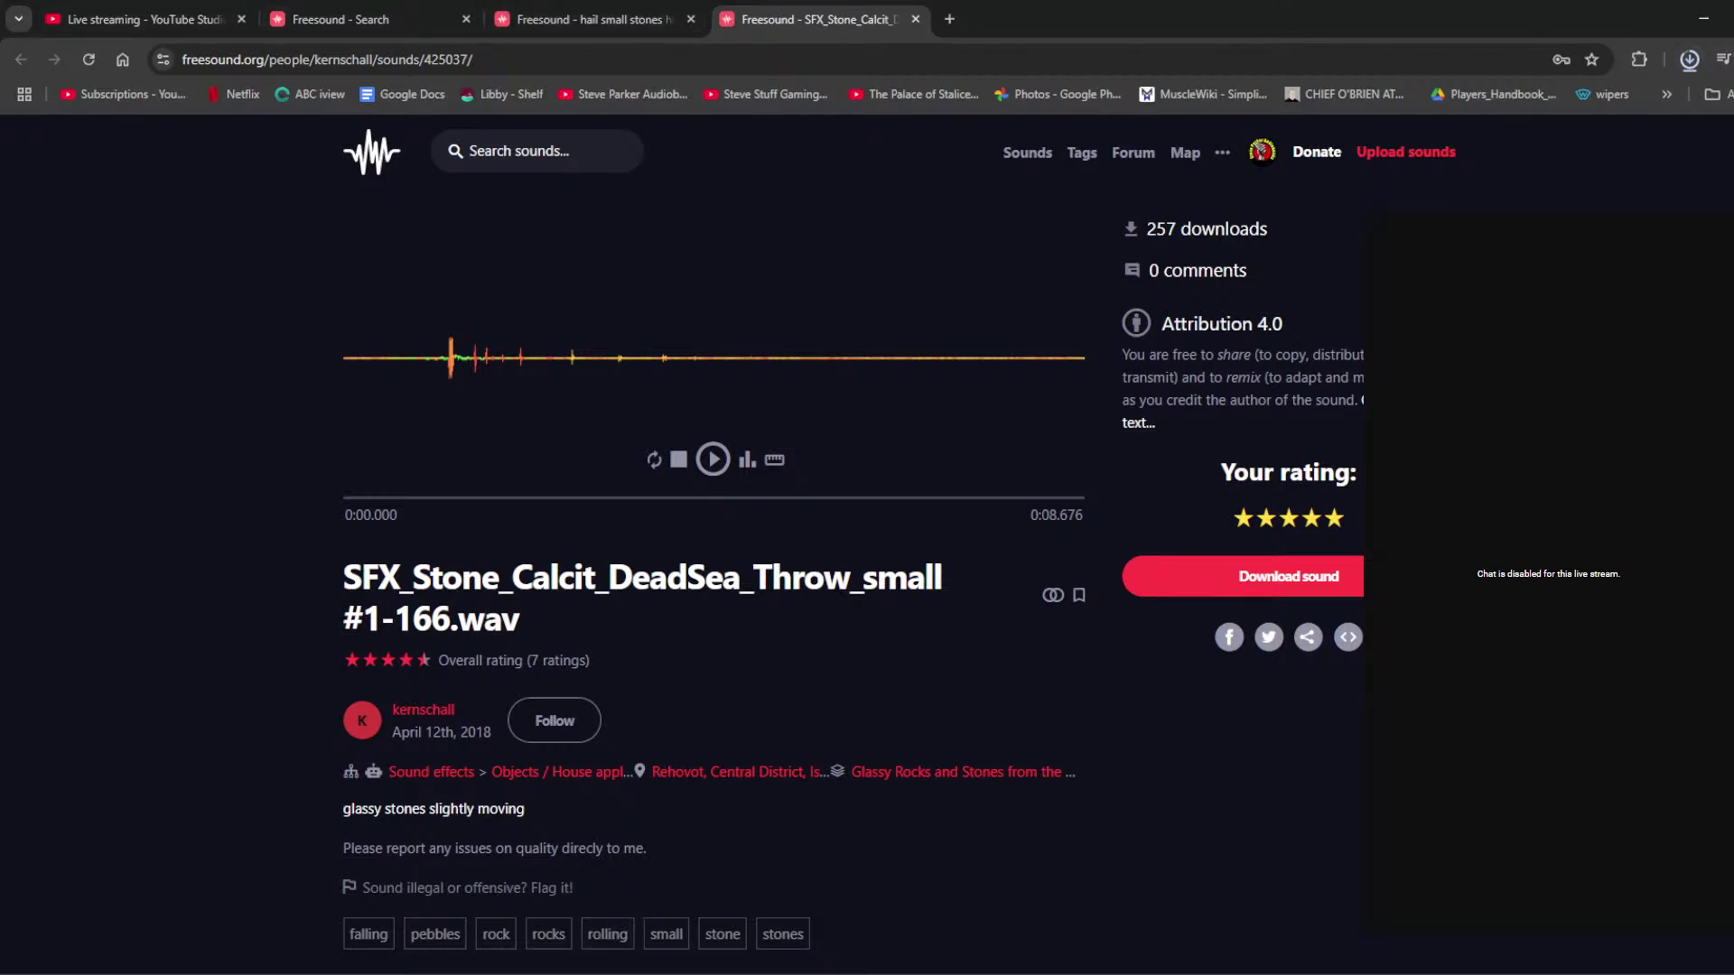
Step: Switch to Premiere Pro, add a sequence marker at 00:06:58:14, and play the narration that follows it
{"action": "left_click", "coordinate": [538, 972]}
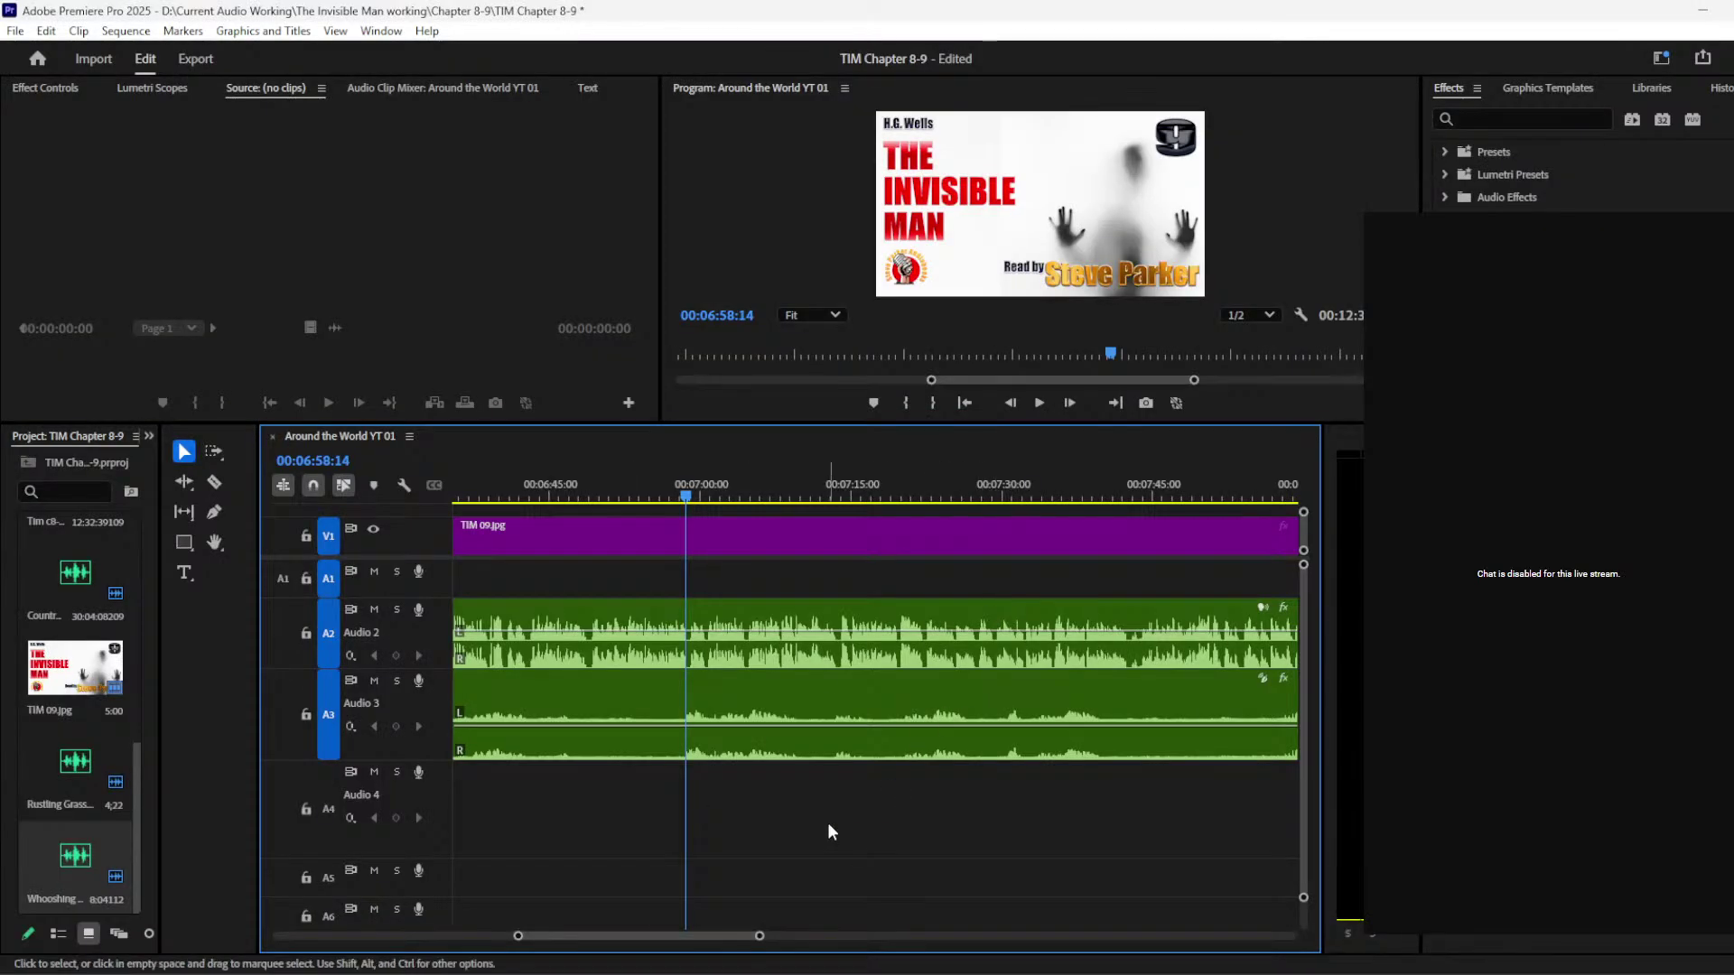
{"action": "left_click", "coordinate": [874, 403]}
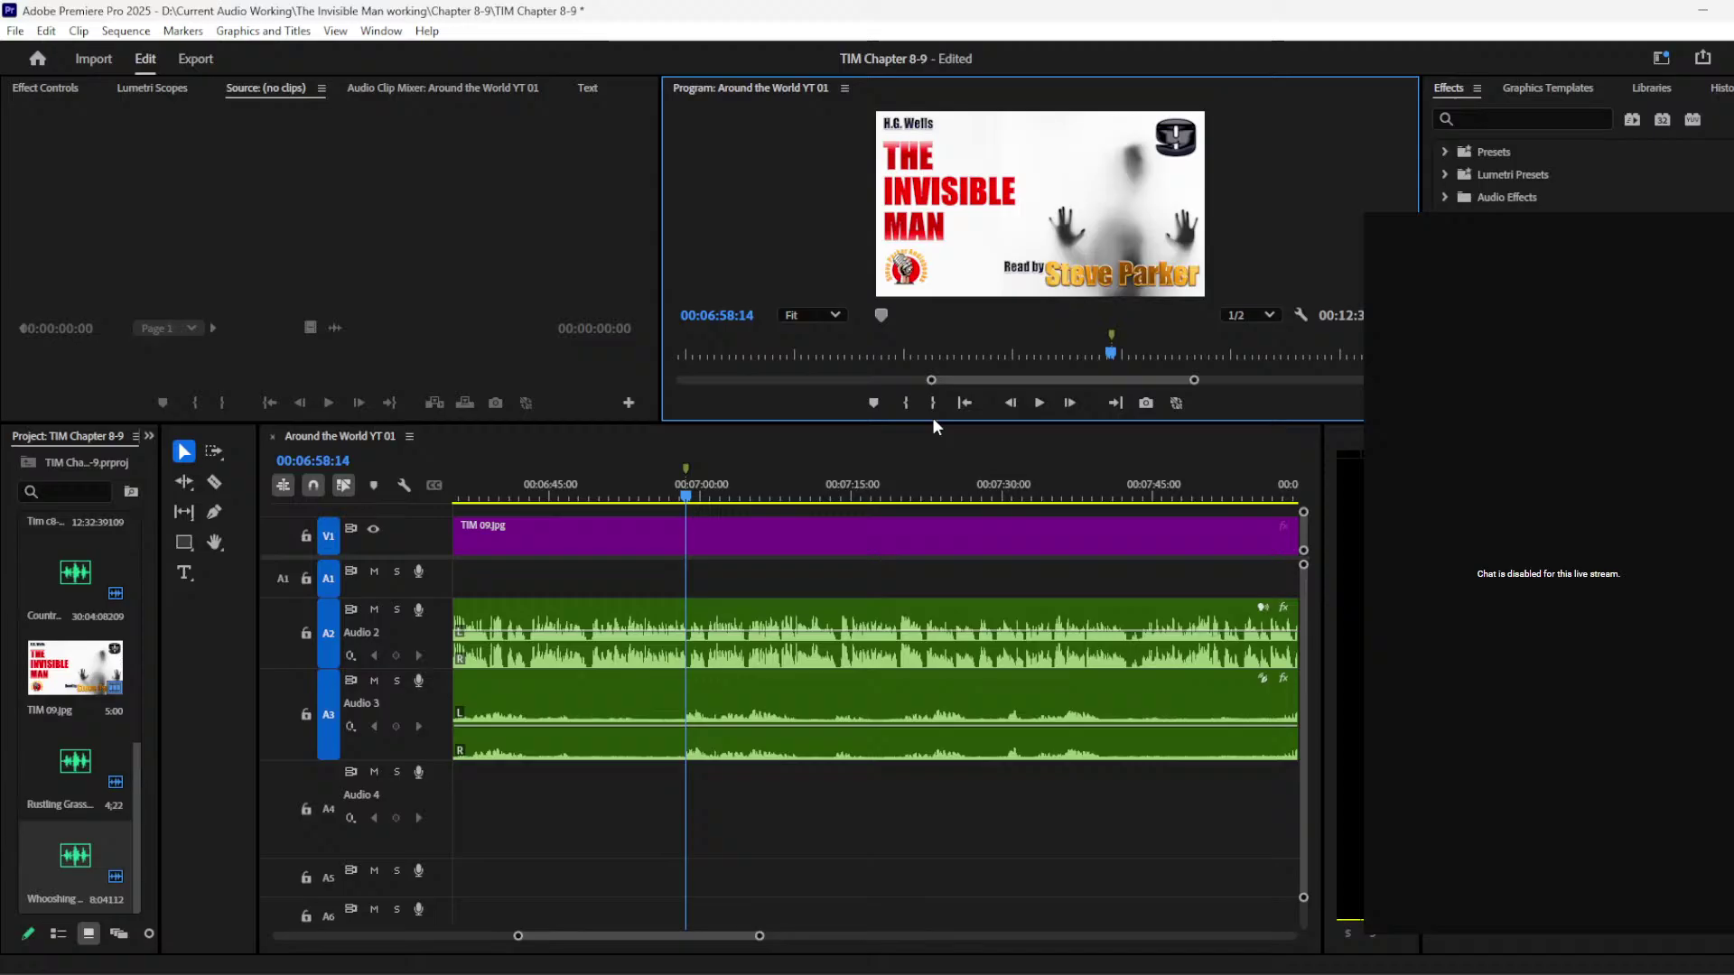
{"action": "left_click", "coordinate": [1039, 402]}
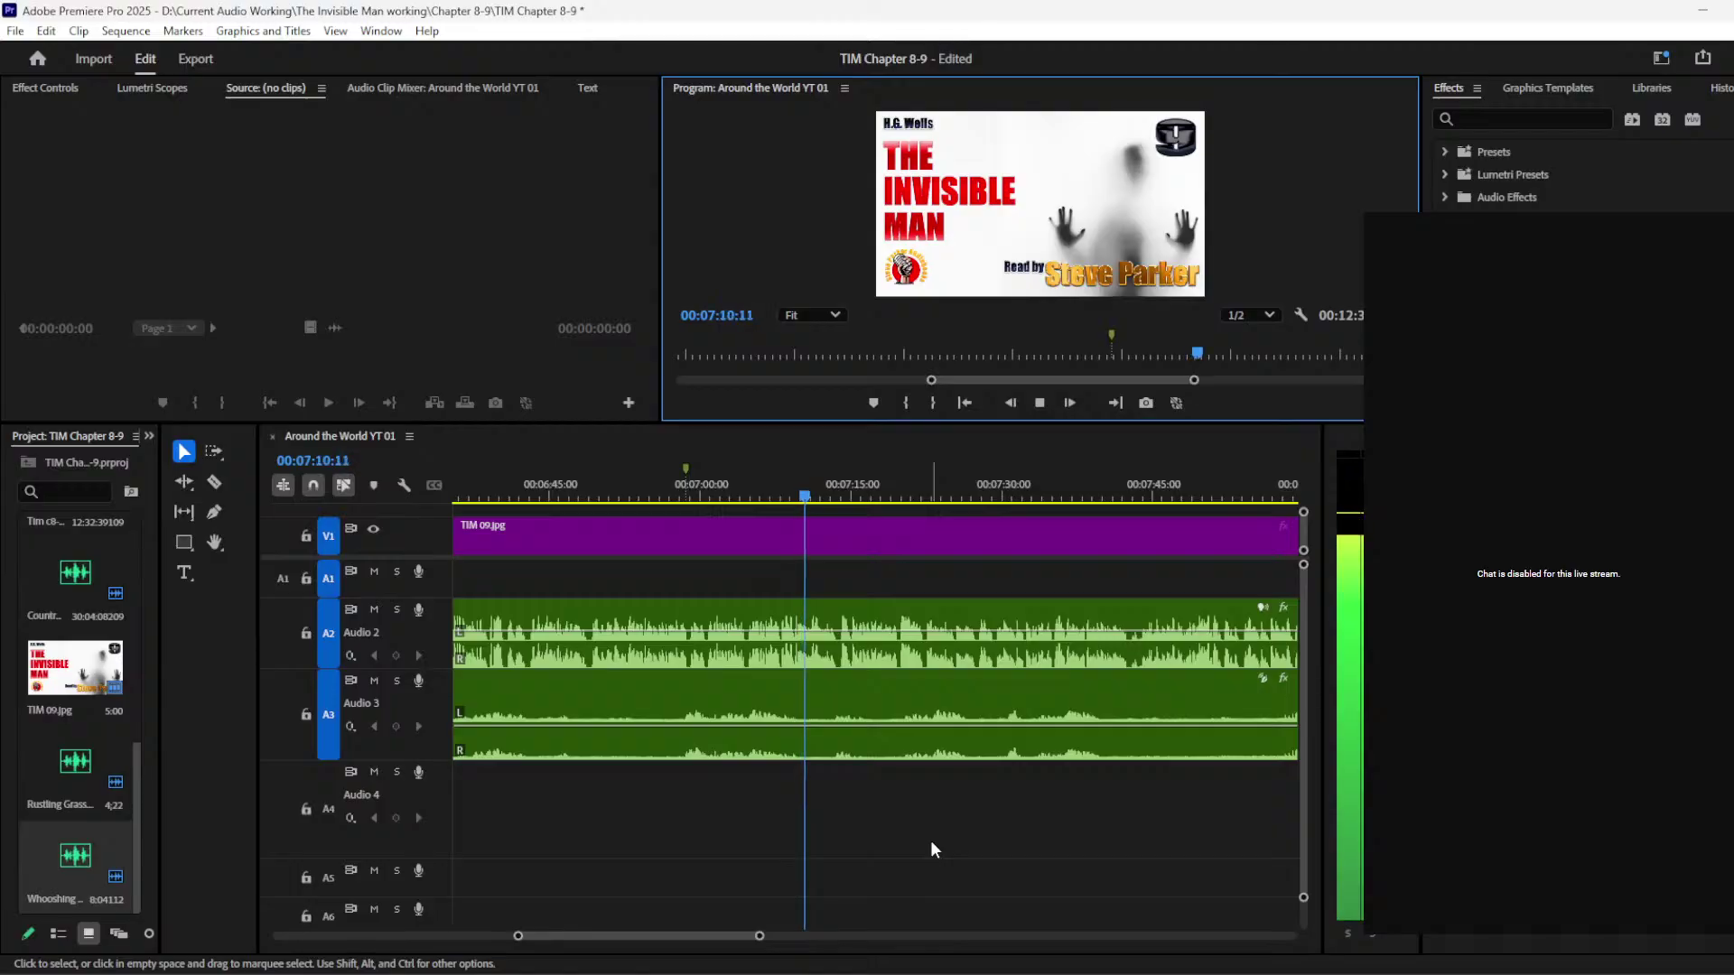
{"action": "left_click", "coordinate": [800, 496]}
{"action": "left_click_drag", "start_coordinate": [799, 495], "coordinate": [723, 496]}
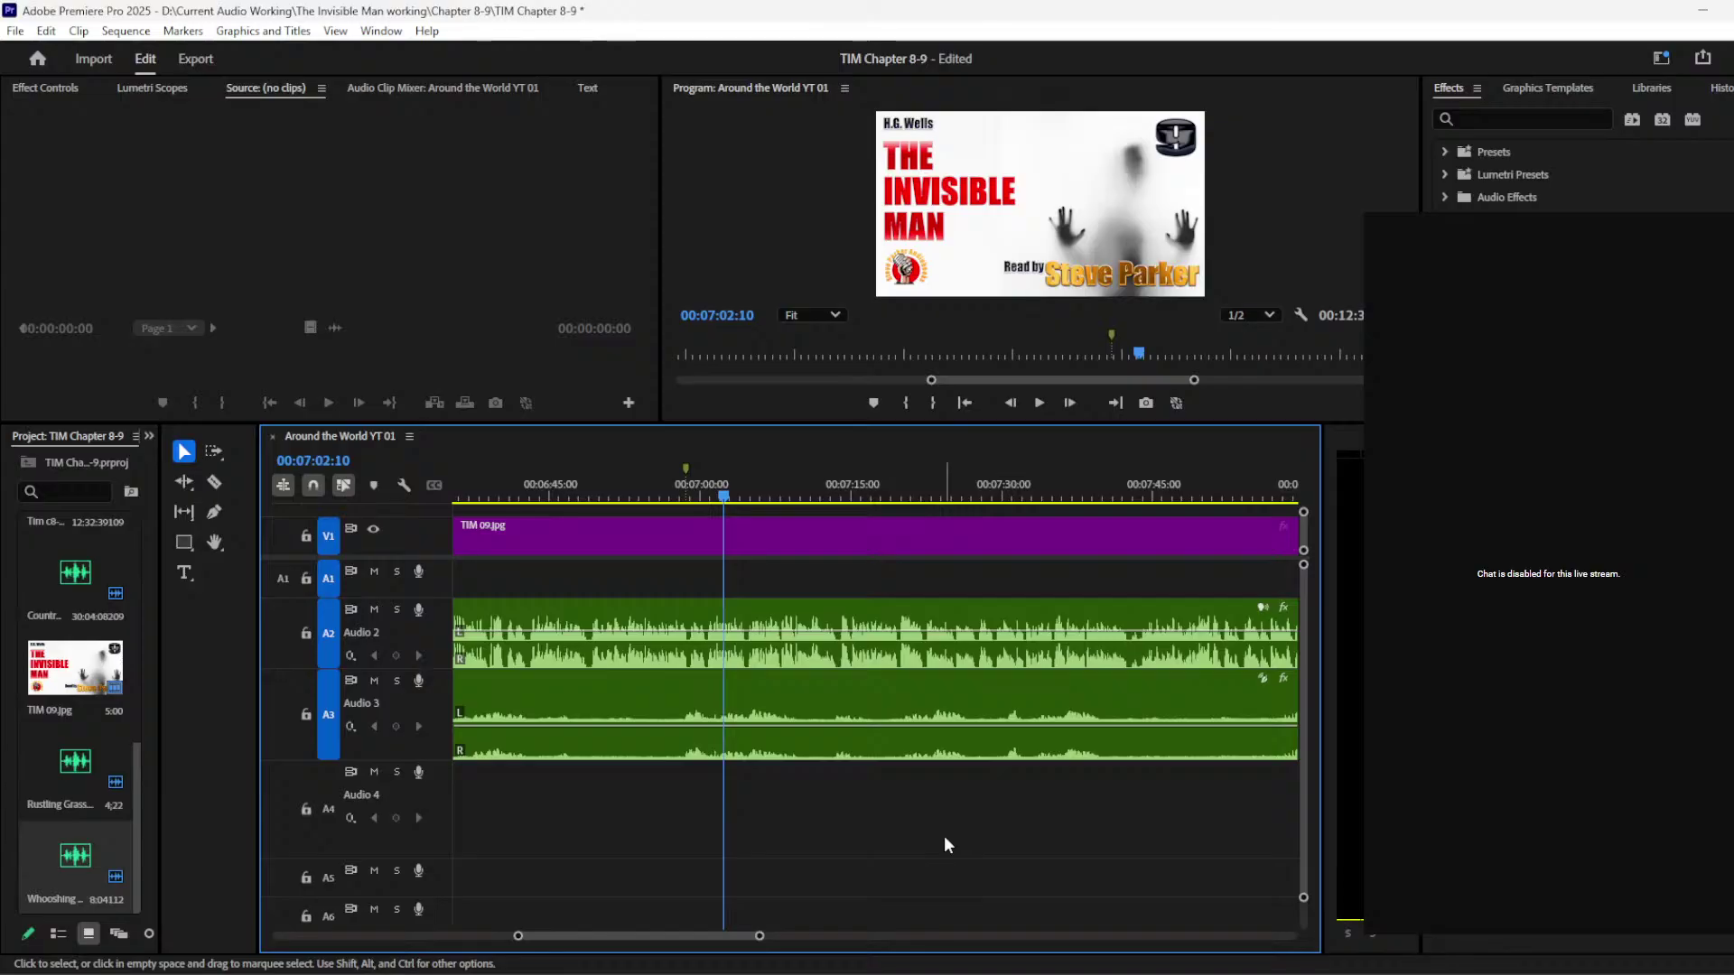
{"action": "key", "text": "space"}
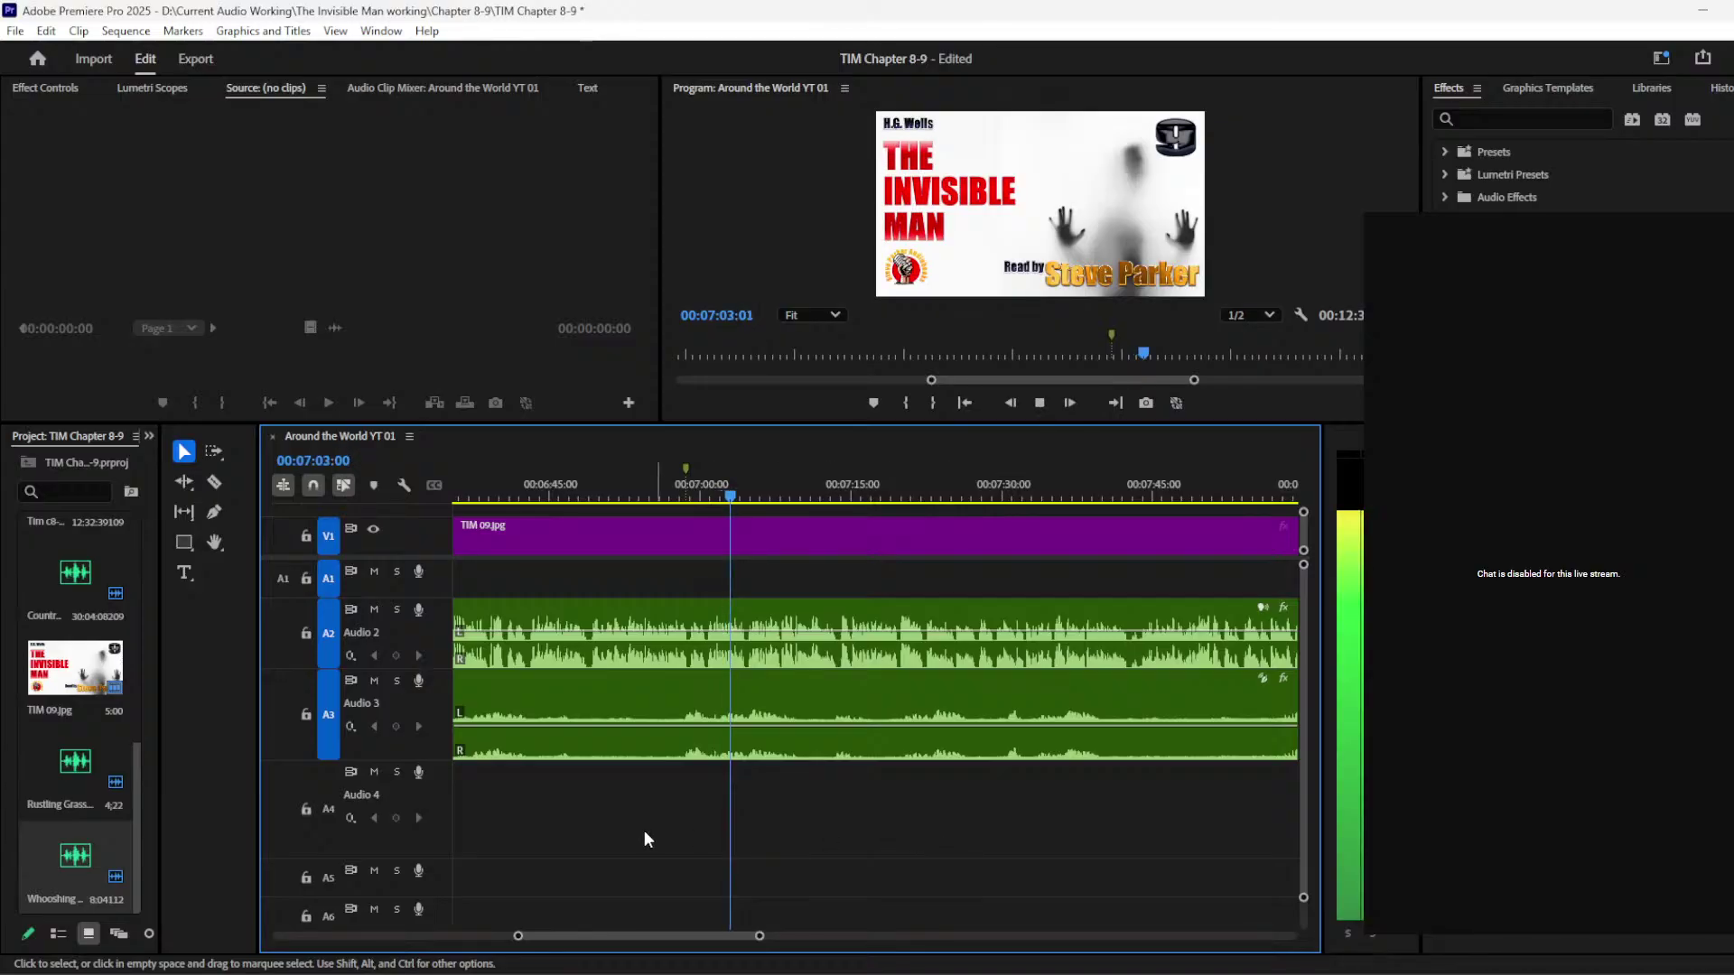
Step: Switch to File Explorer, open the 01 SFX > Footsteps folder, and look through its footstep sounds
{"action": "mouse_move", "coordinate": [285, 972]}
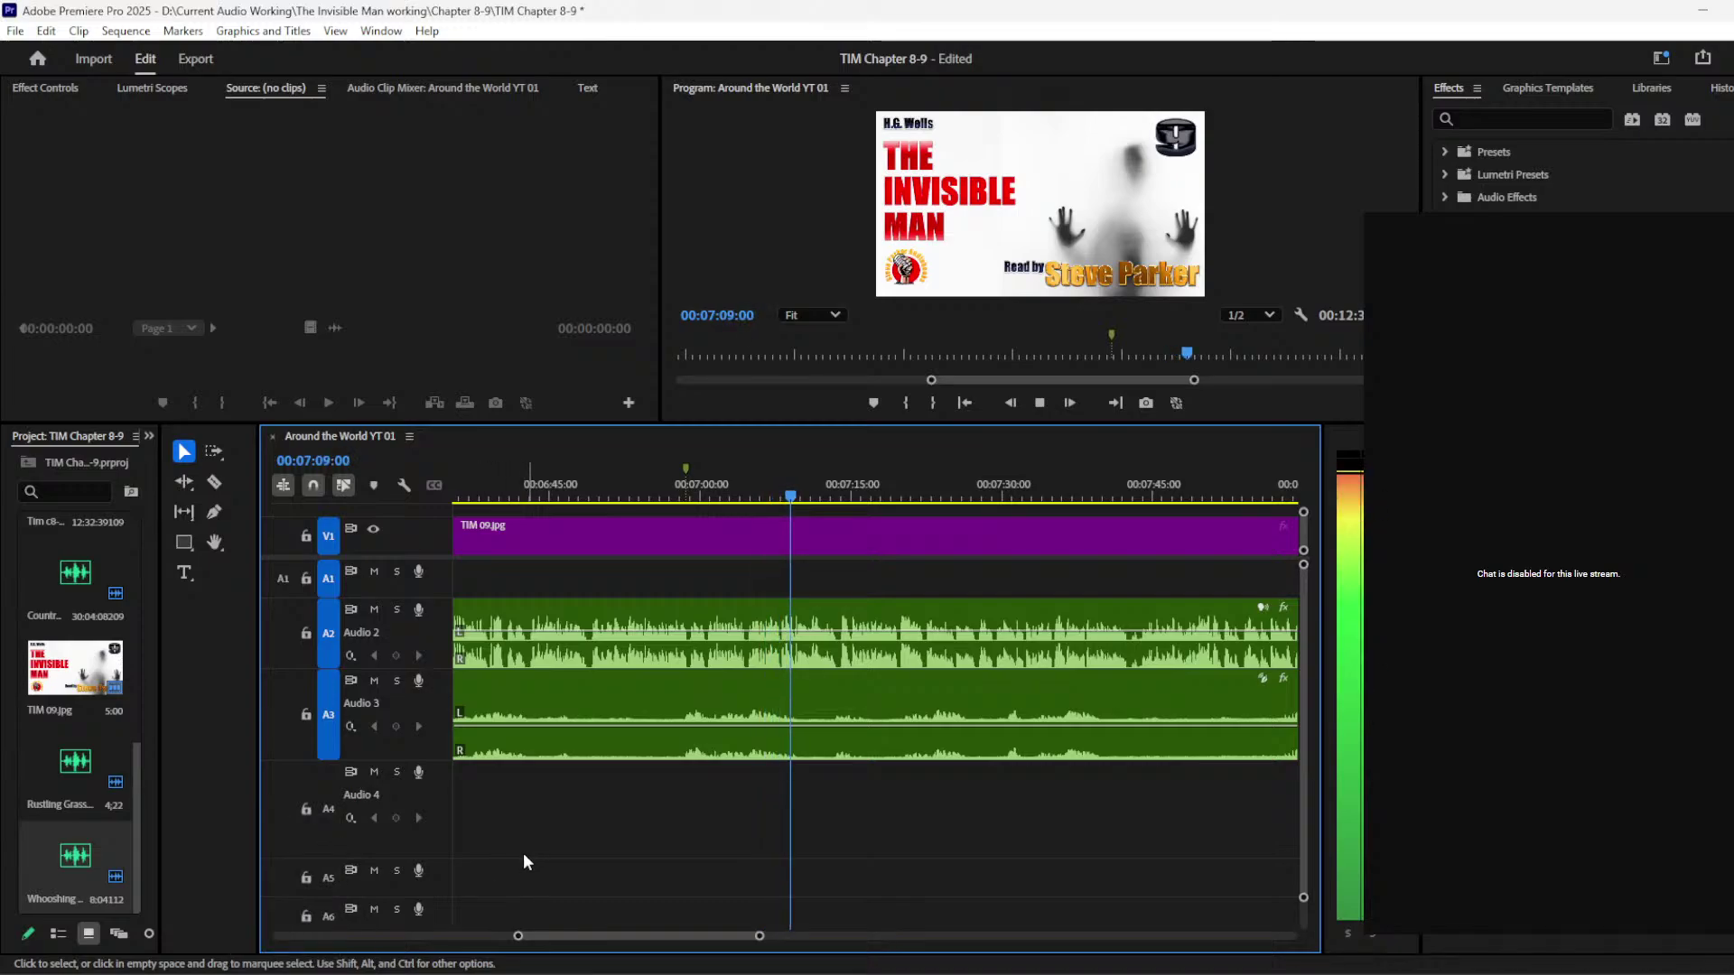
{"action": "left_click", "coordinate": [287, 969]}
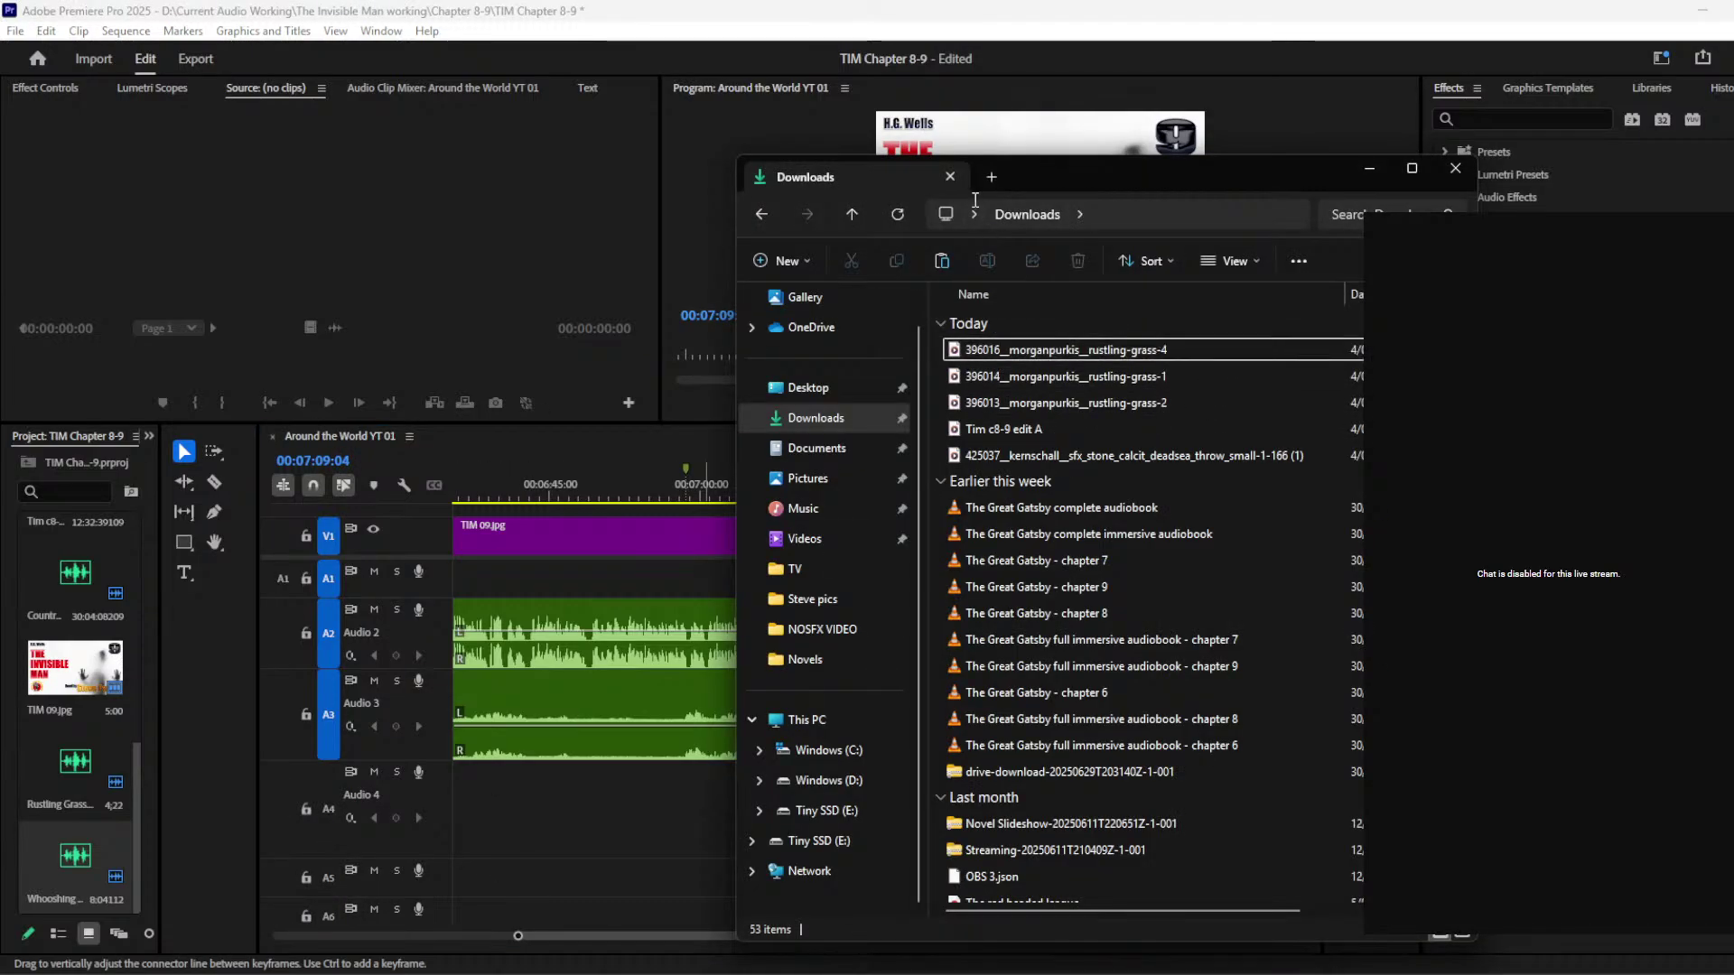
{"action": "left_click", "coordinate": [827, 780]}
{"action": "double_click", "coordinate": [976, 349]}
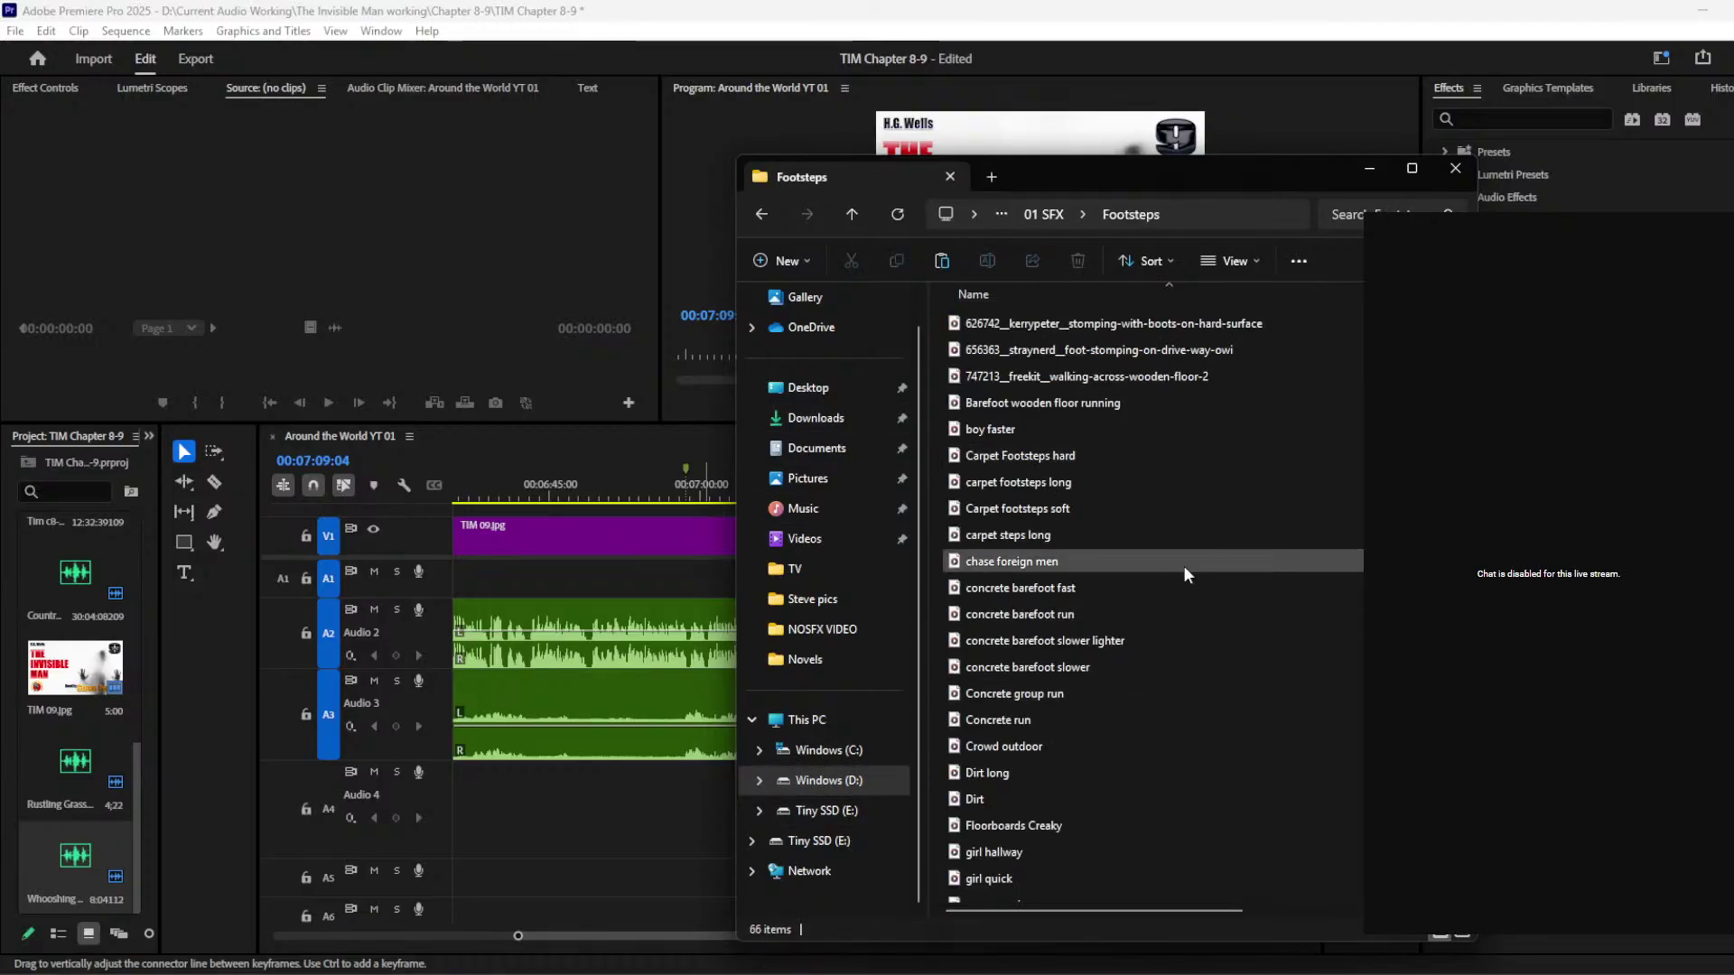
{"action": "scroll", "coordinate": [1165, 578], "scroll_direction": "down", "scroll_amount": 10}
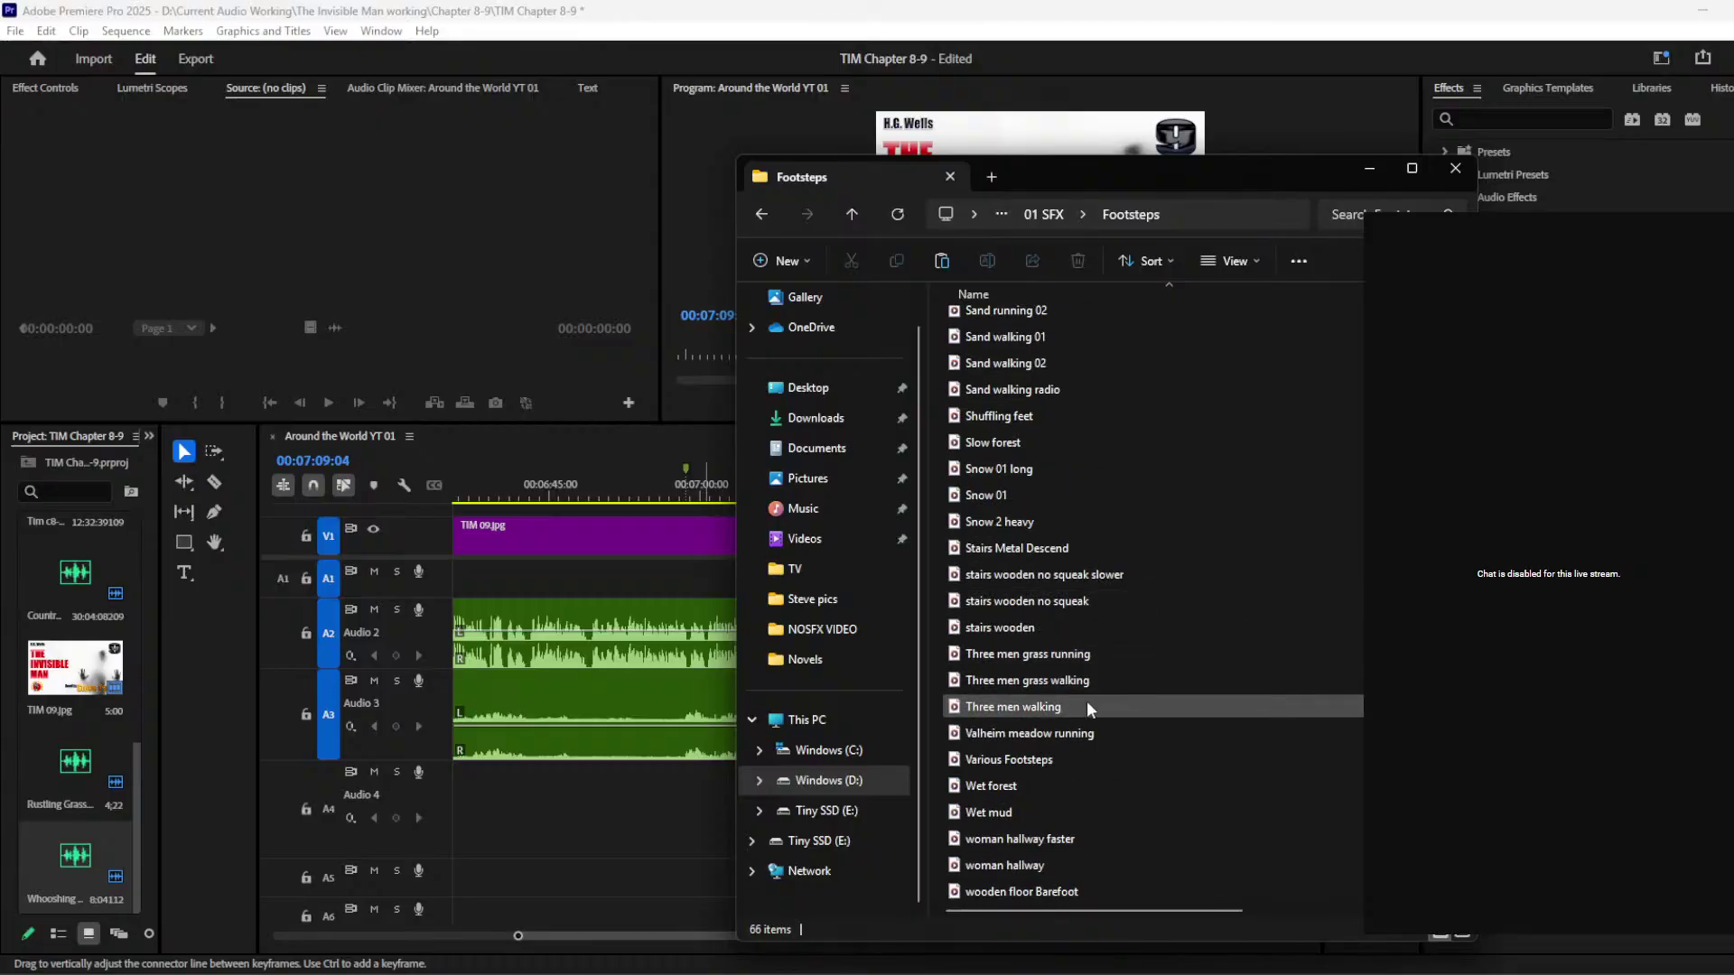
{"action": "left_click", "coordinate": [1087, 652]}
{"action": "scroll", "coordinate": [1147, 632], "scroll_direction": "up", "scroll_amount": 8}
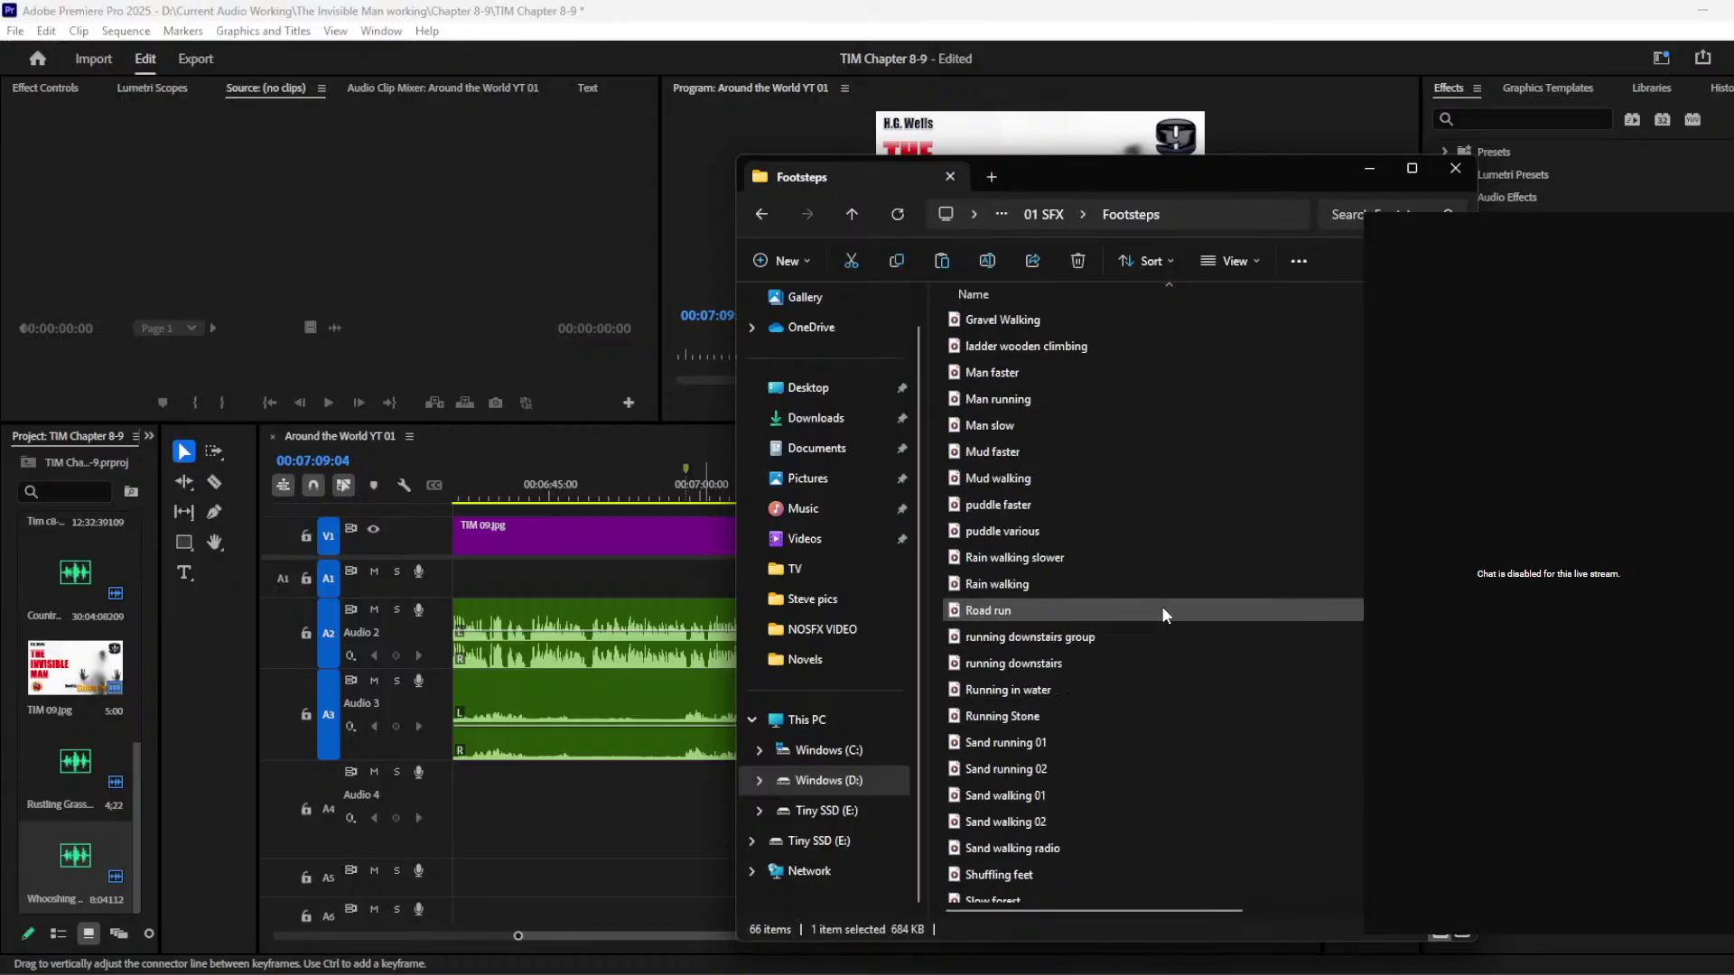
{"action": "scroll", "coordinate": [1161, 605], "scroll_direction": "up", "scroll_amount": 7}
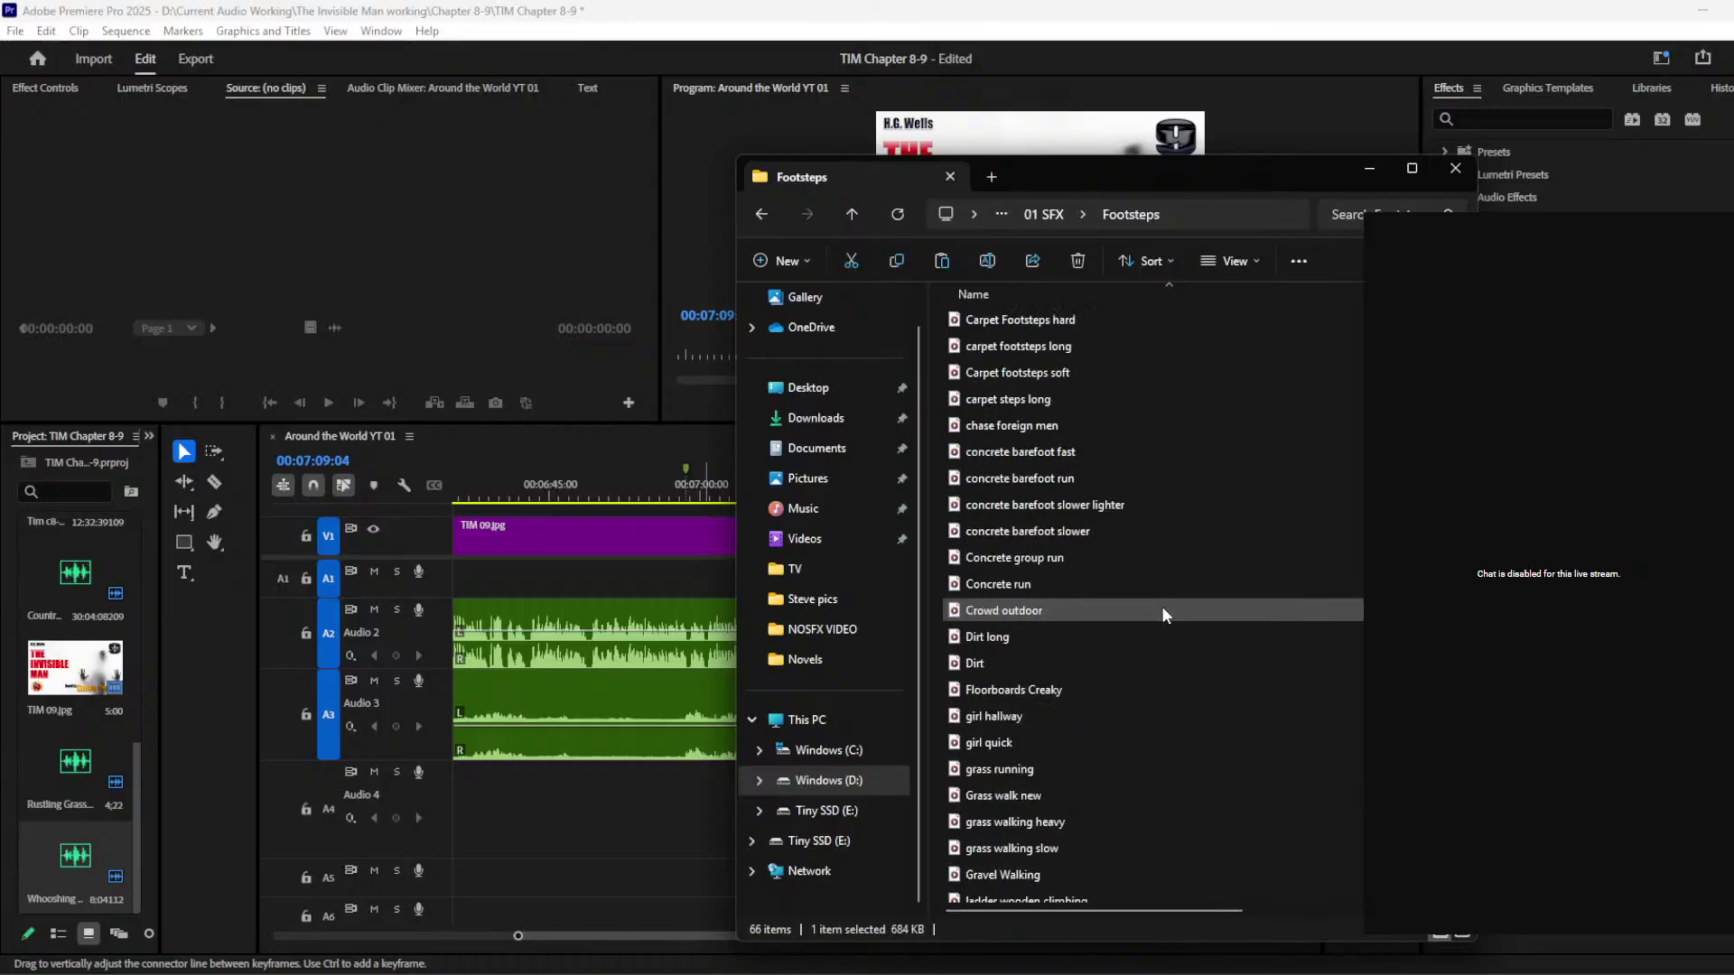
Step: Search the Footsteps folder for grass and place the grass running sound on track Audio 4 at 00:07:09:04
{"action": "left_click", "coordinate": [1345, 214]}
{"action": "type", "text": "gt"}
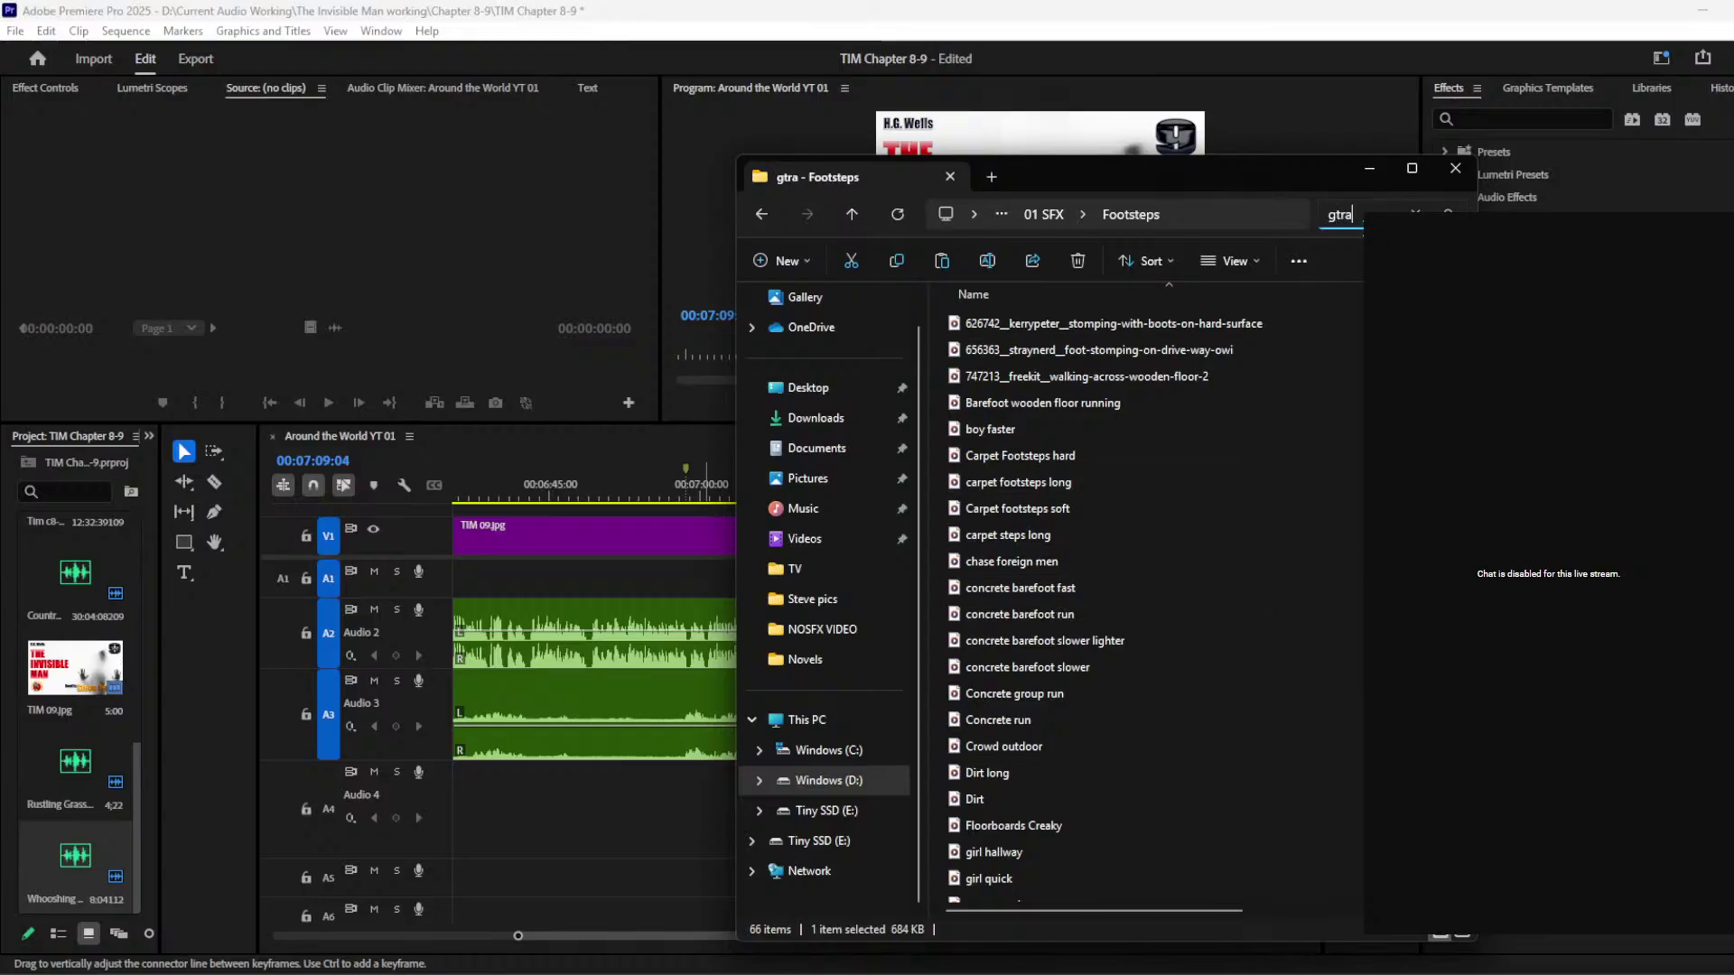
{"action": "key", "text": "BackSpace"}
{"action": "type", "text": "rass"}
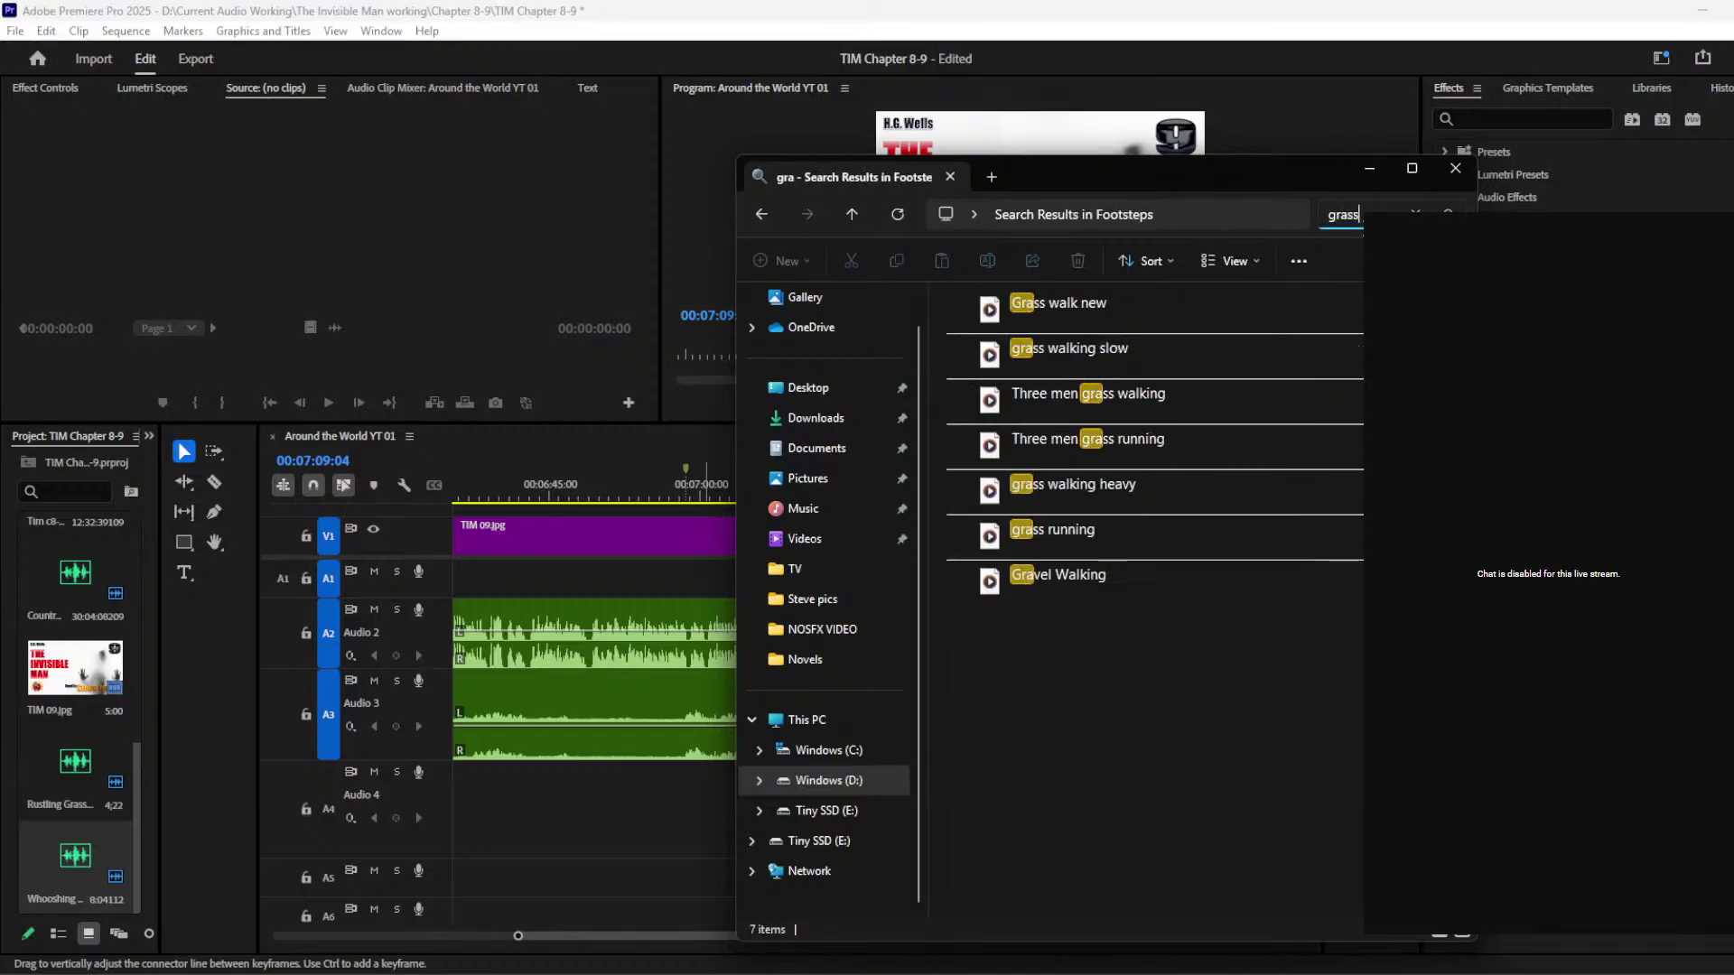
{"action": "left_click", "coordinate": [1185, 733]}
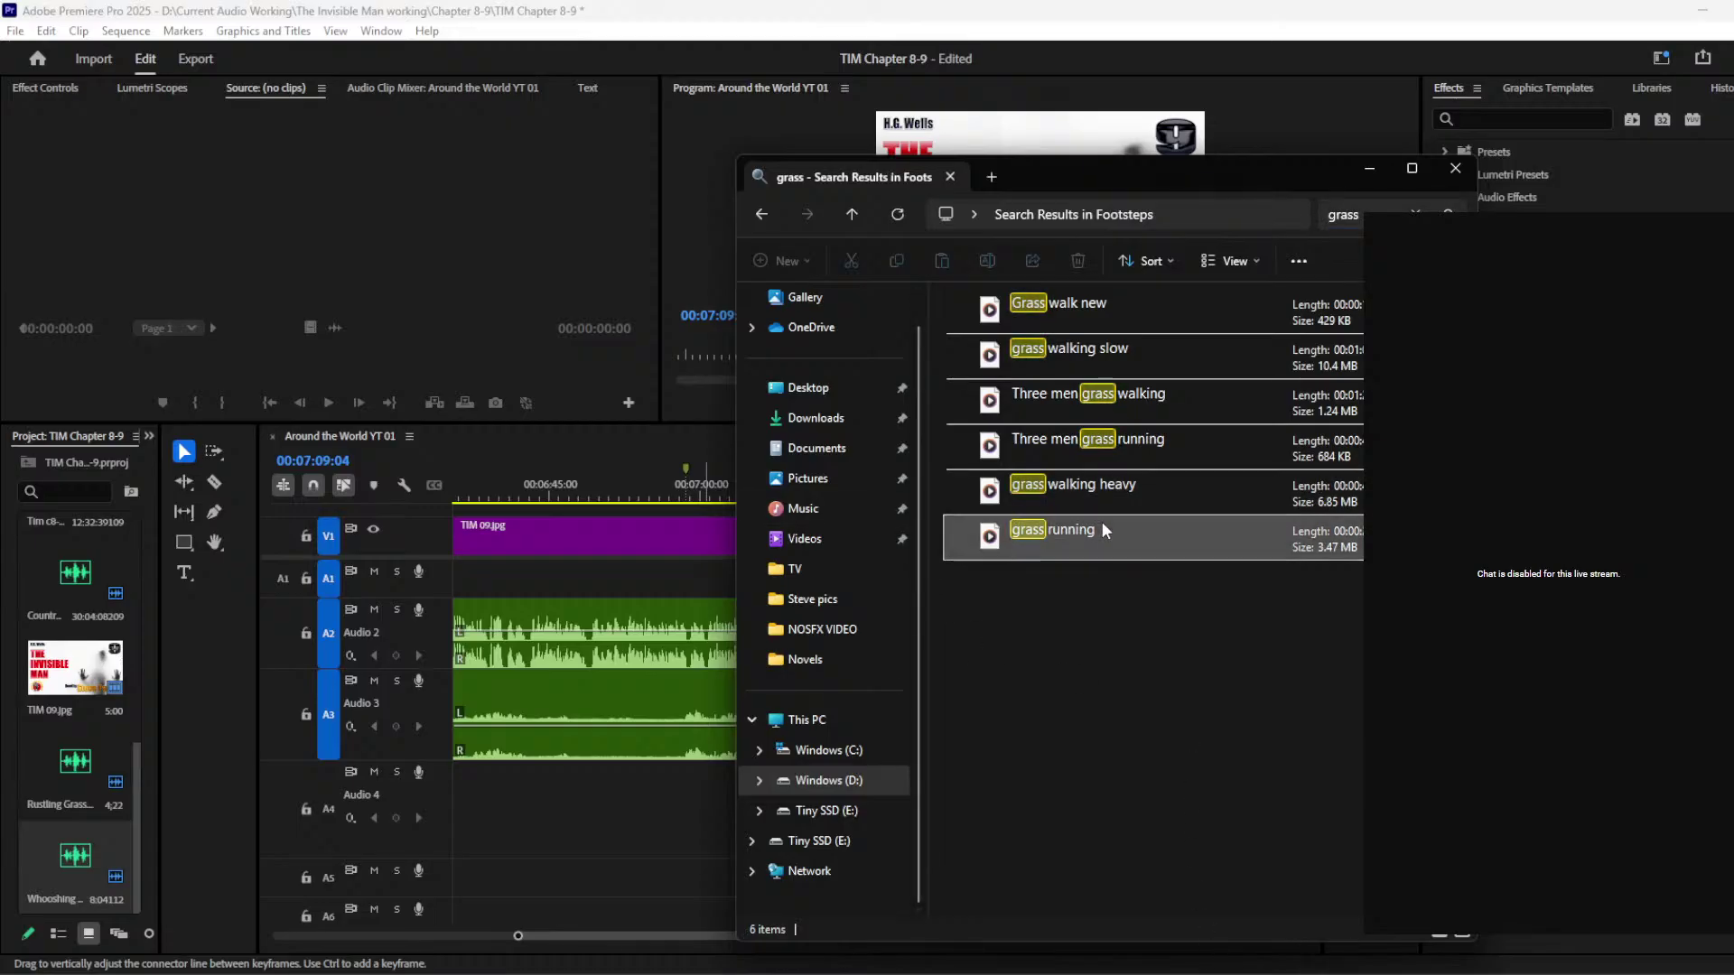
{"action": "left_click_drag", "start_coordinate": [1100, 534], "coordinate": [829, 778]}
Step: Move the grass running clip earlier to start at about 00:07:08 and trim its end to 00:07:10:22
{"action": "key", "text": "space"}
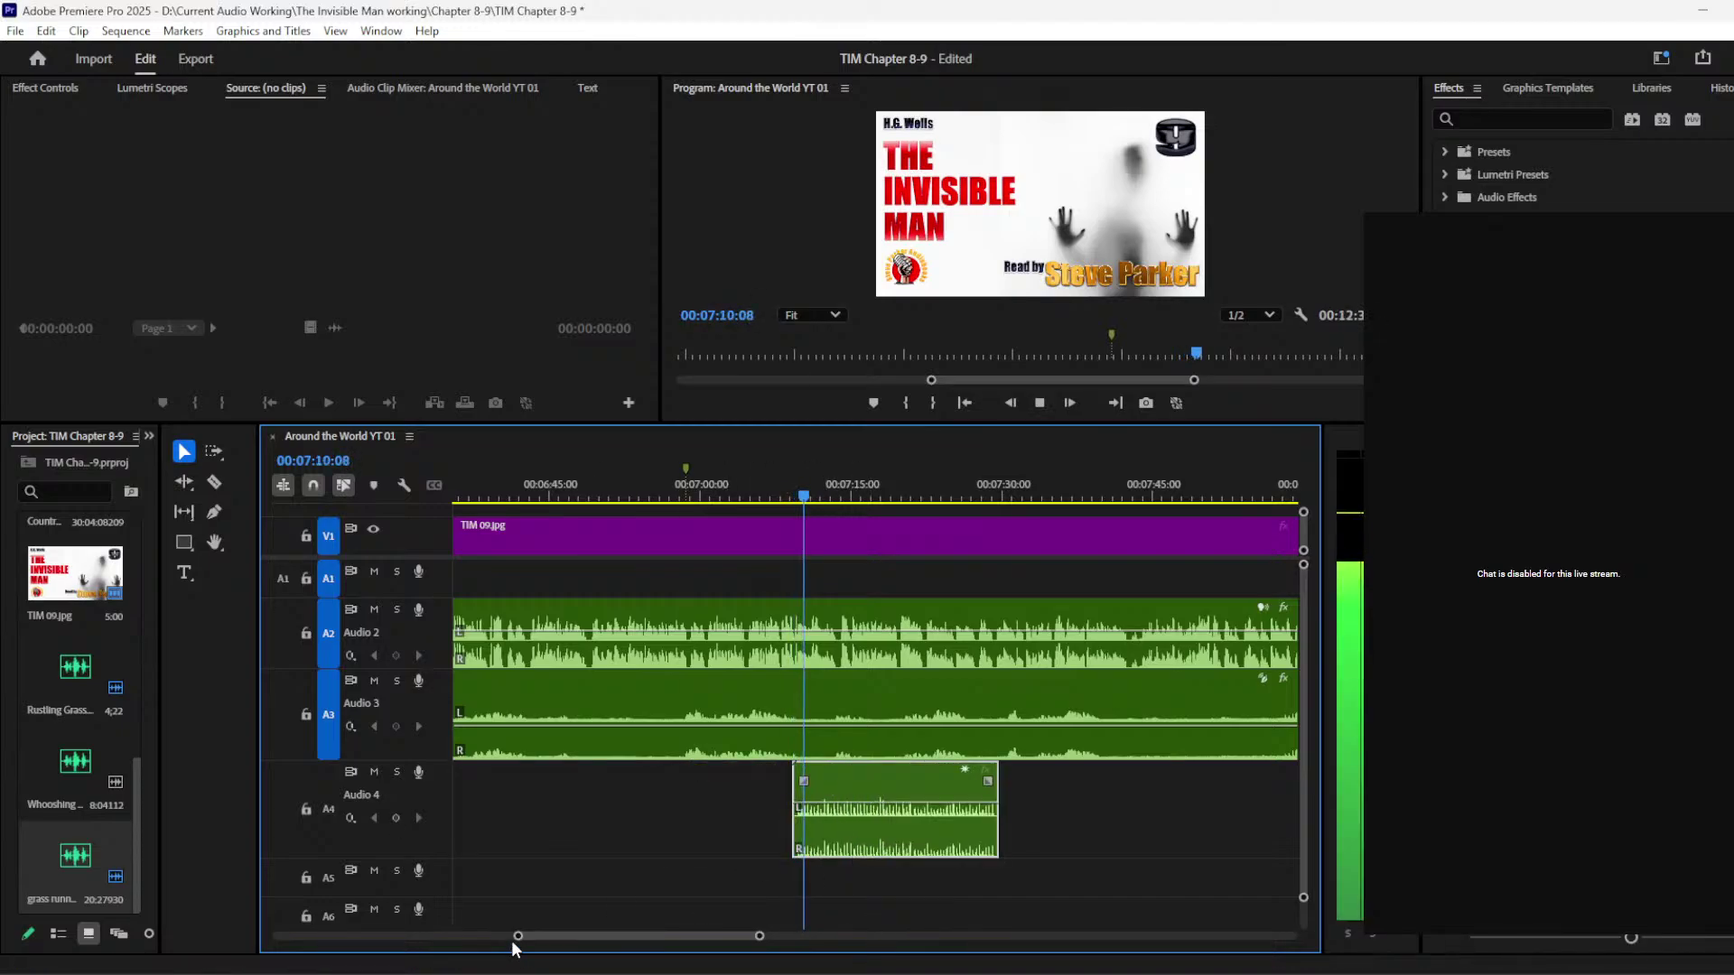
{"action": "left_click_drag", "start_coordinate": [517, 936], "coordinate": [547, 936]}
{"action": "left_click", "coordinate": [826, 499]}
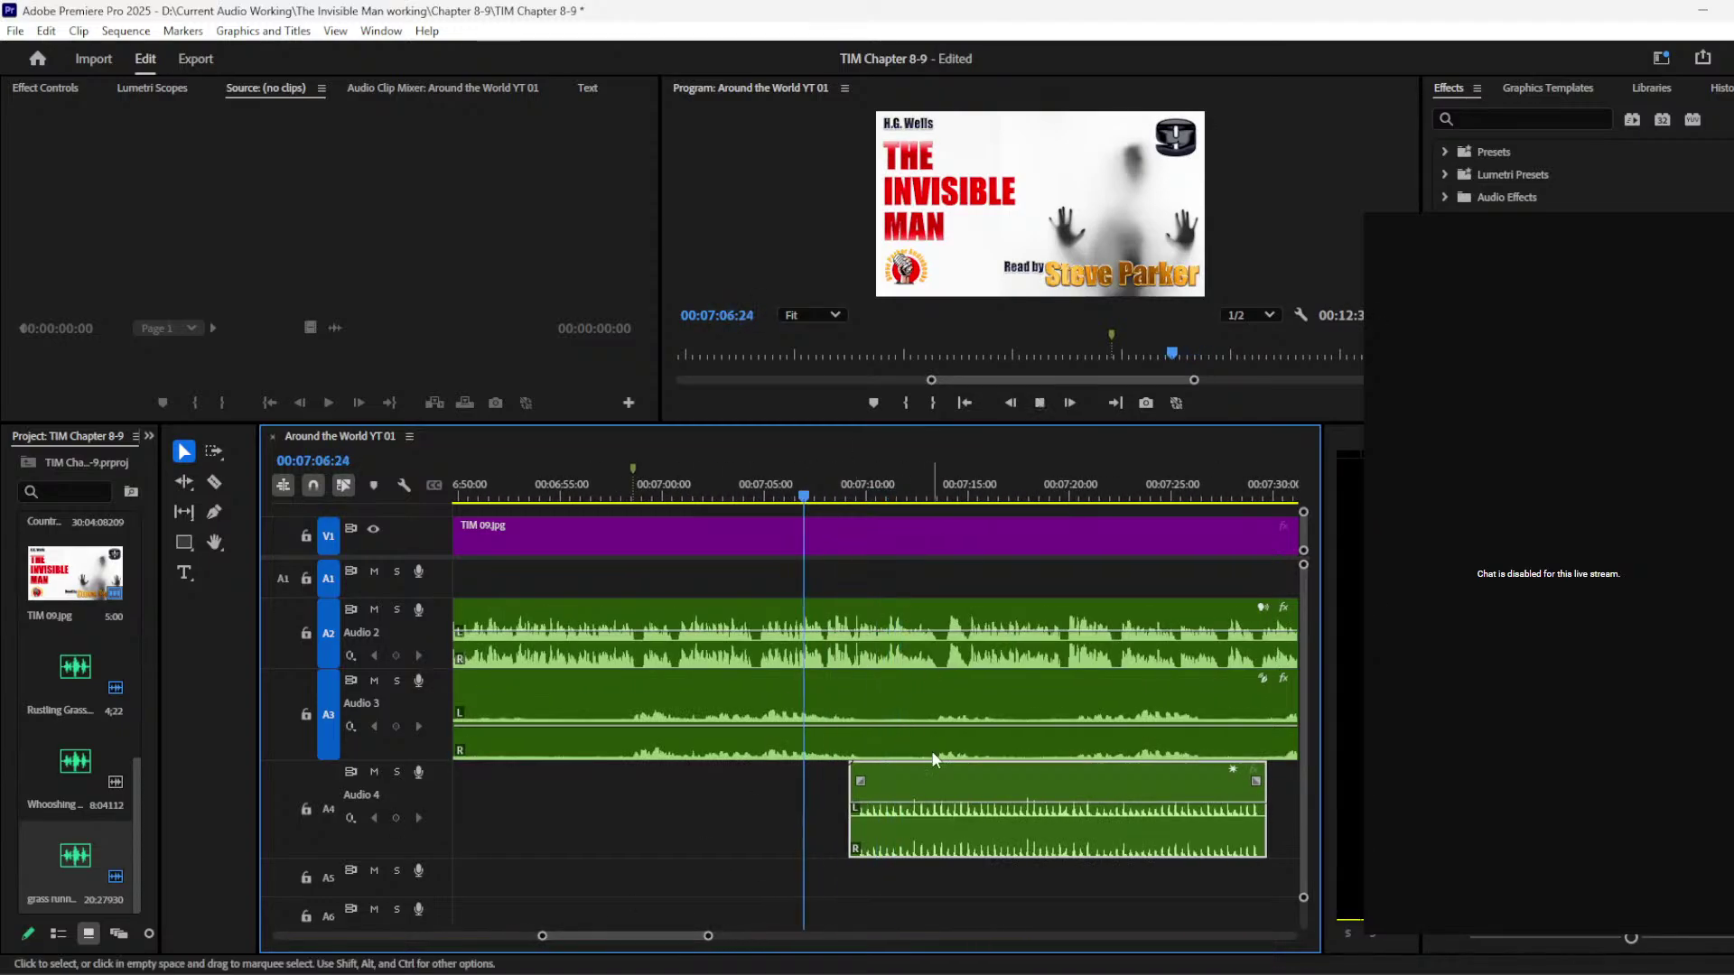
{"action": "key", "text": "space"}
{"action": "left_click_drag", "start_coordinate": [941, 775], "coordinate": [915, 786]}
{"action": "key", "text": "space"}
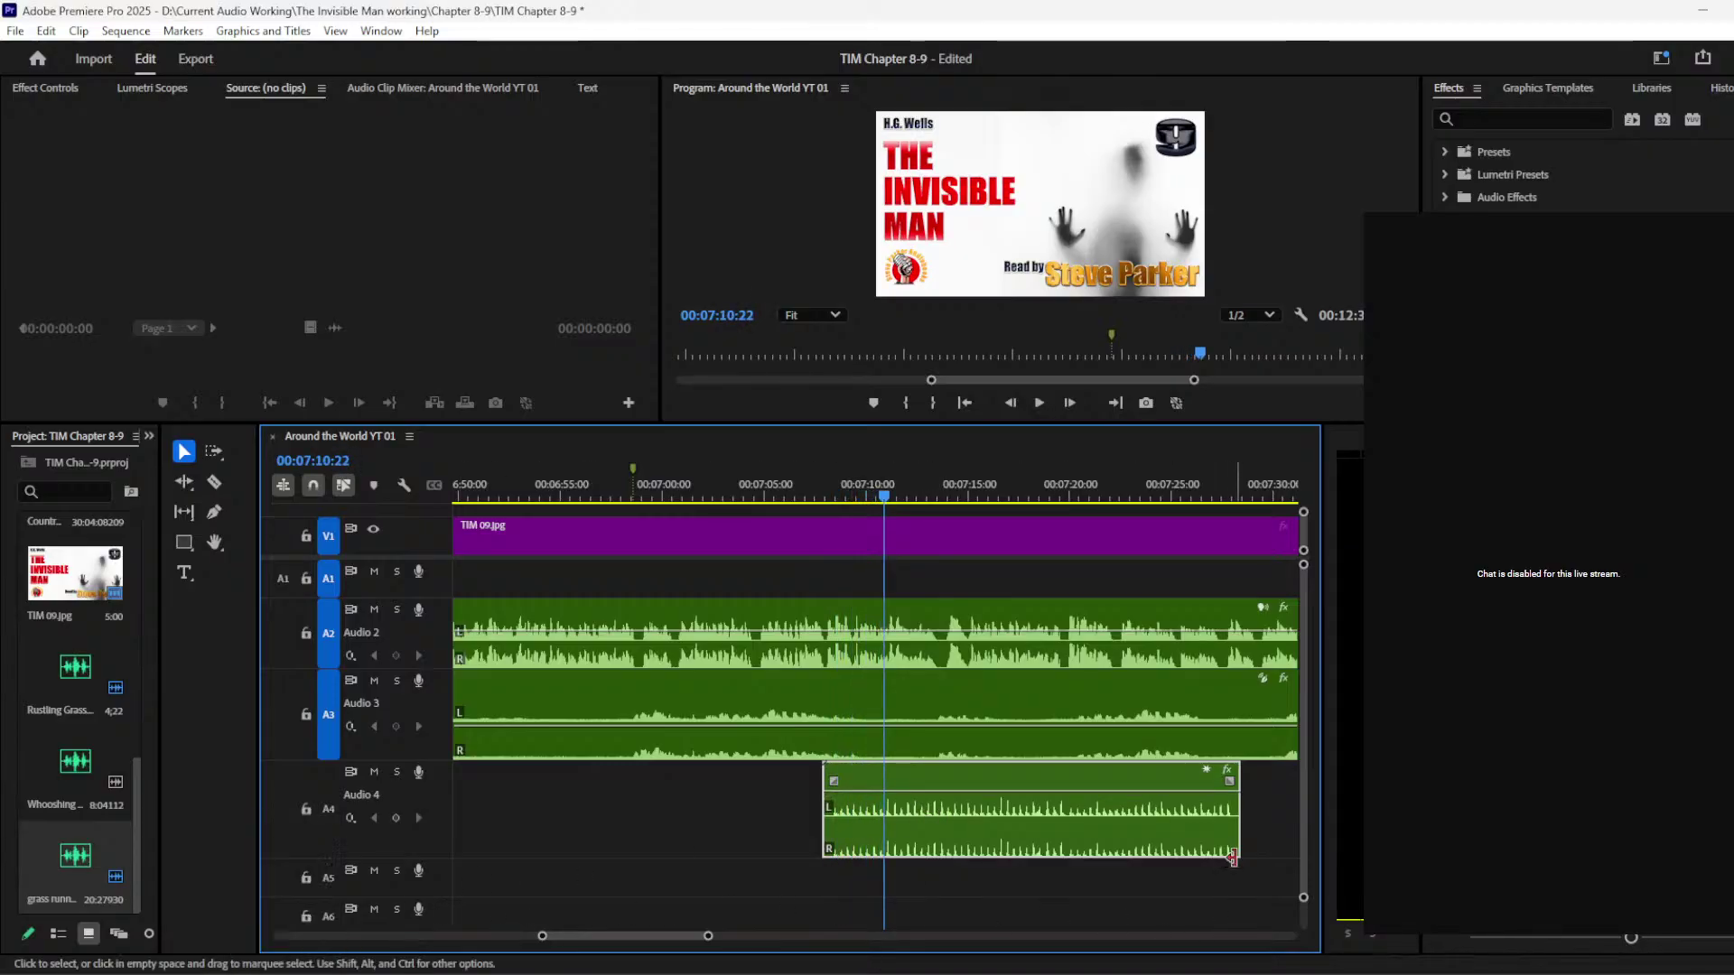
{"action": "left_click_drag", "start_coordinate": [1247, 818], "coordinate": [885, 825]}
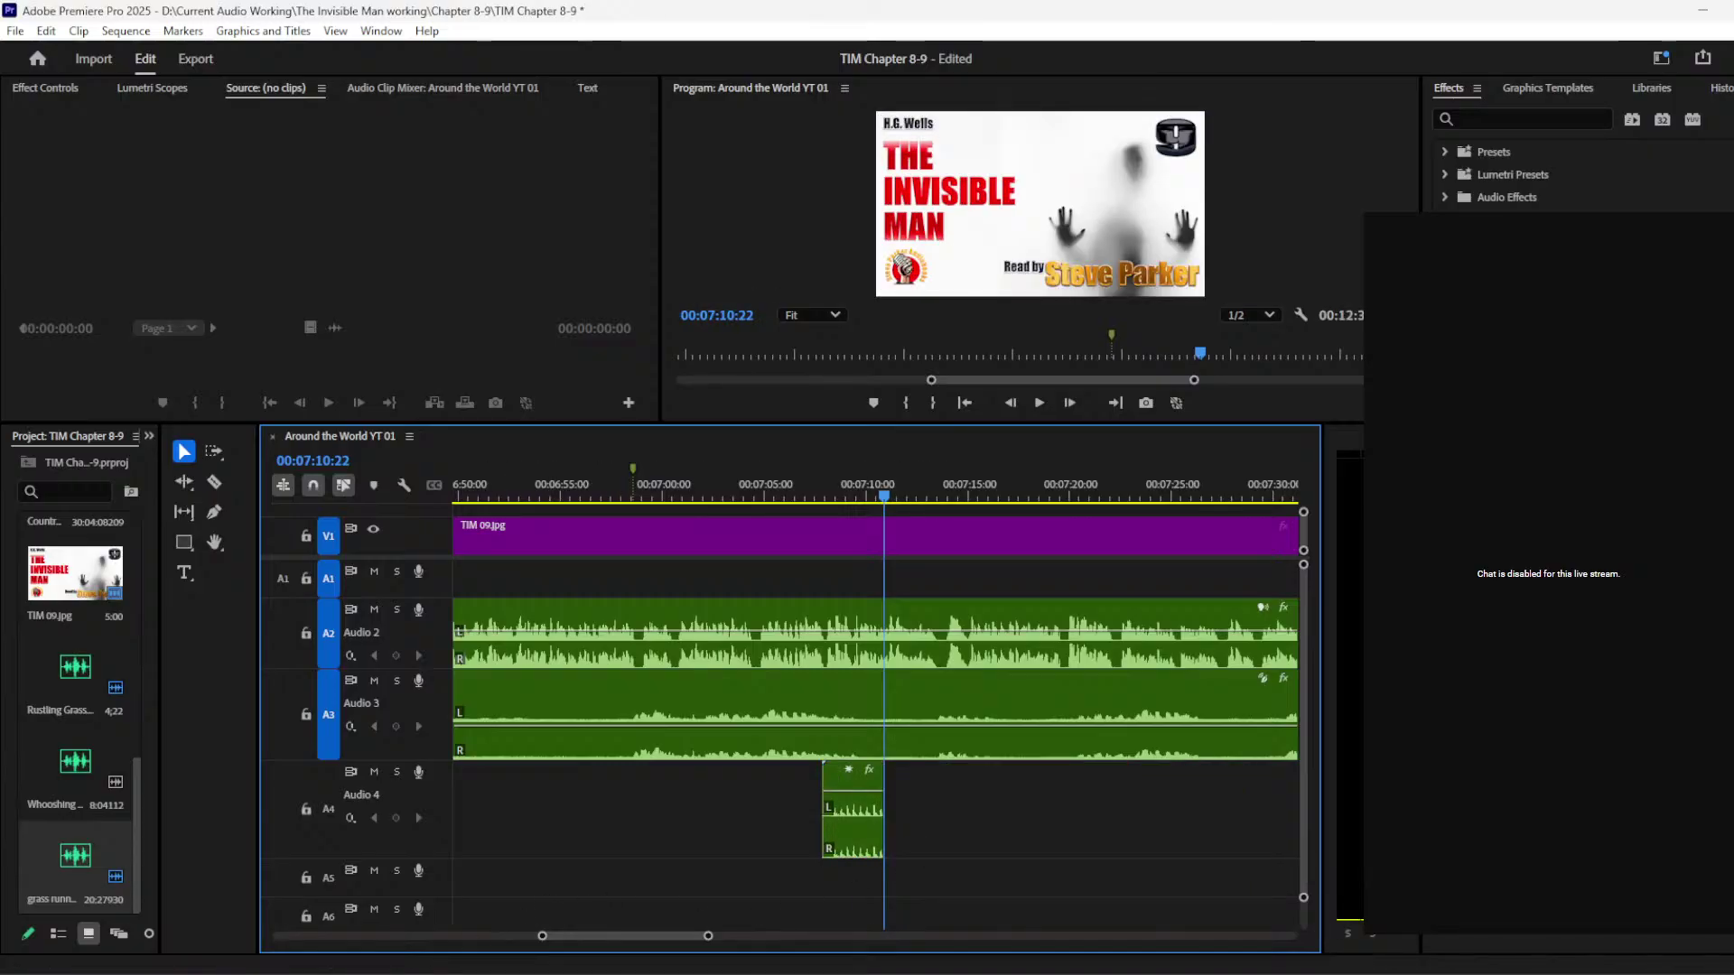
Step: Switch to File Explorer, clear the grass search, and look through the Footsteps and Things folders of 01 SFX
{"action": "key", "text": "alt+Tab"}
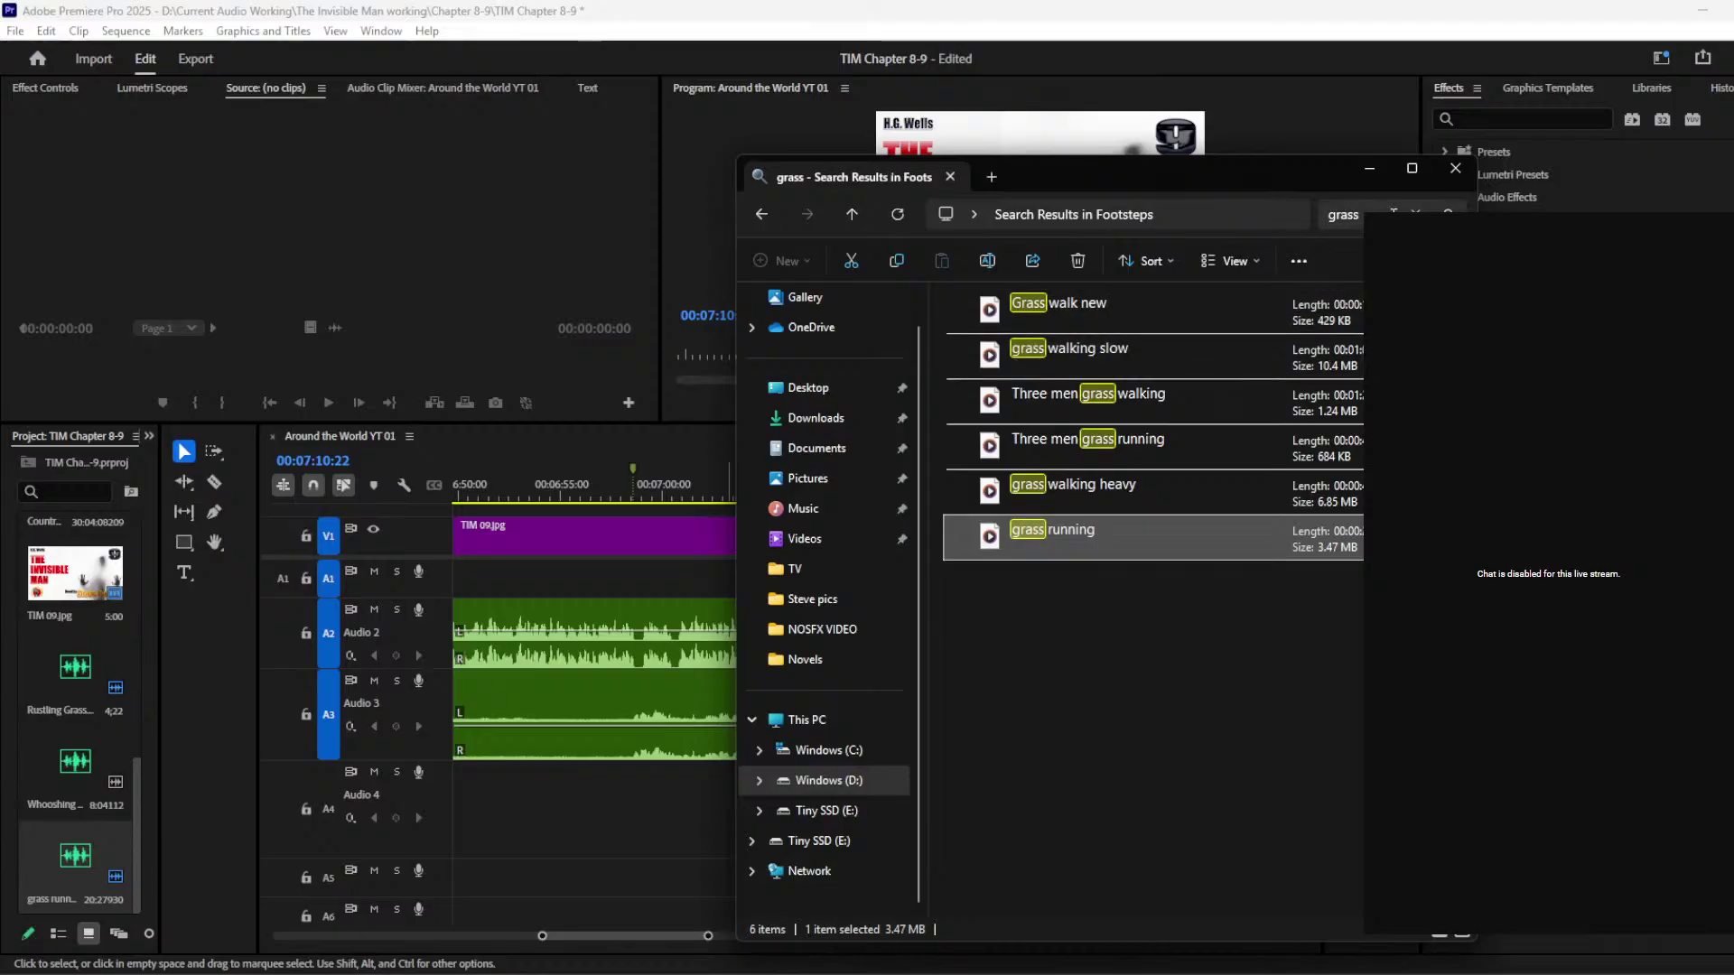
{"action": "left_click", "coordinate": [1415, 214]}
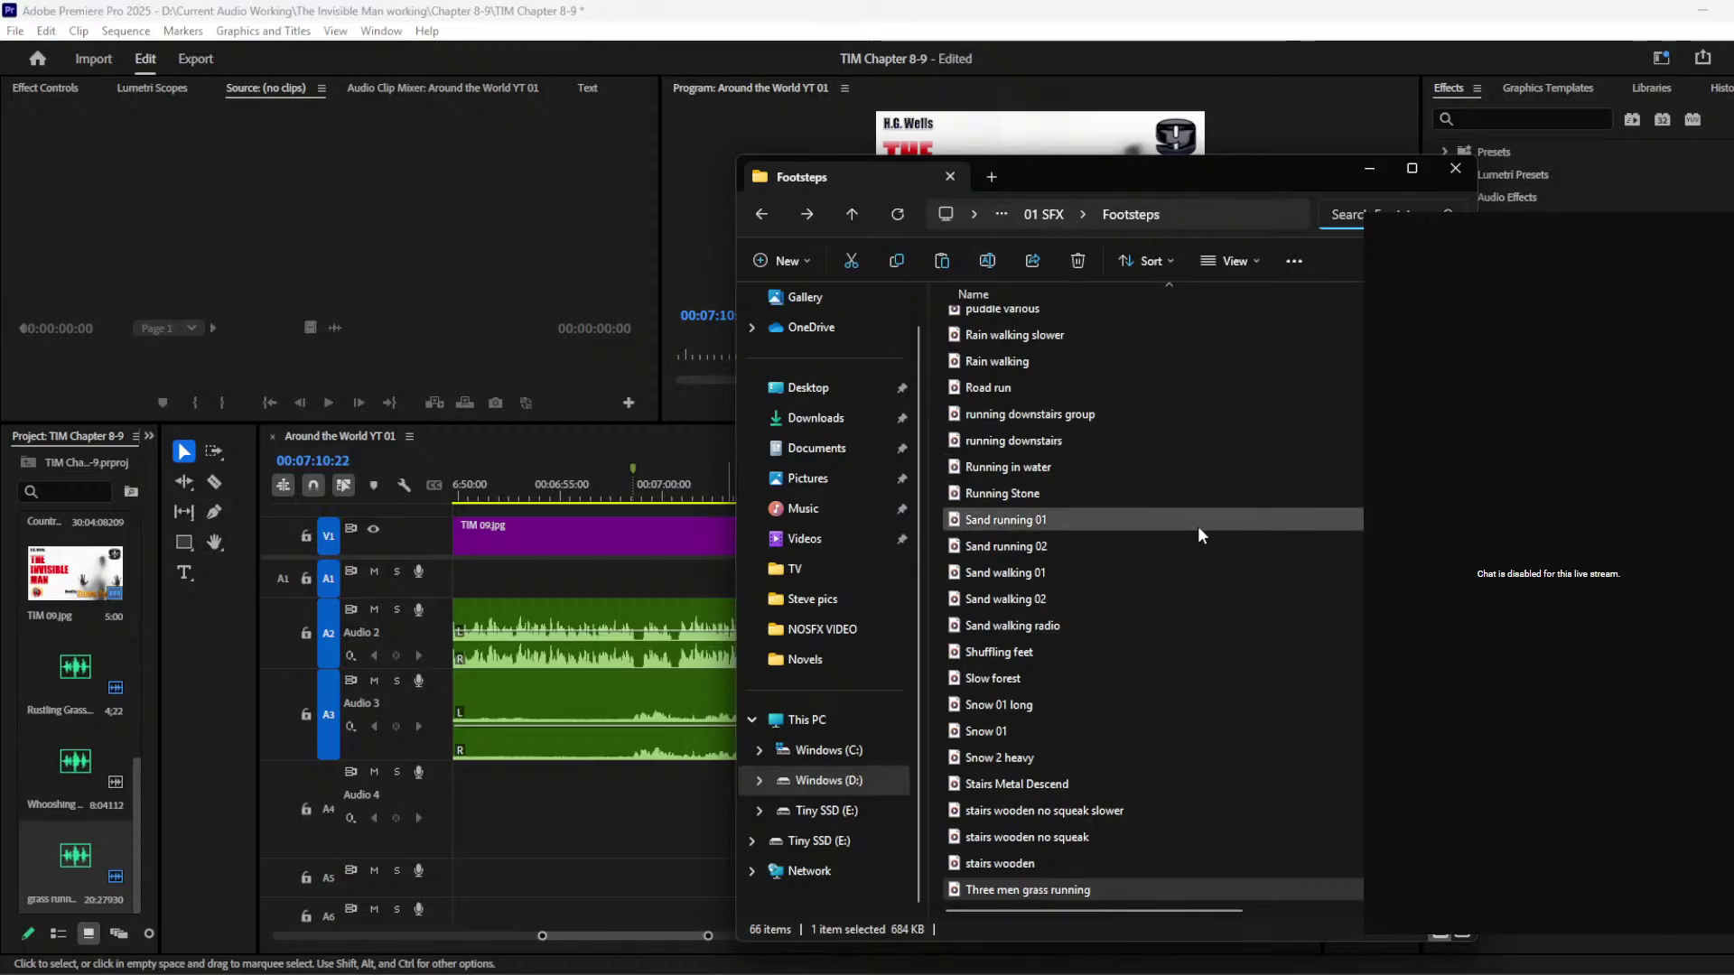
{"action": "scroll", "coordinate": [1206, 562], "scroll_direction": "down", "scroll_amount": 3}
{"action": "scroll", "coordinate": [1197, 555], "scroll_direction": "up", "scroll_amount": 5}
{"action": "left_click", "coordinate": [1046, 216]}
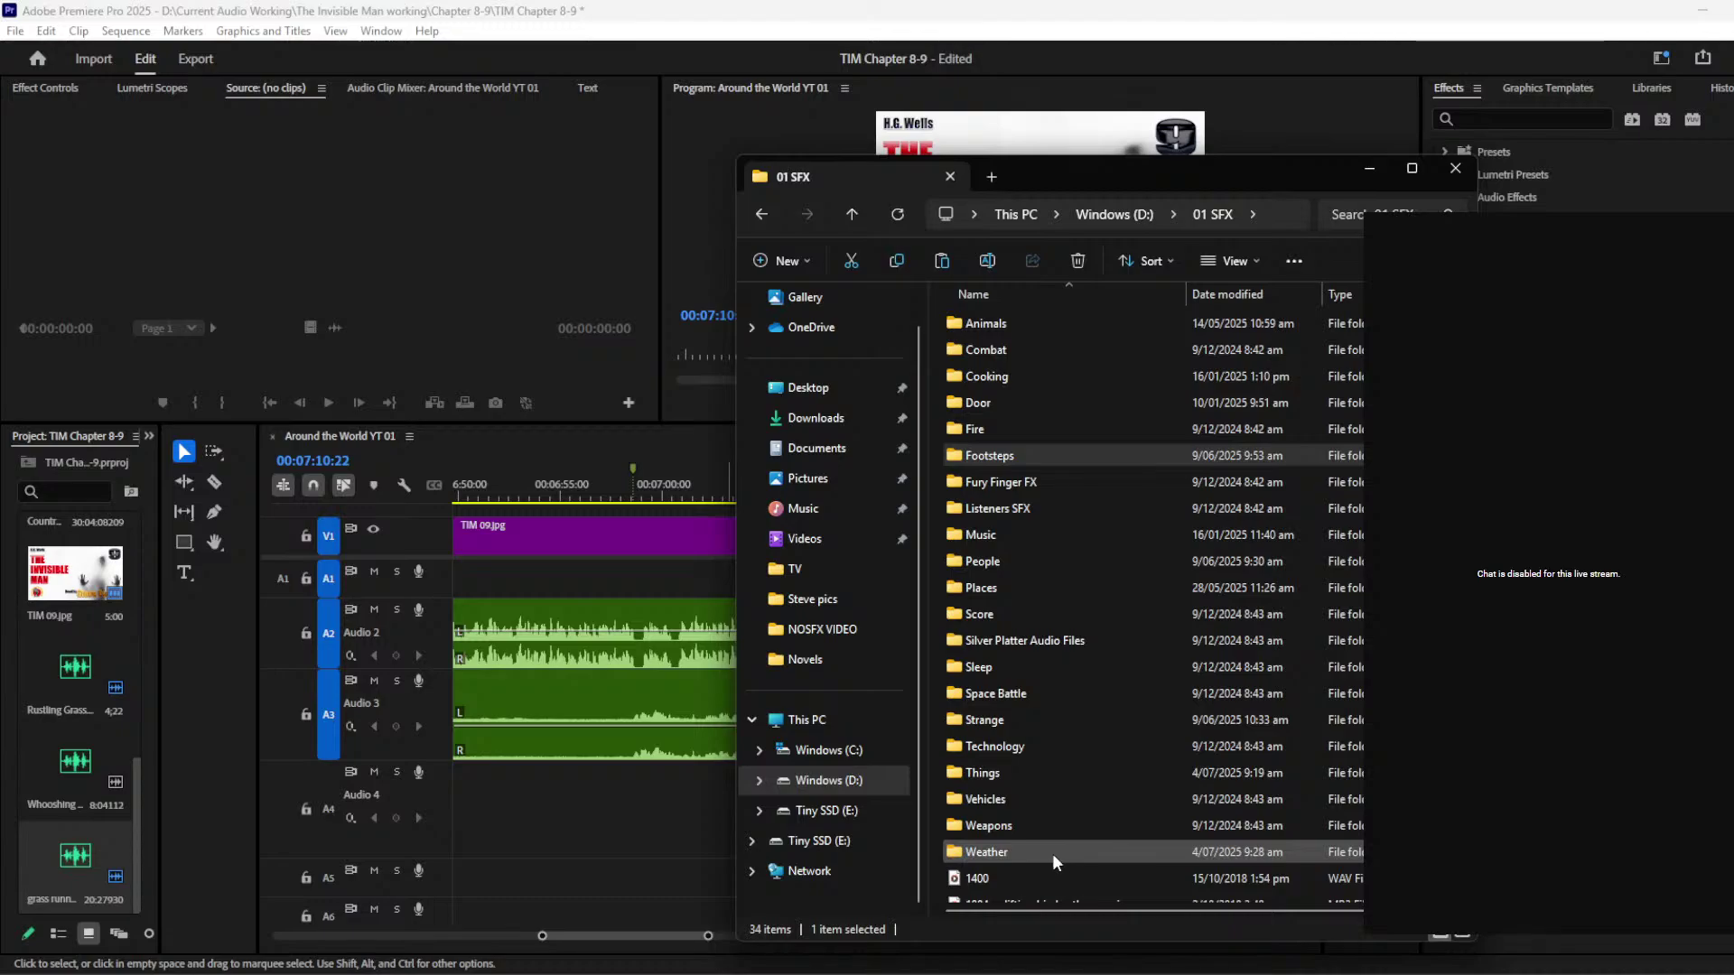
{"action": "double_click", "coordinate": [1046, 778]}
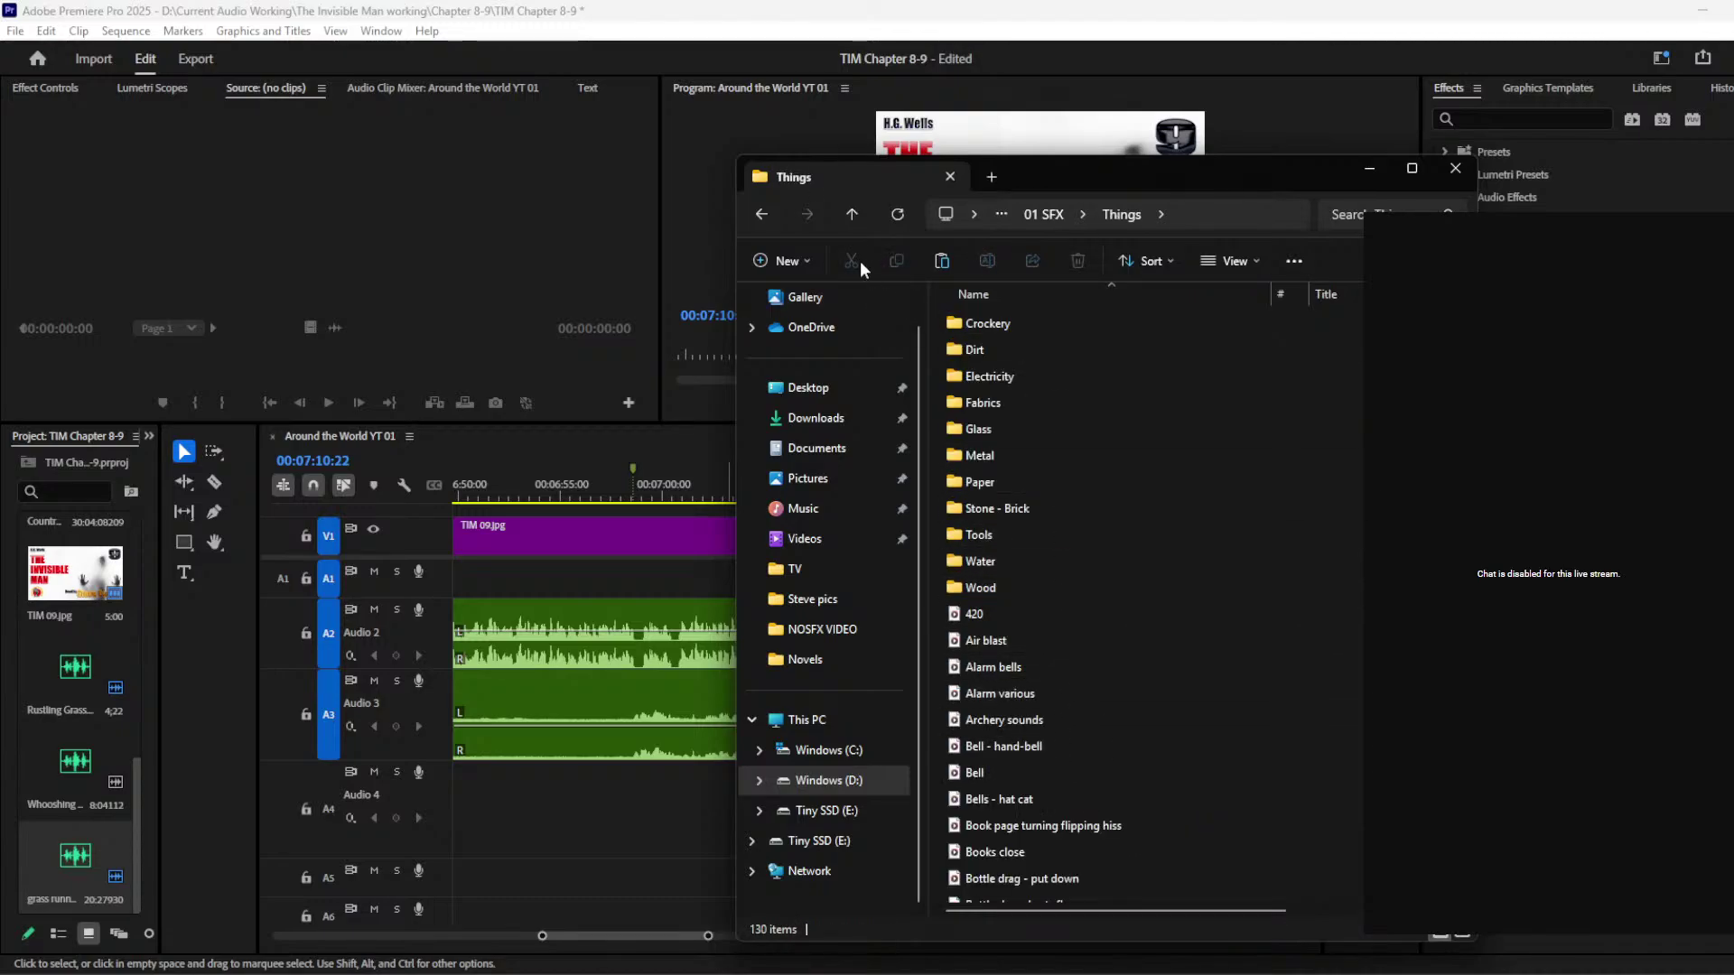
{"action": "left_click", "coordinate": [851, 215]}
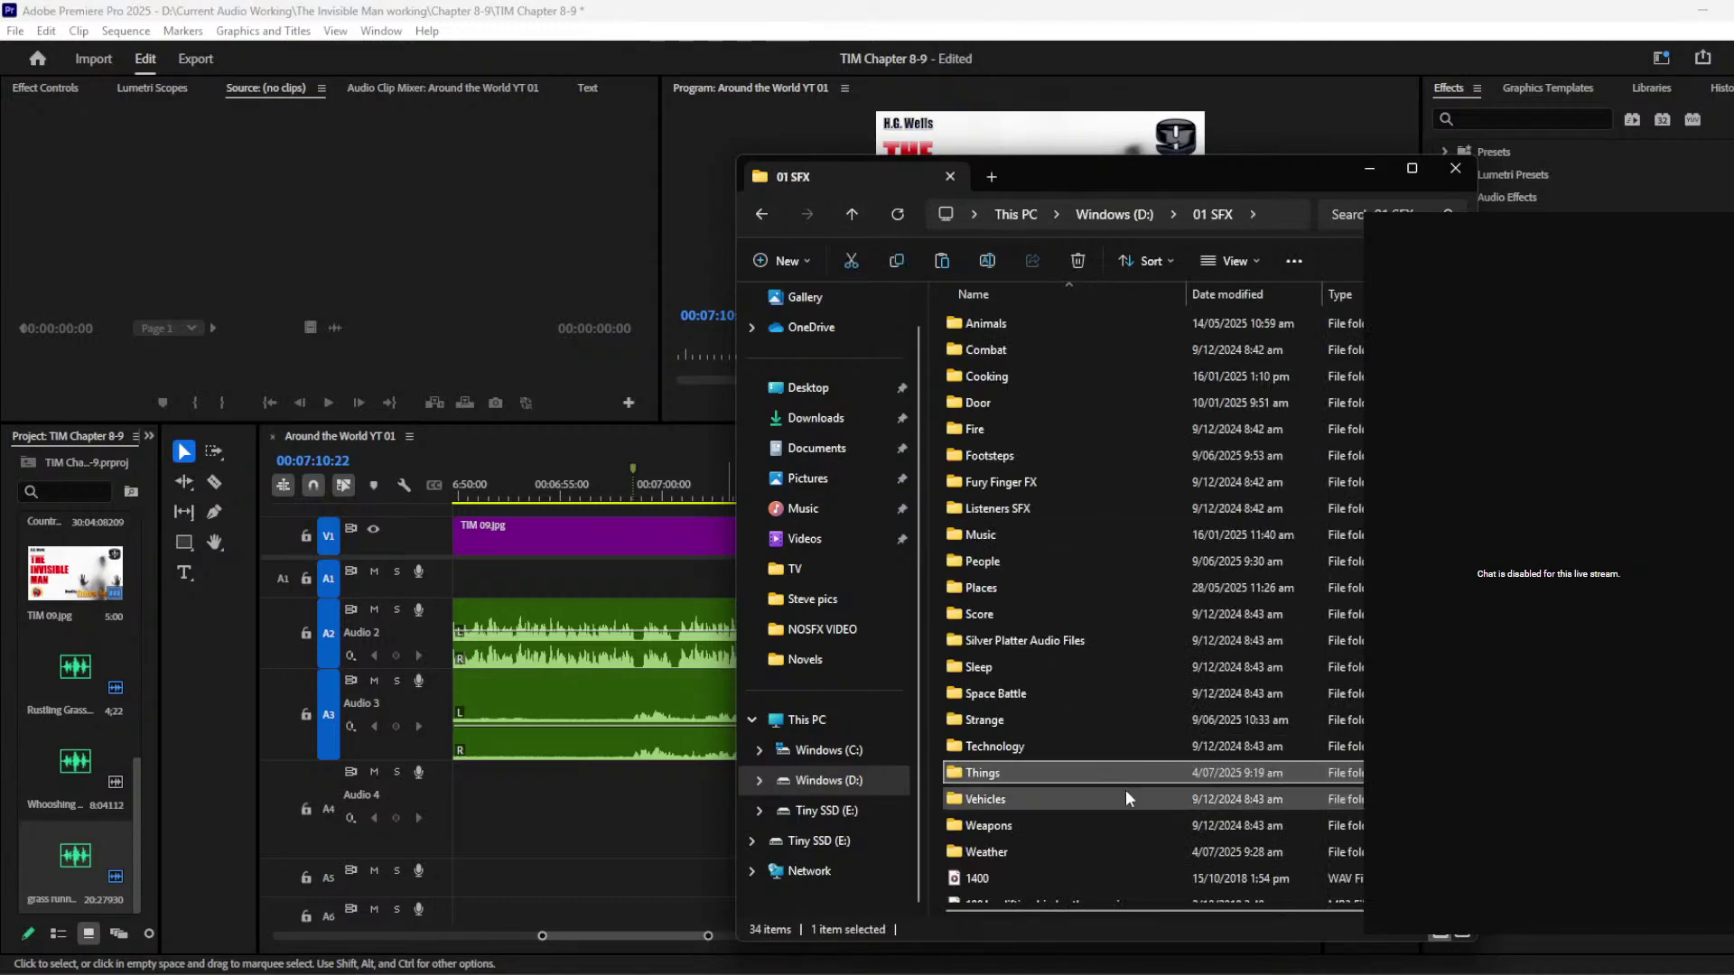
Step: Look through the sounds in the Weapons folder and the loose files in 01 SFX
{"action": "double_click", "coordinate": [1042, 825]}
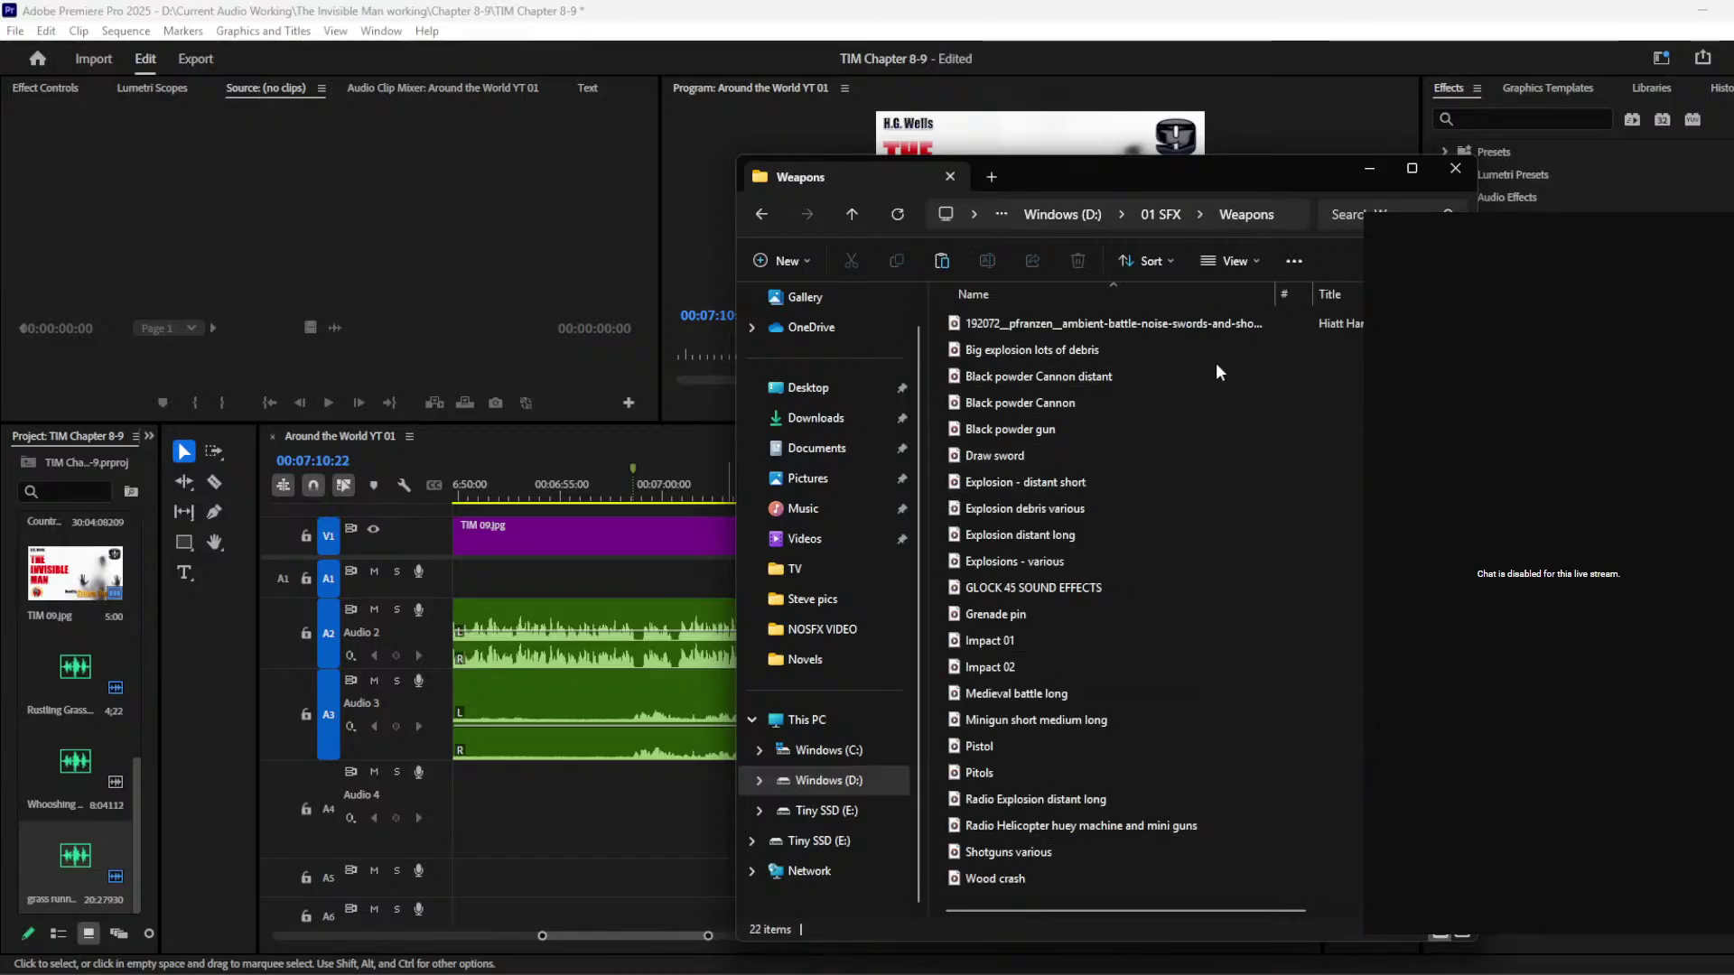
{"action": "scroll", "coordinate": [1270, 632], "scroll_direction": "right", "scroll_amount": 3}
{"action": "scroll", "coordinate": [1269, 632], "scroll_direction": "left", "scroll_amount": 3}
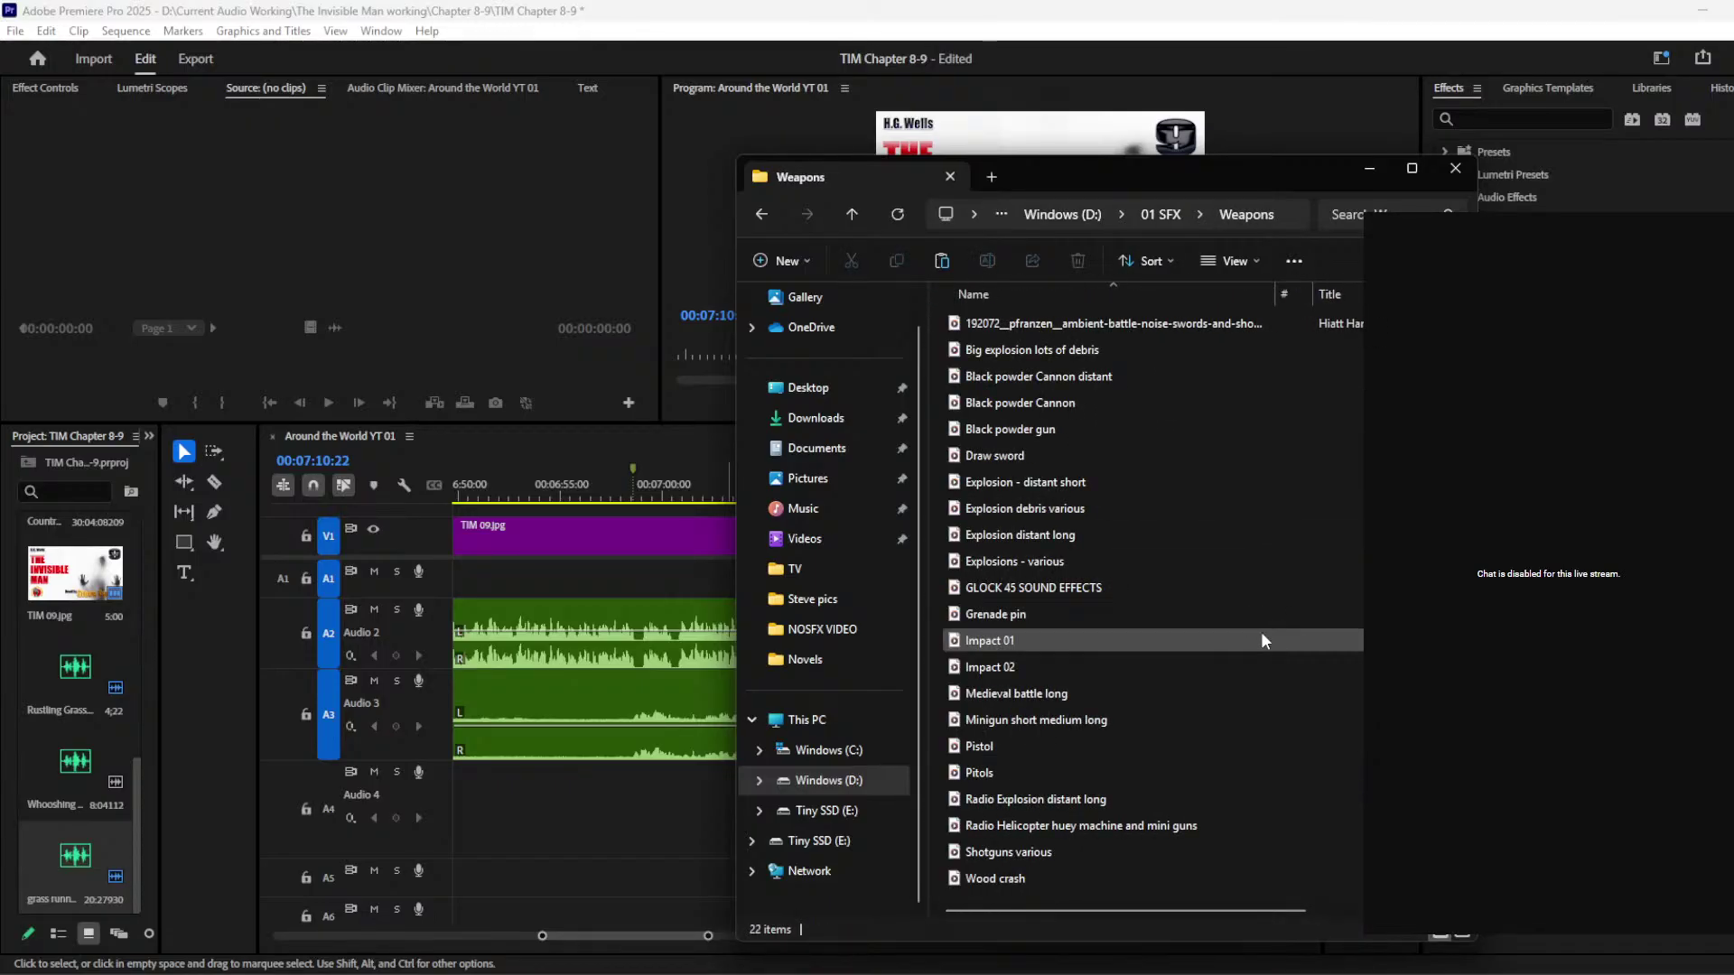
{"action": "left_click", "coordinate": [854, 214]}
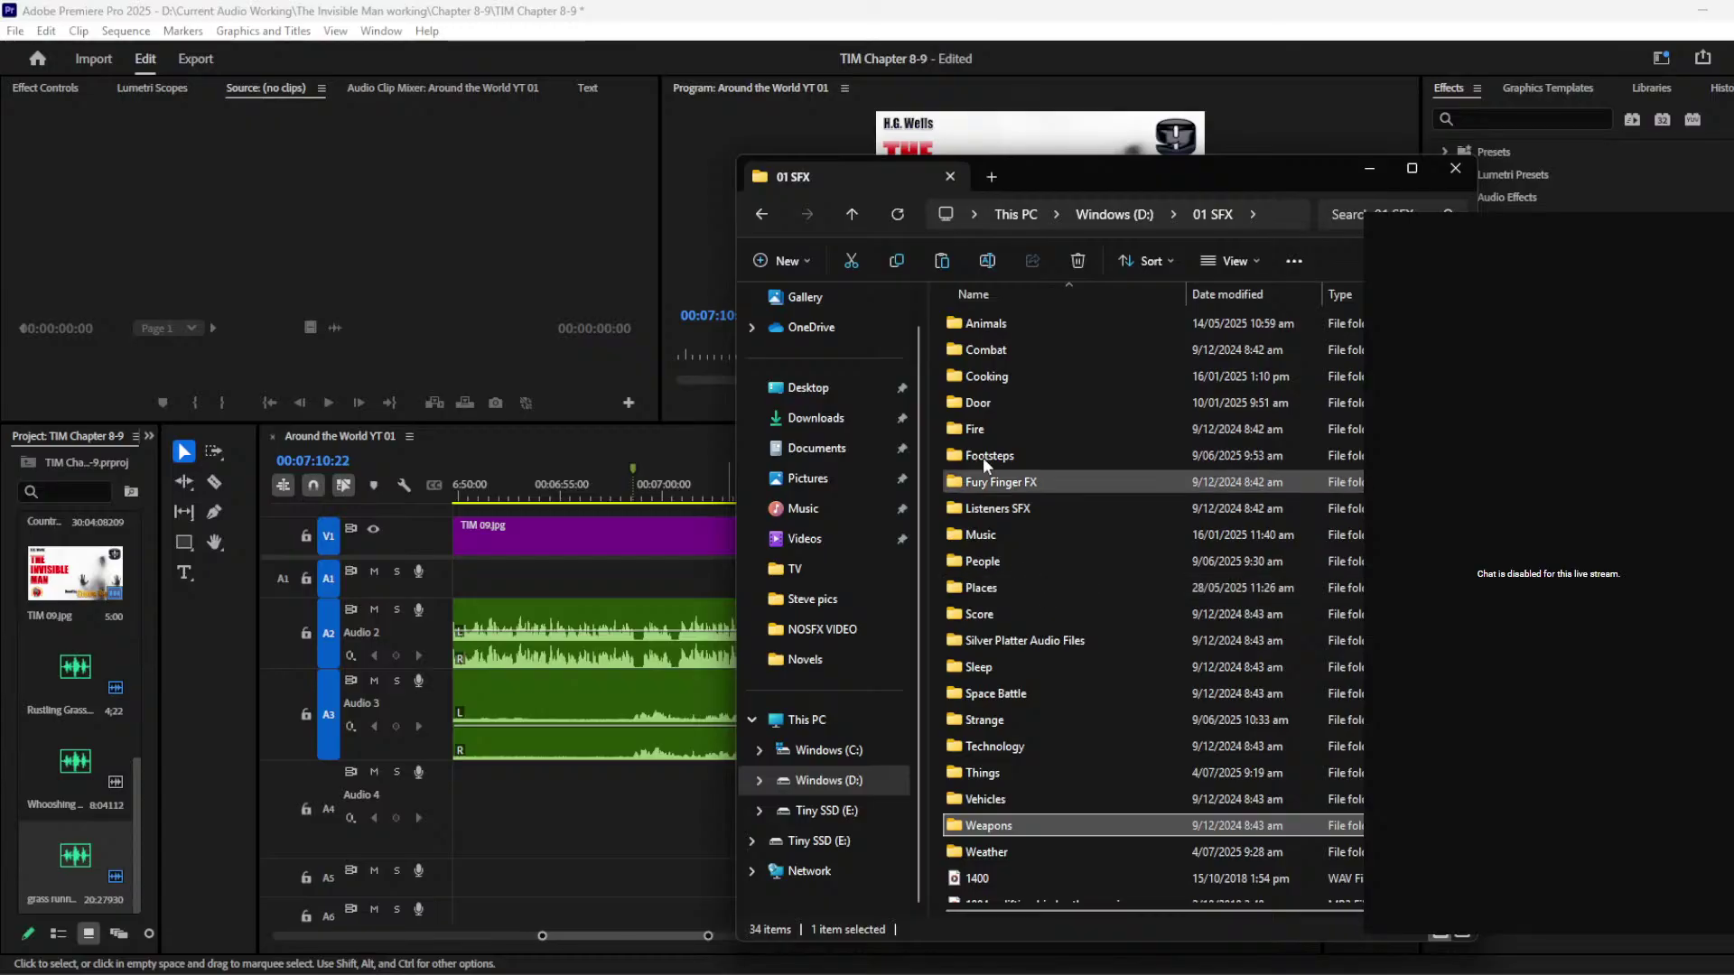
{"action": "scroll", "coordinate": [1129, 739], "scroll_direction": "down", "scroll_amount": 4}
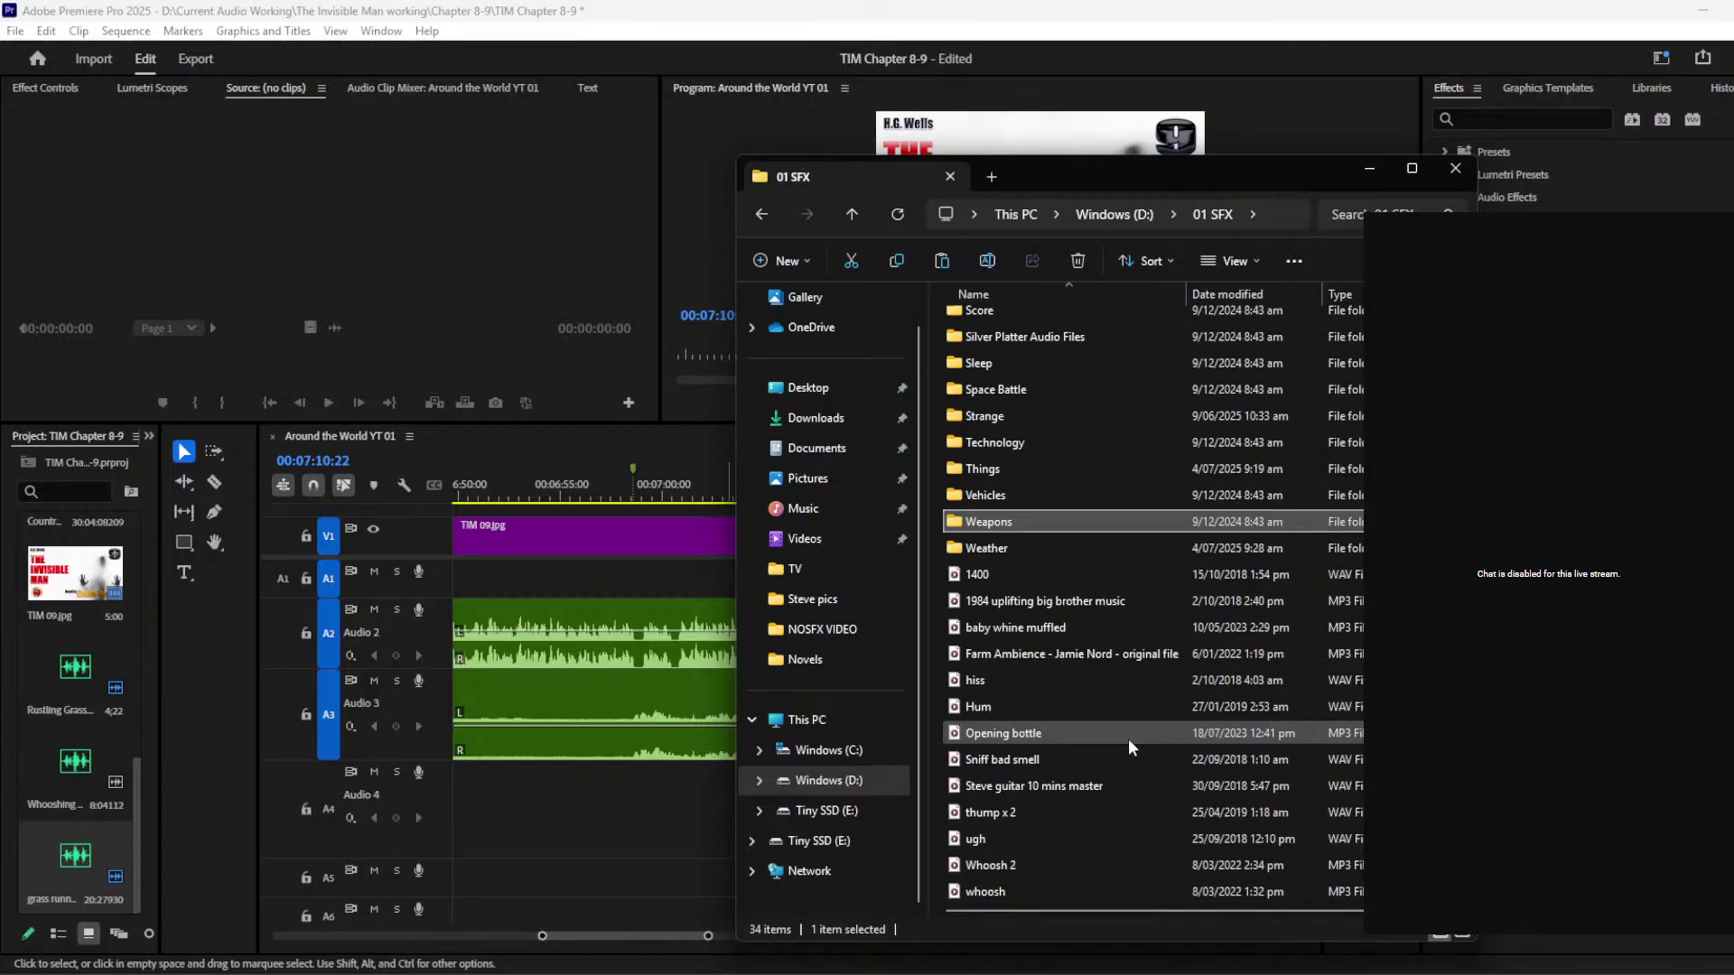
{"action": "scroll", "coordinate": [1121, 723], "scroll_direction": "up", "scroll_amount": 4}
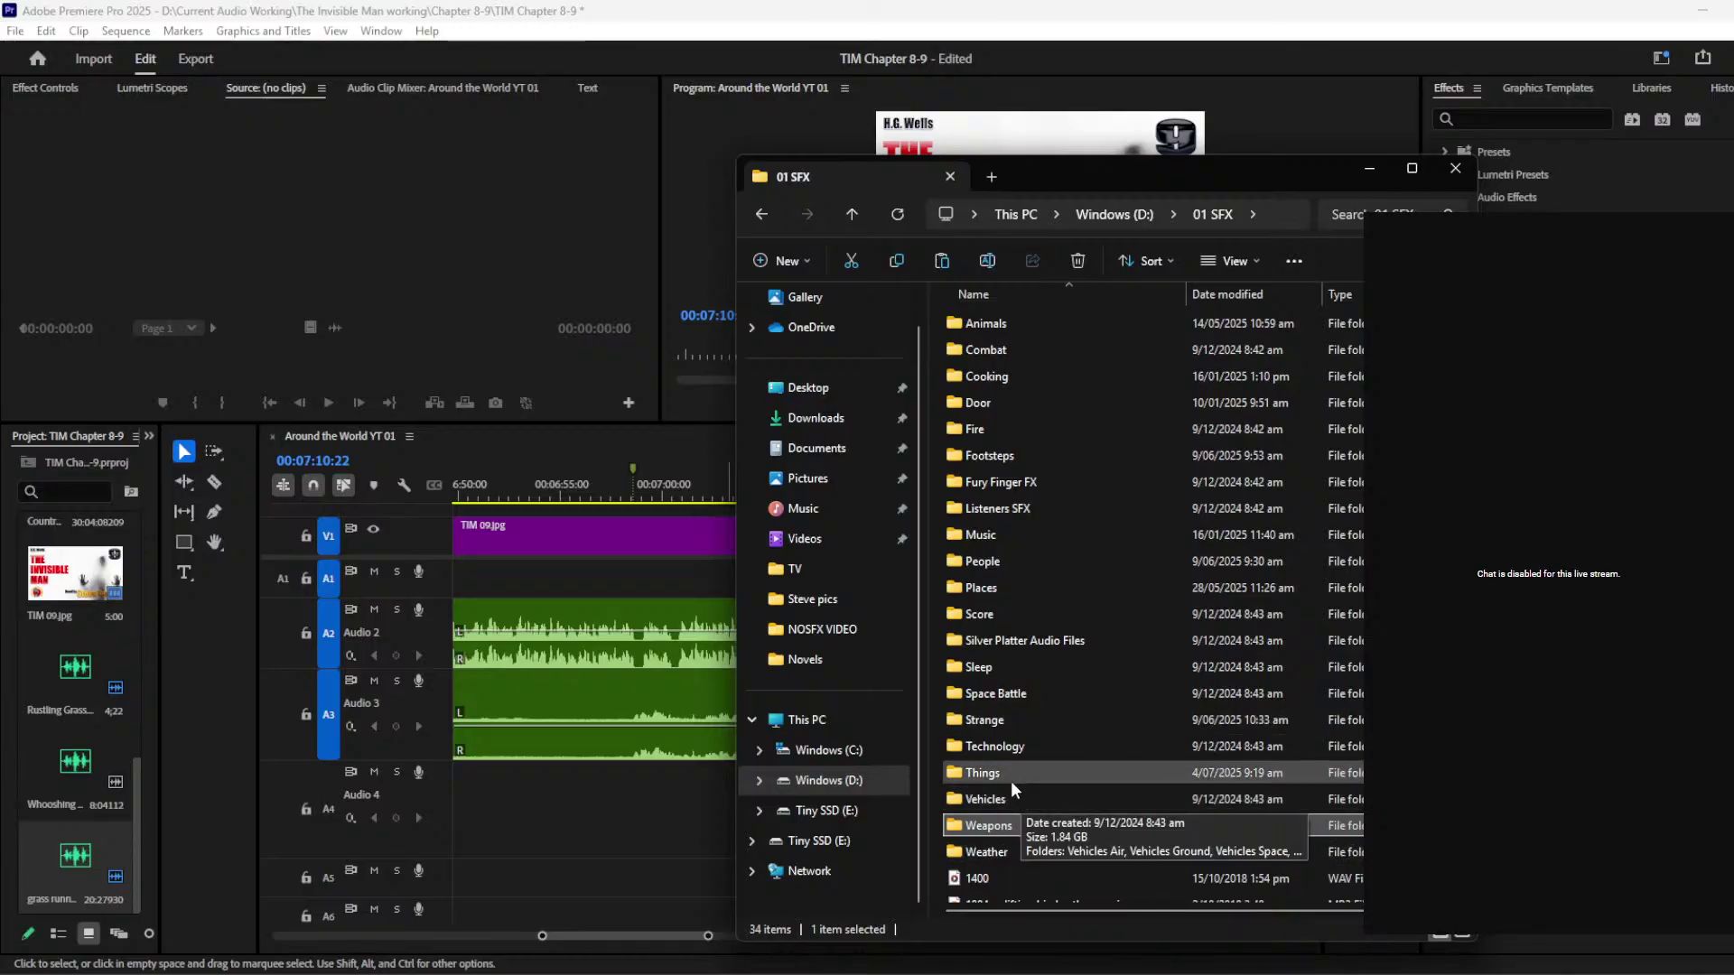
Step: Open the Things > Wood folder and preview Clunky wood put, Axe chopping light and Axe cutting wood heavier
{"action": "double_click", "coordinate": [1031, 770]}
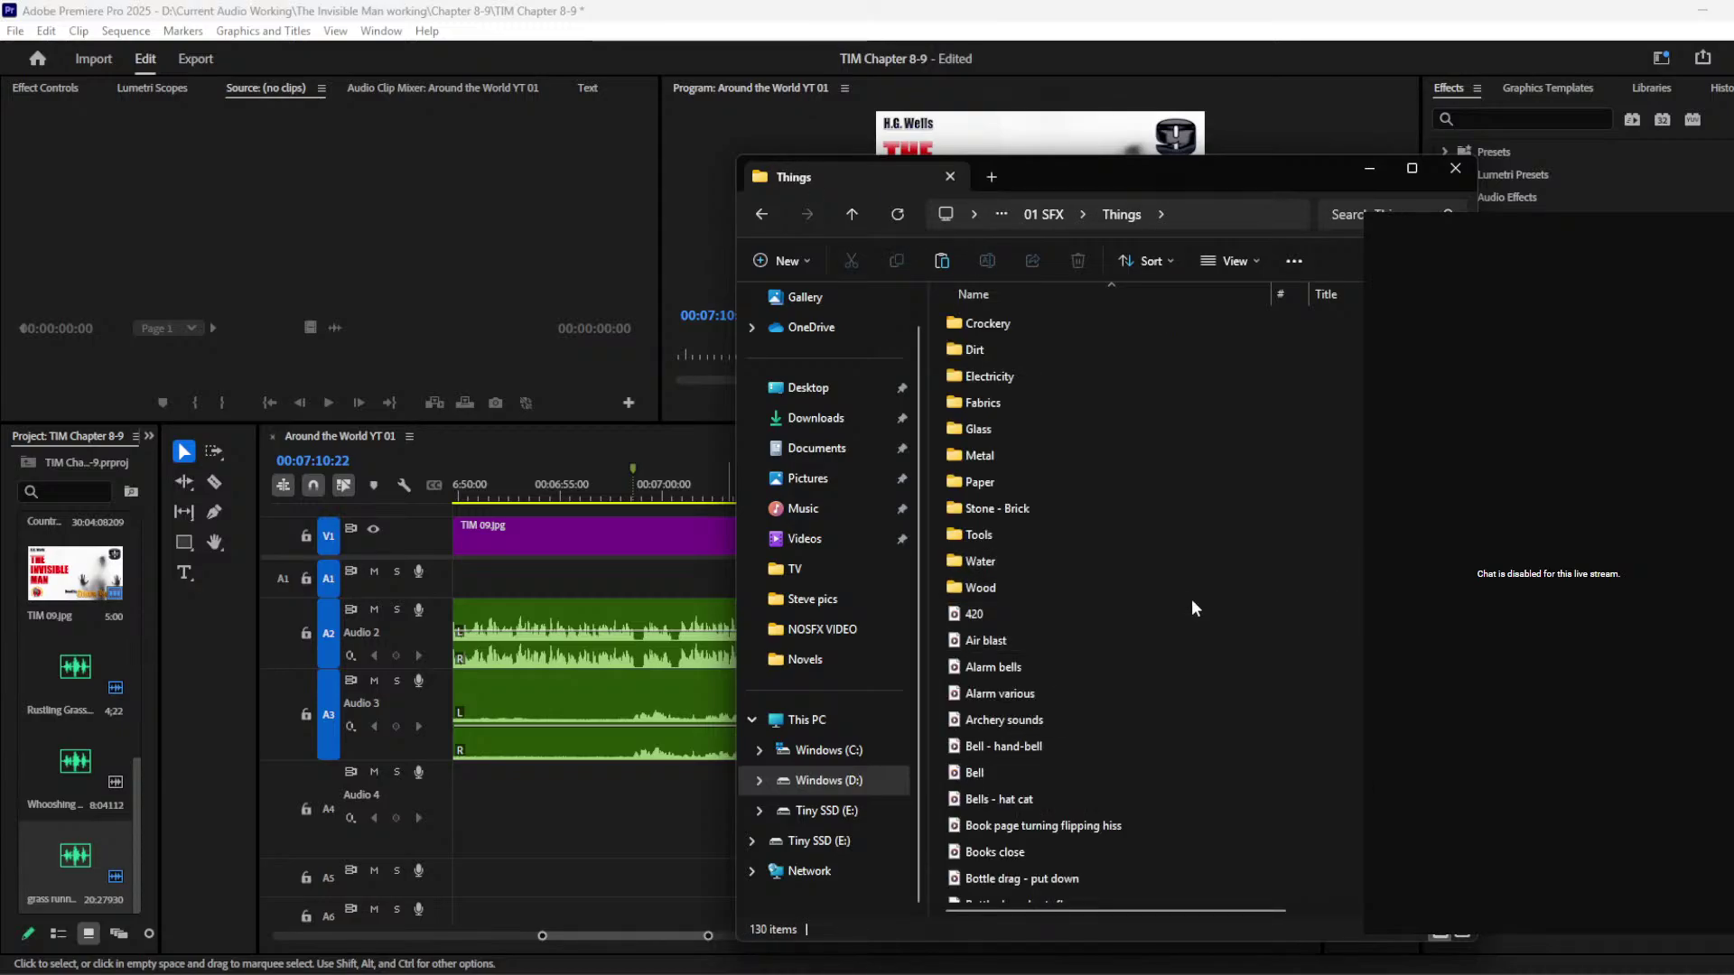
{"action": "double_click", "coordinate": [1062, 589]}
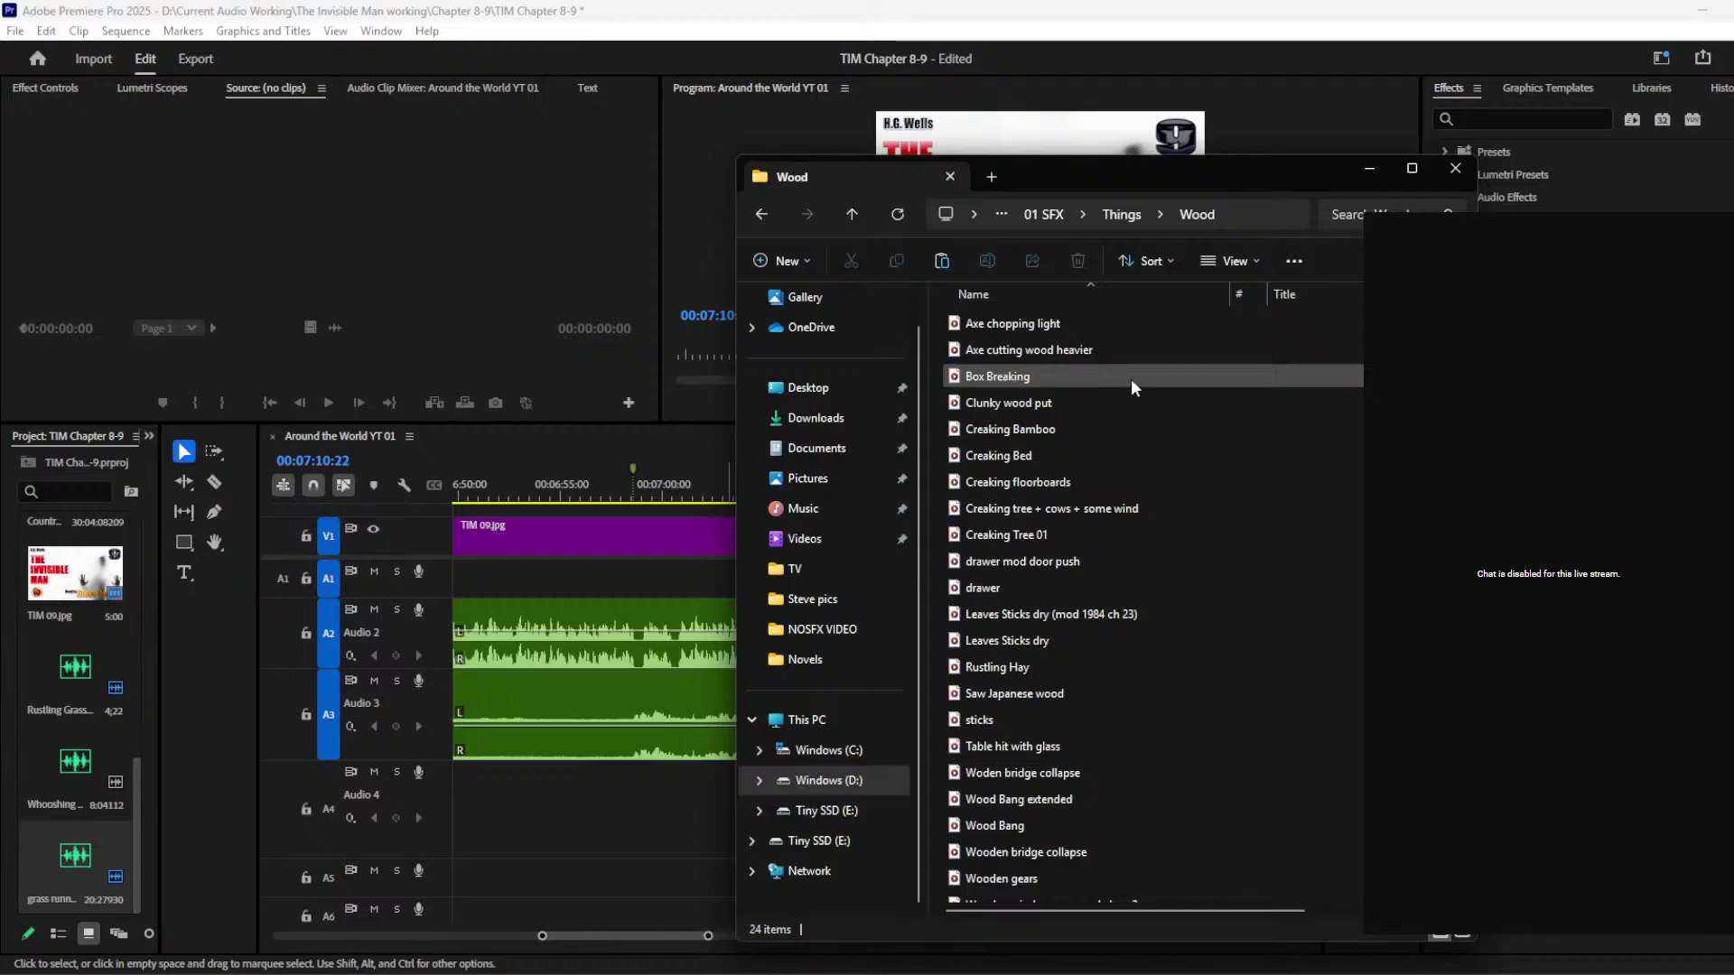
{"action": "double_click", "coordinate": [1117, 400]}
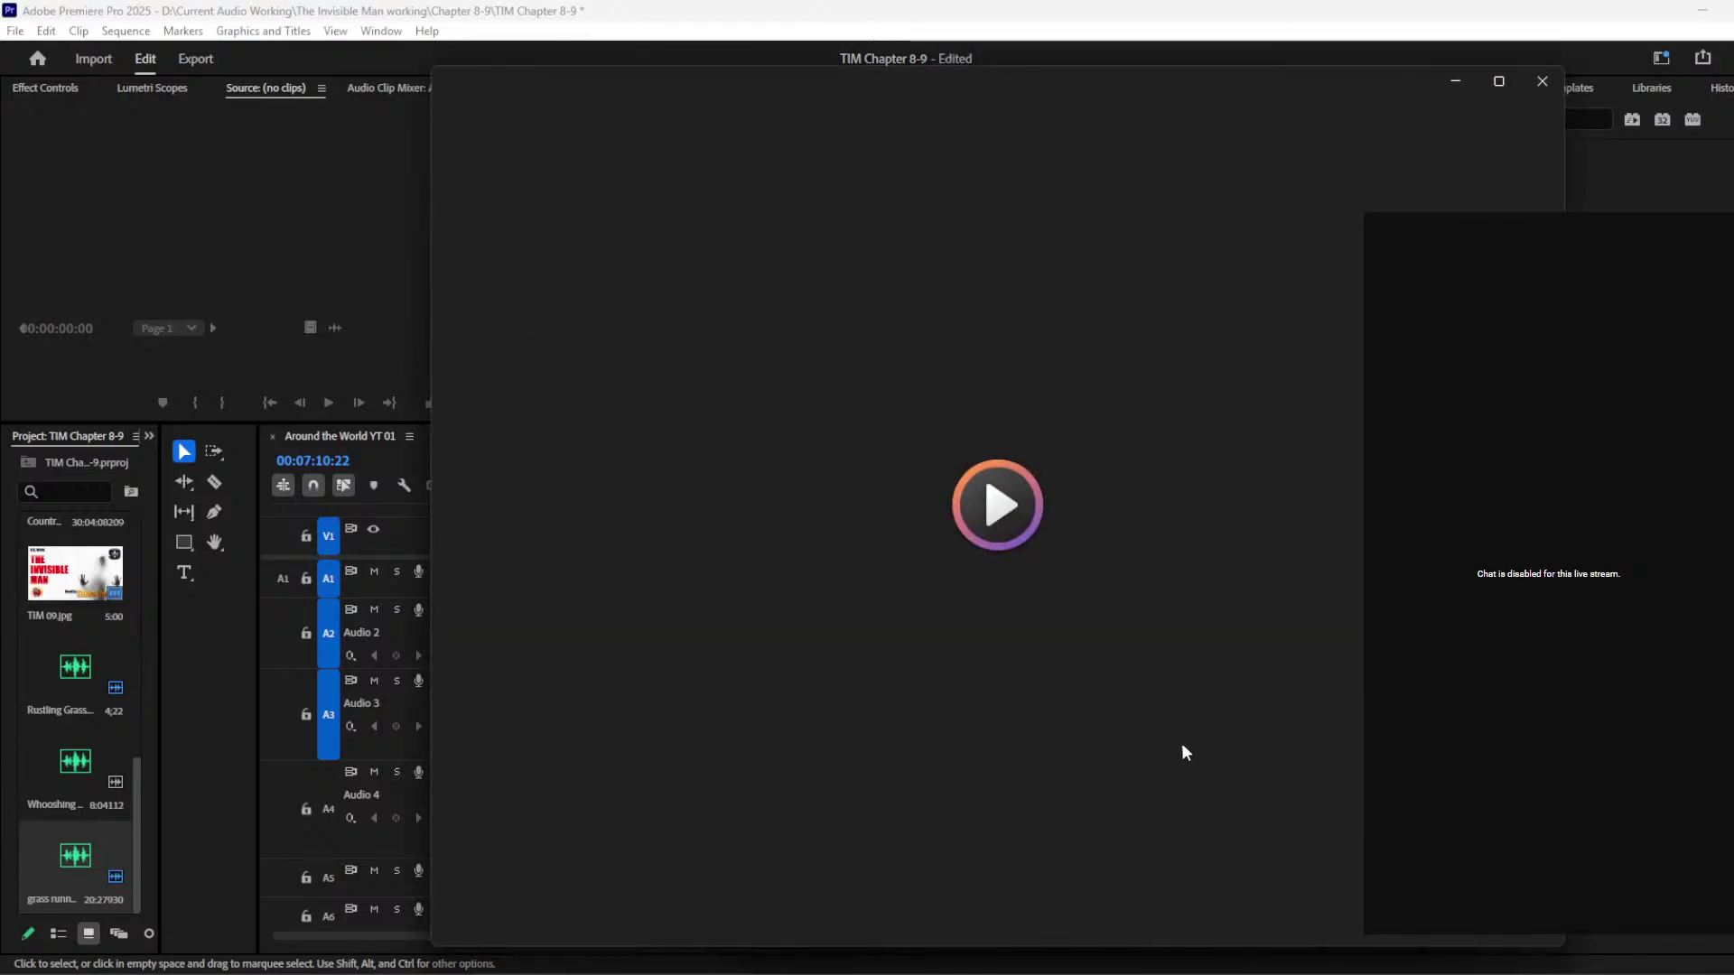
{"action": "left_click", "coordinate": [1540, 83]}
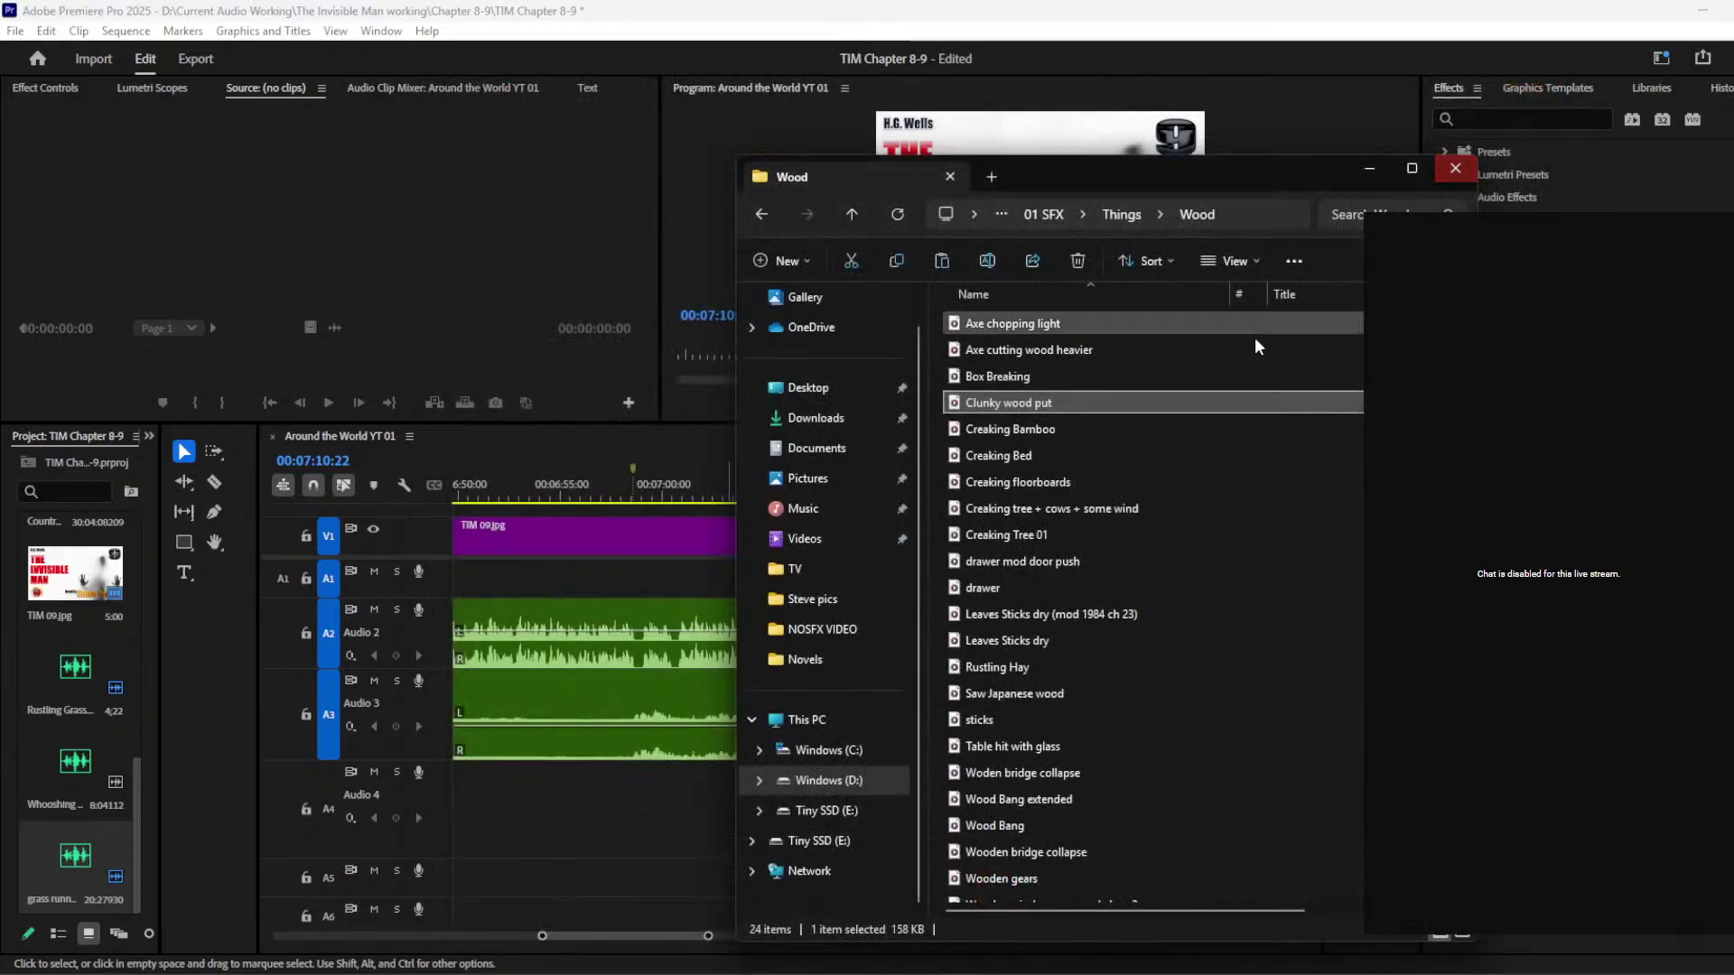
{"action": "double_click", "coordinate": [1069, 321]}
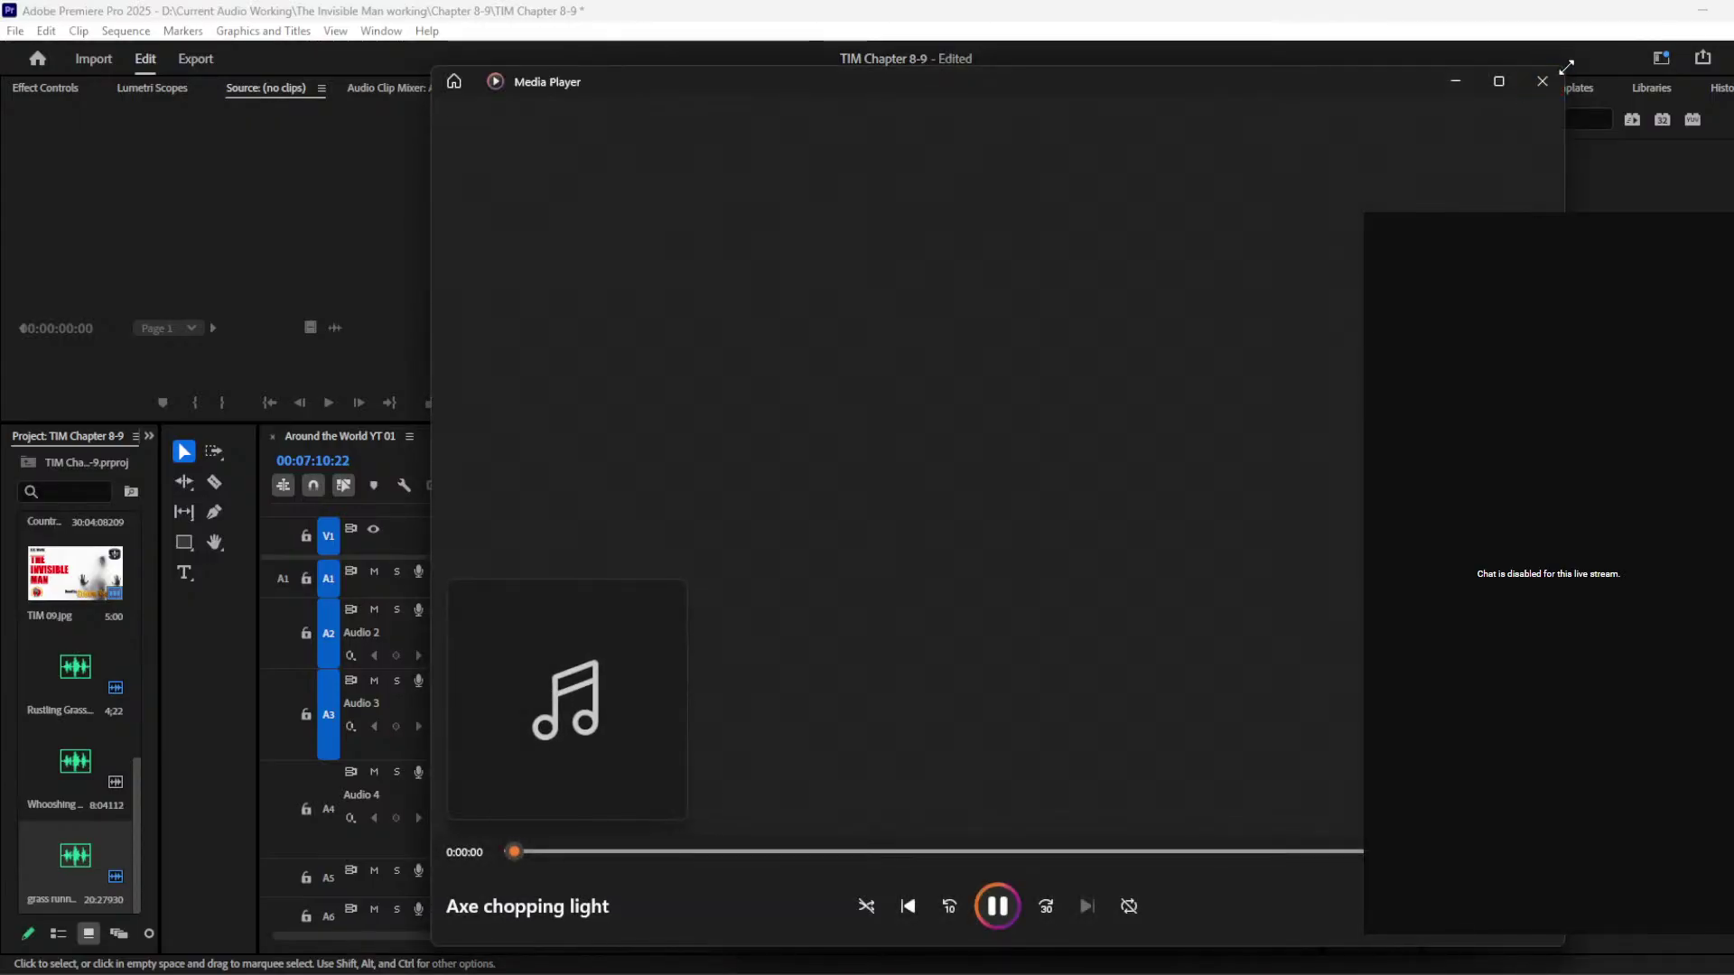
{"action": "left_click", "coordinate": [1542, 81]}
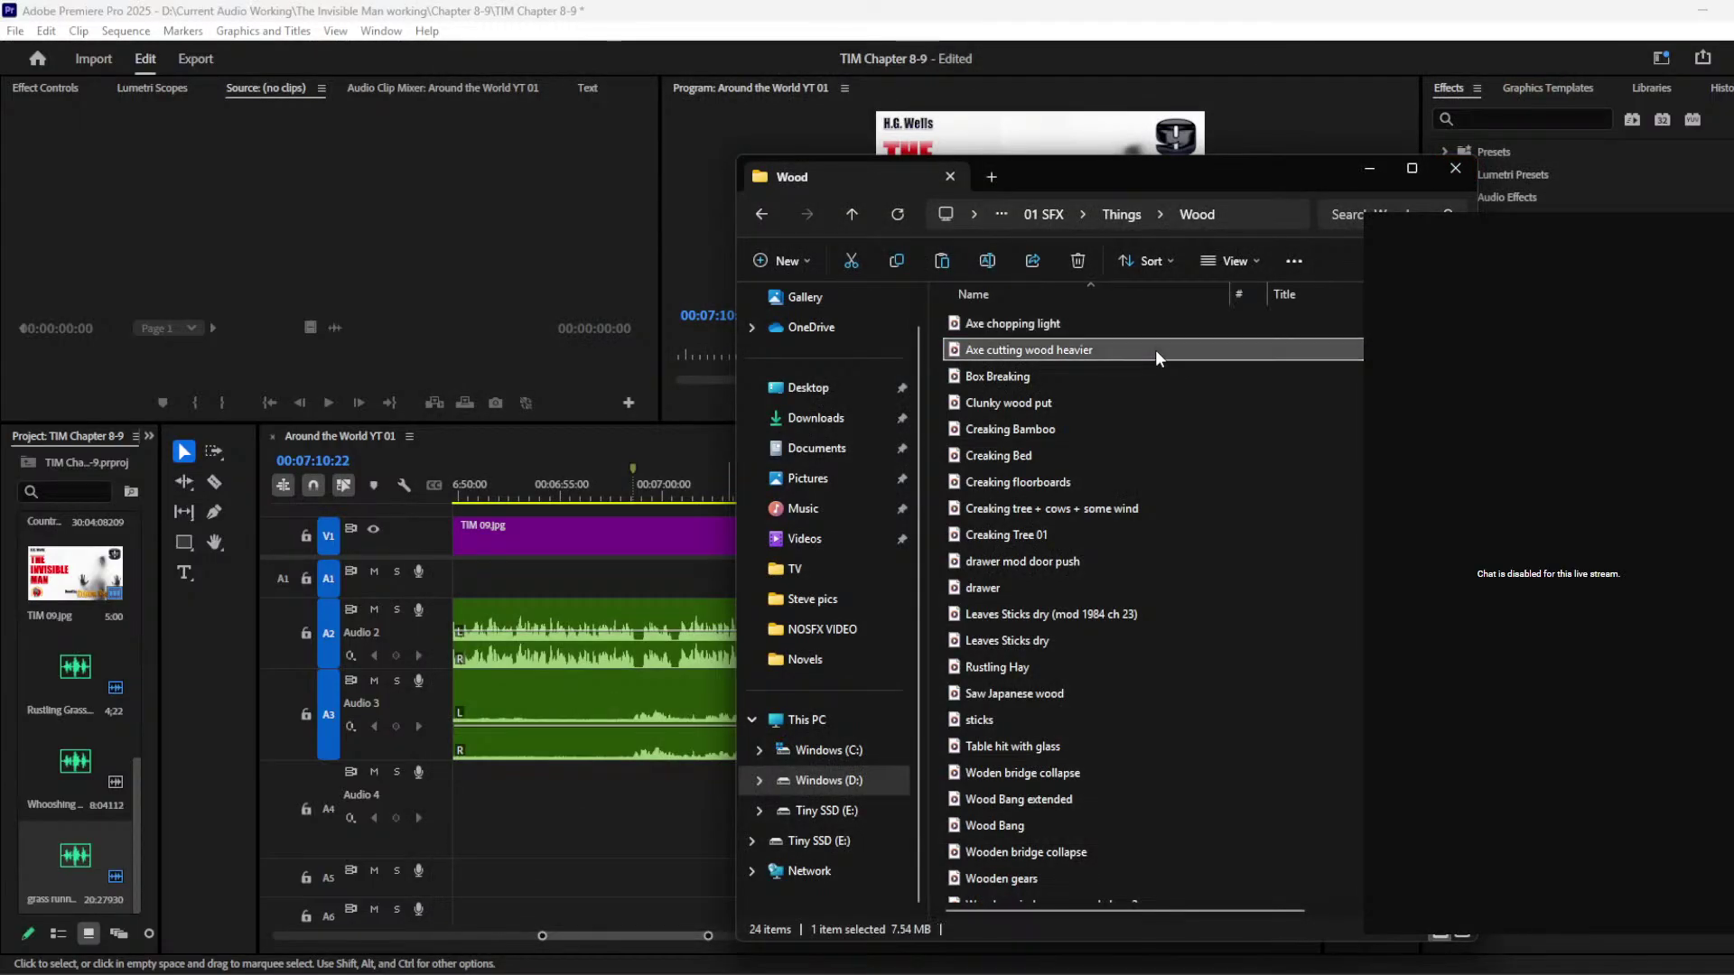
{"action": "double_click", "coordinate": [1048, 351]}
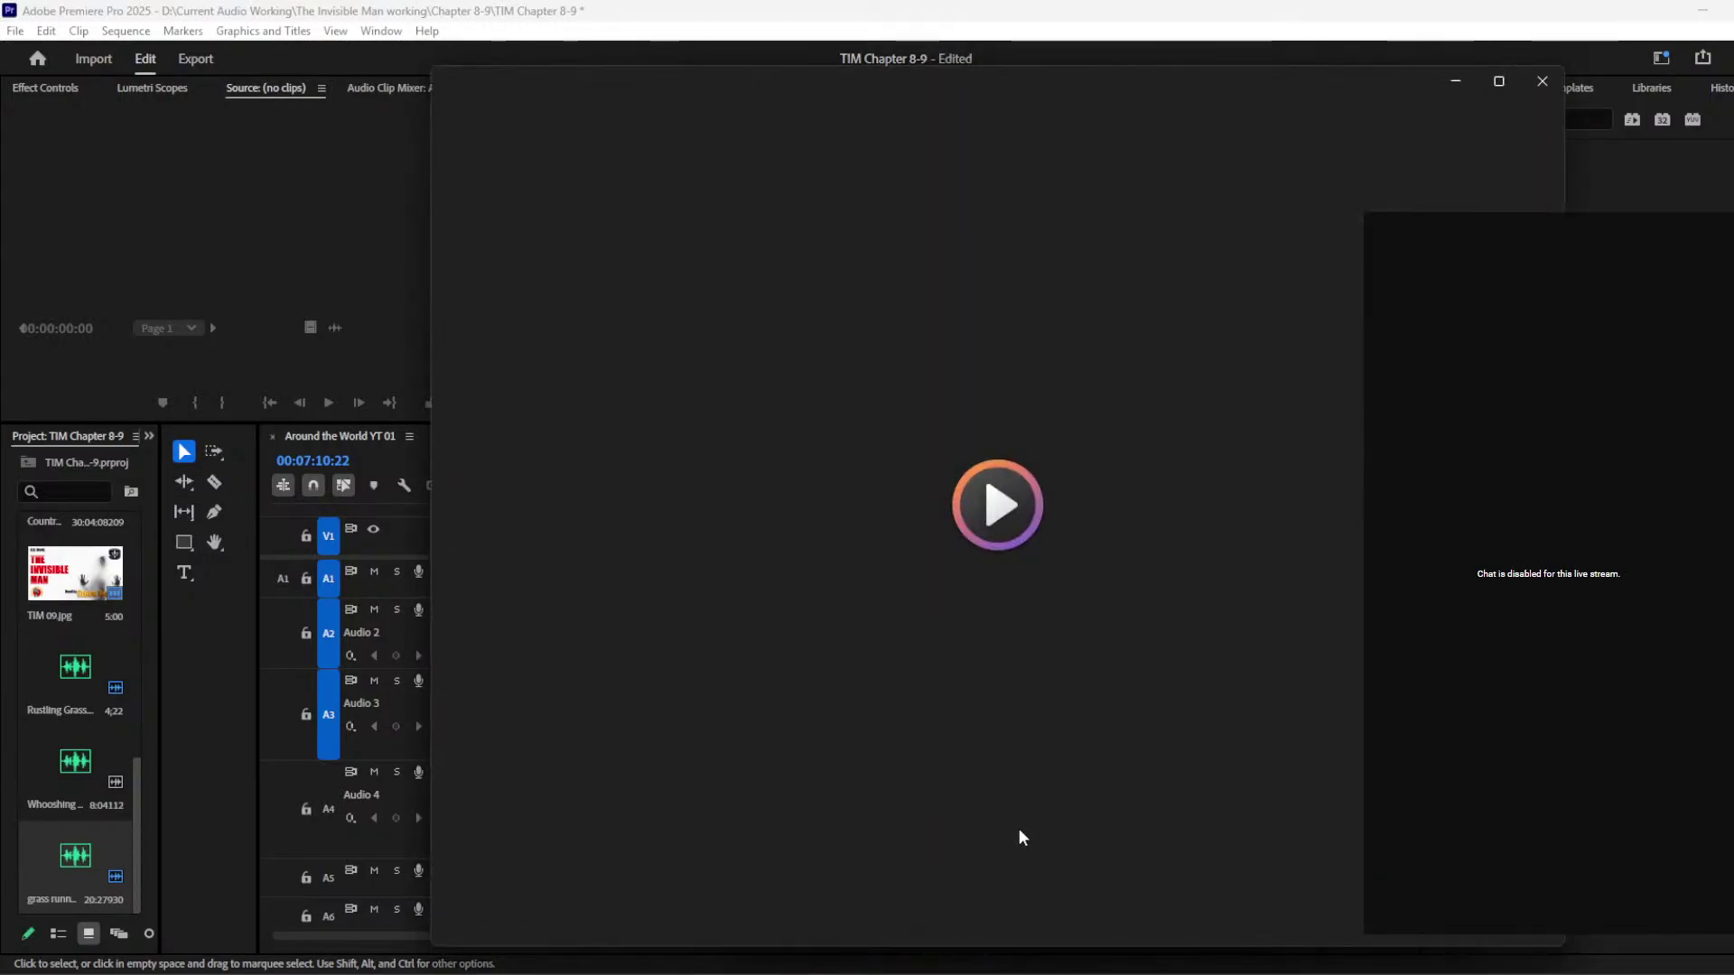
{"action": "left_click", "coordinate": [1549, 83]}
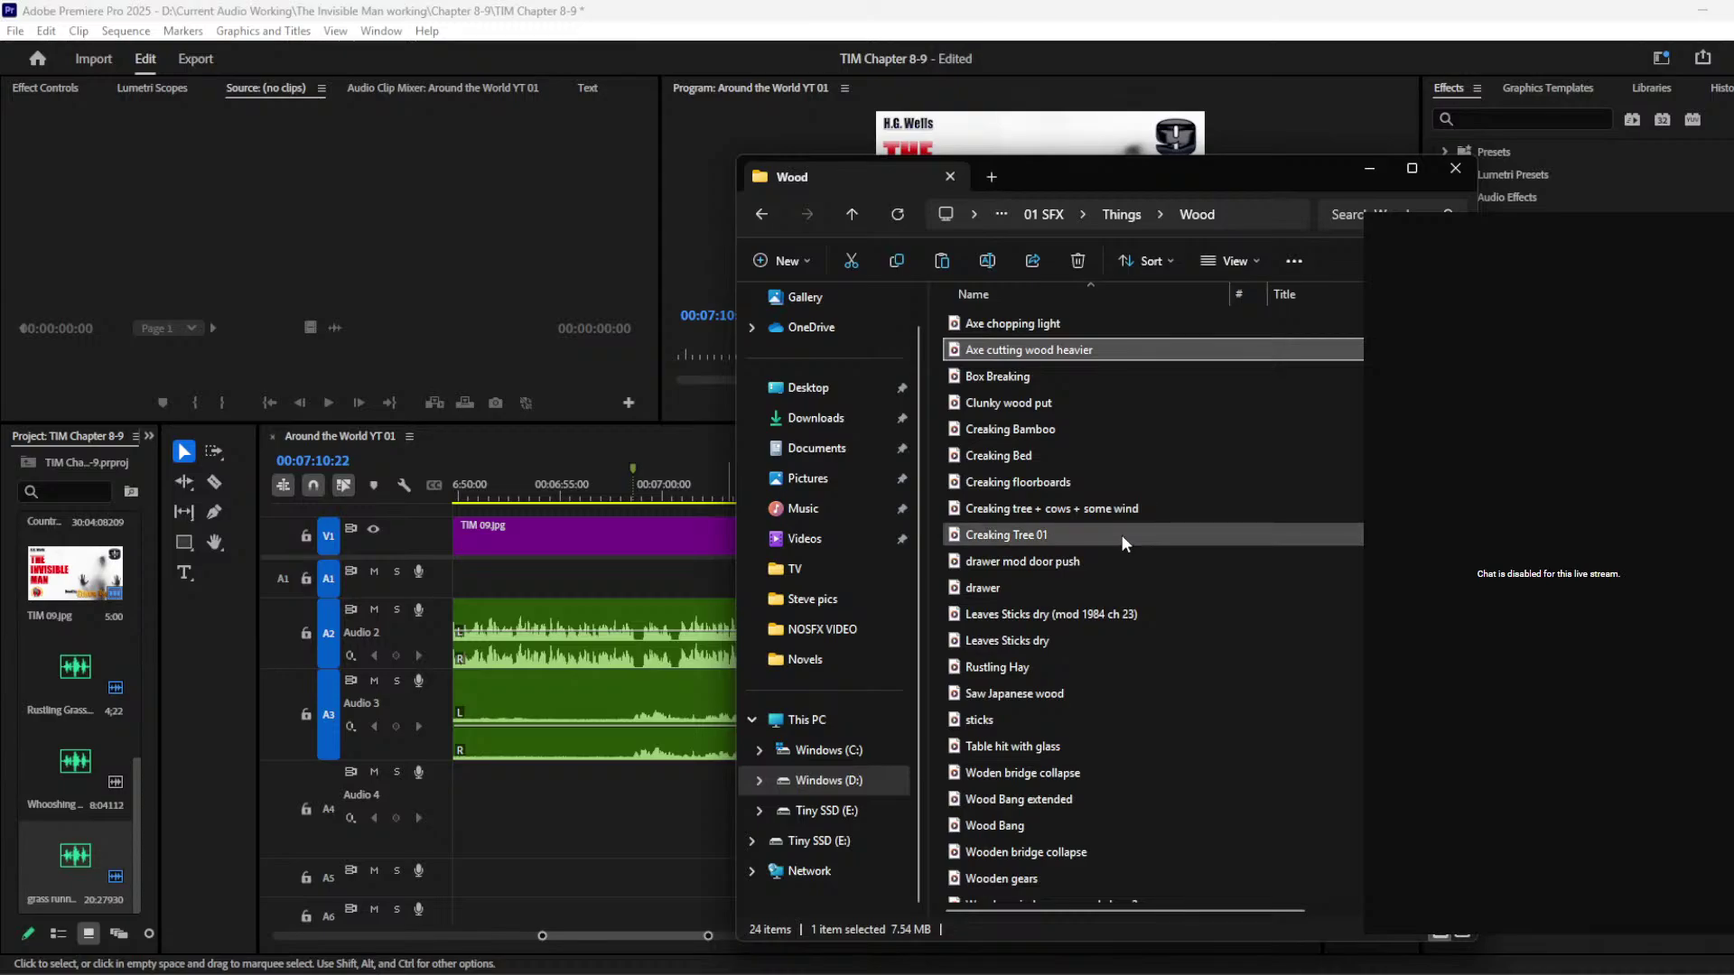
Step: Preview the Wood Bang sound and select Wooden bridge collapse in the Wood folder
{"action": "scroll", "coordinate": [1122, 534], "scroll_direction": "down", "scroll_amount": 1}
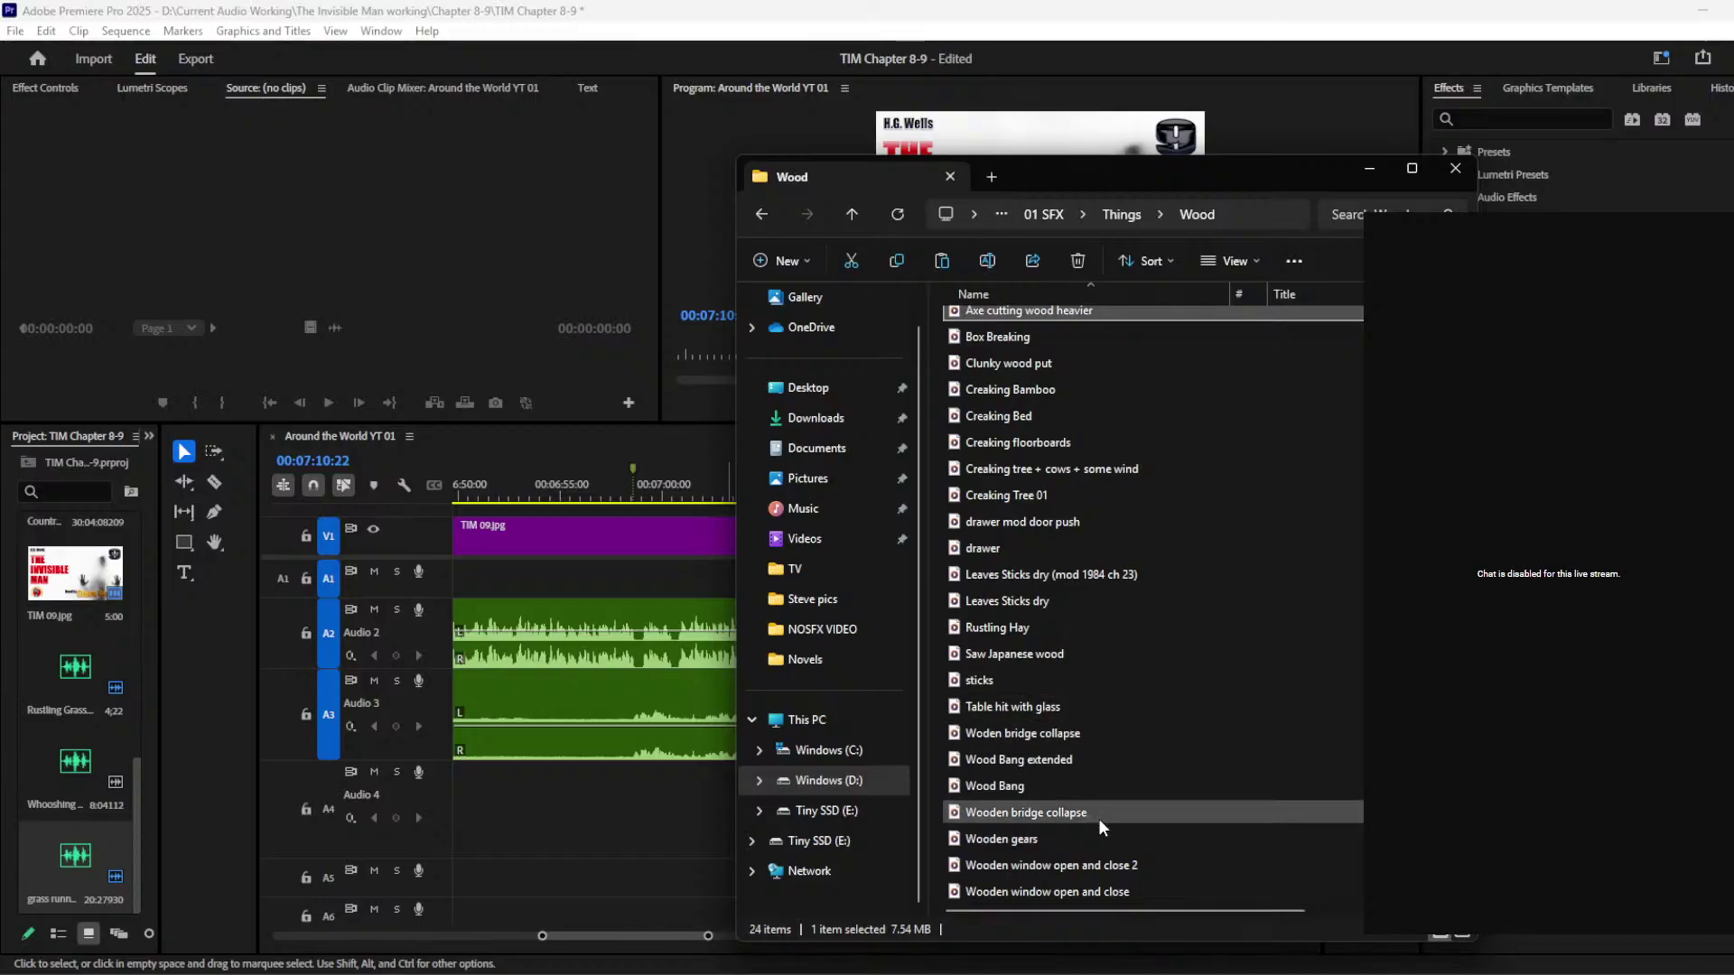
{"action": "left_click", "coordinate": [1075, 791]}
{"action": "double_click", "coordinate": [1074, 791]}
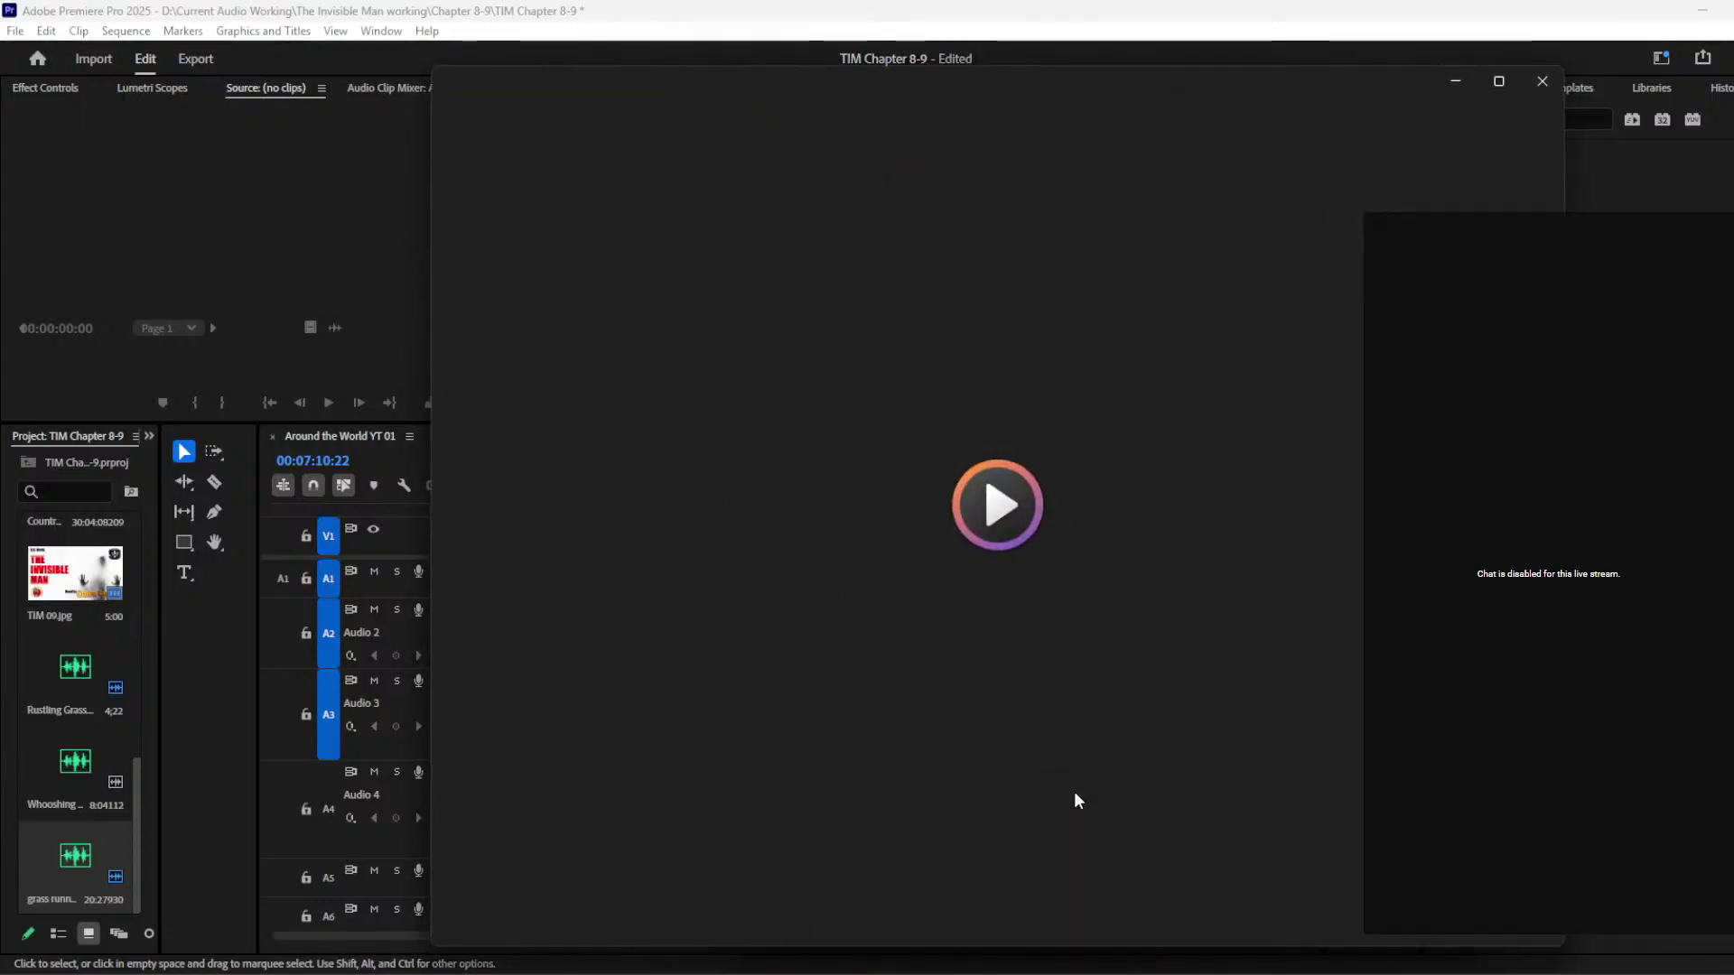
{"action": "left_click", "coordinate": [1541, 82]}
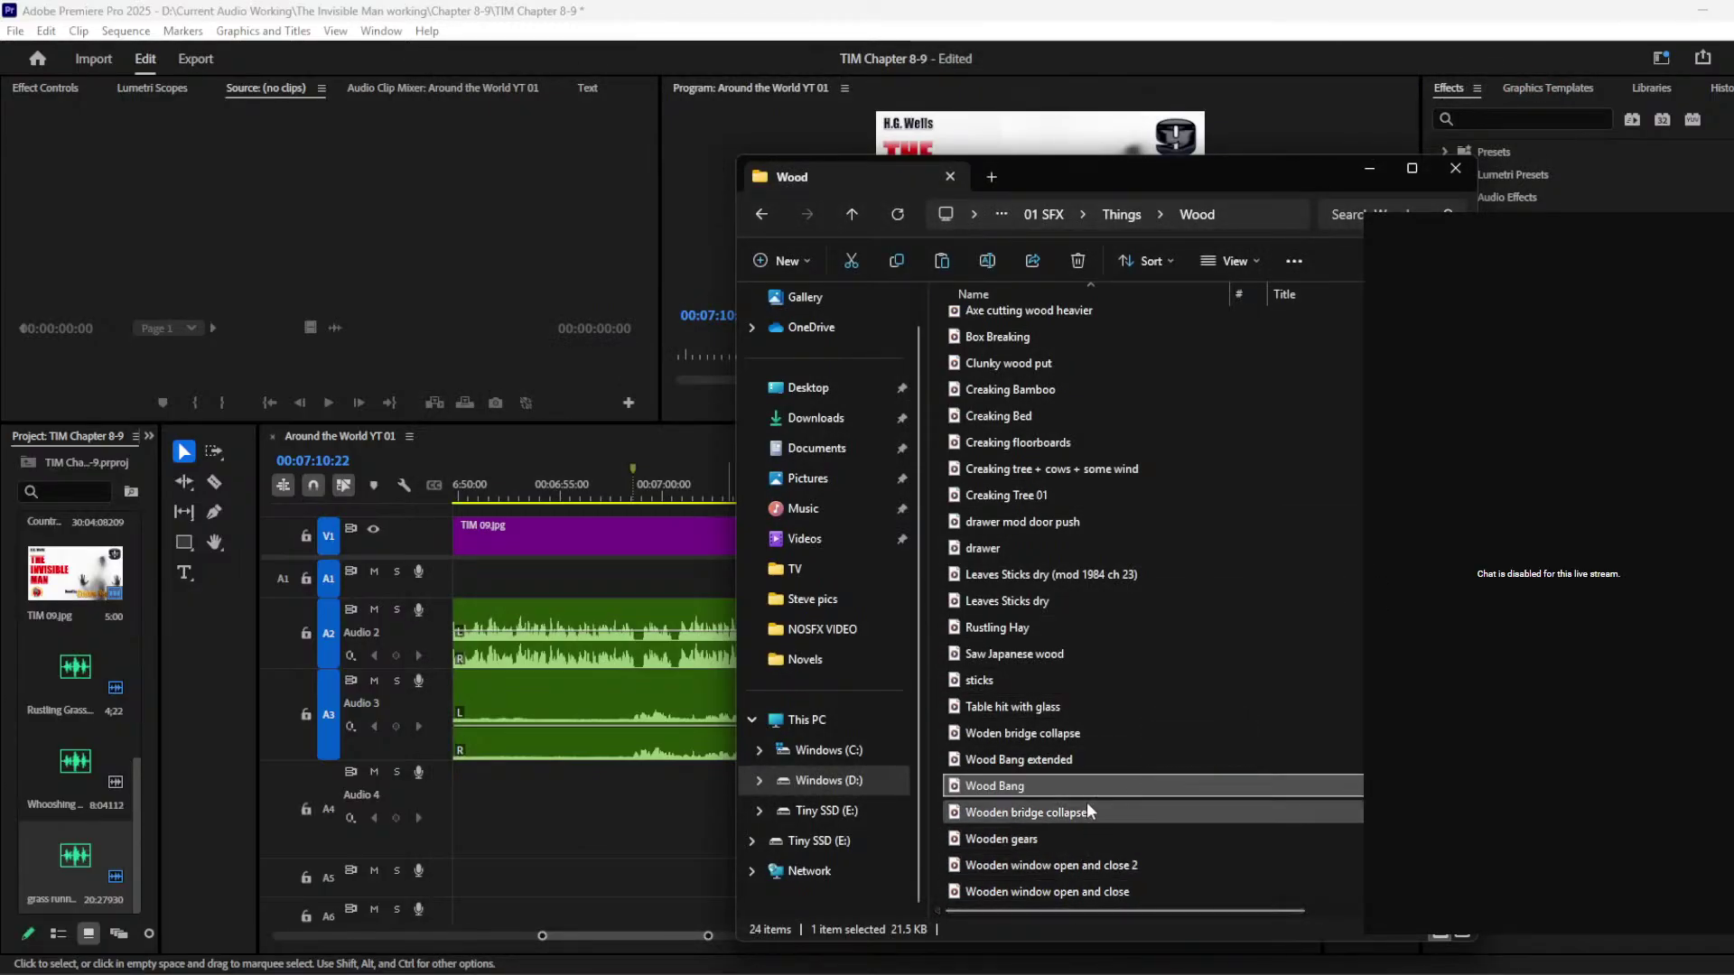
{"action": "left_click", "coordinate": [1067, 813]}
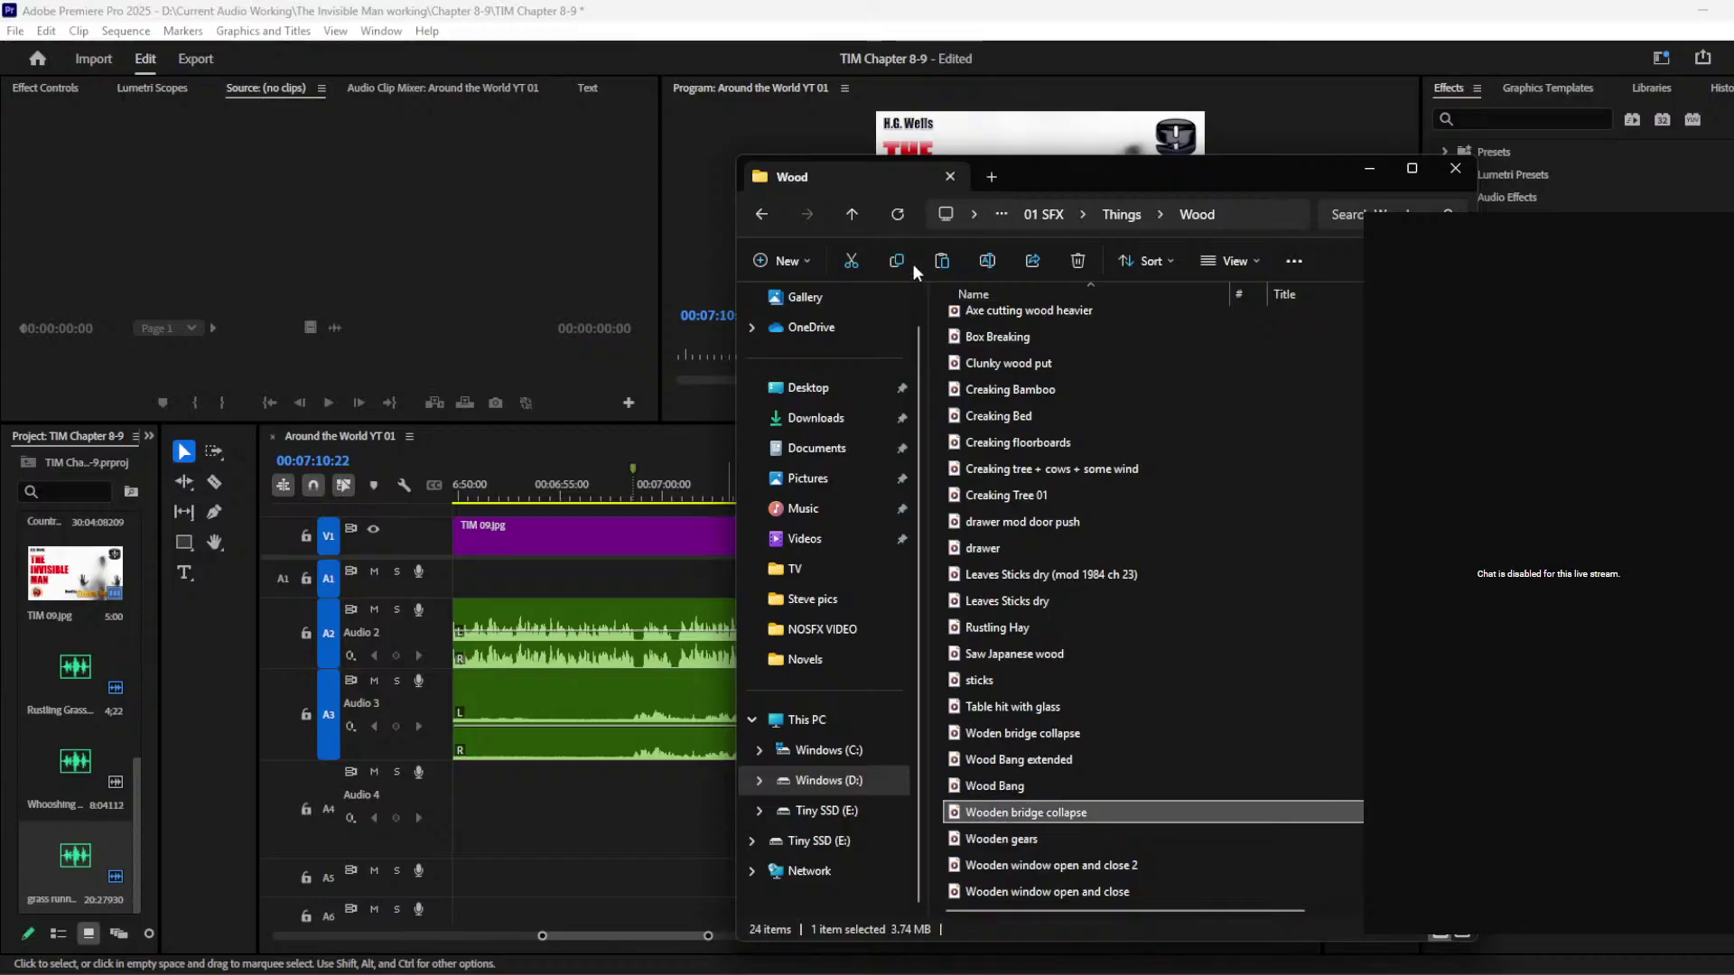
Step: Return to the Things folder and look through its sound files down to the drawer and dropped-object sounds
{"action": "left_click", "coordinate": [851, 222]}
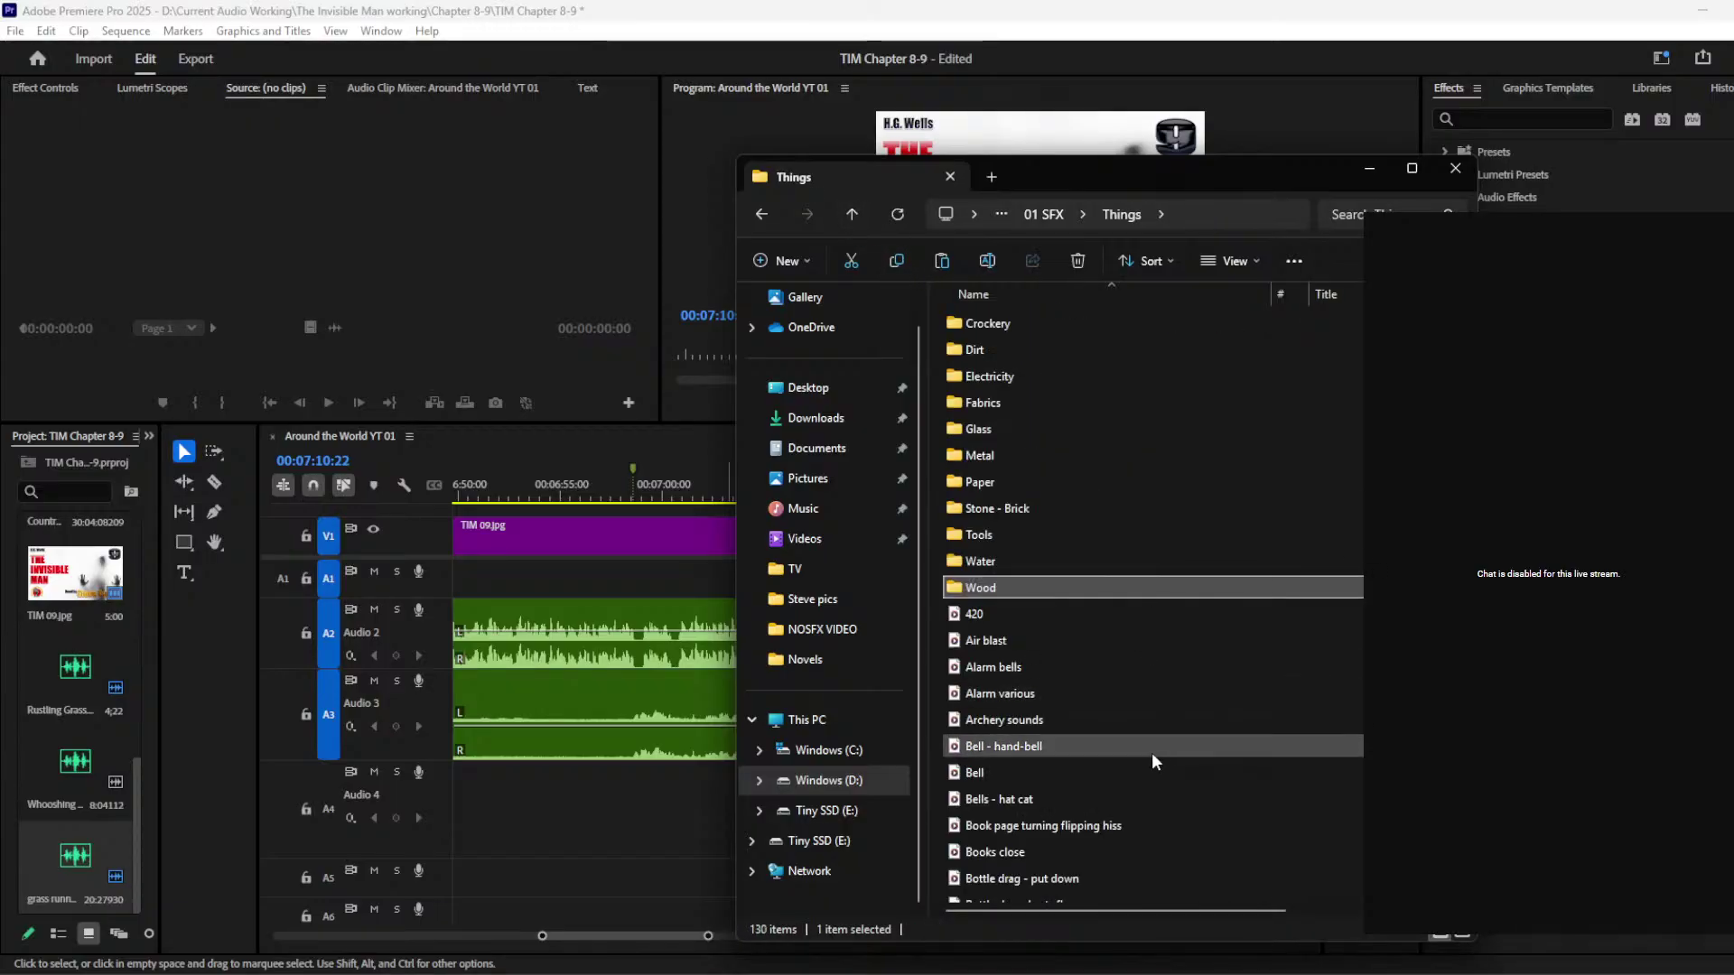
{"action": "scroll", "coordinate": [1151, 752], "scroll_direction": "down", "scroll_amount": 4}
{"action": "scroll", "coordinate": [1148, 661], "scroll_direction": "up", "scroll_amount": 2}
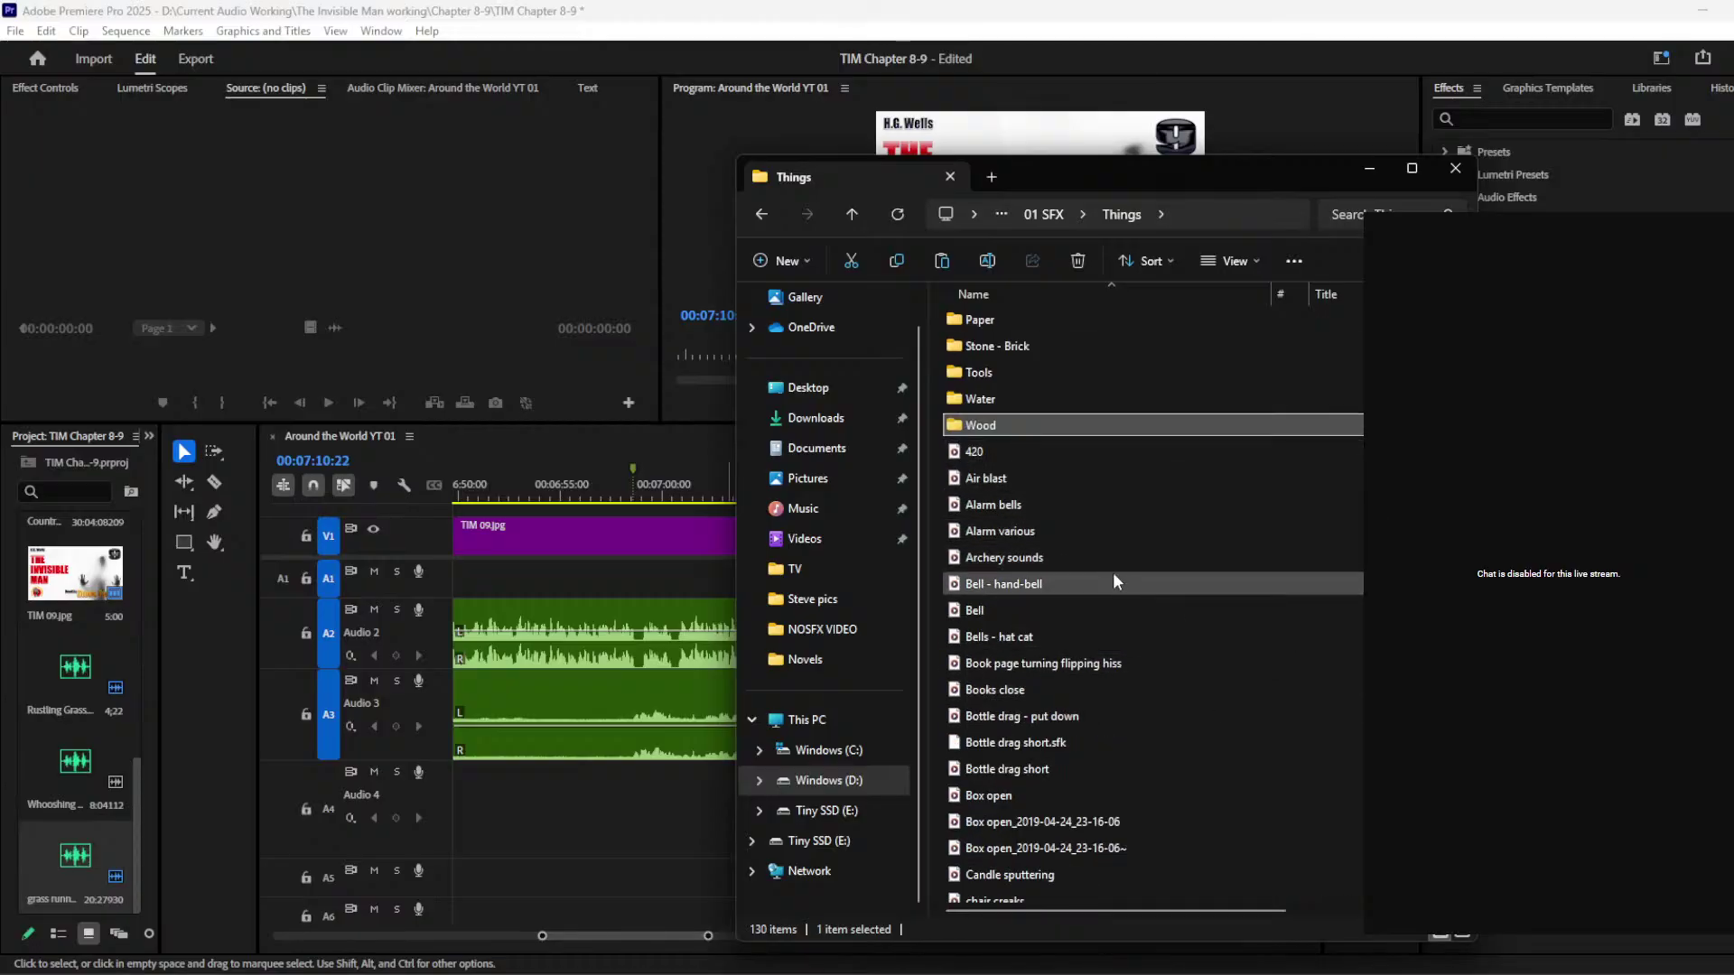
{"action": "scroll", "coordinate": [1132, 583], "scroll_direction": "down", "scroll_amount": 2}
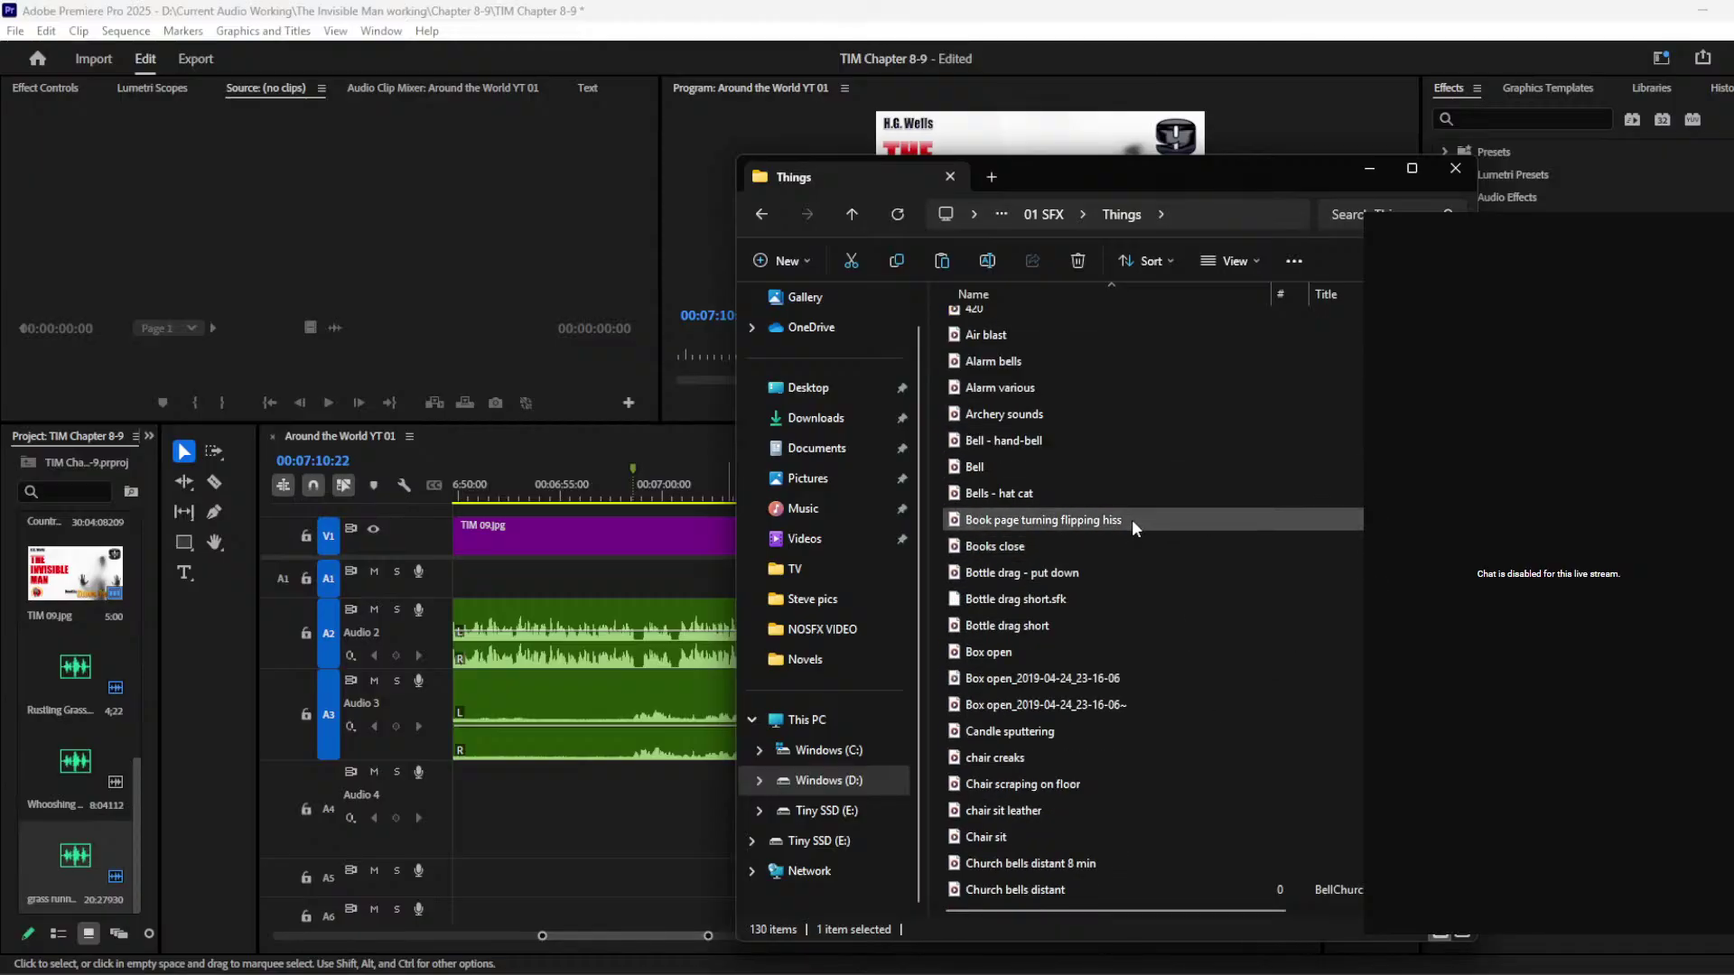
{"action": "scroll", "coordinate": [1157, 583], "scroll_direction": "down", "scroll_amount": 2}
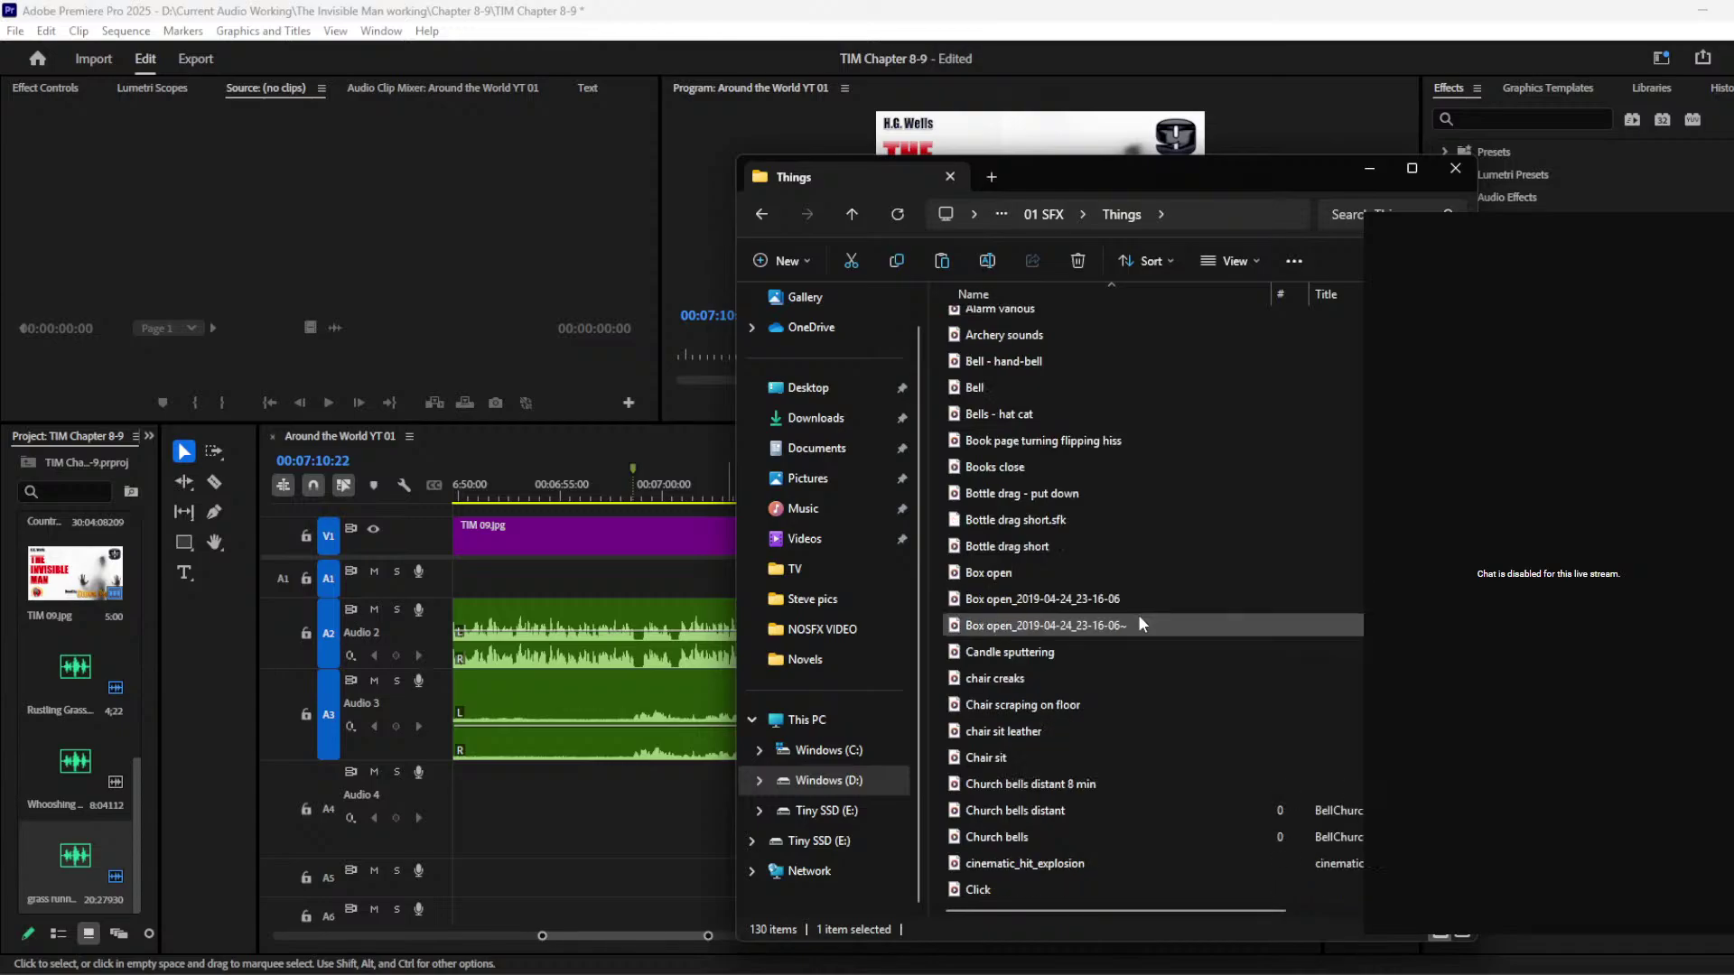
{"action": "scroll", "coordinate": [1138, 623], "scroll_direction": "down", "scroll_amount": 1}
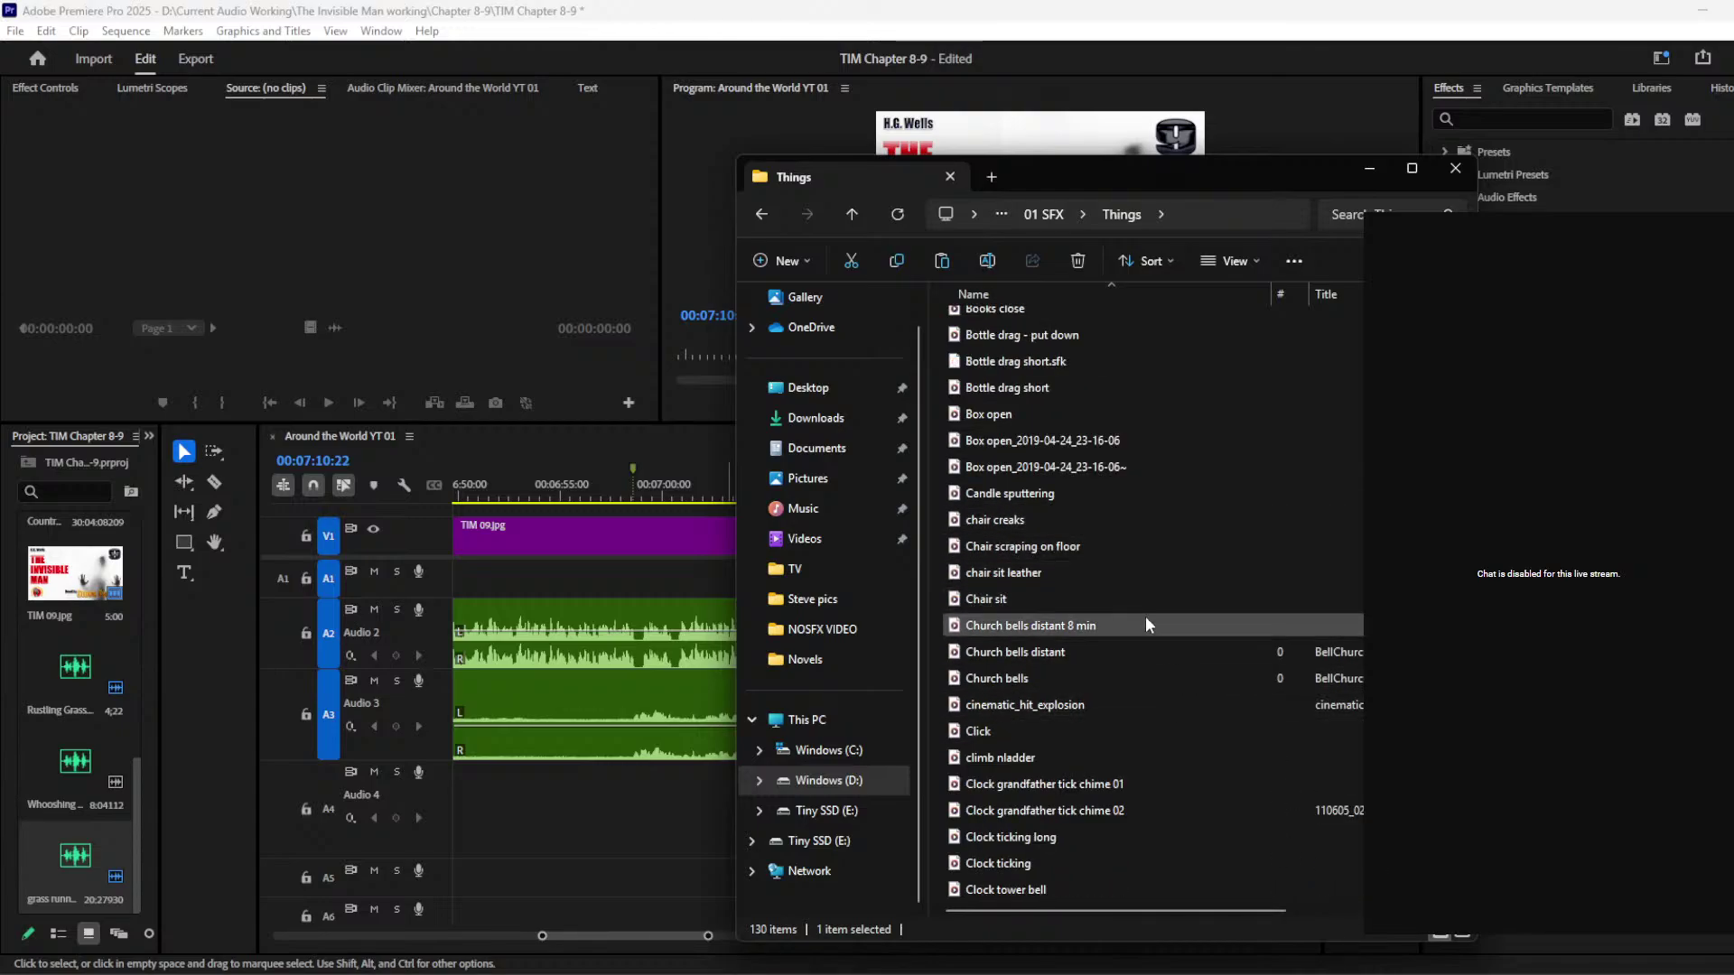
{"action": "scroll", "coordinate": [1148, 637], "scroll_direction": "down", "scroll_amount": 1}
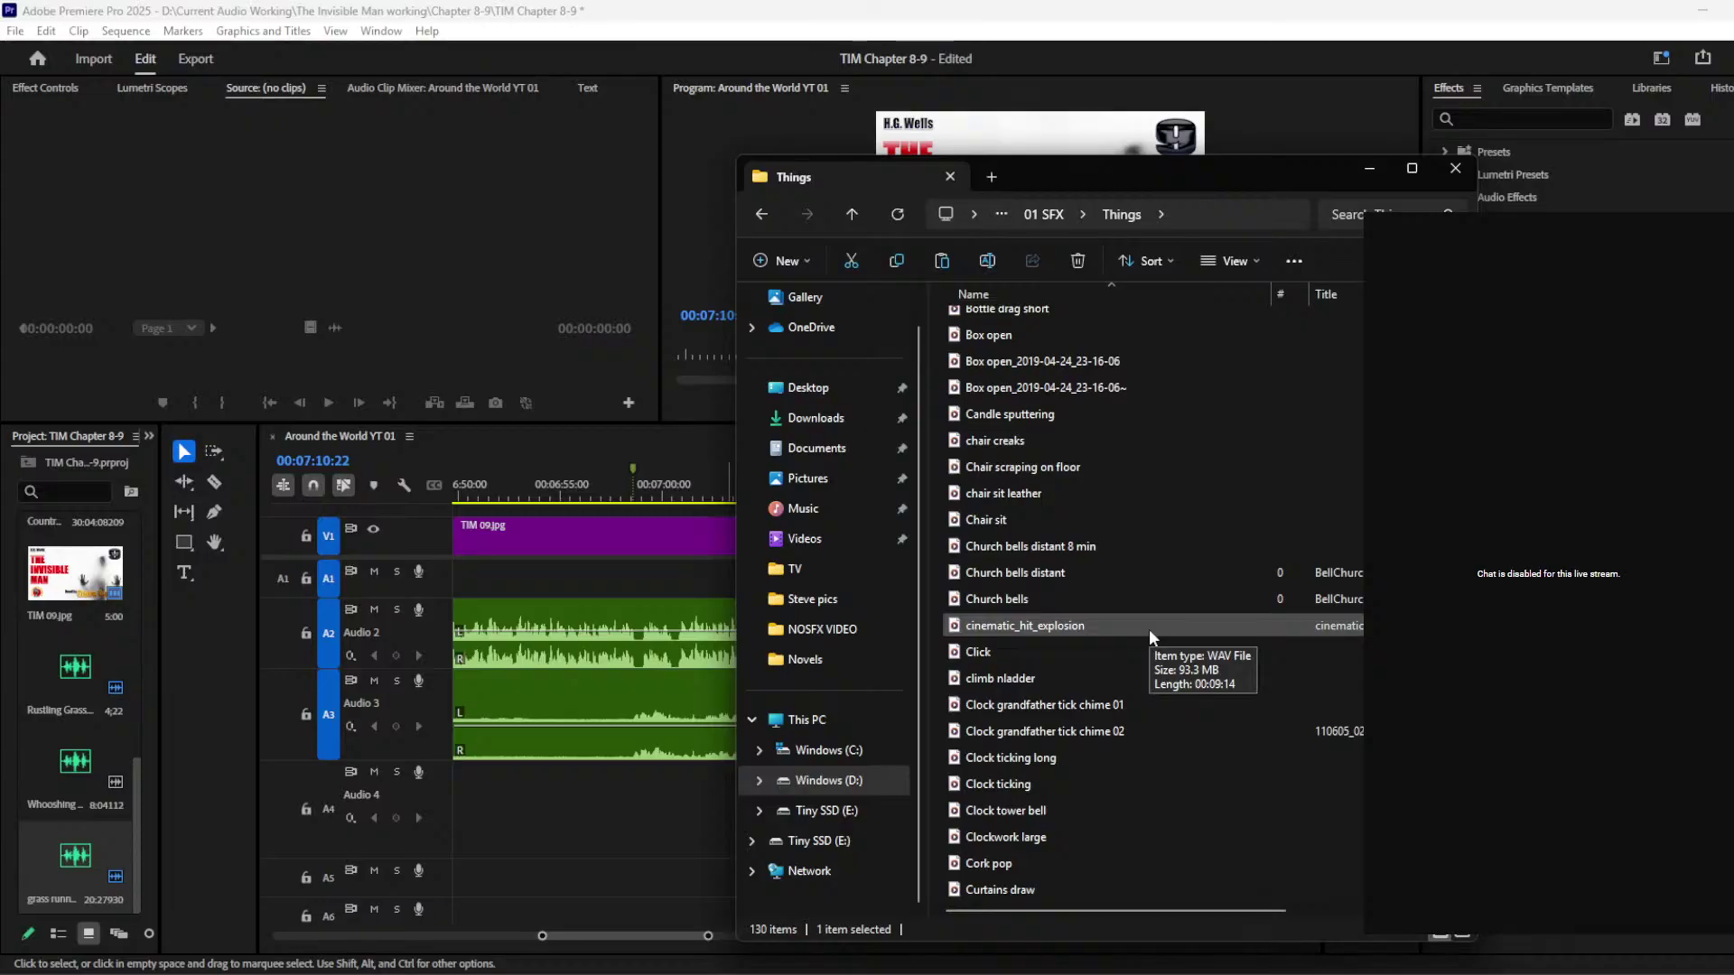
{"action": "scroll", "coordinate": [1149, 628], "scroll_direction": "down", "scroll_amount": 1}
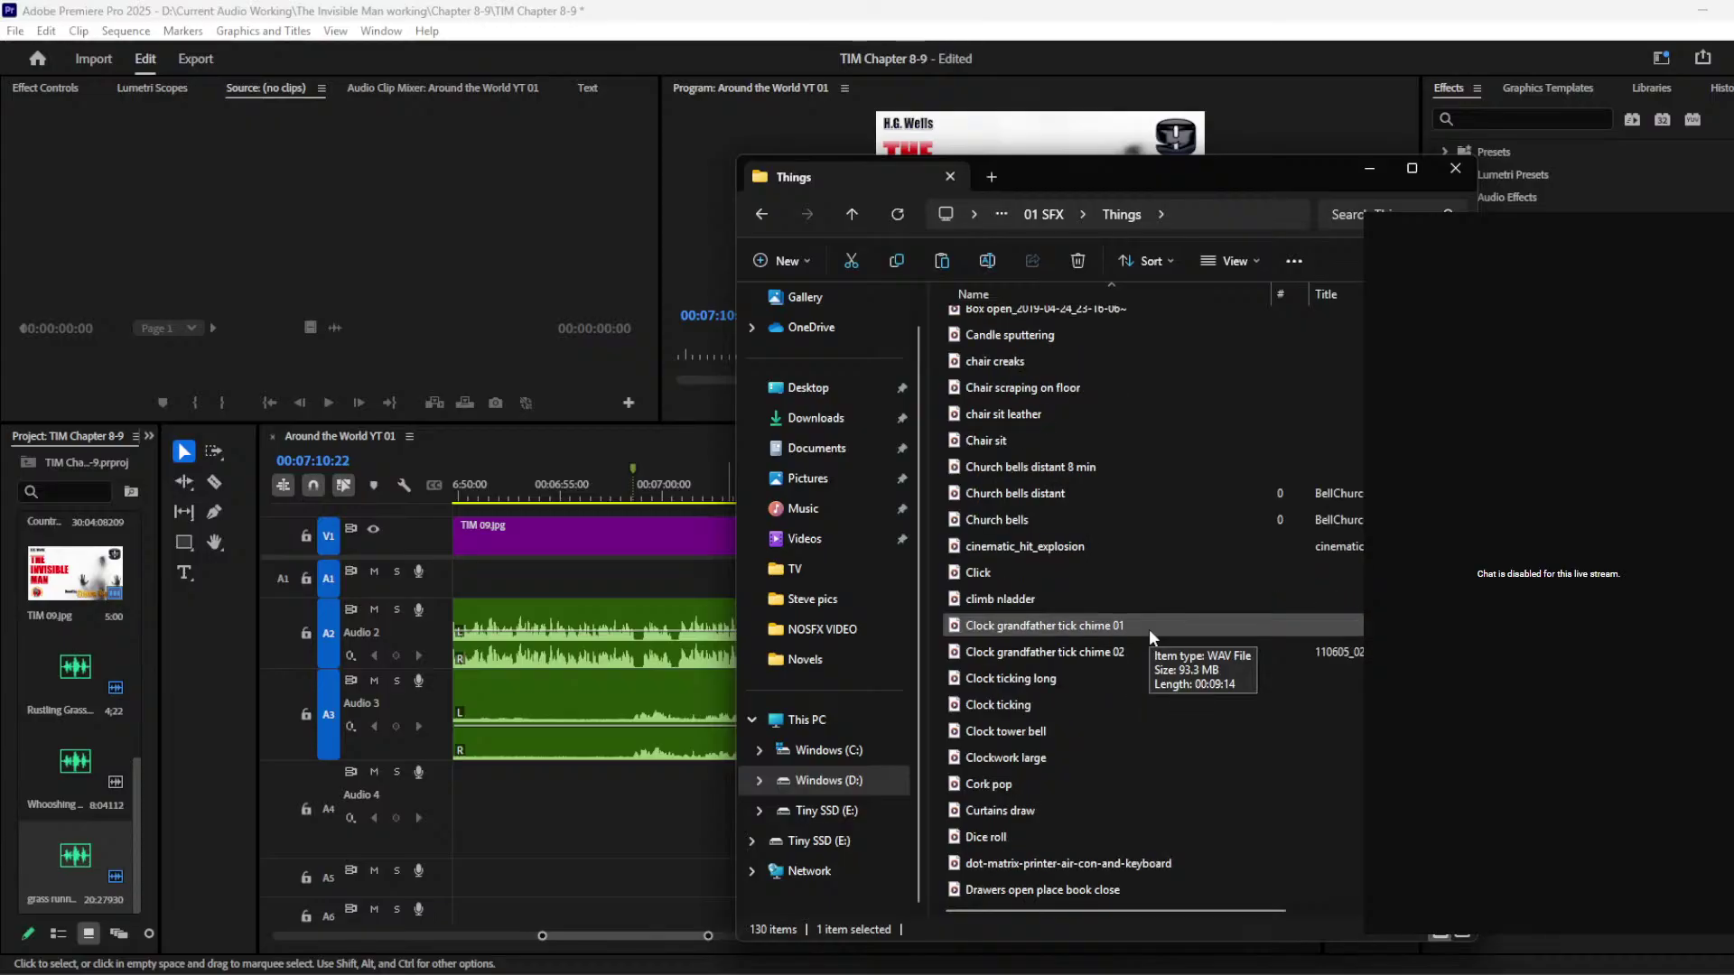
{"action": "scroll", "coordinate": [1148, 629], "scroll_direction": "down", "scroll_amount": 2}
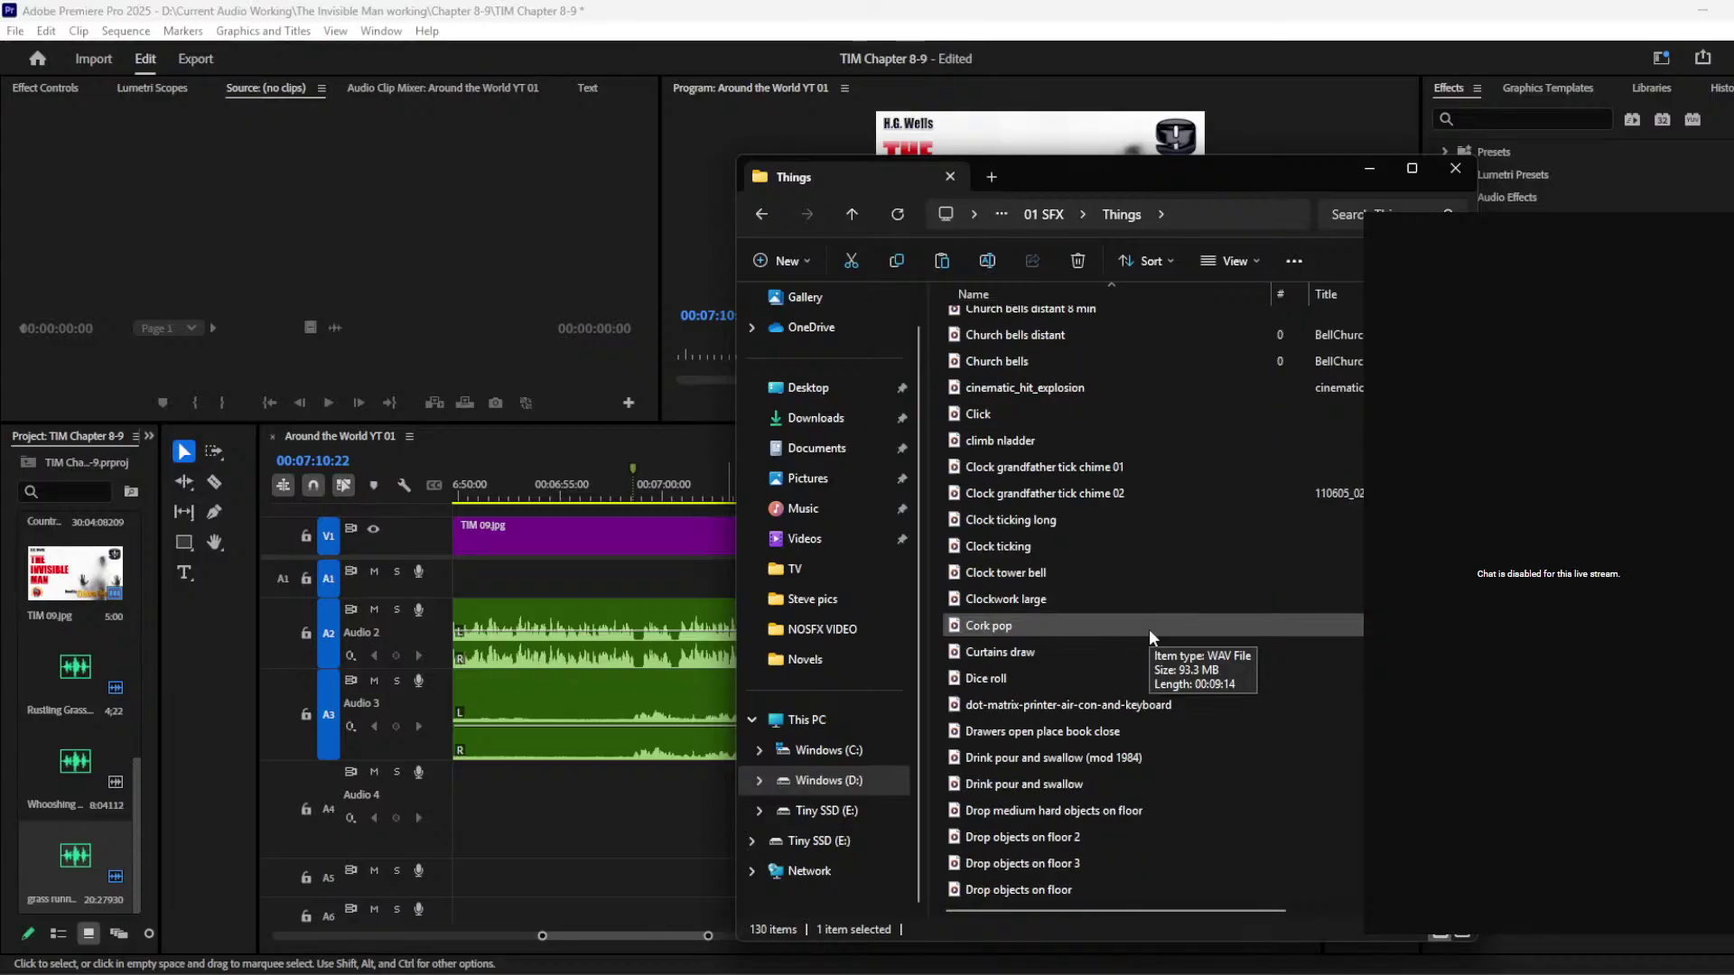
{"action": "scroll", "coordinate": [1148, 628], "scroll_direction": "down", "scroll_amount": 1}
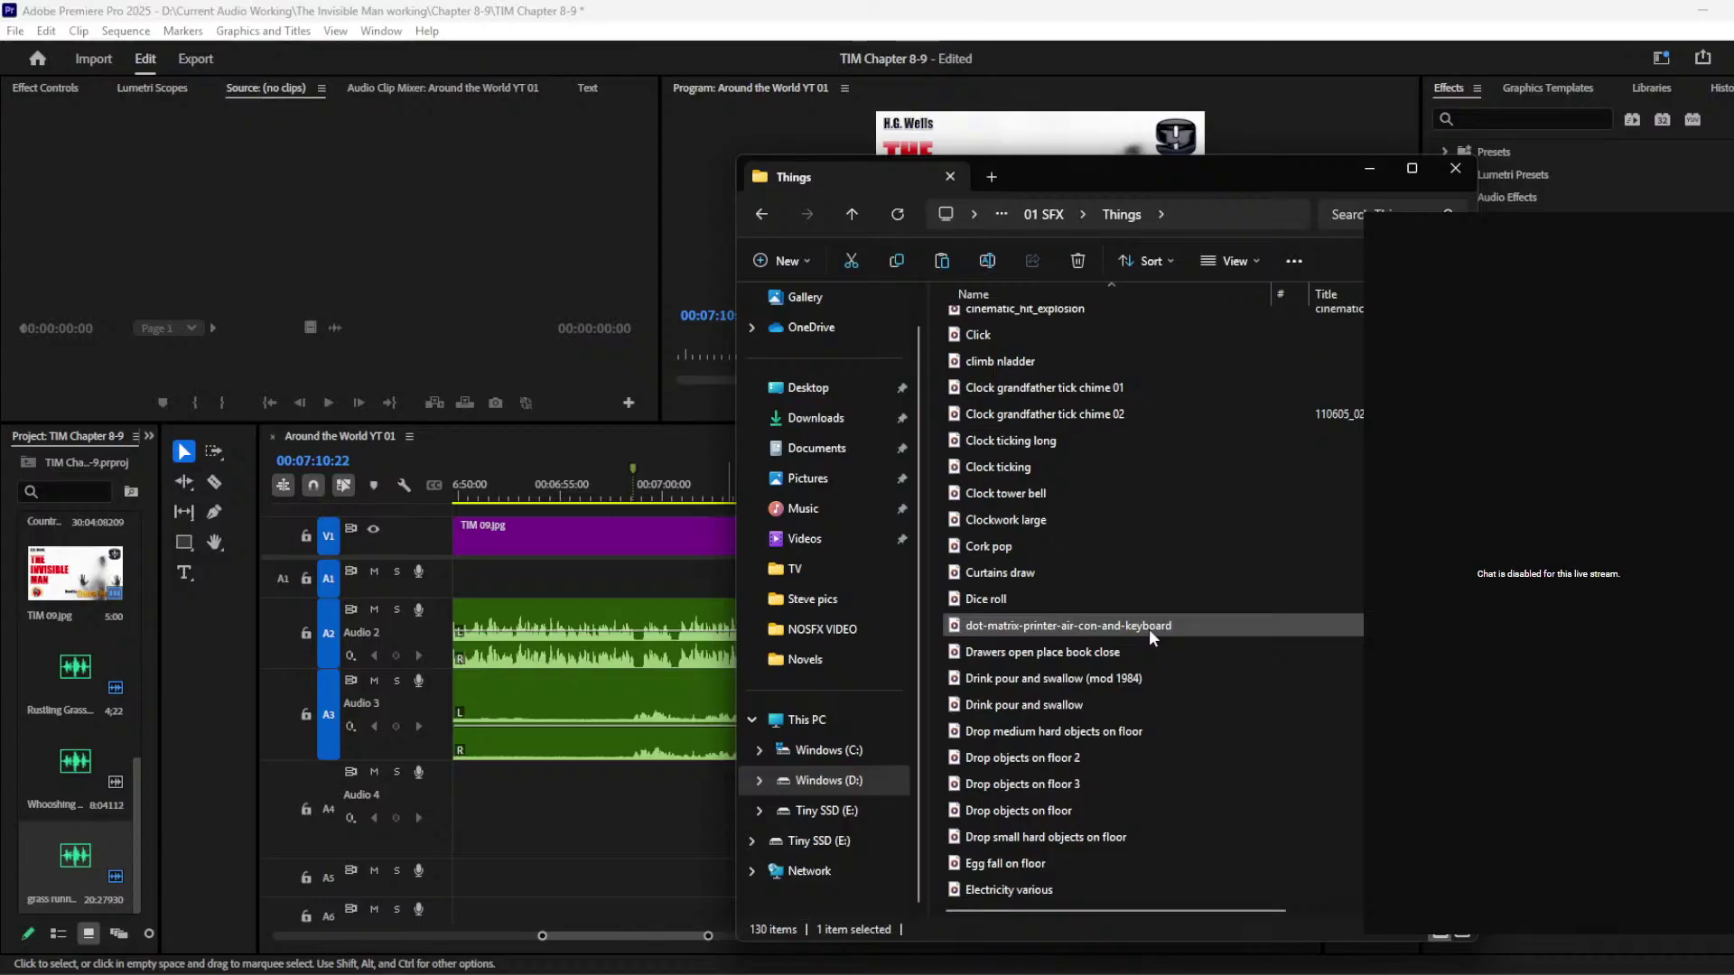
{"action": "scroll", "coordinate": [1149, 628], "scroll_direction": "down", "scroll_amount": 2}
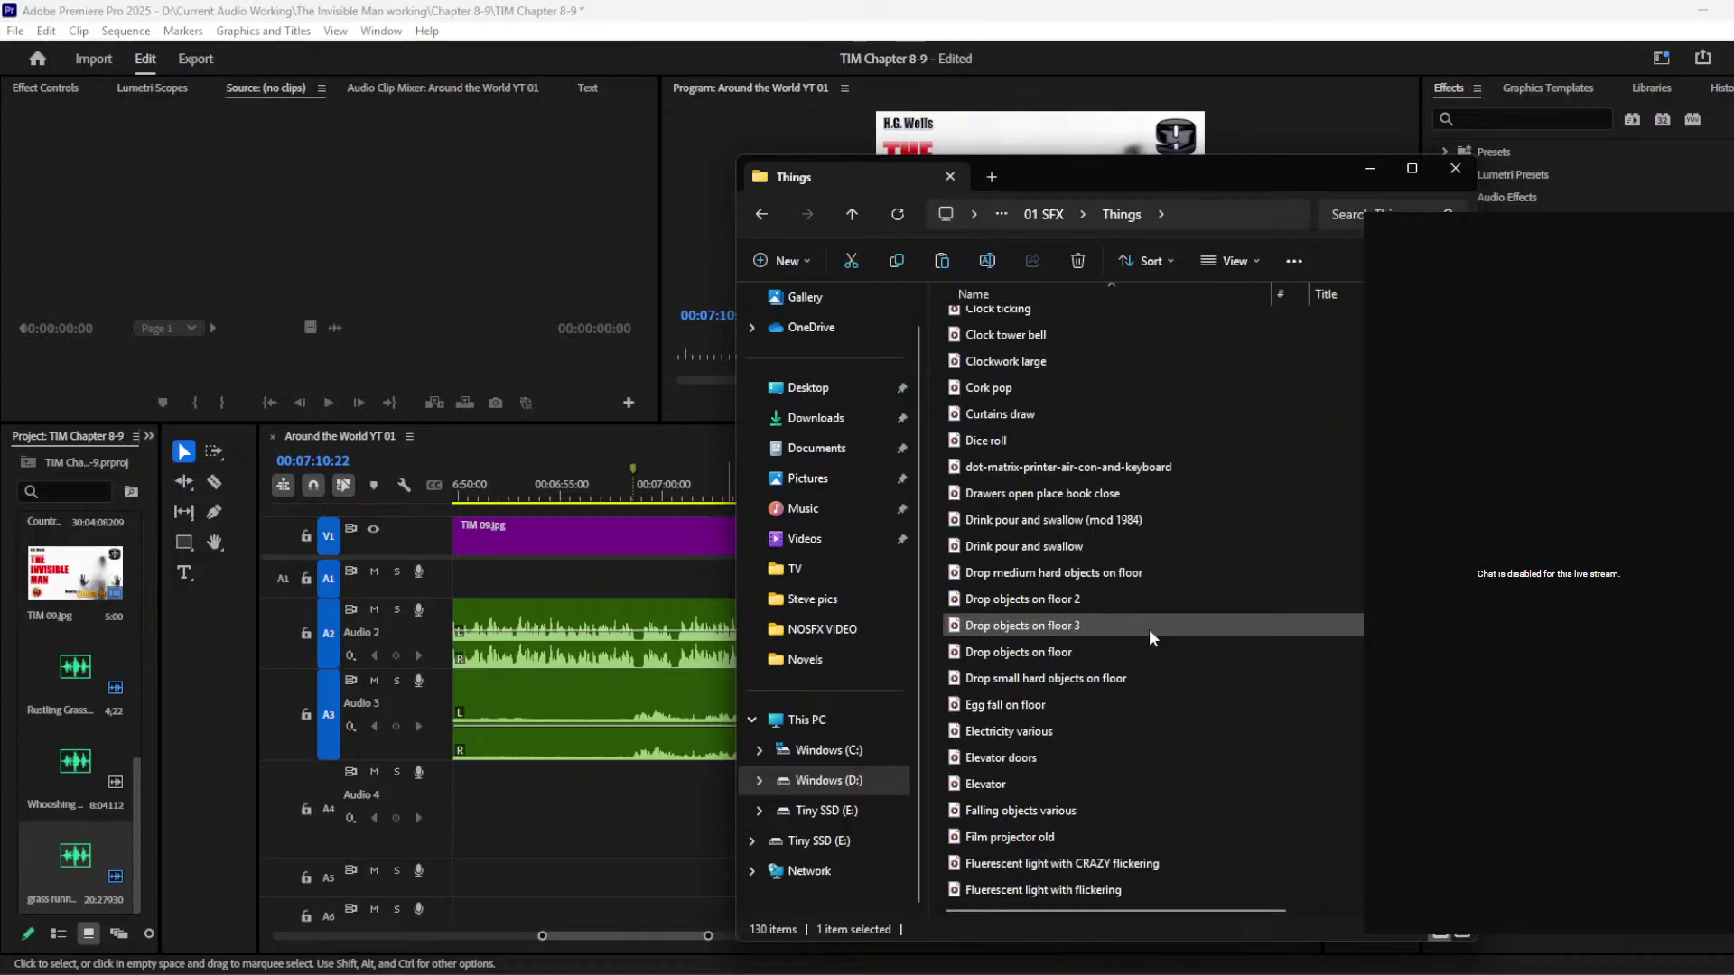
Step: Preview the Drawers open place book close sound, replay its early part, and close the player
{"action": "double_click", "coordinate": [1085, 491]}
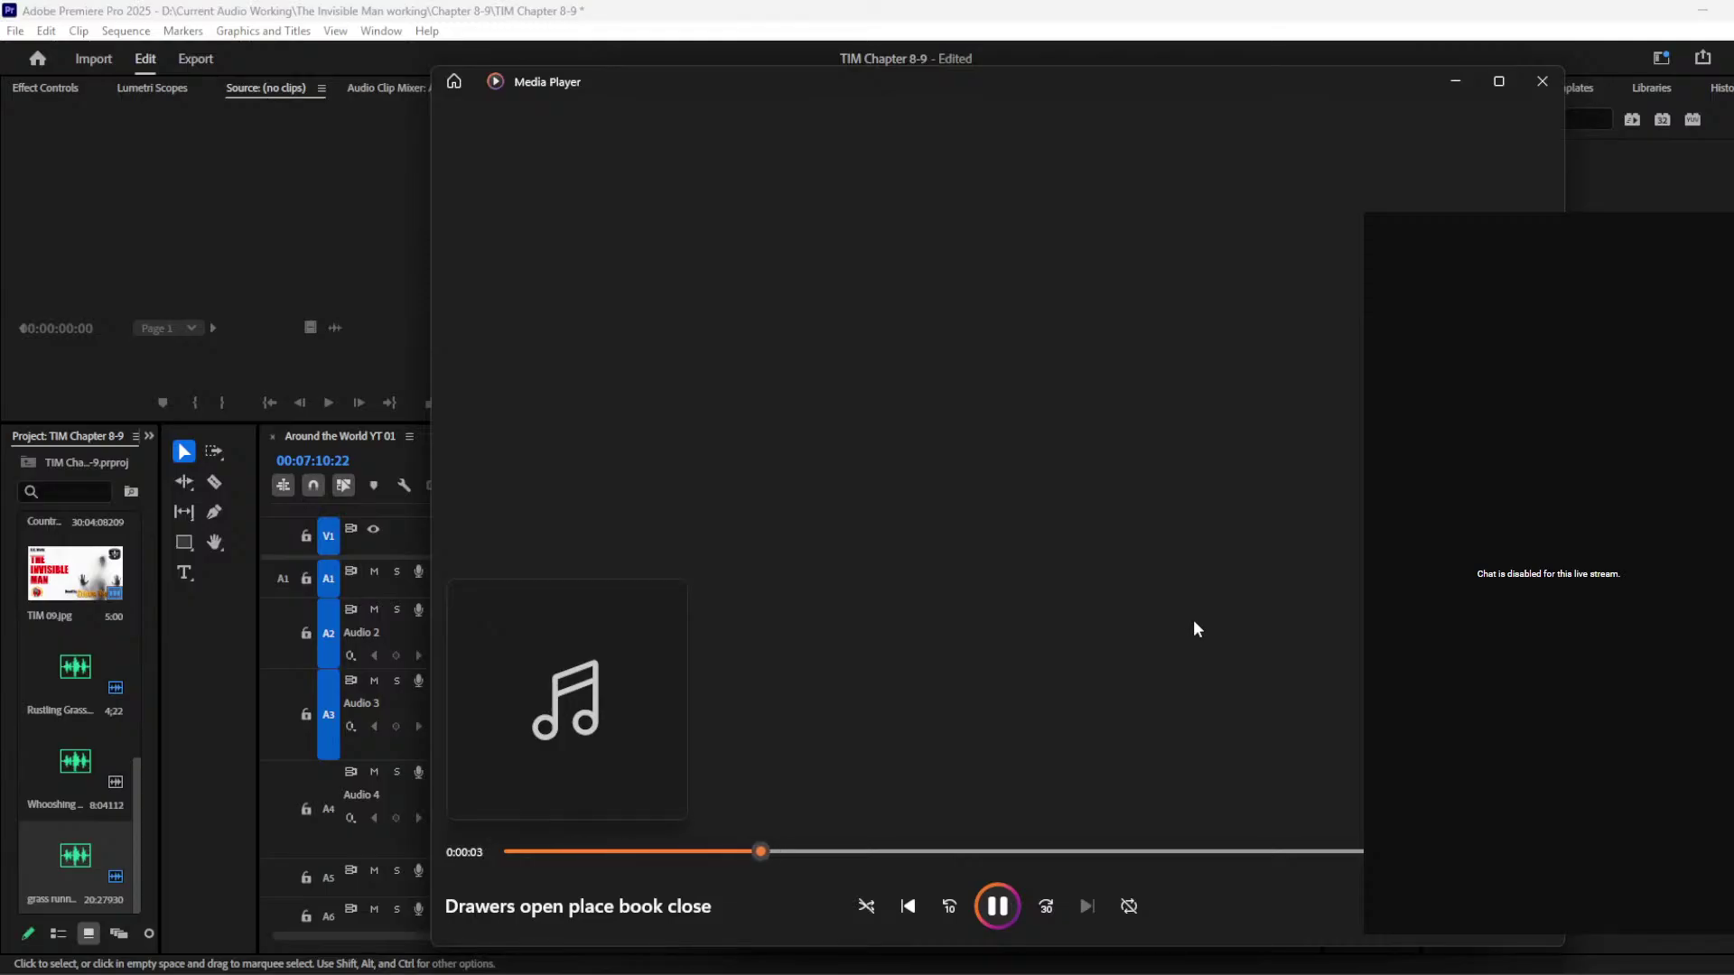
{"action": "left_click", "coordinate": [630, 851]}
{"action": "left_click", "coordinate": [719, 851]}
{"action": "key", "text": "space"}
{"action": "left_click", "coordinate": [1556, 91]}
Step: Place Drawers open place book close on Premiere Pro's Audio 4 track at about 00:07:00 and play it with the narration from about 00:07:02
{"action": "left_click_drag", "start_coordinate": [1060, 504], "coordinate": [667, 828]}
{"action": "left_click_drag", "start_coordinate": [798, 489], "coordinate": [707, 531]}
{"action": "key", "text": "space"}
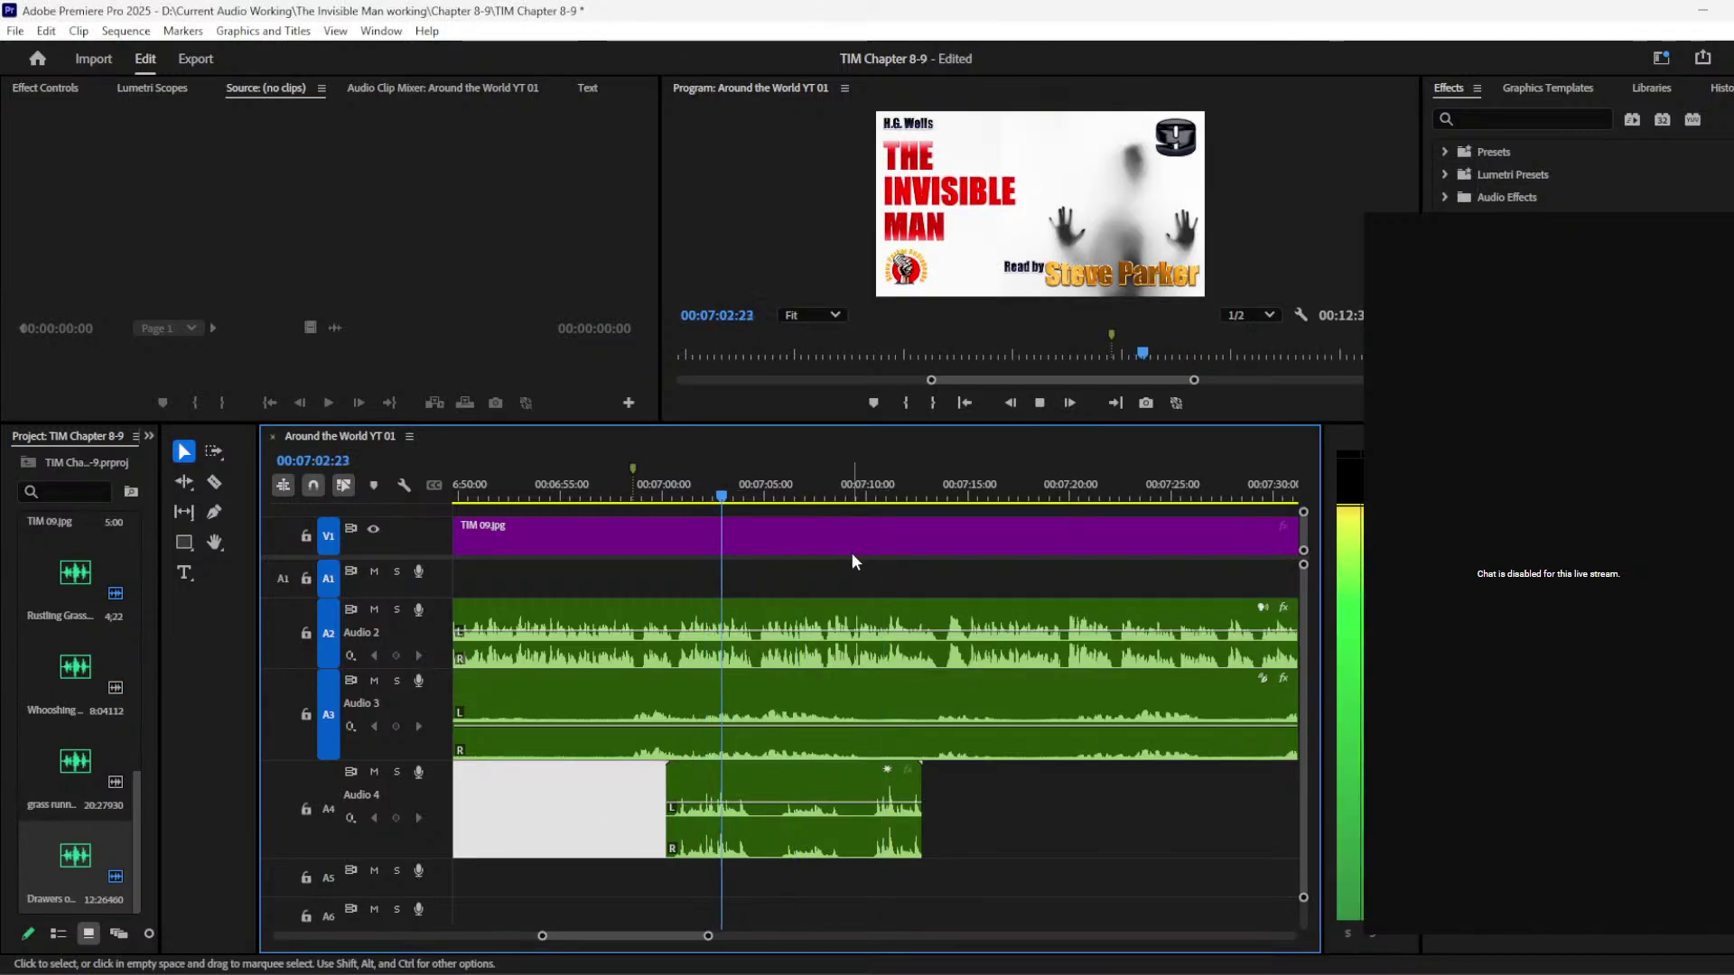
{"action": "left_click", "coordinate": [732, 497]}
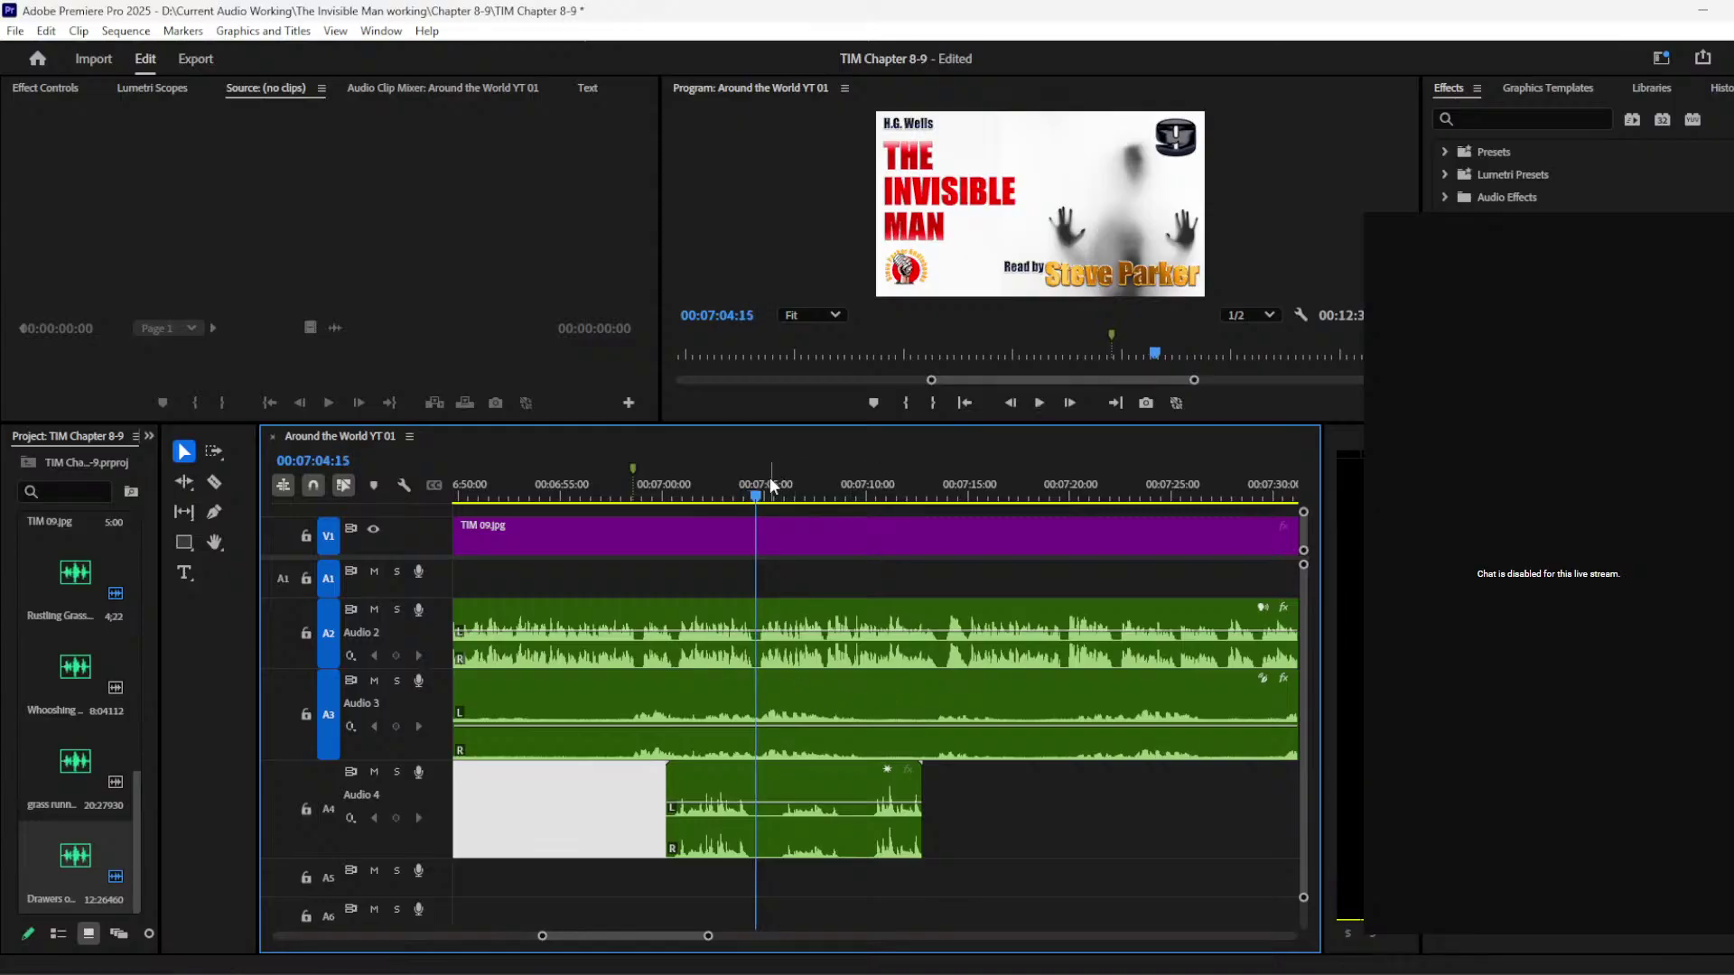
Step: Trim the drawers clip on Audio 4 to a piece about one second long starting at 00:07:03:16
{"action": "left_click_drag", "start_coordinate": [732, 510], "coordinate": [736, 514]}
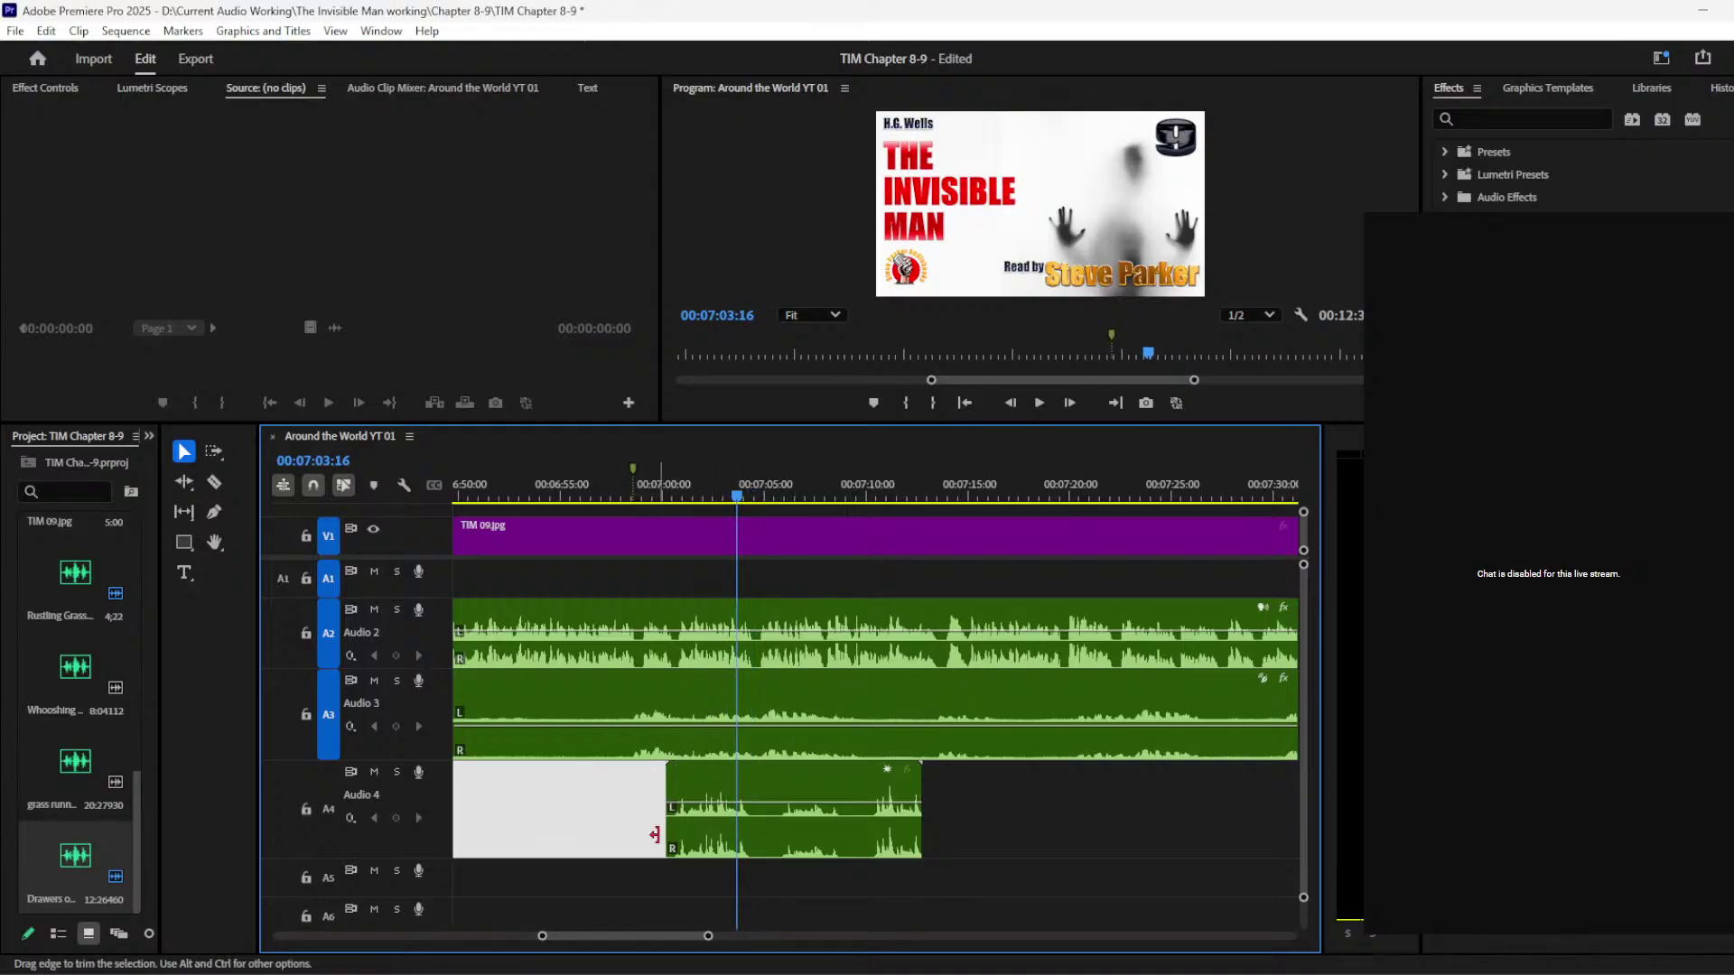
{"action": "left_click_drag", "start_coordinate": [673, 831], "coordinate": [737, 831]}
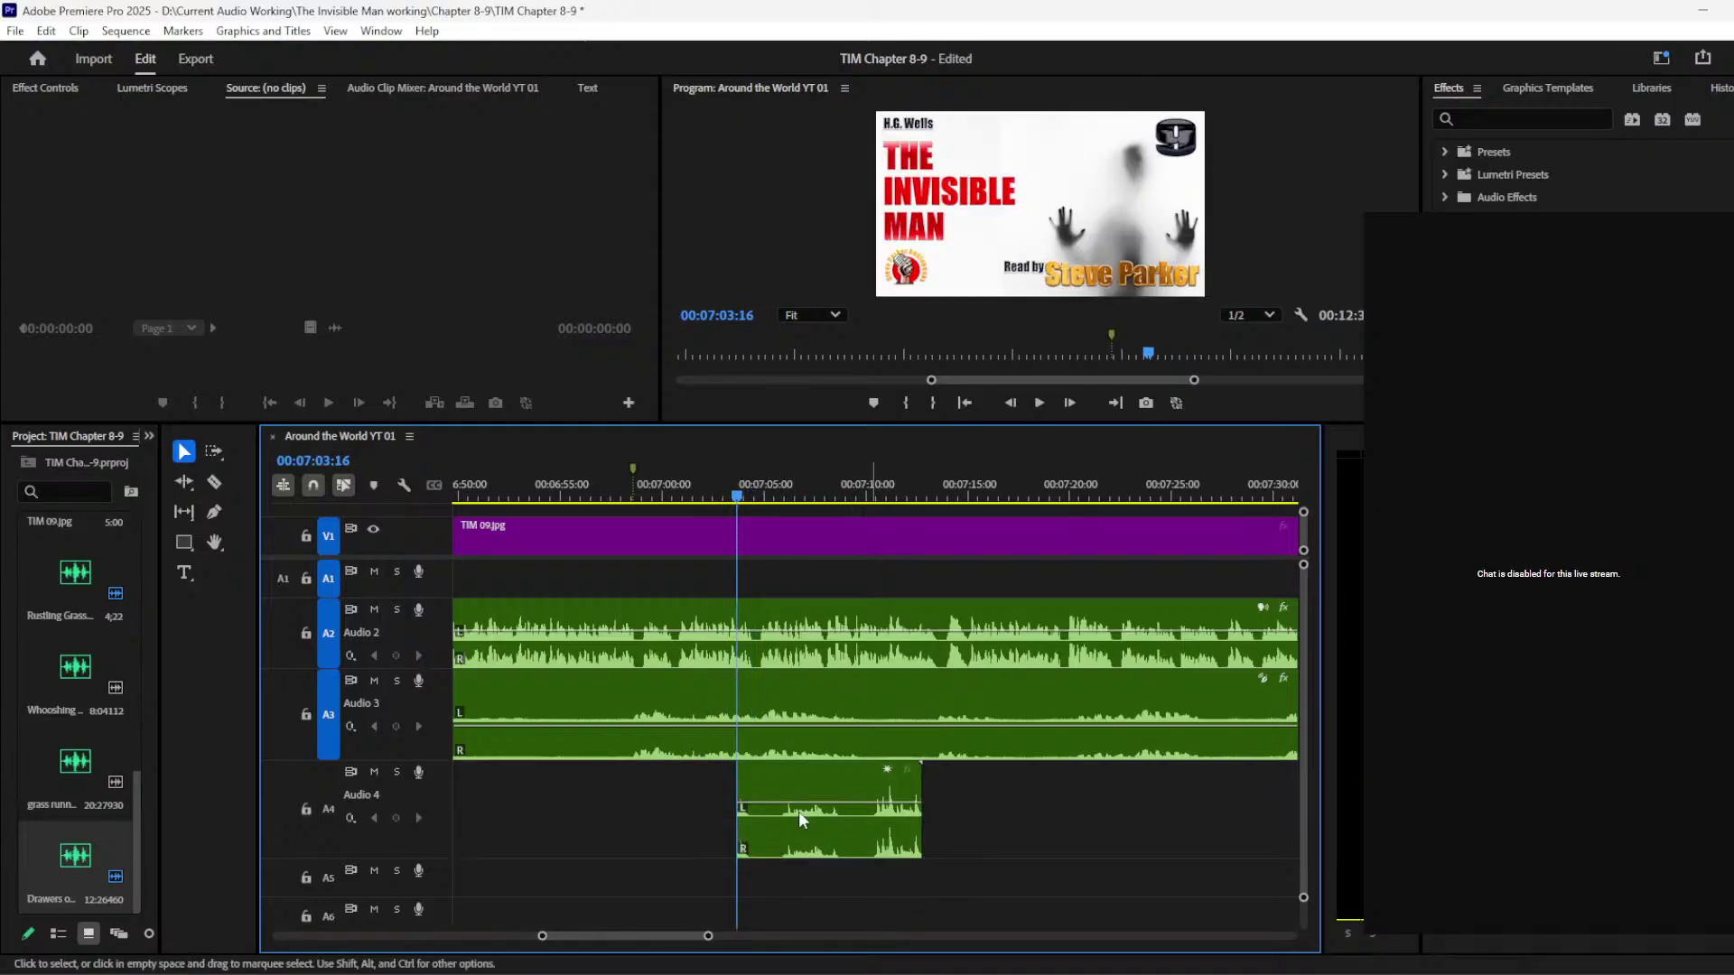
{"action": "left_click_drag", "start_coordinate": [921, 826], "coordinate": [767, 835]}
Step: Play the narration from about 00:07:06:20 to about 00:07:09:13
{"action": "left_click_drag", "start_coordinate": [618, 496], "coordinate": [598, 573]}
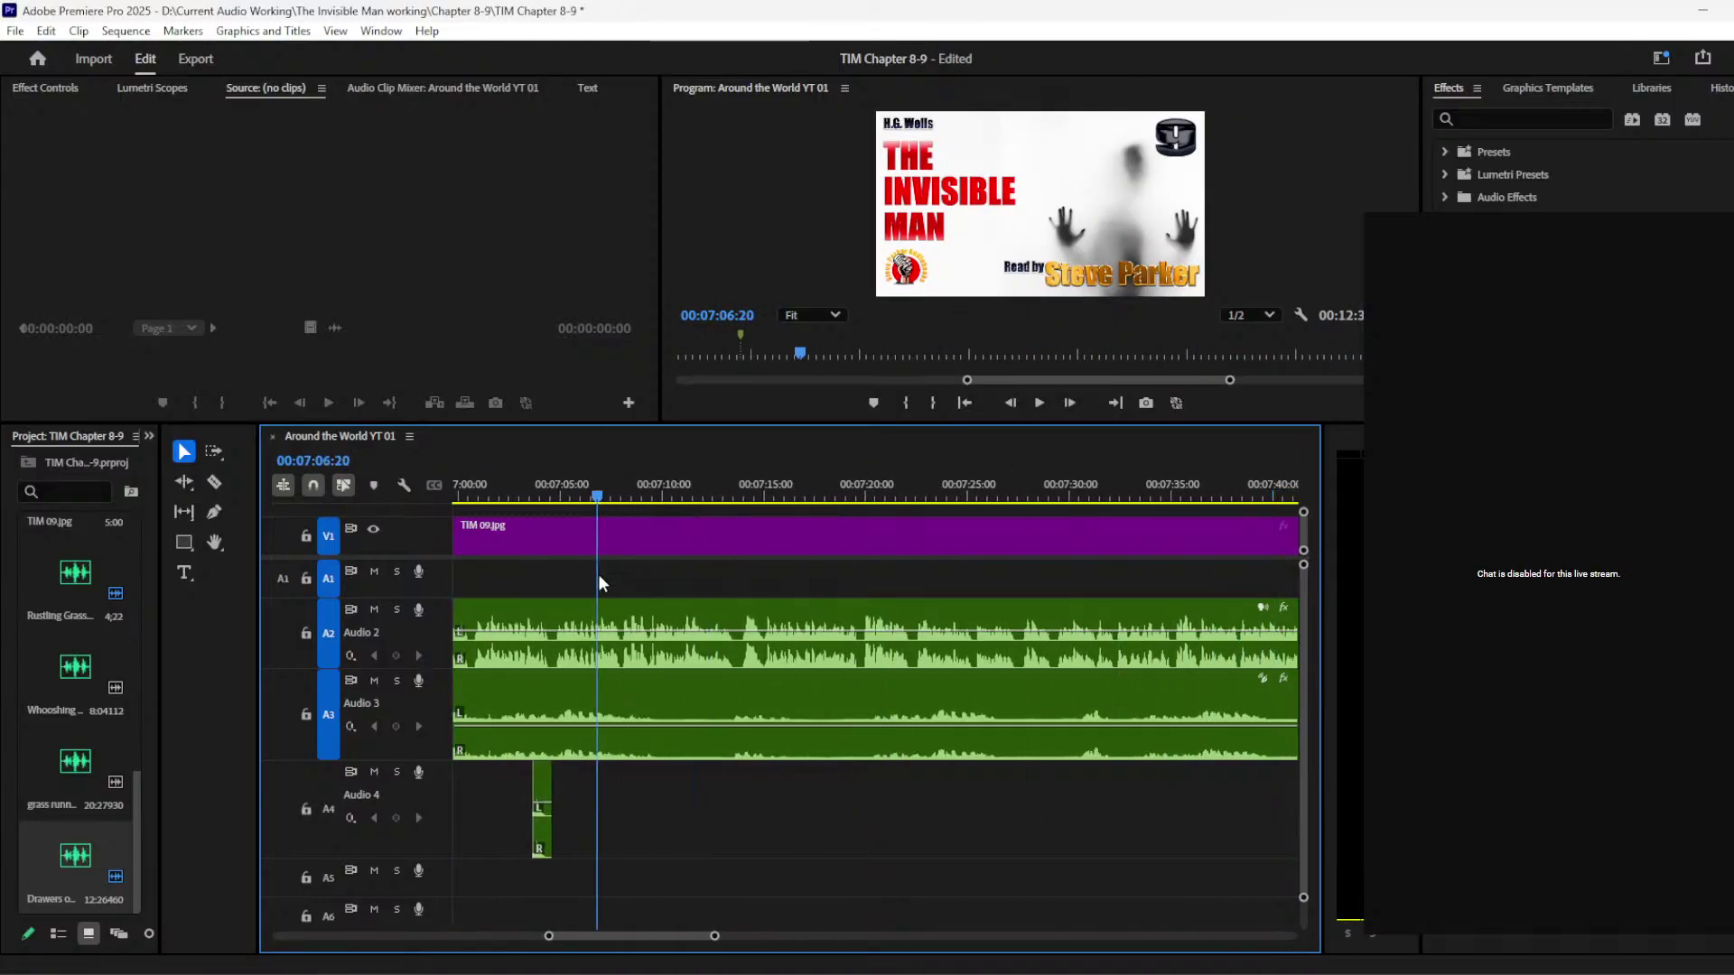
{"action": "key", "text": "space"}
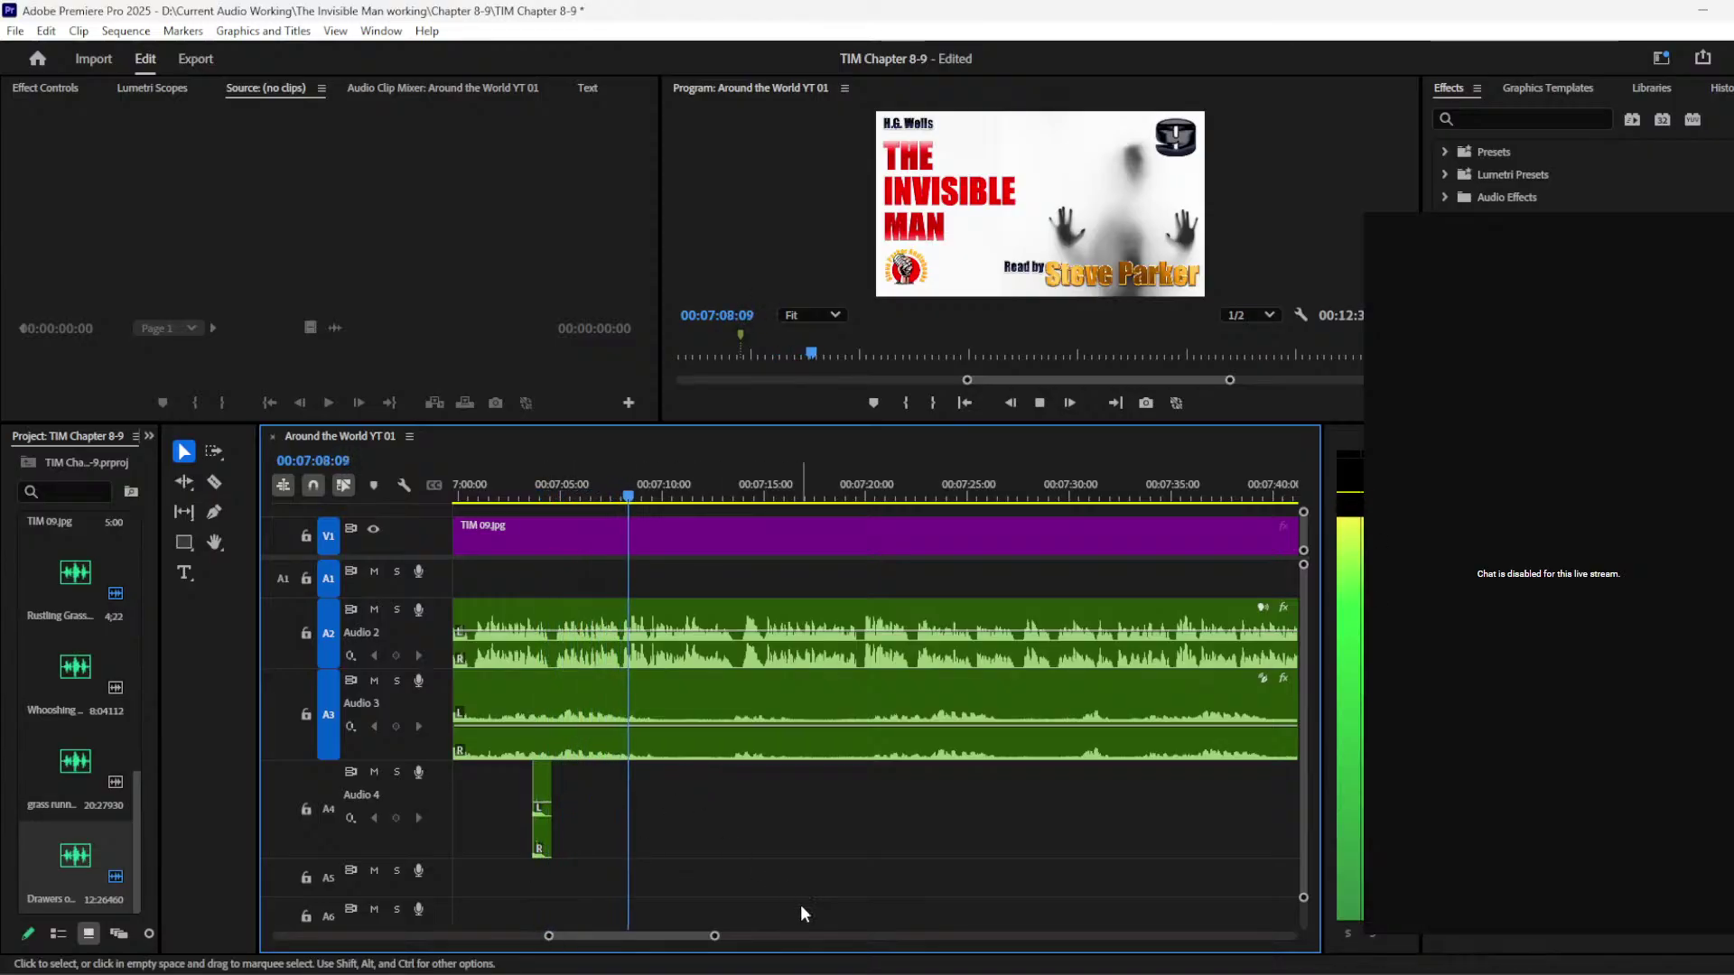
{"action": "key", "text": "space"}
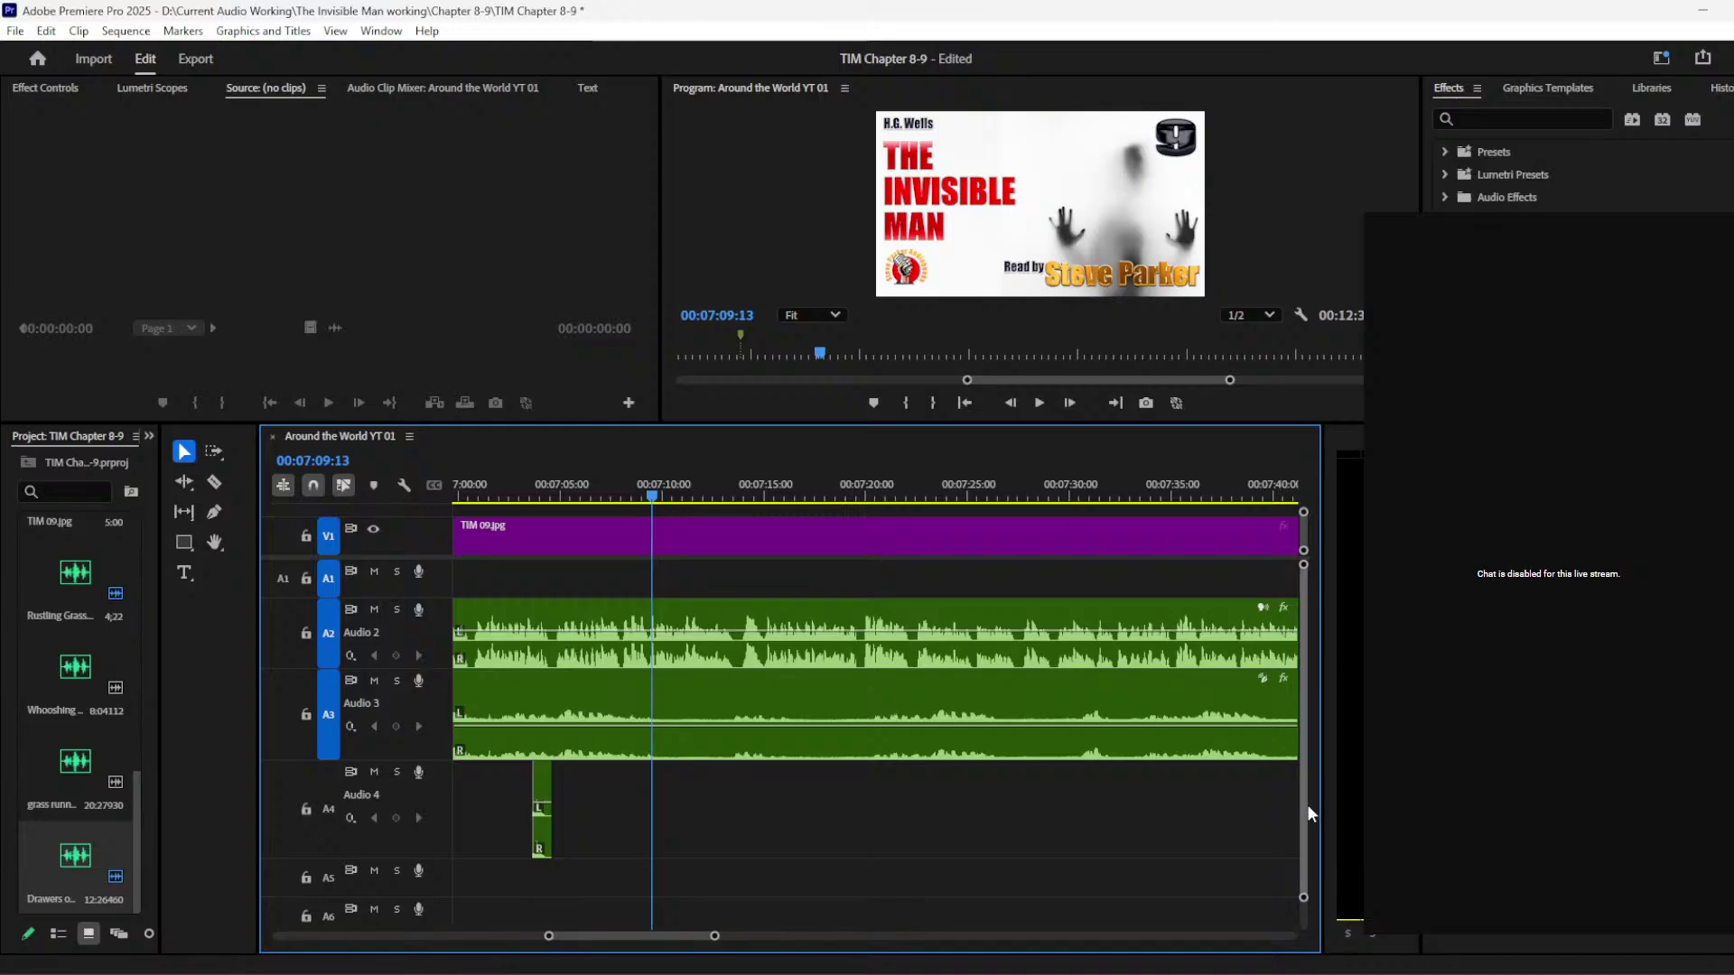
Step: Switch to File Explorer, open the Footsteps folder in 01 SFX, look through its files, and search it for "grass"
{"action": "scroll", "coordinate": [1306, 815], "scroll_direction": "down", "scroll_amount": 2}
{"action": "scroll", "coordinate": [1306, 815], "scroll_direction": "down", "scroll_amount": 1}
{"action": "left_click_drag", "start_coordinate": [711, 941], "coordinate": [923, 931]}
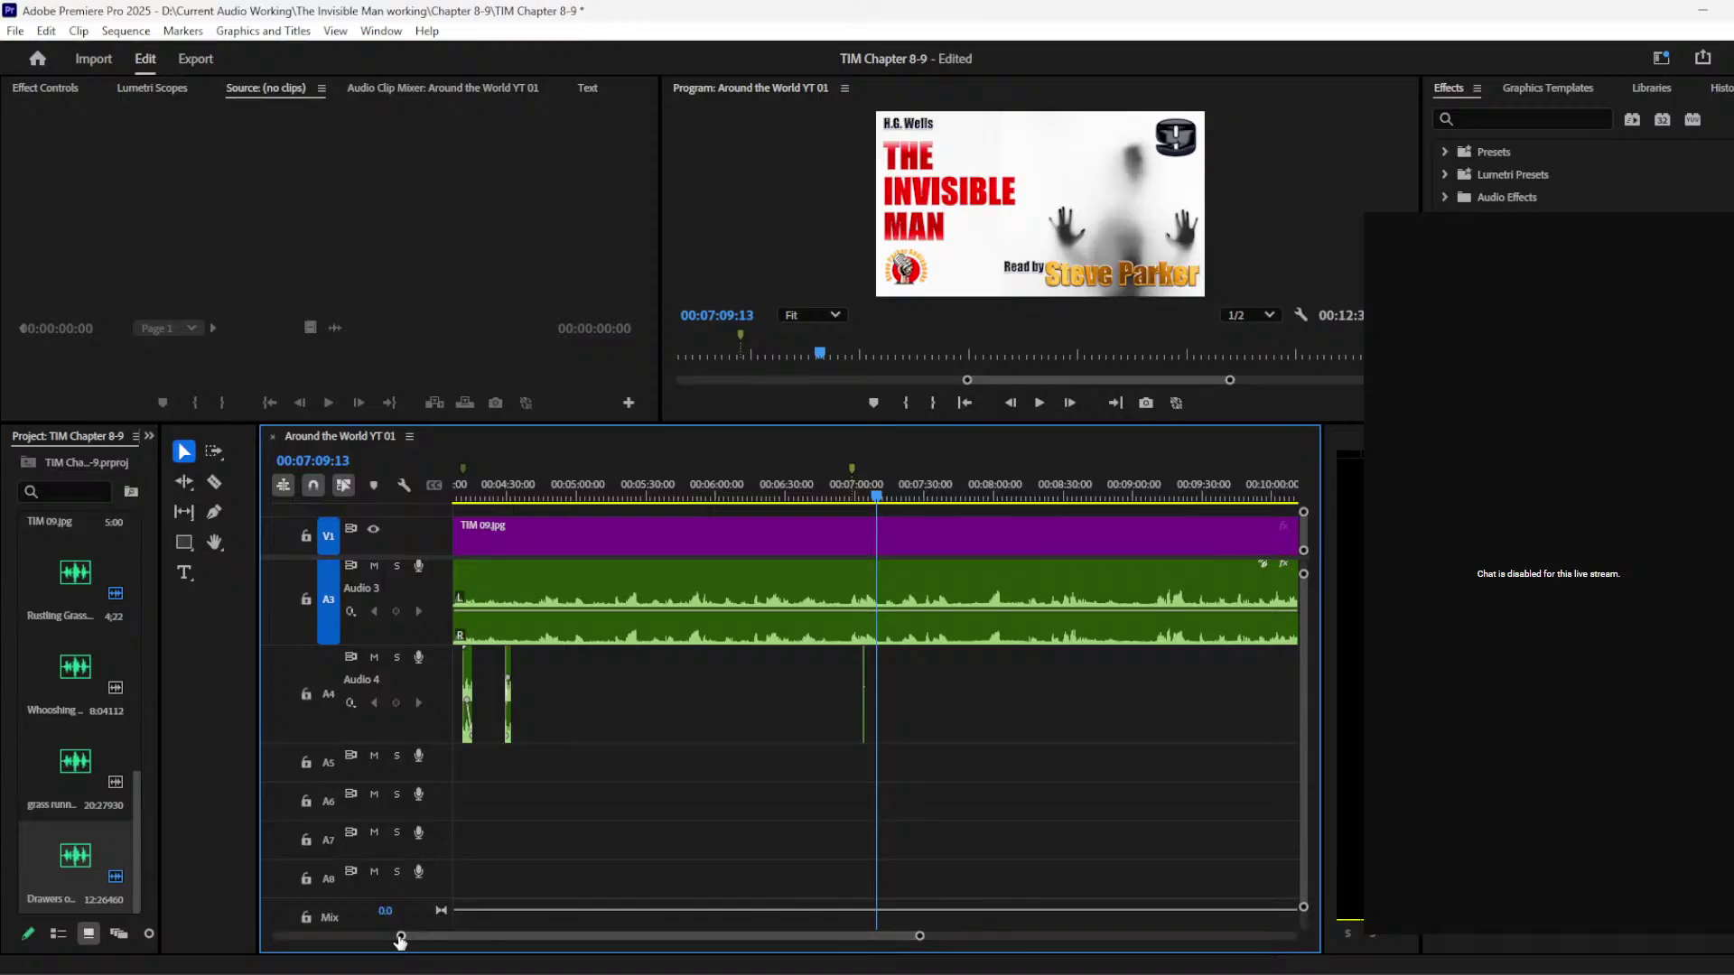
{"action": "left_click_drag", "start_coordinate": [401, 940], "coordinate": [604, 927]}
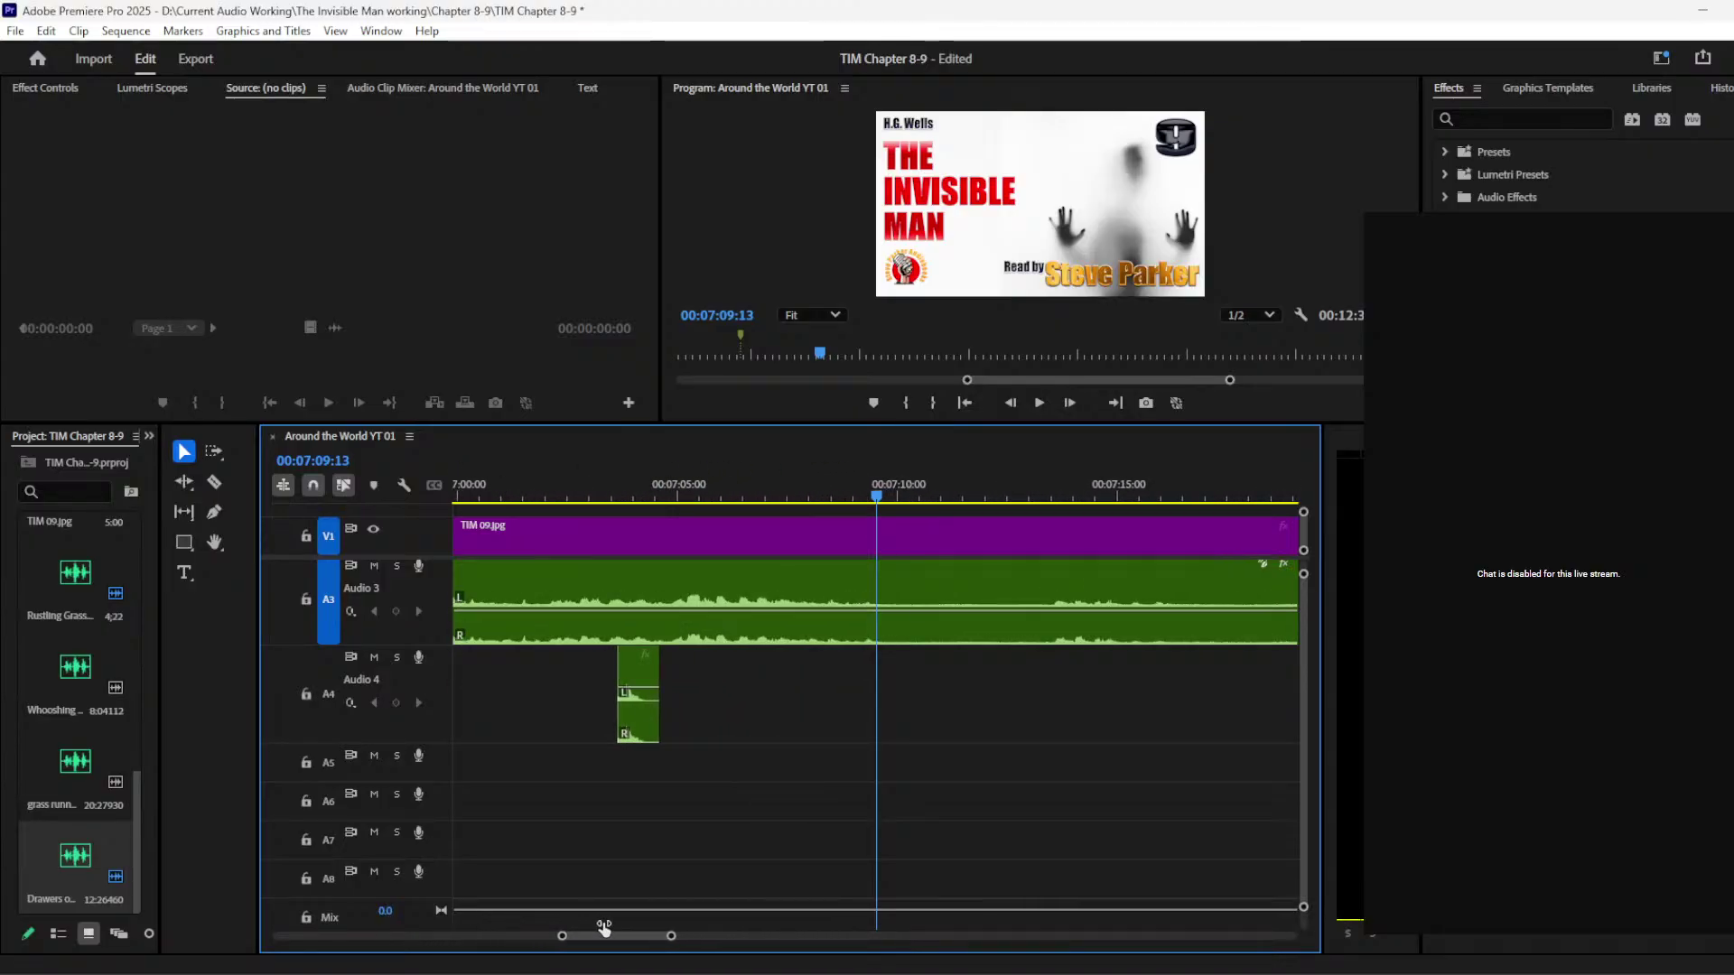
{"action": "key", "text": "alt+Tab"}
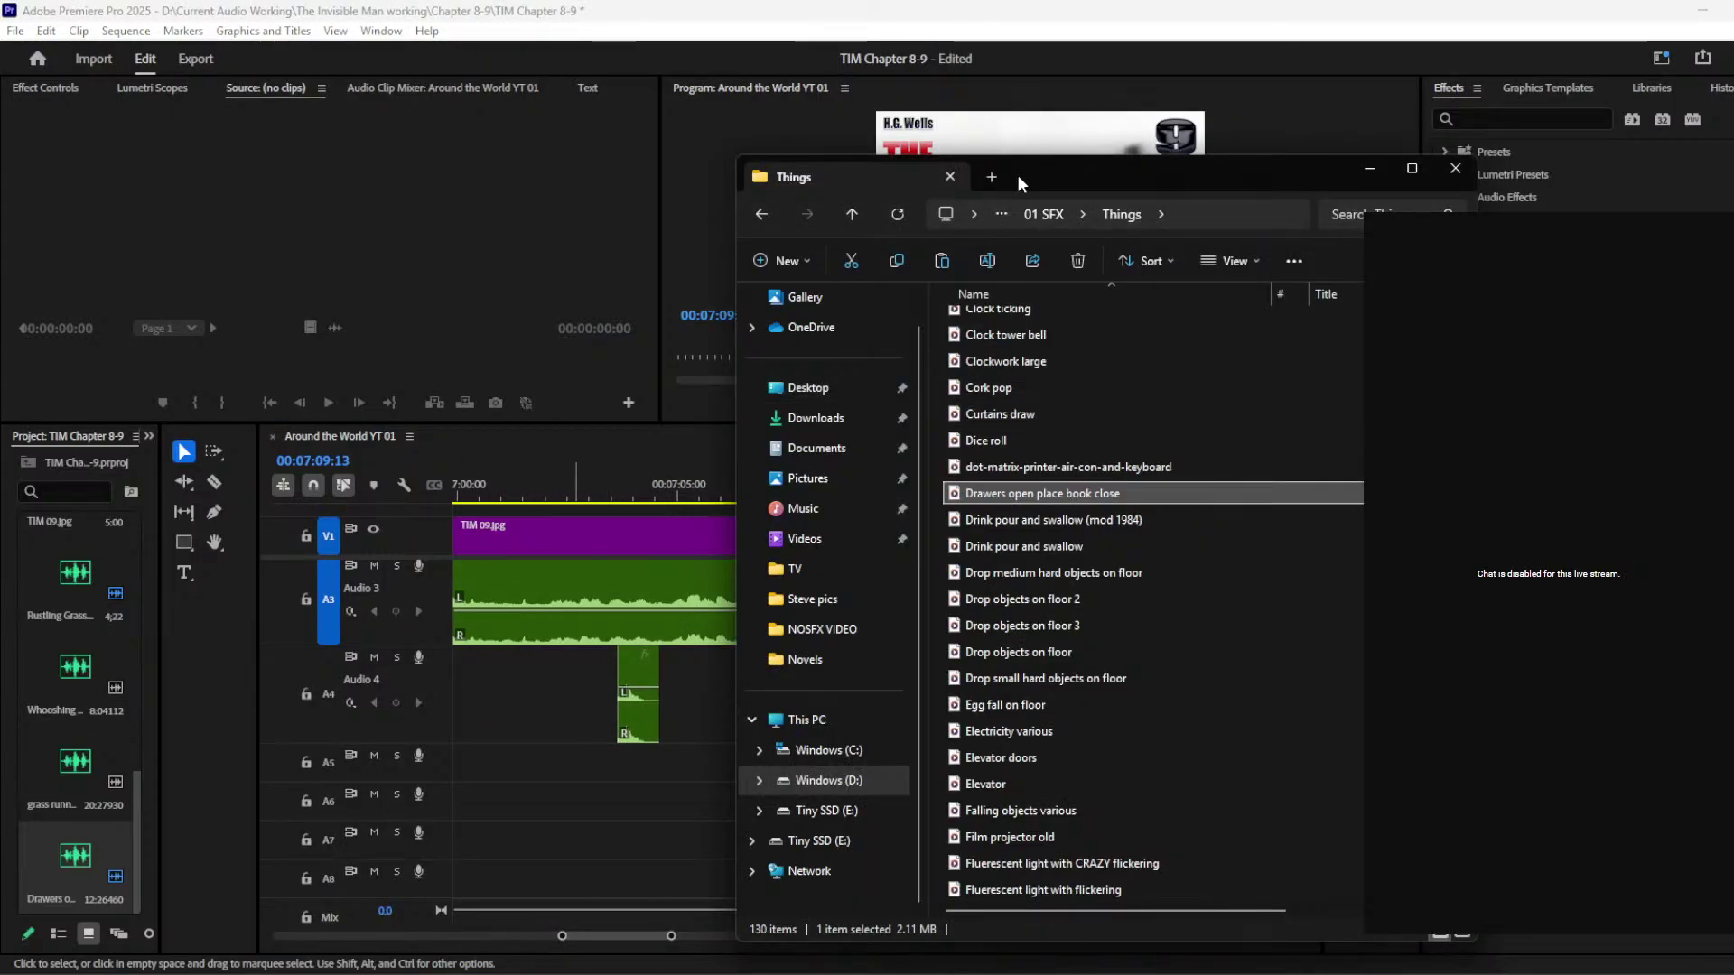
{"action": "left_click", "coordinate": [1048, 217]}
{"action": "double_click", "coordinate": [1049, 461]}
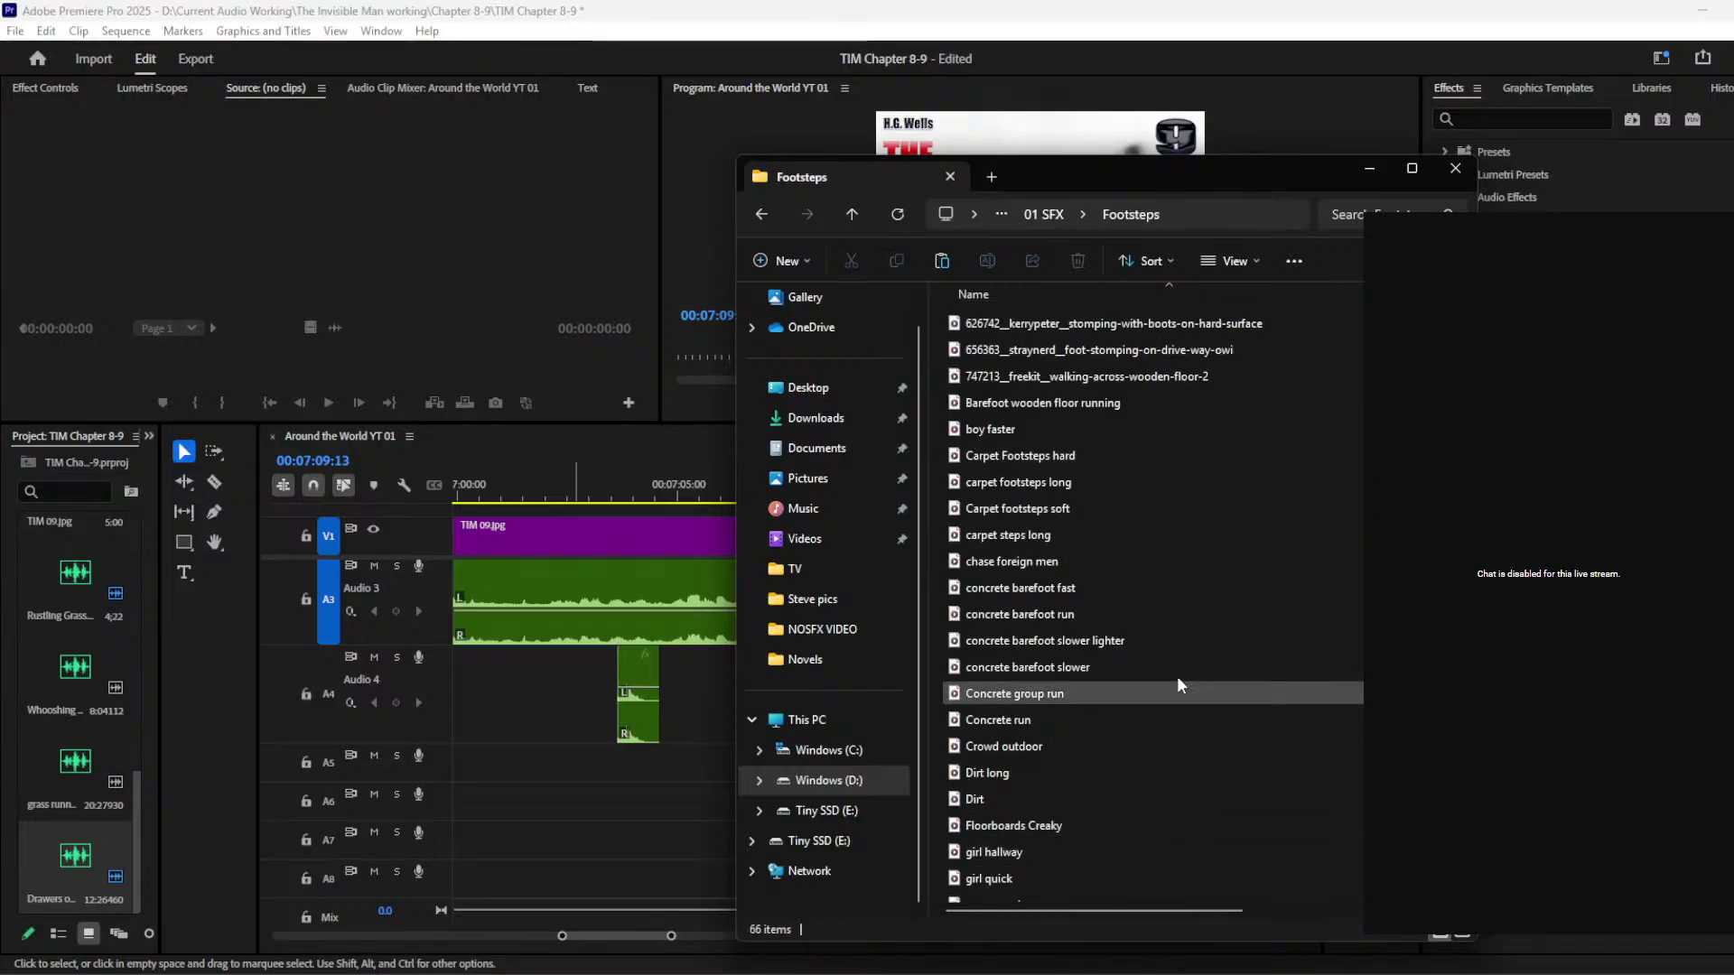
{"action": "scroll", "coordinate": [1146, 628], "scroll_direction": "down", "scroll_amount": 8}
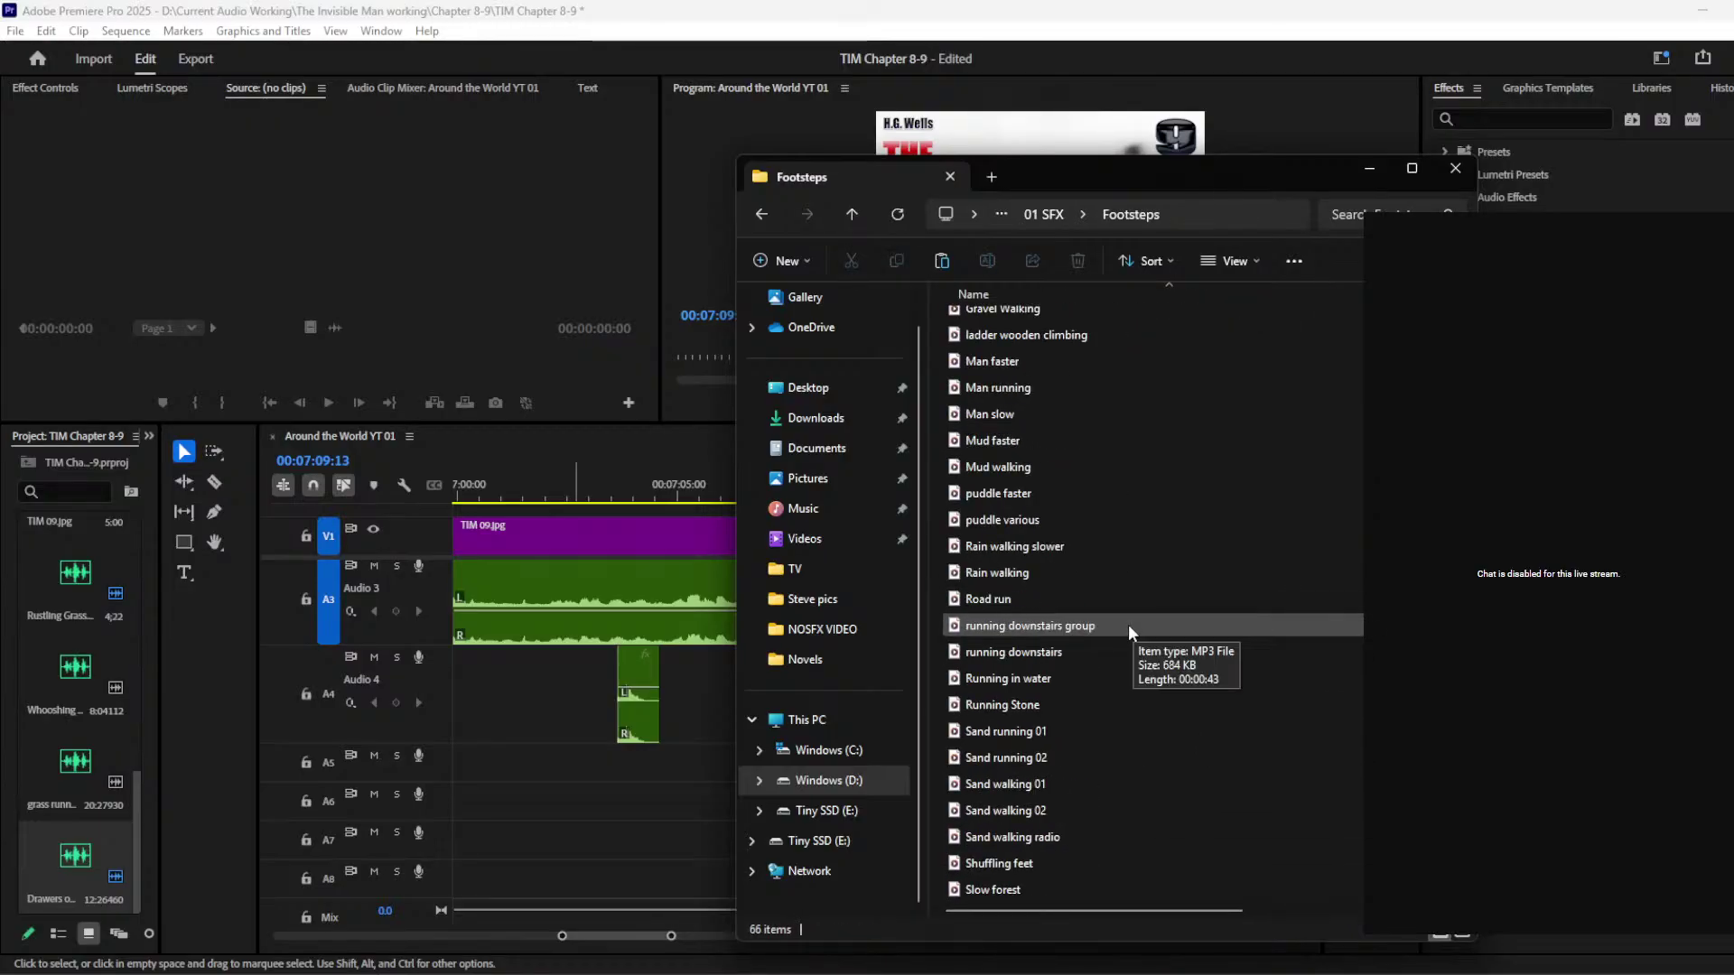
{"action": "scroll", "coordinate": [1129, 625], "scroll_direction": "up", "scroll_amount": 8}
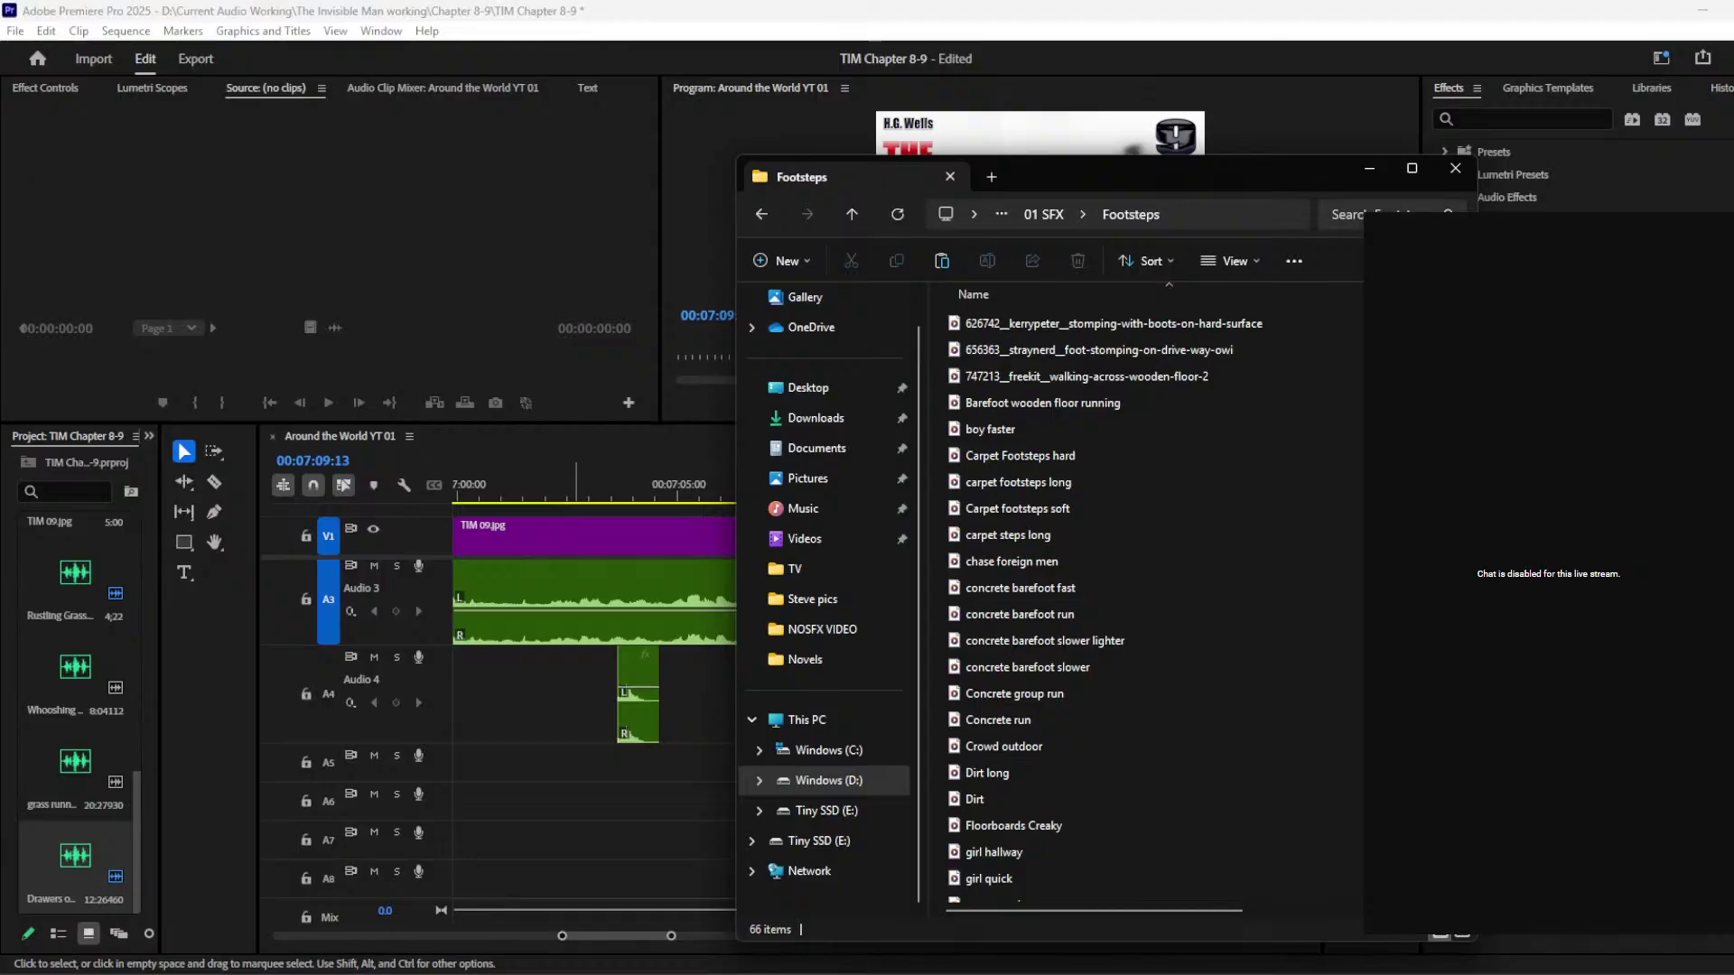
{"action": "left_click", "coordinate": [1350, 214]}
{"action": "type", "text": "grass"}
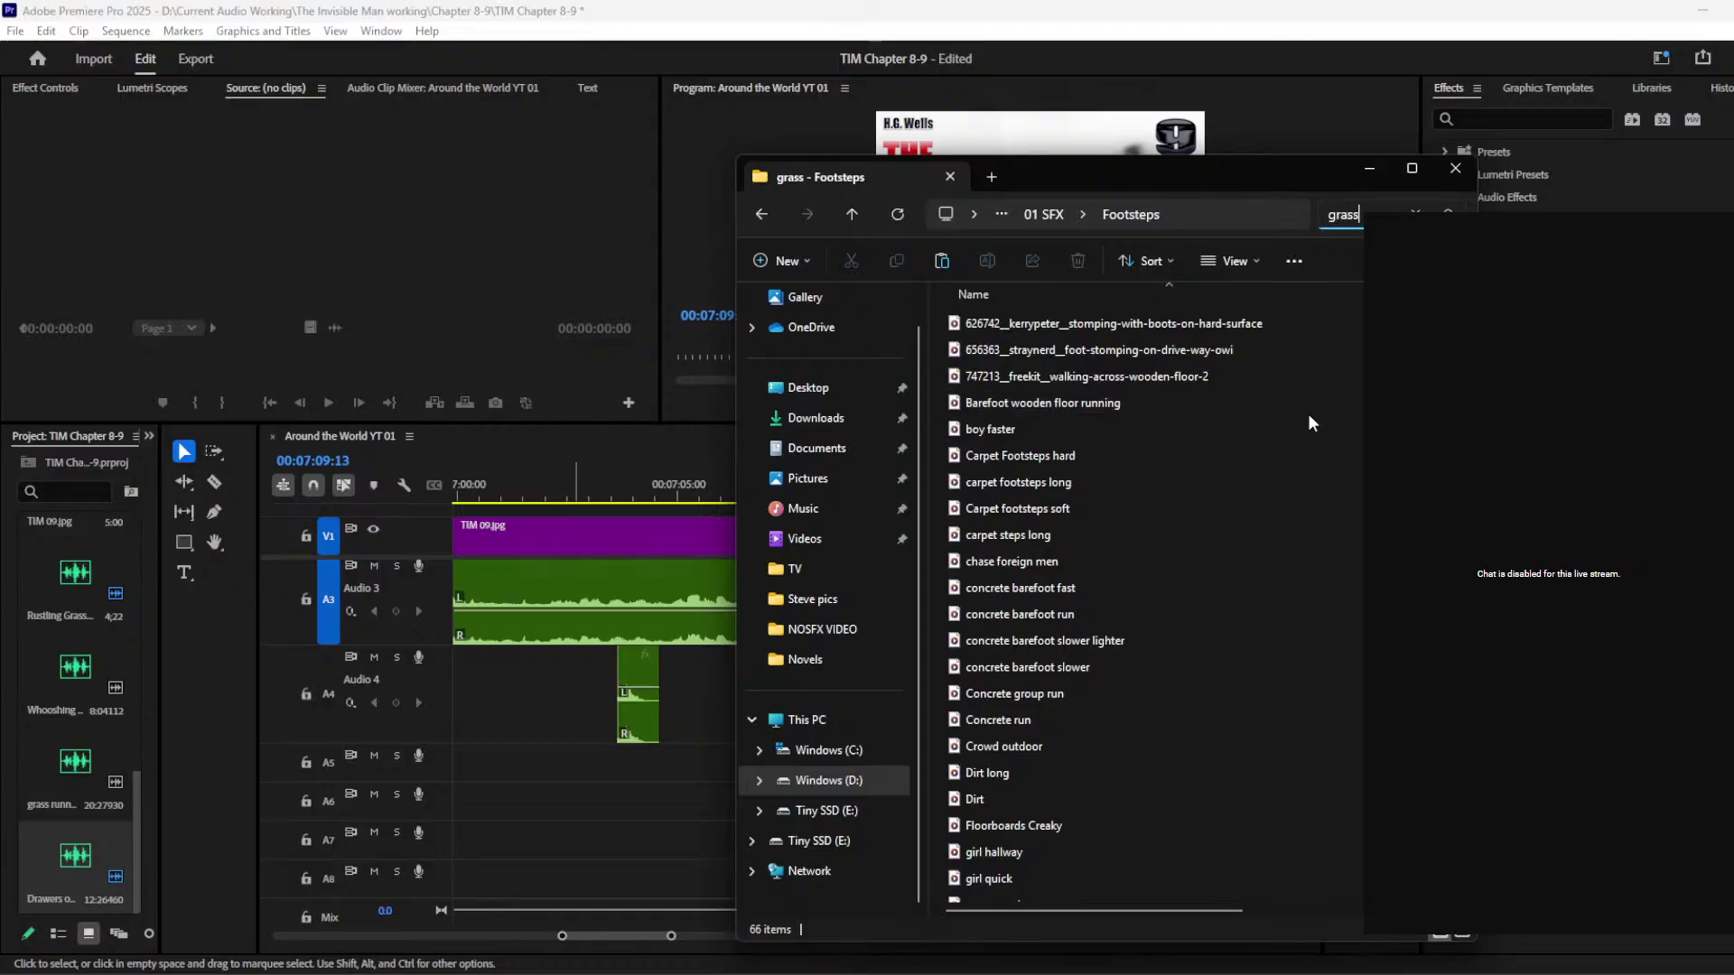
Step: Place a sound from the grass search on Premiere Pro's A5 track at about 00:07:02
{"action": "left_click_drag", "start_coordinate": [1066, 536], "coordinate": [540, 738]}
{"action": "left_click", "coordinate": [535, 709]}
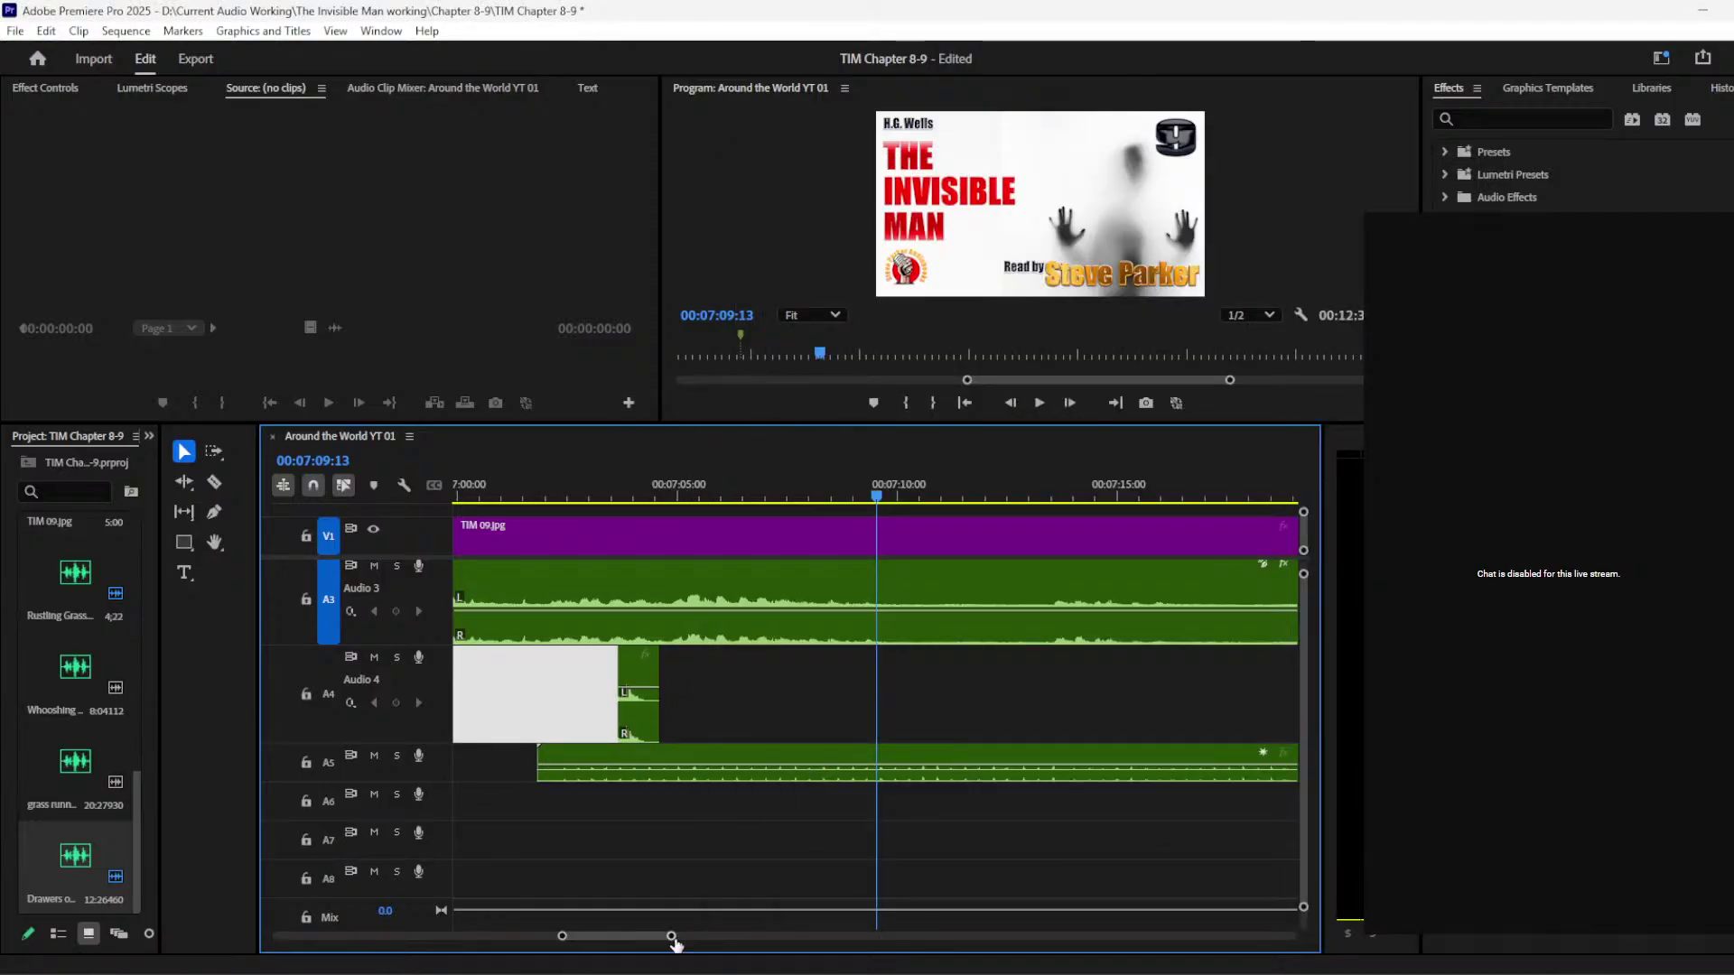
{"action": "left_click_drag", "start_coordinate": [670, 936], "coordinate": [1292, 935]}
{"action": "scroll", "coordinate": [1307, 765], "scroll_direction": "up", "scroll_amount": 3}
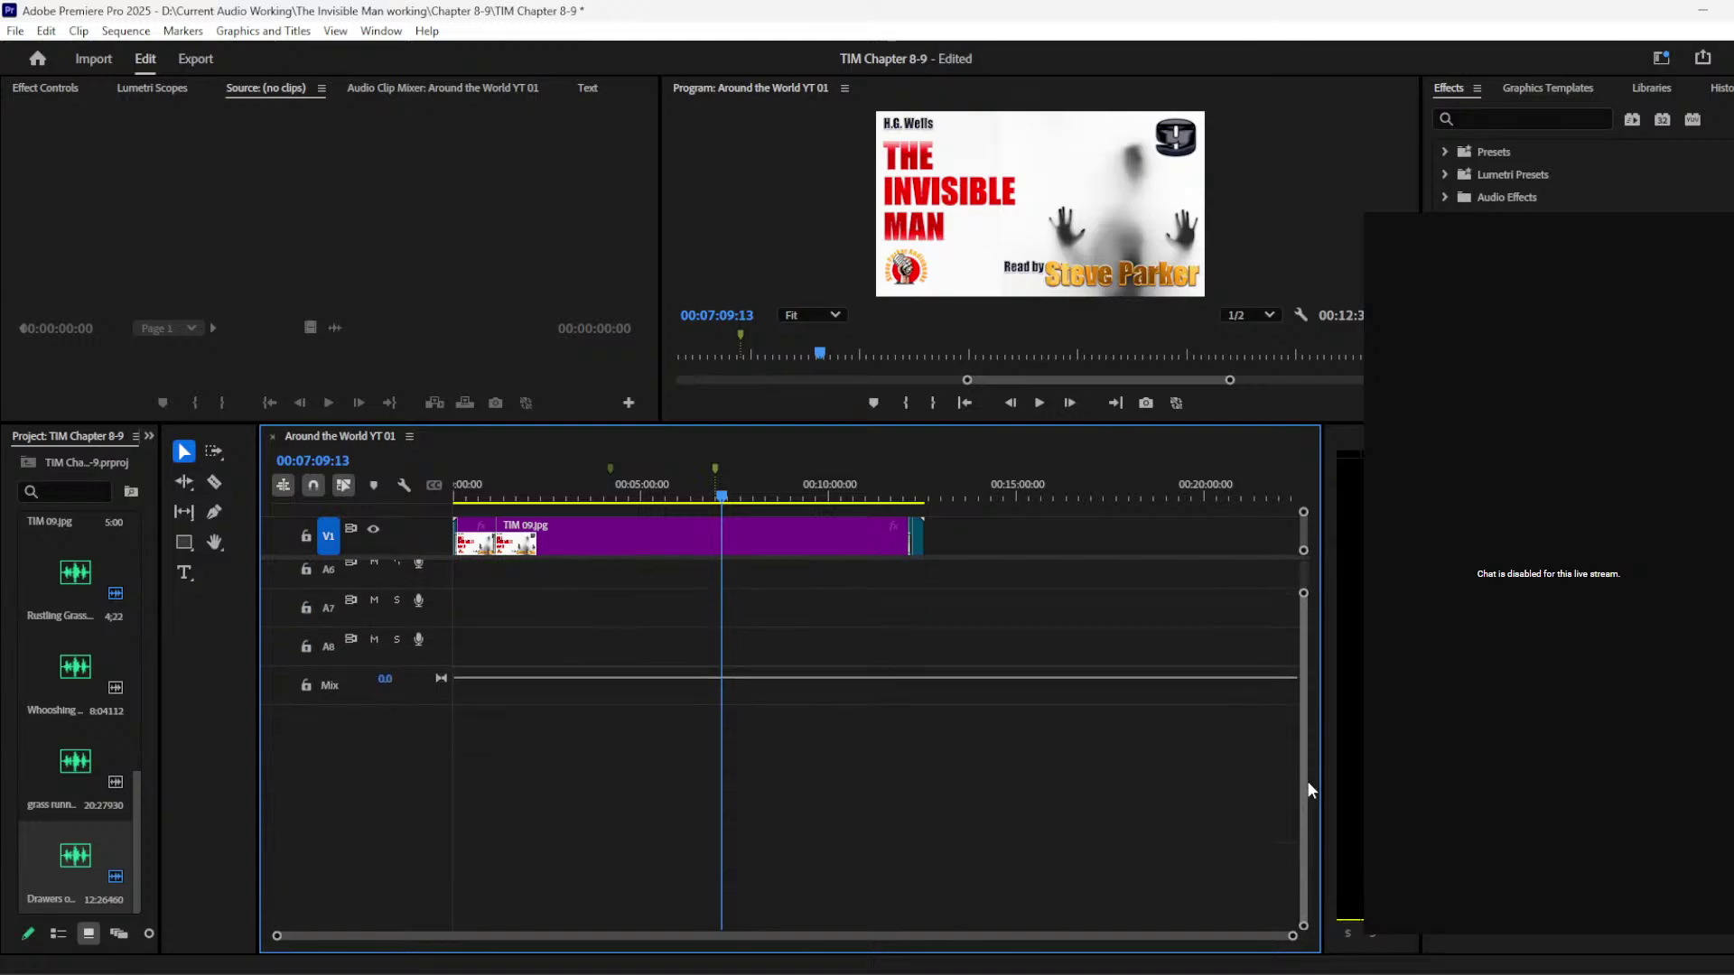
{"action": "left_click_drag", "start_coordinate": [1048, 488], "coordinate": [667, 540]}
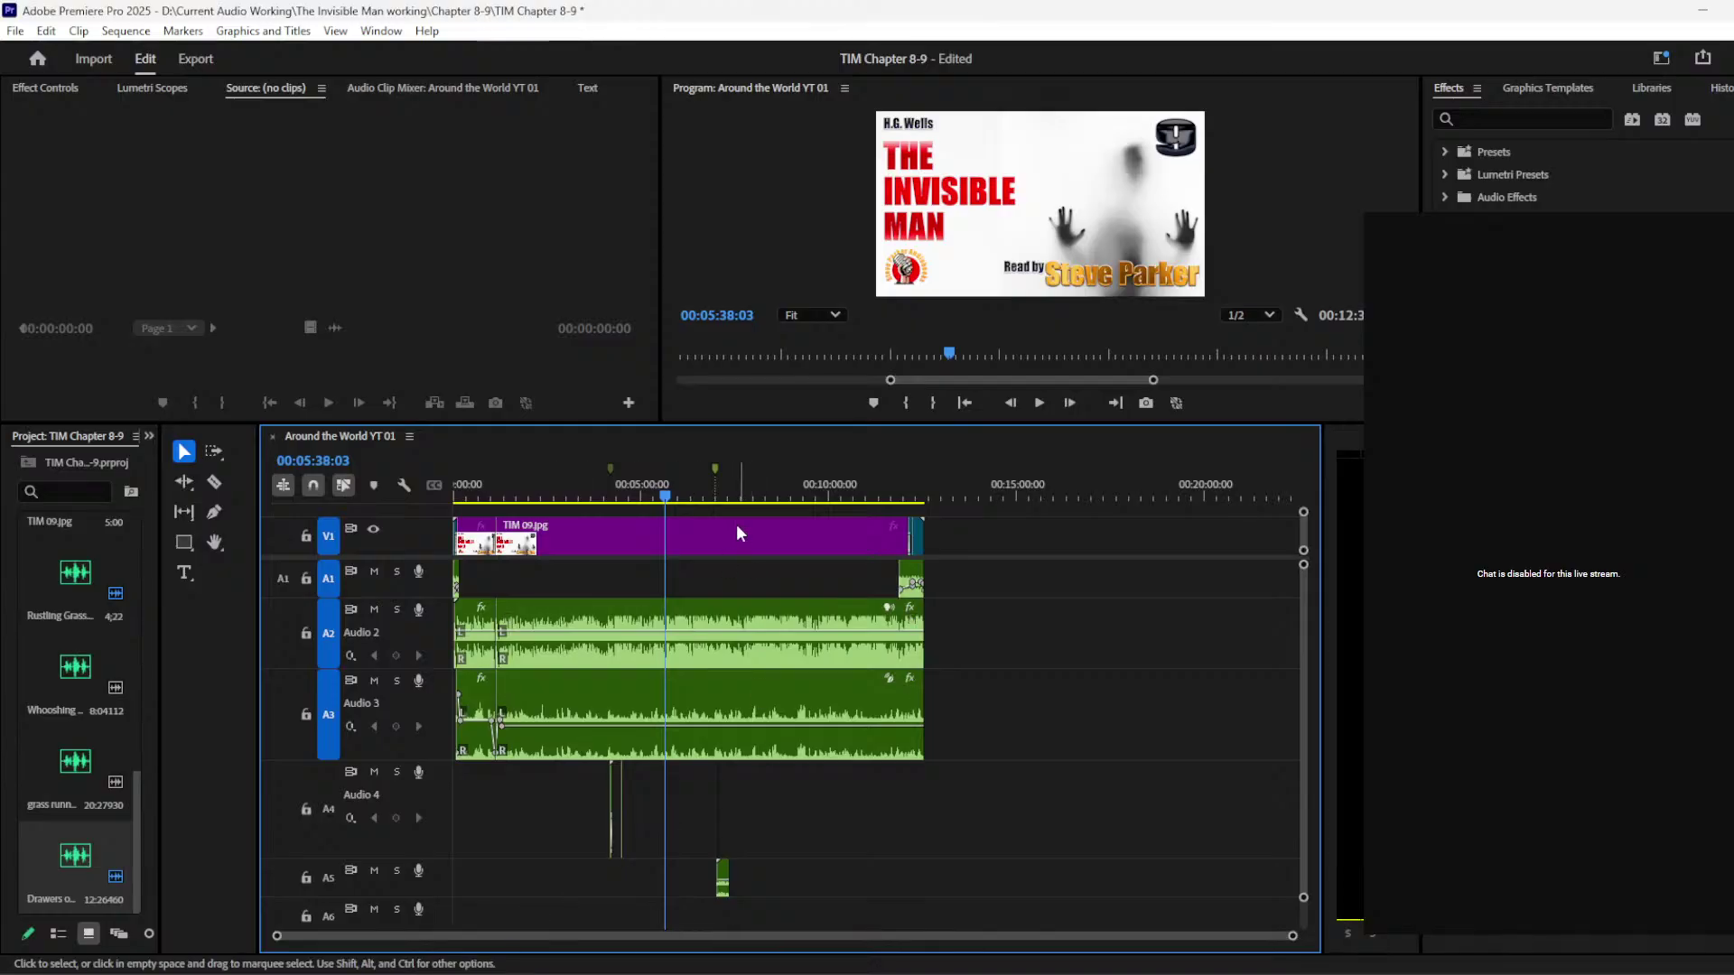
{"action": "left_click", "coordinate": [721, 492]}
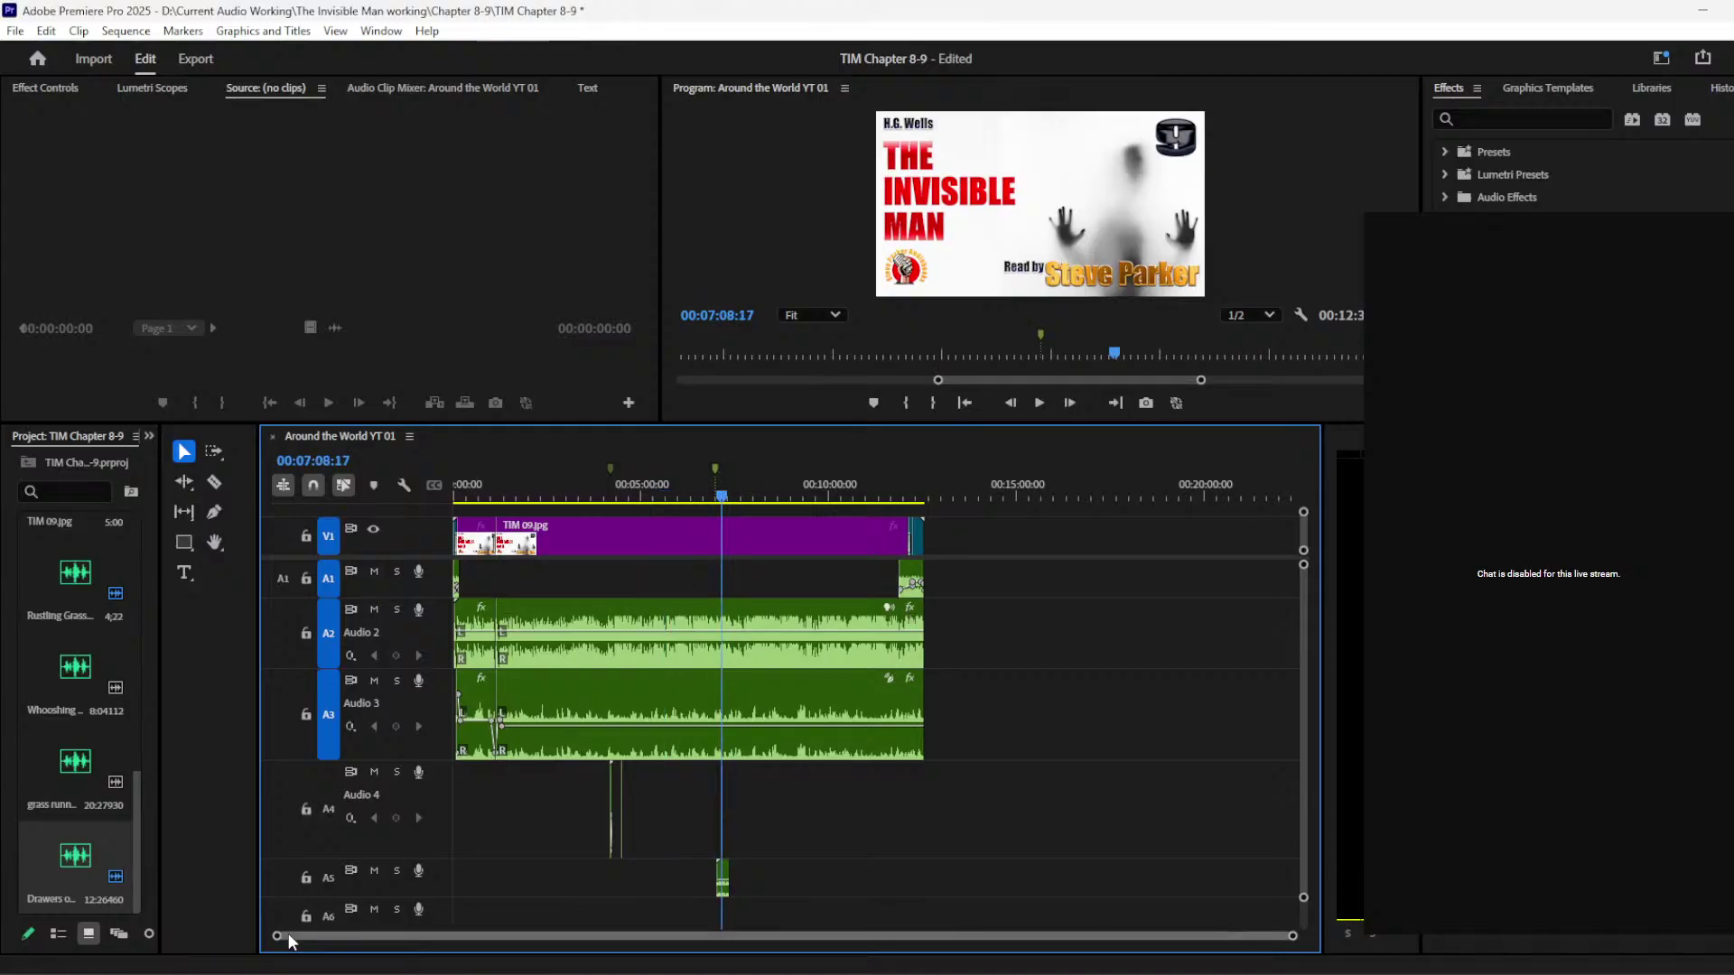
{"action": "left_click_drag", "start_coordinate": [279, 935], "coordinate": [654, 921]}
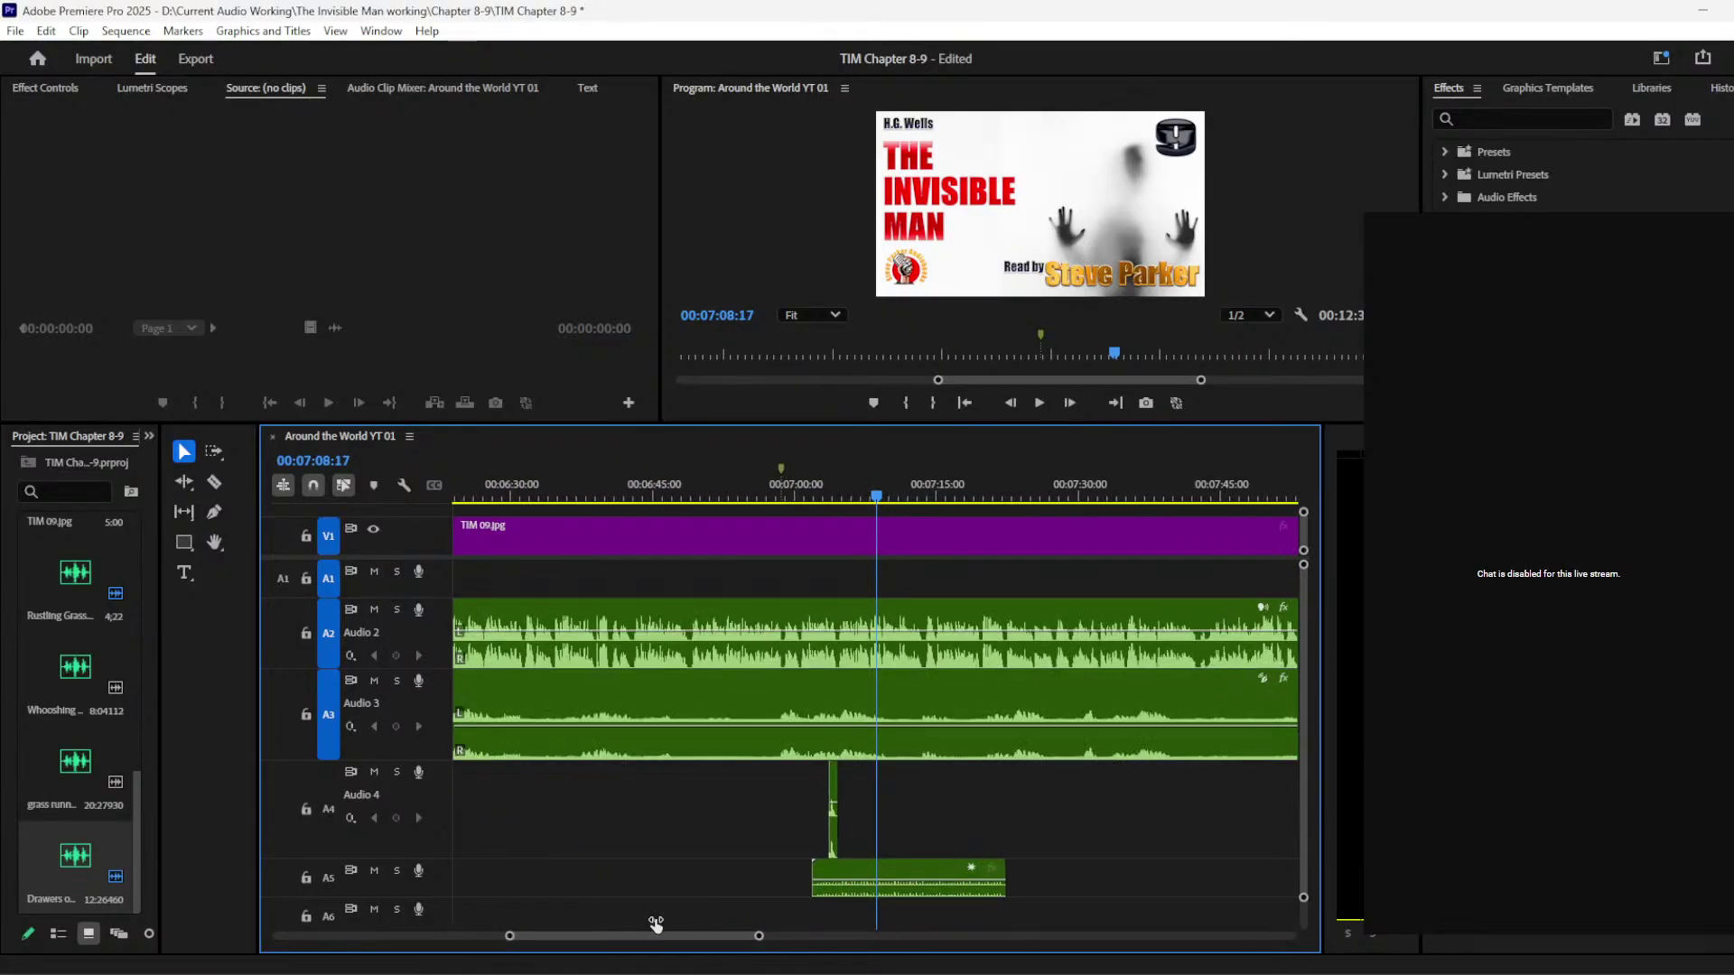
Step: Play the narration with the new A5 clip from about 00:07:00, stopping at 00:07:08:18
{"action": "left_click_drag", "start_coordinate": [854, 496], "coordinate": [800, 496]}
{"action": "key", "text": "space"}
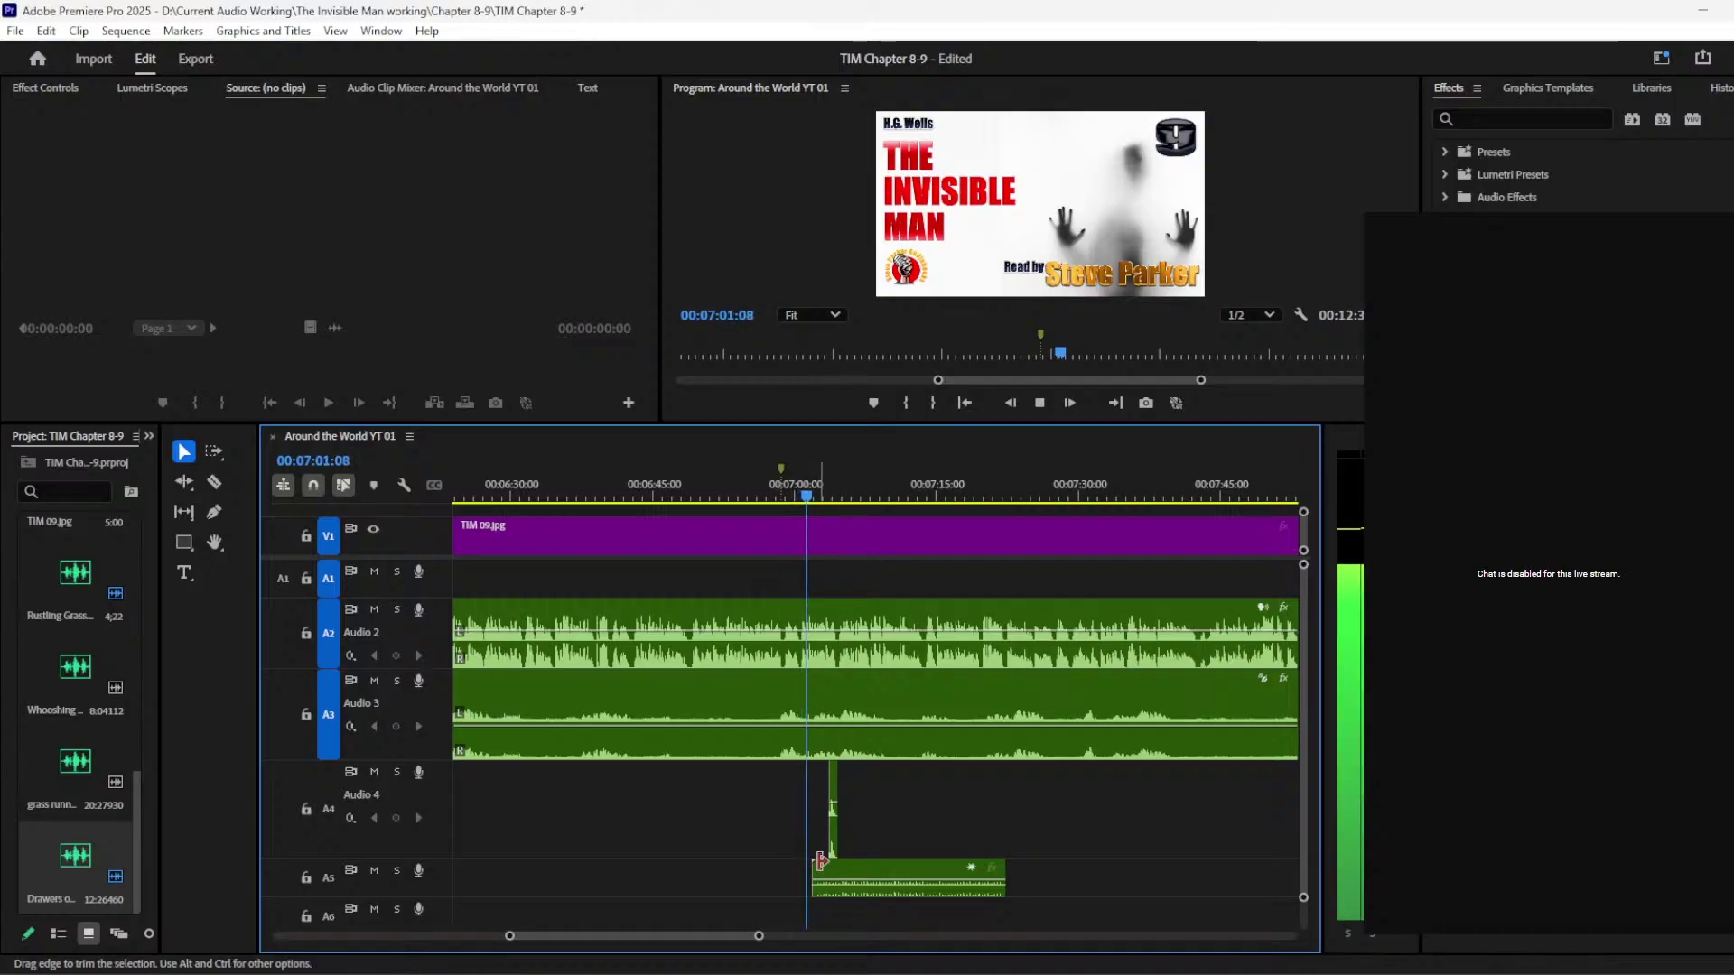
{"action": "left_click_drag", "start_coordinate": [507, 937], "coordinate": [565, 933]}
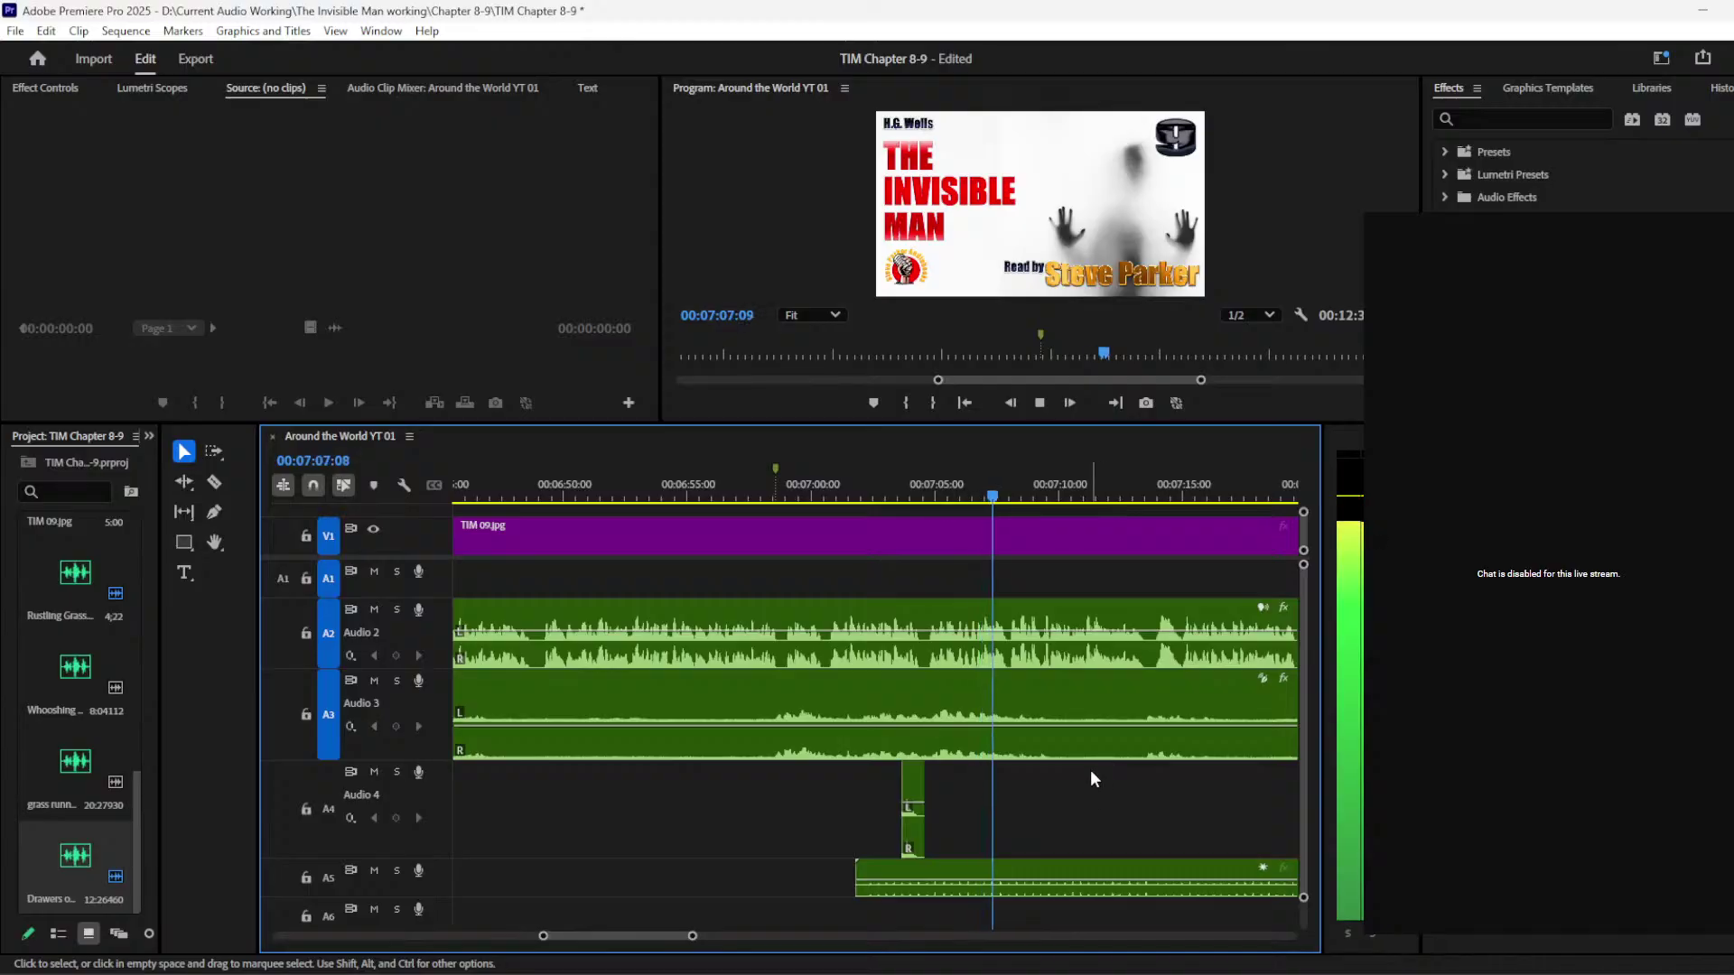
{"action": "key", "text": "space"}
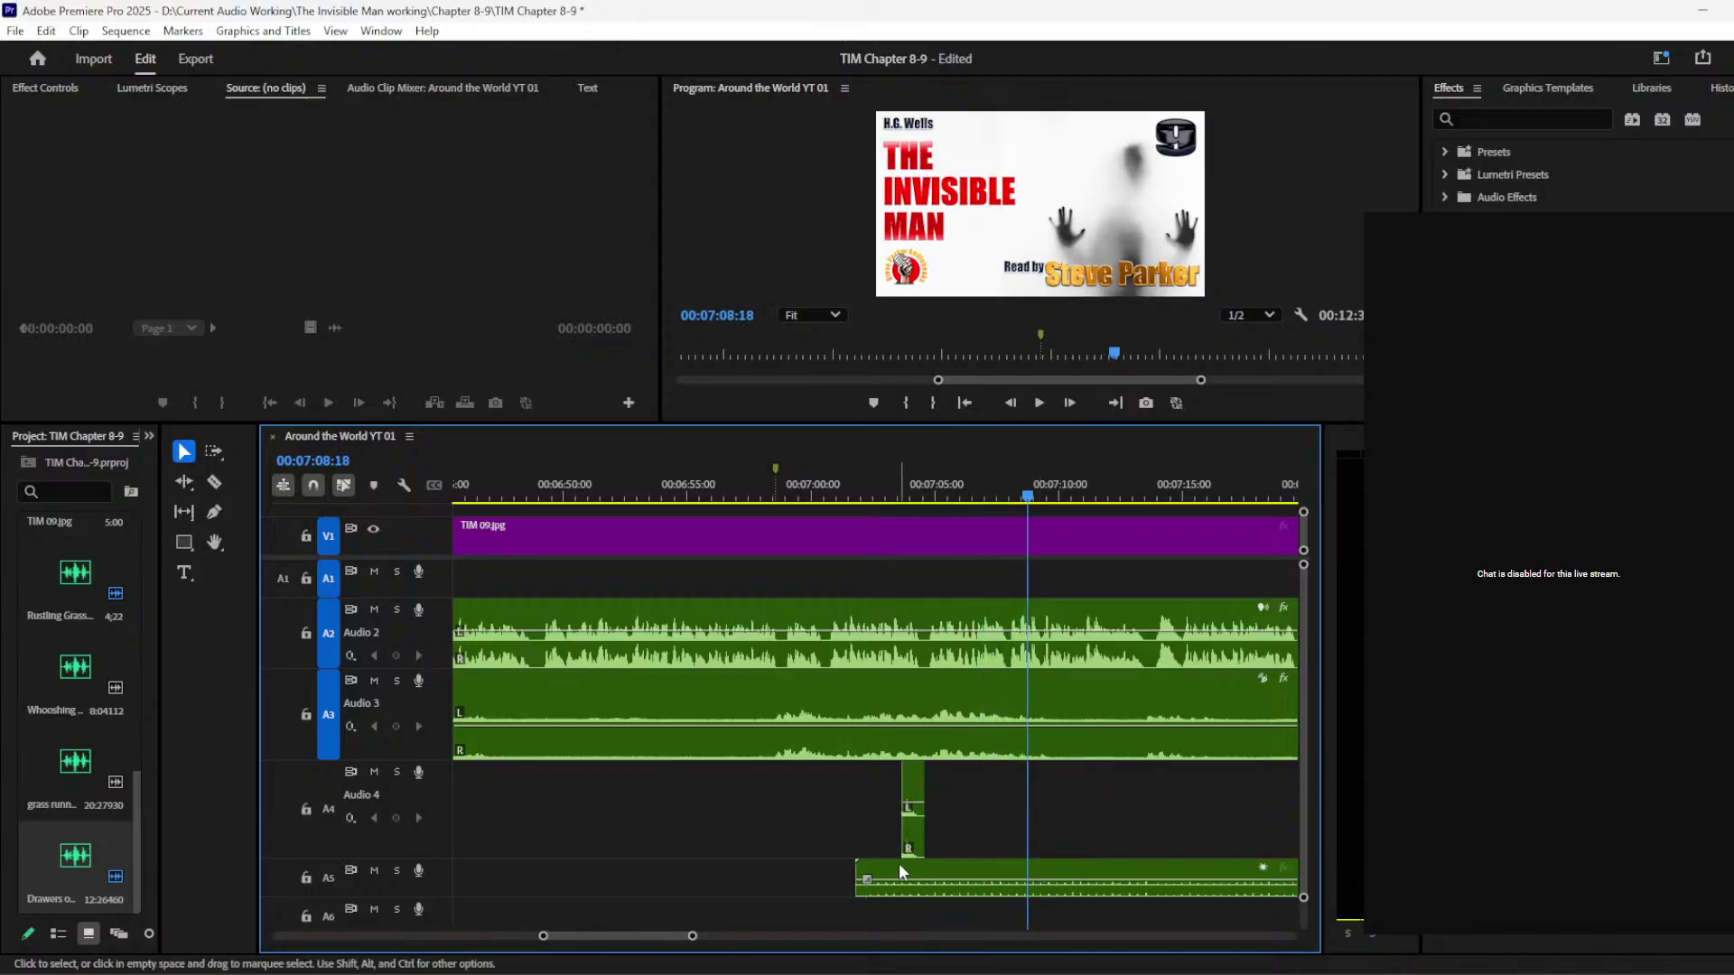
Step: Trim the start of the A5 footsteps clip to 00:07:08:18, enlarge its track, and play it up to 00:07:10:13
{"action": "left_click_drag", "start_coordinate": [859, 869], "coordinate": [1036, 867]}
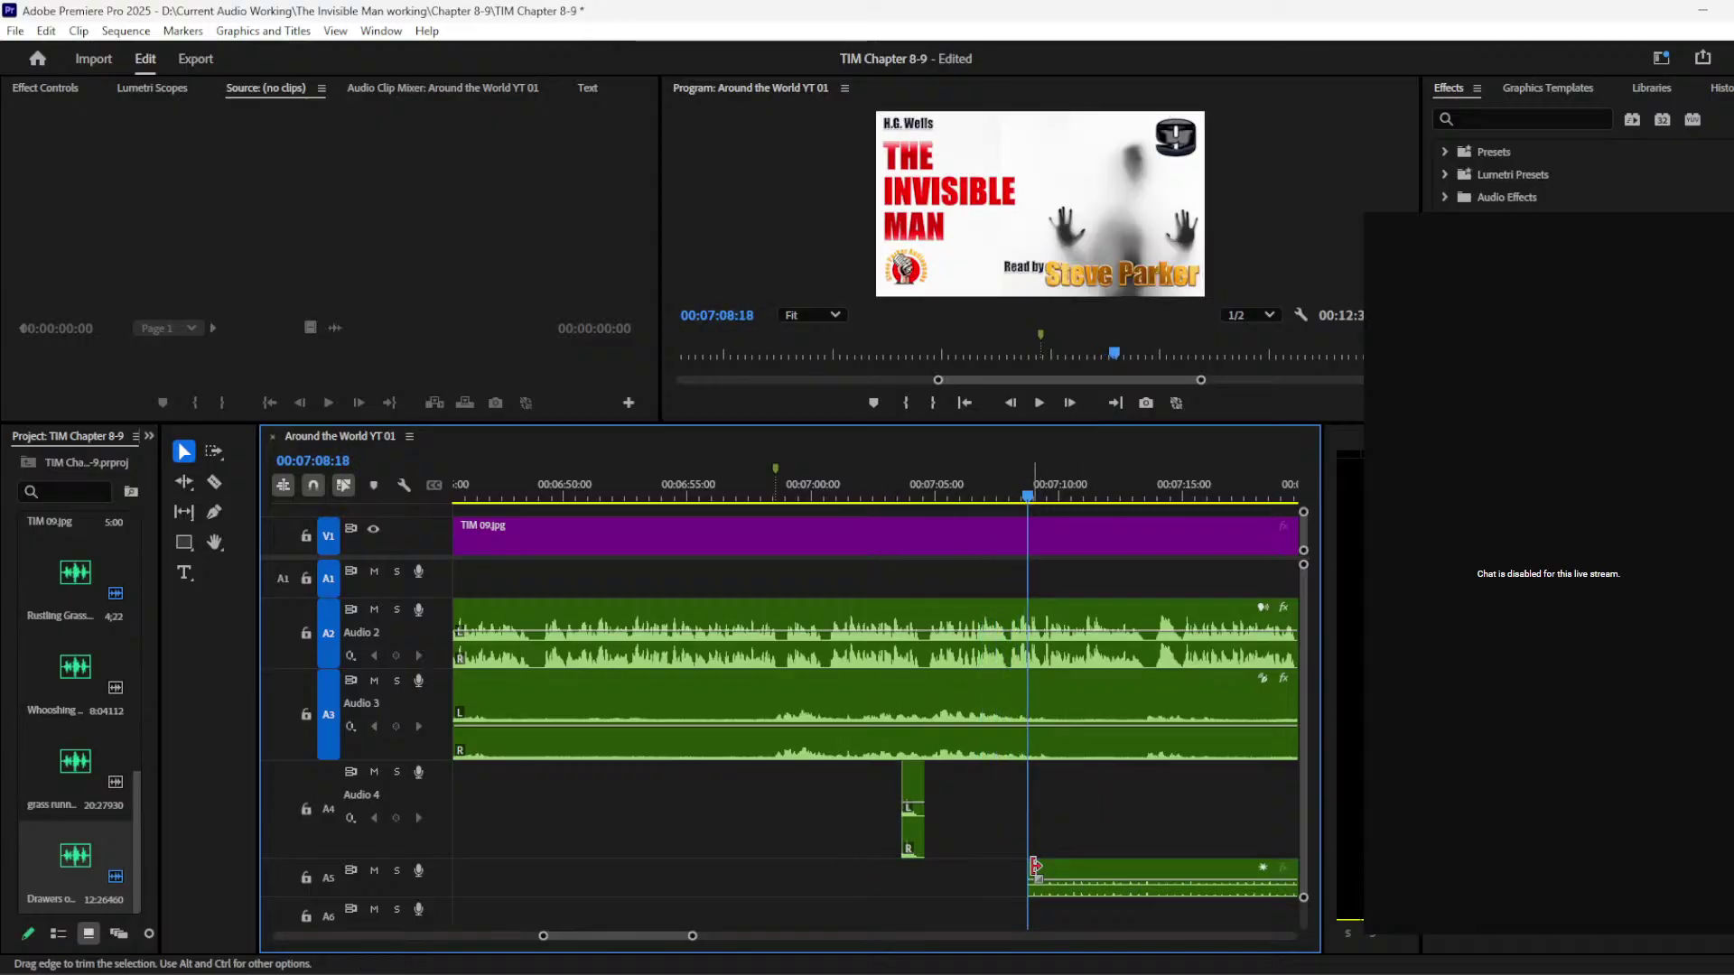
{"action": "left_click", "coordinate": [1079, 880]}
{"action": "key", "text": "space"}
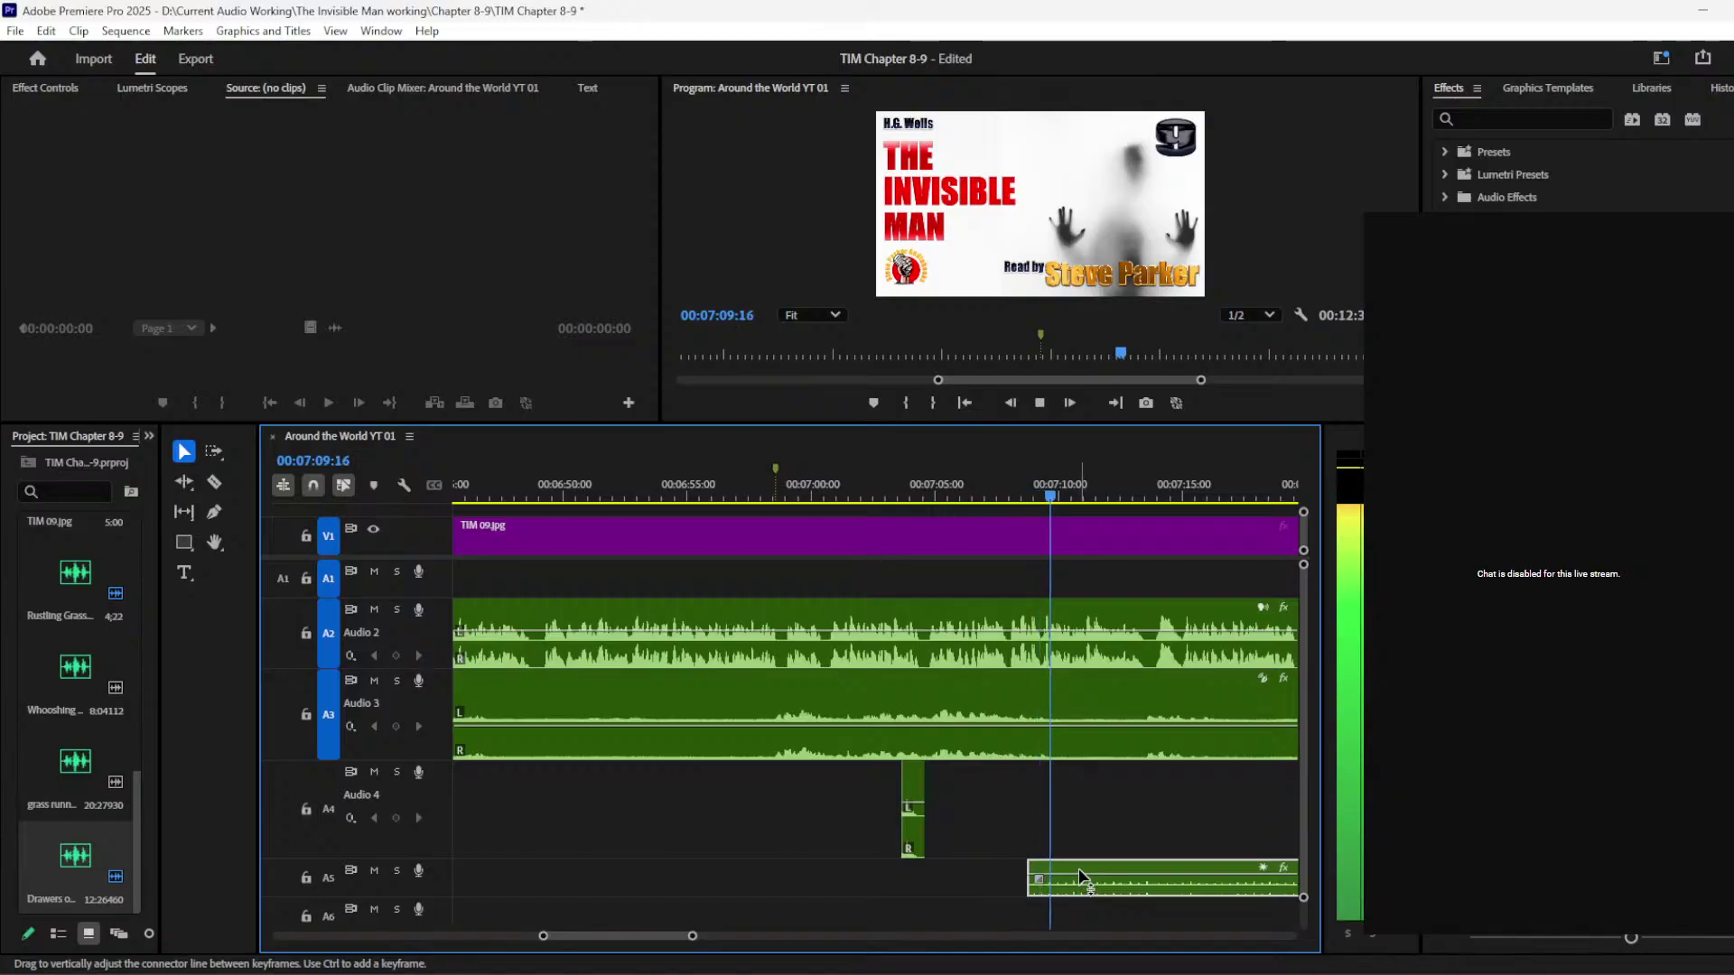
{"action": "key", "text": "space"}
{"action": "left_click_drag", "start_coordinate": [1084, 883], "coordinate": [1089, 888]}
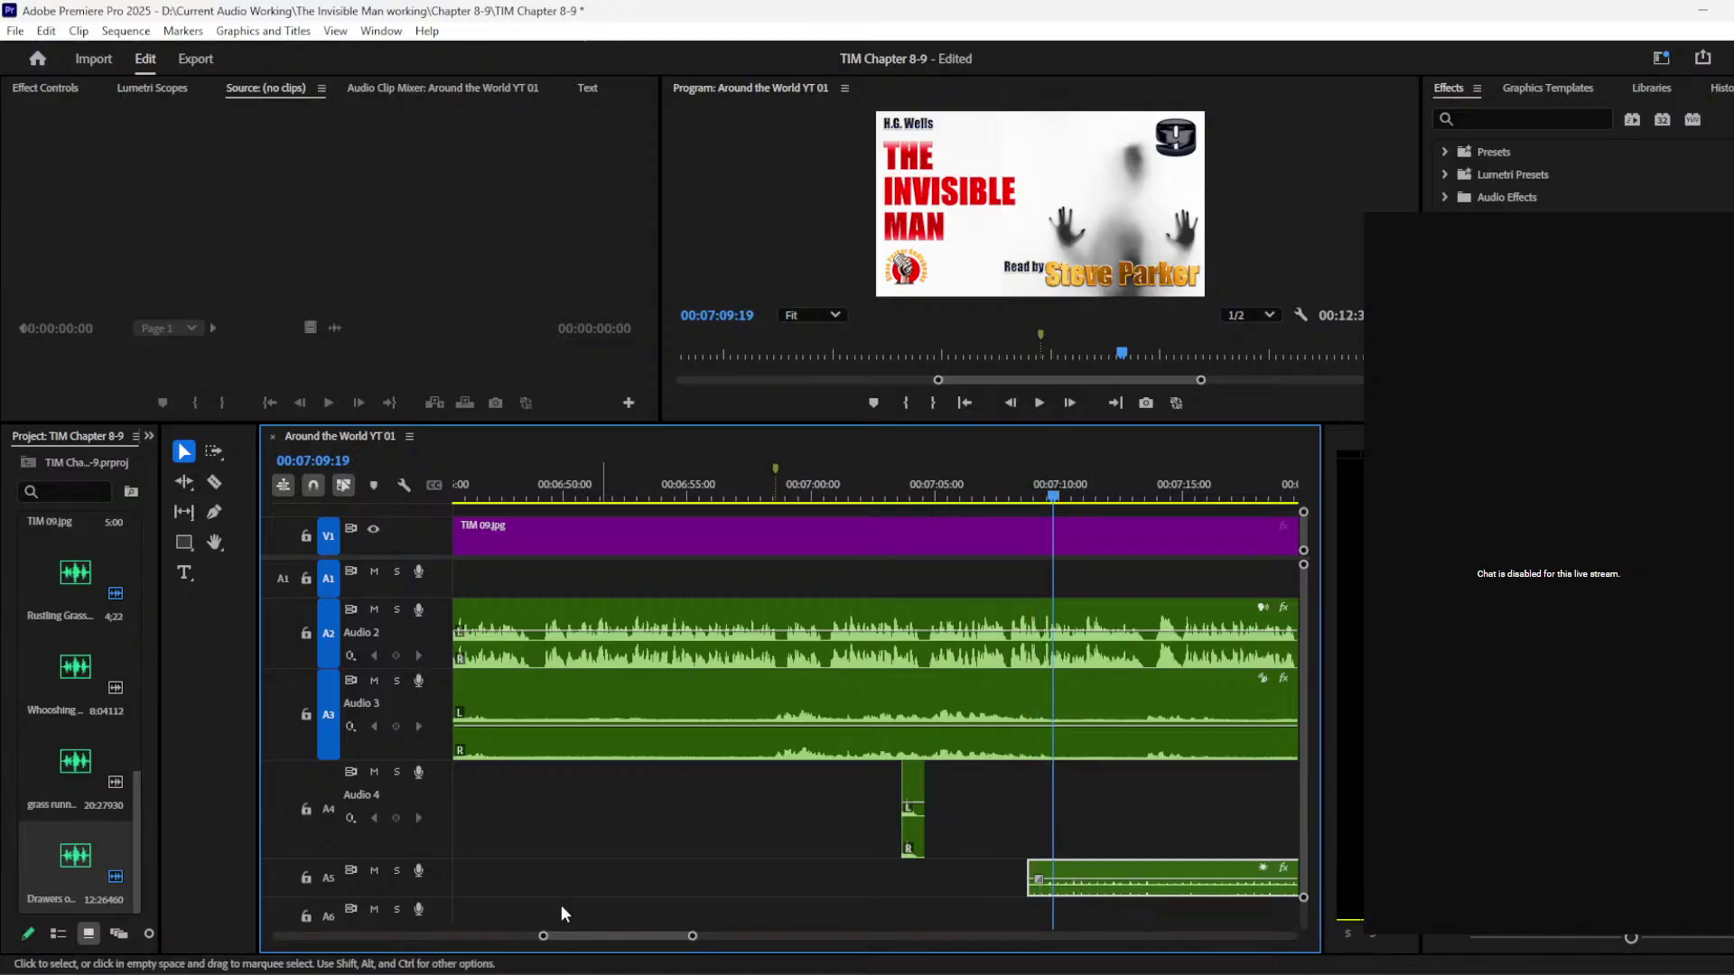
{"action": "left_click_drag", "start_coordinate": [447, 929], "coordinate": [447, 948]}
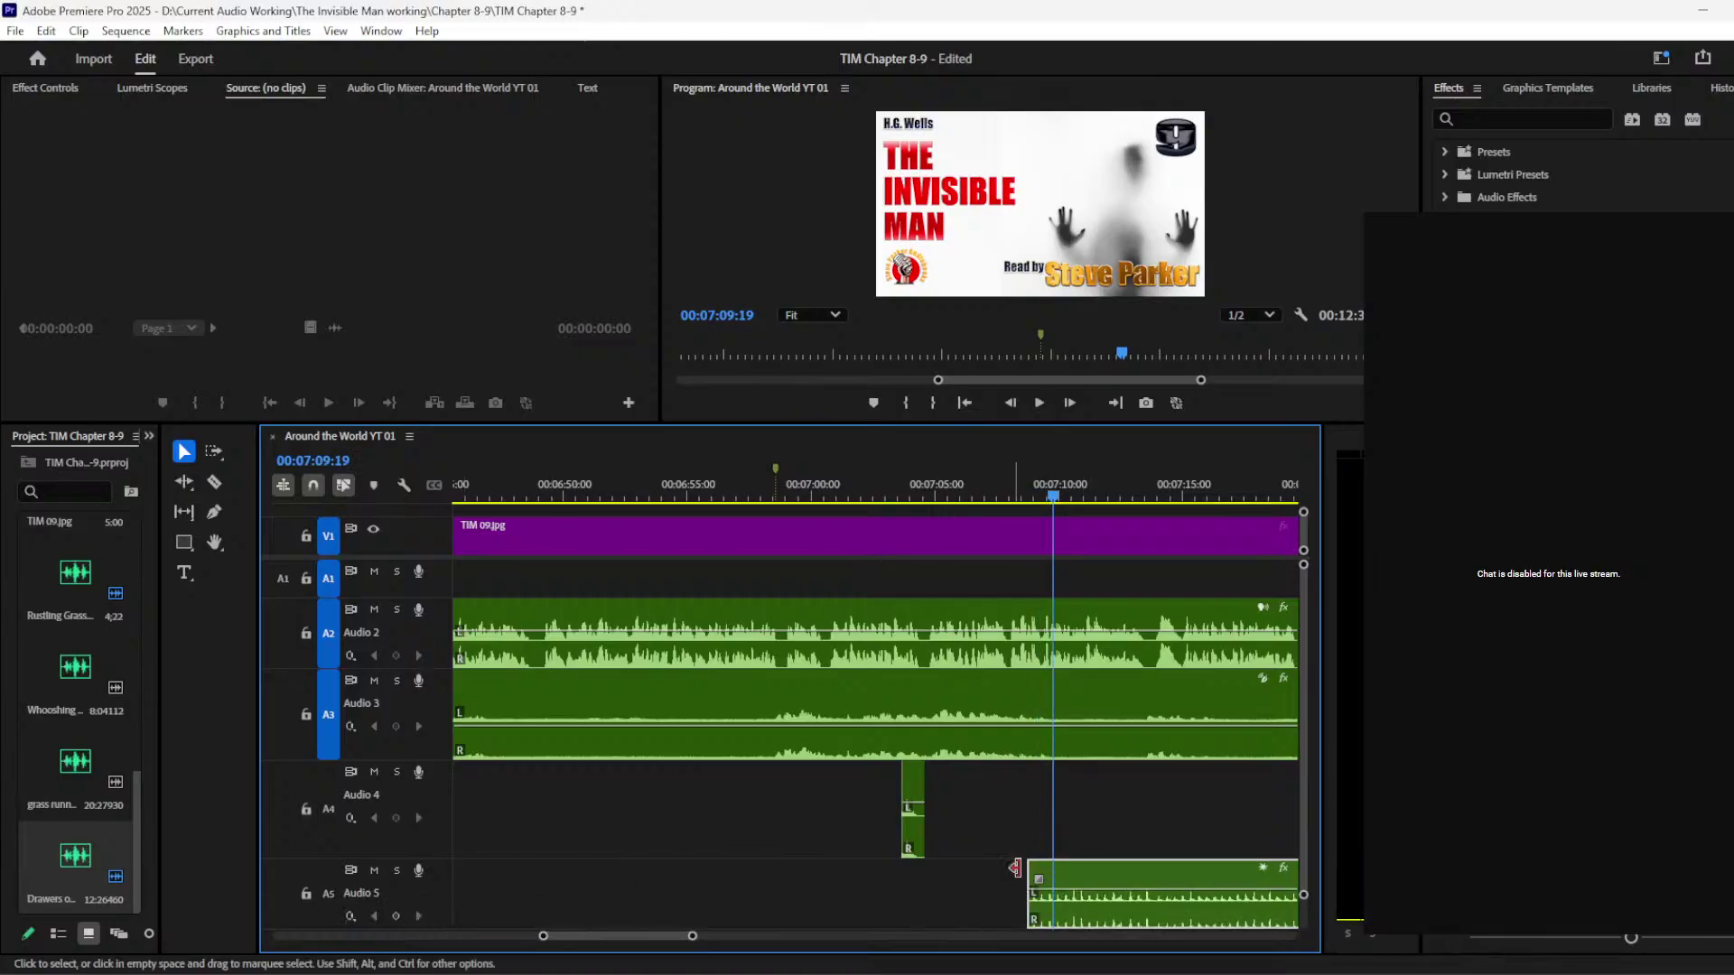
{"action": "key", "text": "space"}
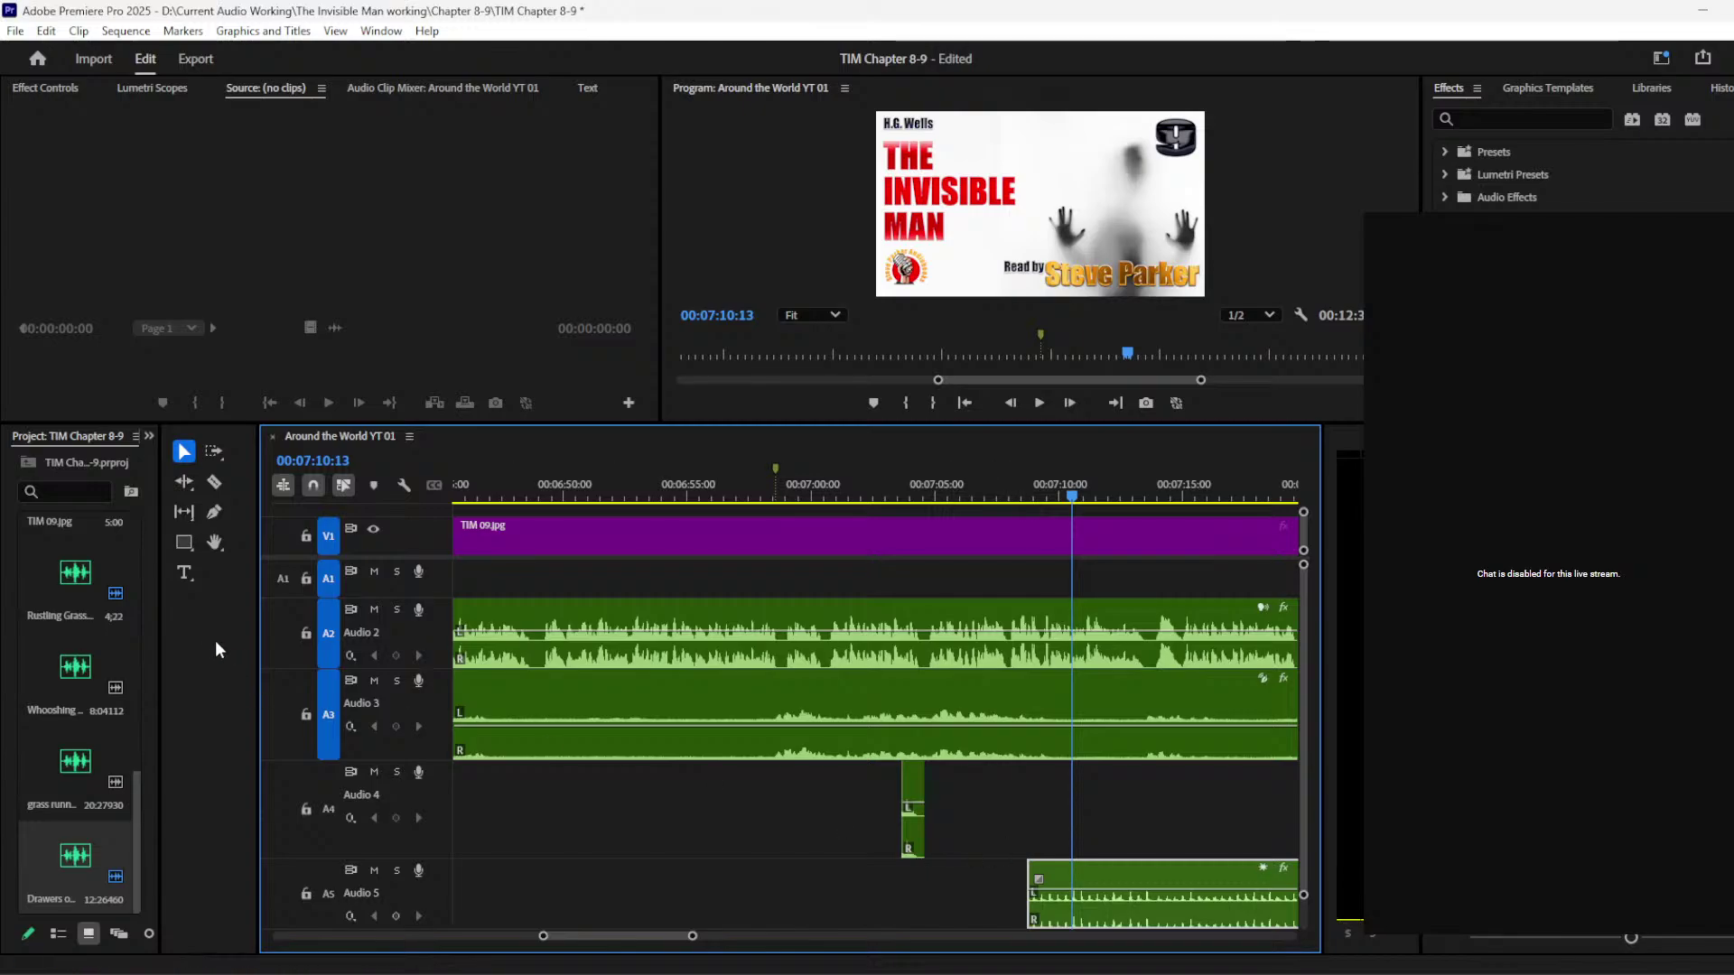
Step: Split the footsteps clip on Audio 5 at 00:07:10:13 with the Razor tool and delete the part after the cut
{"action": "left_click", "coordinate": [214, 481]}
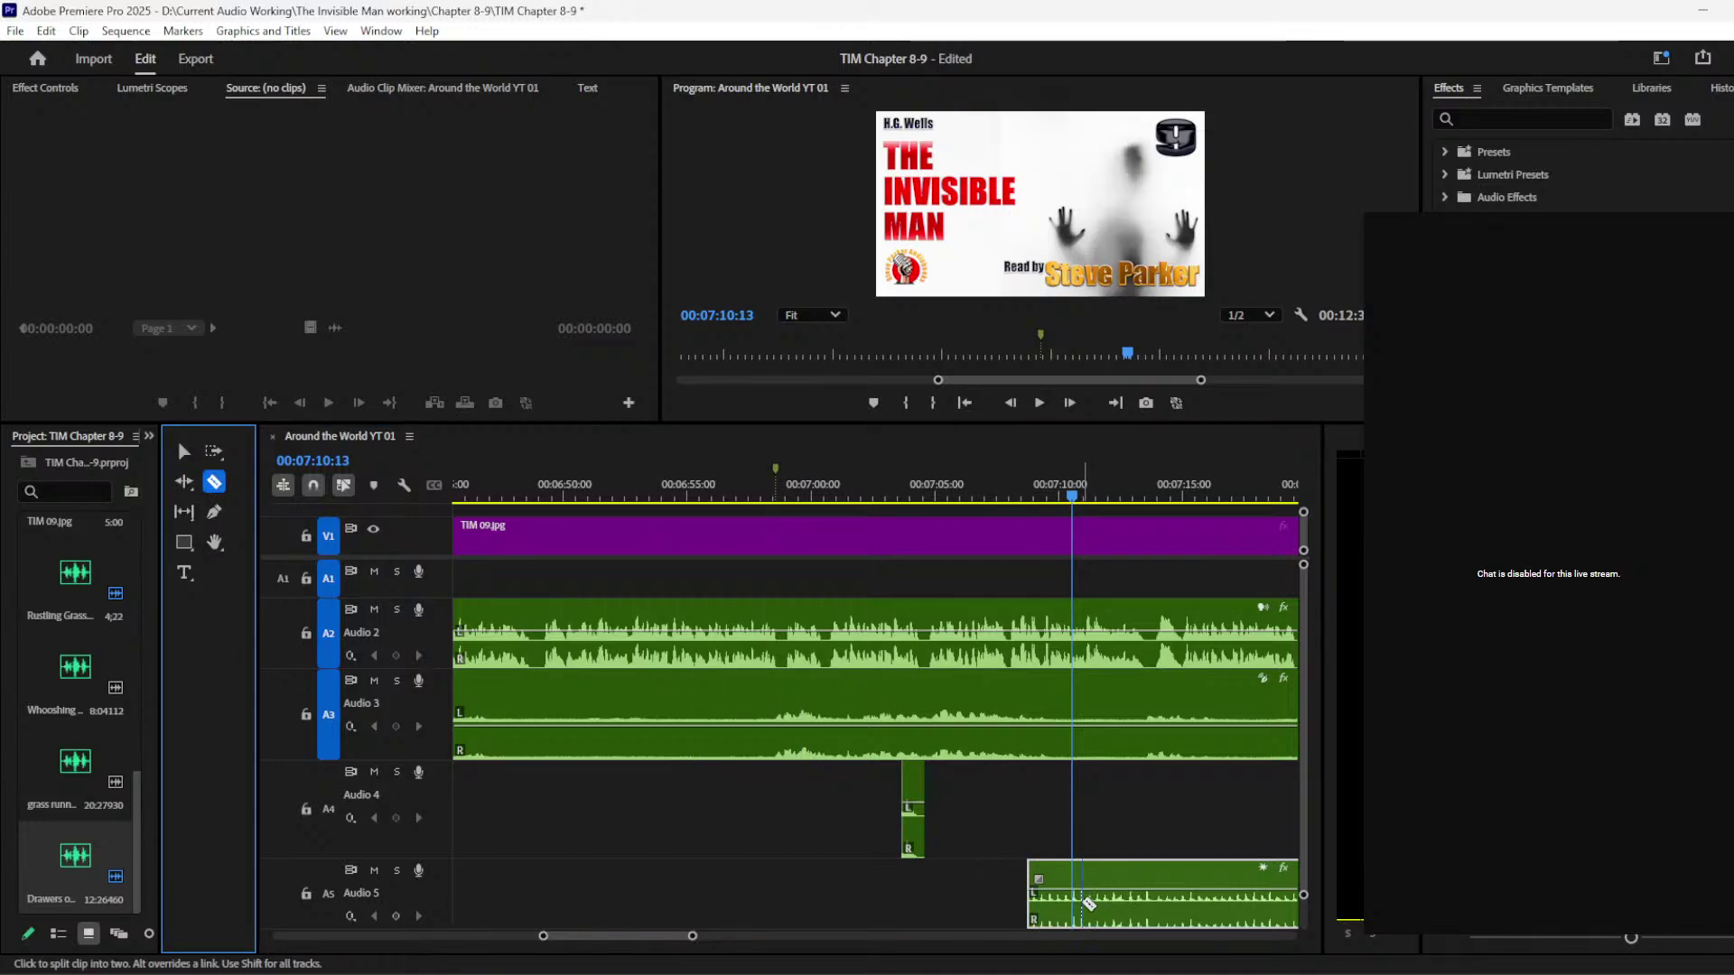
{"action": "left_click", "coordinate": [1075, 898]}
{"action": "key", "text": "v"}
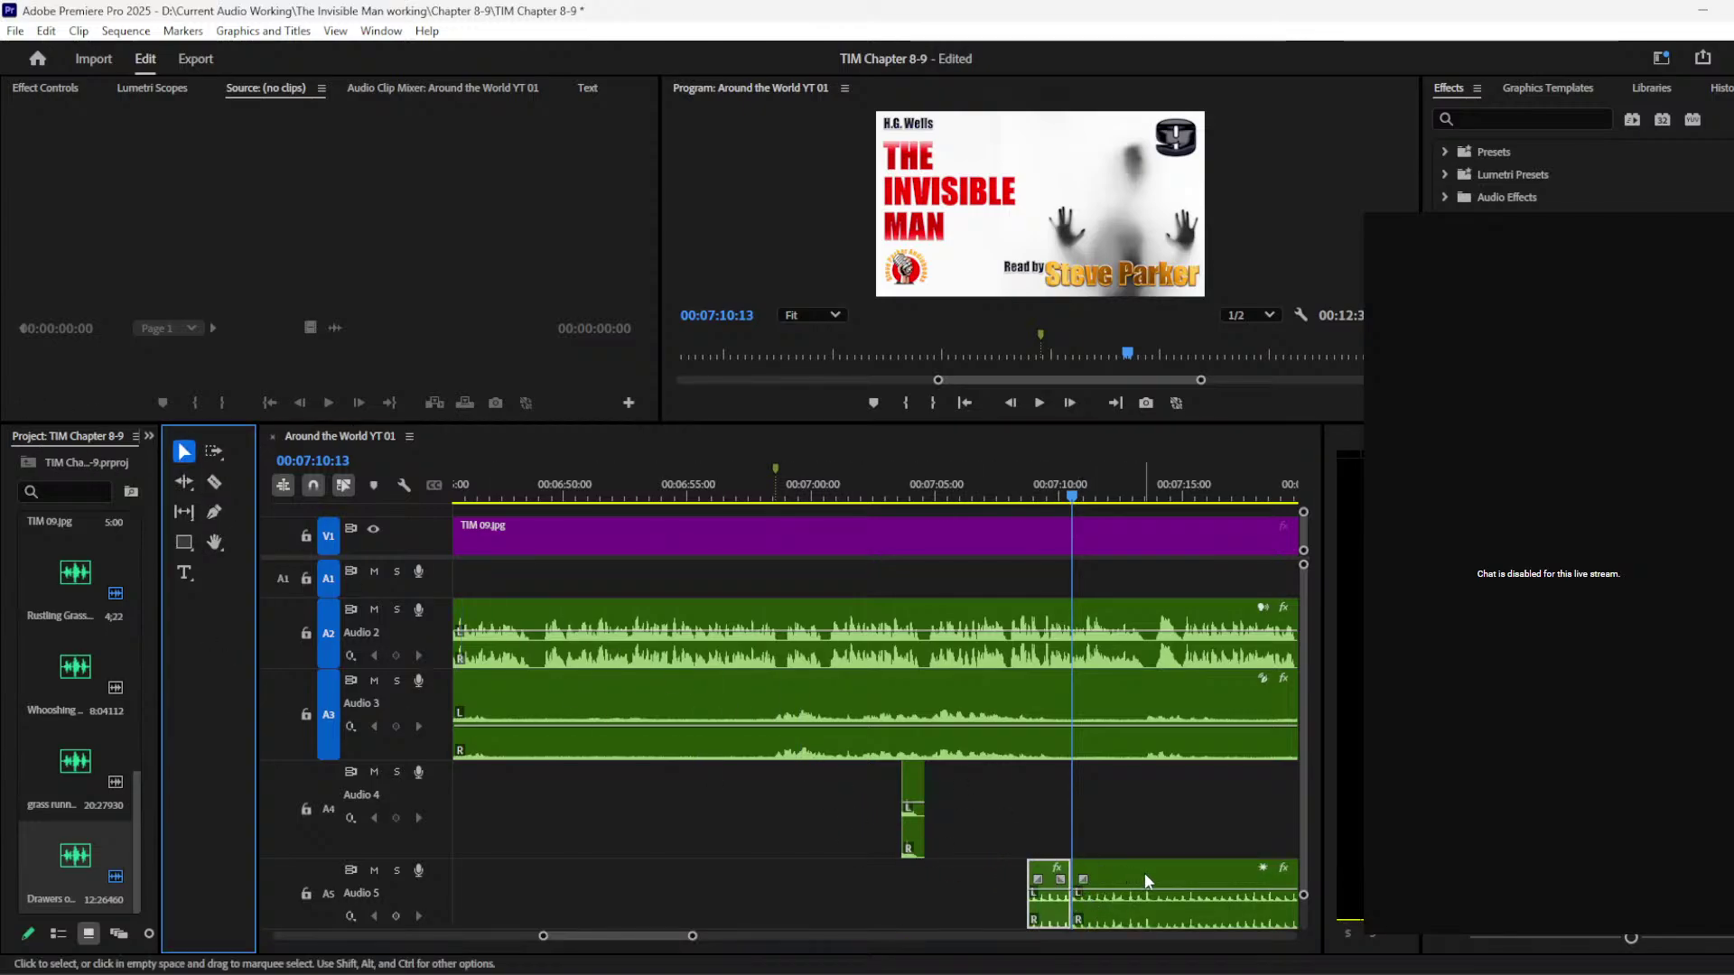
{"action": "left_click", "coordinate": [1145, 880]}
{"action": "key", "text": "Delete"}
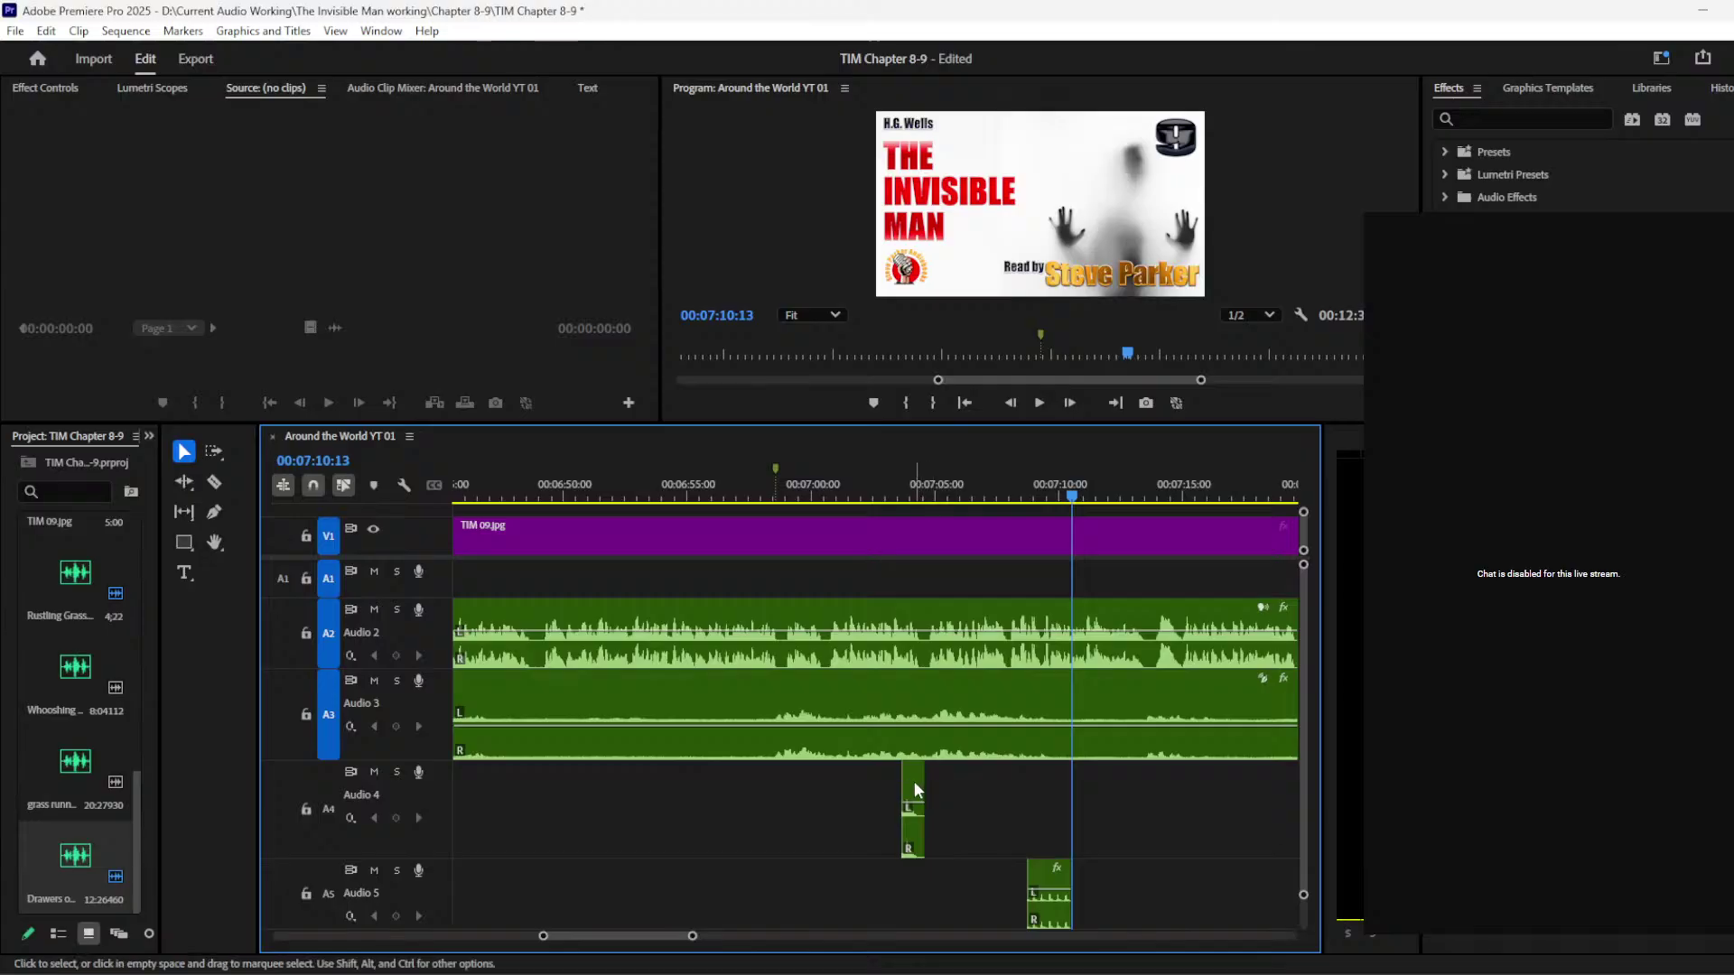
Step: Move the short drawers clip to 00:07:10:13 and the footsteps clip onto Audio 4 directly before it, and play the passage
{"action": "left_click_drag", "start_coordinate": [915, 790], "coordinate": [1083, 795]}
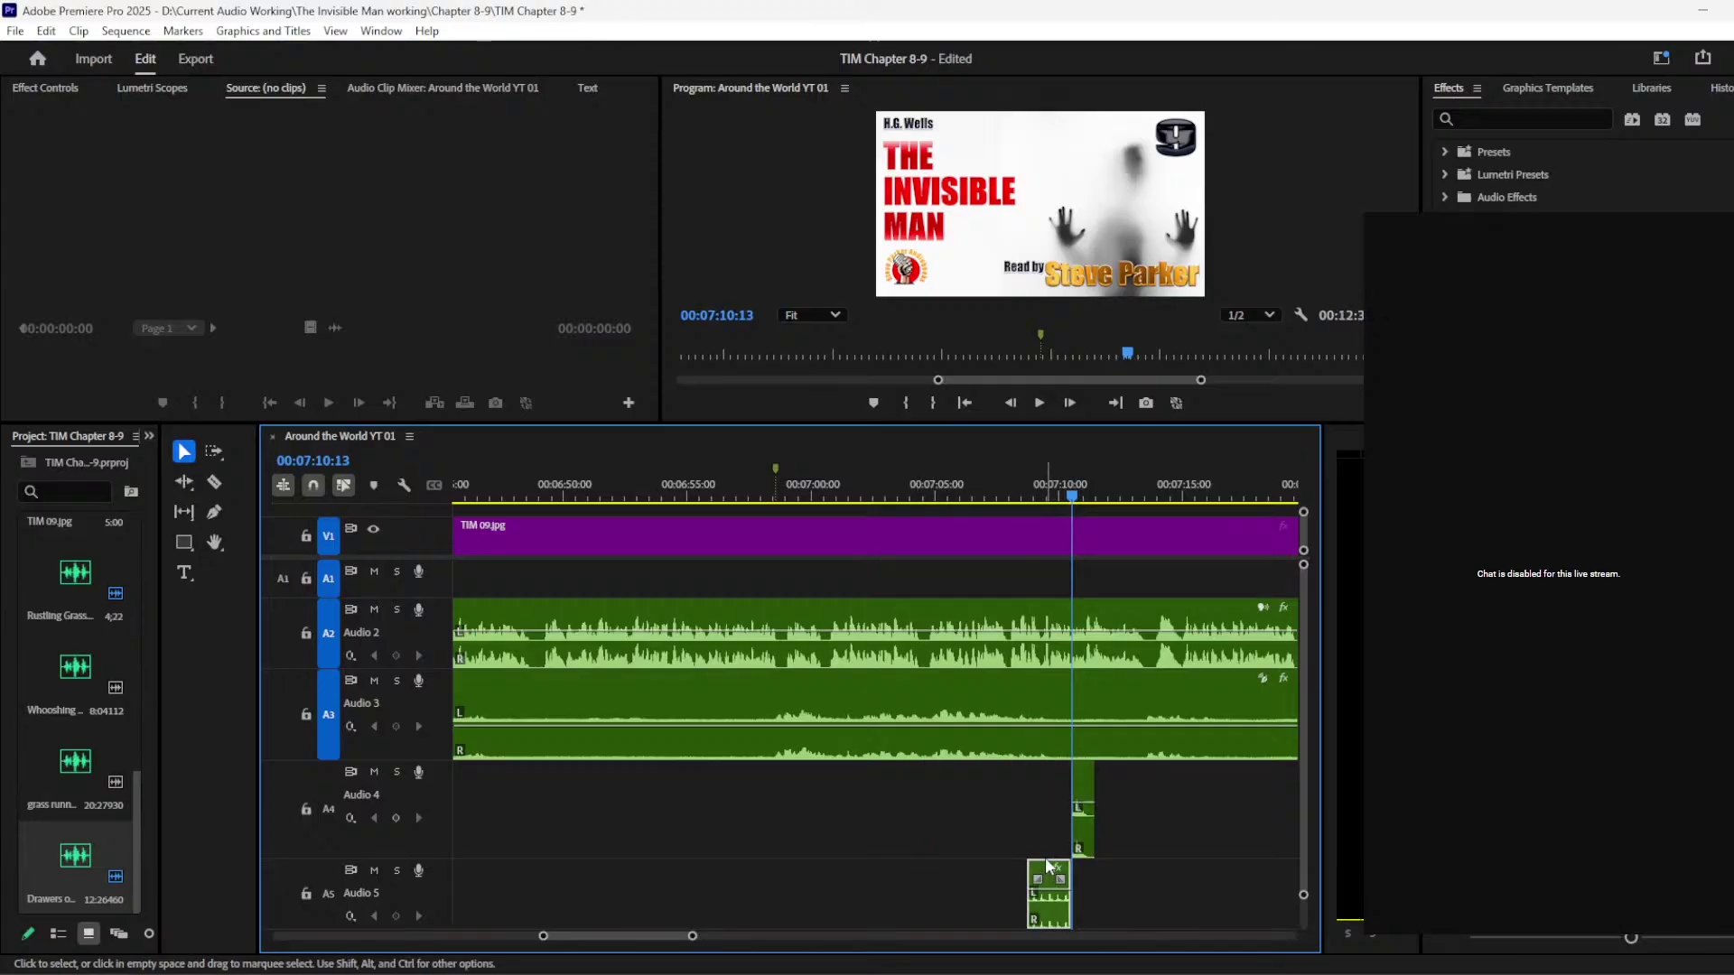
{"action": "left_click_drag", "start_coordinate": [1047, 867], "coordinate": [1047, 772]}
{"action": "left_click", "coordinate": [1015, 492]}
{"action": "key", "text": "space"}
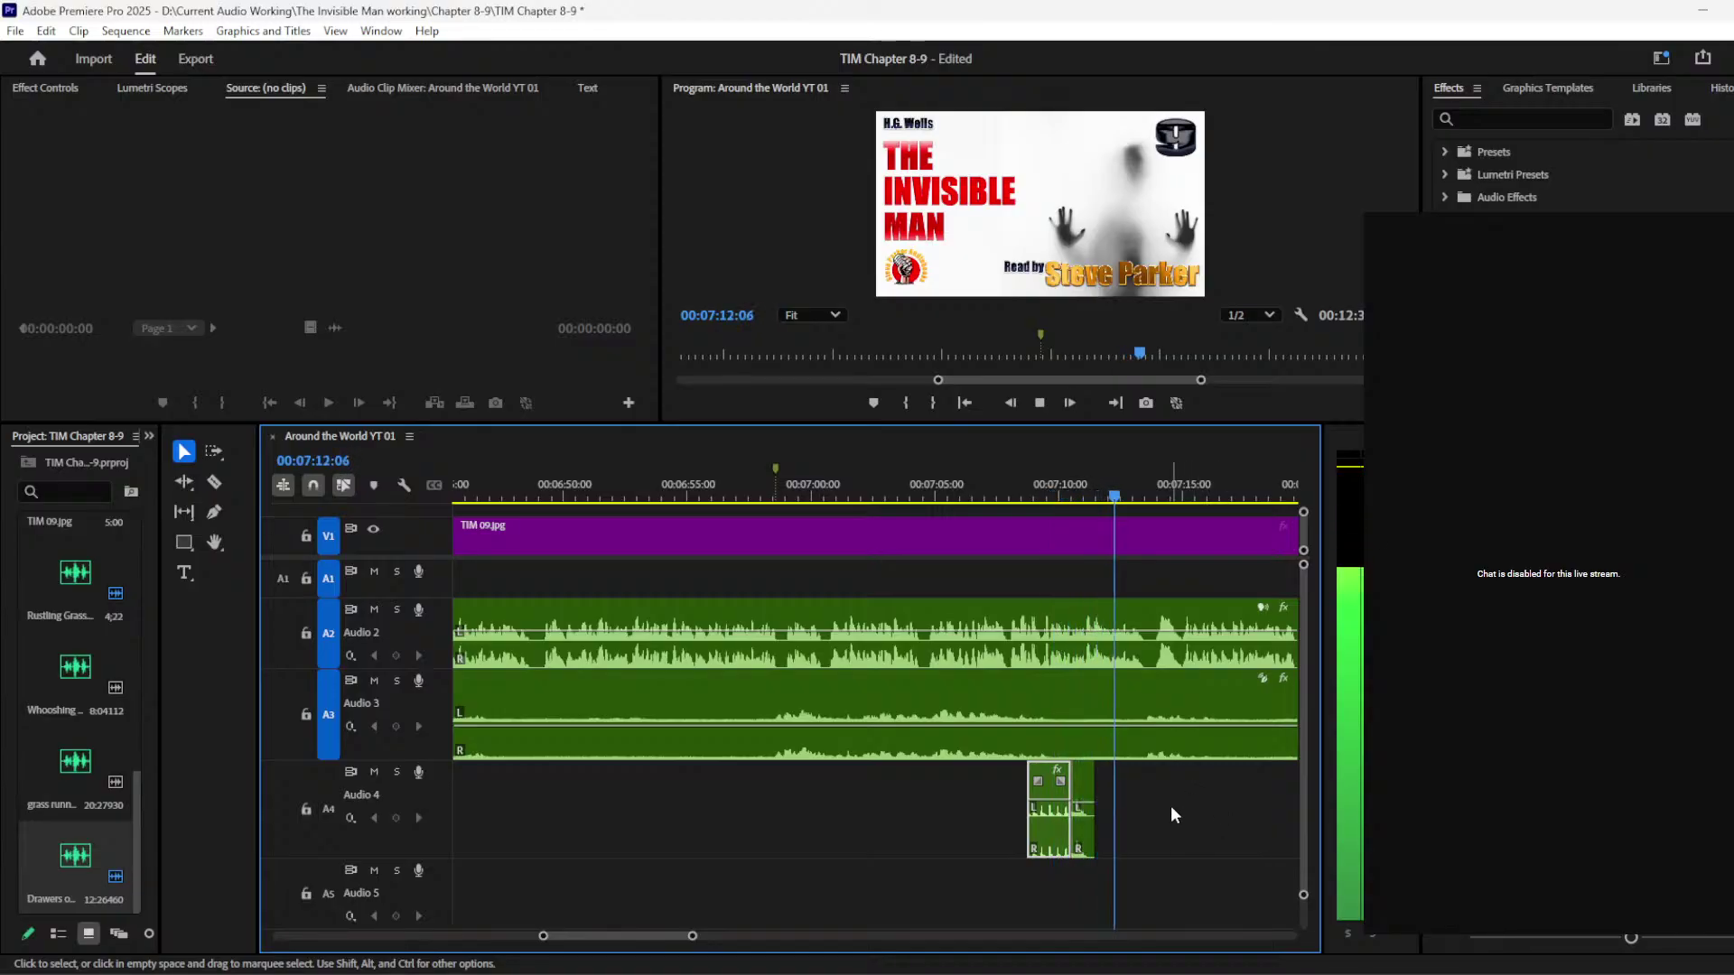
{"action": "key", "text": "space"}
Step: Copy the Audio 4 clip at about 00:04:10 and paste it on the same track at 00:07:12:20
{"action": "left_click_drag", "start_coordinate": [544, 939], "coordinate": [283, 952]}
{"action": "left_click_drag", "start_coordinate": [583, 805], "coordinate": [632, 839]}
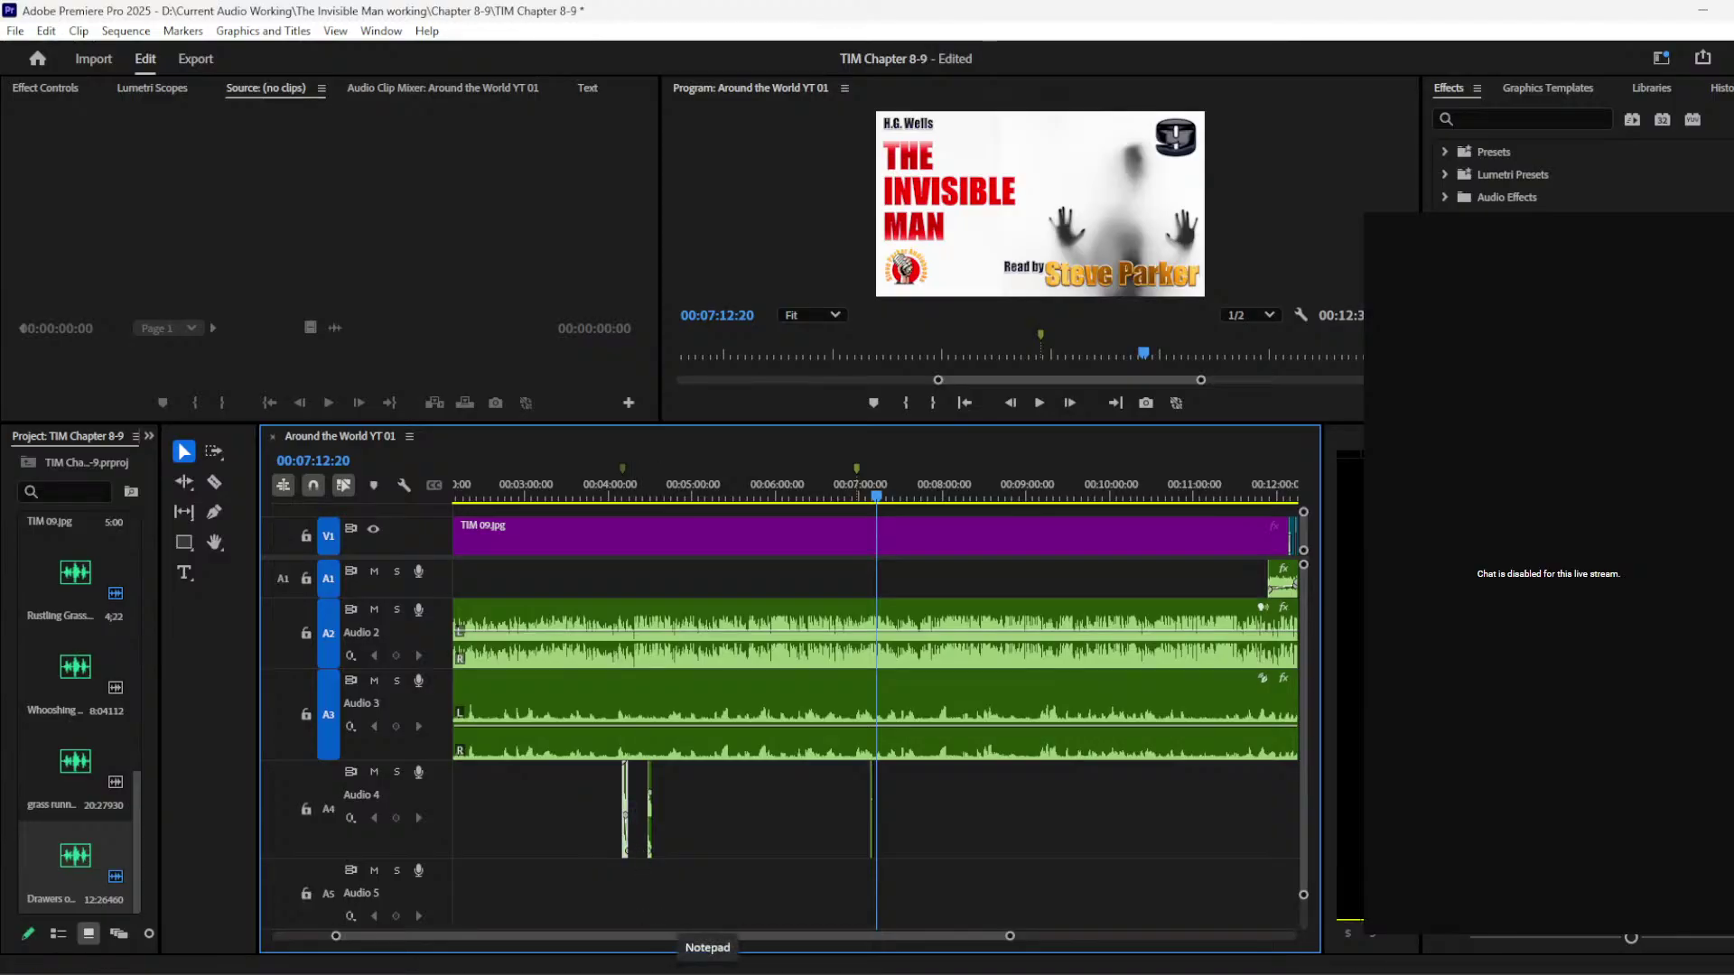
{"action": "left_click_drag", "start_coordinate": [325, 937], "coordinate": [569, 937]}
{"action": "key", "text": "ctrl+v"}
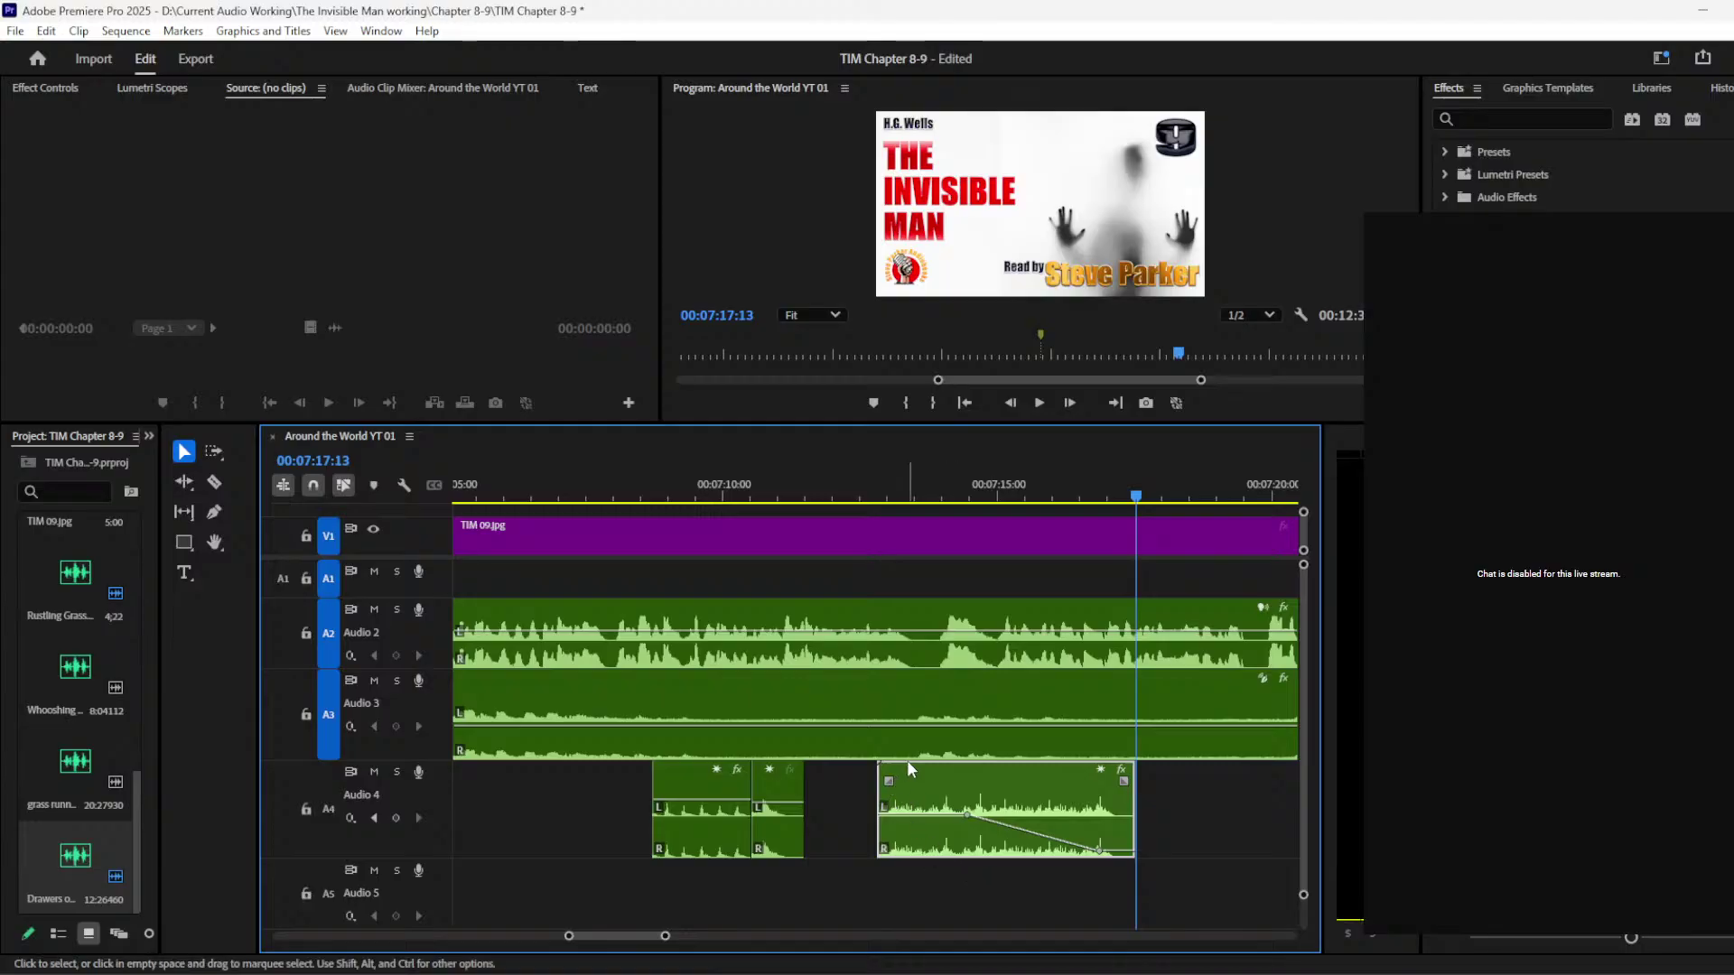
Step: Play the passage from about 00:07:08, move the pasted clip directly against the end of the drawers clip, and continue playback
{"action": "left_click", "coordinate": [596, 493]}
{"action": "key", "text": "space"}
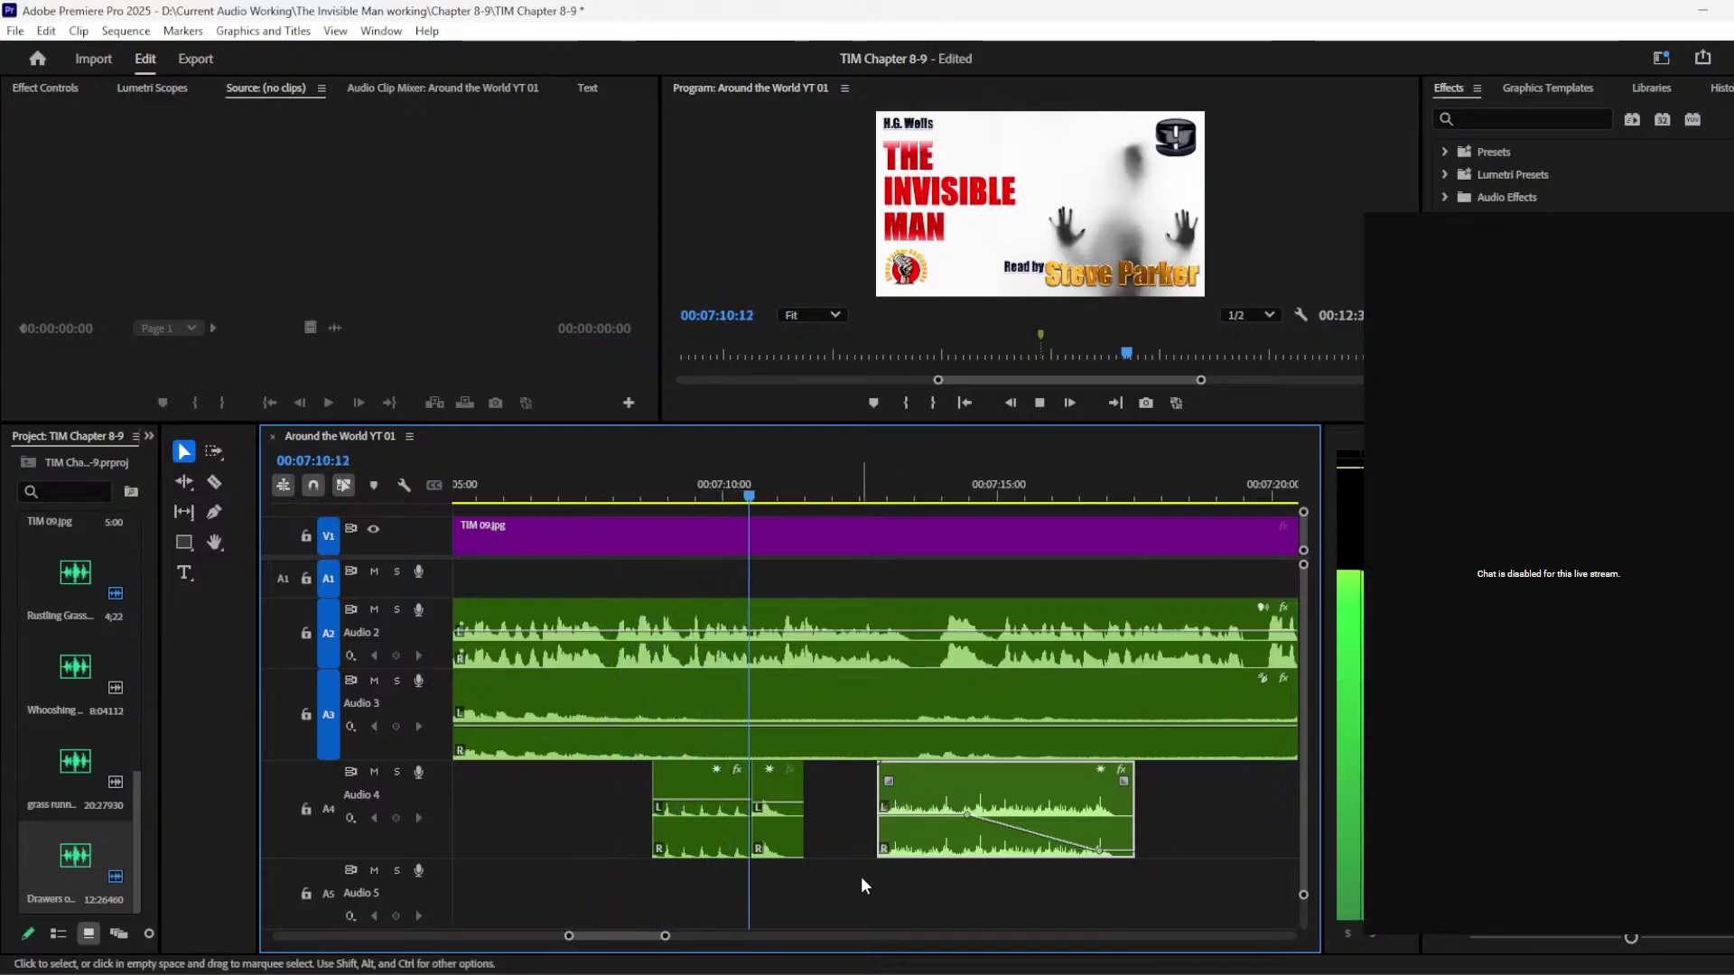
{"action": "key", "text": "space"}
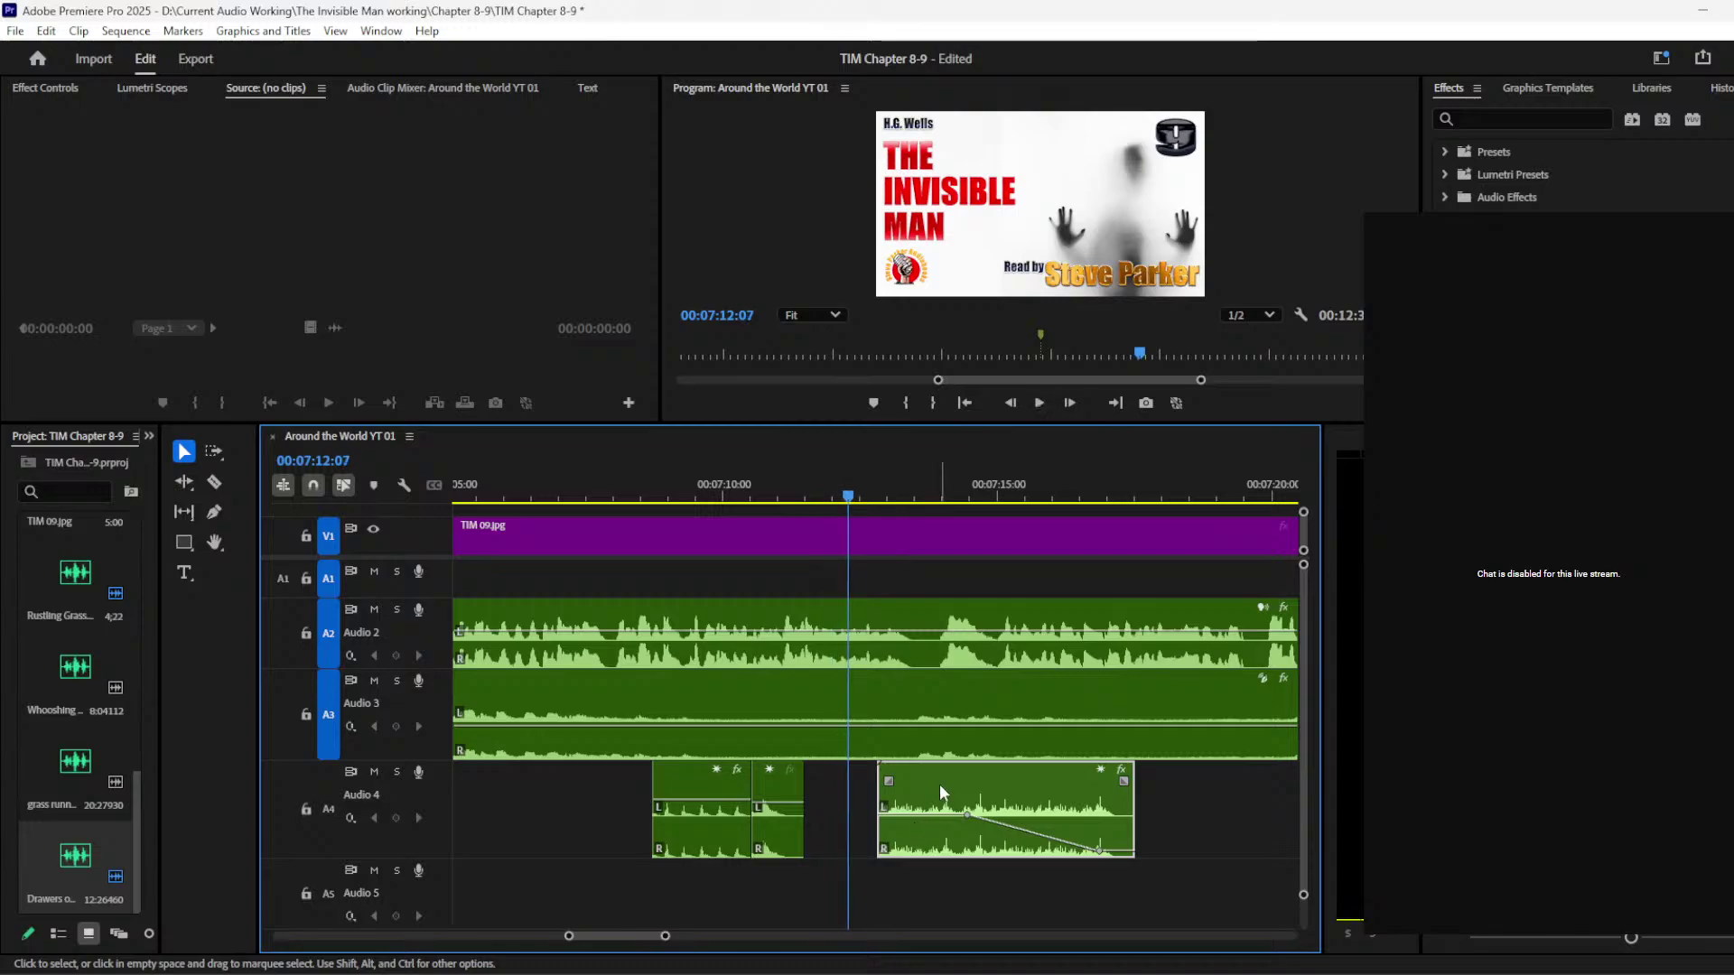
{"action": "left_click_drag", "start_coordinate": [939, 783], "coordinate": [895, 804]}
{"action": "key", "text": "space"}
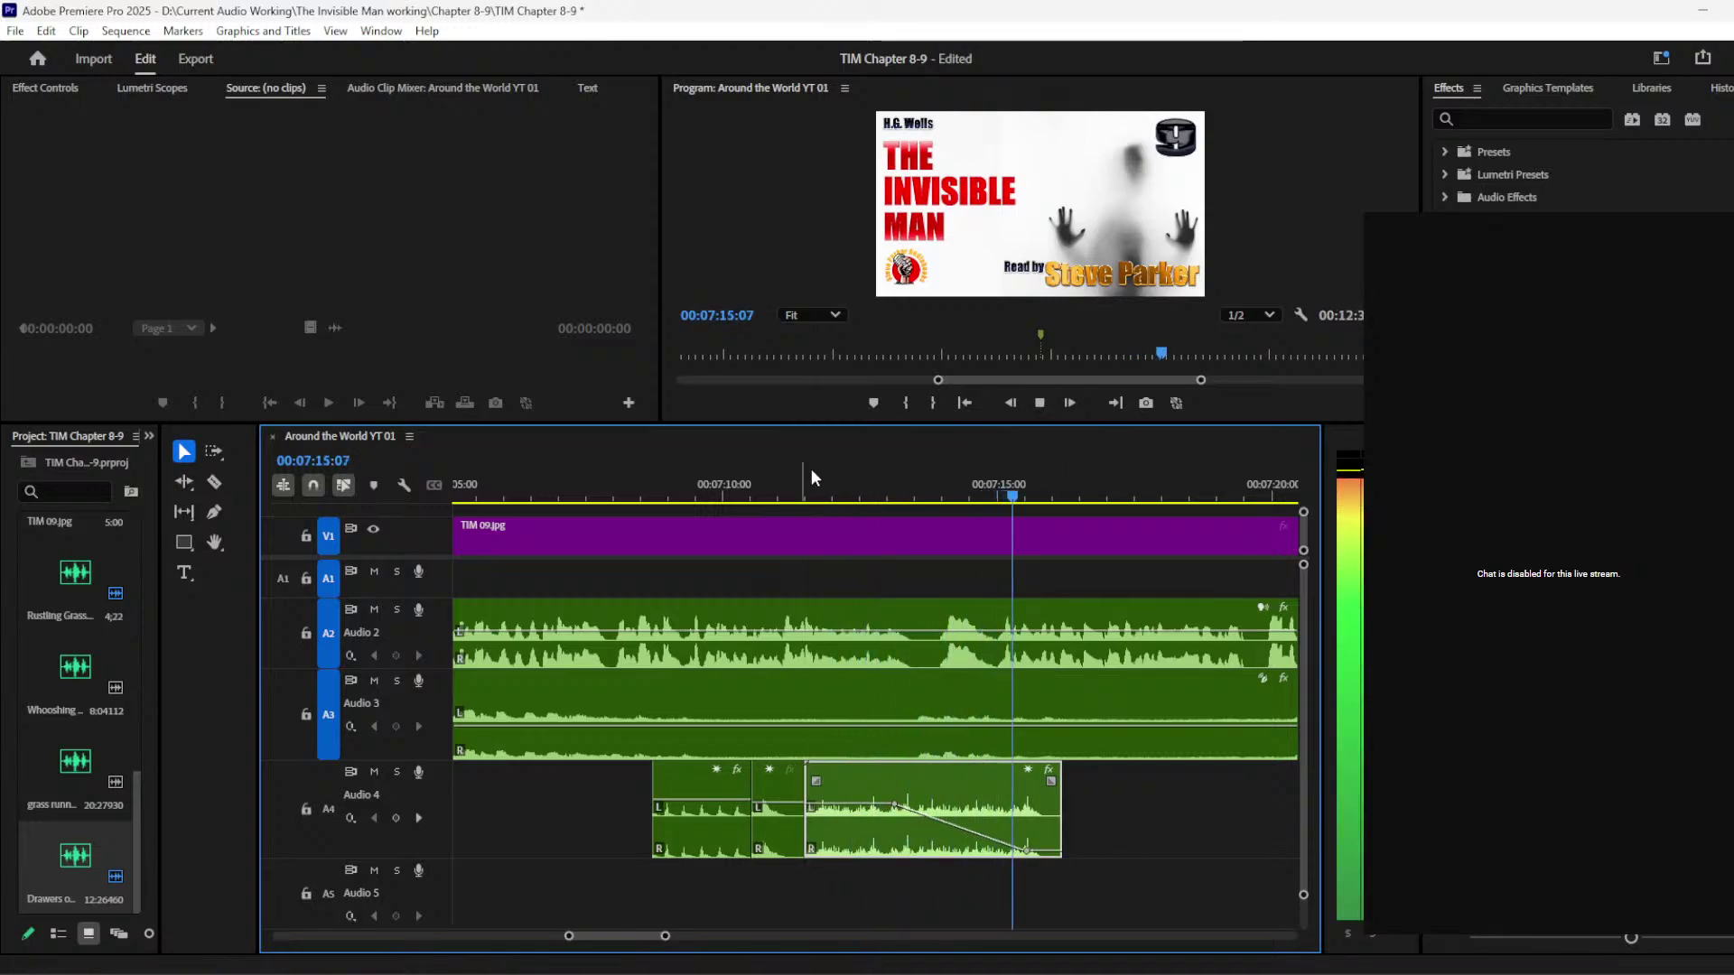
Step: Reshape the pasted Audio 4 clip's volume: add a keyframe, raise the peak to about 00:07:13, and move the low keyframe earlier to about 00:07:14
{"action": "left_click", "coordinate": [629, 494]}
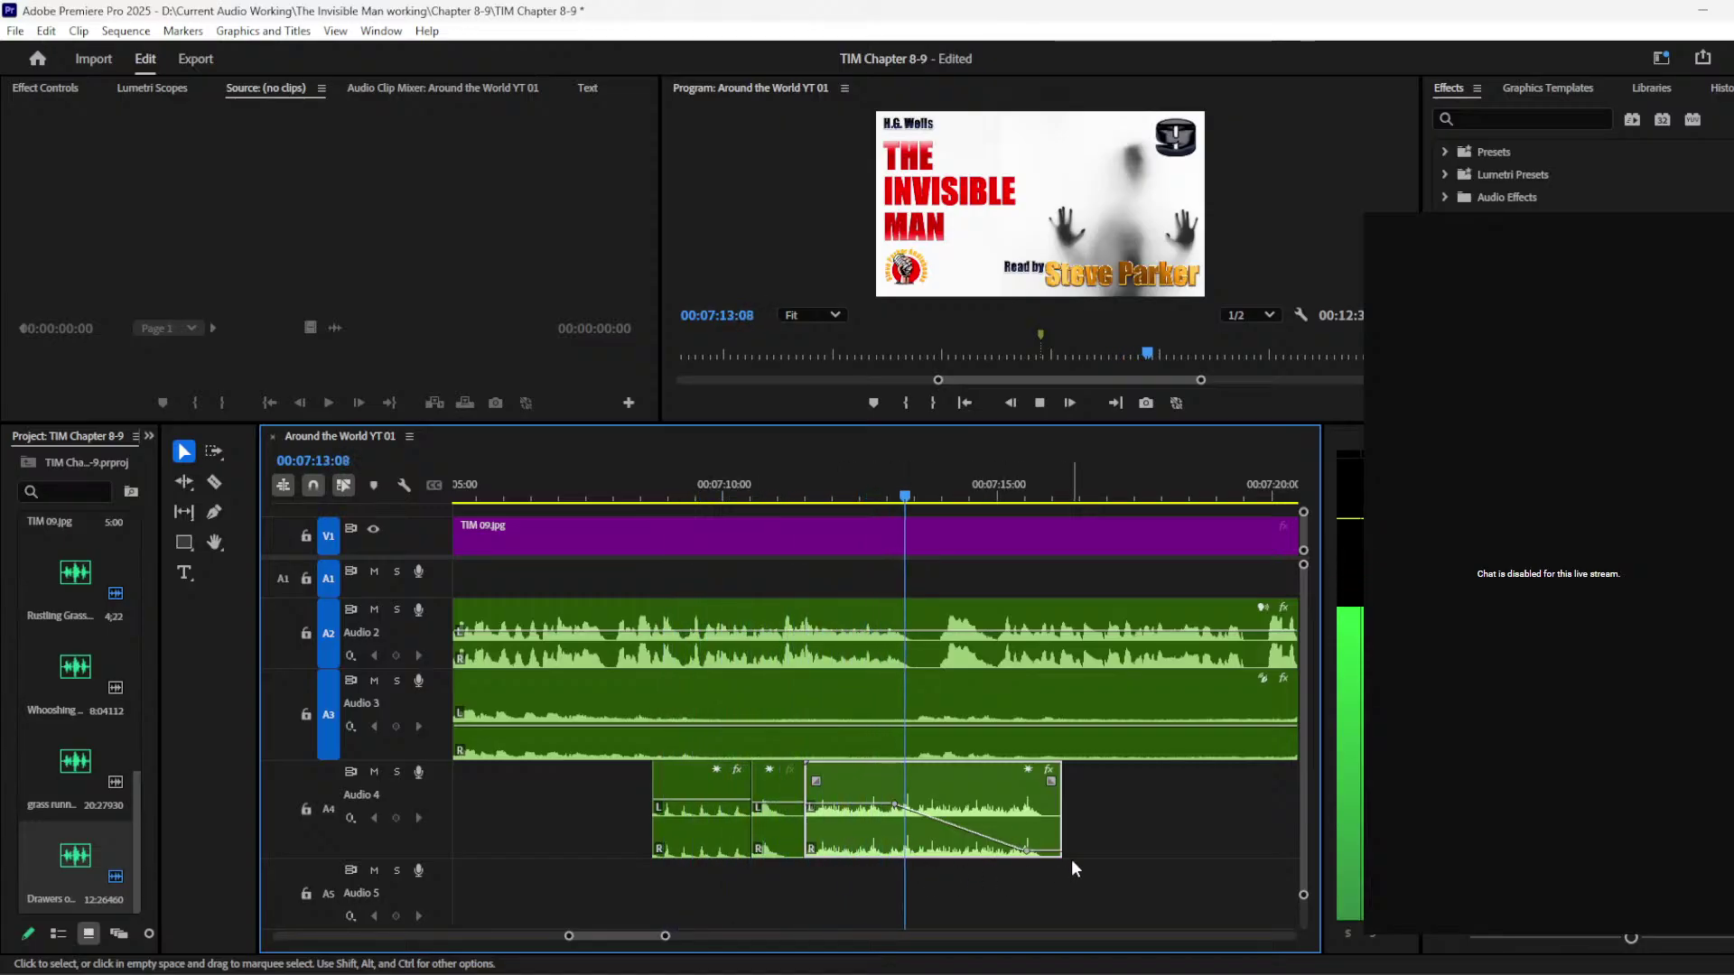
{"action": "left_click_drag", "start_coordinate": [1027, 850], "coordinate": [939, 849]}
{"action": "left_click", "coordinate": [214, 512]}
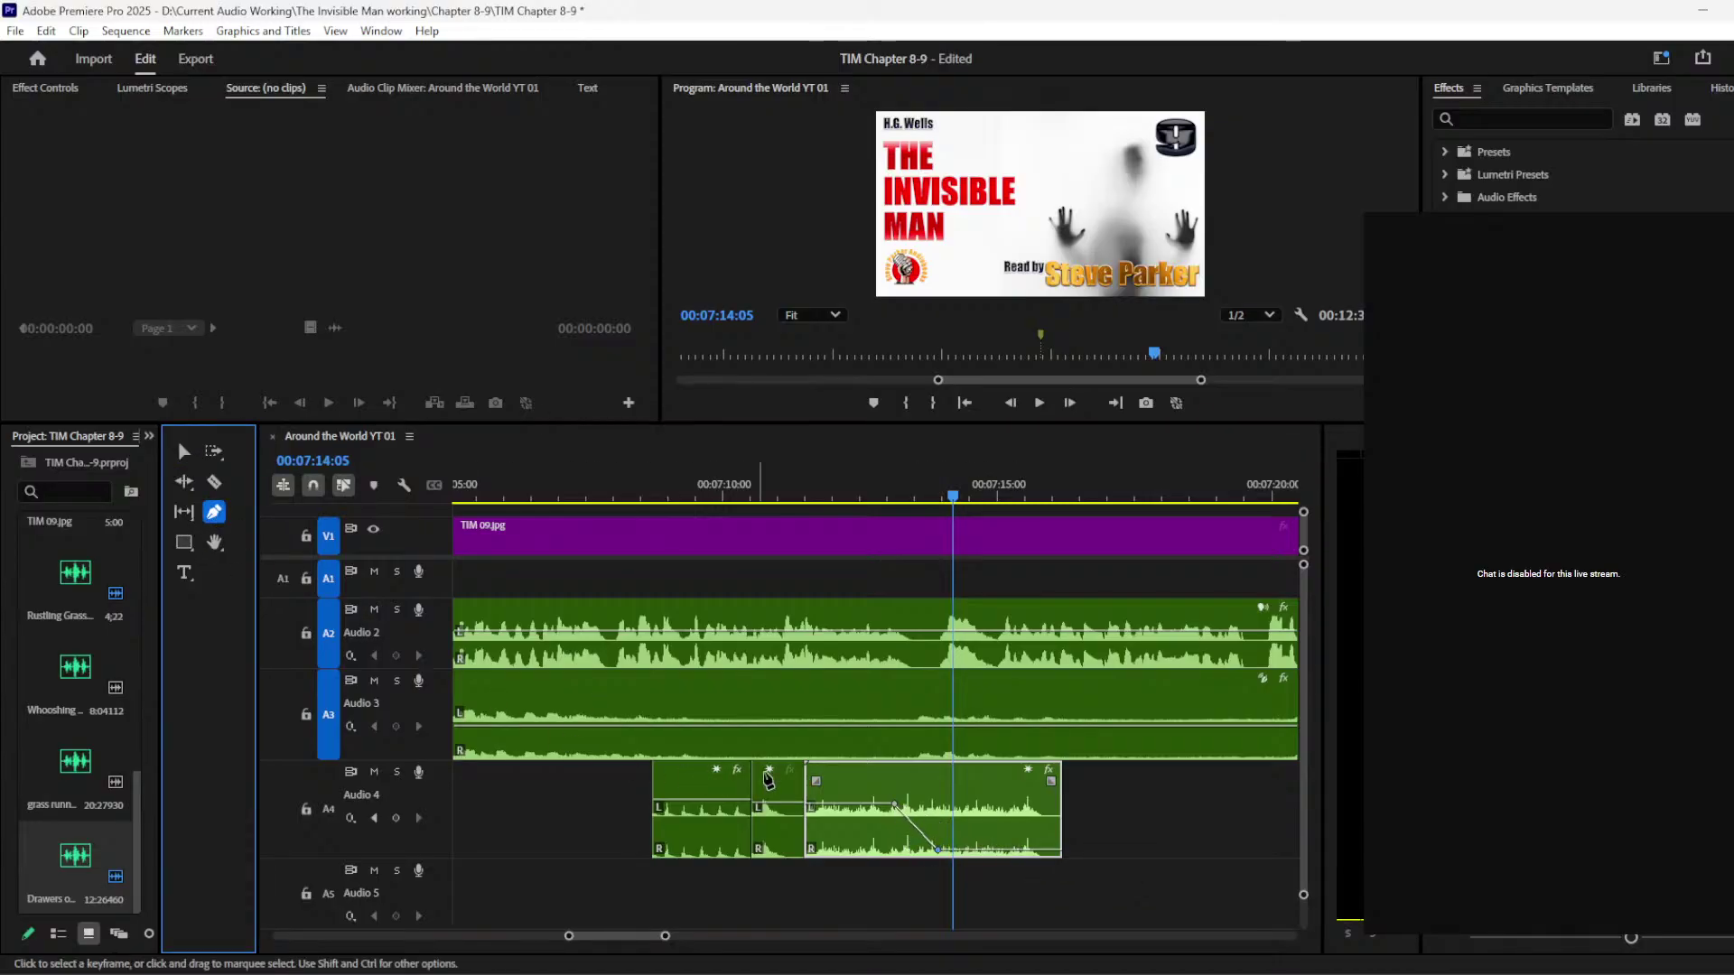
{"action": "left_click", "coordinate": [870, 804]}
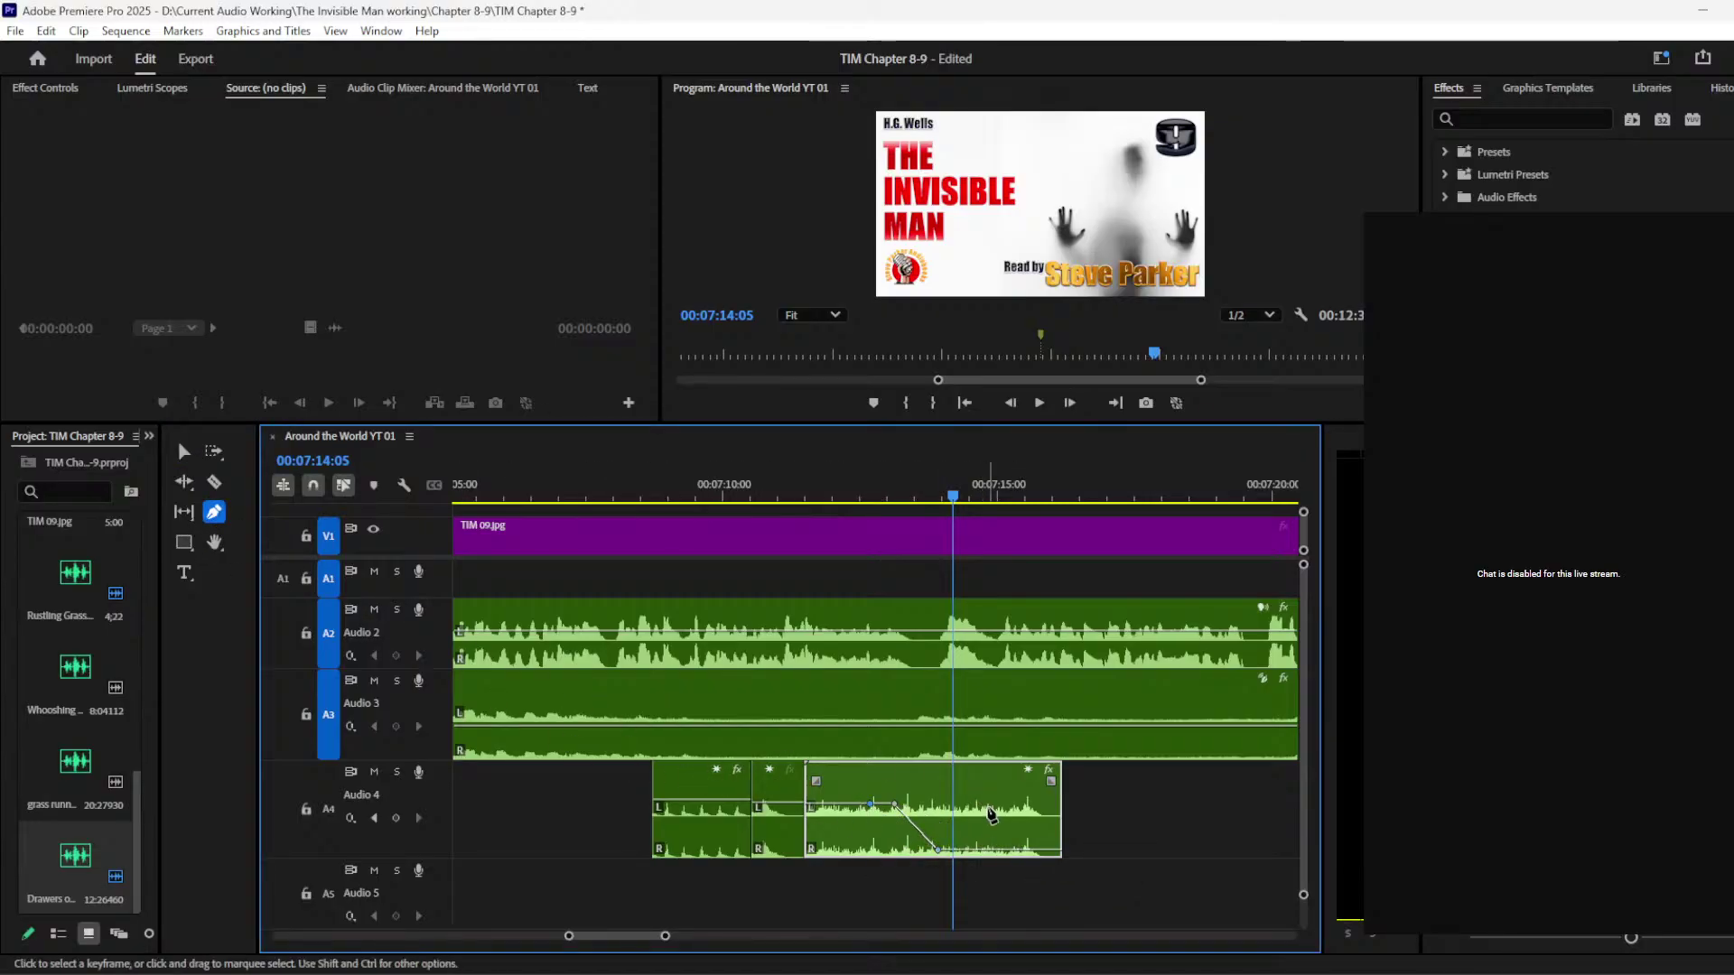
{"action": "left_click", "coordinate": [183, 451]}
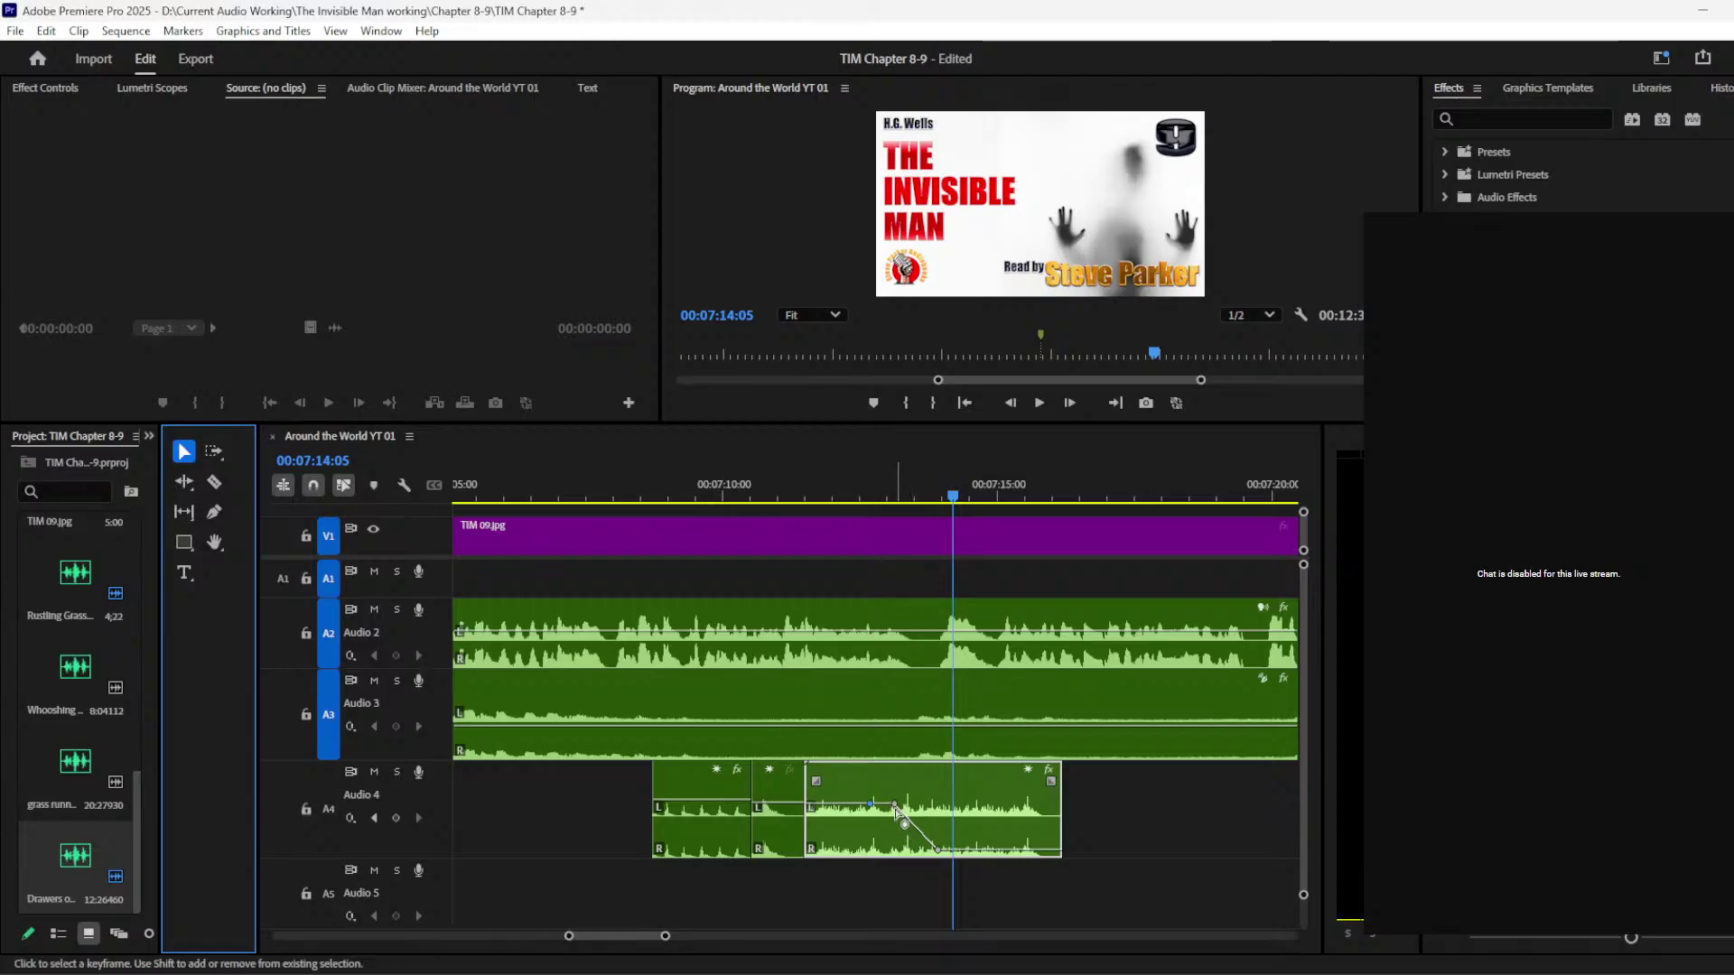
{"action": "left_click_drag", "start_coordinate": [894, 804], "coordinate": [908, 786]}
{"action": "key", "text": "space"}
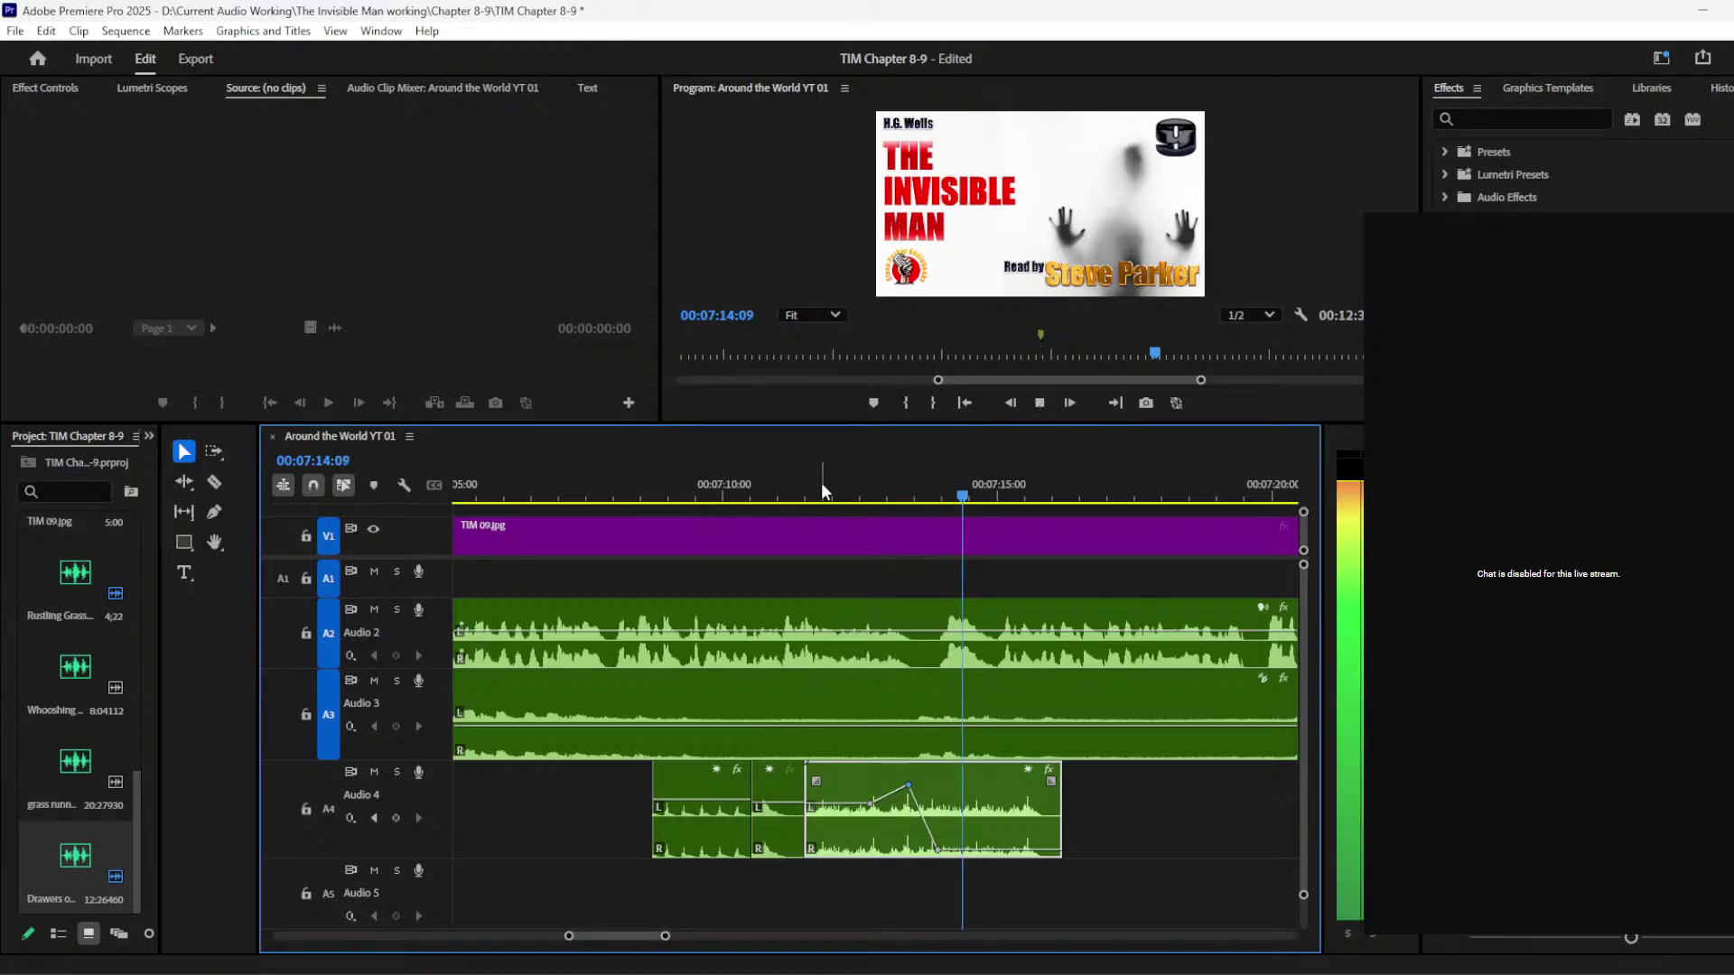
Step: Play from about 00:07:10 and trim the end of the pasted Audio 4 clip to a duration of about 00:00:02:16
{"action": "left_click", "coordinate": [743, 492]}
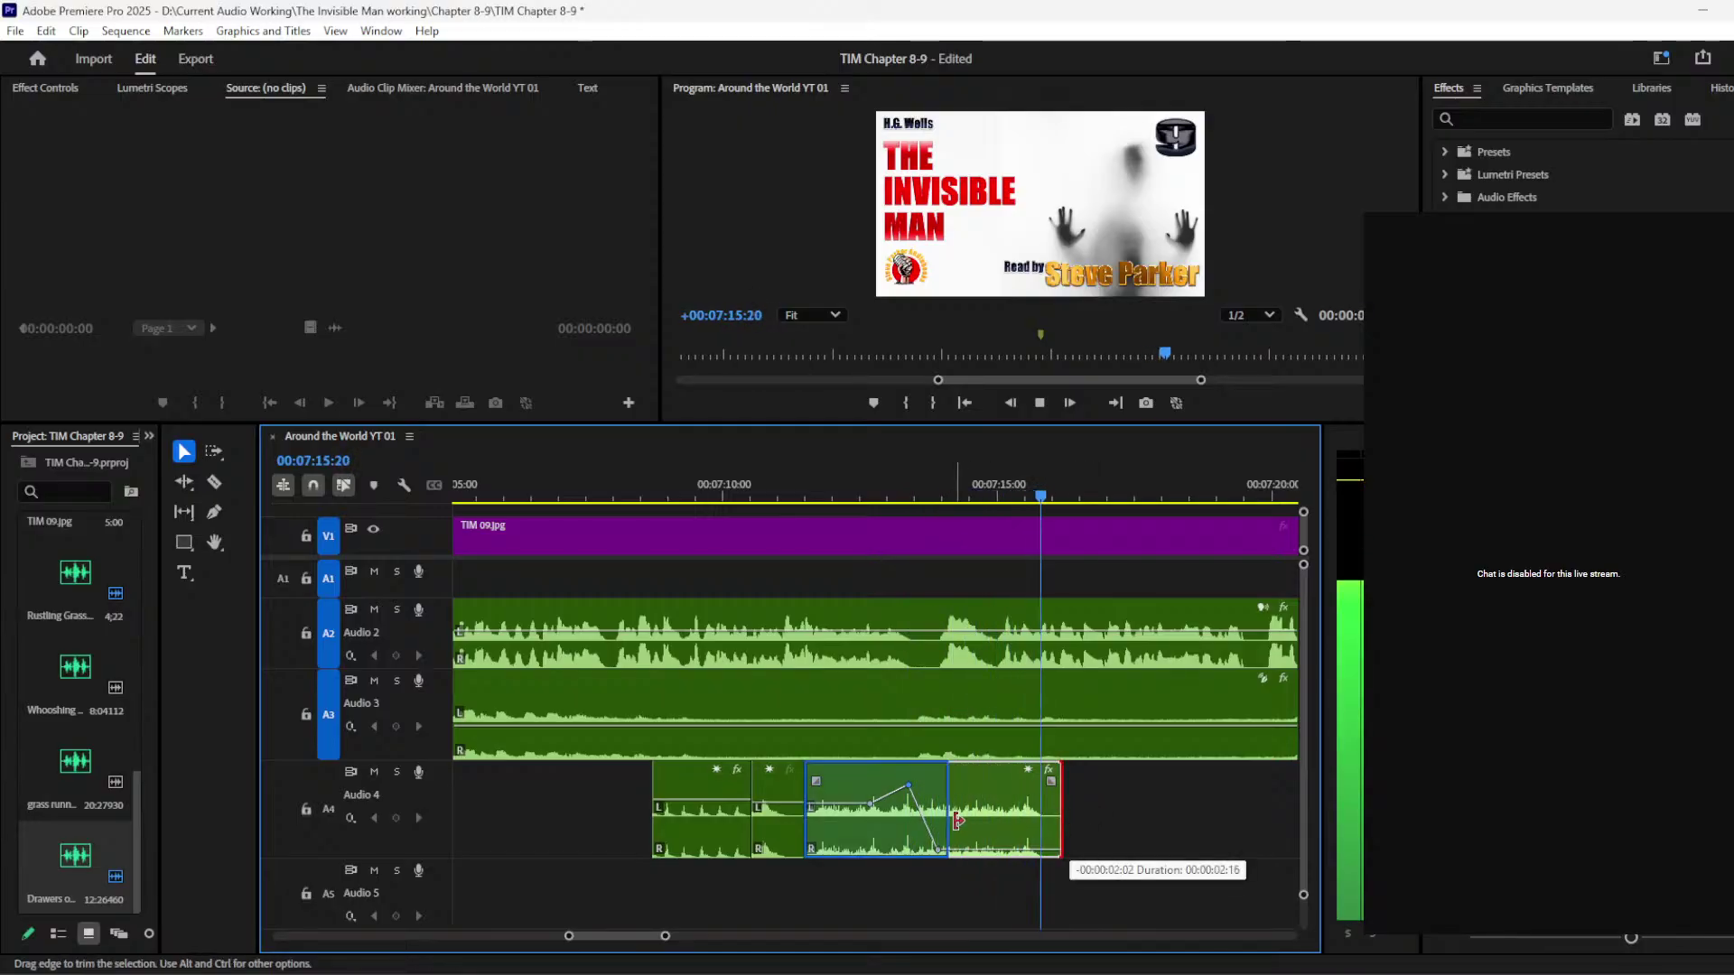
{"action": "left_click_drag", "start_coordinate": [1070, 818], "coordinate": [947, 818]}
{"action": "scroll", "coordinate": [665, 936], "scroll_direction": "down", "scroll_amount": 4}
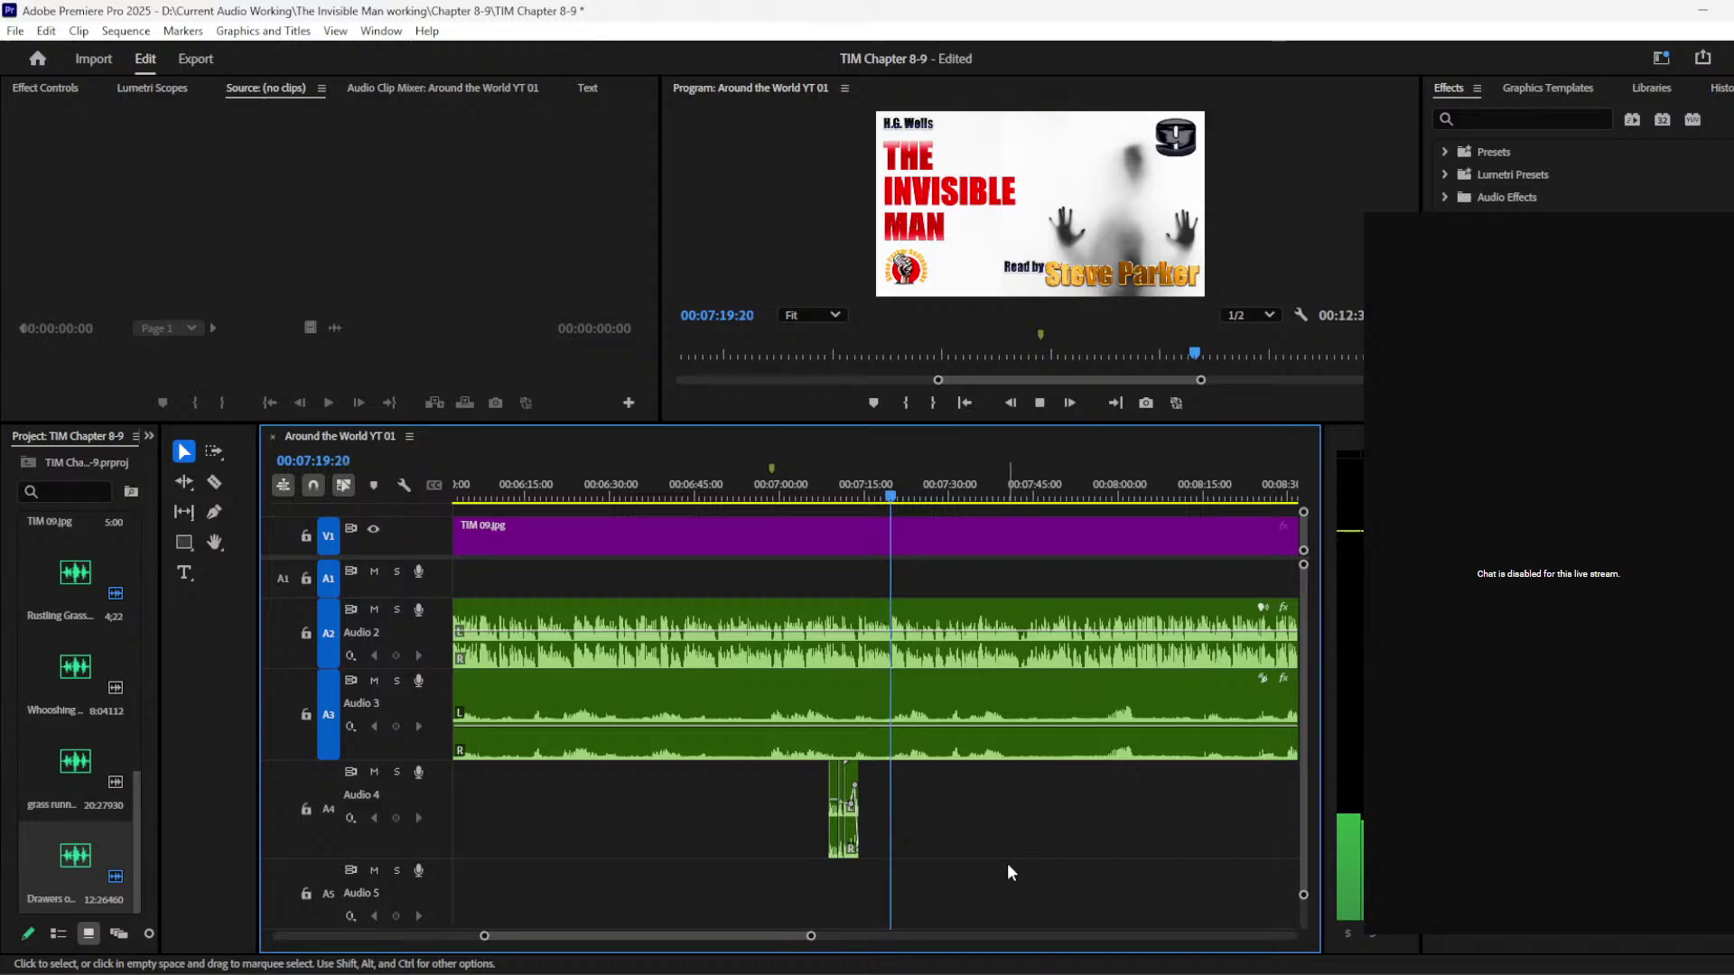
Step: Switch to the browser, show the downloaded SFX_Stone_Calcit_DeadSea_Throw_small file in the Downloads folder, and copy it
{"action": "key", "text": "alt+Tab"}
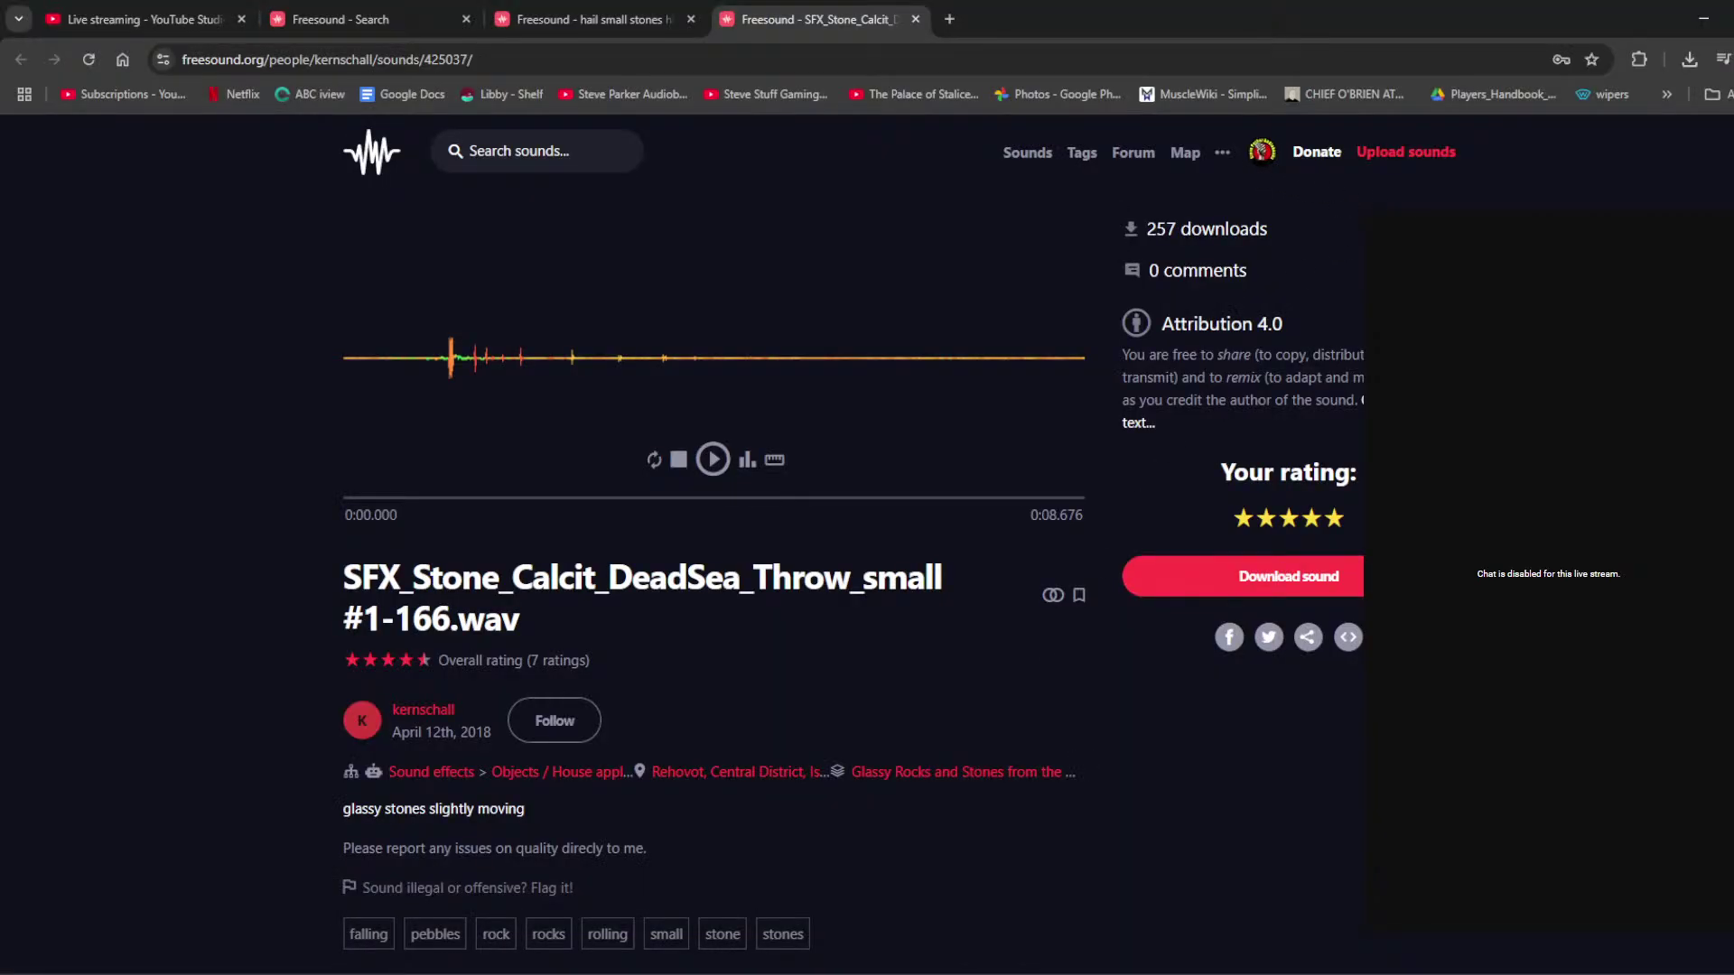
{"action": "left_click", "coordinate": [1688, 59]}
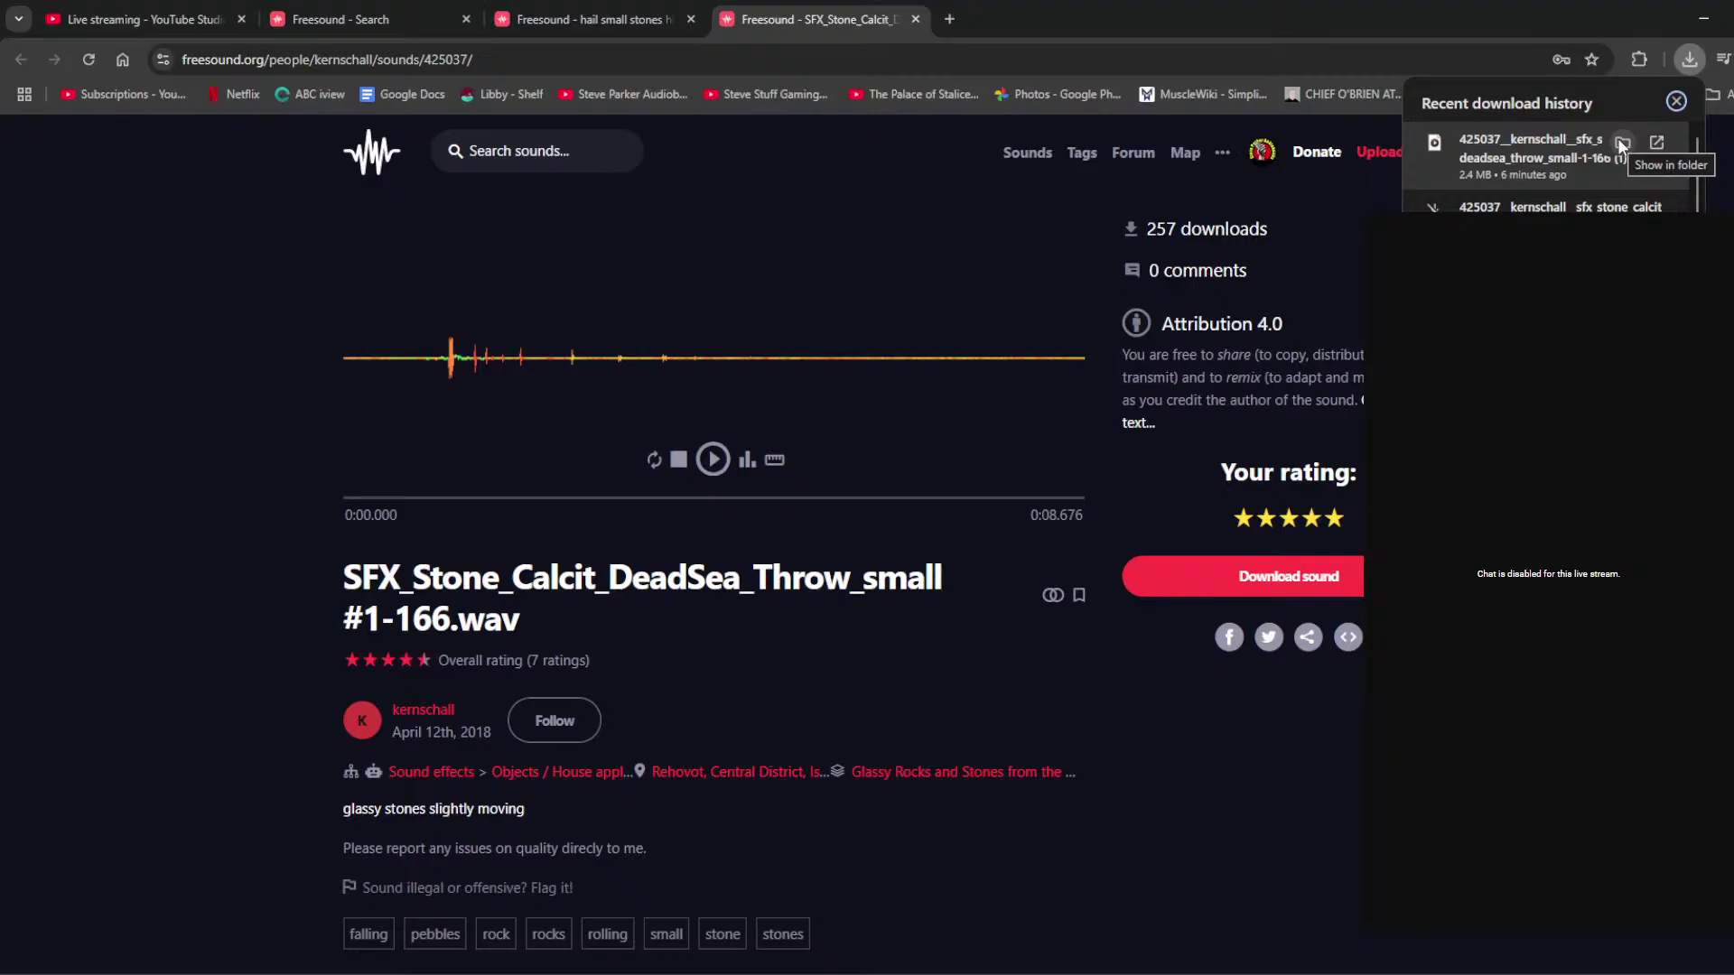
{"action": "left_click", "coordinate": [1617, 141]}
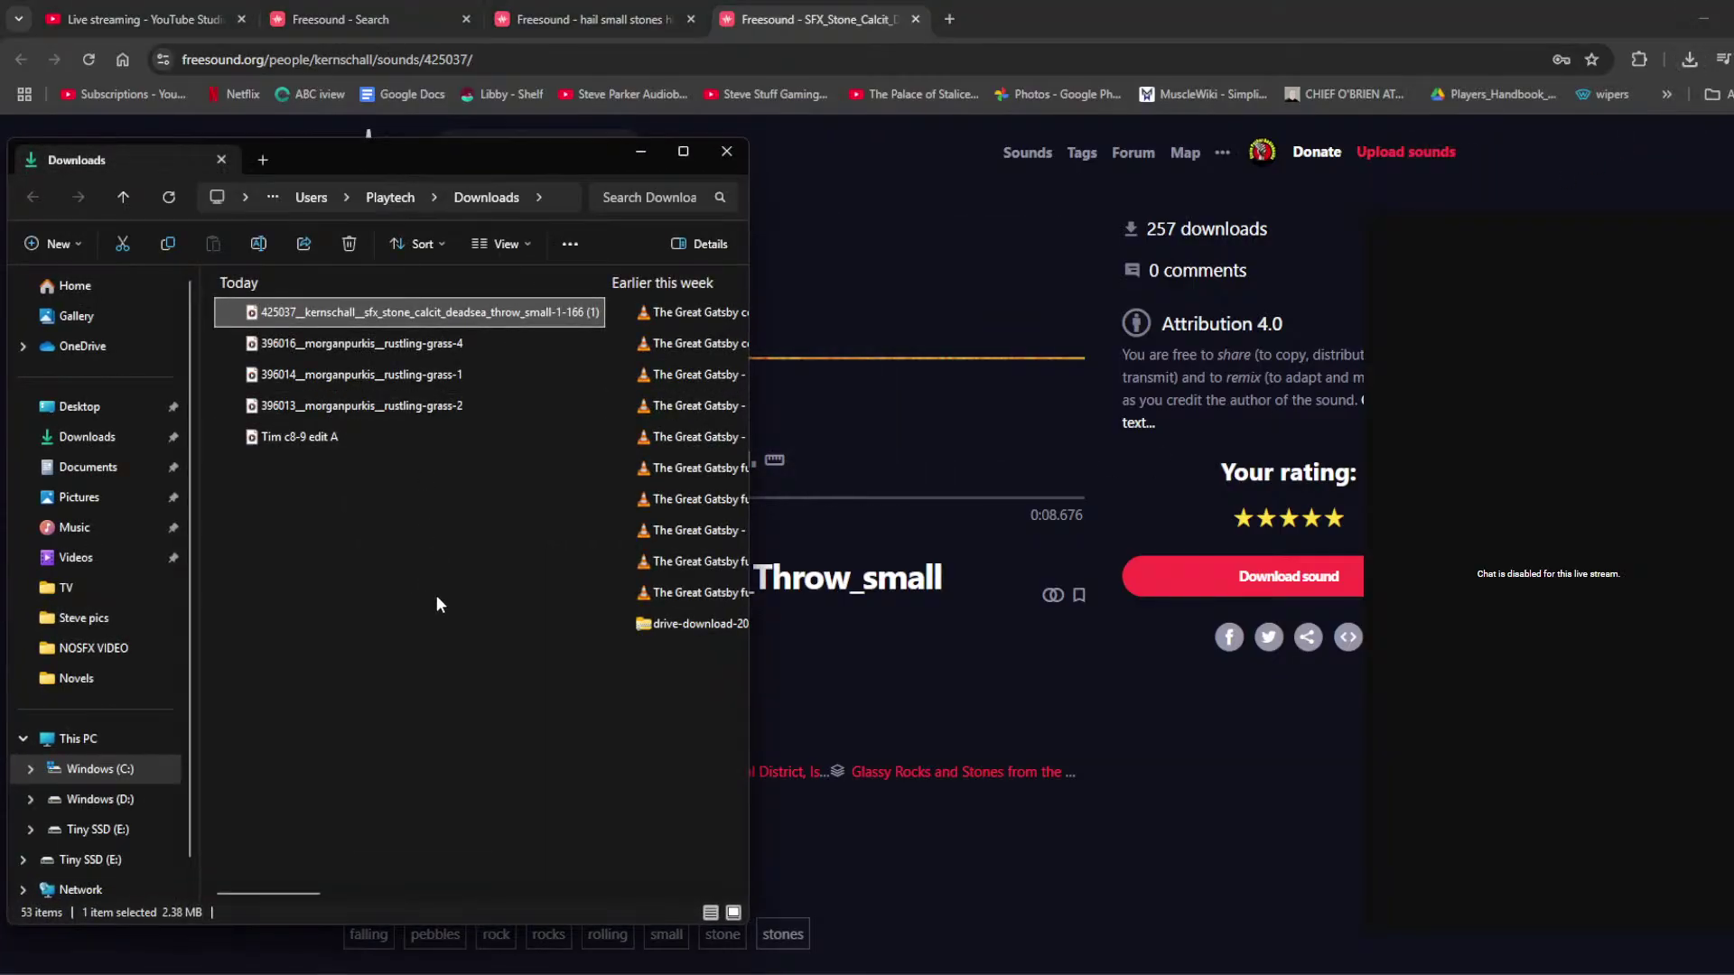
{"action": "left_click", "coordinate": [727, 151]}
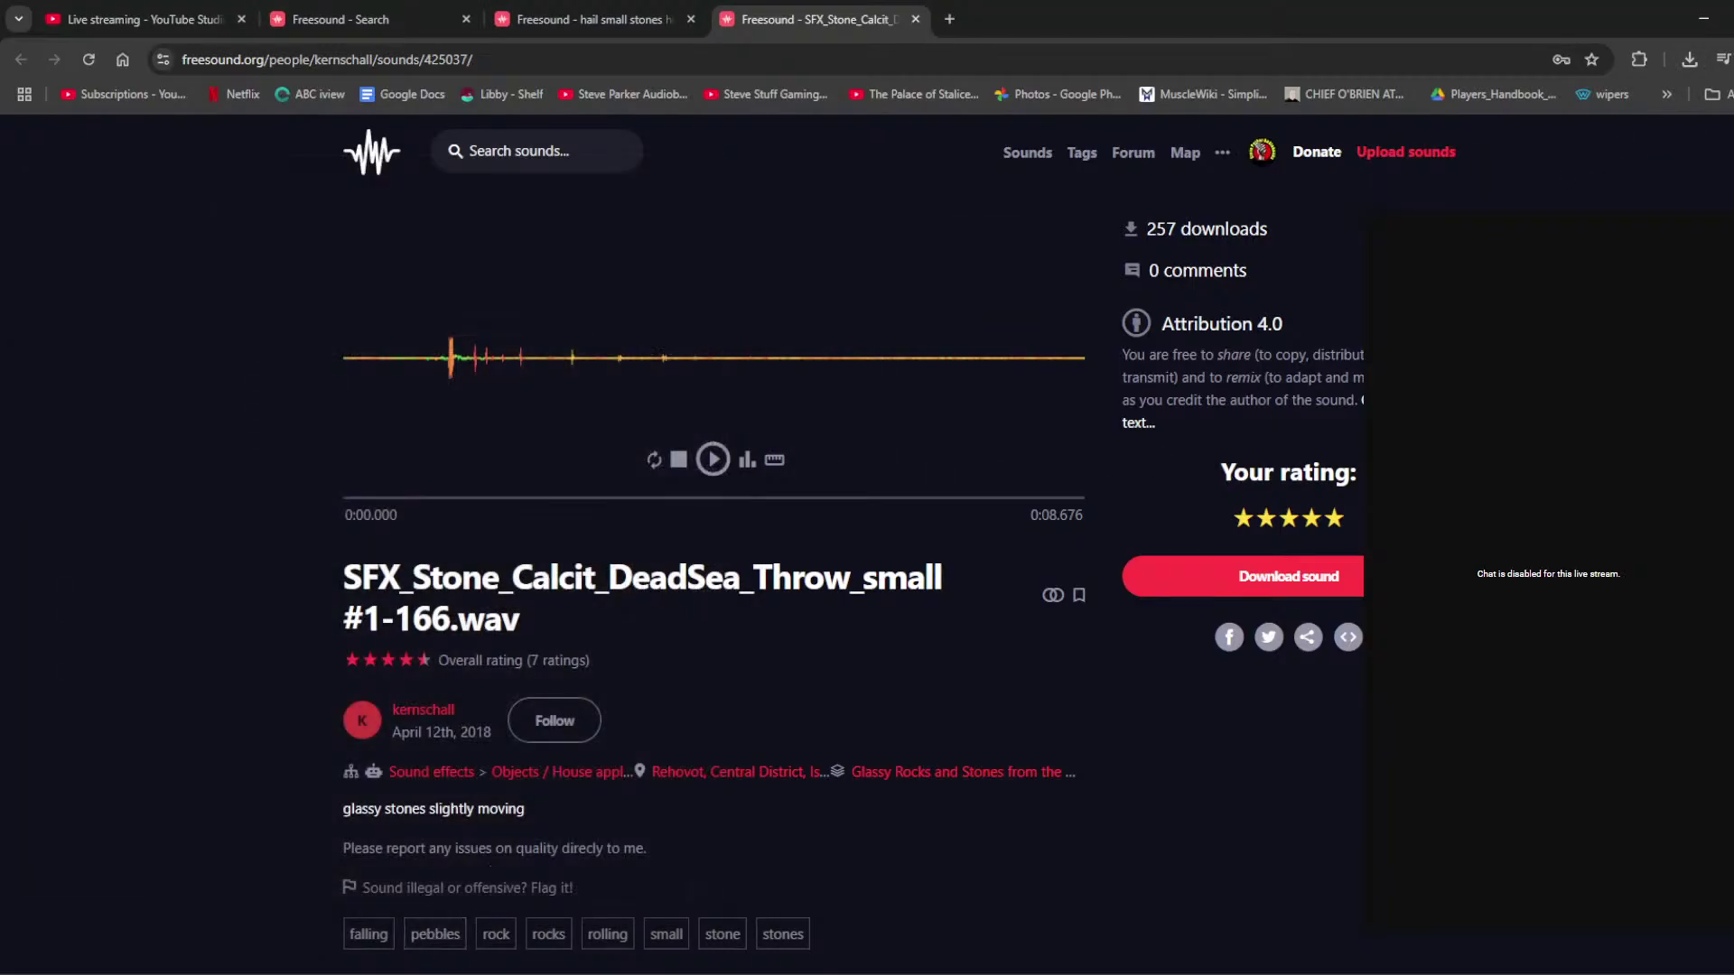
Step: Paste the stone throw sound into the Stone - Brick folder under 01 SFX > Things in the sound library
{"action": "key", "text": "alt+Tab"}
{"action": "left_click", "coordinate": [1200, 674]}
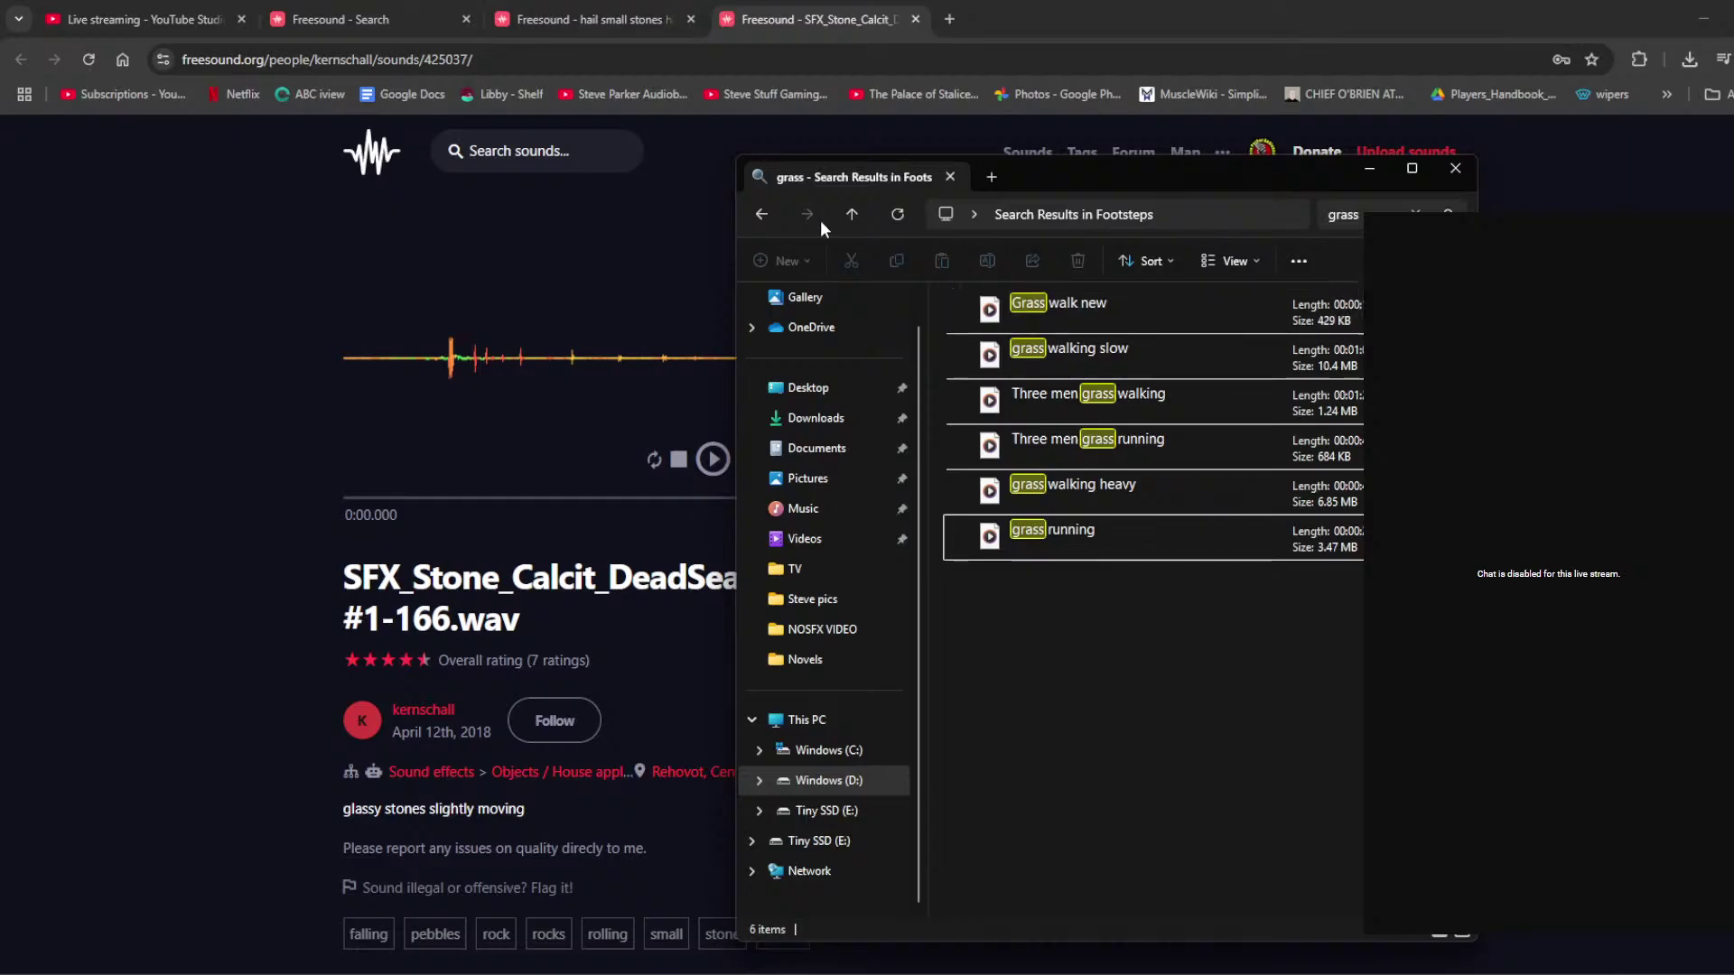
{"action": "left_click", "coordinate": [761, 217]}
{"action": "left_click", "coordinate": [1045, 214]}
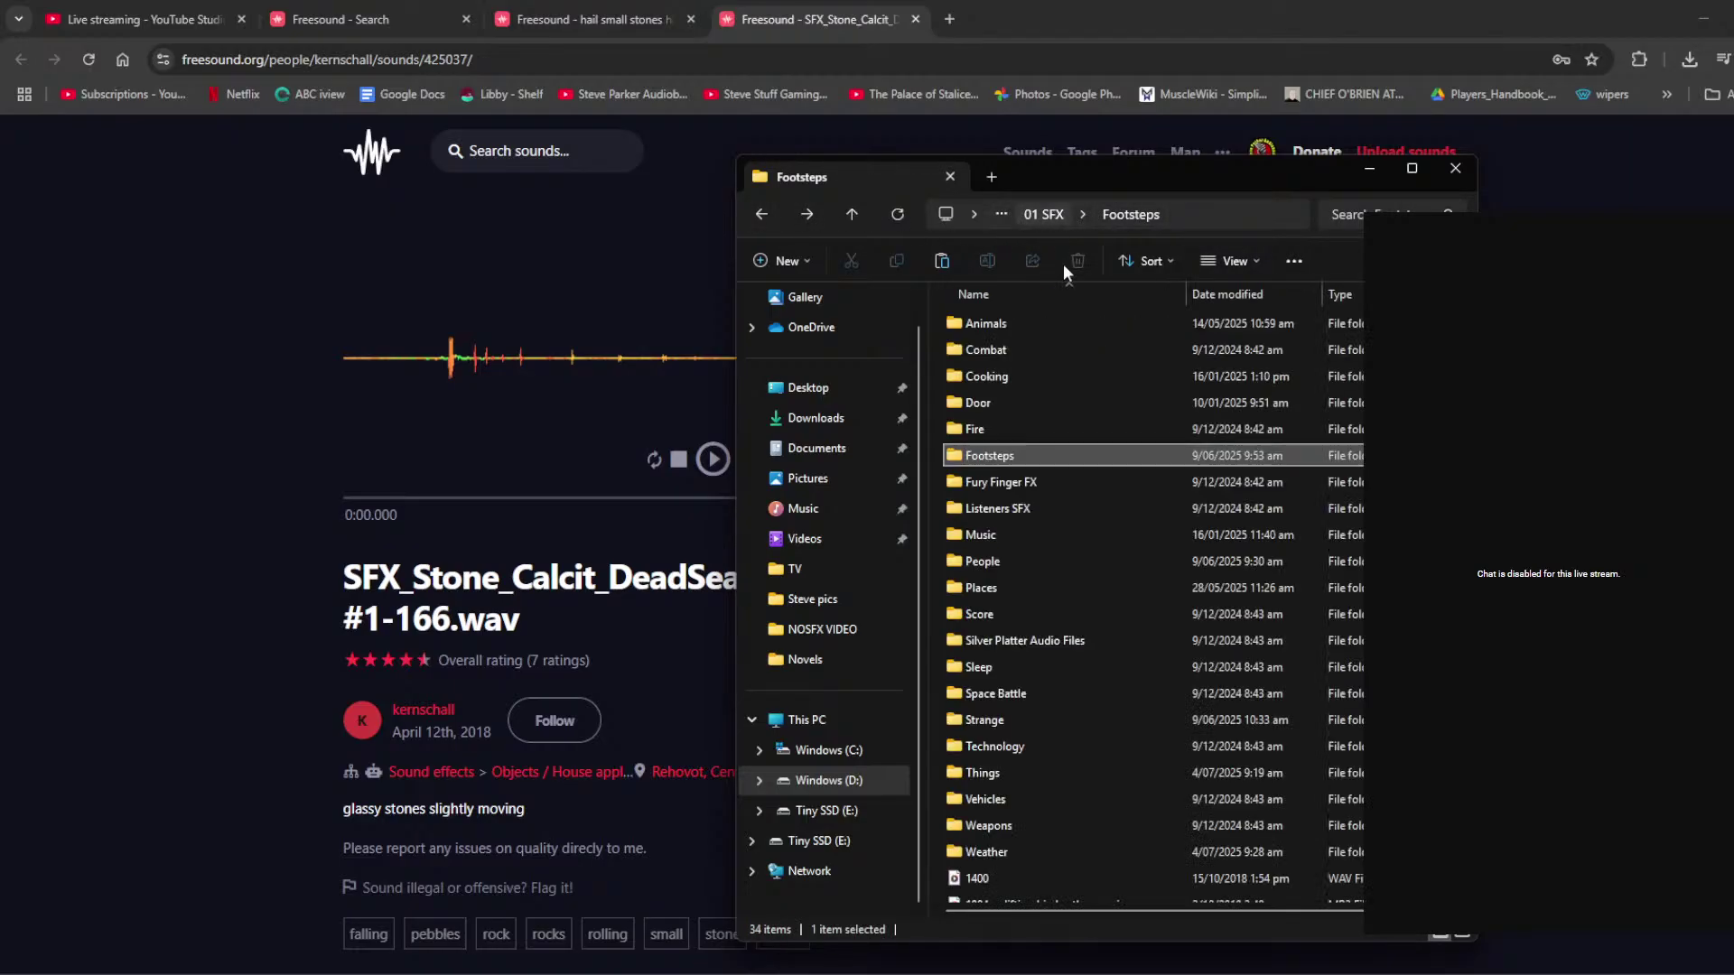
{"action": "double_click", "coordinate": [1054, 766]}
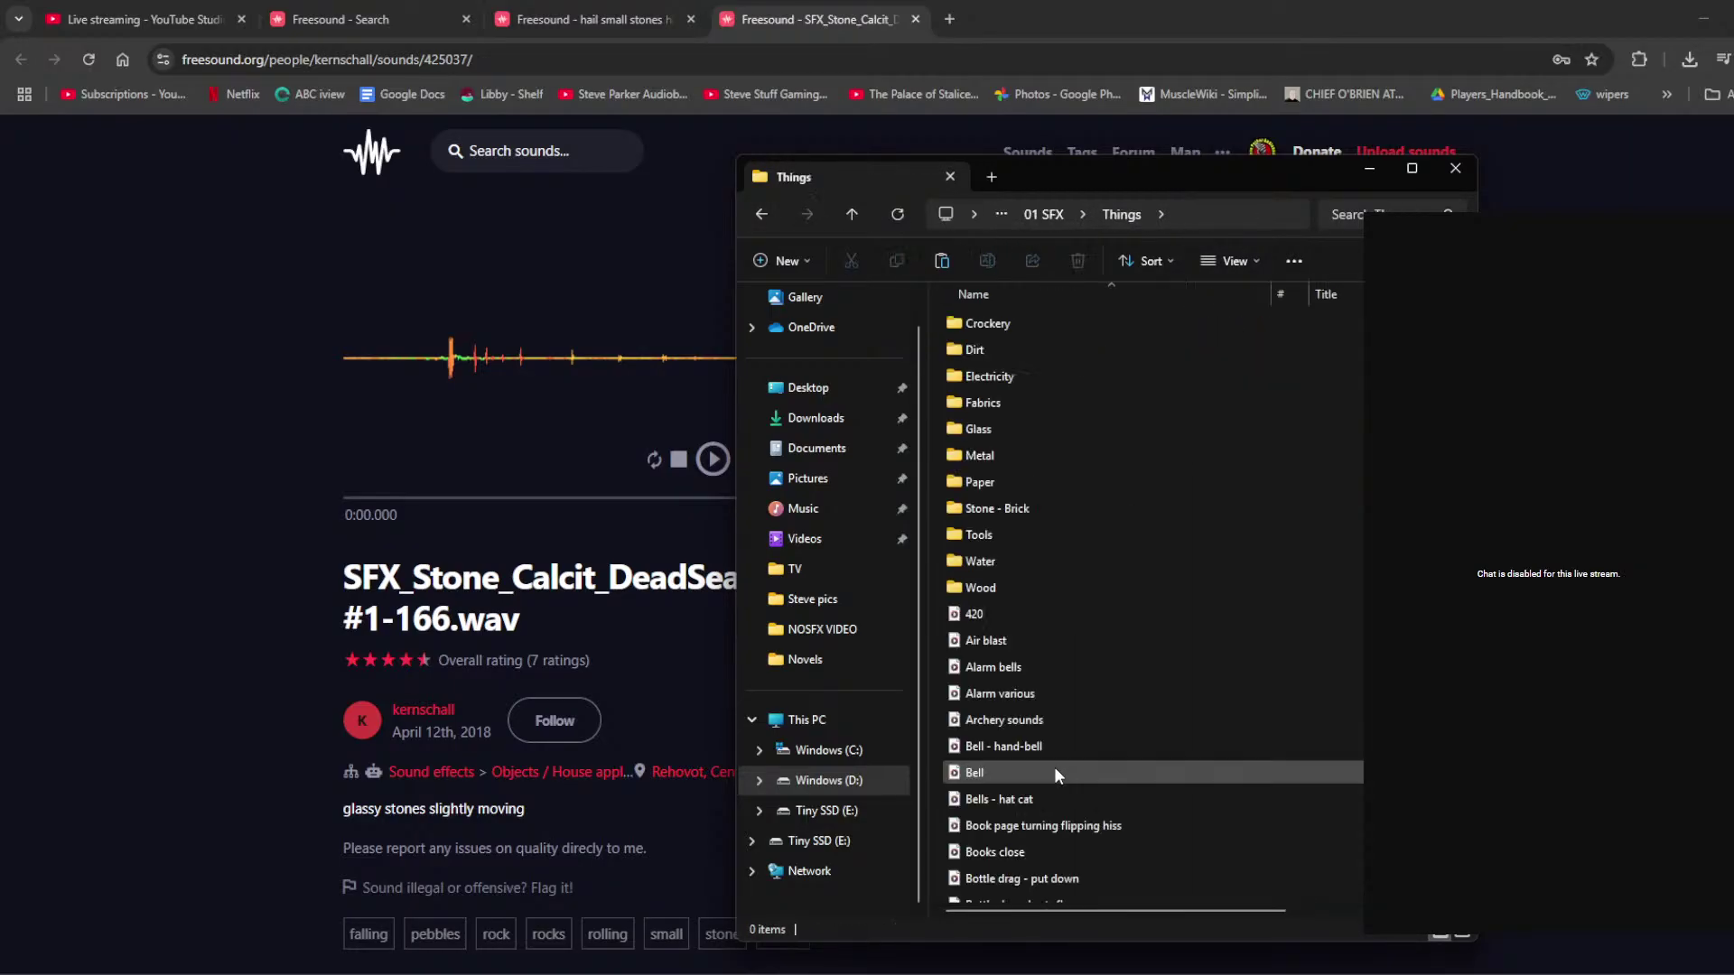
{"action": "double_click", "coordinate": [1031, 502]}
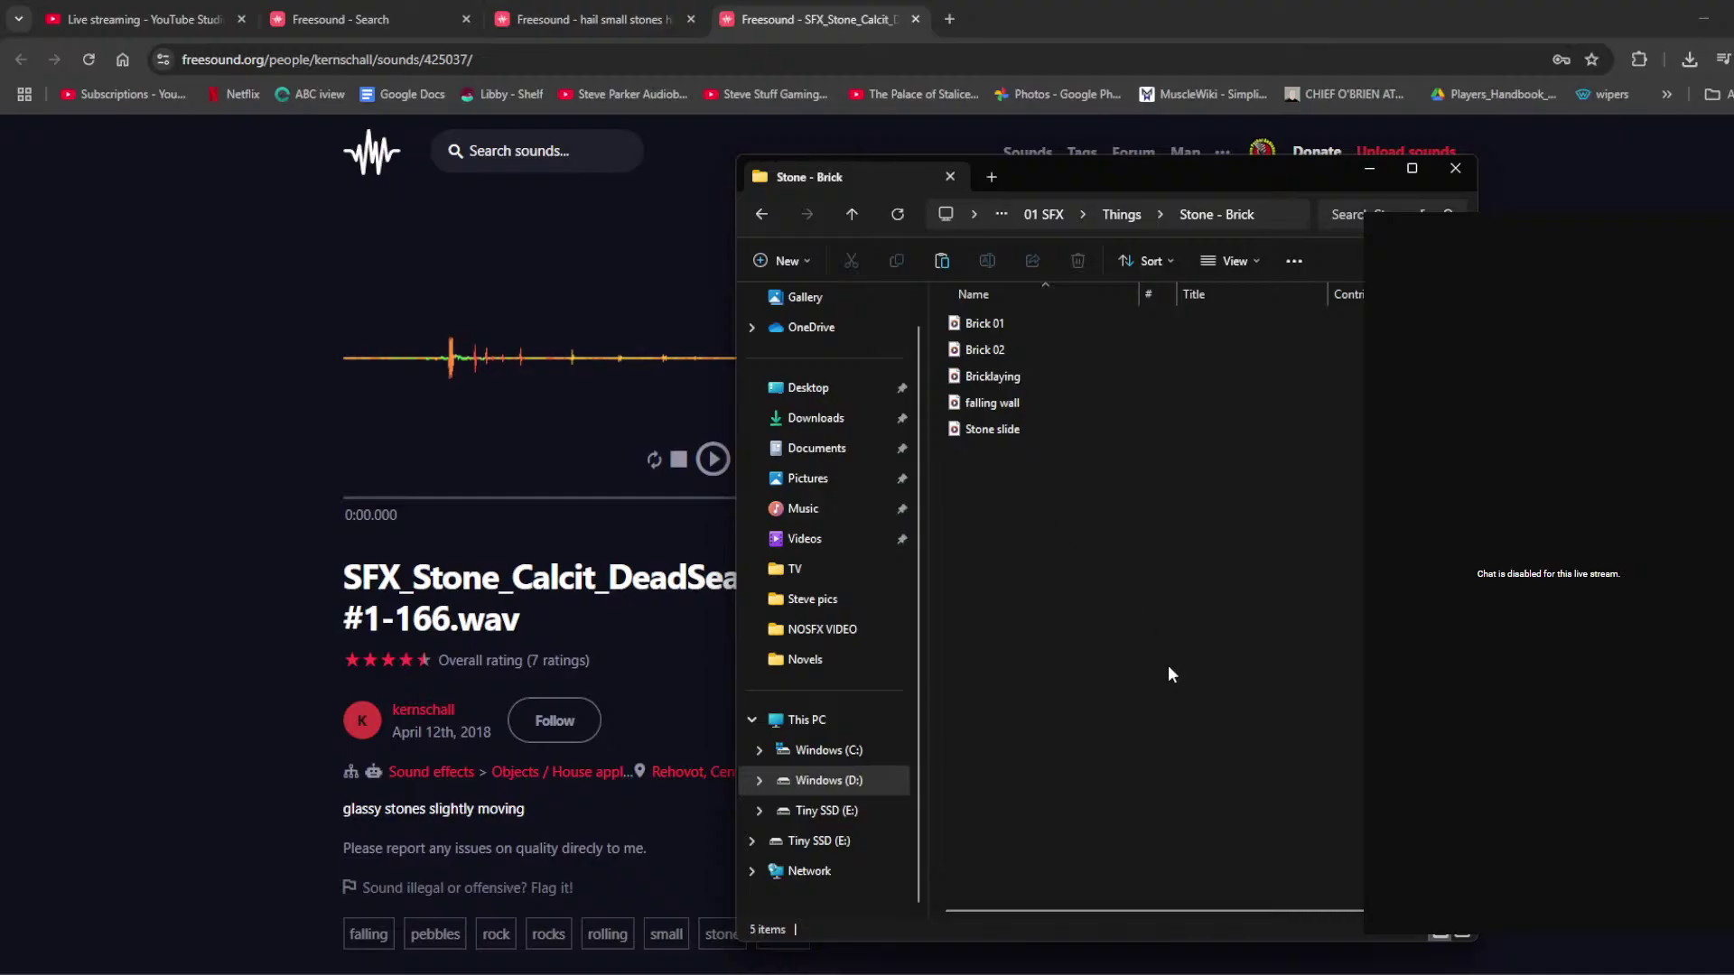
{"action": "key", "text": "ctrl+v"}
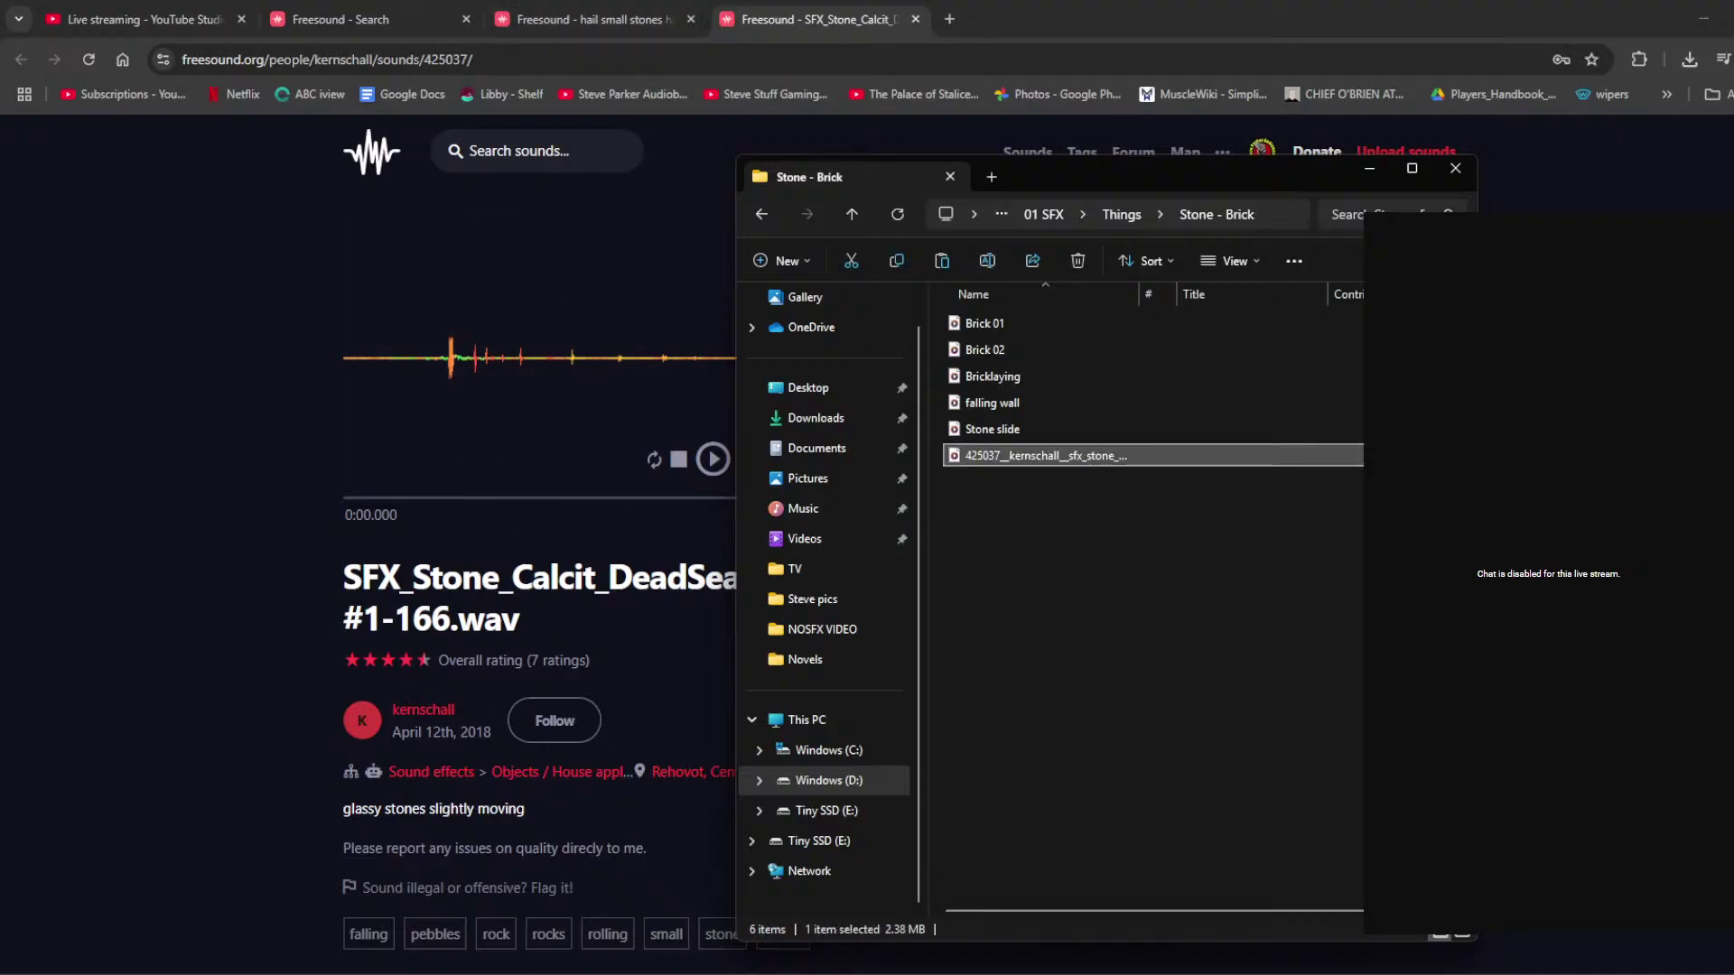
Step: Switch to Premiere Pro, play from 00:06:57:13 to find the spot, and place the stone throw sound on Audio 5 at about 00:07:03
{"action": "key", "text": "alt+Tab"}
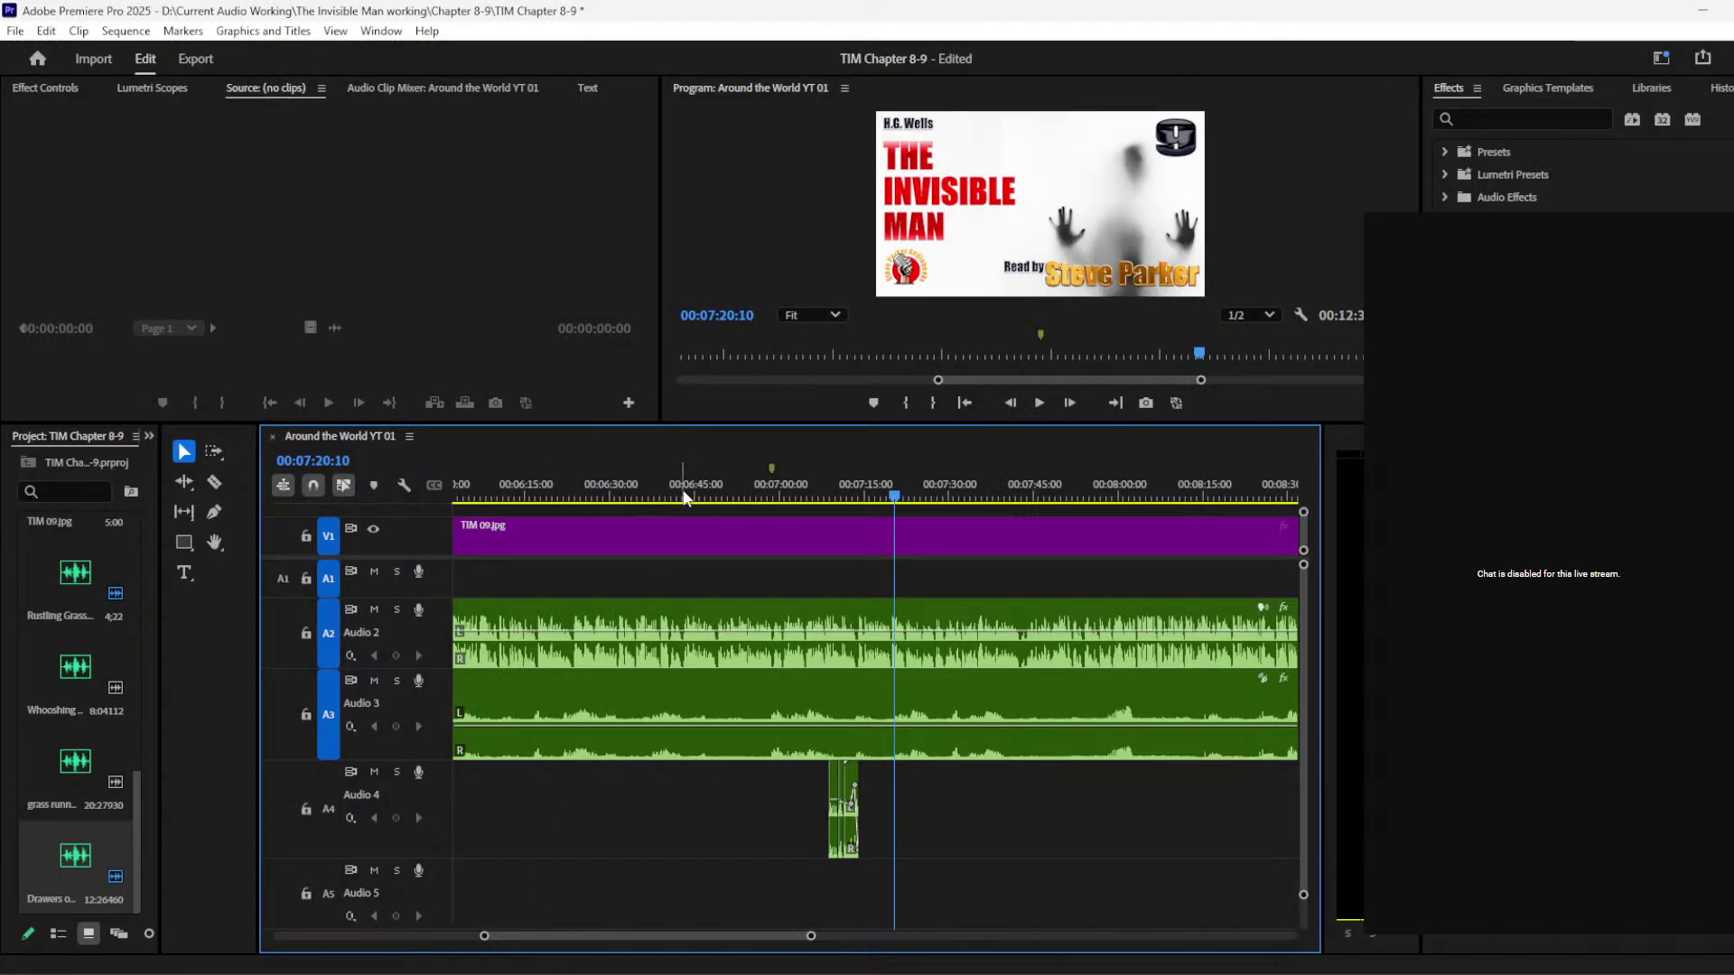
{"action": "mouse_move", "coordinate": [485, 936]}
{"action": "left_mouse_down"}
{"action": "mouse_move", "coordinate": [360, 940]}
{"action": "mouse_move", "coordinate": [470, 935]}
{"action": "left_mouse_up"}
{"action": "left_click", "coordinate": [735, 489]}
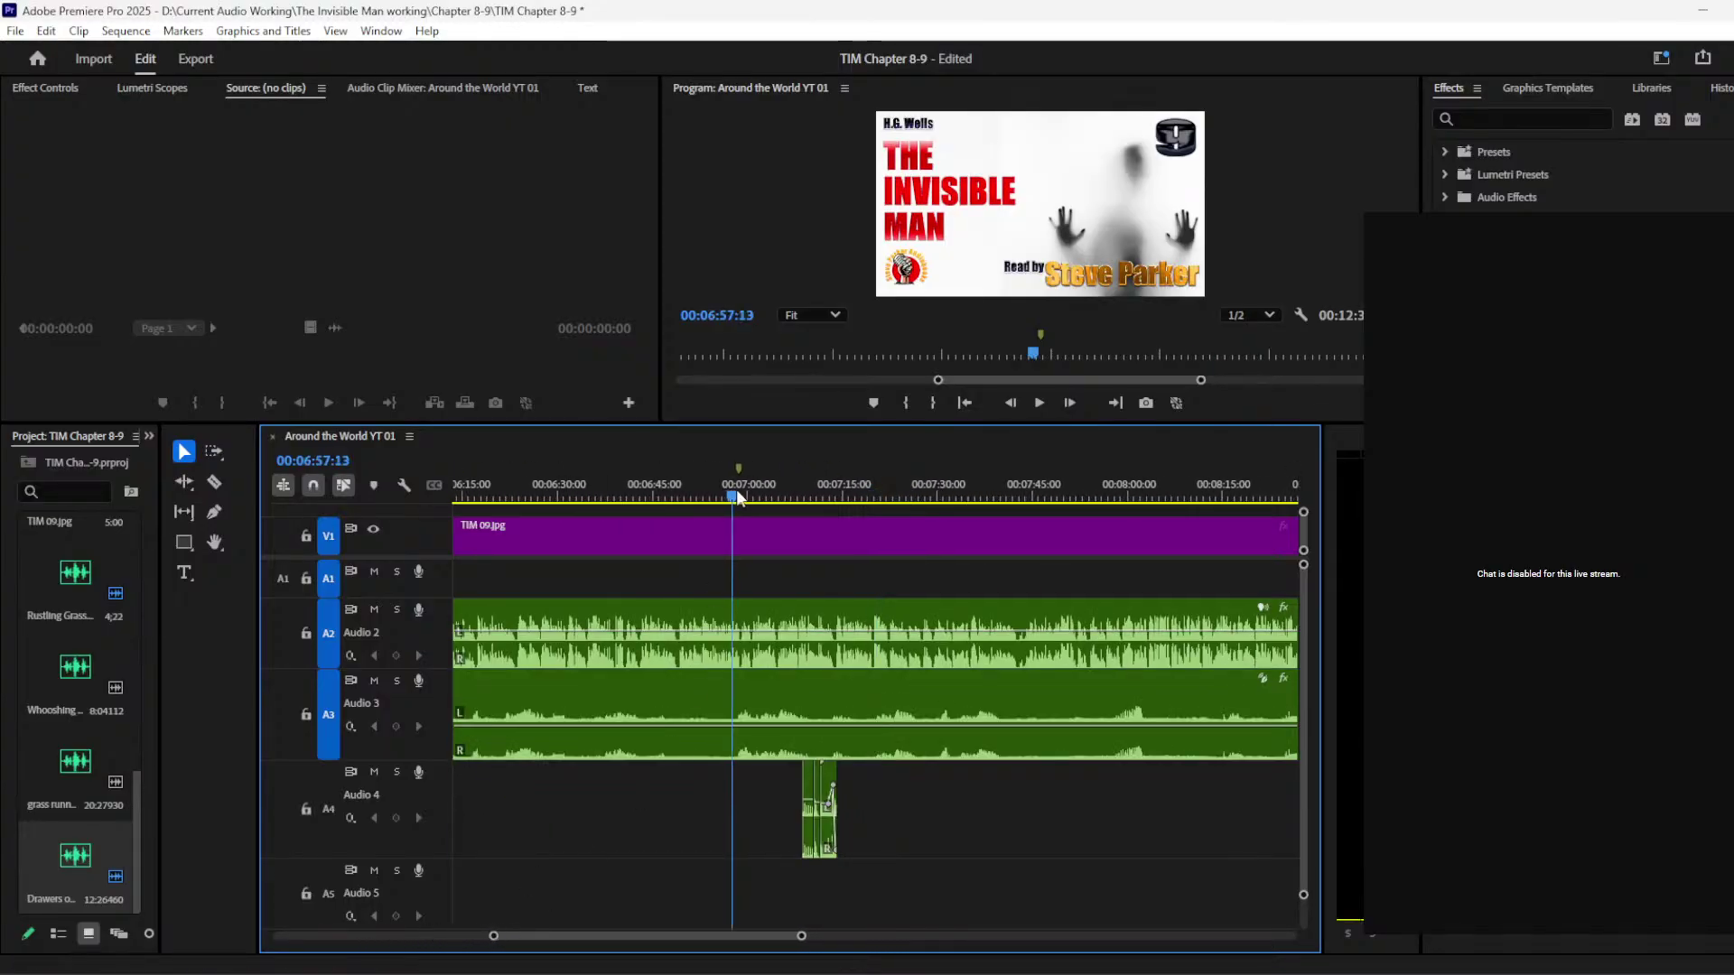
{"action": "key", "text": "space"}
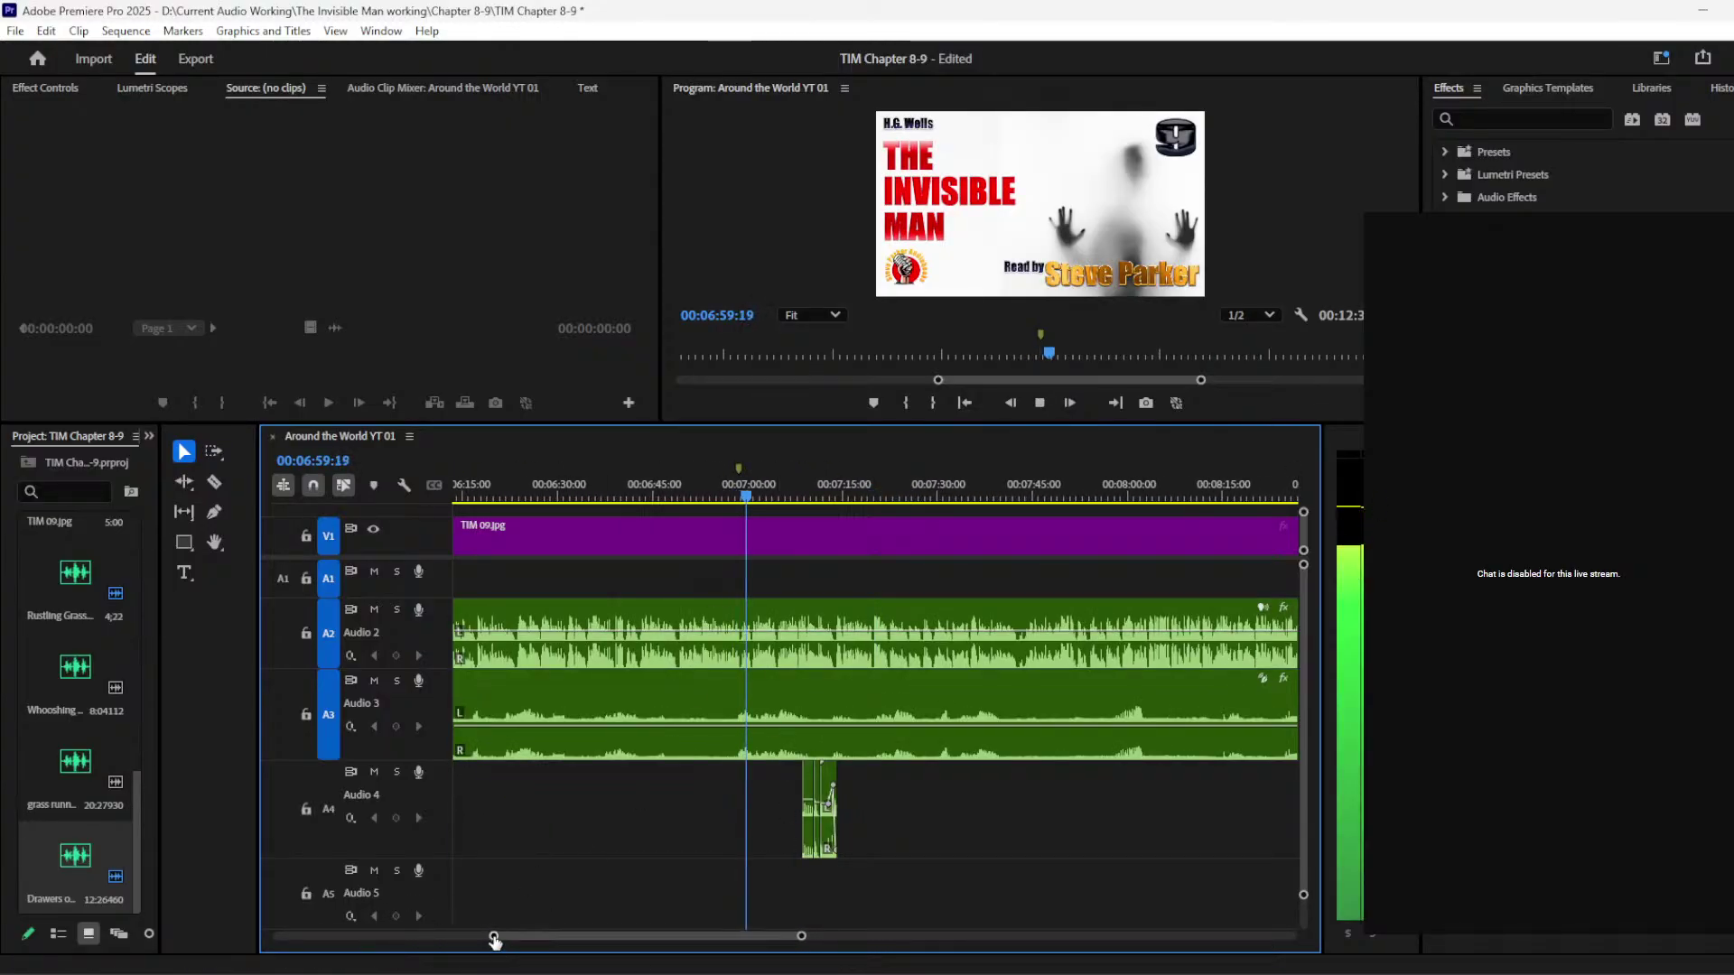
{"action": "left_click_drag", "start_coordinate": [493, 939], "coordinate": [550, 937]}
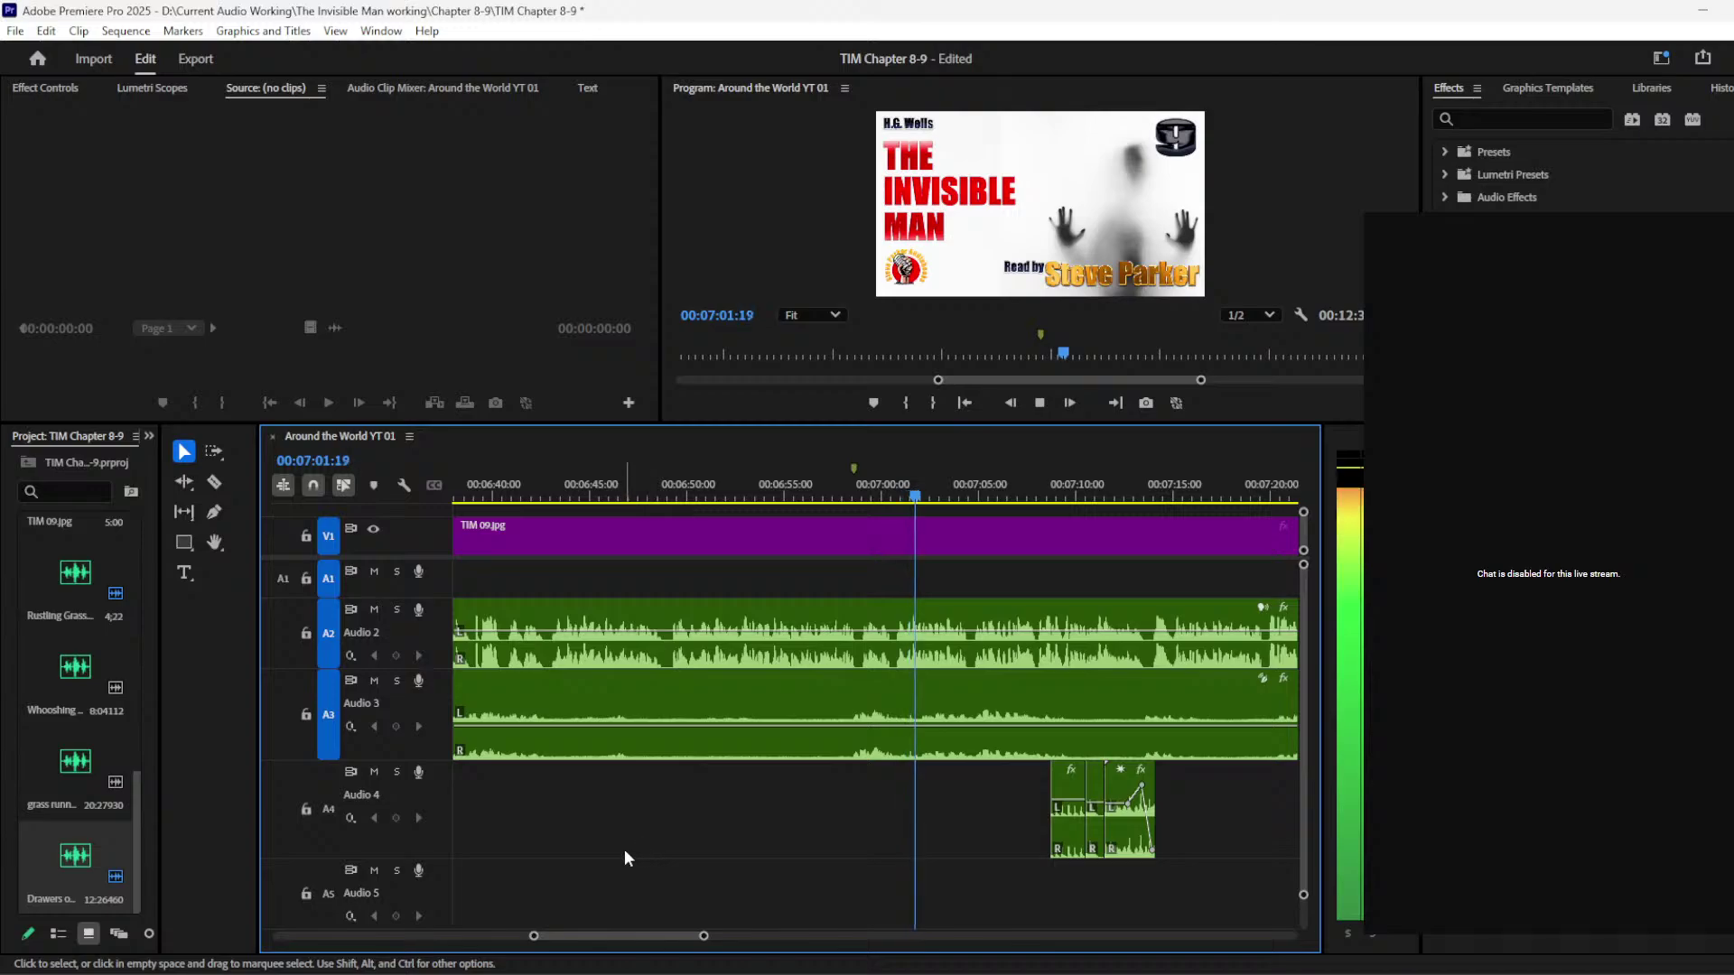
{"action": "key", "text": "space"}
{"action": "key", "text": "alt+Tab"}
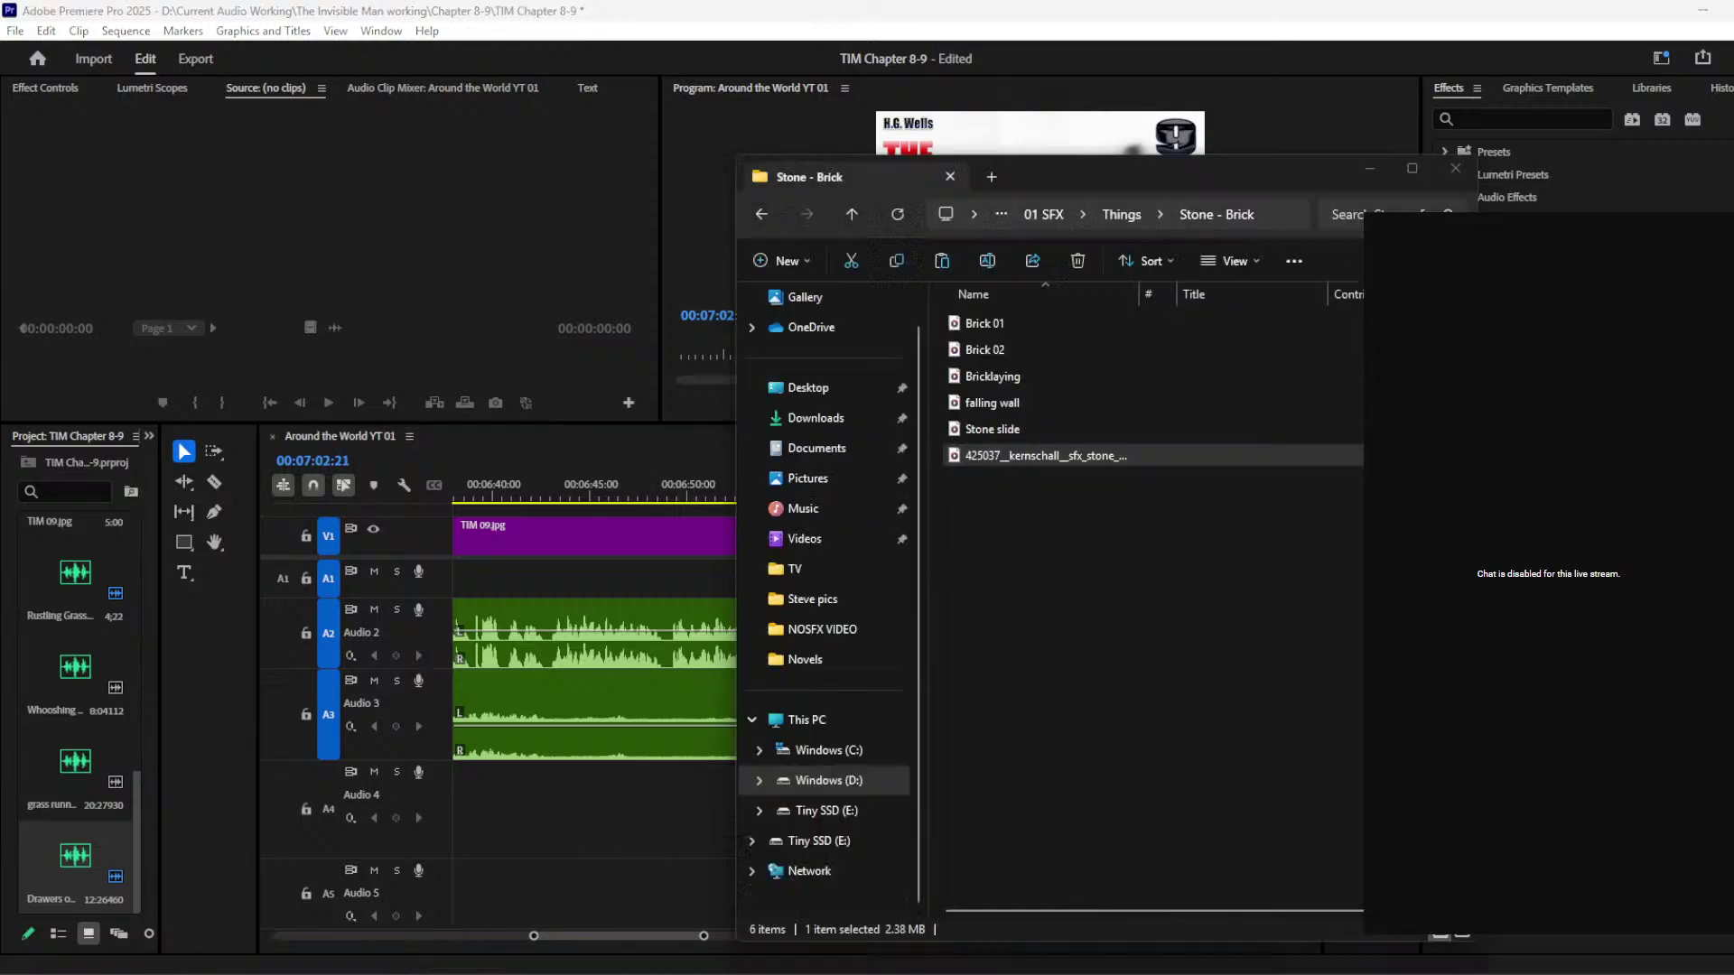
{"action": "left_click_drag", "start_coordinate": [1060, 456], "coordinate": [1020, 898]}
{"action": "key", "text": "space"}
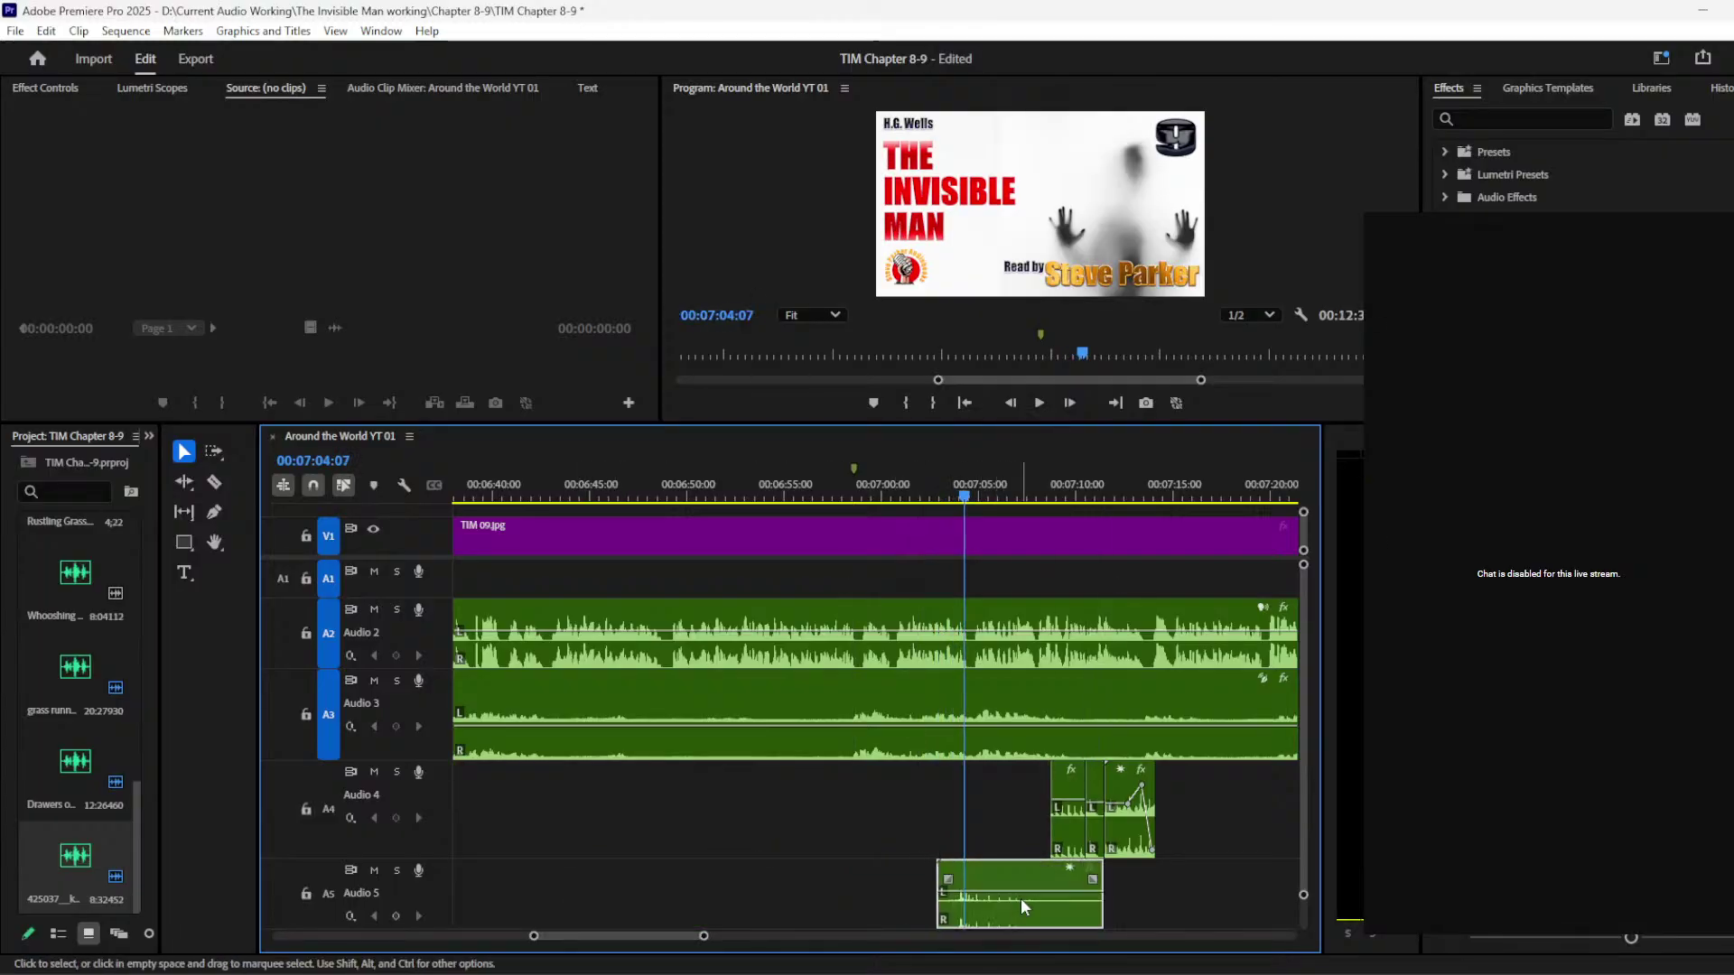
{"action": "left_click_drag", "start_coordinate": [533, 937], "coordinate": [571, 936]}
{"action": "left_click_drag", "start_coordinate": [906, 908], "coordinate": [931, 908]}
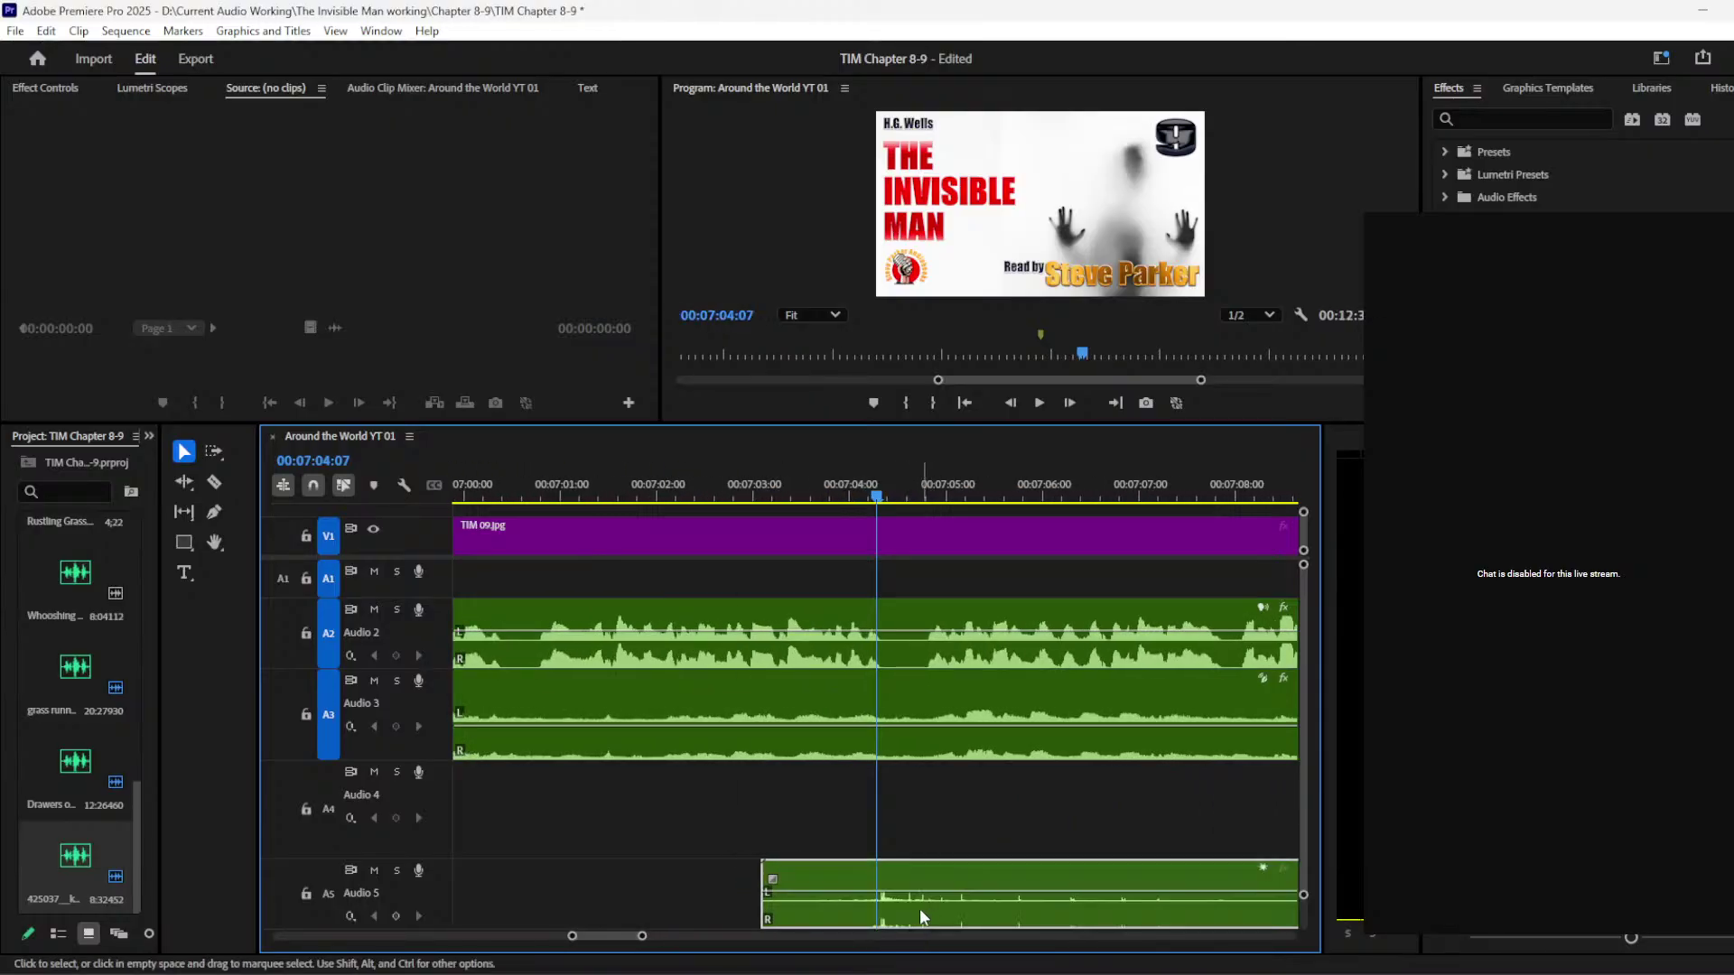
Step: Add two Pen tool volume keyframes just after the first stone hit on Audio 5, lower the level after it, and play the passage
{"action": "left_click", "coordinate": [215, 512]}
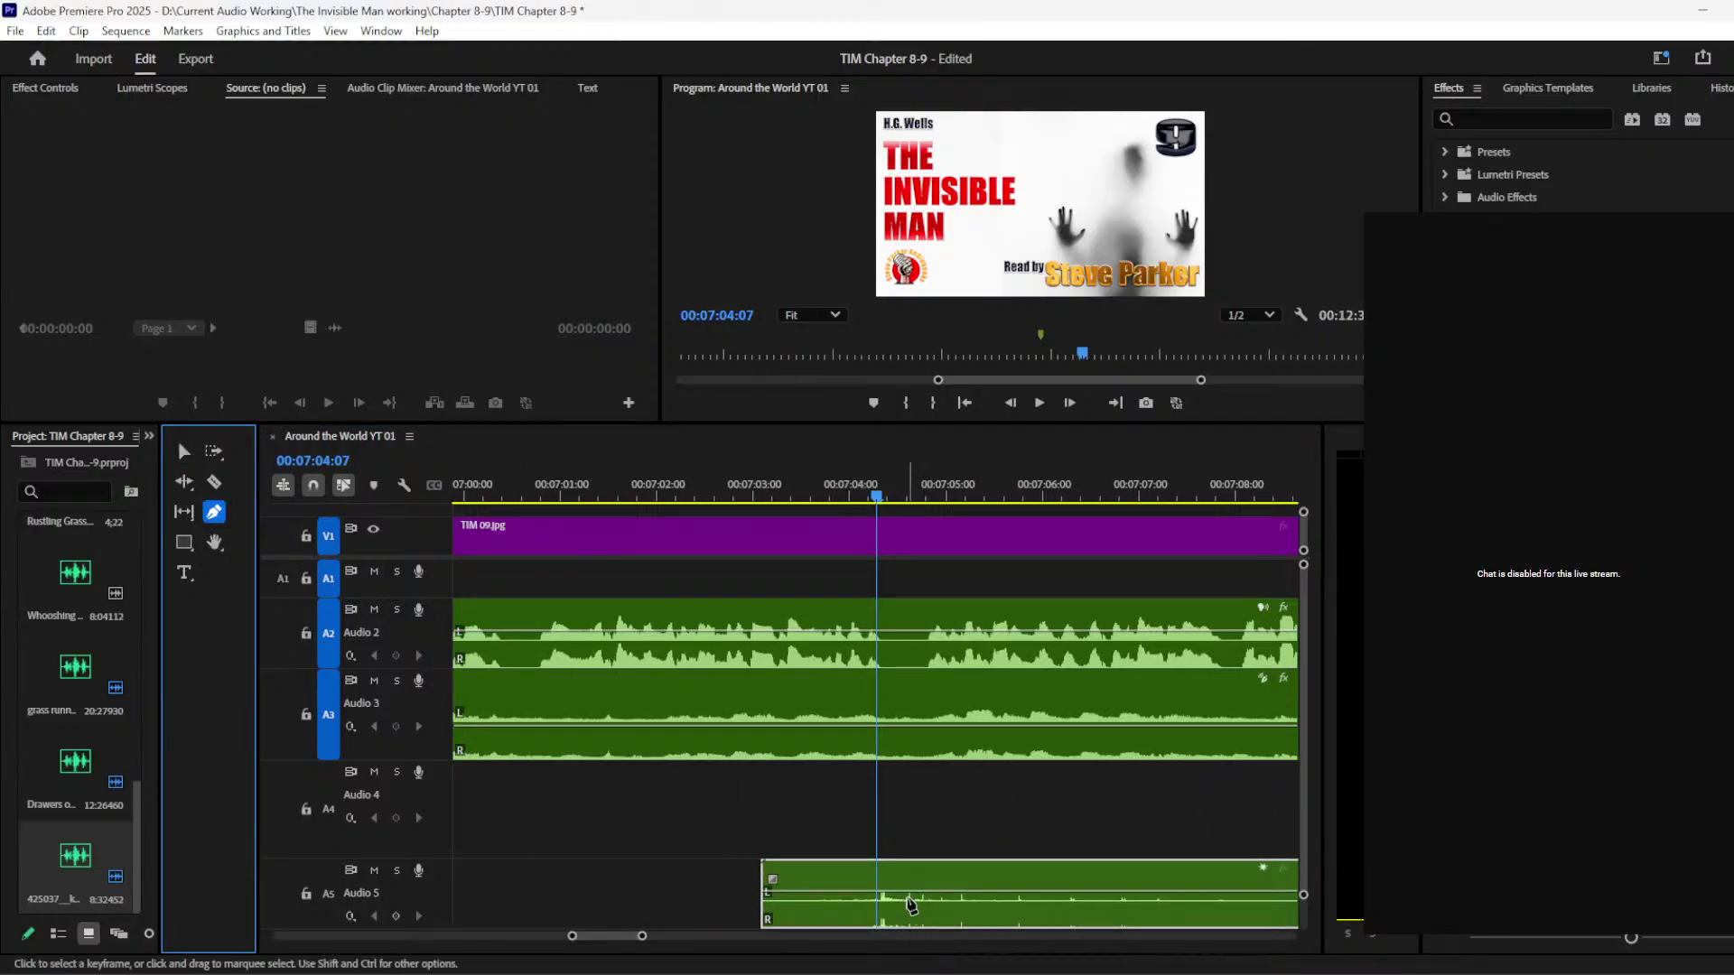
{"action": "left_click", "coordinate": [900, 892]}
{"action": "left_click_drag", "start_coordinate": [915, 898], "coordinate": [916, 922]}
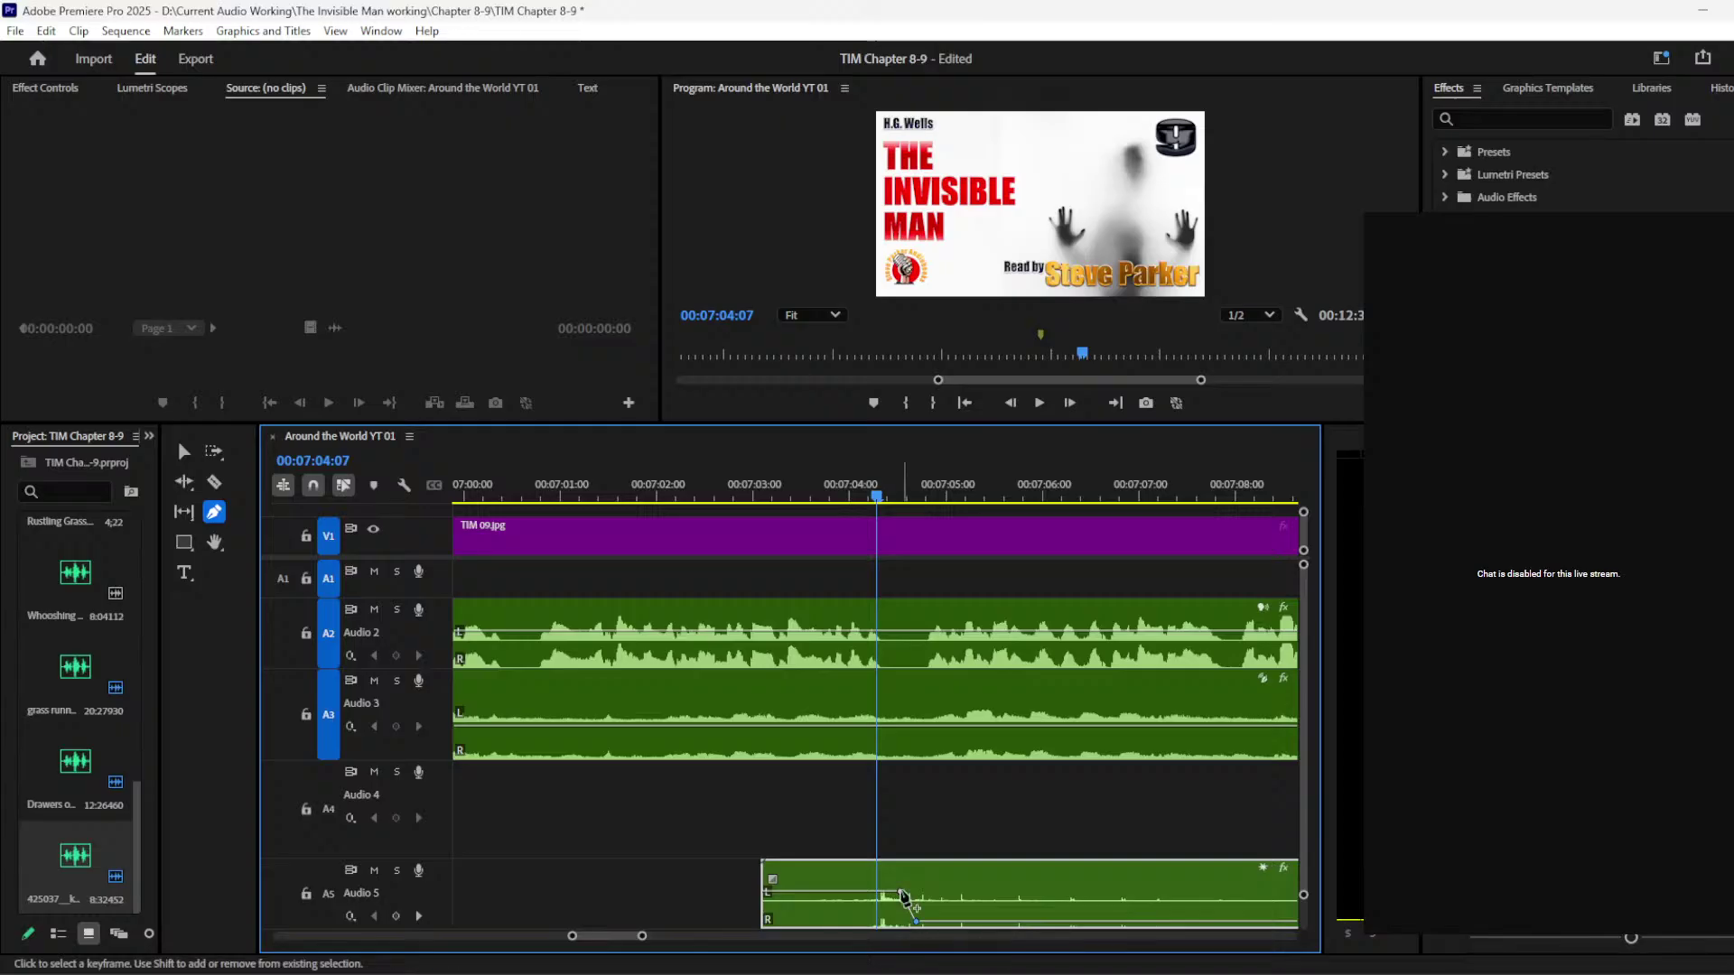
{"action": "key", "text": "shift+k"}
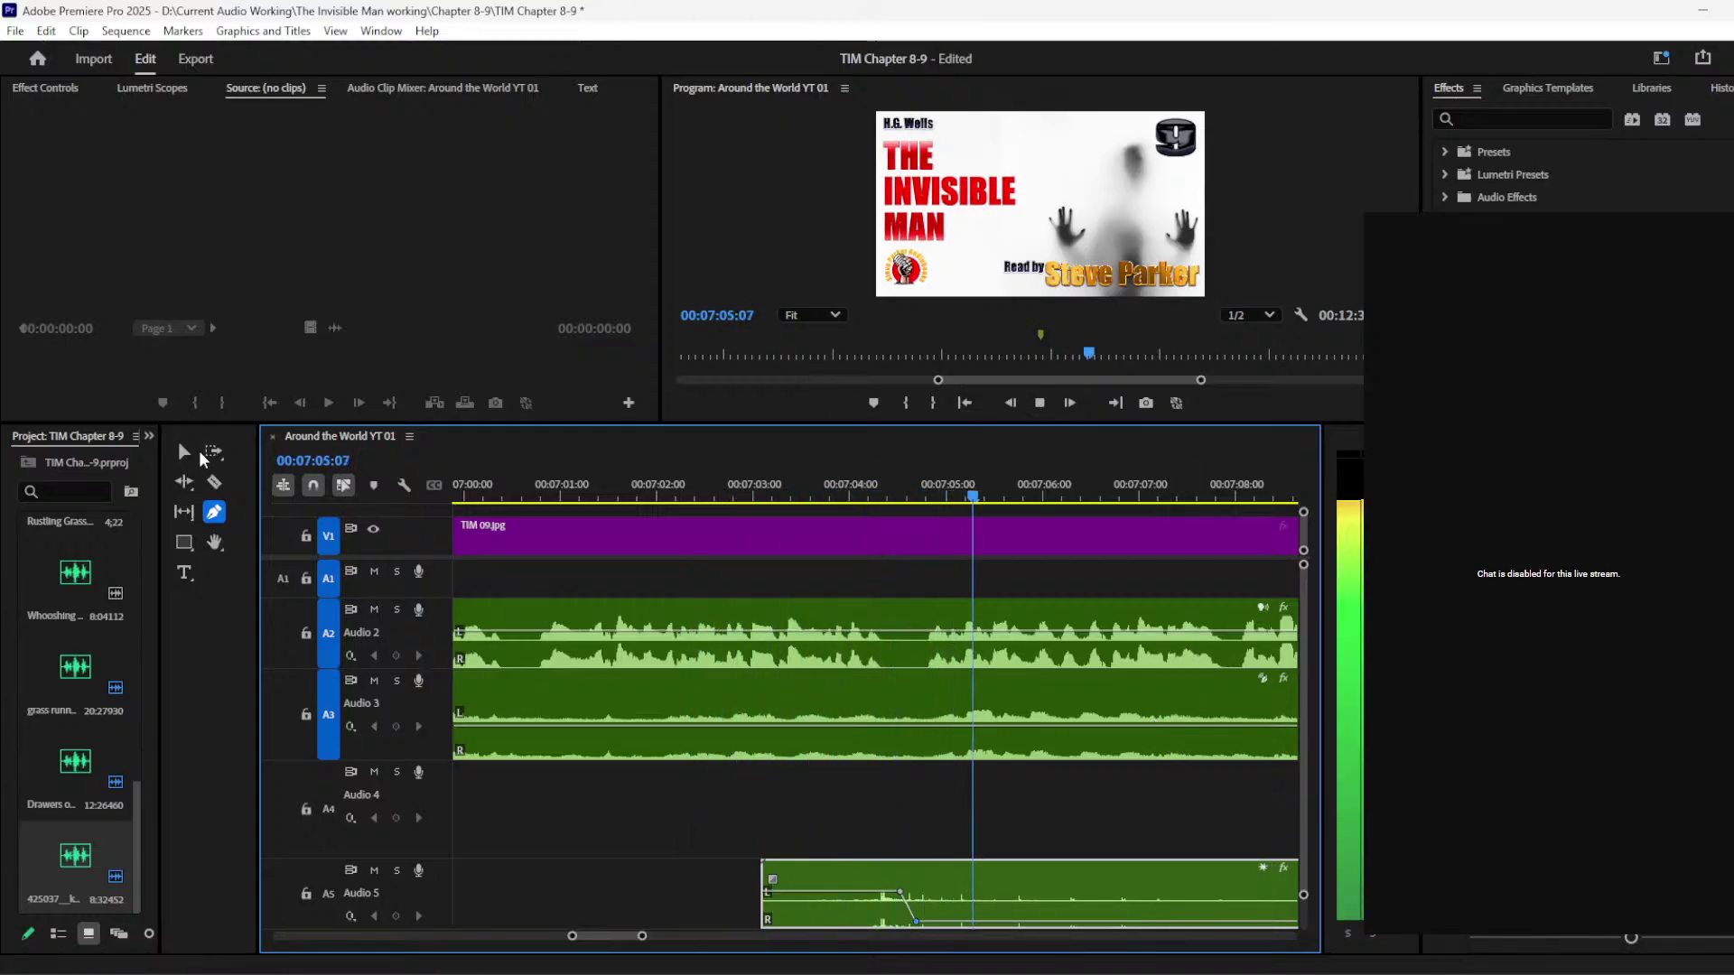
{"action": "left_click", "coordinate": [184, 451]}
{"action": "left_click_drag", "start_coordinate": [642, 936], "coordinate": [804, 935]}
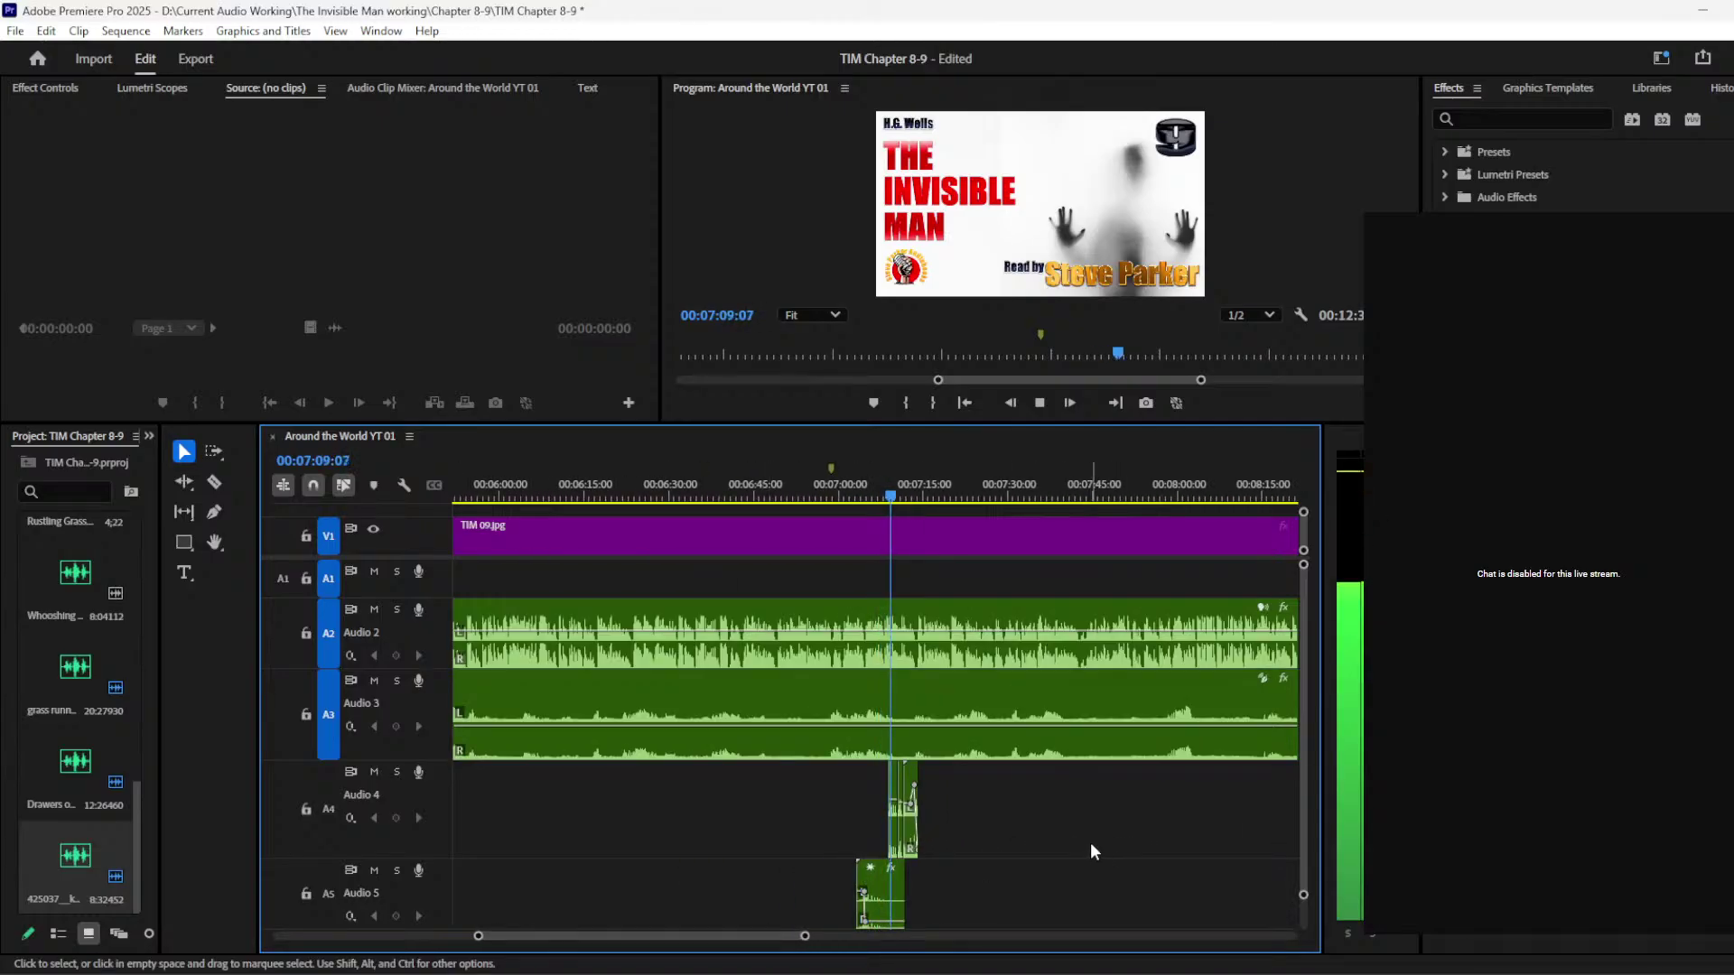
{"action": "key", "text": "space"}
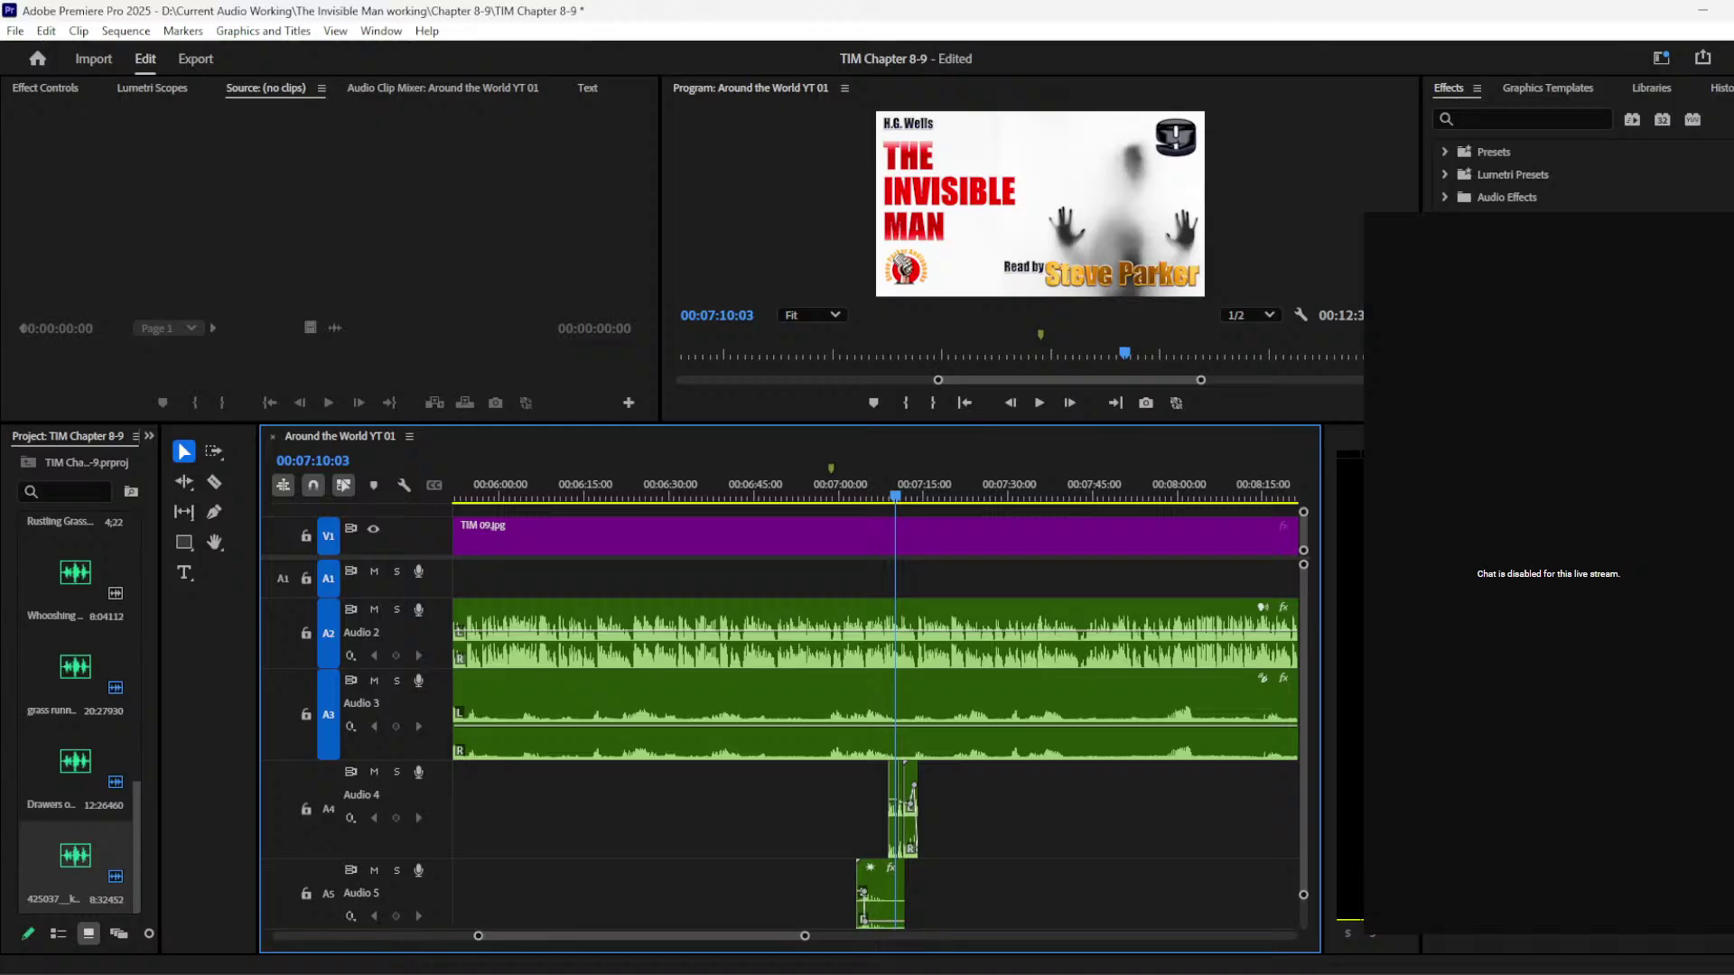
Step: Switch to the browser and open the bookmarked The Invisible Man working folder in Google Drive in a new tab
{"action": "key", "text": "alt+Tab"}
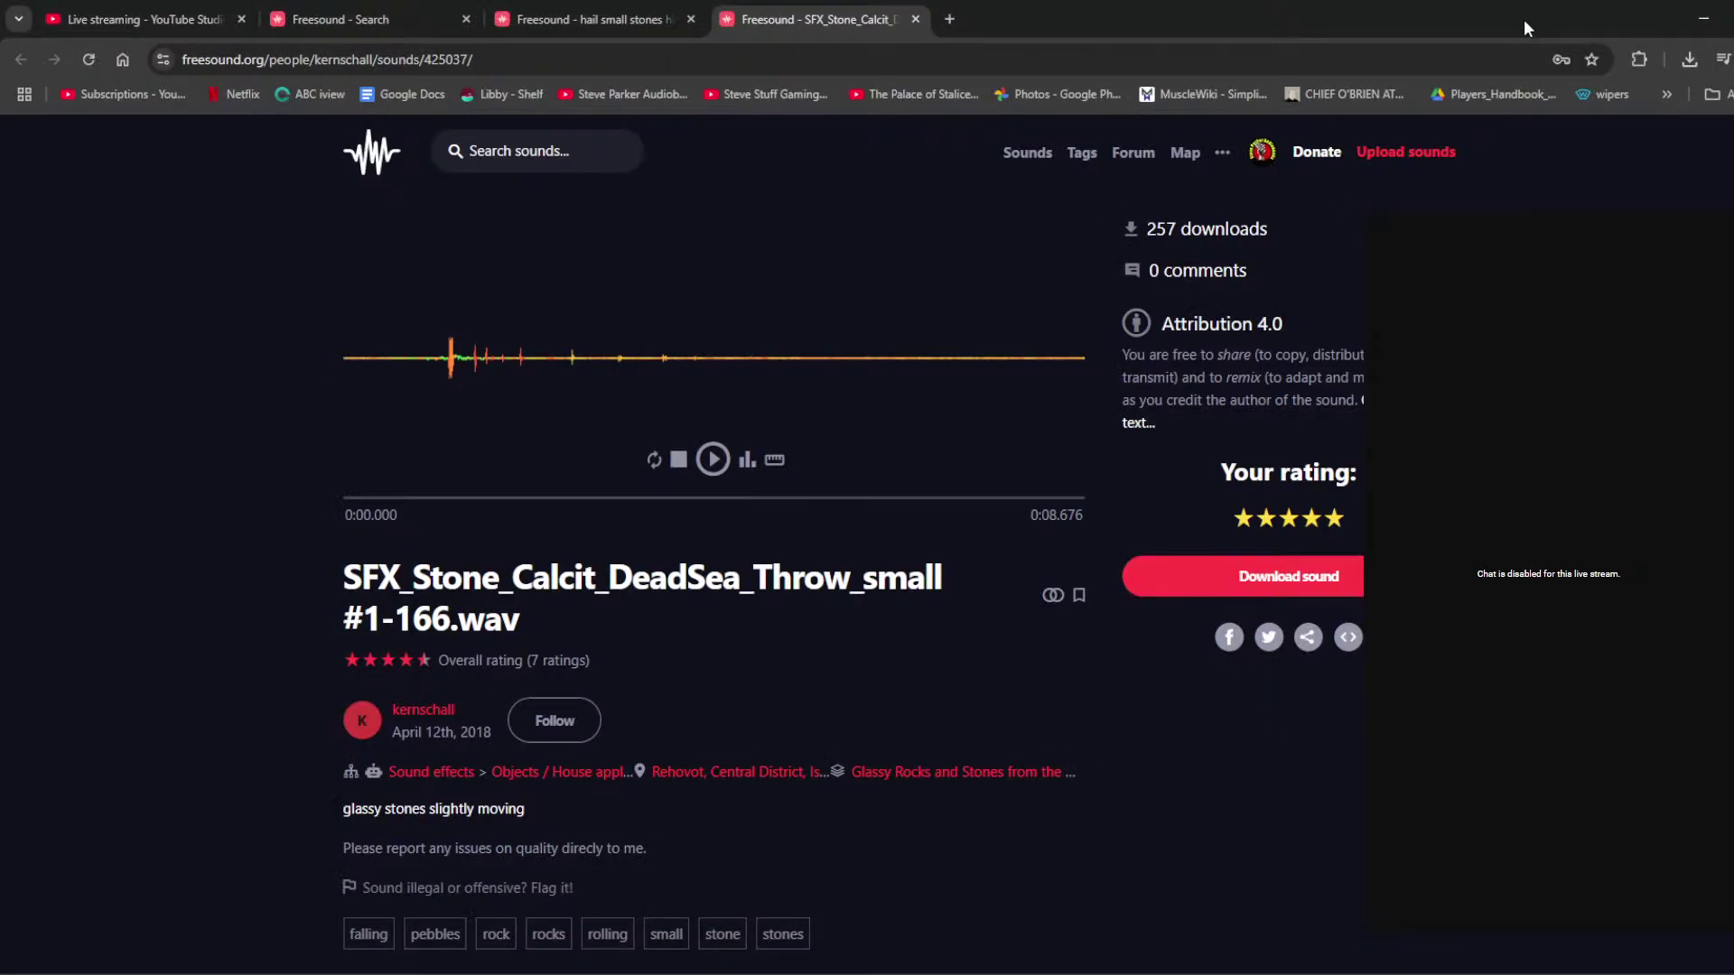
{"action": "left_click", "coordinate": [1713, 94]}
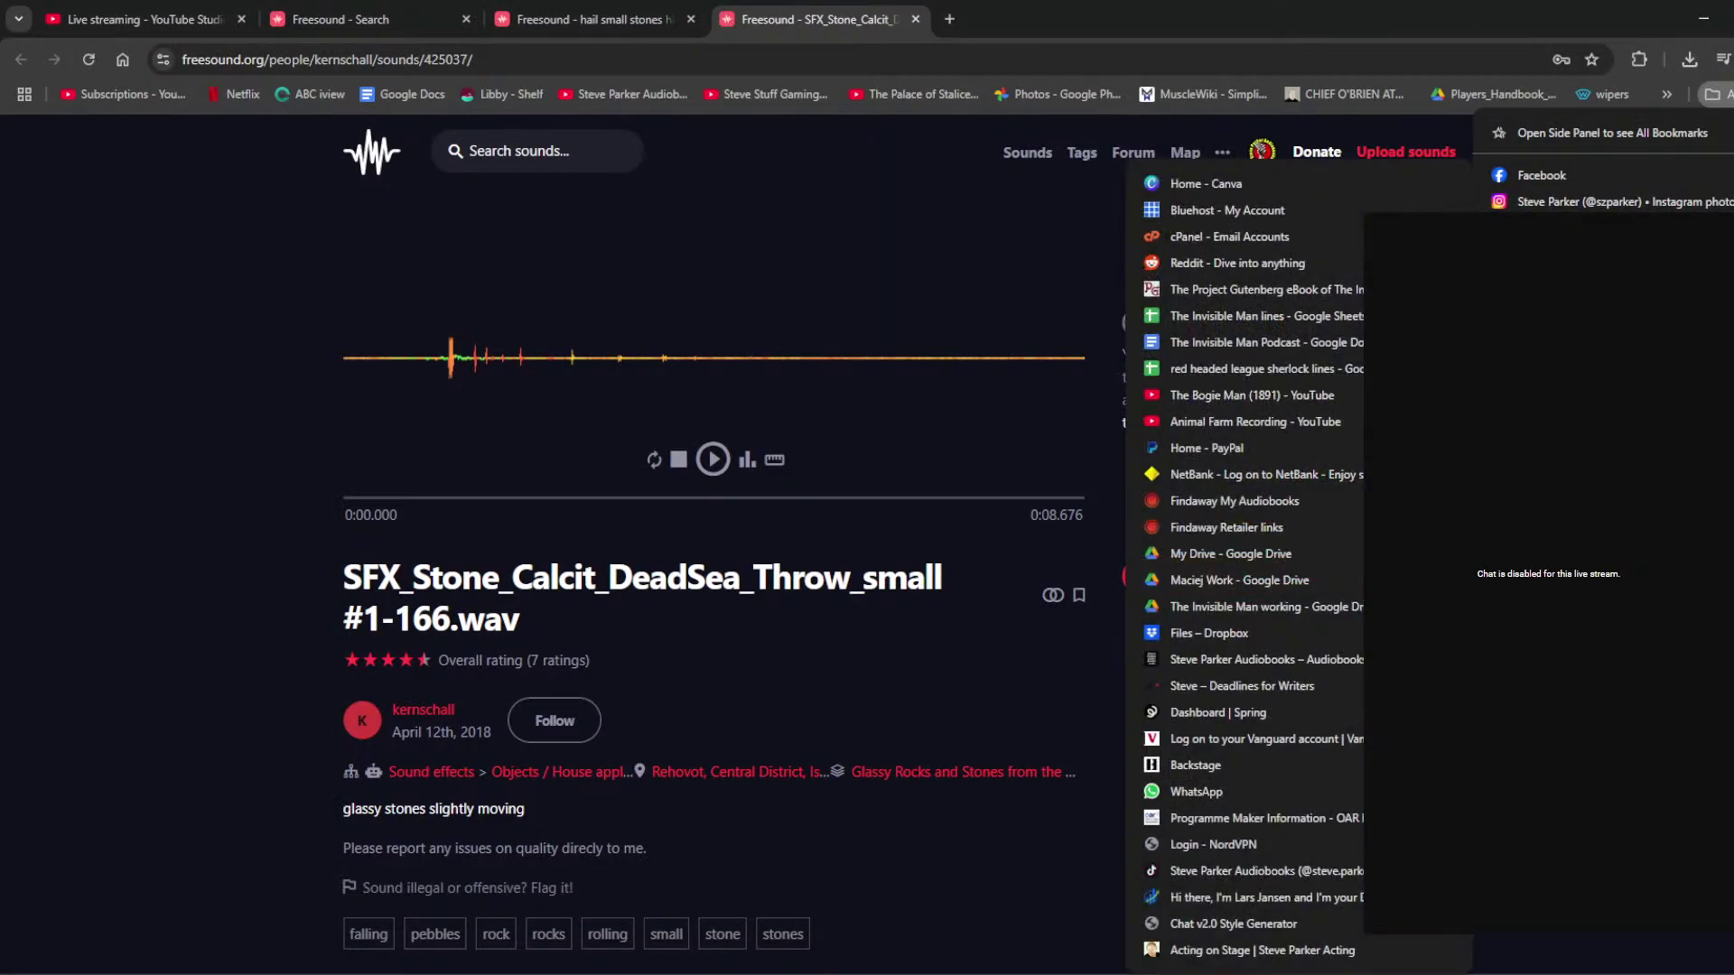
{"action": "middle_click", "coordinate": [1246, 474]}
{"action": "left_click", "coordinate": [1039, 19]}
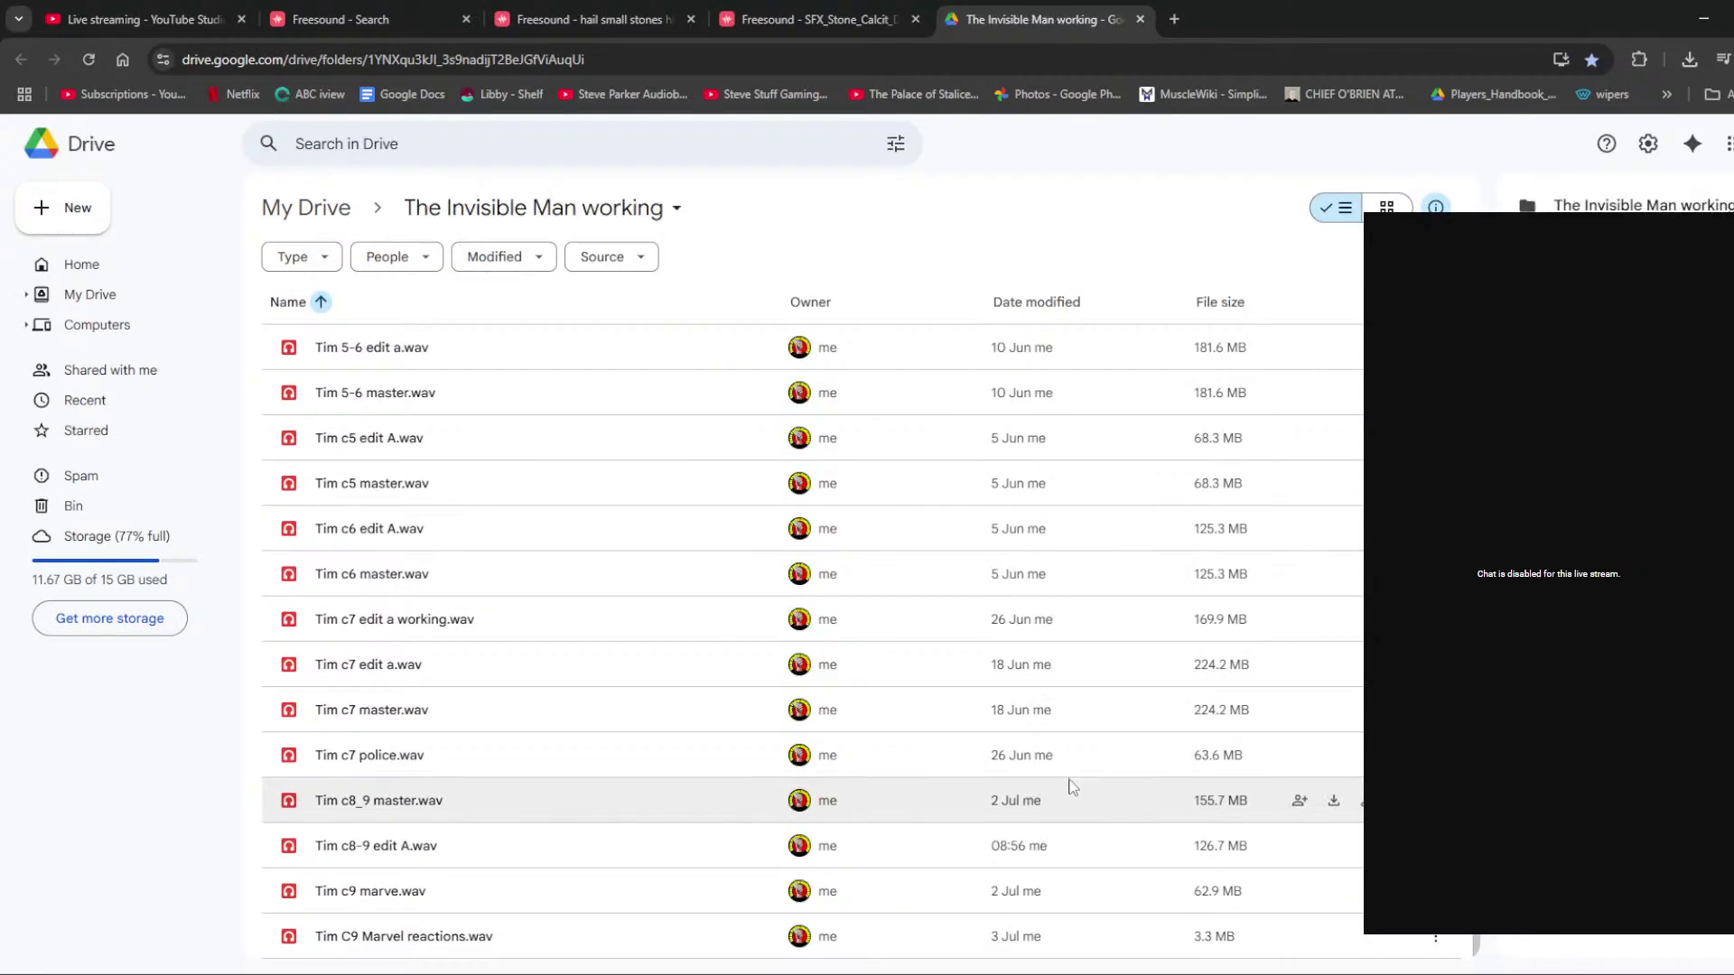
Step: Download Tim C9 Marvel reactions.wav, close the Drive tab, and open the recent download history
{"action": "left_click", "coordinate": [582, 939]}
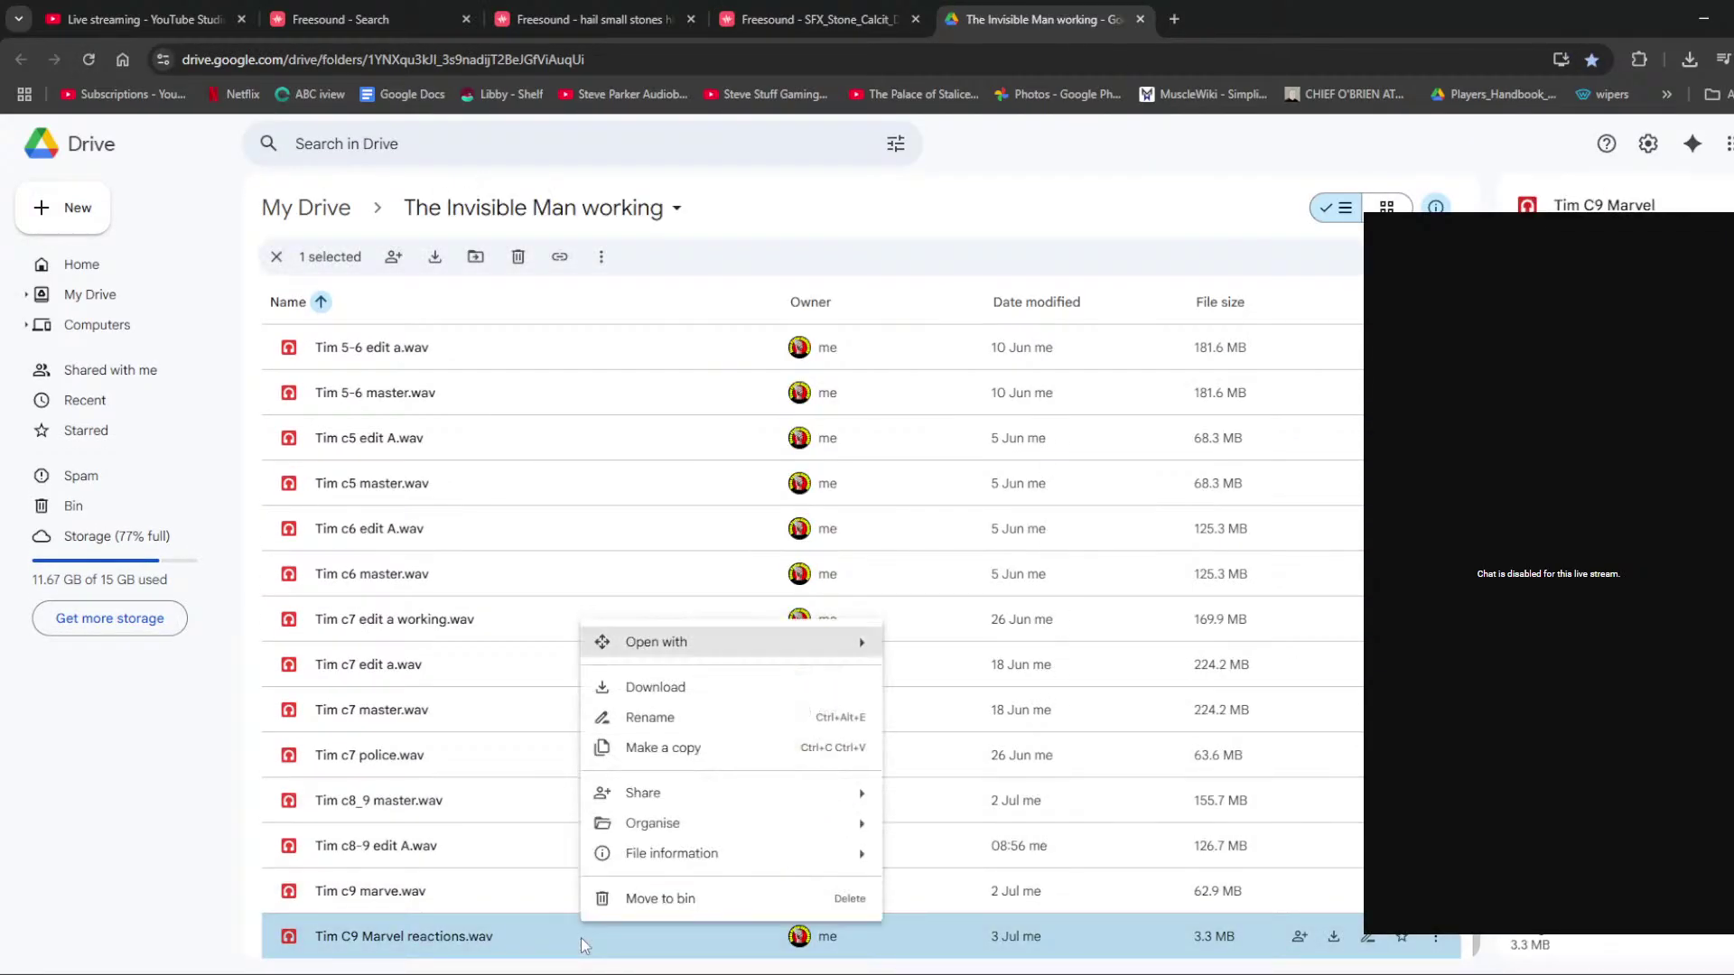
{"action": "left_click", "coordinate": [669, 691]}
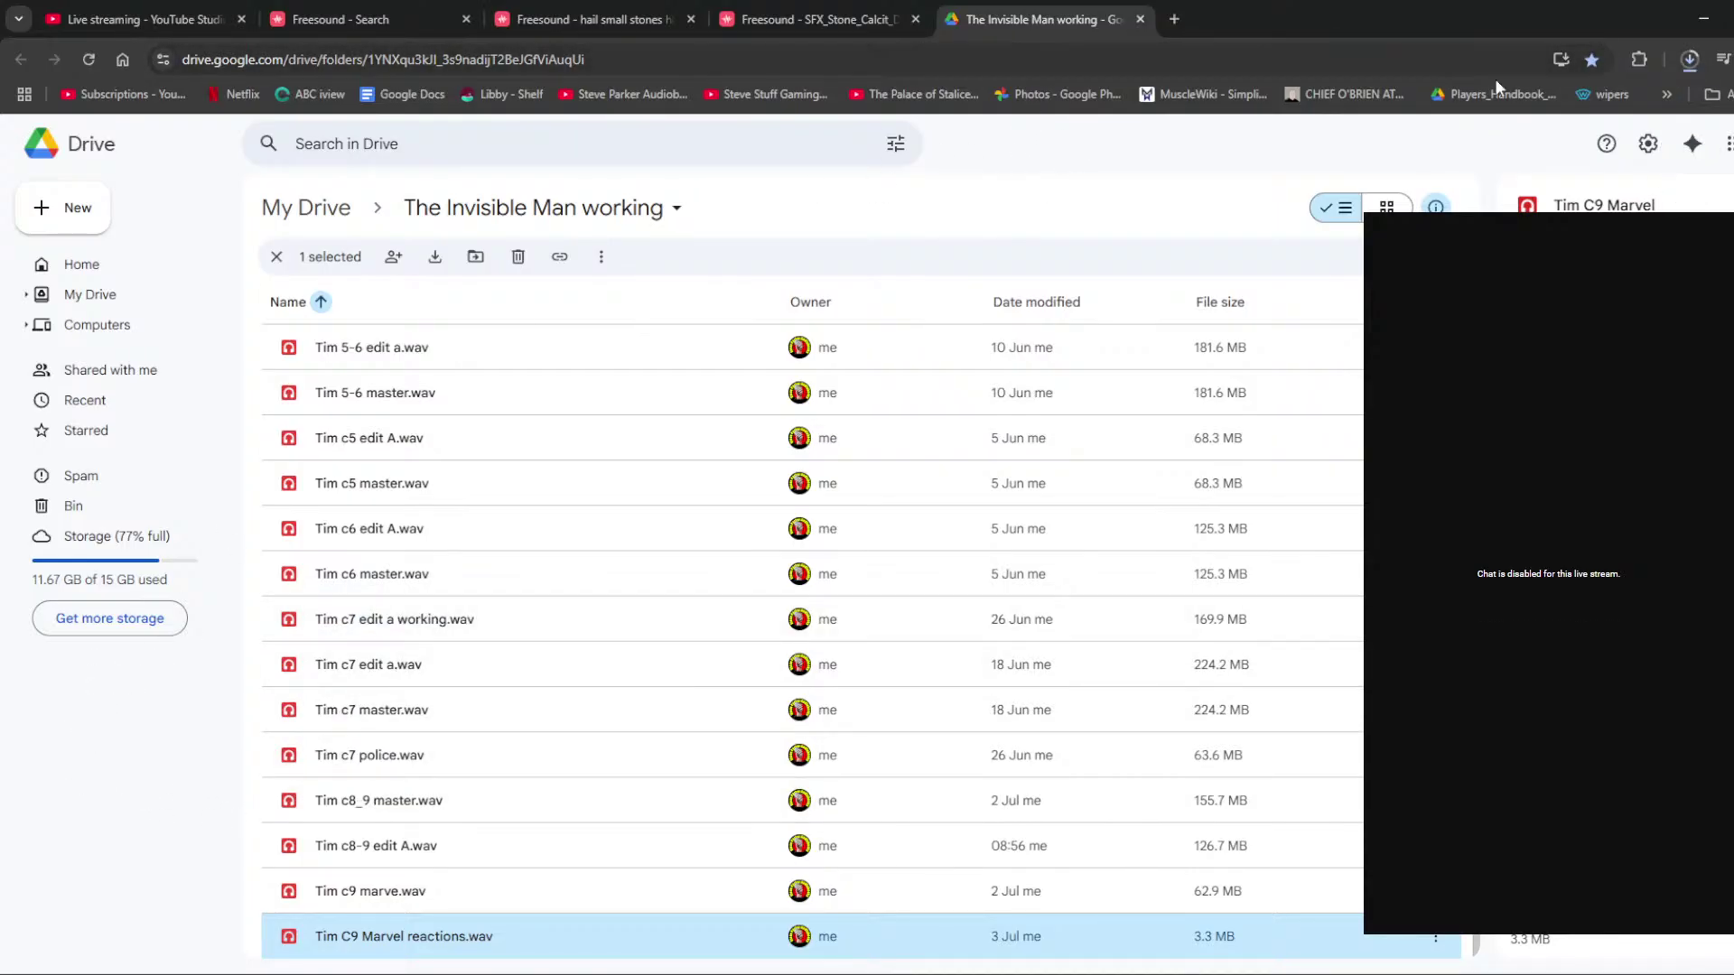
{"action": "middle_click", "coordinate": [1061, 16]}
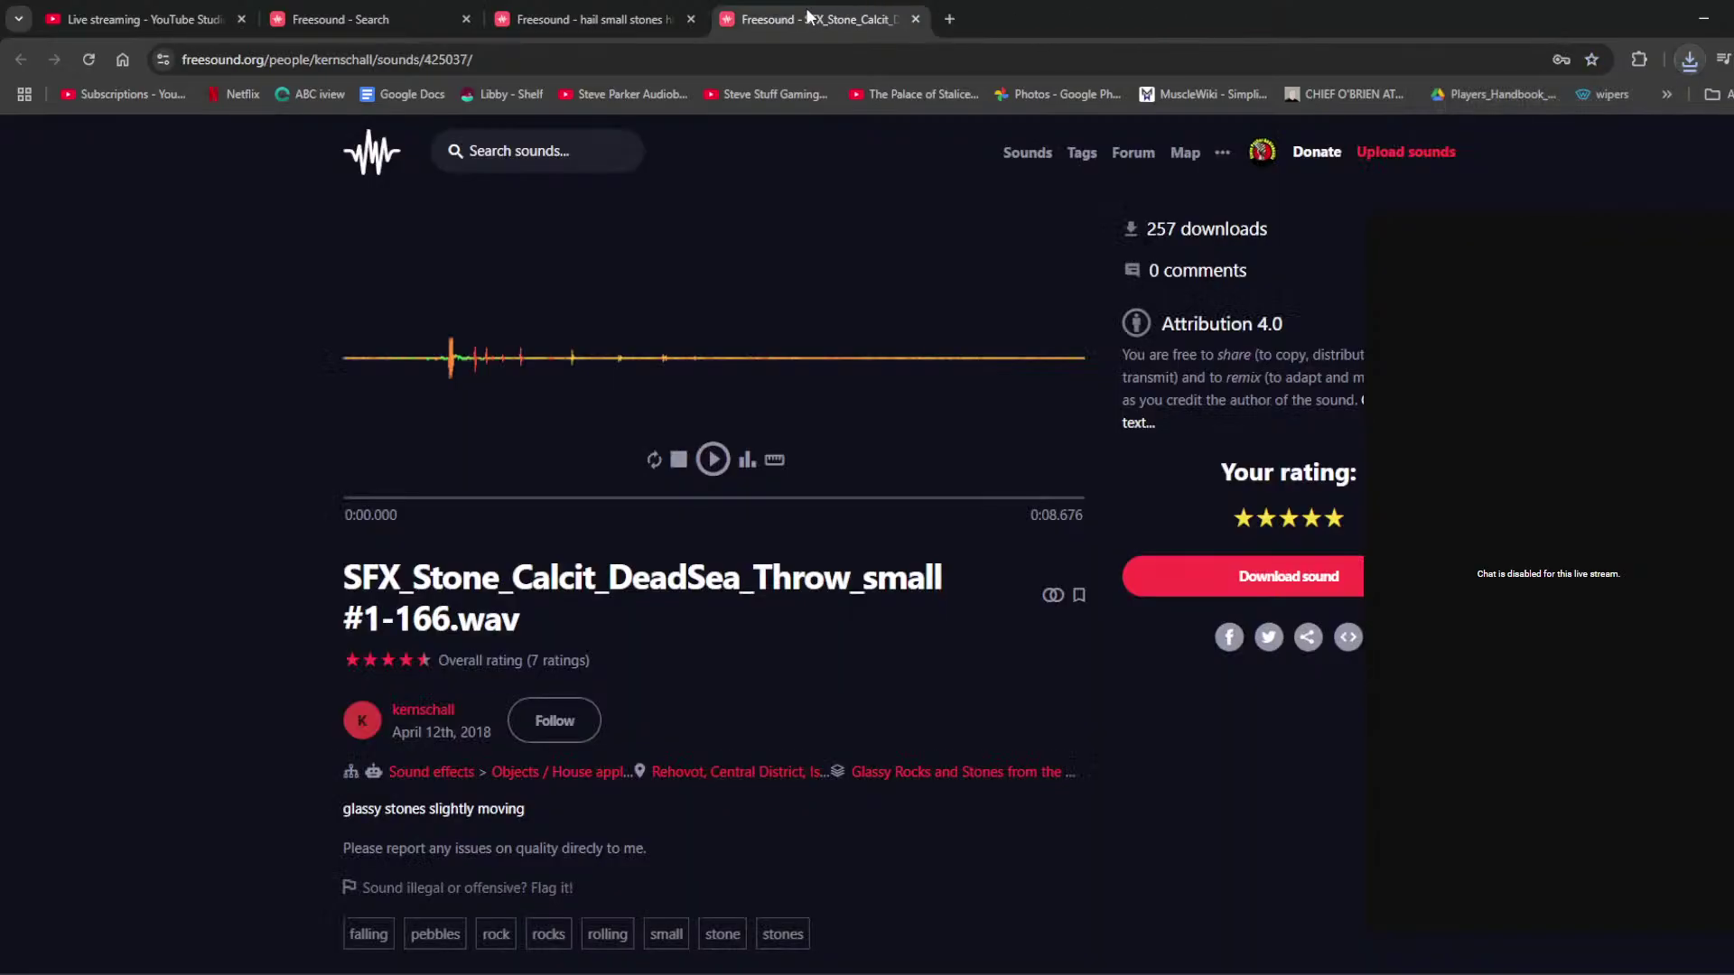
{"action": "left_click", "coordinate": [1694, 64]}
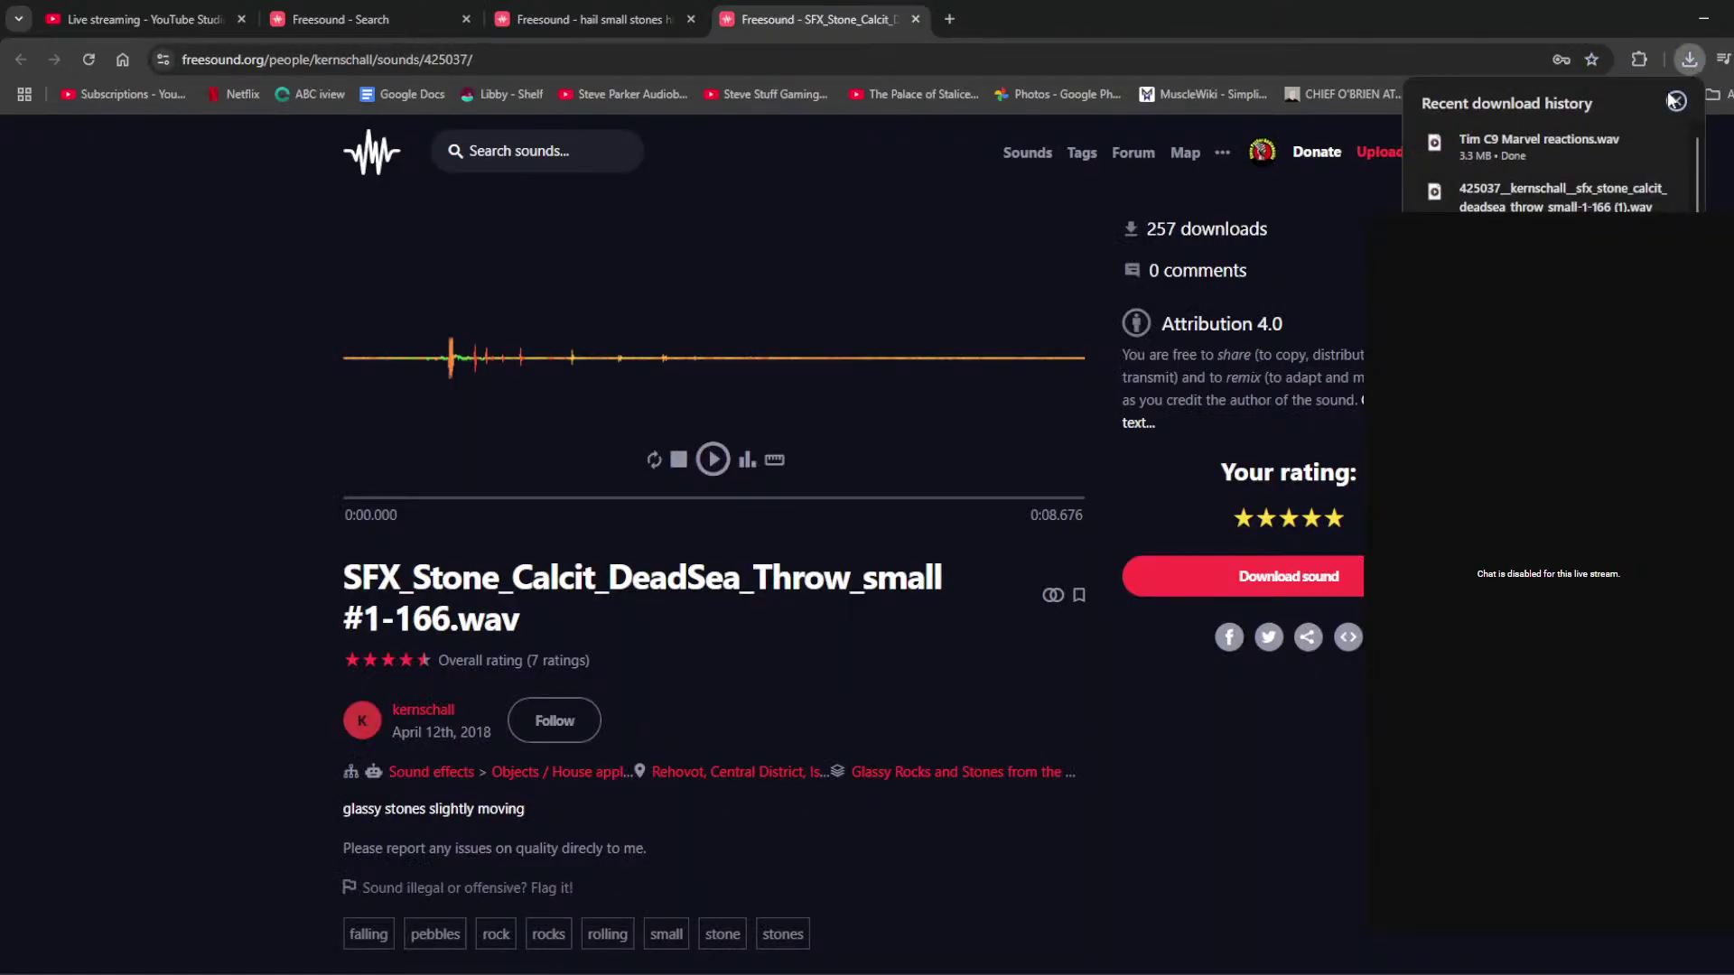
Step: Transfer the downloaded Tim C9 Marvel reactions file from Downloads to the Chapter 8-9 folder inside The Invisible Man working folder
{"action": "left_click", "coordinate": [1629, 144]}
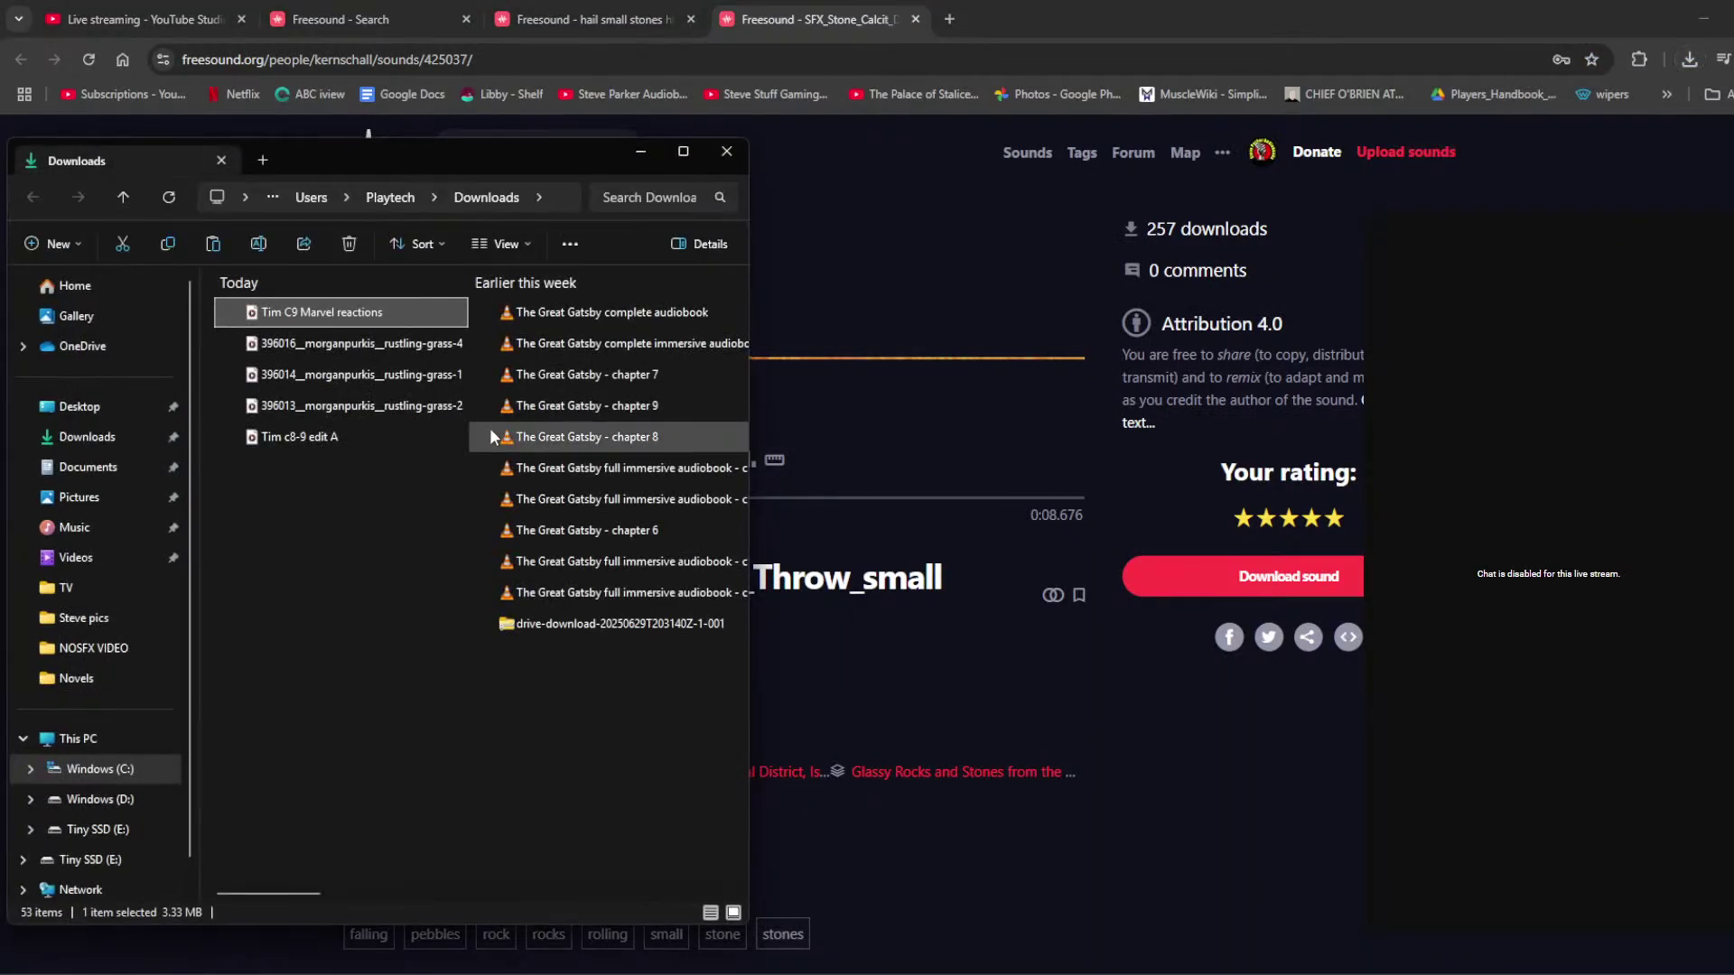
{"action": "right_click", "coordinate": [320, 309]}
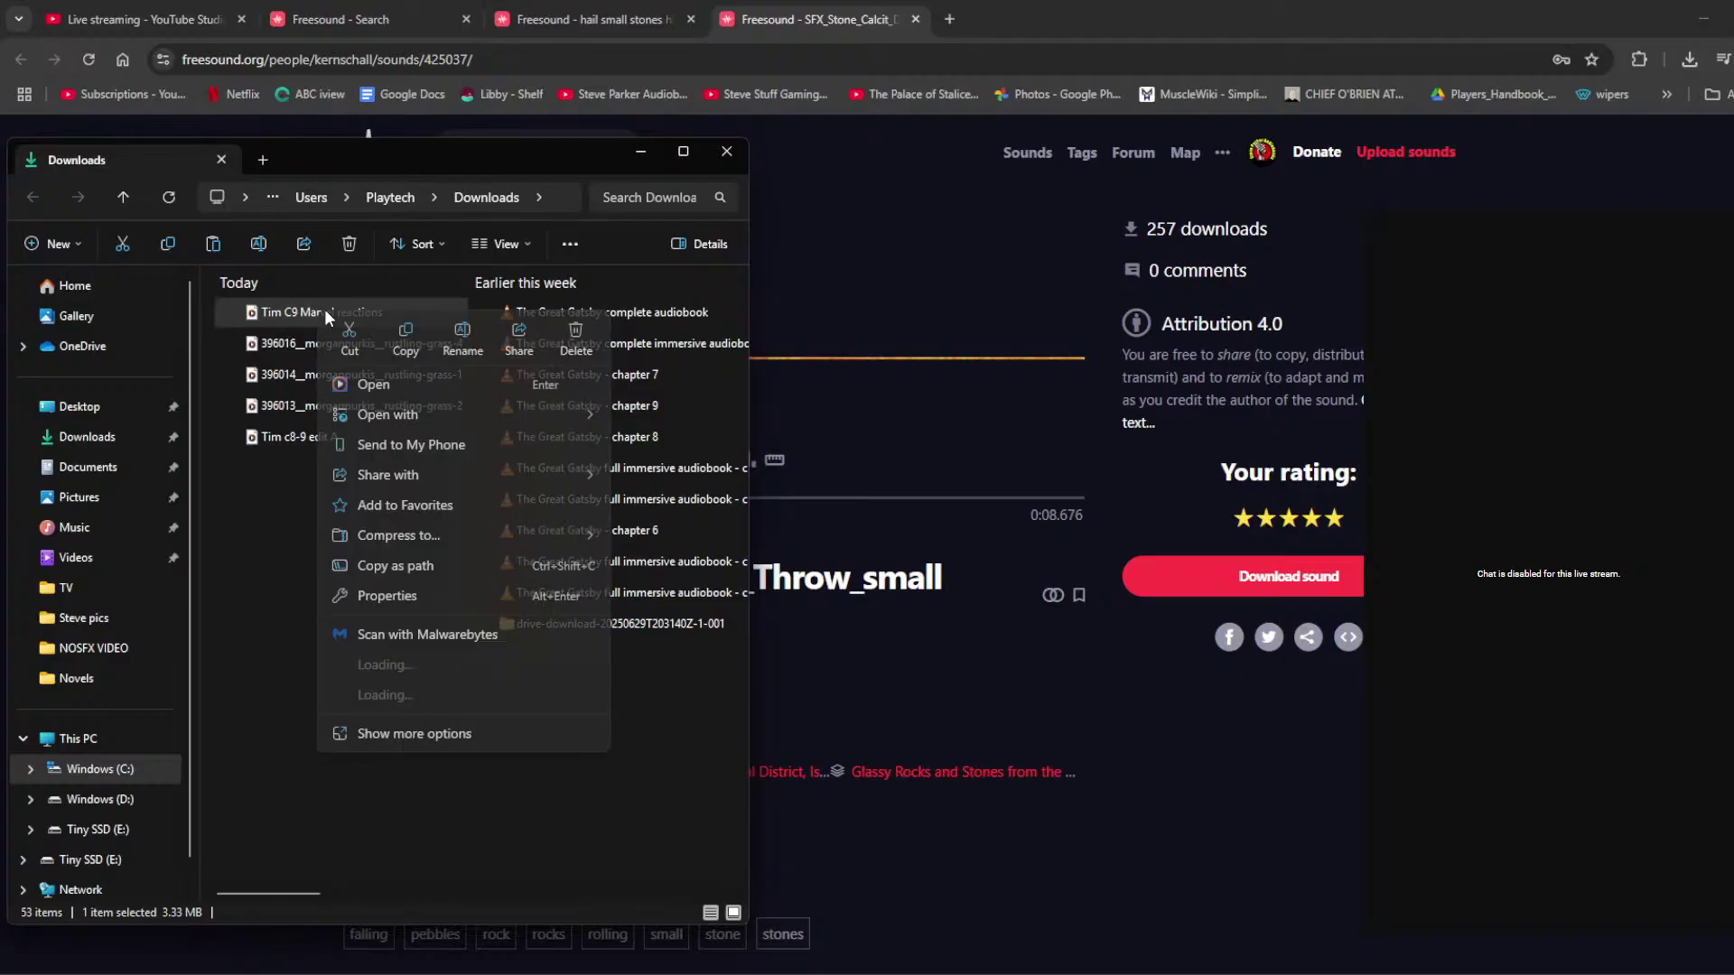
{"action": "left_click", "coordinate": [386, 334]}
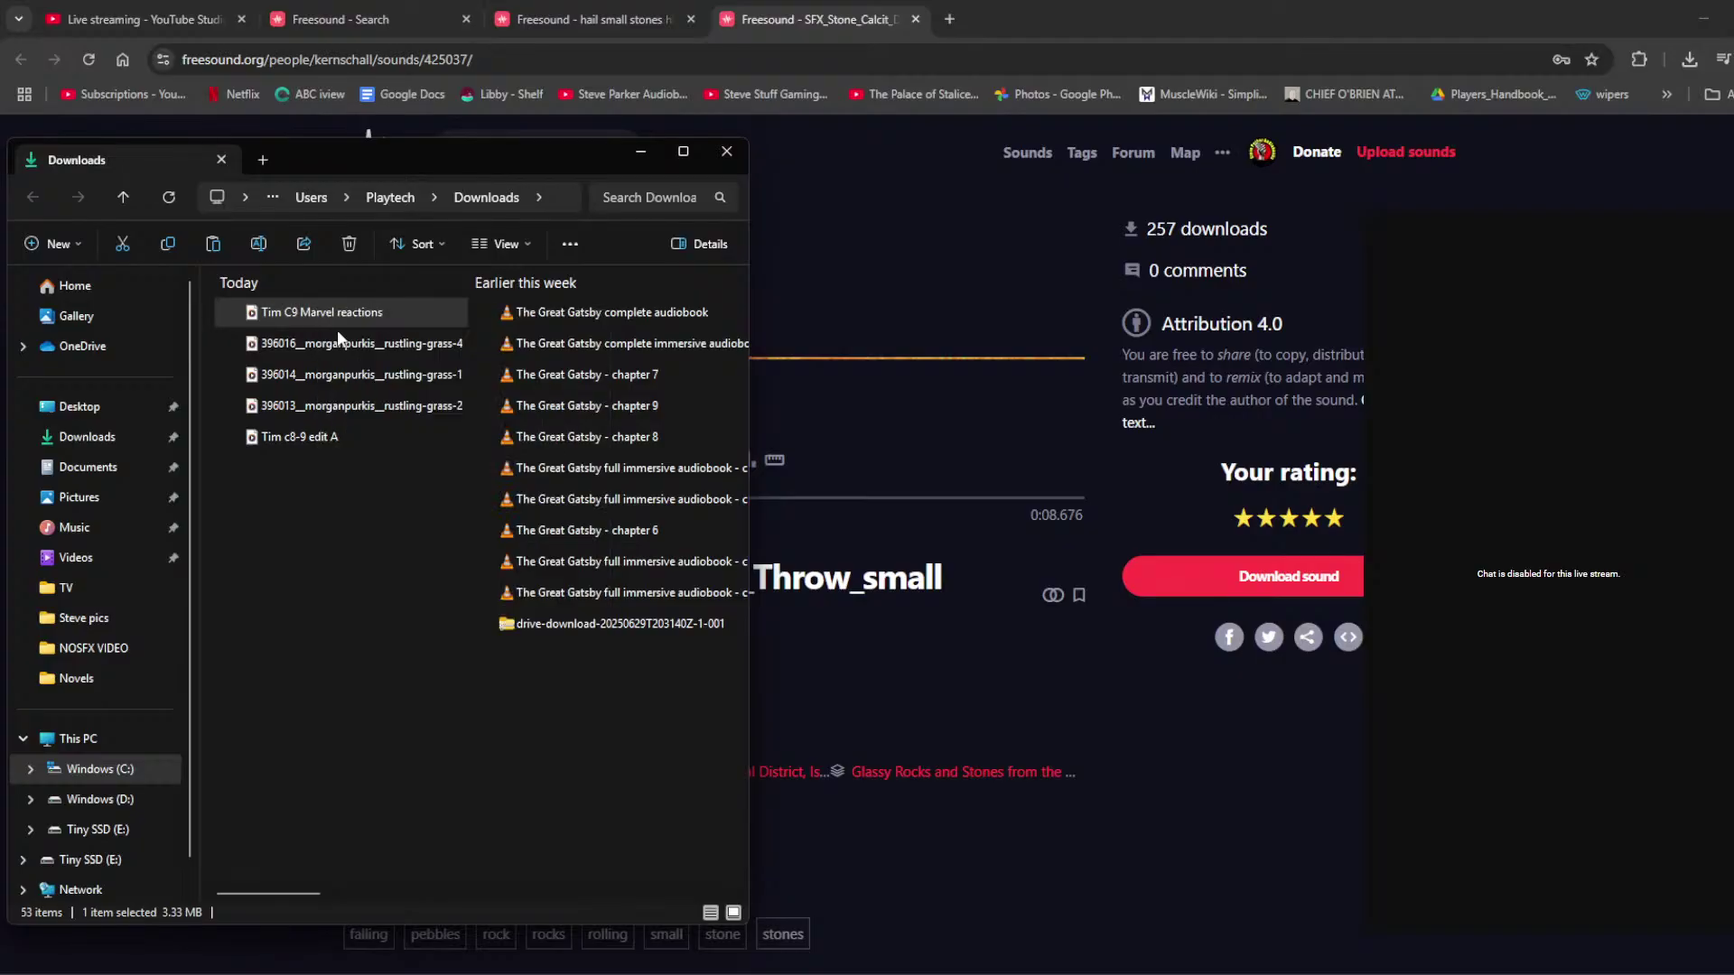
{"action": "left_click", "coordinate": [112, 405]}
{"action": "scroll", "coordinate": [314, 701], "scroll_direction": "down", "scroll_amount": 1}
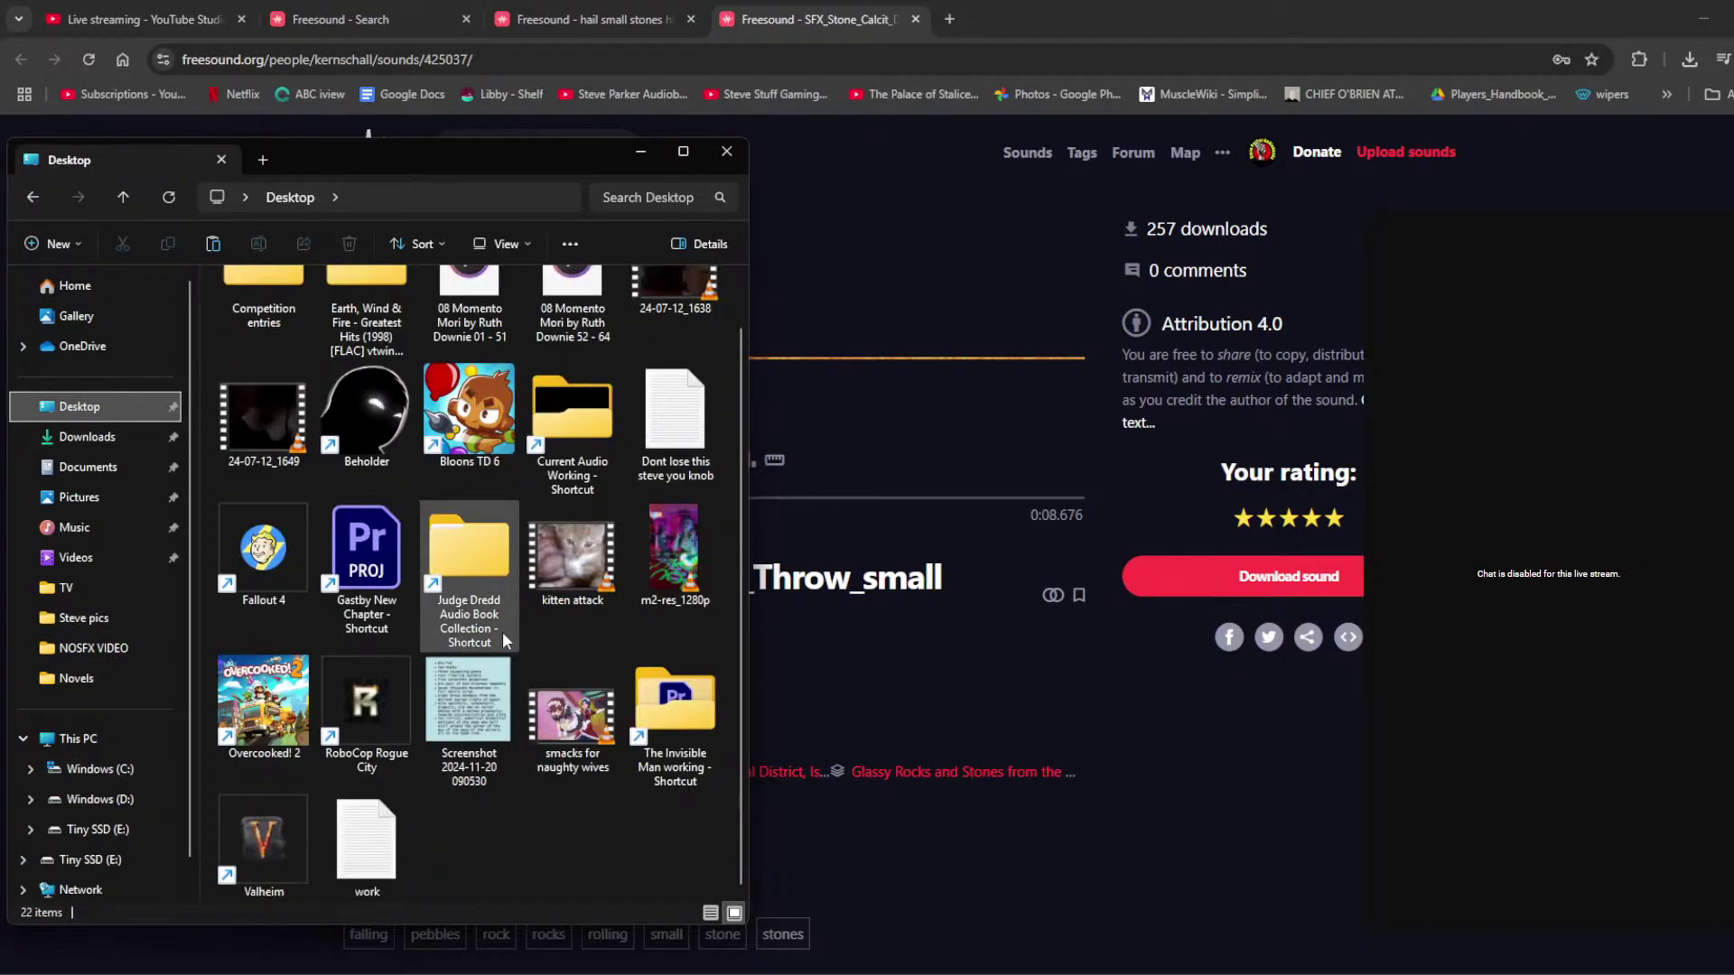
{"action": "double_click", "coordinate": [655, 703]}
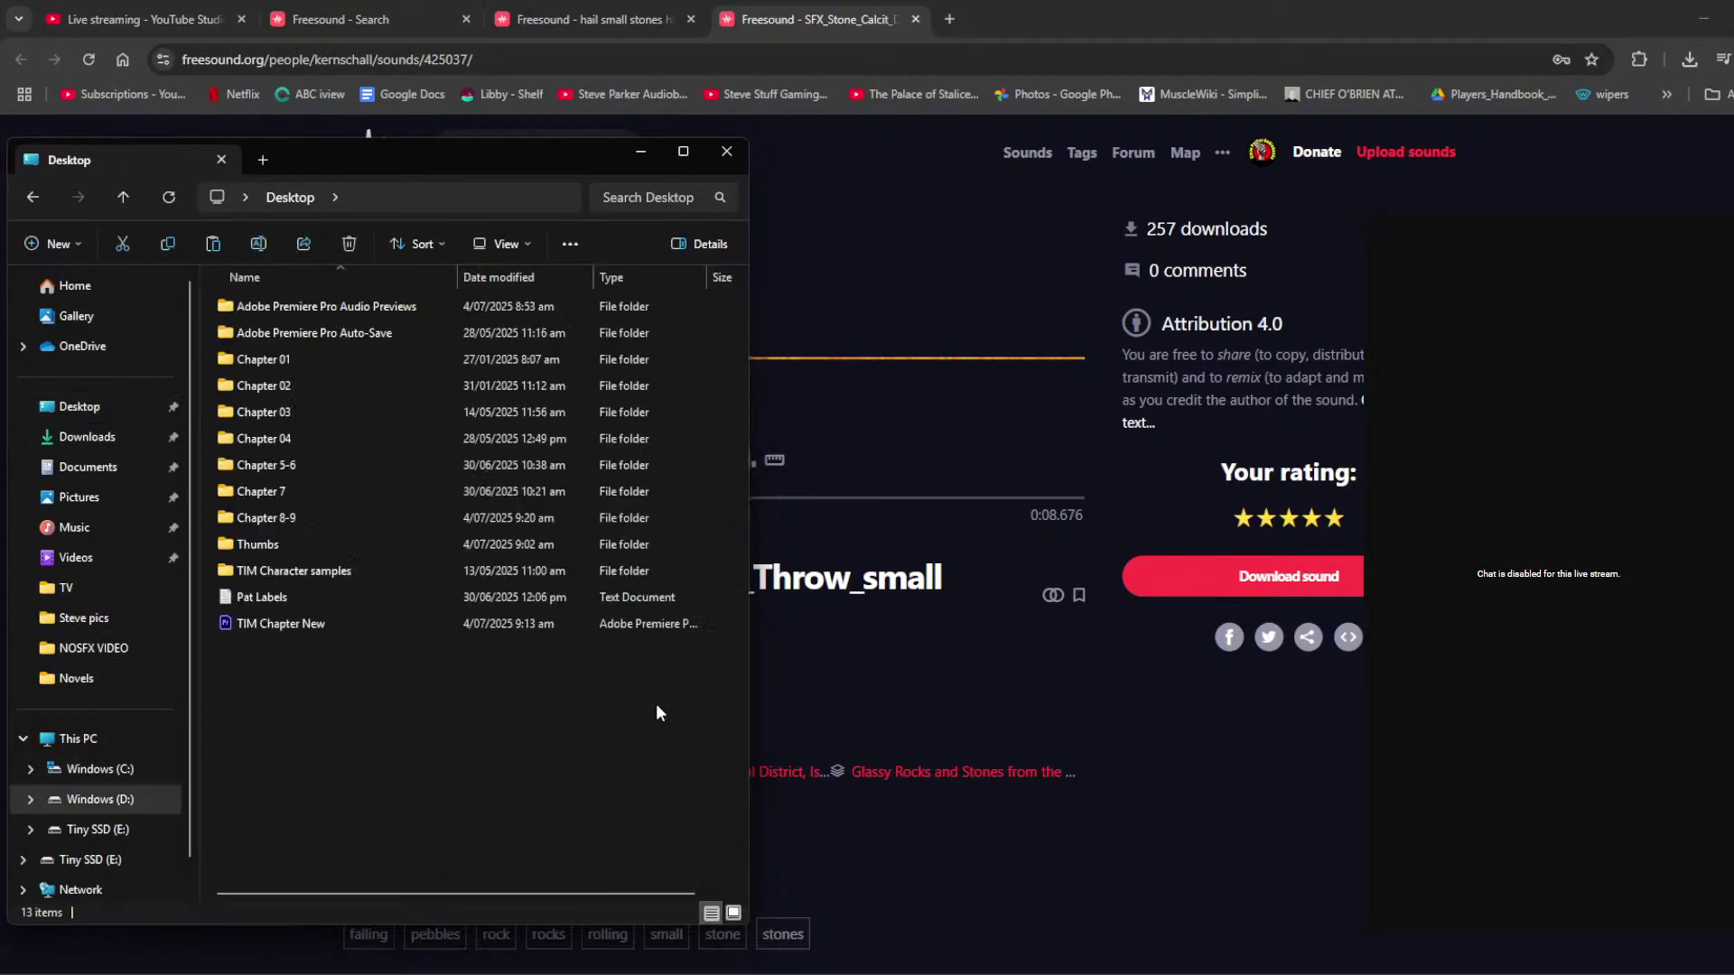
{"action": "double_click", "coordinate": [301, 517]}
{"action": "right_click", "coordinate": [329, 520]}
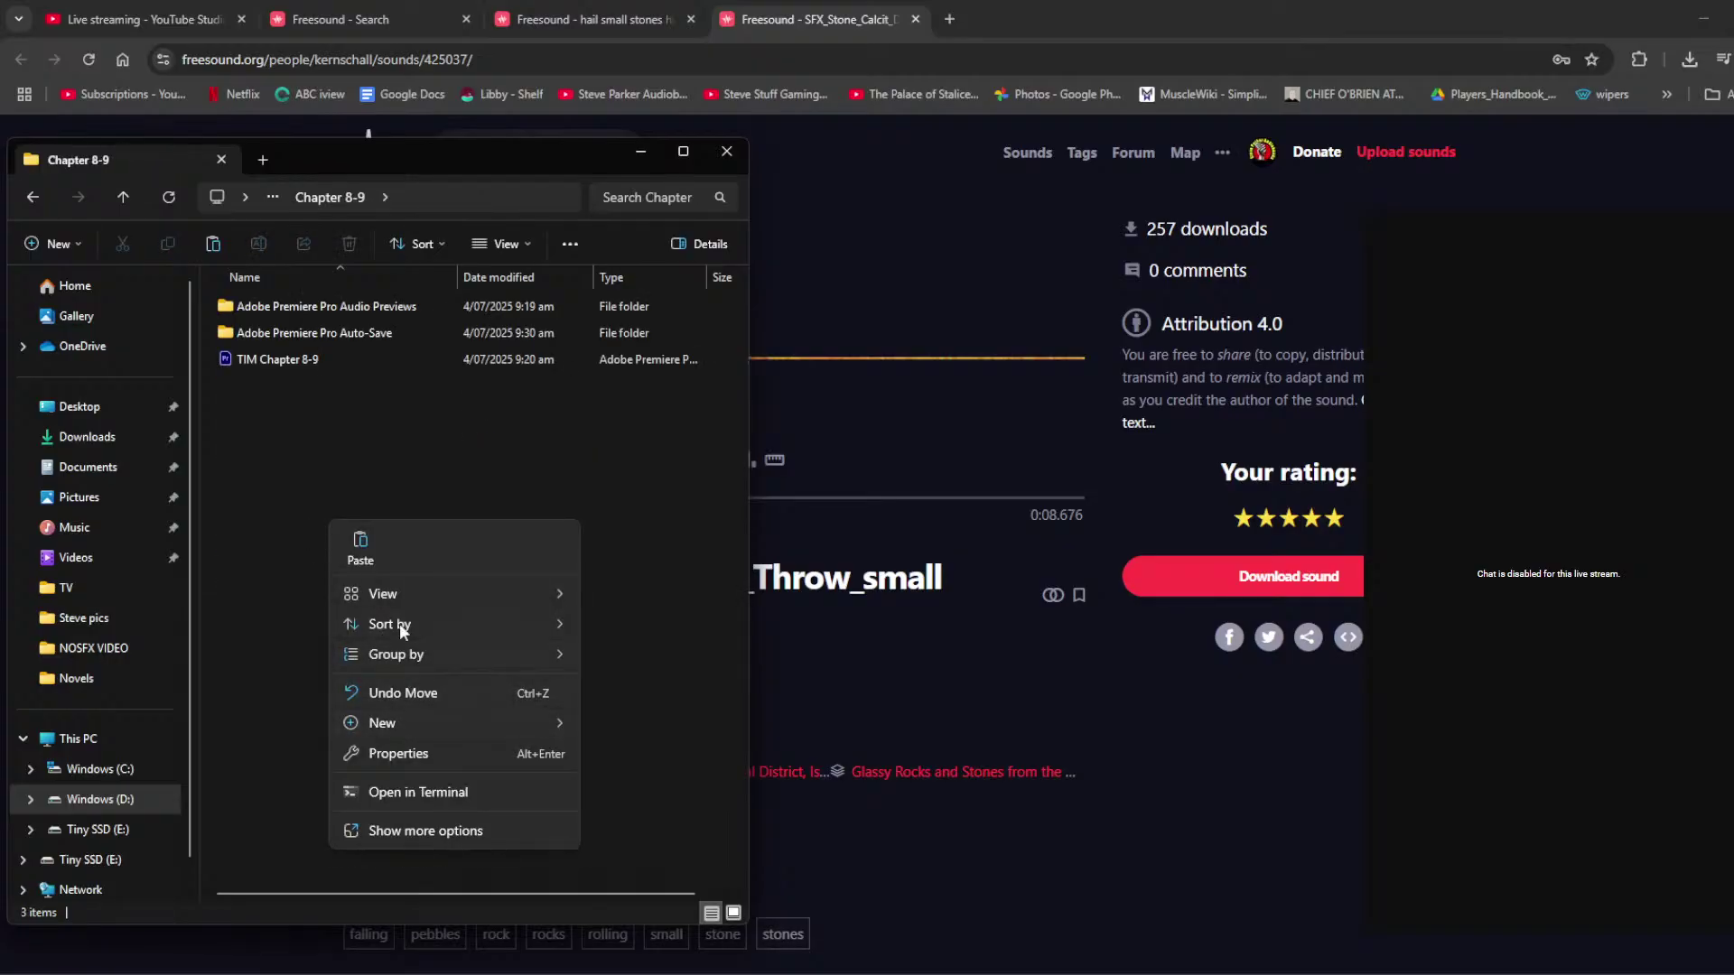
{"action": "left_click", "coordinate": [363, 548]}
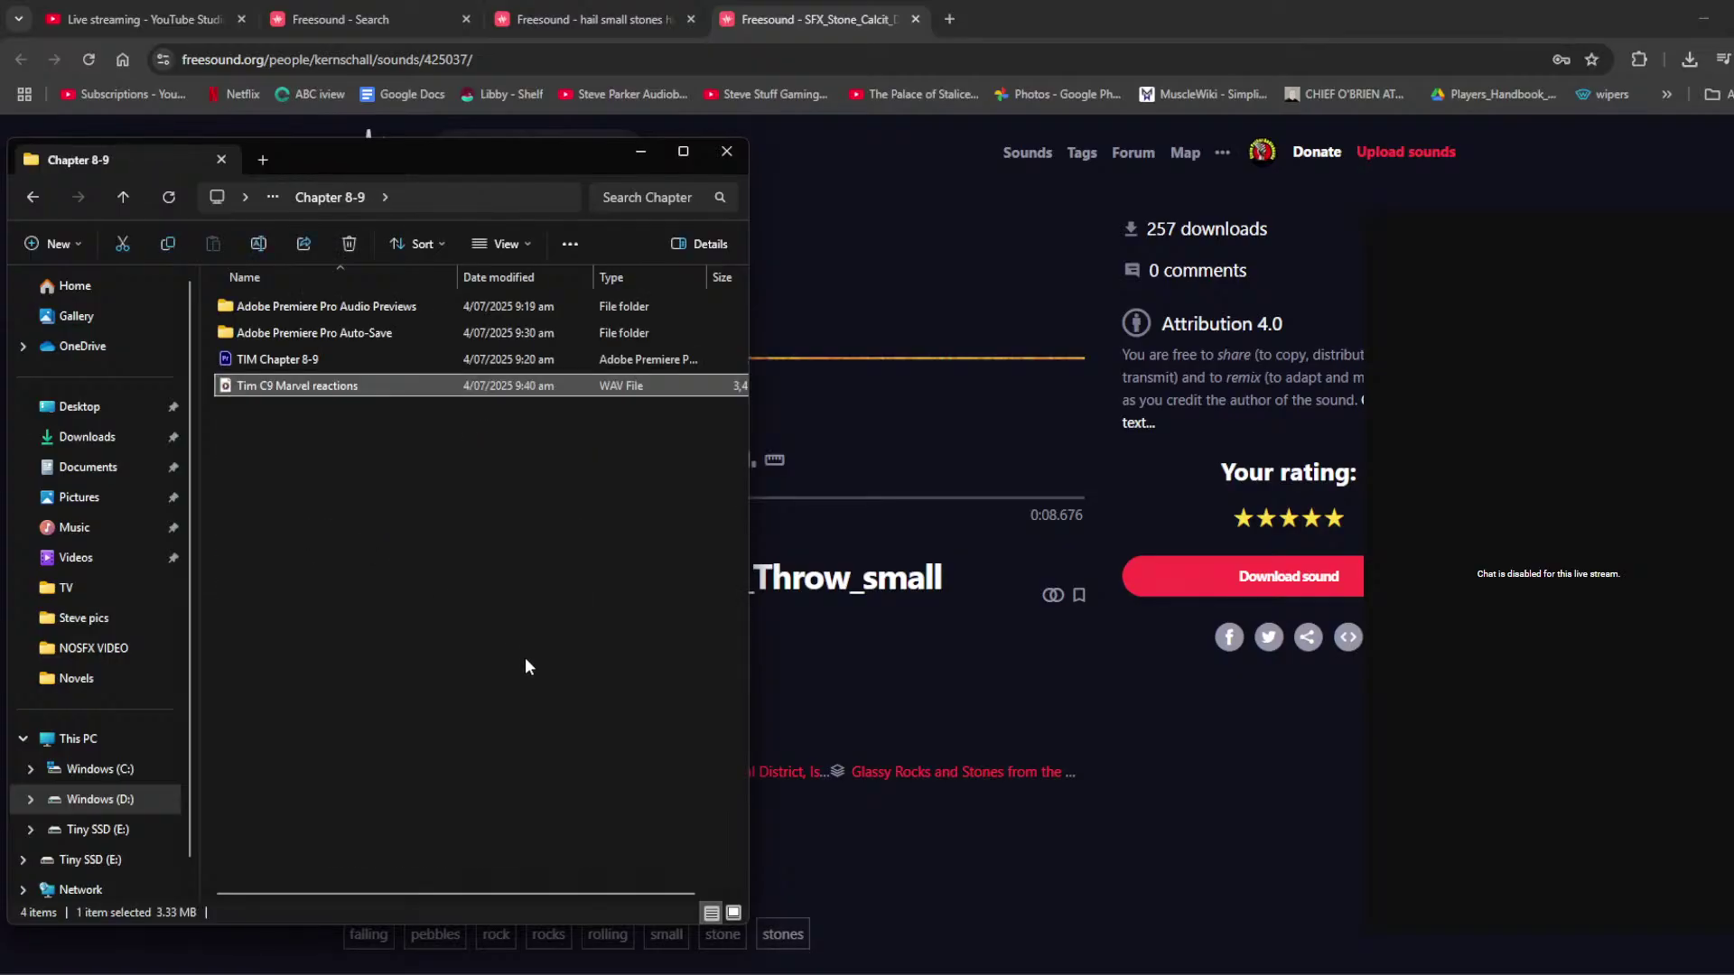
Step: Import Tim C9 Marvel reactions from the Chapter 8-9 folder into Premiere Pro and place it on Audio 5 at about 00:07:27
{"action": "left_click", "coordinate": [316, 388]}
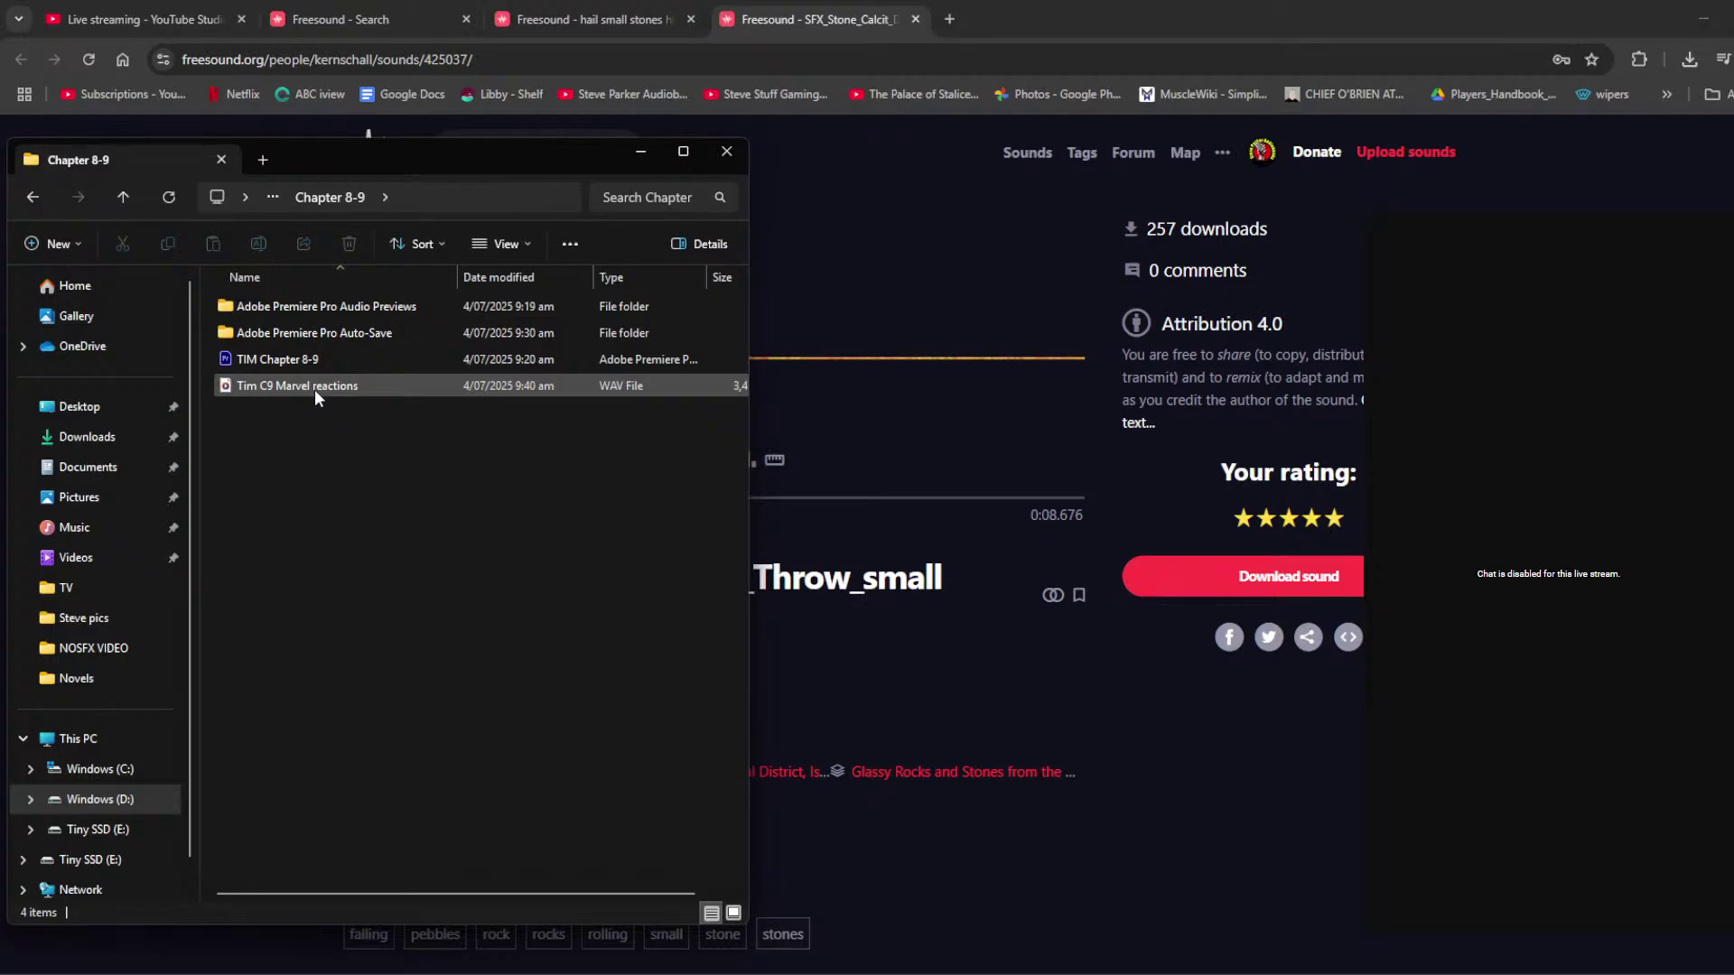
{"action": "left_click_drag", "start_coordinate": [316, 388], "coordinate": [996, 908]}
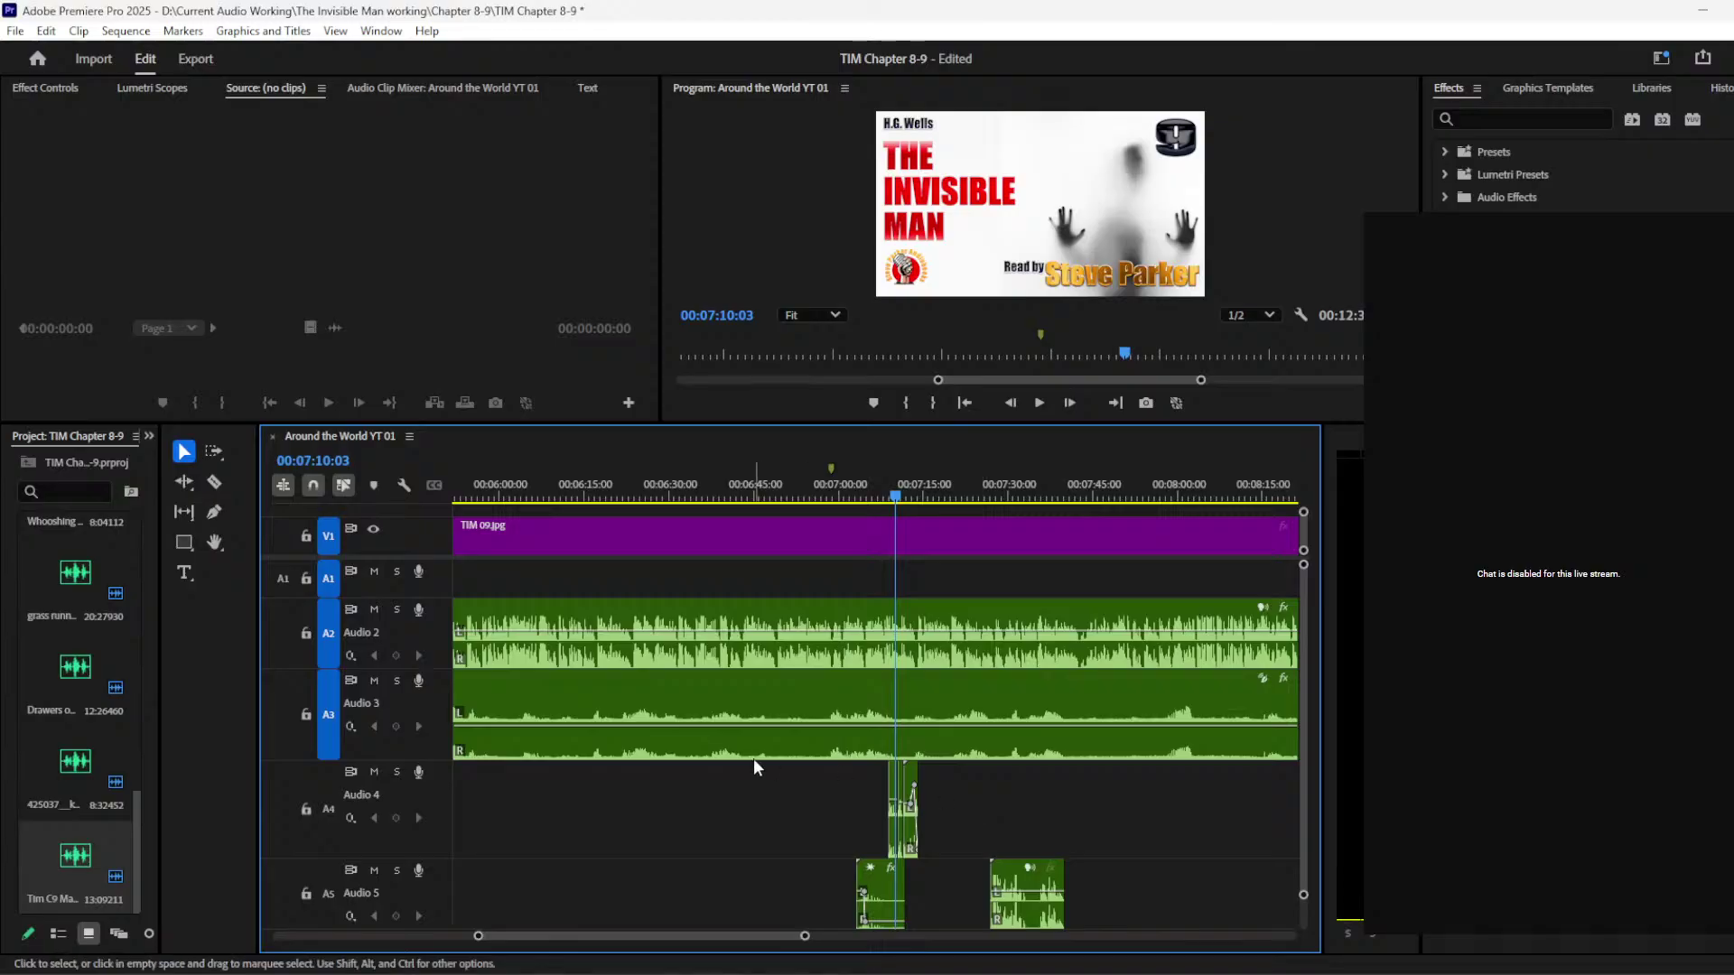
Step: Mute Audio 2 and Audio 3 and play the reactions clip alone from 00:07:26:01
{"action": "left_click_drag", "start_coordinate": [964, 493], "coordinate": [985, 494]}
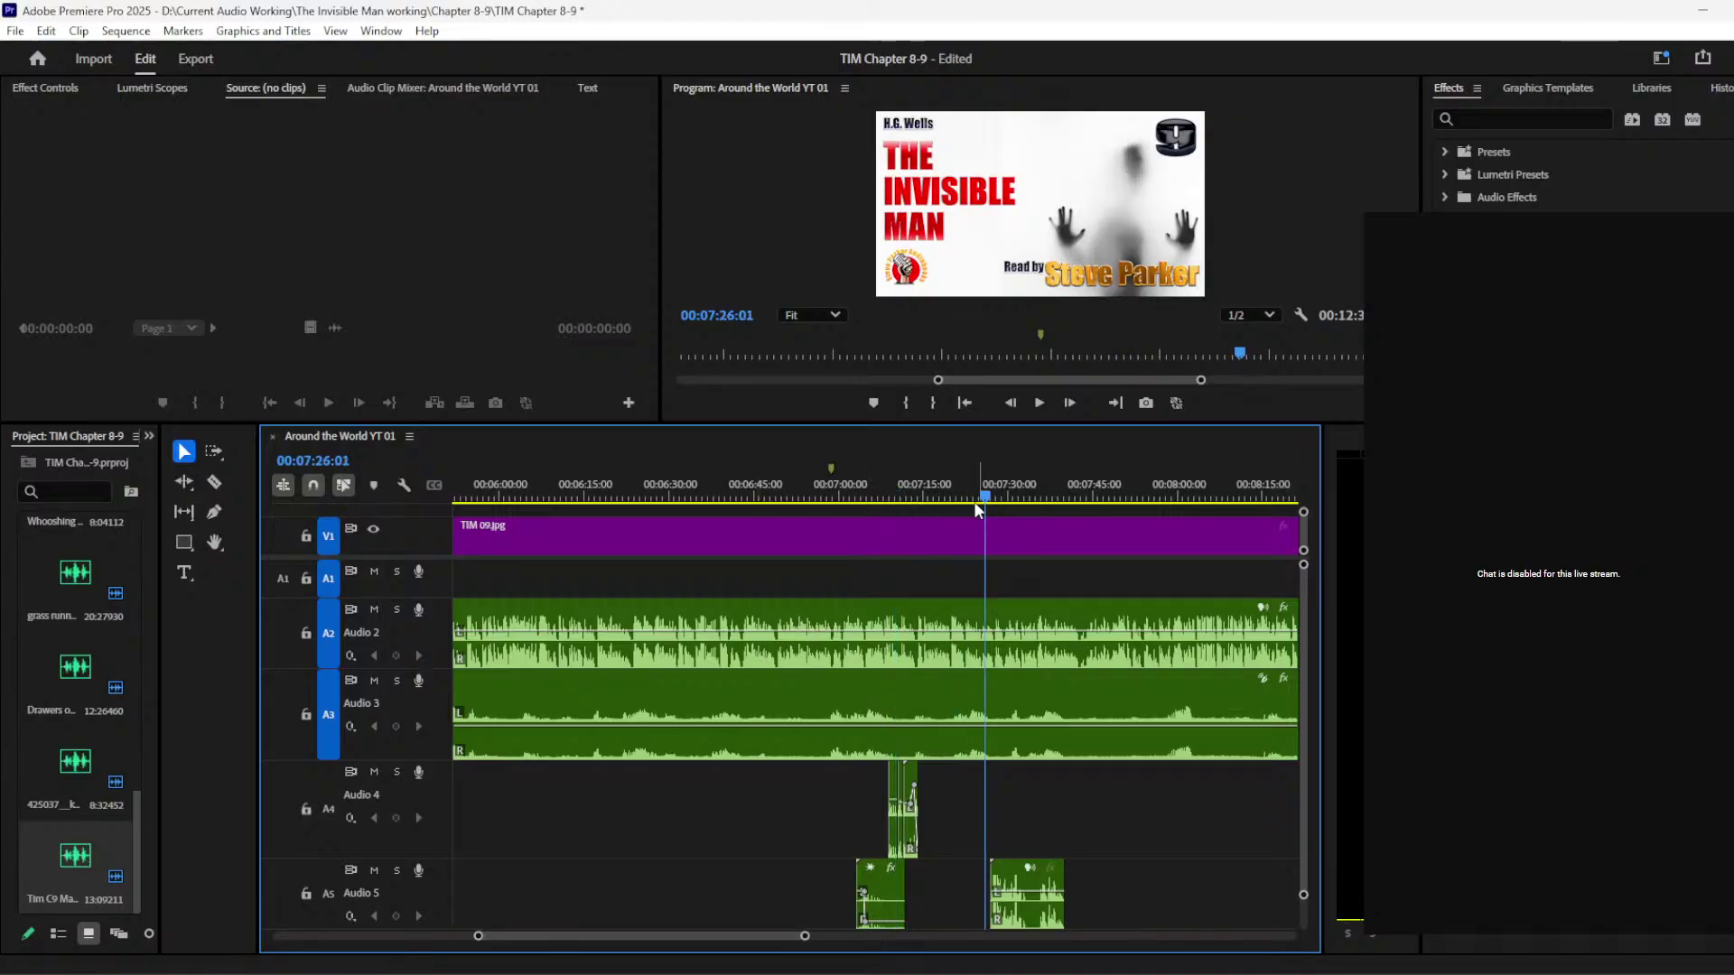
{"action": "left_click", "coordinate": [375, 610]}
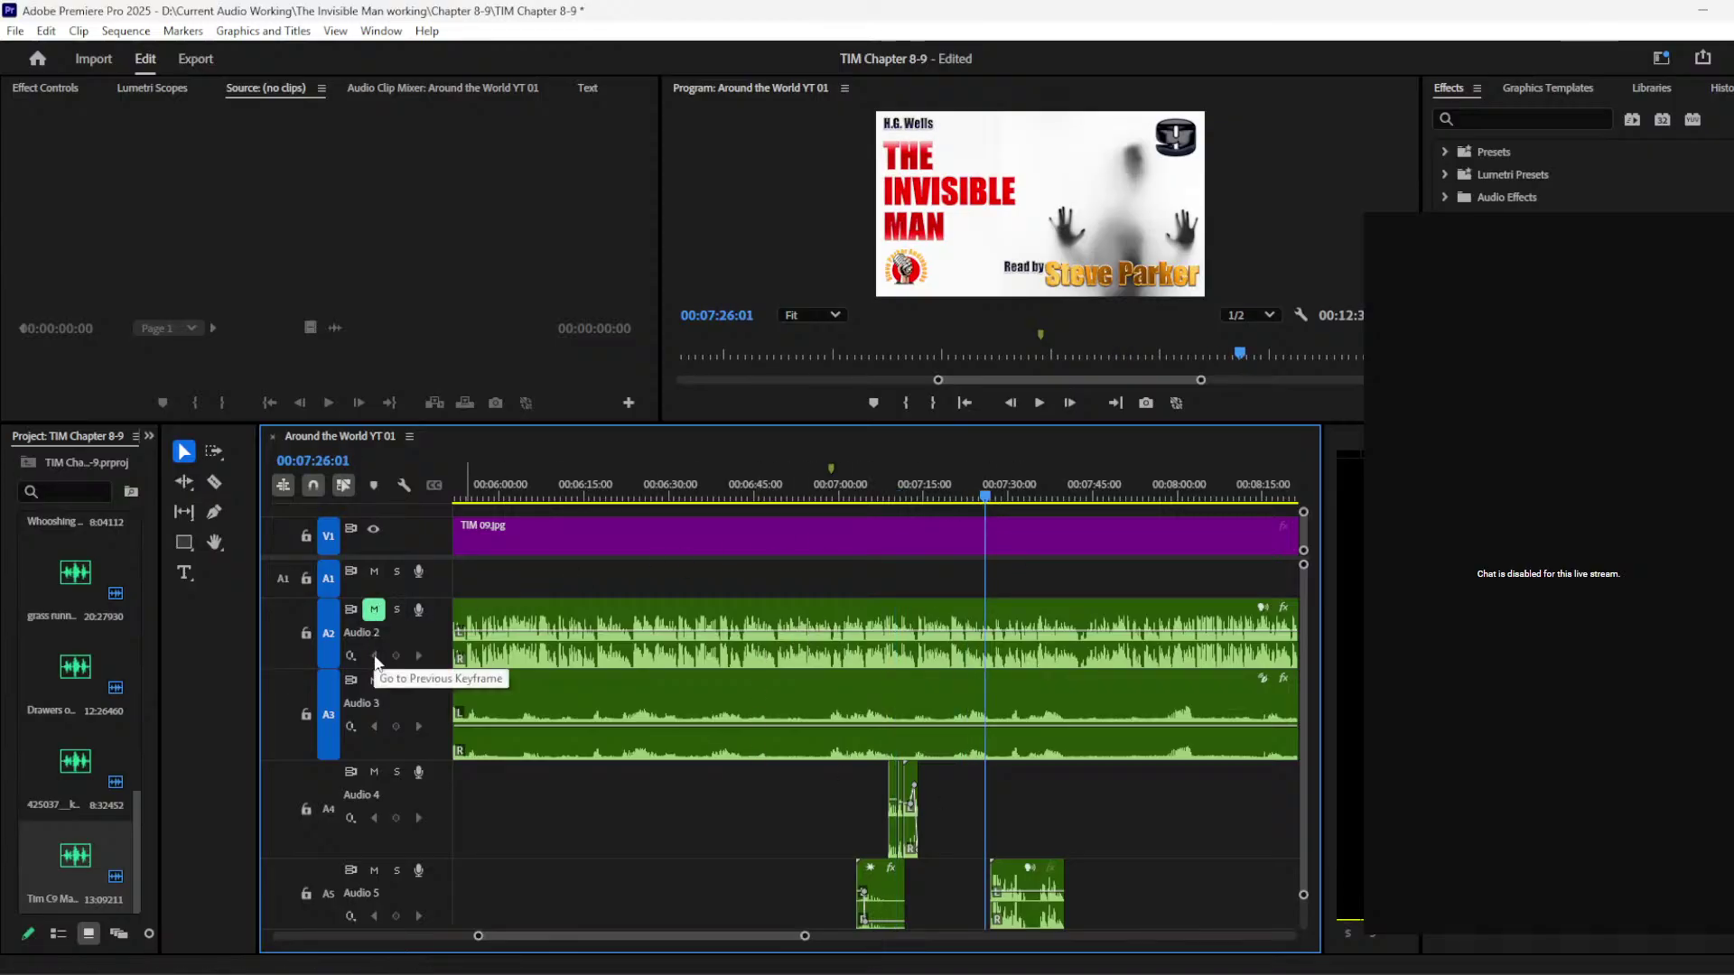
{"action": "left_click", "coordinate": [375, 681]}
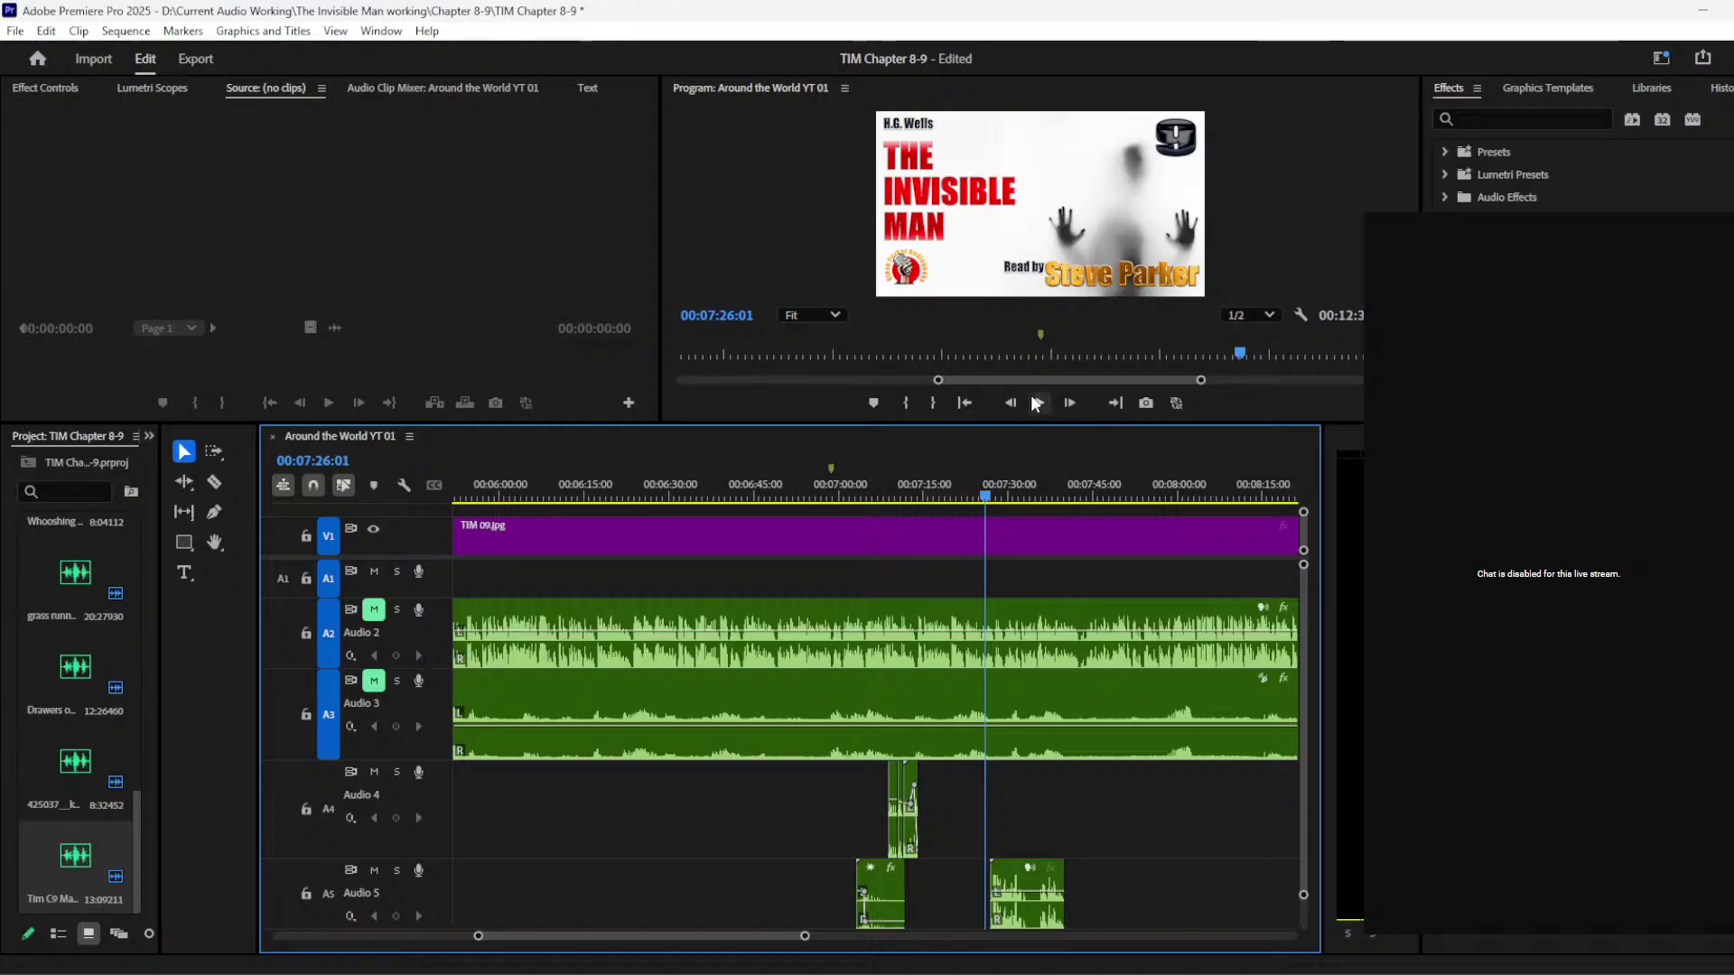
{"action": "left_click", "coordinate": [1036, 402]}
{"action": "left_click_drag", "start_coordinate": [480, 936], "coordinate": [518, 937]}
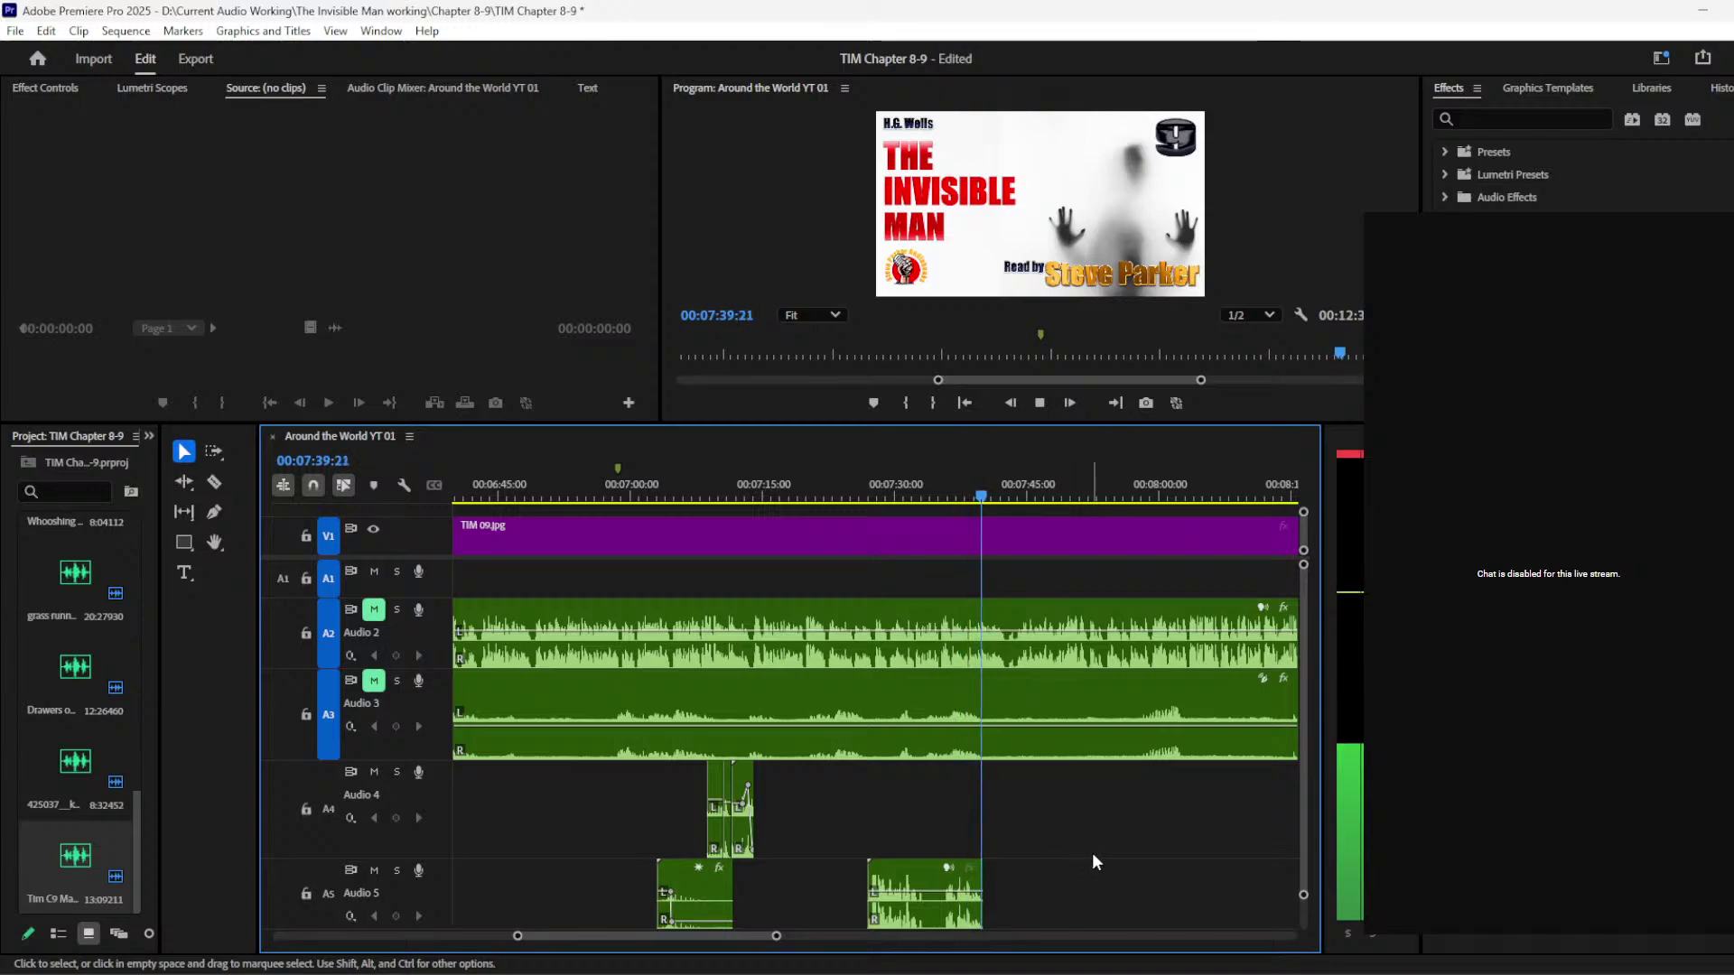
Step: Split the reactions clip on Audio 5 at 00:07:34:11 and delete both pieces
{"action": "left_click_drag", "start_coordinate": [967, 484], "coordinate": [936, 498]}
{"action": "left_click", "coordinate": [215, 482]}
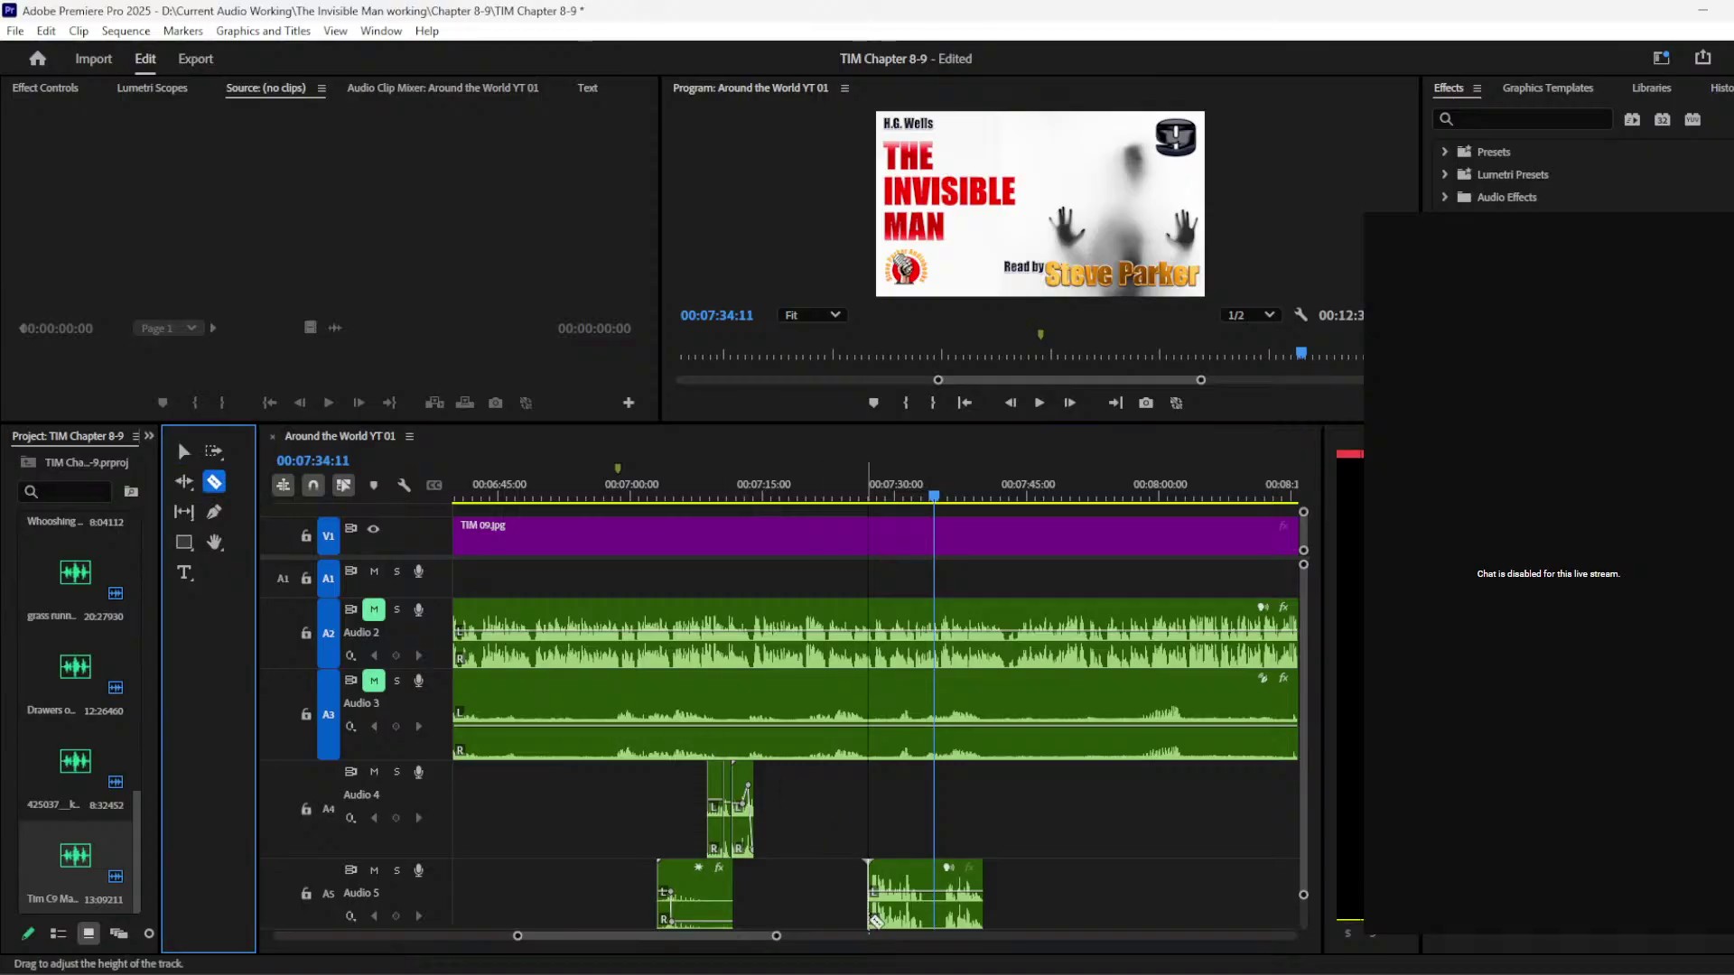
{"action": "left_click", "coordinate": [934, 894]}
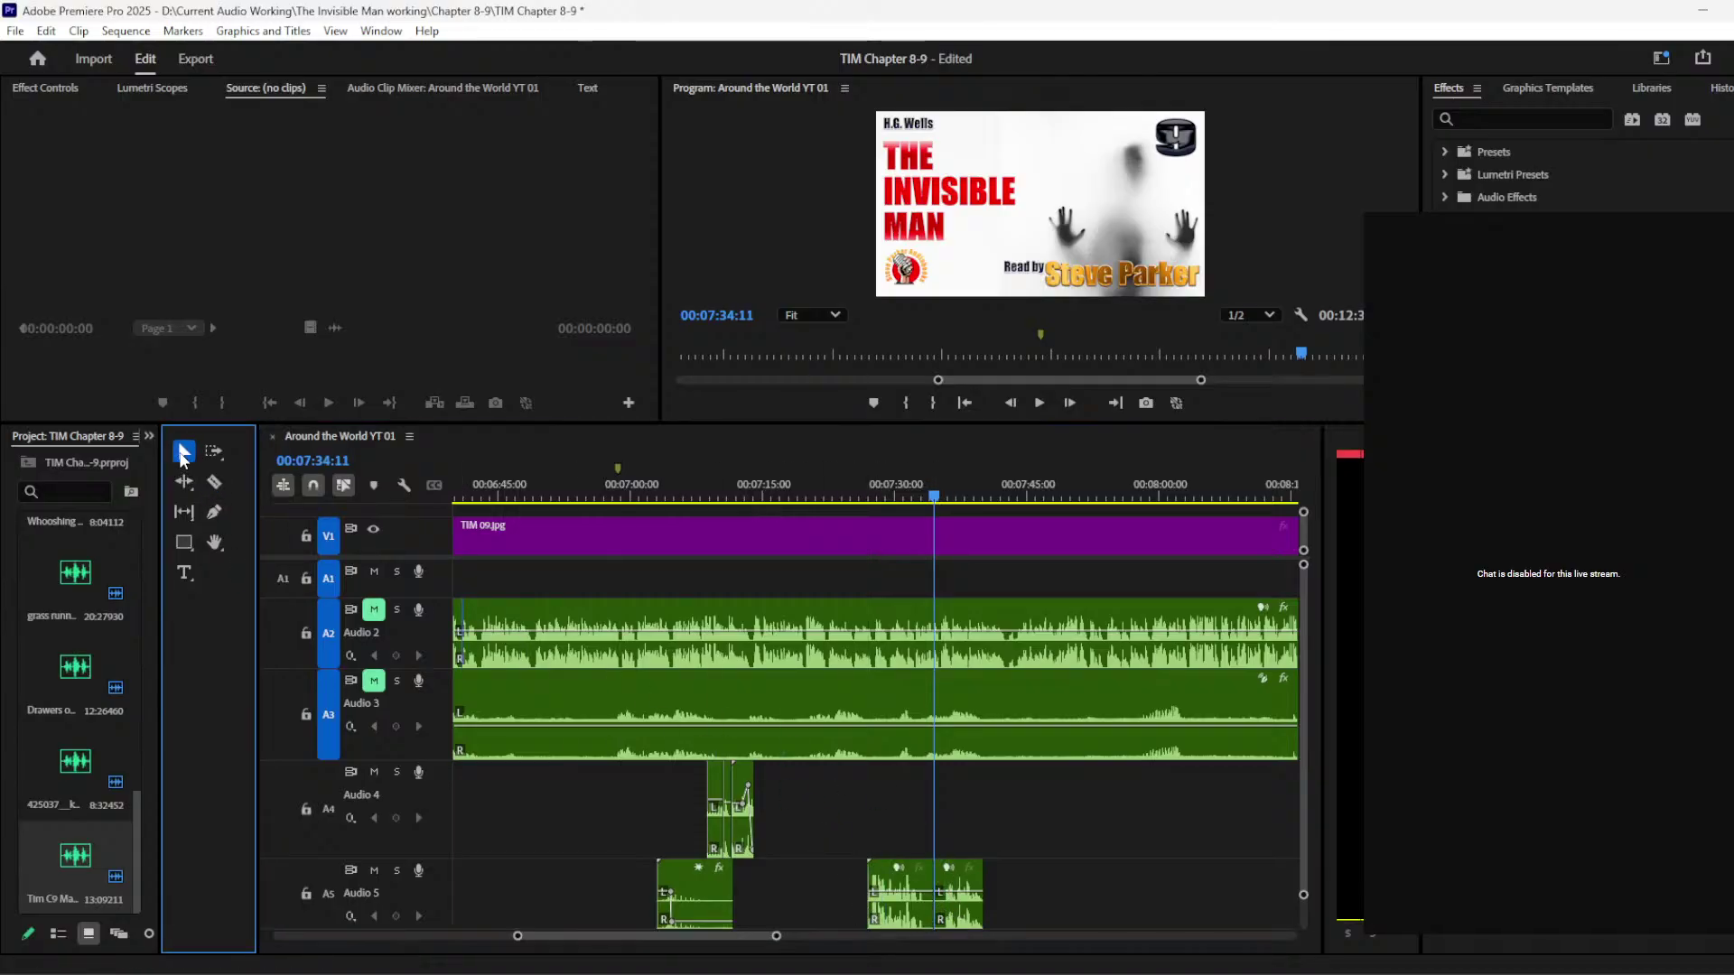
{"action": "key", "text": "v"}
{"action": "left_click_drag", "start_coordinate": [1056, 862], "coordinate": [835, 922]}
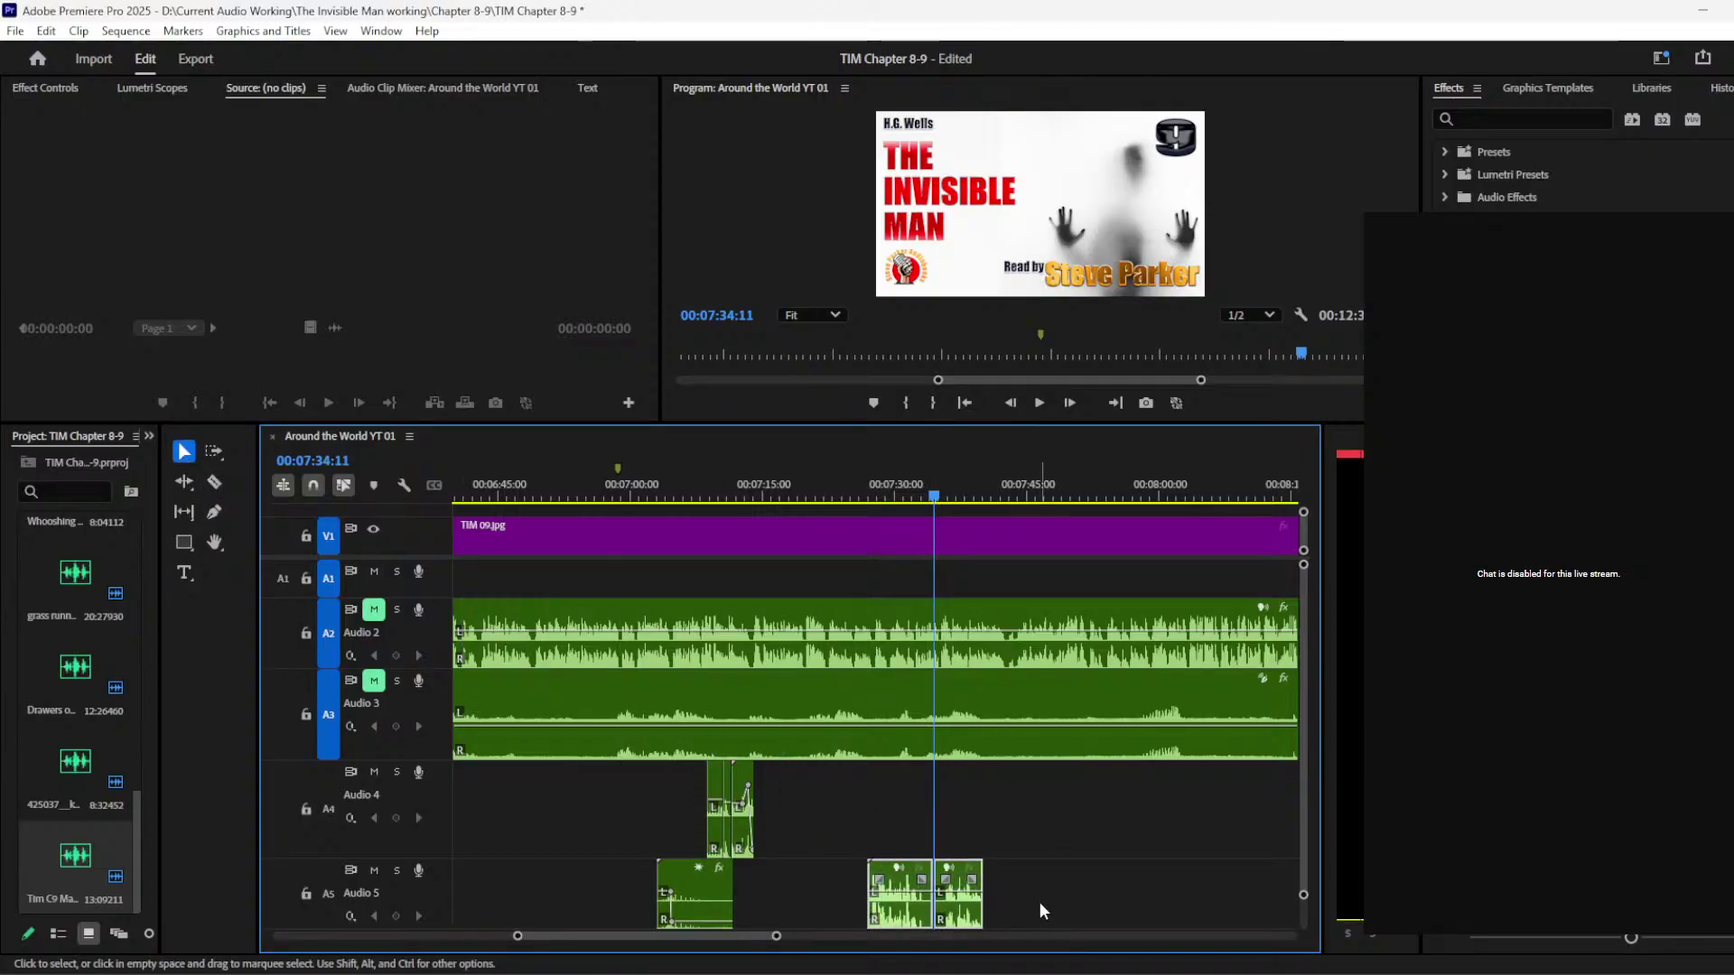
{"action": "key", "text": "Delete"}
Step: Unmute Audio 2 and Audio 3, play from about 00:07:08, and paste a copy of the 00:07:11 Audio 4 clip at about 00:07:27
{"action": "left_click", "coordinate": [374, 610]}
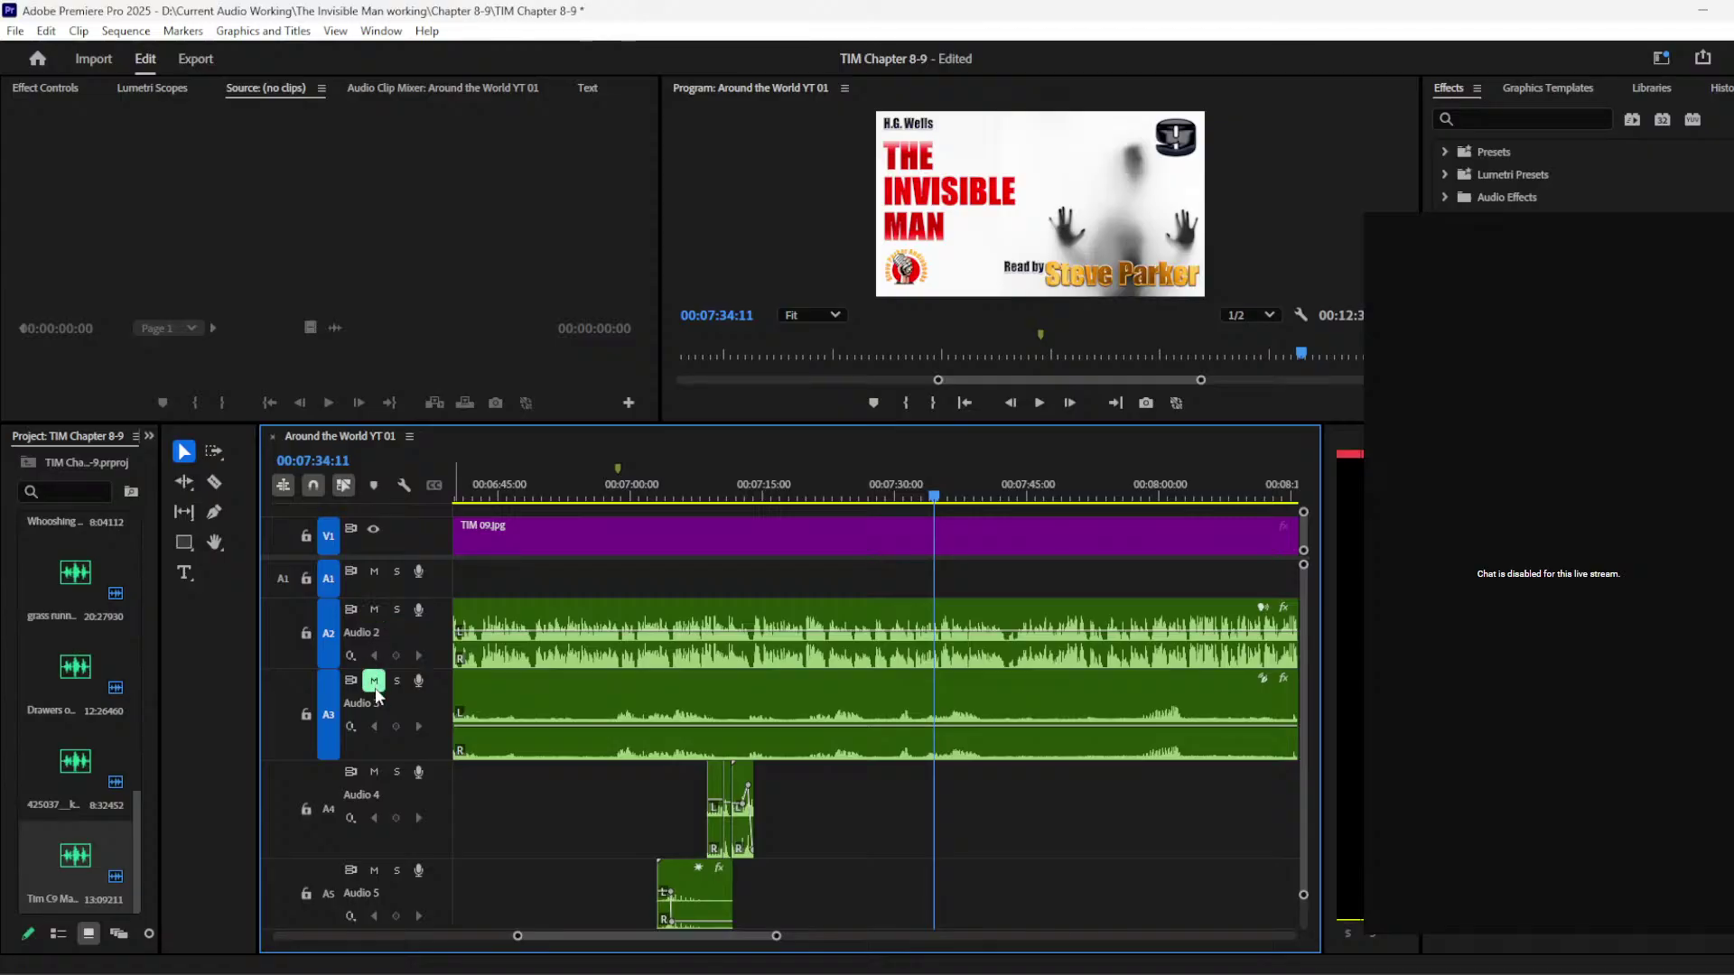
{"action": "left_click", "coordinate": [702, 496]}
{"action": "key", "text": "space"}
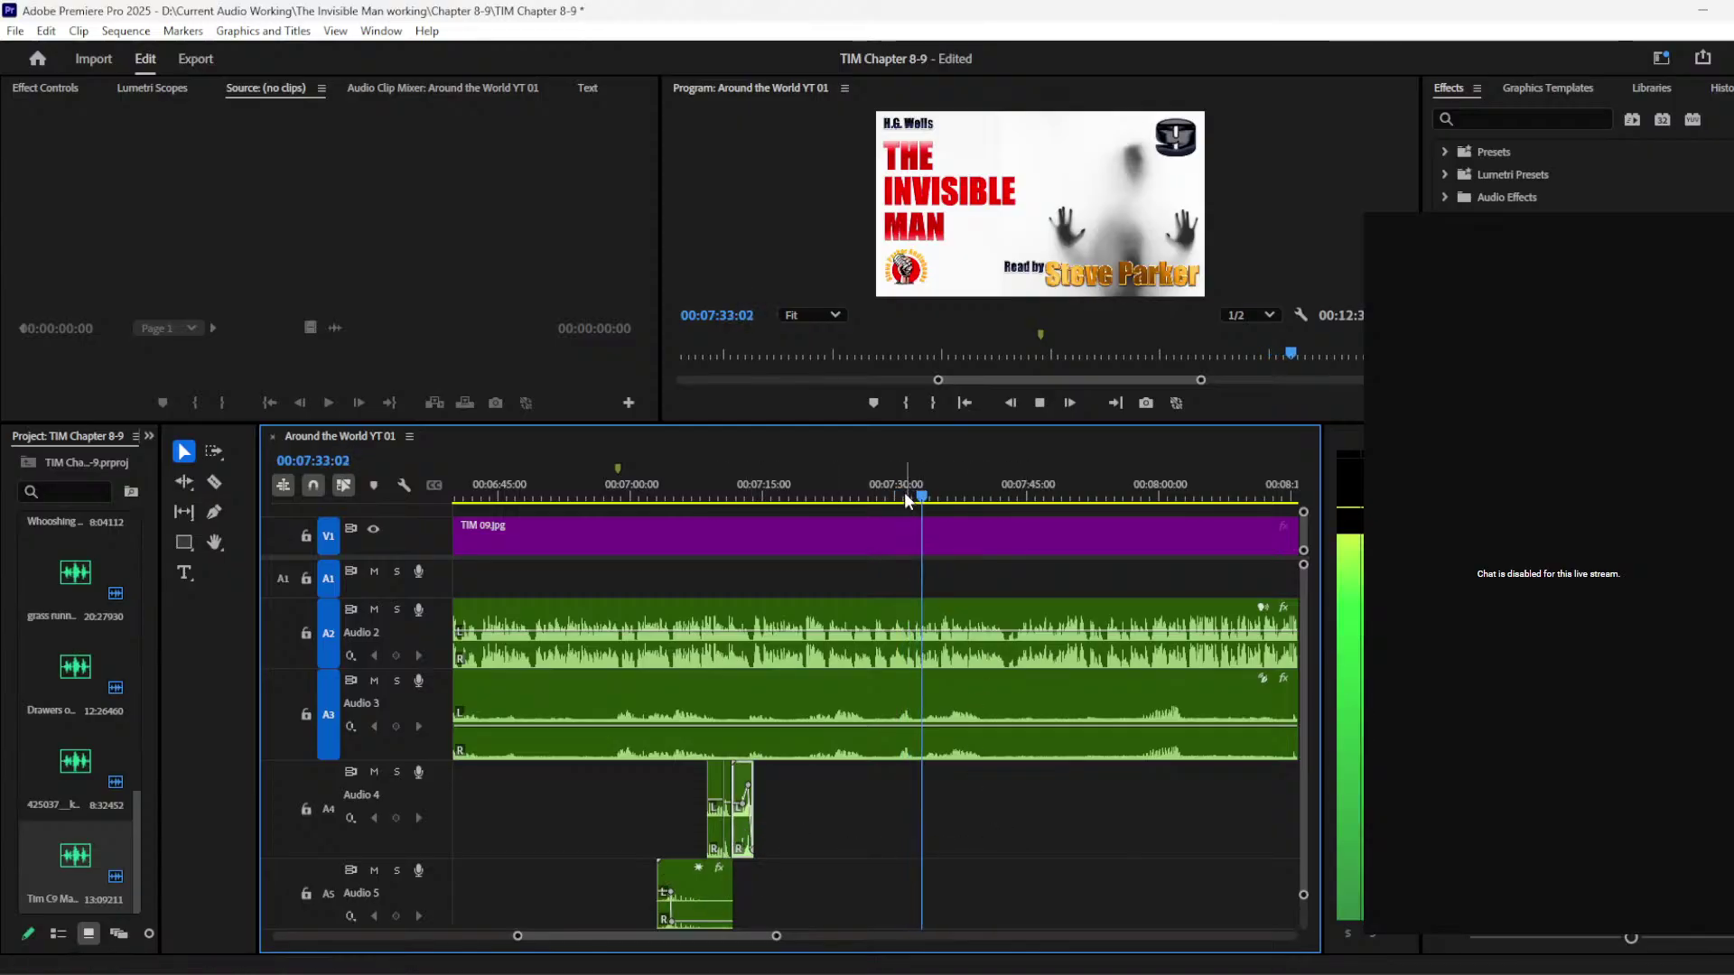
{"action": "left_click_drag", "start_coordinate": [913, 496], "coordinate": [871, 495]}
{"action": "key", "text": "ctrl+v"}
Step: Play into the pasted Audio 4 clip, add a Pen tool volume keyframe at about 00:07:28, and lower the level right after it
{"action": "left_click", "coordinate": [843, 495]}
{"action": "key", "text": "space"}
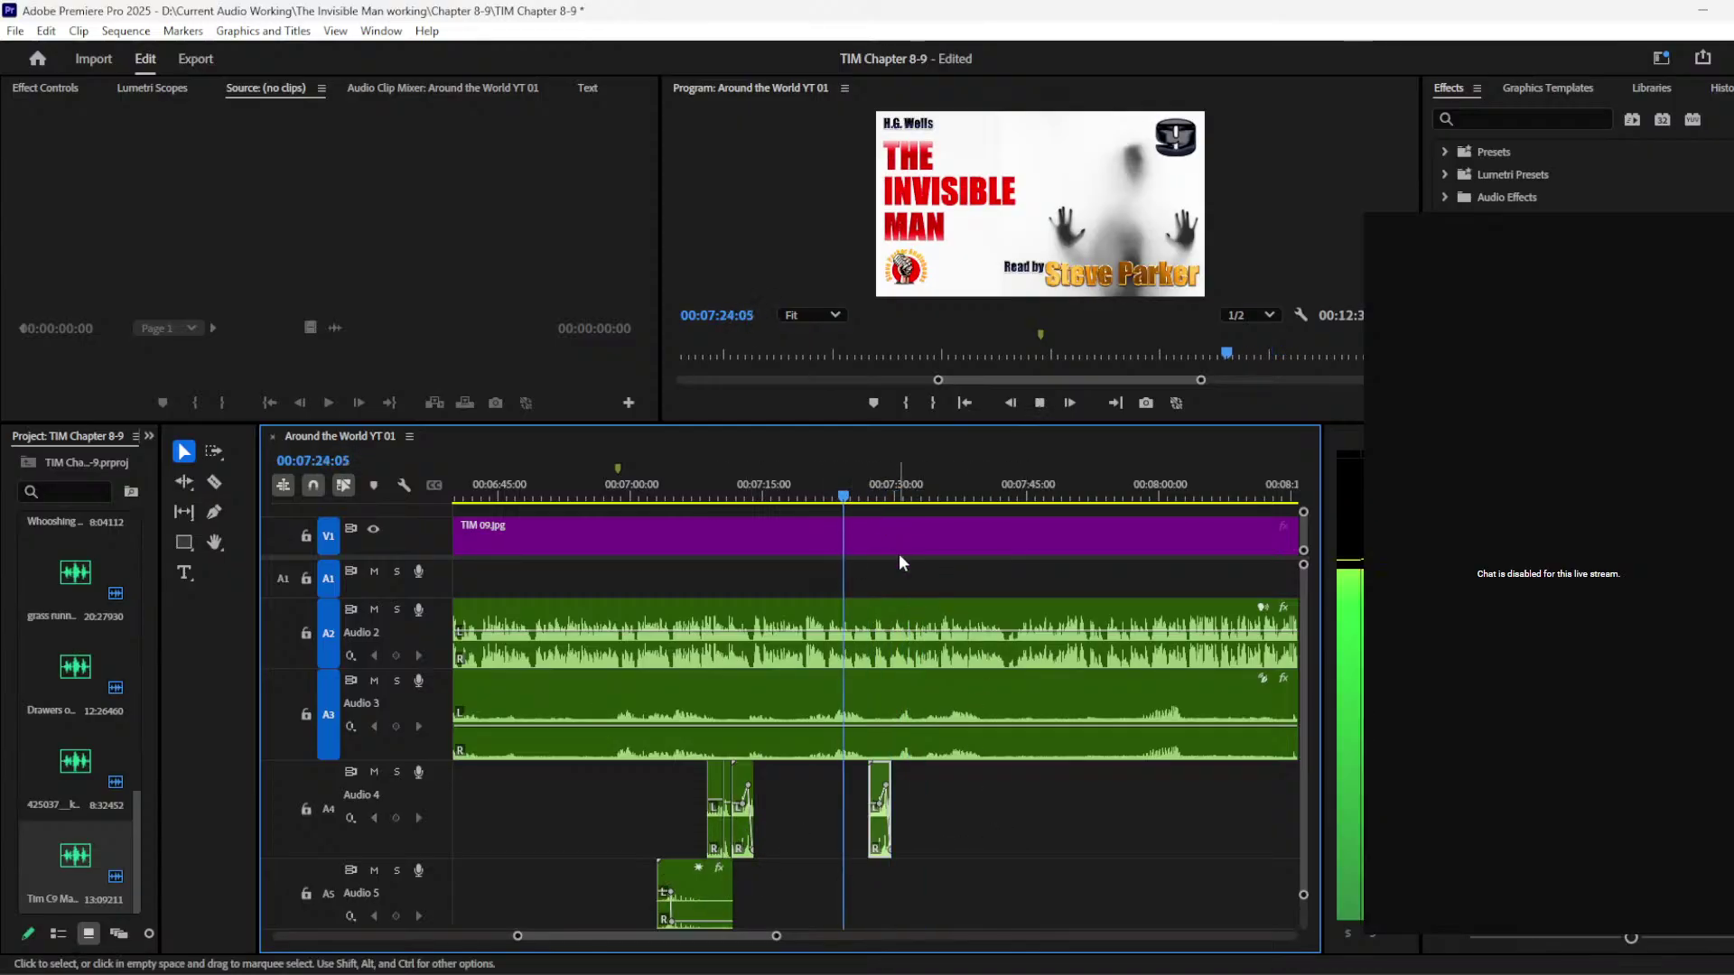
{"action": "key", "text": "equal"}
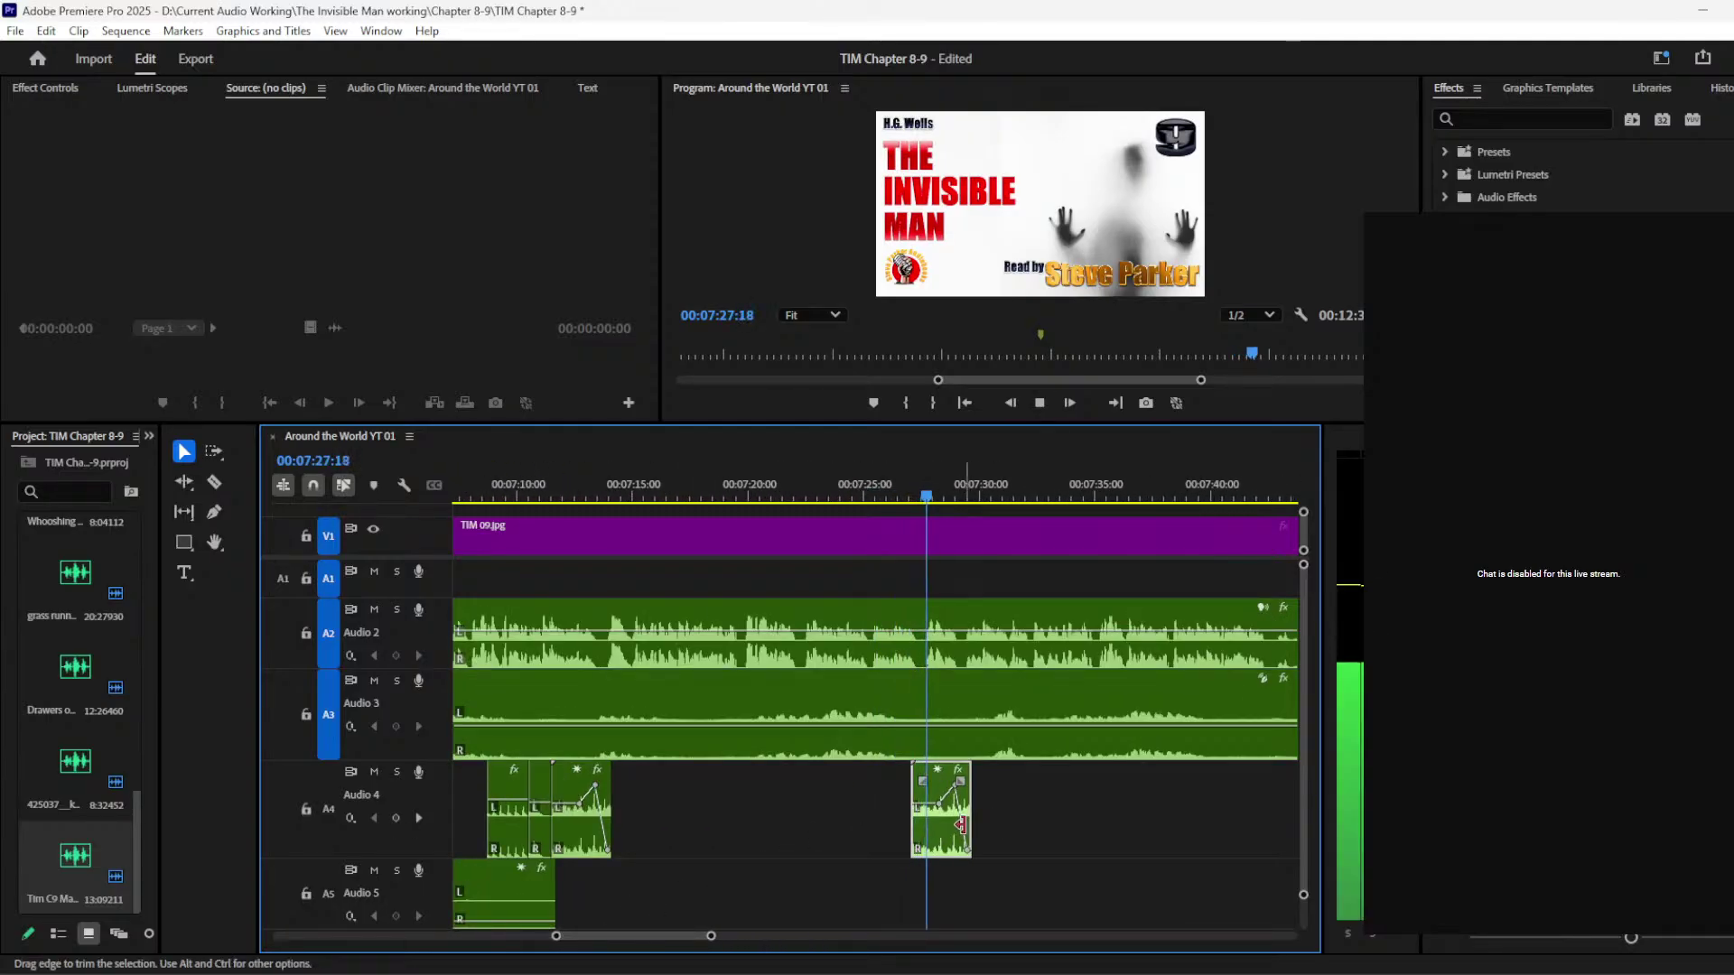
{"action": "key", "text": "space"}
{"action": "left_click", "coordinate": [225, 508]}
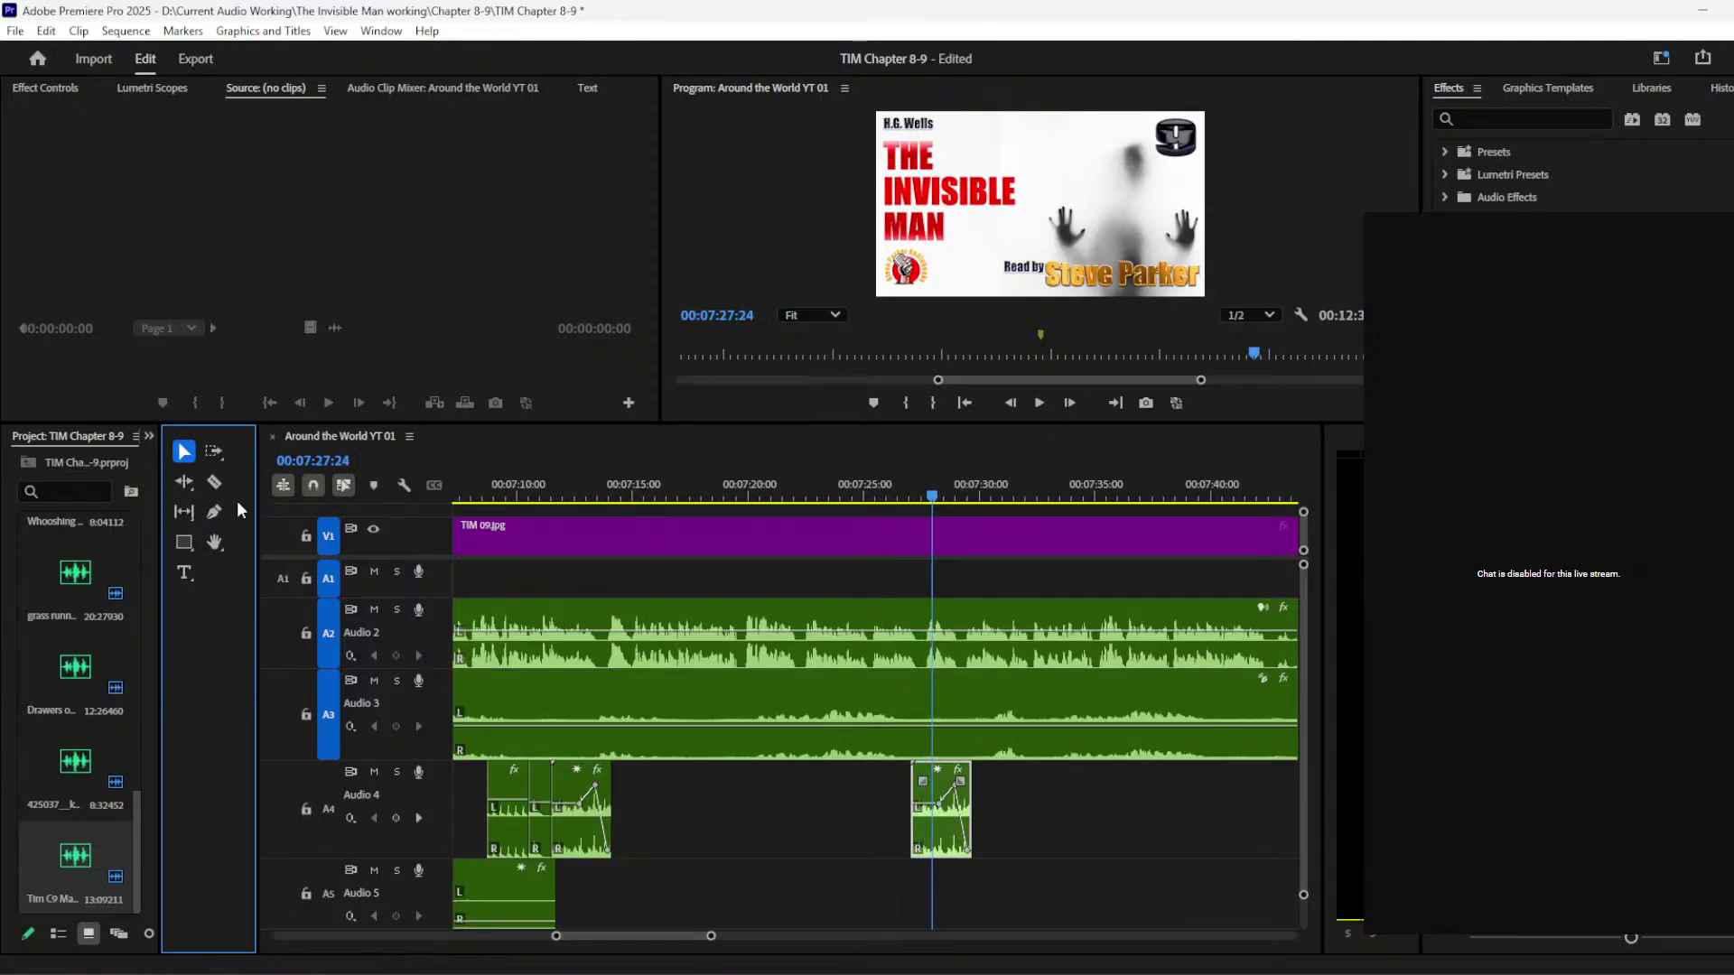
{"action": "left_click", "coordinate": [214, 513]}
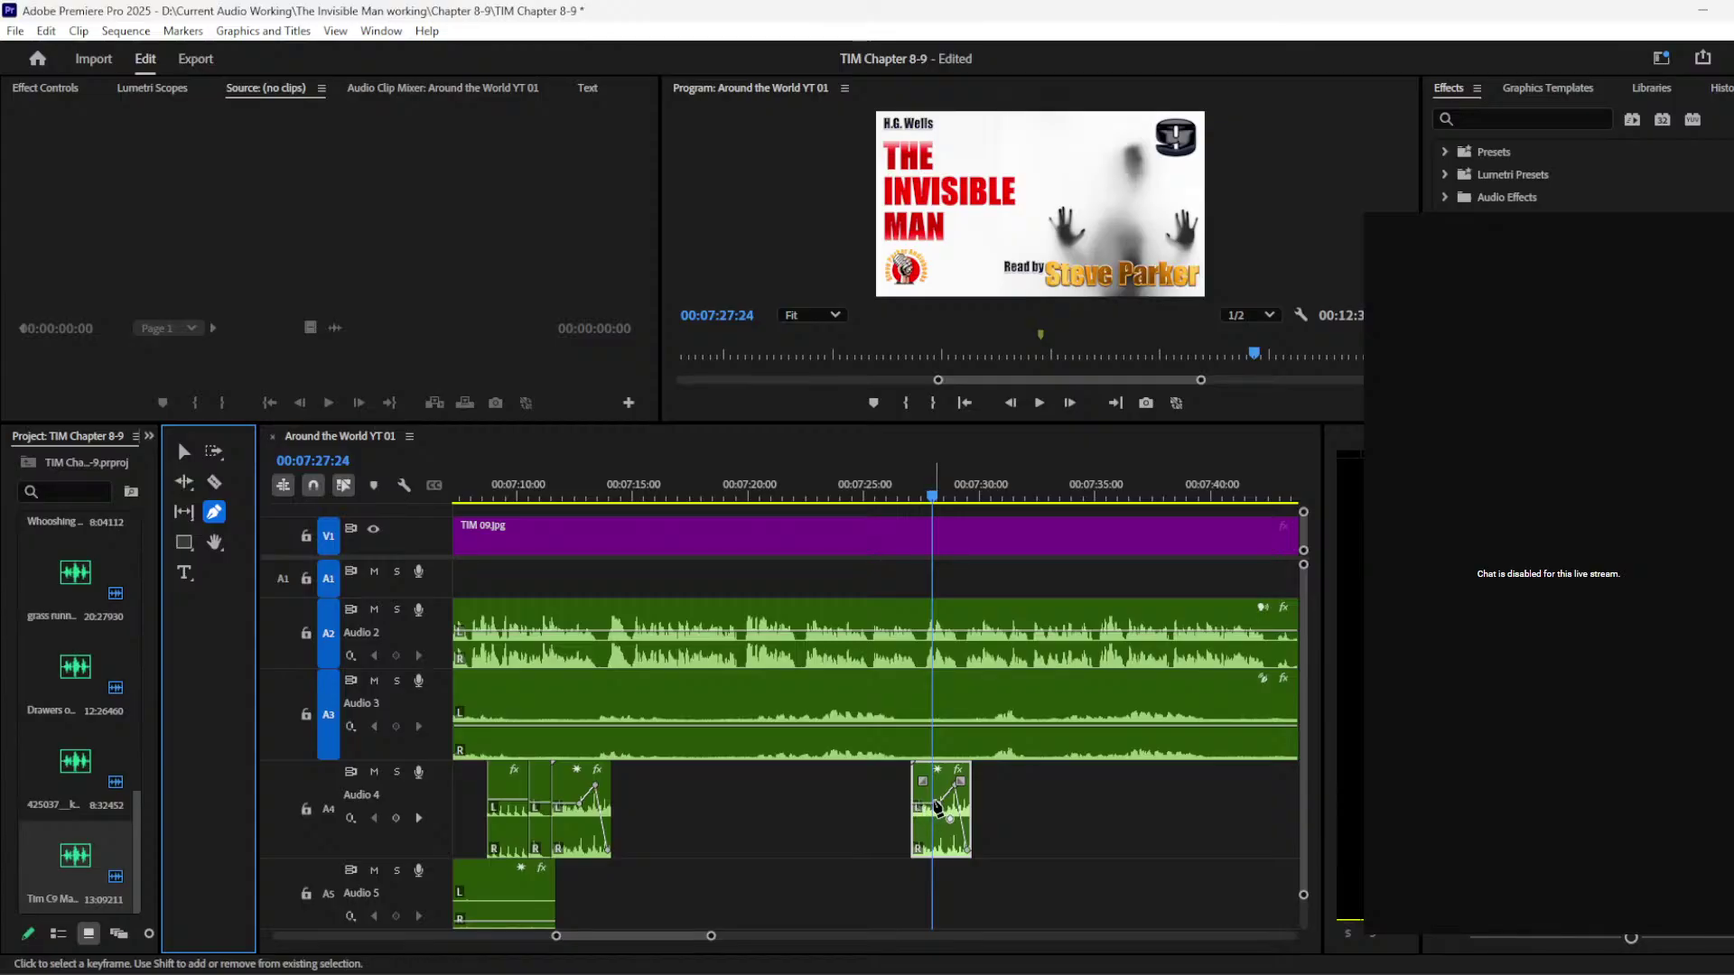
{"action": "left_click", "coordinate": [930, 806]}
{"action": "left_click_drag", "start_coordinate": [931, 806], "coordinate": [946, 884]}
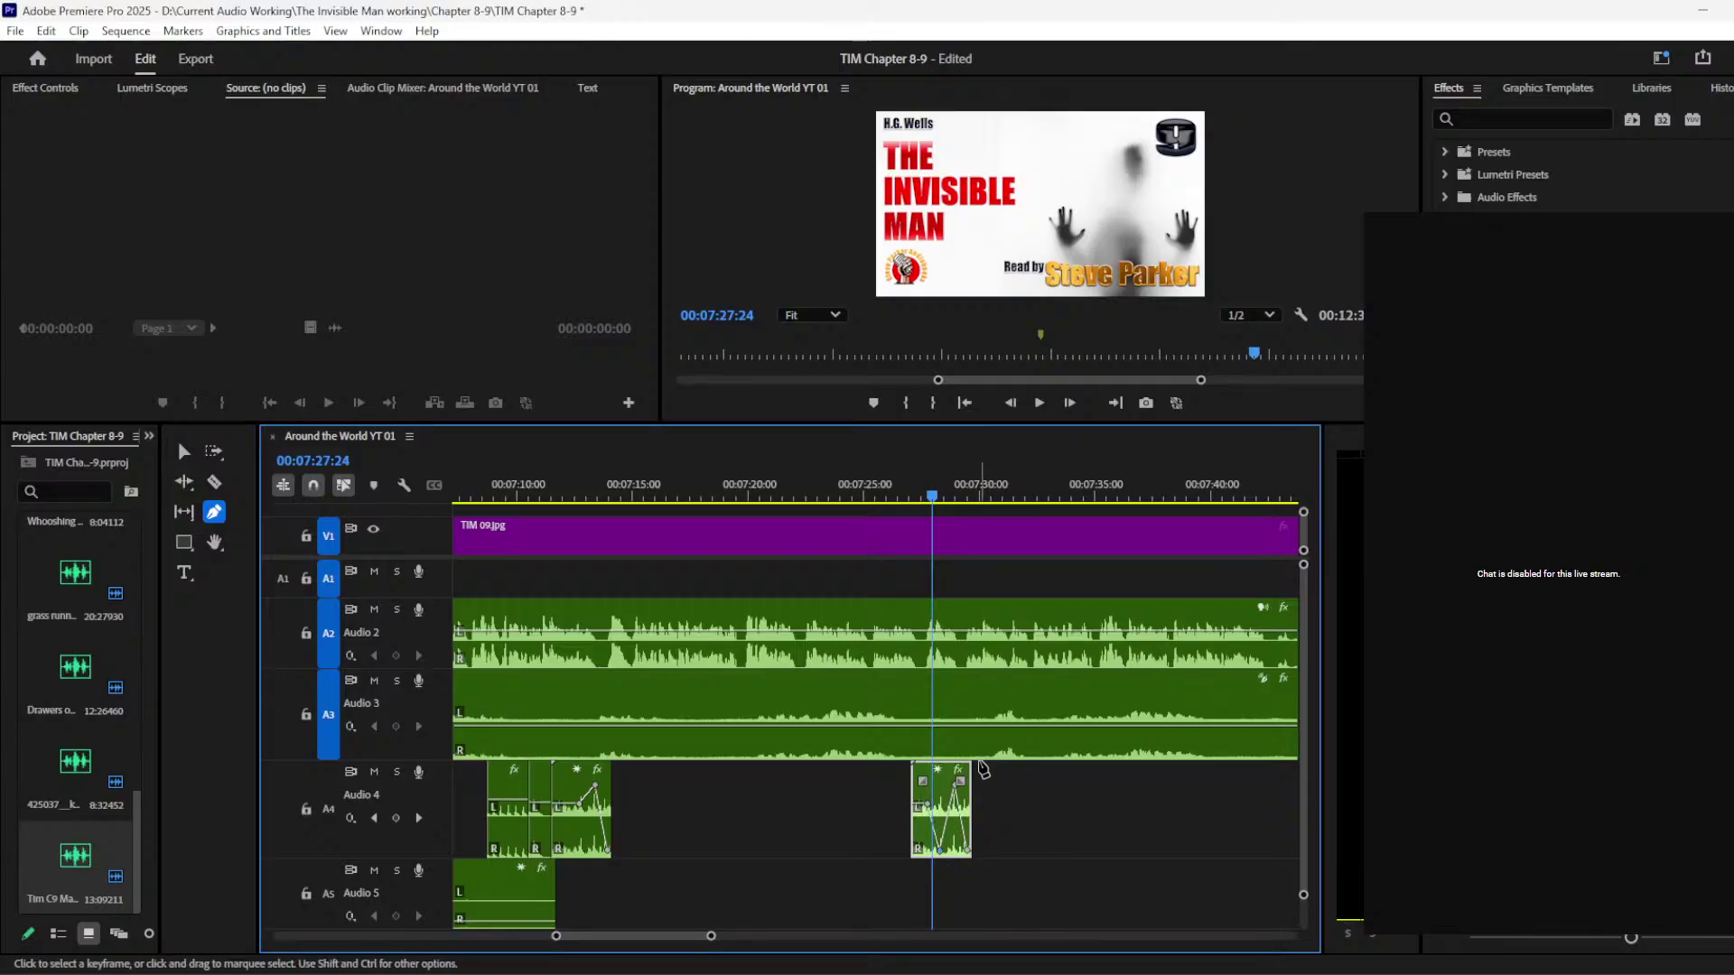
Step: Trim the end of the pasted Audio 4 clip back to about 00:07:28 and play the passage from about 00:07:25
{"action": "left_click", "coordinate": [183, 451]}
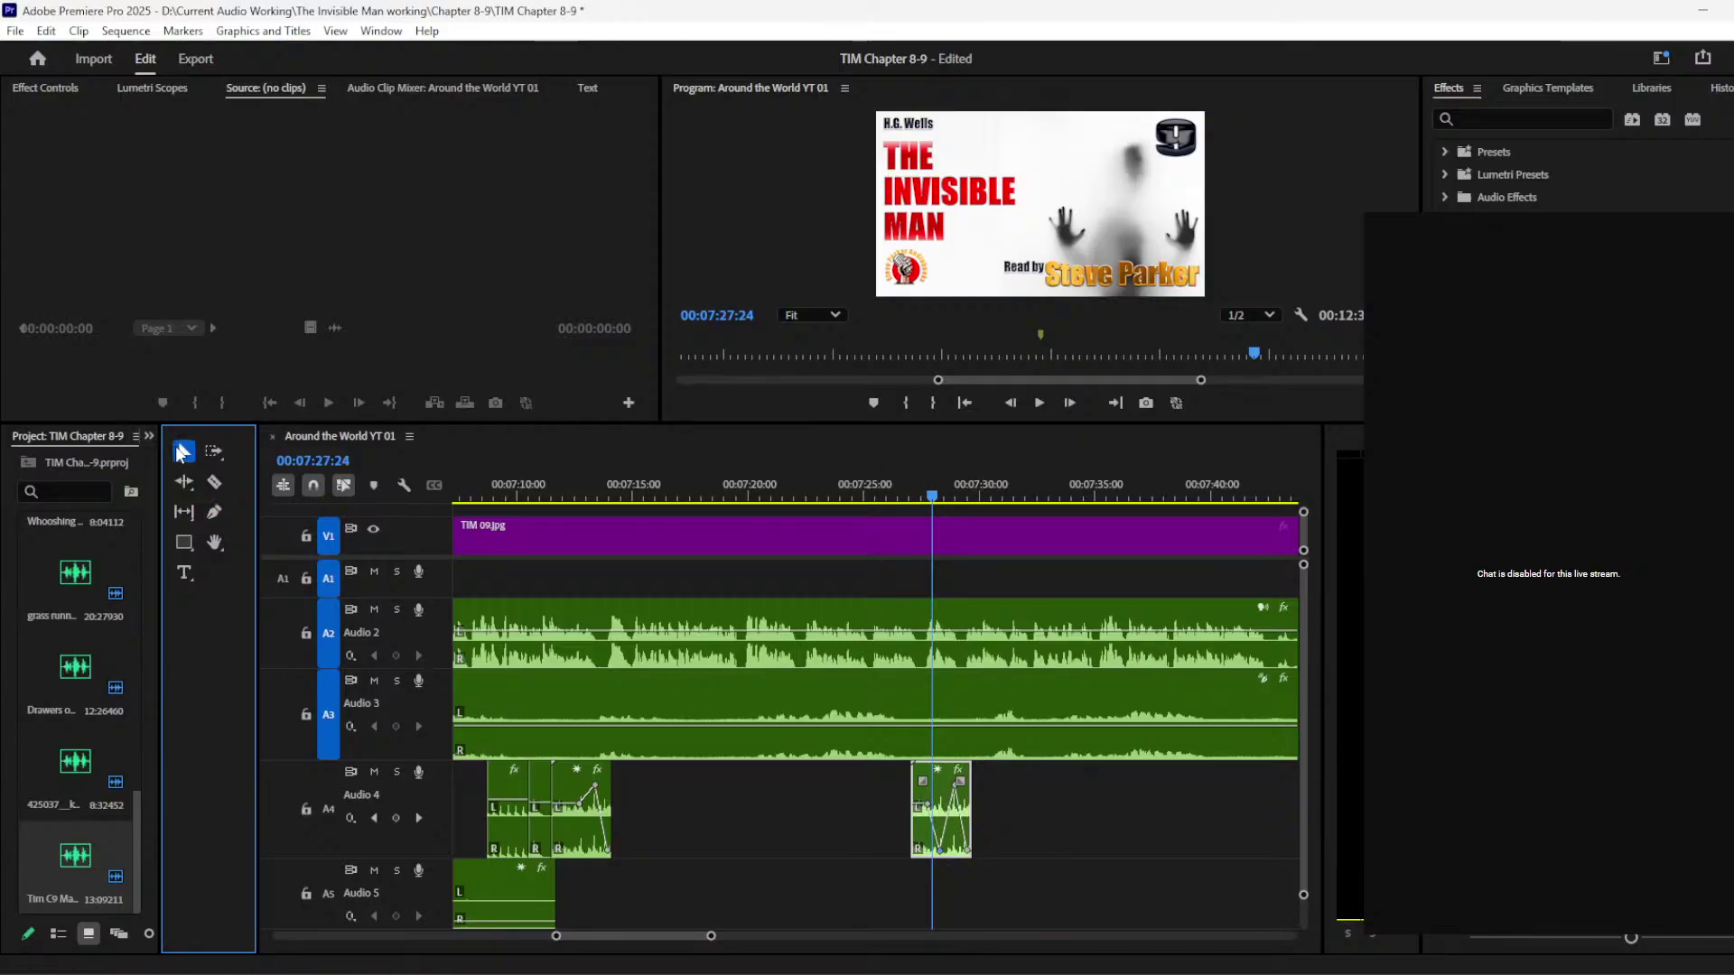
{"action": "left_click_drag", "start_coordinate": [969, 818], "coordinate": [943, 823]}
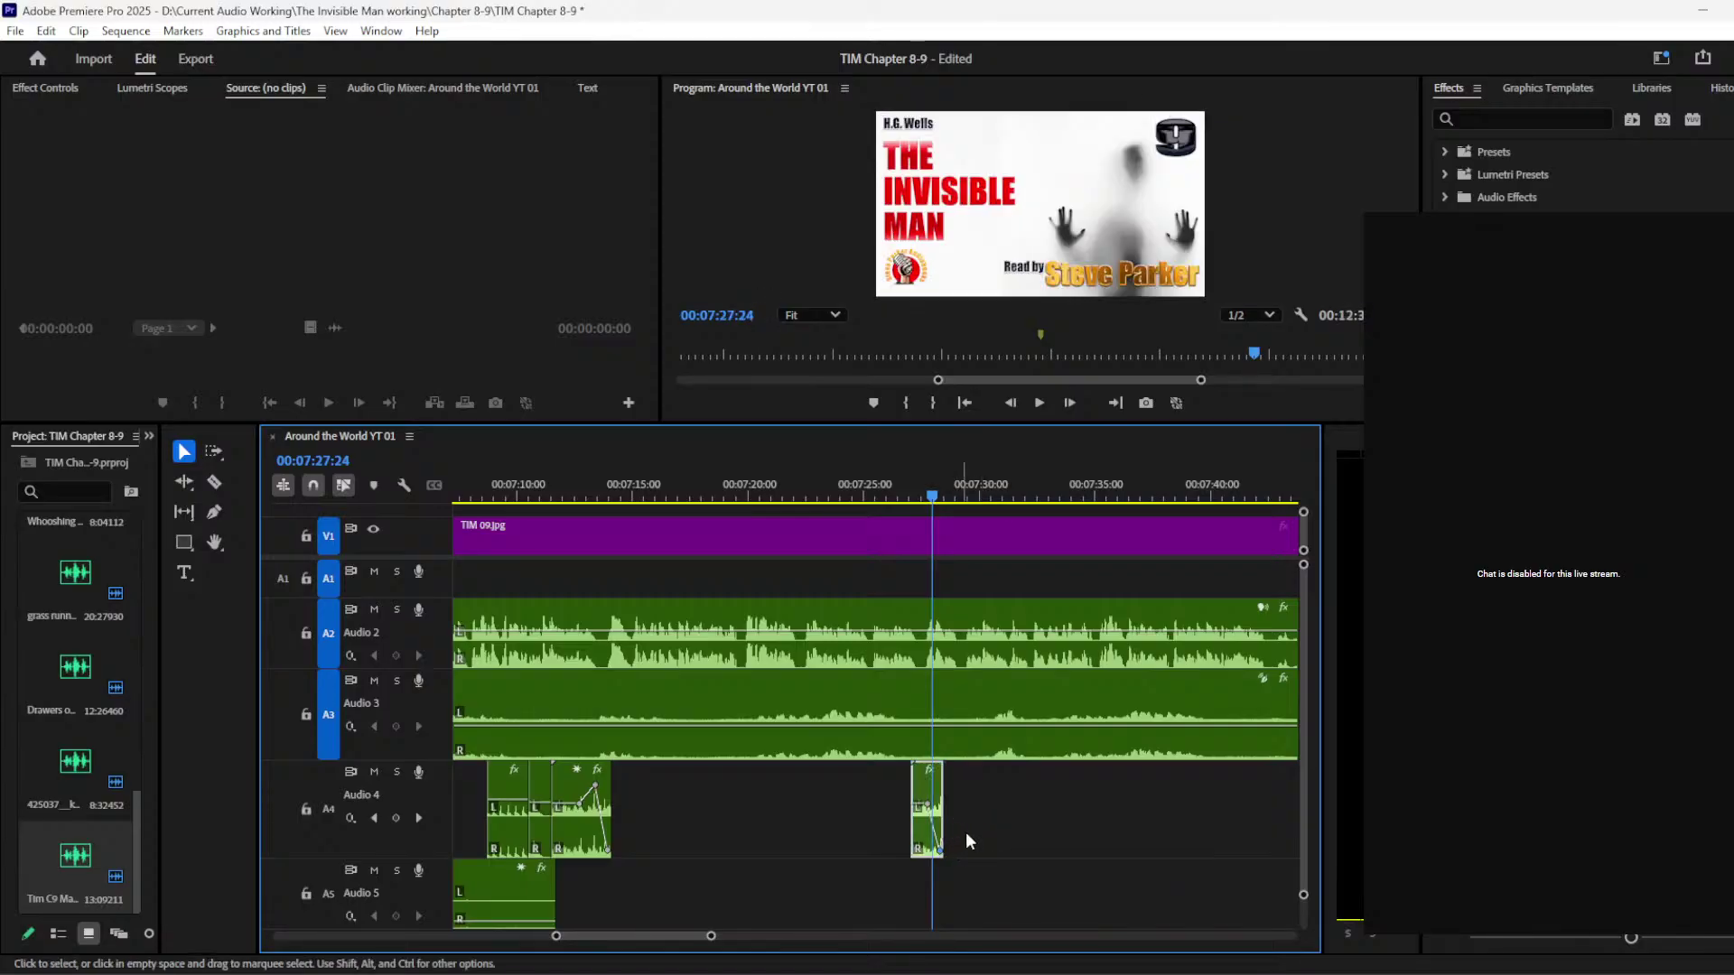
{"action": "left_click", "coordinate": [870, 502]}
{"action": "key", "text": "space"}
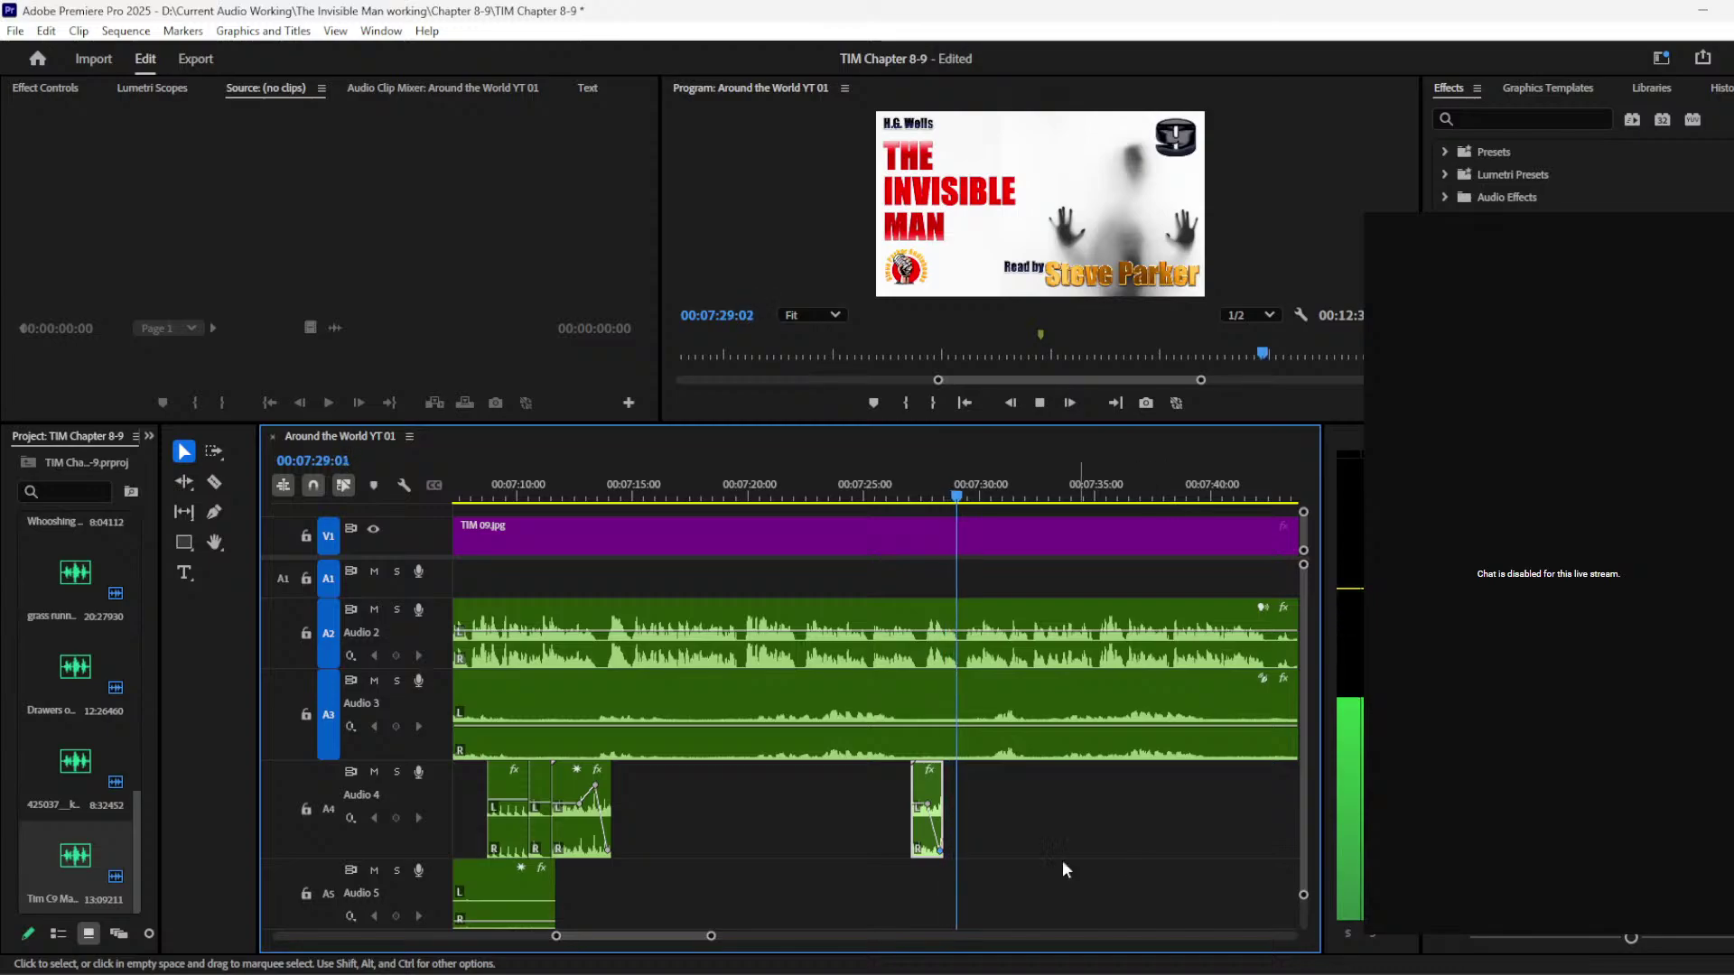
Step: Play on to 00:07:54:08 and paste a copy of the Audio 5 stone throw clip there on Audio 5
{"action": "left_click", "coordinate": [793, 853]}
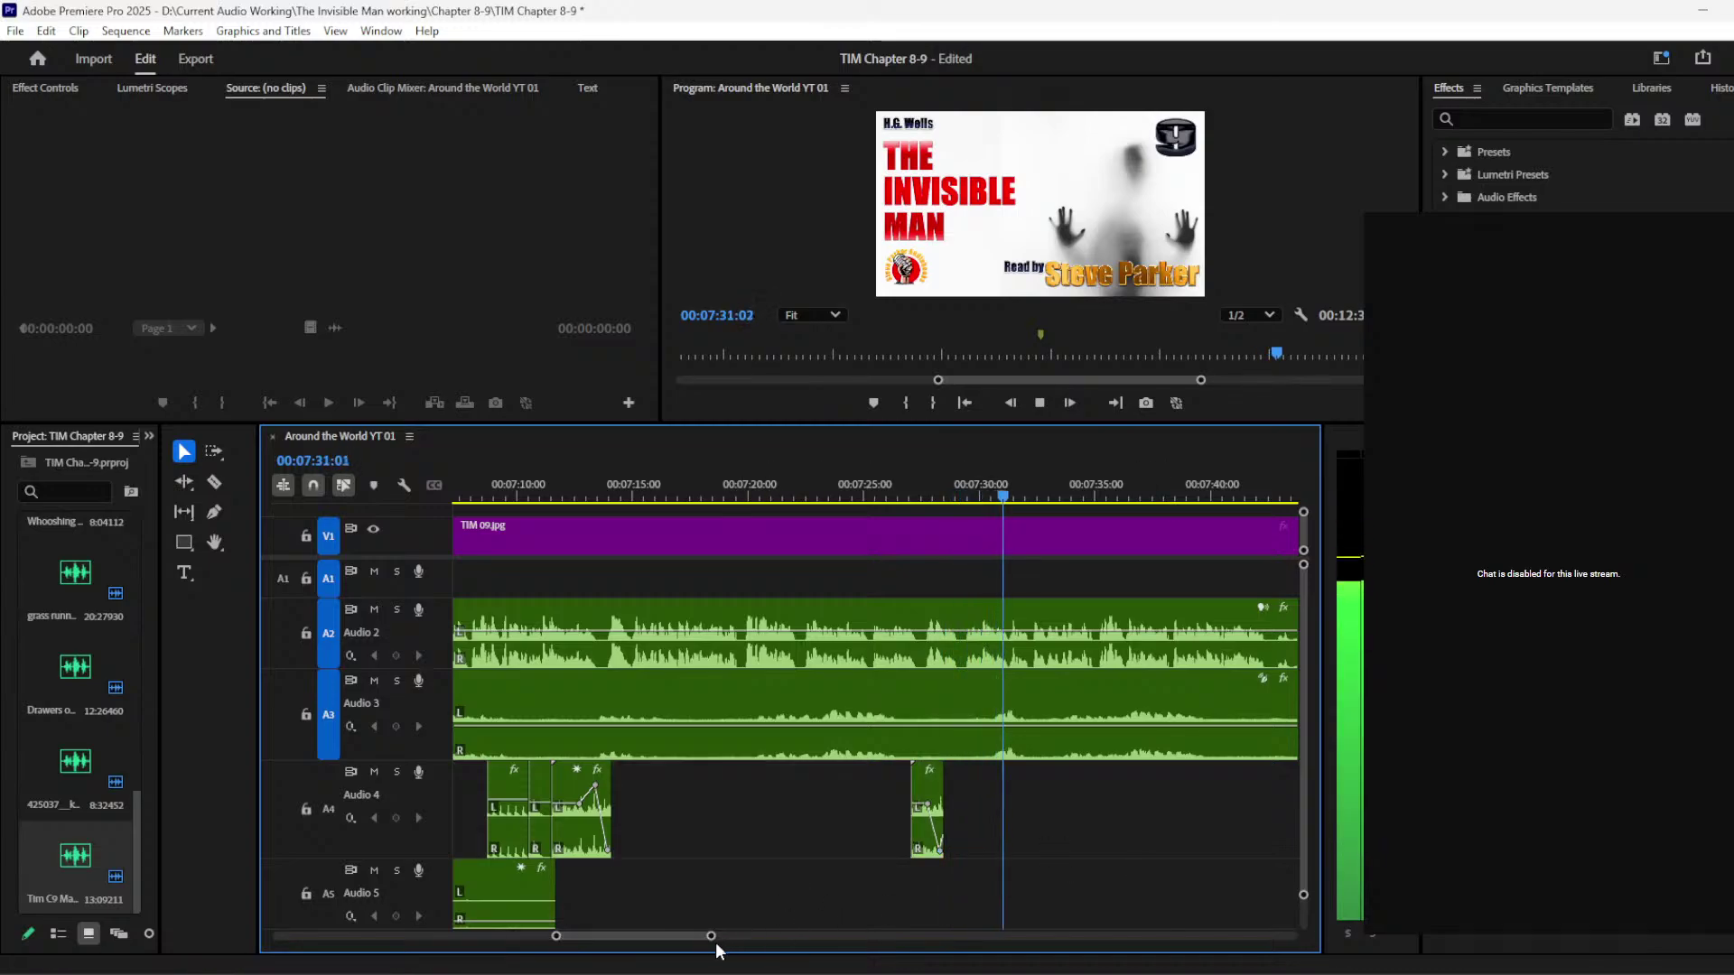
{"action": "mouse_move", "coordinate": [710, 936]}
{"action": "left_mouse_down"}
{"action": "mouse_move", "coordinate": [755, 940]}
{"action": "mouse_move", "coordinate": [693, 936]}
{"action": "left_mouse_up"}
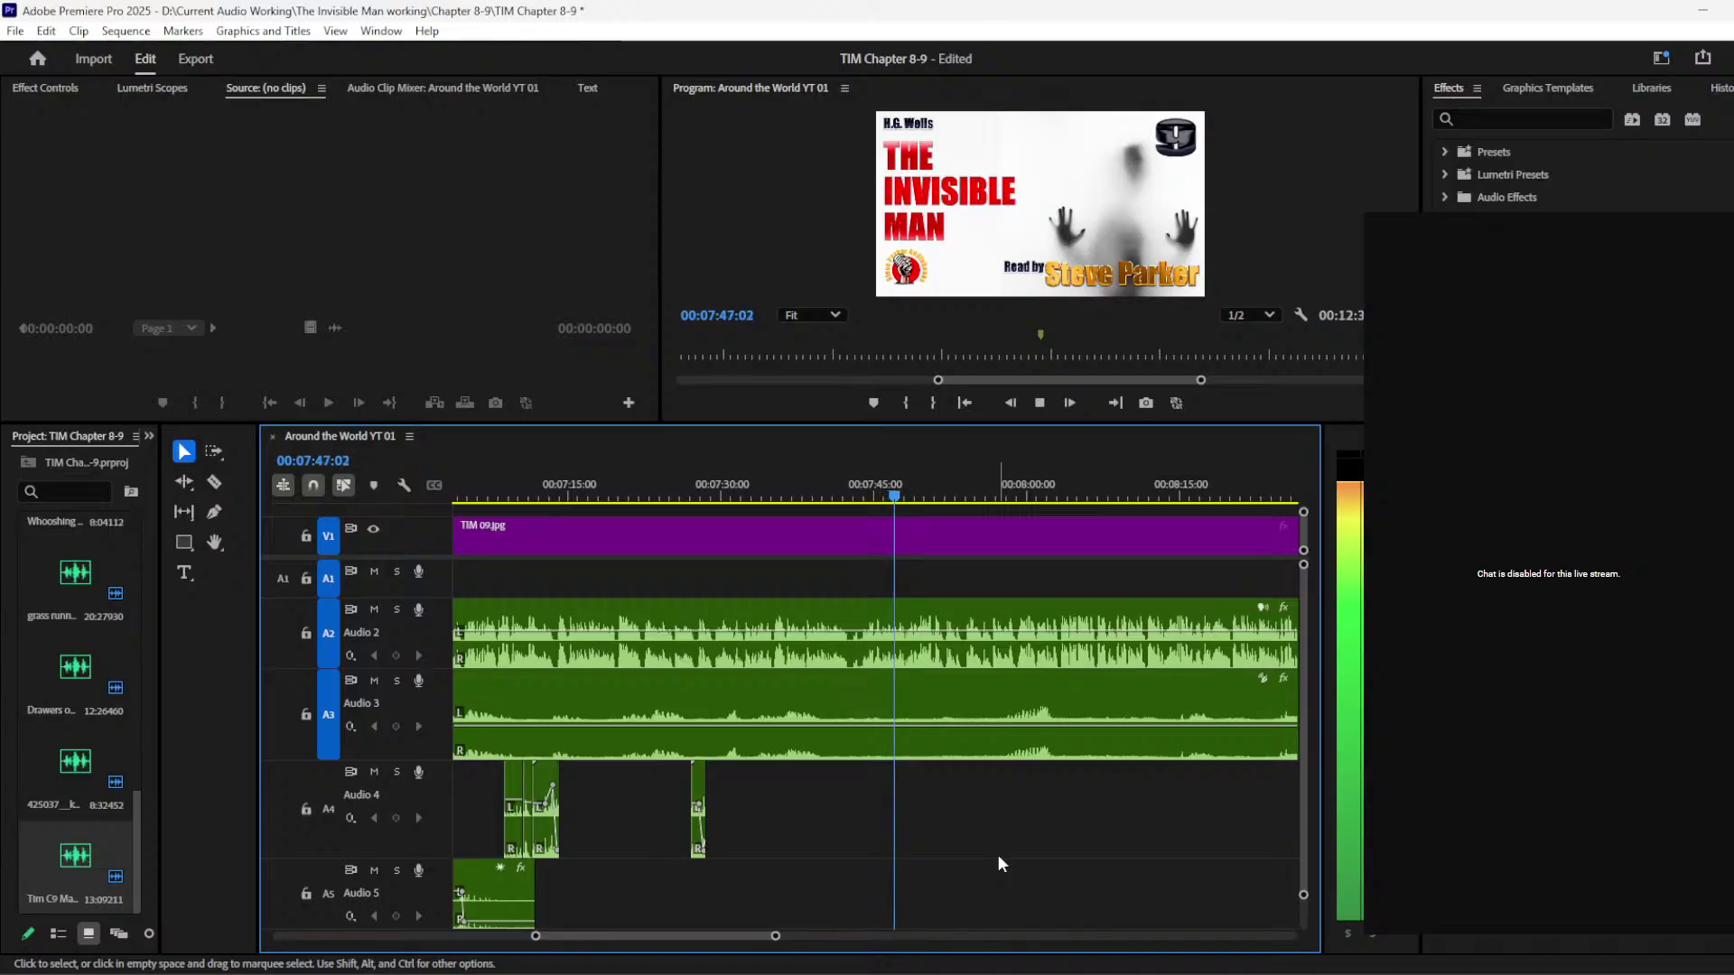
{"action": "left_click_drag", "start_coordinate": [744, 937], "coordinate": [800, 937]}
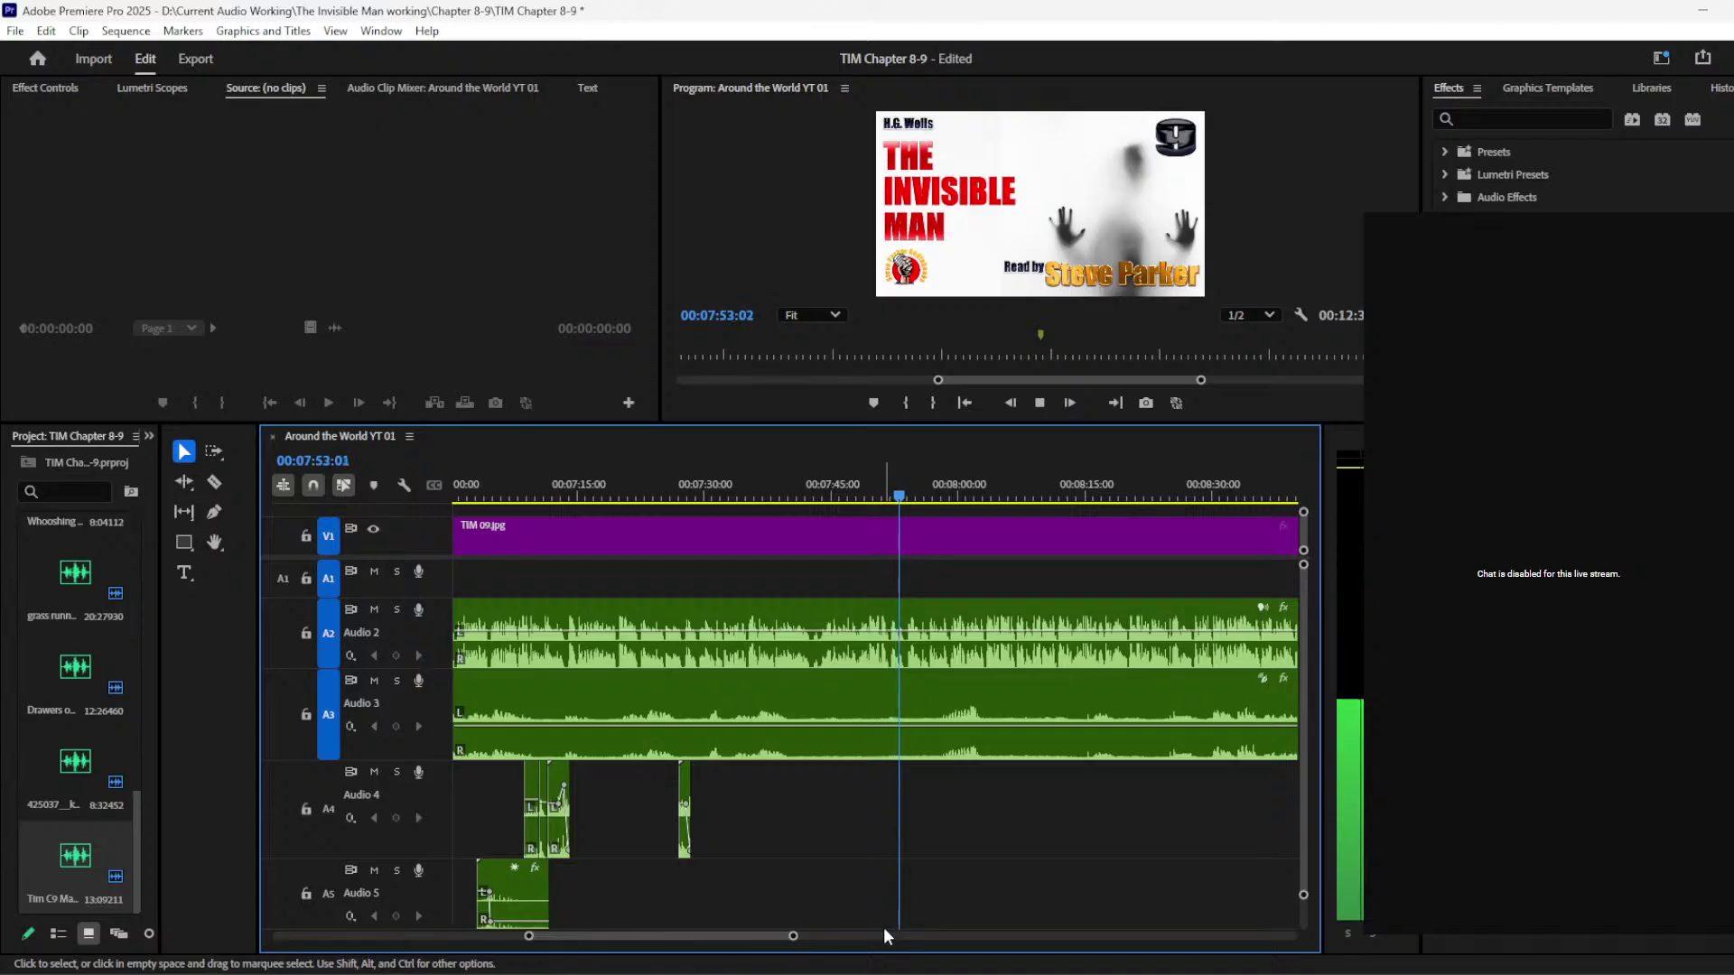
{"action": "key", "text": "space"}
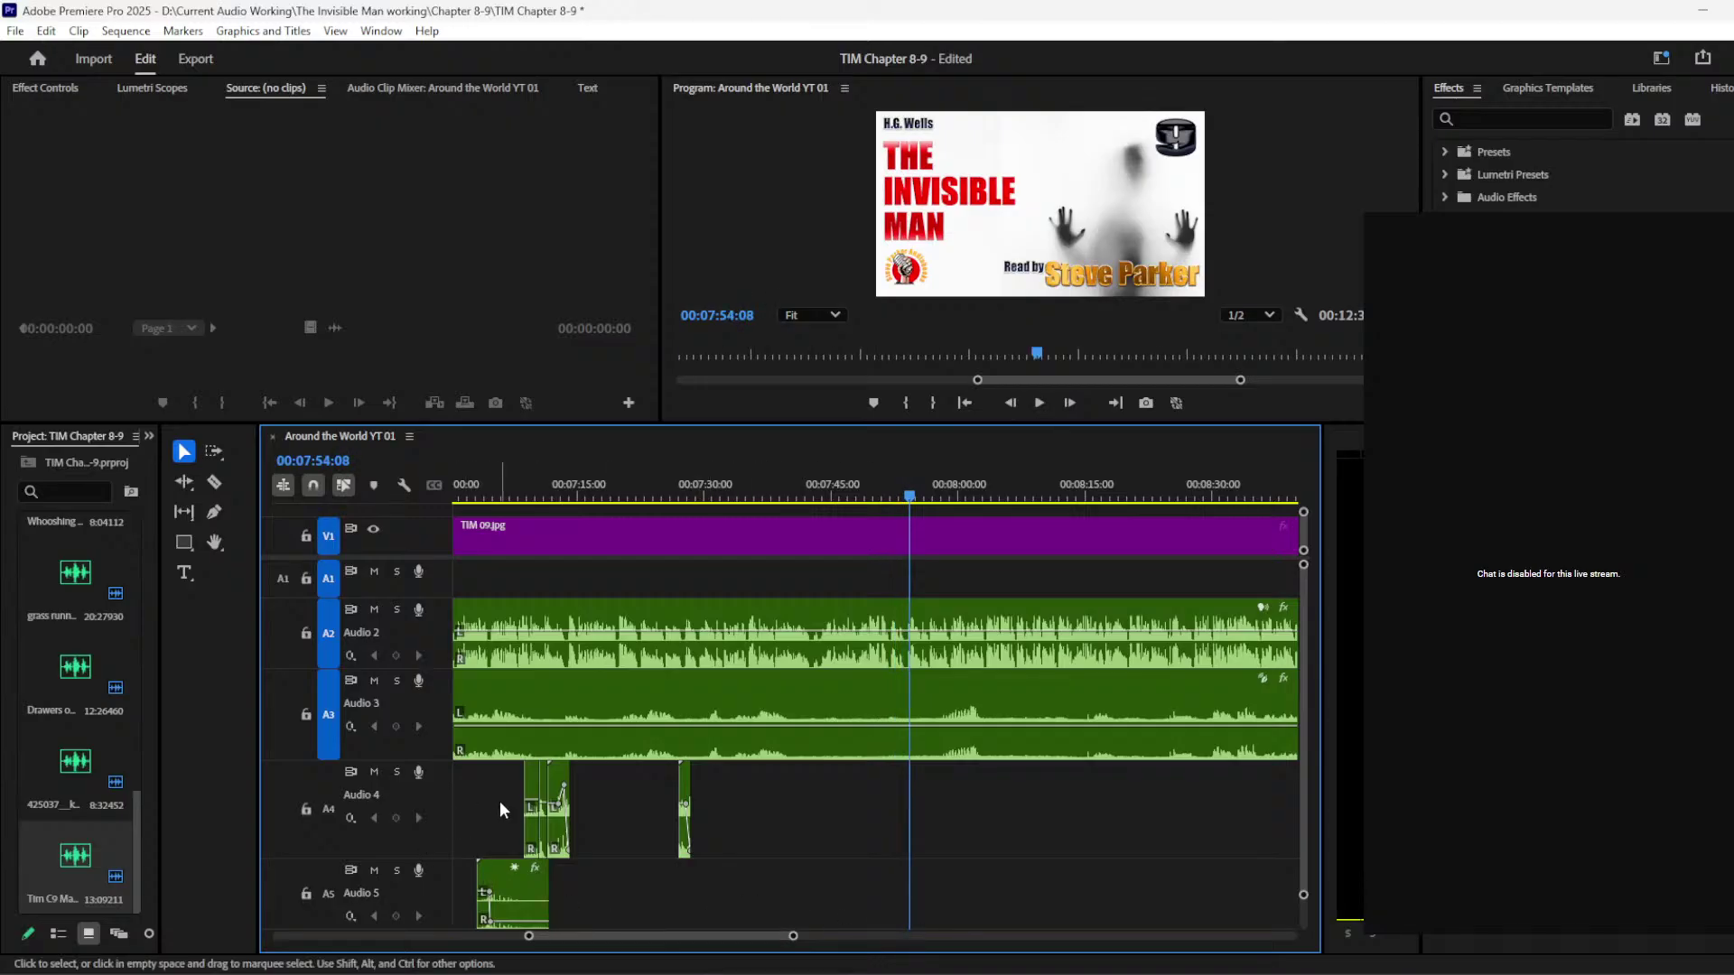
{"action": "left_click", "coordinate": [515, 885]}
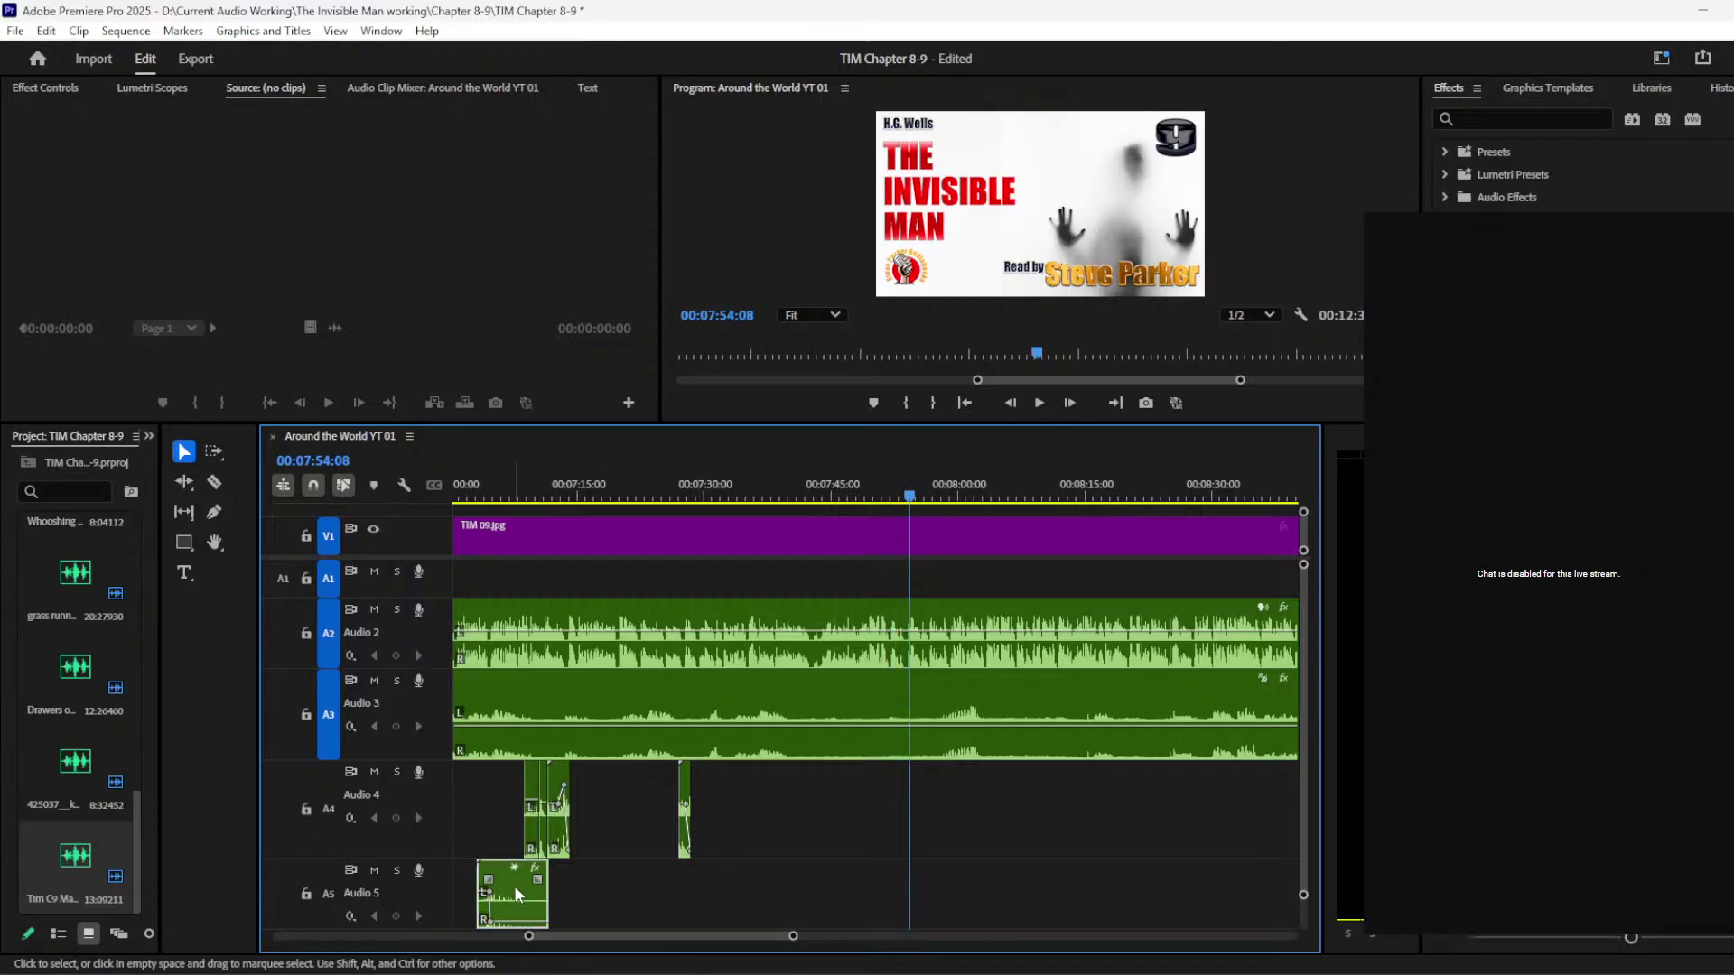
{"action": "key", "text": "ctrl+v"}
Step: Move the pasted stone throw clip up to Audio 4, starting at about 00:07:51, and play the passage
{"action": "left_click", "coordinate": [912, 494]}
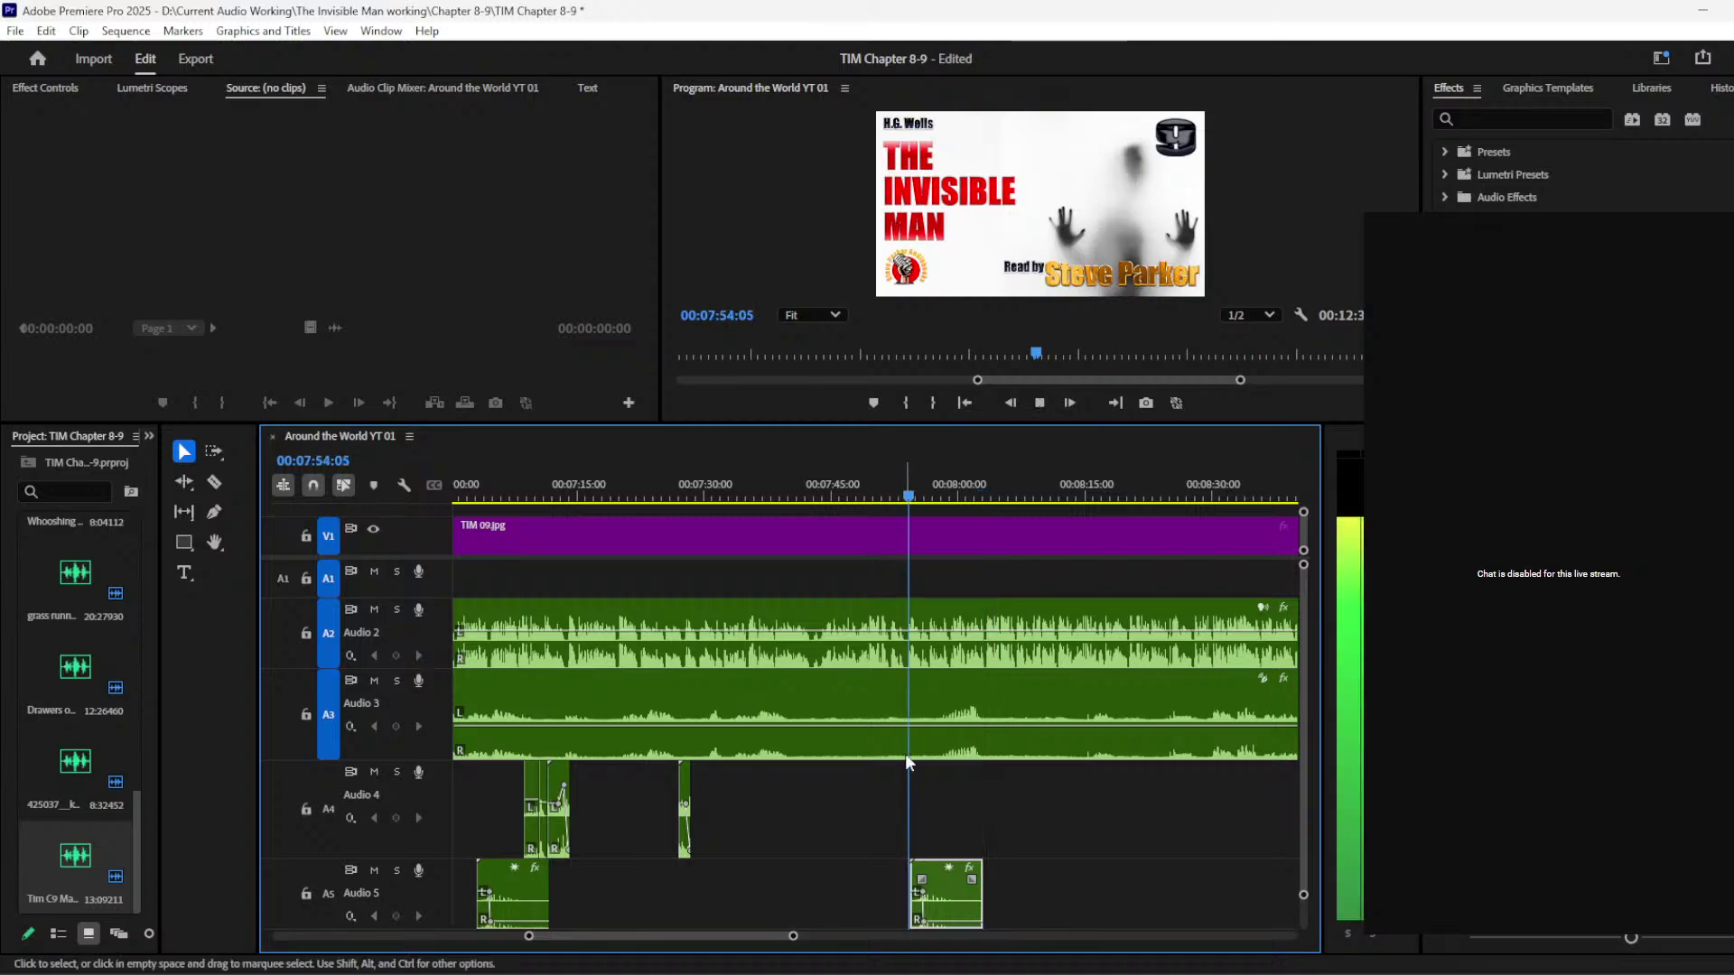
{"action": "left_click_drag", "start_coordinate": [944, 878], "coordinate": [934, 853]}
{"action": "left_click_drag", "start_coordinate": [914, 847], "coordinate": [915, 798]}
{"action": "key", "text": "space"}
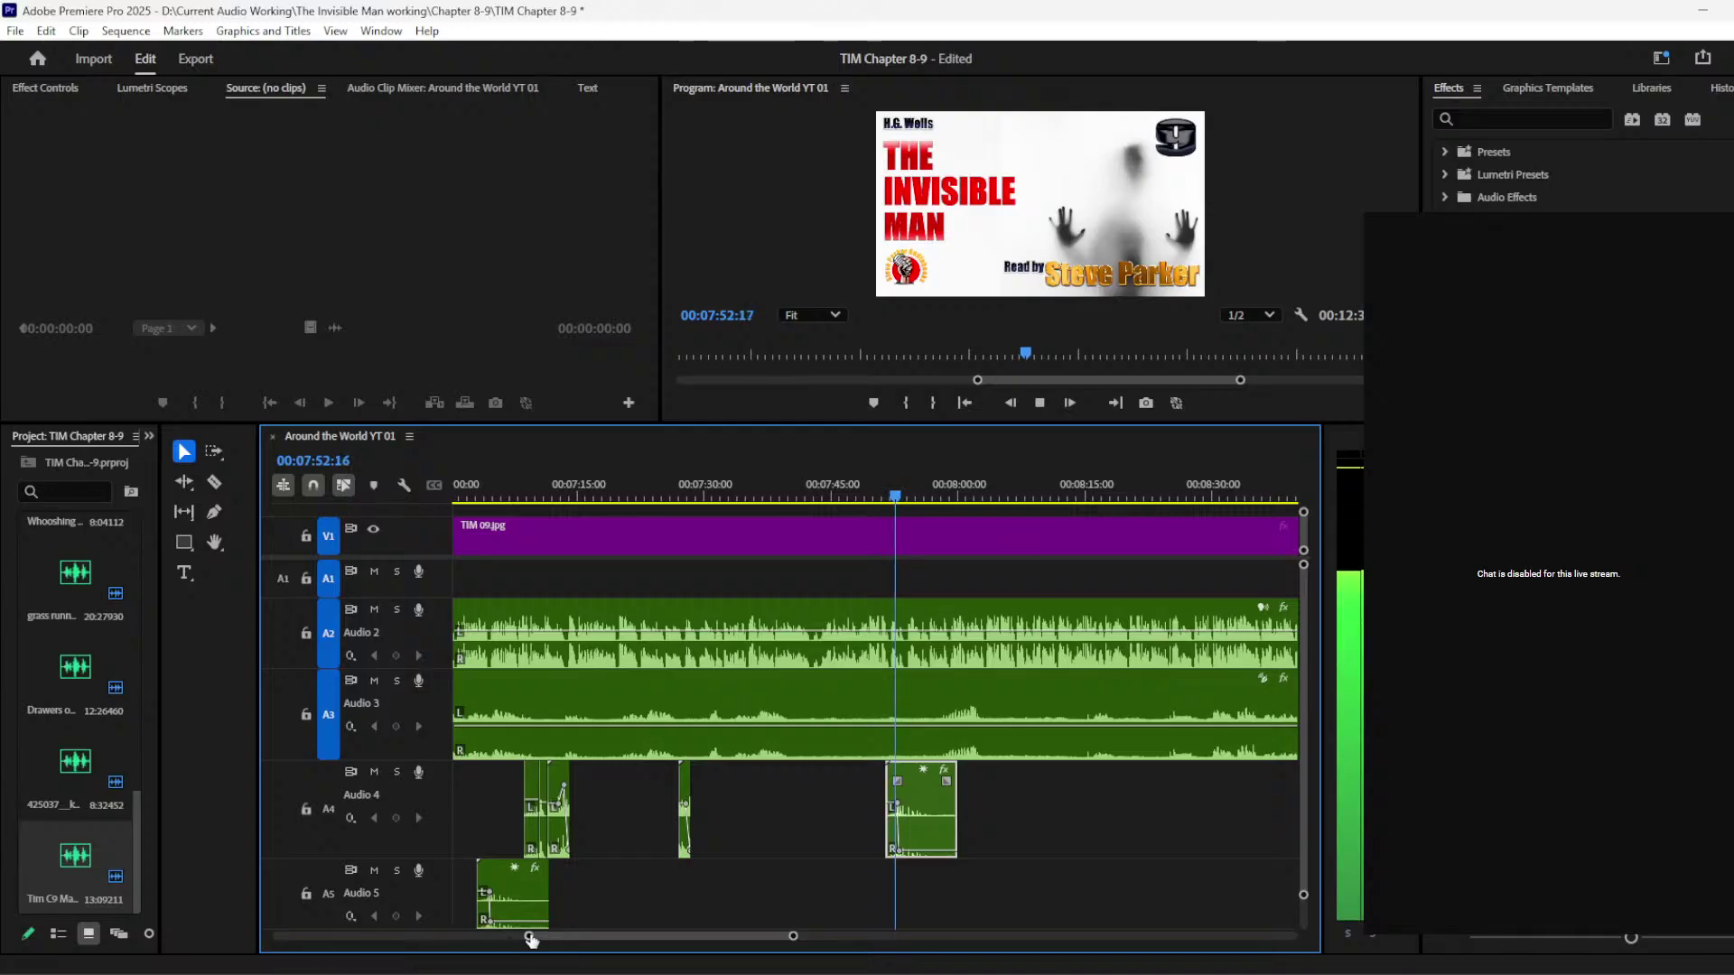
Step: Shift the stone throw clip on Audio 4 to start at about 00:07:53 and play it from 00:07:53:01
{"action": "left_click_drag", "start_coordinate": [528, 936], "coordinate": [575, 936]}
{"action": "key", "text": "space"}
{"action": "left_click_drag", "start_coordinate": [907, 777], "coordinate": [961, 803]}
{"action": "left_click", "coordinate": [883, 484]}
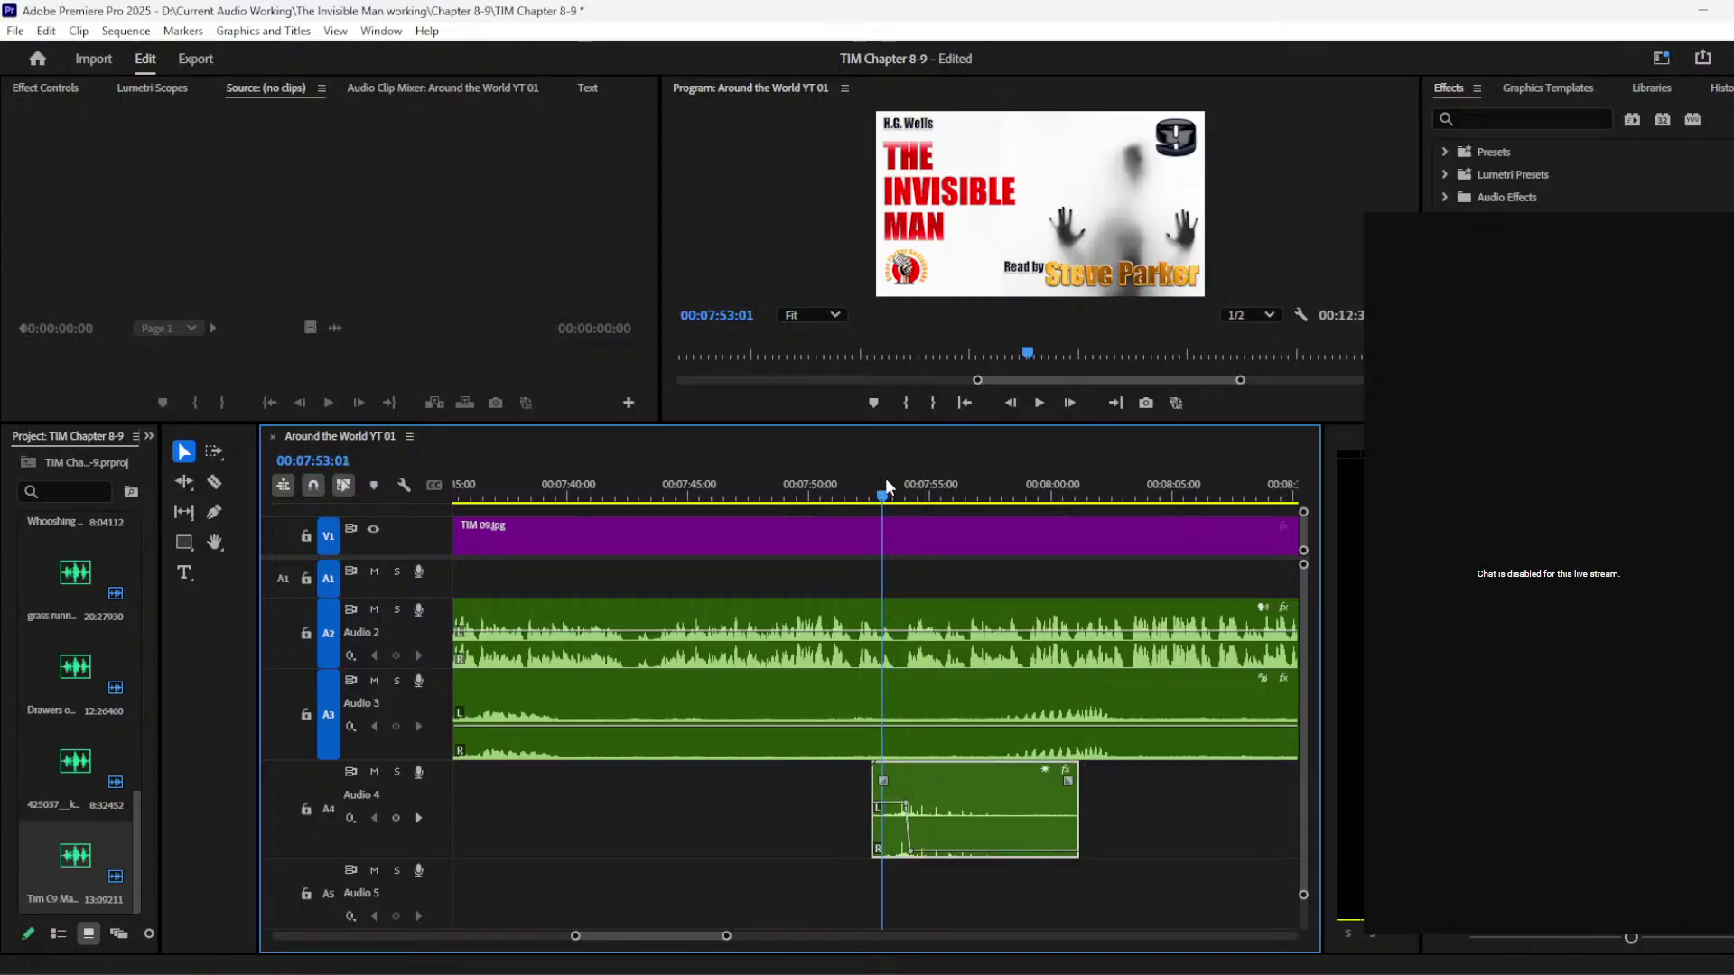
{"action": "key", "text": "space"}
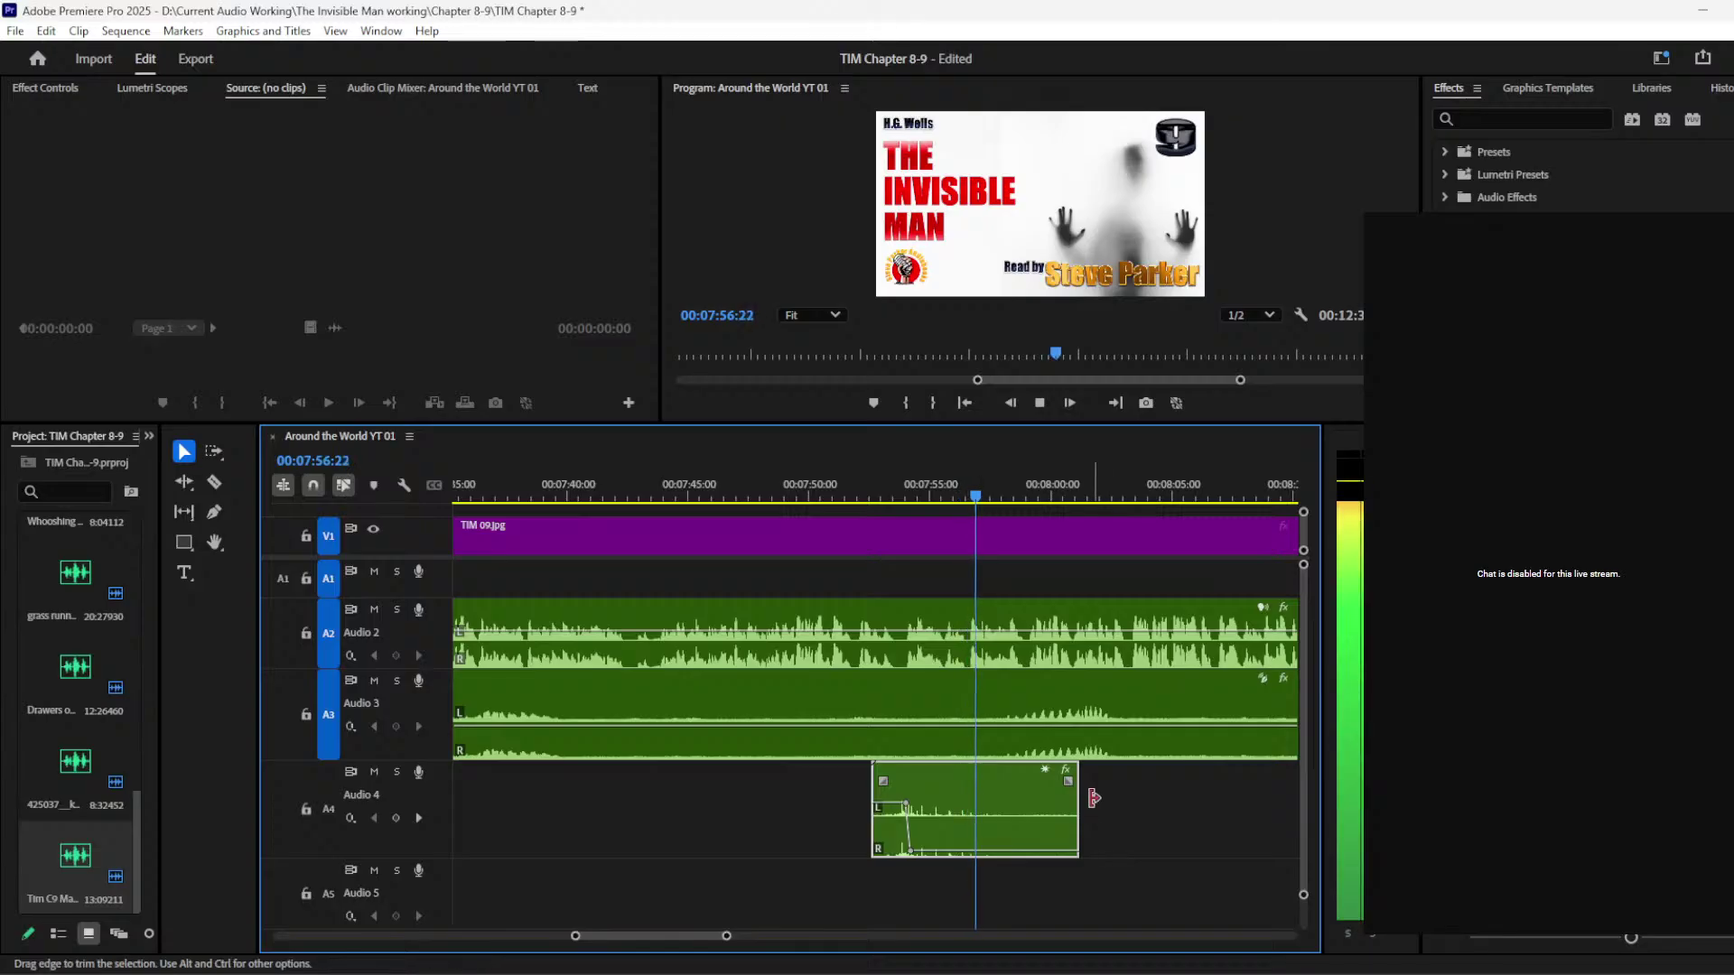
Step: Trim the end of the stone throw clip on Audio 4 back to about 00:07:54 and play on to about 00:08:20
{"action": "left_click_drag", "start_coordinate": [1077, 804], "coordinate": [917, 802]}
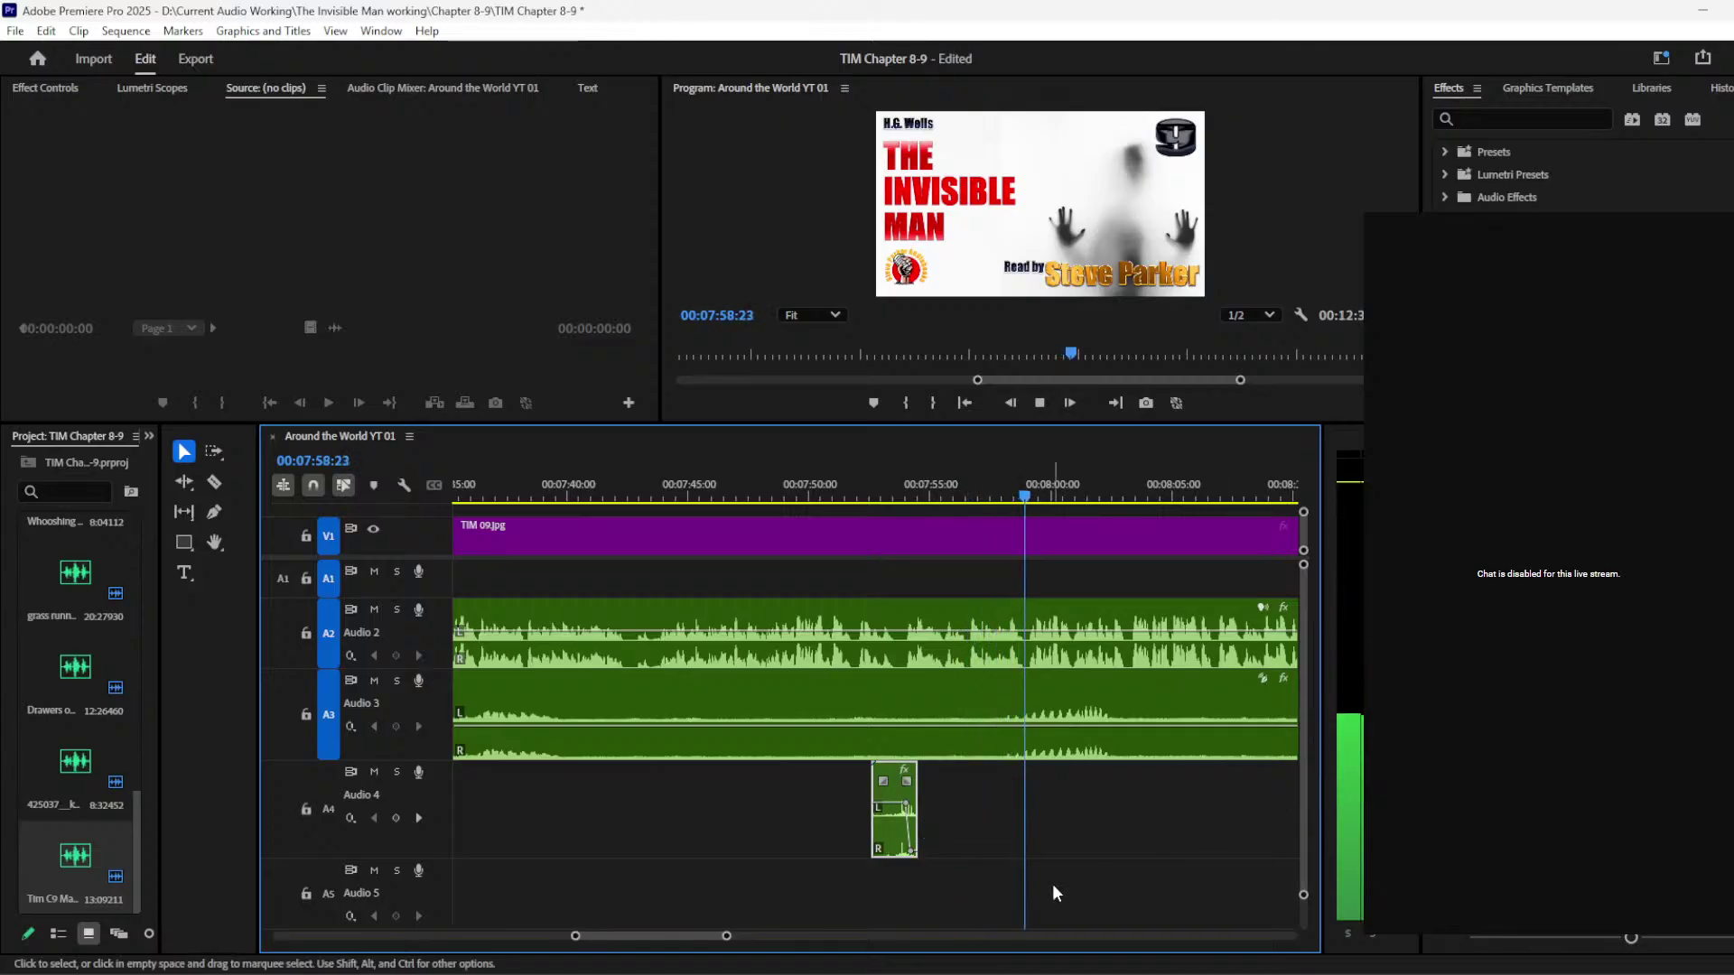
{"action": "scroll", "coordinate": [680, 939], "scroll_direction": "down", "scroll_amount": 2}
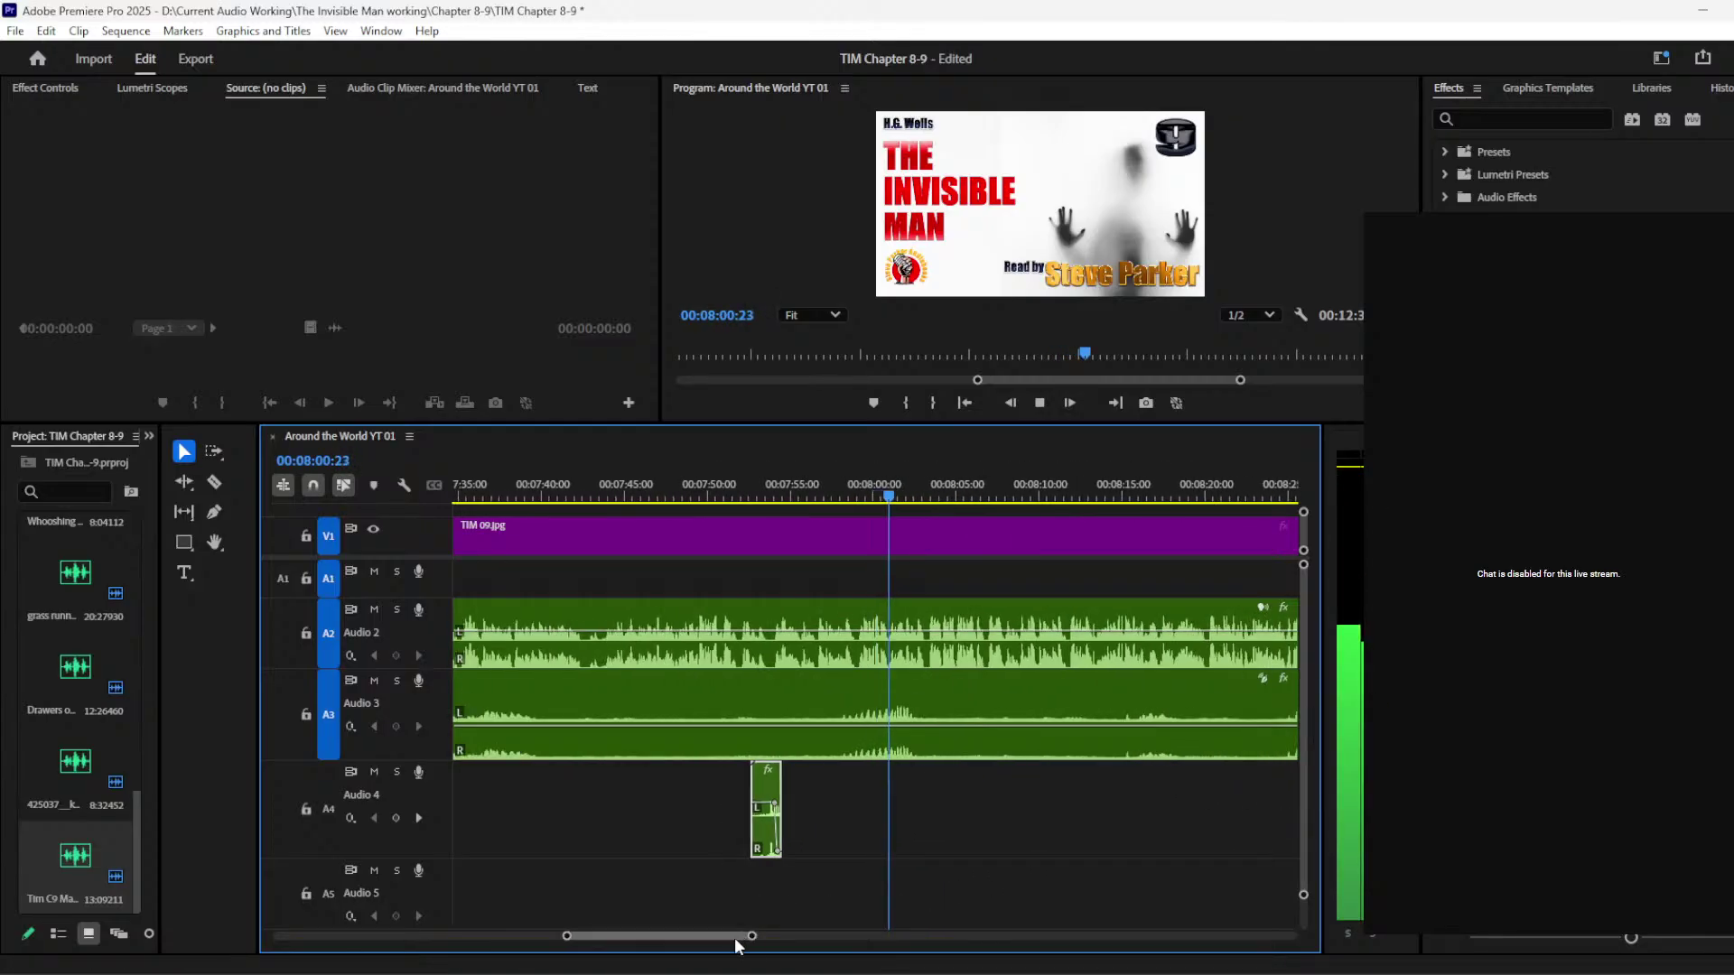
{"action": "scroll", "coordinate": [677, 937], "scroll_direction": "down", "scroll_amount": 2}
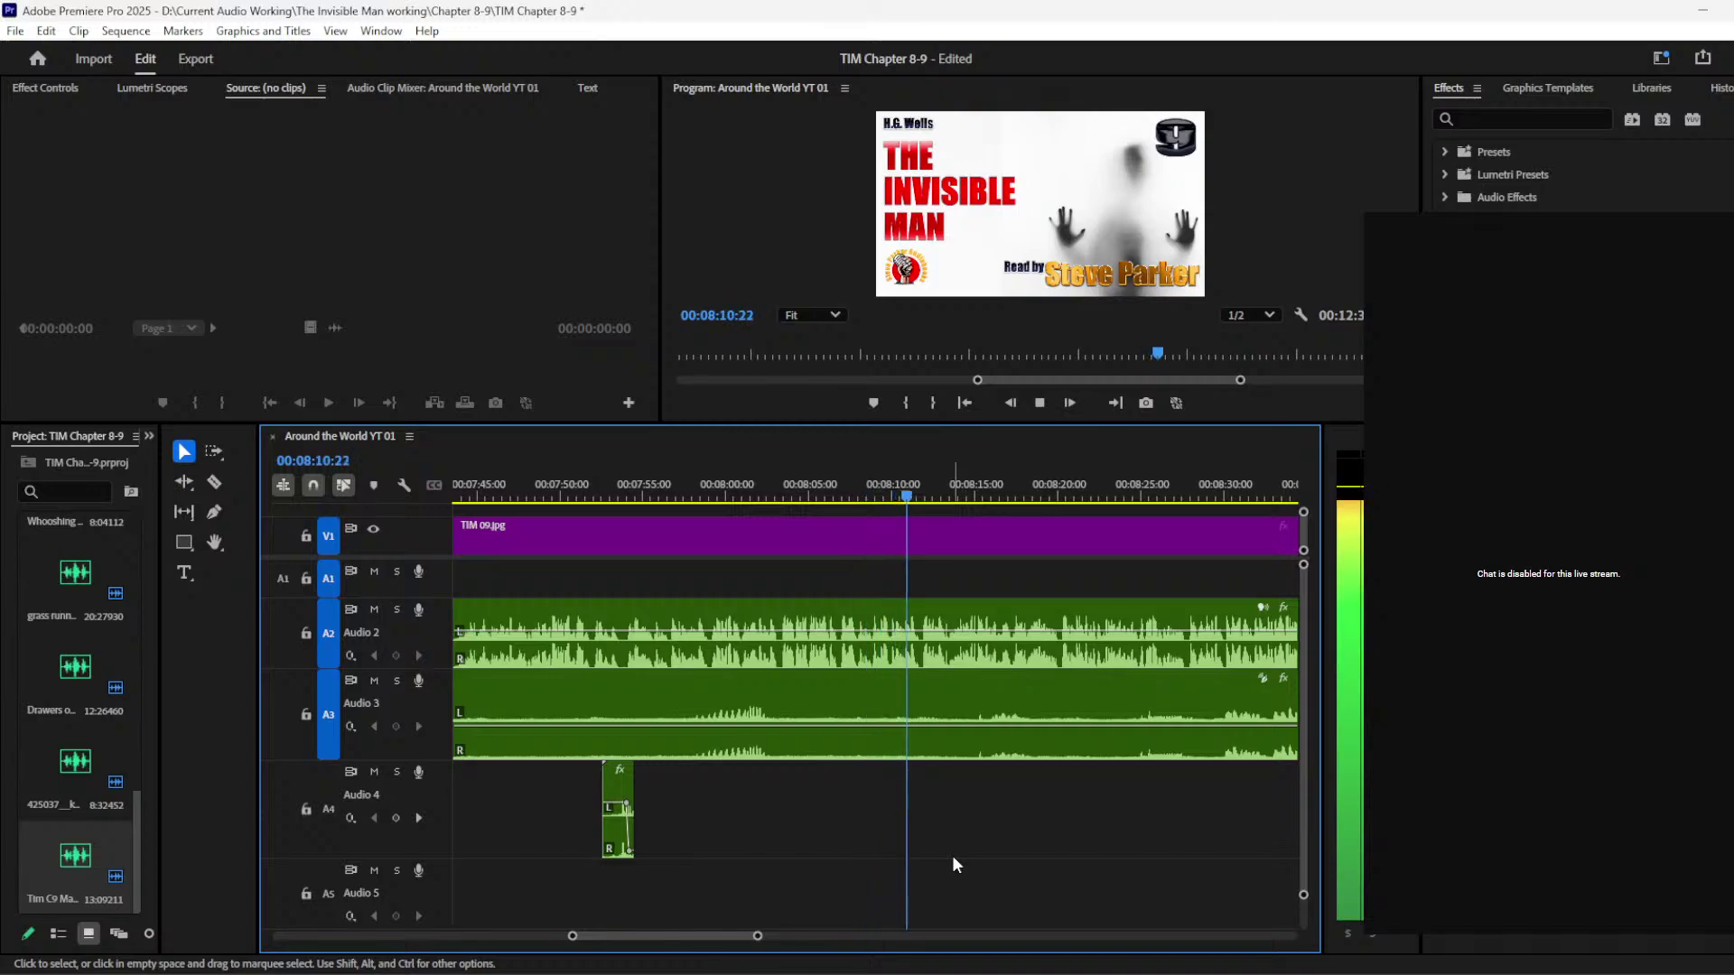
{"action": "scroll", "coordinate": [750, 933], "scroll_direction": "down", "scroll_amount": 3}
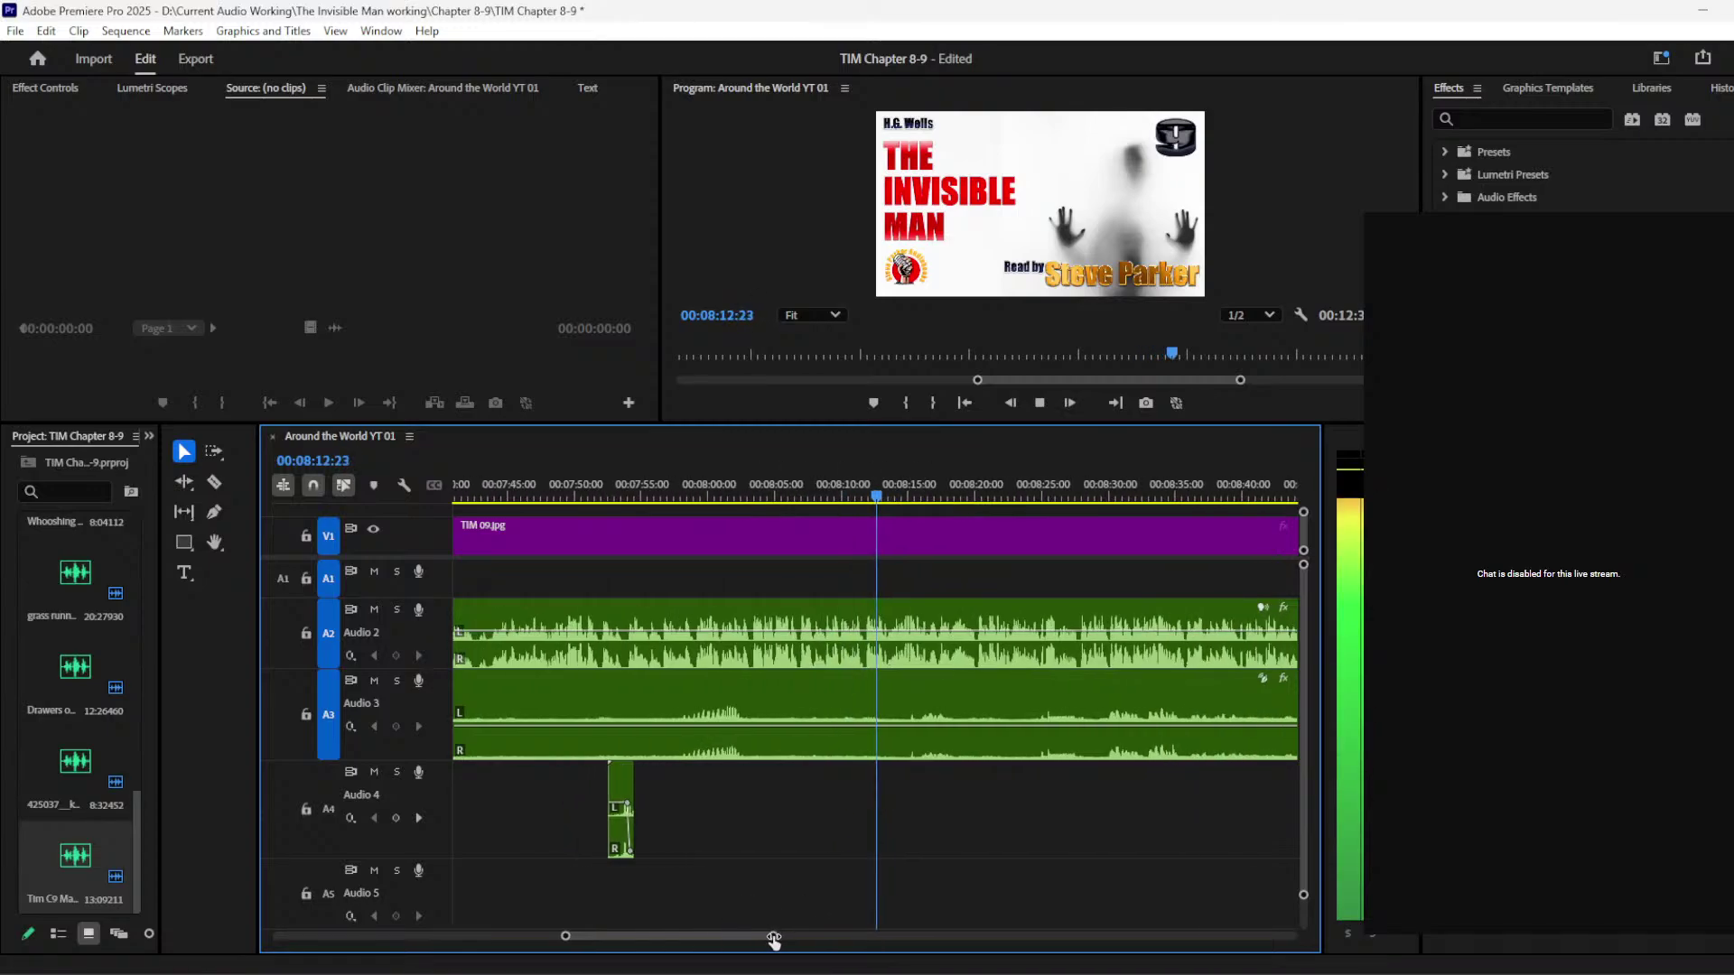
{"action": "scroll", "coordinate": [740, 933], "scroll_direction": "down", "scroll_amount": 2}
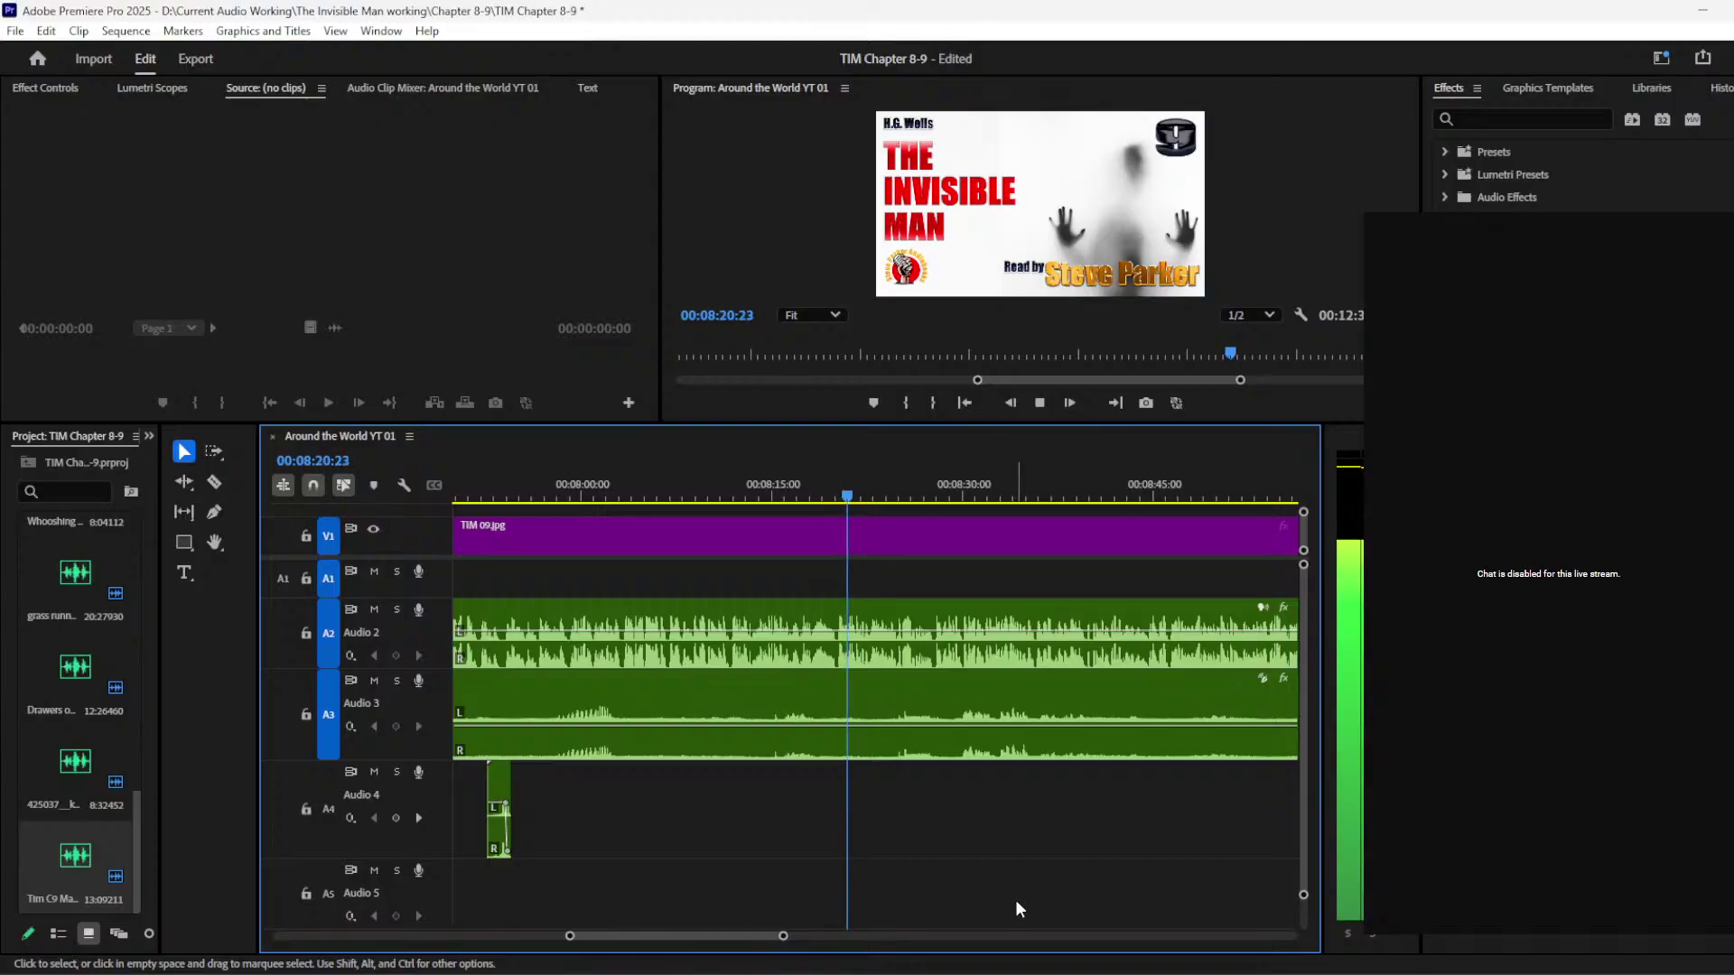
Step: Play through the narration from about 00:08:20 to about 00:11:16, checking for passages that need sound effects
{"action": "left_click_drag", "start_coordinate": [693, 936], "coordinate": [712, 934]}
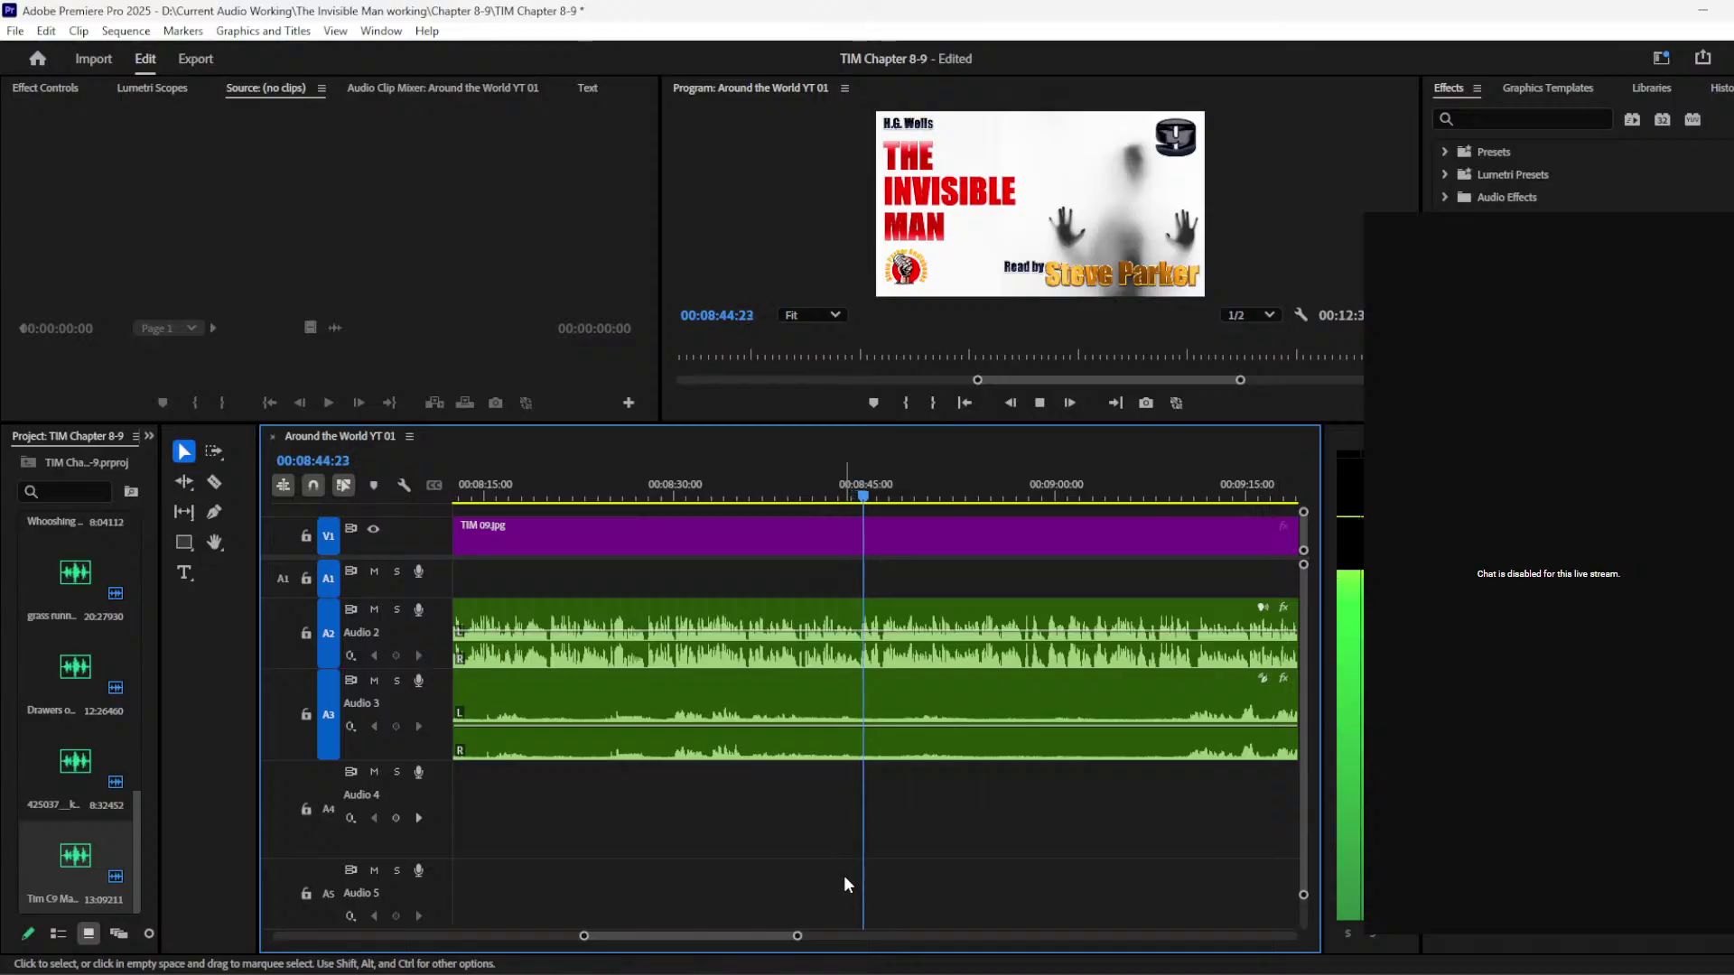
{"action": "scroll", "coordinate": [608, 934], "scroll_direction": "up", "scroll_amount": 3}
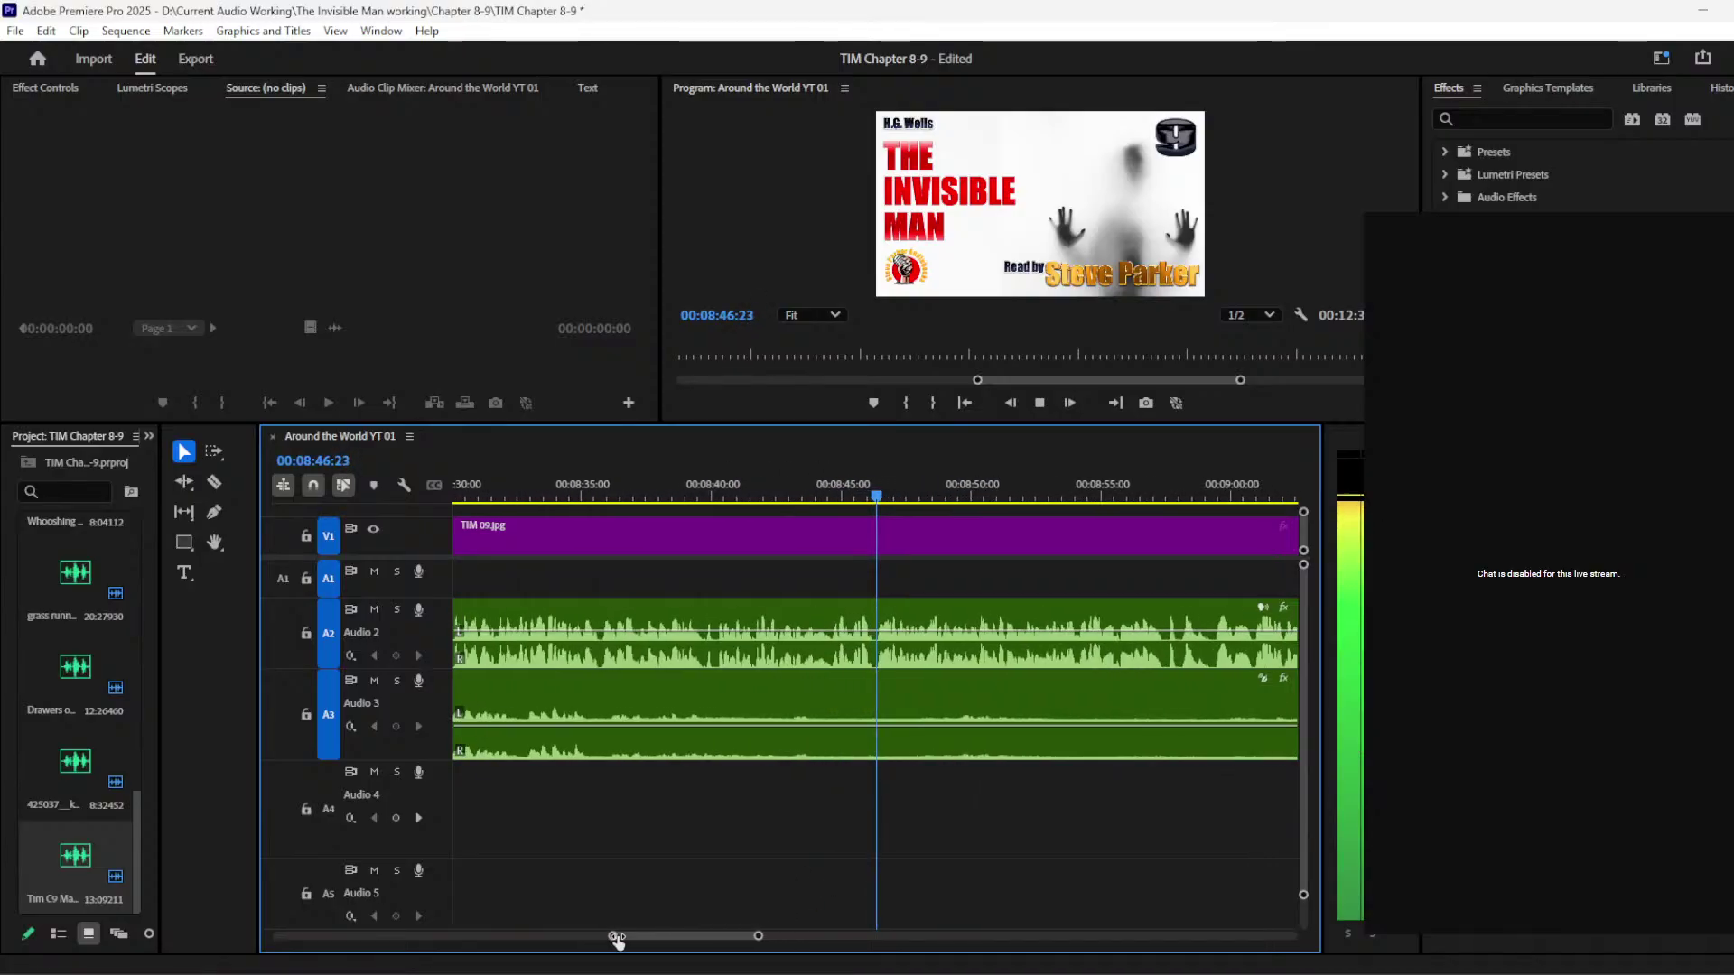
{"action": "scroll", "coordinate": [679, 936], "scroll_direction": "down", "scroll_amount": 2}
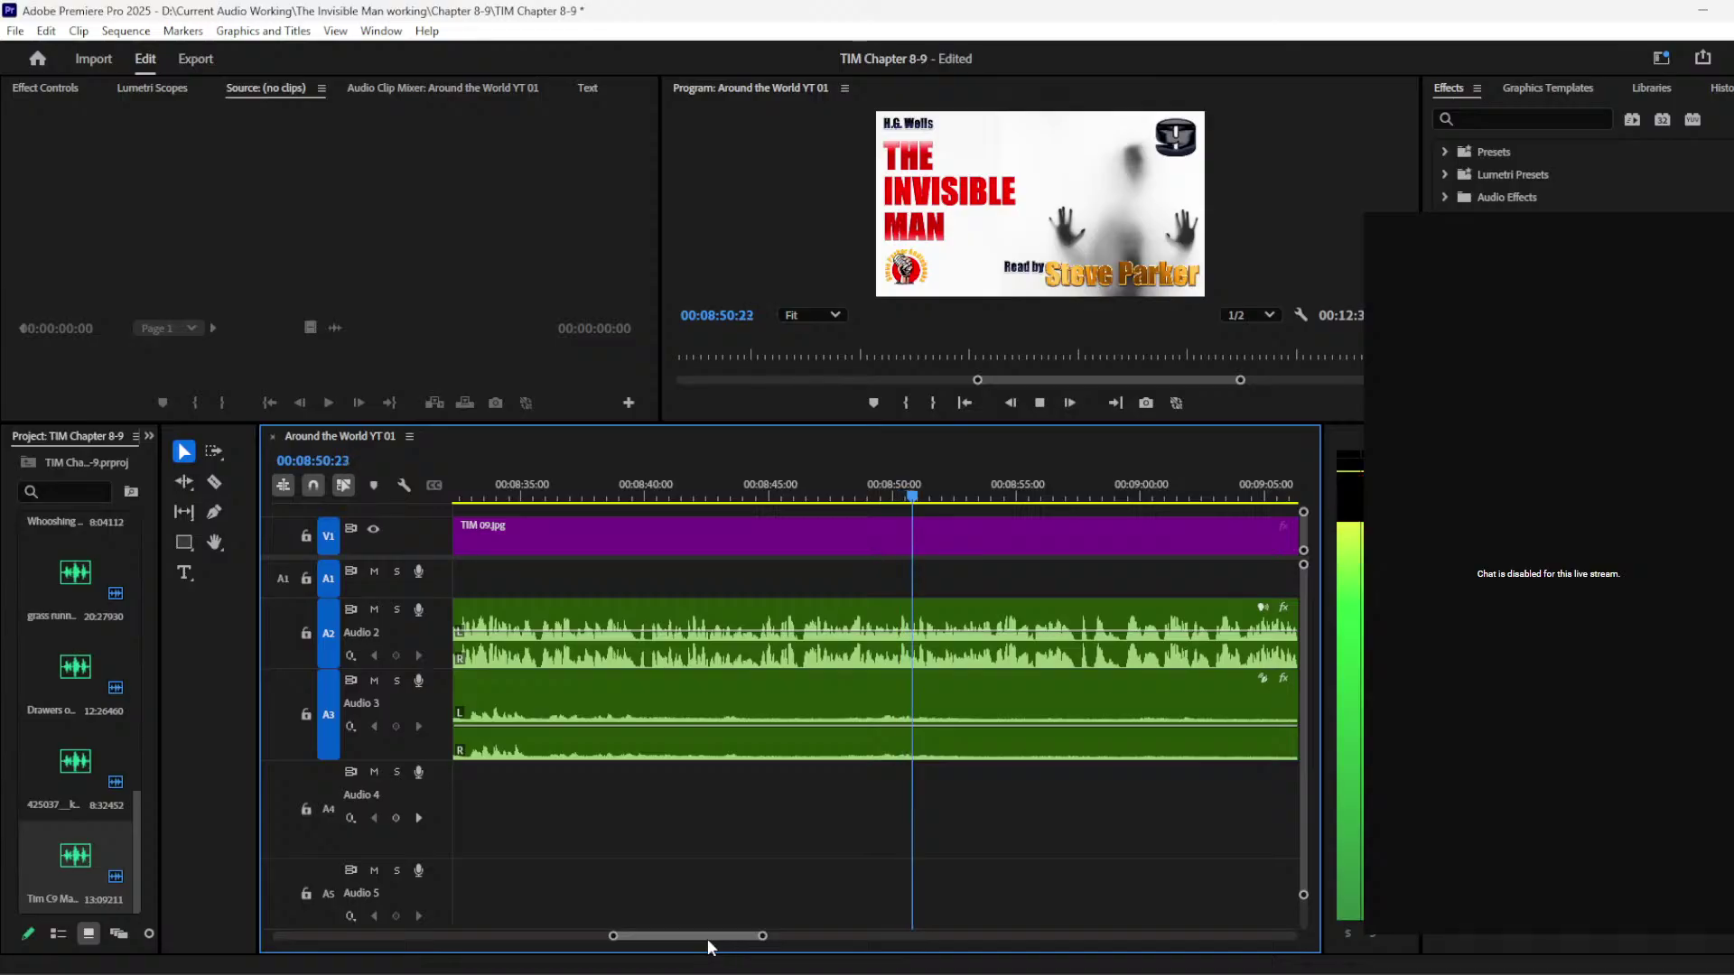
{"action": "scroll", "coordinate": [707, 939], "scroll_direction": "down", "scroll_amount": 2}
{"action": "scroll", "coordinate": [715, 939], "scroll_direction": "down", "scroll_amount": 1}
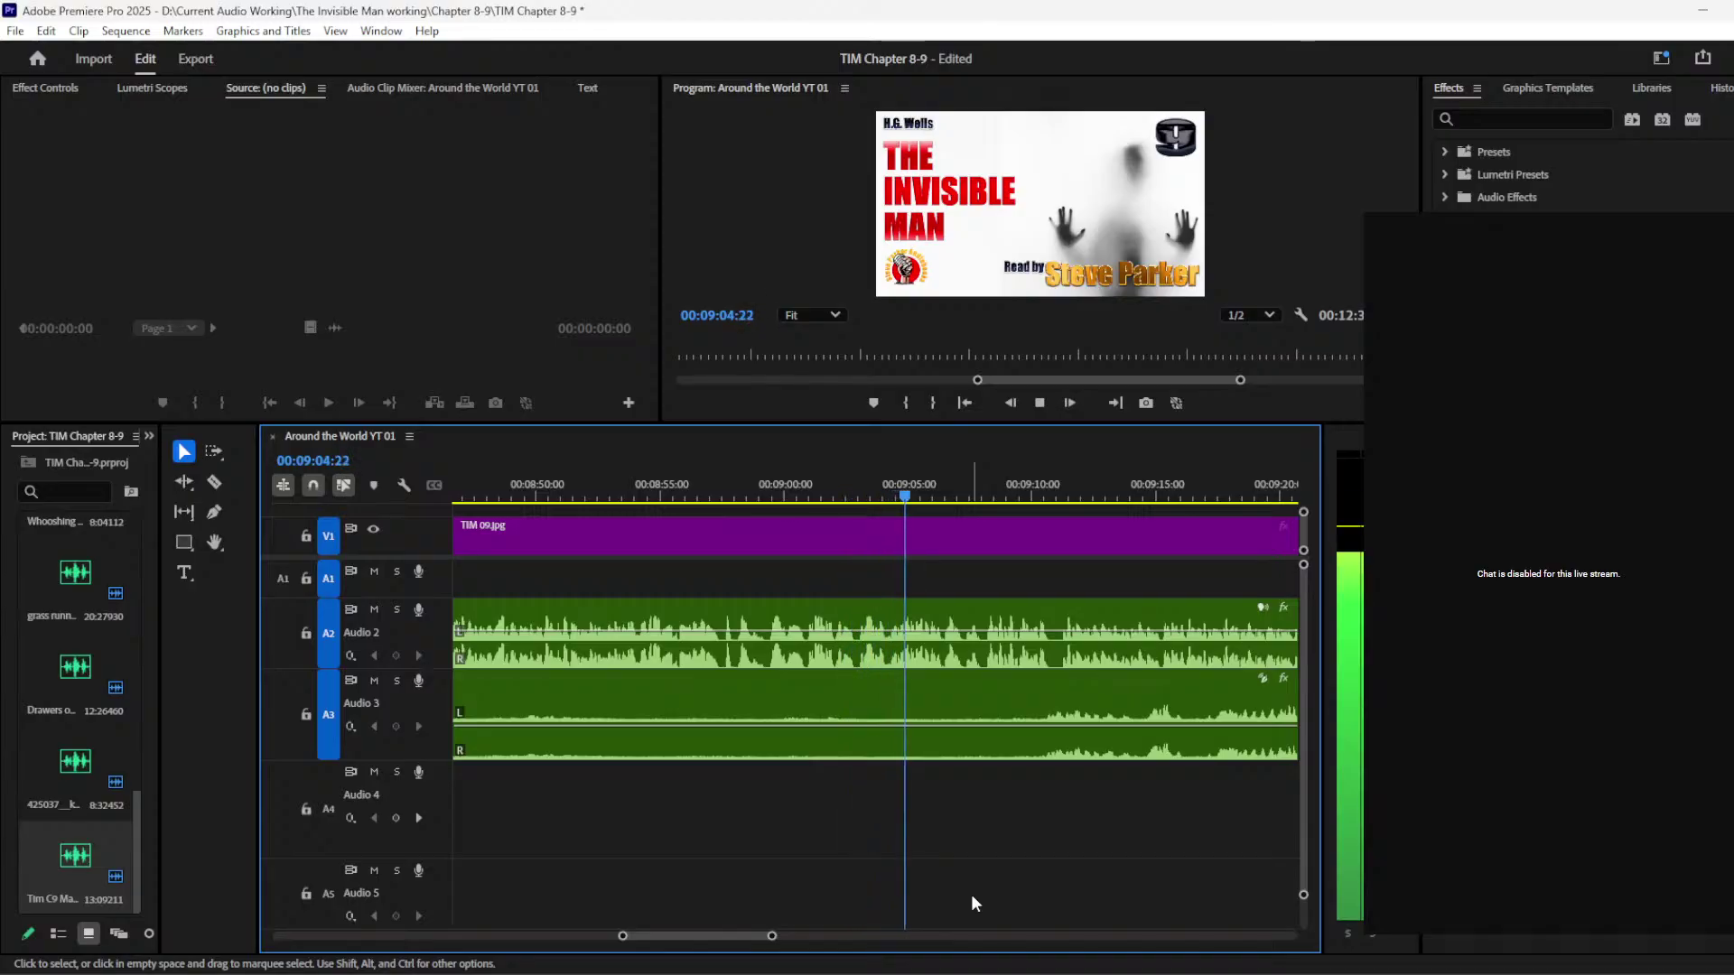
{"action": "left_click_drag", "start_coordinate": [714, 936], "coordinate": [723, 935]}
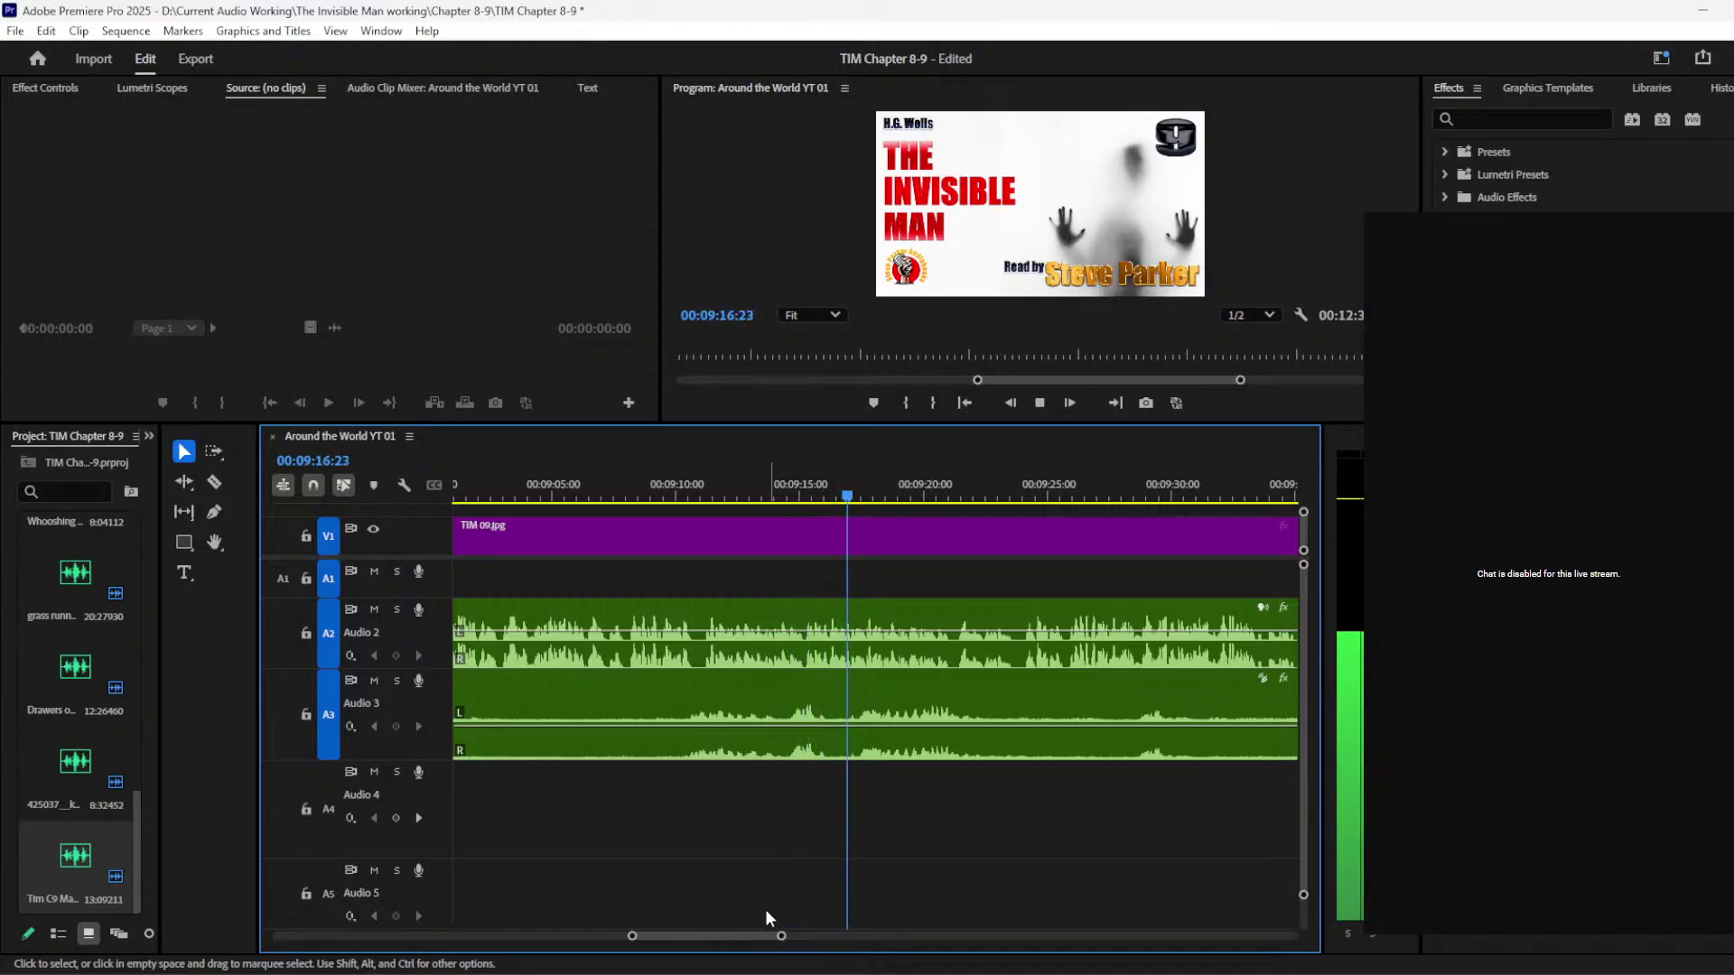
{"action": "left_click_drag", "start_coordinate": [729, 933], "coordinate": [735, 934]}
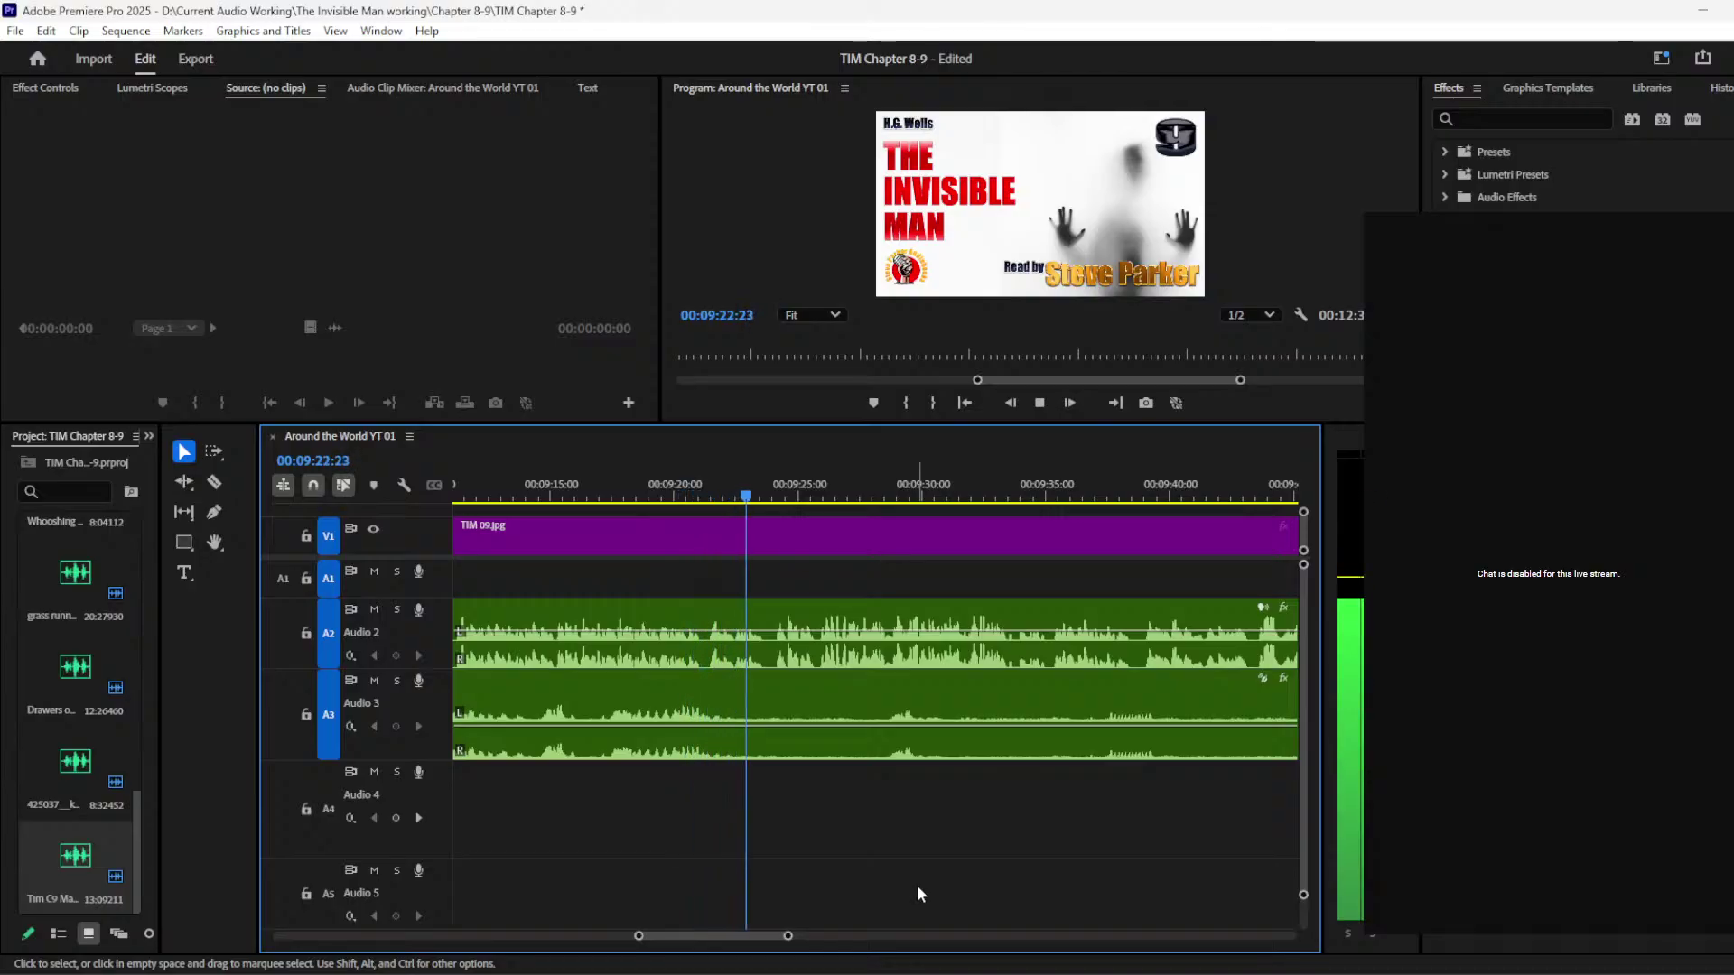
{"action": "left_click_drag", "start_coordinate": [788, 937], "coordinate": [728, 932]}
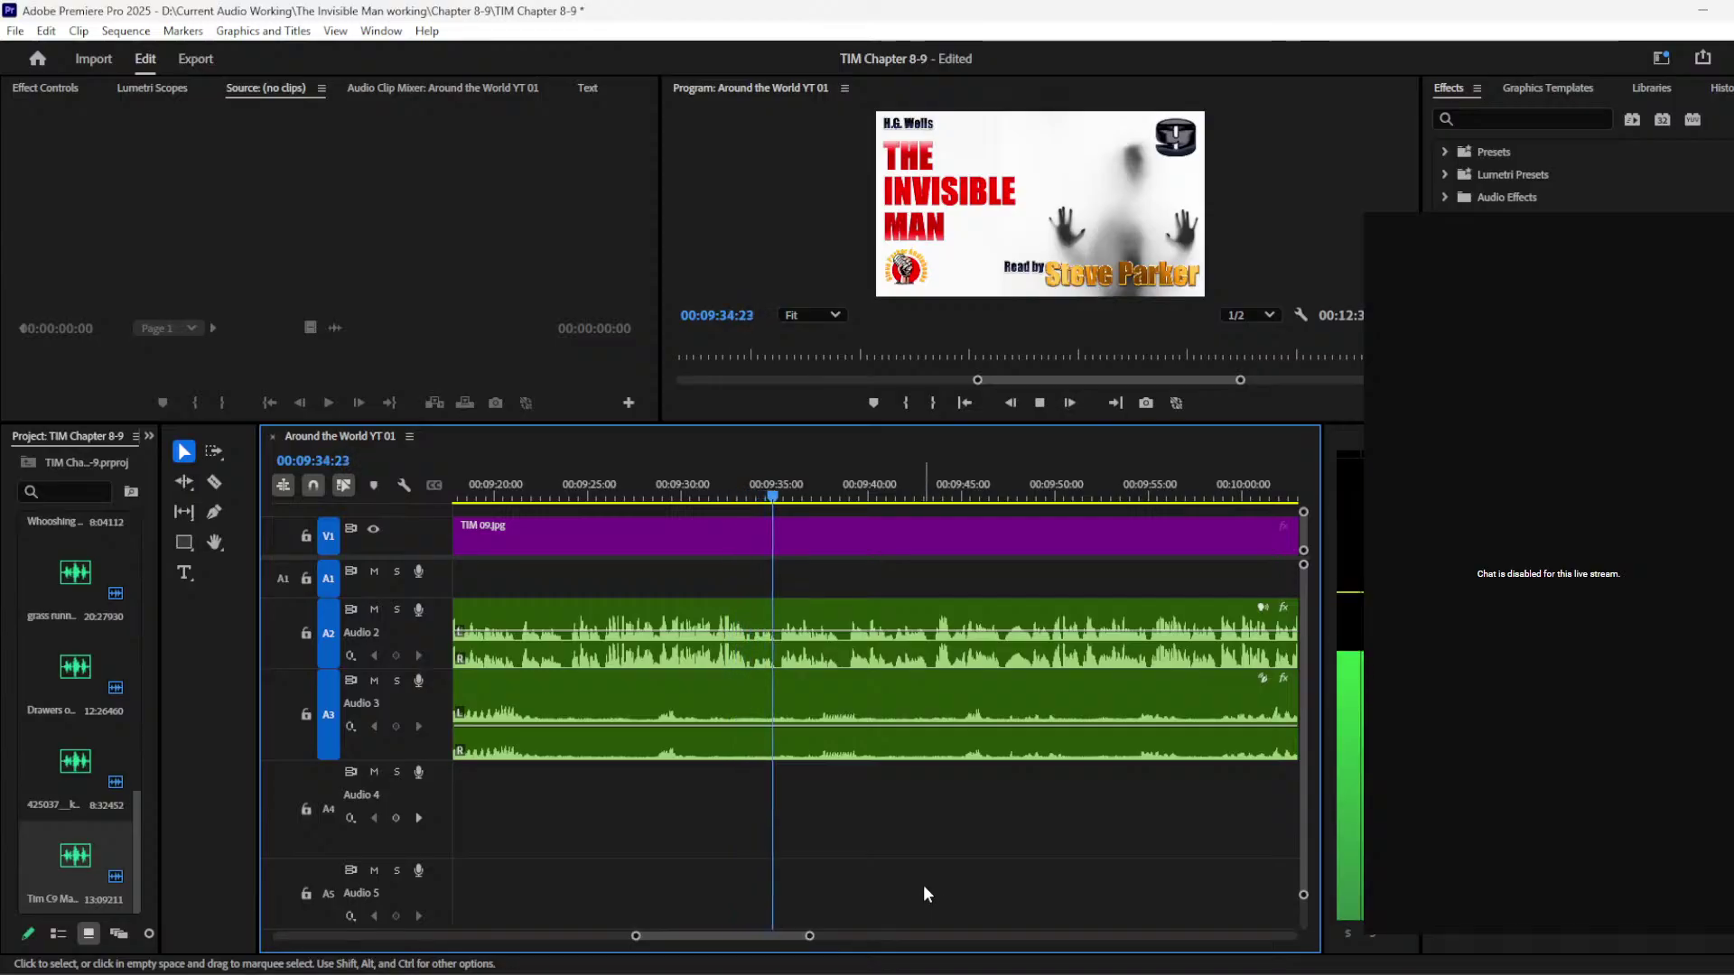
{"action": "left_click_drag", "start_coordinate": [701, 932], "coordinate": [724, 933]}
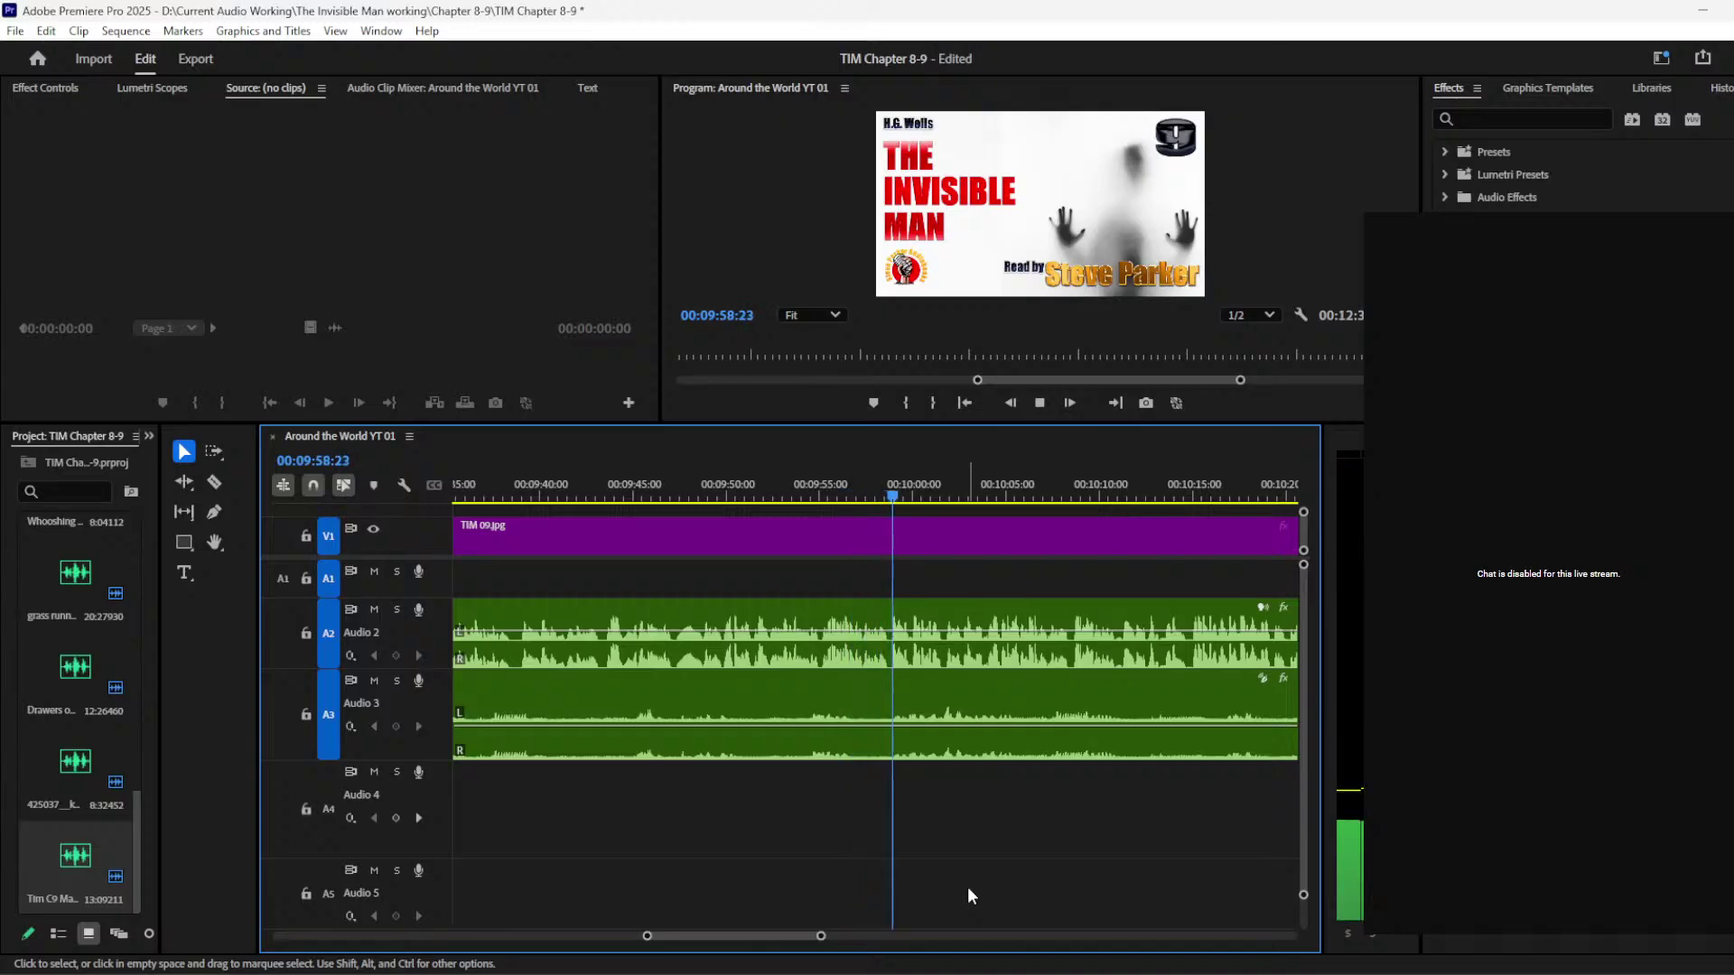
{"action": "left_click_drag", "start_coordinate": [821, 936], "coordinate": [781, 934]}
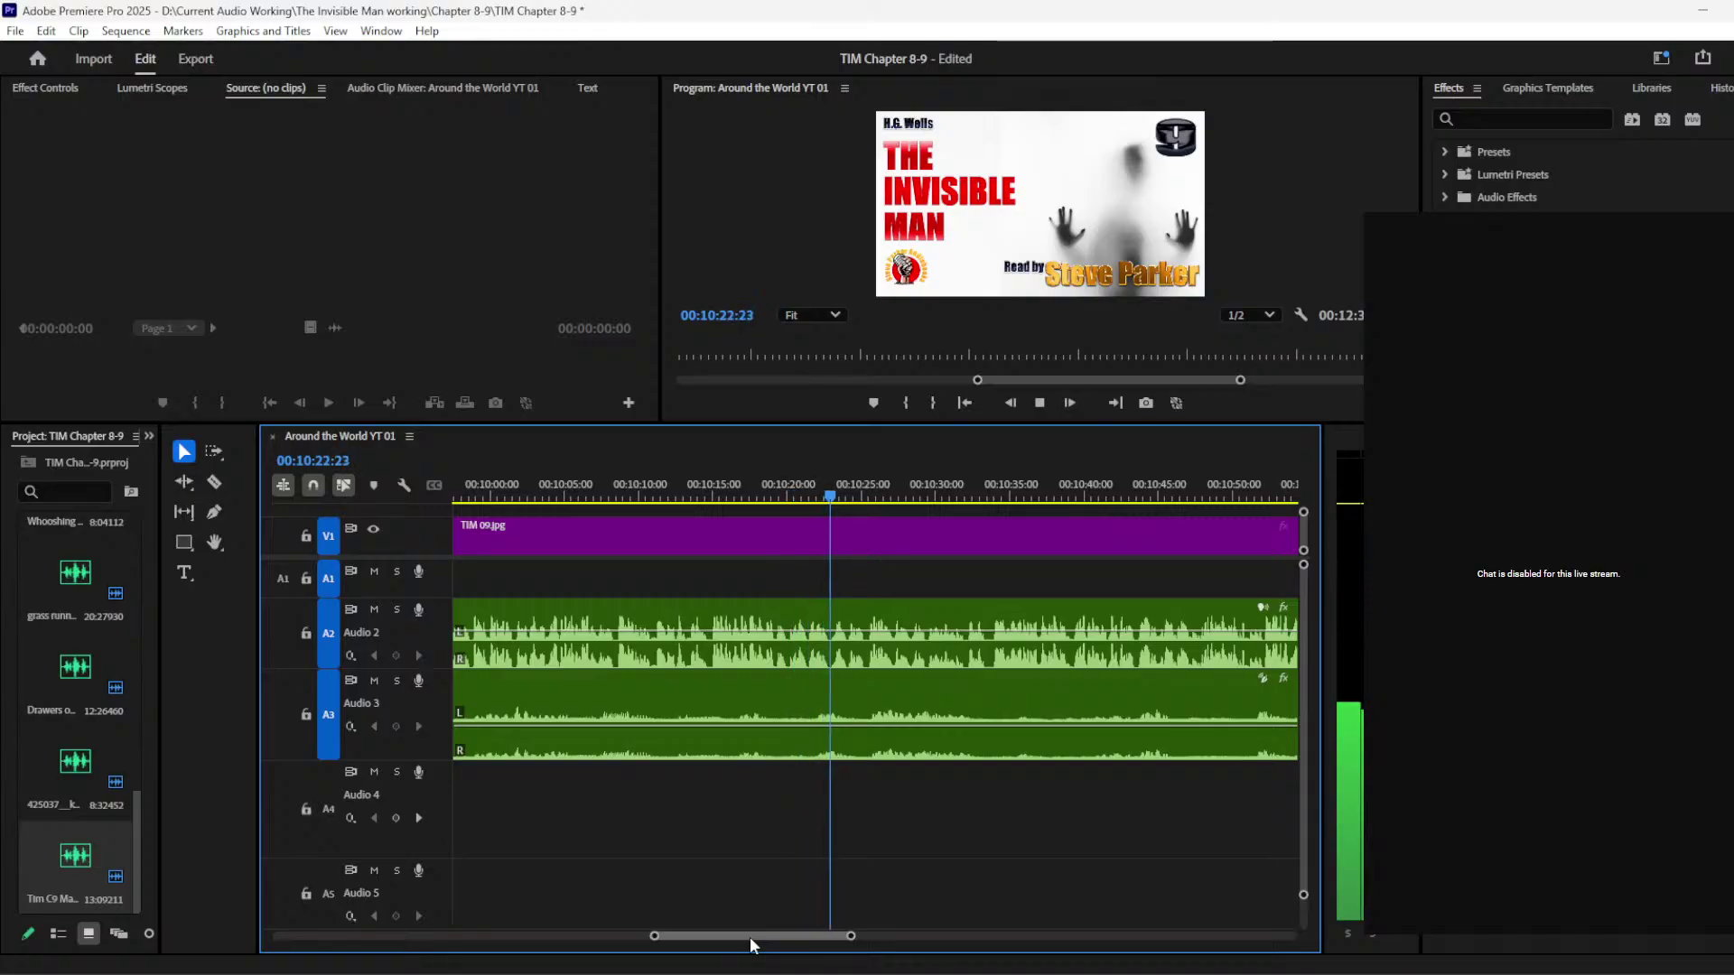
{"action": "left_click_drag", "start_coordinate": [750, 936], "coordinate": [761, 935]}
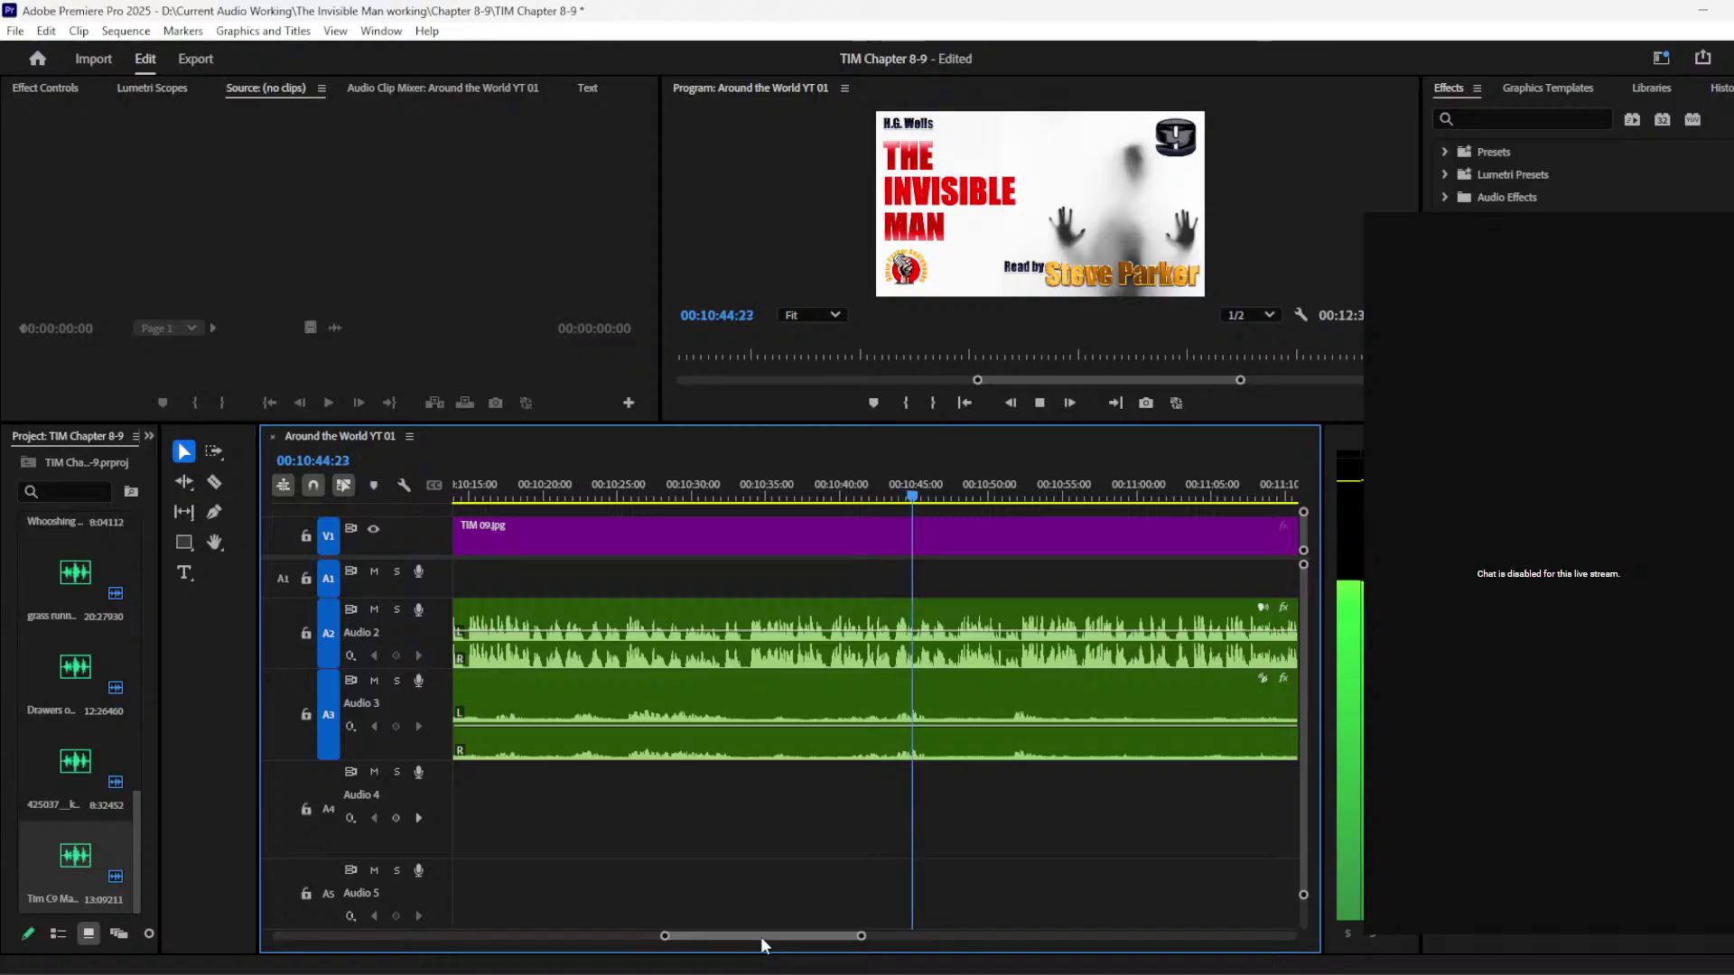
{"action": "left_click_drag", "start_coordinate": [760, 935], "coordinate": [773, 935]}
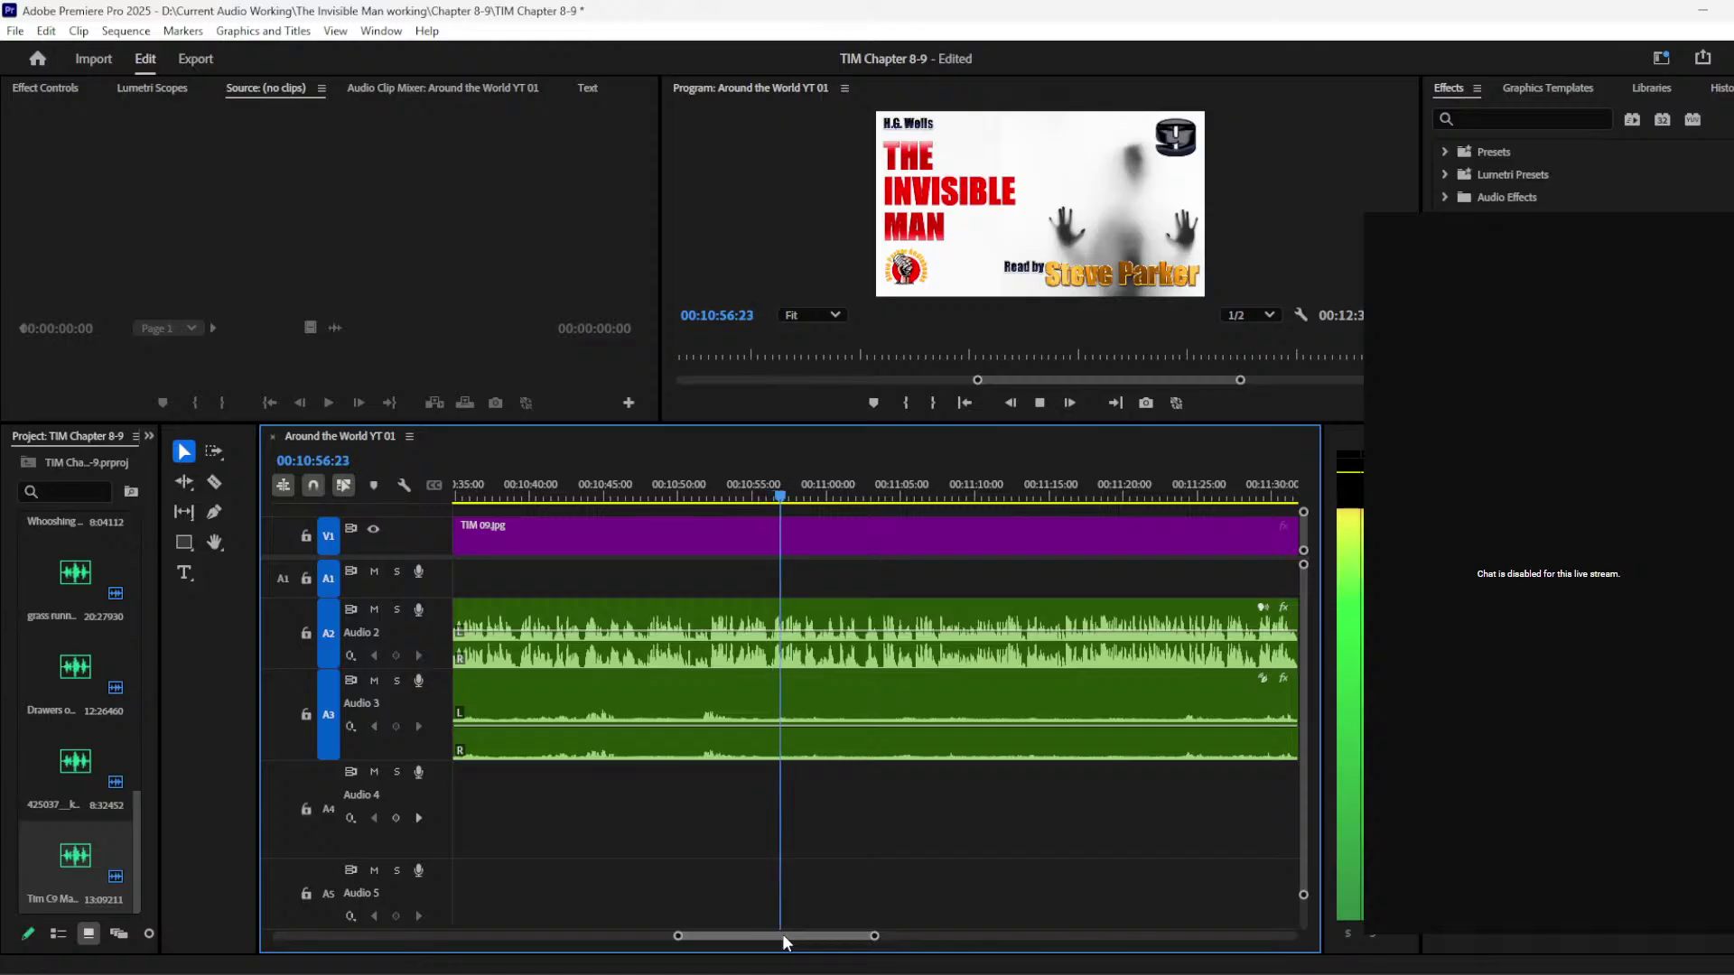
{"action": "left_click_drag", "start_coordinate": [781, 934], "coordinate": [794, 934]}
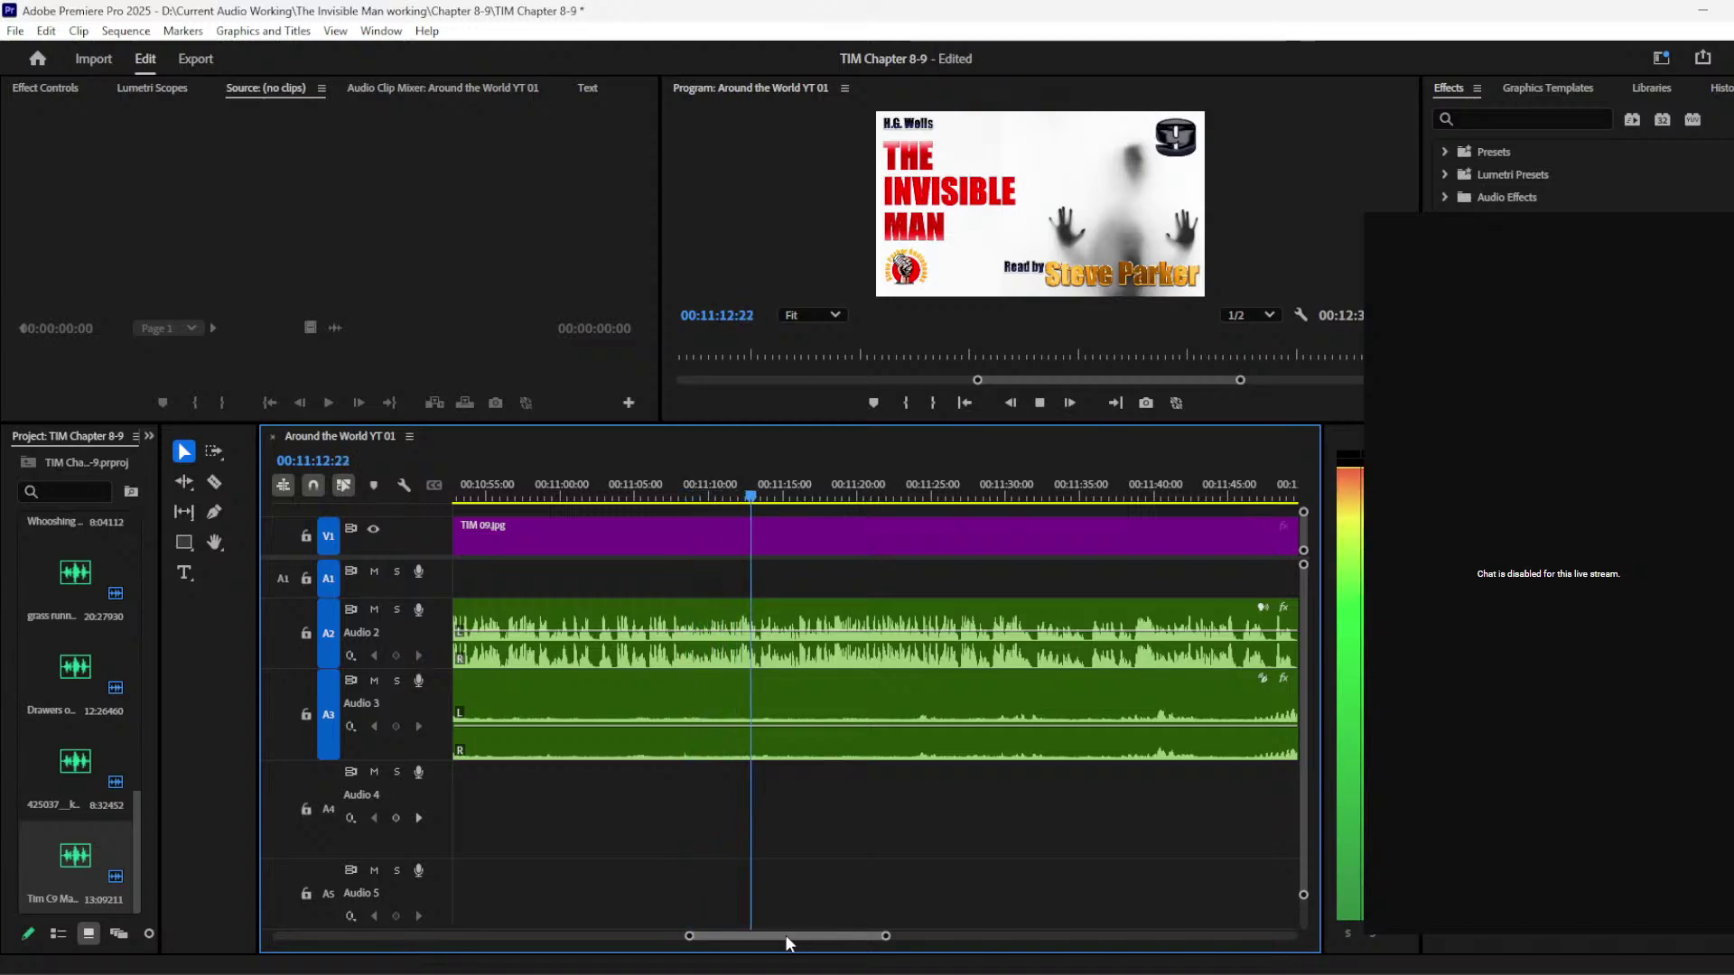
{"action": "left_click_drag", "start_coordinate": [784, 934], "coordinate": [794, 935]}
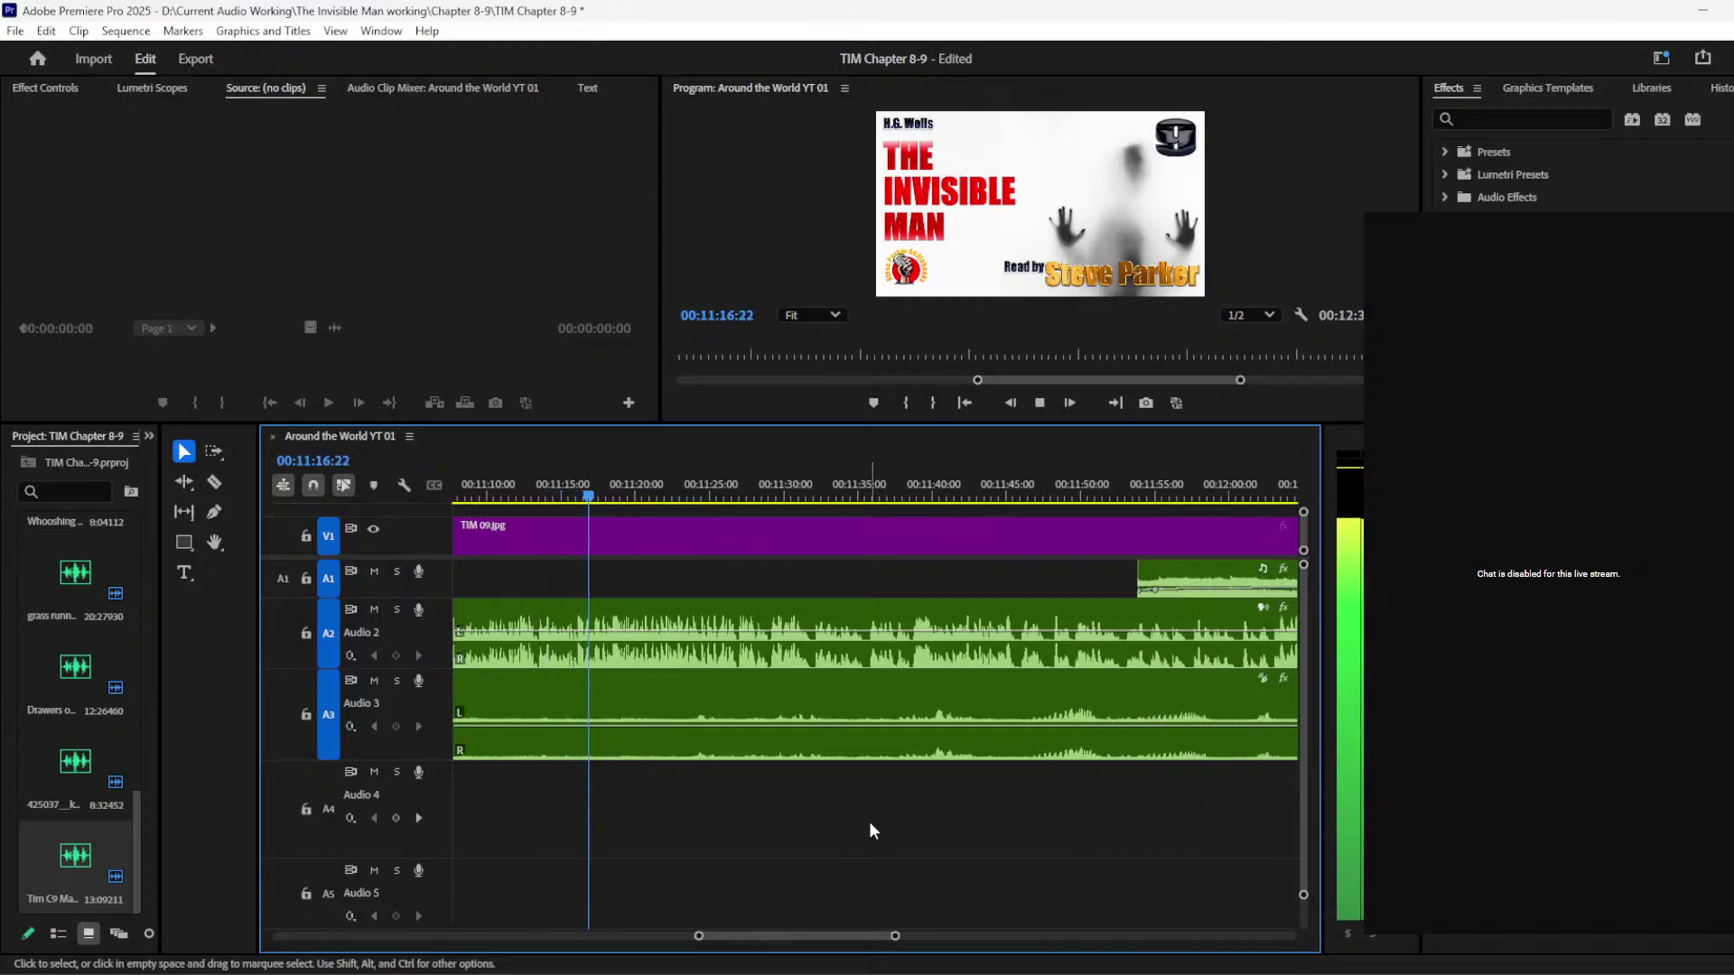
Step: Shift the end clips on V1 and A1 about 20 seconds later and extend the TIM 09.jpg image to meet them
{"action": "left_click_drag", "start_coordinate": [895, 936], "coordinate": [1029, 936]}
{"action": "left_click", "coordinate": [1037, 575]}
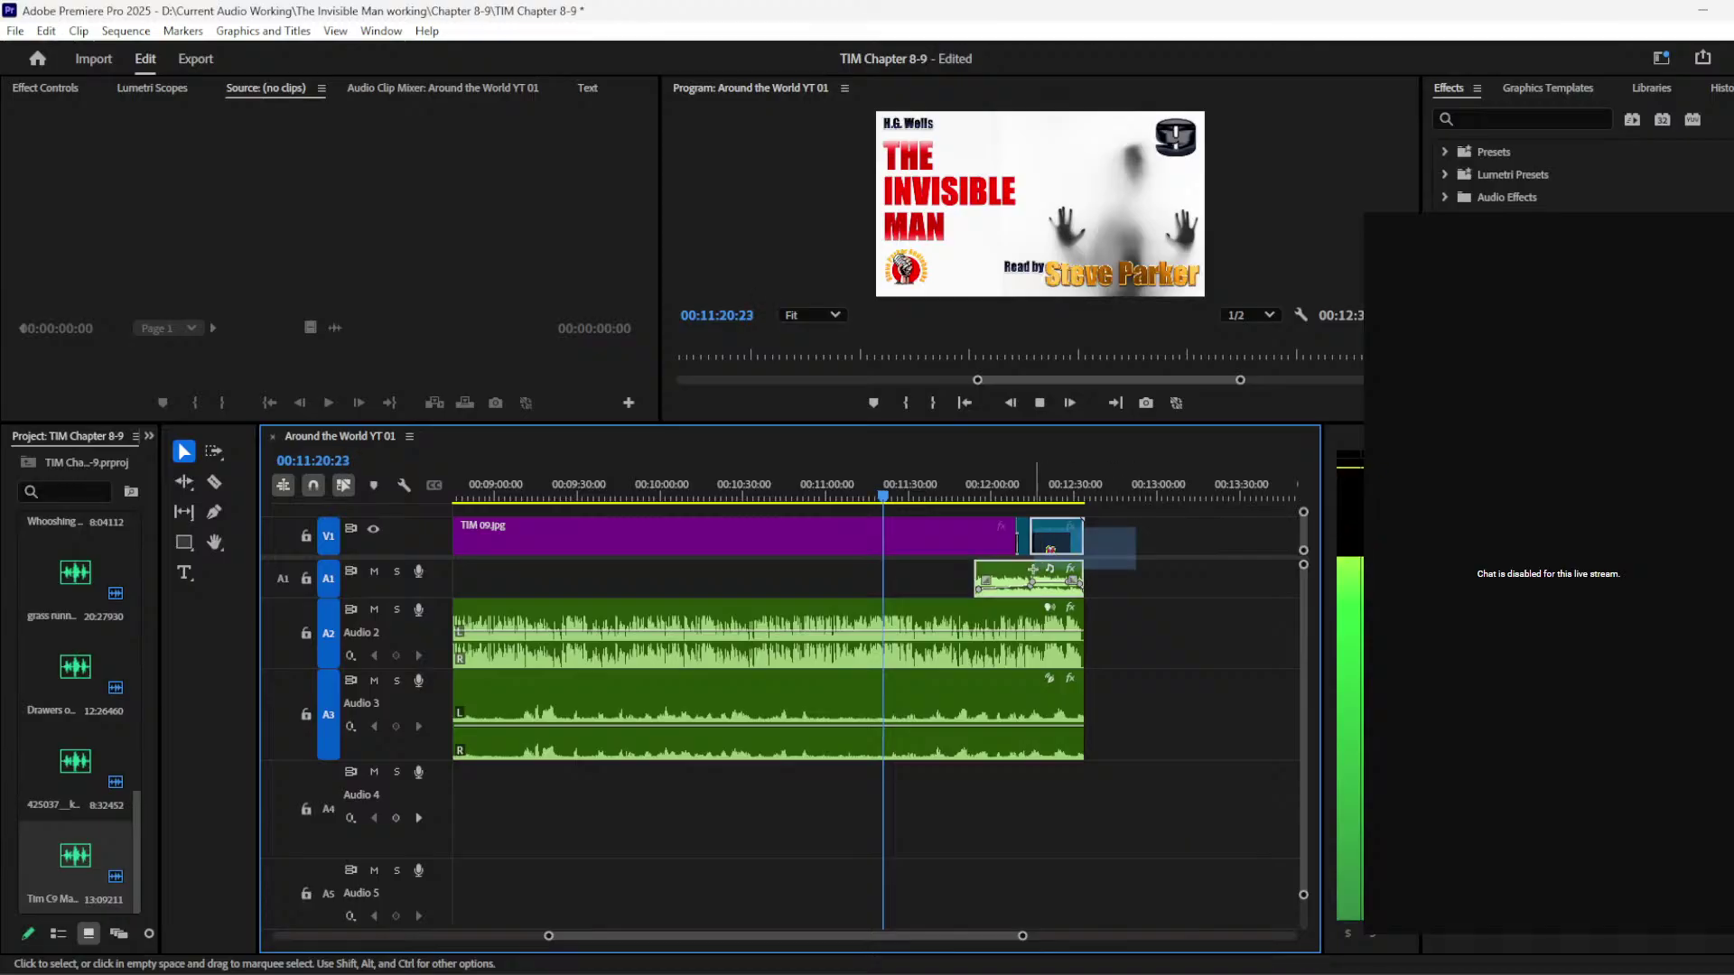
{"action": "mouse_move", "coordinate": [1050, 545]}
{"action": "left_mouse_down"}
{"action": "mouse_move", "coordinate": [1103, 545]}
{"action": "mouse_move", "coordinate": [1047, 540]}
{"action": "mouse_move", "coordinate": [1072, 540]}
{"action": "left_mouse_up"}
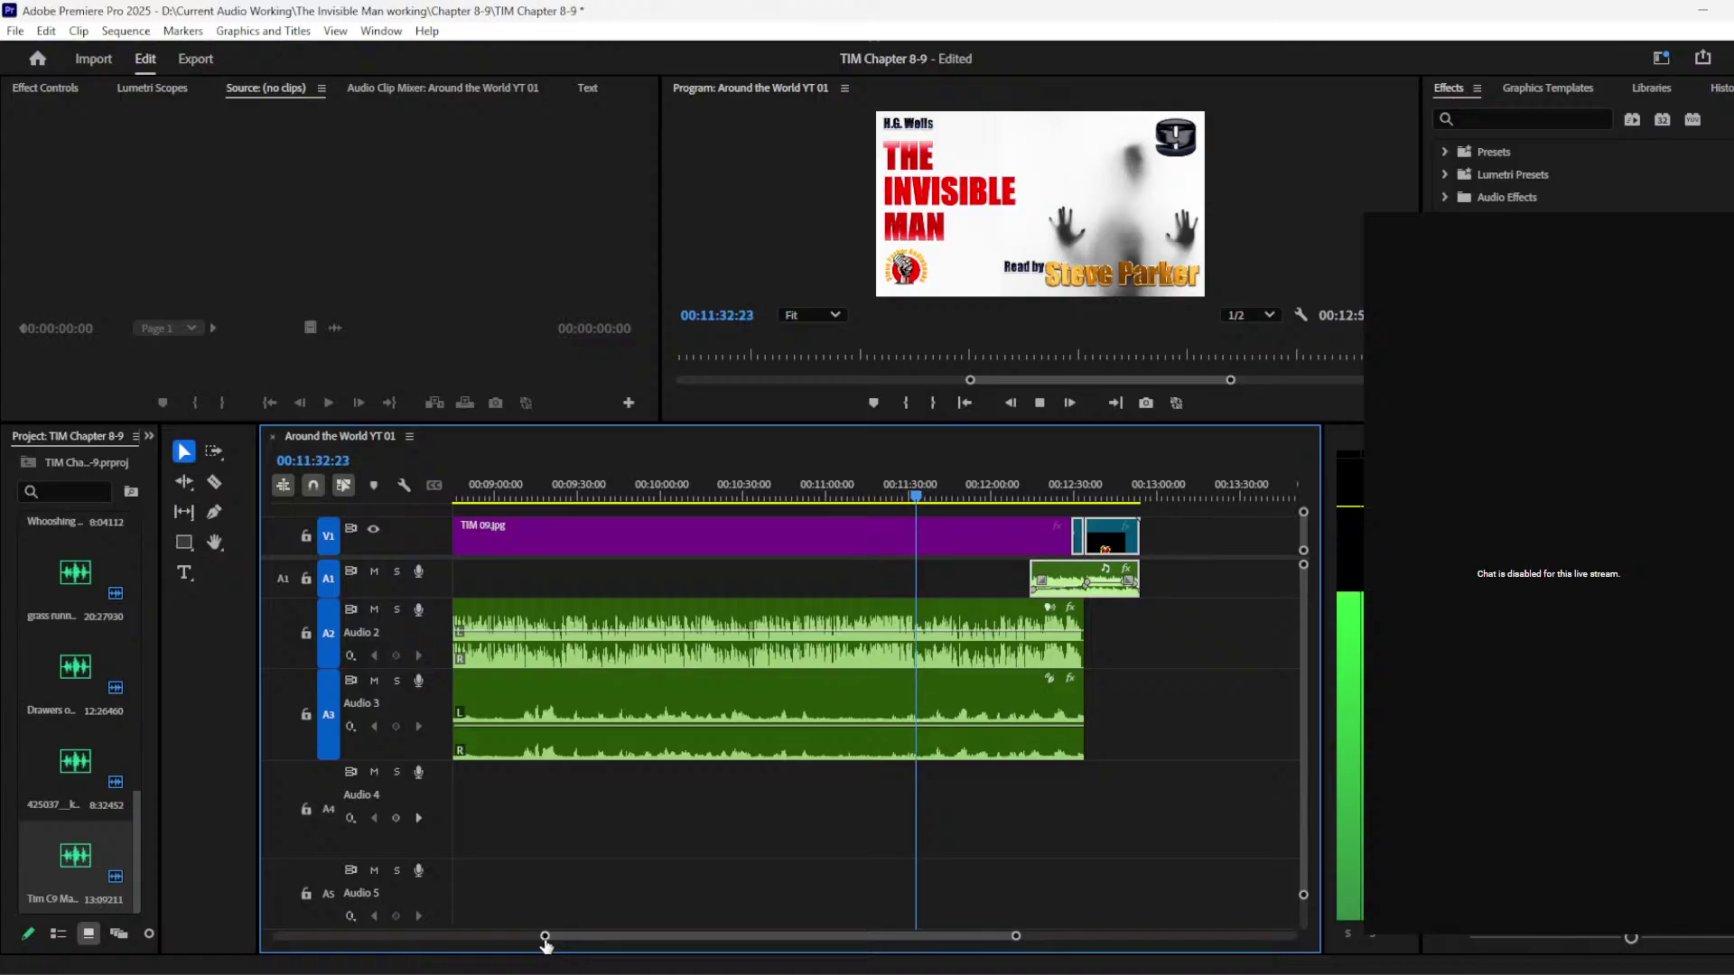
Step: Stop playback, listen to the Tim C9 Marvel reactions WAV file from the Chapter 8-9 folder, and return to Premiere Pro
{"action": "key", "text": "space"}
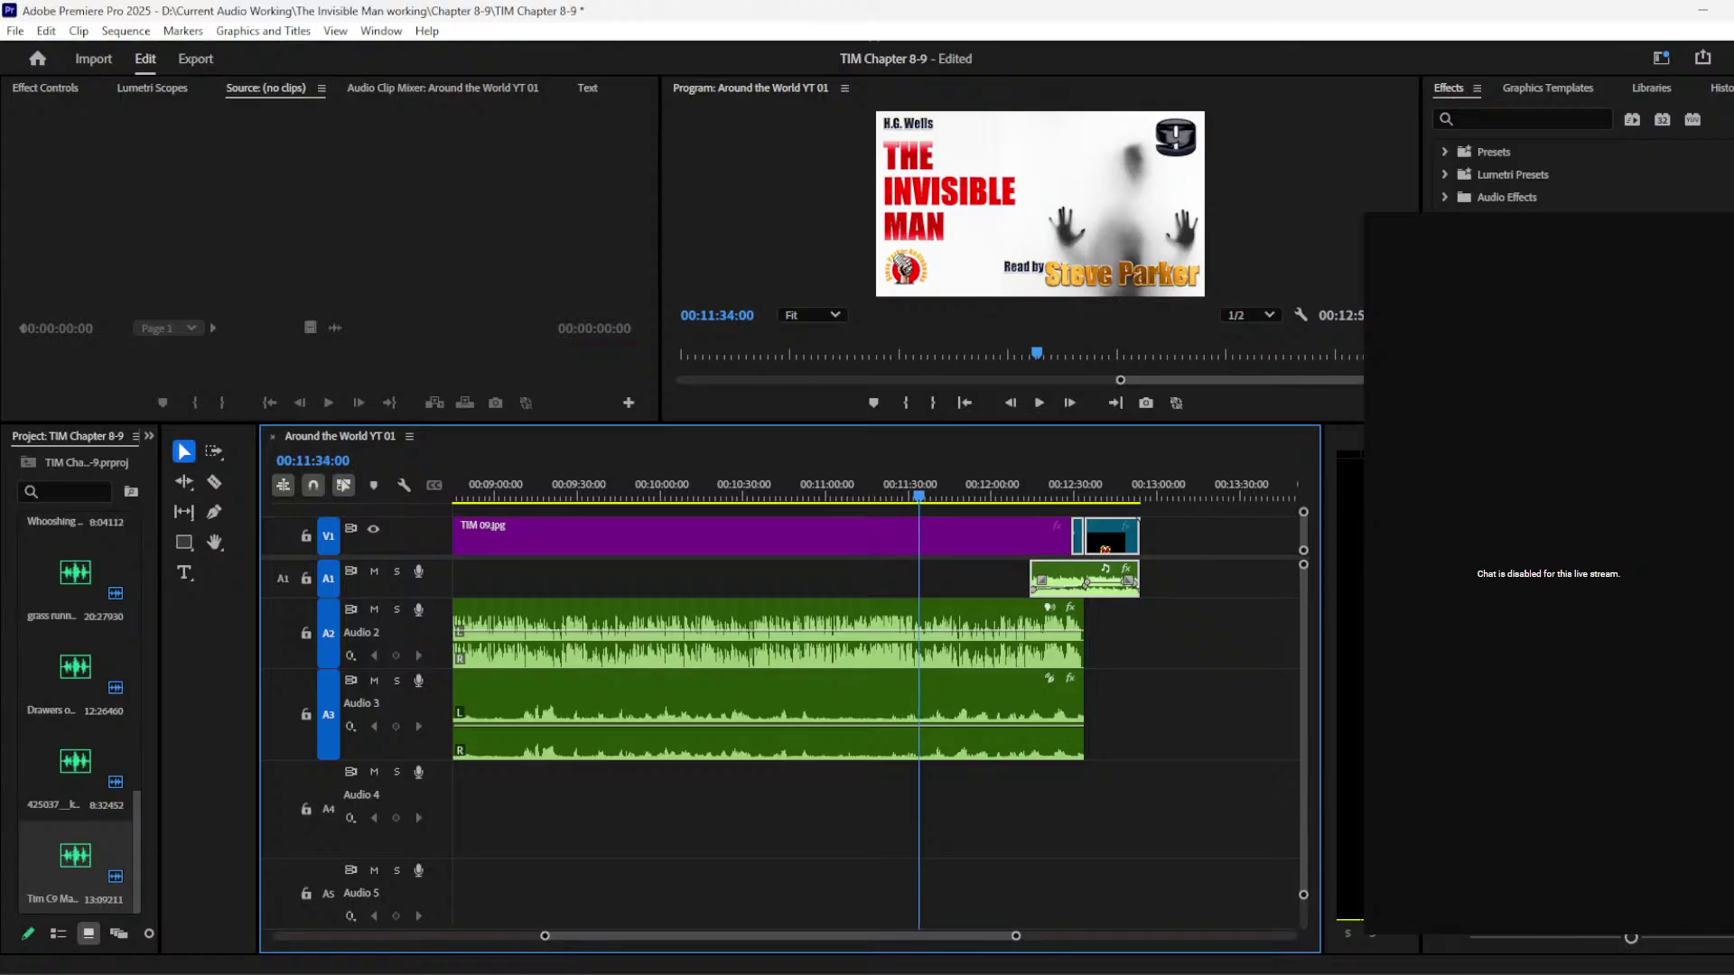
{"action": "mouse_move", "coordinate": [284, 970]}
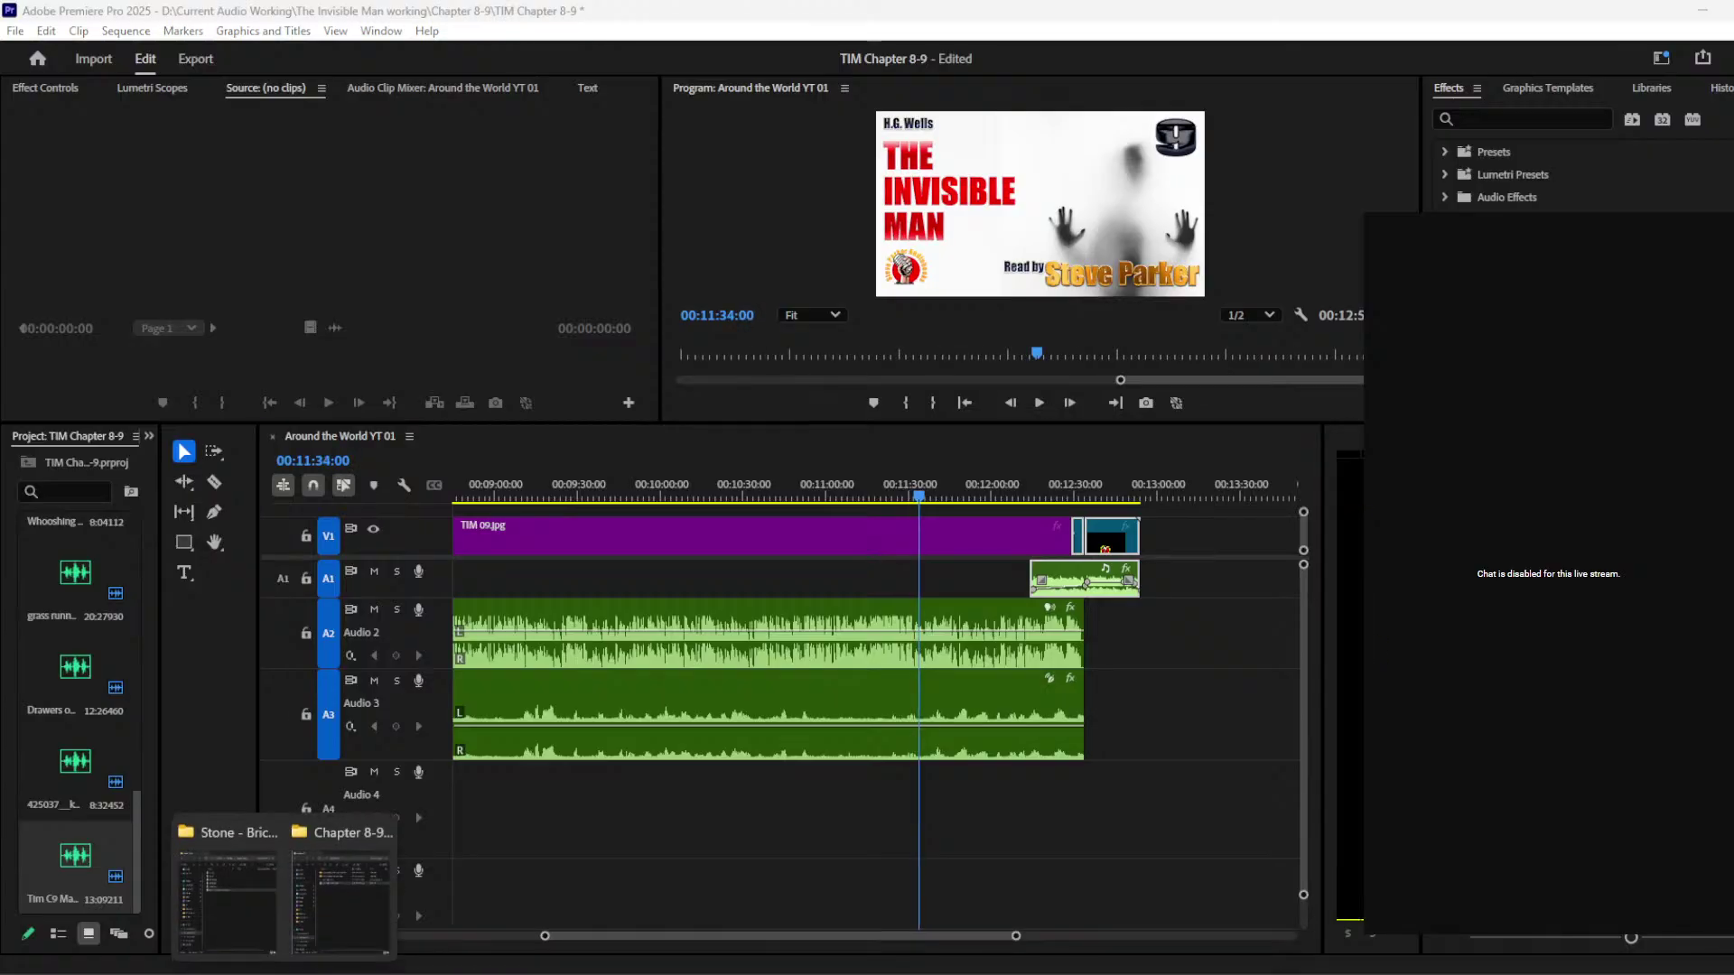
{"action": "mouse_move", "coordinate": [273, 914]}
{"action": "left_click", "coordinate": [370, 918]}
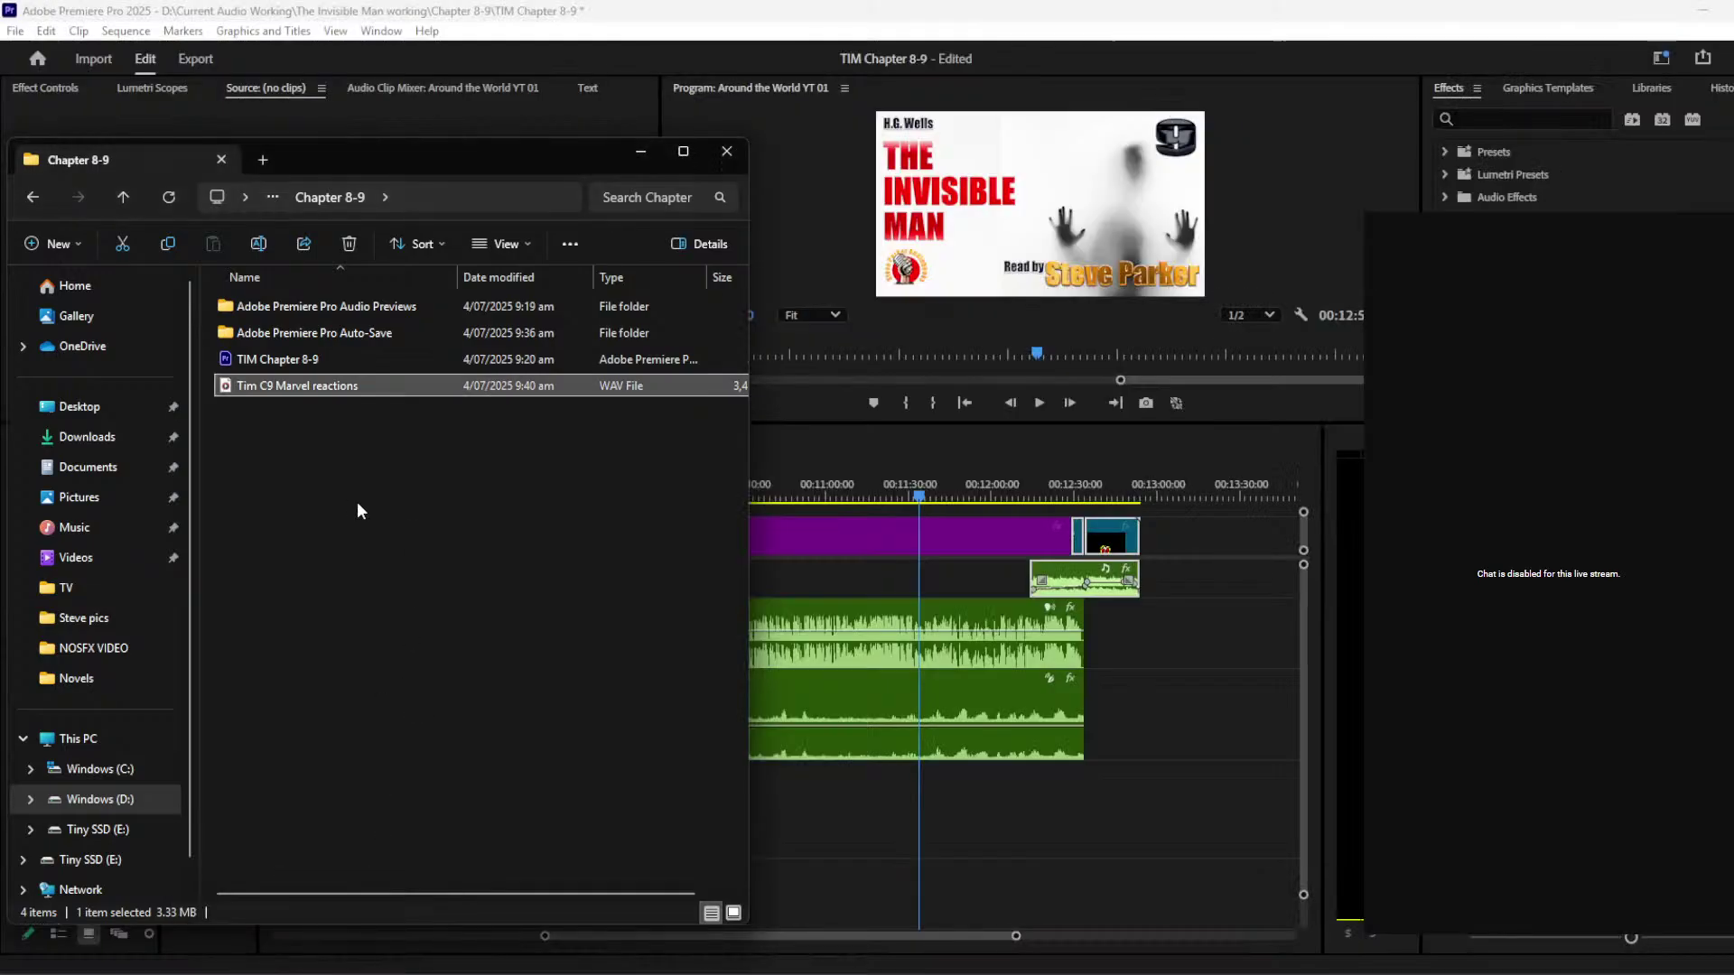
{"action": "double_click", "coordinate": [340, 387]}
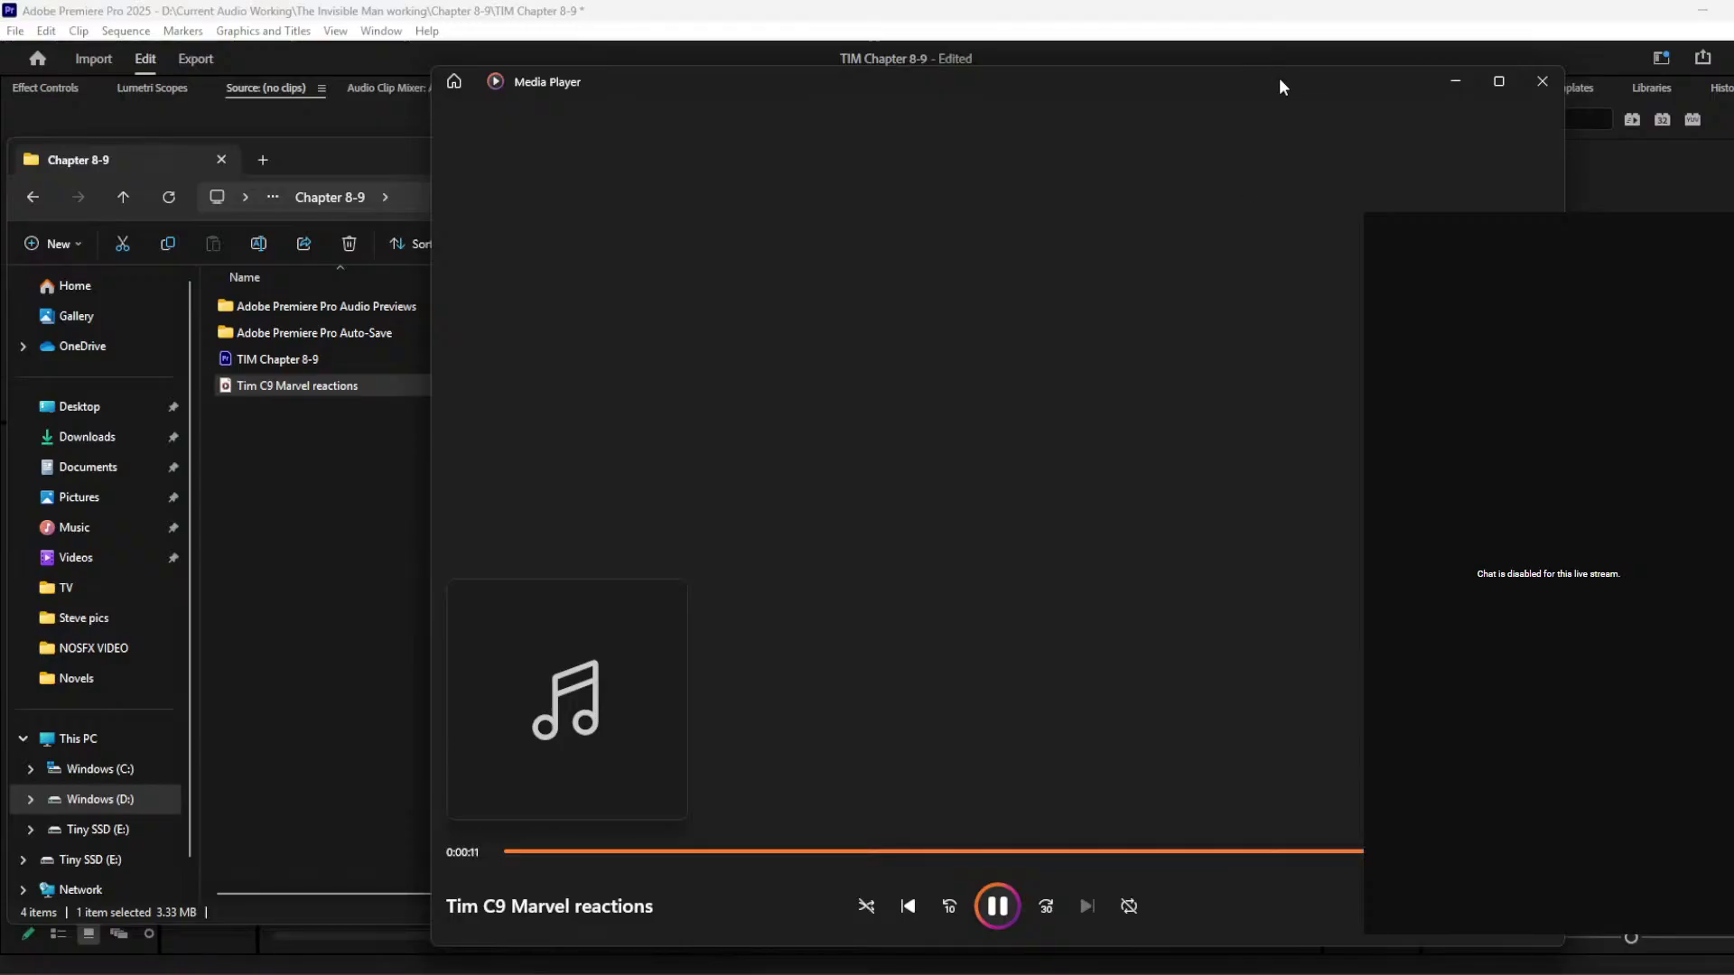
{"action": "left_click", "coordinate": [1291, 12]}
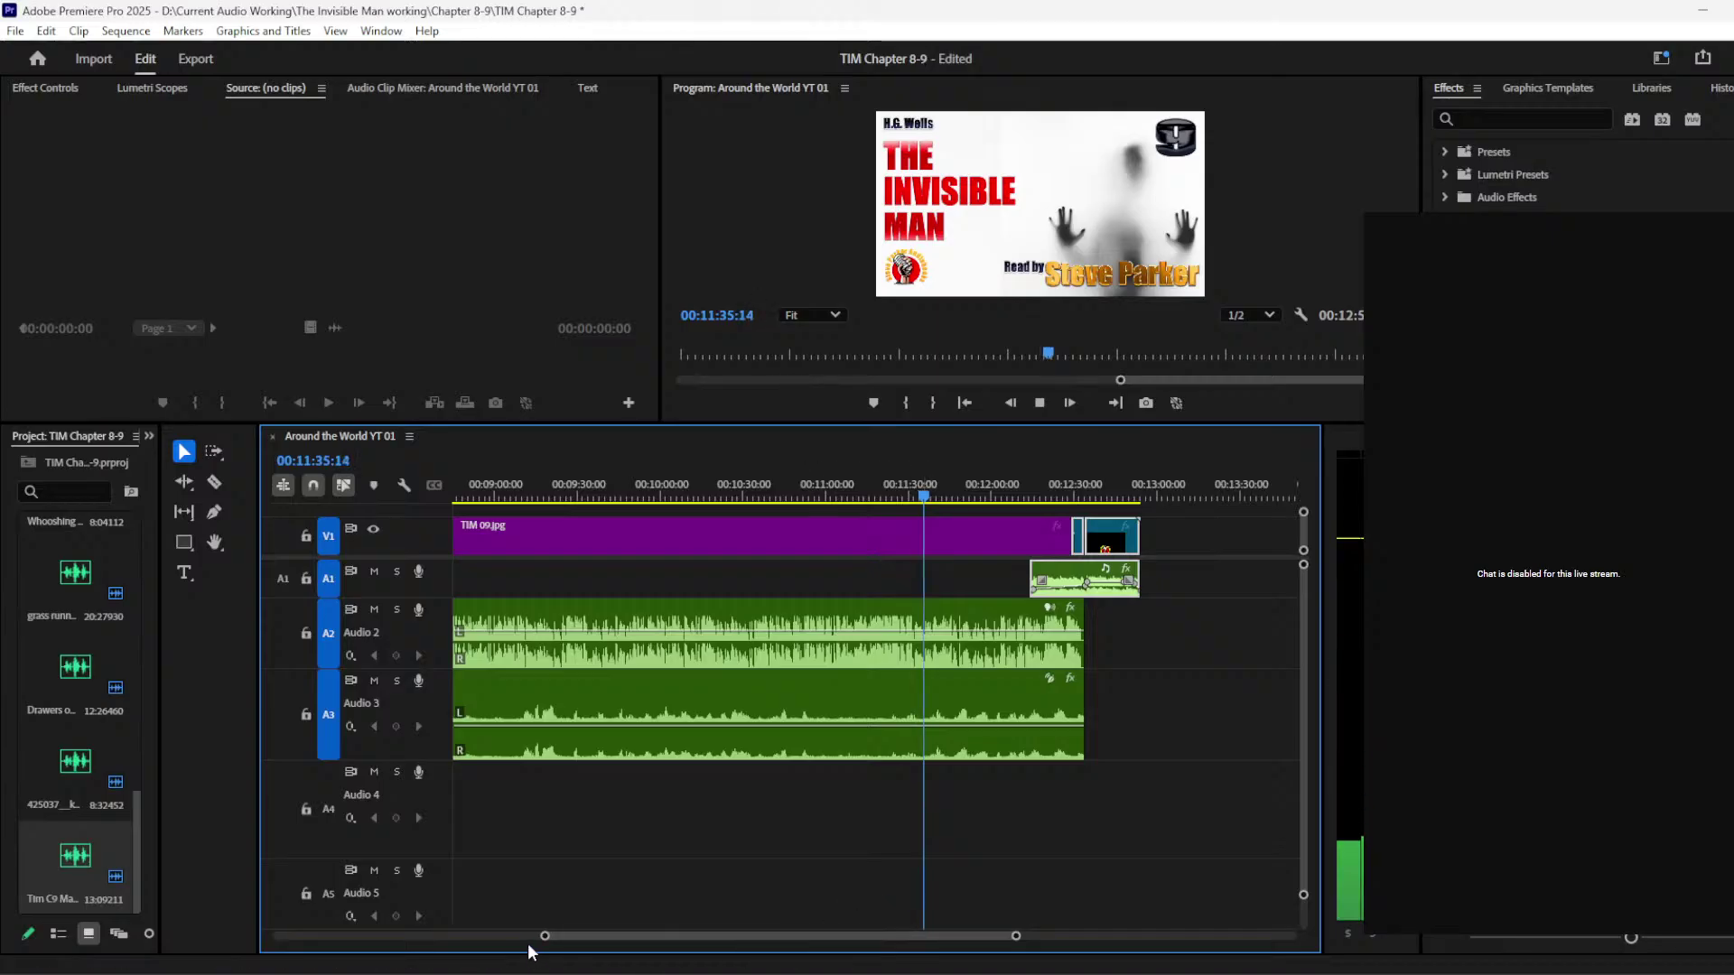
Step: Play on from about 00:11:35 and trim the end of the TIM 09.jpg image on V1 back to about 00:12:26
{"action": "left_click_drag", "start_coordinate": [542, 937], "coordinate": [618, 935]}
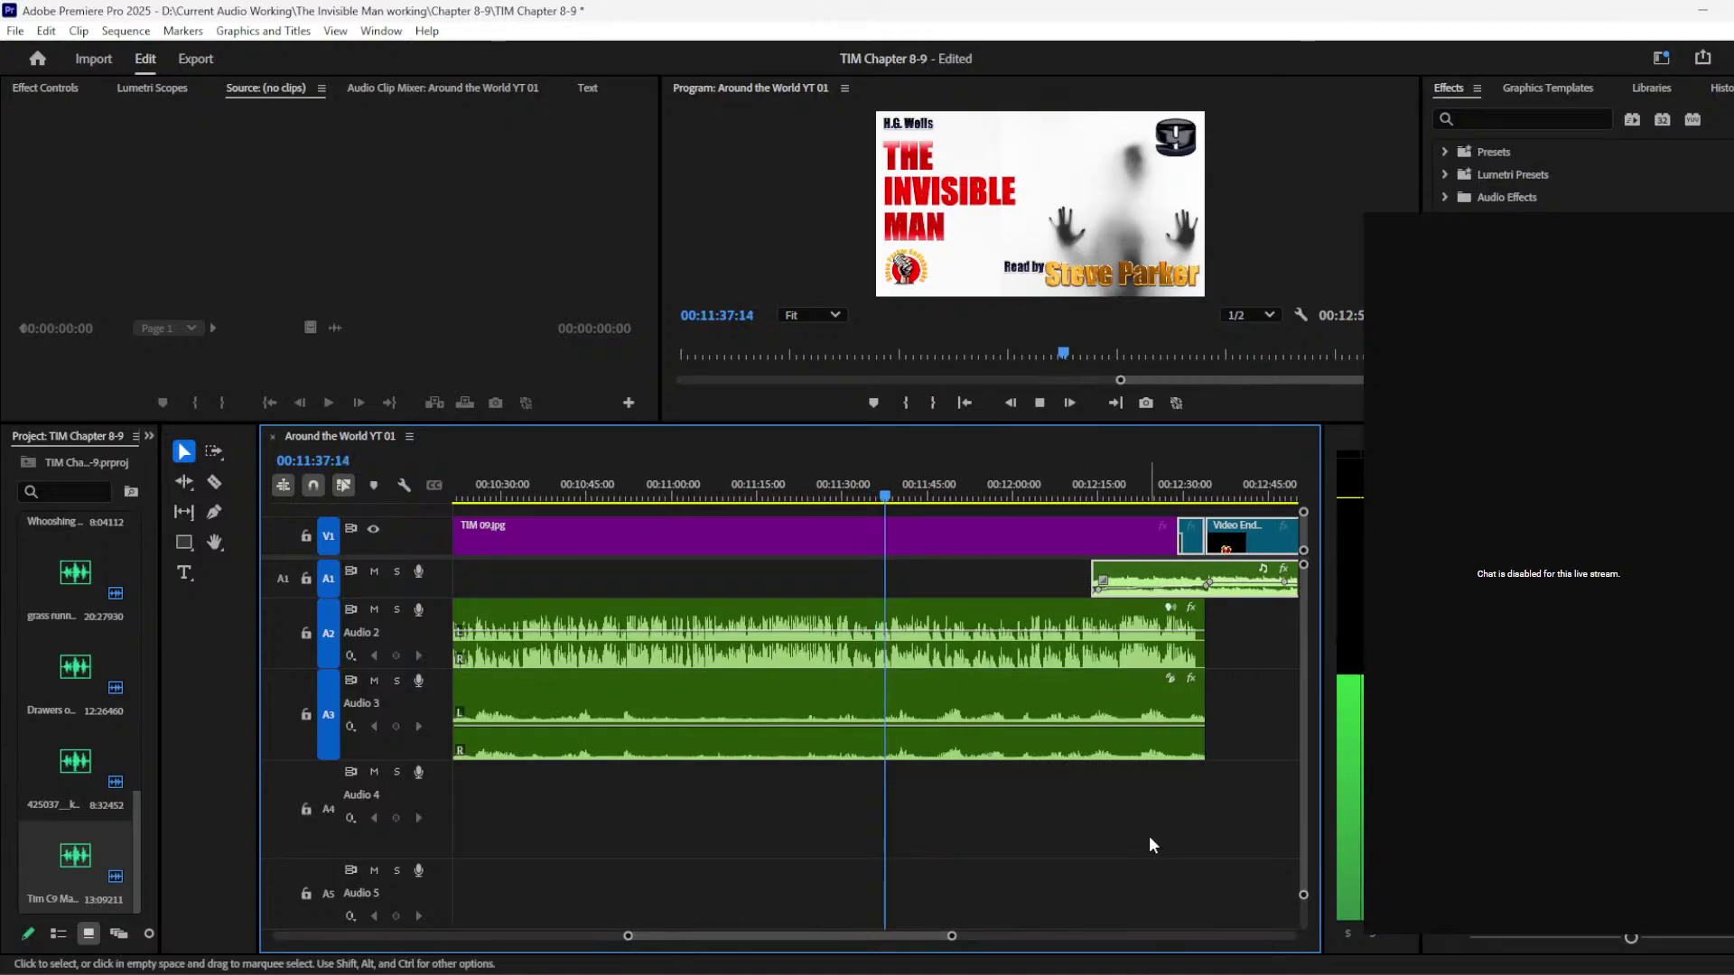
{"action": "key", "text": "space"}
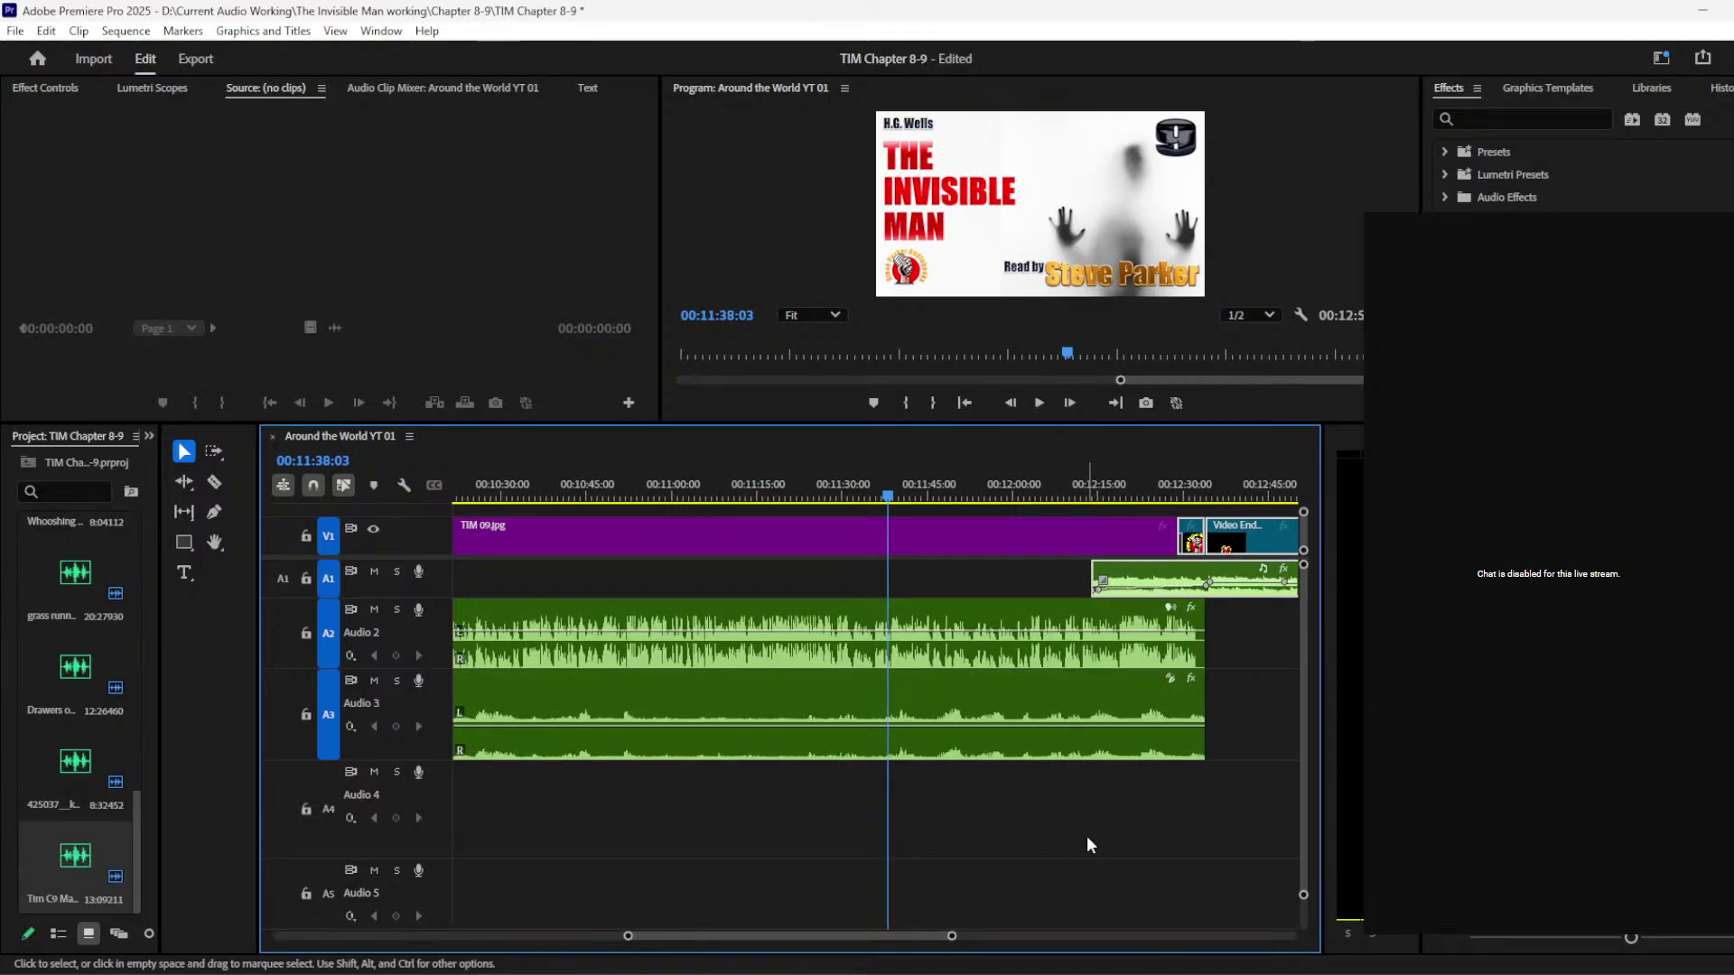
{"action": "key", "text": "space"}
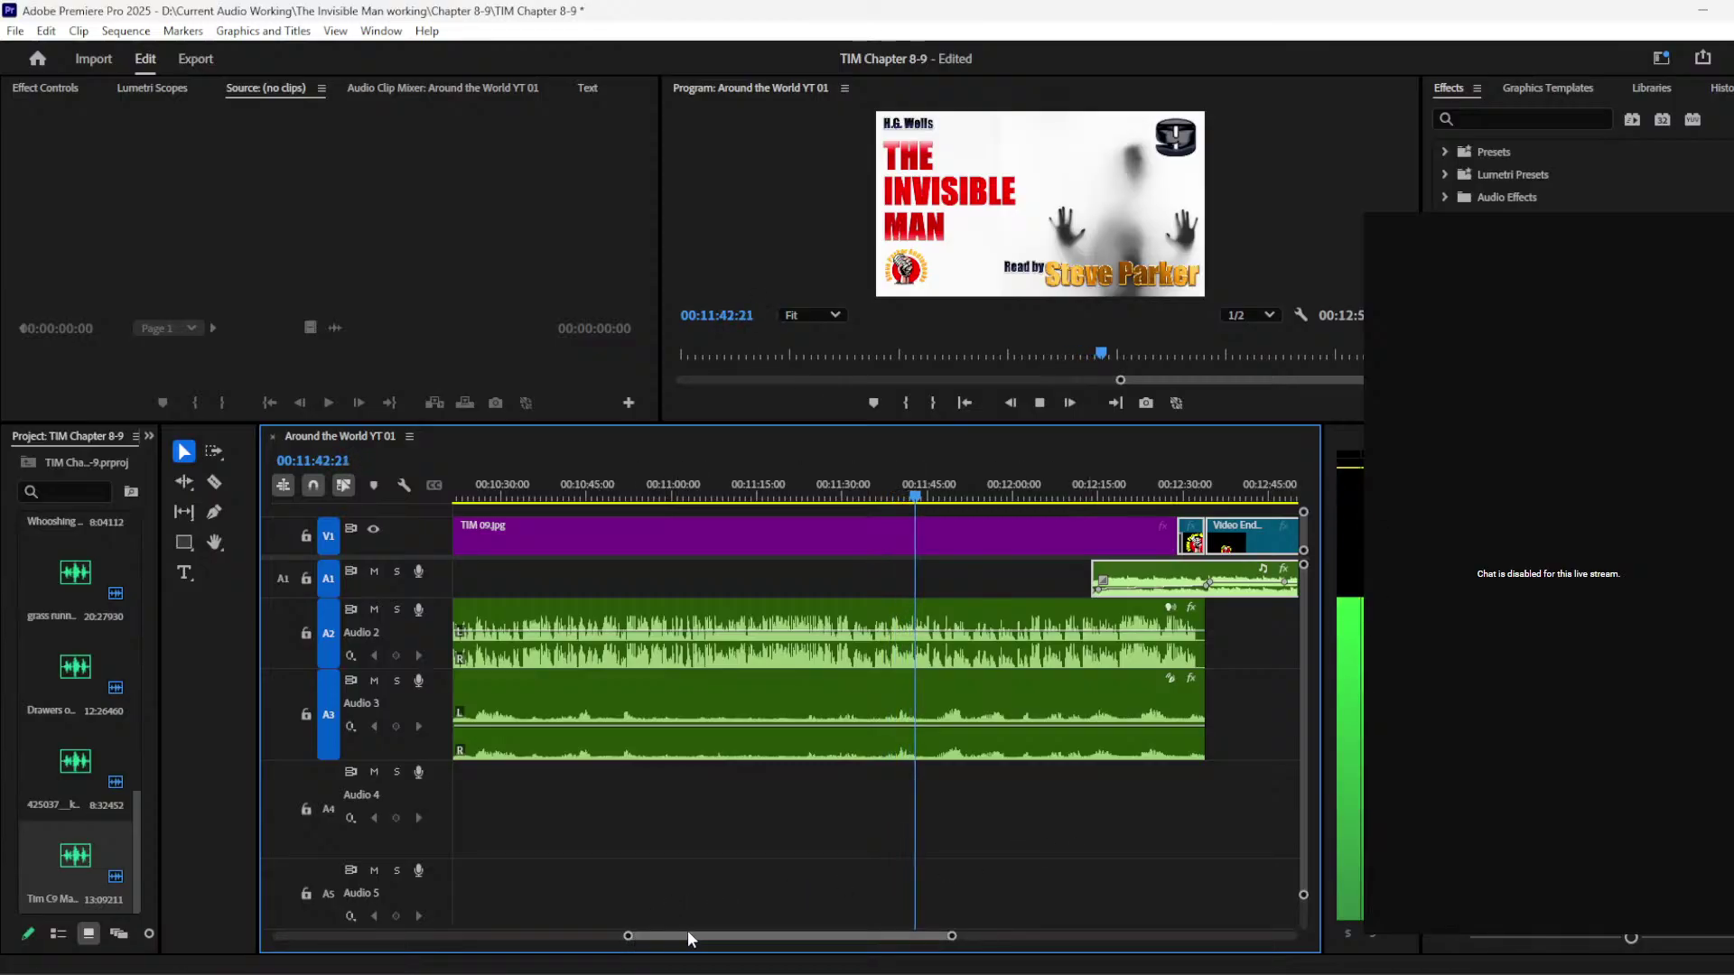
{"action": "left_click_drag", "start_coordinate": [728, 938], "coordinate": [798, 936]}
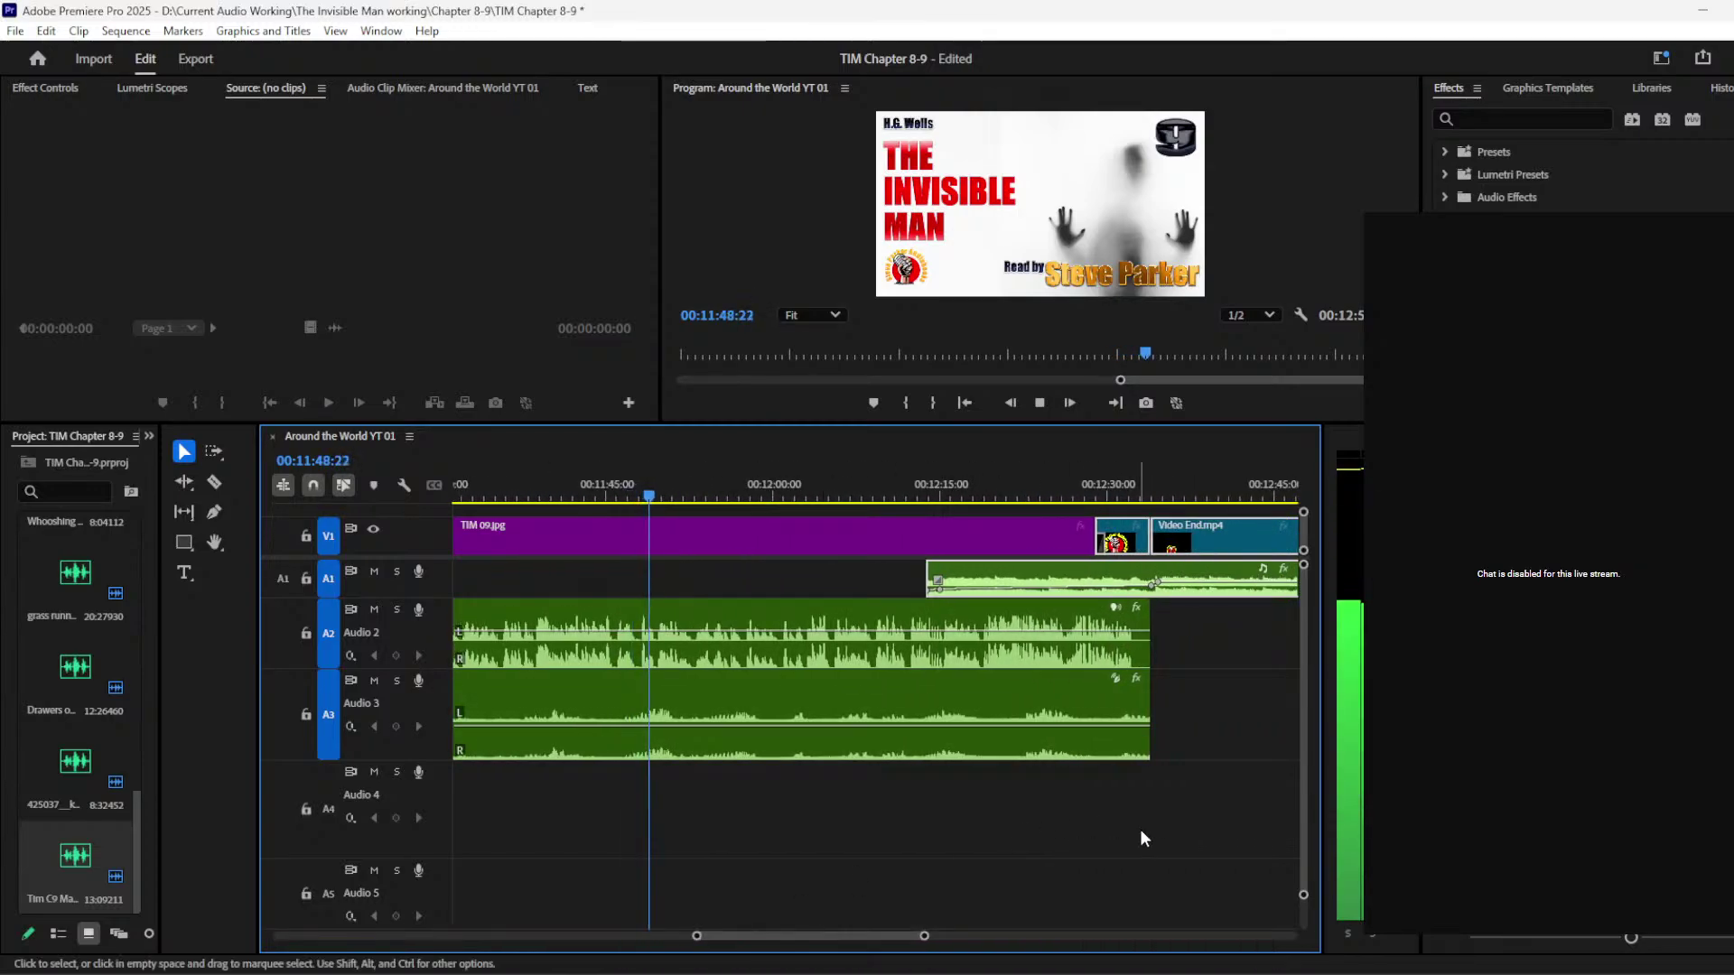
{"action": "left_click_drag", "start_coordinate": [1093, 538], "coordinate": [1066, 544]}
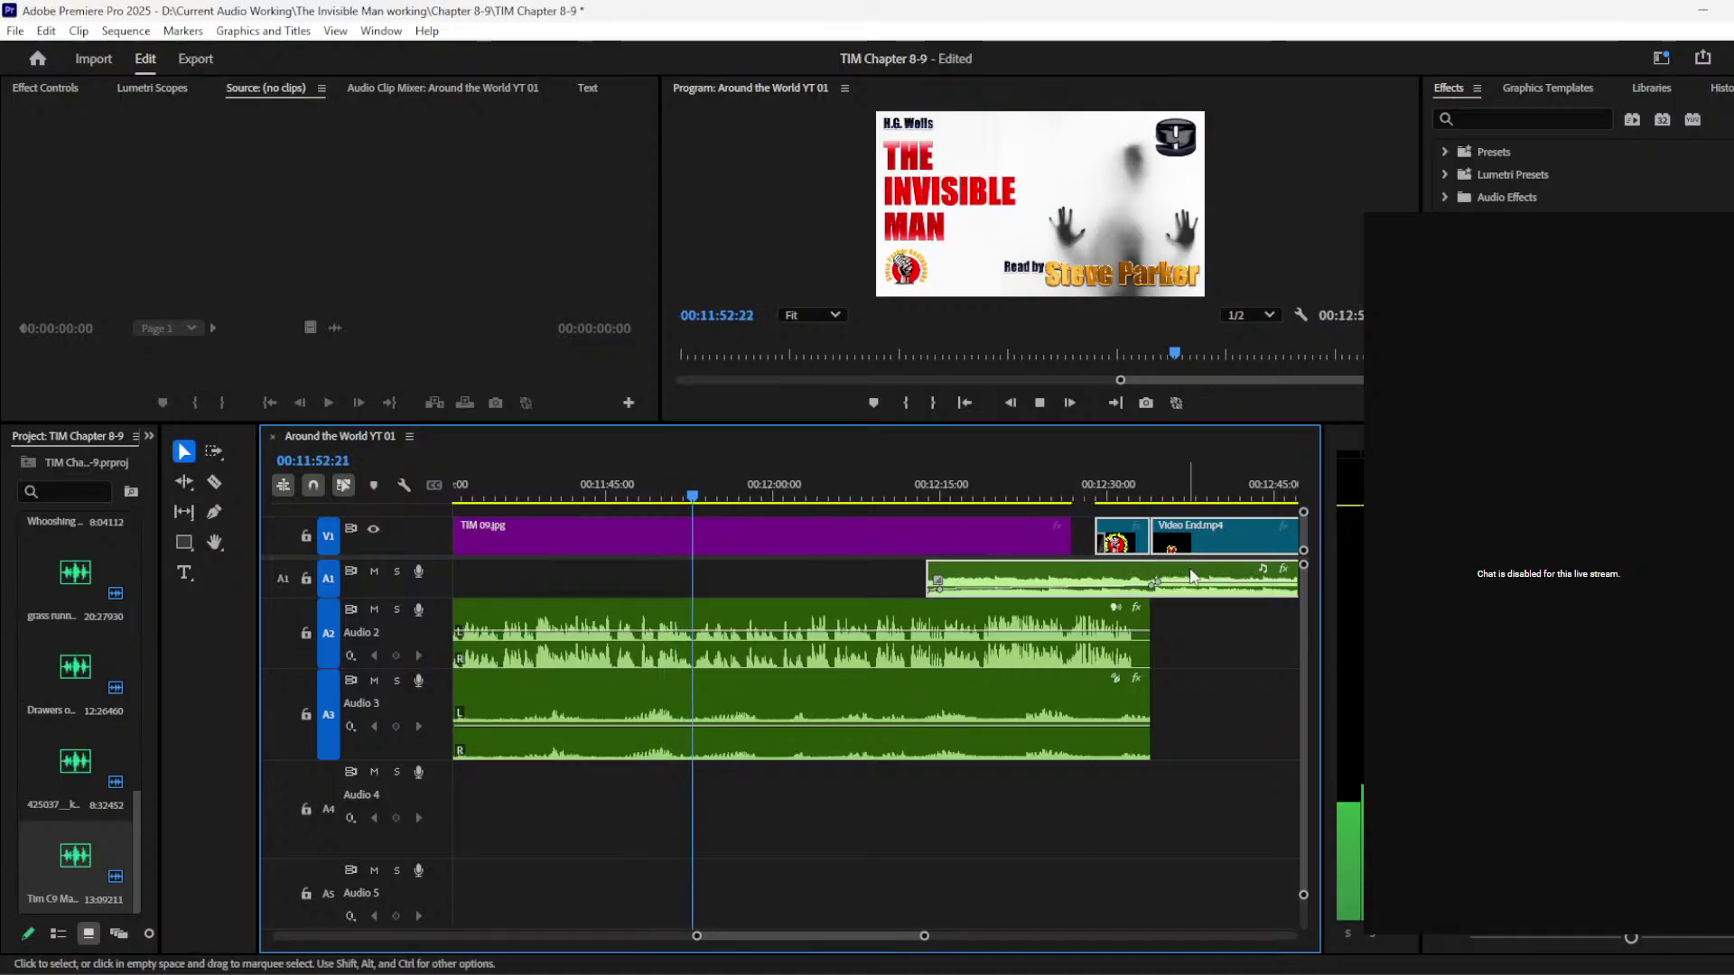
Step: Move the end clips on V1 and A1 earlier to close the gap after the TIM 09.jpg image, then stop playback at 00:12:01:05
{"action": "mouse_move", "coordinate": [1232, 620]}
{"action": "left_mouse_down"}
{"action": "mouse_move", "coordinate": [1178, 552]}
{"action": "mouse_move", "coordinate": [1128, 650]}
{"action": "mouse_move", "coordinate": [1242, 652]}
{"action": "left_mouse_up"}
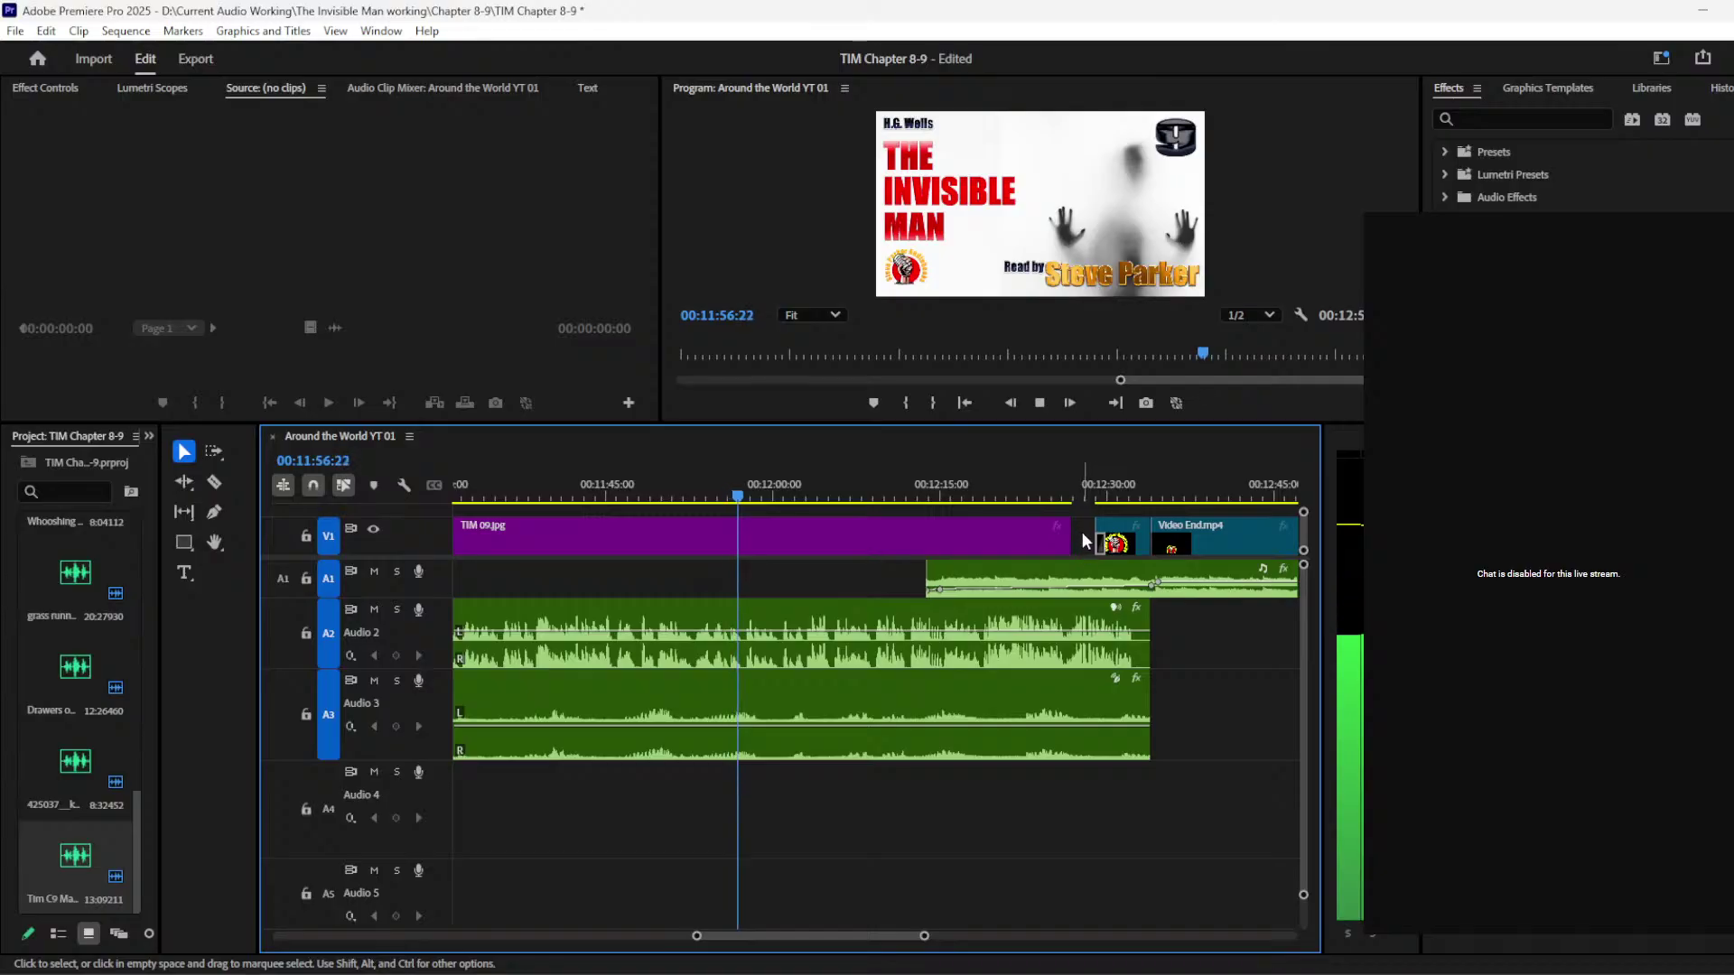
{"action": "left_click_drag", "start_coordinate": [1082, 533], "coordinate": [1170, 583]}
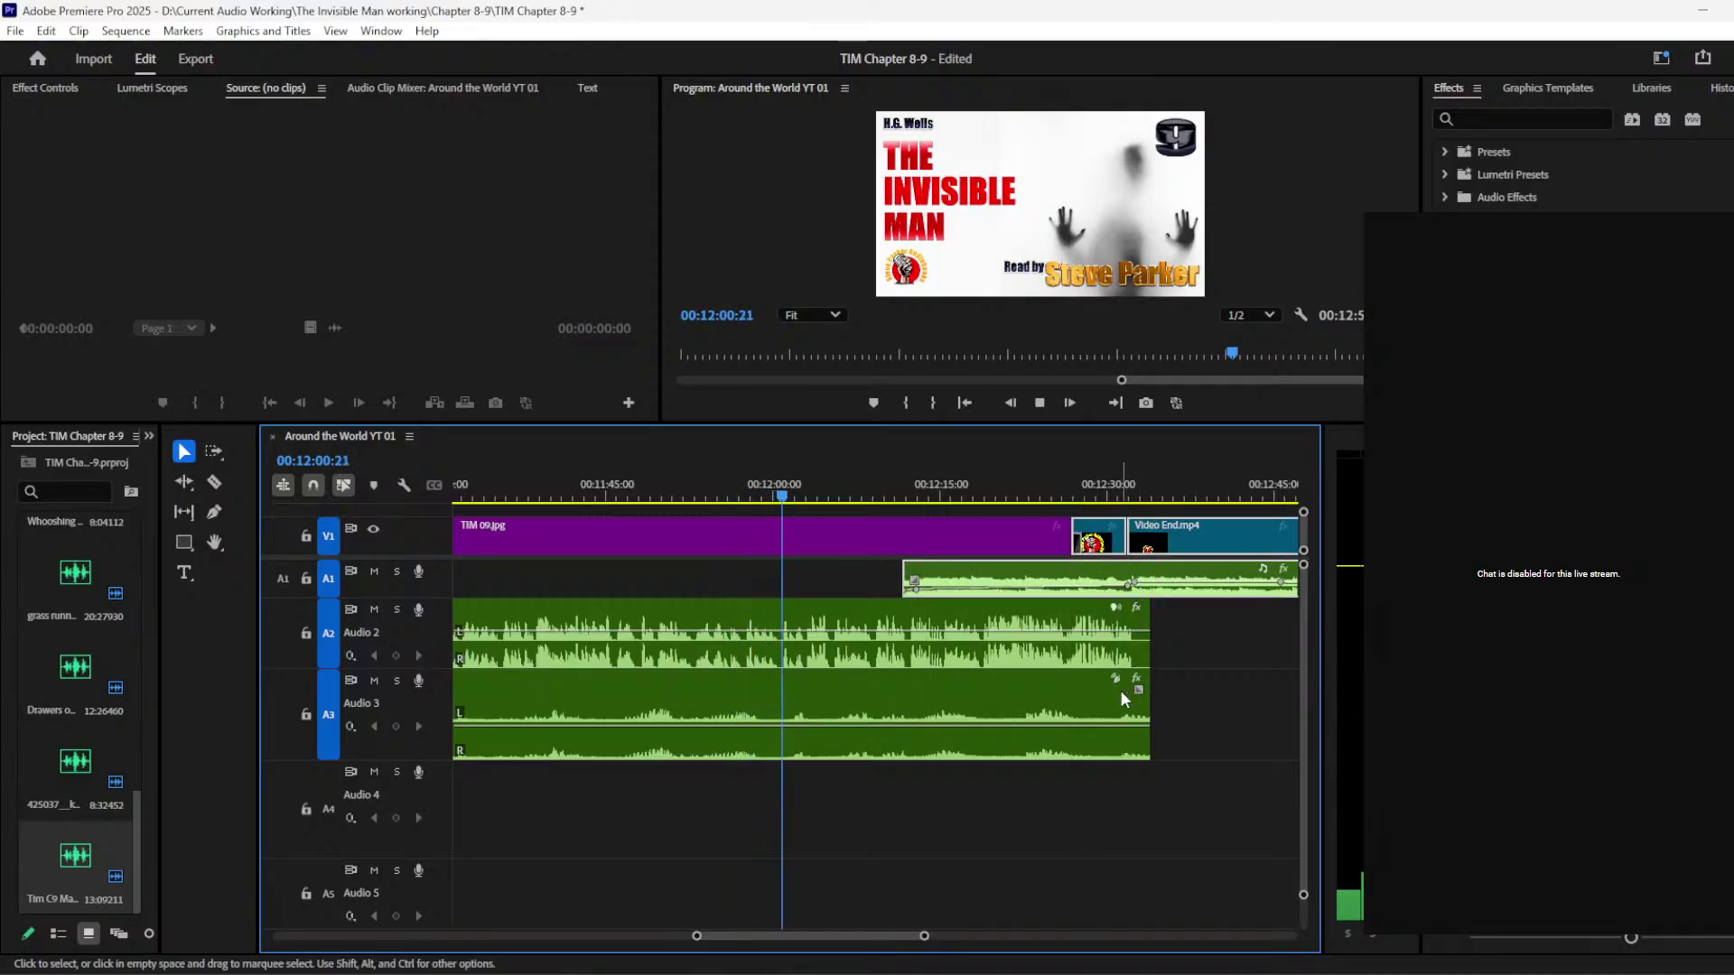
{"action": "key", "text": "space"}
Step: Switch to the sound effects File Explorer window and open the People folder inside 01 SFX to find the sneeze files
{"action": "mouse_move", "coordinate": [193, 917]}
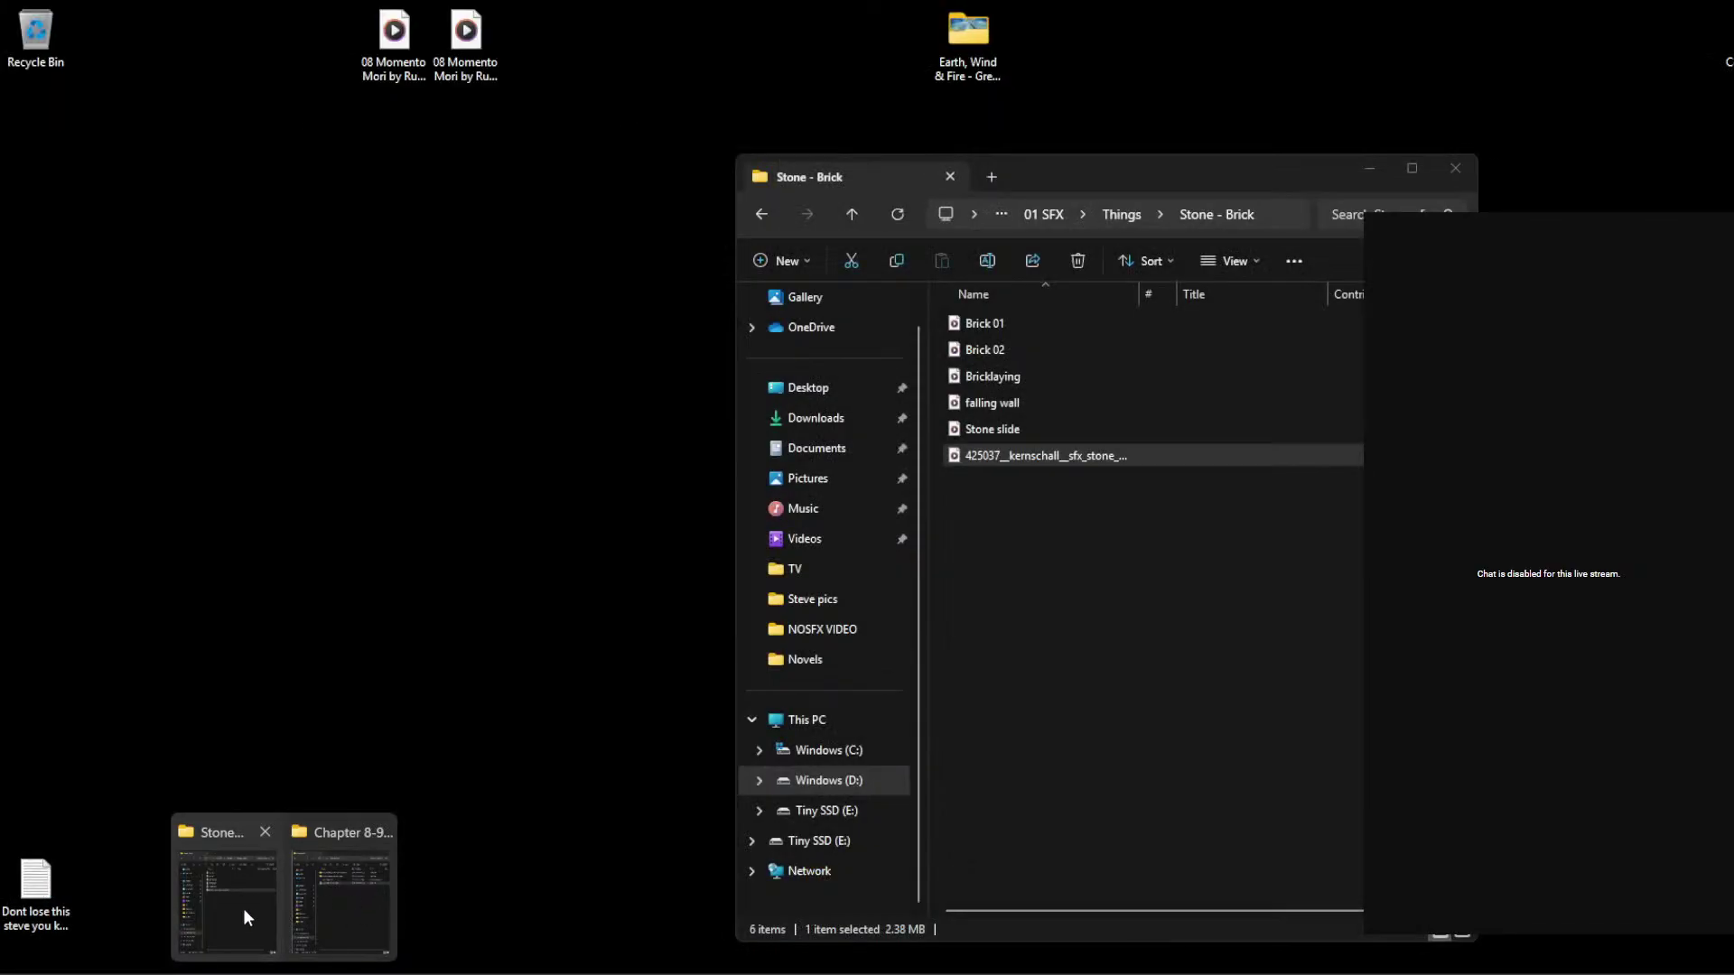
{"action": "left_click", "coordinate": [242, 908]}
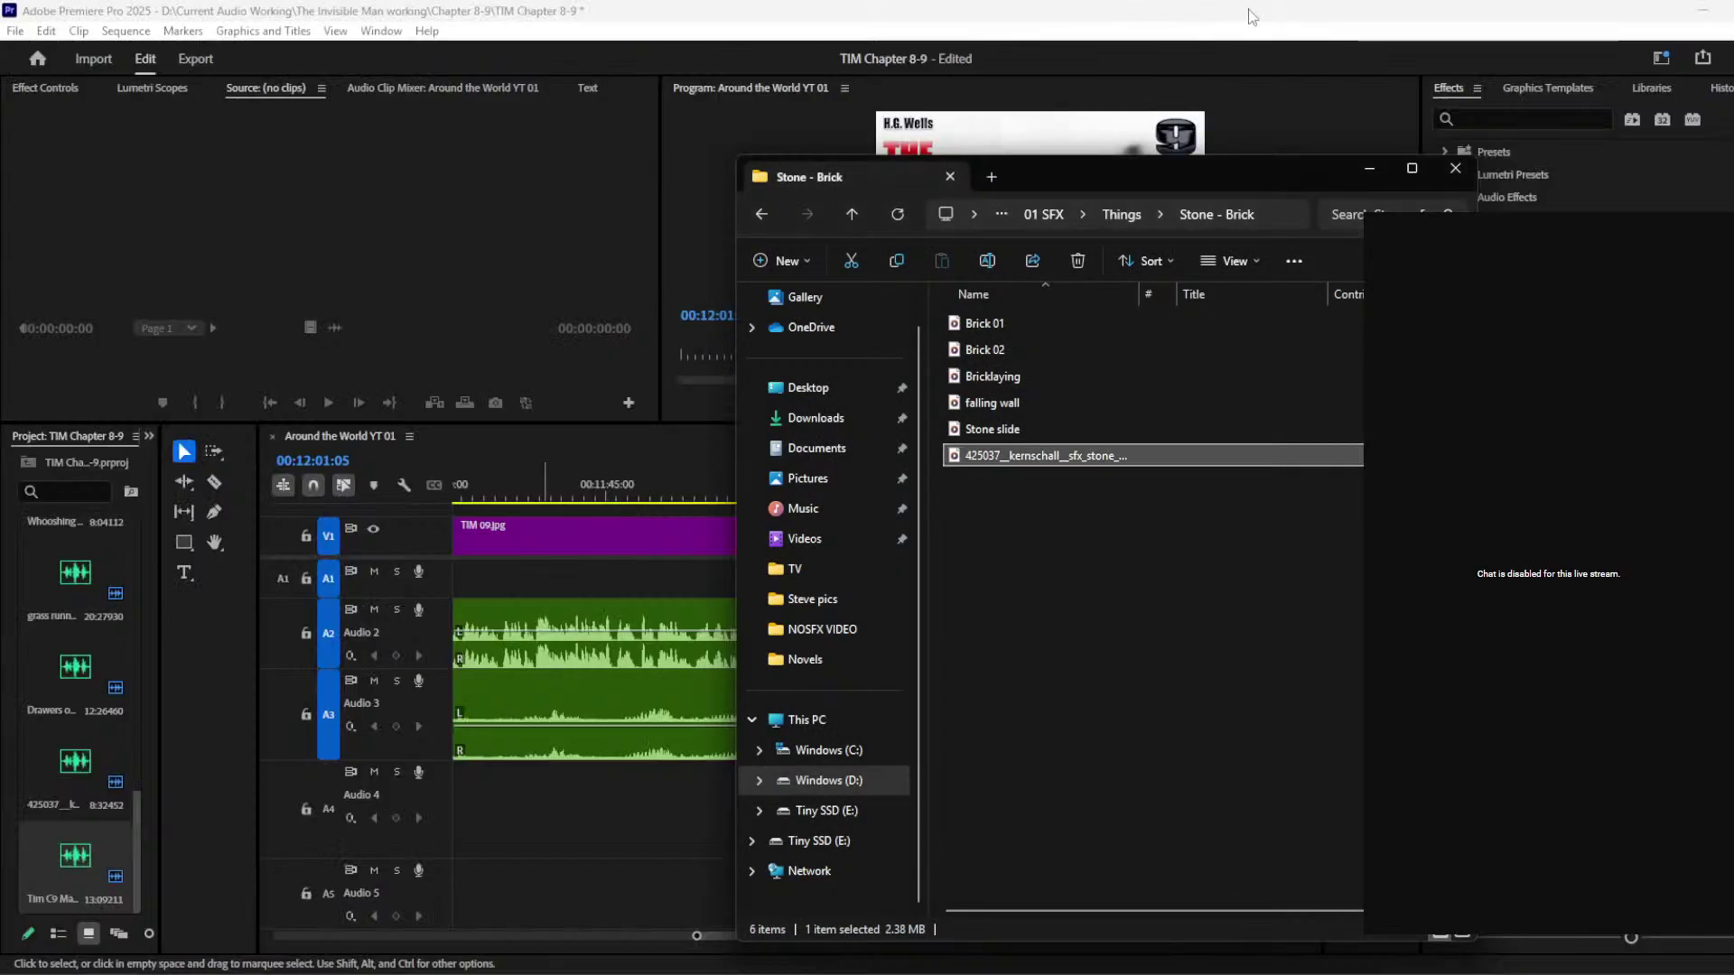
{"action": "left_click", "coordinate": [849, 214]}
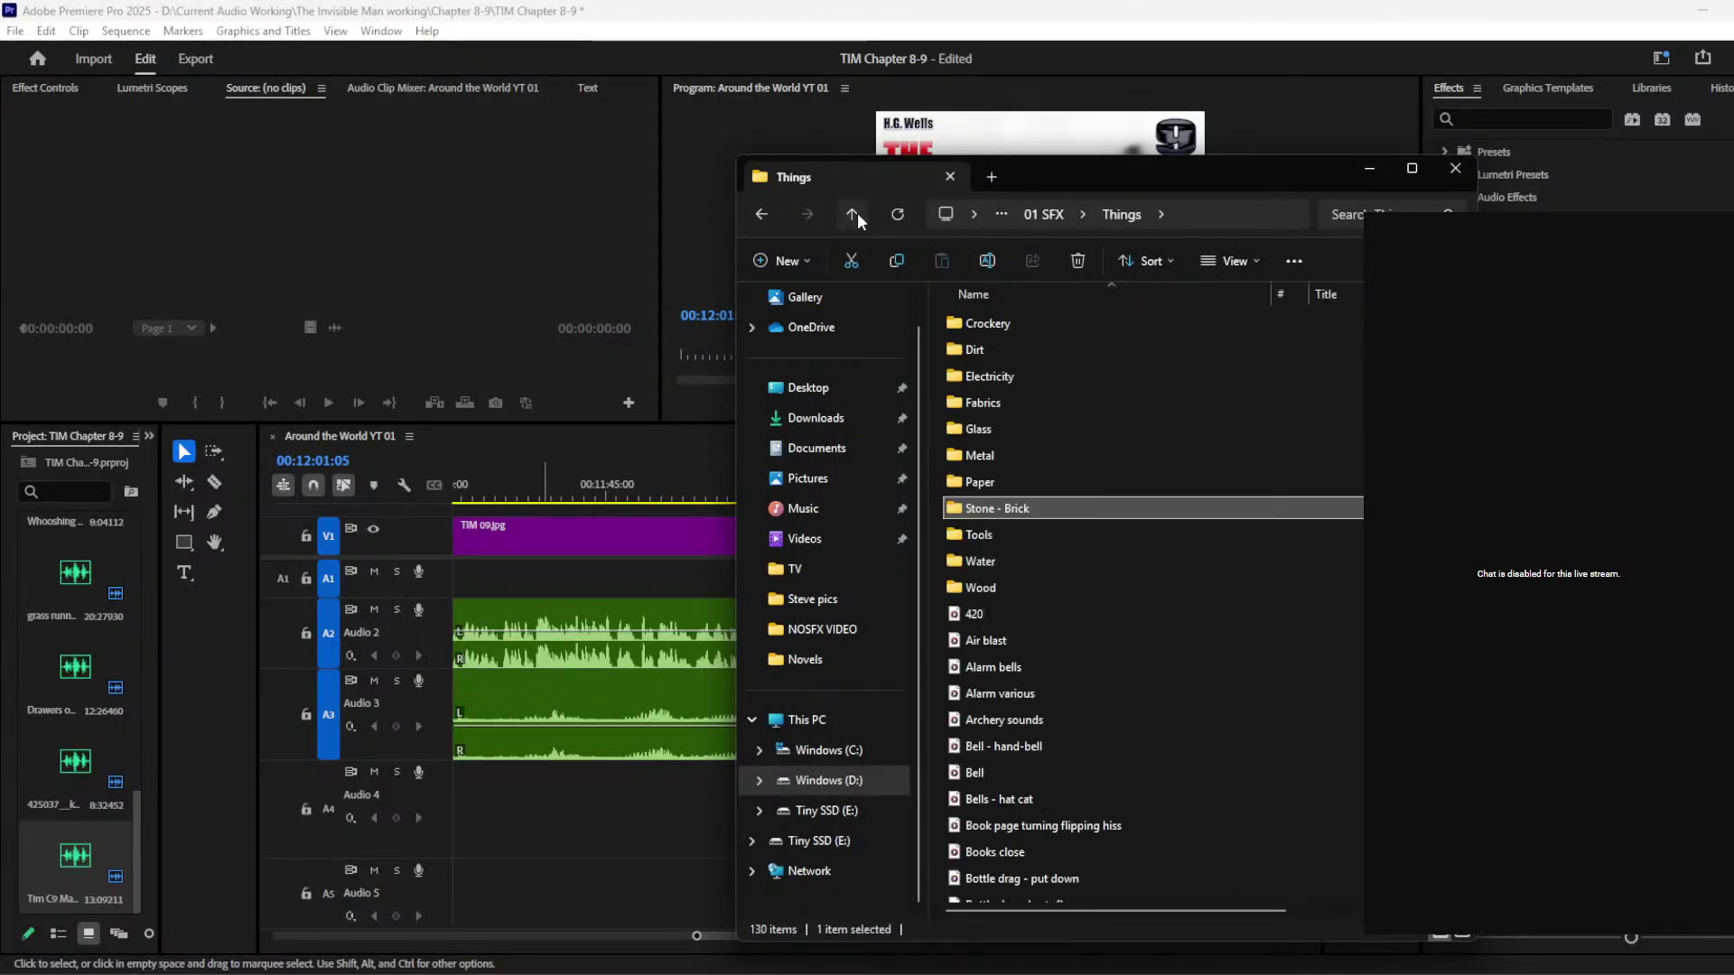
{"action": "left_click", "coordinate": [851, 214]}
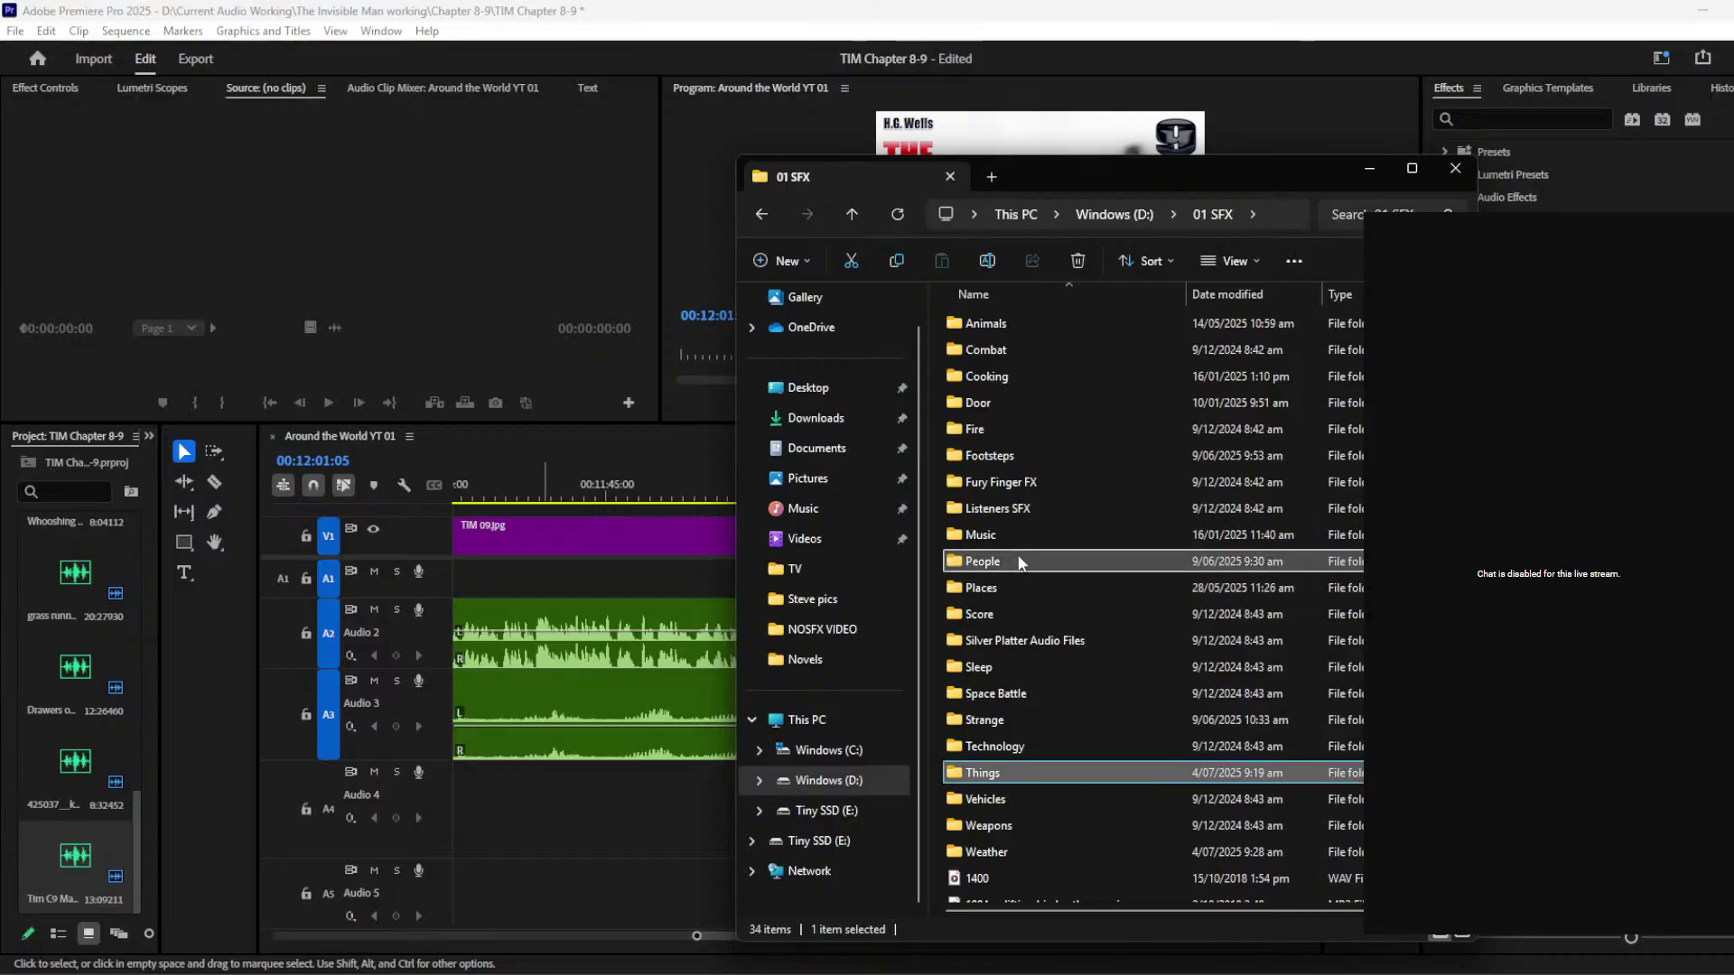
{"action": "double_click", "coordinate": [1009, 562]}
{"action": "scroll", "coordinate": [1047, 605], "scroll_direction": "down", "scroll_amount": 5}
{"action": "scroll", "coordinate": [1049, 631], "scroll_direction": "down", "scroll_amount": 4}
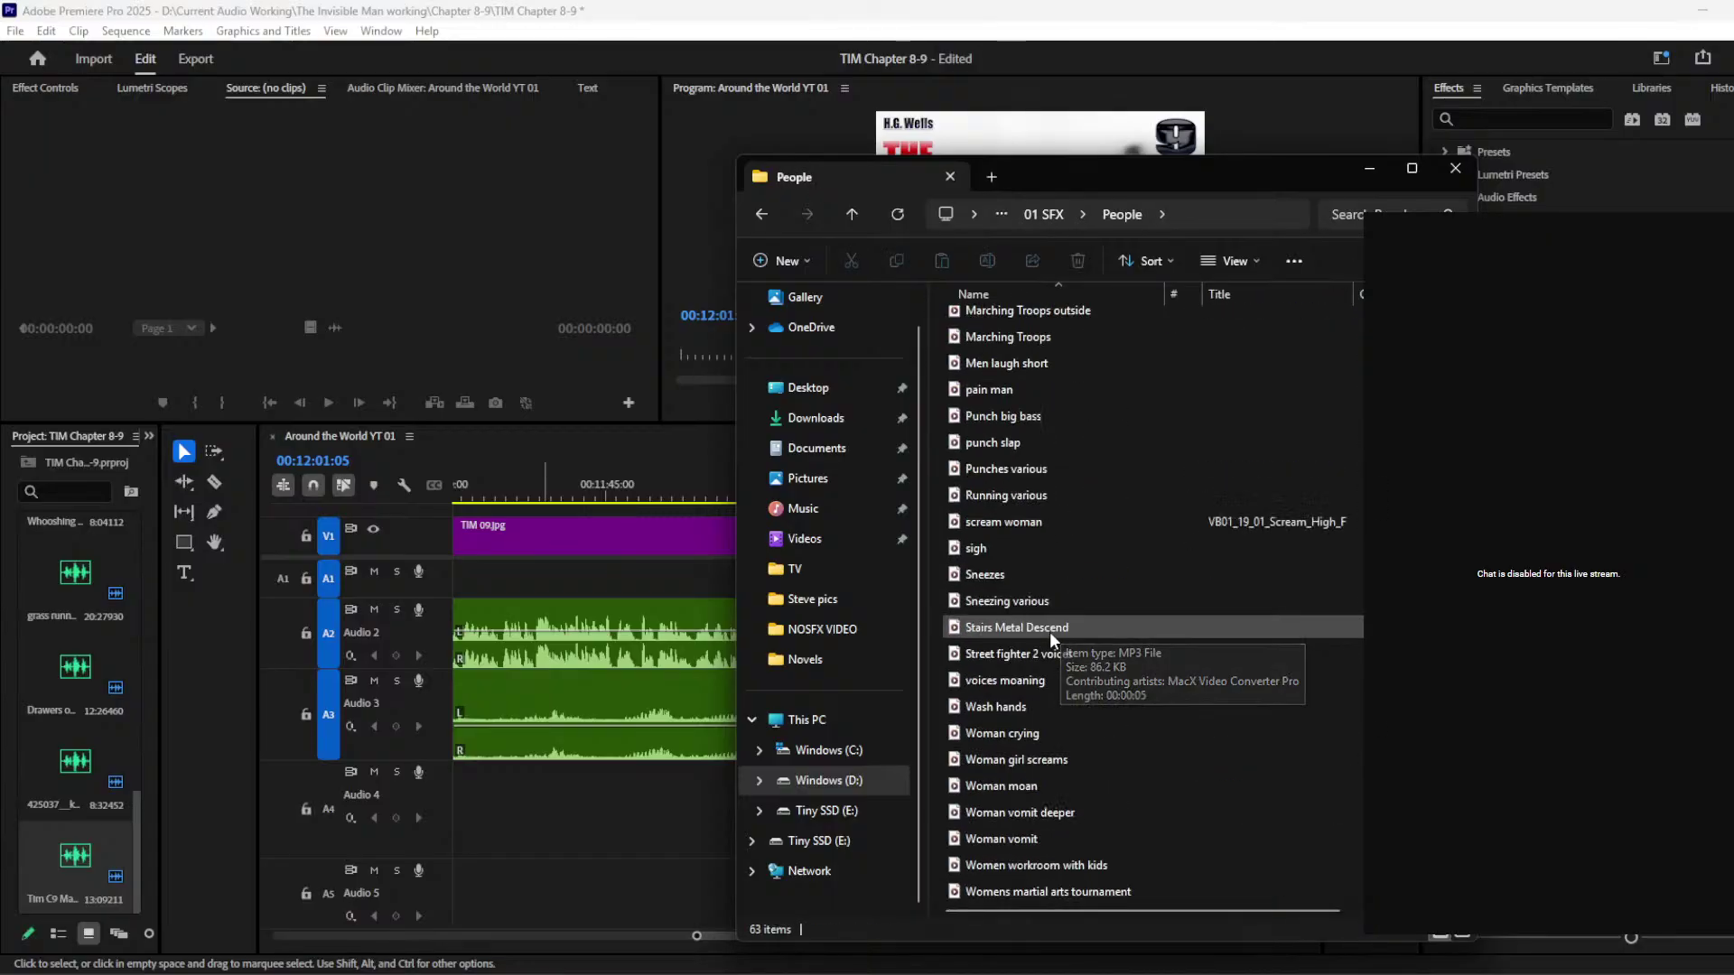
Step: Listen to the Sneezes and Sneezing various files in Media Player, closing the player after each one
{"action": "double_click", "coordinate": [1015, 576]}
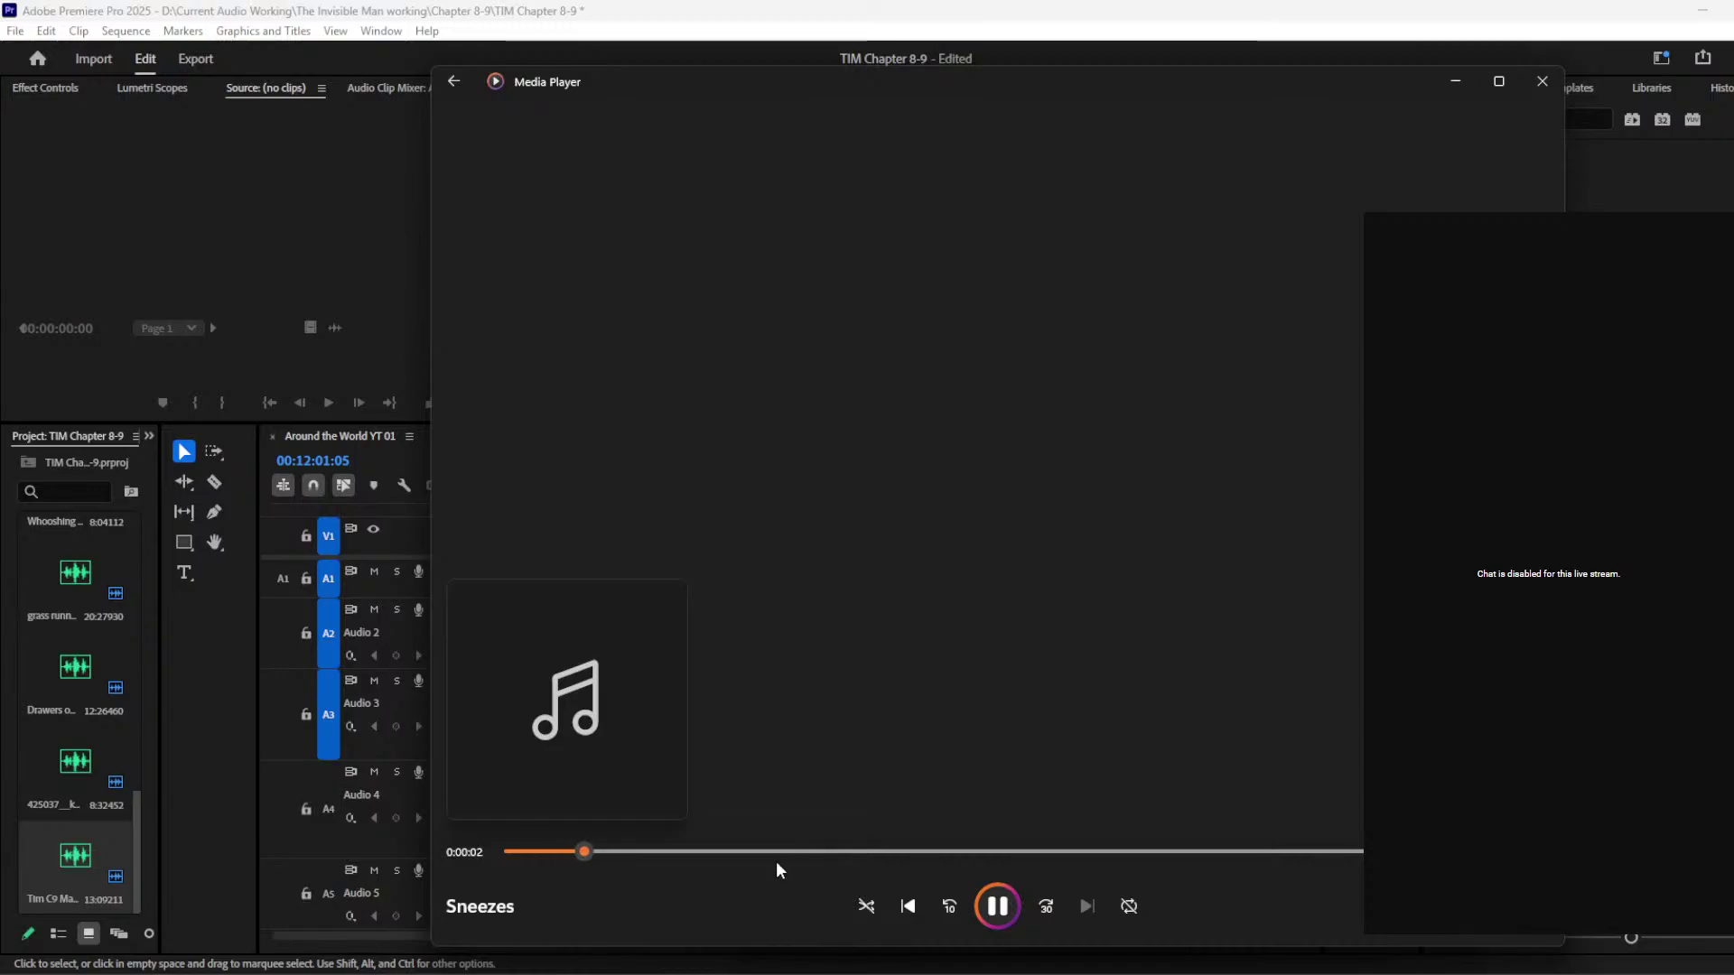
{"action": "left_click", "coordinate": [1541, 82]}
{"action": "left_click", "coordinate": [1023, 605]}
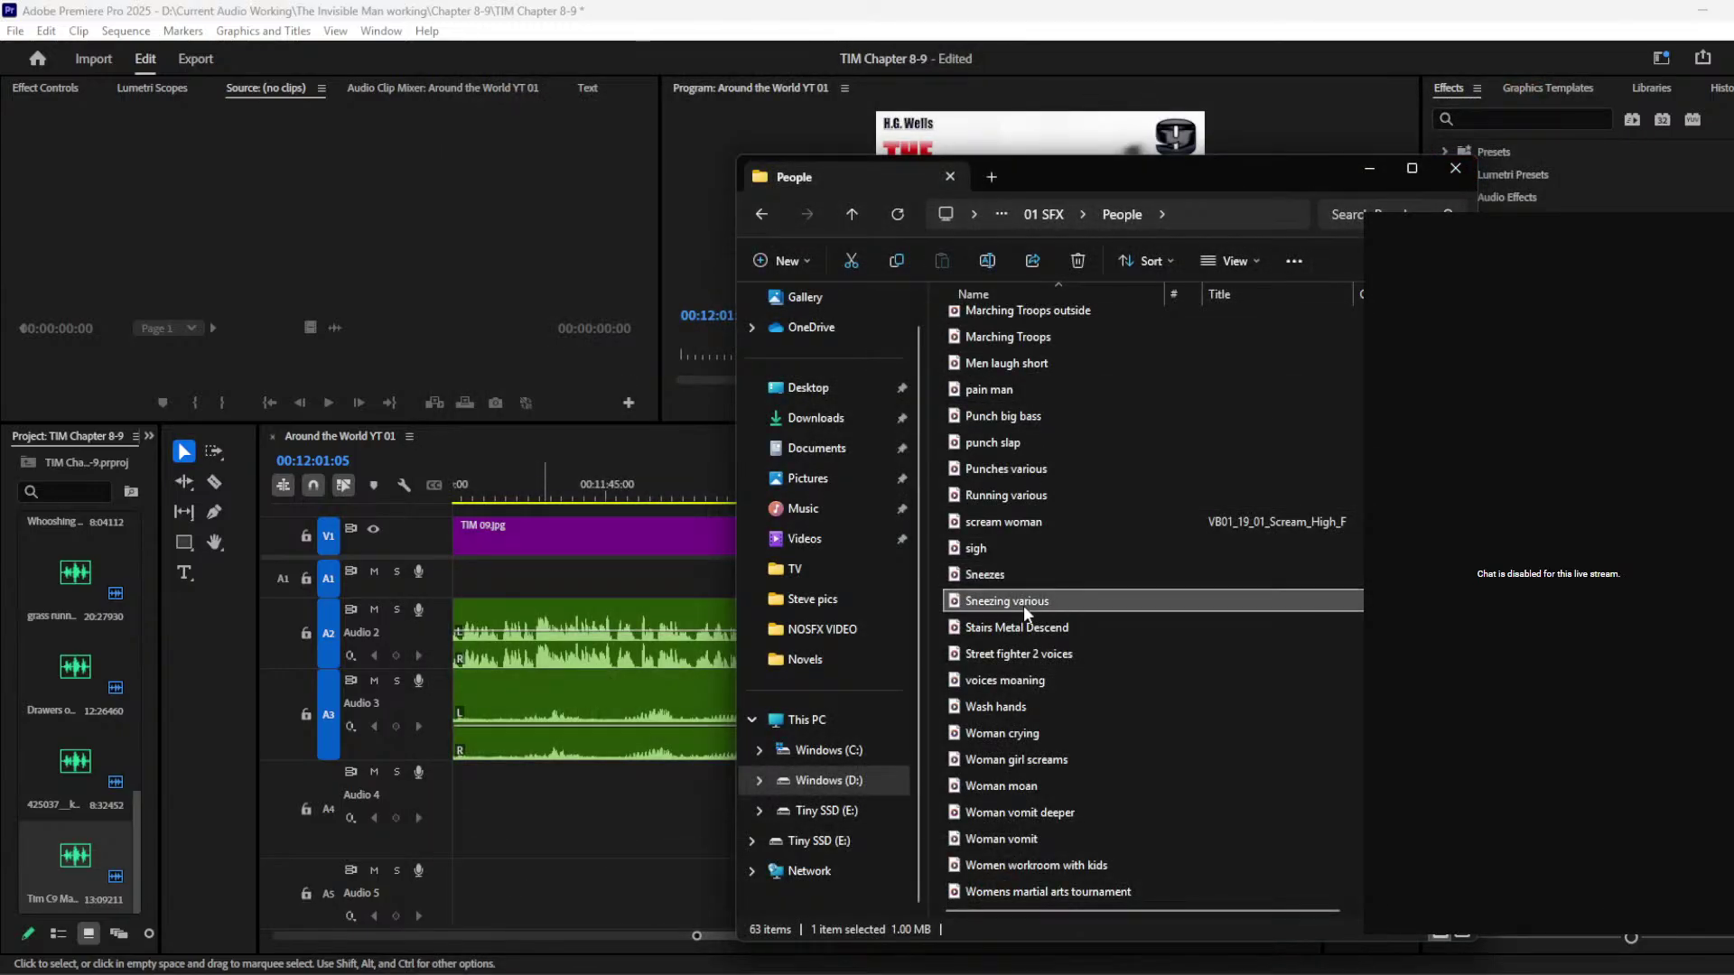
{"action": "double_click", "coordinate": [1022, 605]}
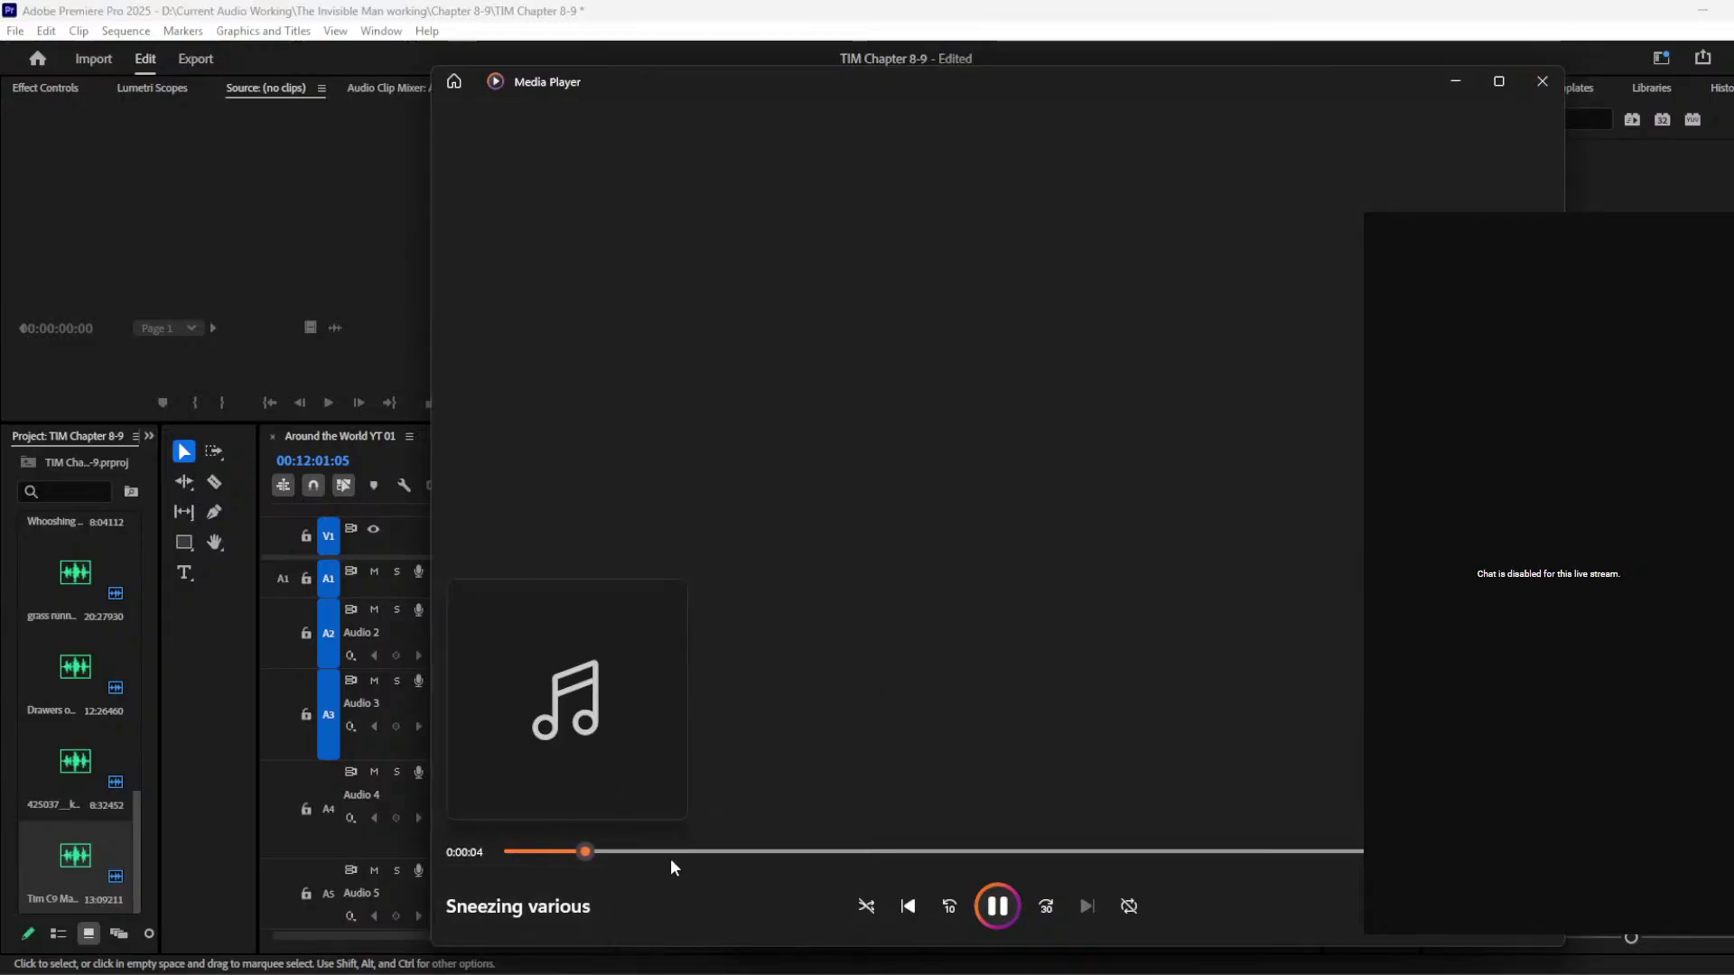
{"action": "left_click", "coordinate": [1541, 82]}
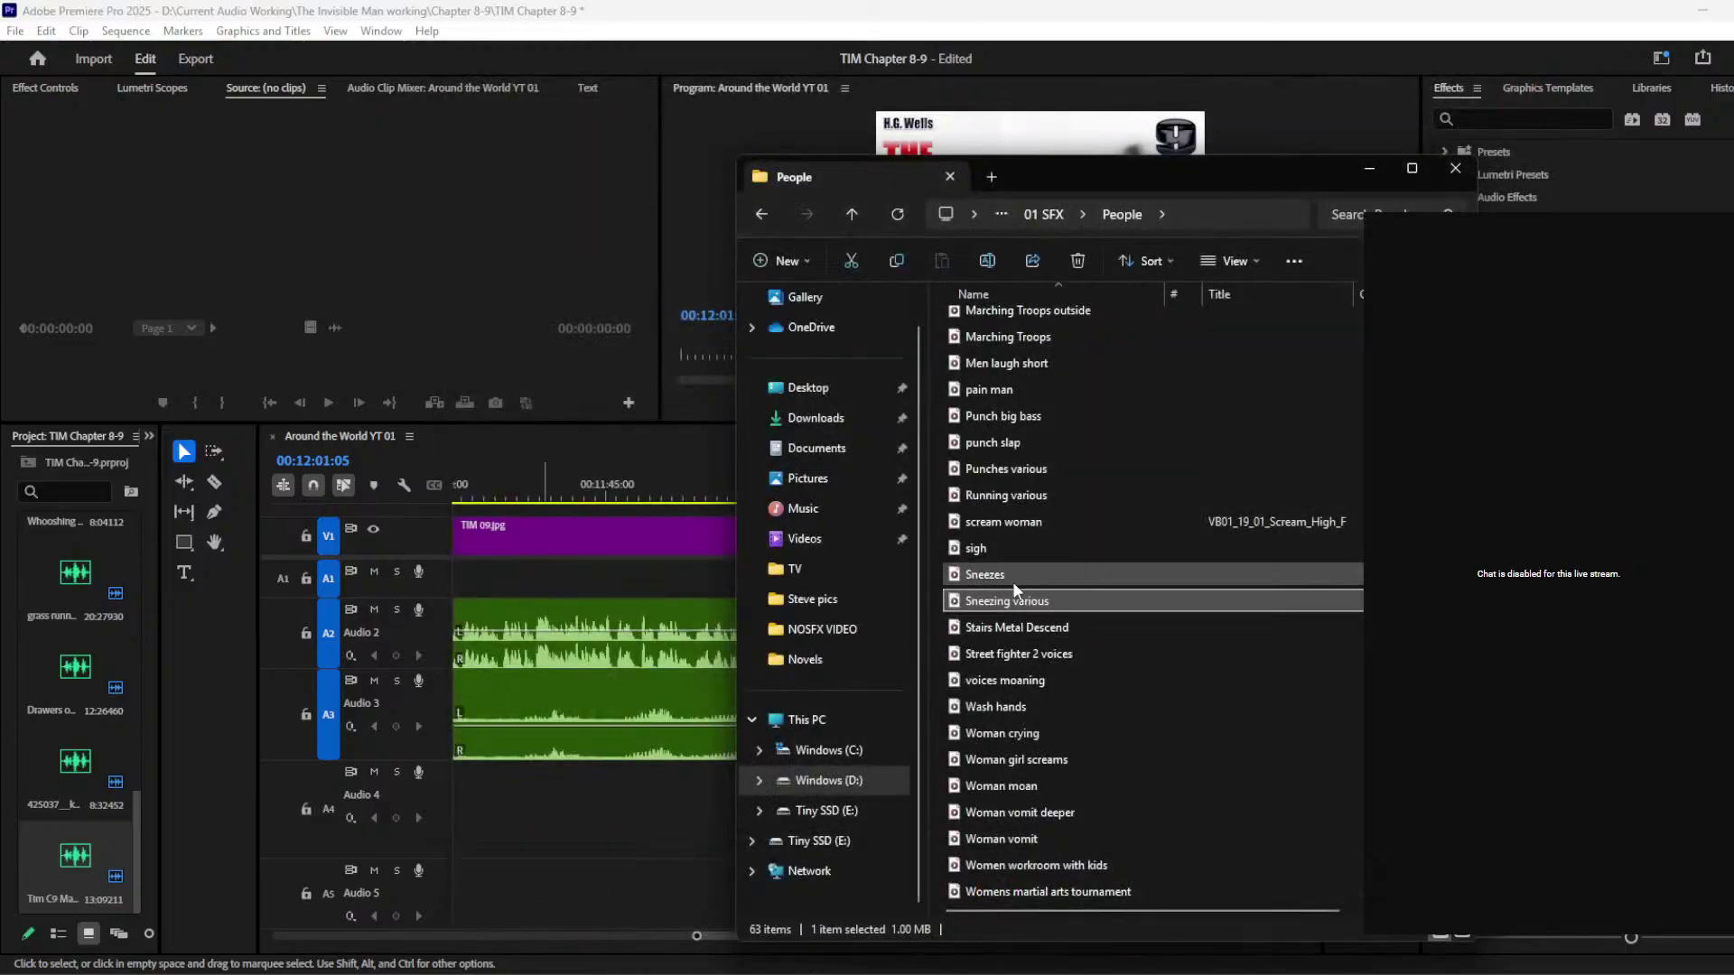
Step: Add the Sneezes file to the Premiere Pro timeline and place it on Audio 4 around 00:12:00
{"action": "left_click", "coordinate": [1015, 572]}
{"action": "left_click_drag", "start_coordinate": [1015, 572], "coordinate": [627, 890]}
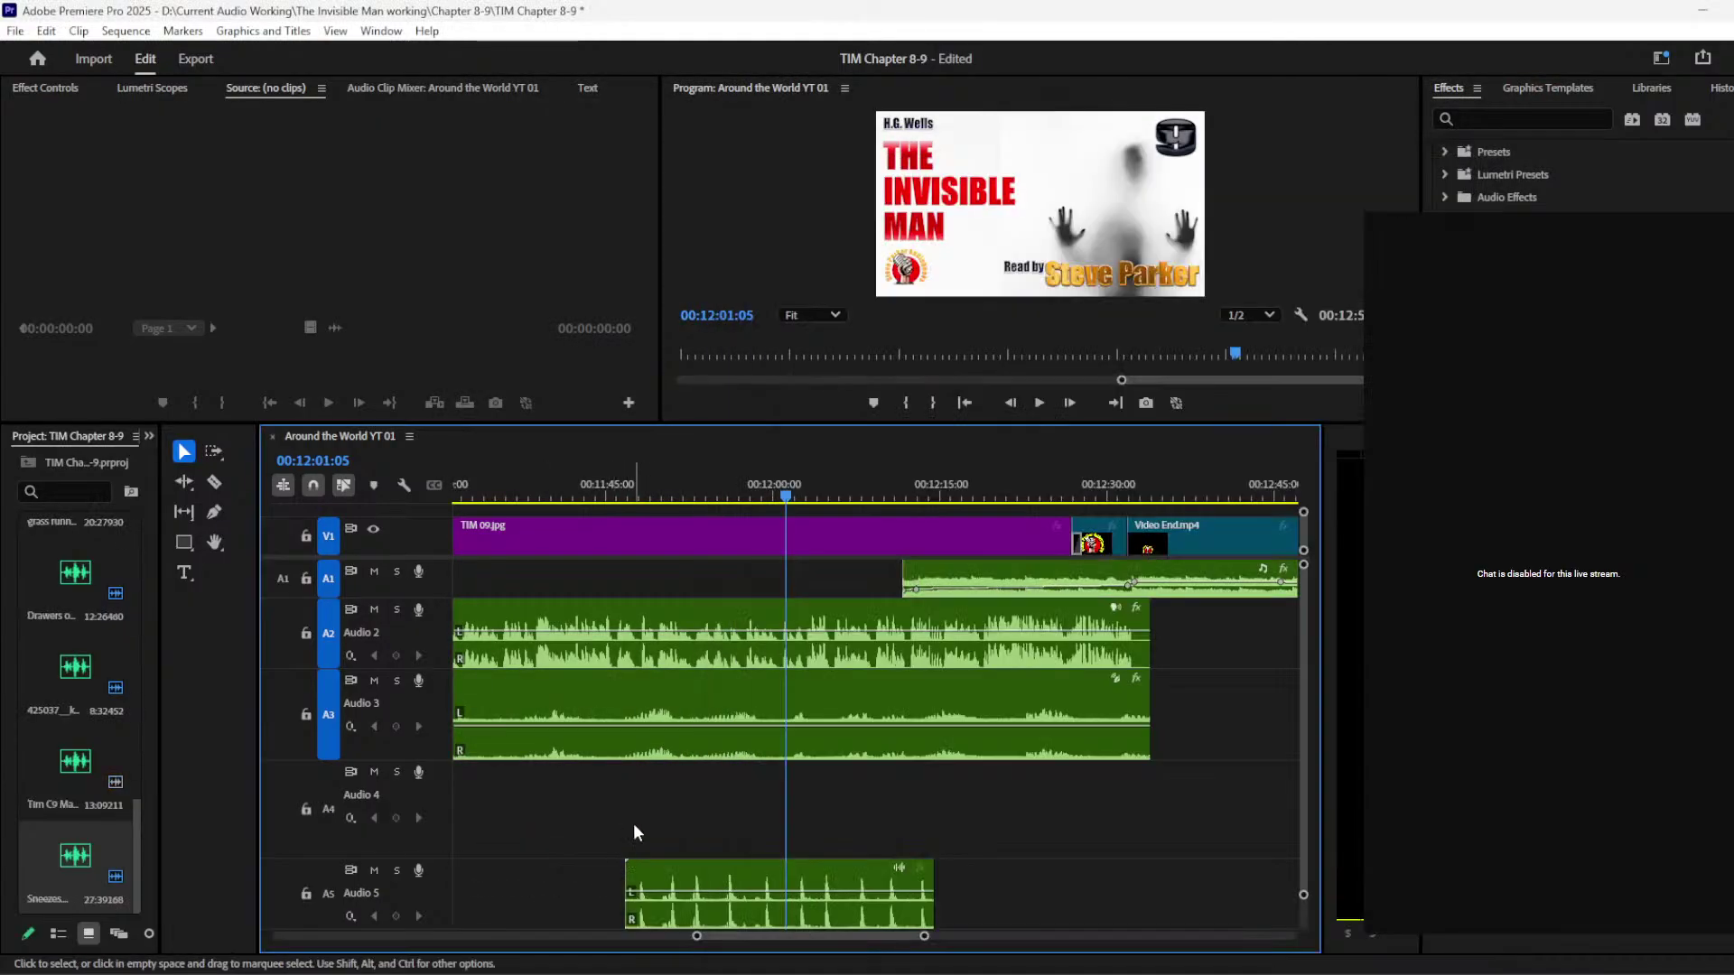
{"action": "left_click_drag", "start_coordinate": [725, 921], "coordinate": [789, 817]}
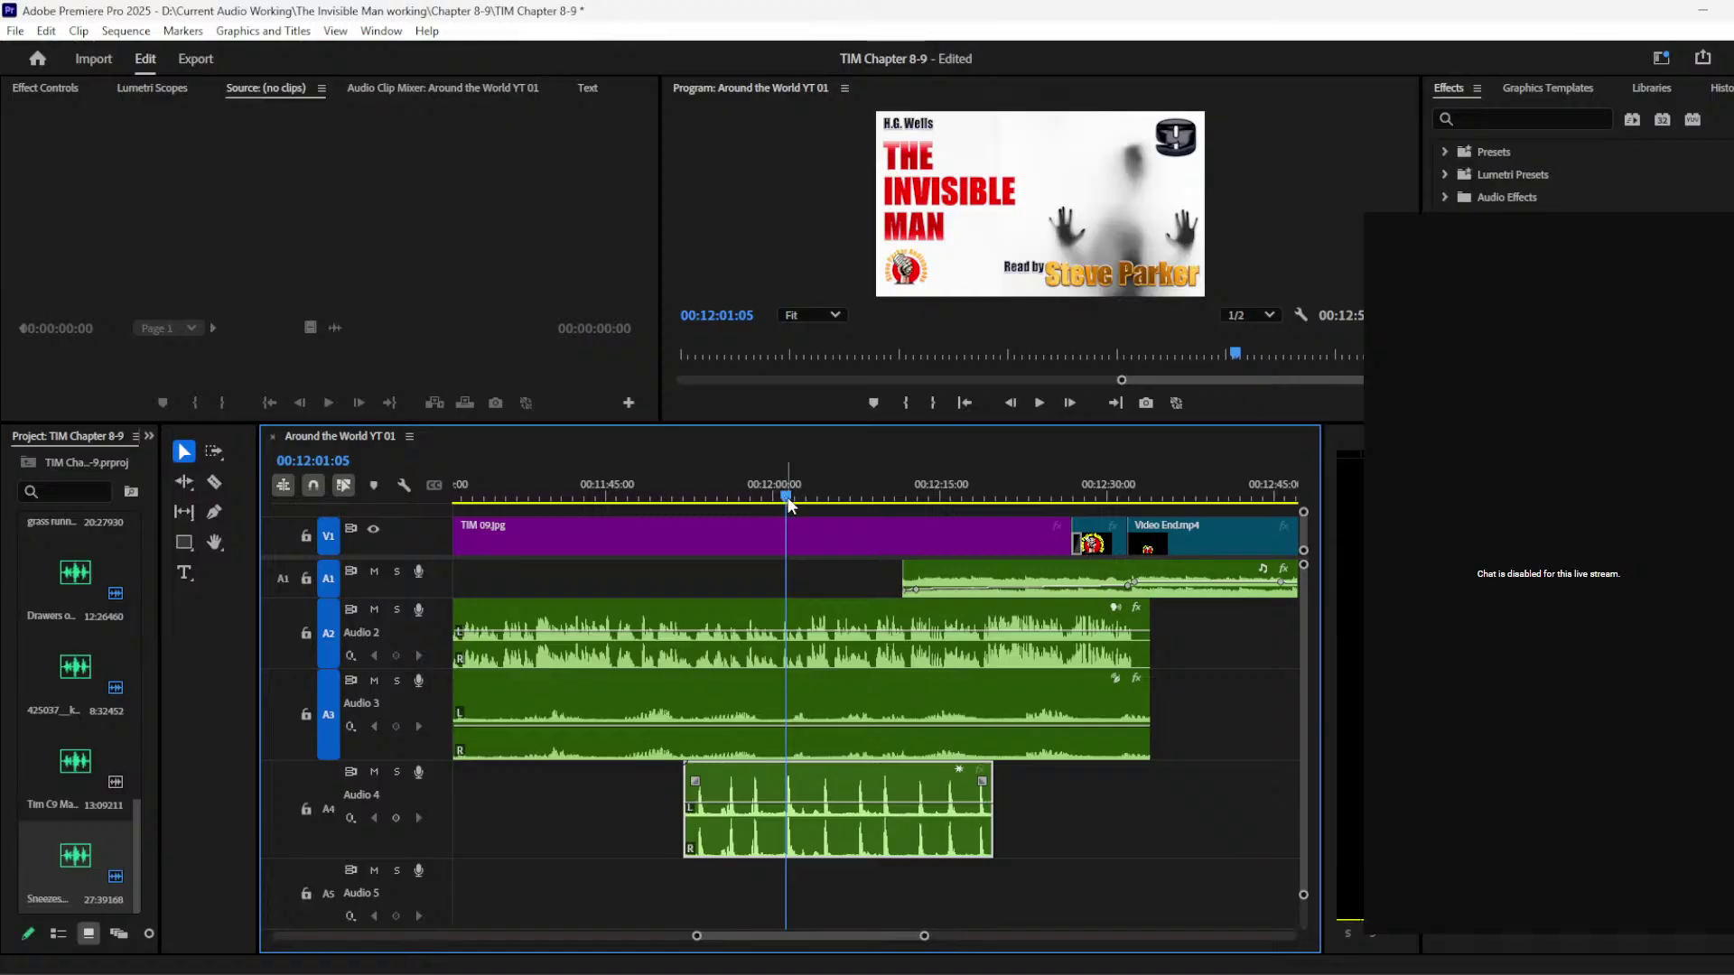
Step: Trim the start of the Sneezes clip on Audio 4 up to a single sneeze and reposition it to start about 00:11:59:12, checking by playback
{"action": "left_click_drag", "start_coordinate": [788, 504], "coordinate": [755, 497]}
{"action": "key", "text": "space"}
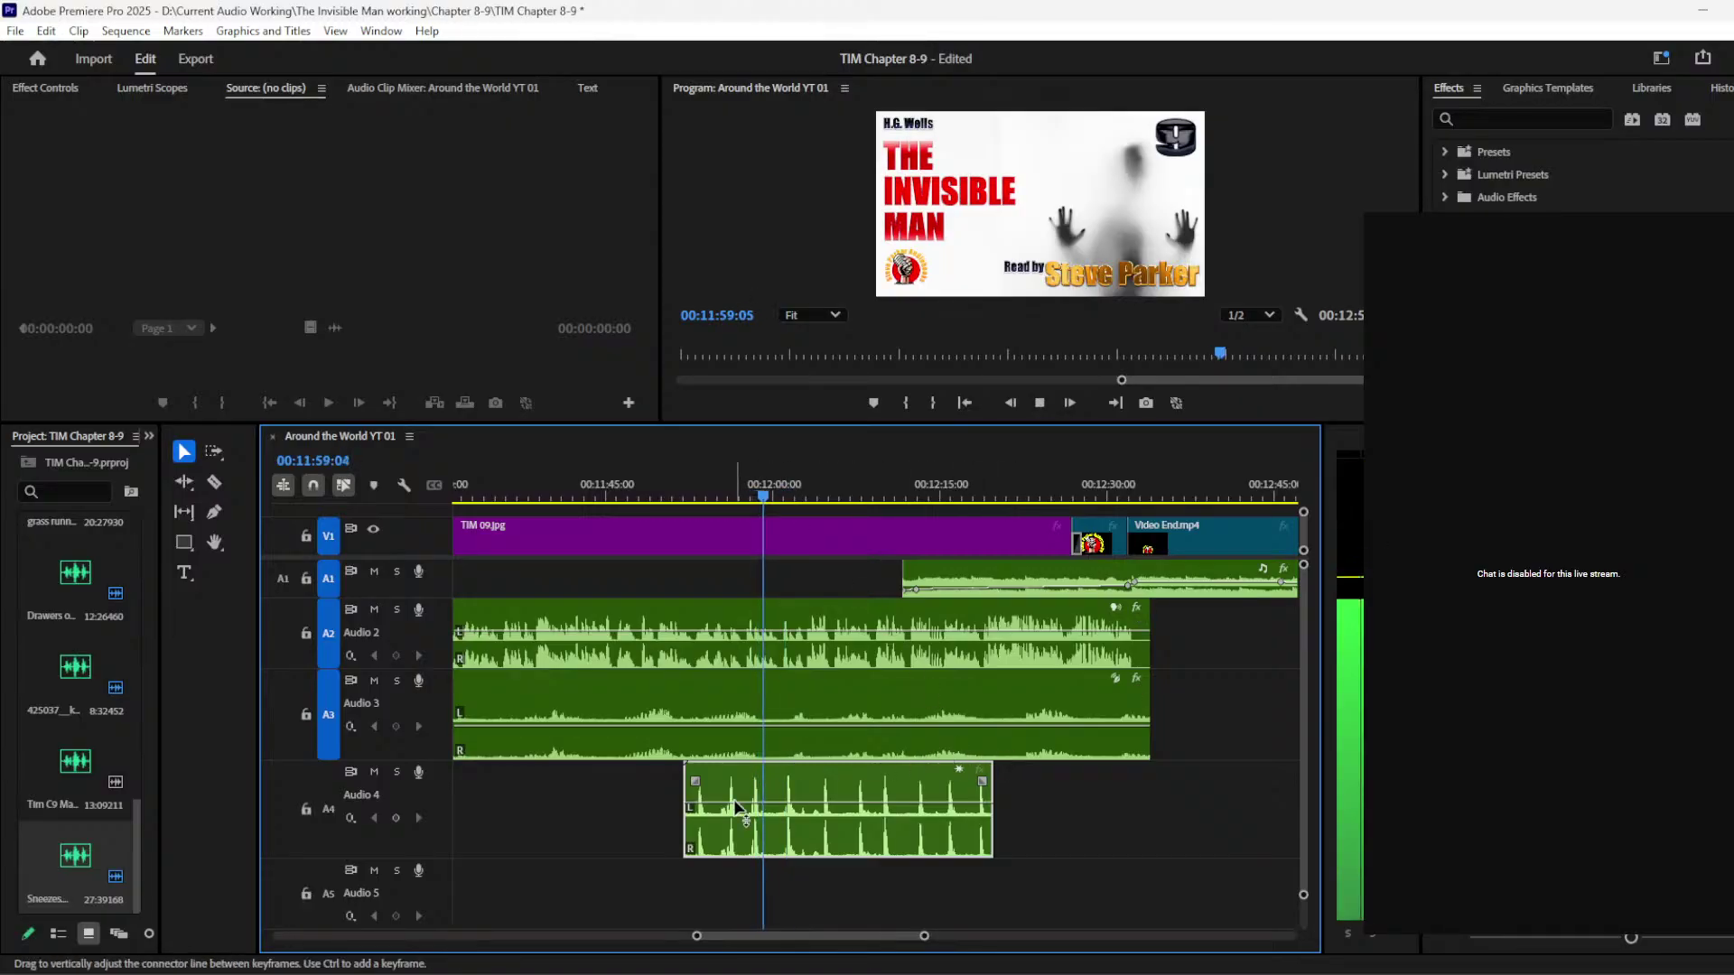
{"action": "key", "text": "space"}
{"action": "left_click", "coordinate": [782, 828]}
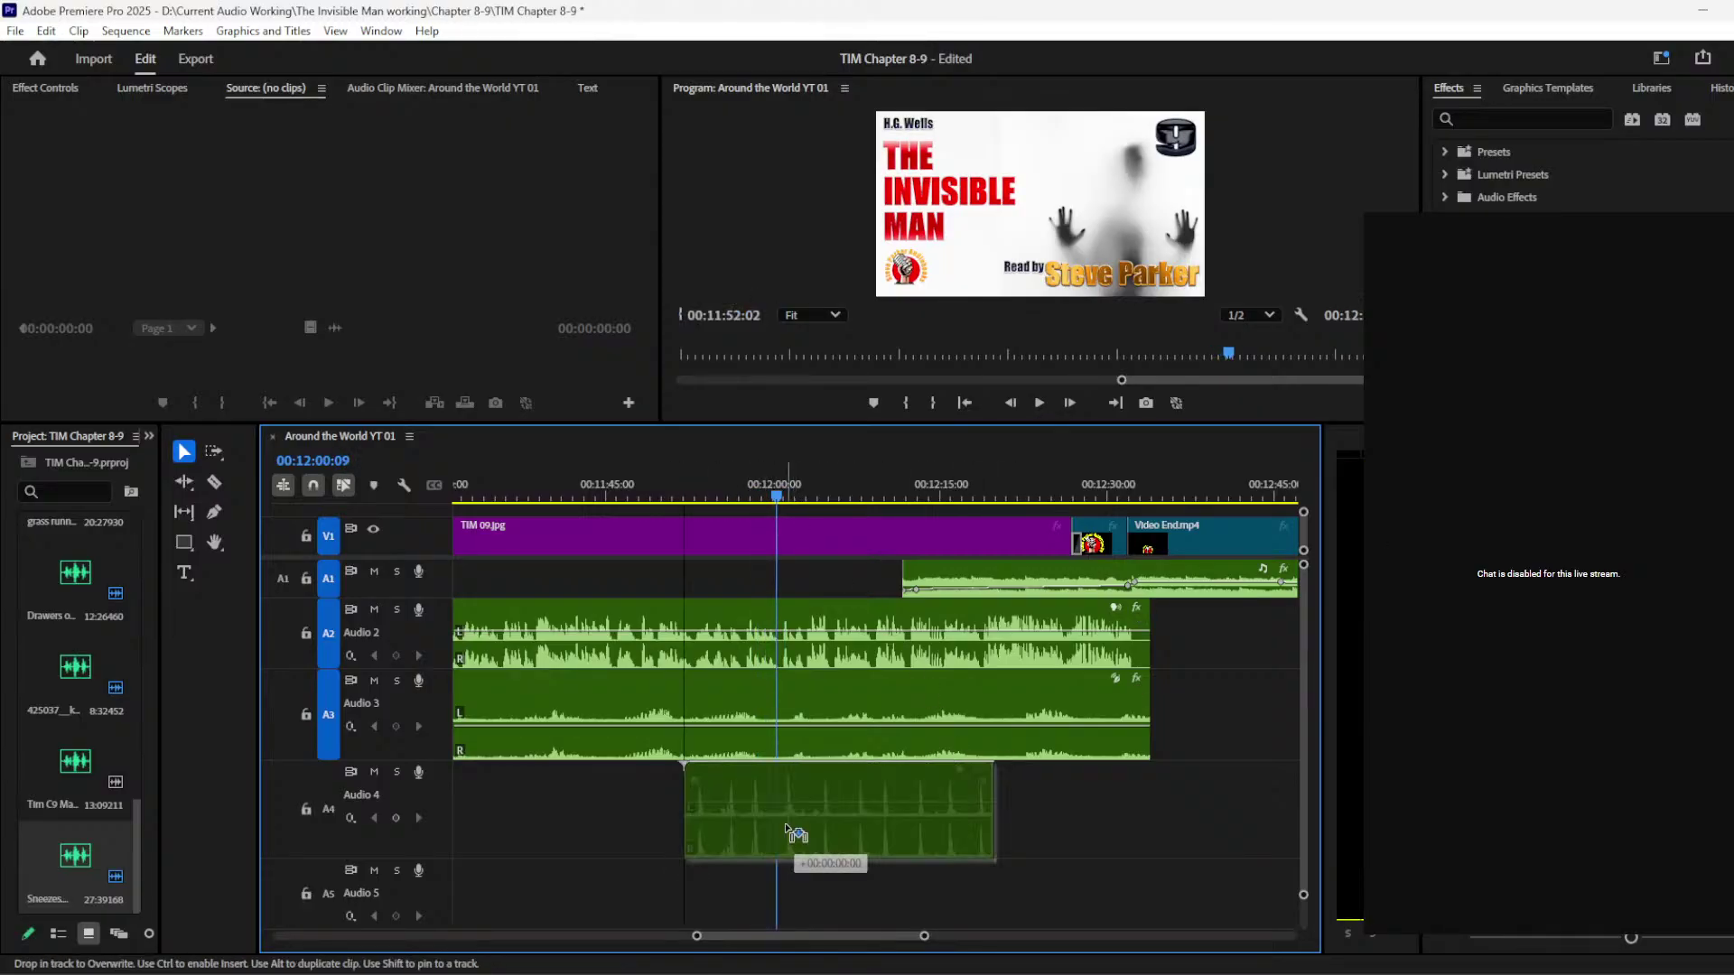
{"action": "left_click_drag", "start_coordinate": [691, 838], "coordinate": [777, 840]}
{"action": "left_click_drag", "start_coordinate": [697, 936], "coordinate": [757, 939]}
{"action": "left_click_drag", "start_coordinate": [1004, 820], "coordinate": [959, 809]}
{"action": "left_click", "coordinate": [812, 496]}
{"action": "key", "text": "space"}
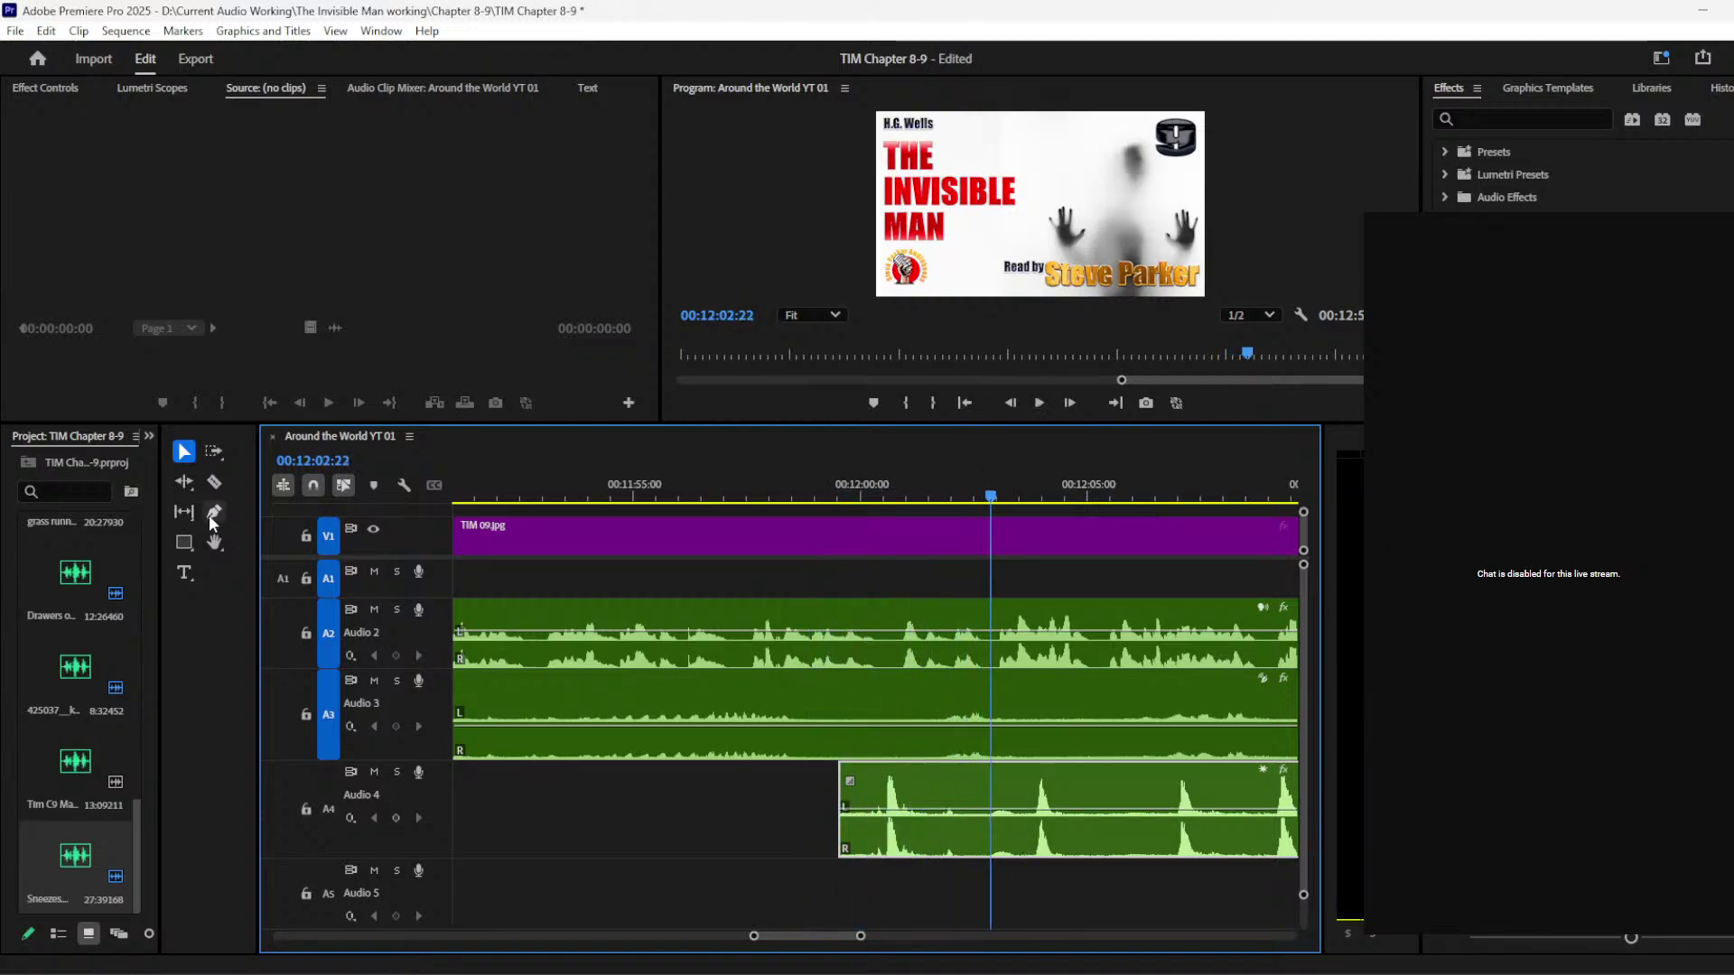
Step: Cut the Sneezes clip on Audio 4 just before 00:12:02:22 and delete the part after the cut
{"action": "left_click", "coordinate": [224, 484]}
{"action": "left_click", "coordinate": [982, 834]}
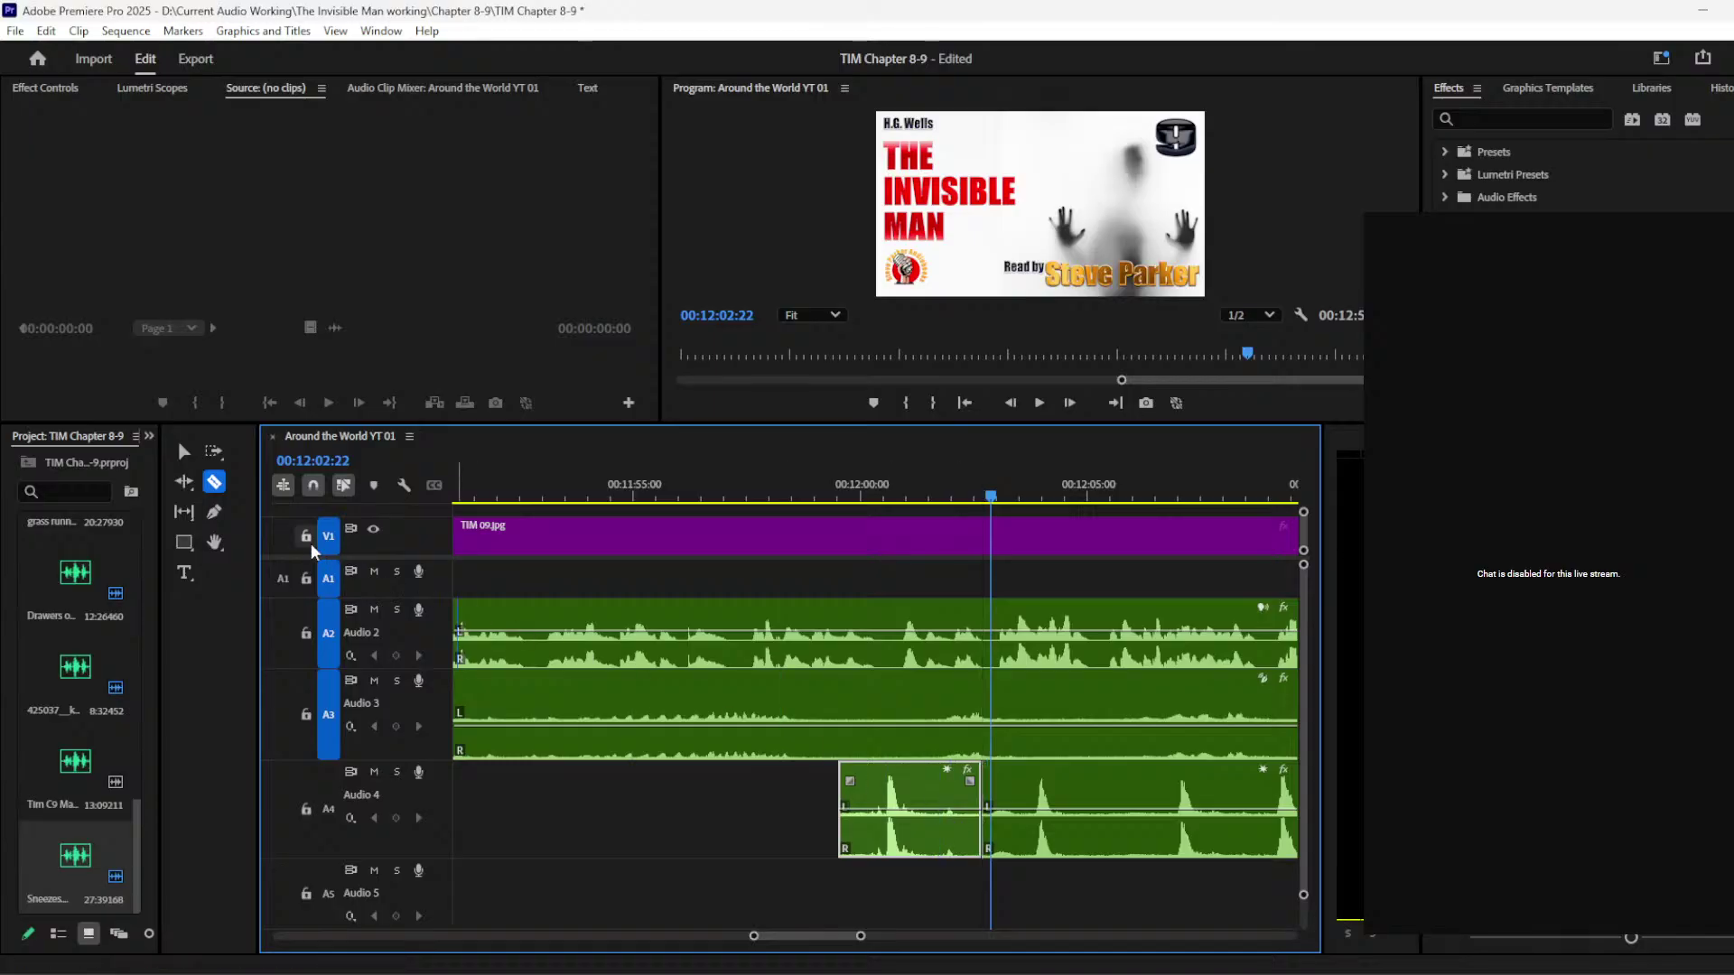
{"action": "left_click", "coordinate": [183, 450]}
{"action": "left_click", "coordinate": [1087, 796]}
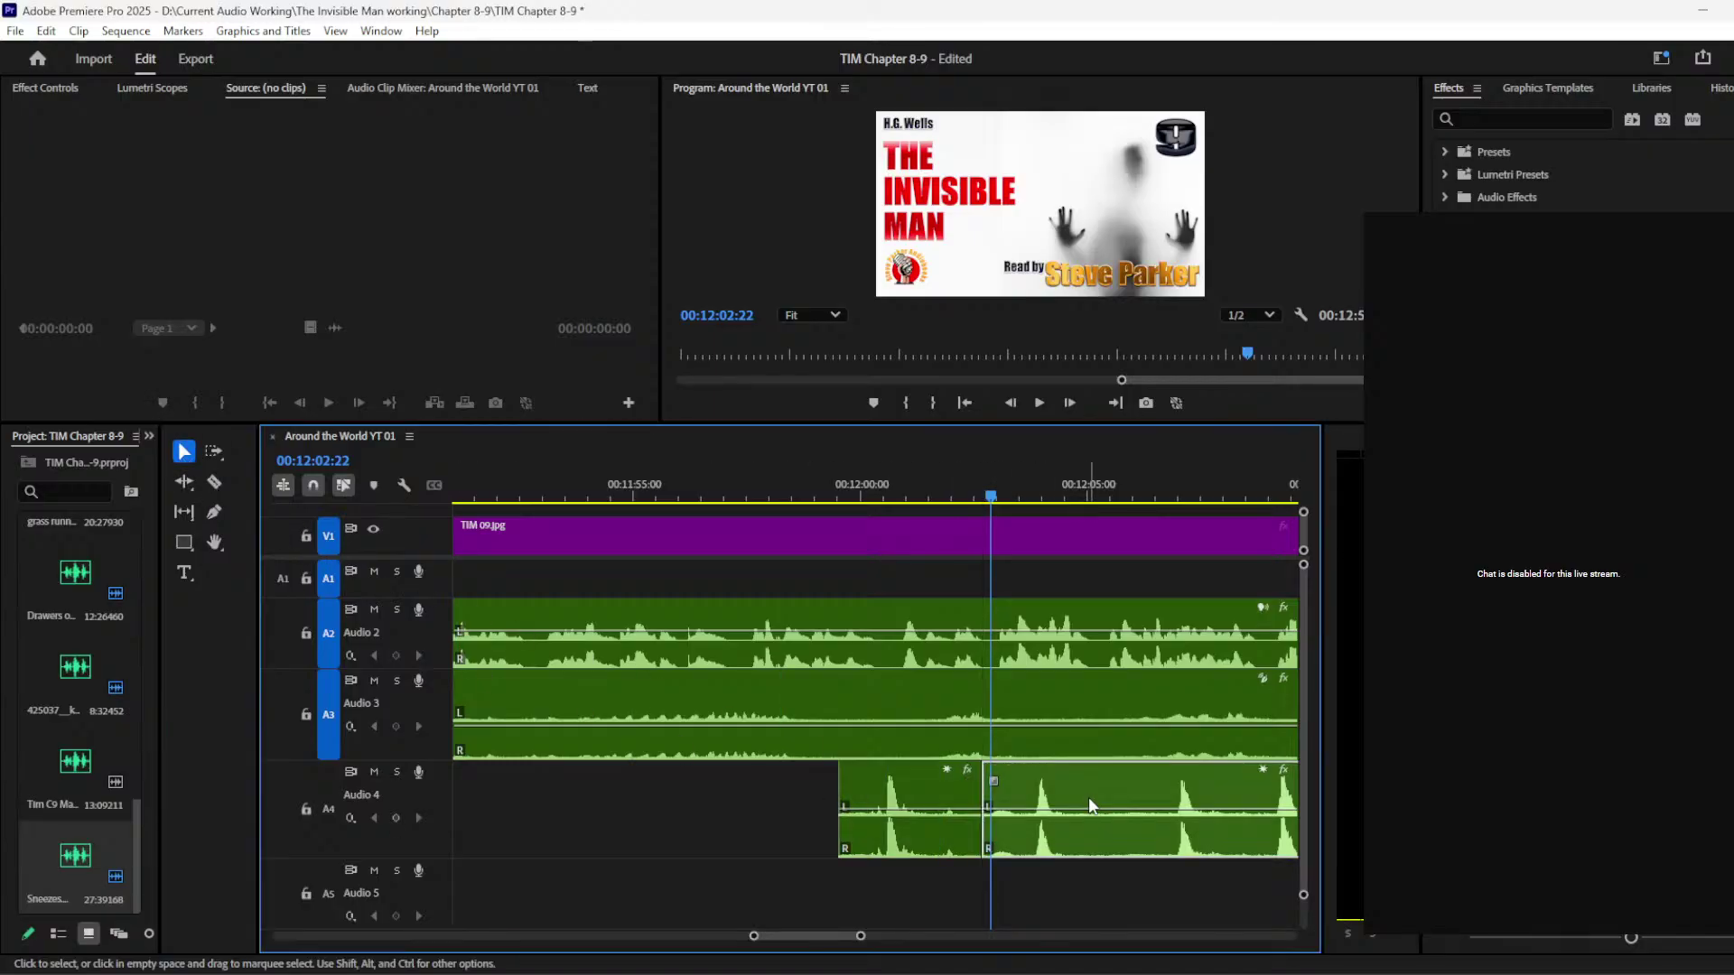
{"action": "key", "text": "Delete"}
Step: Add volume keyframes to the sneeze clip on Audio 4 to fade it in and out, and play it back
{"action": "left_click", "coordinate": [215, 512]}
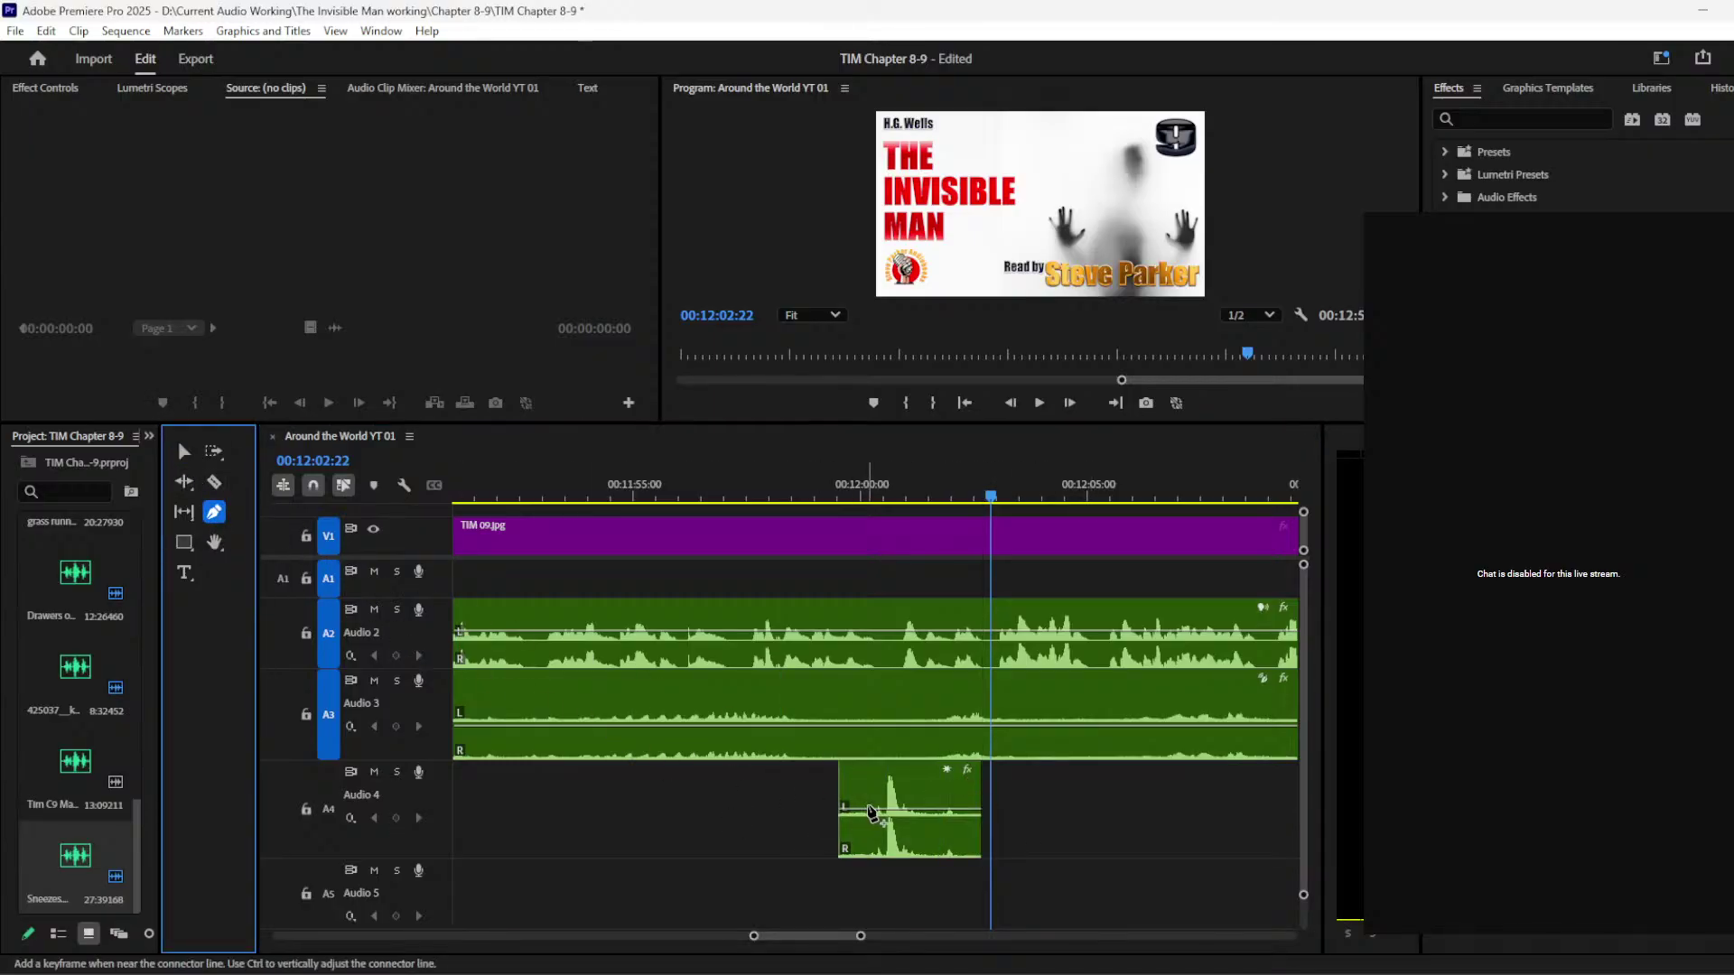
{"action": "left_click", "coordinate": [874, 811]}
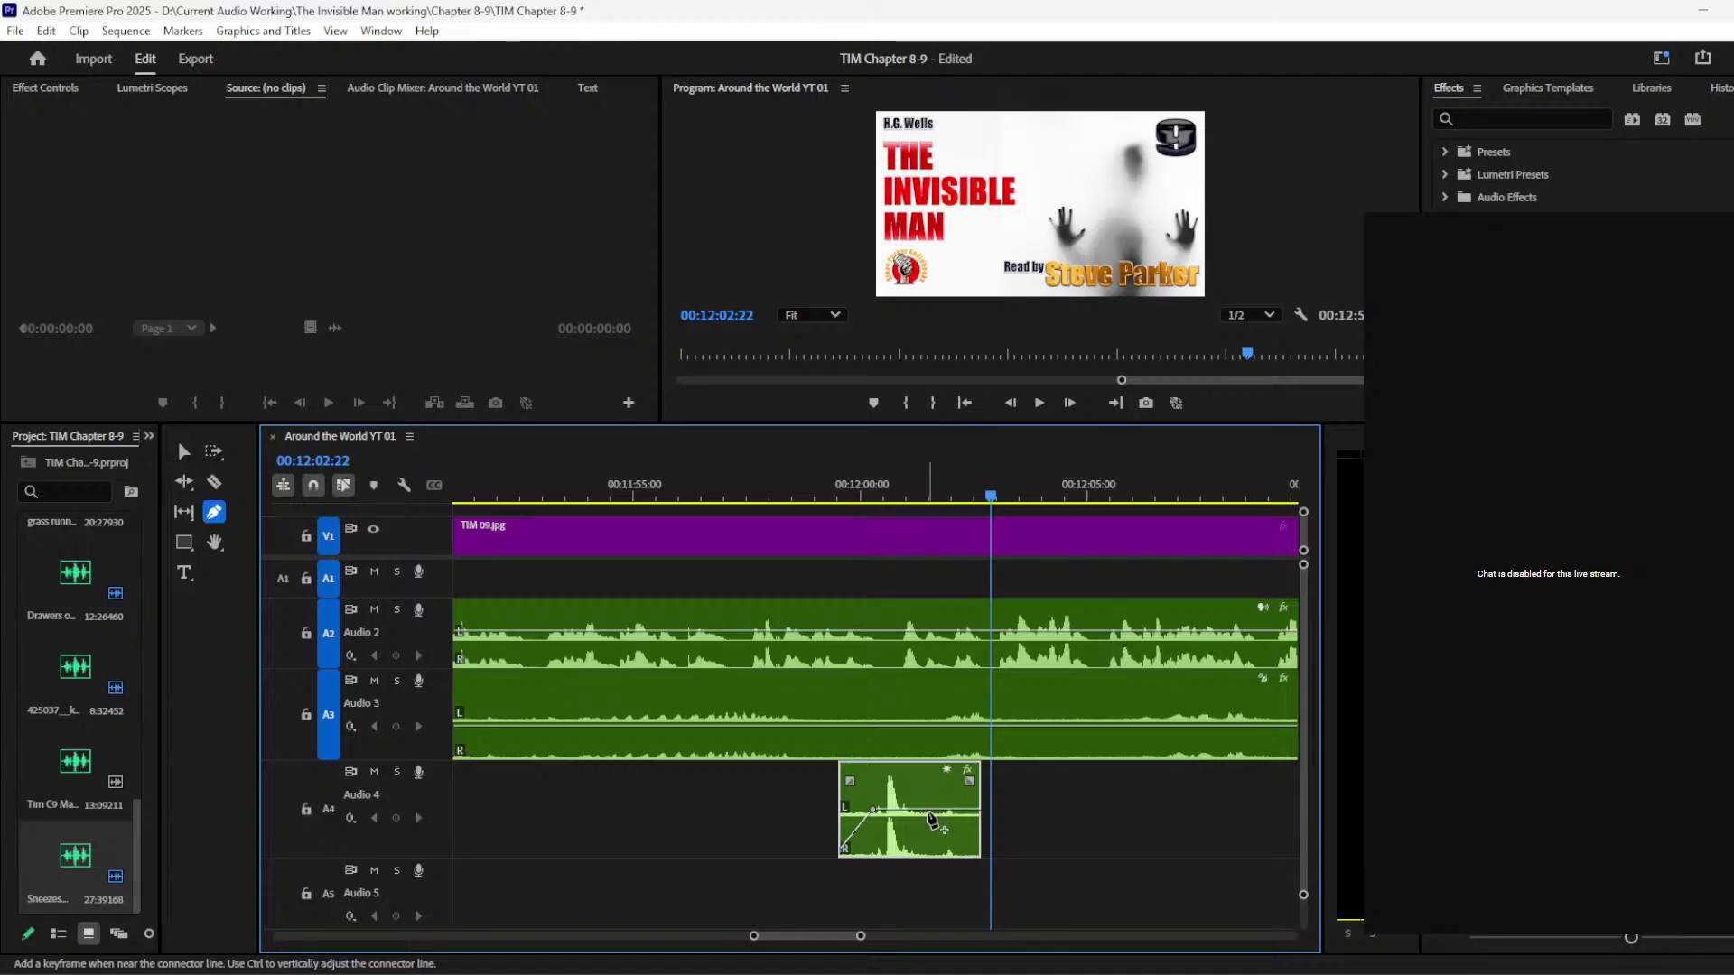
{"action": "left_click", "coordinate": [935, 810]}
{"action": "left_click_drag", "start_coordinate": [978, 811], "coordinate": [978, 852]}
{"action": "left_click", "coordinate": [782, 495]}
{"action": "key", "text": "space"}
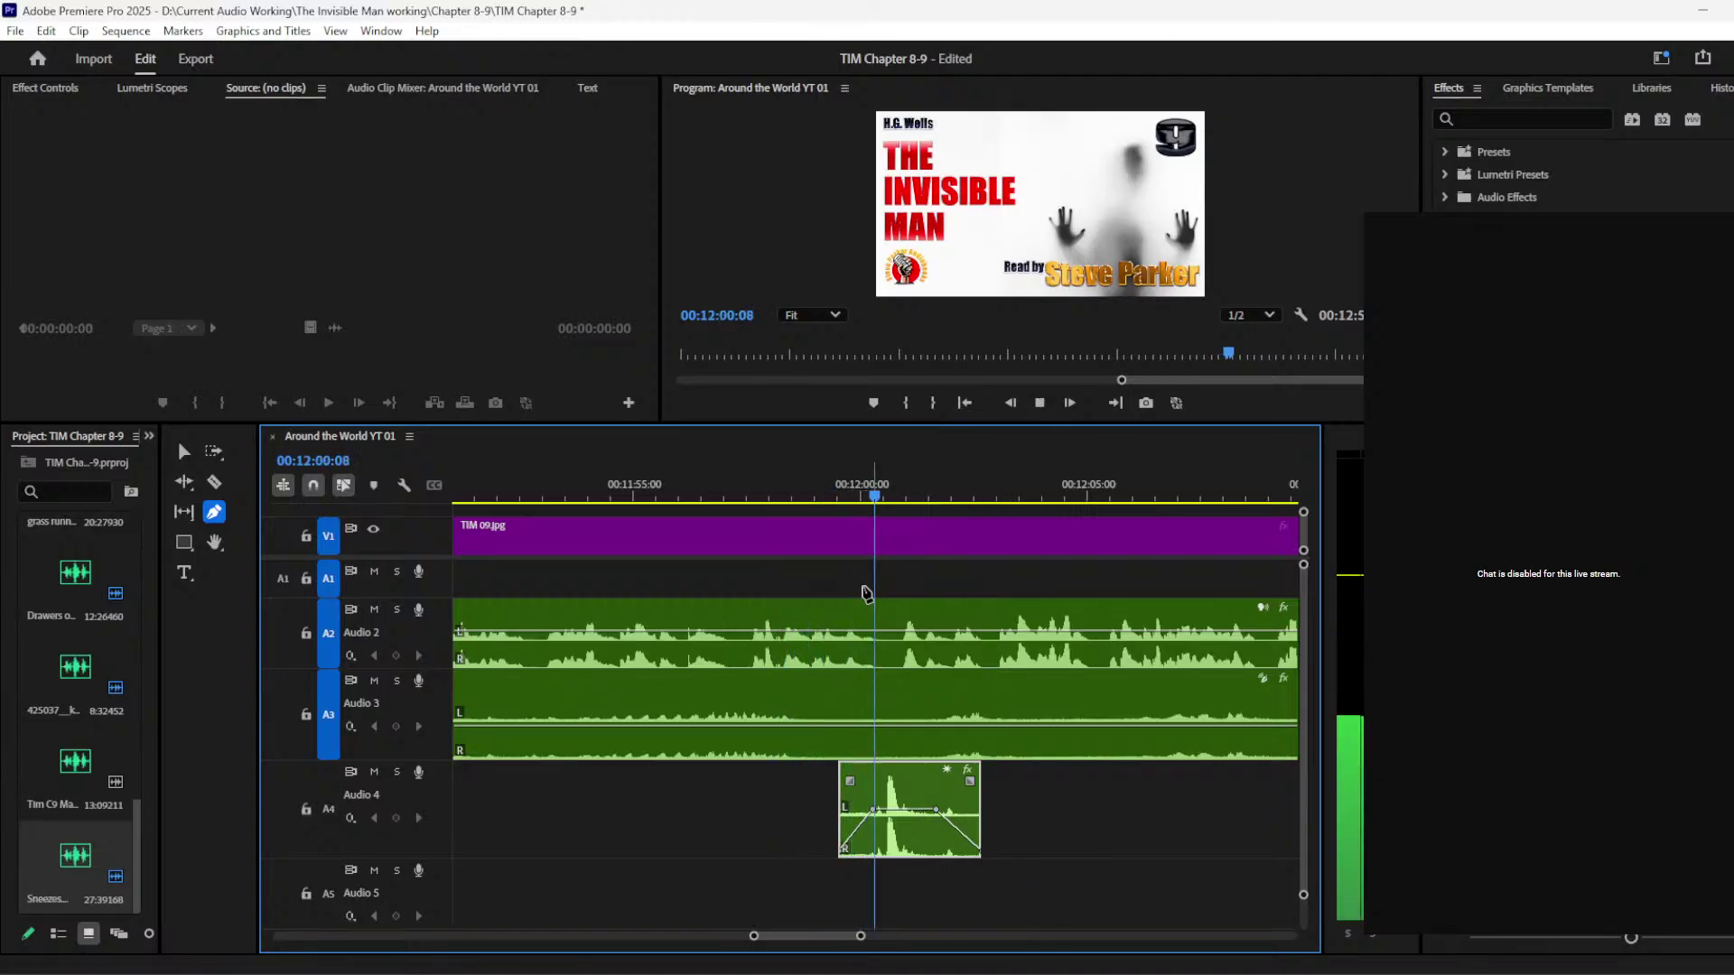
Step: Set the sneeze clip's speed to 75% and shift it slightly earlier on Audio 4
{"action": "left_click", "coordinate": [183, 451]}
{"action": "key", "text": "space"}
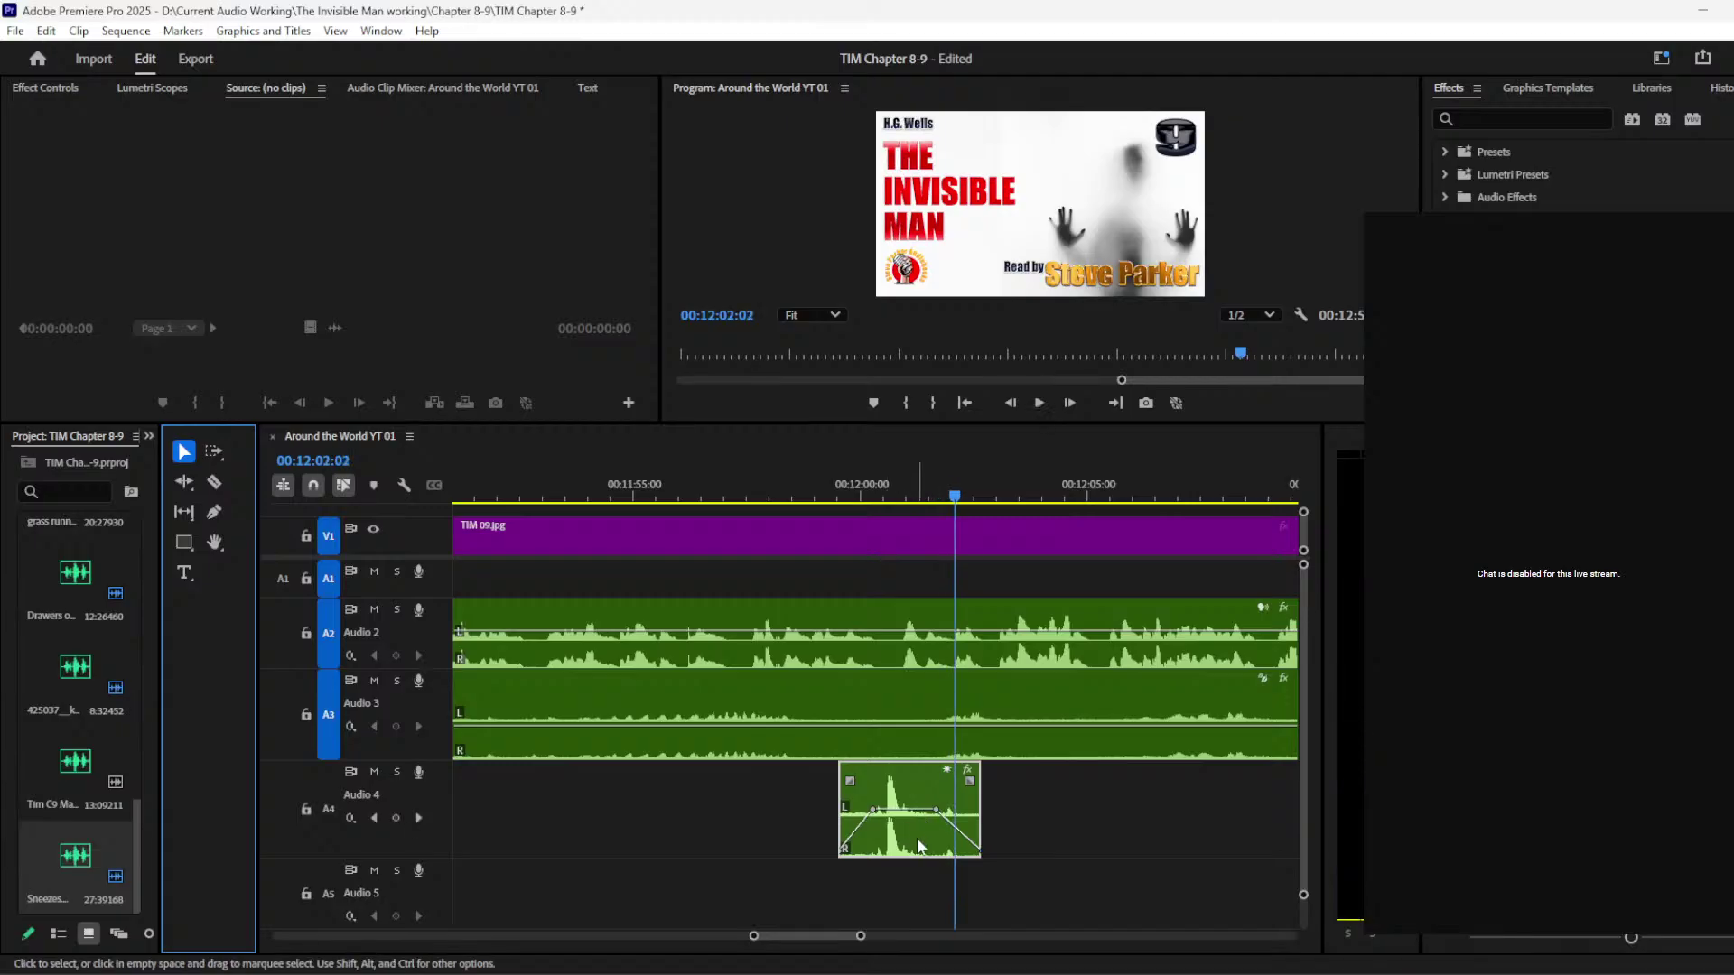
{"action": "right_click", "coordinate": [917, 832]}
{"action": "left_click", "coordinate": [957, 649]}
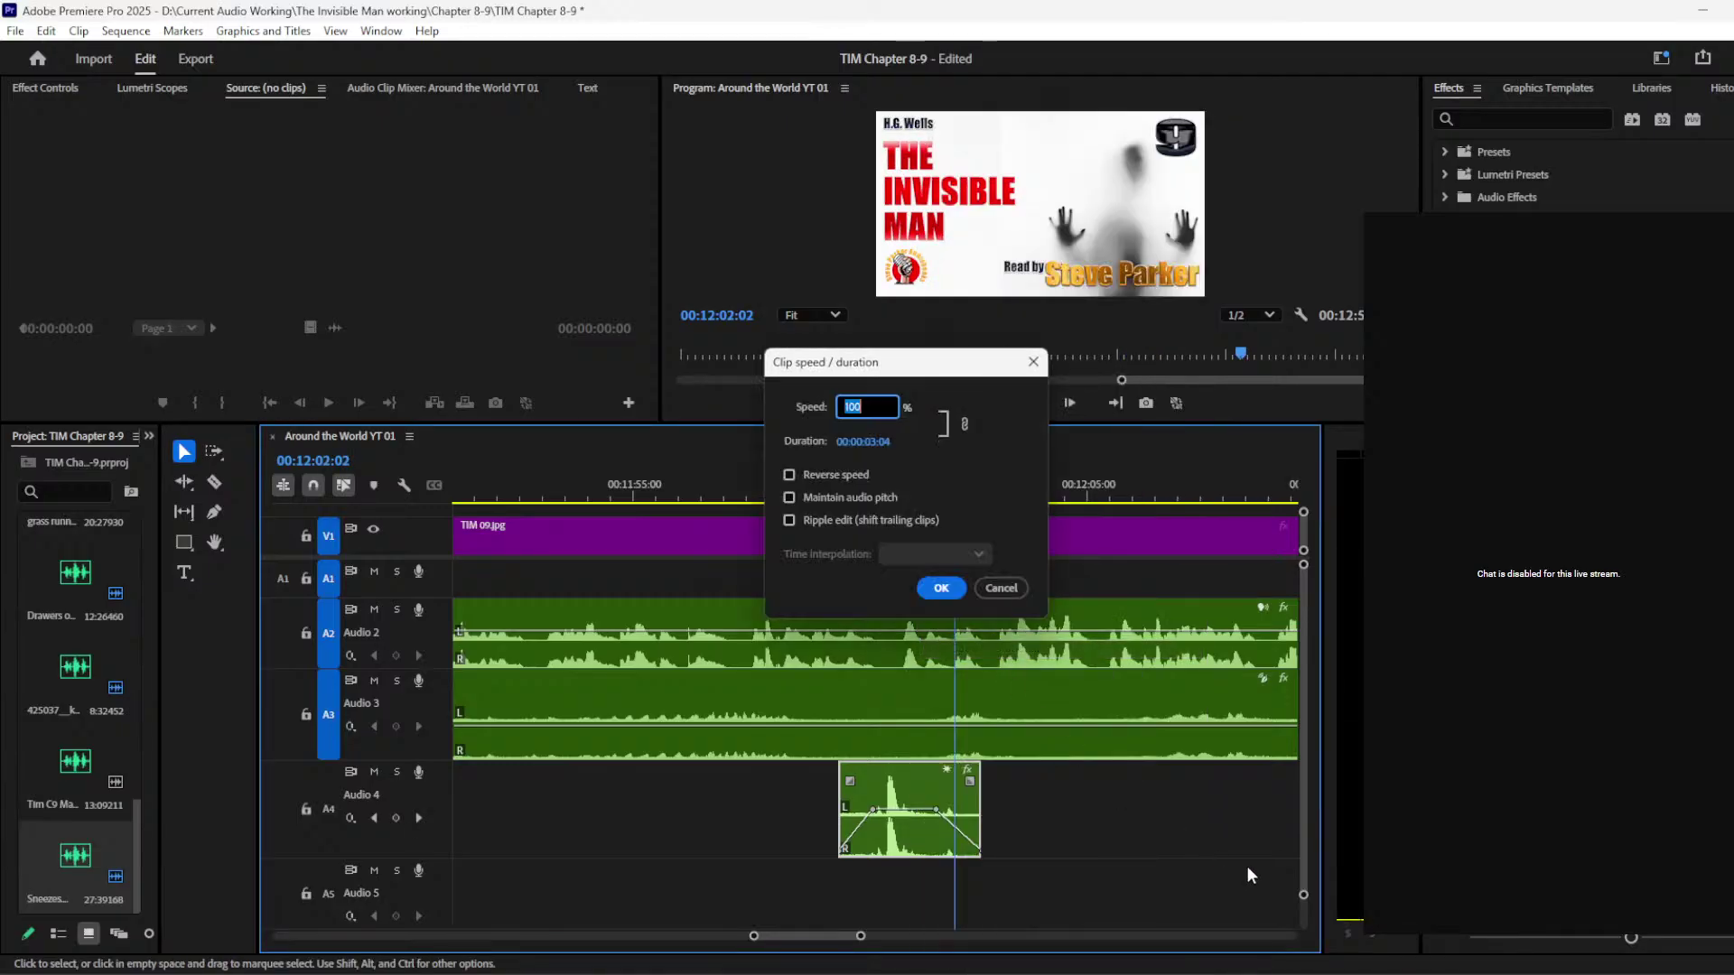
{"action": "type", "text": "75"}
{"action": "left_click", "coordinate": [941, 588]}
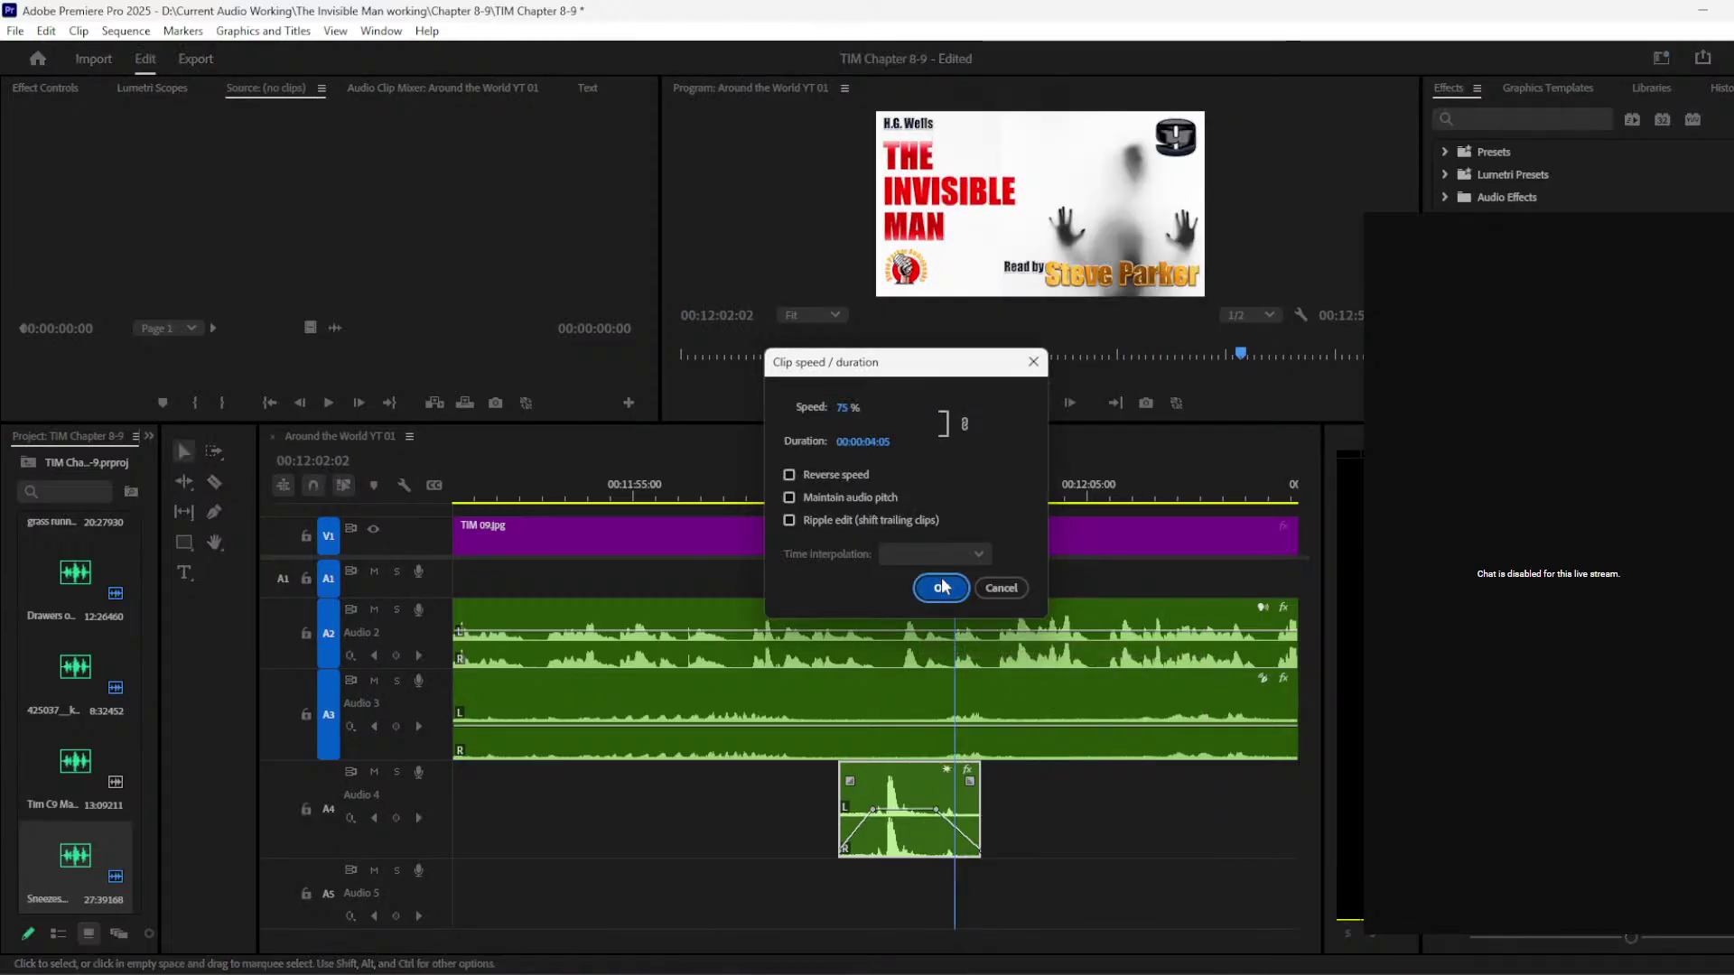
{"action": "left_click_drag", "start_coordinate": [908, 781], "coordinate": [883, 782]}
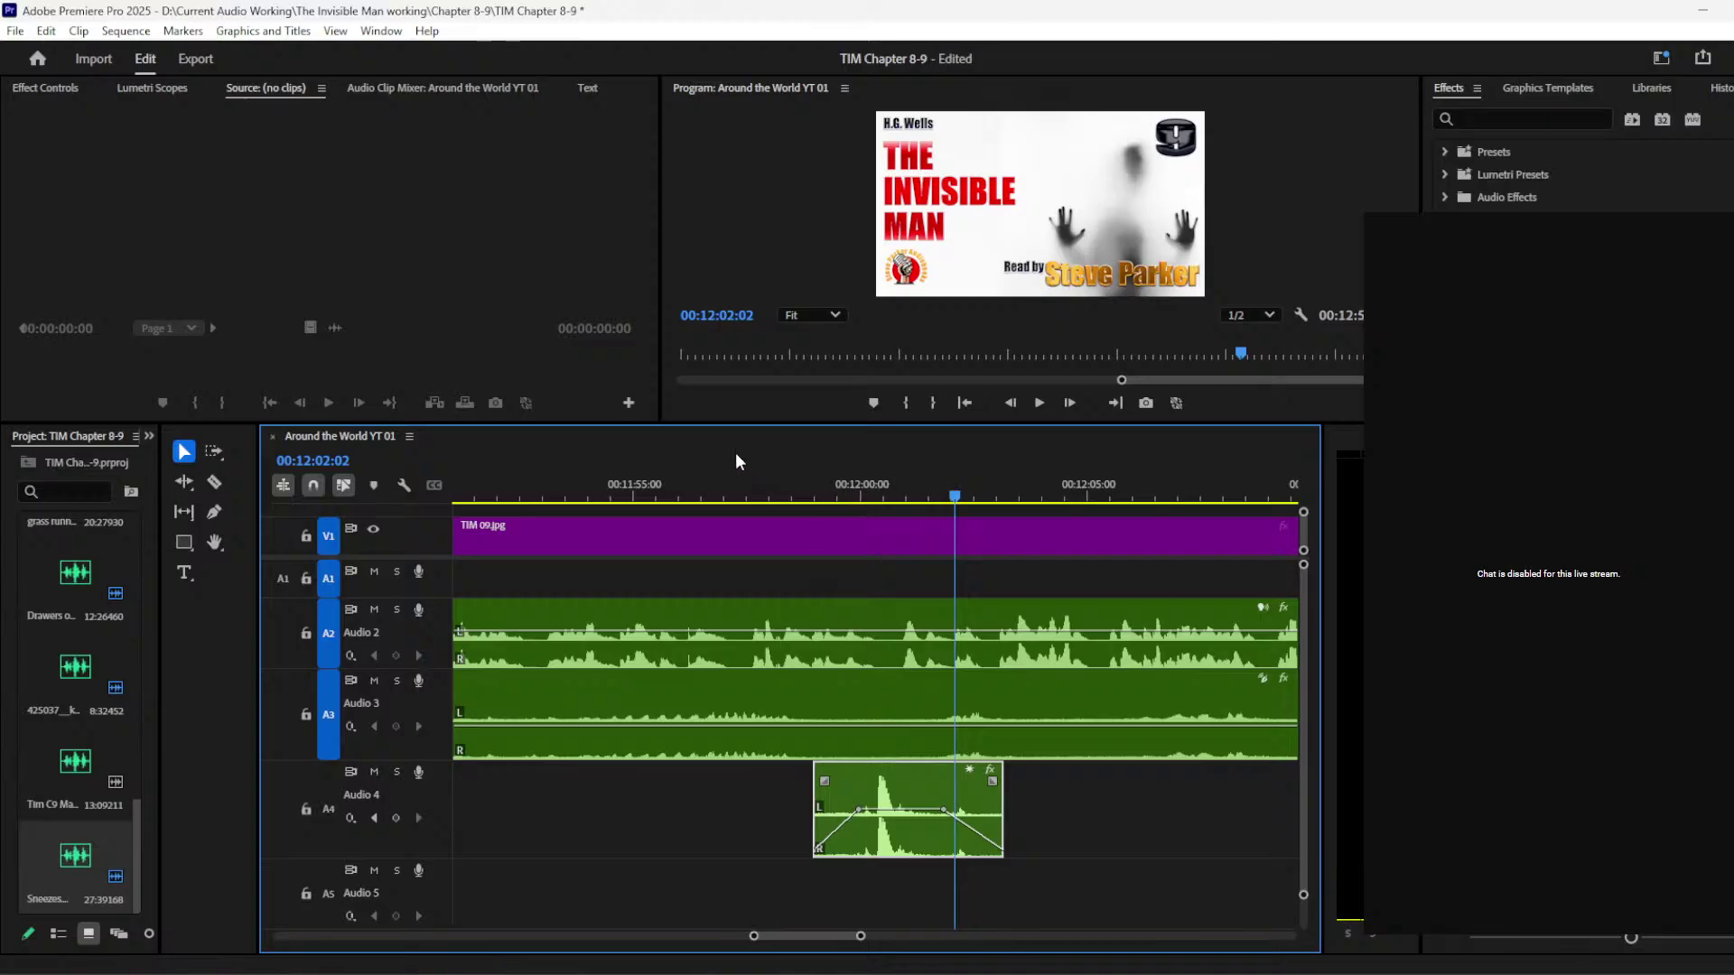
Step: Play the sequence past the slowed sneeze into the closing section to check the narration, music and end clips
{"action": "key", "text": "space"}
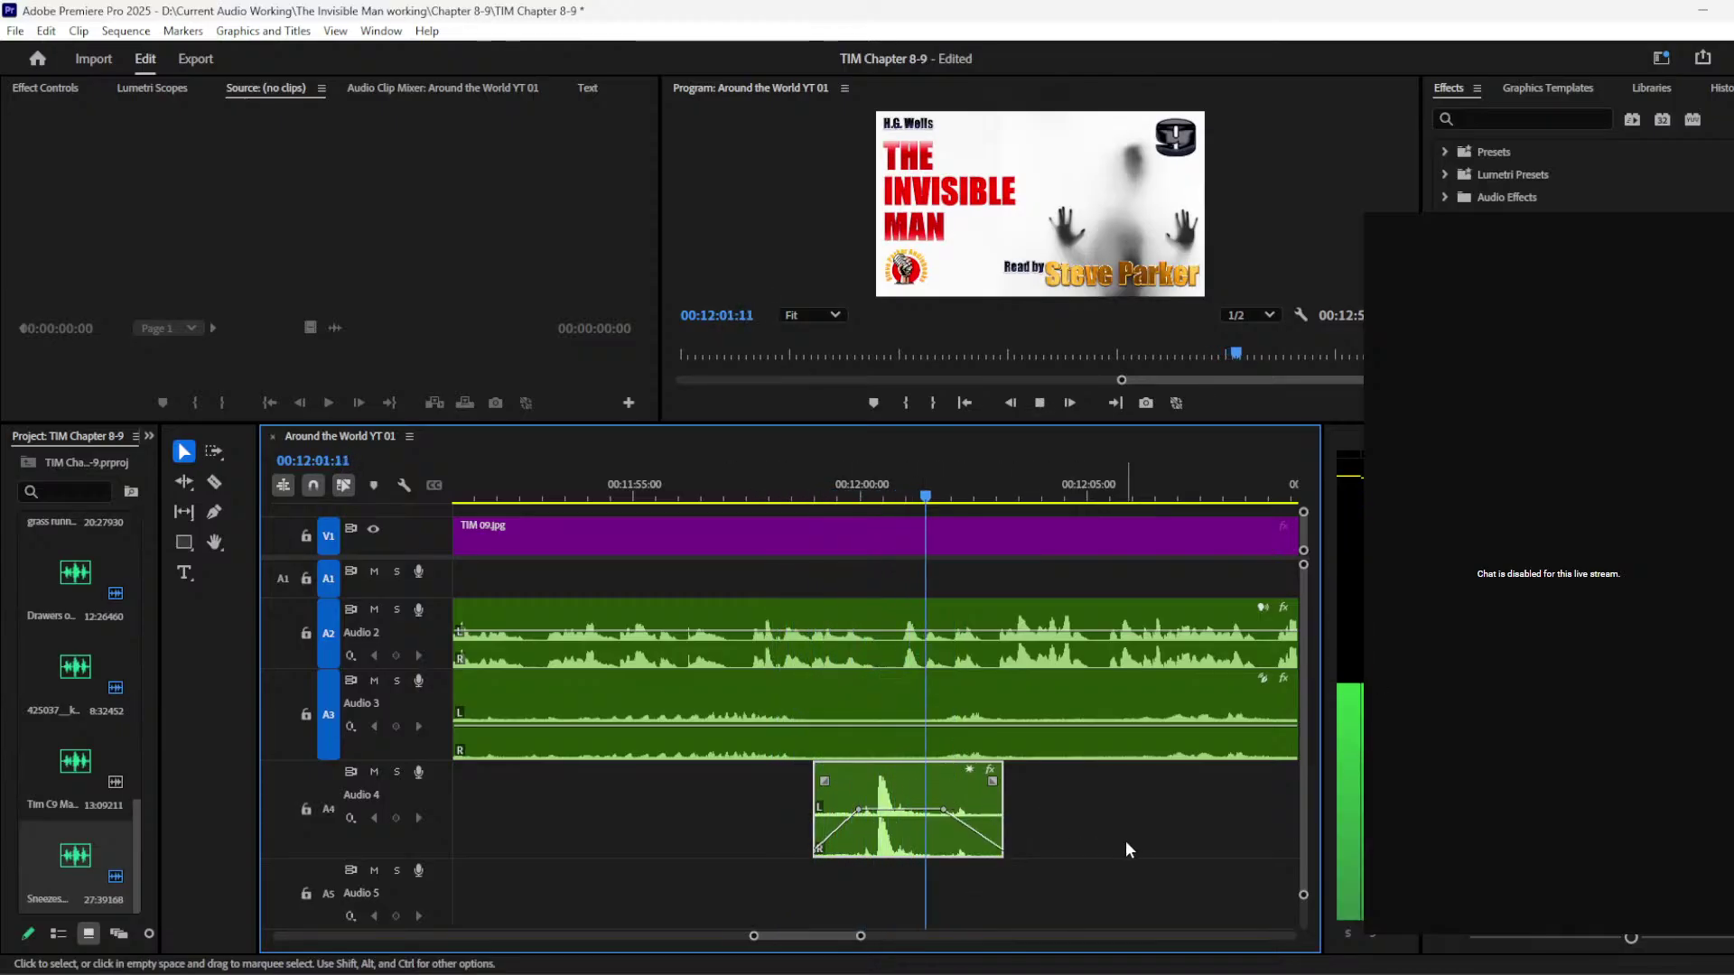
{"action": "scroll", "coordinate": [883, 939], "scroll_direction": "down", "scroll_amount": 3}
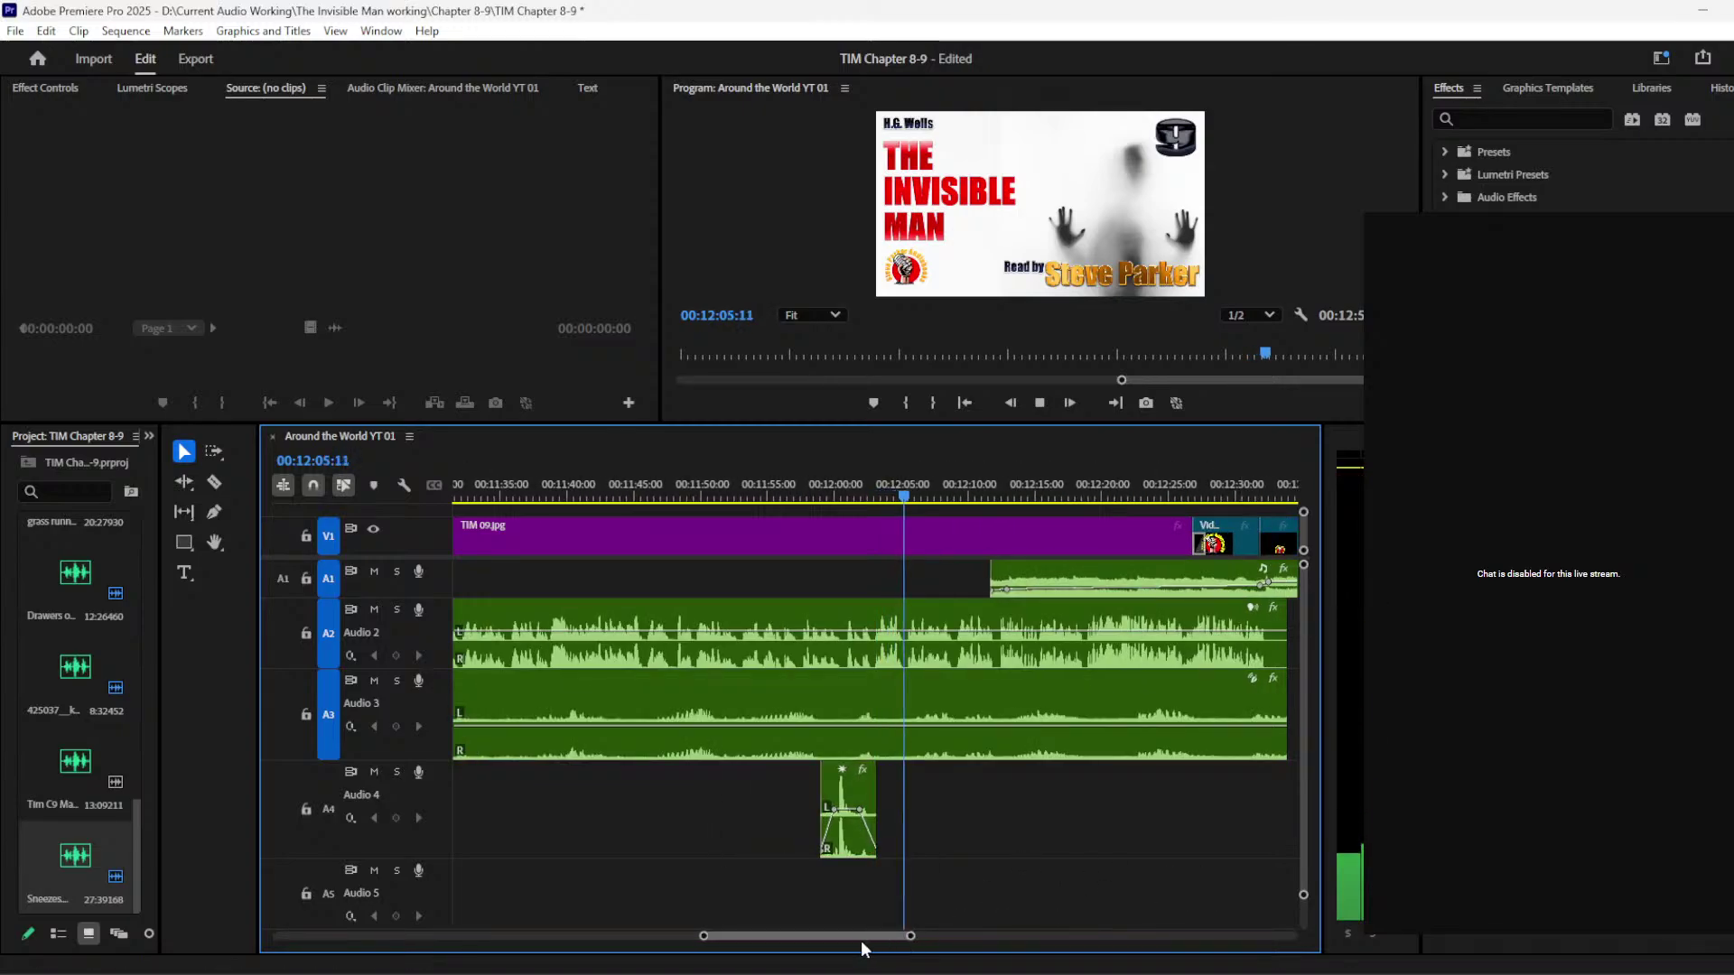
{"action": "scroll", "coordinate": [859, 940], "scroll_direction": "down", "scroll_amount": 1}
{"action": "scroll", "coordinate": [858, 940], "scroll_direction": "down", "scroll_amount": 4}
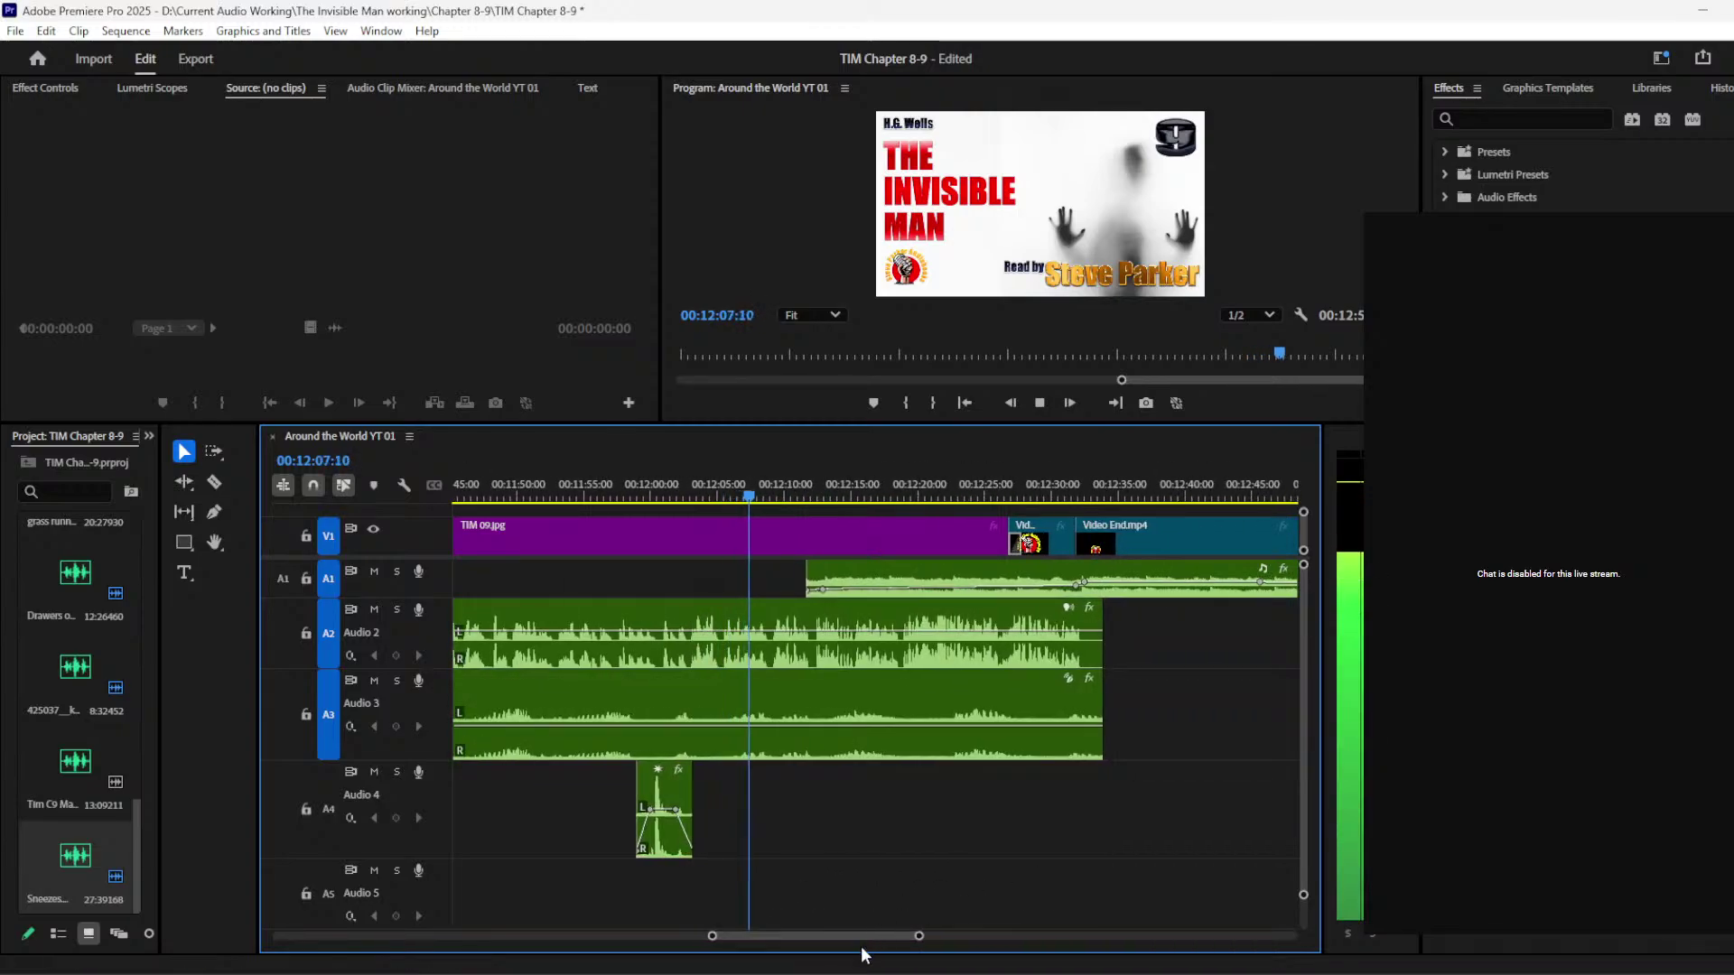
{"action": "scroll", "coordinate": [853, 939], "scroll_direction": "down", "scroll_amount": 4}
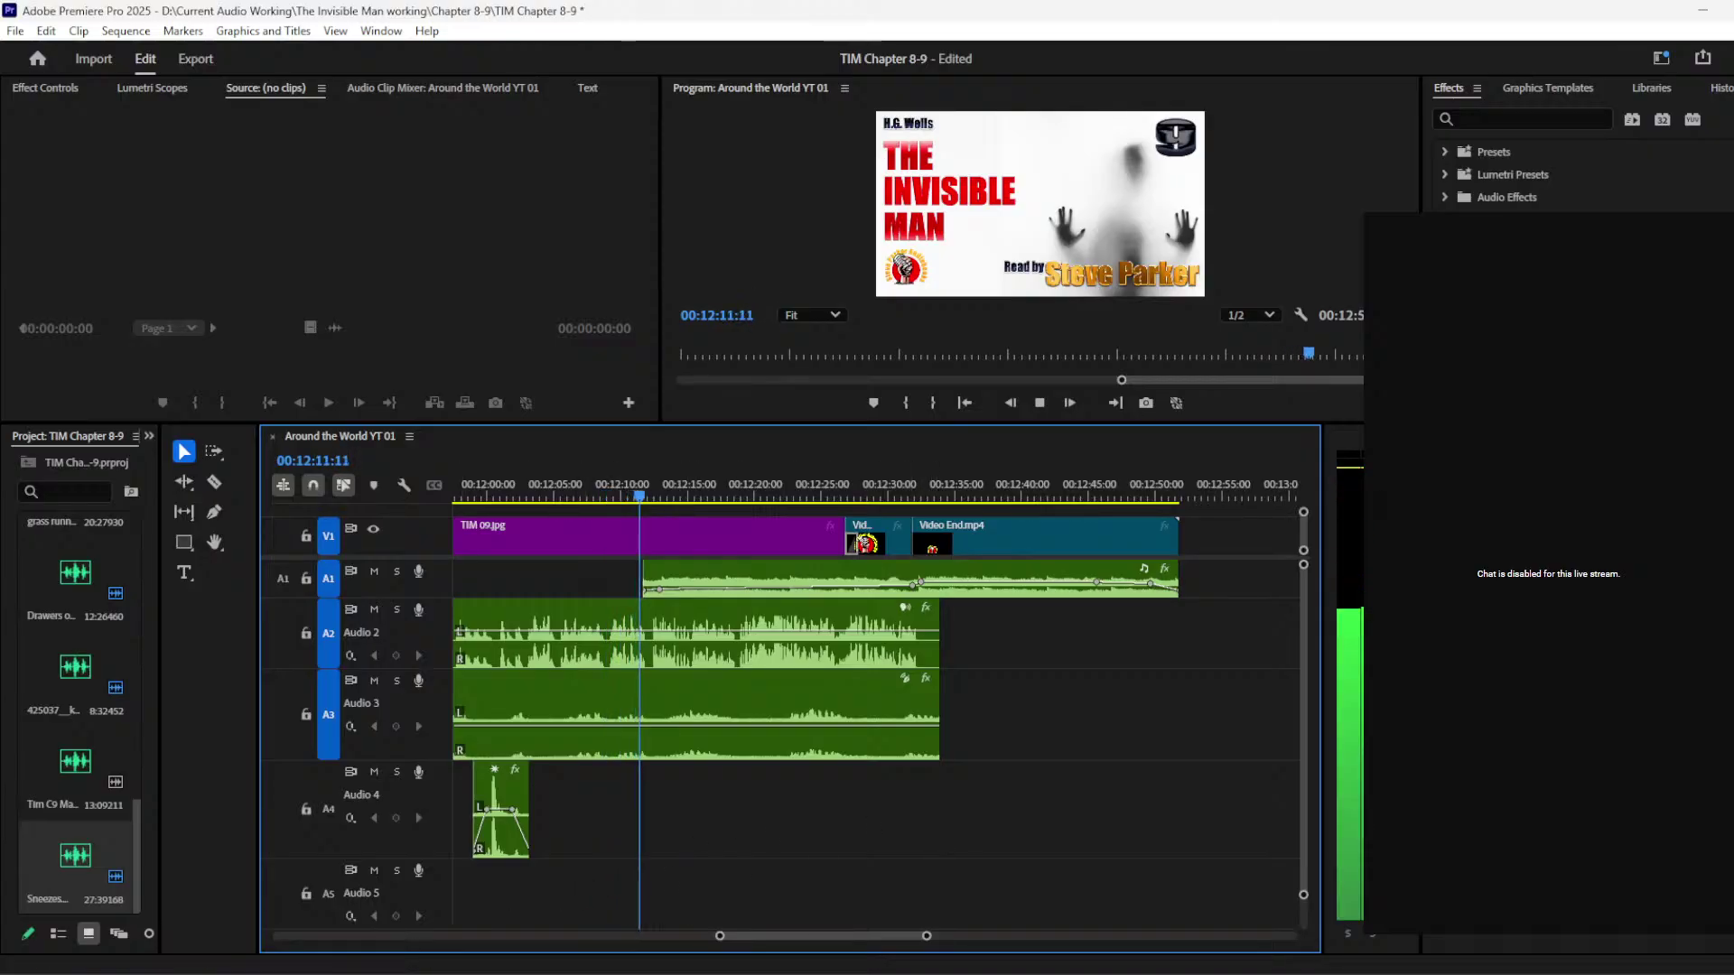
{"action": "mouse_move", "coordinate": [284, 971]}
{"action": "left_click", "coordinate": [664, 910]}
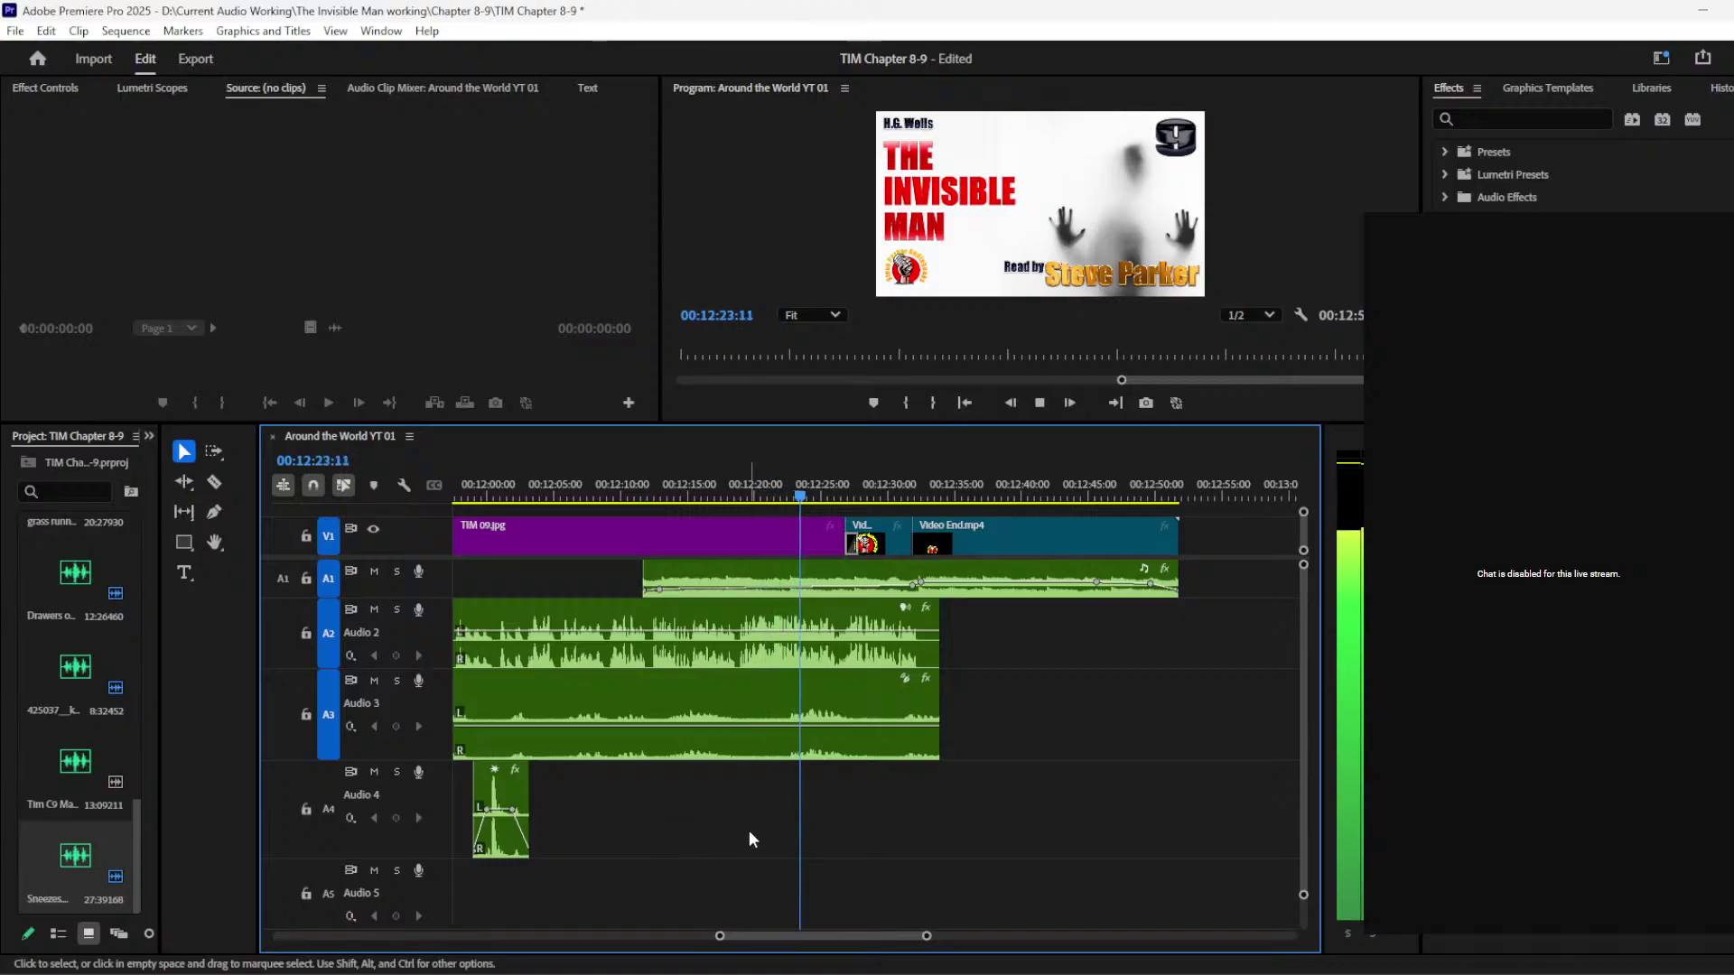
{"action": "left_click_drag", "start_coordinate": [928, 937], "coordinate": [972, 937]}
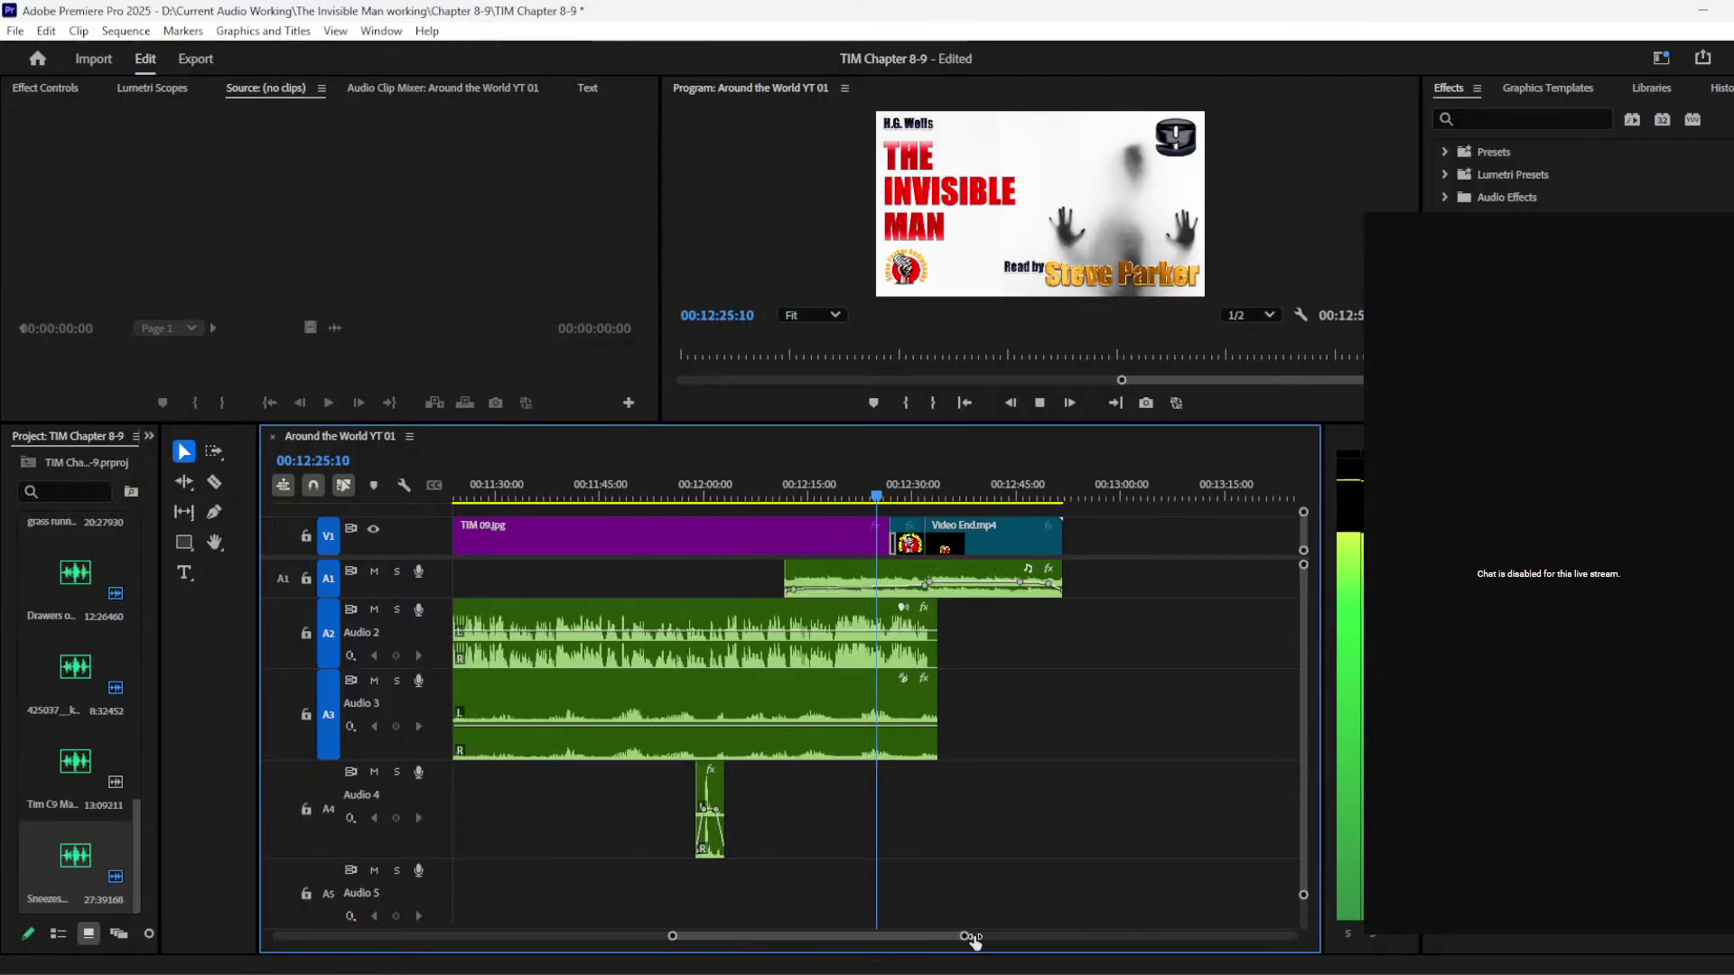
Step: Pick the volume keyframe near the start of the closing A1 clip with the Pen tool, and stop playback at 00:12:29:12
{"action": "left_click", "coordinate": [214, 512]}
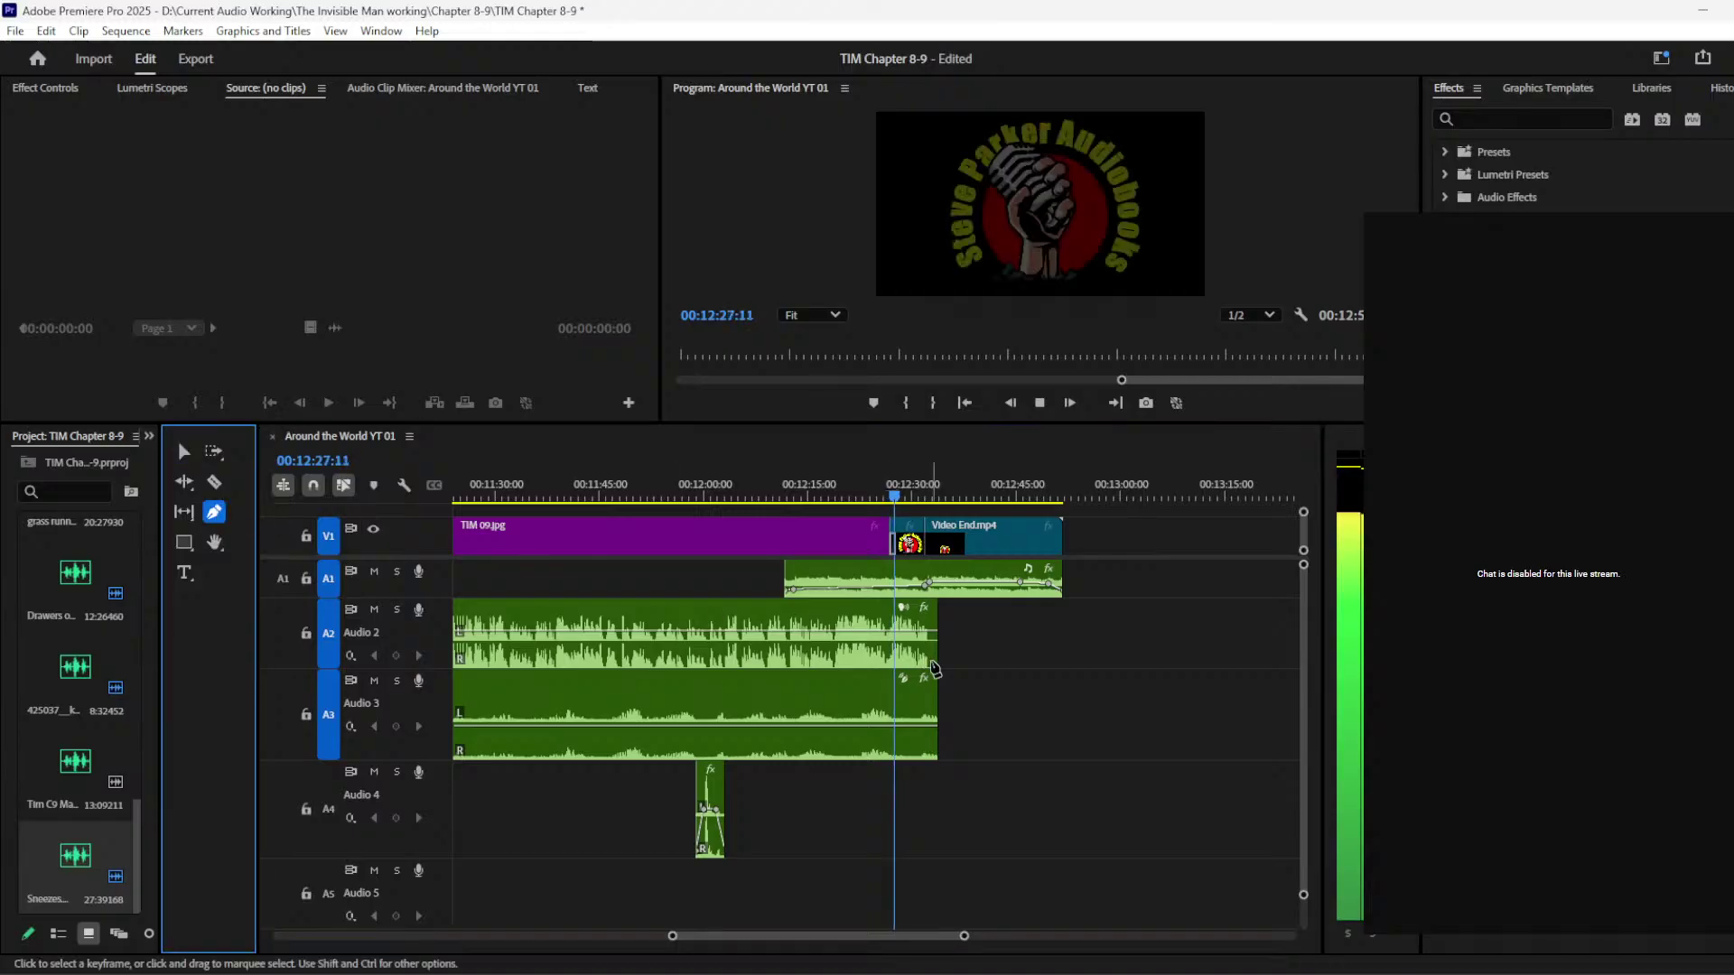
{"action": "left_click", "coordinate": [796, 585]}
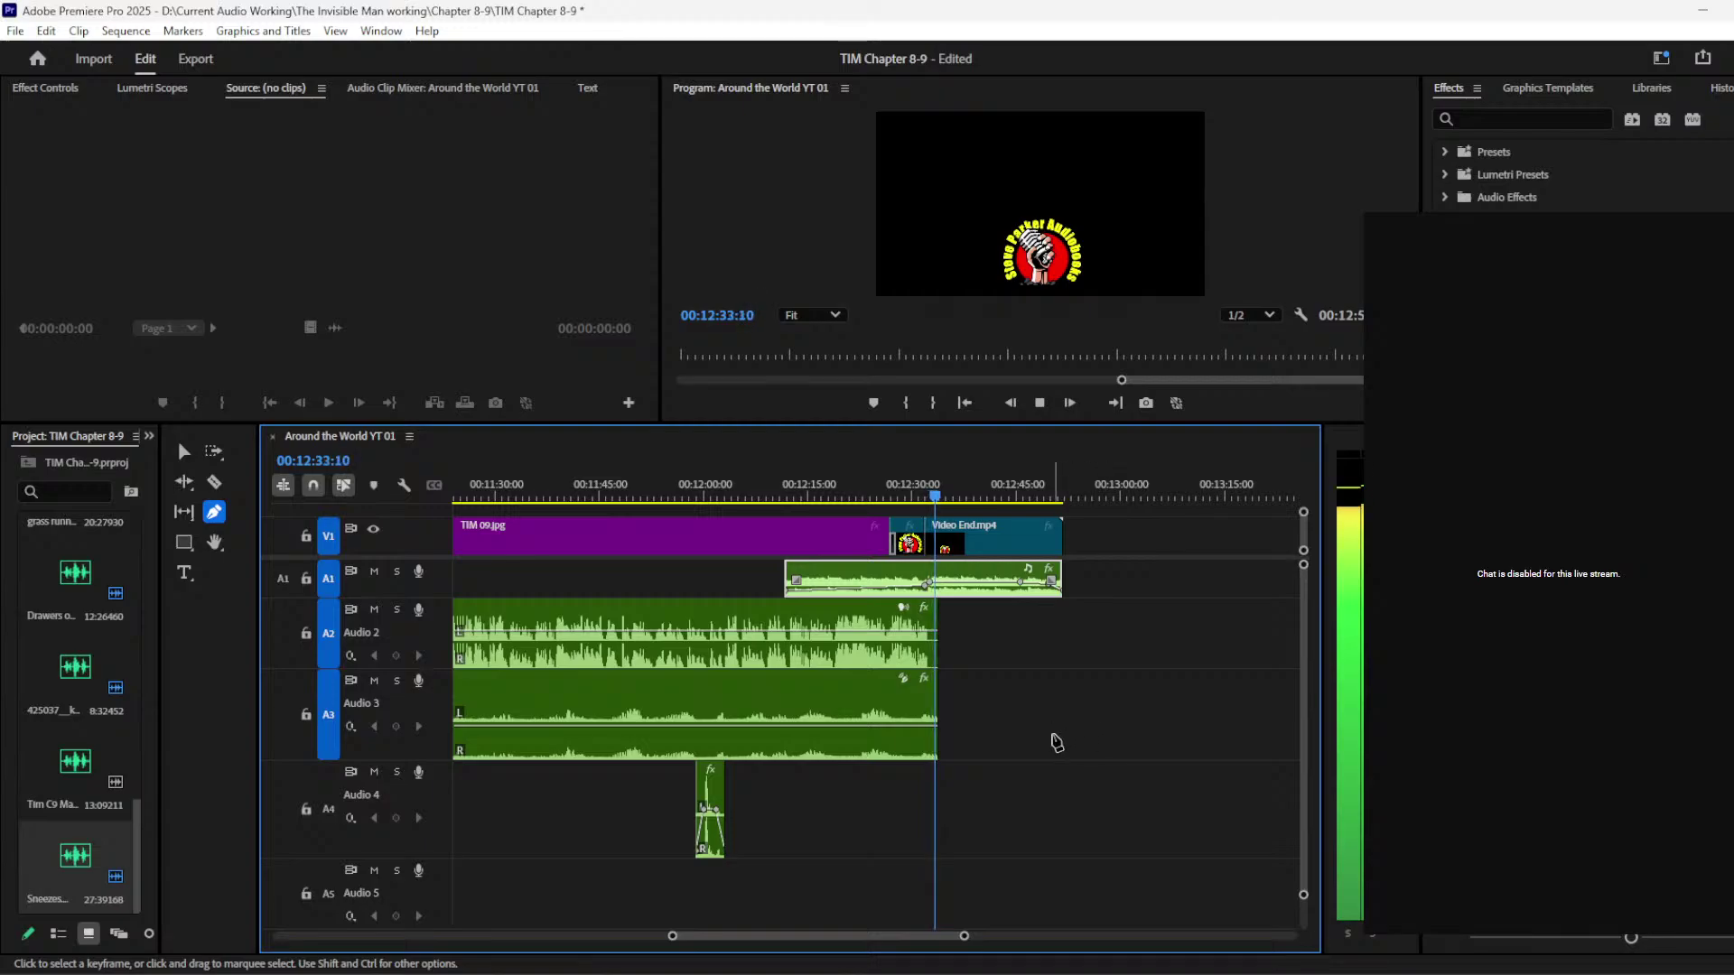
{"action": "left_click", "coordinate": [183, 450]}
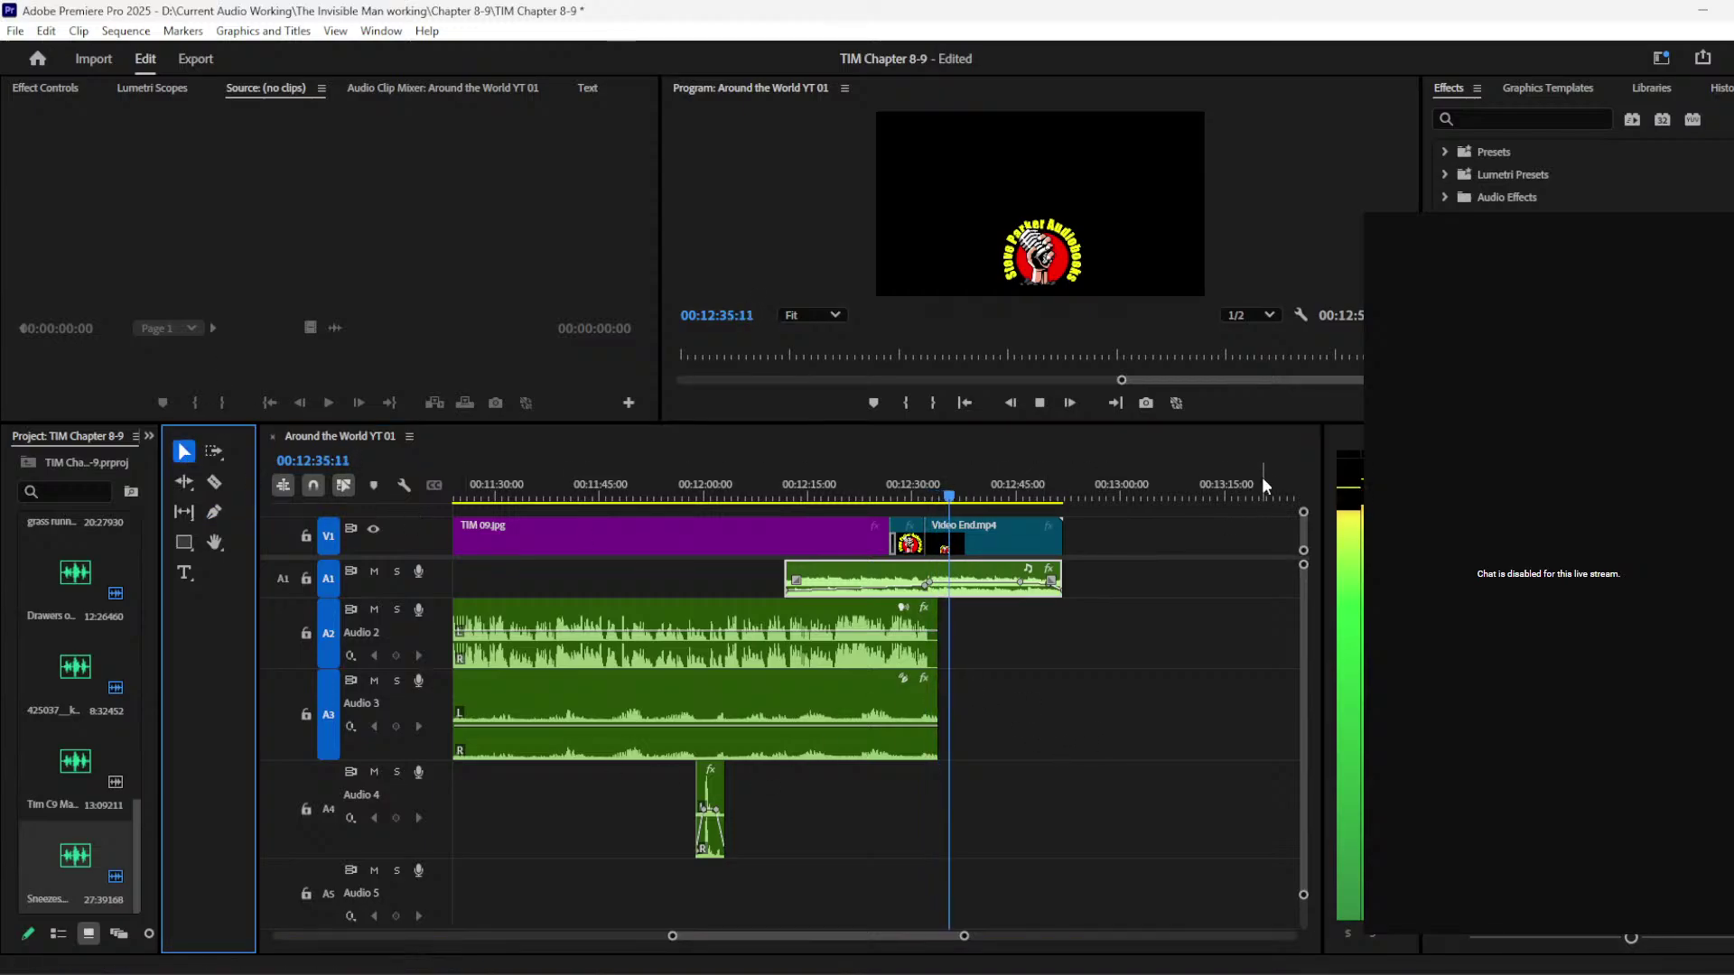
{"action": "left_click", "coordinate": [907, 492]}
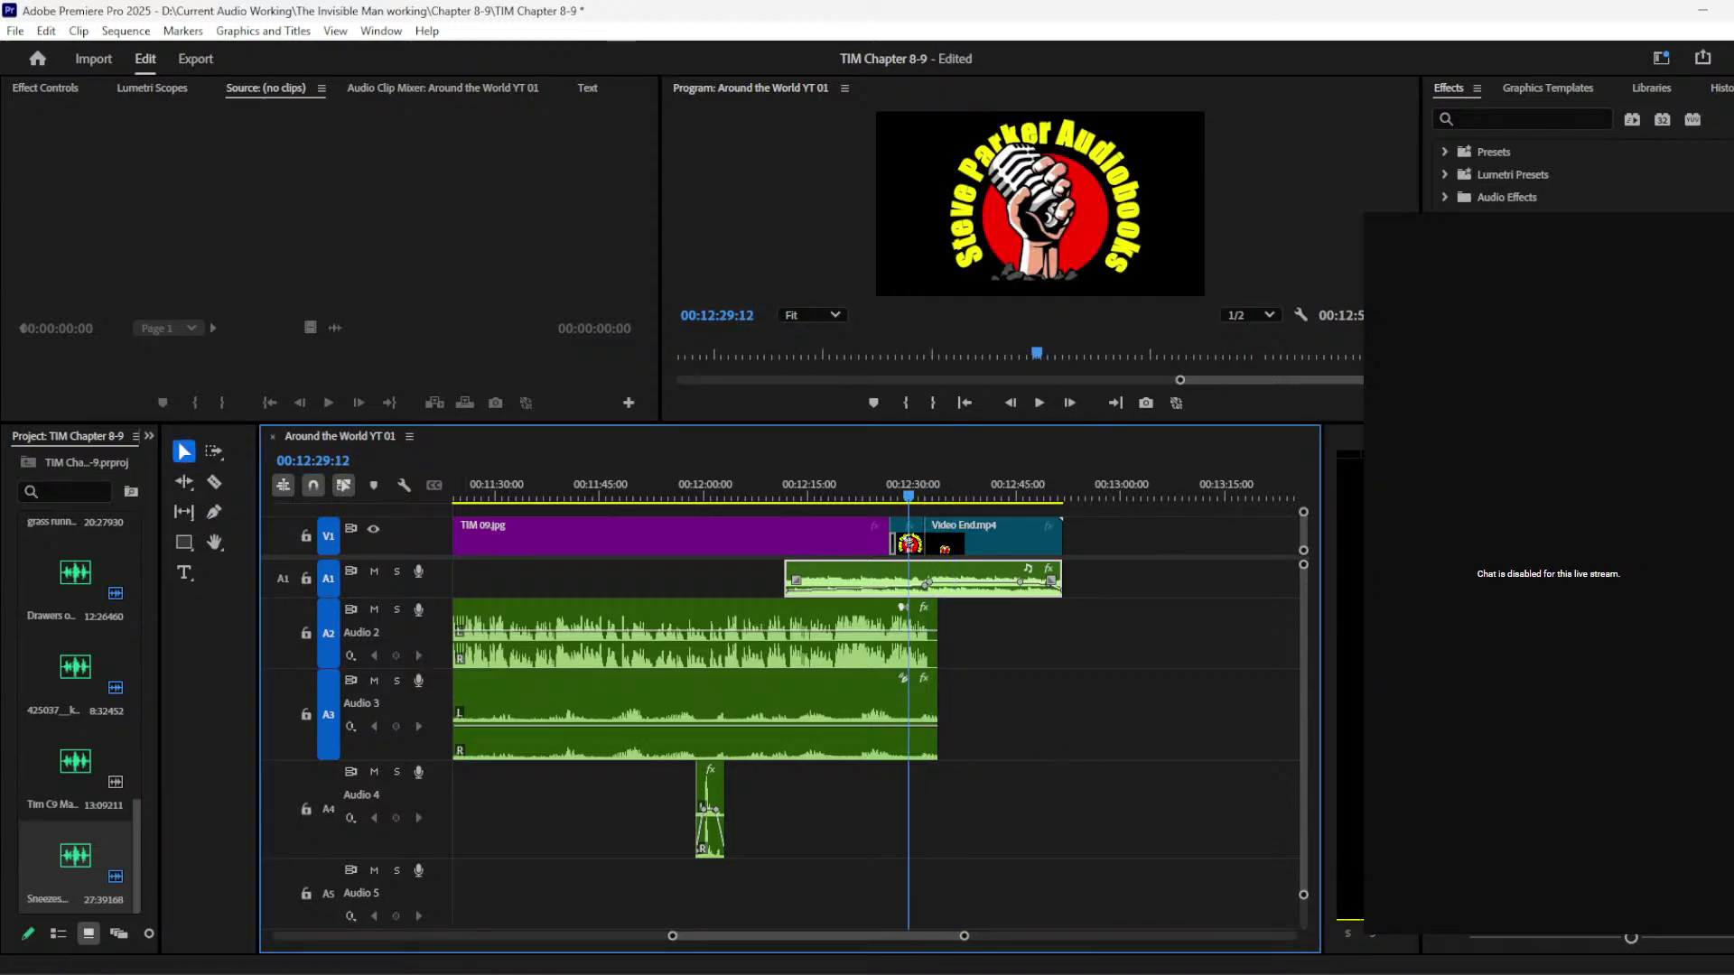
Step: Show the whole sequence and marquee-select the sound effect clips on Audio 4 and Audio 5
{"action": "left_click_drag", "start_coordinate": [673, 937], "coordinate": [171, 952]}
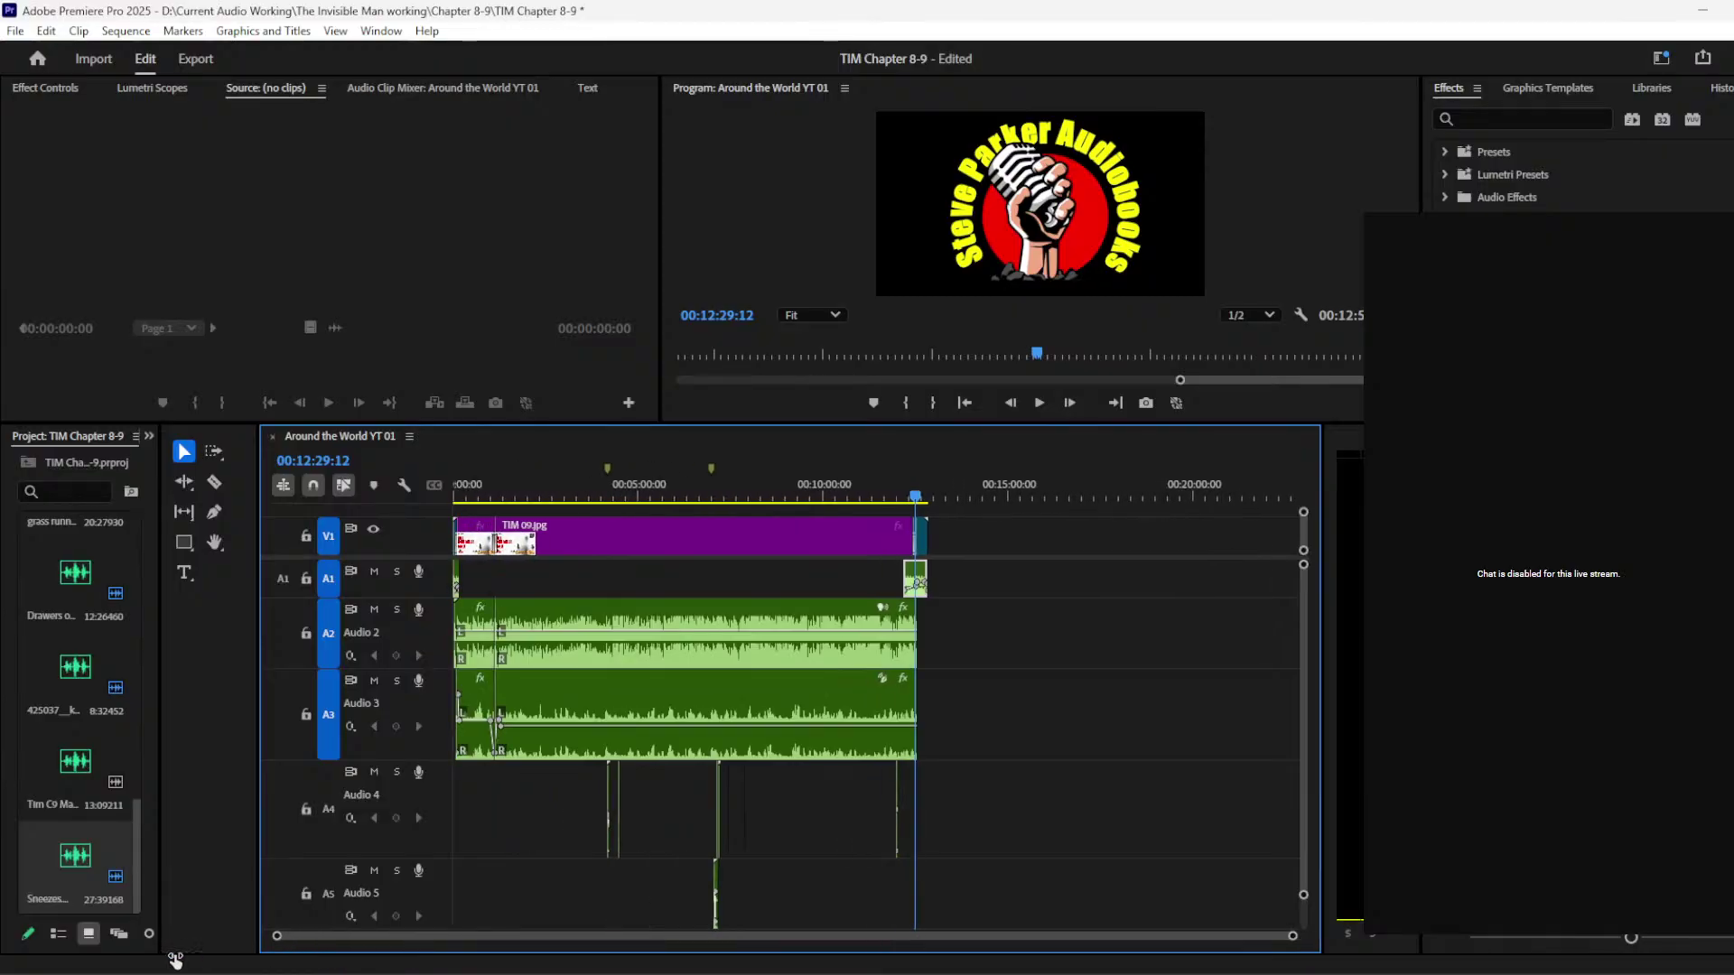
{"action": "left_click_drag", "start_coordinate": [1084, 762], "coordinate": [849, 840]}
{"action": "left_click_drag", "start_coordinate": [1064, 803], "coordinate": [474, 910]}
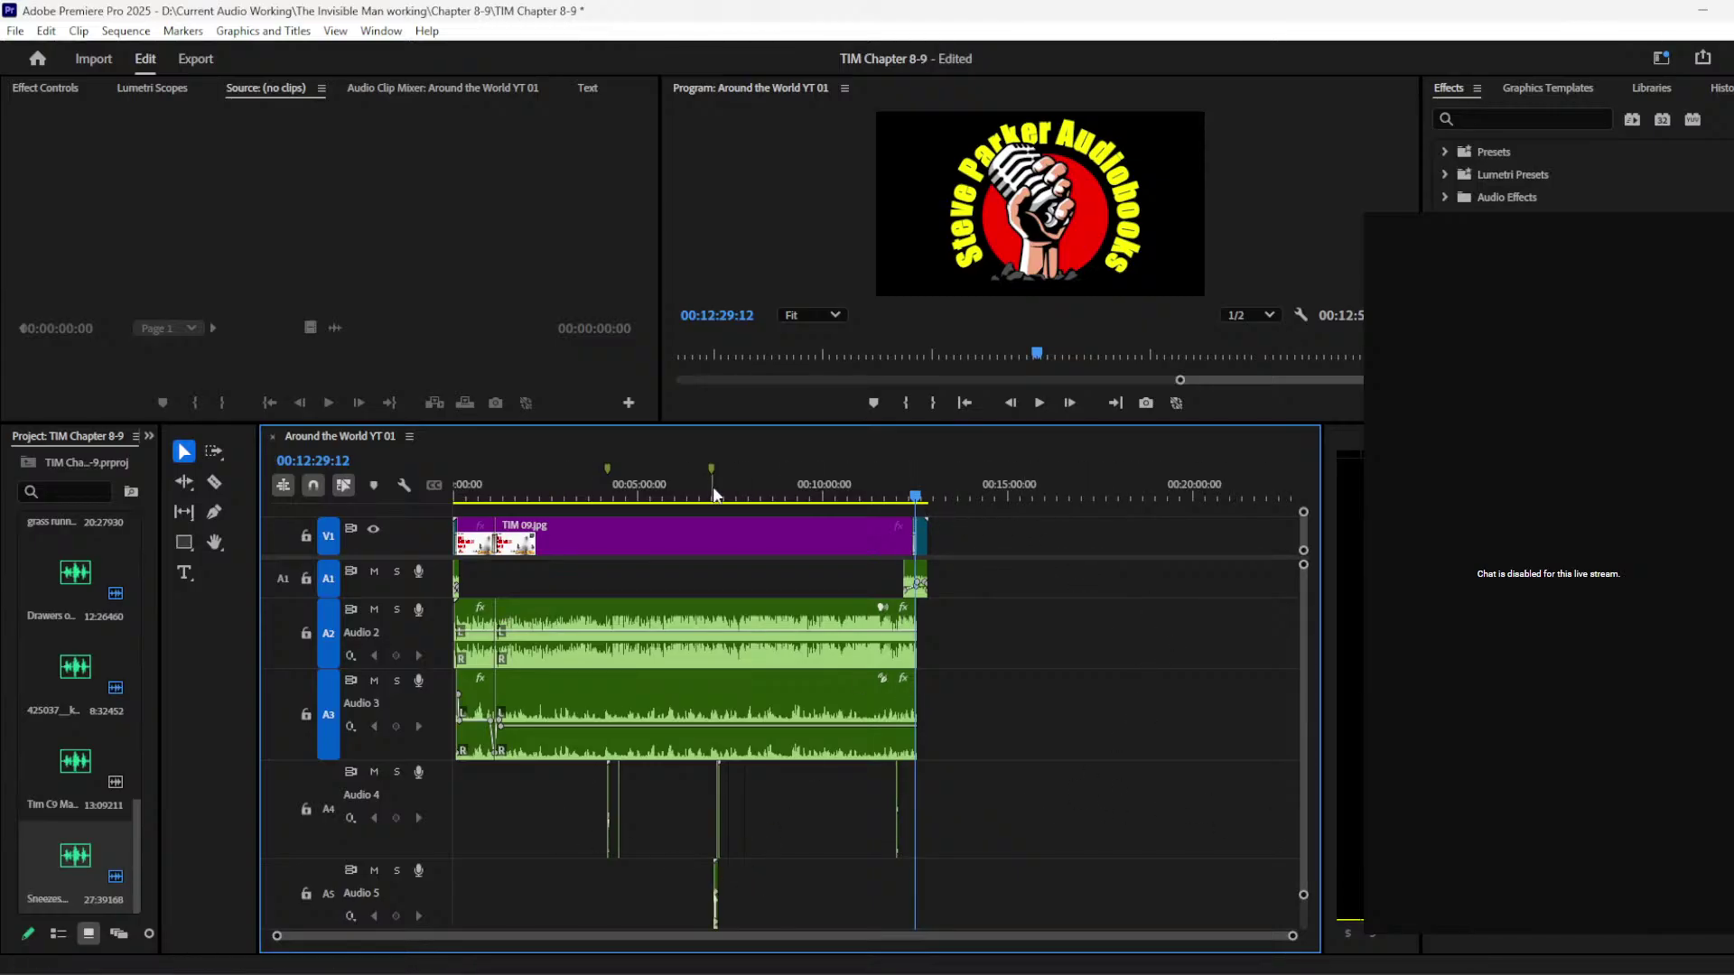
Step: Move the playhead to 00:10:09:15 and open the sequence's export settings with the output file name ready for editing
{"action": "left_click_drag", "start_coordinate": [713, 494], "coordinate": [828, 497]}
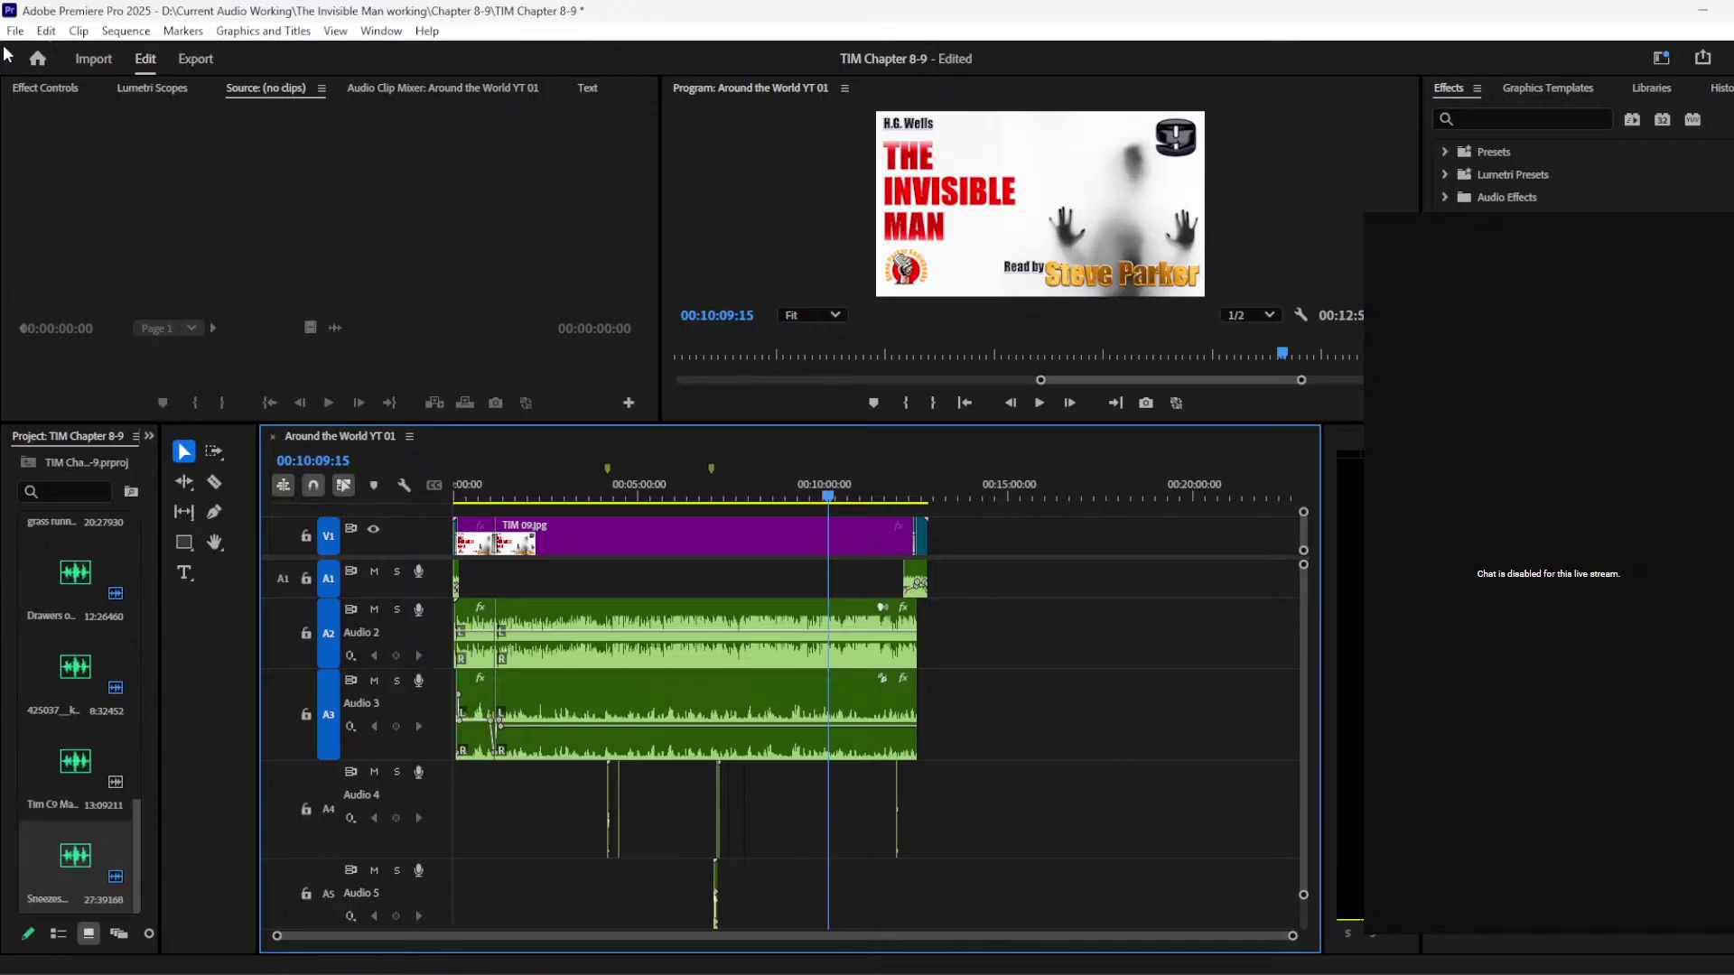
{"action": "key", "text": "ctrl+m"}
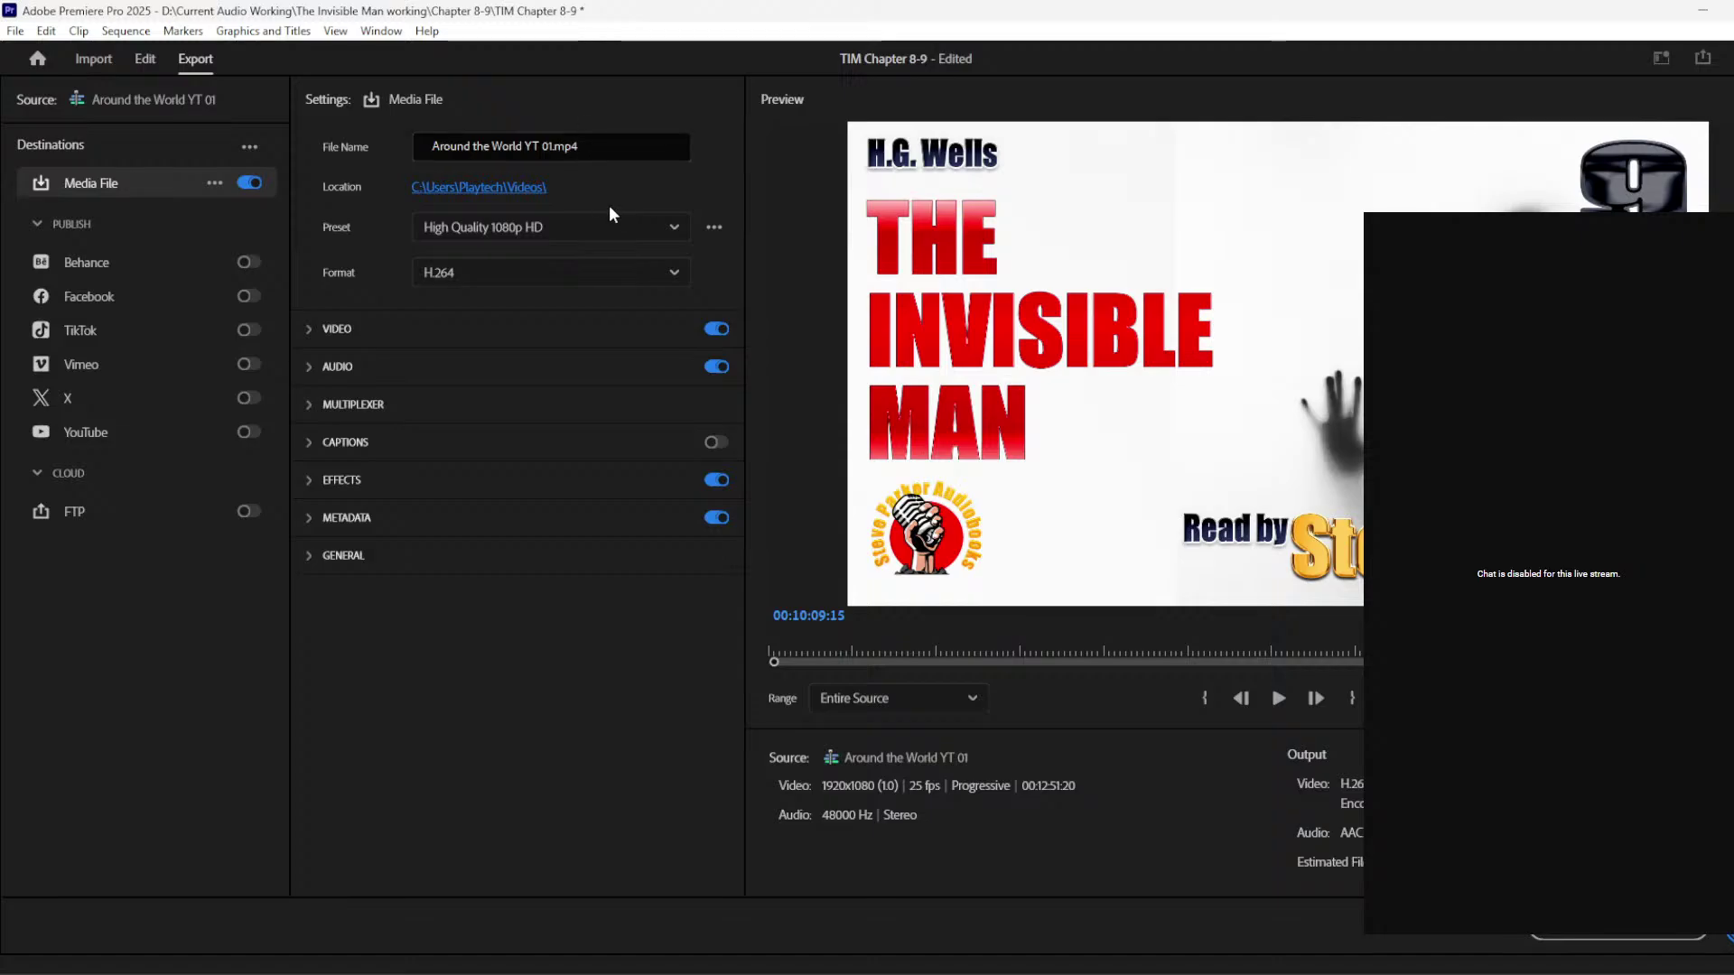
{"action": "left_click_drag", "start_coordinate": [612, 146], "coordinate": [343, 154]}
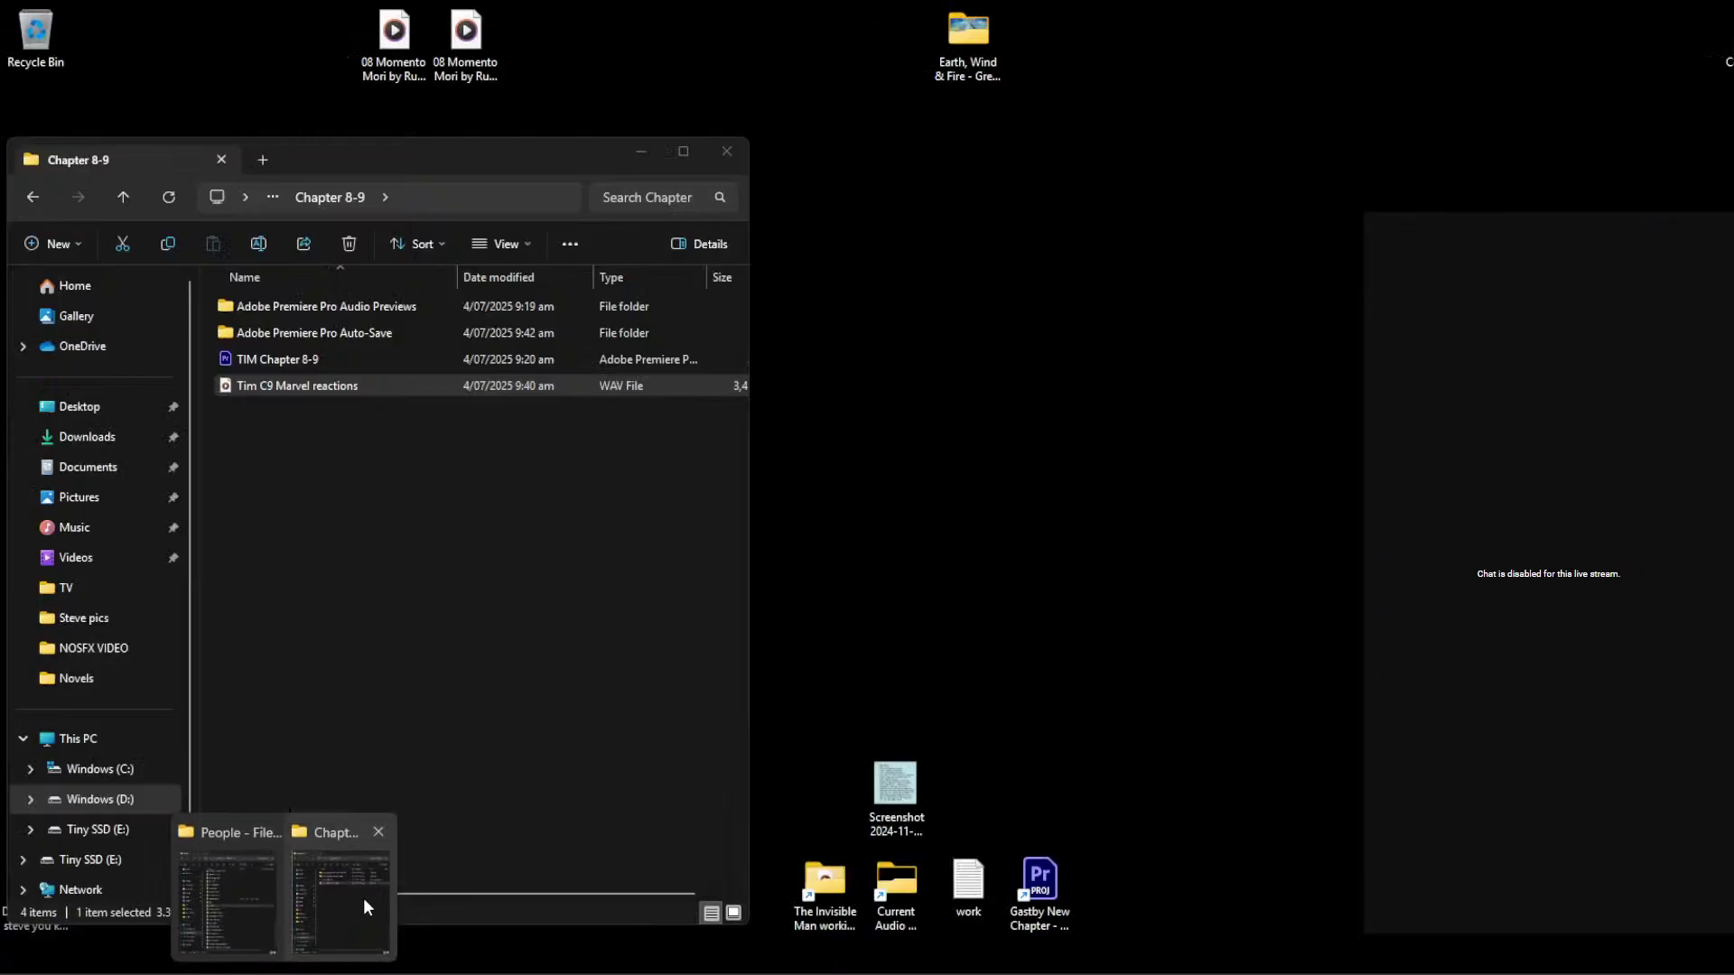
Step: Open The Invisible Man folder on the D: drive in File Explorer and copy the chapter 07 audiobook's file name
{"action": "left_click", "coordinate": [359, 898]}
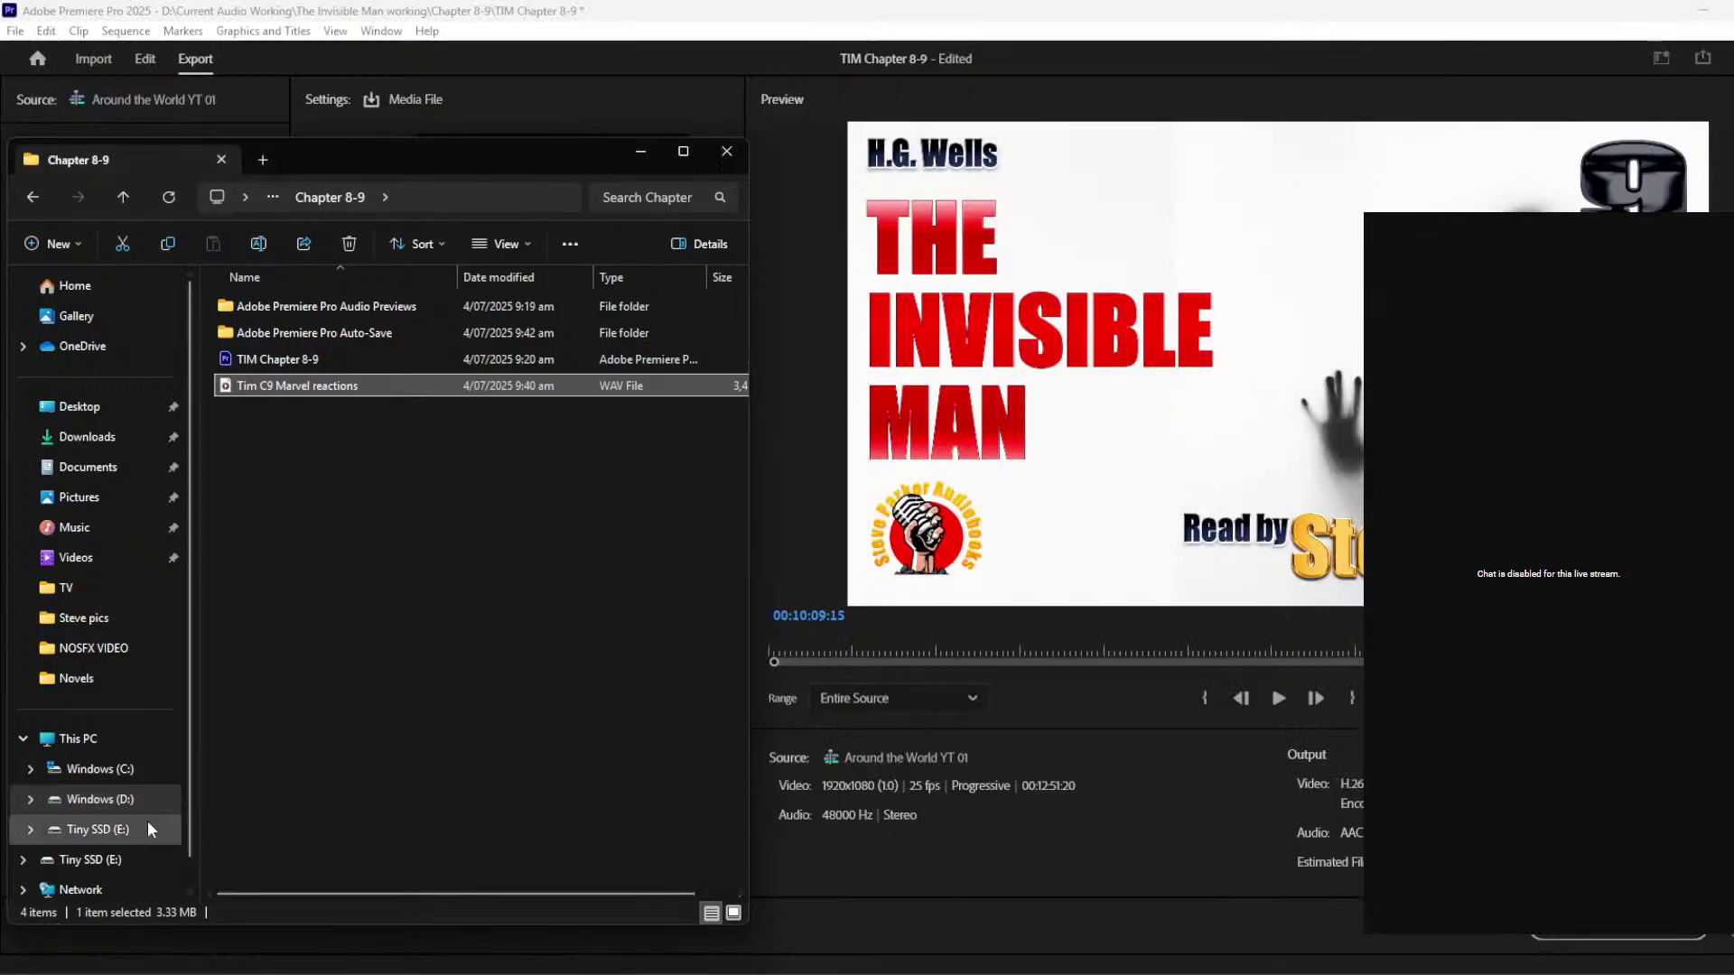
{"action": "left_click", "coordinate": [101, 799]}
{"action": "double_click", "coordinate": [298, 648]}
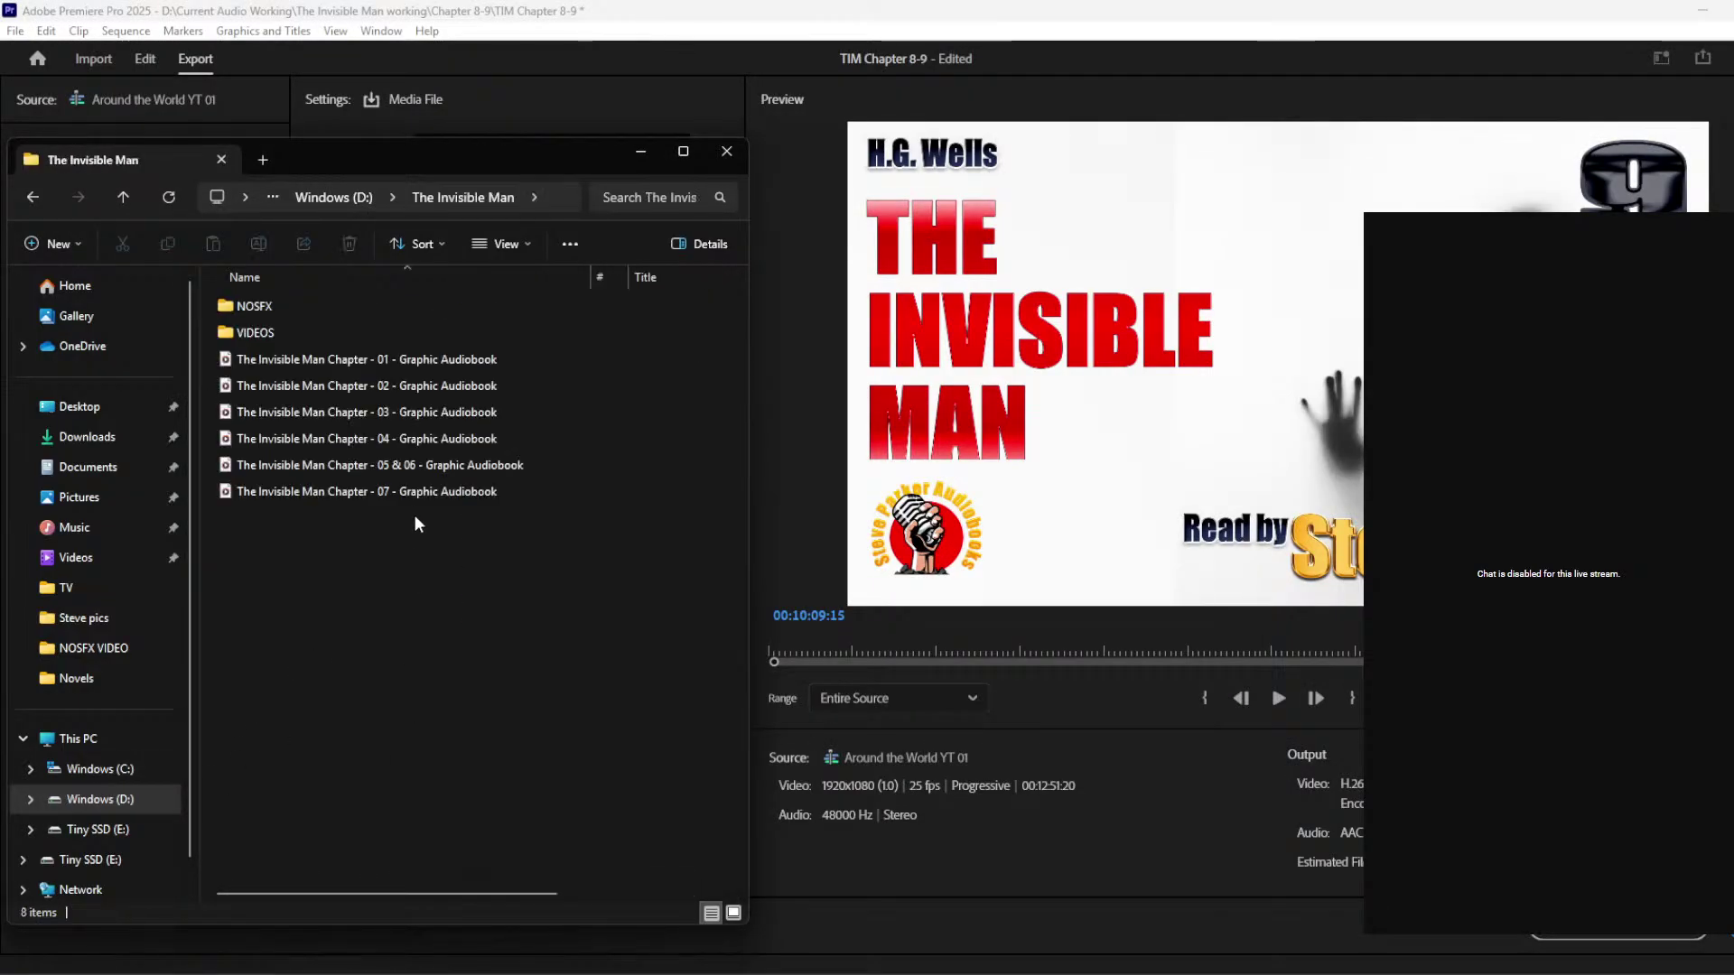
{"action": "left_click", "coordinate": [383, 495]}
{"action": "left_click", "coordinate": [383, 495]}
{"action": "key", "text": "ctrl+c"}
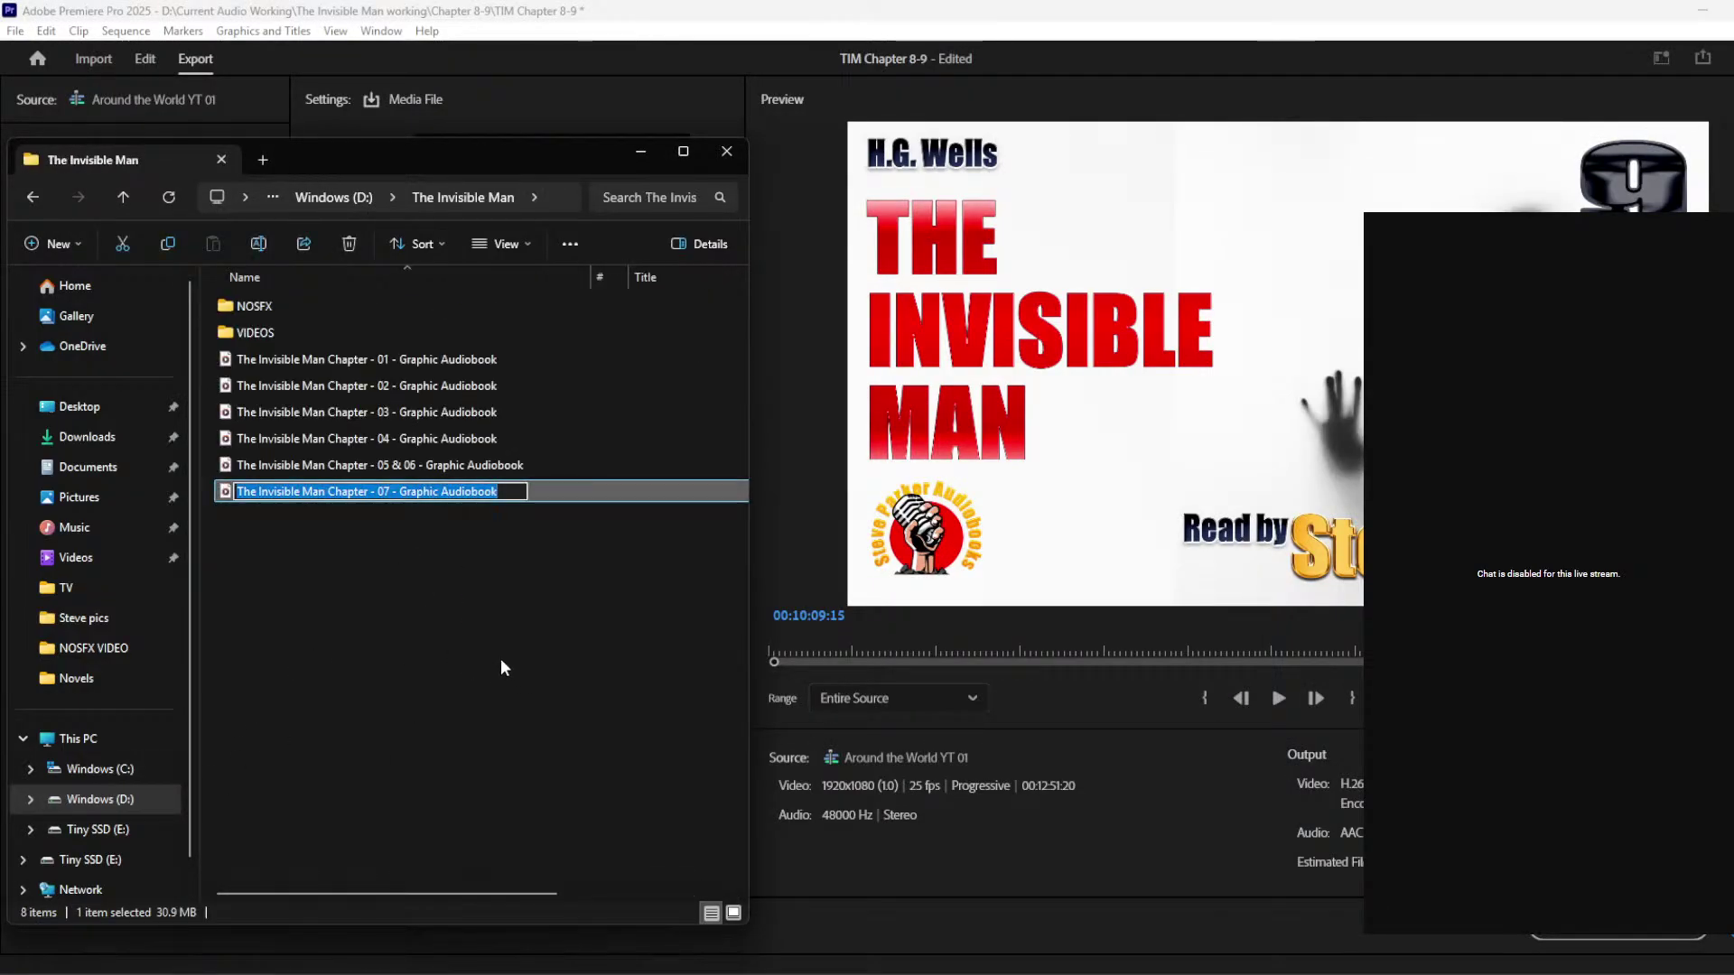
Step: Back in Premiere Pro, replace the export file name with the copied one and add 09 after 07
{"action": "left_click", "coordinate": [684, 99]}
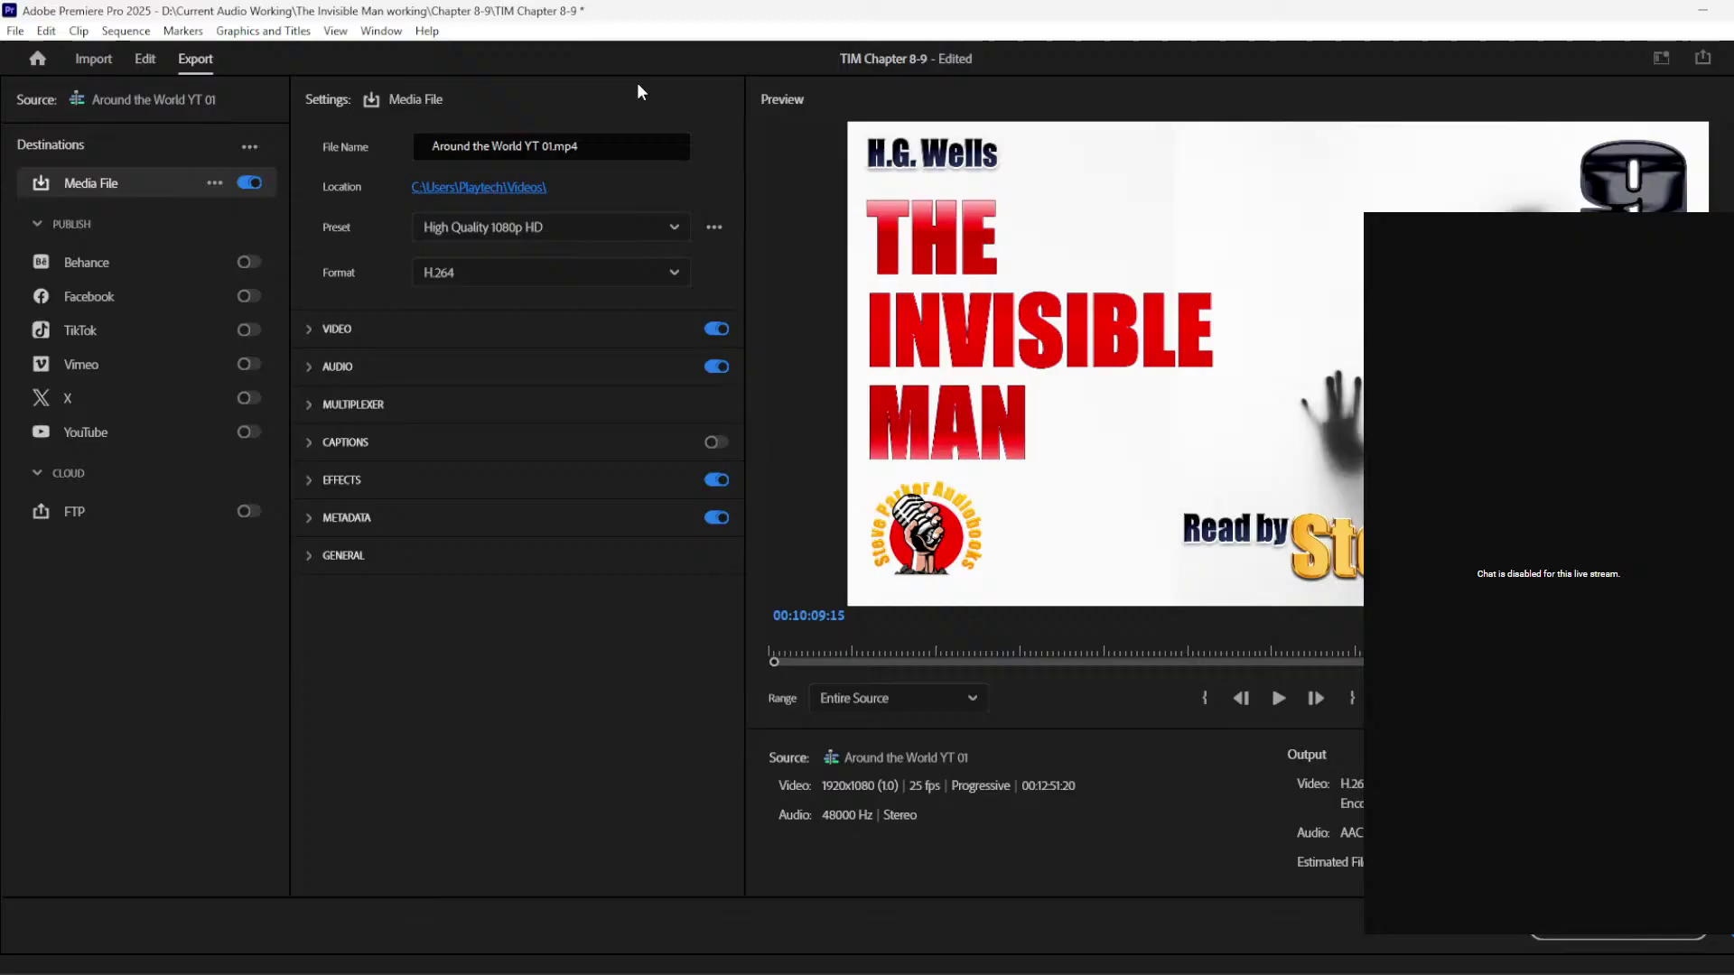
{"action": "left_click", "coordinate": [632, 144]}
{"action": "key", "text": "ctrl+v"}
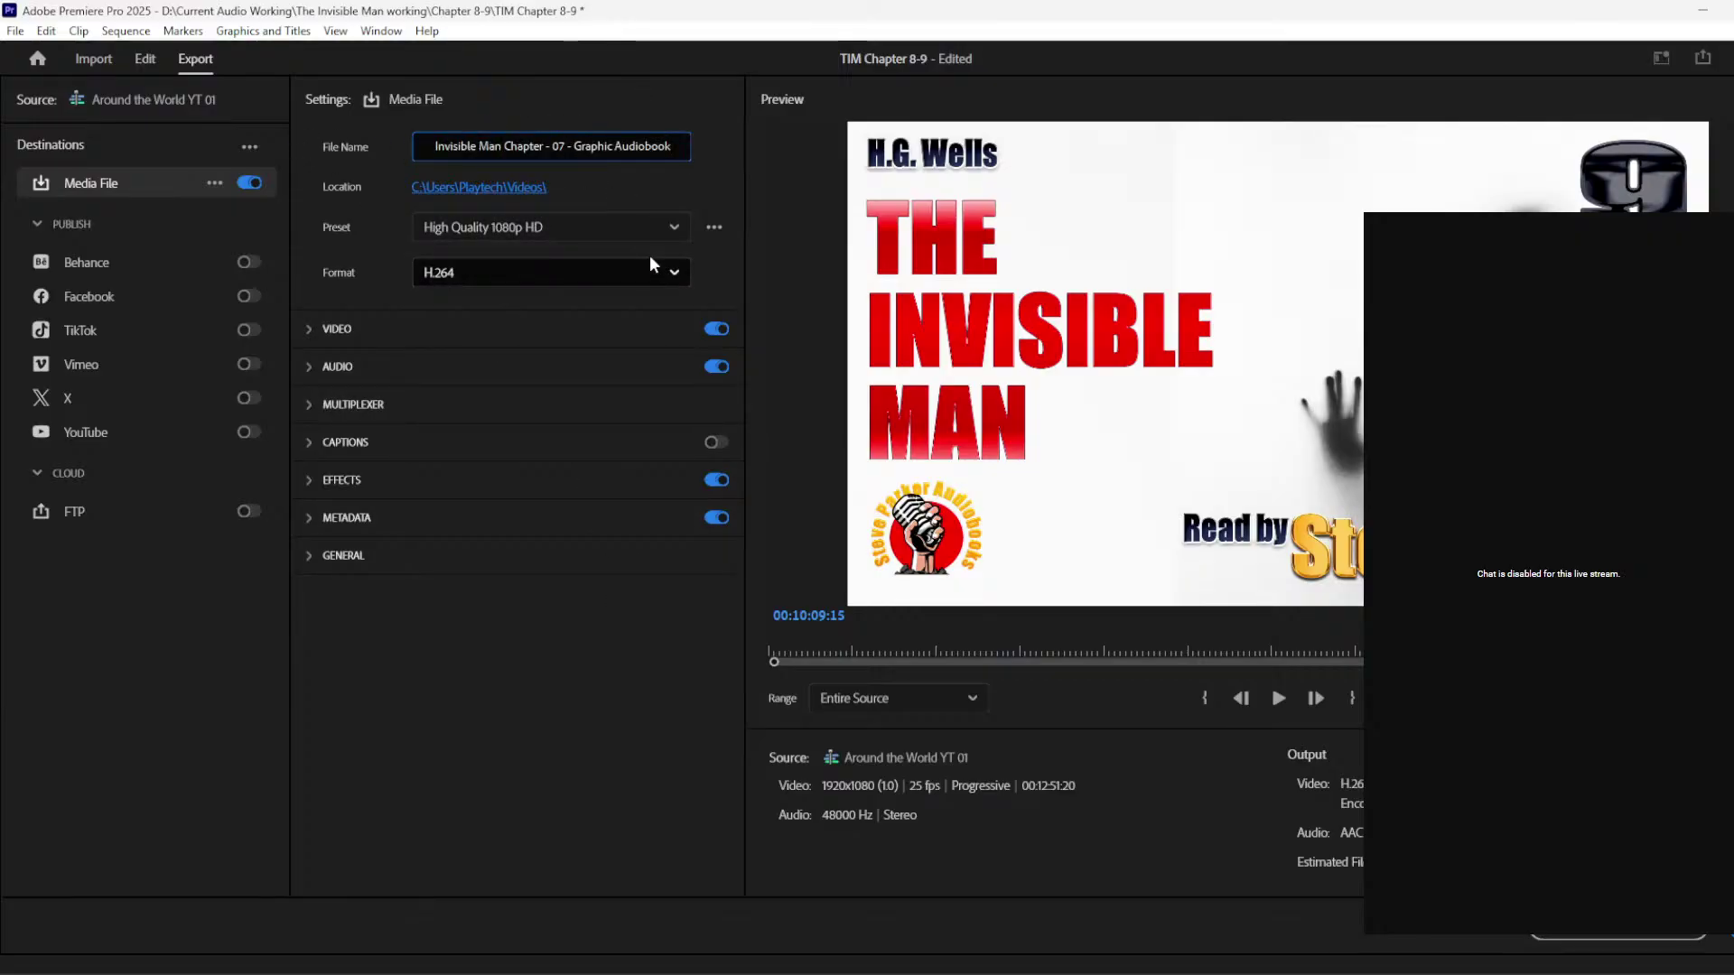
{"action": "type", "text": "09"}
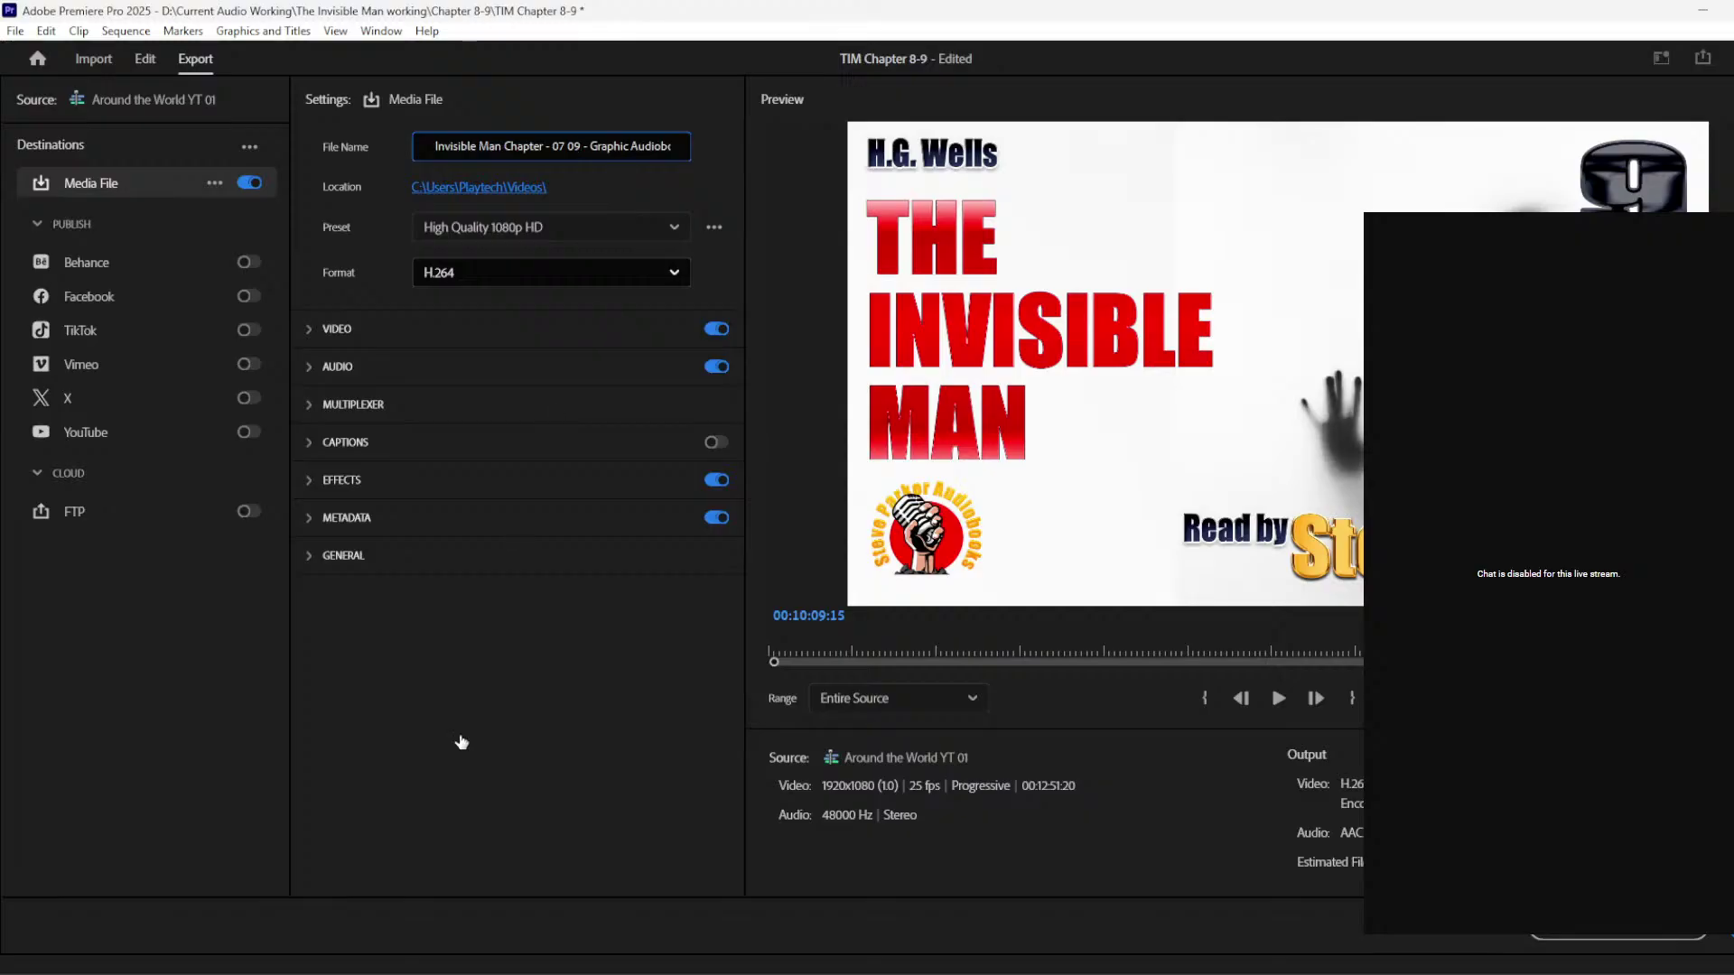
Step: Check how the 05 & 06 audiobook file is named, and insert "&" between 07 and 09 in the export file name
{"action": "left_click", "coordinate": [298, 964]}
{"action": "left_click", "coordinate": [324, 905]}
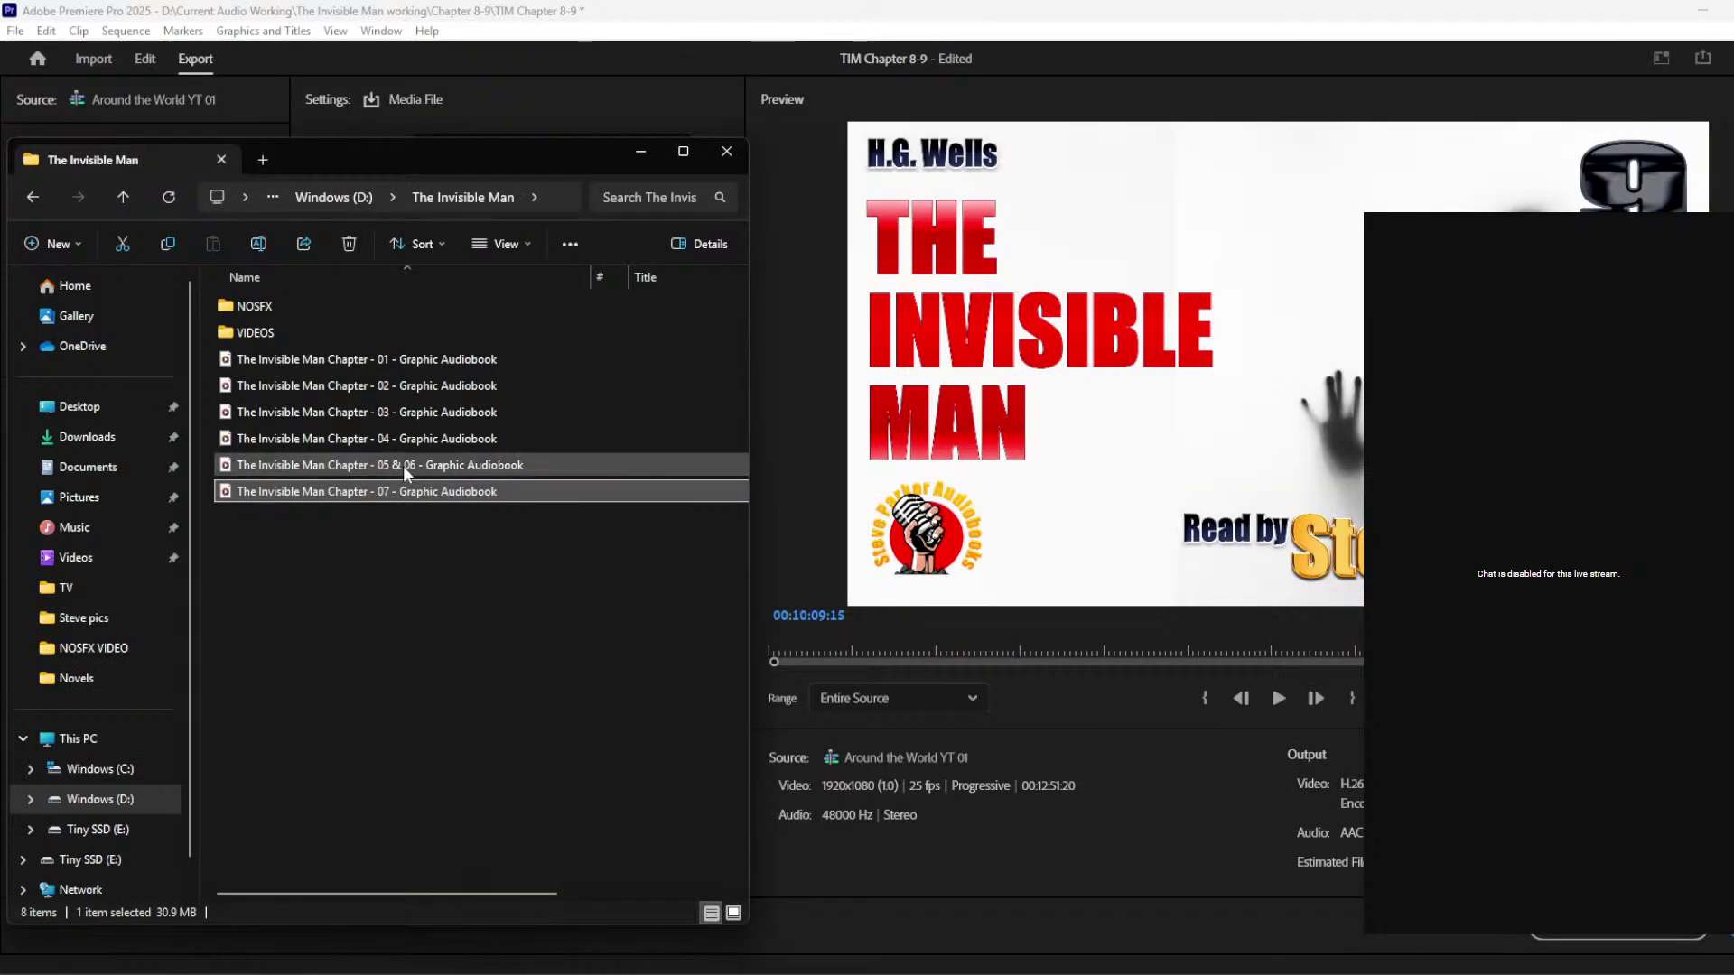
{"action": "left_click", "coordinate": [676, 9]}
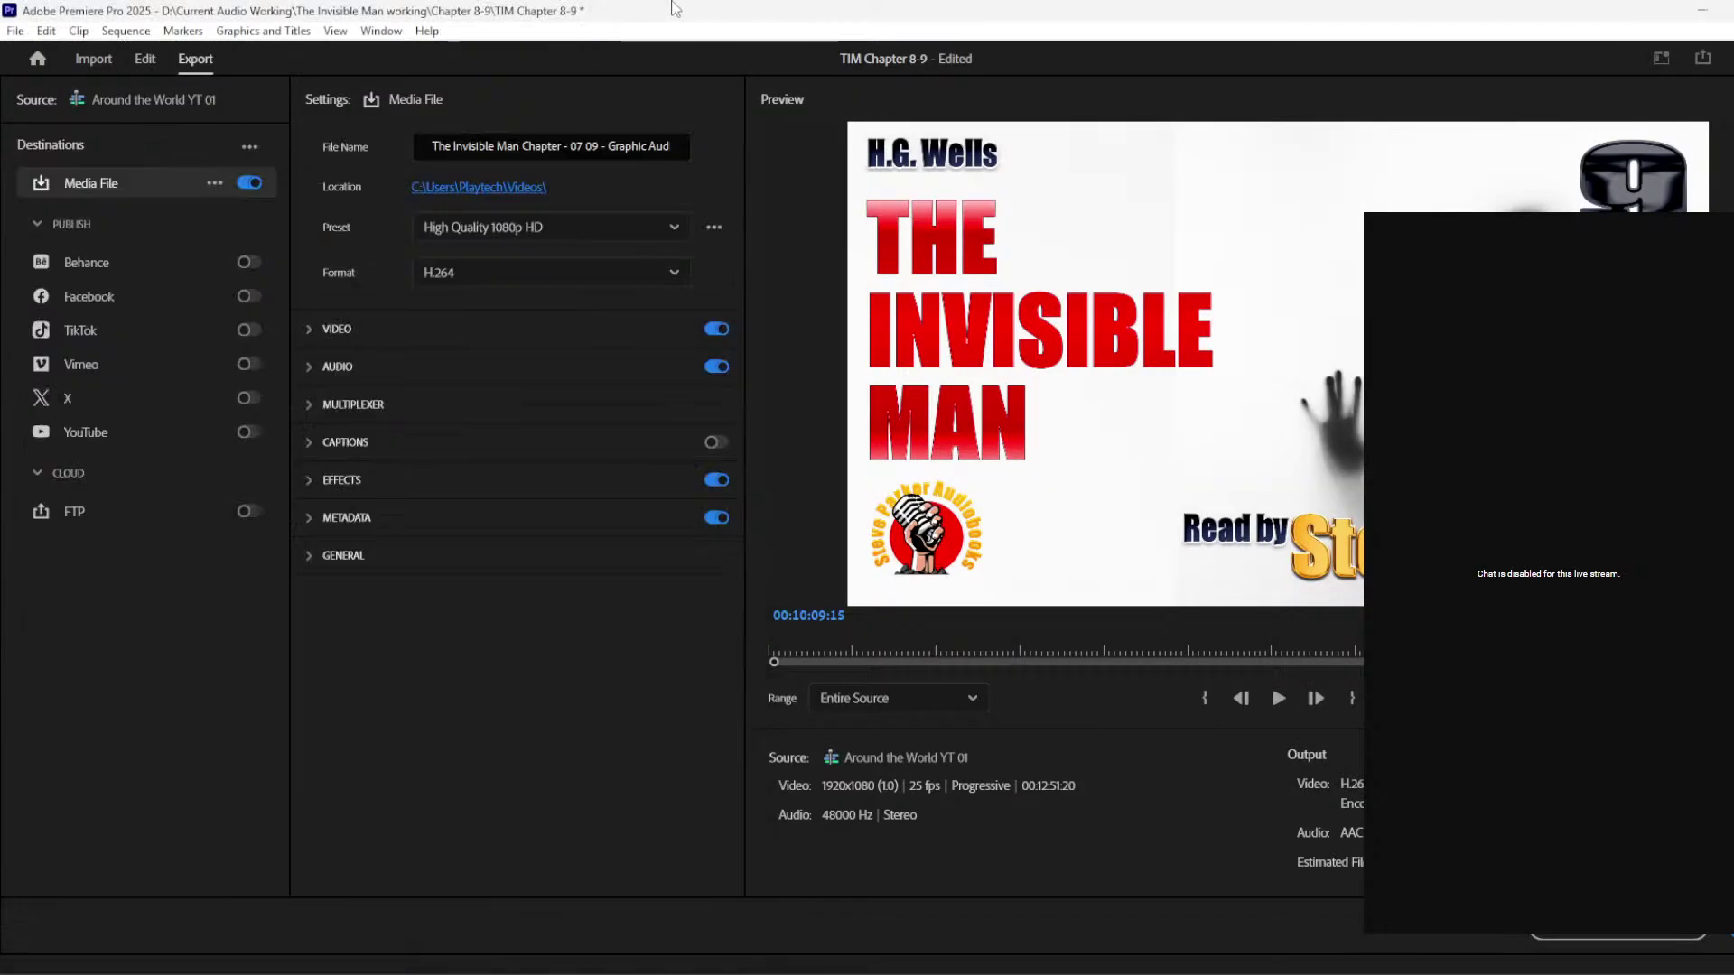
{"action": "left_click", "coordinate": [589, 145]}
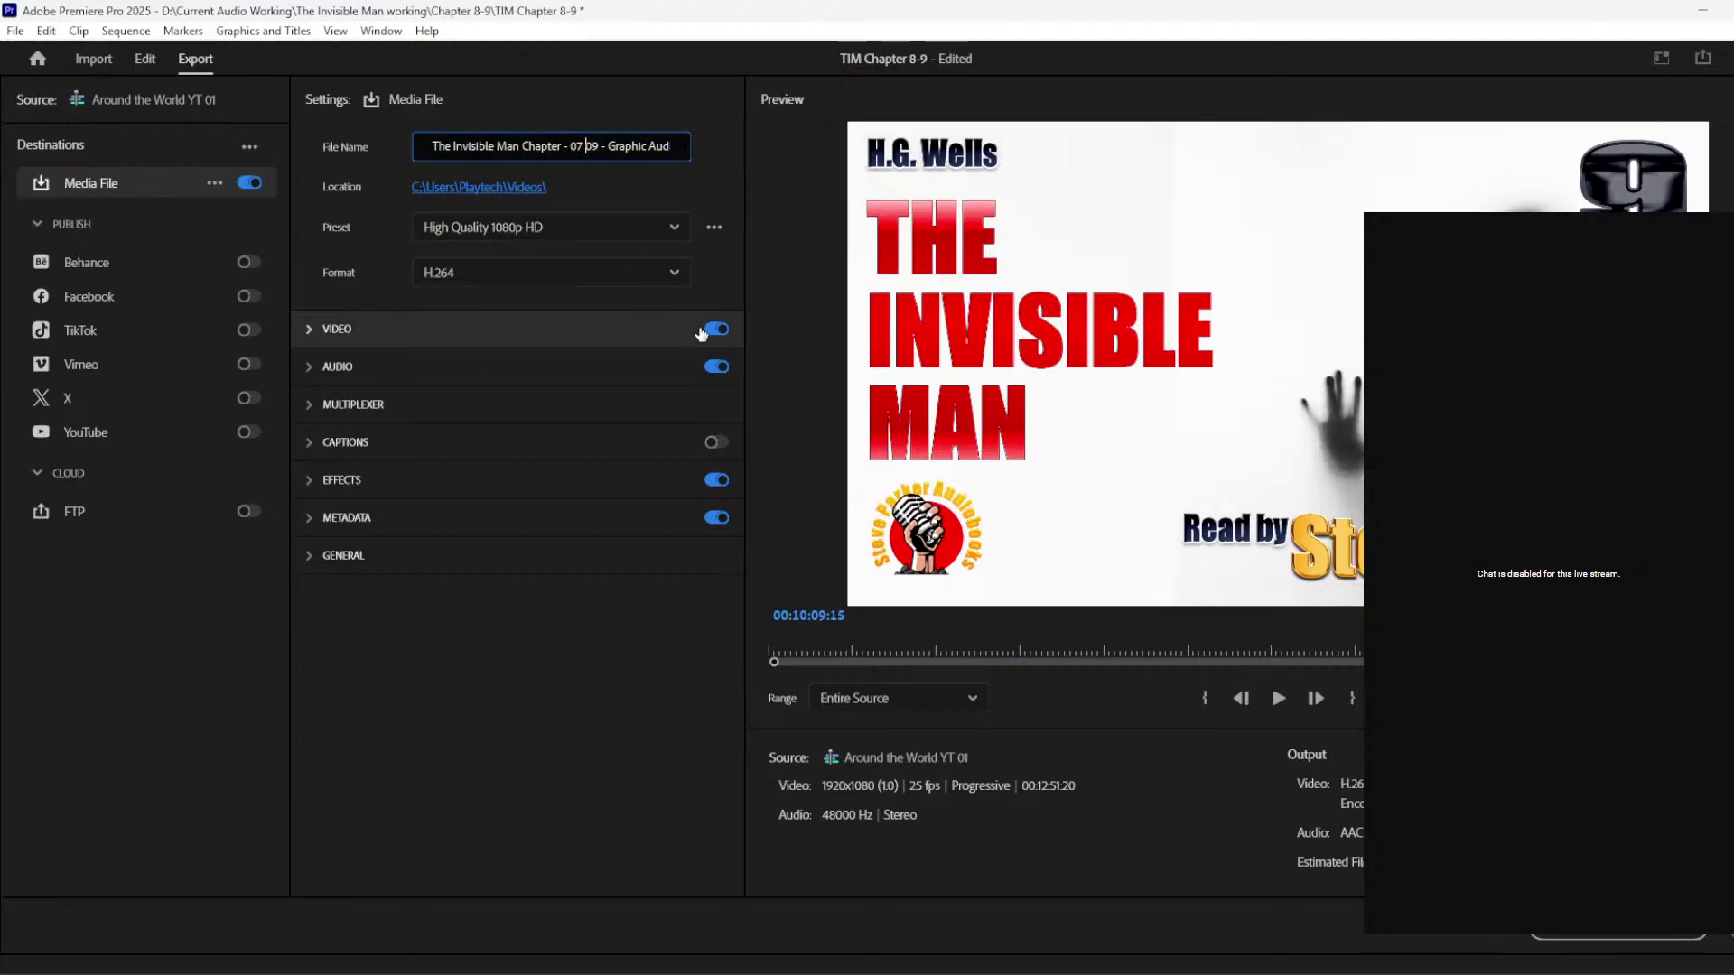
{"action": "type", "text": "&"}
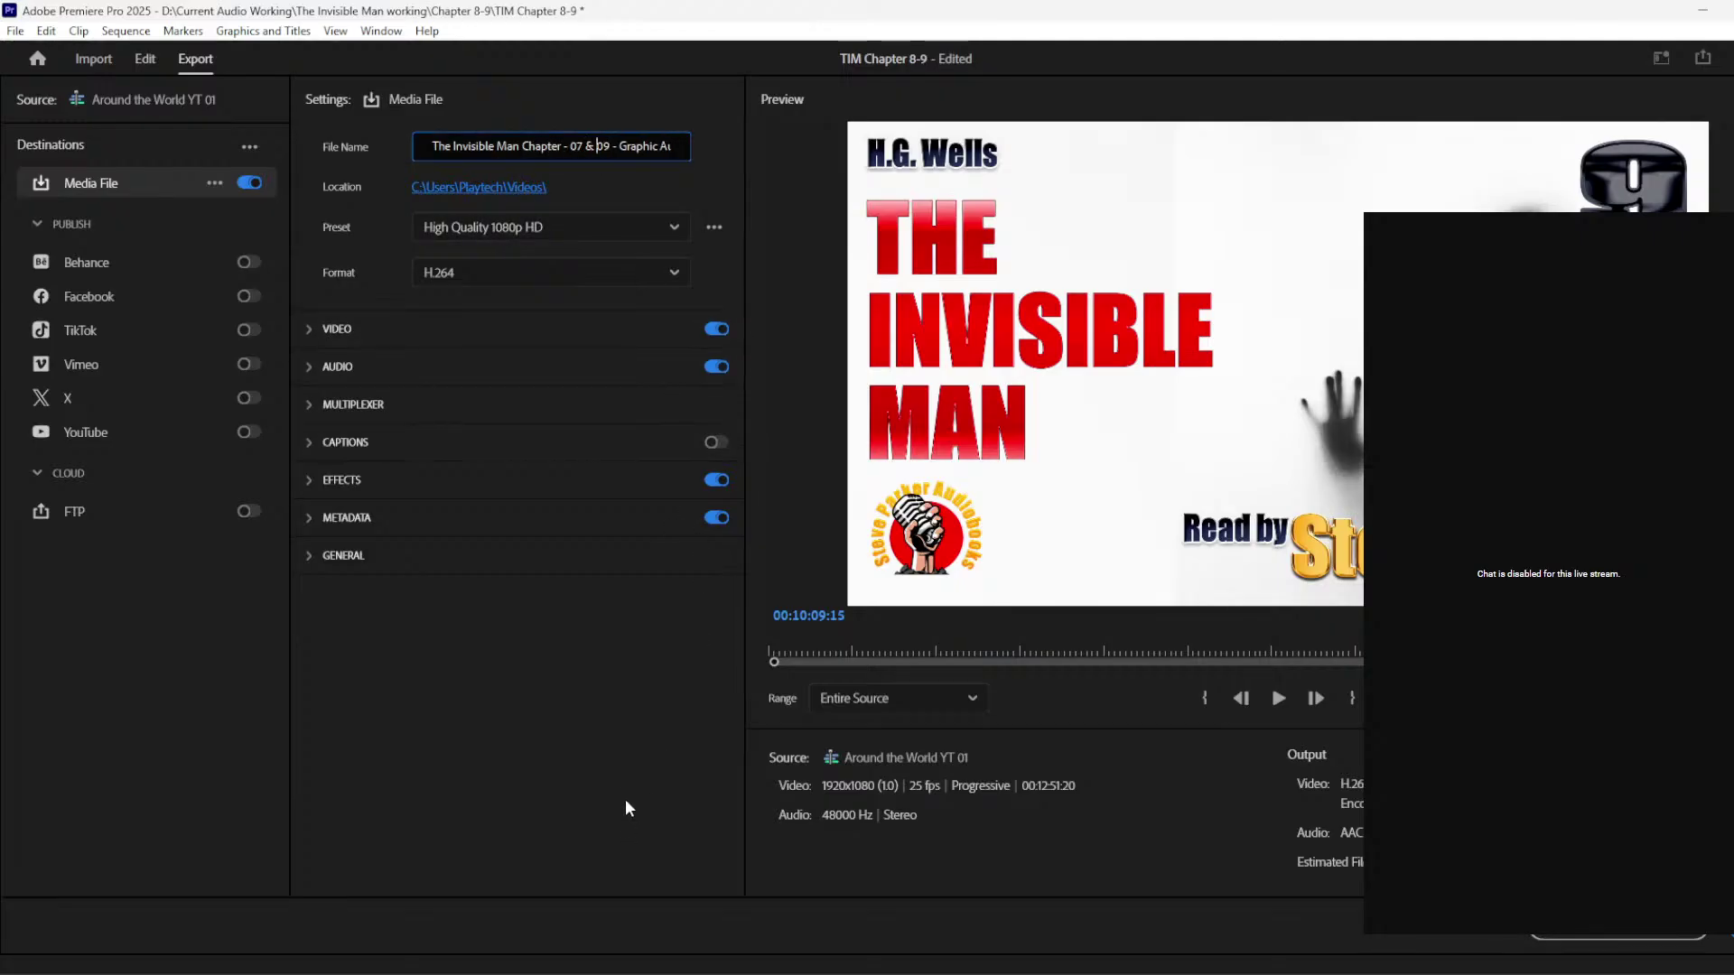
Step: Start the H.264 export as "The Invisible Man Chapter - 07 & 09 - Graphic Audiobook.mp4" and switch to the web browser
{"action": "key", "text": "ctrl+a"}
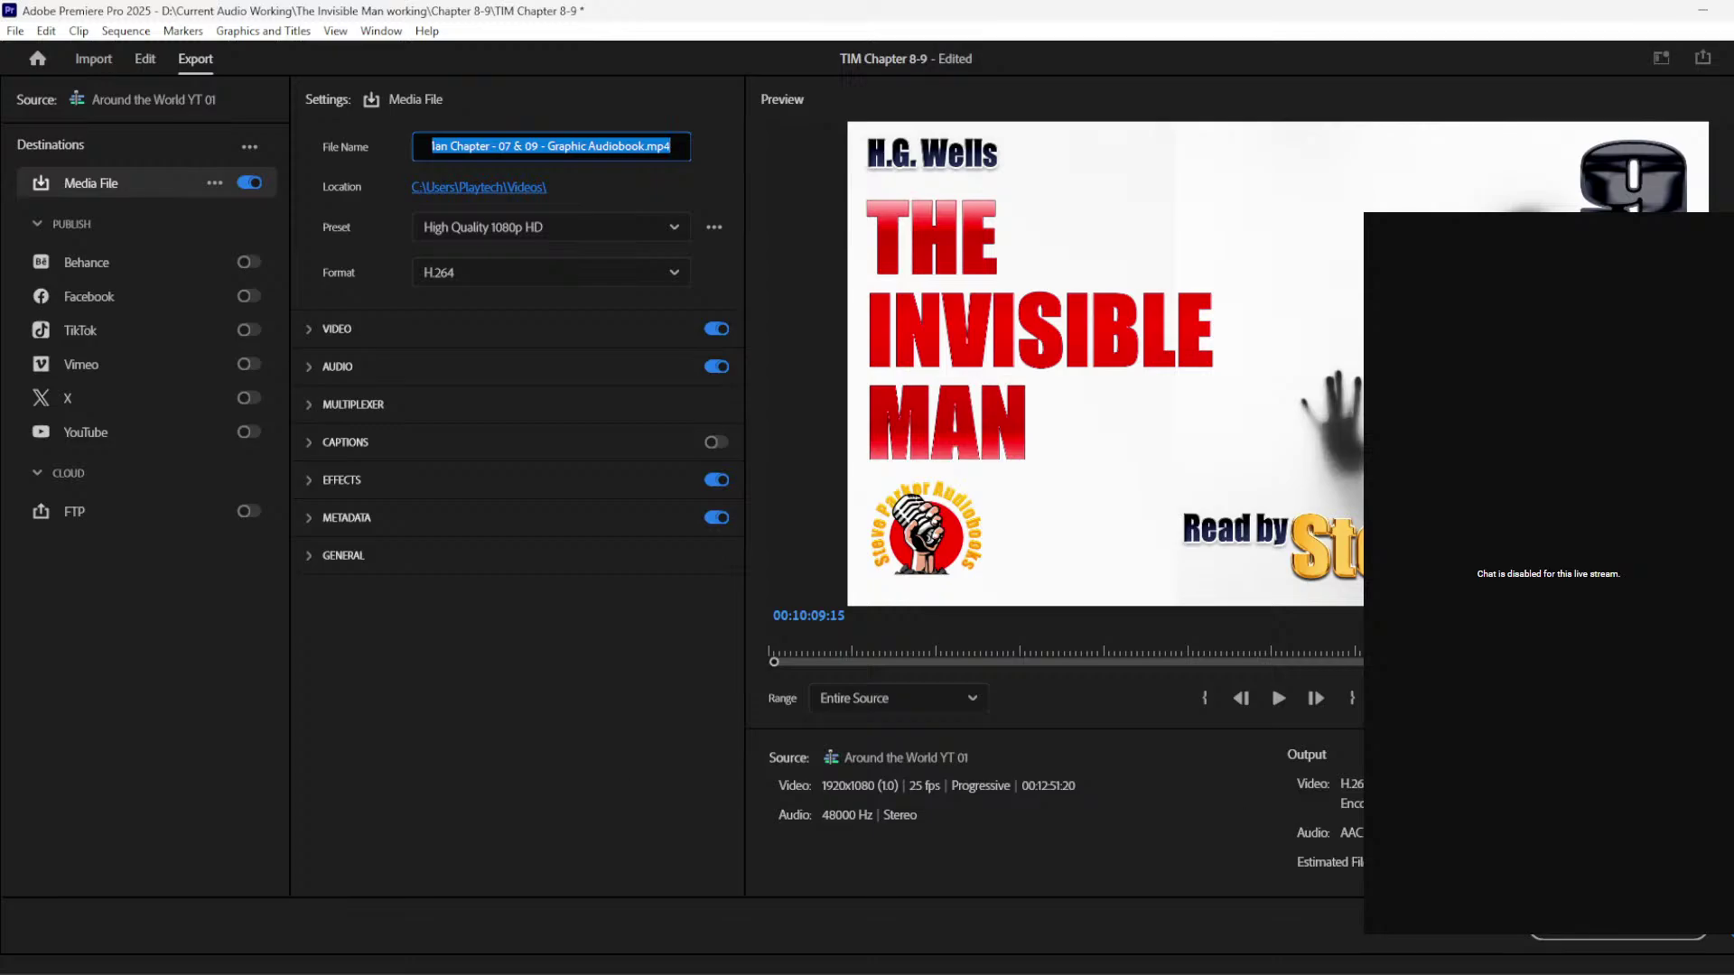
{"action": "left_click", "coordinate": [1731, 933]}
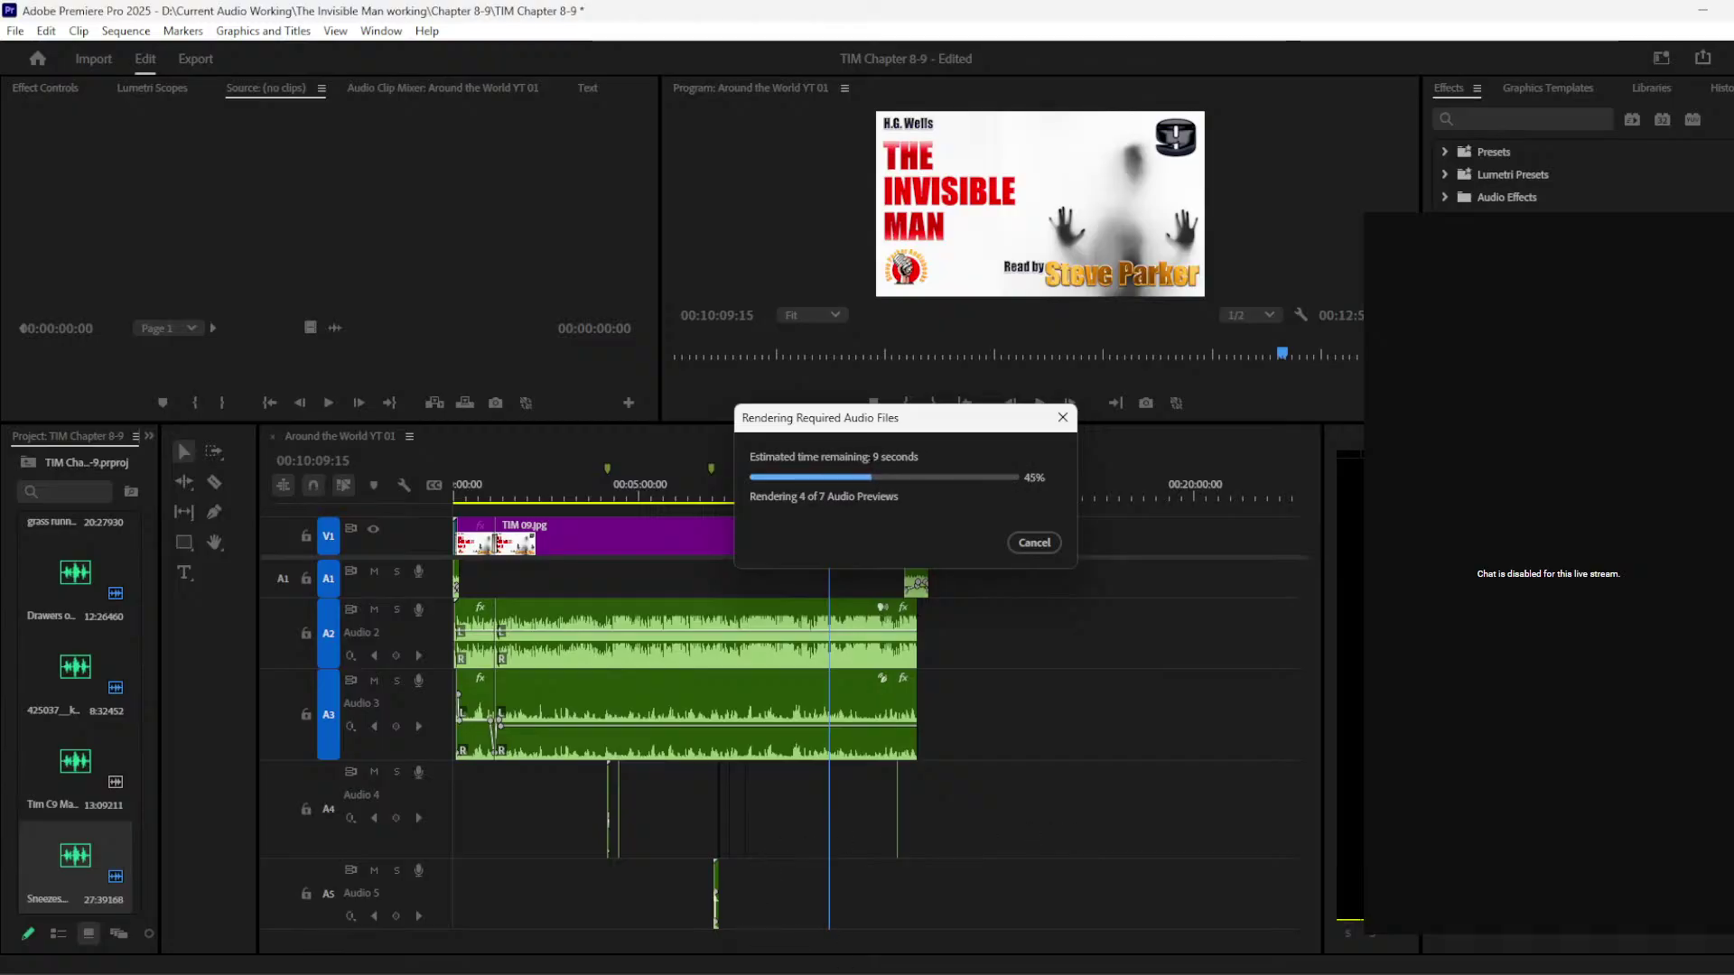
{"action": "key", "text": "alt+Tab"}
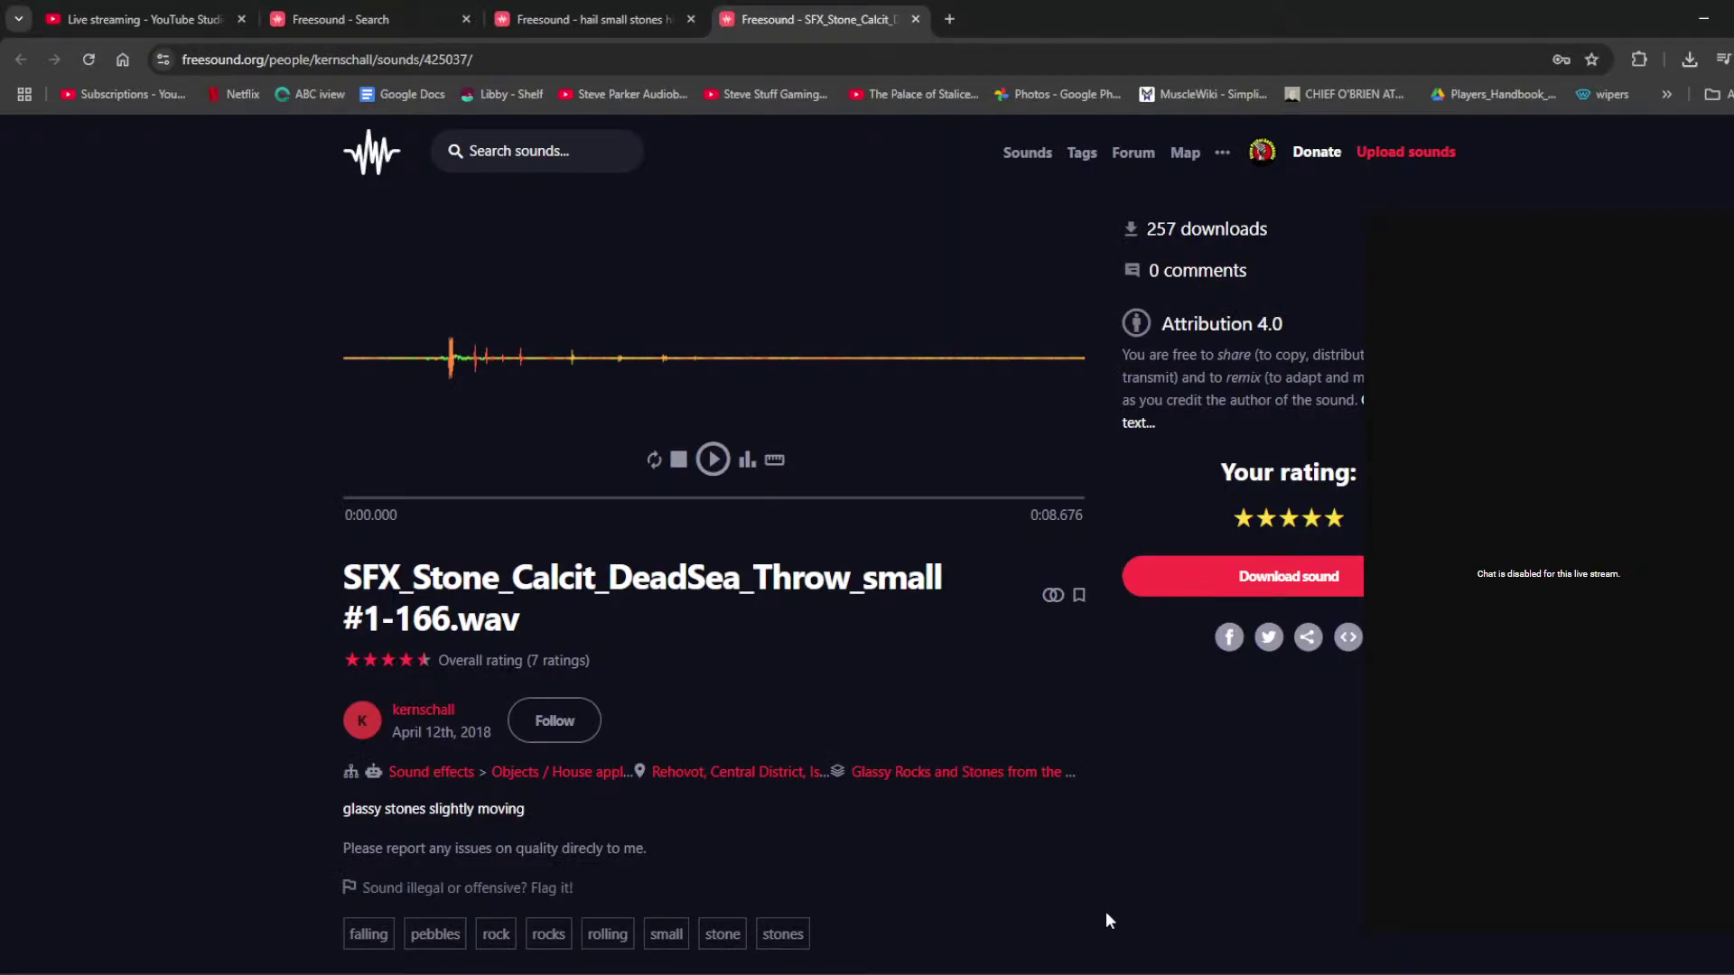